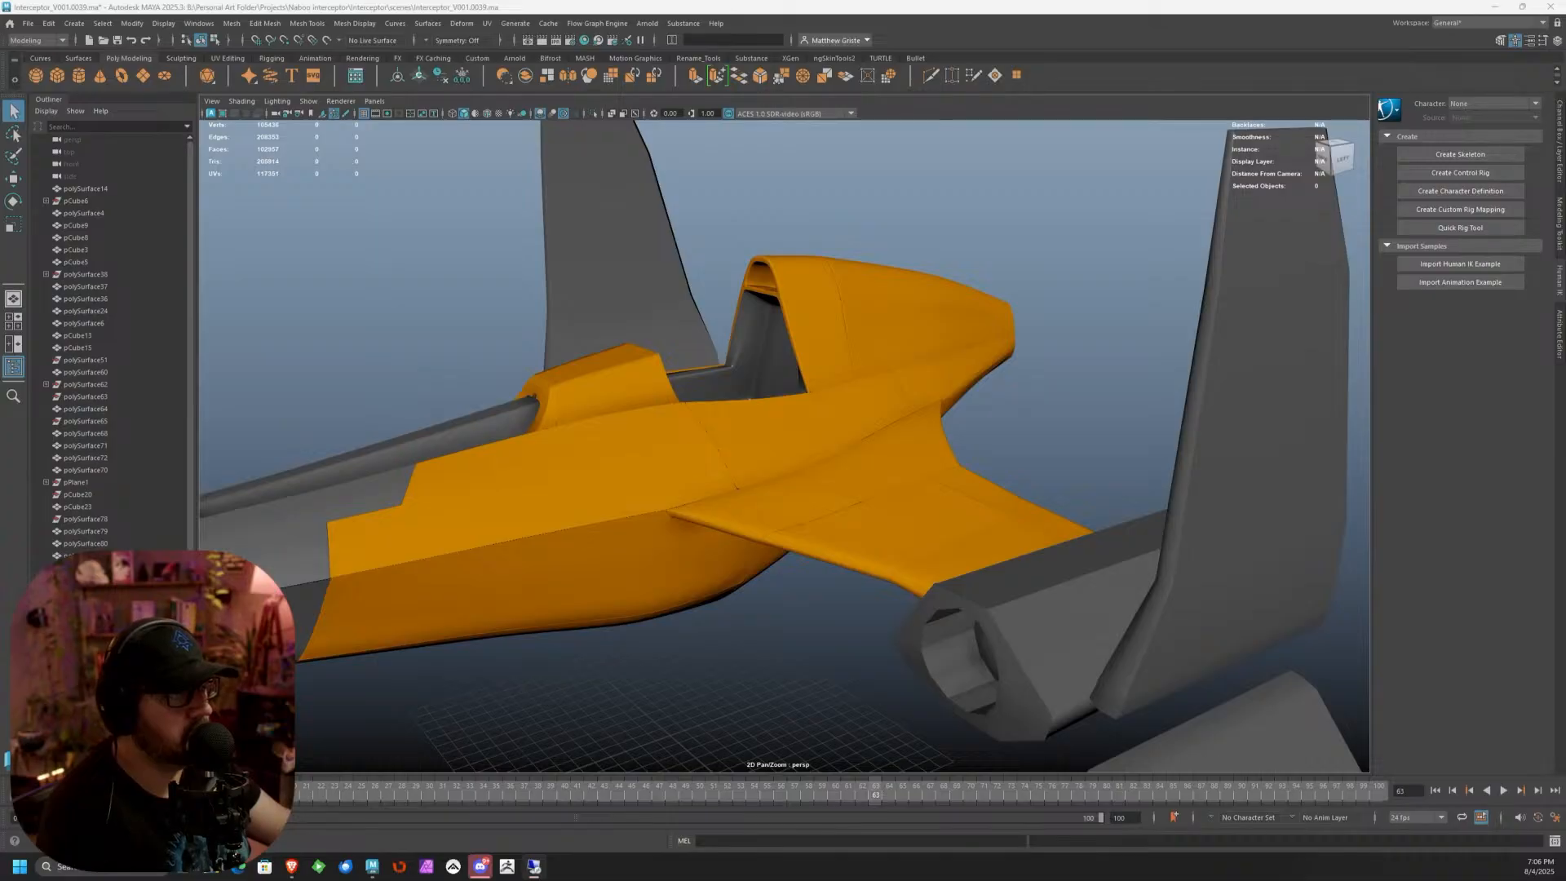
Search the system for PureRef and launch it
key("super")
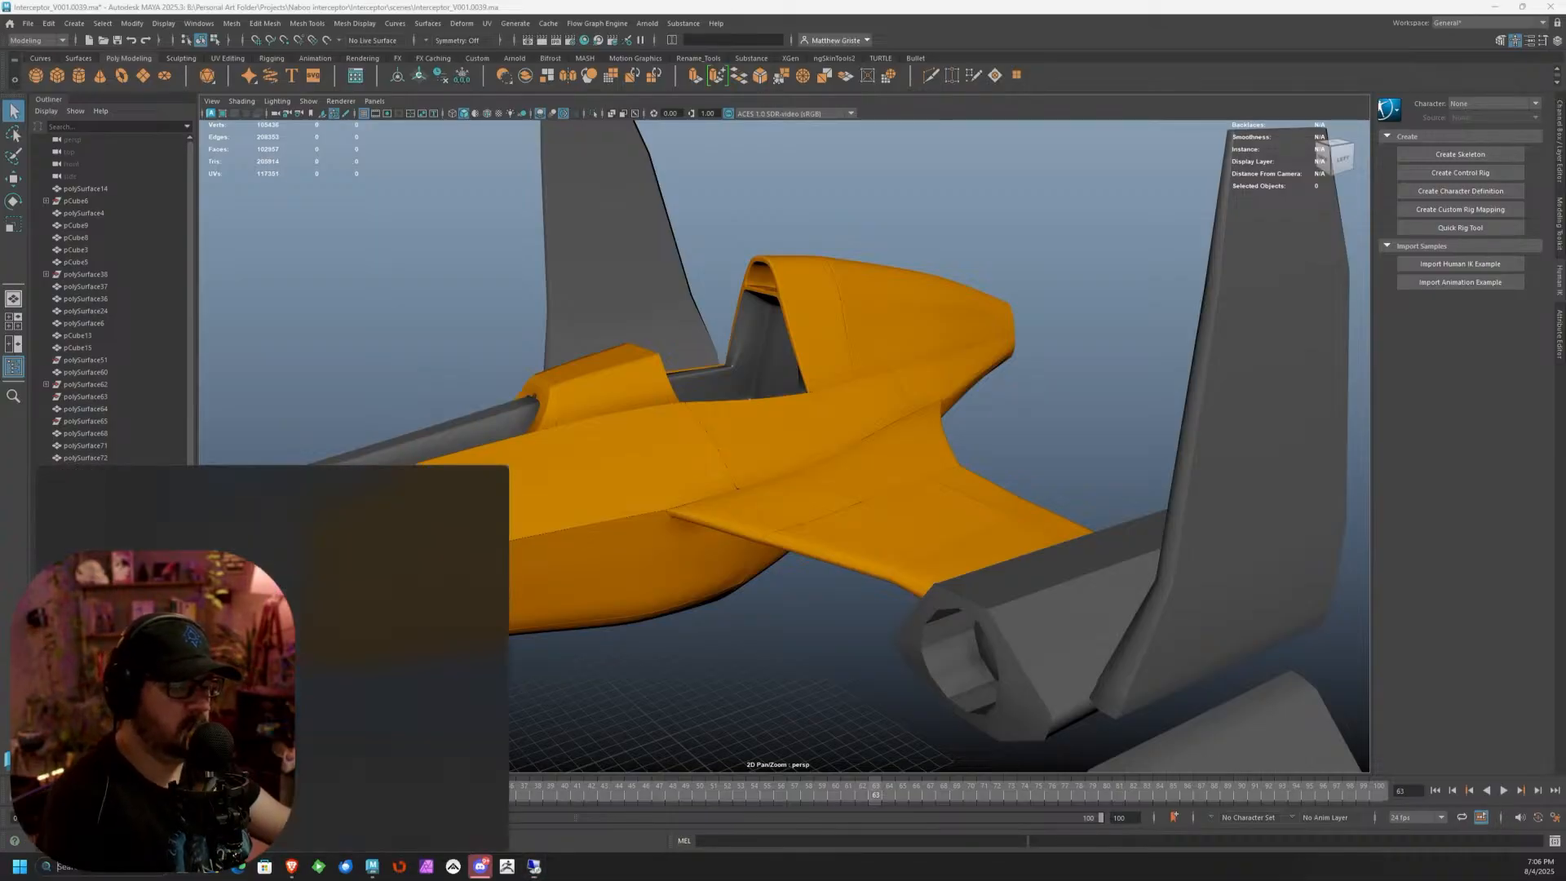
type("pure")
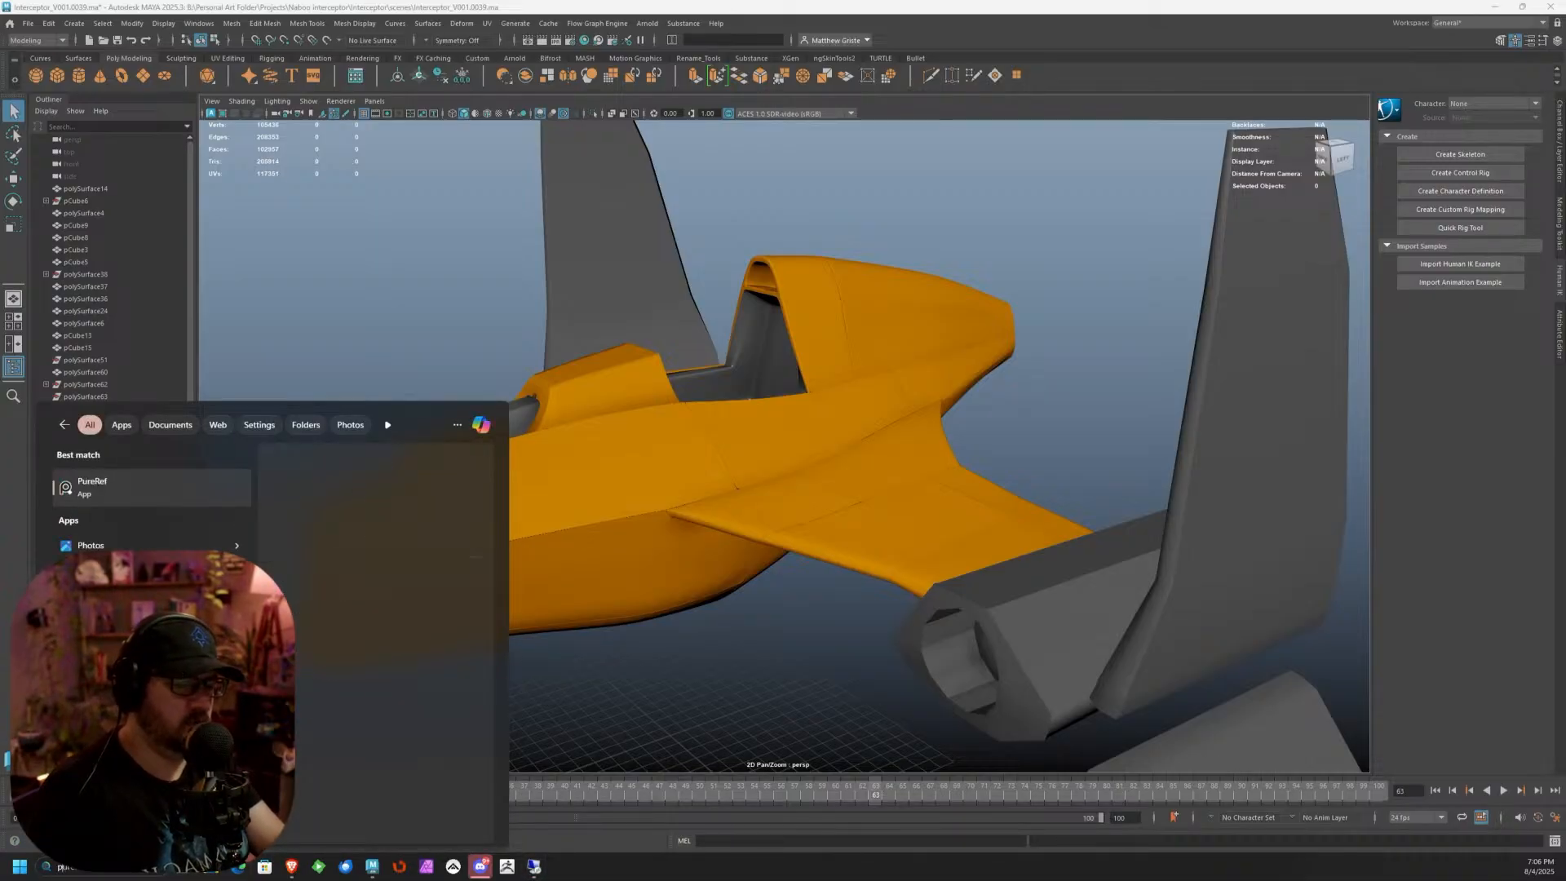
key("Return")
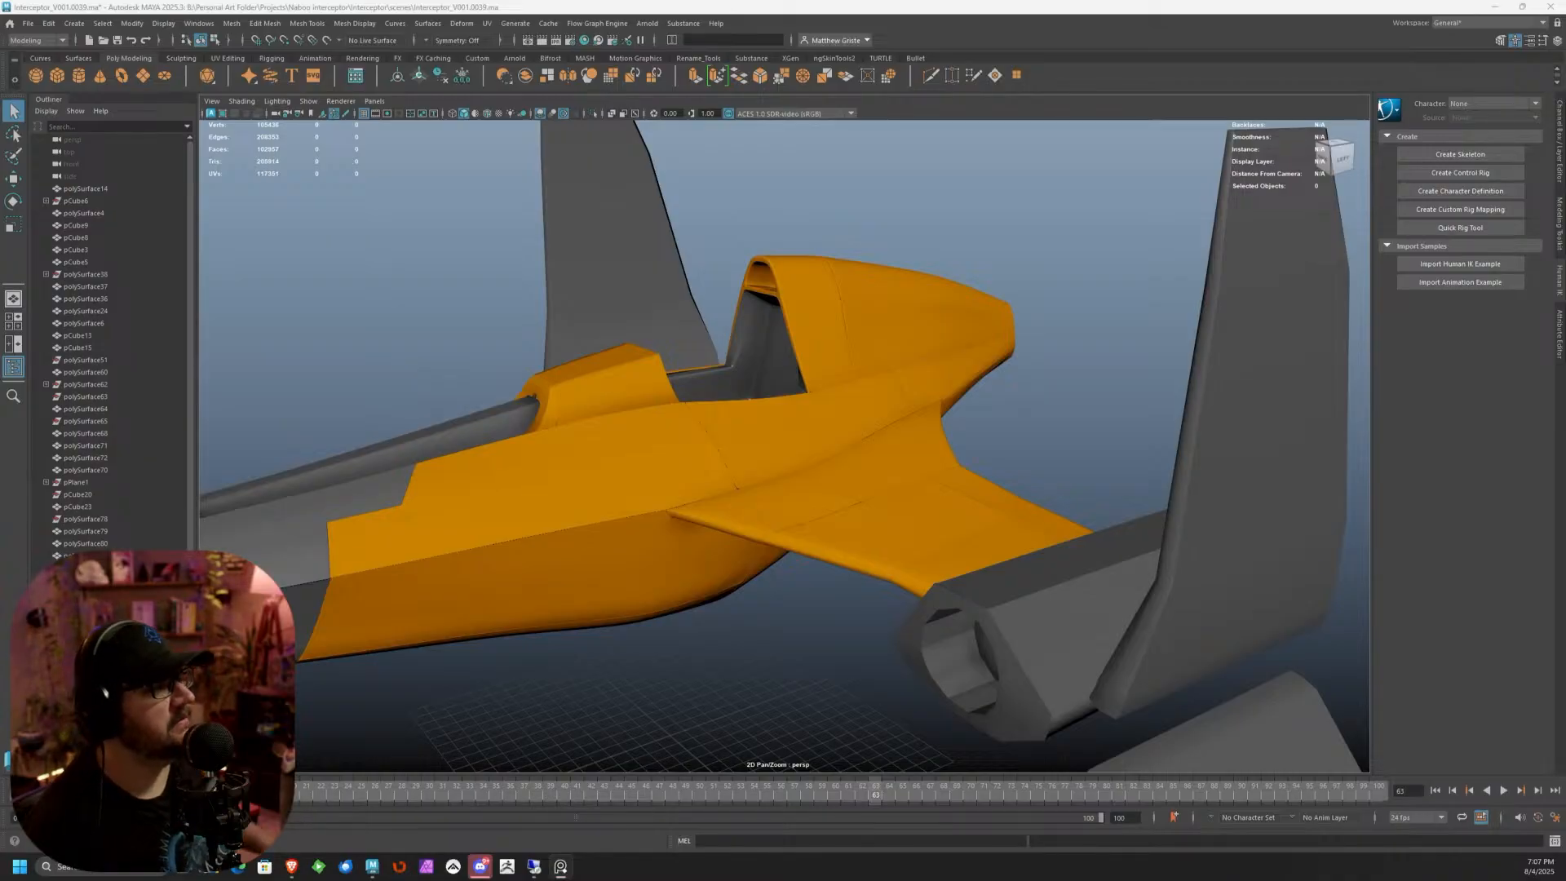
Select the arched hood piece behind the cockpit and examine its front opening and recess from several angles
scroll(742, 412, "up", 5)
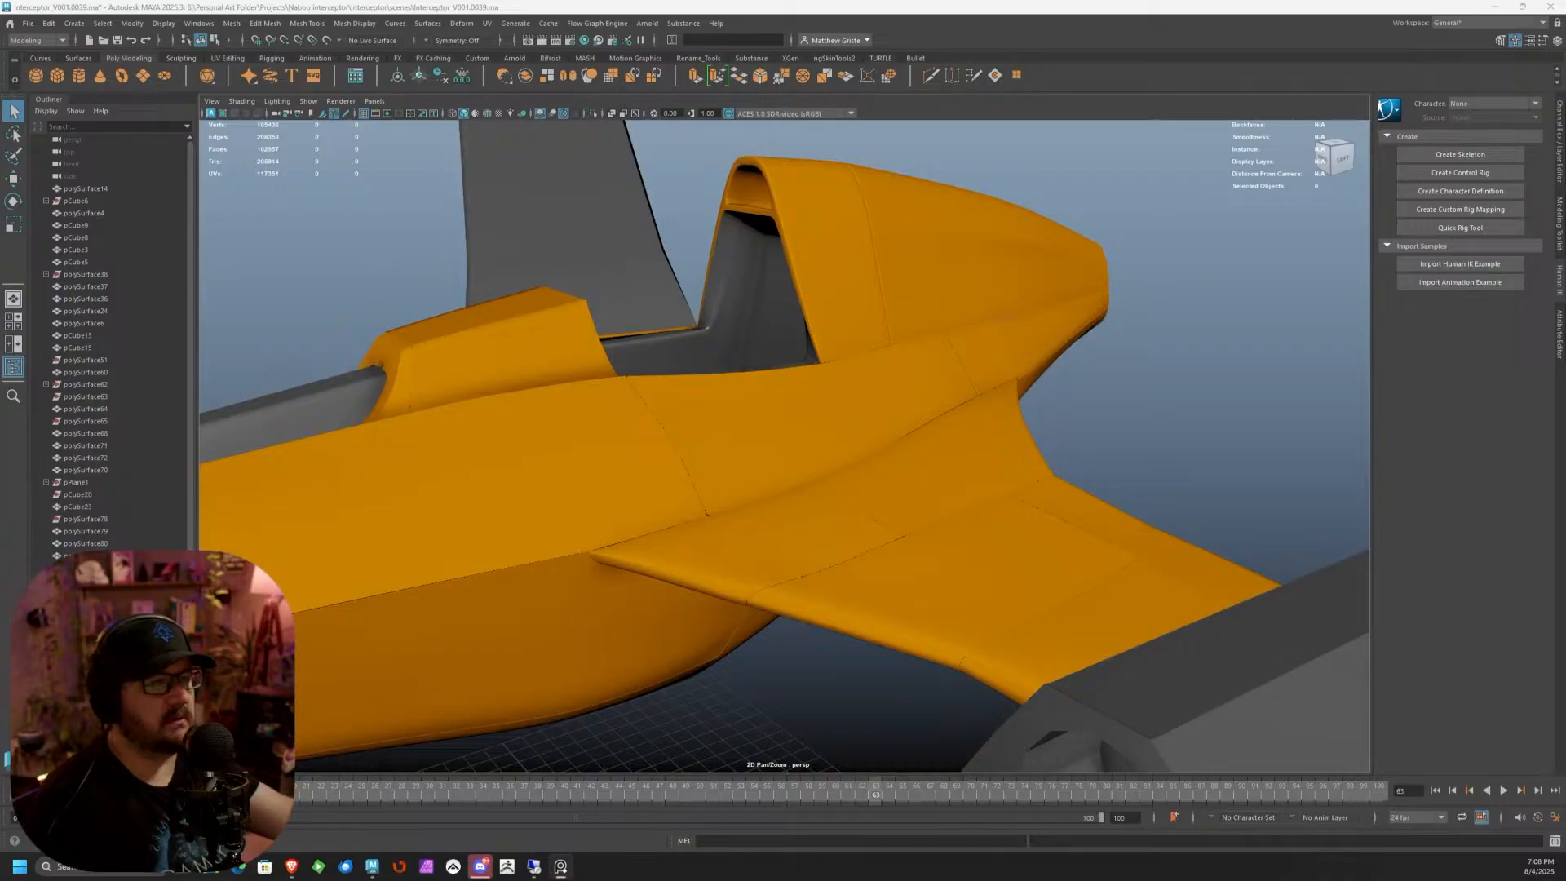
middle_click_drag(832, 241, 734, 342, "alt")
scroll(704, 299, "up", 4)
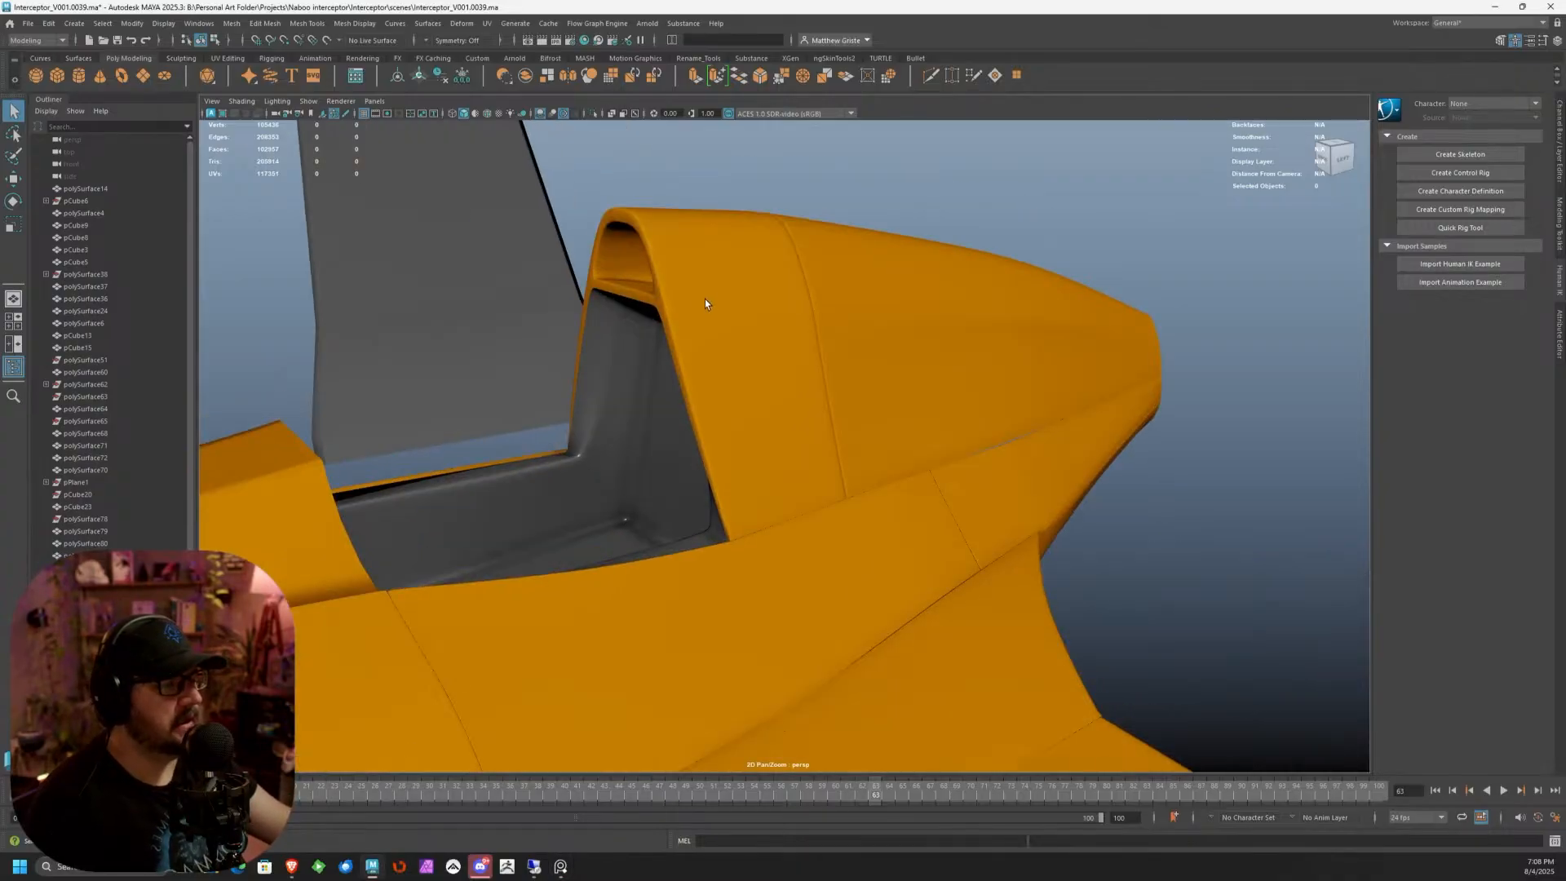
left_click_drag(705, 299, 864, 344, "alt")
left_click(865, 344)
left_click_drag(971, 335, 702, 312, "alt")
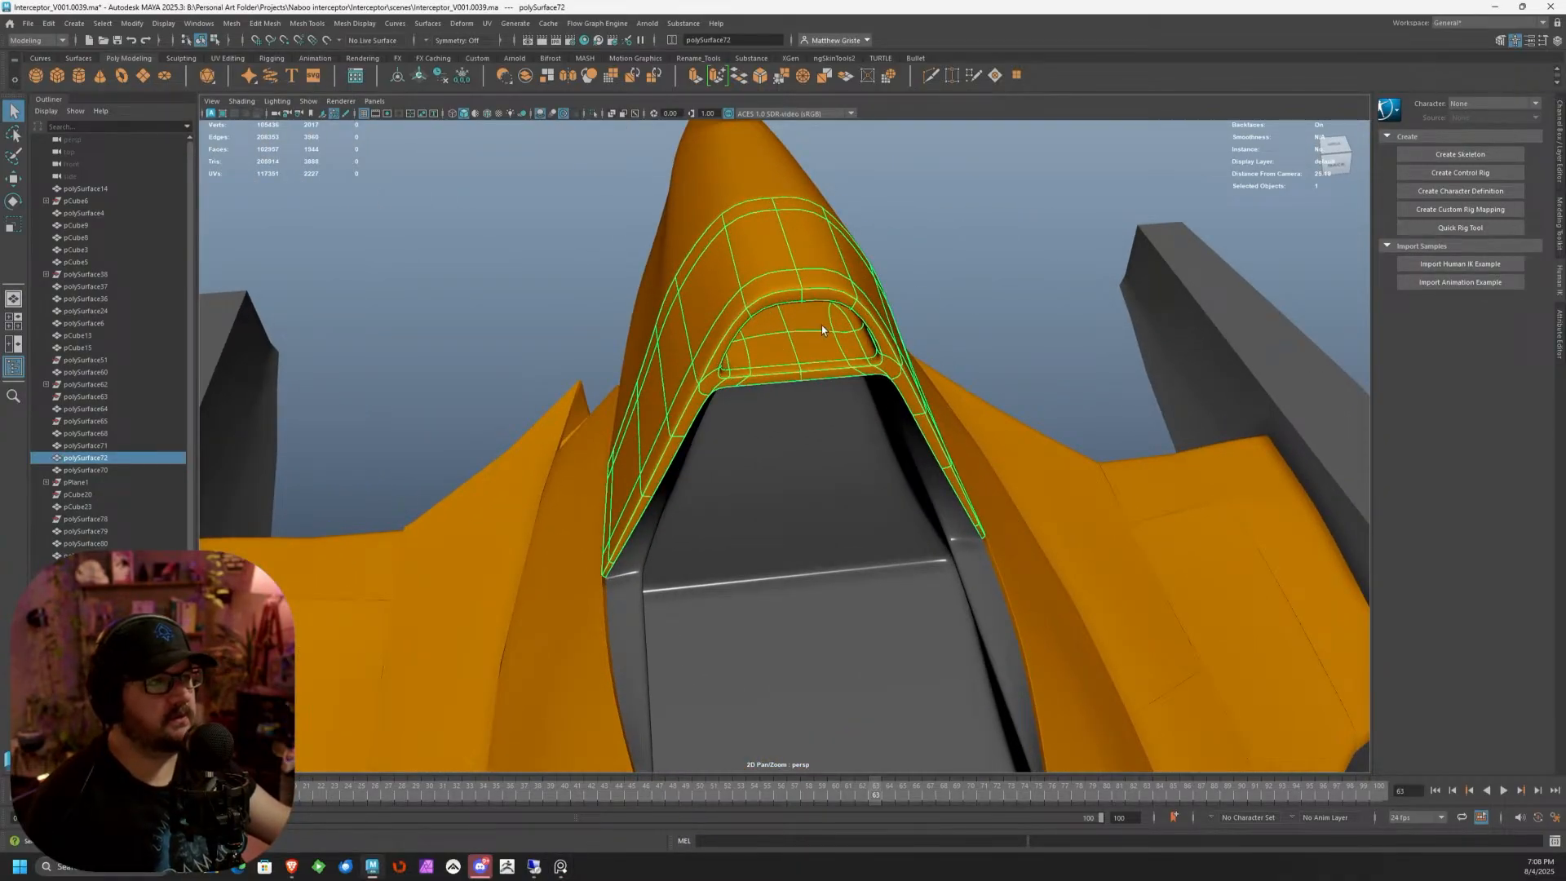
left_click_drag(821, 325, 647, 315, "alt")
scroll(721, 297, "down", 8)
scroll(747, 257, "up", 4)
middle_click_drag(647, 315, 746, 309, "alt")
mouse_move(745, 310)
left_mouse_down("alt")
mouse_move(839, 285)
mouse_move(749, 298)
left_mouse_up("alt")
scroll(745, 299, "up", 5)
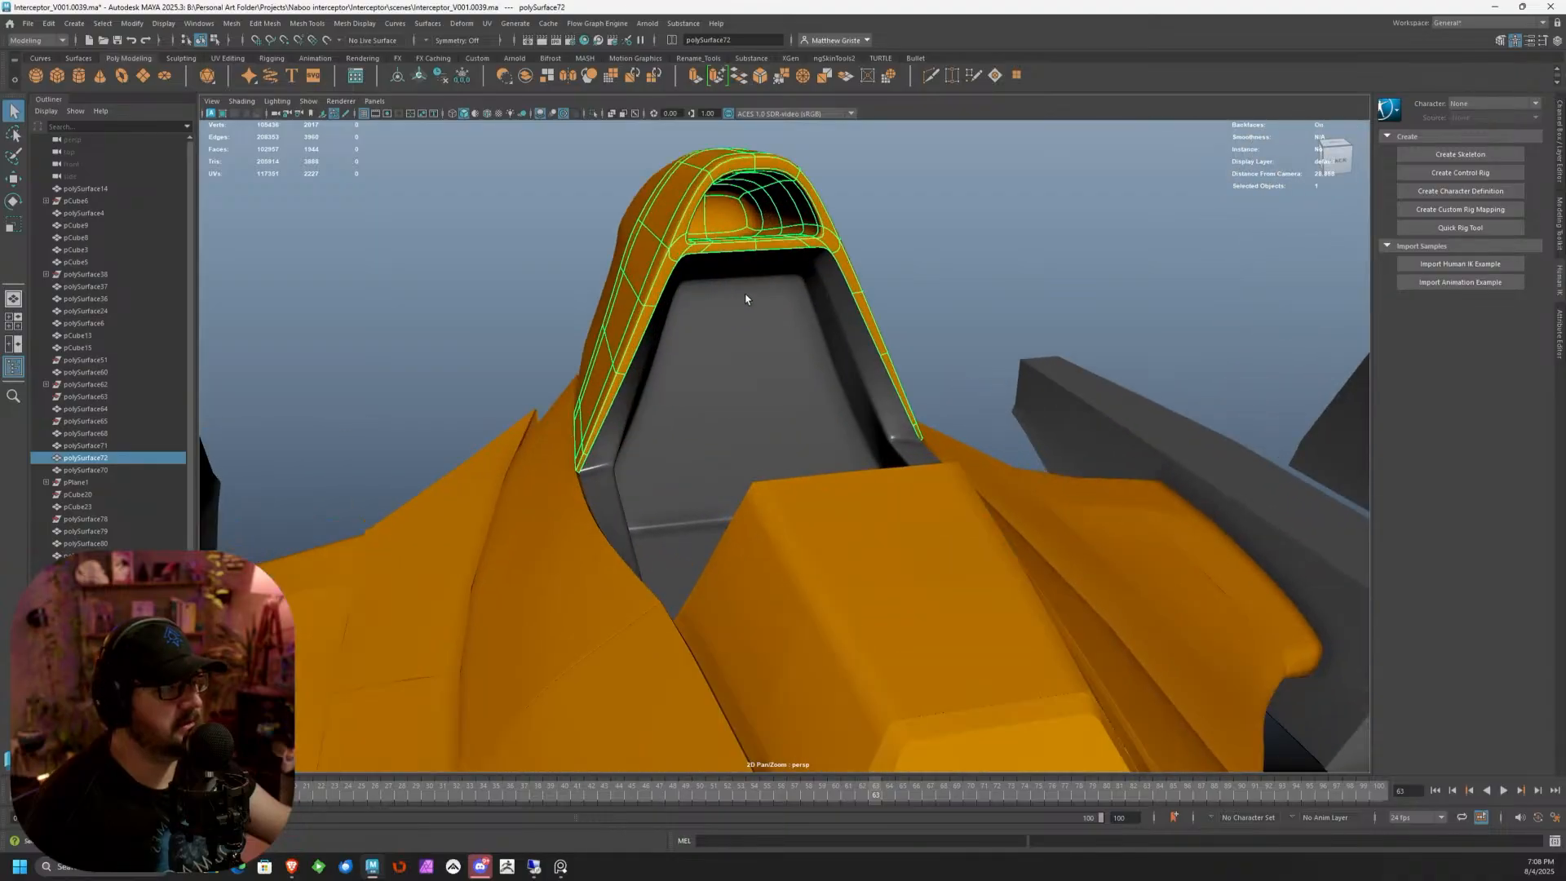
middle_click_drag(793, 223, 803, 374, "alt")
scroll(803, 373, "up", 3)
left_click_drag(791, 315, 783, 319, "alt")
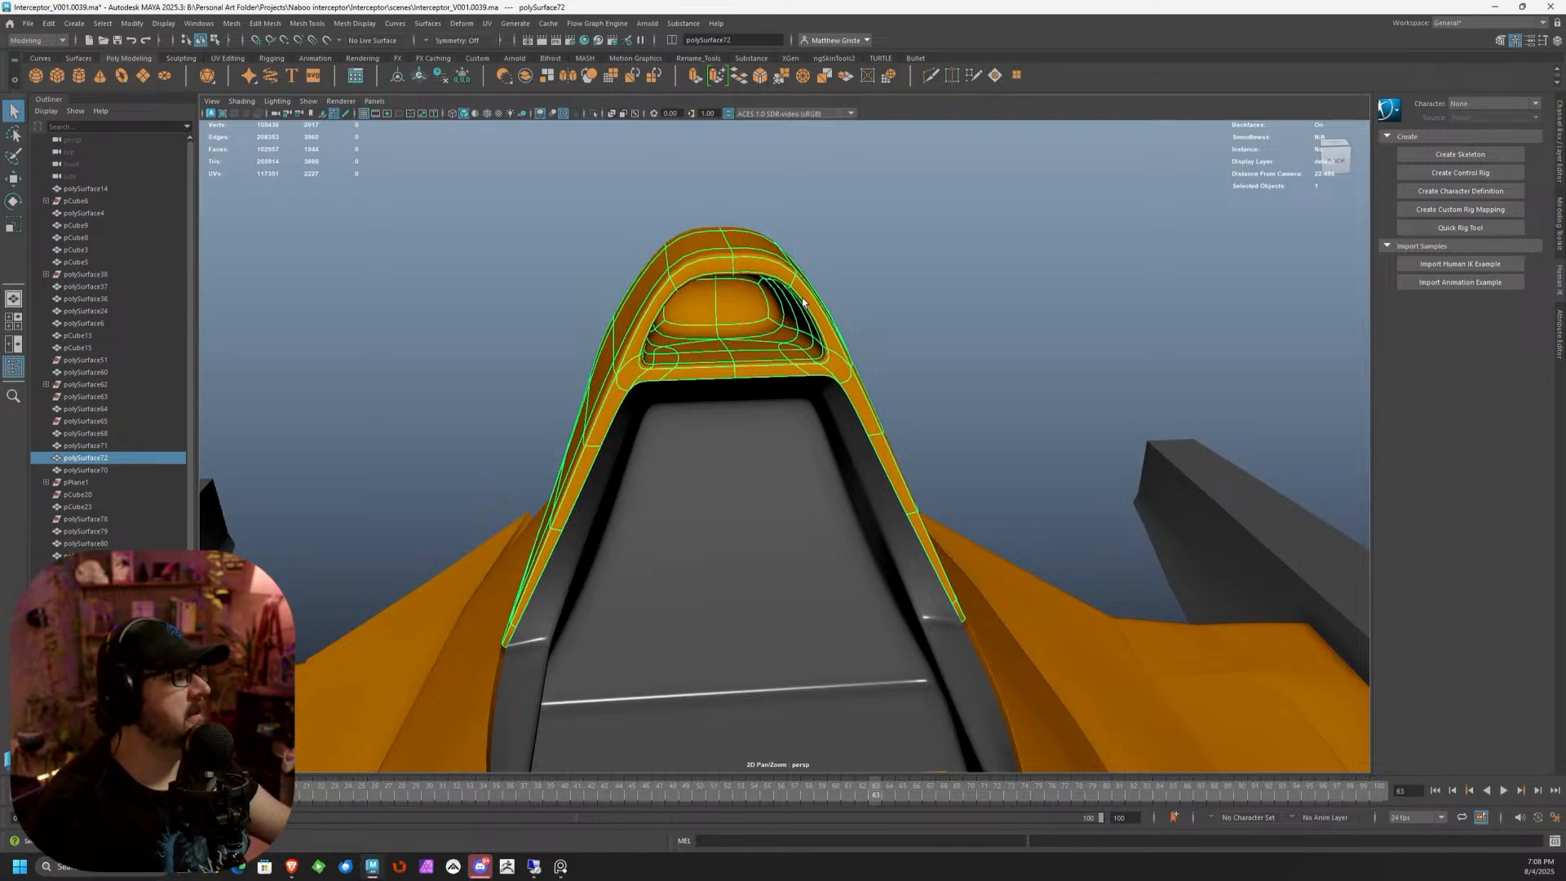
left_click_drag(804, 300, 800, 256, "alt")
scroll(792, 275, "up", 3)
scroll(801, 372, "up", 3)
left_click_drag(801, 372, 780, 367, "alt")
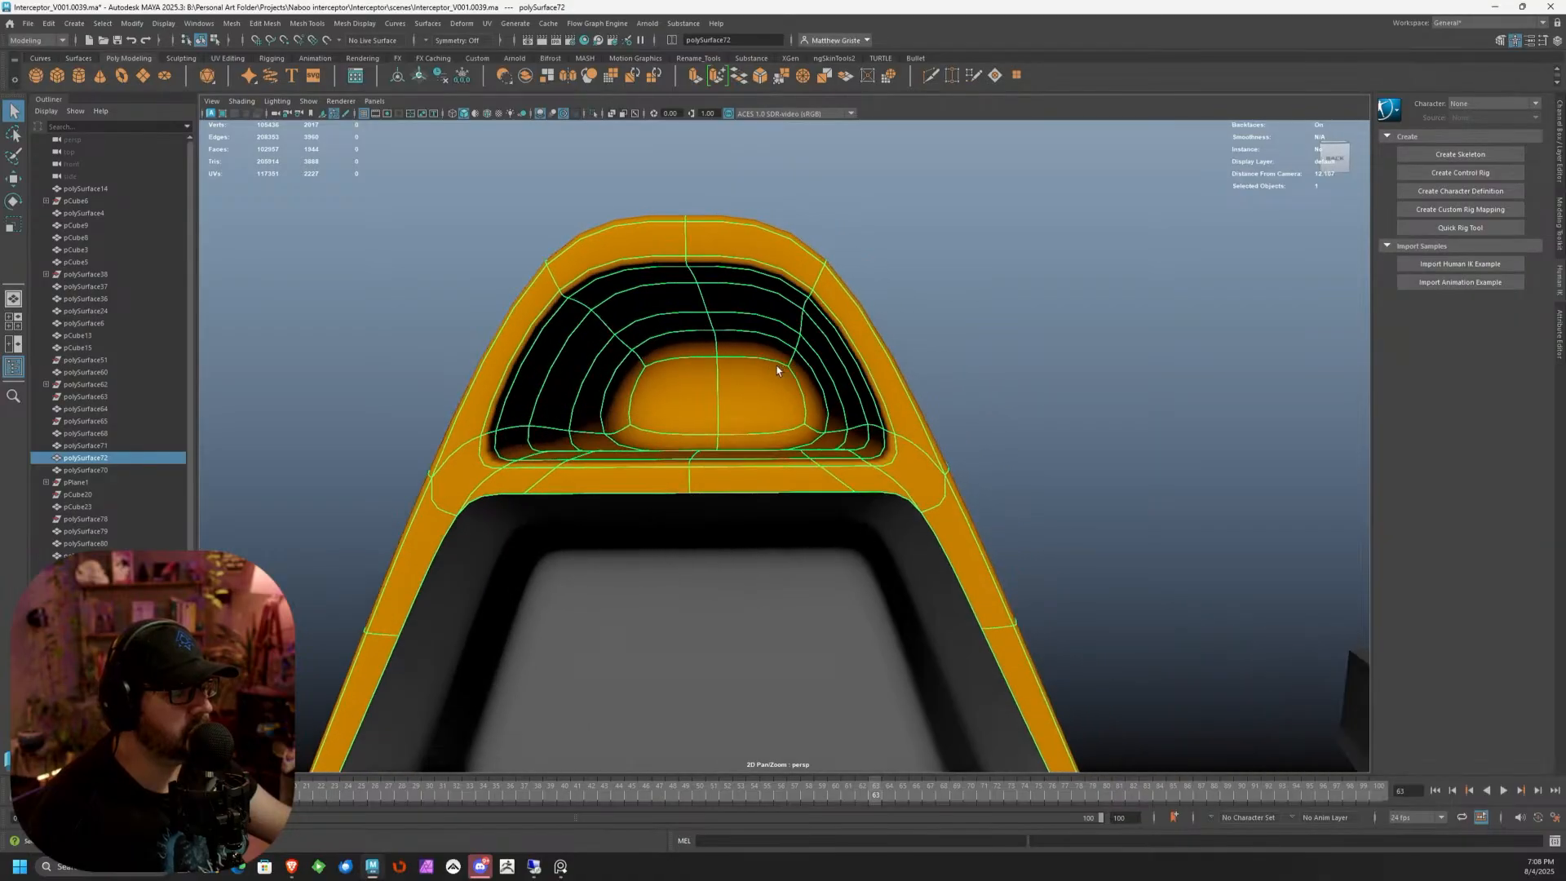
Turn off smooth preview on the arched hood piece and isolate it
scroll(780, 368, "down", 3)
key("1")
scroll(773, 356, "up", 3)
mouse_move(718, 303)
left_mouse_down("alt")
mouse_move(807, 335)
mouse_move(734, 342)
mouse_move(735, 314)
left_mouse_up("alt")
key("ctrl+1")
scroll(734, 339, "up", 3)
scroll(734, 328, "down", 3)
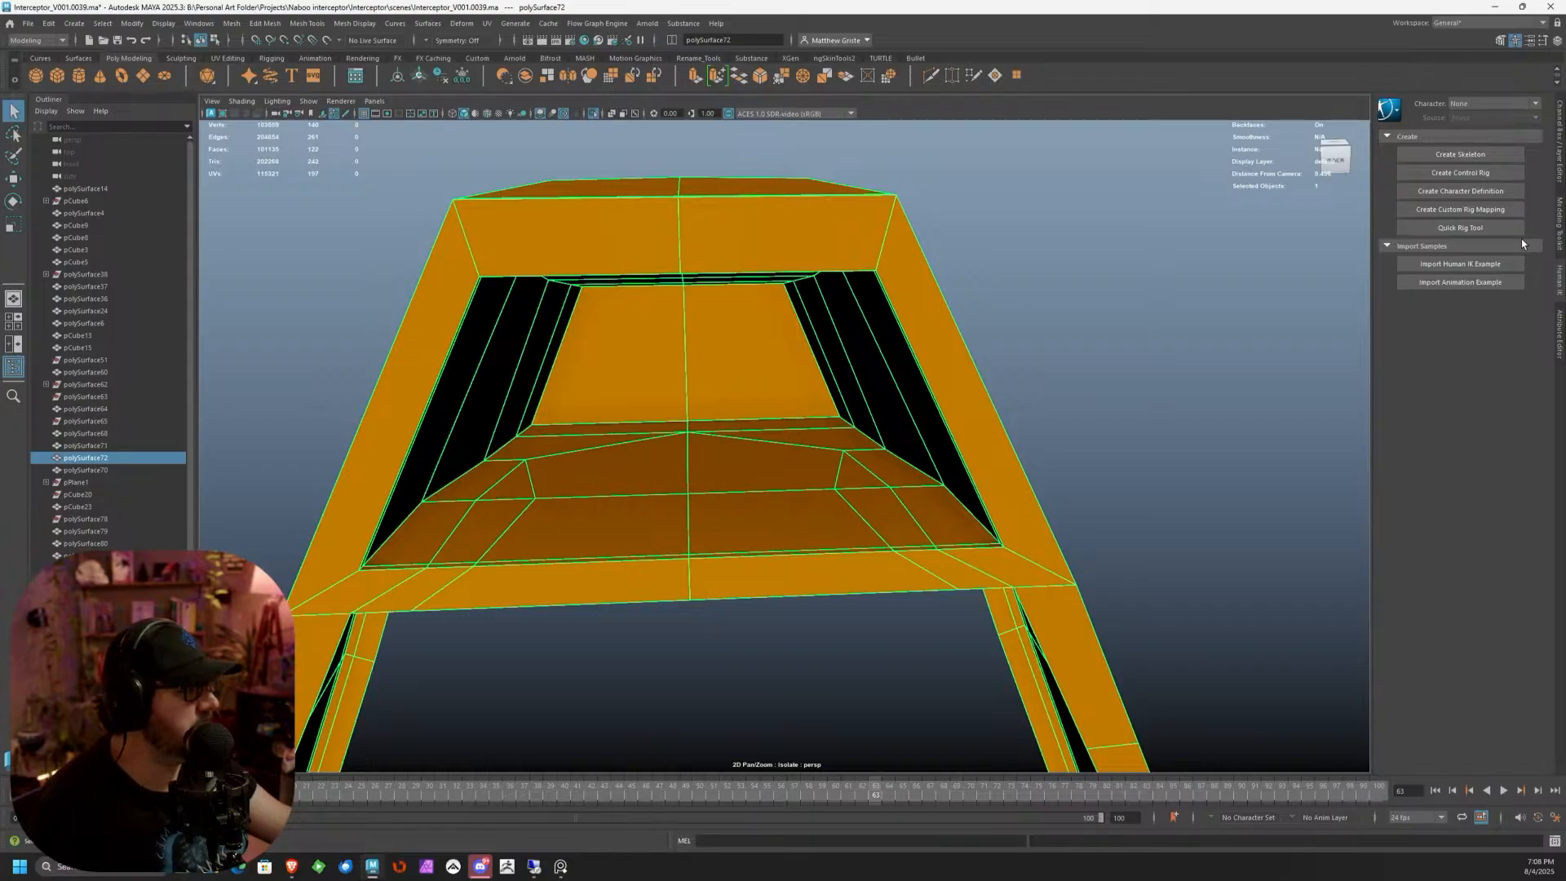
Insert a Multi-Cut edge loop just below the upper edge of the hood's opening and preview the piece smoothed
left_click(1560, 222)
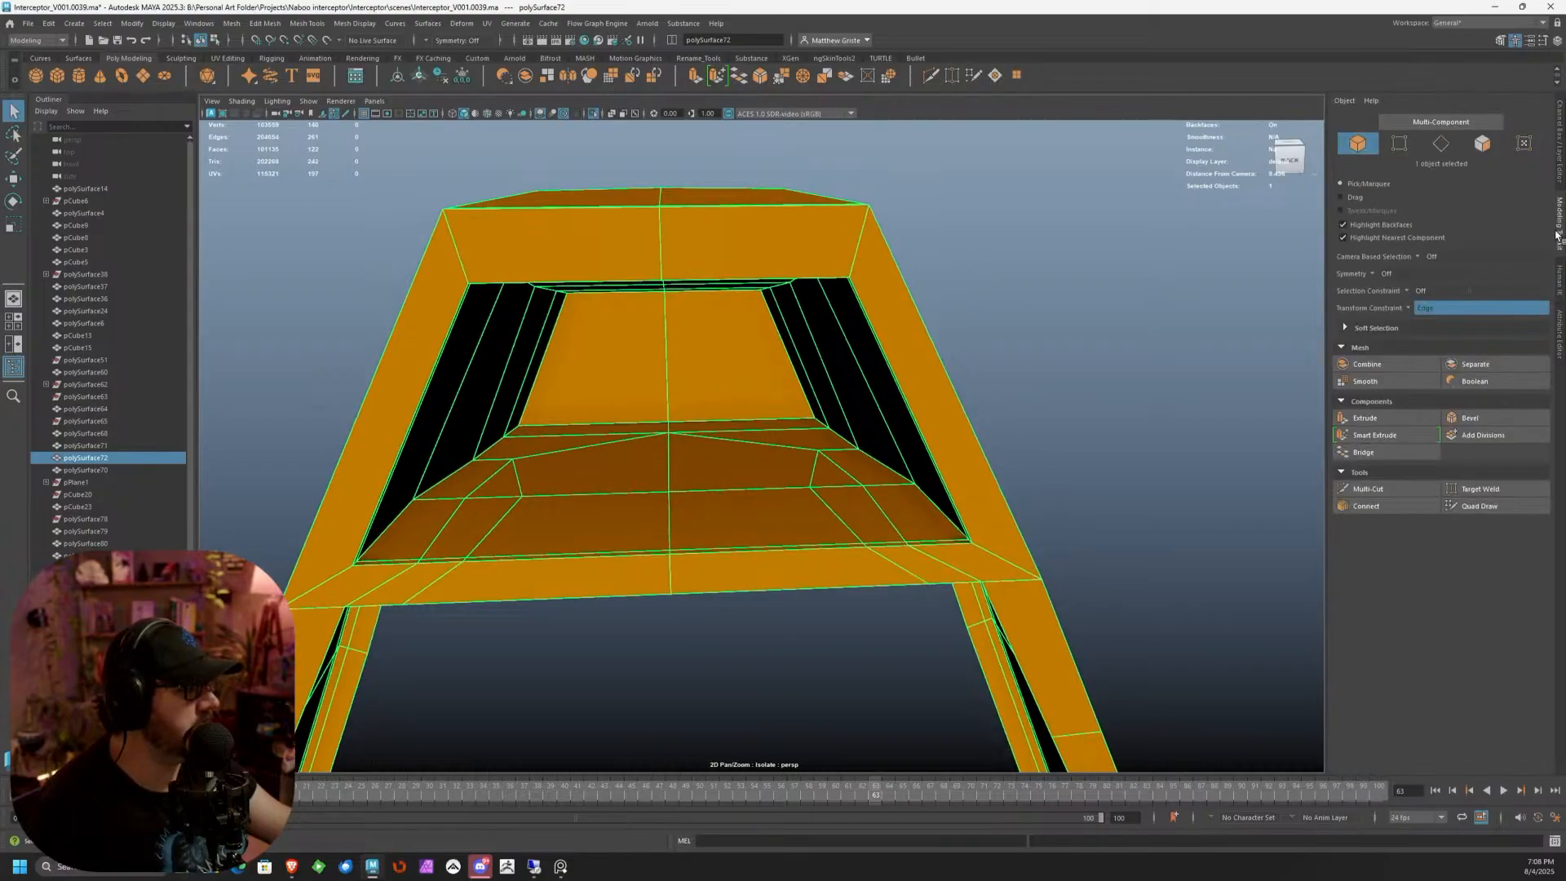
left_click(1378, 489)
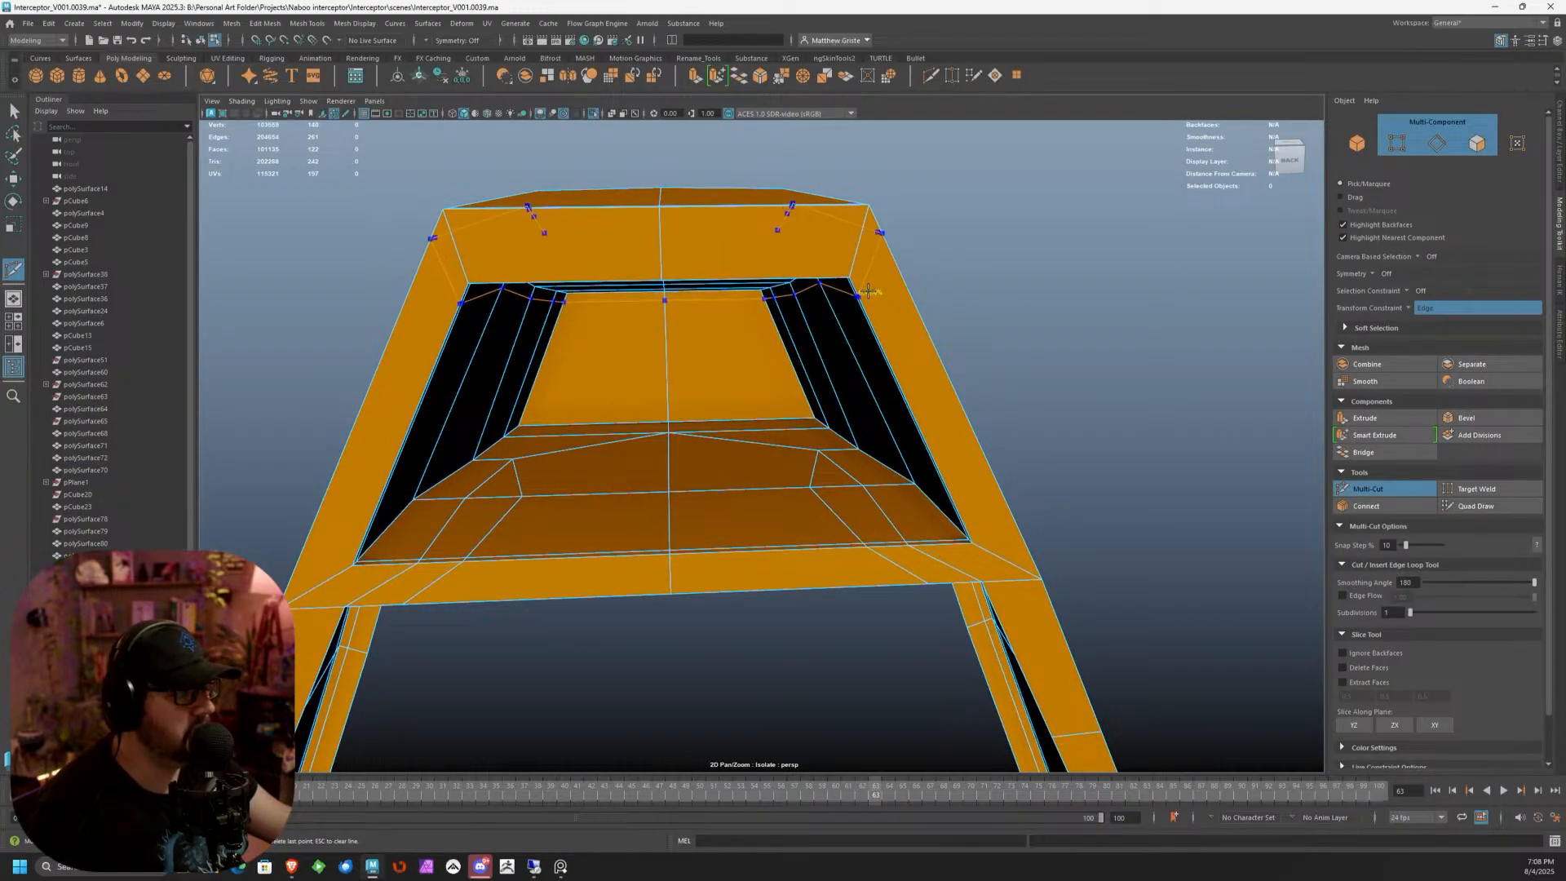
key("Return")
key("q")
key("3")
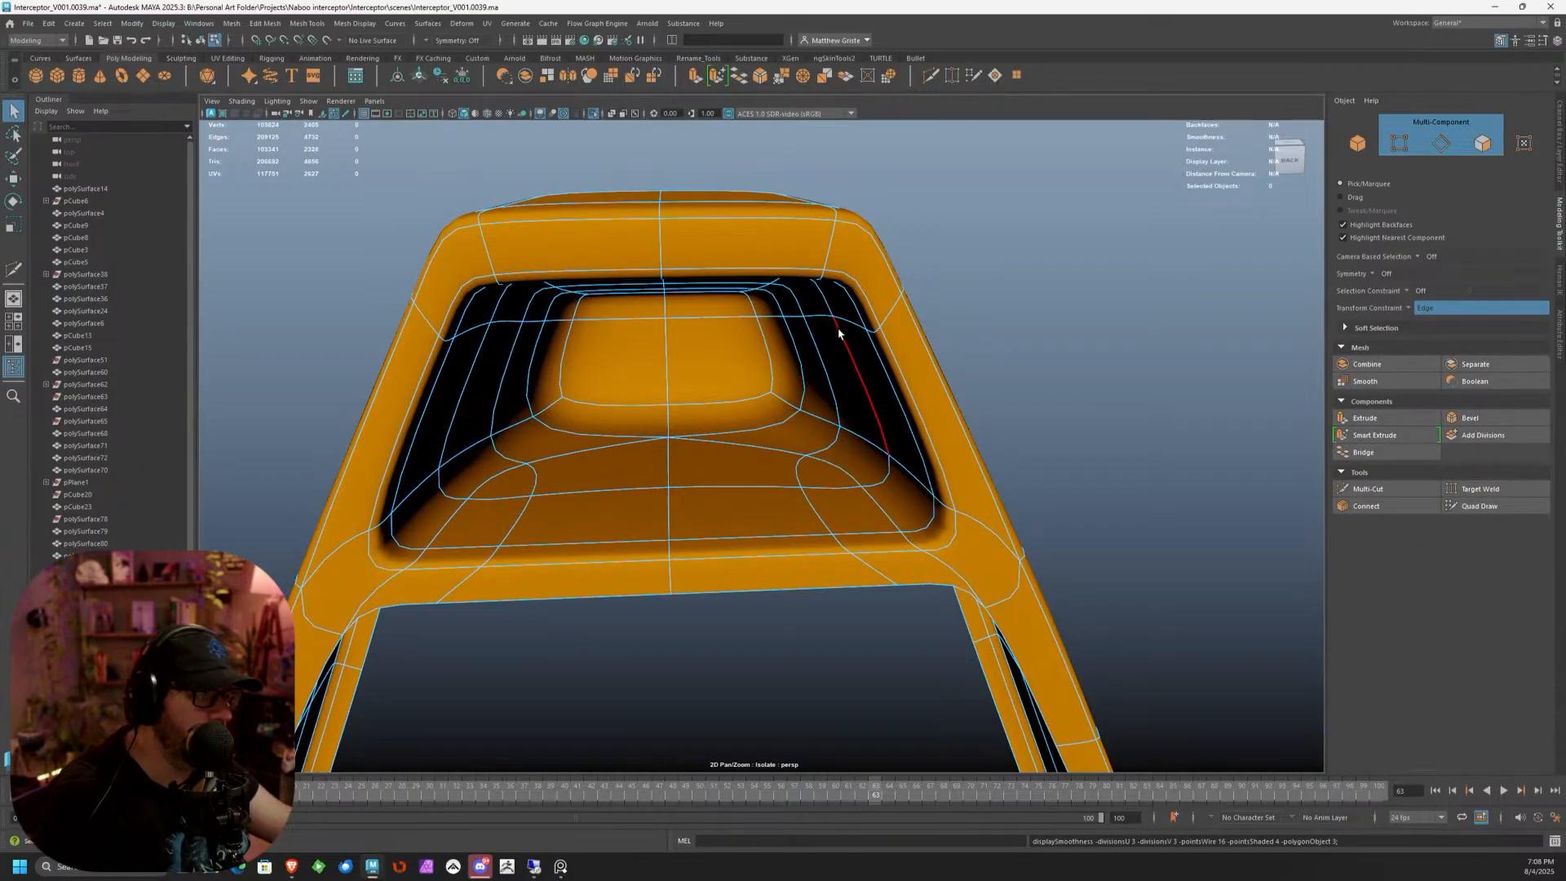
Insert an edge loop inside the hood's recess close to its back wall, then preview the piece smoothed
key("1")
scroll(835, 317, "down", 5)
left_click_drag(835, 316, 702, 317, "alt")
right_click_drag(702, 317, 734, 300)
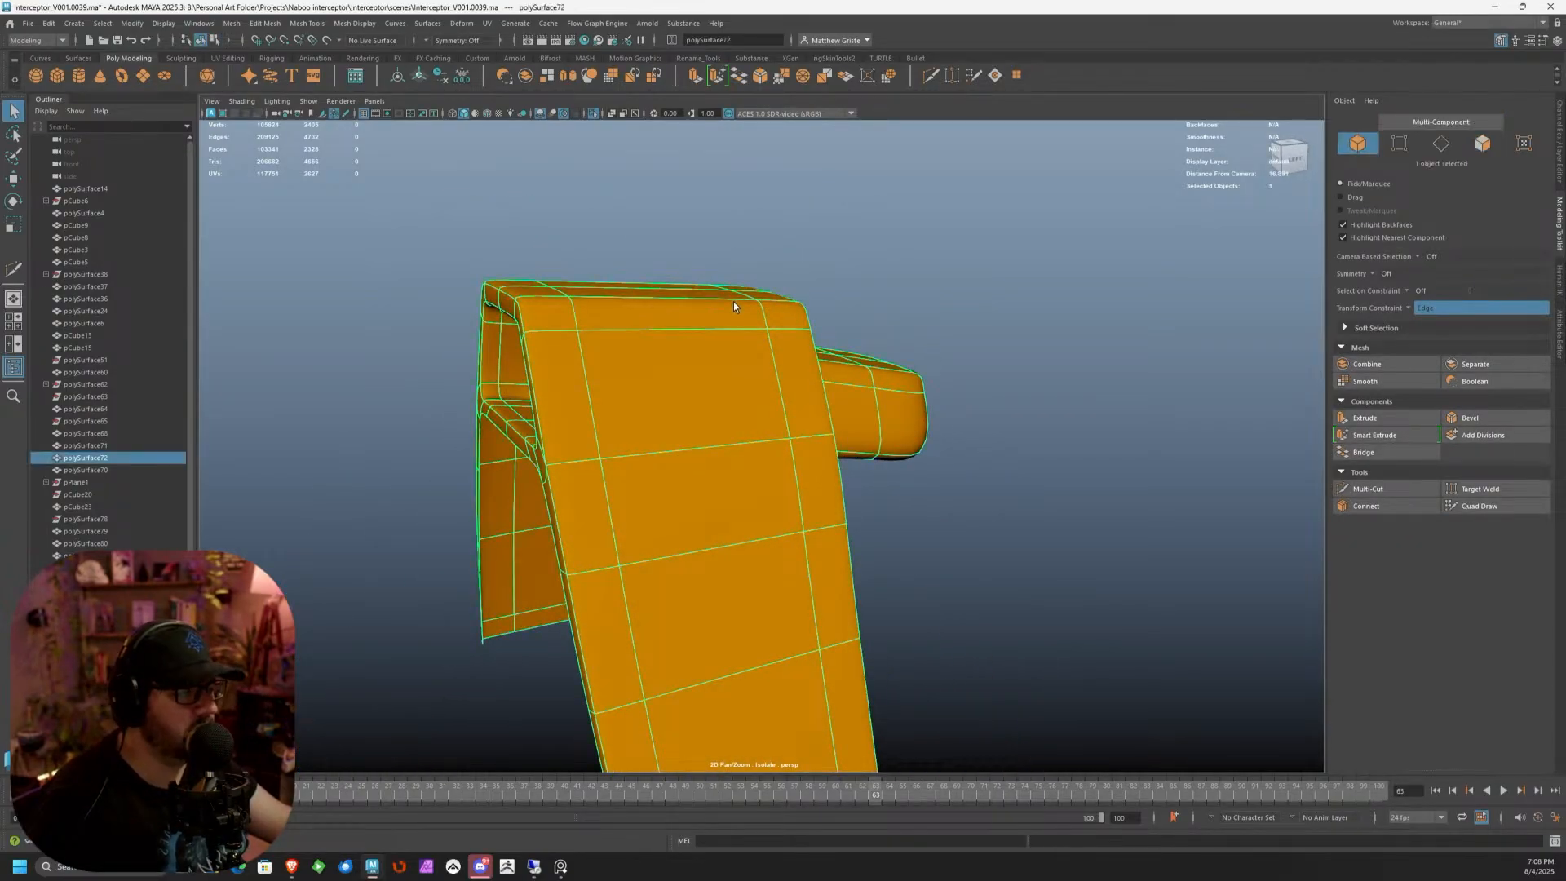
left_click_drag(733, 302, 834, 305, "alt")
scroll(807, 335, "up", 10)
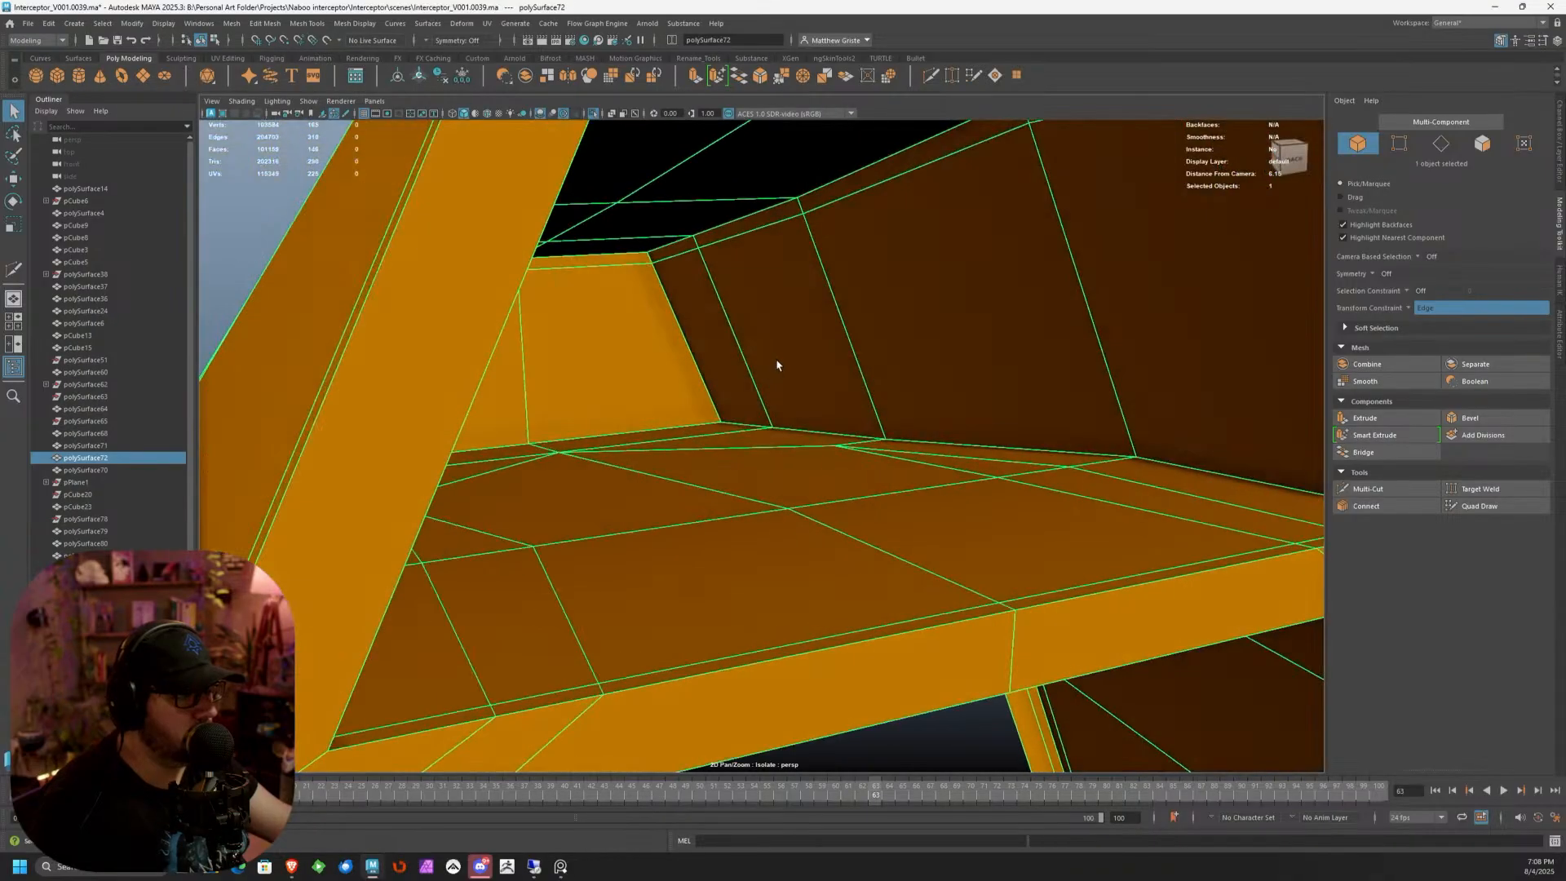
scroll(785, 380, "down", 6)
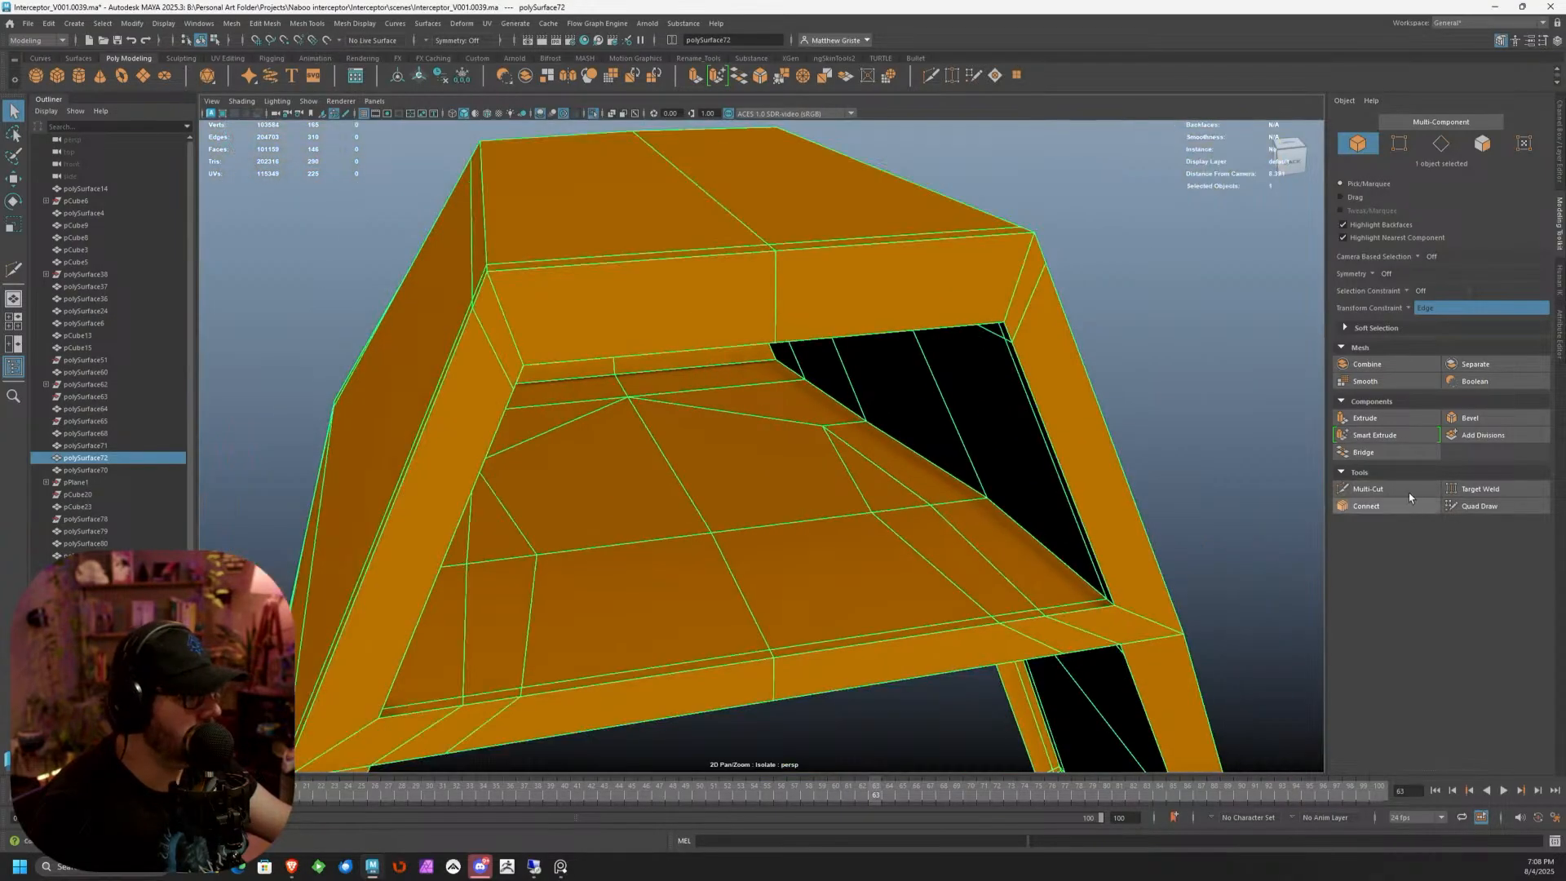
left_click(1410, 491)
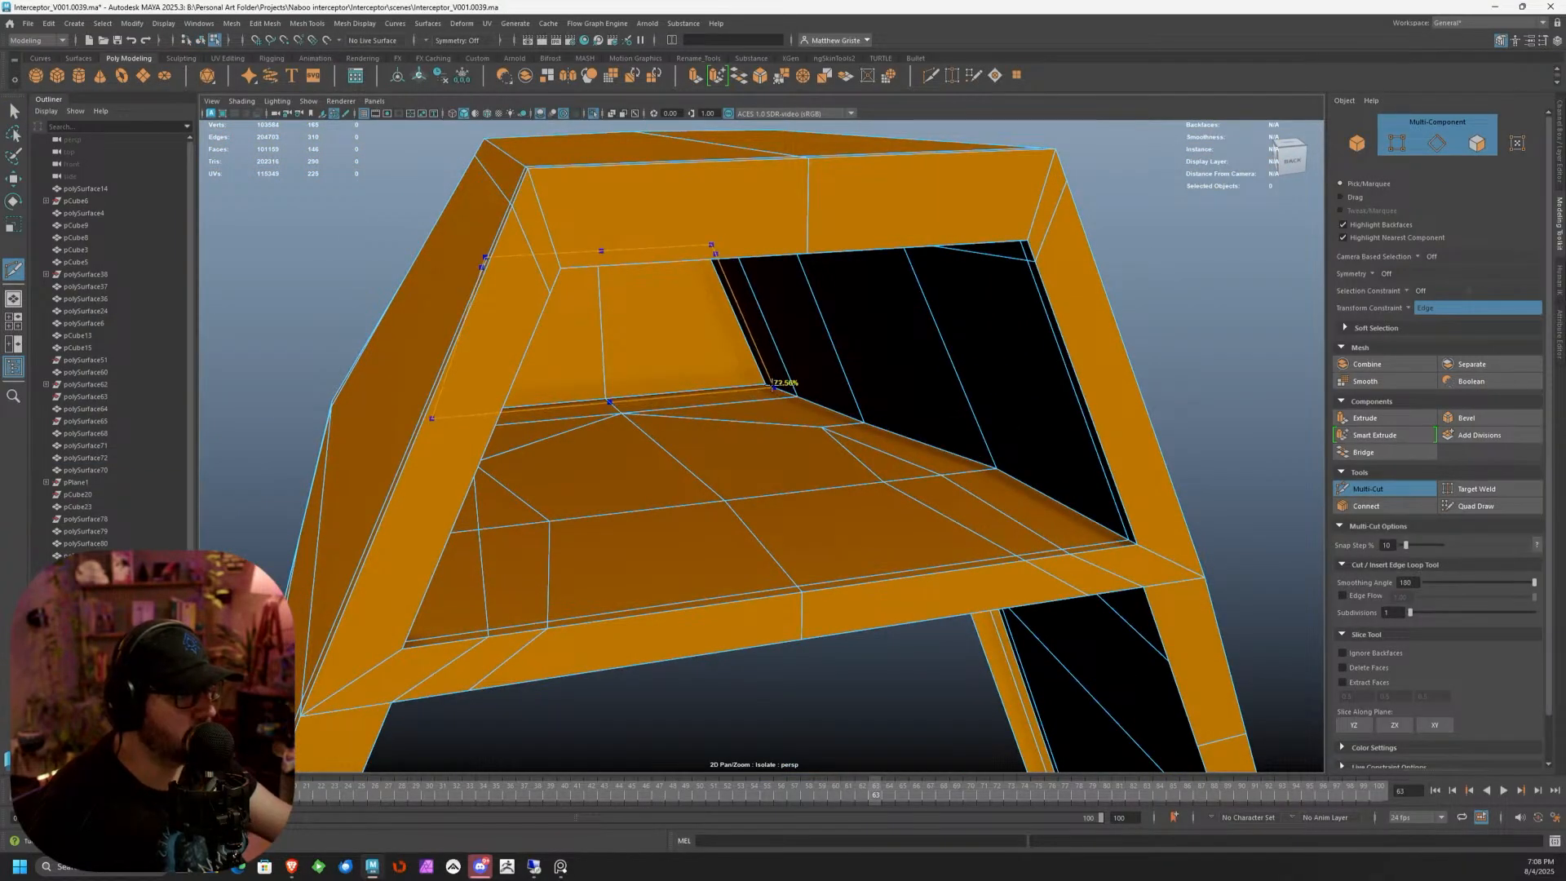
left_click(771, 386, "ctrl")
scroll(842, 409, "down", 3)
left_click_drag(843, 409, 698, 382, "alt")
key("q")
key("3")
scroll(742, 376, "down", 2)
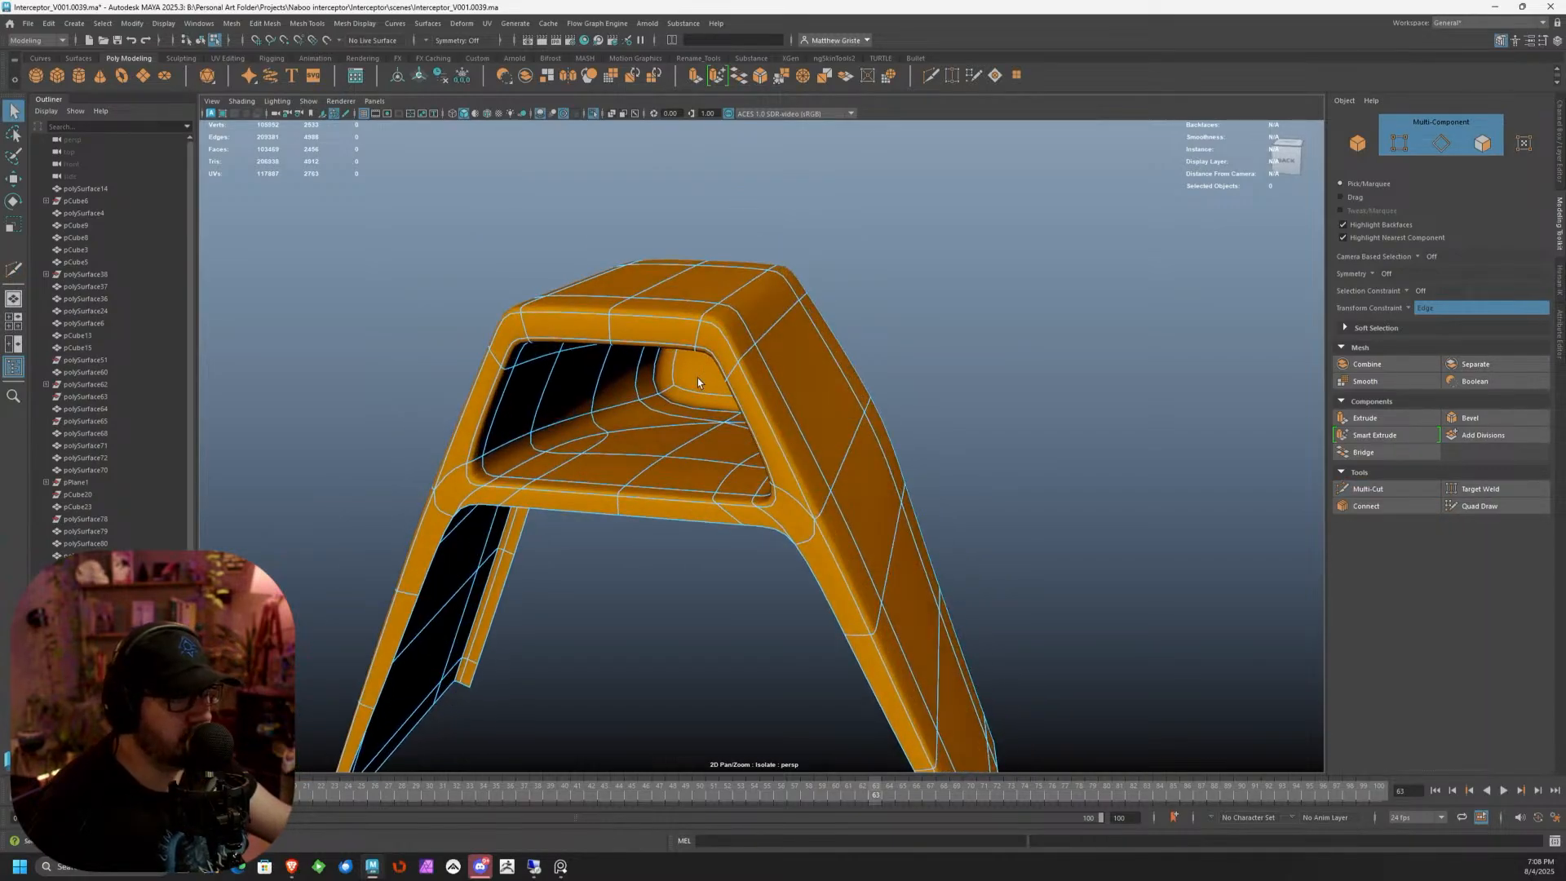
Turn off isolation of the hood piece and check it in place on the full ship
left_click_drag(928, 379, 784, 363, "alt")
scroll(815, 378, "down", 2)
left_click_drag(561, 271, 391, 155, "alt")
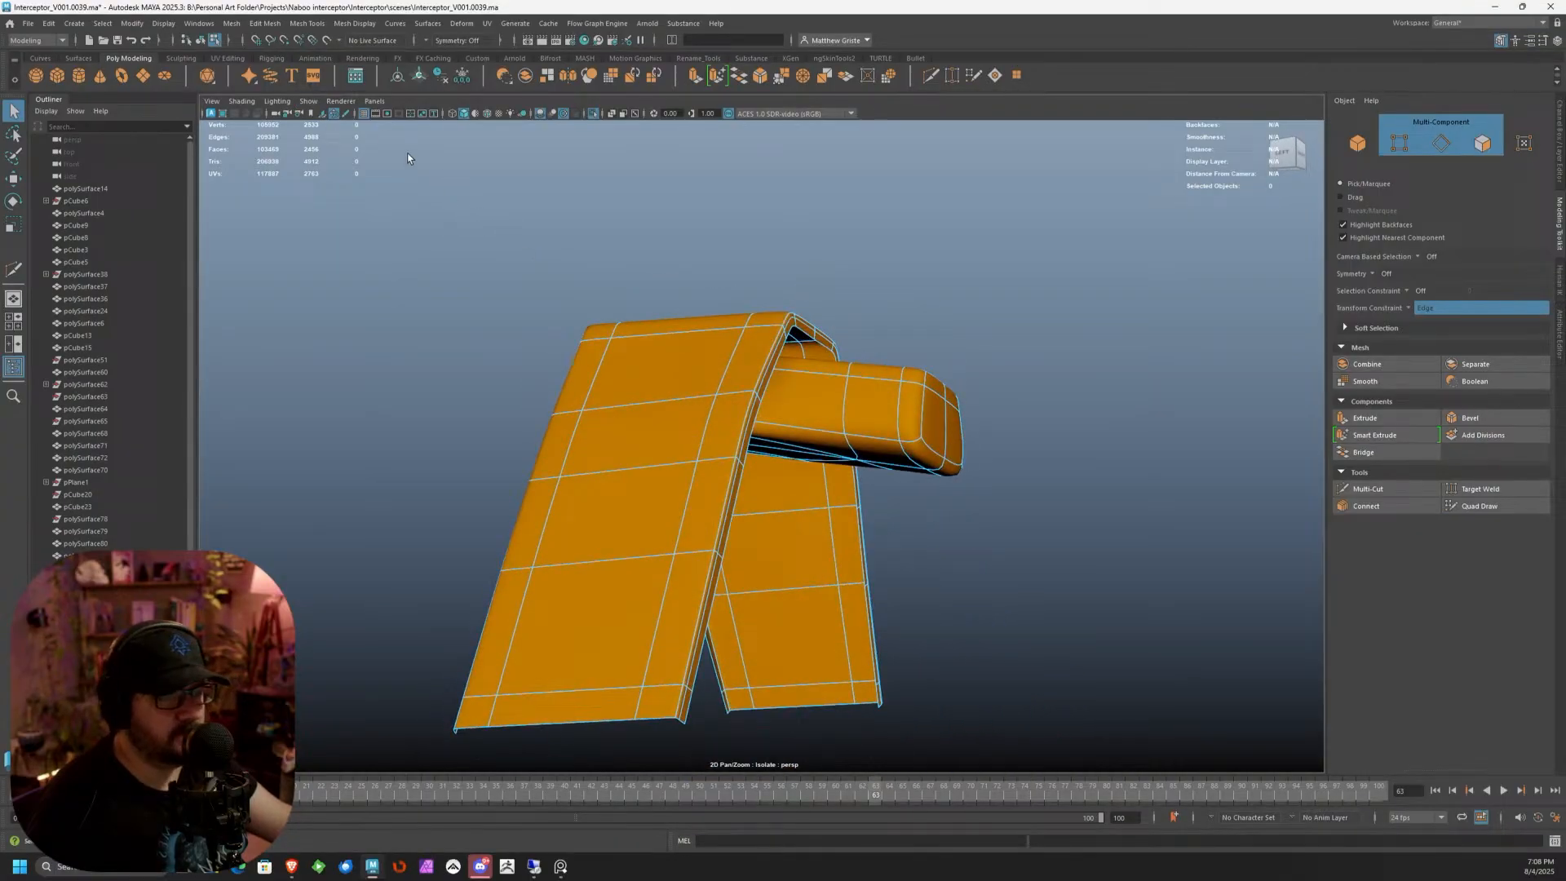
left_click(309, 101)
mouse_move(343, 124)
left_click(489, 135)
left_click_drag(534, 241, 653, 456, "alt")
scroll(741, 437, "up", 3)
scroll(742, 434, "down", 4)
Select the long tapered fairing behind the hood, turn off its smooth preview and isolate it
key("ctrl+z")
key("ctrl+z")
scroll(675, 449, "up", 1)
left_click(603, 472)
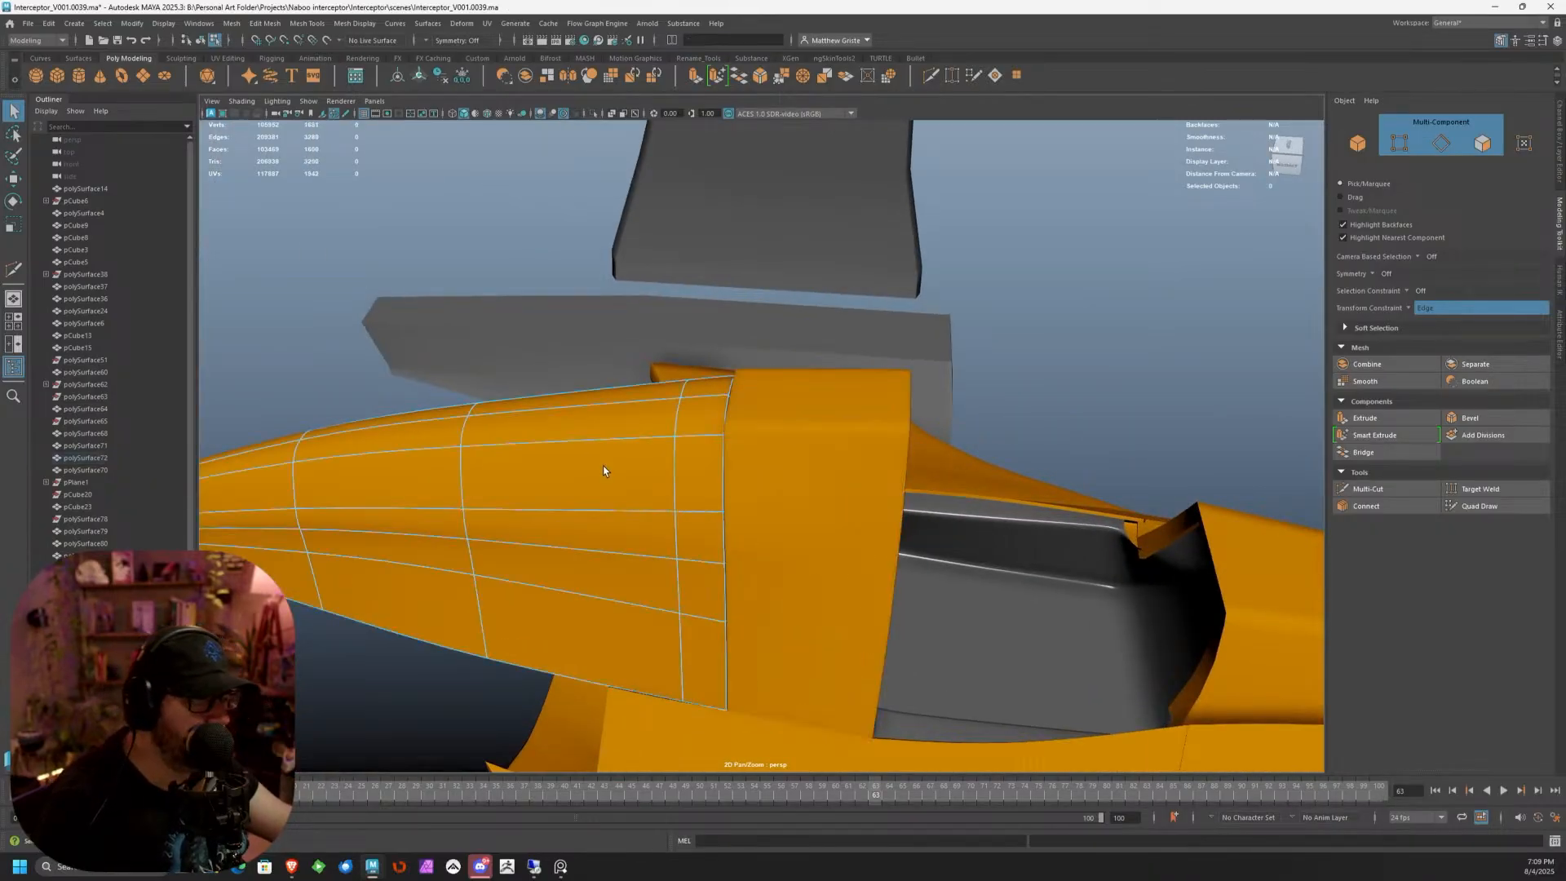
right_click_drag(690, 416, 672, 417)
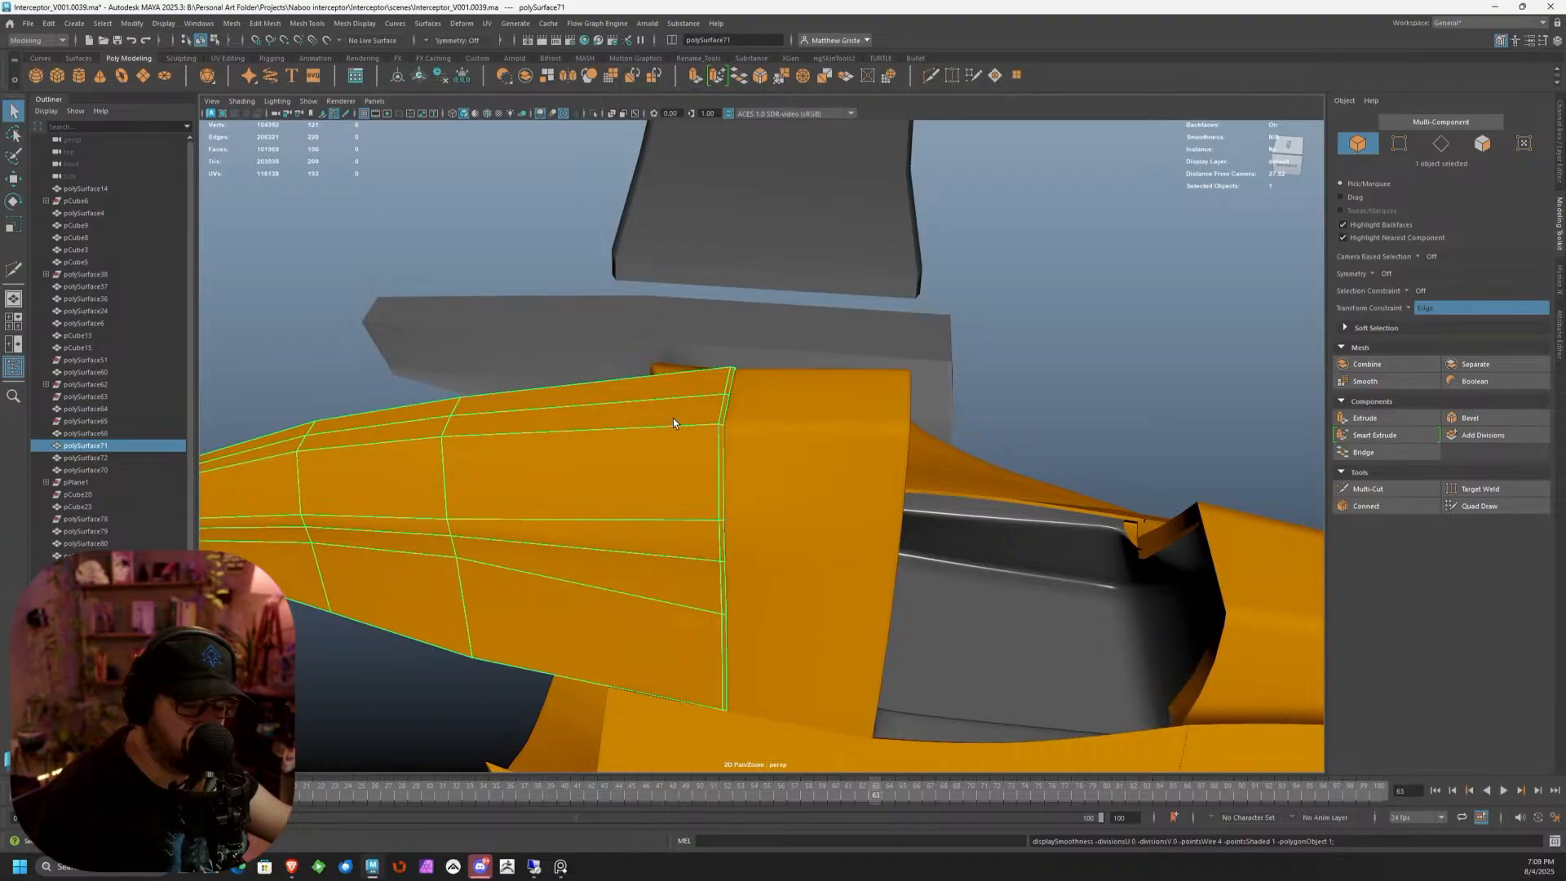
key("ctrl+1")
mouse_move(673, 423)
left_mouse_down("alt")
mouse_move(751, 413)
mouse_move(612, 390)
mouse_move(674, 428)
left_mouse_up("alt")
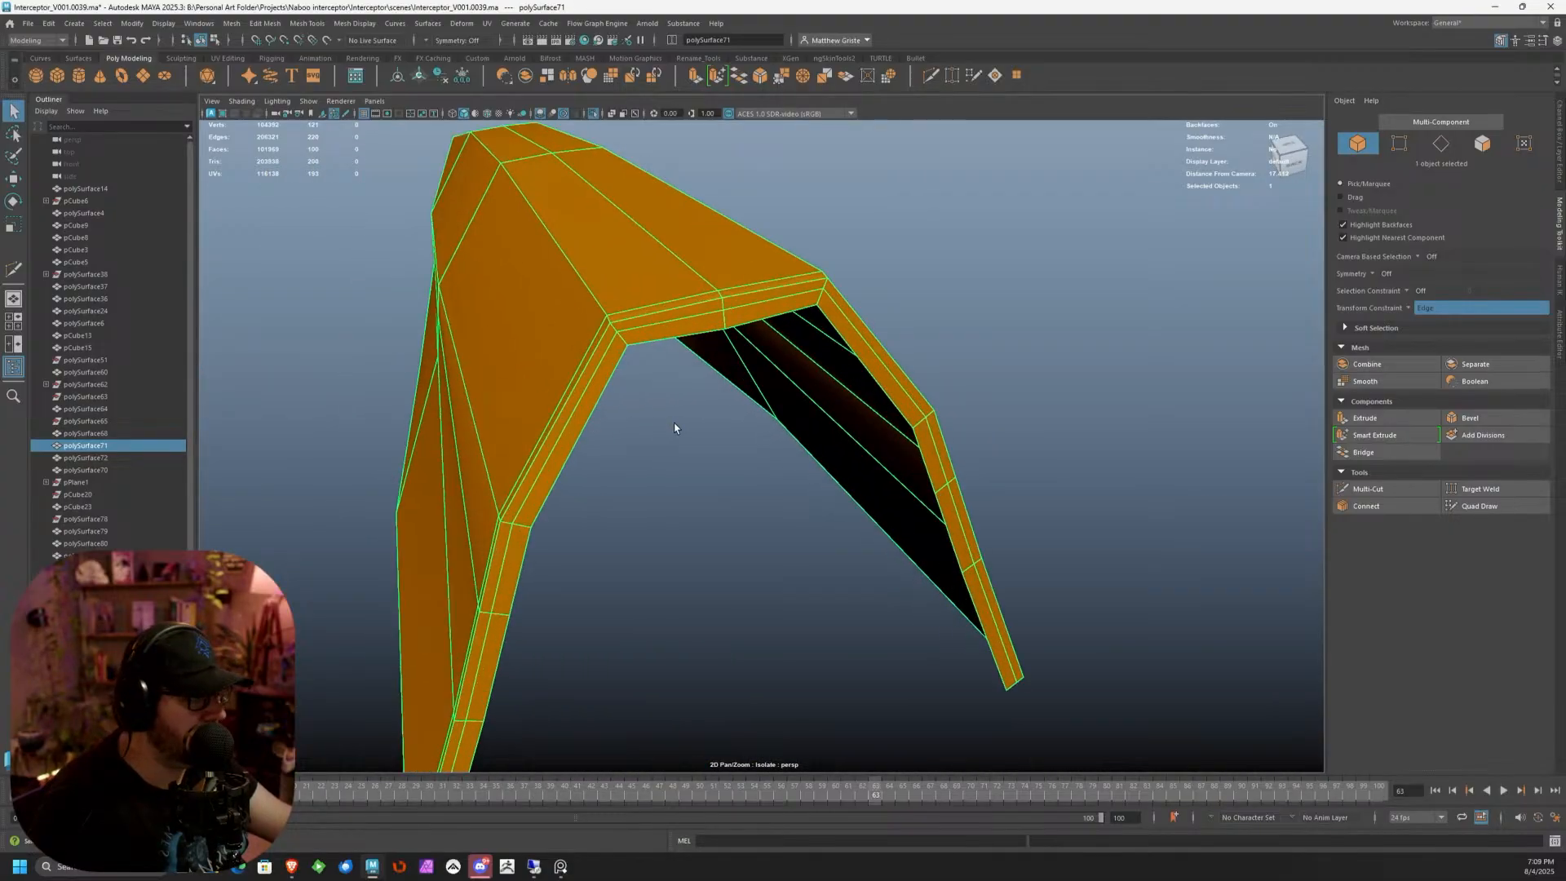
Insert edge loops along both upper corner edges of the tapered fairing and preview it smoothed
left_click(1368, 489)
left_click(455, 140)
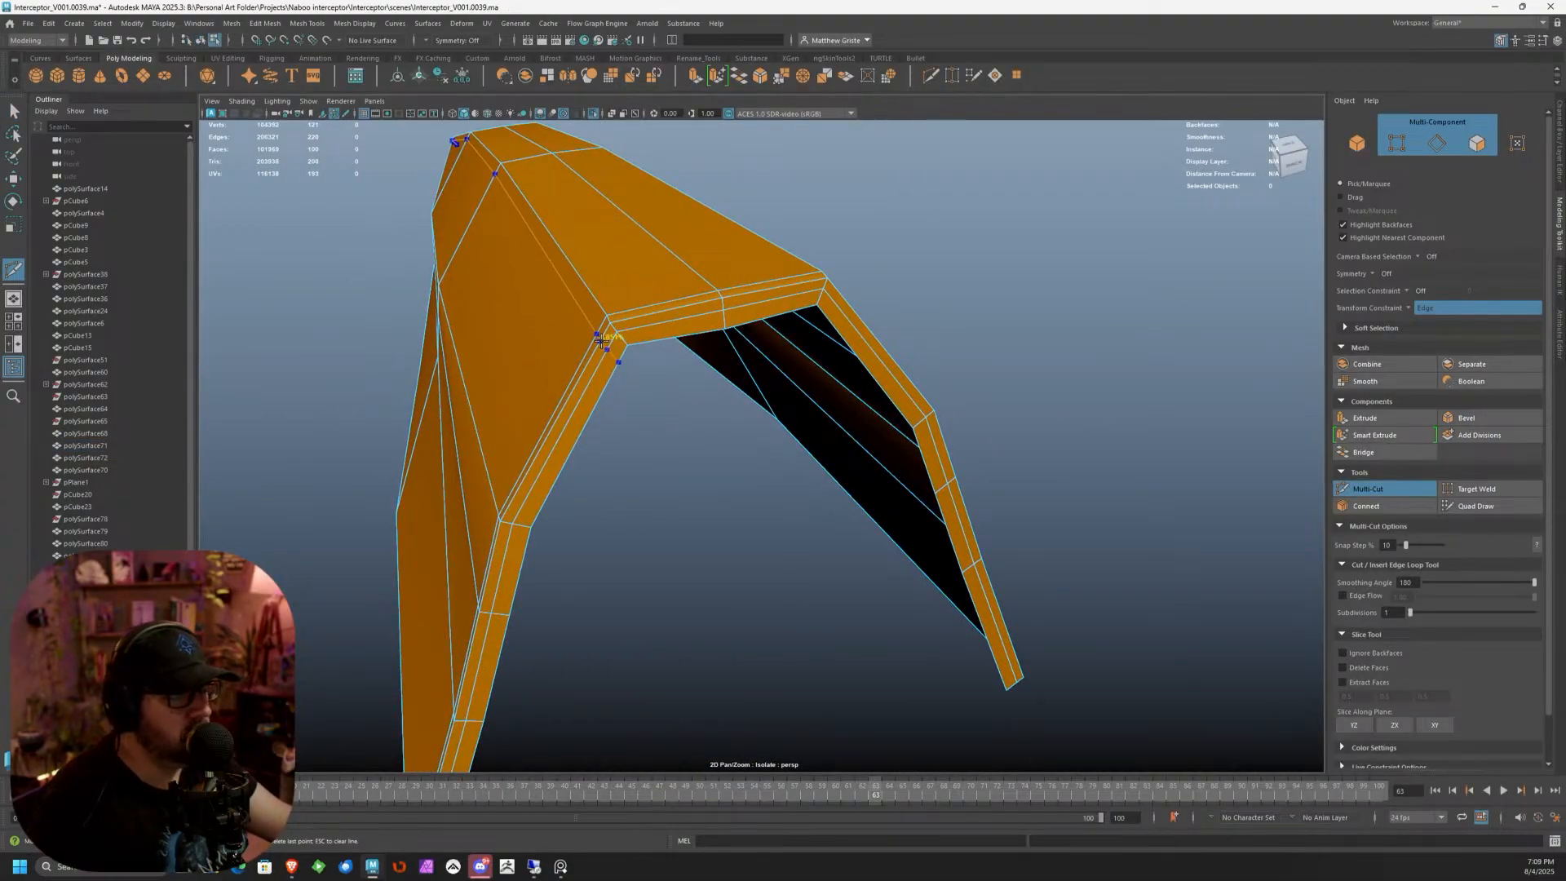
left_click_drag(601, 341, 832, 330, "alt")
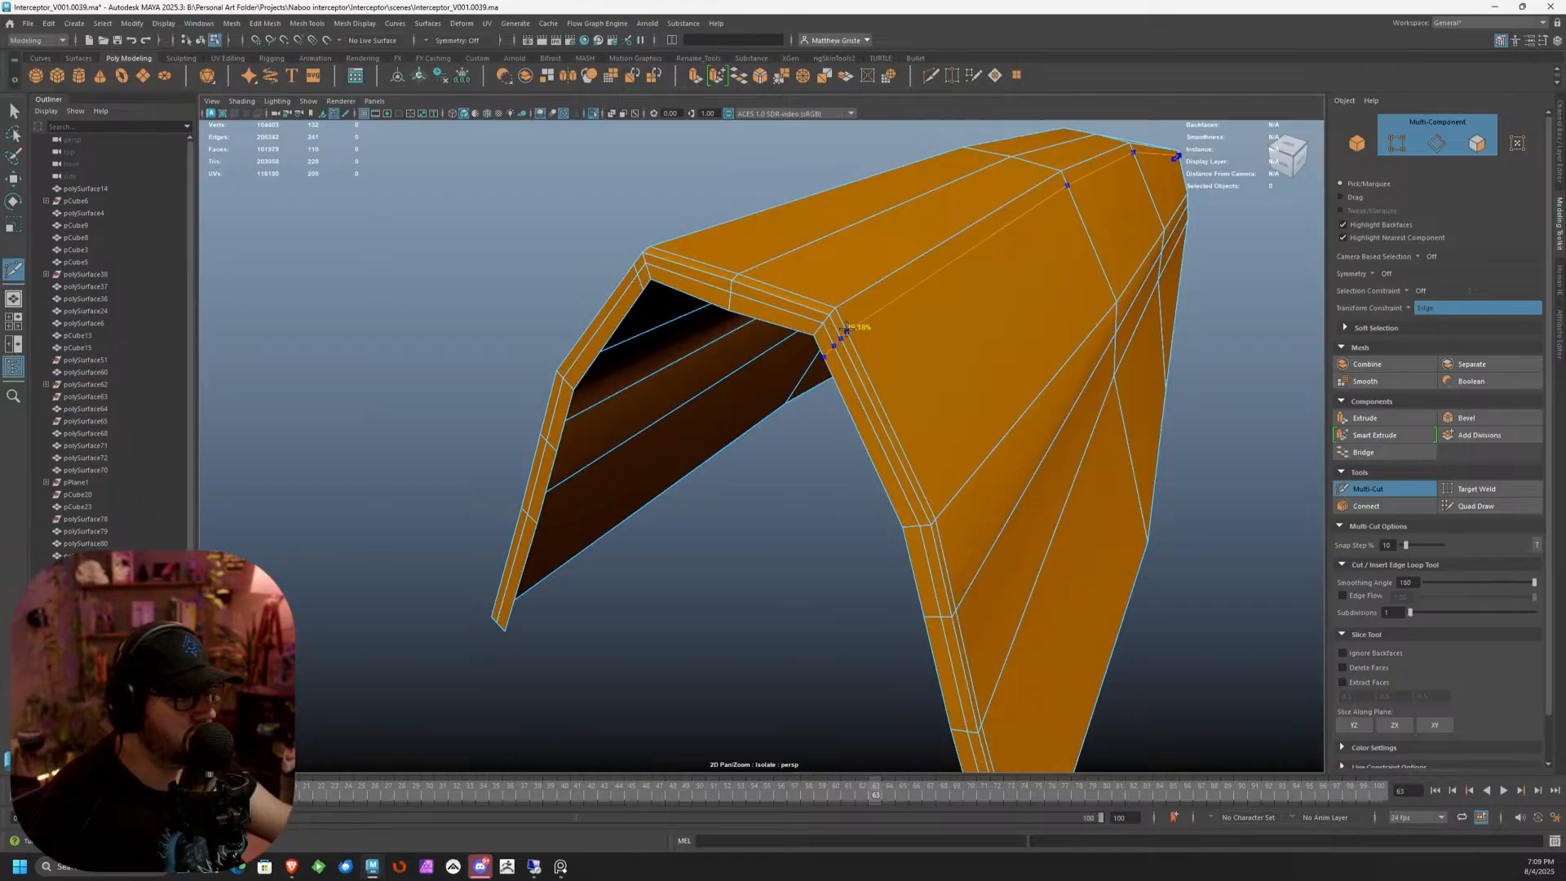
left_click(846, 328)
key("Return")
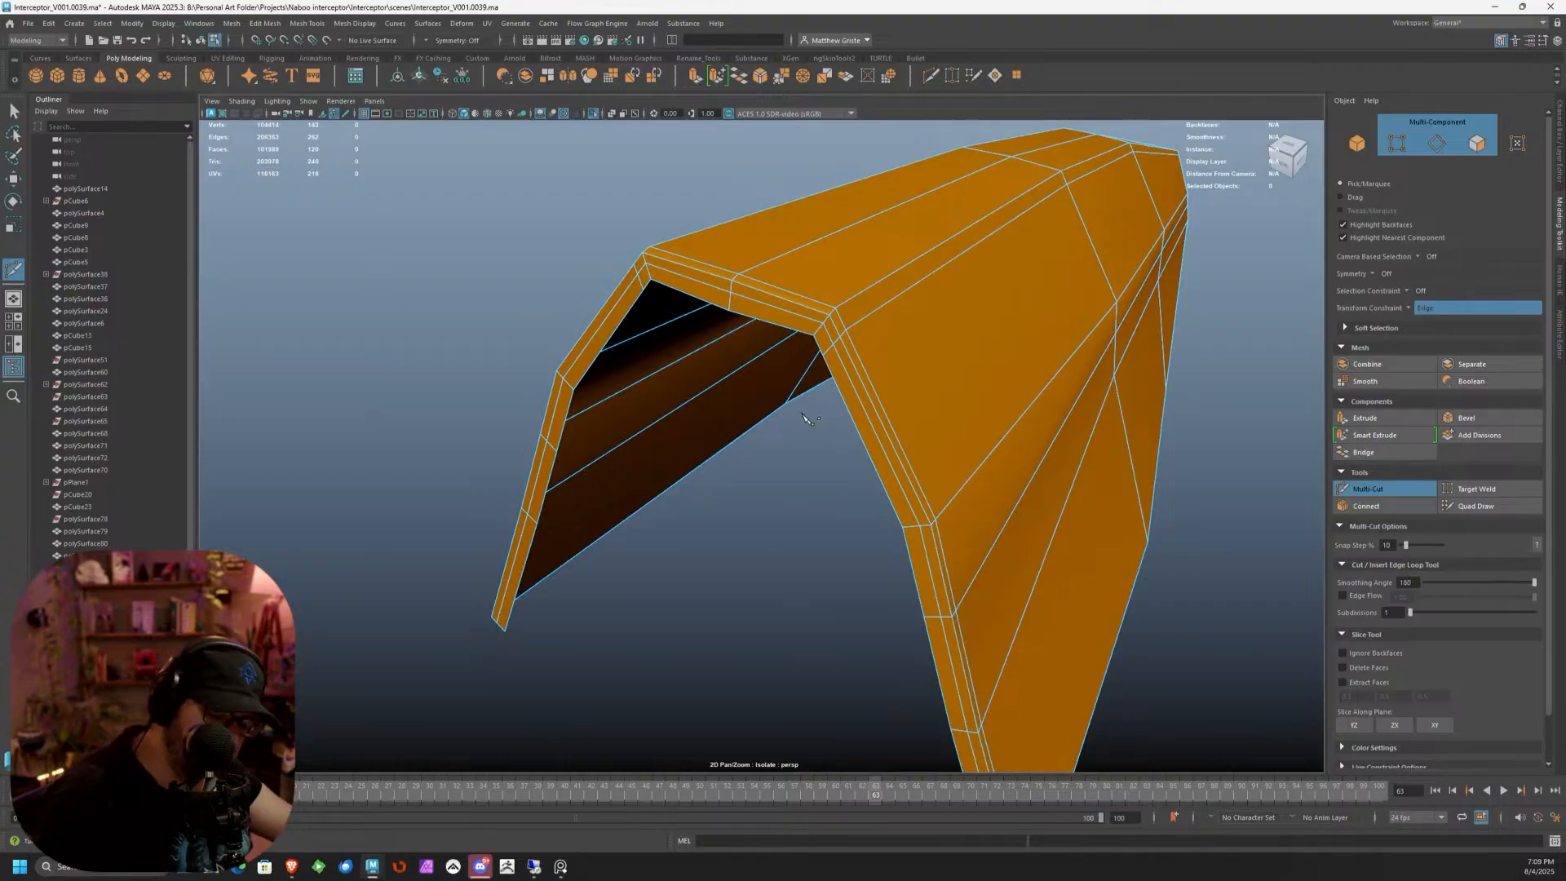
key("q")
key("3")
Turn off isolation of the tapered fairing, return to object mode and clear the selection
left_click(308, 101)
mouse_move(337, 129)
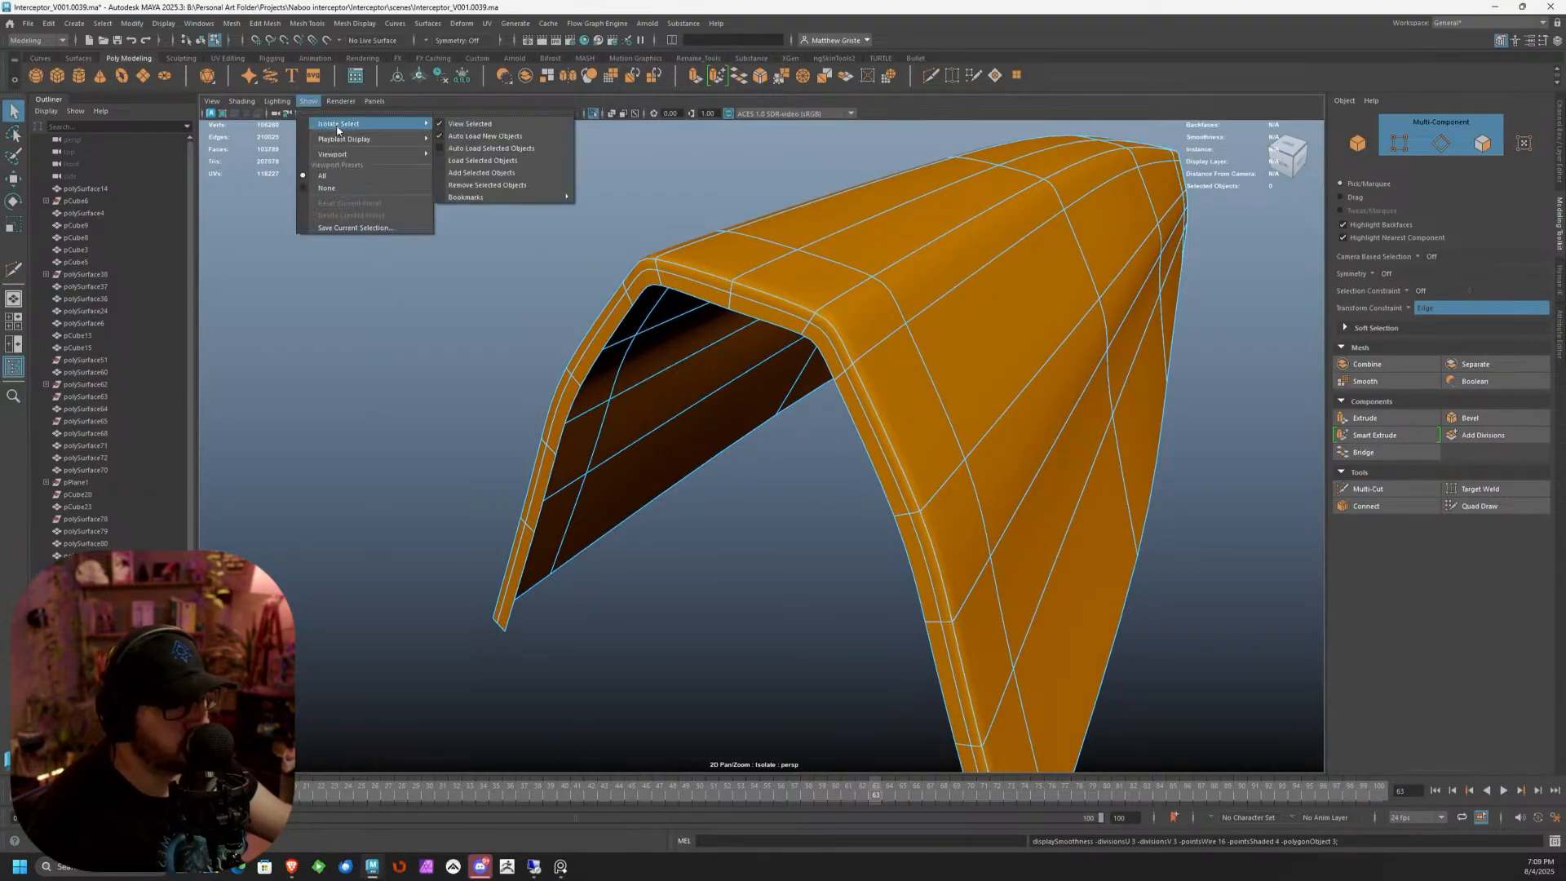
left_click(473, 126)
left_click_drag(626, 280, 851, 333, "alt")
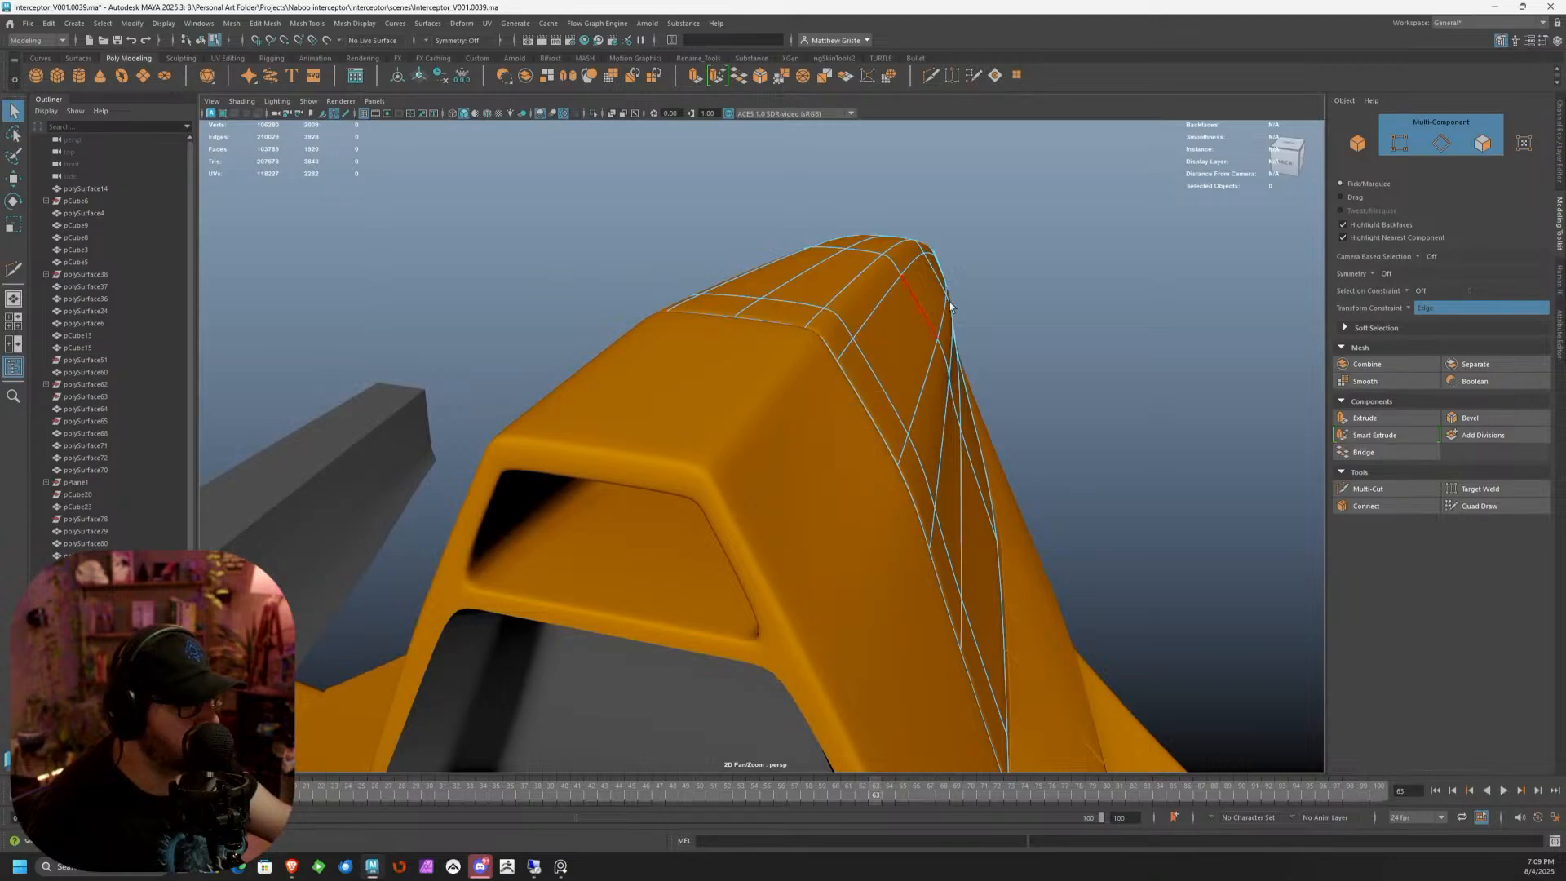
right_click_drag(892, 316, 940, 325)
left_click(1003, 271)
left_click_drag(940, 325, 907, 321, "alt")
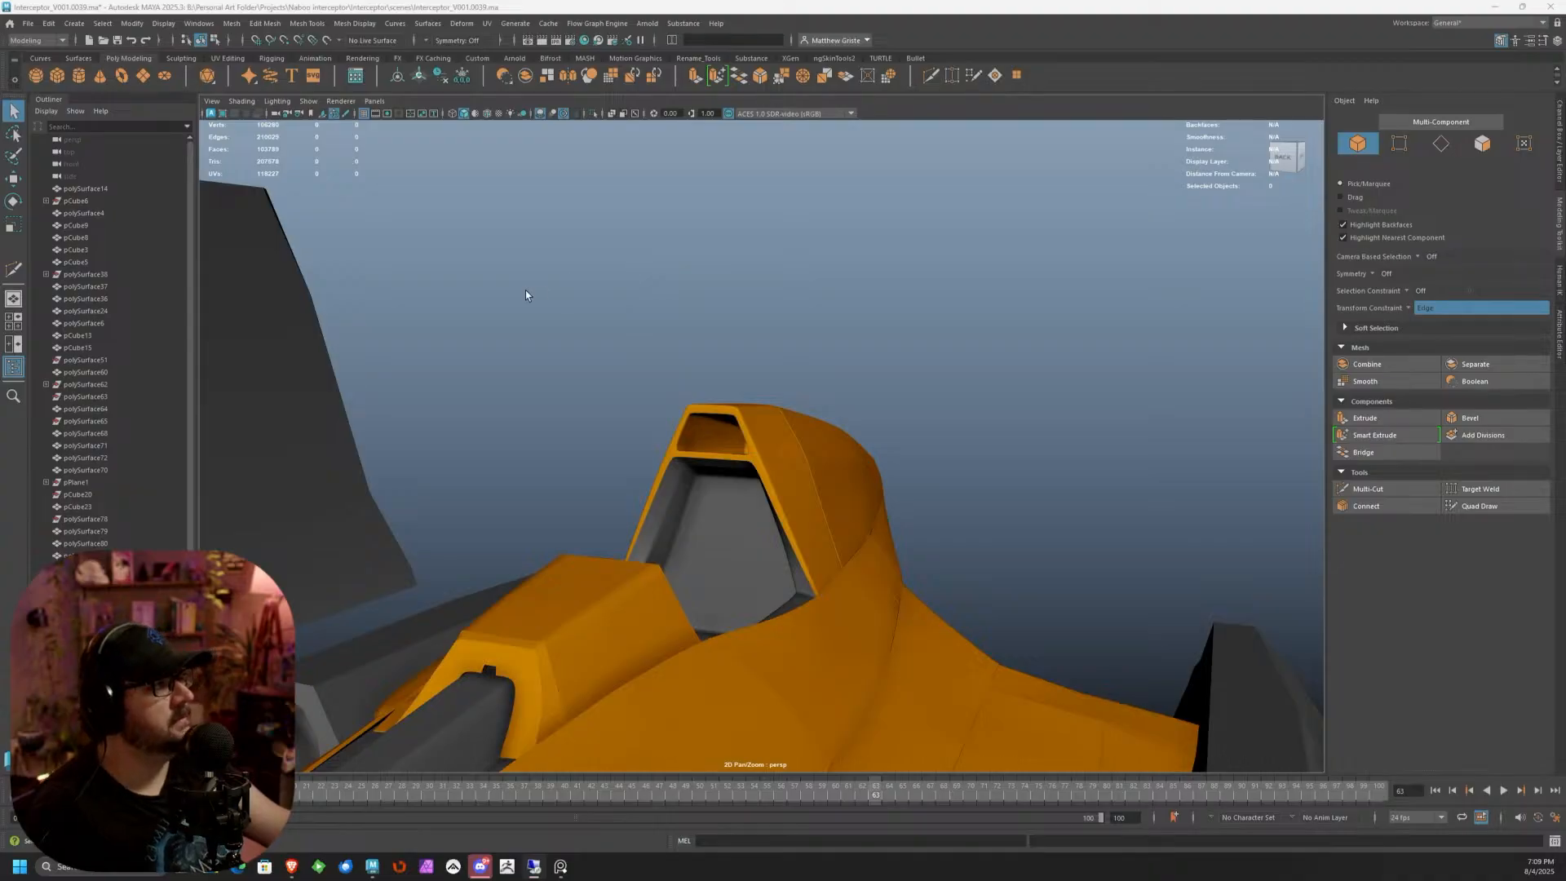
Examine the seams and gaps between the tapered fairing, the rear fuselage and the wing roots
left_click_drag(526, 296, 574, 390, "alt")
middle_click_drag(575, 390, 599, 351, "alt")
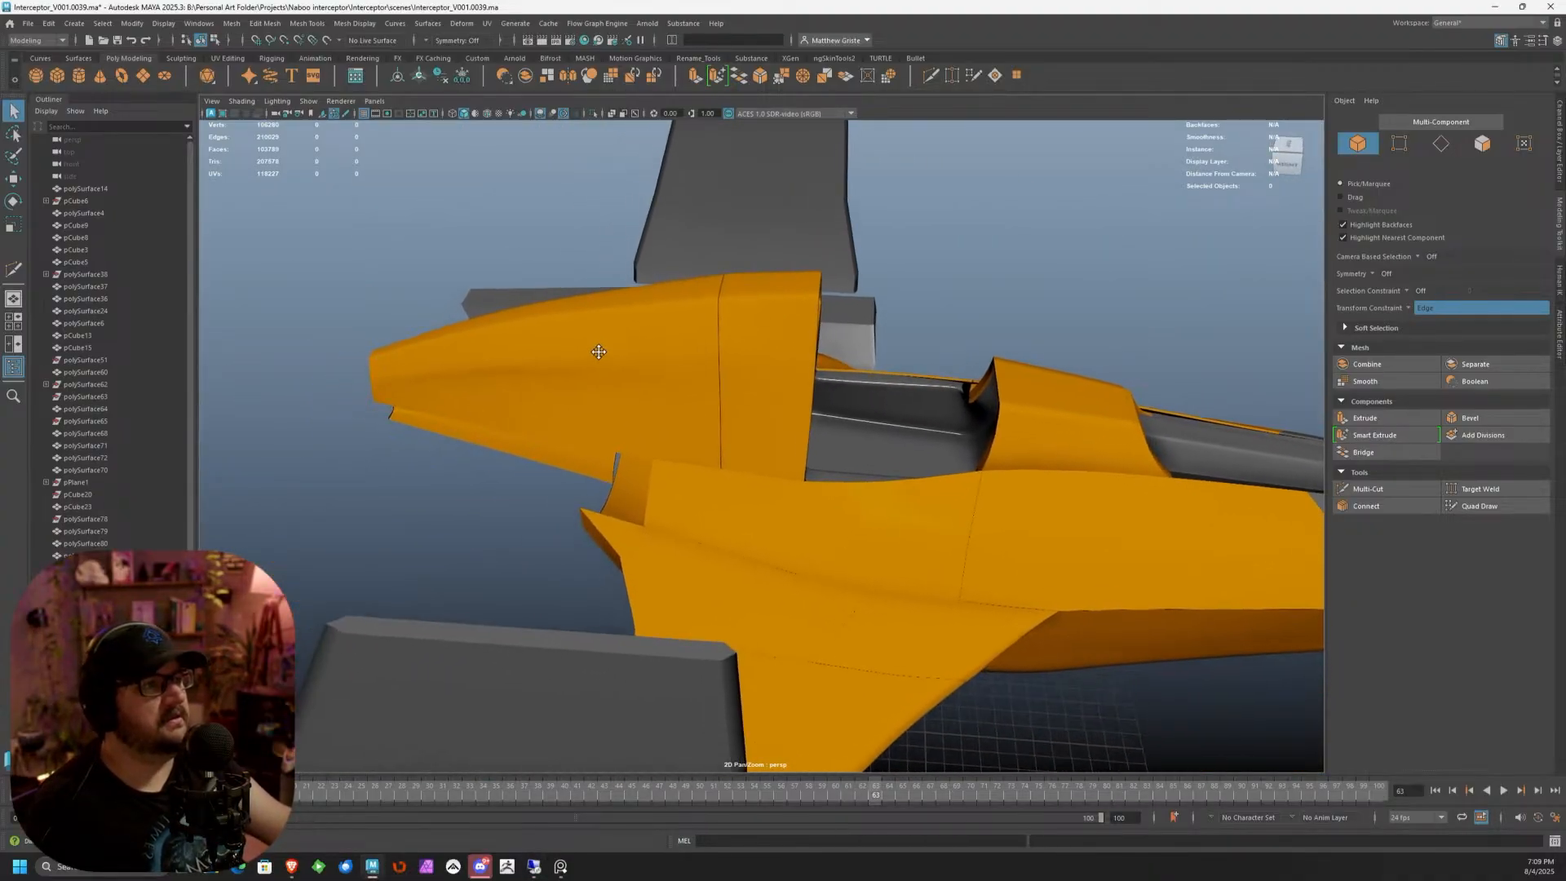
left_click_drag(598, 351, 654, 407, "alt")
middle_click_drag(653, 407, 748, 297, "alt")
scroll(694, 358, "up", 4)
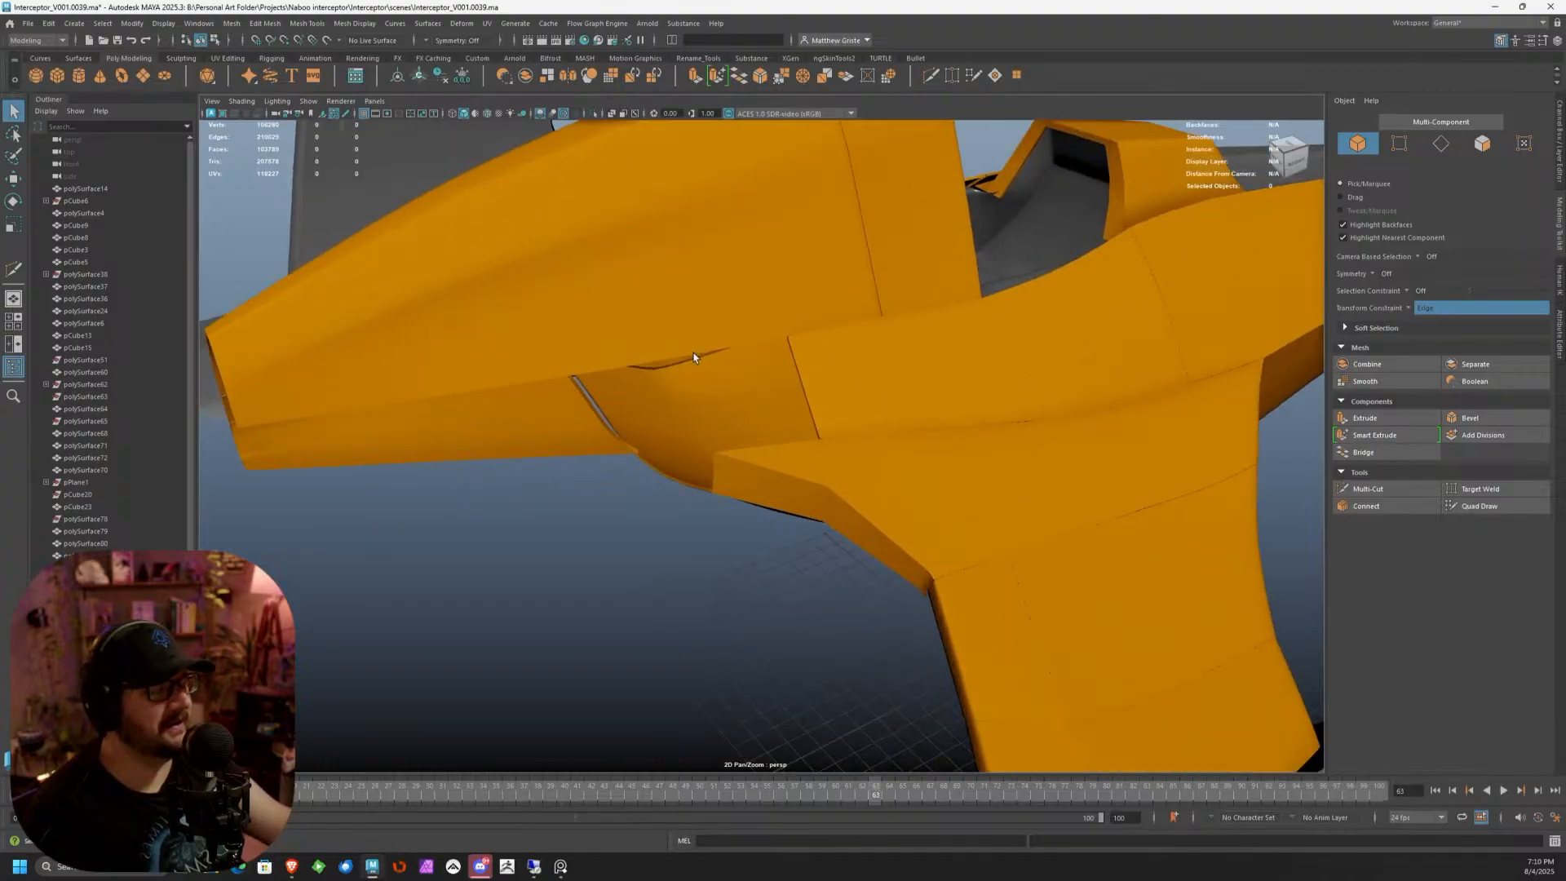
scroll(693, 359, "down", 4)
mouse_move(693, 358)
left_mouse_down("alt")
mouse_move(598, 389)
mouse_move(718, 376)
left_mouse_up("alt")
left_click(579, 395)
left_click_drag(580, 395, 598, 367, "alt")
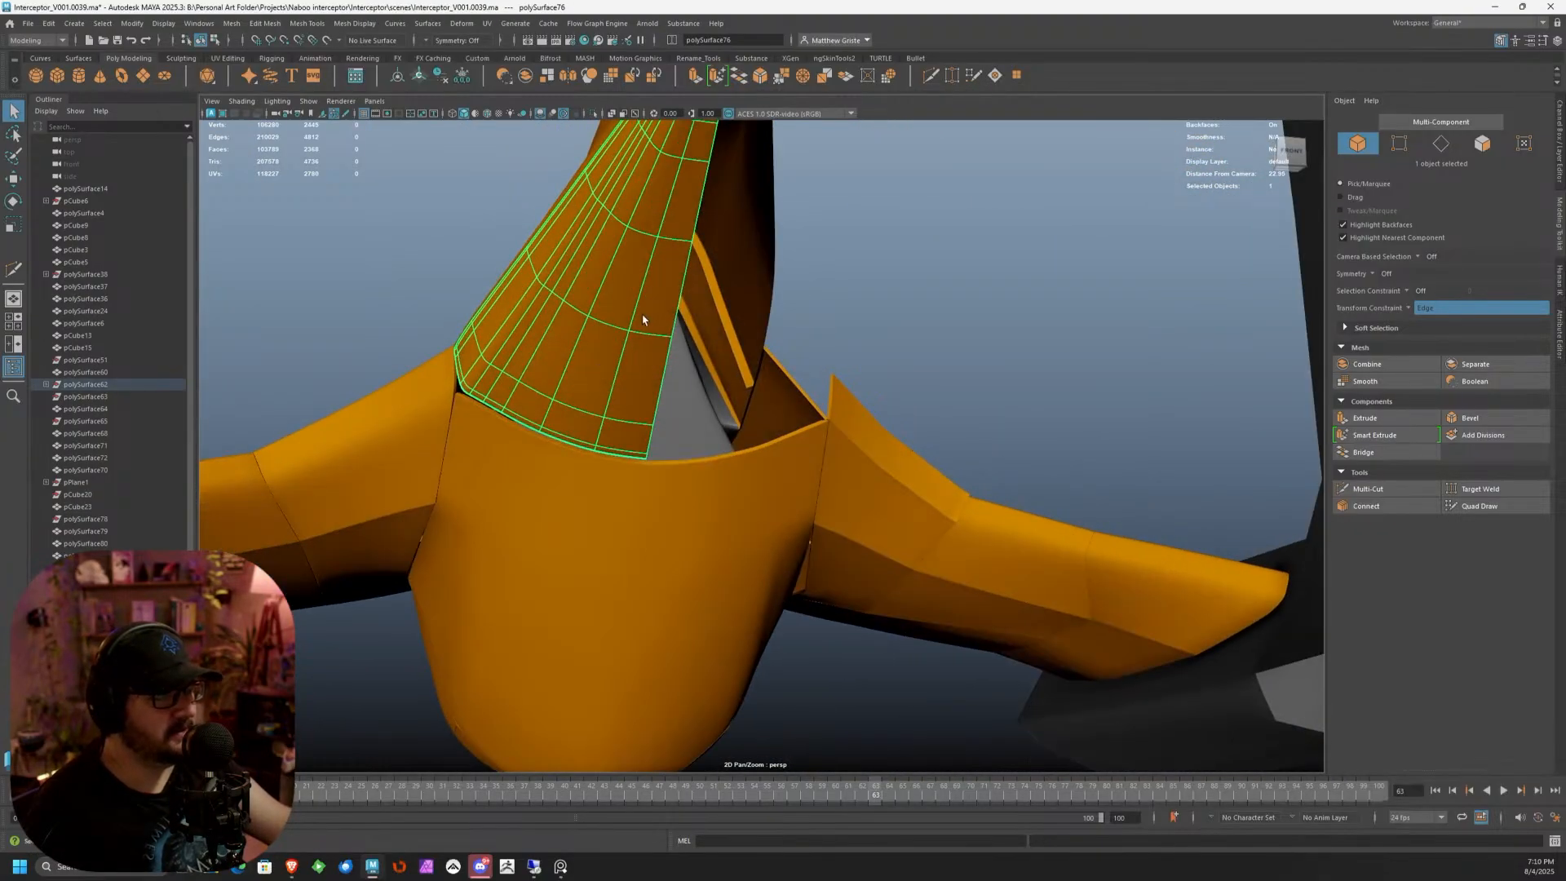
middle_click_drag(643, 320, 641, 409, "alt")
left_click_drag(522, 410, 608, 400, "alt")
scroll(663, 420, "down", 4)
Examine the cockpit opening and the seam between the hood and the tapered fairing
middle_click_drag(607, 400, 767, 402, "alt")
scroll(584, 388, "up", 4)
left_click_drag(584, 388, 741, 416, "alt")
scroll(813, 300, "up", 3)
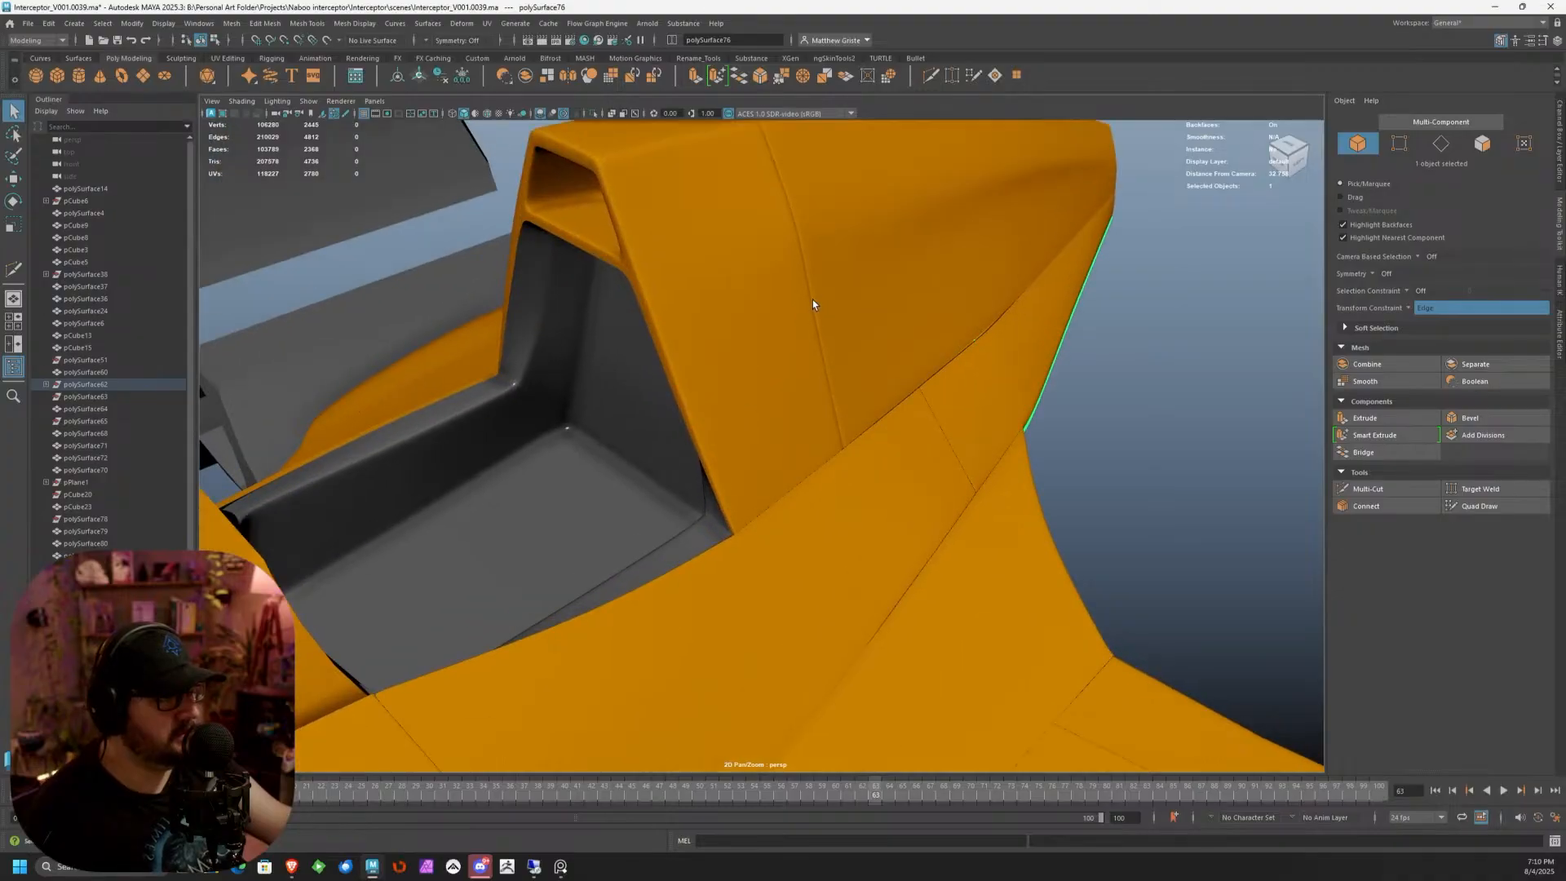
scroll(812, 305, "down", 3)
left_click(769, 363)
left_click_drag(769, 364, 749, 291, "alt")
scroll(758, 354, "down", 3)
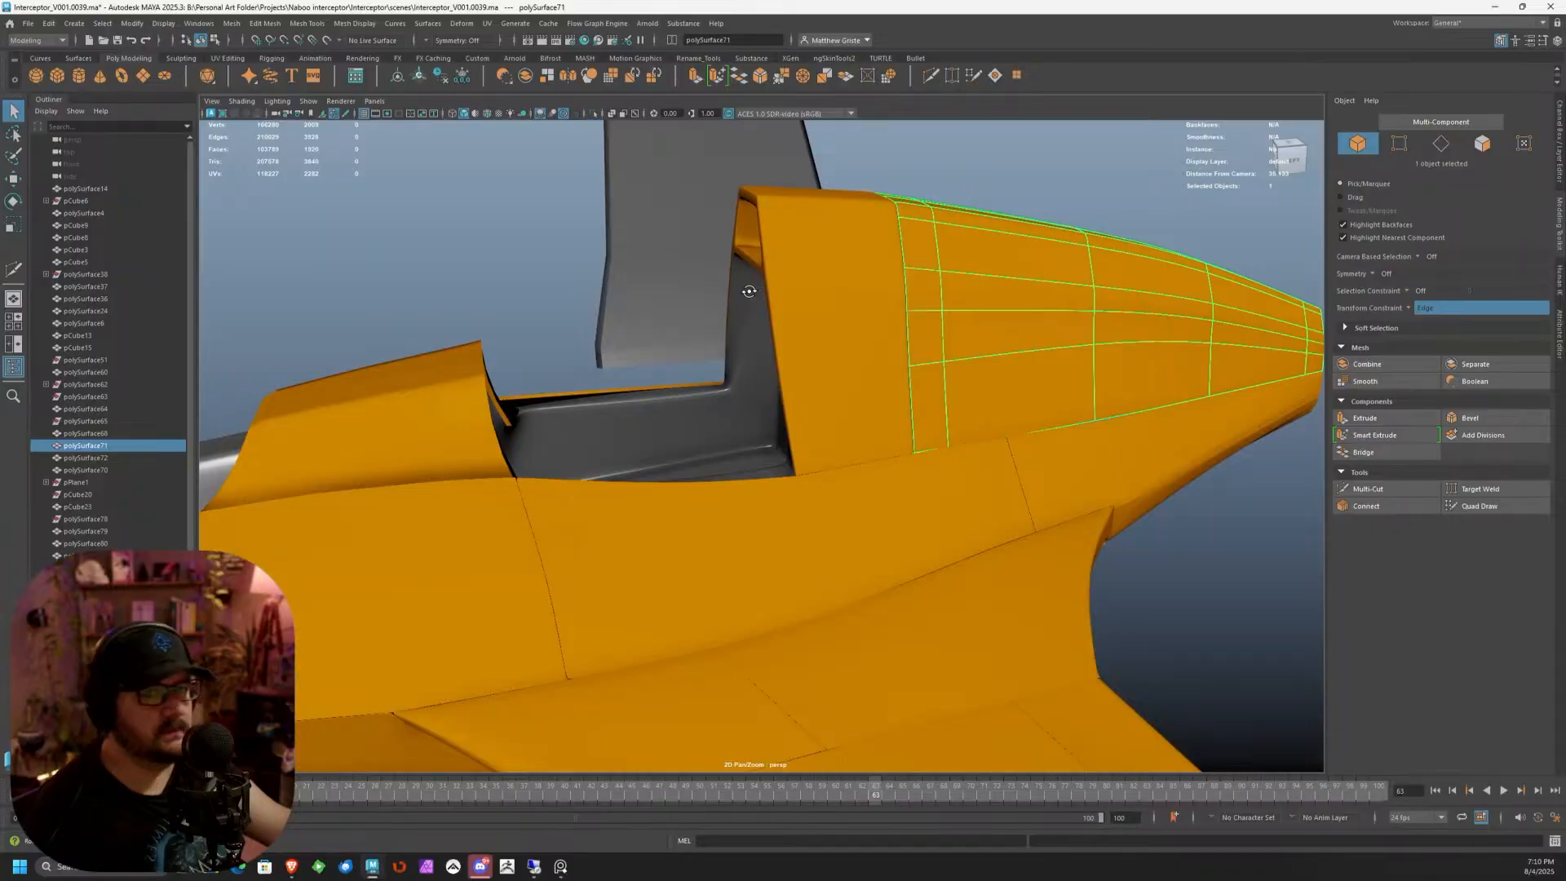
Create a polygon cube and raise it to the cockpit opening in front of the hood, at a height of about 24.3
left_click(58, 76)
scroll(775, 385, "down", 6)
key("w")
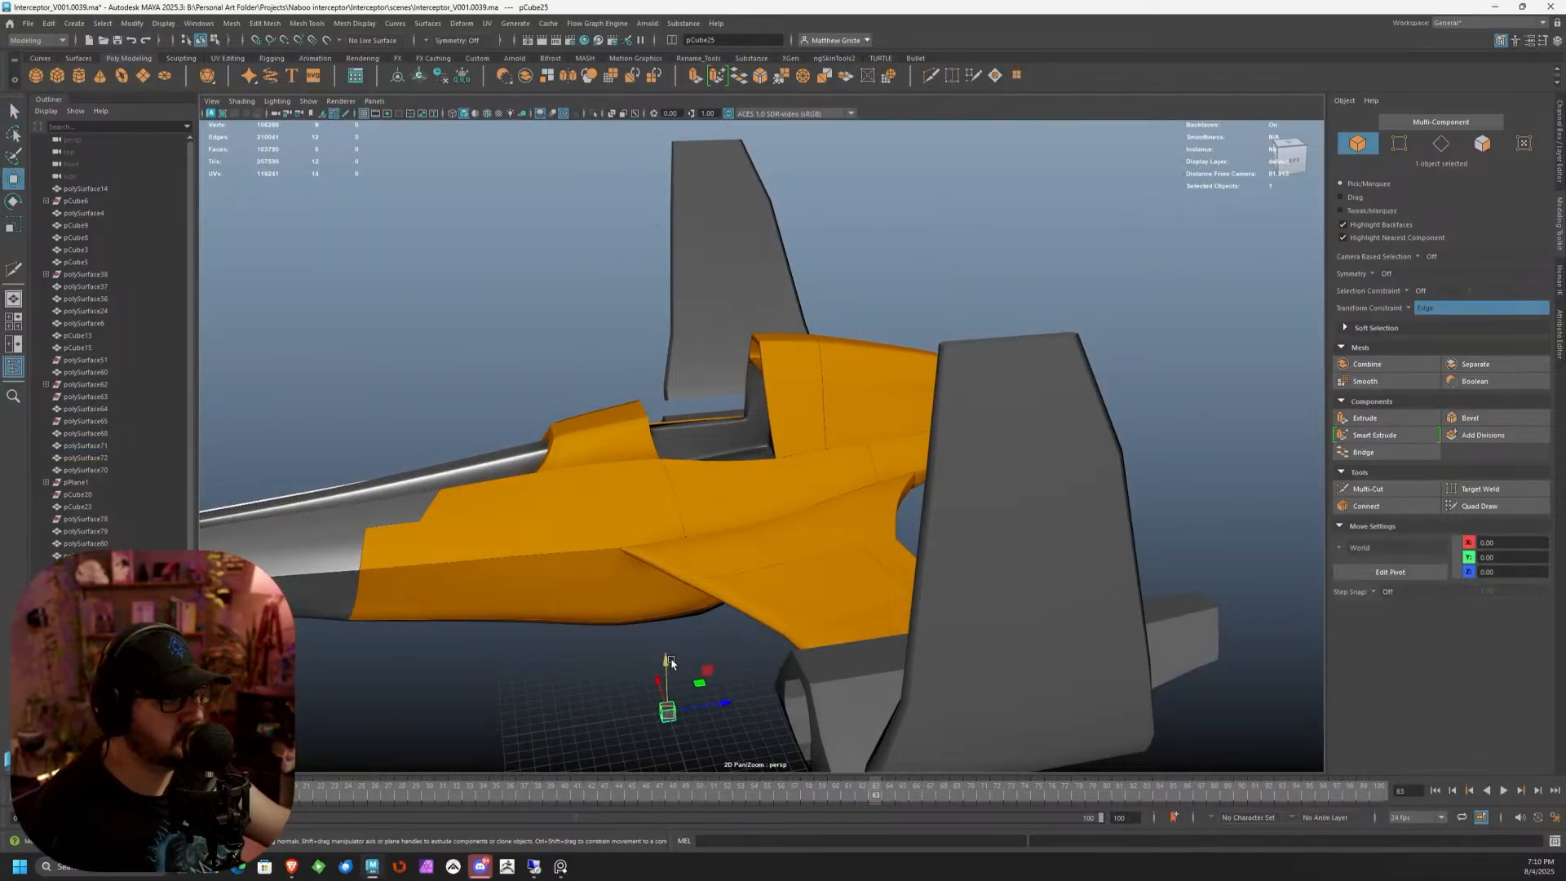
left_click_drag(671, 662, 714, 381)
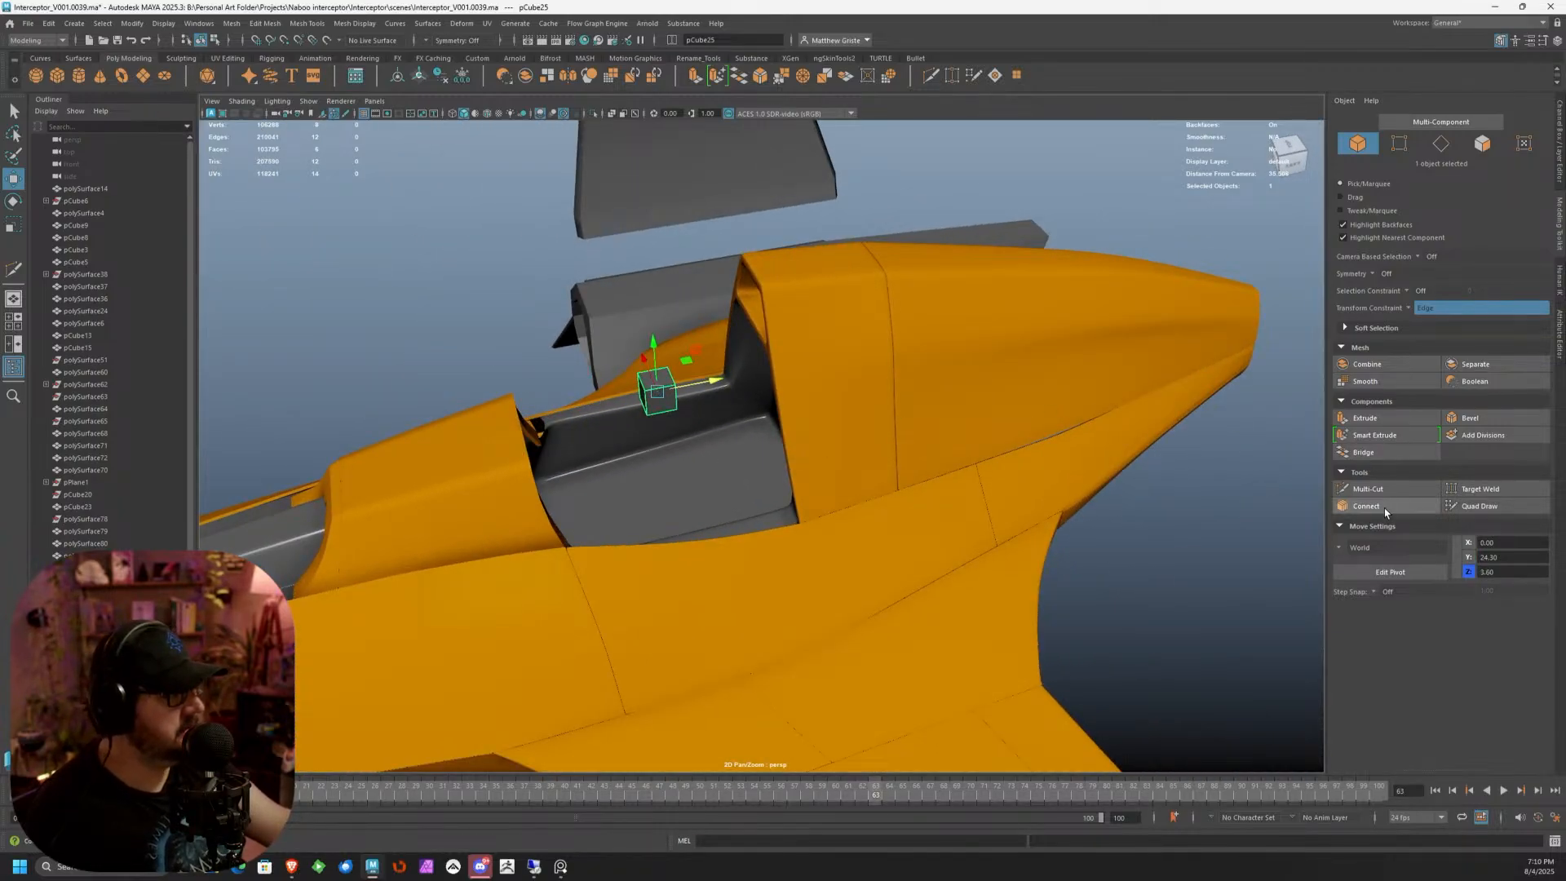
Set the cube's width, height and depth subdivisions to 2 each
left_click(1559, 142)
left_click(1433, 270)
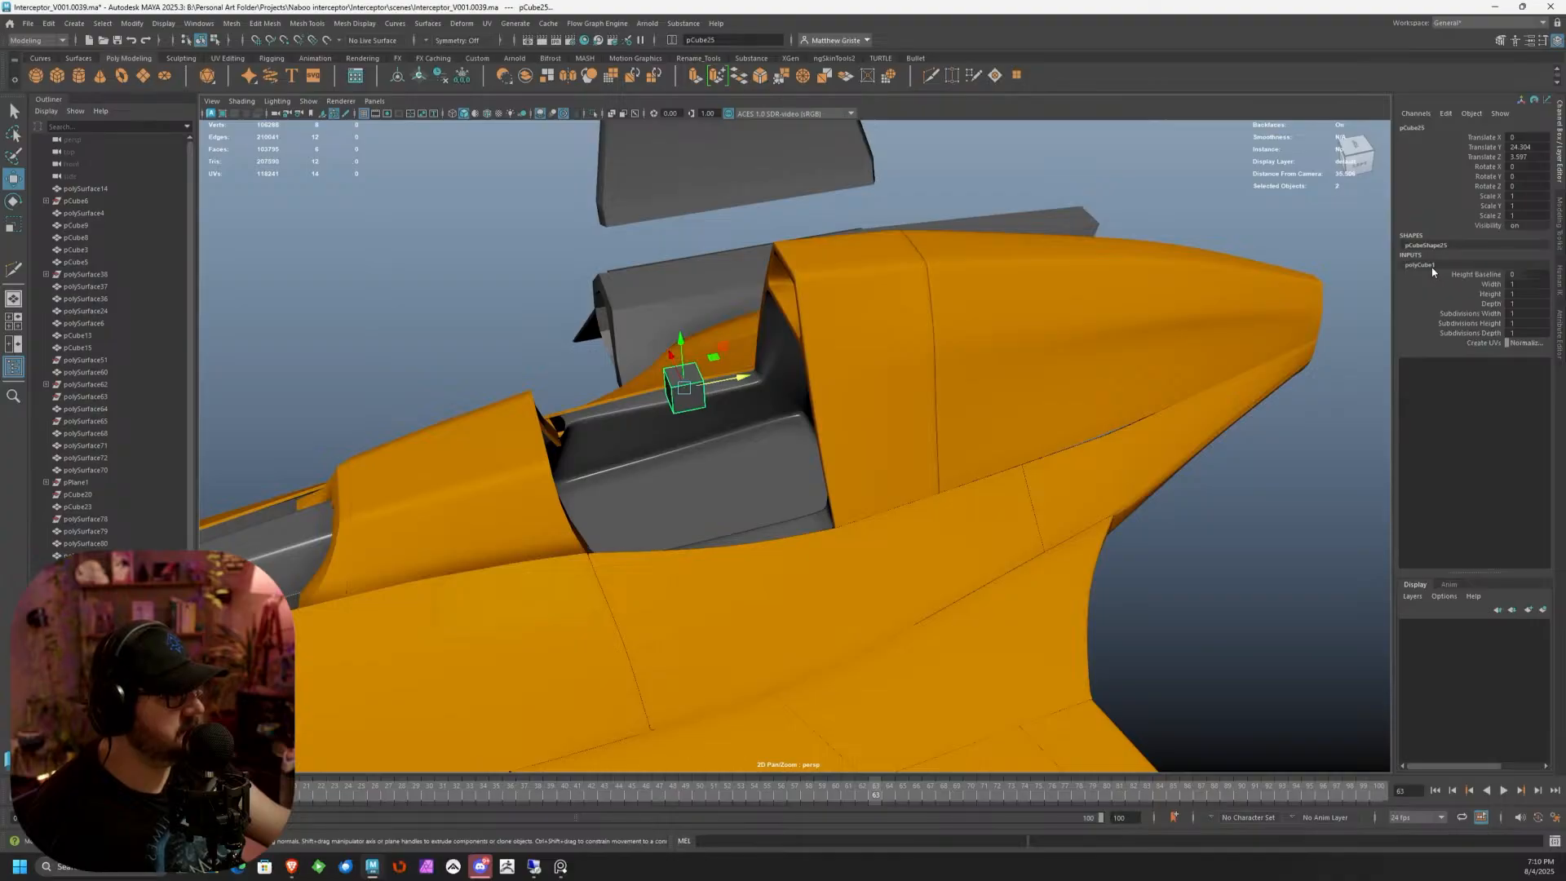
double_click(1522, 313)
type("2")
key("Tab")
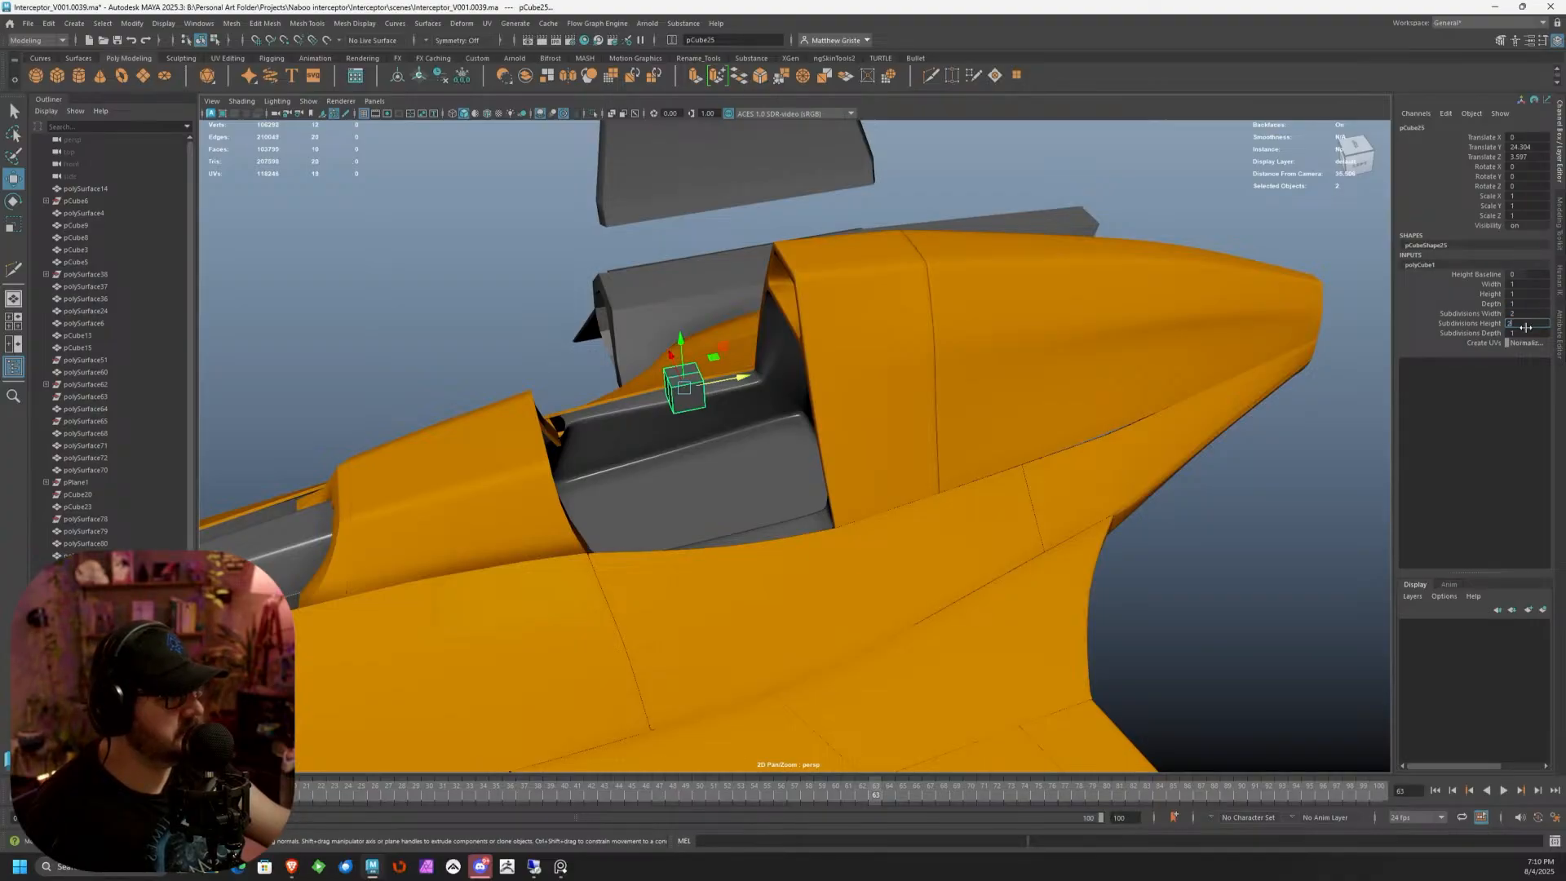
type("2")
key("Tab")
type("2")
key("Return")
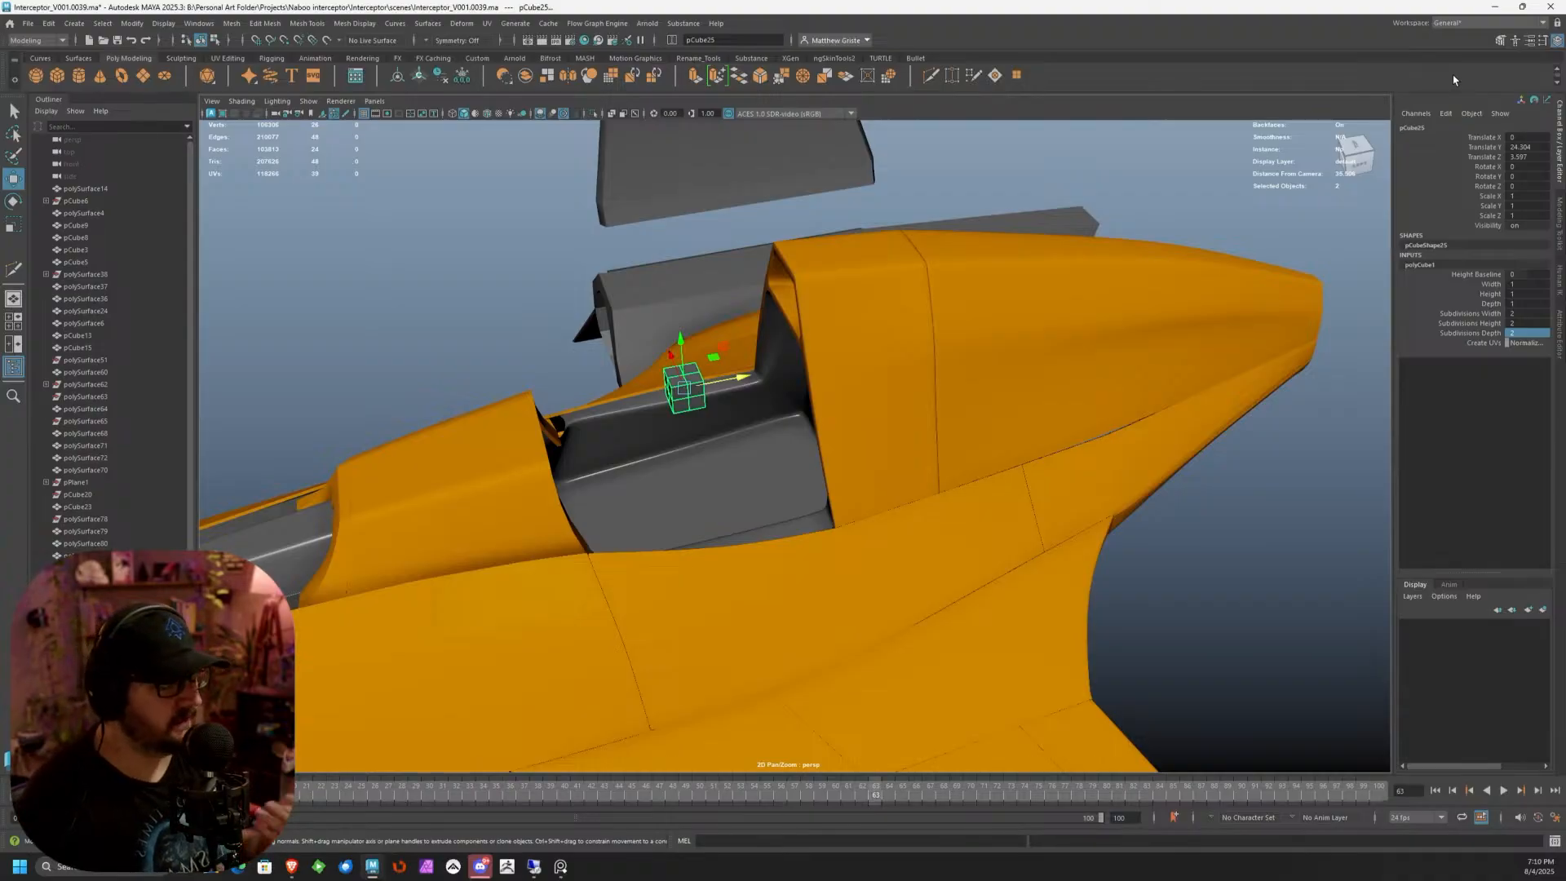
Scale the subdivided cube uniformly to about 4.19 so it fills the cockpit opening
scroll(976, 274, "up", 3)
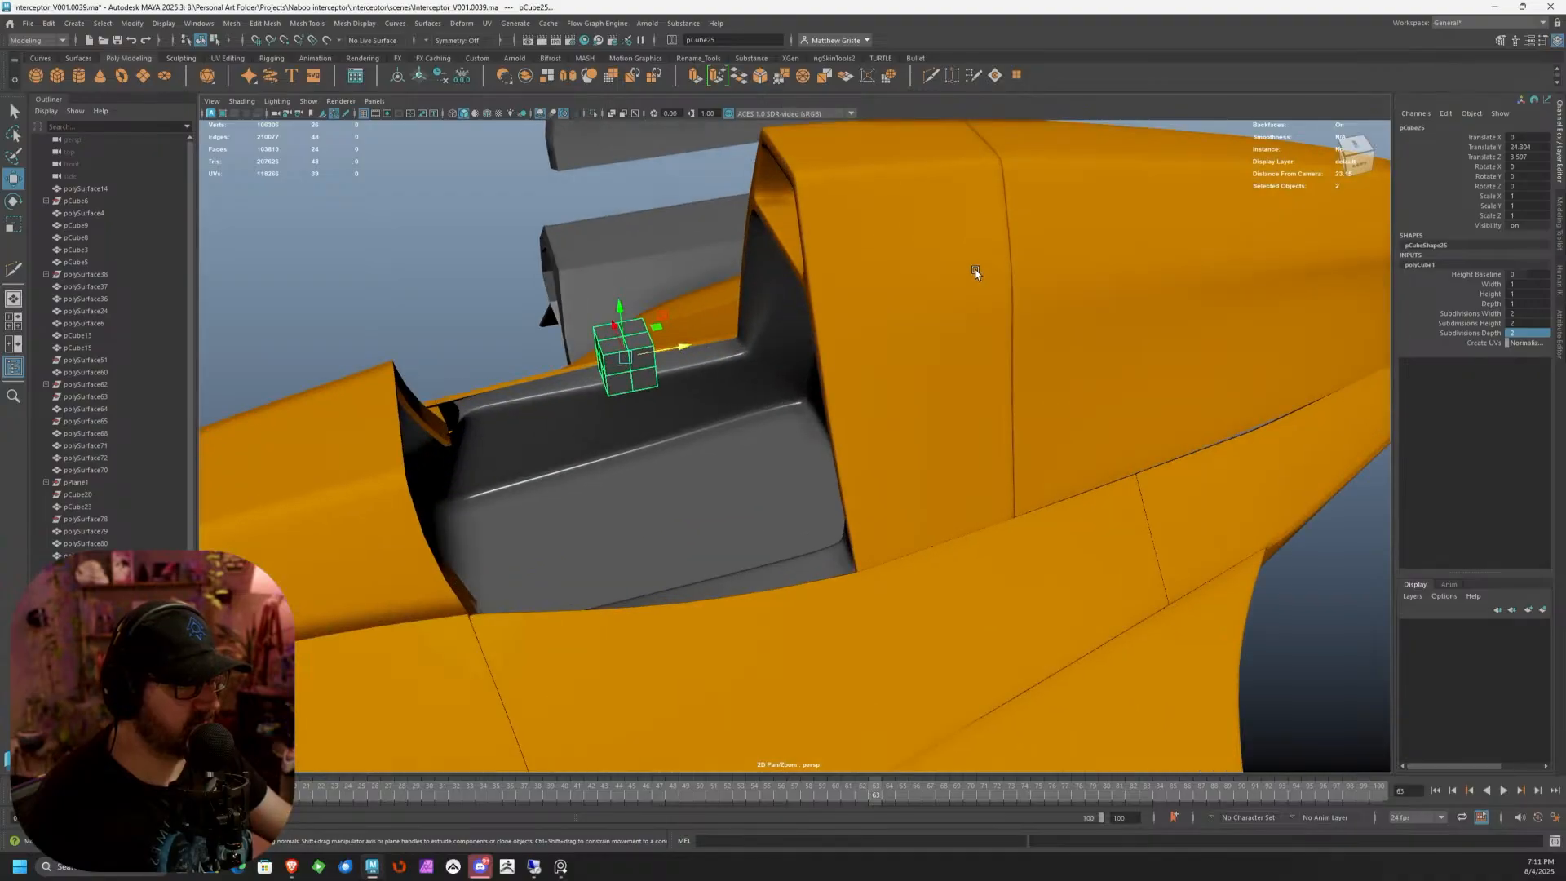
left_click_drag(656, 351, 773, 351, "alt")
key("e")
key("r")
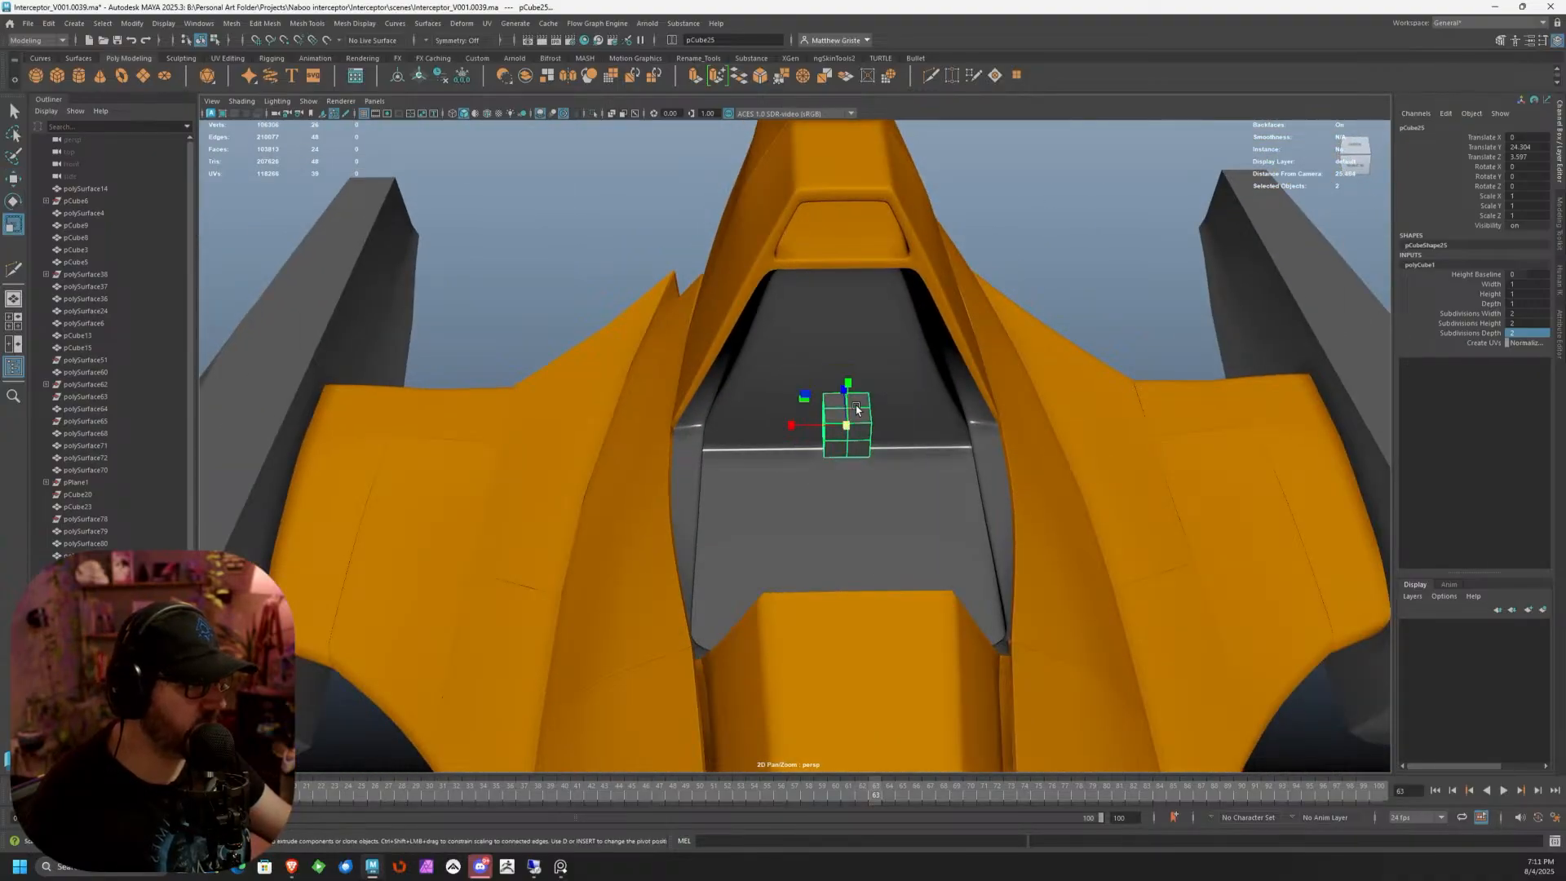
left_click_drag(847, 425, 715, 427)
Examine the enlarged cube's edges and its fit in the cockpit opening, and return to object mode
right_click_drag(716, 427, 720, 394)
left_click_drag(719, 394, 759, 388, "alt")
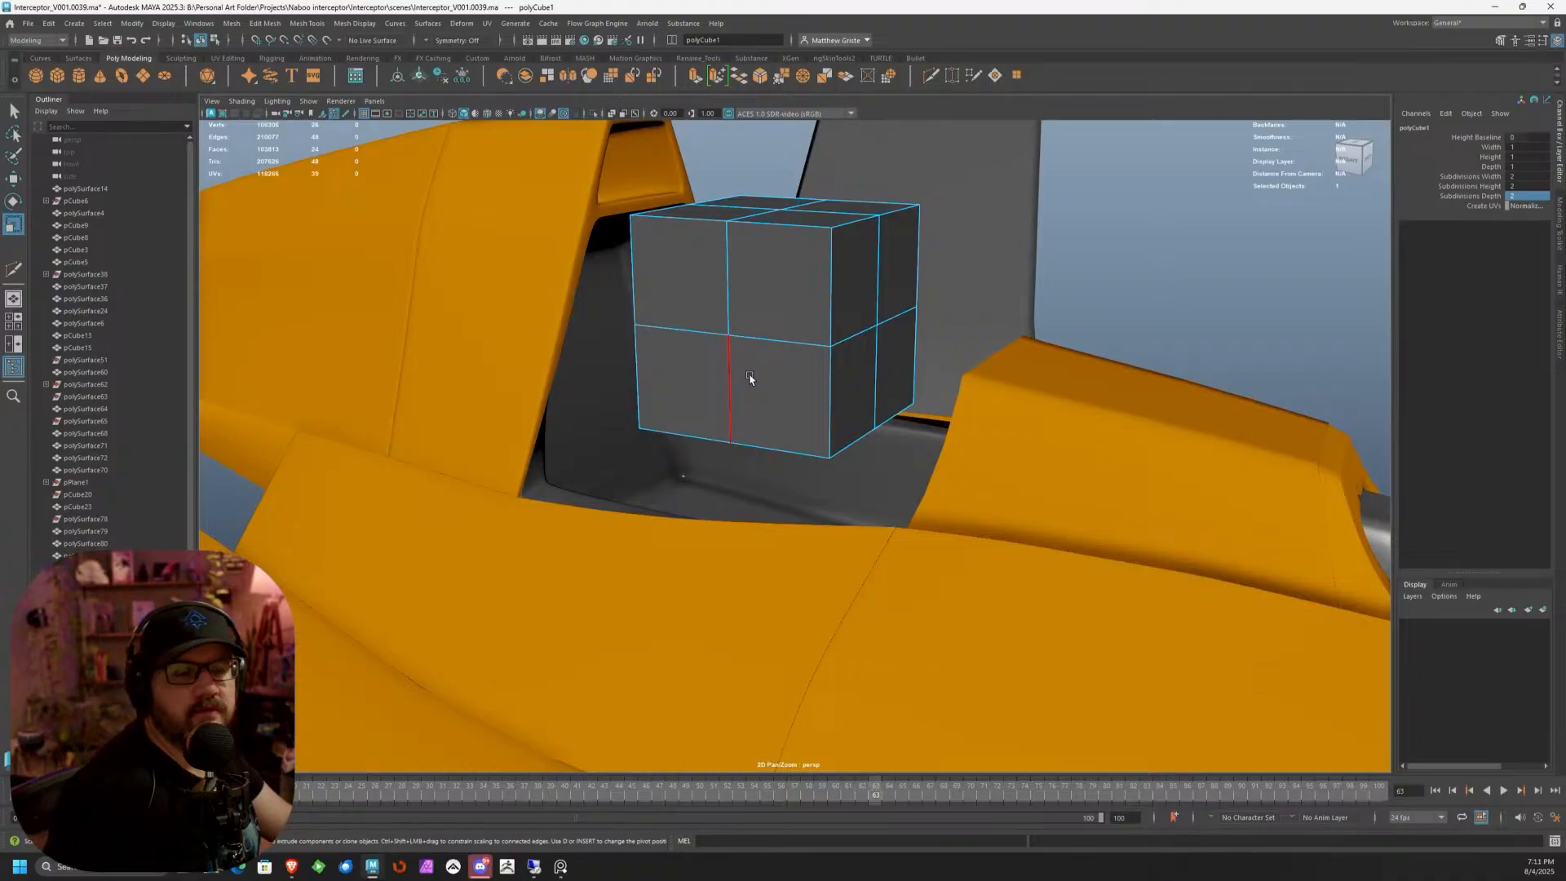
left_click_drag(689, 367, 704, 417, "alt")
right_click(701, 424)
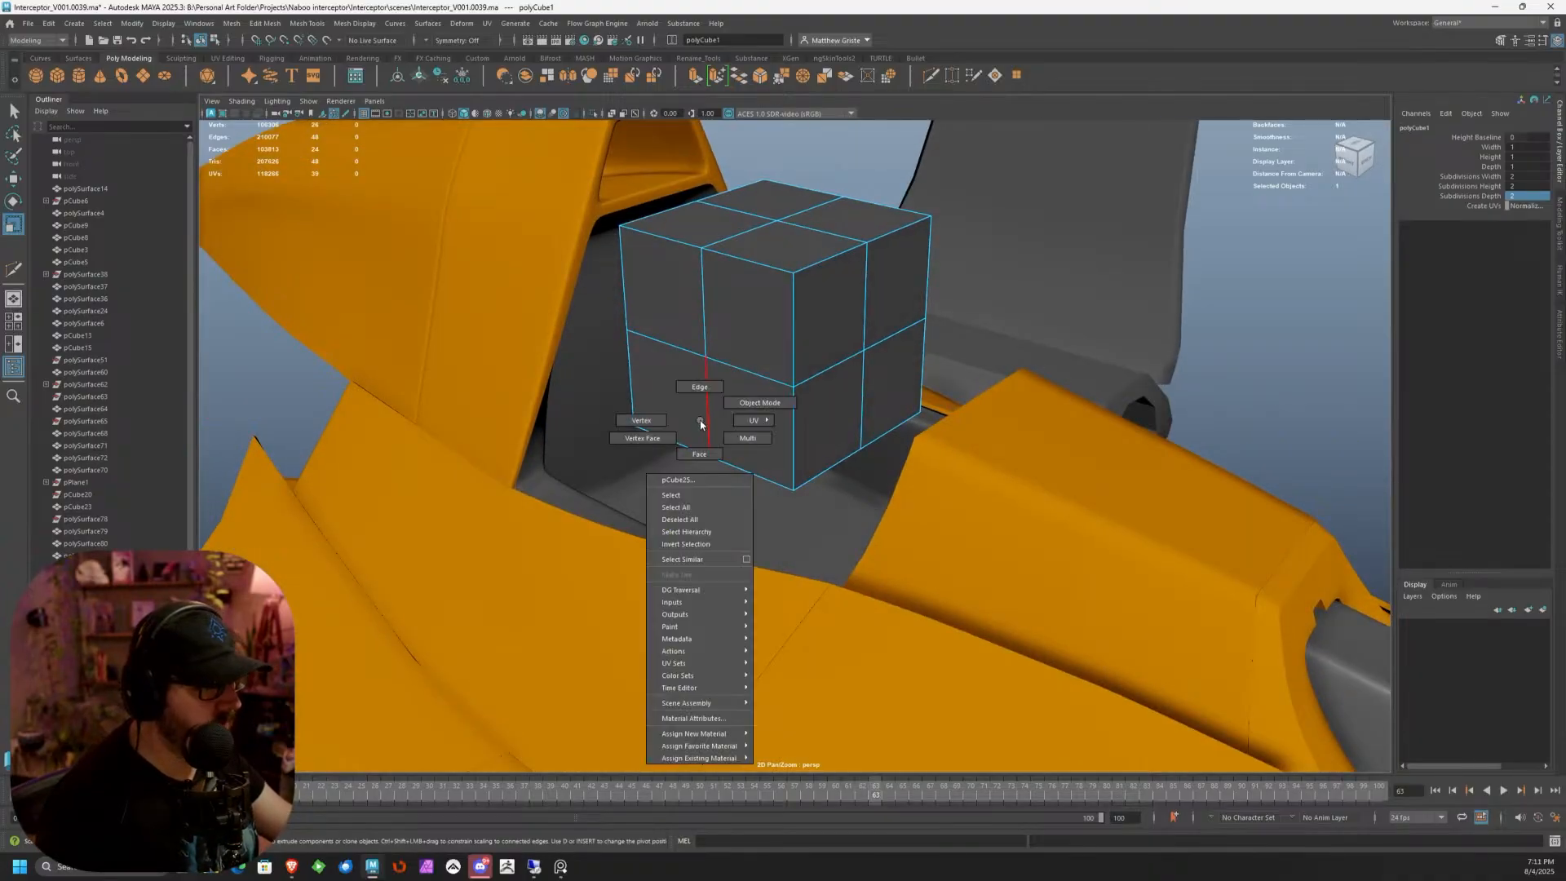
left_click(701, 390)
left_click_drag(864, 409, 804, 374, "alt")
scroll(808, 373, "down", 1)
right_click_drag(804, 375, 833, 354)
key("e")
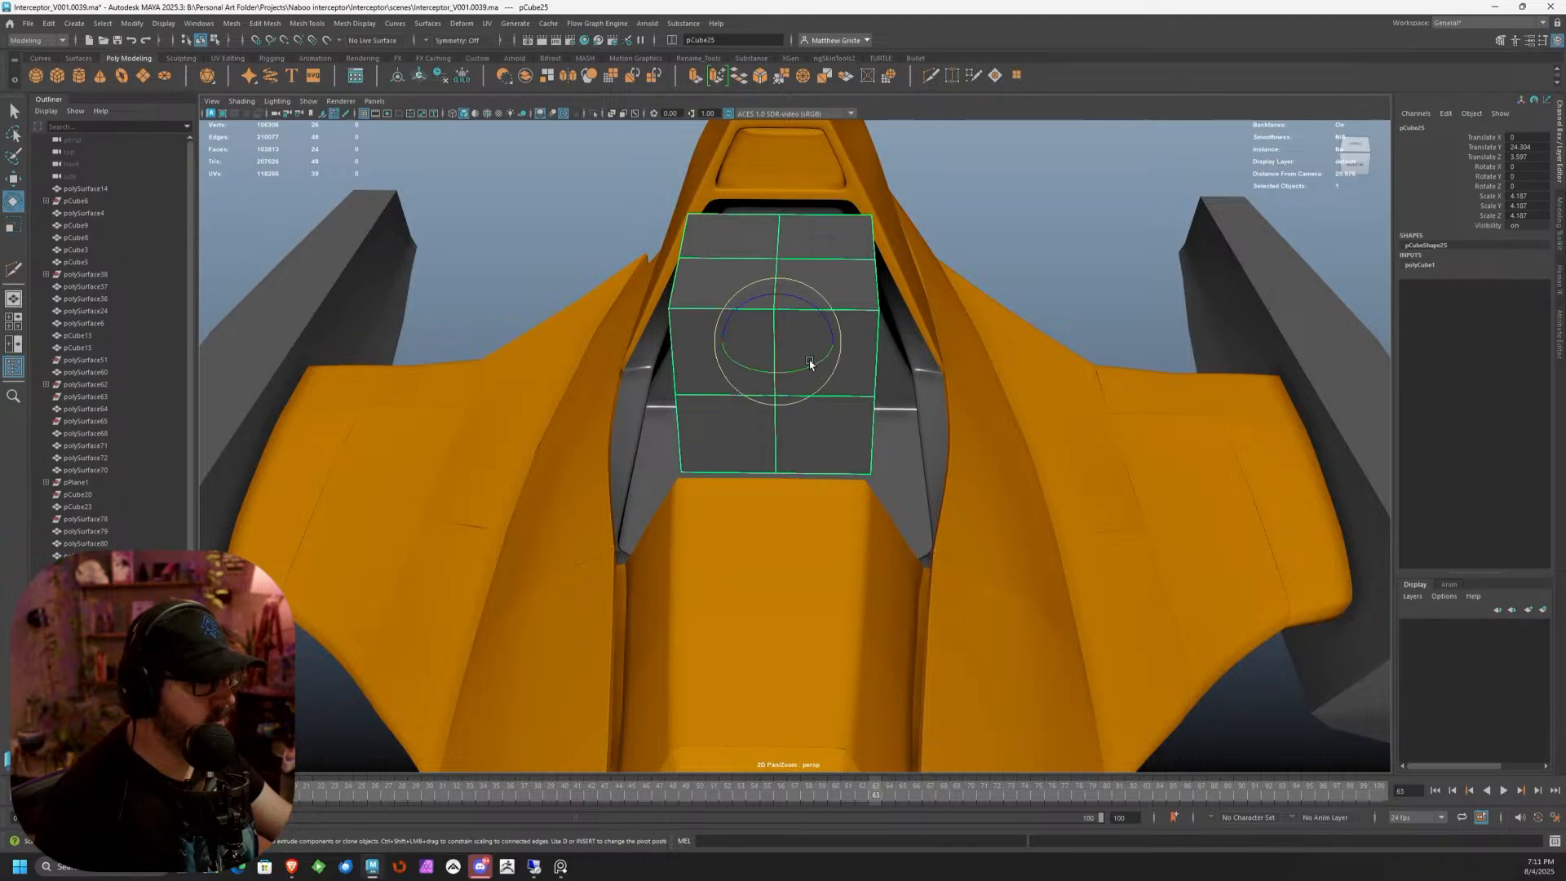
key("r")
left_click_drag(724, 339, 657, 398, "alt")
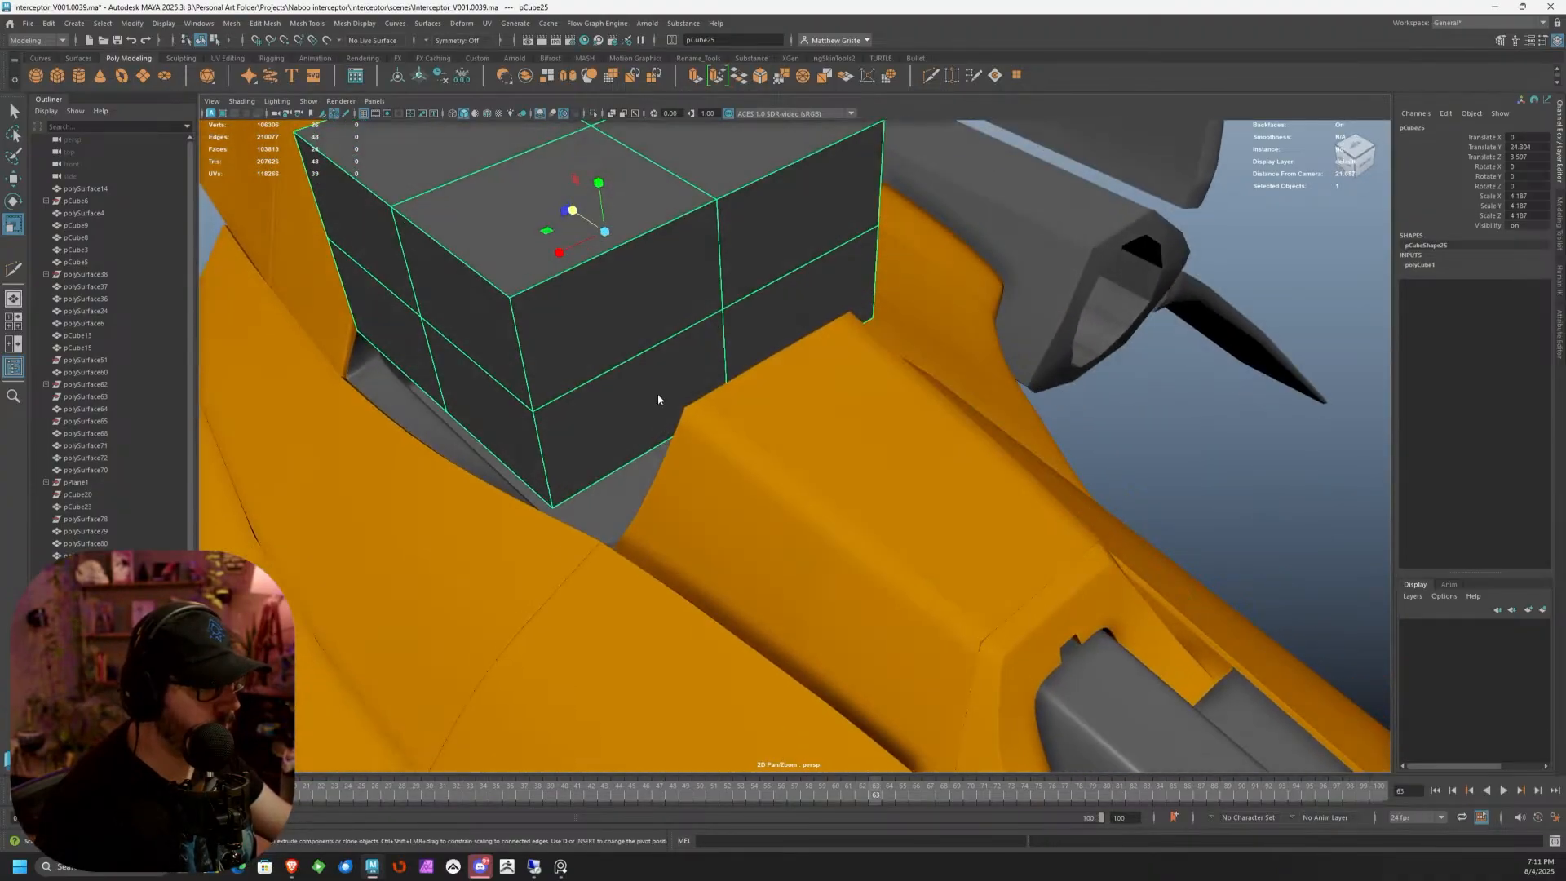
Select the four cube faces facing the nose cowling and scale them narrower across the width
right_click_drag(657, 398, 657, 445)
left_click(655, 398)
left_click(677, 321, "shift")
left_click(791, 279, "shift")
left_click(791, 310, "shift")
left_click(795, 268, "shift")
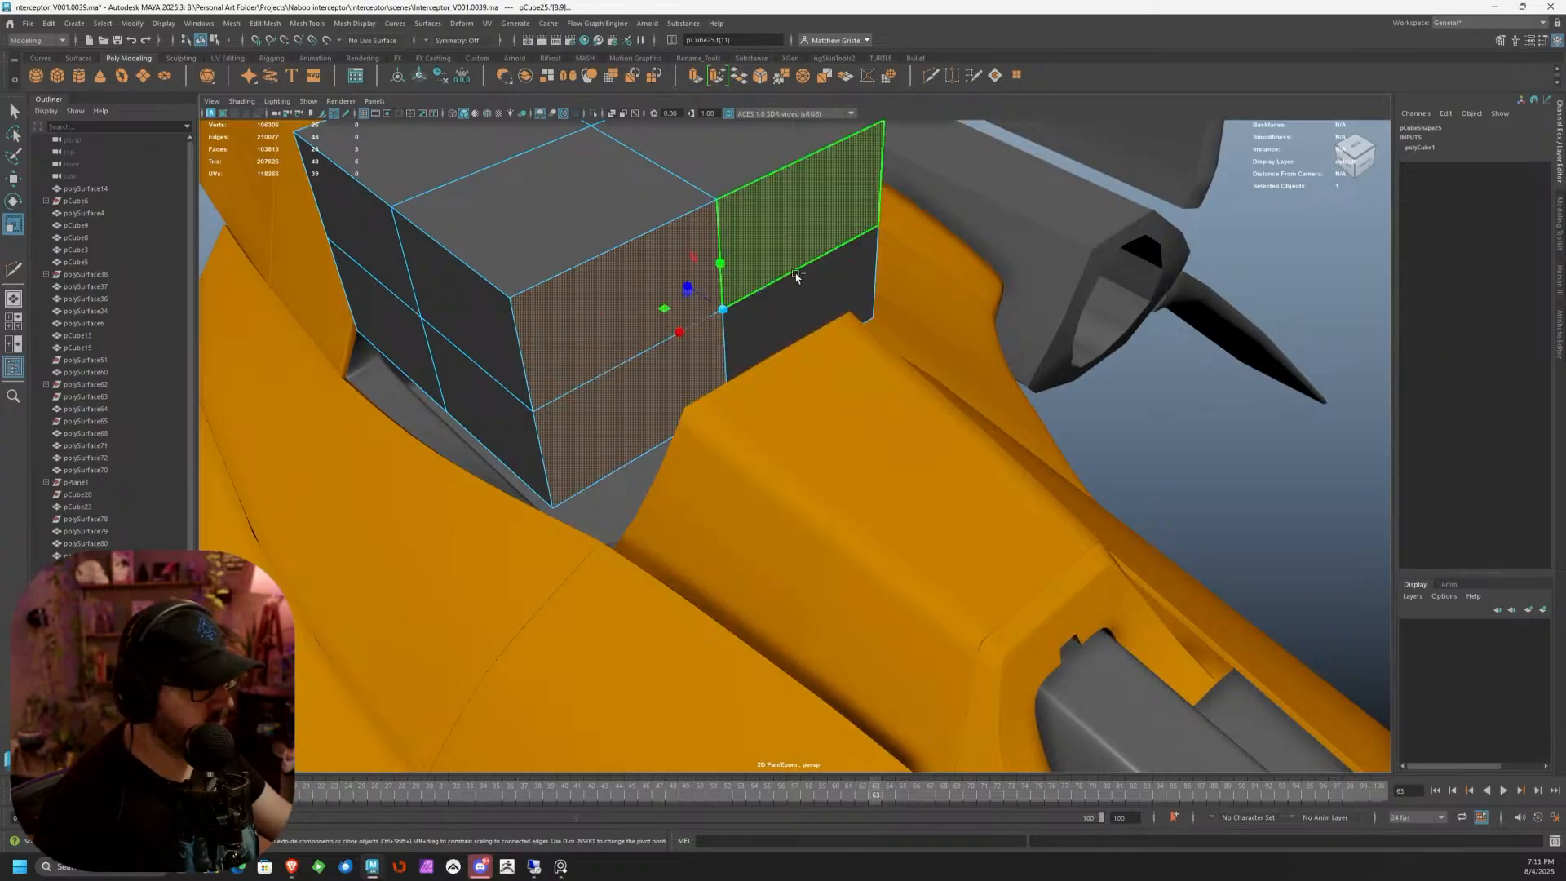
left_click(788, 312, "shift")
key("e")
key("r")
left_click_drag(688, 332, 734, 323)
Turn off the transform constraint and move the cube's four end faces toward the nose cowling, to Z about -0.39
key("w")
key("ctrl+z")
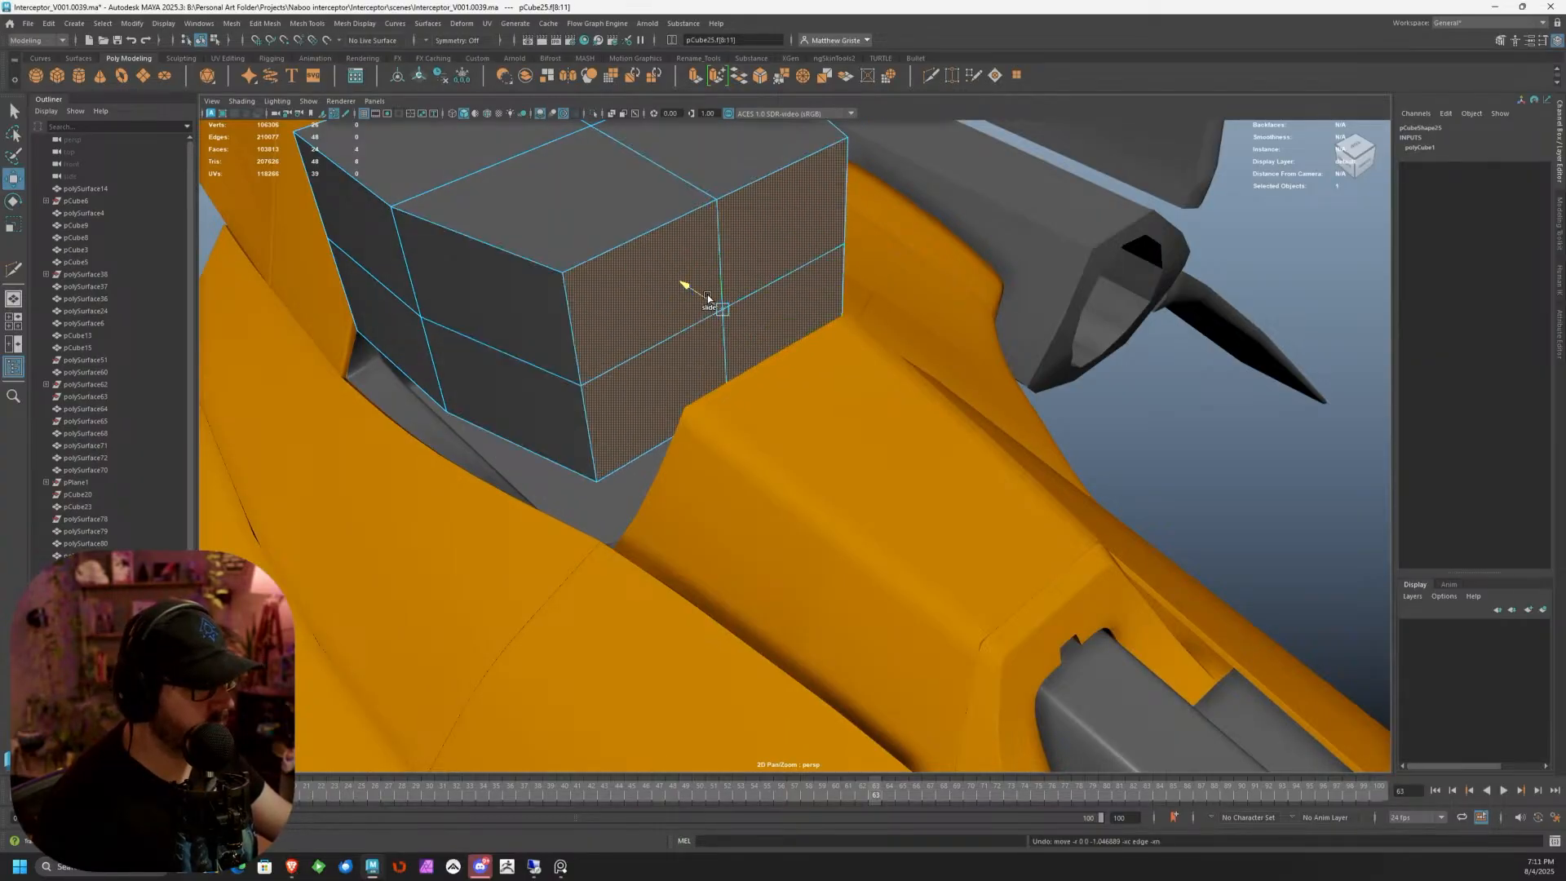
left_click(1559, 320)
left_click(1559, 224)
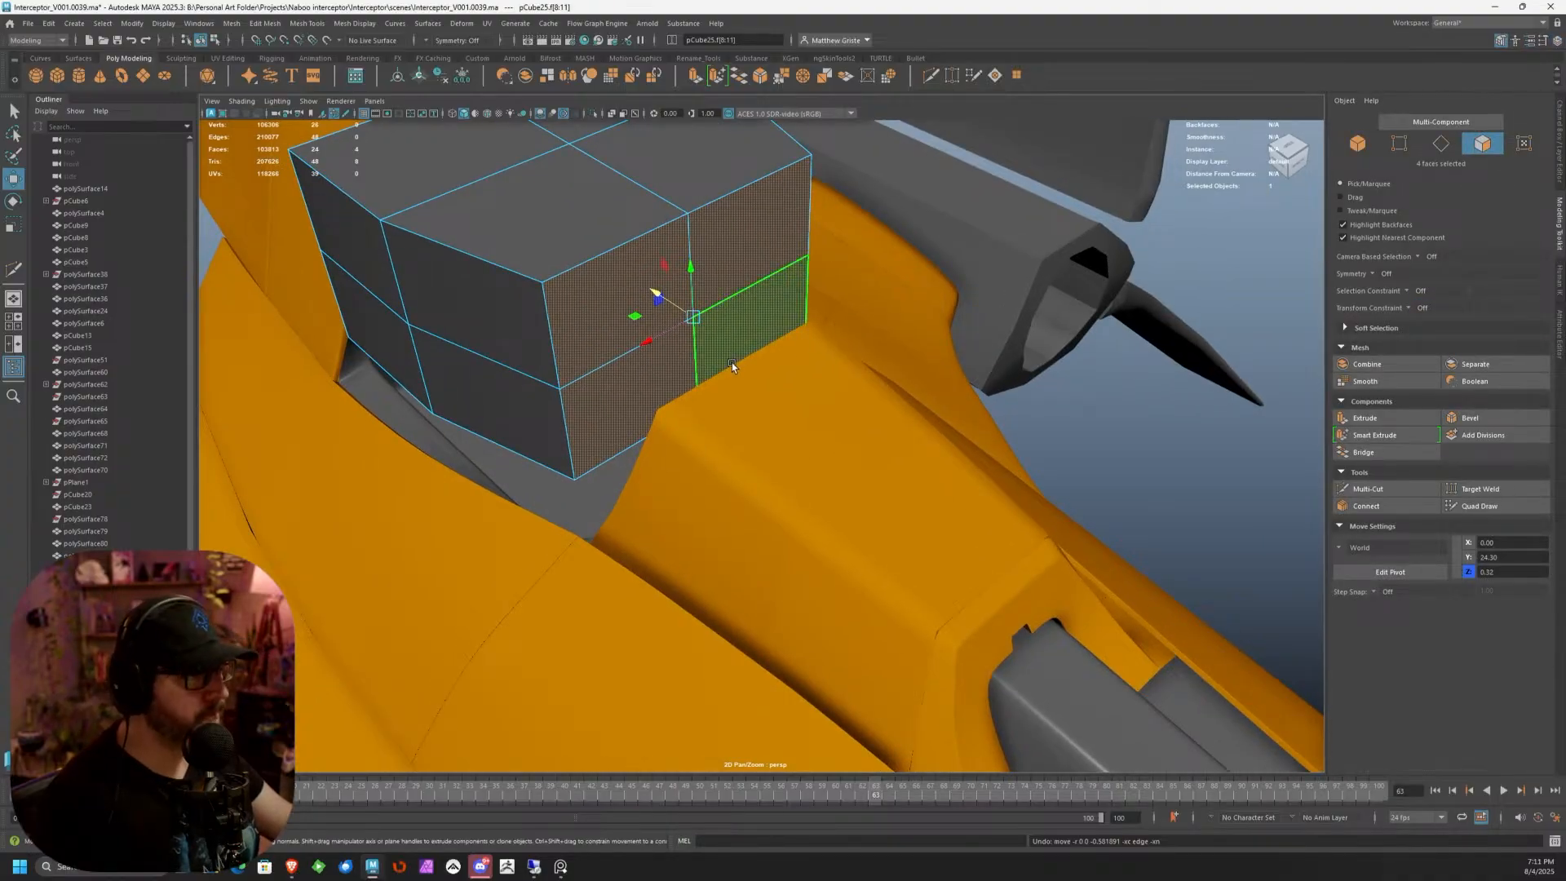
middle_click_drag(731, 363, 616, 351, "alt")
left_click_drag(565, 334, 625, 311, "alt")
middle_click_drag(627, 313, 702, 228, "alt")
left_click_drag(702, 229, 587, 130, "alt")
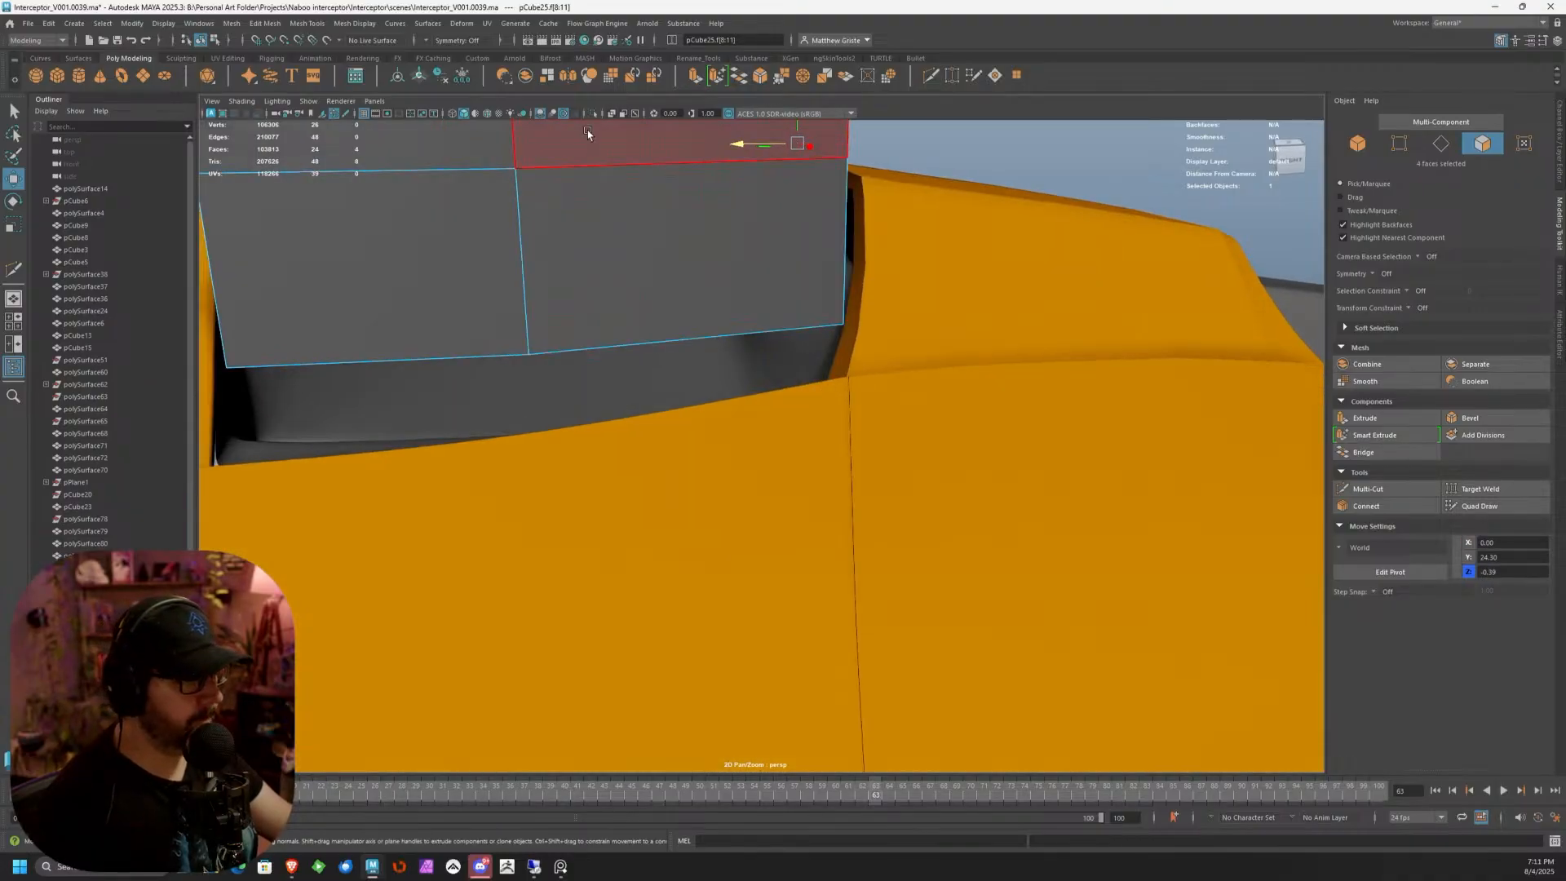
Turn on the wireframe overlay and examine the topology where the nose cowling meets the cockpit and side fuselage
left_click(489, 115)
mouse_move(783, 326)
left_mouse_down("alt")
mouse_move(861, 335)
mouse_move(746, 332)
mouse_move(792, 375)
mouse_move(647, 392)
mouse_move(720, 419)
mouse_move(644, 409)
mouse_move(674, 404)
left_mouse_up("alt")
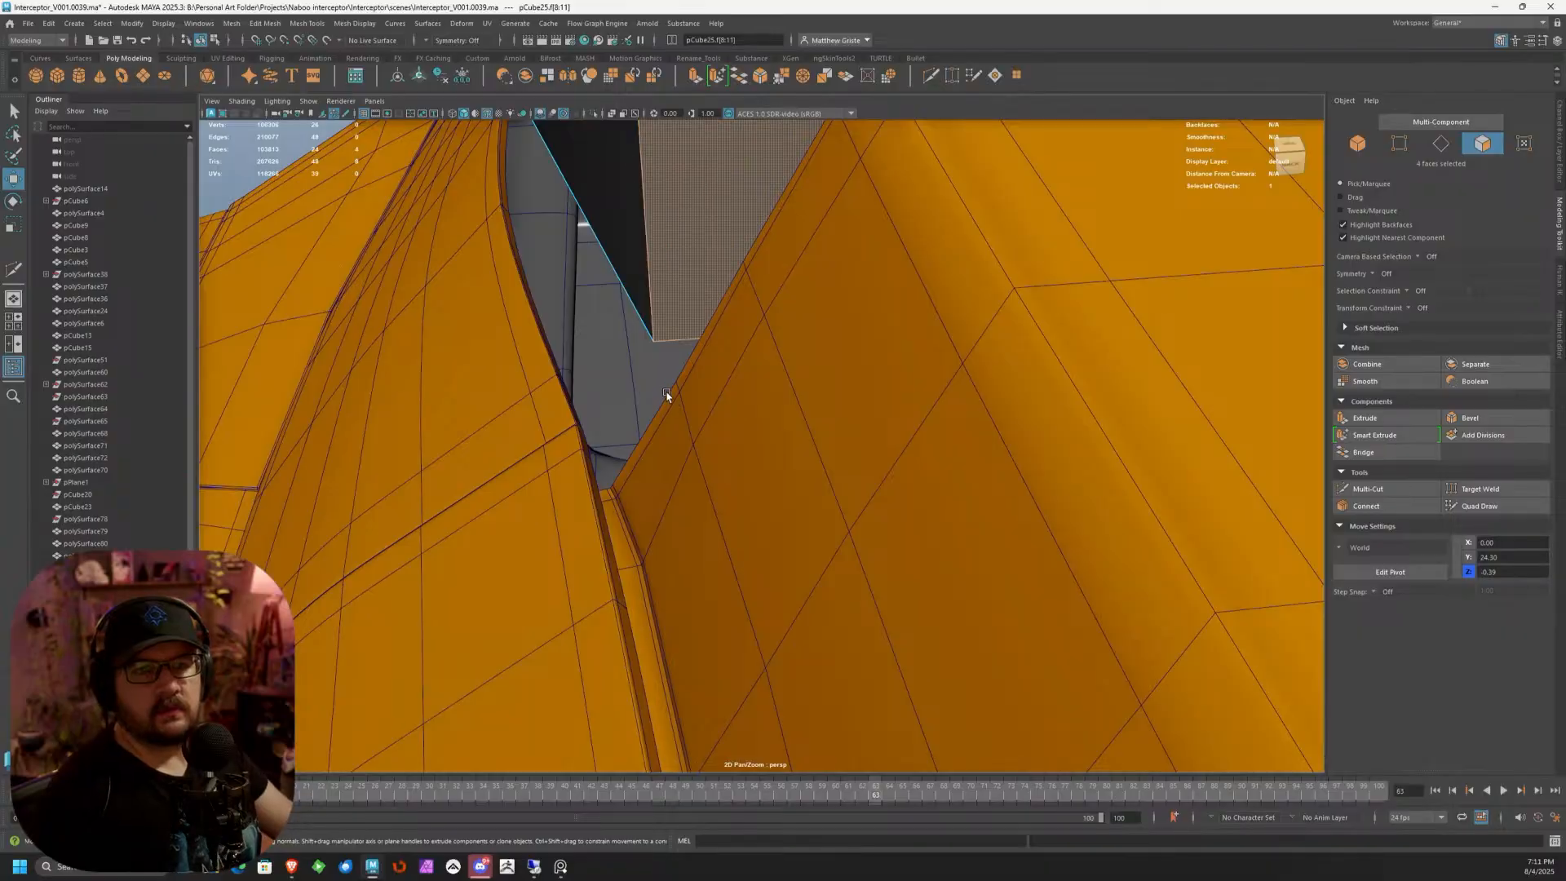
scroll(663, 390, "down", 8)
left_click_drag(693, 416, 755, 427, "alt")
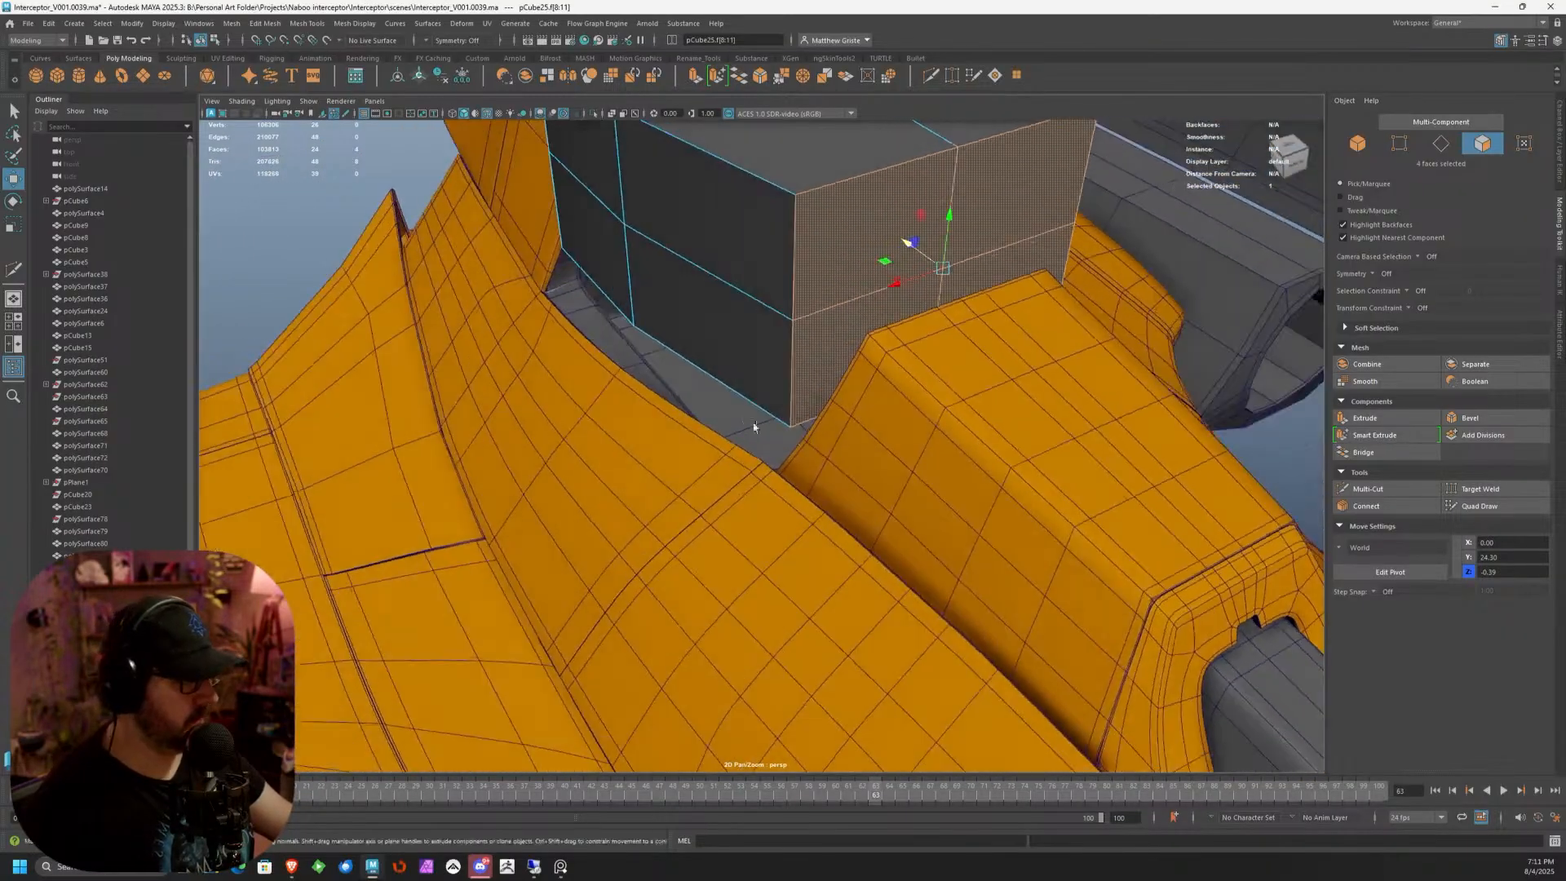
middle_click_drag(755, 427, 751, 346, "alt")
left_click_drag(752, 346, 632, 359, "alt")
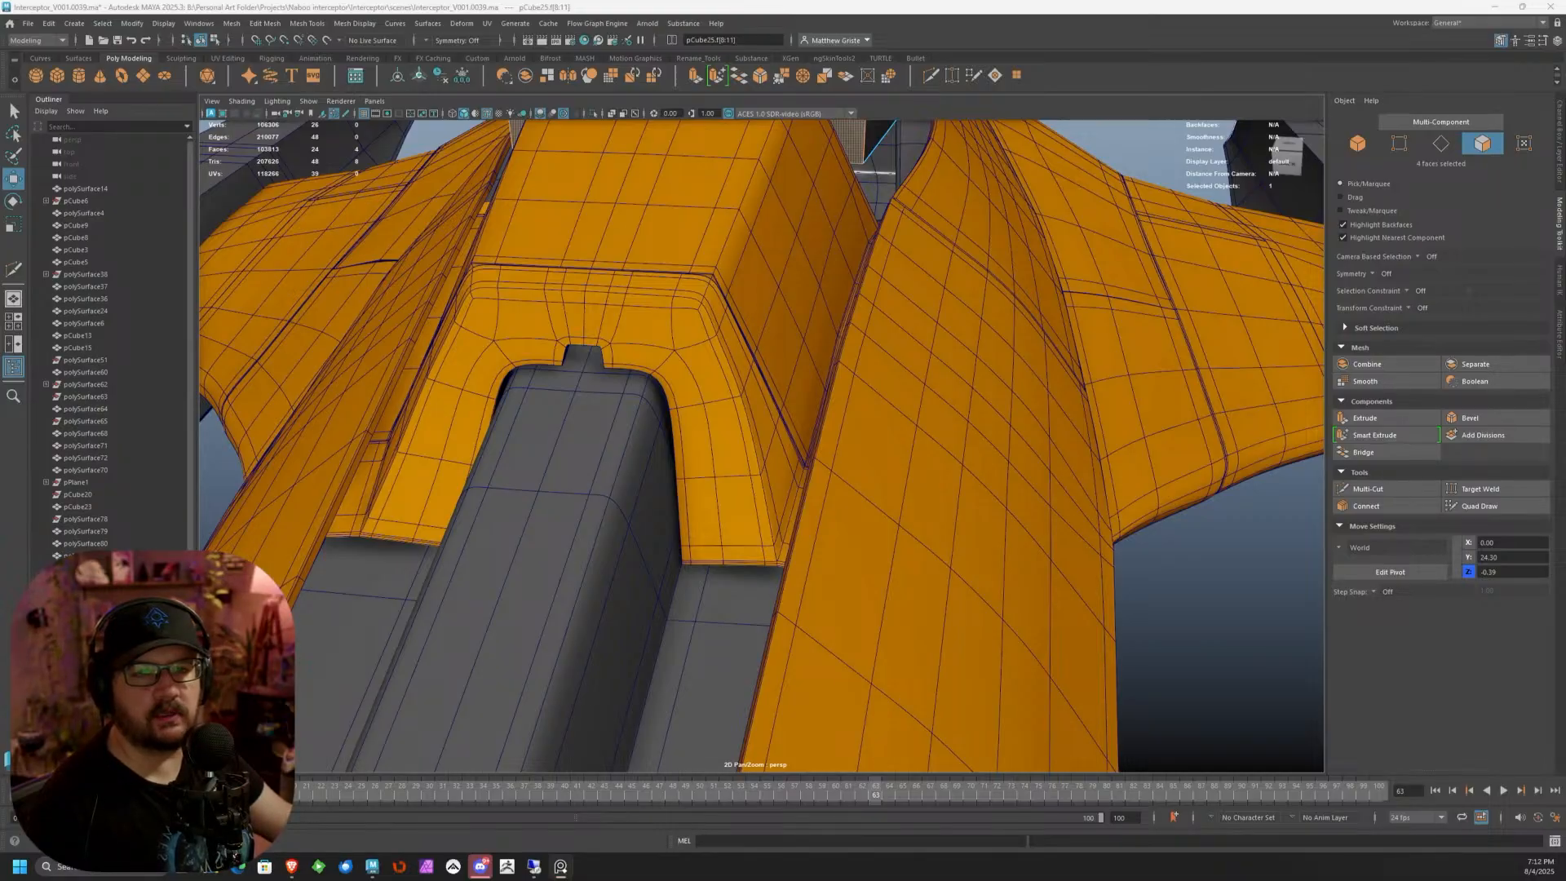
right_click_drag(887, 255, 835, 300, "alt")
left_click_drag(835, 299, 690, 303, "alt")
Delete the nose cowling's central face strip and the faces of one half, keeping only the other half
left_click(694, 318)
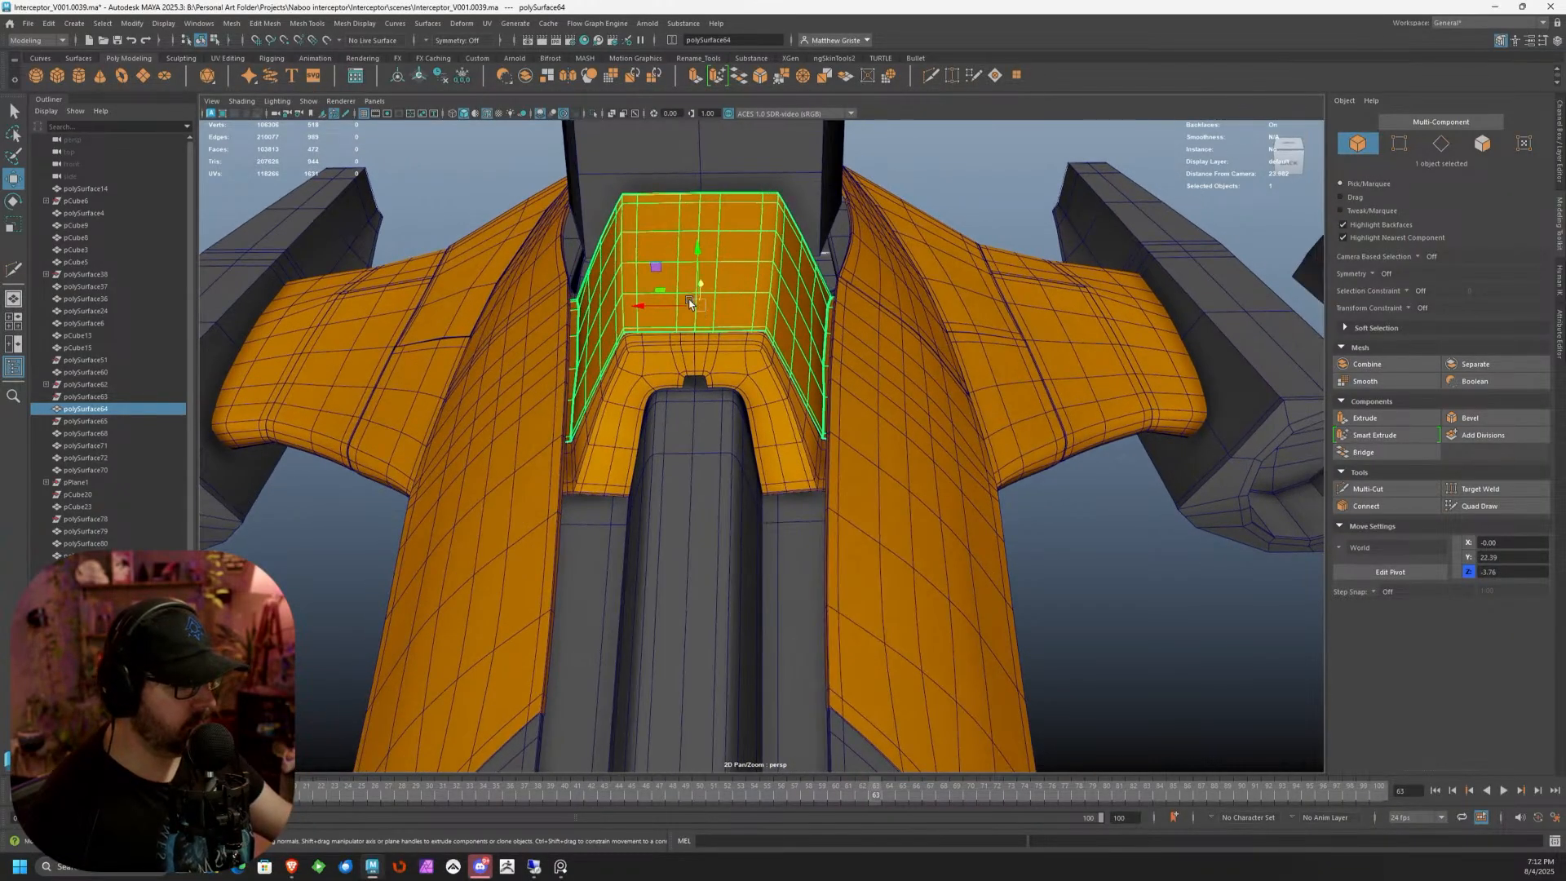
right_click_drag(690, 304, 694, 327)
left_click_drag(683, 320, 677, 349, "alt")
left_click(662, 331)
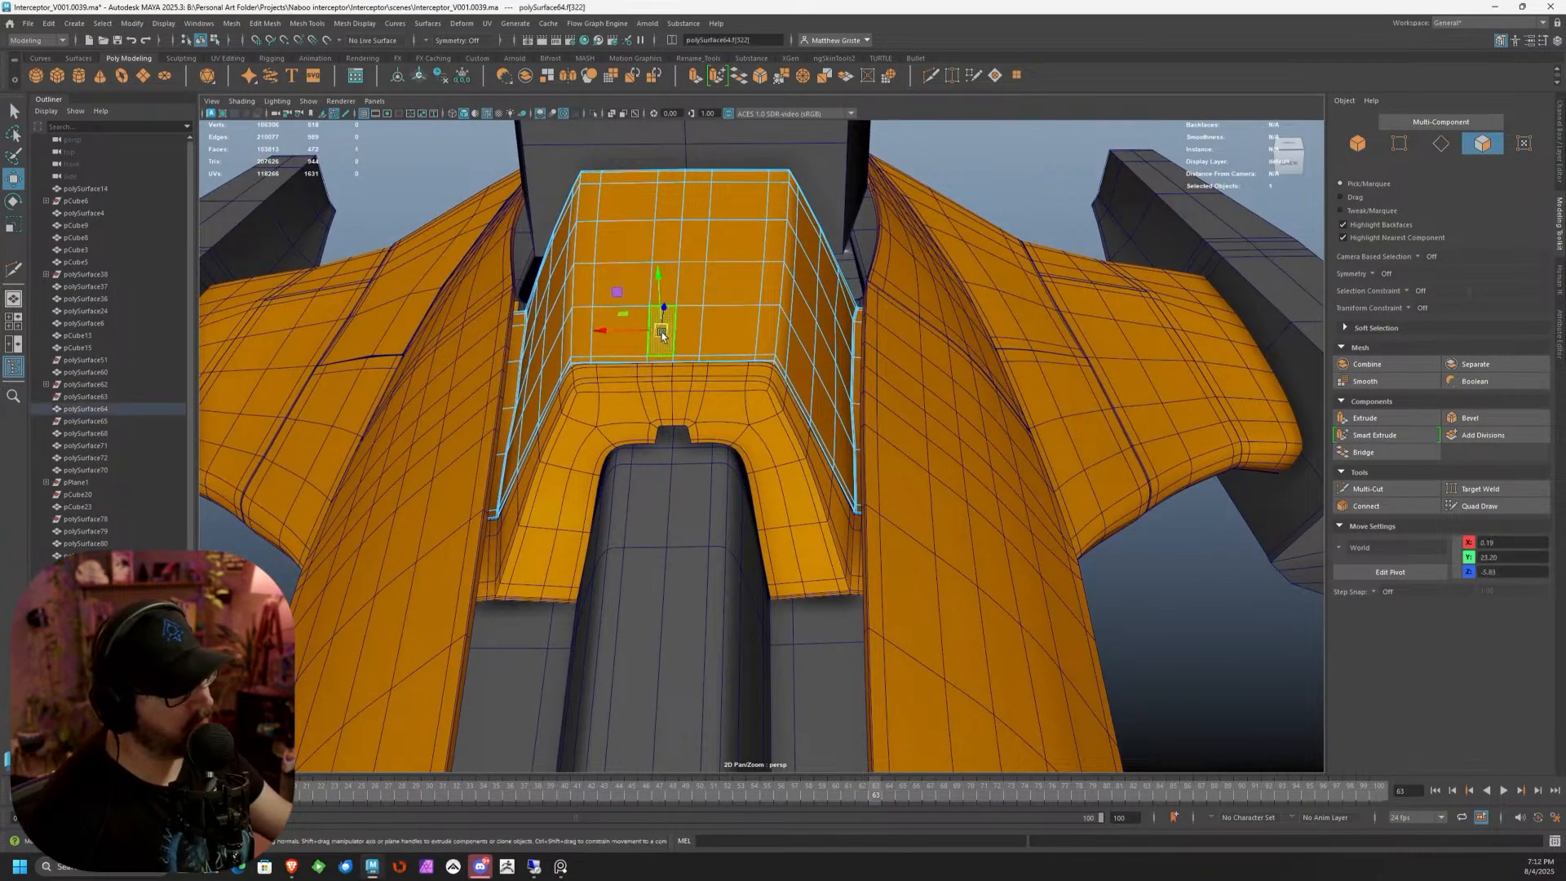
double_click(668, 275, "shift")
key("Delete")
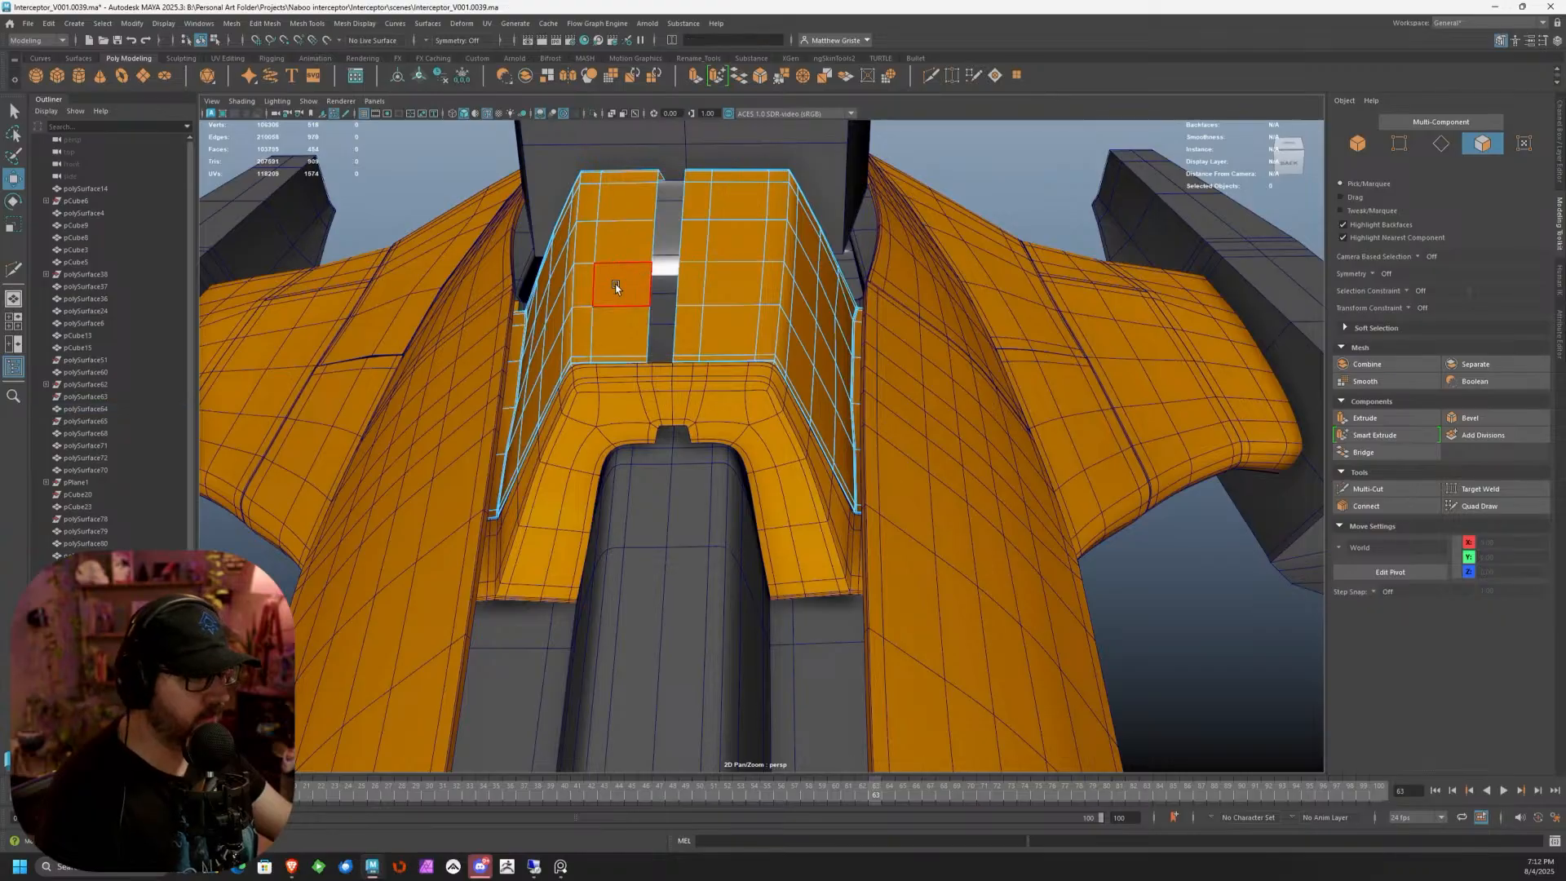
double_click(620, 288)
key("Delete")
Isolate the remaining half of the nose cowling and delete the middle faces along its lower flange
left_click(790, 297)
left_click_drag(838, 323, 731, 379, "alt")
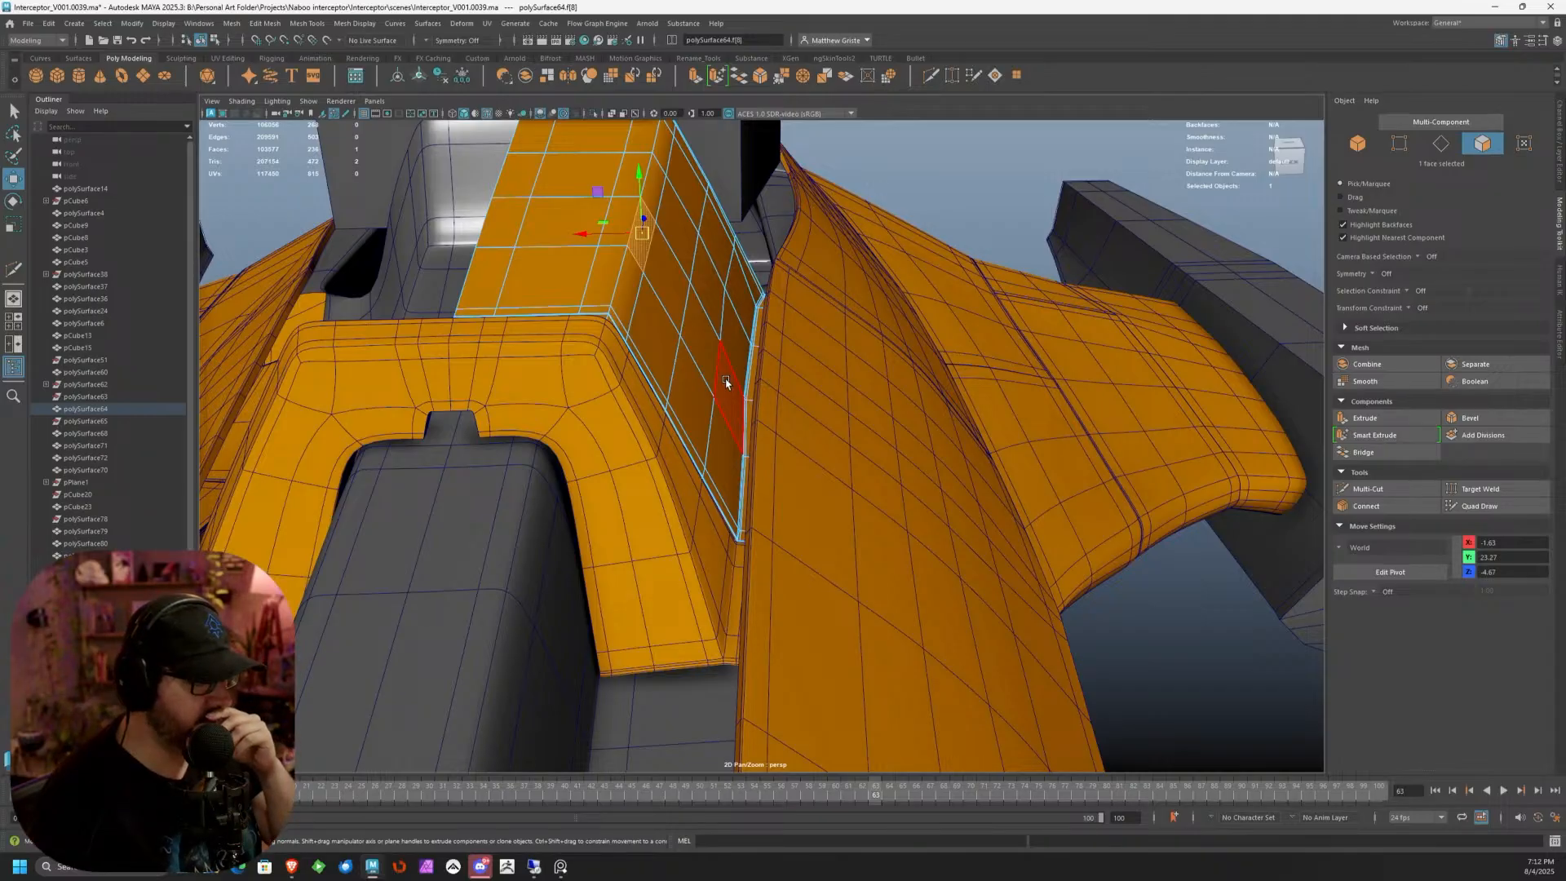
left_click_drag(738, 422, 670, 398, "alt")
right_click_drag(699, 351, 726, 367)
key("ctrl+1")
left_click_drag(726, 367, 712, 471, "alt")
right_click_drag(532, 442, 533, 480)
left_click_drag(716, 517, 535, 386)
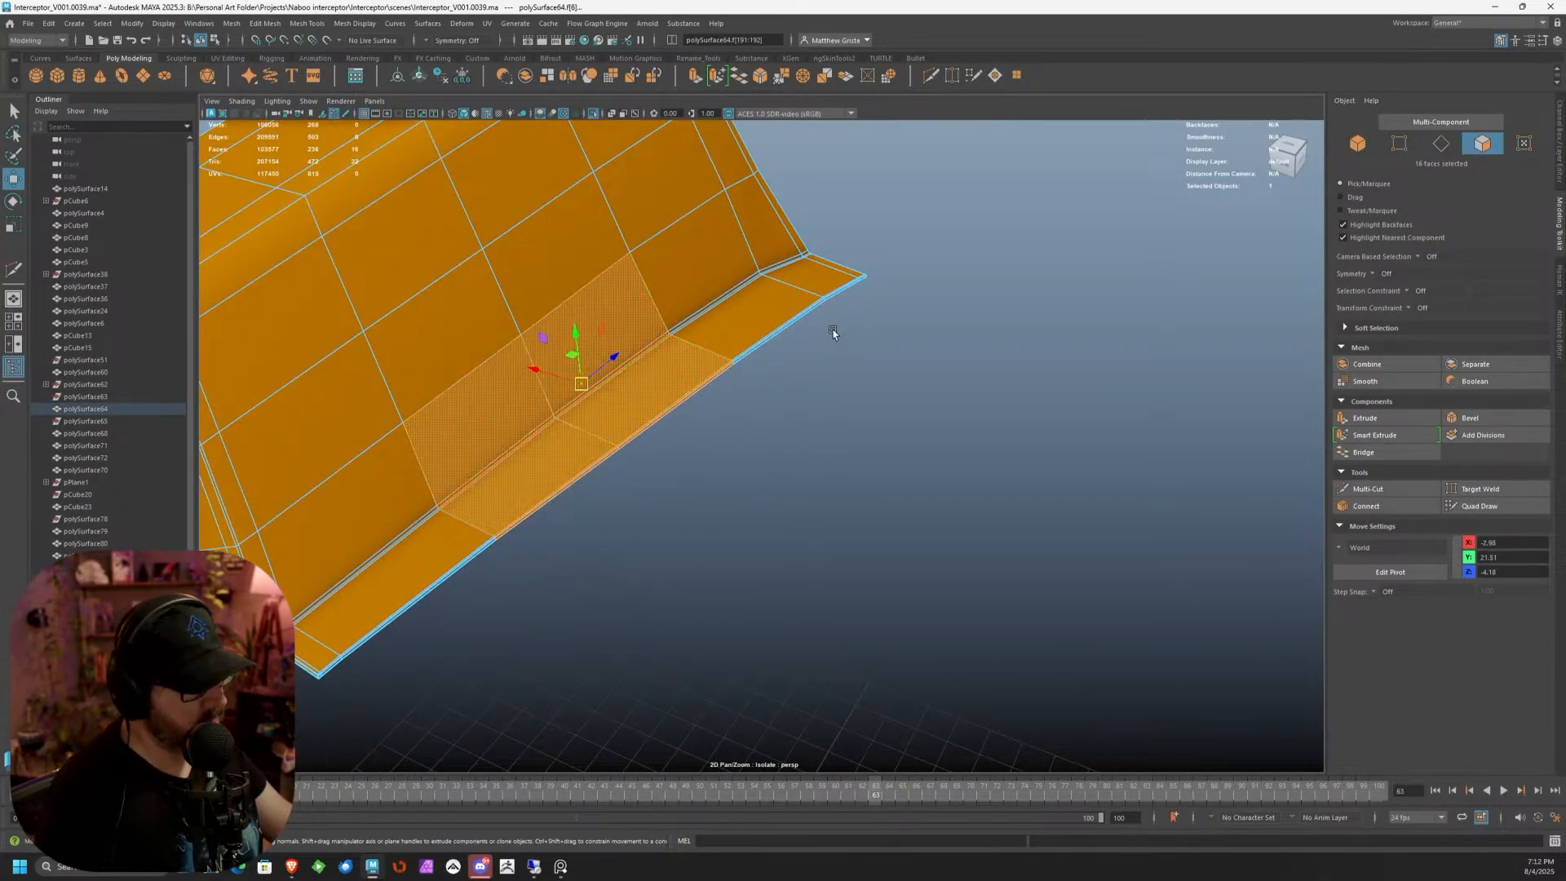
key("Delete")
Delete more faces of the lower flange, including the narrow strip hanging below the cowling's end
mouse_move(889, 335)
left_mouse_down()
mouse_move(732, 243)
mouse_move(687, 245)
mouse_move(993, 269)
mouse_move(880, 307)
left_mouse_up()
key("Delete")
middle_click_drag(880, 306, 780, 435, "alt")
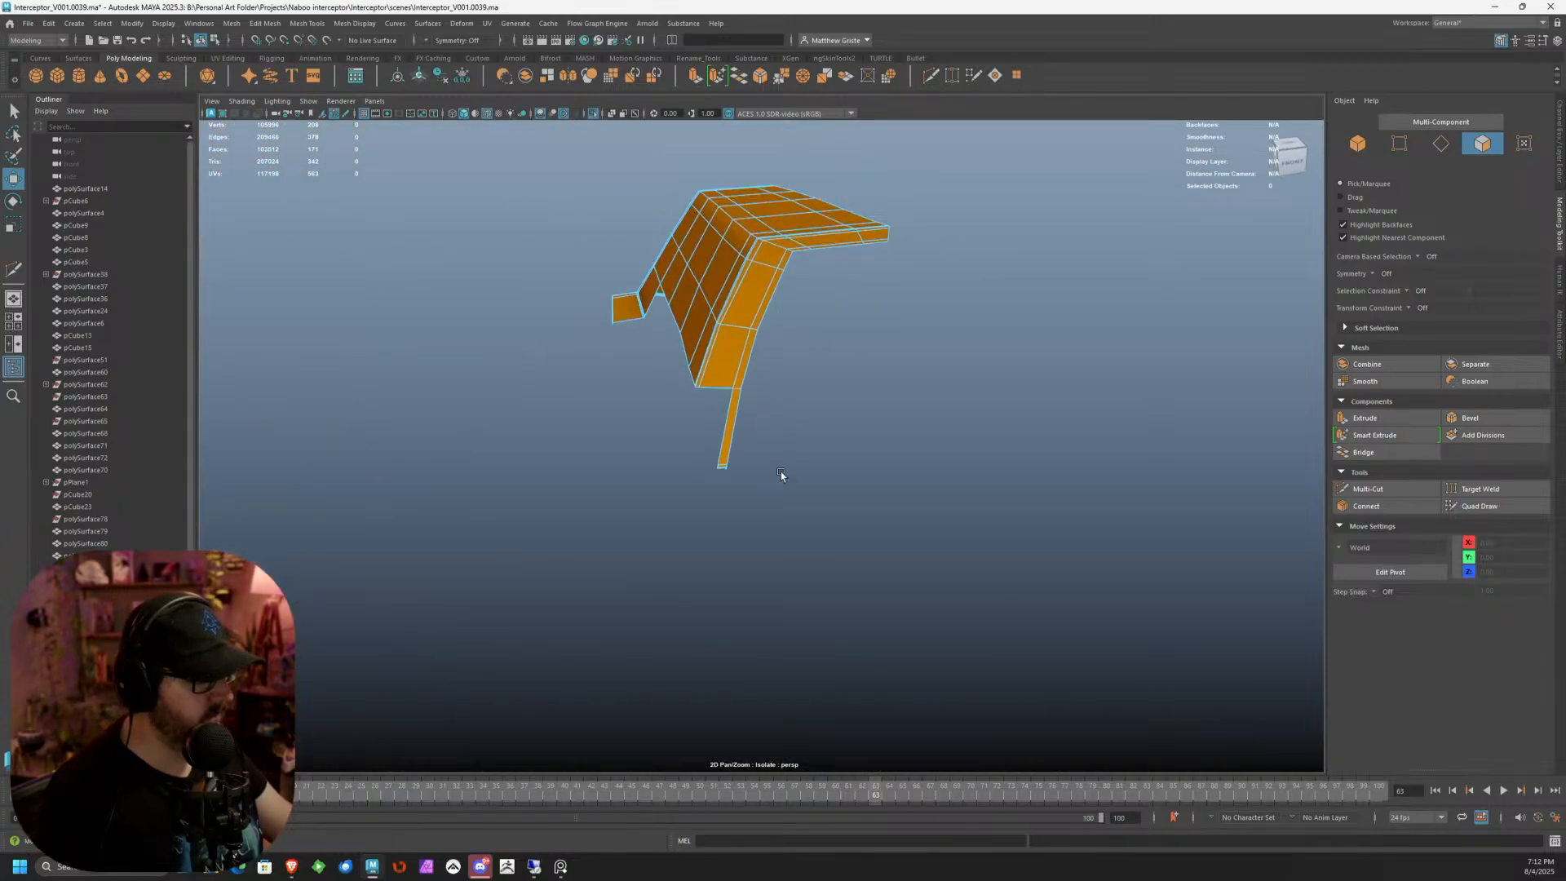
left_click_drag(781, 474, 702, 436)
key("Delete")
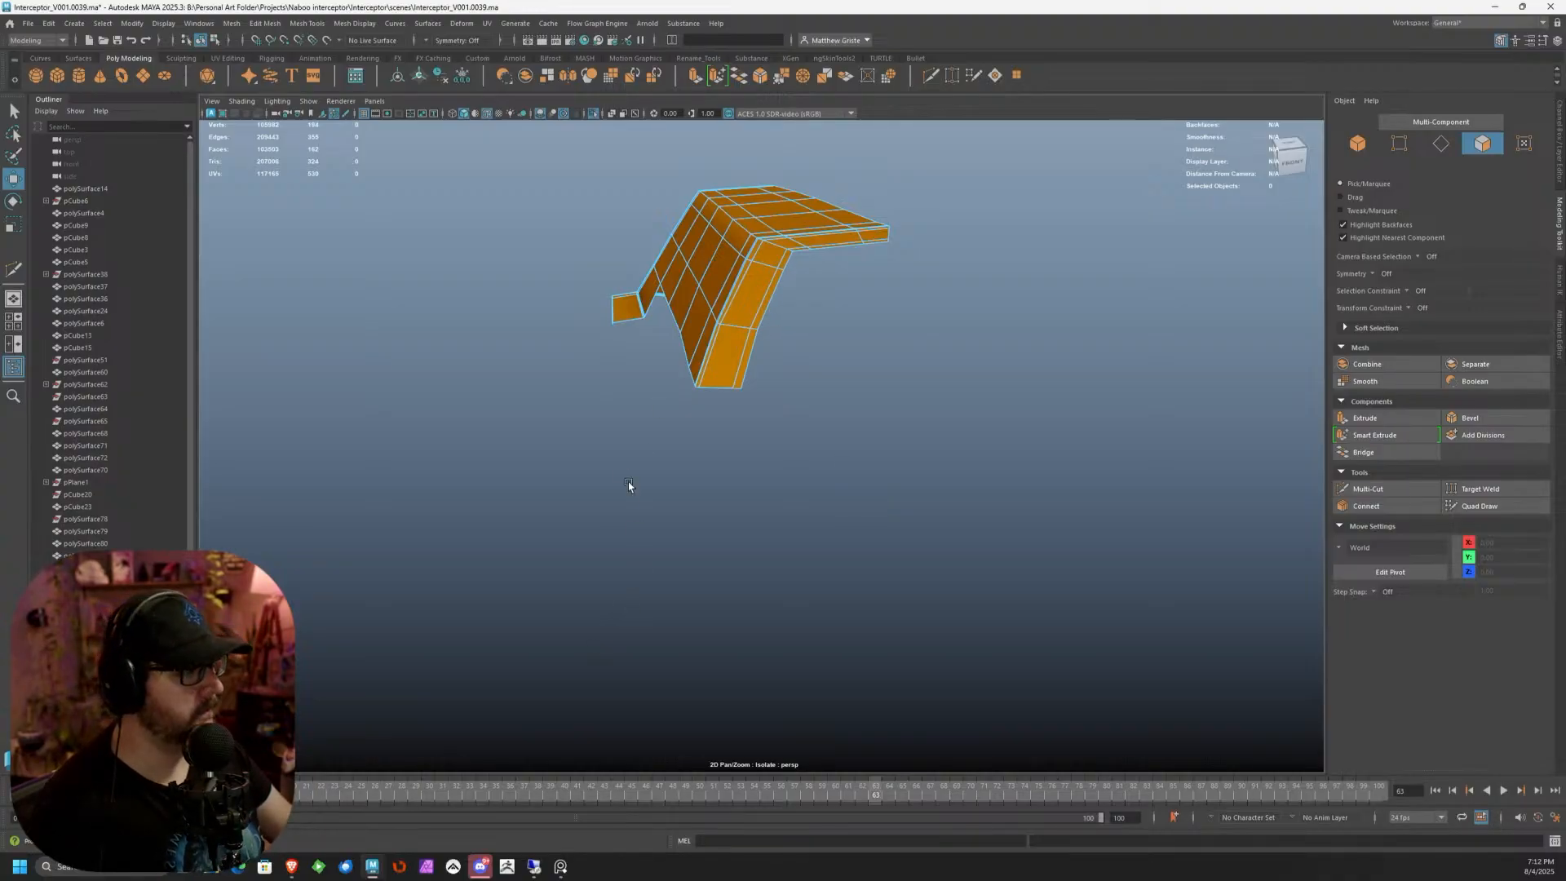
Turn off isolation, return to object mode and select the half cowling with its smooth preview off
left_click_drag(628, 481, 631, 447, "alt")
left_click(308, 101)
mouse_move(342, 123)
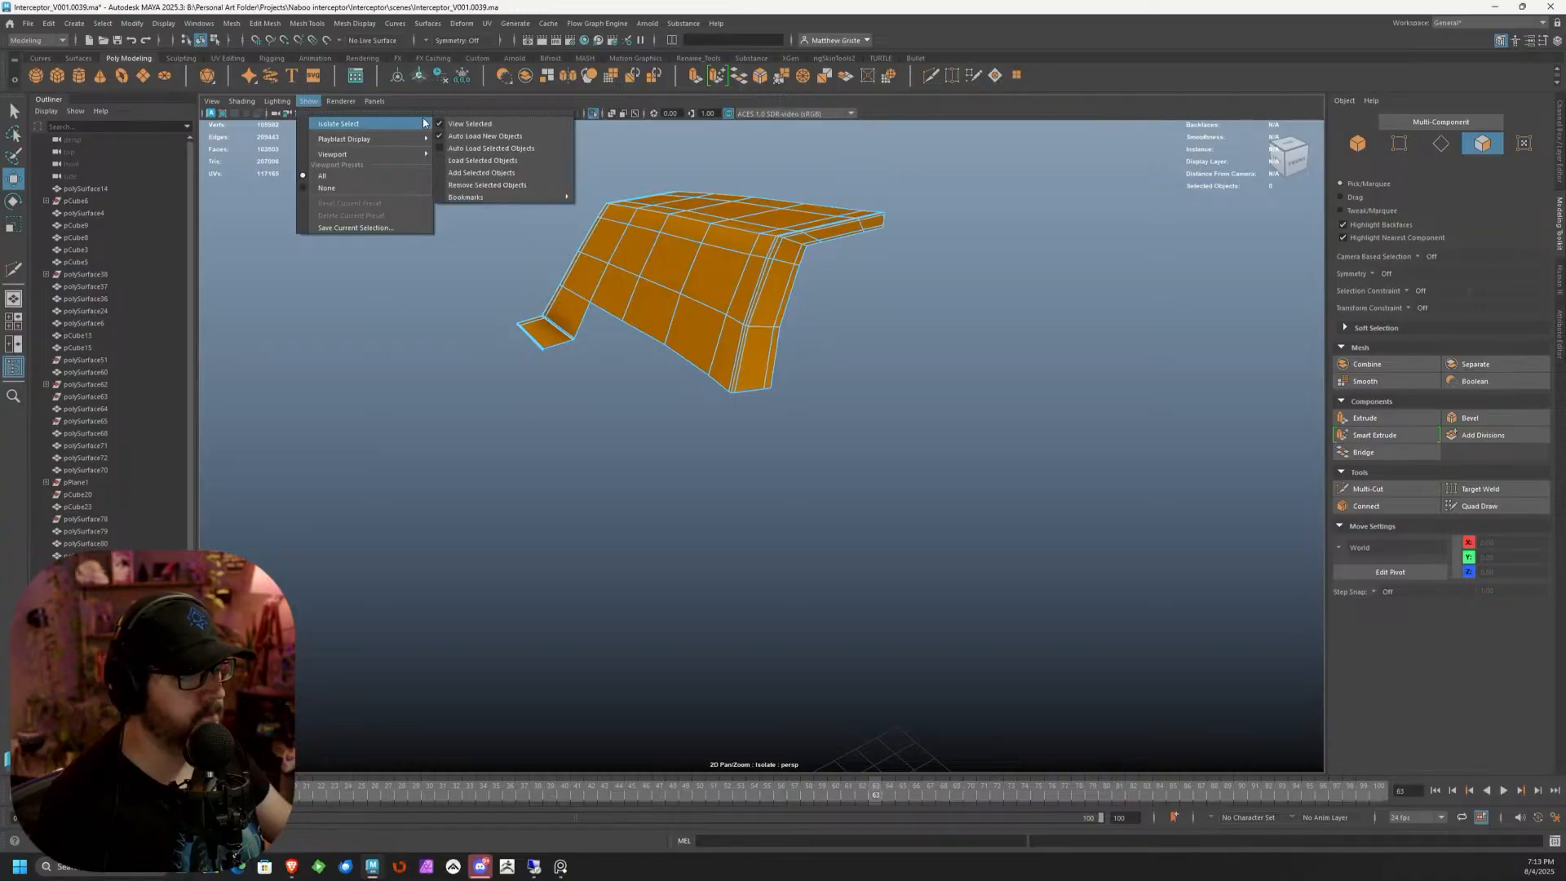
left_click(473, 123)
left_click_drag(677, 310, 762, 411, "alt")
right_click(704, 423)
left_click(655, 417)
left_click(712, 428)
left_click(855, 434)
key("1")
left_click(630, 430)
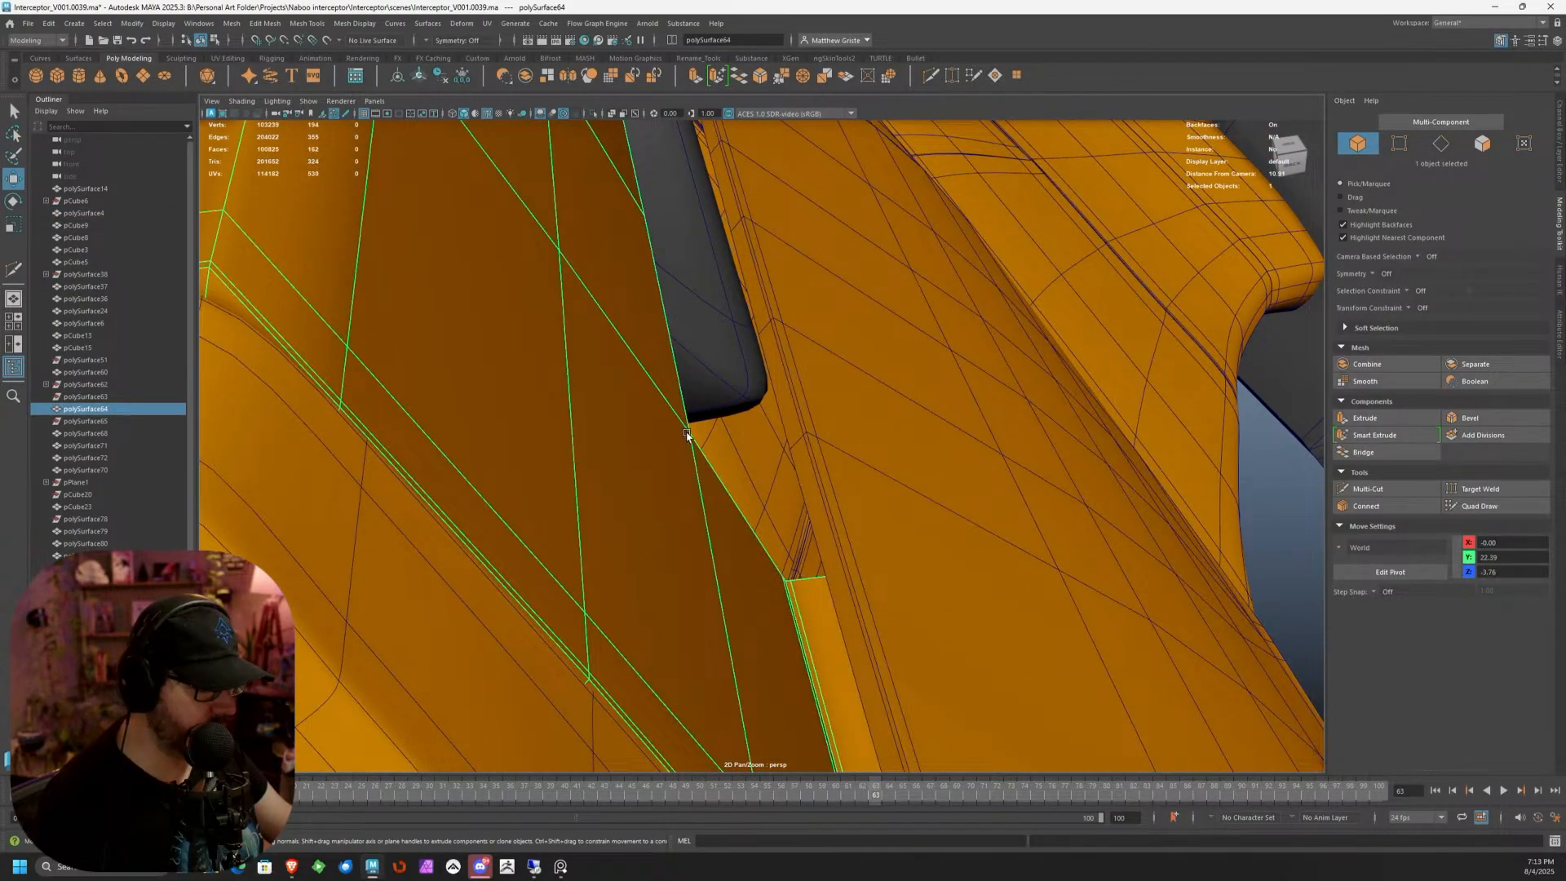
Move the vertices along the half cowling's lower edge outward to meet the edge of the side fuselage
right_click_drag(687, 433, 629, 426)
left_click(688, 428)
left_click_drag(690, 430, 779, 438, "alt")
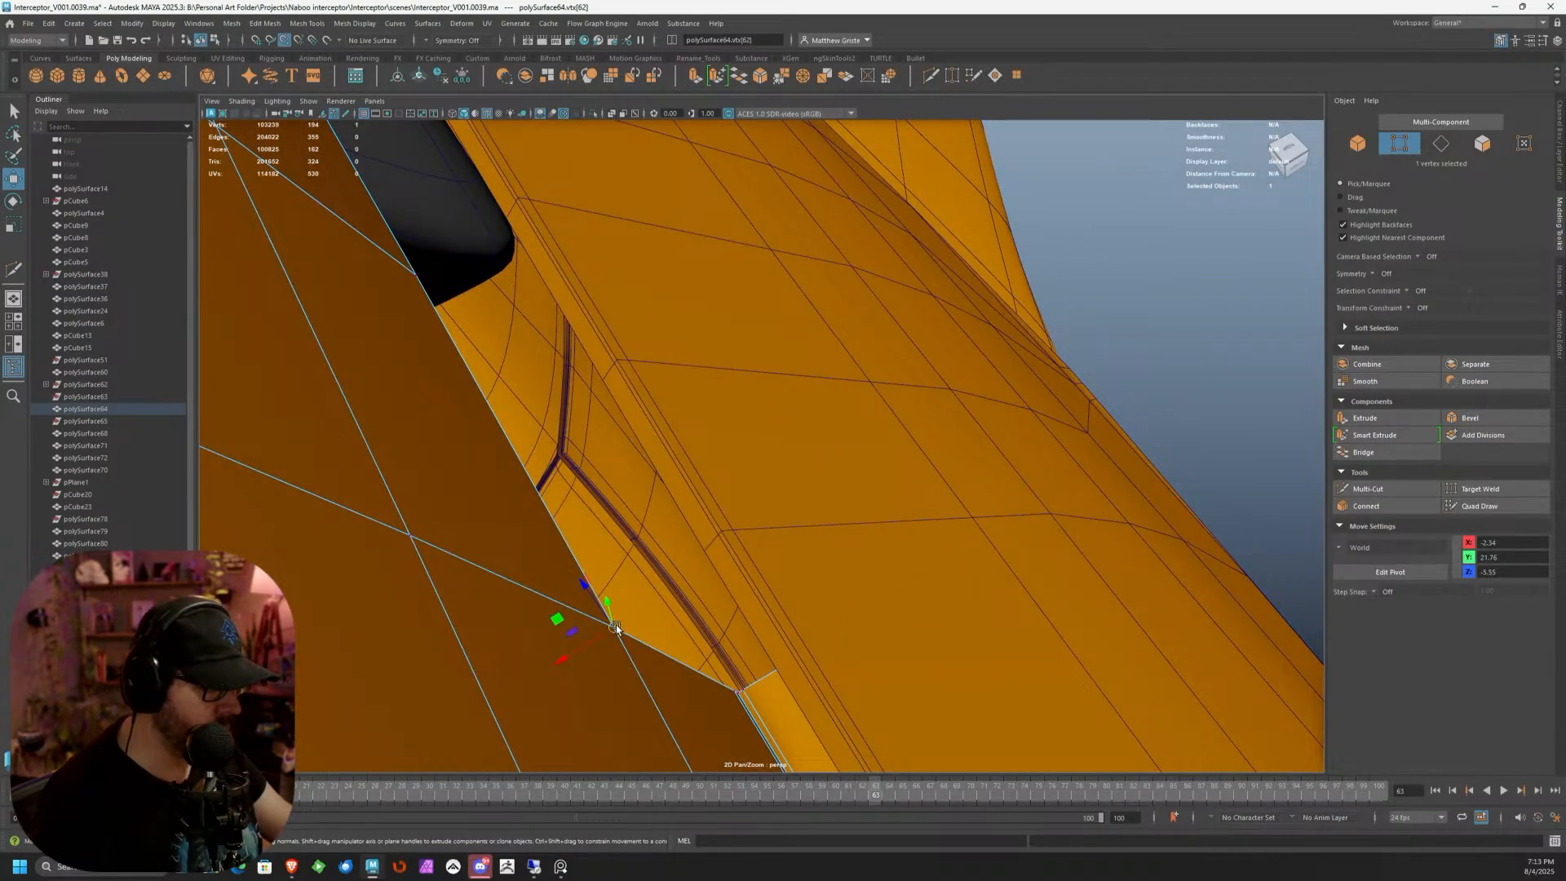
left_click_drag(615, 628, 696, 553)
scroll(694, 506, "down", 5)
left_click_drag(699, 450, 802, 514, "alt")
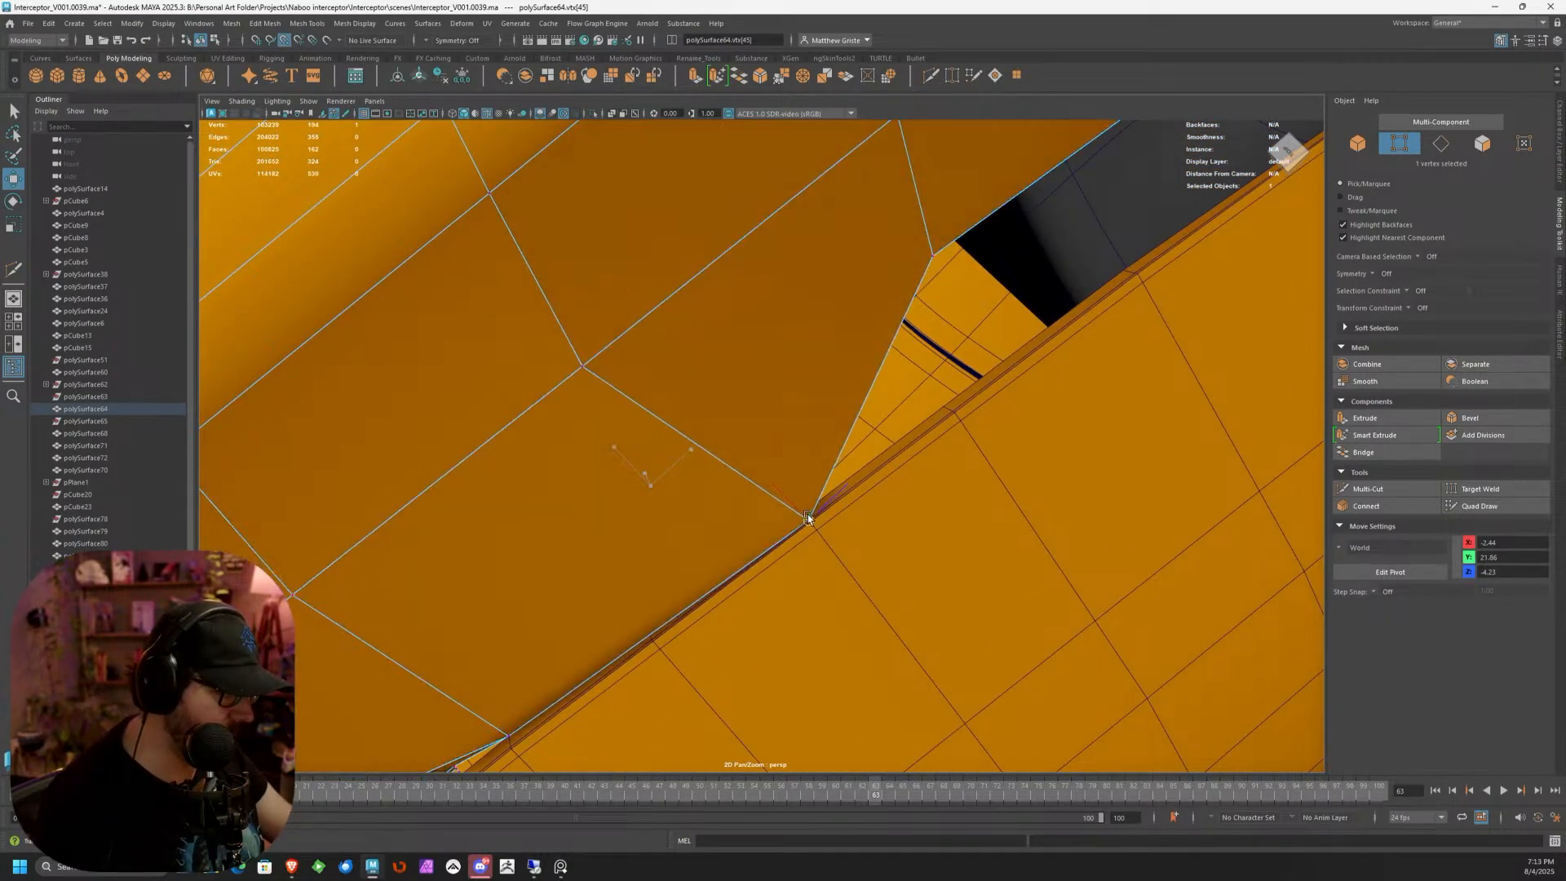
left_click_drag(956, 291, 666, 409, "alt")
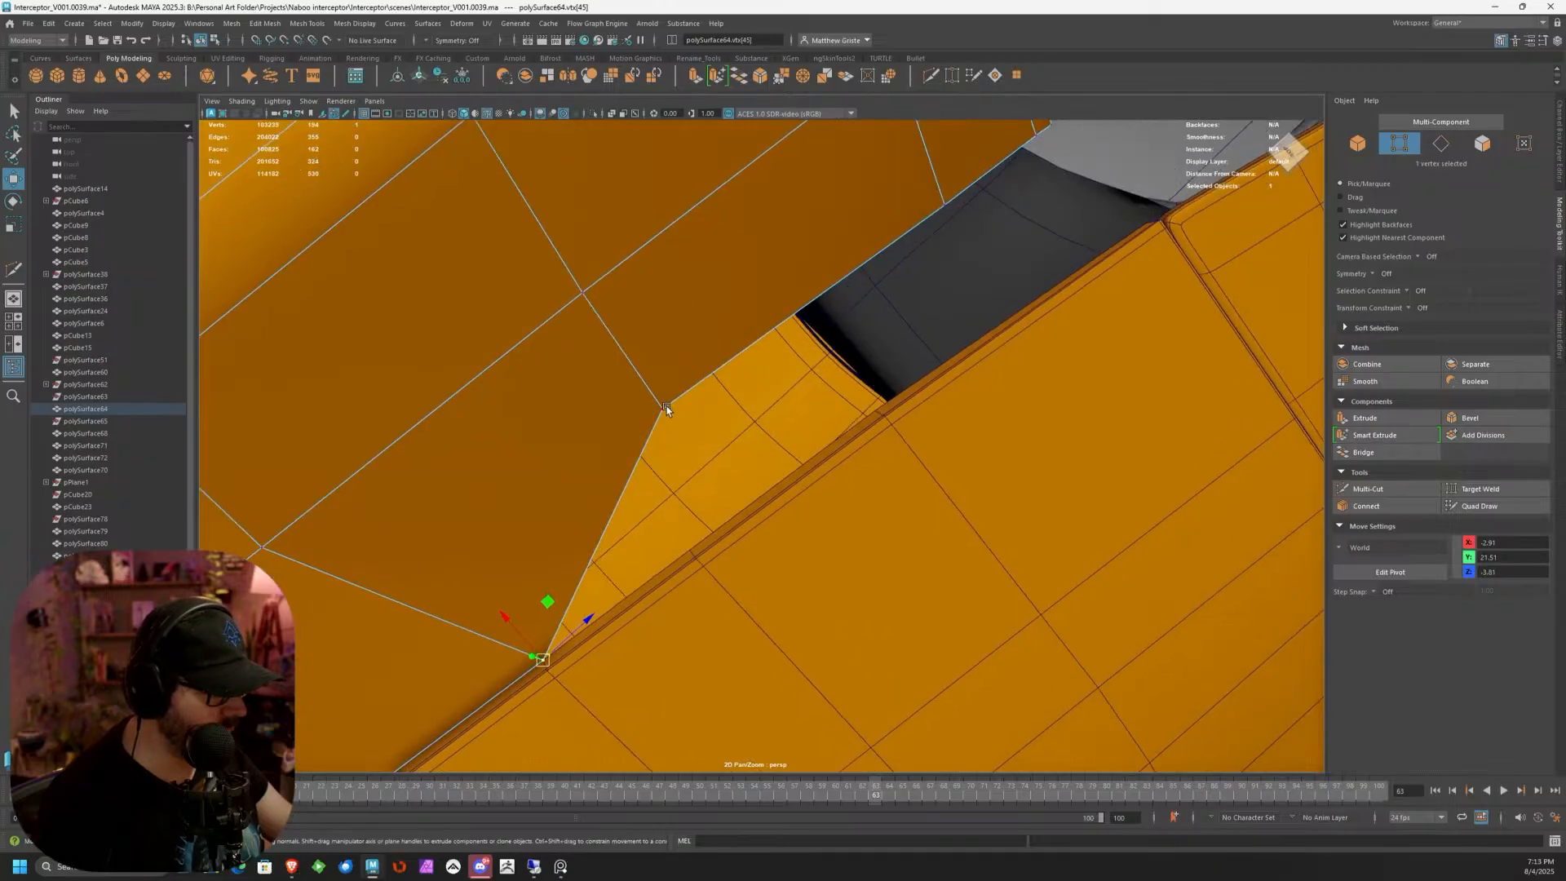
left_click_drag(888, 369, 818, 451, "alt")
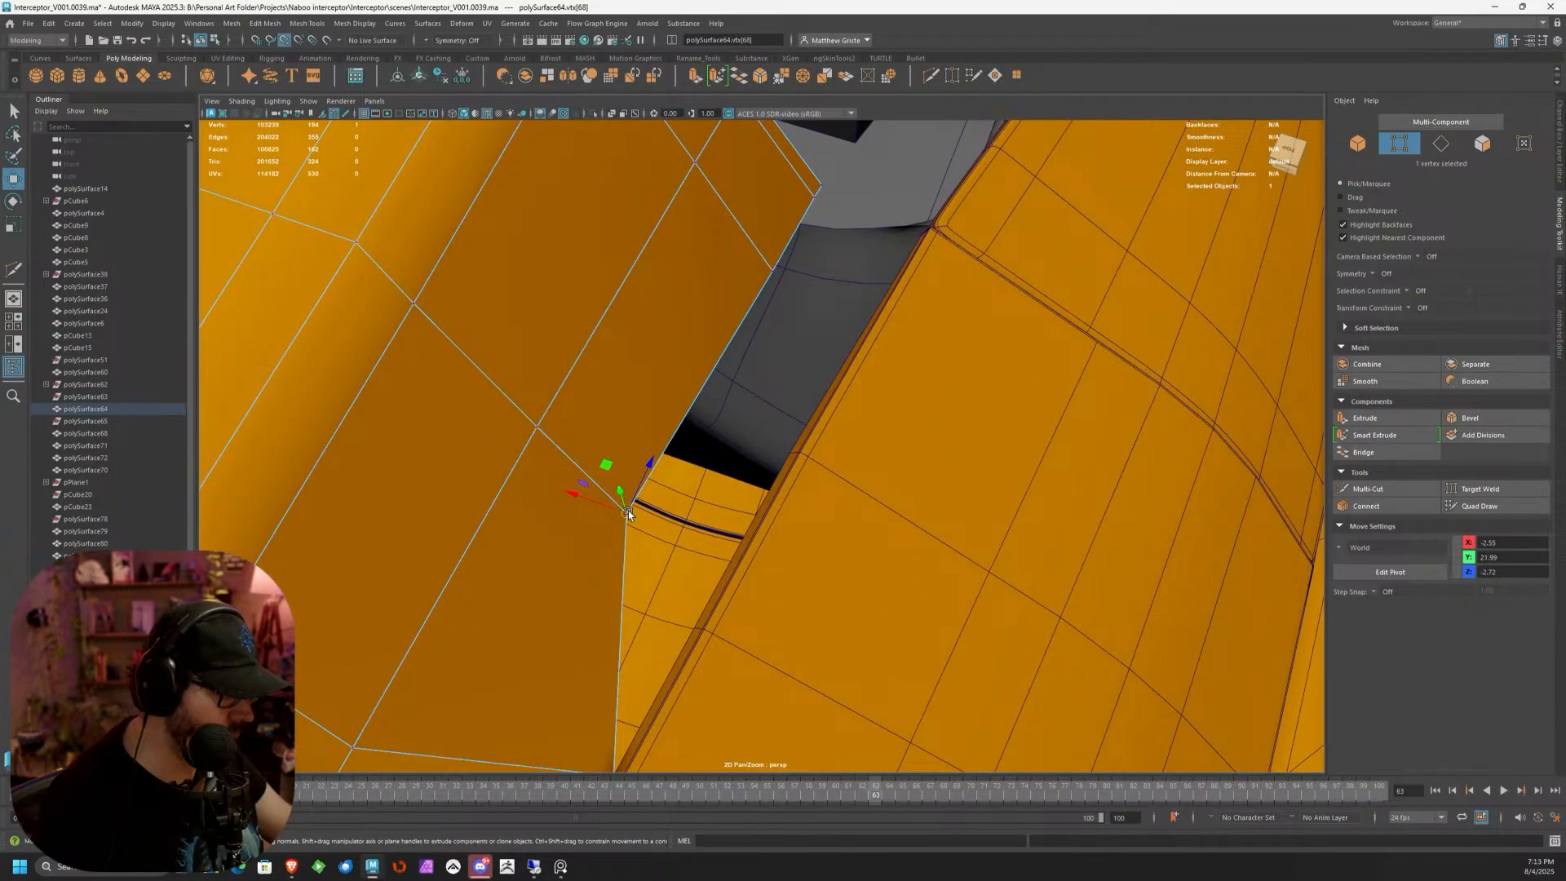
left_click_drag(629, 512, 829, 444)
Delete the edge loop running down the half cowling close to its cockpit end
key("F8")
left_click(959, 423)
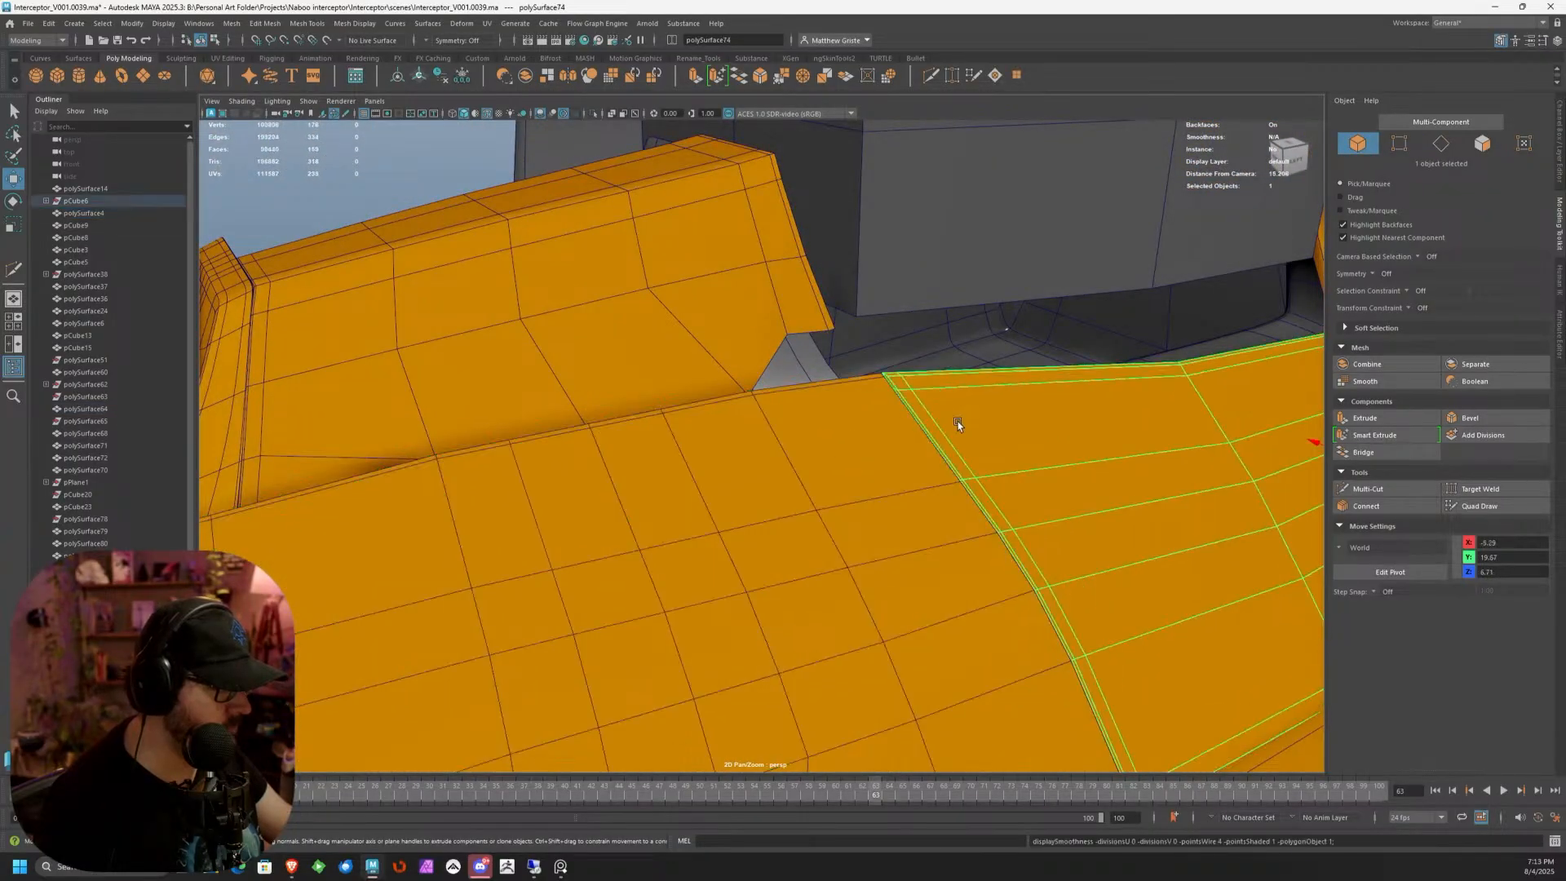
left_click_drag(959, 424, 737, 383, "alt")
key("F10")
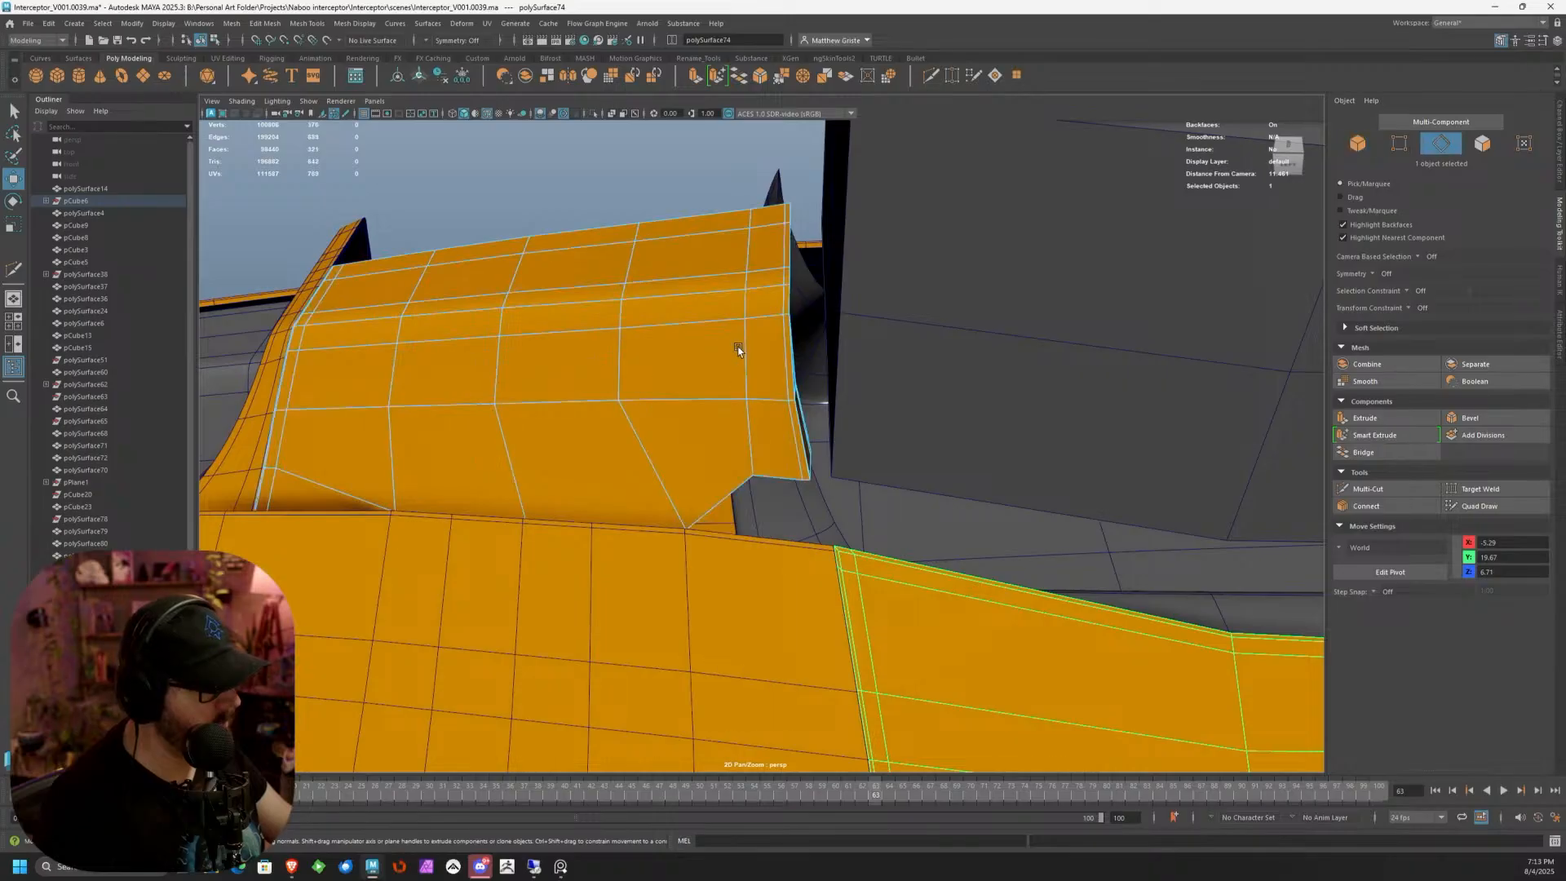
double_click(738, 349)
key("Delete")
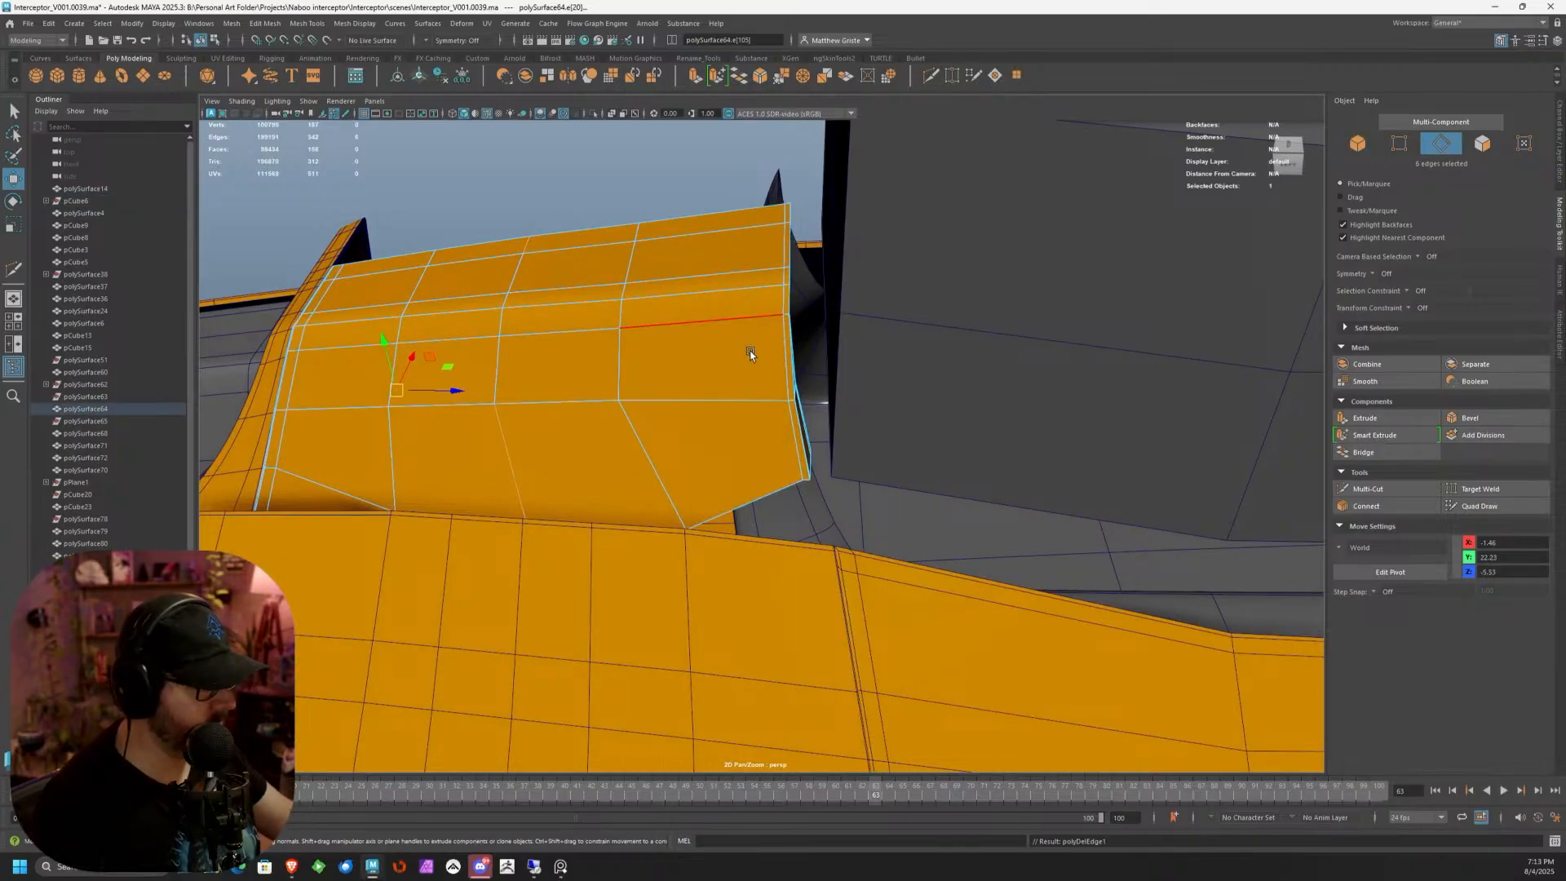
Adjust the position of the lower corner vertex at the half cowling's cockpit end
scroll(843, 479, "up", 6)
middle_click_drag(849, 497, 748, 408, "alt")
left_click_drag(748, 409, 702, 391, "alt")
scroll(571, 405, "up", 6)
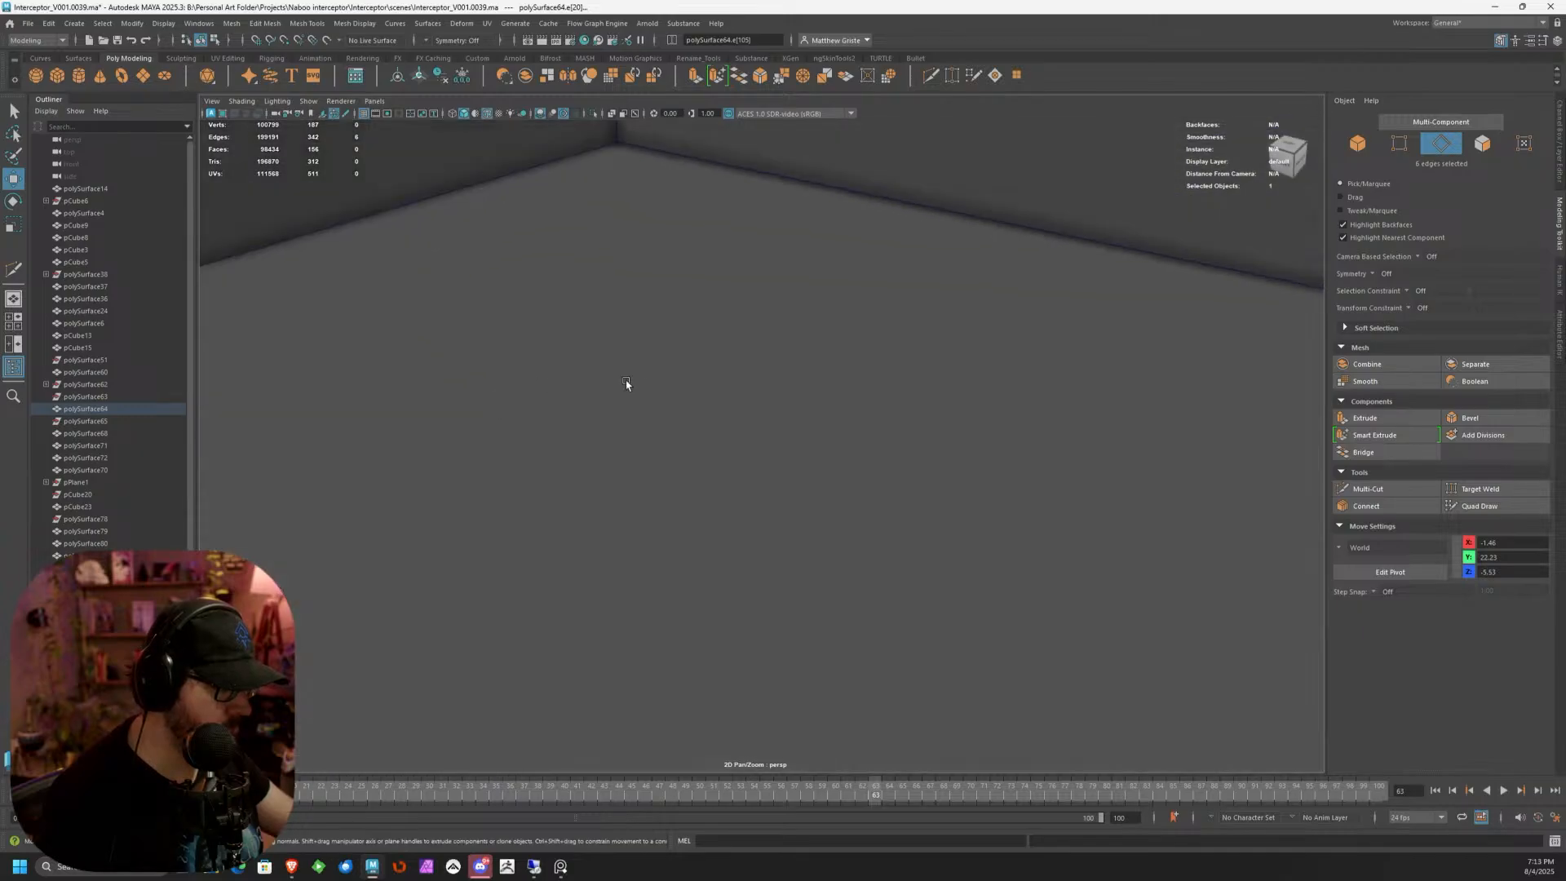
middle_click_drag(626, 384, 682, 671, "alt")
right_click_drag(682, 670, 528, 654, "alt")
left_click_drag(801, 558, 725, 638, "alt")
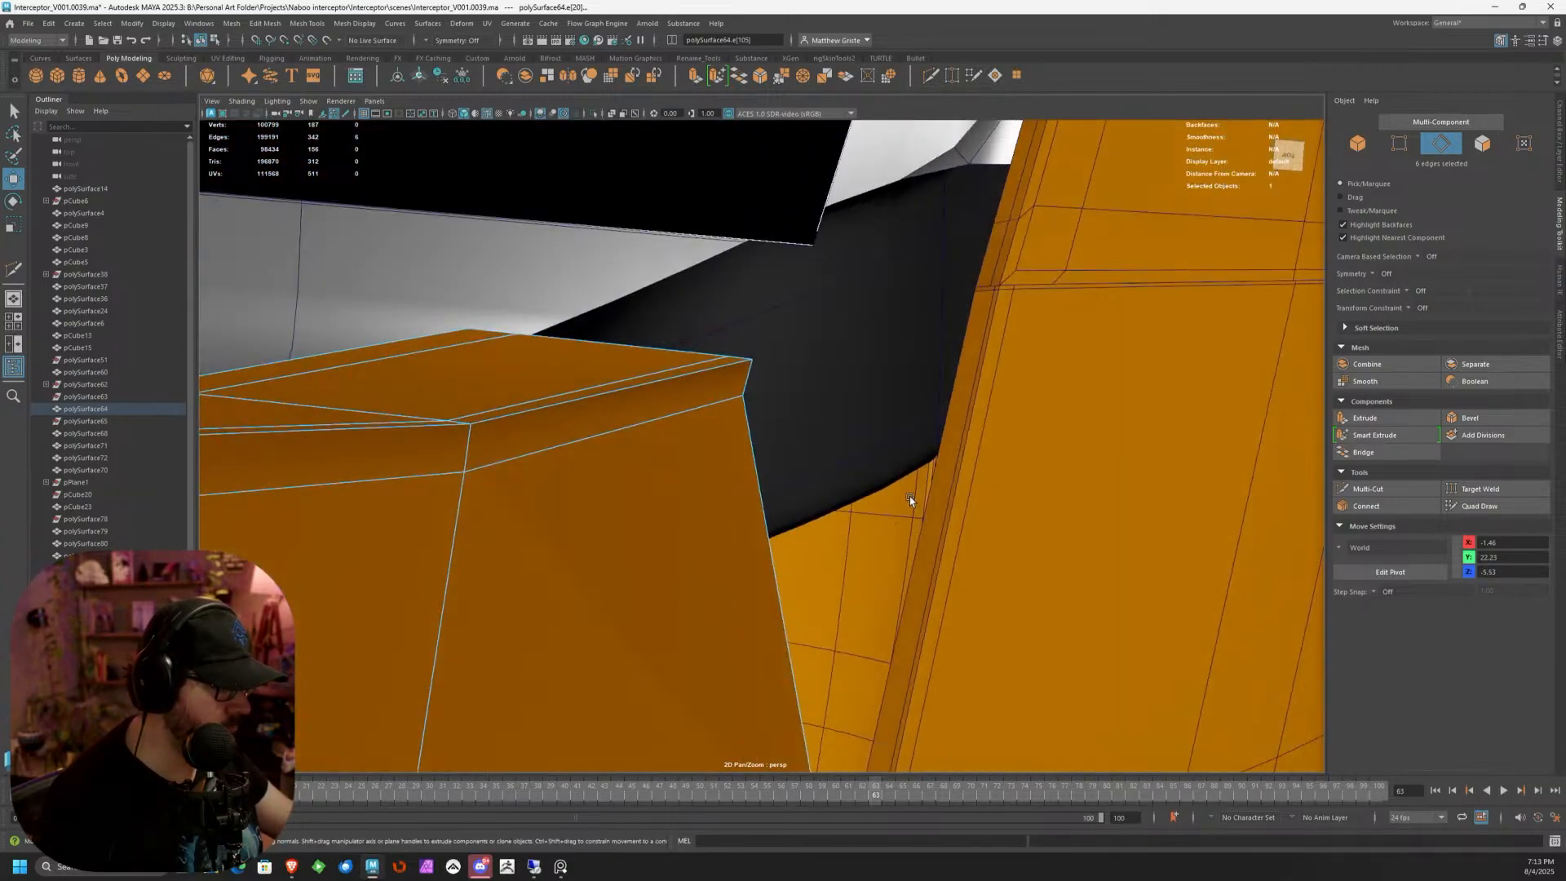
left_click_drag(708, 555, 652, 481, "alt")
right_click(640, 441)
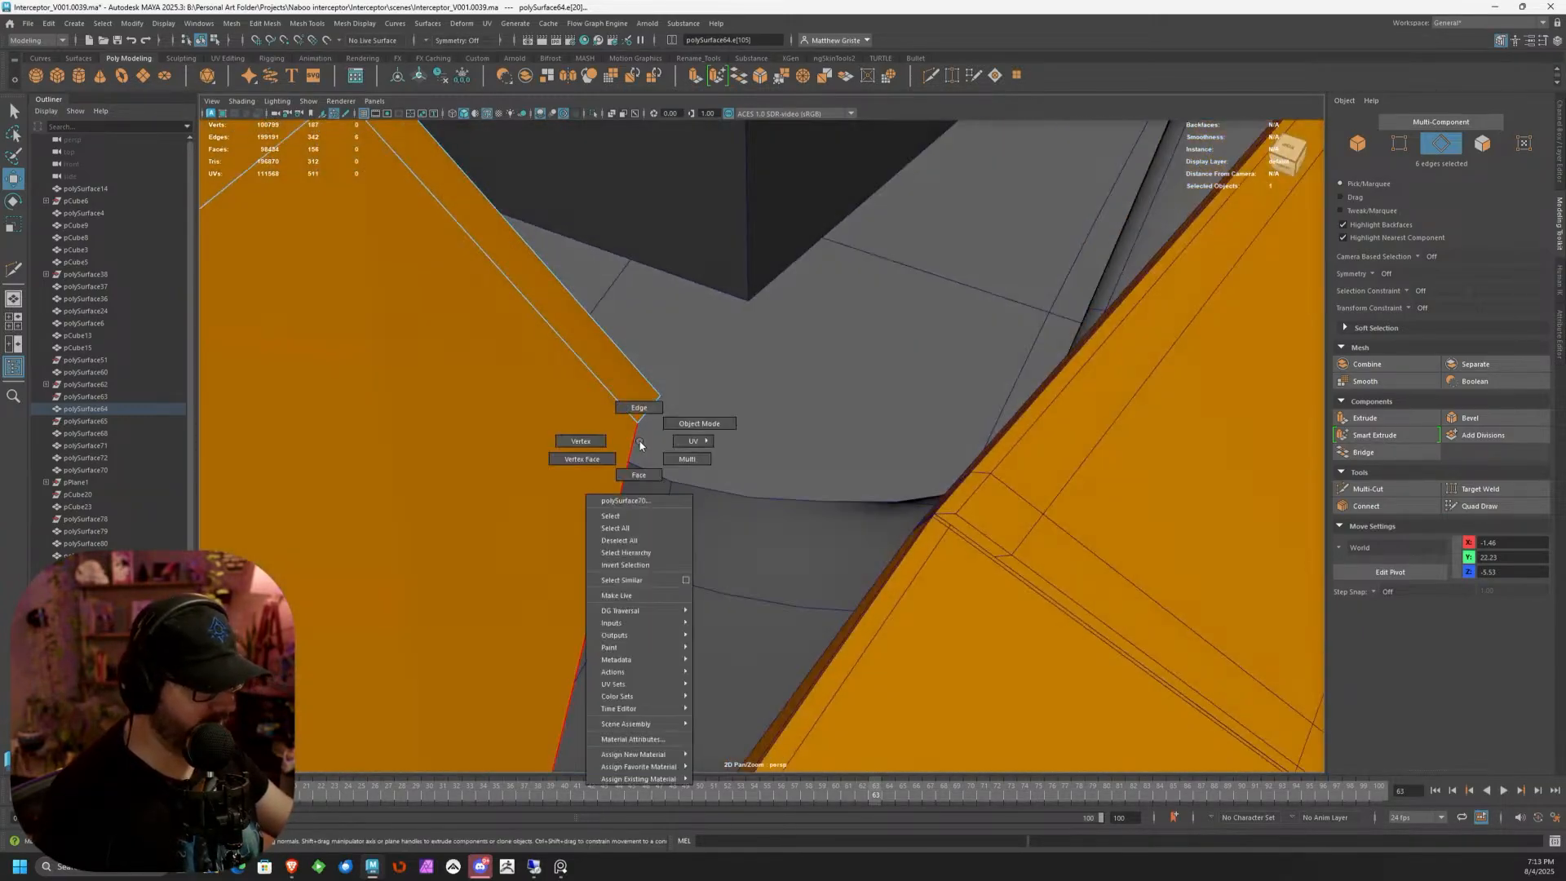
left_click(580, 441)
left_click(631, 421)
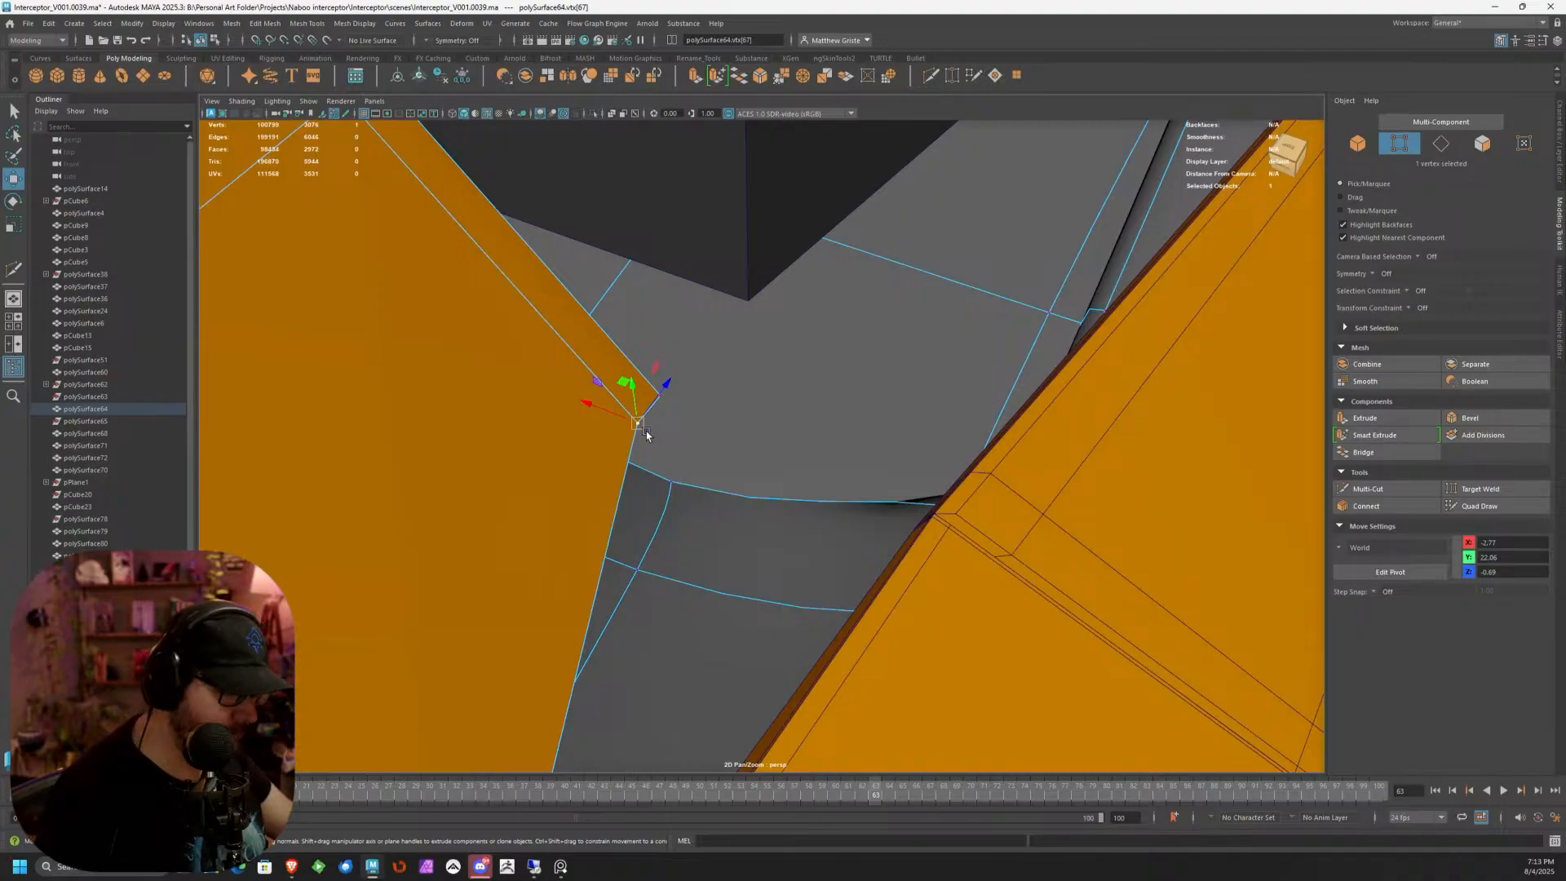
left_click_drag(646, 431, 564, 524)
left_click(491, 382)
Snap the row of vertices at the half cowling's cockpit end onto the adjacent corner vertex beside the side fuselage
scroll(519, 403, "down", 2)
left_click_drag(879, 380, 940, 450, "alt")
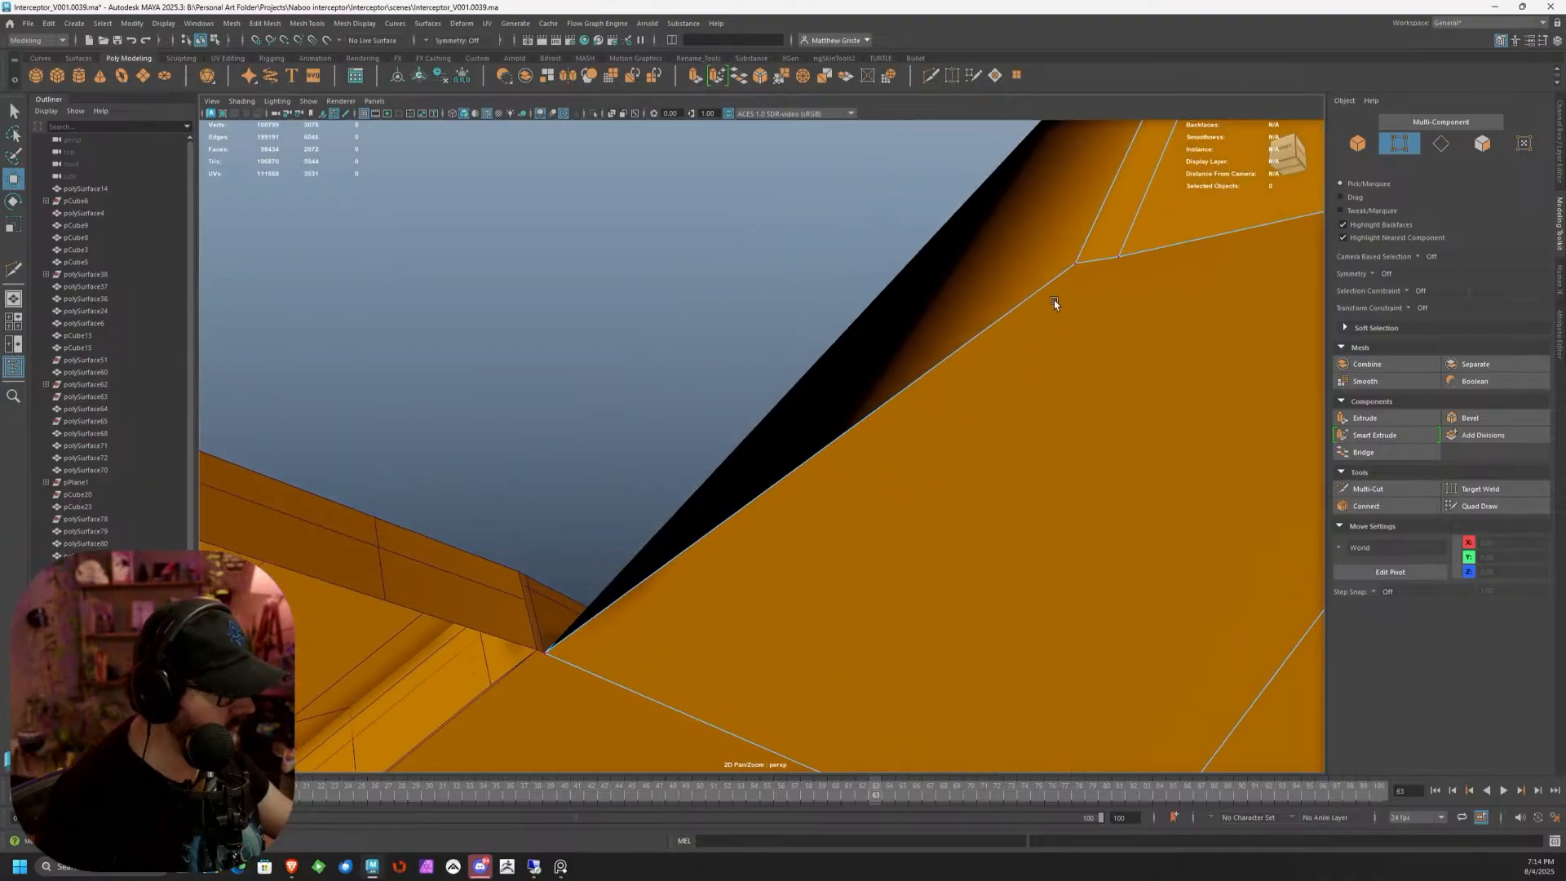
key("v")
left_click_drag(1086, 267, 533, 656)
left_click_drag(550, 464, 867, 438, "alt")
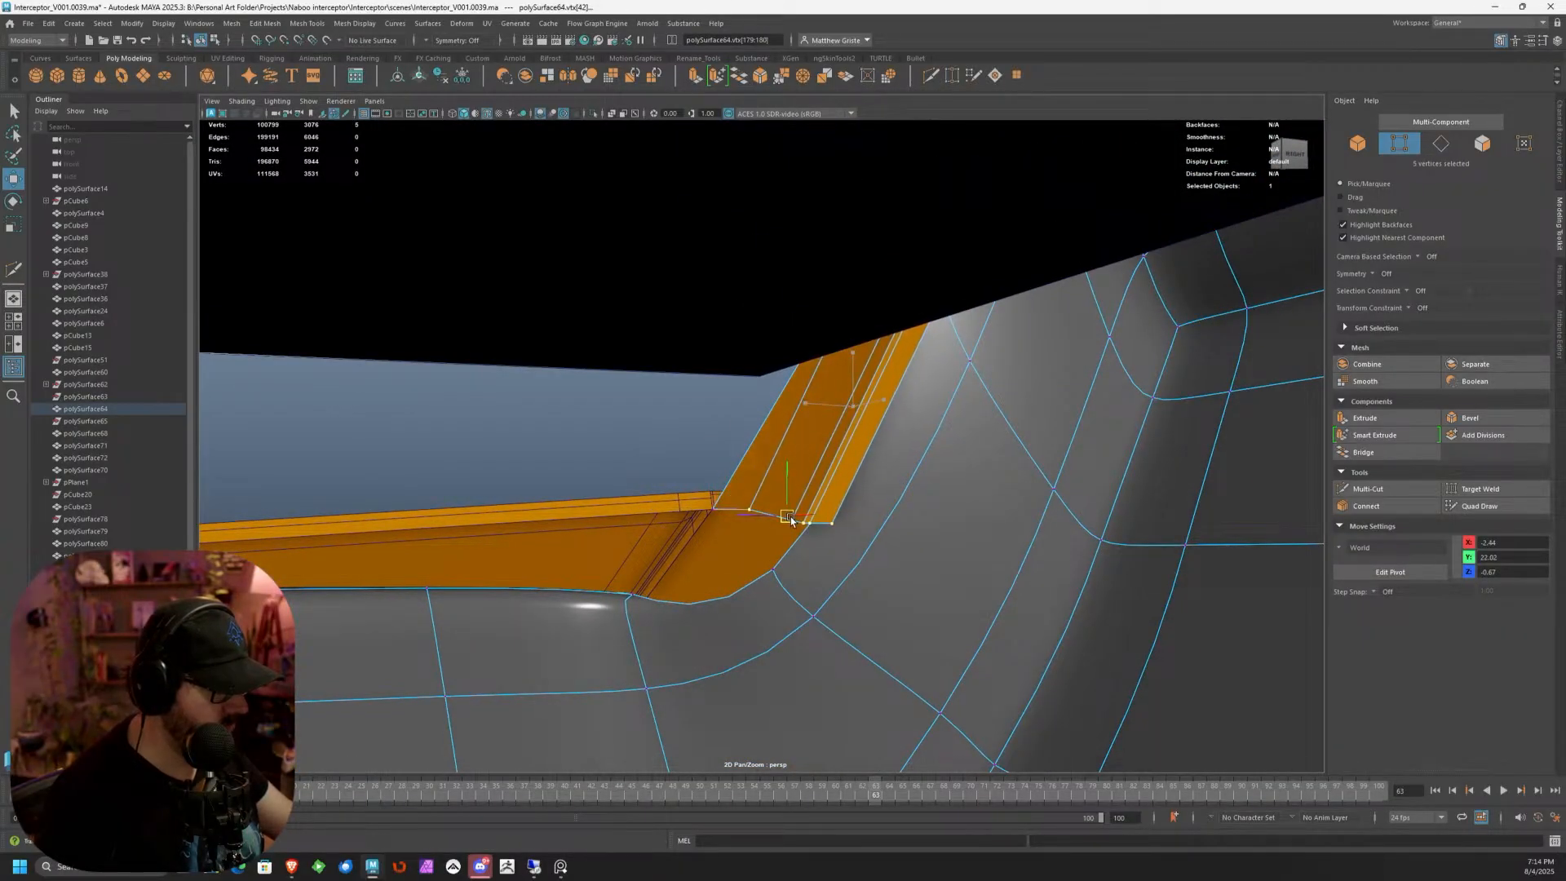
Return to object mode and isolate the half cowling to inspect its lower flange
left_click_drag(795, 507, 771, 365, "alt")
right_click(771, 365)
right_click_drag(771, 366, 828, 350)
left_click_drag(828, 352, 774, 363, "alt")
key("shift+i")
right_click_drag(745, 355, 846, 497, "alt")
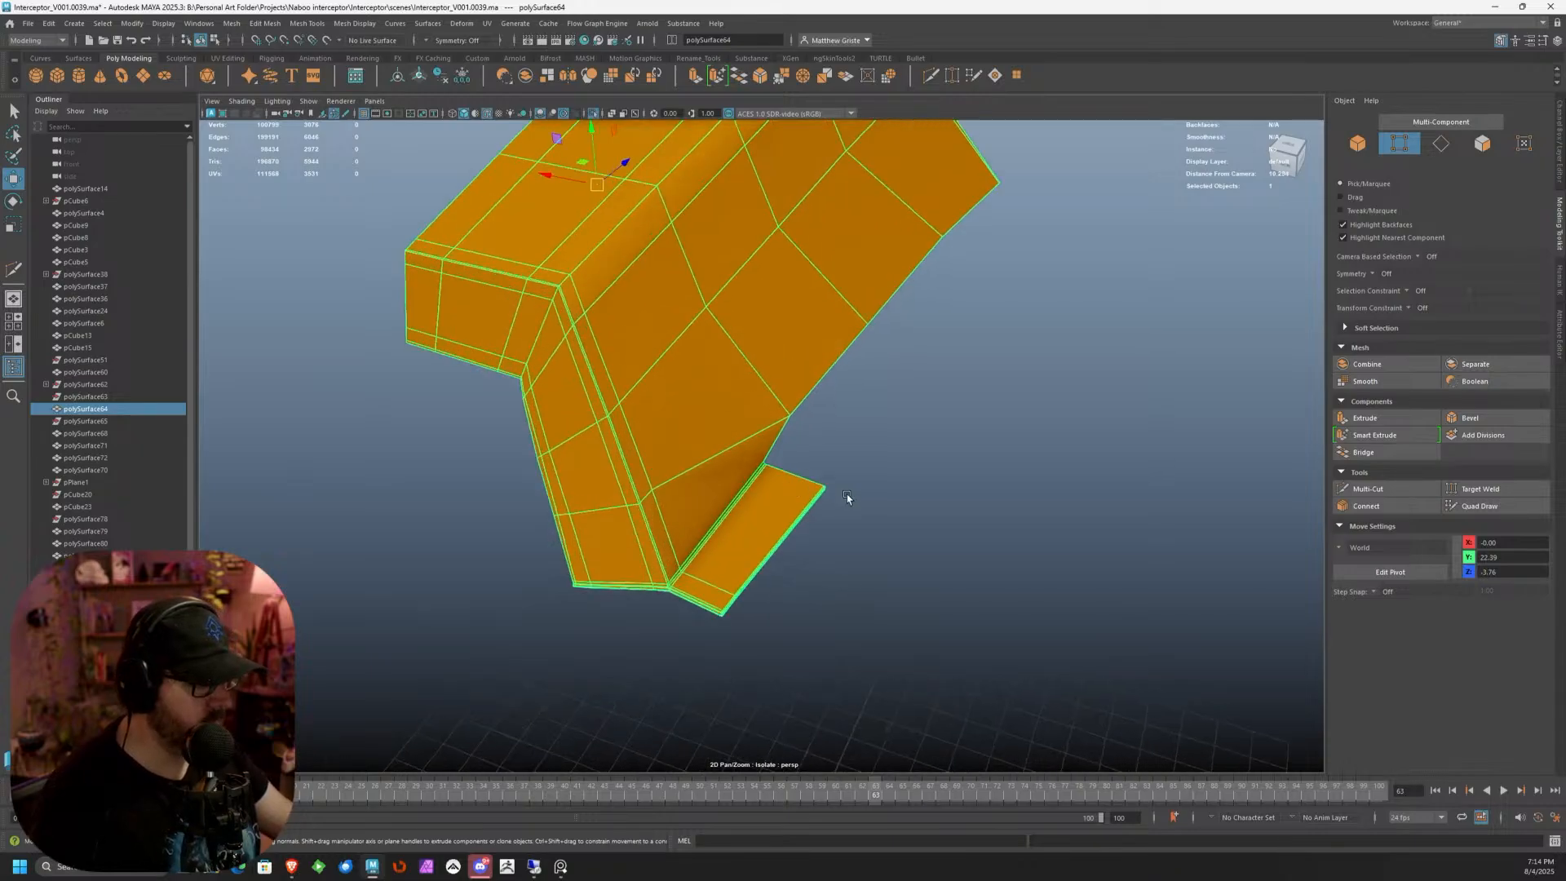
left_click_drag(846, 496, 772, 272, "alt")
Select the three narrow faces along the underside of the lower flange and move them slightly downward
right_click_drag(775, 301, 776, 347)
left_click(790, 239)
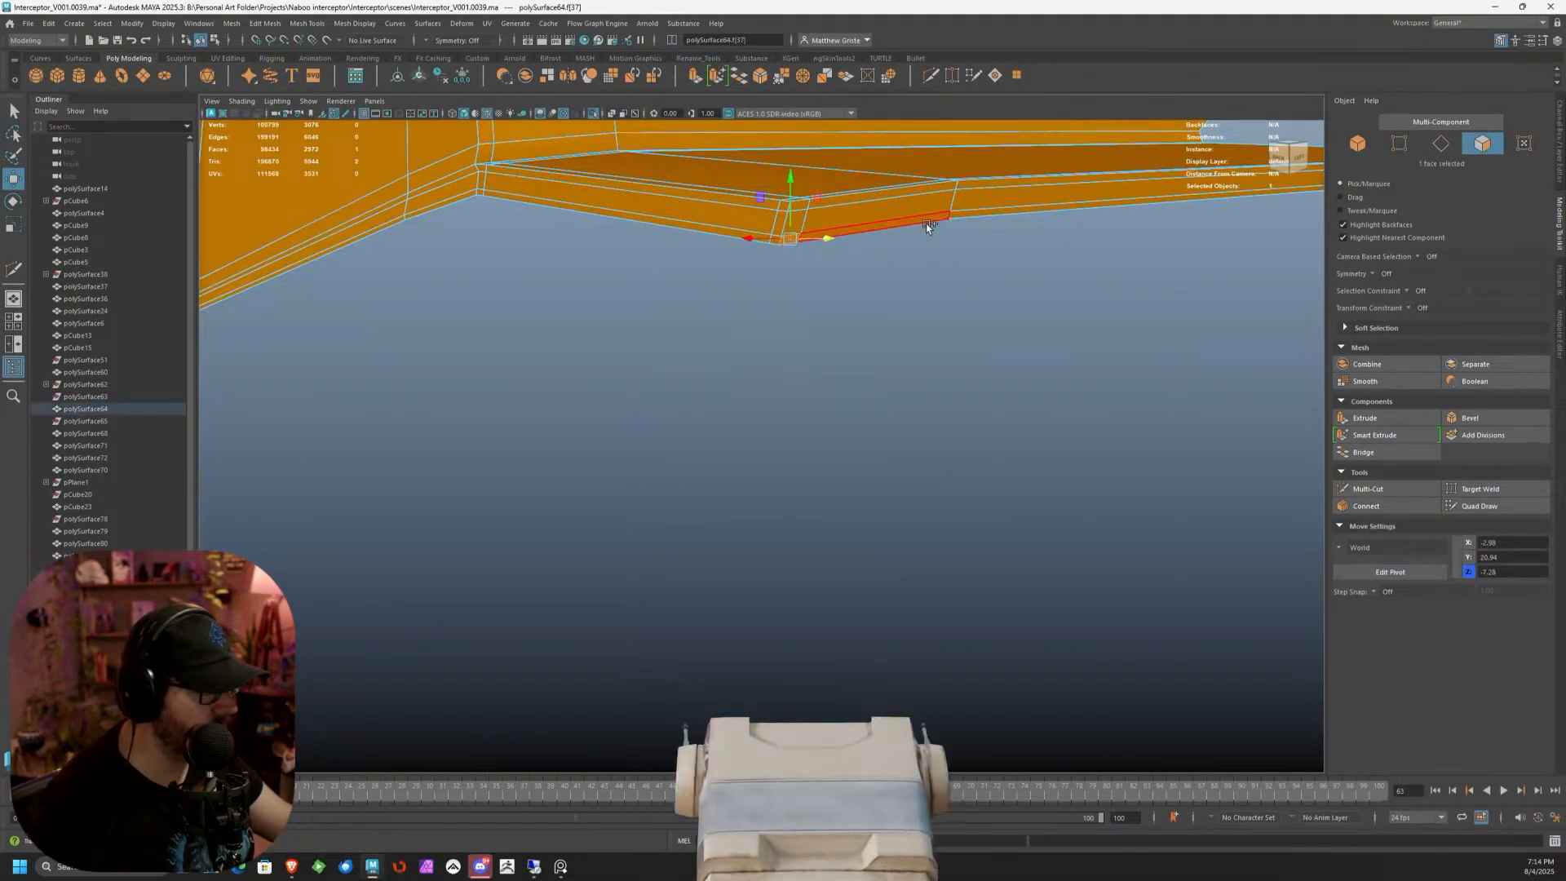
left_click(861, 229, "shift")
left_click(980, 215, "shift")
middle_click_drag(1115, 243, 645, 356, "alt")
left_click_drag(906, 280, 962, 306, "alt")
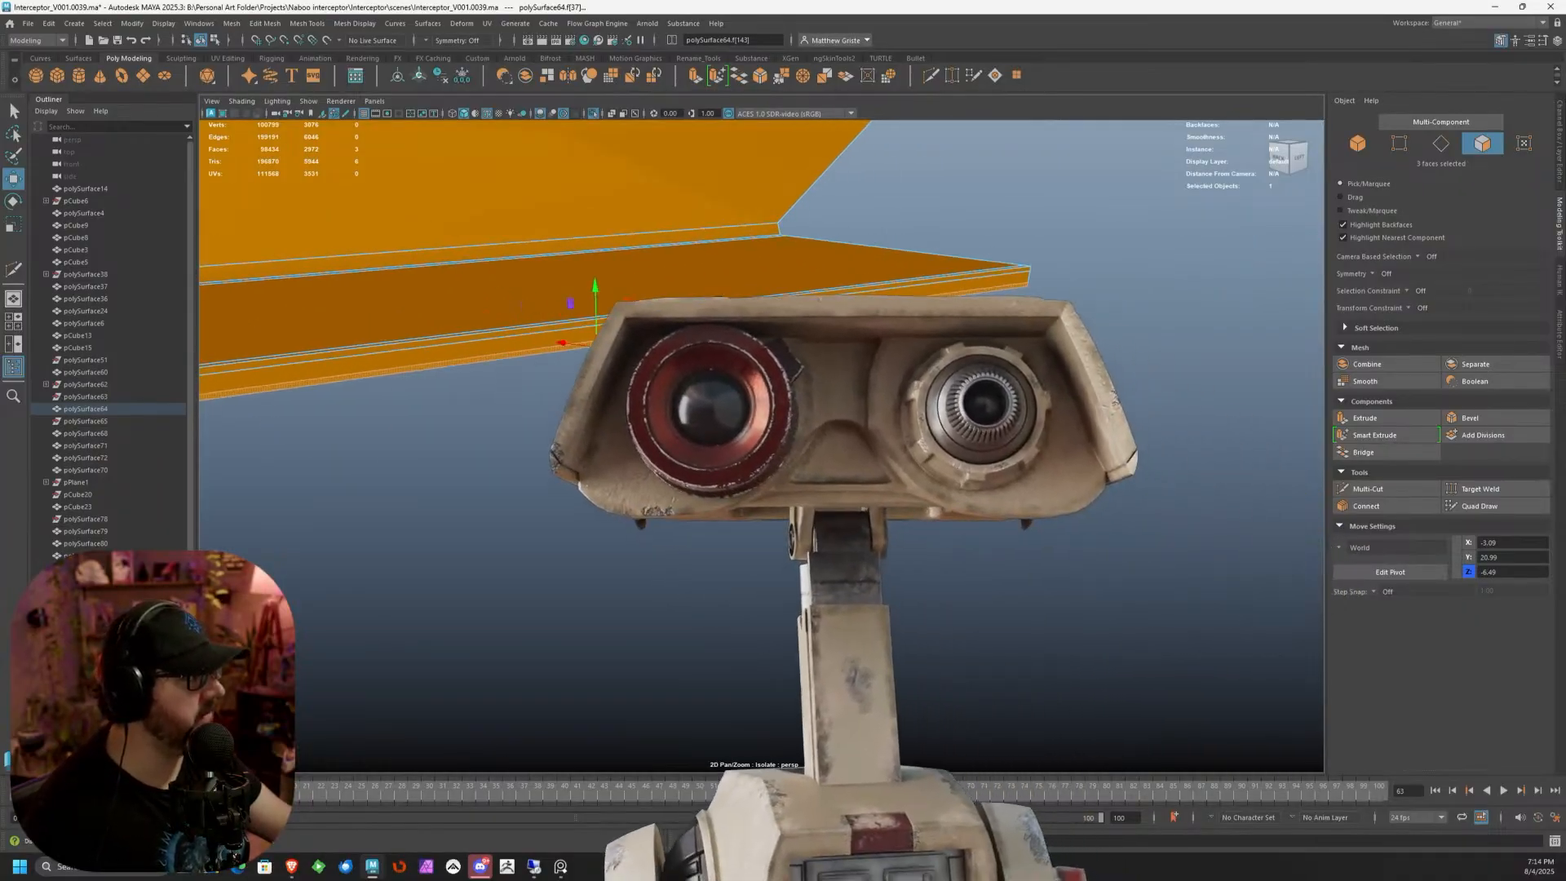
right_click_drag(963, 306, 686, 310, "alt")
middle_click_drag(685, 310, 840, 283, "alt")
mouse_move(931, 273)
left_mouse_down()
mouse_move(930, 308)
mouse_move(922, 270)
left_mouse_up()
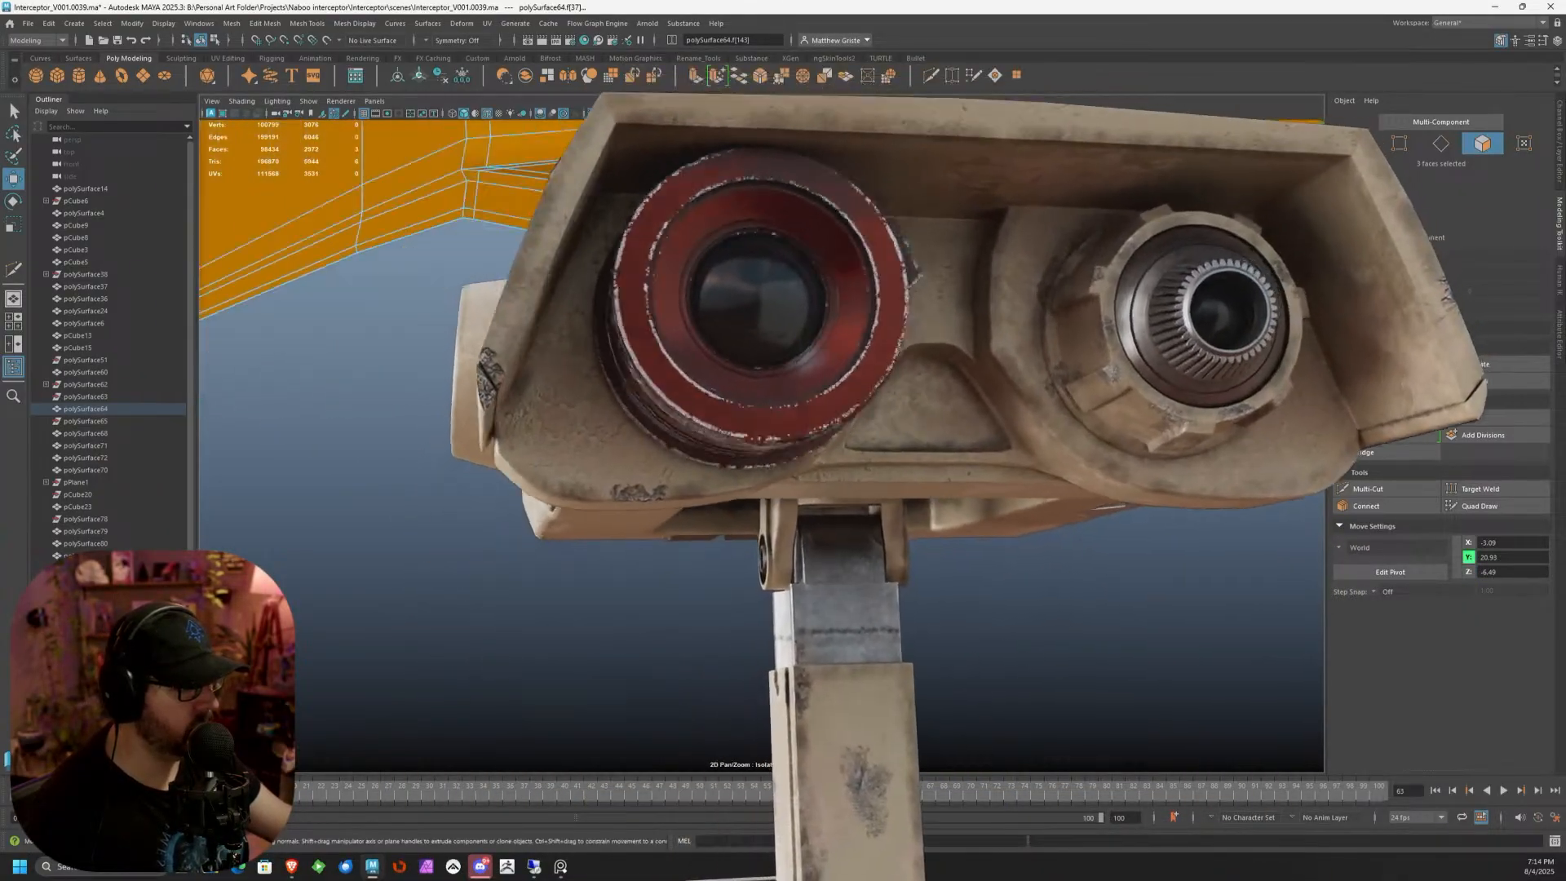
right_click_drag(922, 285, 934, 339, "alt")
Select the vertices at the end of the lower flange and adjust their position
right_click(999, 339)
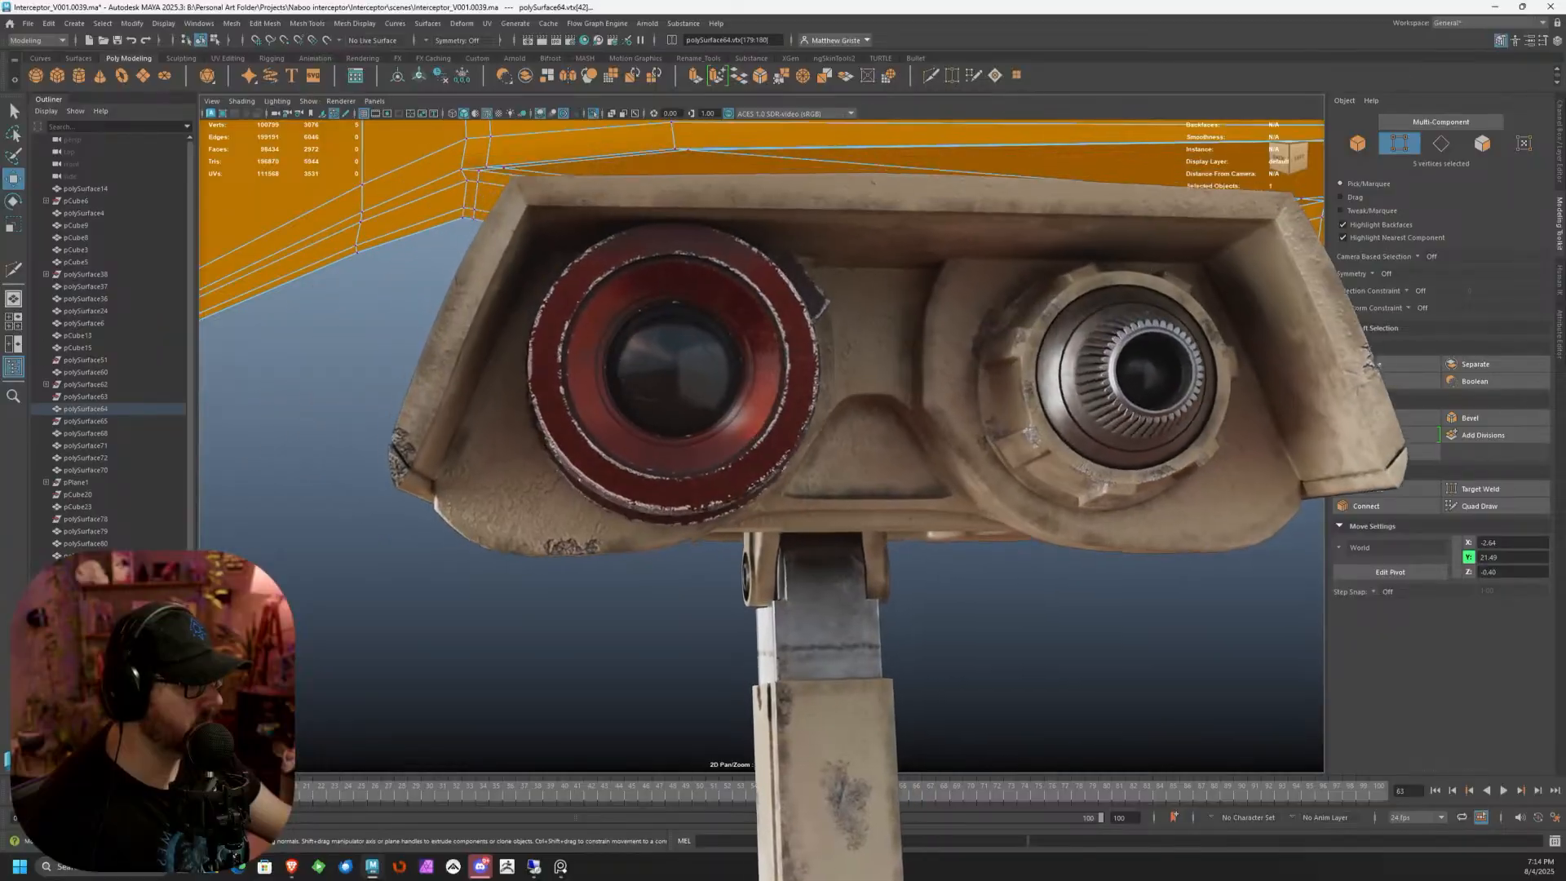
left_click_drag(967, 306, 1023, 363)
left_click_drag(990, 442, 726, 354)
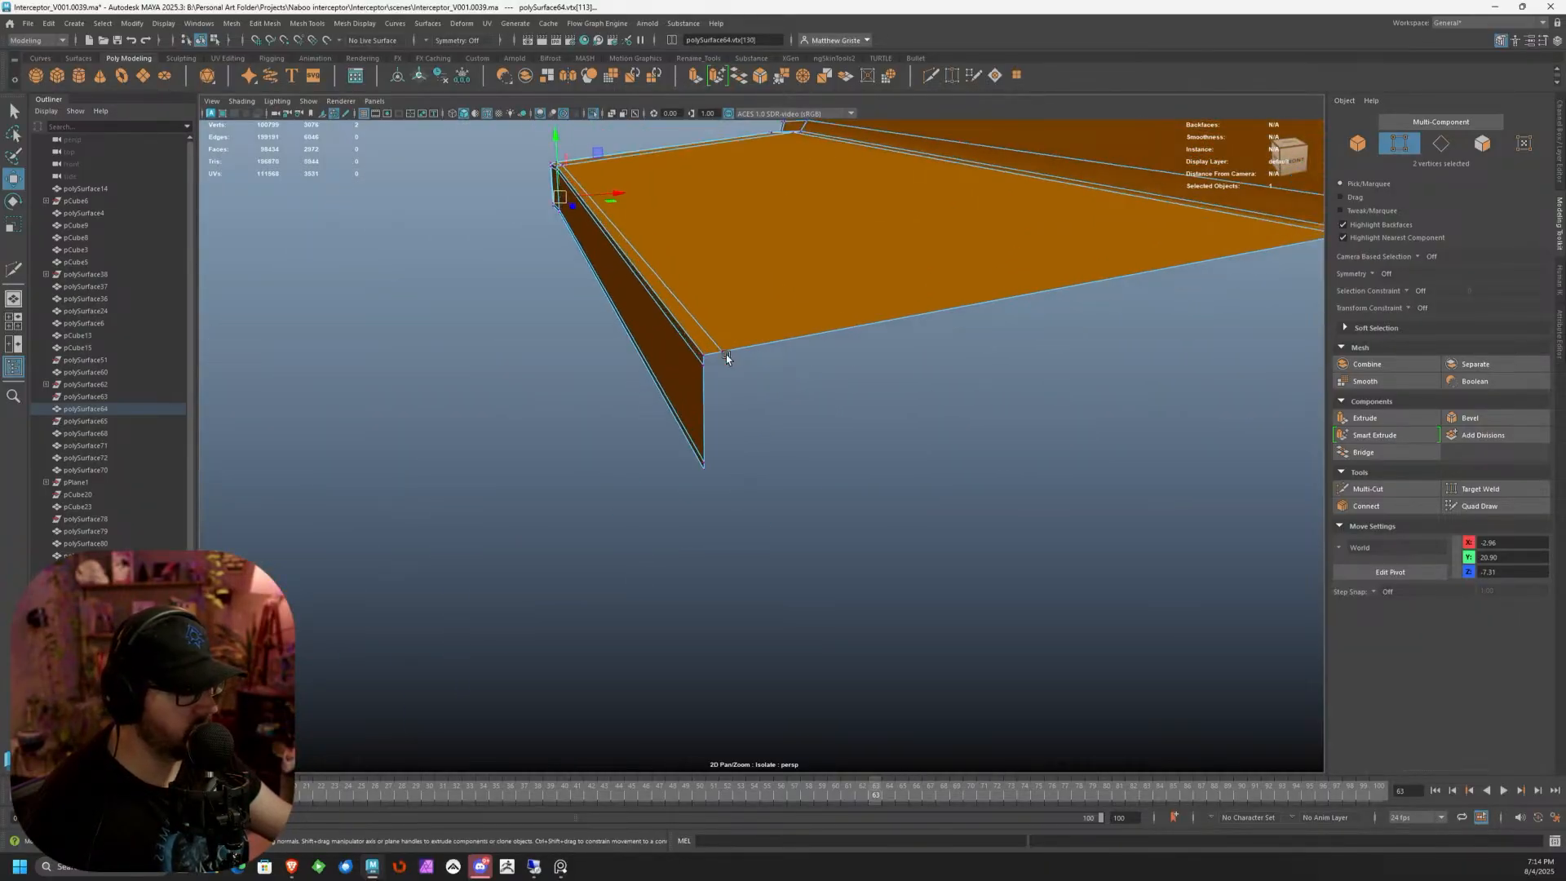
Extrude the three open border edges on the lower flange's inner side downward to form a vertical strip
right_click_drag(727, 355, 713, 339)
left_click(802, 320)
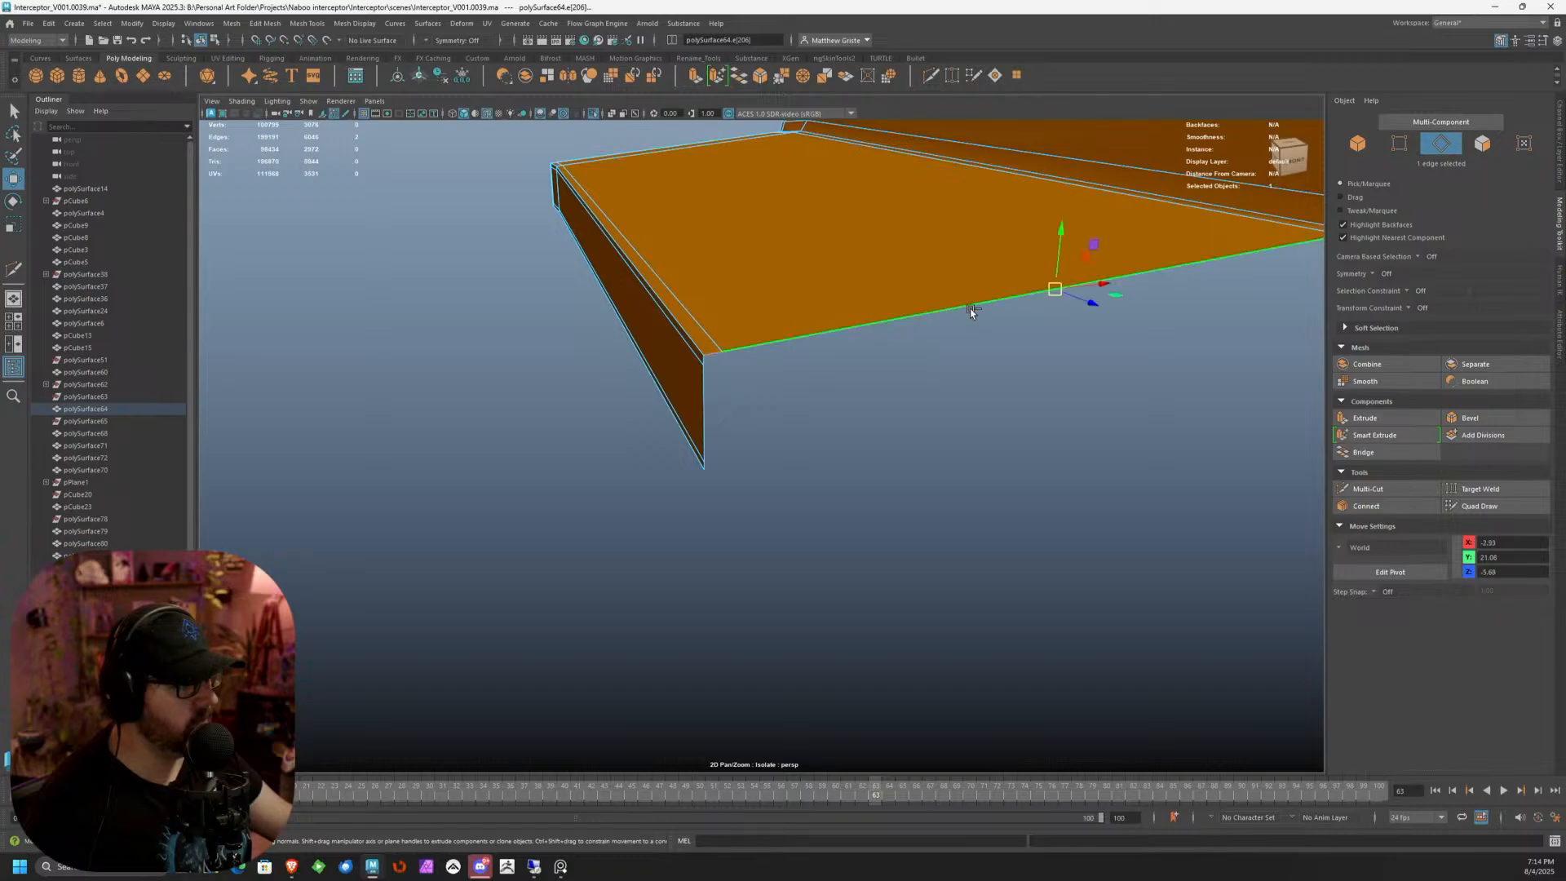
left_click_drag(971, 312, 1160, 314, "alt")
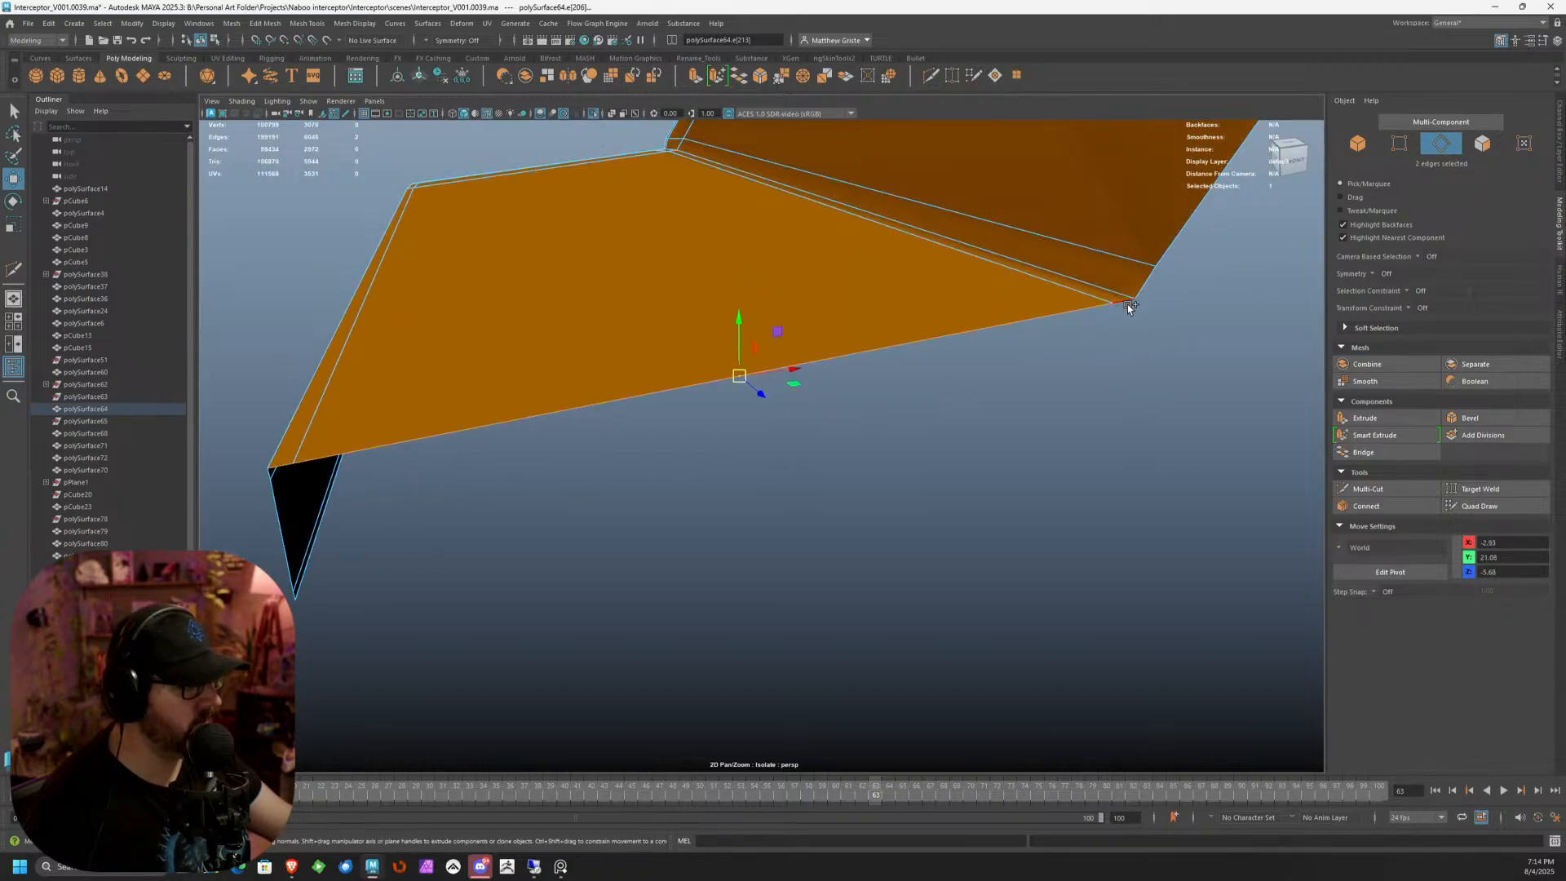
left_click(1126, 304, "shift")
scroll(1124, 310, "down", 6)
left_click_drag(793, 377, 1057, 357, "alt")
scroll(897, 328, "up", 2)
left_click(695, 77)
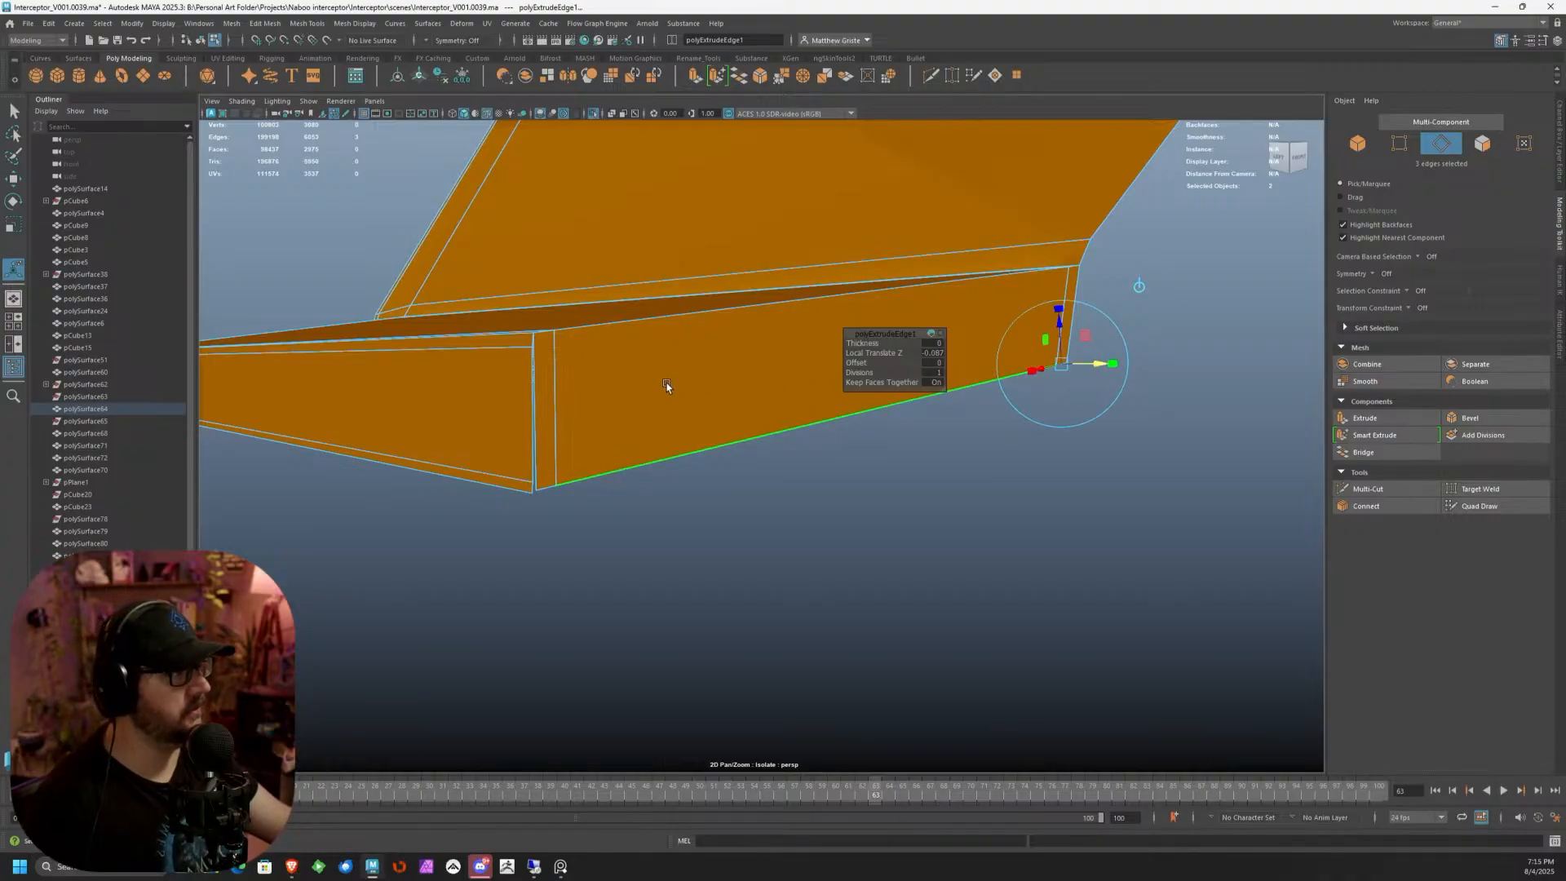
middle_click_drag(667, 386, 769, 384, "alt")
middle_click_drag(881, 381, 797, 375, "alt")
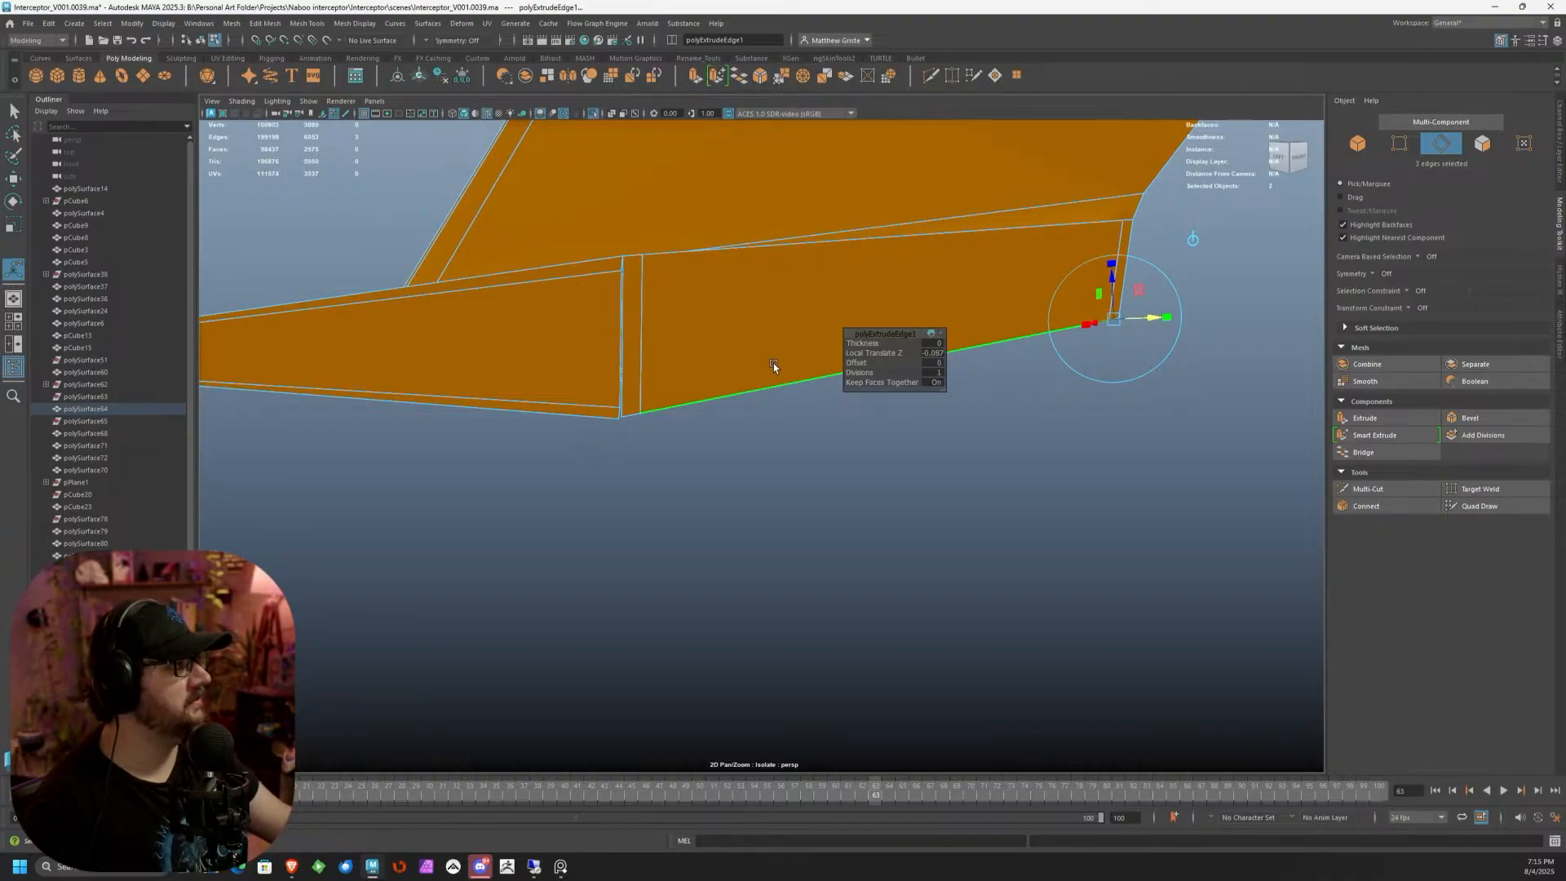
left_click_drag(773, 364, 620, 351, "alt")
Insert supporting edge loops along the new vertical strip's upper and lower borders with Multi-Cut
left_click(1368, 488)
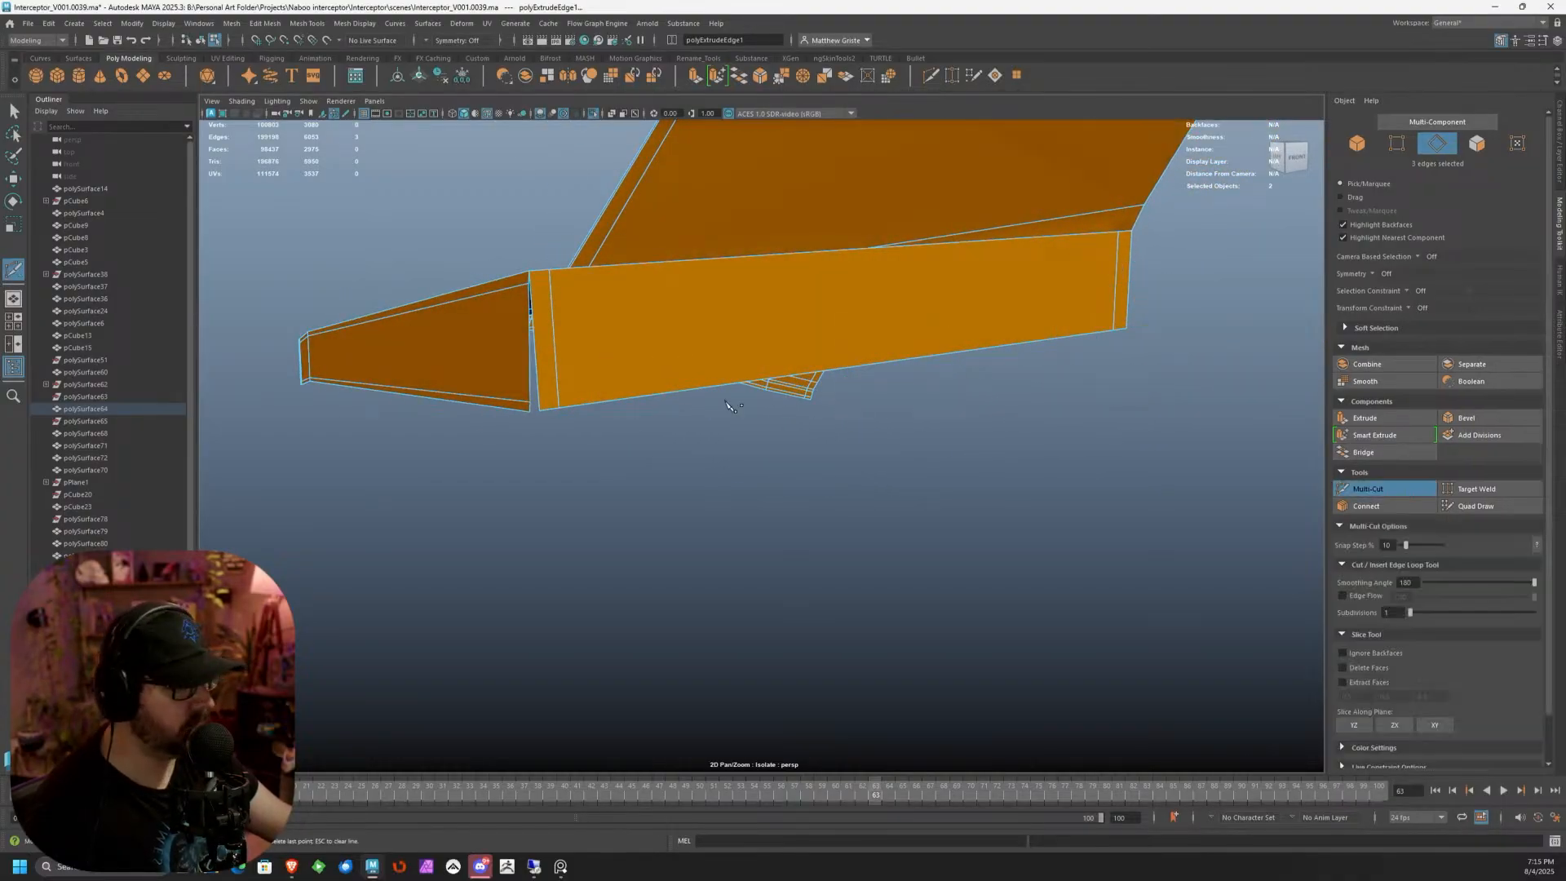
right_click(548, 280)
left_click_drag(548, 280, 697, 335, "alt")
scroll(726, 347, "up", 5)
scroll(723, 350, "down", 5)
Merge the upper corner vertices of the strip and flange, then target-weld their lower corner vertices to close the gap
key("q")
right_click_drag(697, 360, 647, 365)
left_click(662, 373)
left_click(682, 372, "shift")
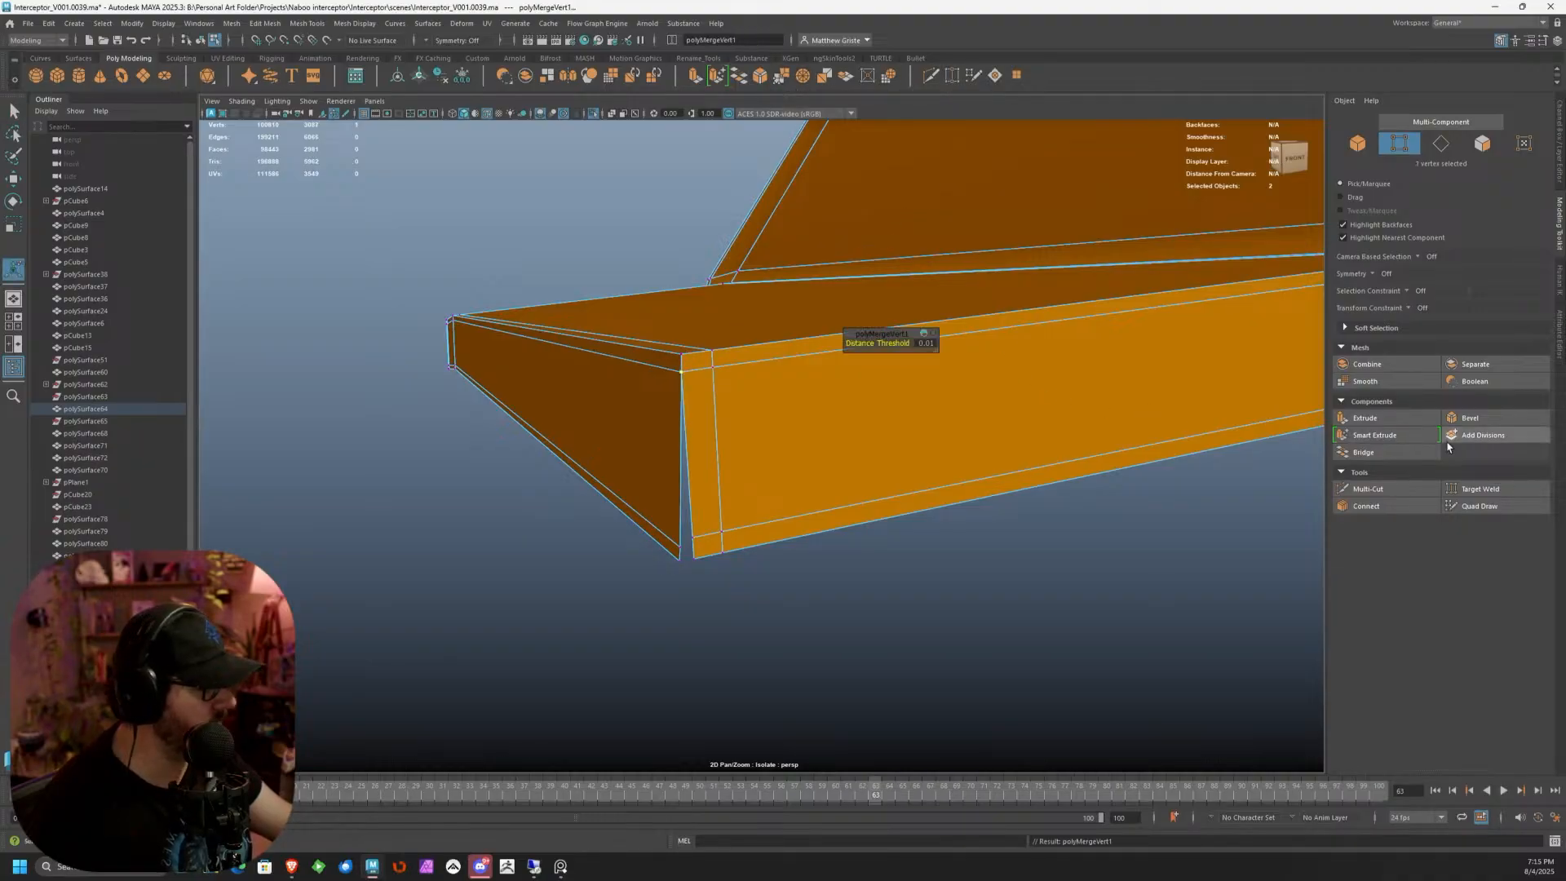
left_click(1463, 490)
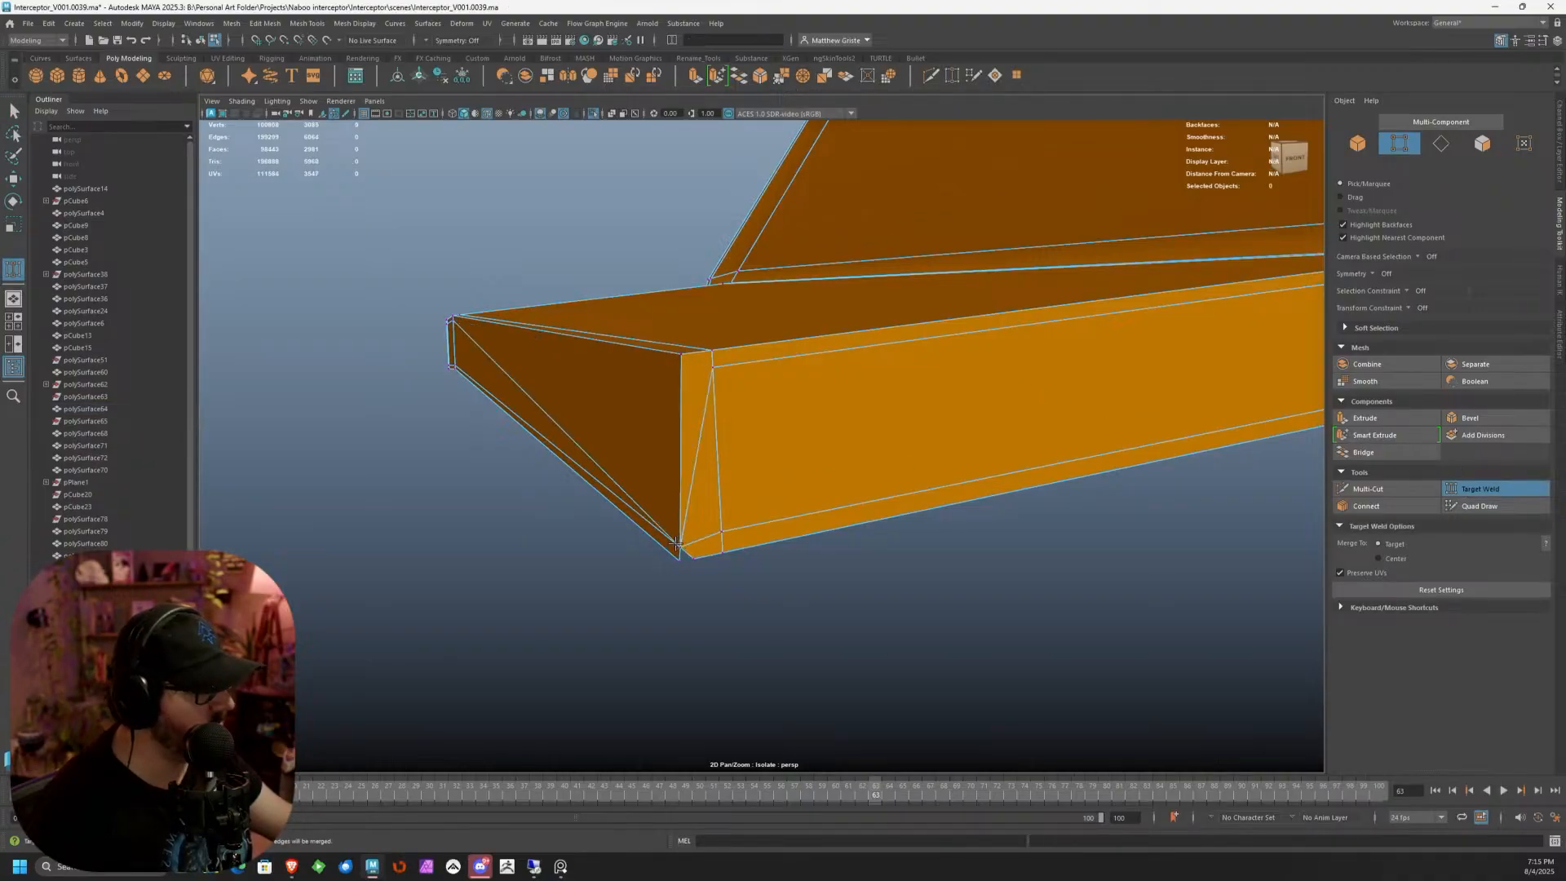
key("ctrl+z")
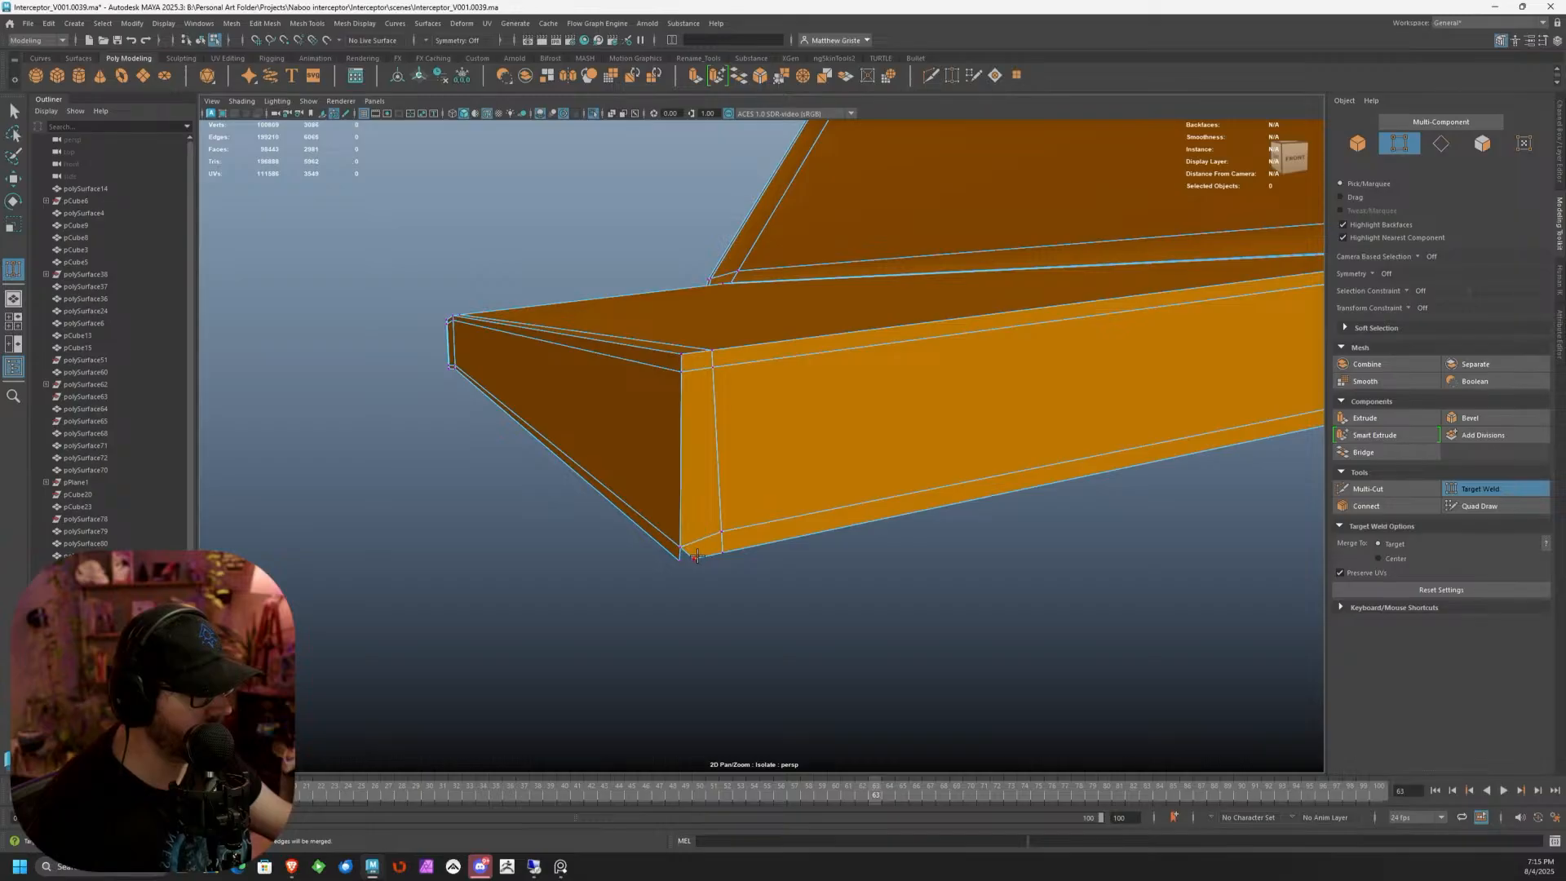
left_click_drag(696, 558, 681, 559)
Extrude the eight border edges along the half cowling's lower side inward to give that side a return strip
scroll(697, 558, "down", 4)
left_click_drag(1146, 445, 767, 503, "alt")
scroll(915, 499, "up", 3)
middle_click_drag(915, 500, 772, 431, "alt")
scroll(771, 431, "up", 1)
left_click_drag(749, 439, 793, 428, "alt")
middle_click_drag(792, 428, 664, 459, "alt")
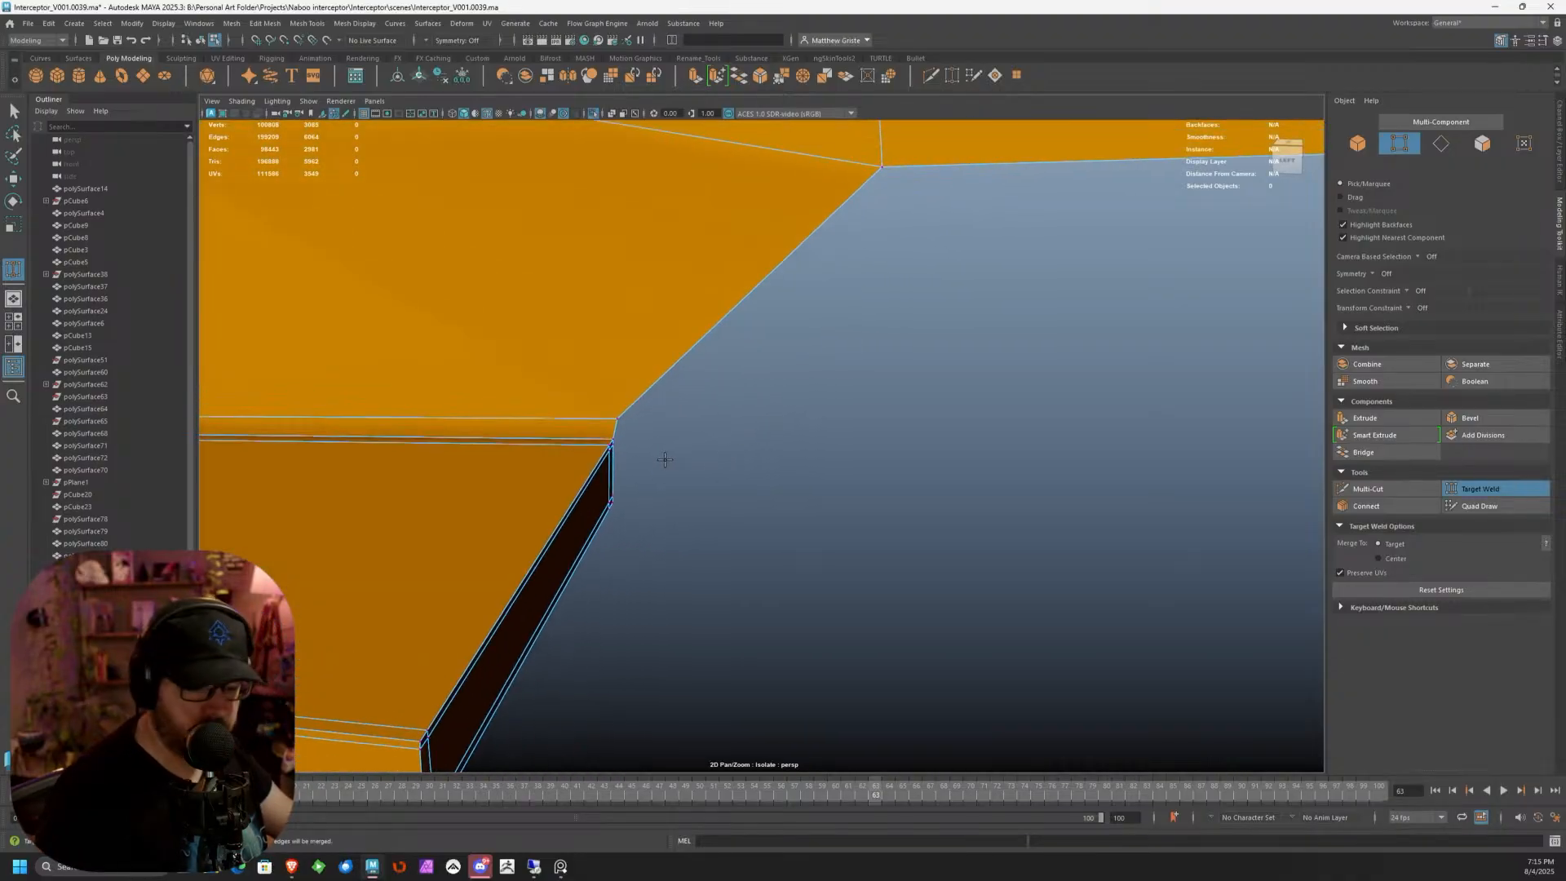
key("q")
left_click_drag(718, 424, 578, 451, "alt")
key("F10")
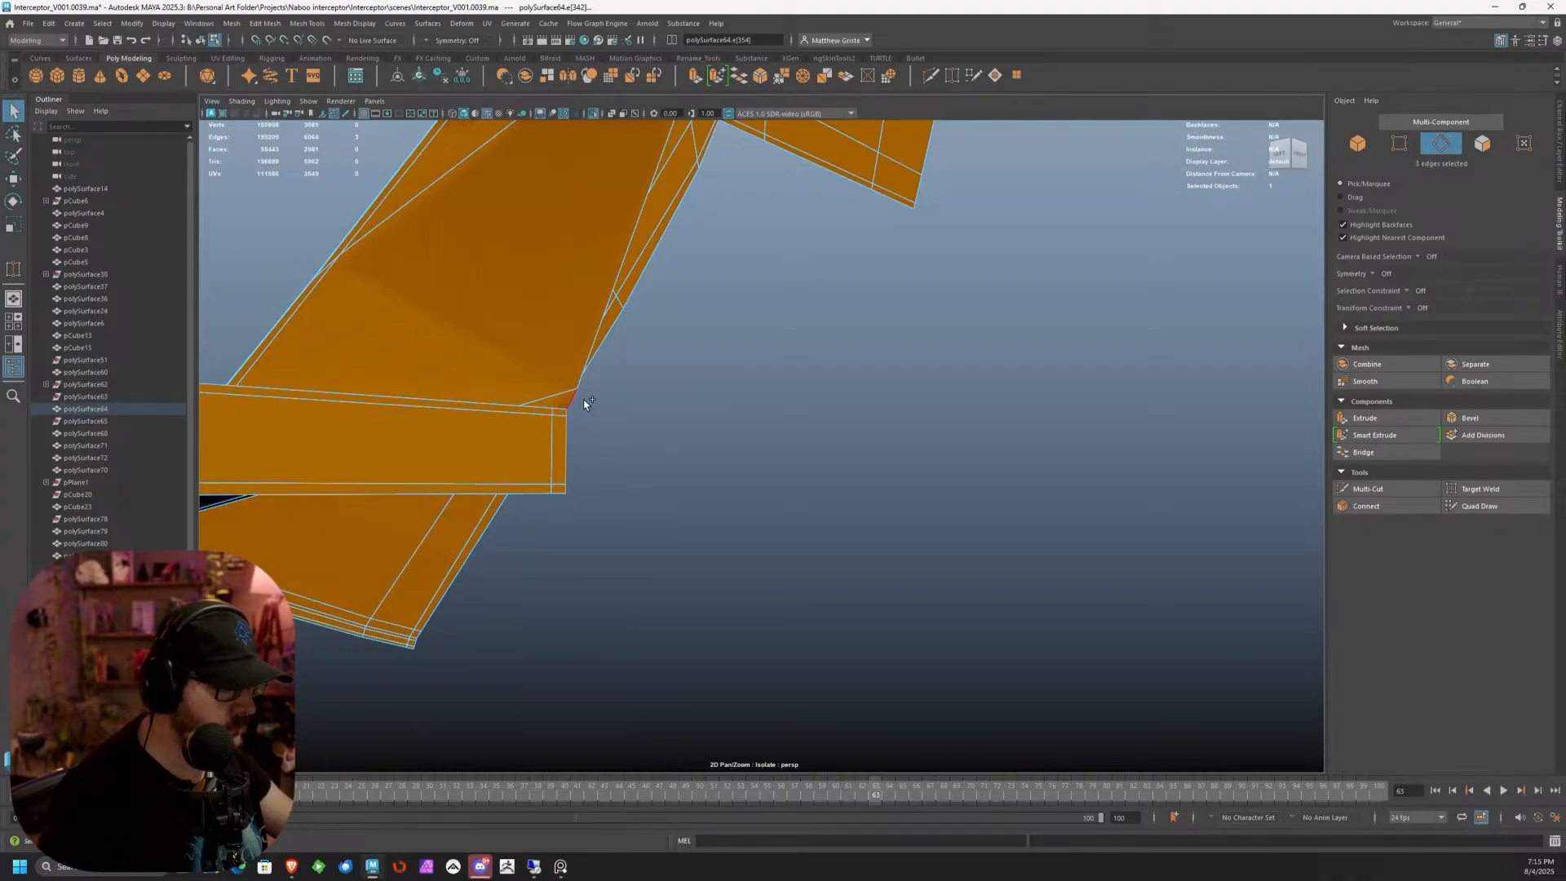
left_click(584, 377, "shift")
left_click_drag(584, 377, 747, 456, "alt")
right_click_drag(746, 457, 938, 350, "alt")
middle_click_drag(937, 350, 727, 542, "alt")
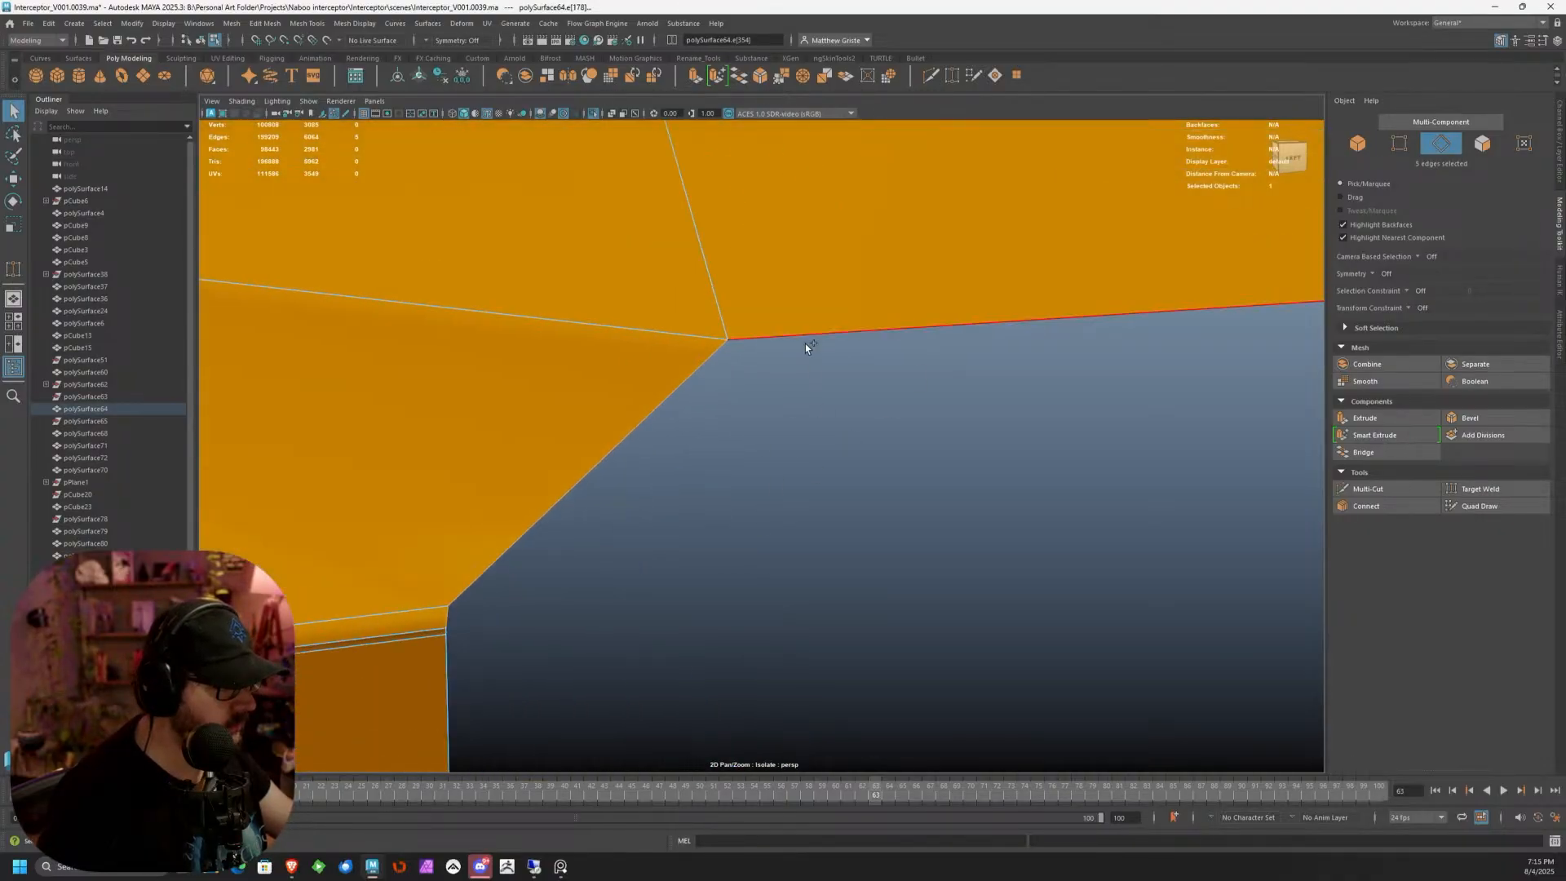
left_click(805, 342, "shift")
left_click_drag(805, 342, 701, 507, "alt")
left_click(879, 442, "shift")
mouse_move(879, 442)
left_mouse_down("alt")
mouse_move(1123, 454)
mouse_move(952, 465)
mouse_move(870, 445)
left_mouse_up("alt")
left_click(1187, 626, "shift")
left_click_drag(1186, 626, 948, 287, "alt")
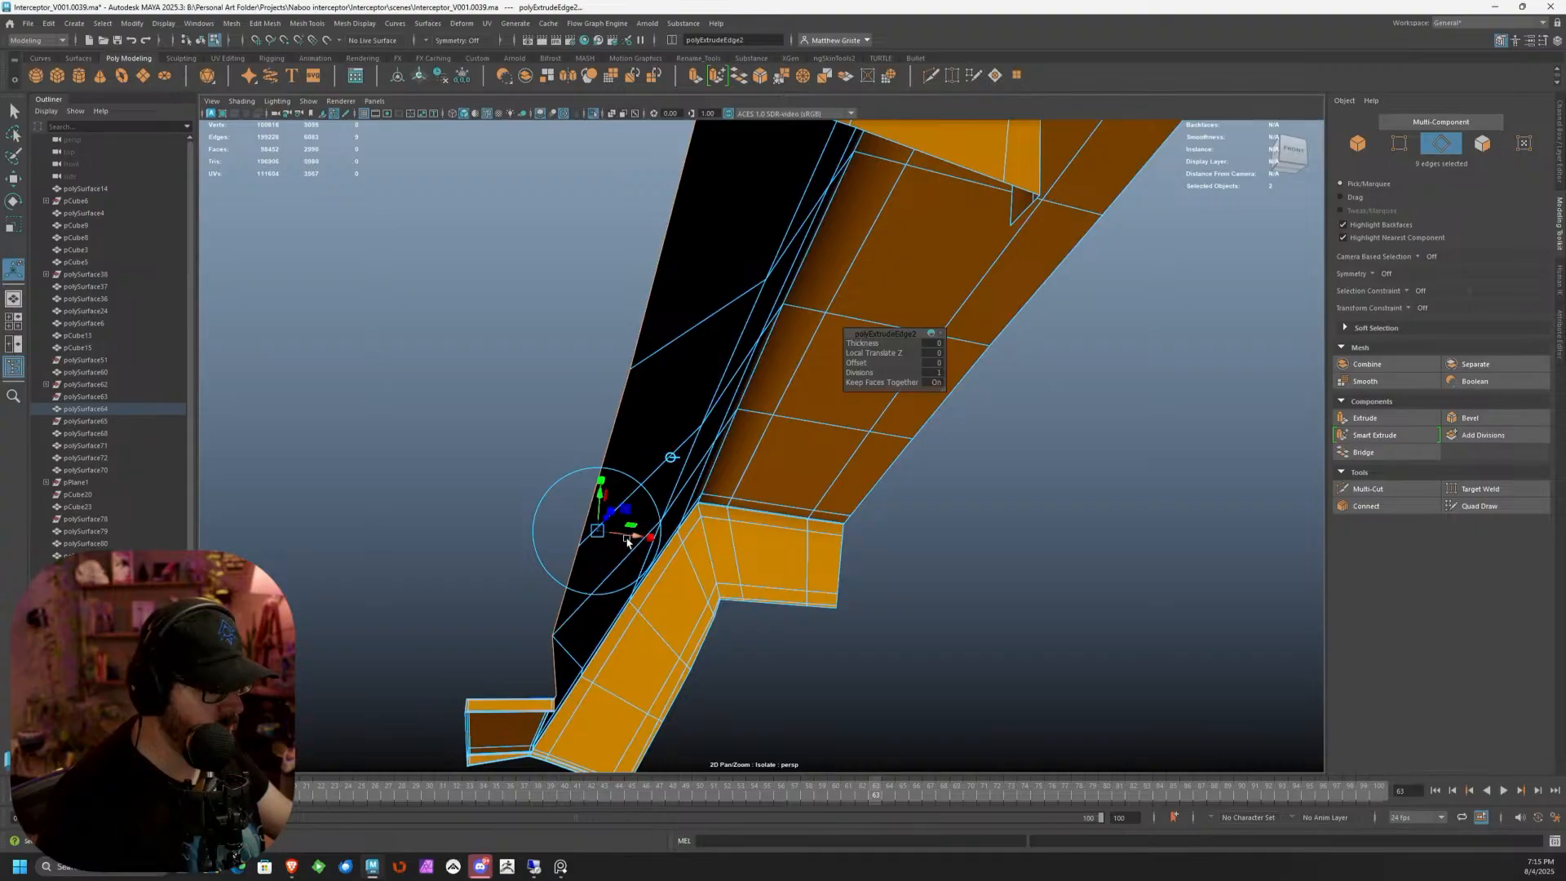
left_click_drag(702, 461, 728, 504, "alt")
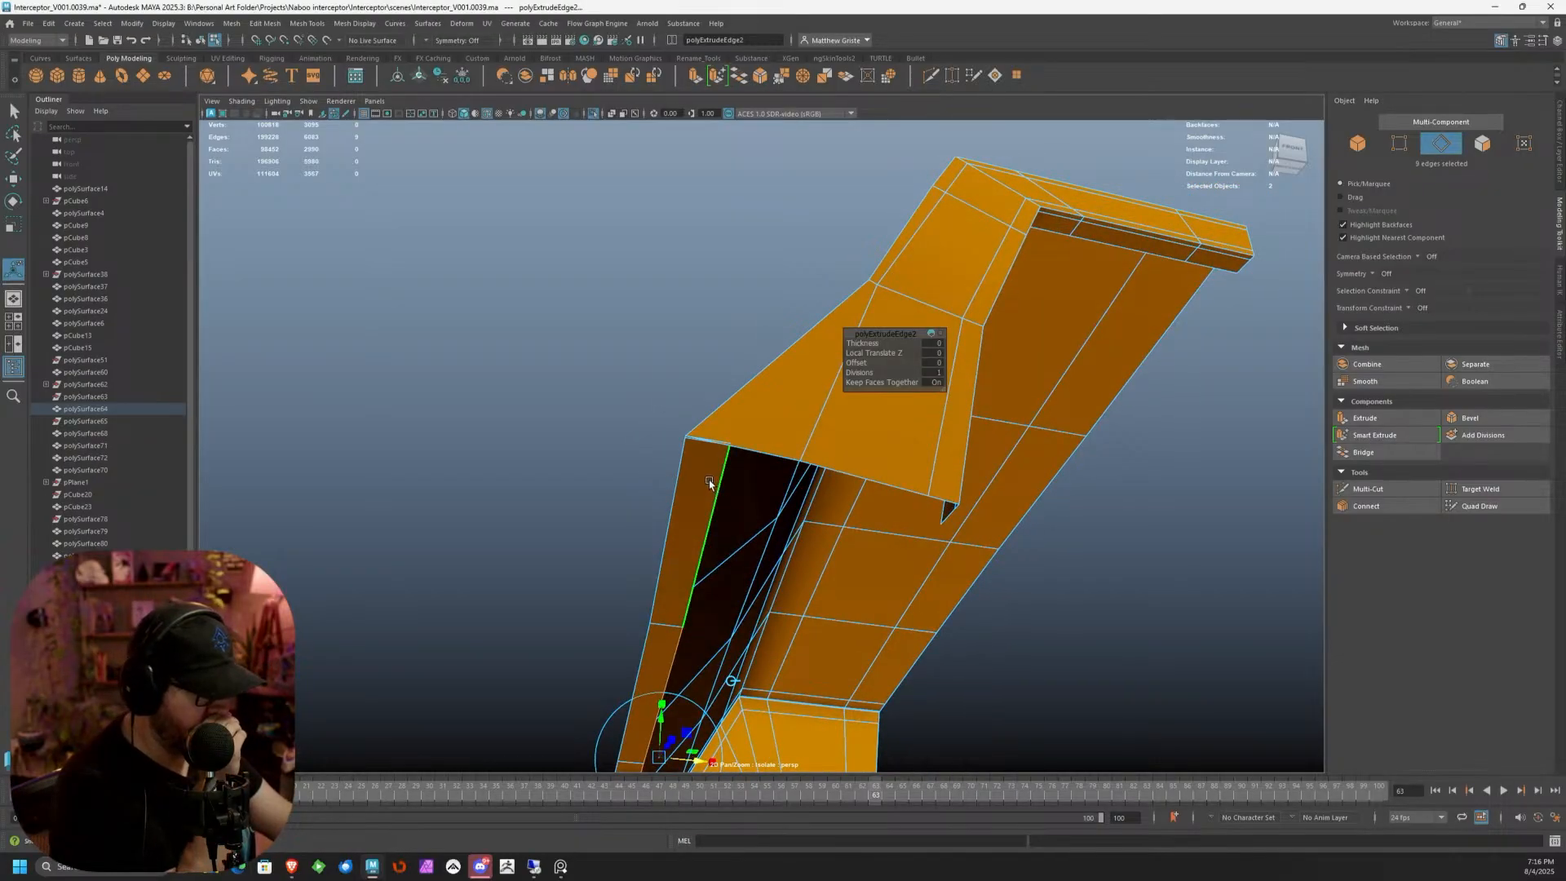
Target-weld the inner vertex at the end of the extruded strip to the neighbouring vertex on the cowling's end
left_click(728, 447)
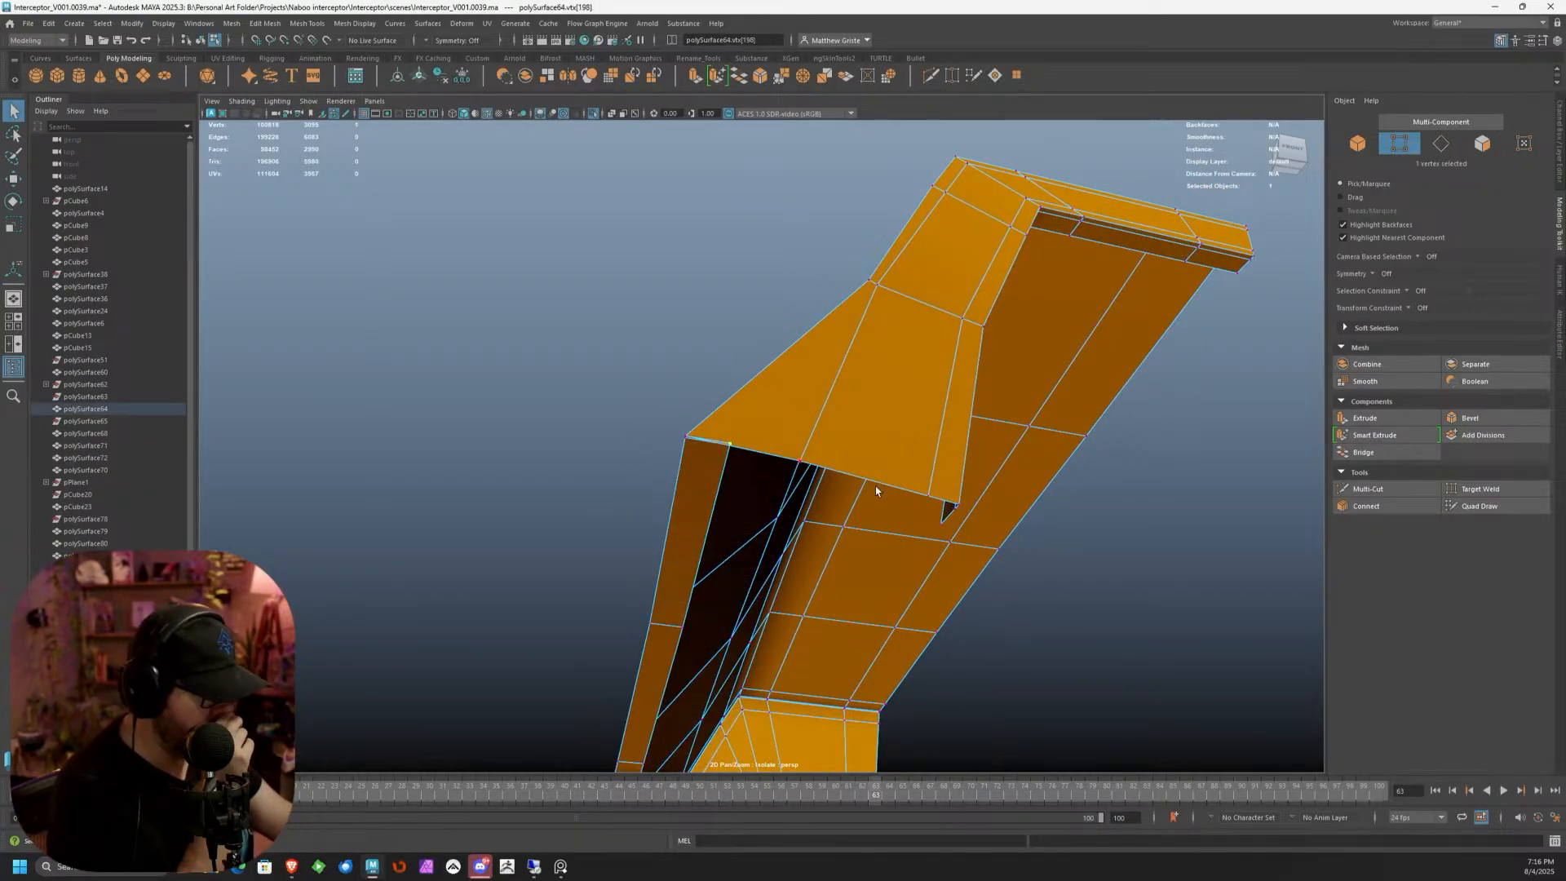
left_click(1466, 490)
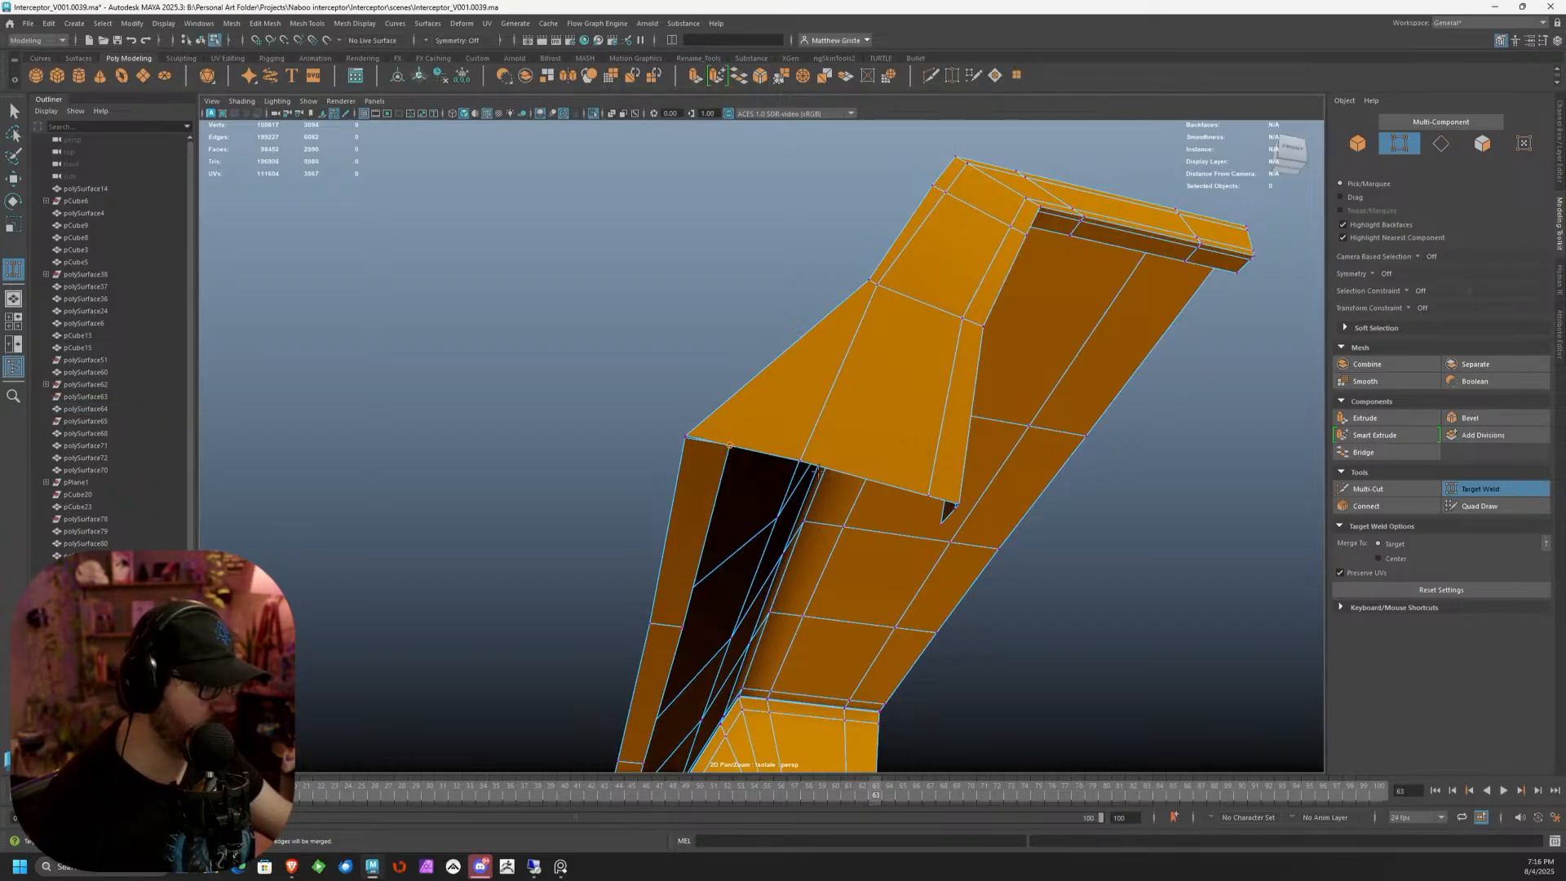
scroll(822, 471, "down", 2)
key("q")
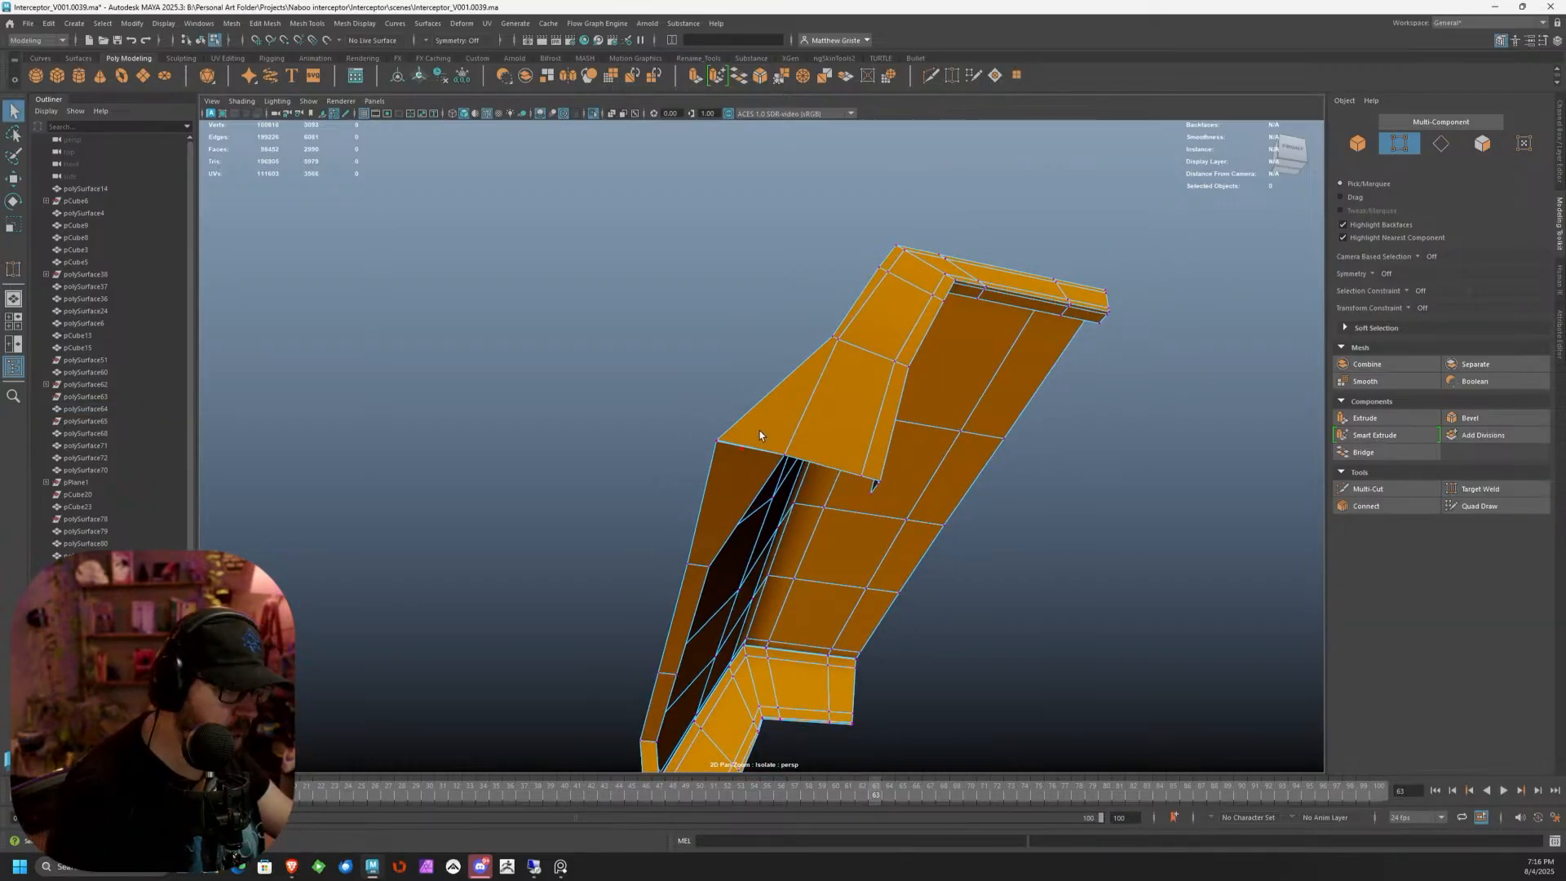
Turn off isolation in object mode and check how the half cowling meets the side fuselage
right_click_drag(761, 434, 811, 415)
left_click(293, 103)
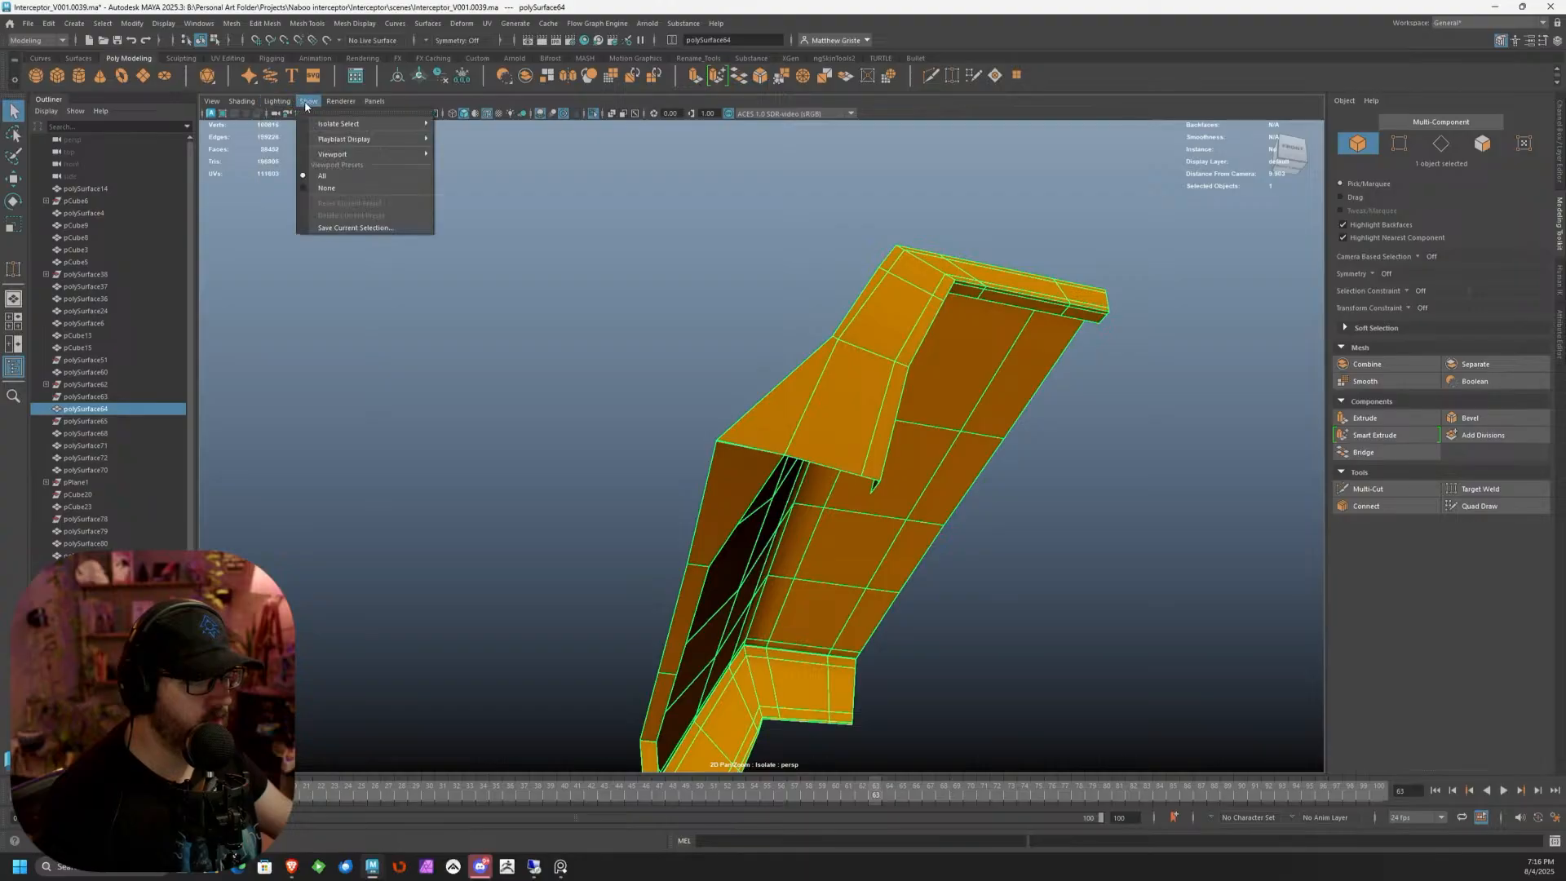
left_click(481, 123)
scroll(794, 387, "down", 3)
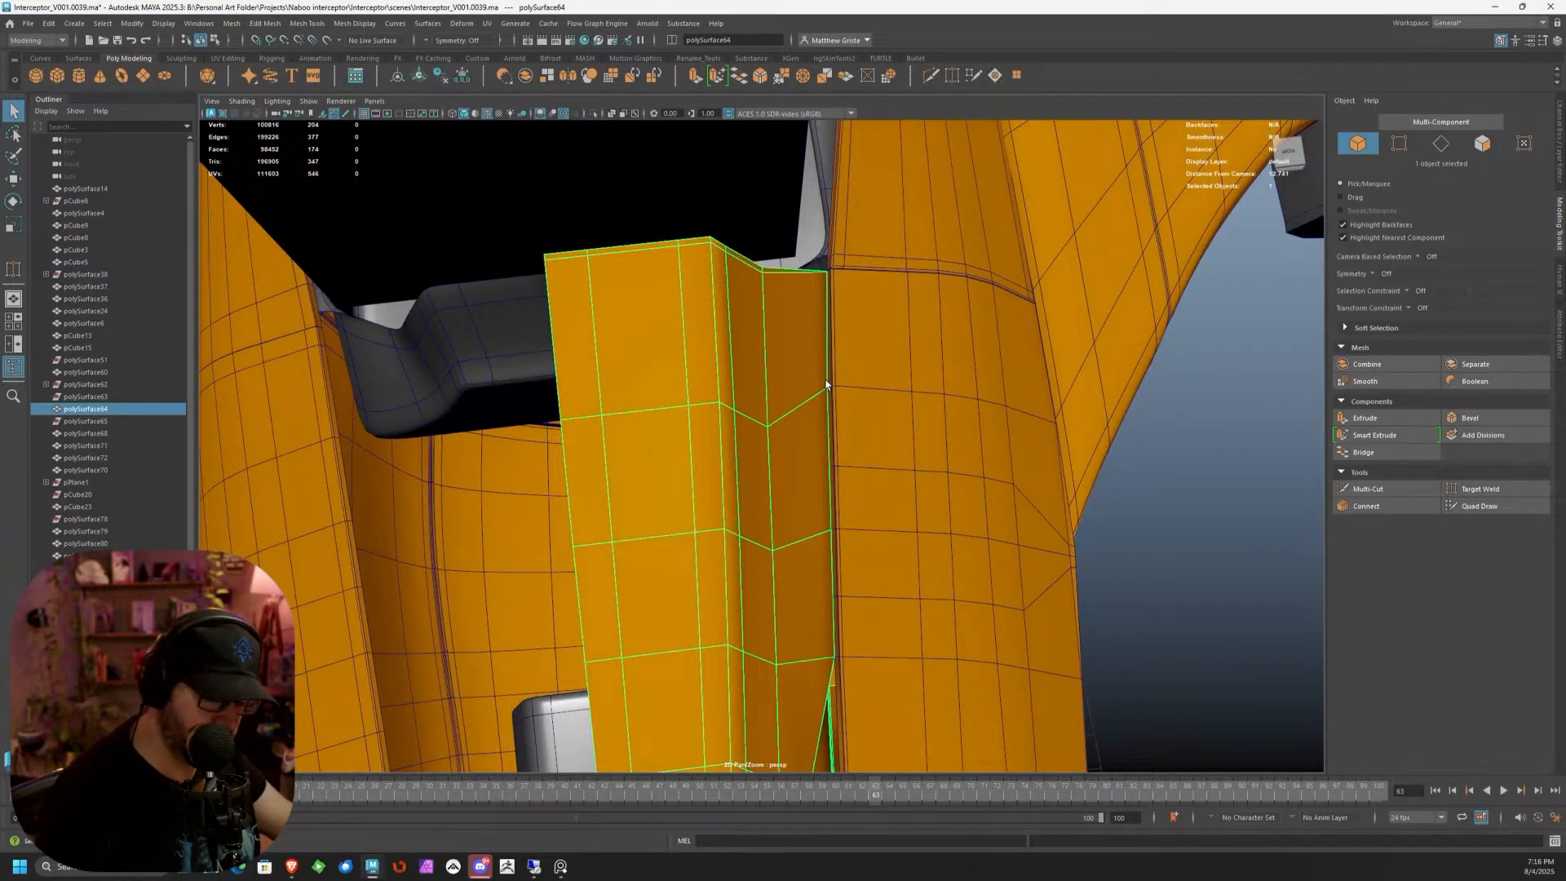
left_click(873, 360)
left_click(894, 240)
left_click_drag(894, 240, 629, 429, "alt")
left_click(721, 395)
key("f")
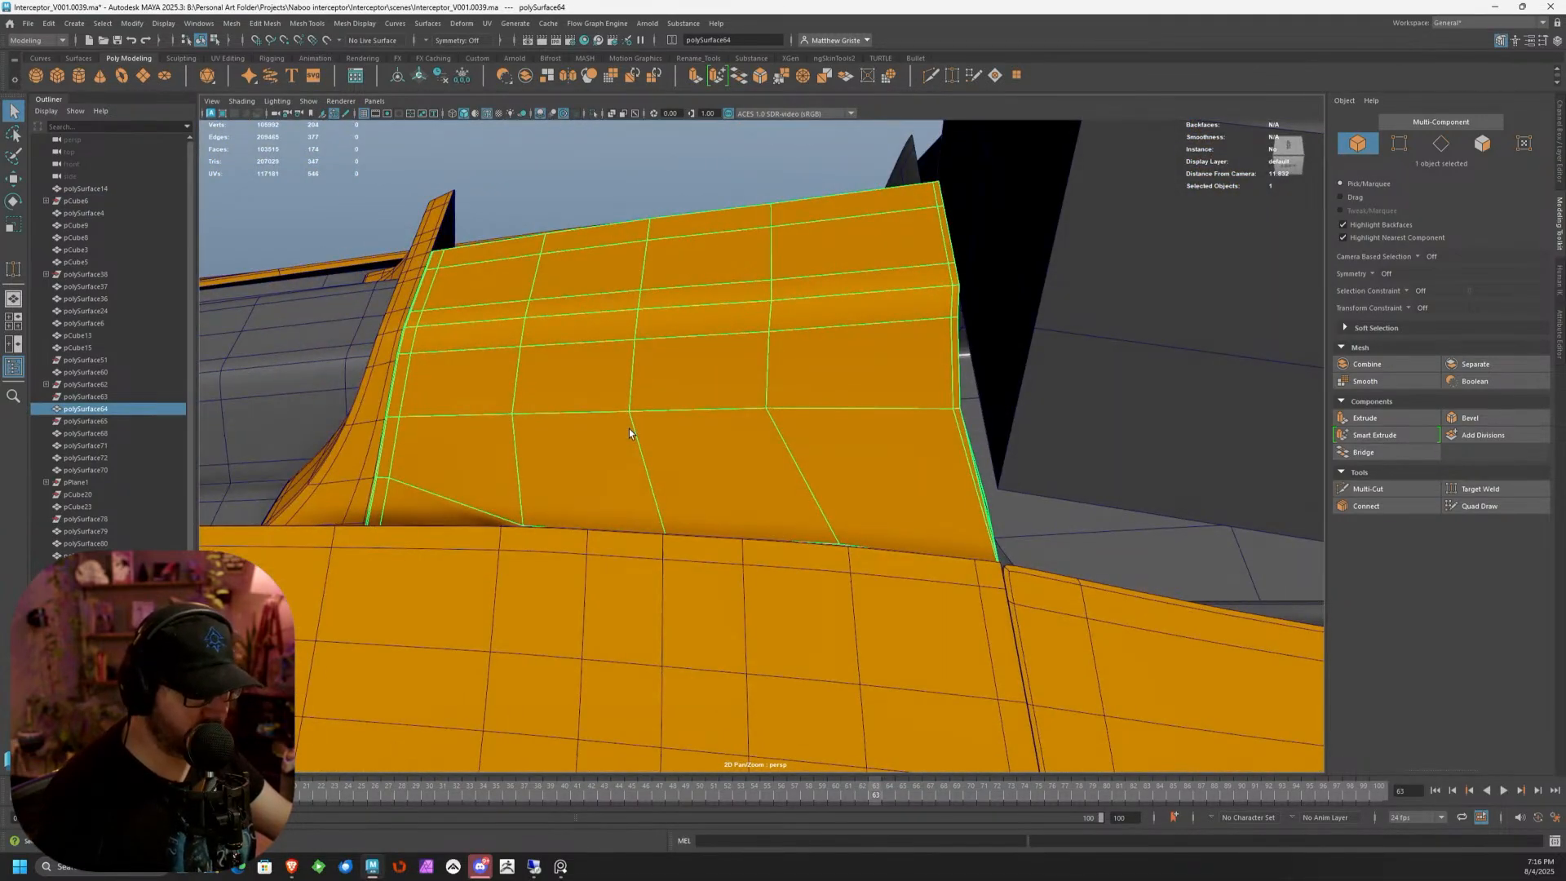
Isolate the half cowling and cut a short edge across the corner where its lower side meets the notch
key("ctrl+1")
scroll(767, 480, "up", 3)
left_click_drag(766, 480, 682, 365, "alt")
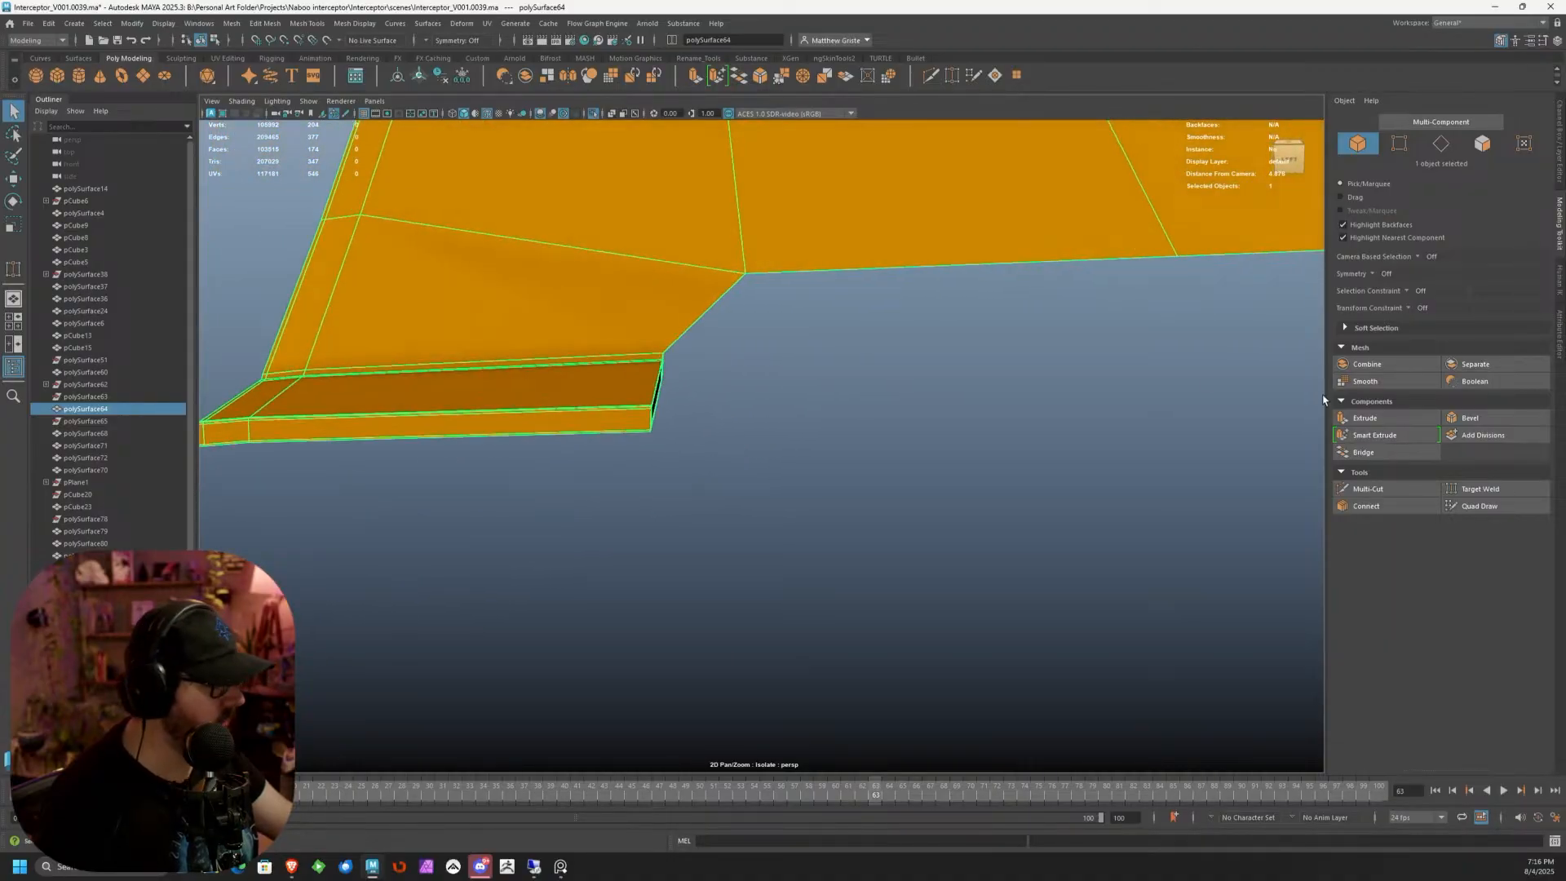
middle_click_drag(884, 349, 880, 388, "alt")
scroll(880, 388, "up", 2)
left_click(1364, 489)
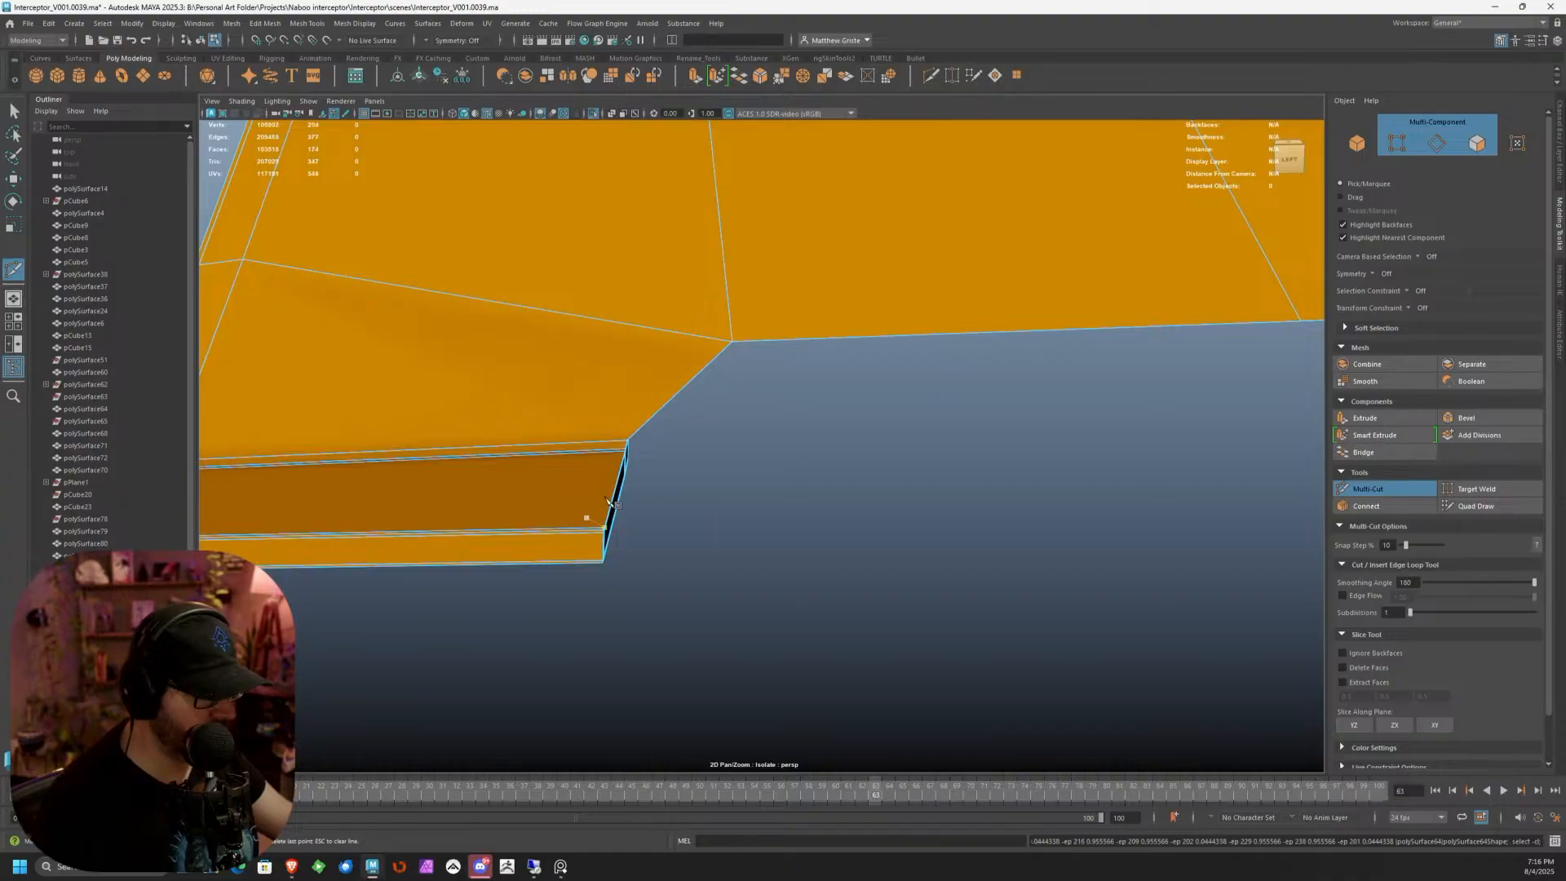
left_click_drag(686, 431, 676, 414, "alt")
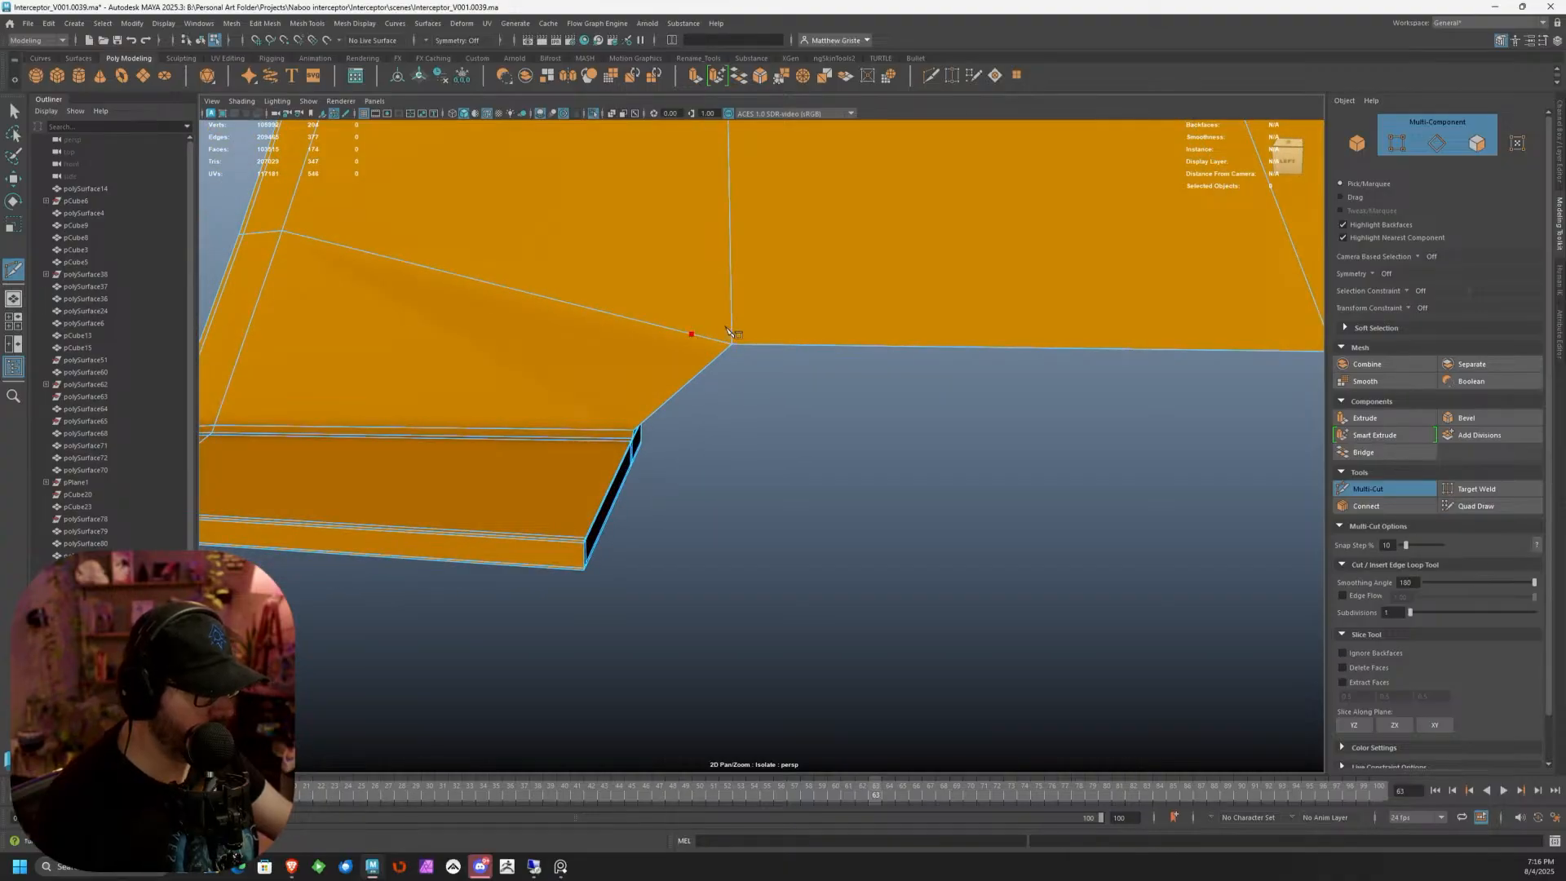
left_click(693, 334)
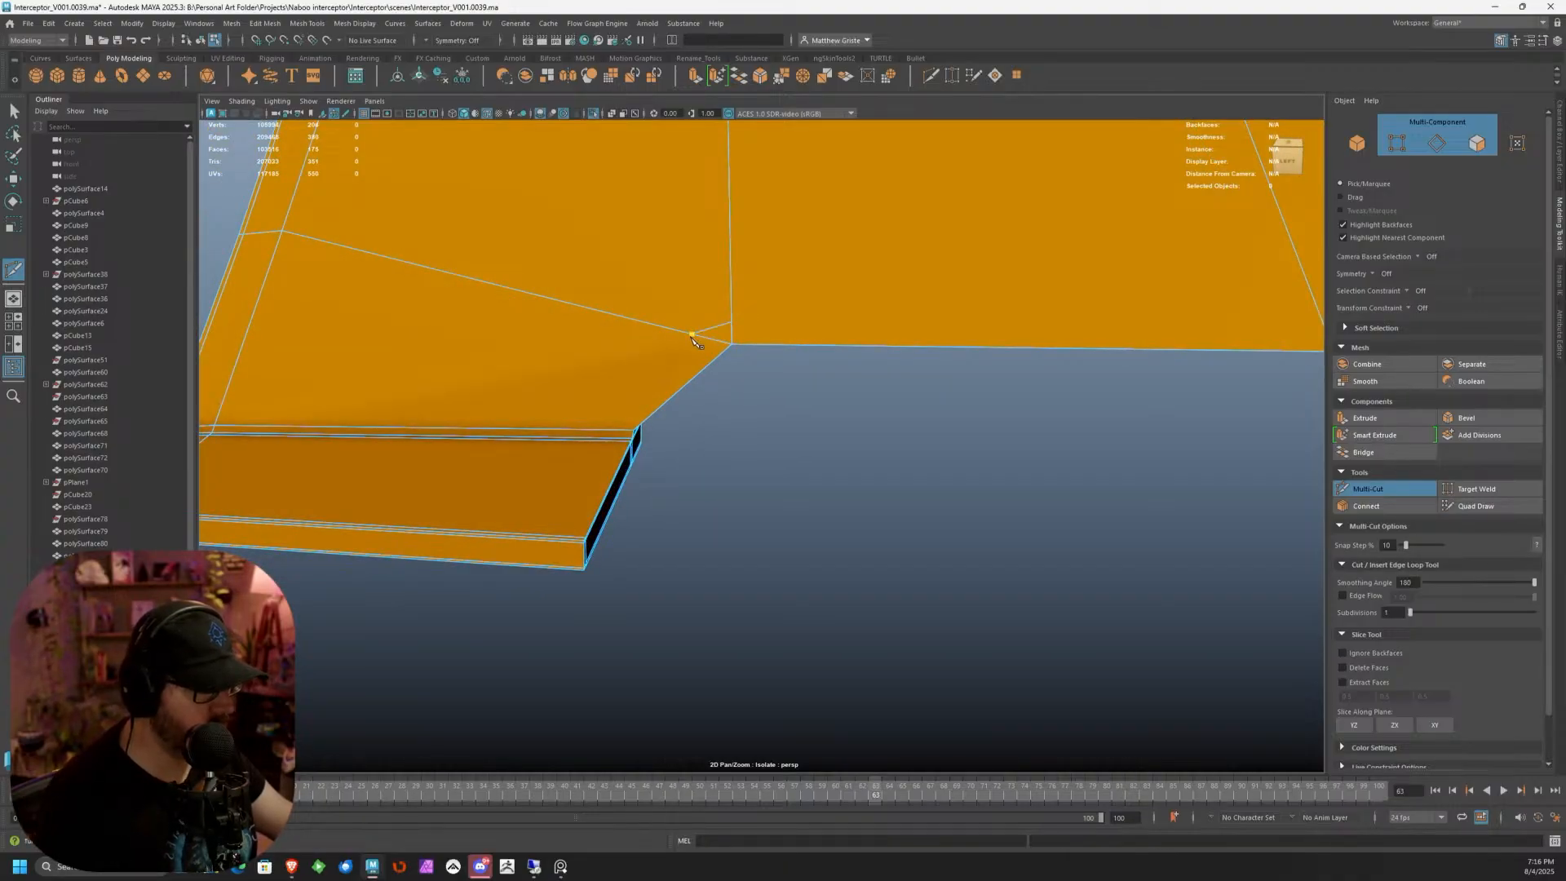
Continue the Multi-Cut from that corner down beside the notch edge and across the end of the lower flange
scroll(624, 377, "up", 4)
left_click_drag(624, 377, 762, 424, "alt")
scroll(762, 423, "up", 4)
left_click(740, 351)
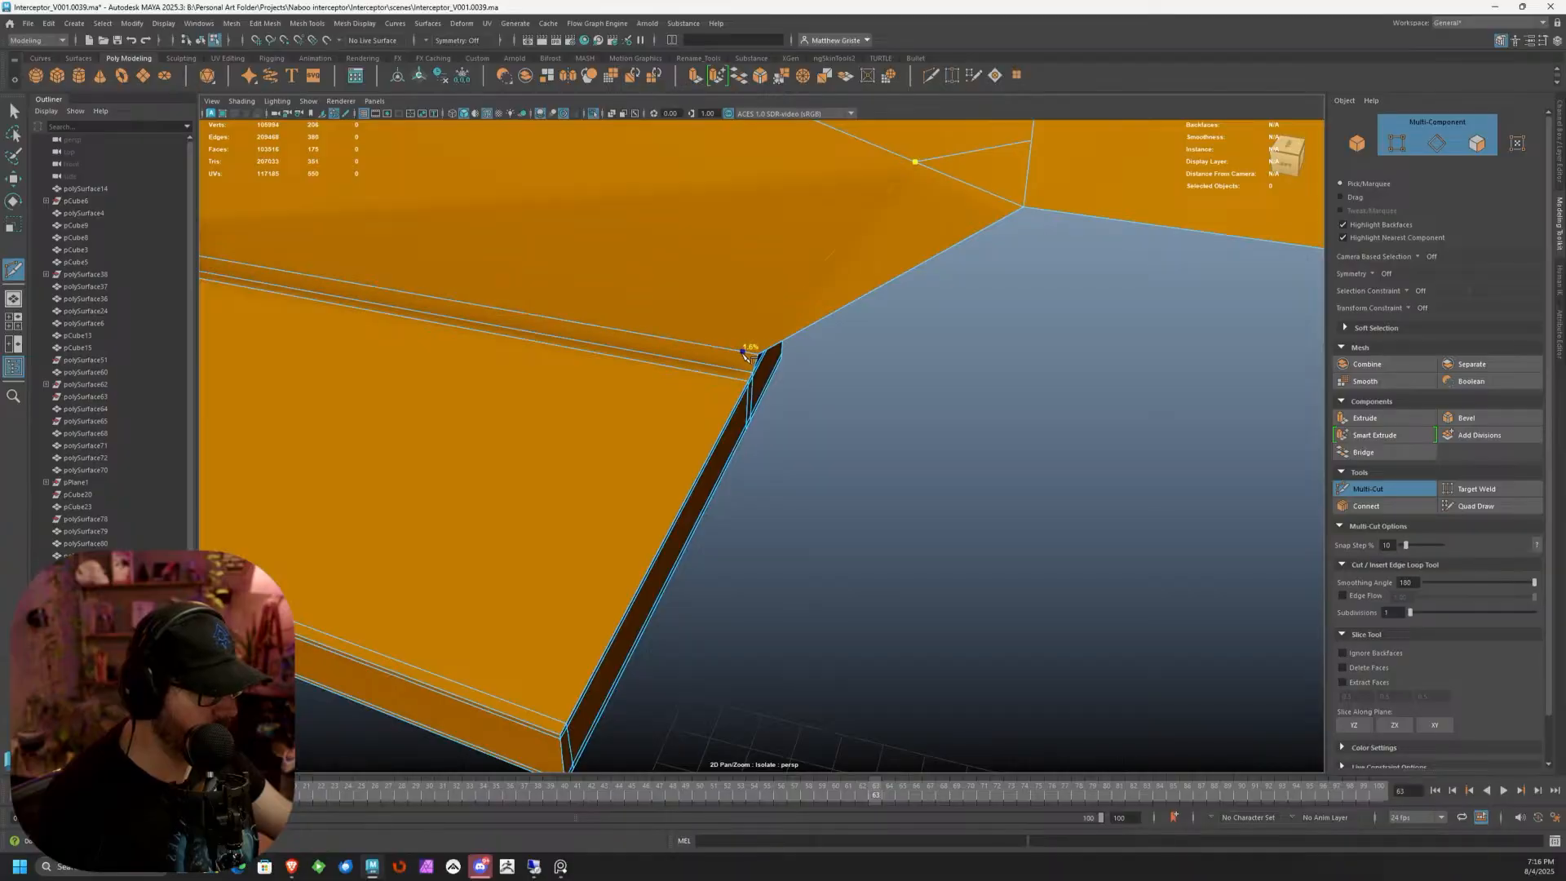
left_click(731, 379)
left_click_drag(734, 380, 746, 422, "alt")
left_click(686, 560)
left_click_drag(685, 560, 776, 500, "alt")
left_click(789, 494)
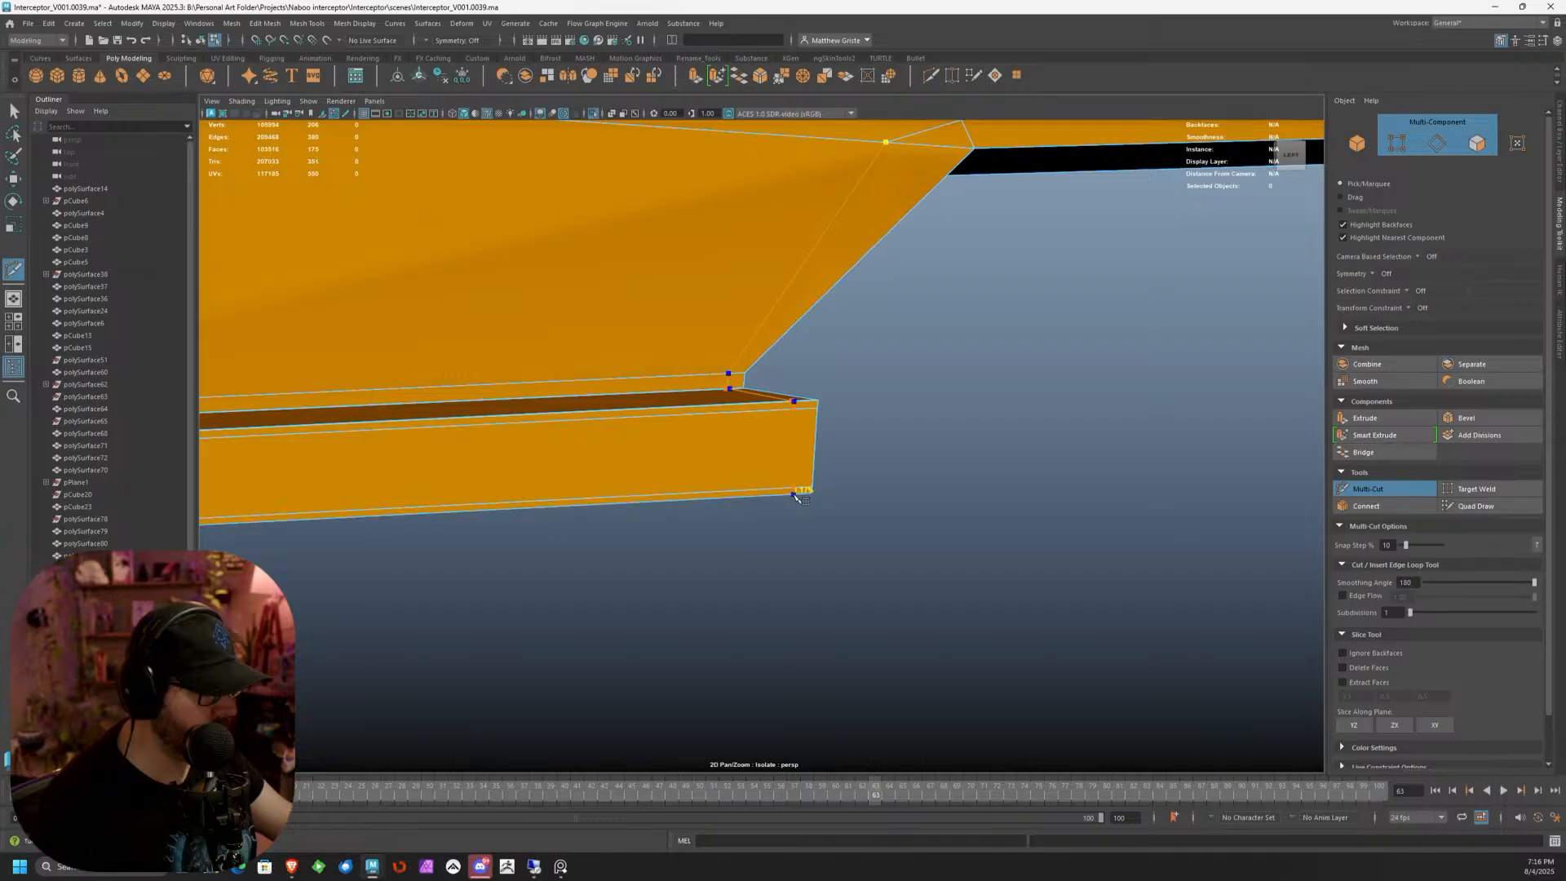
right_click(790, 494)
Cut a supporting edge close to the half cowling's lower border, from the notch corner across to the far side of its end
right_click_drag(790, 494, 874, 319, "alt")
middle_click_drag(979, 236, 867, 315, "alt")
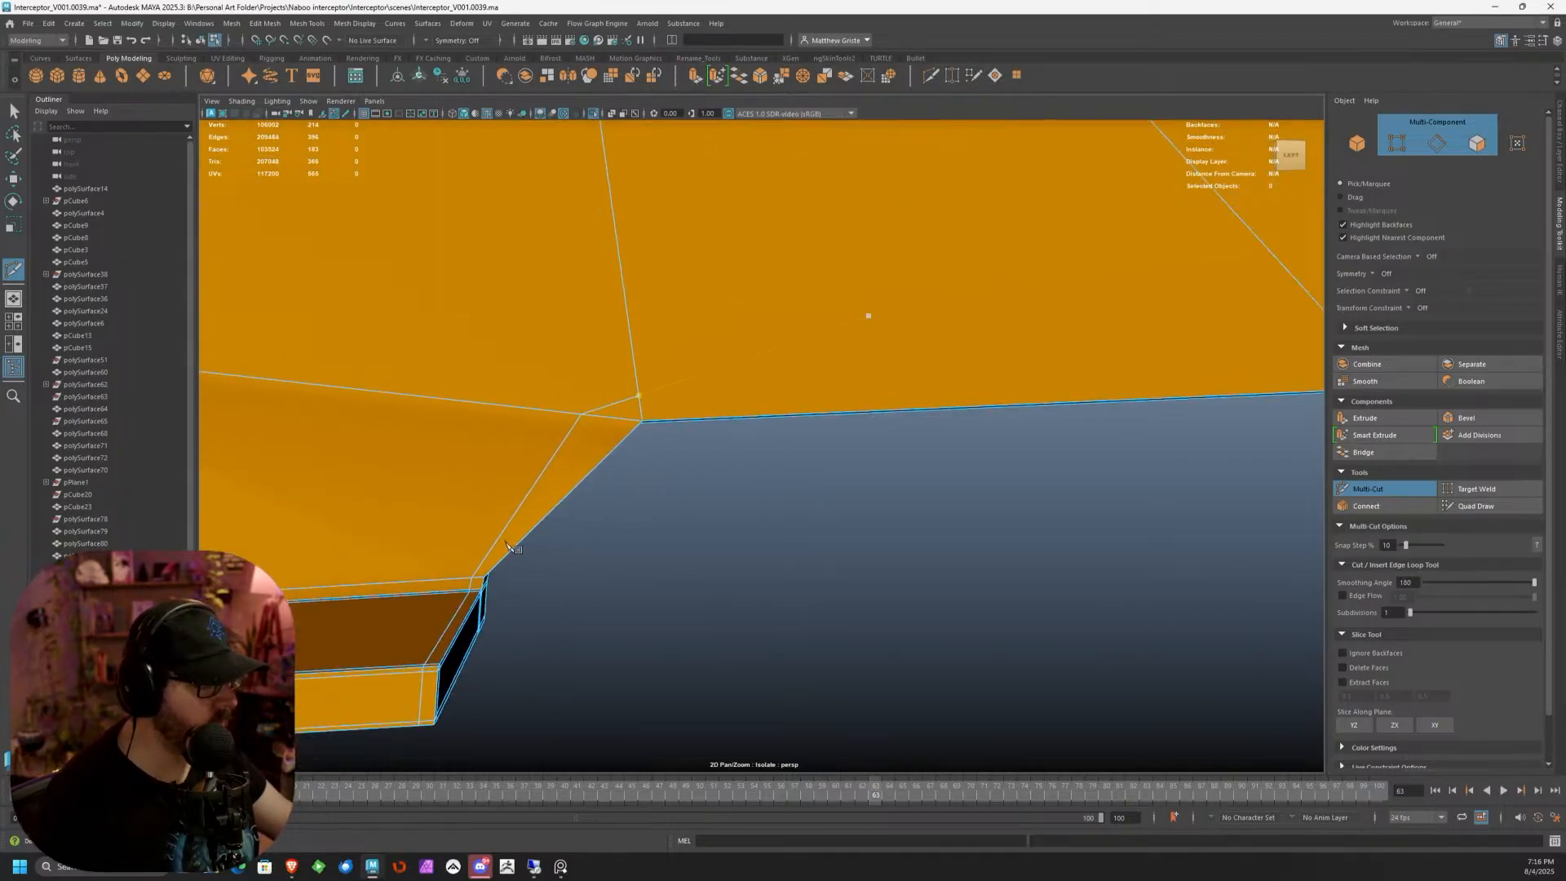
right_click_drag(867, 315, 718, 392, "alt")
middle_click_drag(703, 412, 395, 522, "alt")
left_click_drag(394, 522, 767, 523, "alt")
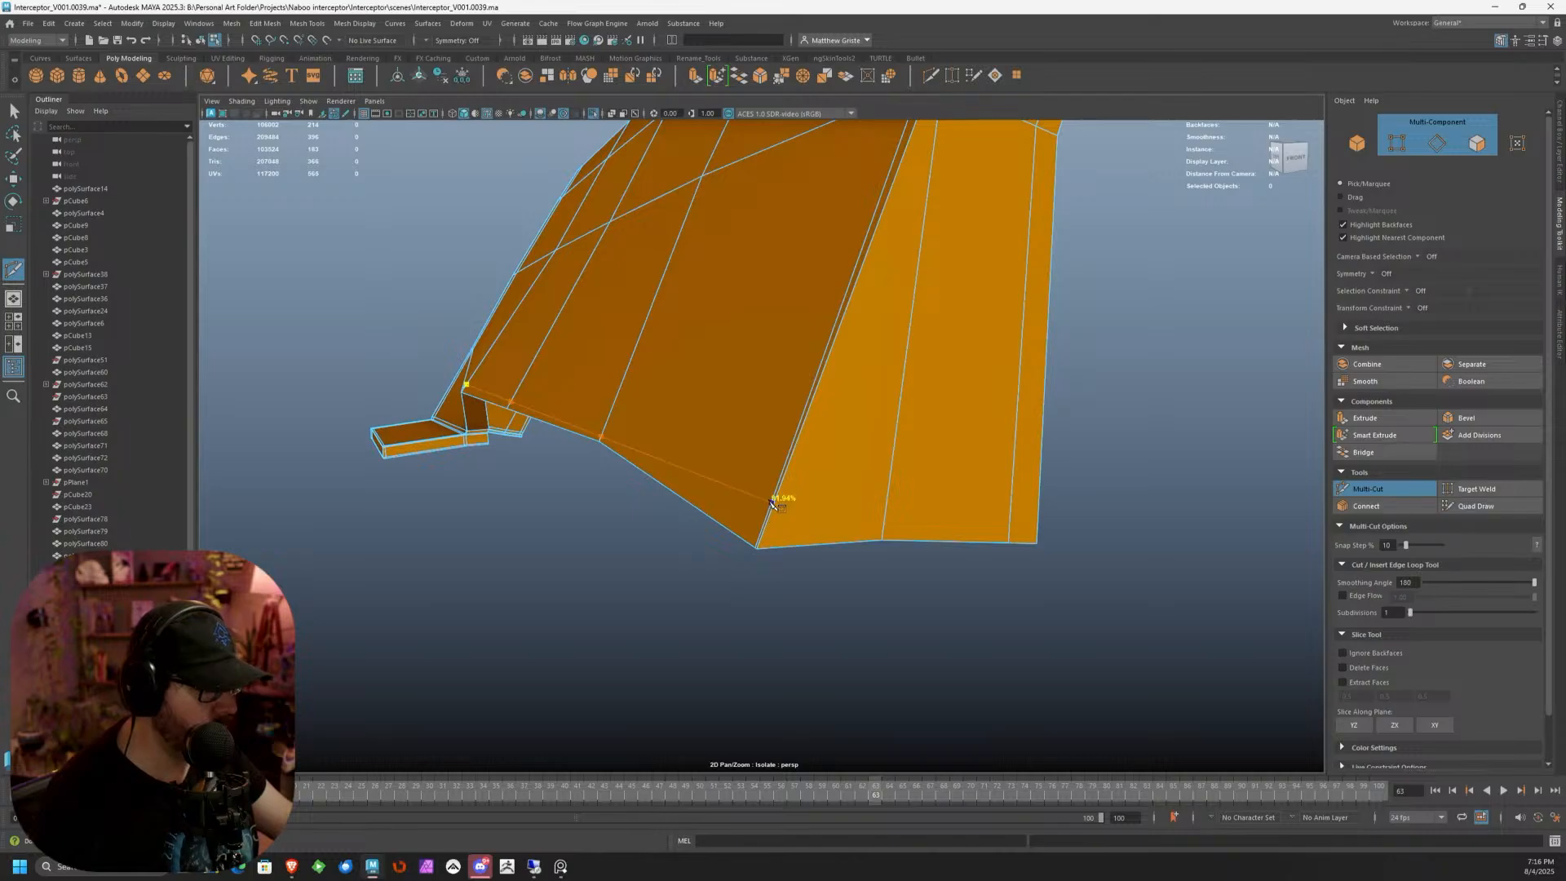
left_click(605, 425)
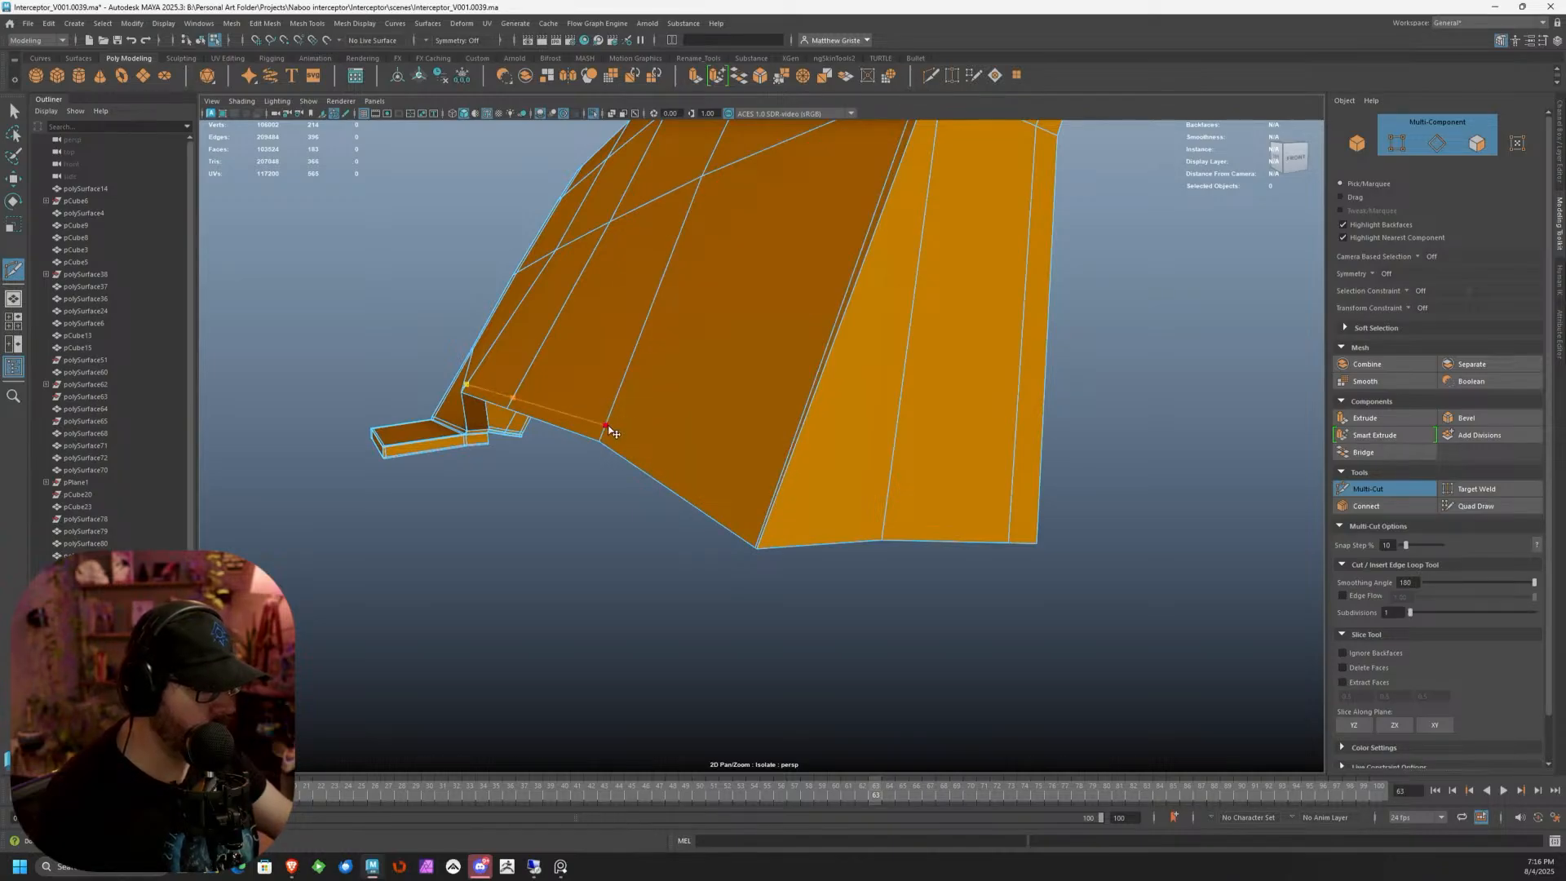
left_click(765, 525)
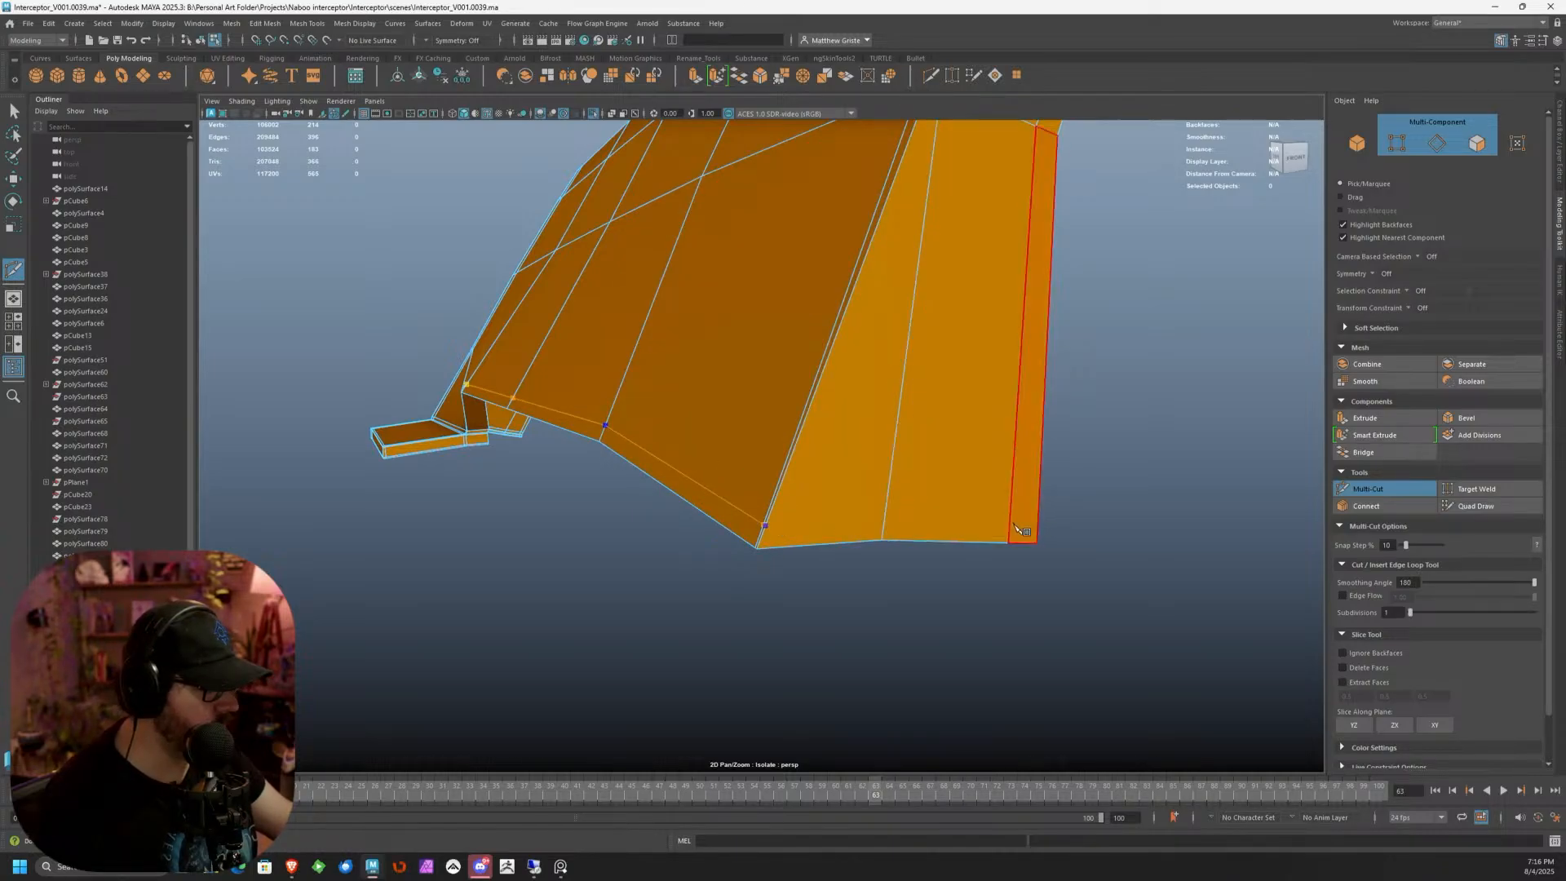
left_click(883, 526)
left_click(1040, 525)
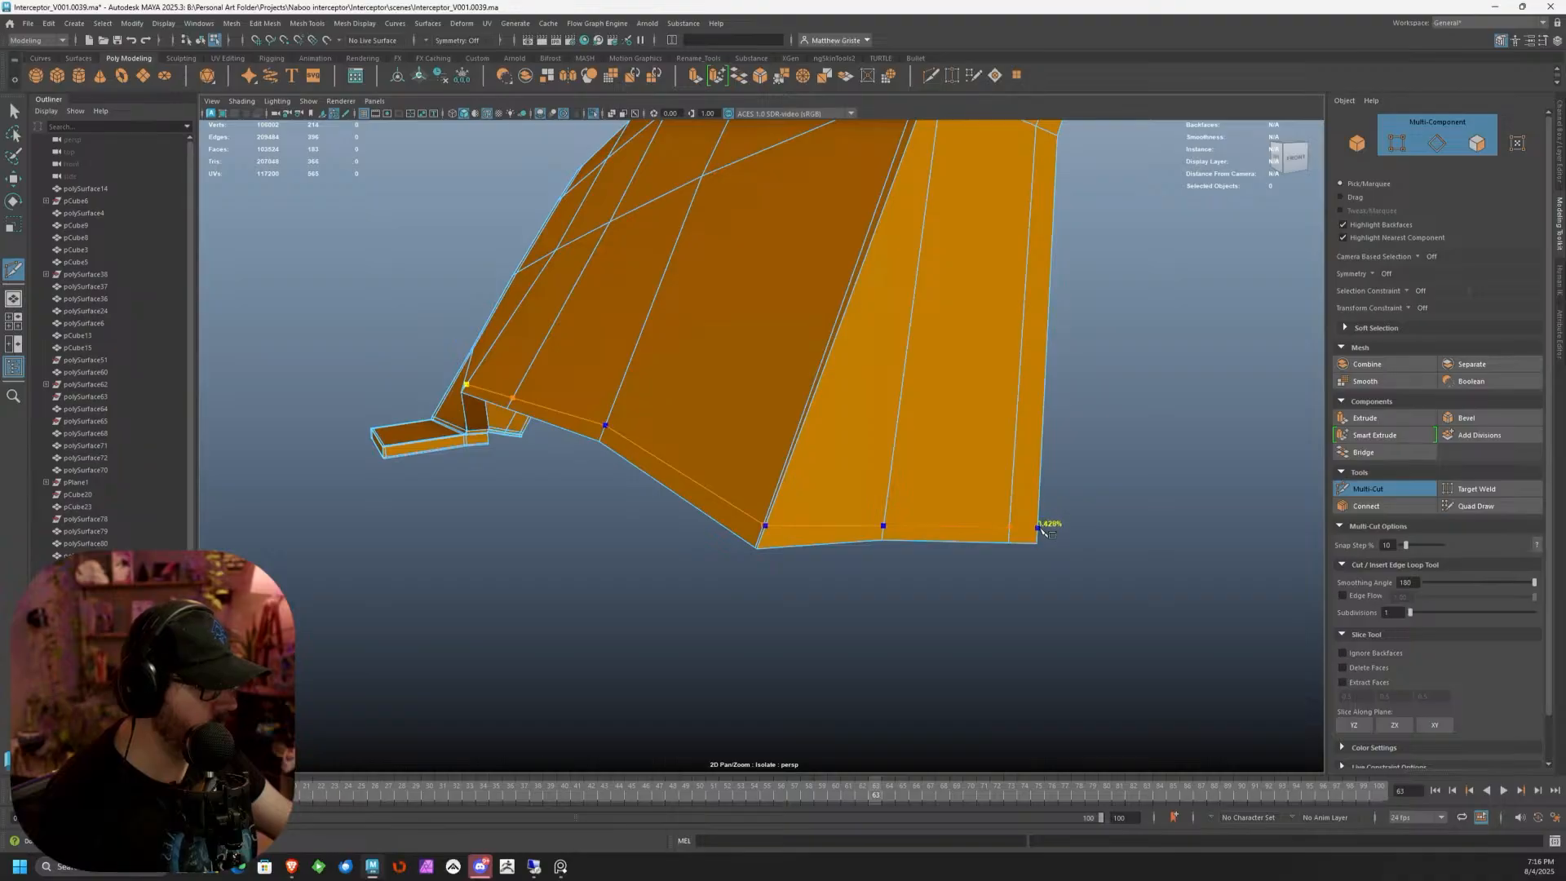
right_click(1042, 530)
Target-weld the vertex of the short corner cut to the neighbouring vertex on the new lower support edge
left_click_drag(601, 441, 588, 510, "alt")
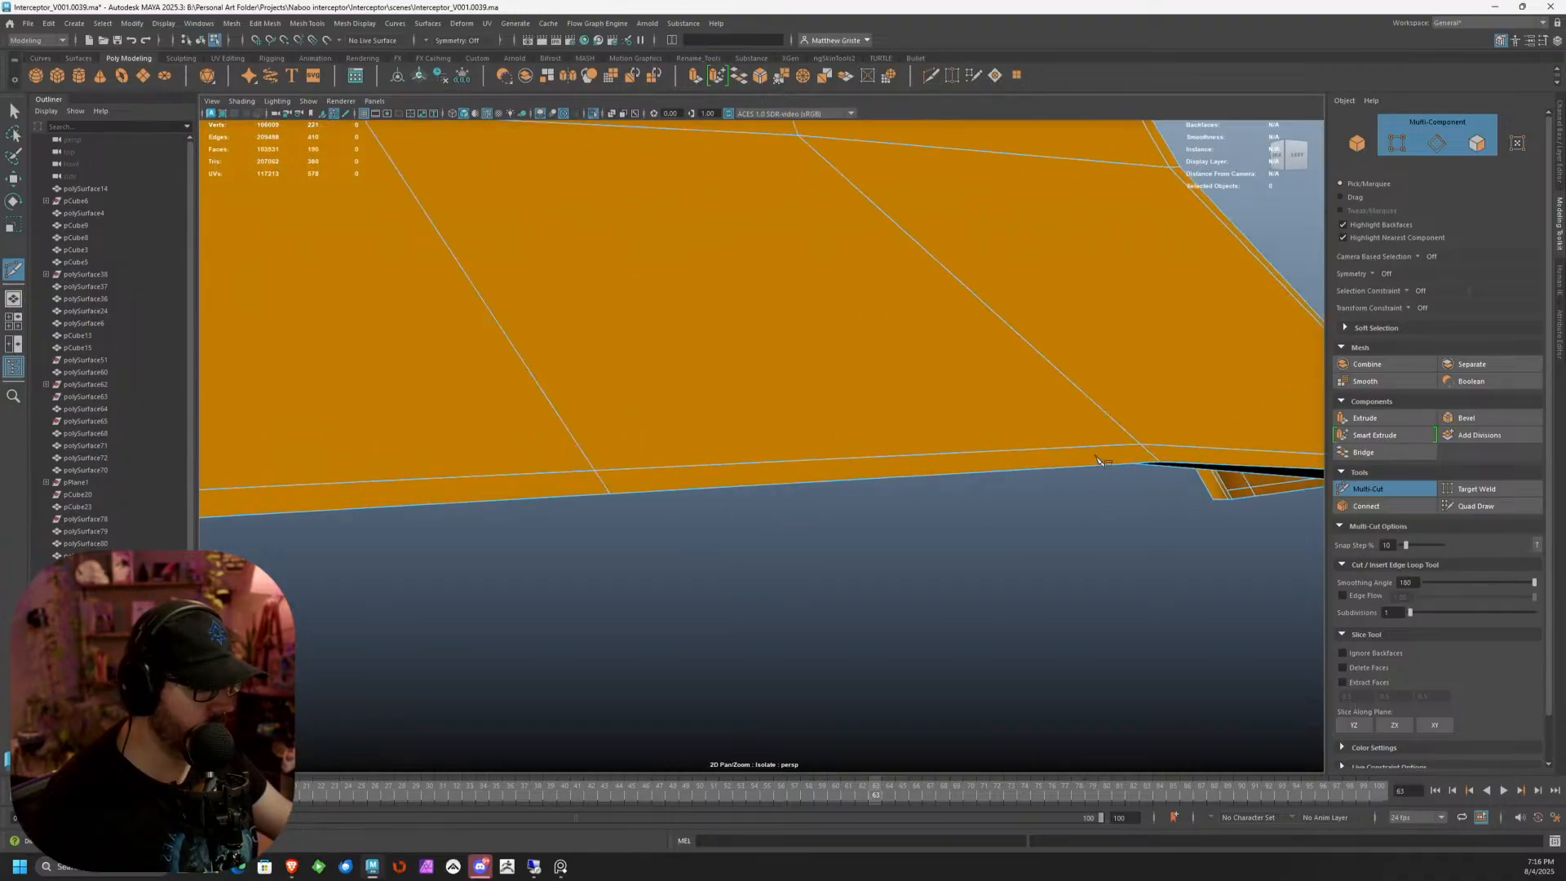
middle_click_drag(489, 529, 723, 518, "alt")
scroll(724, 518, "up", 2)
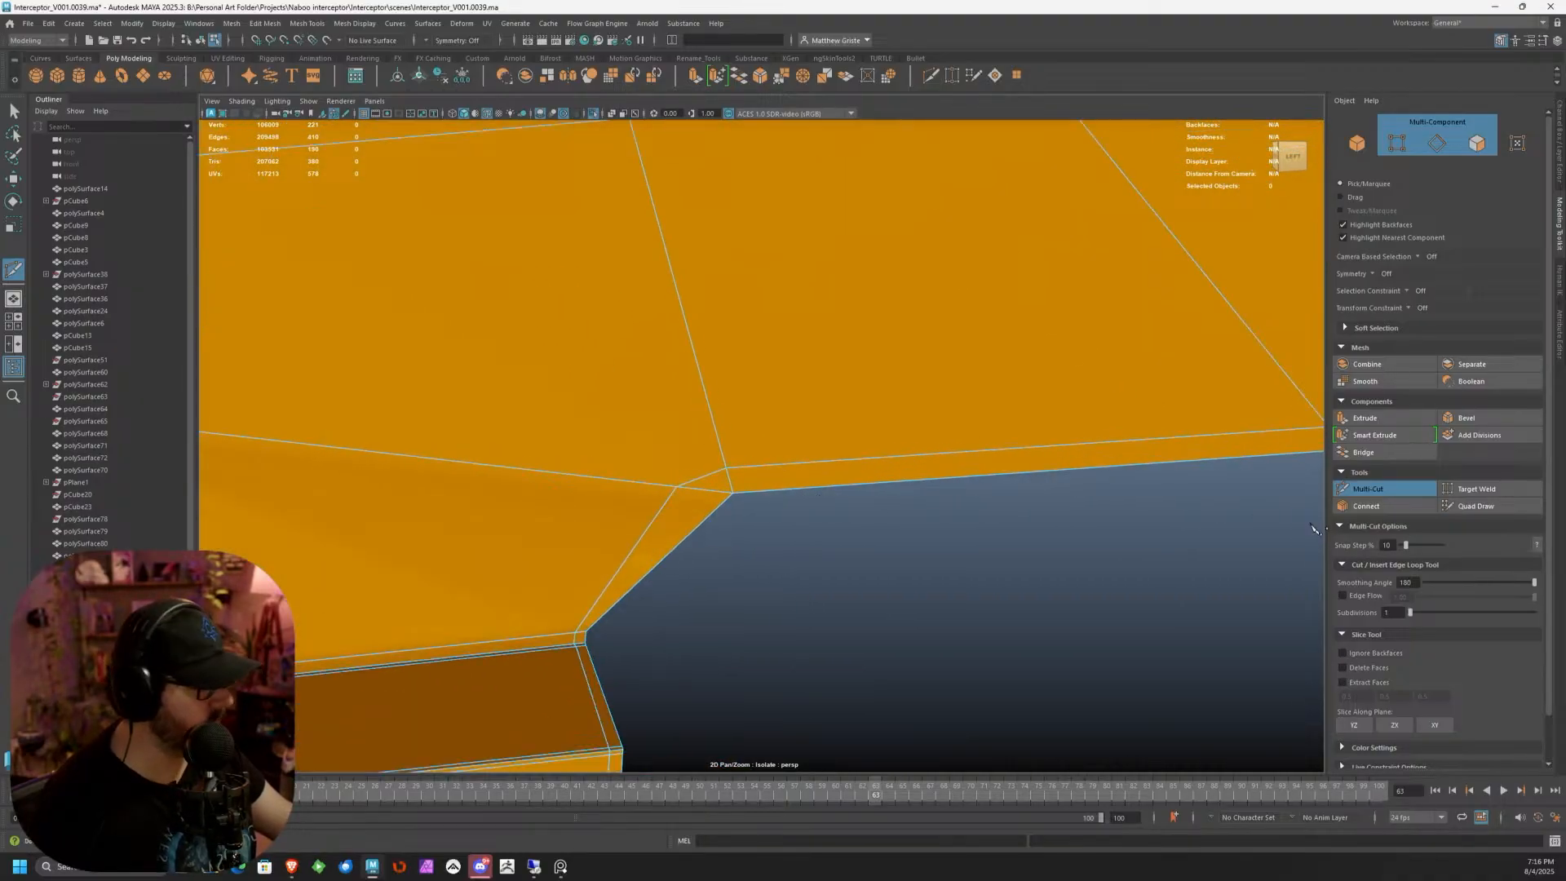
left_click(1456, 490)
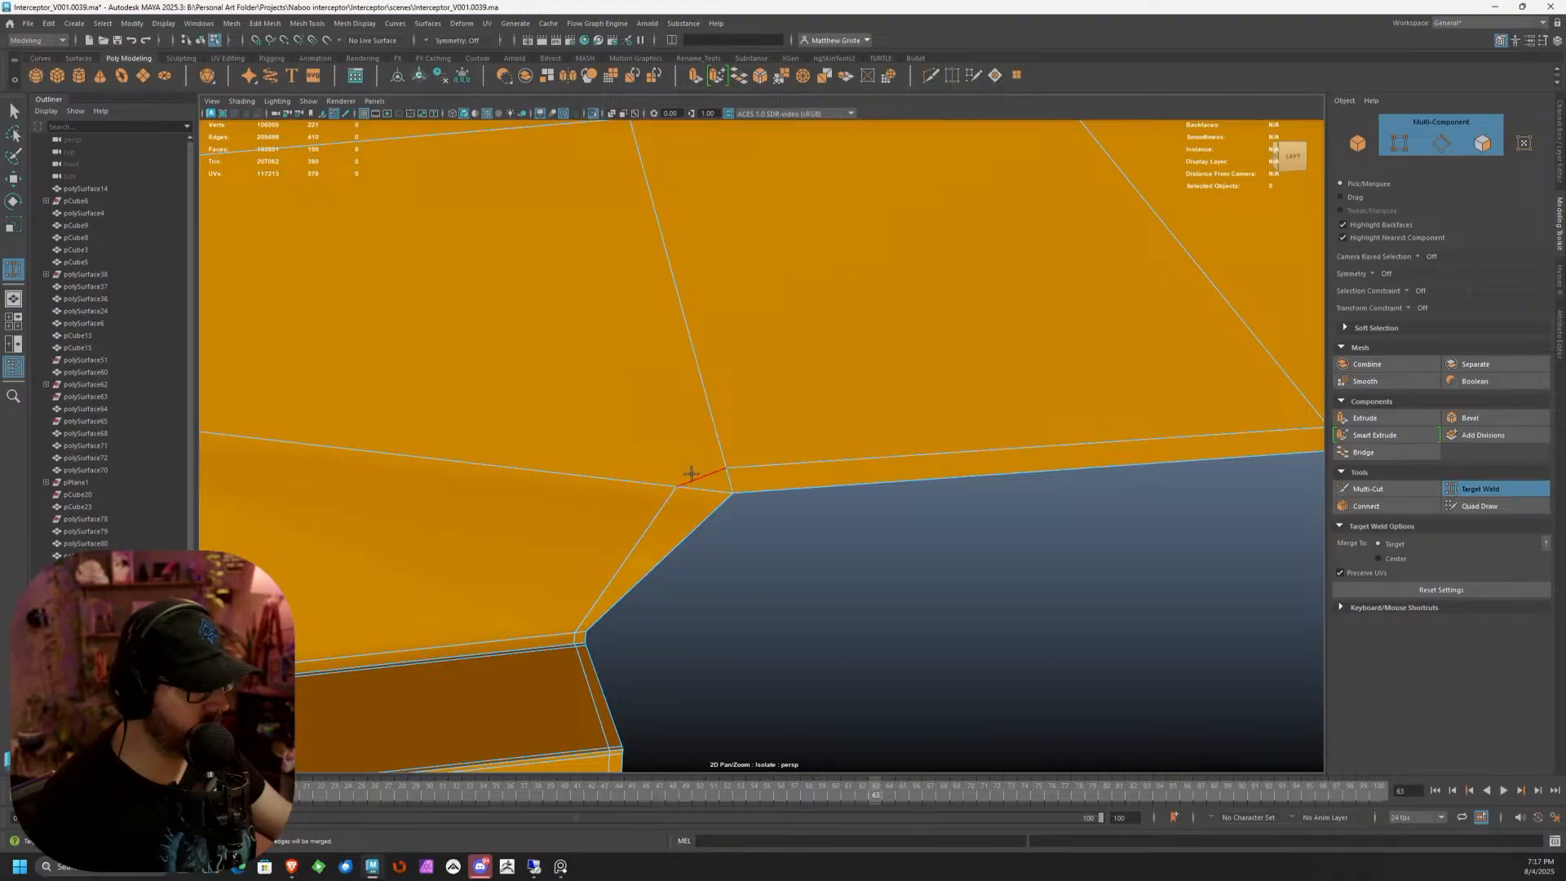
left_click_drag(676, 484, 727, 467)
Preview the half cowling smoothed in object mode, turn off isolation and check its fit against the surrounding fuselage
scroll(769, 450, "down", 4)
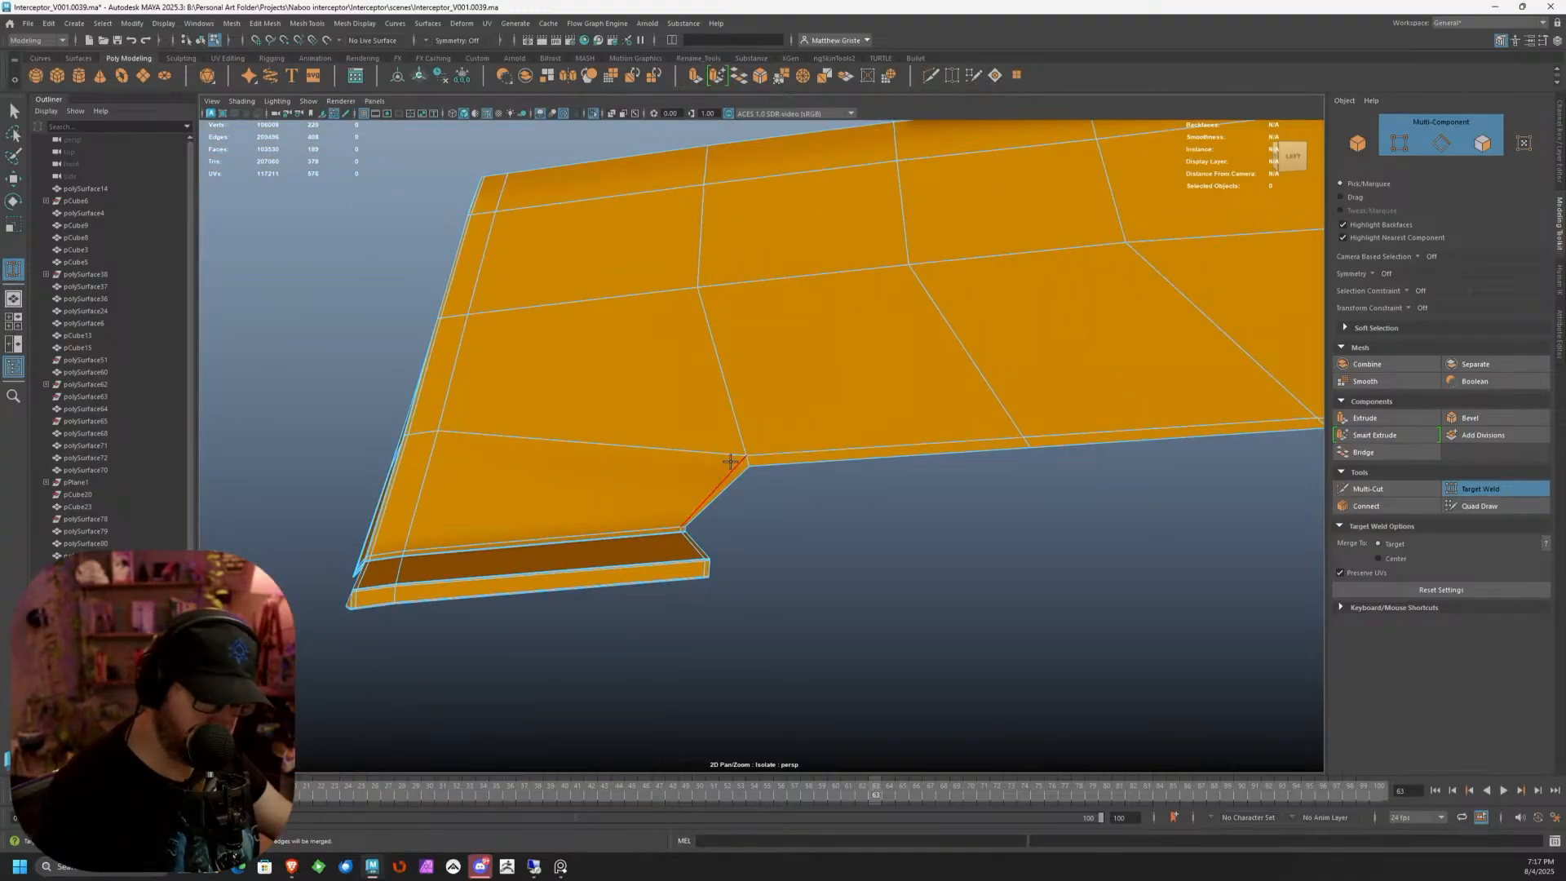
key("q")
key("3")
right_click(758, 412)
left_click(818, 393)
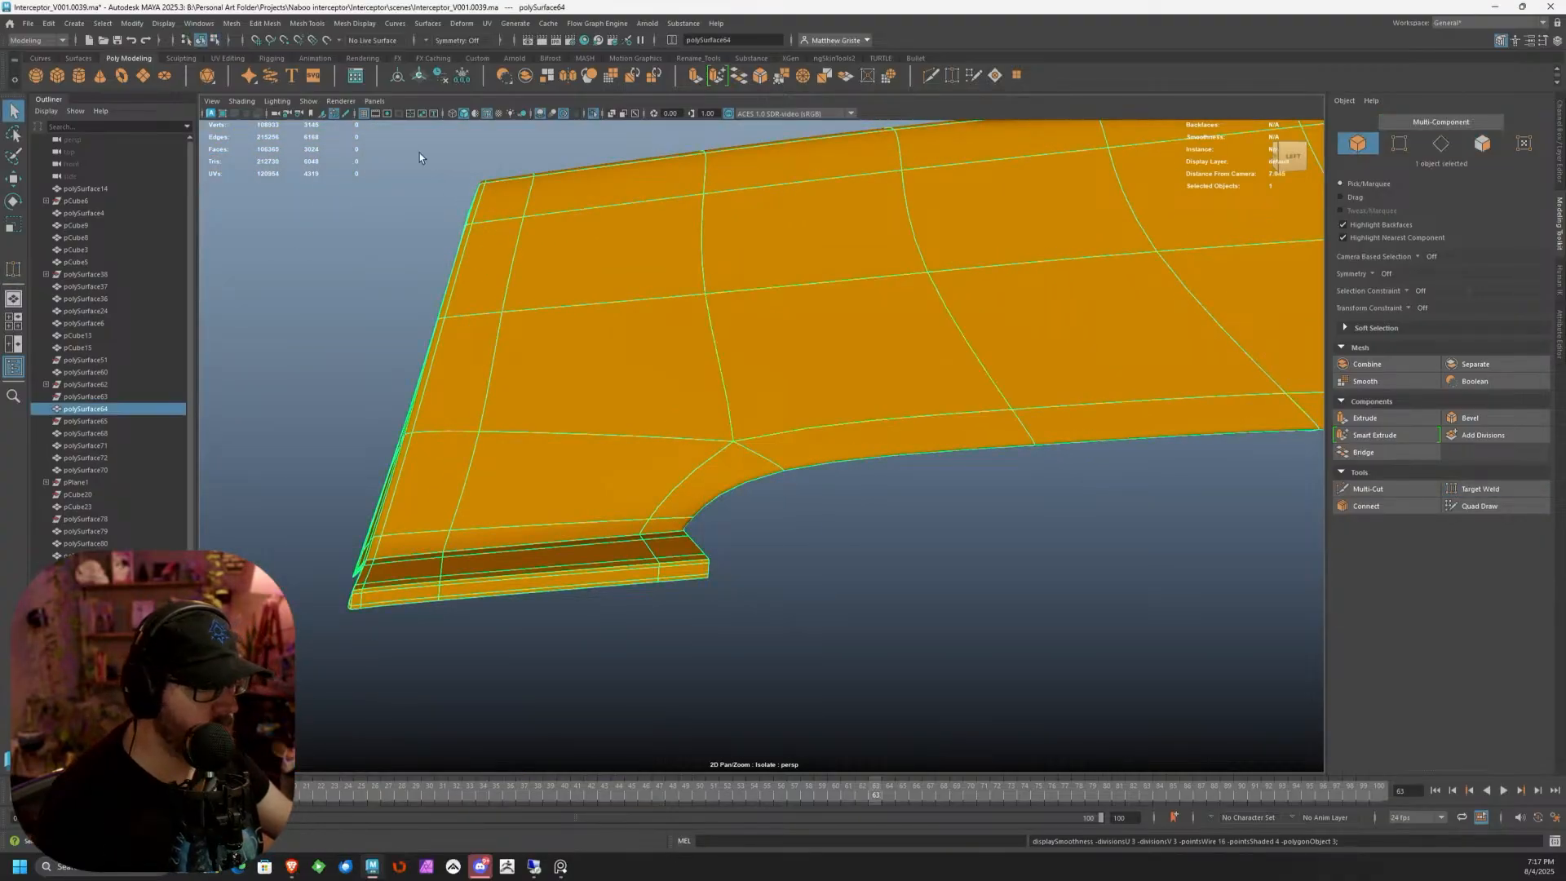
left_click(308, 102)
left_click(490, 119)
right_click_drag(518, 270, 488, 265, "alt")
left_click_drag(488, 265, 766, 356, "alt")
right_click_drag(838, 336, 874, 323)
key("alt")
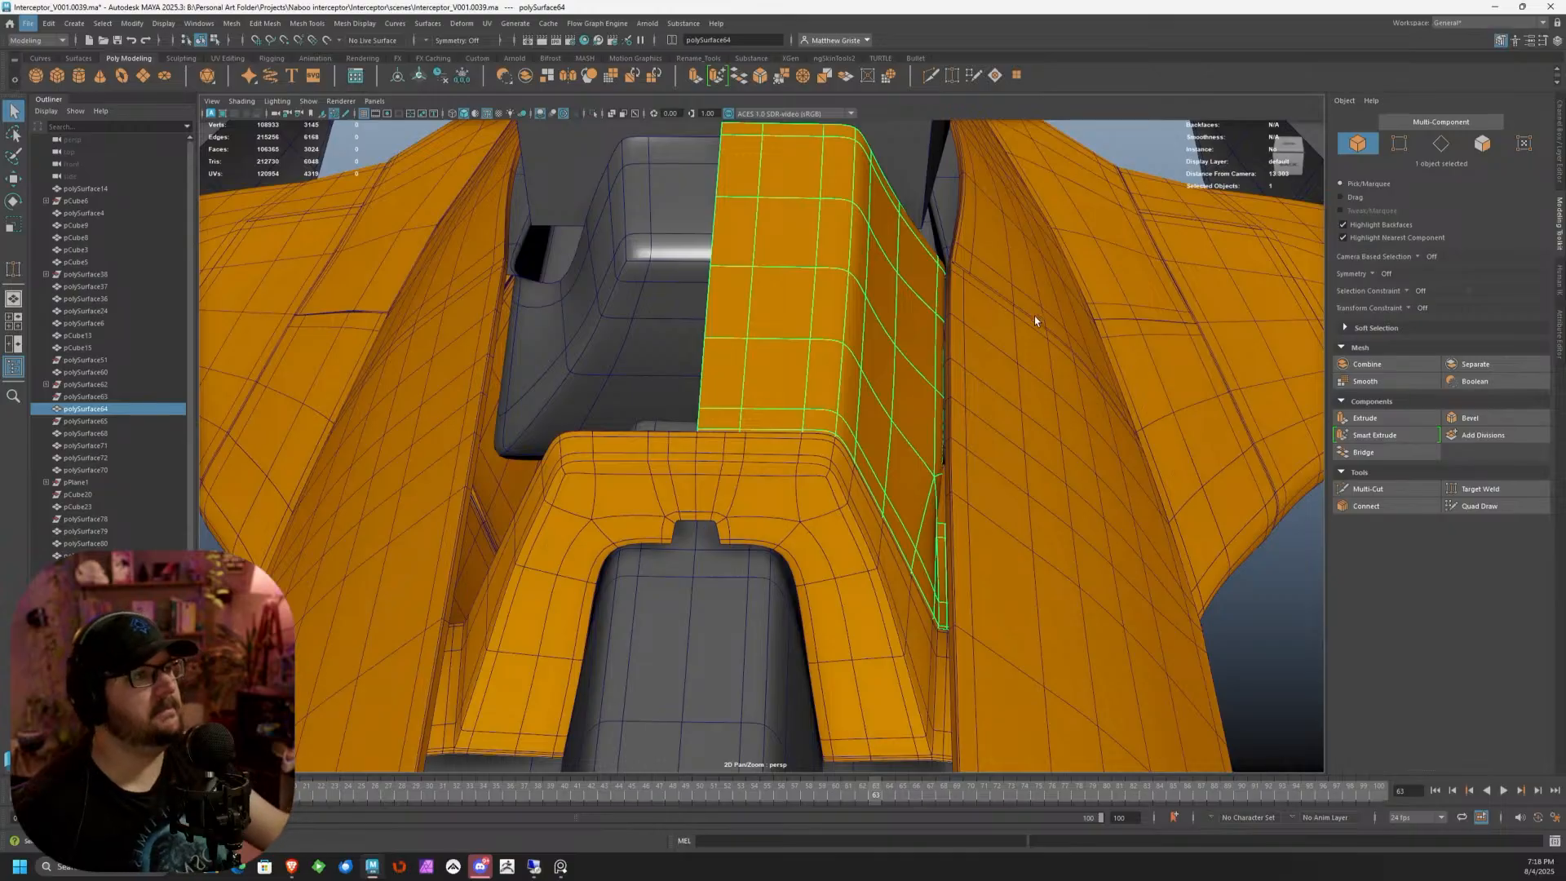
left_click_drag(873, 364, 779, 362, "alt")
Turn off the smooth preview, isolate the half cowling and insert two edge loops along its inward return strip
key("1")
key("f")
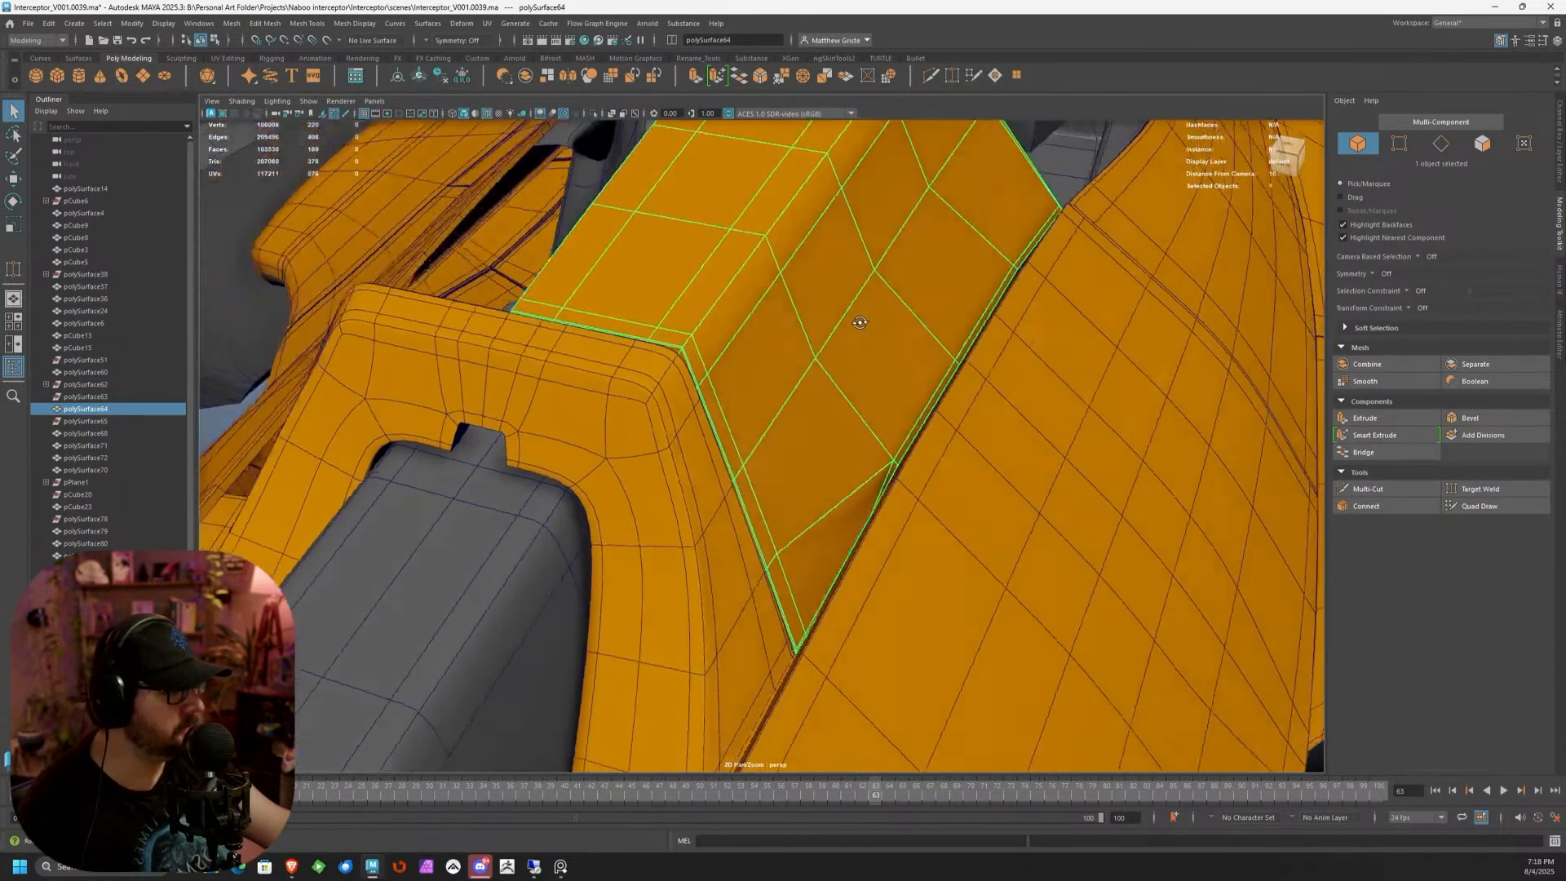
key("ctrl+1")
left_click_drag(928, 308, 794, 289, "alt")
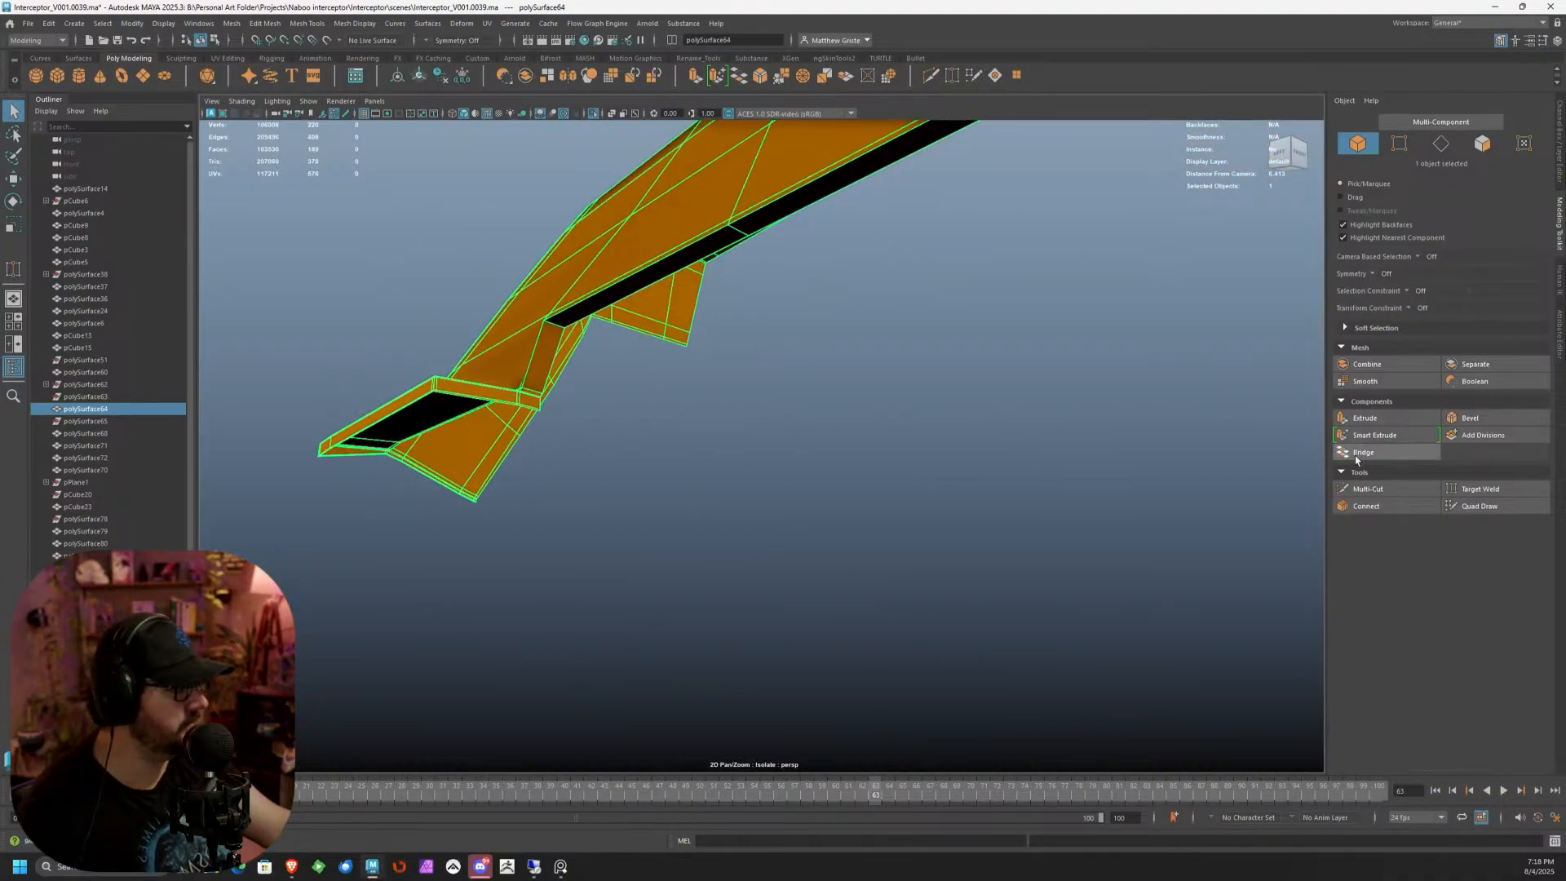
left_click(1368, 489)
scroll(571, 326, "up", 3)
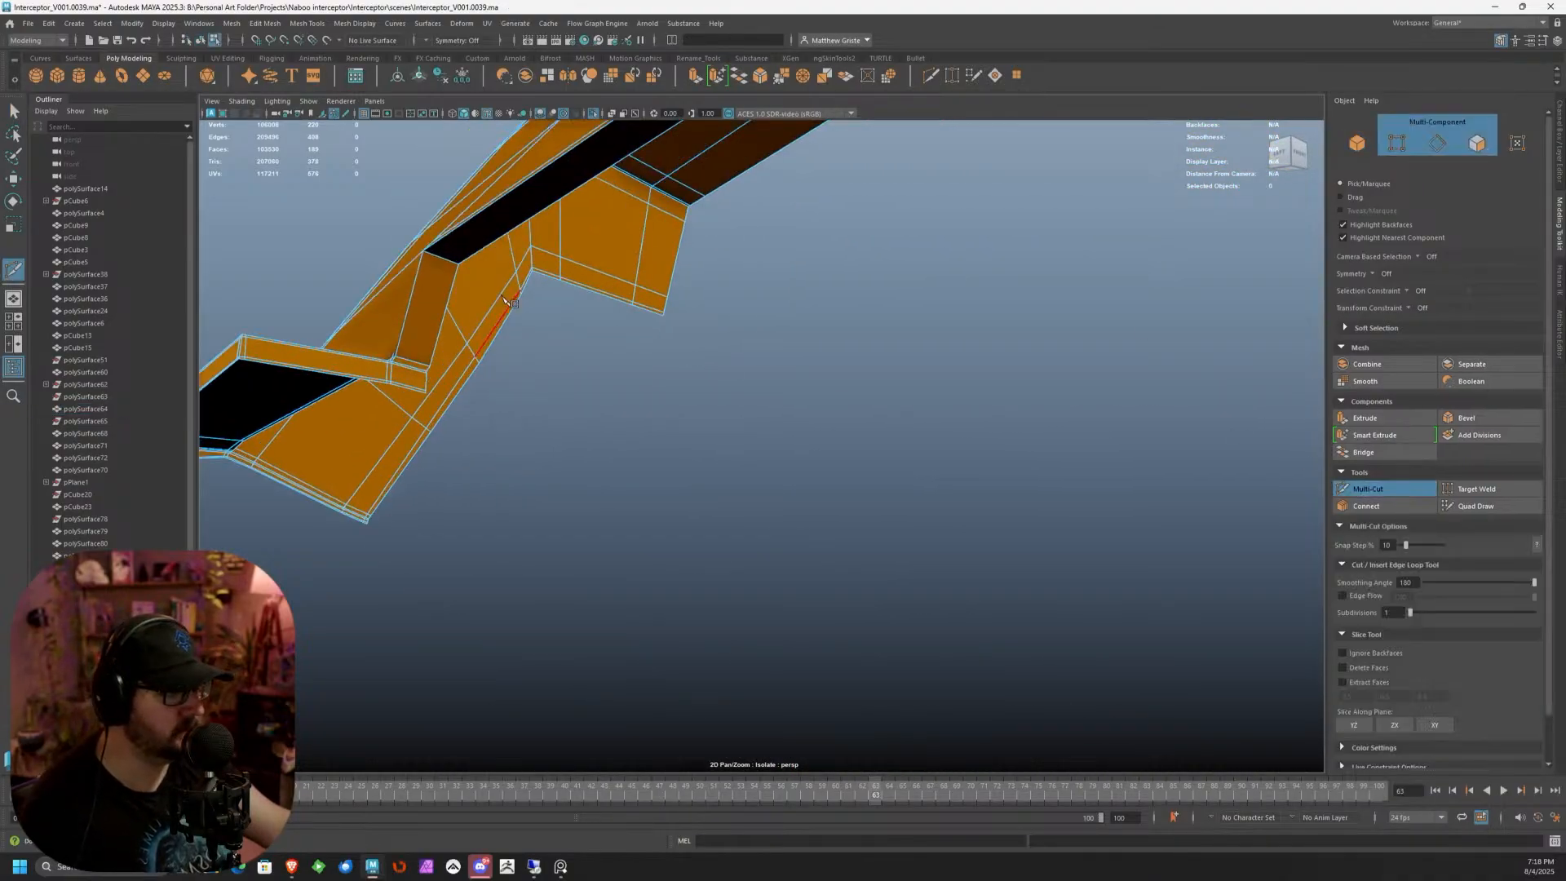
left_click(447, 257, "ctrl")
left_click(447, 260, "ctrl")
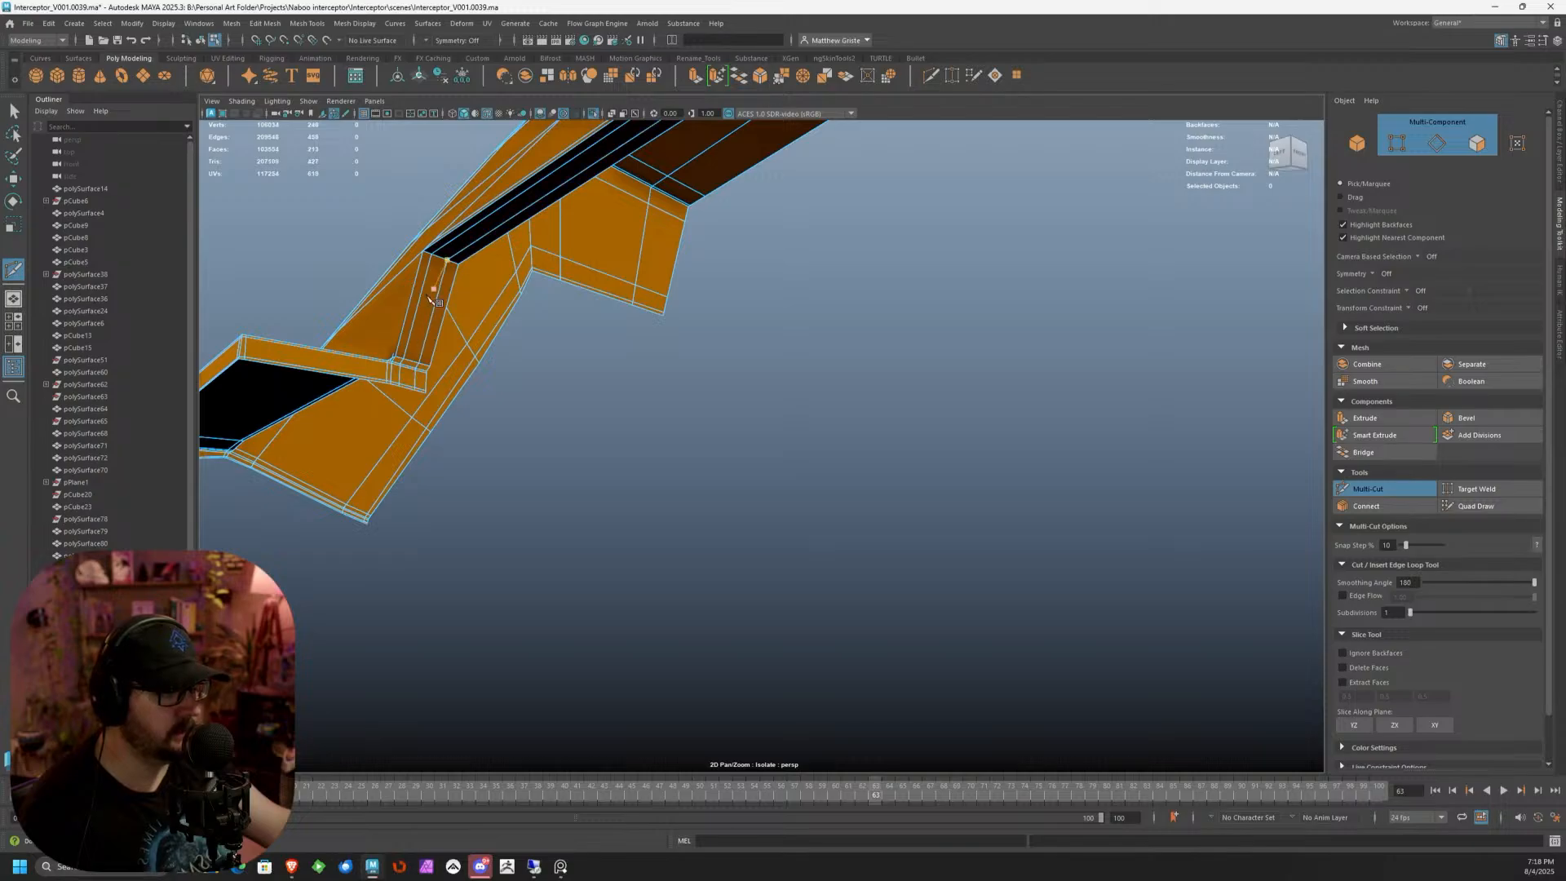
Insert one edge loop down the half cowling's side and another through the lower corner panel above the flange
left_click_drag(396, 363, 667, 406, "alt")
scroll(825, 427, "up", 3)
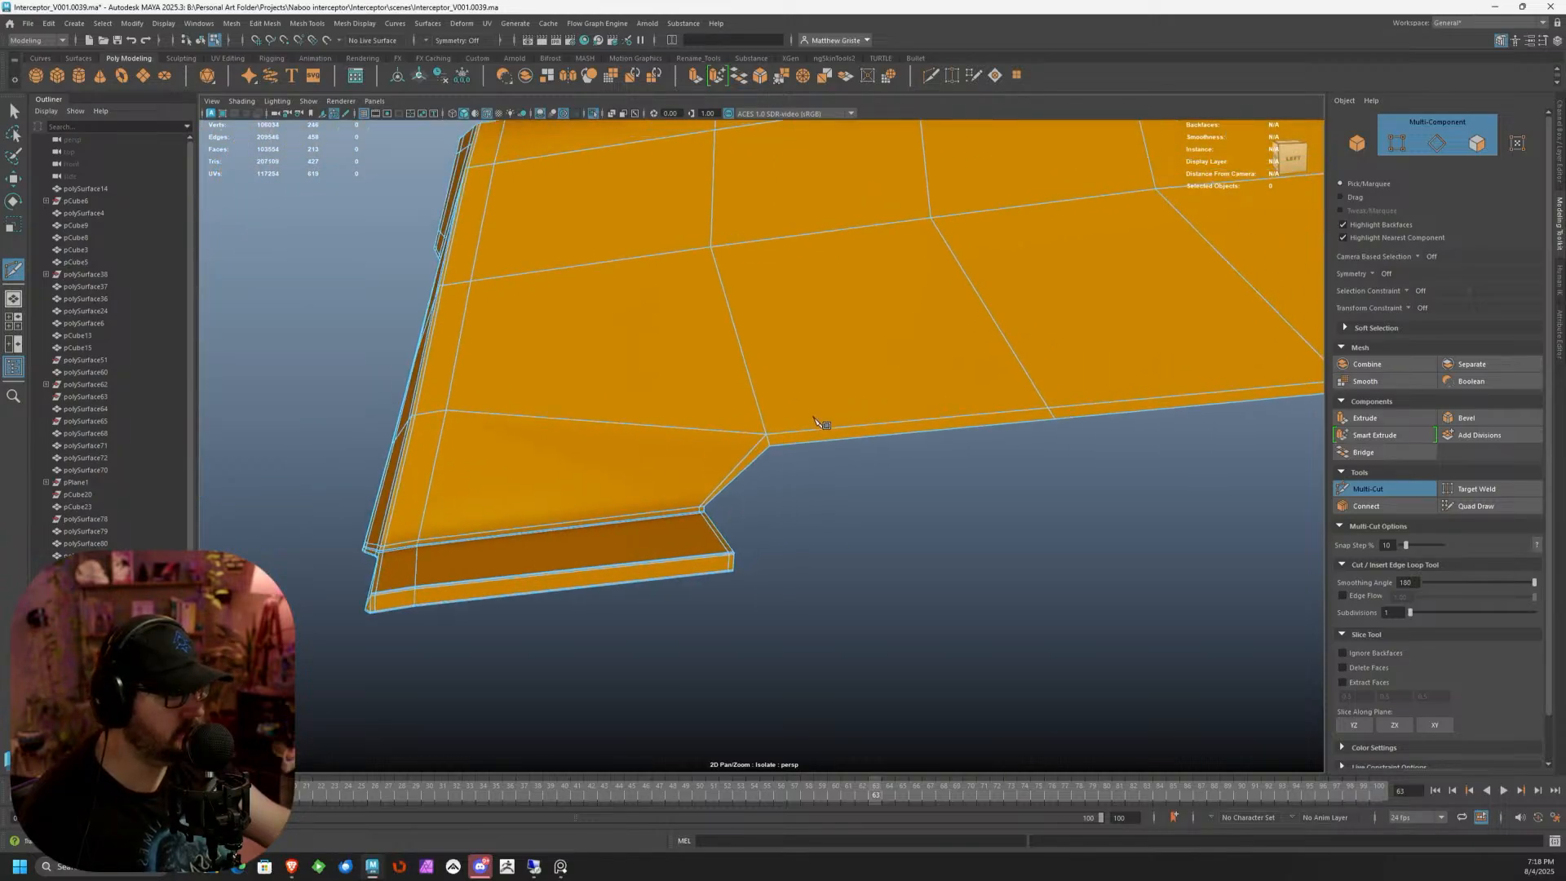
left_click(913, 428, "ctrl")
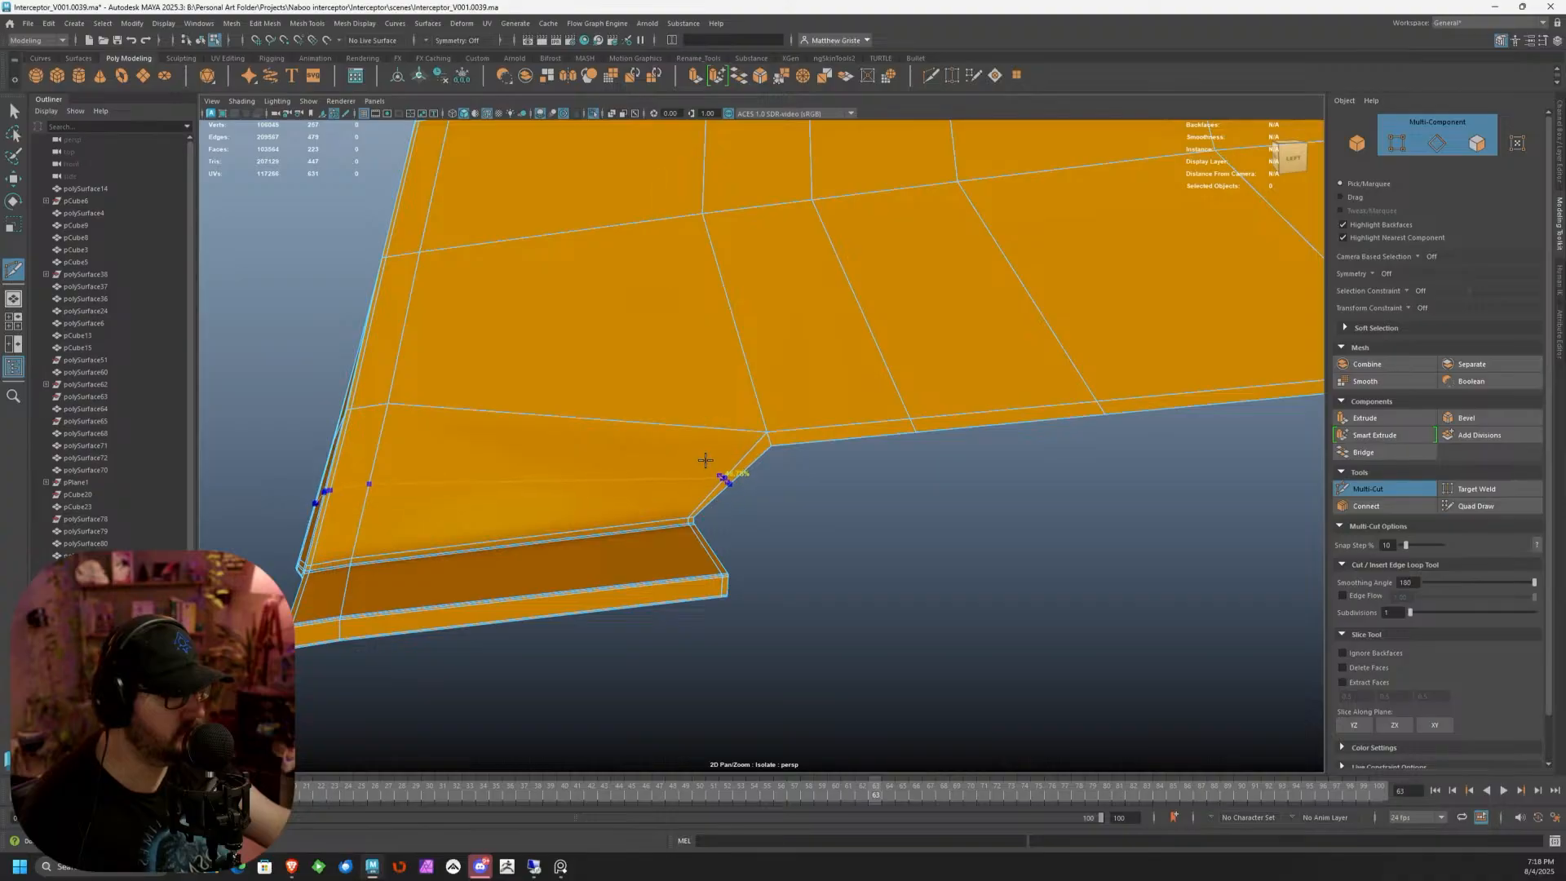
left_click(714, 487, "ctrl")
left_click_drag(717, 483, 737, 472, "alt")
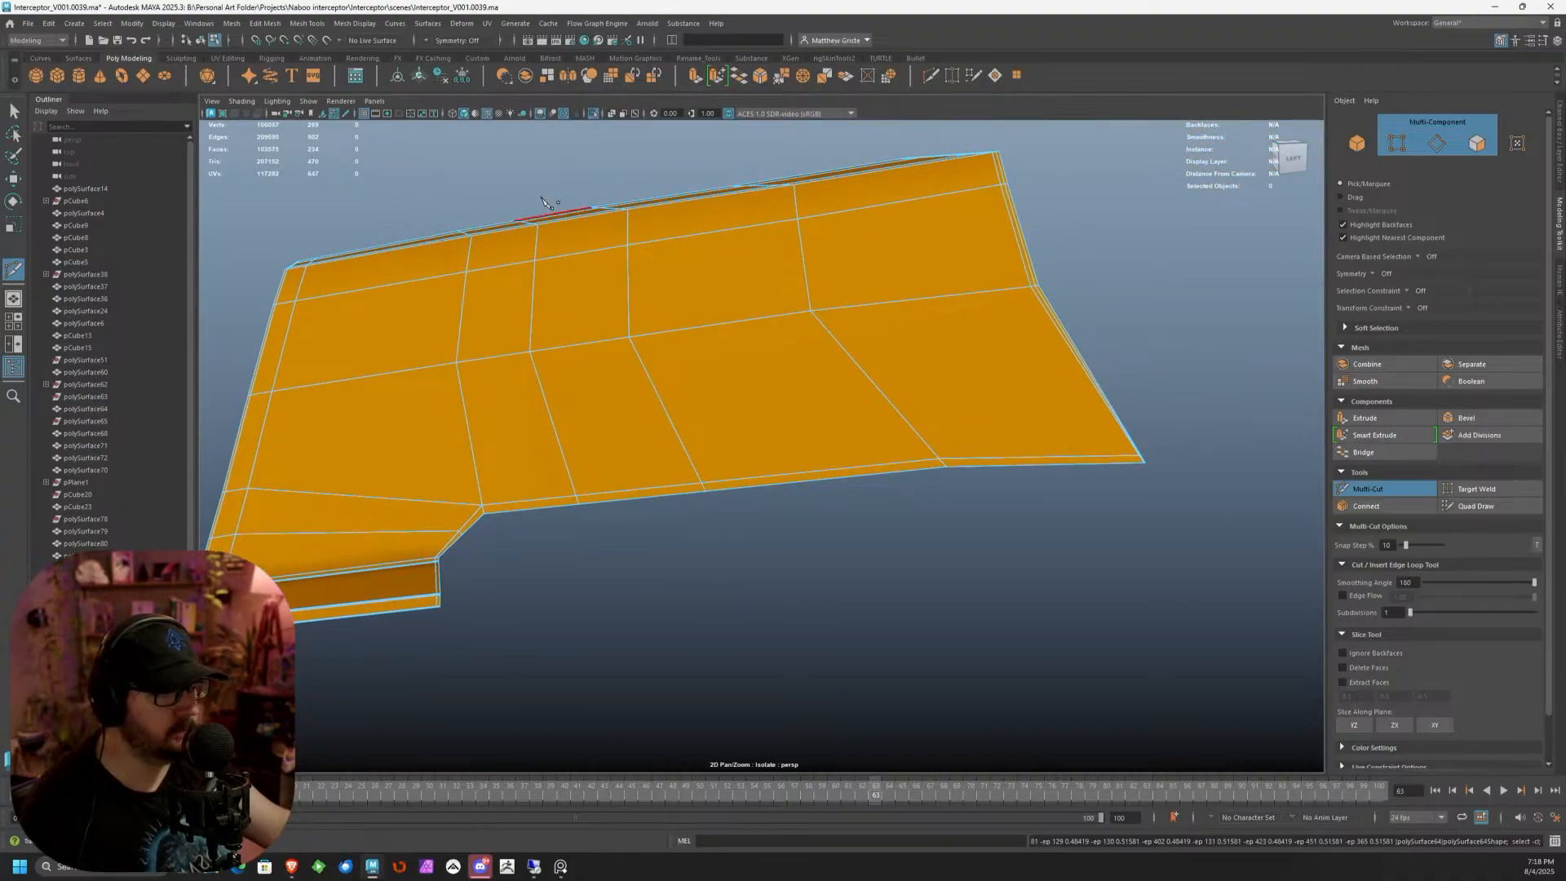
Turn off isolation and show the side fuselage unsmoothed to compare its edges with the half cowling's lower border
left_click(308, 101)
mouse_move(358, 124)
left_click(509, 123)
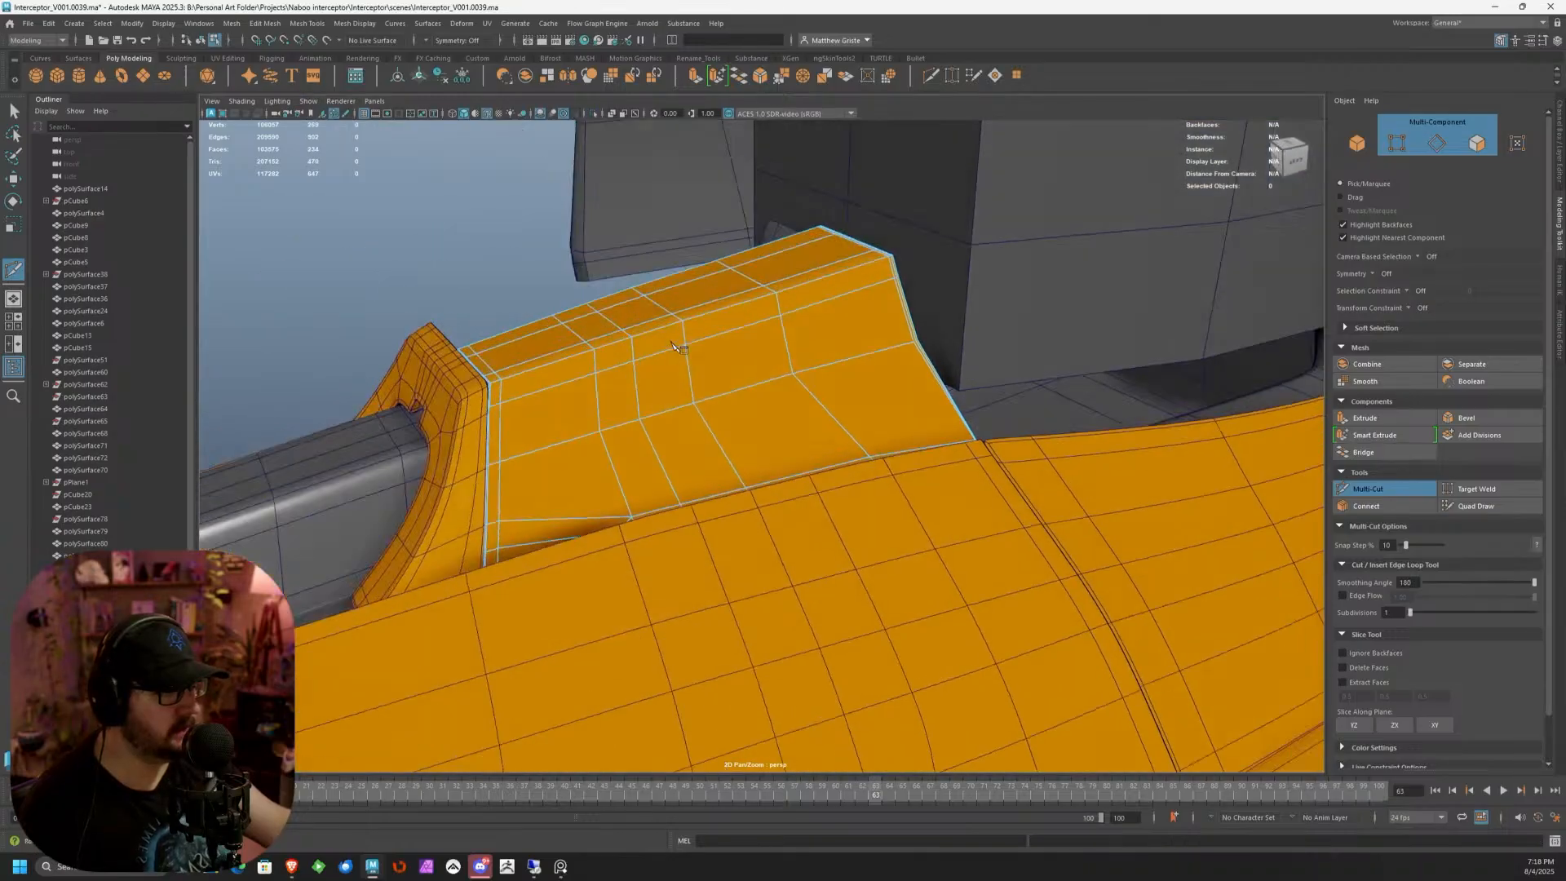
key("q")
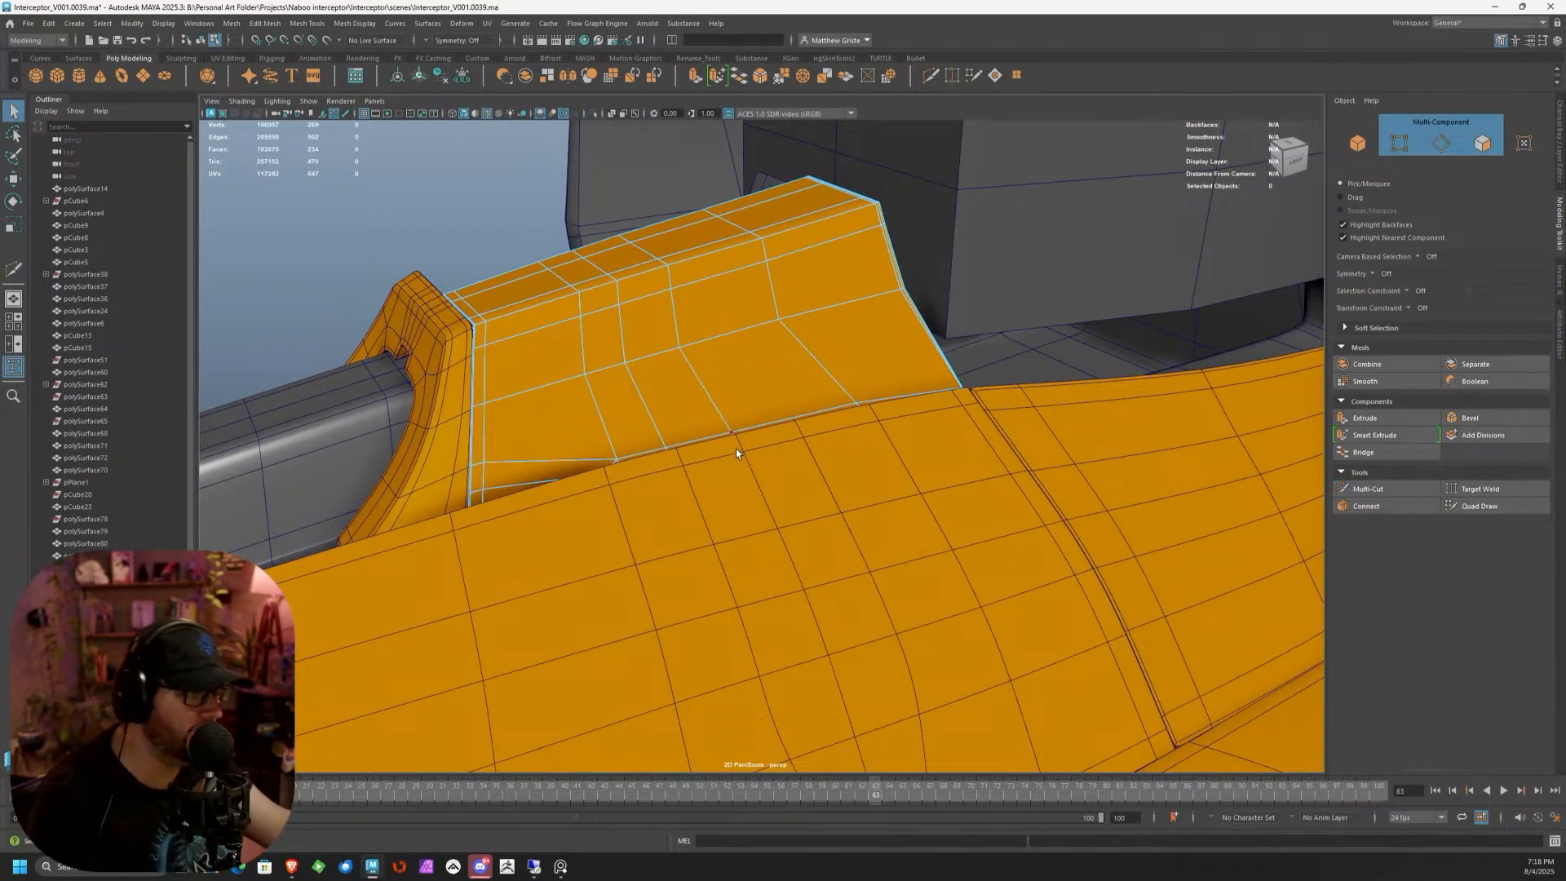
right_click_drag(766, 436, 816, 420)
left_click(801, 434)
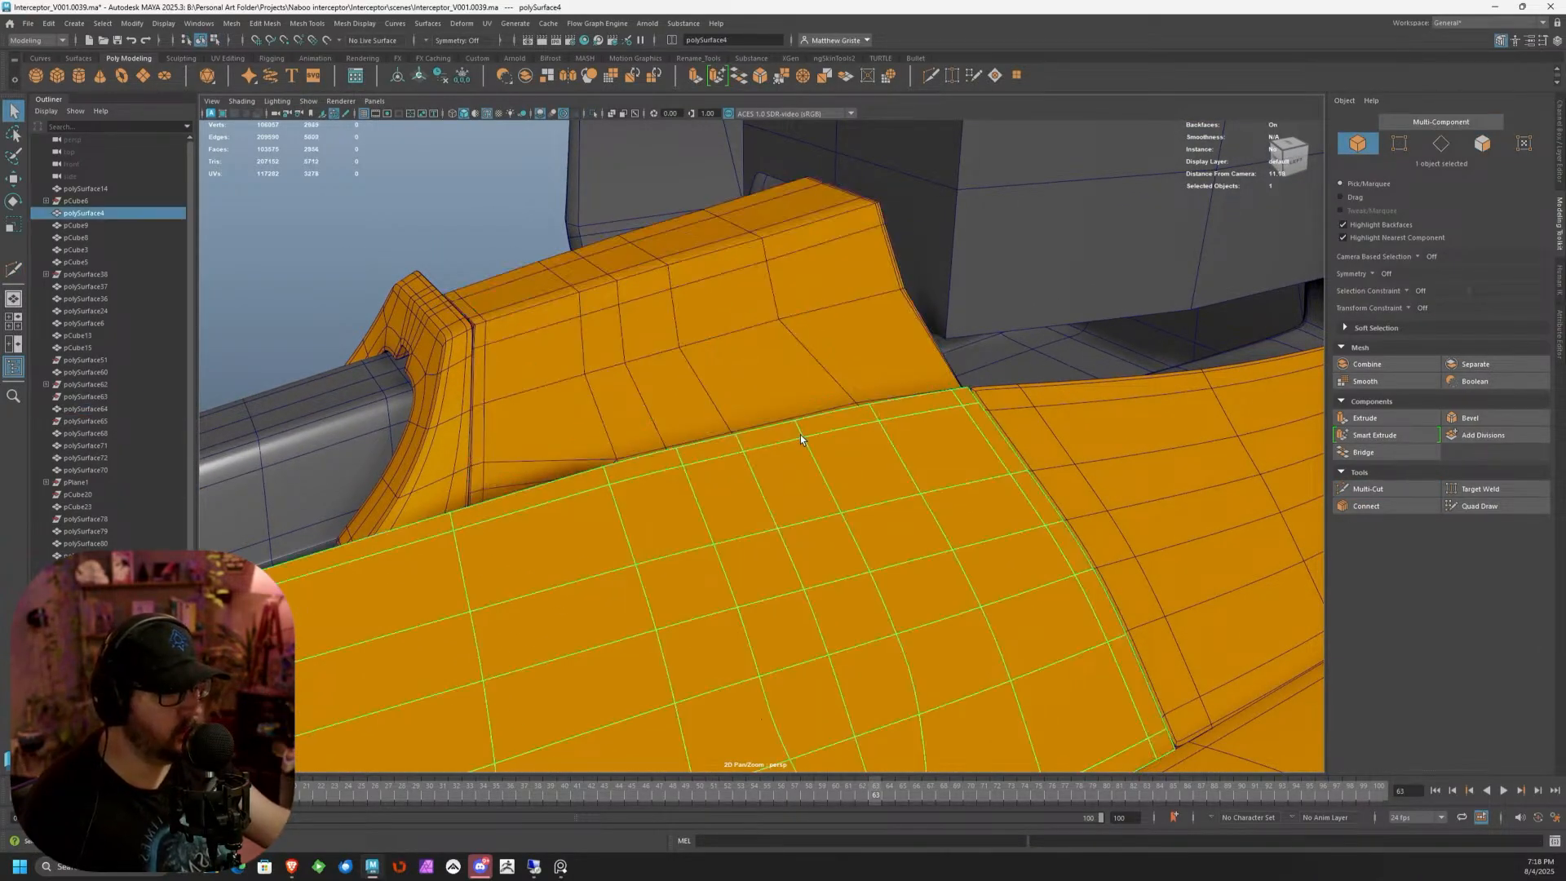
left_click_drag(796, 429, 1300, 447, "alt")
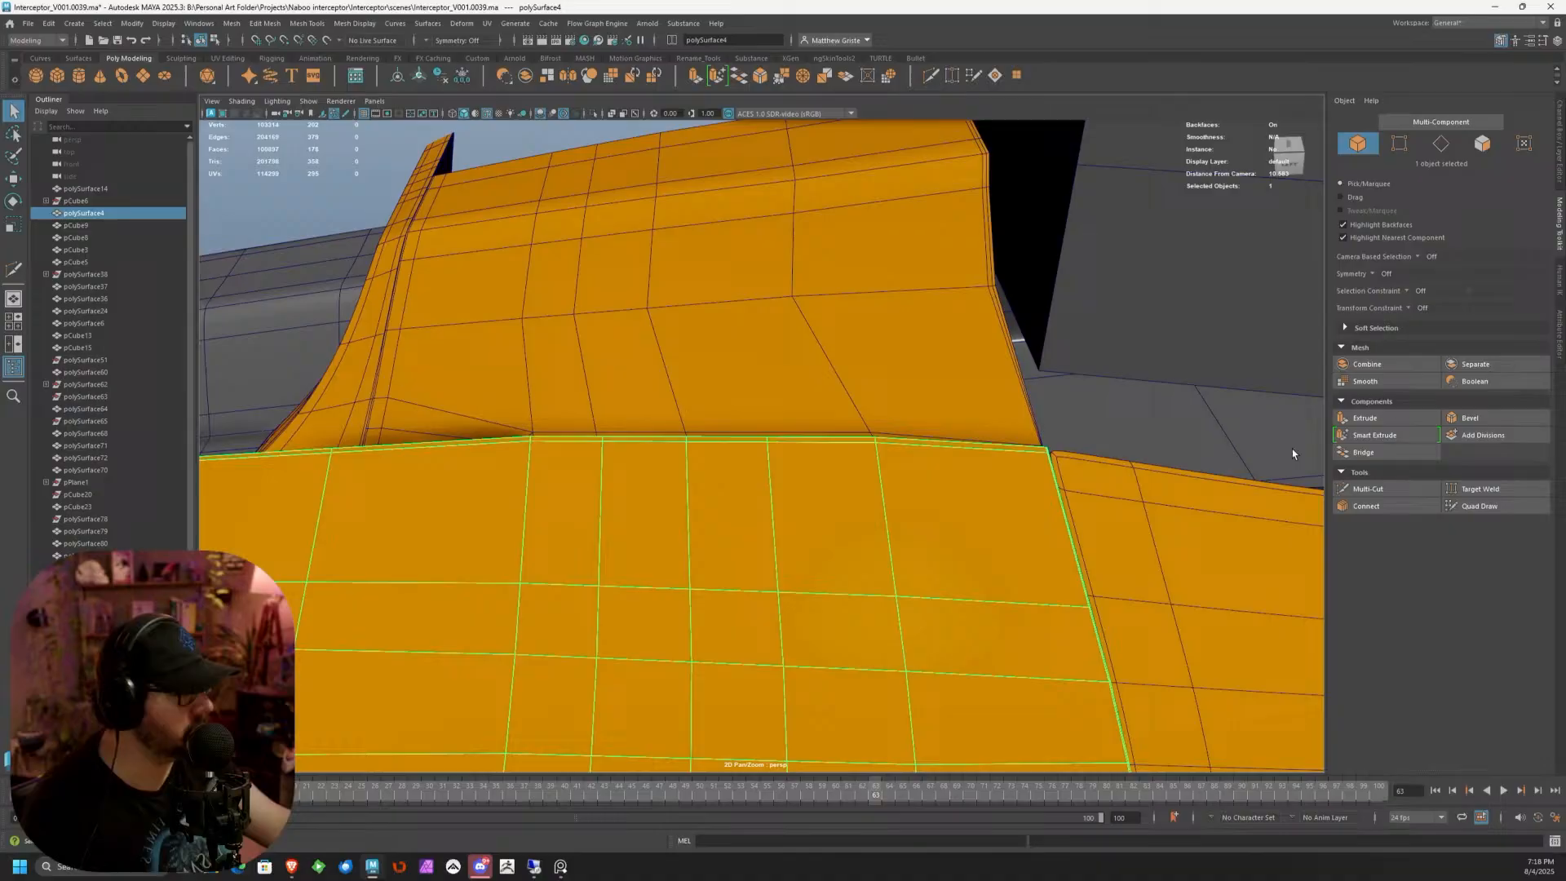
Insert another edge loop down the half cowling's side, lining up its lower end with the adjacent fuselage edge
left_click(1368, 489)
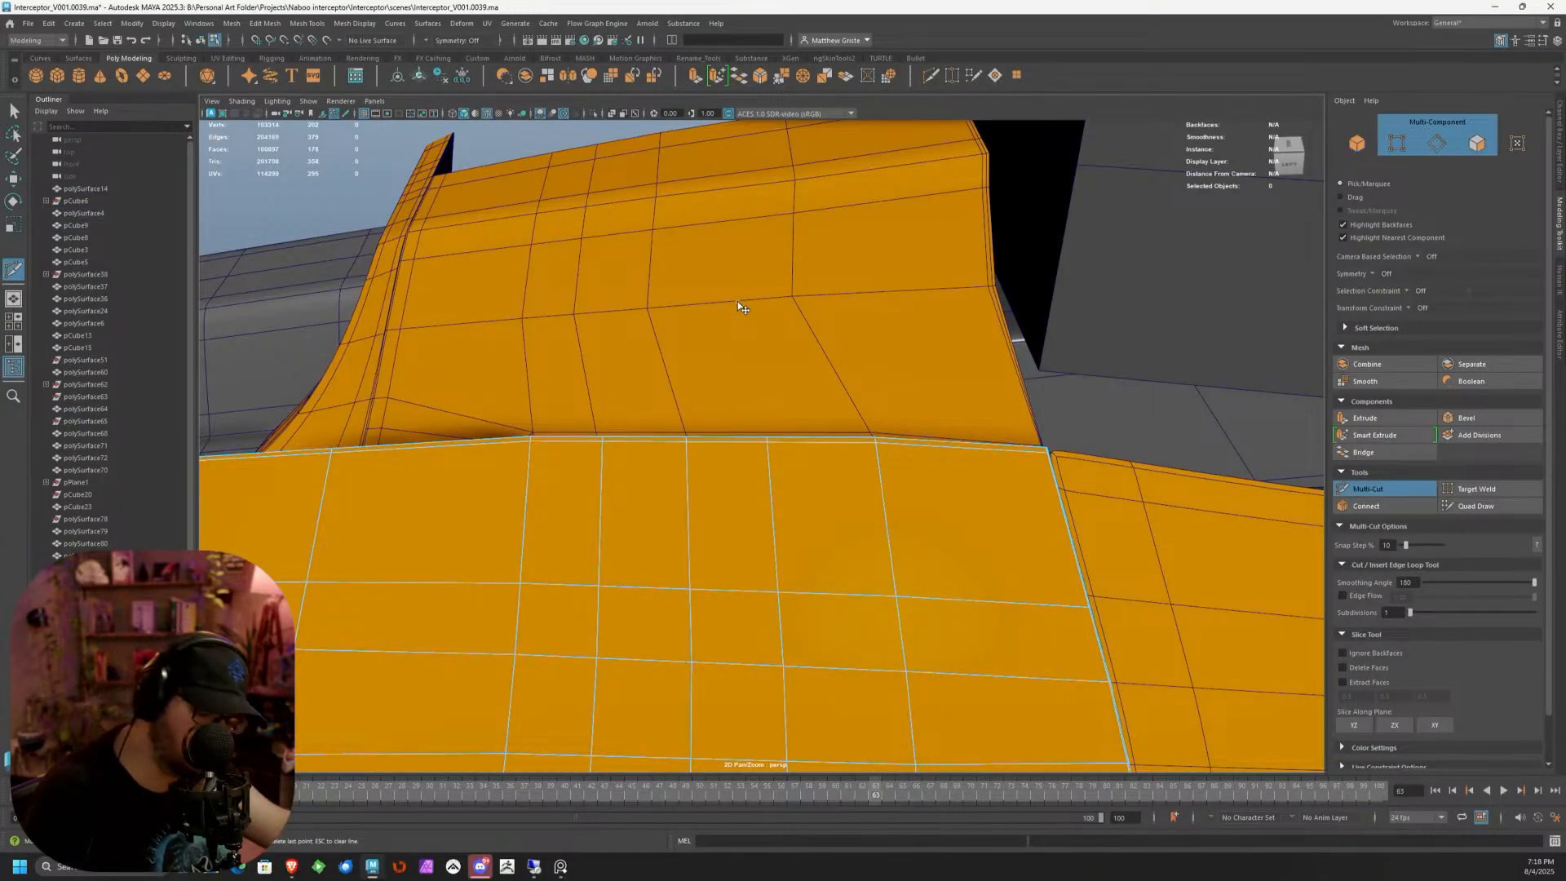
key("q")
left_click(738, 305)
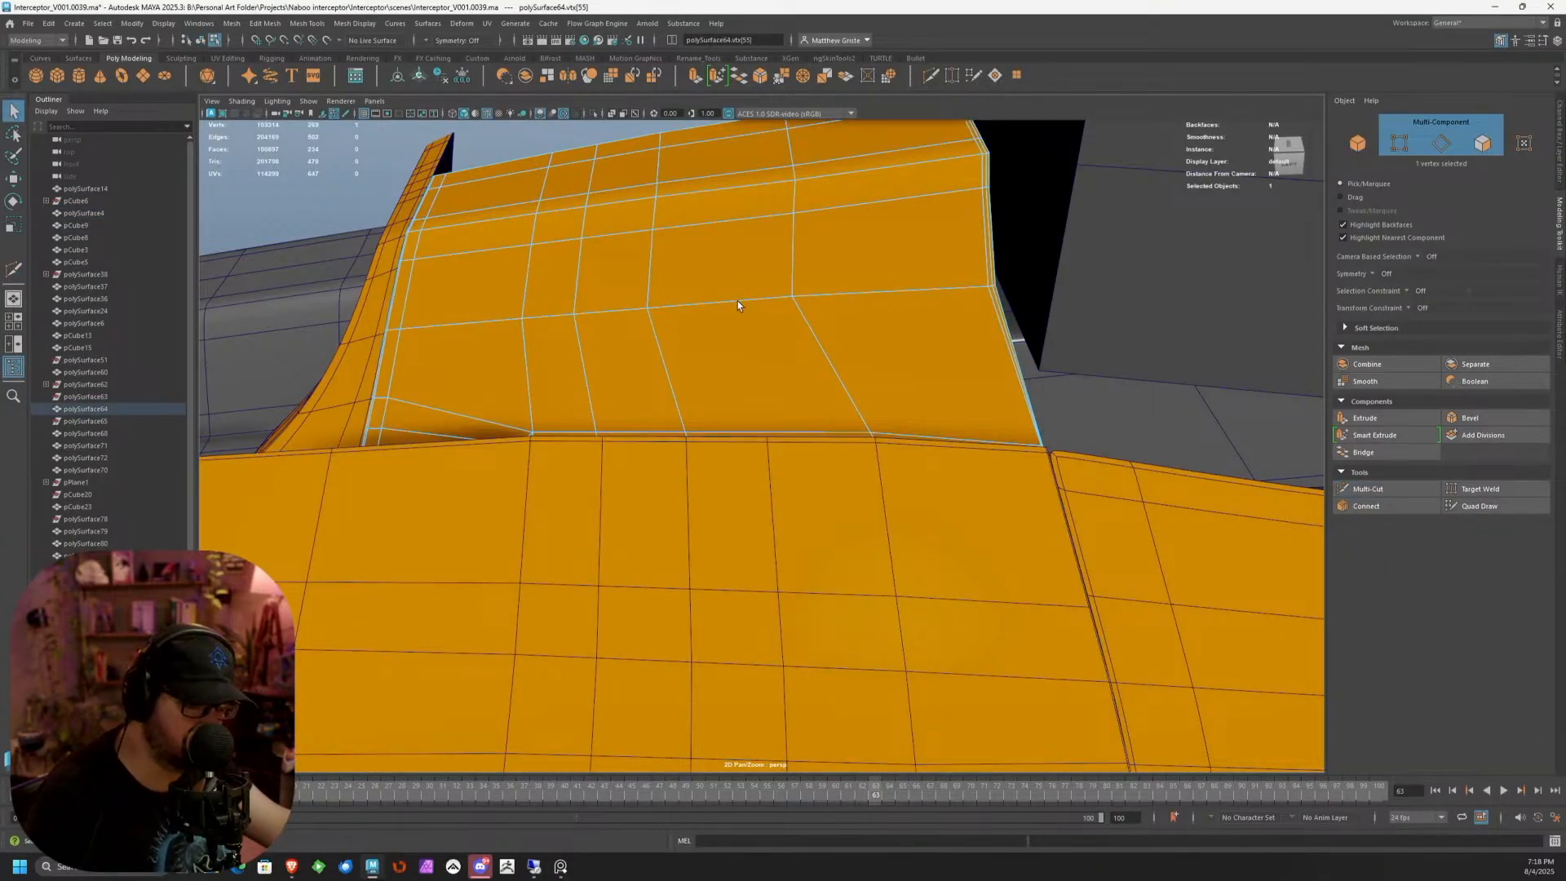
right_click_drag(807, 278, 881, 262)
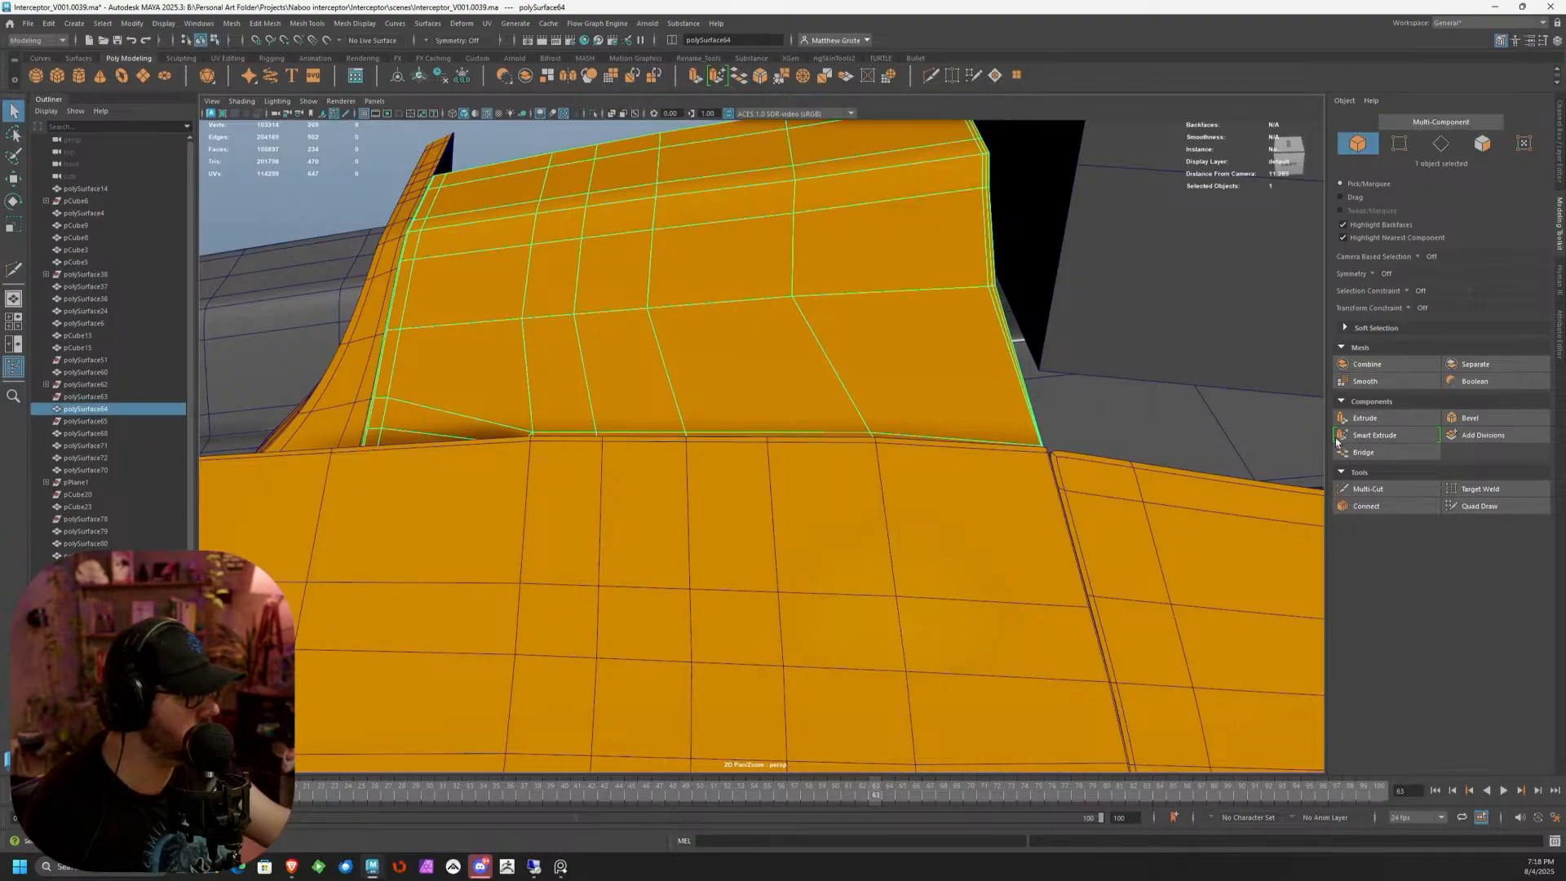
left_click(1368, 489)
left_click(770, 434)
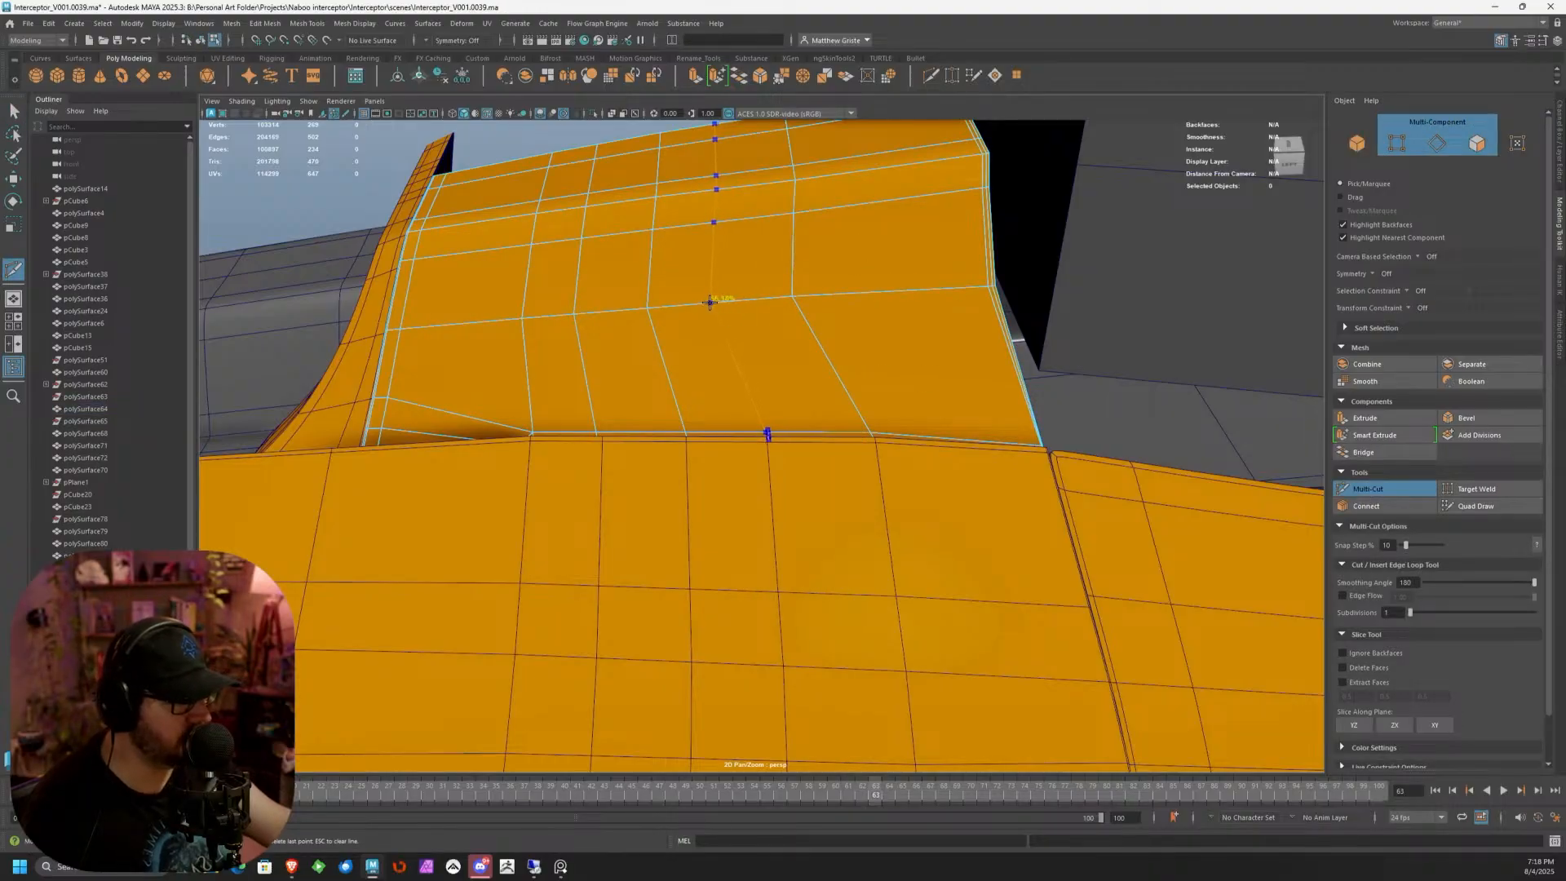
left_click(710, 303, "ctrl")
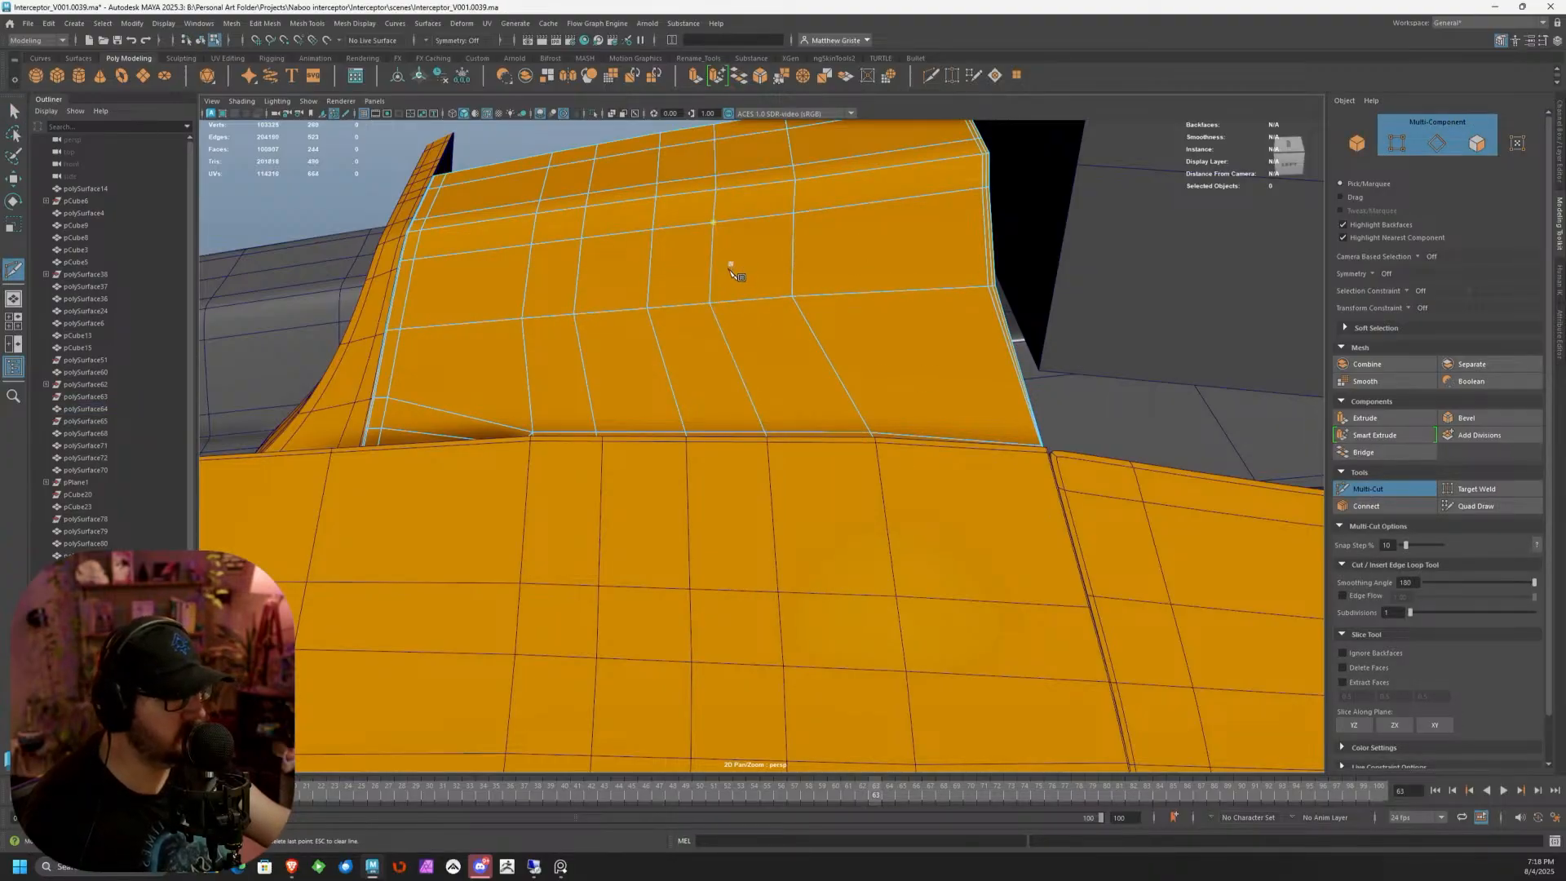
Set the transform constraint to Edge and slide the half cowling's edge loop nearest the return strip in line with the adjacent side fuselage edge
middle_click_drag(732, 266, 665, 347, "alt")
left_click_drag(666, 347, 667, 337, "alt")
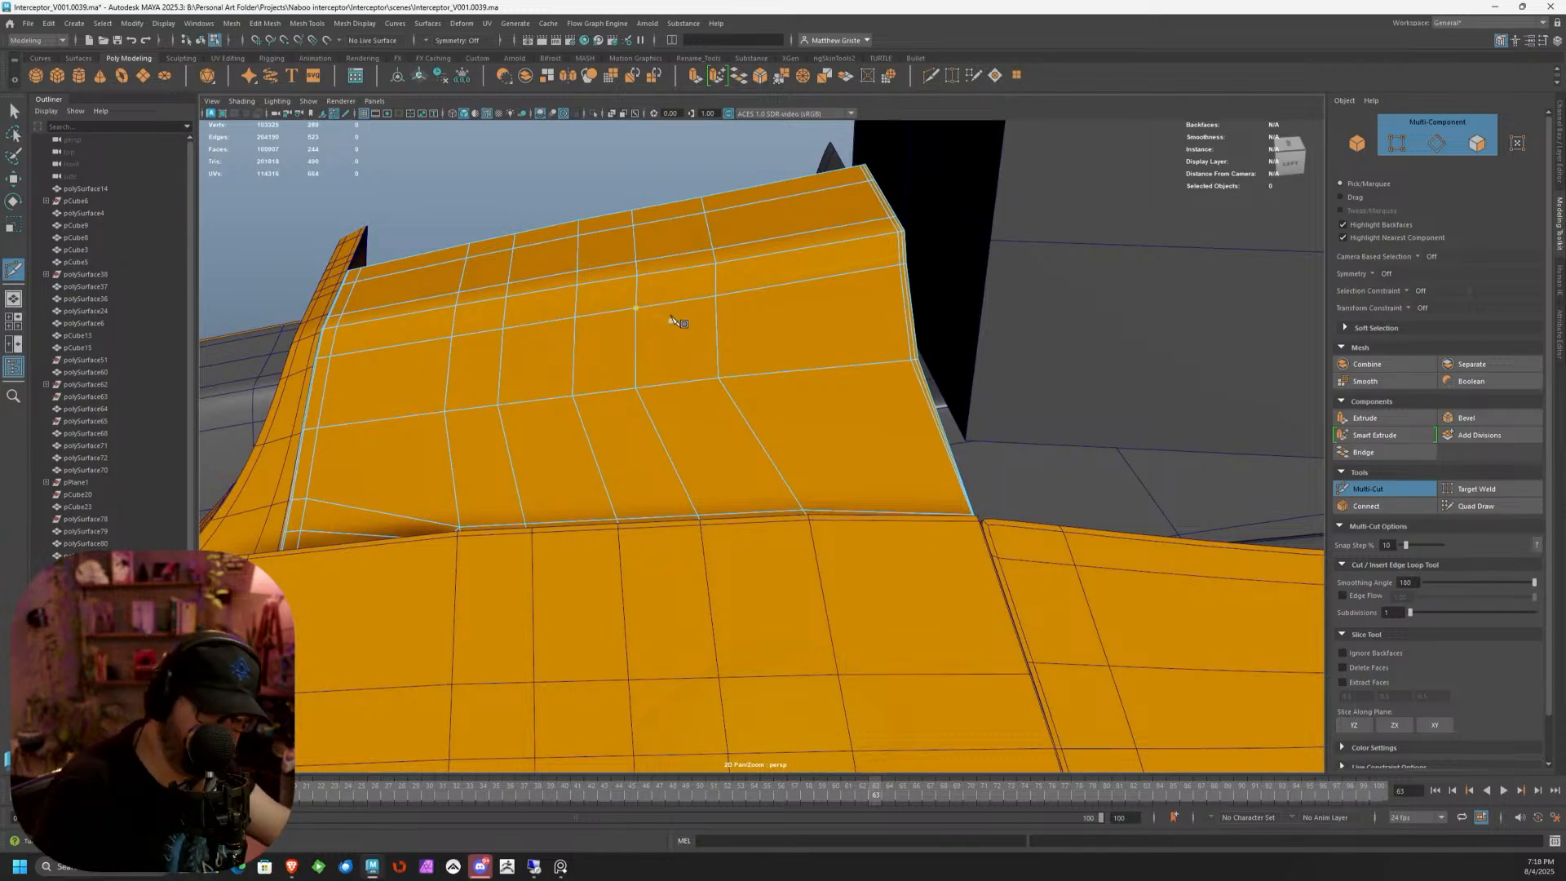
key("q")
right_click_drag(686, 305, 713, 315)
double_click(715, 318)
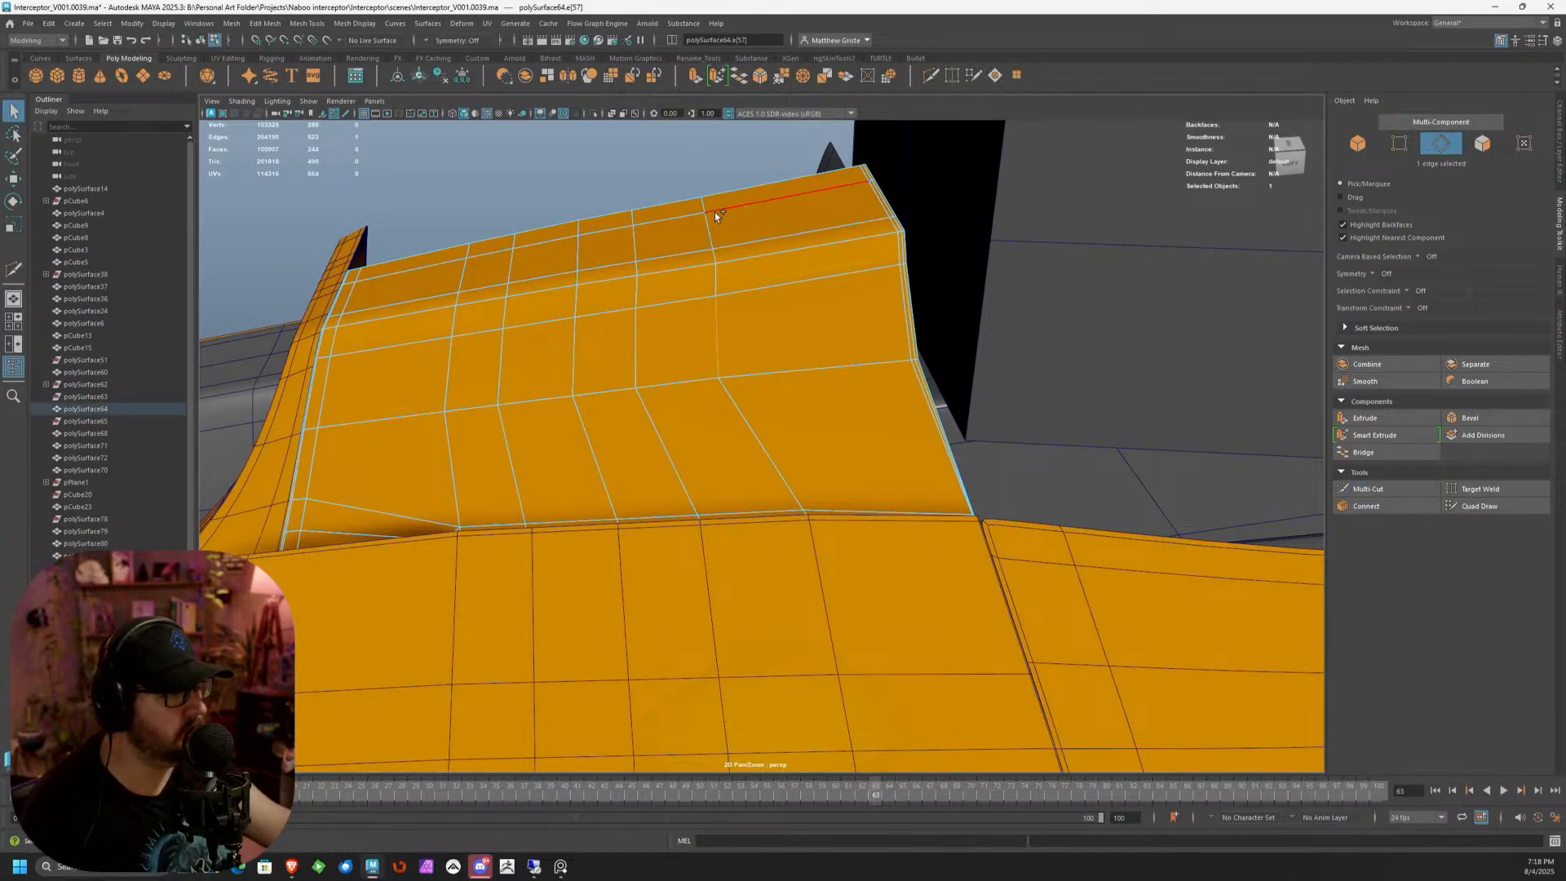
key("w")
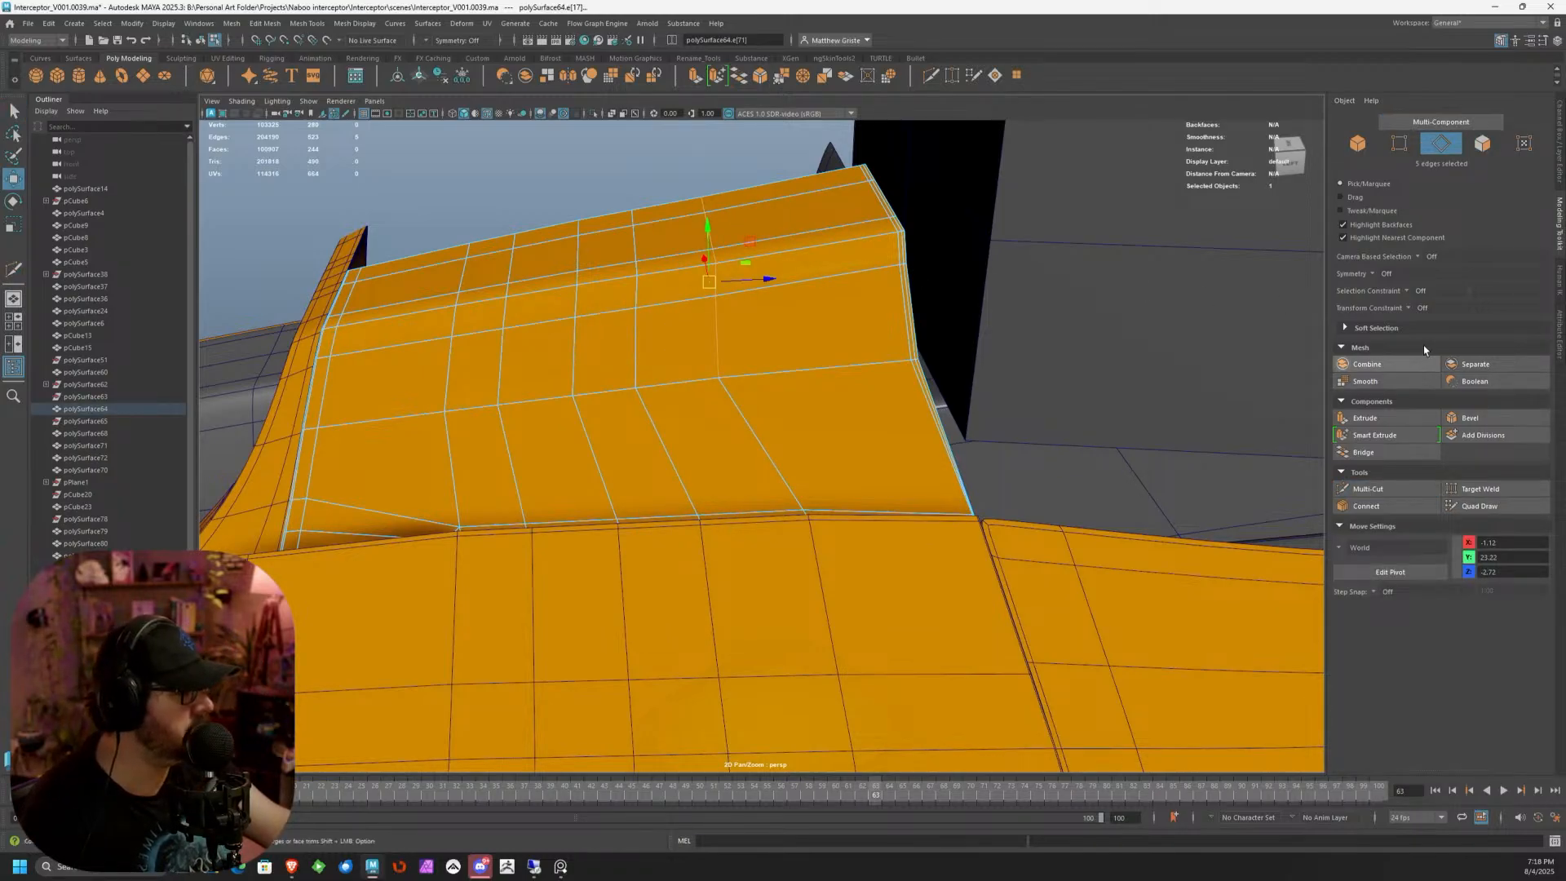
left_click(1408, 310)
left_click(1421, 331)
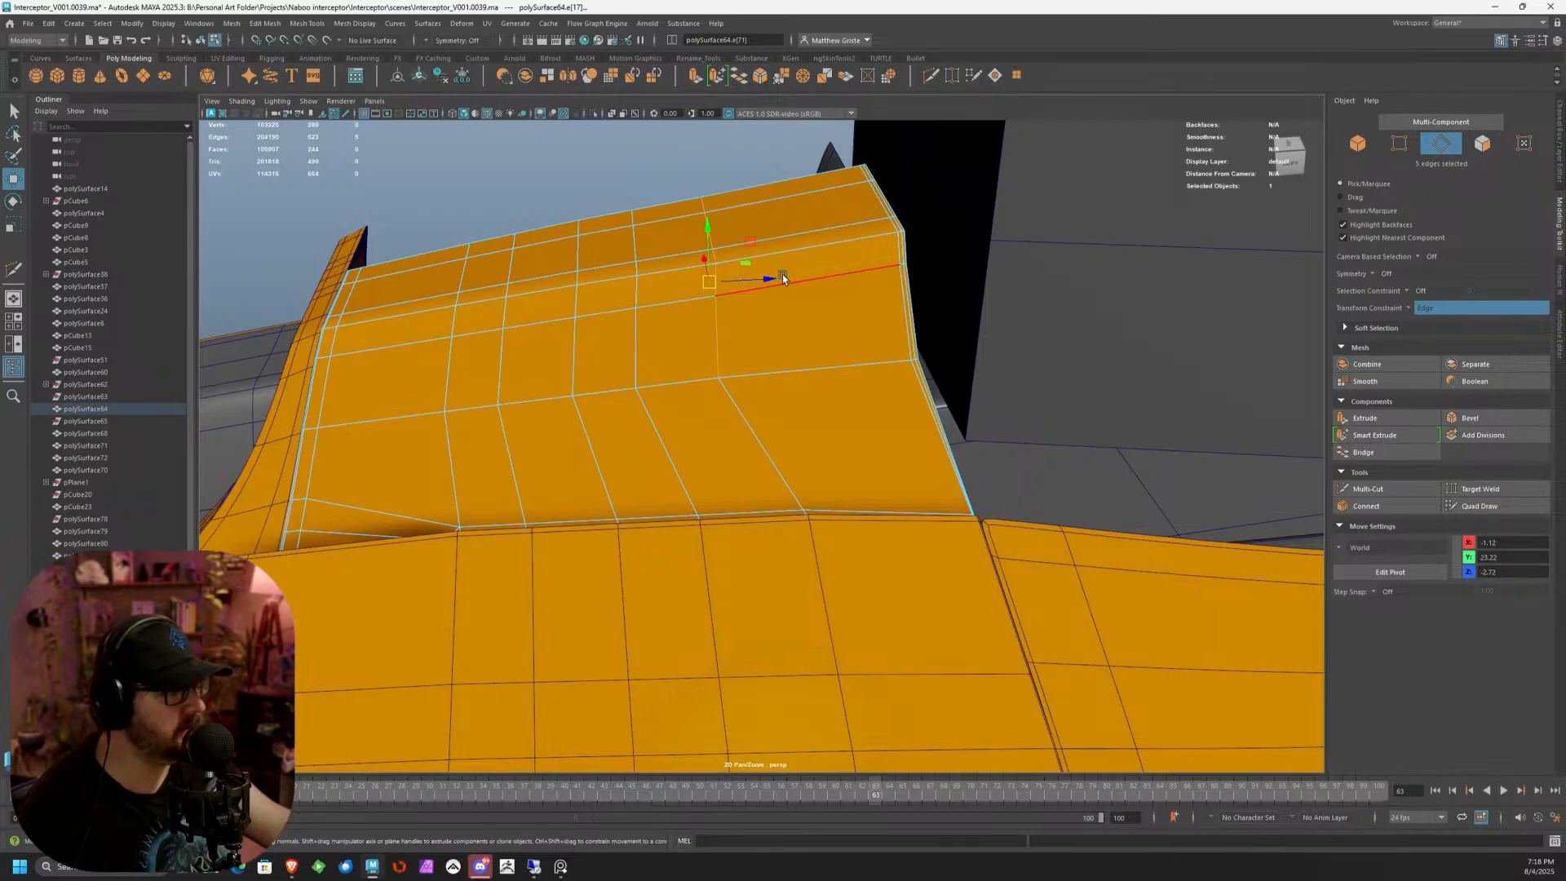
left_click_drag(770, 279, 833, 269)
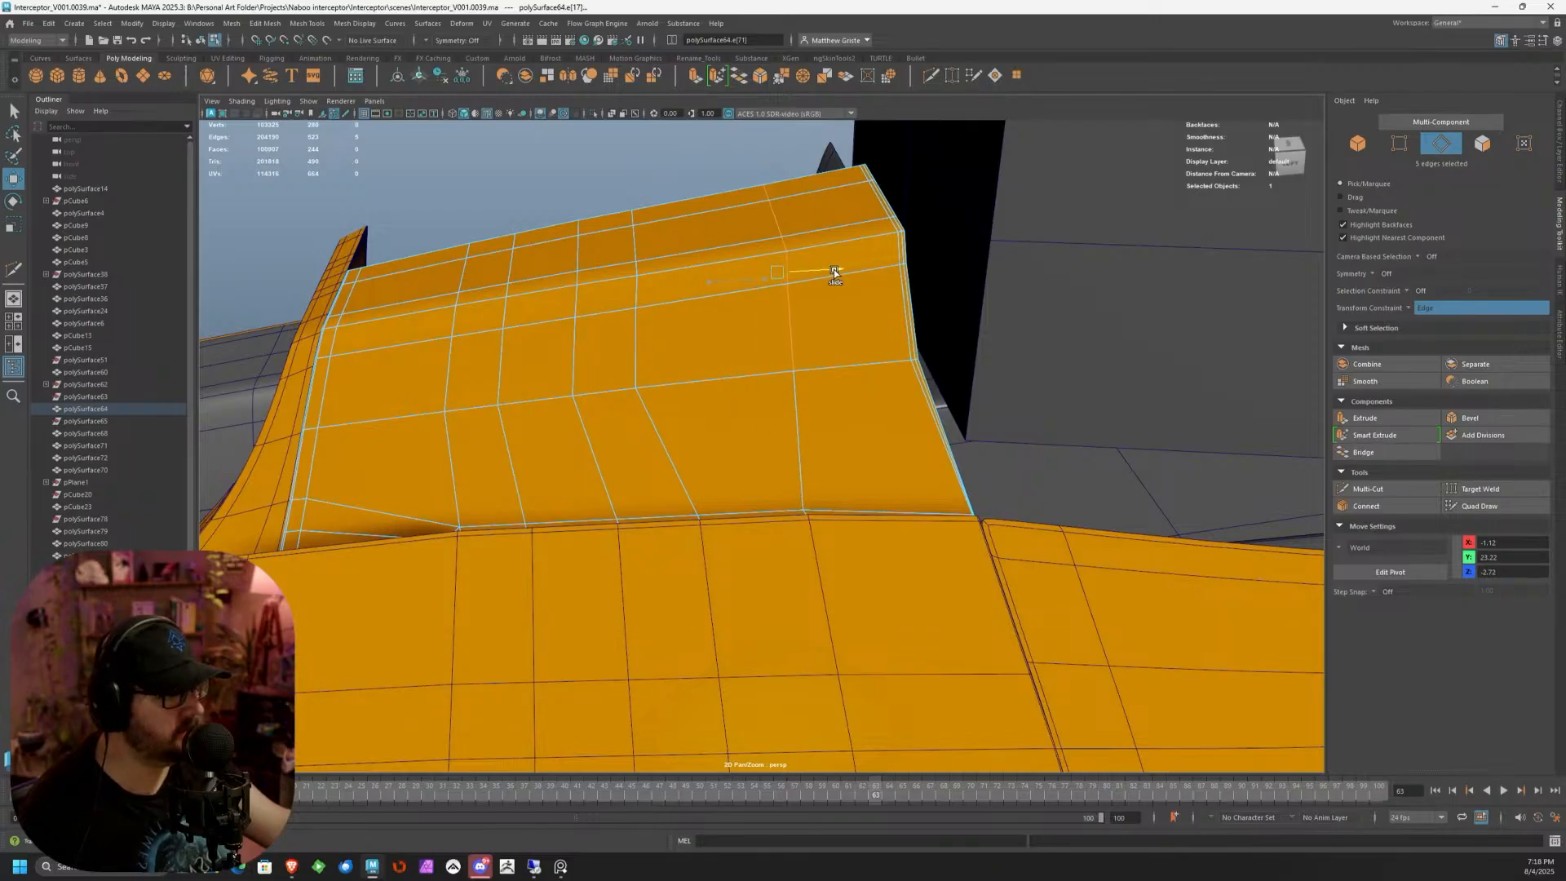
Slide only the second edge loop from the return strip along the surface to meet the next side fuselage edge
double_click(633, 343, "shift")
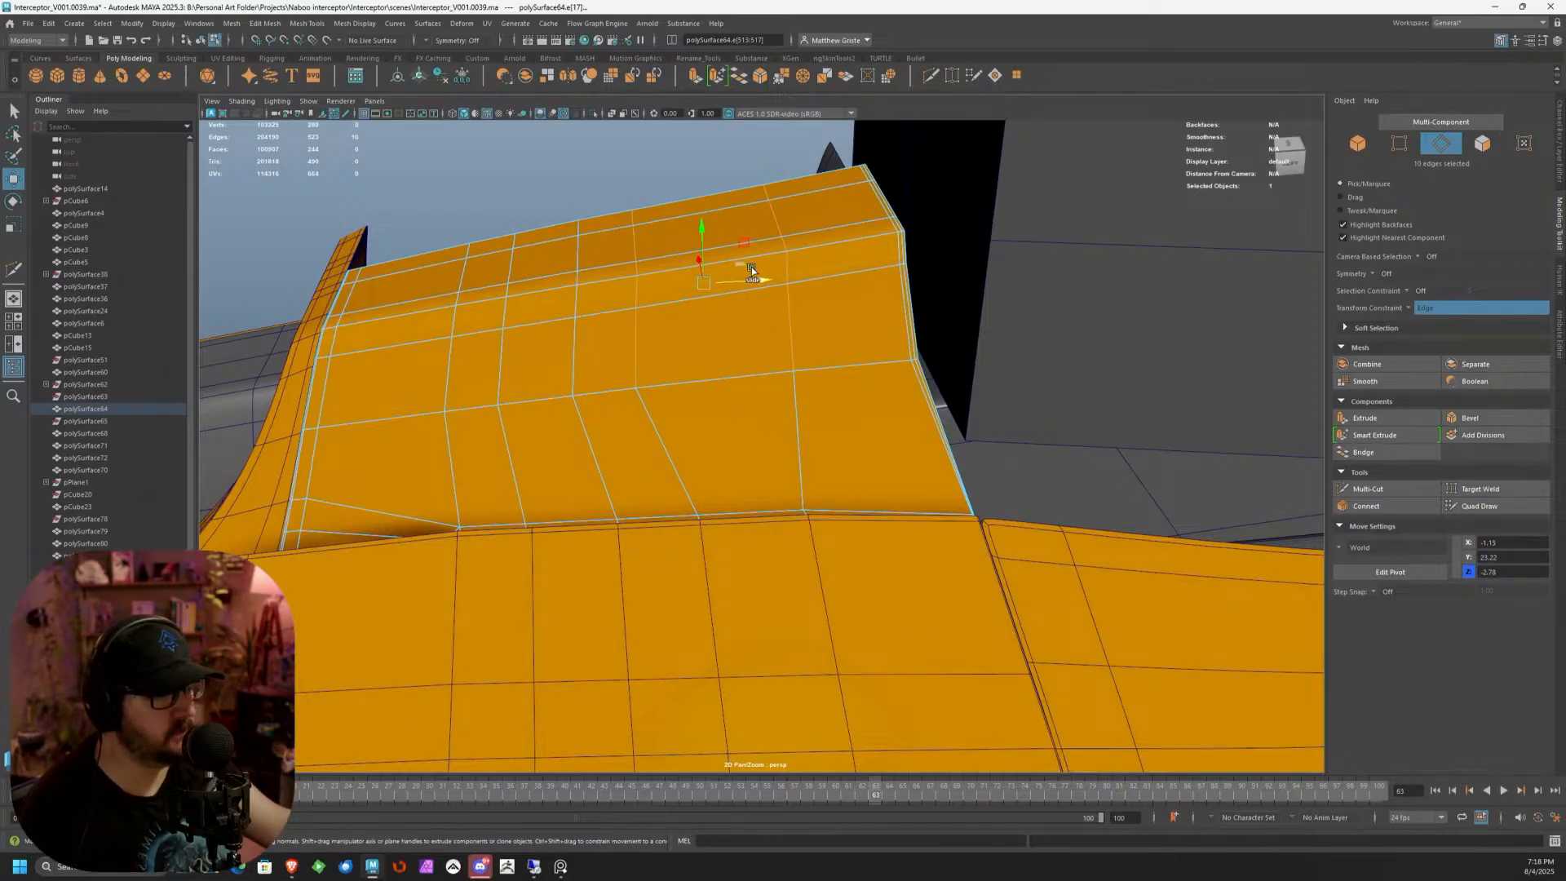
left_click_drag(751, 280, 773, 275)
key("ctrl+z")
left_click_drag(836, 352, 756, 157, "ctrl")
left_click_drag(681, 288, 716, 285)
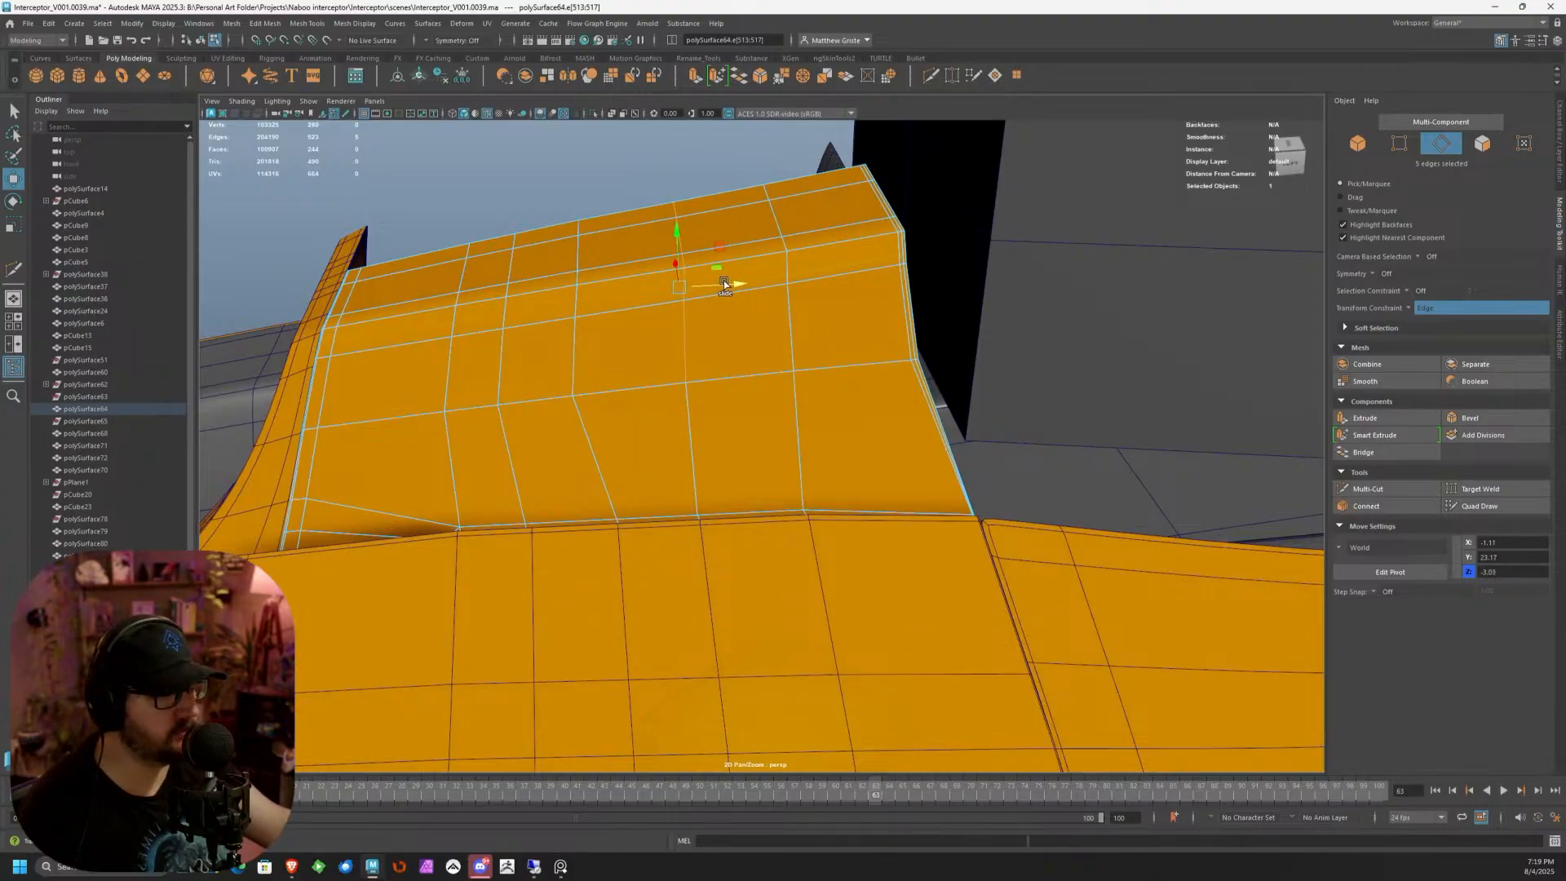
Slide the next two edge loops toward the return strip so the loops are evenly spaced along the half cowling's side
left_click_drag(570, 340, 579, 222)
double_click(579, 222, "shift")
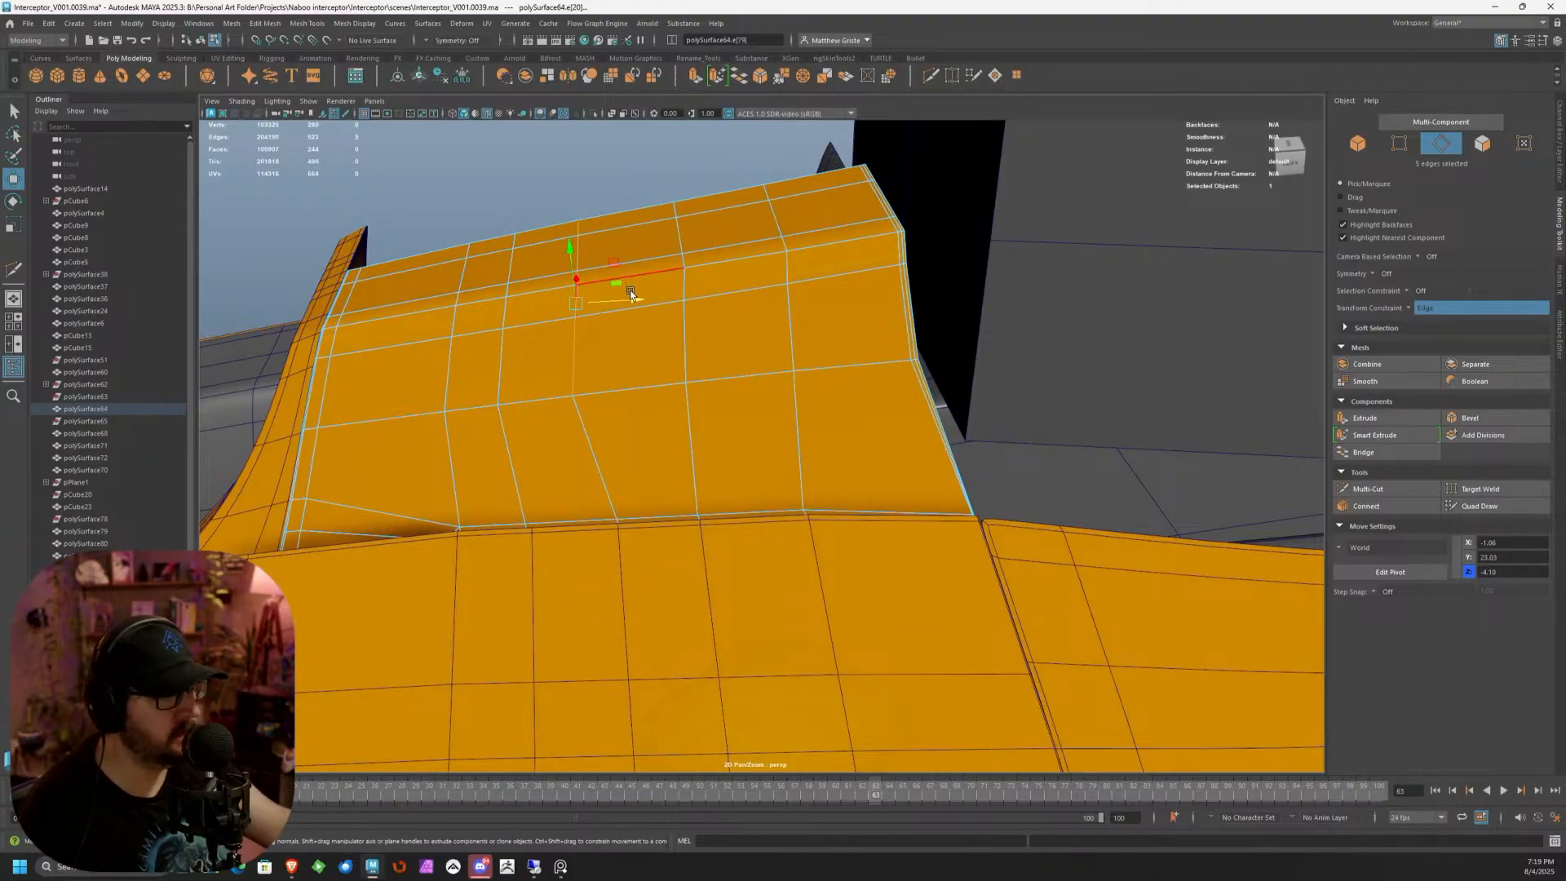
left_click_drag(631, 298, 654, 299)
double_click(514, 245)
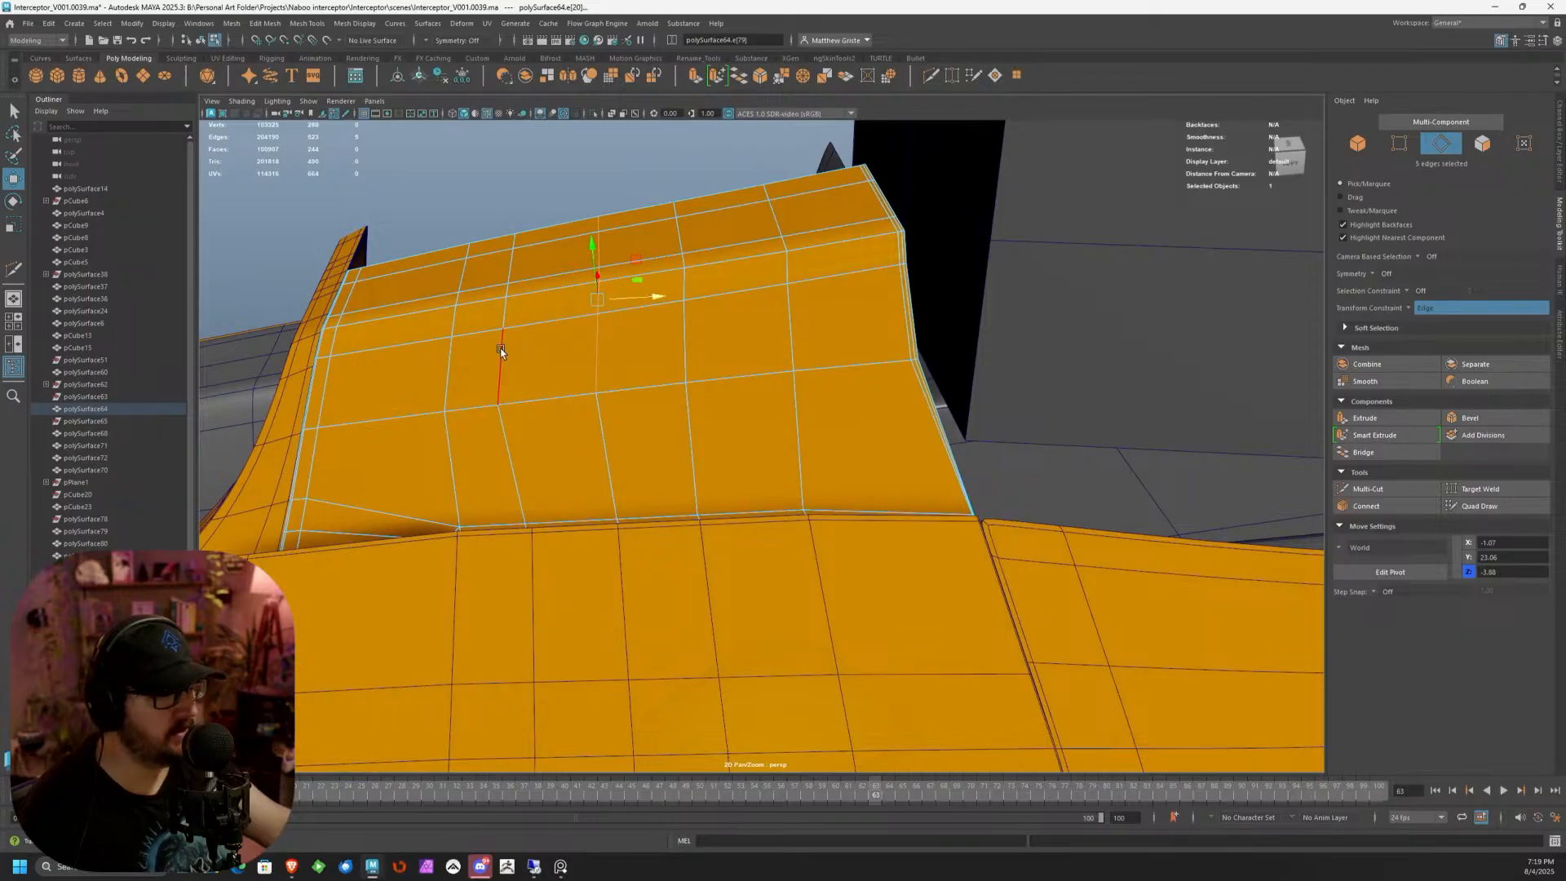
left_click_drag(555, 284, 582, 308)
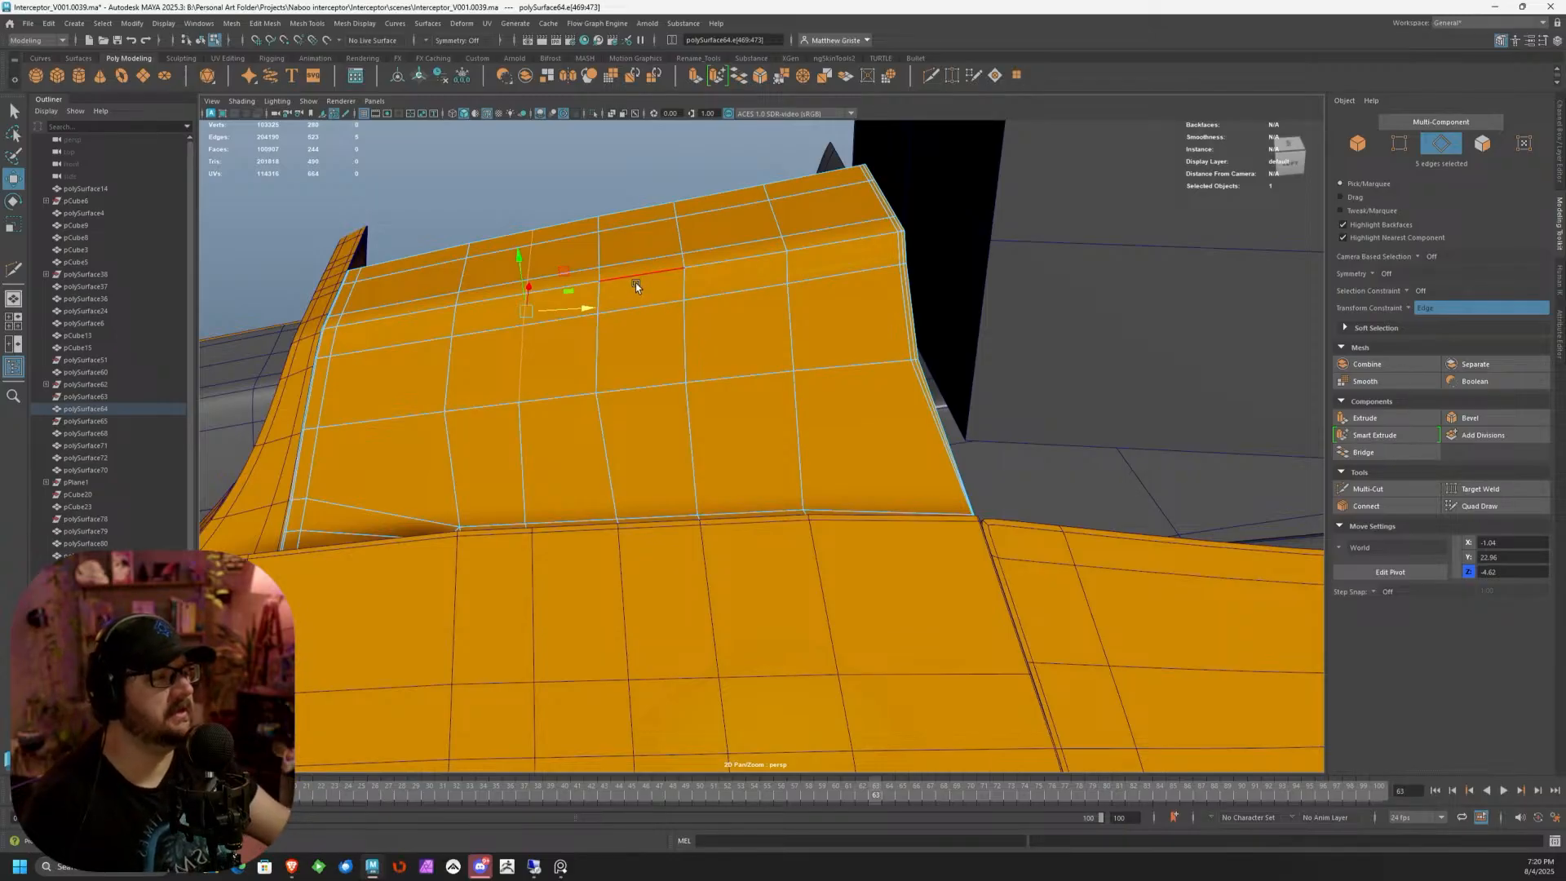
Preview the half cowling smoothed and examine its lower seam with the side fuselage
left_click_drag(640, 277, 643, 315, "alt")
middle_click_drag(643, 314, 752, 304, "alt")
right_click_drag(691, 291, 739, 271)
key("3")
left_click(650, 169)
left_click_drag(683, 283, 829, 393, "alt")
middle_click_drag(830, 392, 759, 341, "alt")
scroll(759, 341, "up", 3)
left_click_drag(699, 426, 825, 378, "alt")
left_click(781, 418)
Insert another edge loop through the unsmoothed half cowling's side beside the fuselage seam, and preview it smoothed
key("1")
left_click(1346, 482)
middle_click_drag(706, 269, 666, 372, "alt")
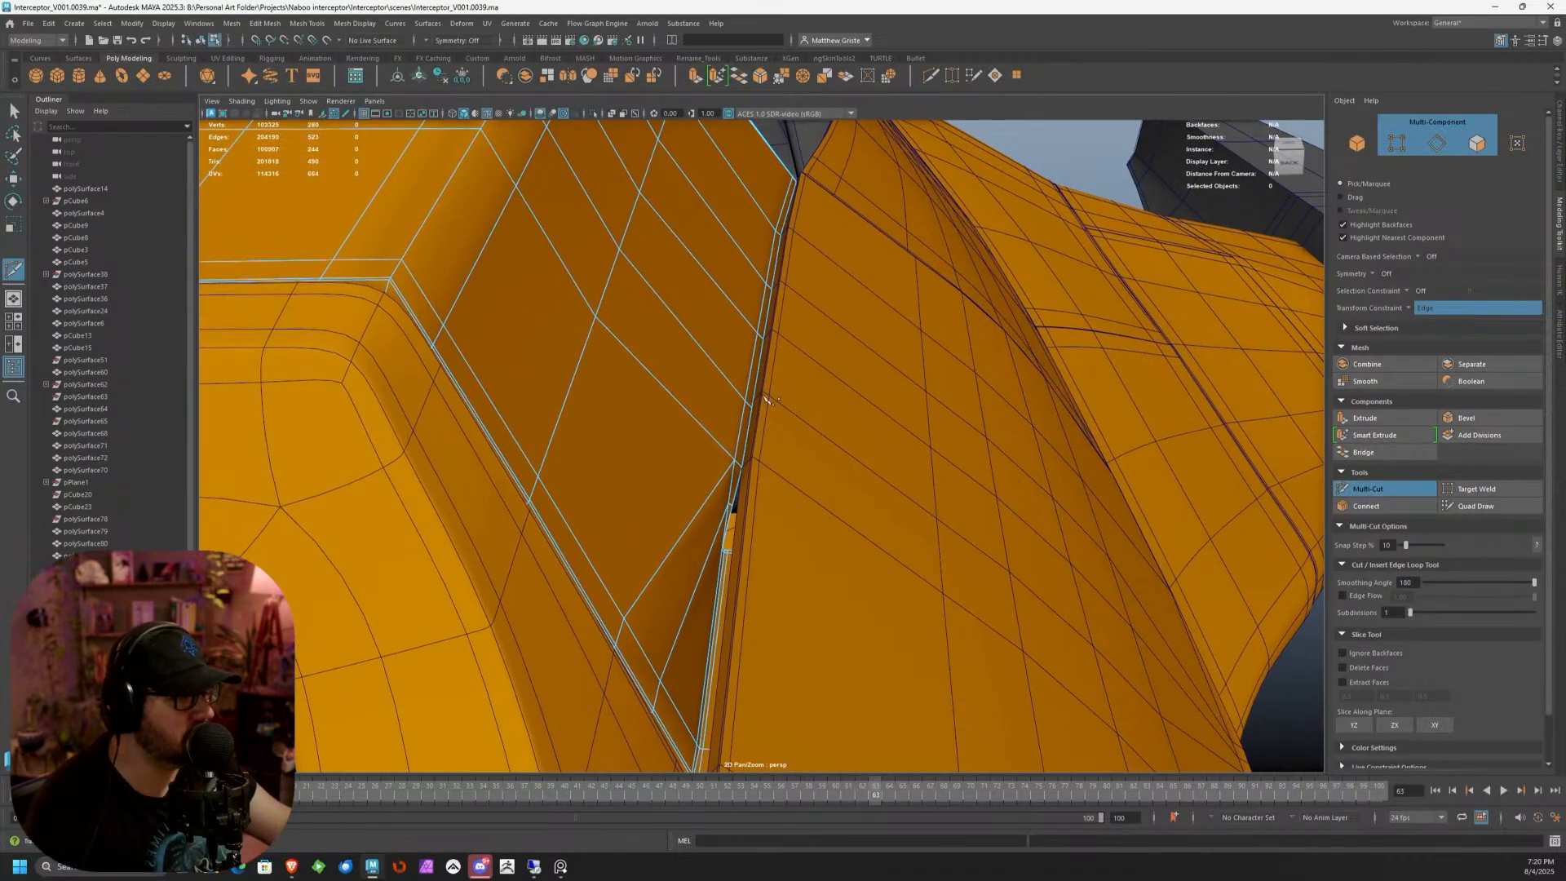
left_click(676, 396, "ctrl")
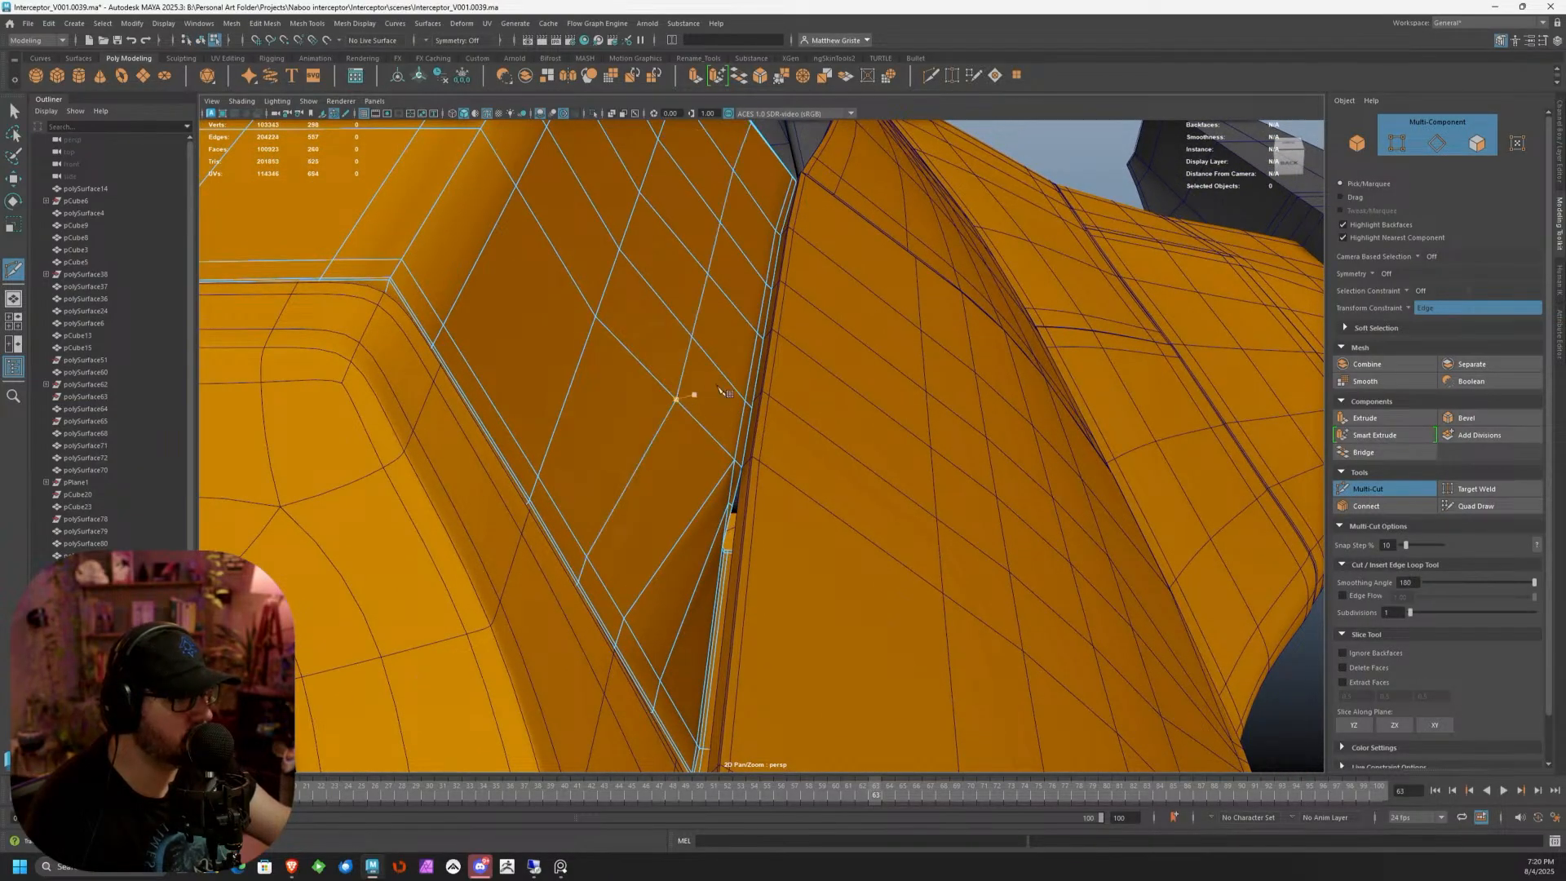
key("q")
key("3")
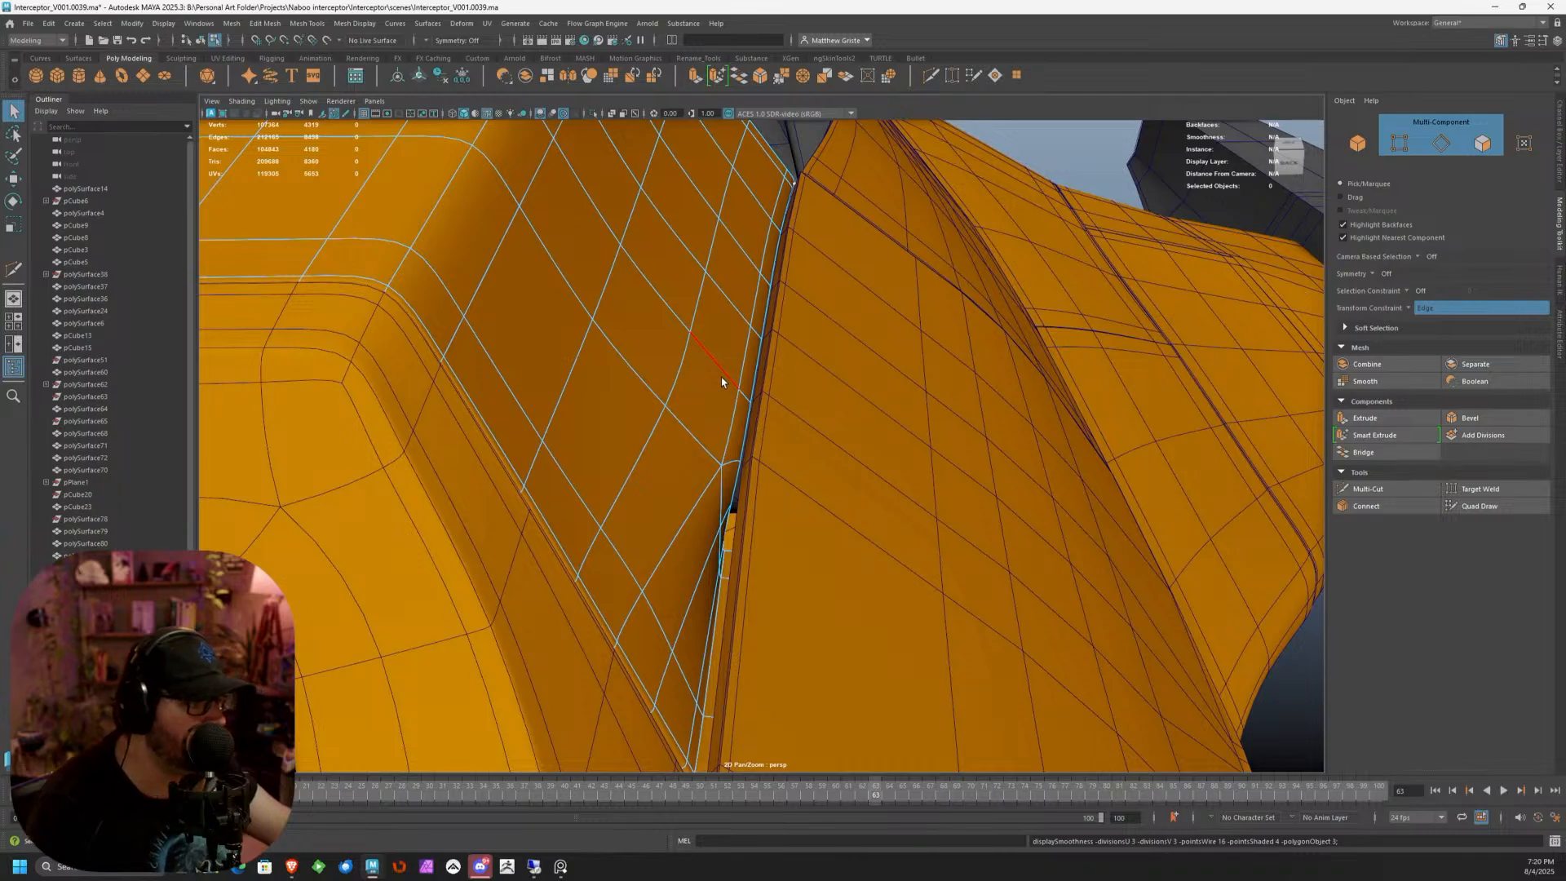
right_click_drag(721, 378, 783, 359)
left_click(1314, 664)
left_click_drag(1311, 664, 819, 549, "alt")
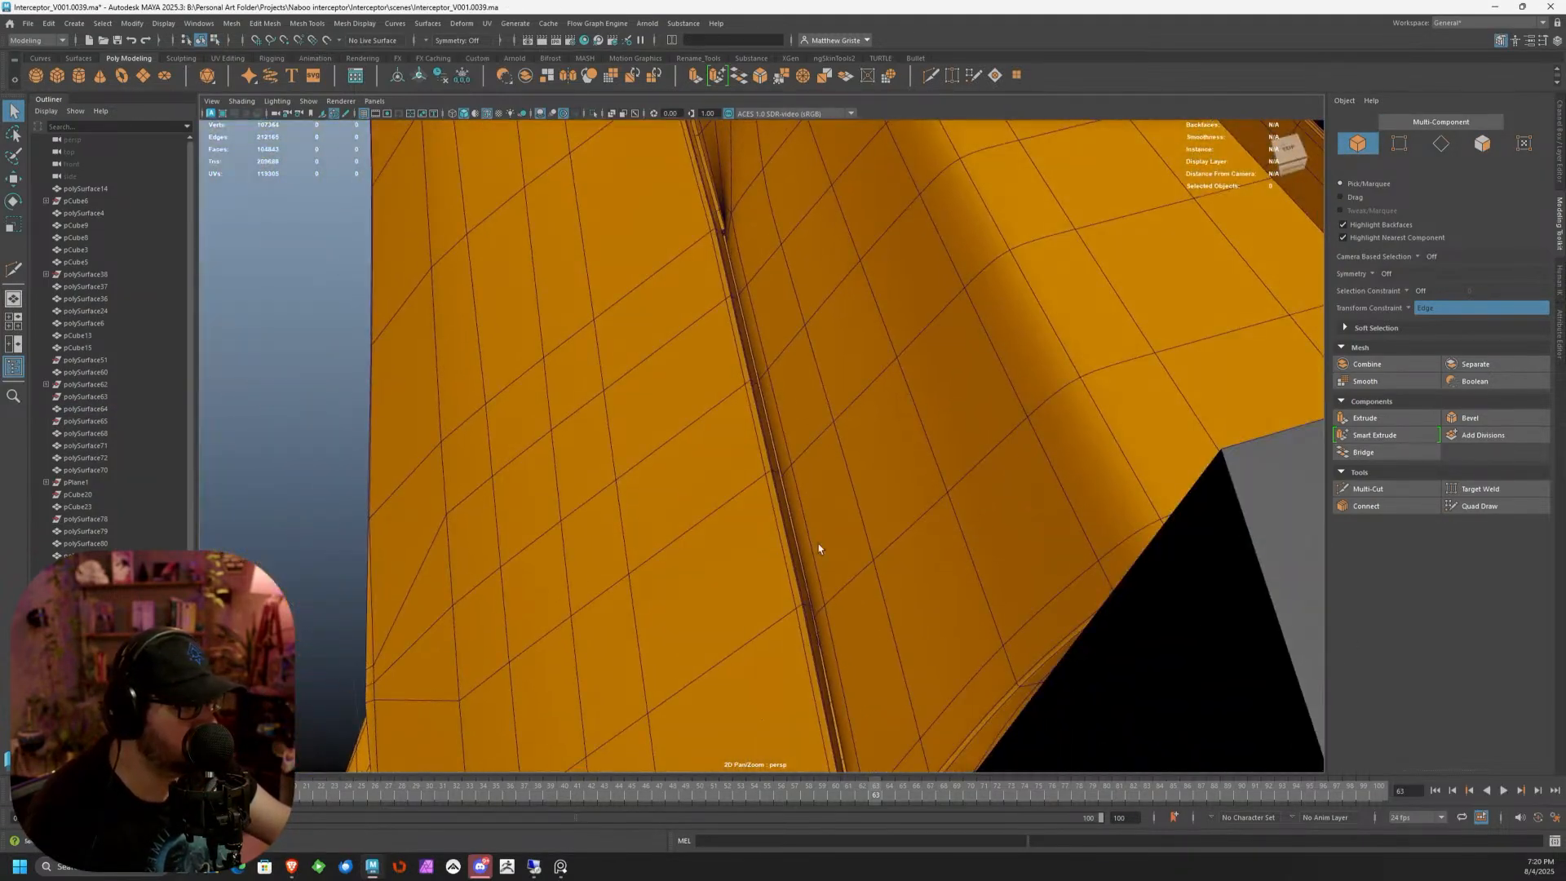
Try a closely spaced support loop along the half cowling's lower border and preview it smoothed
left_click(819, 547)
scroll(799, 520, "up", 3)
key("1")
scroll(847, 489, "up", 3)
left_click_drag(839, 490, 893, 456, "alt")
left_click(1368, 488)
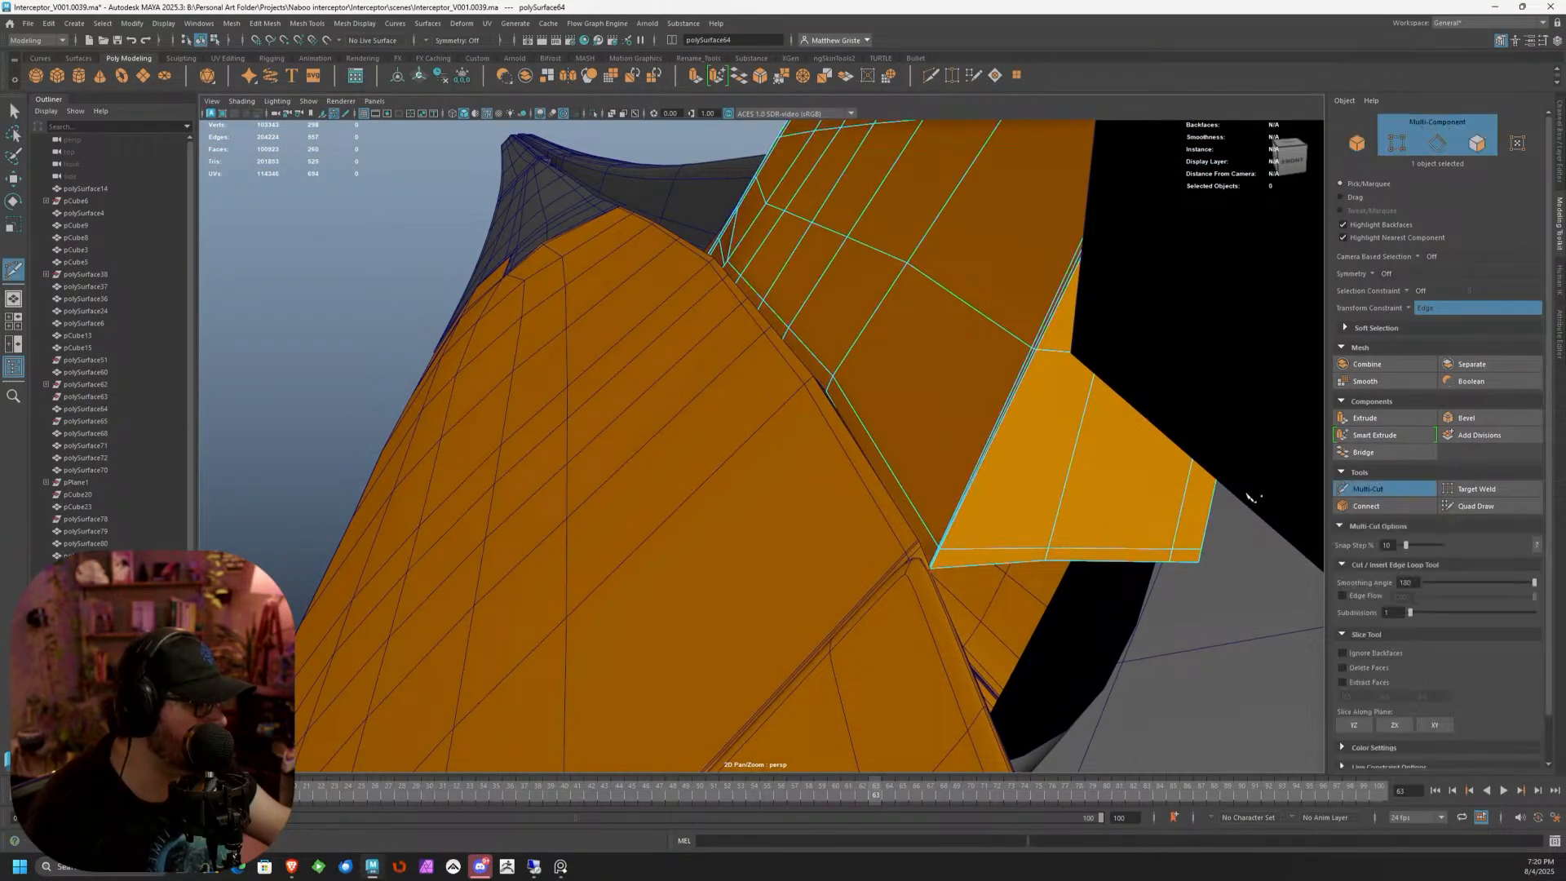
left_click(840, 371, "ctrl")
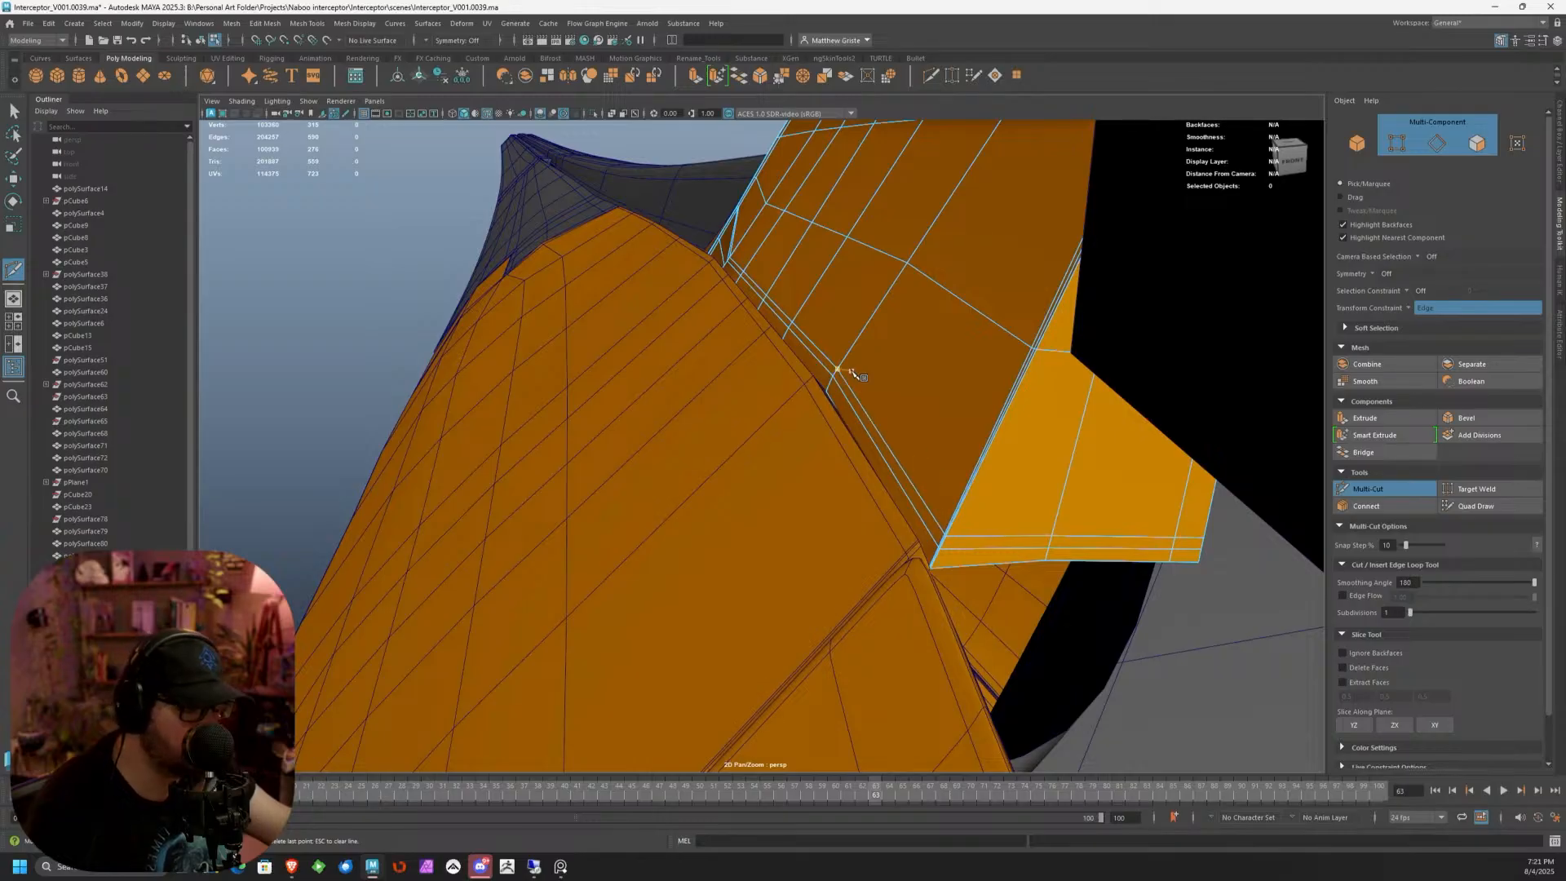
key("q")
key("3")
right_click_drag(839, 301, 883, 286)
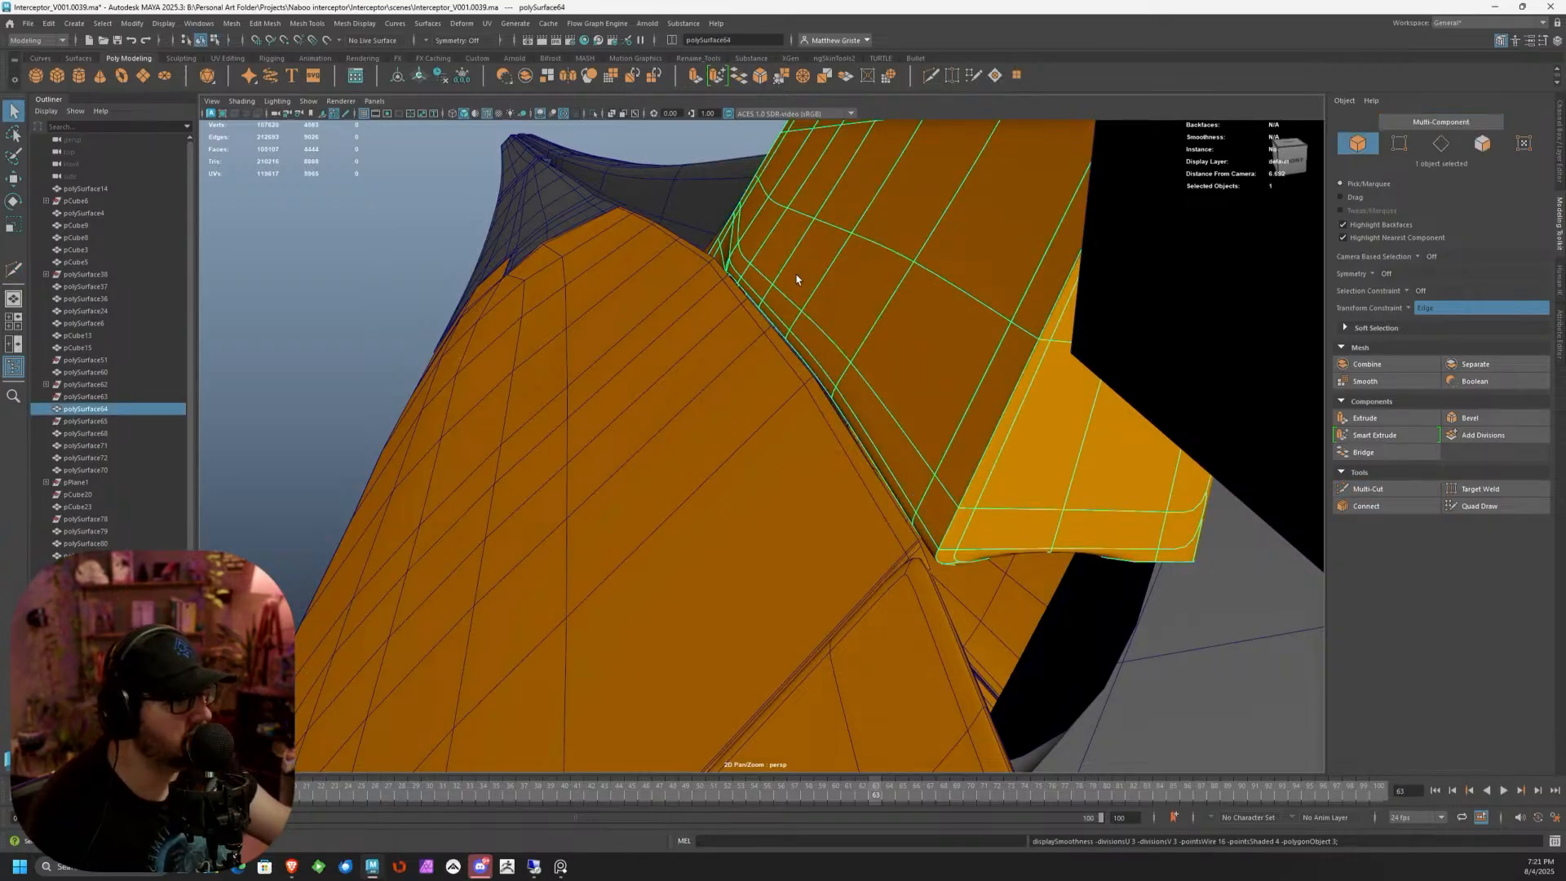
Undo the support loop just added along the half cowling's lower border
left_click(346, 294)
left_click_drag(345, 294, 757, 383, "alt")
key("ctrl+z")
key("ctrl+z")
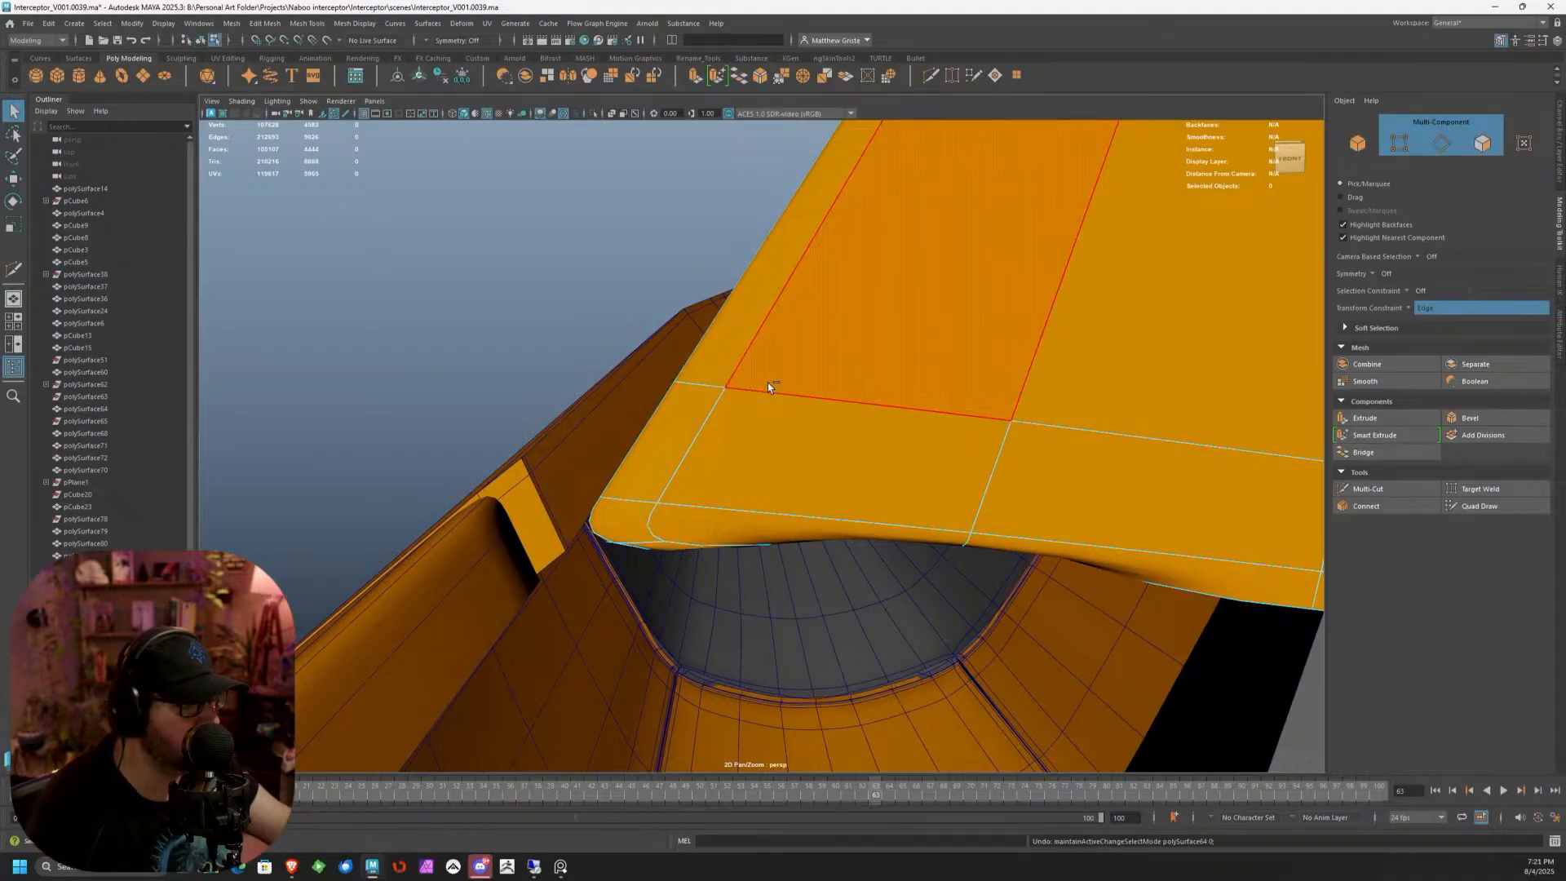
Turn off the smooth preview and isolate the half cowling to work on its return strip
key("1")
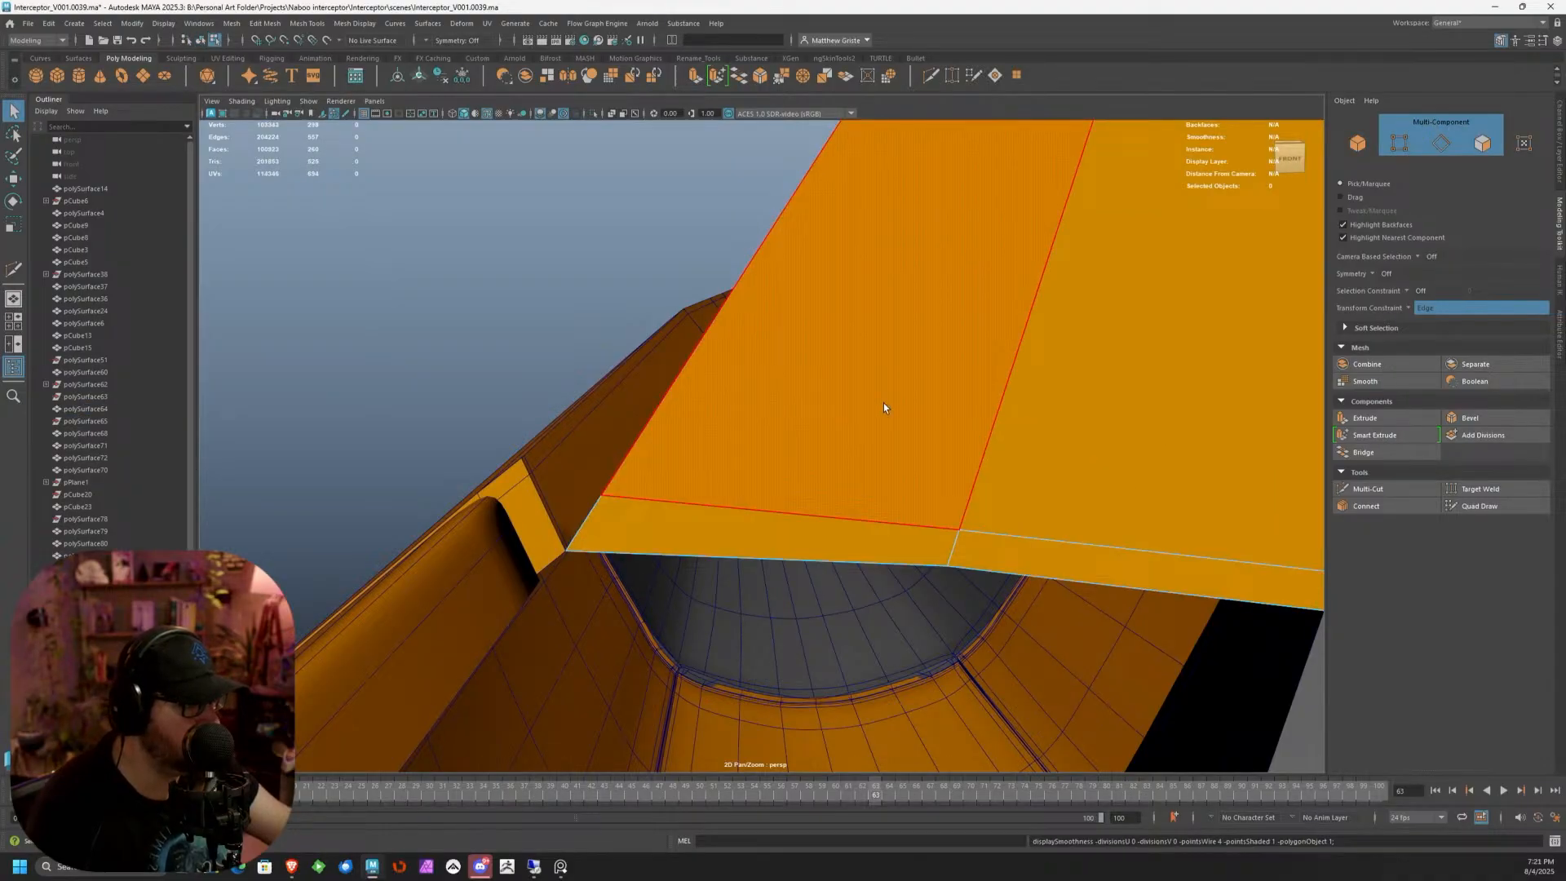
left_click_drag(884, 403, 887, 389, "alt")
left_click_drag(941, 296, 909, 291, "alt")
left_click(868, 248)
key("ctrl+1")
middle_click_drag(909, 291, 807, 448, "alt")
scroll(808, 448, "up", 6)
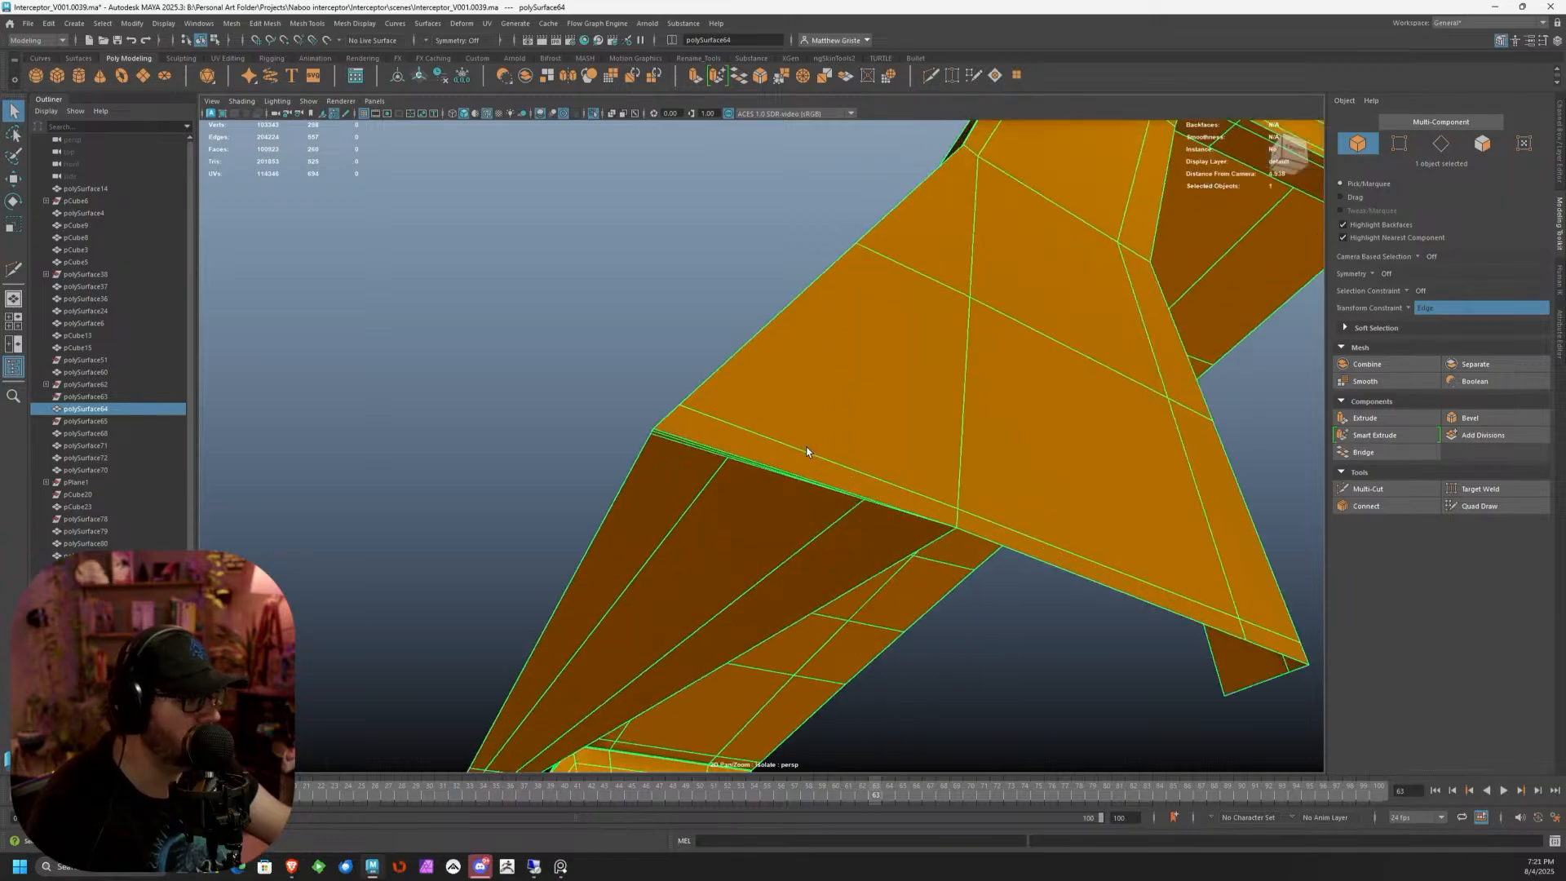
mouse_move(790, 461)
left_mouse_down("alt")
mouse_move(822, 466)
mouse_move(799, 461)
left_mouse_up("alt")
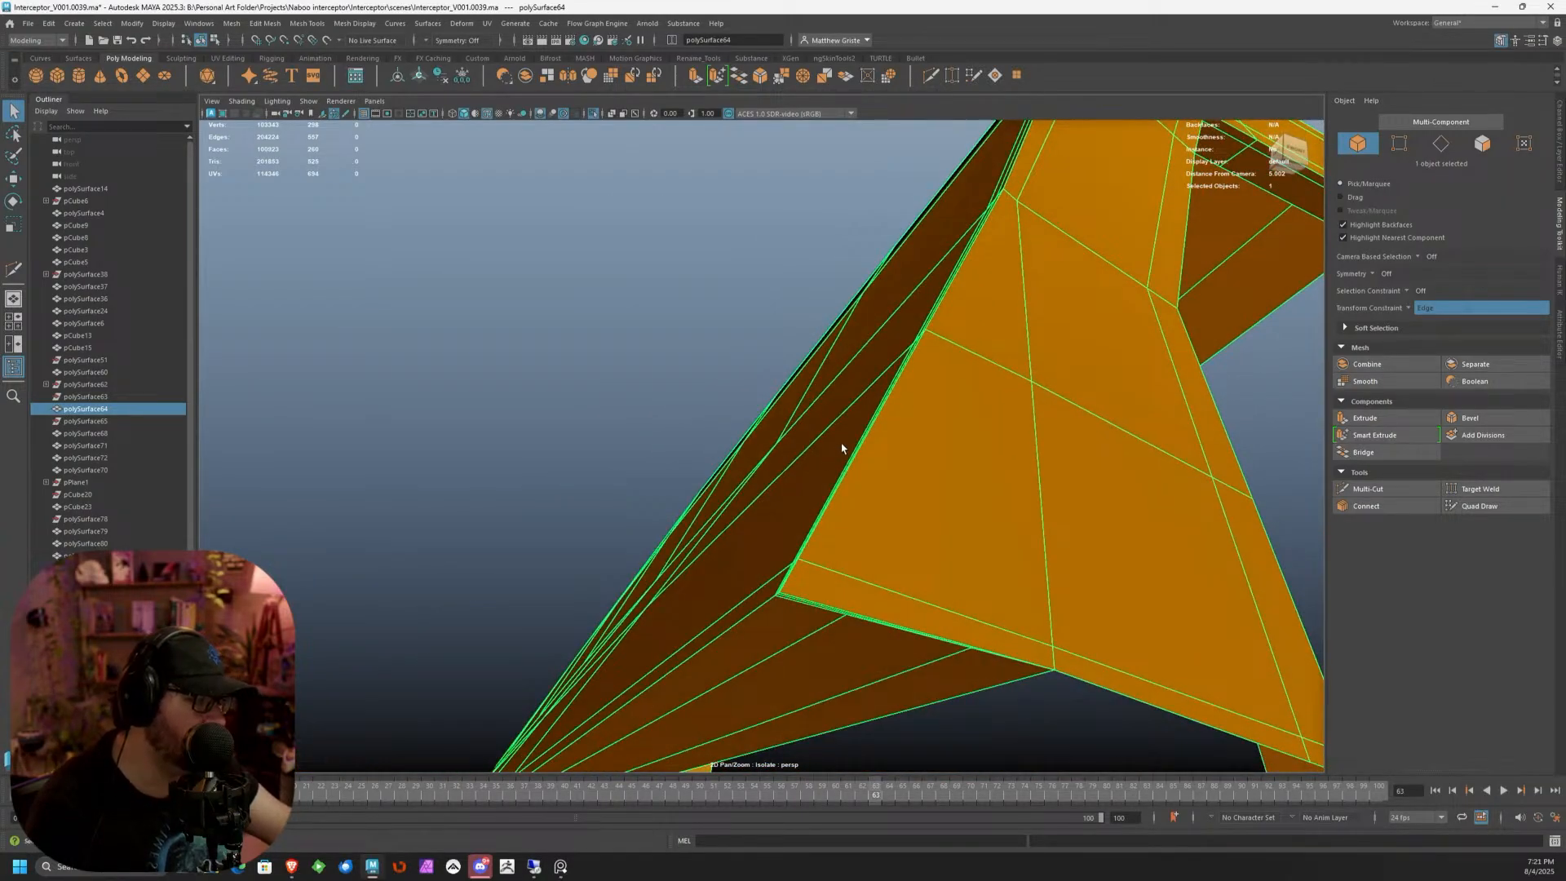
middle_click_drag(842, 449, 732, 434, "alt")
scroll(801, 338, "up", 2)
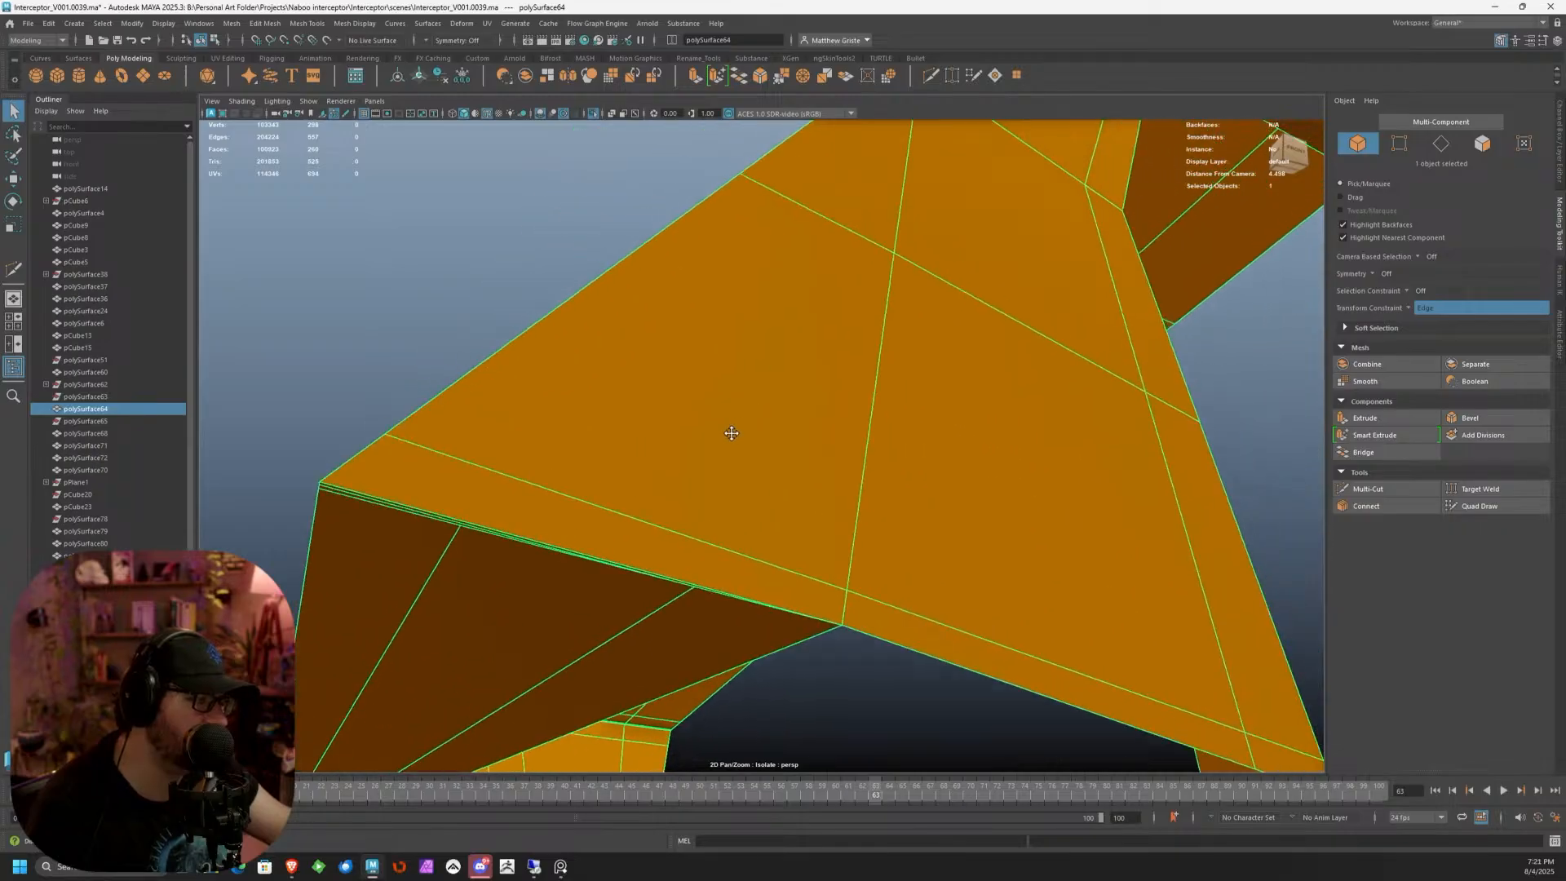
Slide three vertices of the return strip's outer lengthwise loop inward toward the middle of its sloping section
scroll(693, 463, "down", 5)
left_click_drag(693, 463, 682, 459, "alt")
right_click_drag(711, 403, 644, 405)
left_click(678, 438)
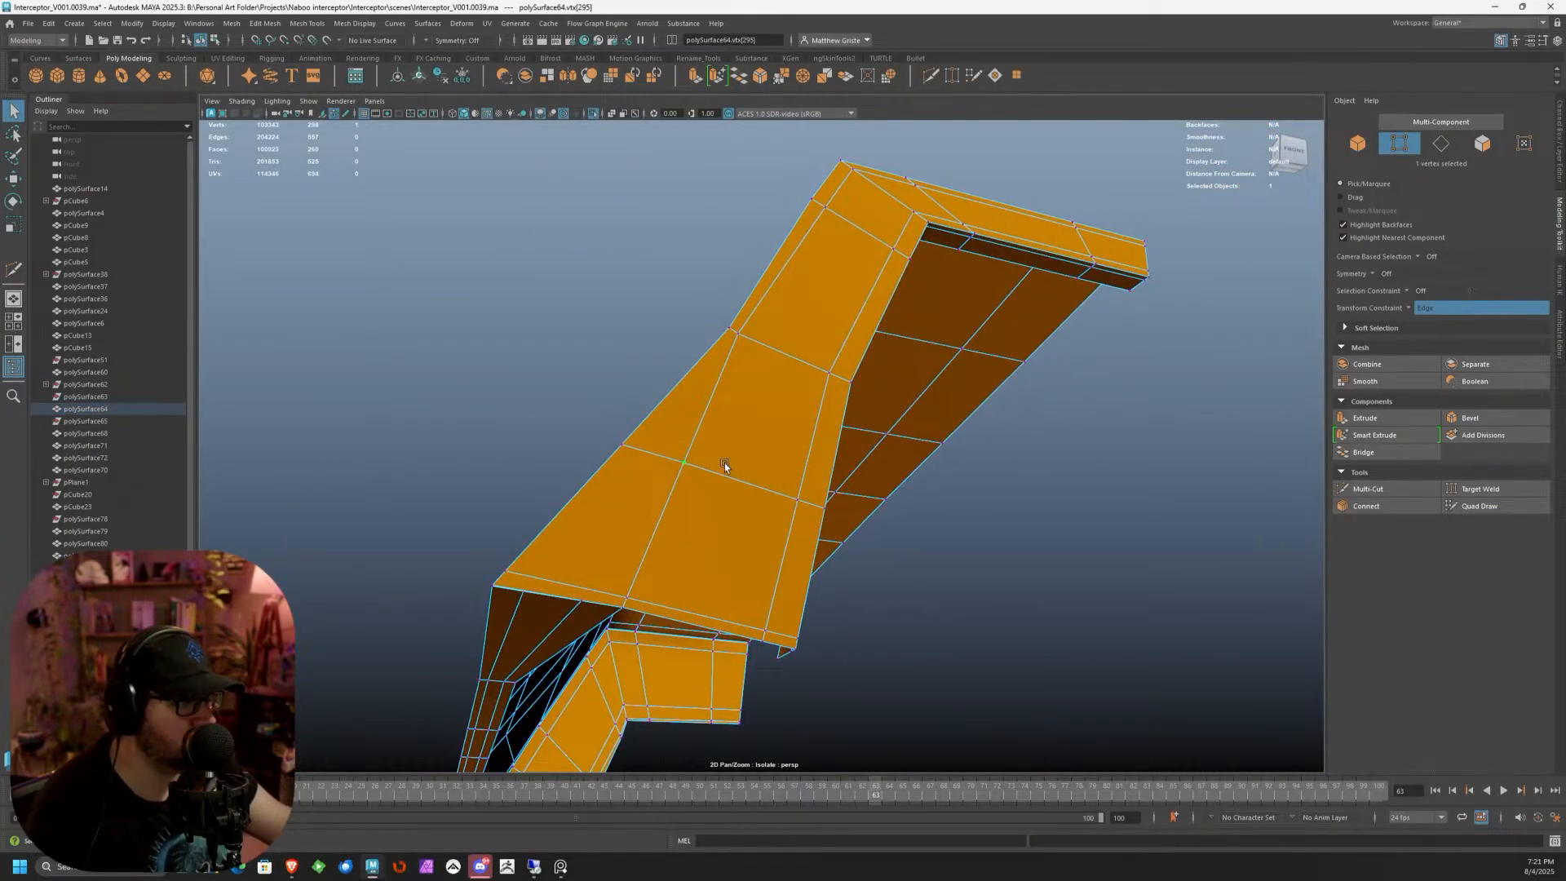
key("w")
left_click_drag(728, 473, 771, 485)
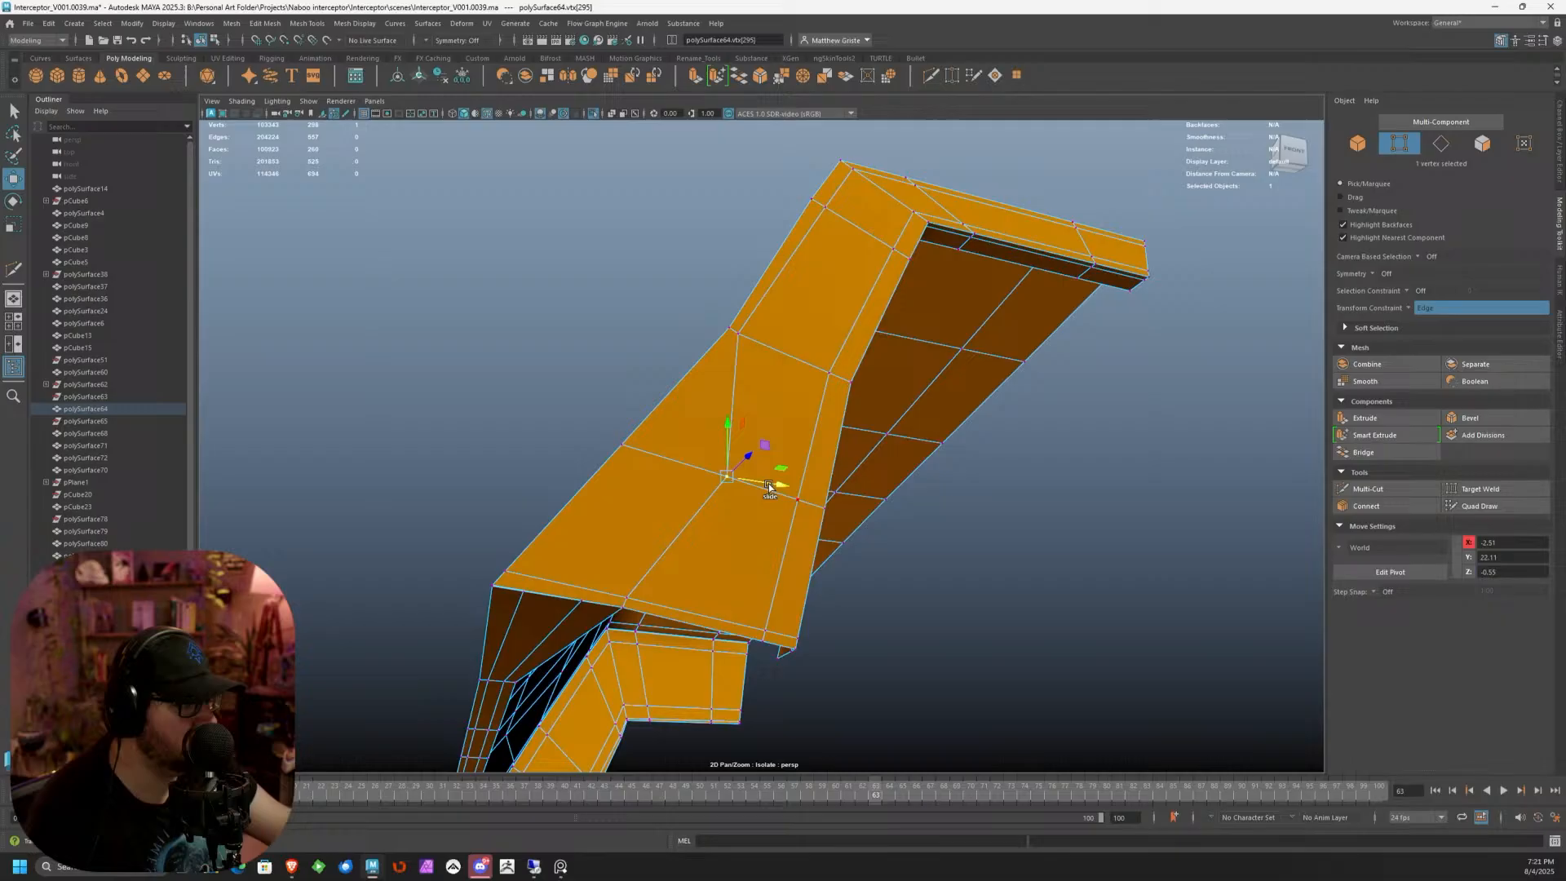
left_click(742, 337)
left_click_drag(788, 345, 833, 364)
left_click(827, 211)
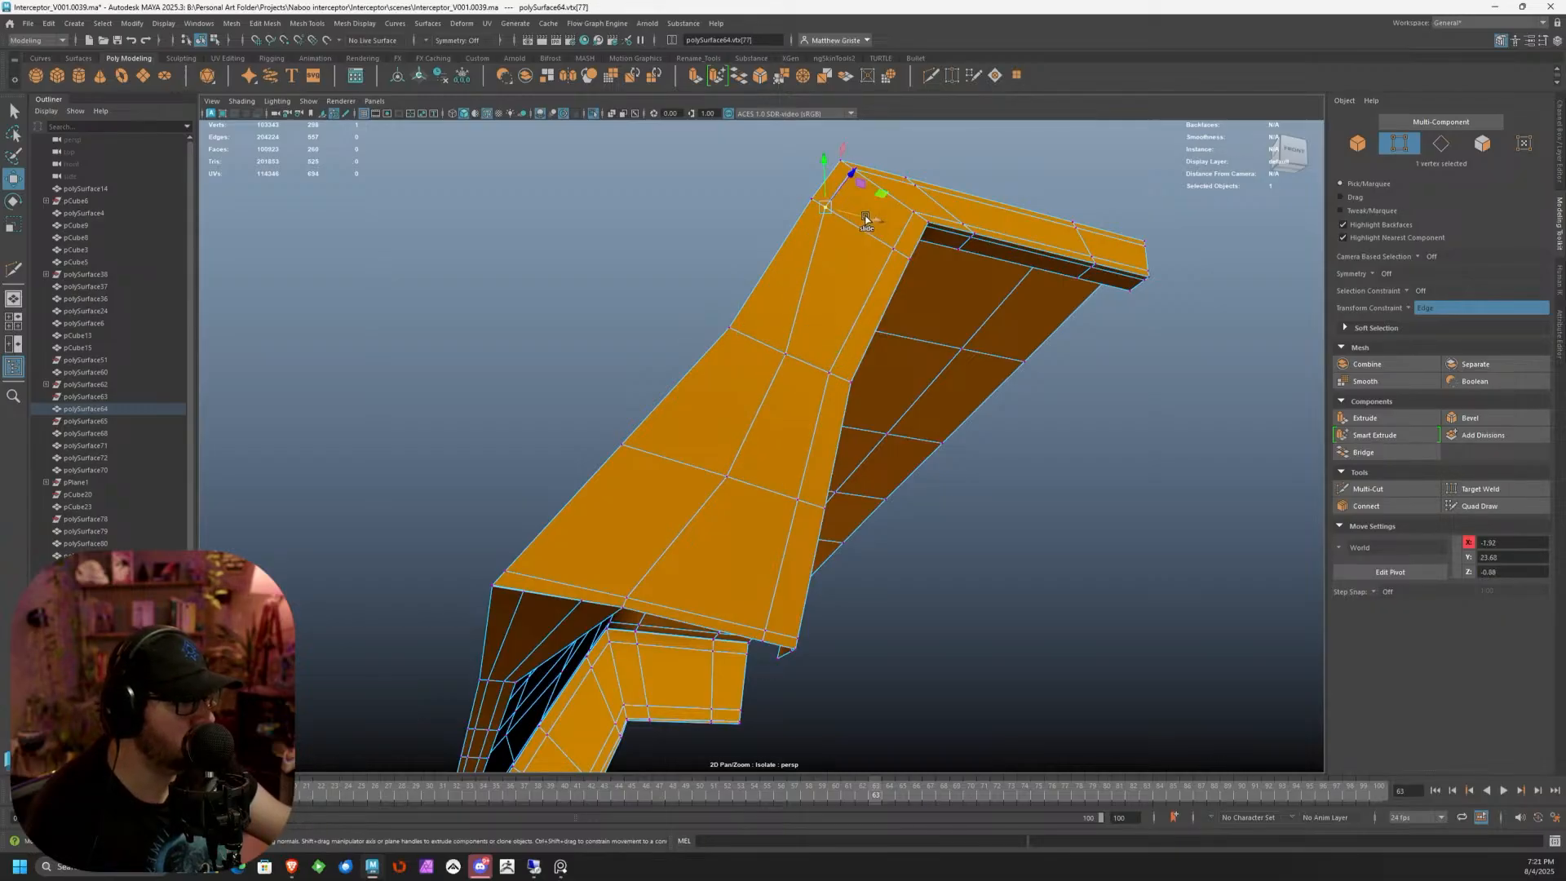
left_click_drag(865, 218, 899, 229)
Slide the loop's vertex at the return strip's upper bend, and the one beside it, inward from the outer border
scroll(861, 255, "down", 2)
middle_click_drag(861, 258, 803, 359, "alt")
left_click_drag(803, 359, 712, 428, "alt")
scroll(714, 408, "up", 3)
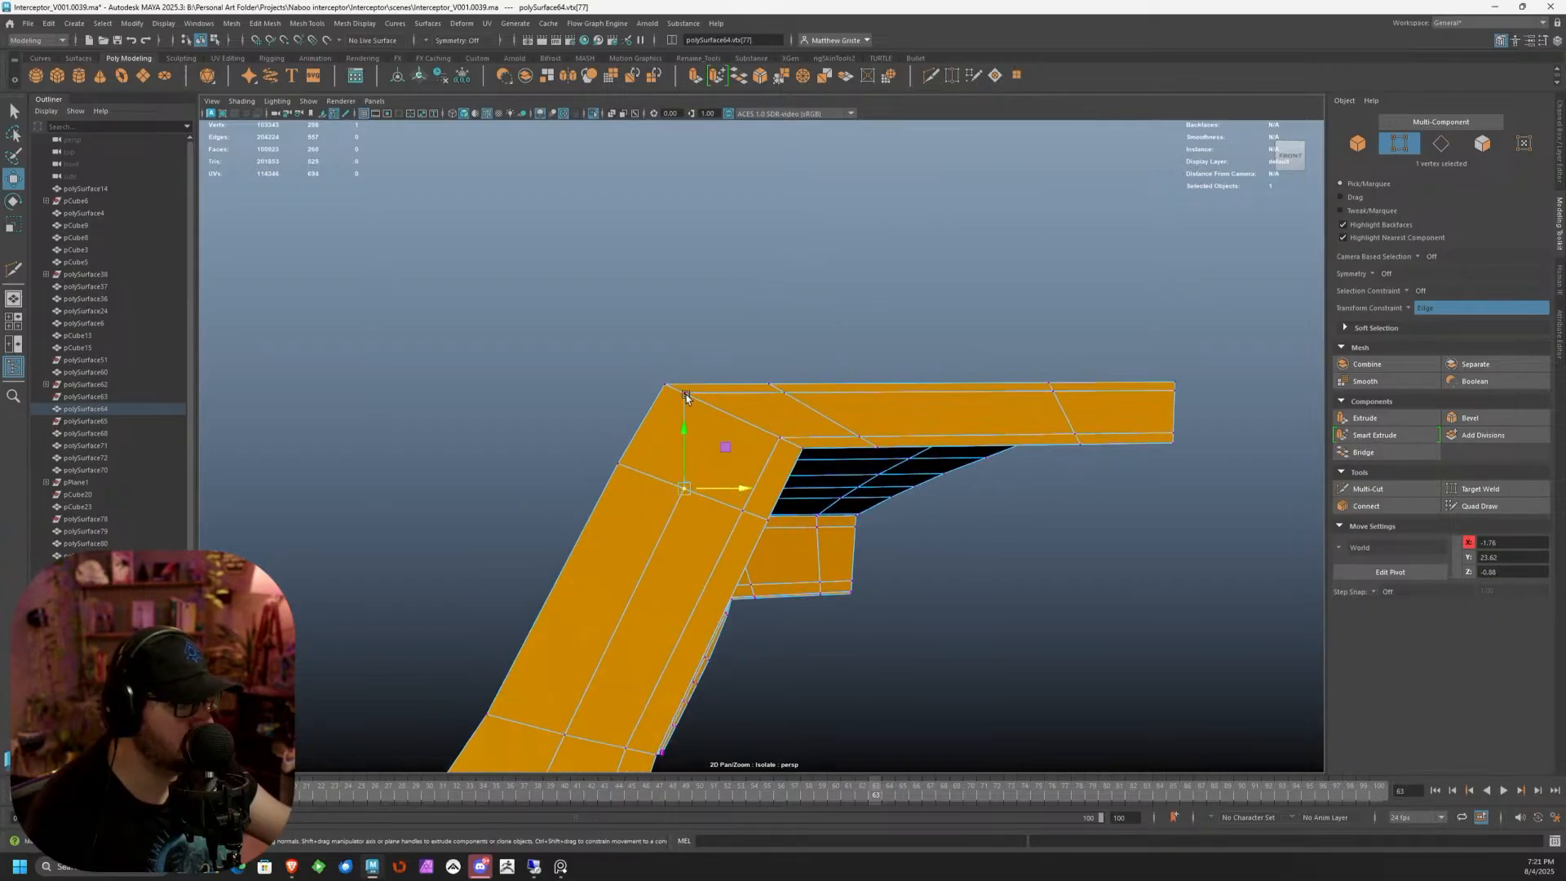
left_click(715, 413)
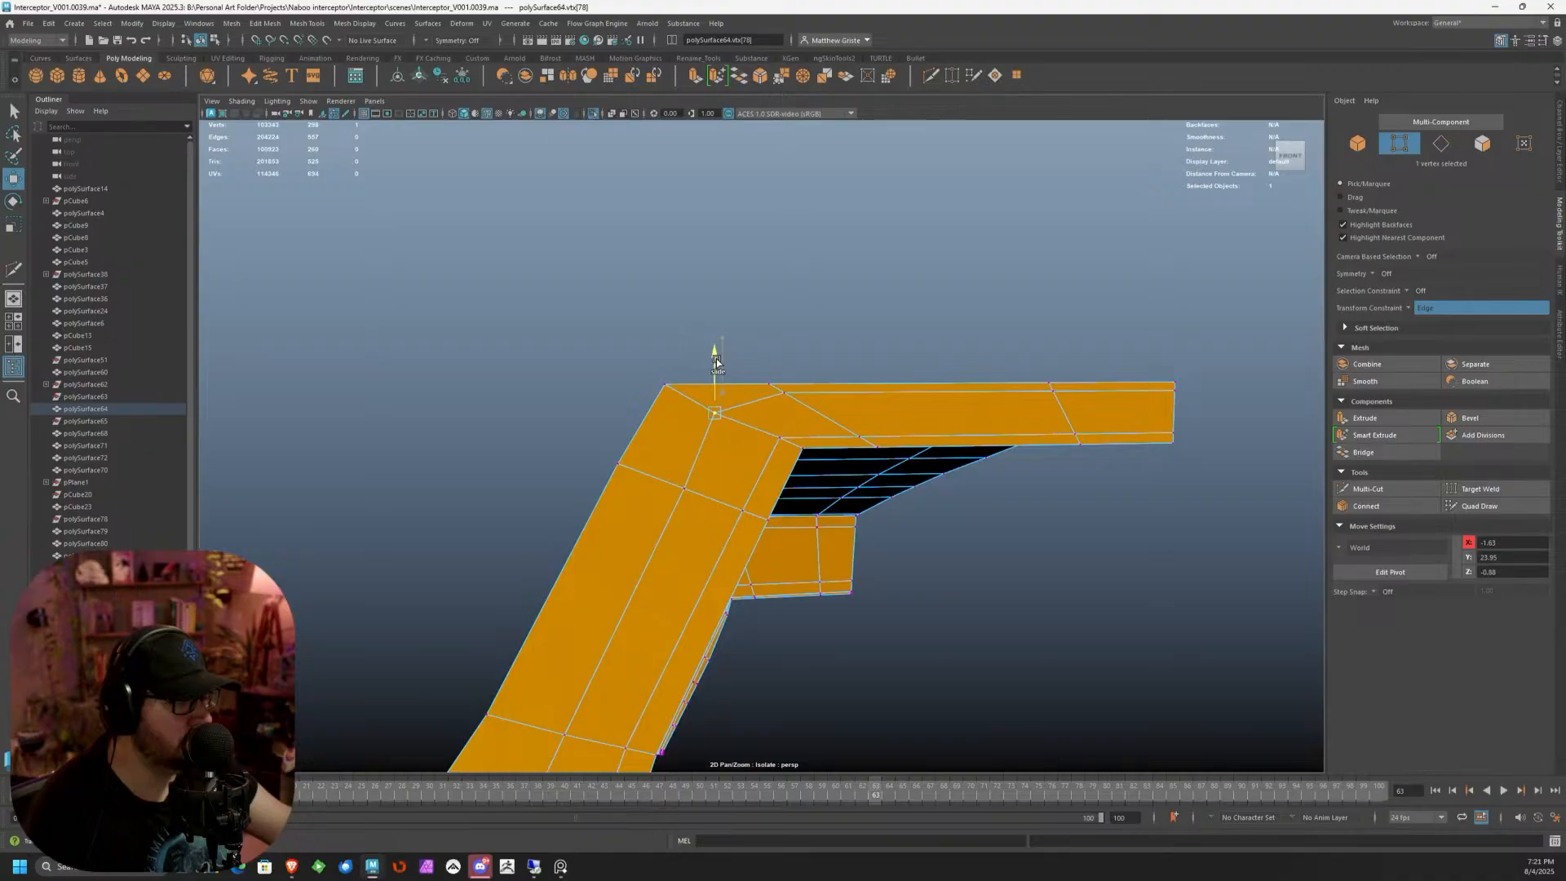
left_click_drag(717, 362, 715, 365)
left_click_drag(769, 417, 810, 372)
left_click(784, 394)
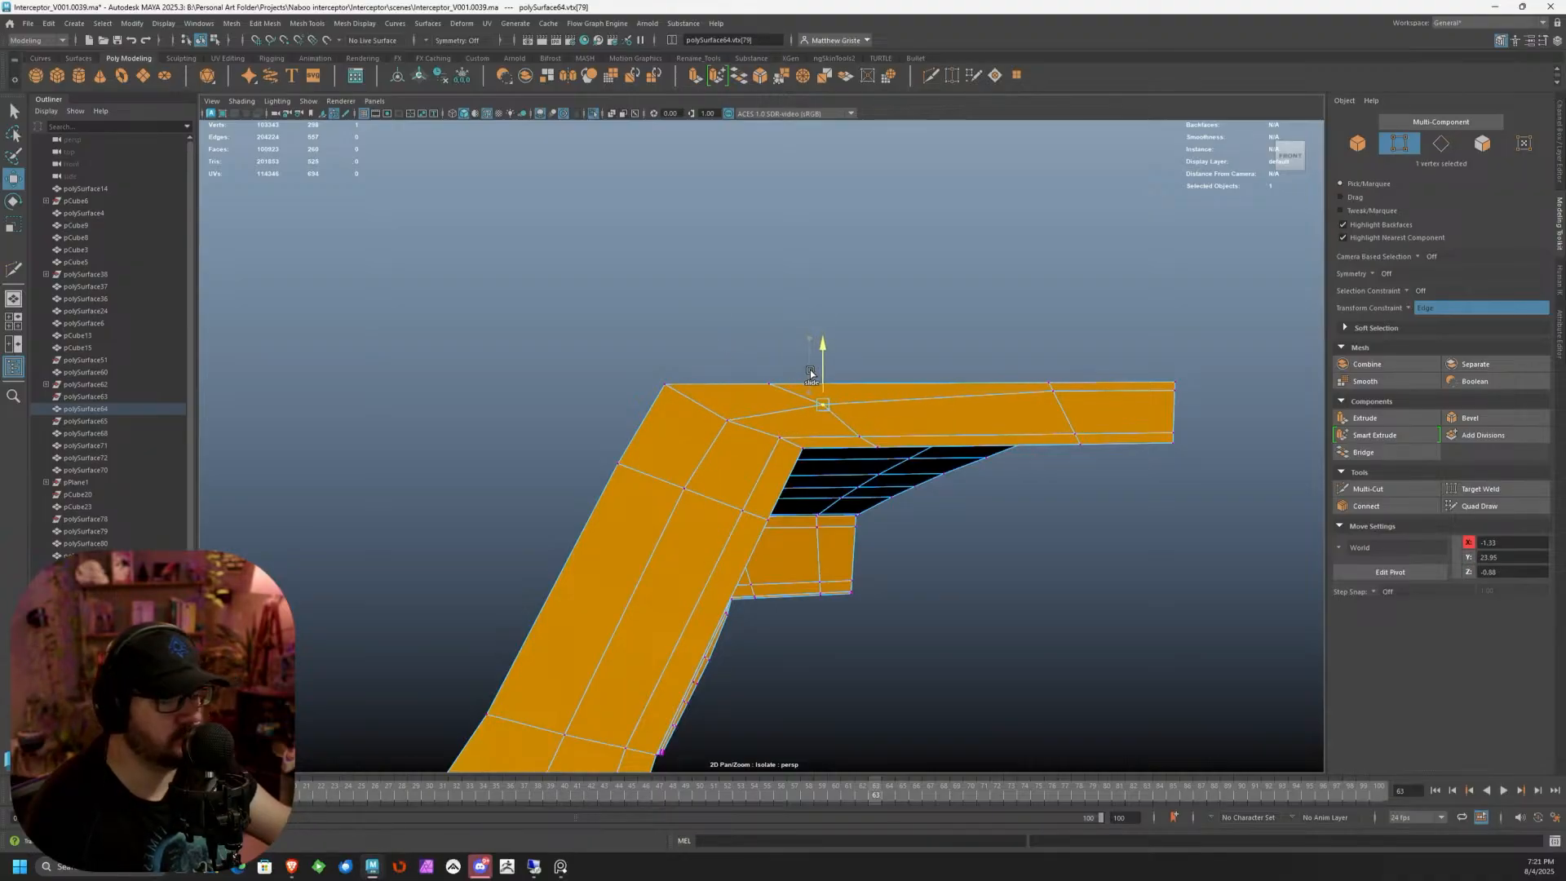
Lower the loop's remaining vertices along the strip's horizontal section to the centerline end, and fine-tune the one beside the bend
left_click(1057, 390)
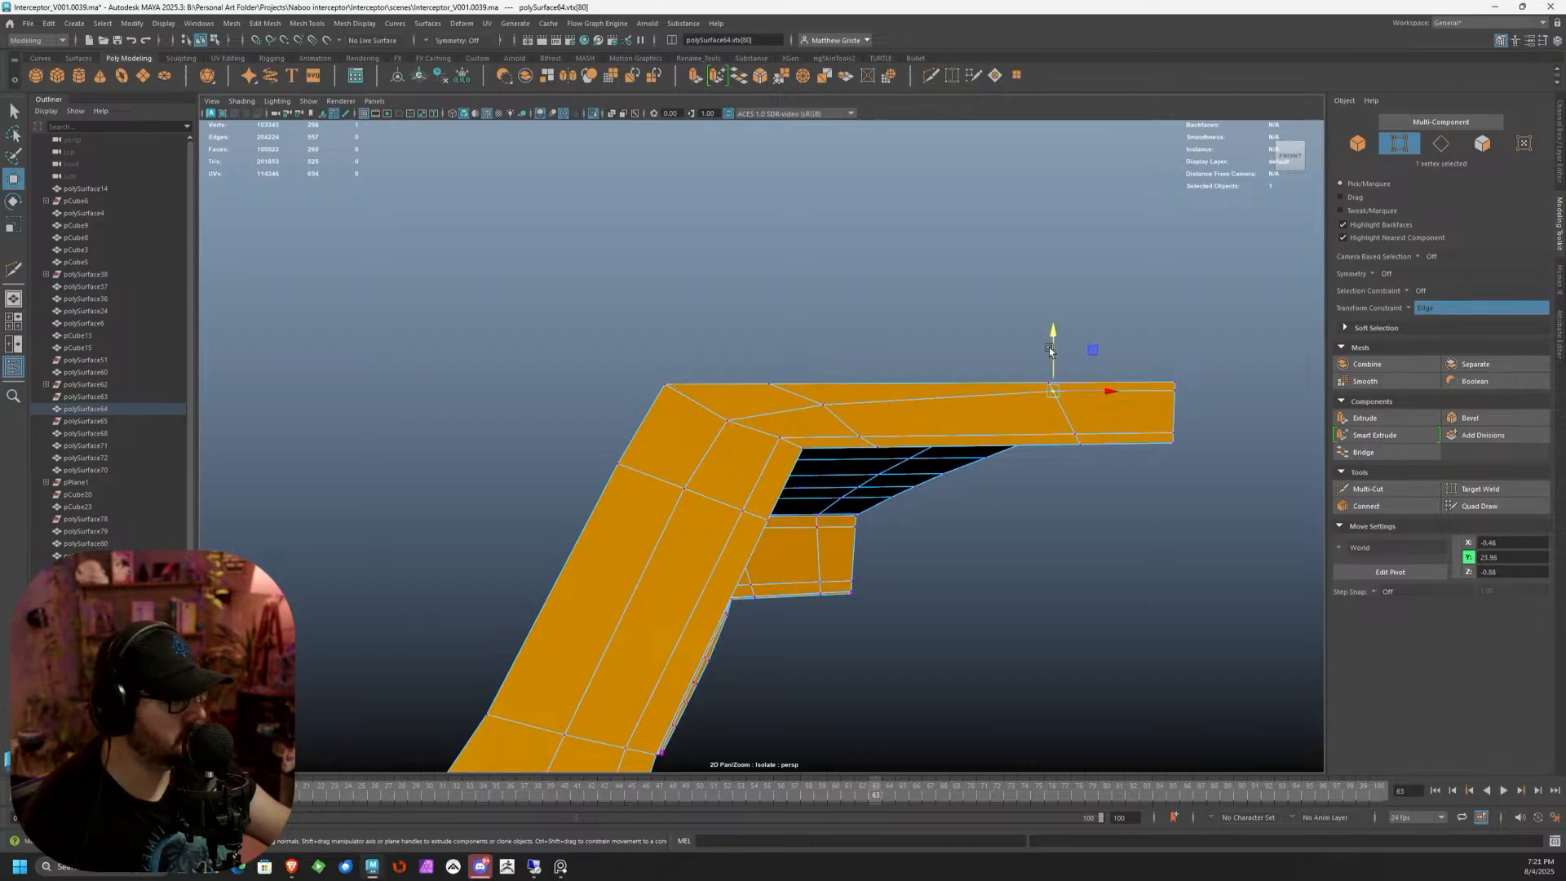
left_click_drag(1050, 349, 1062, 367)
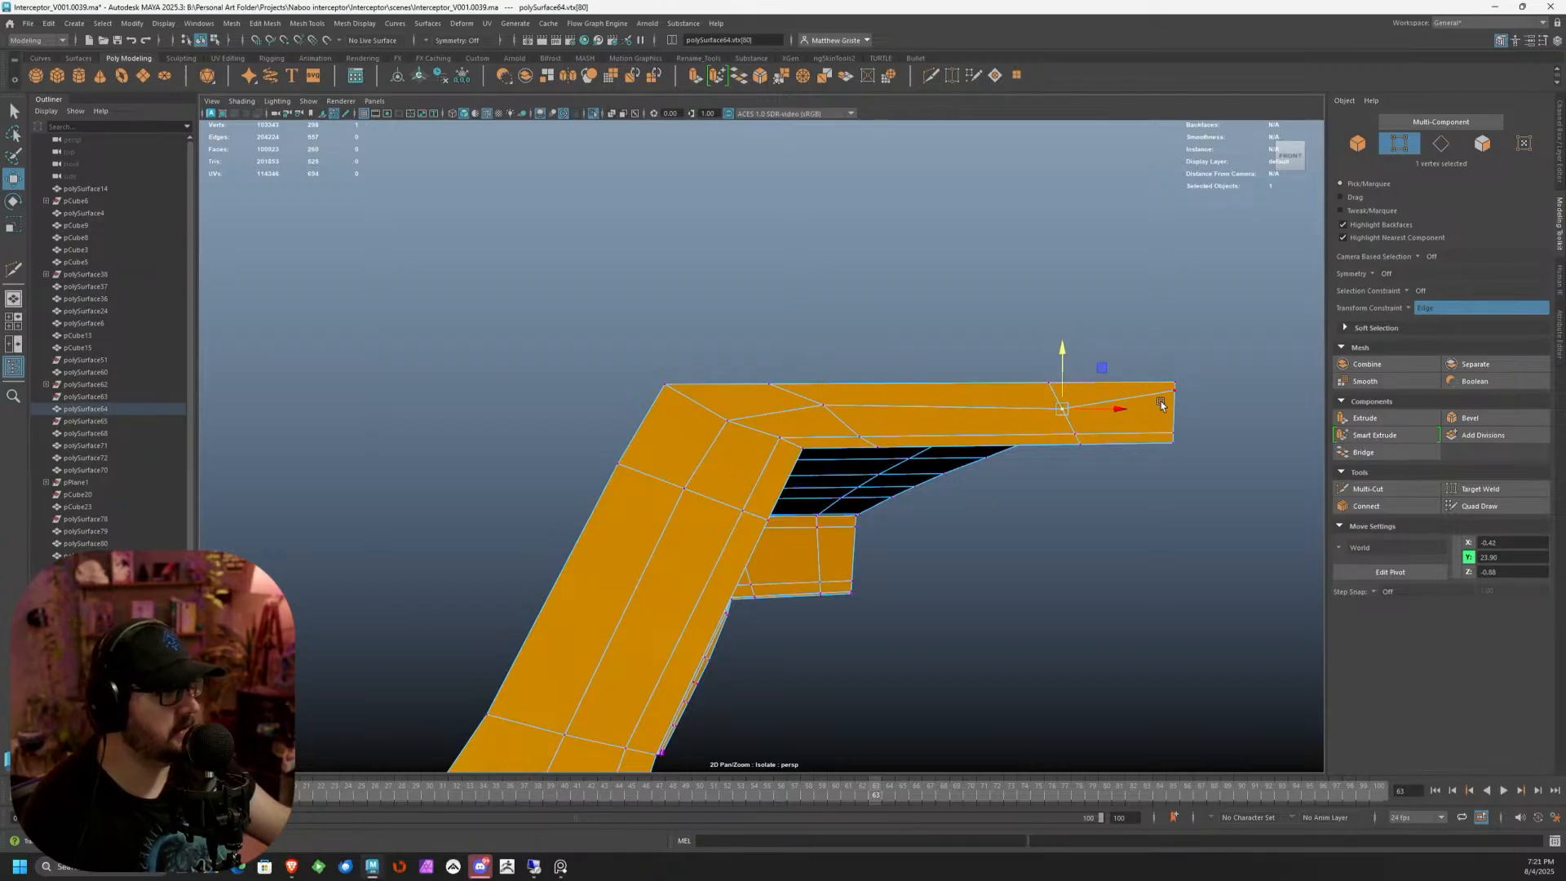
left_click(1162, 405)
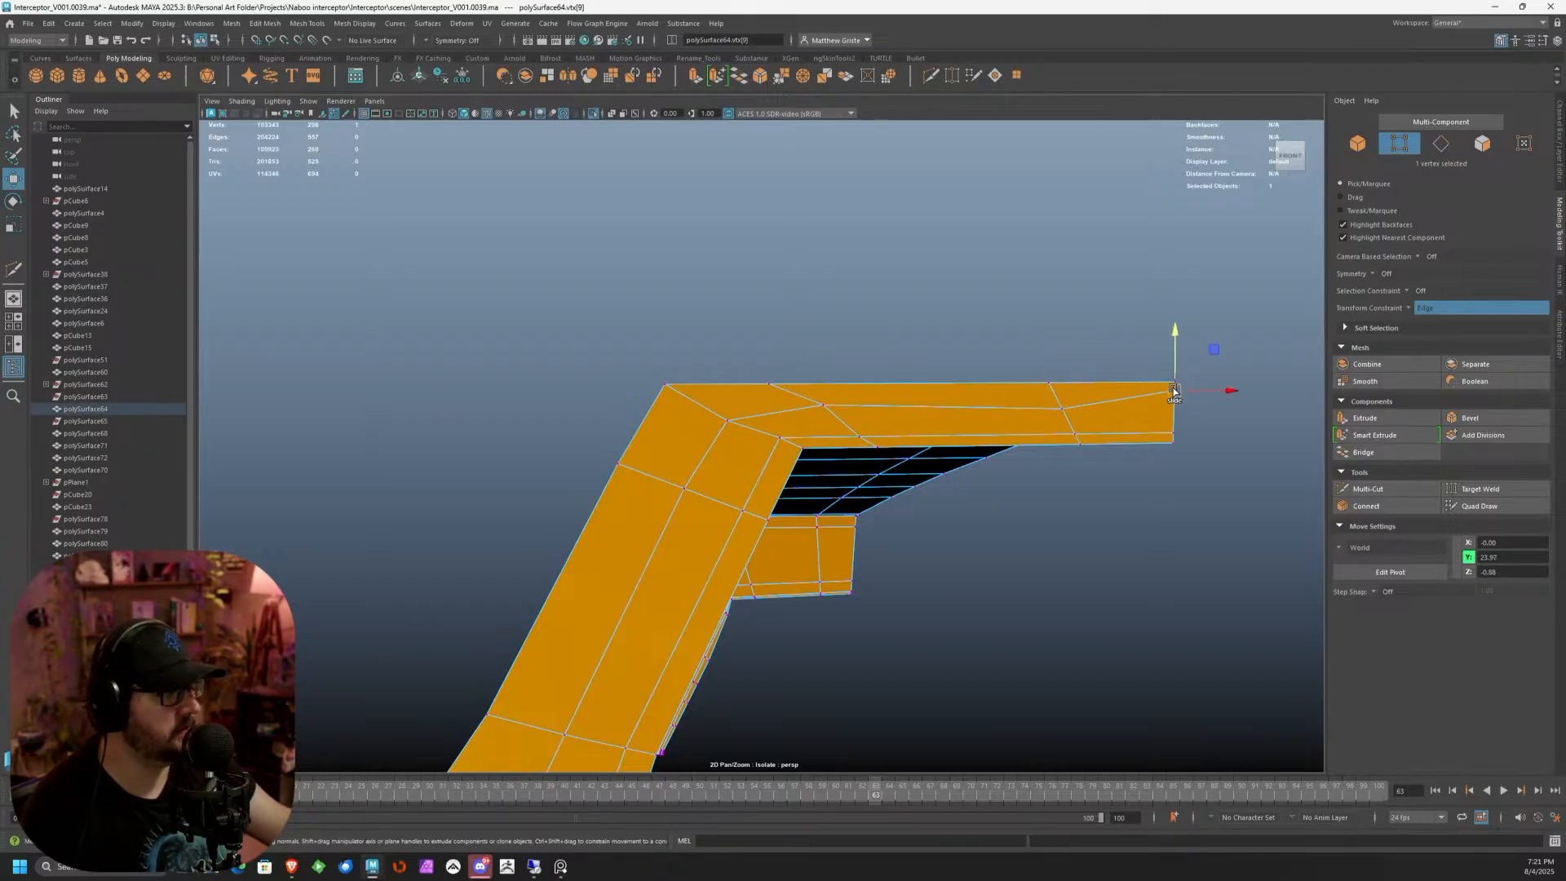
left_click(826, 406)
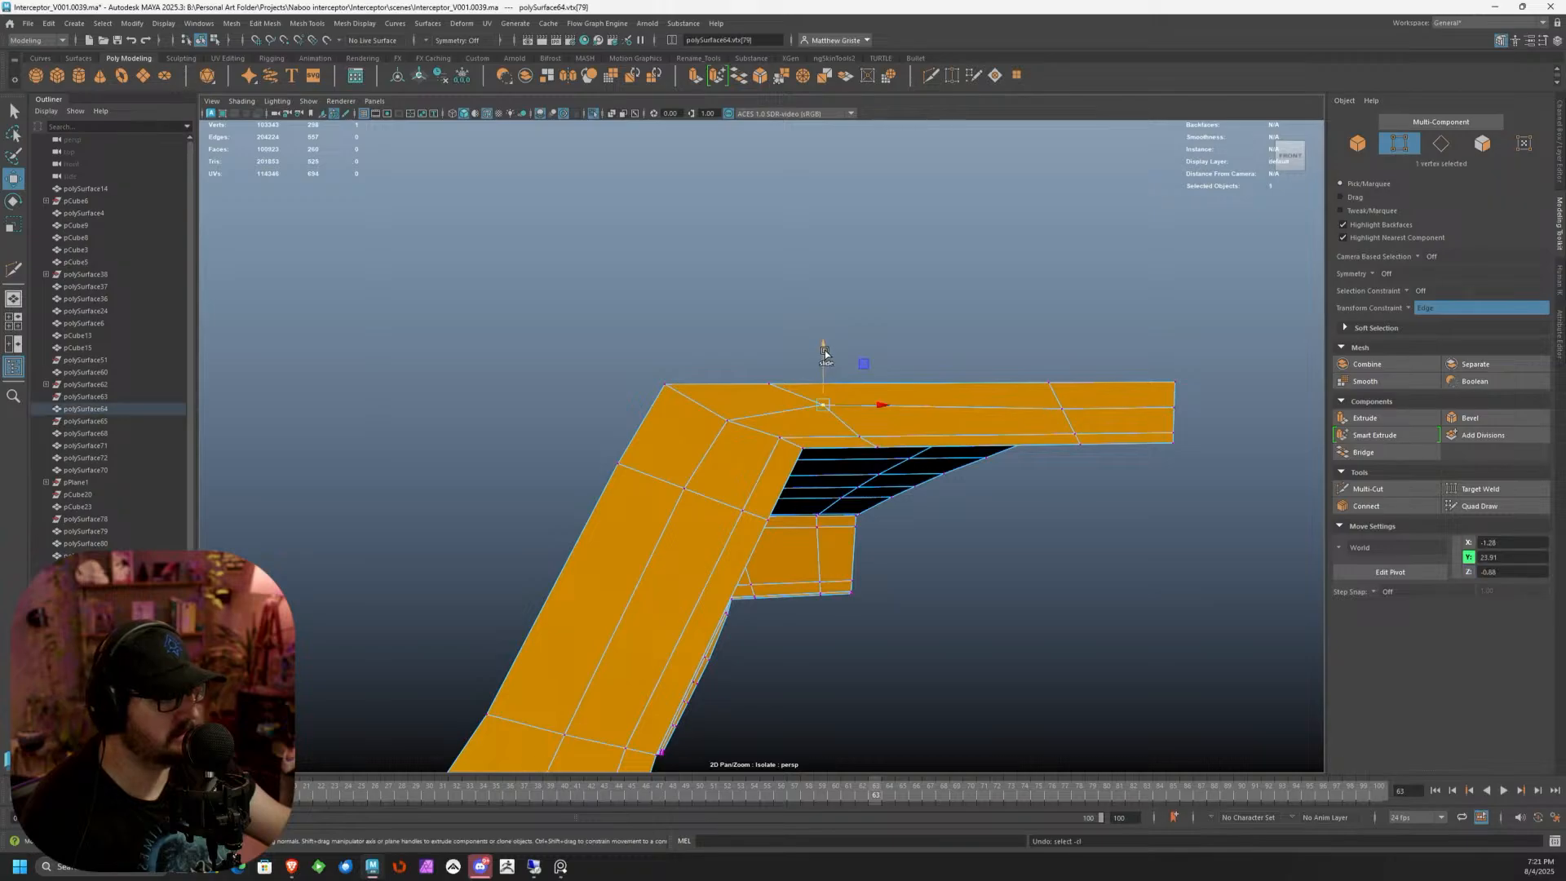
left_click_drag(825, 353, 828, 366)
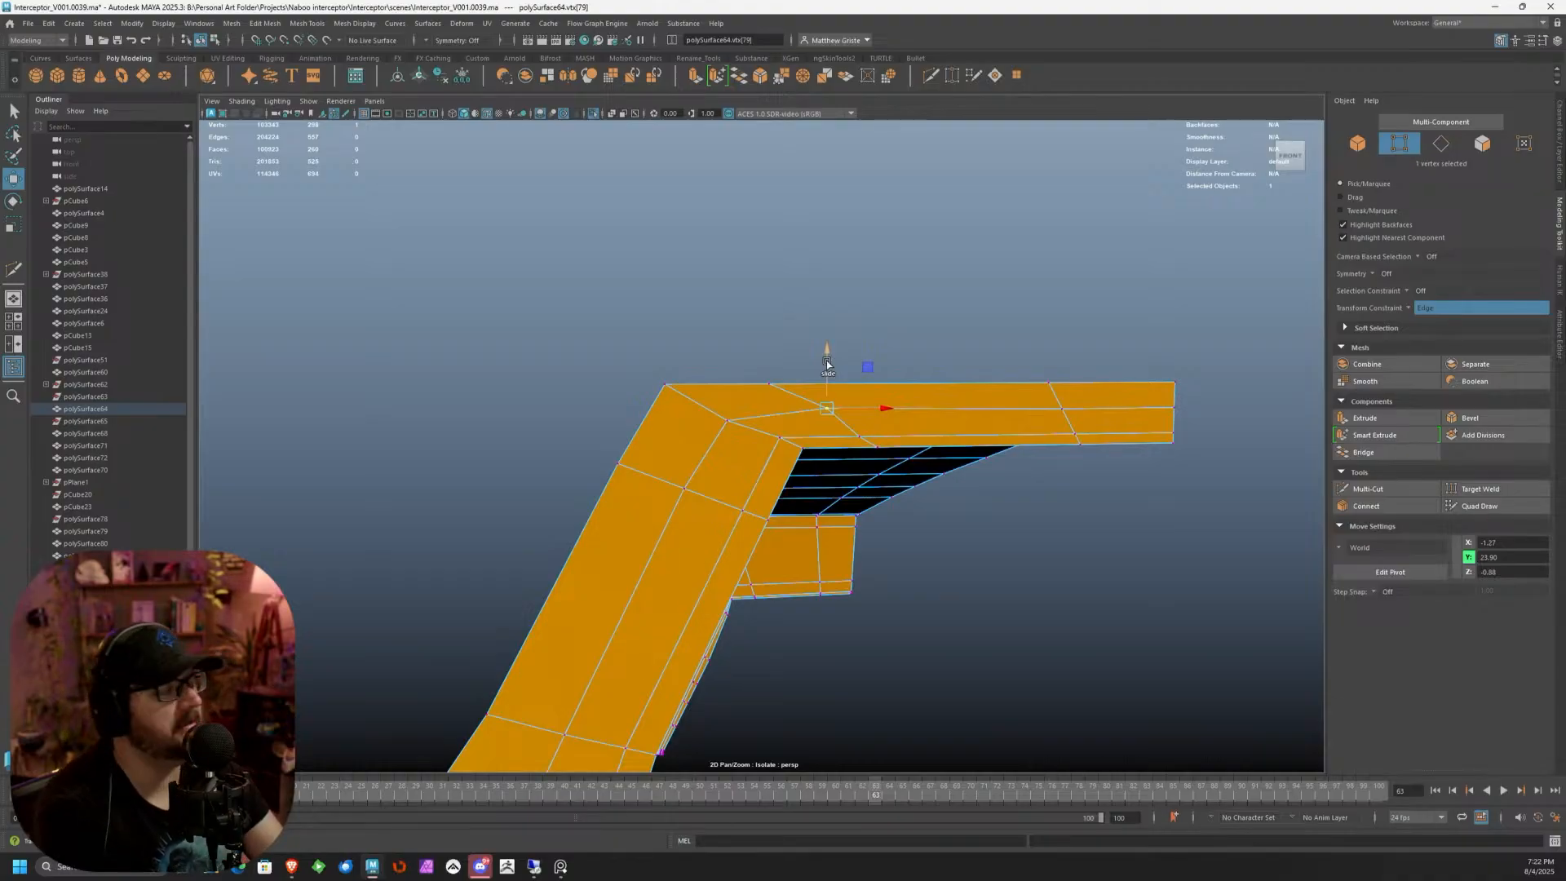
left_click(827, 363)
With Multi-Cut, connect the lower flange's first lengthwise edge across the return strip's lower end border to the strip's holding edge
middle_click_drag(781, 533, 880, 346, "alt")
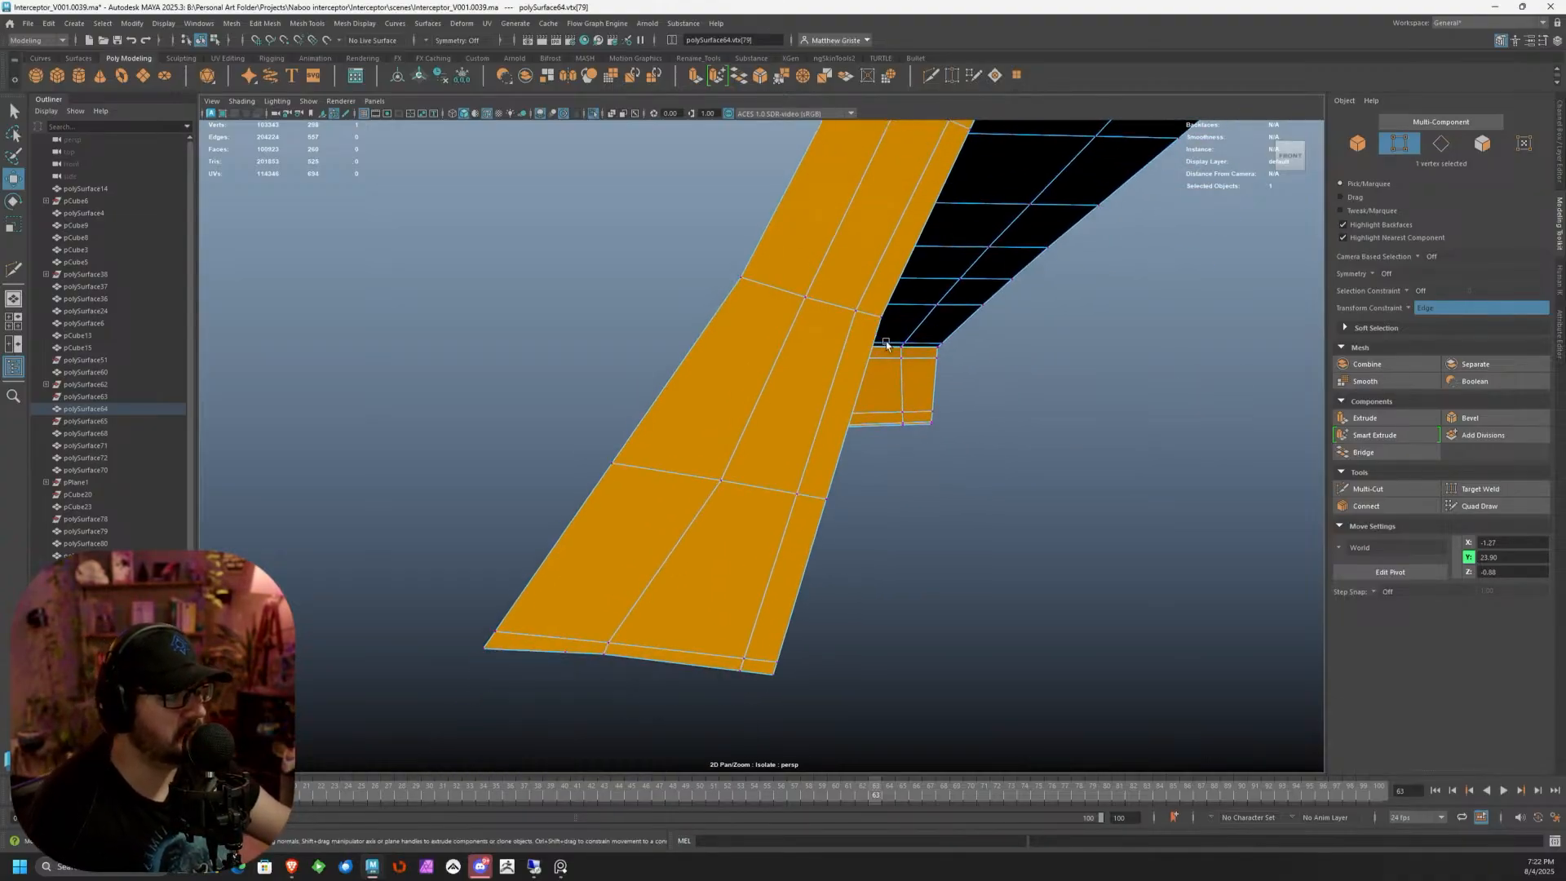
left_click_drag(880, 345, 721, 385, "alt")
scroll(721, 385, "up", 4)
left_click_drag(559, 402, 787, 454, "alt")
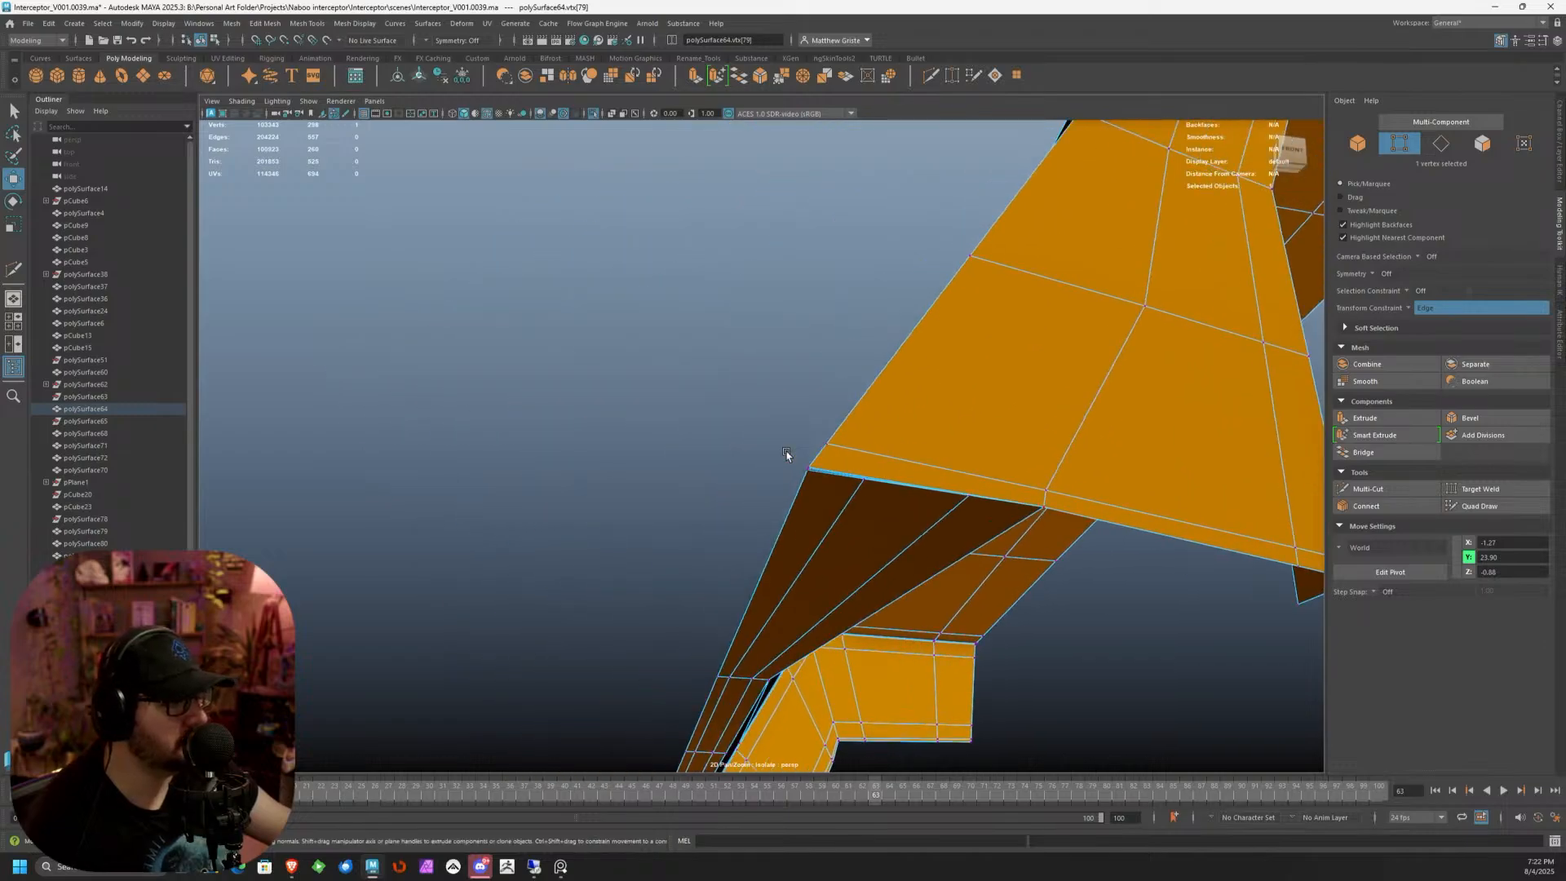
scroll(790, 455, "up", 5)
left_click_drag(1070, 468, 971, 439, "alt")
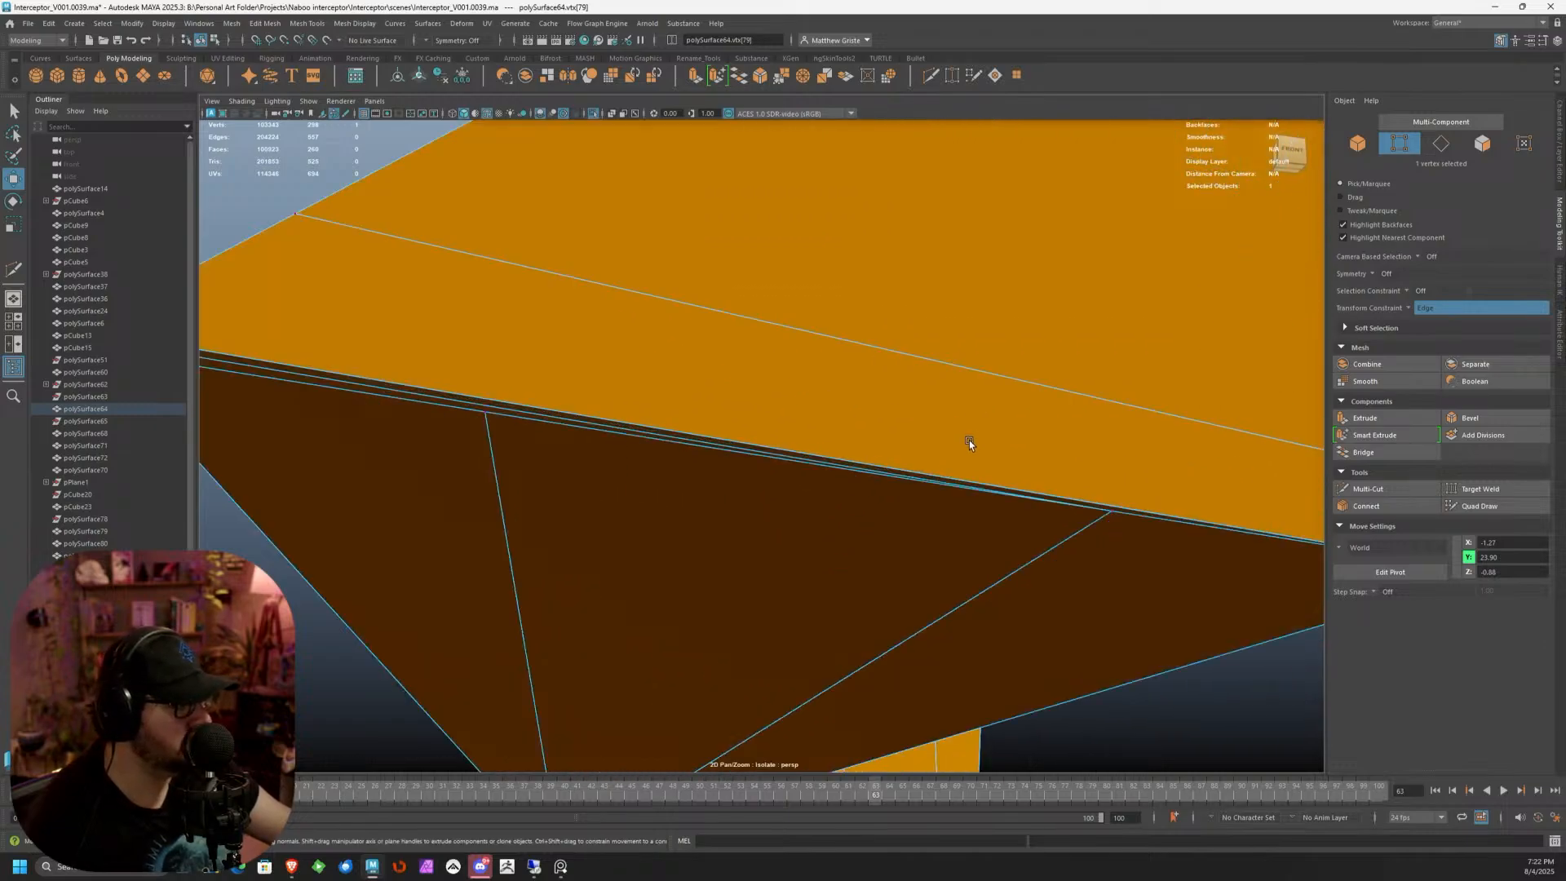
left_click(1368, 489)
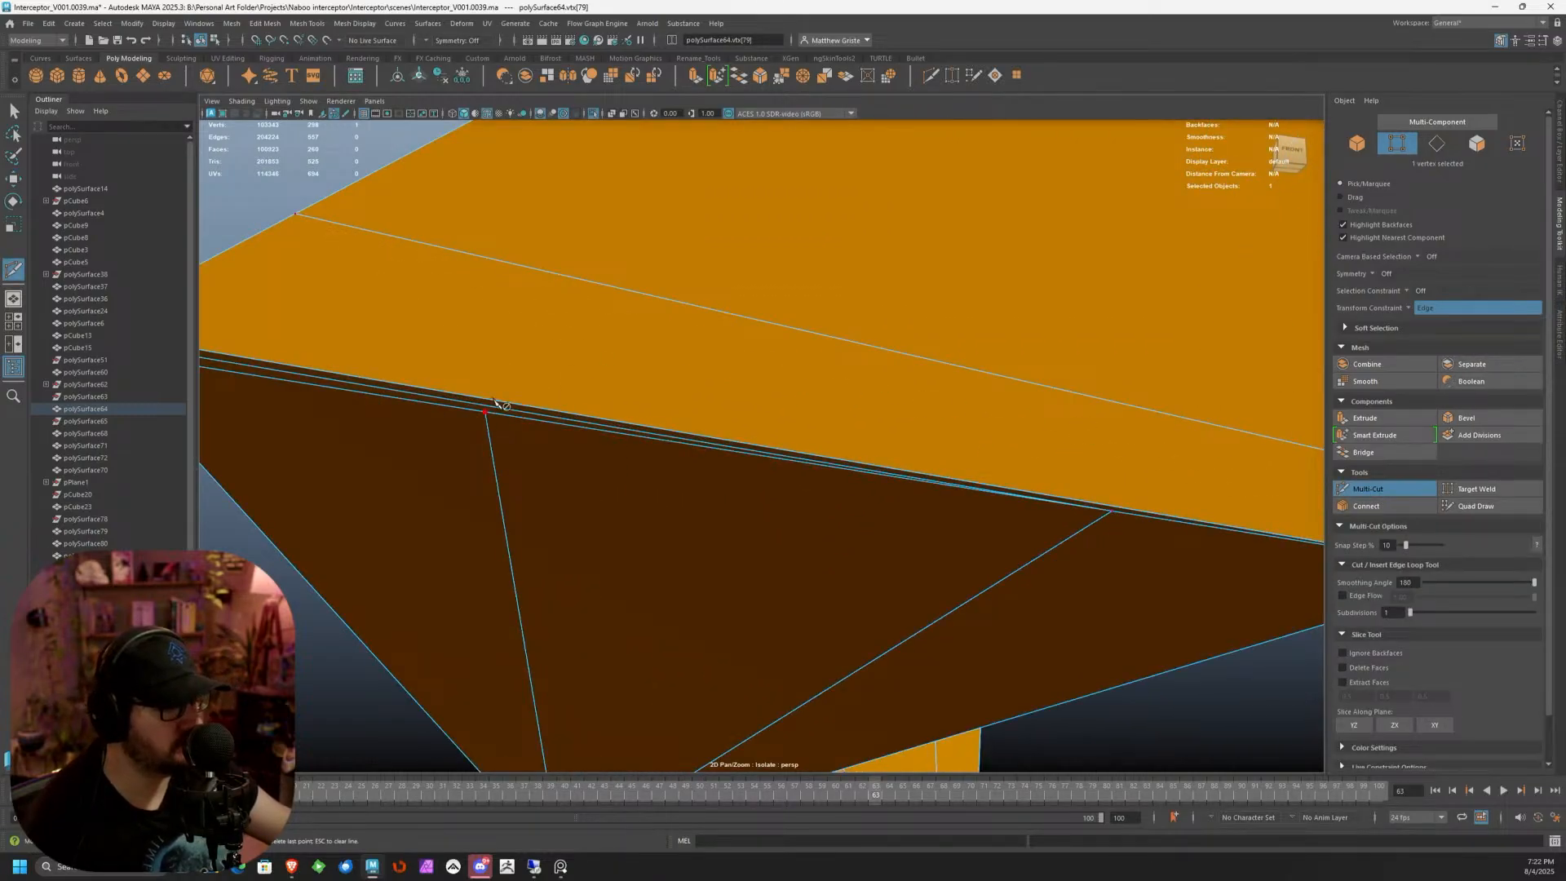
left_click(492, 401)
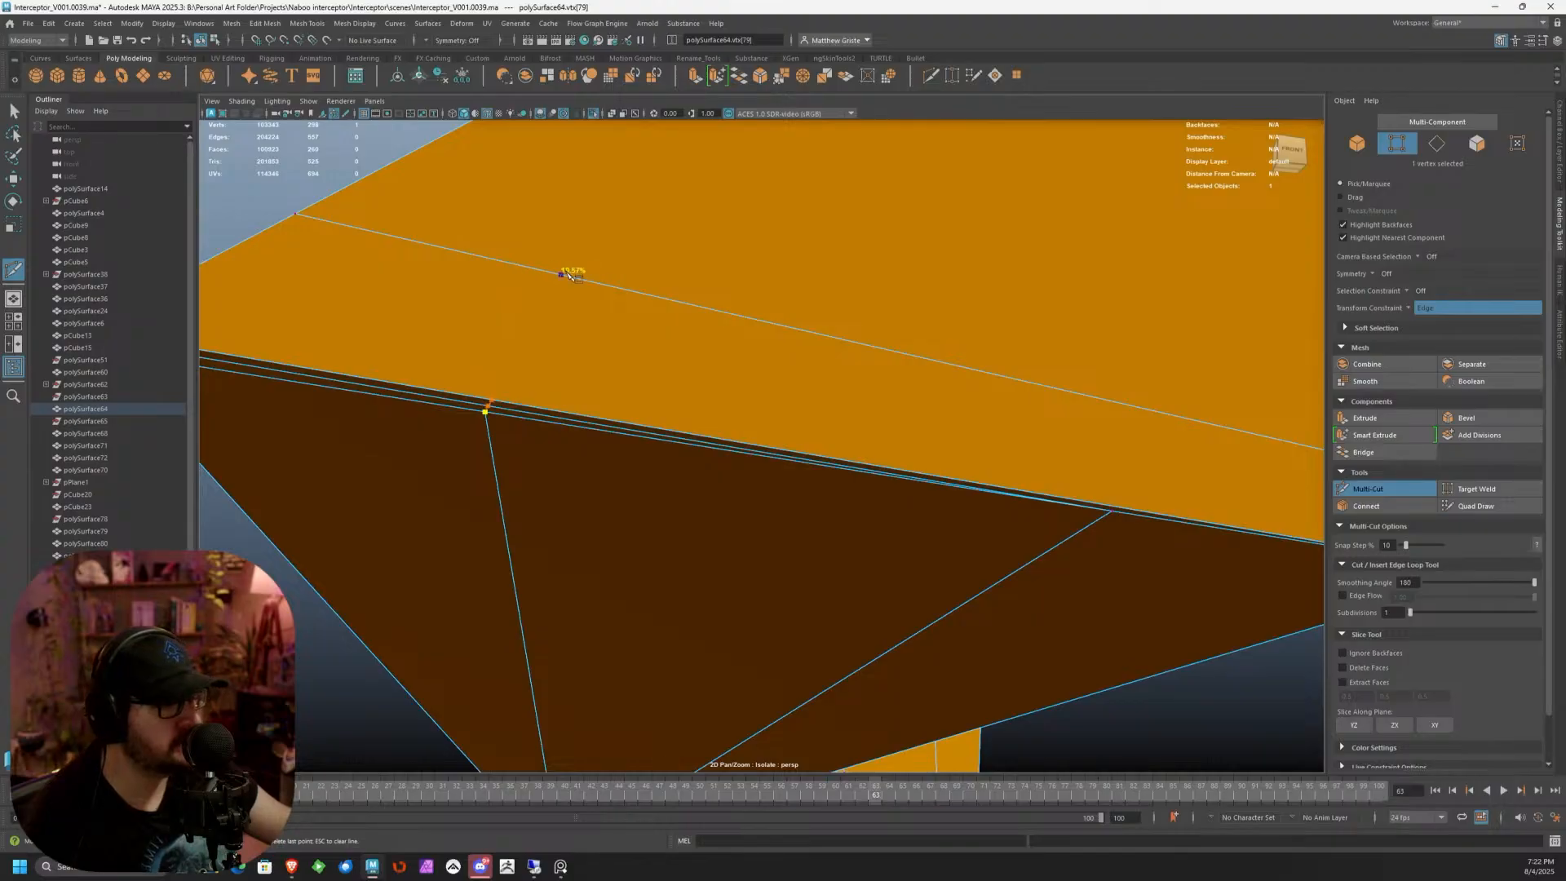
left_click(595, 283)
middle_click_drag(930, 384, 776, 409, "alt")
scroll(776, 409, "down", 4)
right_click(555, 530)
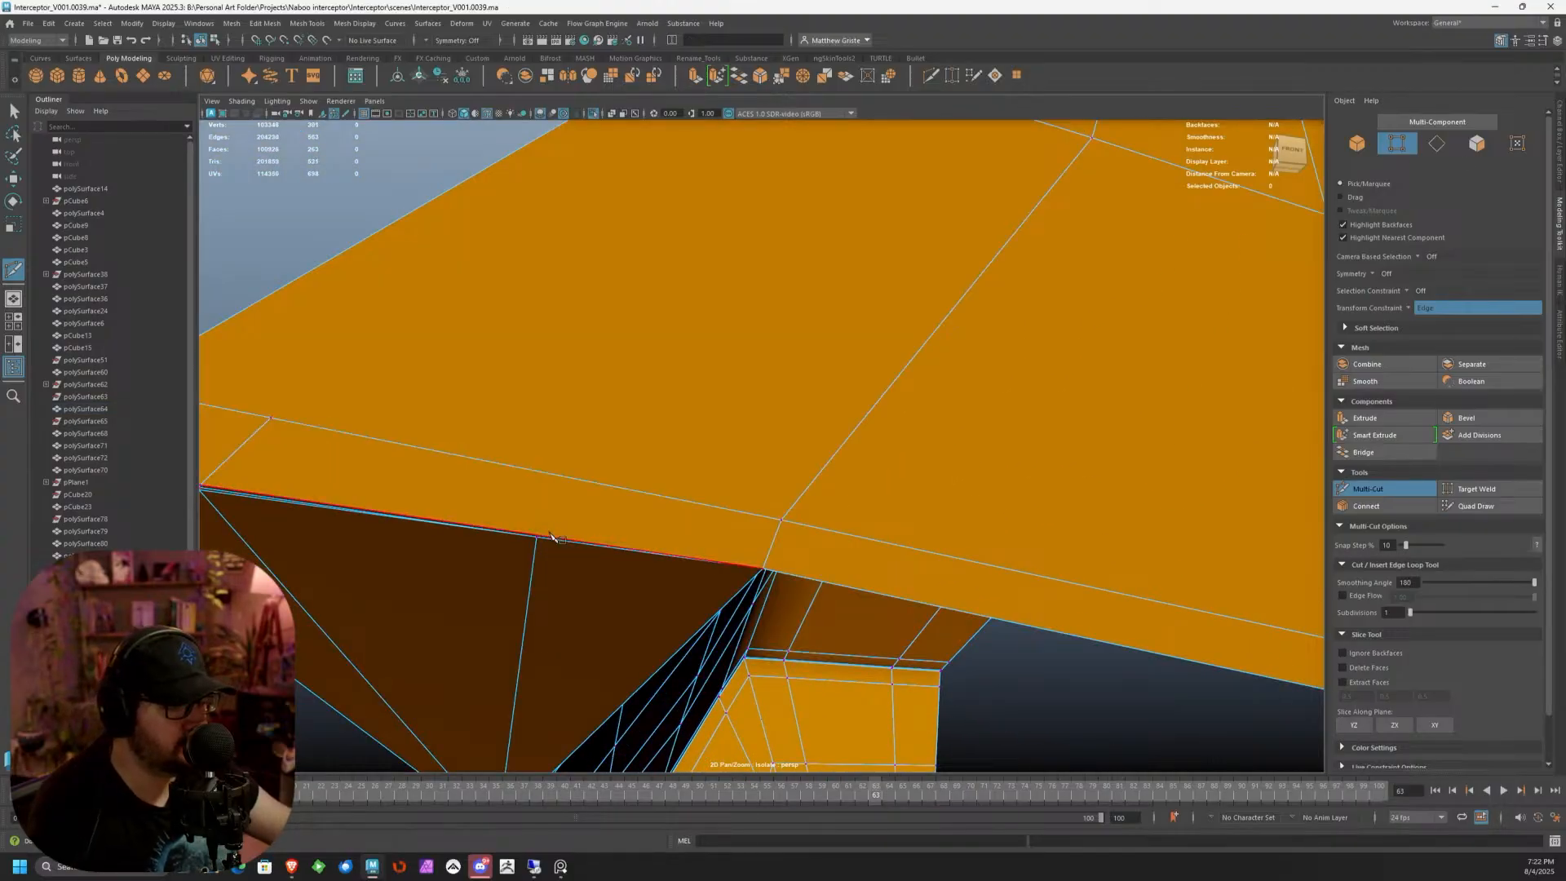
Cut a second short edge from the lower flange's next lengthwise edge to the return strip's holding edge
middle_click_drag(668, 483, 769, 429, "alt")
scroll(769, 456, "up", 4)
middle_click_drag(985, 310, 989, 314, "alt")
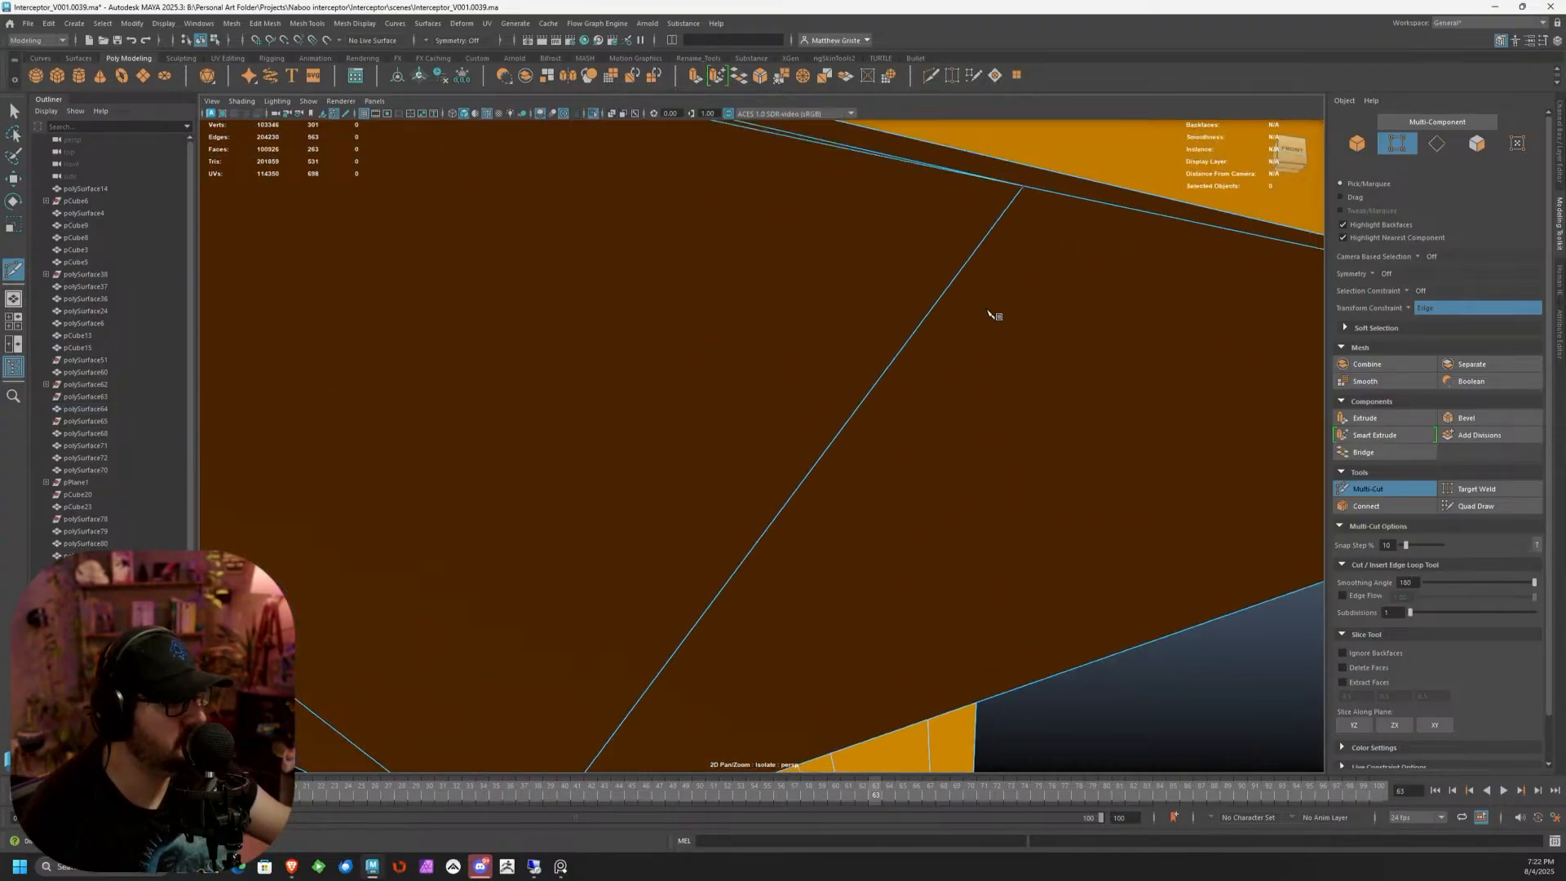
left_click_drag(989, 312, 936, 336, "alt")
left_click(785, 505)
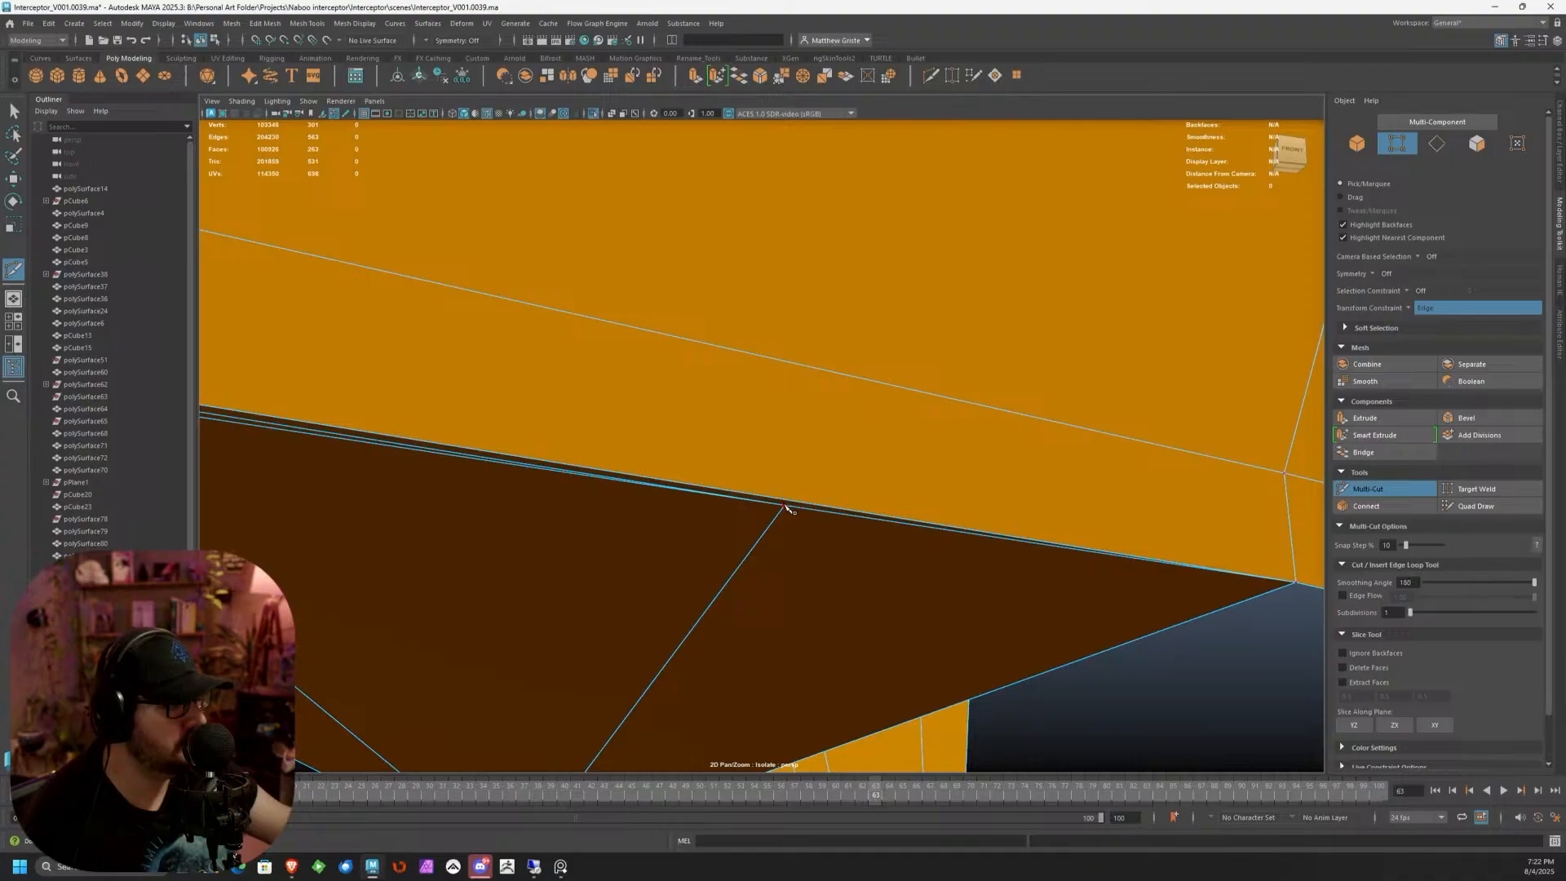
left_click(851, 379)
scroll(853, 377, "down", 5)
right_click(853, 383)
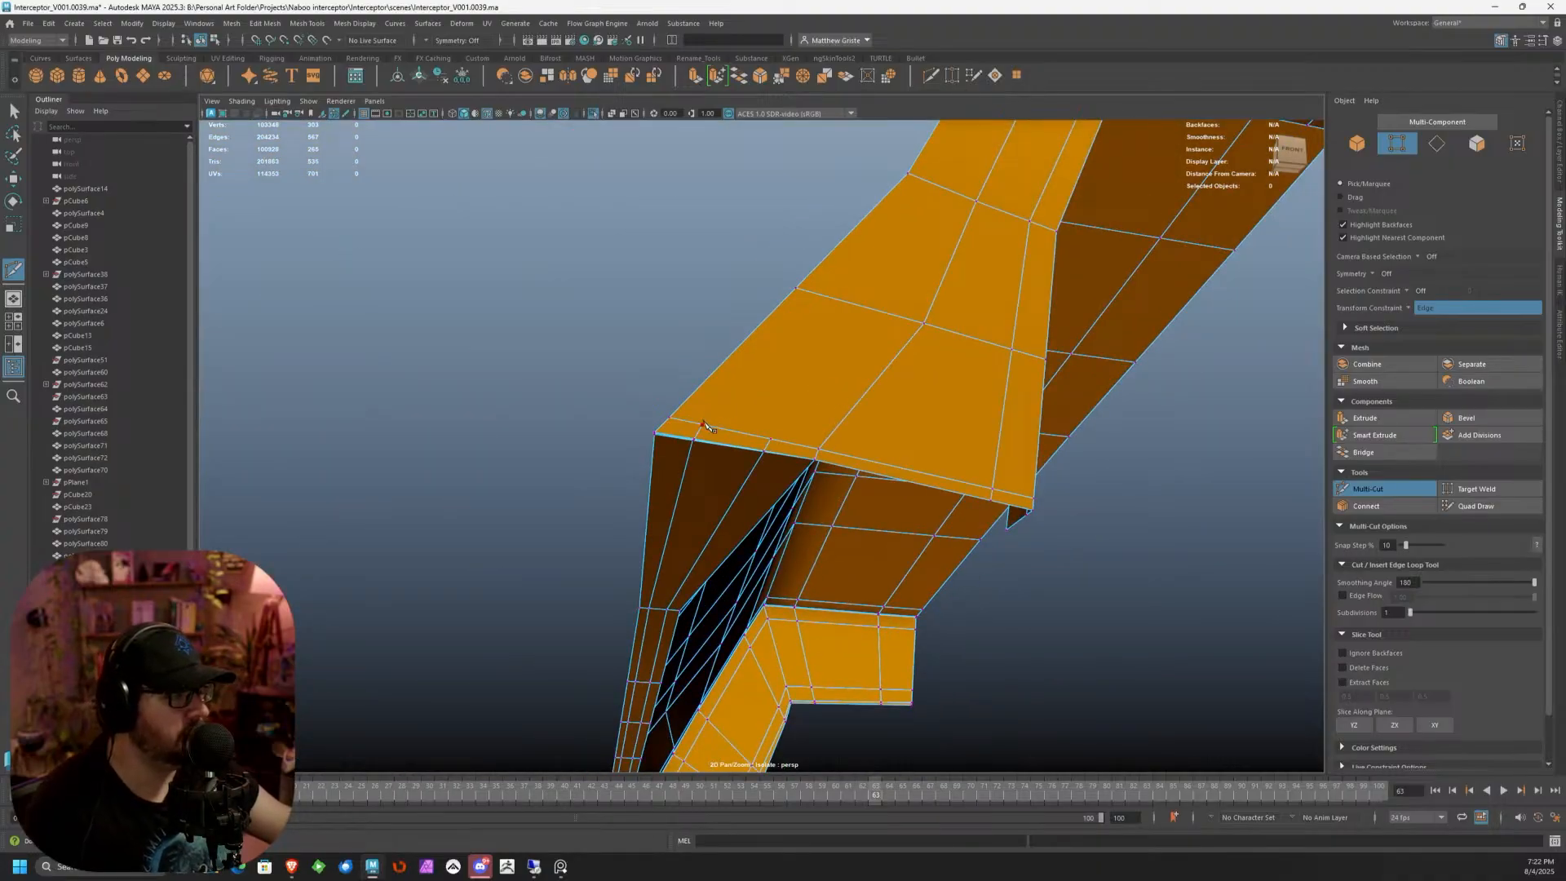
Continue the outermost short cut along the return strip's full length, around the upper bend, to the centerline end
left_click(703, 424)
left_click_drag(965, 252, 950, 285, "alt")
middle_click_drag(950, 286, 781, 358, "alt")
left_click_drag(781, 338, 718, 386)
left_click(780, 292)
left_click_drag(782, 295, 722, 363, "alt")
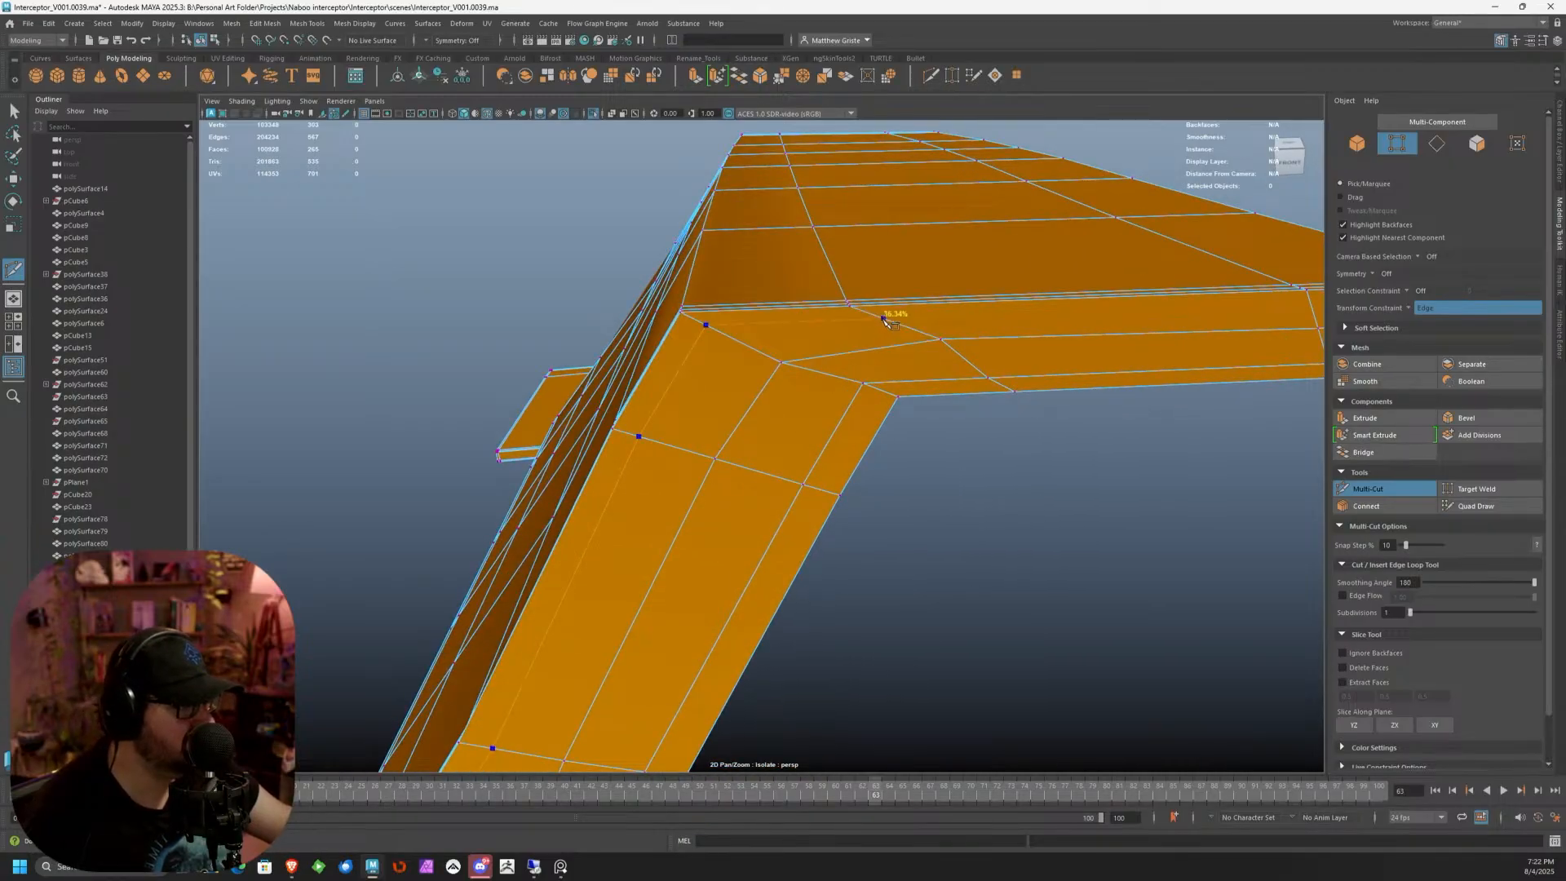
left_click_drag(889, 319, 826, 493, "alt")
left_click(964, 348)
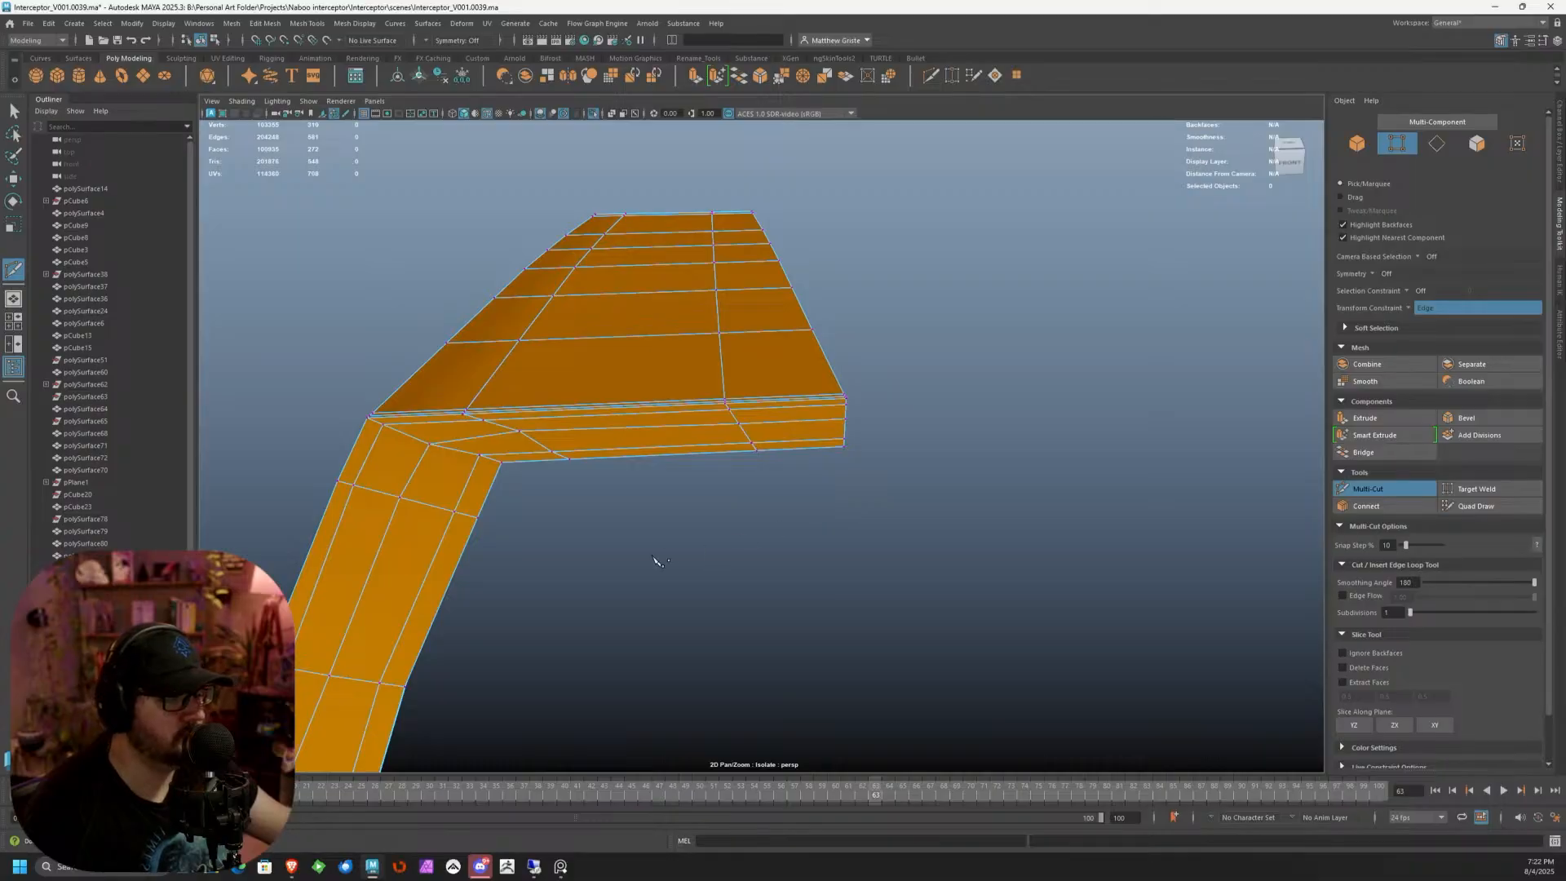
Extend the second short cut up the return strip and around the bend to the centerline end, keeping it parallel to the first
left_click_drag(659, 562, 902, 307, "alt")
scroll(737, 449, "up", 3)
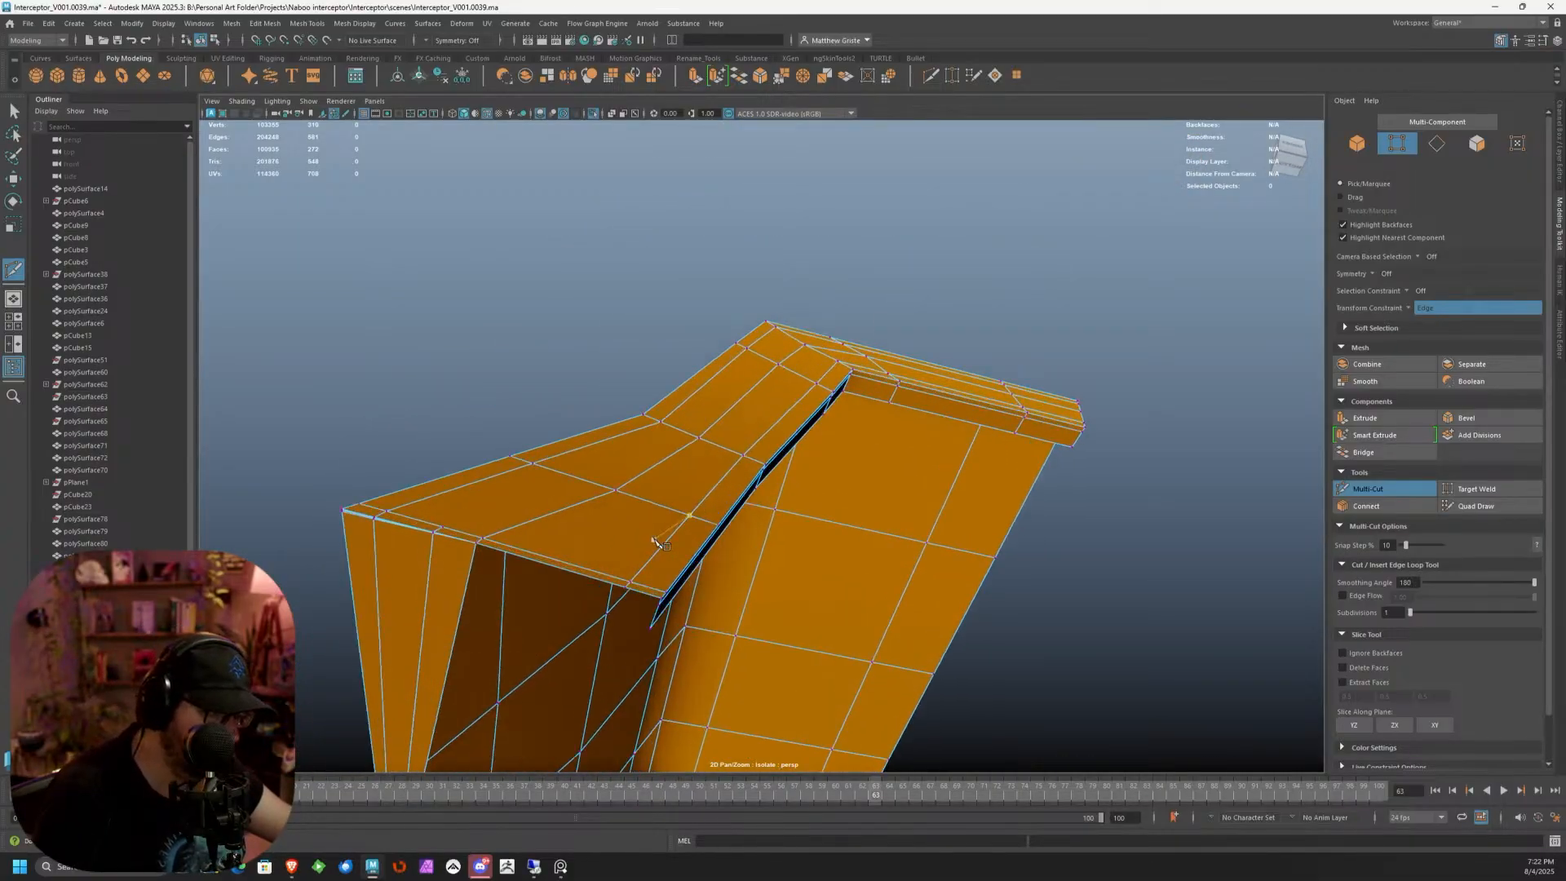
left_click_drag(636, 542, 824, 400, "alt")
left_click(664, 395)
key("Escape")
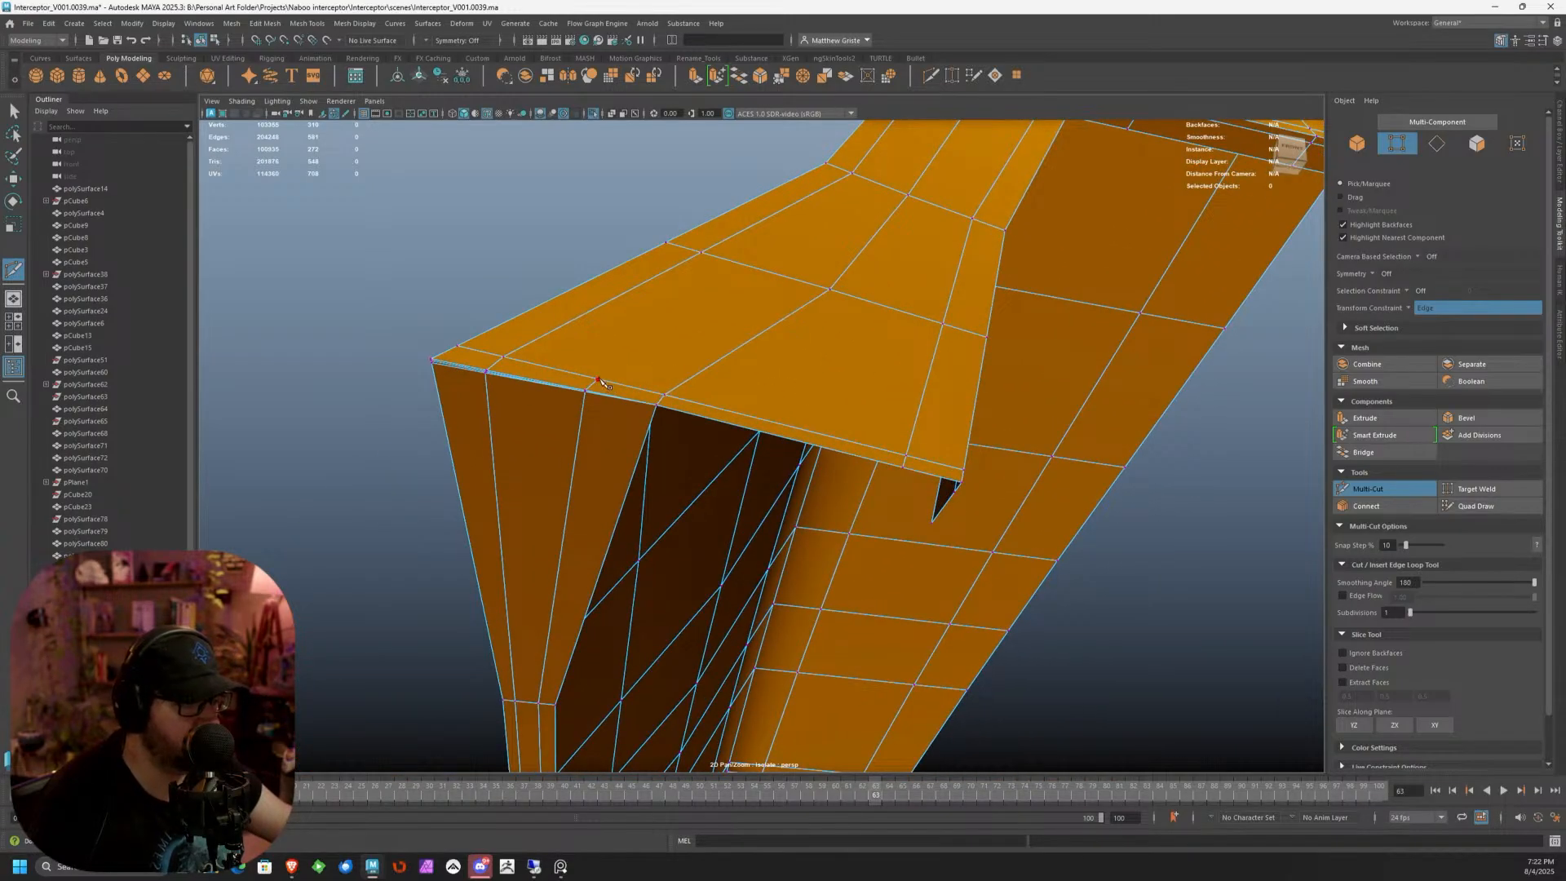
left_click(665, 335)
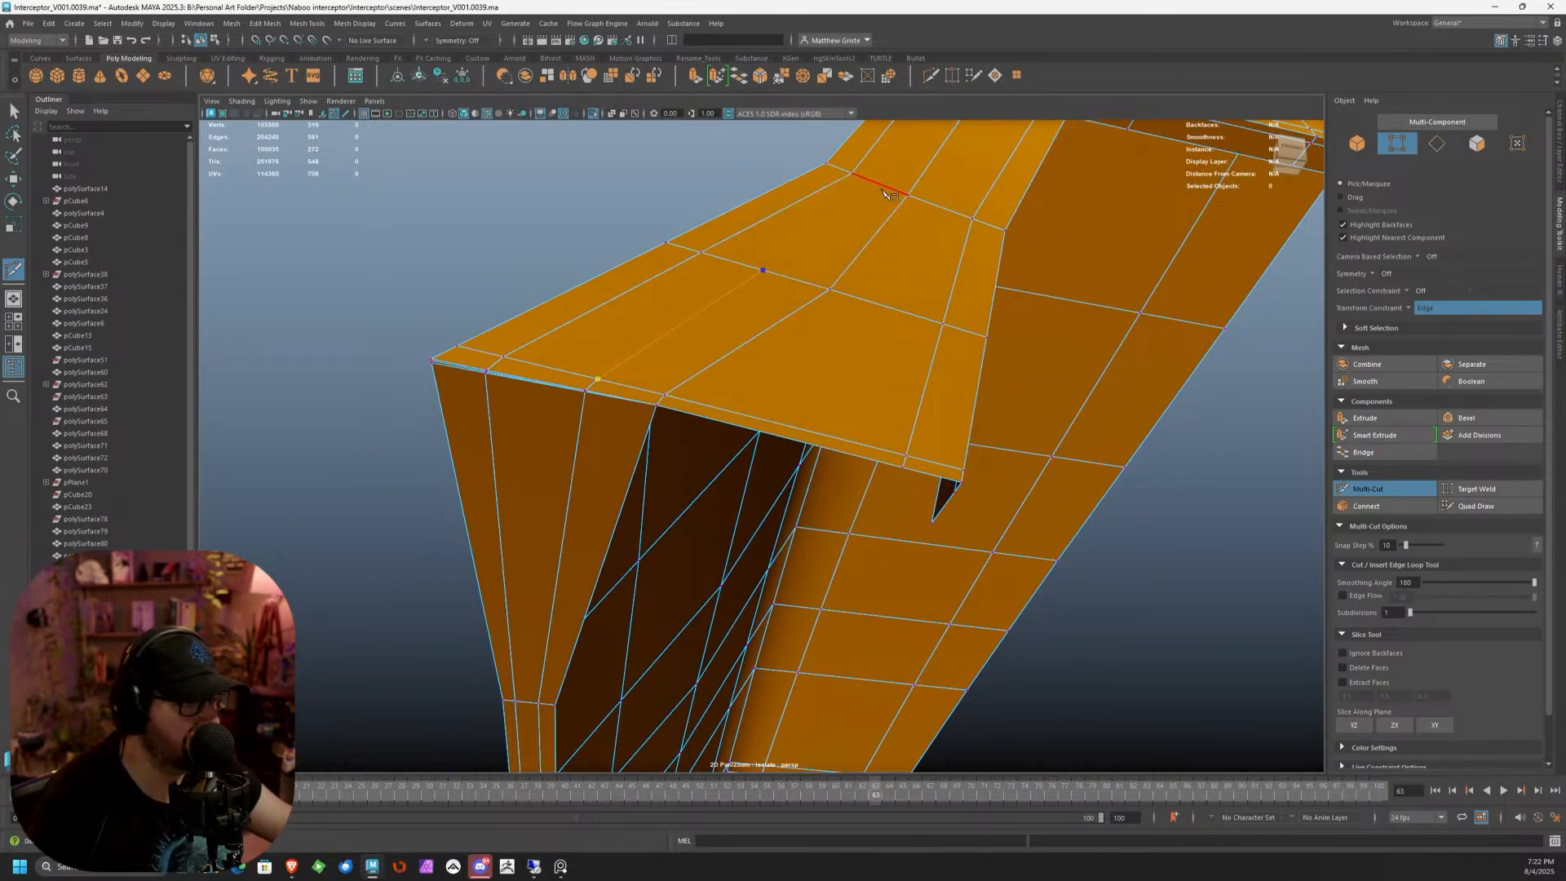
left_click_drag(879, 182, 559, 592, "alt")
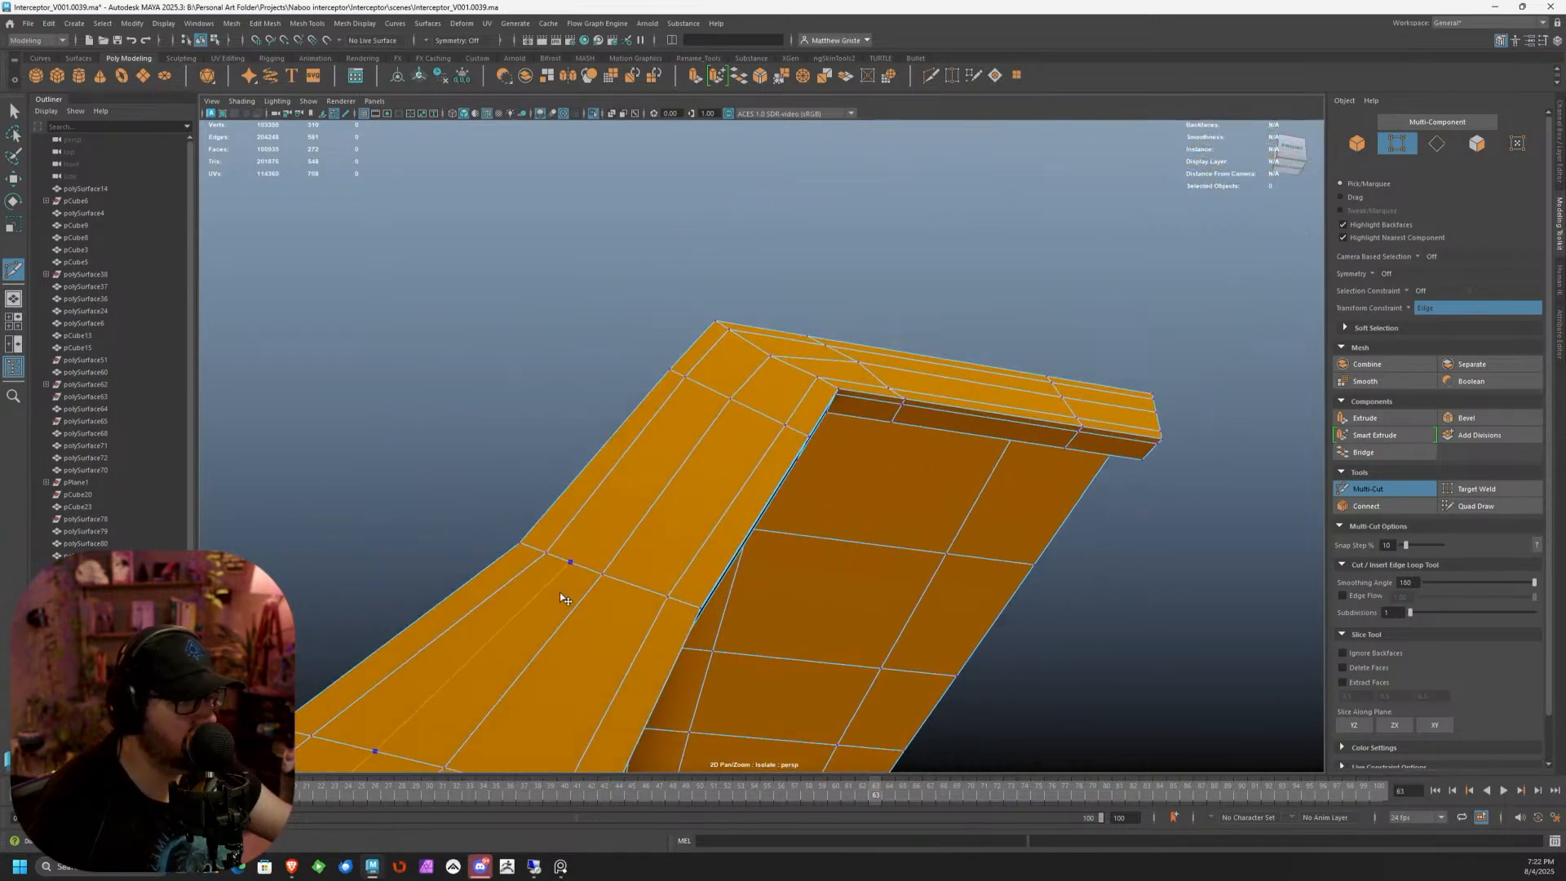
left_click(690, 377)
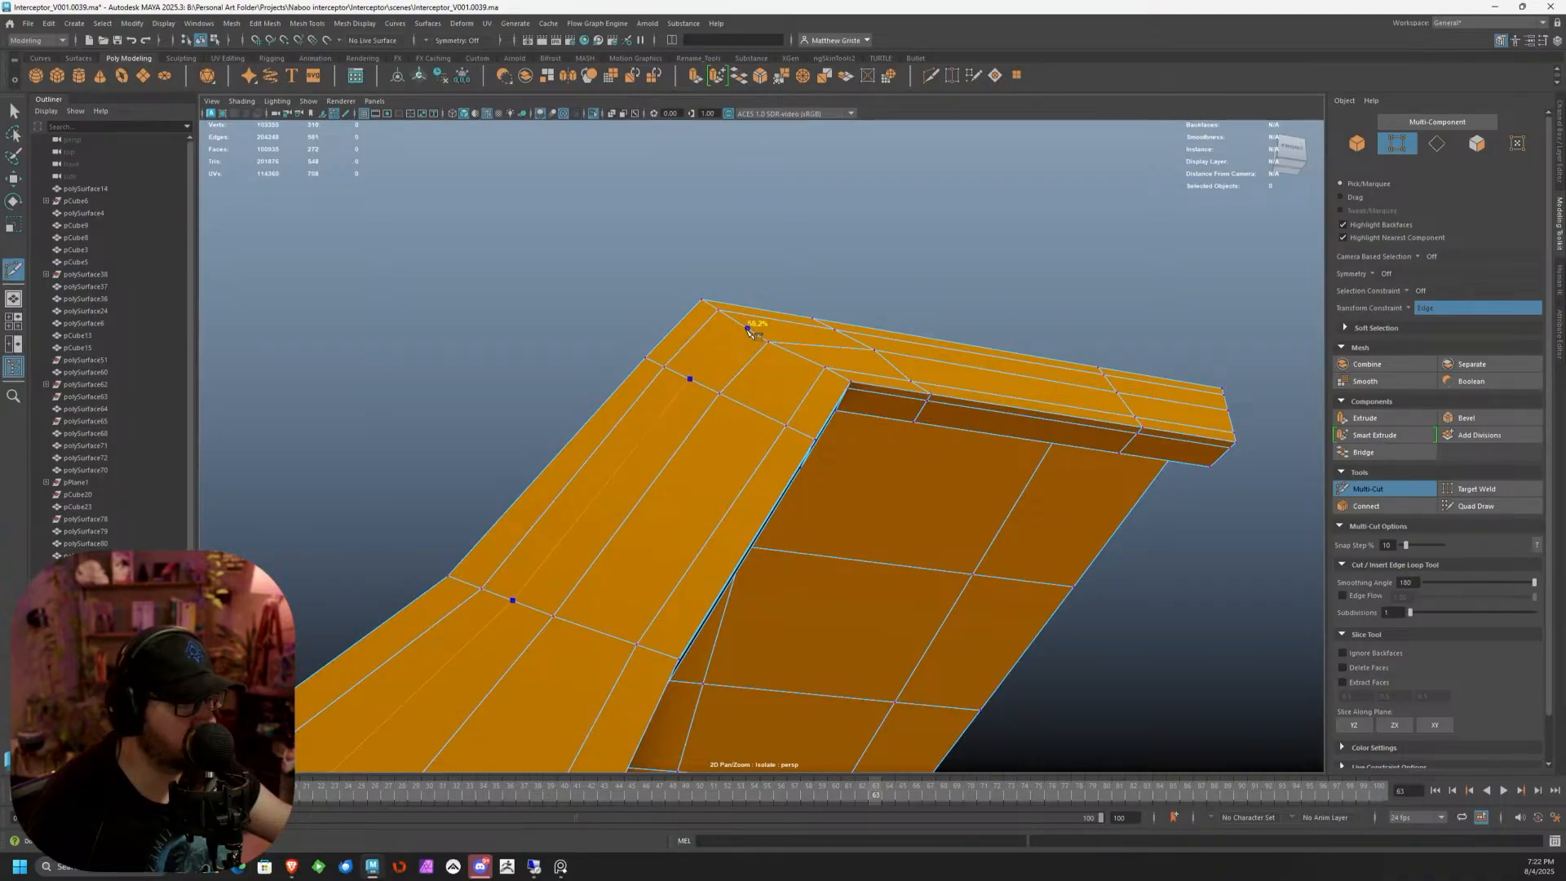
left_click_drag(749, 329, 597, 369, "alt")
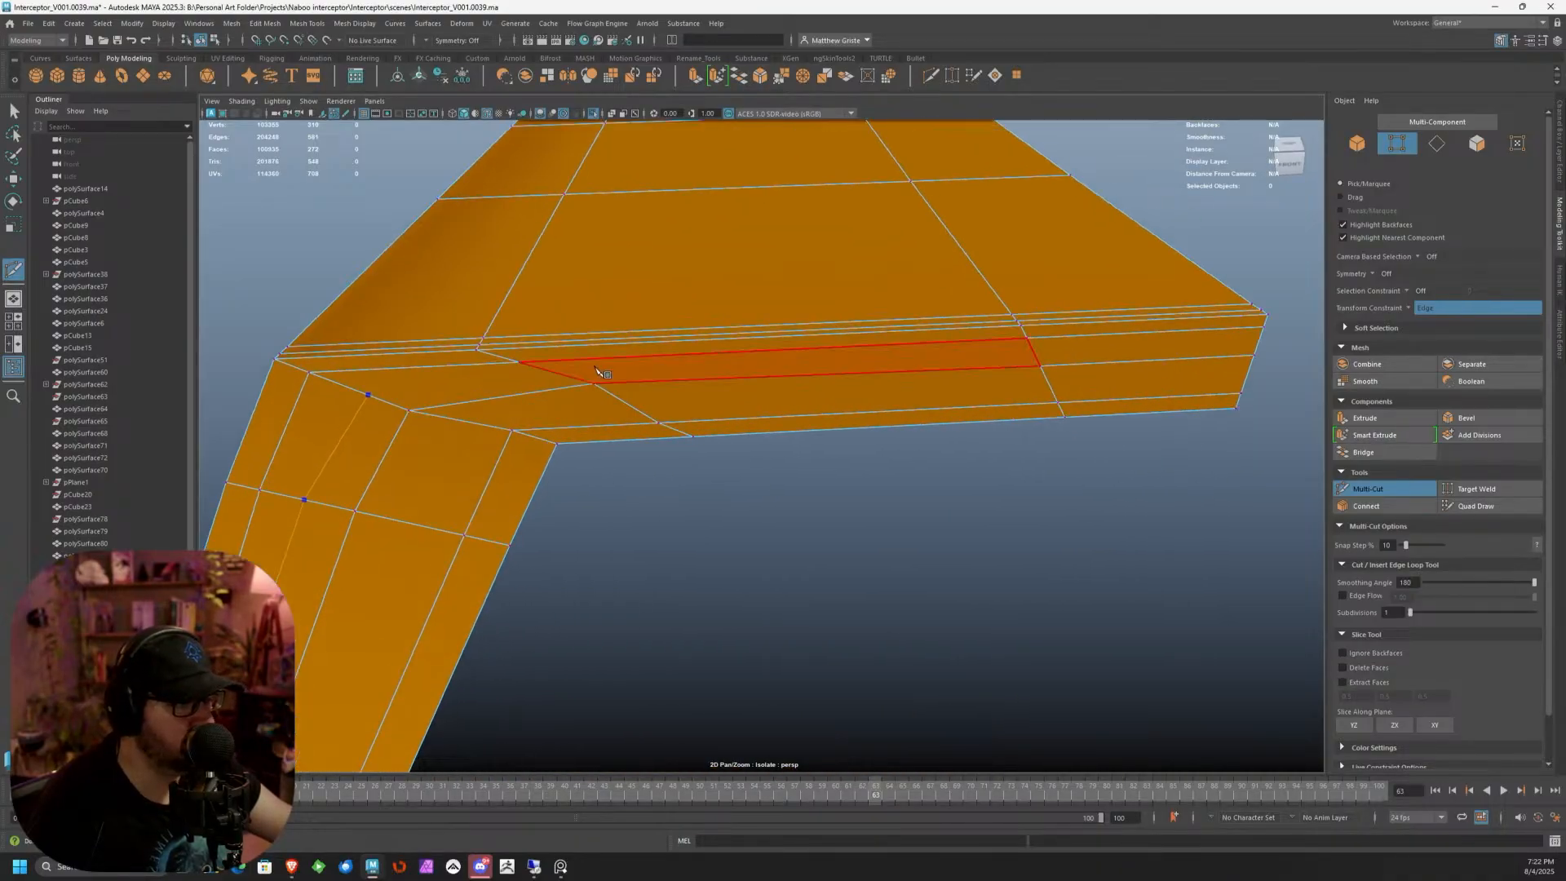
left_click(561, 375)
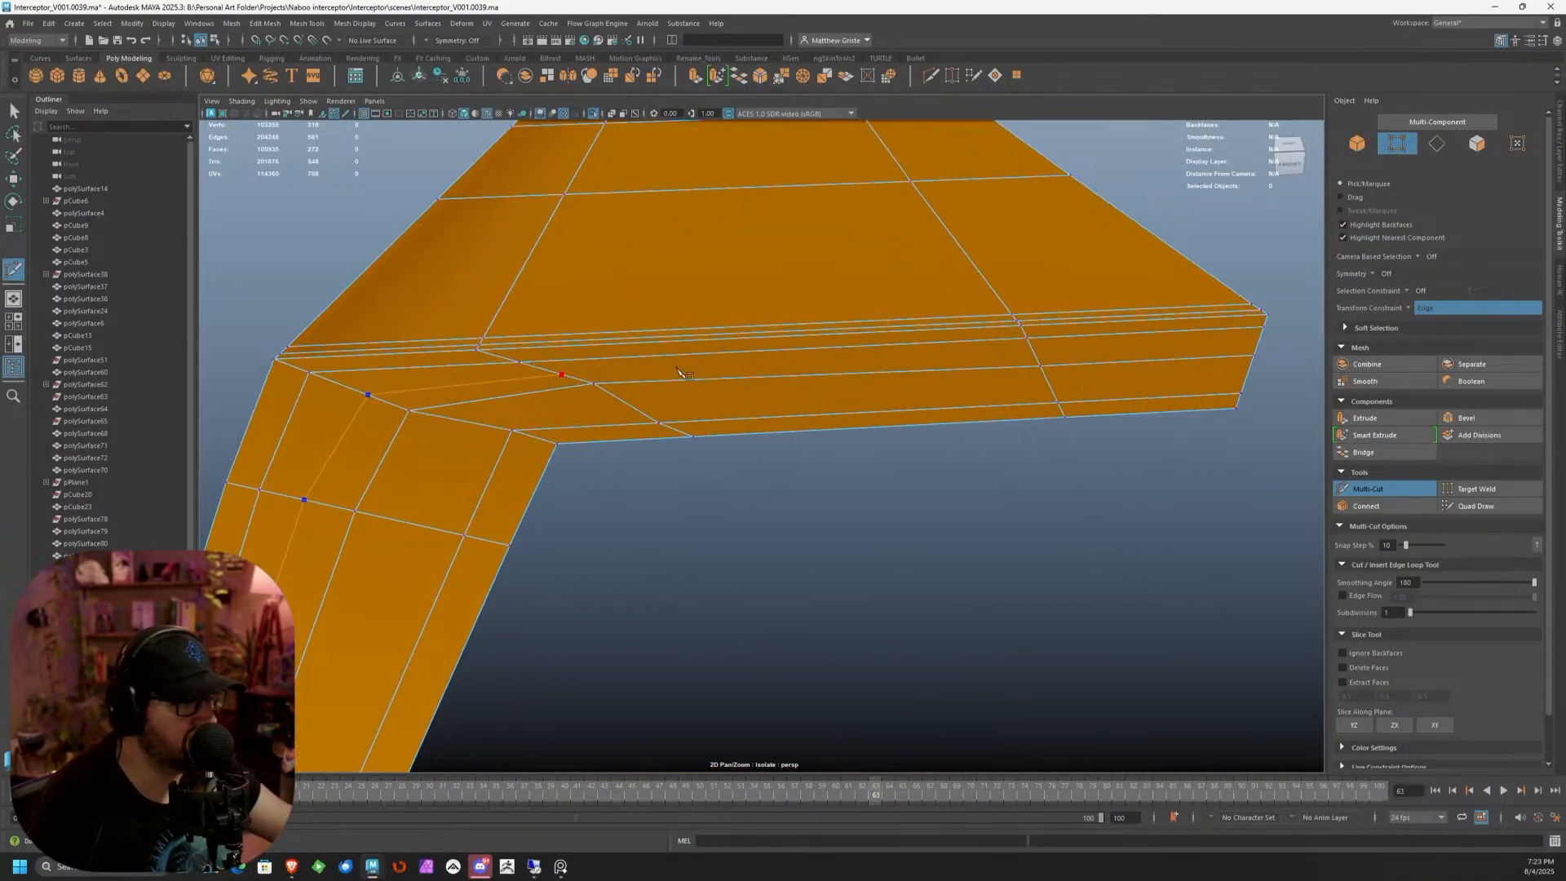
left_click(1035, 354)
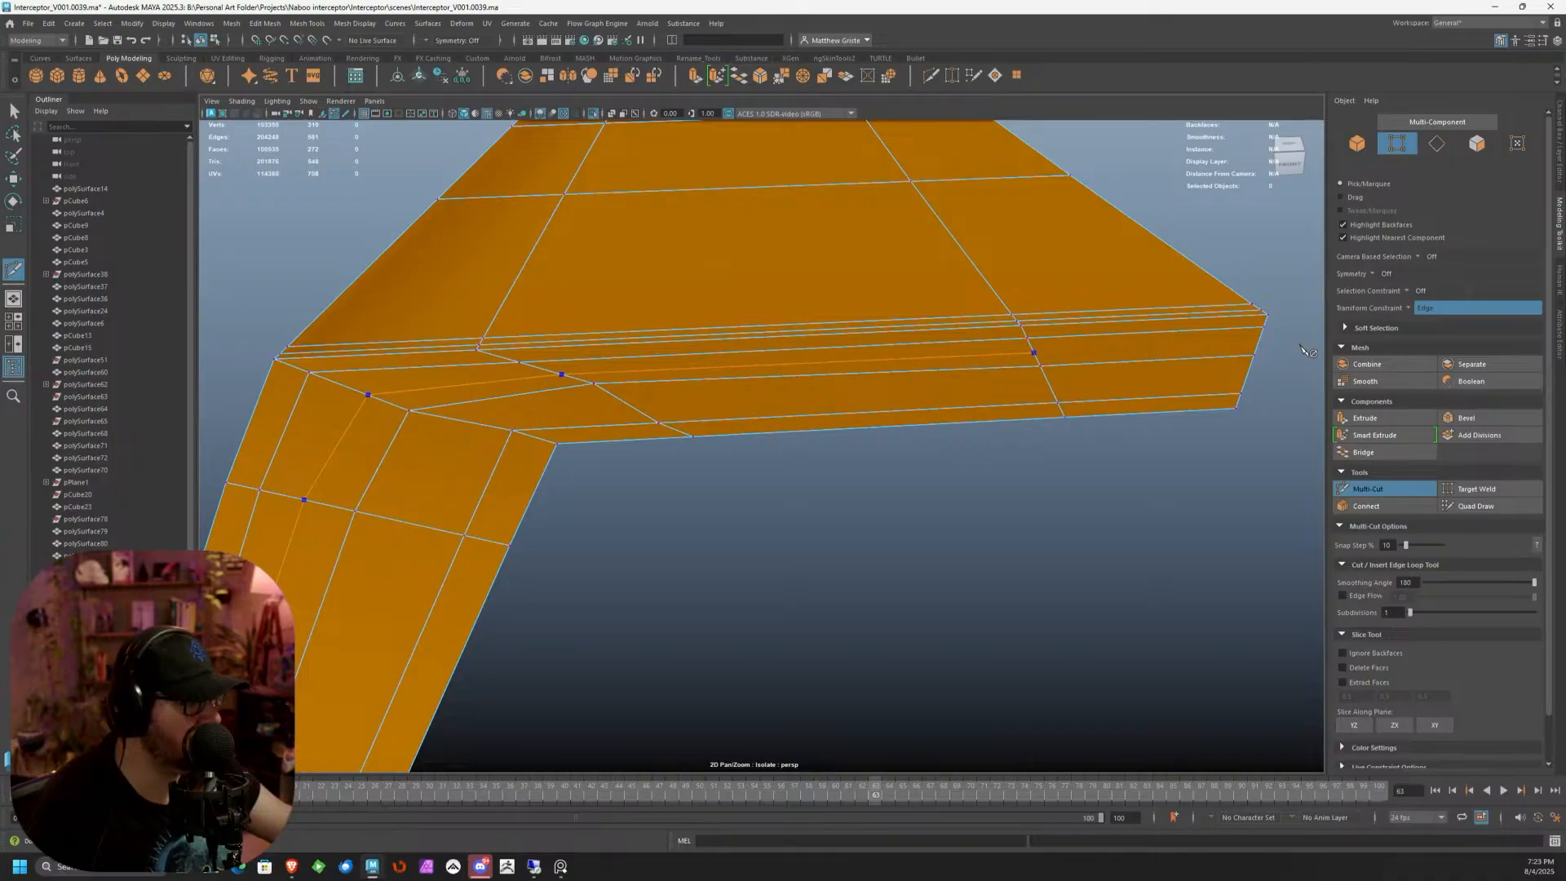
left_click(1251, 339)
key("q")
Preview the half cowling smoothed in object mode and examine the return strip and its lower corner
key("3")
right_click_drag(1008, 282, 1066, 262)
left_click(916, 548)
left_click_drag(916, 548, 671, 564, "alt")
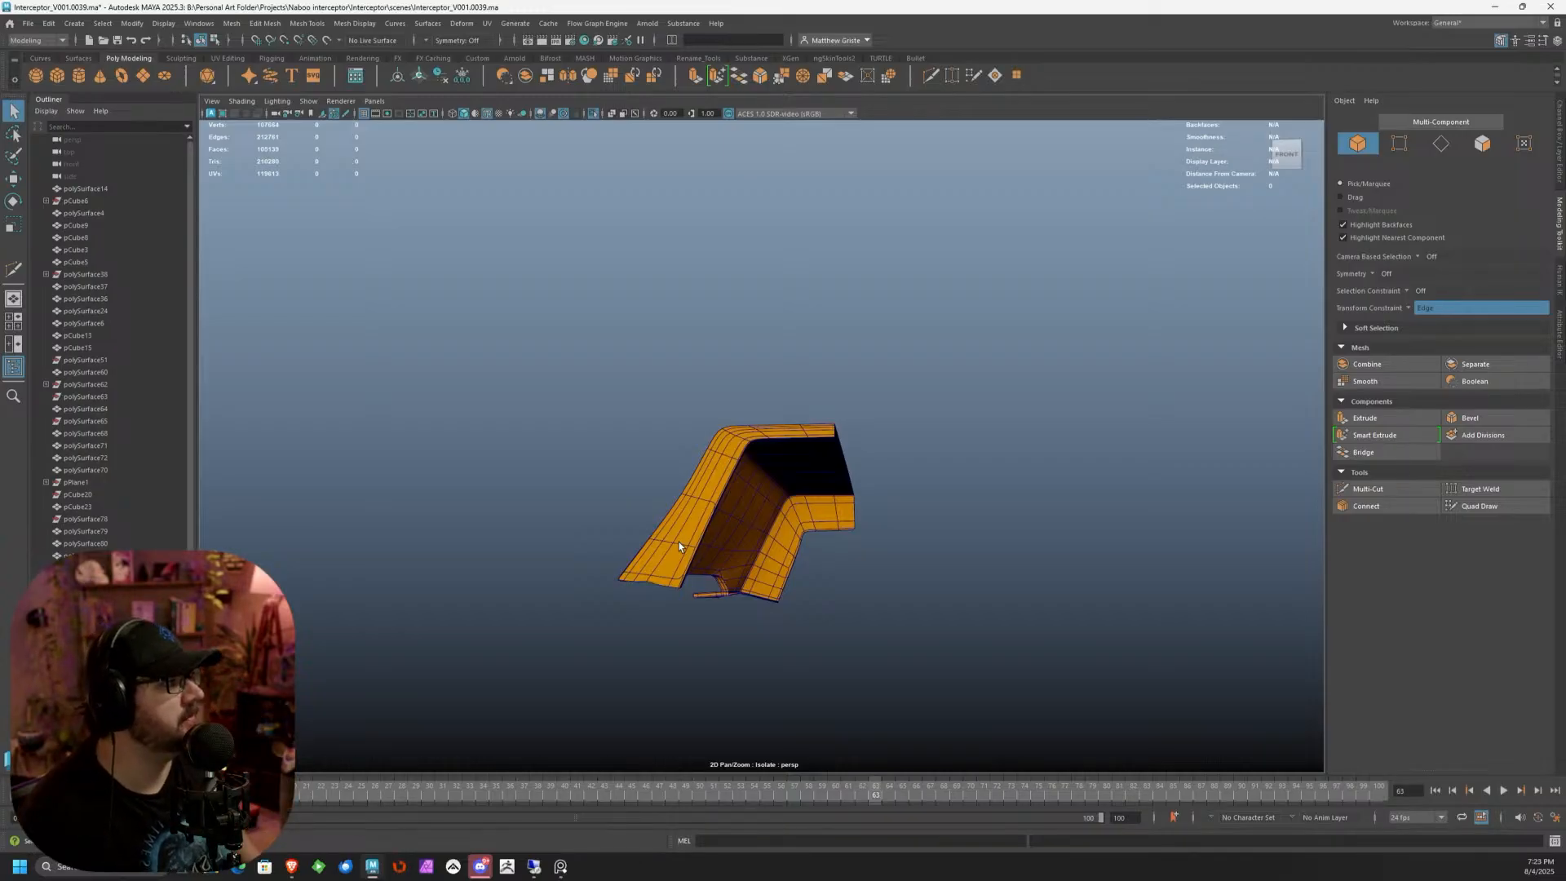
left_click_drag(678, 541, 687, 512, "alt")
right_click_drag(687, 513, 660, 565, "alt")
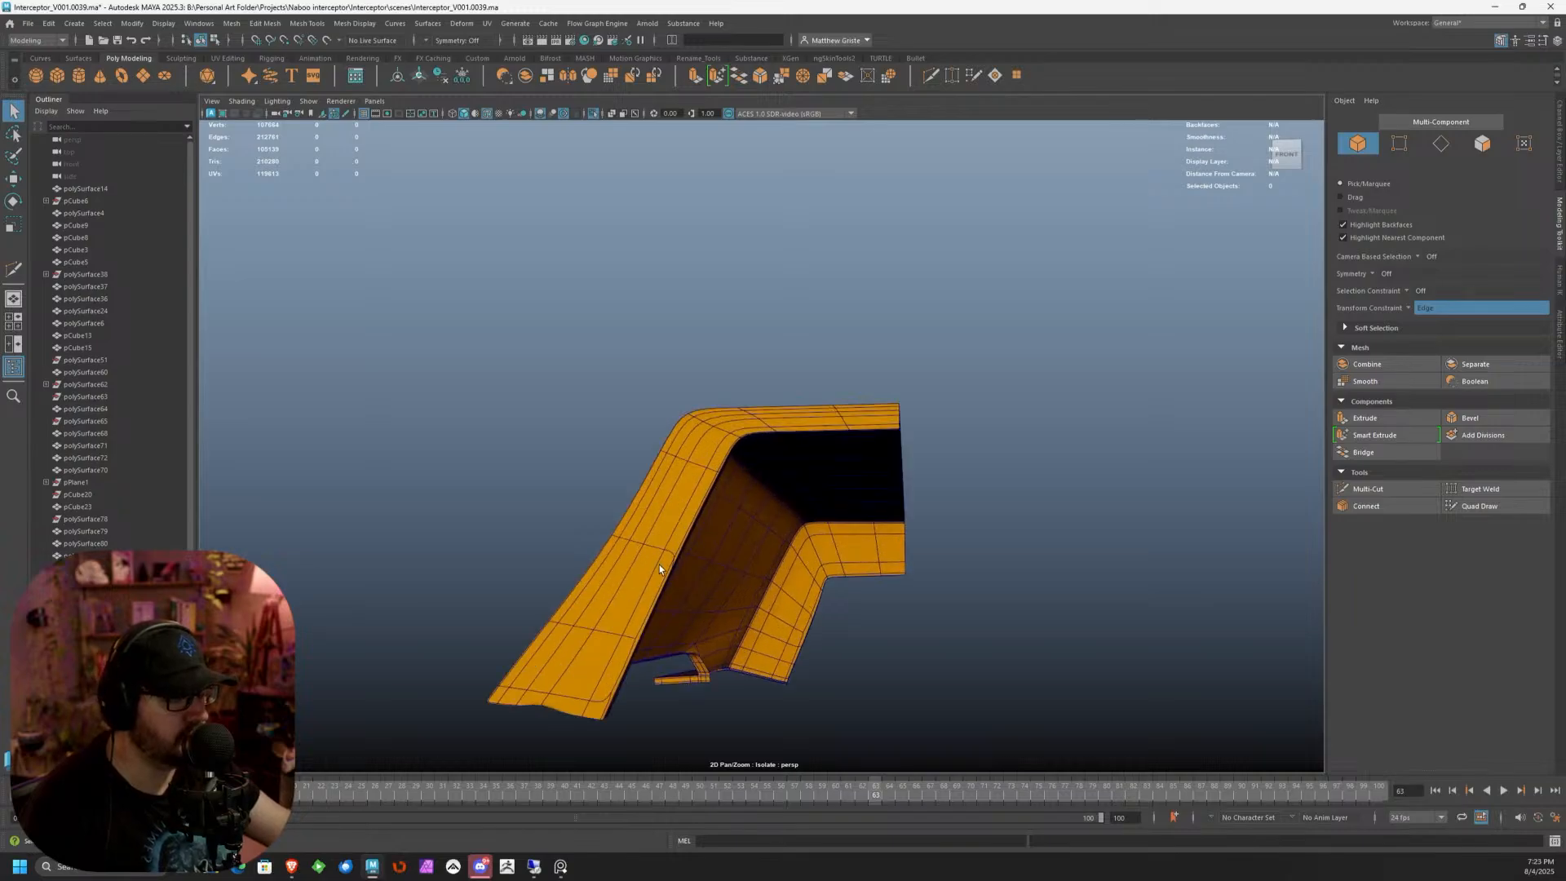
left_click_drag(659, 565, 770, 404, "alt")
left_click(736, 471)
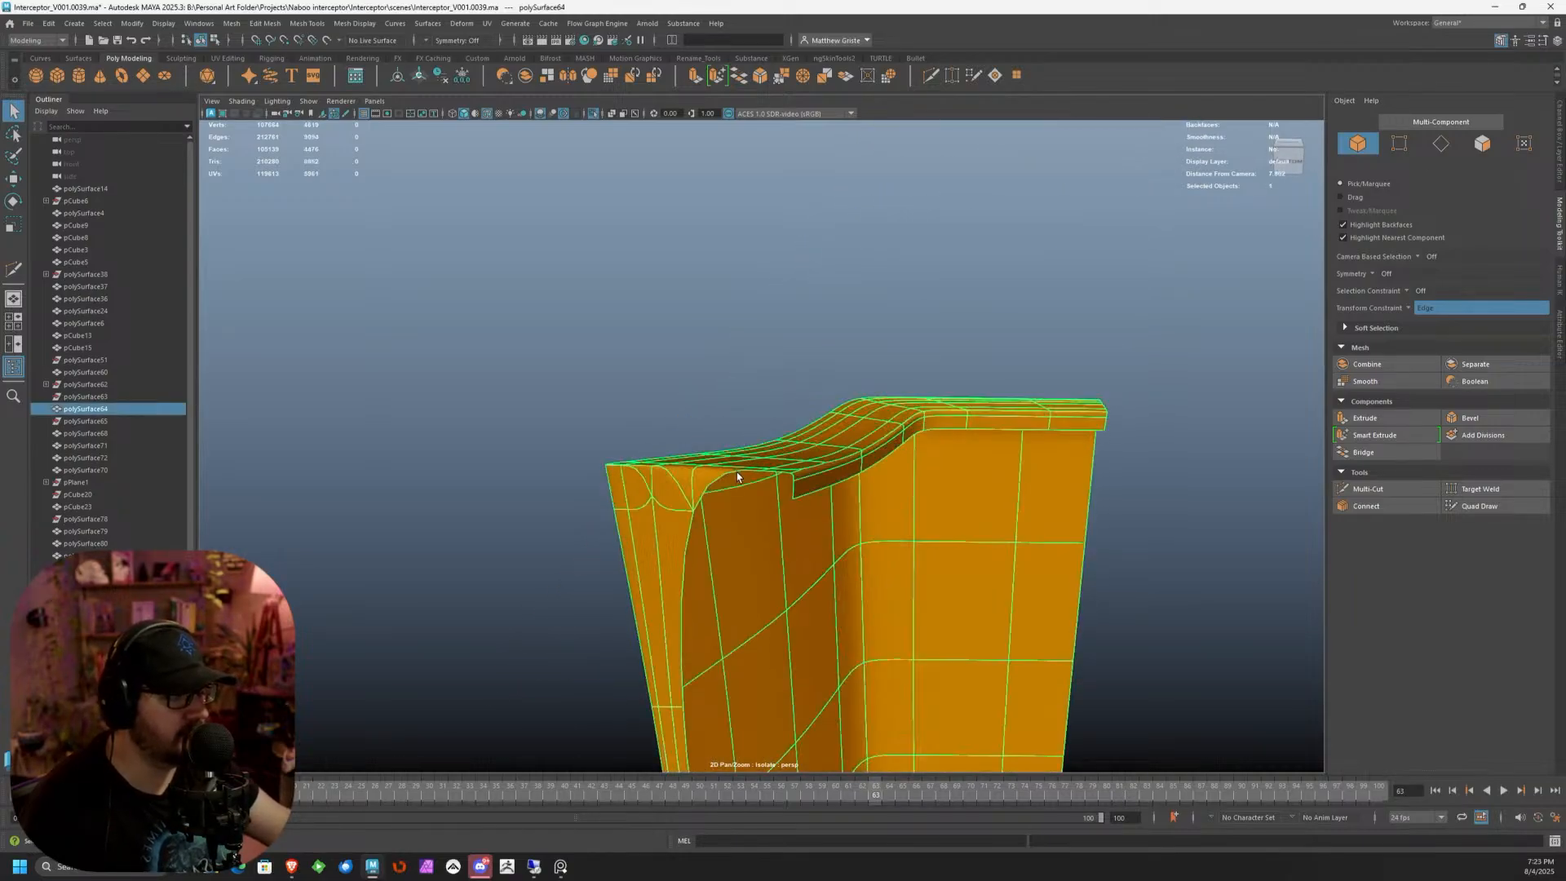
right_click_drag(737, 471, 624, 516, "alt")
Turn off the smooth preview and delete the tapering crosswise support edges on the lower flange beside its corner with the return strip
key("1")
left_click_drag(624, 516, 925, 493, "alt")
right_click_drag(699, 353, 701, 314)
left_click(736, 331)
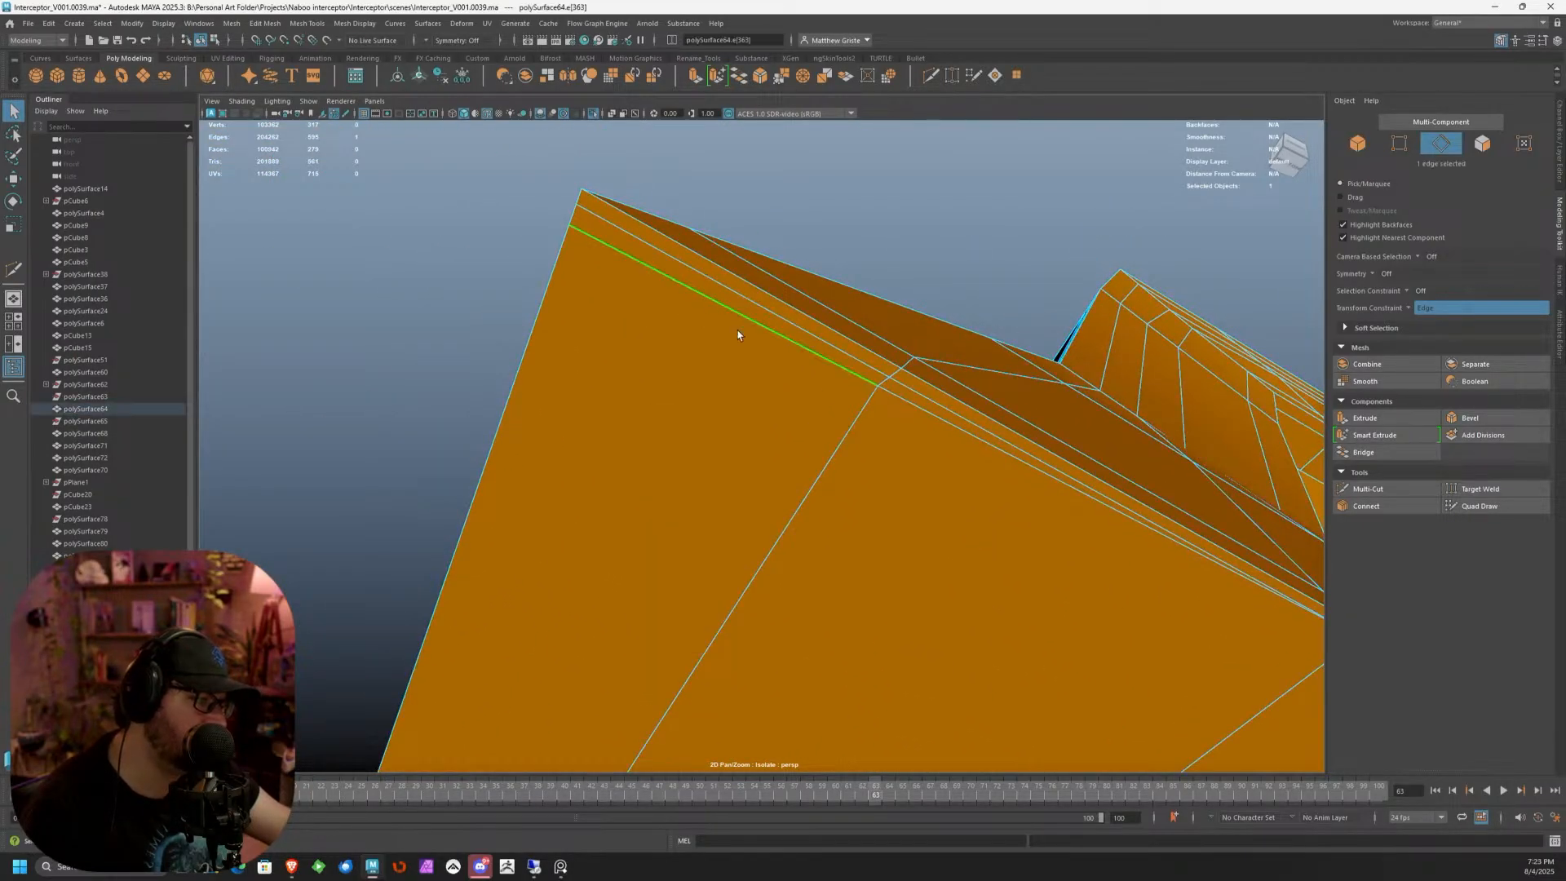
left_click_drag(738, 334, 784, 384, "alt")
left_click(960, 493, "shift")
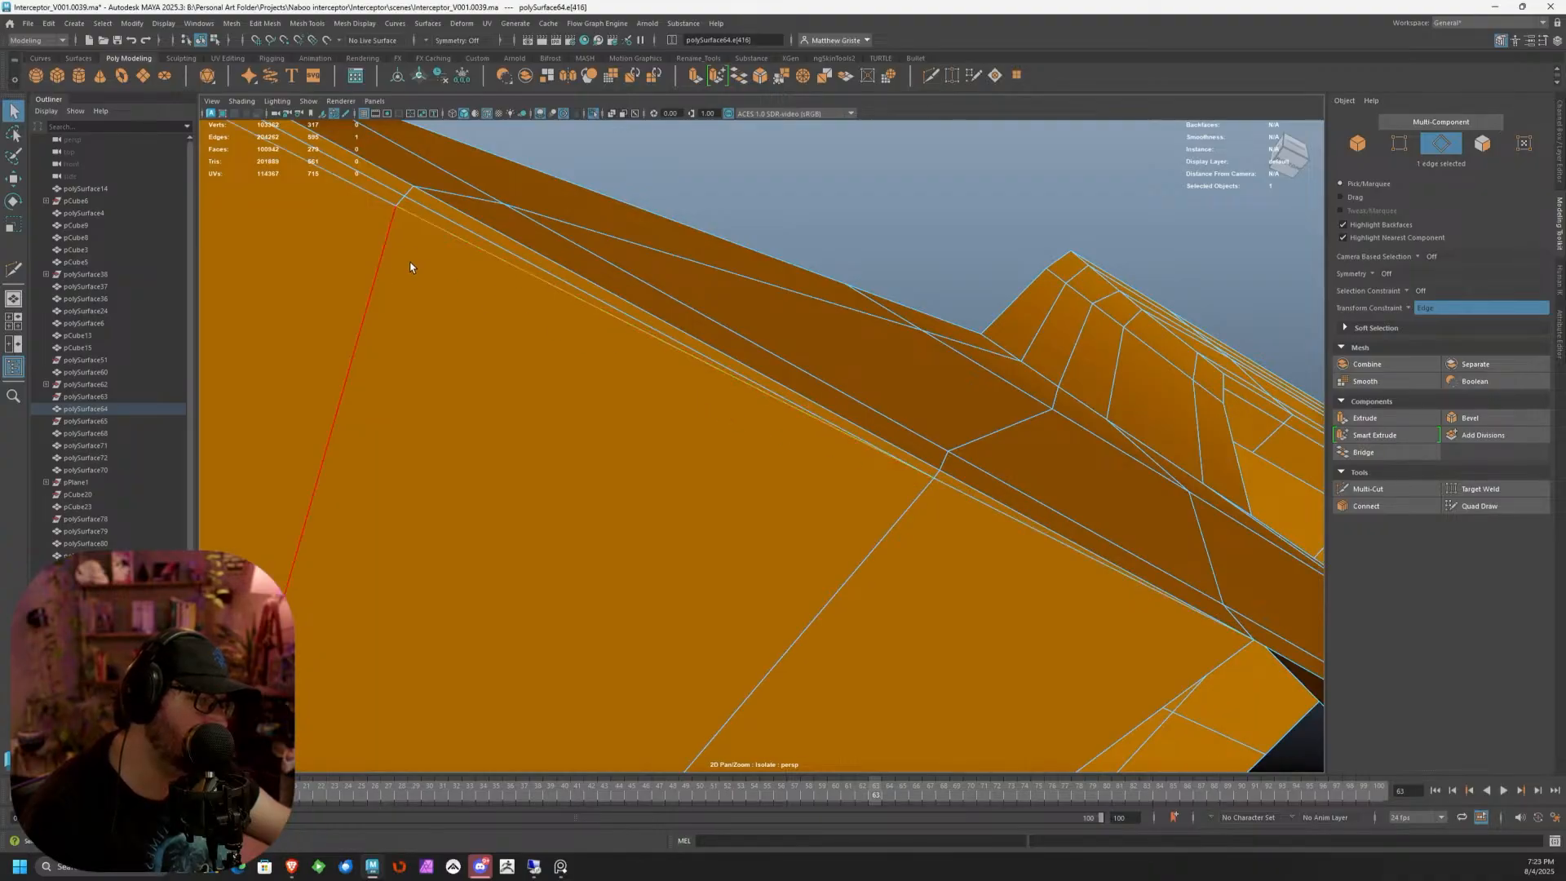
double_click(381, 201, "shift")
left_click_drag(578, 350, 739, 267, "alt")
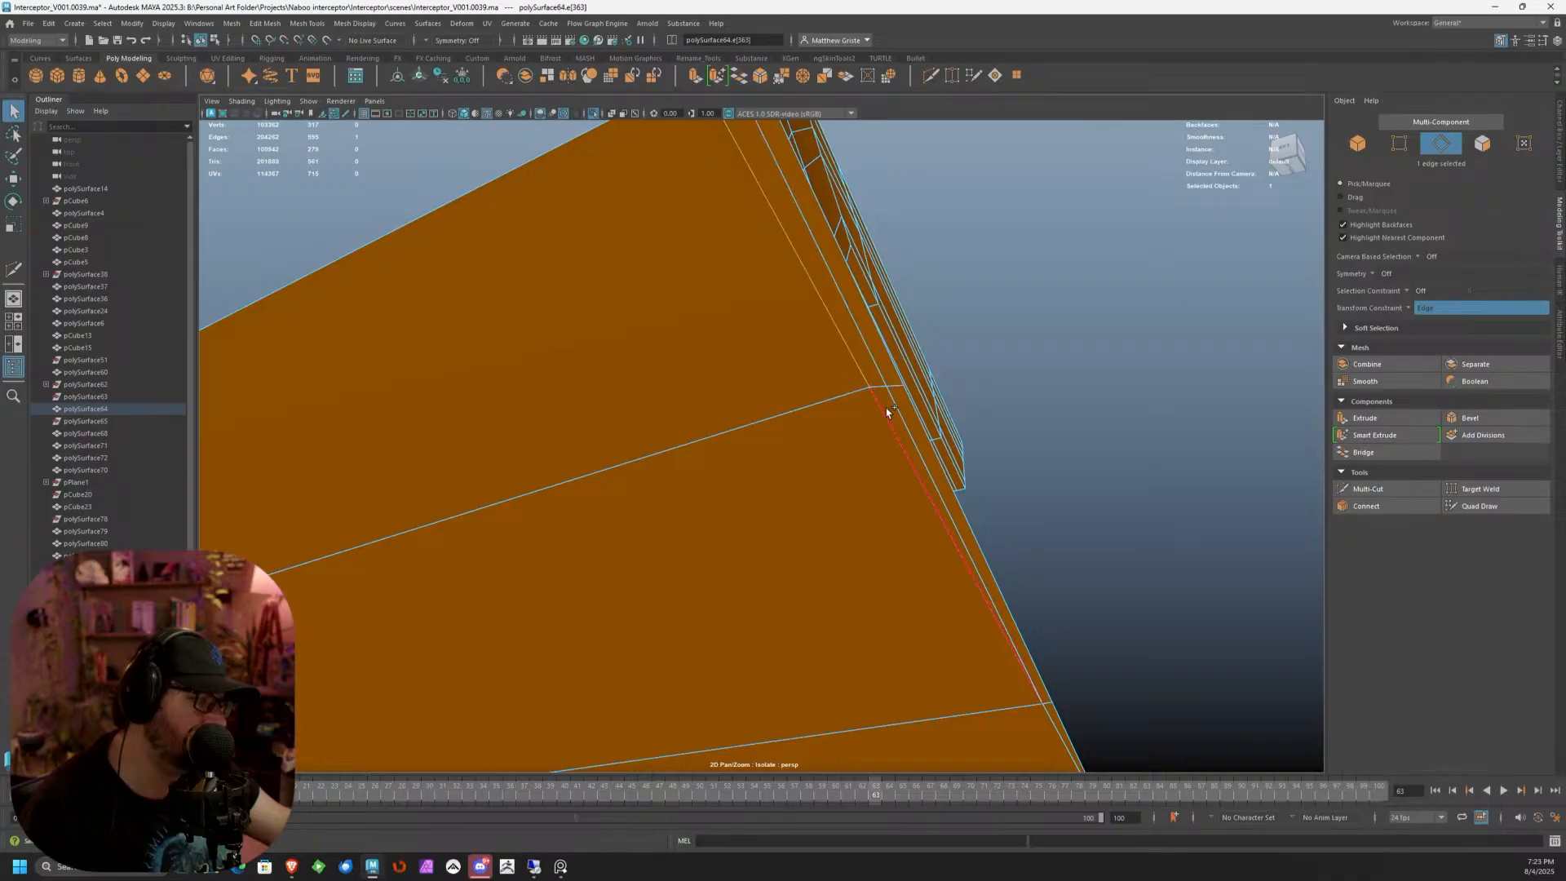
double_click(878, 378, "shift")
key("Delete")
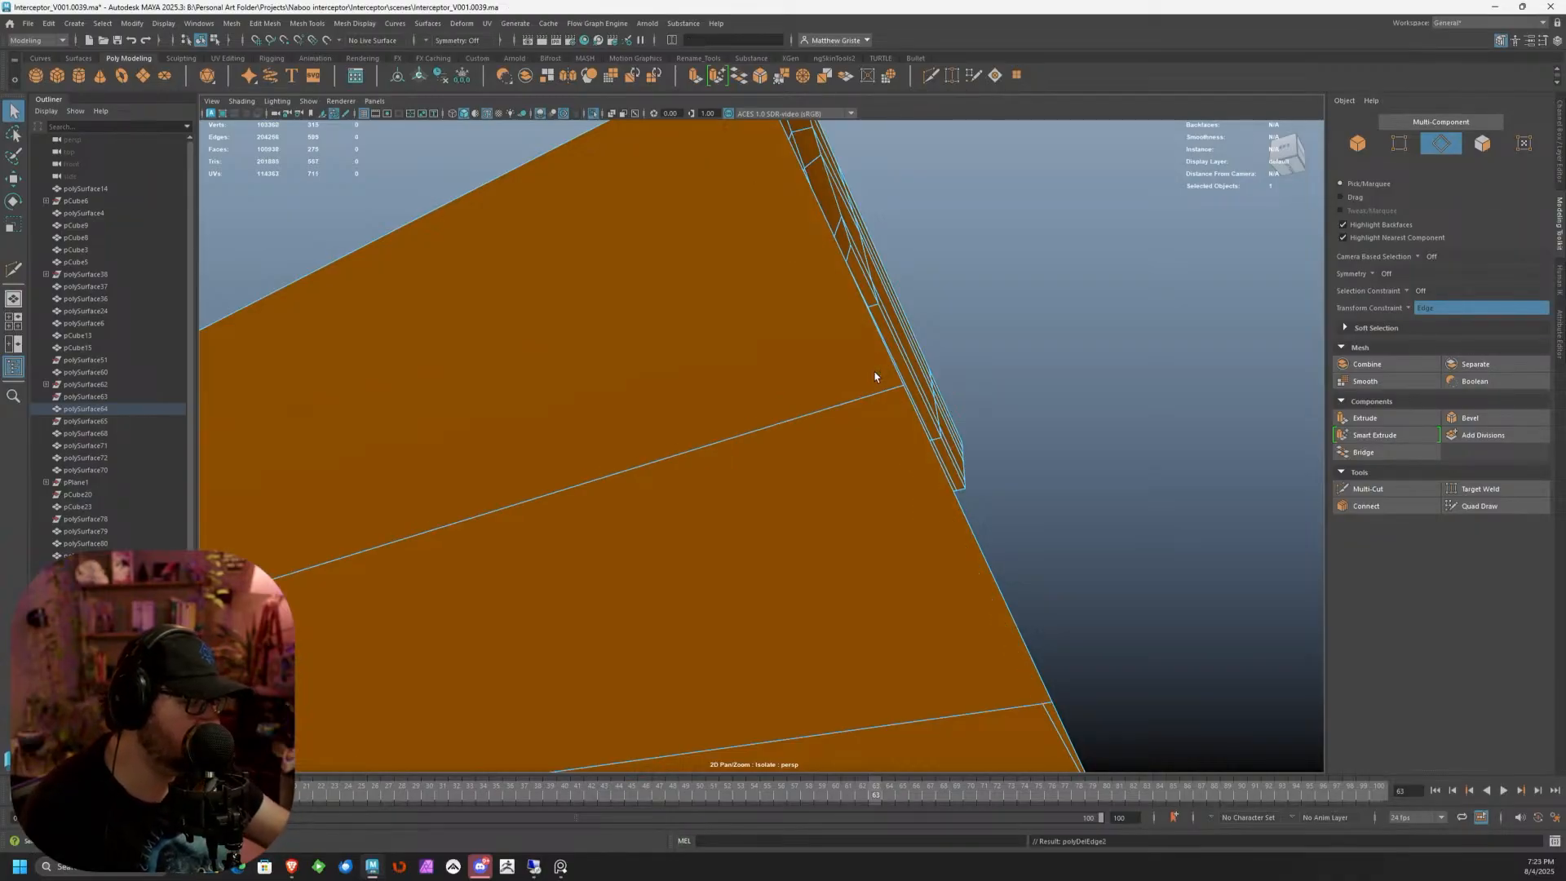
left_click_drag(1000, 535, 861, 380, "alt")
left_click(750, 393)
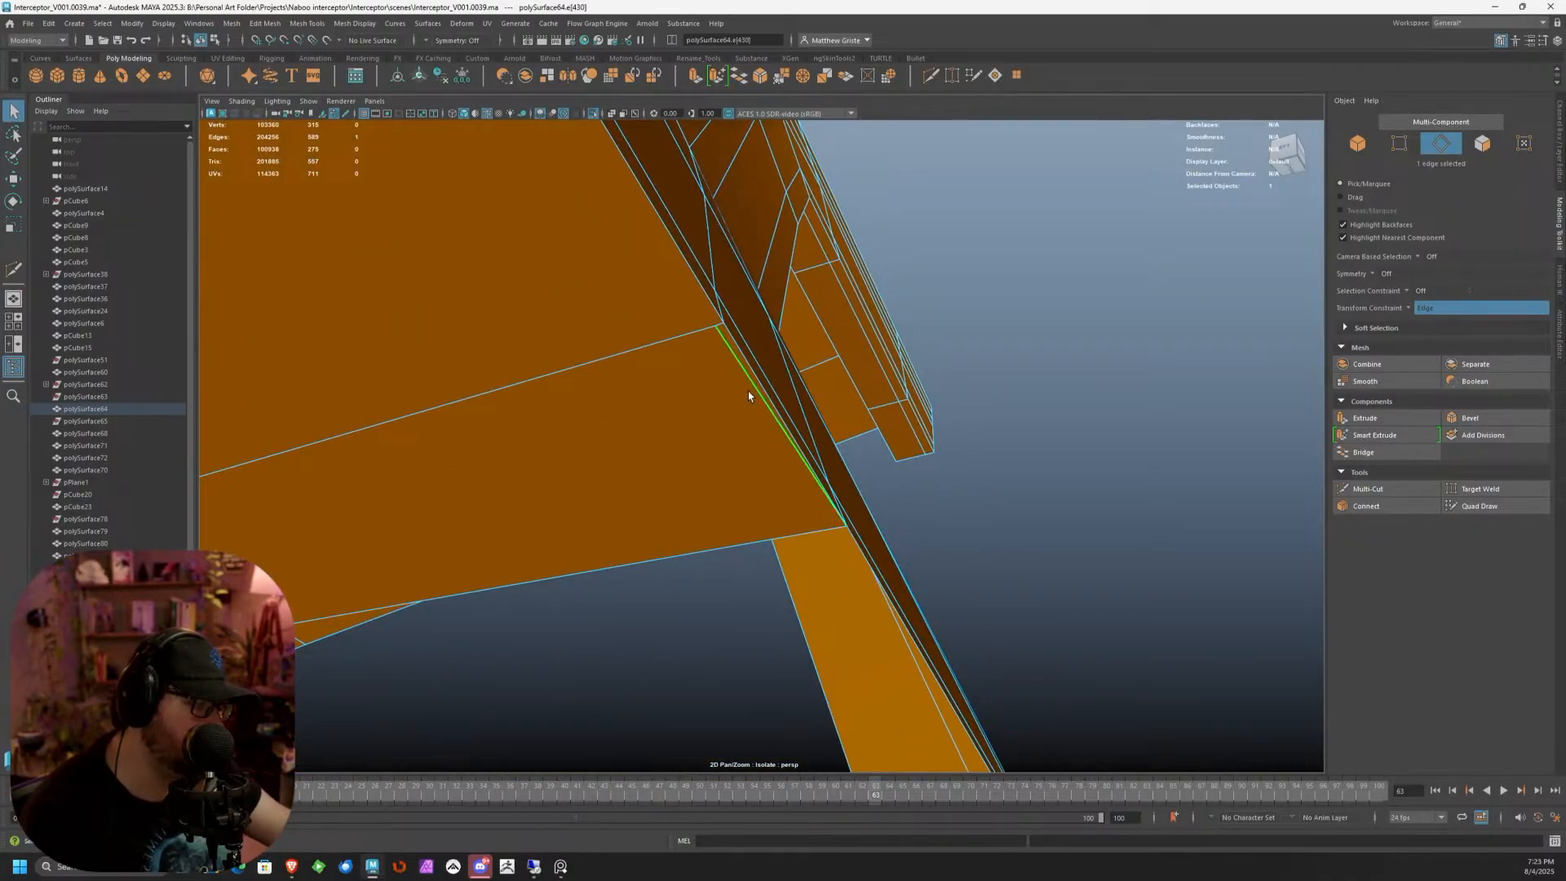
key("Delete")
Insert a new crosswise support edge with Multi-Cut on the lower flange, close to its corner with the return strip
left_click_drag(717, 339, 819, 462, "alt")
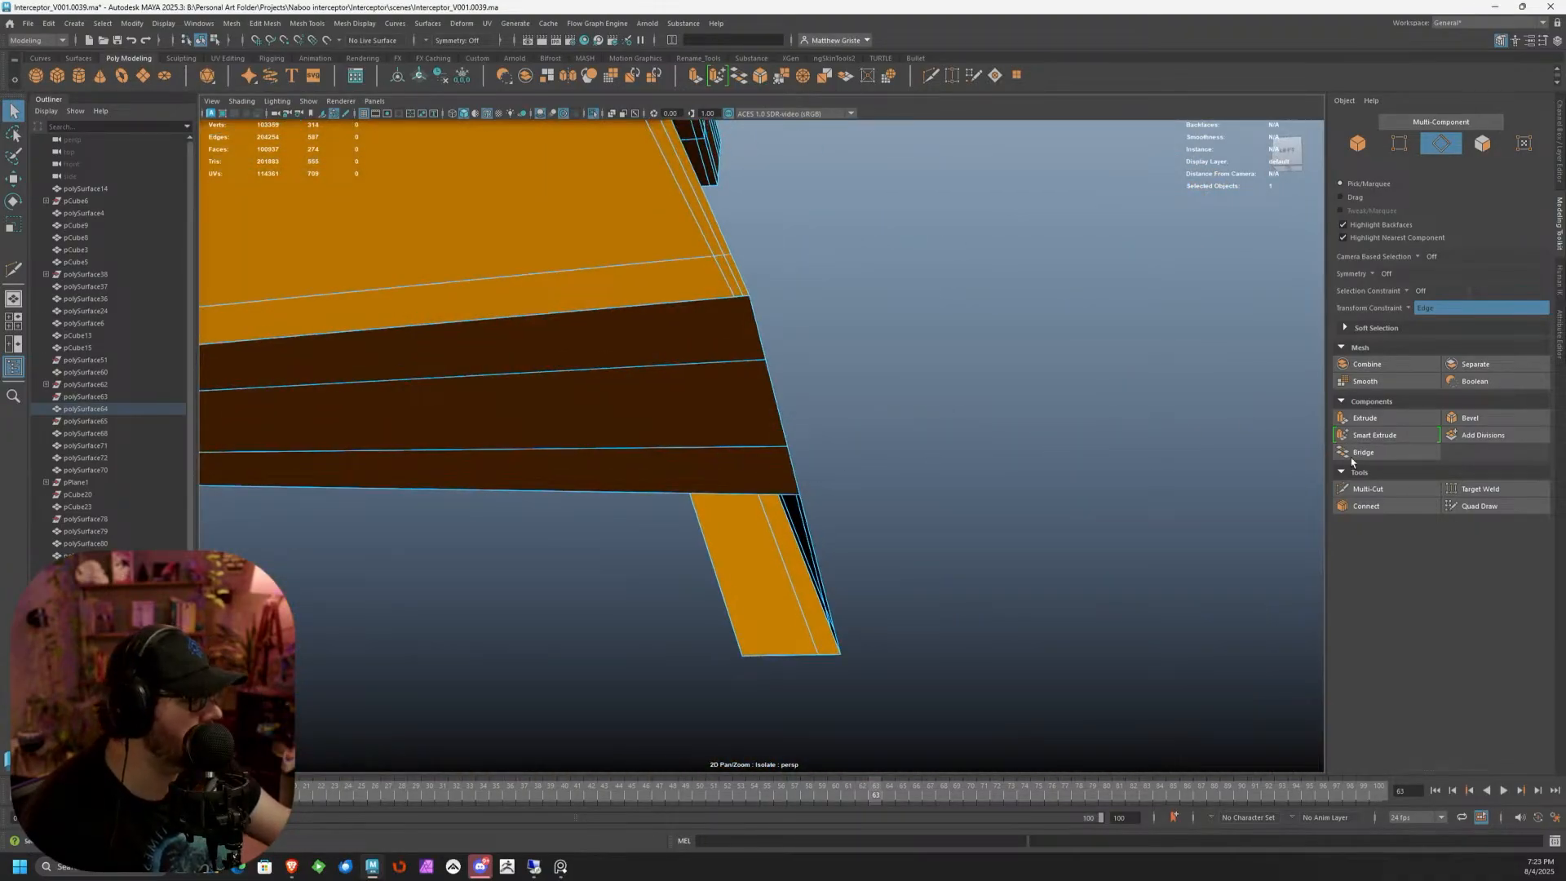
left_click(1378, 489)
scroll(947, 383, "up", 3)
left_click(720, 218)
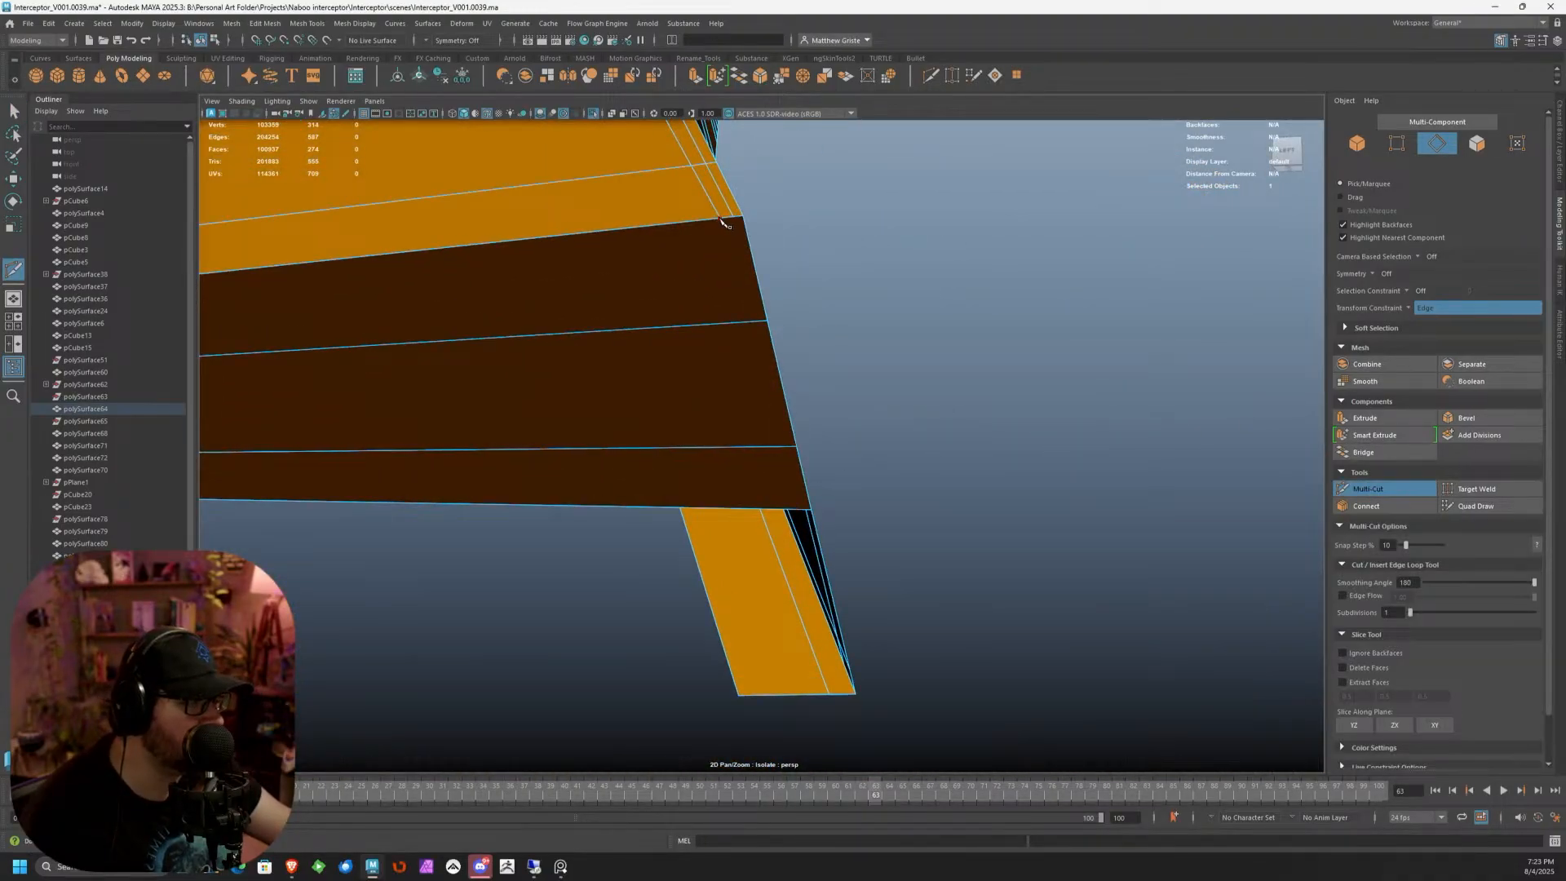
scroll(769, 402, "up", 3)
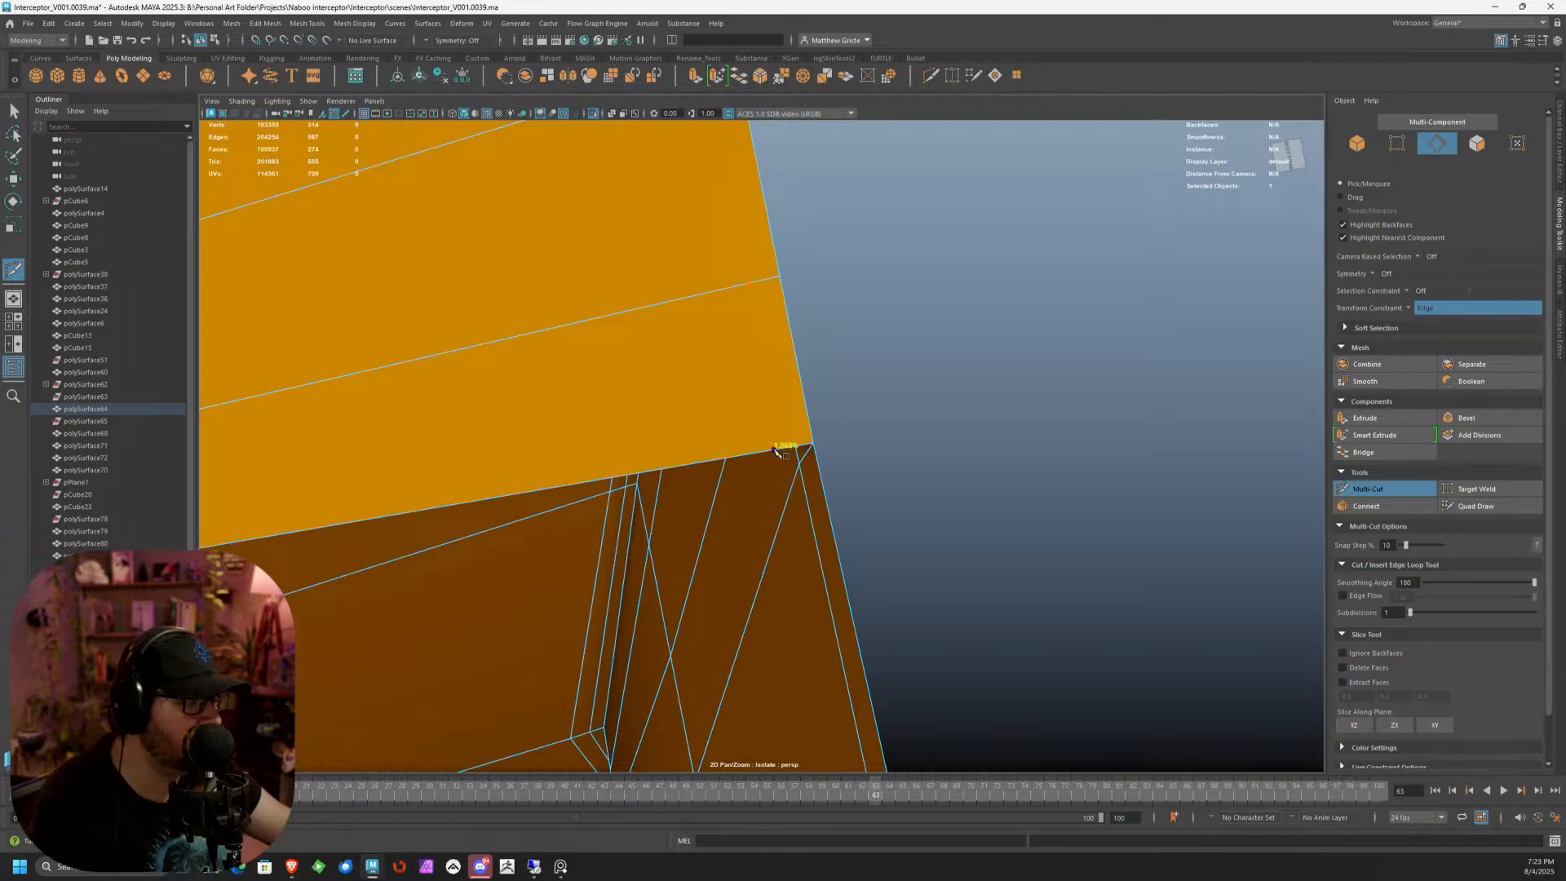
left_click(775, 450)
key("Return")
Insert a second crosswise support edge on the lower flange between the first one and the corner
left_click_drag(787, 252, 773, 484, "alt")
scroll(796, 323, "up", 3)
left_click_drag(752, 683, 780, 466, "alt")
scroll(780, 467, "up", 3)
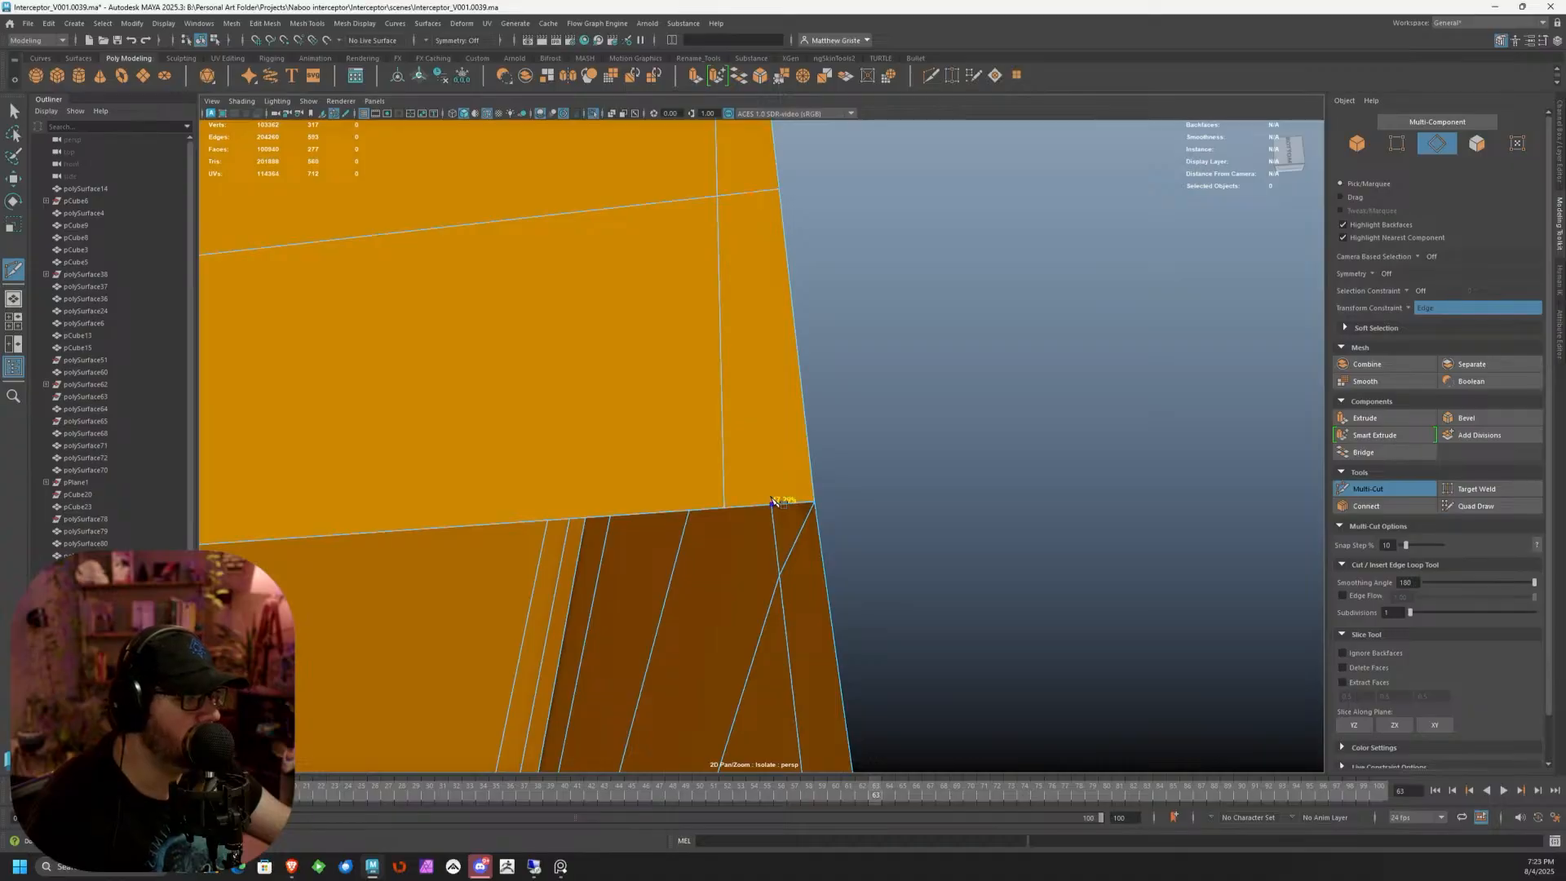
left_click(772, 502)
key("Return")
scroll(806, 460, "down", 5)
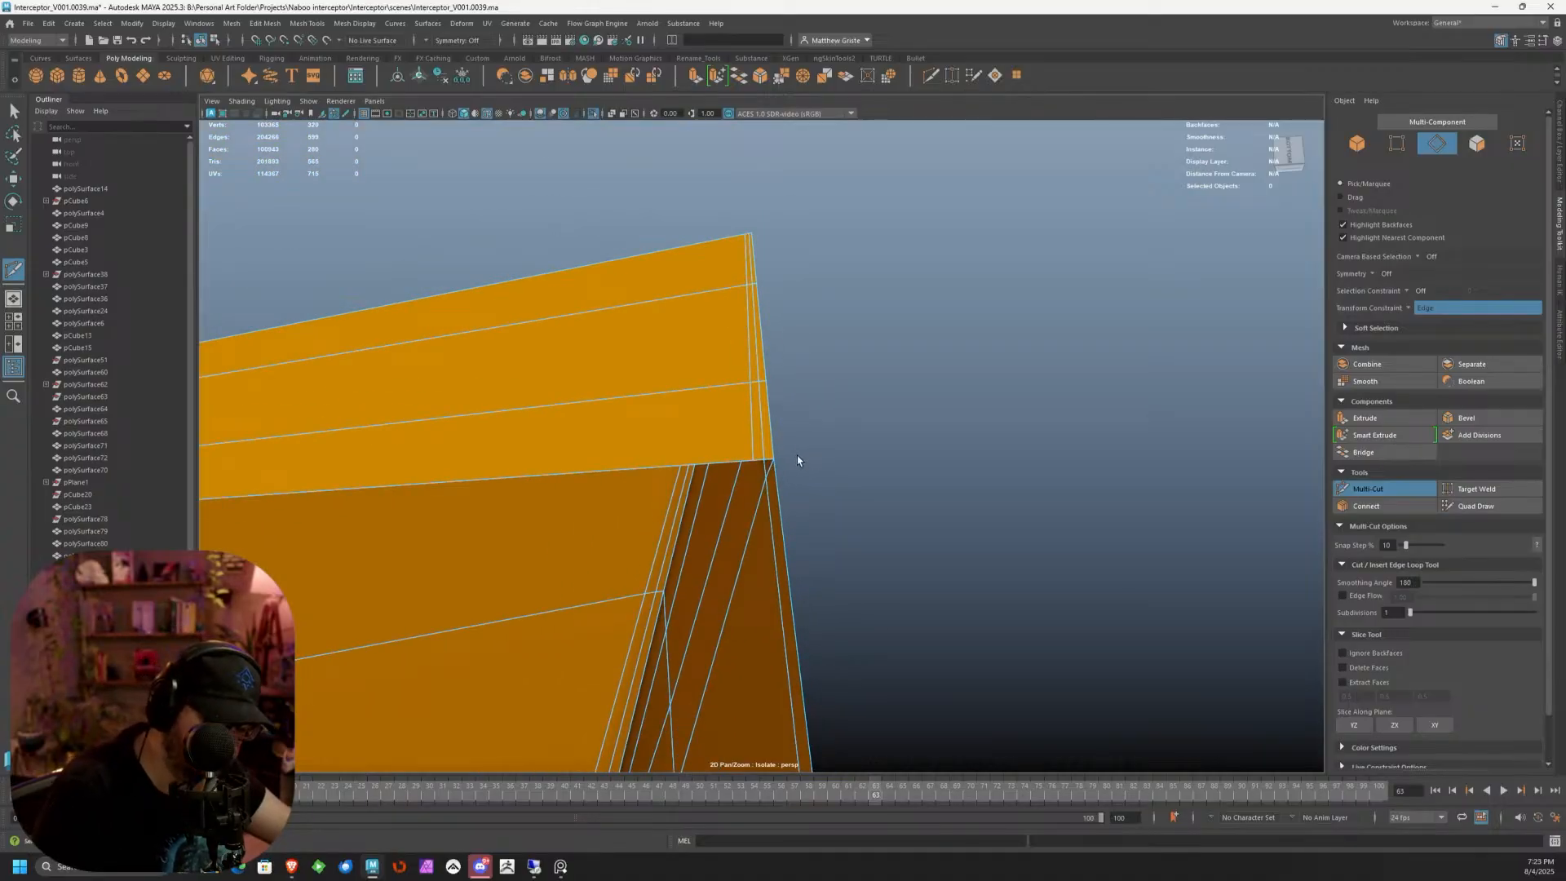
key("q")
Preview the half cowling smoothed and inspect the lower front corner from the outer side
key("3")
left_click_drag(788, 345, 713, 460, "alt")
right_click_drag(713, 460, 767, 413)
left_click(767, 412)
scroll(767, 413, "down", 5)
middle_click_drag(646, 393, 764, 429, "alt")
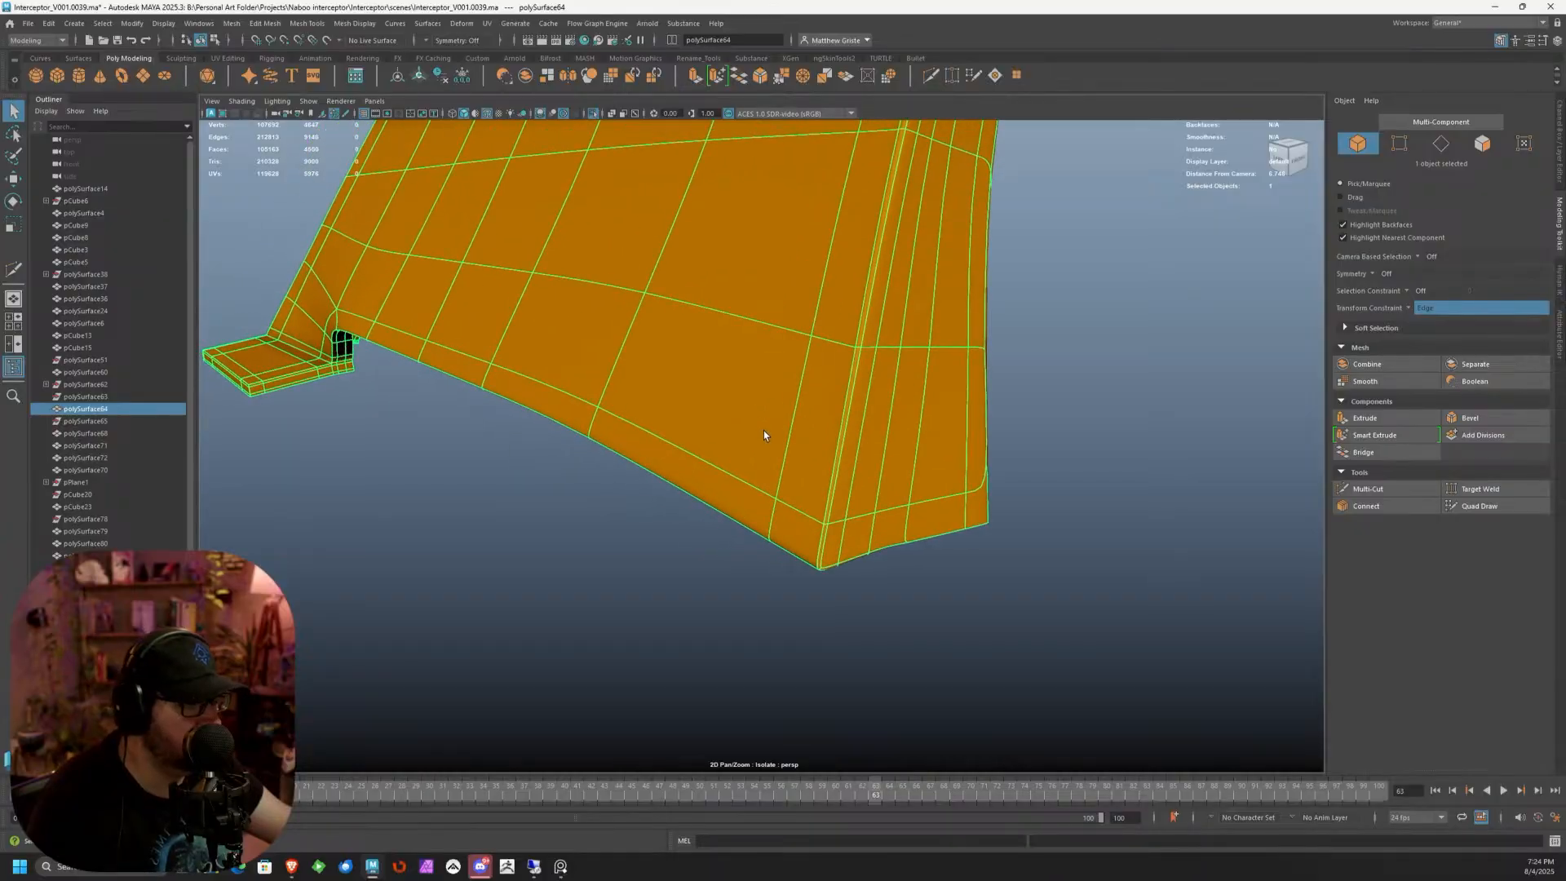
scroll(761, 429, "up", 2)
Turn off the smooth preview and move the support edge loop along the half cowling's lower border down, closer to the border
key("1")
left_click_drag(761, 429, 682, 503, "alt")
scroll(764, 474, "up", 4)
scroll(764, 477, "down", 5)
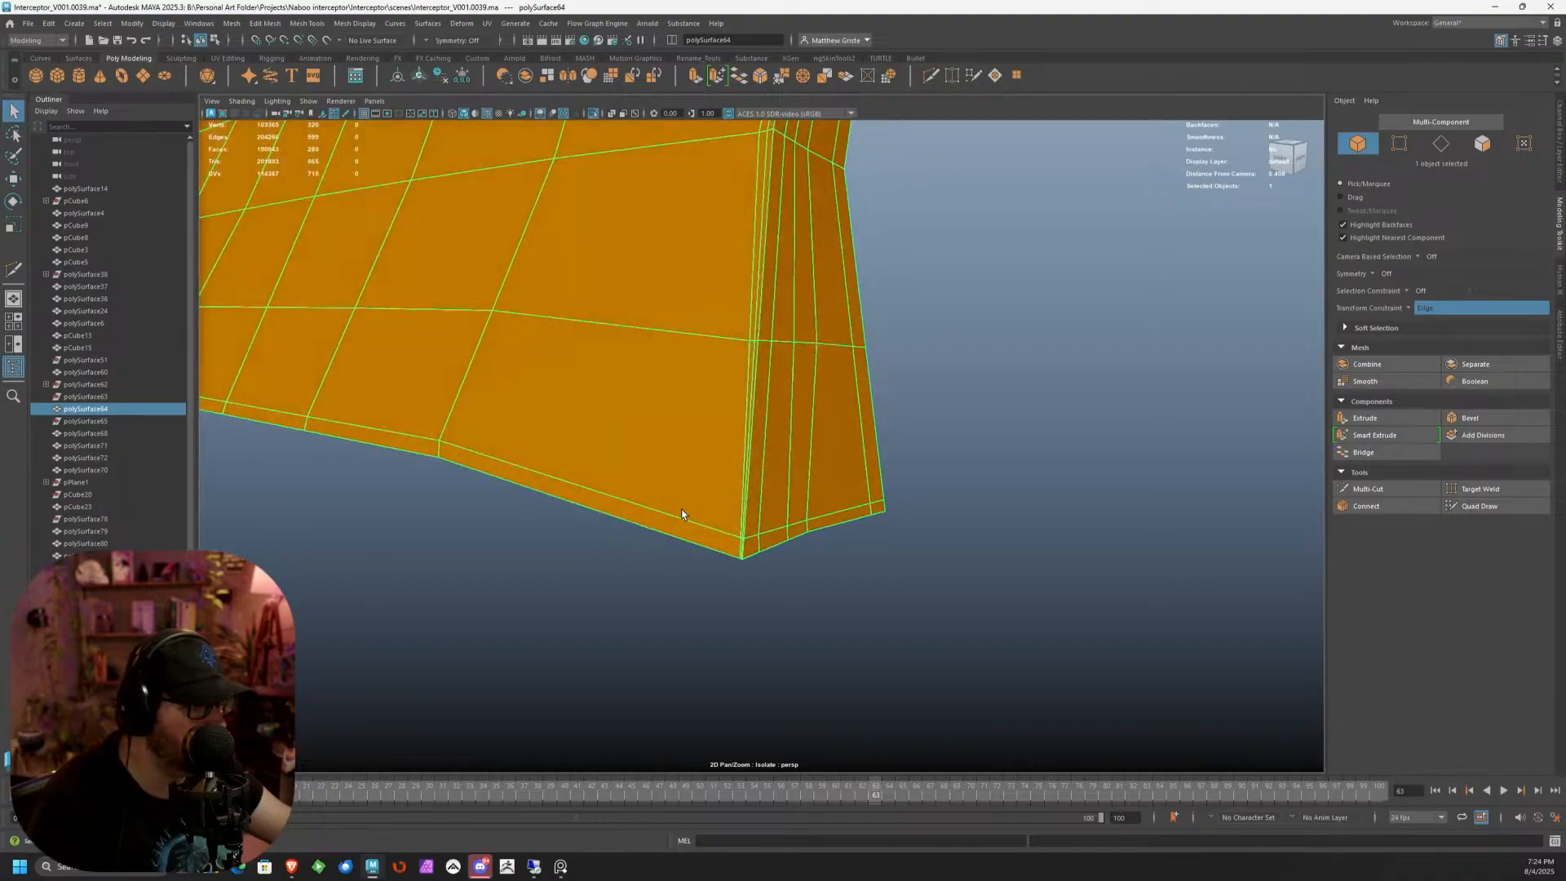
right_click_drag(682, 502, 683, 441)
double_click(663, 519)
middle_click_drag(696, 511, 913, 488, "alt")
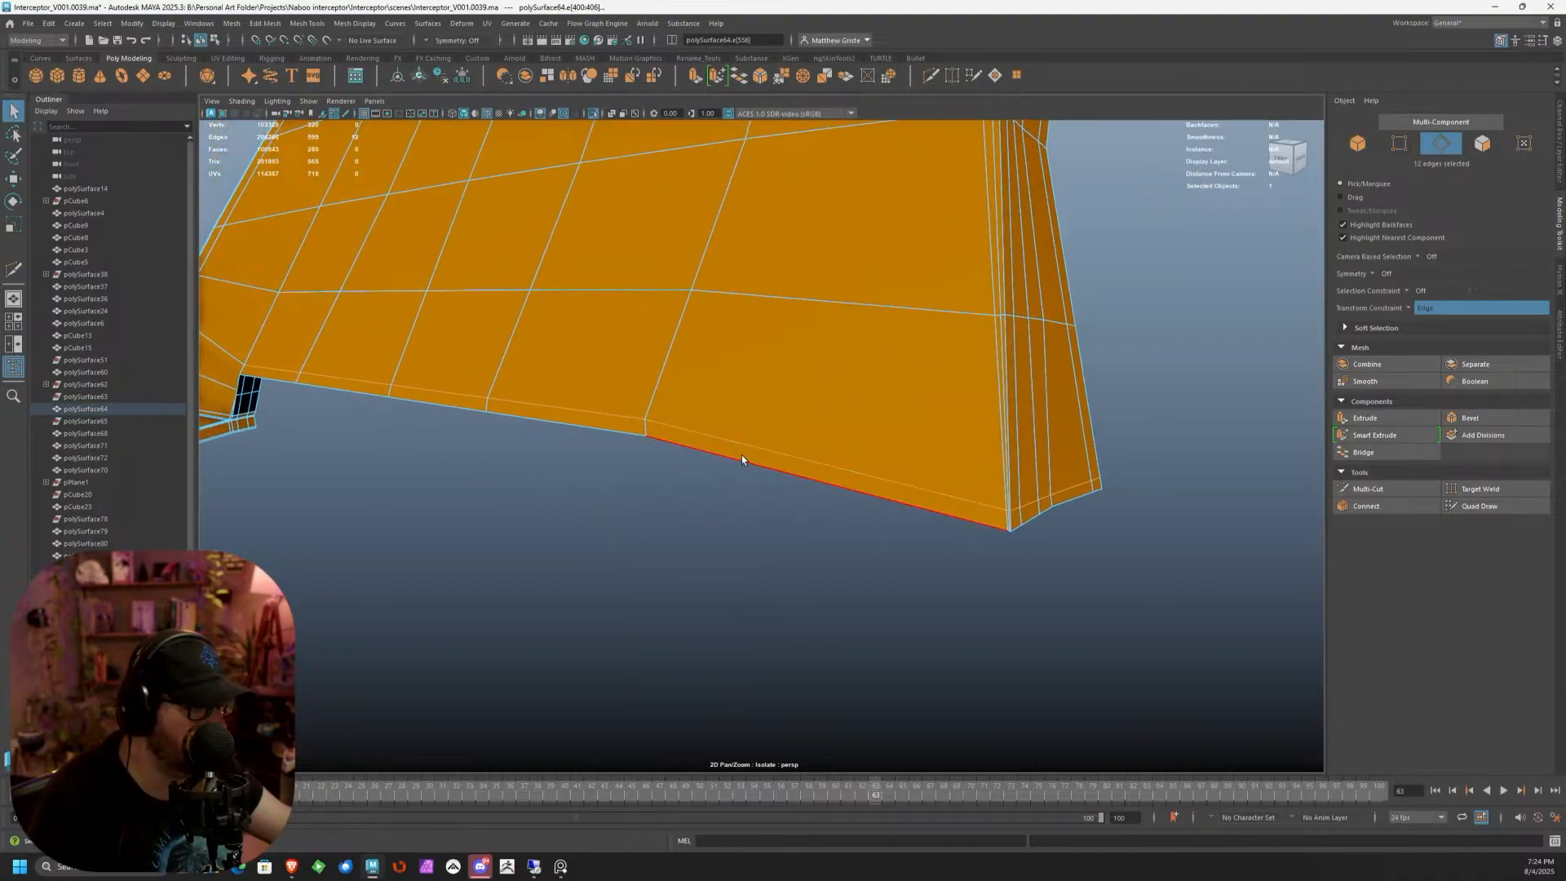
key("w")
left_click_drag(626, 429, 730, 439, "alt")
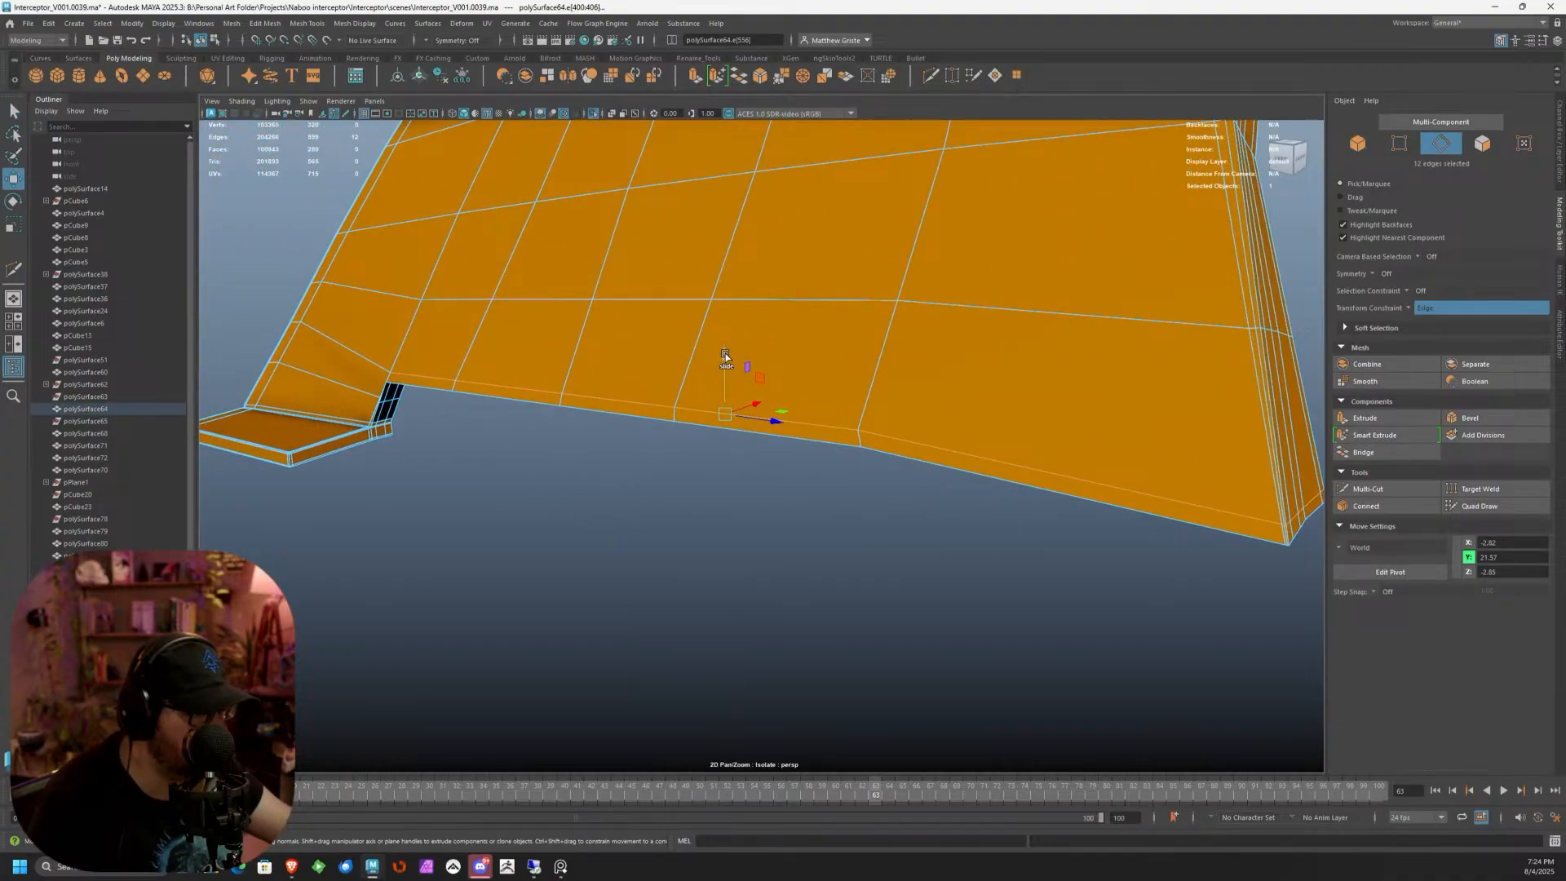
left_click_drag(725, 360, 729, 365)
left_click_drag(1108, 376, 1078, 374, "alt")
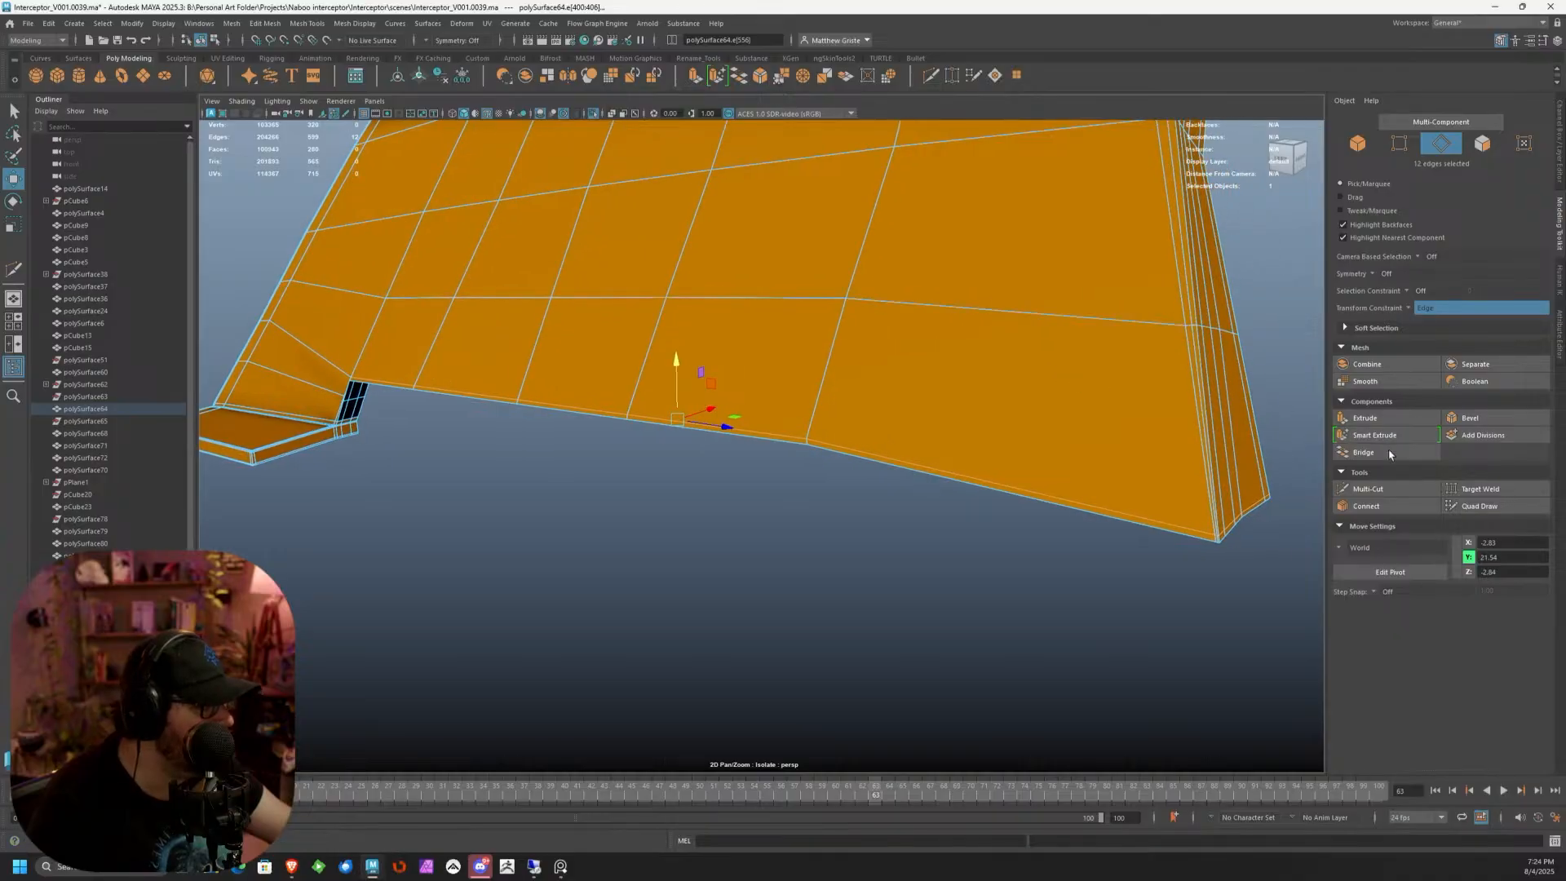
Insert a lengthwise edge loop with Multi-Cut midway up the cowling's lowest row of faces and preview the mesh smoothed
left_click(1366, 491)
left_click(1199, 408, "ctrl")
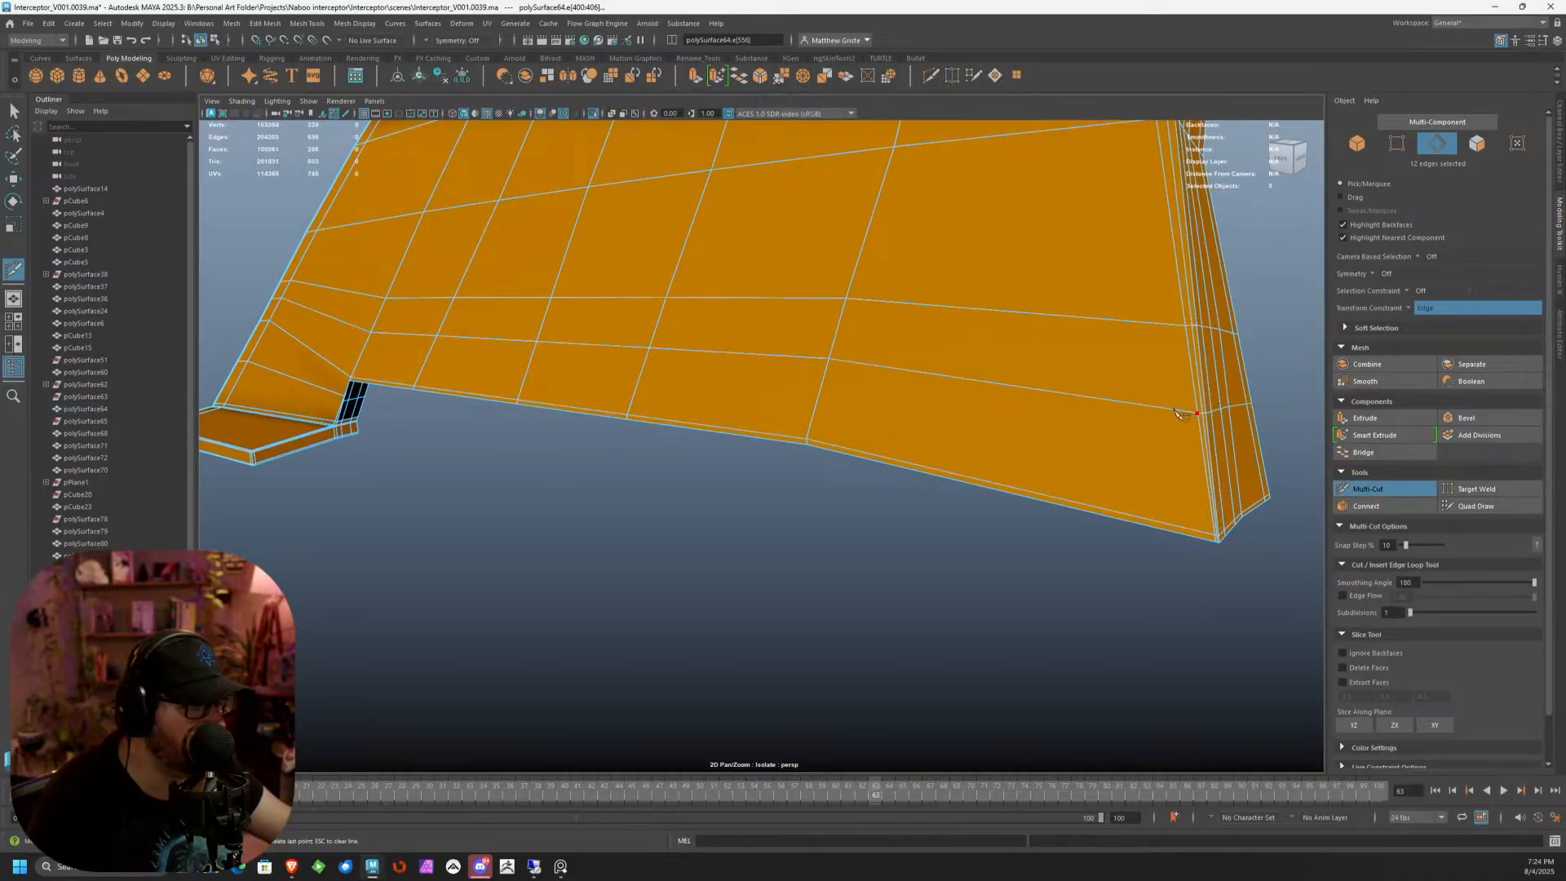
left_click(827, 359)
key("q")
key("3")
right_click_drag(704, 339, 760, 321)
Turn off isolation to show the whole ship and check the smoothed half cowling against the surrounding hull
left_click(308, 101)
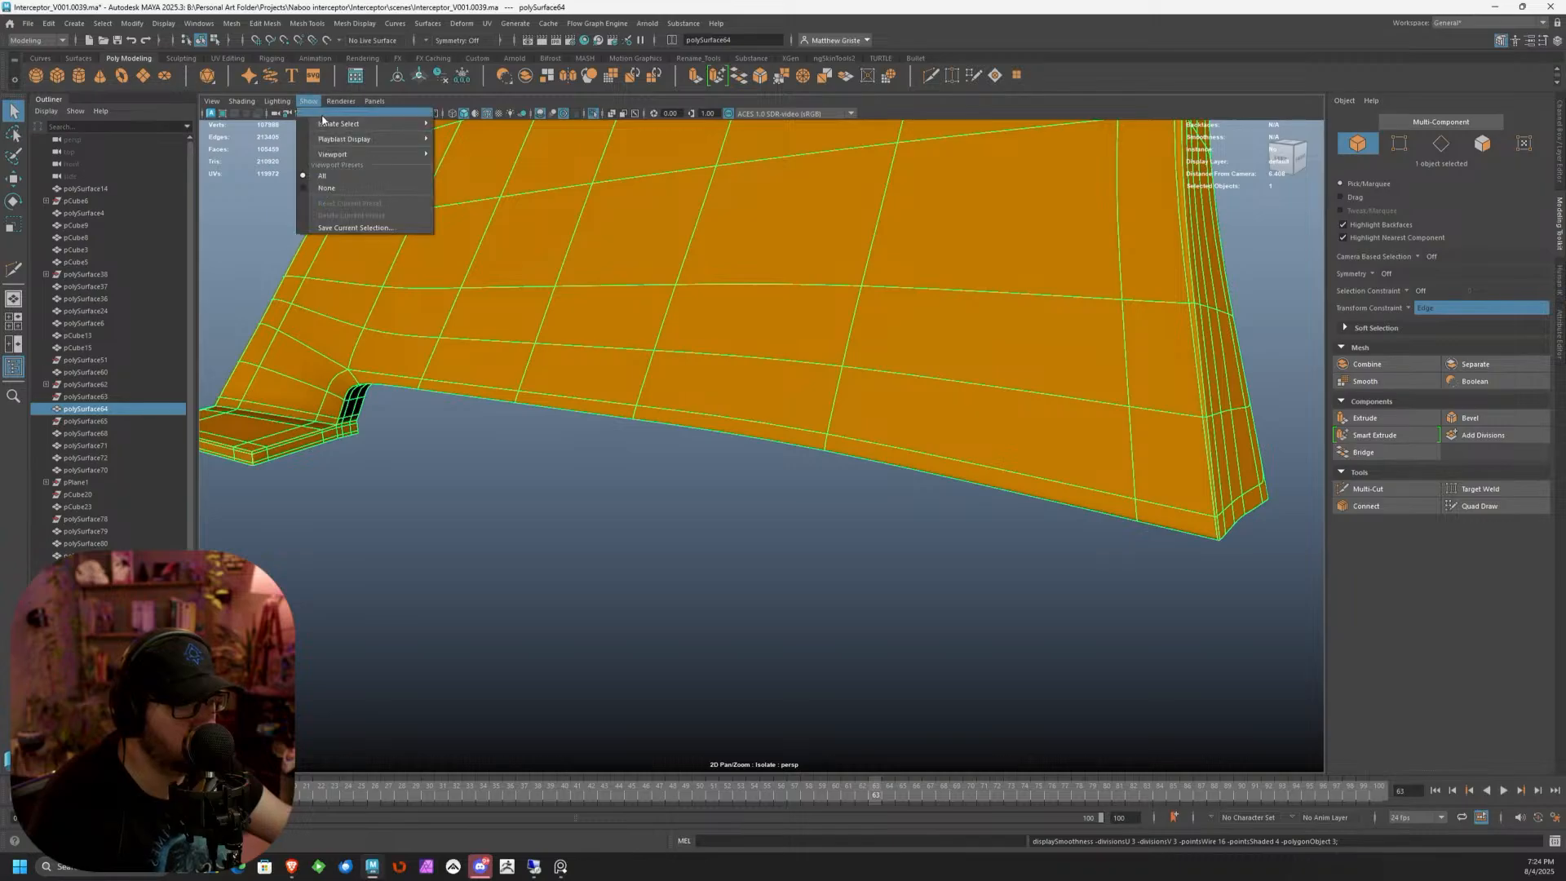
mouse_move(367, 124)
left_click(454, 125)
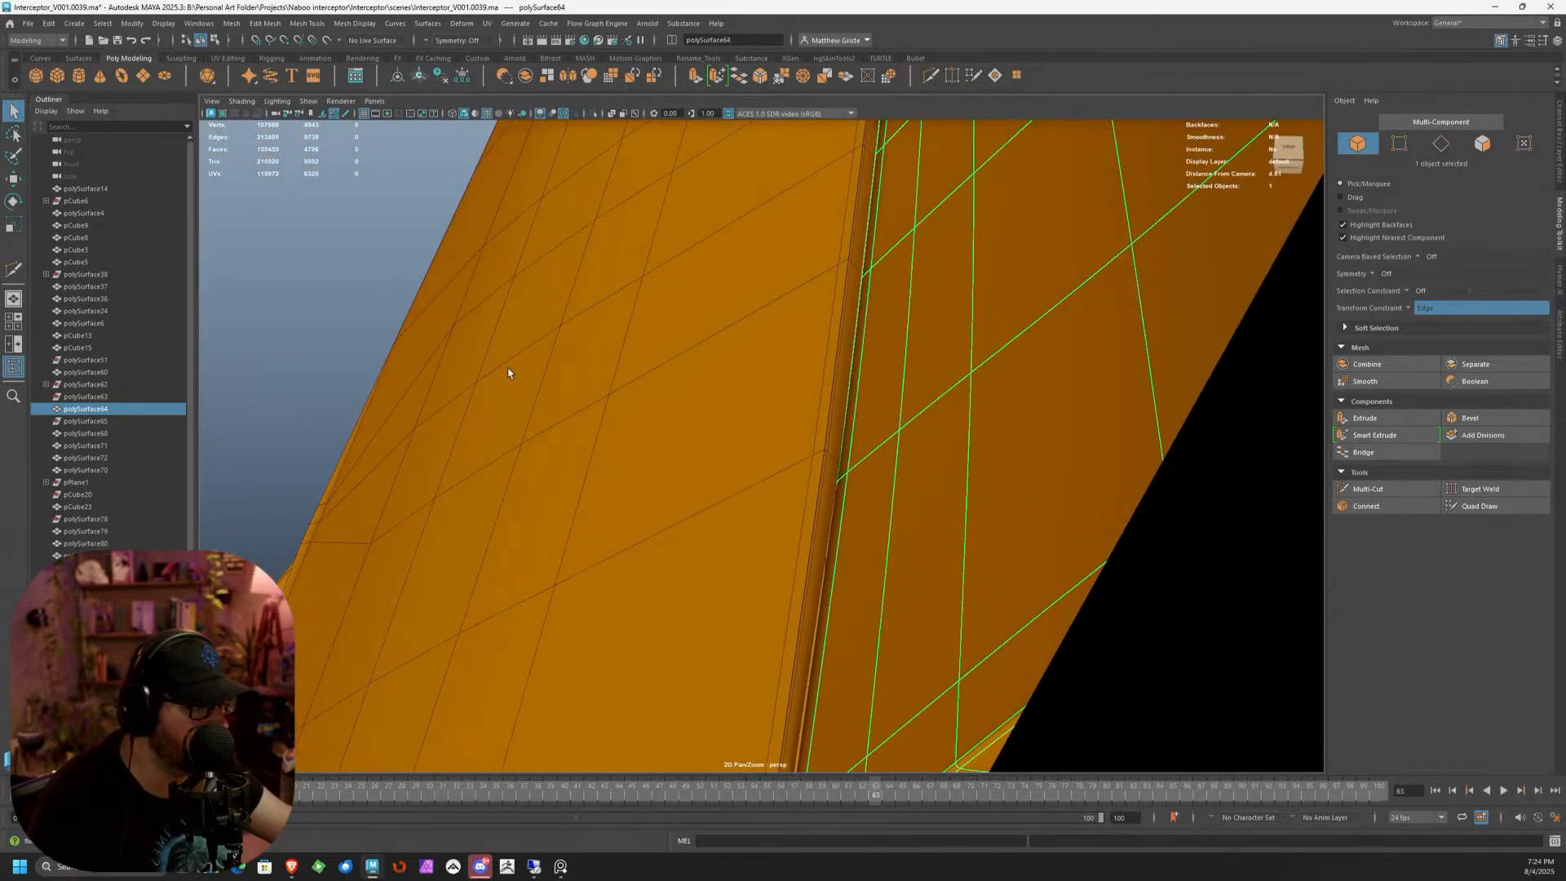
right_click_drag(880, 336, 938, 322)
left_click(464, 248)
left_click_drag(464, 248, 527, 287, "alt")
scroll(595, 292, "down", 5)
key("3")
left_click(559, 297)
scroll(560, 297, "down", 3)
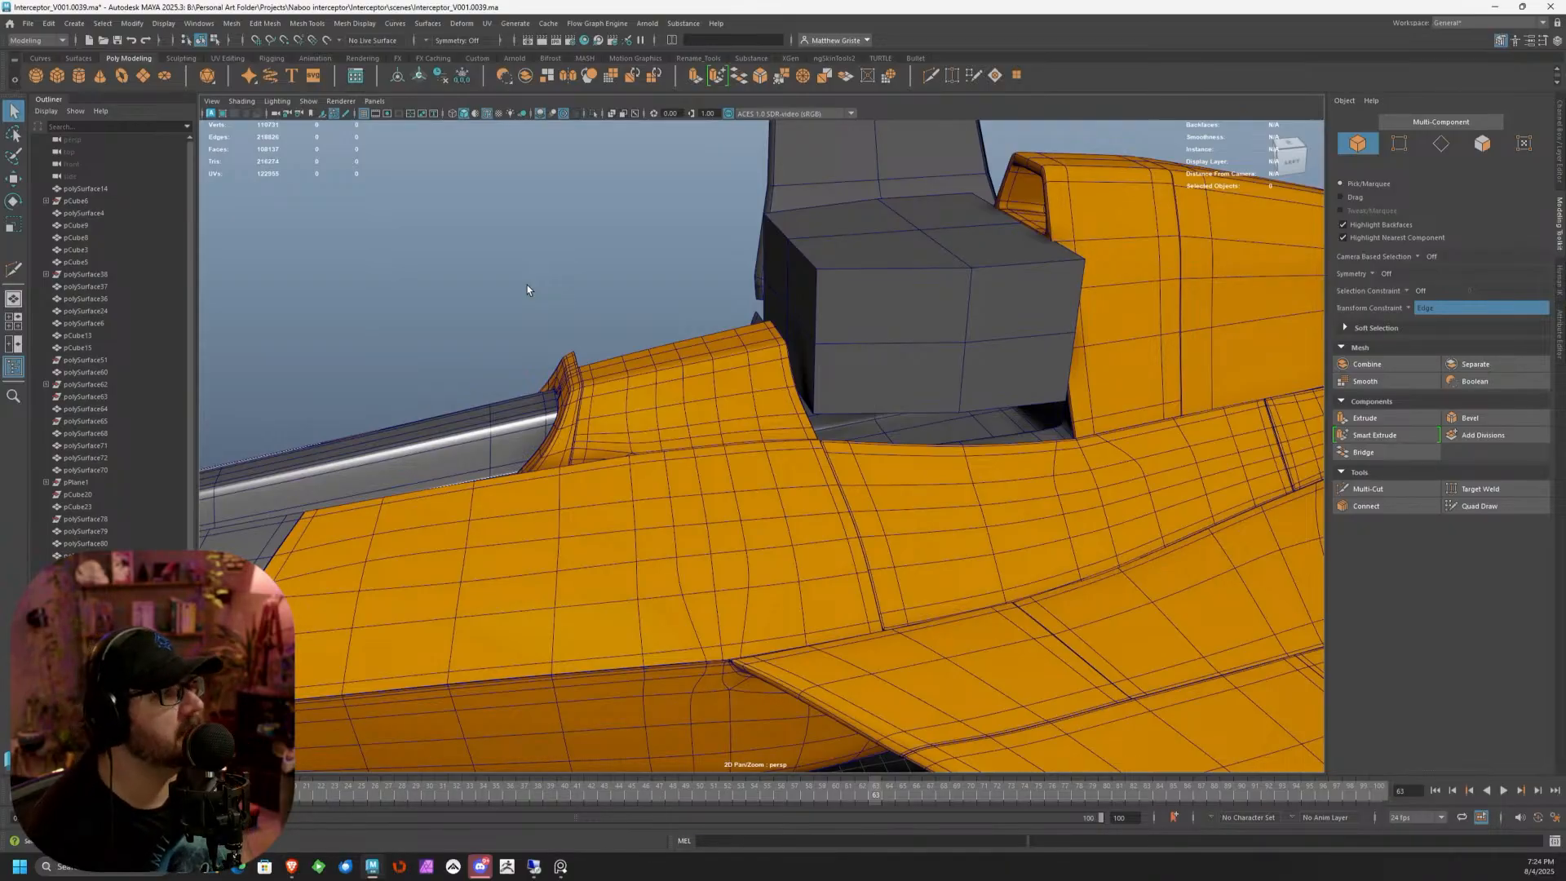
scroll(634, 437, "up", 3)
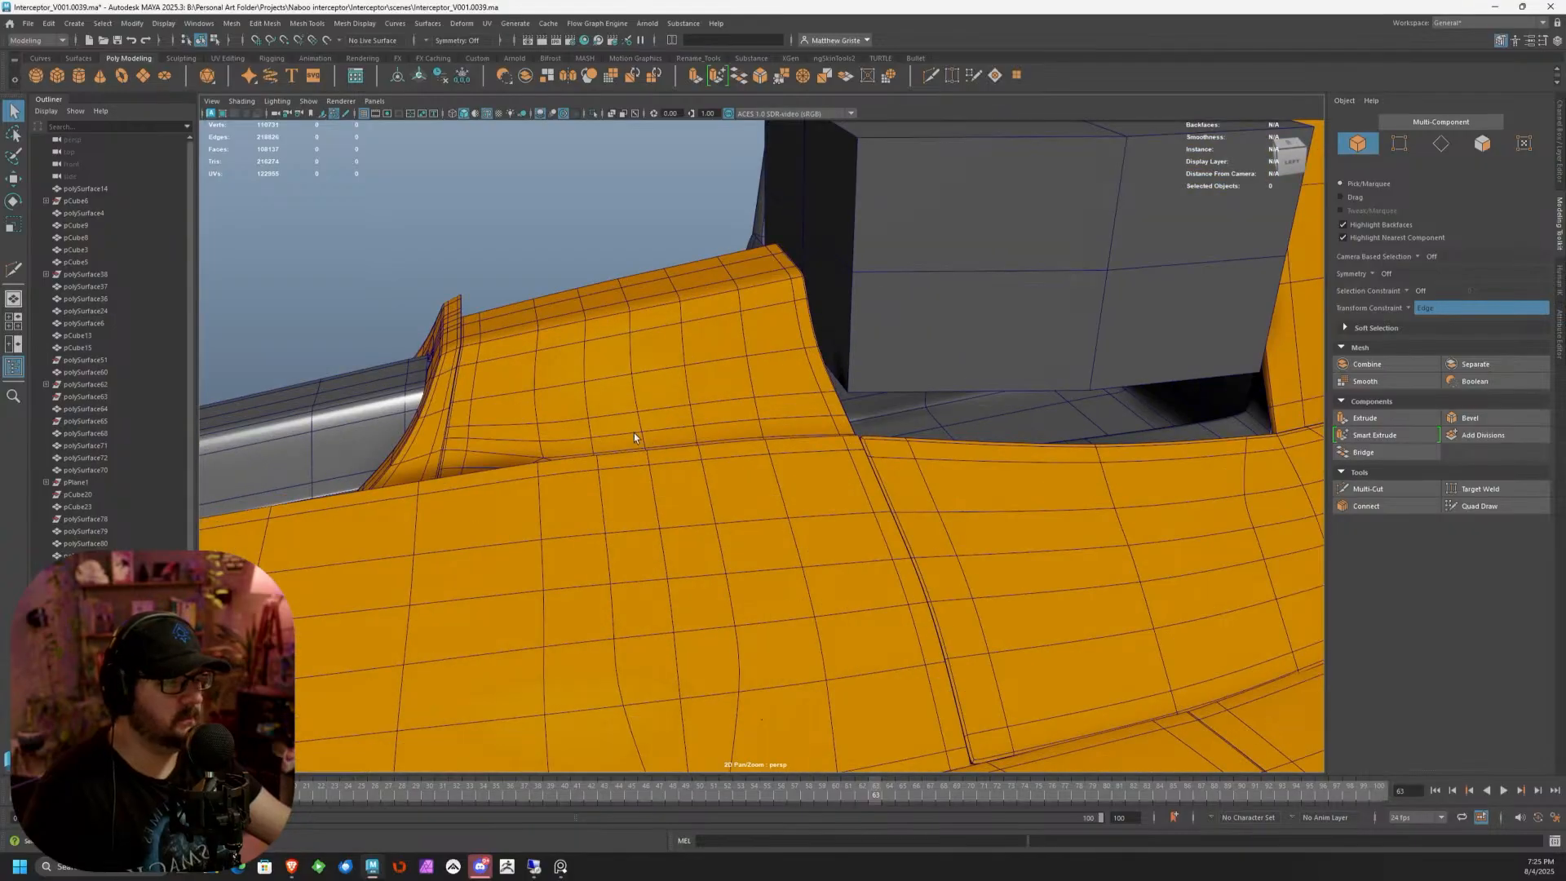
Select the half cowling's vertices around the notch beside its lower flange, where it meets the adjoining hull panel
left_click_drag(634, 436, 780, 394, "alt")
scroll(776, 383, "up", 2)
left_click(776, 383)
left_click(828, 325)
left_click_drag(829, 322, 800, 360, "alt")
right_click(796, 376)
left_click(737, 375)
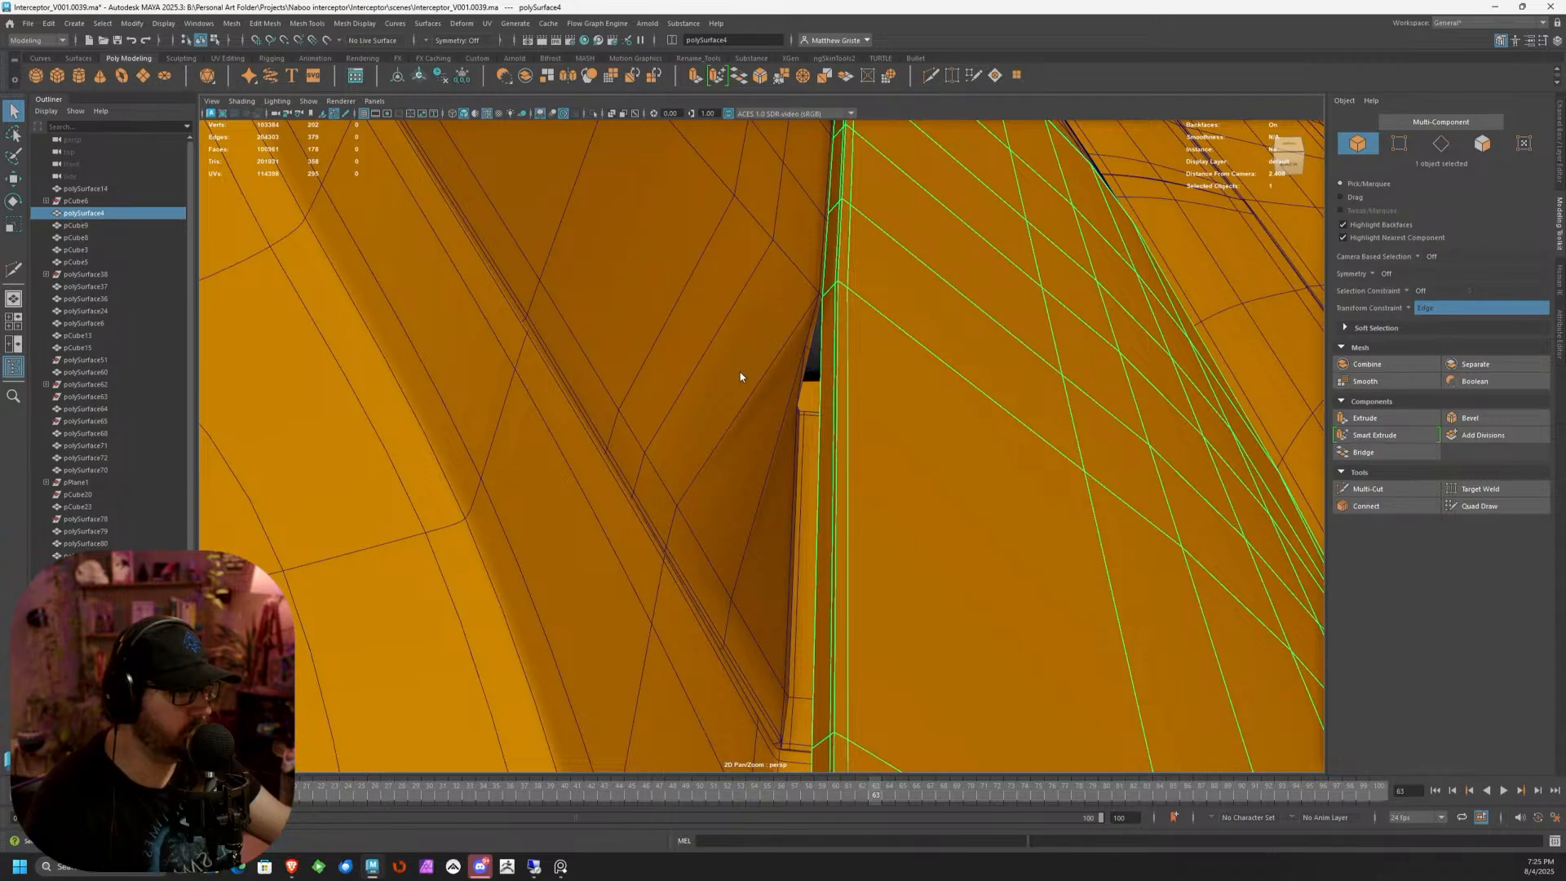
left_click_drag(668, 373, 773, 454, "alt")
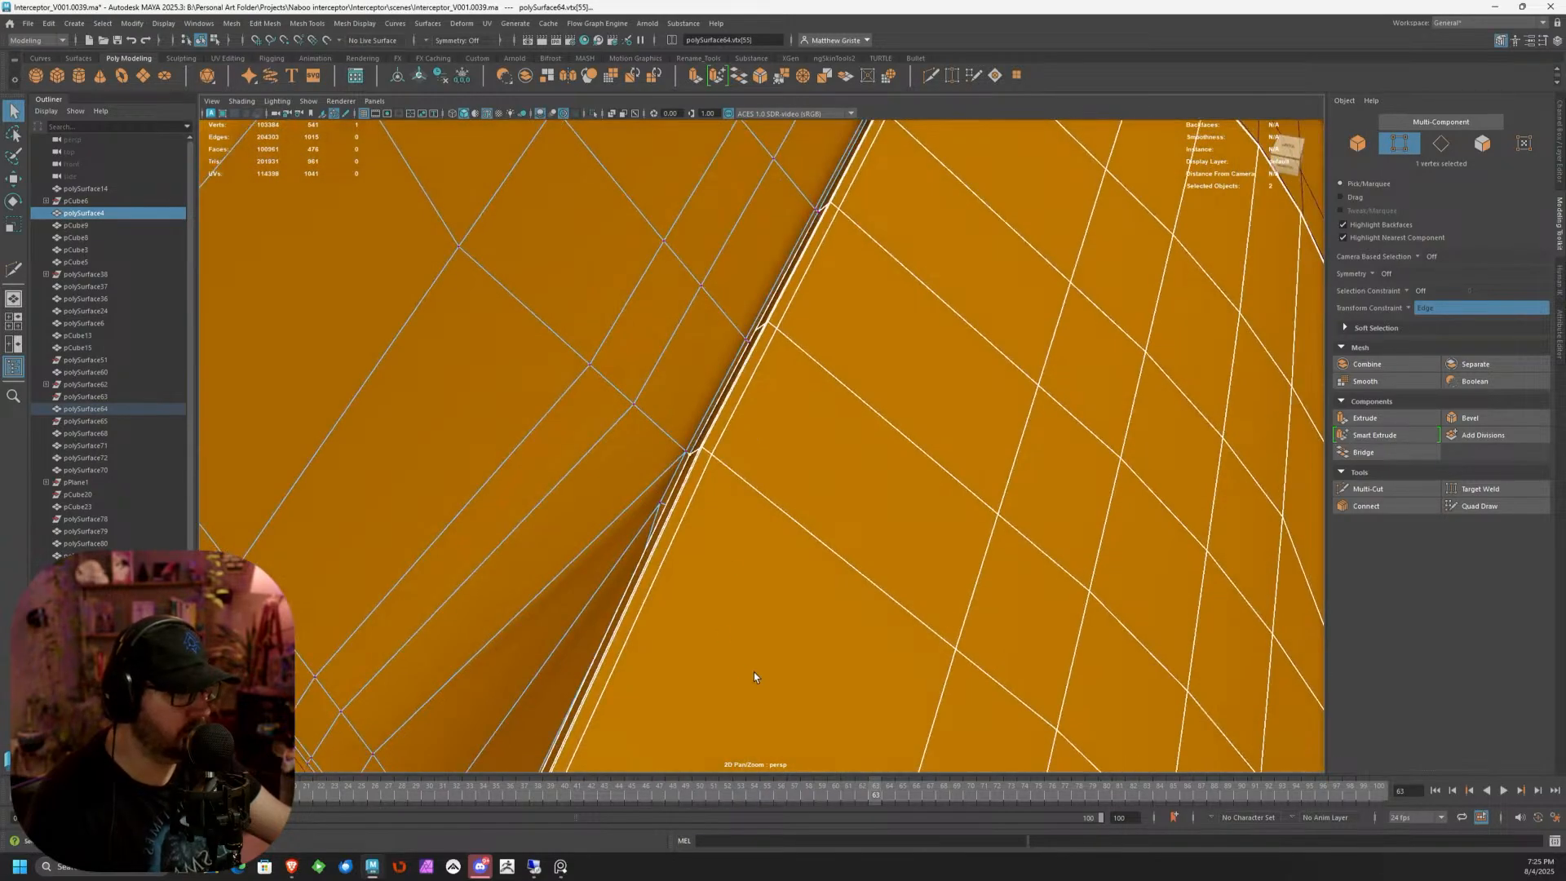
left_click_drag(756, 659, 632, 476)
left_click_drag(710, 523, 800, 465, "alt")
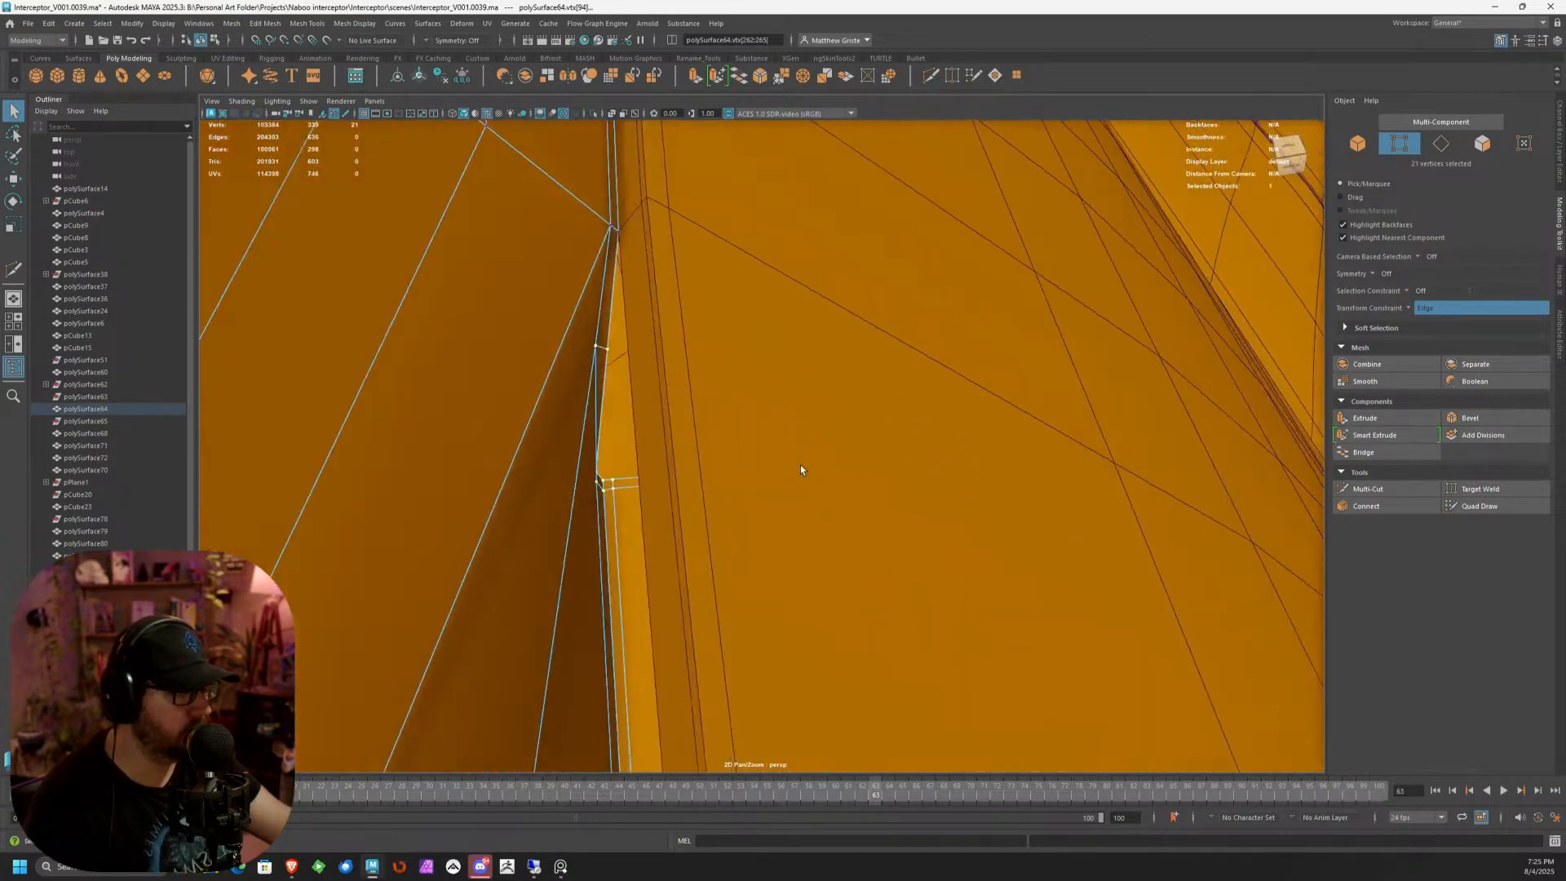
Turn off the edge transform constraint and shift the selected notch vertices sideways toward the hull panel
key("w")
left_click_drag(545, 441, 549, 444)
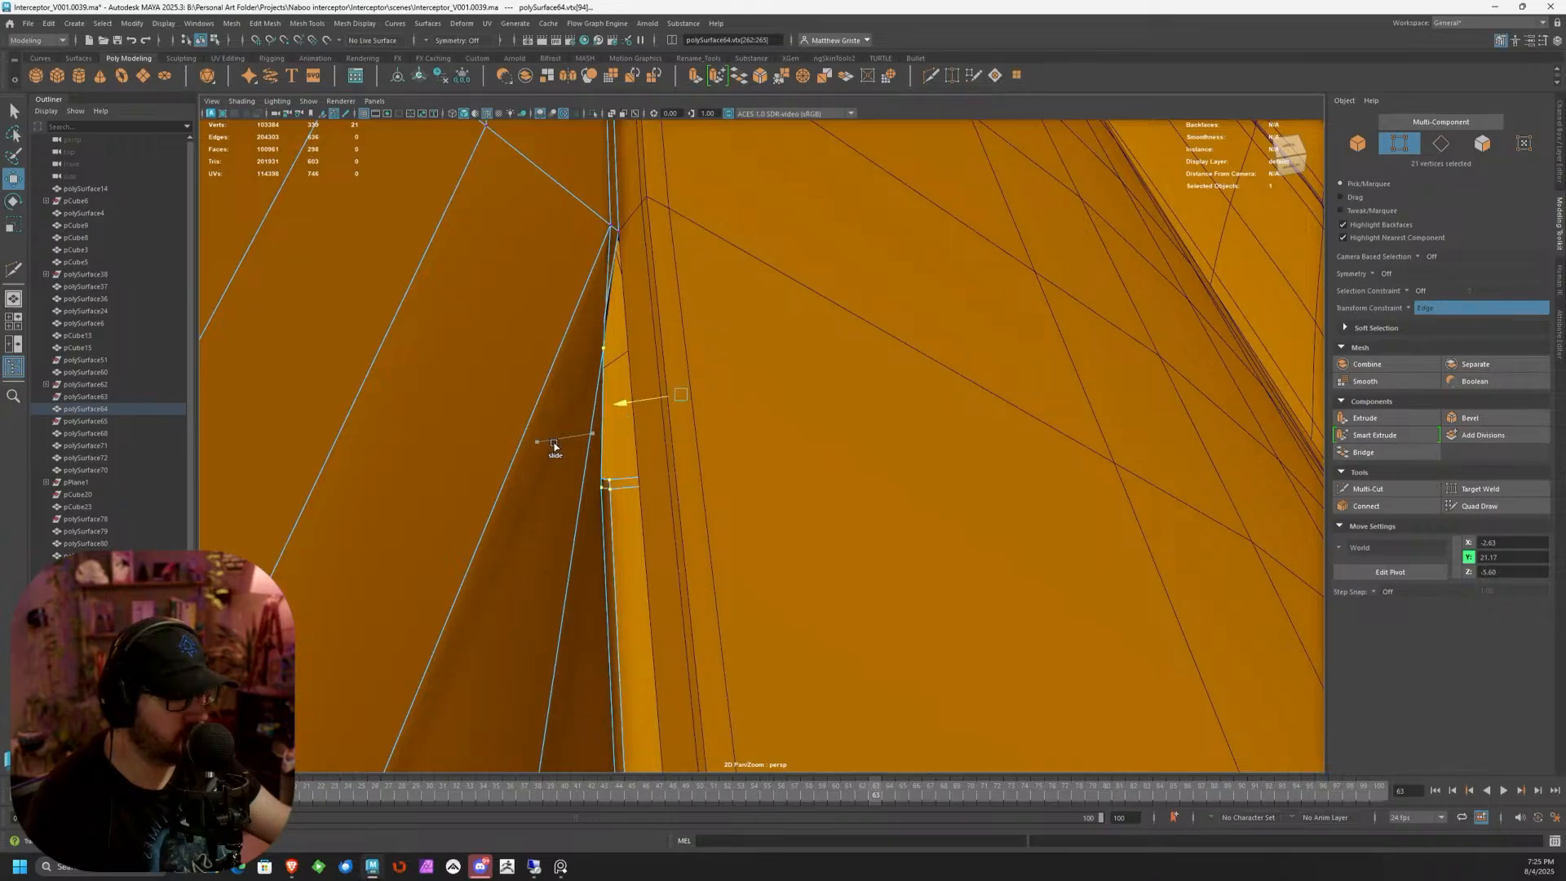
key("ctrl+z")
left_click(1405, 309)
left_click(1436, 304)
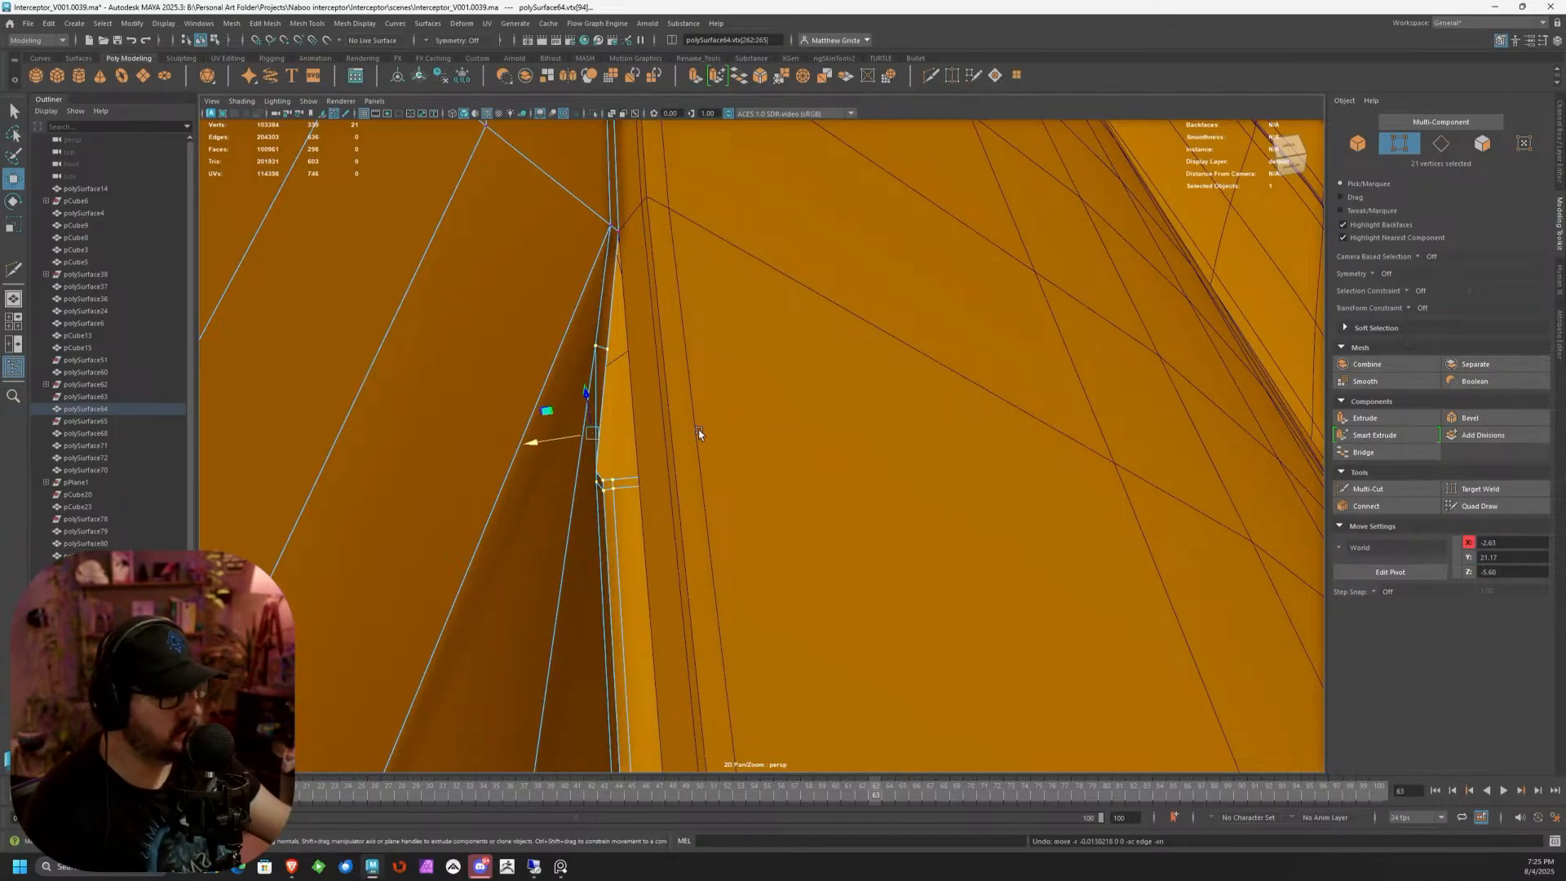
left_click_drag(545, 447, 632, 448)
left_click(573, 442)
key("ctrl+z")
key("ctrl+z")
key("ctrl+z")
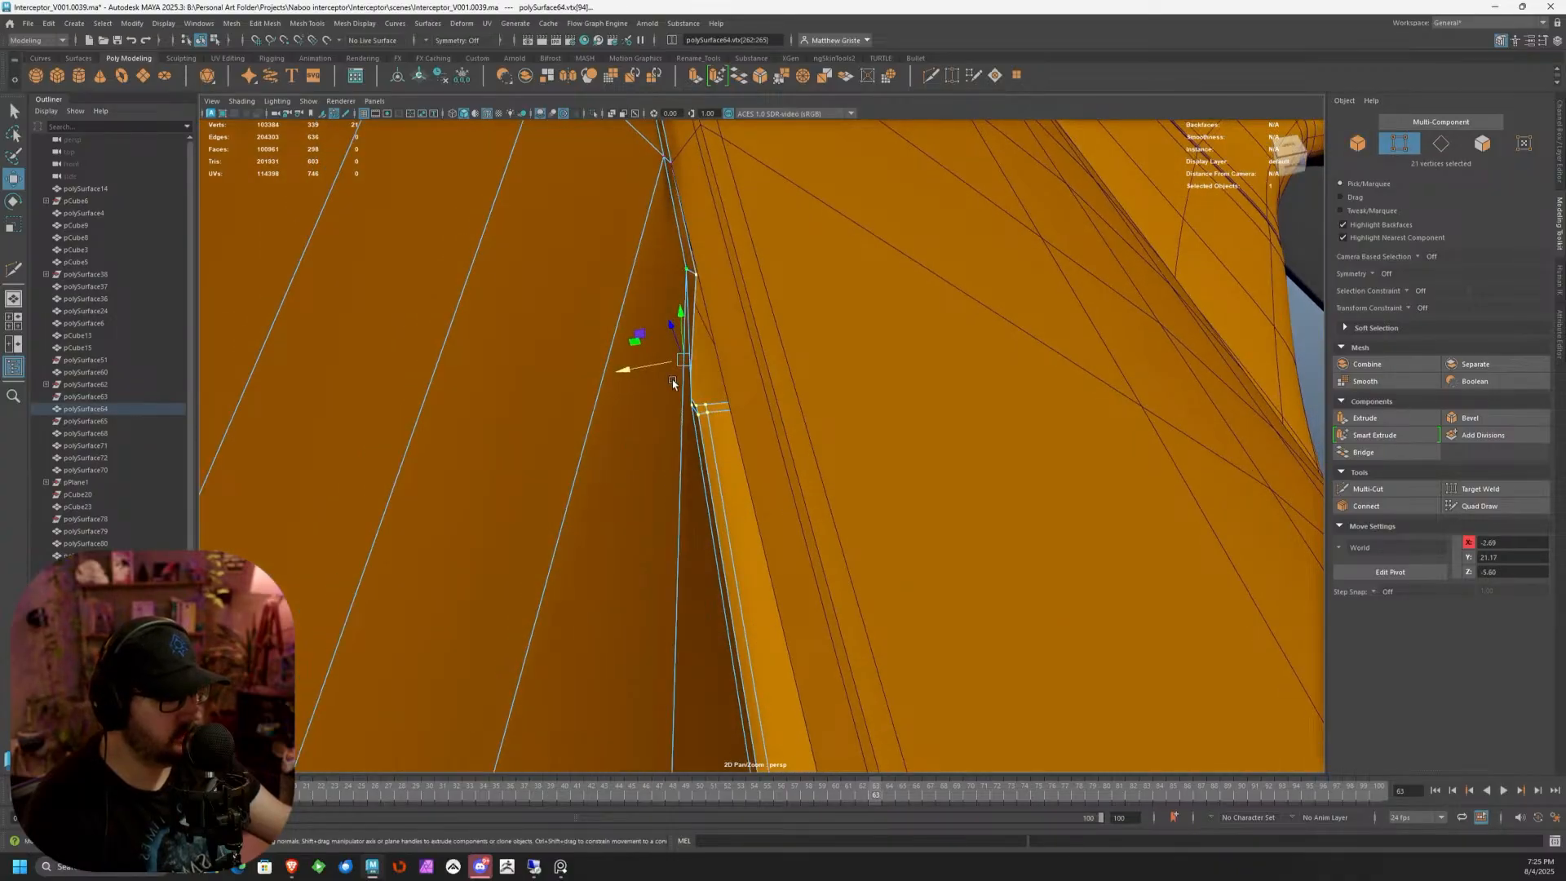
Shift the cowling's lower notch vertices further outward to the hull panel, preview it smoothed and return to object selection
left_click_drag(672, 378, 886, 450)
left_click_drag(634, 433, 681, 427)
scroll(680, 427, "down", 3)
key("3")
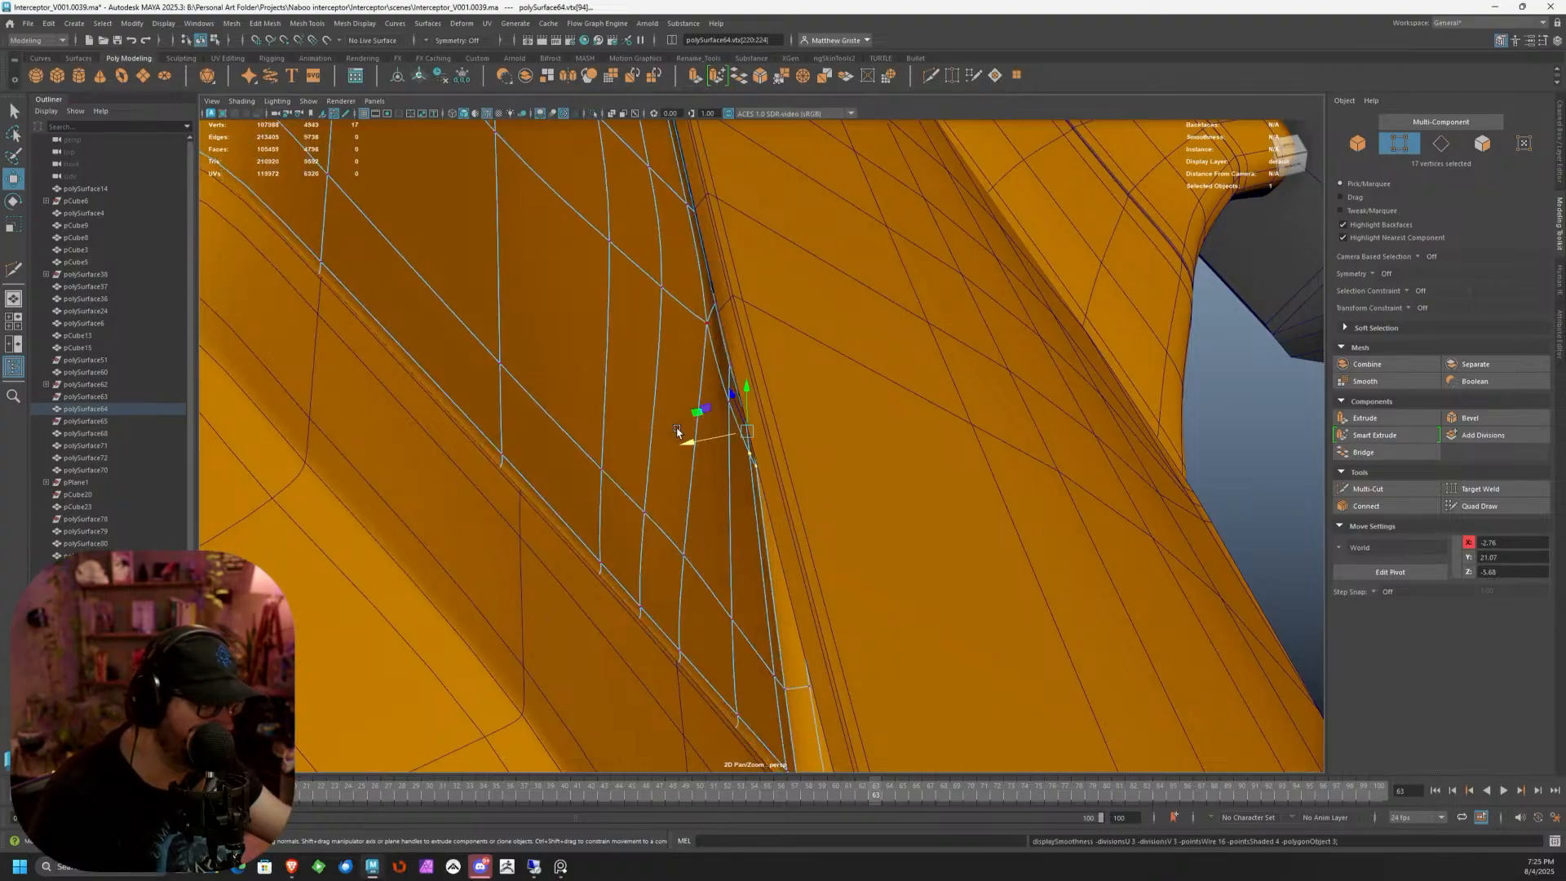
right_click_drag(678, 434, 722, 403)
left_click(1251, 398)
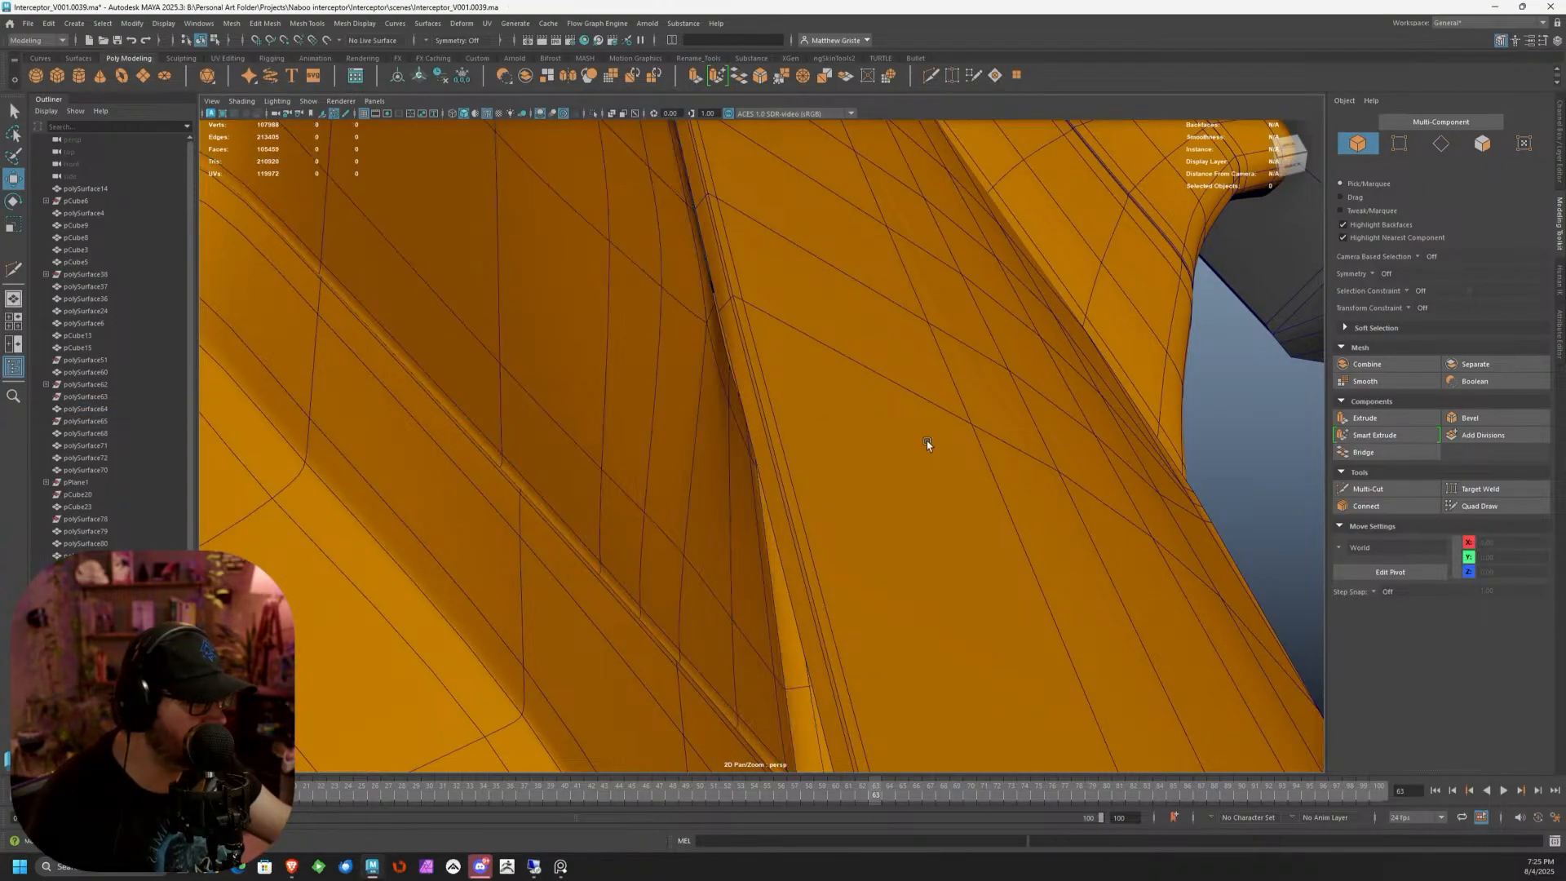
Inspect how the smoothed half cowling meets the hull panel and the arched front collar from several sides
left_click_drag(927, 441, 826, 403, "alt")
scroll(883, 424, "down", 10)
scroll(826, 402, "up", 10)
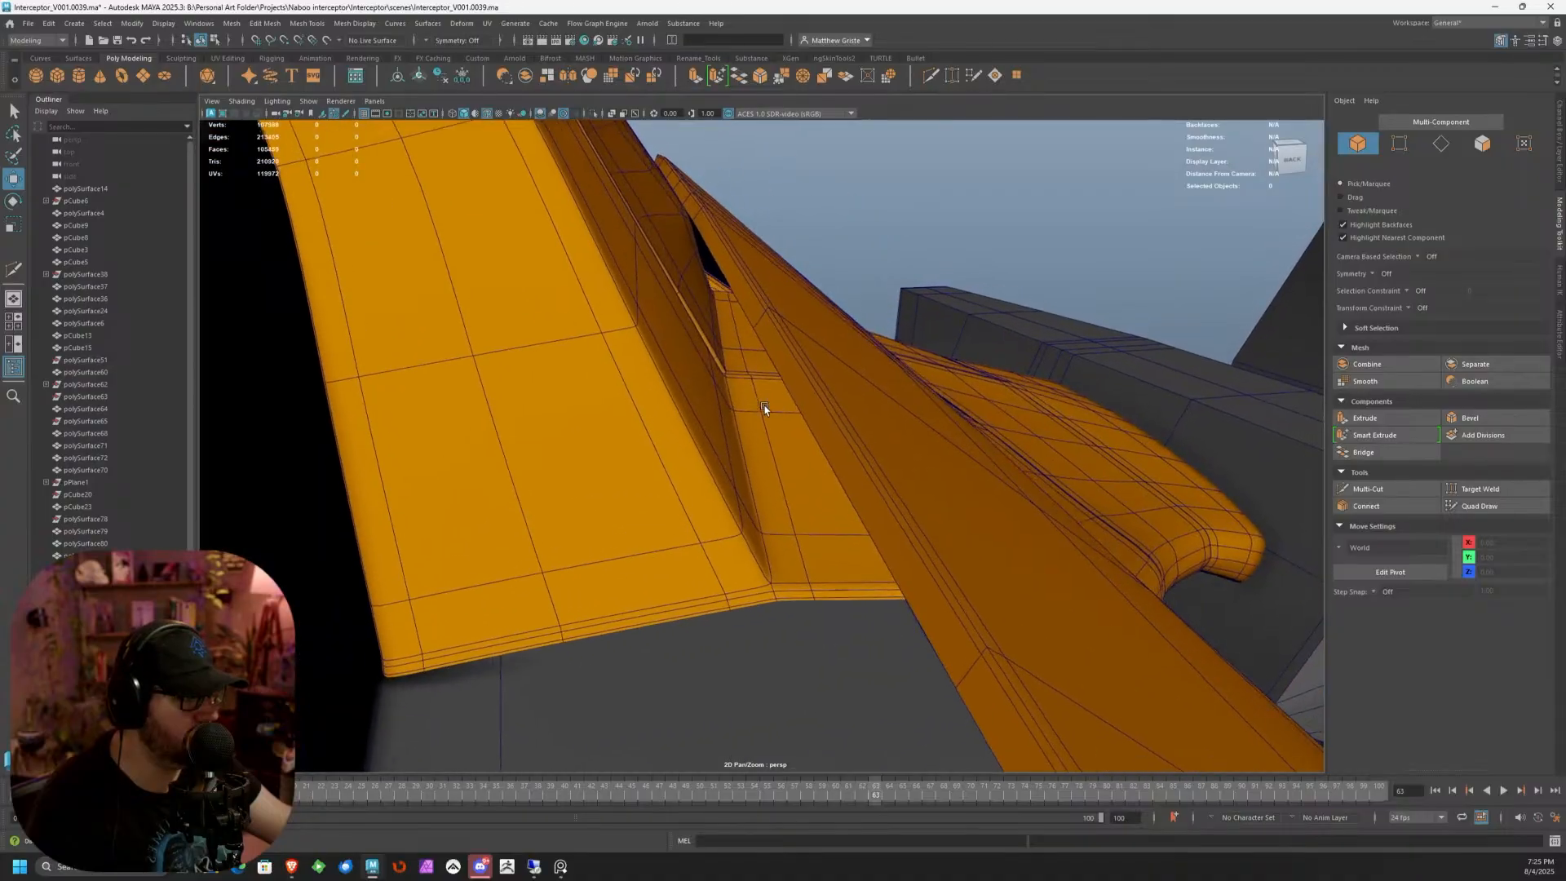
left_click_drag(682, 279, 420, 538, "alt")
middle_click_drag(419, 539, 746, 457, "alt")
scroll(746, 457, "down", 3)
scroll(745, 457, "up", 5)
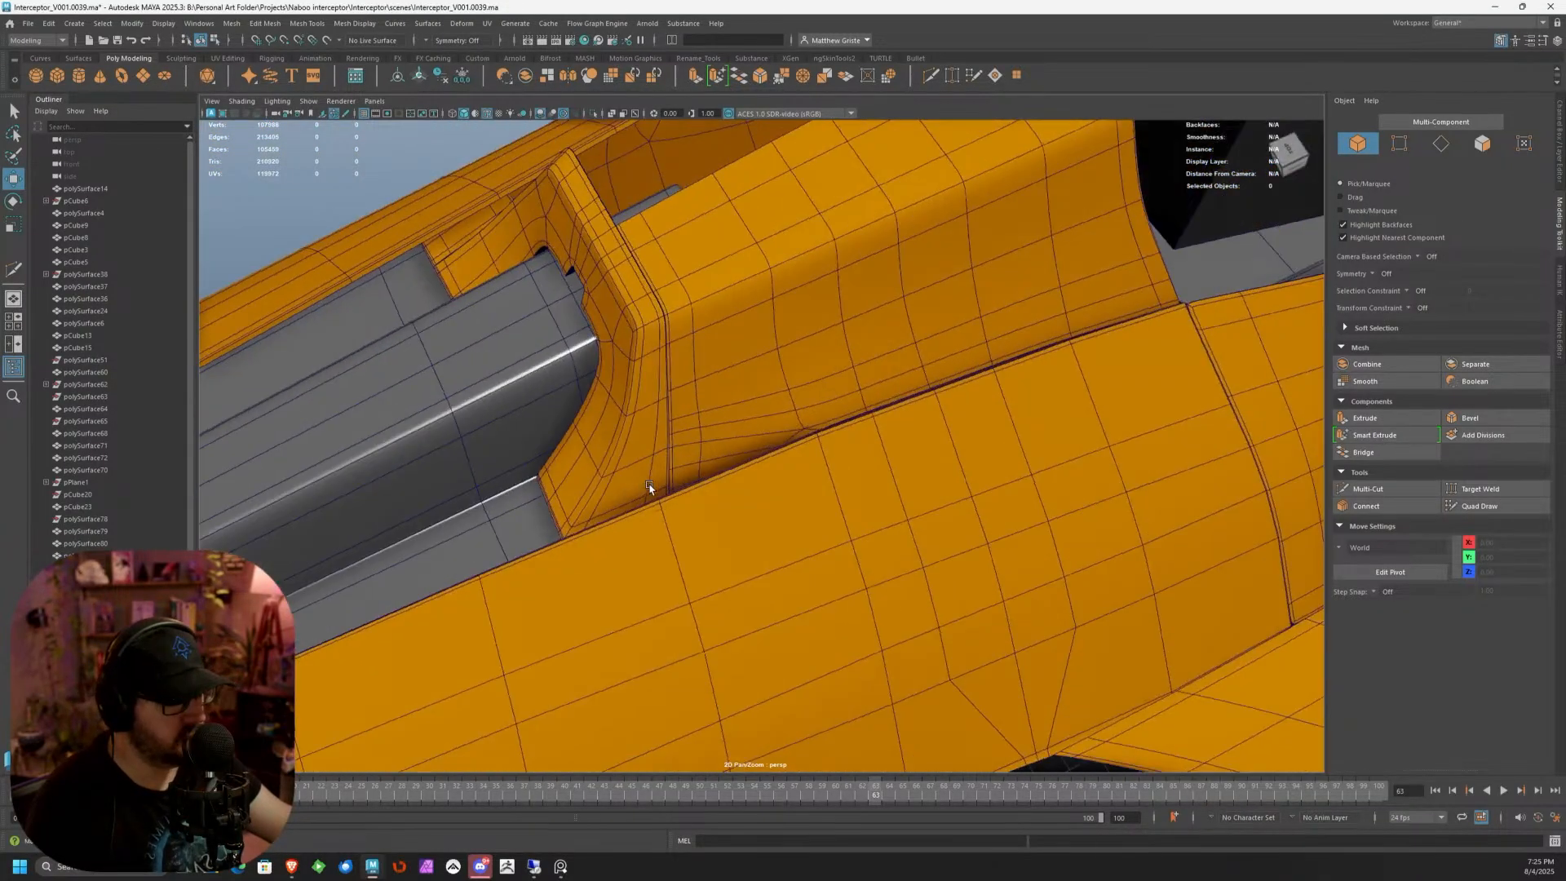
Select the front collar unsmoothed and nudge the vertices at its lower outer flange corner sideways toward the hull panel
left_click(699, 444)
left_click_drag(699, 443, 580, 467, "alt")
scroll(581, 468, "up", 3)
middle_click_drag(581, 467, 674, 454, "alt")
left_click_drag(674, 455, 699, 519, "alt")
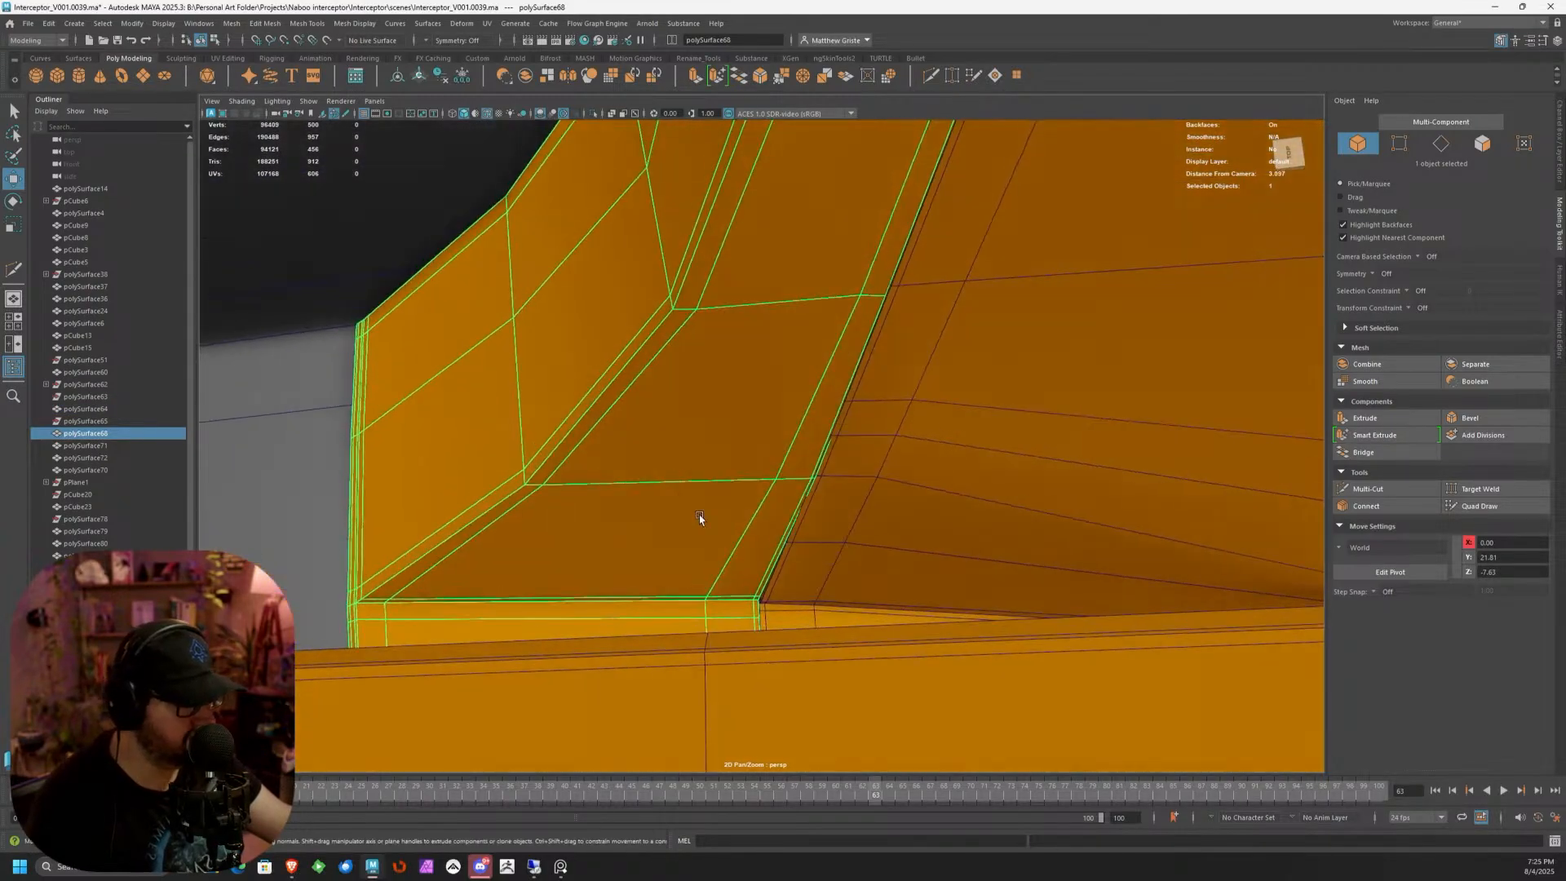
scroll(699, 519, "up", 2)
middle_click_drag(699, 519, 699, 435, "alt")
right_click_drag(700, 437, 630, 437)
left_click_drag(630, 438, 776, 580)
scroll(715, 459, "up", 2)
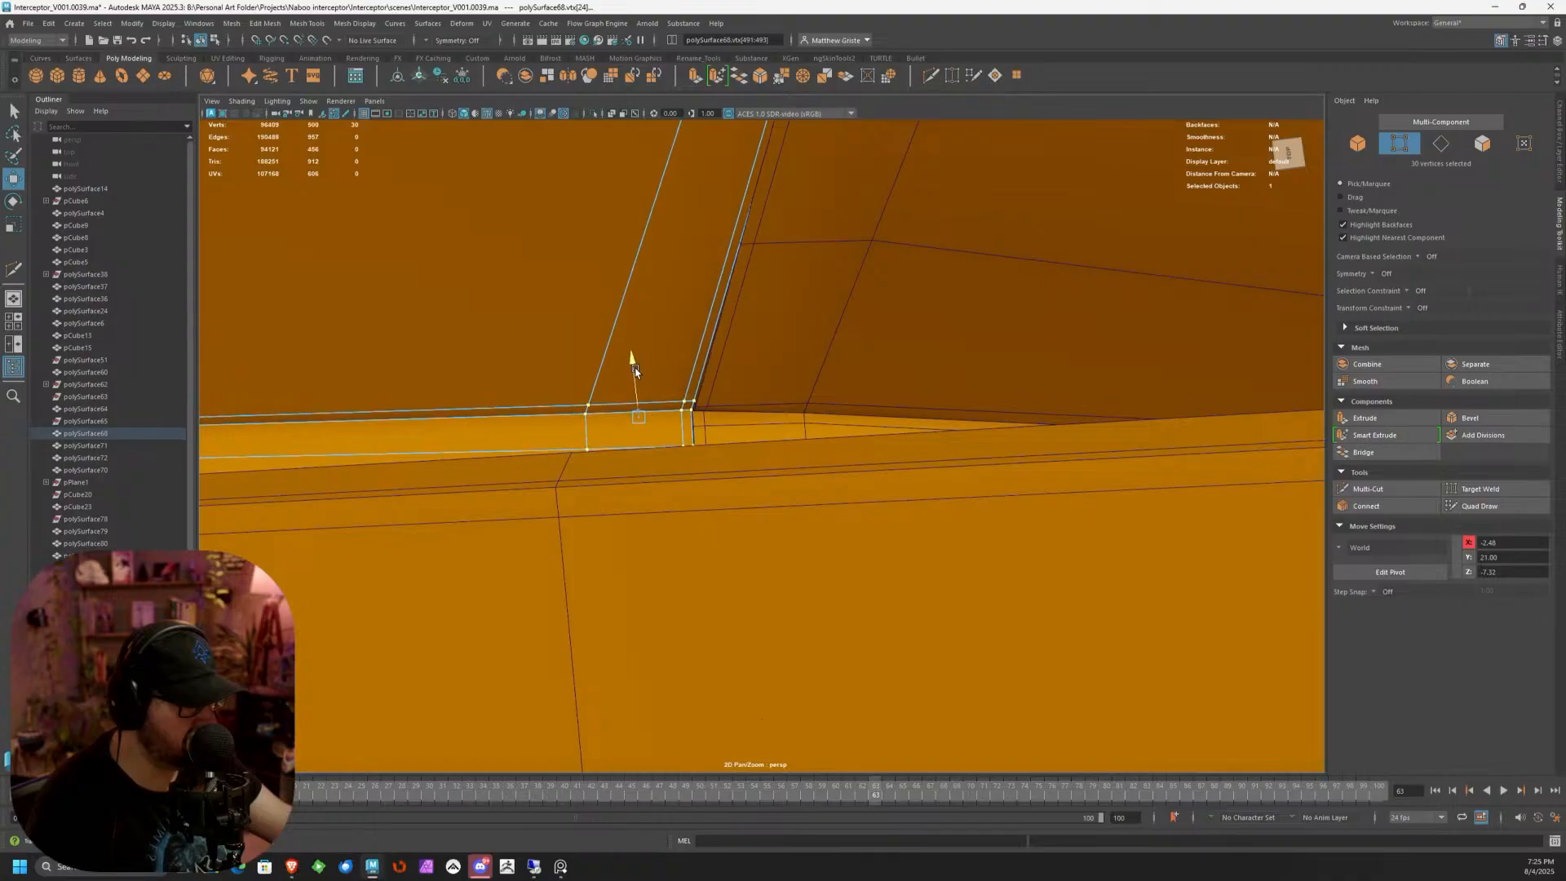
scroll(637, 378, "down", 2)
left_click_drag(636, 378, 620, 292, "alt")
scroll(620, 292, "down", 2)
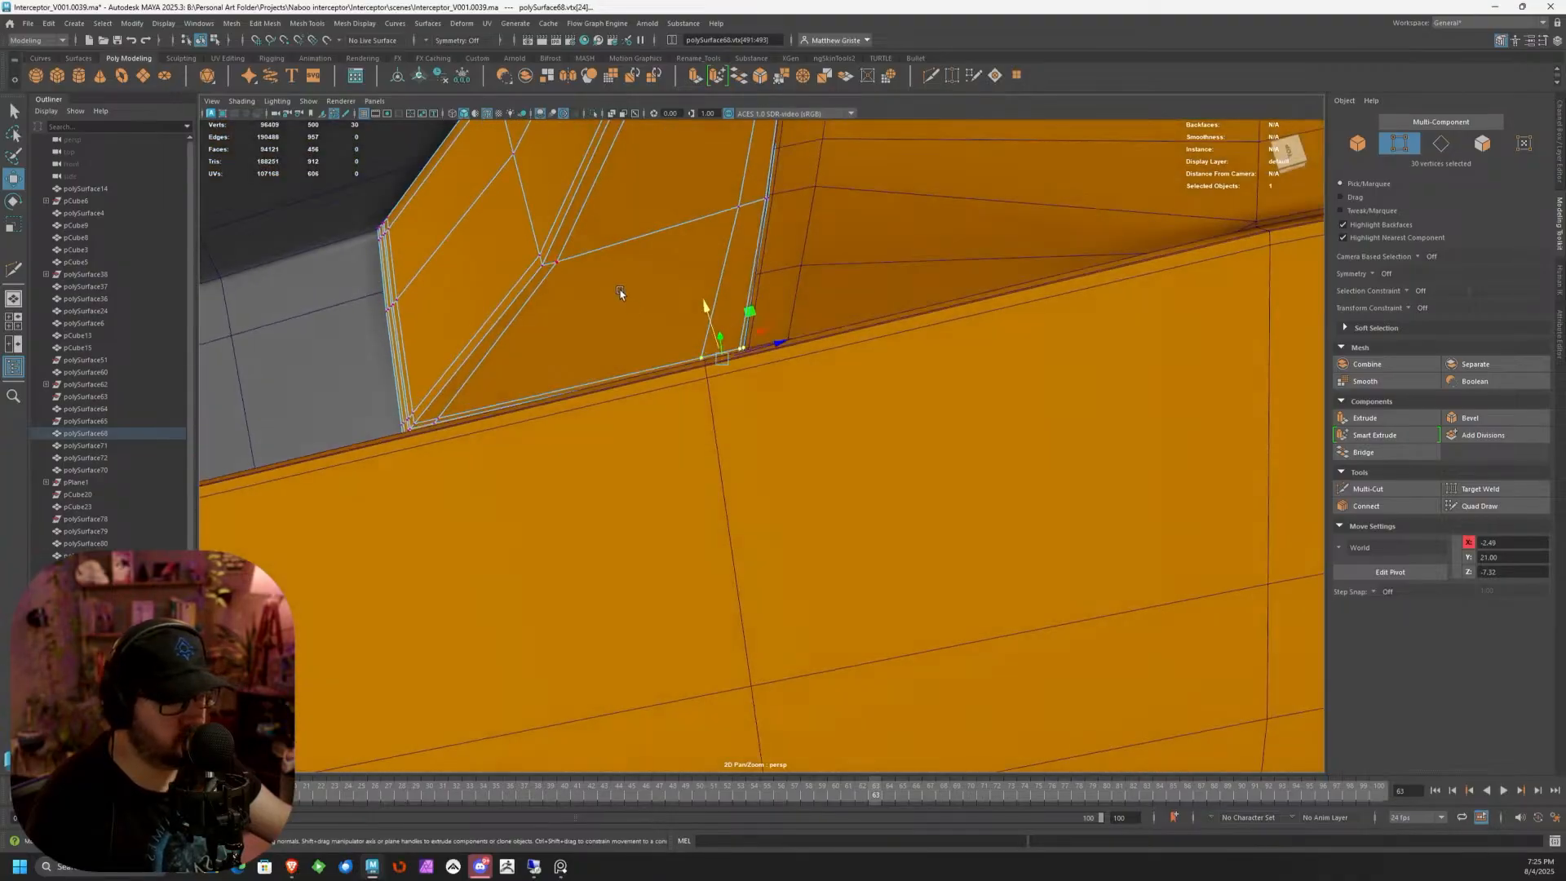
right_click_drag(638, 277, 692, 258)
Delete the front collar's central strip of faces and its entire half opposite the half cowling
scroll(589, 317, "down", 4)
left_click_drag(589, 316, 732, 287, "alt")
scroll(786, 389, "up", 1)
middle_click_drag(733, 287, 664, 375, "alt")
scroll(664, 376, "up", 4)
right_click_drag(664, 375, 662, 414)
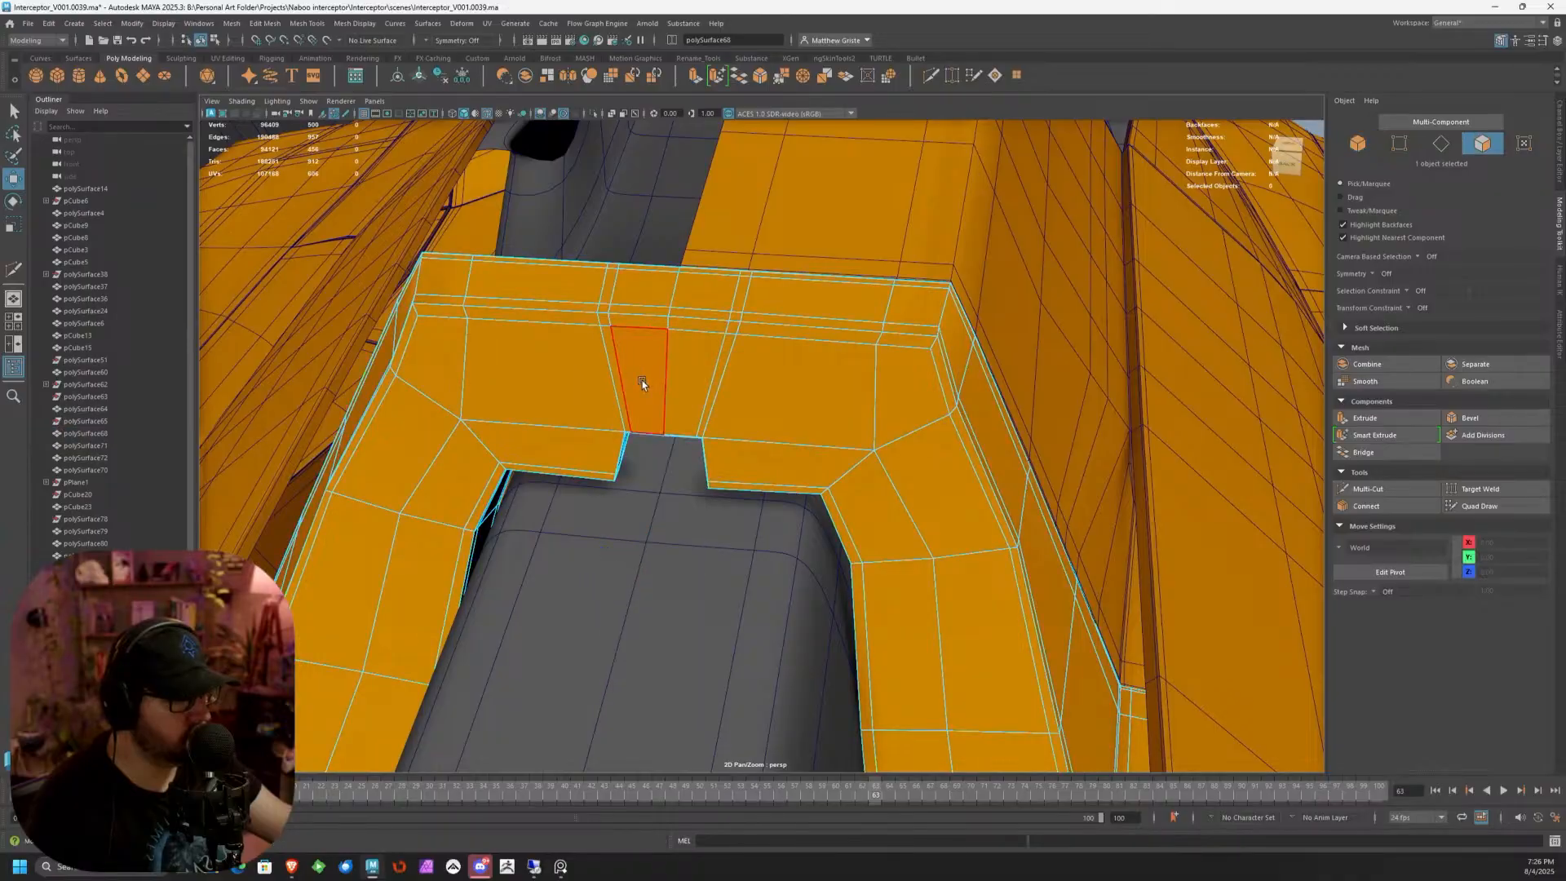
left_click(643, 380)
double_click(645, 323)
key("Delete")
double_click(574, 325)
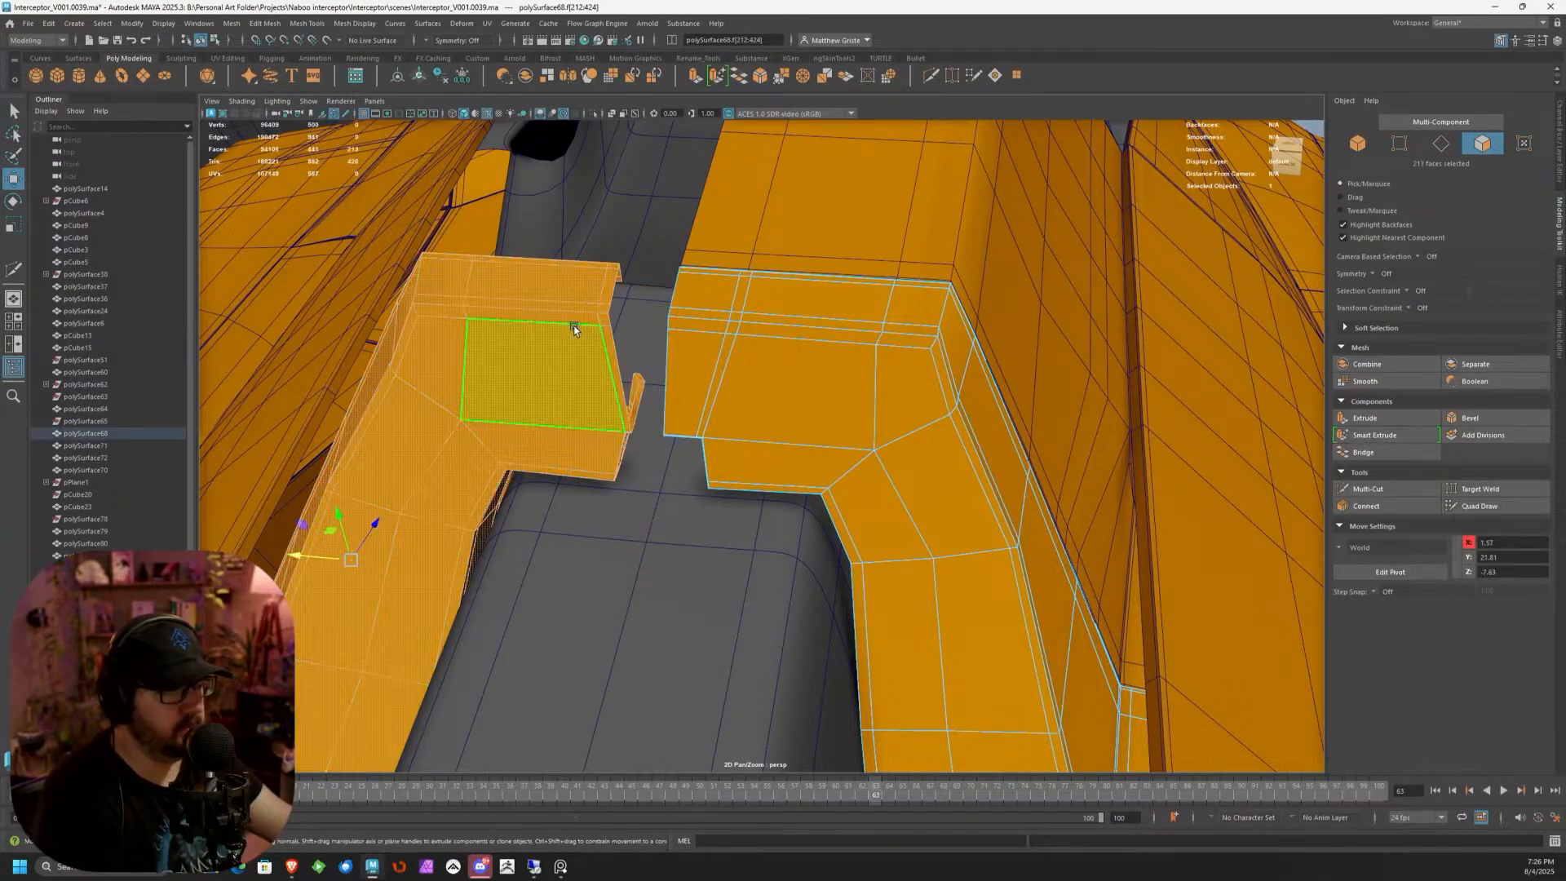
key("Delete")
Insert a crosswise edge loop with Multi-Cut through the lowest section of the remaining half collar's leg
scroll(804, 440, "down", 4)
left_click_drag(902, 549, 808, 563, "alt")
scroll(776, 454, "up", 5)
middle_click_drag(808, 562, 800, 454, "alt")
left_click(1362, 489)
scroll(830, 488, "up", 1)
left_click_drag(830, 488, 779, 492)
scroll(779, 493, "up", 2)
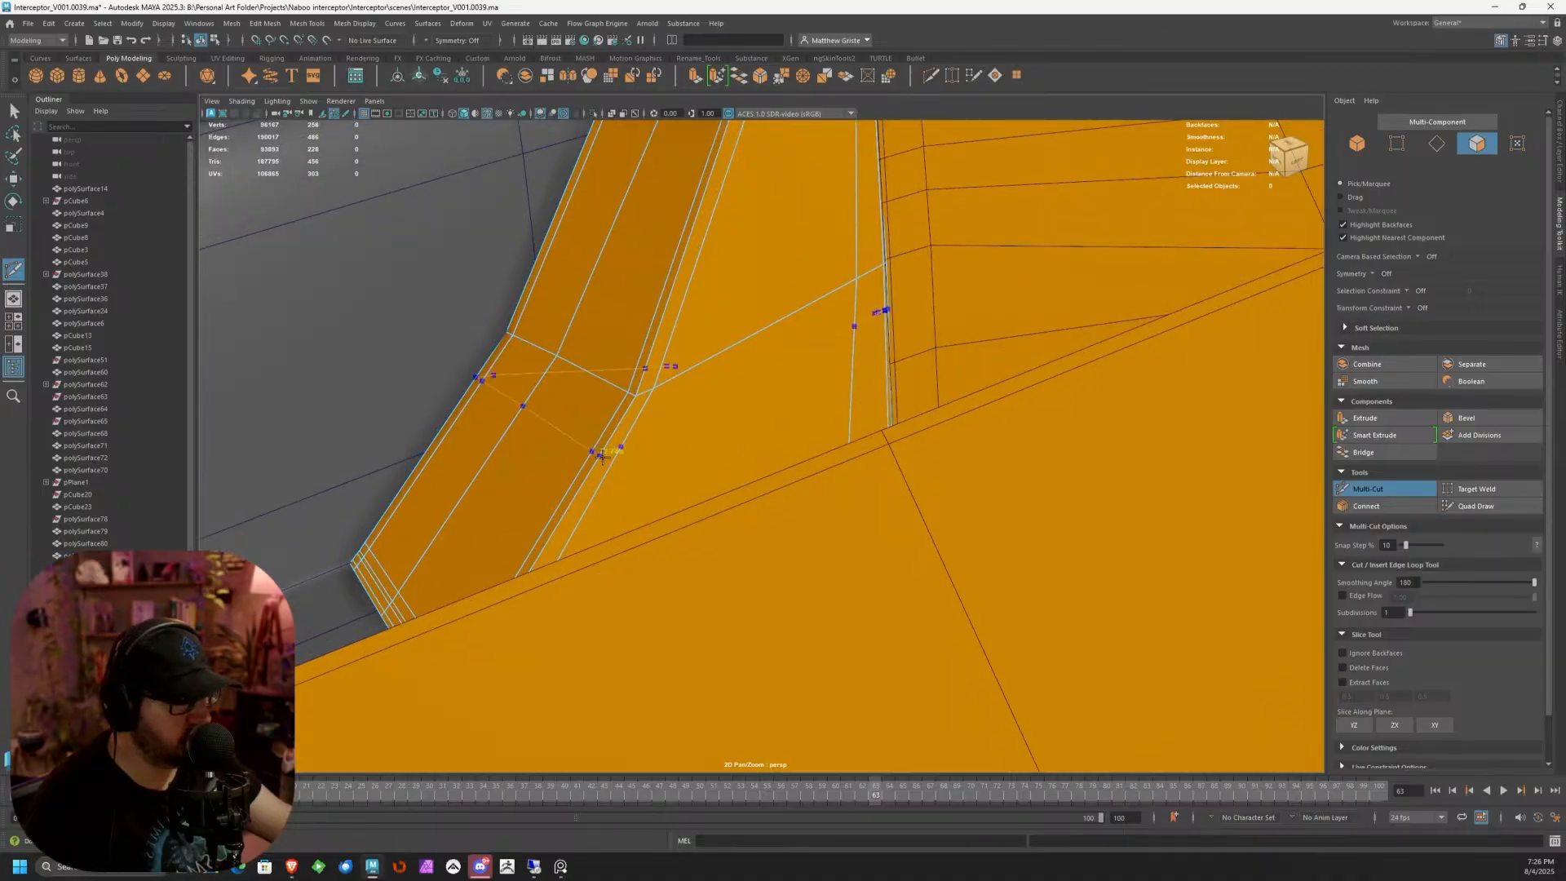
left_click(574, 513, "ctrl")
Insert another crosswise edge loop through the next section up the half collar's leg
scroll(574, 513, "down", 4)
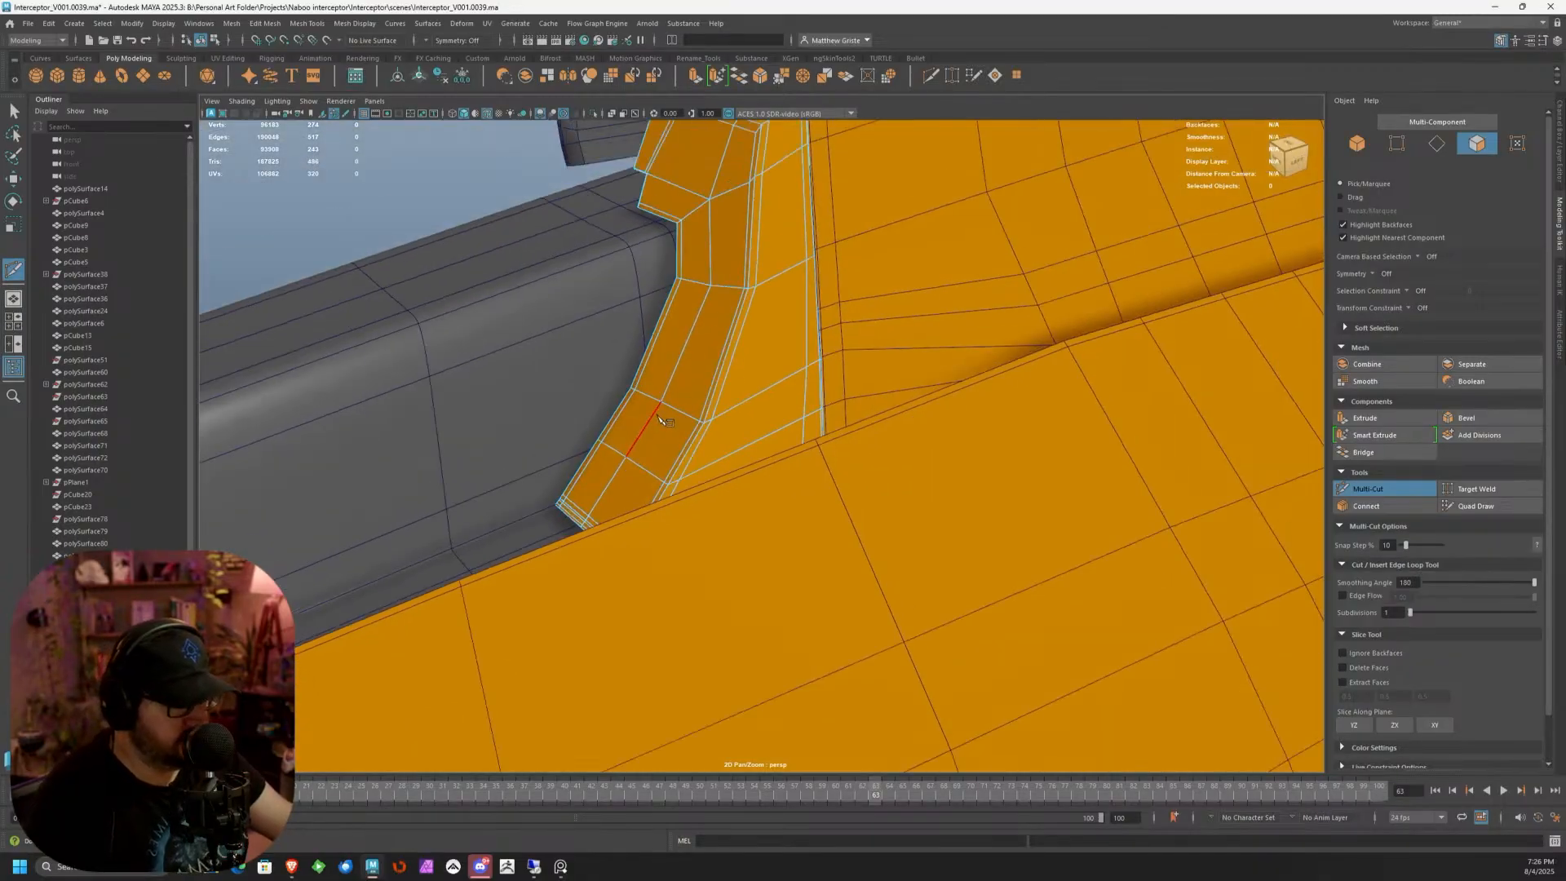
middle_click_drag(724, 390, 691, 483, "alt")
scroll(690, 480, "up", 2)
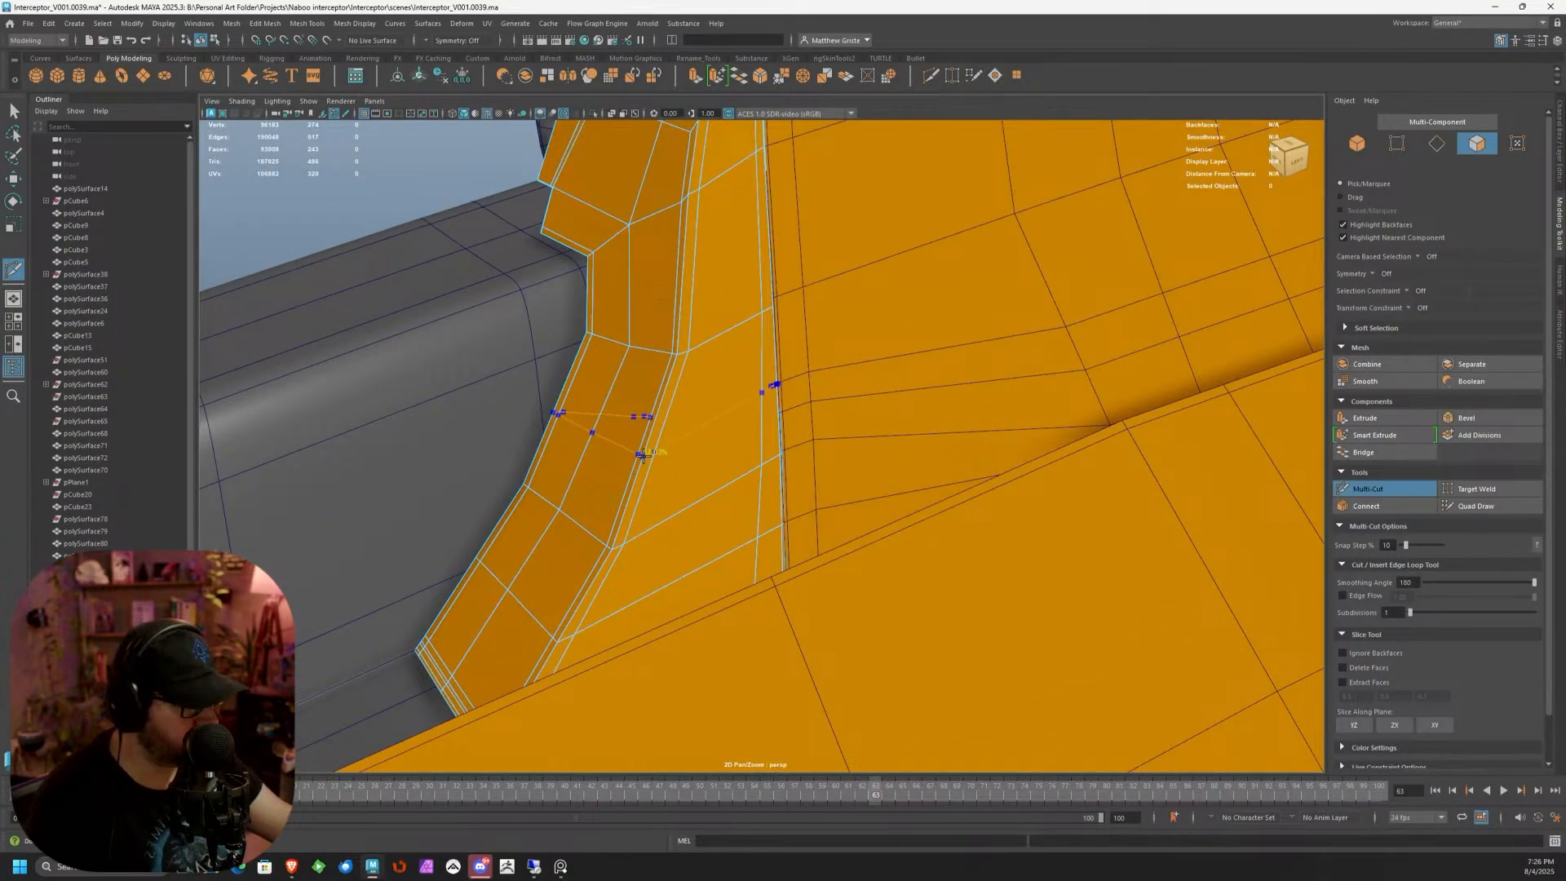
left_click(643, 455, "ctrl")
key("q")
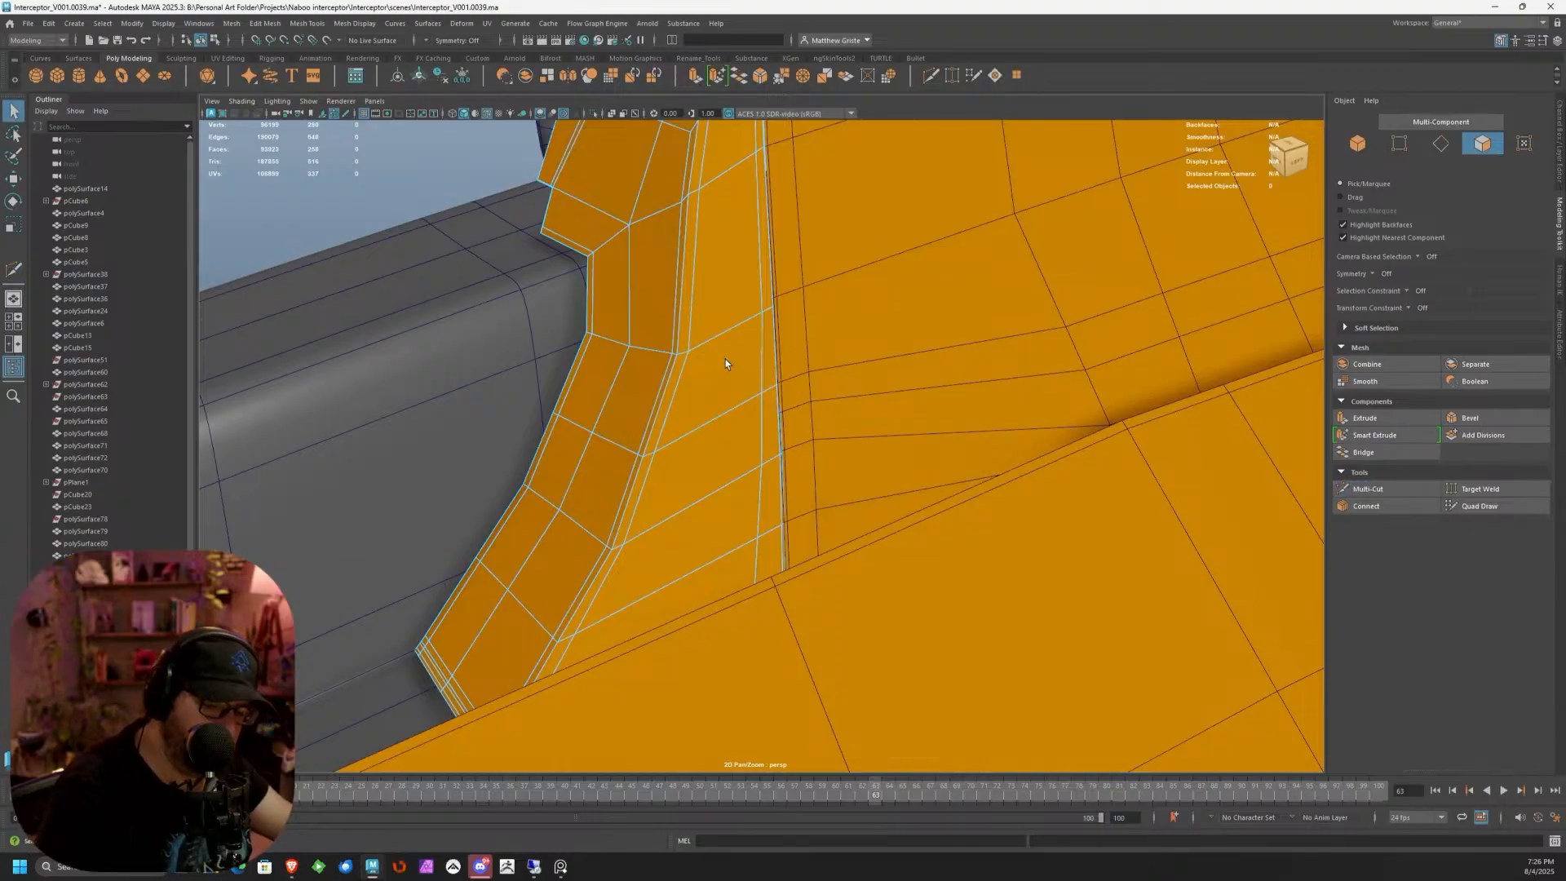
Preview the half collar and half cowling smoothed and turn off the wireframe overlay on shaded surfaces
key("3")
left_click(848, 249)
key("3")
right_click_drag(848, 247, 532, 285, "alt")
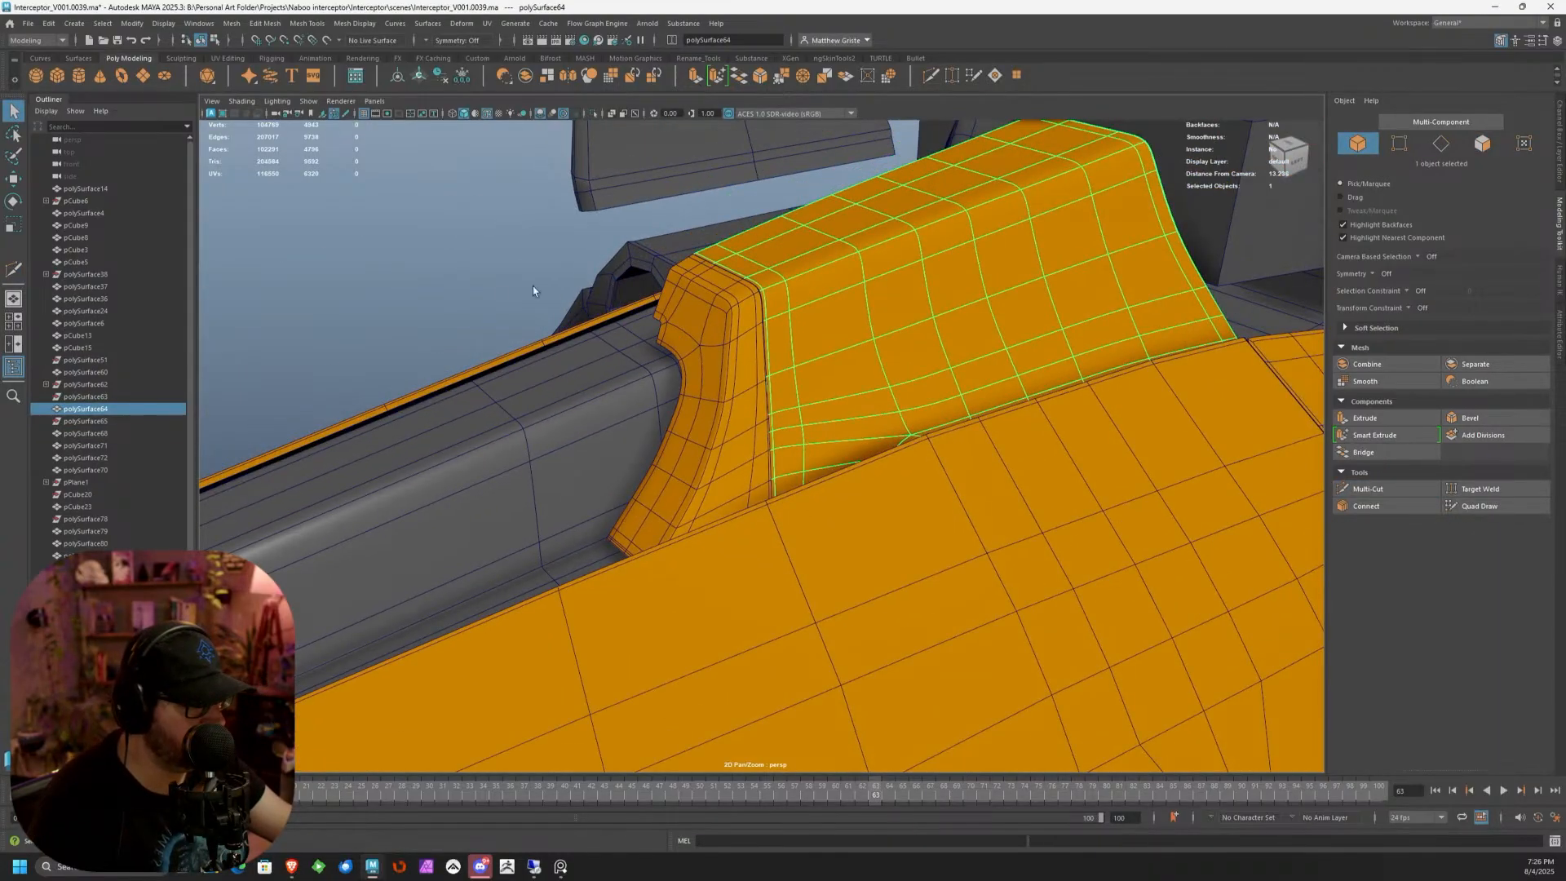
left_click(577, 300)
left_click_drag(584, 305, 757, 352, "alt")
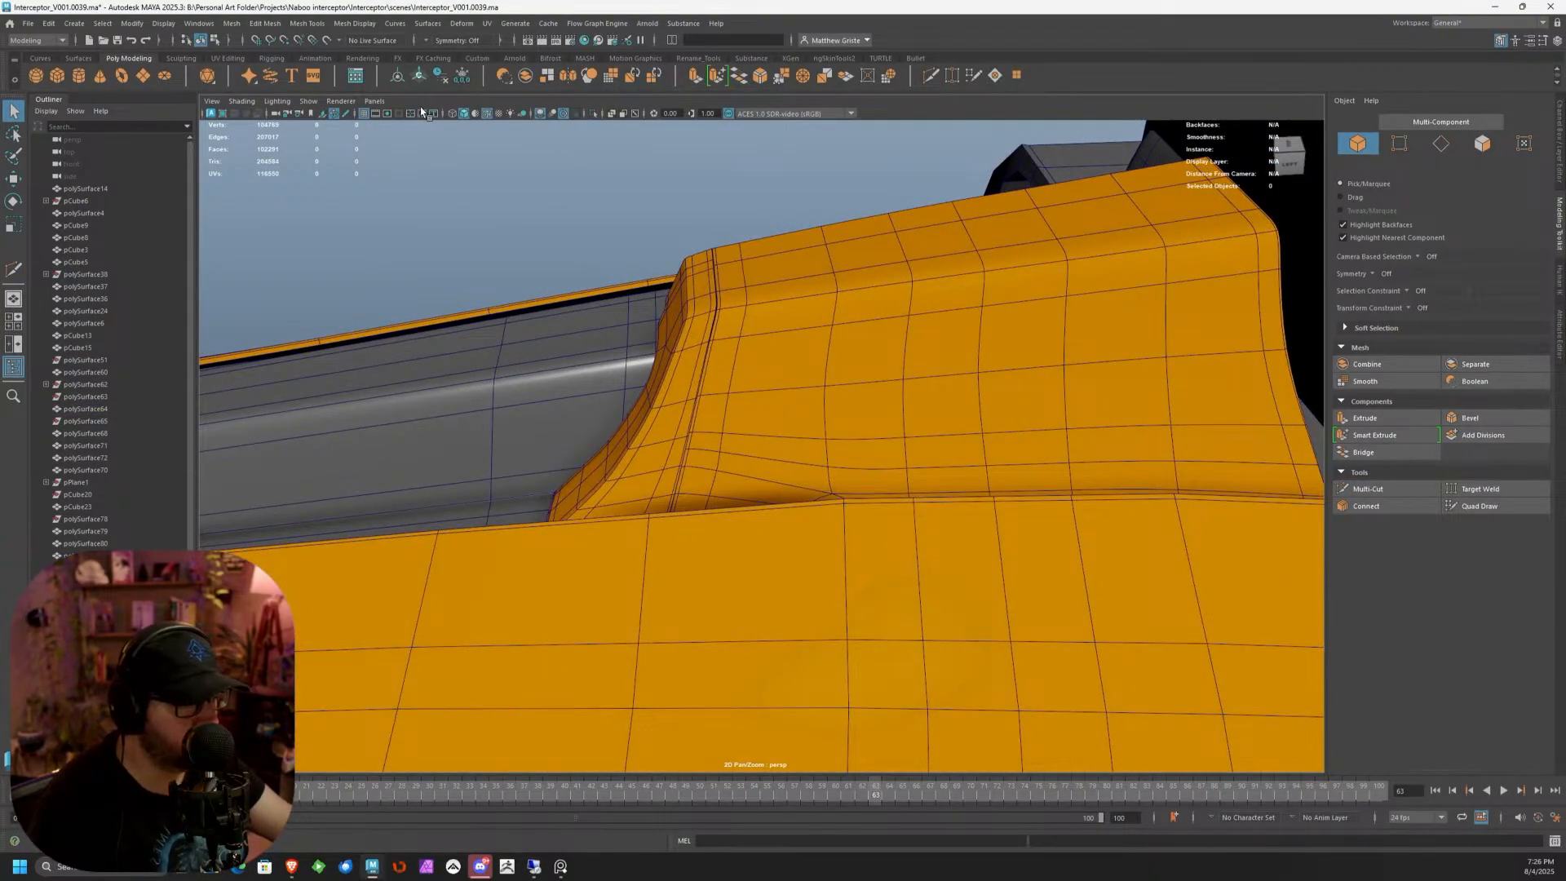
left_click(487, 113)
Select the half collar and inspect its smoothed surface and inner cut-out from the front
mouse_move(560, 300)
left_mouse_down("alt")
mouse_move(659, 277)
mouse_move(518, 353)
mouse_move(744, 280)
mouse_move(734, 302)
mouse_move(755, 312)
left_mouse_up("alt")
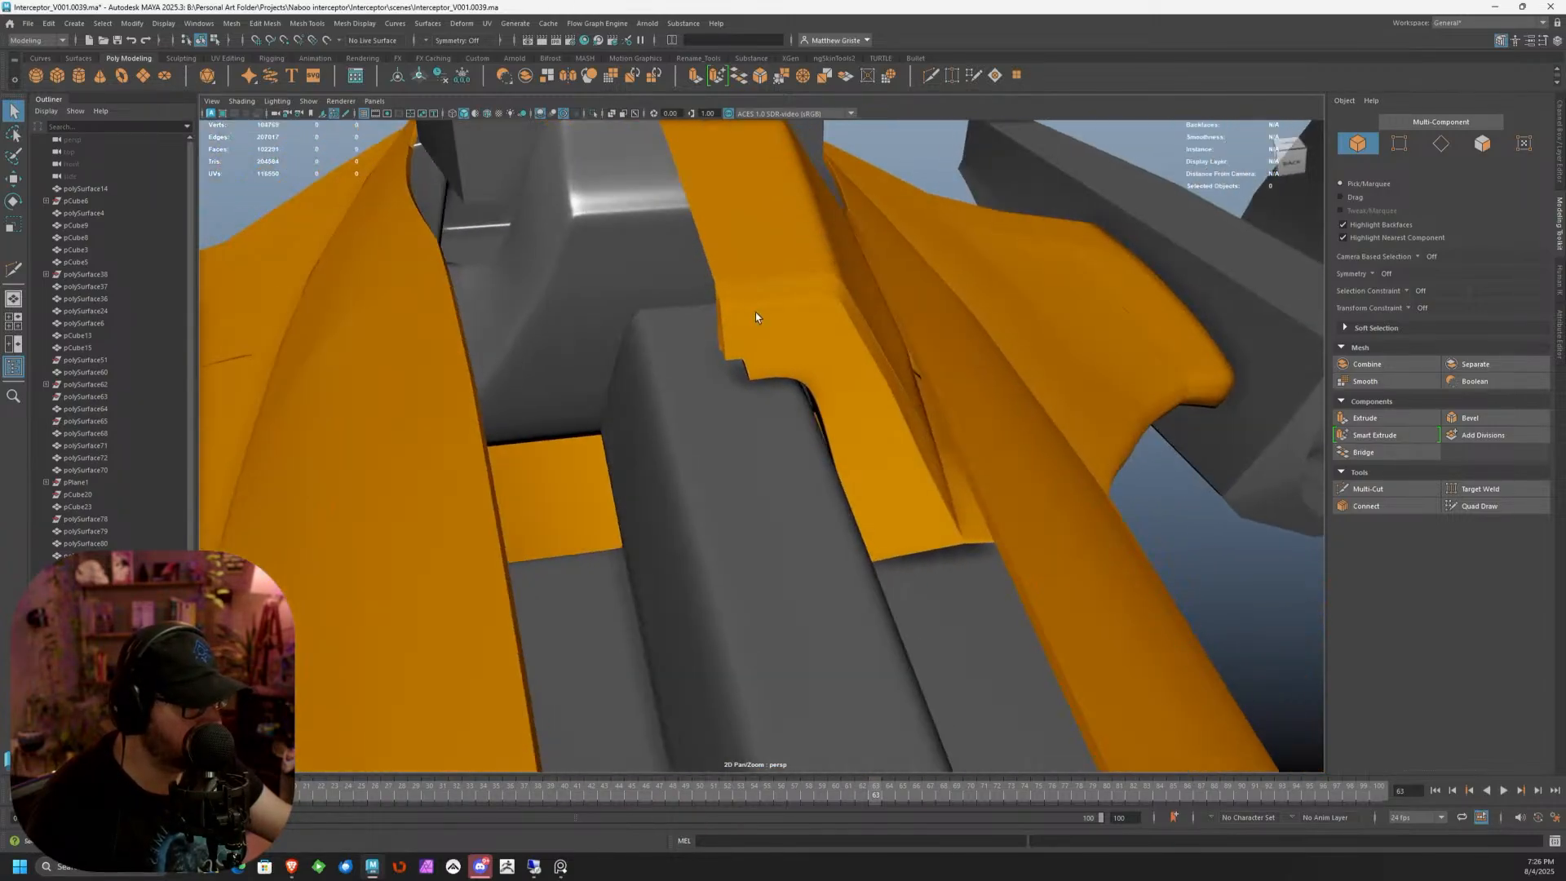
left_click(755, 311)
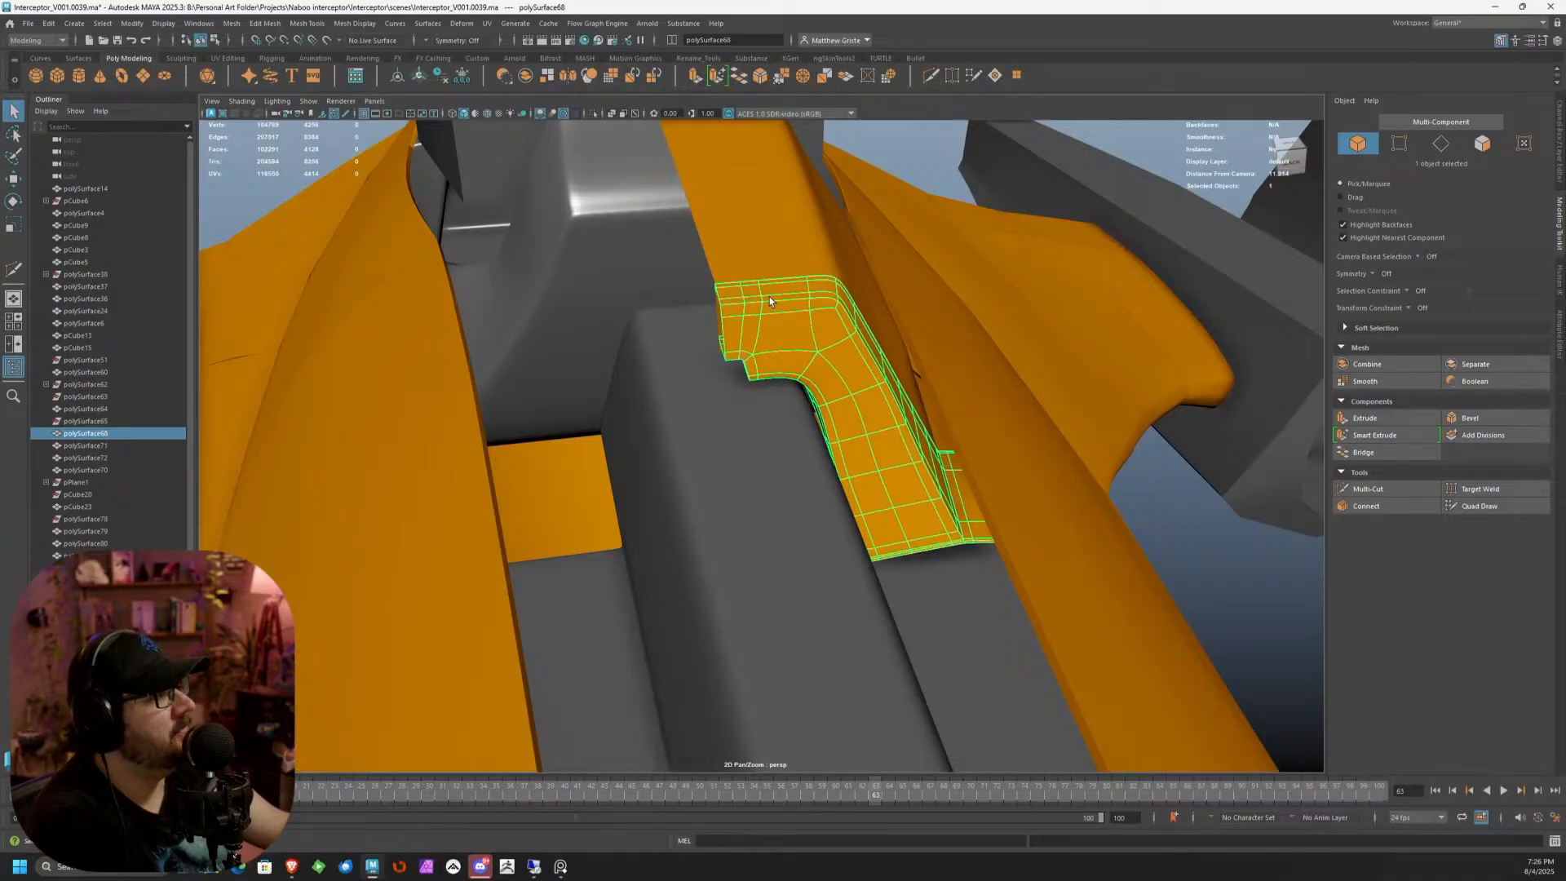
left_click_drag(855, 397, 841, 431, "alt")
middle_click_drag(841, 431, 765, 372, "alt")
scroll(723, 419, "up", 3)
scroll(819, 430, "down", 3)
scroll(817, 429, "up", 2)
scroll(742, 434, "up", 3)
scroll(743, 434, "down", 3)
left_click_drag(765, 372, 732, 360, "alt")
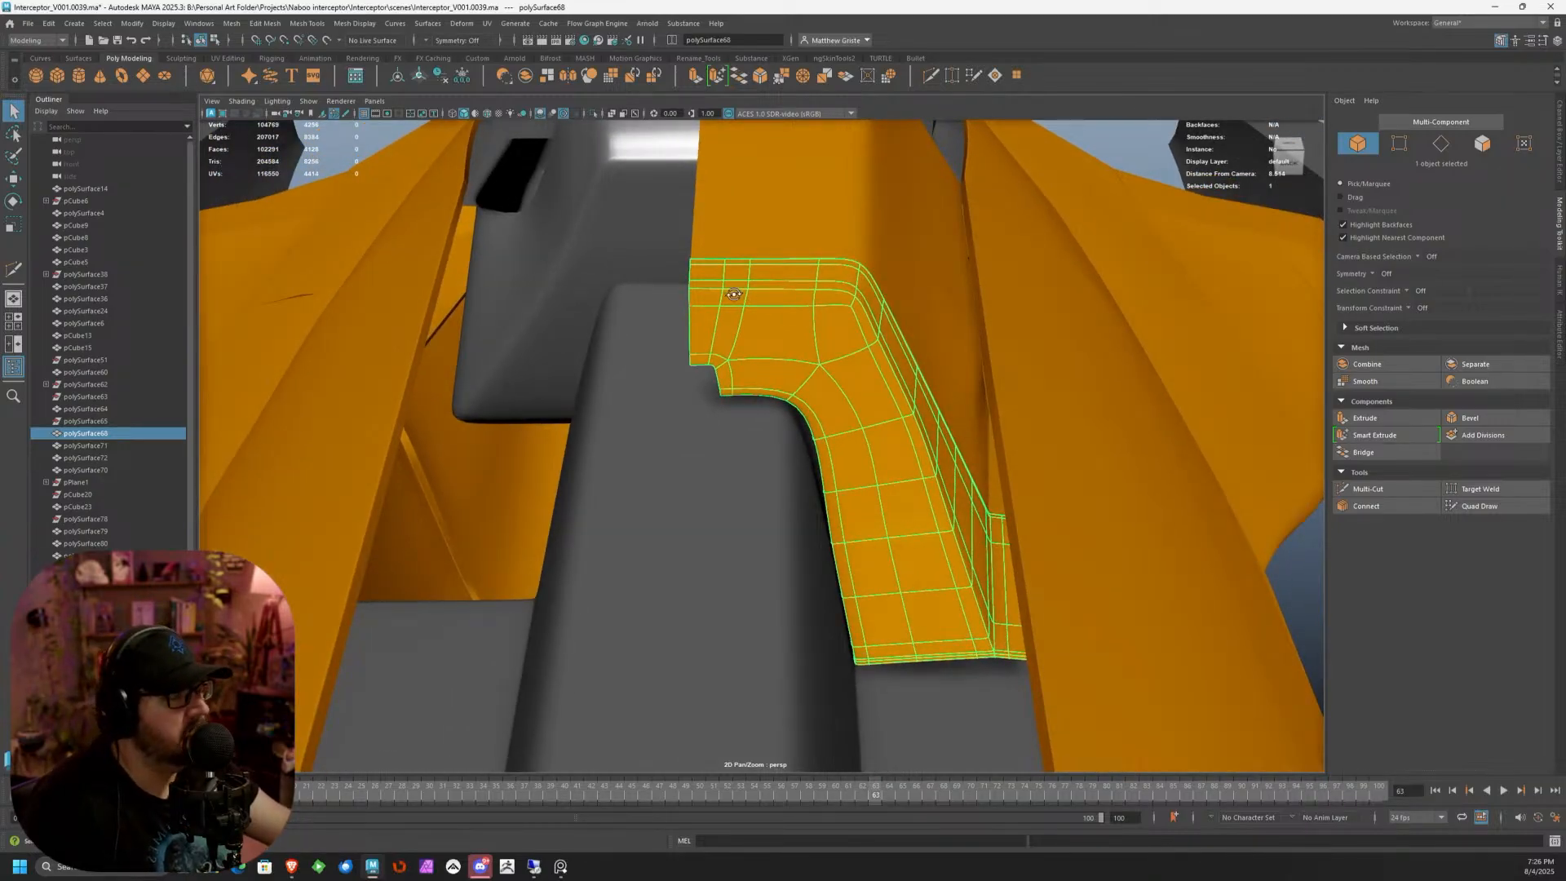
Isolate the half collar in the viewport
mouse_move(732, 295)
left_mouse_down("alt")
mouse_move(754, 299)
mouse_move(728, 311)
left_mouse_up("alt")
scroll(740, 298, "up", 2)
scroll(762, 302, "up", 2)
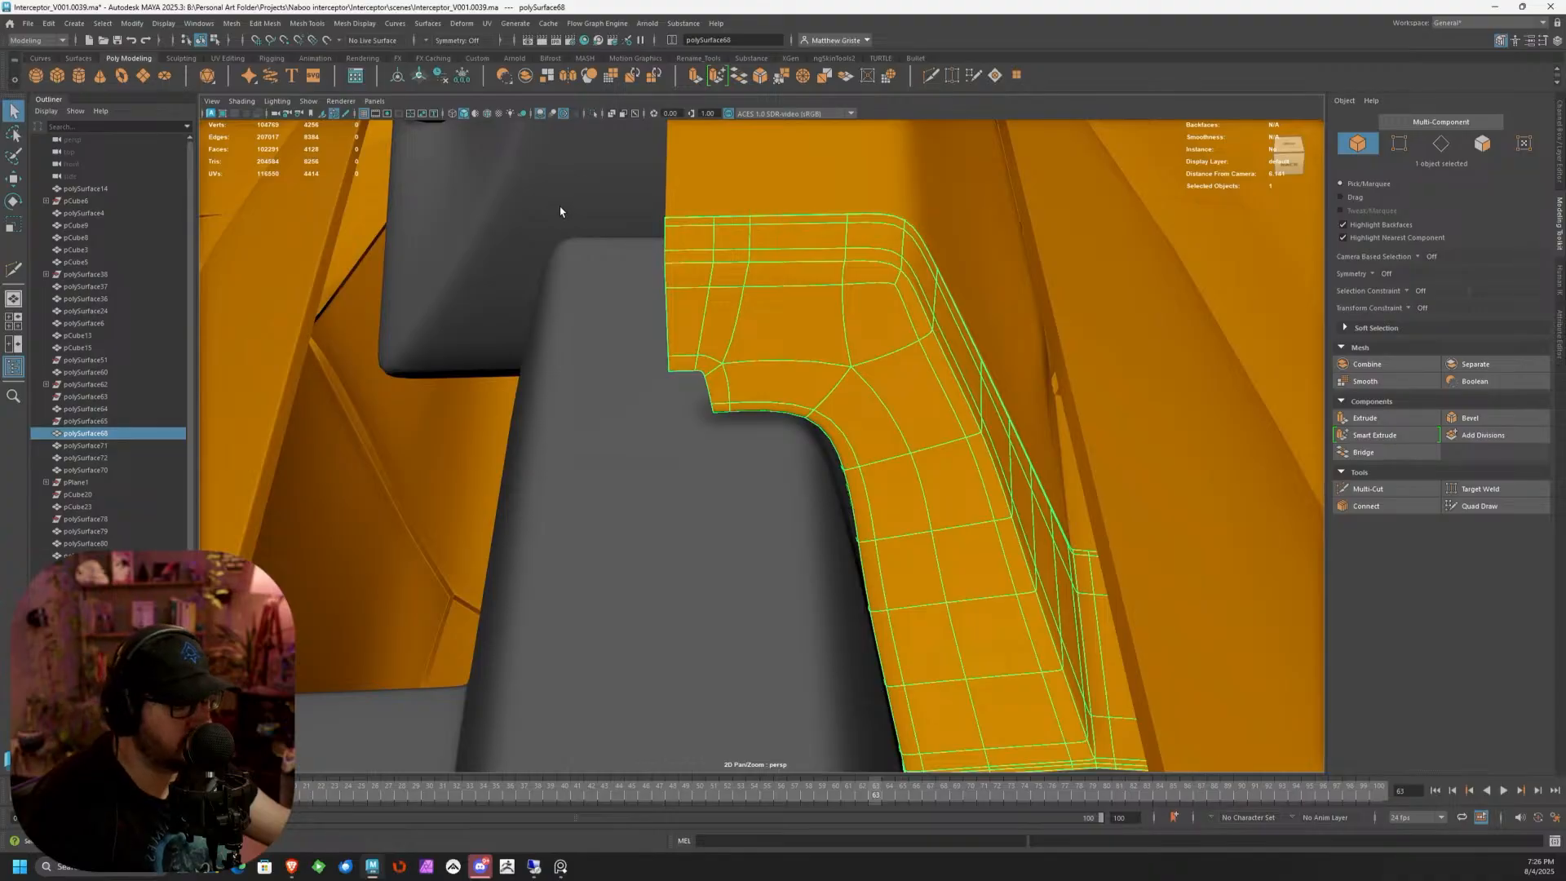
key("ctrl+1")
scroll(738, 267, "down", 2)
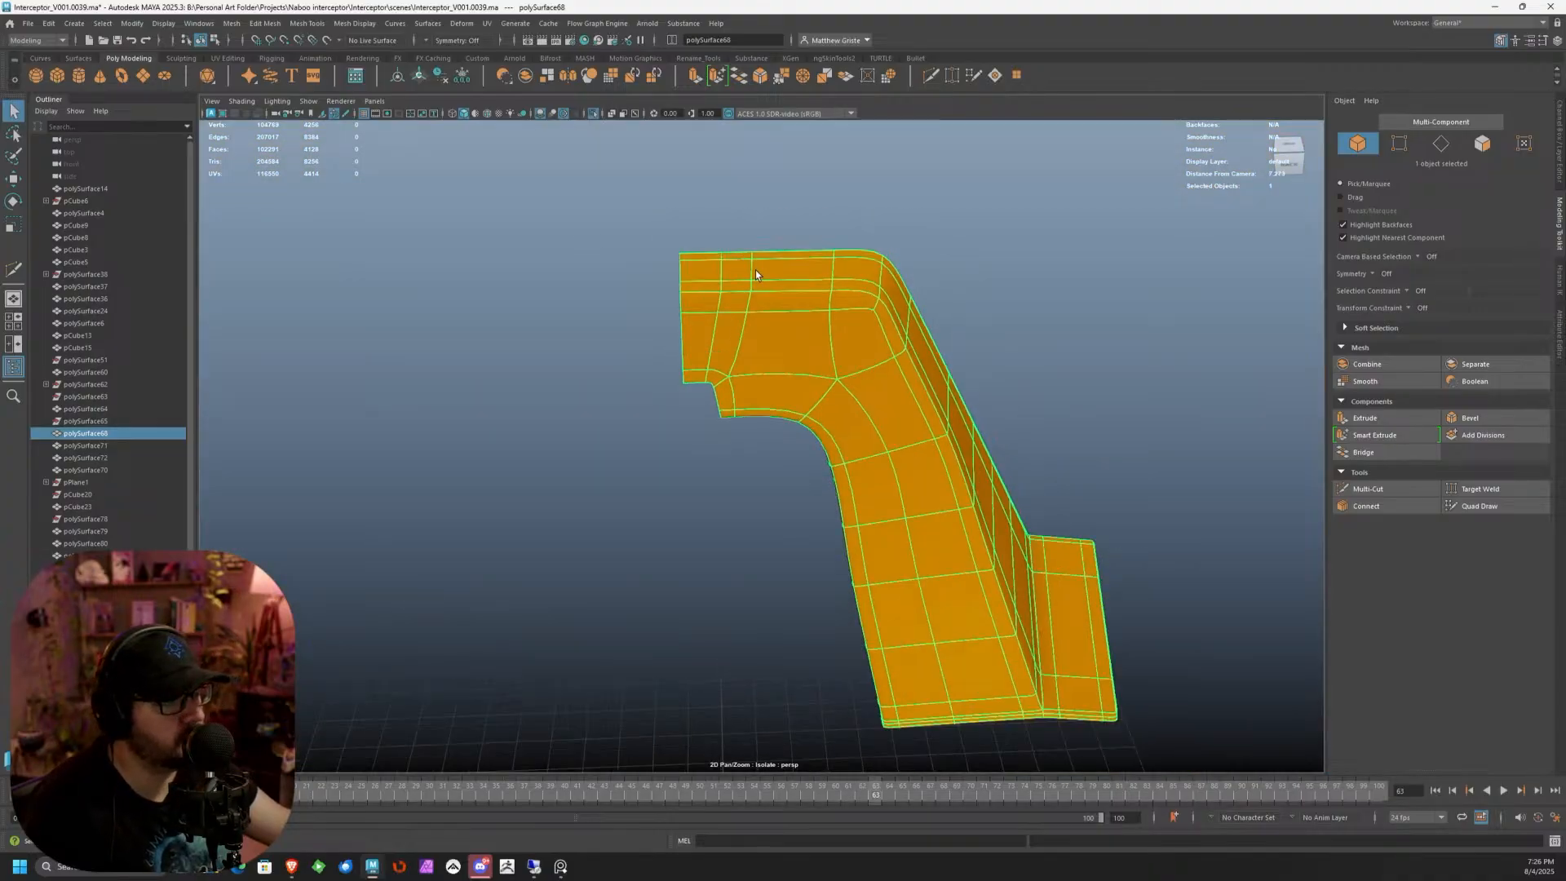
scroll(753, 261, "down", 2)
left_click(307, 23)
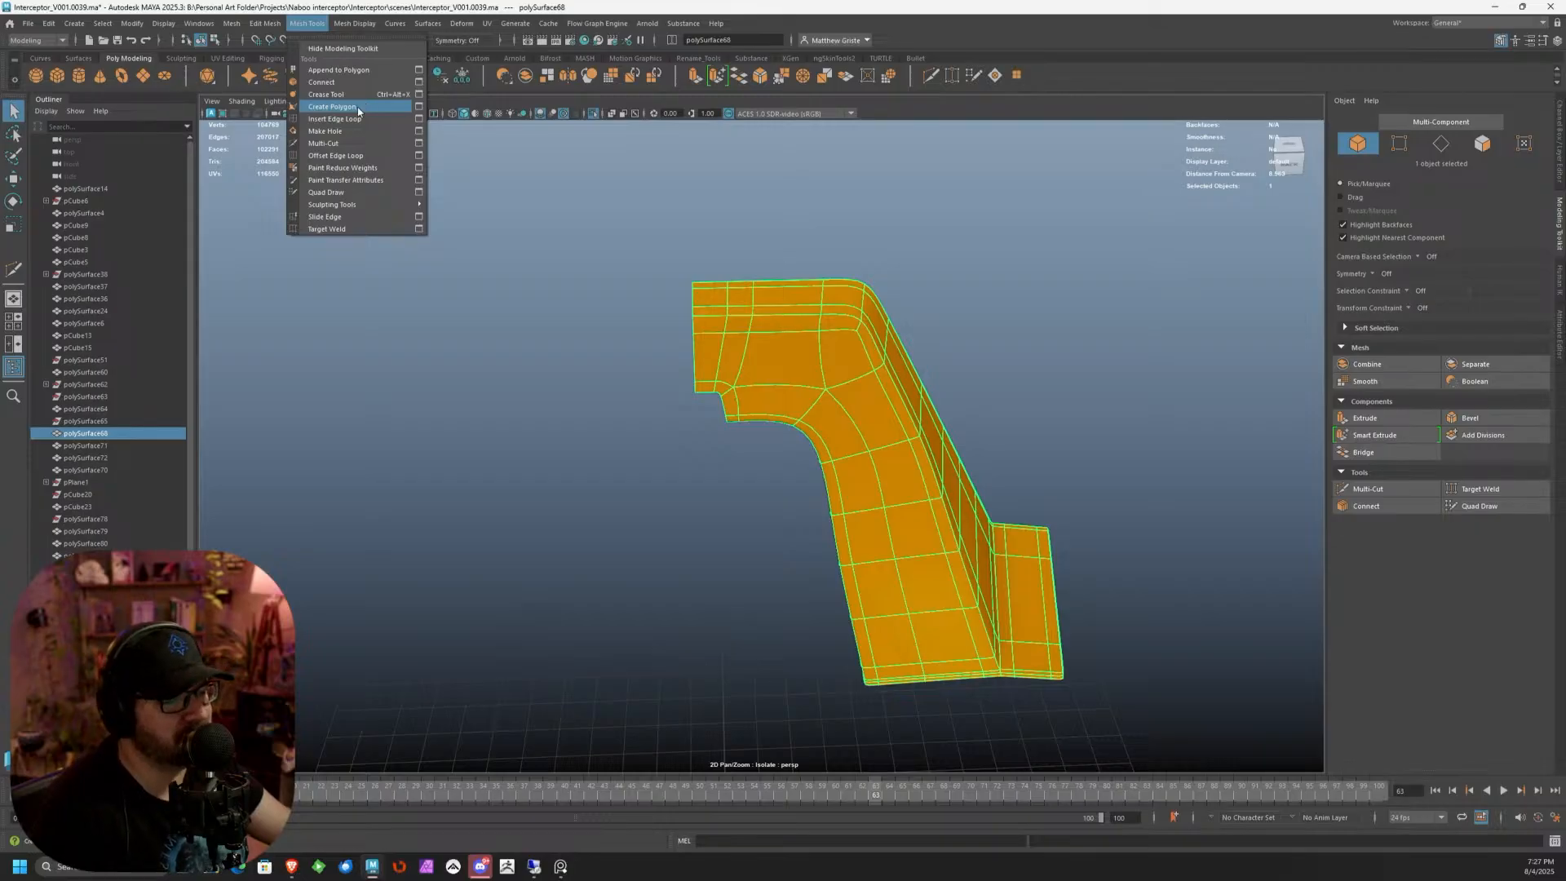
left_click(306, 23)
scroll(742, 239, "down", 2)
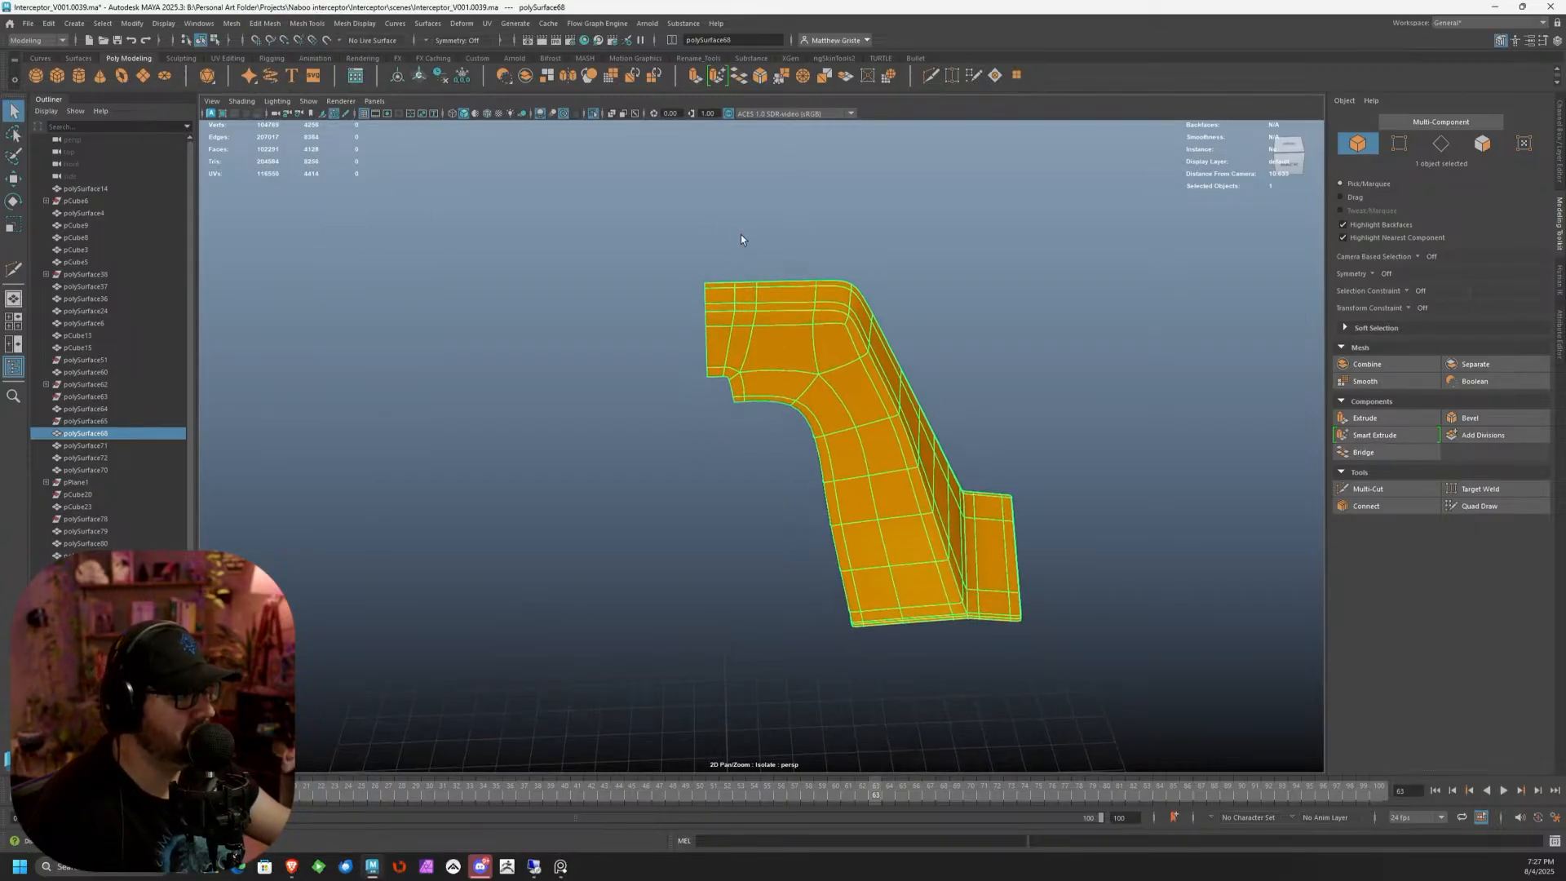
mouse_move(742, 239)
left_mouse_down("alt")
mouse_move(769, 252)
mouse_move(738, 240)
left_mouse_up("alt")
scroll(769, 252, "up", 2)
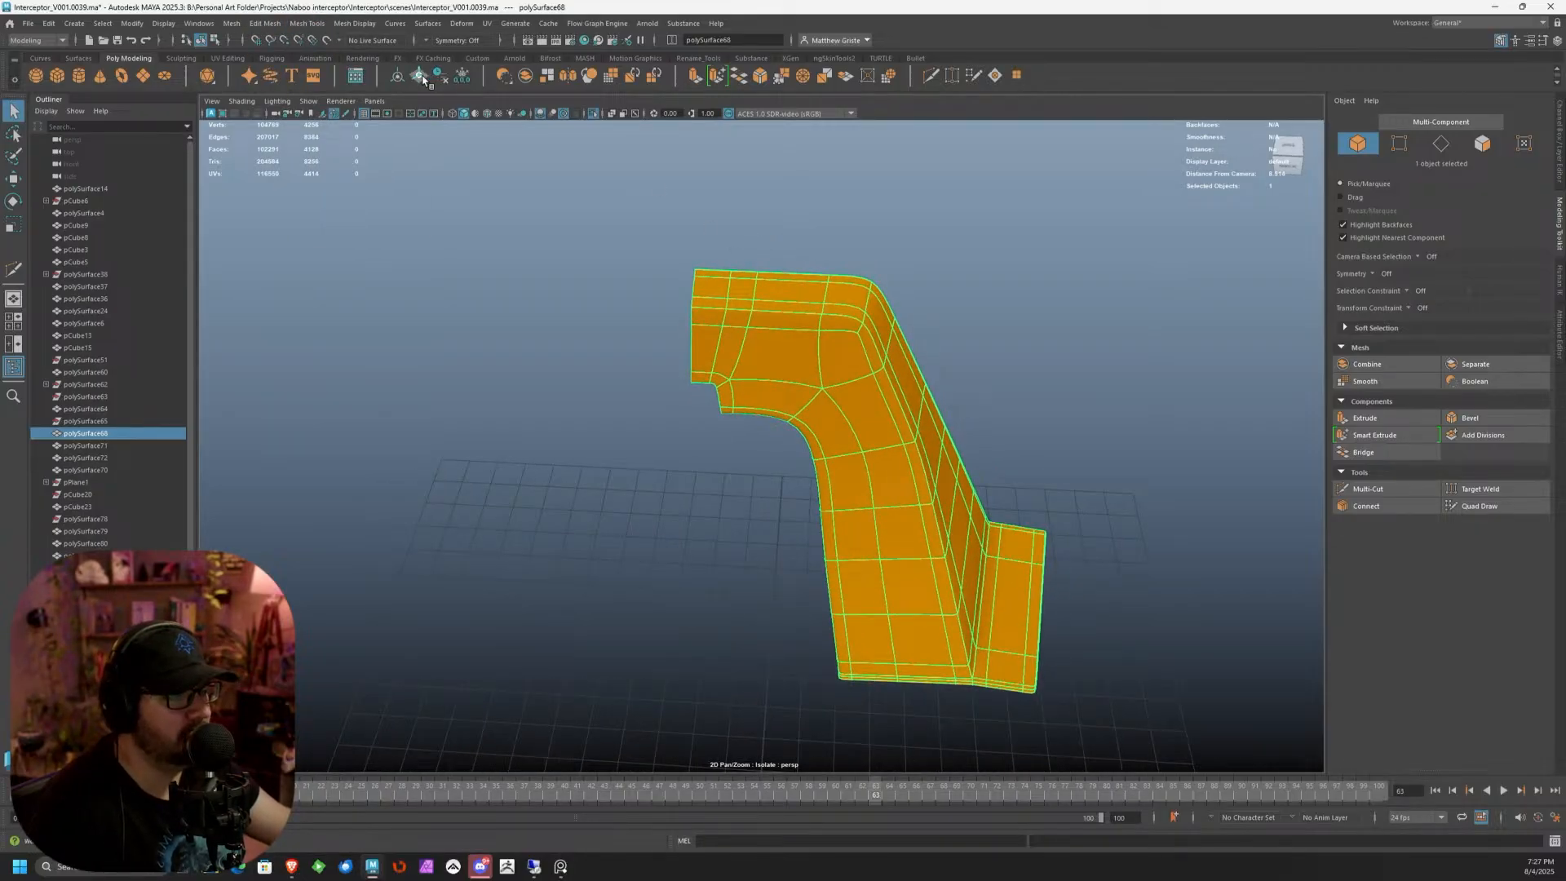
scroll(627, 290, "down", 4)
left_click_drag(626, 291, 658, 300, "alt")
Duplicate the half collar and mirror the copy across the centre line with a Scale X of -1
key("ctrl+d")
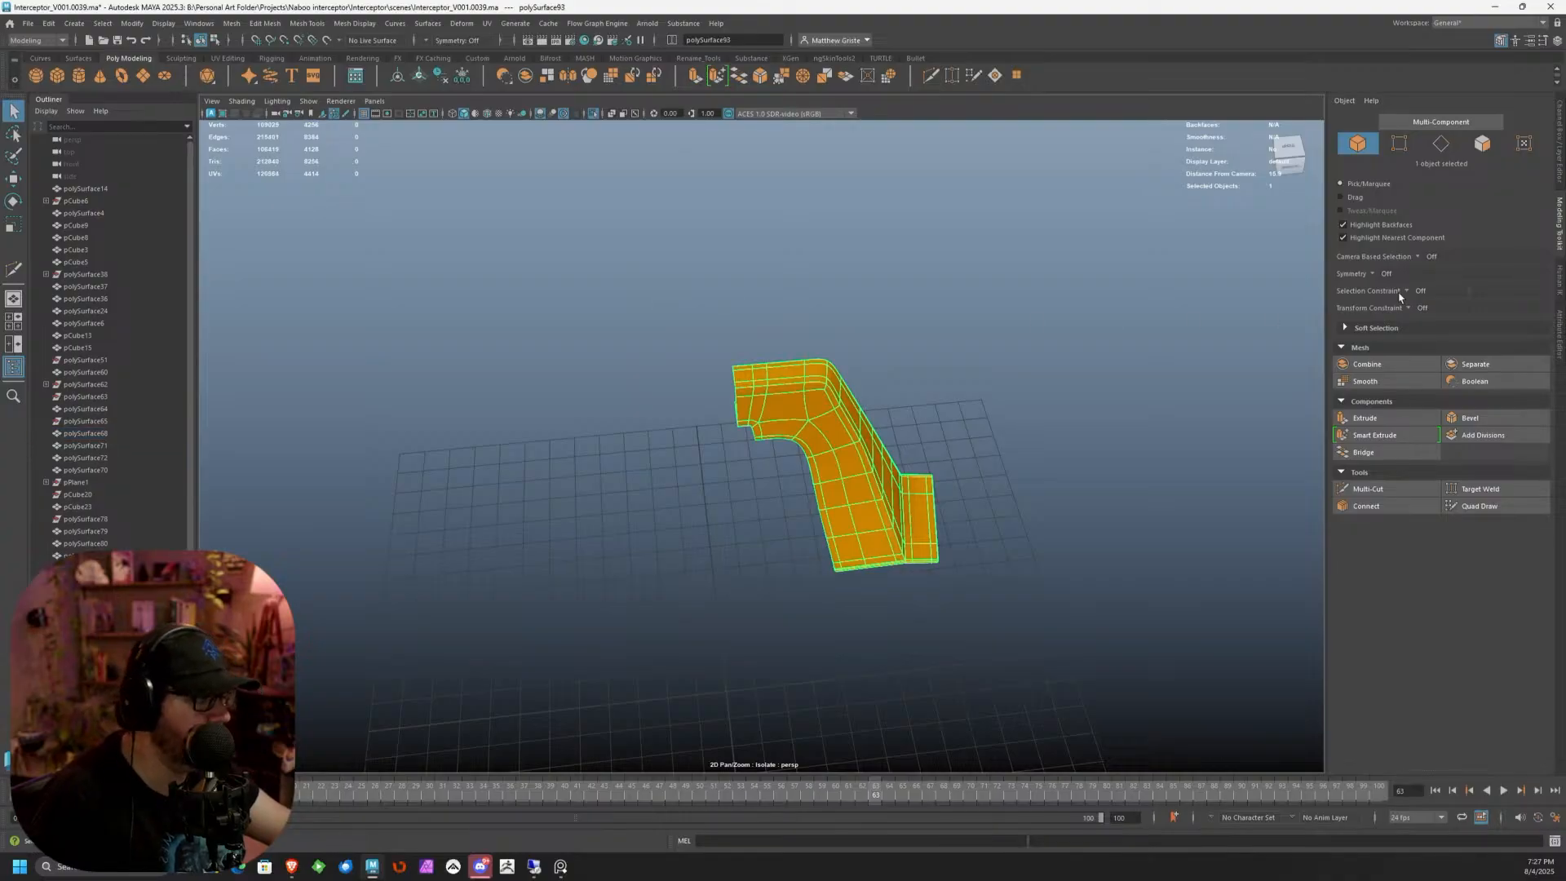
left_click(1560, 175)
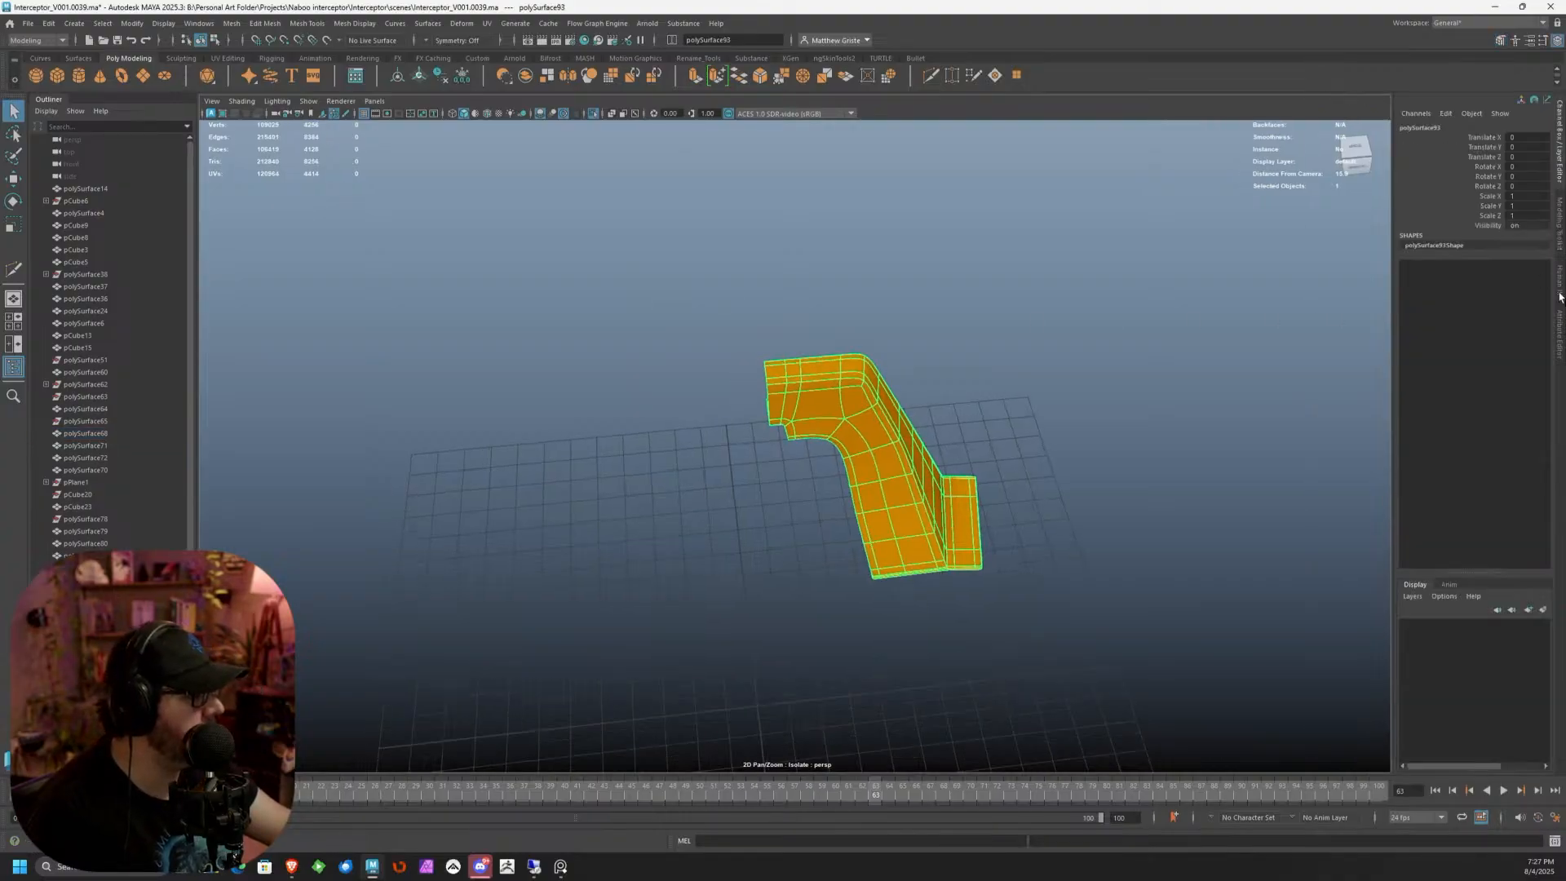
double_click(1522, 197)
type("-1")
key("Return")
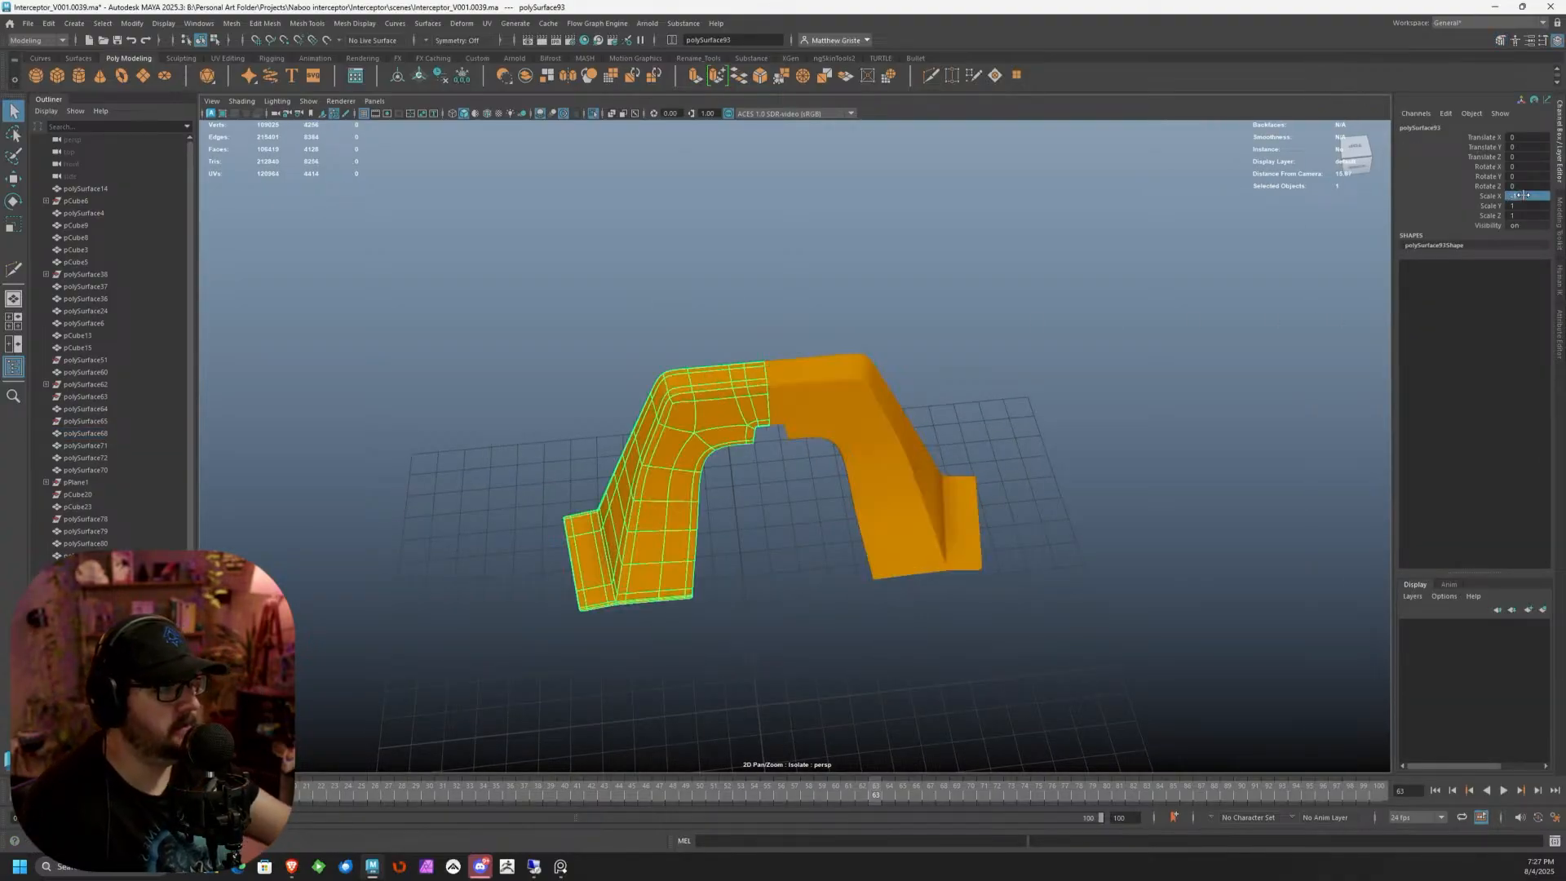
Select both collar halves, turn off their smooth preview and combine them into one mesh
scroll(1034, 285, "up", 5)
left_click(781, 265, "shift")
scroll(713, 147, "up", 6)
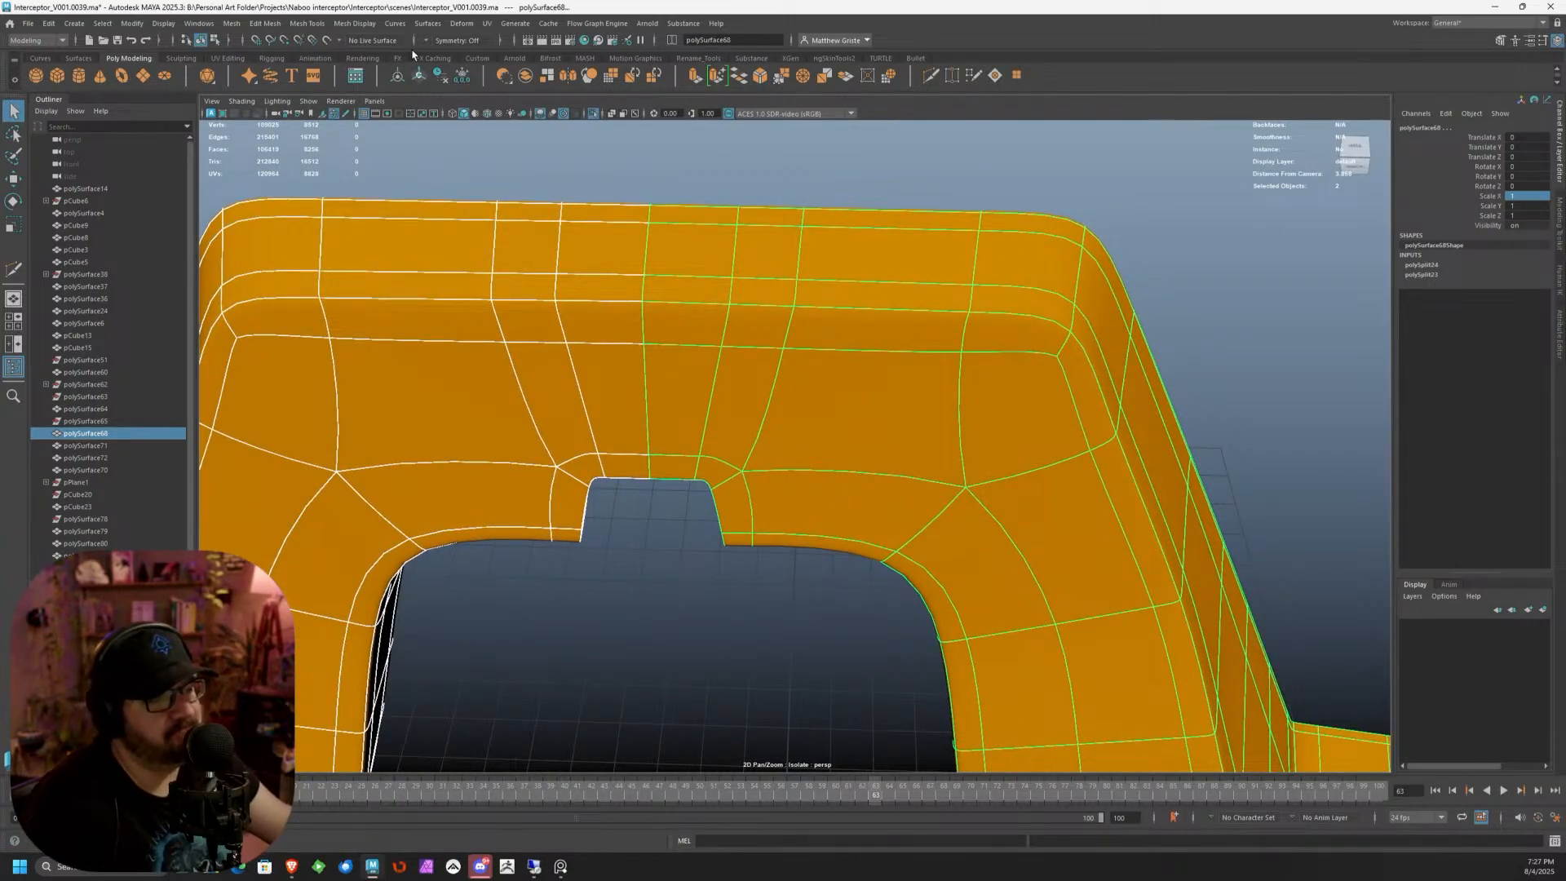
key("1")
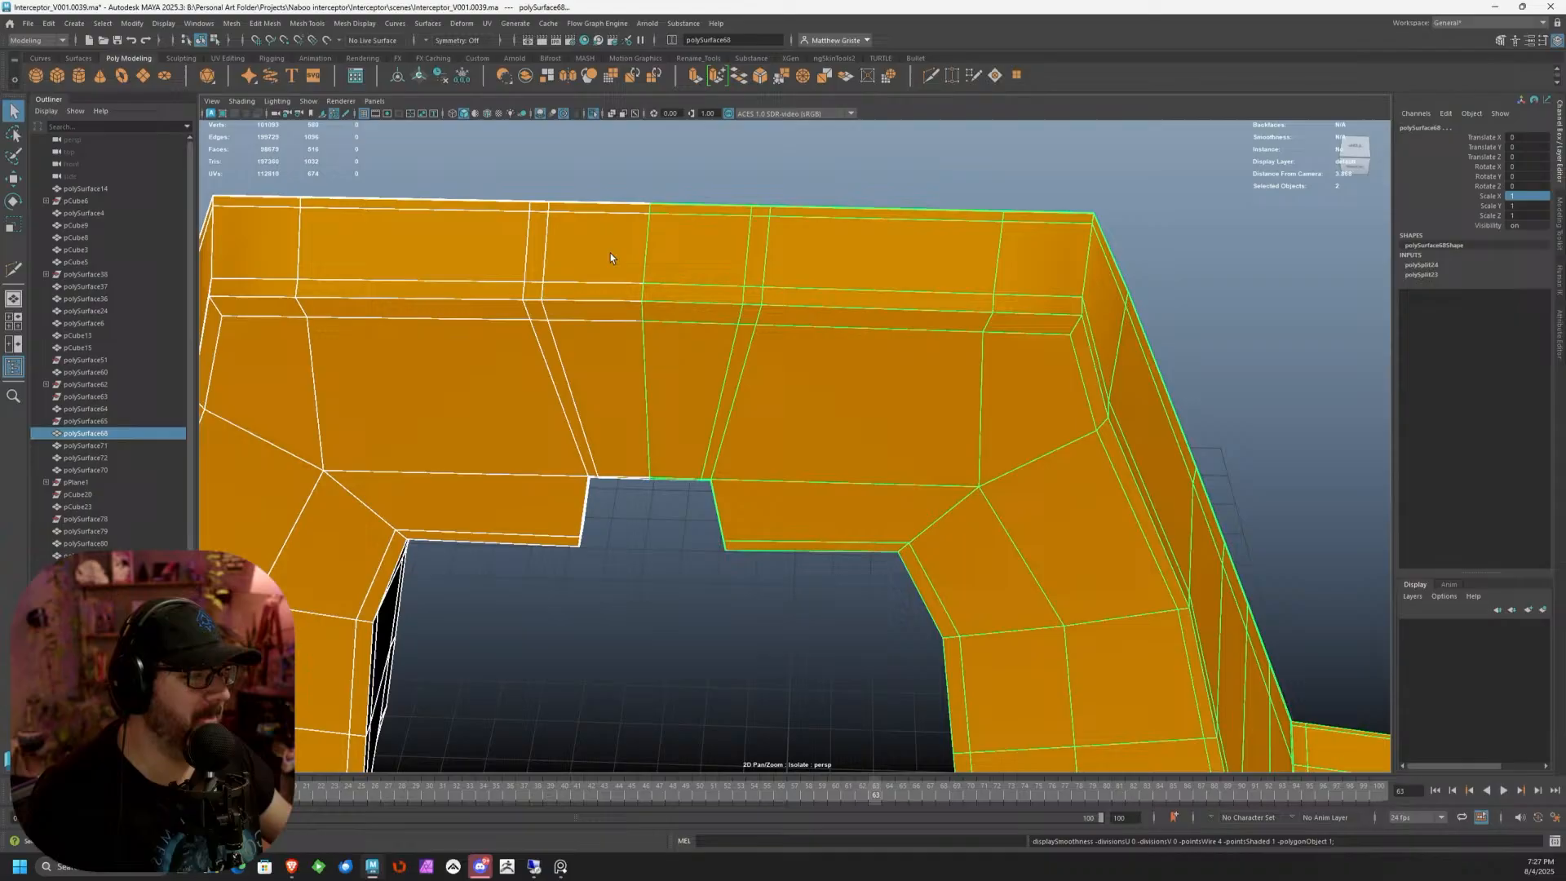
left_click(232, 23)
left_click(255, 69)
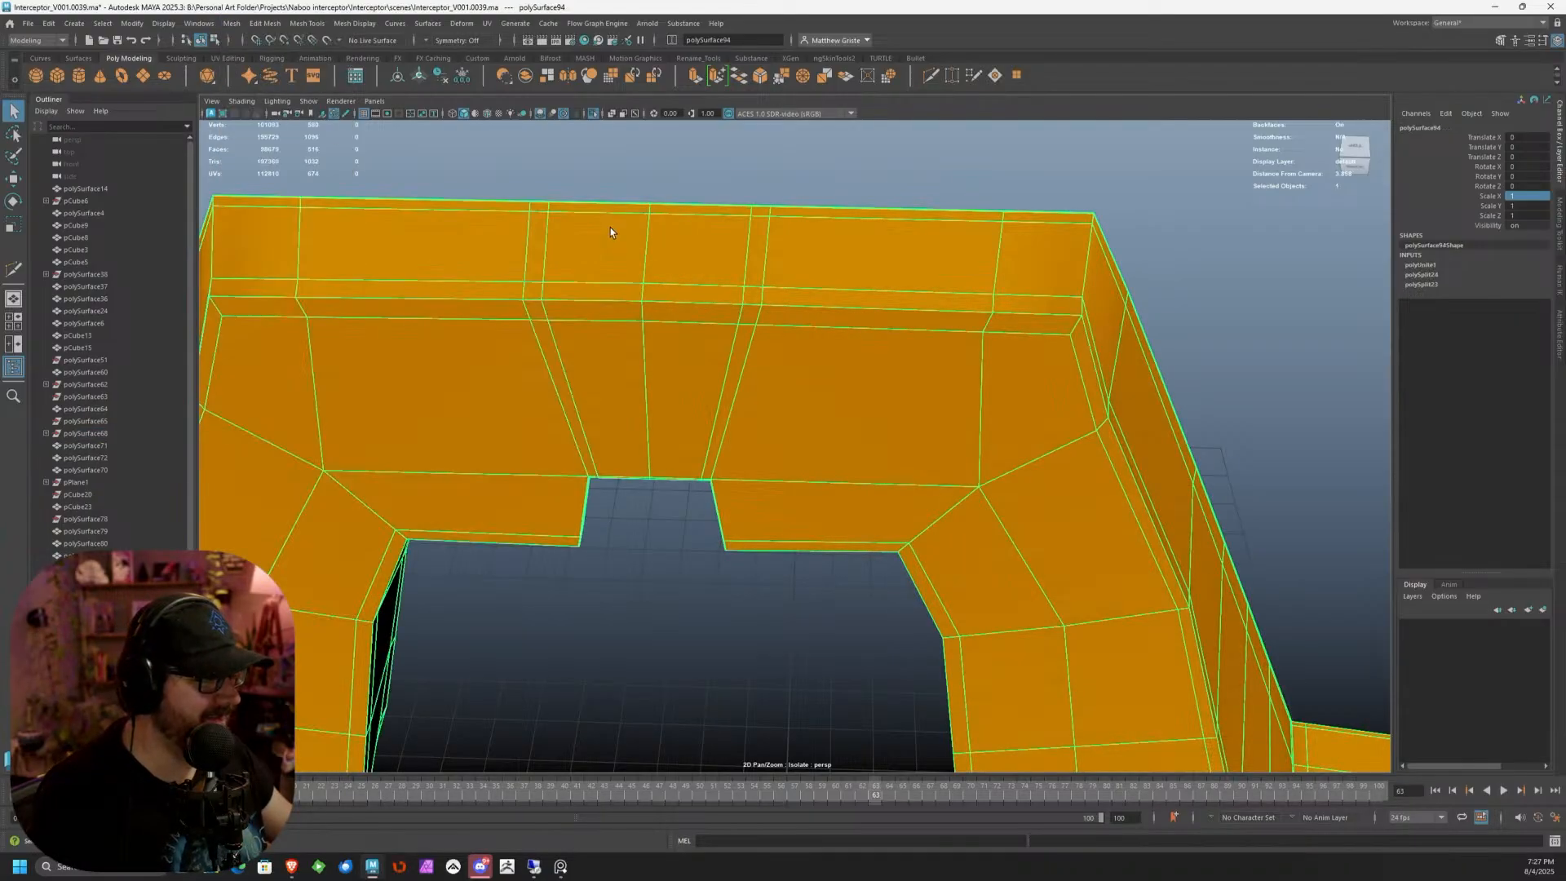
Select the vertices along the centre seam of the combined collar, down to the notch
right_click_drag(517, 225, 466, 215)
left_click_drag(483, 224, 604, 245, "alt")
middle_click_drag(604, 245, 596, 324, "alt")
mouse_move(648, 160)
left_mouse_down()
mouse_move(720, 474)
mouse_move(654, 217)
mouse_move(658, 157)
left_mouse_up()
left_click(719, 478)
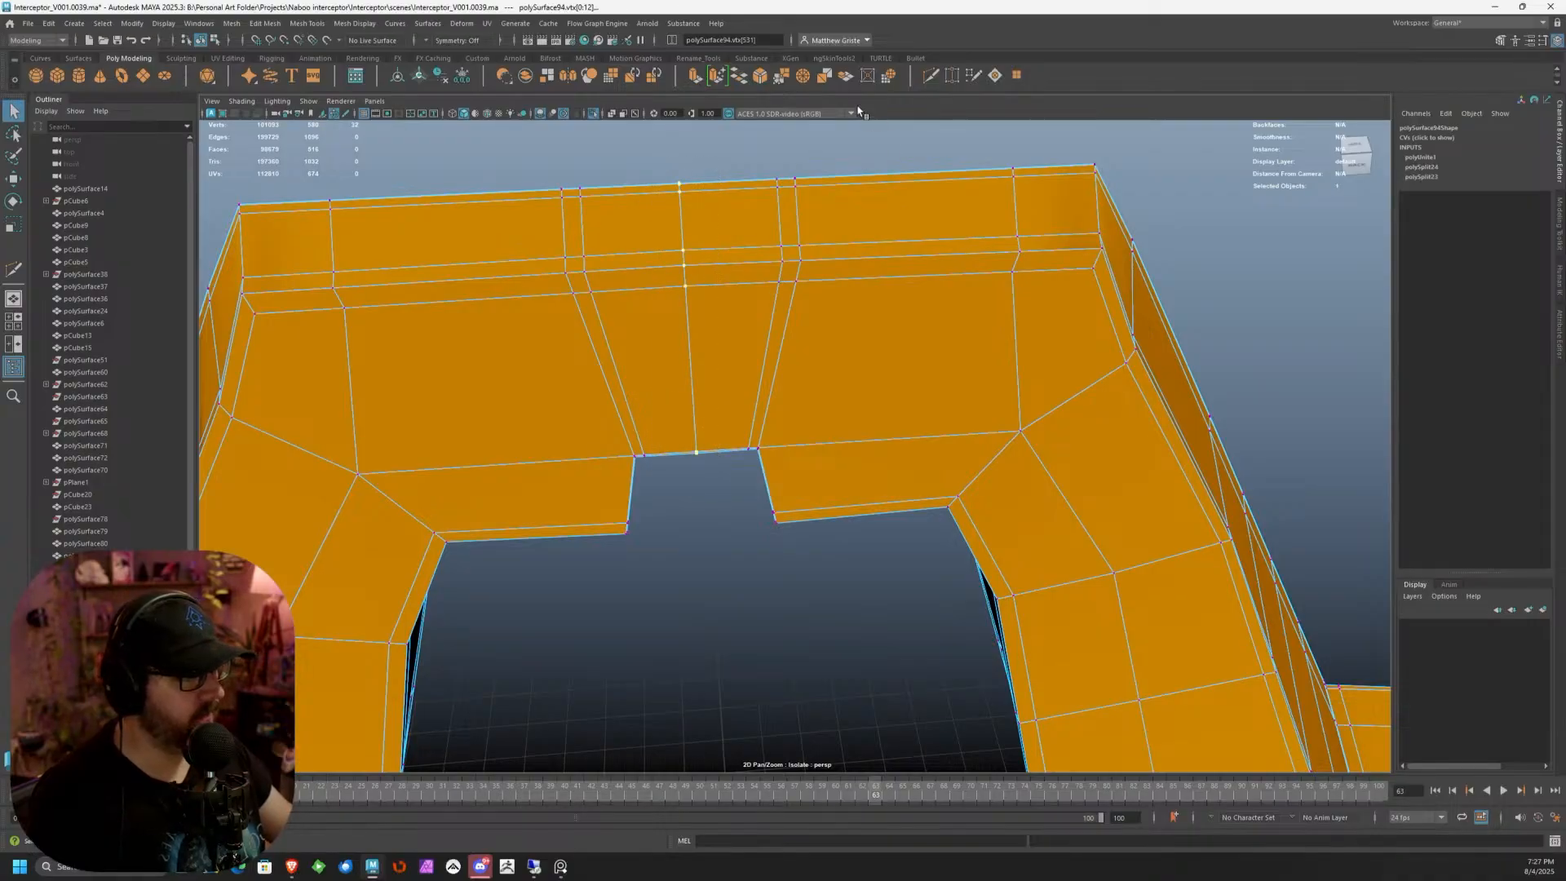
Try to merge all selected seam vertices at once and preview the collar smoothed around the notch
left_click(781, 79)
left_click_drag(849, 277, 791, 341, "alt")
scroll(788, 333, "up", 4)
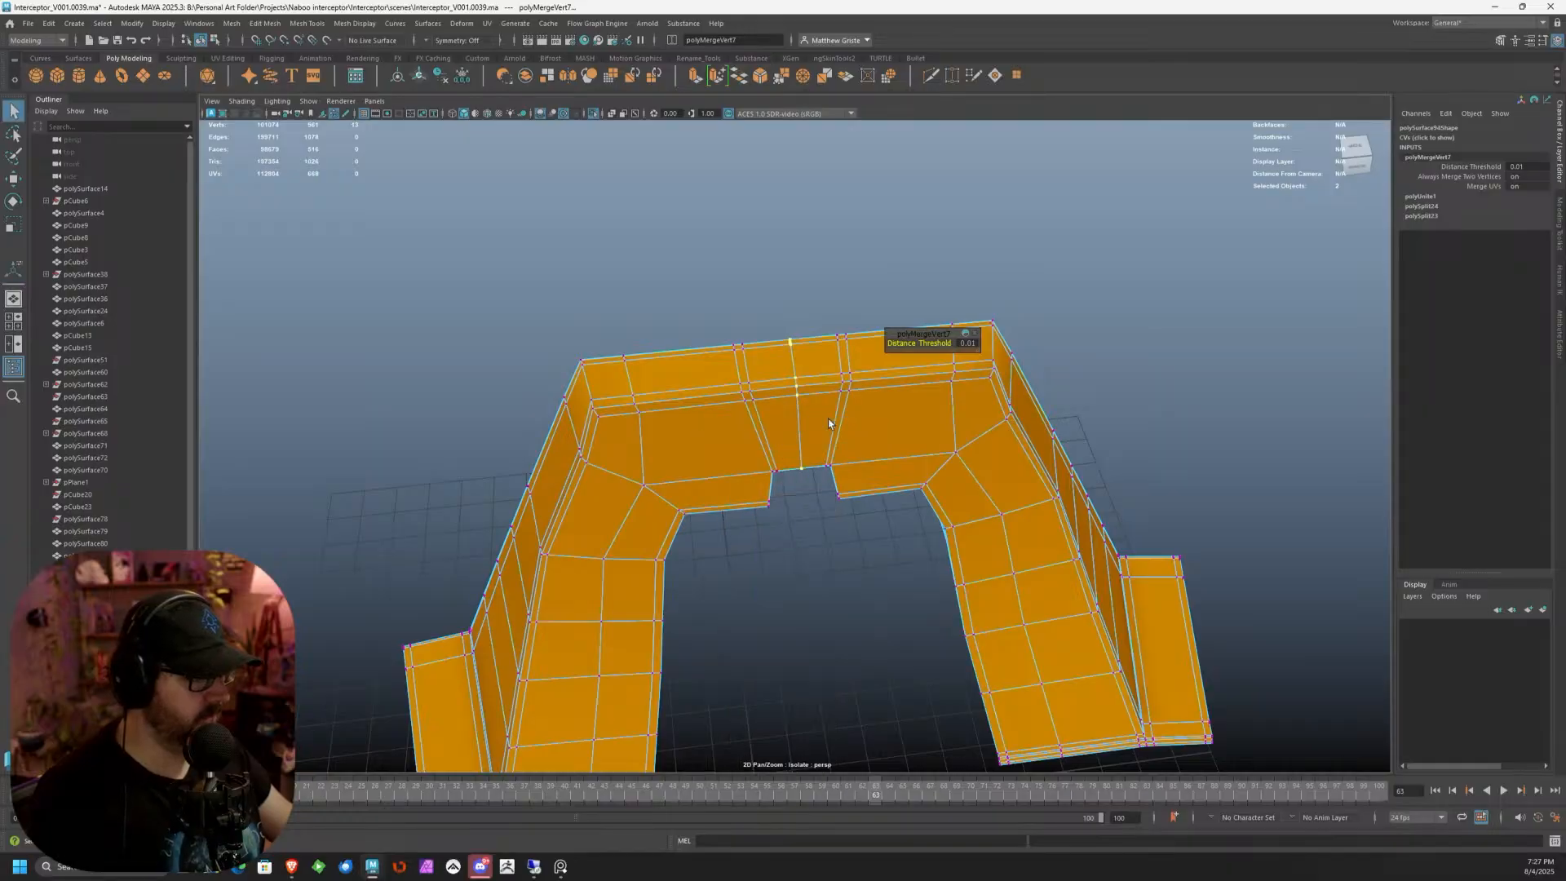
key("F8")
key("3")
left_click(825, 536)
left_click(823, 460)
scroll(824, 461, "up", 4)
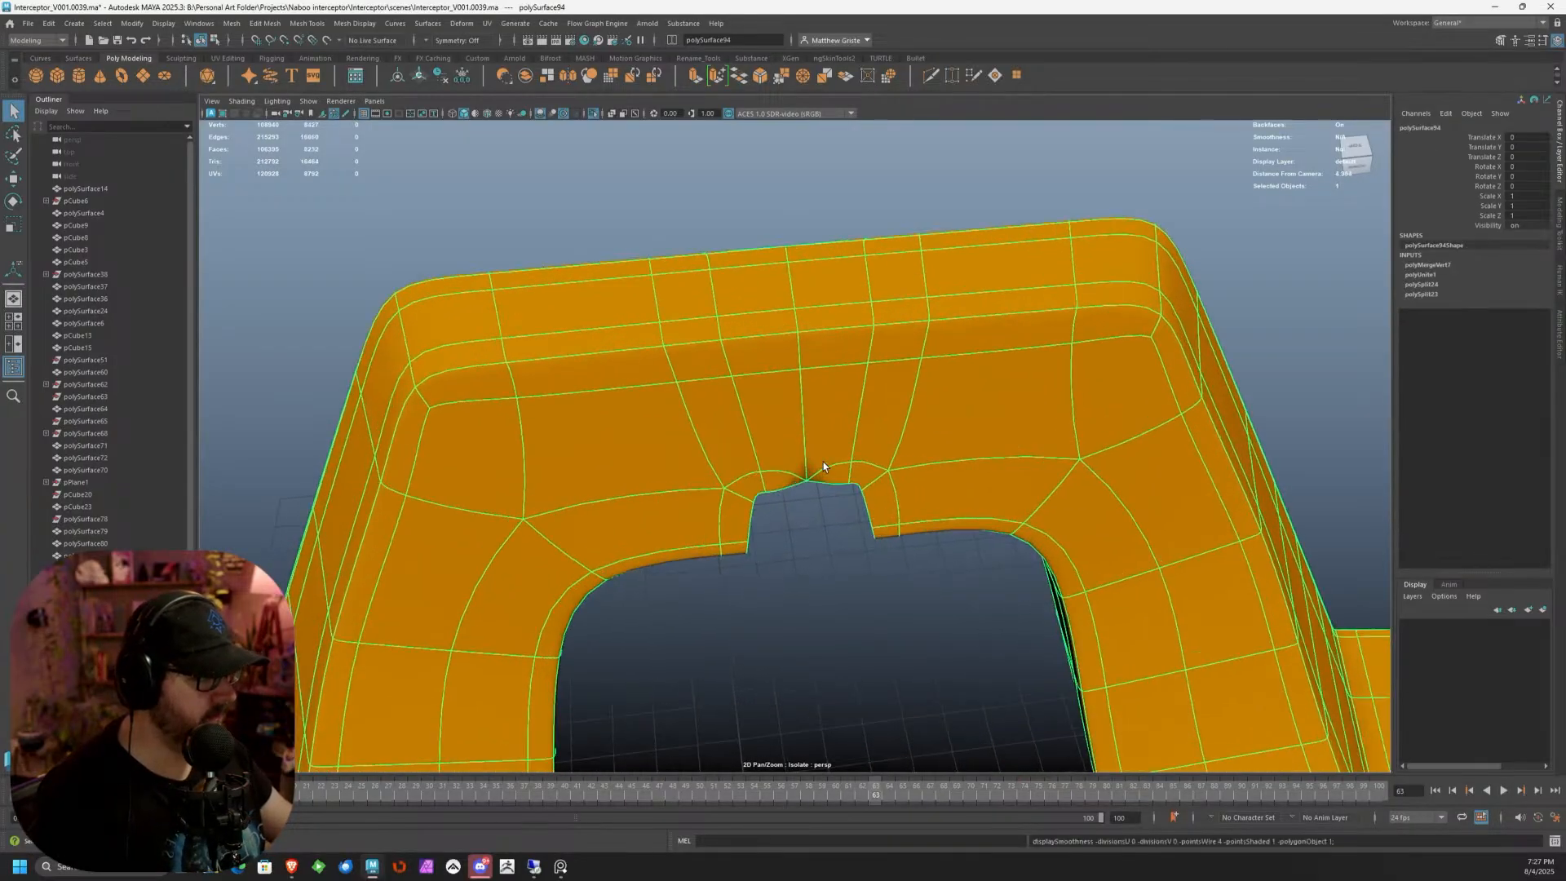
Turn off the smooth preview and undo back through the seam vertex merge, restoring the seam vertex selection
key("1")
scroll(841, 492, "up", 3)
left_click_drag(841, 492, 814, 465, "alt")
key("ctrl+z")
key("ctrl+z")
key("ctrl+z")
key("ctrl+z")
key("ctrl+z")
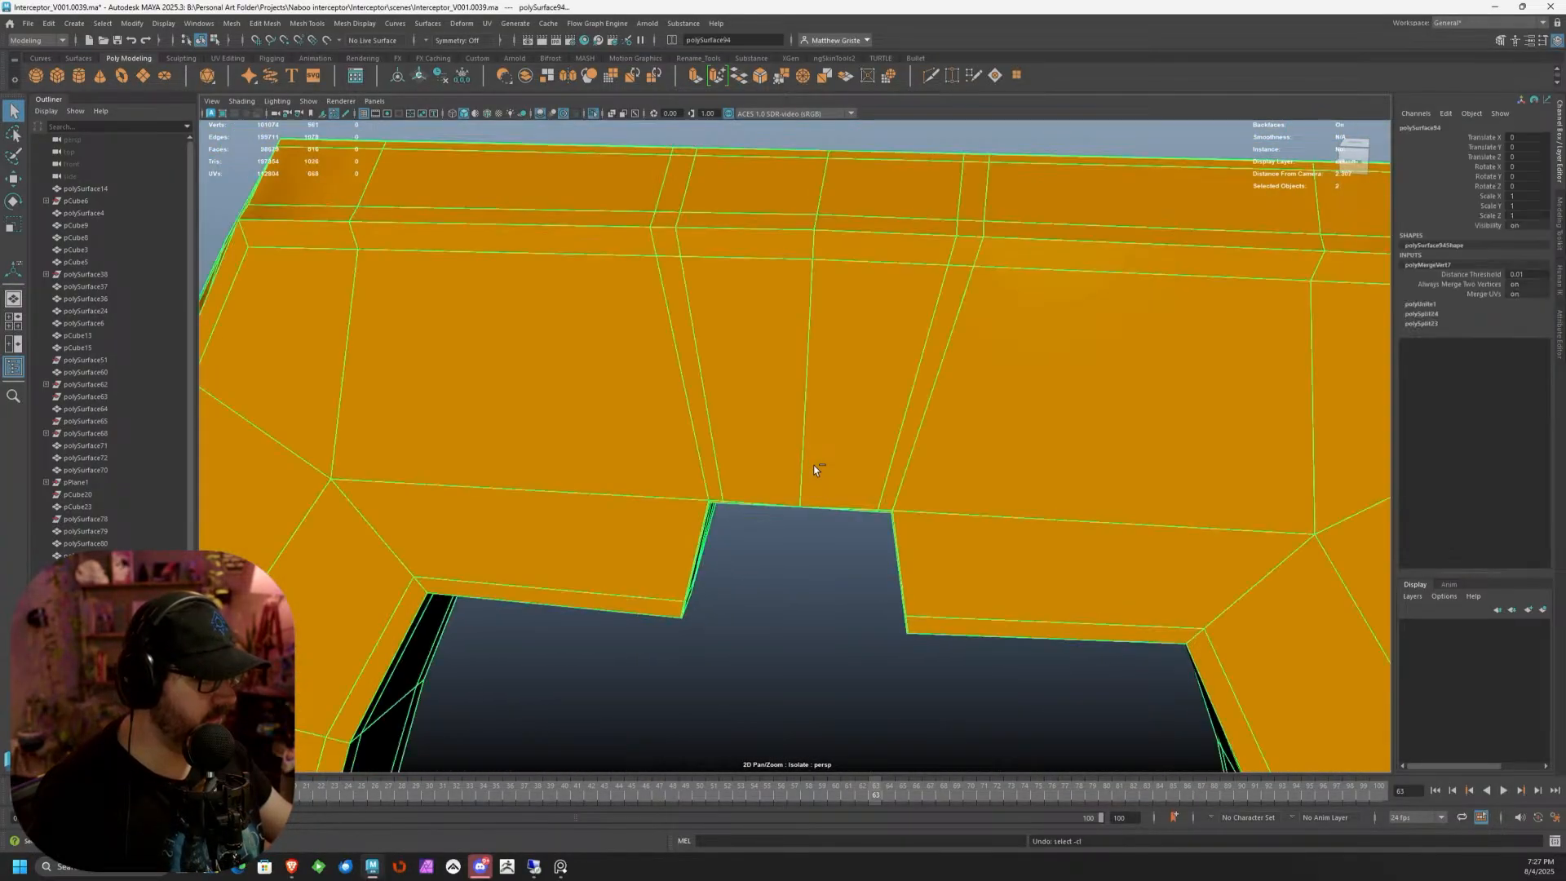
key("ctrl+z")
key("ctrl+z")
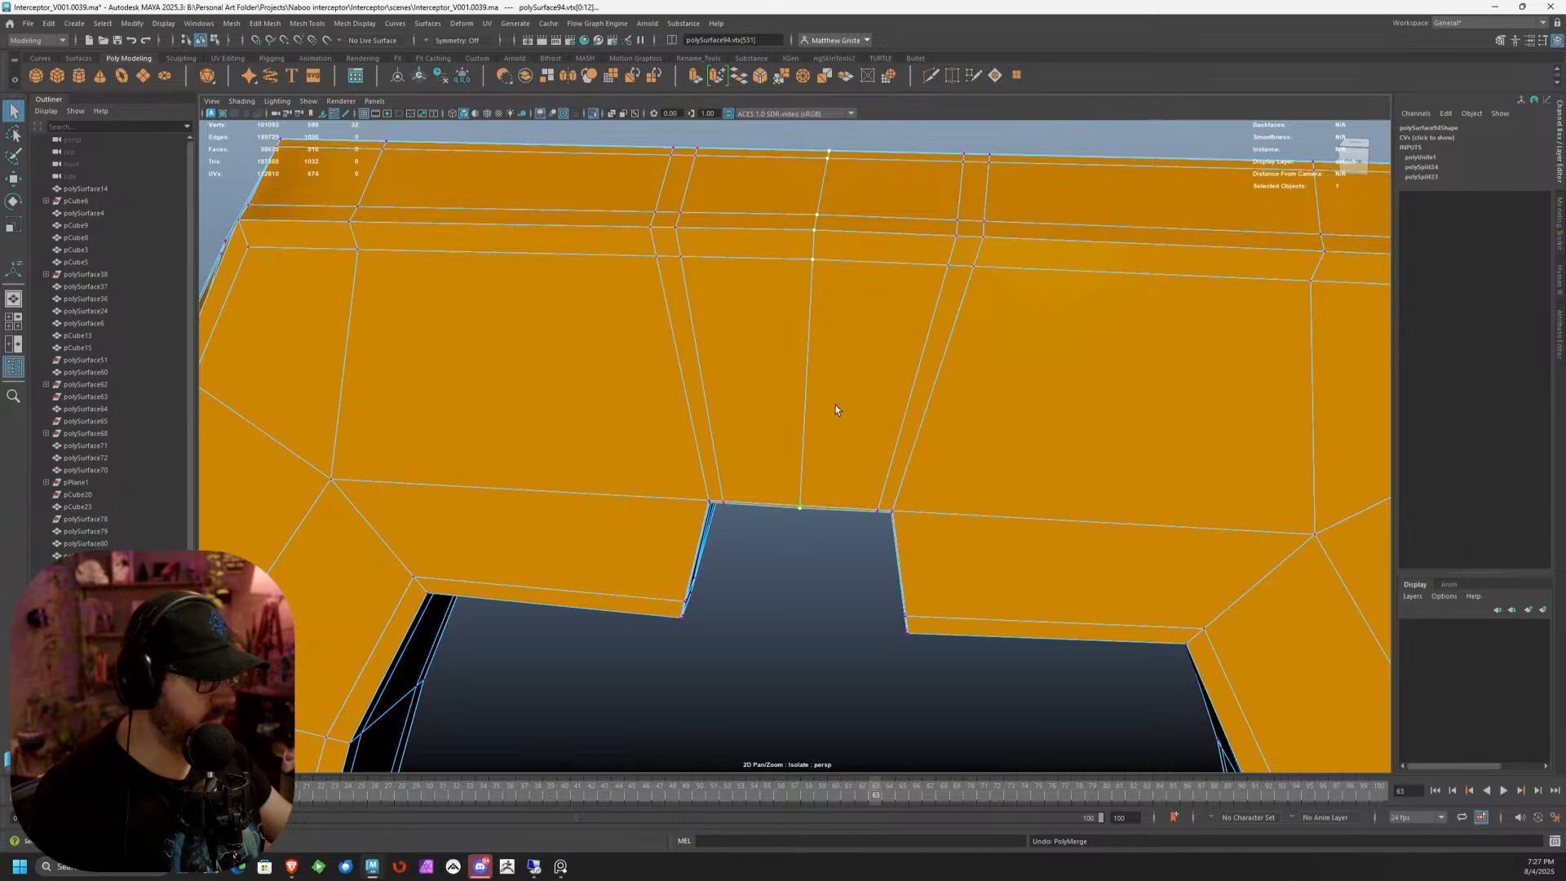
Merge the collar's centre seam vertices in separate groups, including those at the notch edge, with a 0.01 distance threshold
middle_click_drag(836, 405, 759, 261, "alt")
scroll(758, 261, "up", 5)
left_click_drag(662, 307, 674, 371, "alt")
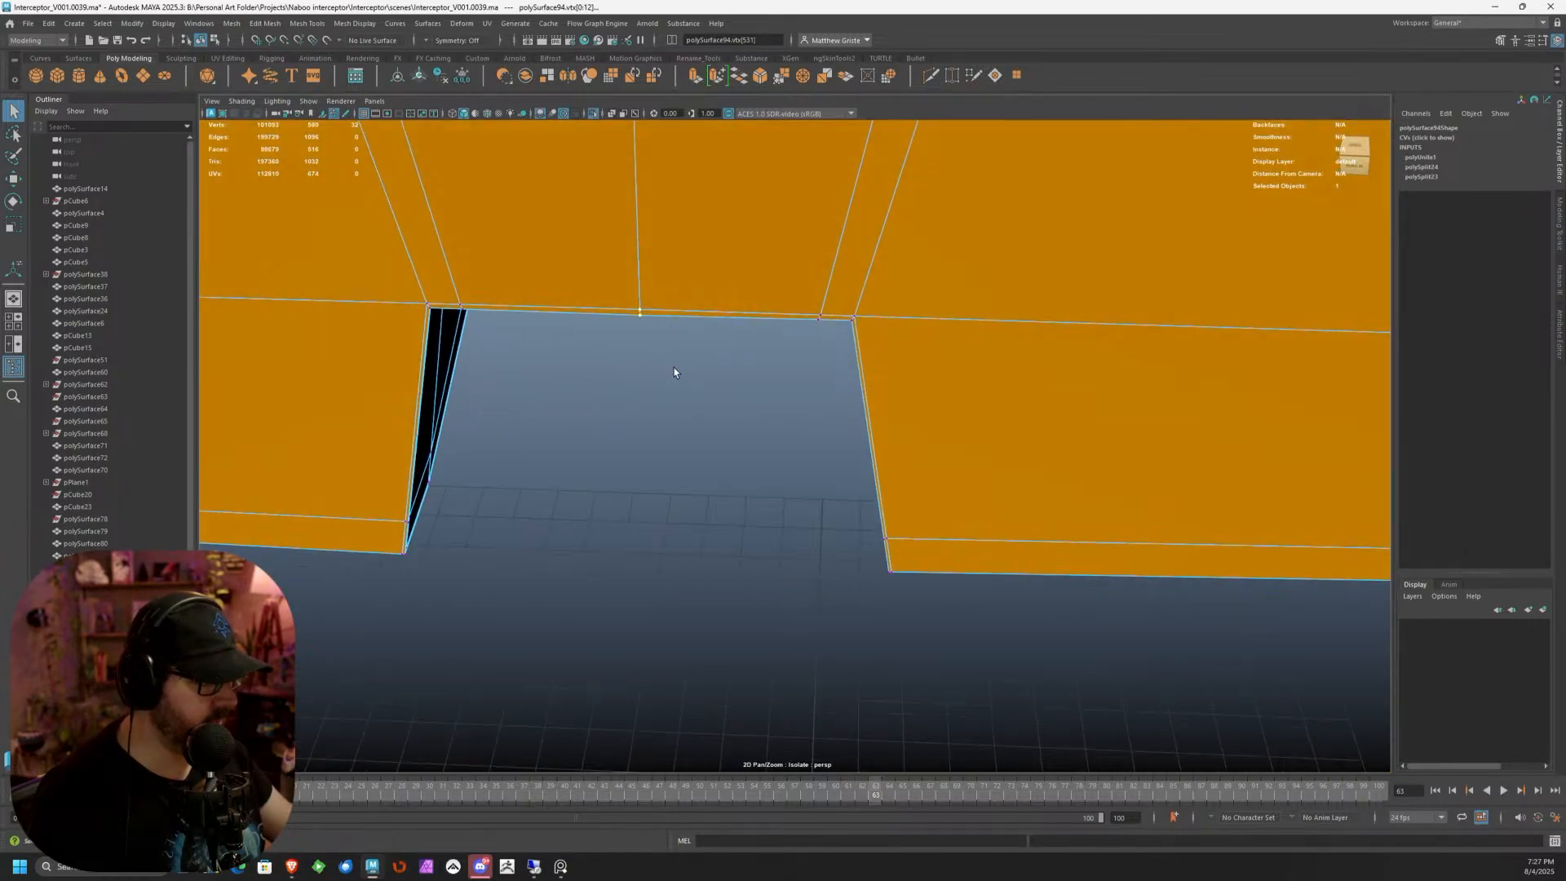
left_click(781, 81)
scroll(584, 201, "up", 5)
scroll(585, 200, "down", 5)
left_click_drag(647, 339, 713, 422)
key("g")
key("g")
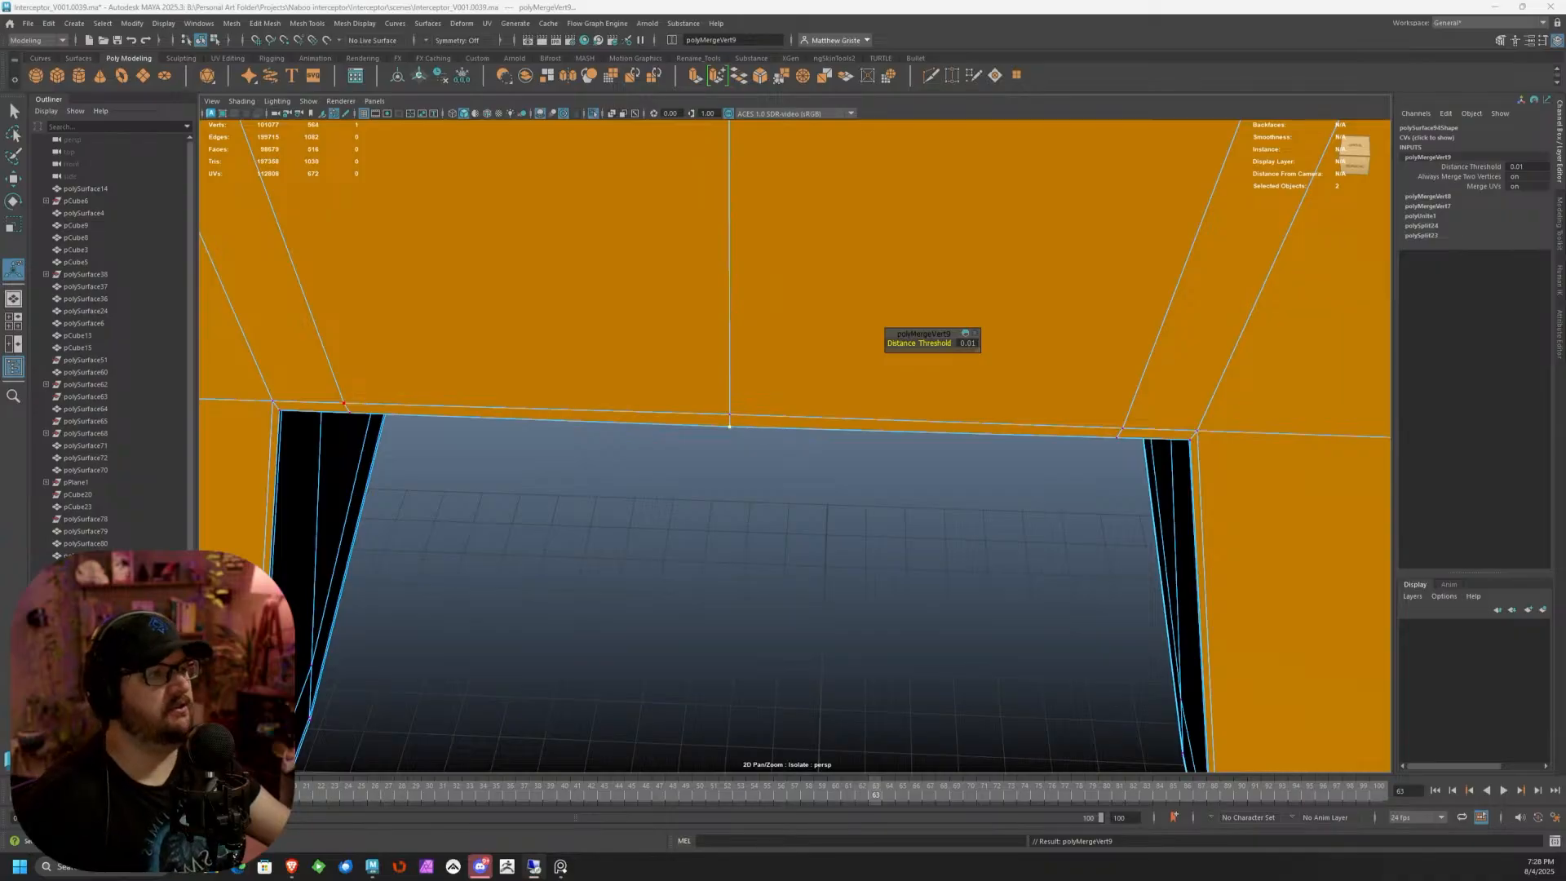
Return the collar to object mode and preview the joined mesh smoothed
scroll(770, 360, "down", 5)
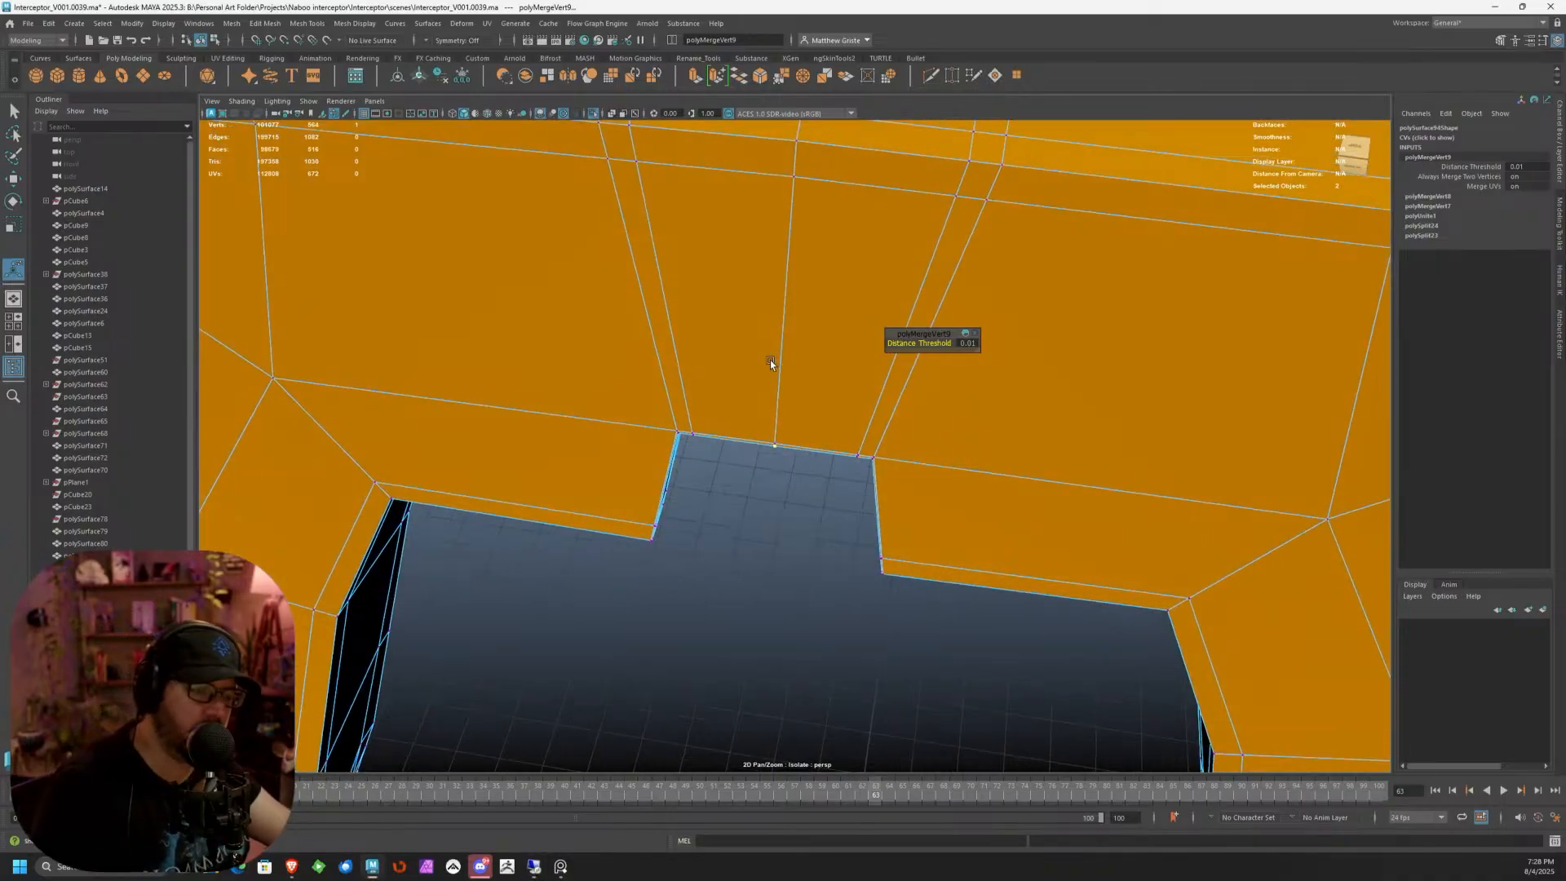
scroll(770, 360, "down", 5)
right_click_drag(773, 350, 829, 331)
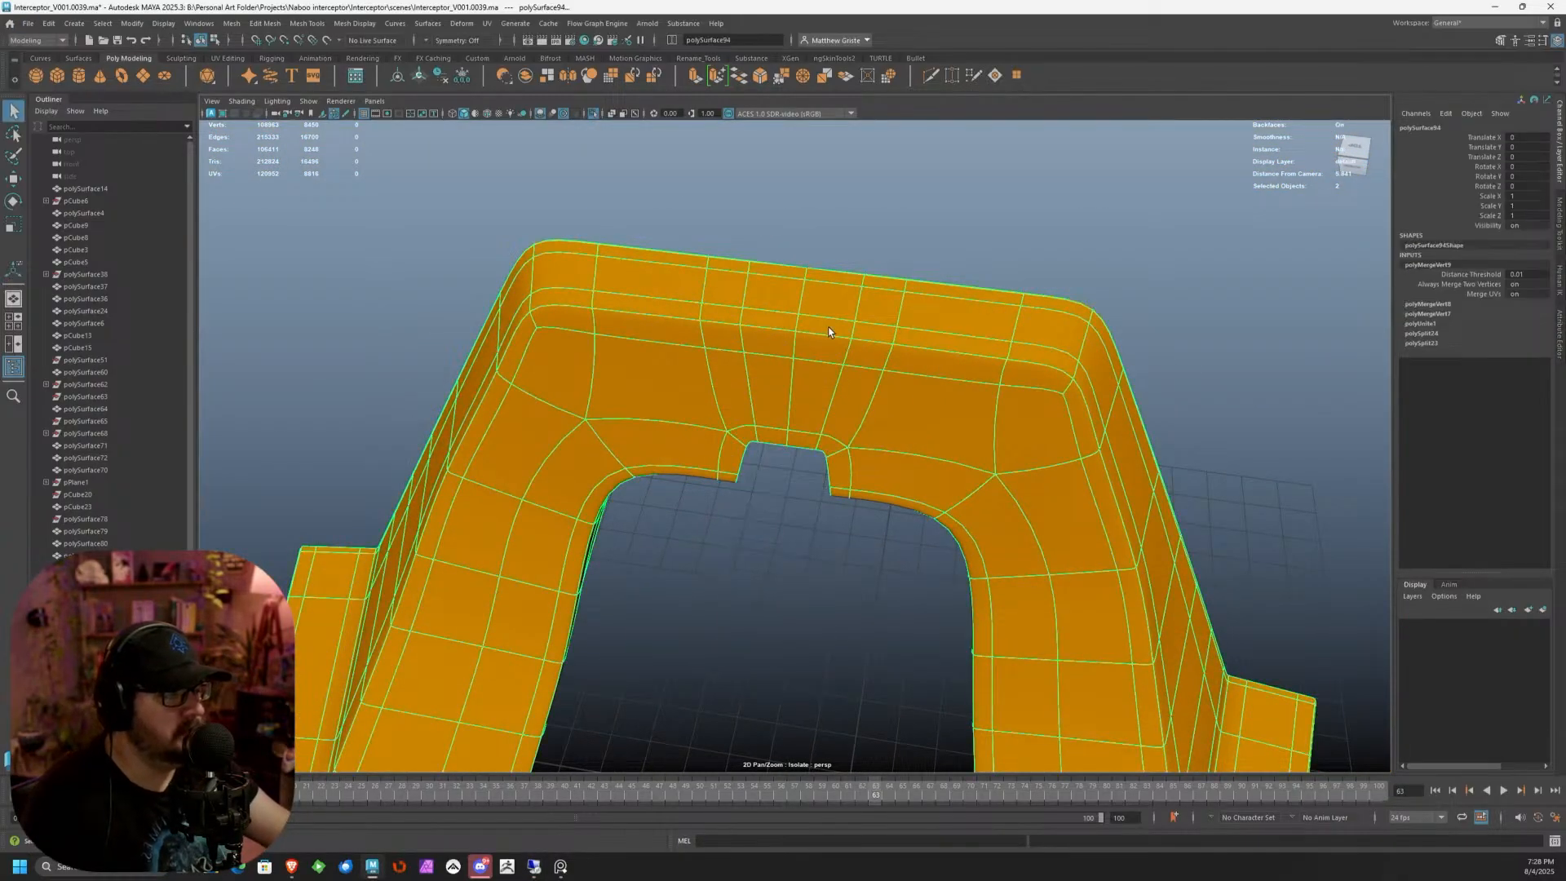
left_click_drag(829, 331, 774, 272, "alt")
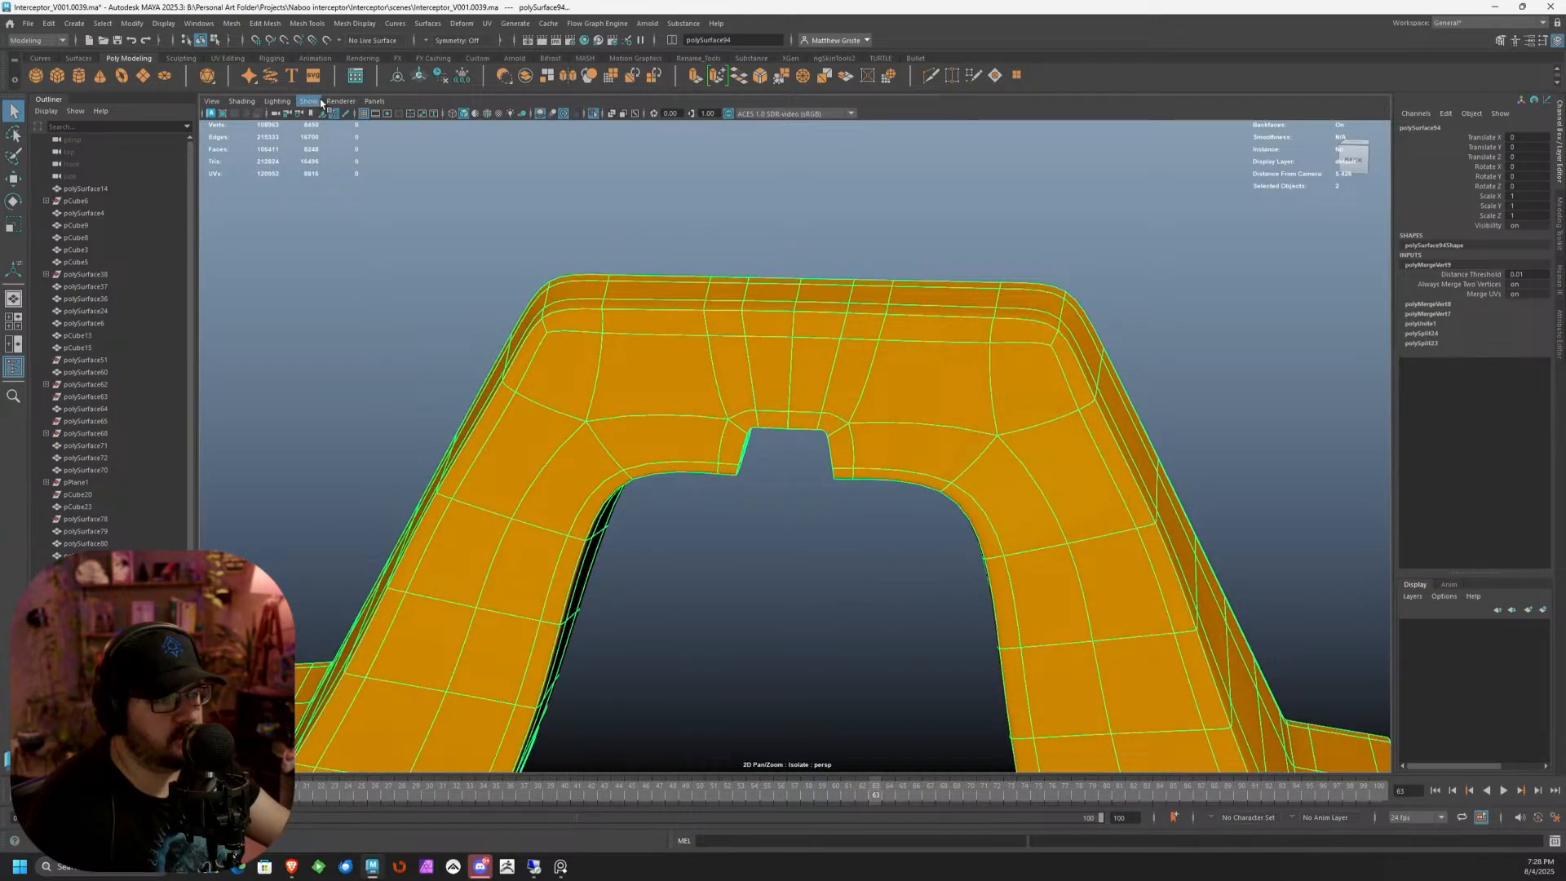
left_click(374, 101)
mouse_move(403, 115)
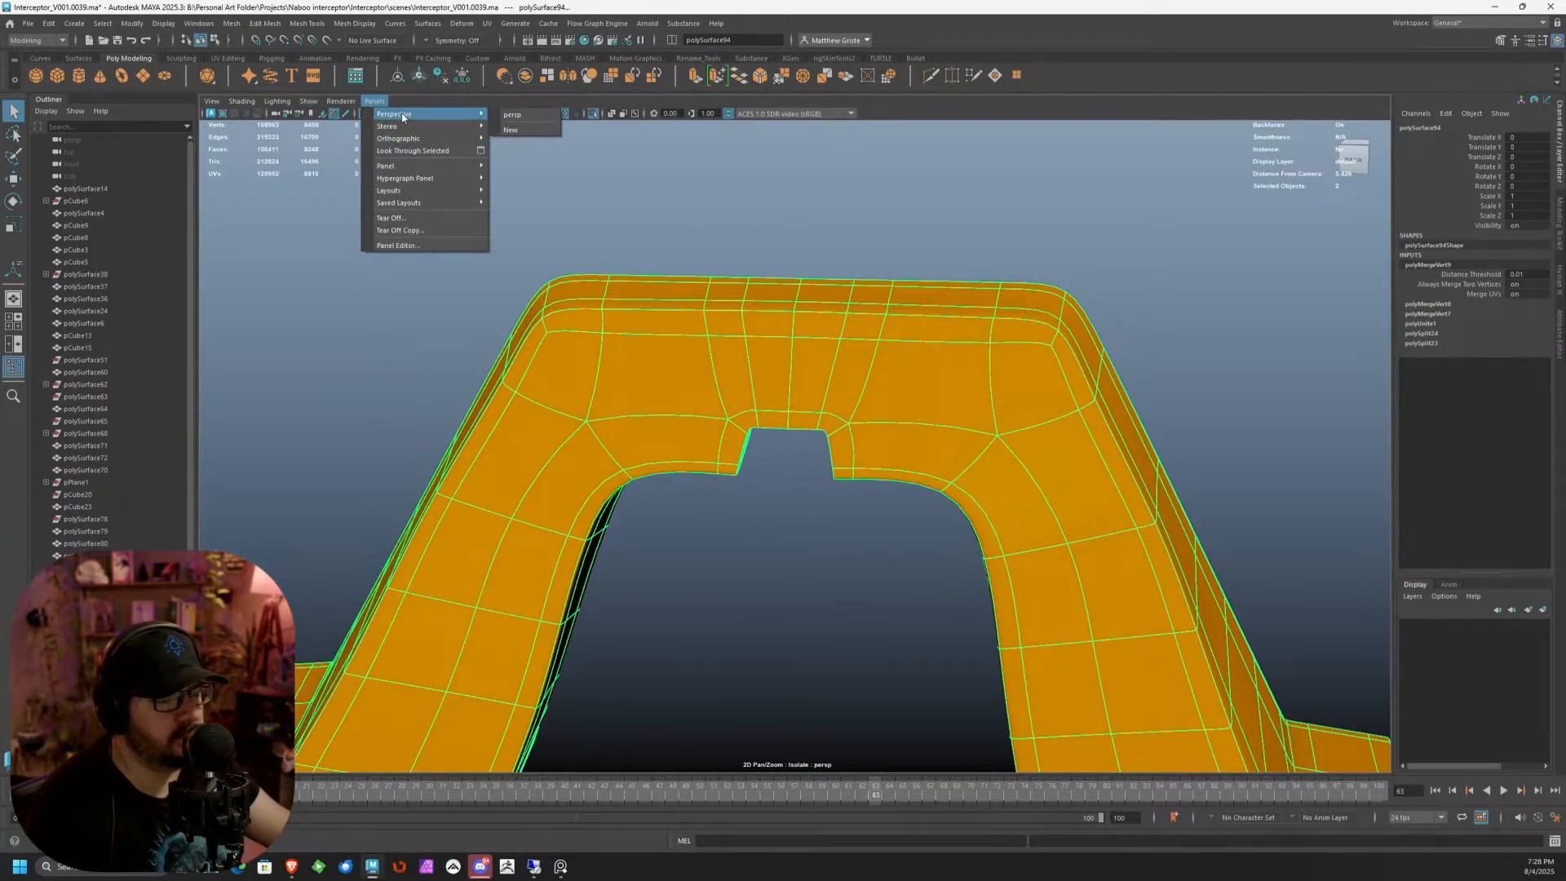
mouse_move(308, 101)
left_click(493, 123)
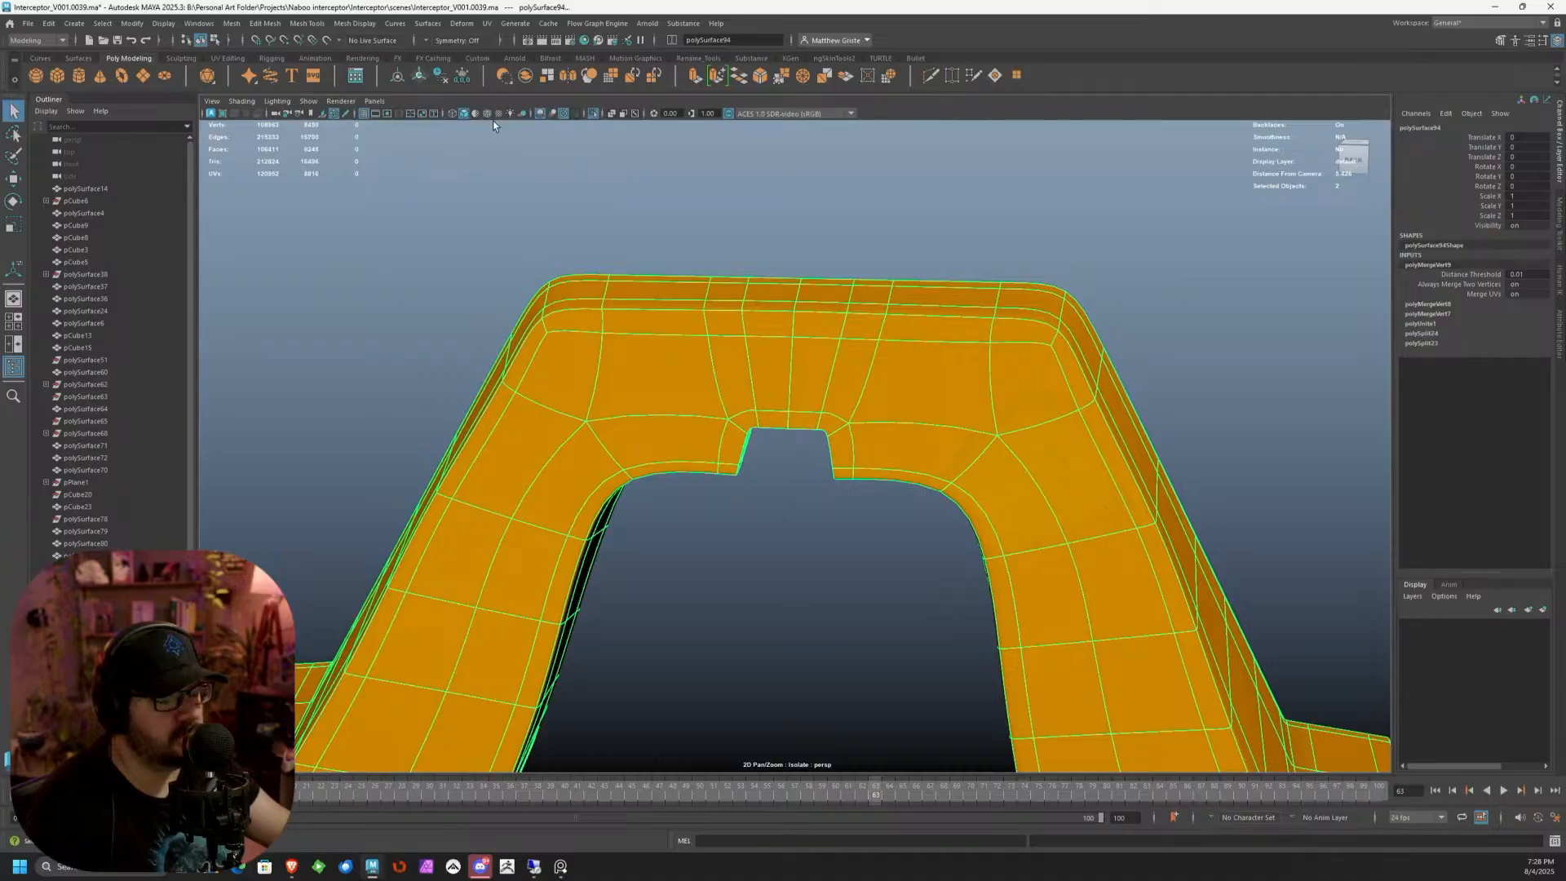
Bring back the full ship, select the half nose cowling behind the collar and isolate it
right_click_drag(881, 214, 620, 237, "alt")
left_click_drag(620, 237, 863, 279, "alt")
left_click(1045, 291)
left_click_drag(1044, 290, 883, 318, "alt")
right_click_drag(883, 318, 924, 327, "alt")
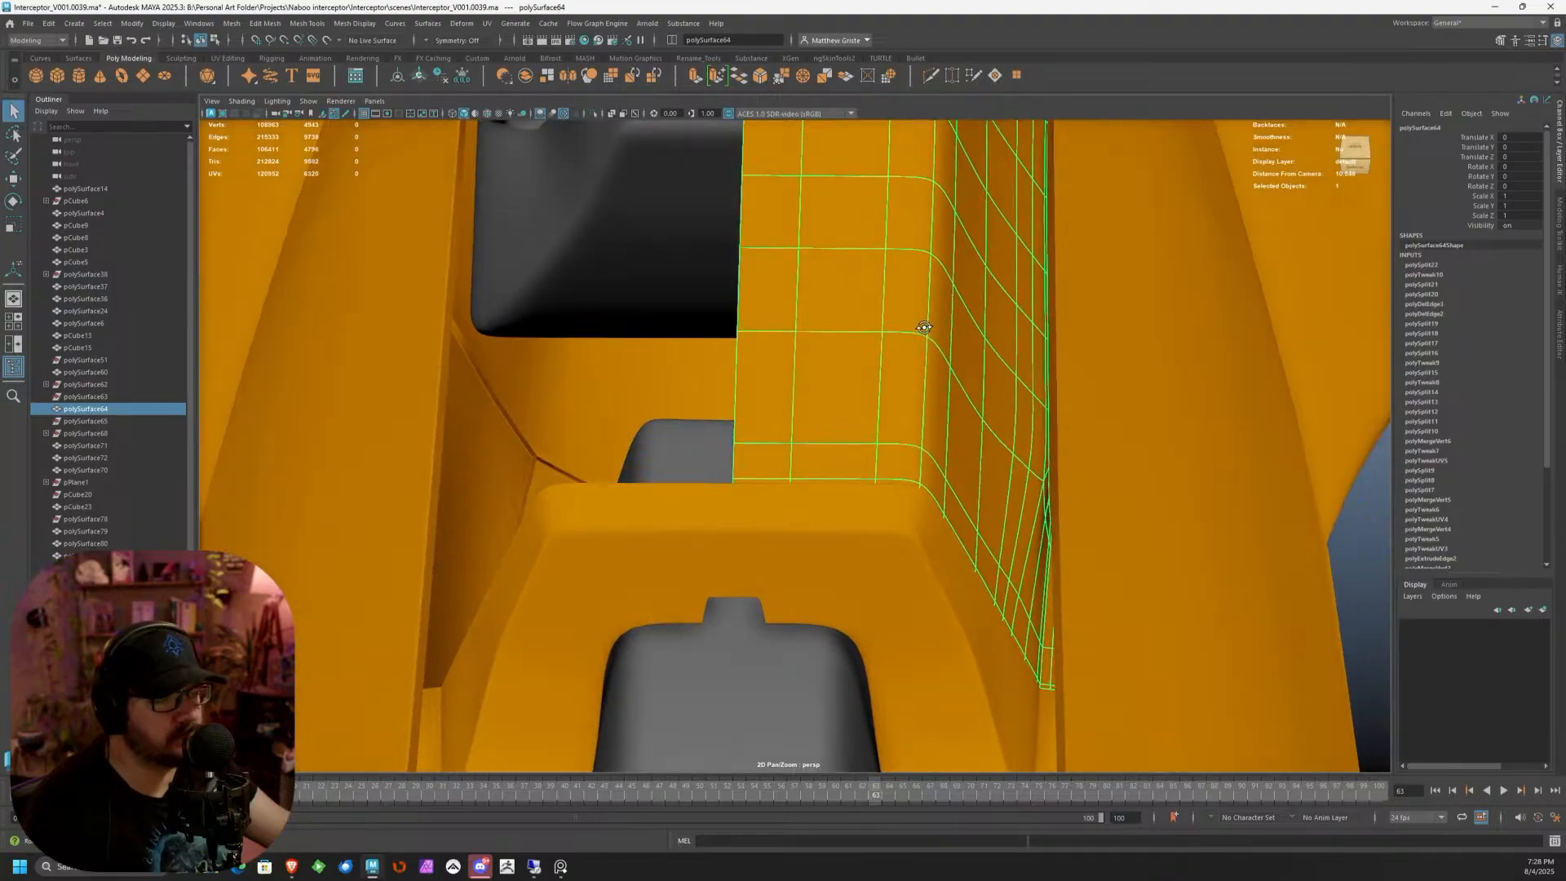
left_click_drag(923, 327, 775, 286, "alt")
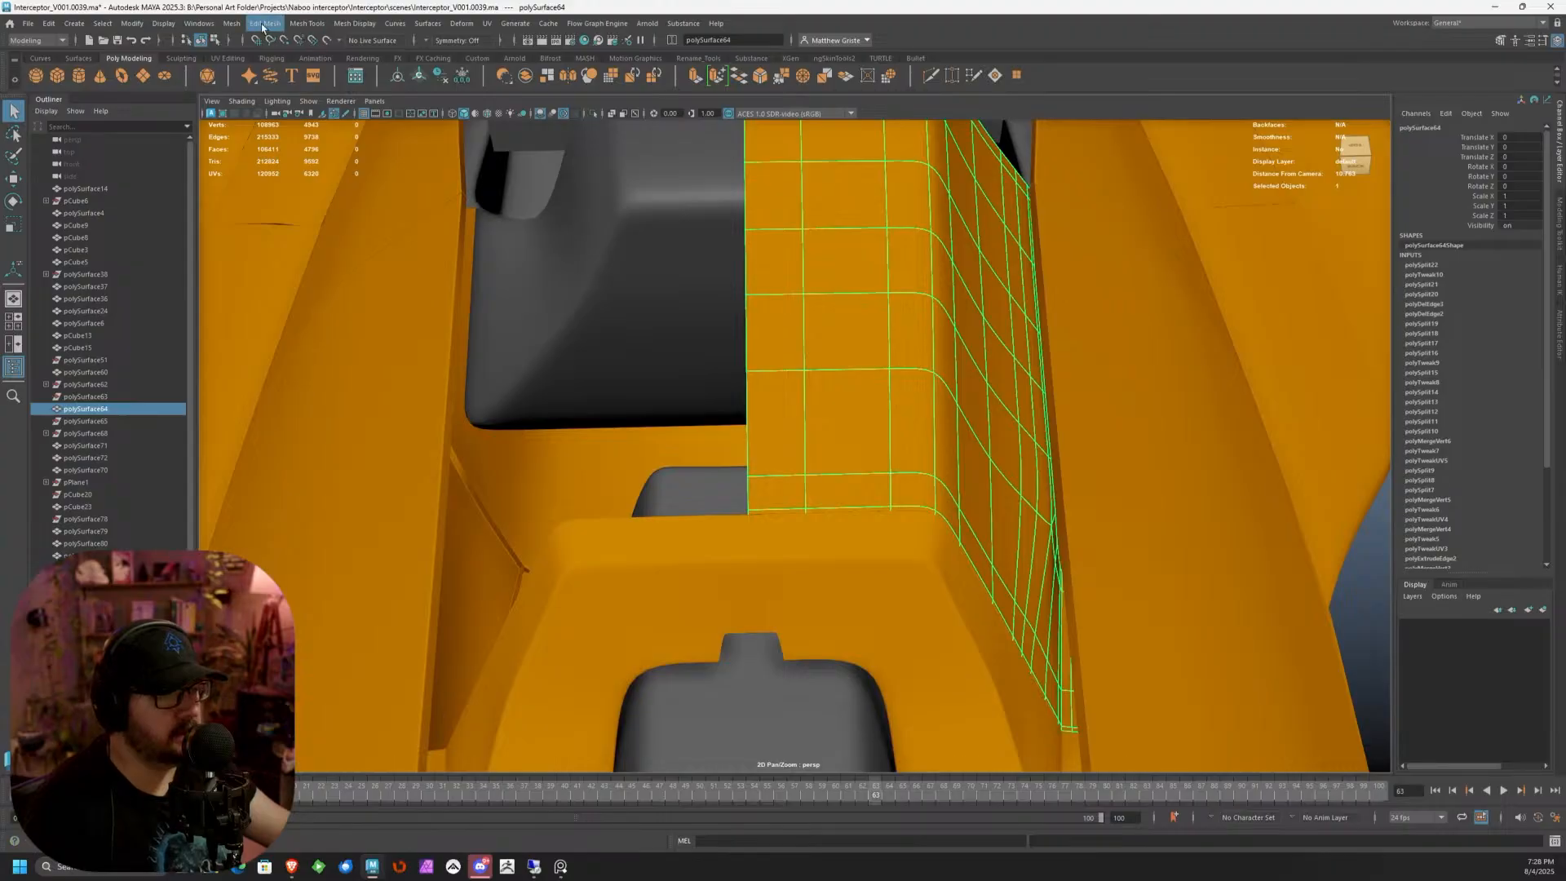
left_click(231, 23)
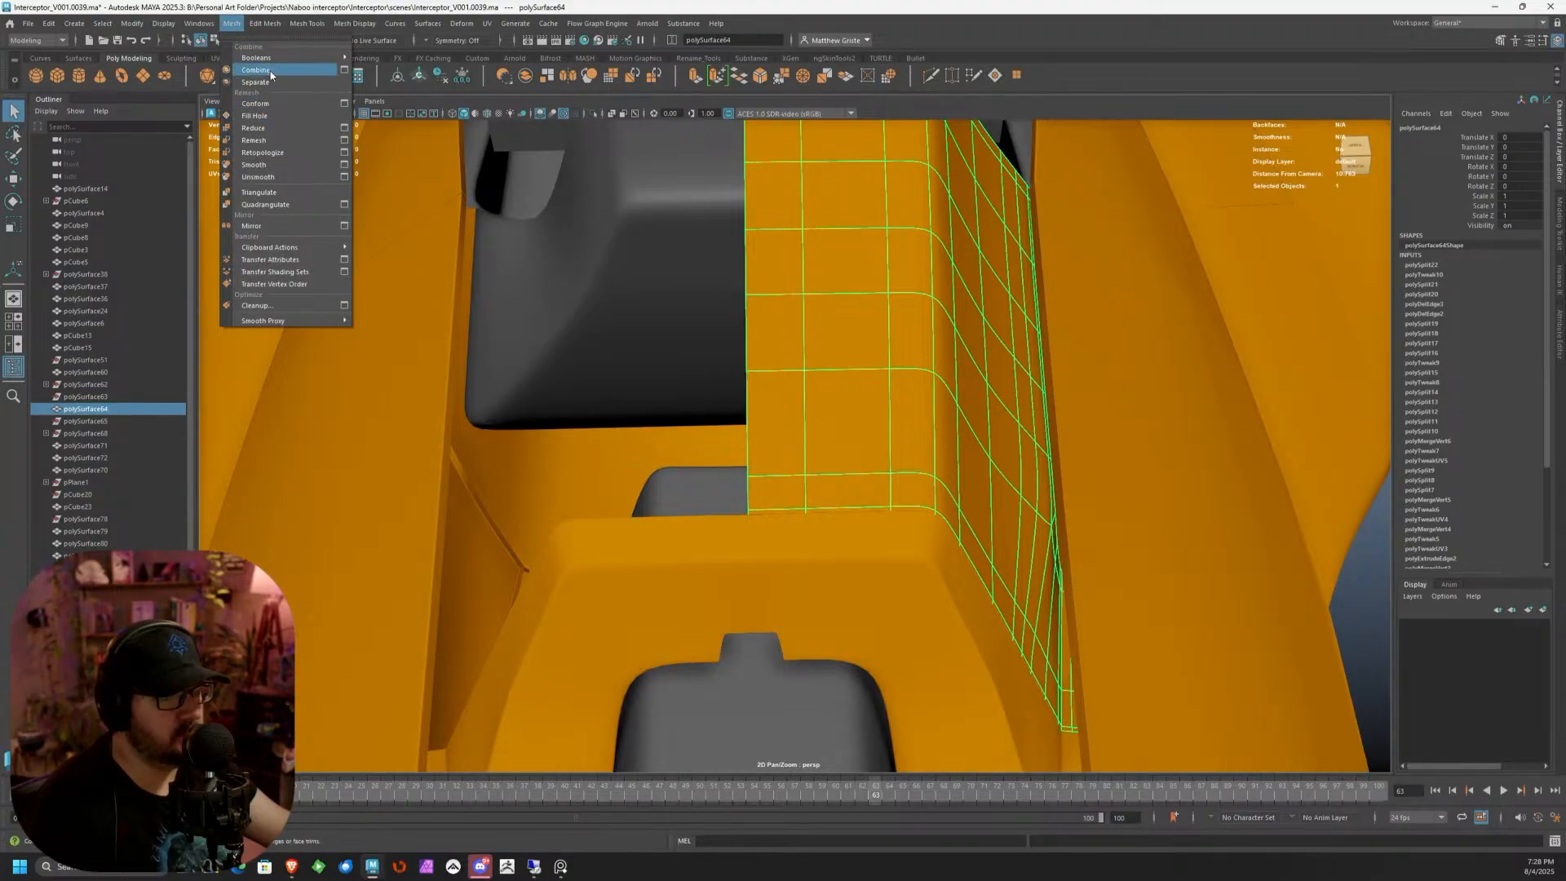
left_click(231, 24)
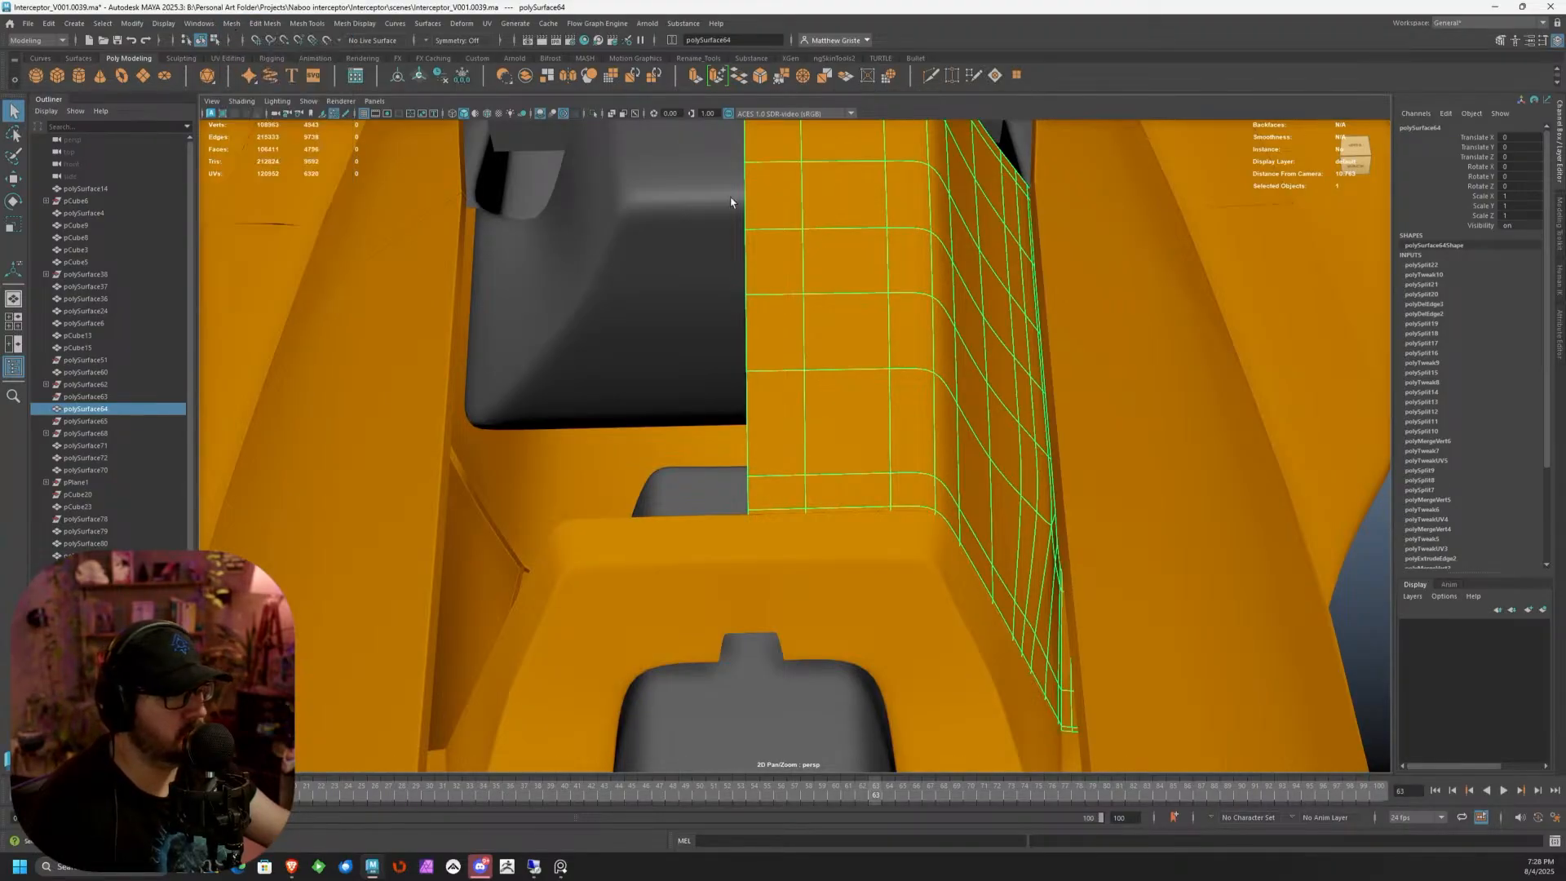
key("ctrl+1")
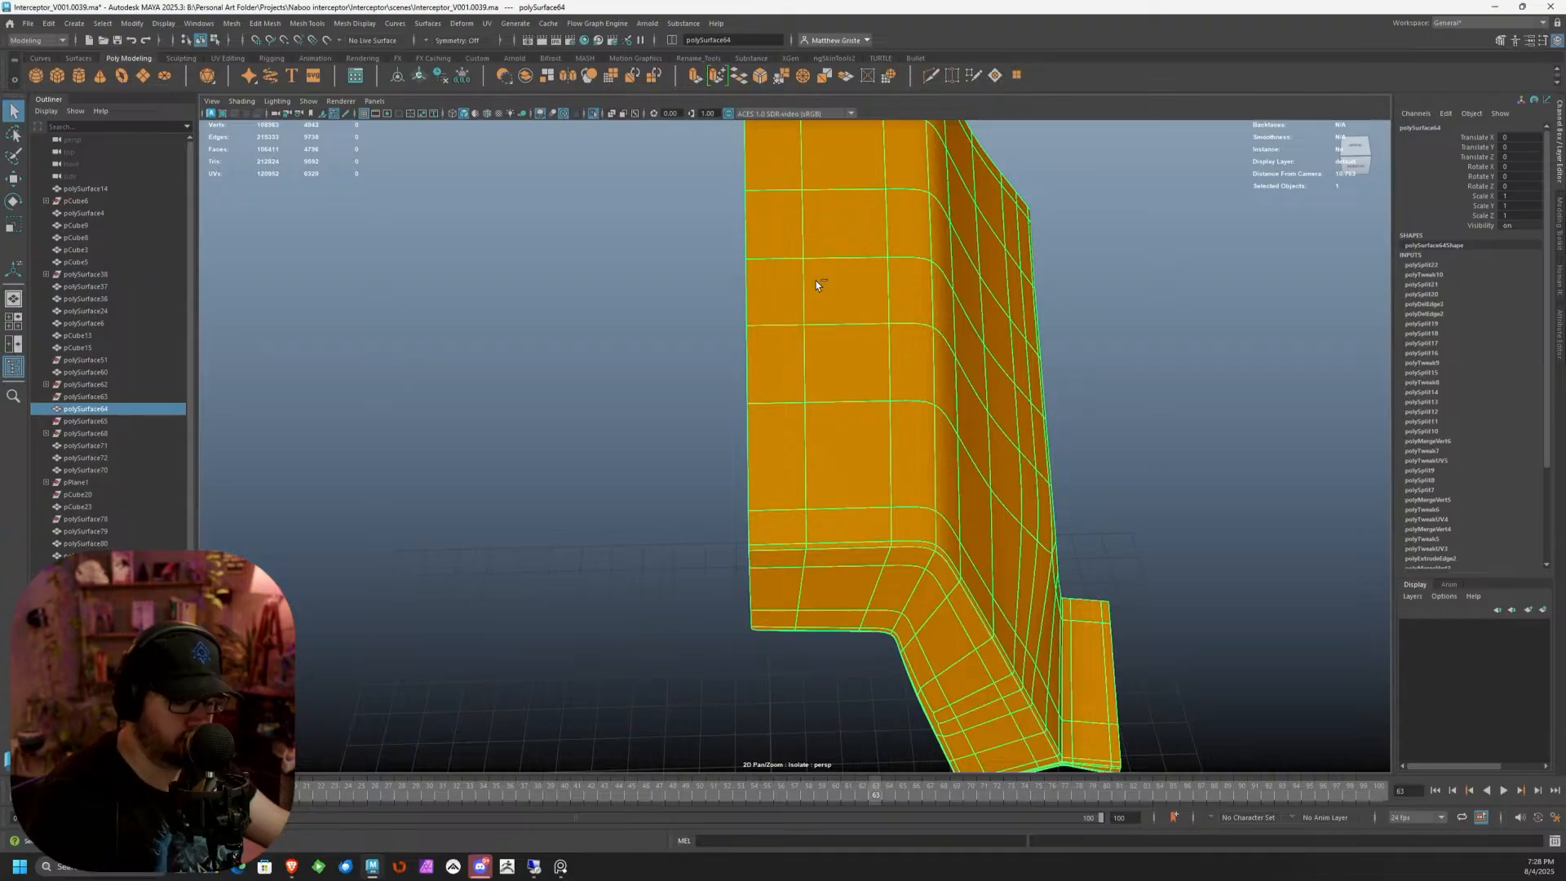
Duplicate the half cowling and mirror the copy across the centre line with a Scale X of -1
key("ctrl+d")
left_click(1533, 195)
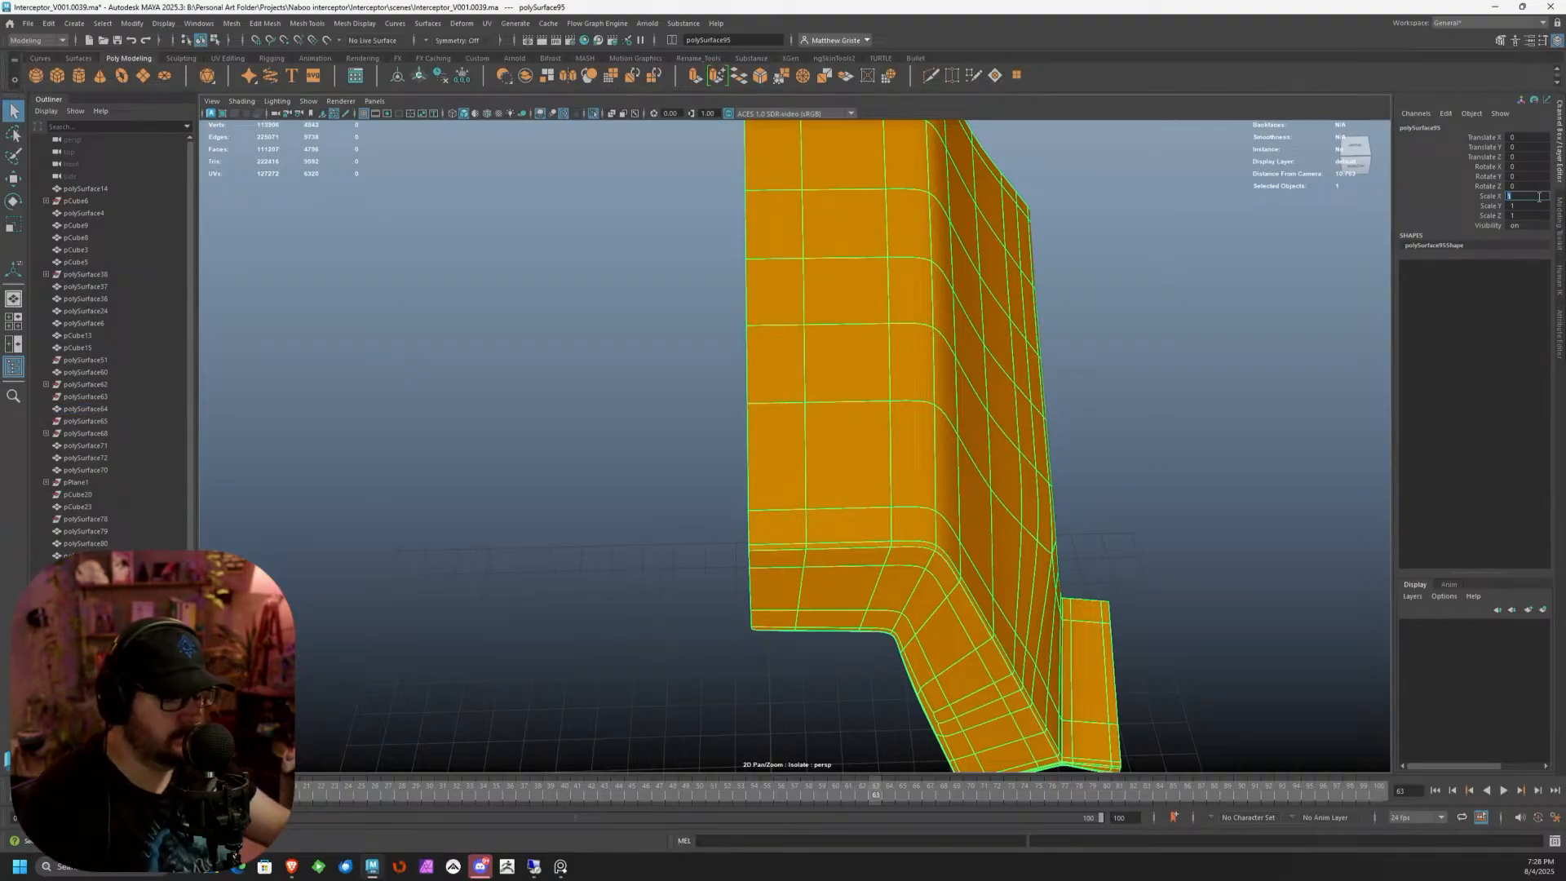
type("-1")
key("Return")
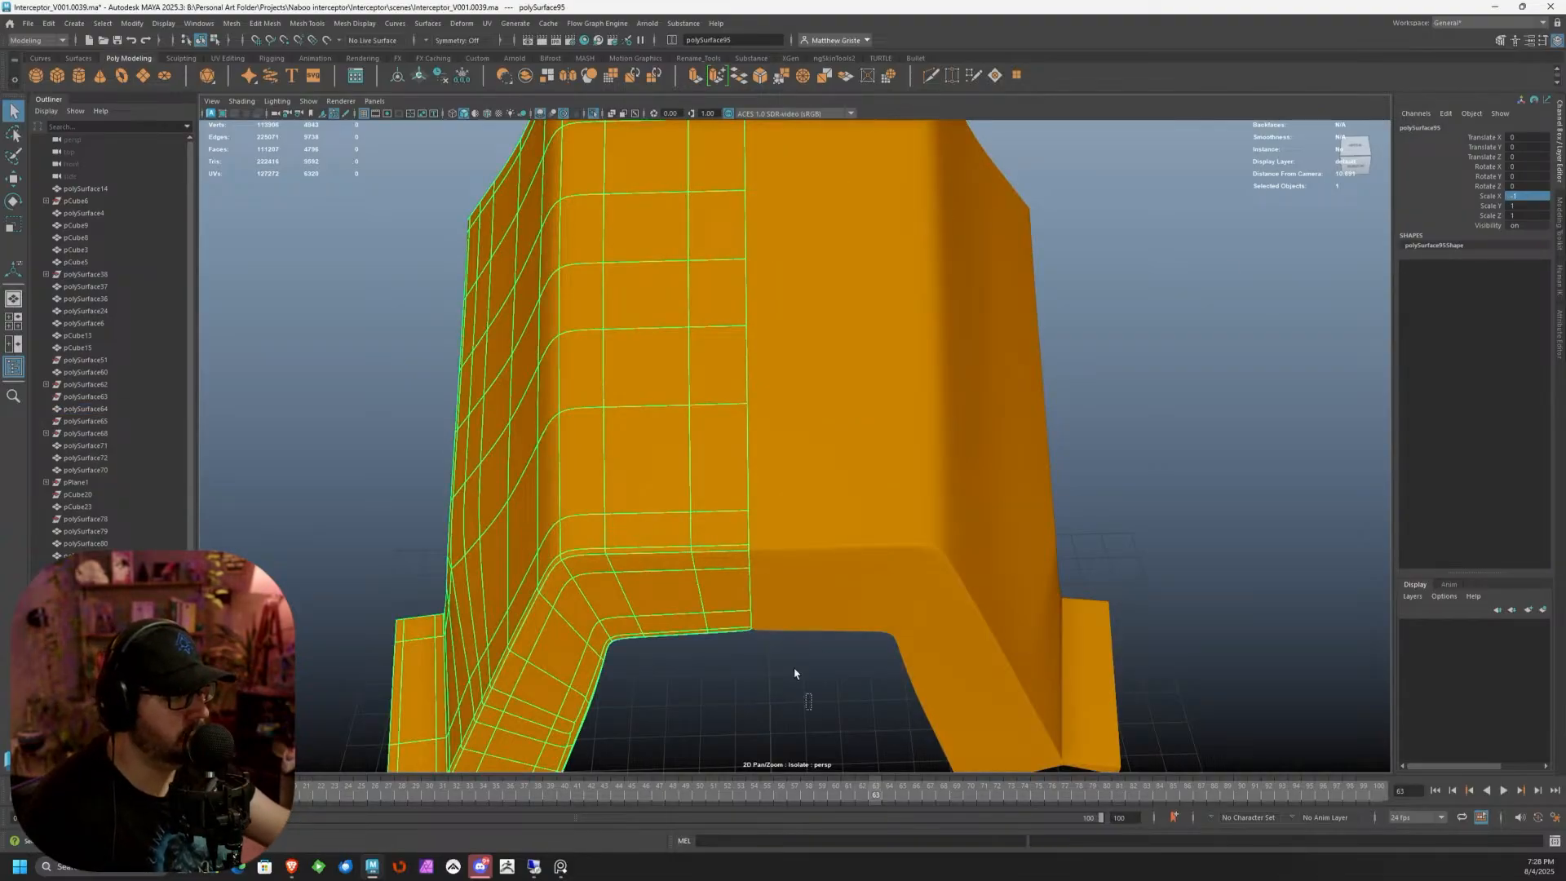
Select both cowling halves, turn off their smooth preview and combine them into one mesh
left_click(795, 607, "shift")
key("1")
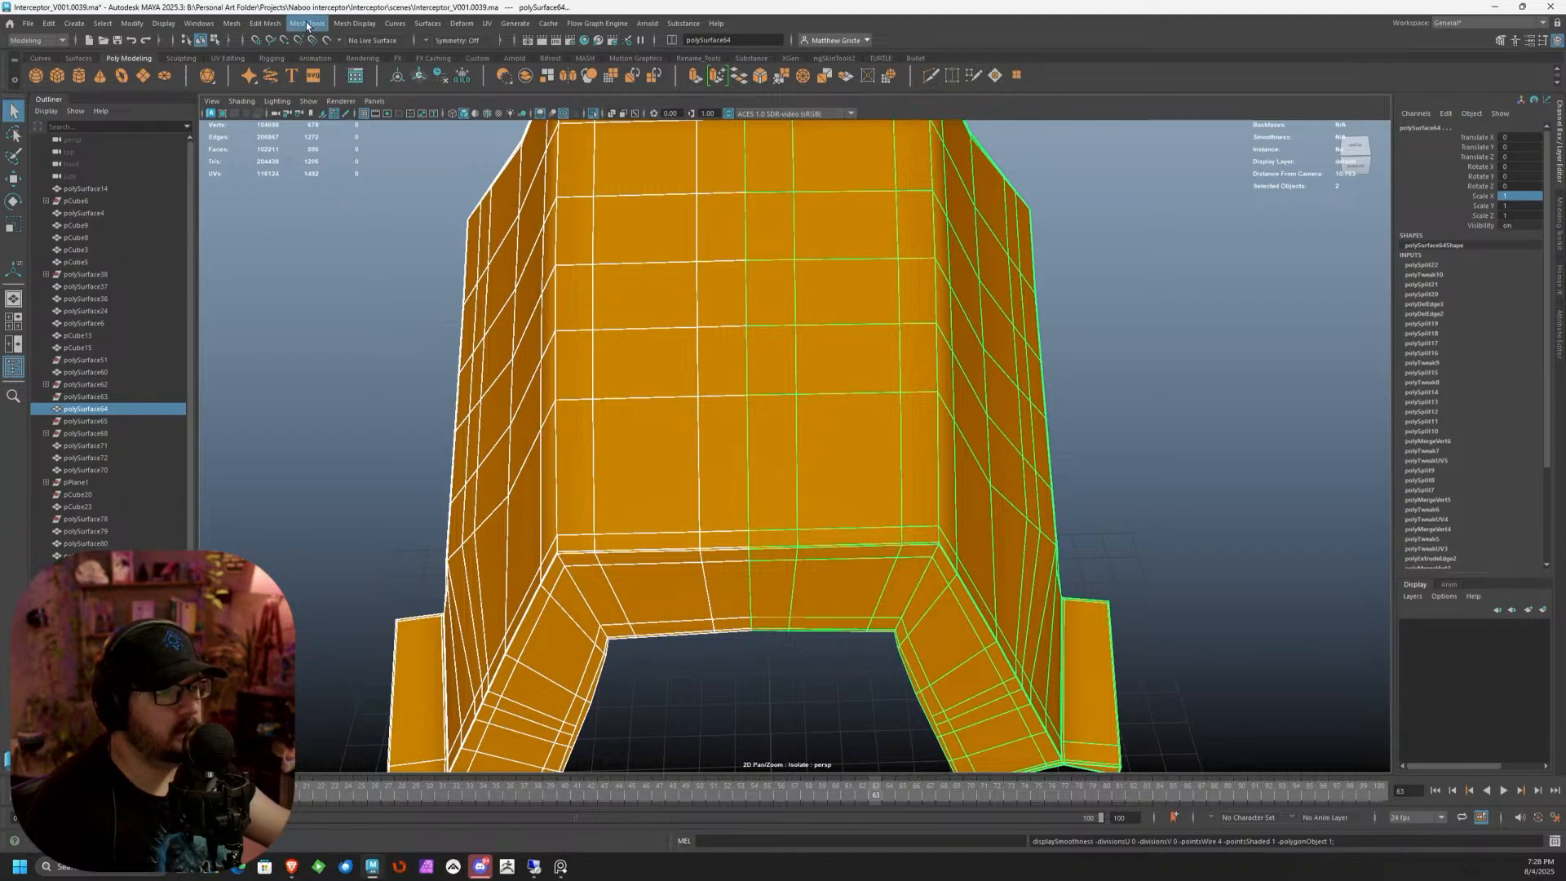
left_click(232, 23)
left_click(245, 59)
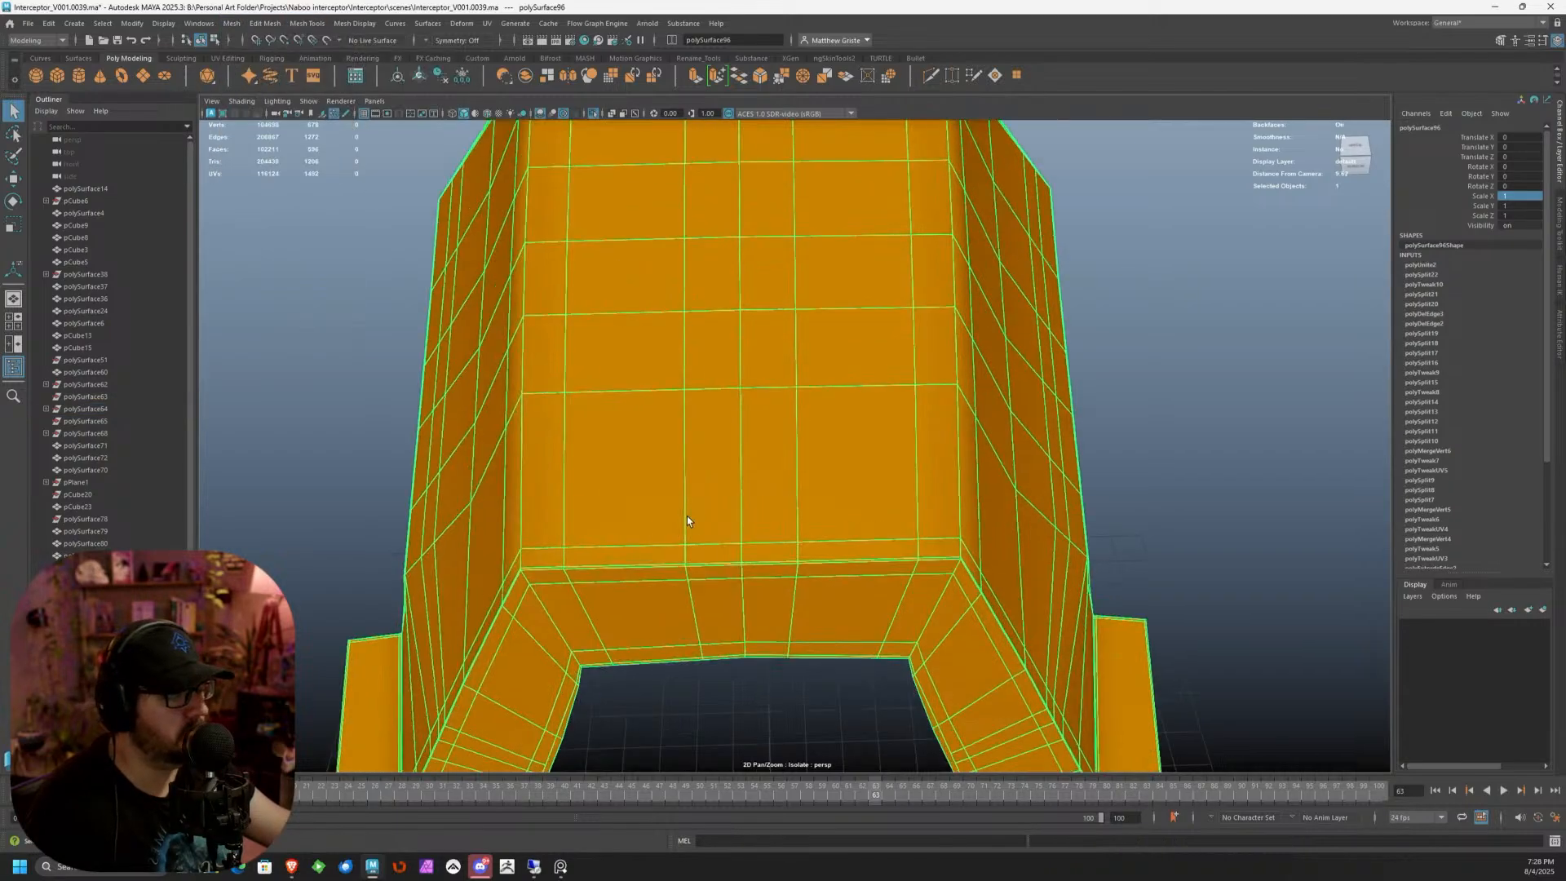
Merge the overlapping centre seam vertices of the combined cowling group by group, starting at its front lip
scroll(687, 521, "up", 10)
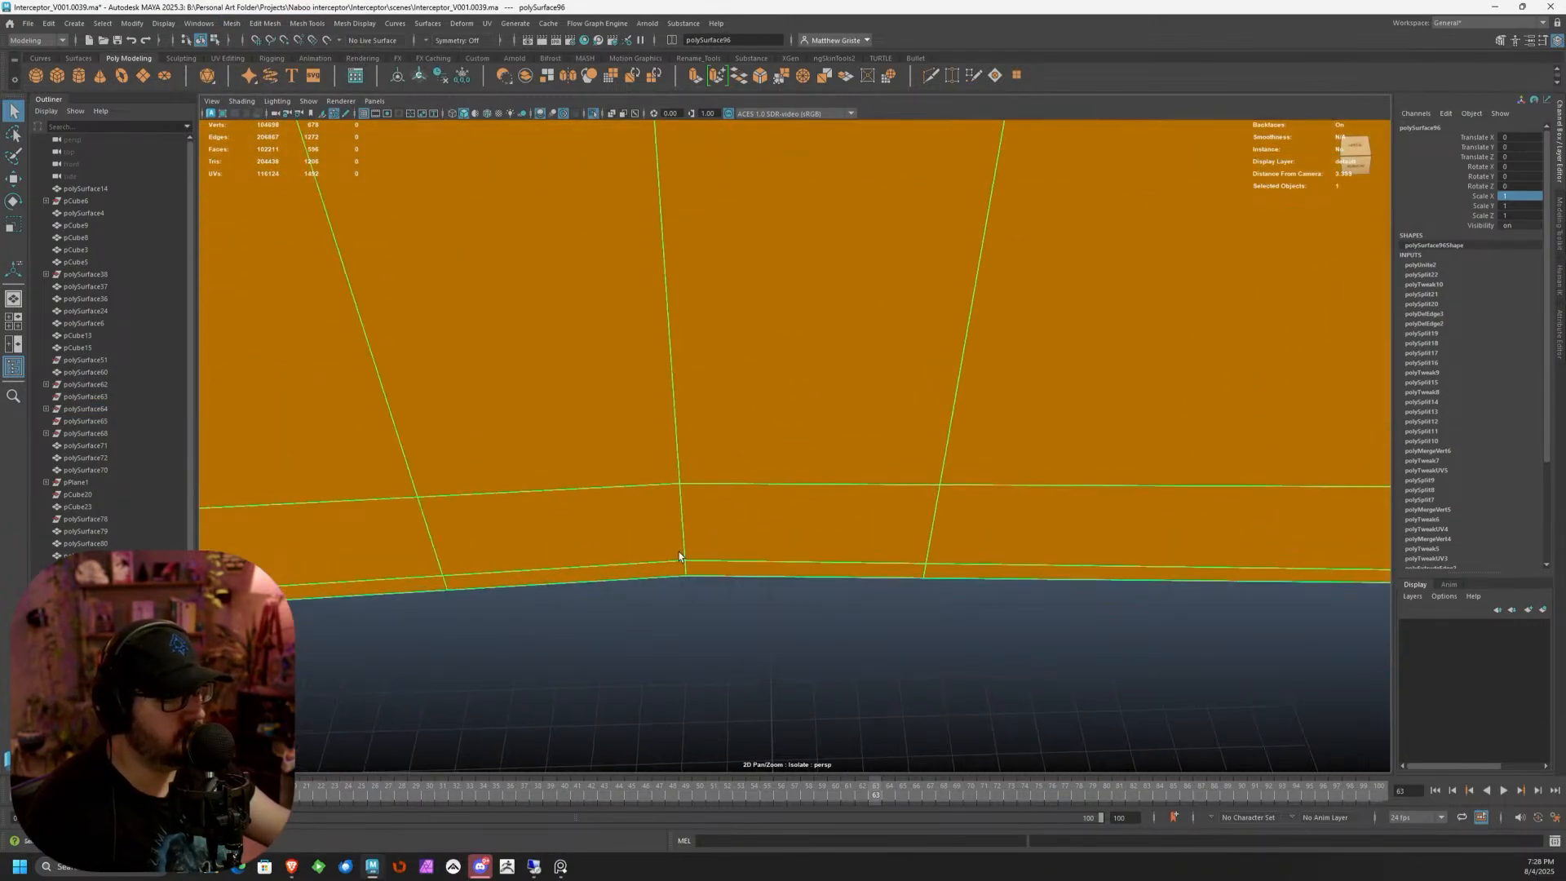
right_click_drag(679, 552, 562, 483)
left_click_drag(632, 477, 707, 517)
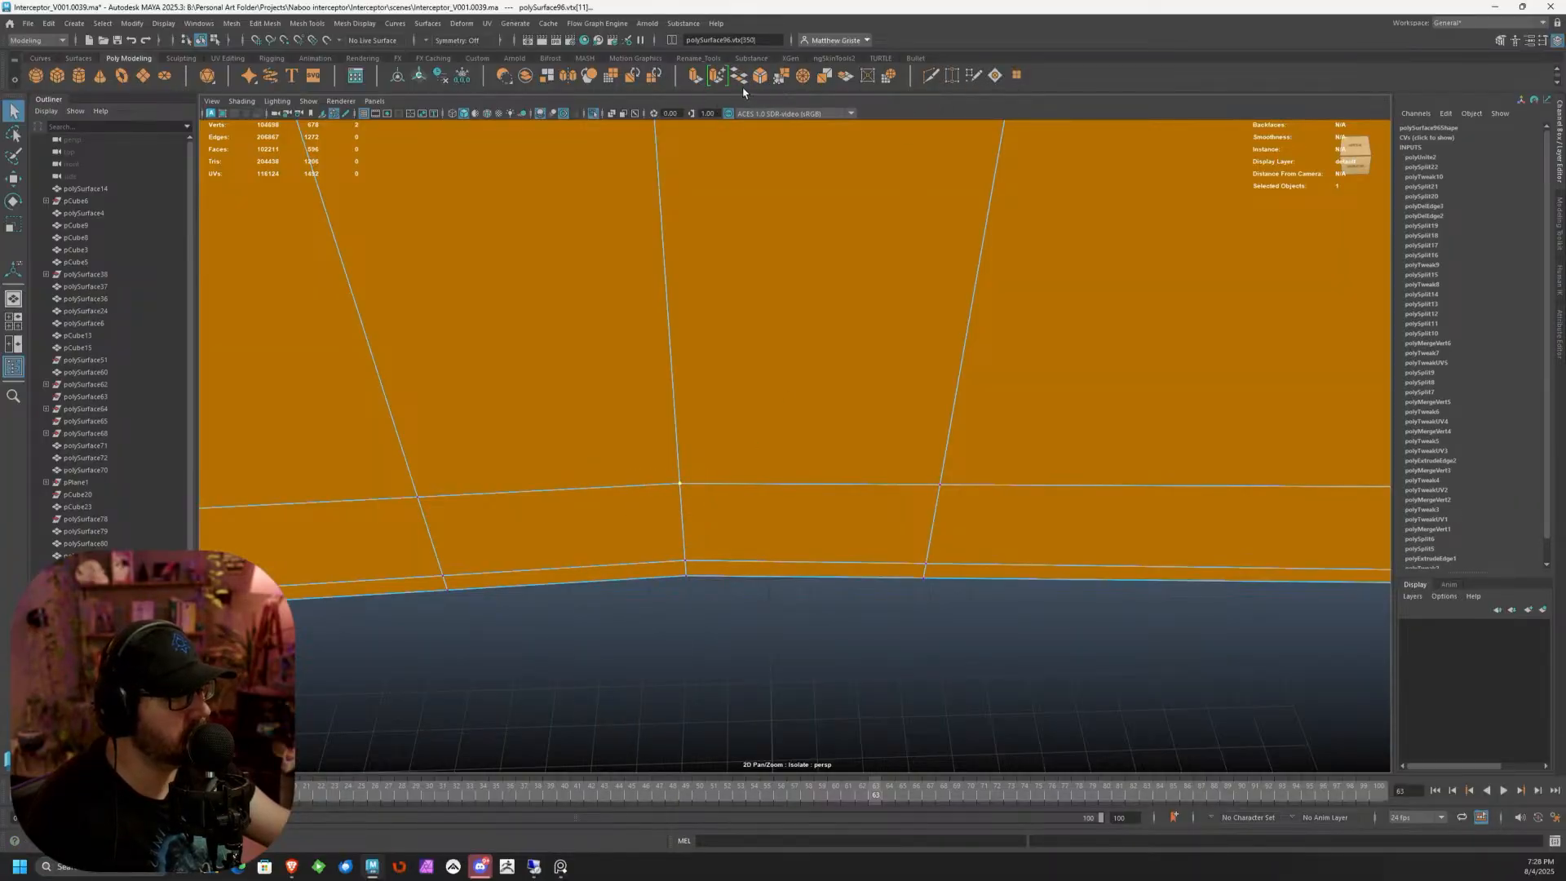
left_click(781, 81)
left_click_drag(669, 542, 733, 409)
key("g")
key("g")
scroll(712, 576, "down", 3)
left_click_drag(700, 286, 665, 392)
key("g")
Preview the joined cowling smoothed and deselect it to check its front edge
right_click_drag(665, 393, 907, 376, "alt")
key("3")
scroll(868, 440, "down", 3)
left_click(909, 543)
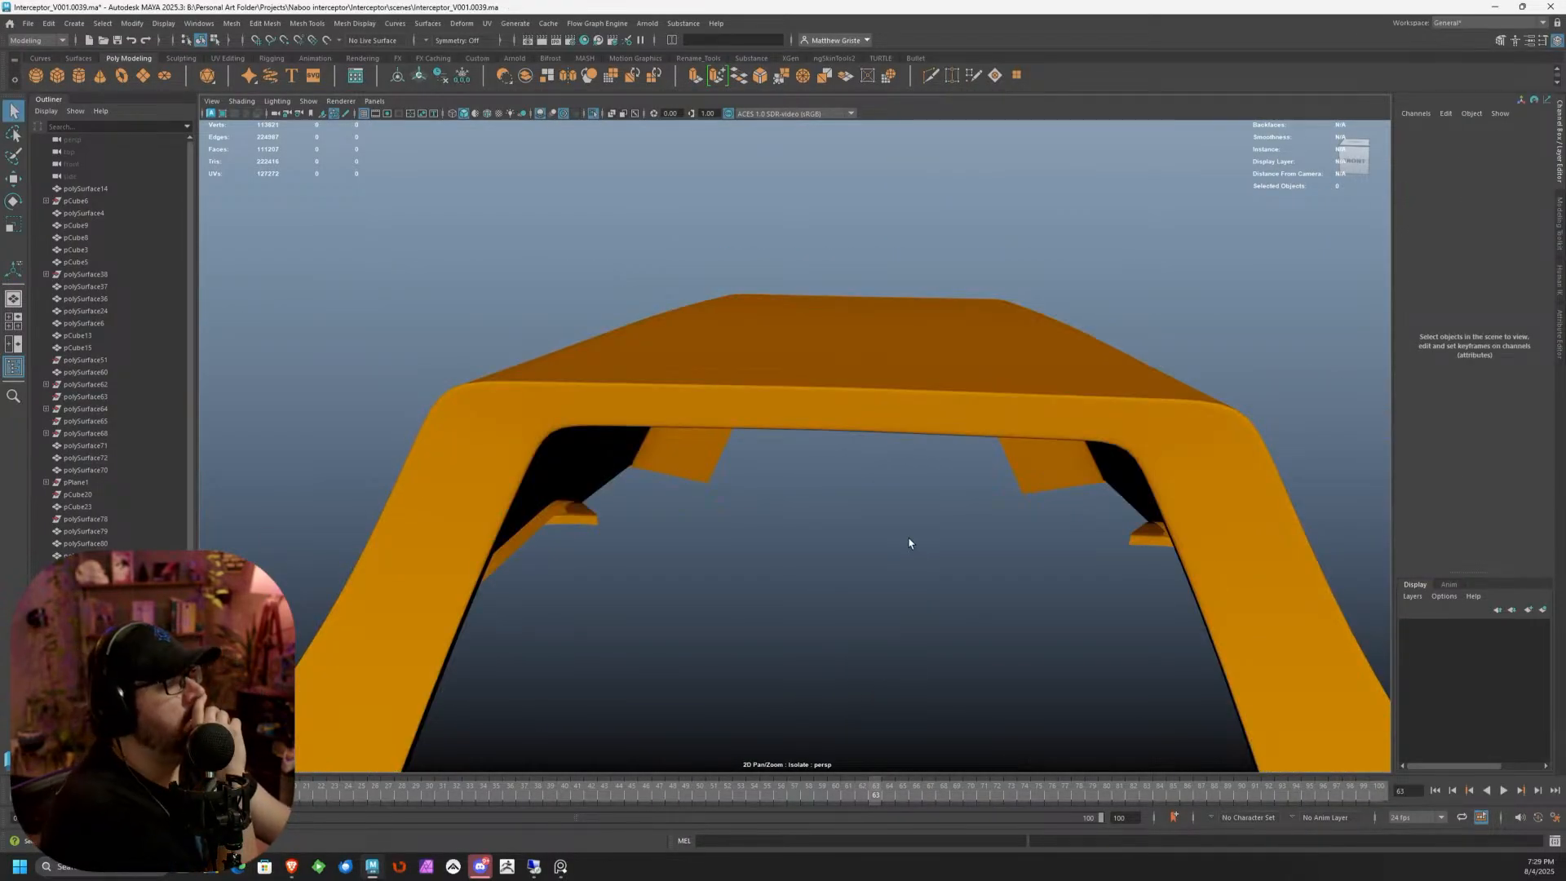
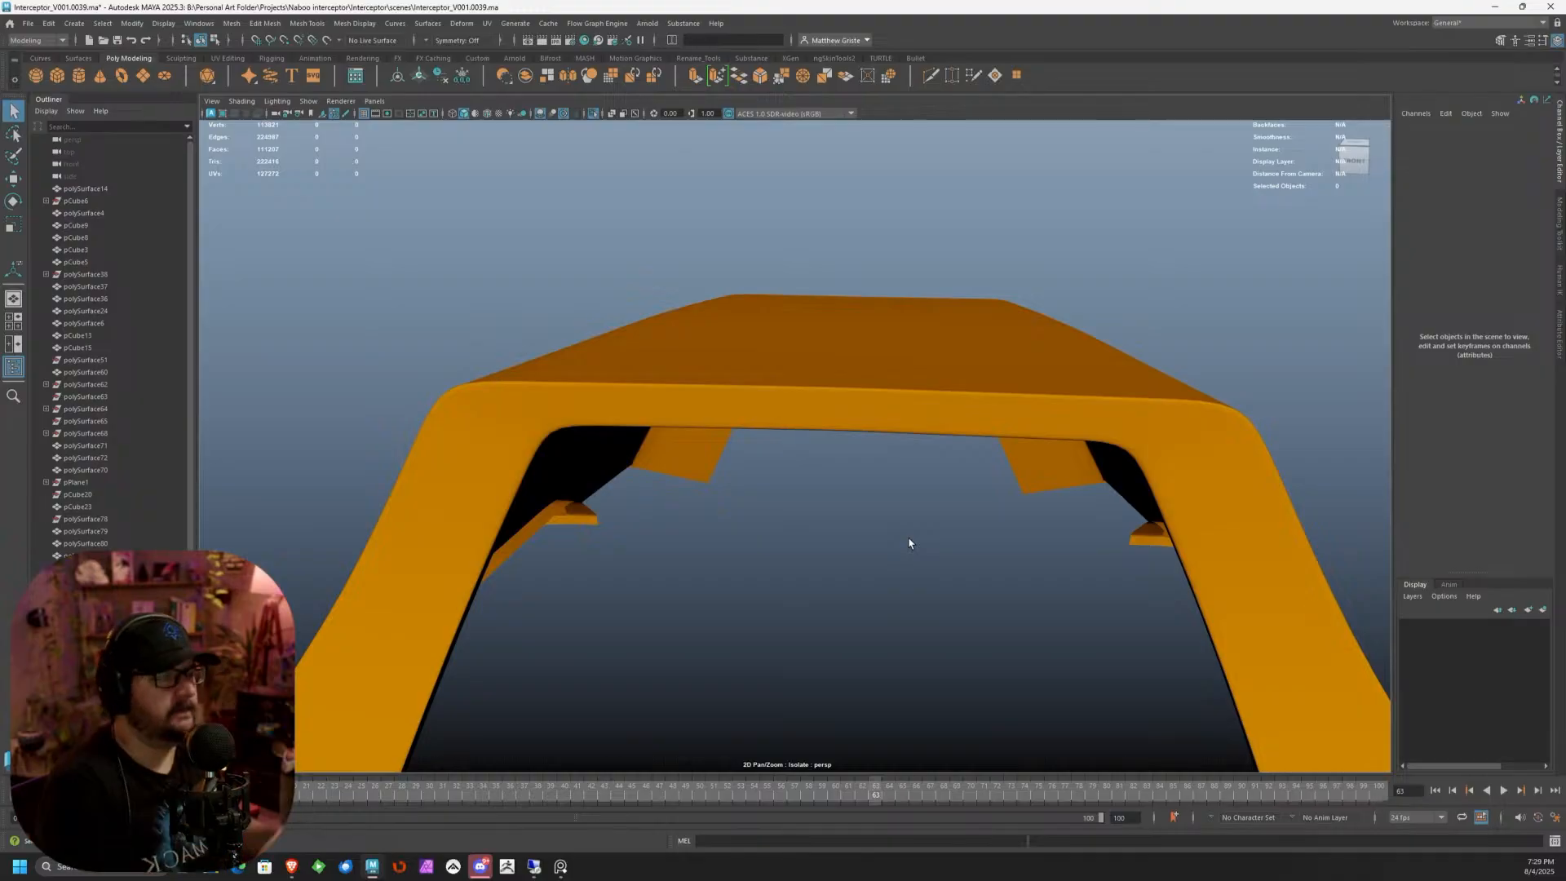
Bring the whole ship back into view by ending the cowling's isolation and select the grey cockpit canopy block
scroll(905, 542, "down", 5)
left_click(308, 100)
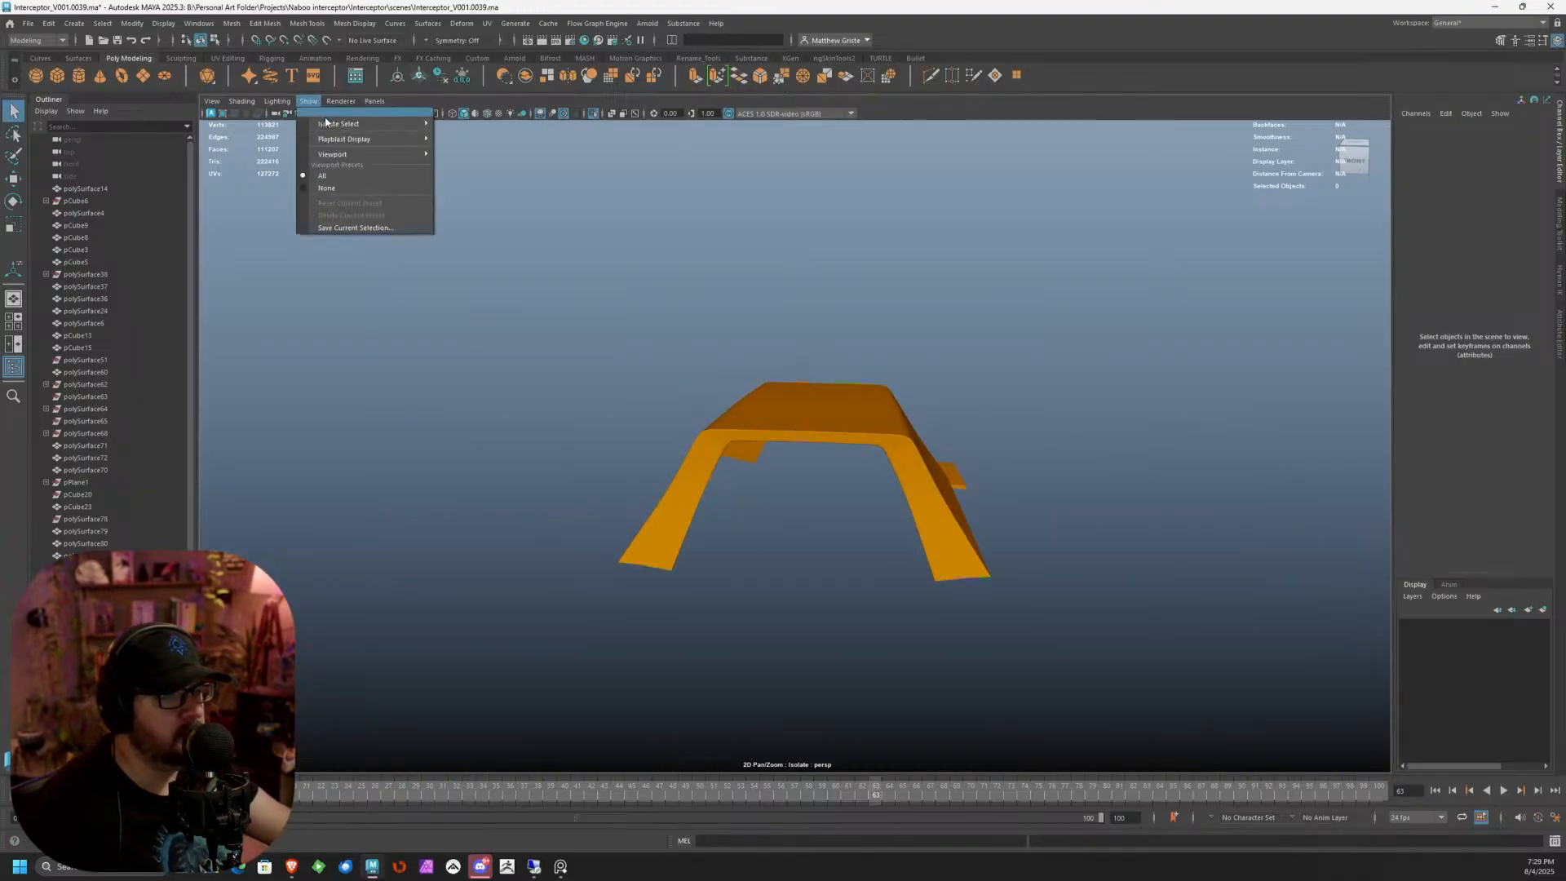
mouse_move(383, 123)
left_click(465, 125)
left_click_drag(653, 369, 805, 397, "alt")
left_click(938, 383)
Select the four top faces of the canopy block and scale them narrower so its sides taper upward
right_click_drag(767, 369, 768, 401)
left_click(699, 313)
left_click(667, 215, "shift")
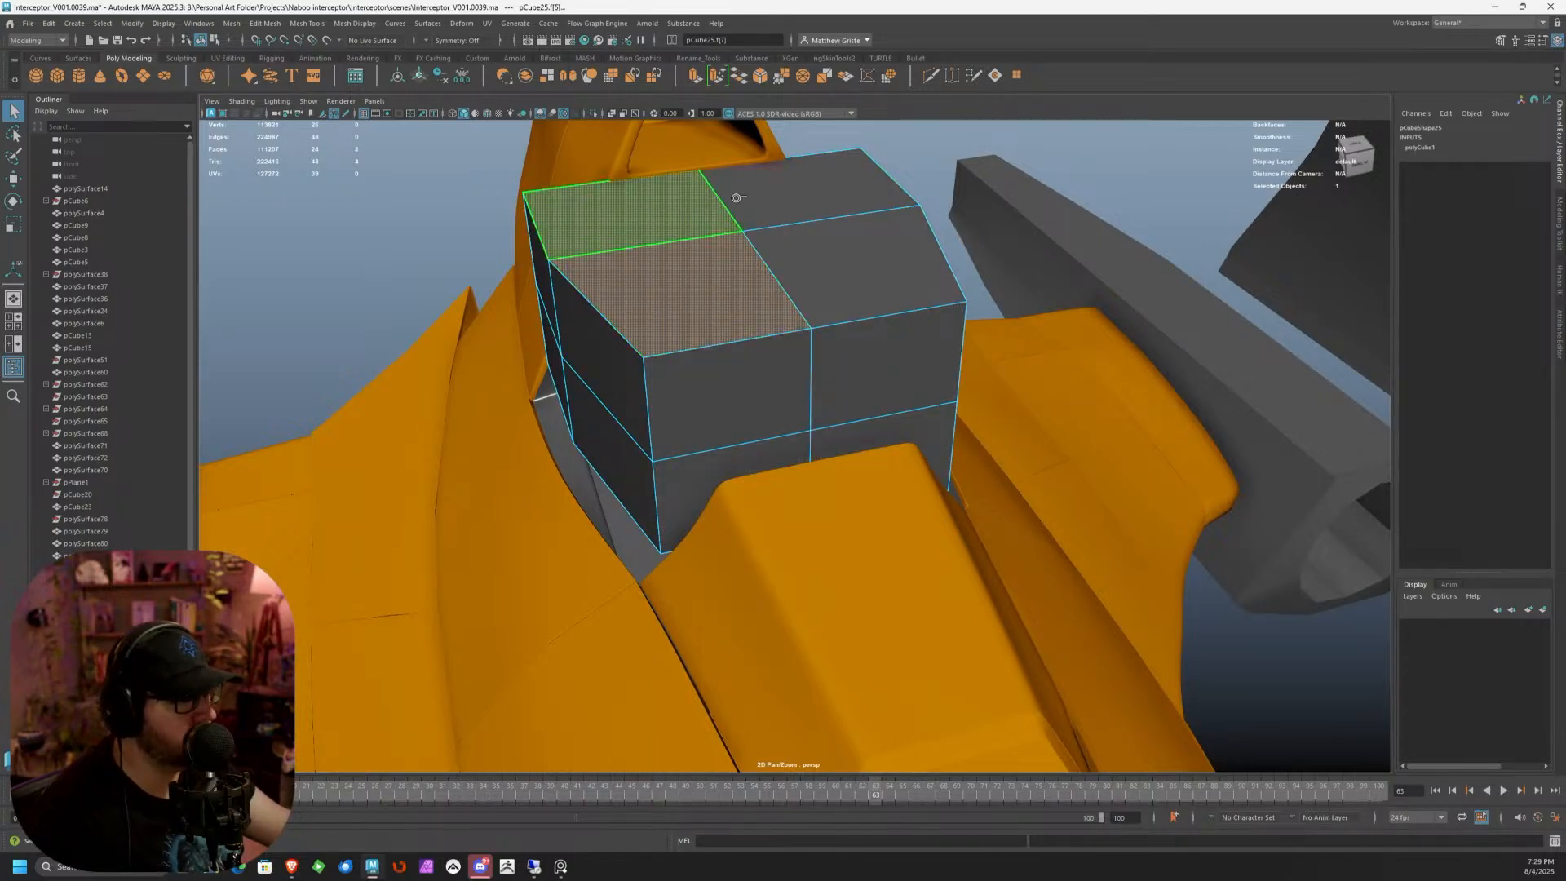
left_click(787, 193, "shift")
left_click(800, 265, "shift")
key("e")
key("r")
left_click_drag(698, 245, 729, 243)
left_click_drag(730, 243, 725, 243)
left_click_drag(611, 293, 689, 287, "alt")
Narrow the horizontal mid-height edge loop of the canopy block slightly
right_click_drag(539, 323, 542, 281)
double_click(519, 370)
left_click_drag(679, 361, 699, 358)
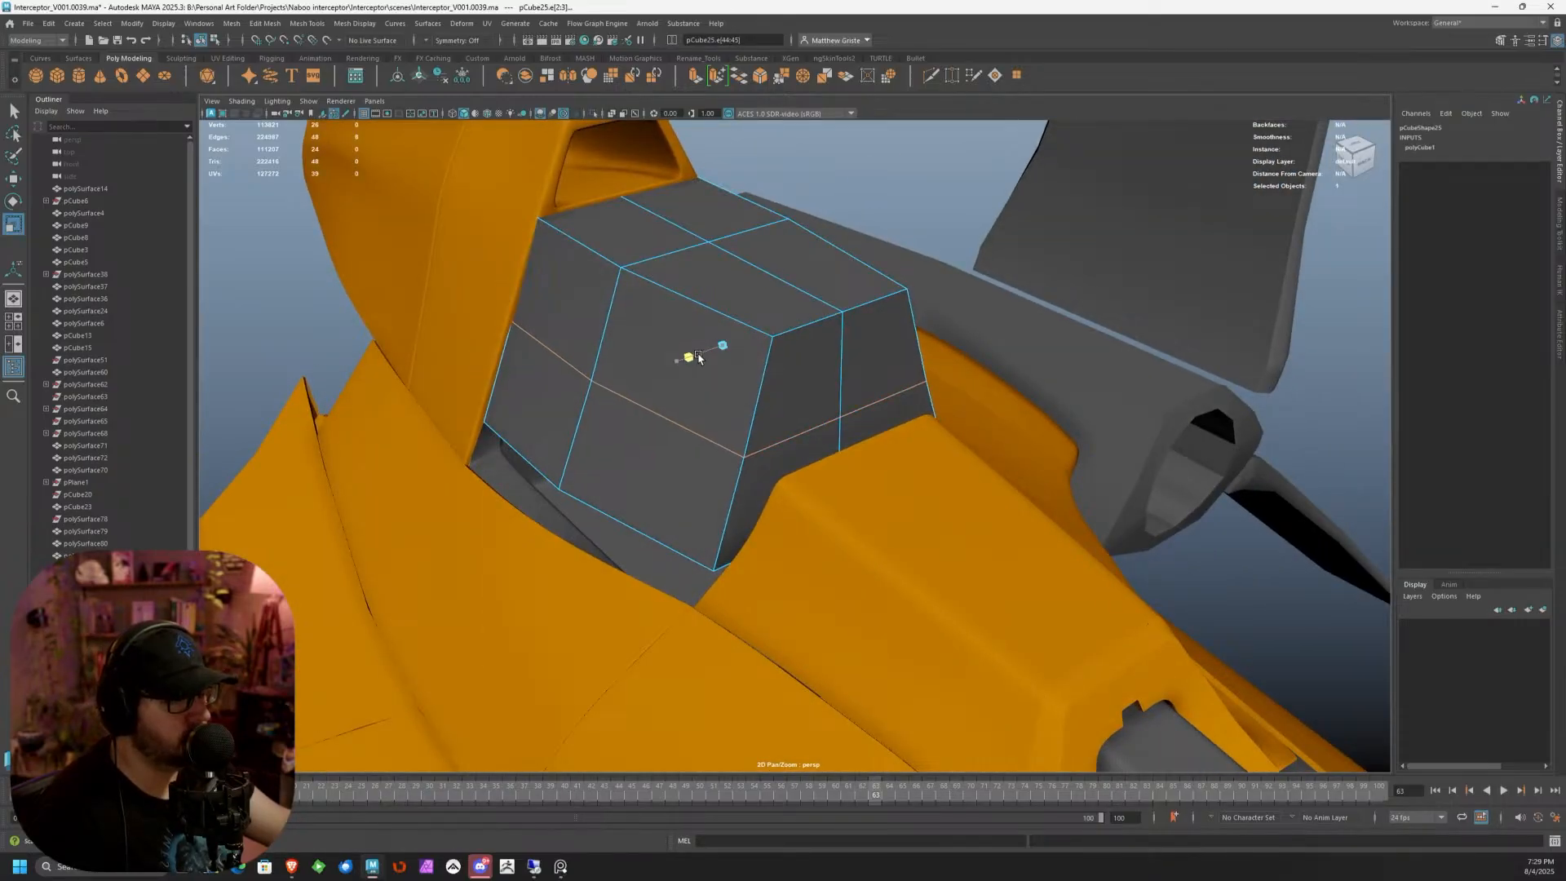
Lower and widen the canopy's bottom side edges on both sides so they meet the surrounding hull
left_click(543, 461)
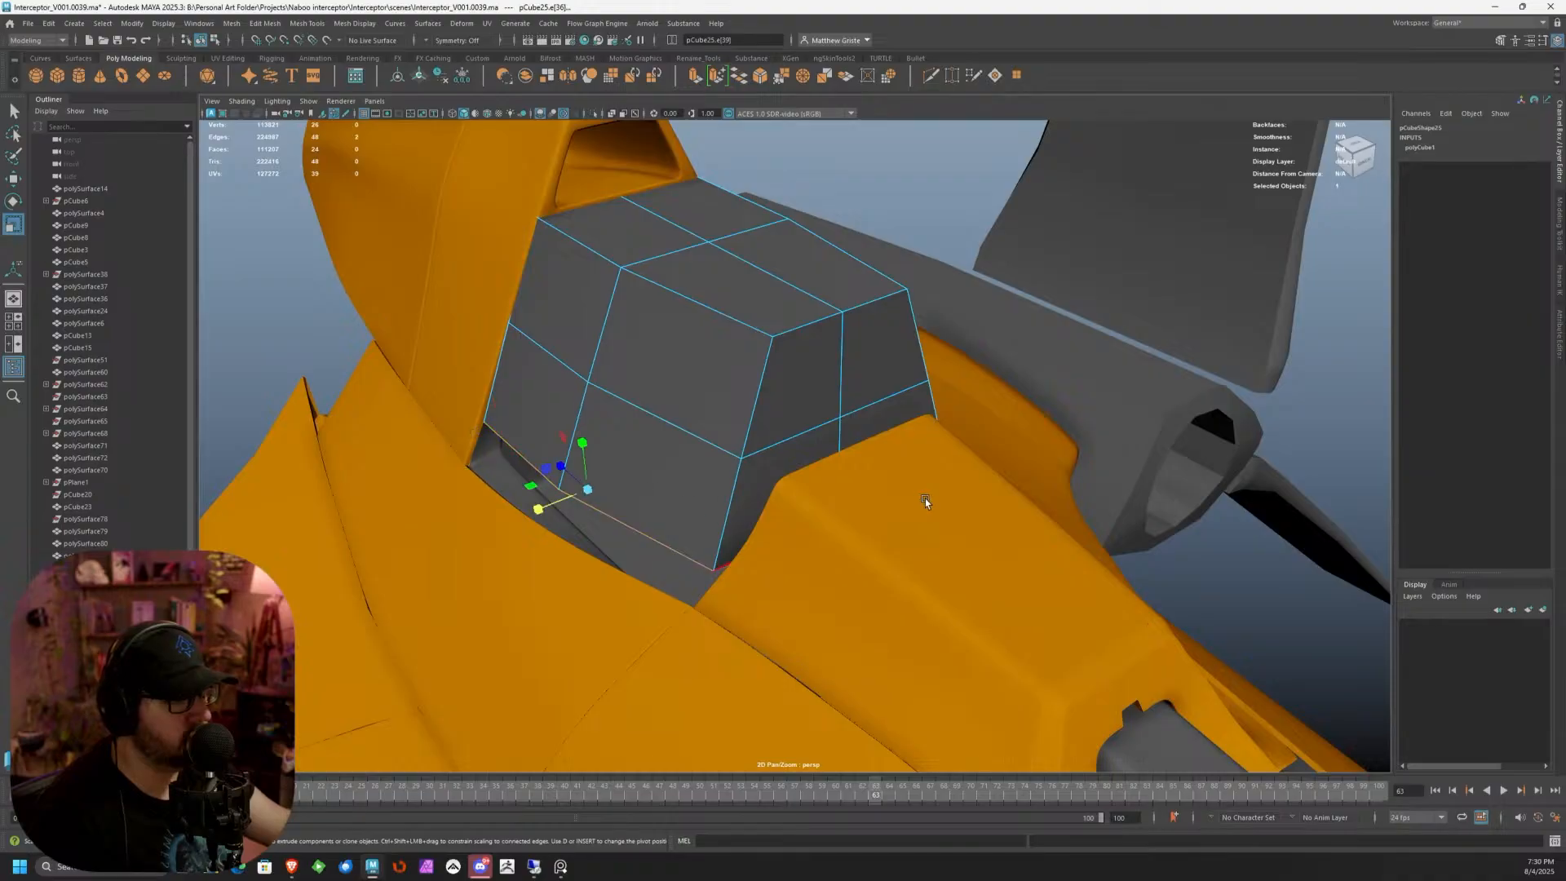
left_click_drag(925, 497, 826, 441, "alt")
left_click(897, 502)
scroll(826, 441, "up", 1)
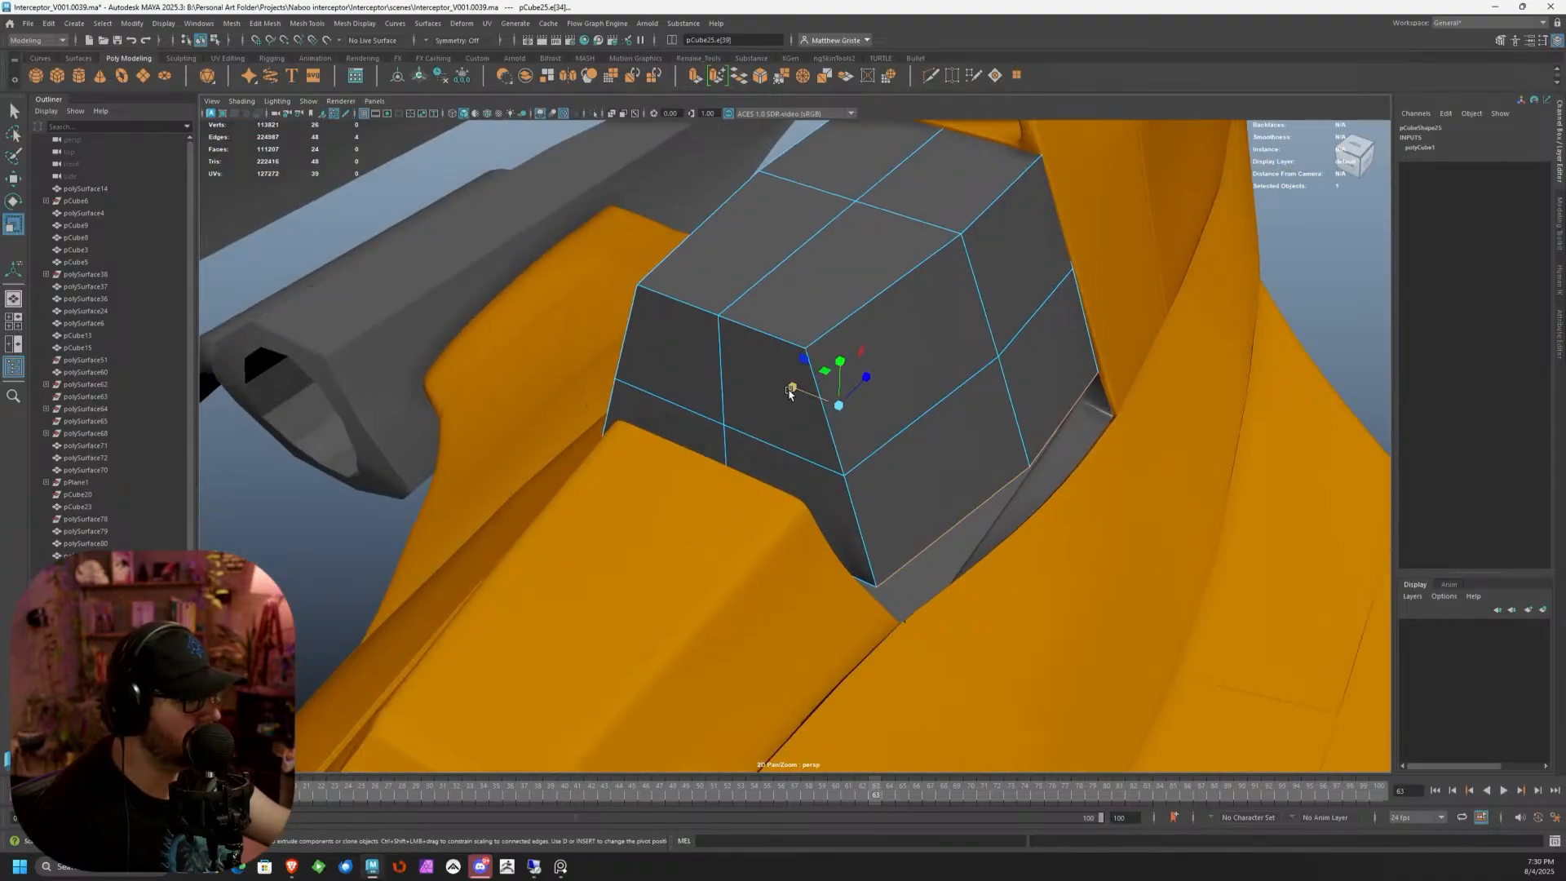
left_click_drag(792, 389, 796, 429)
key("w")
key("e")
key("r")
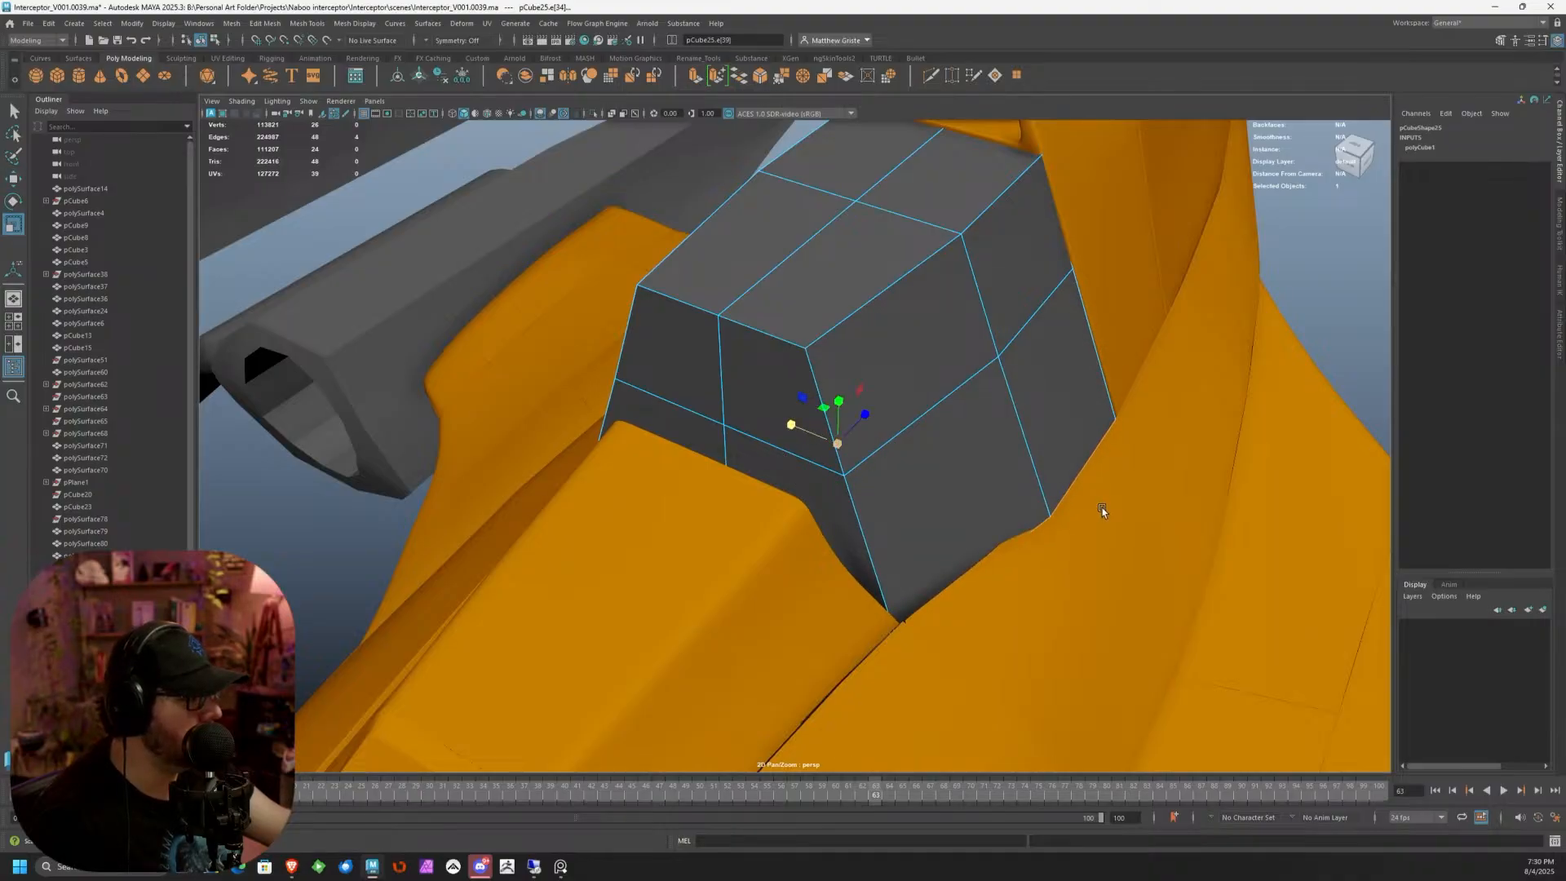
Pull the canopy's lower middle vertices inward on both sides to follow the hull's curve
left_click_drag(1103, 507, 1002, 540, "alt")
middle_click_drag(1002, 540, 908, 392, "alt")
scroll(909, 391, "up", 2)
left_click_drag(909, 392, 910, 491, "alt")
right_click(876, 479)
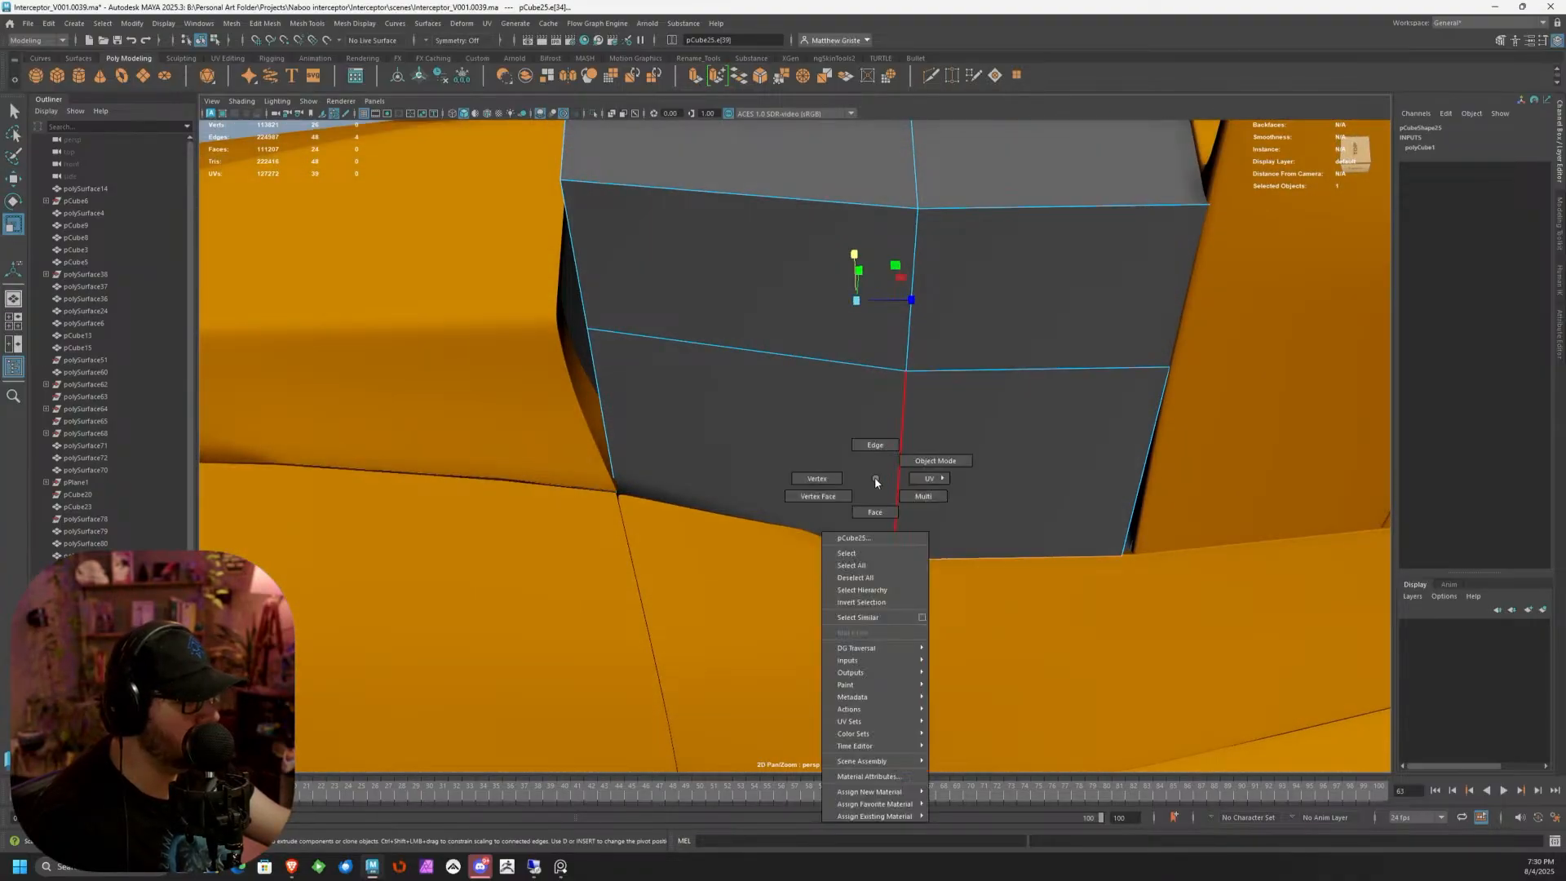
right_click_drag(876, 478, 822, 480)
left_click(879, 545)
left_click_drag(879, 542, 977, 523, "alt")
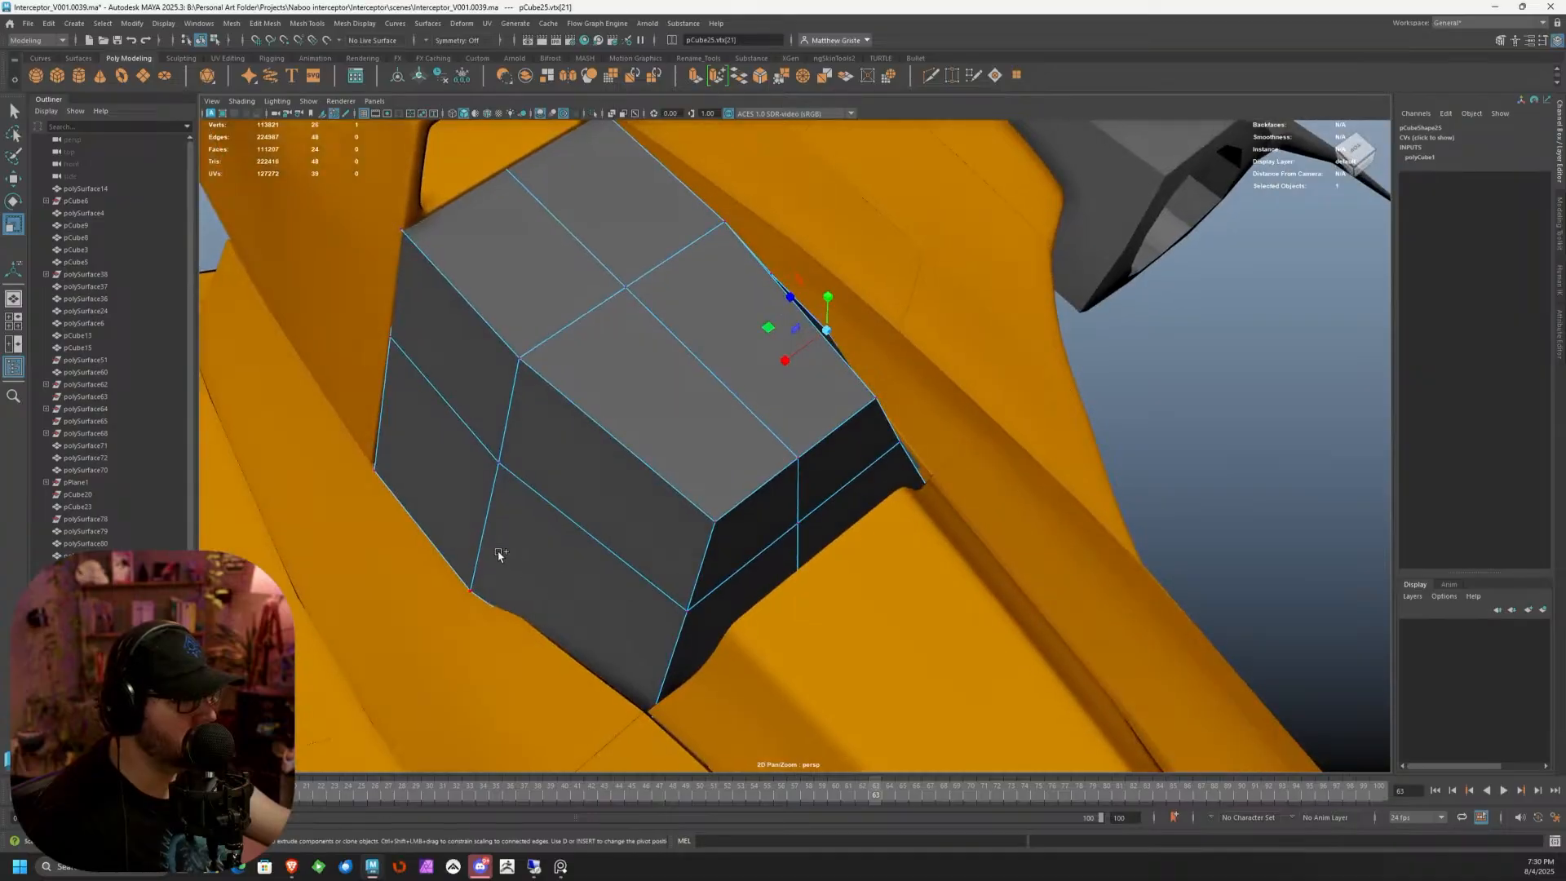
left_click(500, 555, "shift")
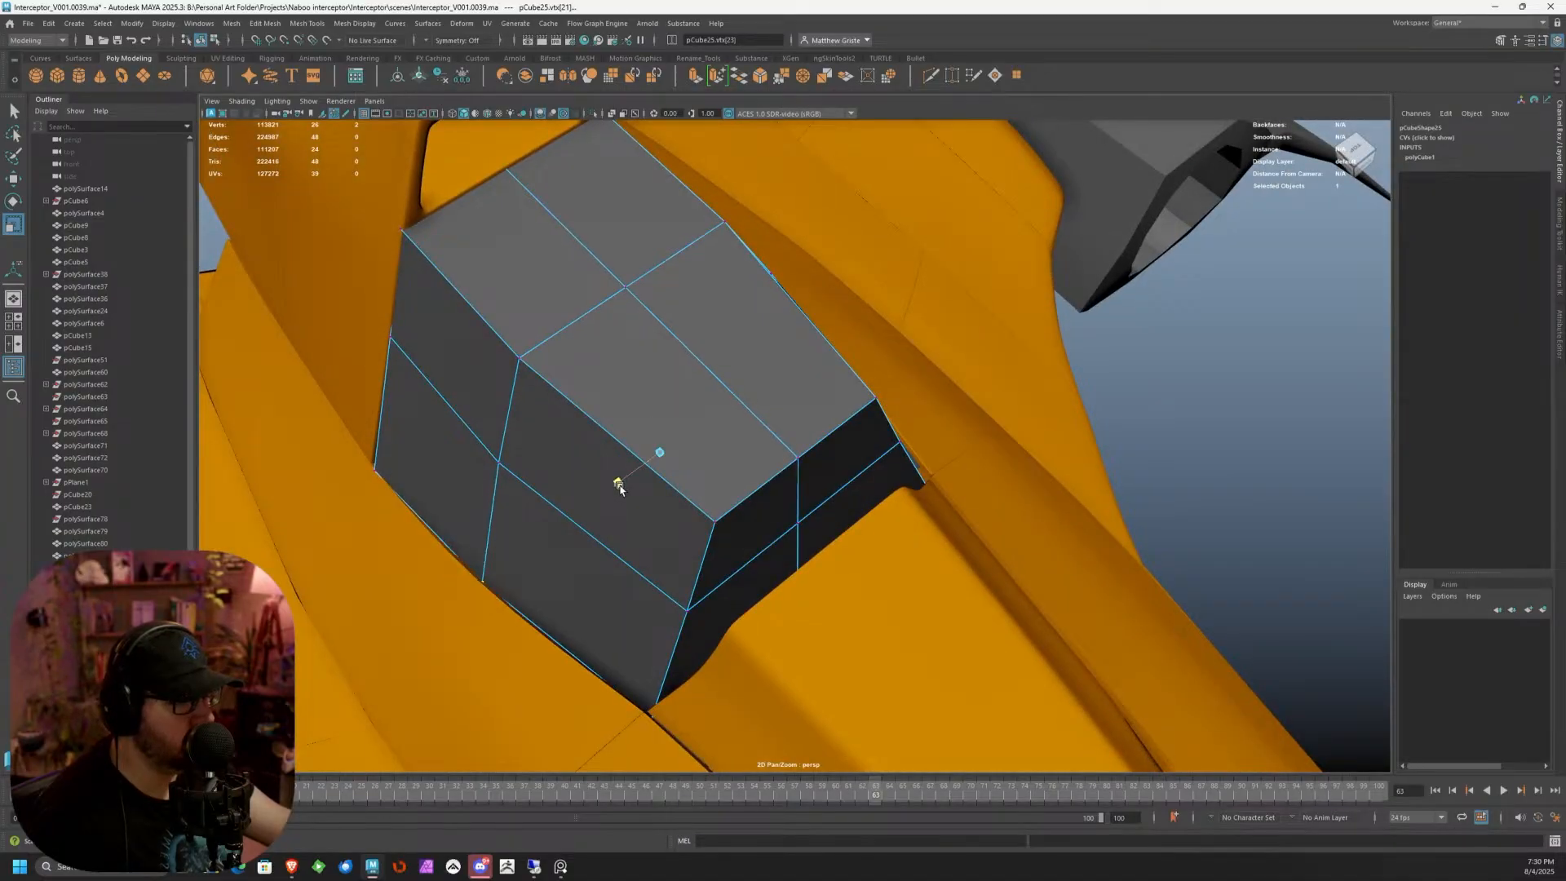
Move the canopy's front mid-height and top vertices down and forward to line up with the nose cowling's rear edge
scroll(702, 493, "down", 3)
left_click_drag(712, 496, 807, 452, "alt")
scroll(798, 461, "up", 4)
left_click_drag(810, 359, 832, 375)
key("w")
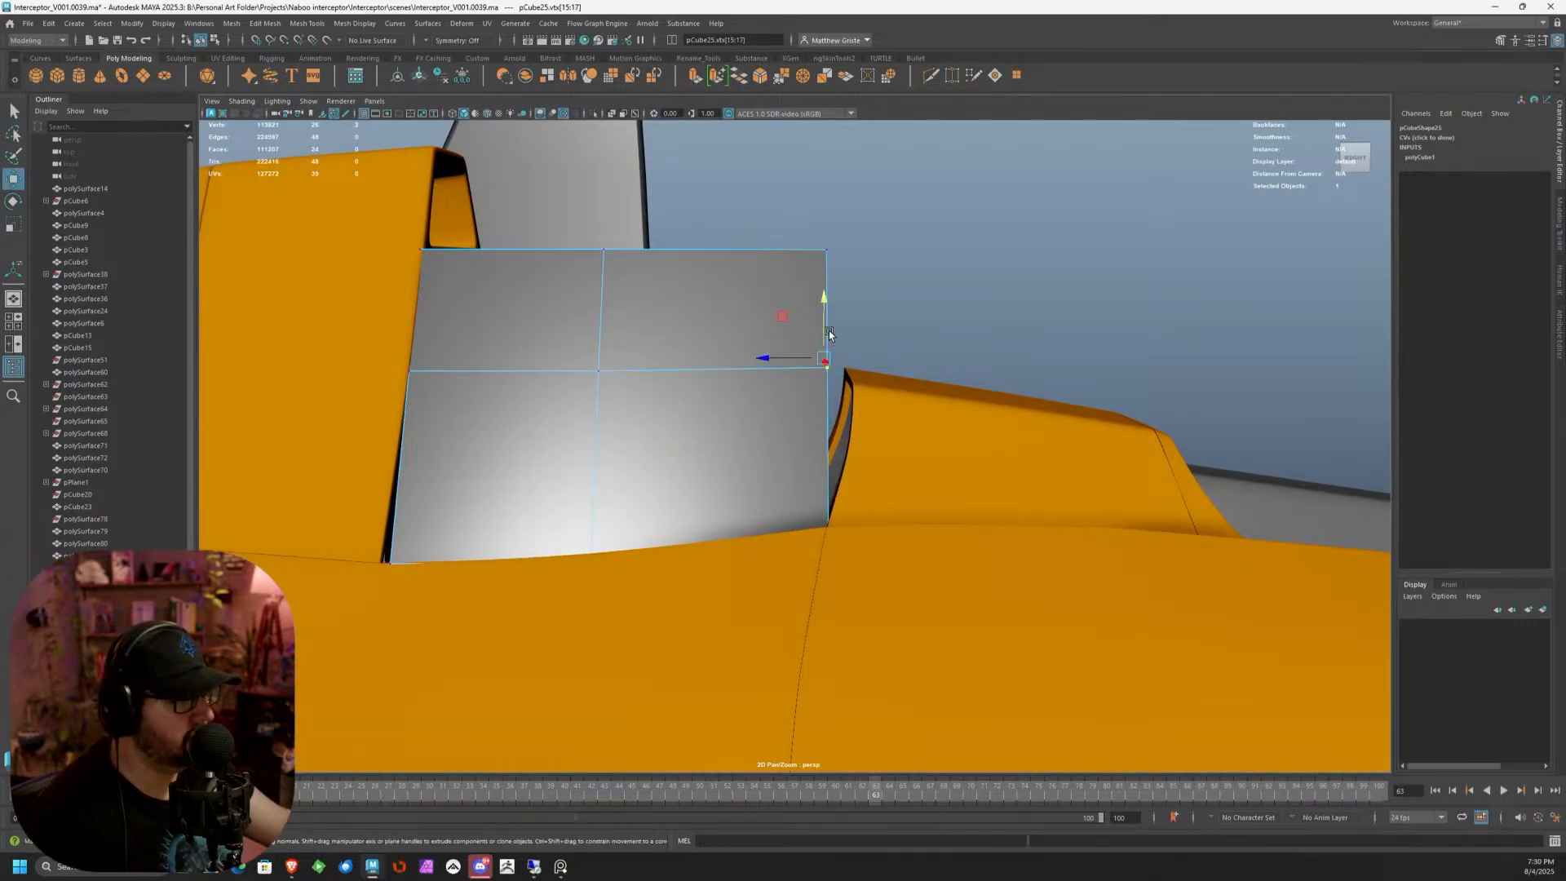
left_click_drag(824, 304, 800, 425)
left_click_drag(773, 209, 853, 278)
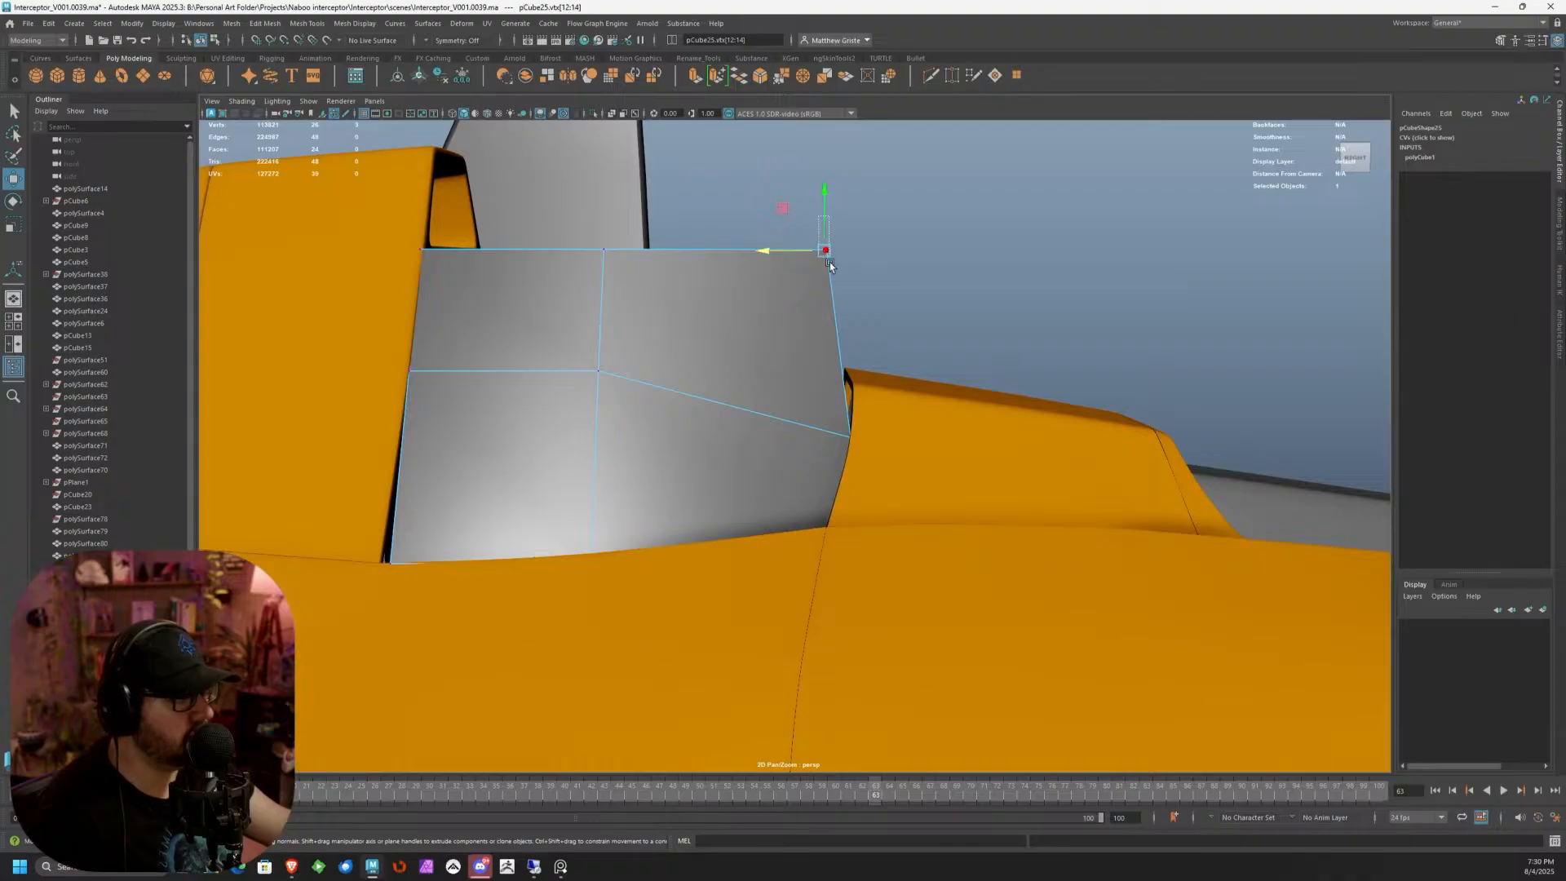
left_click_drag(825, 222, 798, 372)
Lower the canopy's central top and mid-height side vertices to give it an even slope toward the nose
left_click_drag(848, 307, 724, 315)
middle_click_drag(723, 315, 804, 364, "alt")
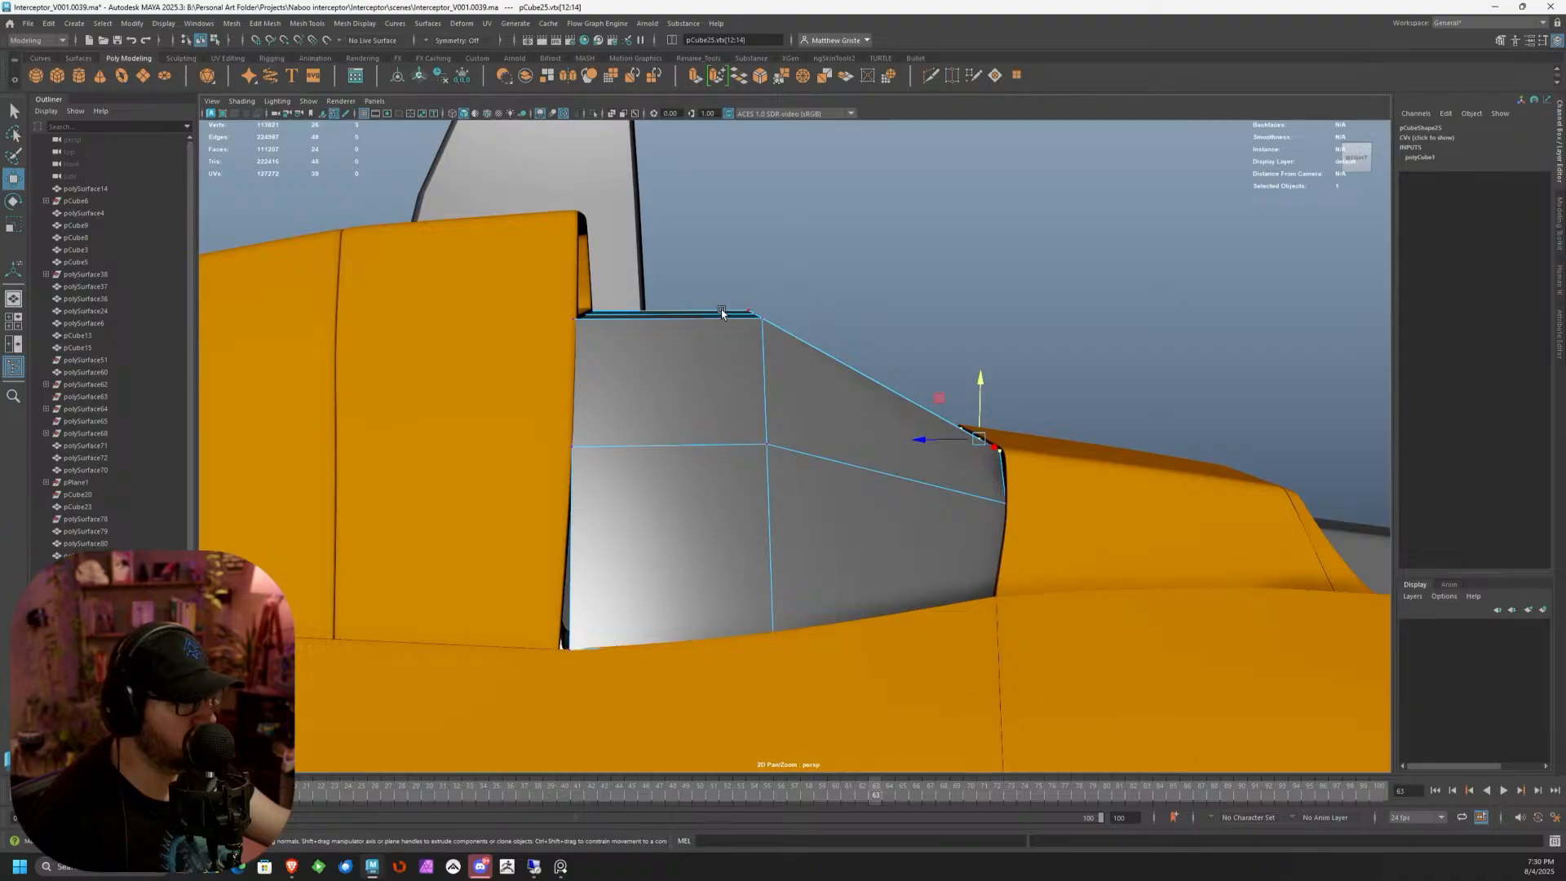
left_click_drag(697, 263, 842, 333)
left_click_drag(753, 262, 752, 300)
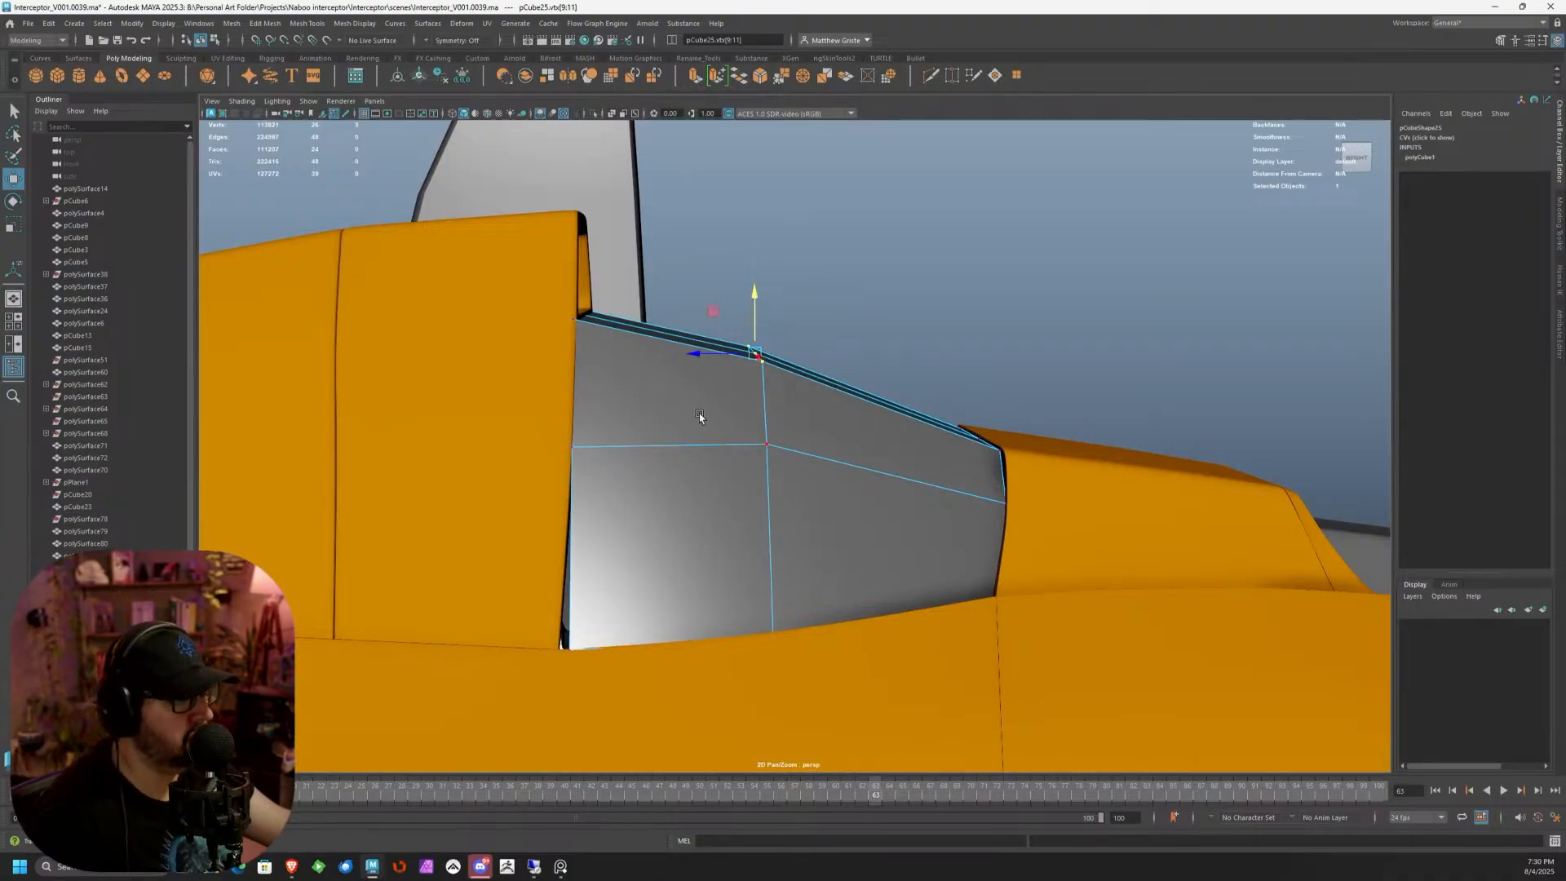
left_click_drag(698, 414, 806, 479)
left_click_drag(754, 365, 753, 395)
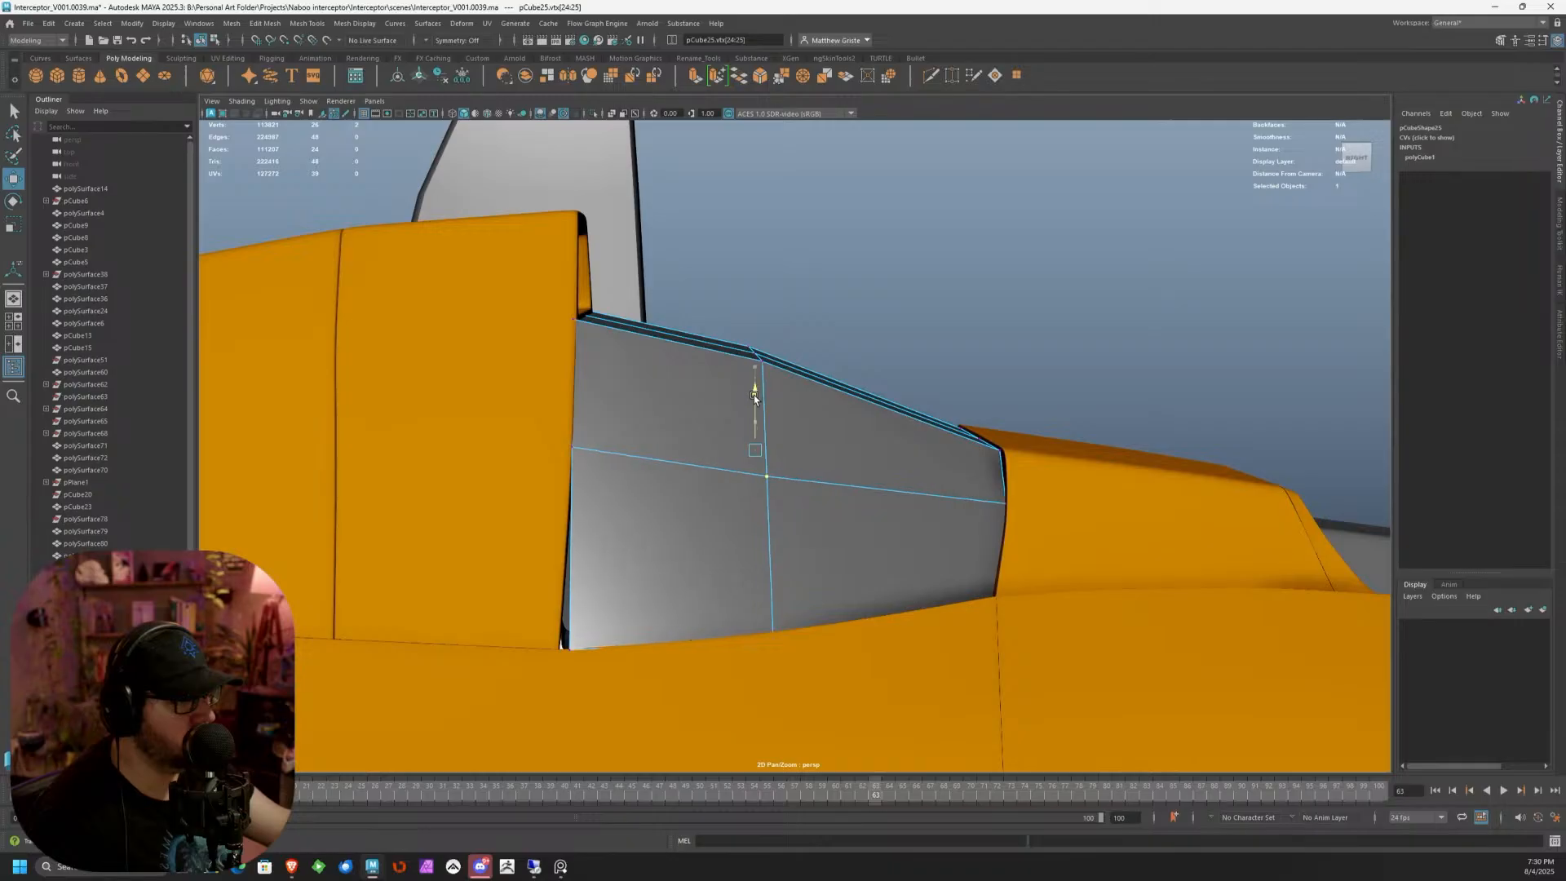
Return the canopy to object mode and examine its fit against the nose cowling, hull panels and rear collar
left_click_drag(905, 396, 874, 473, "alt")
scroll(754, 432, "down", 8)
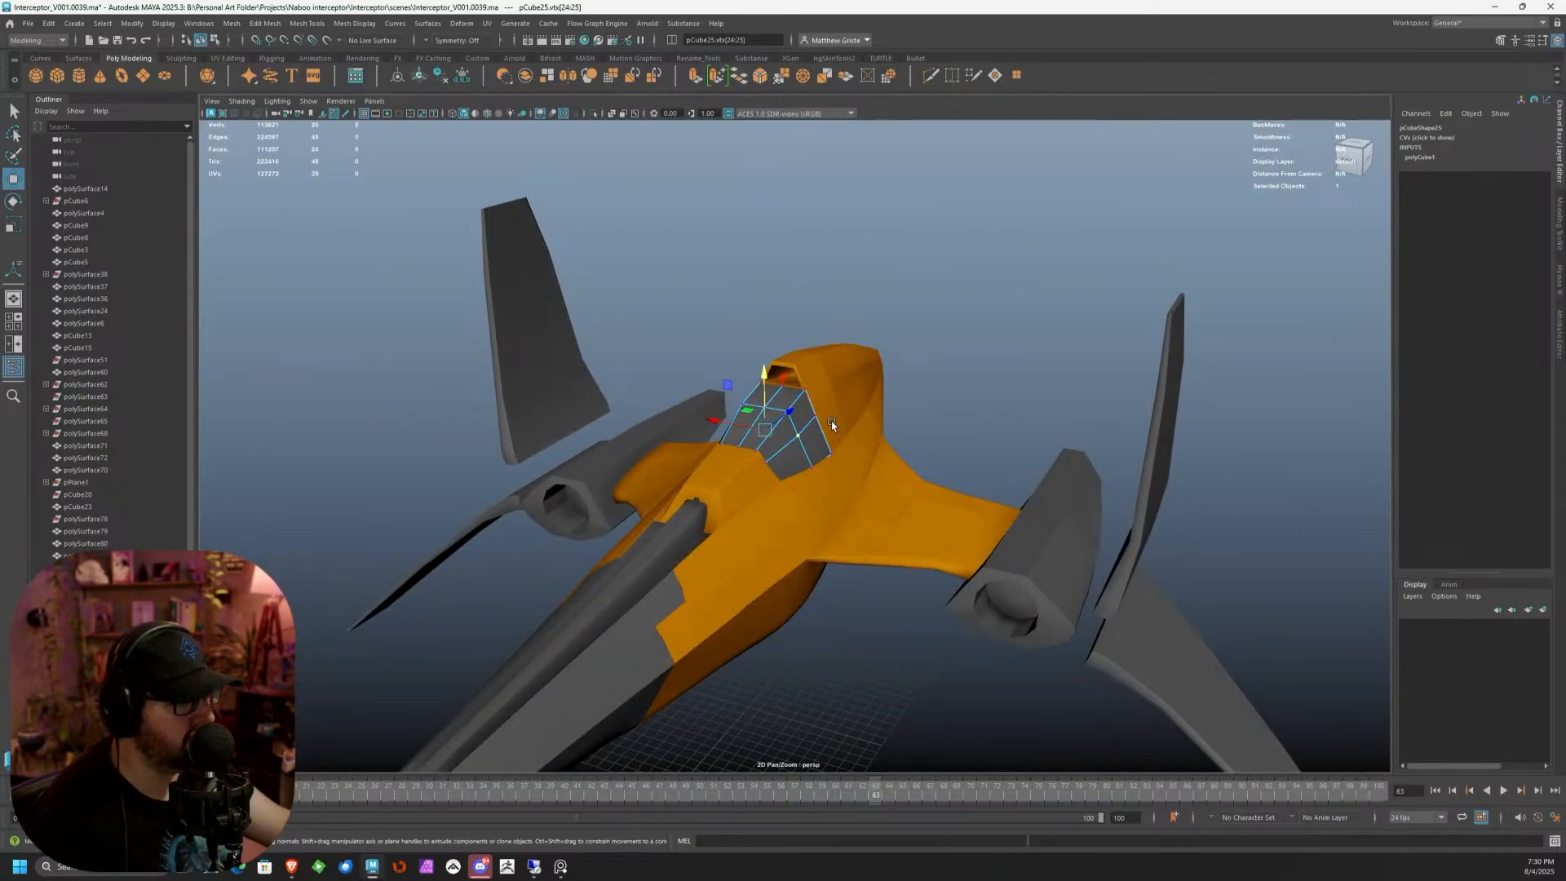
right_click_drag(830, 421, 865, 400)
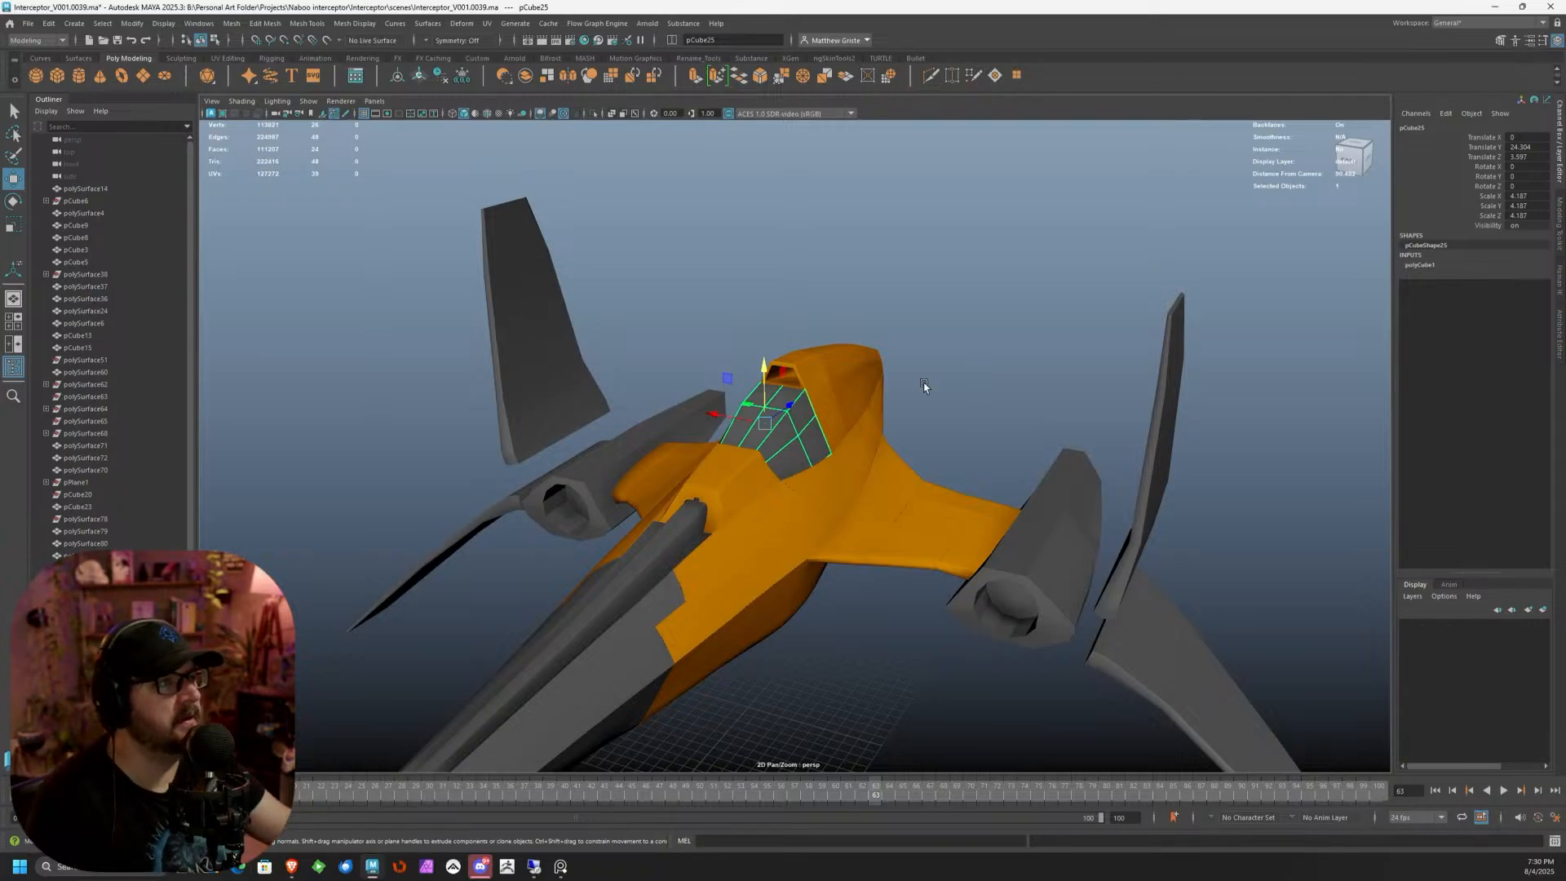
right_click_drag(923, 383, 945, 406, "alt")
left_click_drag(945, 406, 870, 437, "alt")
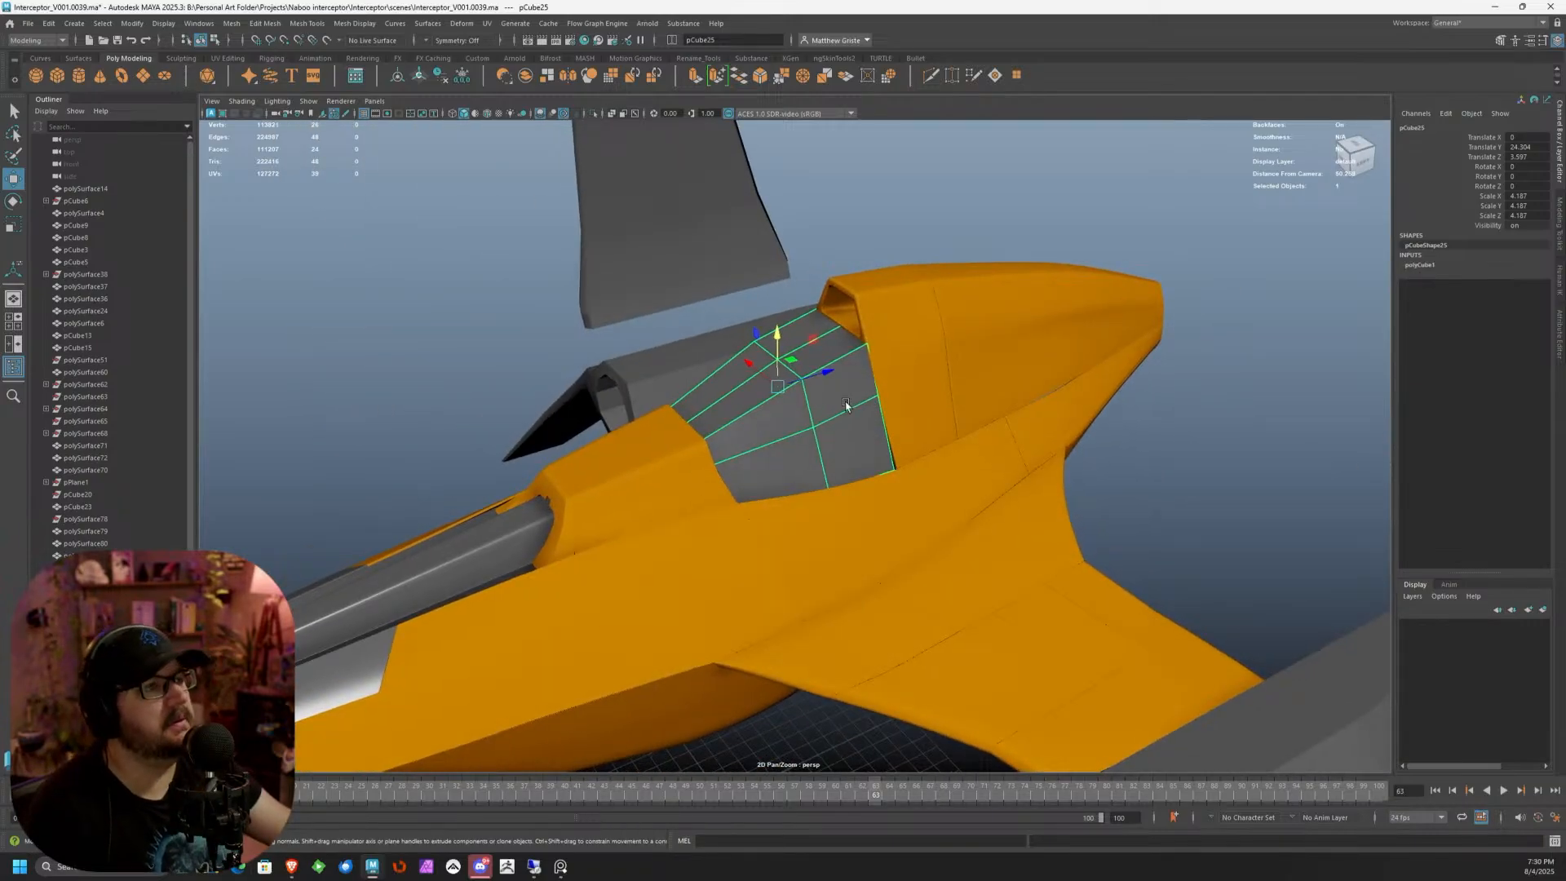
right_click_drag(846, 405, 759, 428, "alt")
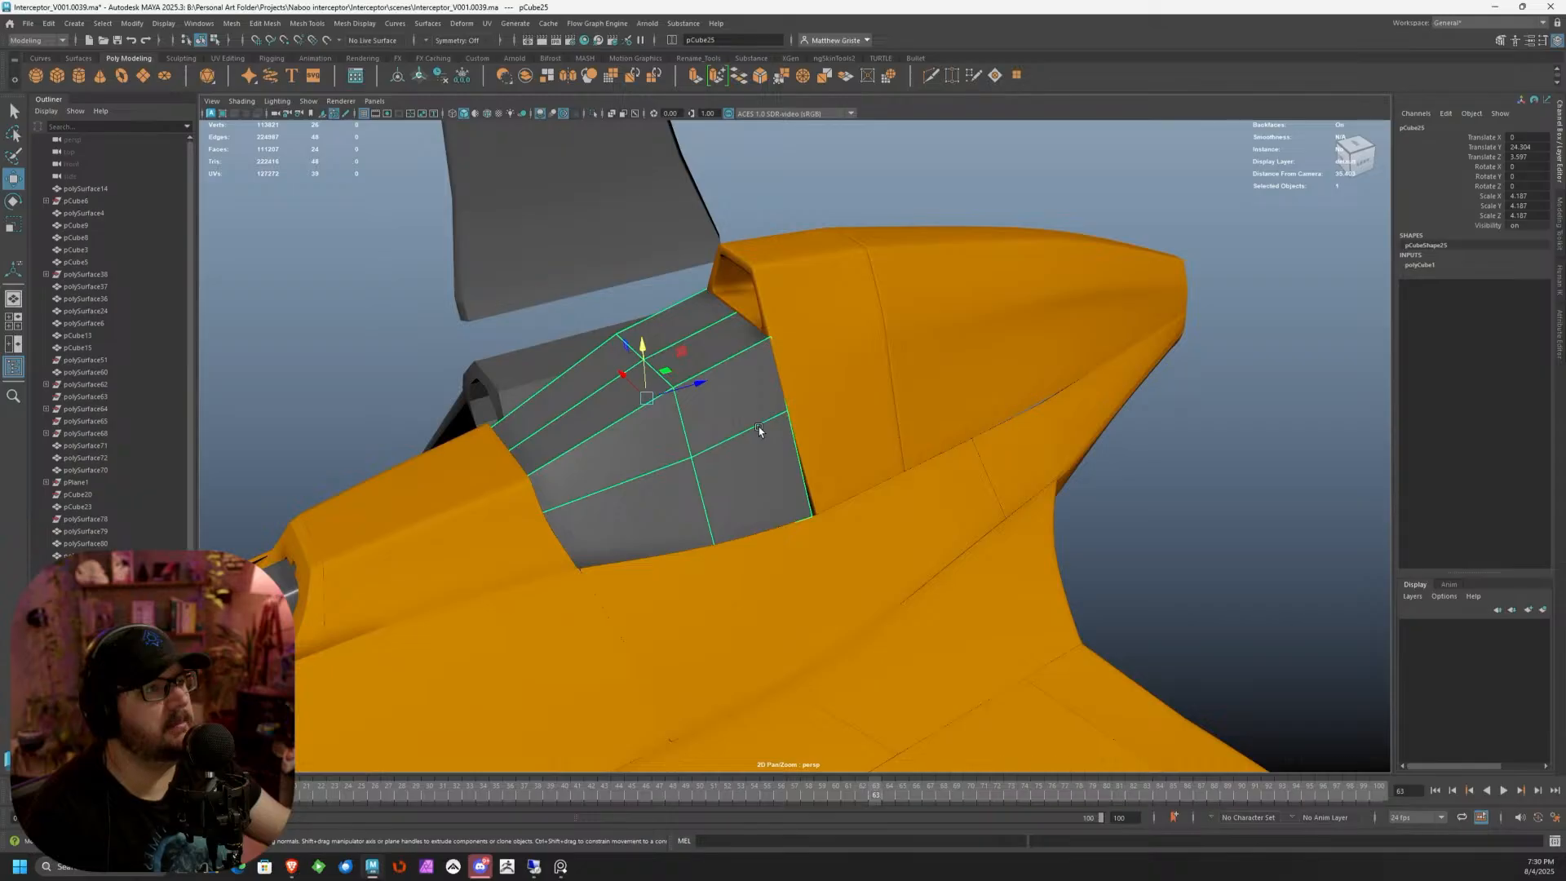
left_click_drag(759, 427, 759, 477, "alt")
right_click_drag(759, 477, 588, 427, "alt")
middle_click_drag(587, 427, 781, 395, "alt")
left_click_drag(781, 394, 737, 409, "alt")
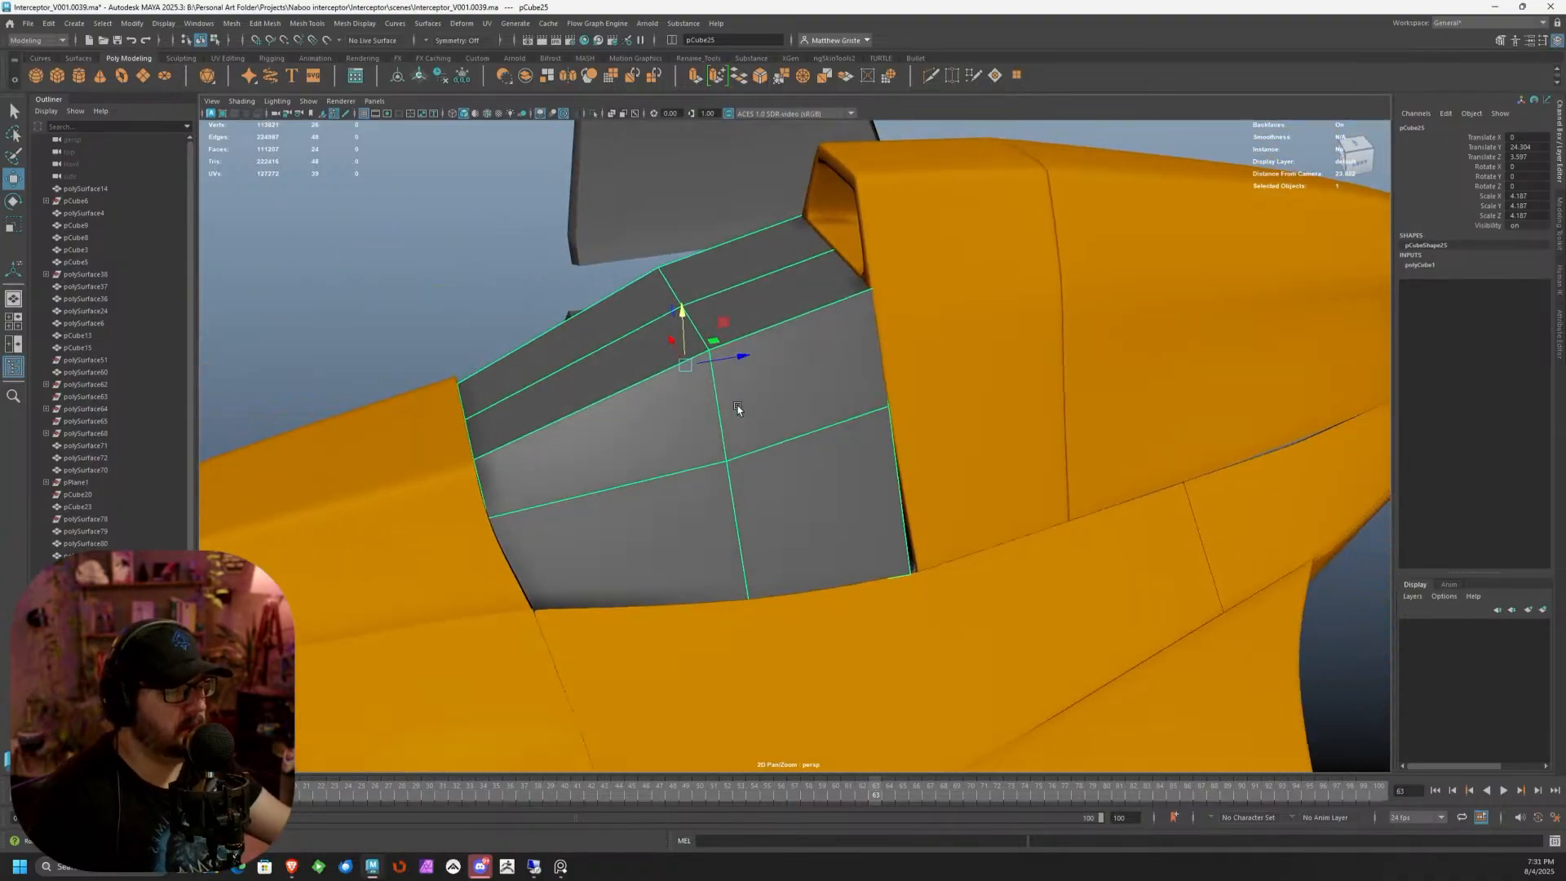
middle_click_drag(737, 408, 918, 391, "alt")
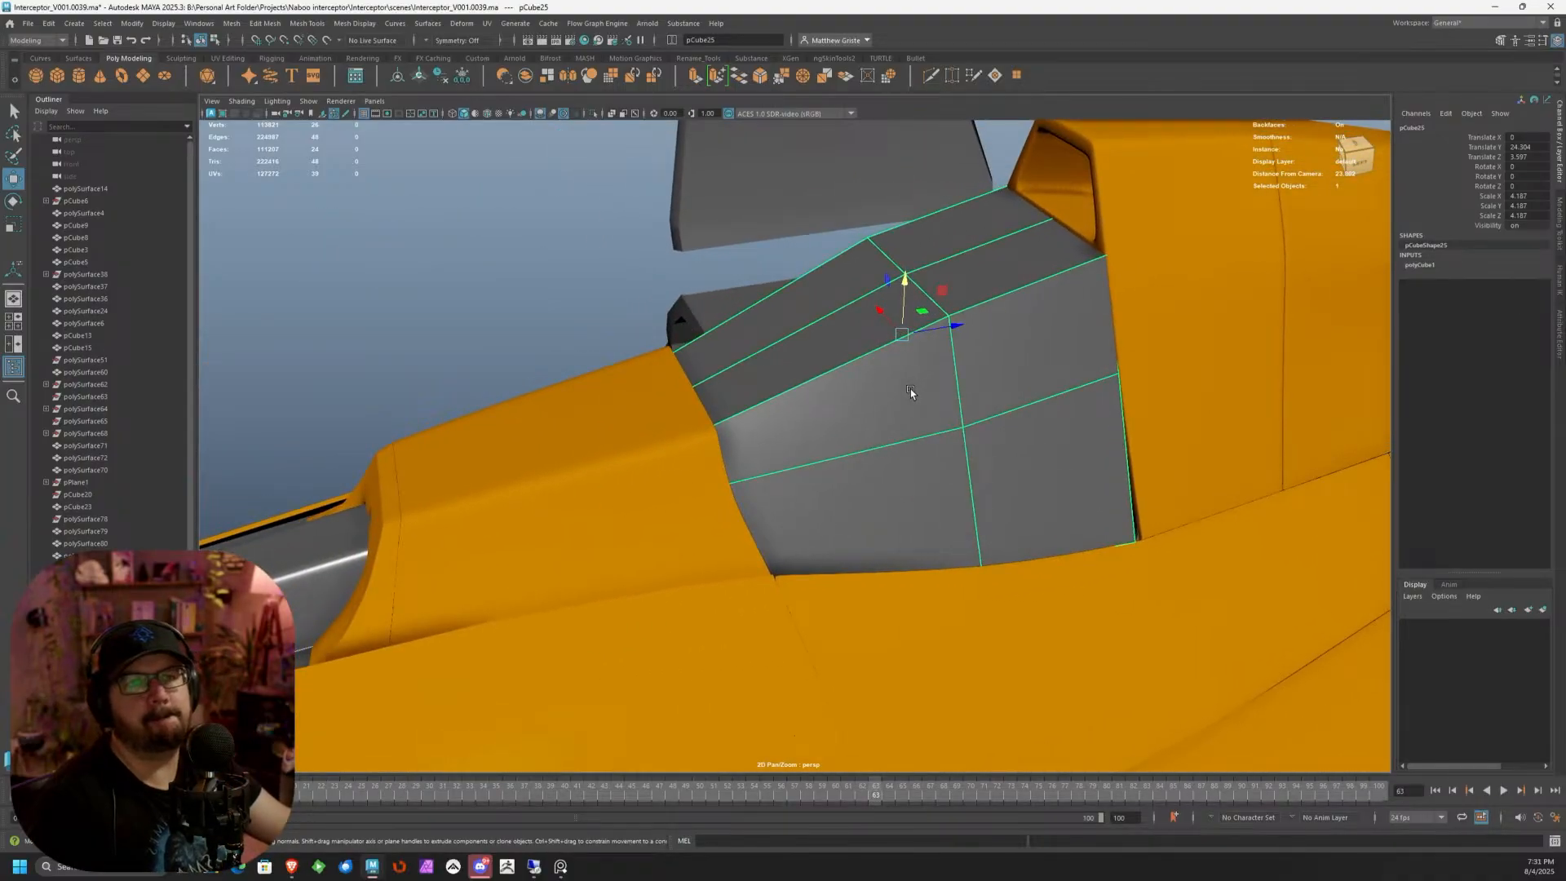
right_click_drag(819, 376, 763, 368, "alt")
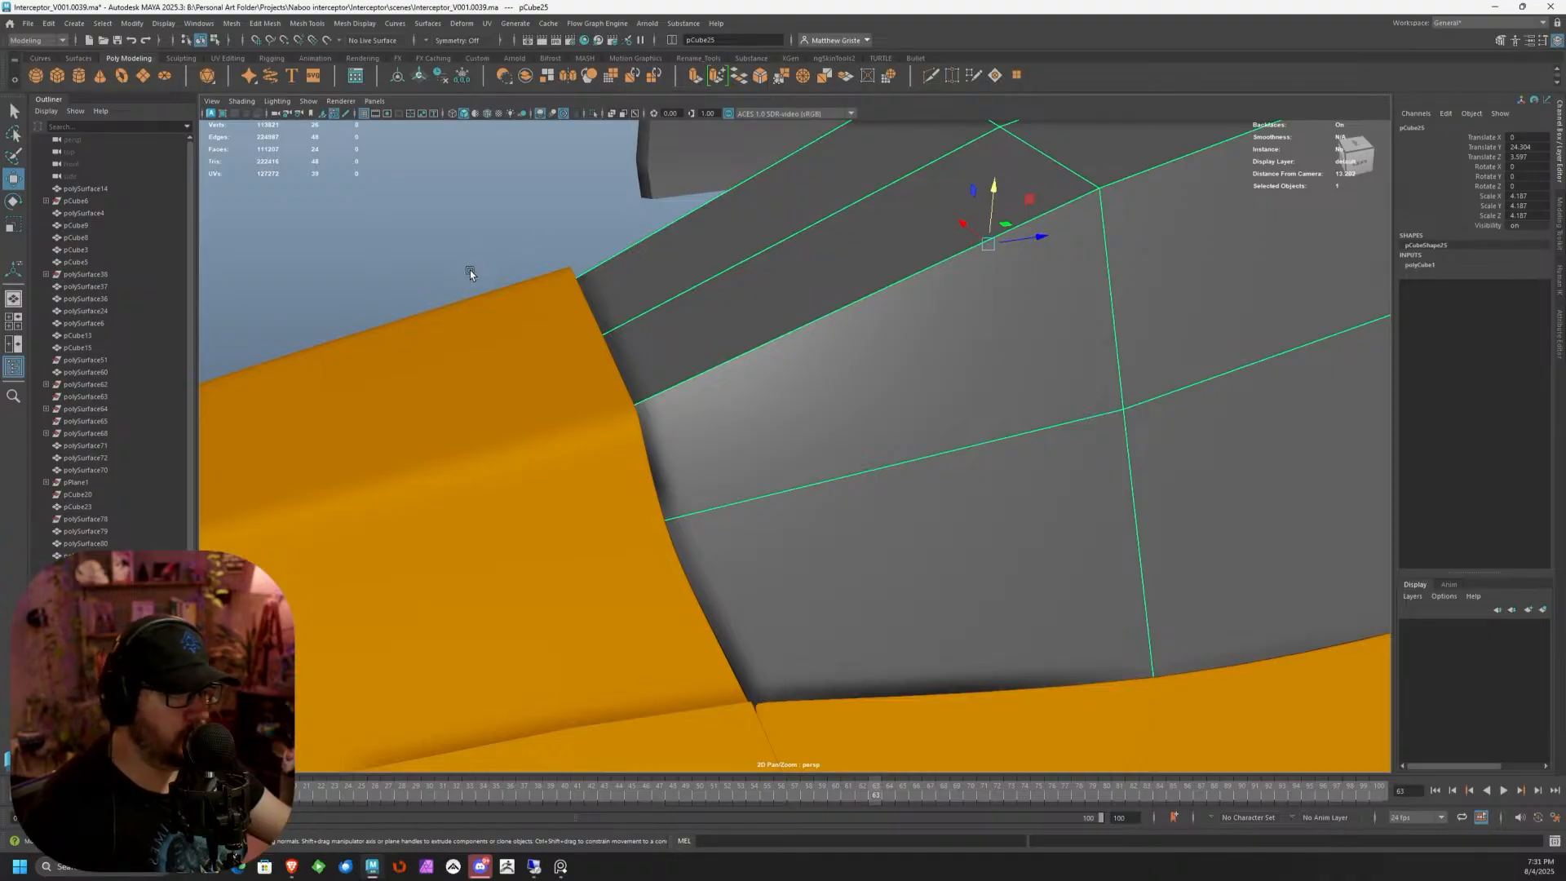
right_click_drag(760, 360, 641, 410, "alt")
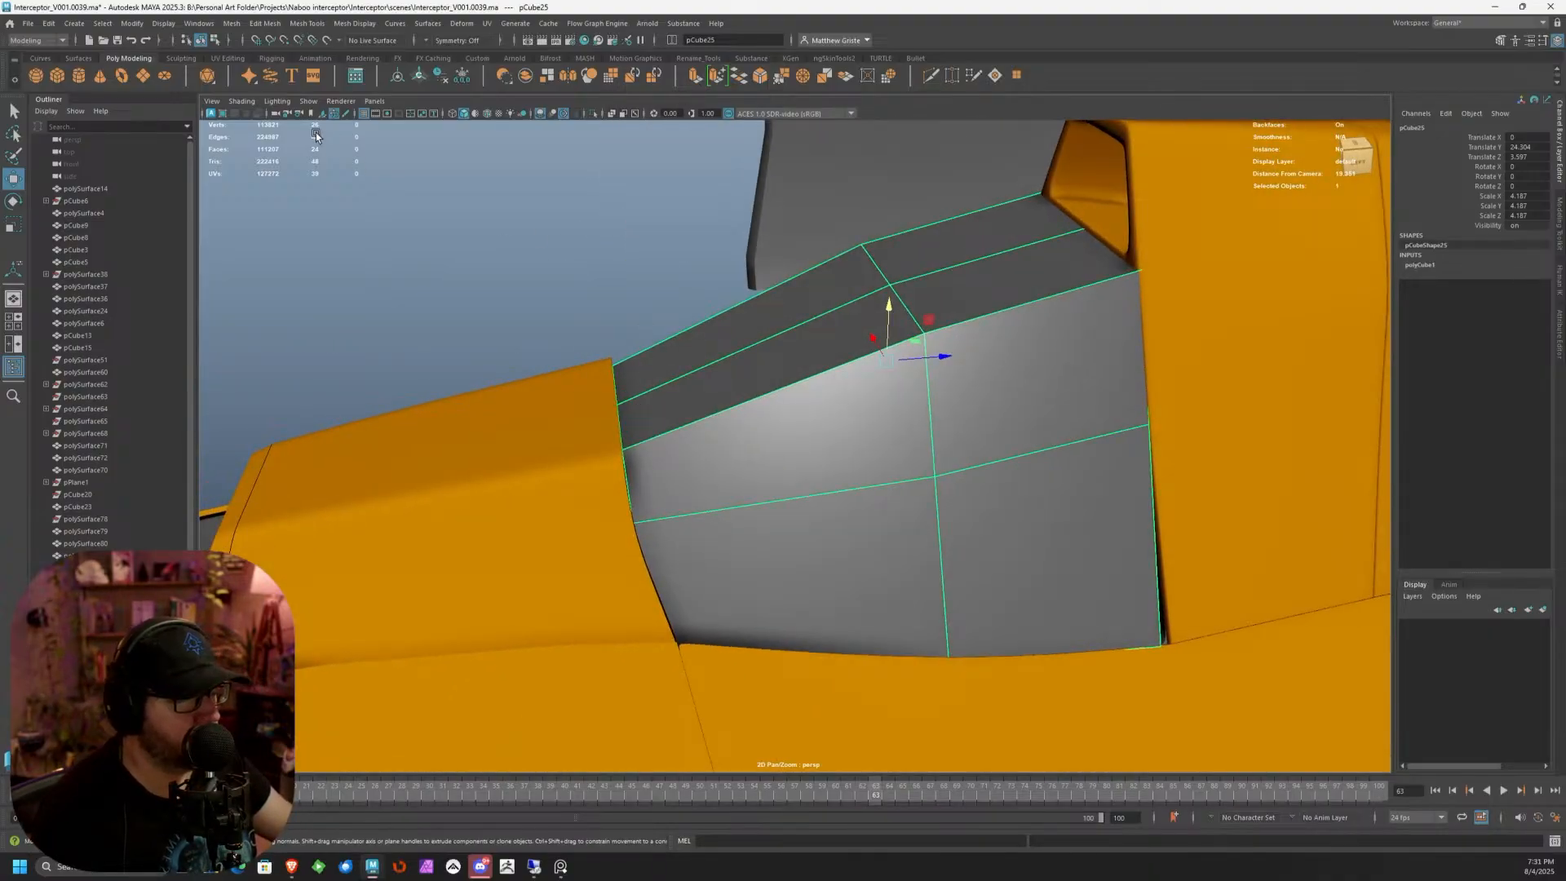
Insert two lengthwise edge loops with Multi-Cut, one along the canopy's upper side and one along its lower side
left_click(1558, 222)
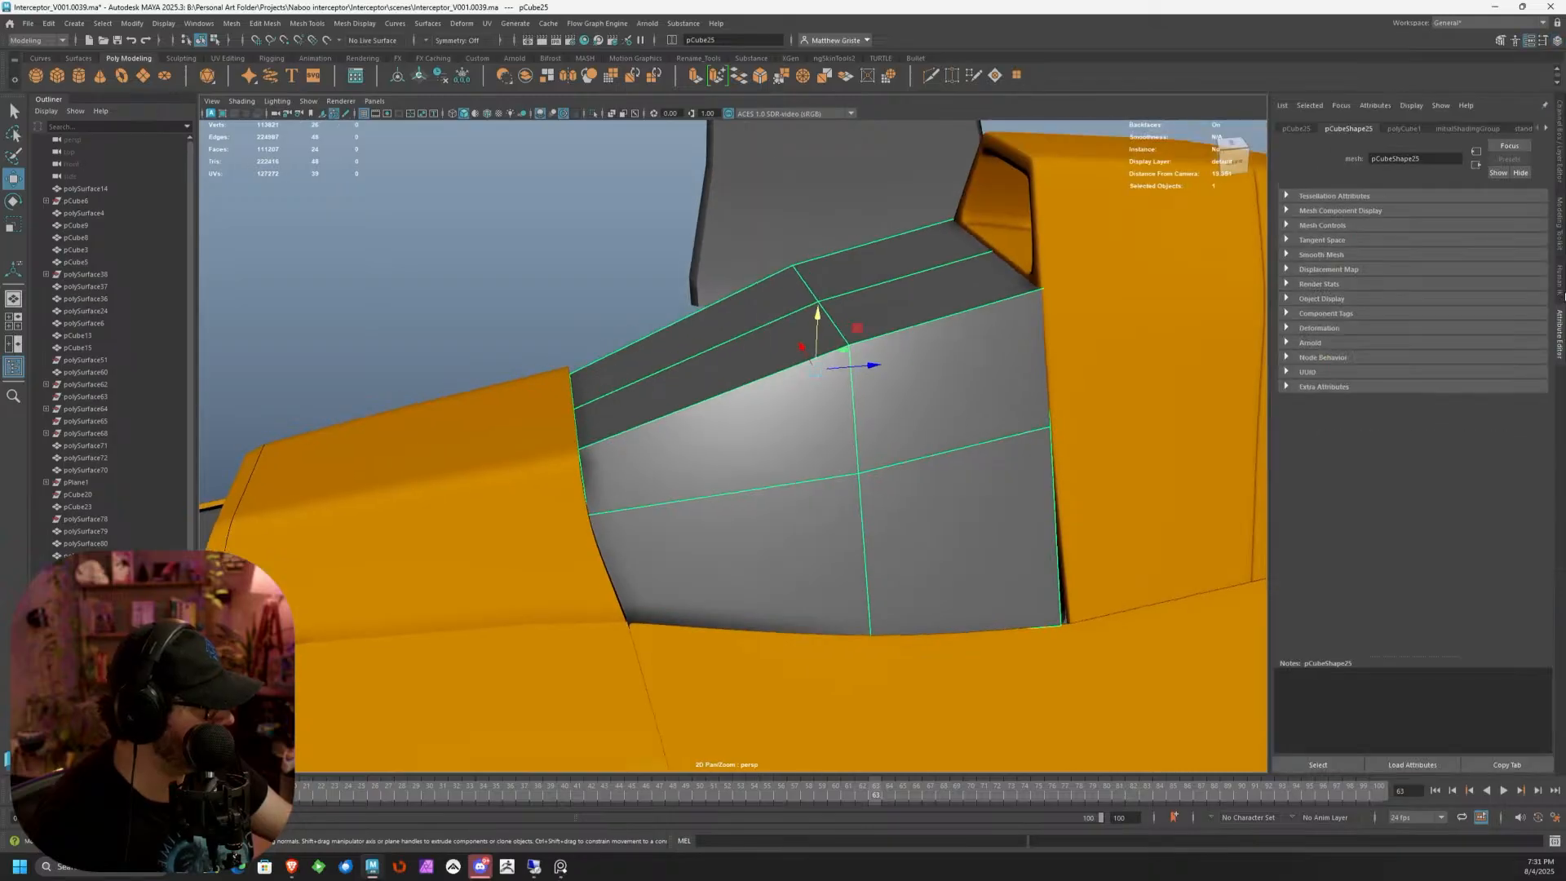
left_click(1416, 491)
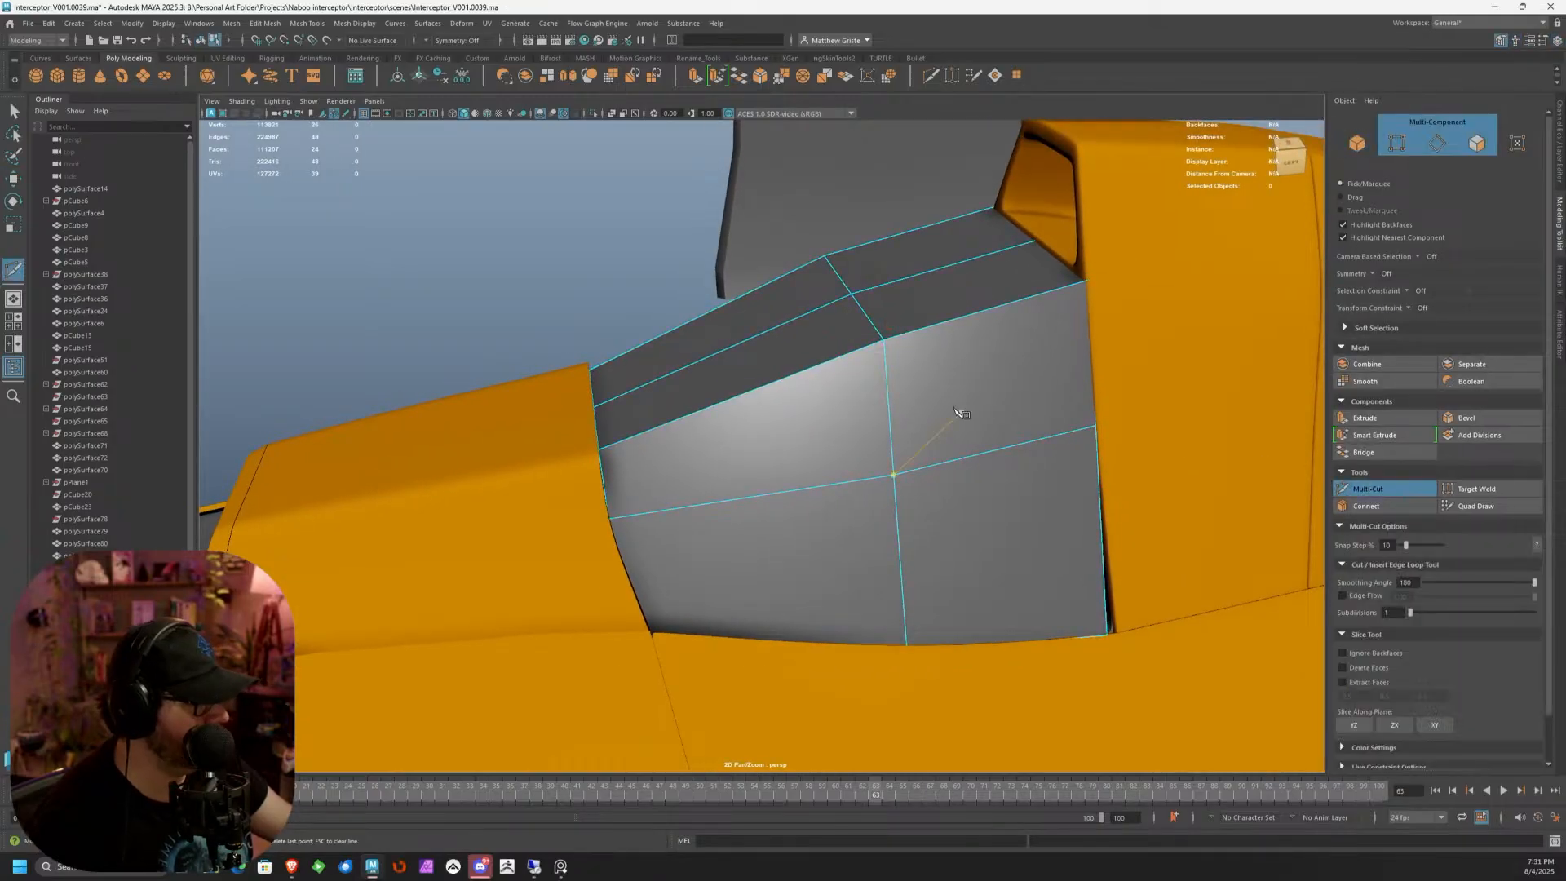
left_click(890, 377, "ctrl")
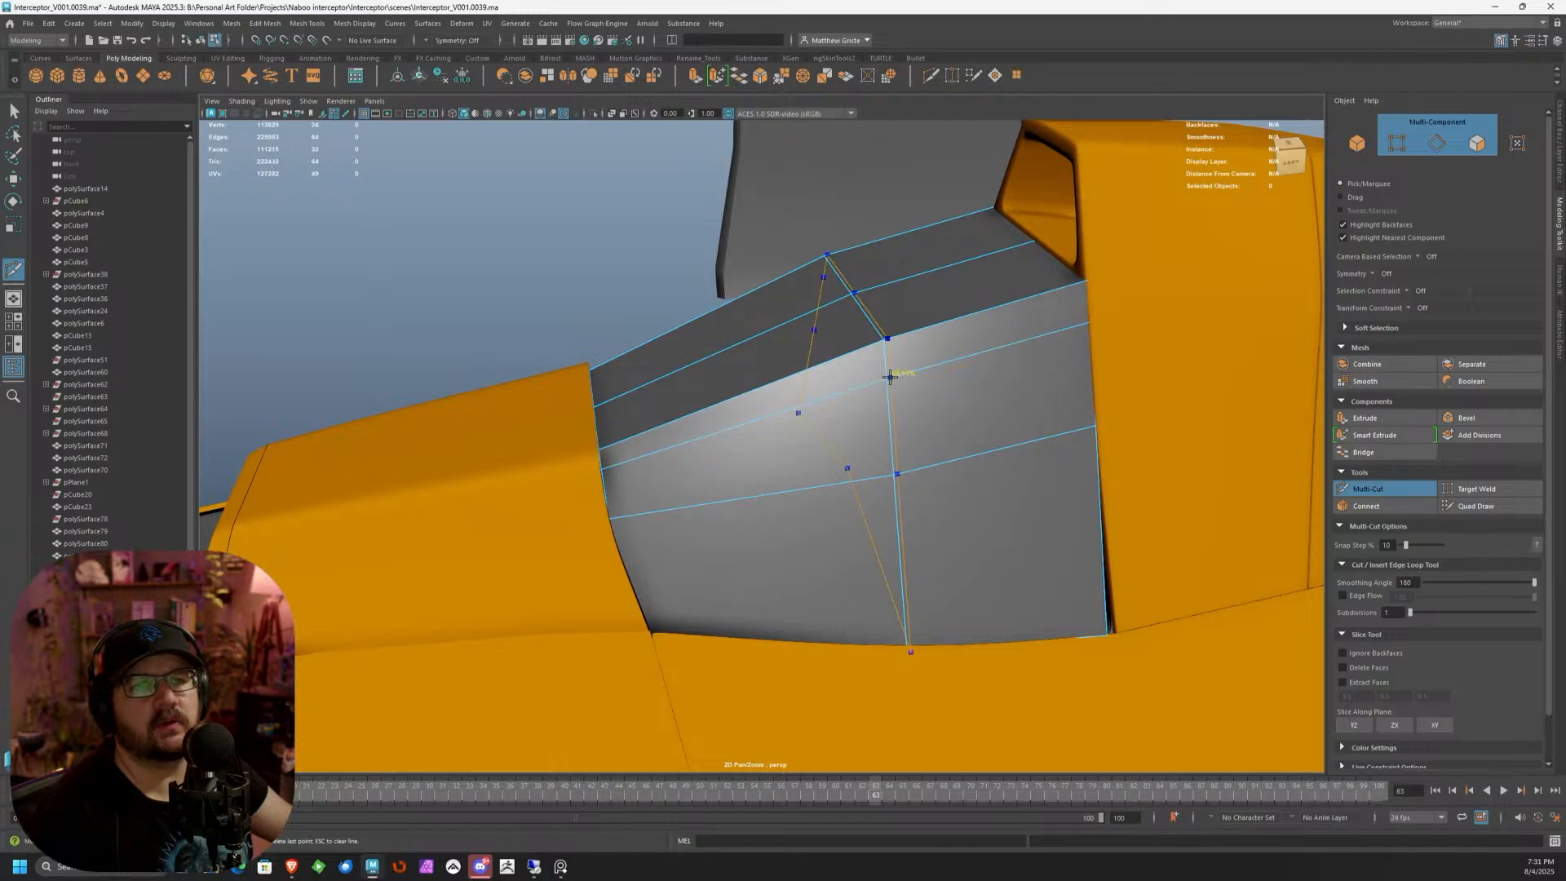
scroll(916, 409, "up", 3)
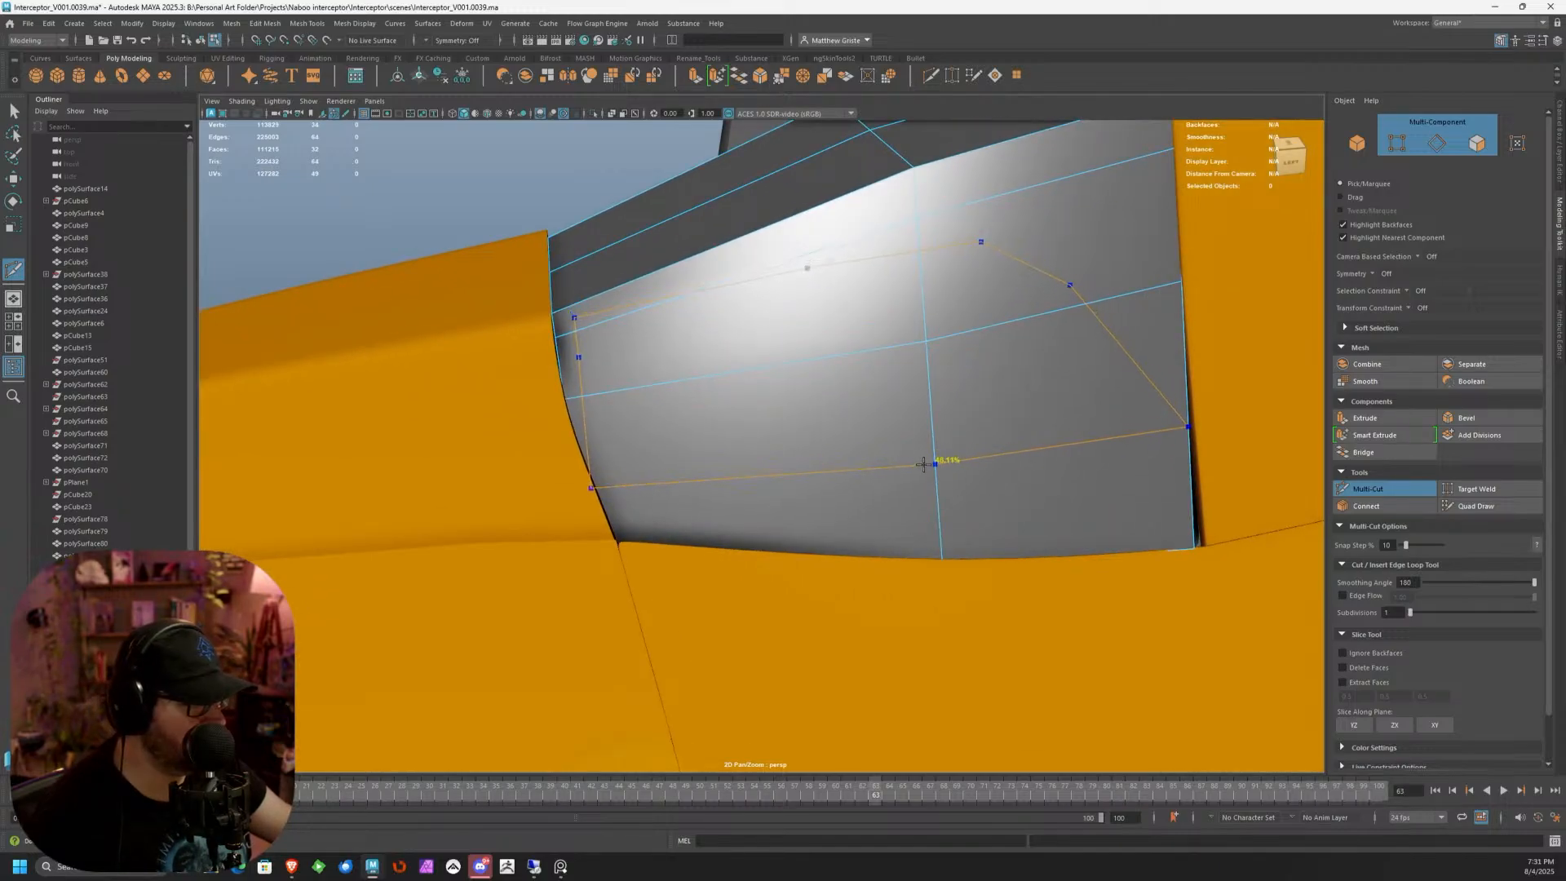
left_click(923, 464, "ctrl")
left_click_drag(968, 487, 711, 478, "alt")
scroll(708, 478, "down", 2)
key("q")
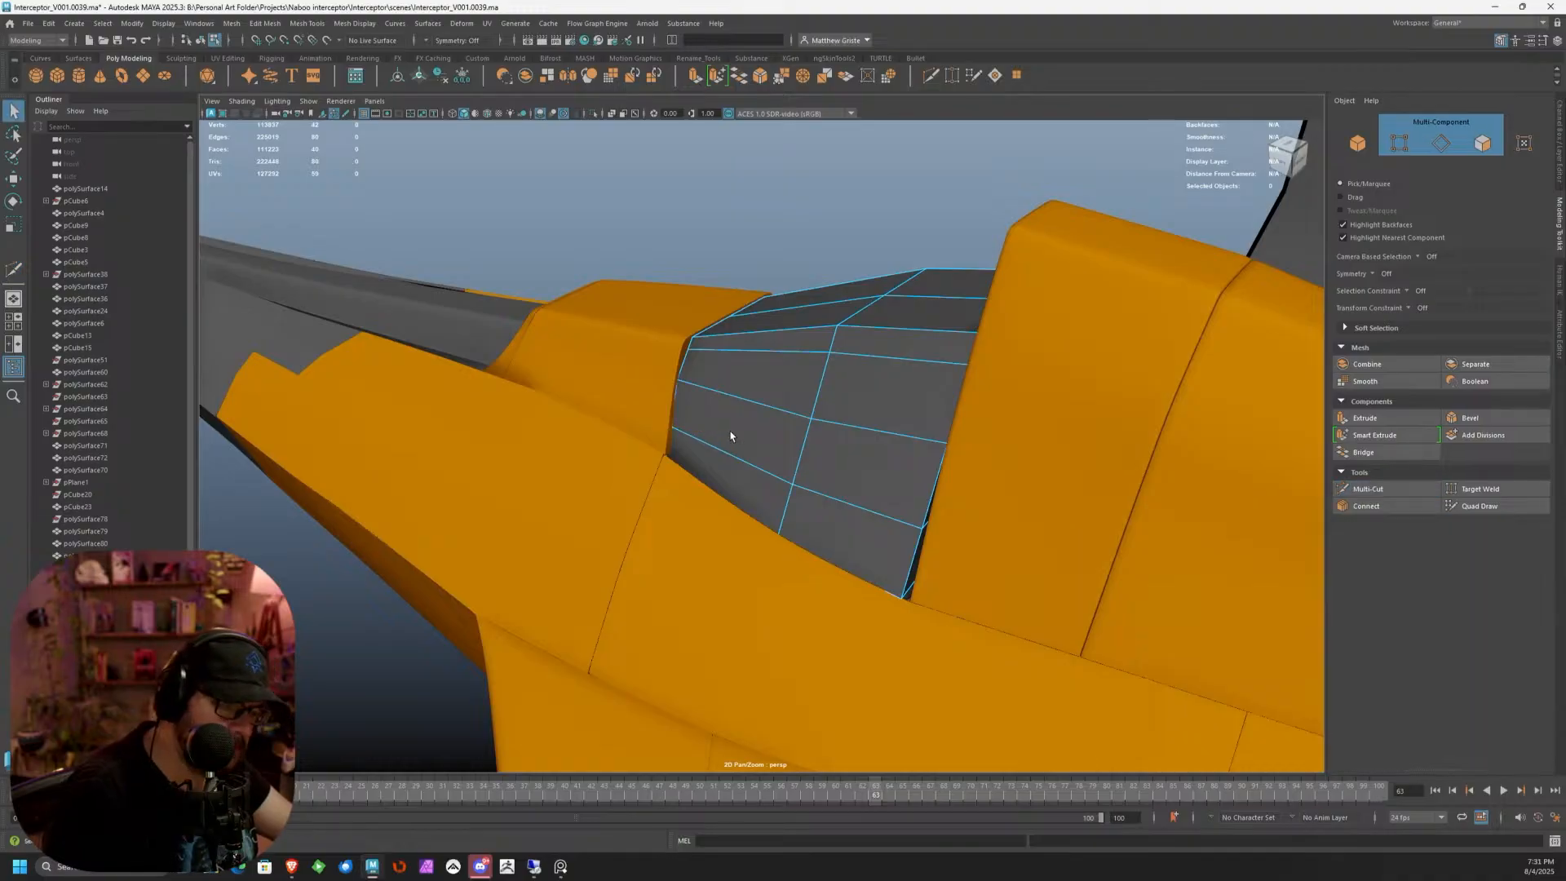
Delete the faces on one half of the canopy block and return it to object mode
double_click(767, 377)
left_click_drag(767, 377, 584, 409, "alt")
key("Delete")
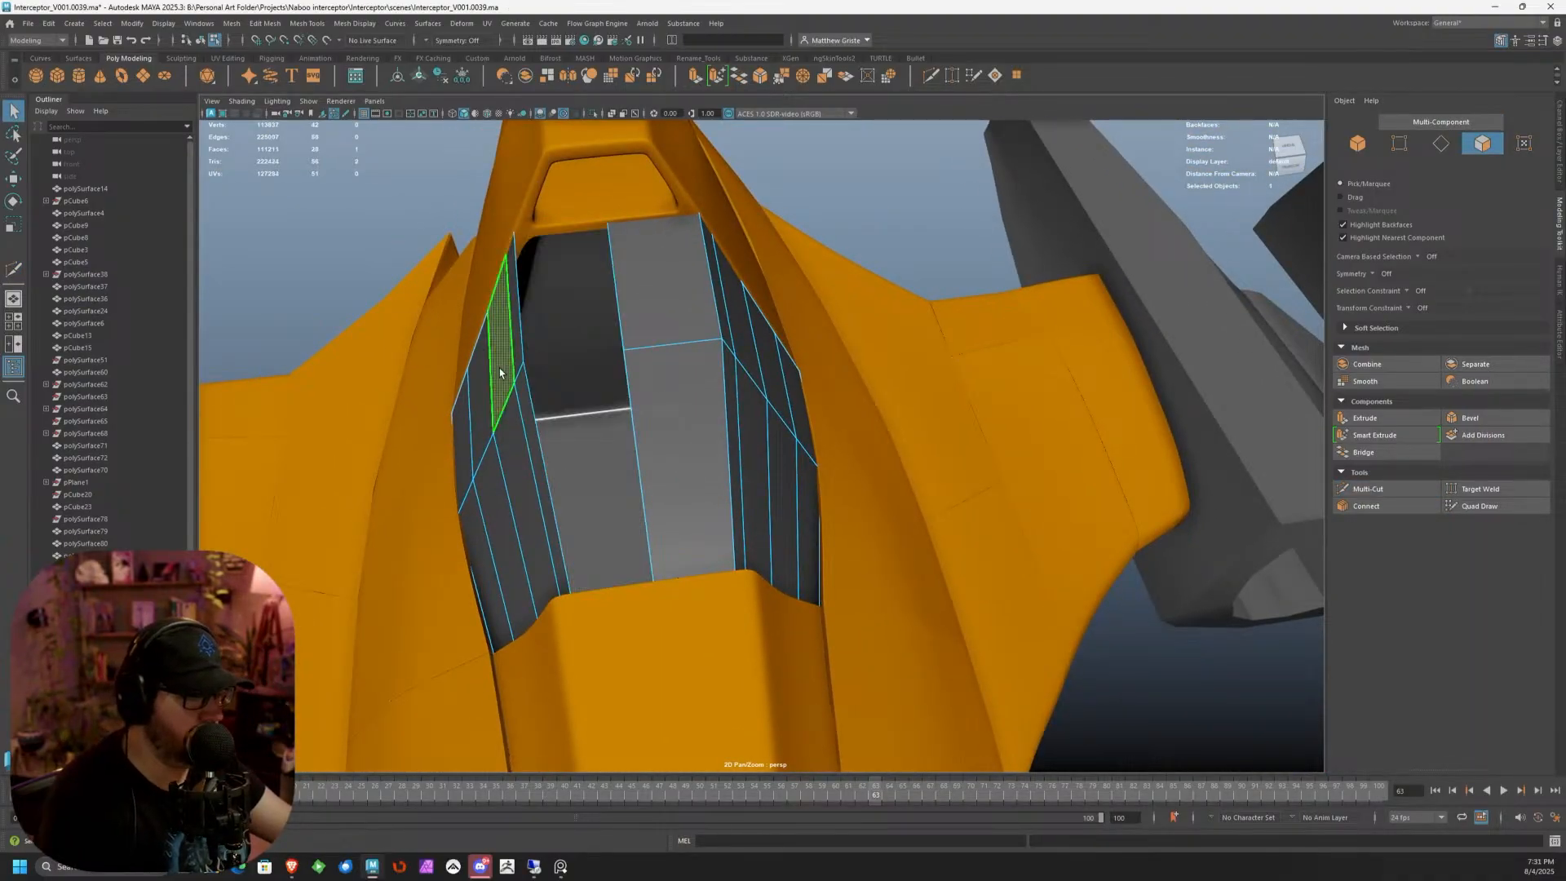
double_click(499, 369)
key("Delete")
right_click_drag(694, 360, 756, 350)
Isolate the half canopy together with the nose cowling, adjoining side hull panels and rear collar
left_click_drag(846, 386, 728, 383, "alt")
left_click(536, 478, "shift")
left_click(777, 553, "shift")
left_click(628, 592, "shift")
left_click(981, 430, "shift")
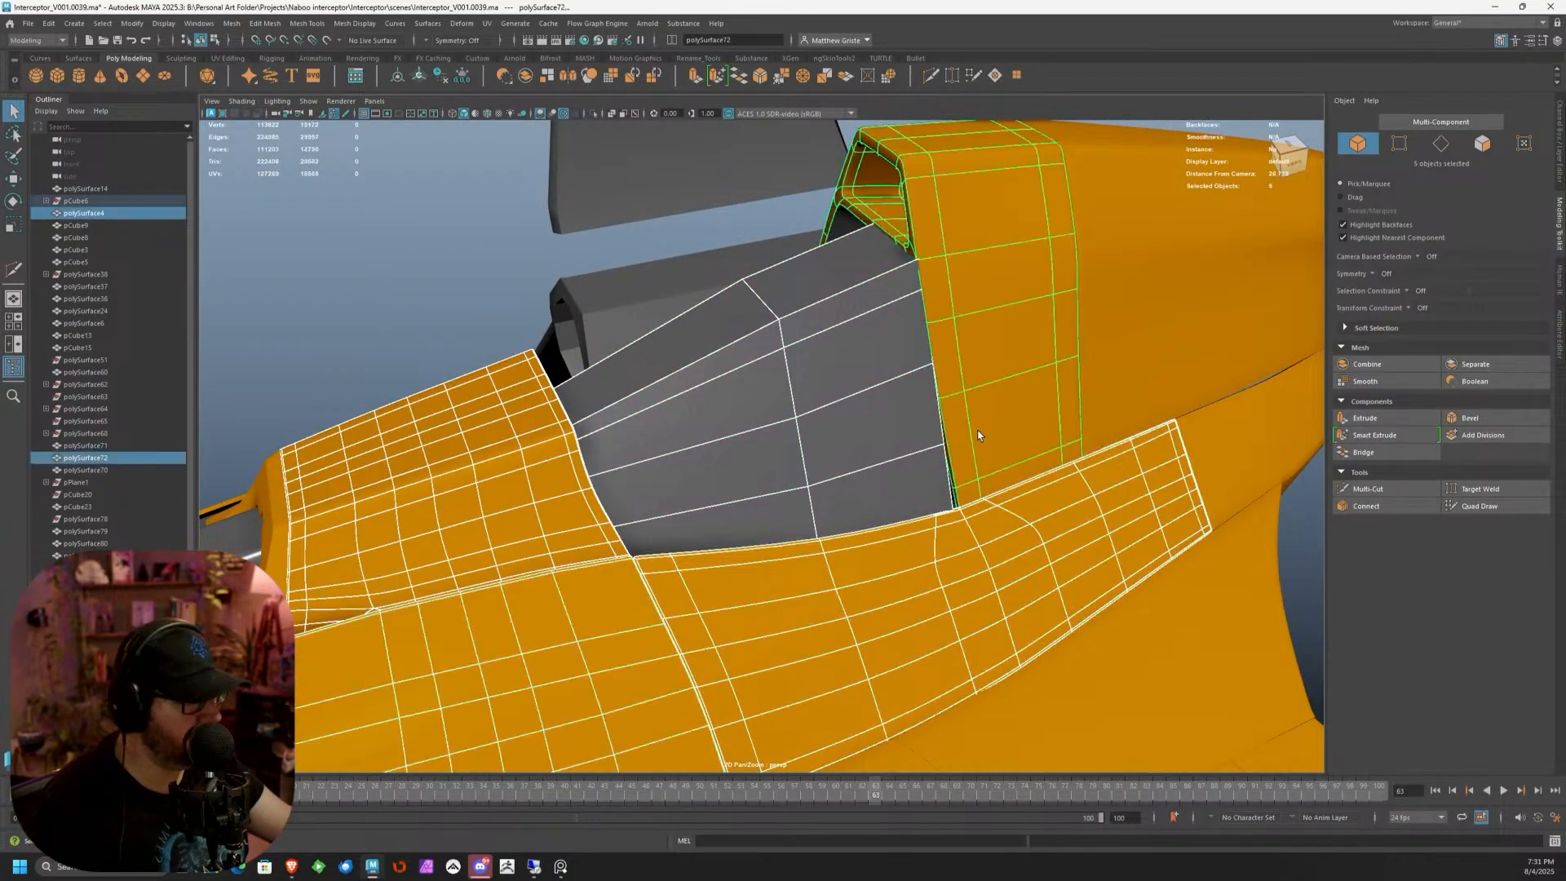
right_click_drag(981, 434, 820, 481, "alt")
mouse_move(819, 481)
left_mouse_down("alt")
mouse_move(877, 548)
mouse_move(805, 480)
left_mouse_up("alt")
key("ctrl+1")
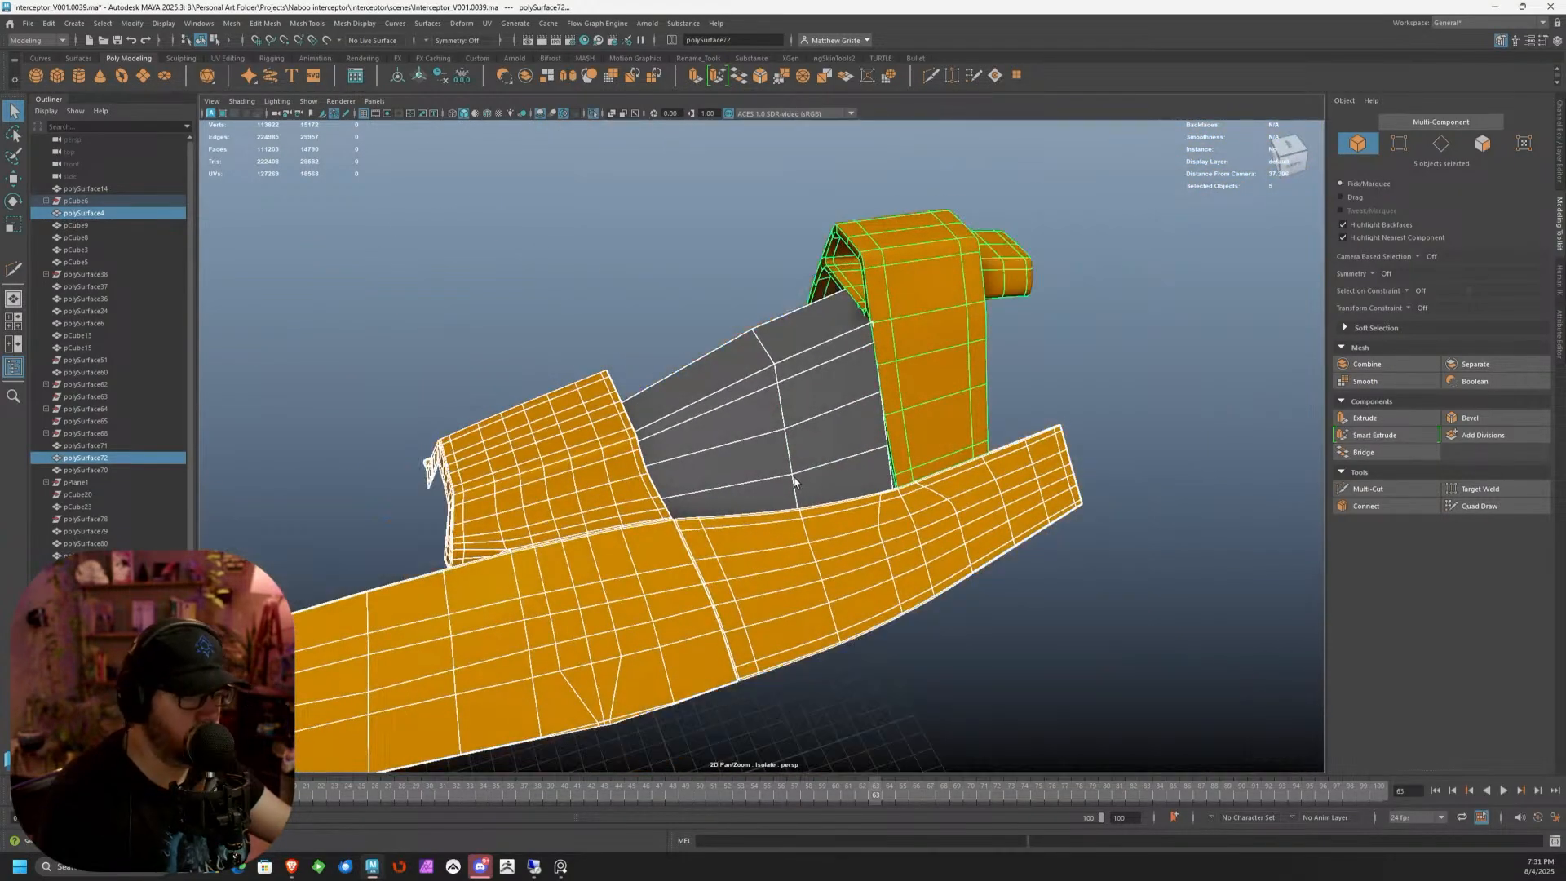
right_click_drag(632, 461, 738, 423, "alt")
left_click(570, 198)
Select the isolated parts and turn off their smooth preview
left_click_drag(797, 377, 652, 365, "alt")
middle_click_drag(687, 426, 731, 521, "alt")
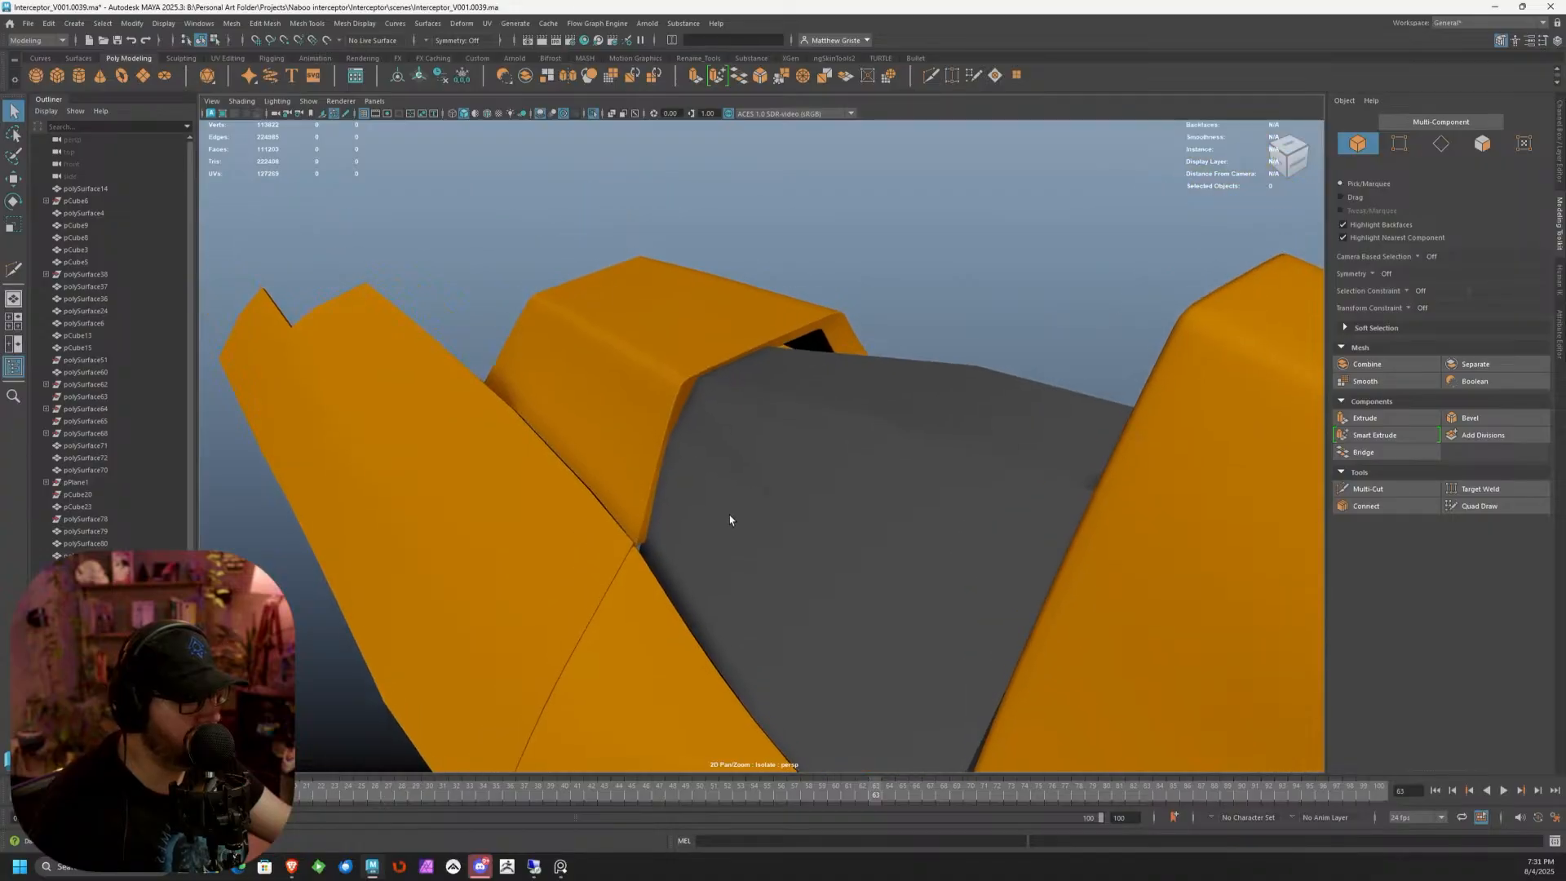
left_click(731, 521)
right_click_drag(636, 436, 712, 404, "alt")
left_click_drag(693, 400, 721, 456, "alt")
right_click_drag(721, 456, 628, 428, "alt")
left_click_drag(617, 384, 933, 628)
key("1")
Select the half canopy and display the parts shaded with their wireframe overlaid around the cowling's rear edge
right_click_drag(816, 399, 890, 368, "alt")
left_click(889, 364)
right_click_drag(644, 424, 775, 402, "alt")
left_click(783, 437)
left_click_drag(776, 402, 756, 547, "alt")
key("4")
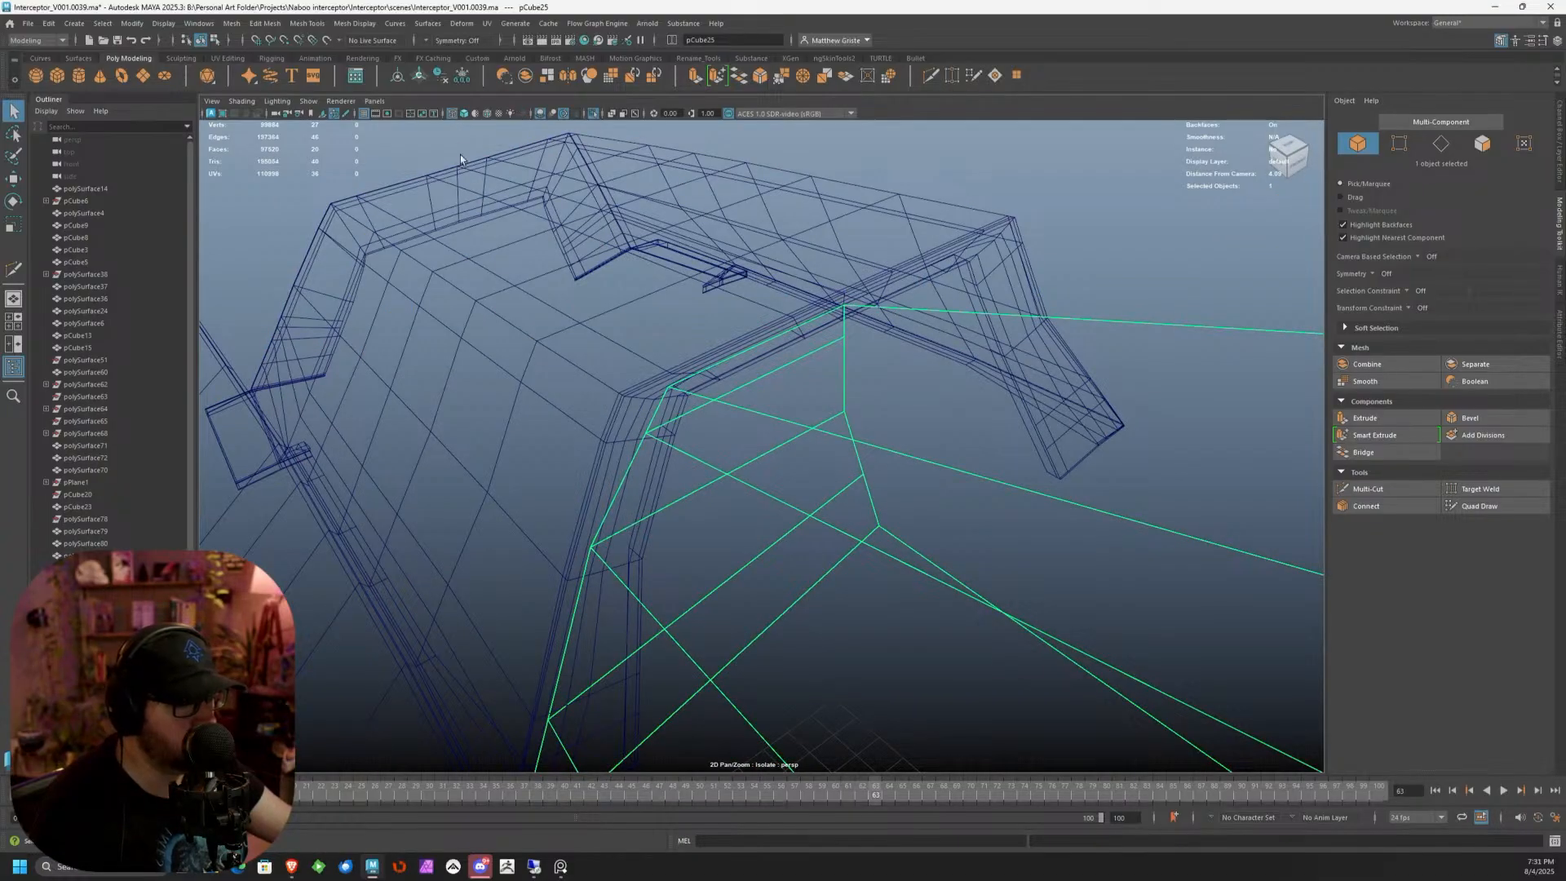
left_click(467, 114)
left_click(486, 114)
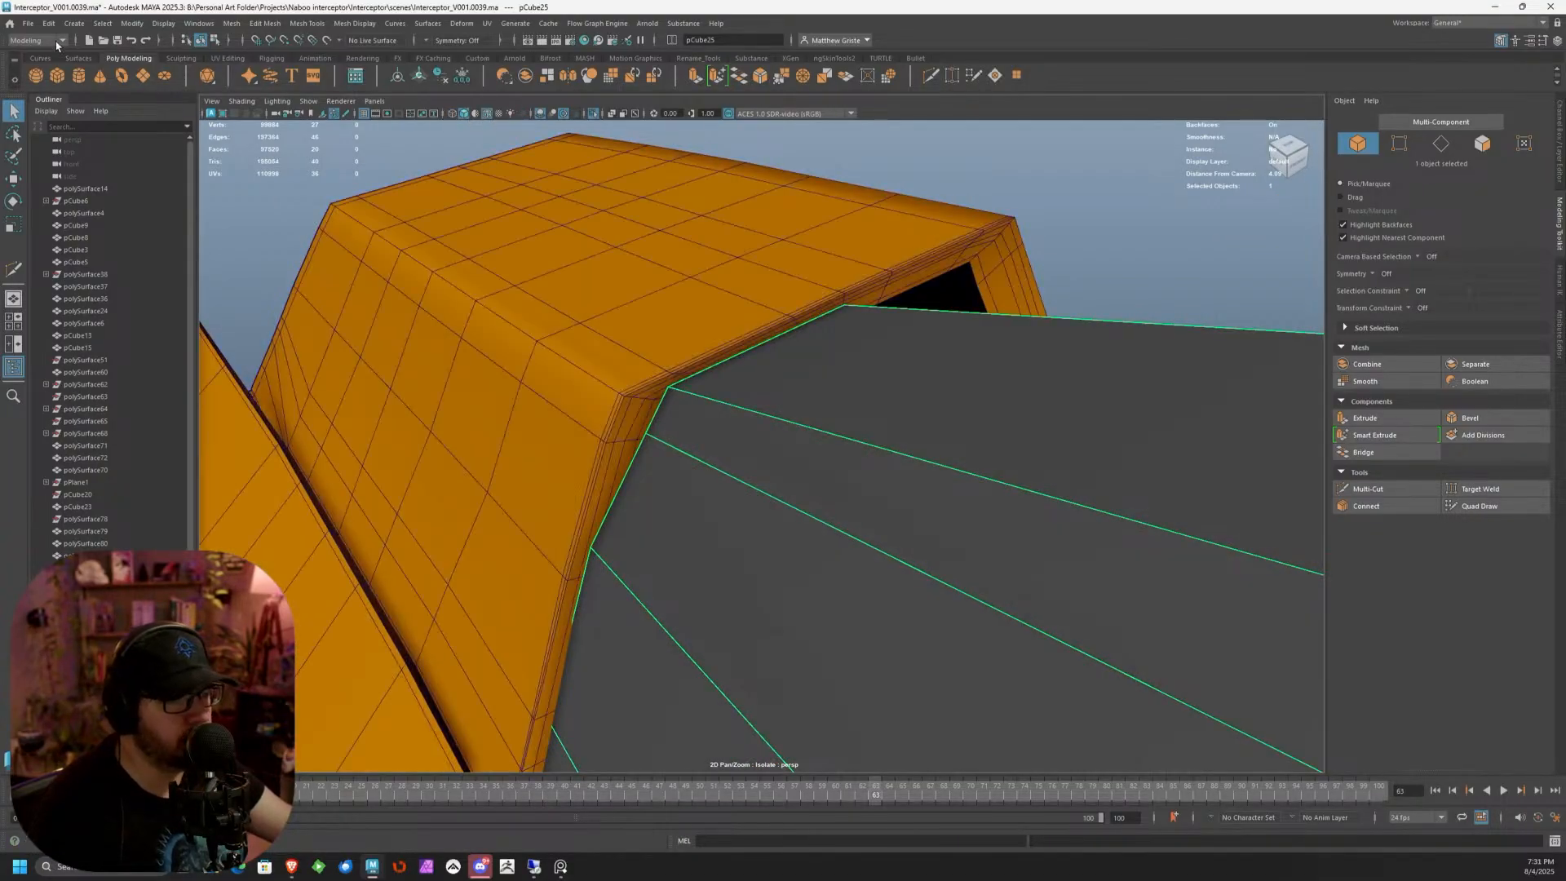
Save the scene as the next incremental version
left_click(29, 25)
left_click(65, 99)
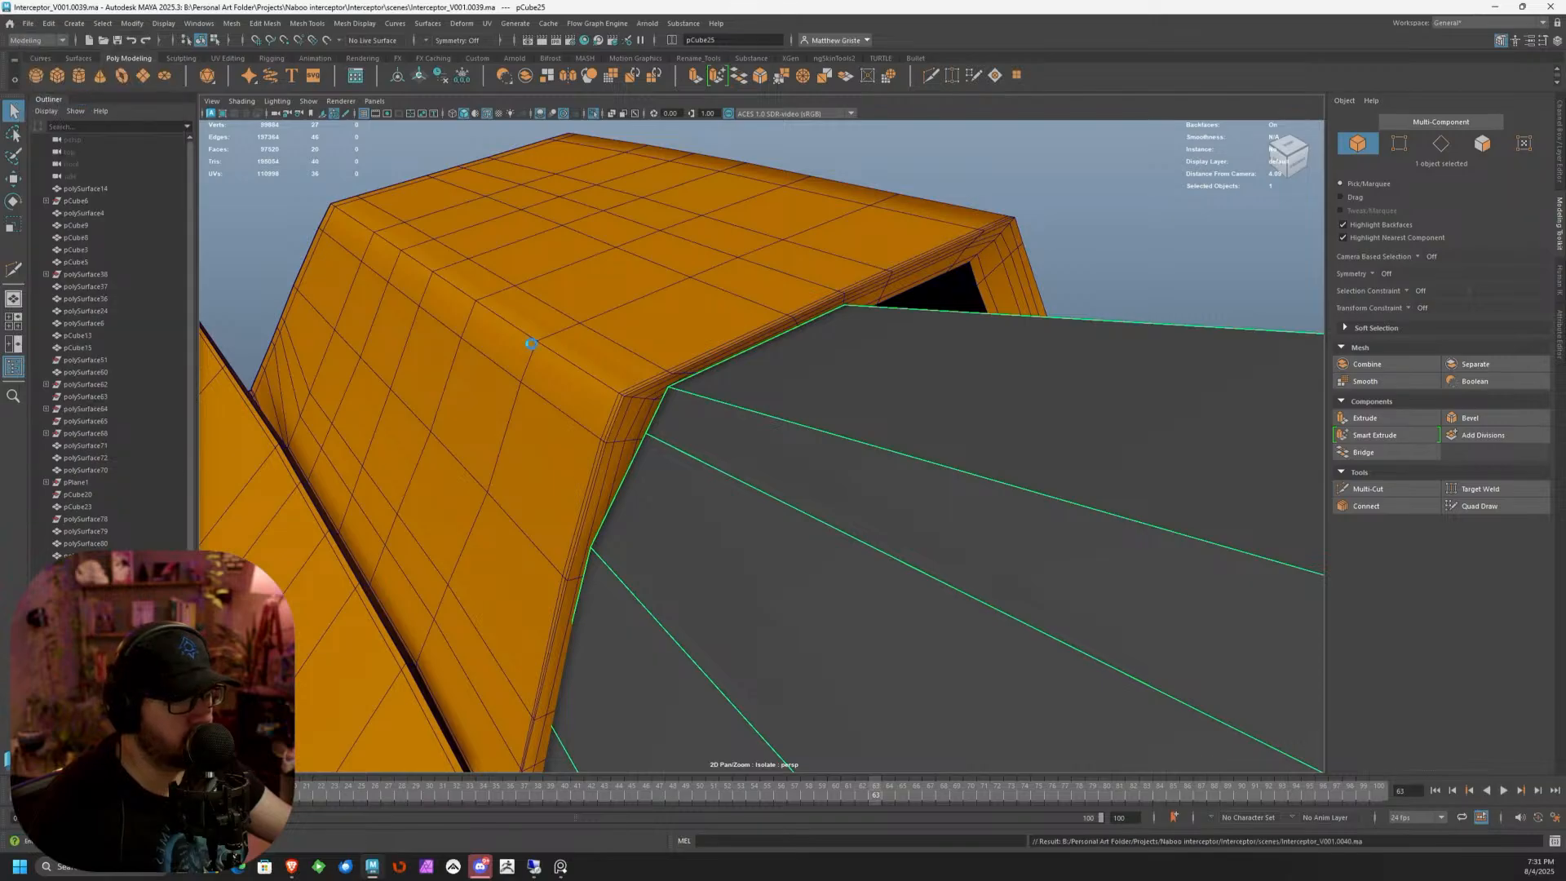
scroll(633, 413, "up", 2)
scroll(633, 413, "up", 2)
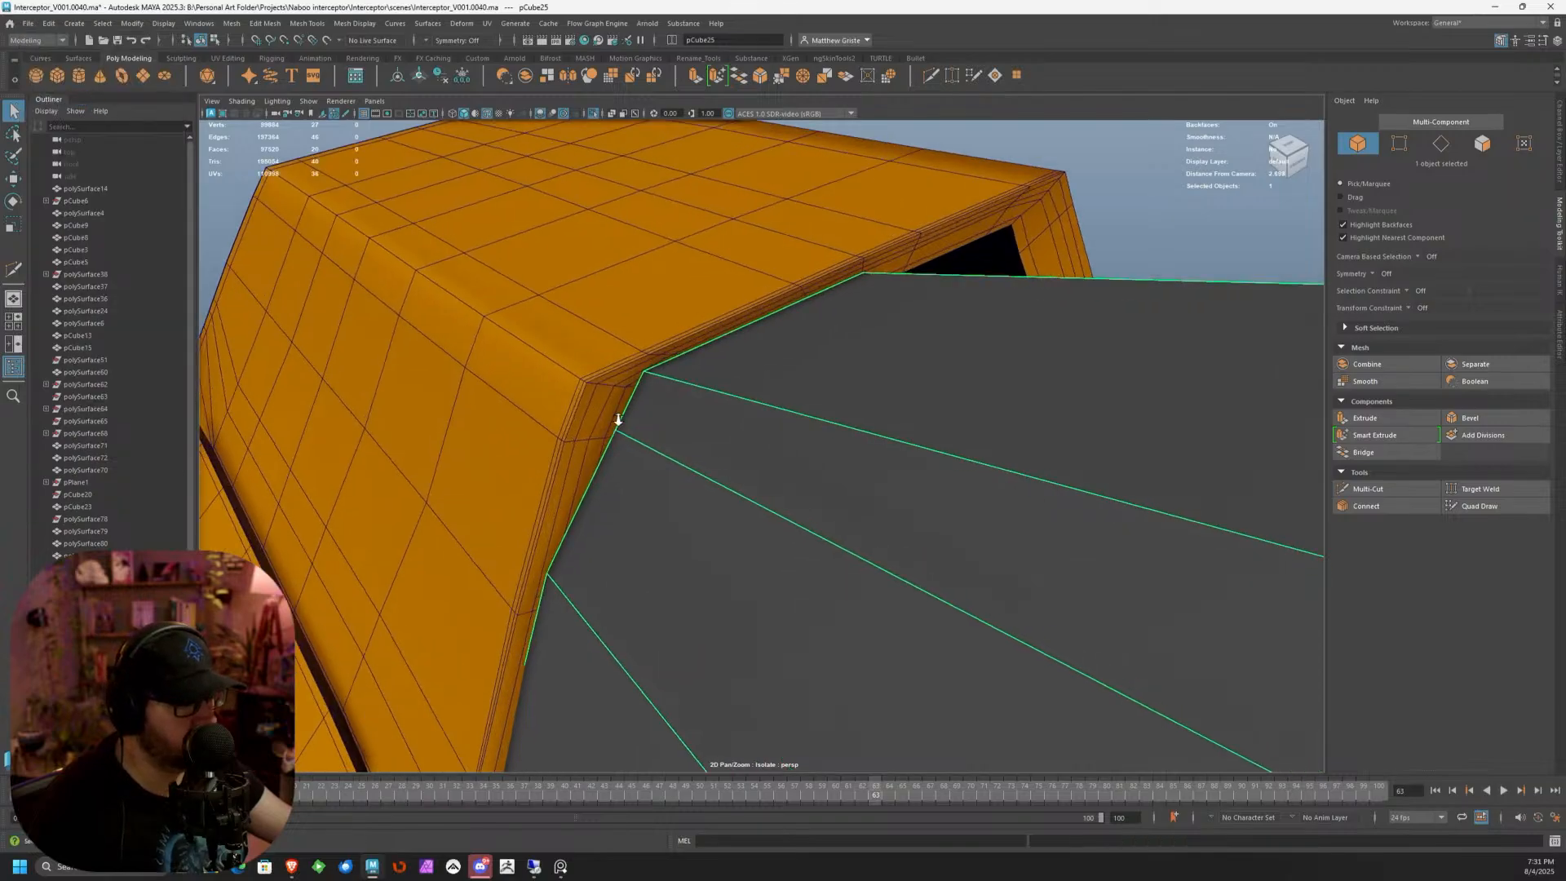
Snap three vertices of the canopy's front edge onto the matching corner and side vertices of the nose cowling's rear edge
right_click_drag(542, 586, 483, 502)
left_click(532, 584)
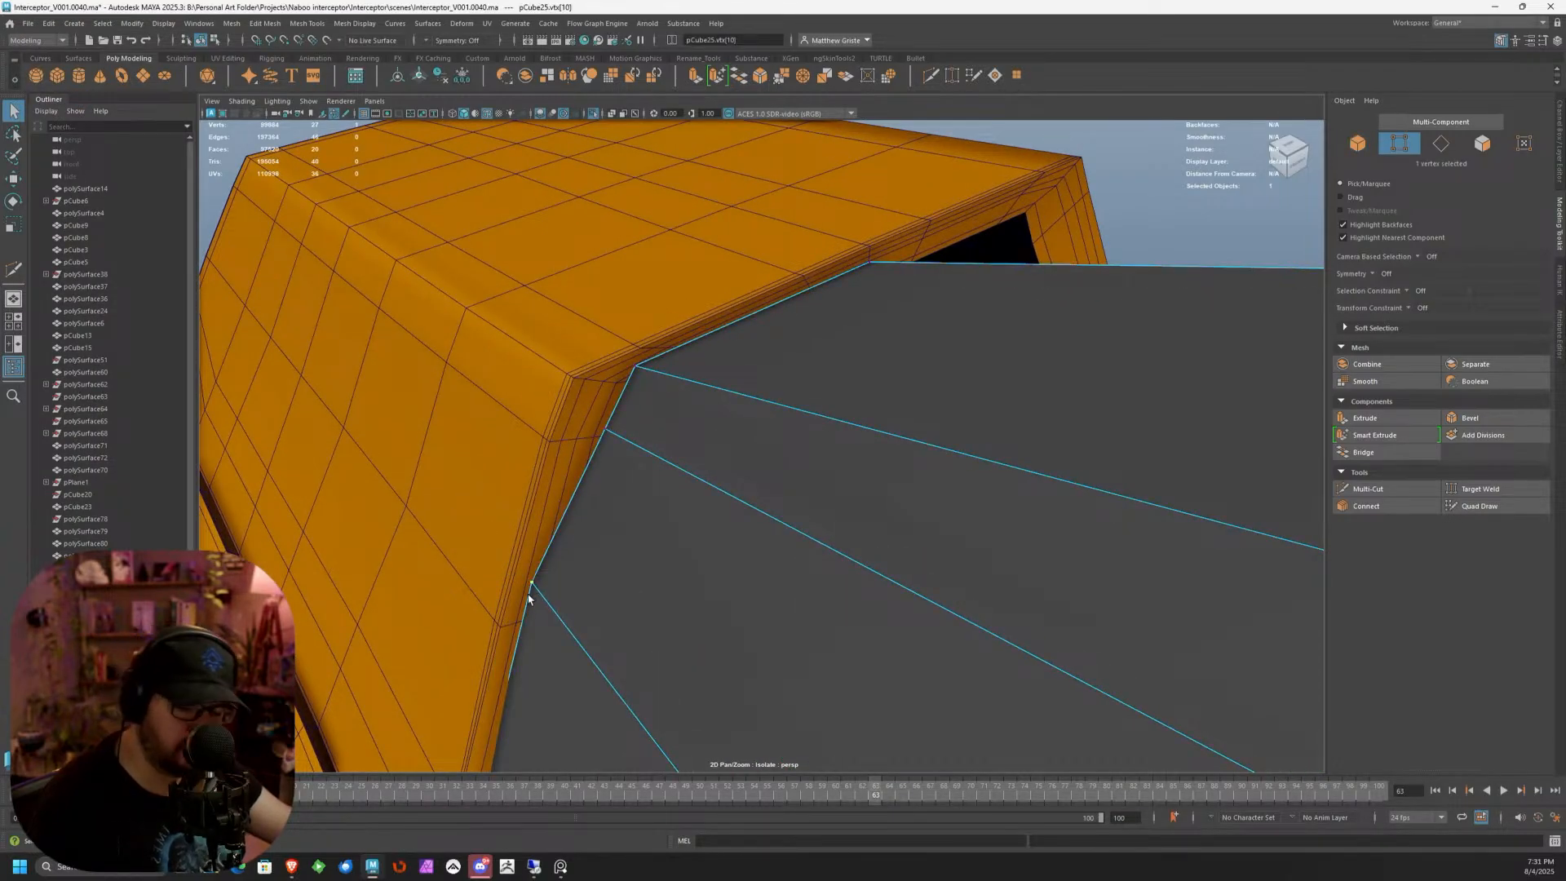
key("w")
left_click_drag(532, 584, 500, 621)
left_click(608, 433)
left_click_drag(607, 432, 553, 450)
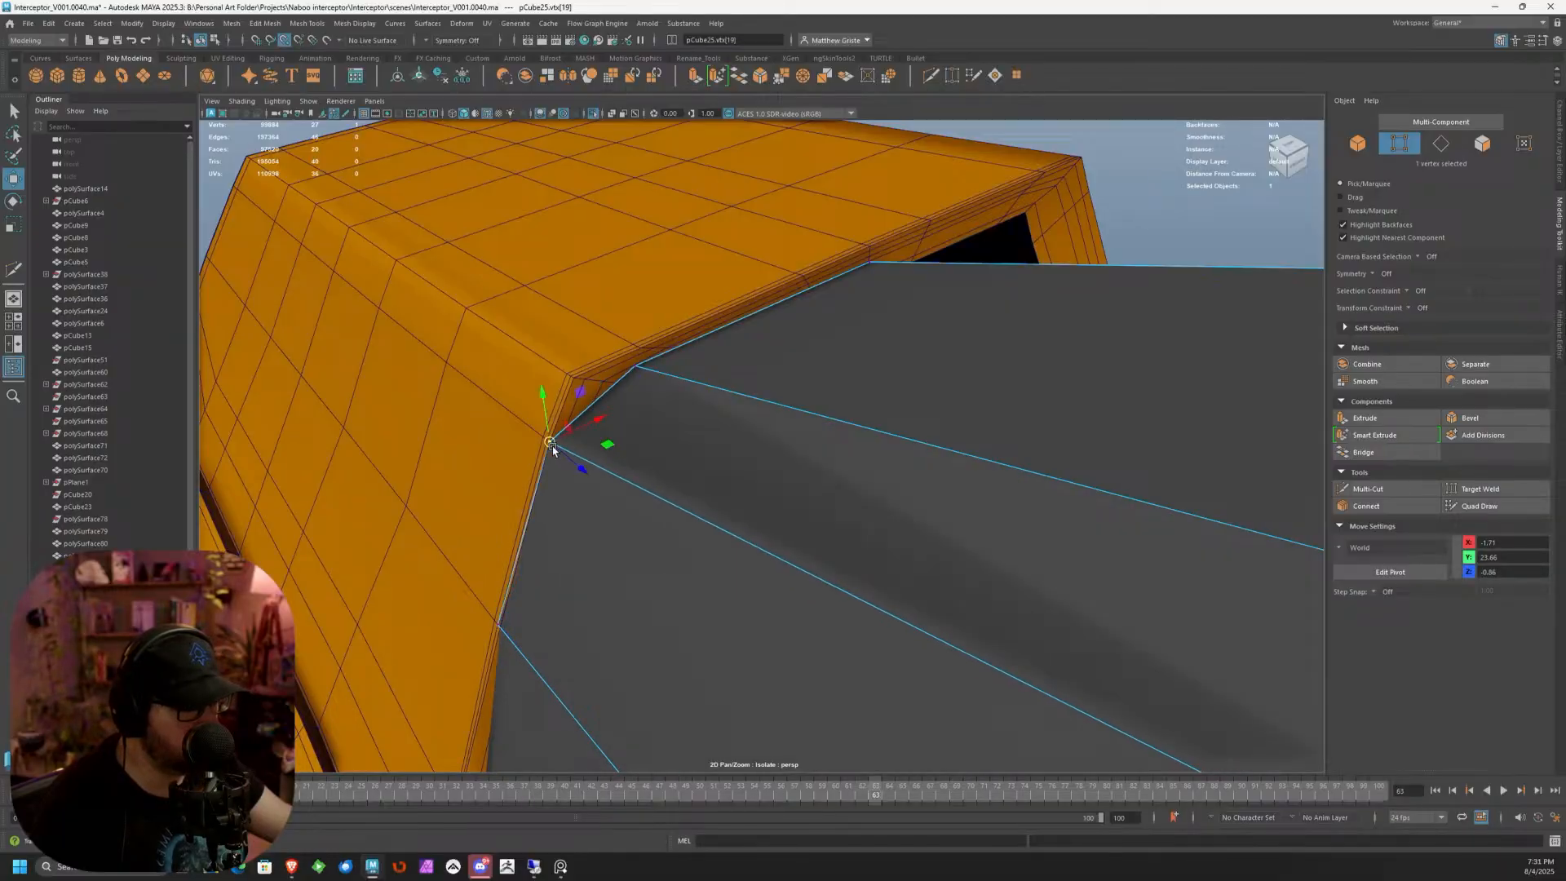
left_click(638, 369)
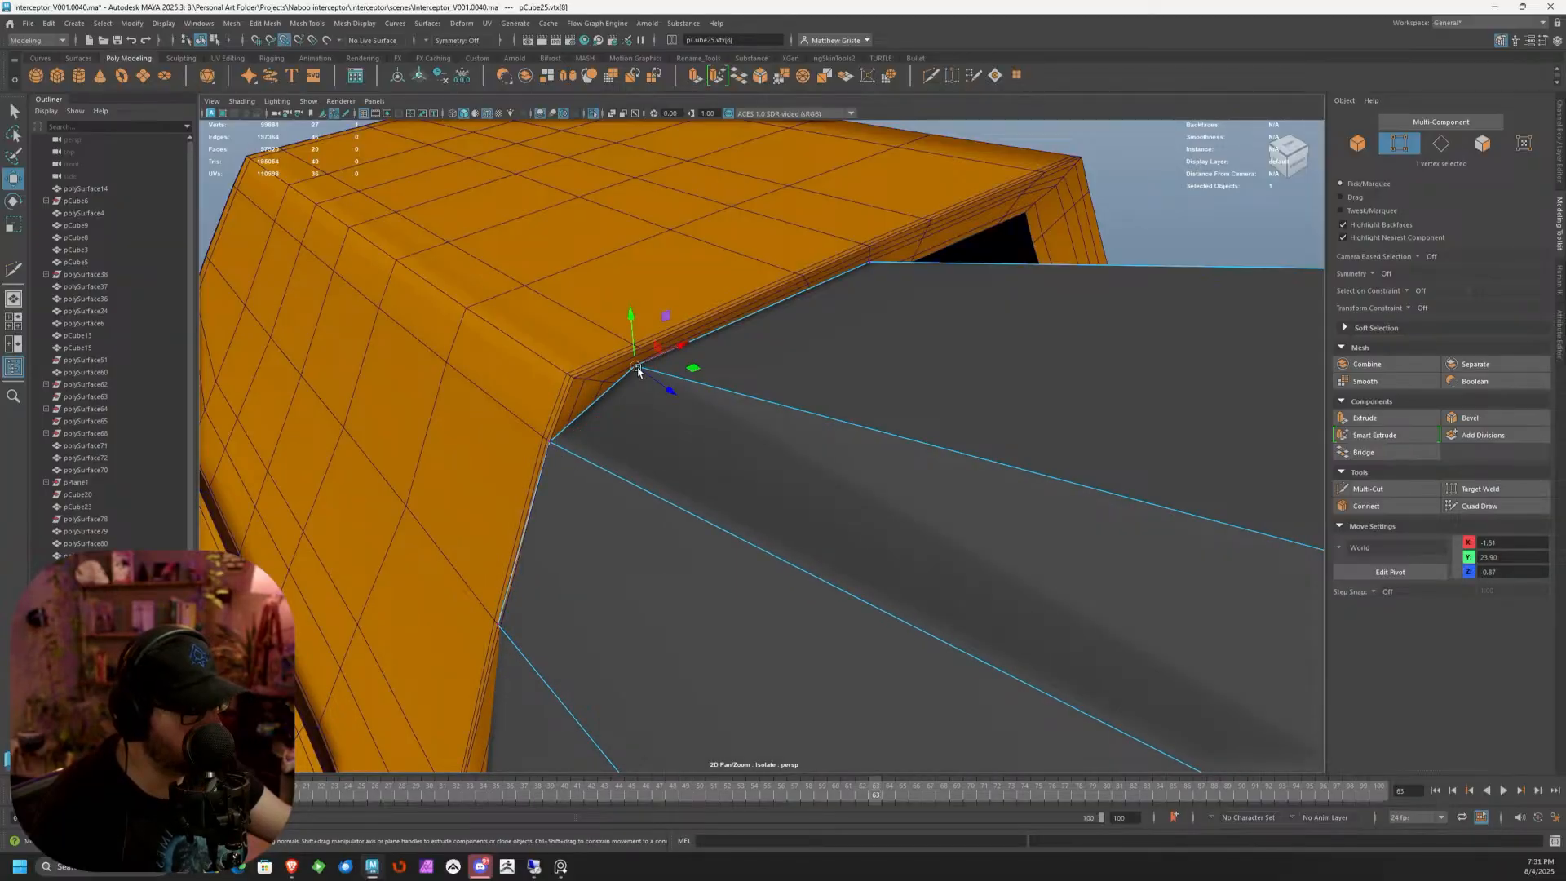
left_click_drag(637, 369, 573, 388)
Snap the canopy's top front vertex on the centre line onto the nose cowling's rear edge
left_click_drag(759, 291, 812, 387, "alt")
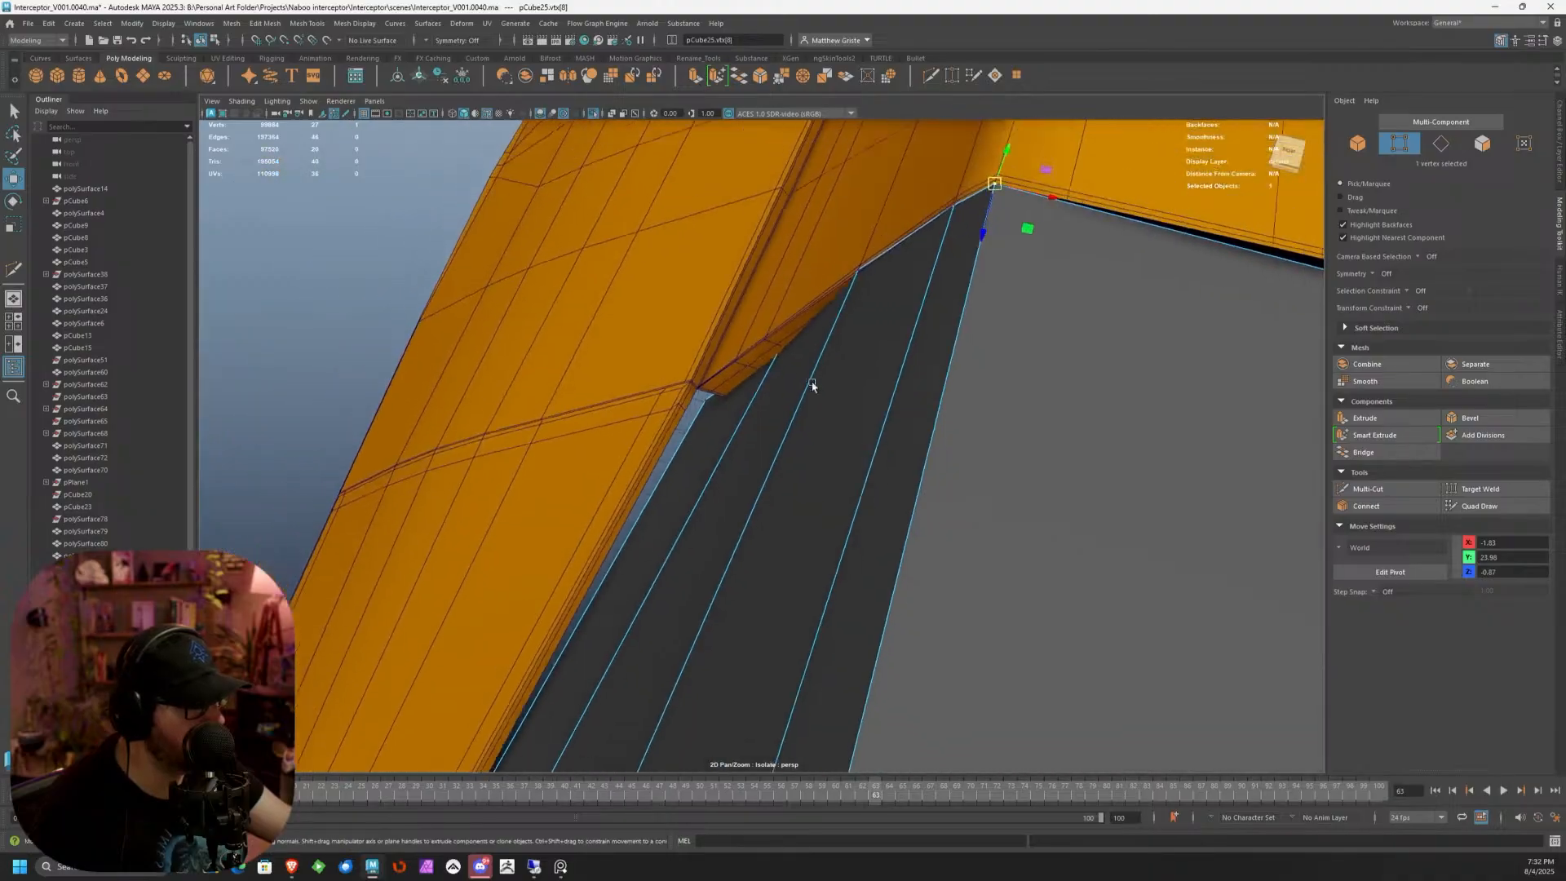
middle_click_drag(812, 386, 490, 332, "alt")
right_click_drag(489, 332, 603, 306, "alt")
left_click(711, 226)
left_click_drag(719, 229, 678, 329, "alt")
right_click_drag(678, 328, 722, 453, "alt")
key("v")
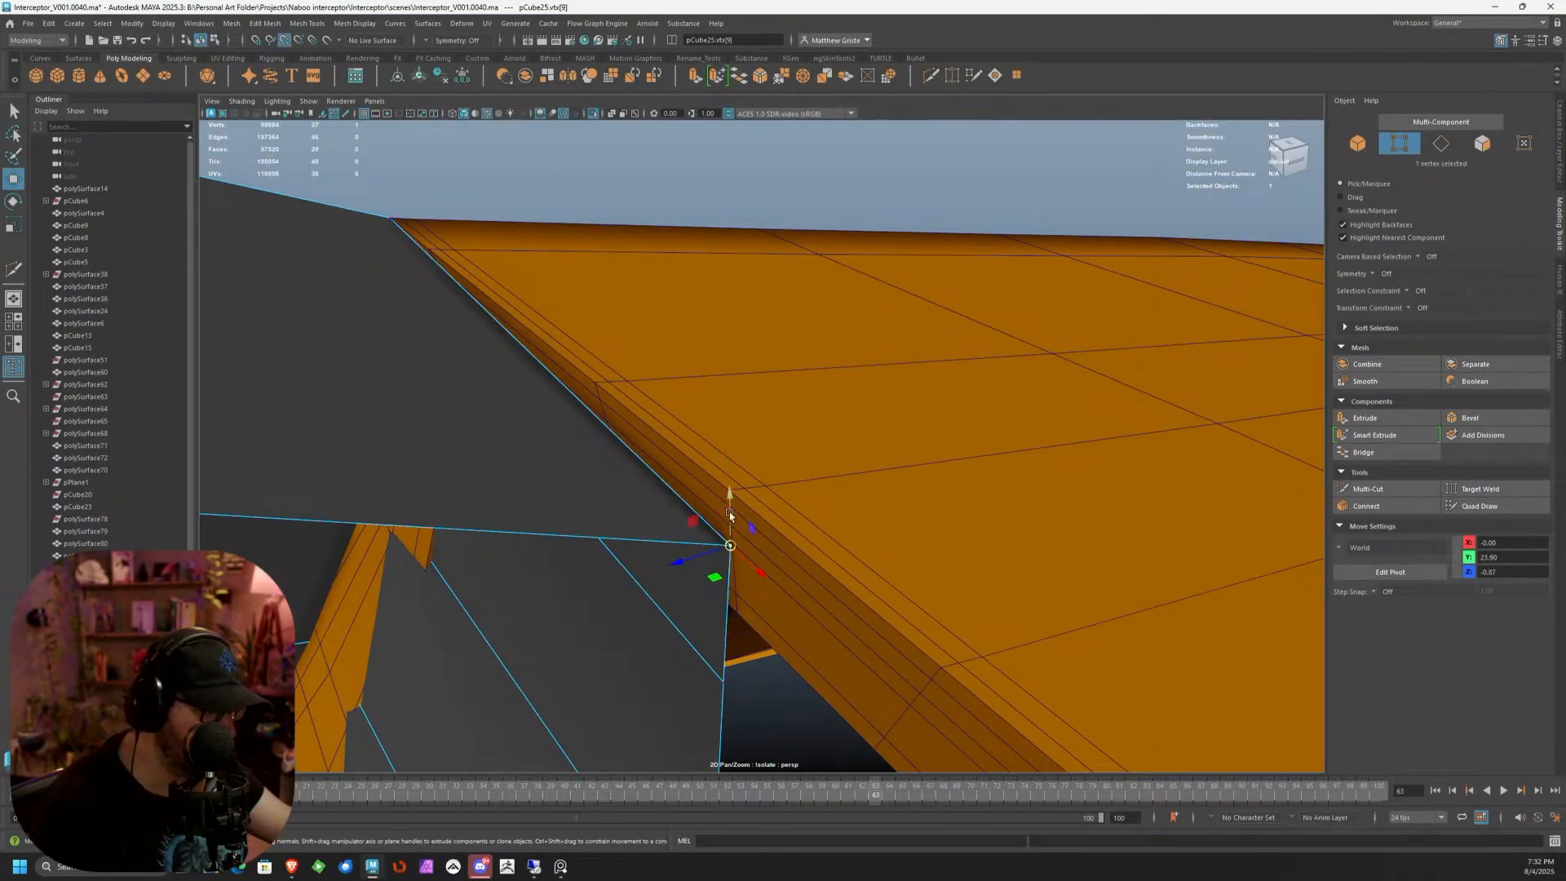
left_click_drag(730, 514, 733, 485)
Snap the canopy's lower front-edge vertex onto the neighbouring vertex of the nose cowling's rear edge
right_click_drag(747, 483, 622, 496, "alt")
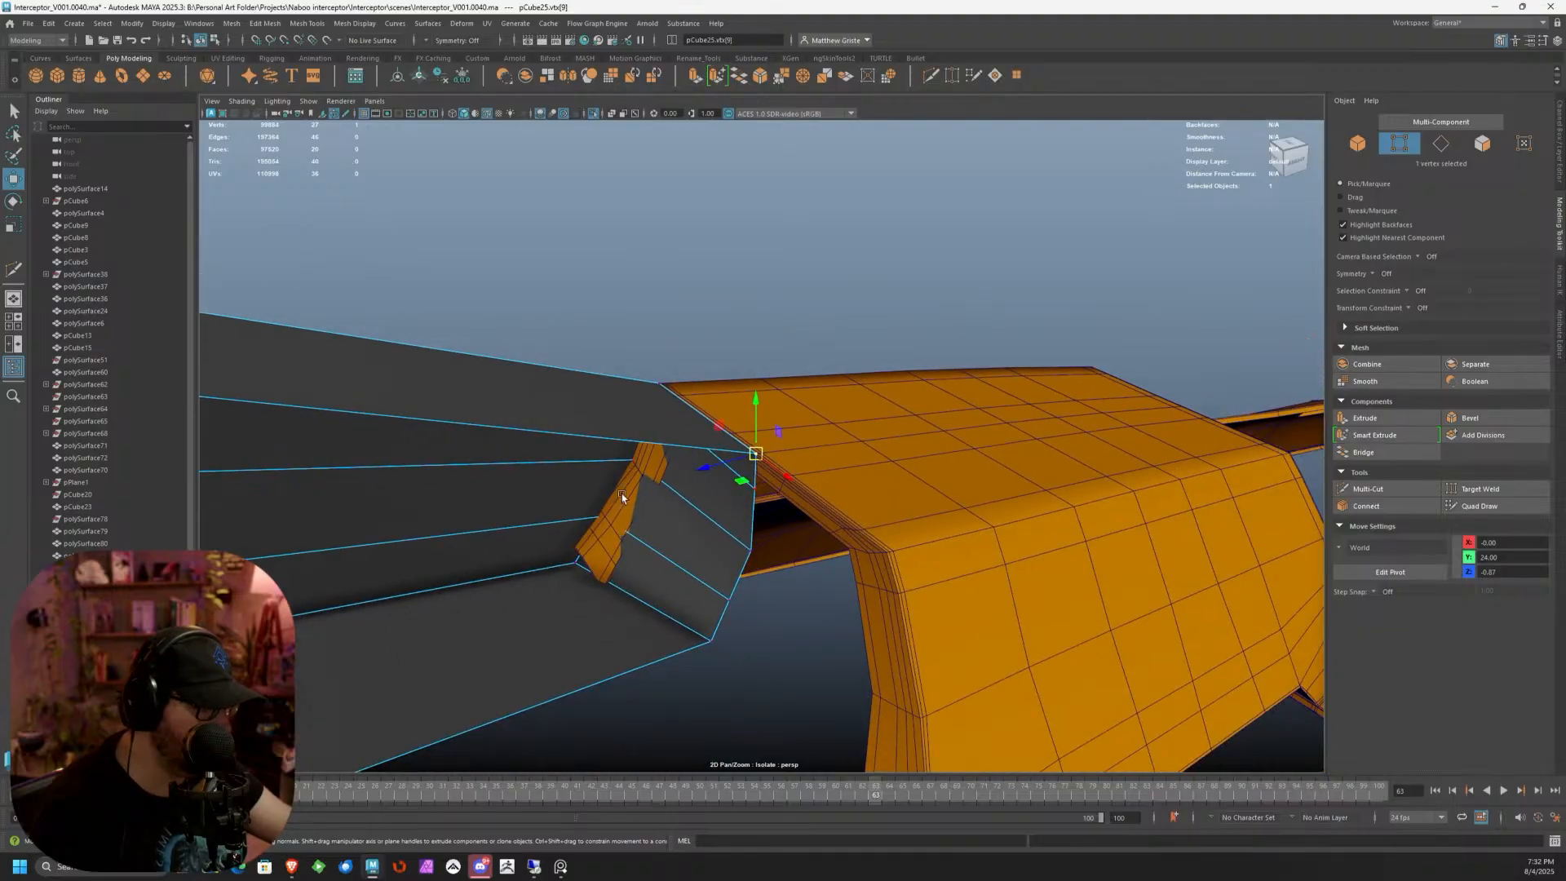
left_click_drag(621, 496, 818, 476, "alt")
middle_click_drag(818, 476, 840, 395, "alt")
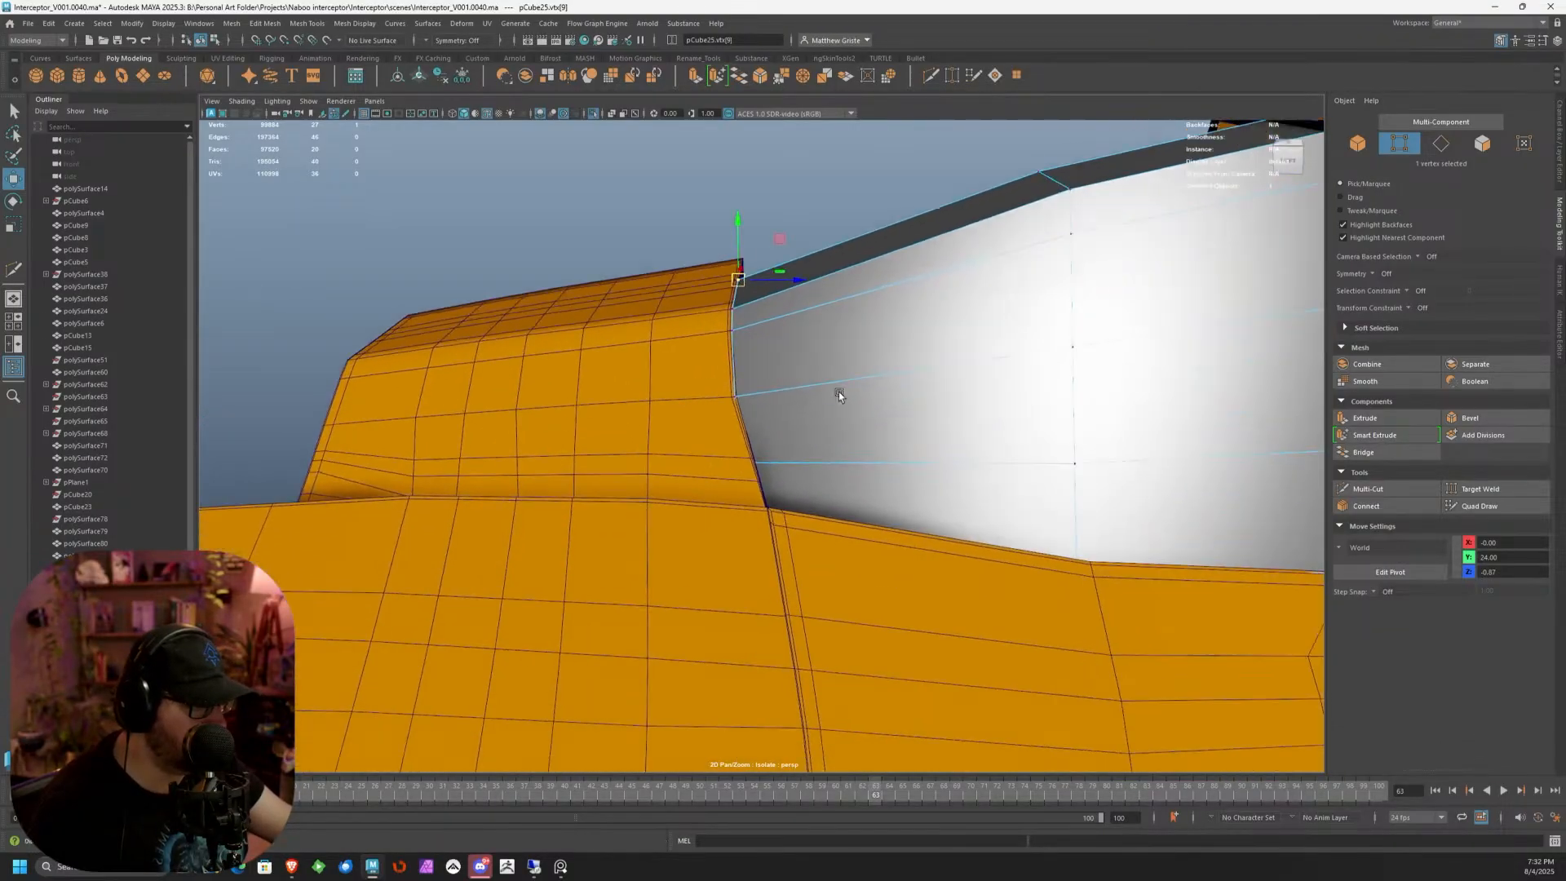
left_click_drag(840, 396, 688, 408, "alt")
scroll(669, 428, "up", 4)
left_click_drag(508, 411, 539, 461)
middle_click_drag(539, 461, 695, 471, "alt")
scroll(695, 470, "up", 3)
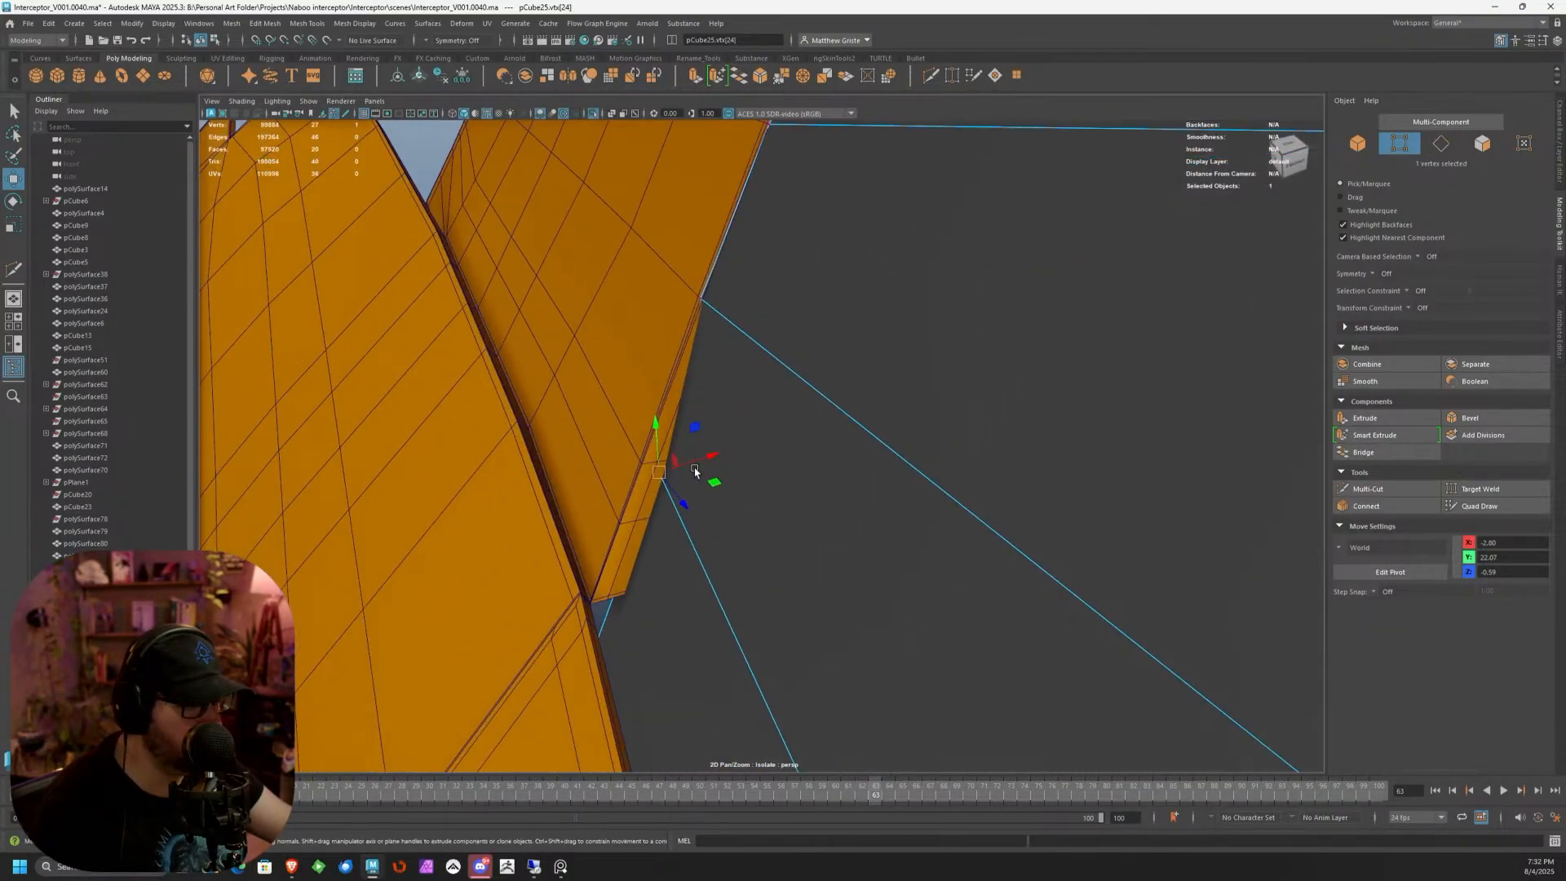
scroll(695, 470, "up", 4)
left_click_drag(695, 471, 540, 461, "alt")
scroll(629, 443, "up", 3)
scroll(561, 514, "down", 5)
left_click_drag(563, 517, 566, 563, "alt")
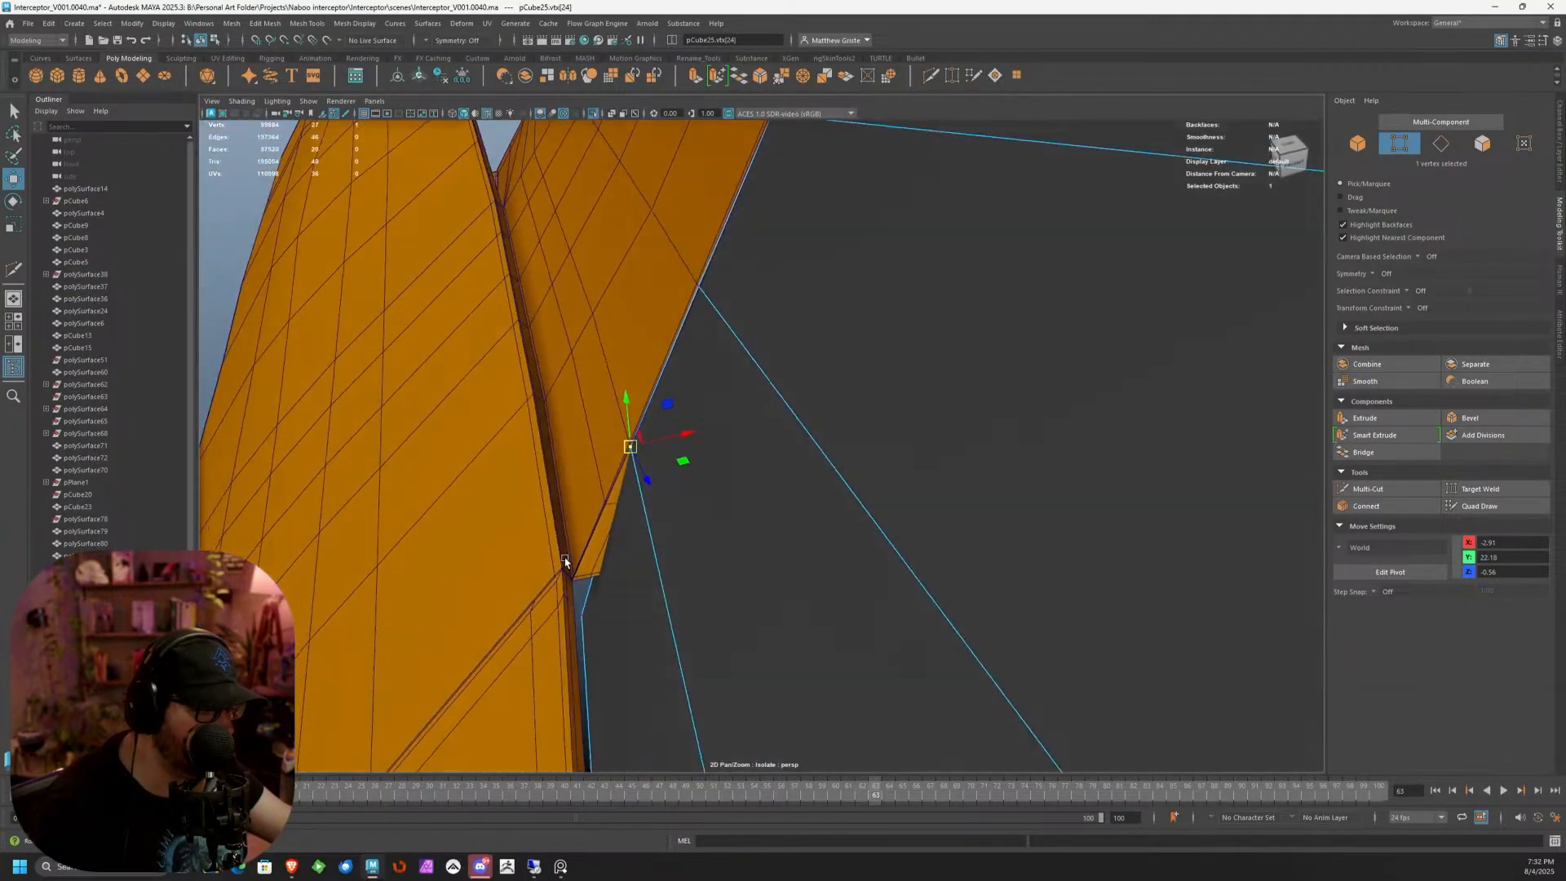
Move the canopy's bottom front corner vertex to the point where the nose cowling meets the side hull panel
middle_click_drag(566, 563, 586, 487, "alt")
scroll(586, 487, "up", 3)
left_click_drag(501, 530, 664, 506)
scroll(548, 581, "up", 3)
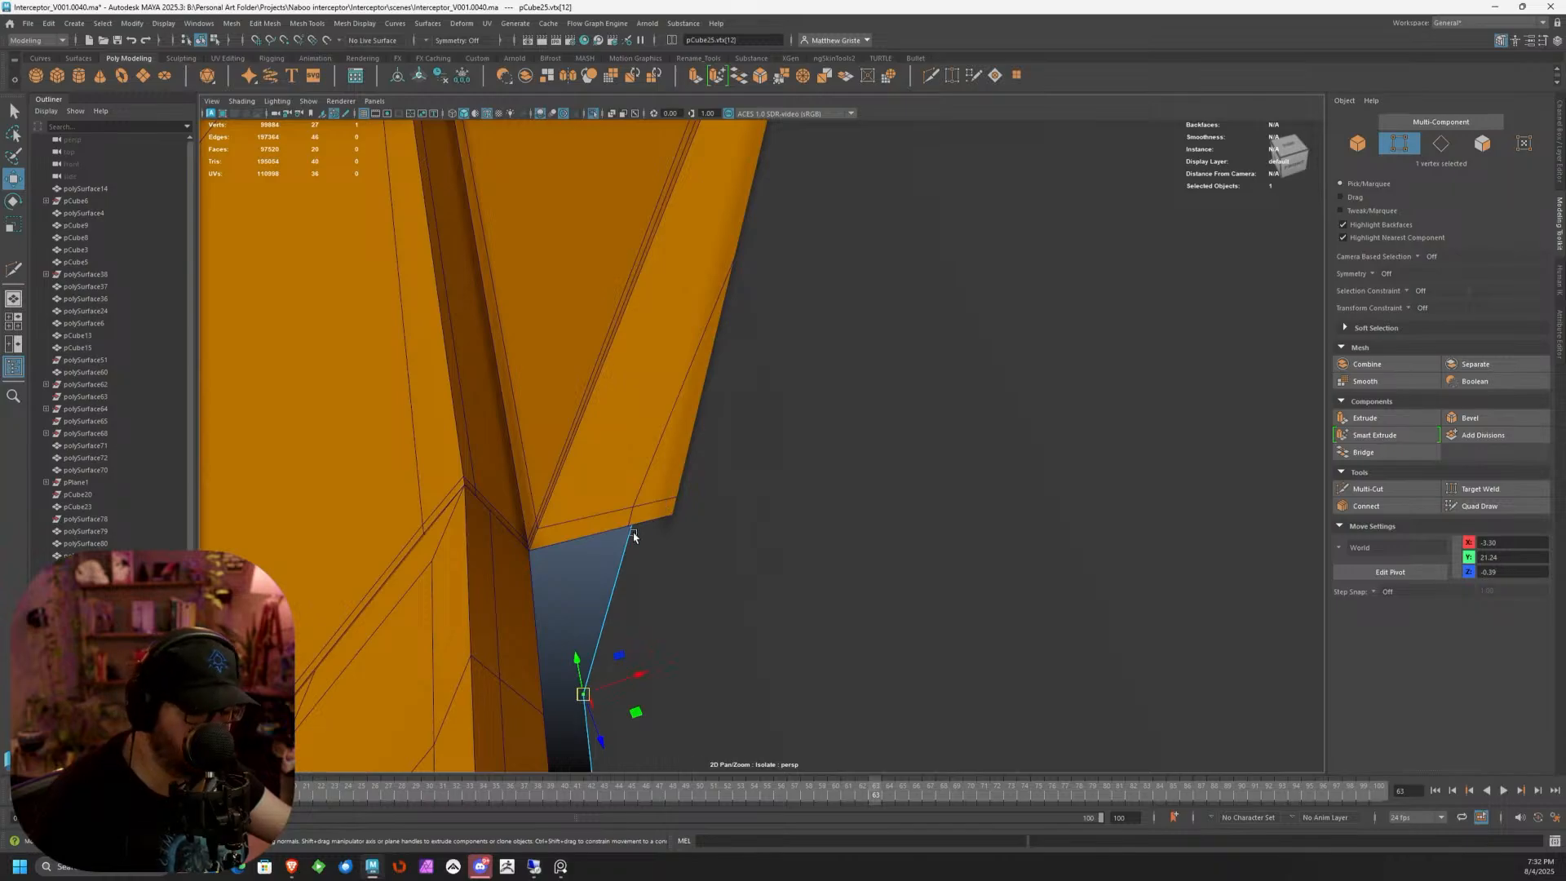
left_click_drag(587, 693, 789, 541)
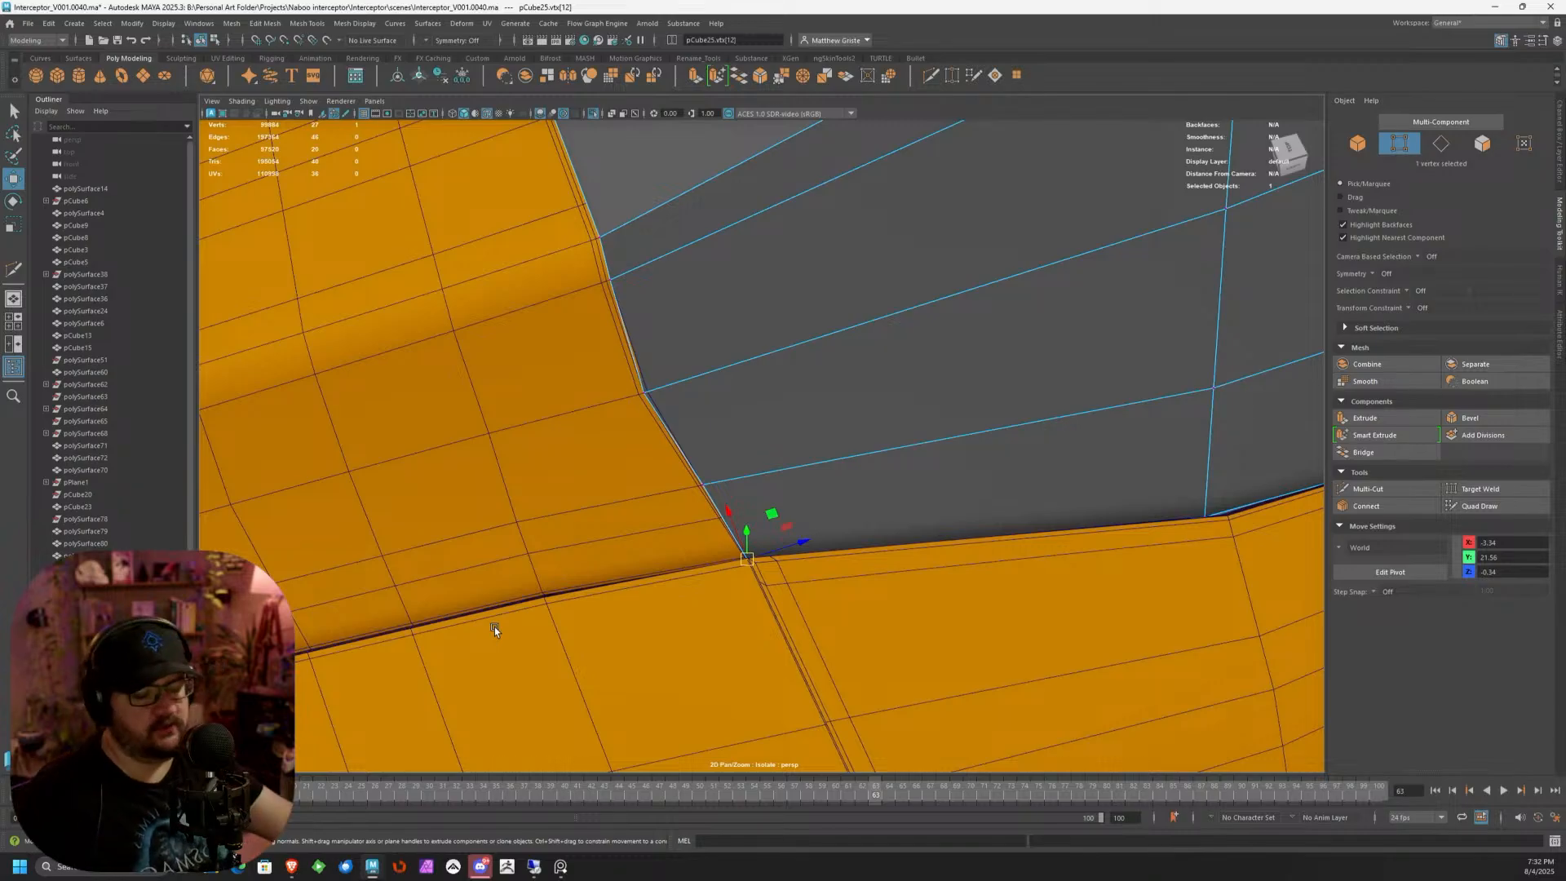
Fit the canopy's lower-edge vertices to the upper edge of the side hull panel
left_click_drag(964, 487, 801, 499, "alt")
left_click(715, 470)
left_click_drag(774, 604, 677, 434, "alt")
left_click(594, 526)
left_click(522, 496)
left_click_drag(909, 401, 786, 440, "alt")
mouse_move(693, 424)
left_mouse_down("alt")
mouse_move(602, 379)
mouse_move(736, 363)
mouse_move(568, 552)
mouse_move(685, 413)
left_mouse_up("alt")
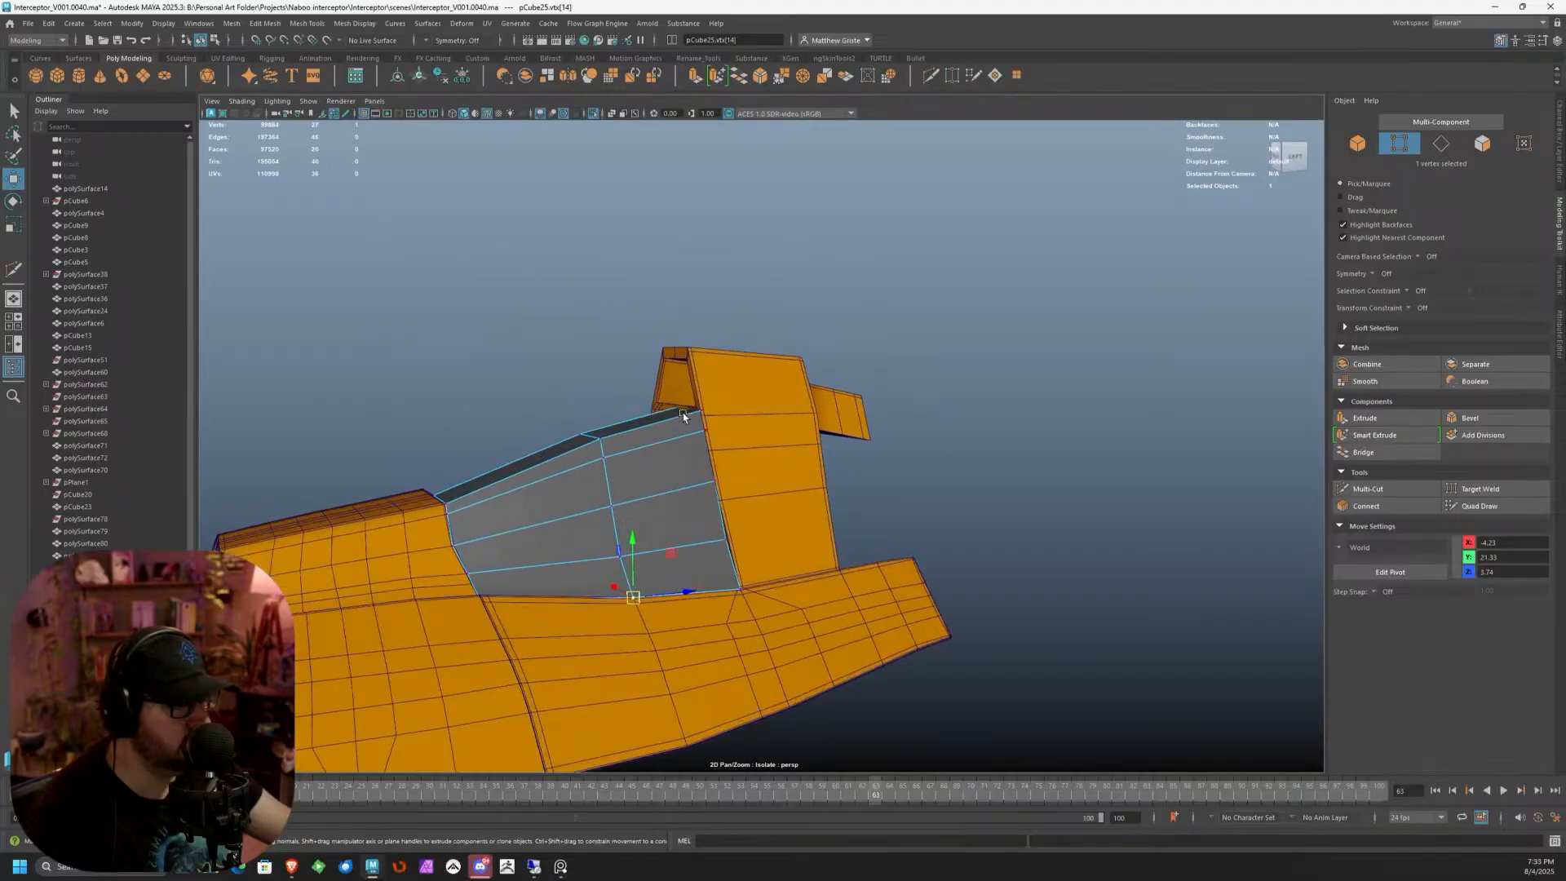
Snap the canopy's upper rear-edge vertex onto the matching edge vertex of the rear collar
right_click_drag(686, 413, 766, 442, "alt")
left_click_drag(767, 442, 877, 426, "alt")
scroll(800, 469, "down", 4)
scroll(878, 427, "up", 3)
left_click(871, 421)
left_click(824, 432)
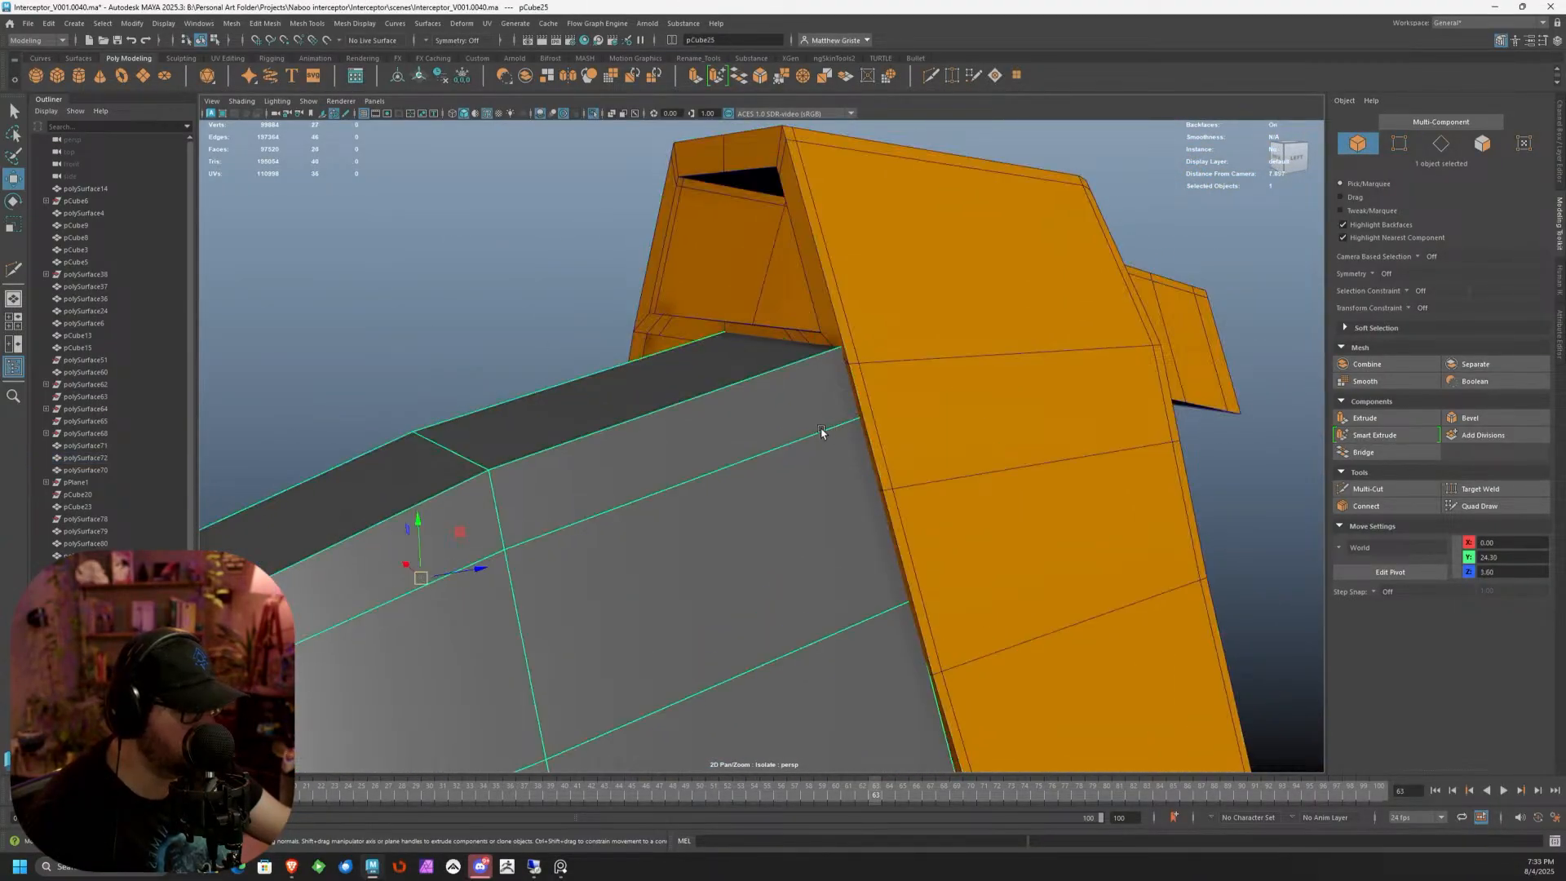
right_click_drag(821, 433, 751, 427)
left_click_drag(830, 388, 915, 457)
scroll(906, 453, "up", 3)
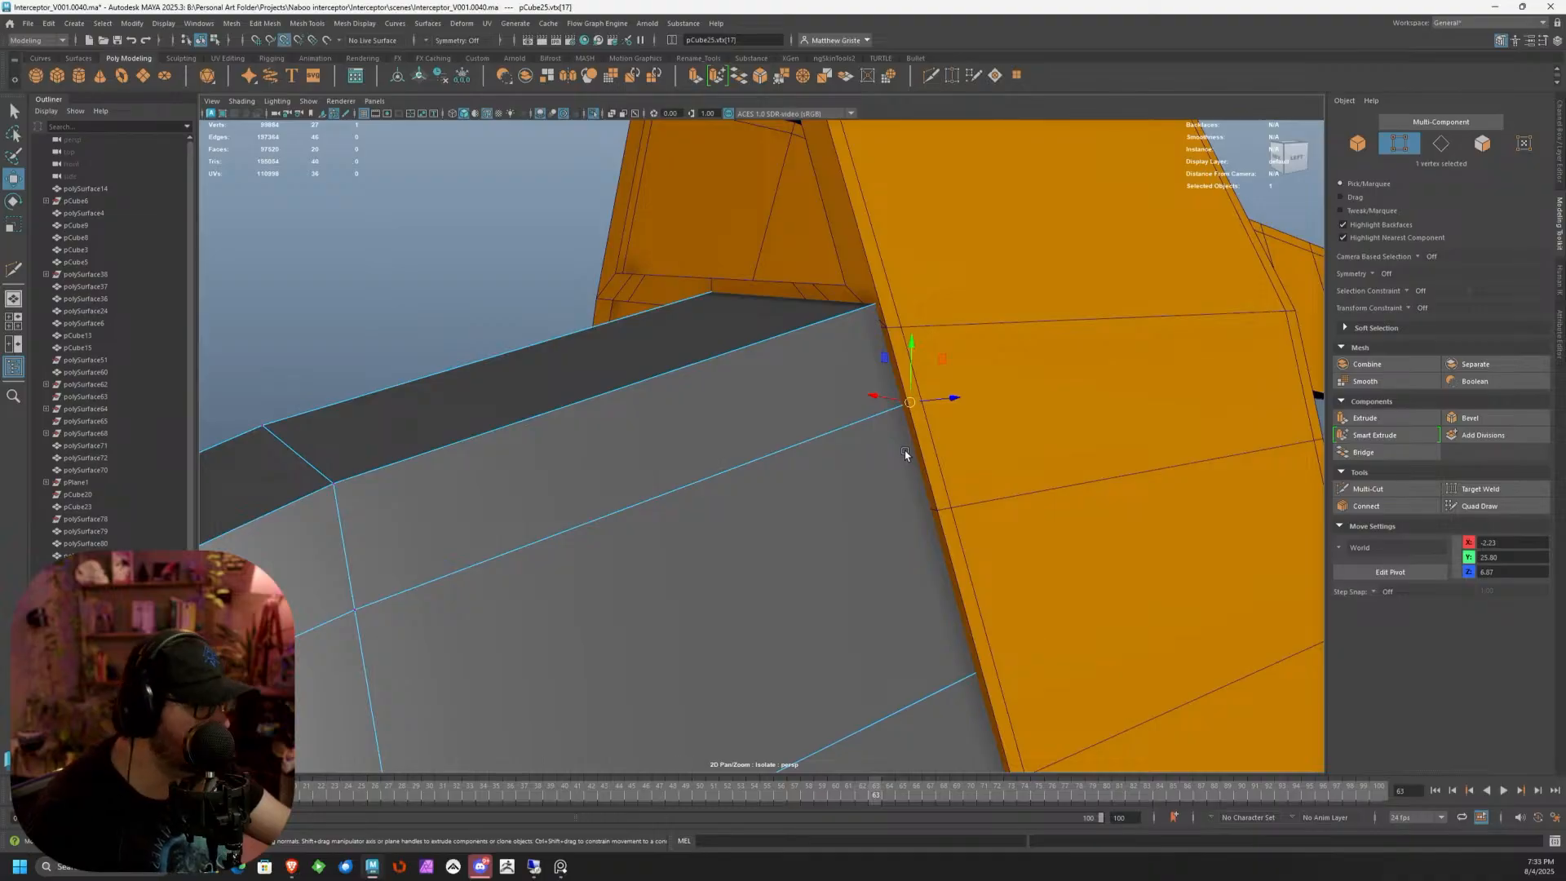
left_click_drag(909, 403, 930, 507)
Constrain transforms to edges and slide the upper mid-section side vertex down to line up with the moved rear vertex
scroll(653, 530, "down", 3)
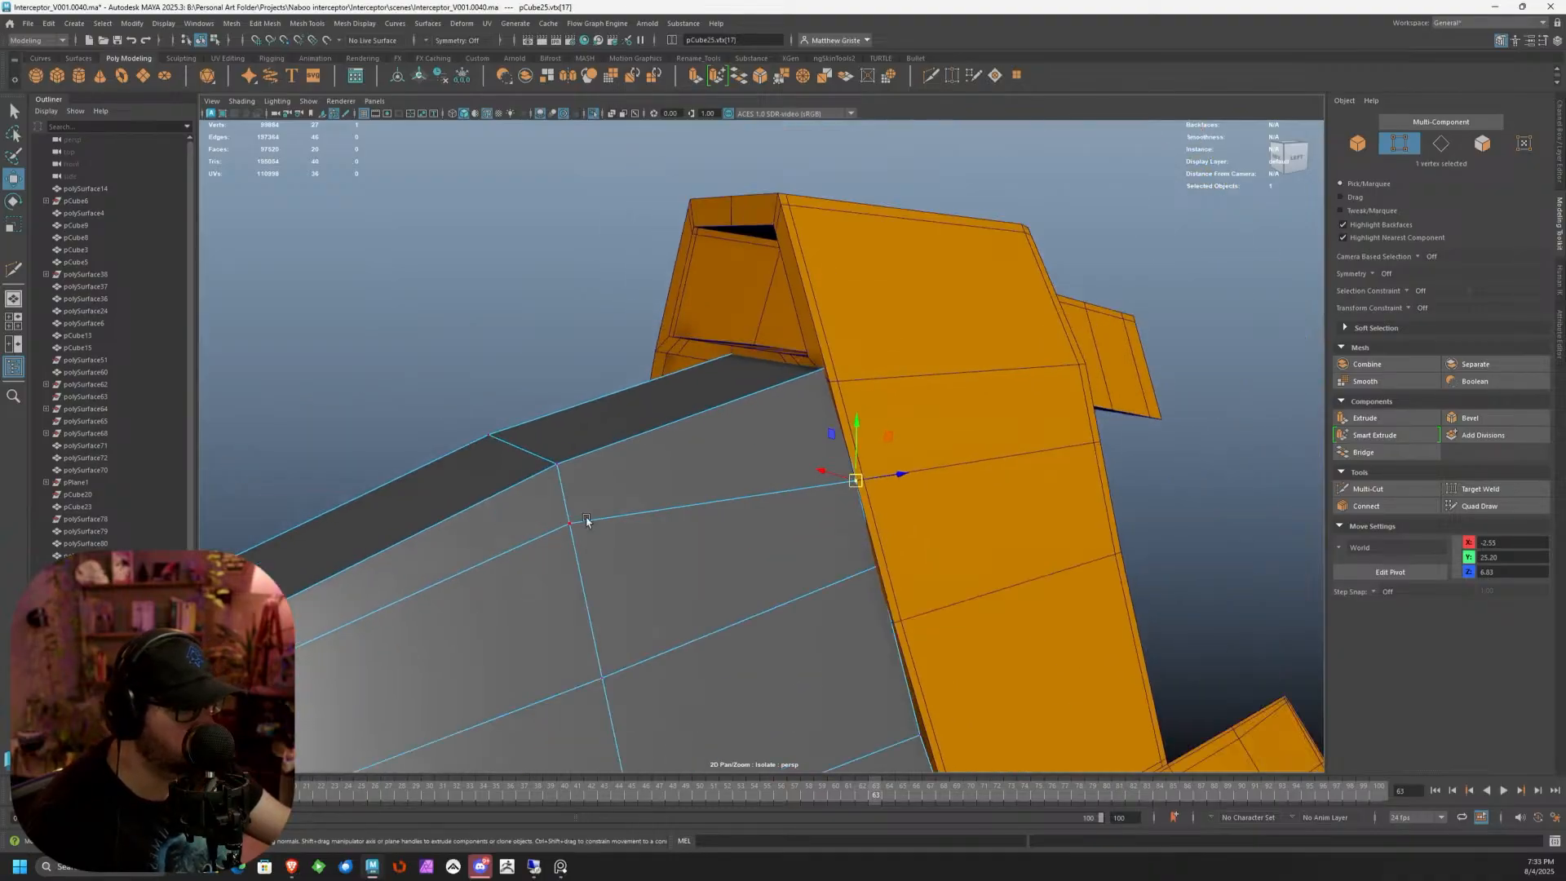
left_click(587, 521)
right_click_drag(696, 544, 775, 629, "ctrl+shift")
left_click_drag(569, 499, 581, 550)
Snap the canopy's top rear corner vertex onto the rear collar's front edge
left_click(837, 367)
scroll(838, 392, "up", 4)
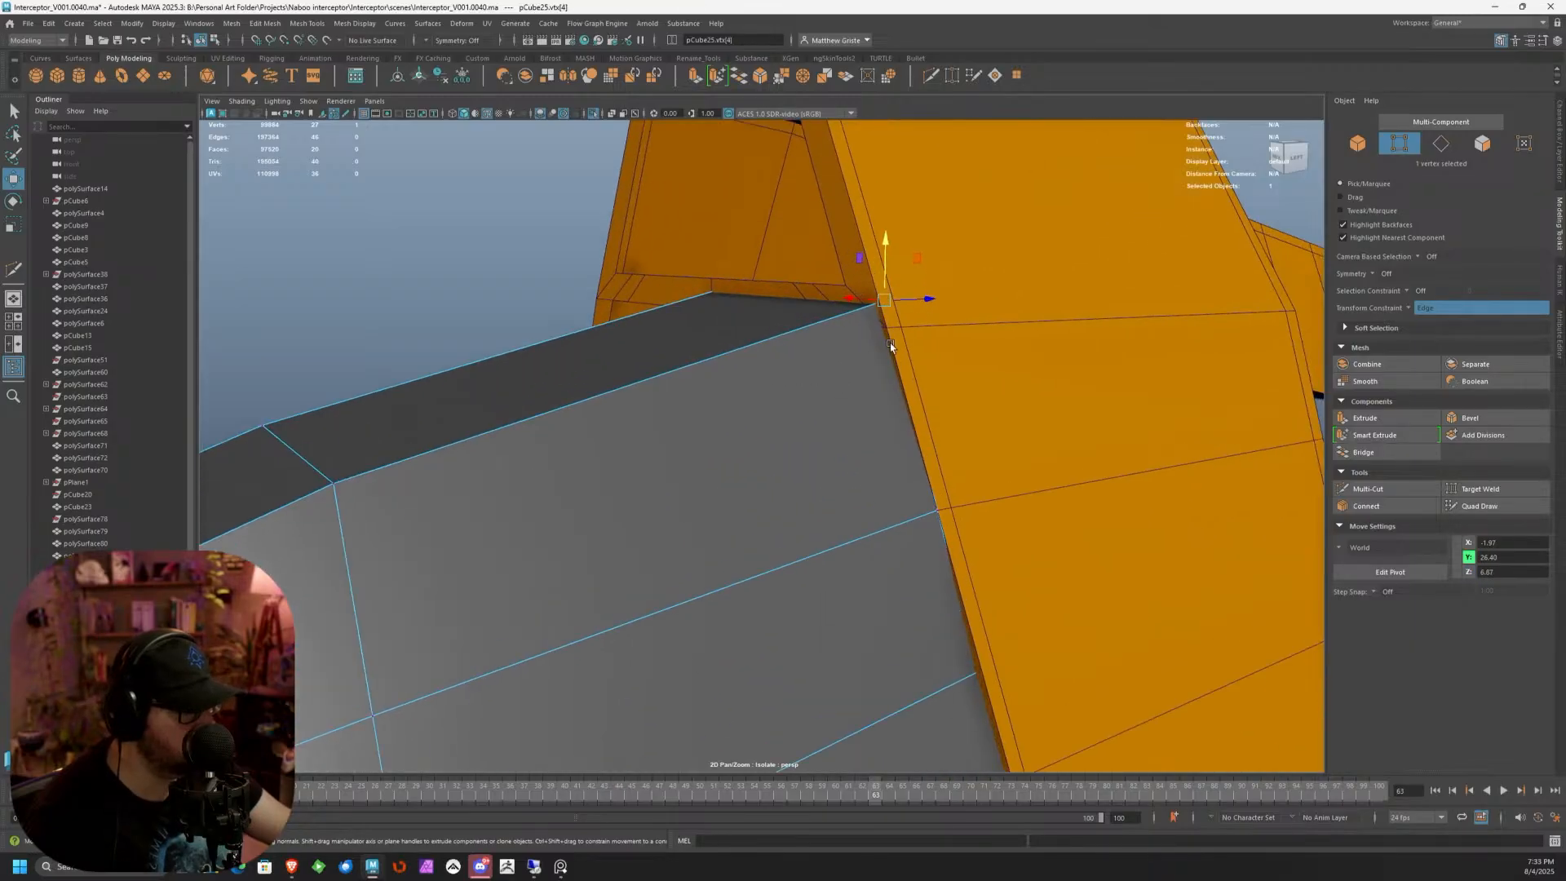
middle_click_drag(890, 344, 745, 539, "alt")
scroll(746, 538, "up", 4)
key("v")
left_click_drag(747, 512, 864, 657)
scroll(773, 560, "down", 2)
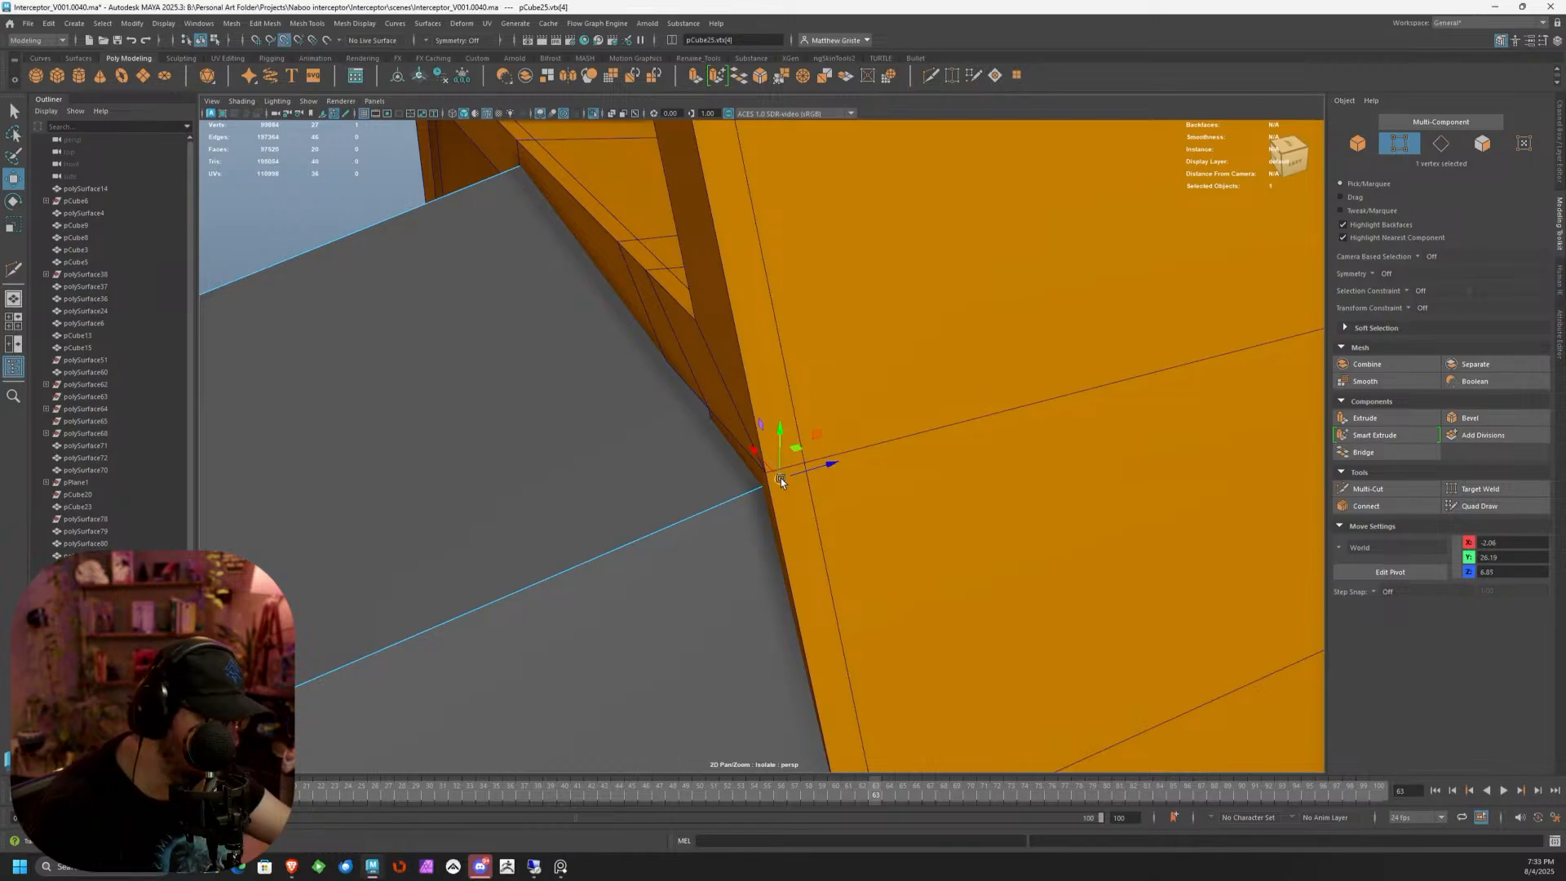
left_click_drag(781, 478, 1034, 375)
Snap the canopy's top rear centre-line vertex onto the lower edge of the rear collar's opening
right_click_drag(1033, 375, 541, 444, "alt")
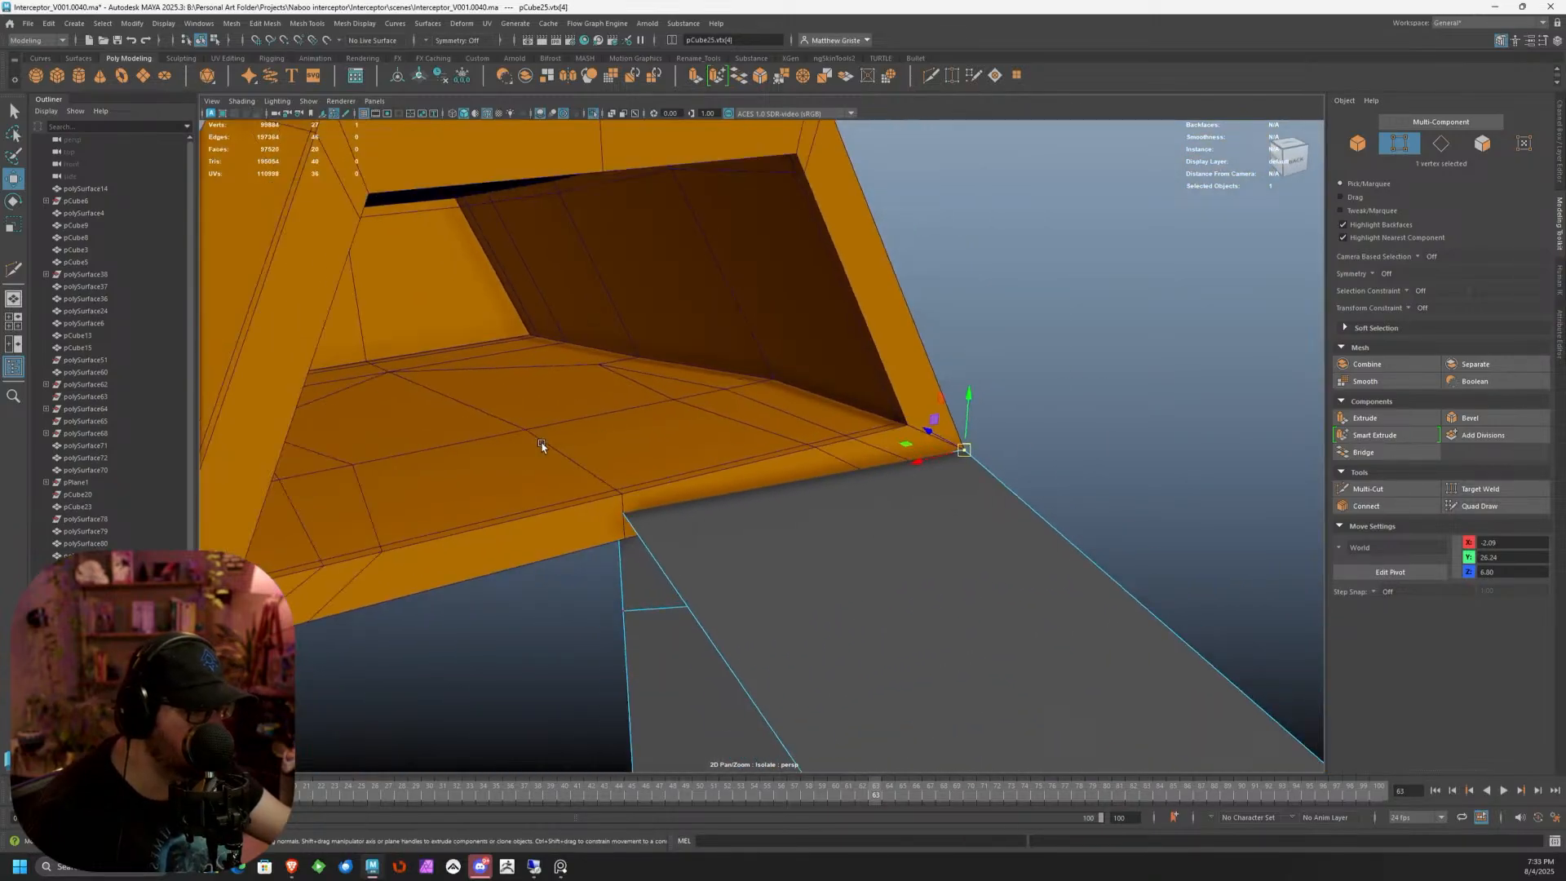
left_click_drag(541, 444, 746, 454)
right_click_drag(746, 453, 783, 443, "alt")
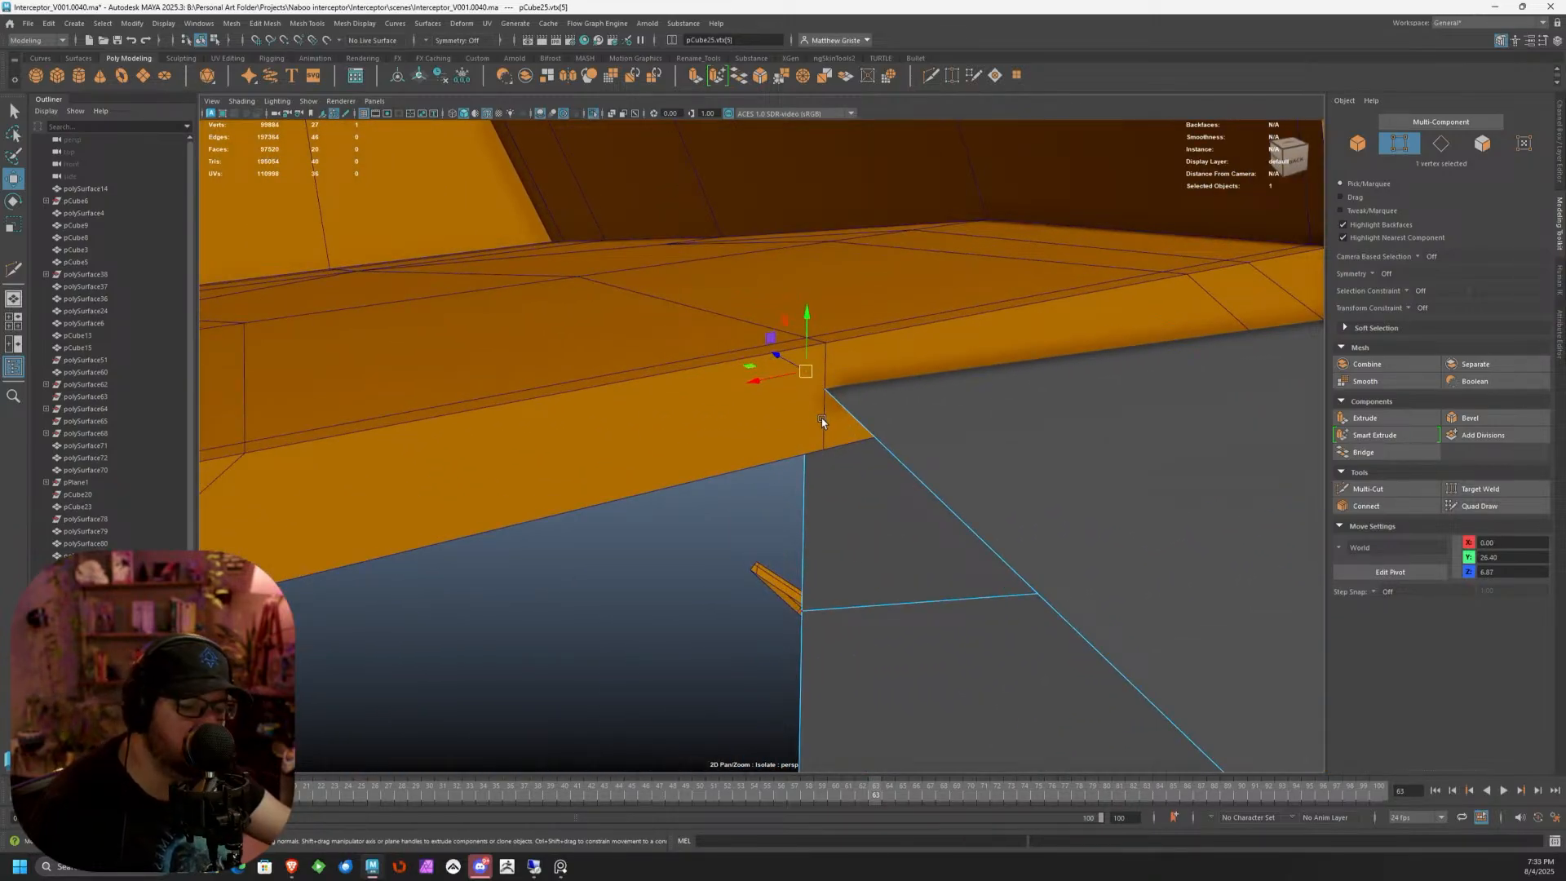
key("v")
left_click_drag(806, 372, 813, 435)
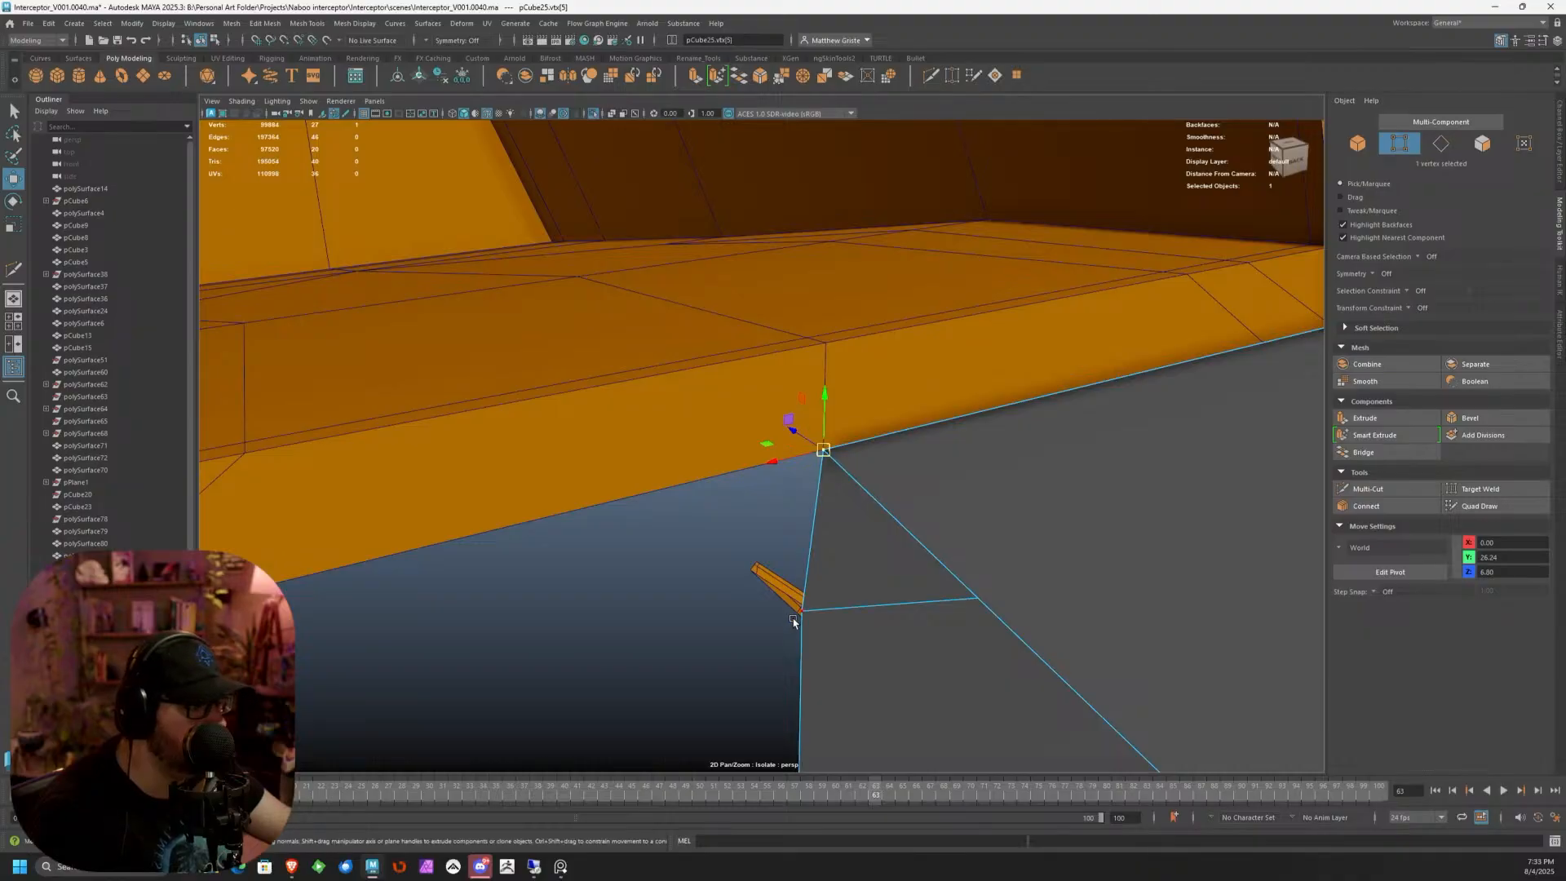
Examine the canopy's rear face and the fit of its side edge against the rear collar
left_click_drag(789, 618, 804, 700)
scroll(829, 646, "down", 5)
scroll(829, 646, "down", 5)
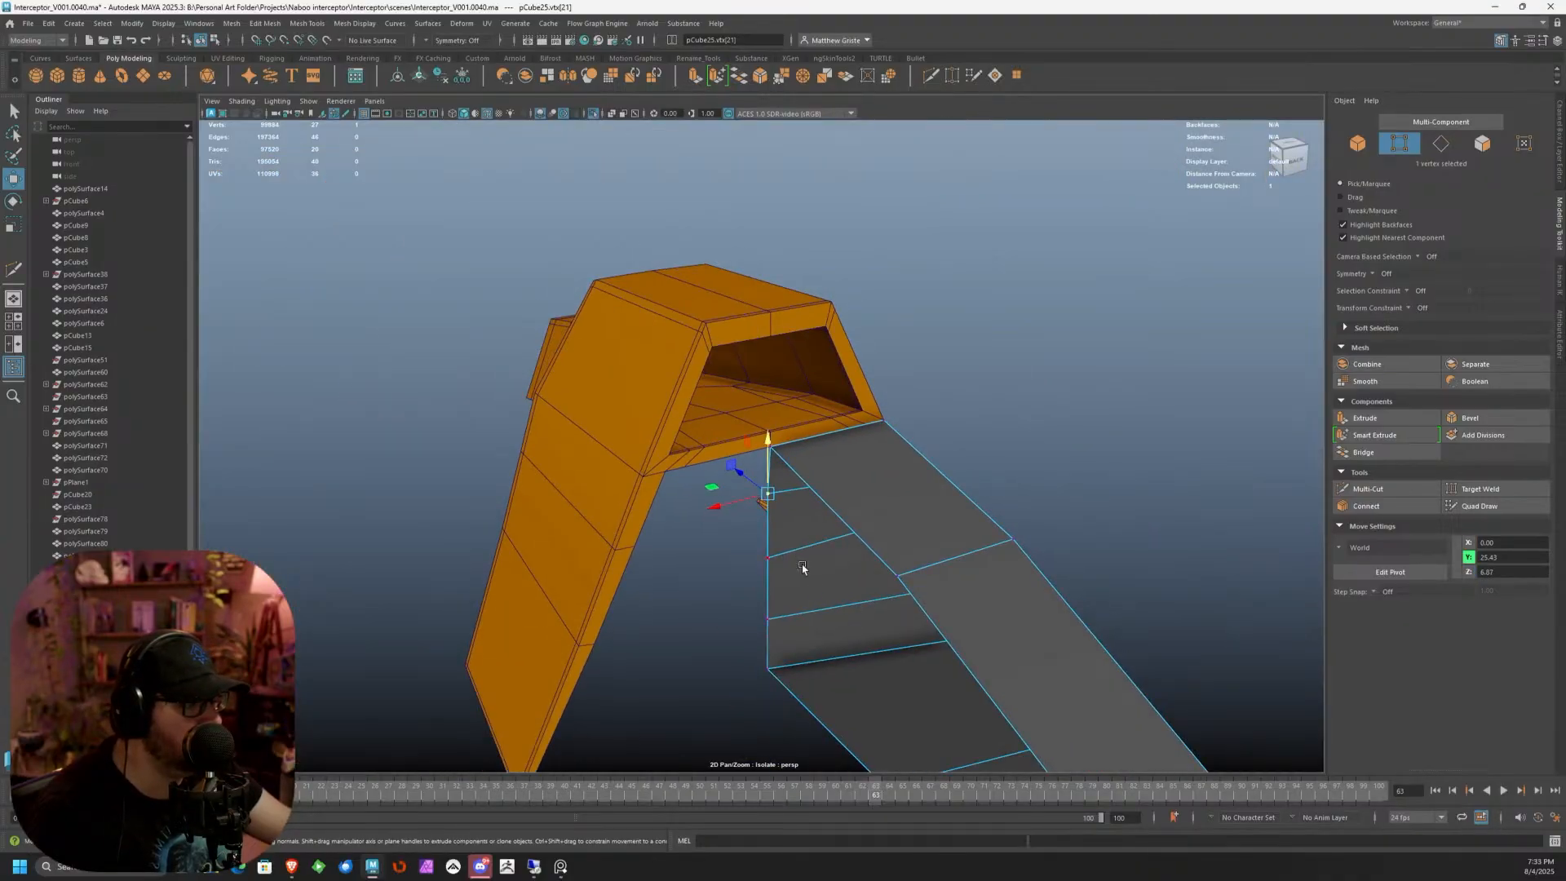
left_click_drag(797, 566, 783, 517, "alt")
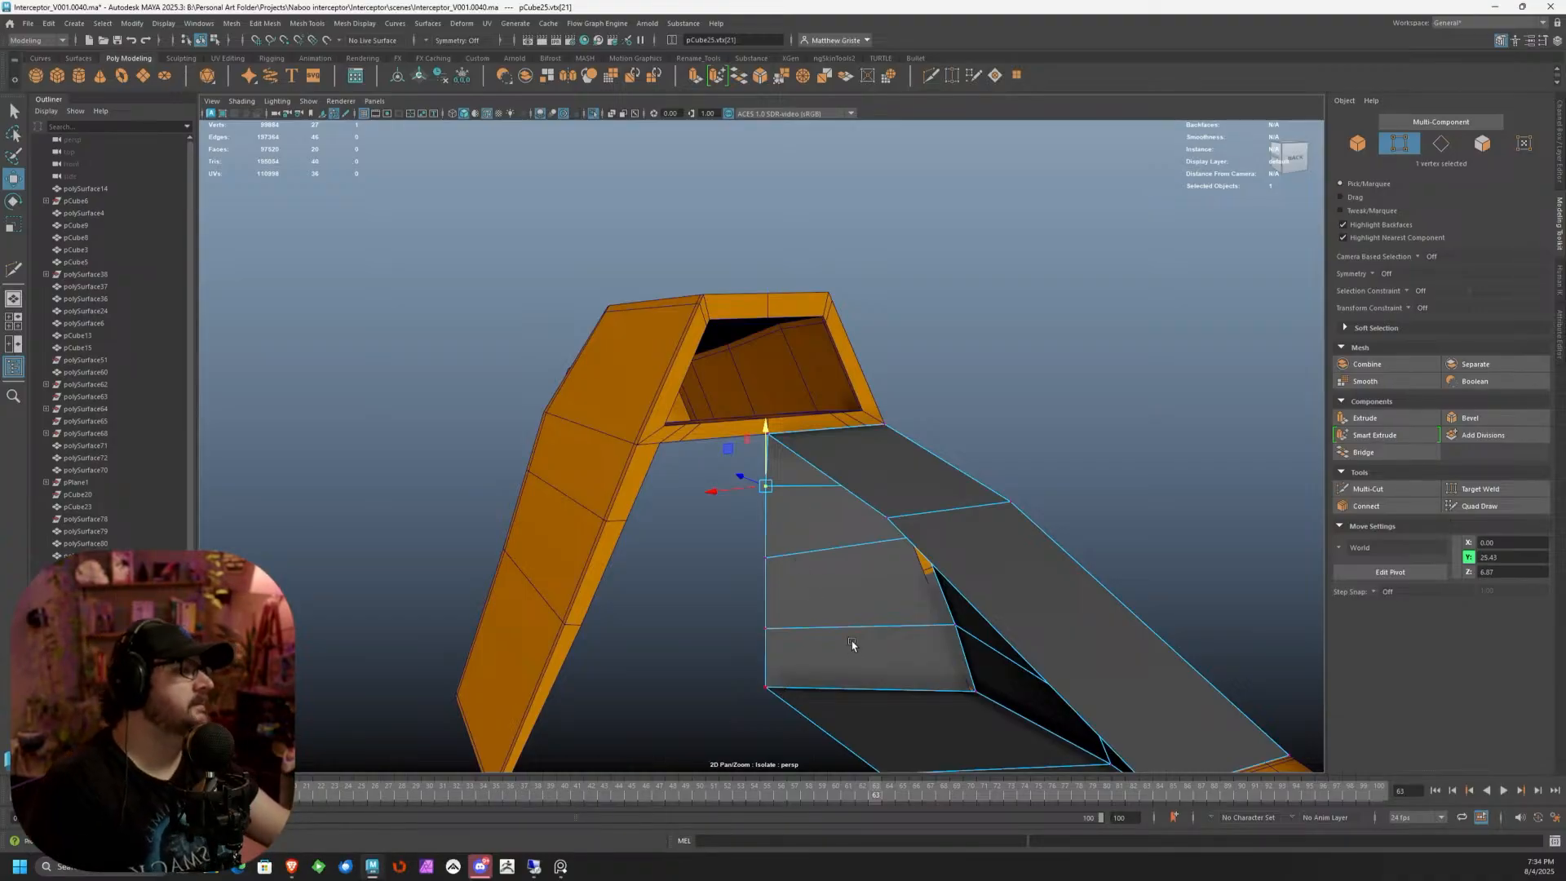
scroll(855, 571, "up", 5)
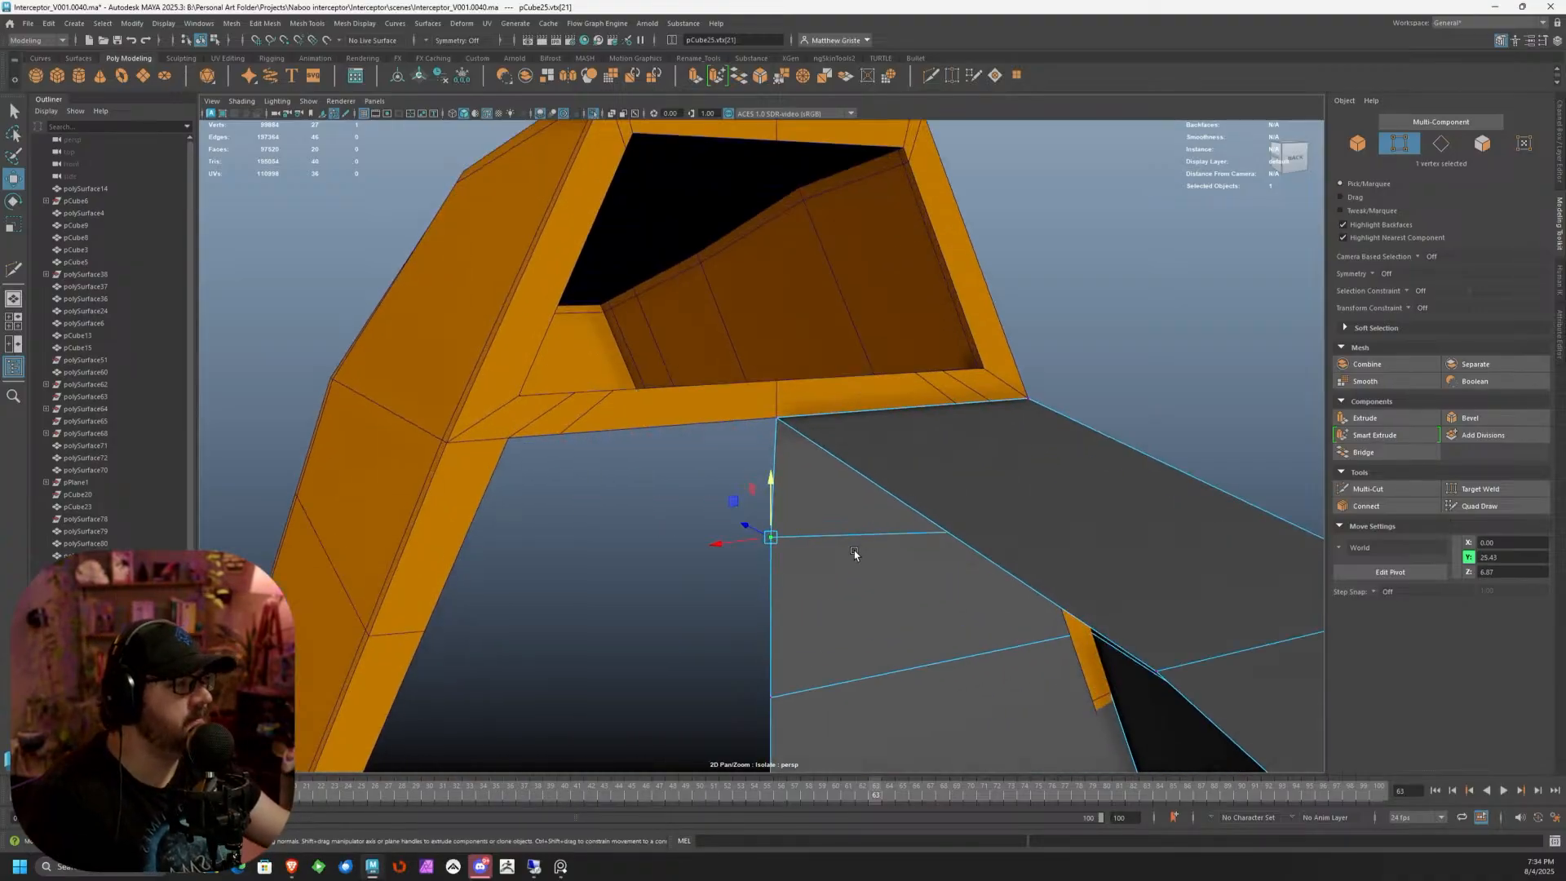
left_click_drag(855, 554, 699, 456, "alt")
scroll(699, 456, "up", 3)
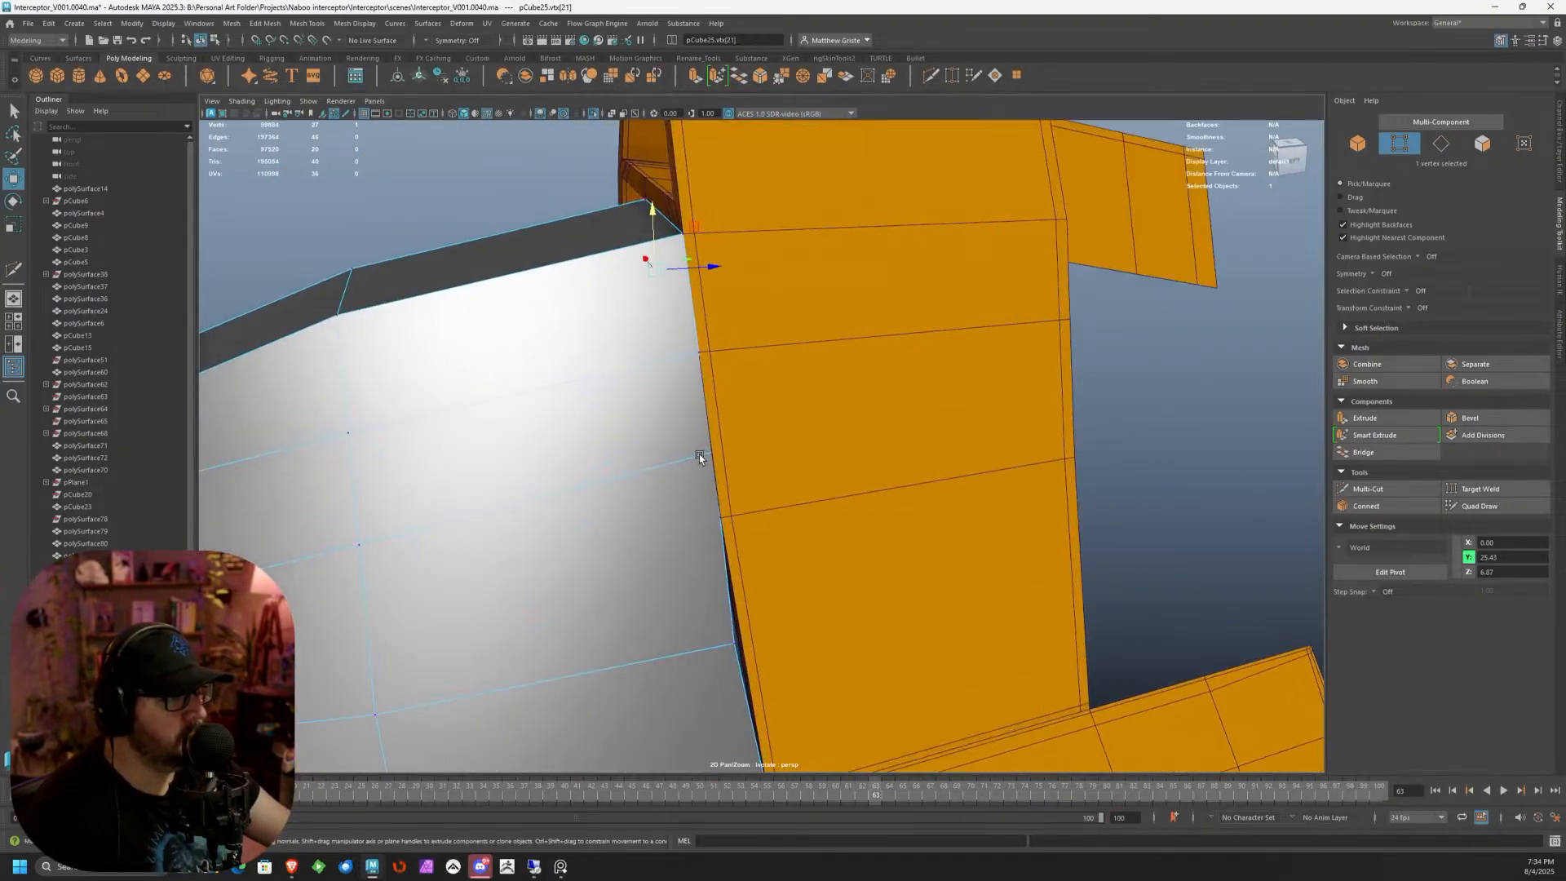
middle_click_drag(699, 456, 857, 330, "alt")
scroll(905, 463, "up", 3)
scroll(906, 461, "down", 5)
middle_click_drag(1045, 481, 953, 450, "alt")
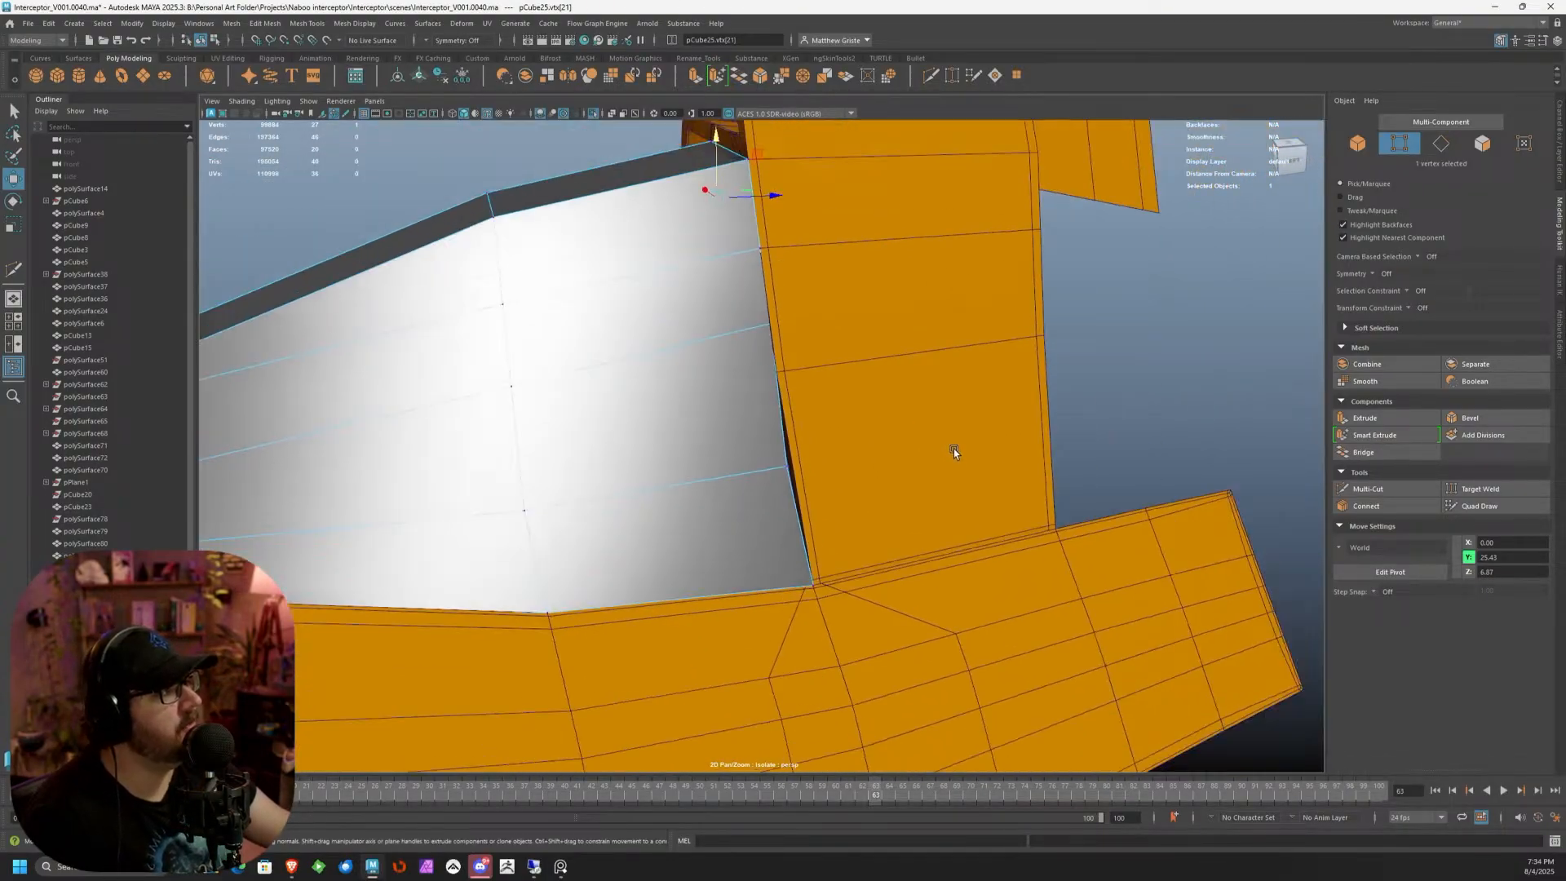
Insert an edge loop across the lower side section of the rear collar with Multi-Cut, level with the canopy's lowest row
left_click(978, 420)
scroll(972, 417, "up", 5)
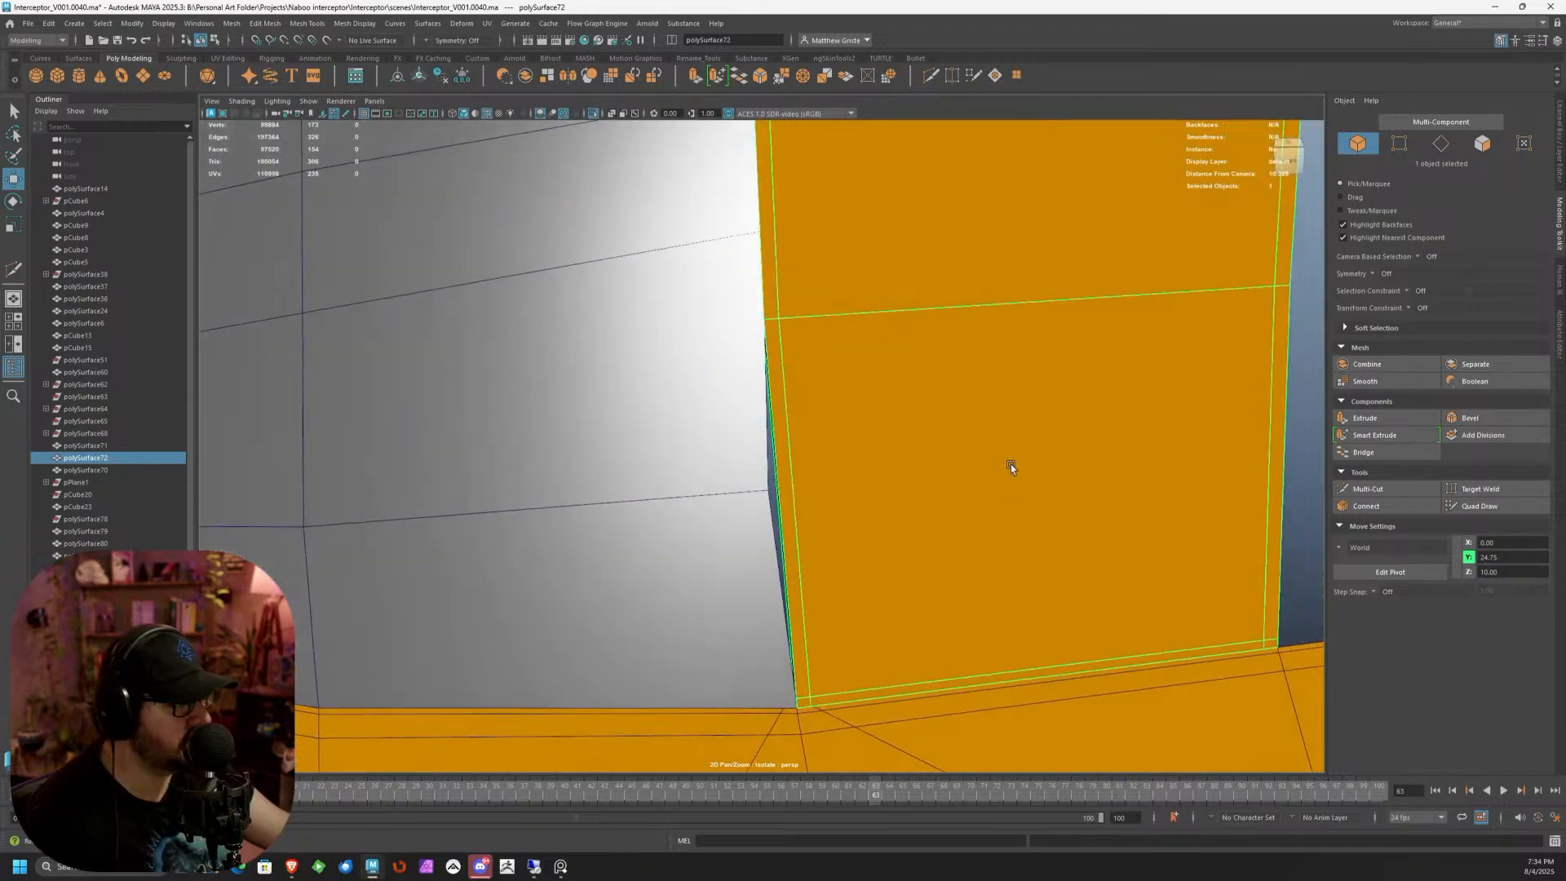
left_click(1360, 489)
left_click(832, 474, "ctrl")
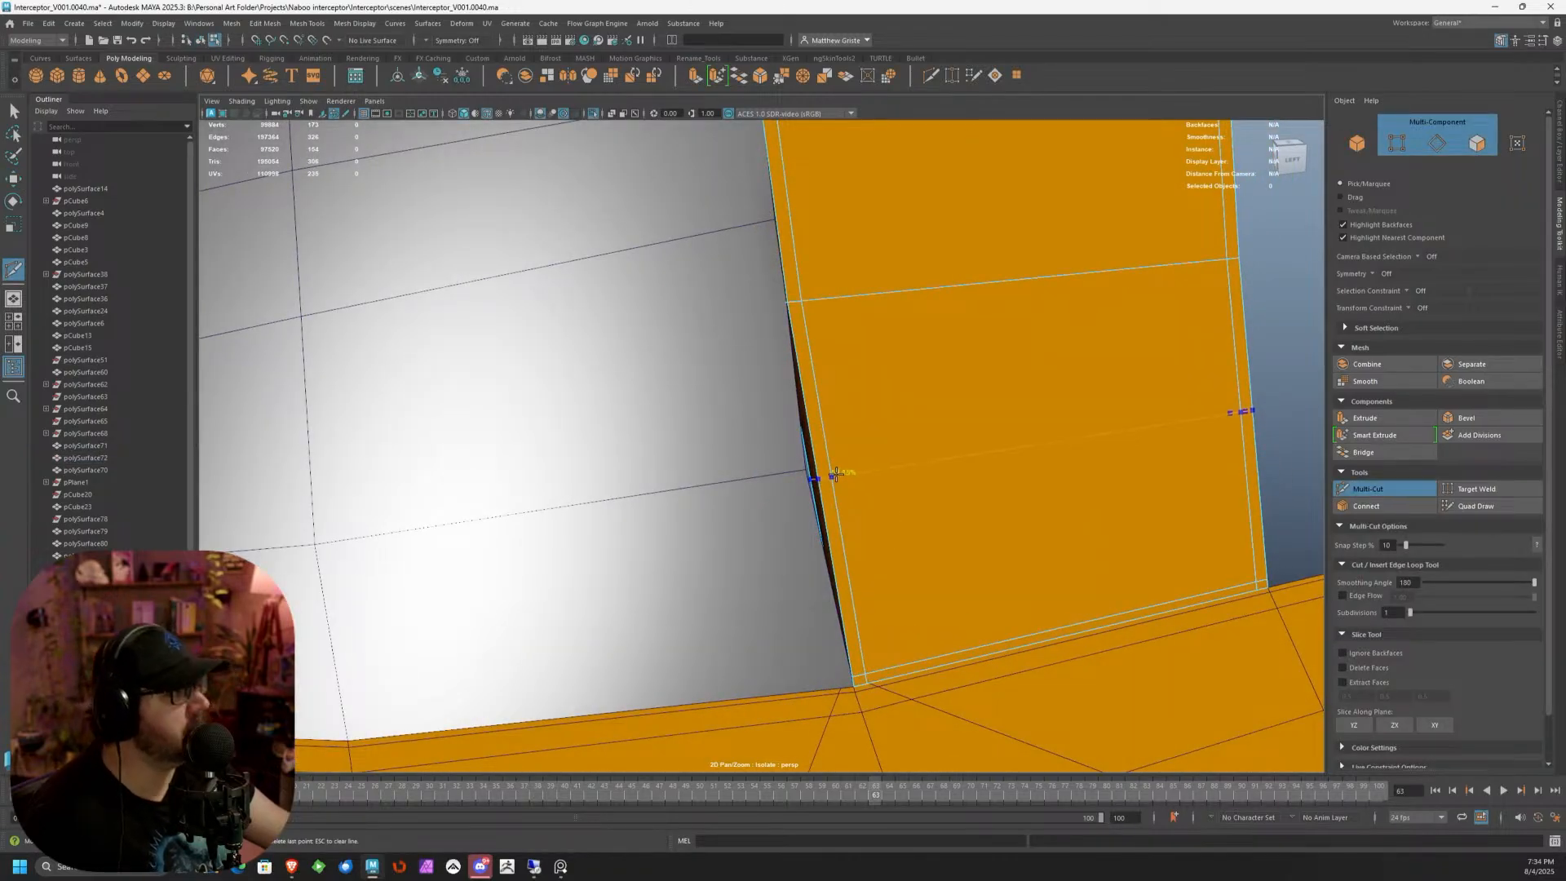
left_click_drag(911, 476, 750, 409, "alt")
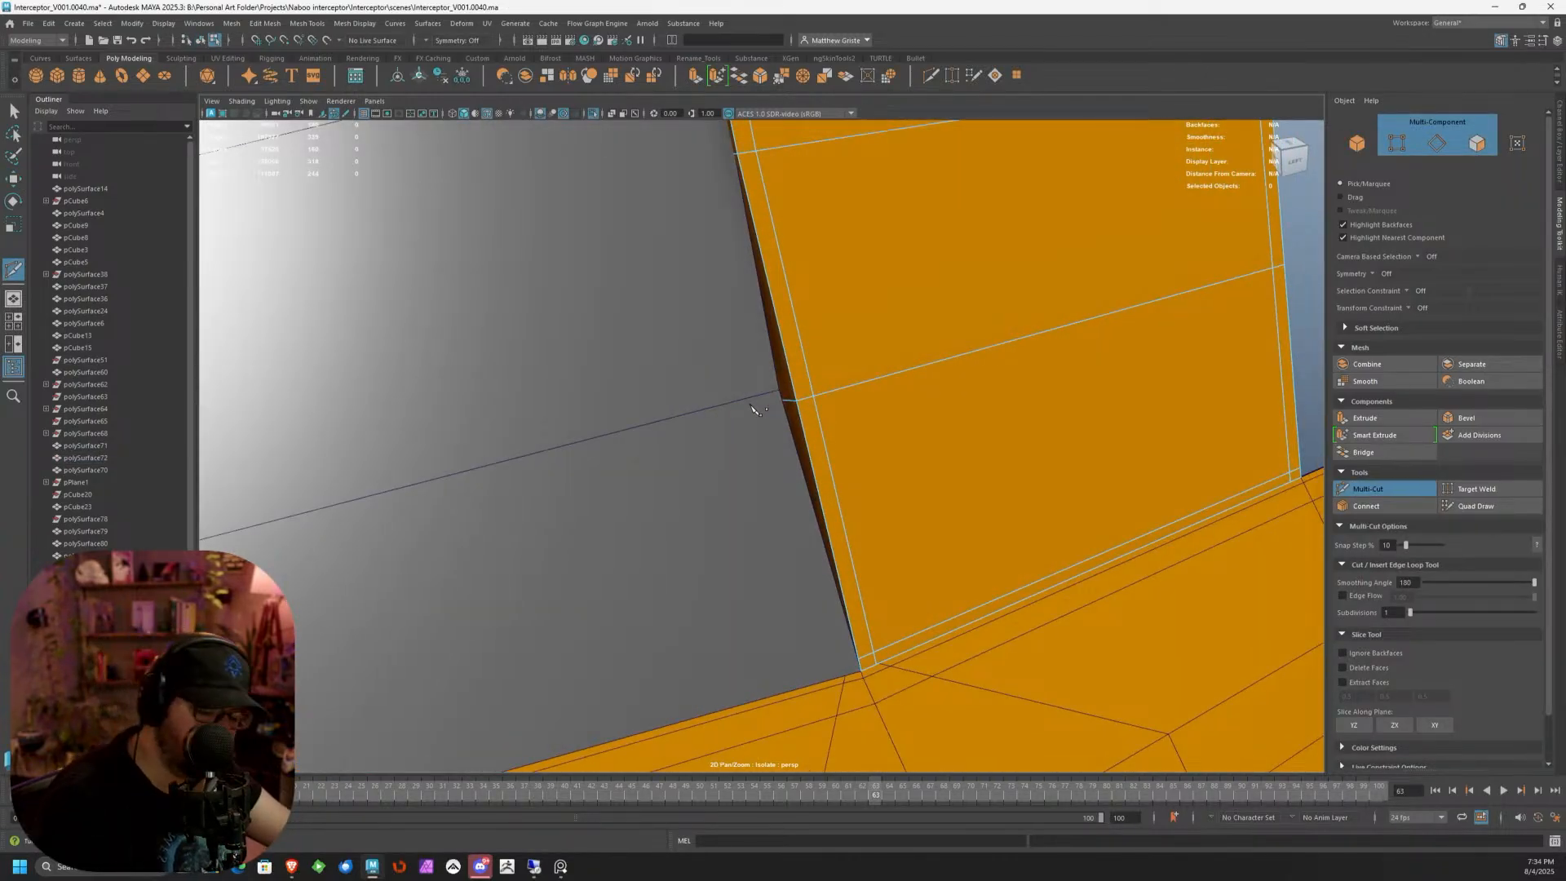
Snap the canopy's two lower rear-edge vertices onto the matching edge-loop vertices of the rear collar
key("q")
left_click(750, 410)
right_click_drag(750, 409, 711, 398)
left_click(774, 392)
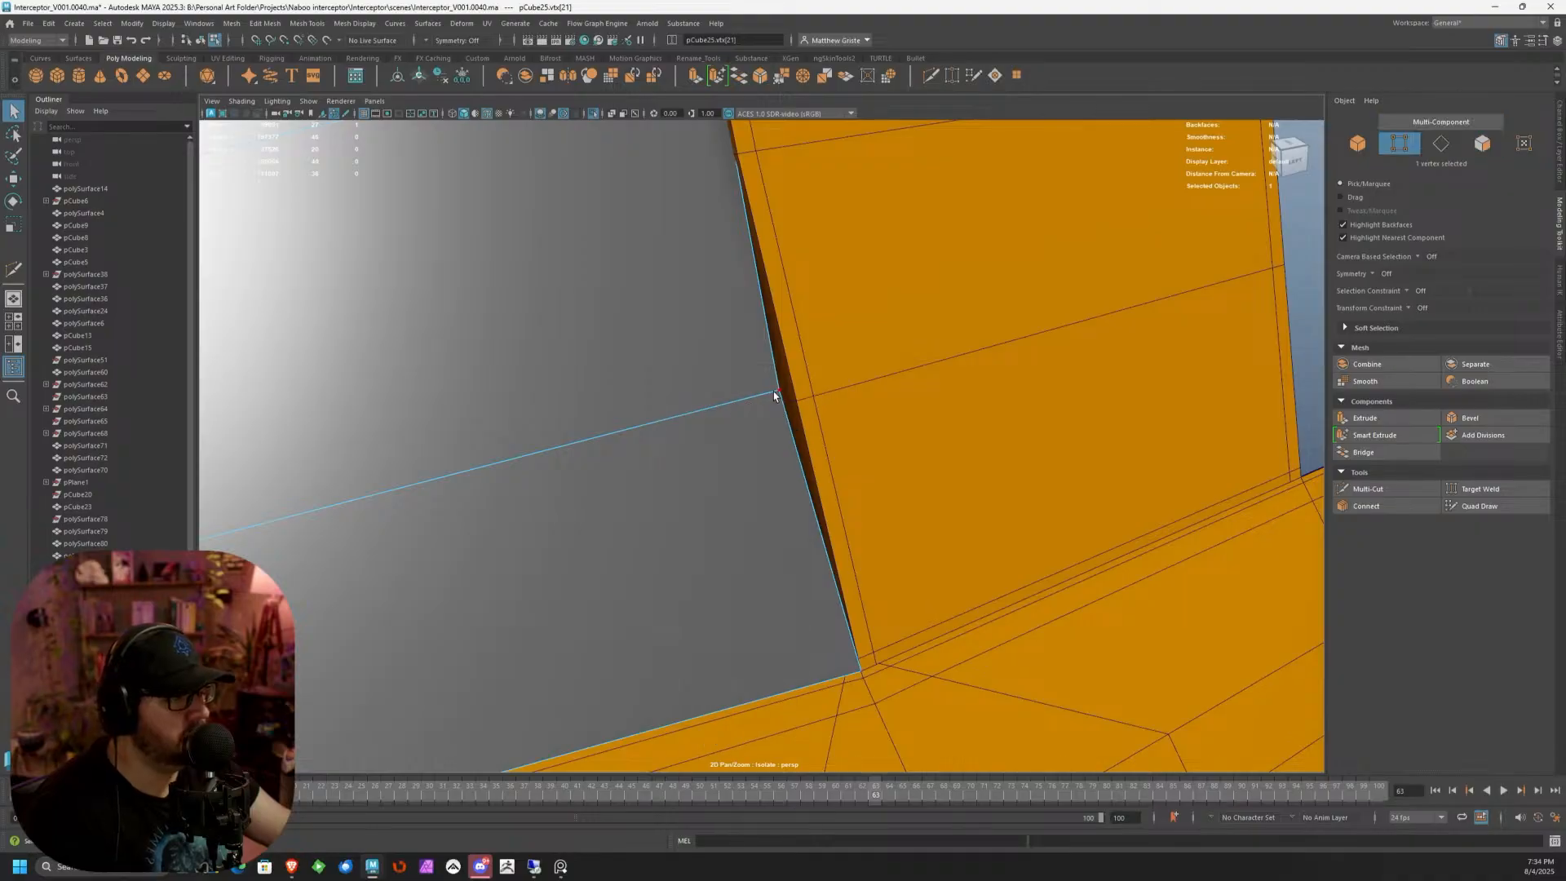
key("v")
key("w")
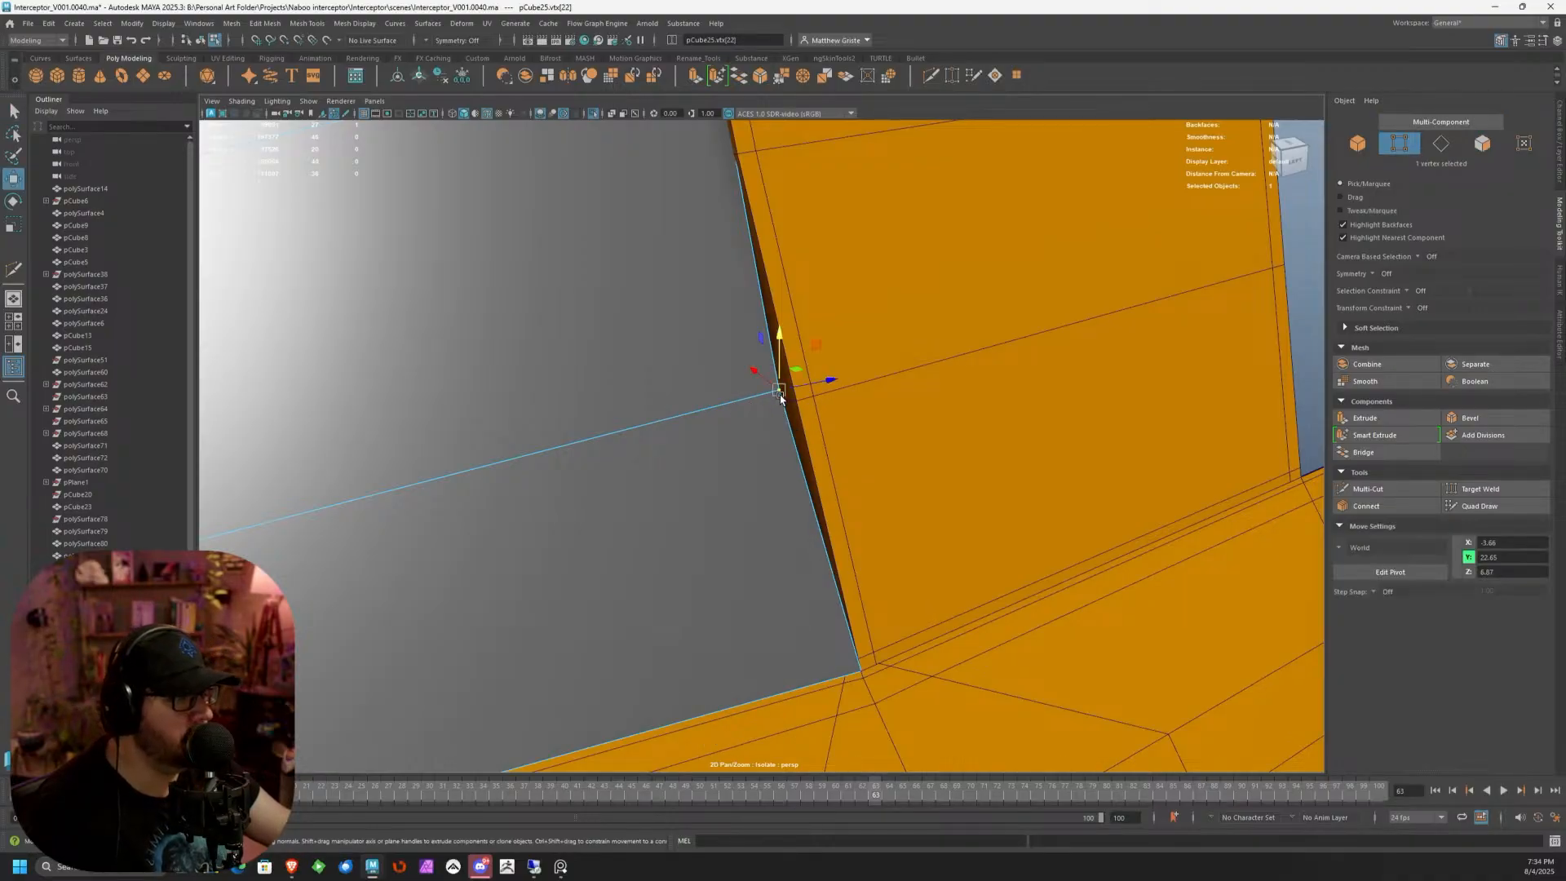
left_click_drag(797, 387, 817, 451, "alt")
scroll(816, 447, "up", 4)
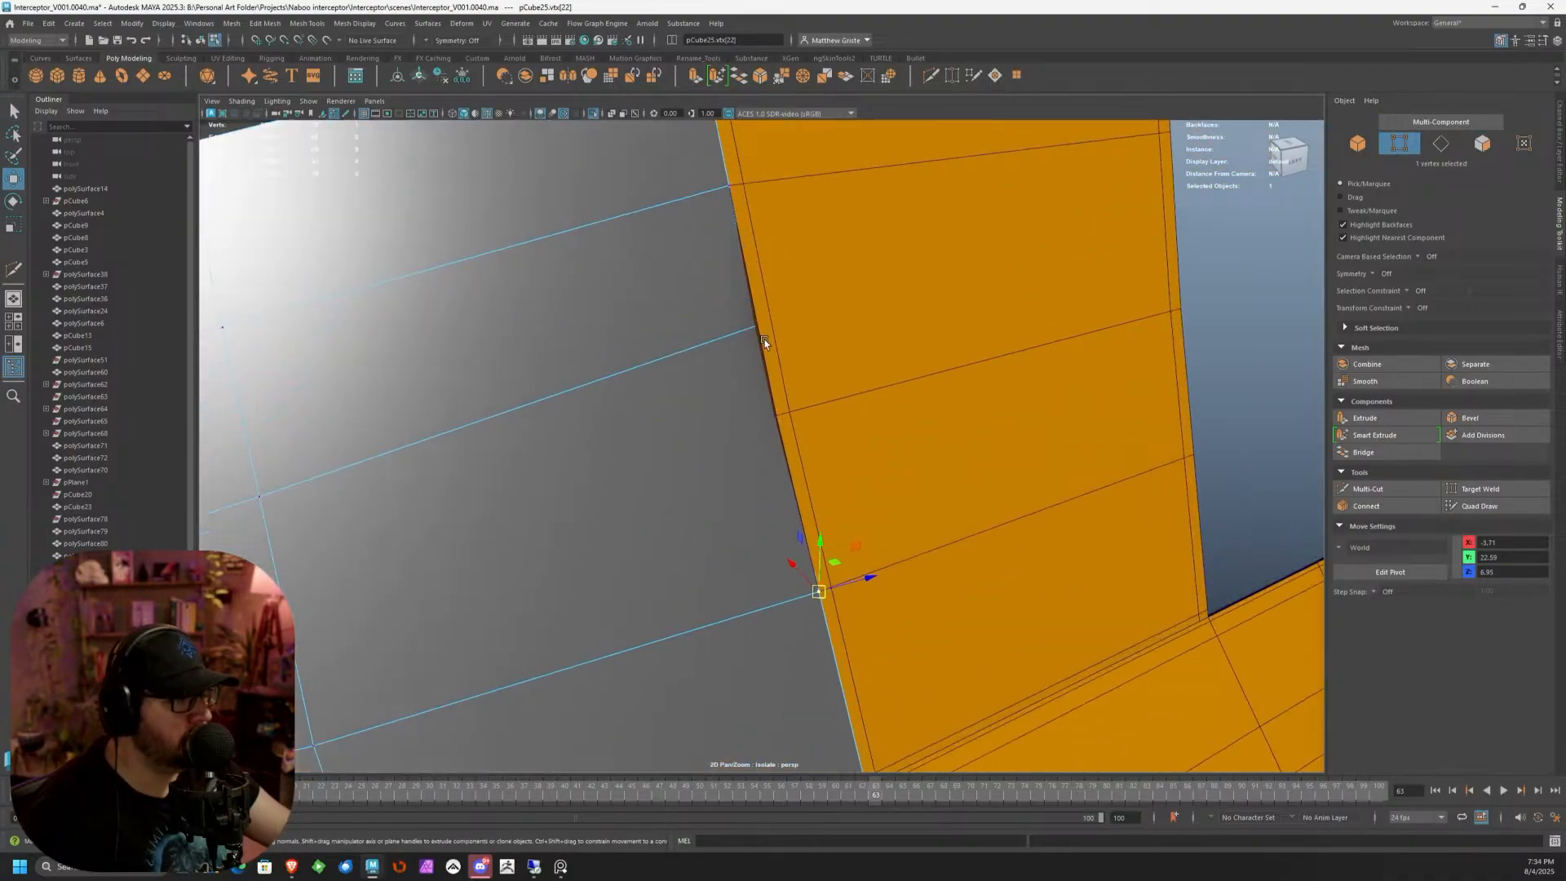
left_click_drag(726, 295, 659, 413)
scroll(781, 415, "down", 4)
Slide the middle vertex of the canopy's mid-section along its edge to even out the spacing of the side rows
left_click(519, 411)
middle_click_drag(522, 414, 790, 404, "alt")
scroll(788, 405, "up", 1)
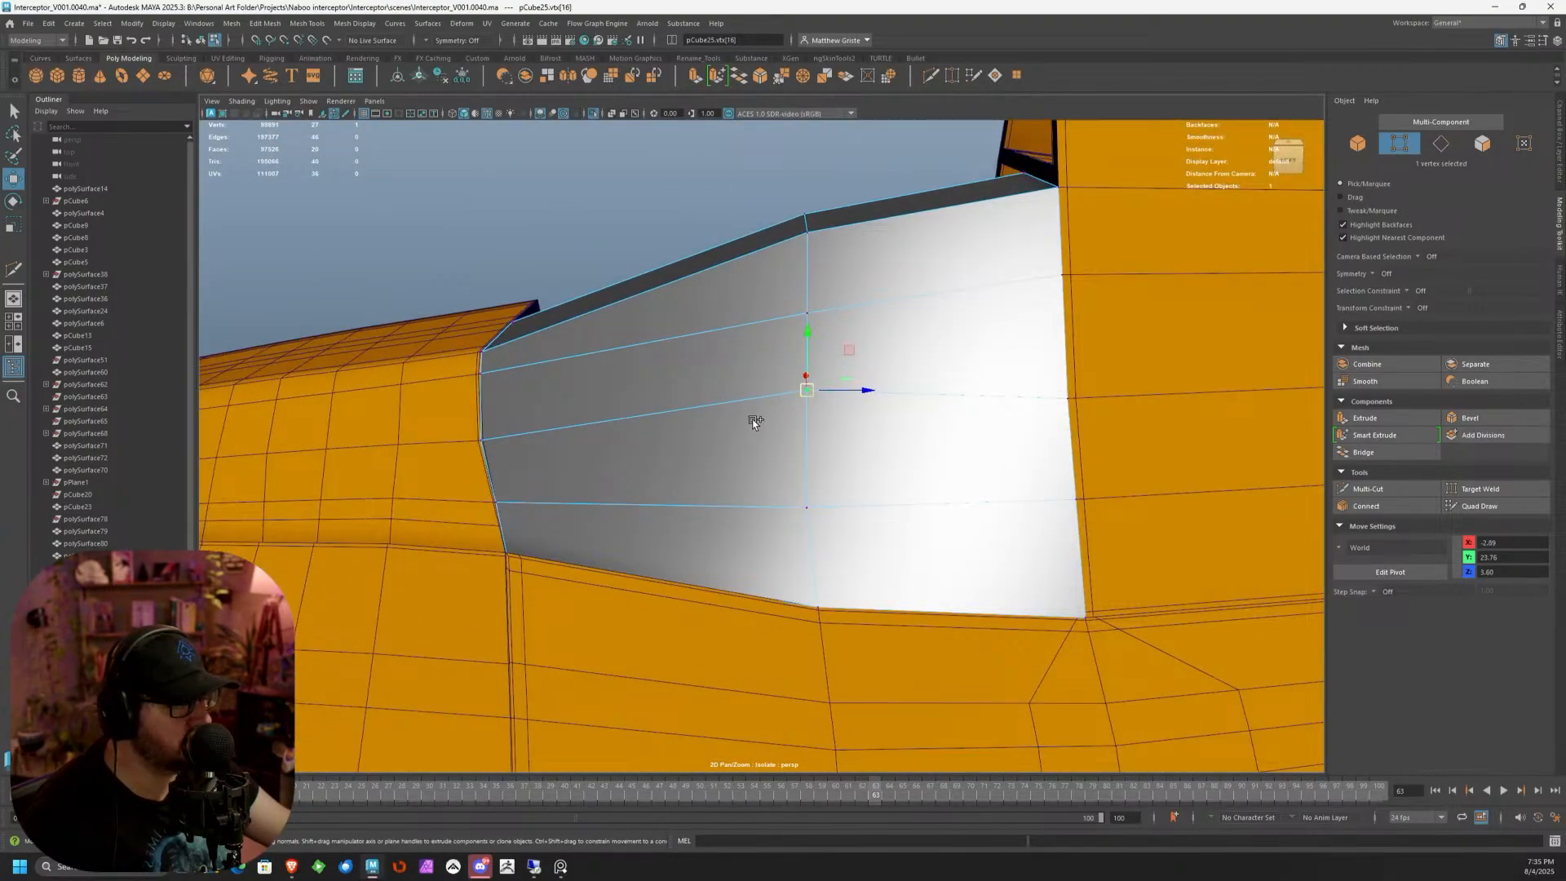
left_click_drag(752, 420, 832, 504)
left_click_drag(805, 362, 806, 368)
middle_click_drag(825, 346, 693, 444, "alt")
scroll(693, 444, "up", 1)
left_click_drag(692, 443, 615, 428, "alt")
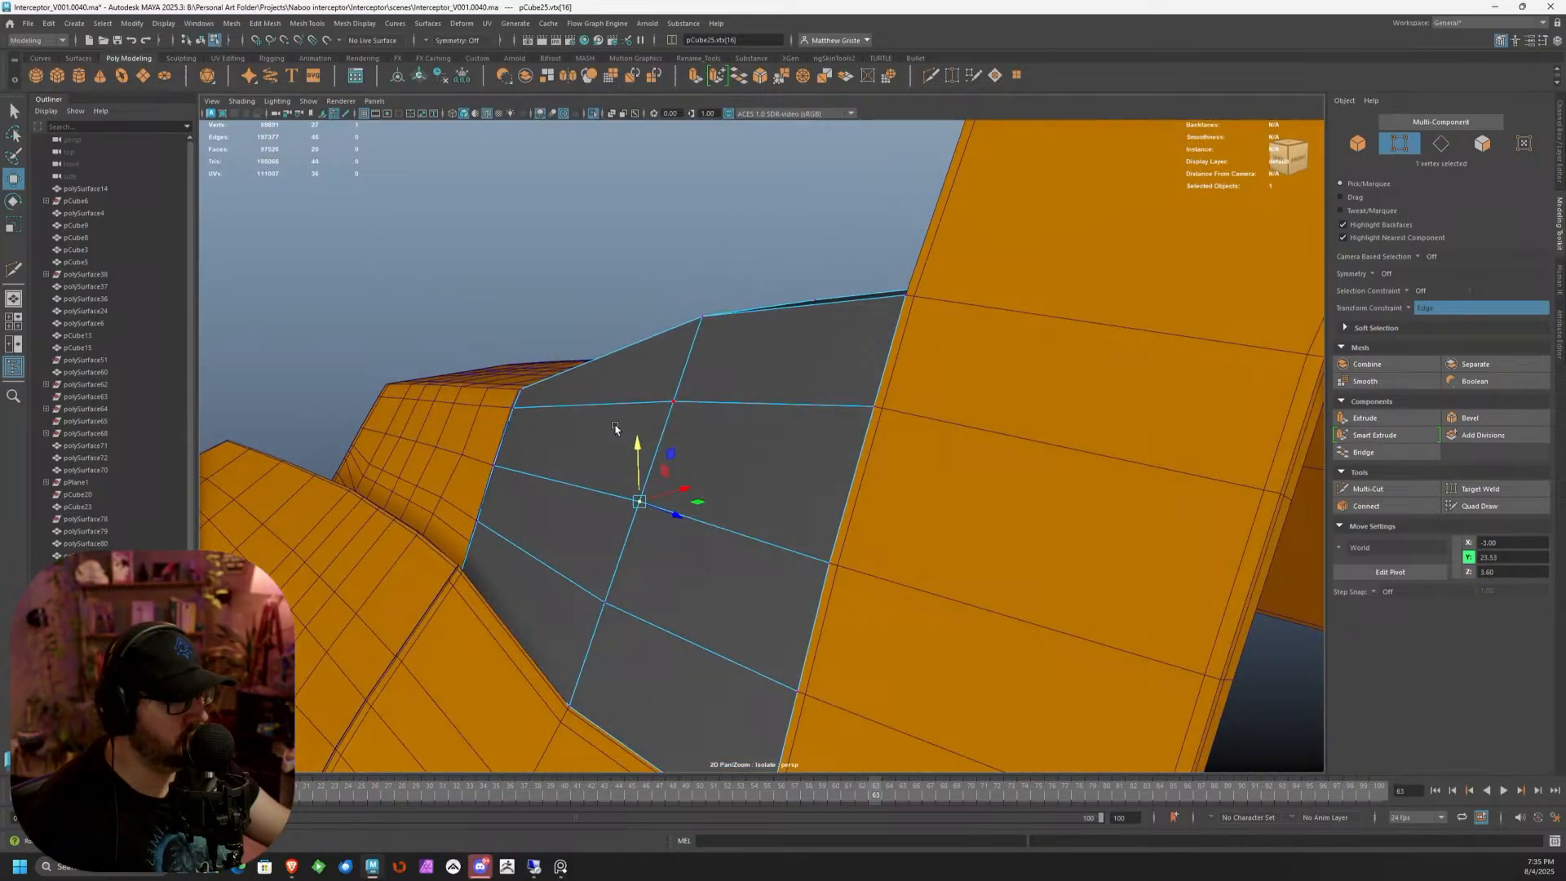
Try to adjust the upper mid-section vertices of the canopy and undo the last changes
left_click(675, 401)
scroll(675, 401, "down", 3)
left_click_drag(575, 338, 737, 382, "alt")
mouse_move(702, 305)
left_mouse_down()
mouse_move(703, 325)
mouse_move(722, 315)
mouse_move(696, 480)
mouse_move(717, 450)
mouse_move(798, 459)
mouse_move(712, 318)
left_mouse_up()
key("ctrl+z")
key("ctrl+z")
key("ctrl+z")
scroll(714, 320, "down", 5)
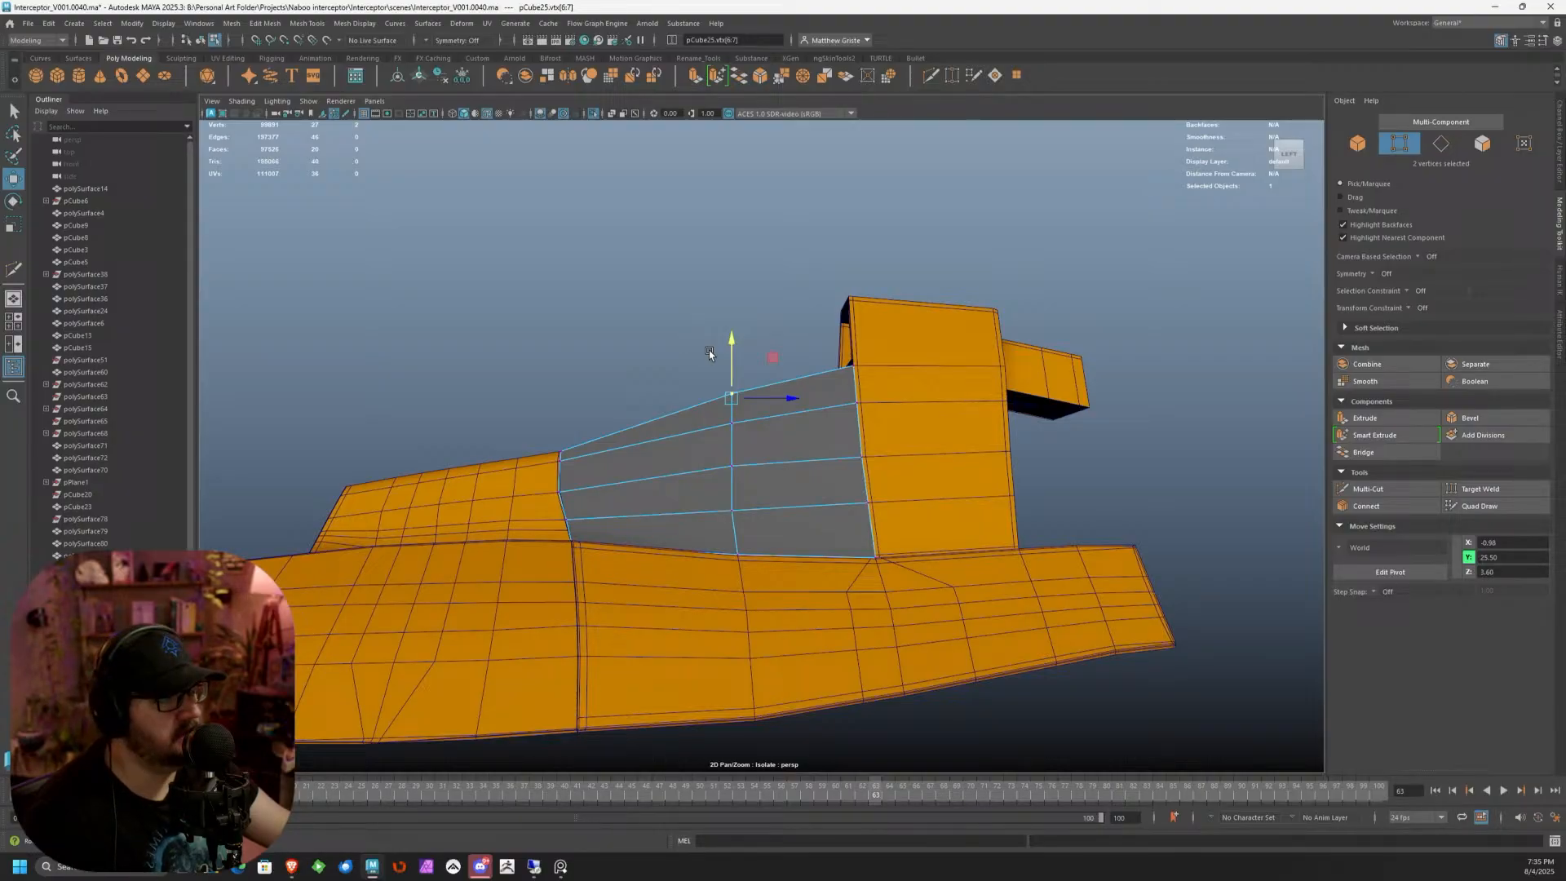
Use Multi-Cut to insert a vertical edge loop in the orange hull panel below the canopy, midway between the canopy's middle edge and rear corner
middle_click_drag(820, 395, 758, 367, "alt")
scroll(759, 367, "up", 3)
left_click_drag(758, 367, 744, 515, "alt")
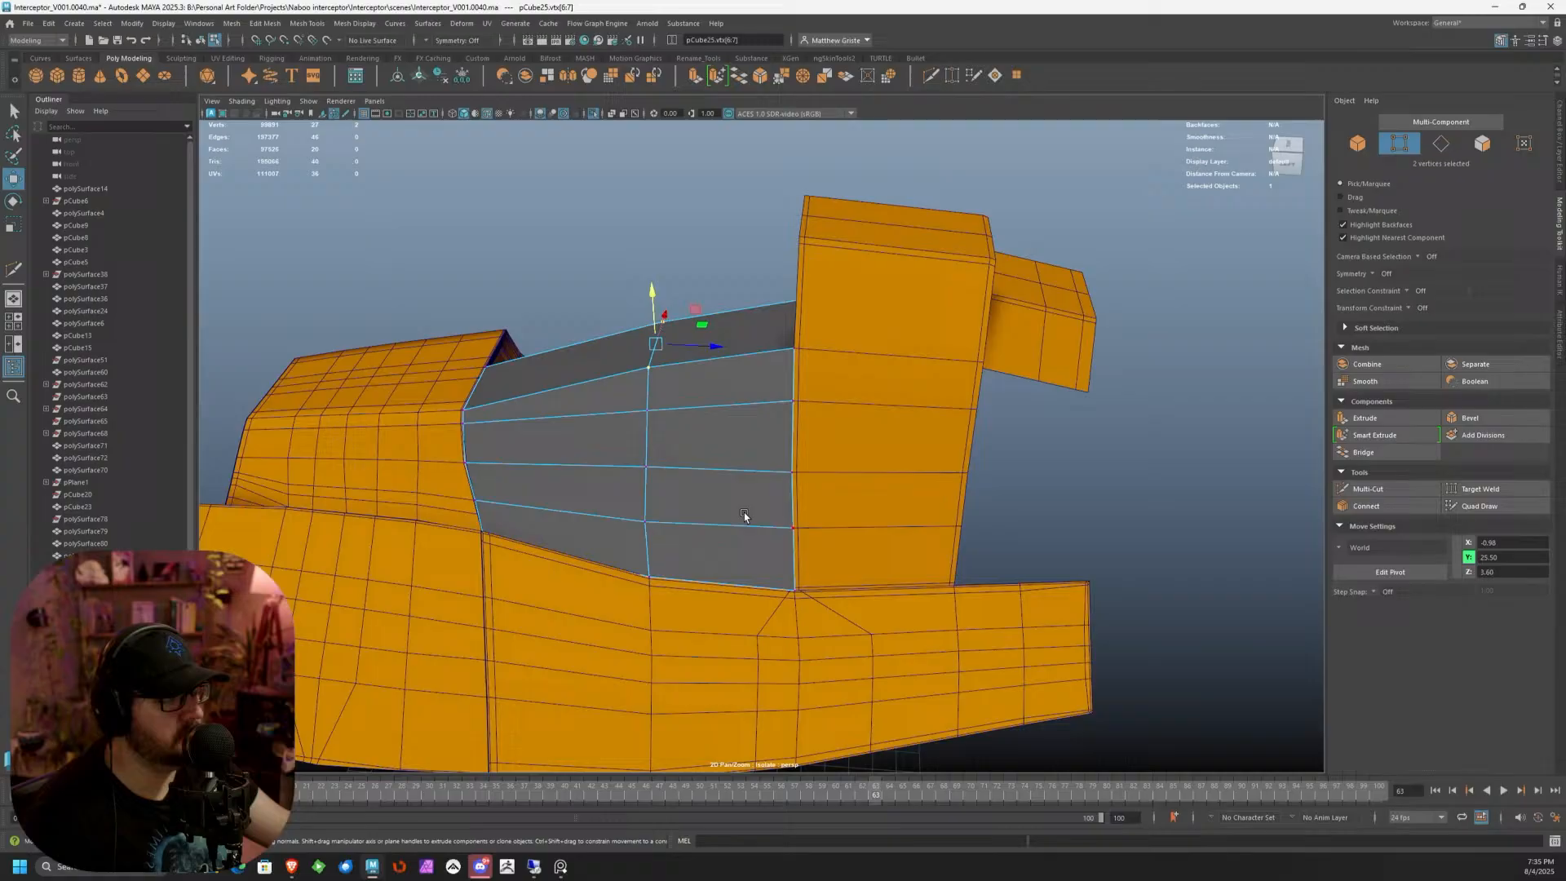
middle_click_drag(744, 515, 829, 333, "alt")
scroll(828, 333, "up", 4)
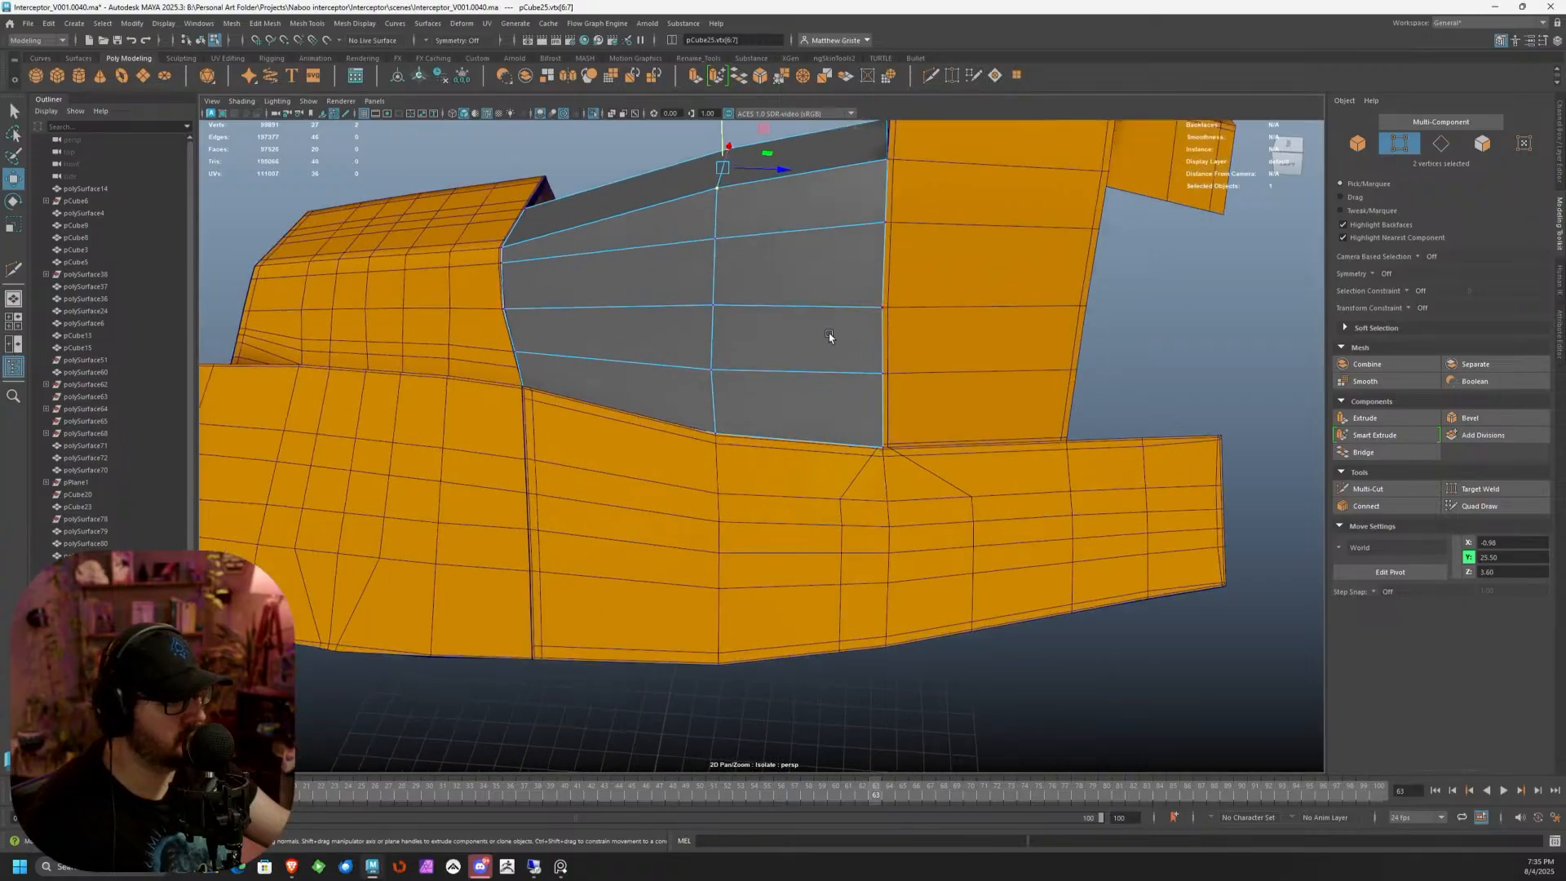
left_click(790, 486)
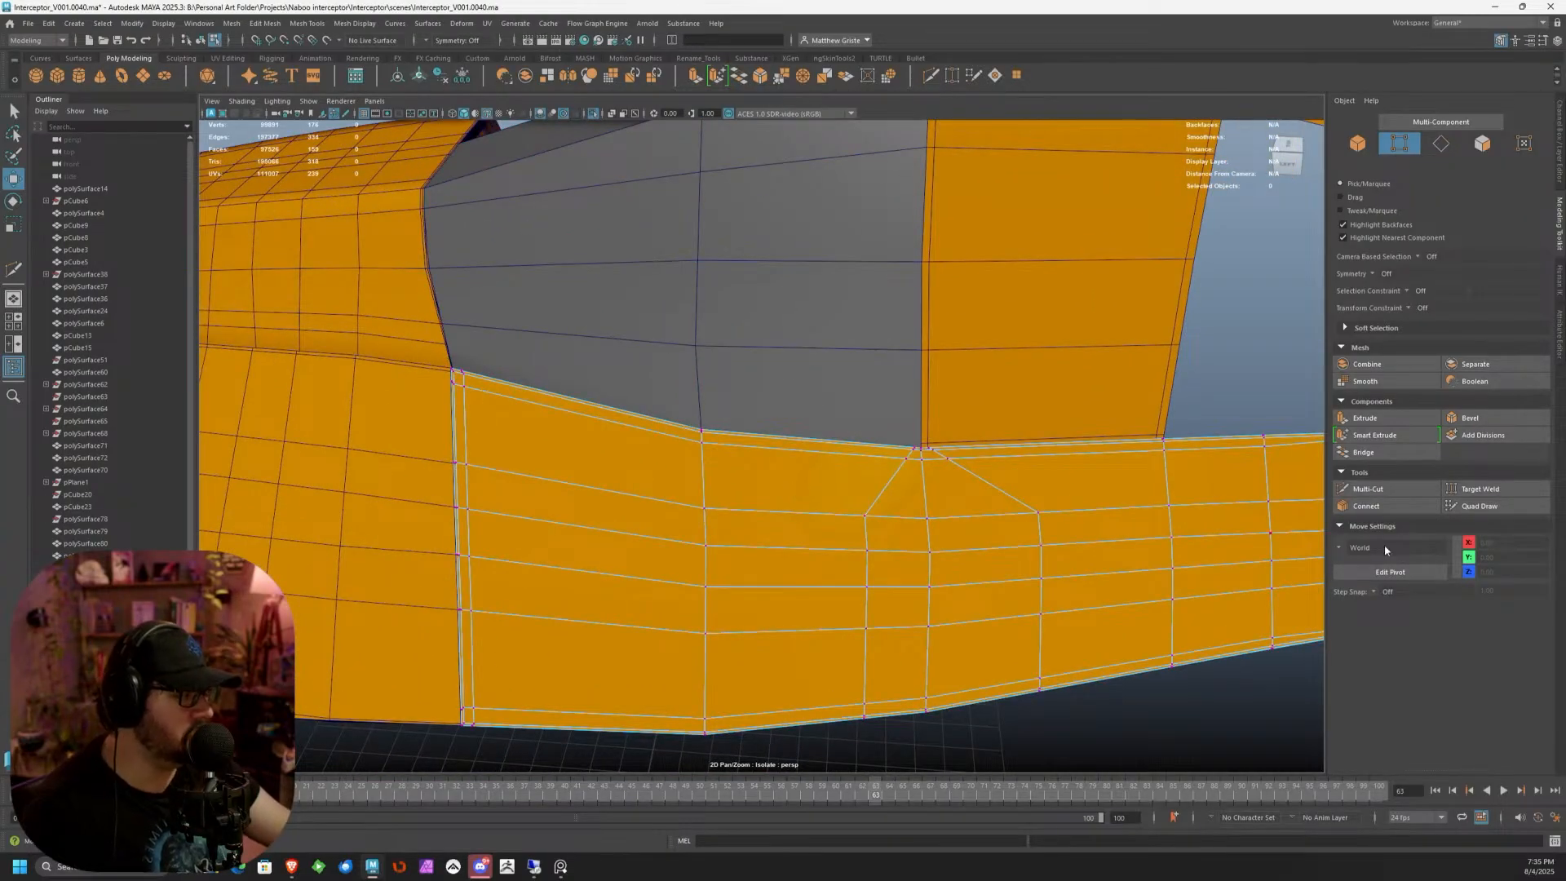
left_click(1368, 489)
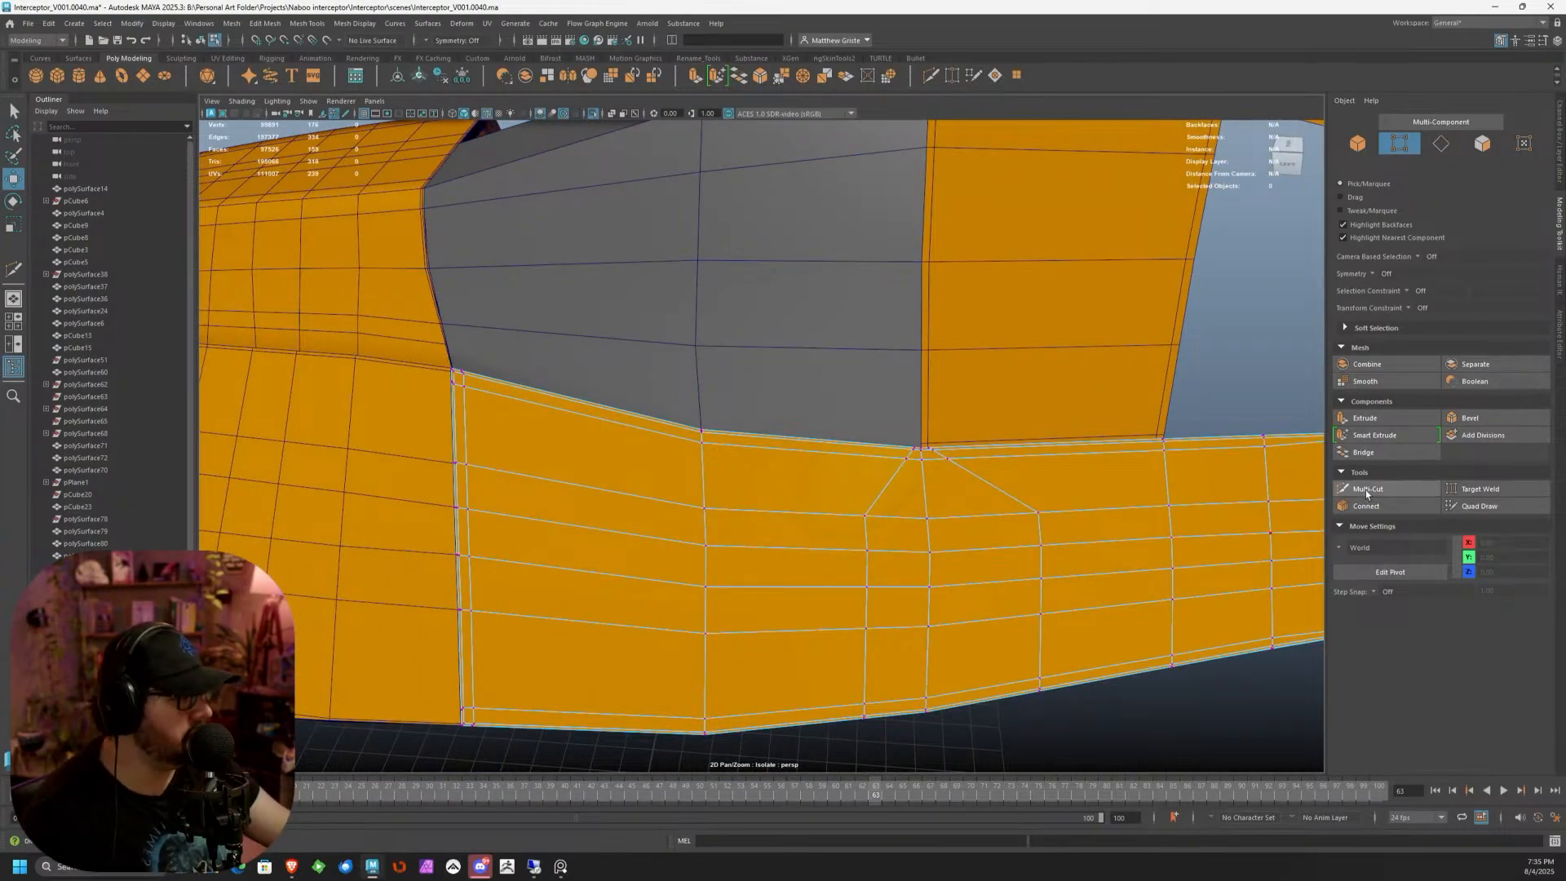
left_click(796, 522, "ctrl")
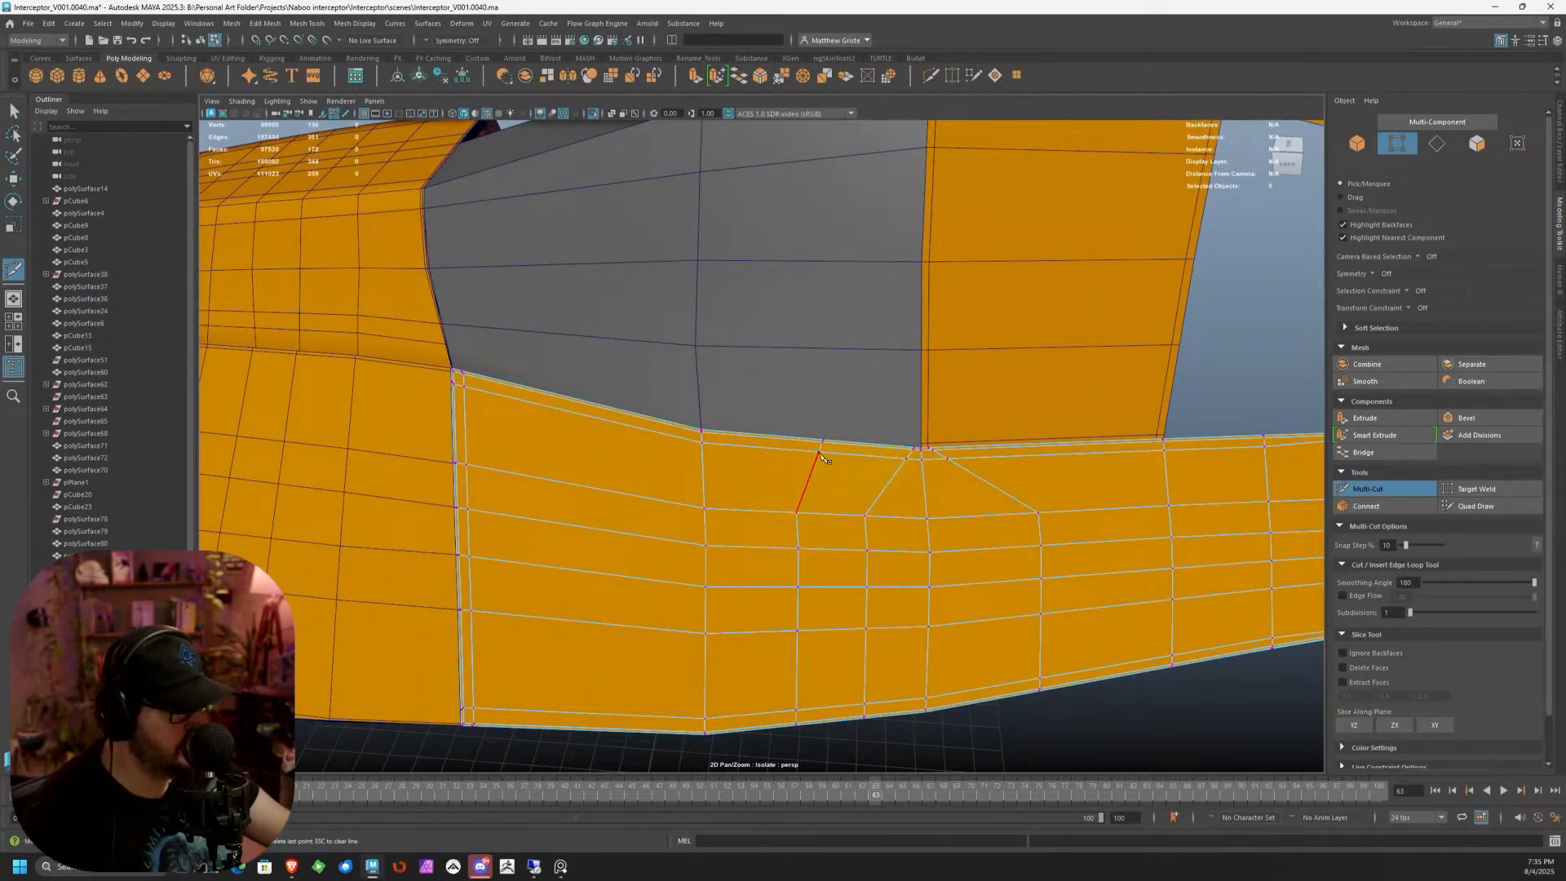
key("q")
Insert a matching vertical edge loop in the rear half of the grey canopy mesh, aligned with the hull panel's new loop
left_click(837, 344)
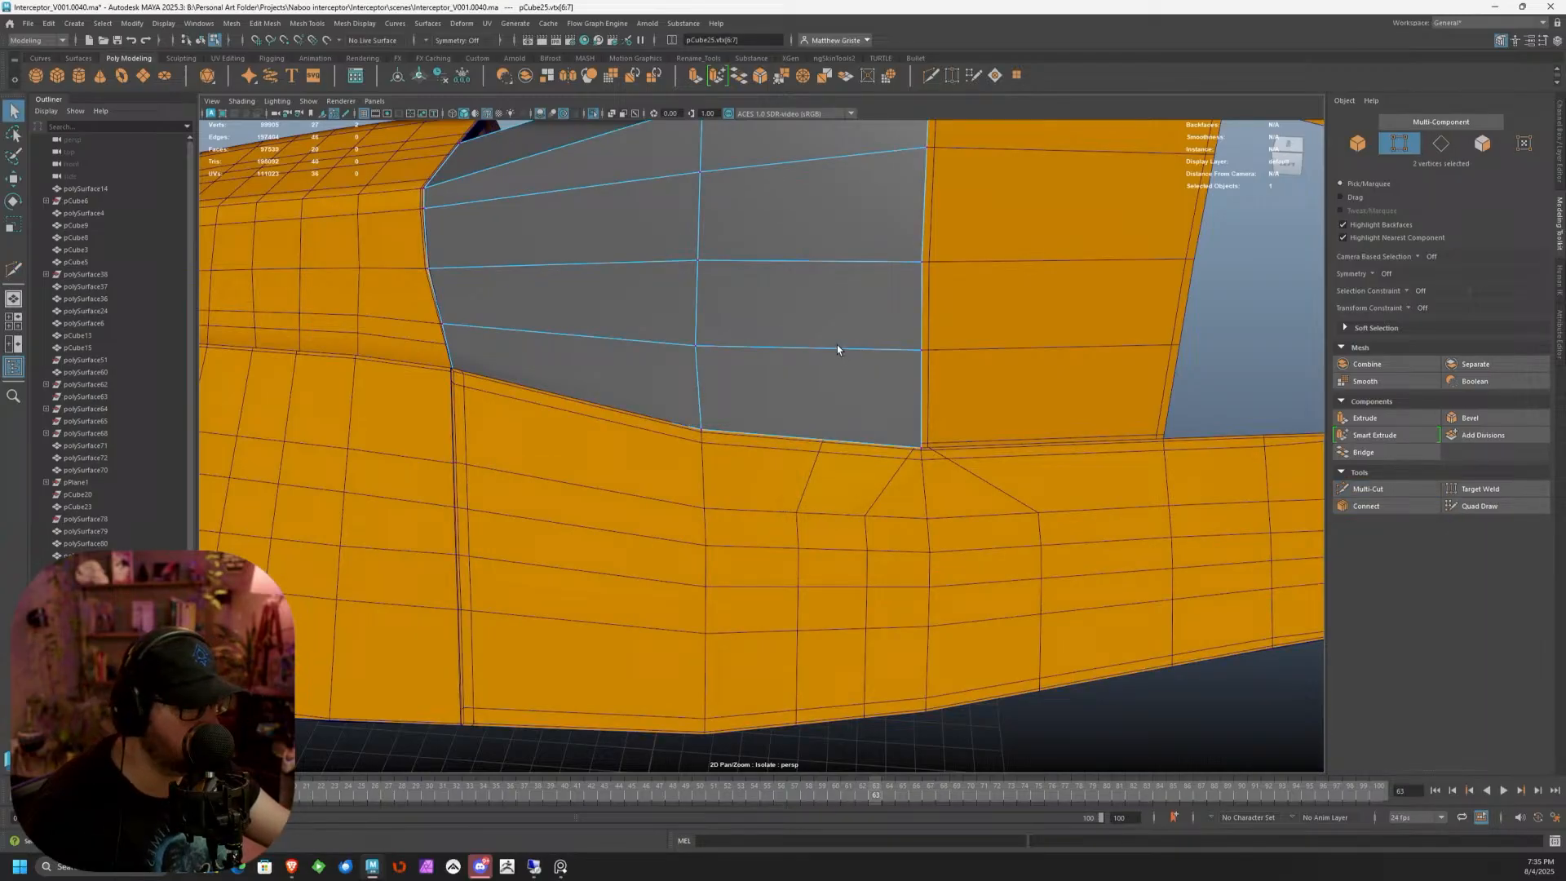
left_click(1364, 475)
left_click(1359, 473)
left_click(1368, 488)
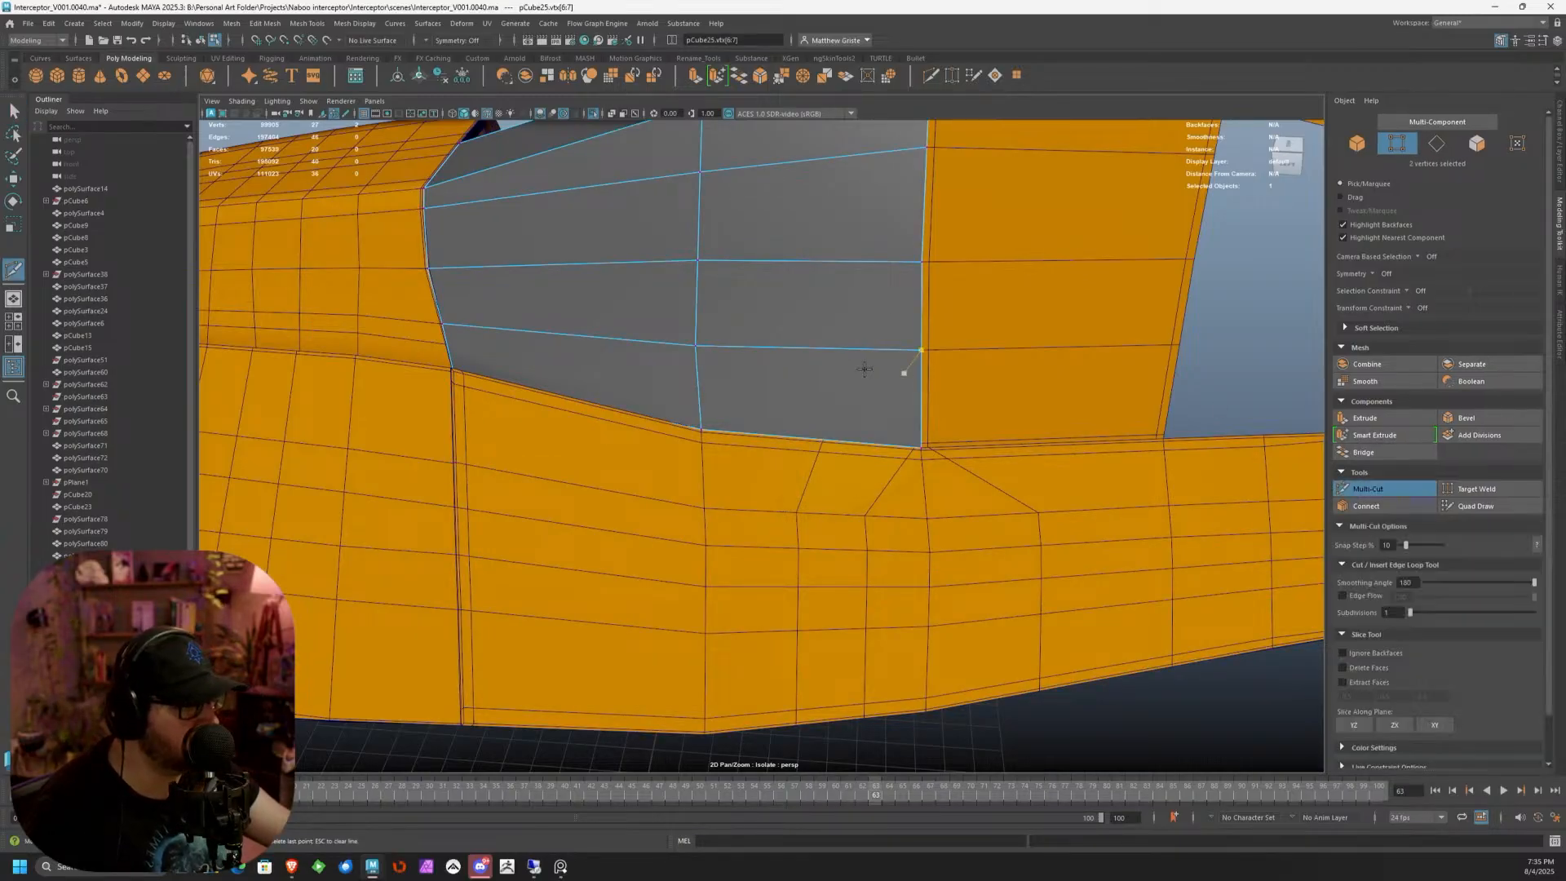
right_click(824, 348)
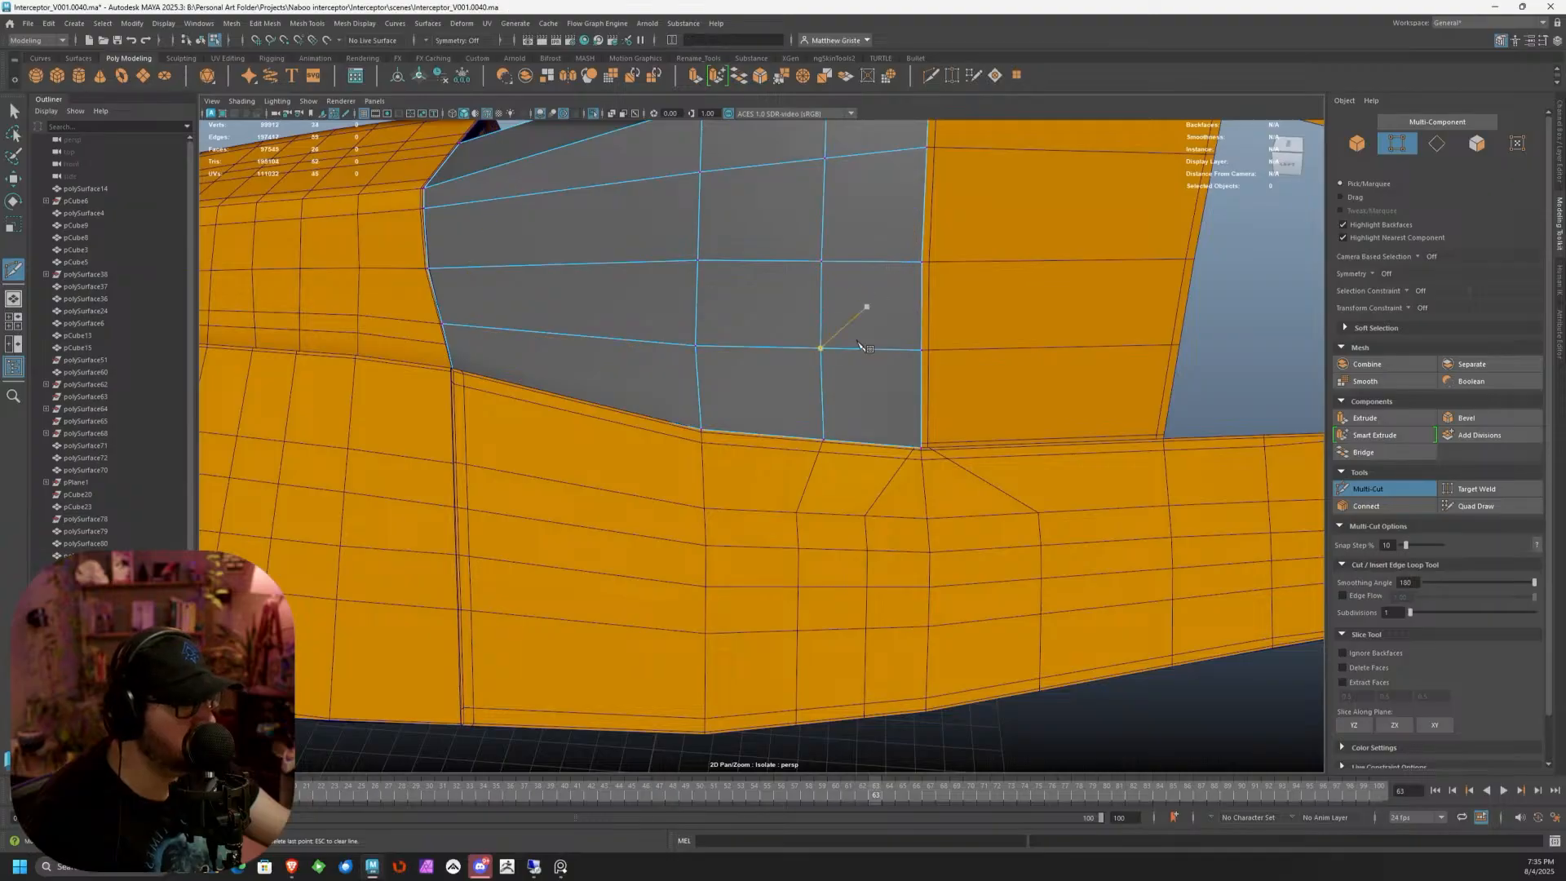
left_click_drag(874, 302, 835, 461, "alt")
key("q")
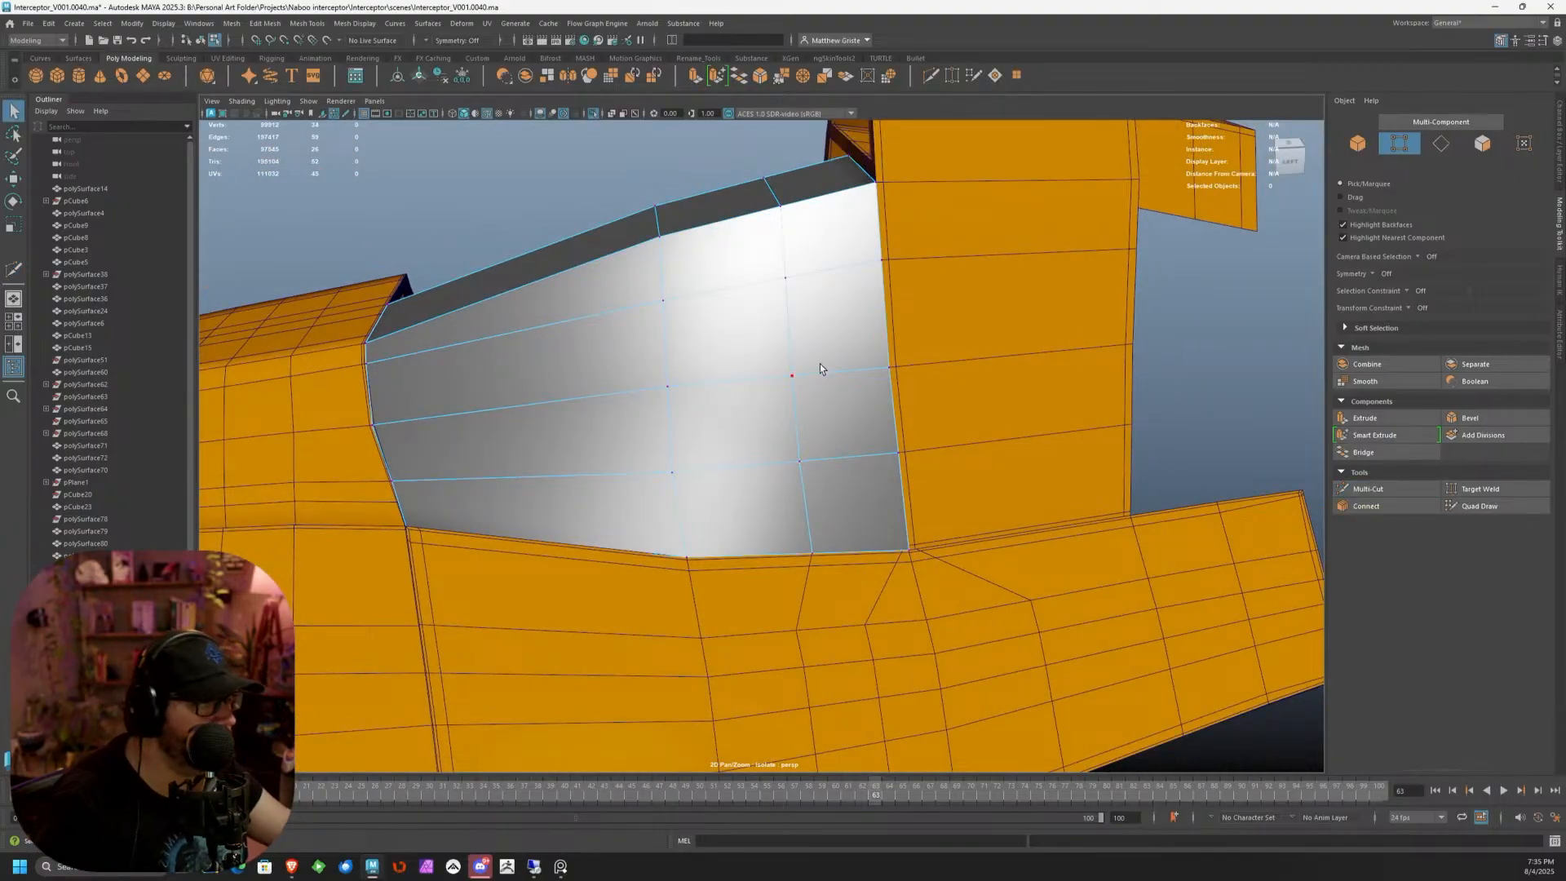
Raise the canopy's two upper profile vertices slightly to round its top line, and return to object mode
left_click_drag(819, 364, 776, 321, "alt")
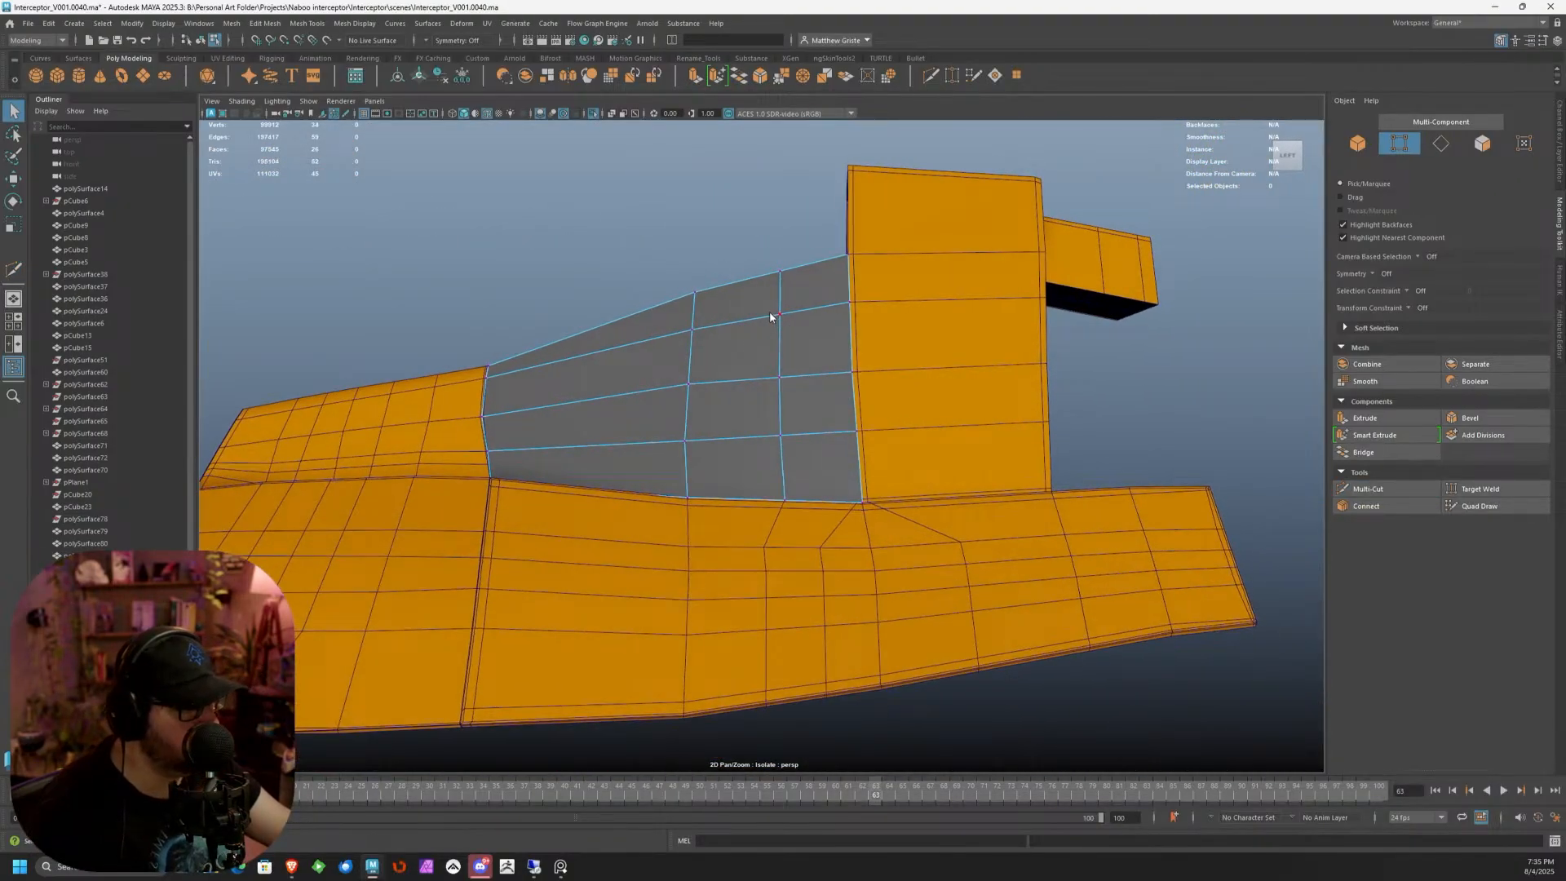
left_click(780, 270)
key("w")
left_click_drag(780, 232, 779, 223)
left_click(694, 291)
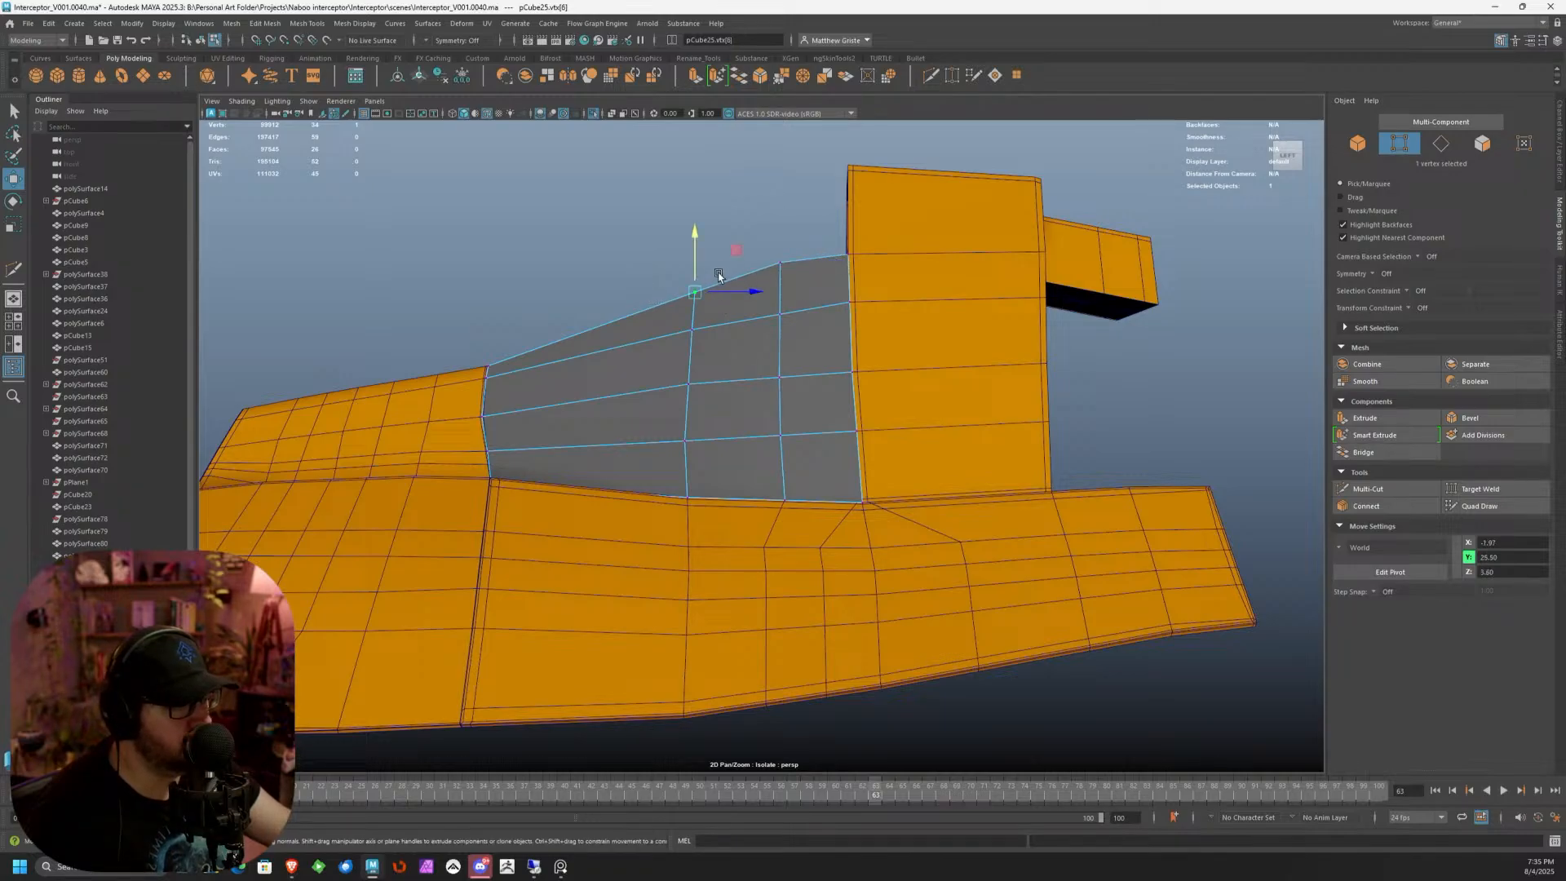
left_click_drag(696, 251, 697, 248)
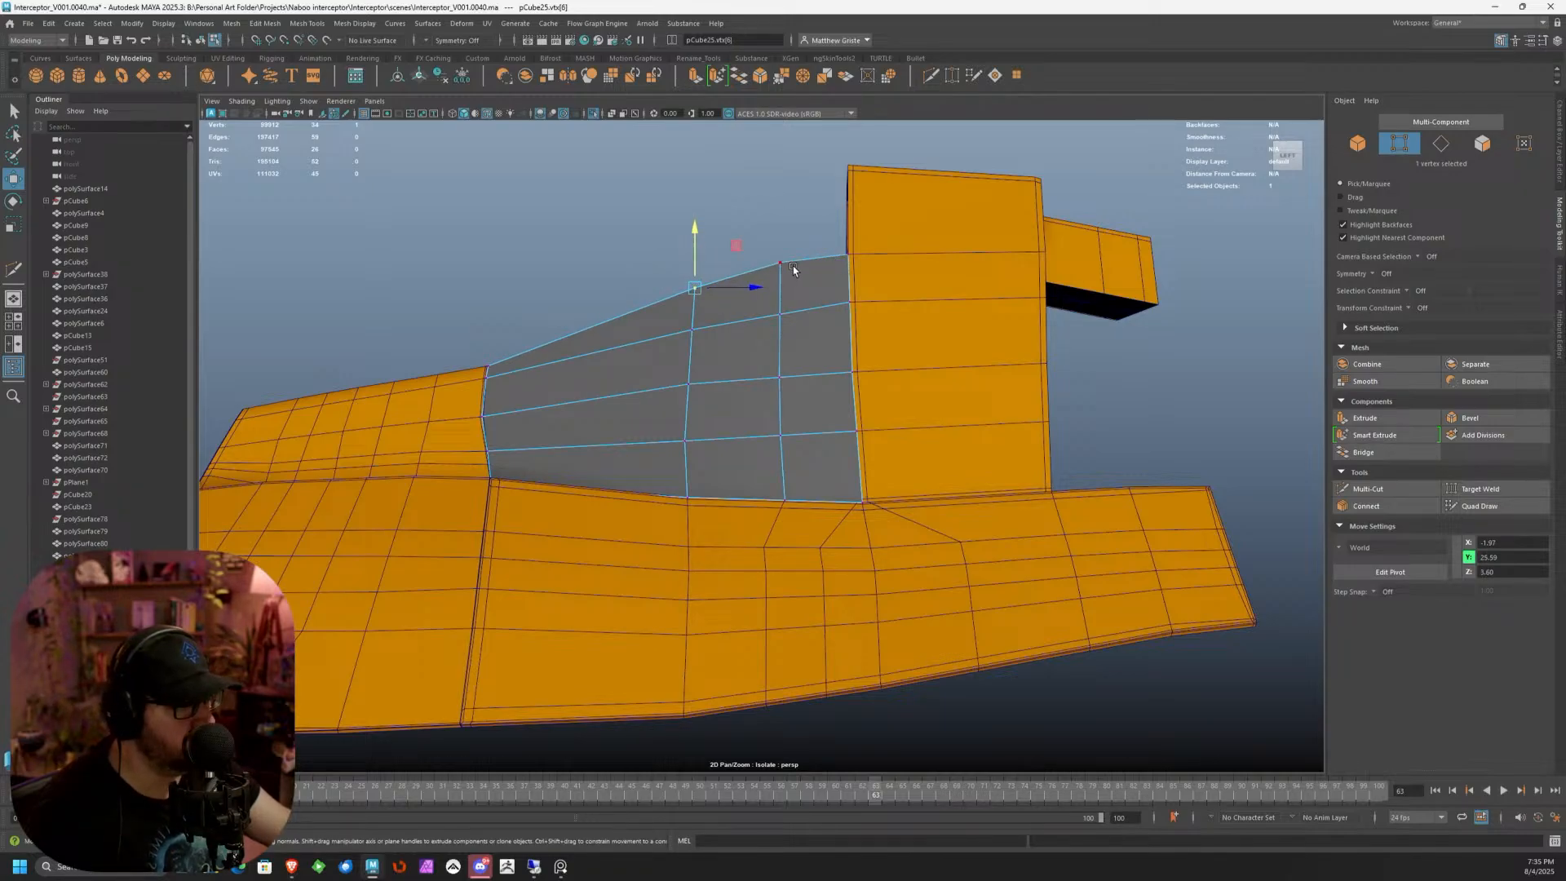
right_click_drag(793, 266, 855, 249)
Examine the reshaped canopy's profile and its fit against the neighbouring hull panels from both sides
scroll(664, 300, "down", 5)
left_click_drag(665, 300, 677, 330, "alt")
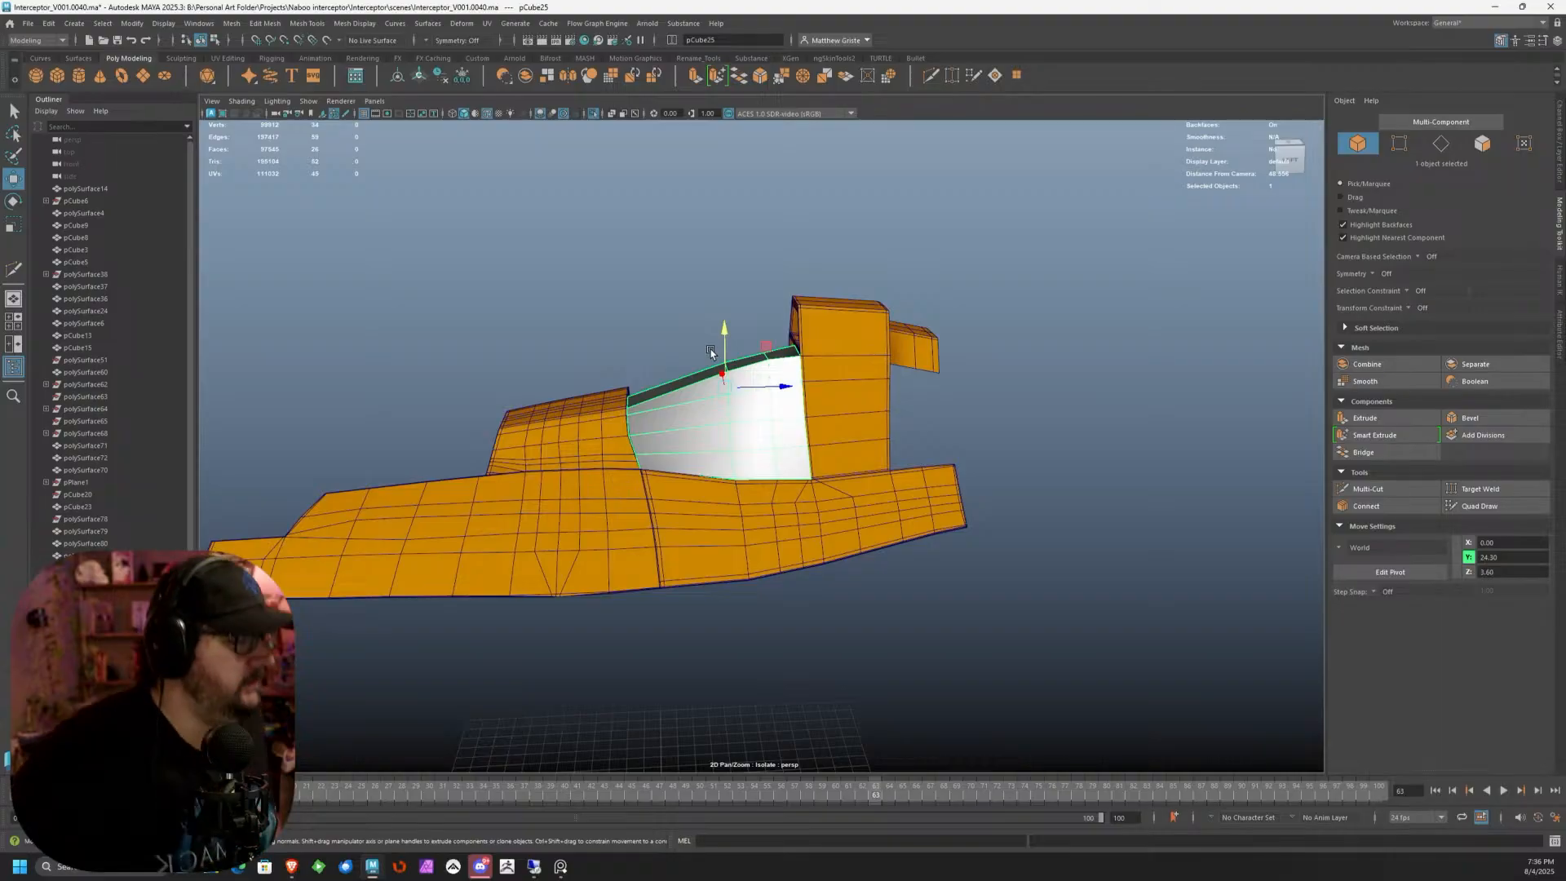
right_click_drag(711, 353, 713, 416, "alt")
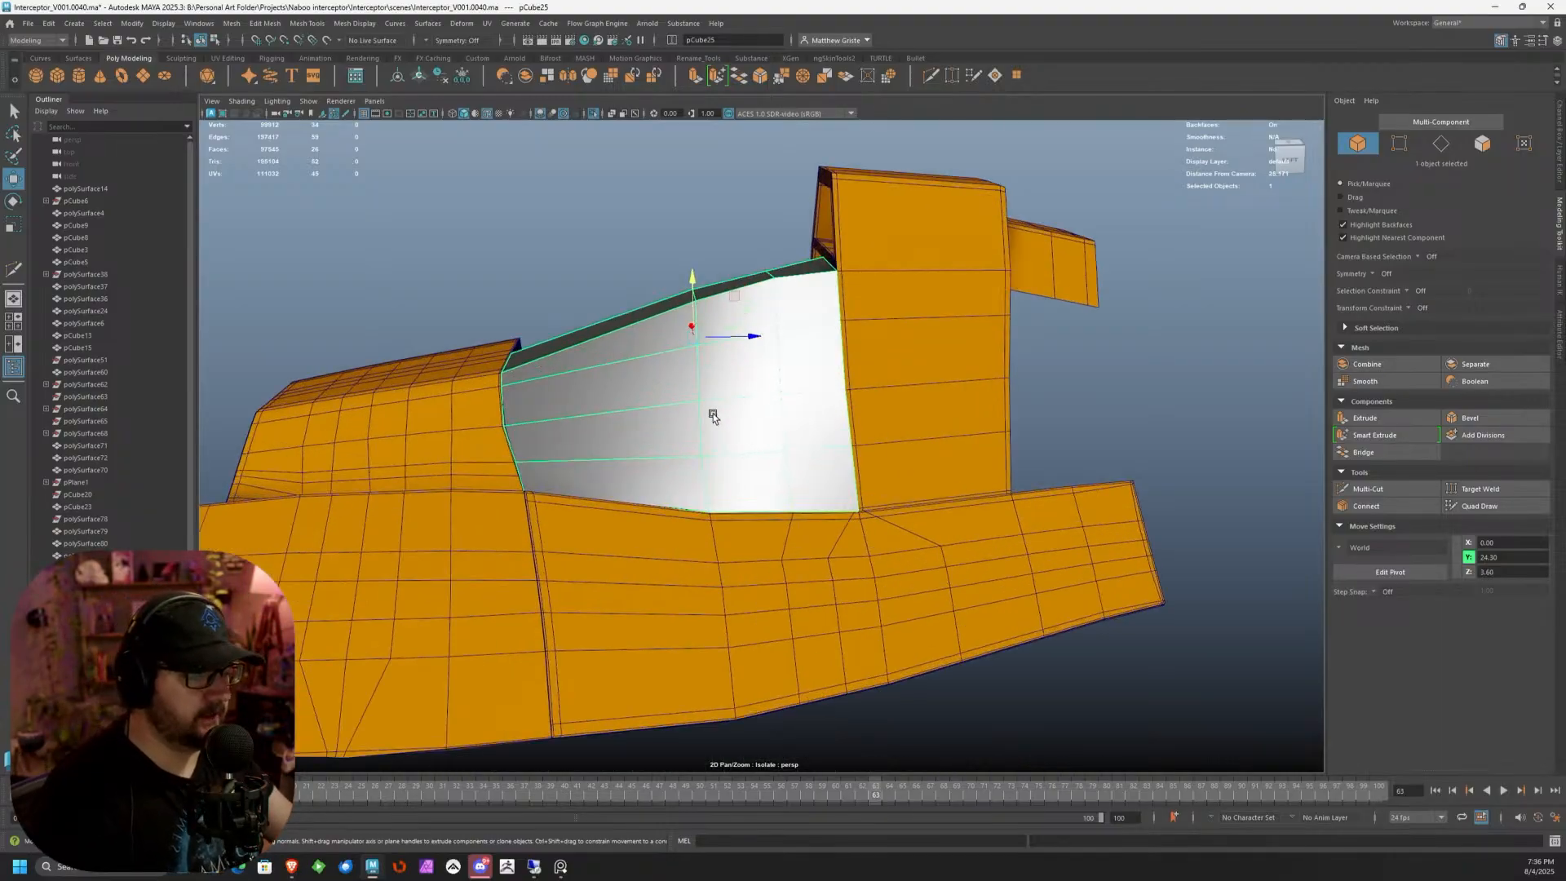
left_click_drag(700, 468, 606, 454, "alt")
right_click_drag(606, 453, 612, 437, "alt")
left_click_drag(611, 437, 648, 383, "alt")
middle_click_drag(648, 383, 787, 442, "alt")
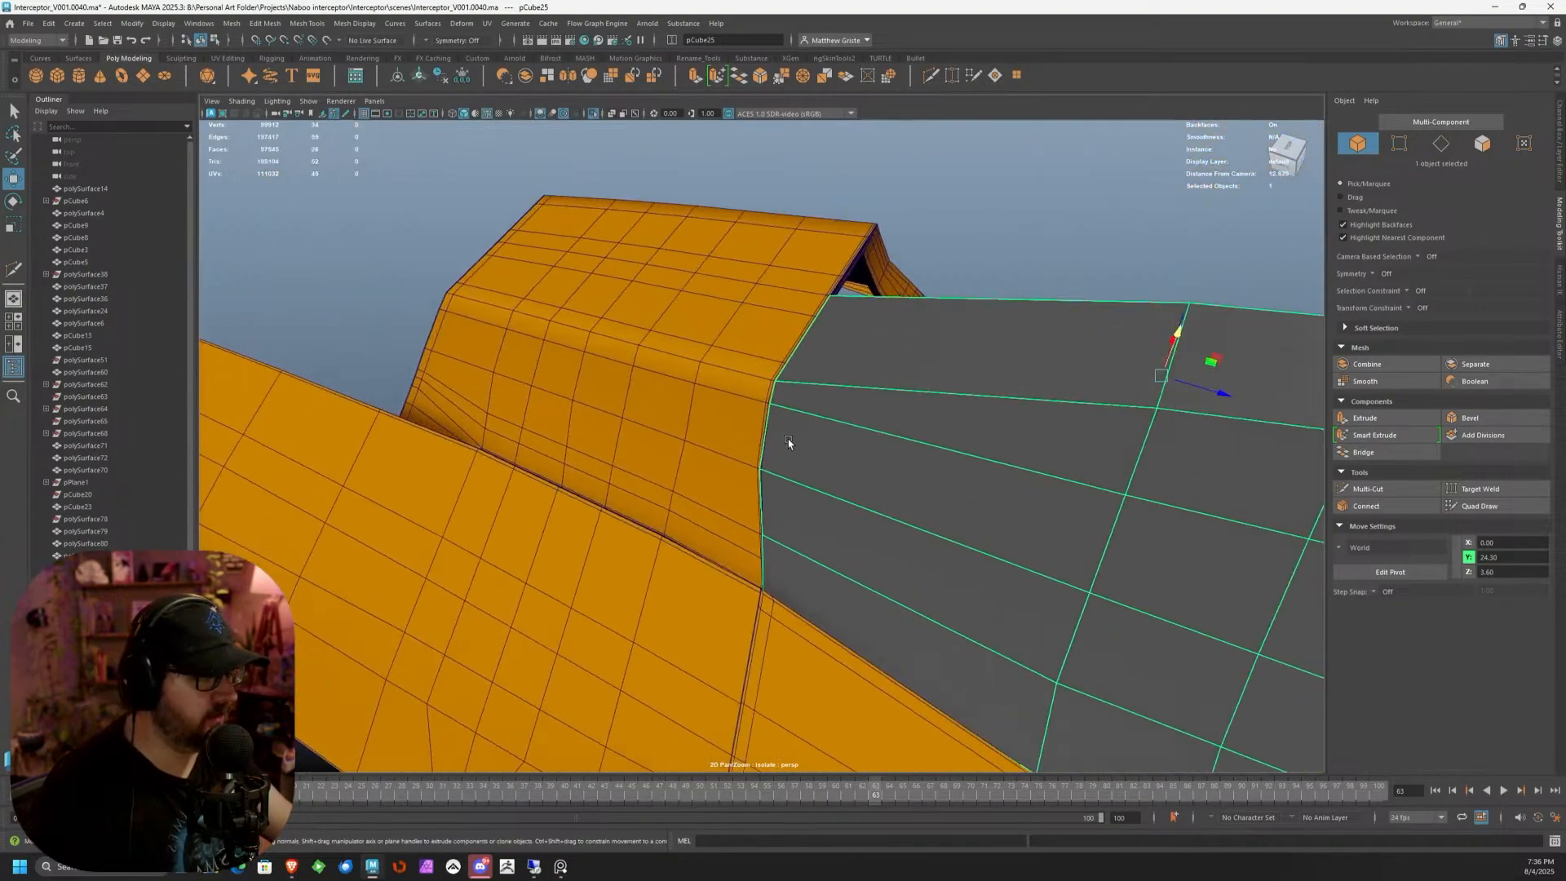
right_click_drag(788, 442, 856, 398, "alt")
left_click_drag(856, 398, 801, 393, "alt")
right_click_drag(801, 393, 864, 496, "alt")
left_click_drag(864, 497, 955, 394, "alt")
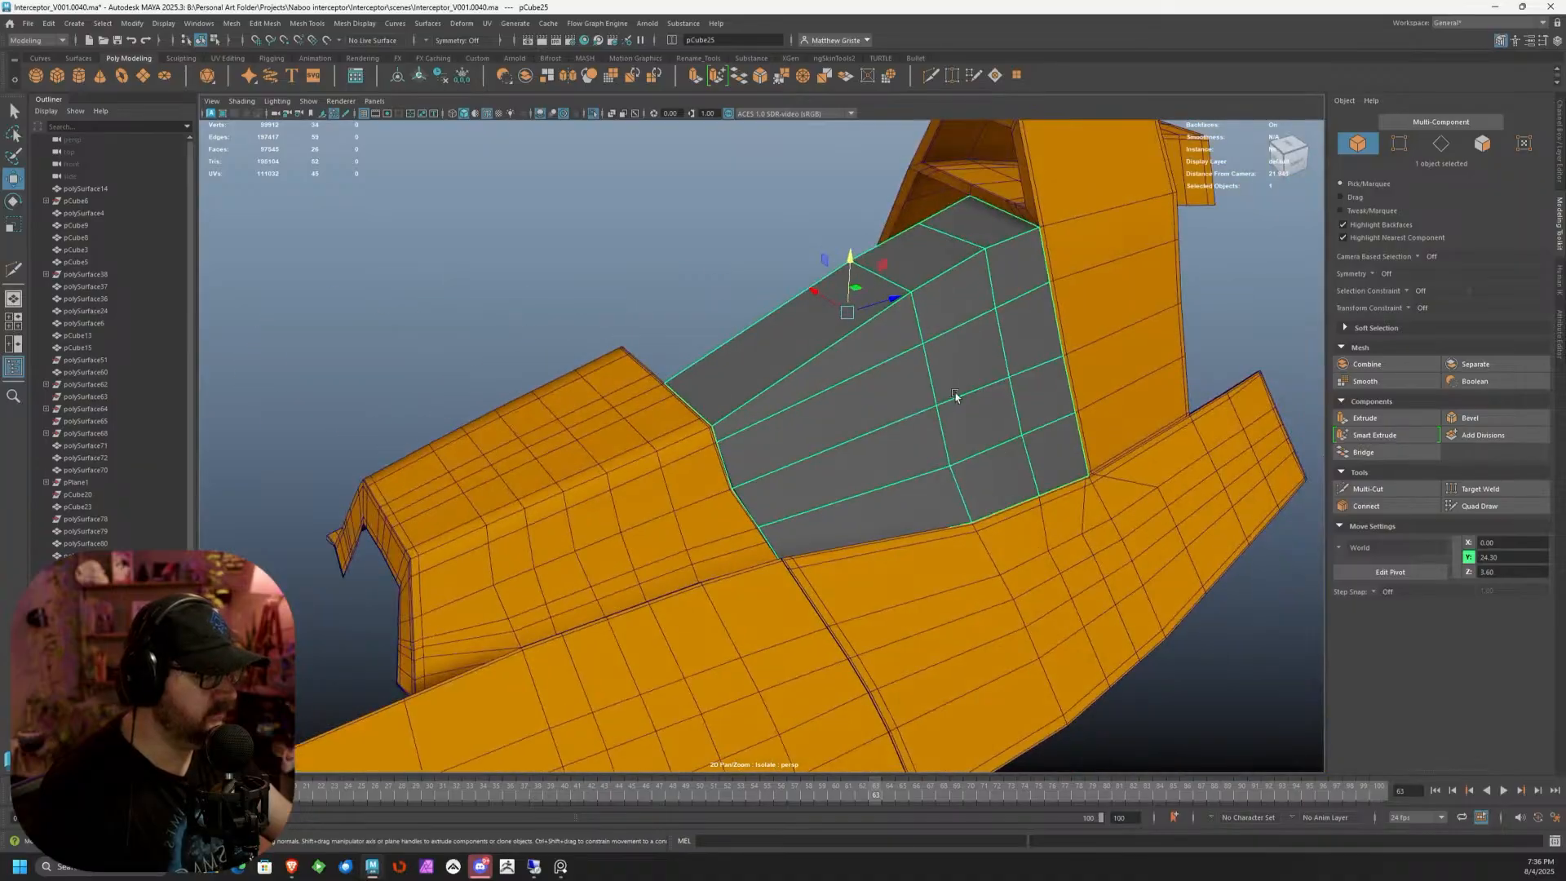
right_click_drag(954, 395, 937, 436)
left_click_drag(937, 434, 649, 324, "alt")
left_click_drag(802, 326, 534, 390, "alt")
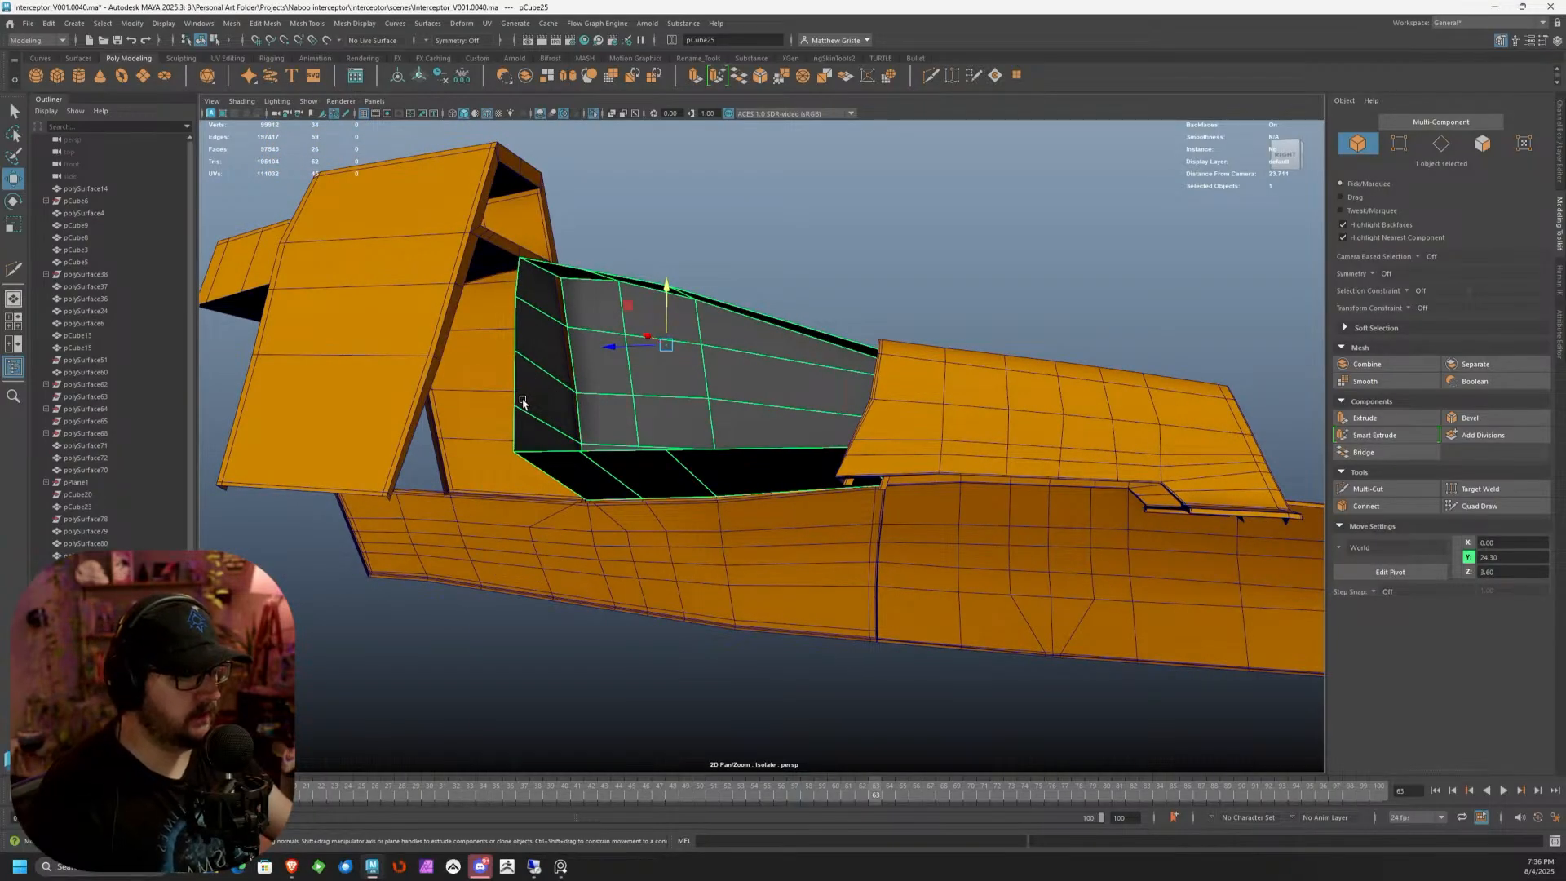
Frame the canopy mesh and turn off its isolated view to show the whole ship
right_click_drag(518, 414, 720, 325)
left_click(593, 415)
key("f")
left_click(309, 100)
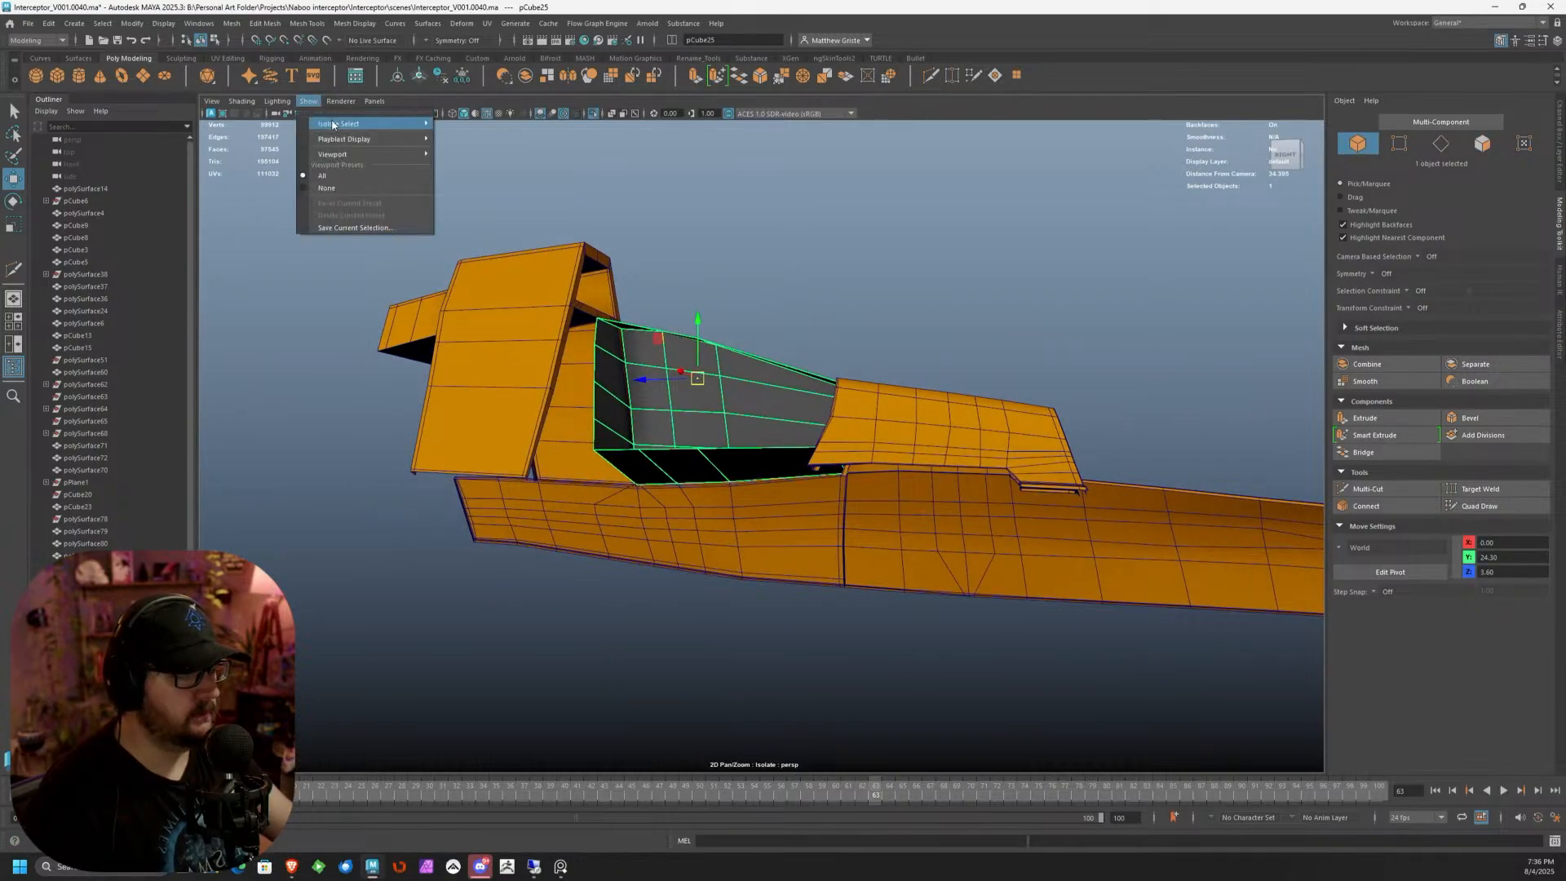
mouse_move(367, 123)
left_click(473, 124)
Examine how the half canopy sits in the cockpit opening, including its open centre side and inner end faces
mouse_move(571, 342)
left_mouse_down("alt")
mouse_move(653, 392)
mouse_move(507, 312)
mouse_move(635, 351)
mouse_move(579, 346)
left_mouse_up("alt")
right_click_drag(579, 347, 811, 409, "alt")
mouse_move(810, 410)
left_mouse_down("alt")
mouse_move(579, 445)
mouse_move(601, 465)
mouse_move(809, 433)
left_mouse_up("alt")
right_click_drag(809, 433, 829, 418, "alt")
left_click_drag(797, 402, 680, 375, "alt")
right_click_drag(679, 375, 689, 433, "alt")
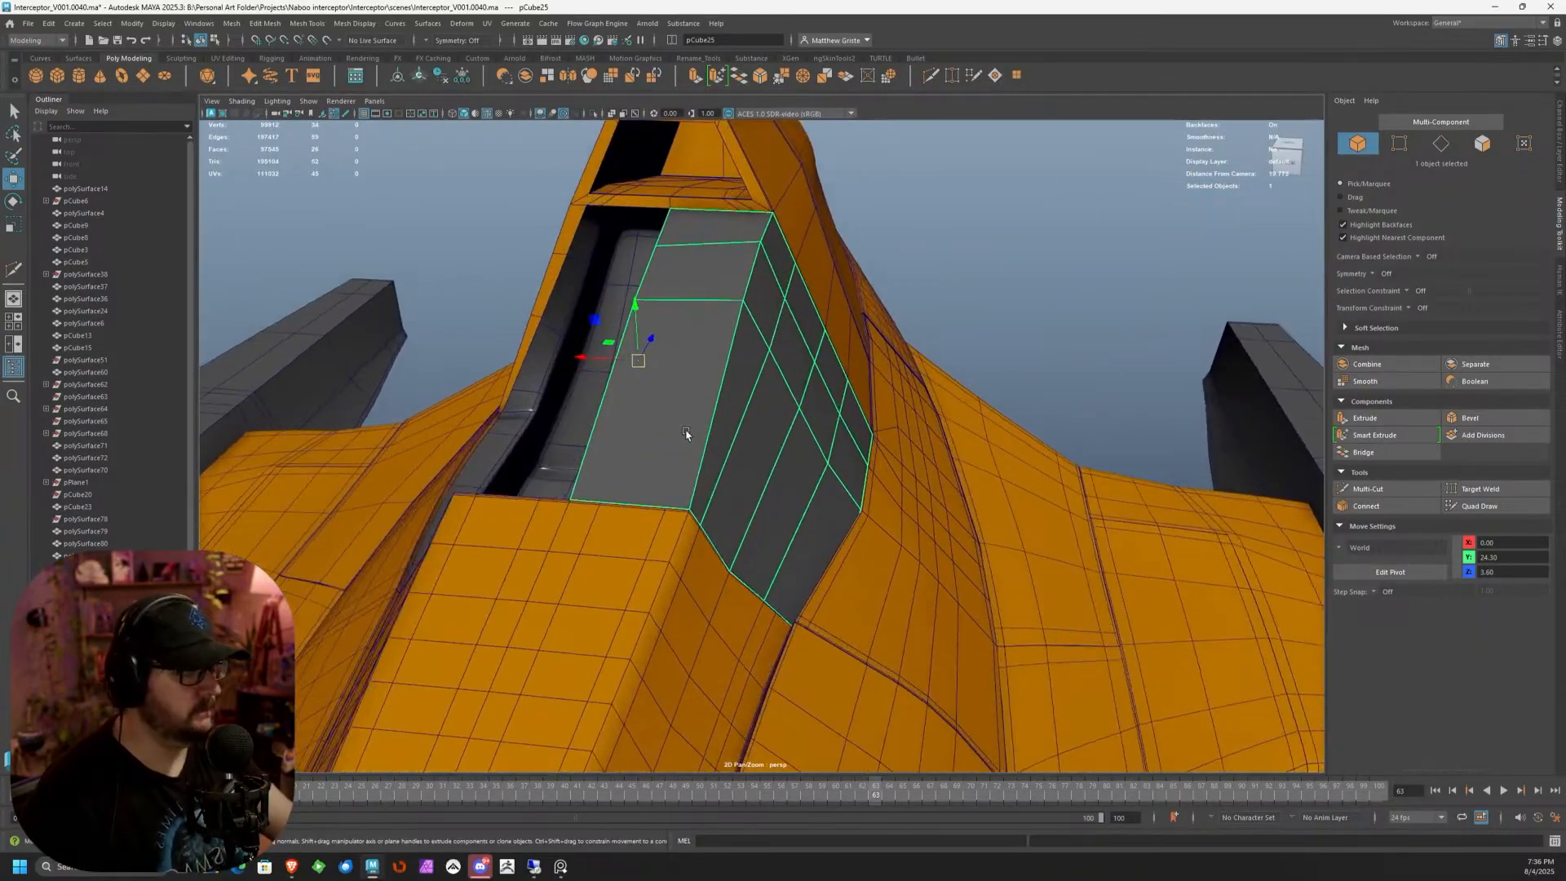
left_click_drag(689, 433, 775, 432, "alt")
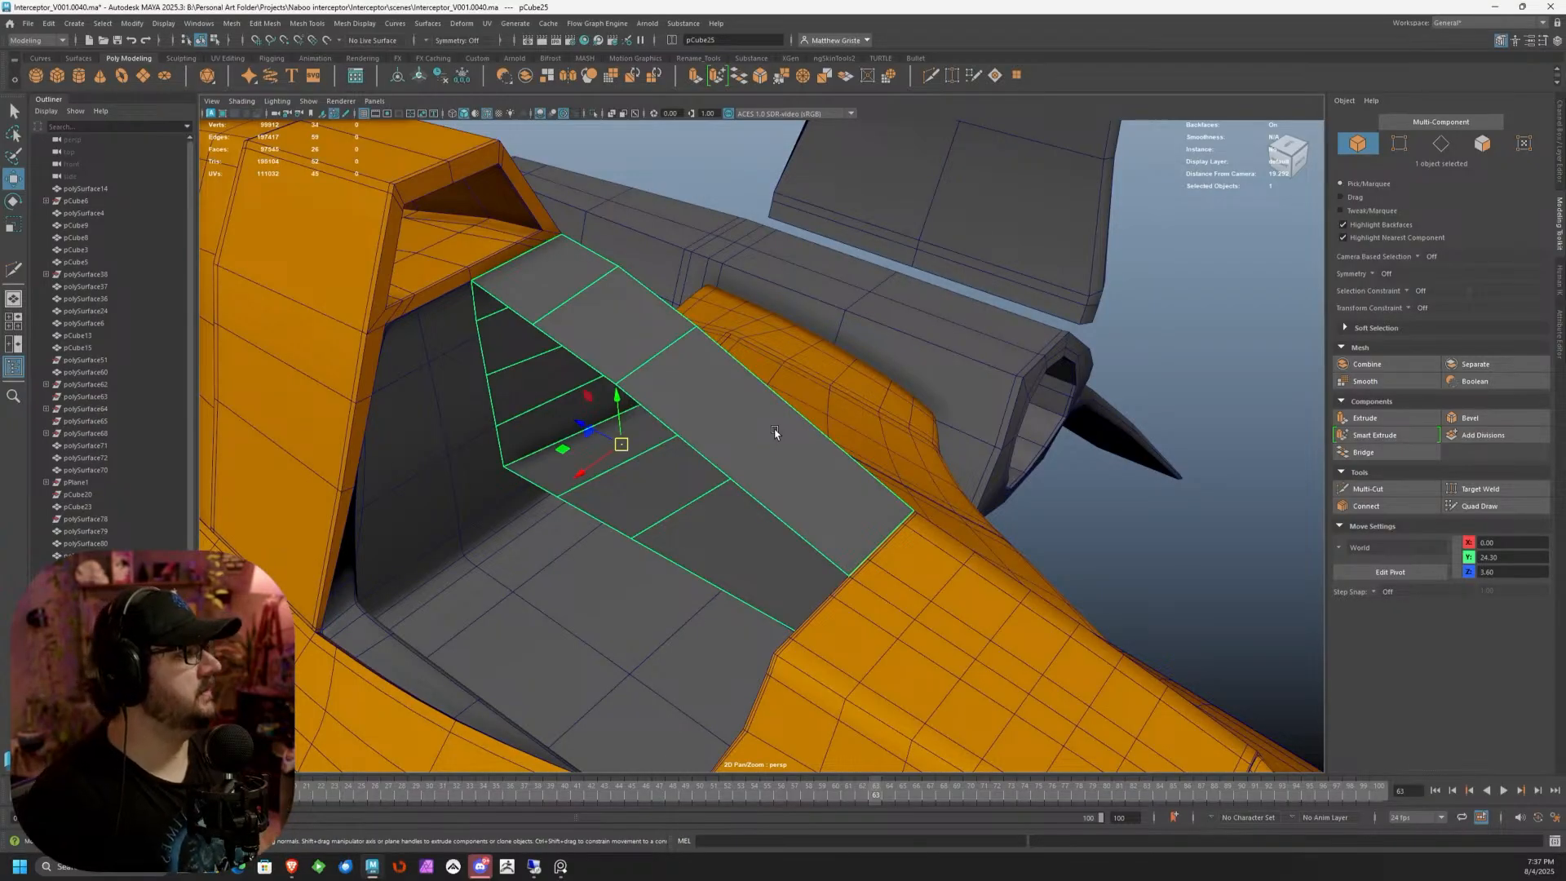
left_click_drag(775, 433, 694, 379, "alt")
middle_click_drag(695, 379, 787, 410, "alt")
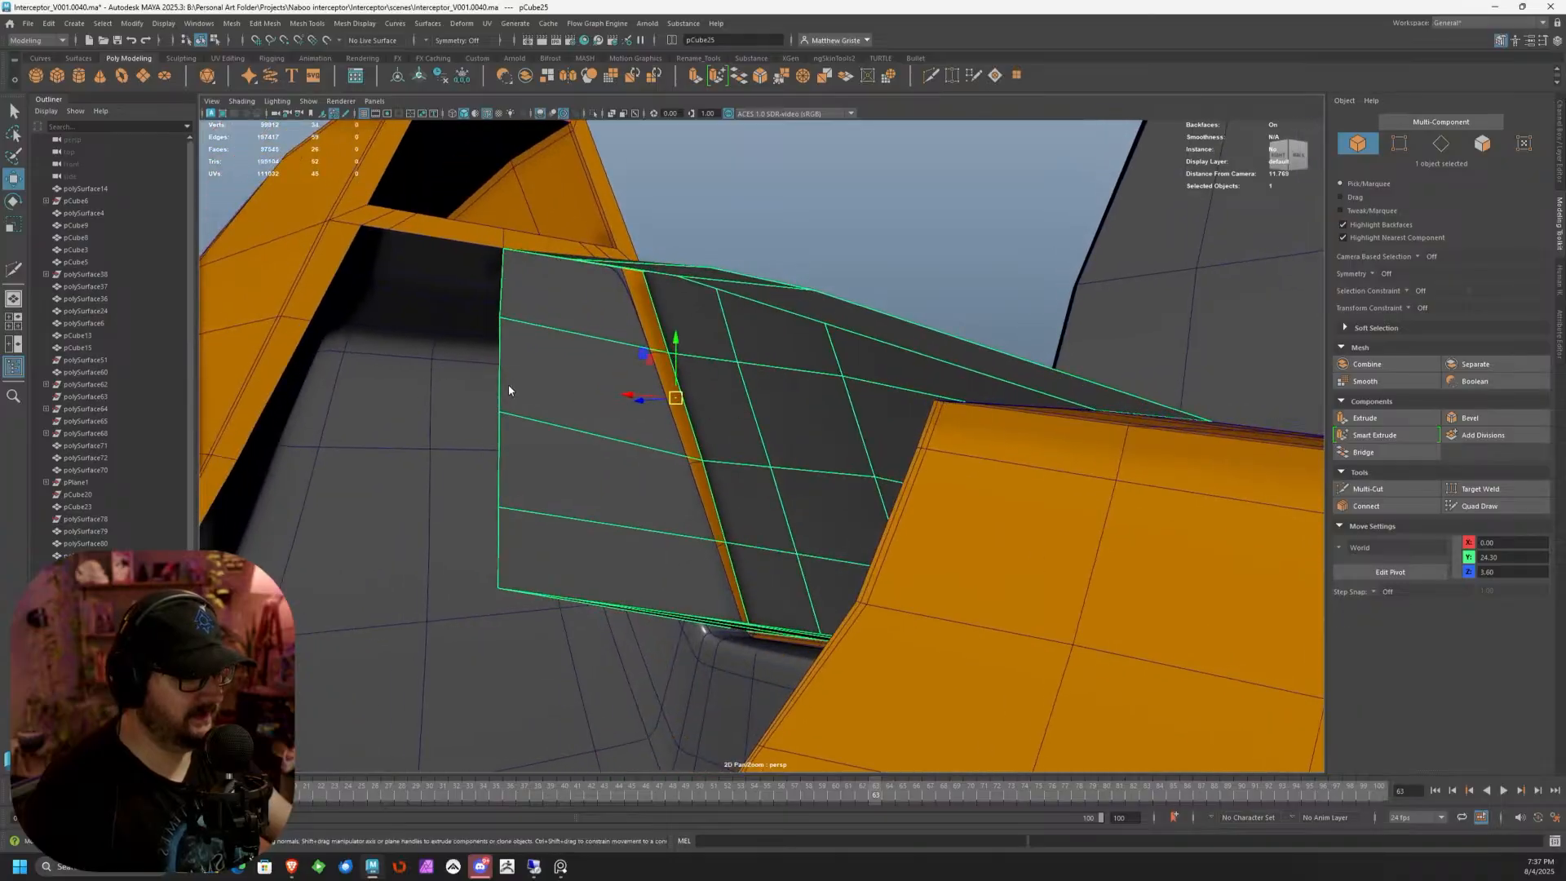
Delete the five faces forming the rear end of the half canopy mesh
right_click_drag(509, 393, 501, 413)
left_click_drag(559, 628, 499, 292)
scroll(519, 323, "down", 5)
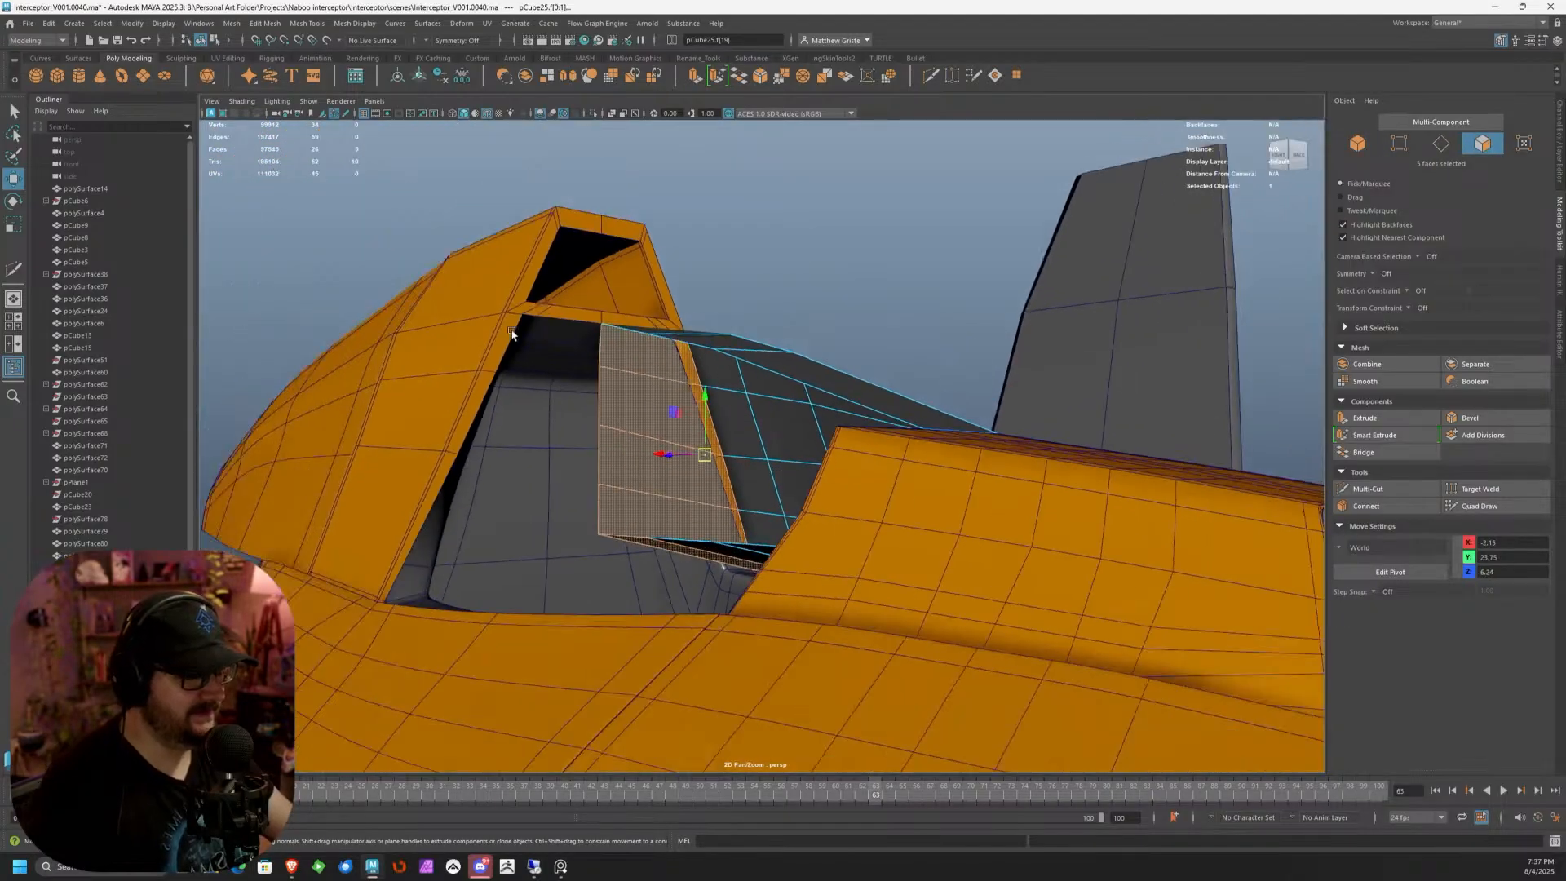
key("Delete")
Delete the six remaining faces on the canopy's front end and underside, leaving only the outer shell
scroll(557, 460, "up", 4)
left_click_drag(609, 513, 682, 562, "alt")
left_click_drag(784, 618, 919, 445)
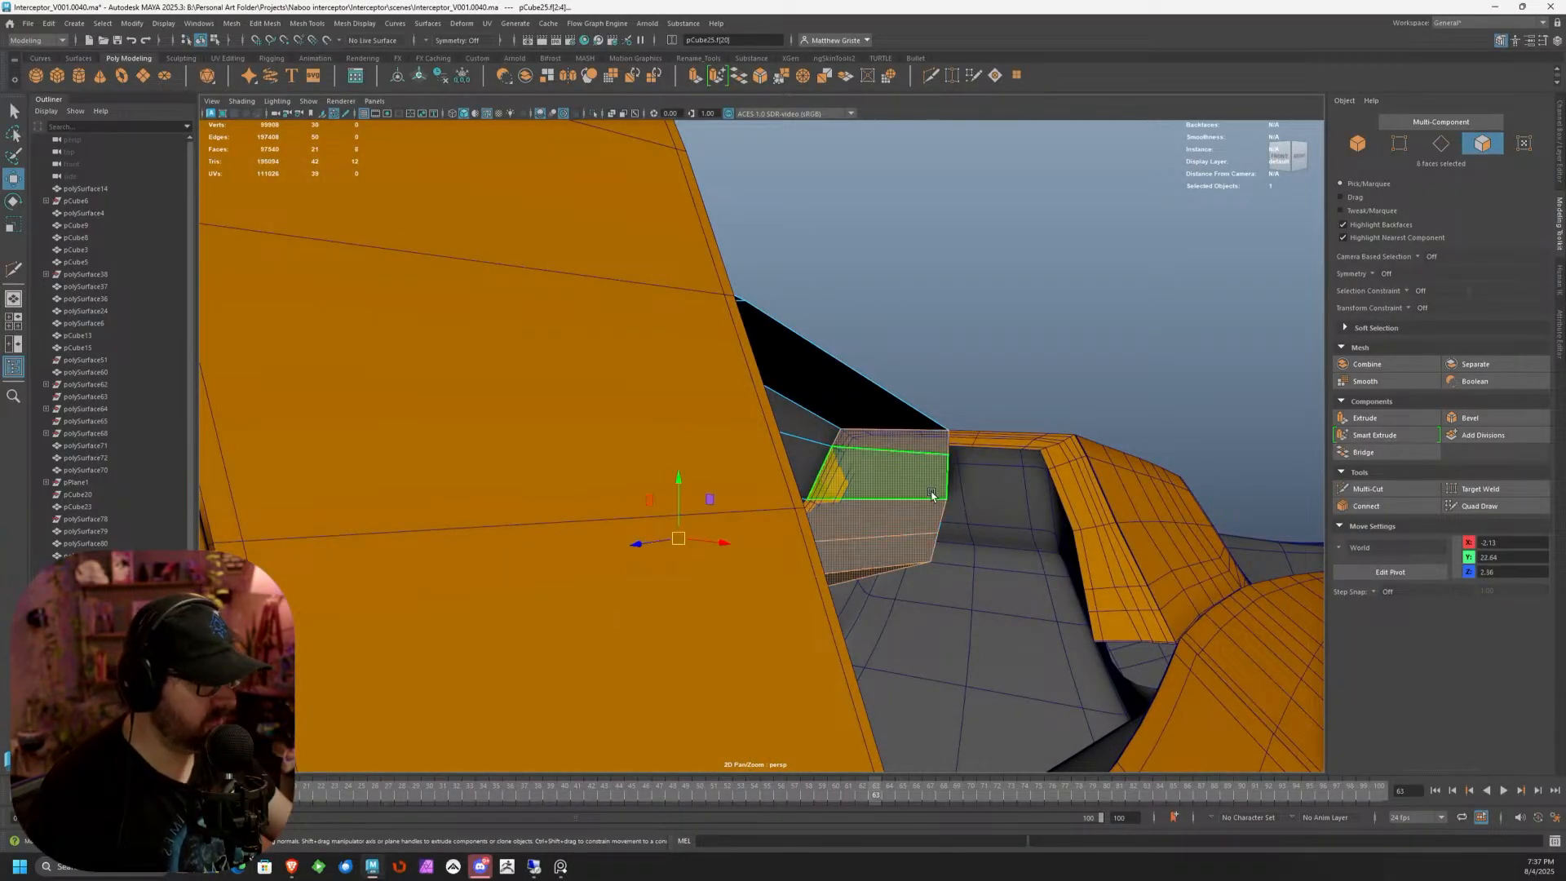
key("Delete")
scroll(927, 500, "down", 3)
left_click_drag(926, 500, 870, 552, "alt")
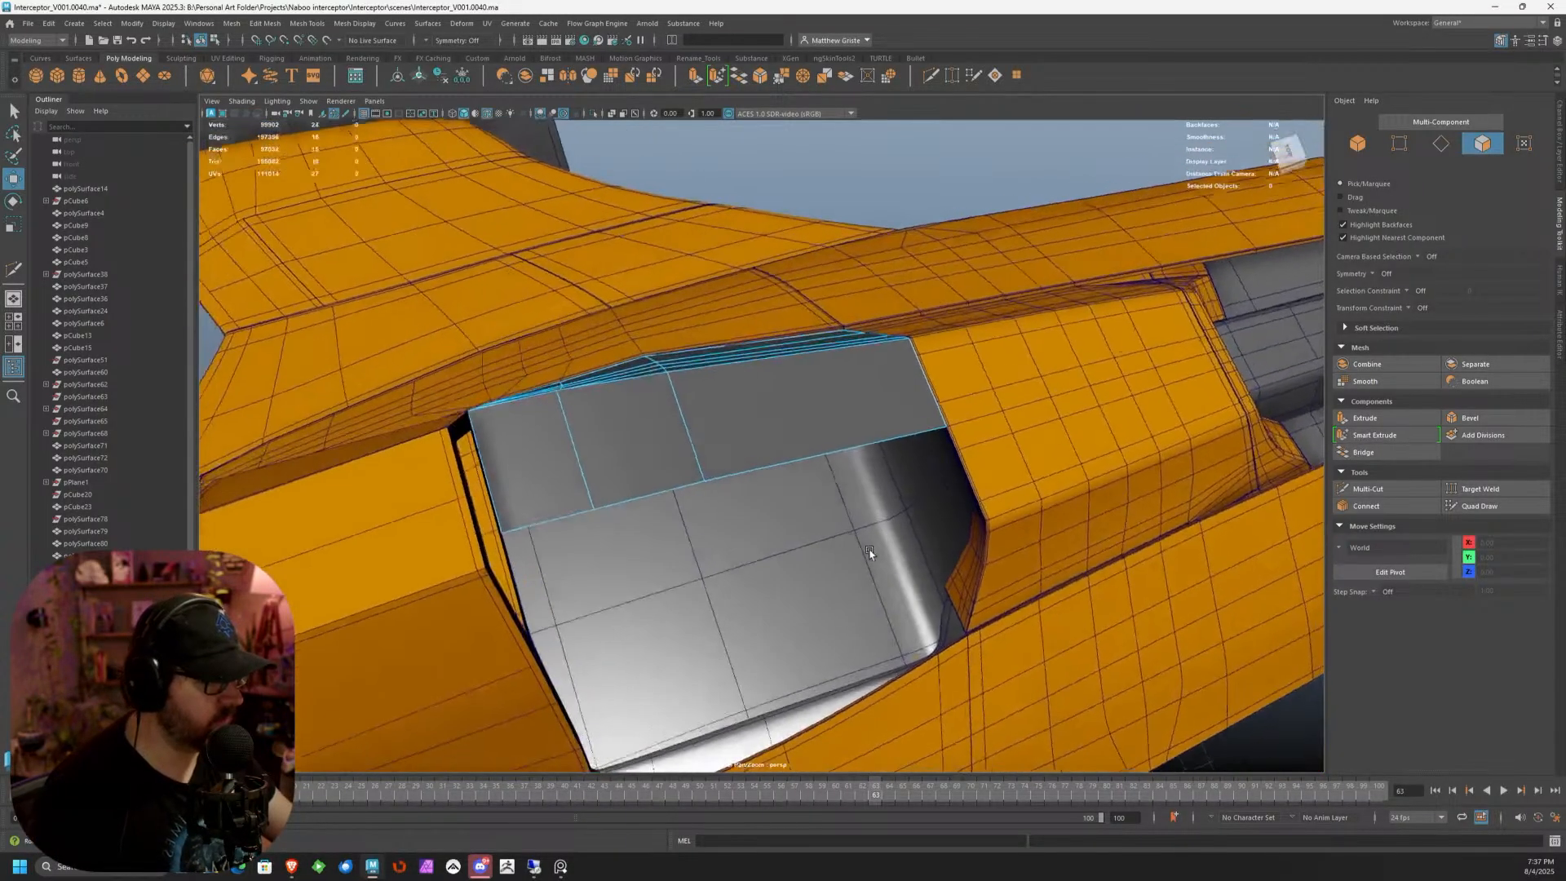
Insert a supporting edge loop in the canopy shell close to its front edge with Multi-Cut
scroll(927, 455, "up", 4)
left_click_drag(910, 441, 737, 457, "alt")
scroll(739, 420, "down", 4)
key("F8")
left_click(473, 471)
scroll(472, 470, "up", 3)
scroll(472, 471, "down", 3)
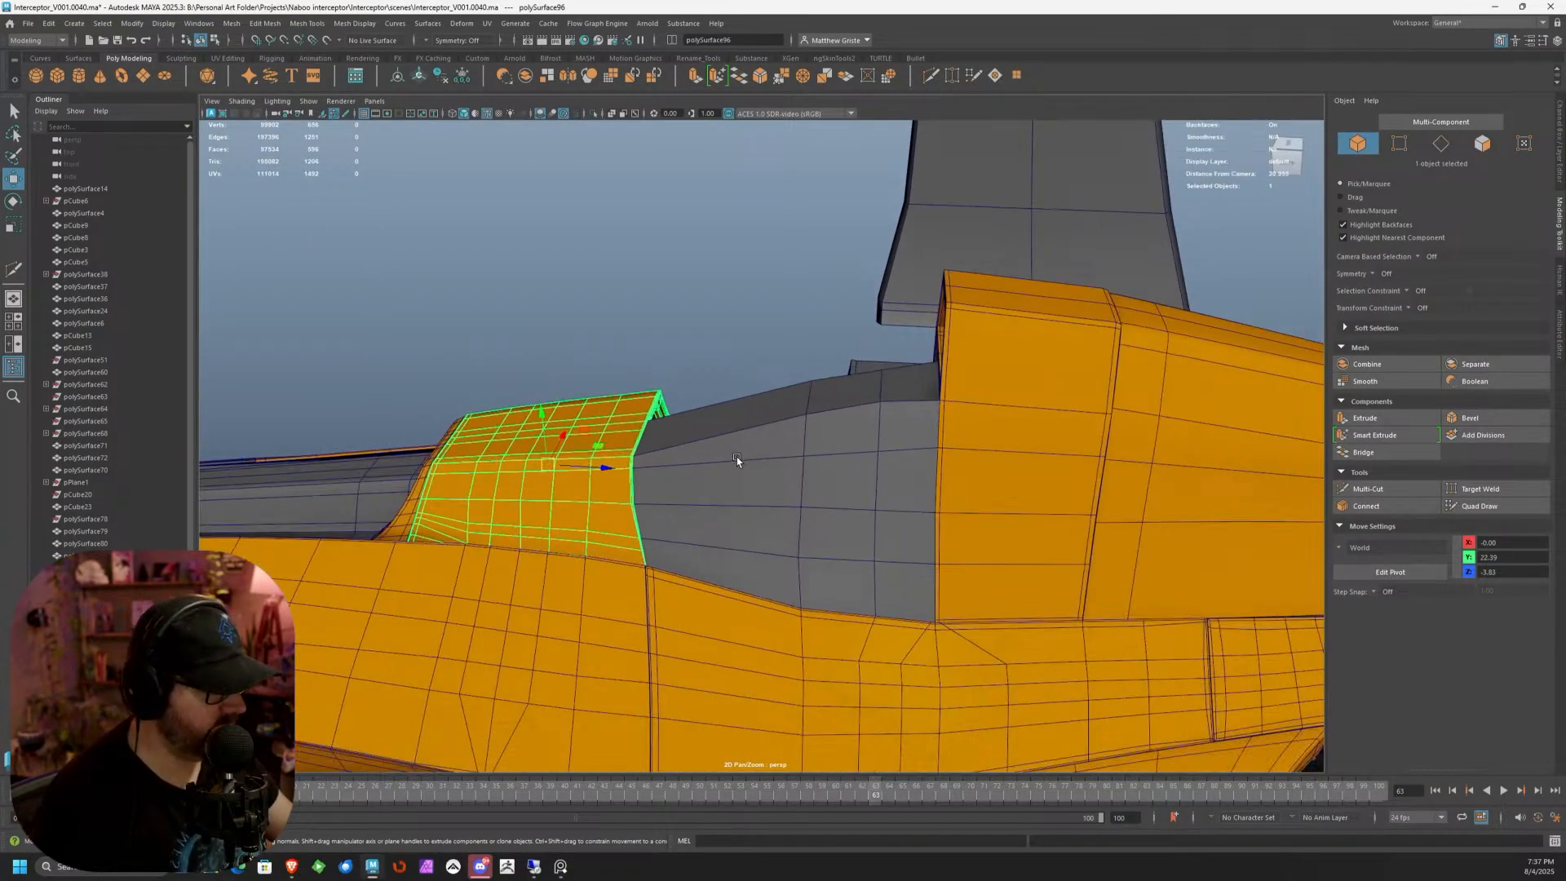
right_click(745, 452)
left_click(790, 437)
scroll(867, 392, "up", 6)
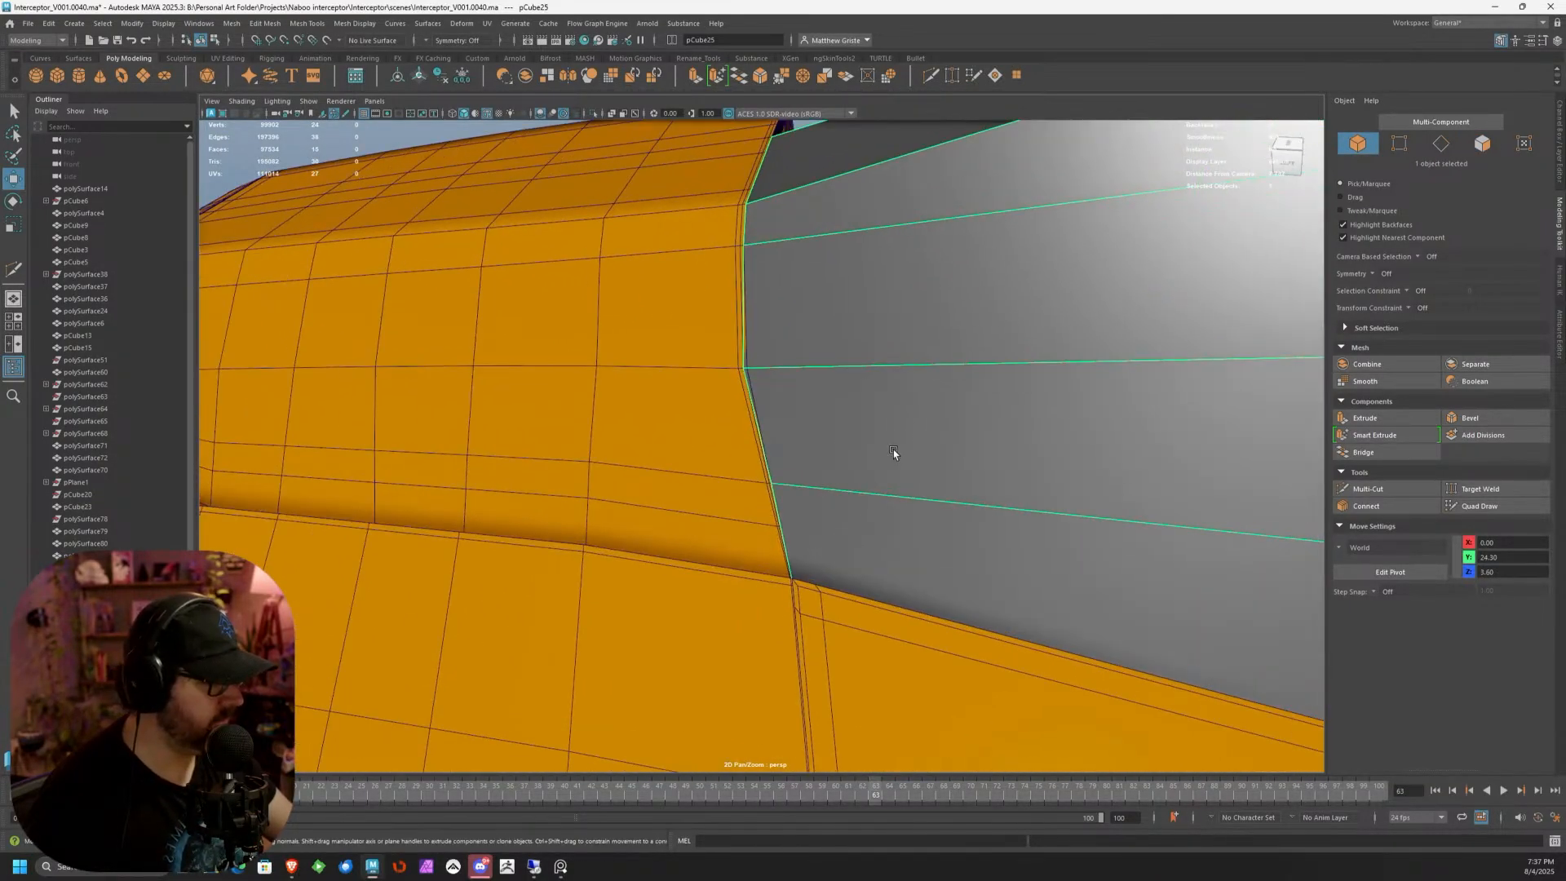
left_click(1375, 483)
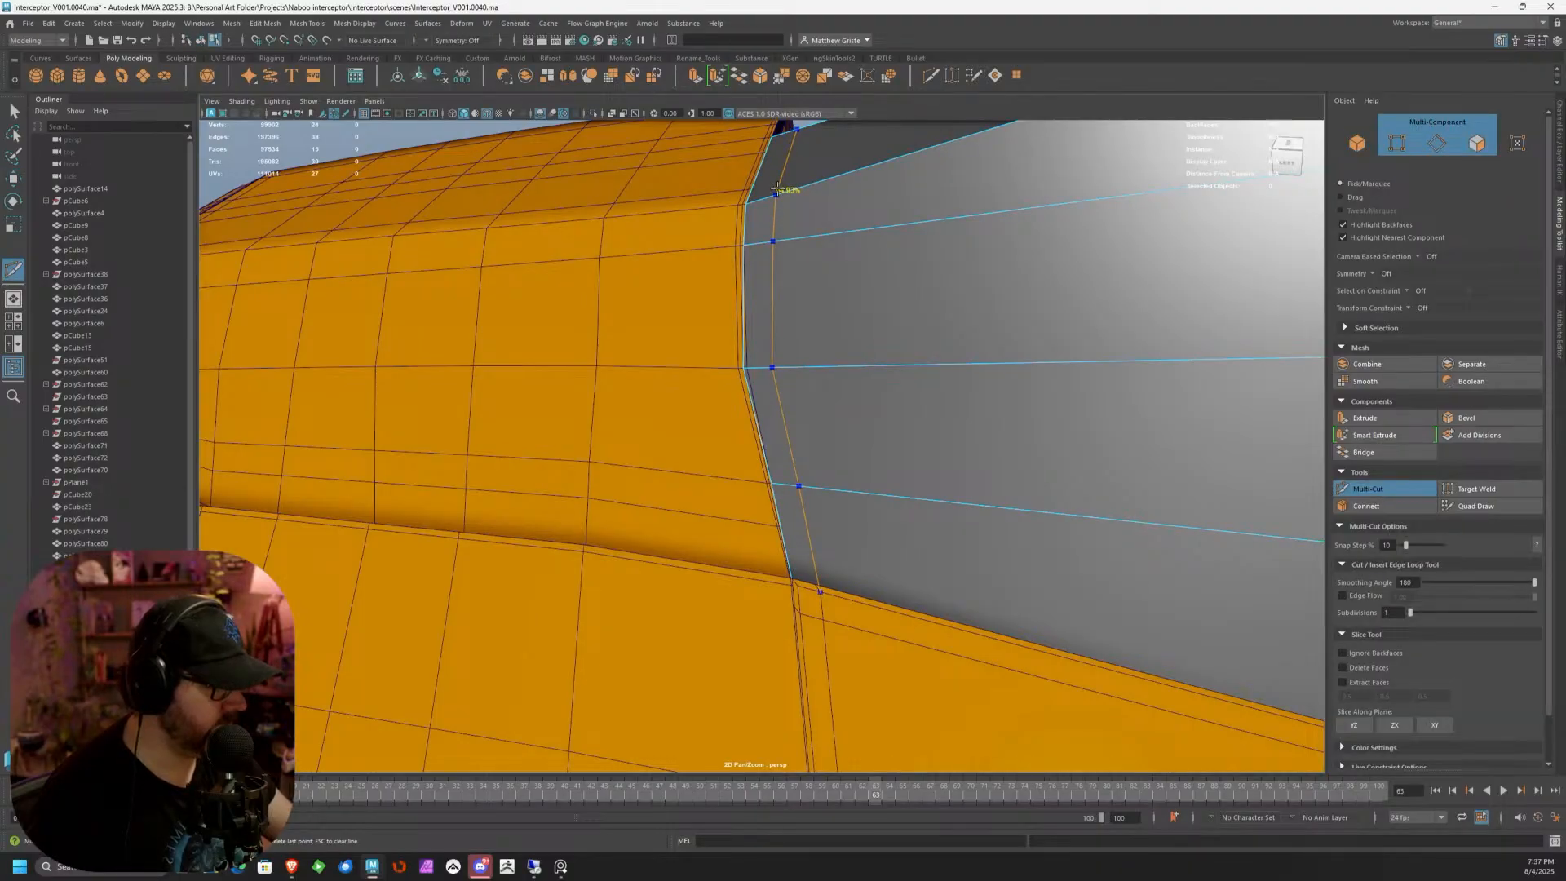
left_click(776, 190, "ctrl")
Insert another supporting edge loop close to the canopy shell's rear edge
scroll(783, 196, "down", 5)
left_click_drag(889, 270, 824, 276, "alt")
scroll(825, 277, "up", 3)
middle_click_drag(825, 277, 717, 354, "alt")
left_click_drag(717, 353, 808, 261, "alt")
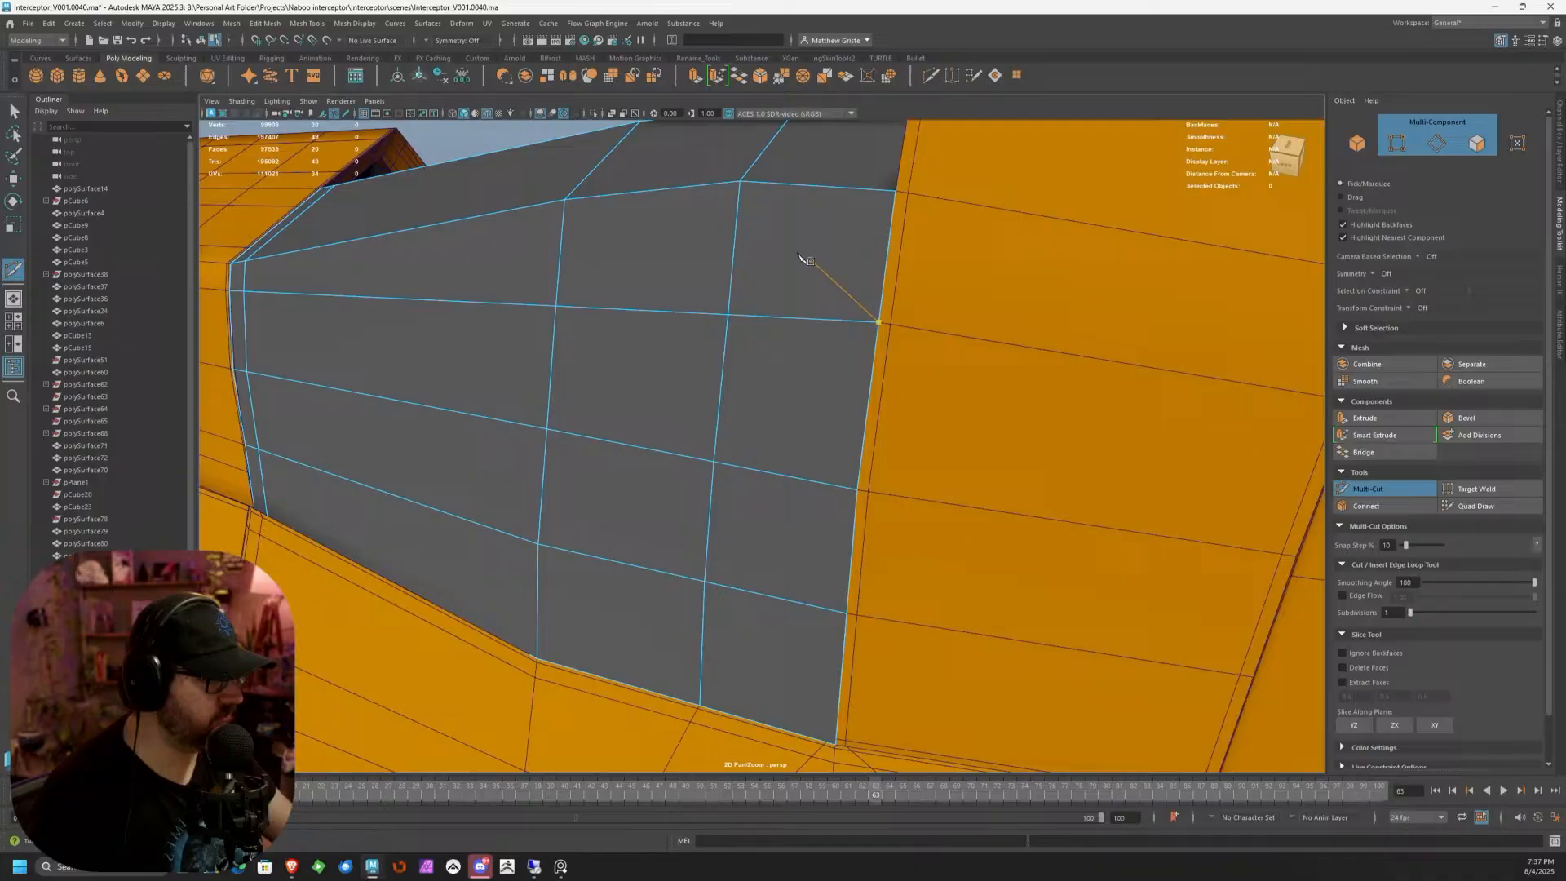
left_click(888, 191, "ctrl")
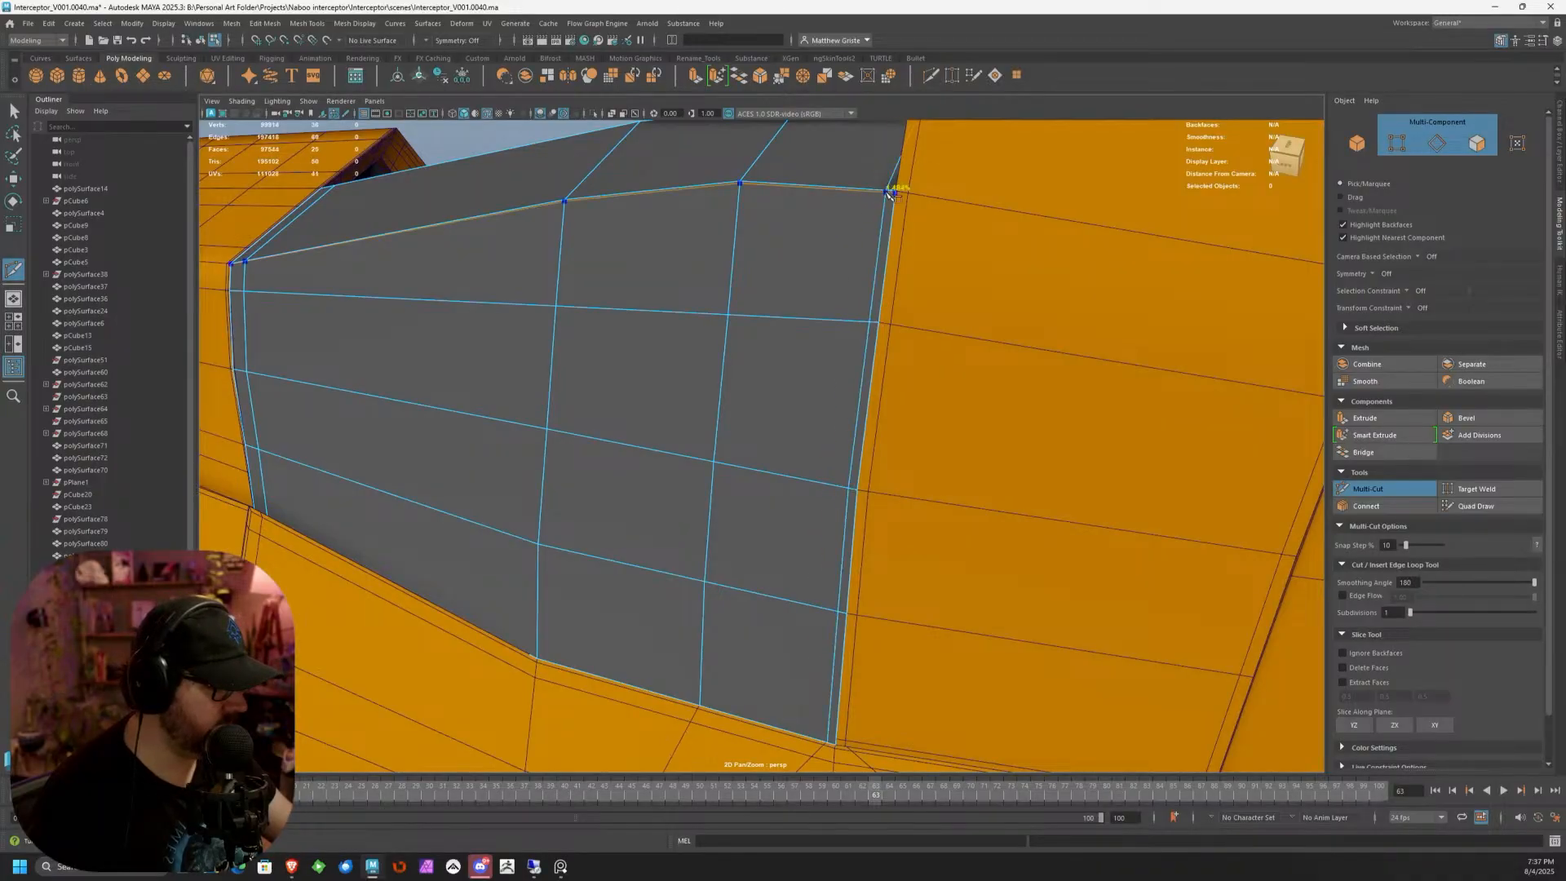
scroll(866, 237, "down", 5)
left_click_drag(818, 282, 770, 308, "alt")
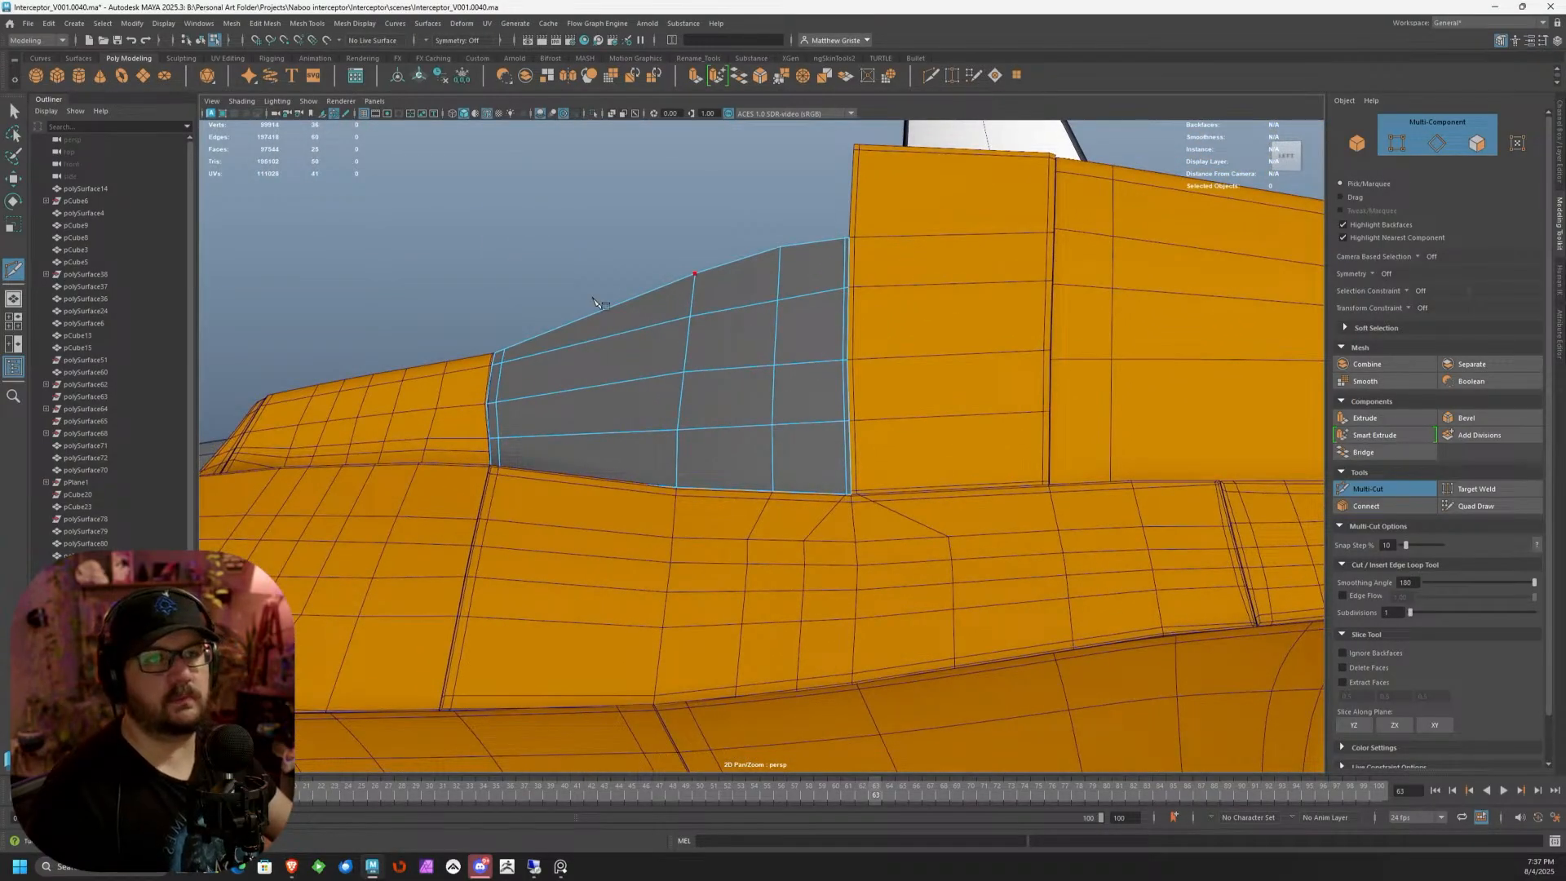
Leave the cutting tool, return the canopy shell to object mode and duplicate it
left_click_drag(594, 301, 645, 371, "alt")
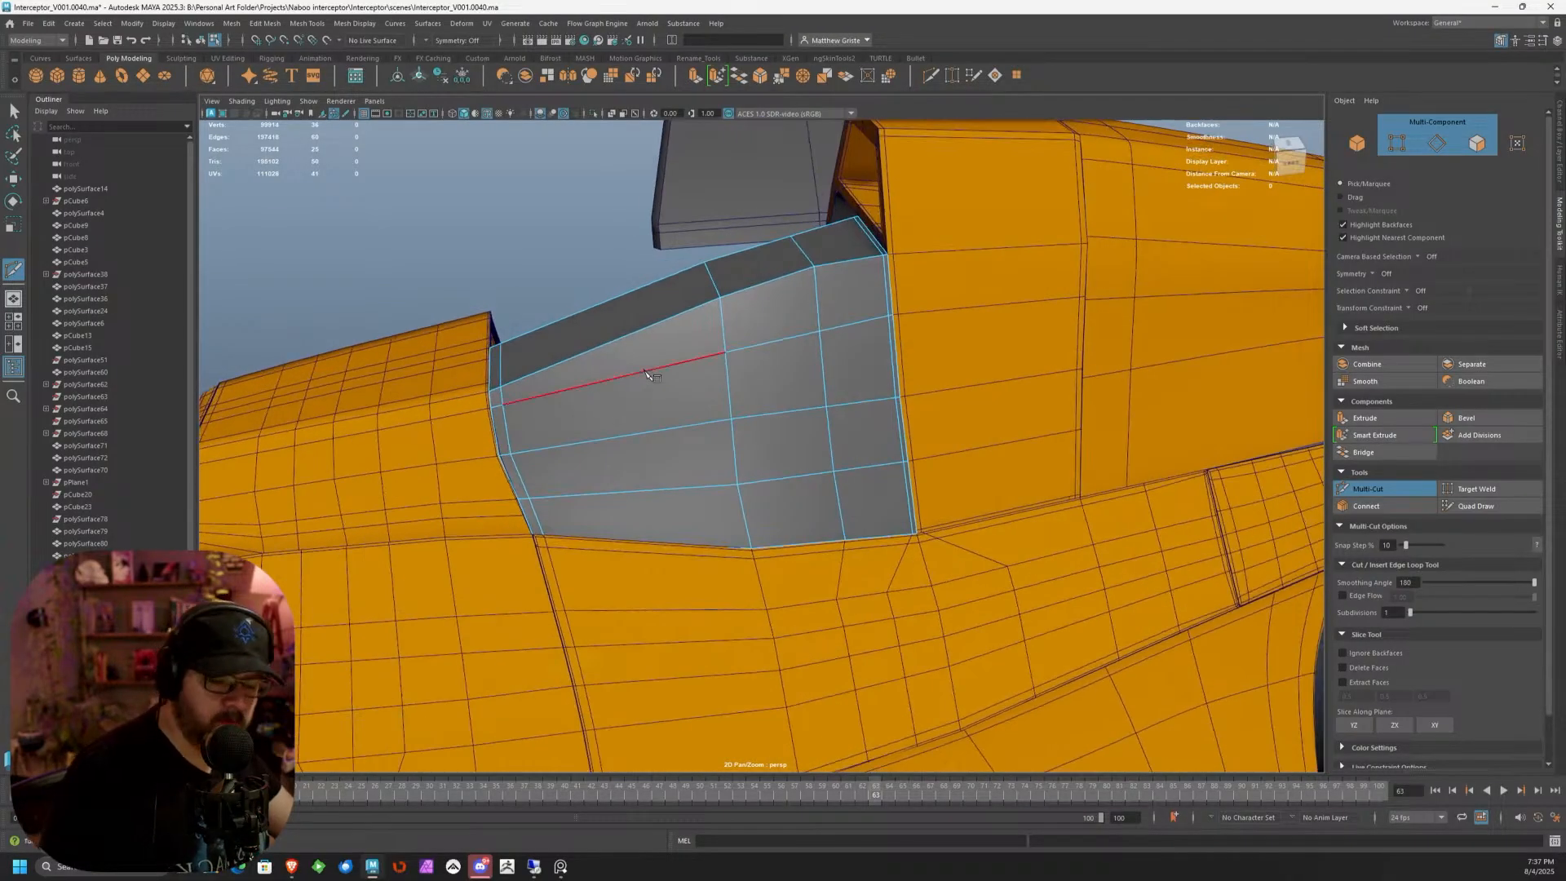
right_click_drag(646, 371, 708, 346)
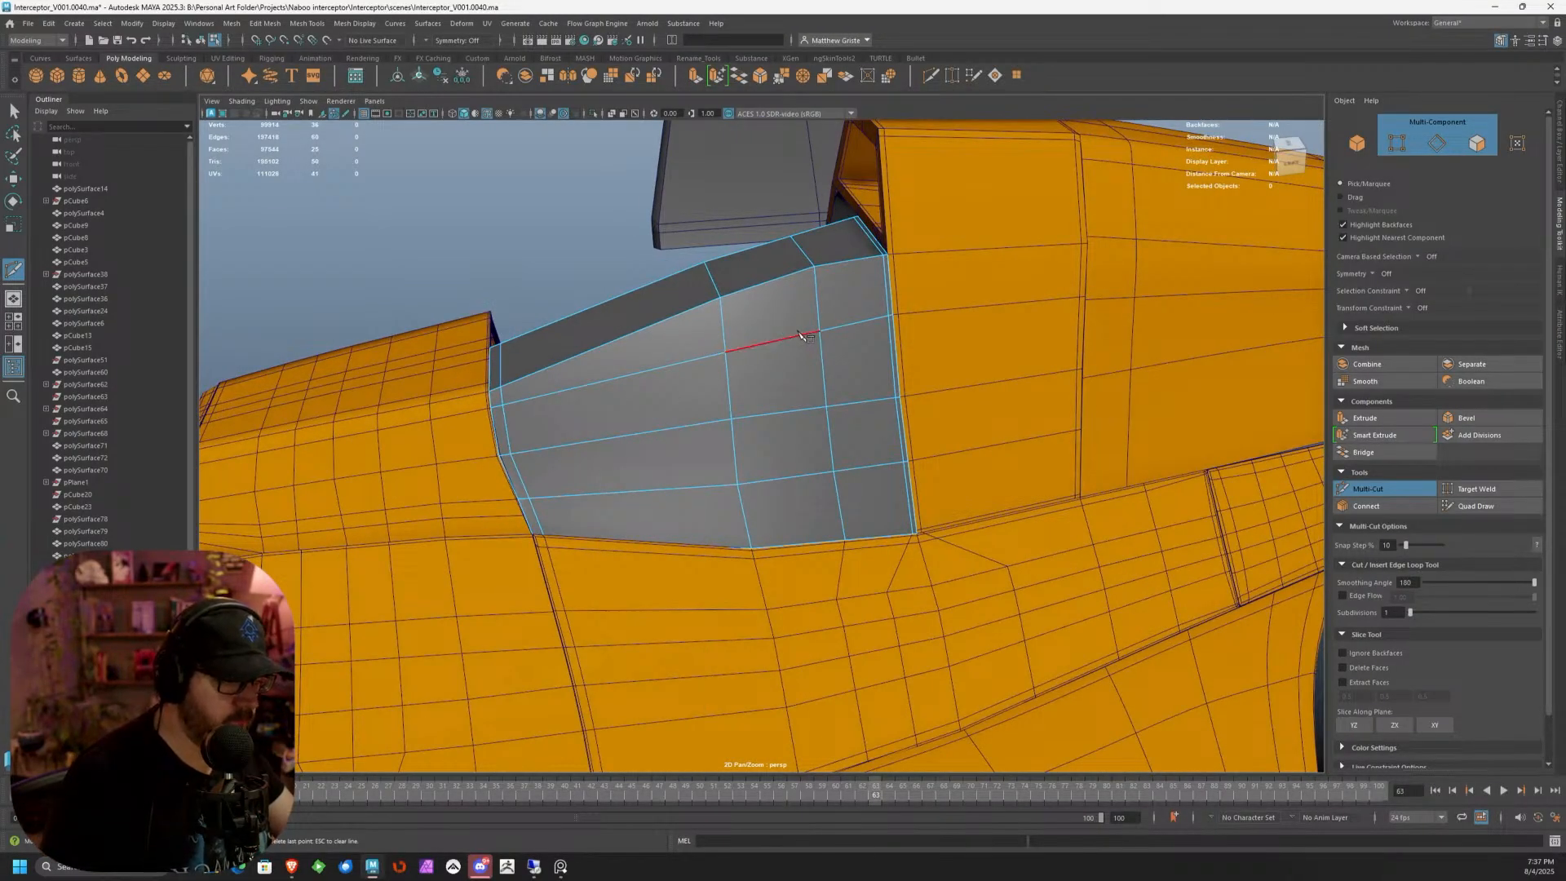
key("q")
right_click(690, 339)
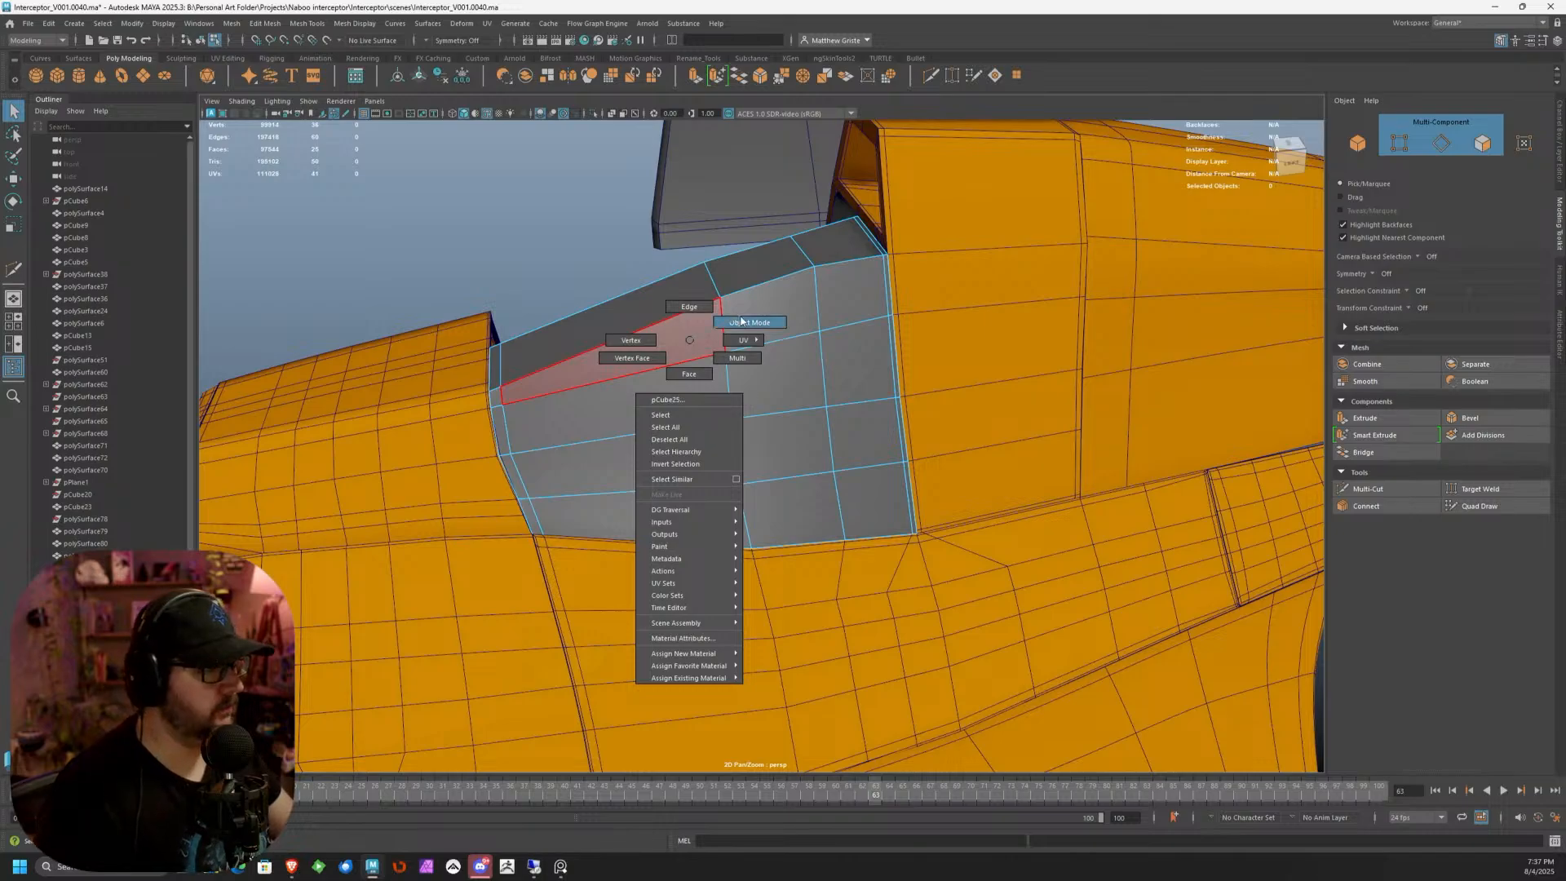
left_click(744, 323)
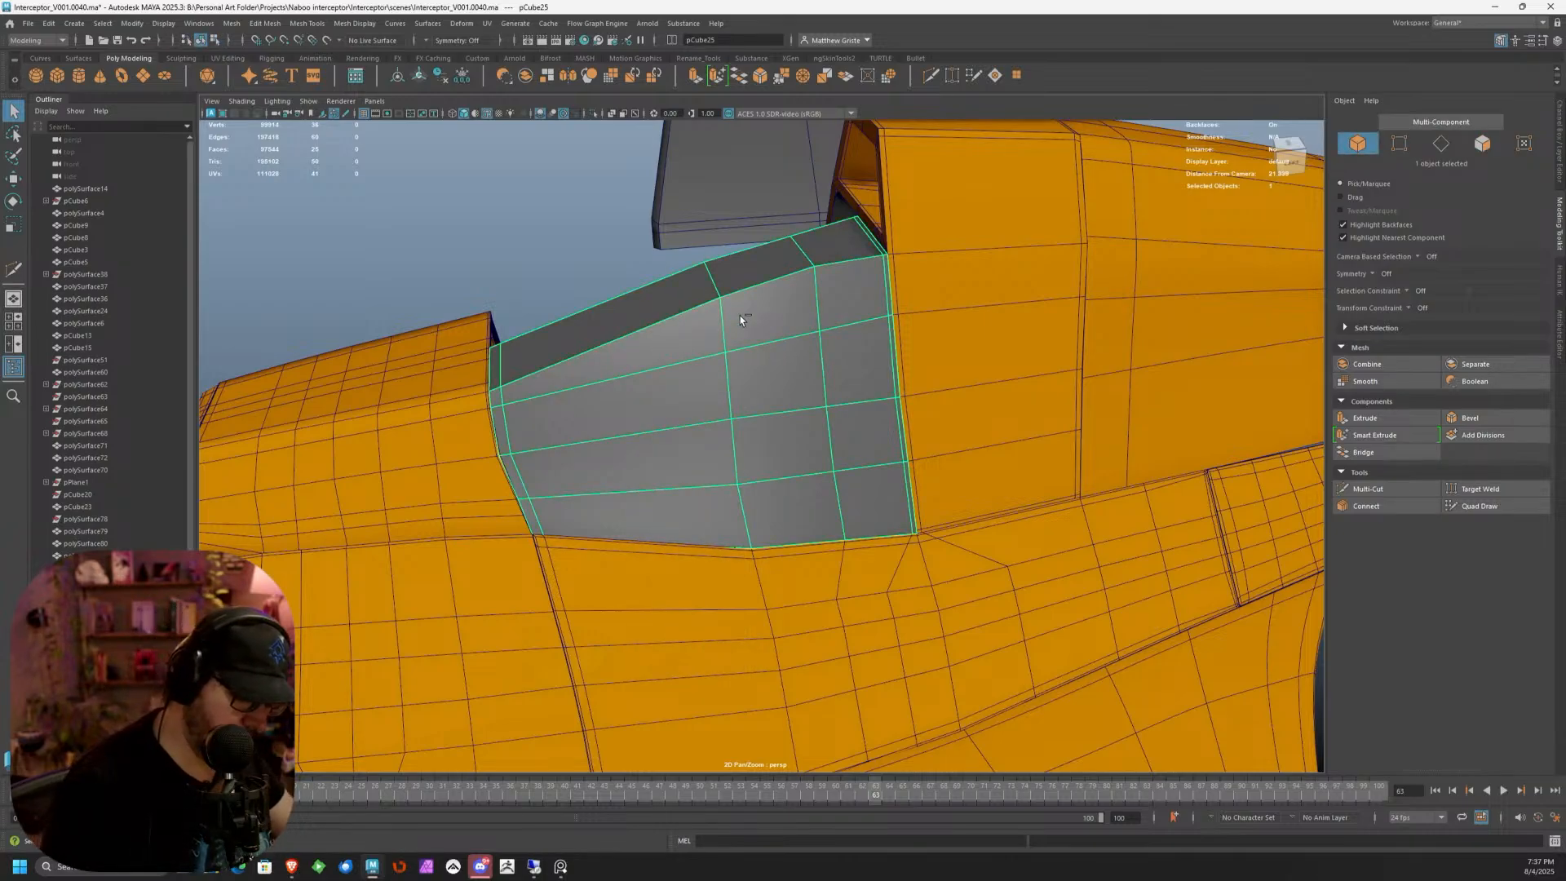
key("ctrl+d")
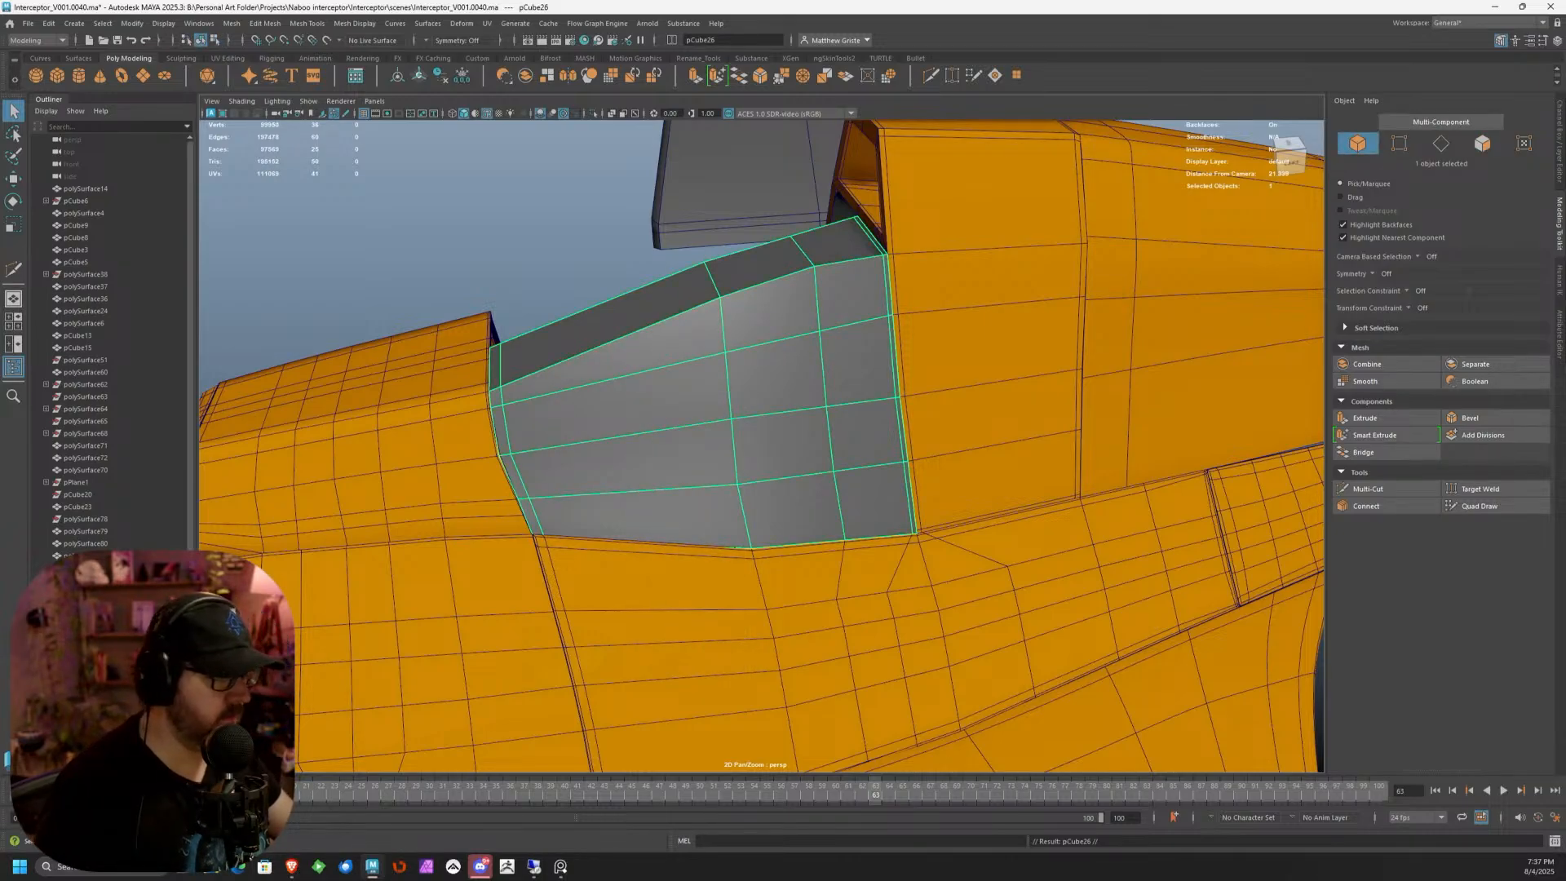
Create a display layer from the duplicated canopy shell, name it Spare_Cockpit and hide it
left_click(1560, 335)
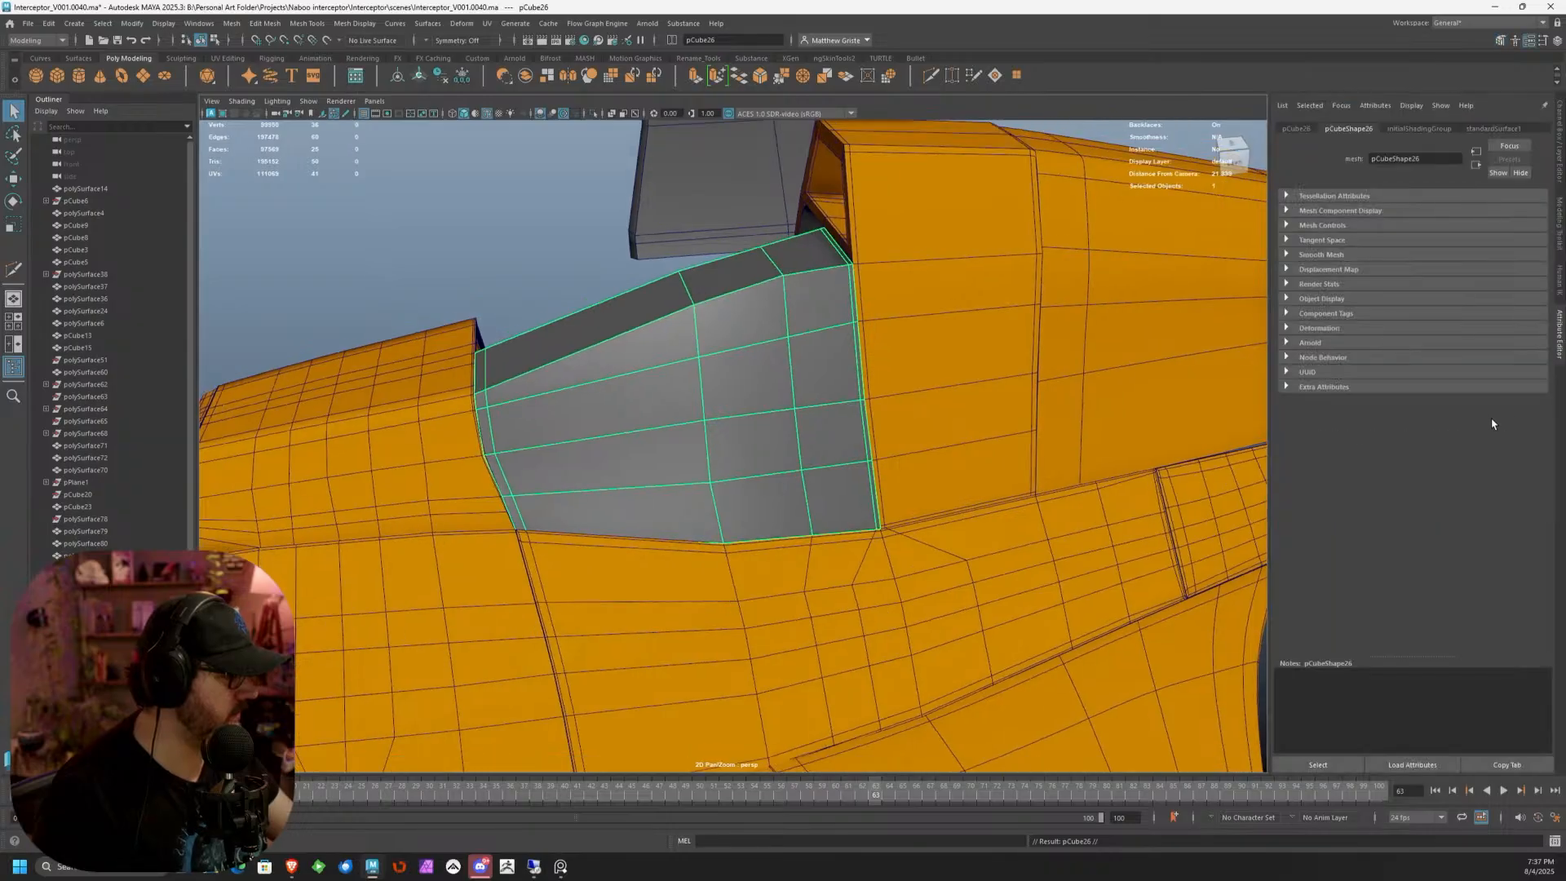
left_click(1560, 146)
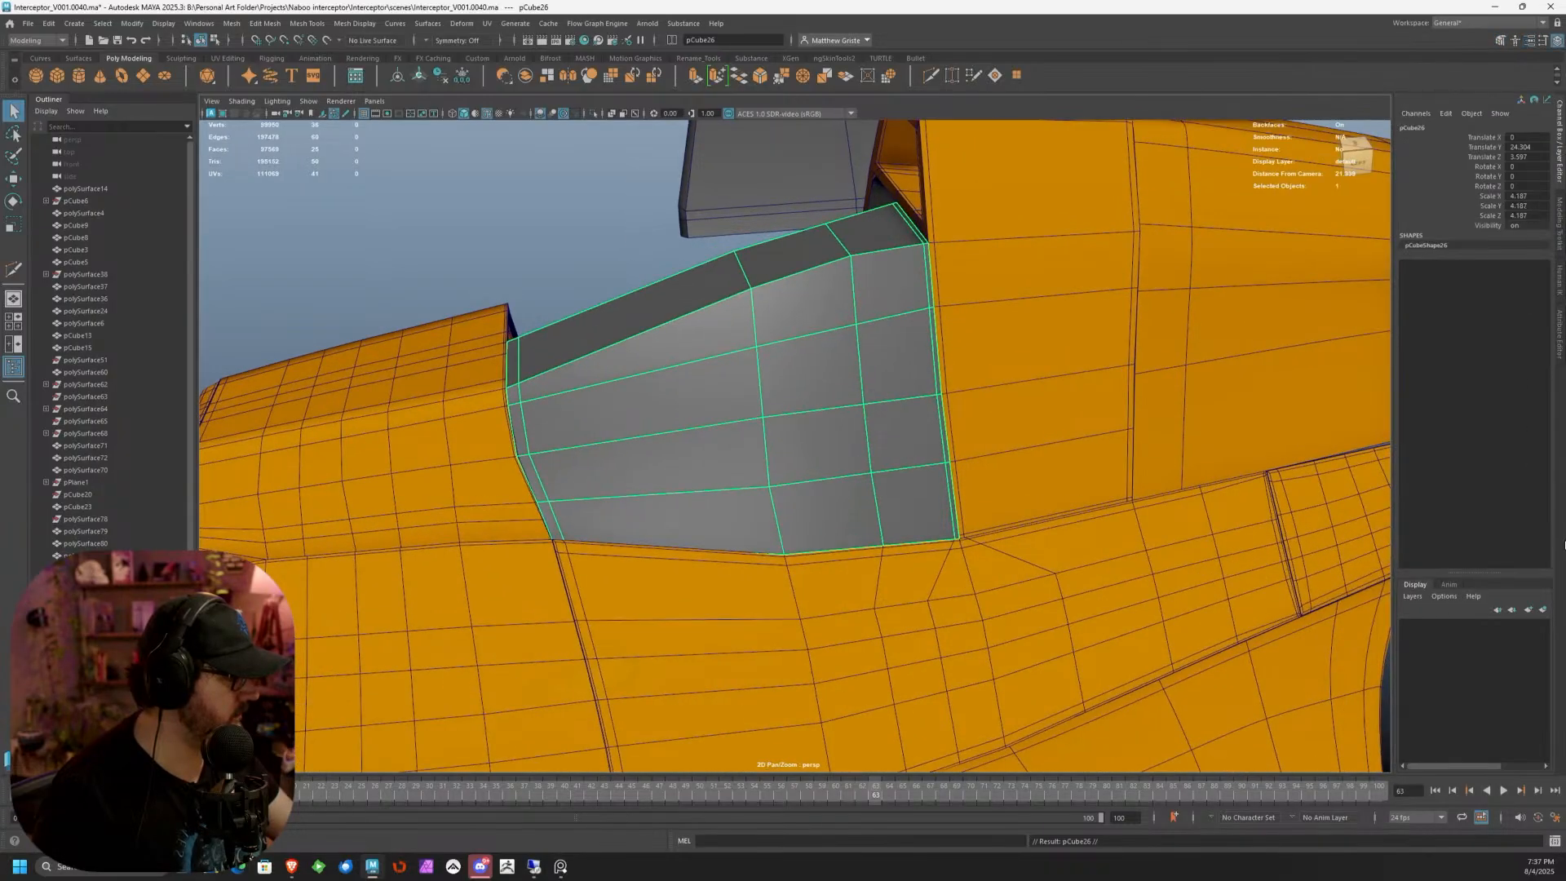
left_click(1544, 615)
double_click(1472, 628)
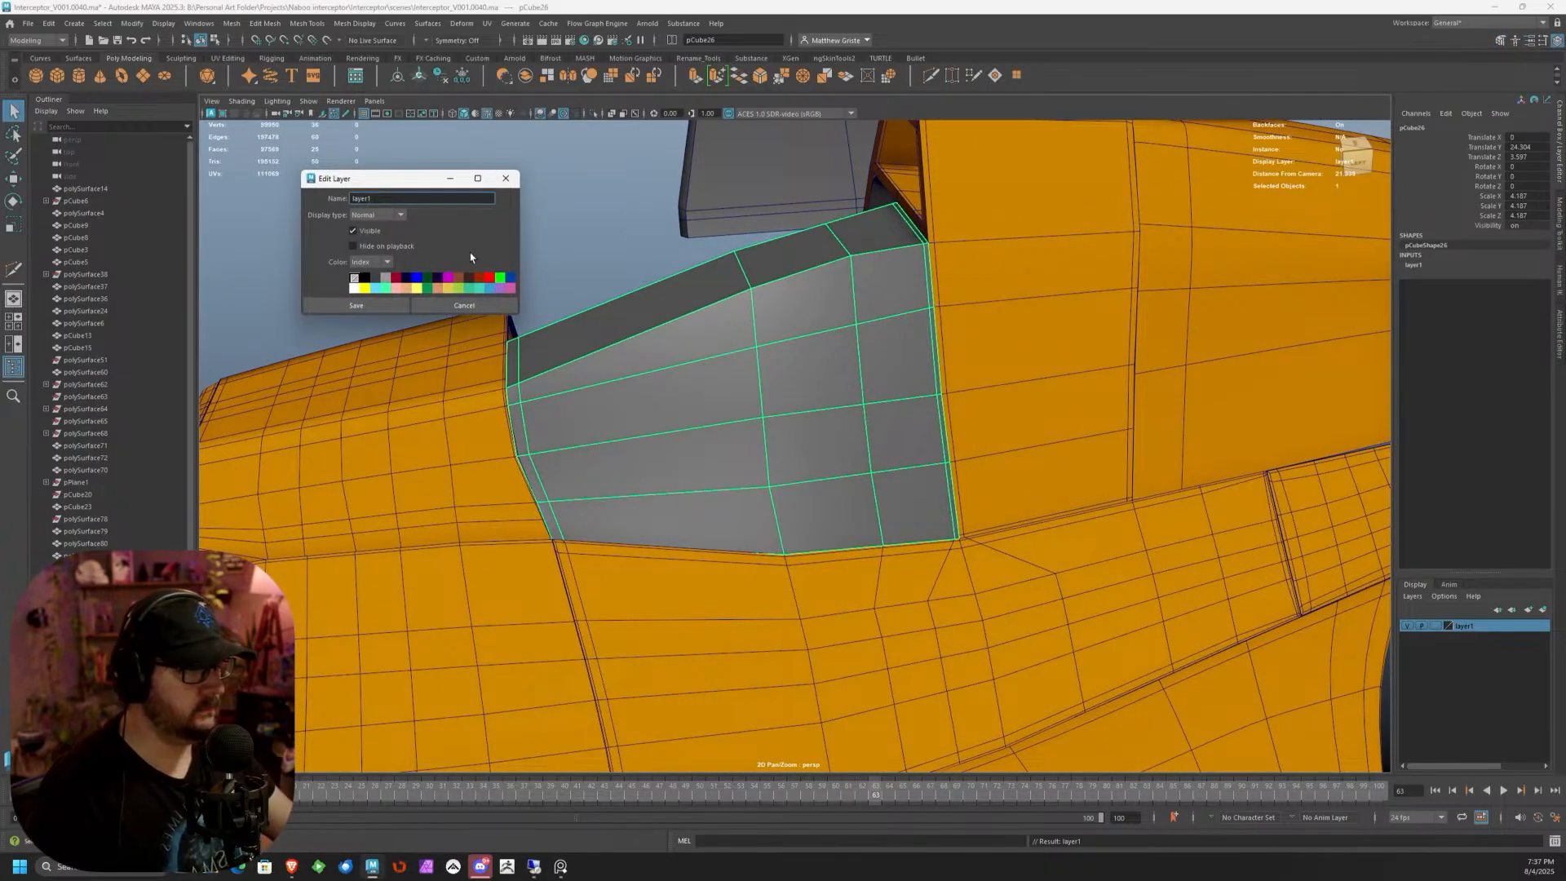
type("Spa")
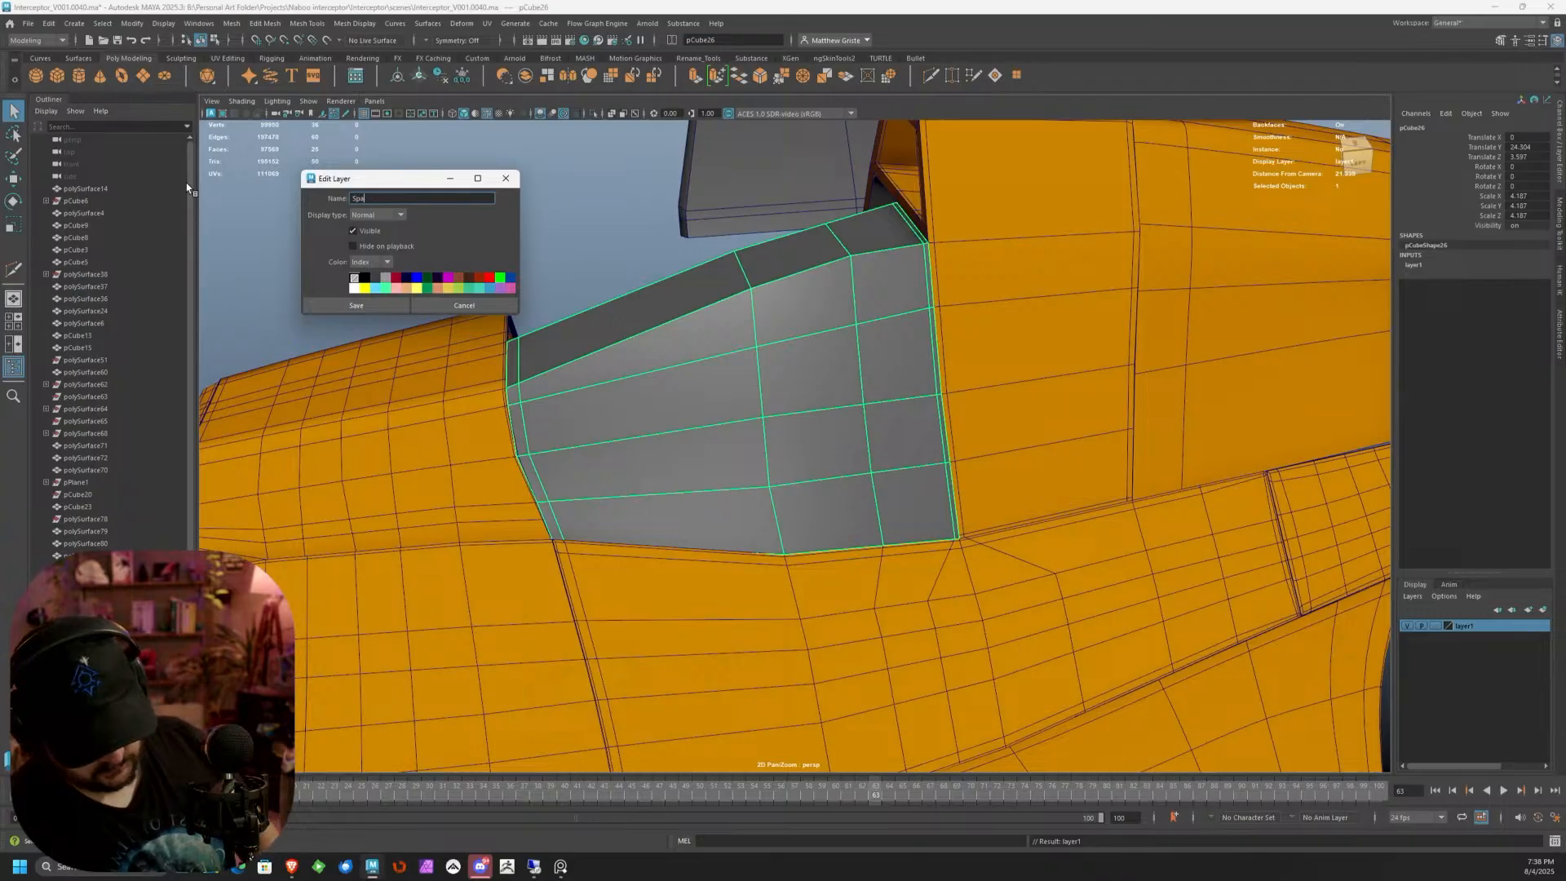
type("re Cockp")
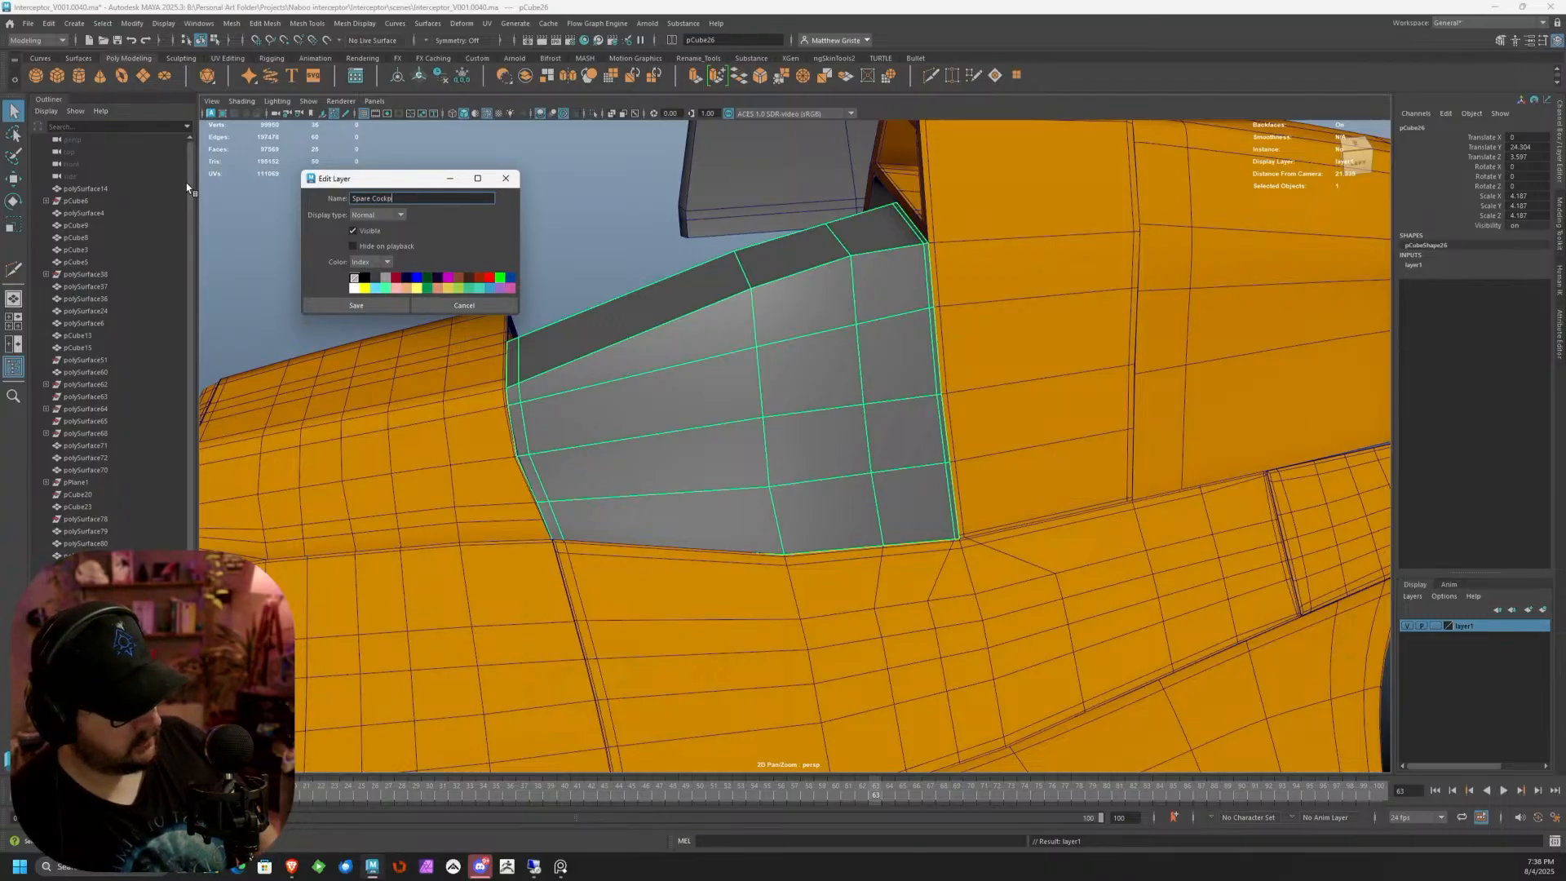
type("it")
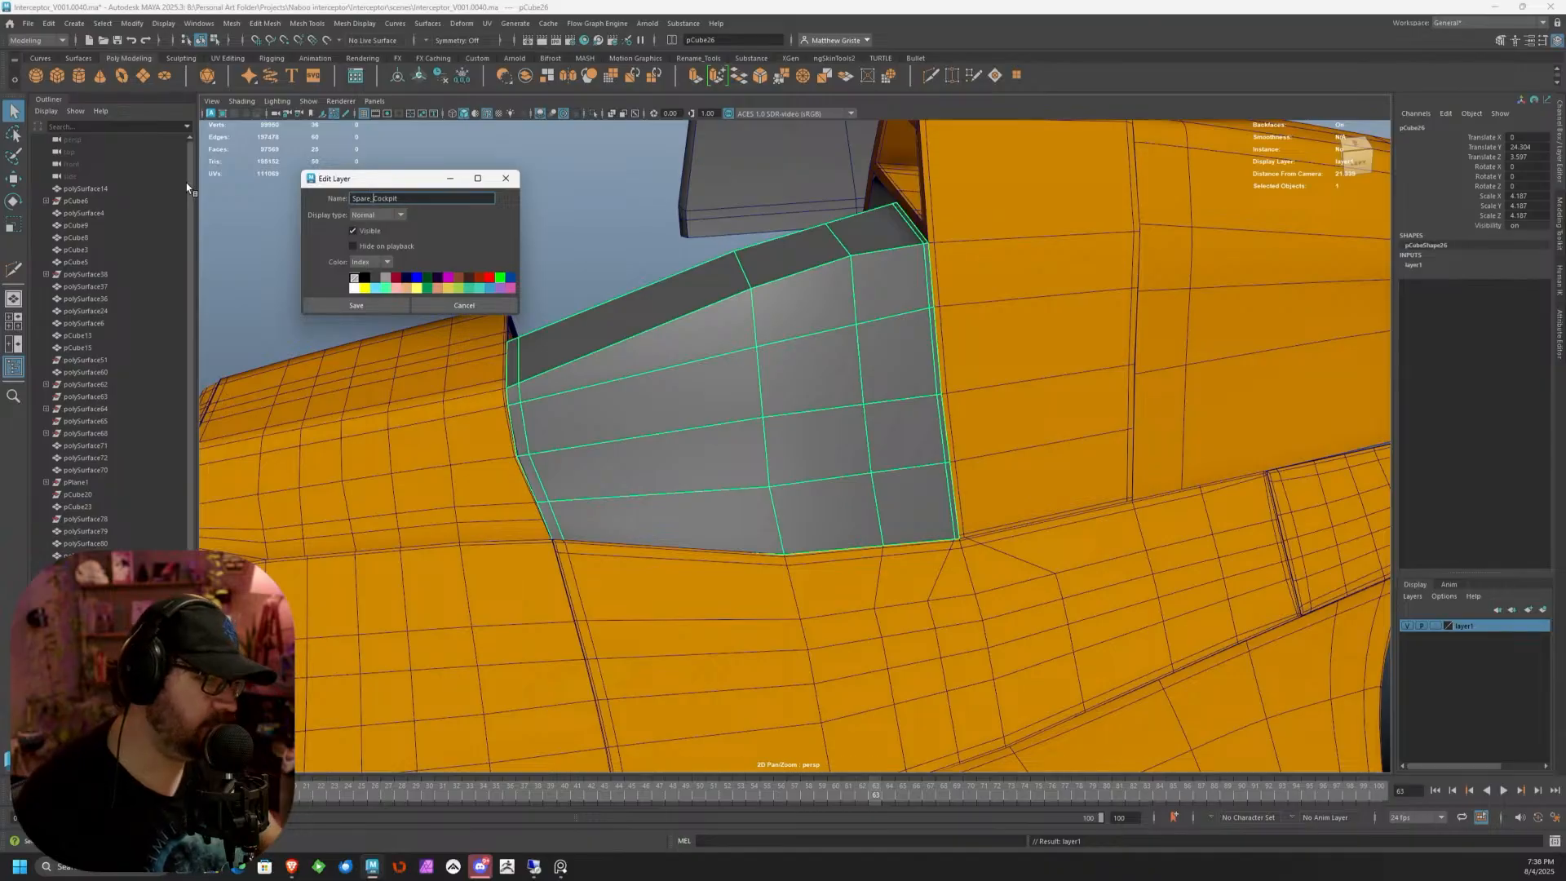
left_click(400, 305)
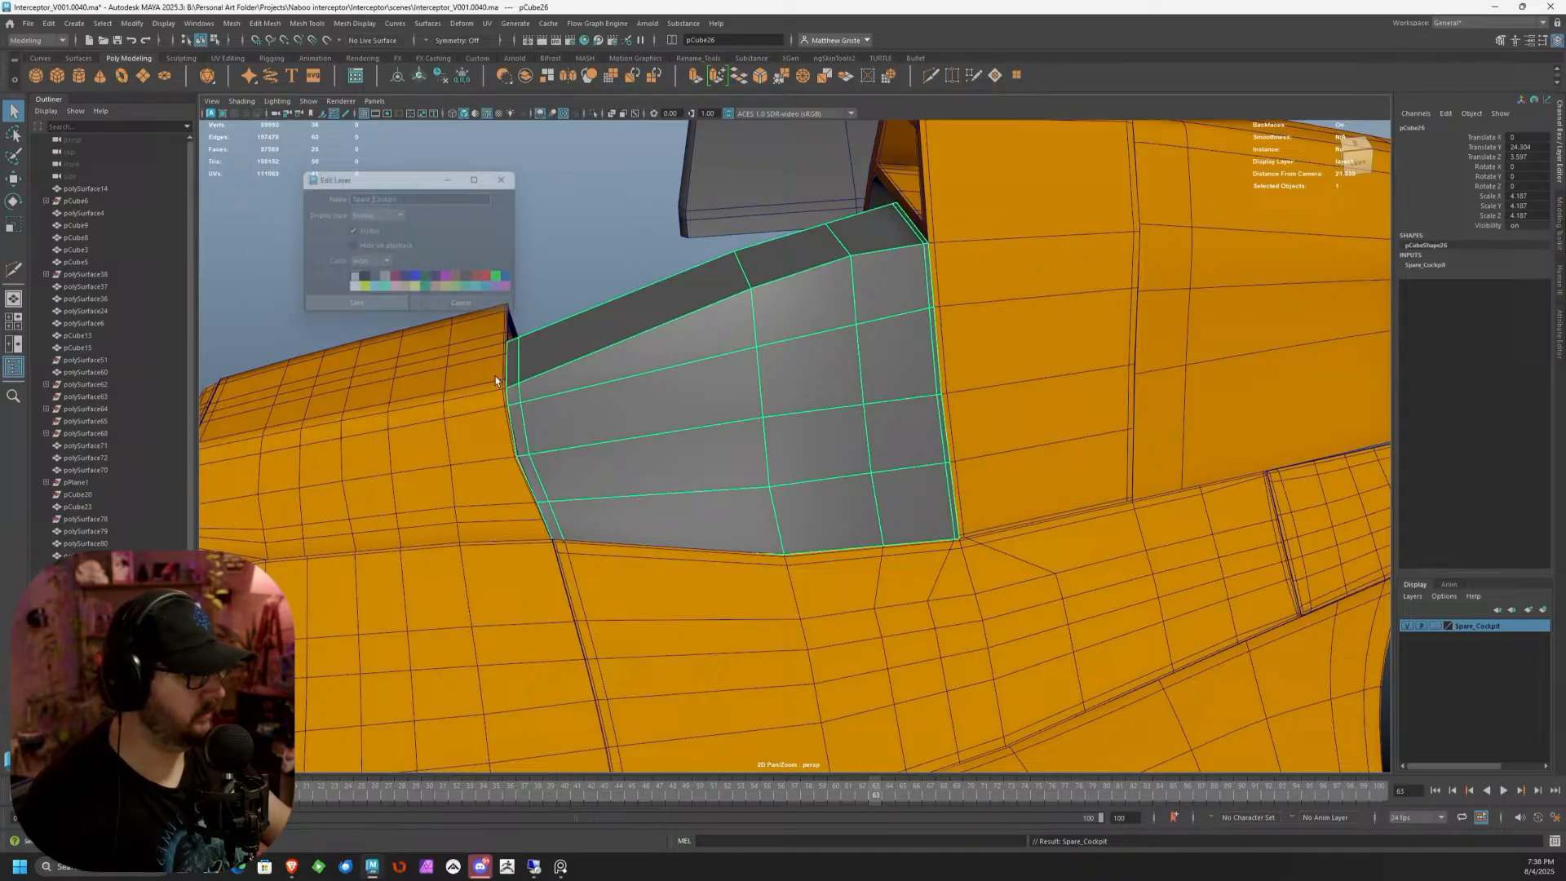
left_click(1406, 625)
Select the original canopy shell on the hull and isolate it in the viewport
left_click(678, 344)
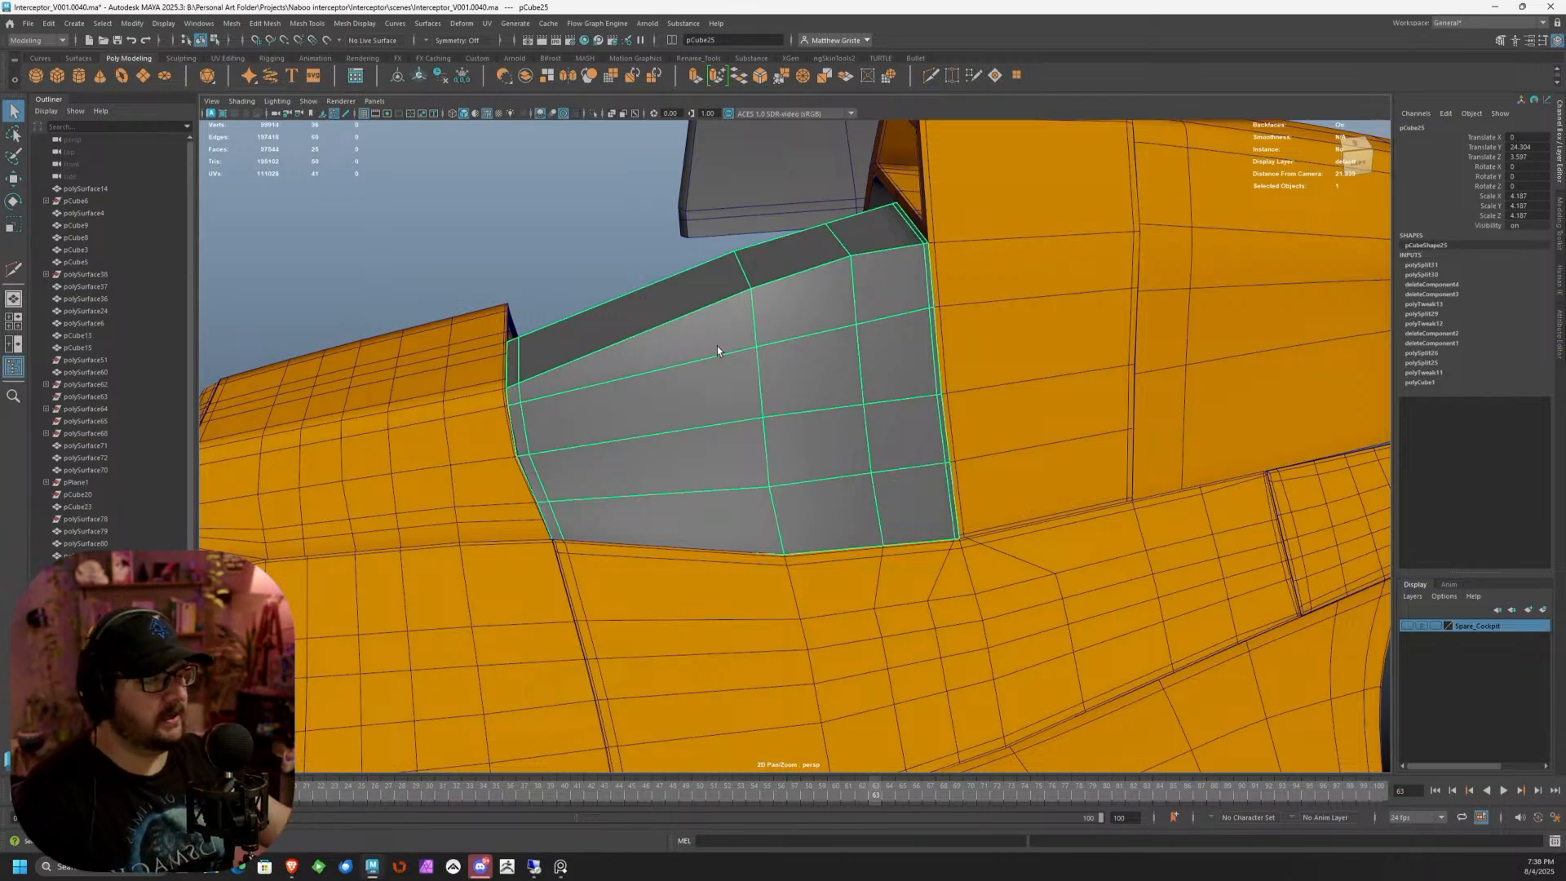
right_click_drag(717, 346, 830, 369, "alt")
left_click_drag(830, 369, 782, 376, "alt")
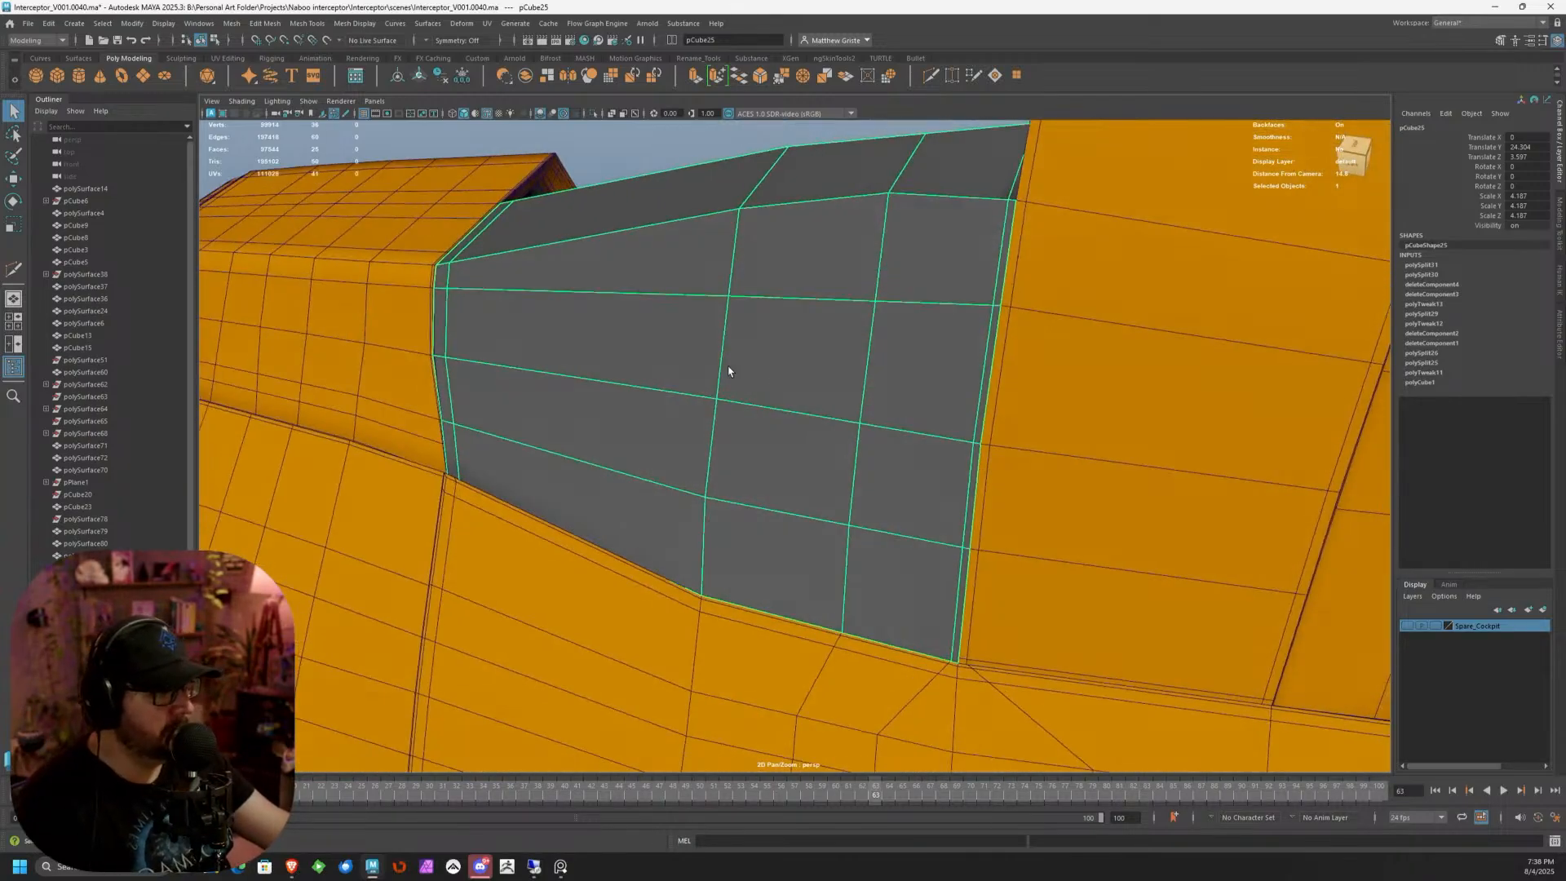
middle_click_drag(746, 350, 702, 368, "alt")
left_click_drag(701, 368, 747, 354, "alt")
middle_click_drag(713, 364, 859, 315, "alt")
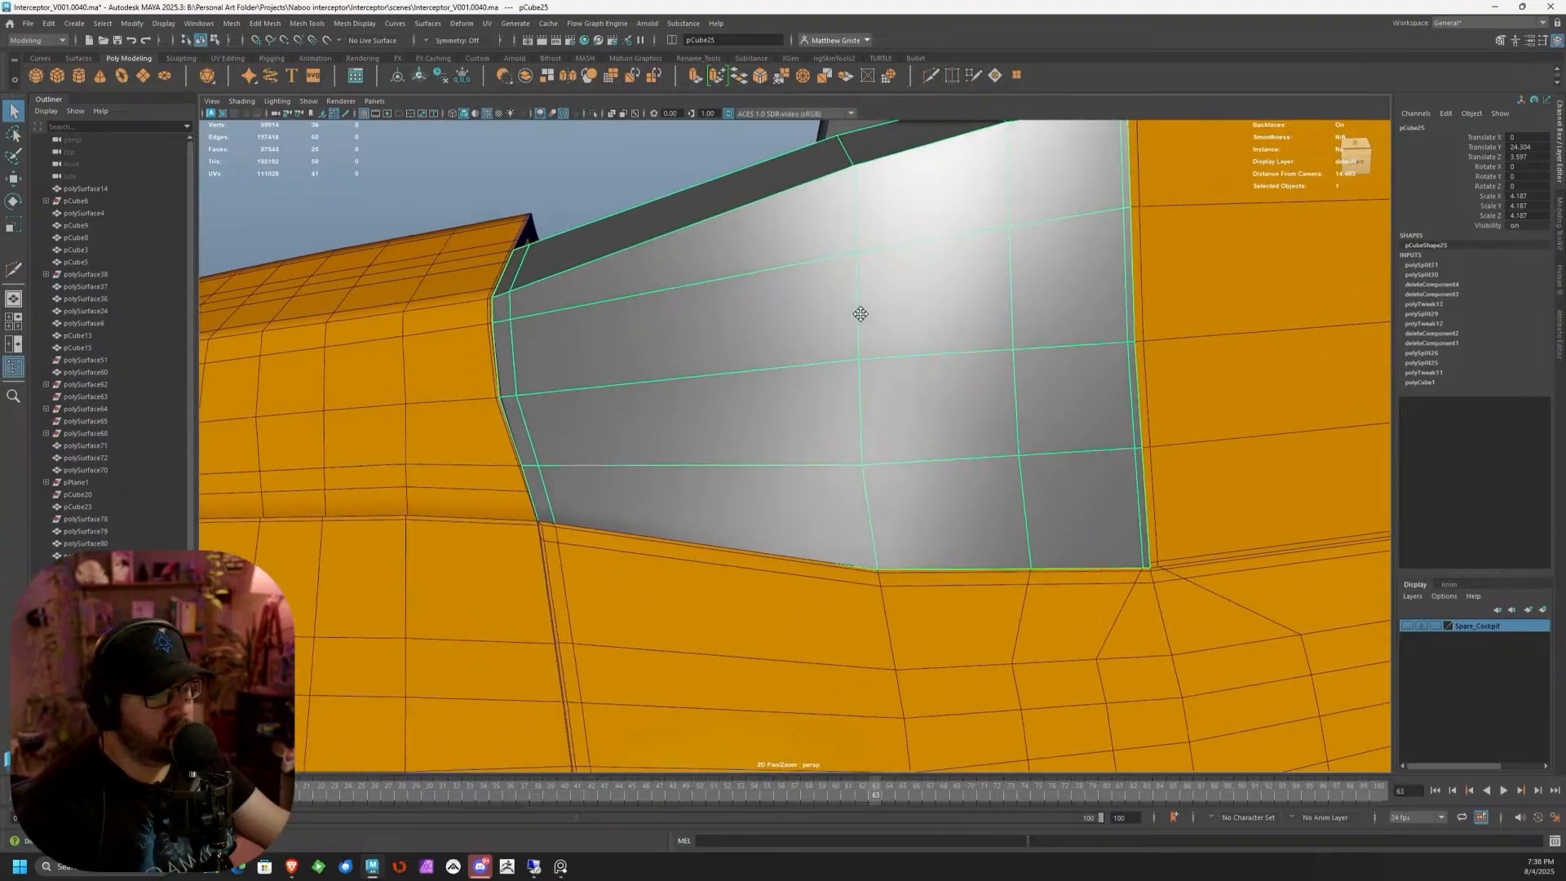
left_click_drag(760, 366, 786, 346, "alt")
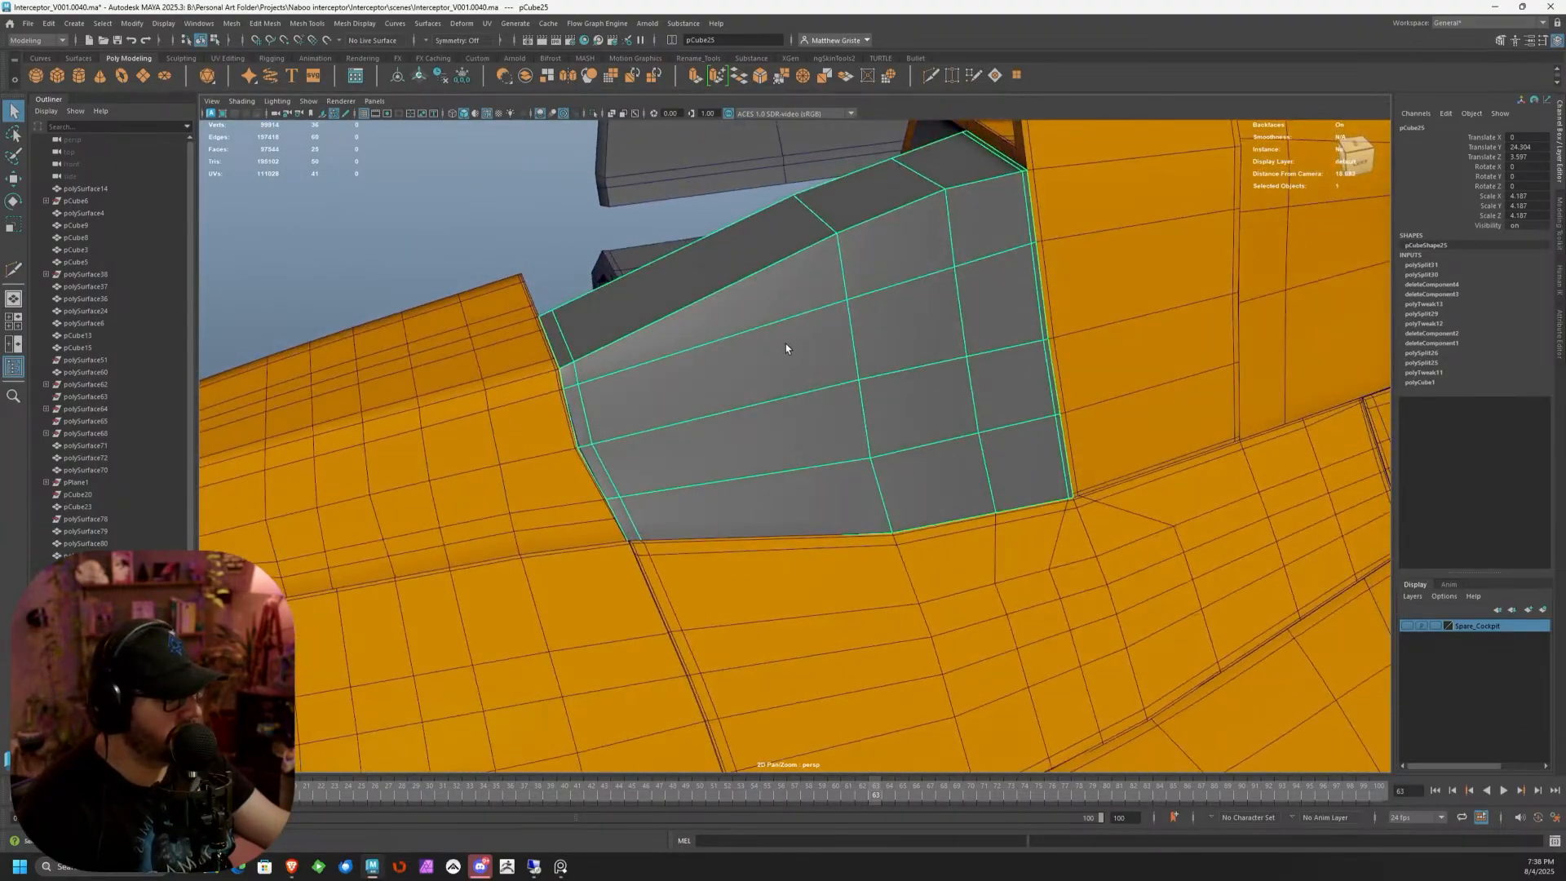
middle_click_drag(786, 346, 717, 343, "alt")
left_click_drag(717, 343, 756, 351, "alt")
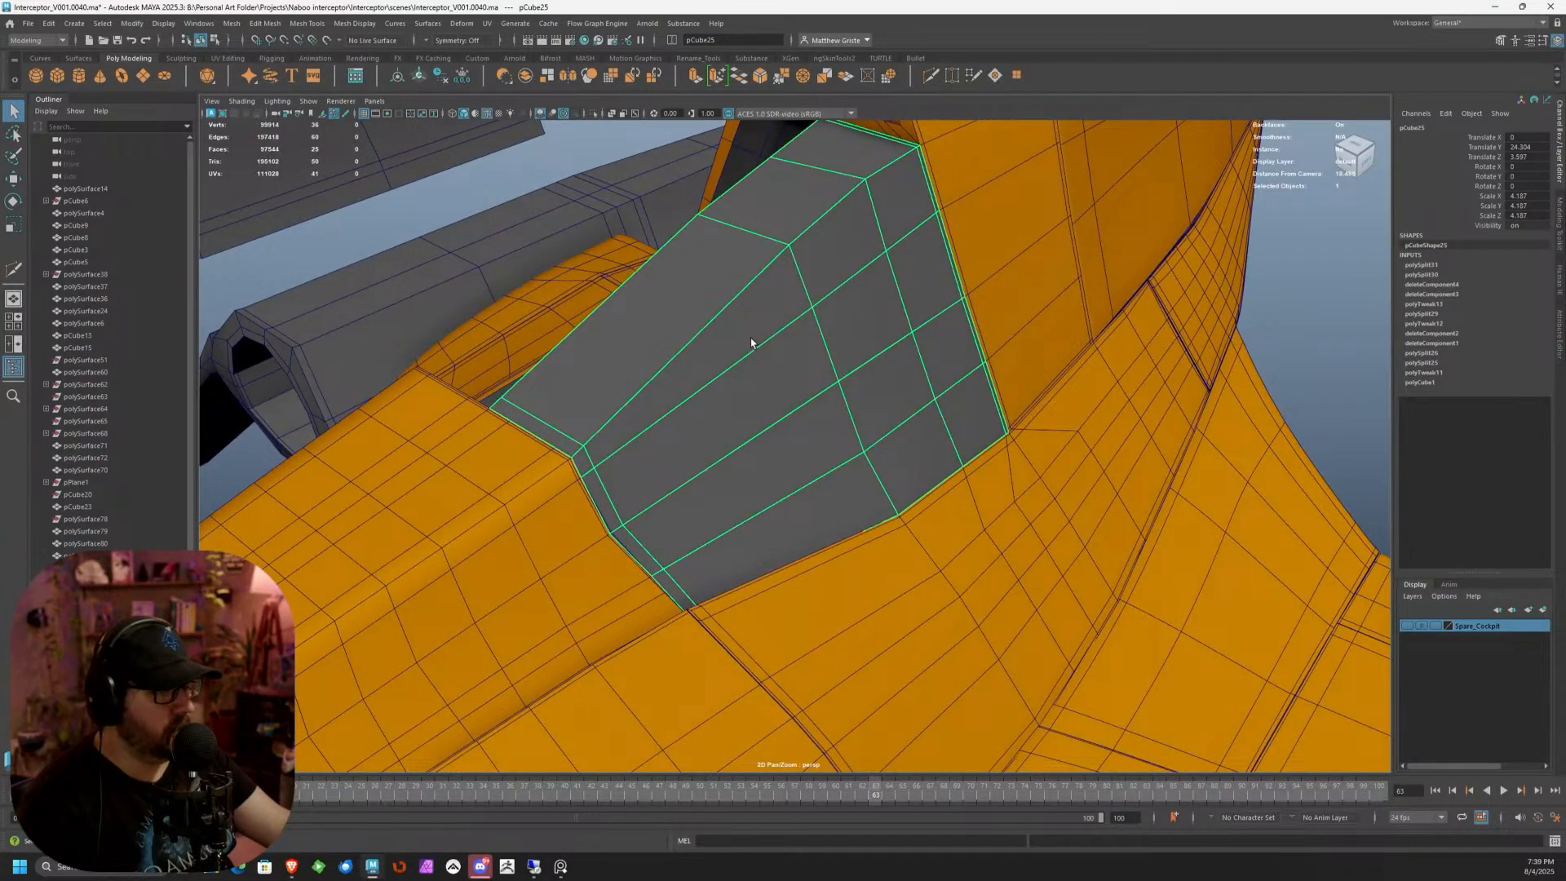
right_click_drag(751, 342, 744, 370)
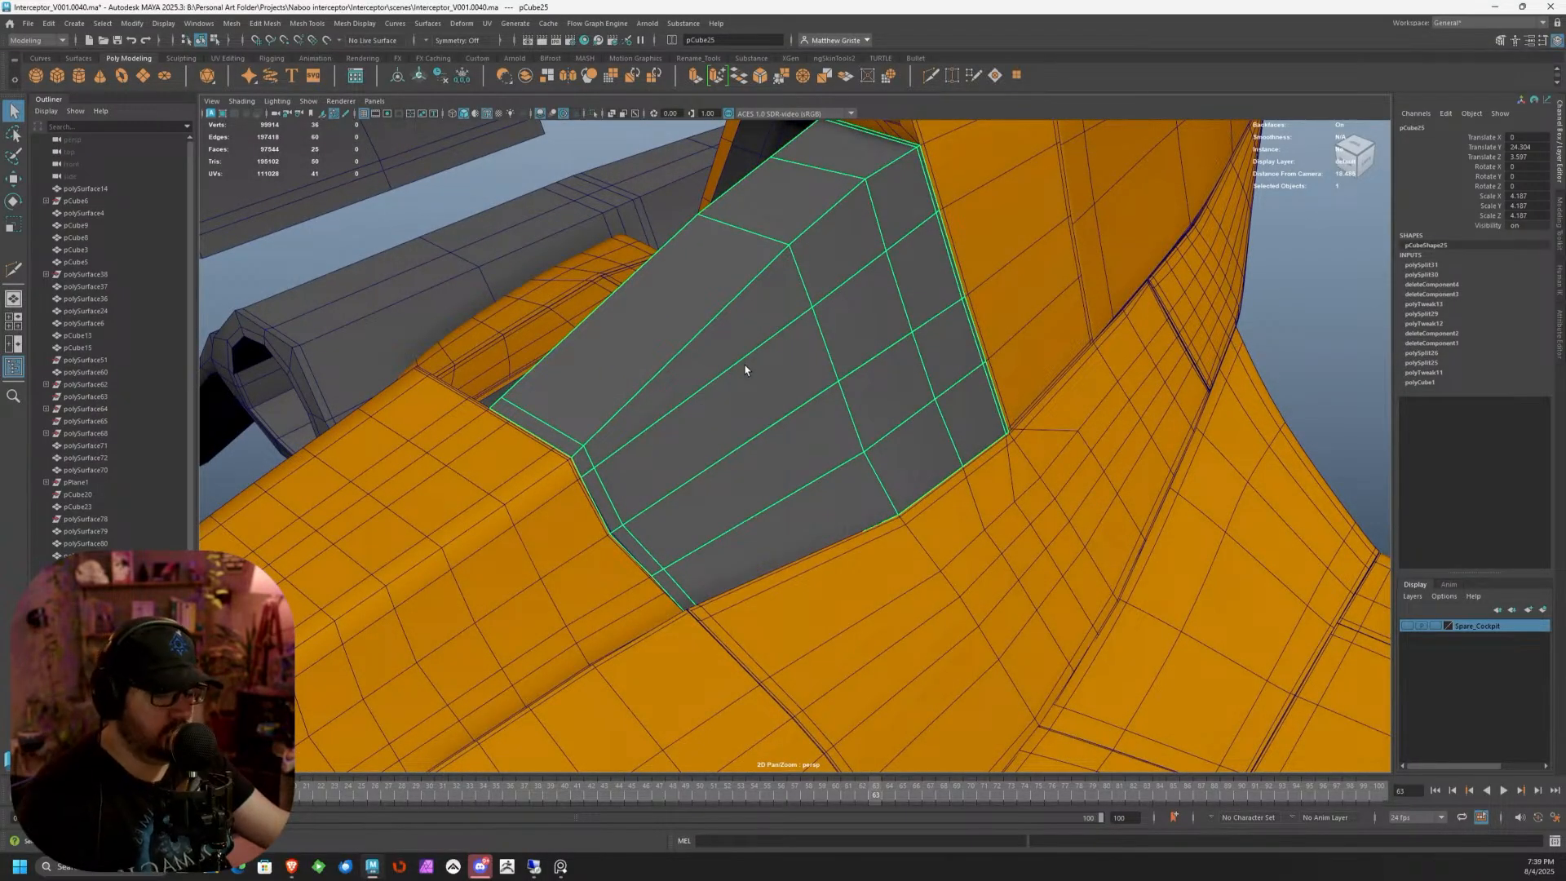
key("ctrl+1")
Extrude all faces of the canopy shell with a Local Translate Z of -0.335 to give it thickness
left_click_drag(616, 450, 829, 377, "alt")
right_click_drag(829, 378, 821, 407)
double_click(823, 393)
left_click_drag(825, 379, 911, 413, "alt")
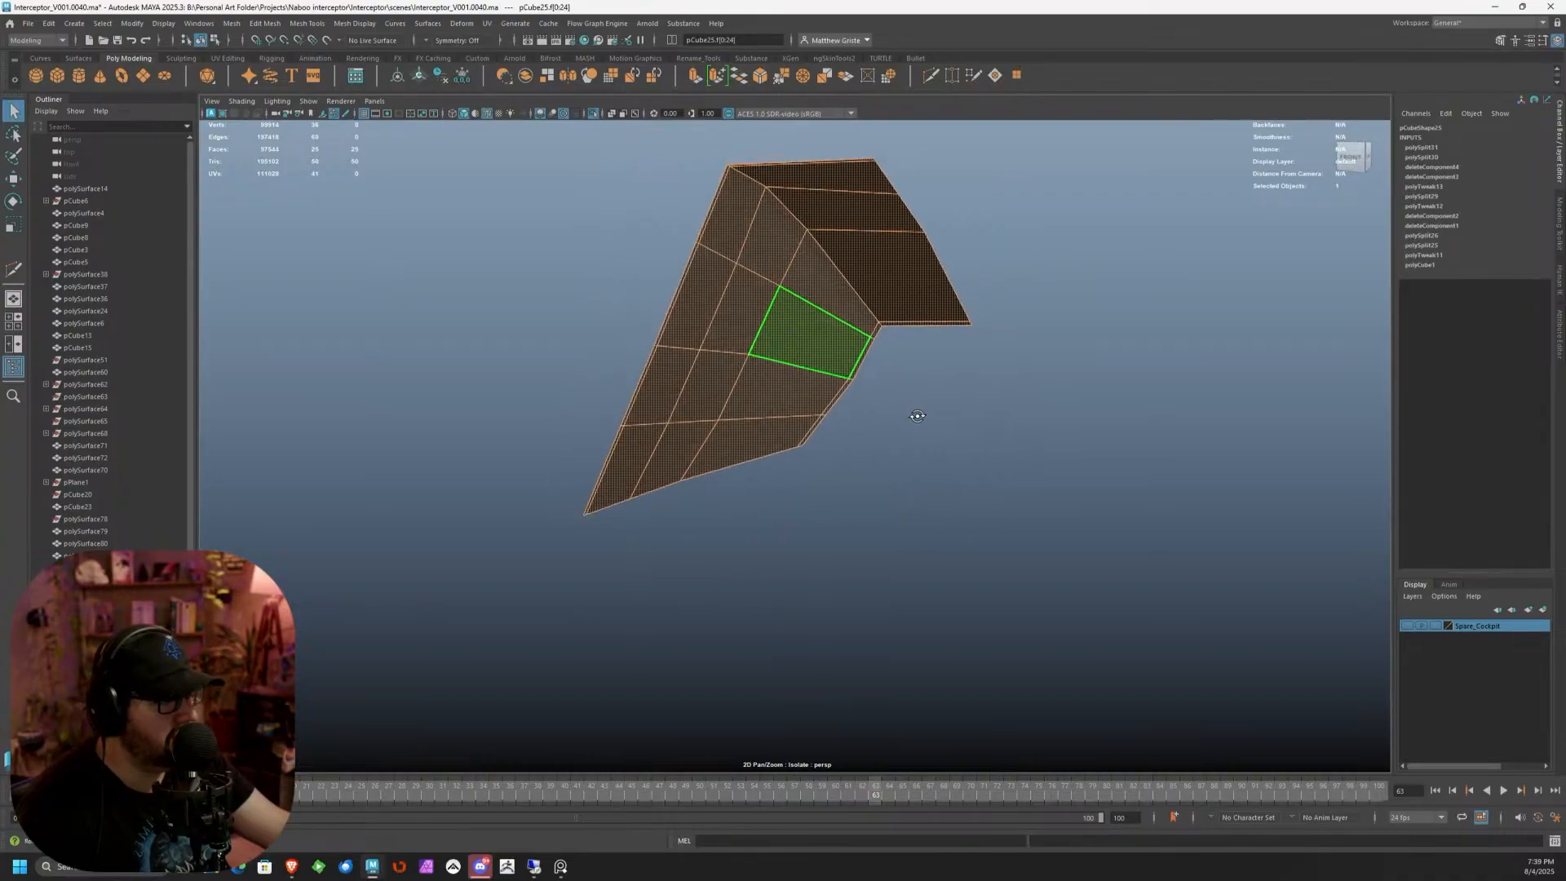
left_click(699, 79)
left_click_drag(807, 188, 778, 201, "alt")
left_click_drag(888, 231, 682, 252, "alt")
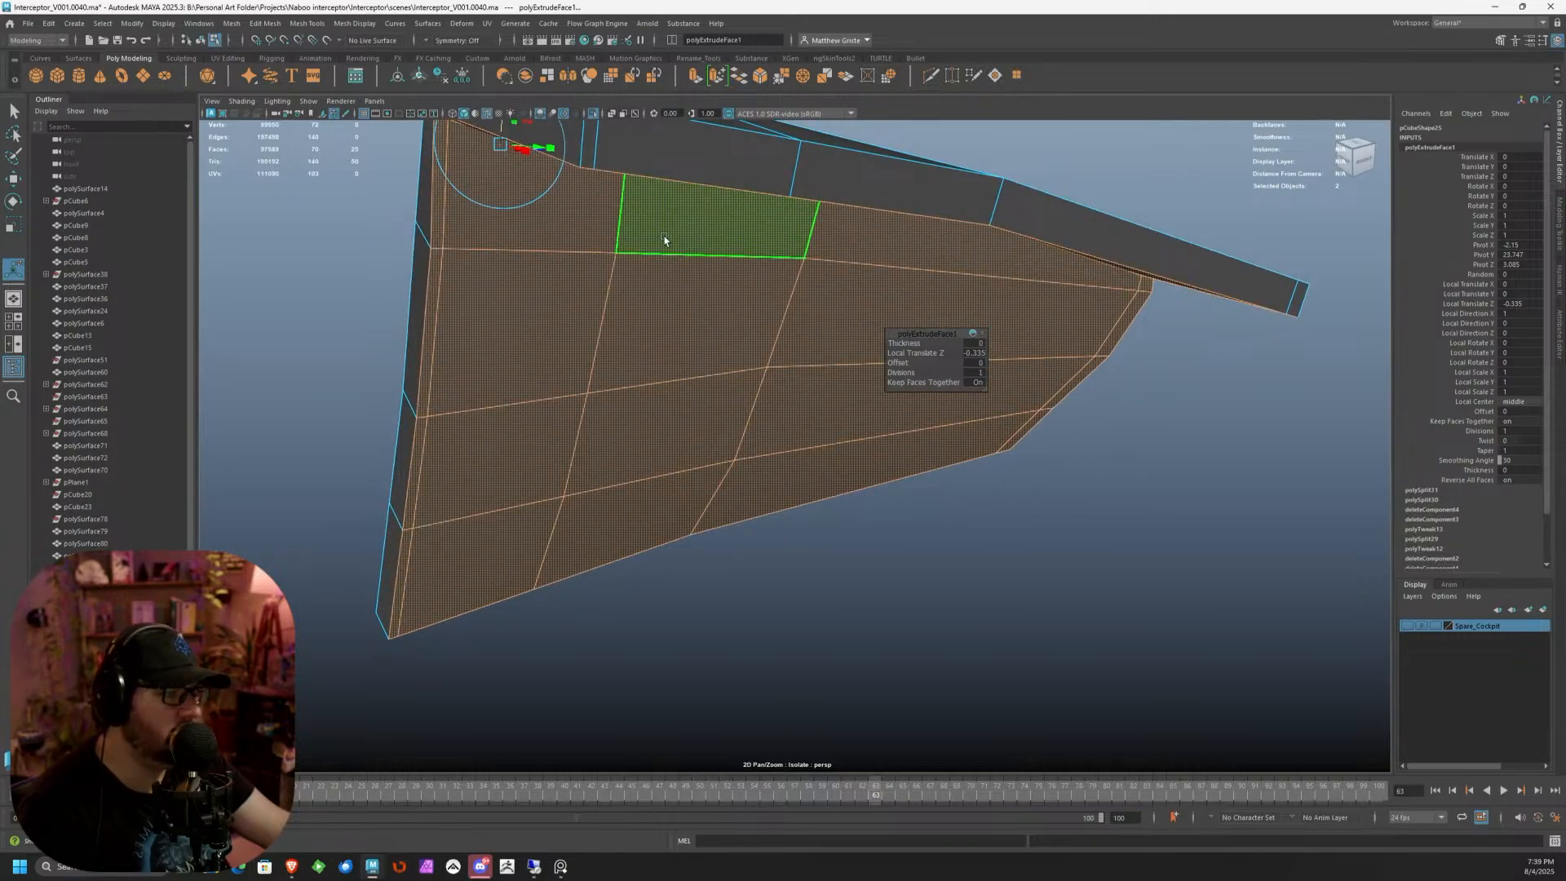
right_click(659, 270)
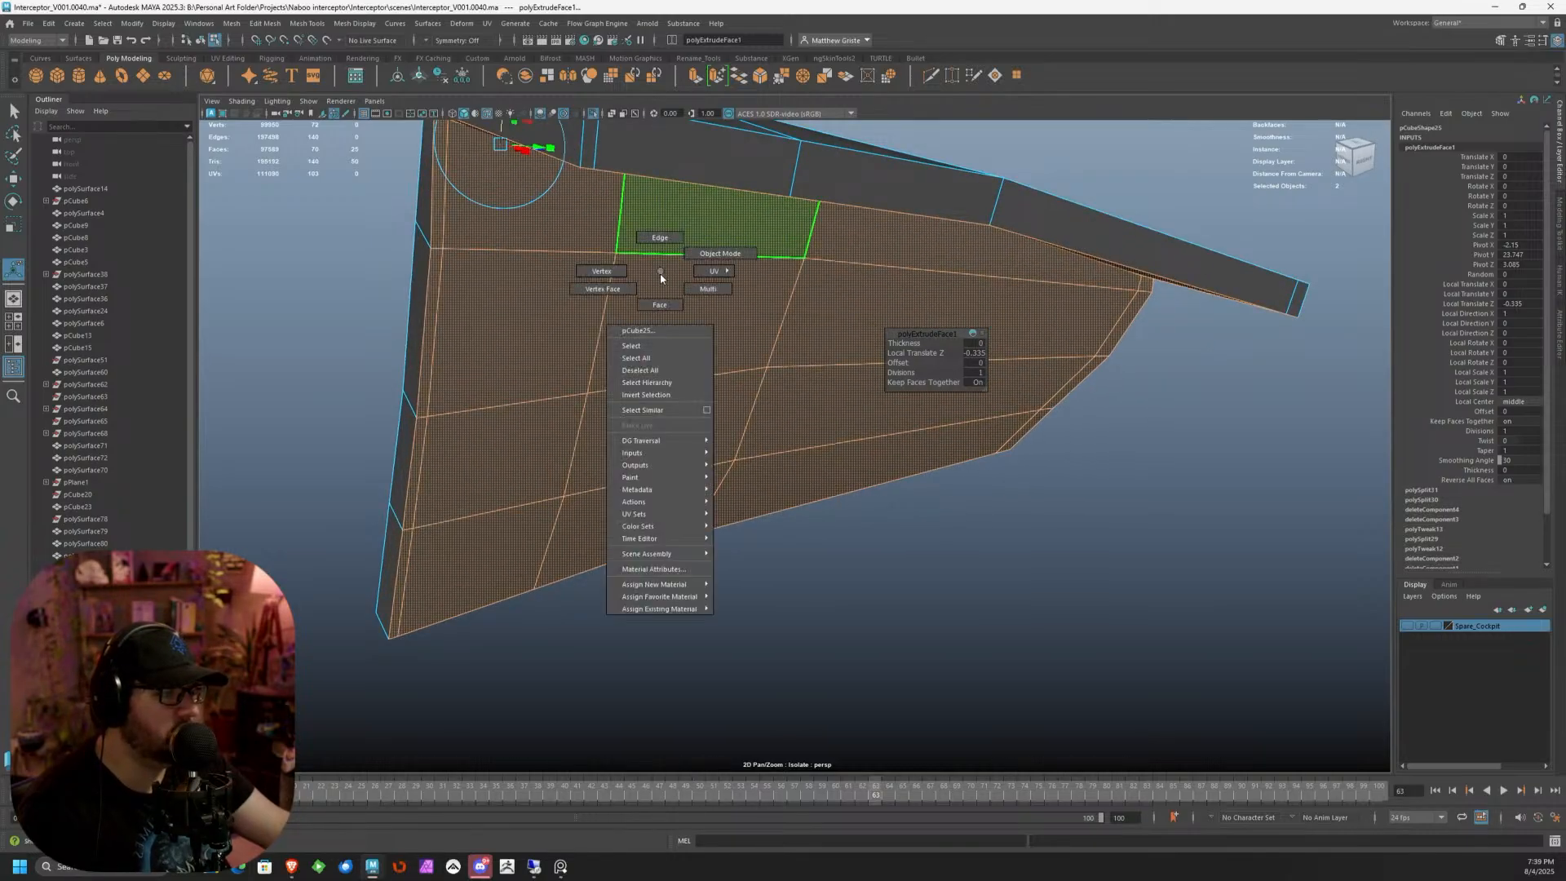
key("q")
Delete the strip of wall-thickness faces along the canopy shell's centre line
left_click_drag(663, 276, 643, 309, "alt")
left_click(555, 244)
left_click(536, 245, "shift")
left_click(768, 263, "shift")
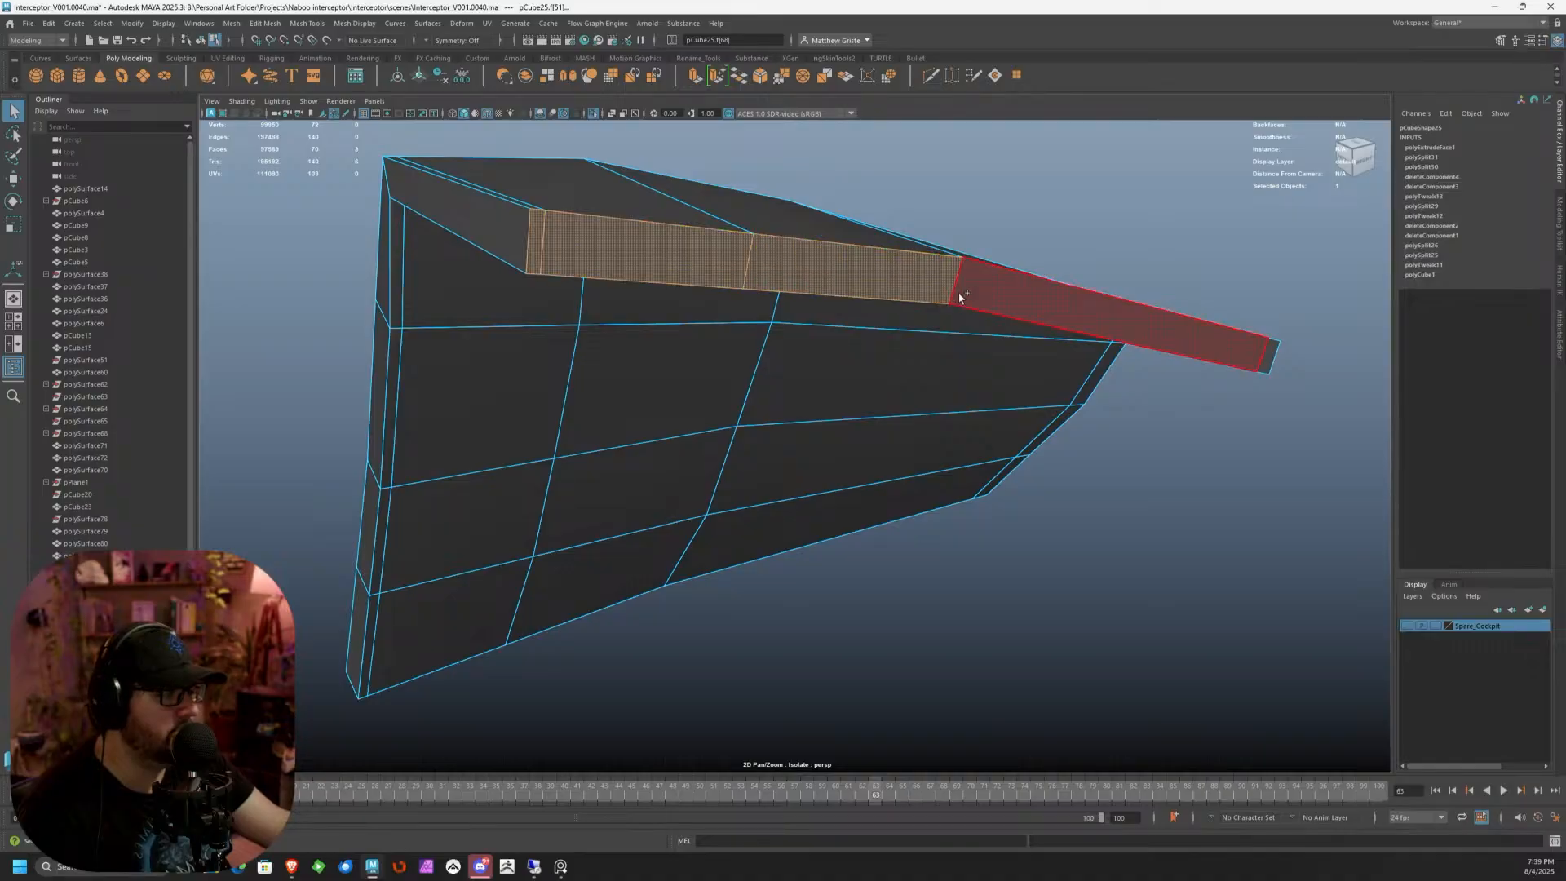
left_click(965, 292, "shift")
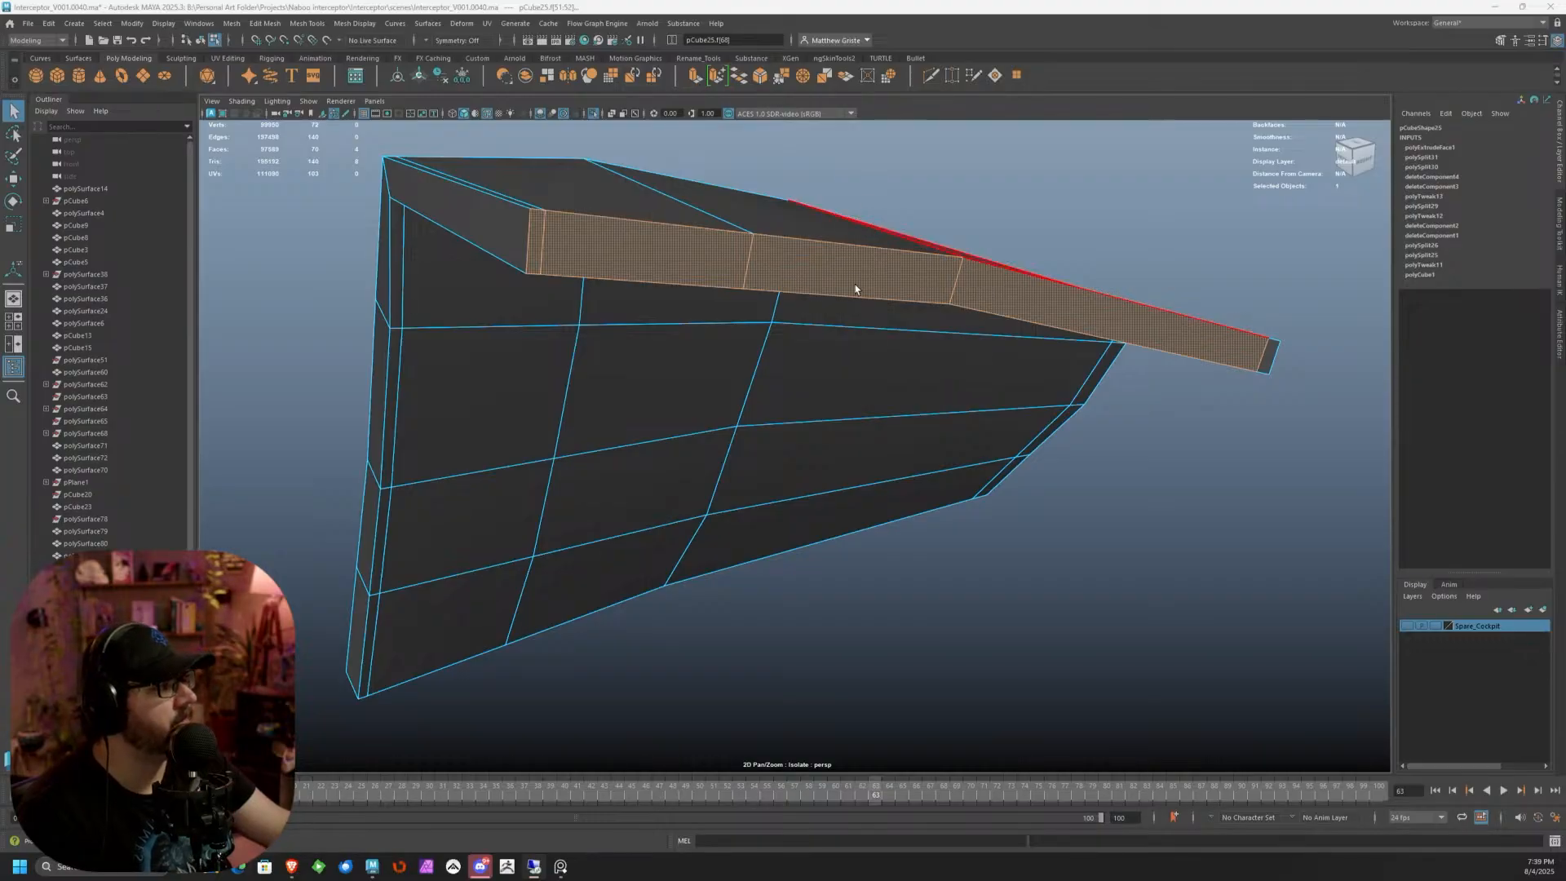
left_click_drag(852, 287, 889, 360, "alt")
key("Delete")
Inspect the thickened canopy shell's open centre edge, front rim and outer surface in object mode
scroll(786, 350, "up", 2)
left_click_drag(786, 350, 831, 288, "alt")
scroll(856, 350, "up", 2)
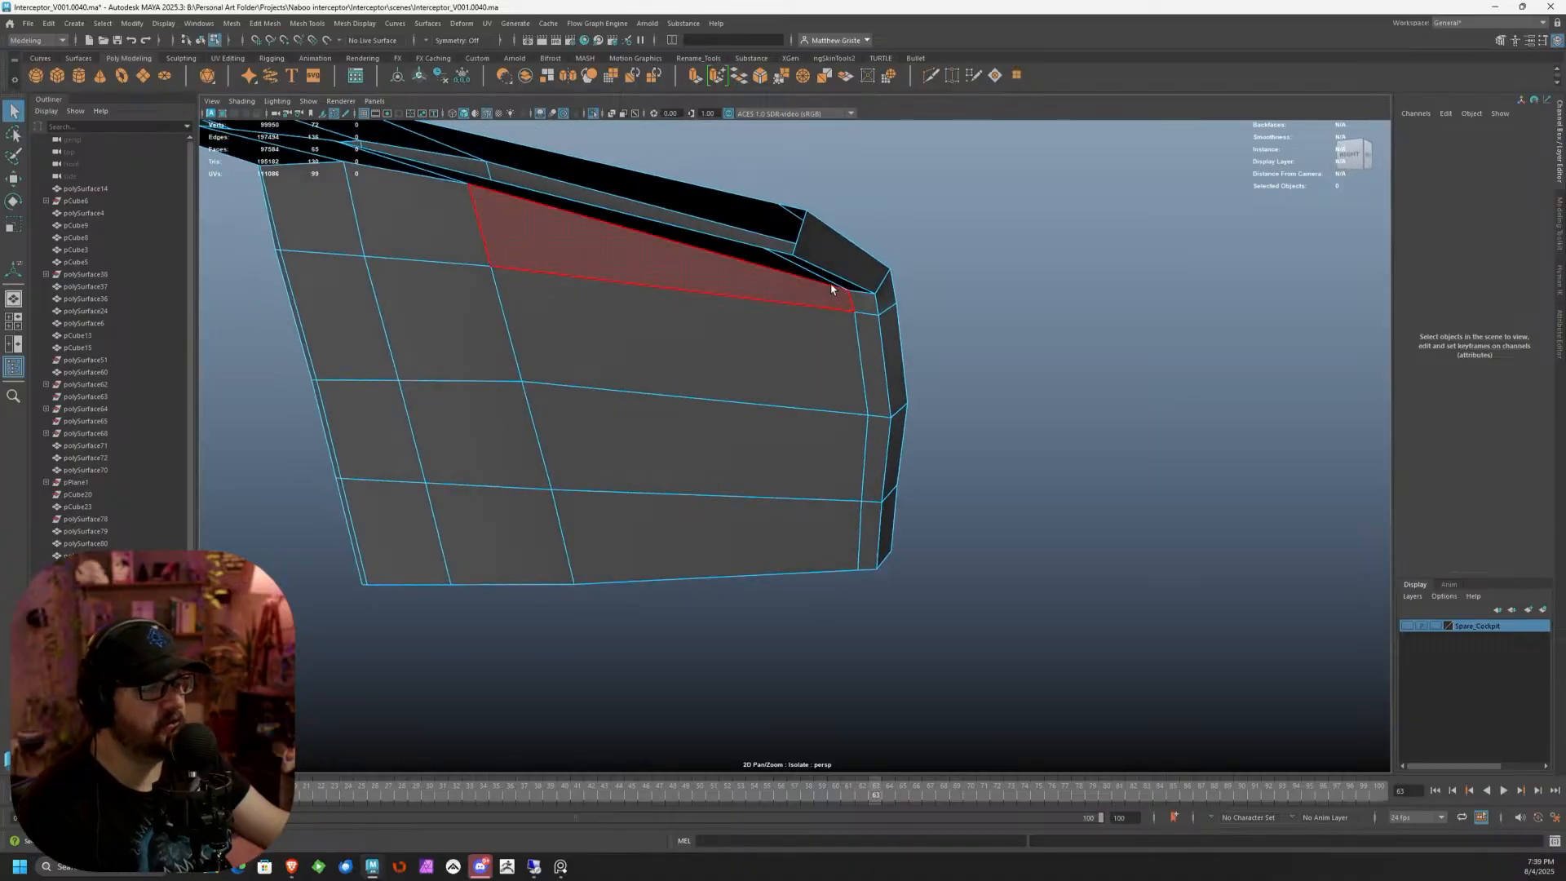
middle_click_drag(831, 289, 934, 382, "alt")
left_click_drag(934, 382, 728, 422, "alt")
scroll(728, 422, "down", 3)
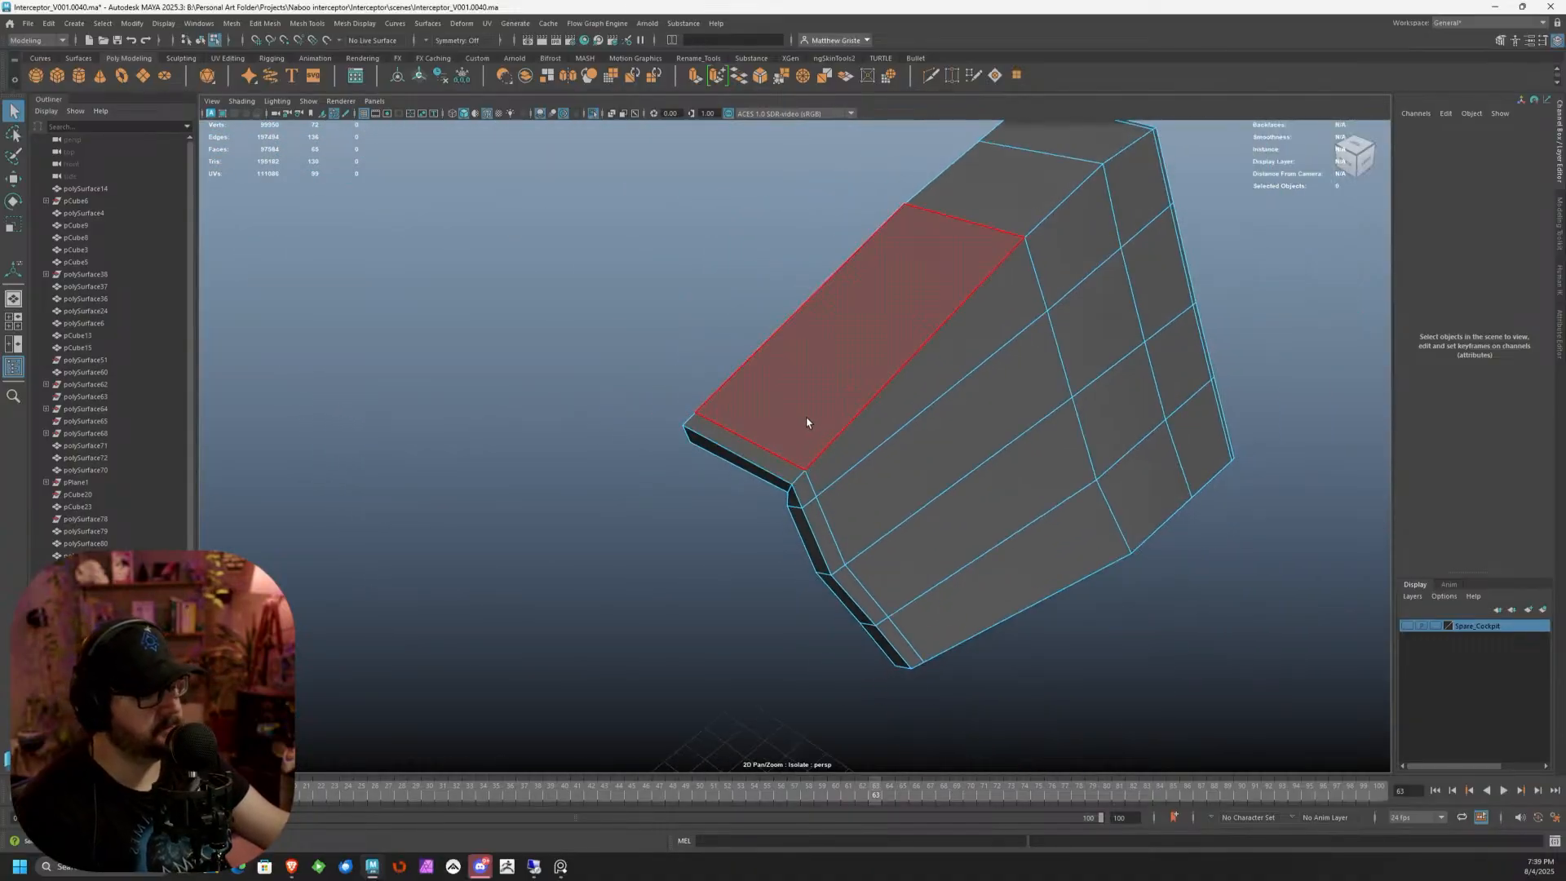
left_click(808, 420)
right_click(837, 380)
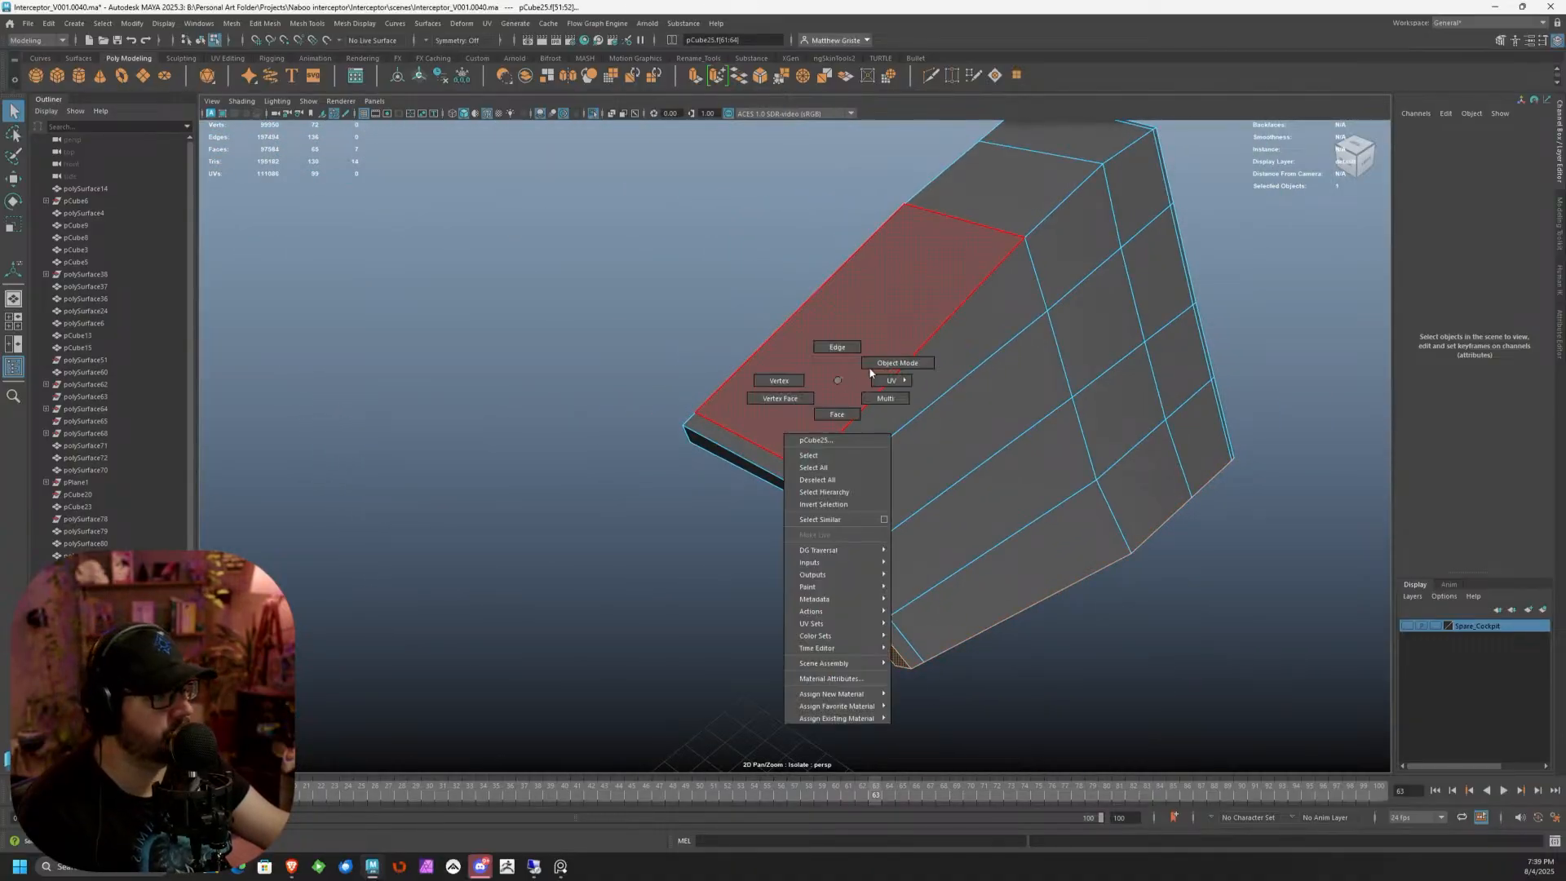
left_click(871, 365)
left_click_drag(898, 350, 620, 409, "alt")
scroll(685, 373, "up", 4)
middle_click_drag(619, 409, 662, 375, "alt")
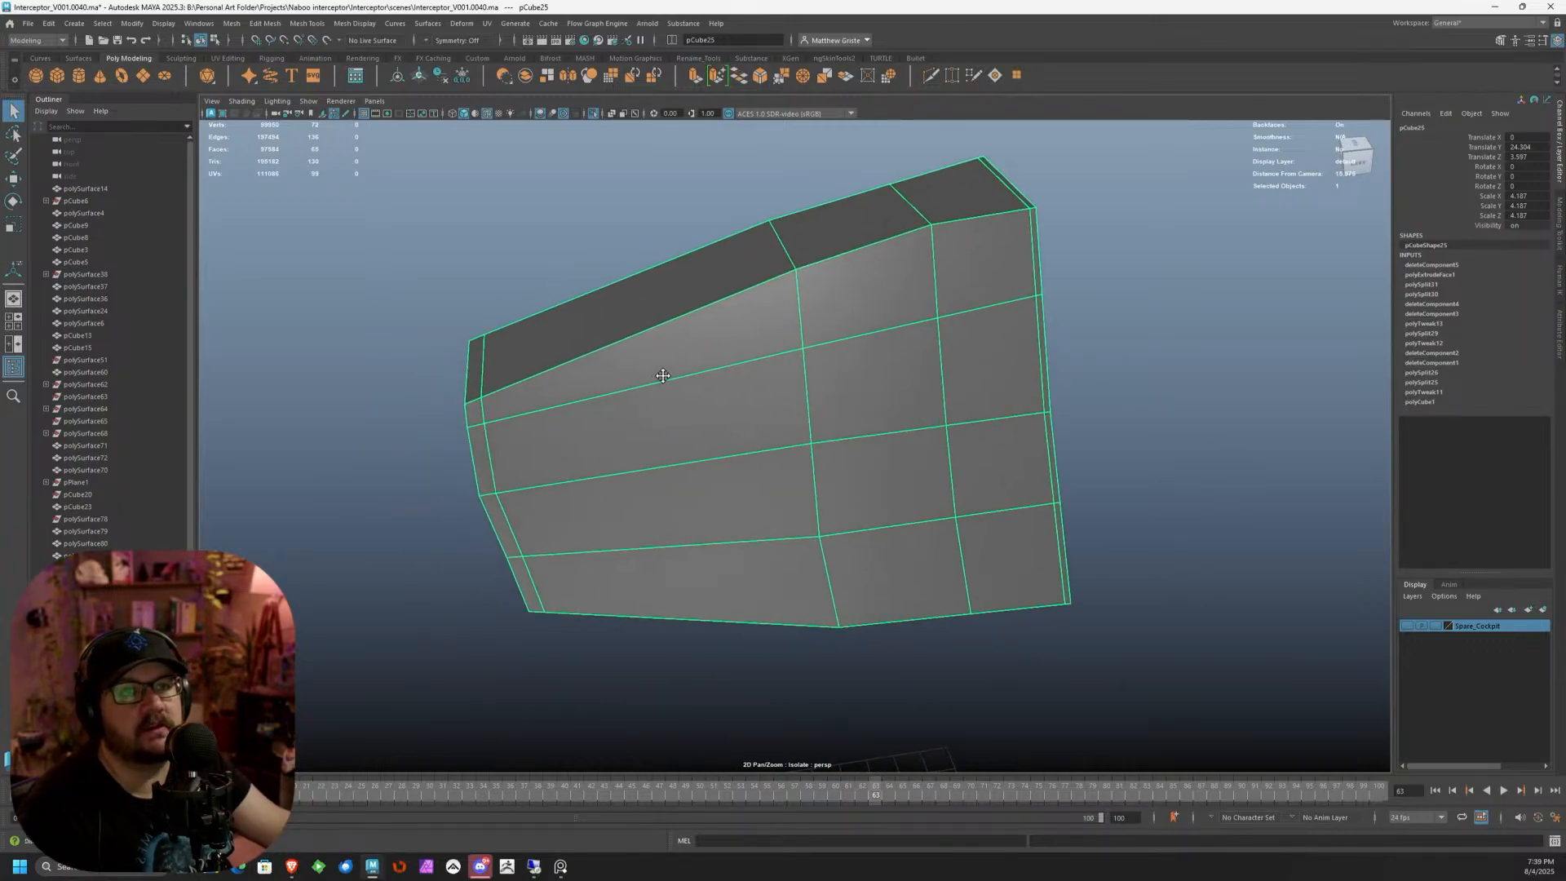
scroll(685, 375, "up", 2)
right_click_drag(698, 392, 697, 393)
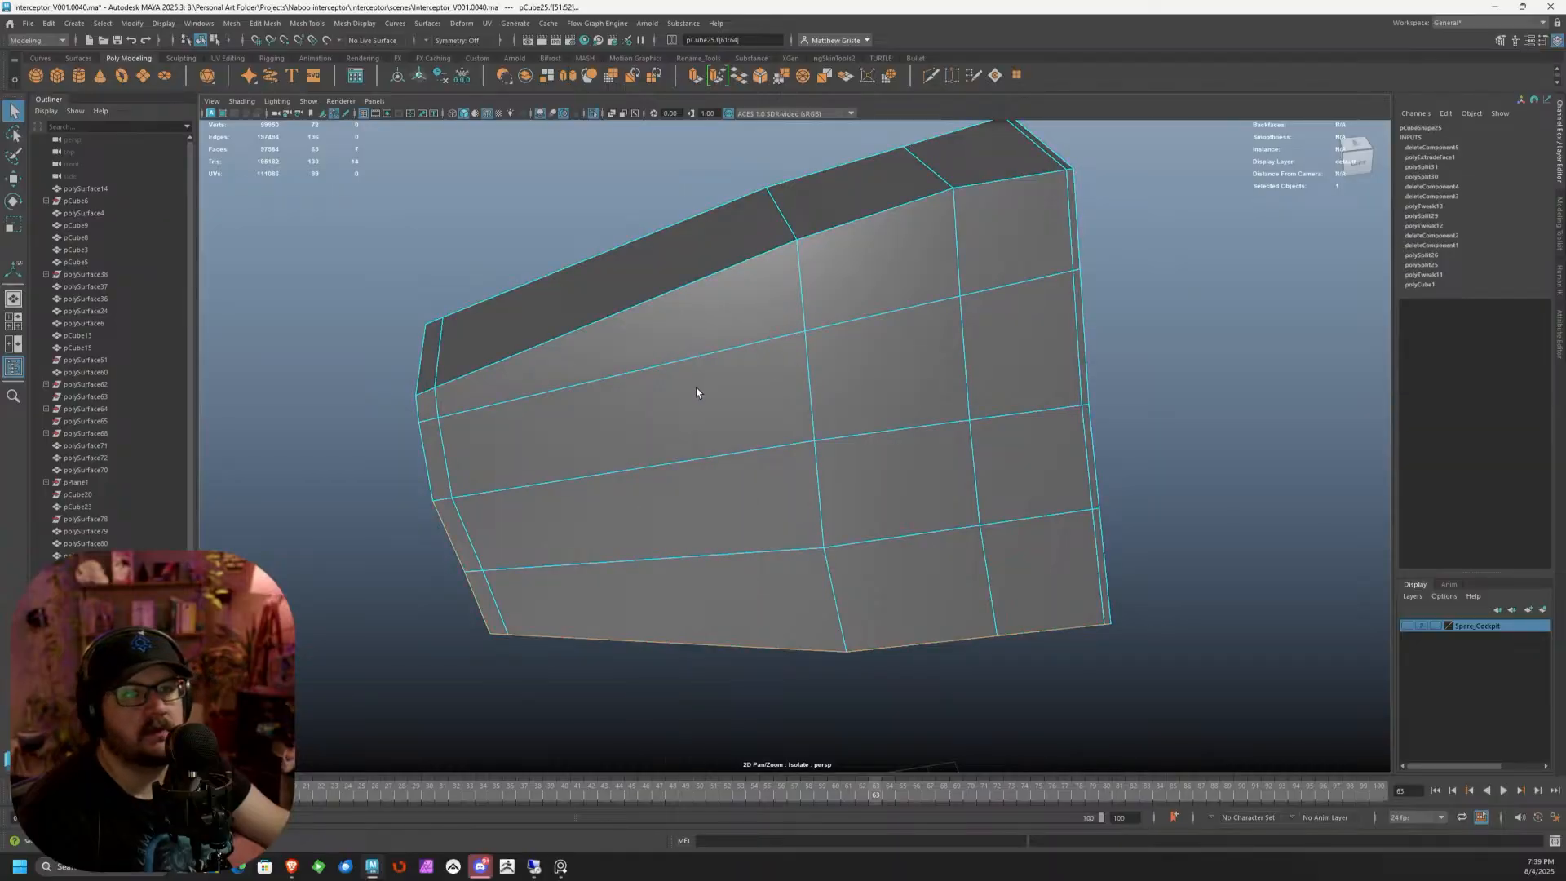
middle_click_drag(617, 469, 724, 424, "alt")
left_click(689, 531, "shift")
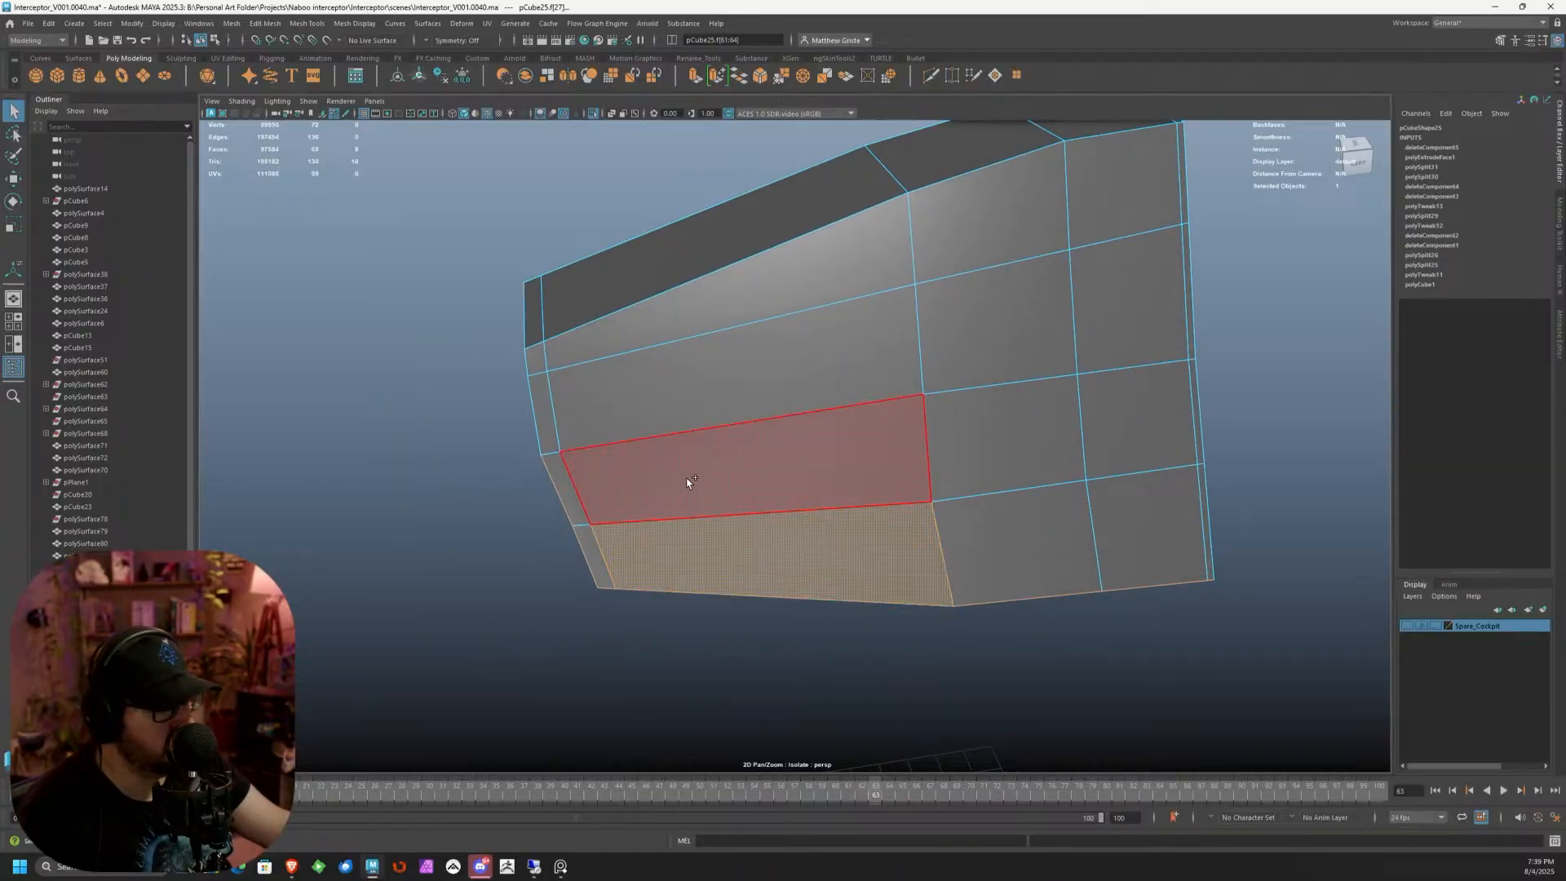
left_click(688, 480, "shift")
left_click(684, 402, "shift")
left_click(695, 326, "shift")
left_click_drag(741, 377, 938, 298, "alt")
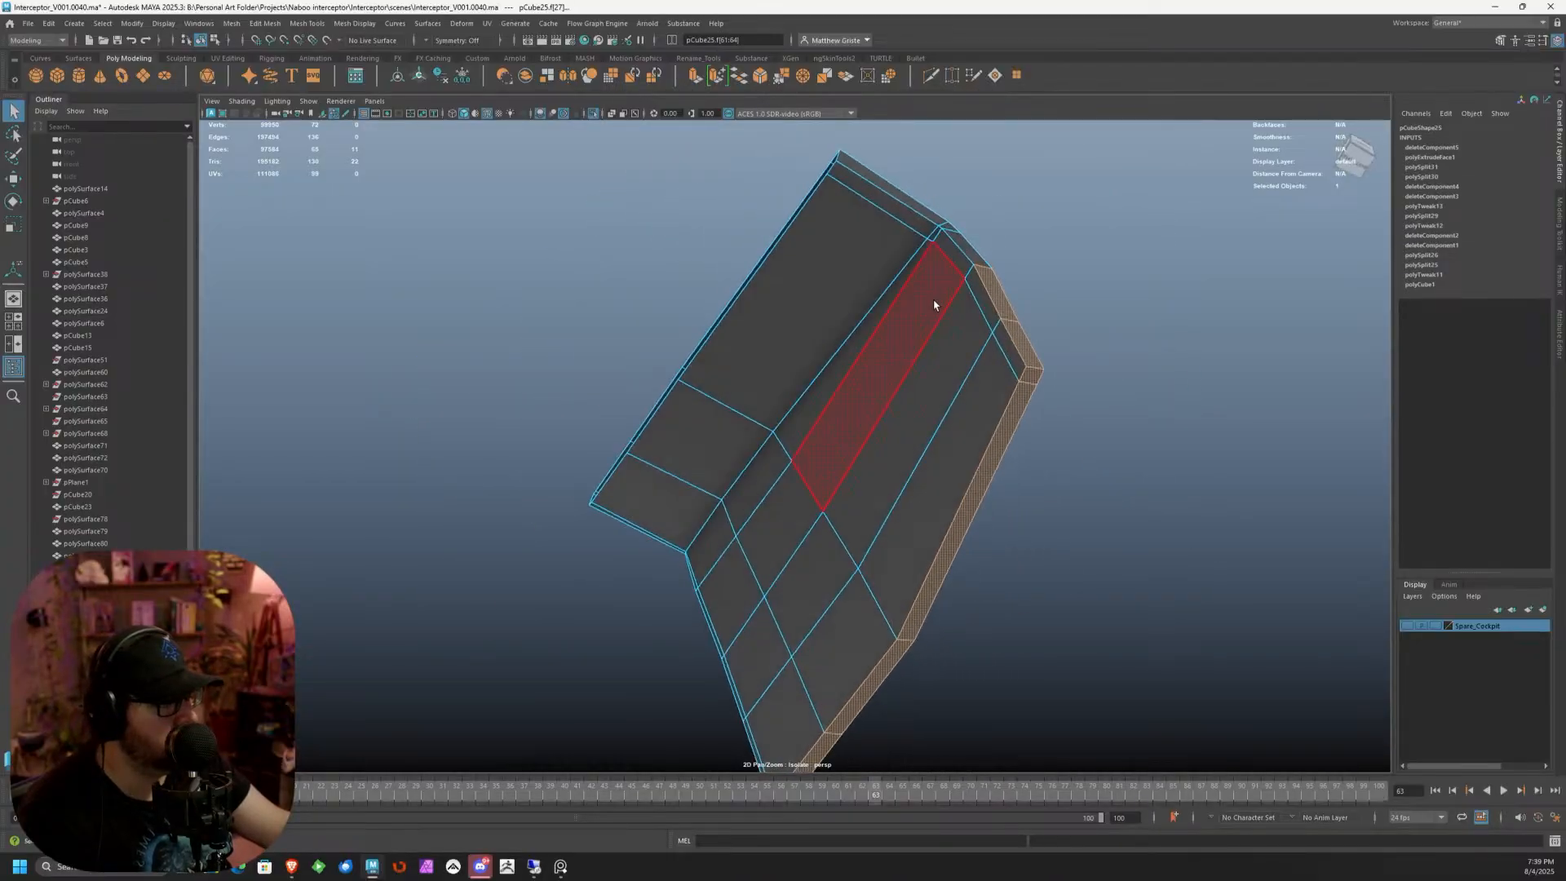
Inset the four large front side faces on both canopy surfaces with Extrude, extrude them again and delete them to open a window
left_click(979, 448)
left_click(937, 404, "shift")
left_click(891, 373, "shift")
left_click(845, 372, "shift")
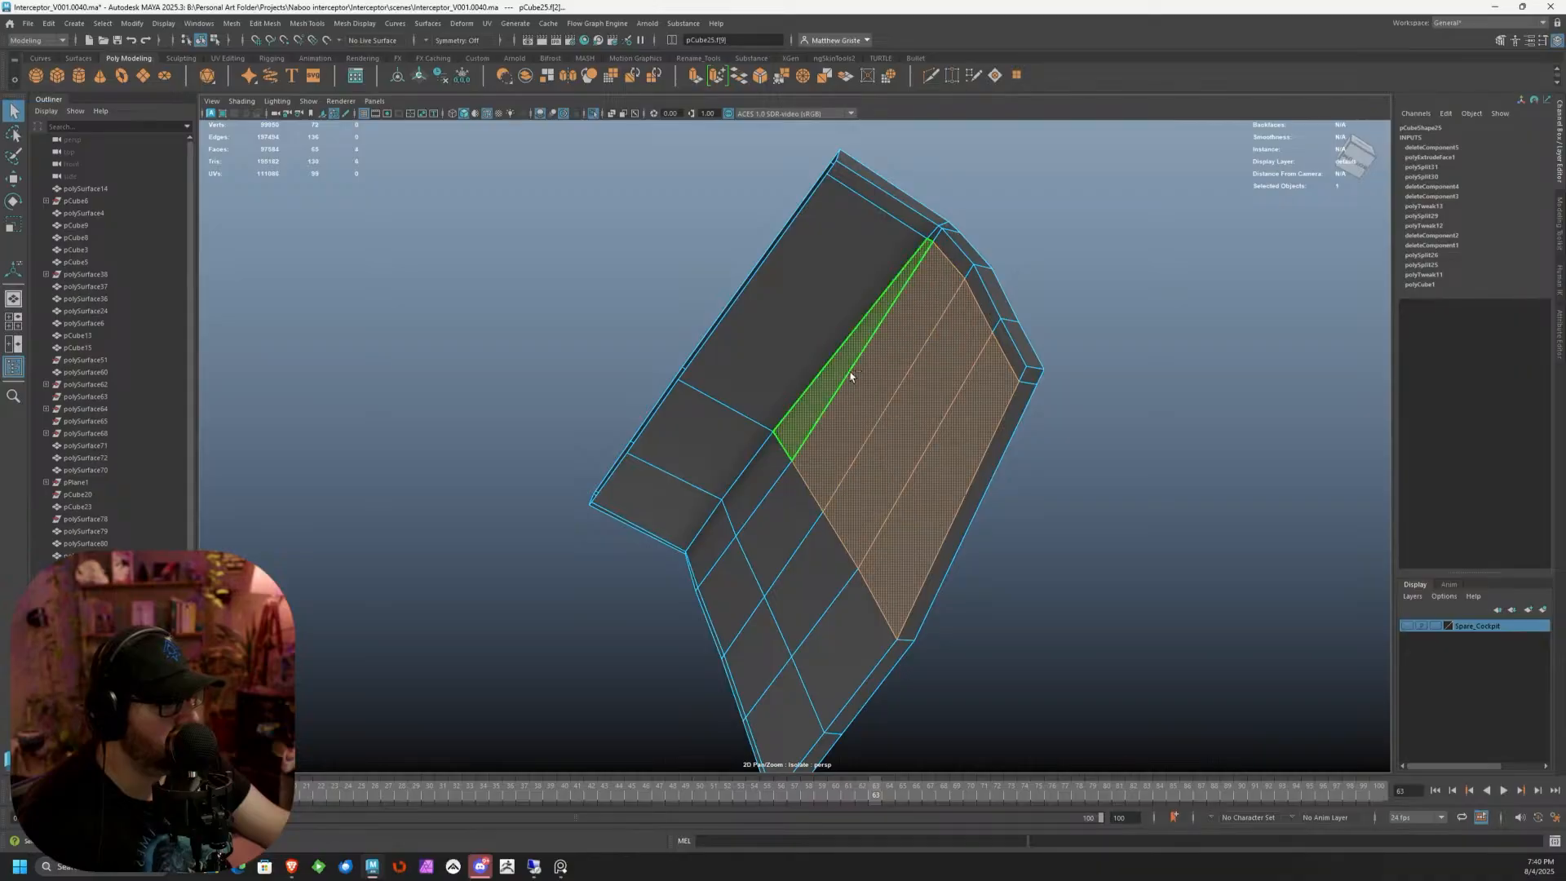
left_click_drag(845, 372, 841, 477, "alt")
left_click(848, 493, "shift")
left_click(826, 390, "shift")
left_click(811, 298, "shift")
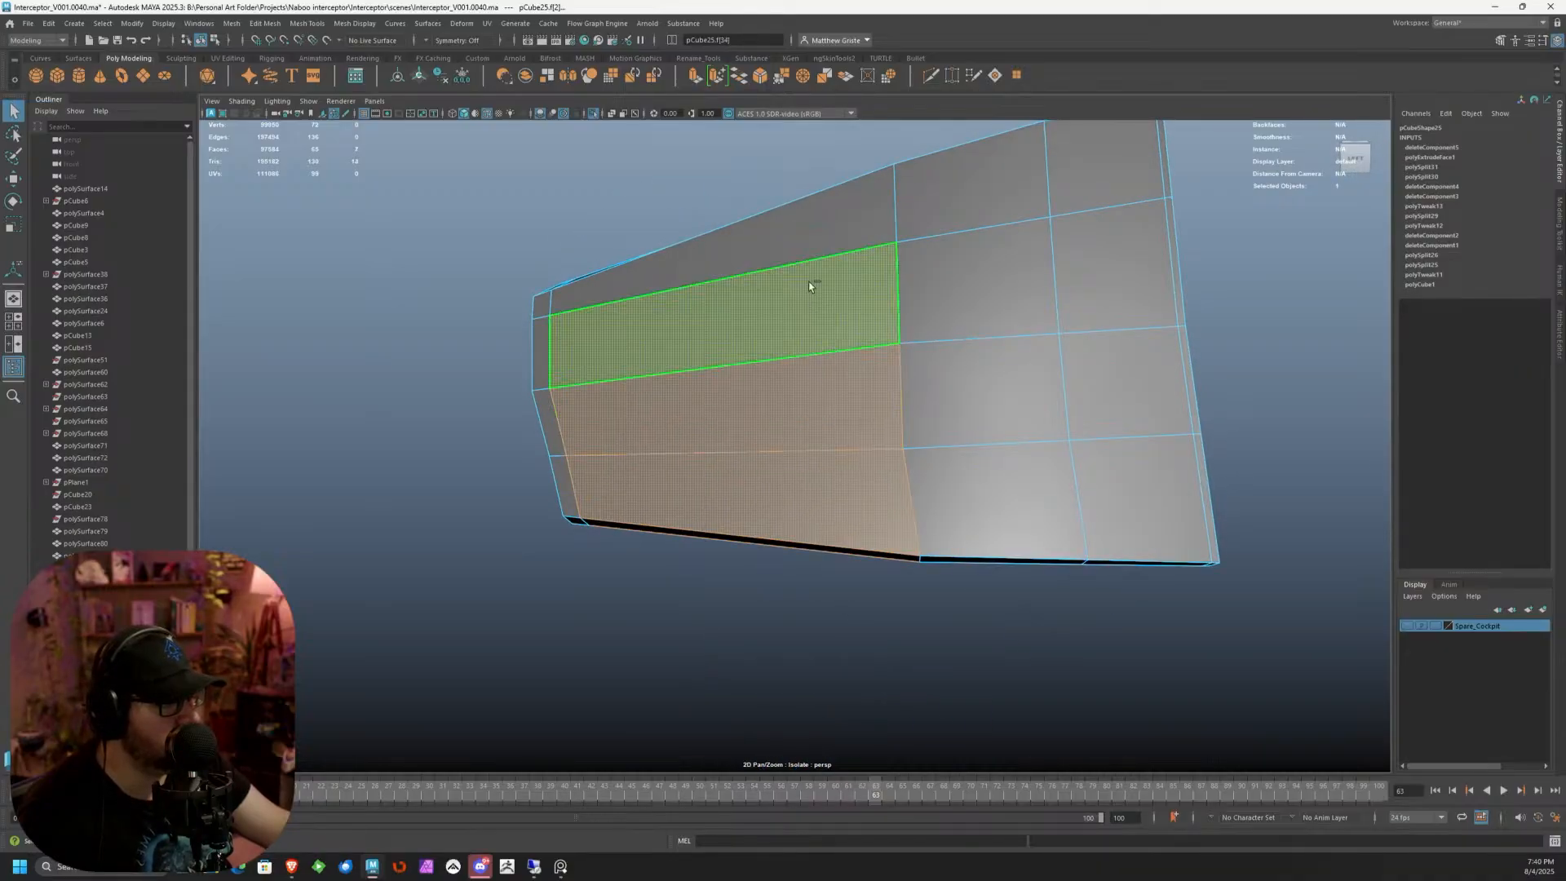
left_click(799, 241, "shift")
left_click_drag(788, 299, 816, 350, "alt")
left_click(691, 79)
left_click_drag(782, 247, 832, 290, "alt")
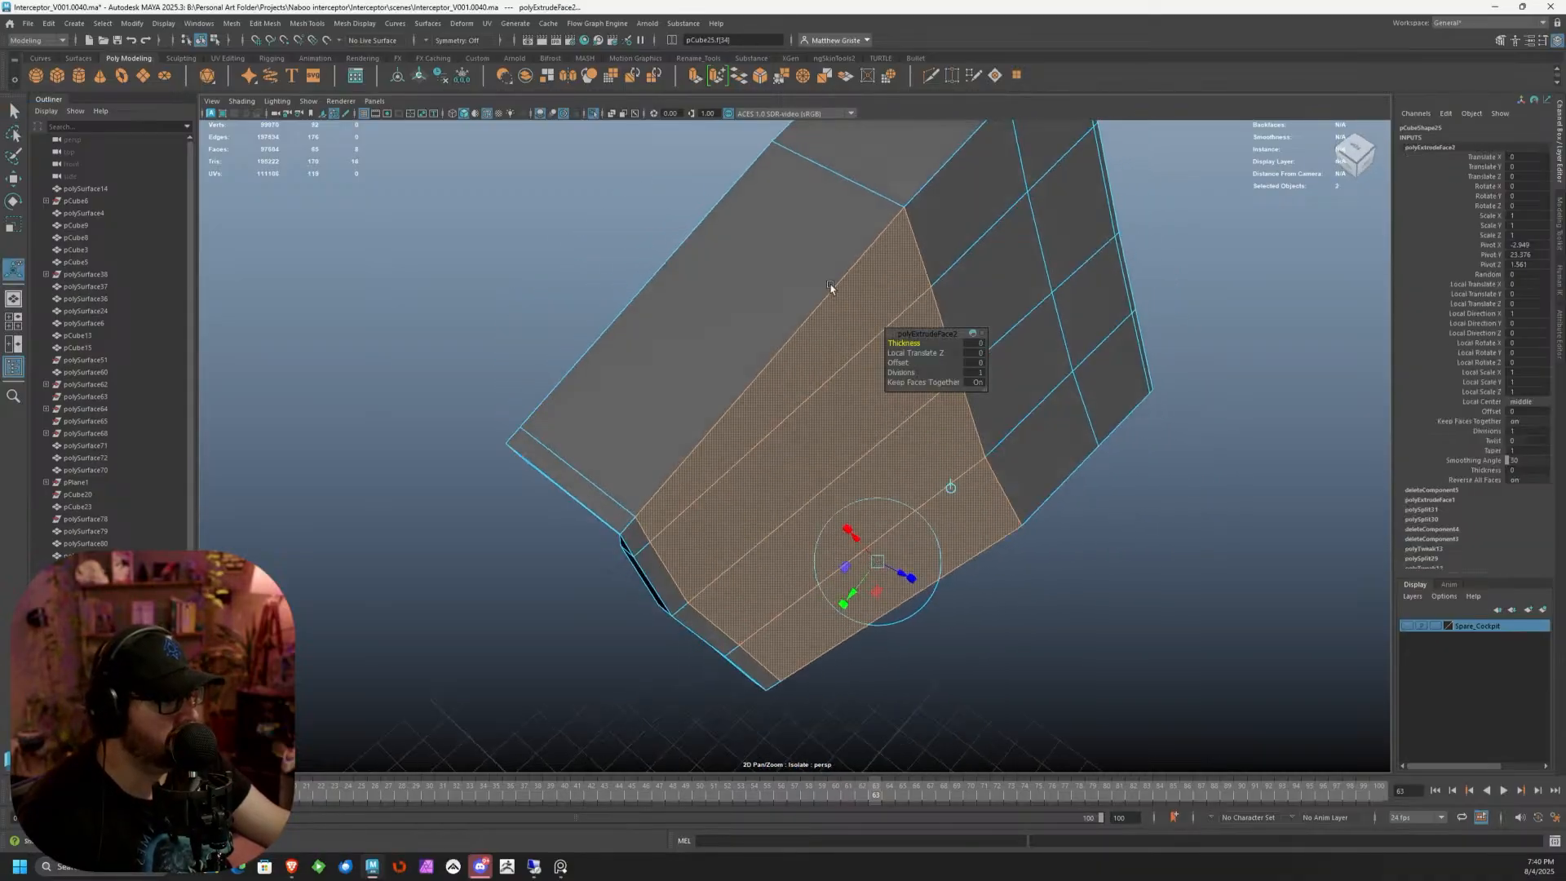
left_click(947, 487)
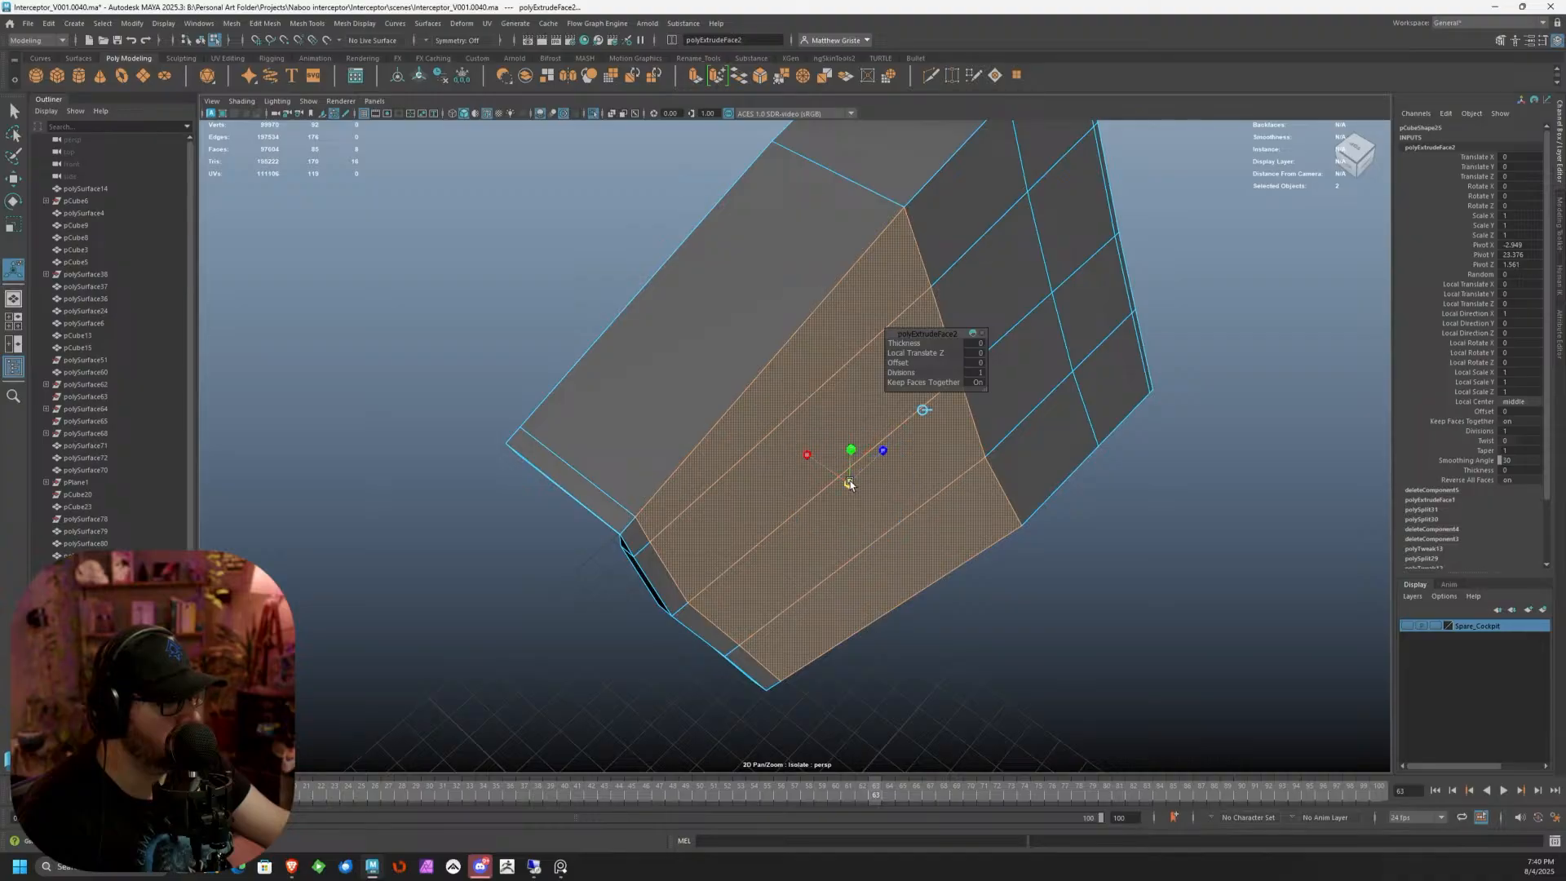
left_click_drag(849, 483, 846, 481)
left_click_drag(846, 481, 936, 491, "alt")
key("ctrl+e")
key("Delete")
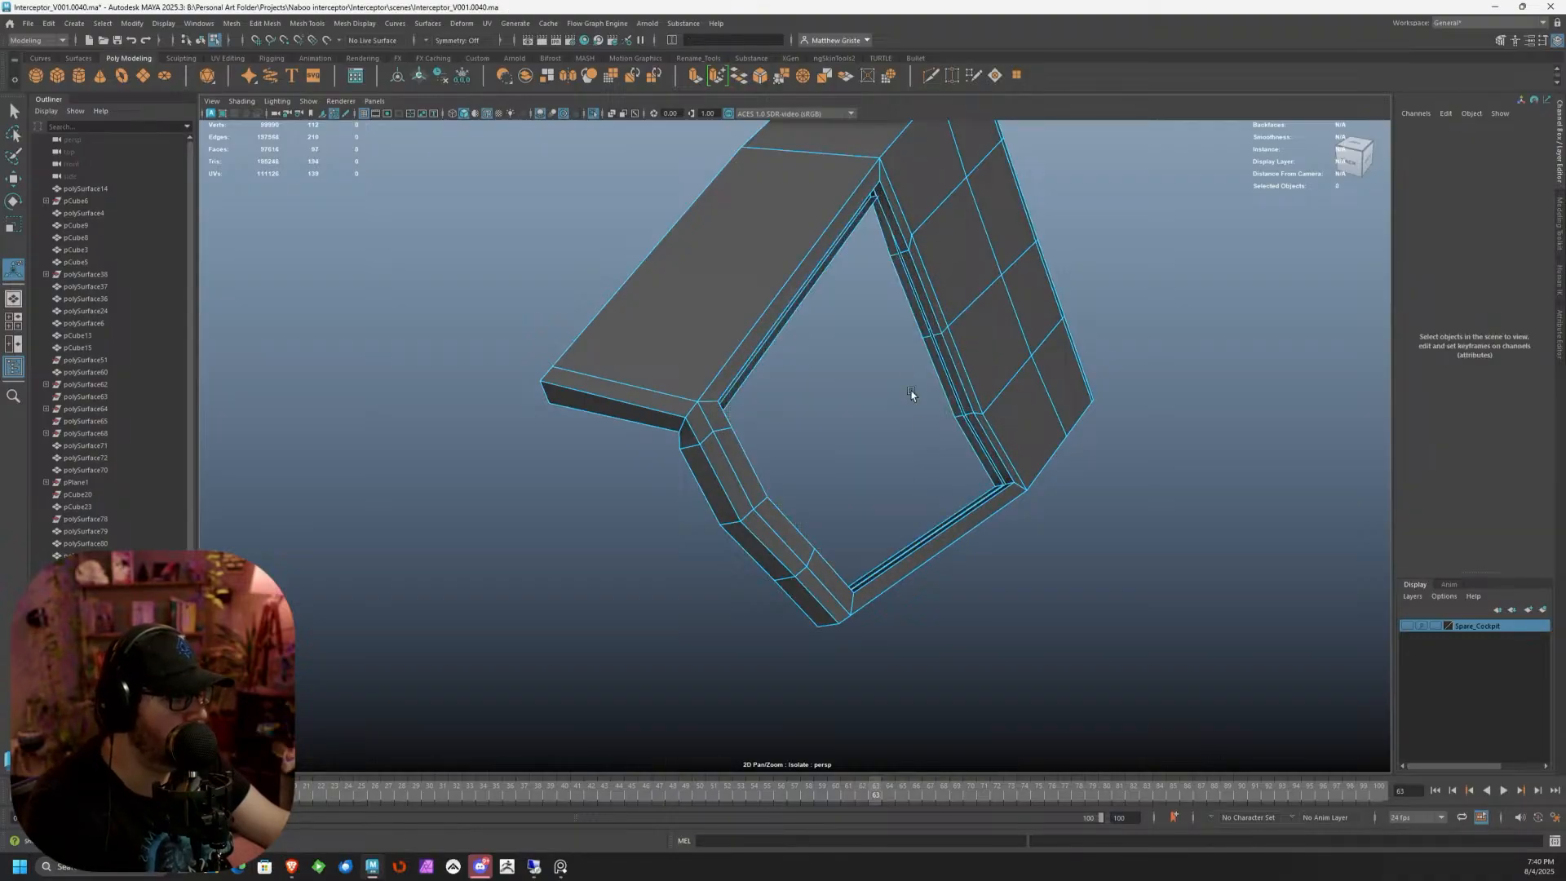
Merge a pair of facing inner and outer vertices along the window opening's rear edge
right_click_drag(934, 355, 992, 308, "alt")
middle_click_drag(993, 308, 751, 458, "alt")
left_click_drag(751, 458, 818, 387, "alt")
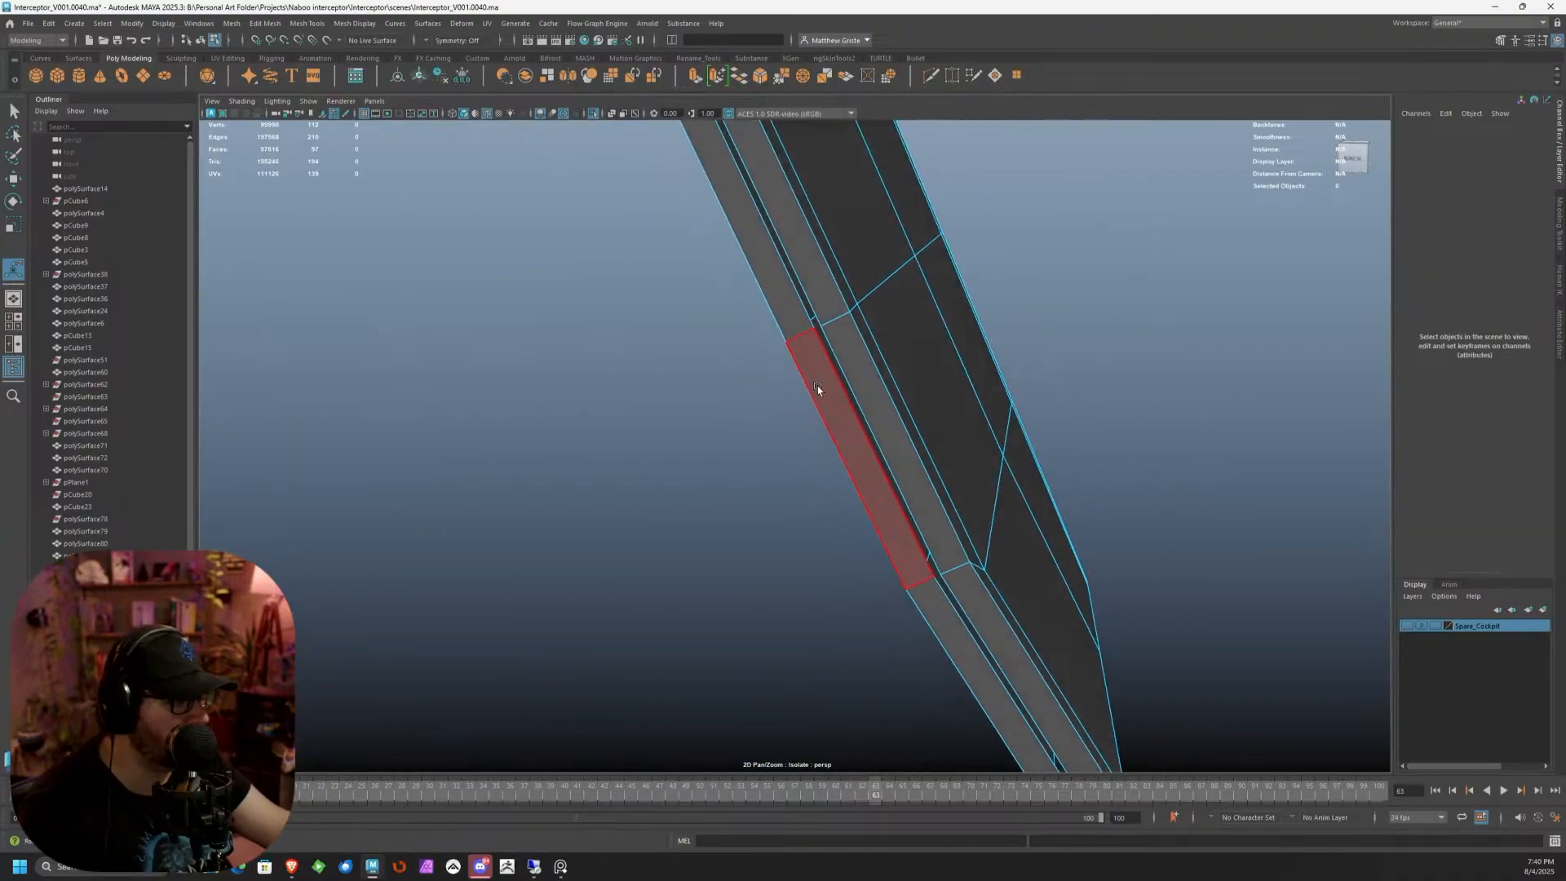
right_click_drag(818, 386, 822, 281, "alt")
left_click(830, 291)
left_click(820, 293, "shift")
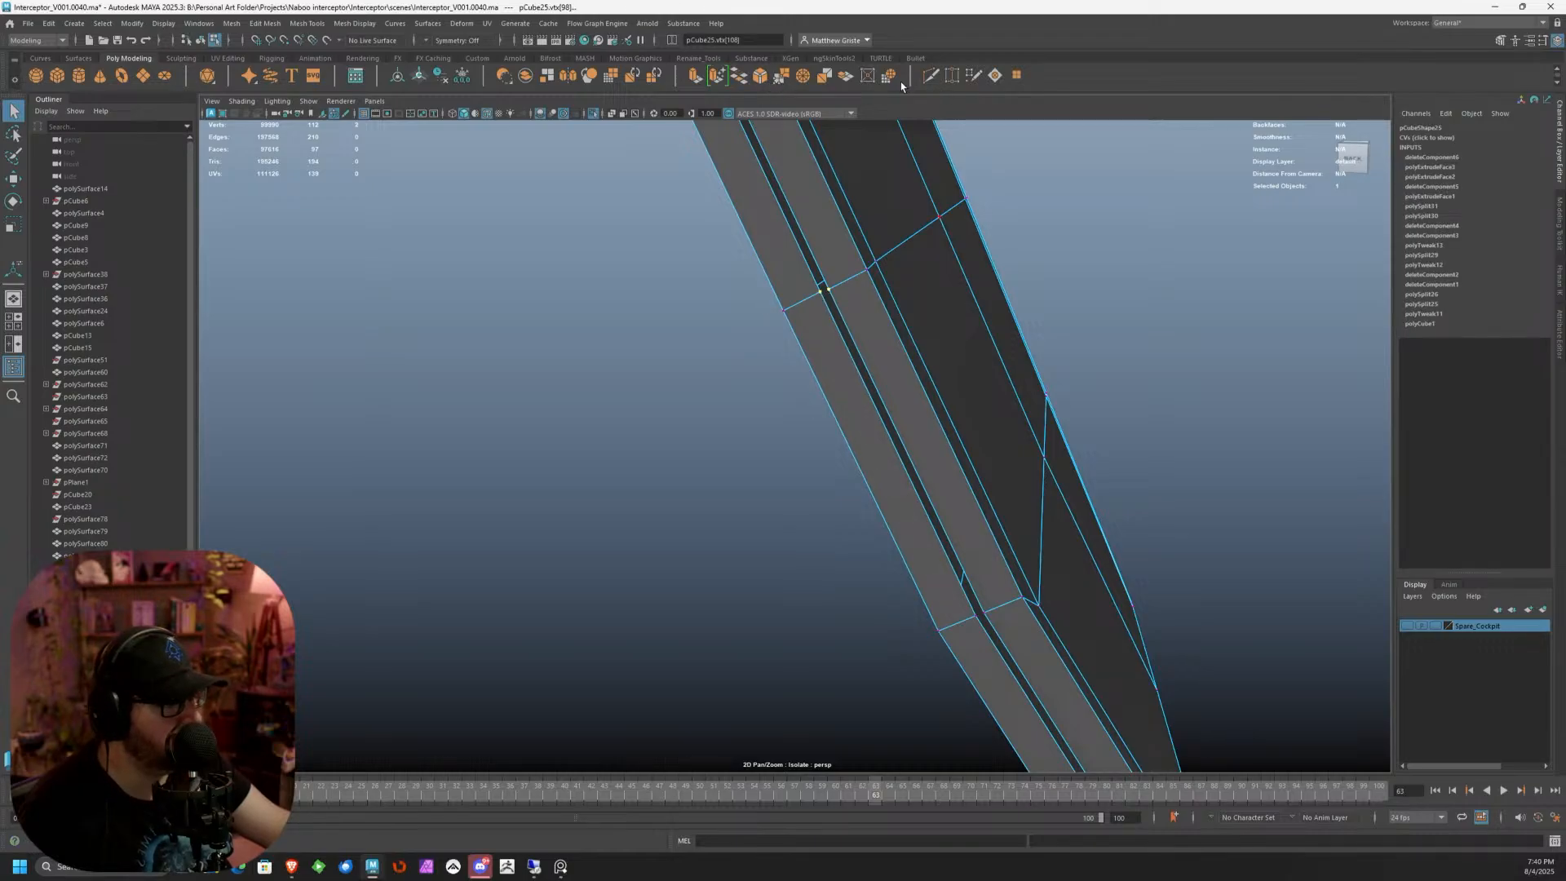
left_click(780, 79)
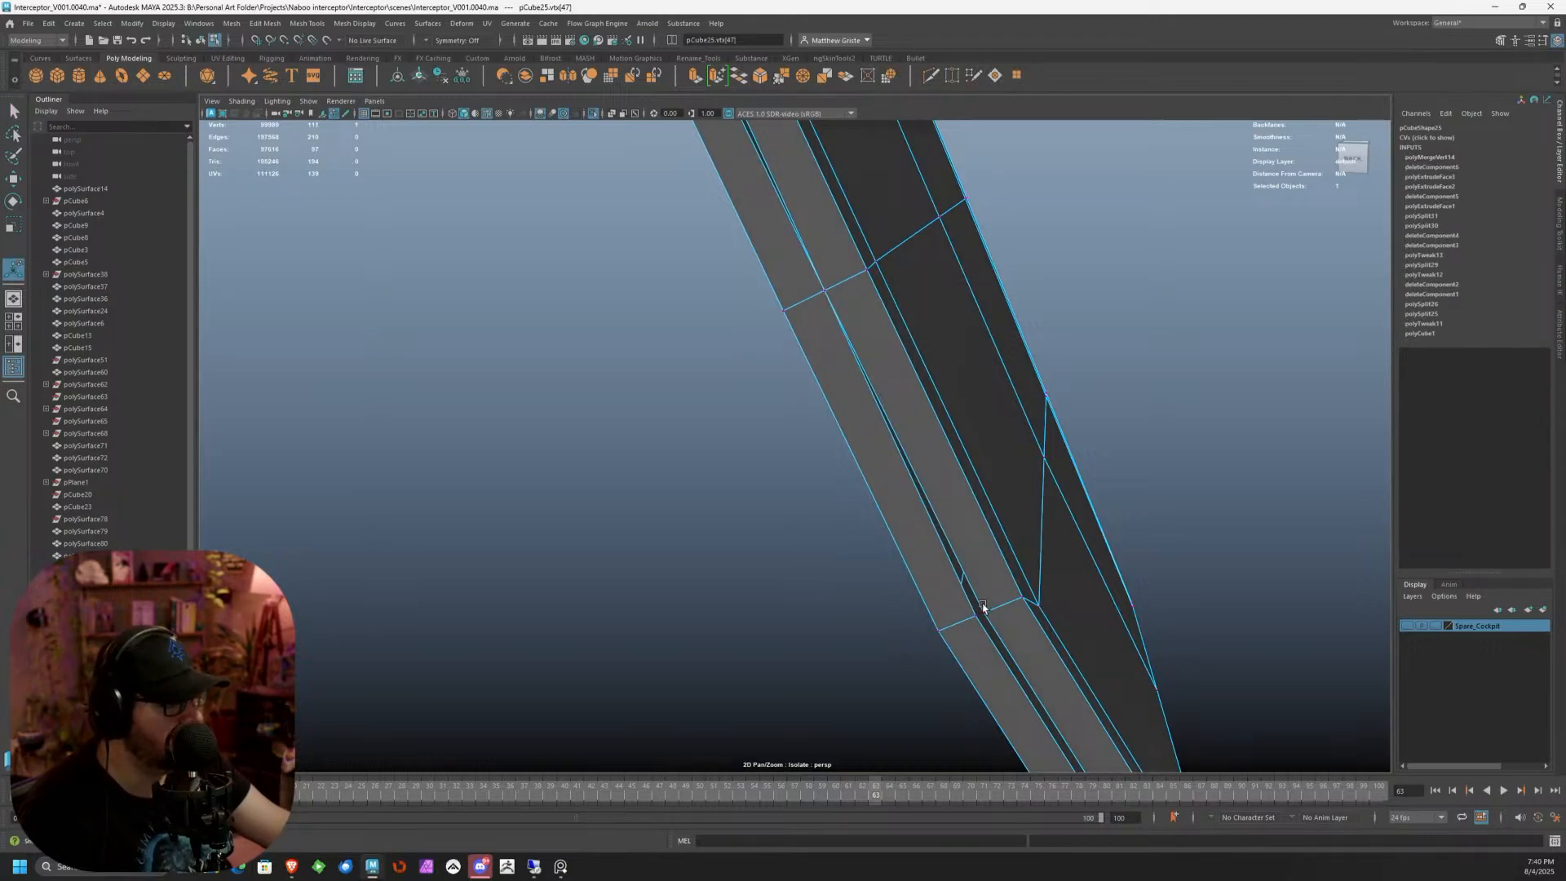
Merge the next facing vertex pairs down the window opening's edge towards its lower corner
scroll(1060, 608, "down", 4)
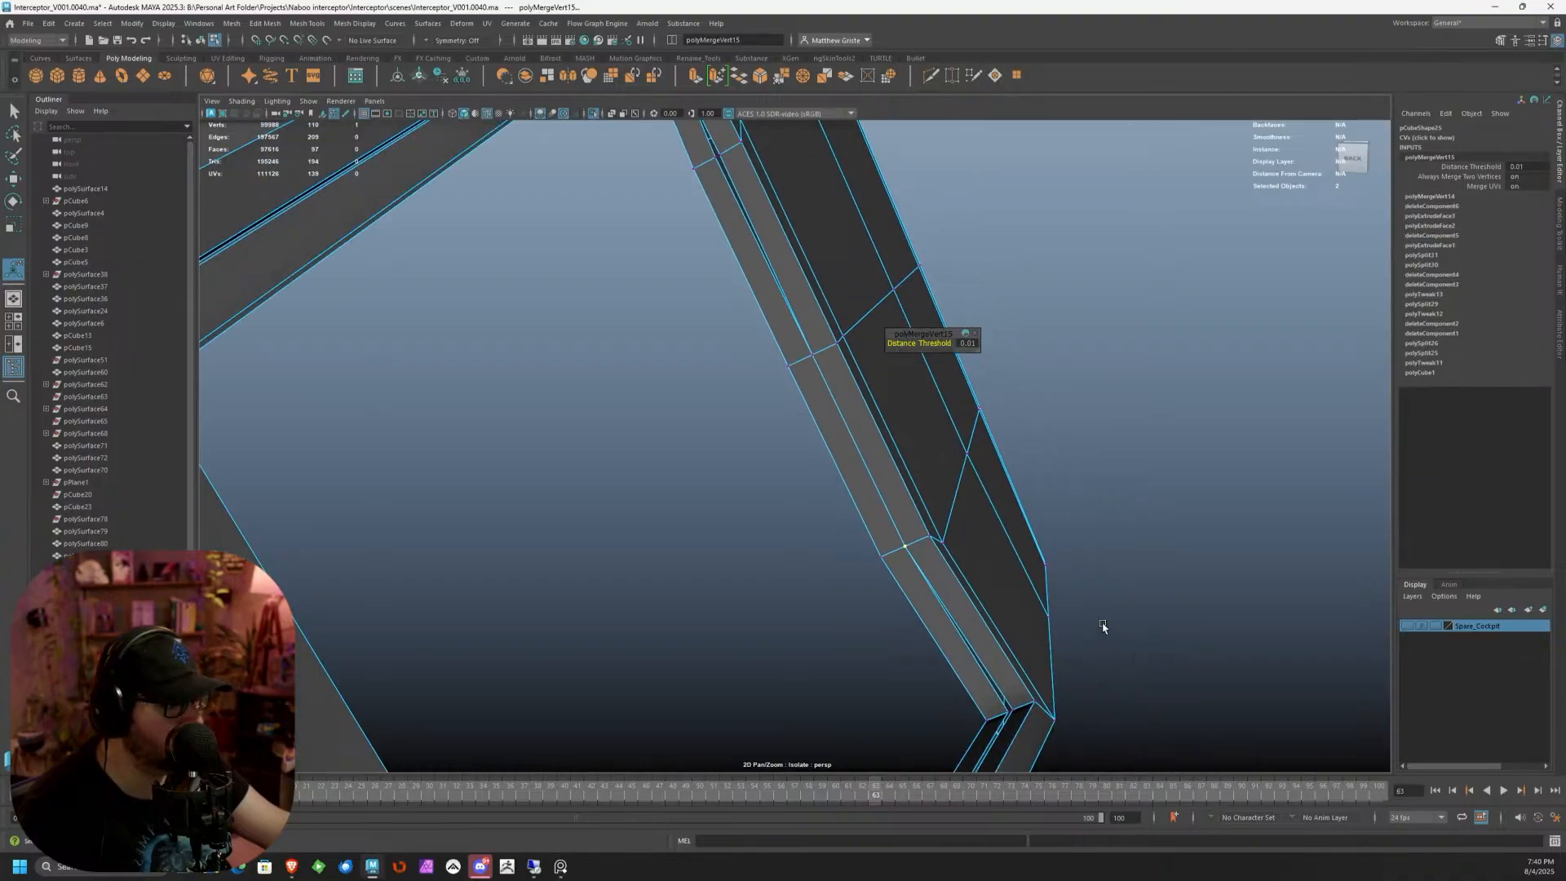
middle_click_drag(1101, 629, 987, 436, "alt")
left_click_drag(987, 436, 659, 486, "alt")
left_click(968, 506)
key("g")
middle_click_drag(659, 486, 787, 500, "alt")
right_click_drag(786, 500, 898, 482, "alt")
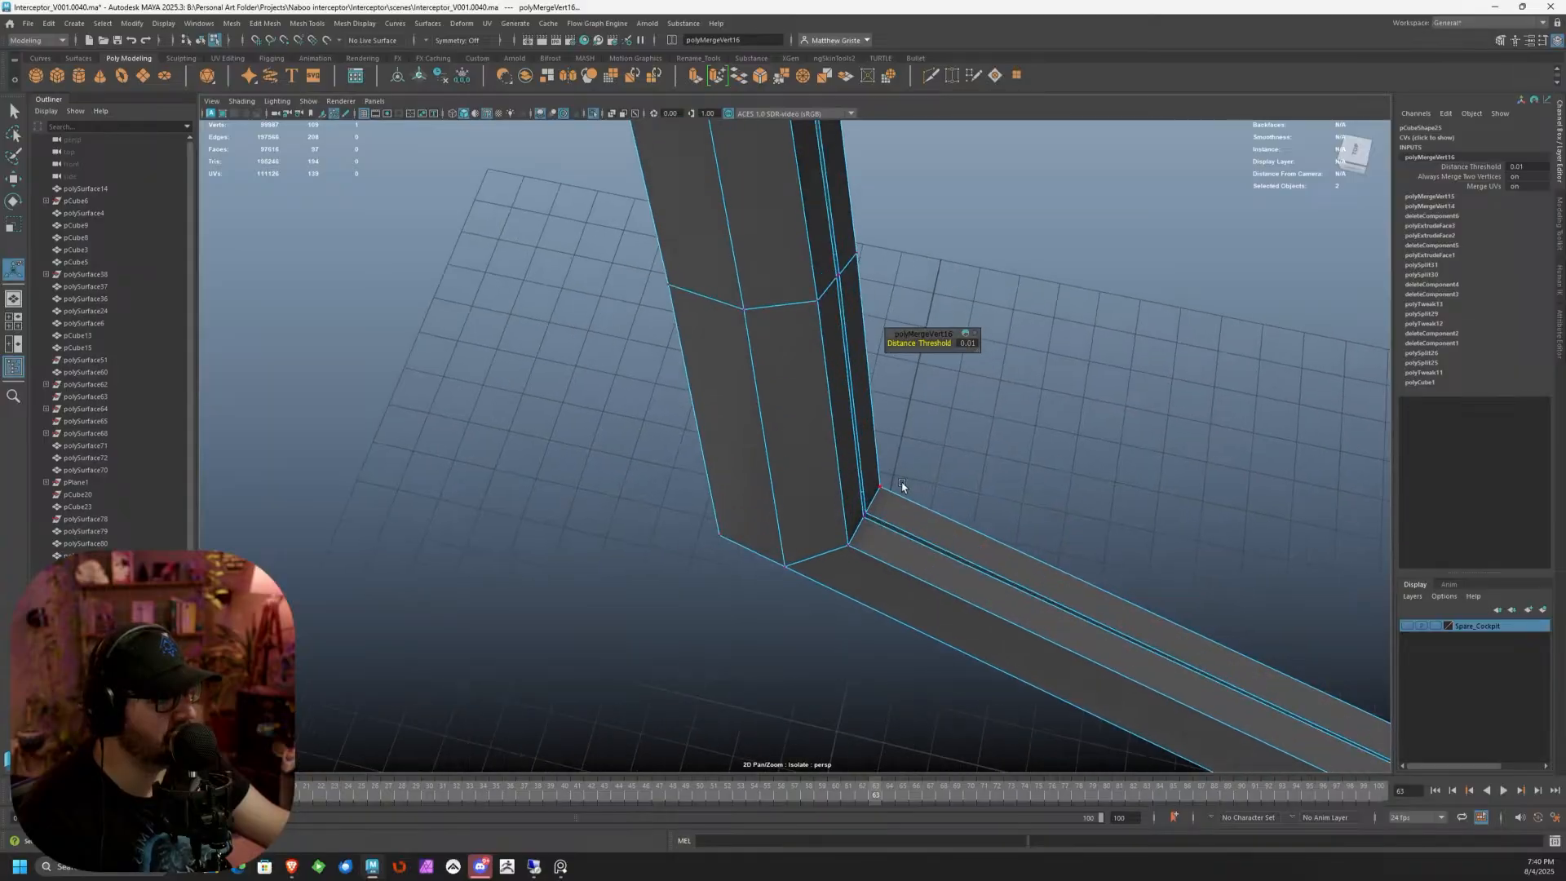
Merge the facing inner and outer vertex pairs at the window opening's lower front corner and just above it
left_click_drag(898, 482, 888, 591, "alt")
middle_click_drag(888, 591, 768, 406, "alt")
left_click(742, 462)
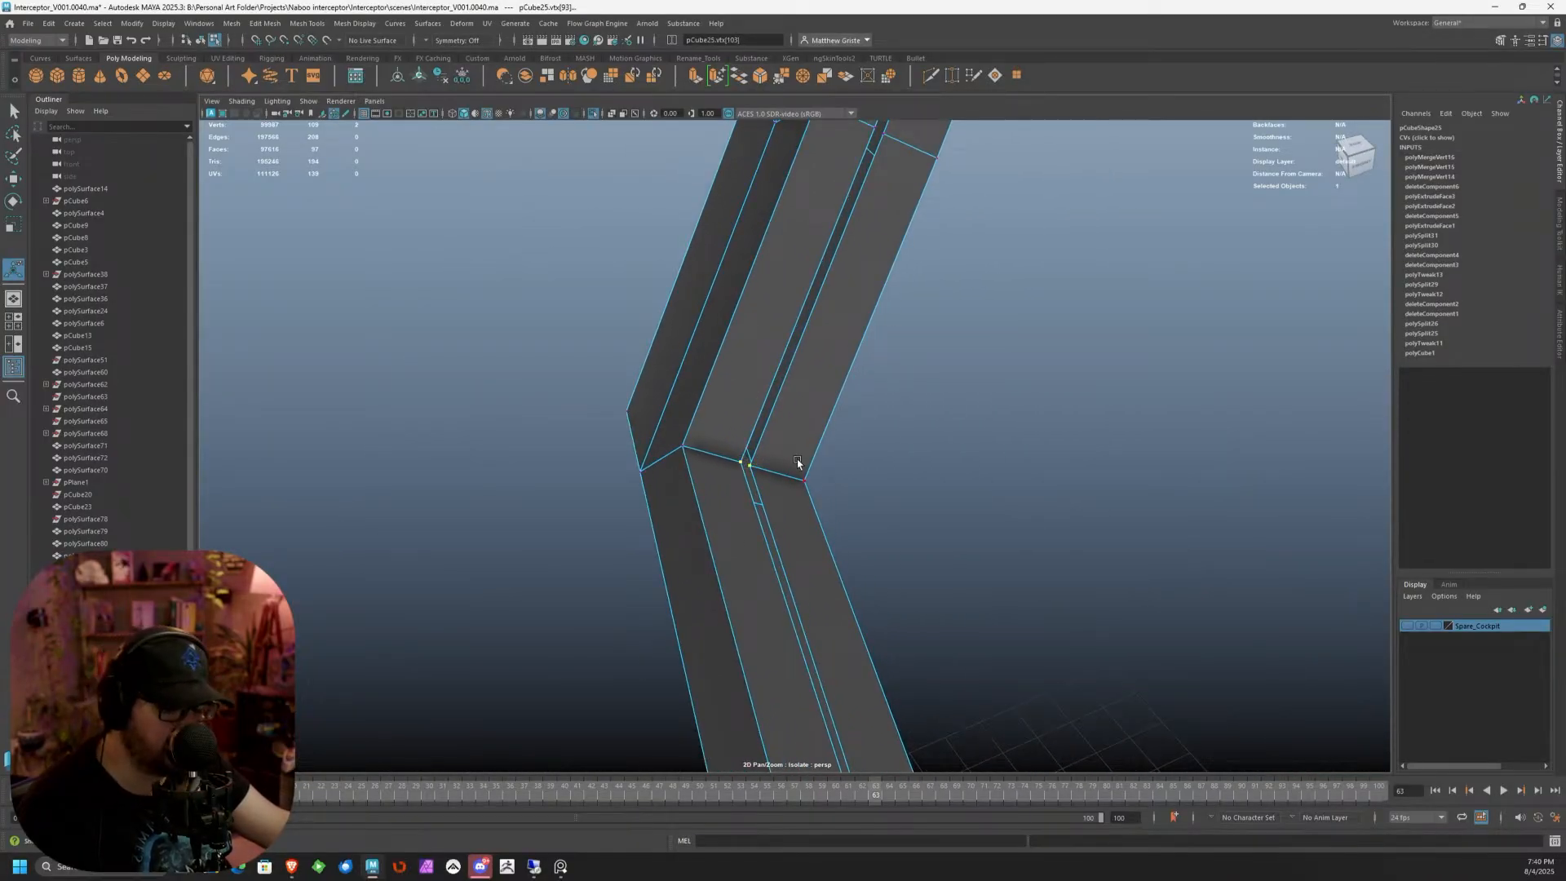
key("g")
middle_click_drag(875, 234, 819, 293, "alt")
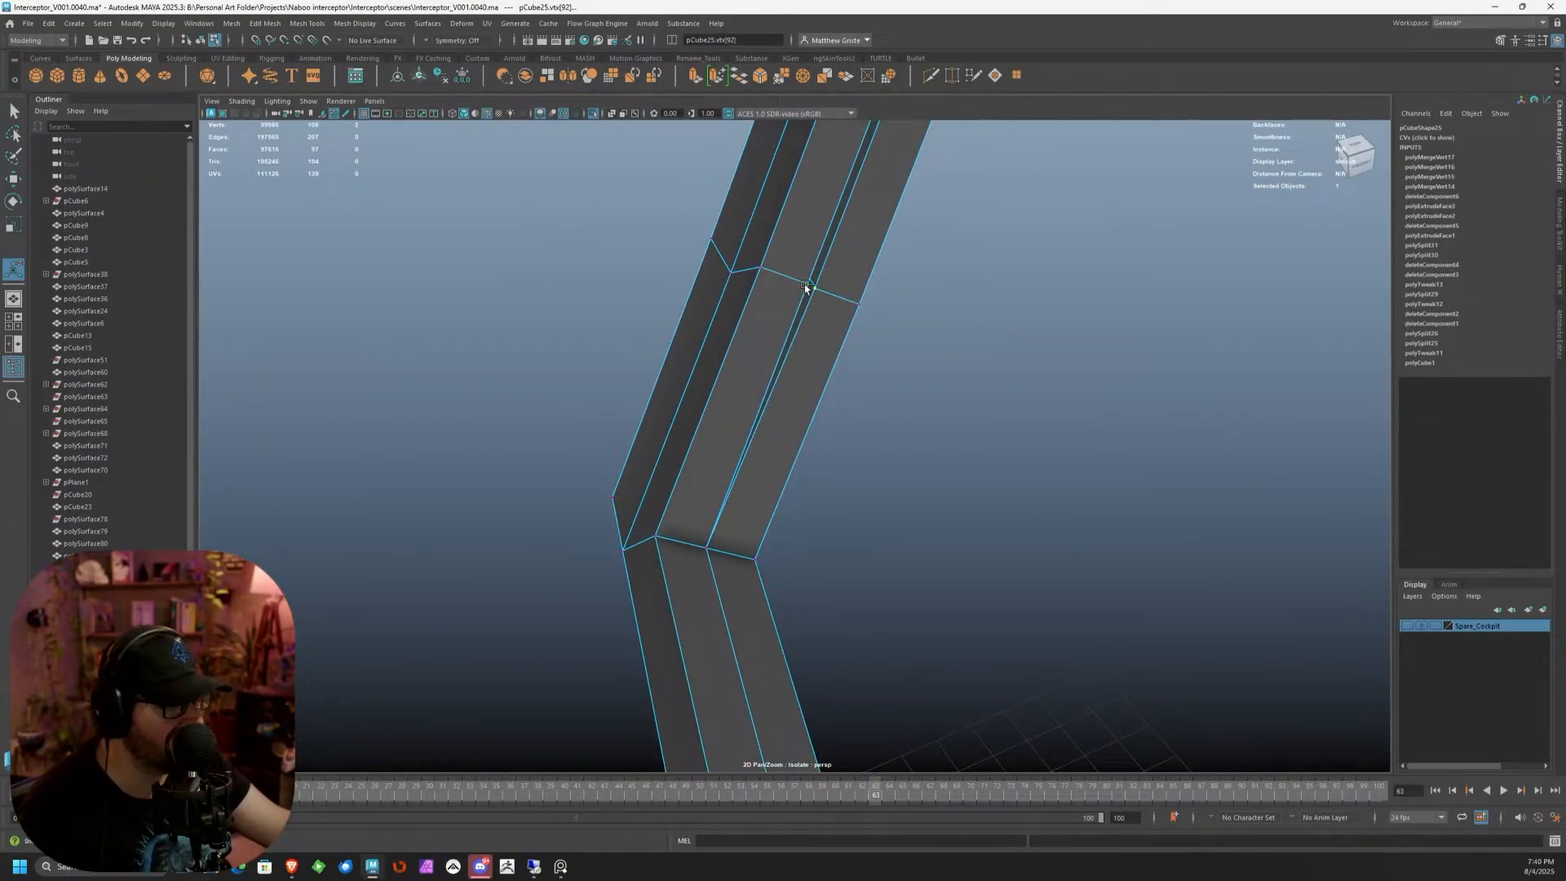
key("g")
Merge the next facing vertex pair further up the window opening's front edge
scroll(896, 423, "down", 4)
left_click_drag(912, 315, 837, 289, "alt")
middle_click_drag(837, 288, 748, 420, "alt")
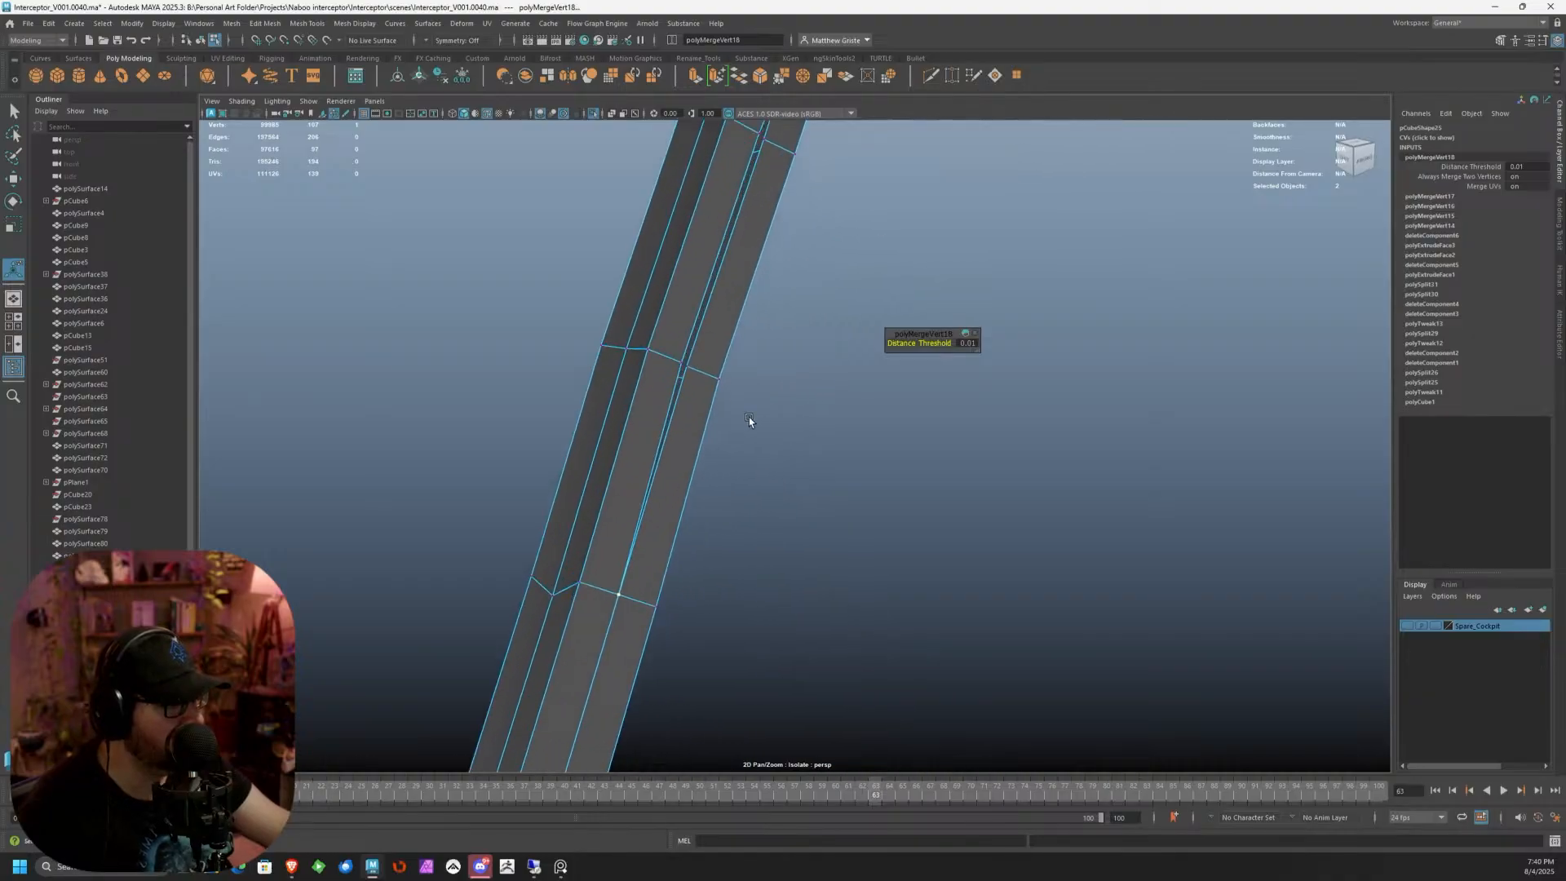
scroll(749, 419, "up", 3)
left_click(624, 323)
key("g")
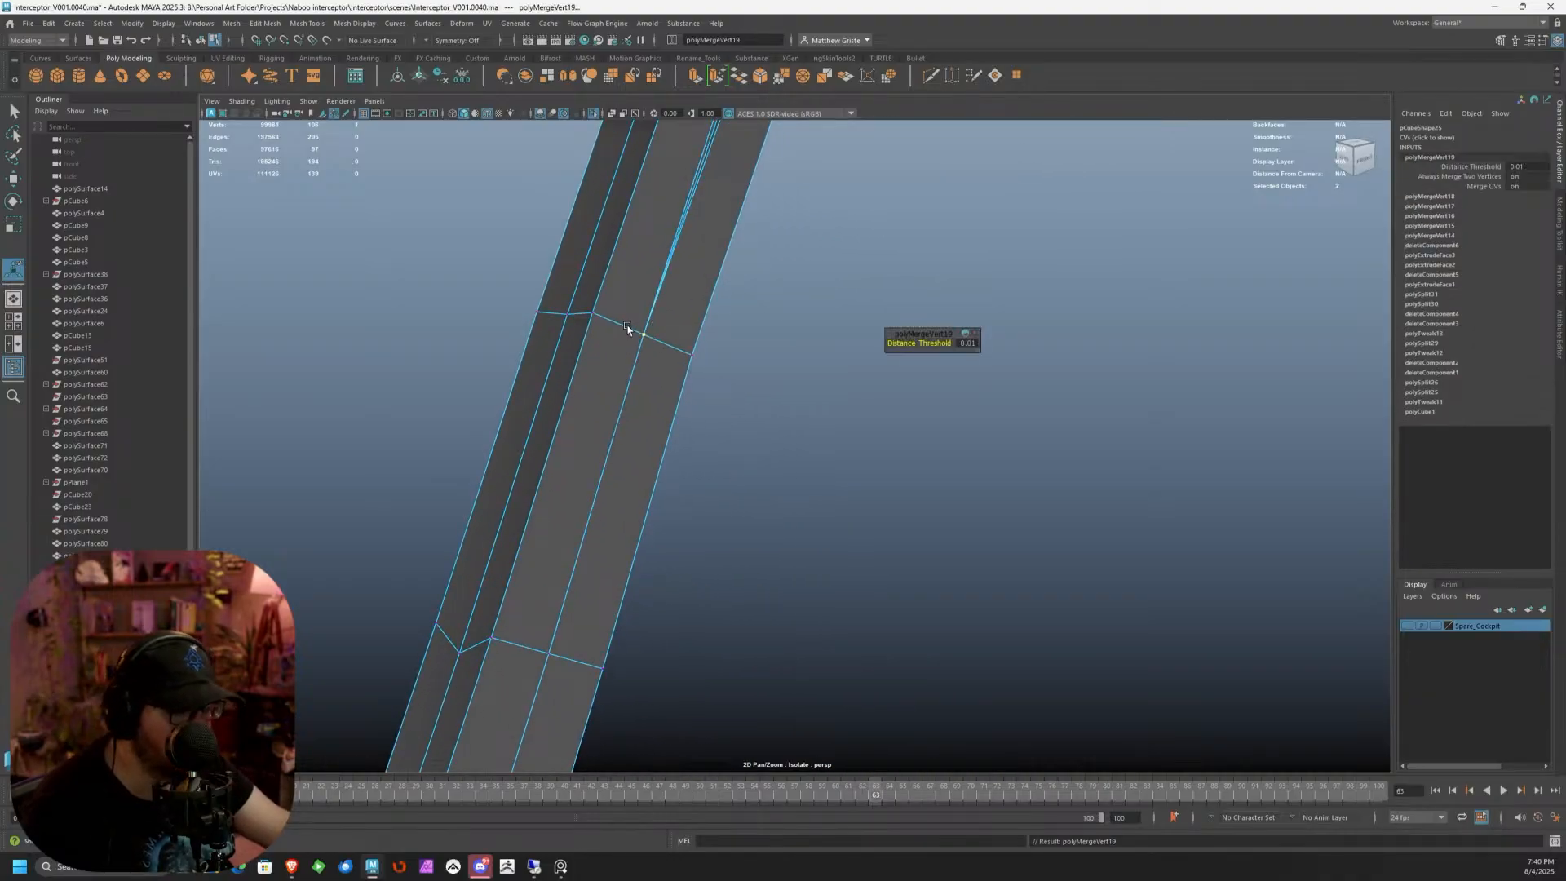
Weld the inner and outer vertices together at the window opening's upper front corner with Target Weld
scroll(785, 306, "down", 3)
middle_click_drag(785, 305, 744, 423, "alt")
left_click_drag(744, 423, 707, 388, "alt")
scroll(707, 388, "up", 2)
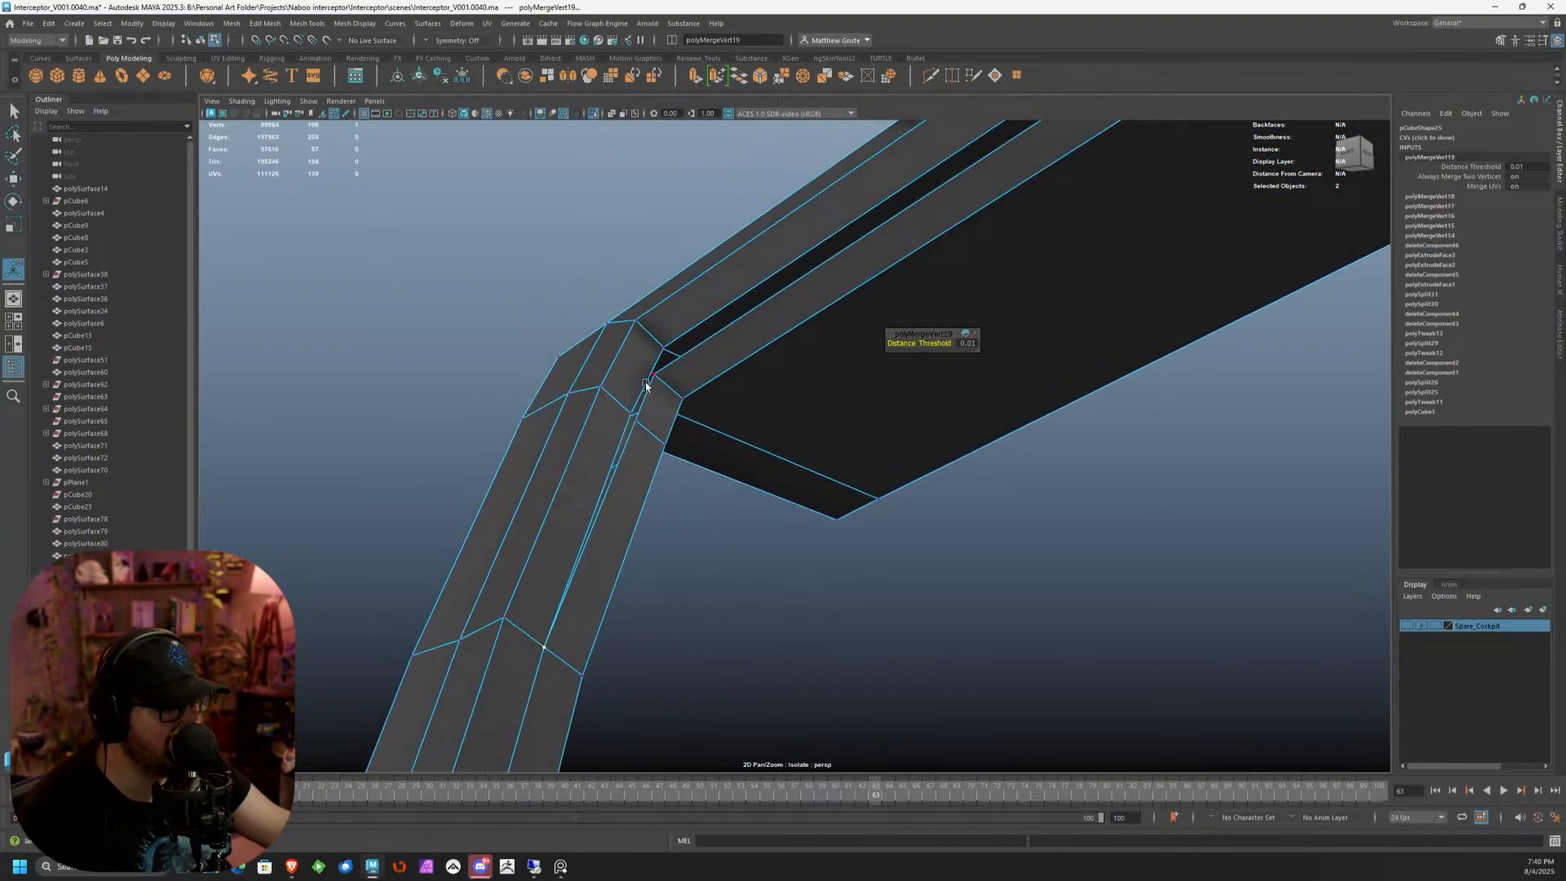
left_click(676, 357)
key("ctrl+a")
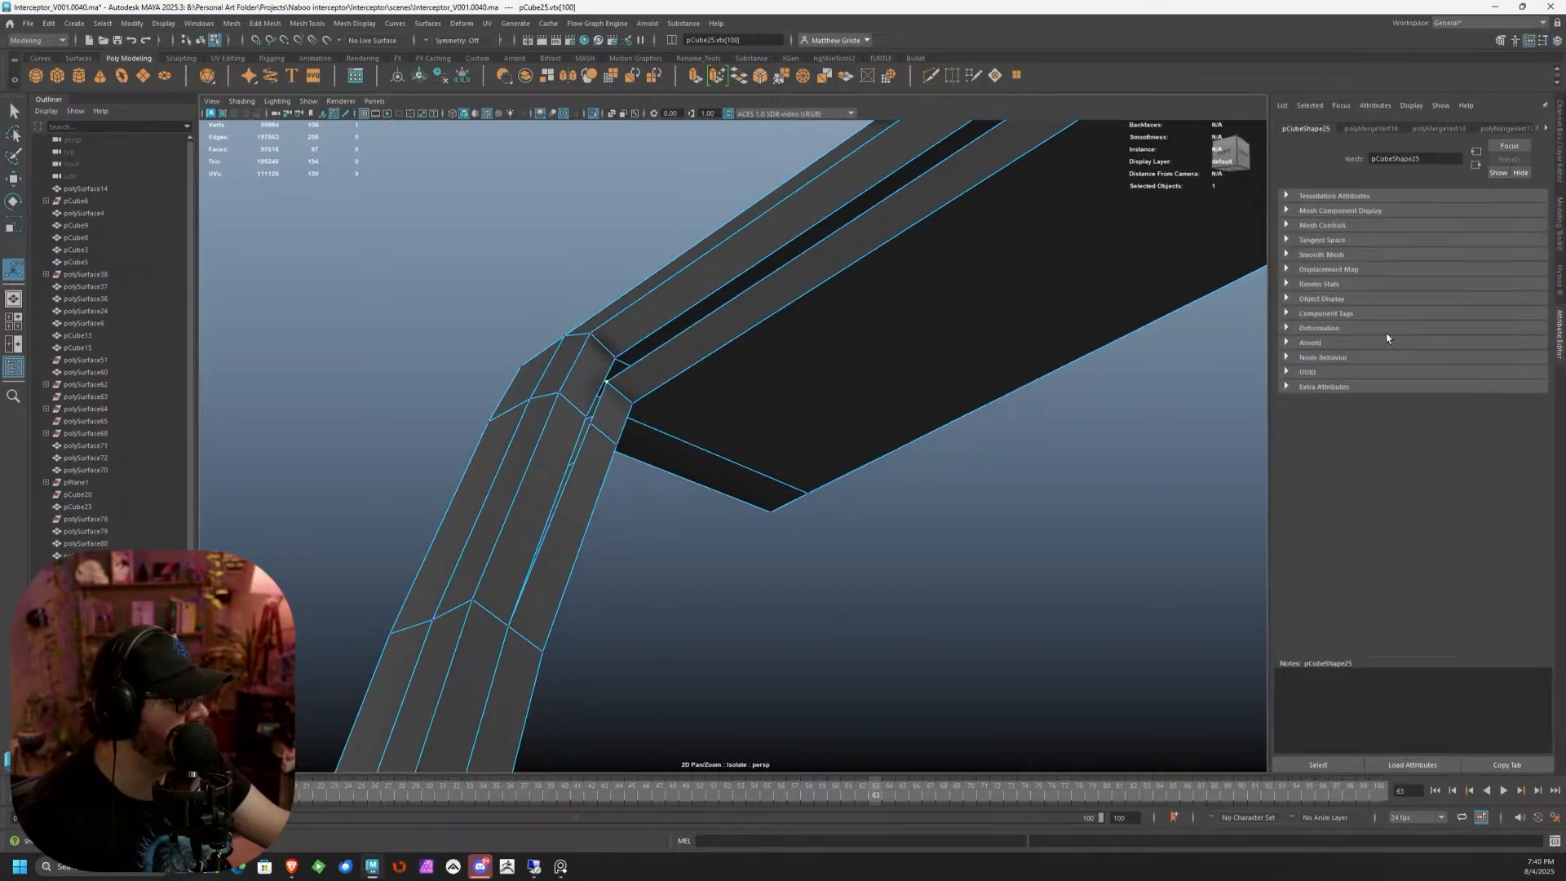
left_click(1560, 209)
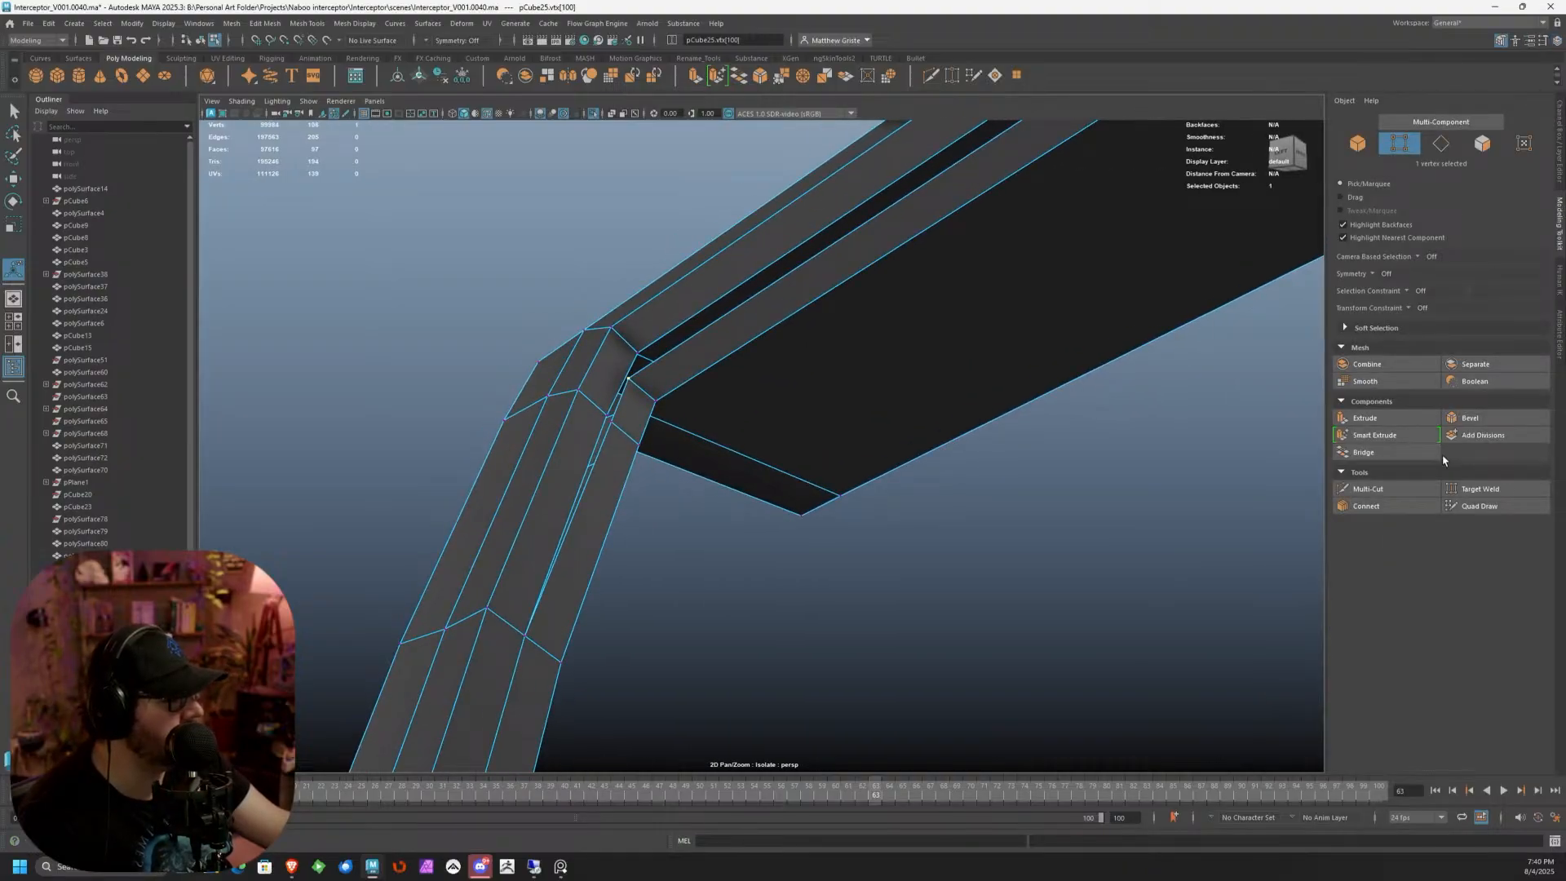
left_click(1478, 489)
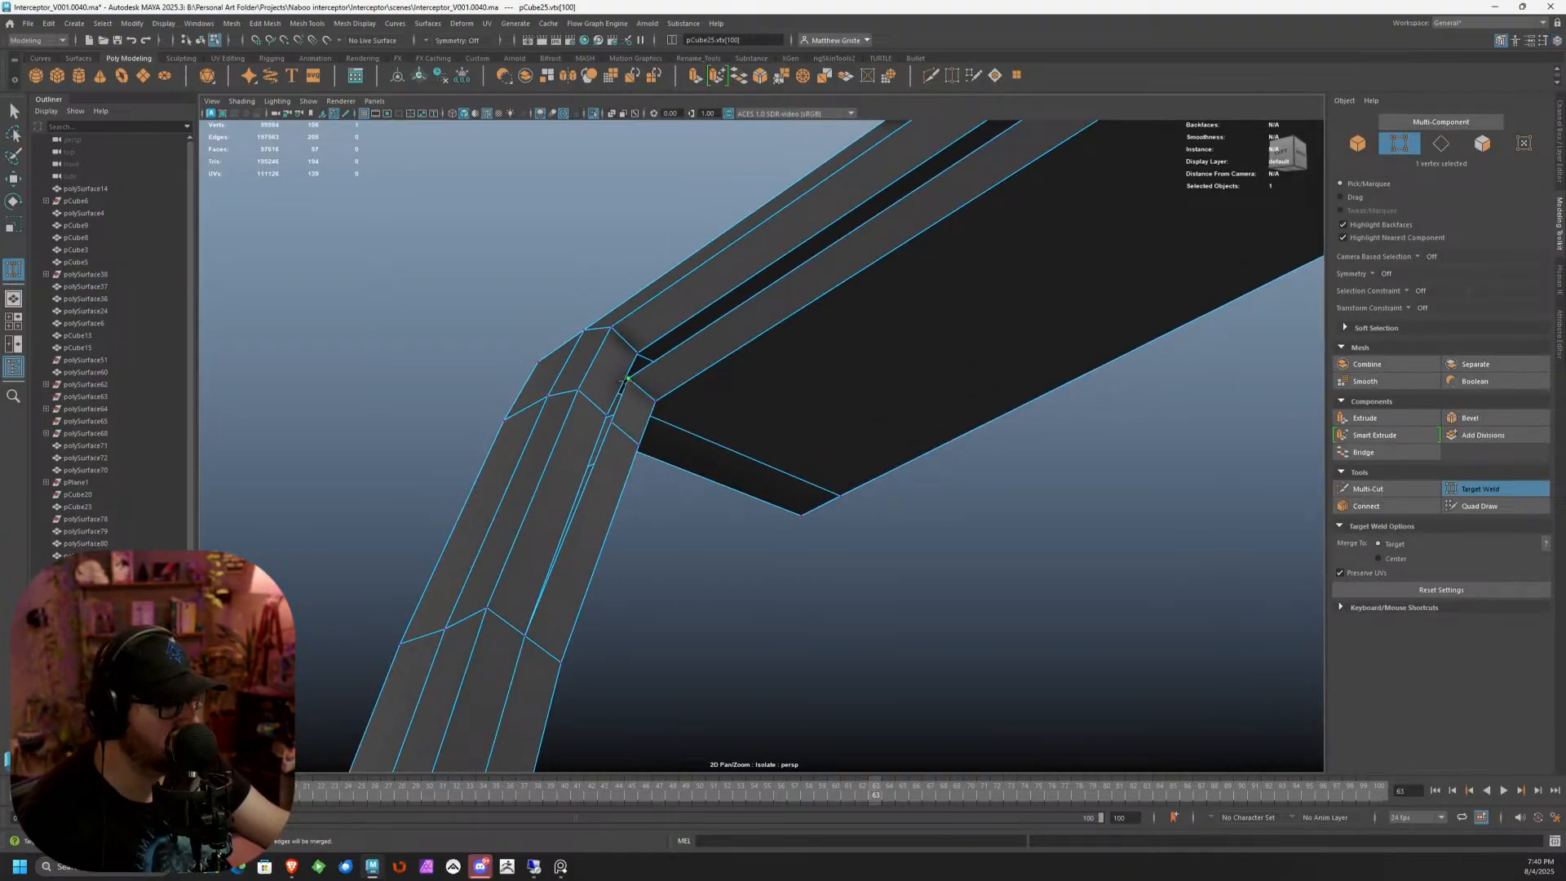
left_click_drag(633, 353, 636, 353)
Target-weld the loose inner vertex onto its outer counterpart at the window opening's upper rear corner
left_click_drag(603, 408, 912, 408, "alt")
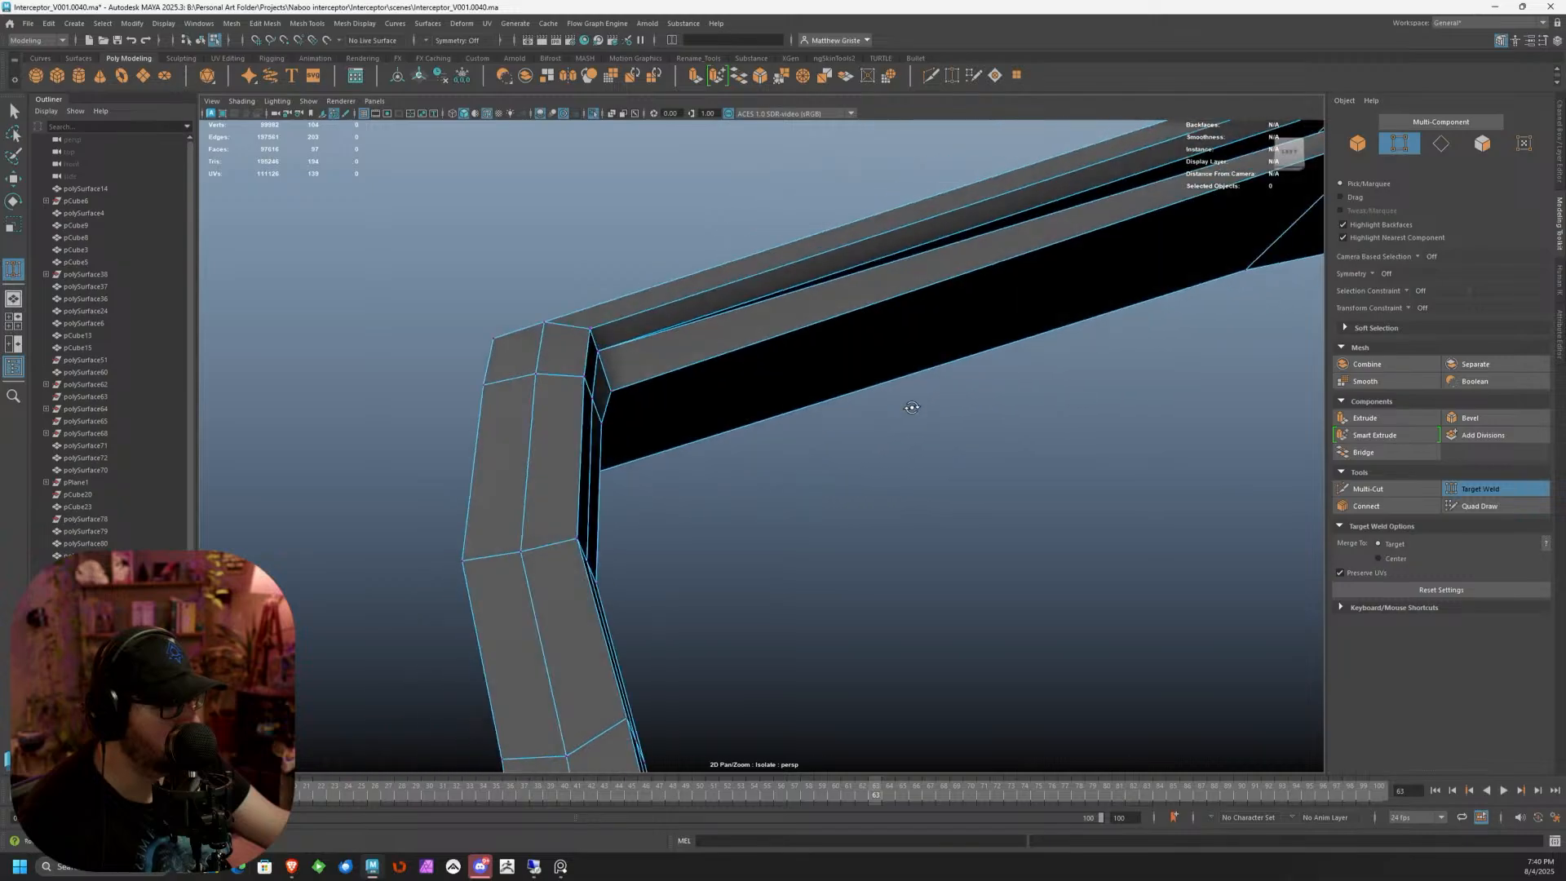
middle_click_drag(912, 408, 576, 629, "alt")
left_click_drag(865, 434, 963, 416, "alt")
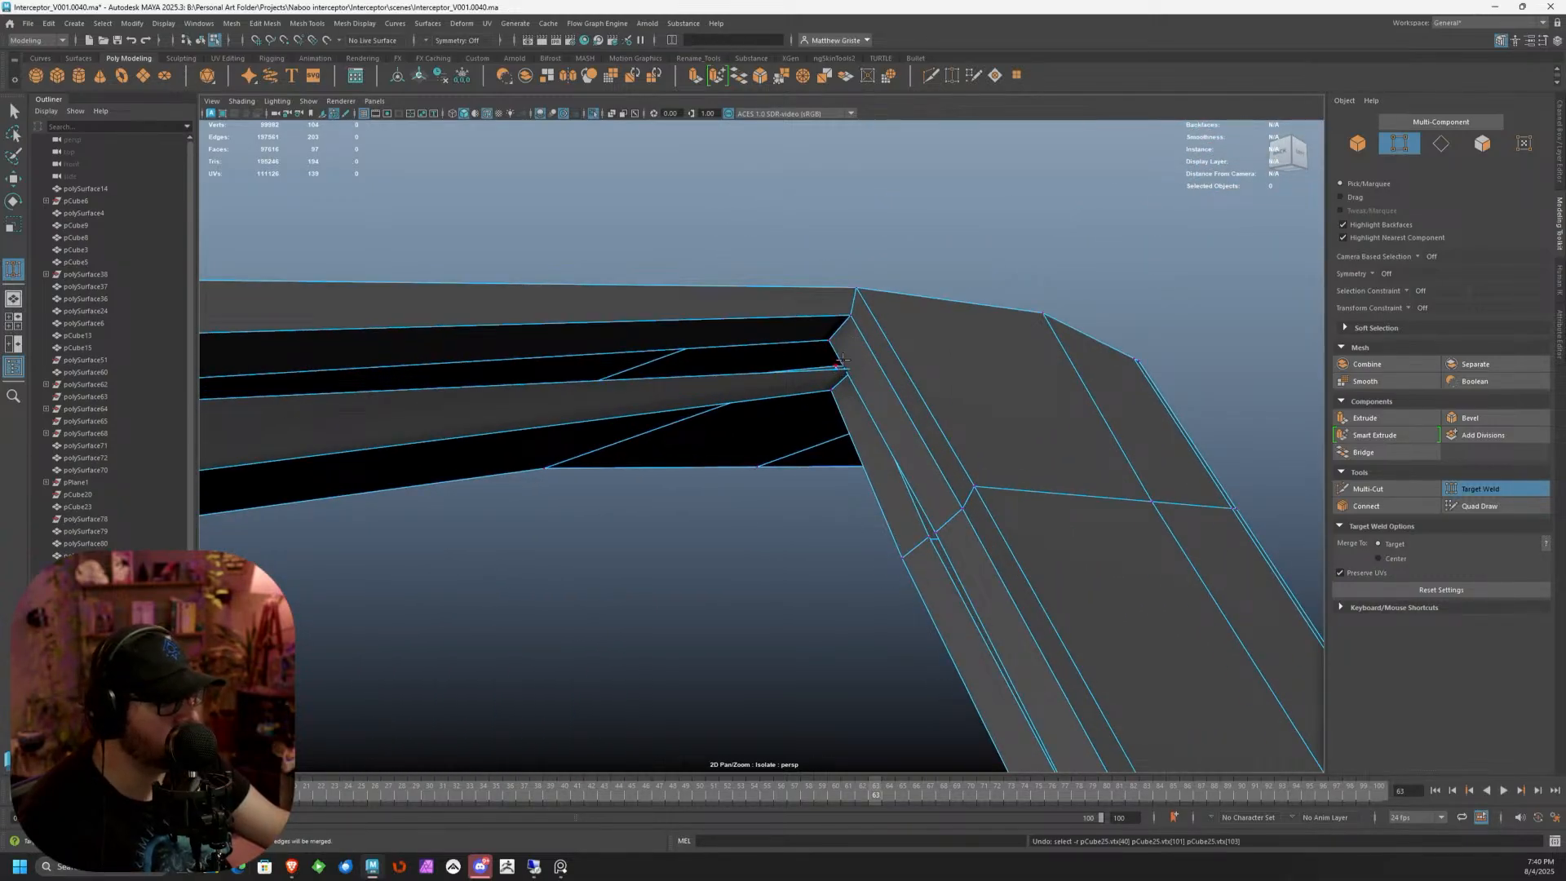
mouse_move(843, 360)
left_mouse_down("alt")
mouse_move(969, 360)
mouse_move(852, 370)
left_mouse_up("alt")
left_click_drag(597, 362, 757, 407, "alt")
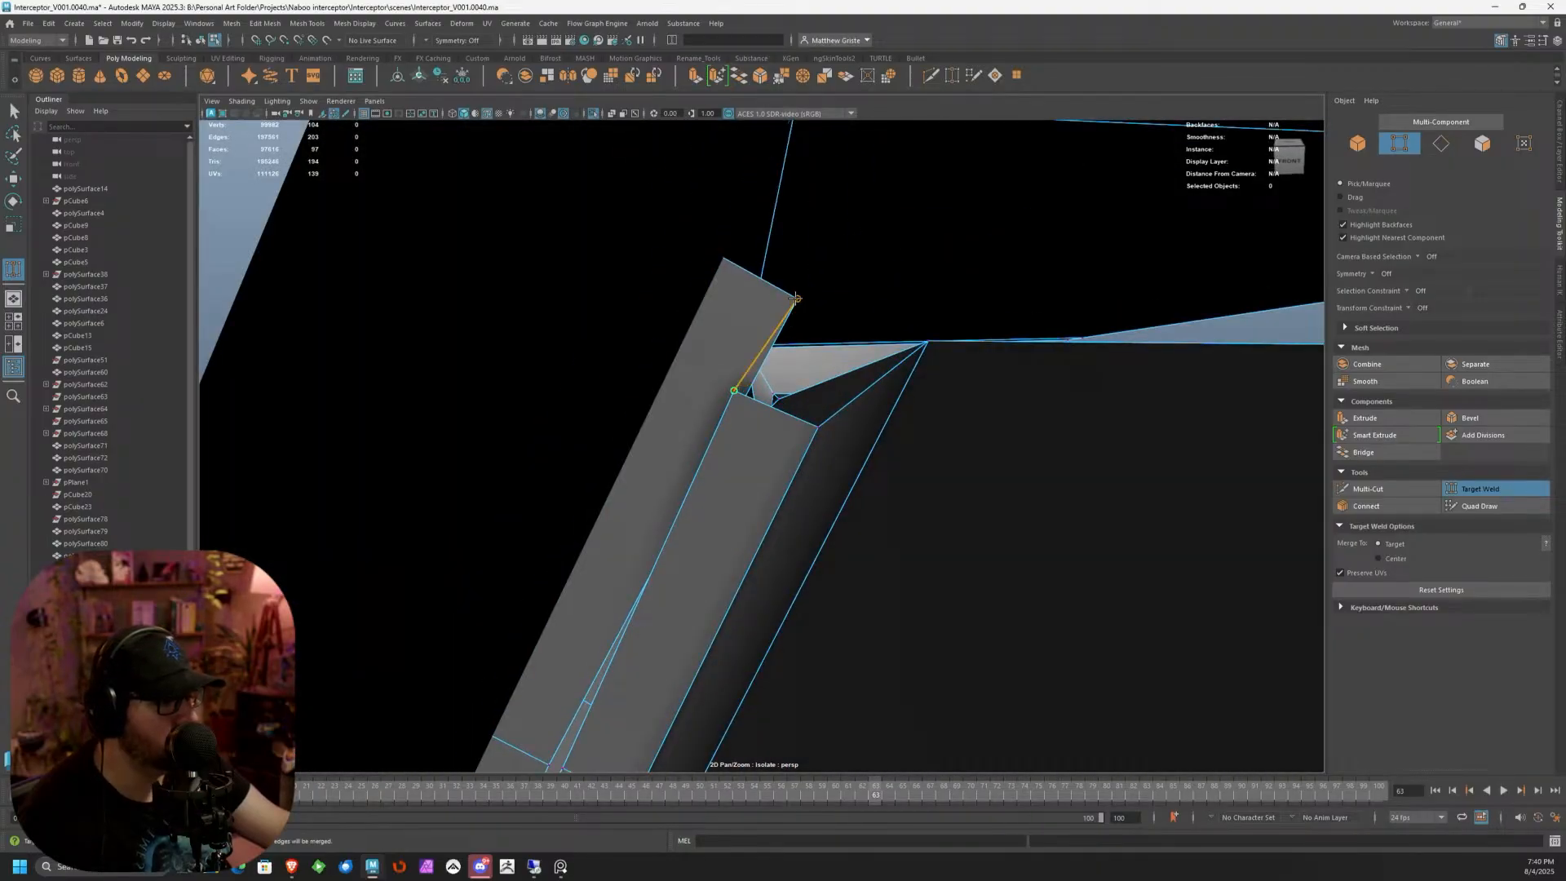
left_click_drag(796, 299, 796, 298)
Examine the welded corners and upper rail of the window opening from inside and outside the canopy
left_click_drag(796, 299, 984, 545, "alt")
left_click_drag(983, 545, 848, 465, "alt")
right_click_drag(848, 465, 791, 470, "alt")
left_click_drag(792, 469, 865, 456, "alt")
right_click_drag(865, 457, 848, 465, "alt")
left_click_drag(848, 465, 754, 457, "alt")
right_click_drag(755, 457, 703, 459, "alt")
left_click_drag(703, 460, 770, 379, "alt")
right_click_drag(771, 379, 824, 387, "alt")
left_click_drag(824, 387, 718, 441, "alt")
middle_click_drag(718, 441, 967, 630, "alt")
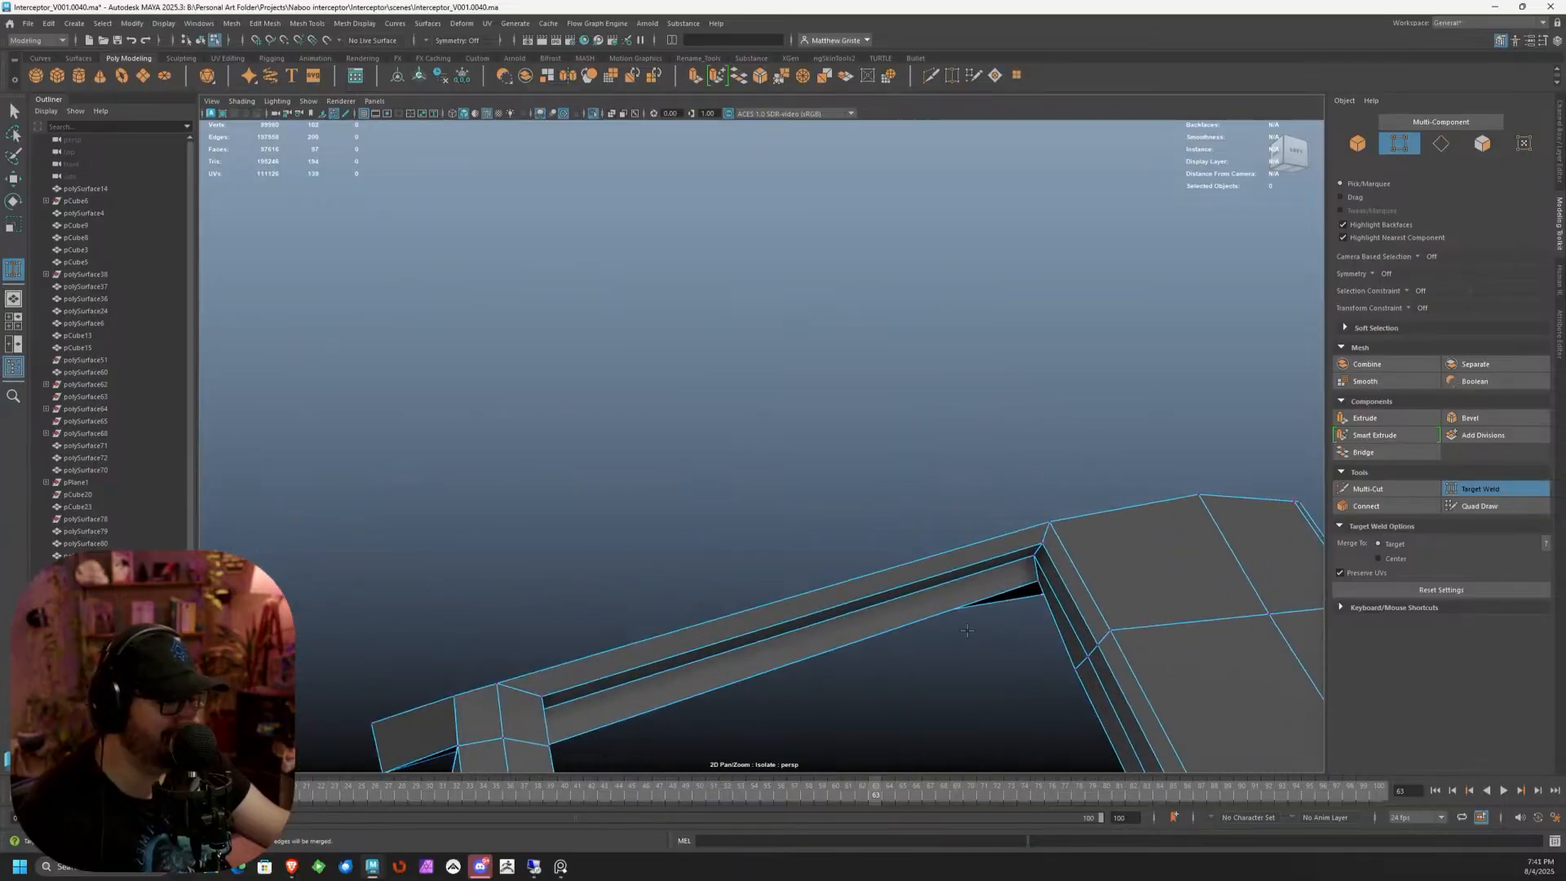
left_click_drag(966, 630, 889, 583, "alt")
right_click_drag(889, 584, 918, 579, "alt")
left_click_drag(918, 579, 824, 516, "alt")
middle_click_drag(823, 515, 789, 442, "alt")
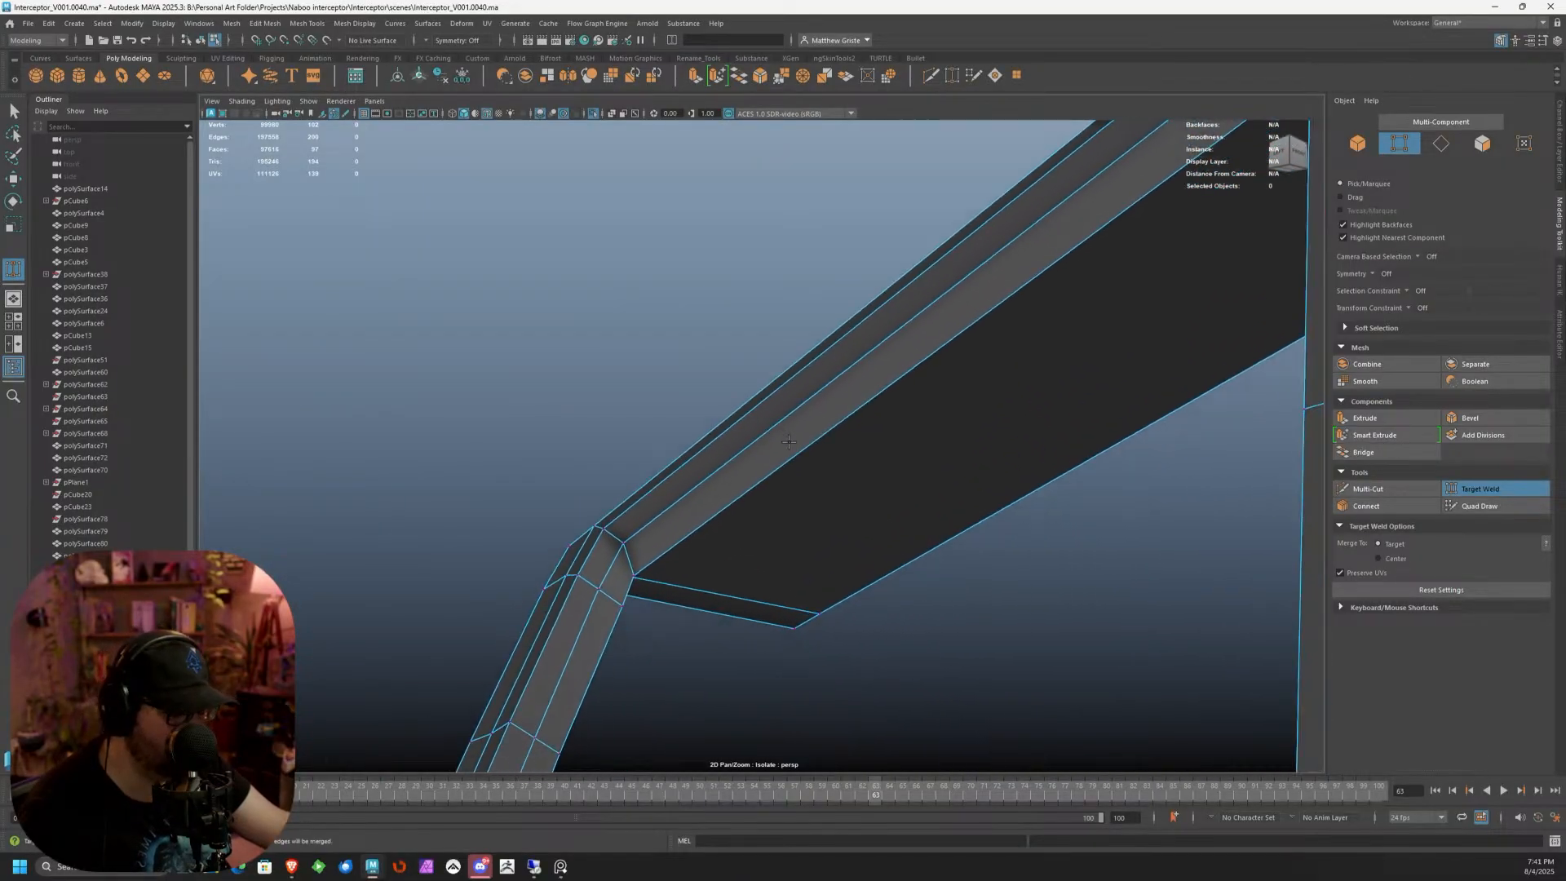
Adjust the inner edge along the window opening's upper rail with the Move tool
key("q")
right_click_drag(789, 448, 790, 415)
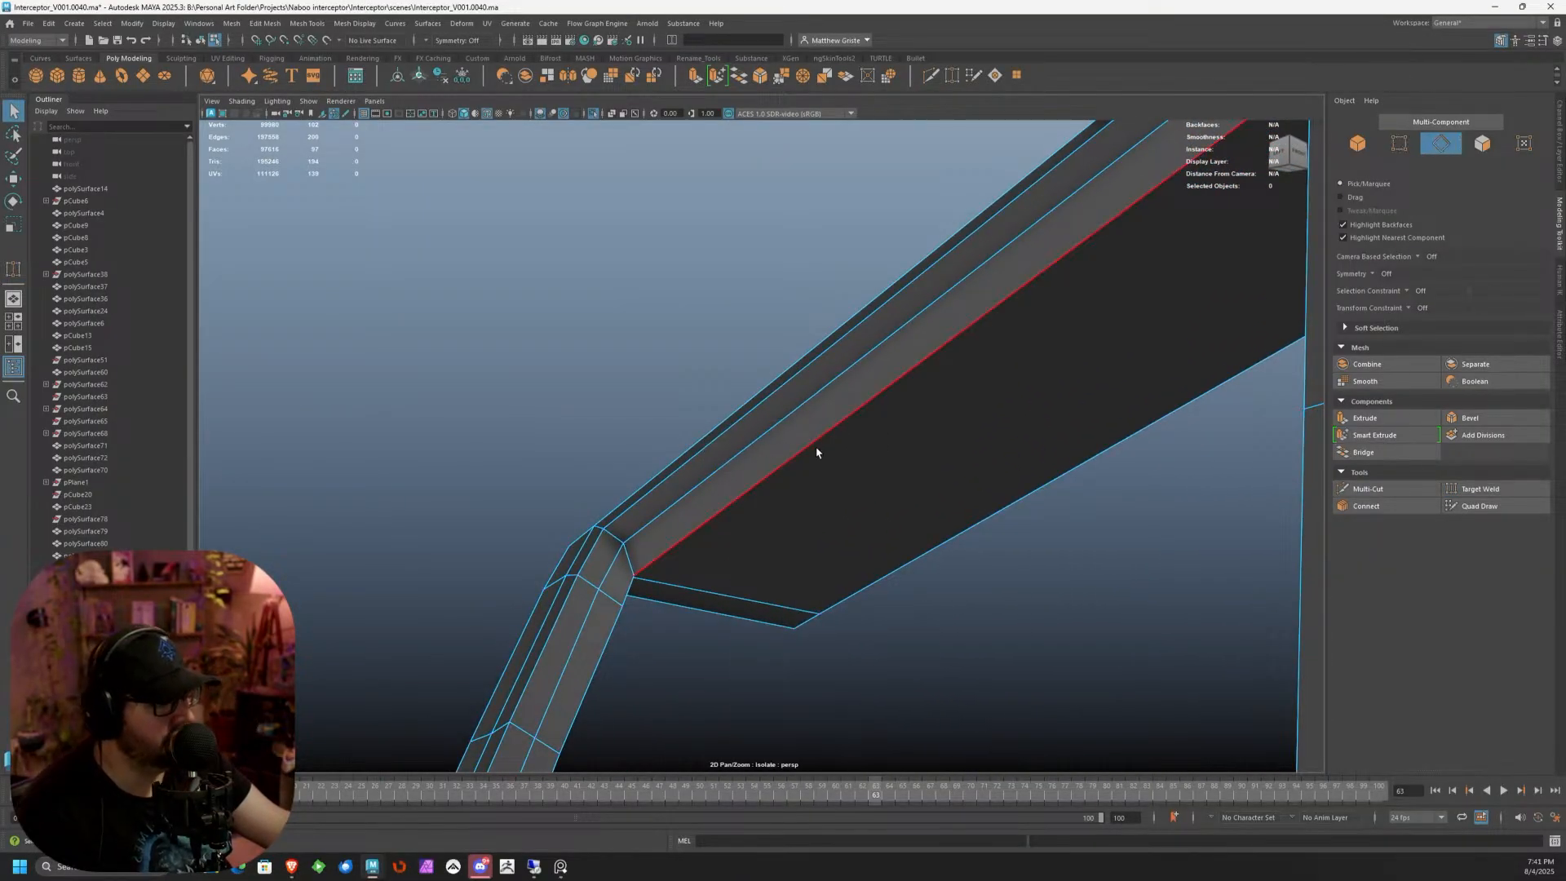
left_click(819, 448)
left_click_drag(885, 445, 769, 455, "alt")
key("w")
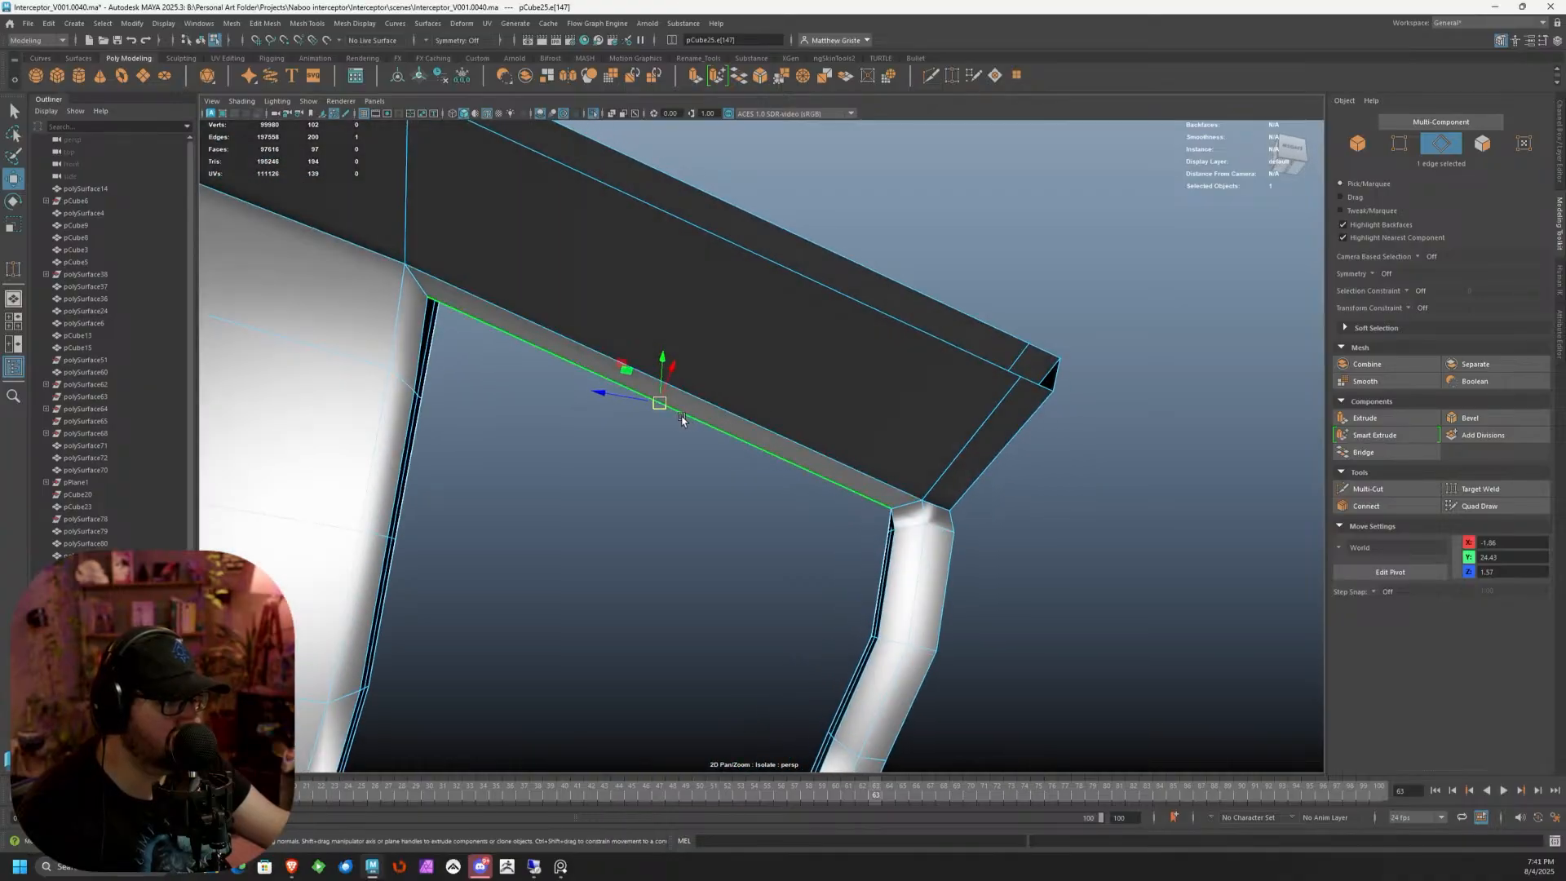
left_click_drag(661, 403, 850, 364)
left_click(712, 463)
scroll(863, 377, "down", 4)
left_click_drag(1017, 426, 932, 426, "alt")
scroll(932, 426, "up", 4)
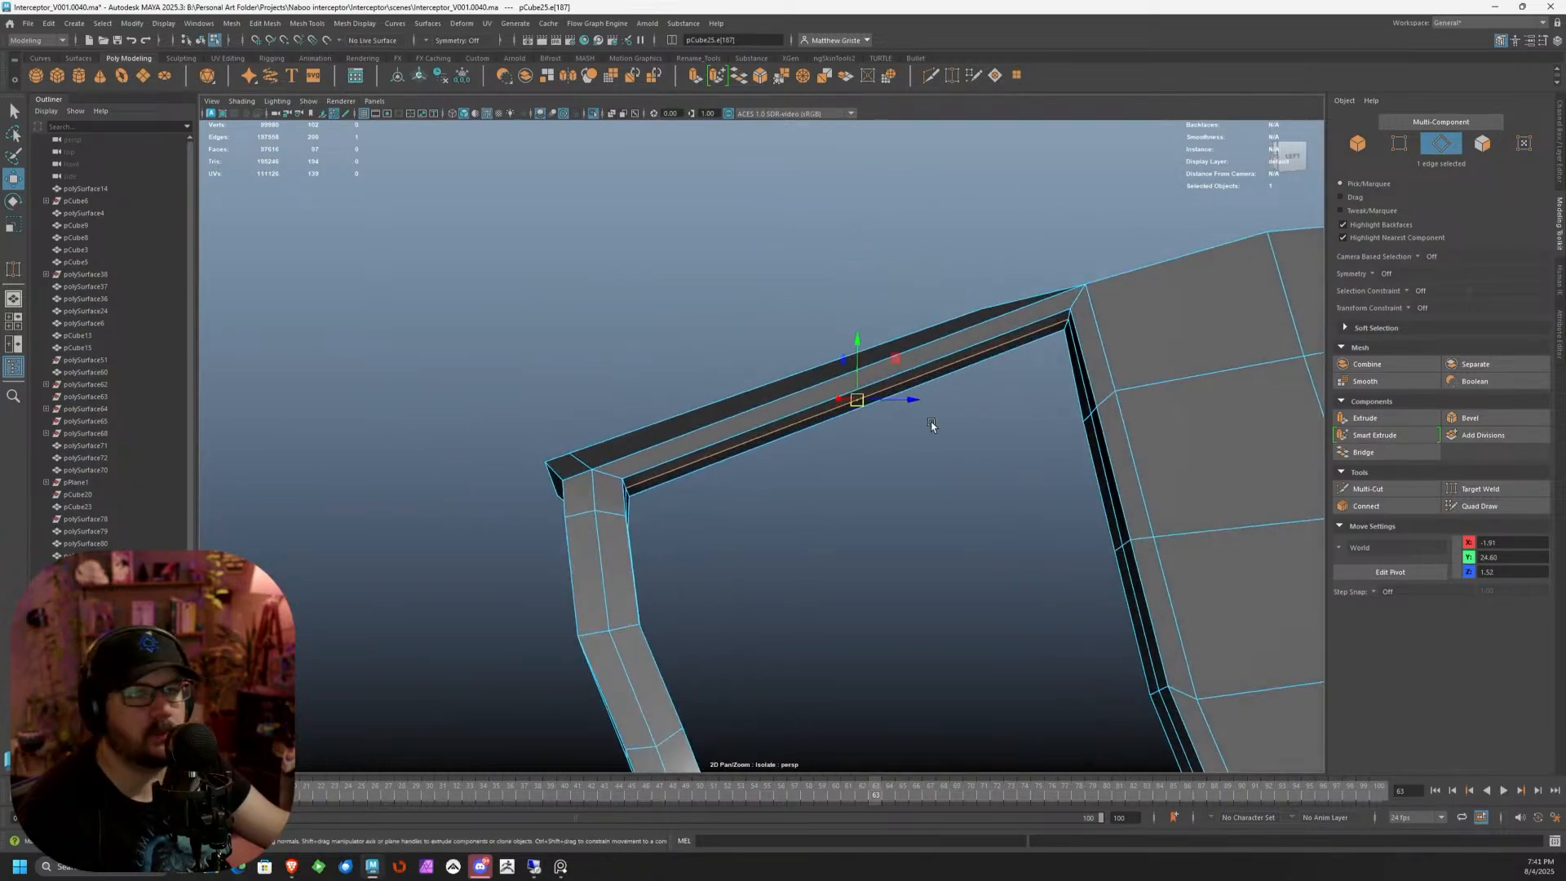
Inset the four upper side faces behind the first window on both surfaces with Extrude, extrude them again and delete them to open a second window
scroll(1041, 420, "down", 3)
left_click_drag(1041, 420, 679, 398, "alt")
middle_click_drag(856, 397, 665, 369, "alt")
scroll(664, 355, "up", 2)
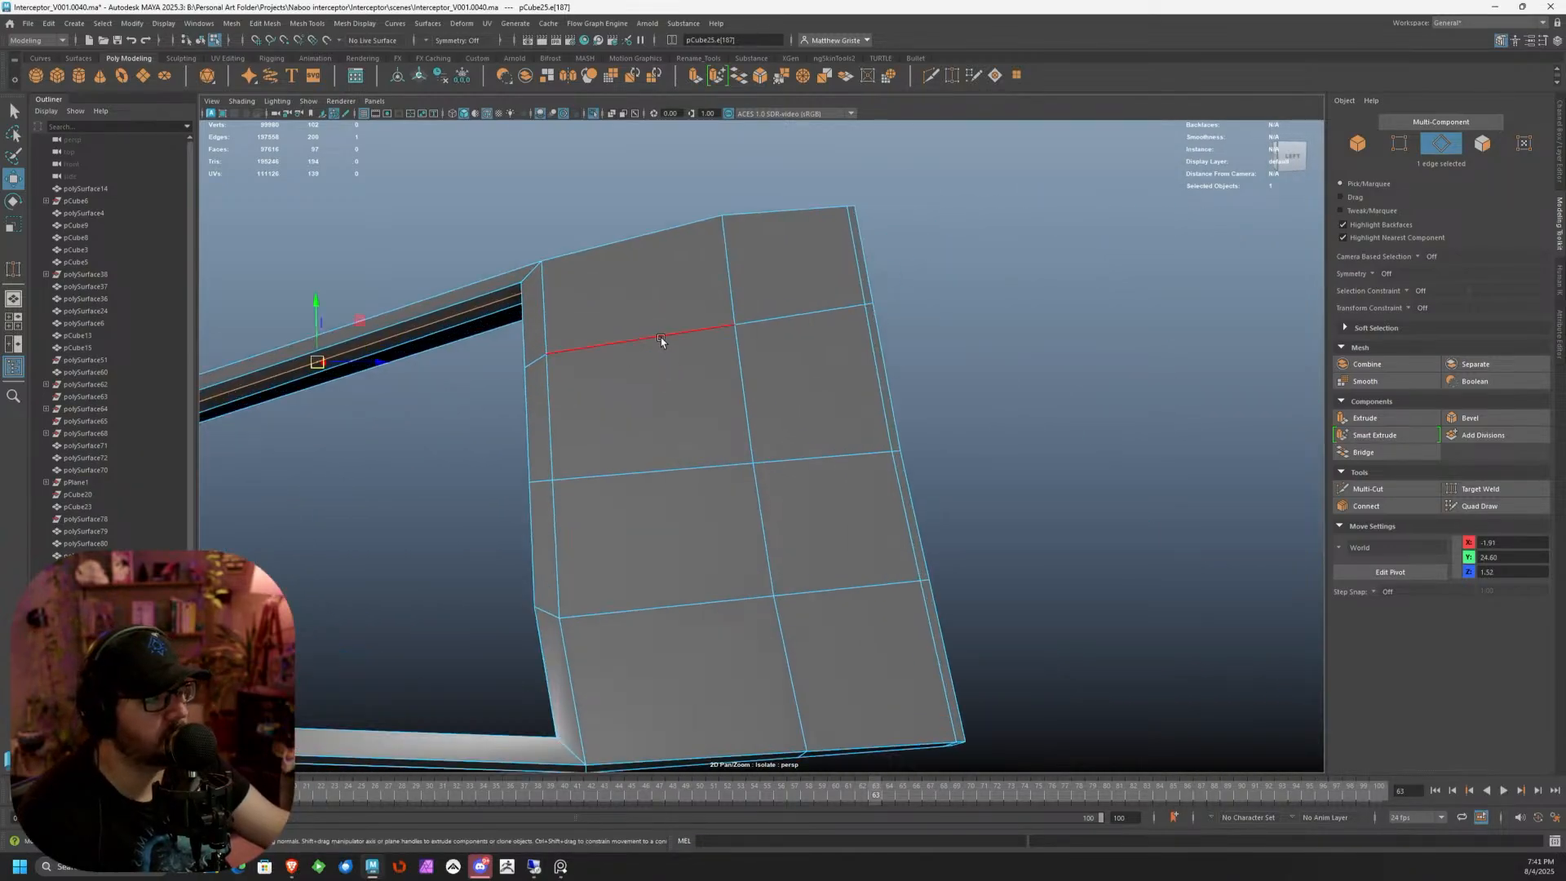
right_click_drag(661, 337, 661, 372)
middle_click_drag(661, 372, 716, 434, "alt")
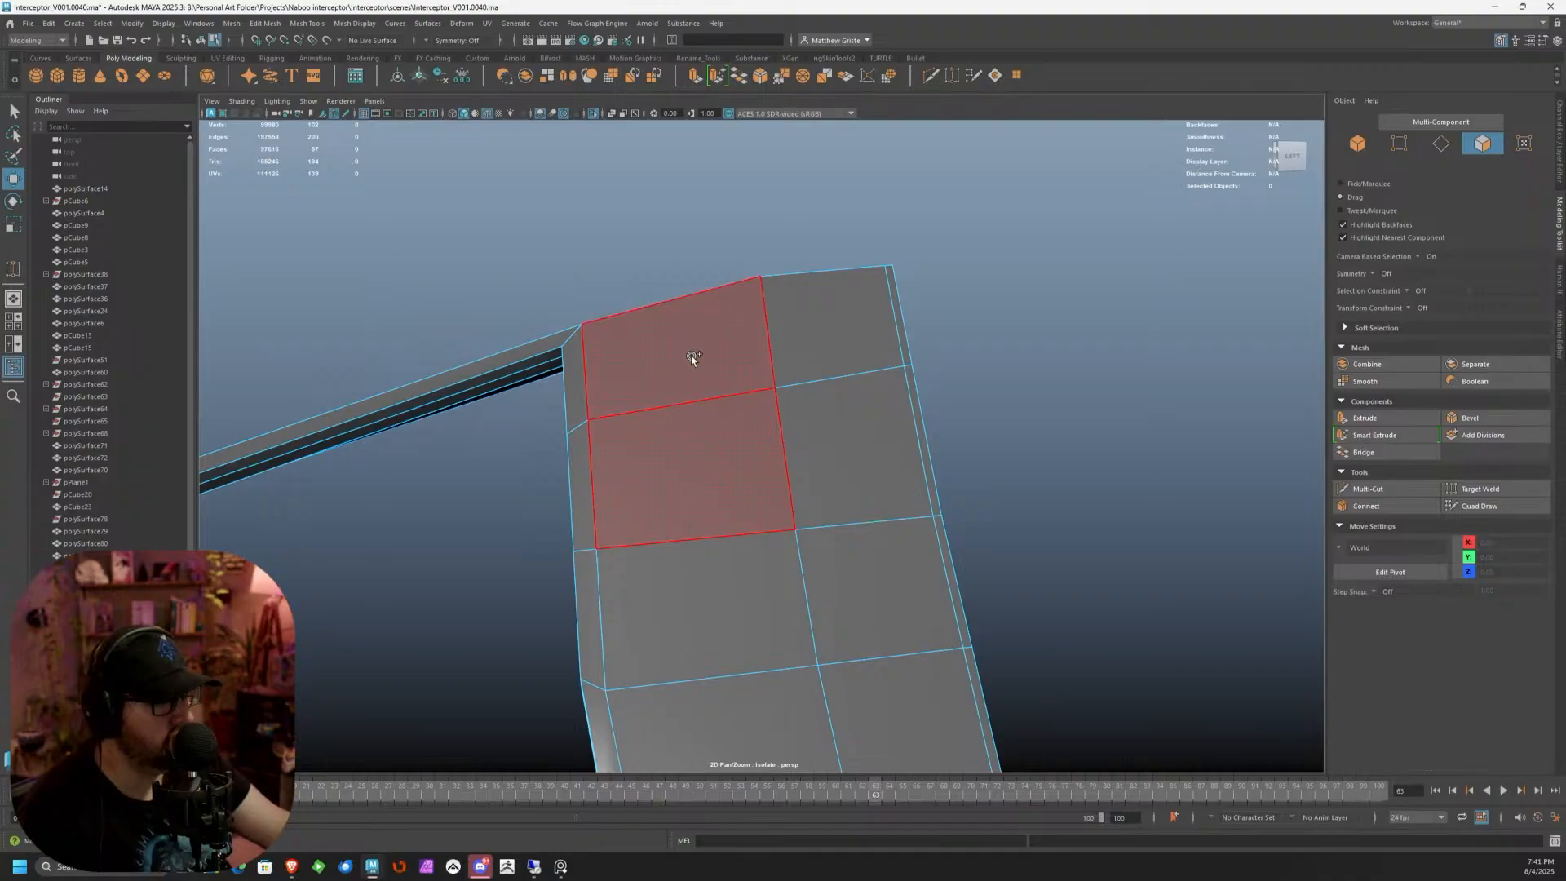
left_click_drag(809, 416, 812, 416, "shift")
mouse_move(1019, 416)
left_mouse_down("alt")
mouse_move(759, 412)
mouse_move(690, 433)
mouse_move(812, 349)
mouse_move(790, 423)
mouse_move(725, 408)
mouse_move(833, 393)
left_mouse_up("alt")
right_click_drag(832, 392, 947, 356, "alt")
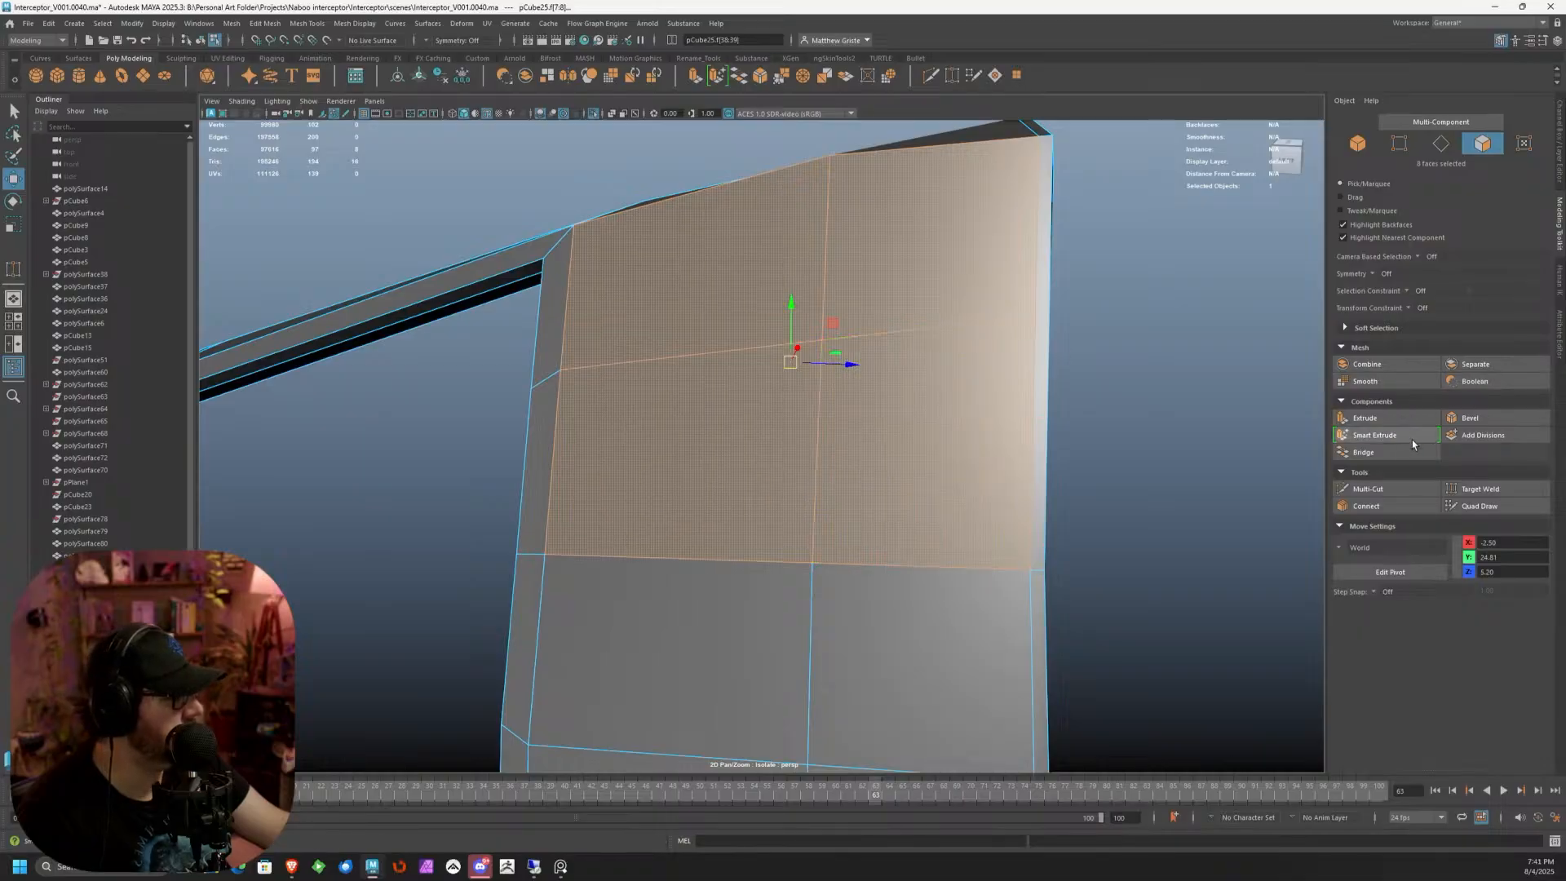
left_click(1374, 416)
left_click_drag(1202, 371, 772, 354, "alt")
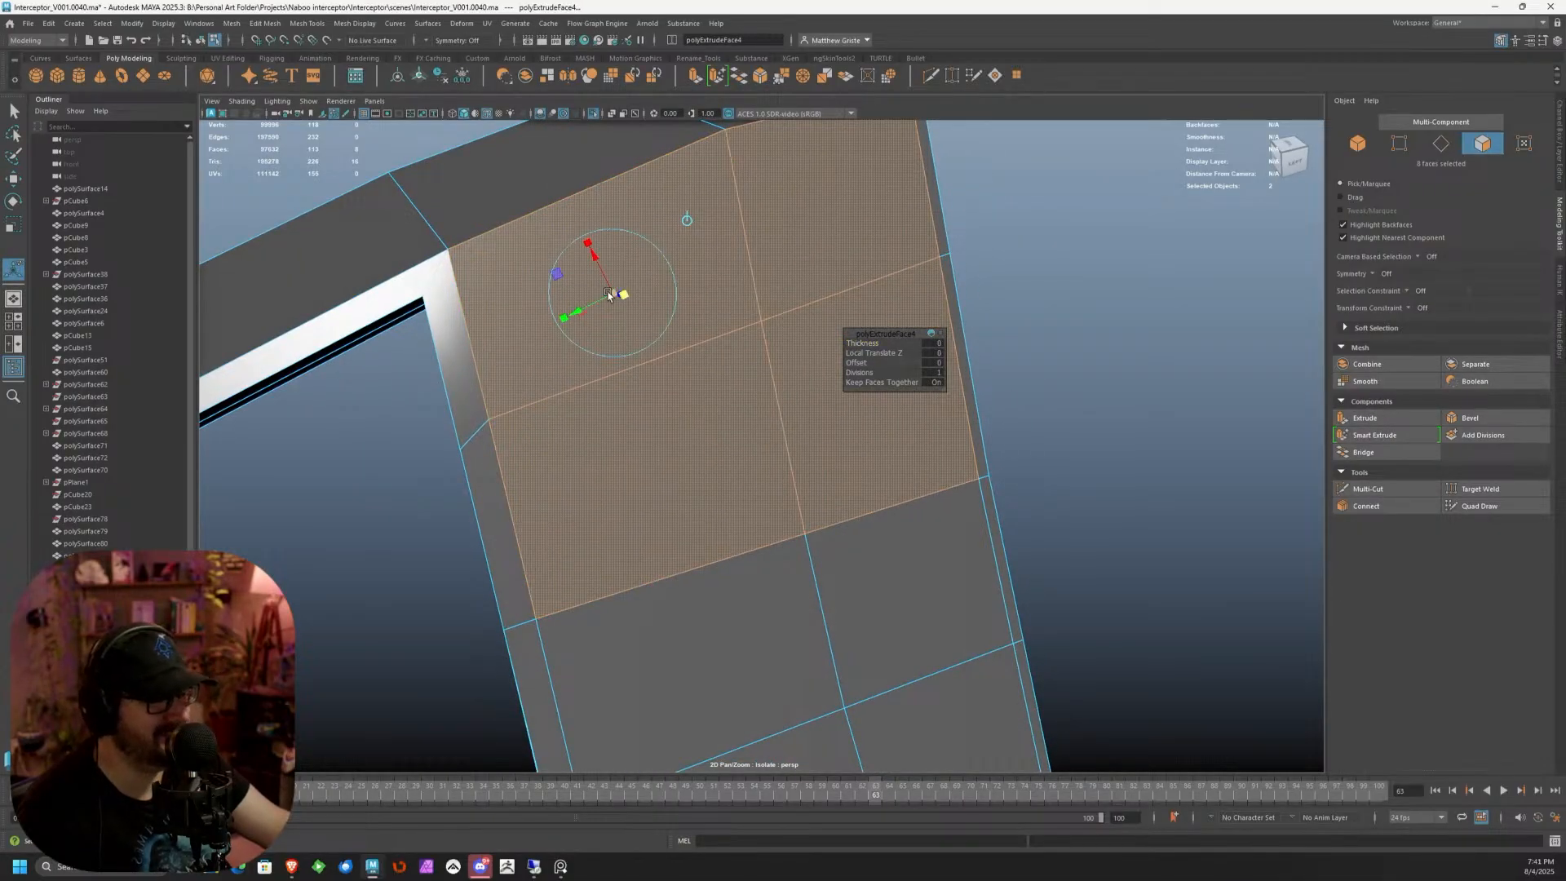
left_click_drag(609, 294, 617, 331)
key("g")
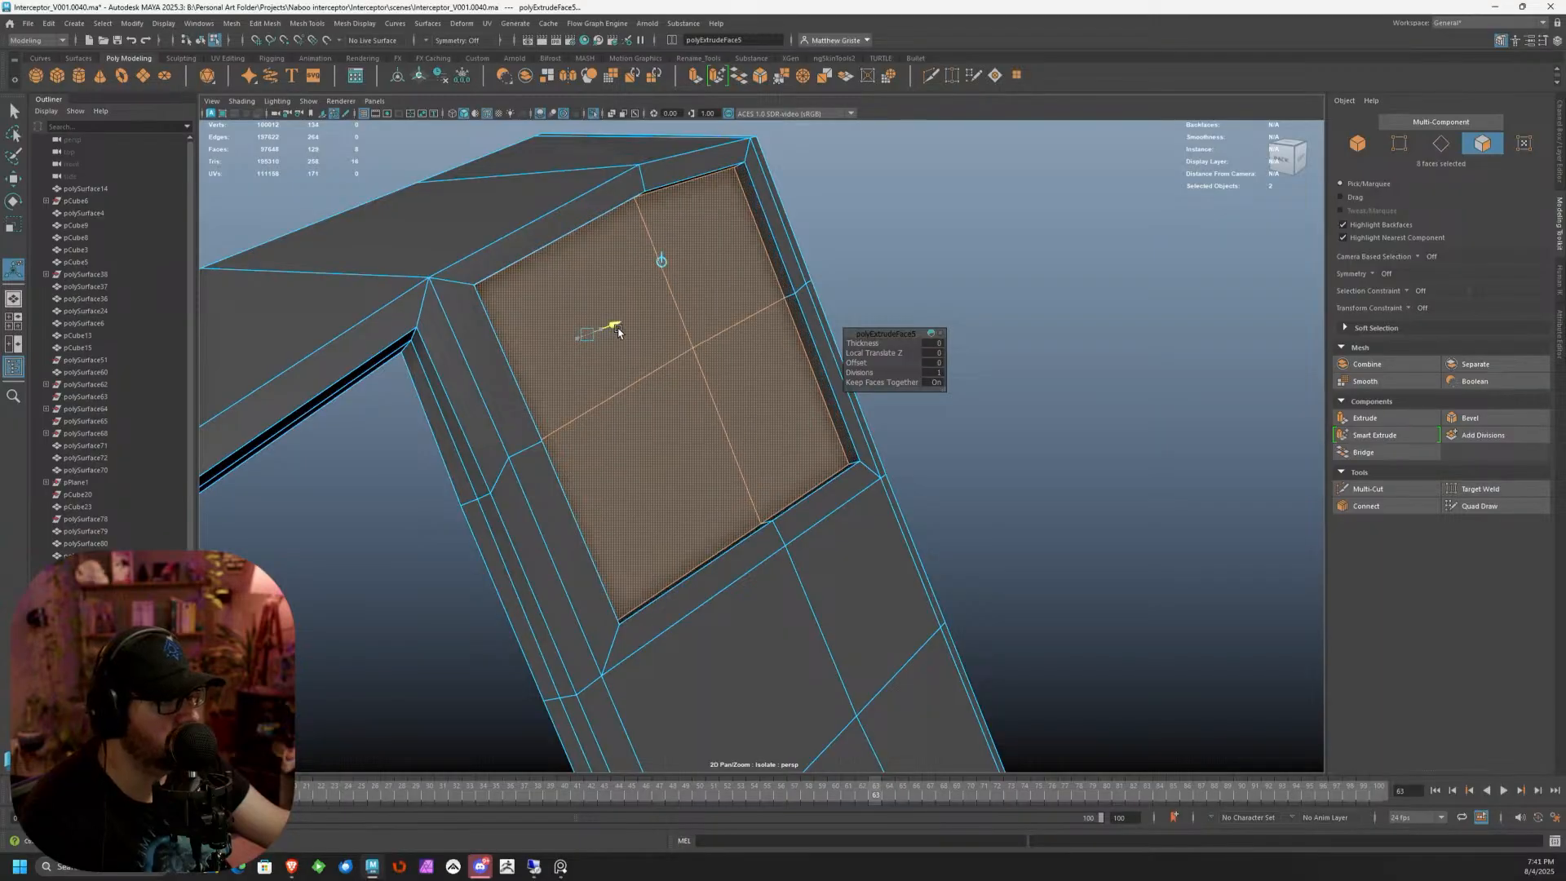
key("Delete")
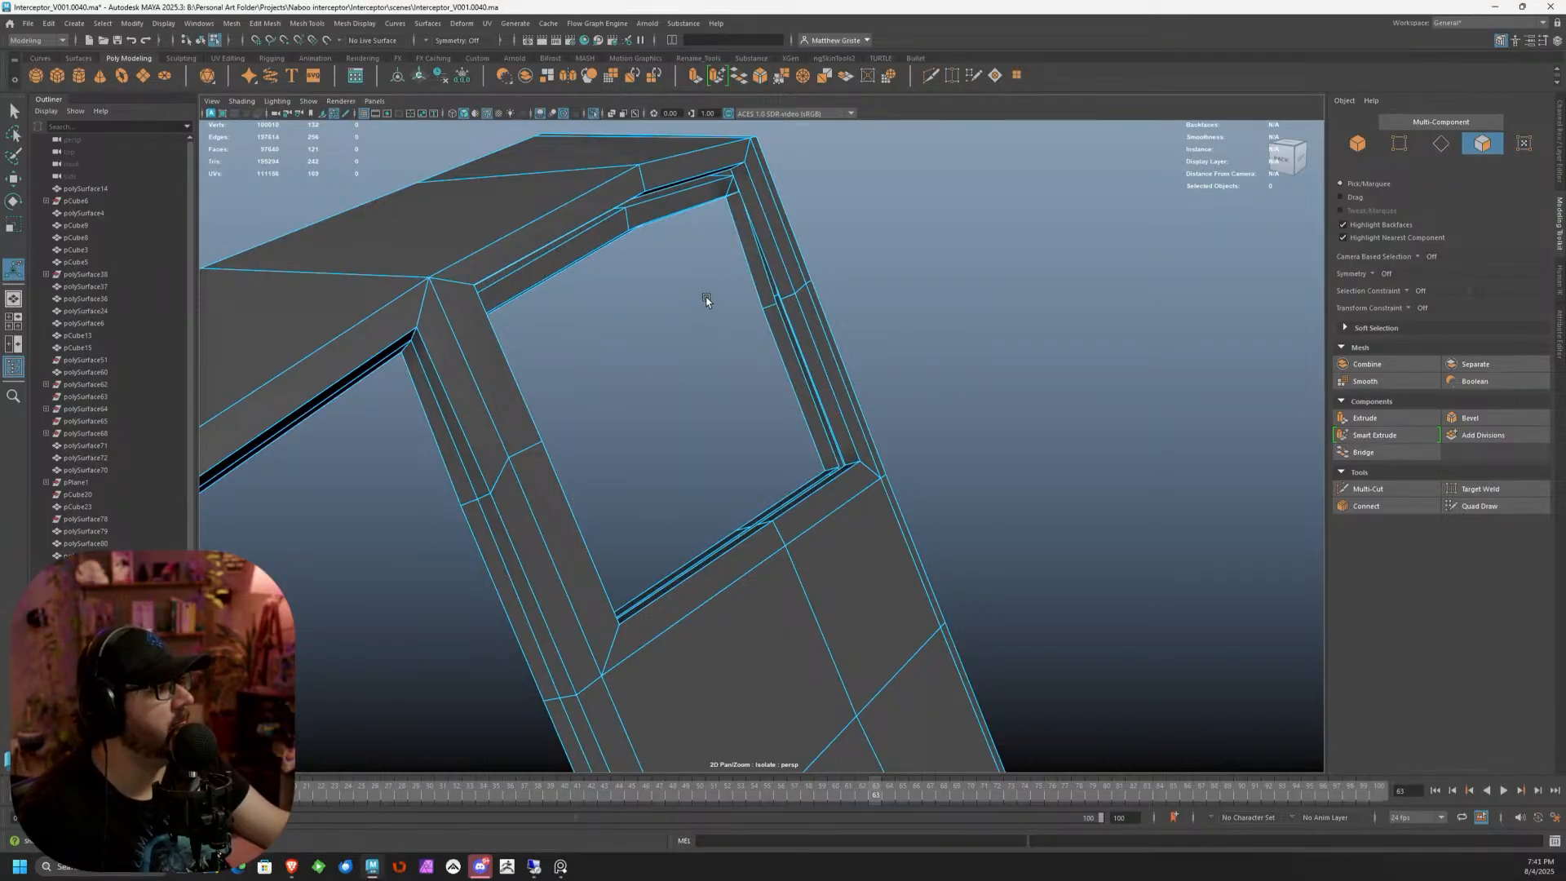
Move the two inner lip faces along the second window's top edge up towards the outer frame
left_click_drag(732, 280, 668, 401, "alt")
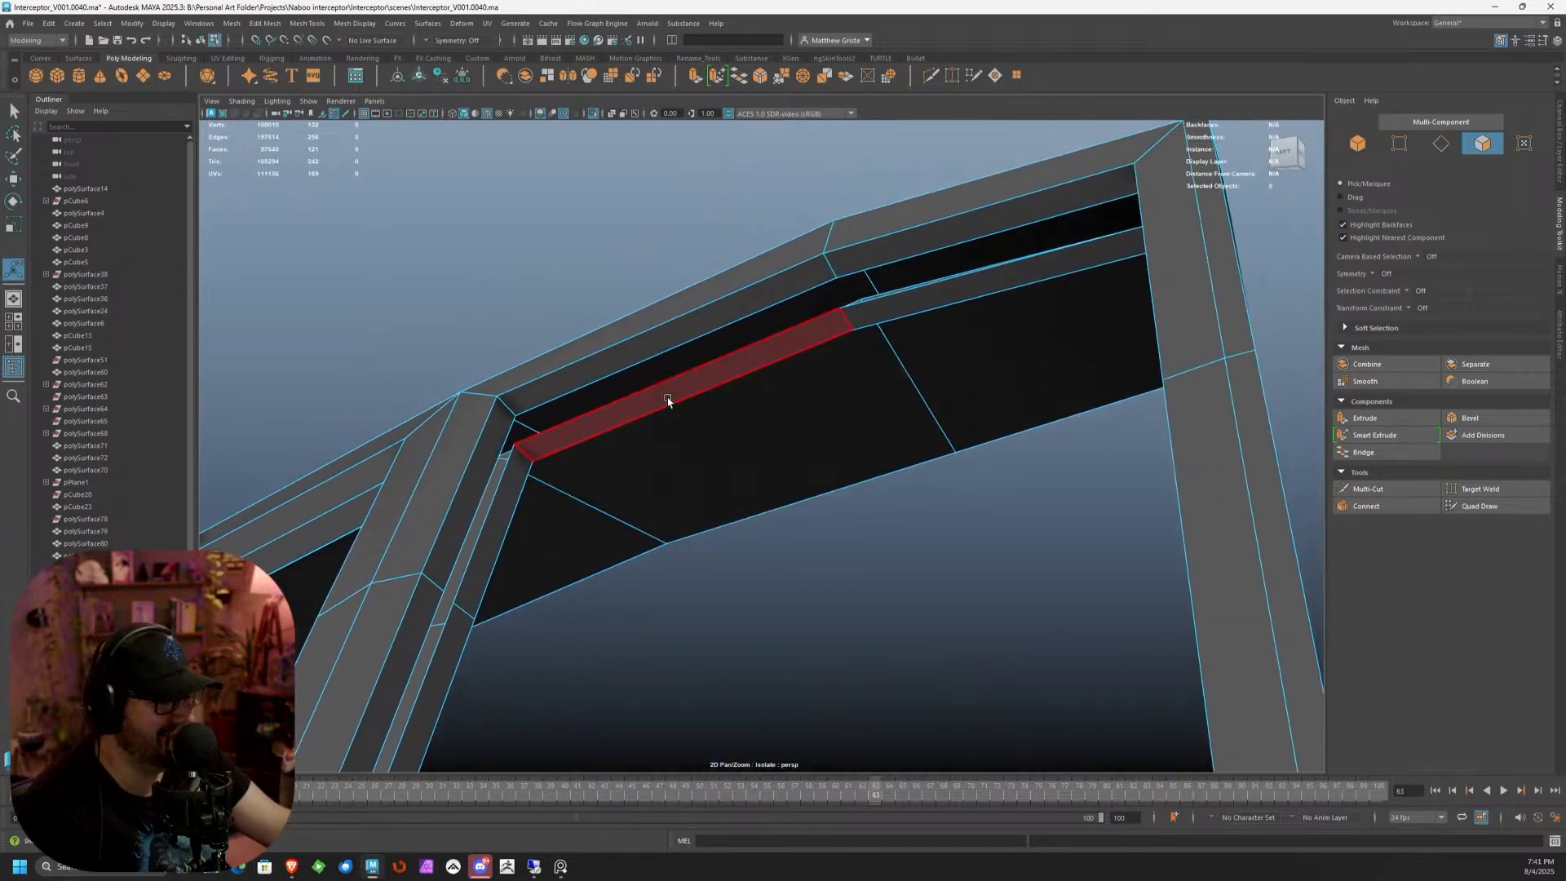
left_click(672, 396)
left_click(857, 318, "shift")
key("w")
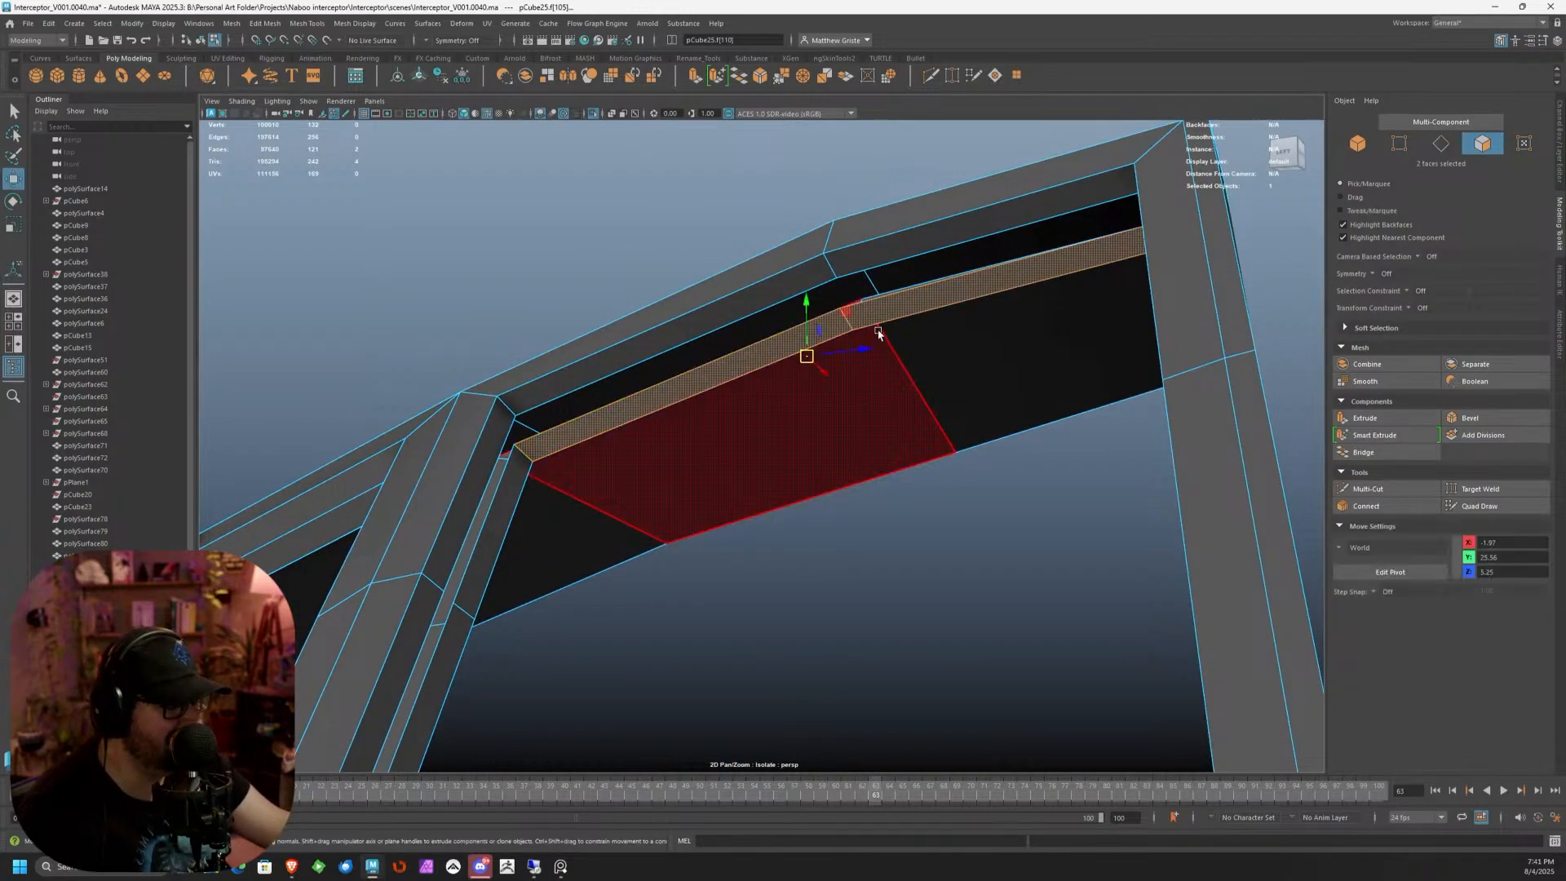
left_click_drag(812, 350, 866, 267, "alt")
Merge the second window's facing vertex pairs at the top edge's middle, the upper front corner and the front edge's middle
key("F10")
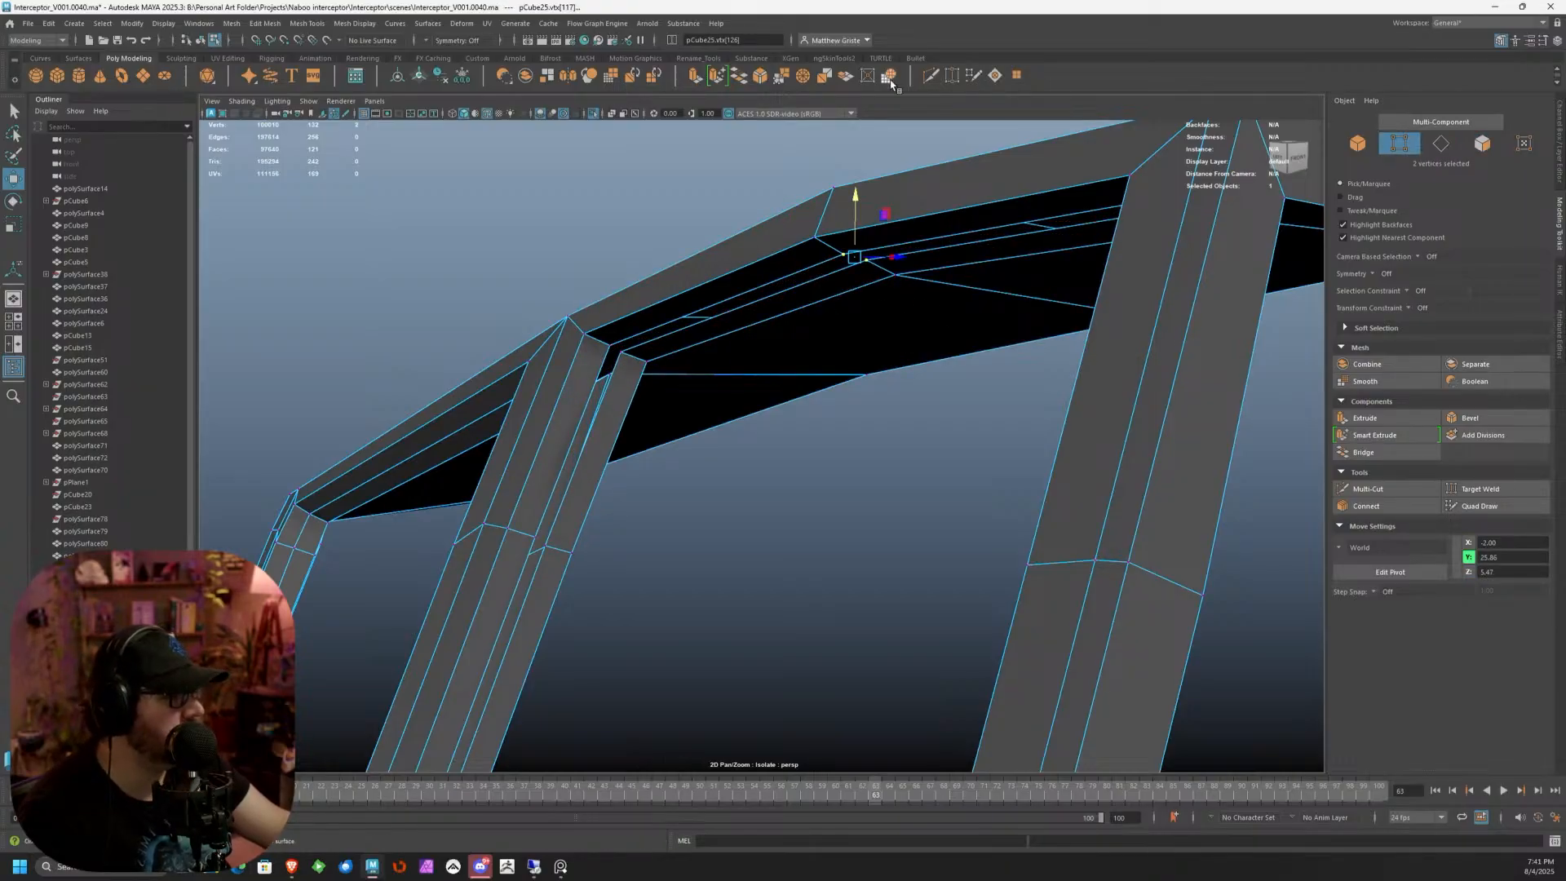
left_click(775, 77)
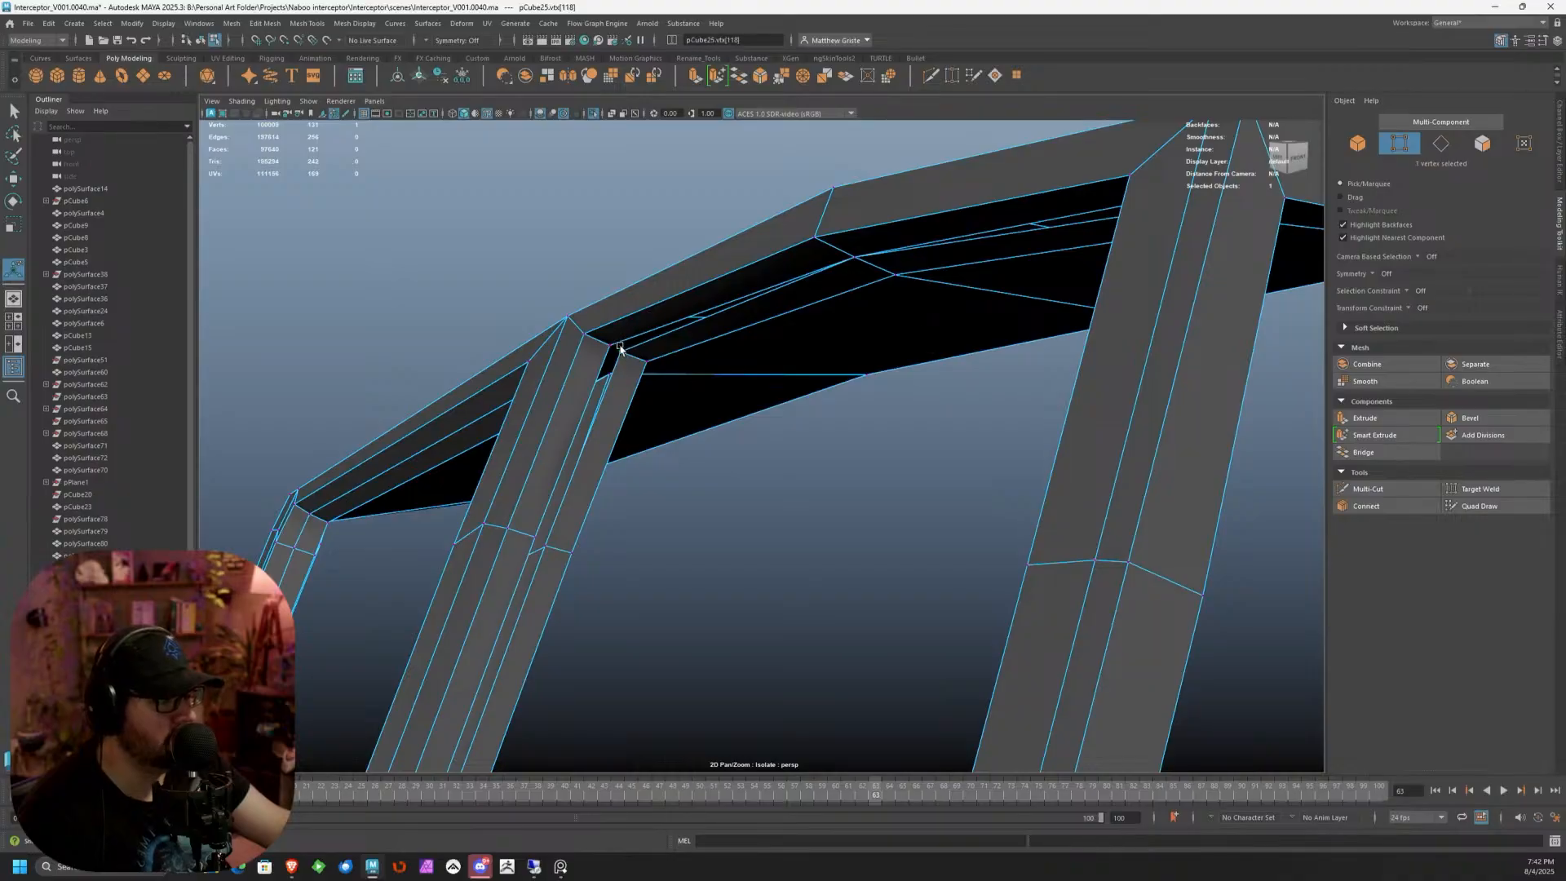
key("g")
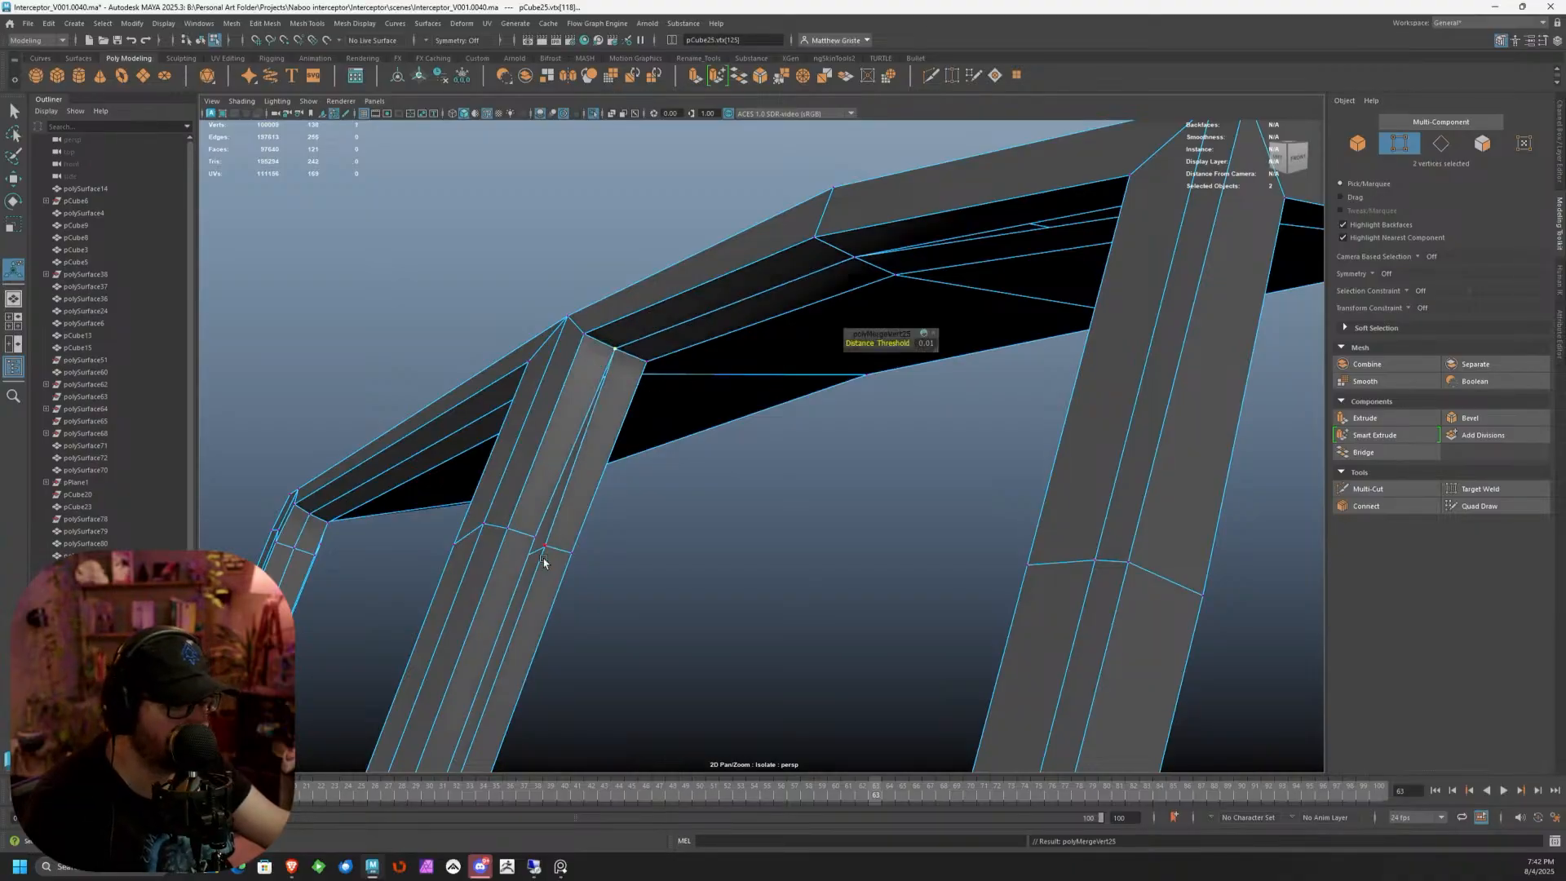
scroll(600, 522, "down", 2)
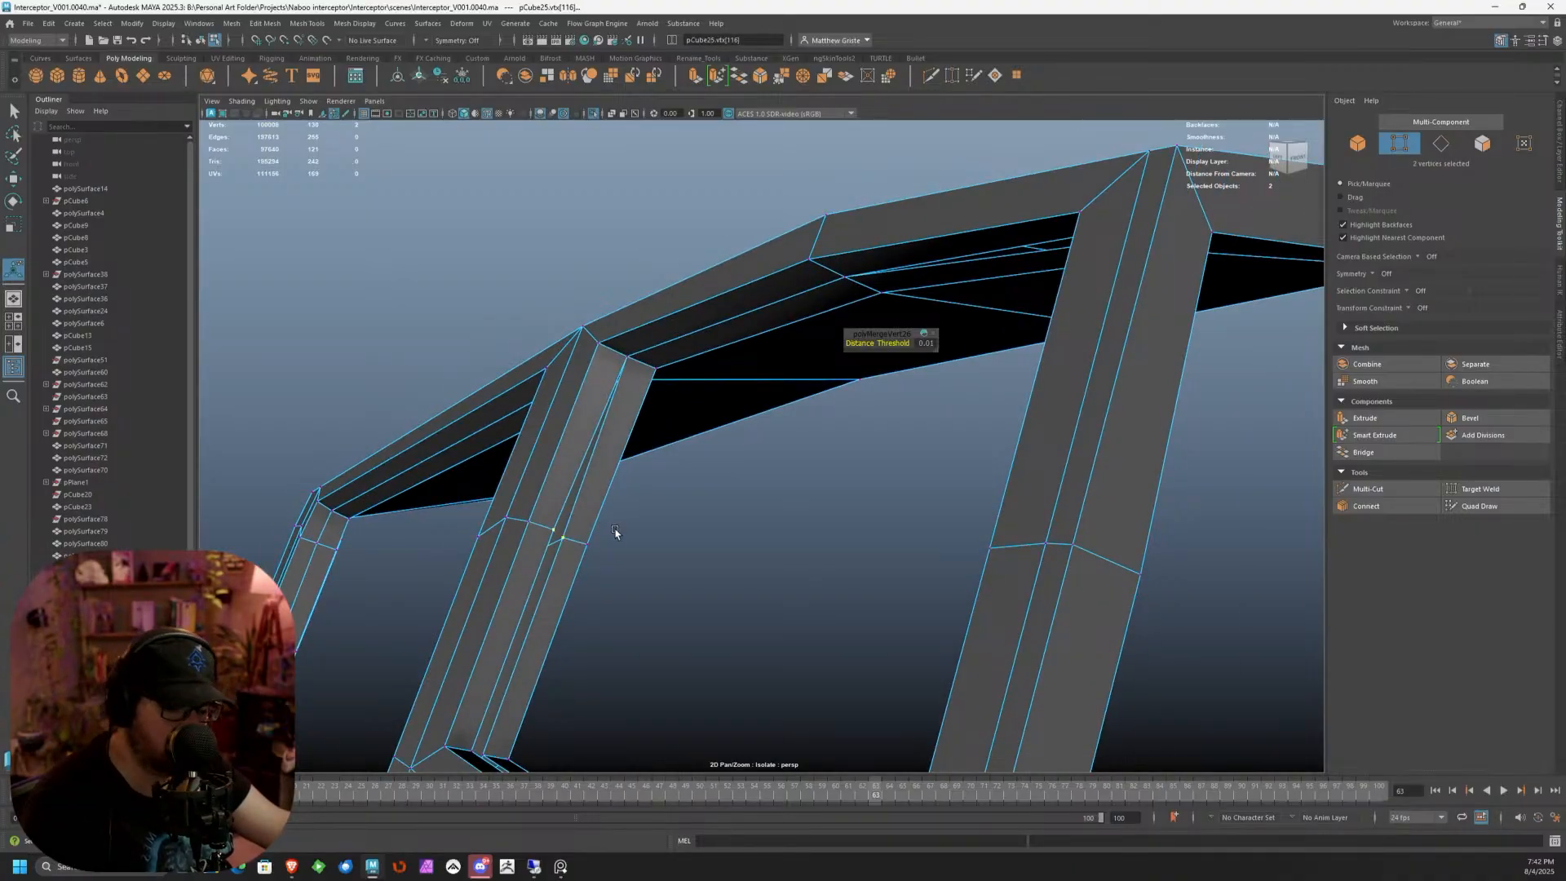
key("g")
left_click_drag(629, 517, 664, 549, "alt")
scroll(645, 559, "up", 3)
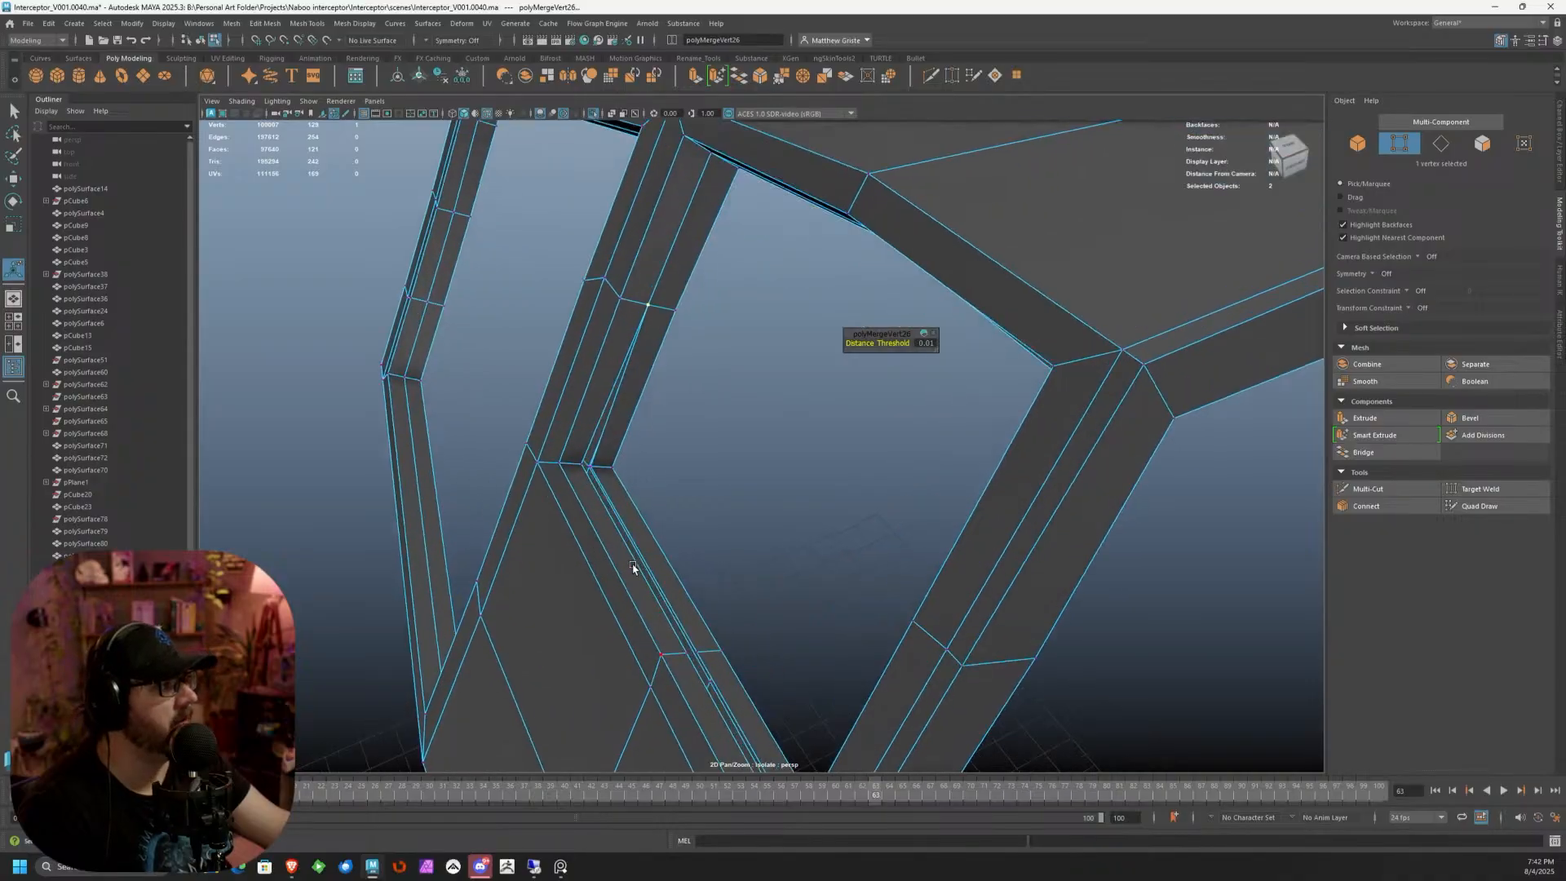
Merge the facing vertex pairs at the second window's lower front corner and along its bottom edge
scroll(591, 494, "up", 3)
left_click(520, 469)
left_click(531, 471, "shift")
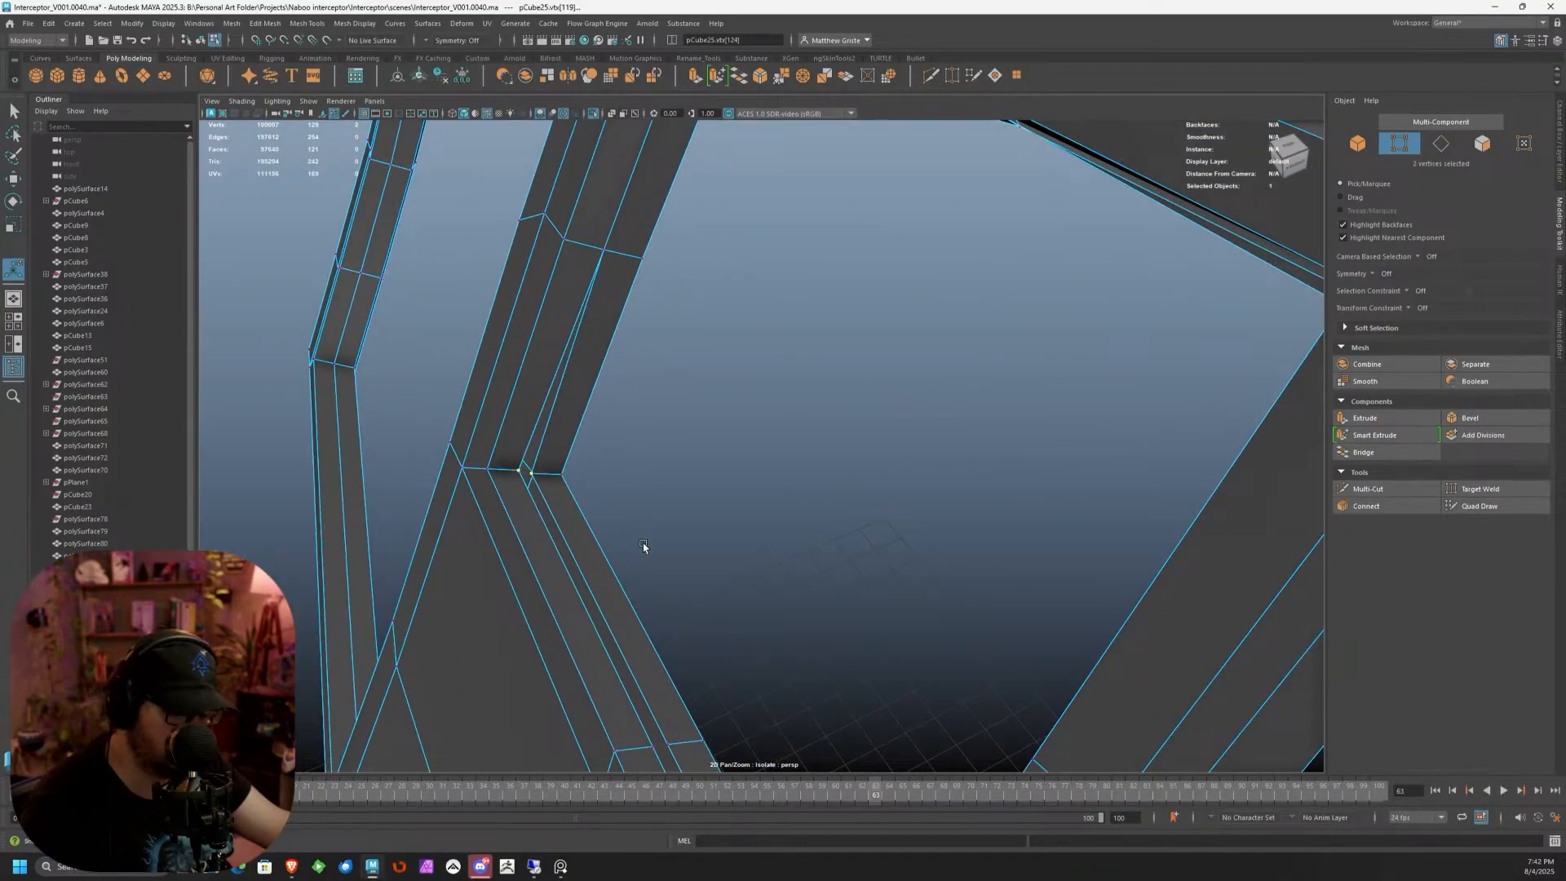
key("g")
scroll(643, 544, "down", 4)
left_click_drag(644, 543, 890, 532, "alt")
scroll(699, 533, "up", 3)
left_click(680, 532)
key("g")
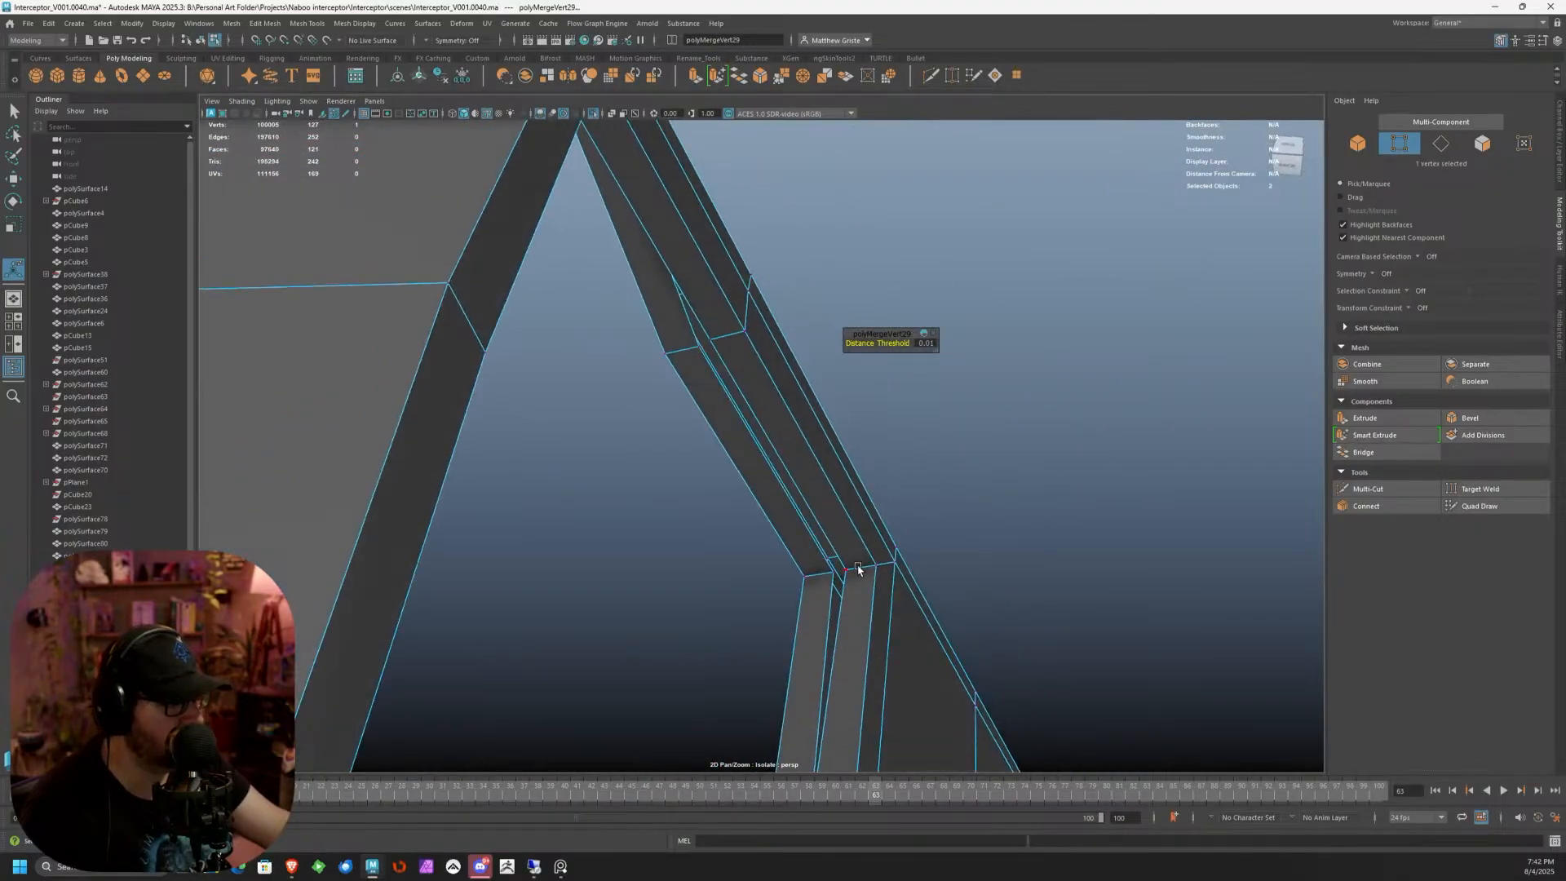
Merge the facing vertex pairs at the second window's lower rear corner and midway up its rear edge
left_click(848, 570)
left_click(832, 571, "shift")
key("g")
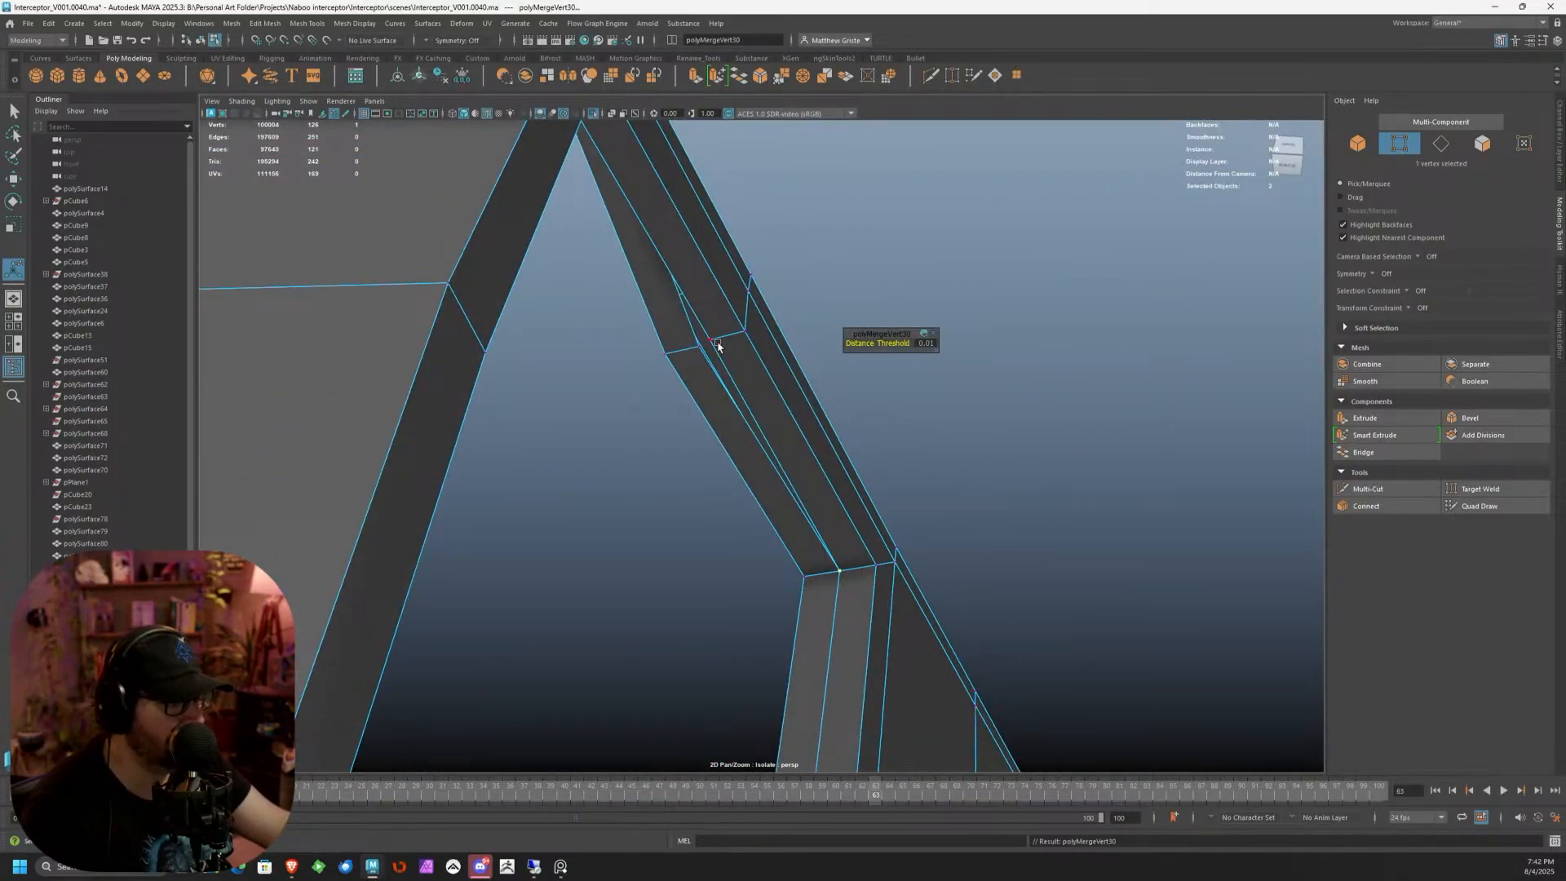
left_click(716, 342)
left_click(695, 348, "shift")
key("g")
Merge the facing inner and outer vertices at the second window's upper rear corner
left_click_drag(738, 459, 689, 359, "alt")
scroll(686, 425, "up", 3)
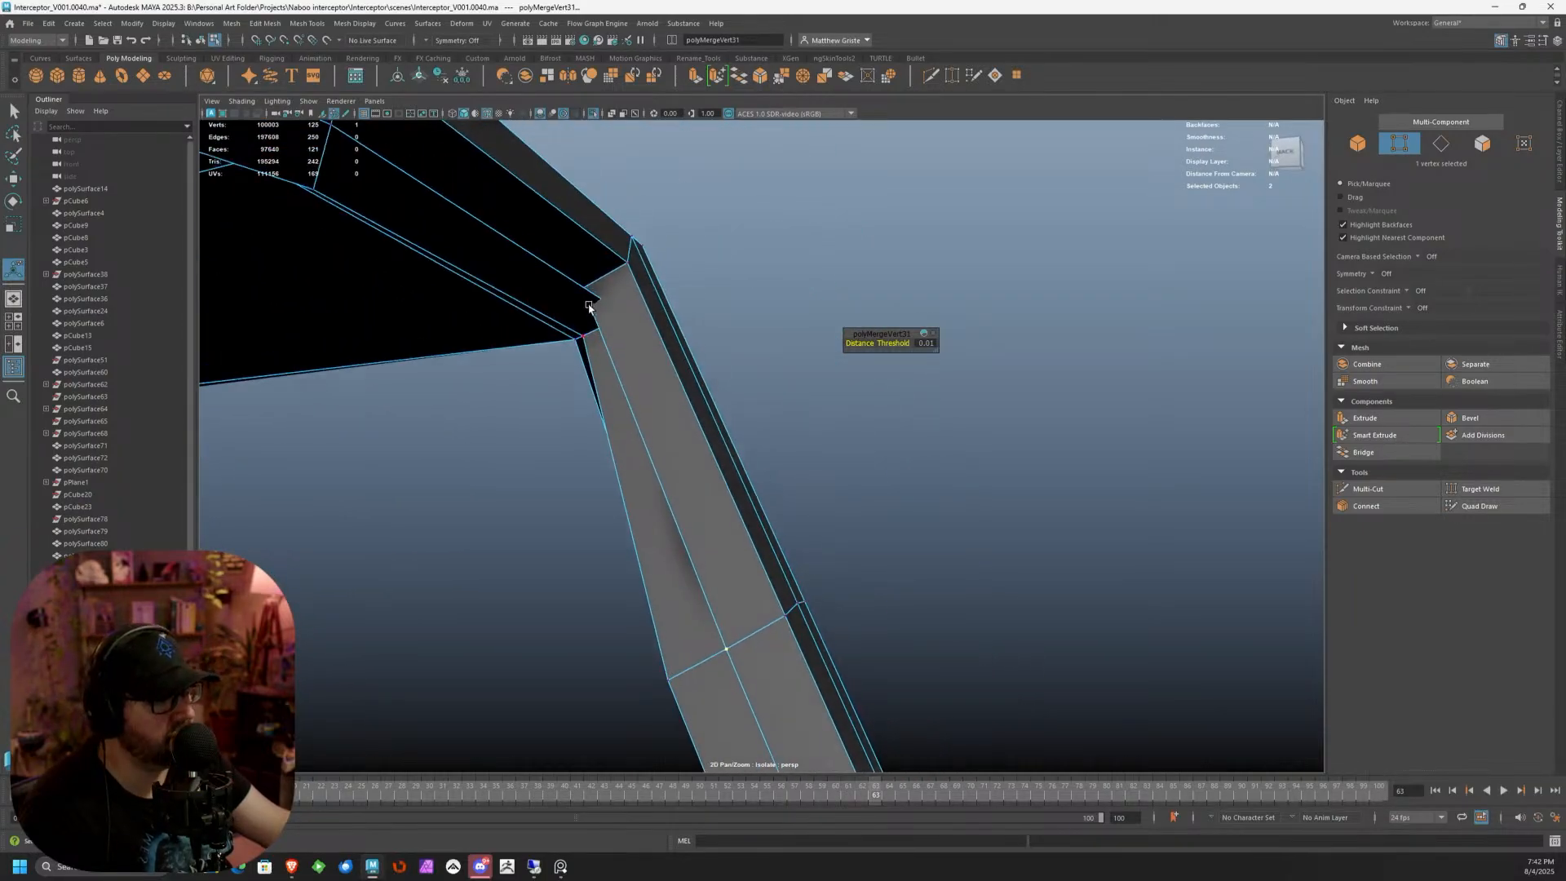
left_click_drag(608, 311, 576, 310, "alt")
middle_click_drag(577, 311, 761, 359, "alt")
left_click(501, 295)
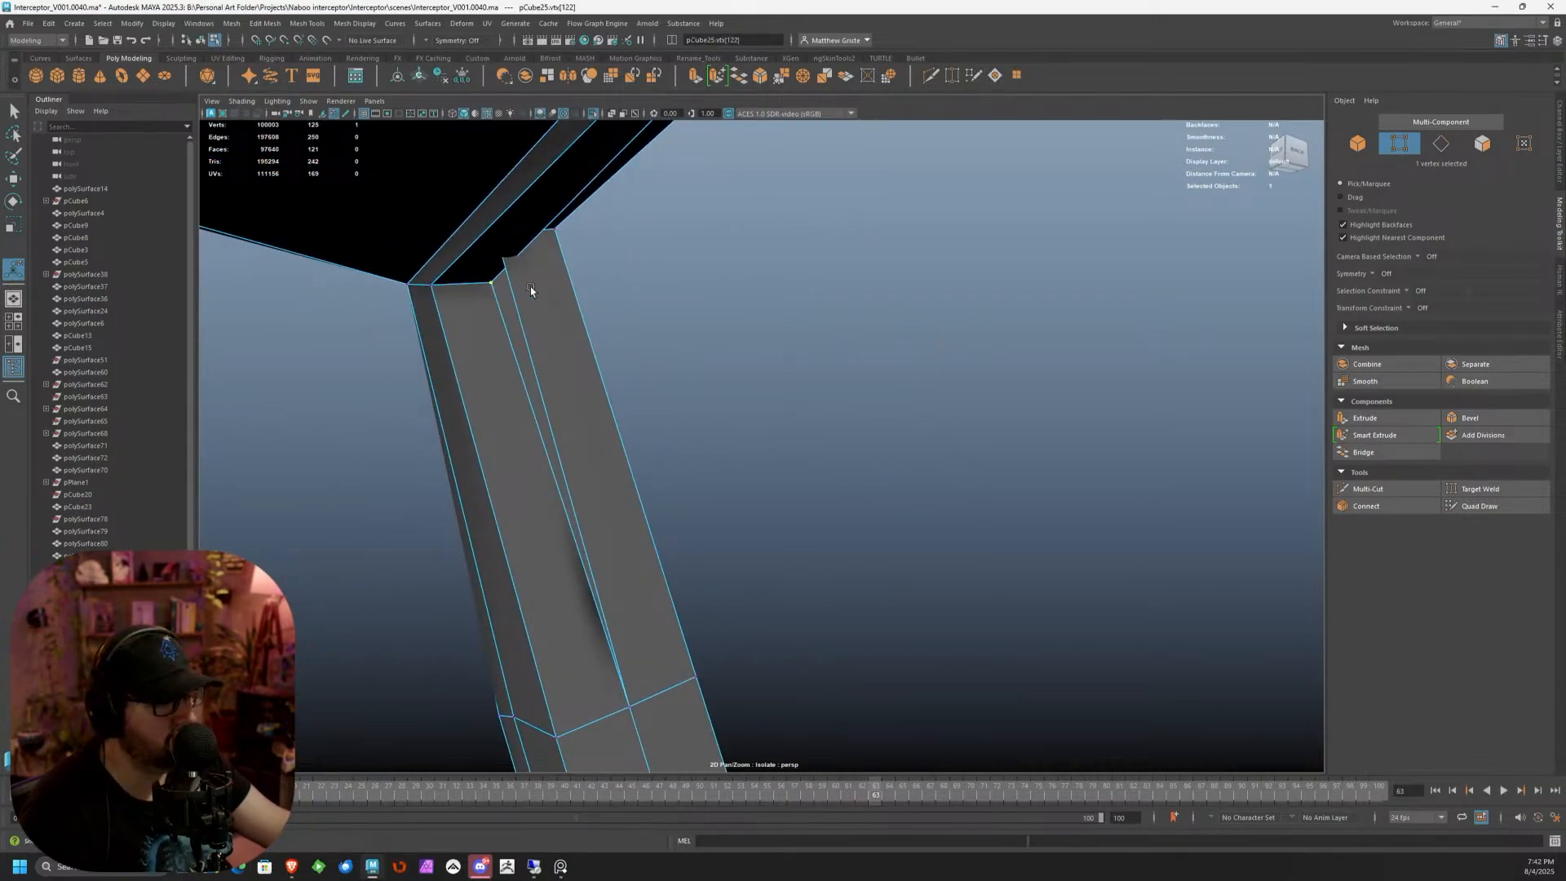
left_click_drag(531, 291, 590, 367, "alt")
key("g")
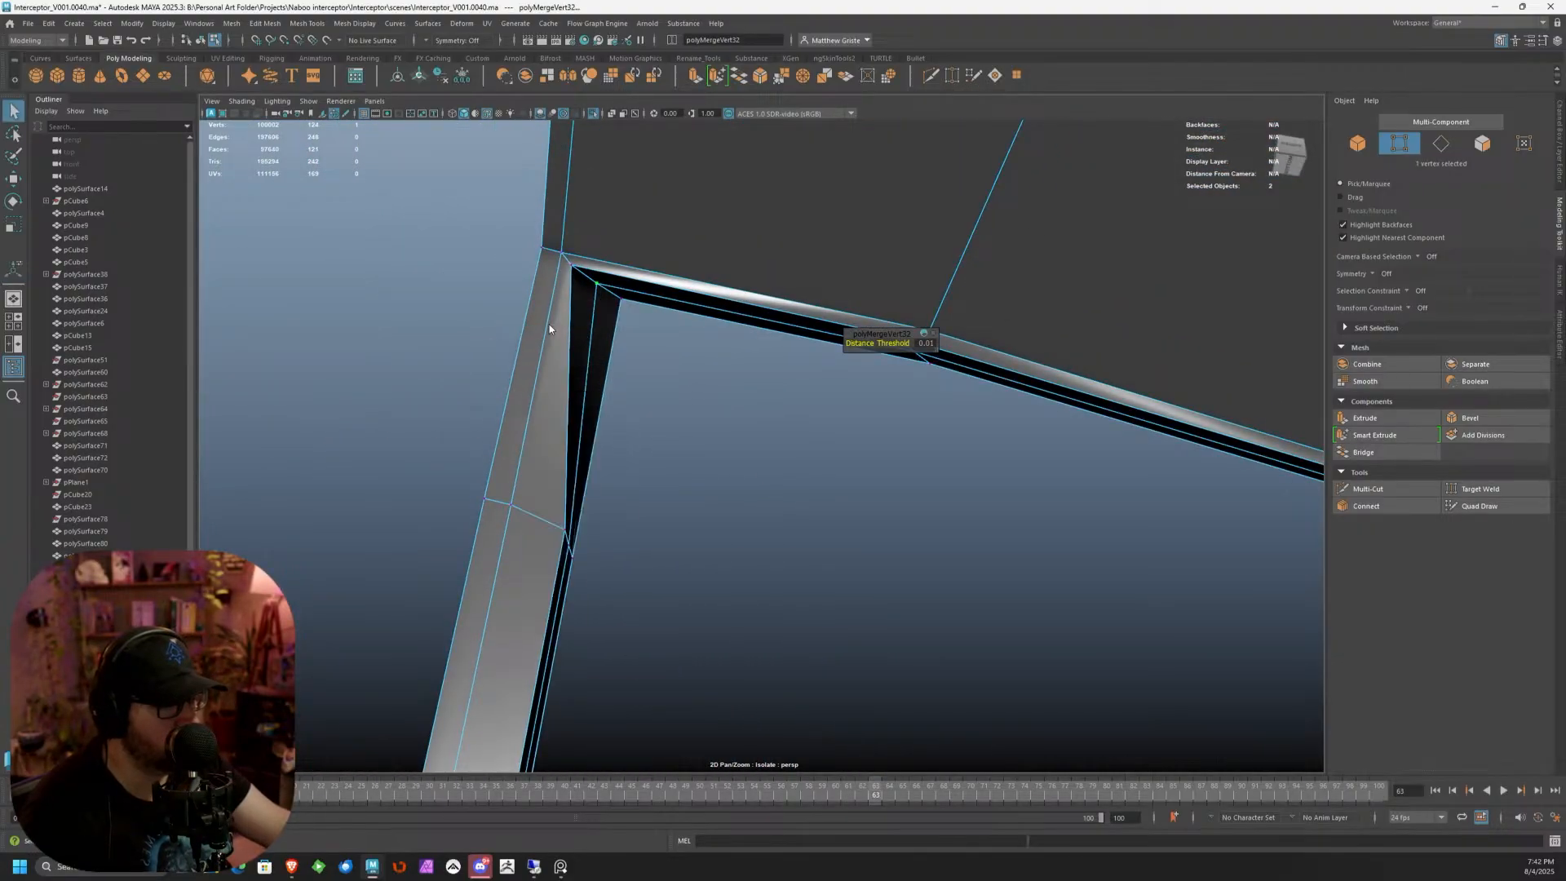
Slide the second window's upper rear corner vertex and its top edge's middle vertex along the edge to straighten the opening
left_click_drag(668, 294, 650, 272, "alt")
key("w")
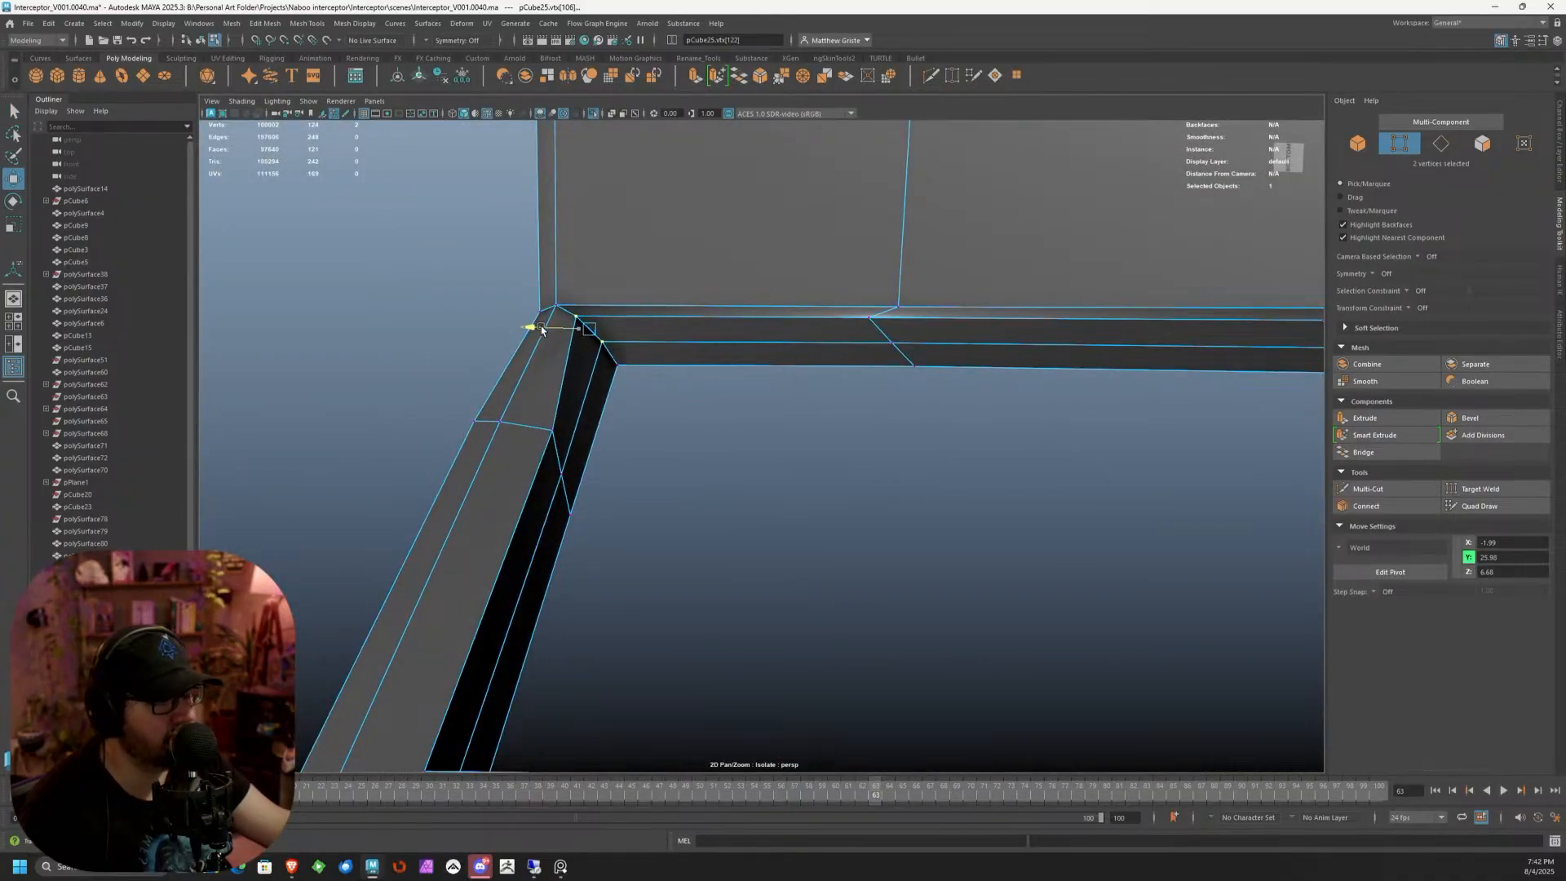
left_click_drag(545, 317, 559, 318)
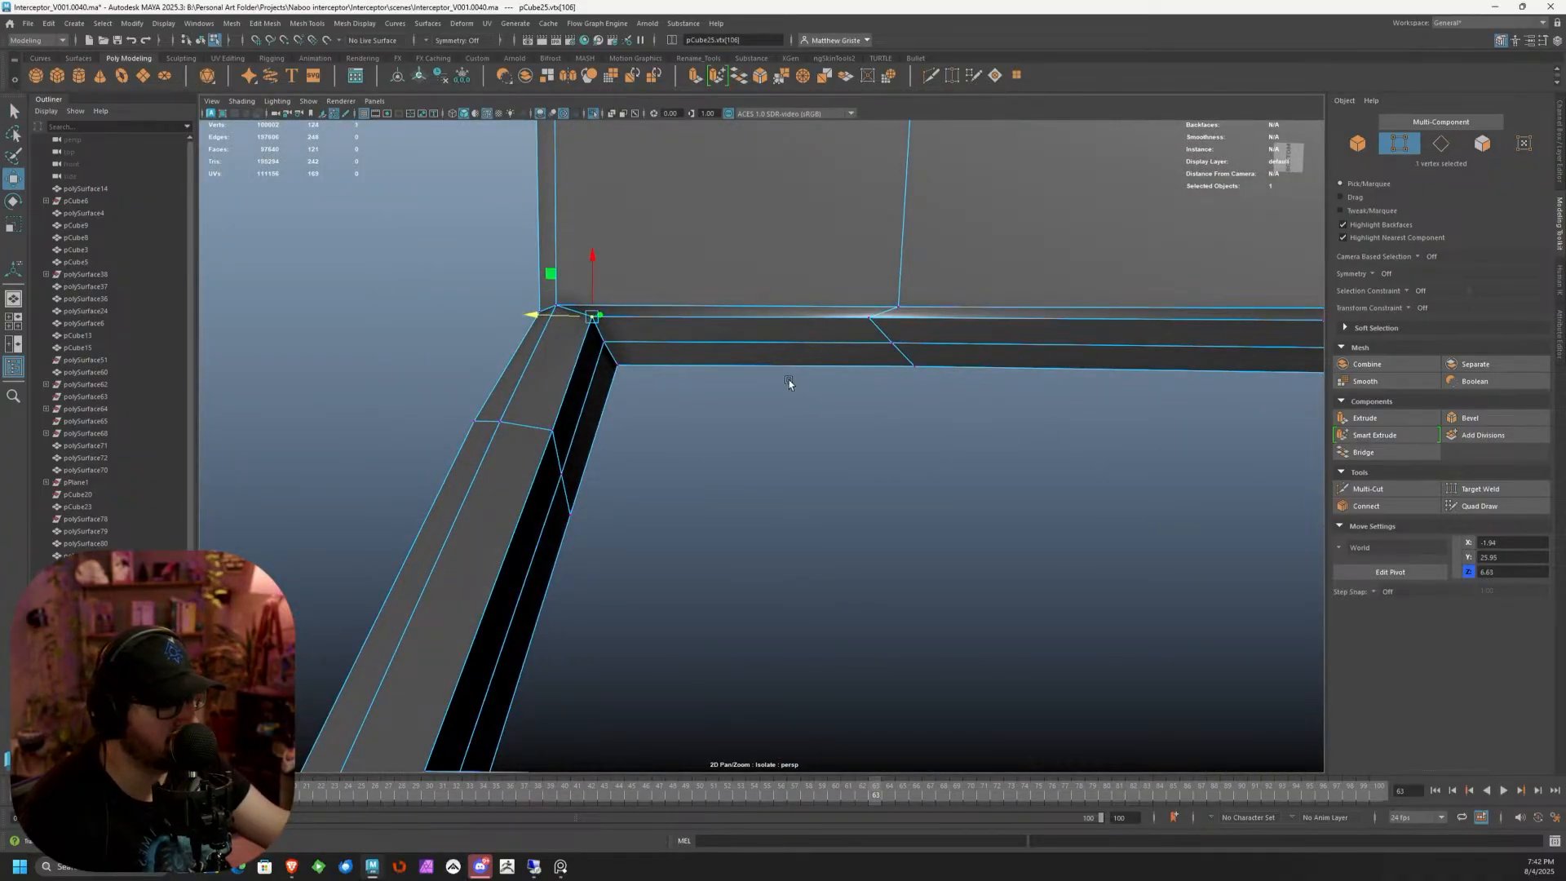
scroll(789, 383, "down", 2)
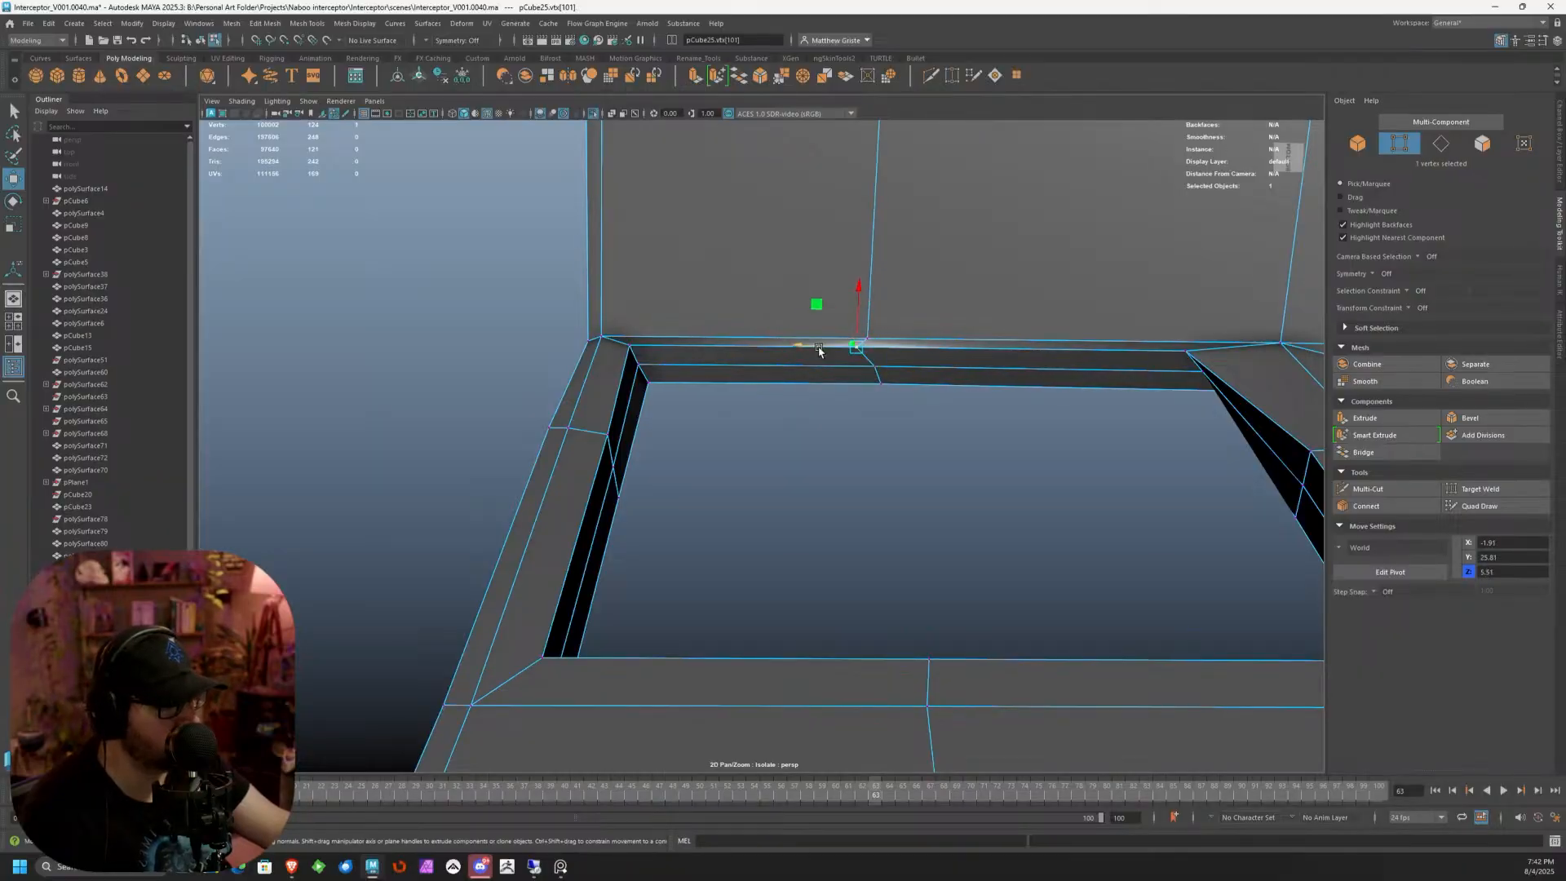
left_click_drag(820, 350, 821, 349)
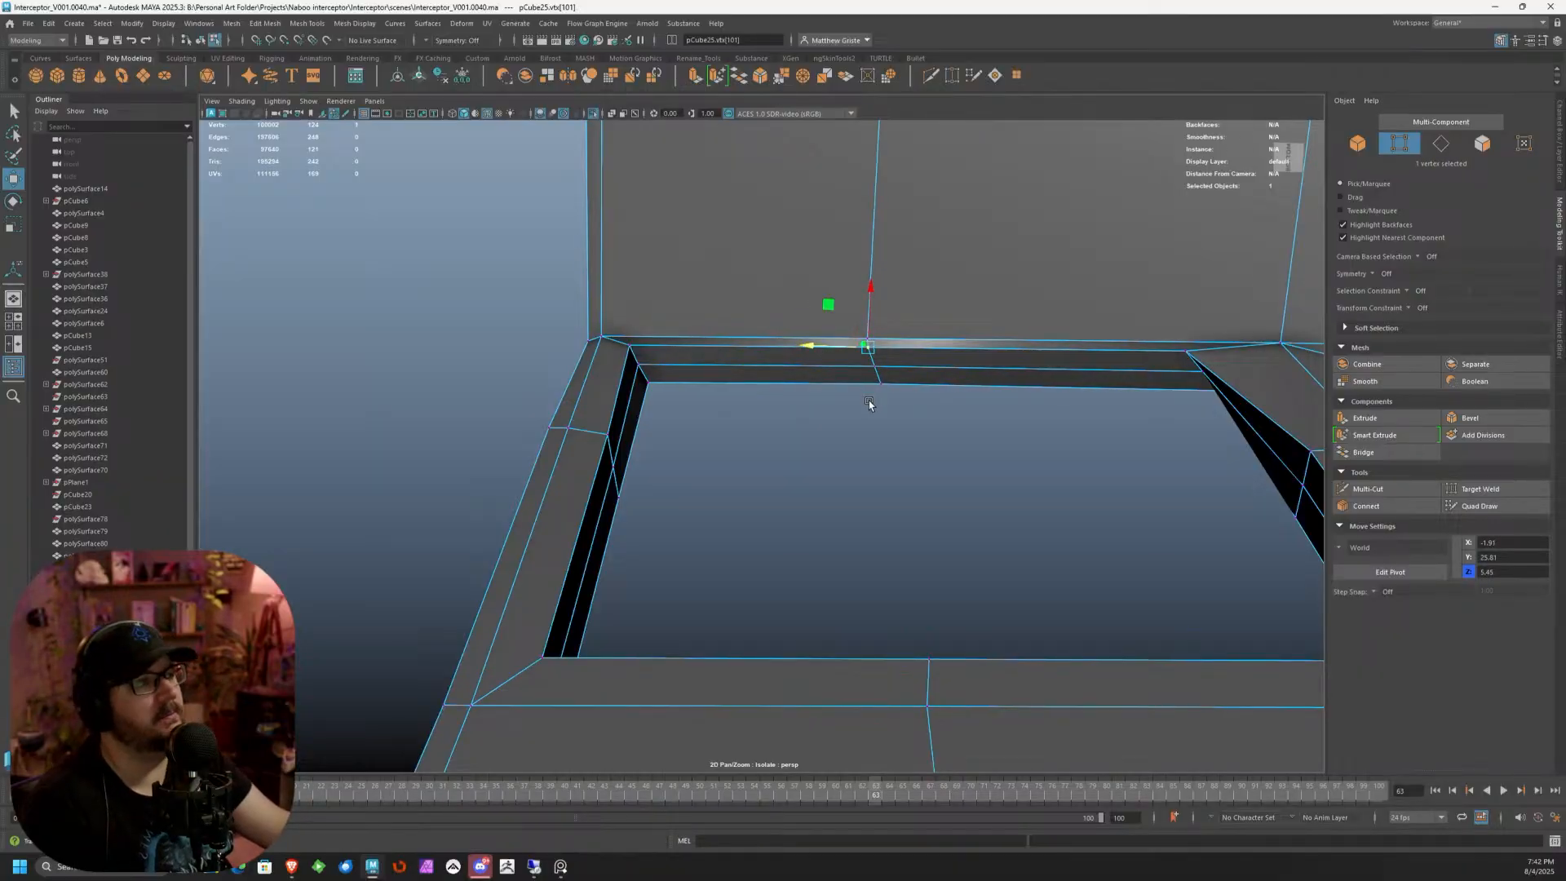
Slide the vertex at the second window's upper front corner toward the middle pillar to square up the frame
scroll(869, 405, "down", 3)
left_click_drag(887, 437, 988, 520, "alt")
middle_click_drag(1061, 526, 837, 407, "alt")
scroll(837, 407, "up", 4)
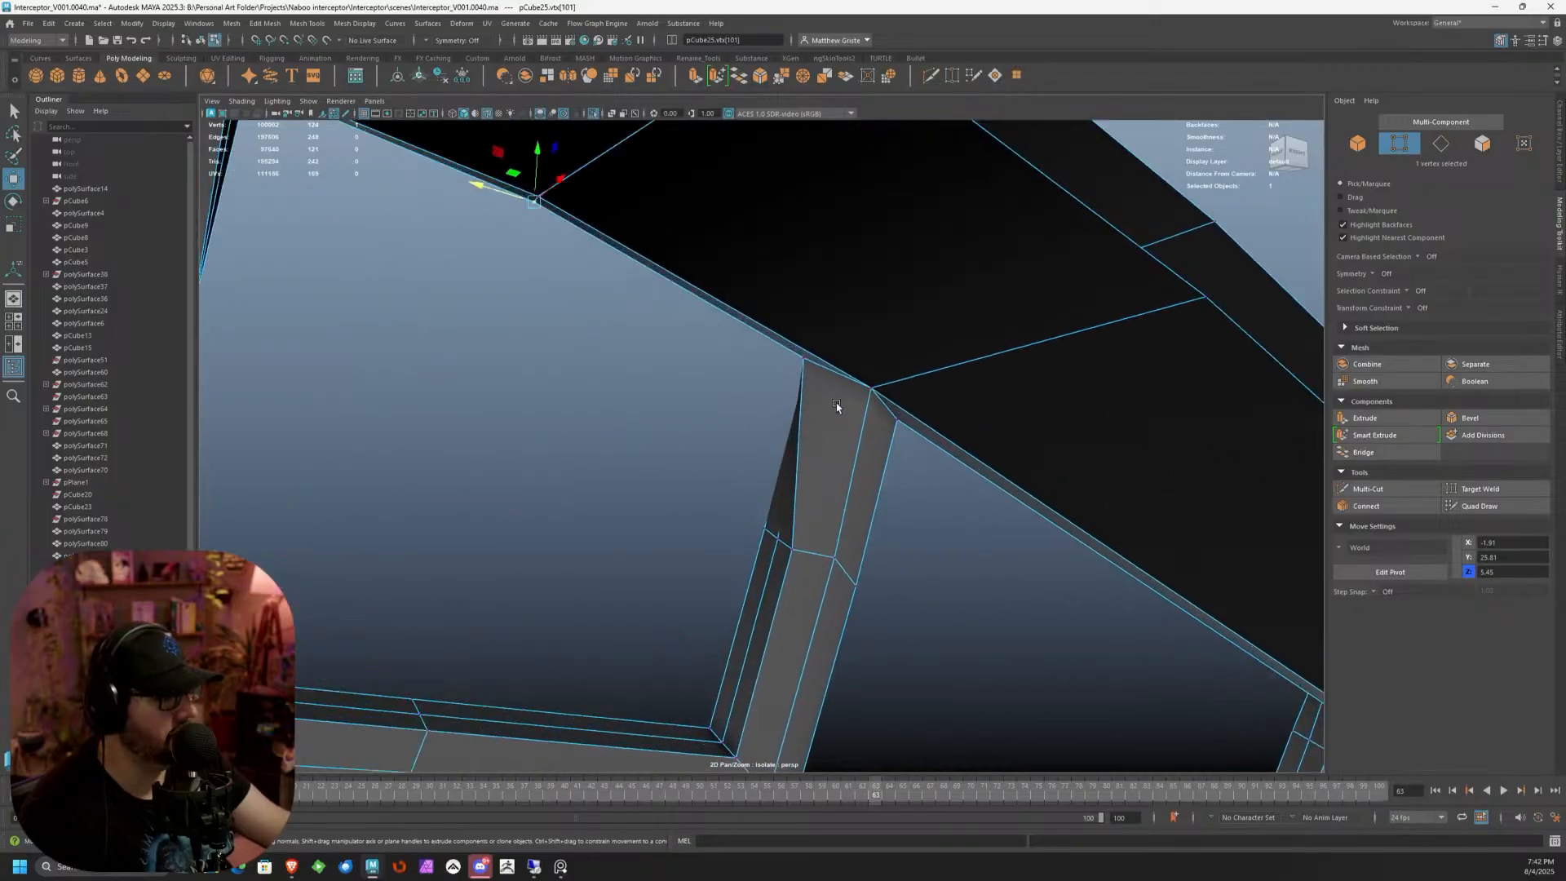
scroll(837, 407, "up", 3)
left_click(833, 315)
left_click_drag(855, 322, 935, 341, "alt")
middle_click_drag(935, 341, 750, 349, "alt")
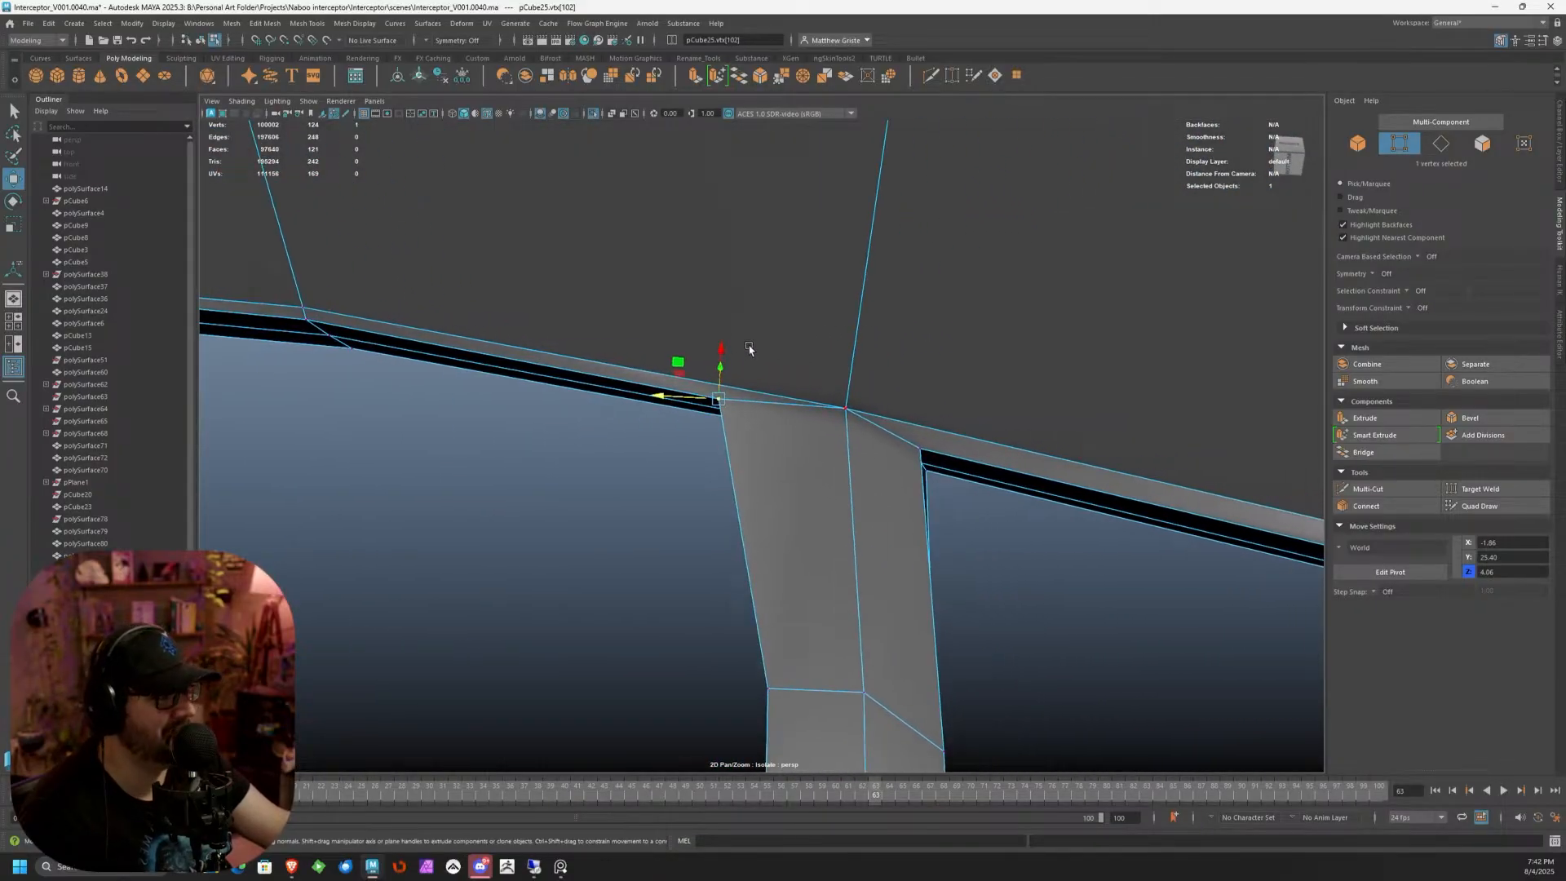
left_click_drag(668, 399, 719, 410)
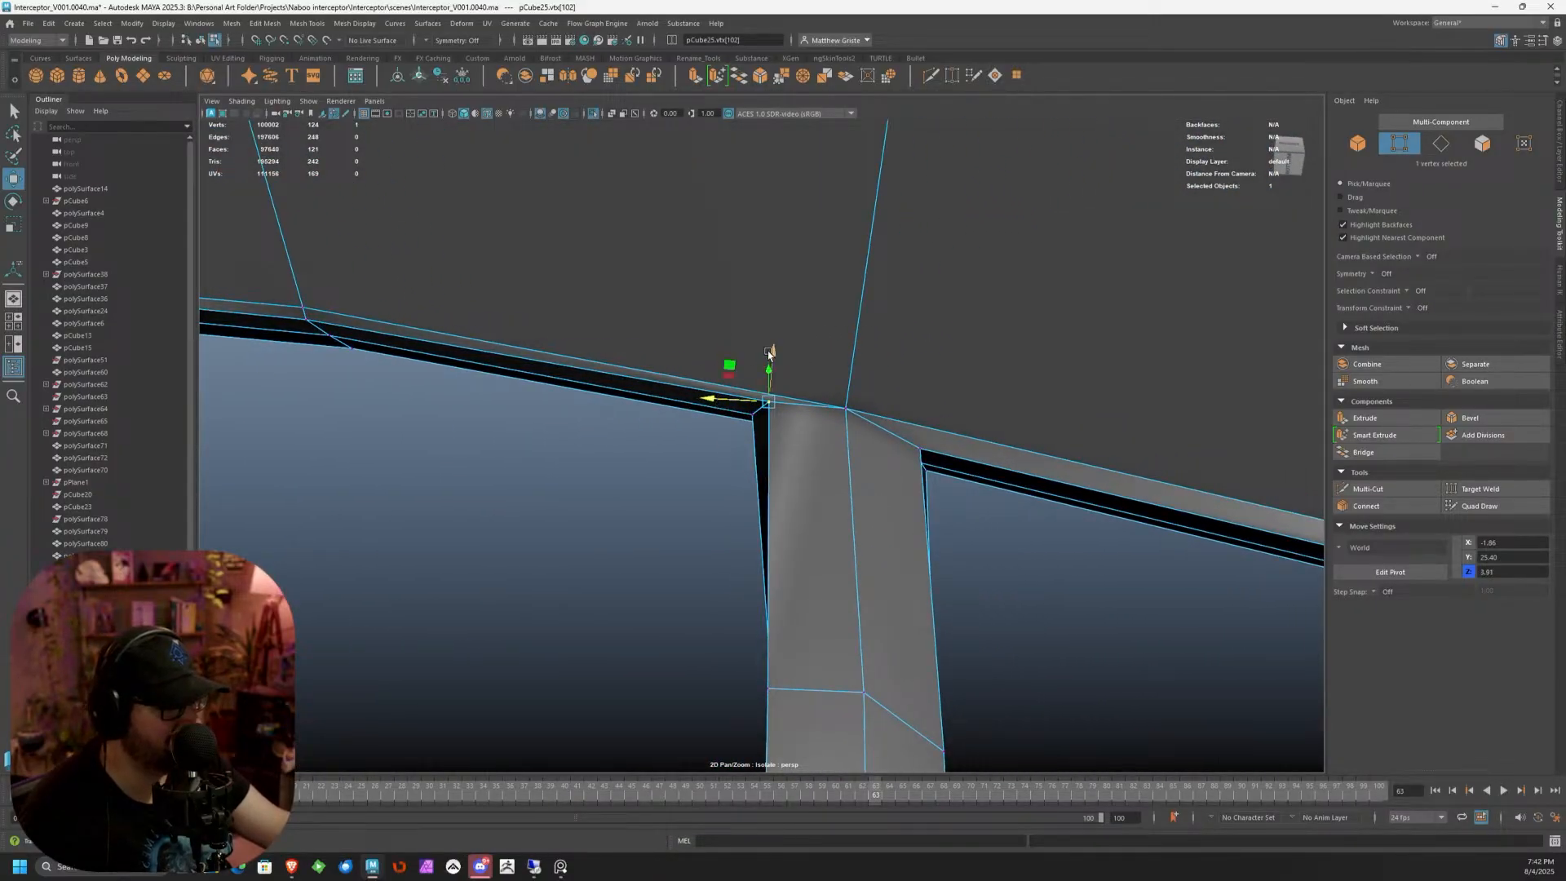
left_click_drag(768, 355, 805, 339, "alt")
left_click(638, 228)
left_click_drag(644, 237, 736, 234, "alt")
Extrude the lower rear panel's four outer and four inner faces with an inset that leaves a frame around them
scroll(724, 275, "down", 2)
scroll(742, 268, "down", 6)
left_click_drag(759, 352, 852, 380, "alt")
left_click_drag(909, 555, 815, 433, "alt")
scroll(820, 473, "up", 5)
middle_click_drag(810, 470, 765, 406, "alt")
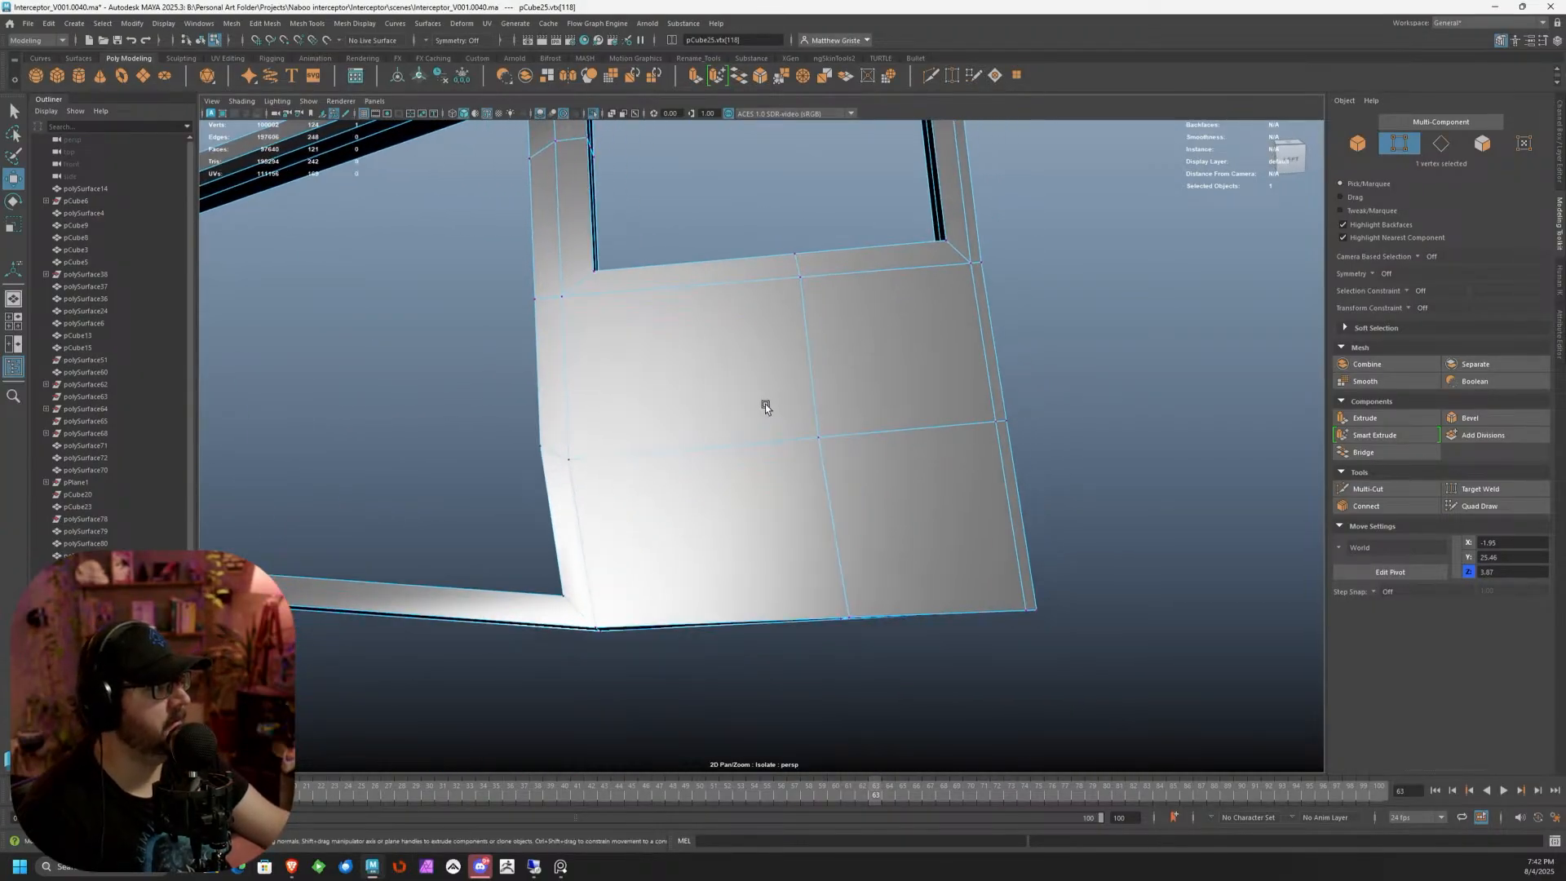
right_click_drag(694, 418, 693, 452)
middle_click_drag(692, 408, 752, 415, "alt")
left_click(739, 400)
left_click(793, 483, "shift")
left_click(925, 488, "shift")
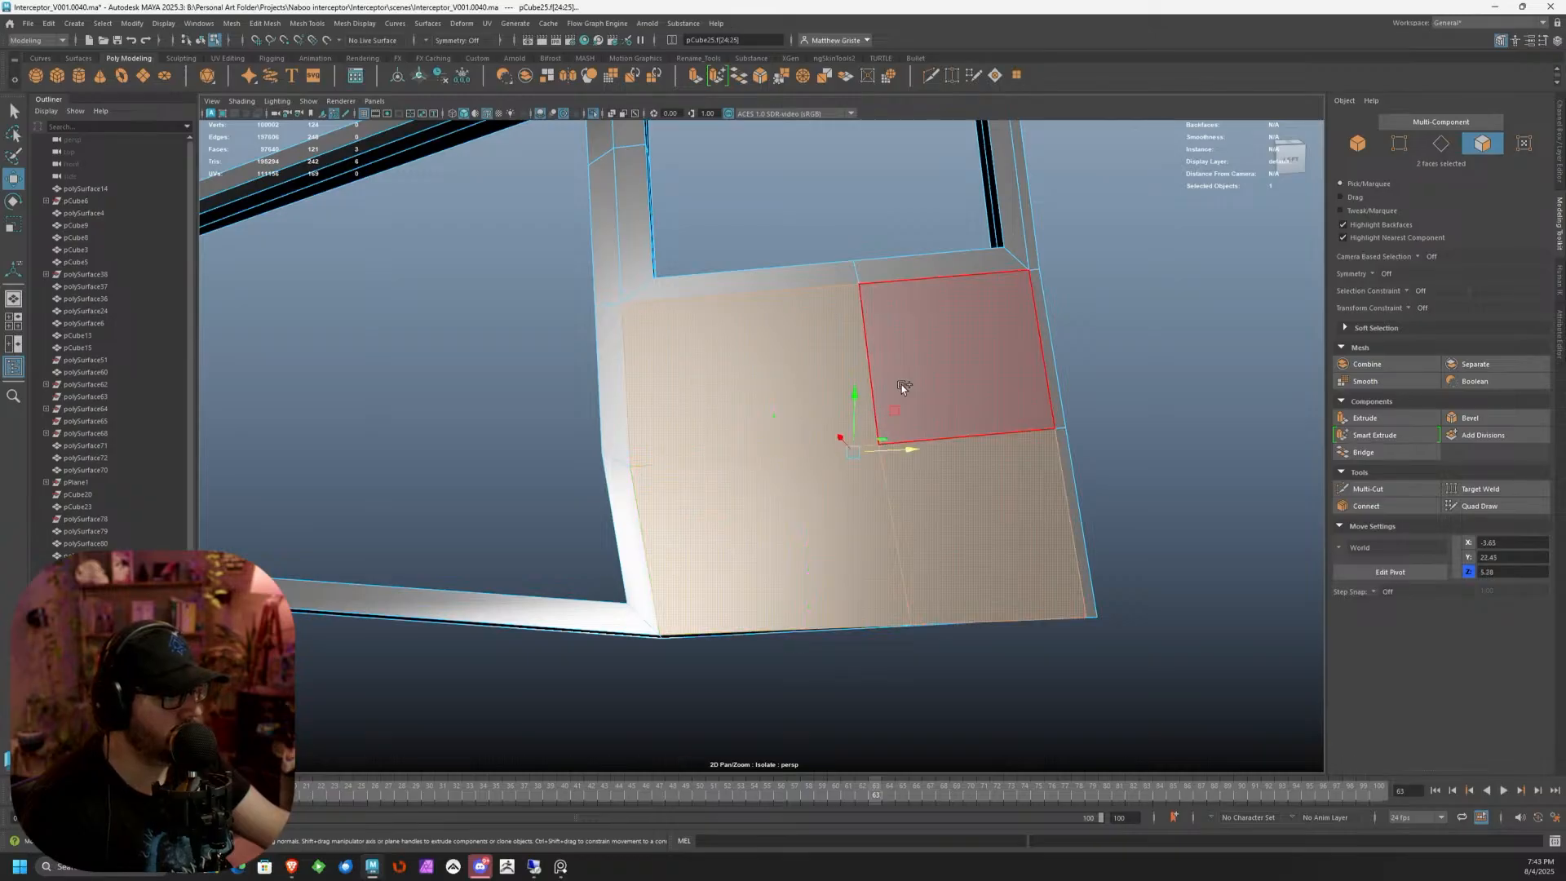
left_click(904, 383, "shift")
scroll(1020, 418, "down", 5)
left_click_drag(1048, 426, 939, 365, "alt")
left_click(681, 386, "shift")
left_click(651, 483, "shift")
left_click(751, 481, "shift")
left_click(767, 407, "shift")
scroll(892, 446, "up", 4)
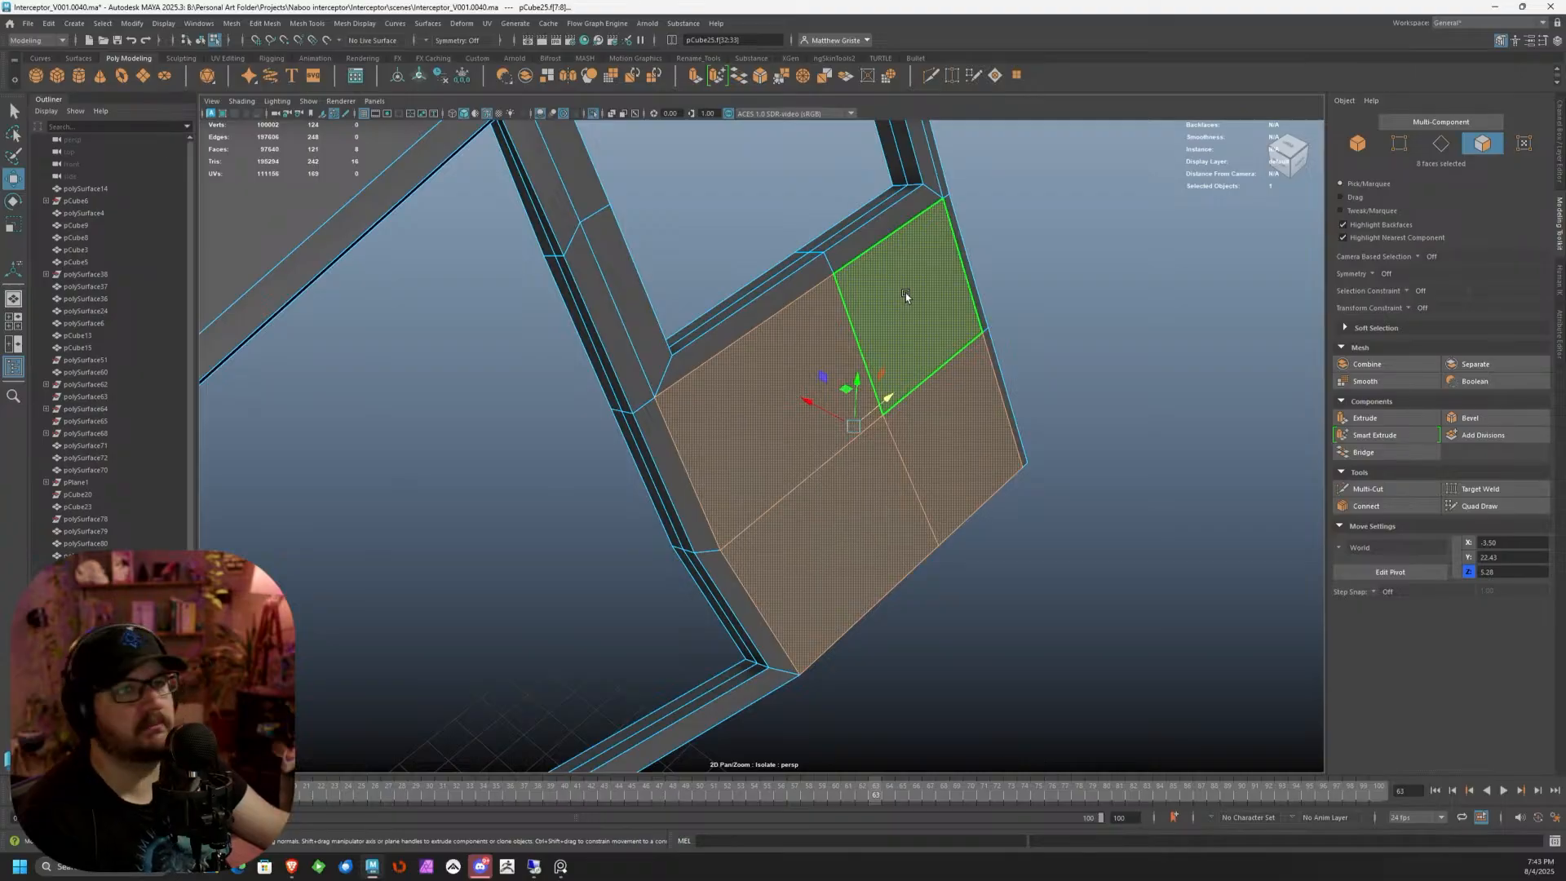
left_click(699, 87)
left_click_drag(846, 342, 734, 374, "alt")
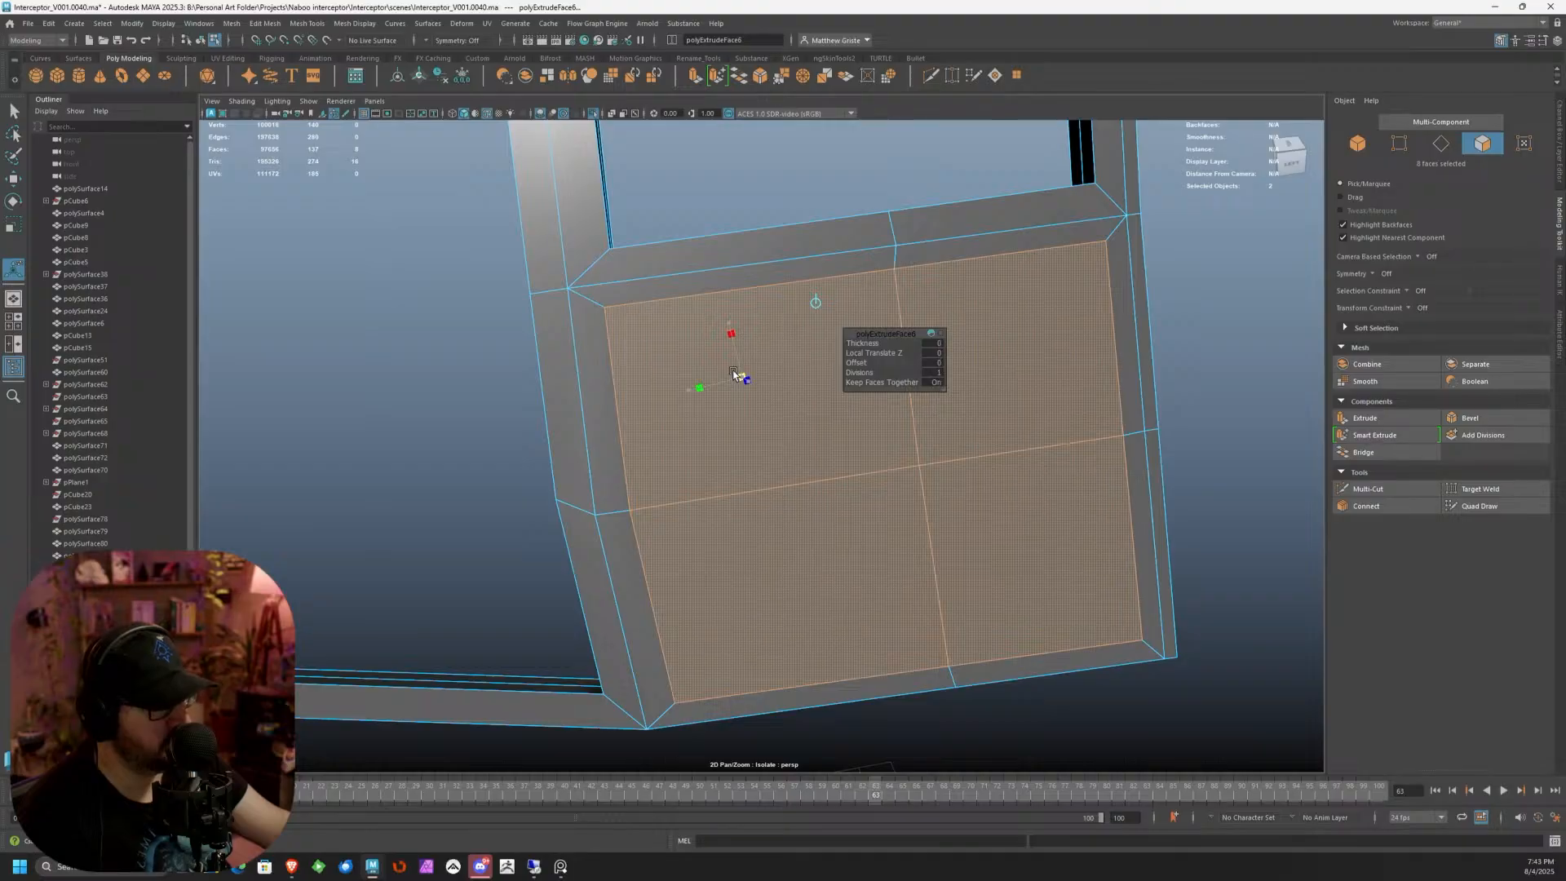
Extrude the inset faces again into the shell's thickness and delete them to open the third window
key("ctrl+e")
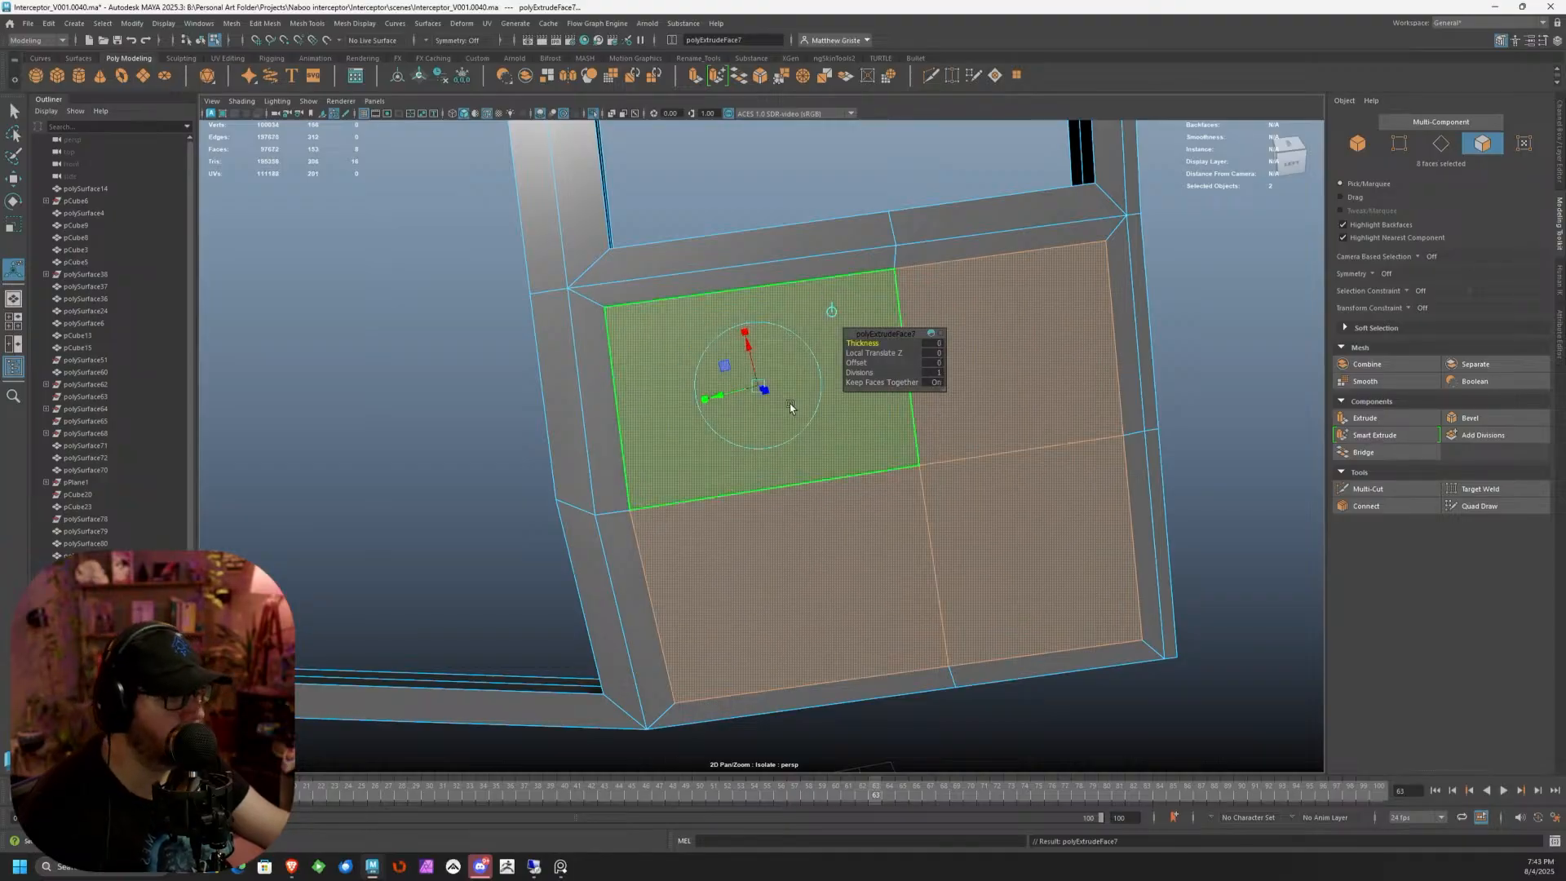
left_click_drag(790, 403, 810, 370, "alt")
key("Delete")
scroll(1008, 325, "up", 2)
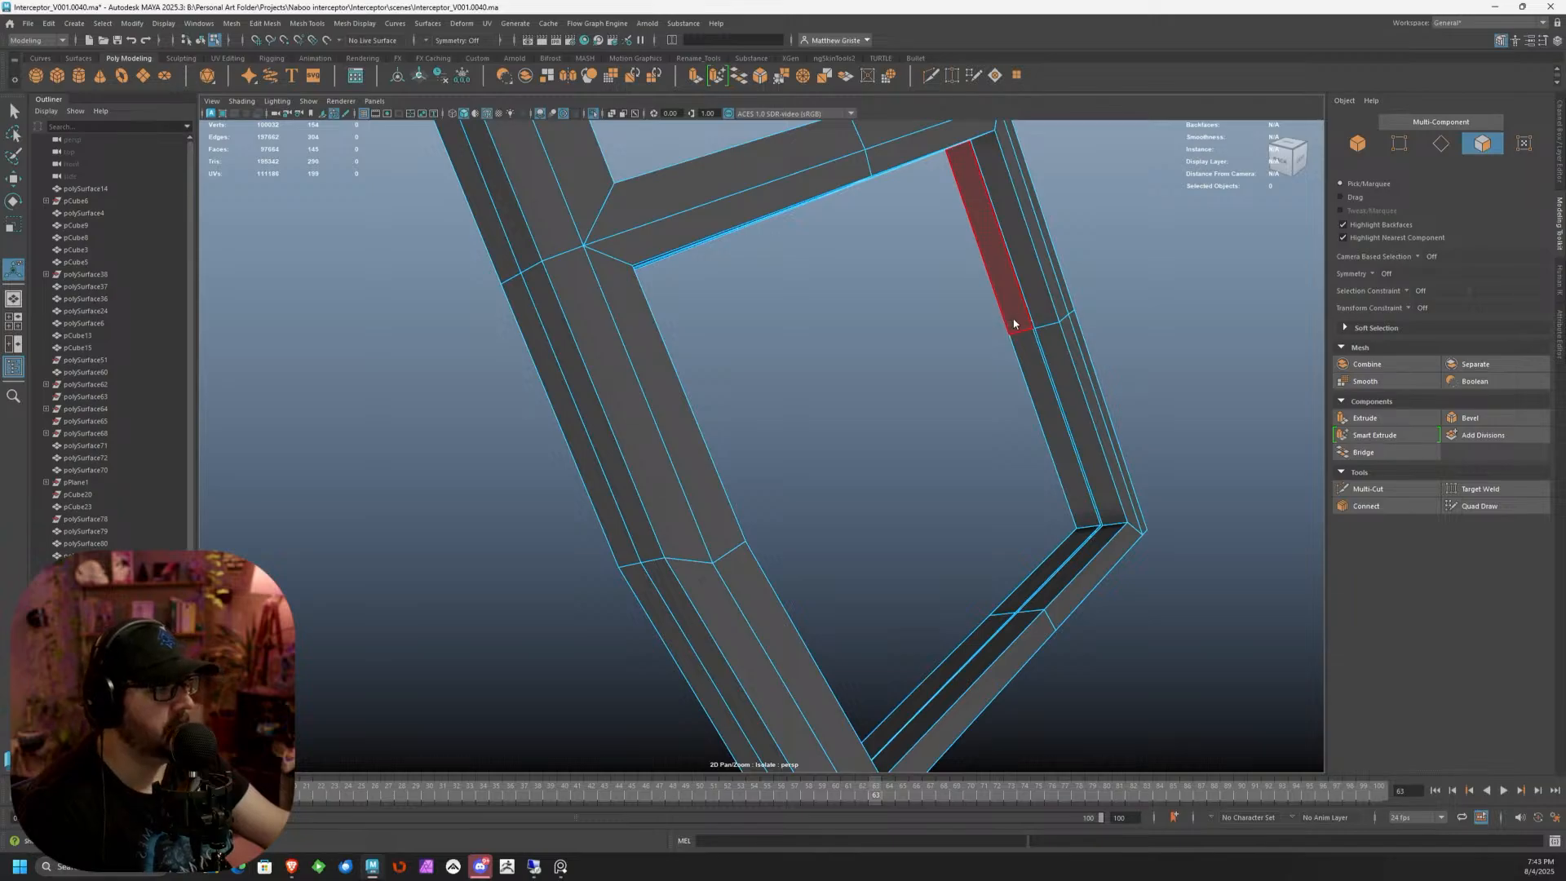
Merge the third window's facing vertex pairs midway down the rear edge and at the bottom edge's middle
right_click_drag(1014, 318, 938, 298)
key("q")
middle_click_drag(938, 299, 861, 315, "alt")
scroll(861, 315, "up", 3)
scroll(860, 315, "up", 1)
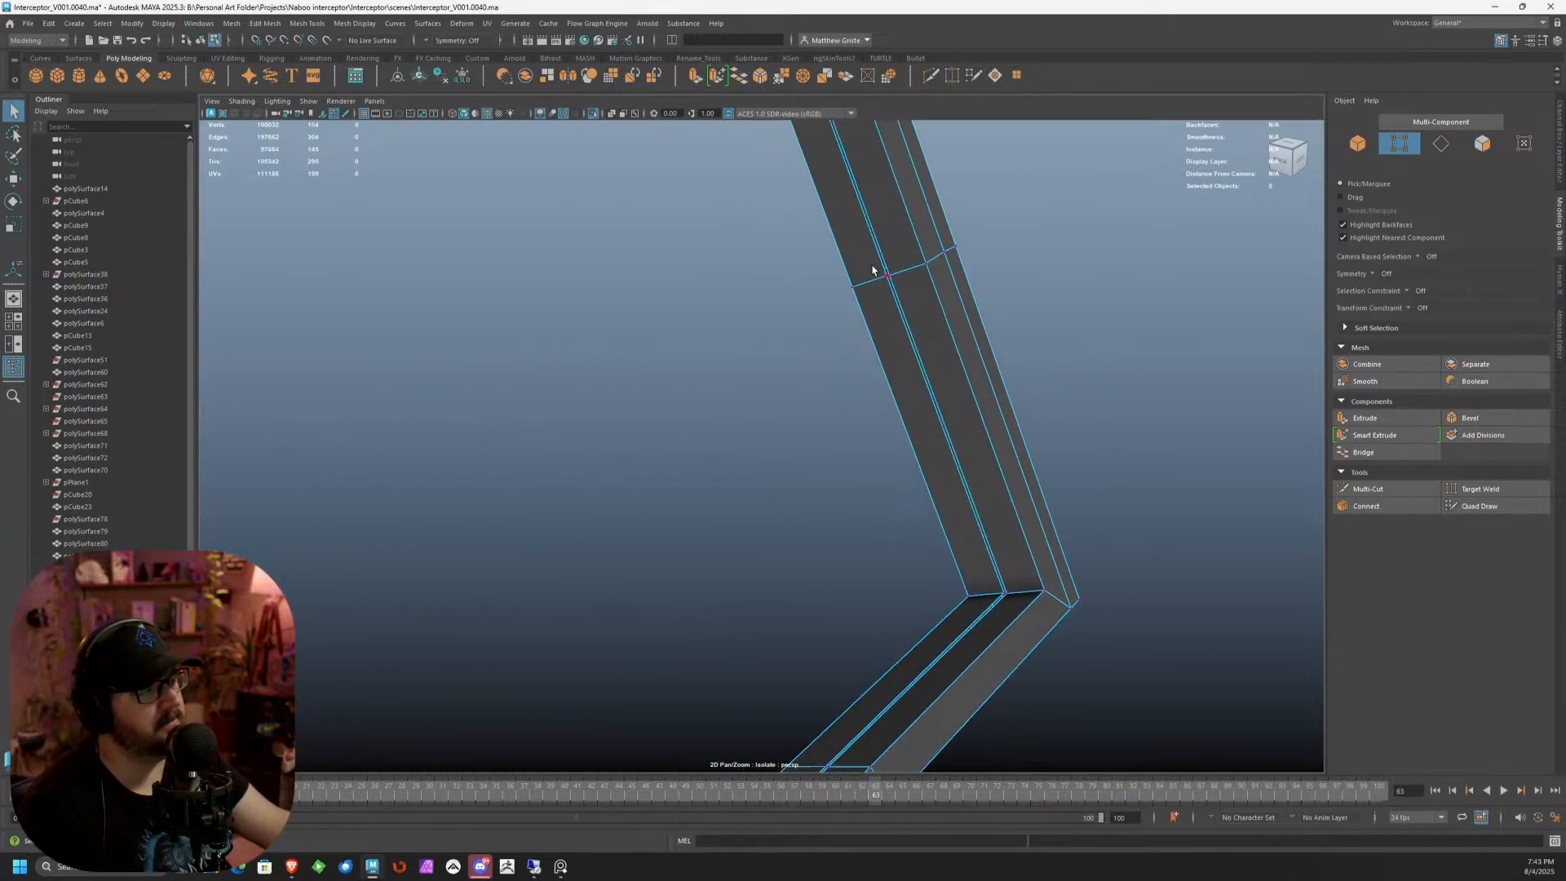
left_click(888, 276)
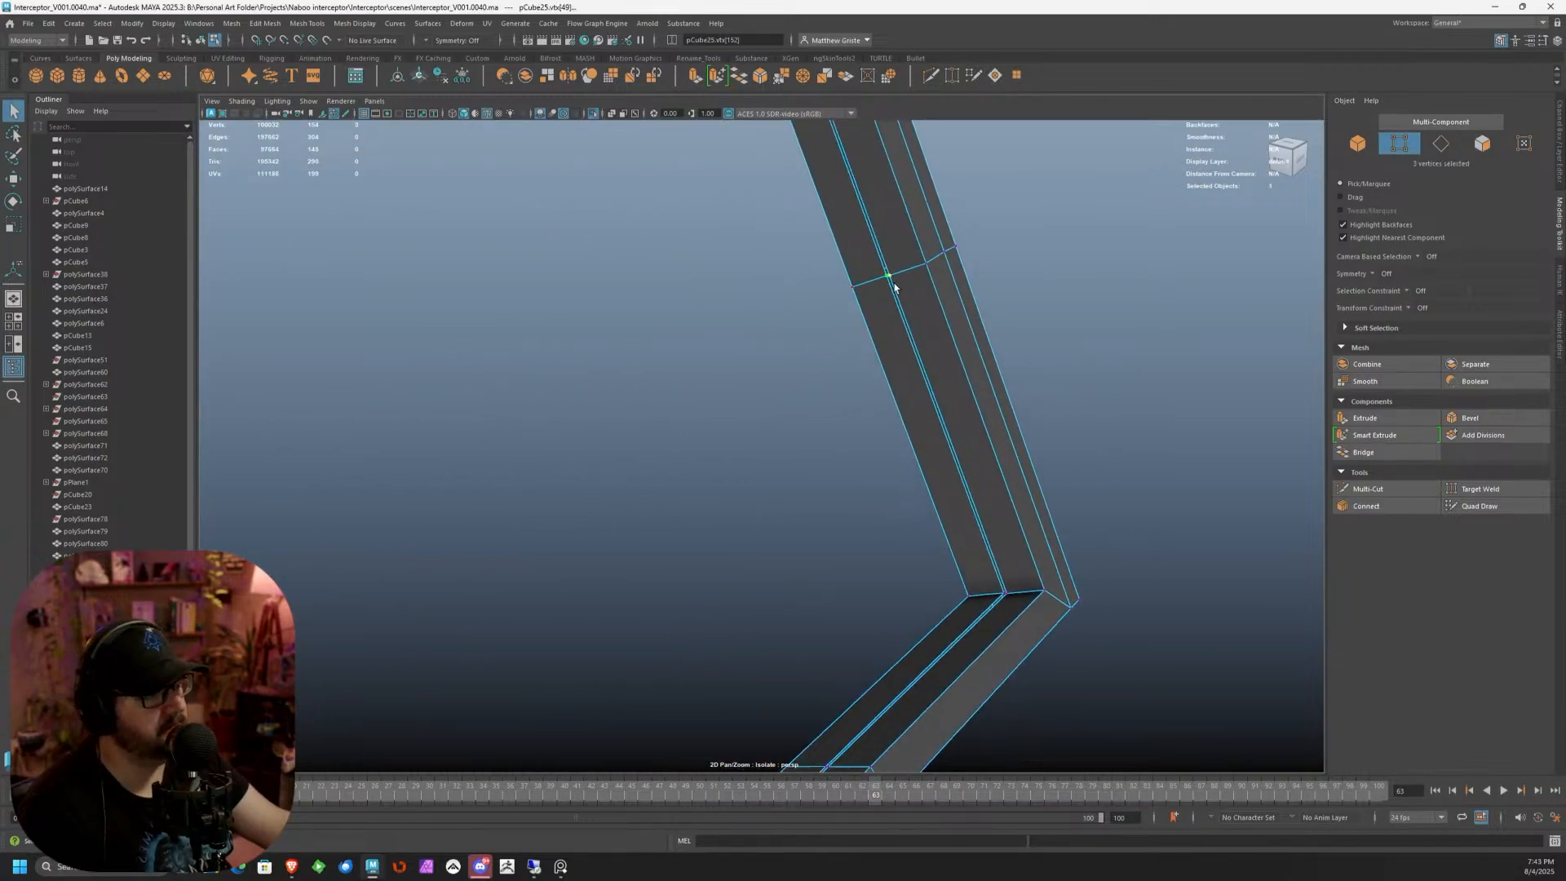
left_click(783, 76)
scroll(845, 389, "down", 1)
left_click_drag(844, 390, 819, 529, "alt")
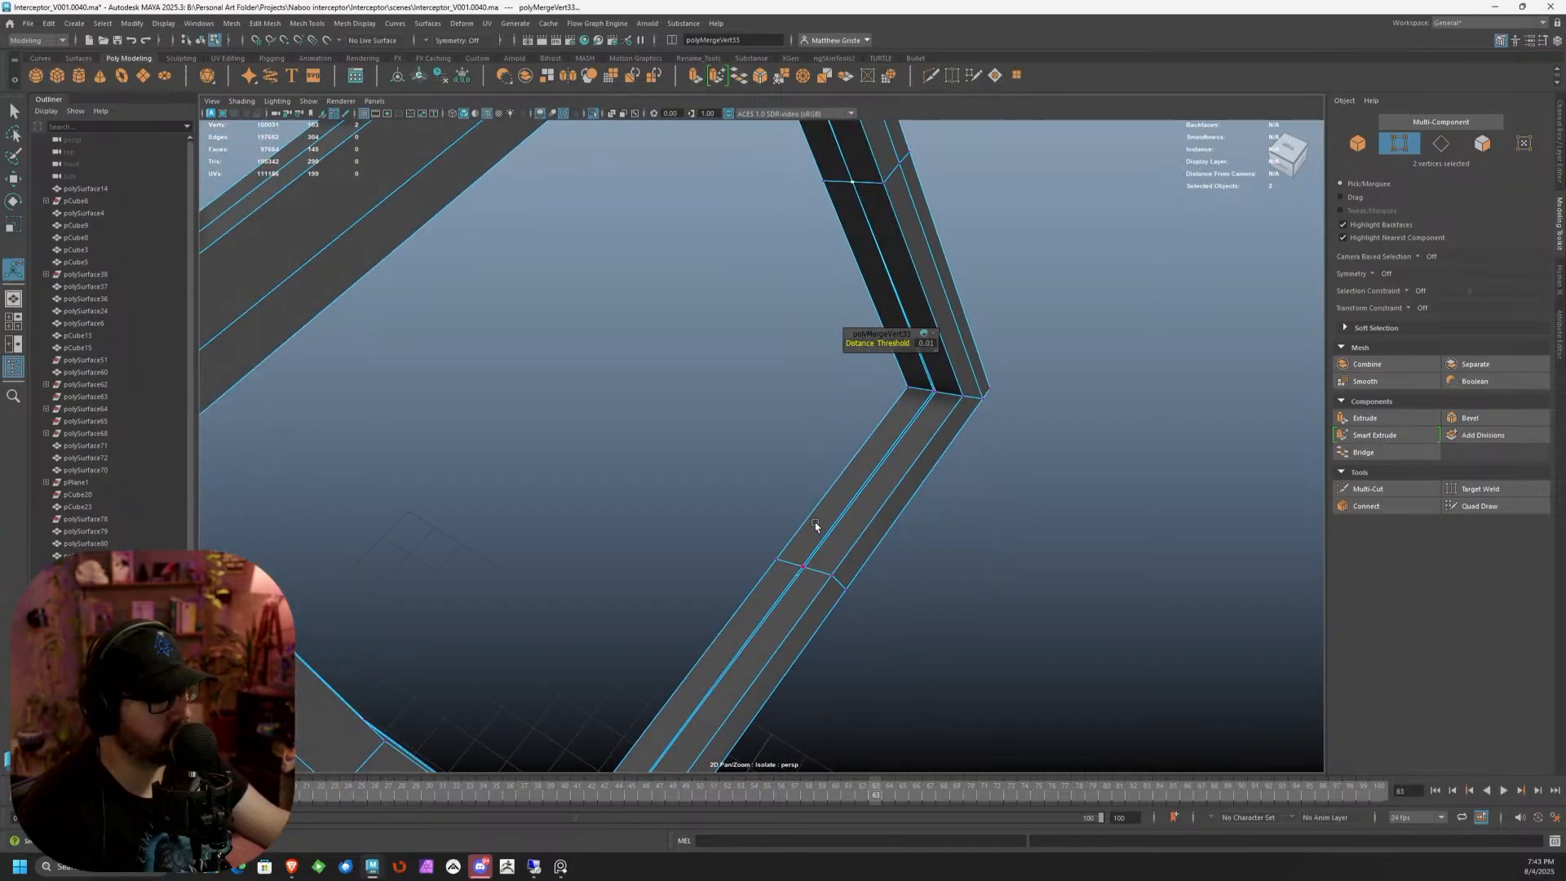
scroll(817, 542, "up", 1)
mouse_move(807, 585)
left_mouse_down()
mouse_move(820, 604)
mouse_move(678, 594)
mouse_move(811, 633)
mouse_move(710, 434)
mouse_move(805, 555)
left_mouse_up()
key("g")
Merge the facing vertex pairs at the third window's lower front corner and midway up its front edge
scroll(827, 561, "down", 3)
scroll(736, 488, "up", 3)
left_click(823, 564)
left_click(817, 554, "shift")
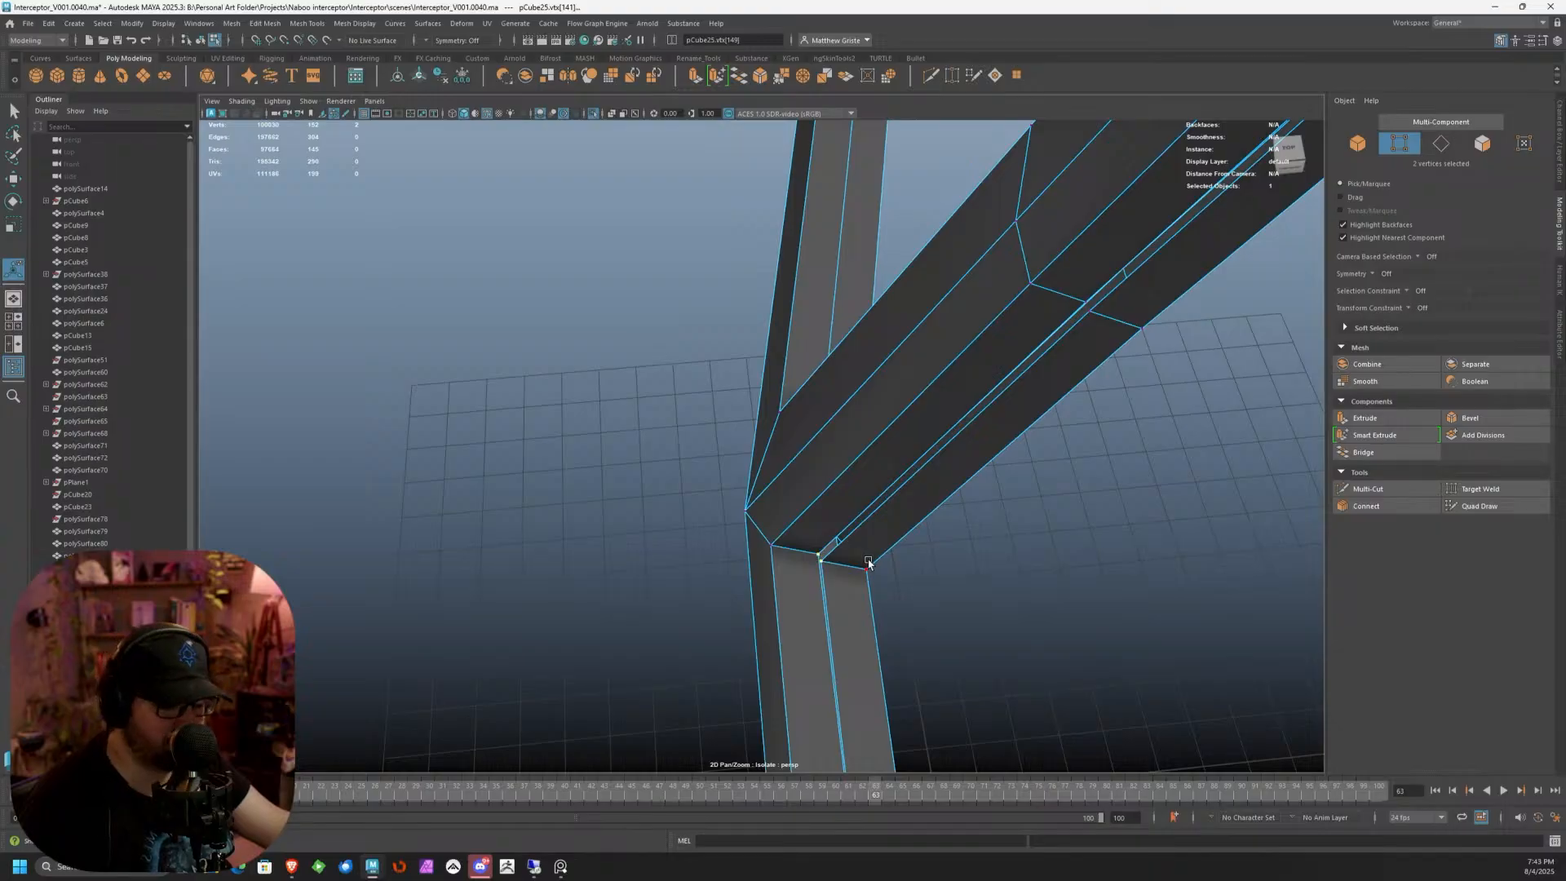
key("g")
left_click(1086, 309)
left_click(1089, 307, "shift")
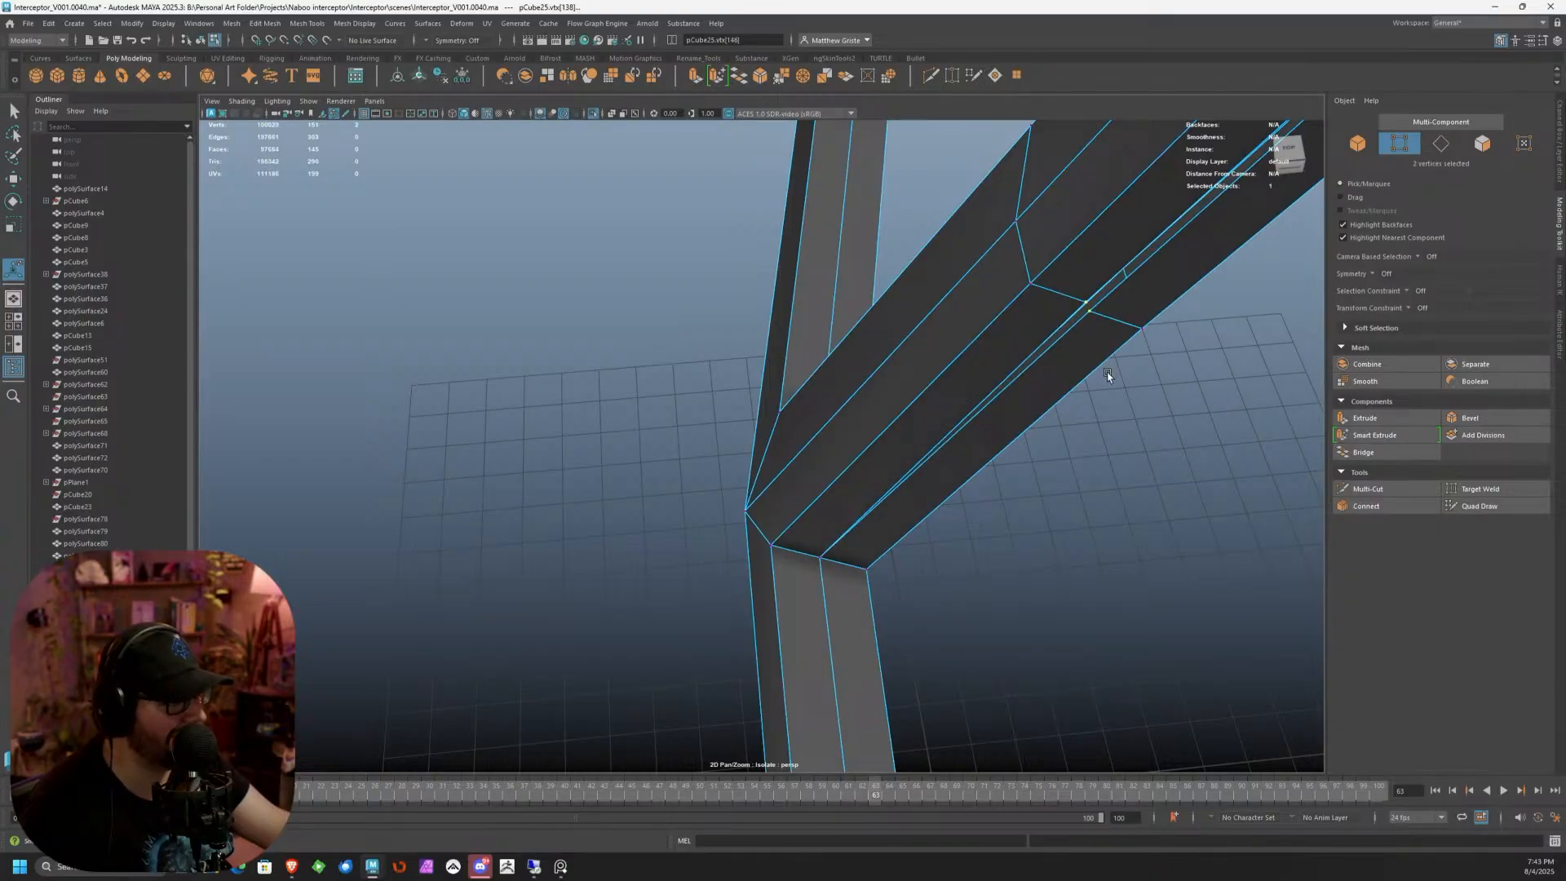
key("g")
Merge the facing vertex pairs at the third window's upper front corner and at the top edge's middle
scroll(1111, 377, "down", 3)
left_click_drag(1111, 377, 1036, 262, "alt")
scroll(865, 336, "up", 2)
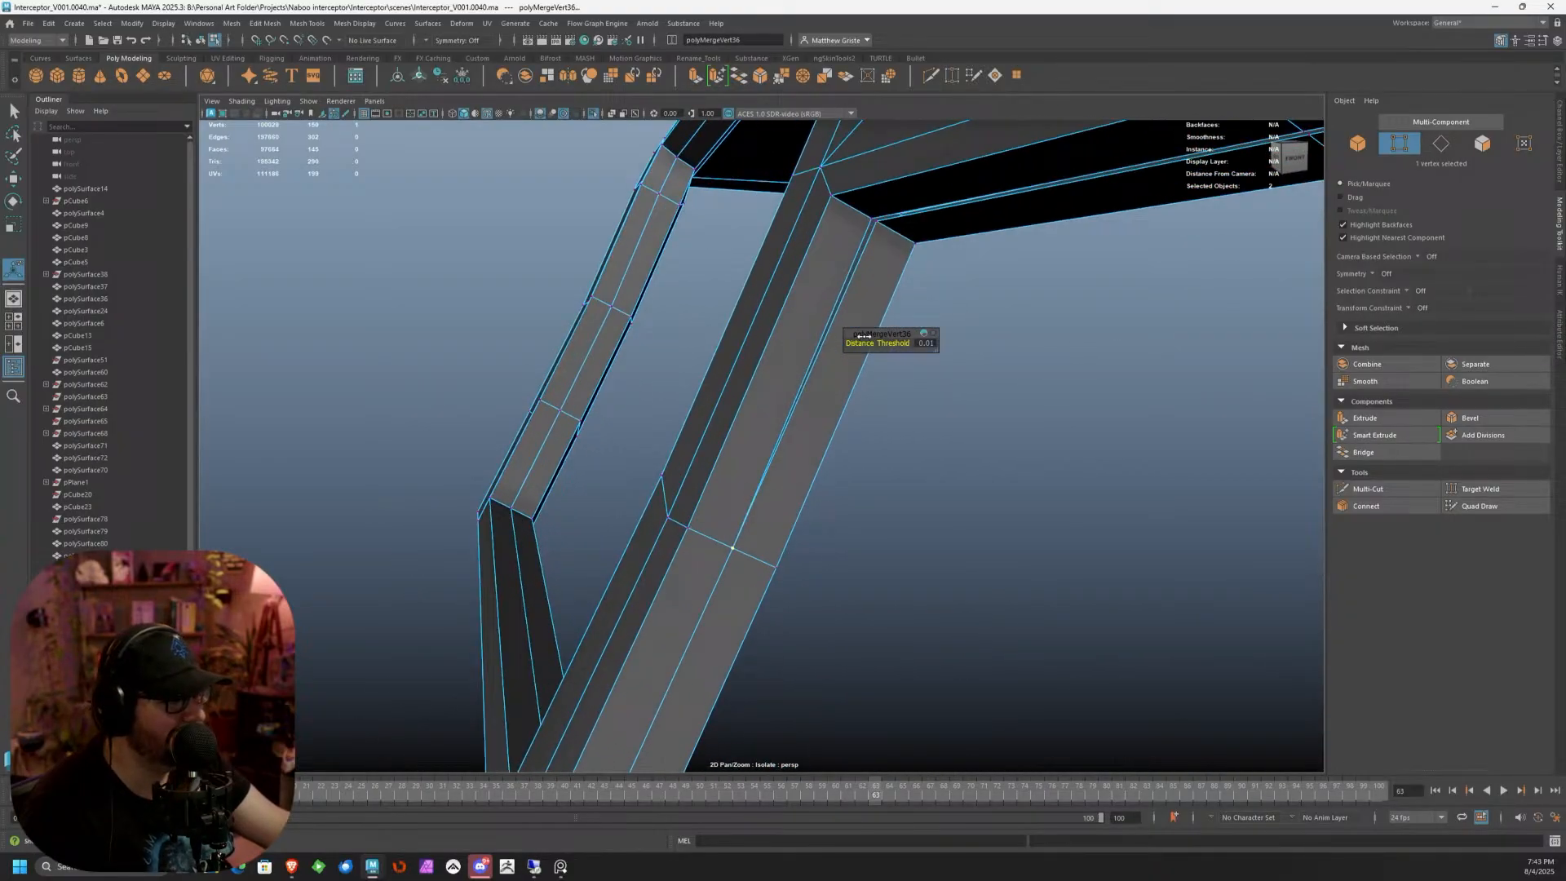
left_click(878, 221)
left_click(872, 218, "shift")
key("g")
left_click_drag(836, 292, 960, 321, "alt")
left_click(983, 367)
left_click(992, 375, "shift")
key("g")
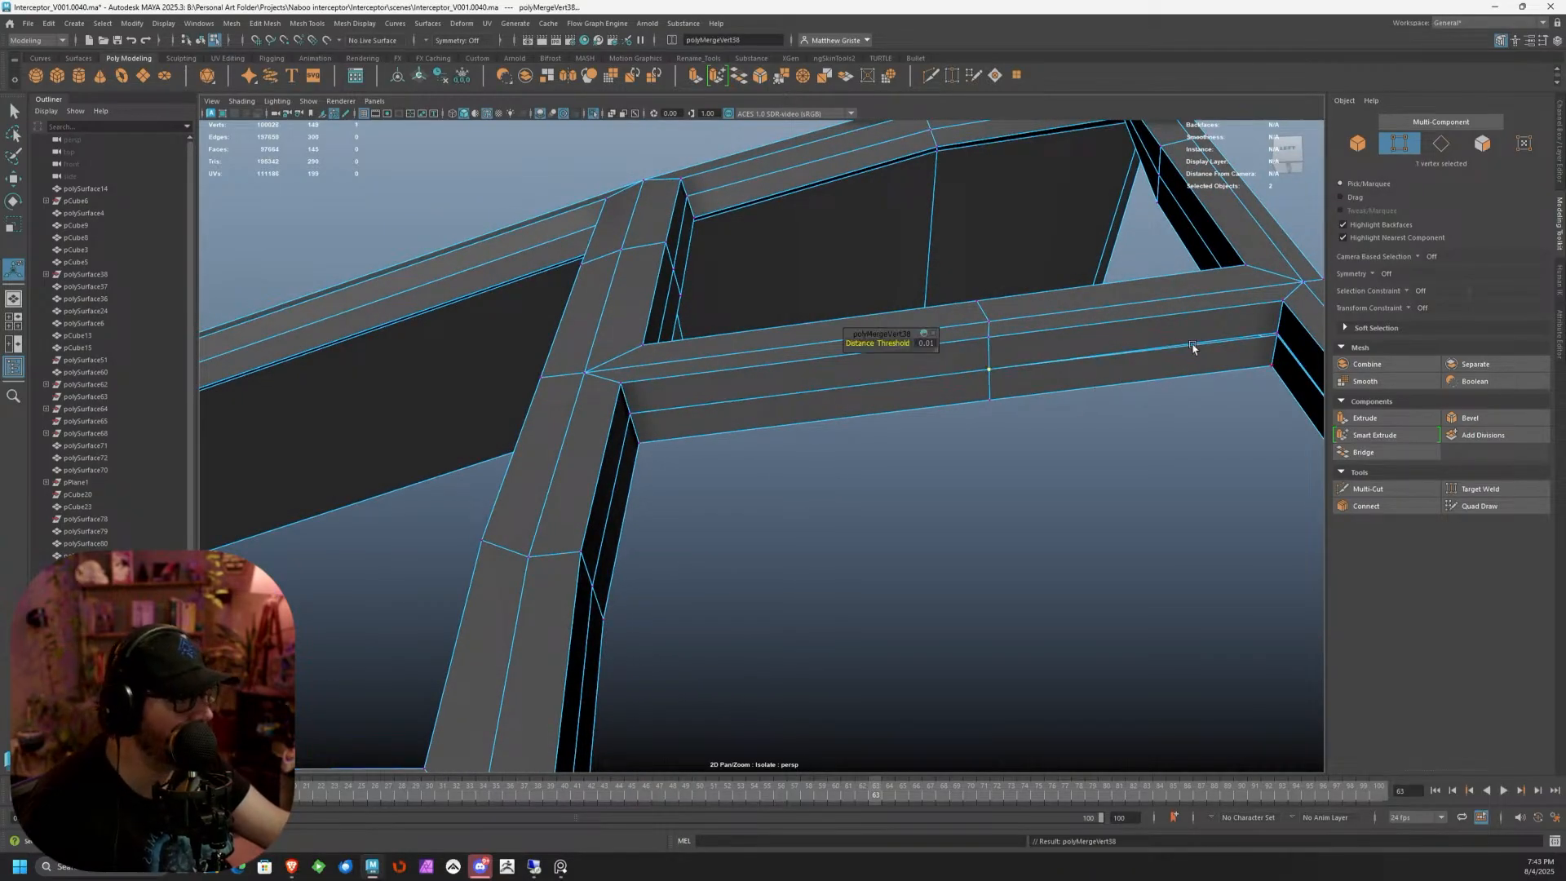
Merge the facing inner and outer vertices at the third window's upper rear corner
left_click_drag(1191, 344, 950, 336, "alt")
left_click(869, 376, "shift")
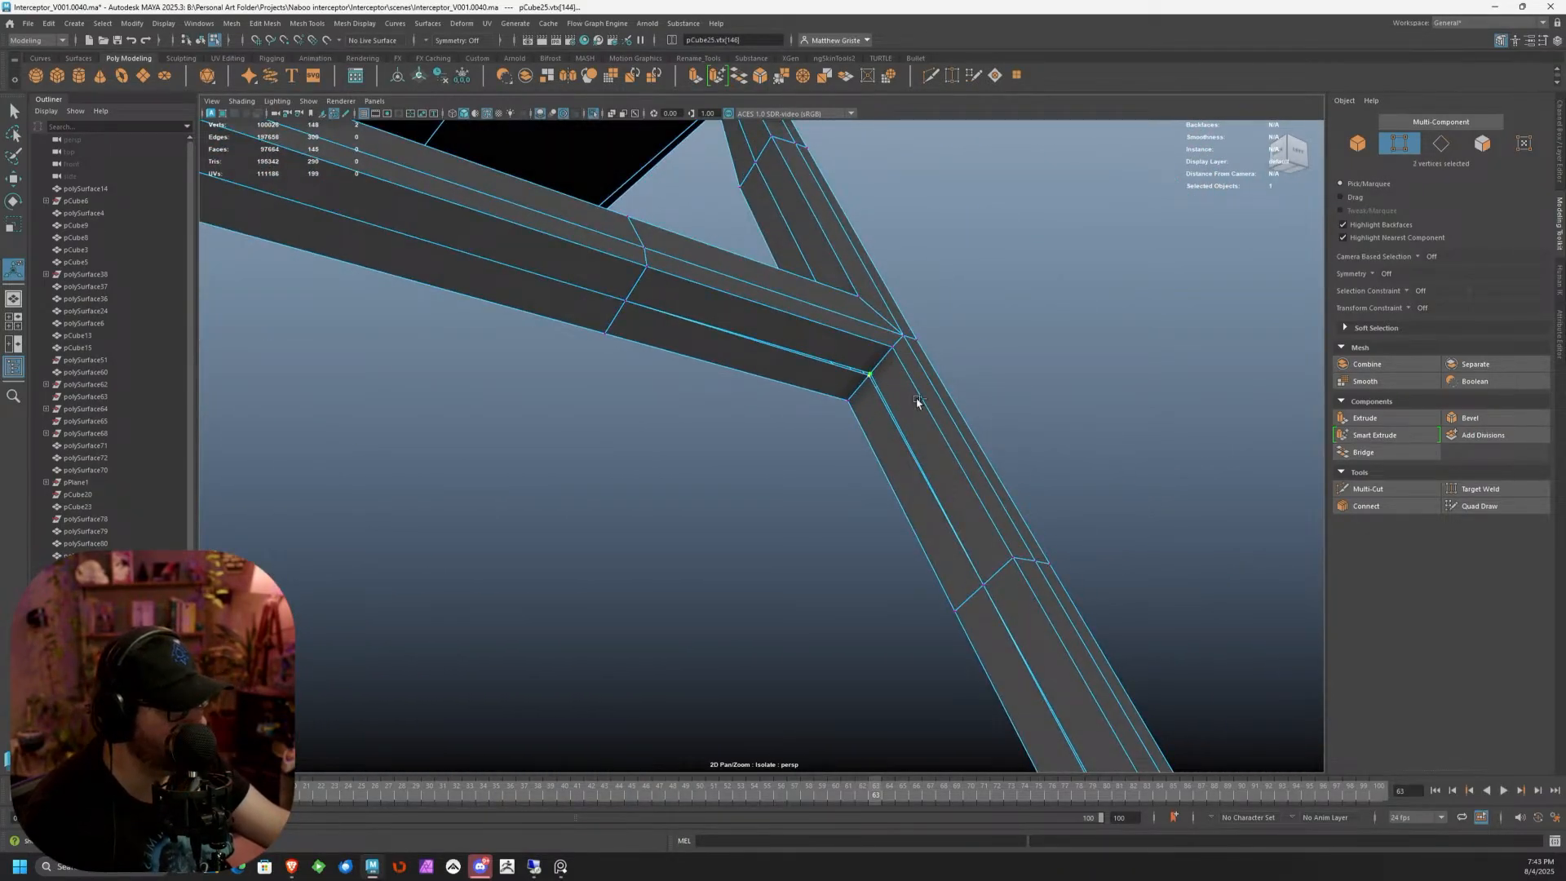
key("g")
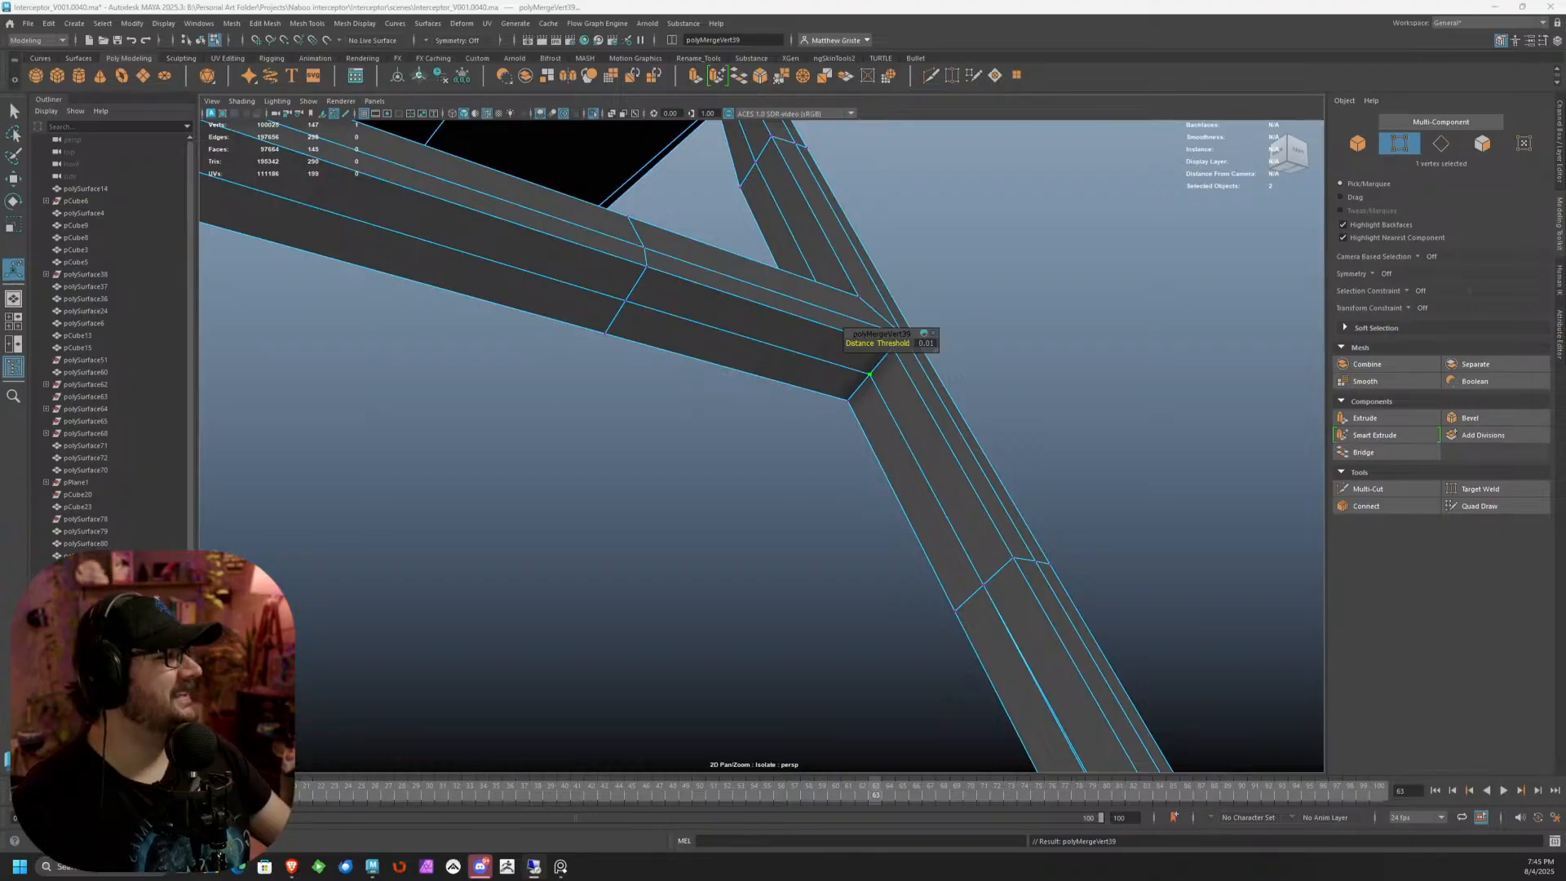
Examine the three framed window openings and their inner edges from several angles
left_click_drag(648, 283, 592, 343, "alt")
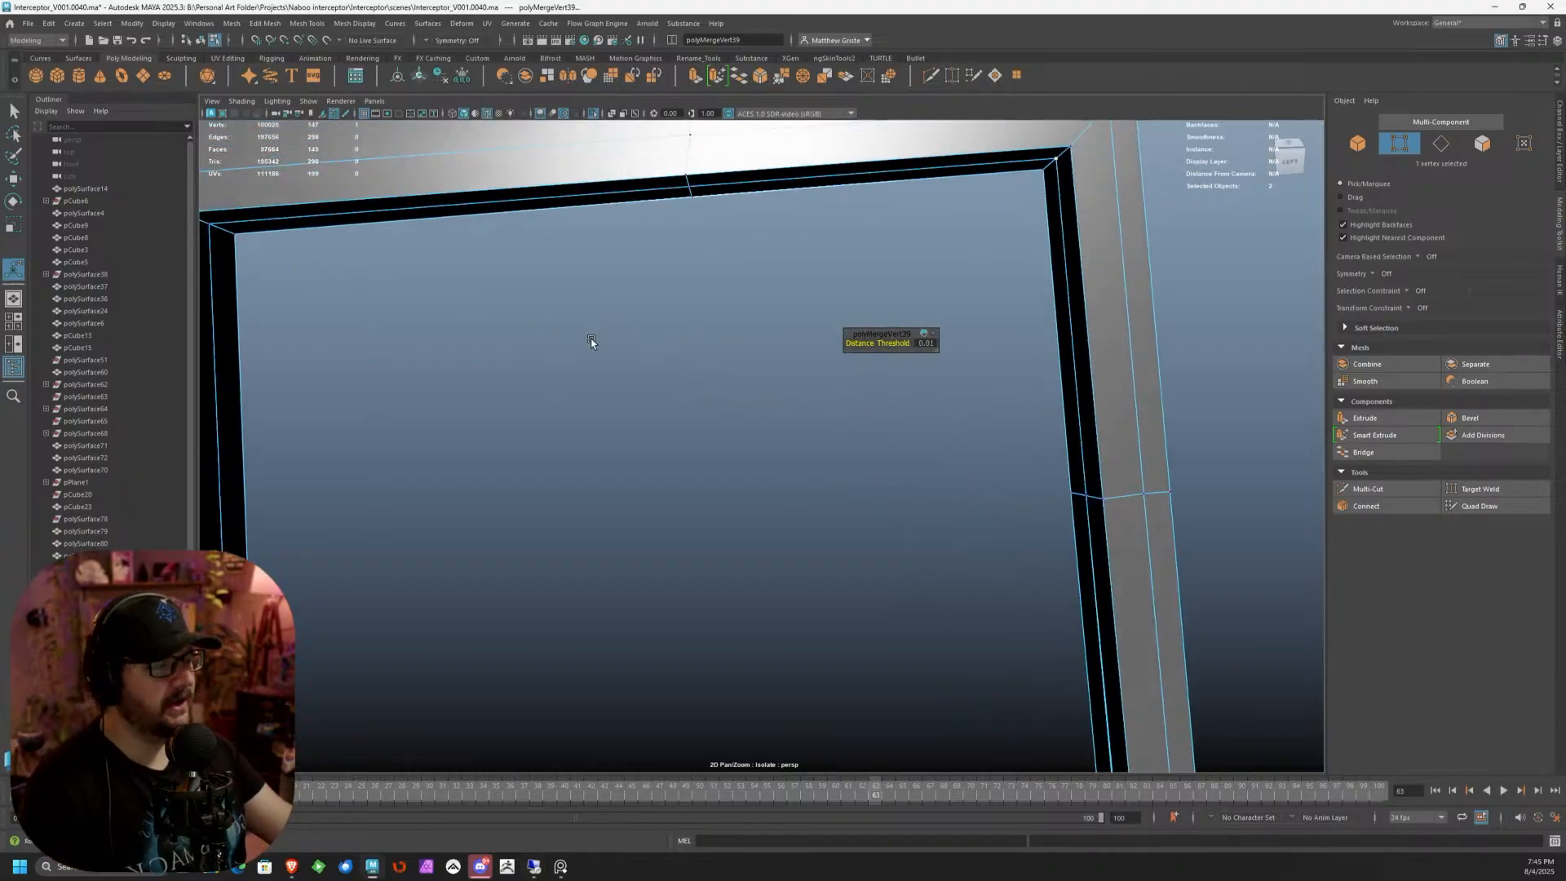
scroll(622, 318, "down", 4)
middle_click_drag(588, 328, 675, 357, "alt")
scroll(674, 357, "down", 3)
left_click_drag(675, 357, 589, 404, "alt")
scroll(722, 384, "up", 3)
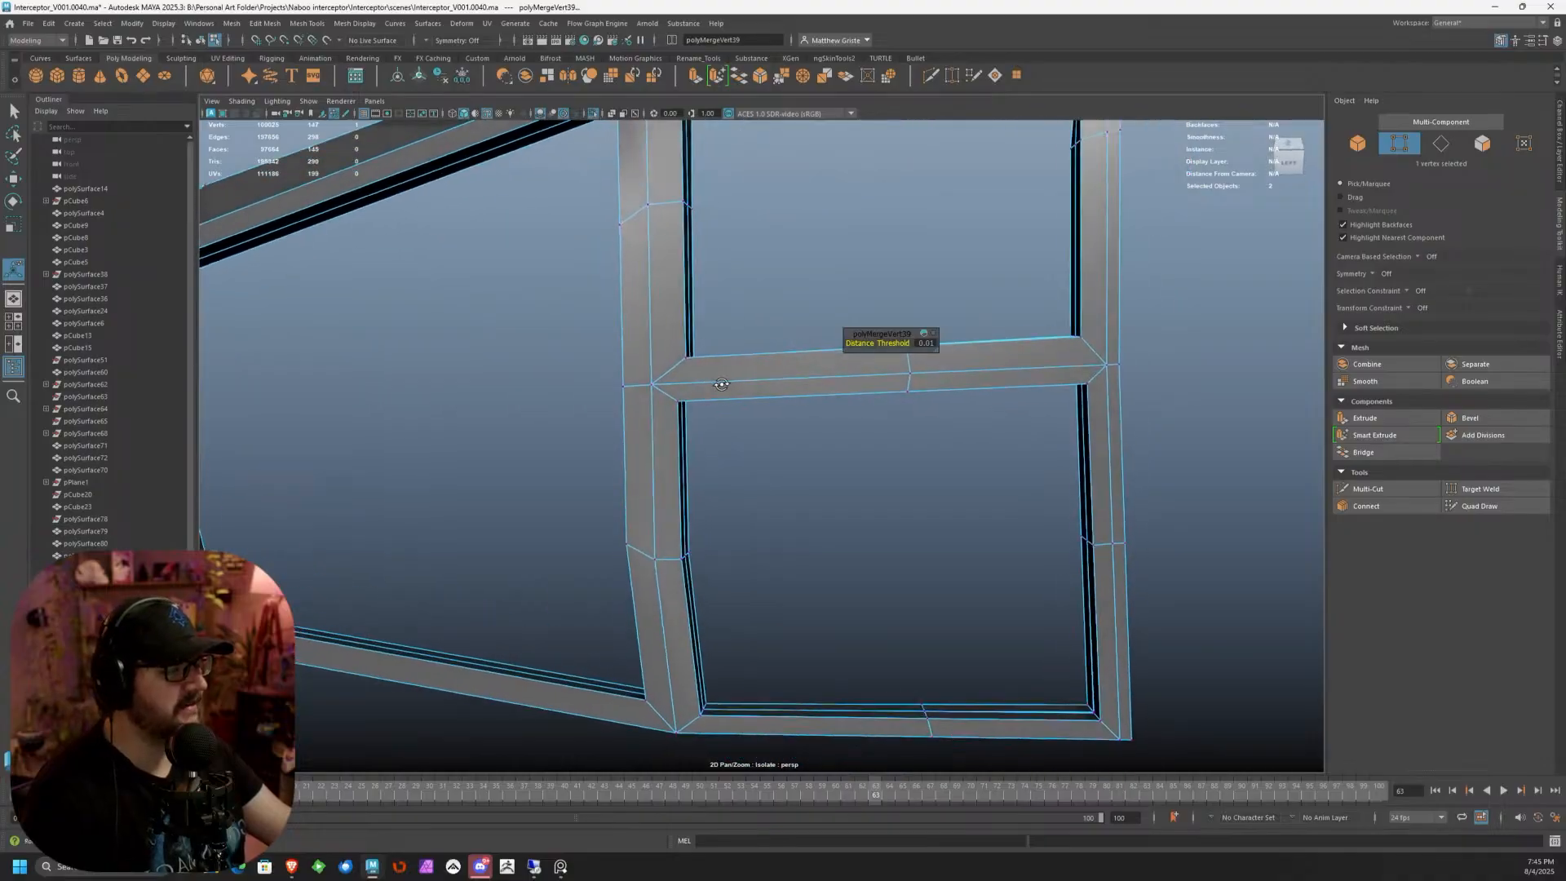
left_click_drag(722, 384, 717, 371, "alt")
middle_click_drag(722, 399, 772, 276, "alt")
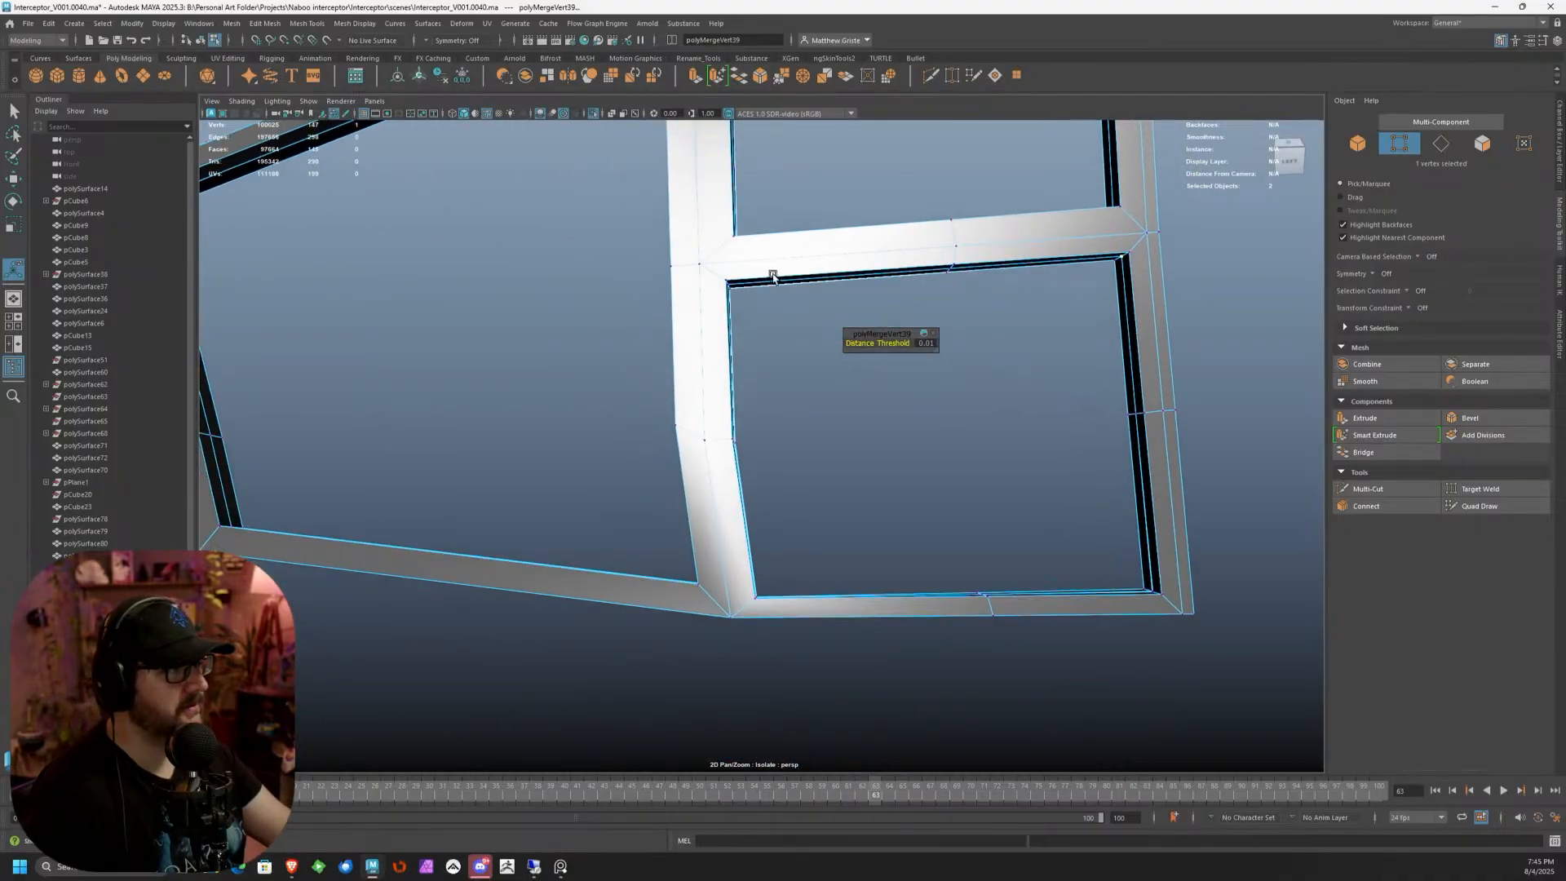
scroll(773, 276, "down", 3)
left_click_drag(772, 277, 745, 297, "alt")
scroll(745, 297, "down", 4)
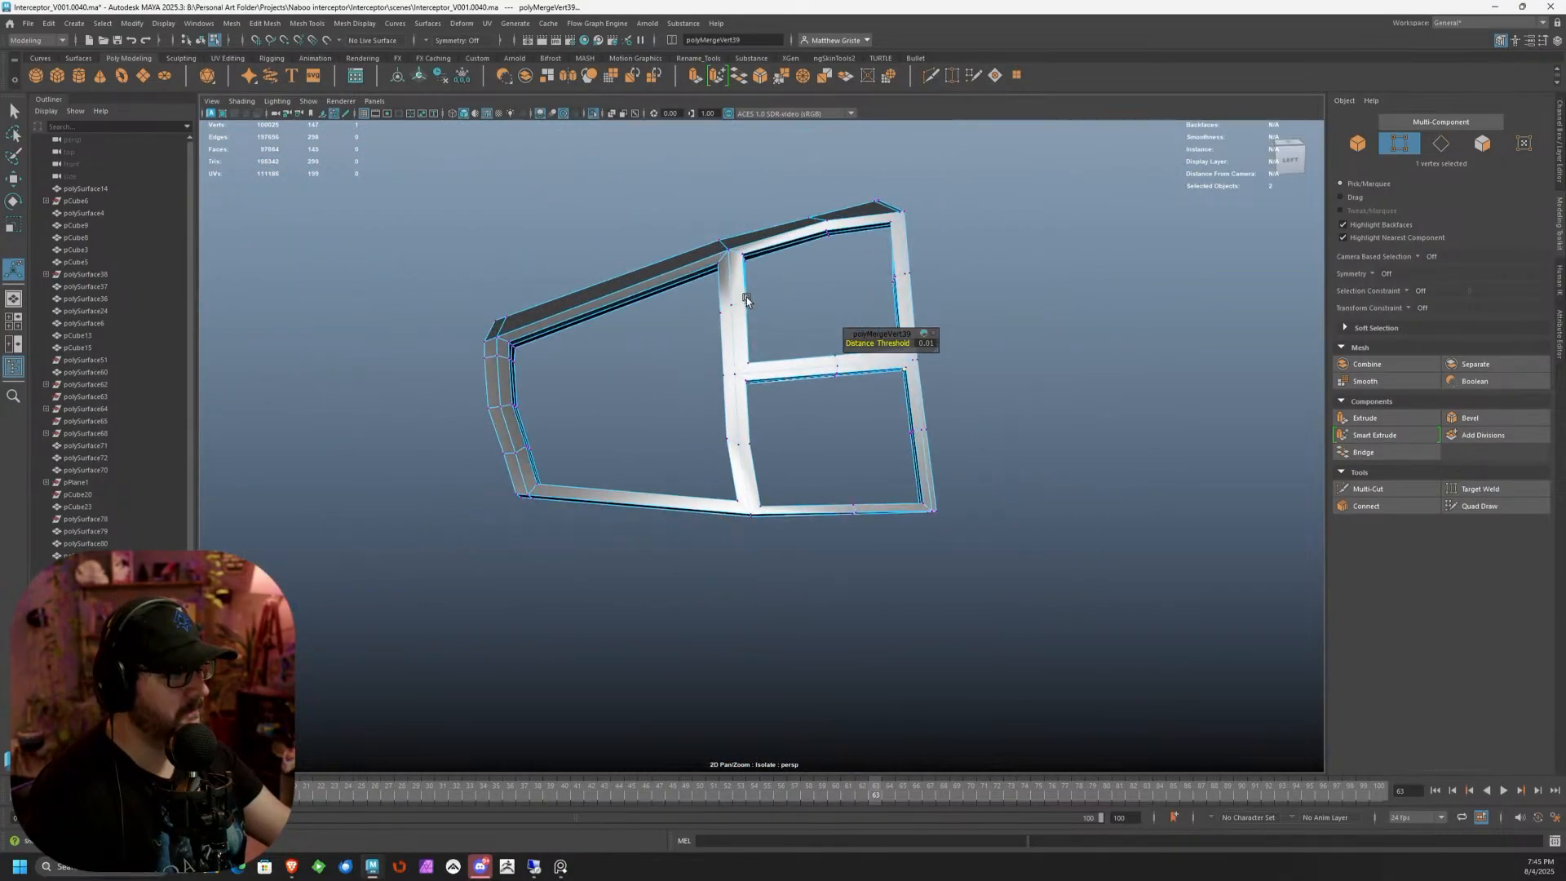
middle_click_drag(744, 297, 713, 381, "alt")
scroll(695, 349, "up", 2)
Insert edge loops across the roof with Multi-Cut, one on each side of the seam above the middle pillar
left_click_drag(553, 293, 641, 344, "alt")
scroll(640, 344, "up", 4)
middle_click_drag(561, 376, 791, 290, "alt")
left_click_drag(843, 331, 746, 312, "alt")
left_click(1350, 490)
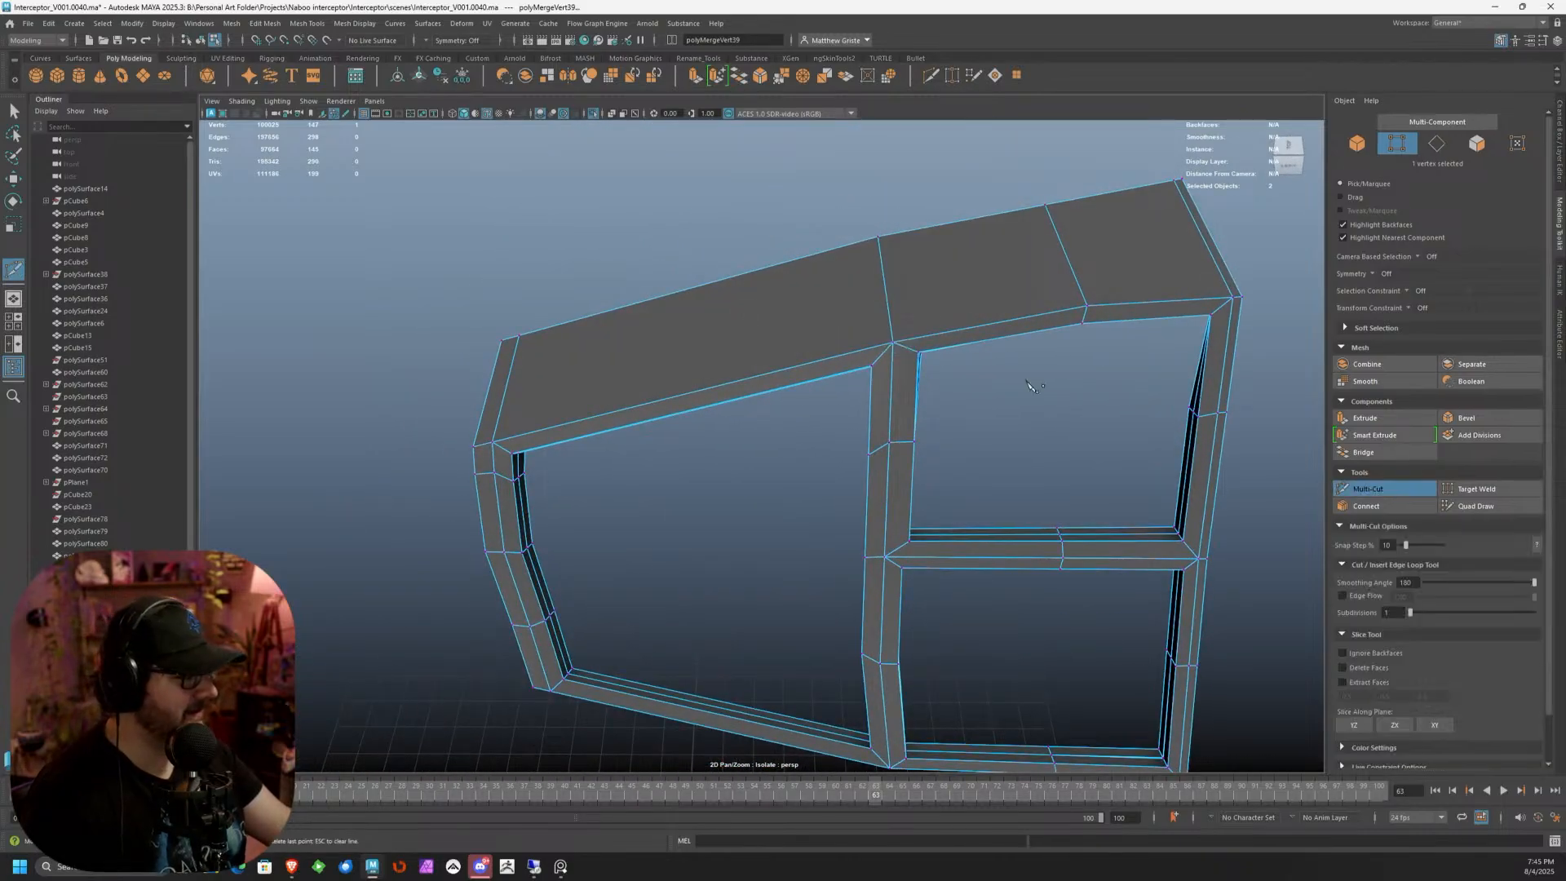
scroll(815, 359, "up", 3)
left_click(911, 302, "ctrl")
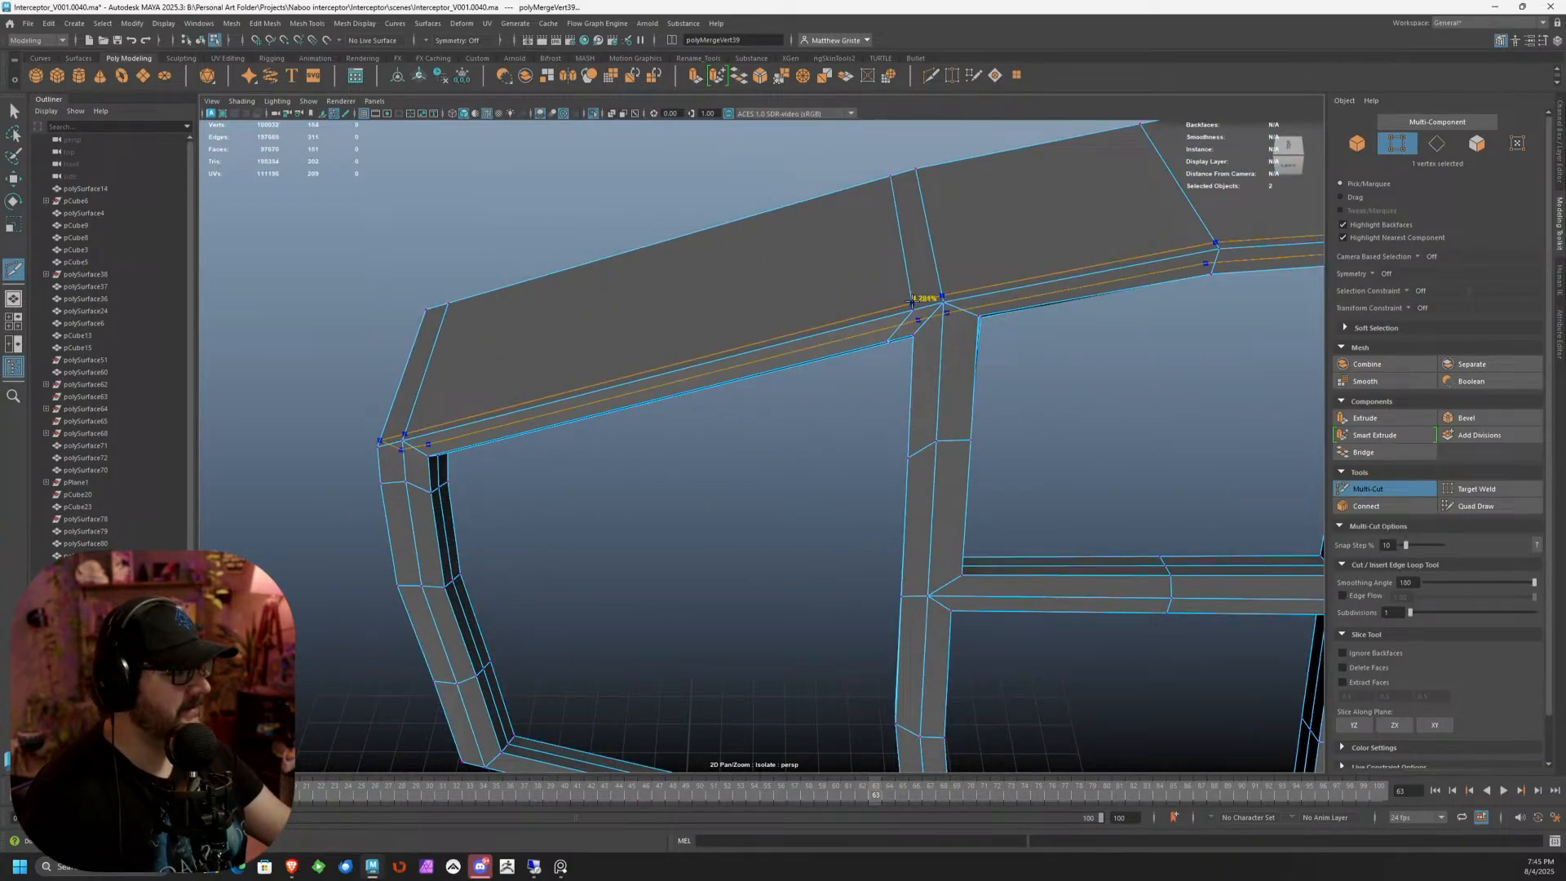
left_click(980, 296, "ctrl")
Insert a lengthwise edge loop along the roof close to its outer side edge, undoing the first placement and cutting farther inboard
middle_click_drag(988, 291, 971, 288, "alt")
mouse_move(972, 291)
left_mouse_down("alt")
mouse_move(696, 346)
mouse_move(793, 307)
mouse_move(795, 337)
mouse_move(776, 307)
left_mouse_up("alt")
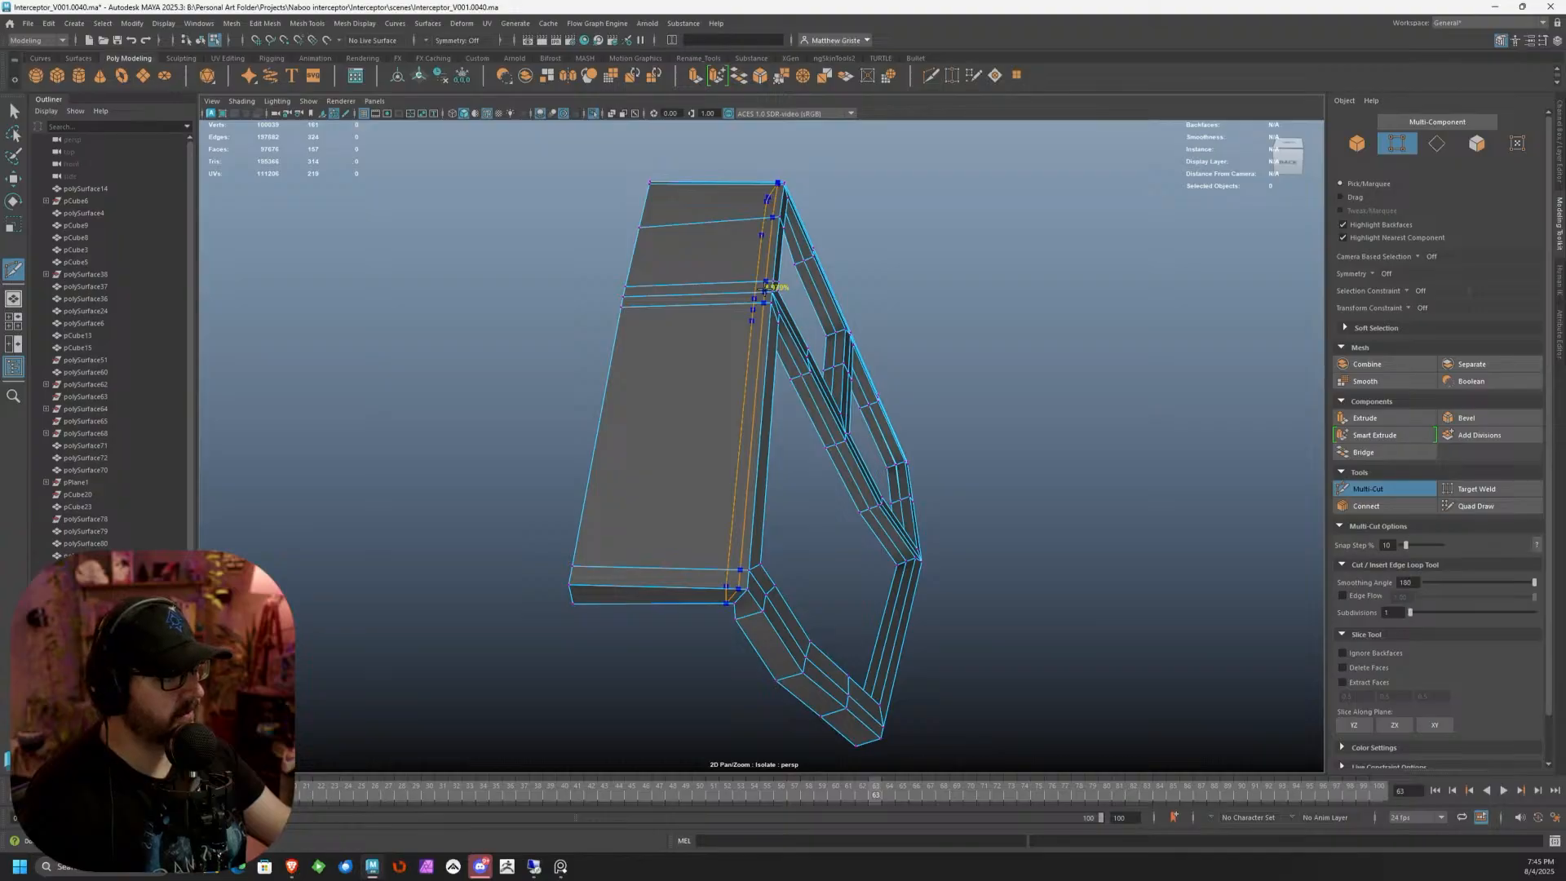
left_click(766, 287, "ctrl")
key("ctrl+z")
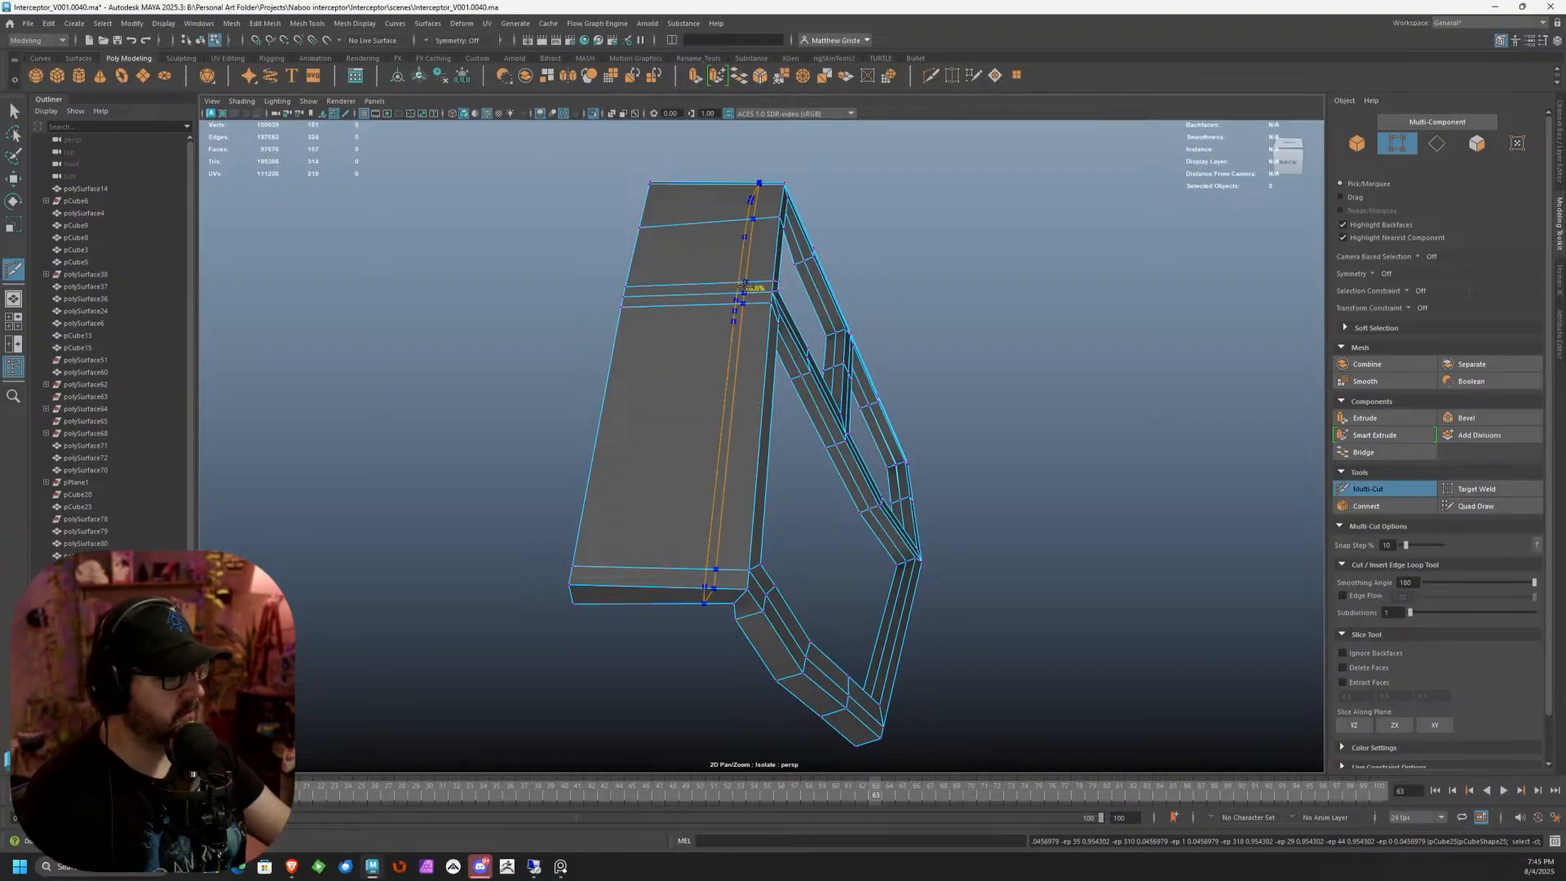
left_click(759, 283, "ctrl")
left_click_drag(731, 349, 720, 413, "alt")
middle_click_drag(721, 413, 689, 253, "alt")
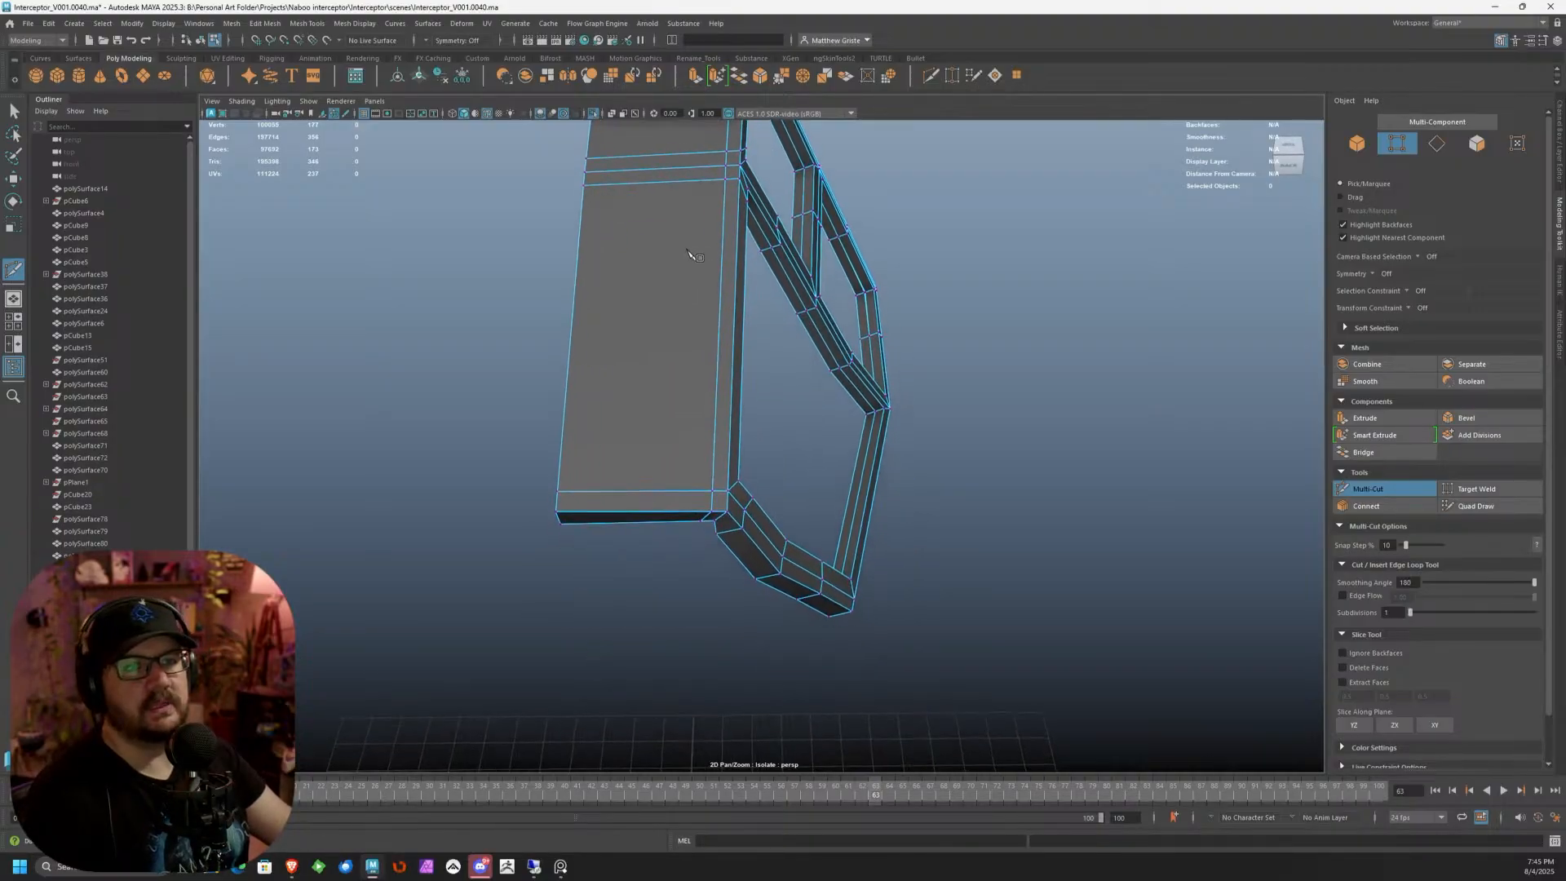
Insert another edge loop across the roof, set back from its front edge
left_click_drag(717, 377, 751, 323, "alt")
left_click(624, 417, "ctrl")
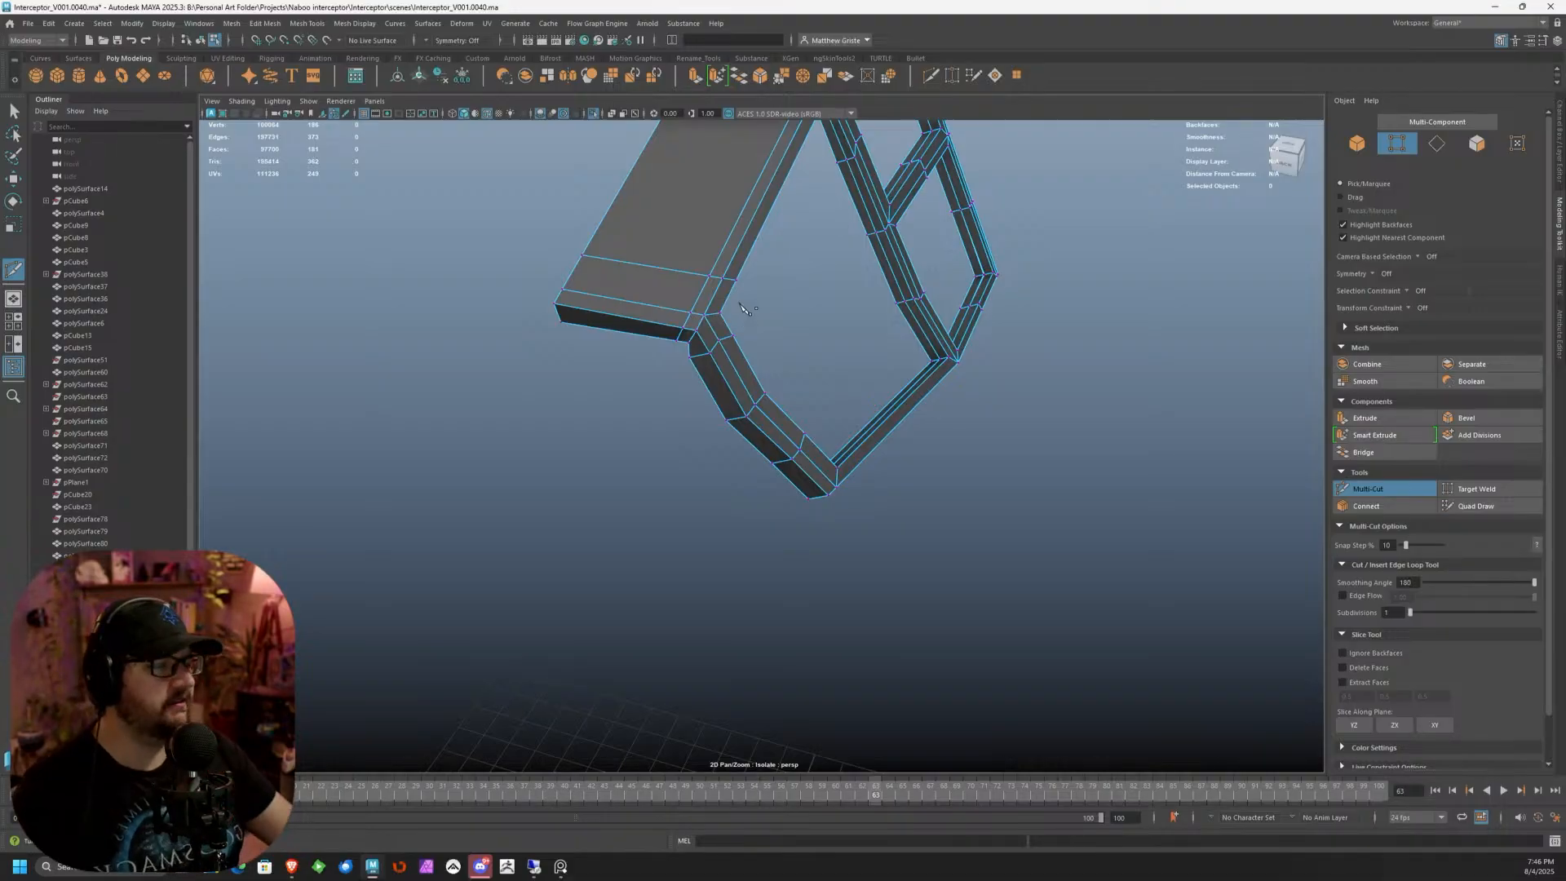
scroll(650, 303, "up", 3)
left_click_drag(650, 304, 662, 326, "alt")
Select the vertices at the roof's front outer corner, leave out the two inboard ones and activate the Move tool
left_click_drag(751, 408, 850, 439, "alt")
key("q")
left_click_drag(800, 247, 946, 221)
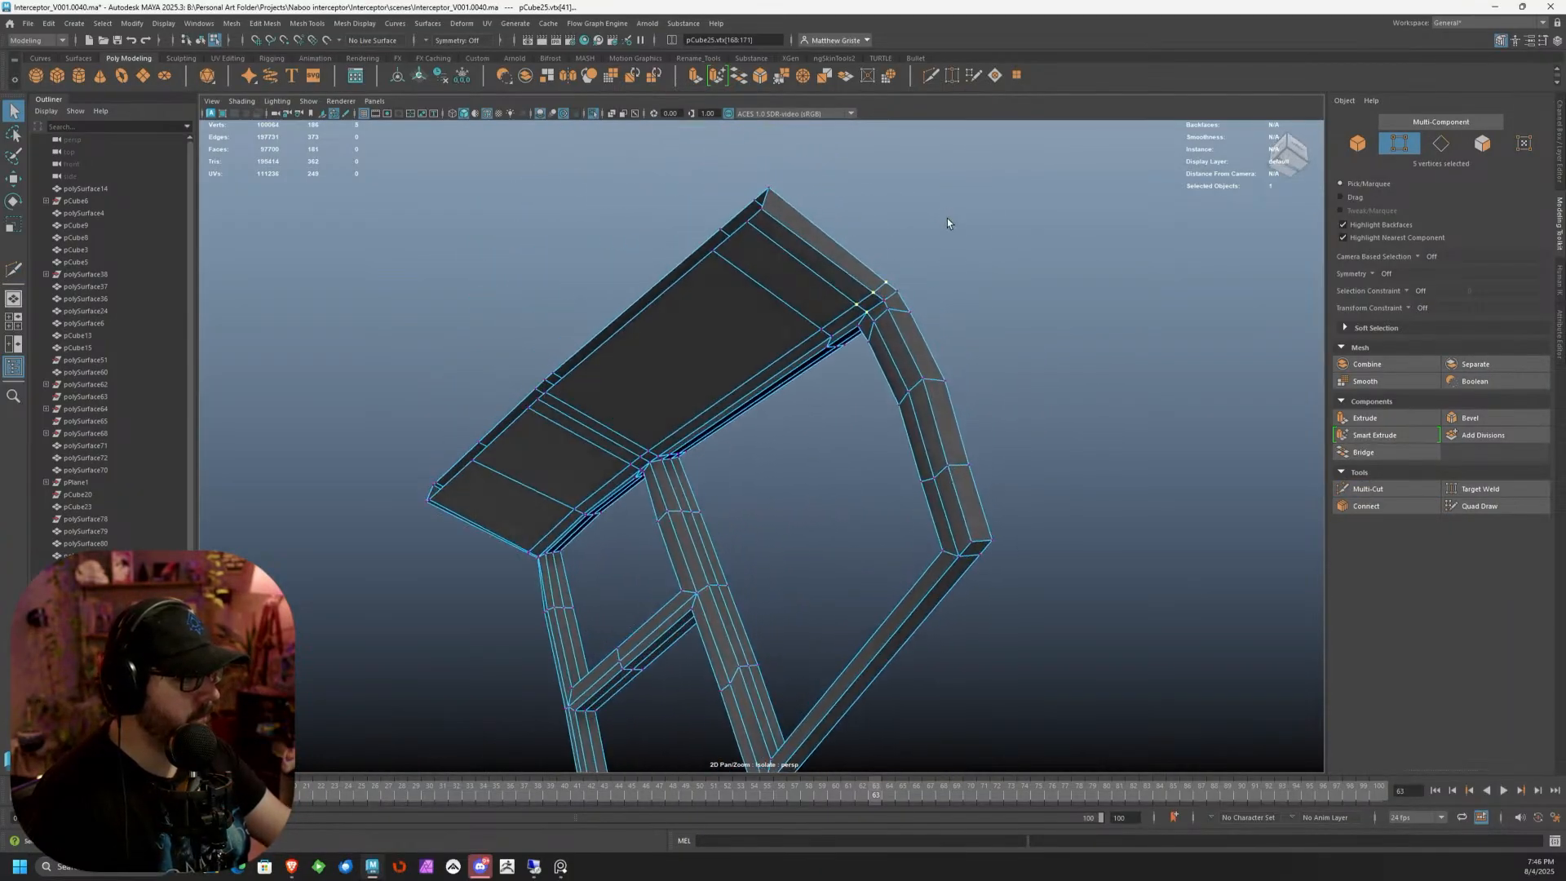
left_click(866, 313, "ctrl")
left_click(856, 305, "ctrl")
left_click_drag(866, 287, 705, 344, "alt")
key("w")
Try to extrude the four selected faces of the front roof section
right_click_drag(704, 334, 703, 371)
left_click_drag(586, 293, 772, 199)
left_click(695, 75)
left_click_drag(744, 253, 758, 224, "alt")
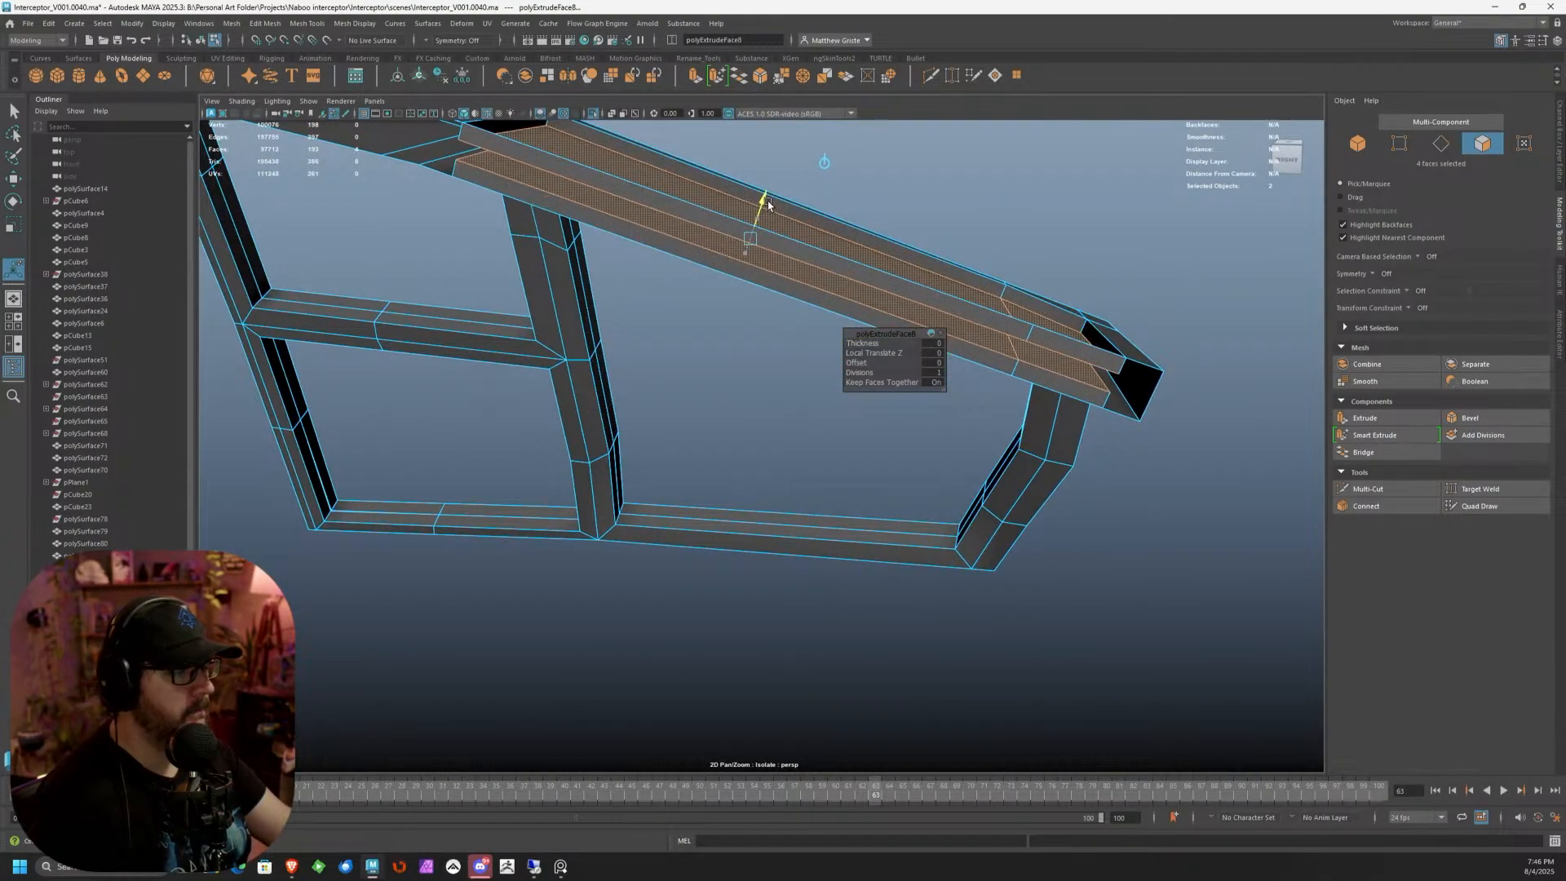
key("ctrl+z")
Delete the leftover wall faces running along the inner side of the extruded front roof section, including the two at its front end
left_click(598, 213)
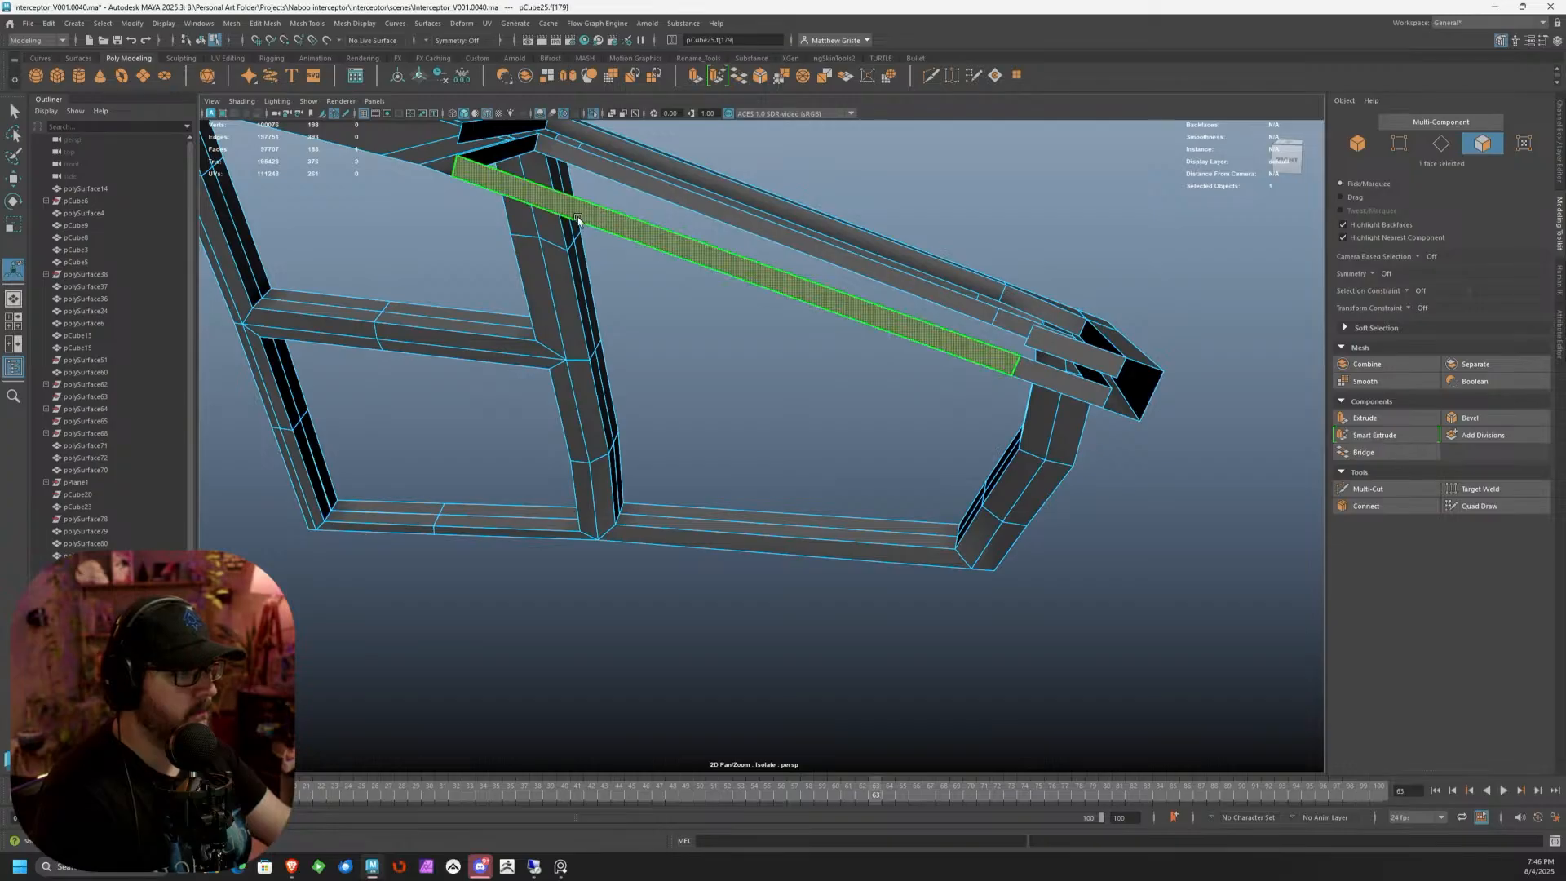
key("Delete")
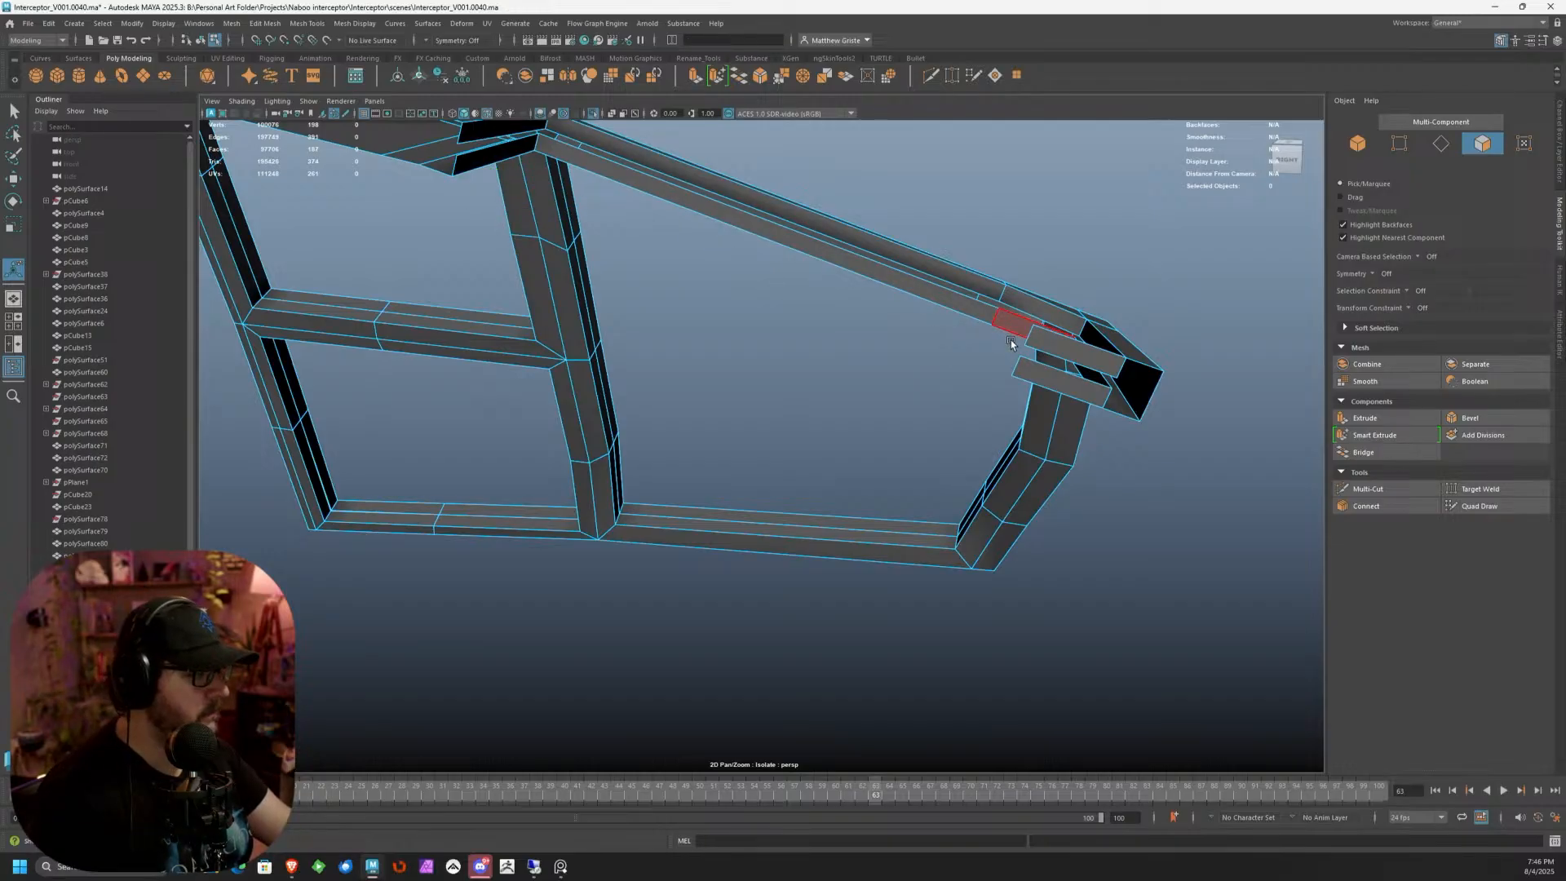
left_click(1055, 352)
left_click(1060, 373, "shift")
key("Delete")
Target-weld the split inner vertices at the sloping beam's front joint, the crossbar's open end and the beam's nearby edge loop
right_click_drag(1059, 375, 1146, 365, "alt")
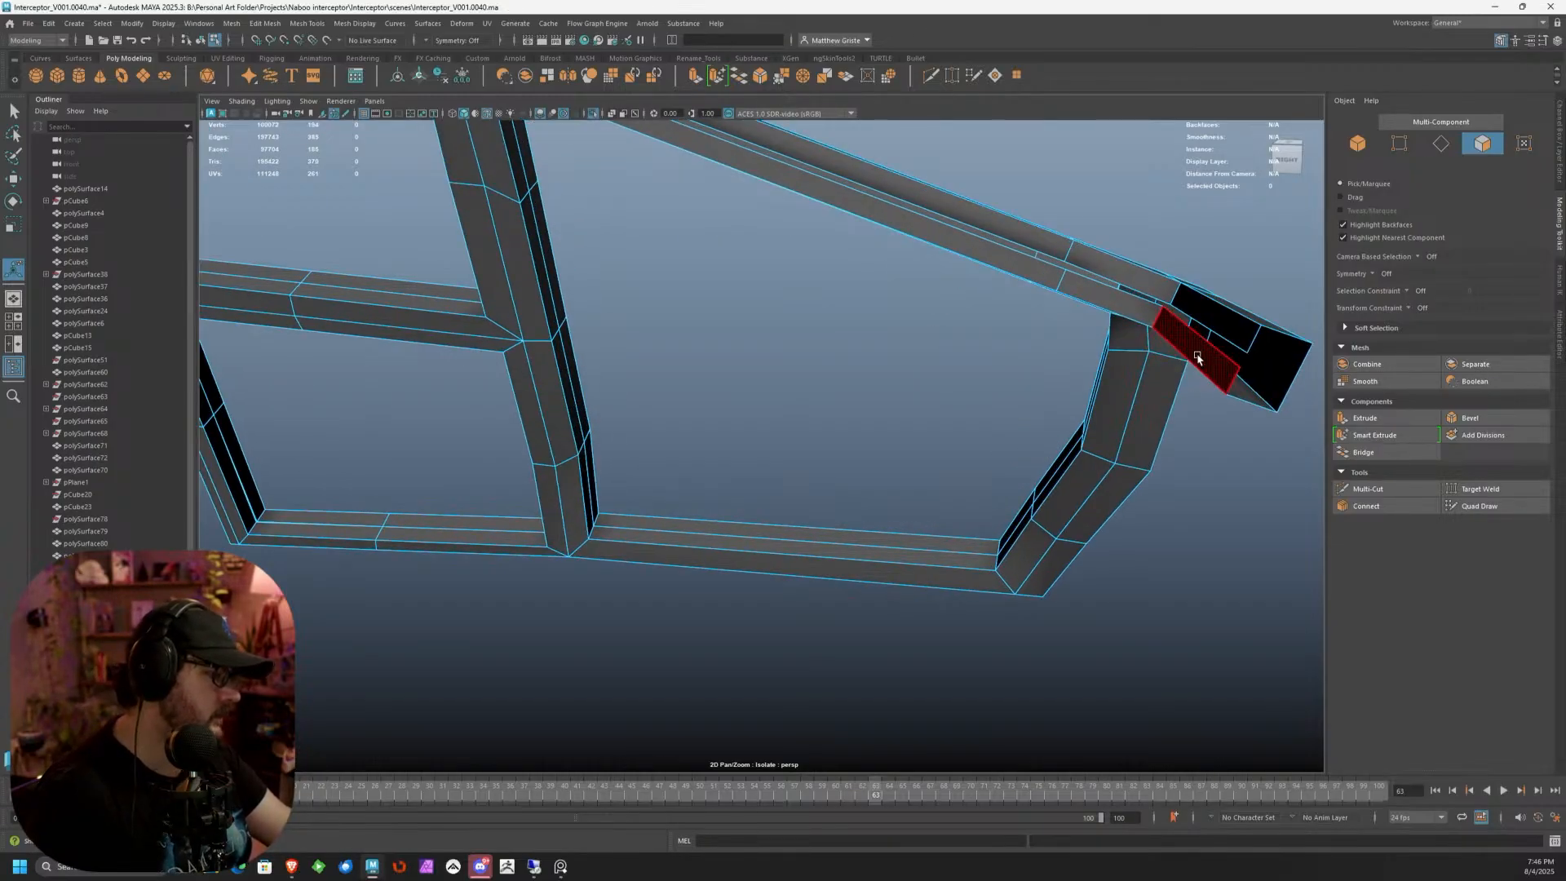
left_click_drag(1197, 357, 1117, 371, "alt")
middle_click_drag(1118, 371, 856, 465, "alt")
left_click_drag(857, 465, 895, 468, "alt")
right_click_drag(895, 467, 1014, 427)
left_click(1480, 488)
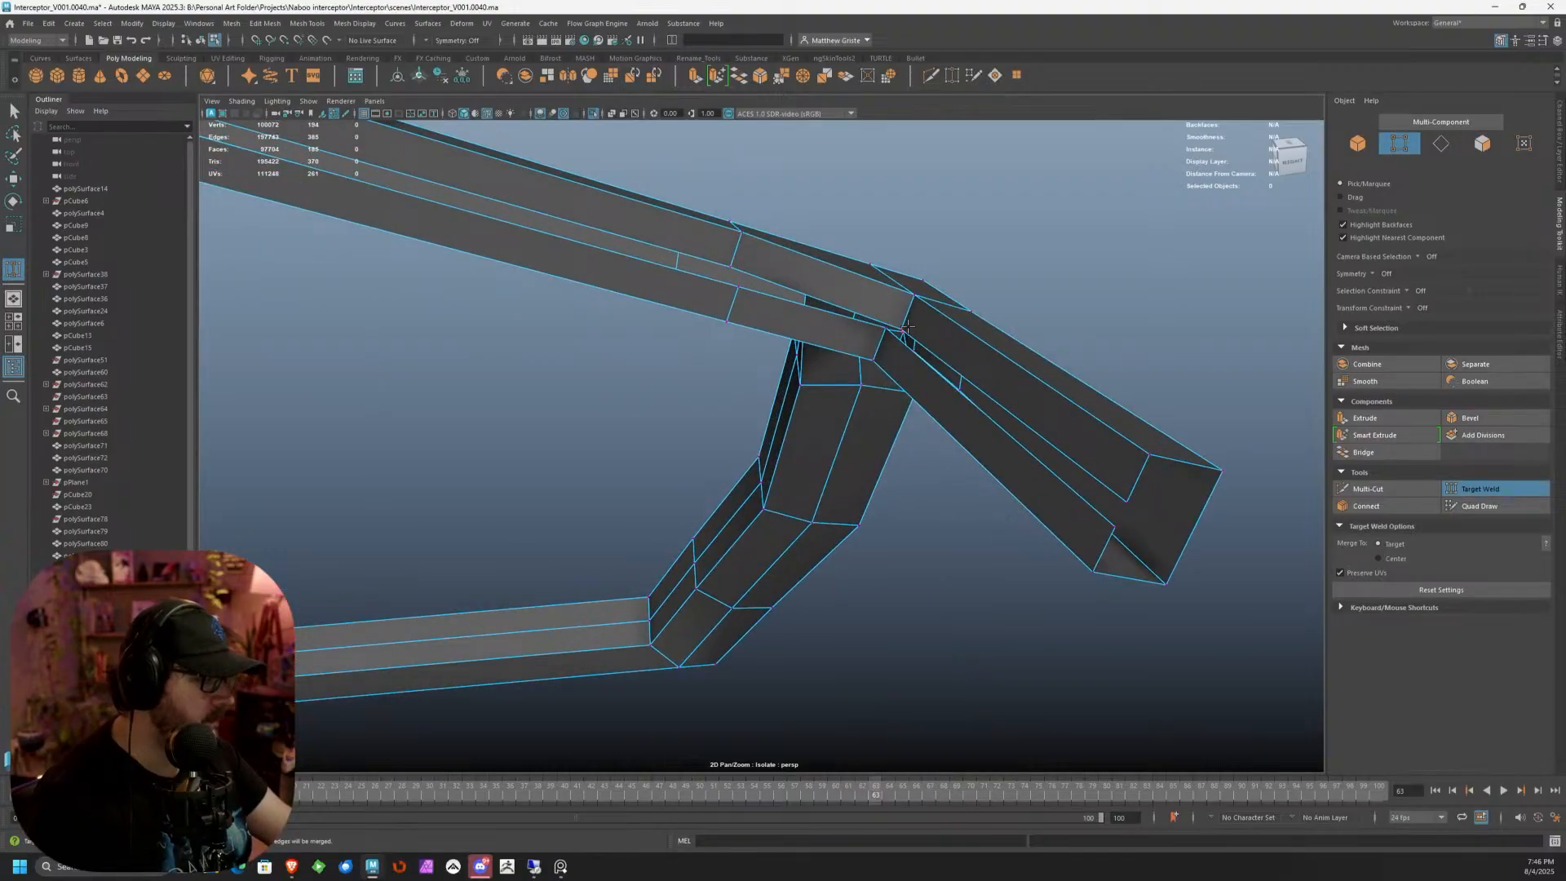
left_click_drag(889, 327, 888, 327)
left_click_drag(1124, 500, 1114, 526)
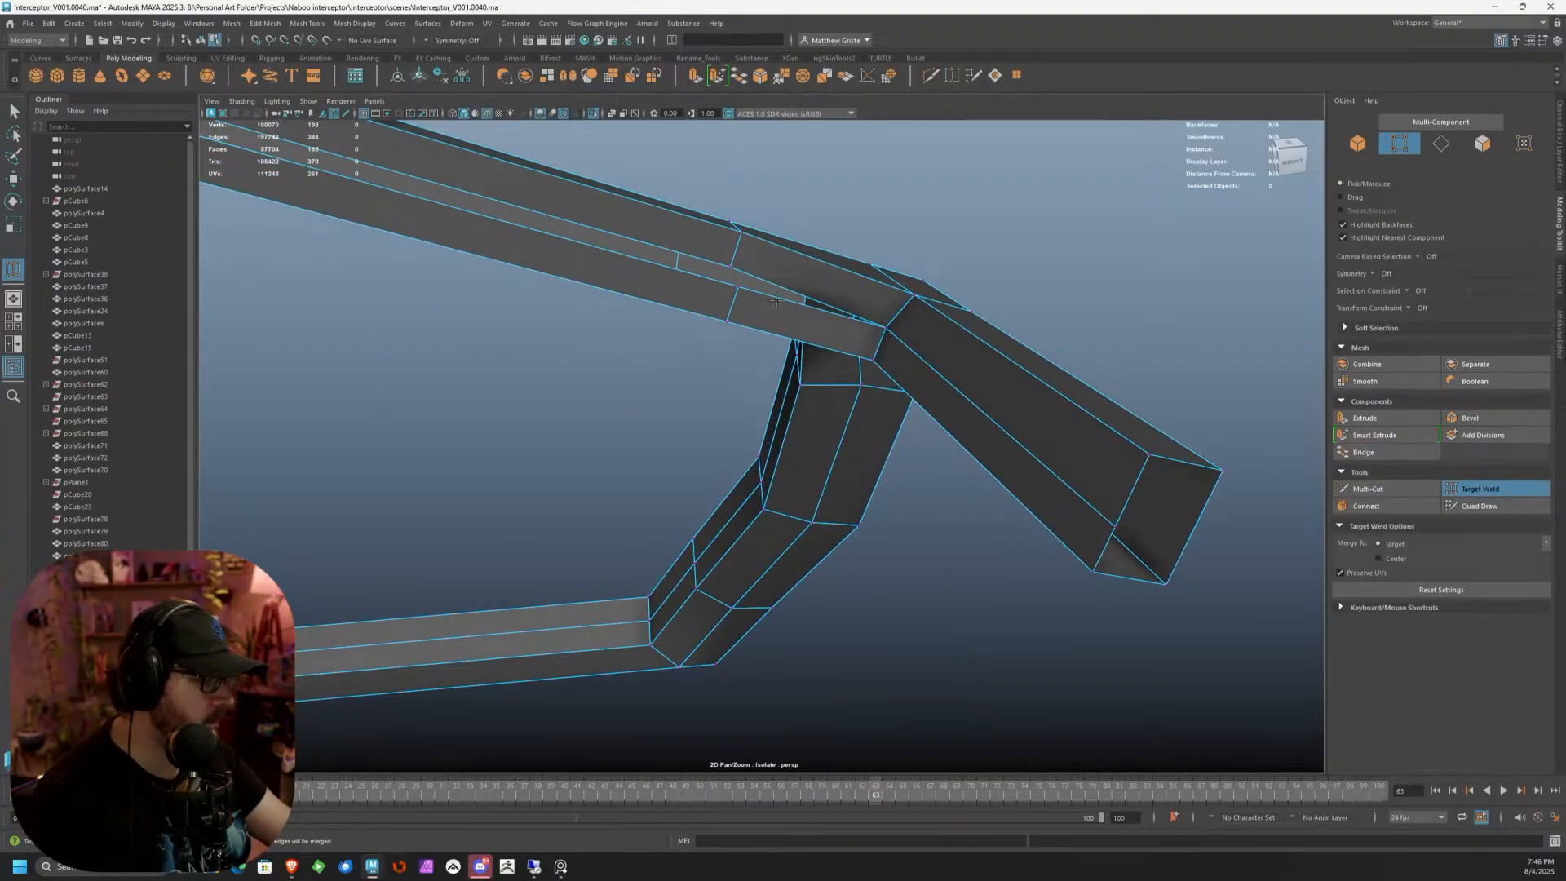
left_click_drag(733, 266, 738, 287)
Weld the inner vertices at the sloping beam's upper end where it meets the roof's front corner
right_click_drag(738, 286, 632, 287, "alt")
middle_click_drag(632, 287, 995, 407, "alt")
left_click_drag(995, 408, 616, 309, "alt")
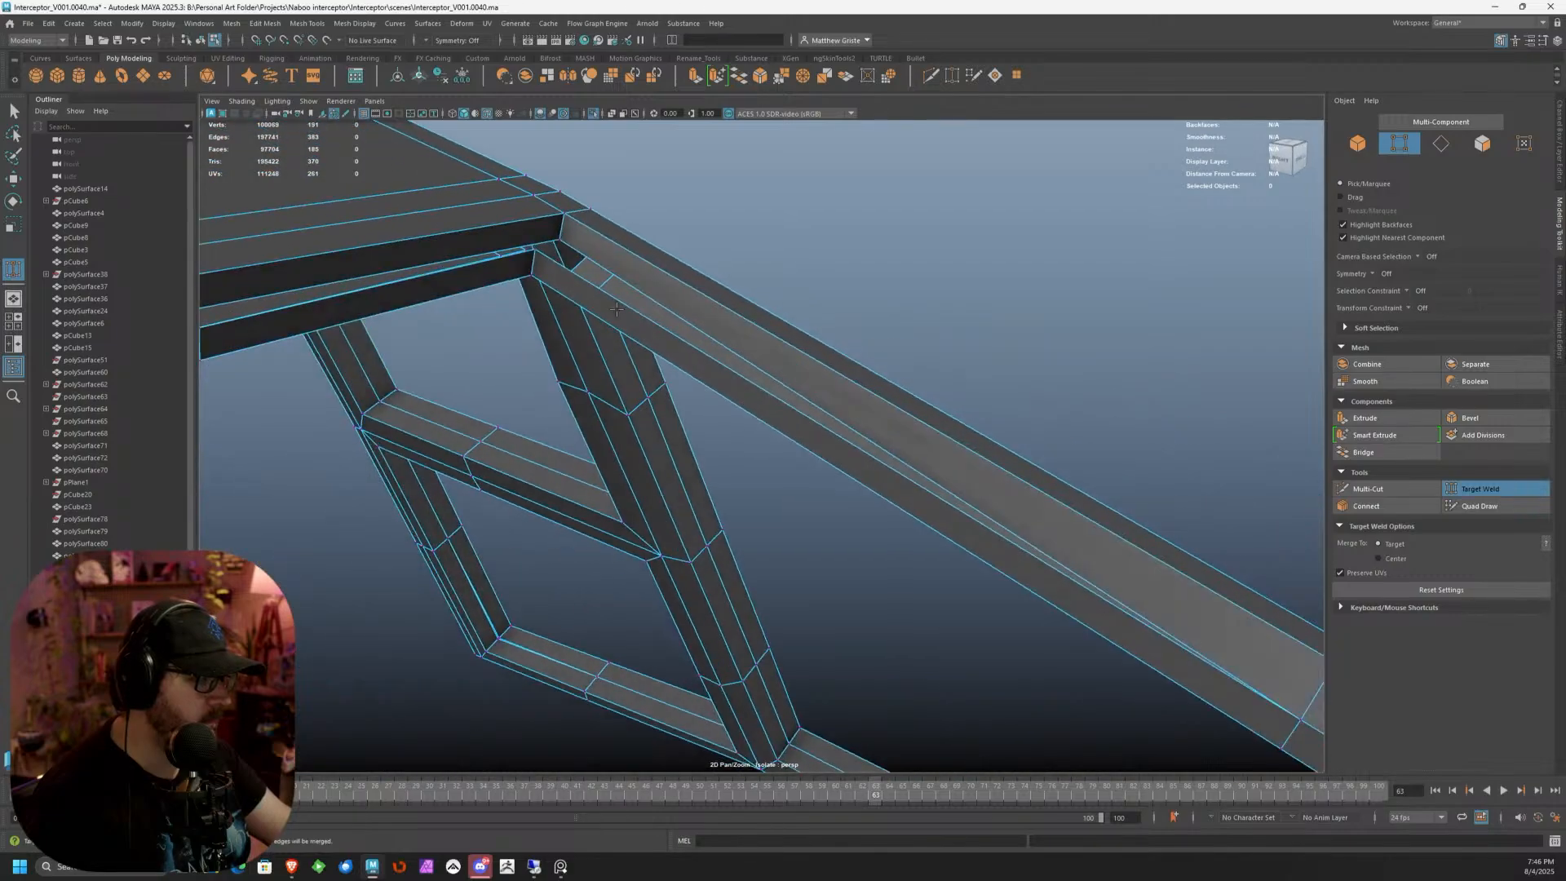
left_click_drag(552, 239, 634, 321)
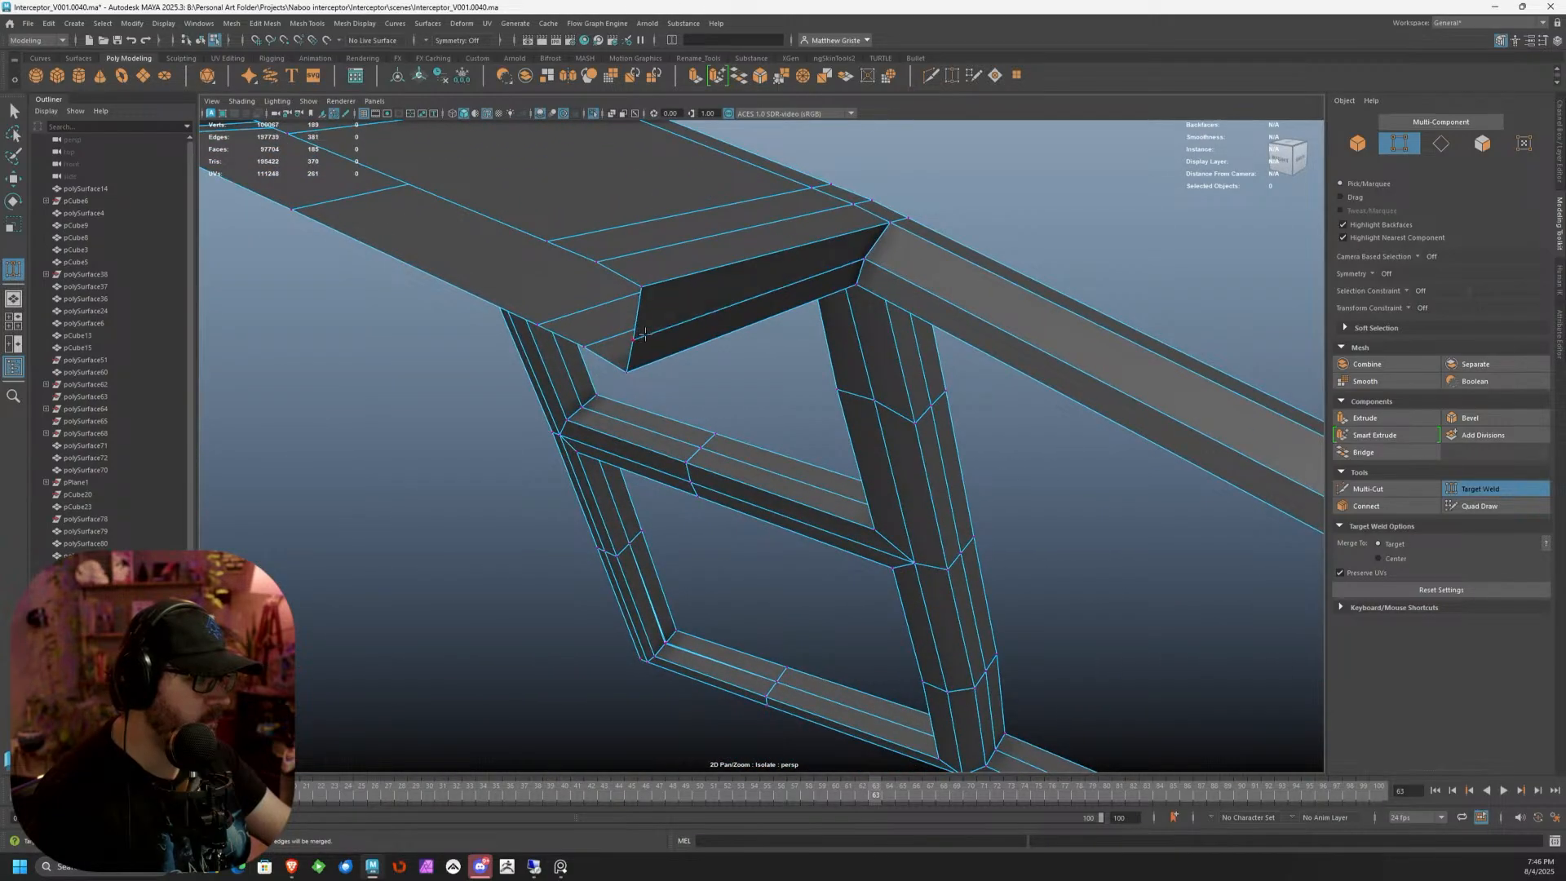
Move the inner lengthwise edge of the sloping beam sideways along X to about -1.65
right_click_drag(852, 356, 777, 357, "alt")
left_click_drag(777, 357, 718, 357, "alt")
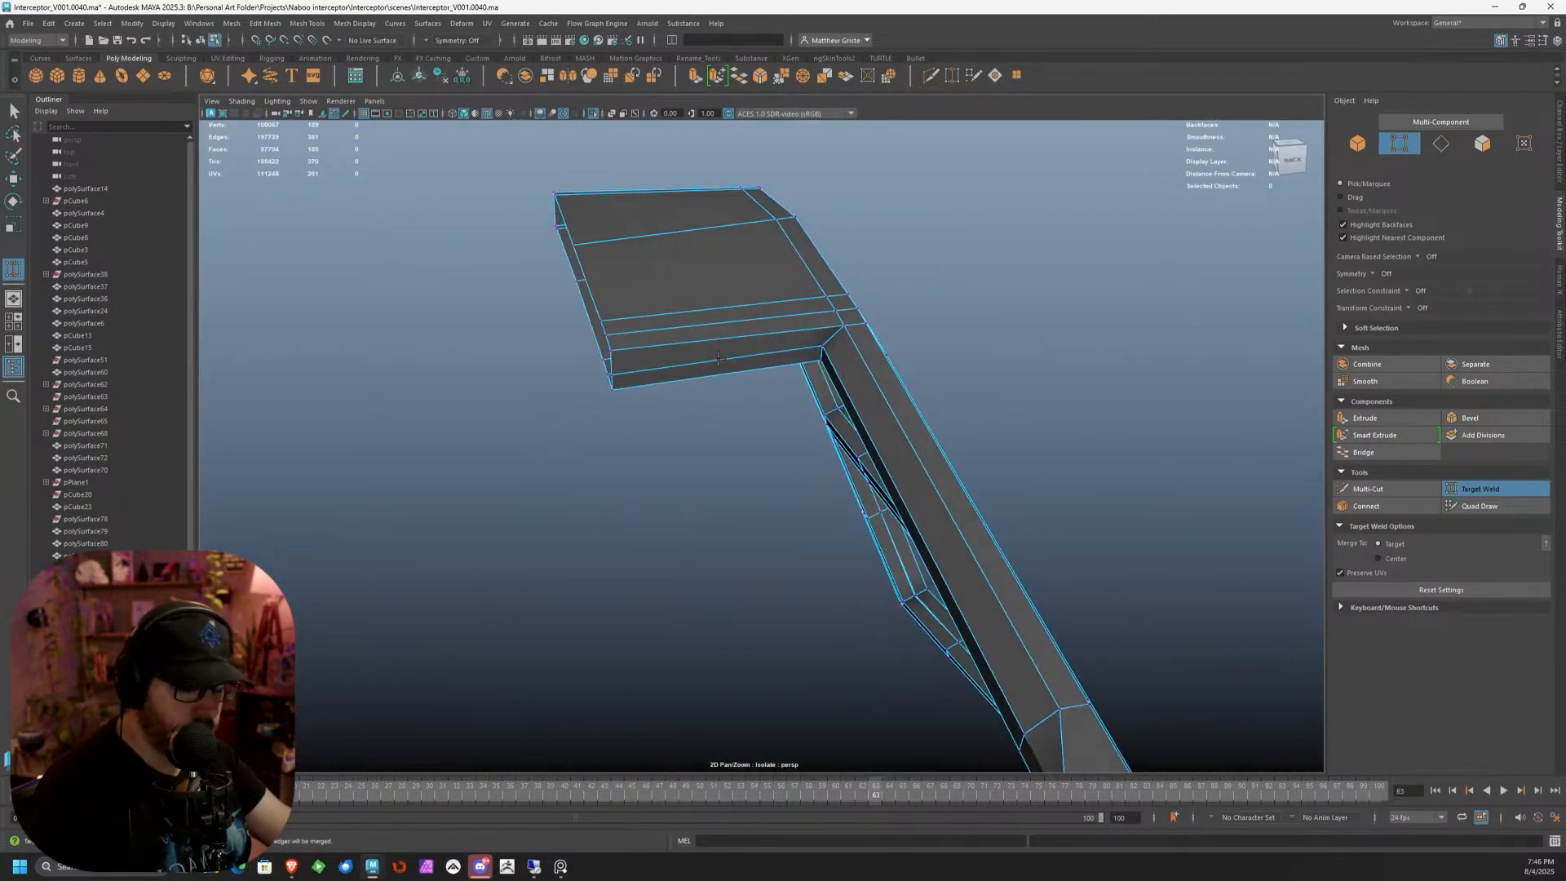
key("q")
right_click(844, 371)
right_click_drag(838, 363, 838, 330)
left_click(846, 375)
key("w")
left_click_drag(859, 508, 869, 506)
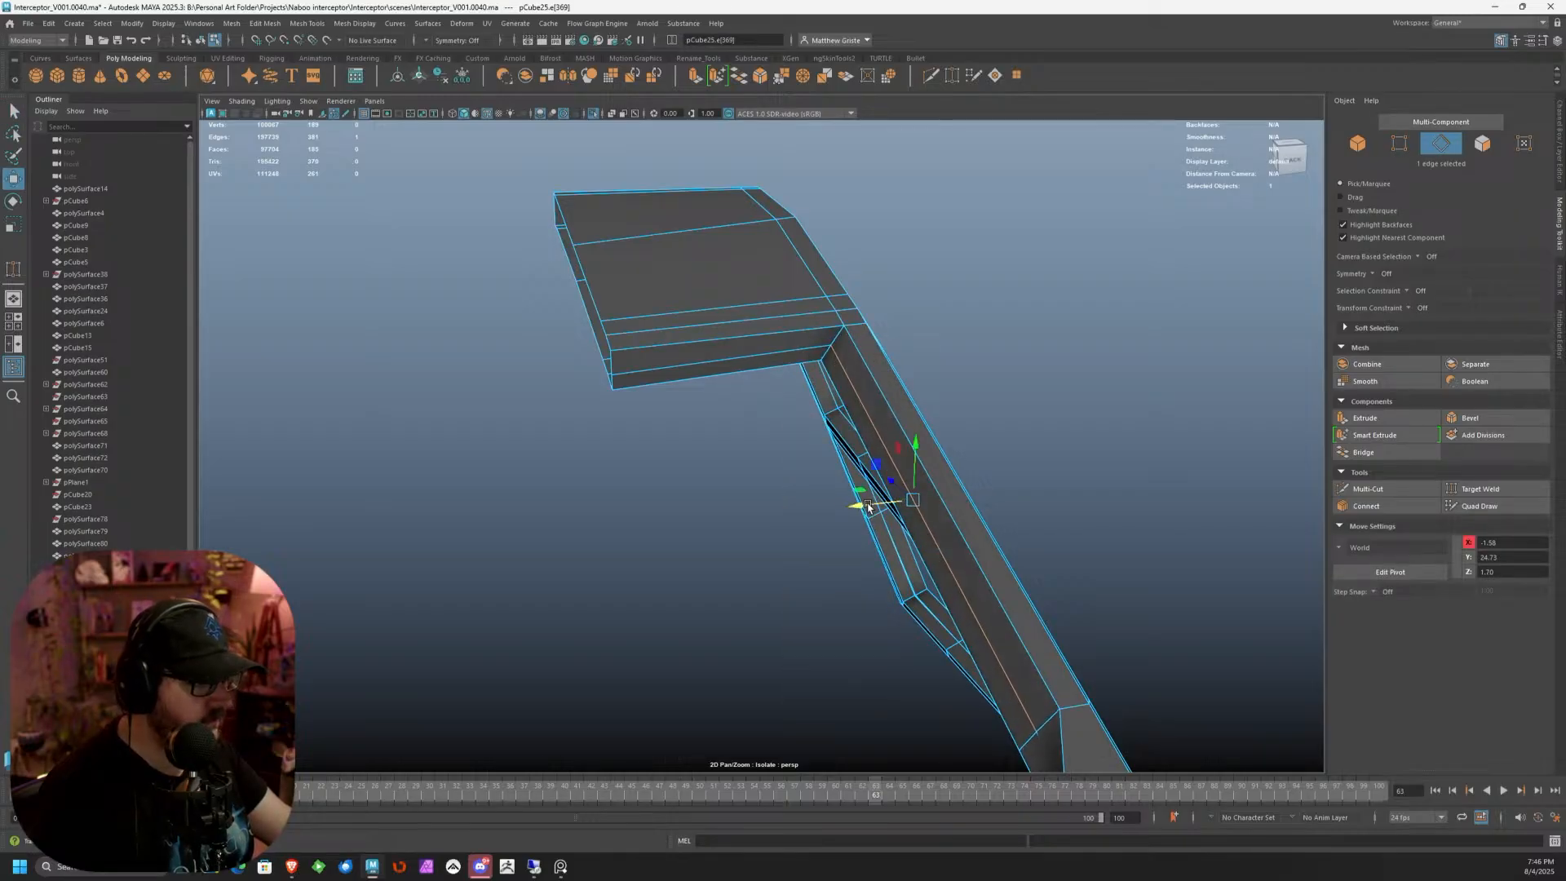
Insert an edge loop across the sloping beam, close to the existing loop just before its front joint
scroll(873, 507, "down", 3)
middle_click_drag(877, 505, 831, 382, "alt")
left_click_drag(830, 381, 1038, 323, "alt")
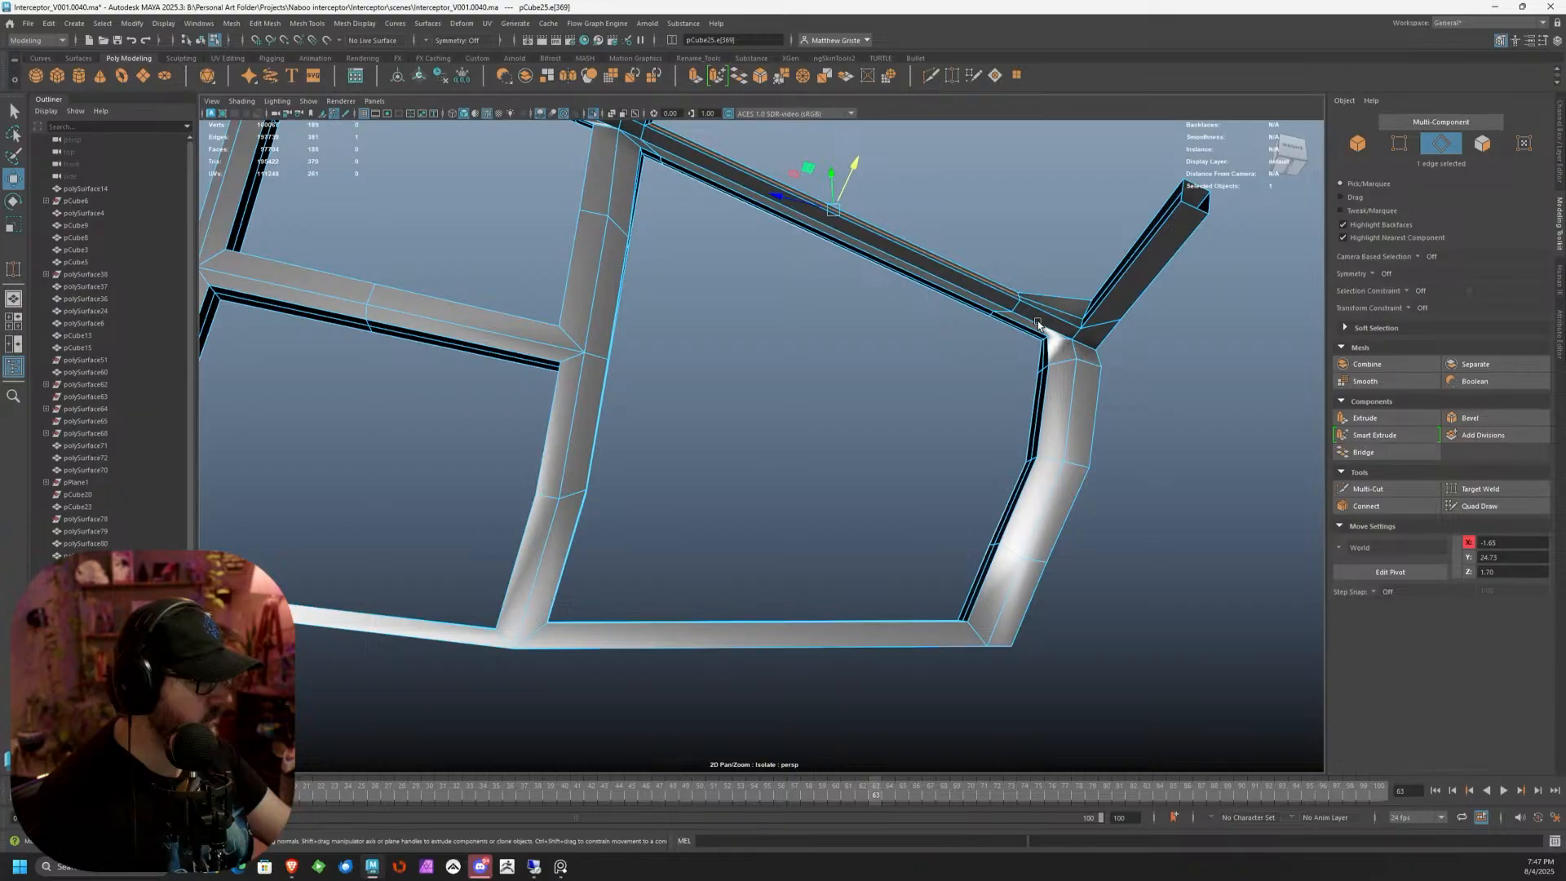
middle_click_drag(1046, 321, 794, 375, "alt")
scroll(742, 501, "up", 6)
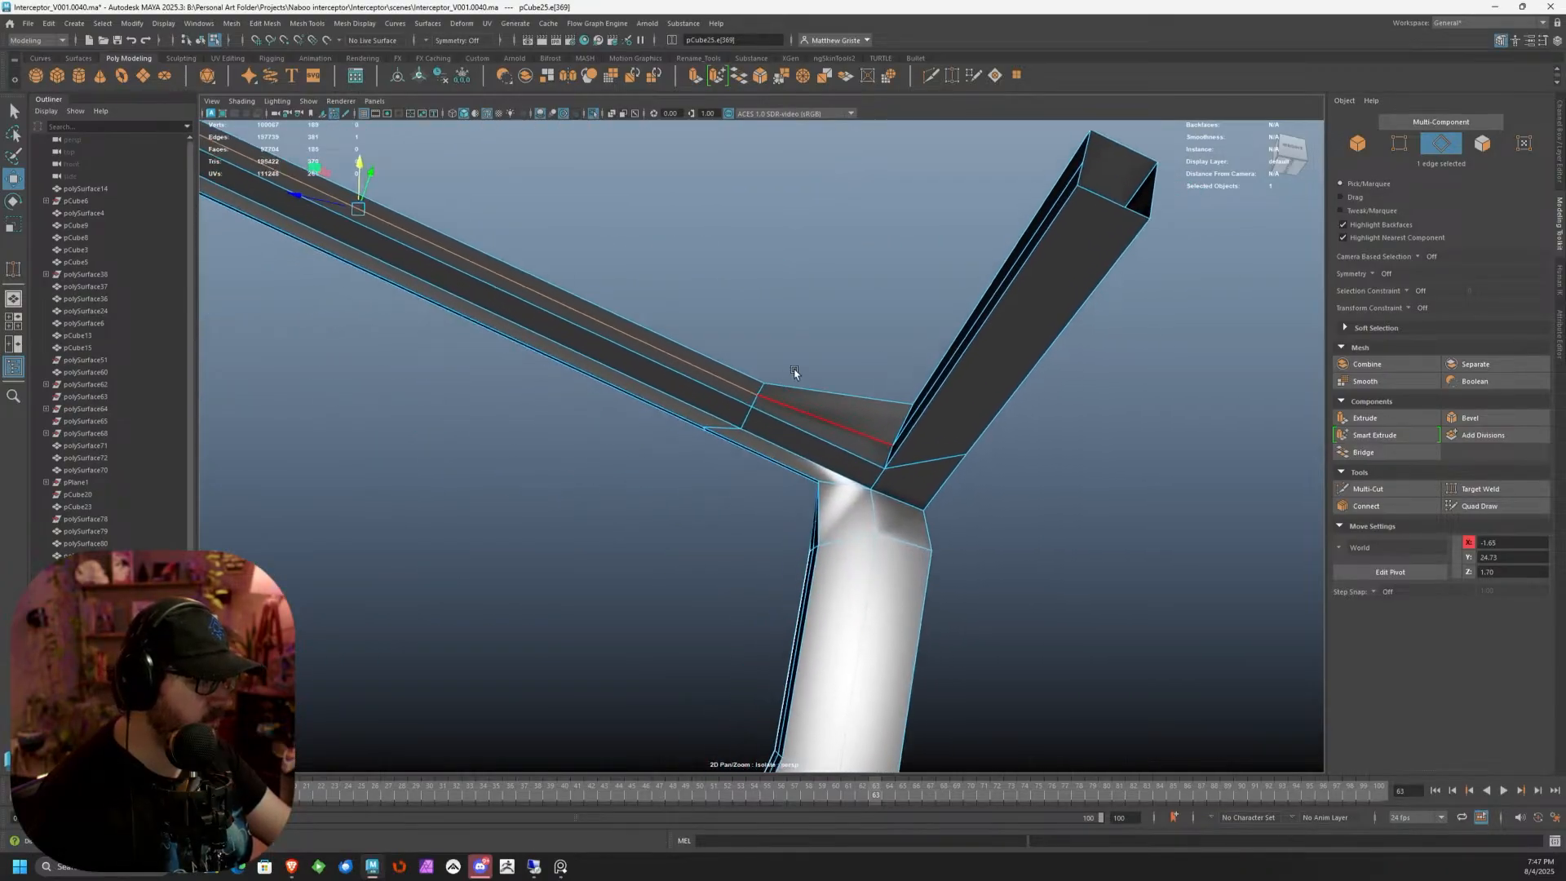
scroll(791, 374, "up", 2)
left_click_drag(771, 373, 918, 310, "alt")
scroll(816, 404, "down", 6)
left_click(1375, 488)
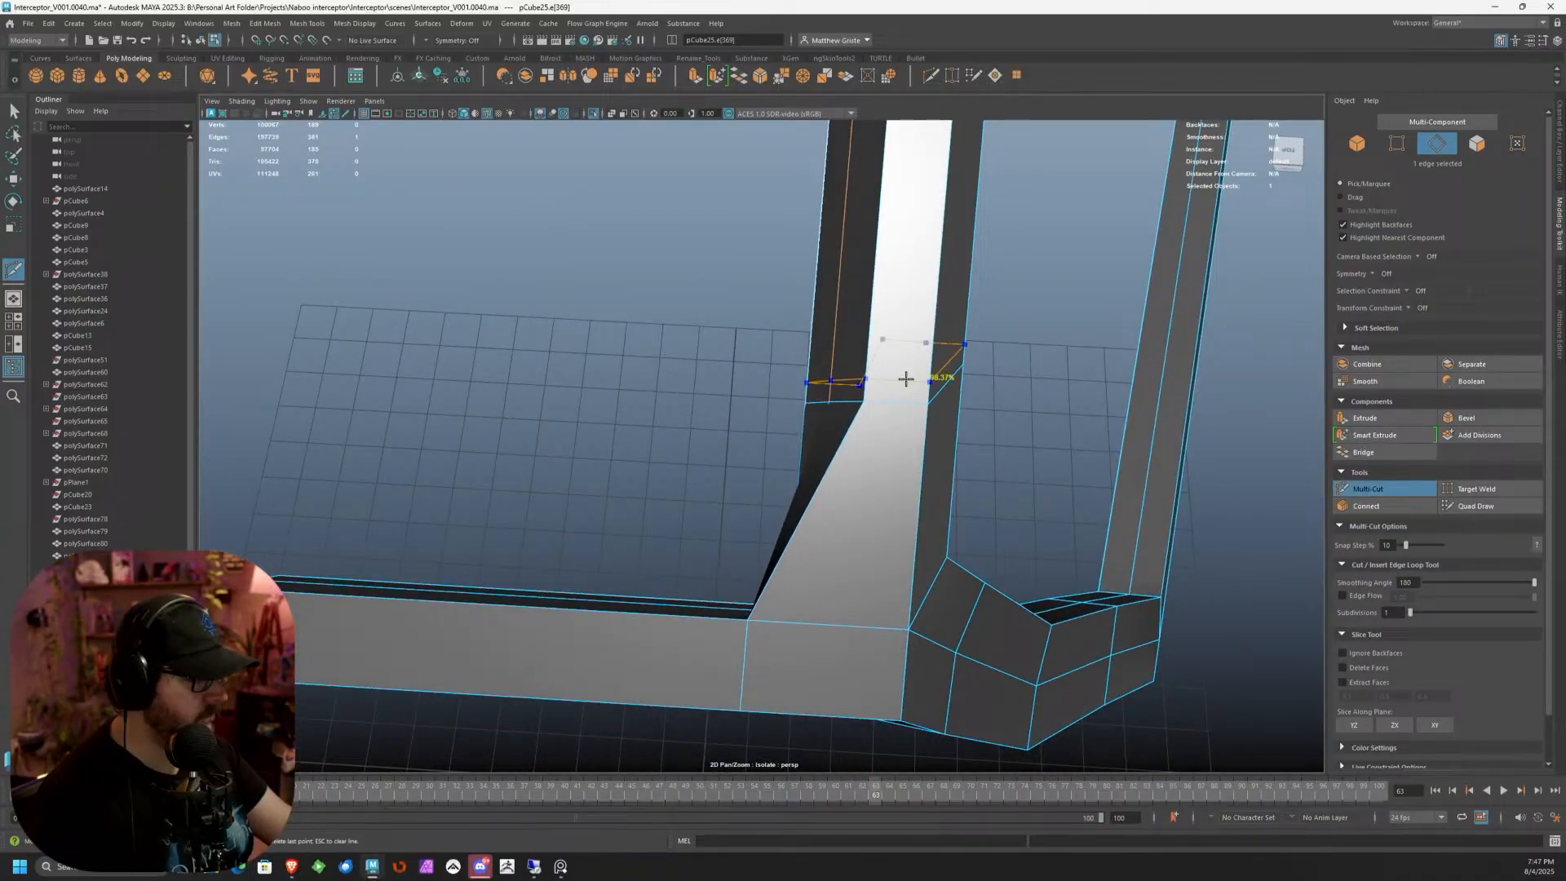
left_click(865, 392, "ctrl")
left_click_drag(865, 392, 840, 445, "alt")
left_click(756, 396)
key("q")
Try to shift the inner vertices of the new loop on the sloping beam along X, then undo the attempt
right_click_drag(772, 426, 724, 409)
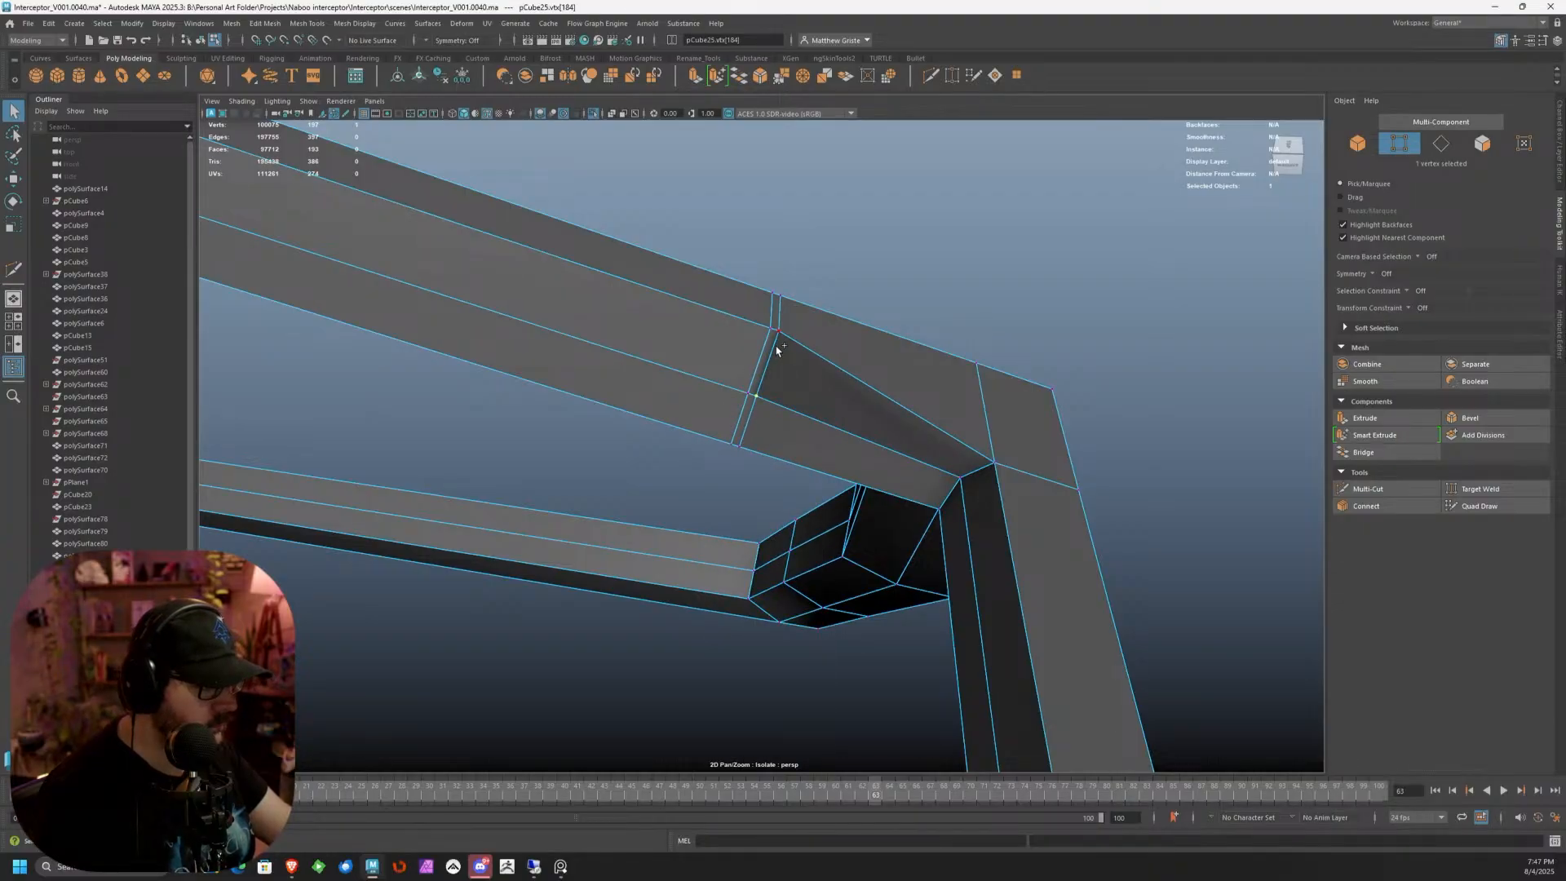
left_click(778, 346, "shift")
key("w")
left_click_drag(784, 390, 658, 442, "alt")
left_click(754, 407)
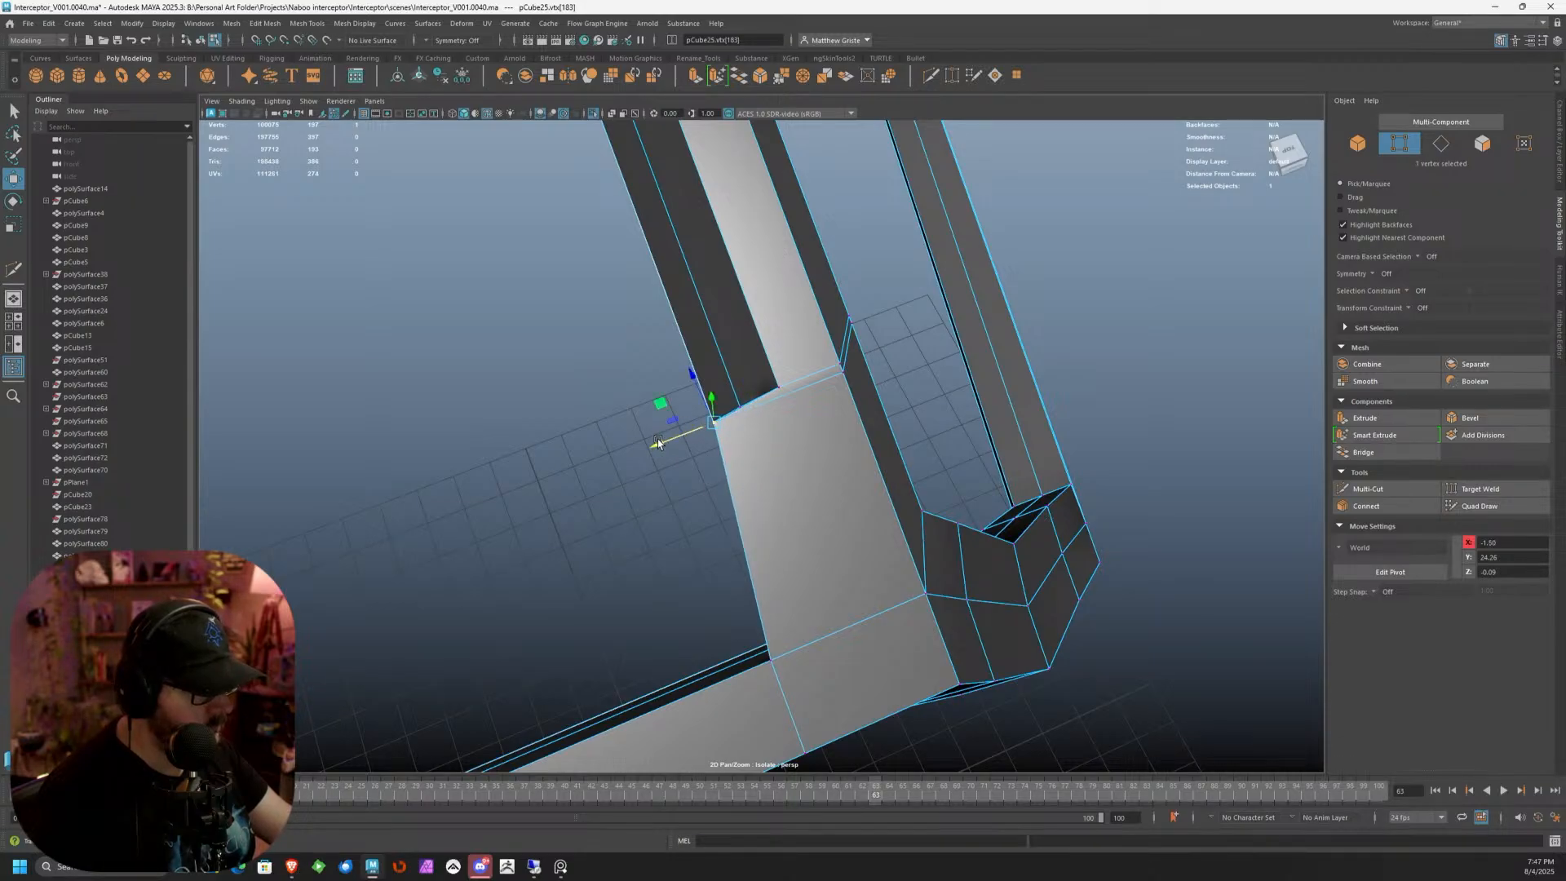
key("ctrl+z")
key("ctrl+z")
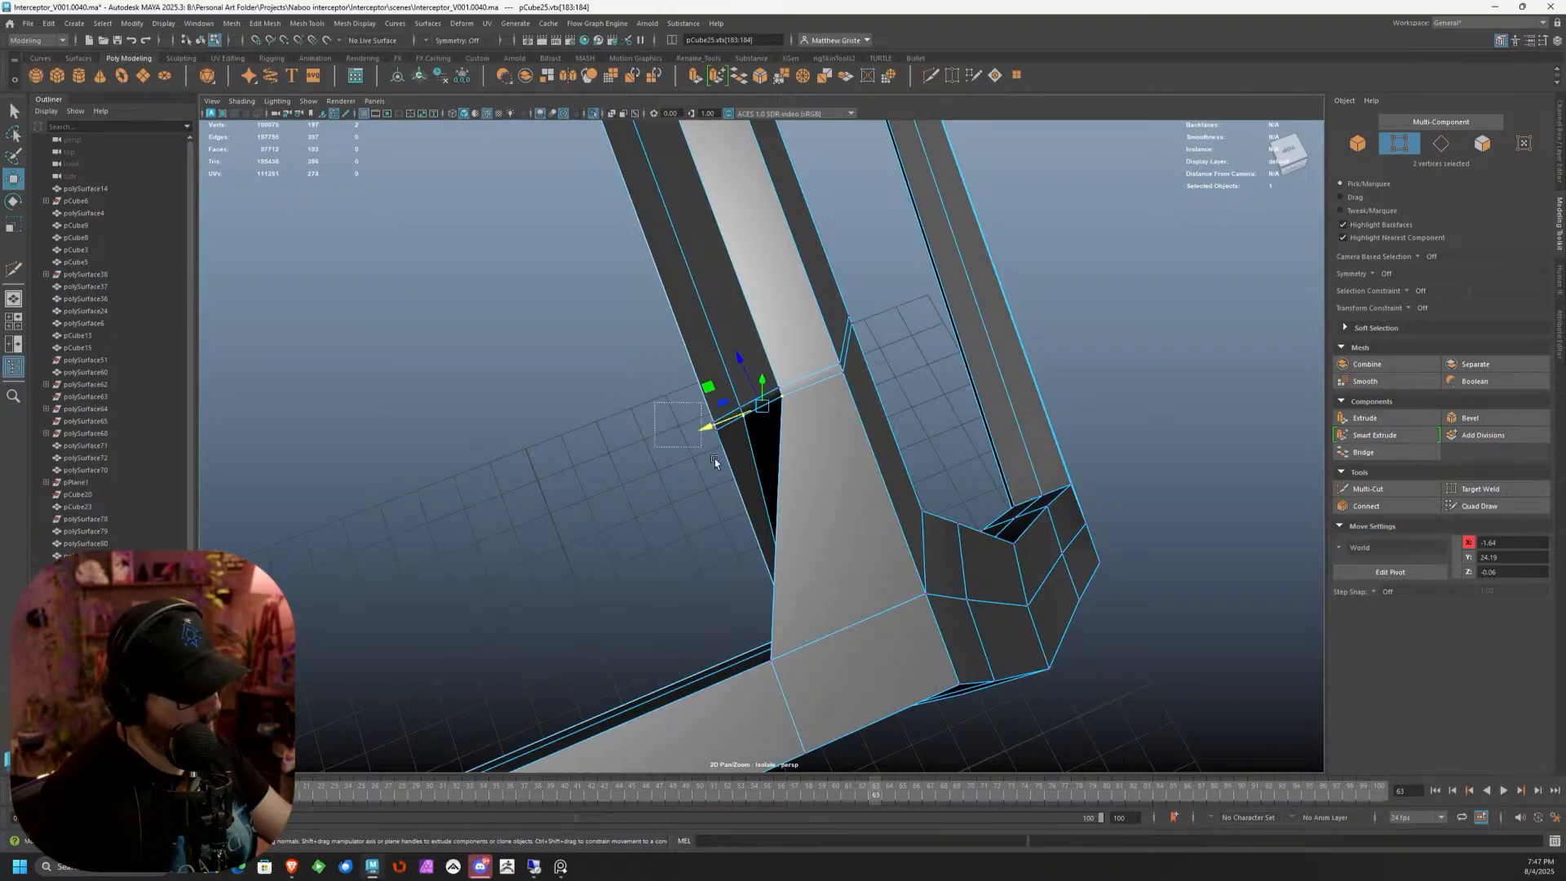
key("ctrl+z")
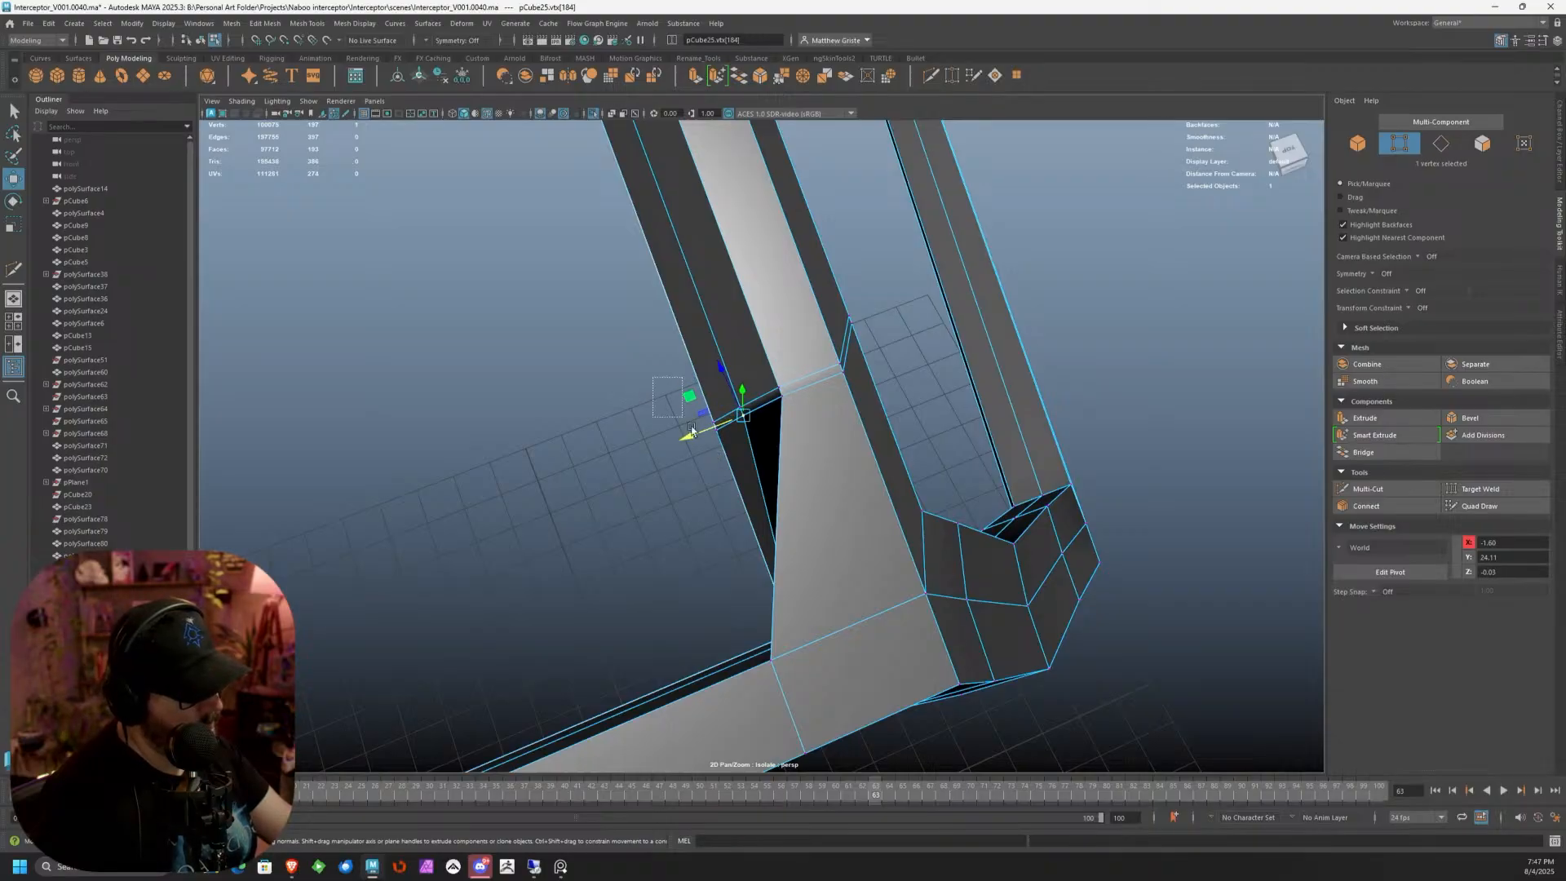
Move the six inner vertices of the paired loops near the front joint sideways along X to about -1.71
left_click_drag(683, 440, 706, 432)
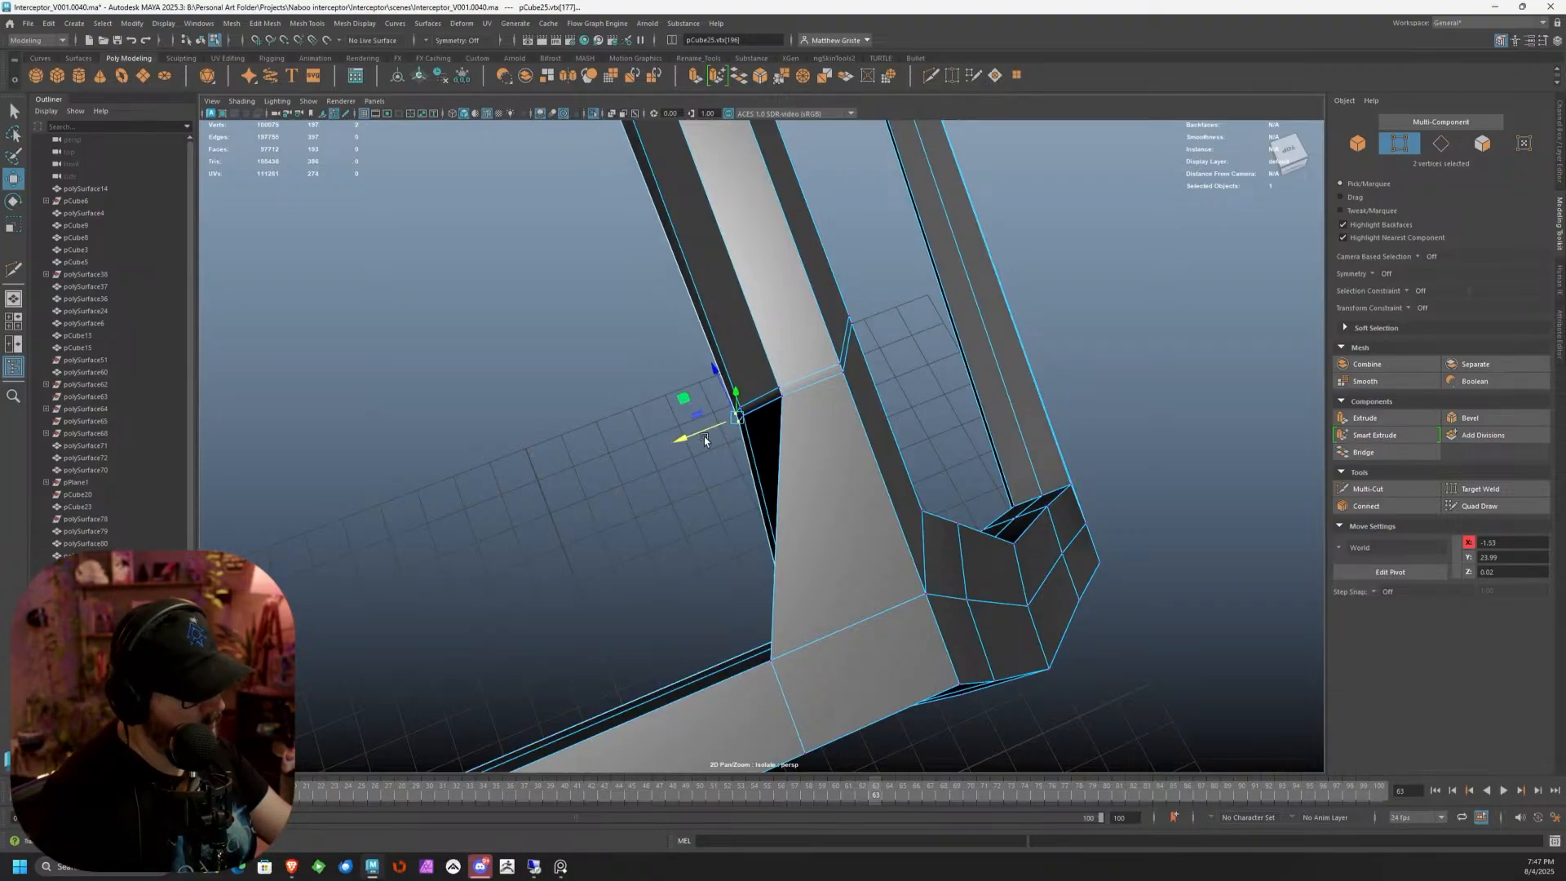
left_click_drag(682, 375, 738, 360)
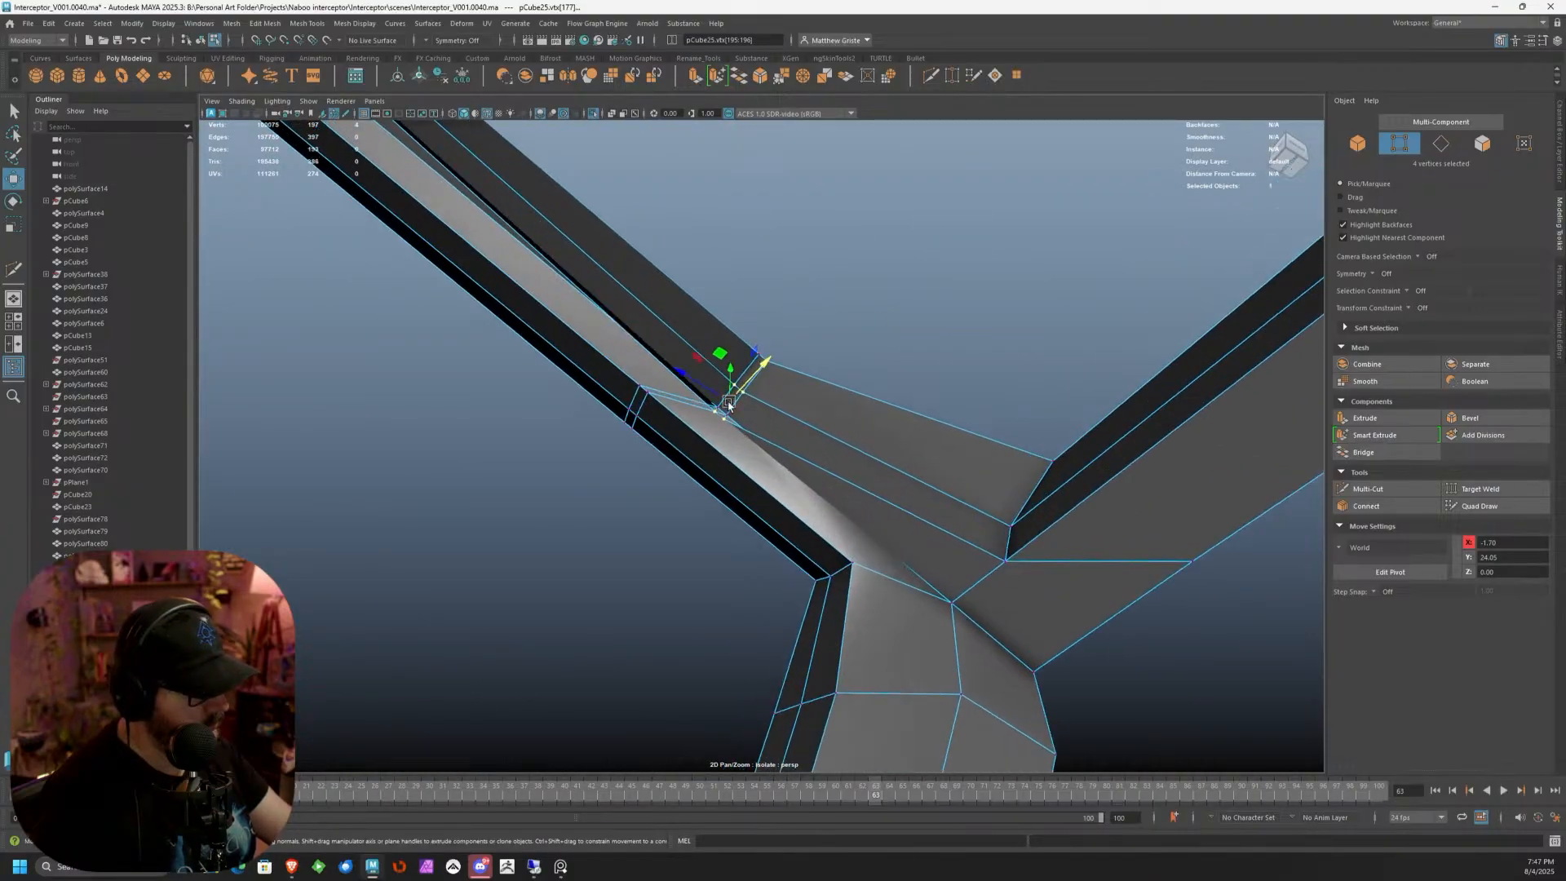
key("ctrl+z")
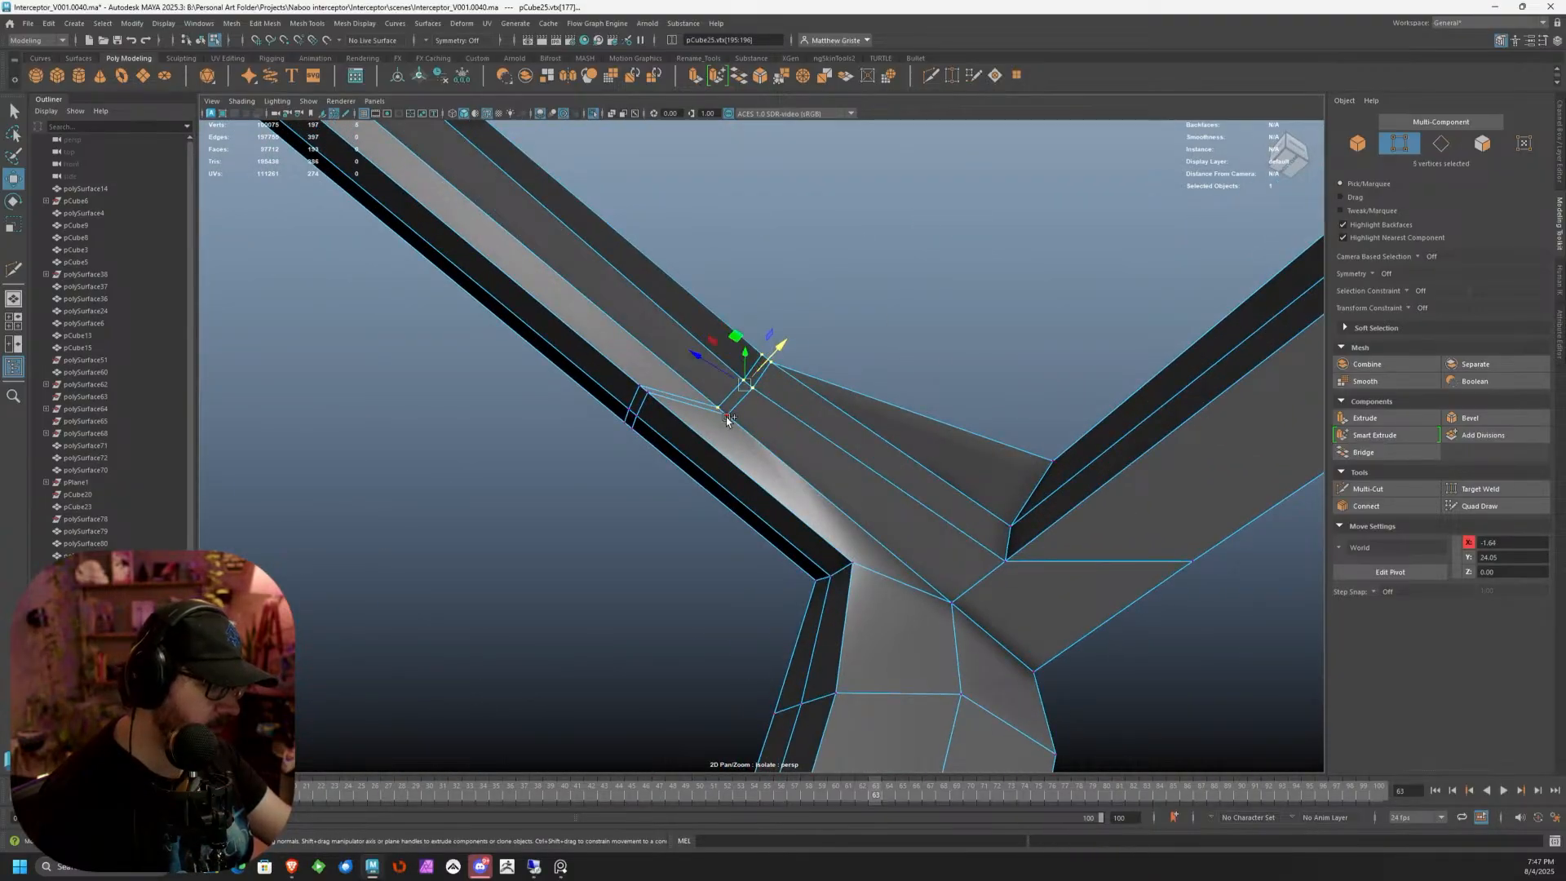
left_click_drag(779, 346, 742, 490)
left_click_drag(715, 421, 724, 419)
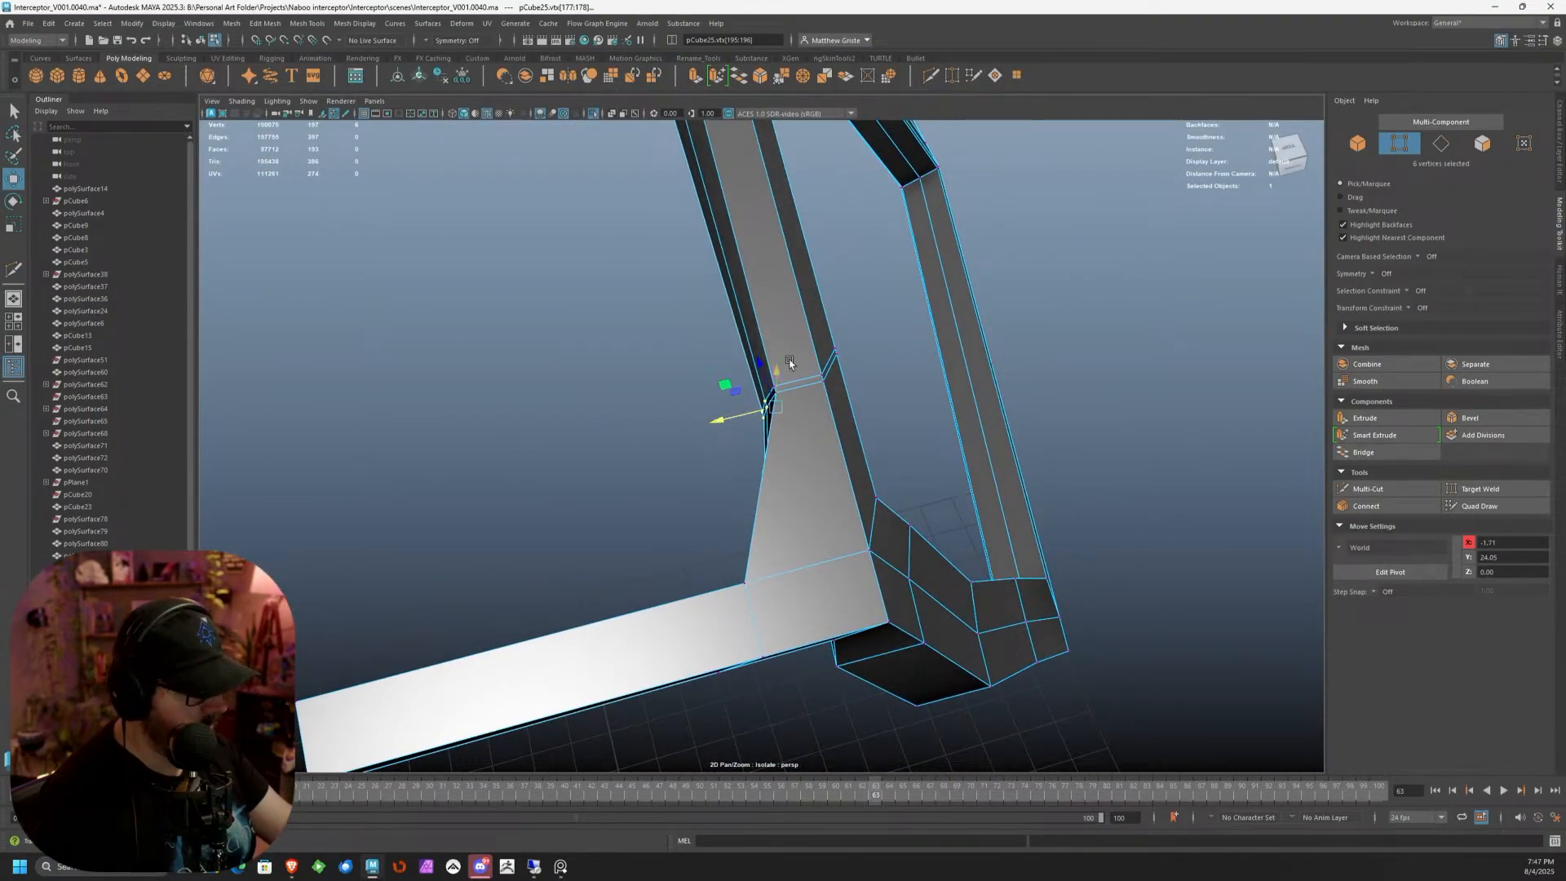
Return to object mode, deselect the canopy and examine the sloping beam and roof frame from several angles
key("F8")
left_click(843, 343)
scroll(846, 384, "down", 8)
left_click_drag(798, 476, 704, 439, "alt")
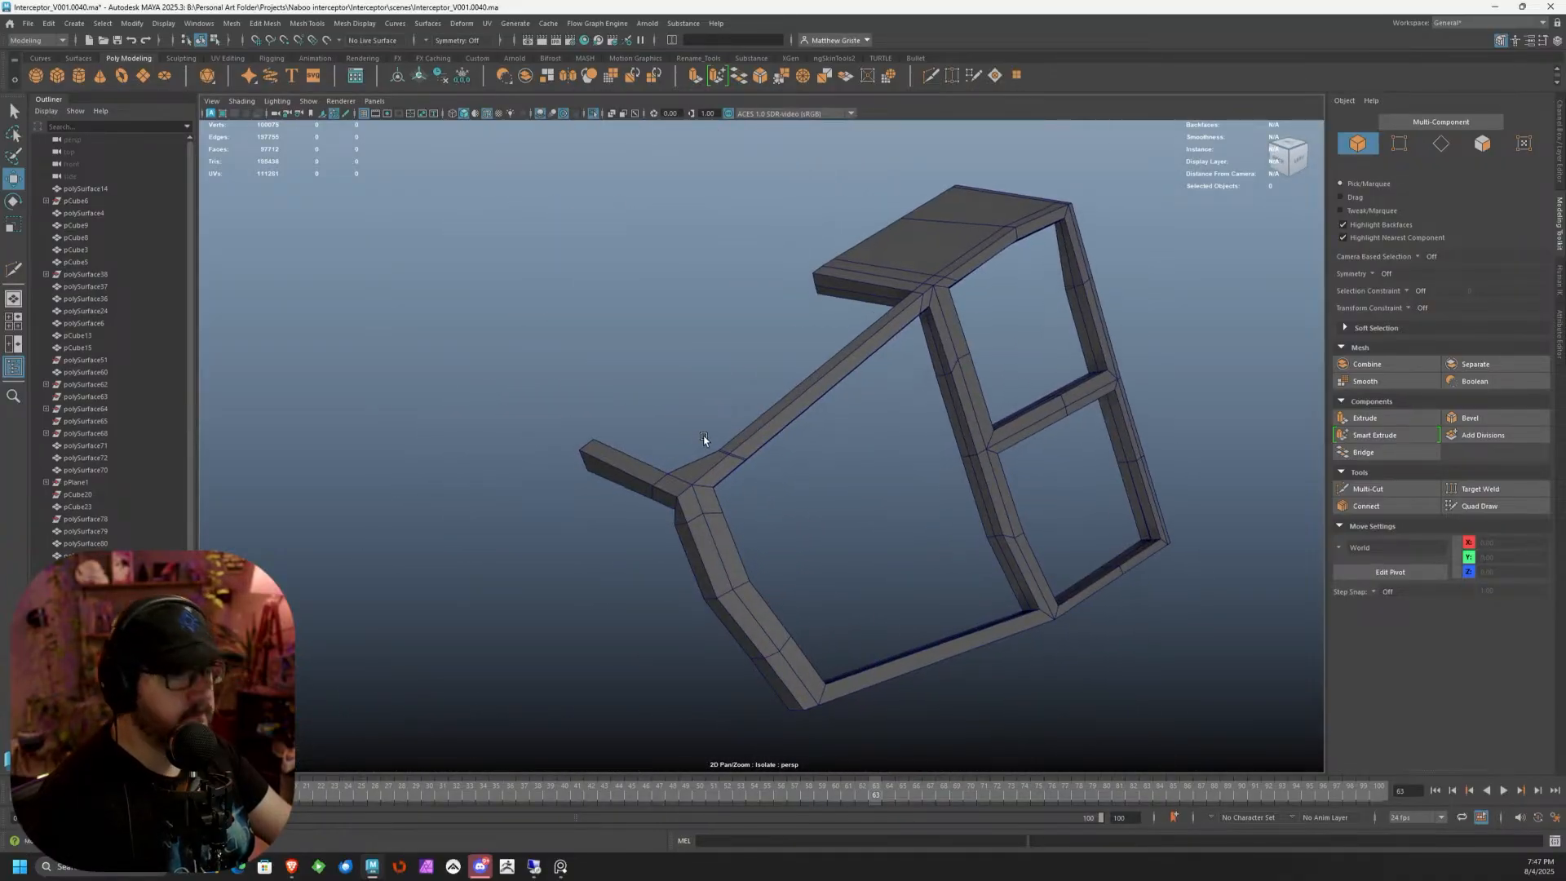
left_click_drag(890, 325, 770, 449, "alt")
scroll(767, 445, "up", 3)
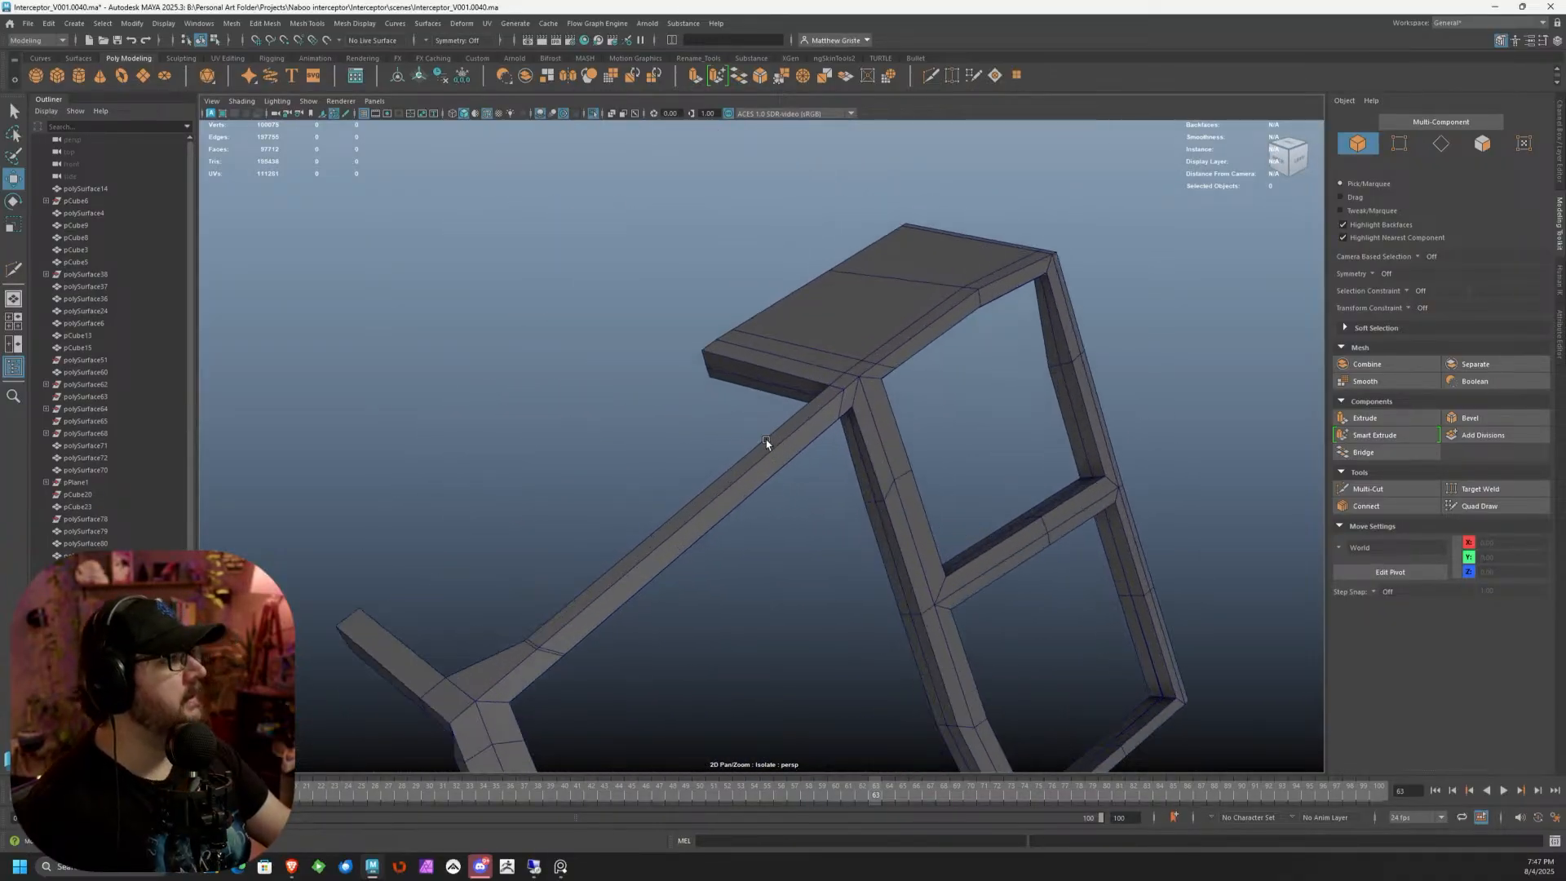
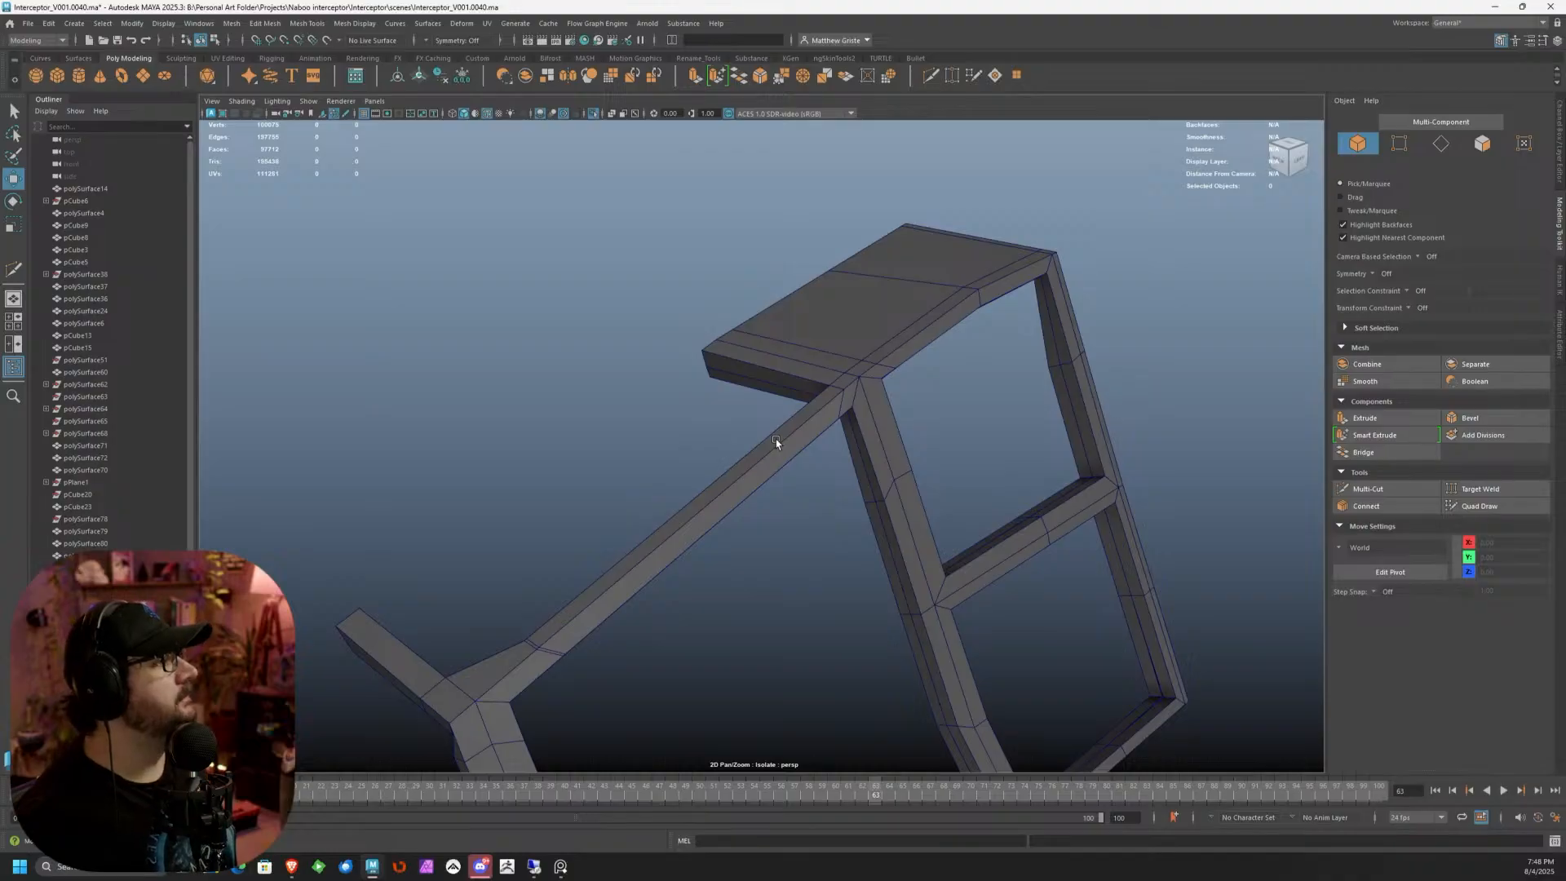
Extrude the roof's six inboard faces inside its front, rear and outer borders, pulling them away from the frame
left_click_drag(829, 399, 734, 434, "alt")
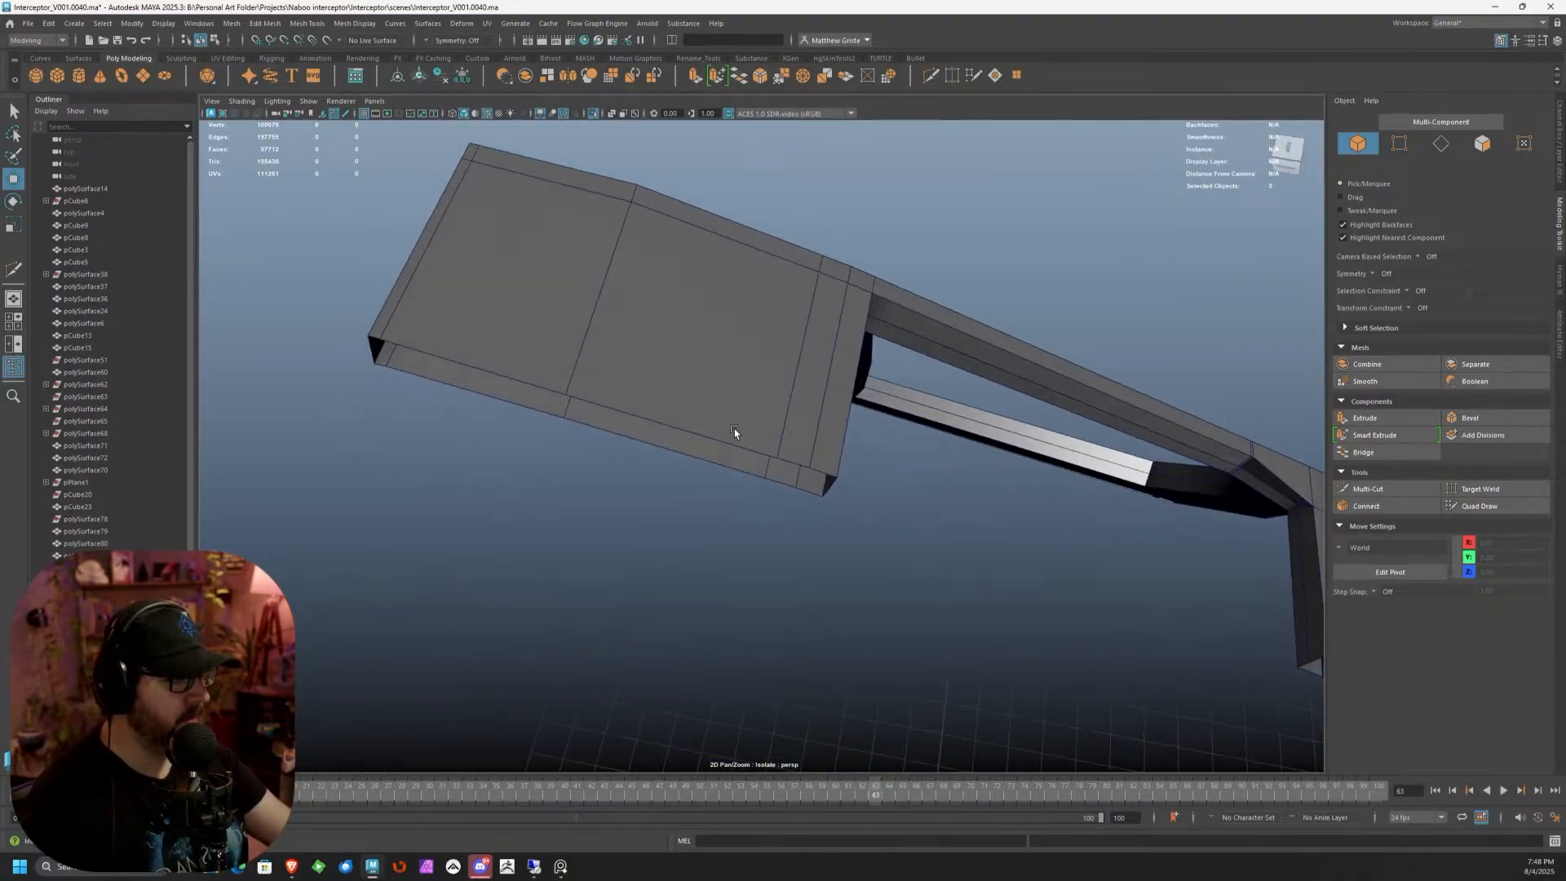
right_click(735, 431)
right_click_drag(735, 431, 734, 463)
left_click(537, 357)
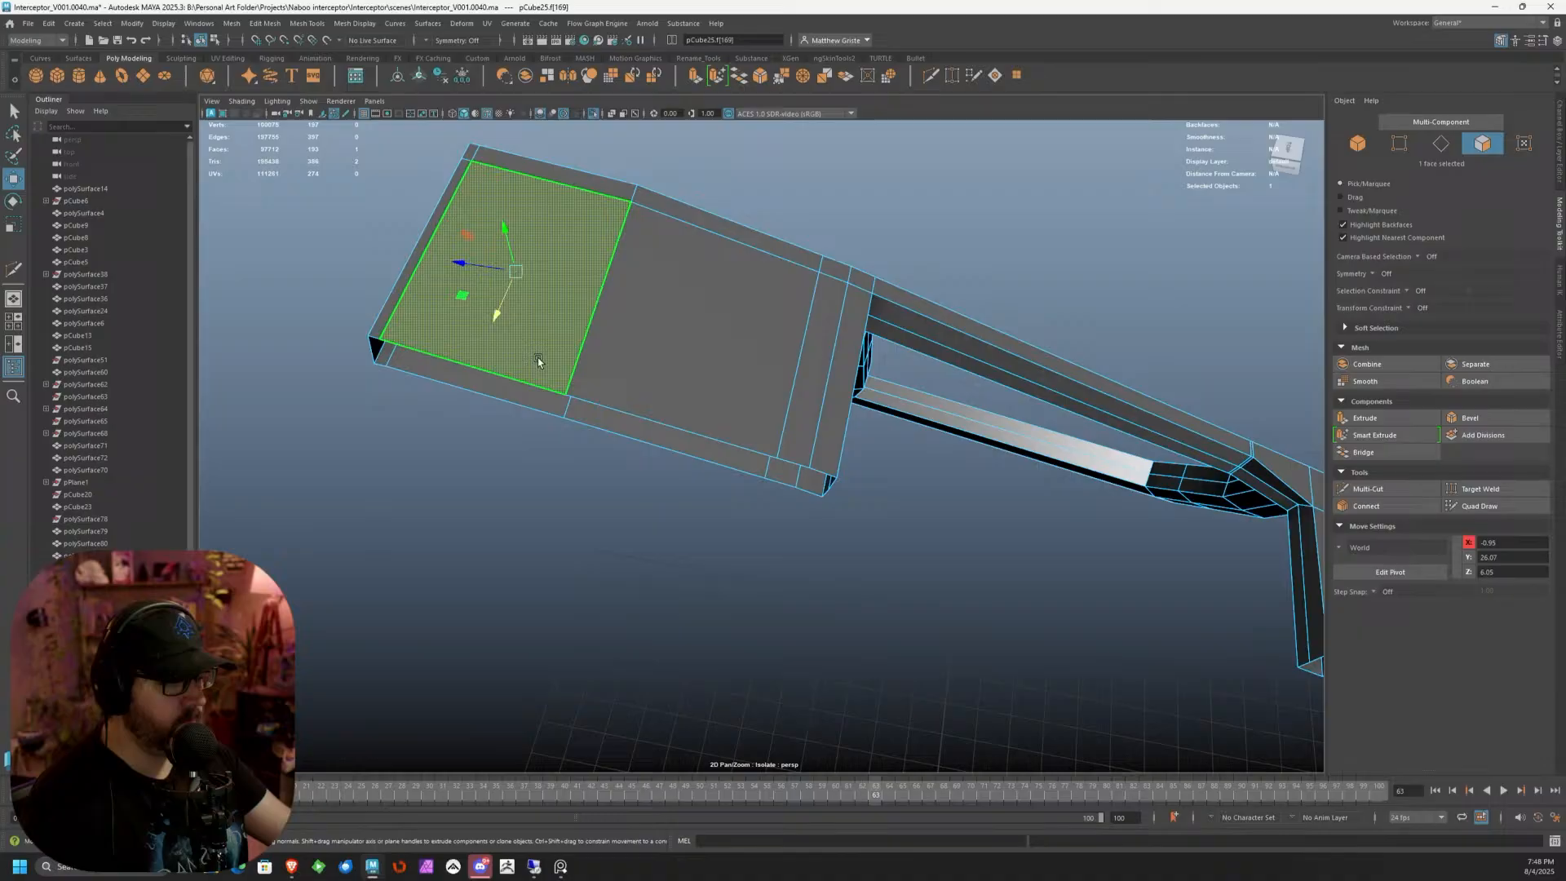
left_click(502, 403, "shift")
left_click(683, 419, "shift")
left_click(710, 447, "shift")
left_click(797, 433, "shift")
left_click(785, 471, "shift")
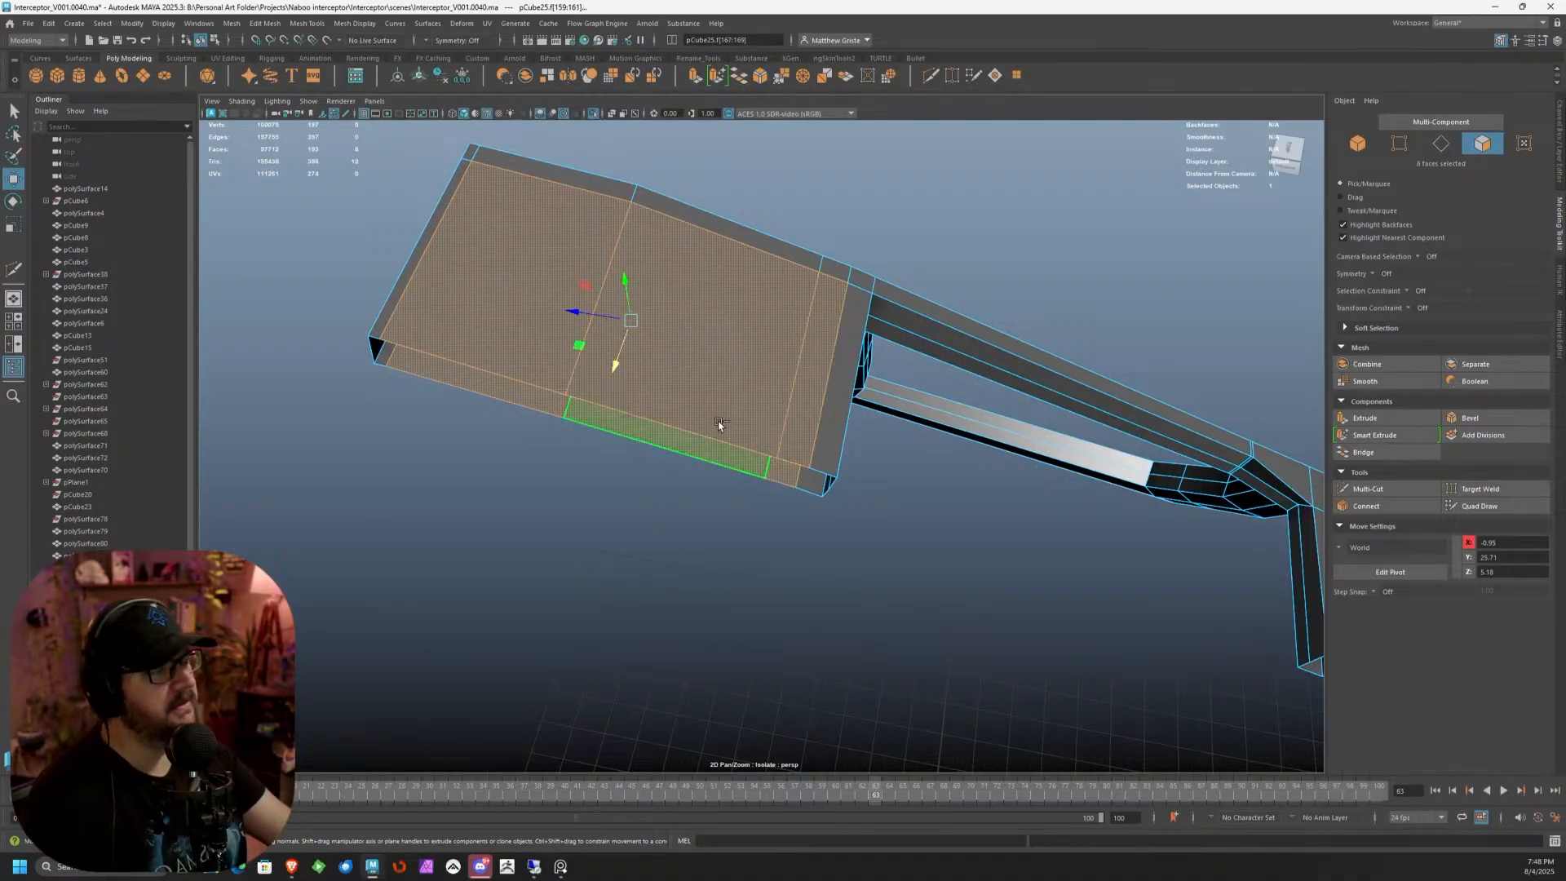
middle_click_drag(695, 382, 777, 384, "alt")
left_click(692, 80)
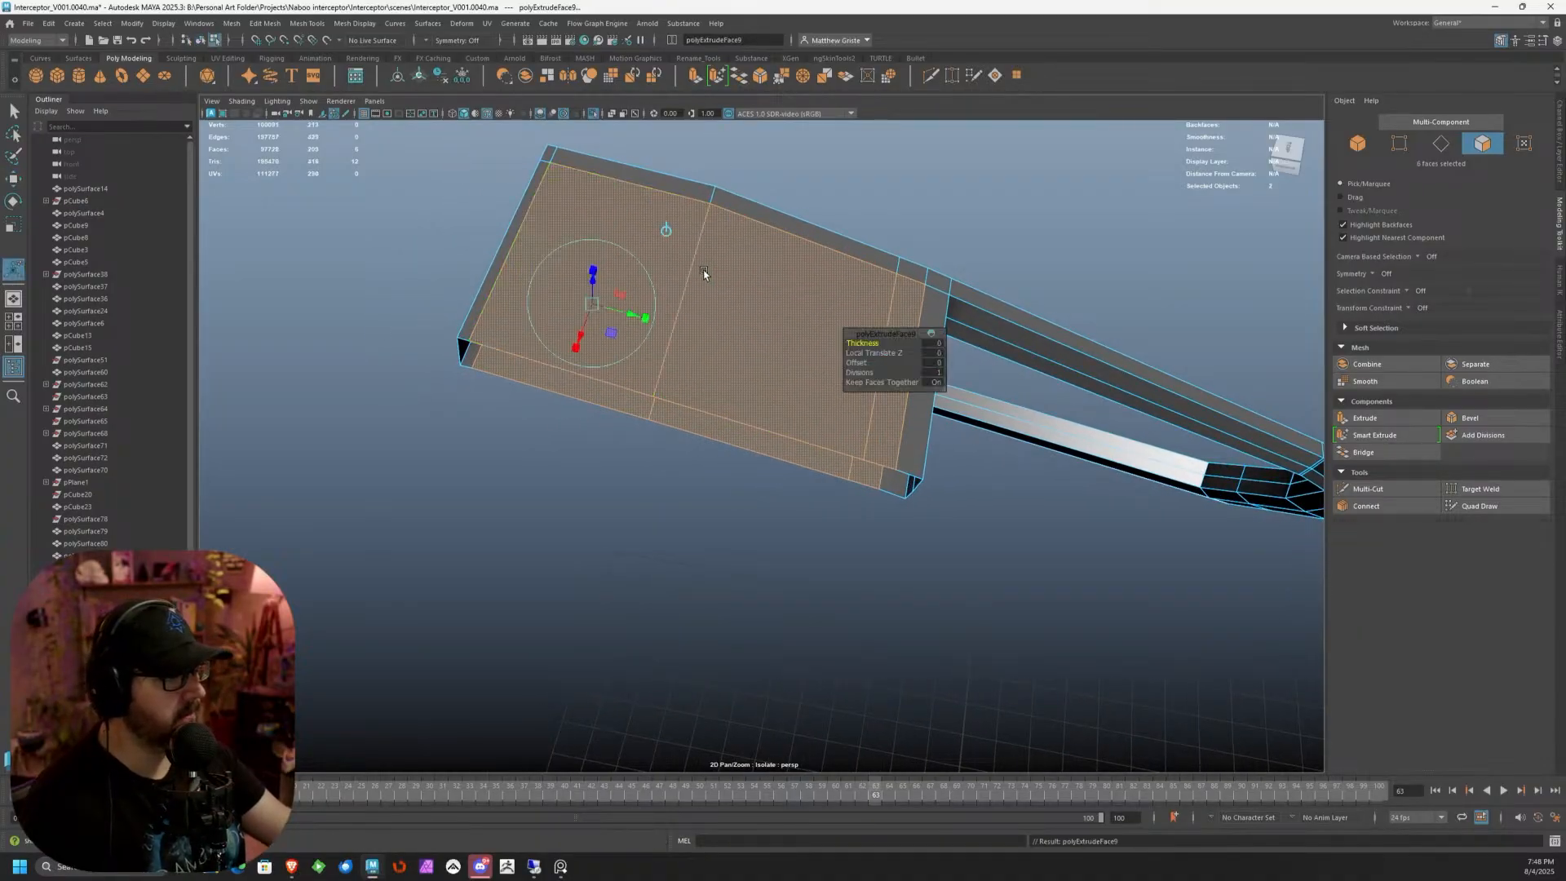
left_click_drag(707, 272, 652, 204, "alt")
scroll(591, 326, "up", 2)
left_click_drag(453, 376, 512, 420)
Delete the extruded roof panels and the leftover wall faces along the open inboard side
key("Delete")
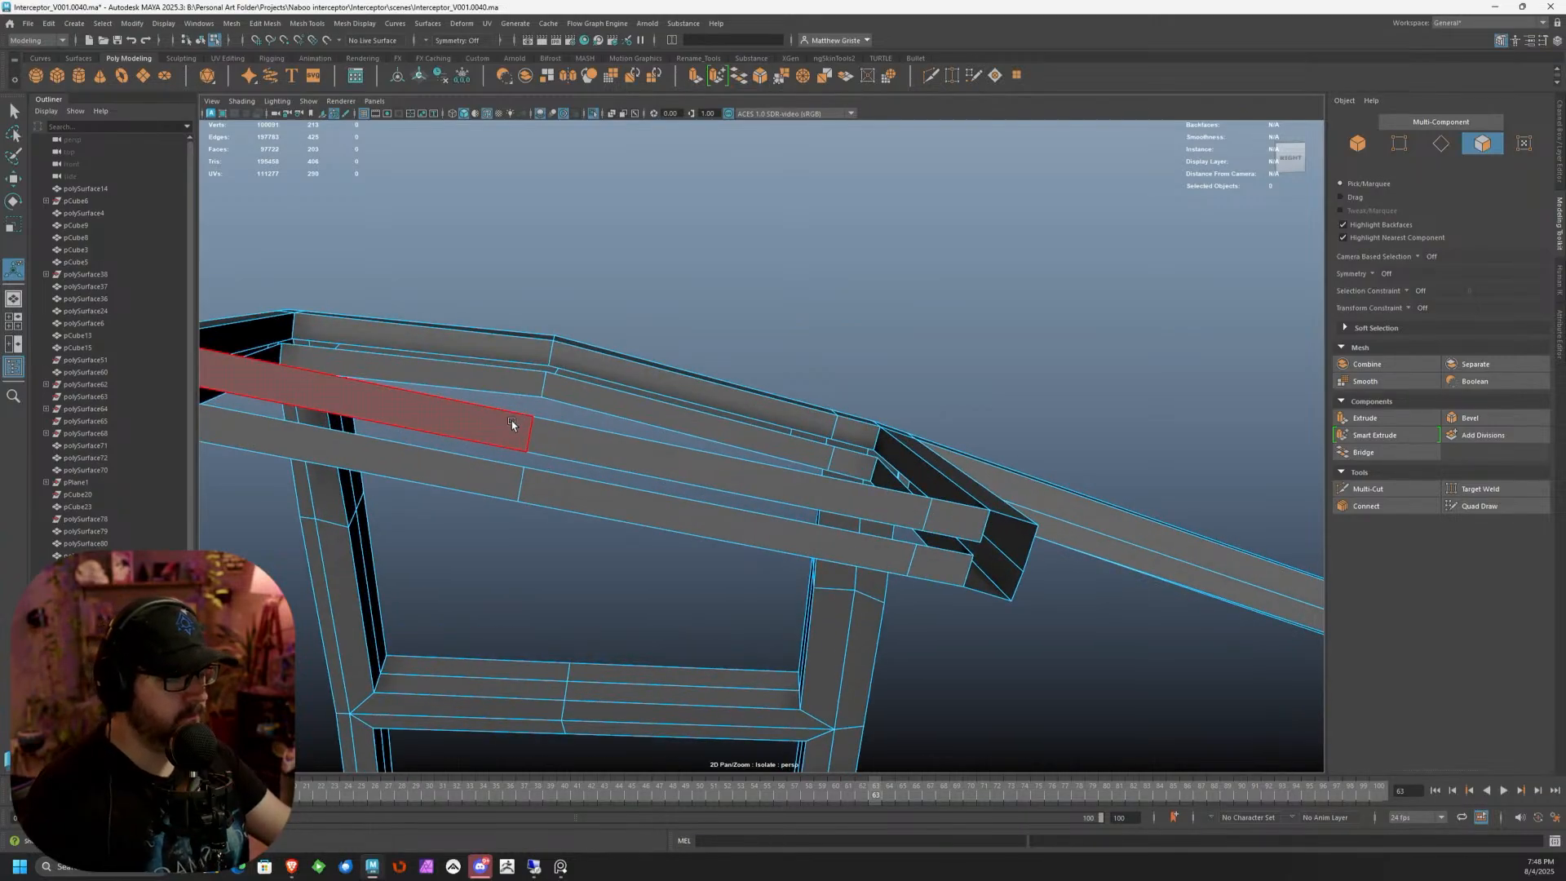
double_click(513, 423)
key("Delete")
left_click(942, 531)
key("Delete")
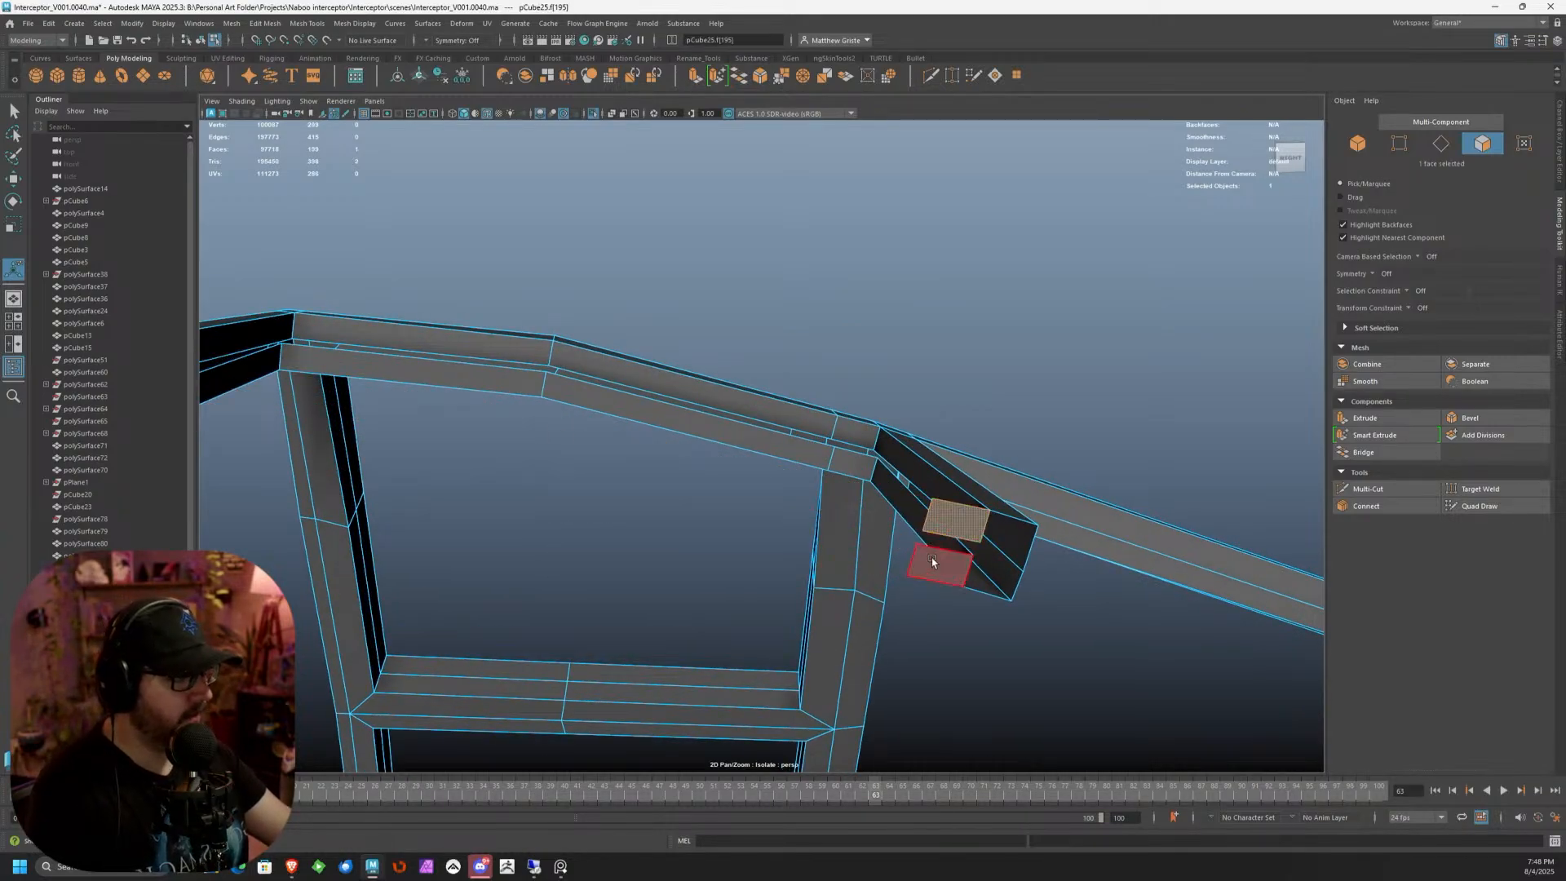
Target-weld the lower inner vertex to the upper one at the centerline end of the roof's rear crossbar
middle_click_drag(458, 355, 891, 409, "alt")
left_click_drag(890, 409, 761, 449, "alt")
scroll(760, 448, "up", 2)
right_click_drag(753, 421, 703, 405)
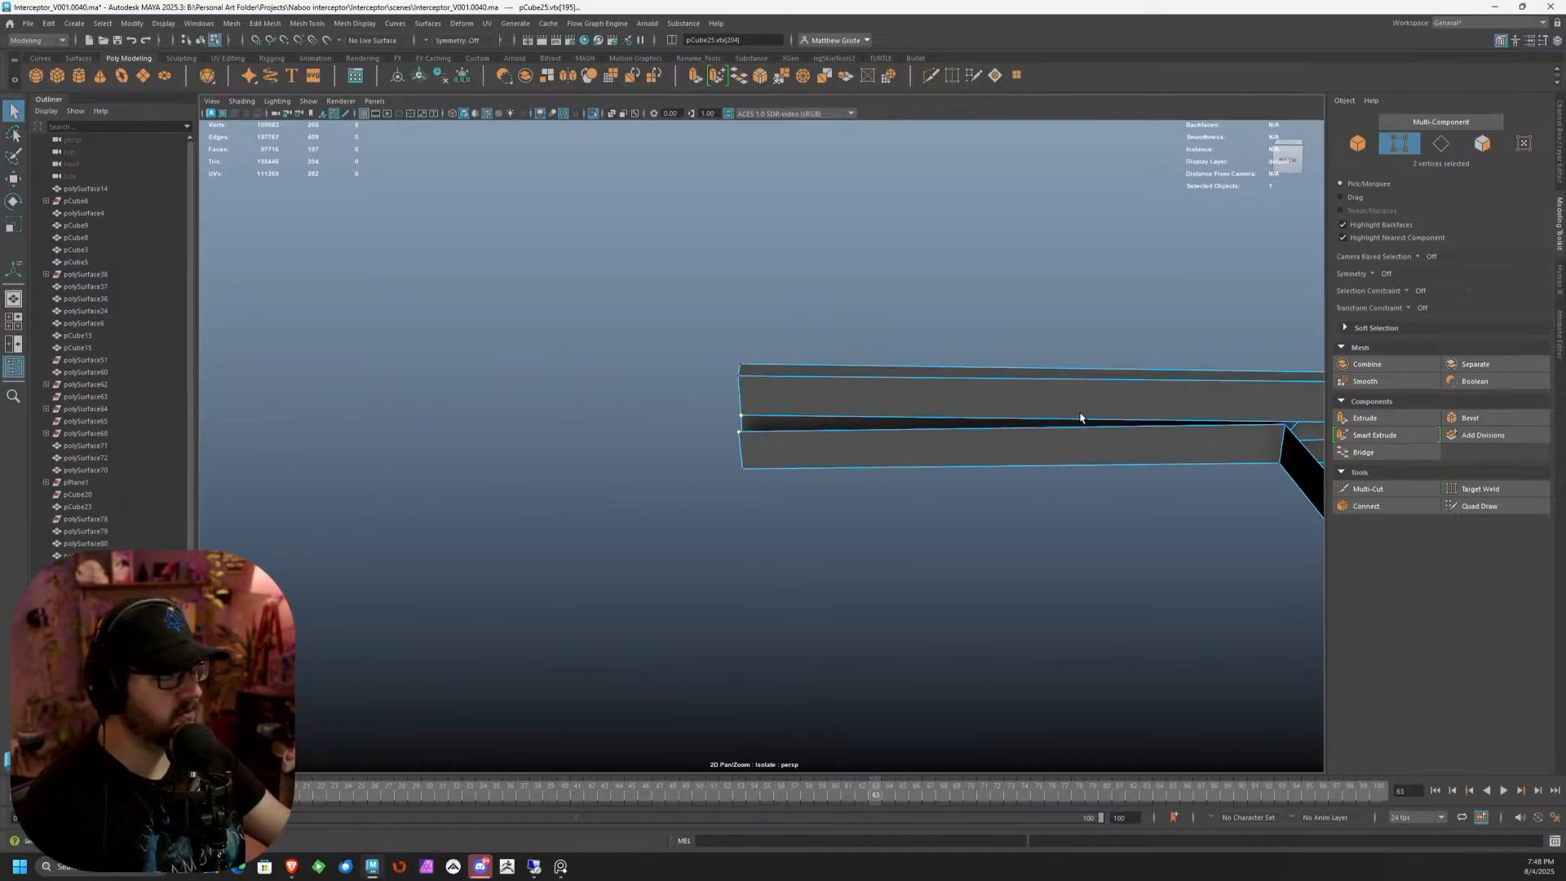
left_click(1478, 488)
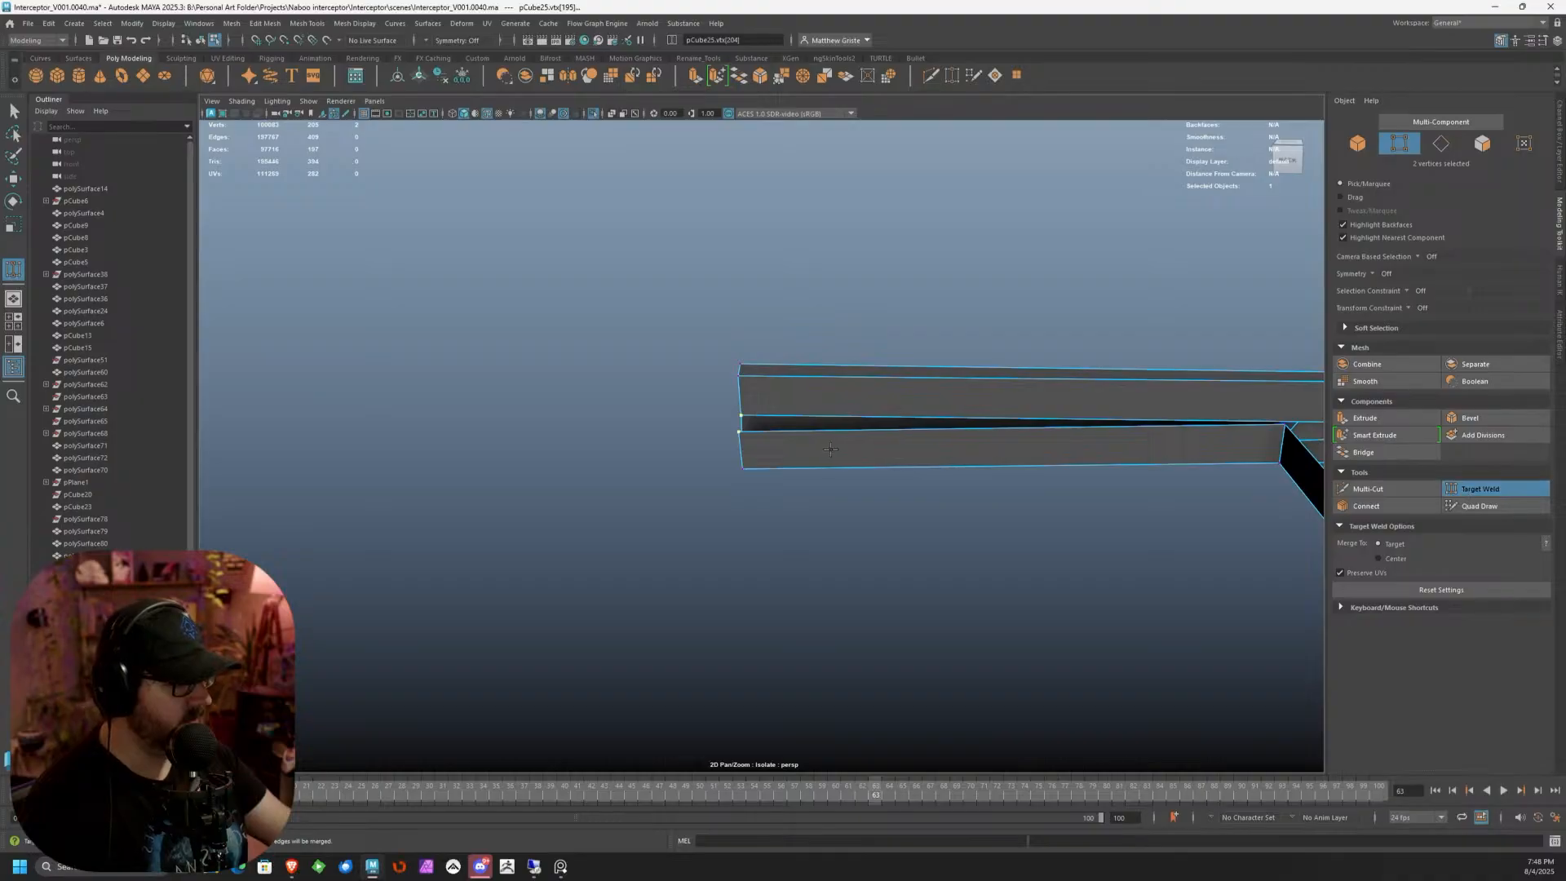
left_click_drag(741, 431, 742, 416)
Target-weld the lower inner vertex to the upper one where the roof's rear crossbar meets the side beam
scroll(771, 418, "down", 3)
middle_click_drag(989, 444, 699, 440, "alt")
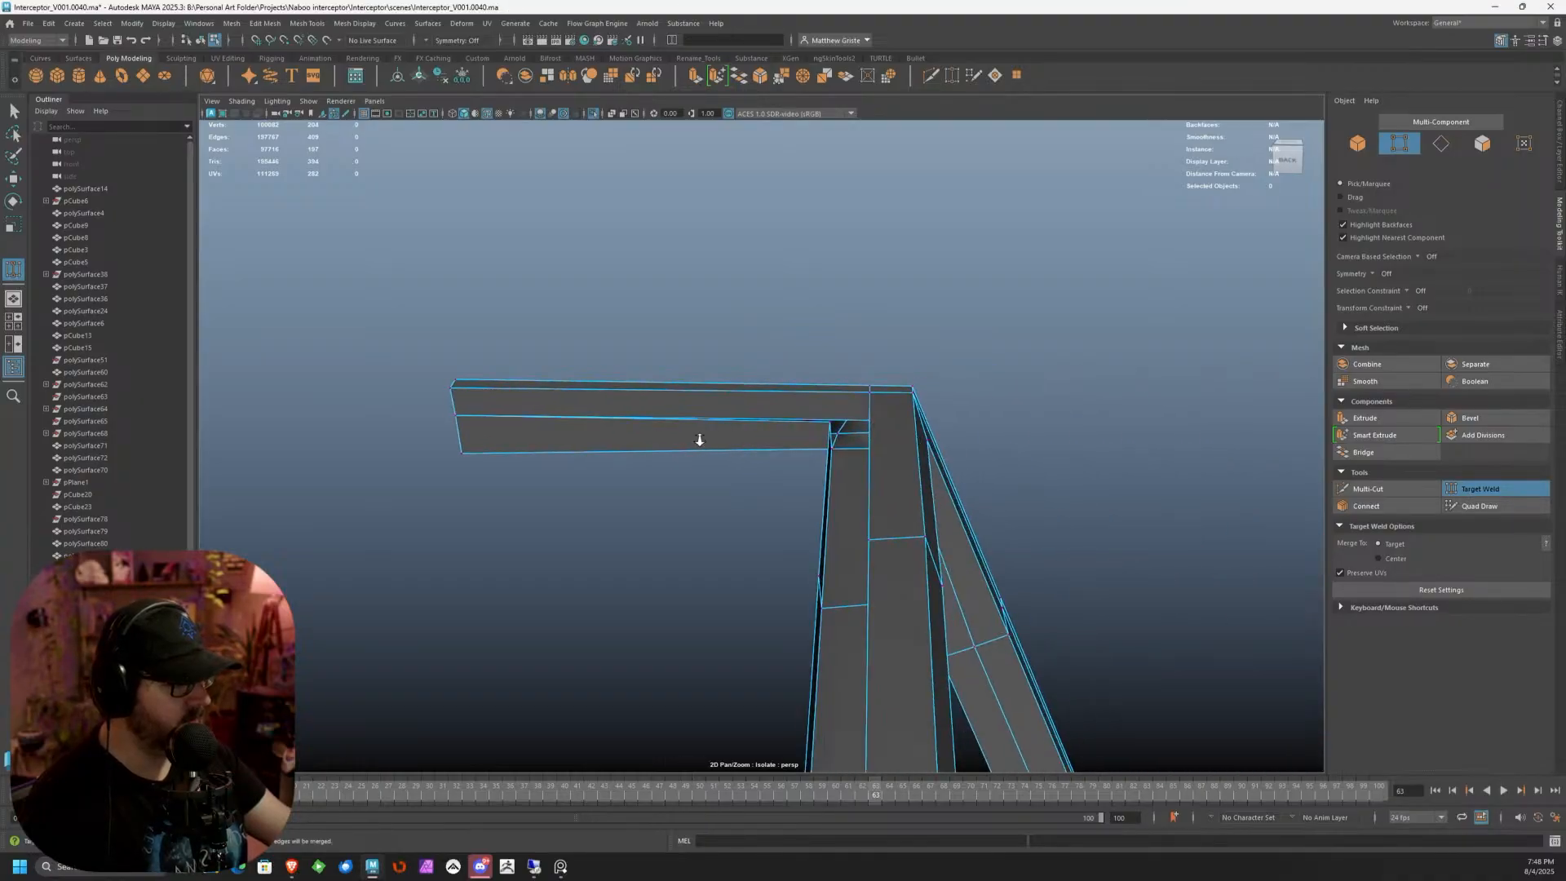
left_click_drag(699, 441, 773, 414, "alt")
scroll(828, 411, "up", 3)
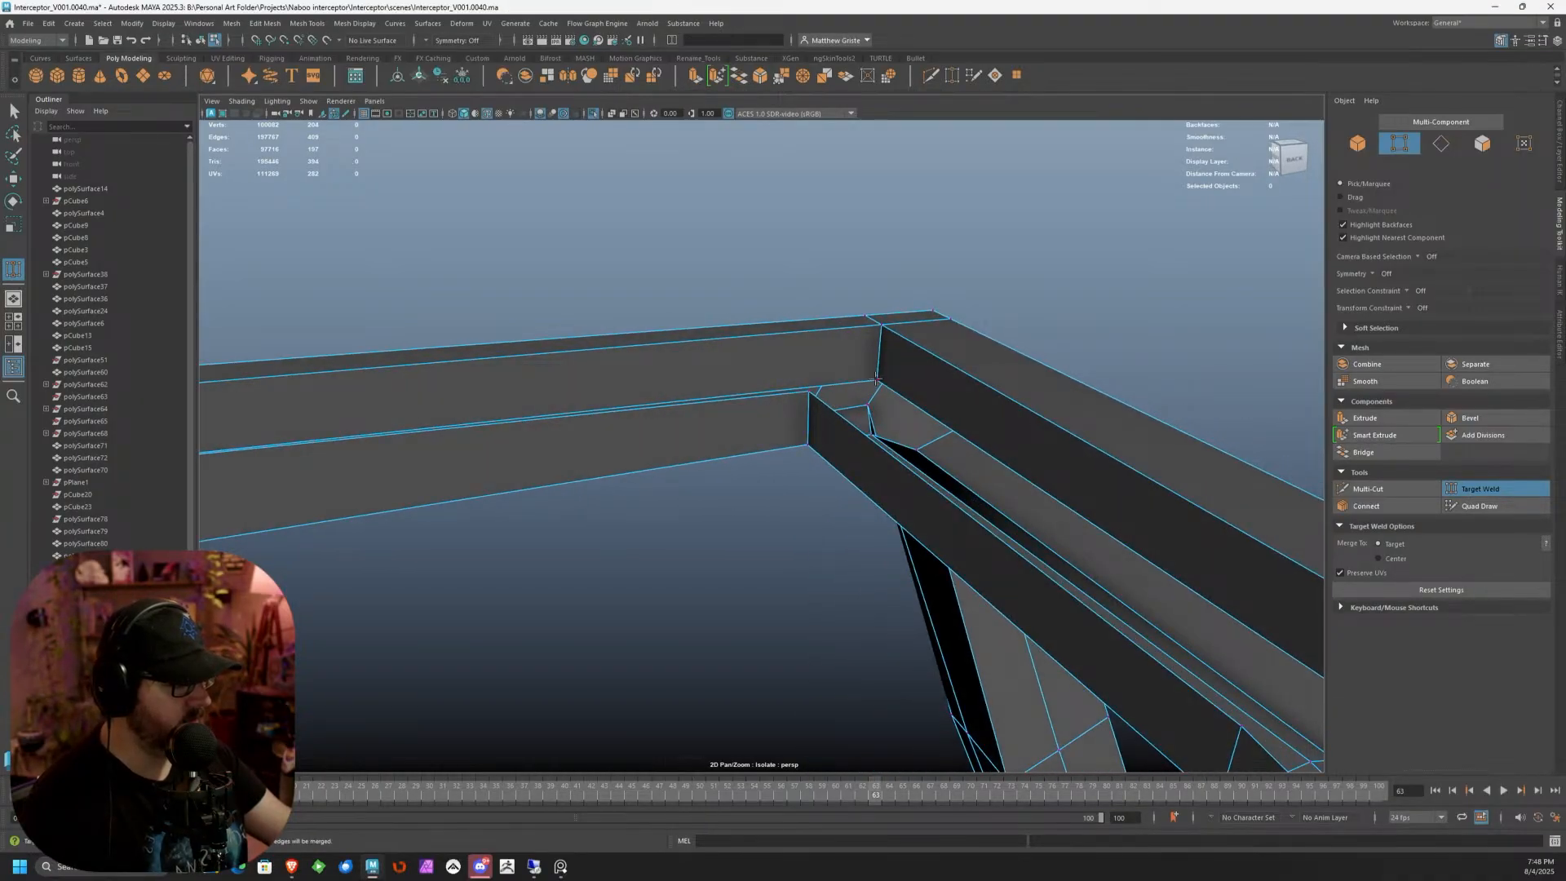
left_click_drag(873, 381, 875, 380)
scroll(960, 460, "down", 3)
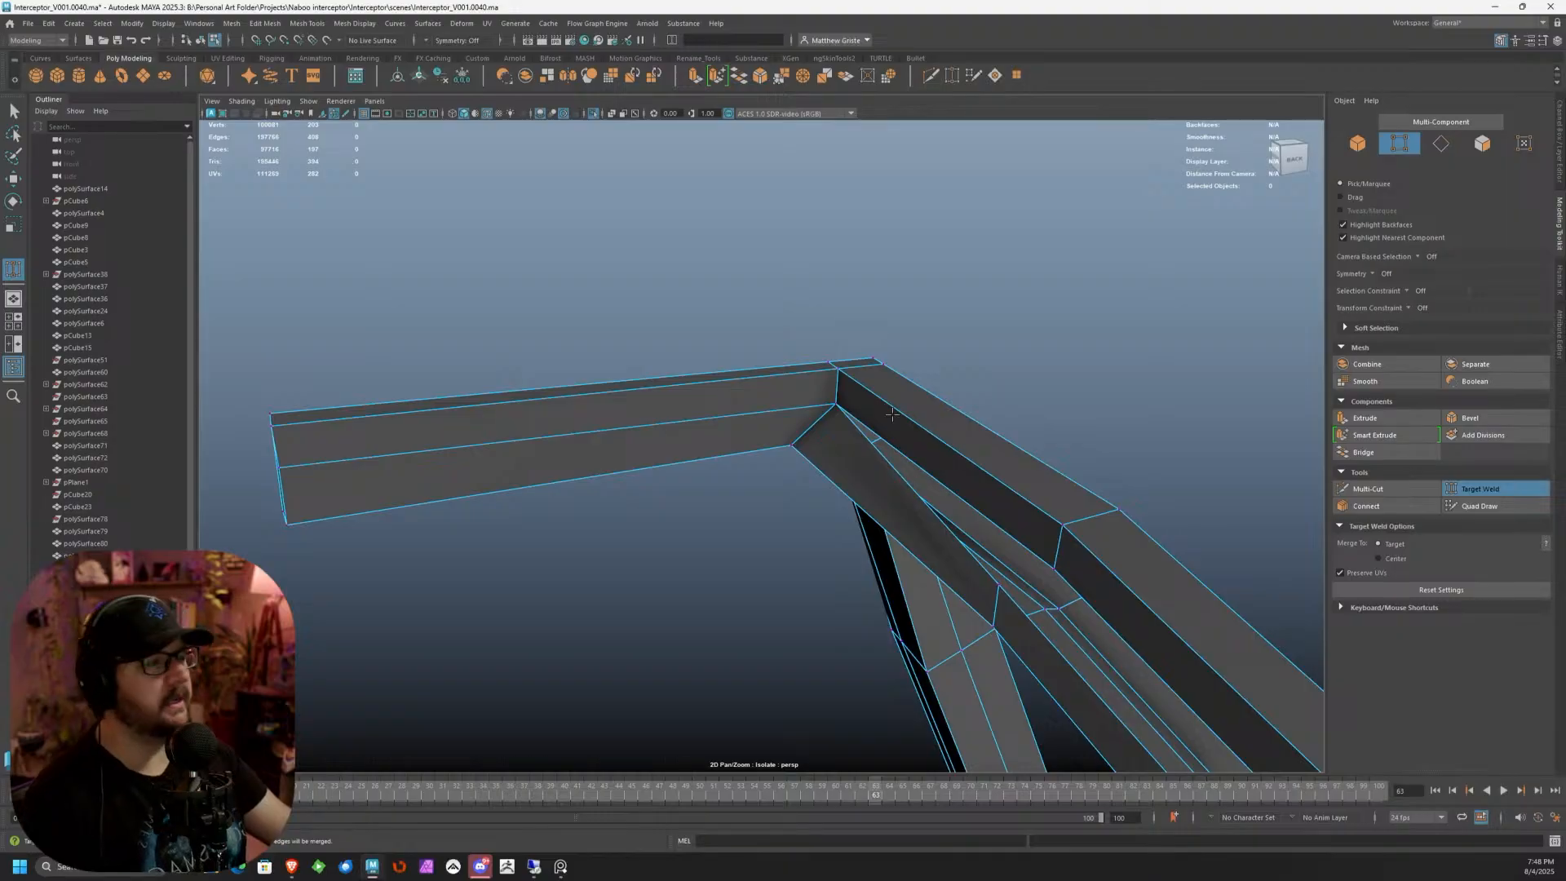
Target-weld the lower inner vertices to the upper ones along the roof's side beam, at its bend and toward the front crossbar
middle_click_drag(1003, 451, 815, 341, "alt")
left_click_drag(794, 342, 857, 369, "alt")
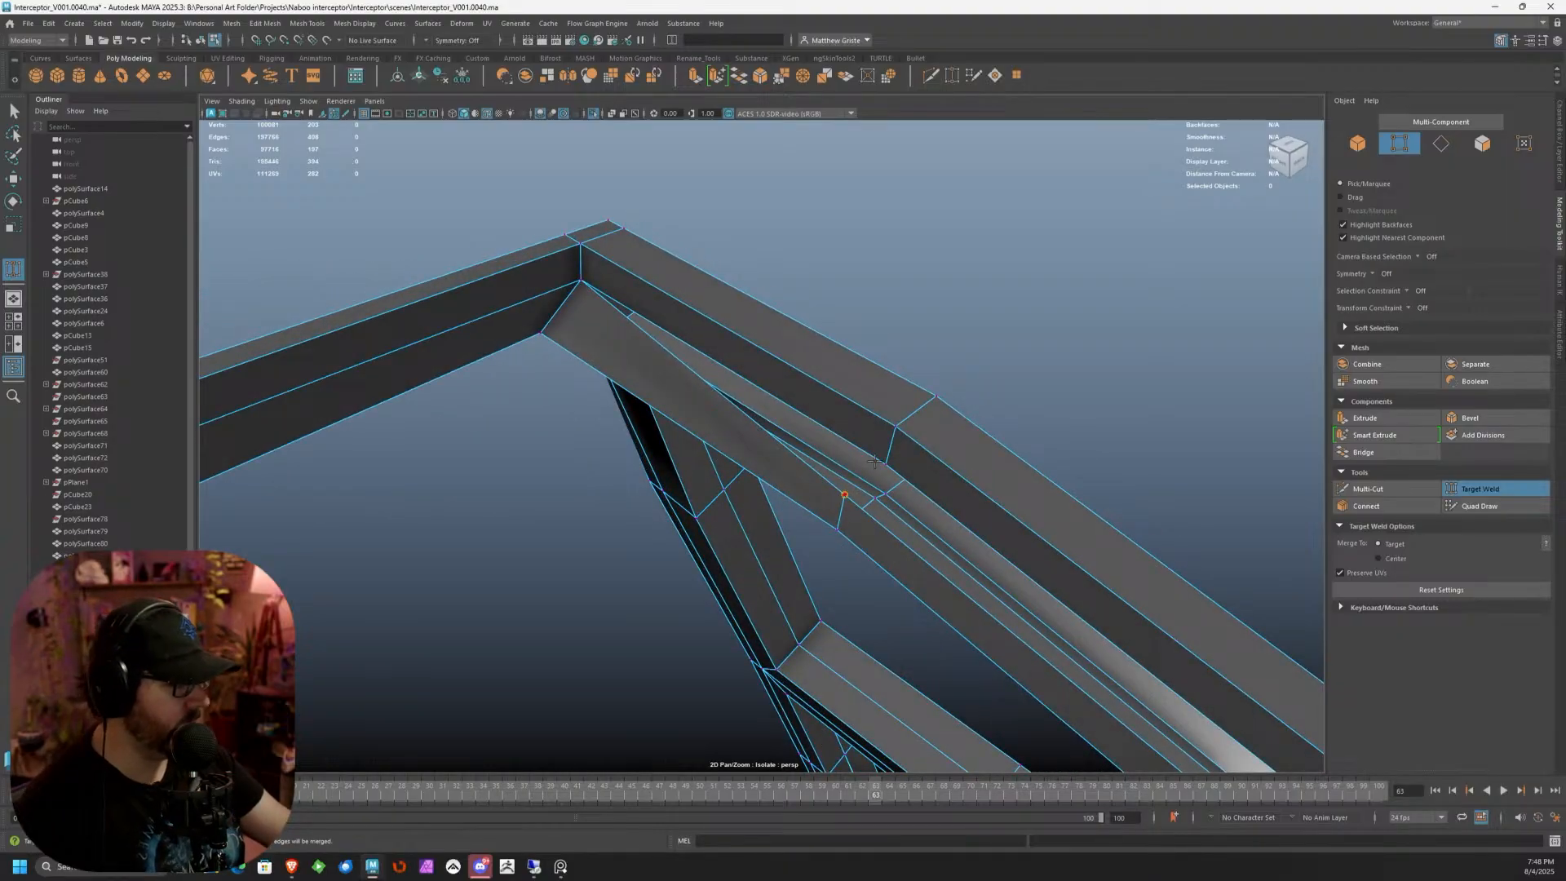
left_click_drag(874, 462, 886, 464)
scroll(885, 464, "down", 3)
middle_click_drag(979, 555, 738, 346, "alt")
scroll(883, 410, "up", 3)
left_click_drag(737, 346, 916, 366, "alt")
left_click_drag(916, 366, 878, 445, "alt")
Target-weld the lower inner vertex to the upper one at the centerline end of the roof's front crossbar
scroll(881, 444, "down", 3)
middle_click_drag(1133, 693, 962, 534, "alt")
scroll(983, 540, "up", 2)
left_click_drag(997, 552, 1020, 522)
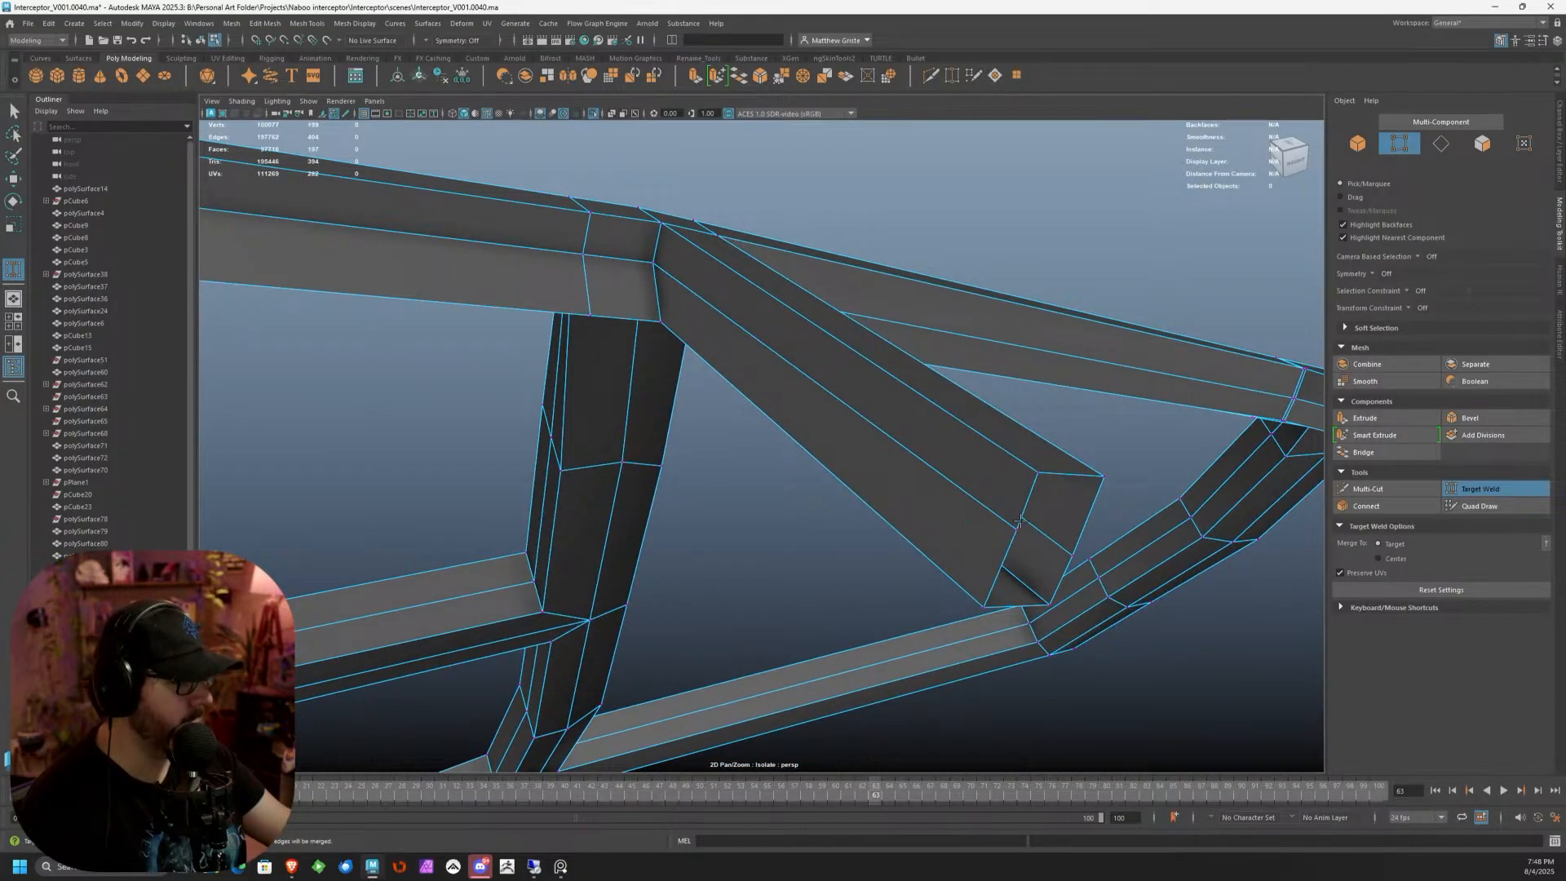
scroll(1019, 522, "down", 2)
middle_click_drag(833, 399, 934, 464, "alt")
left_click_drag(934, 463, 828, 465, "alt")
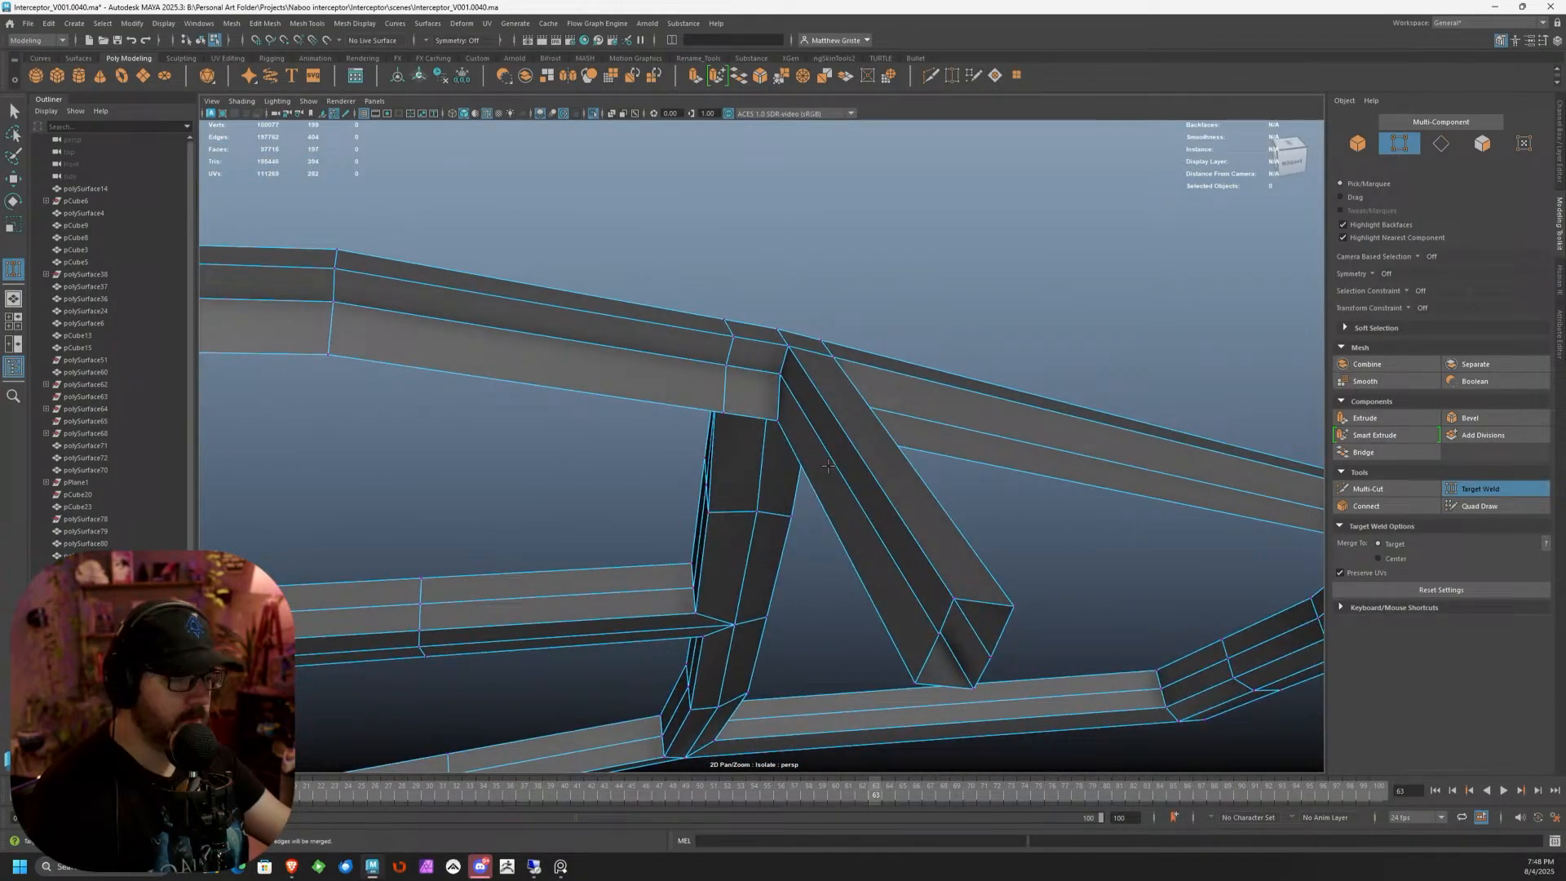
Select the four lower inner vertices along the roof's side beam for moving
key("q")
left_click(777, 421)
middle_click_drag(485, 408, 761, 420, "alt")
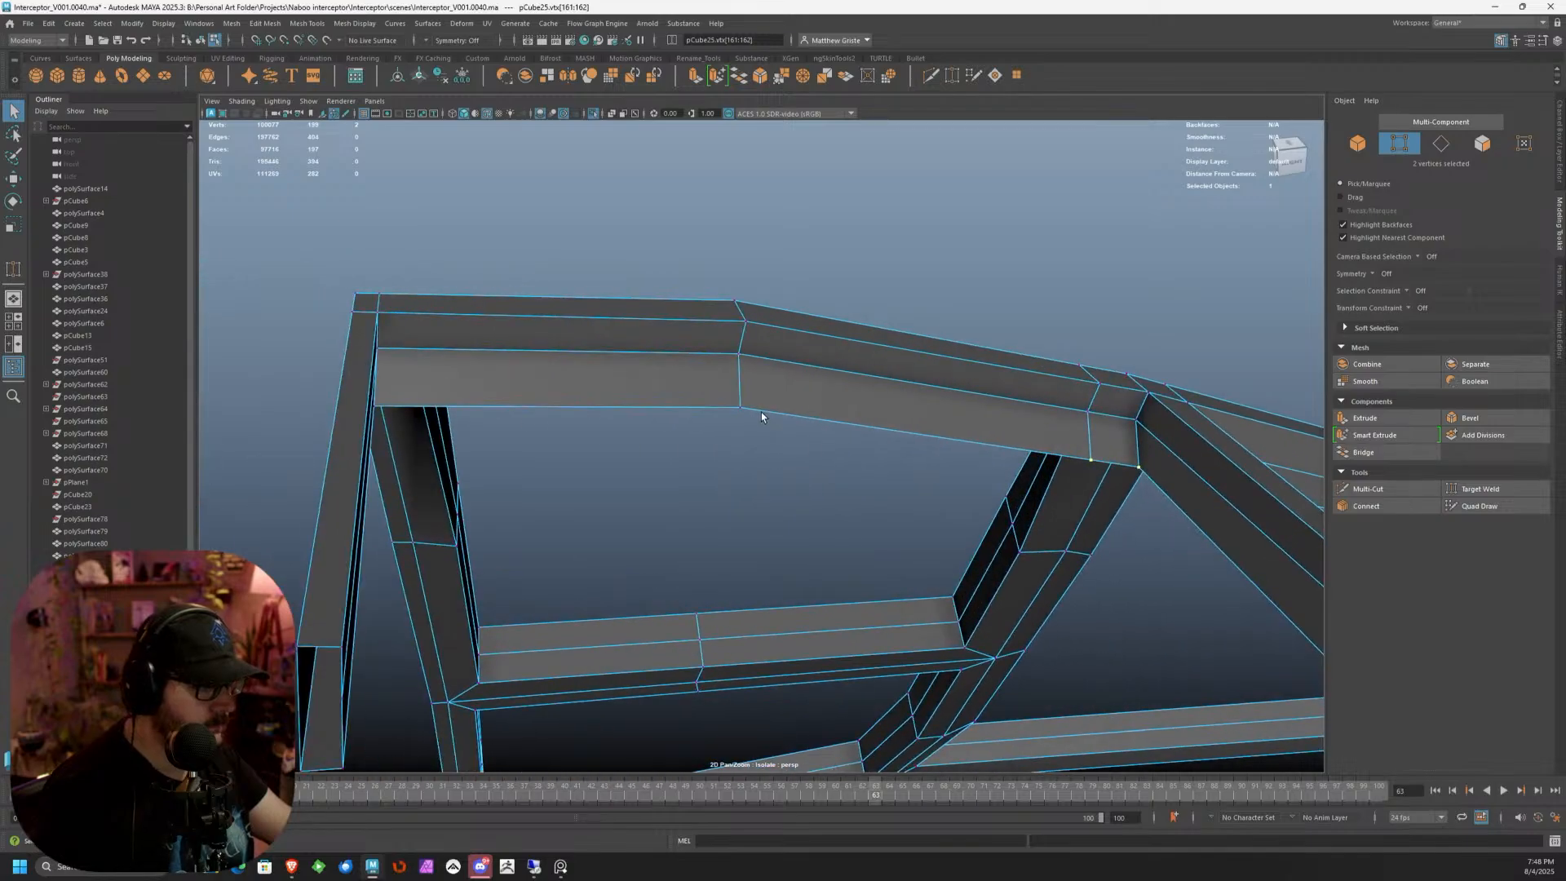
left_click_drag(719, 393, 622, 295, "alt")
key("w")
left_click_drag(621, 294, 516, 304, "alt")
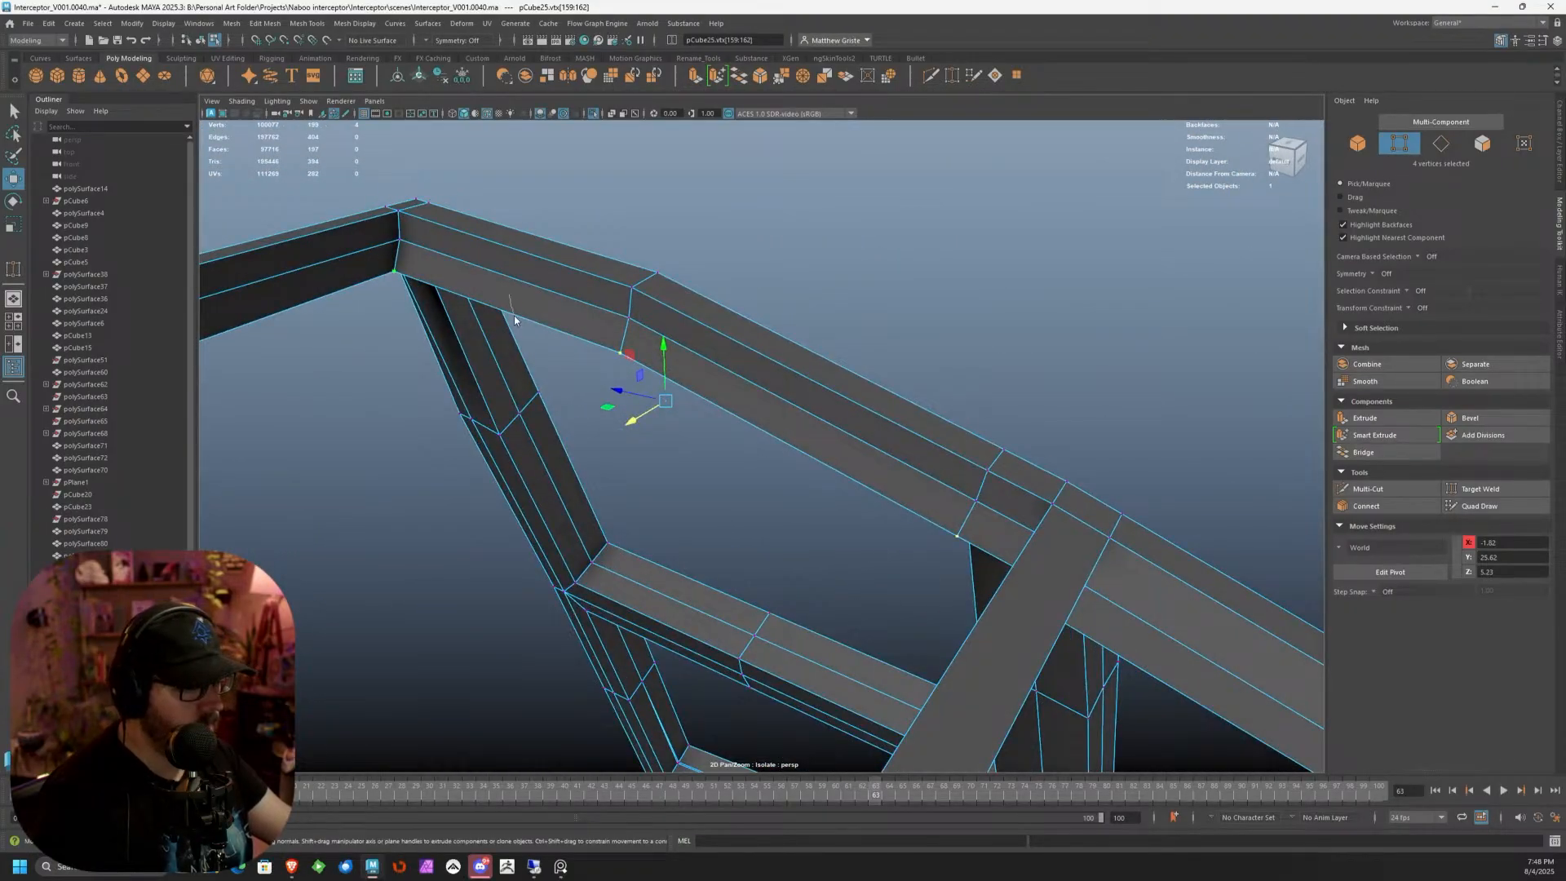
Select the three upper inner faces along the roof's side beam and shift them slightly sideways along X
right_click_drag(514, 316, 515, 354)
left_click(531, 275)
left_click(674, 335, "shift")
left_click(992, 495, "shift")
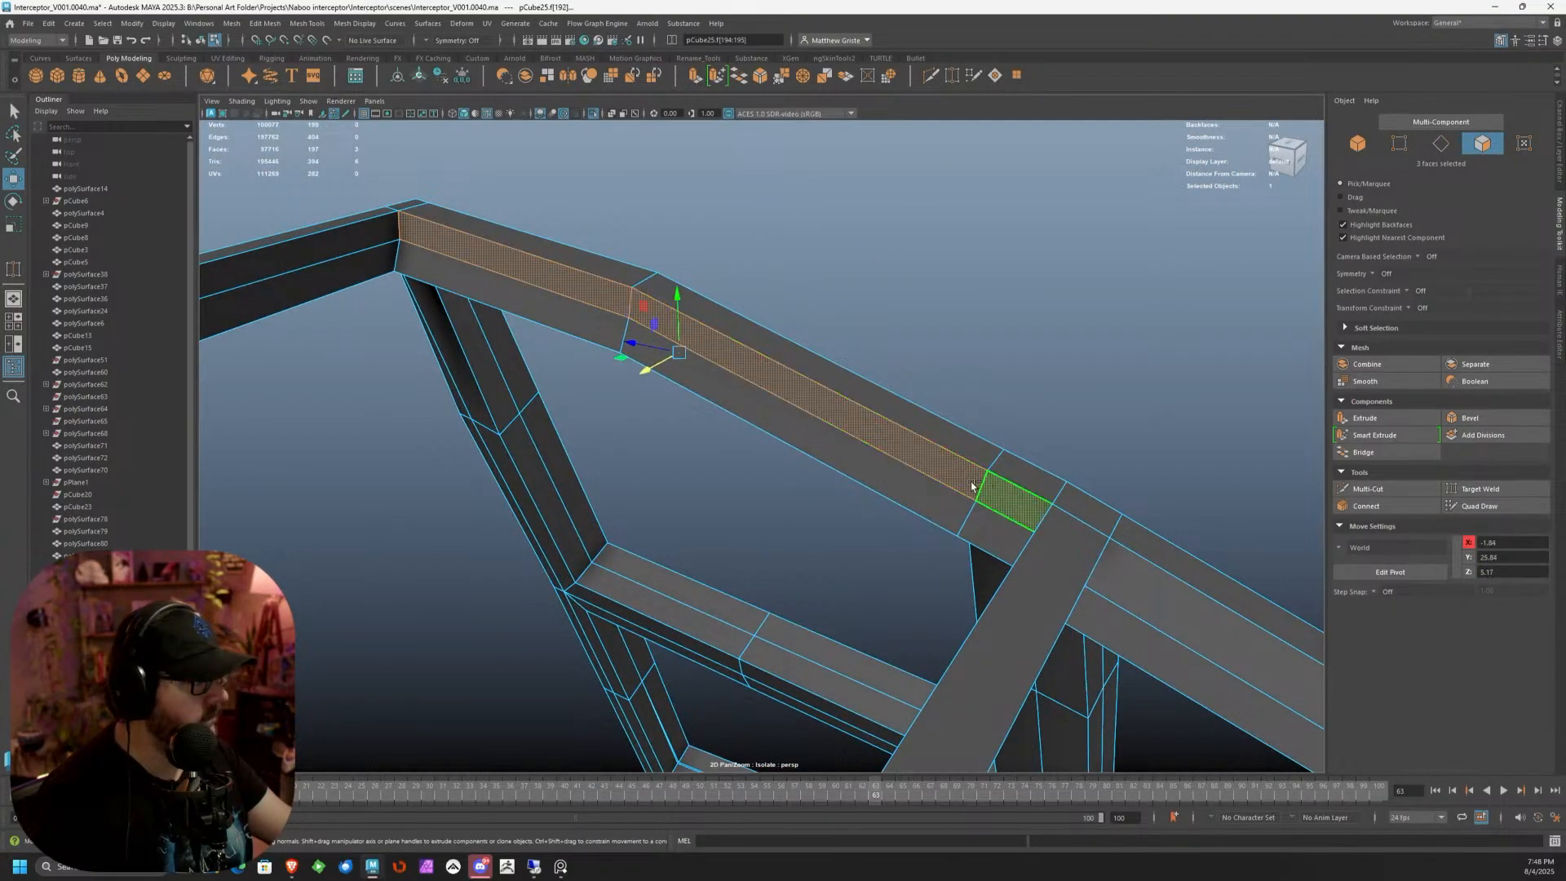
mouse_move(646, 367)
left_mouse_down()
mouse_move(540, 356)
mouse_move(635, 362)
left_mouse_up()
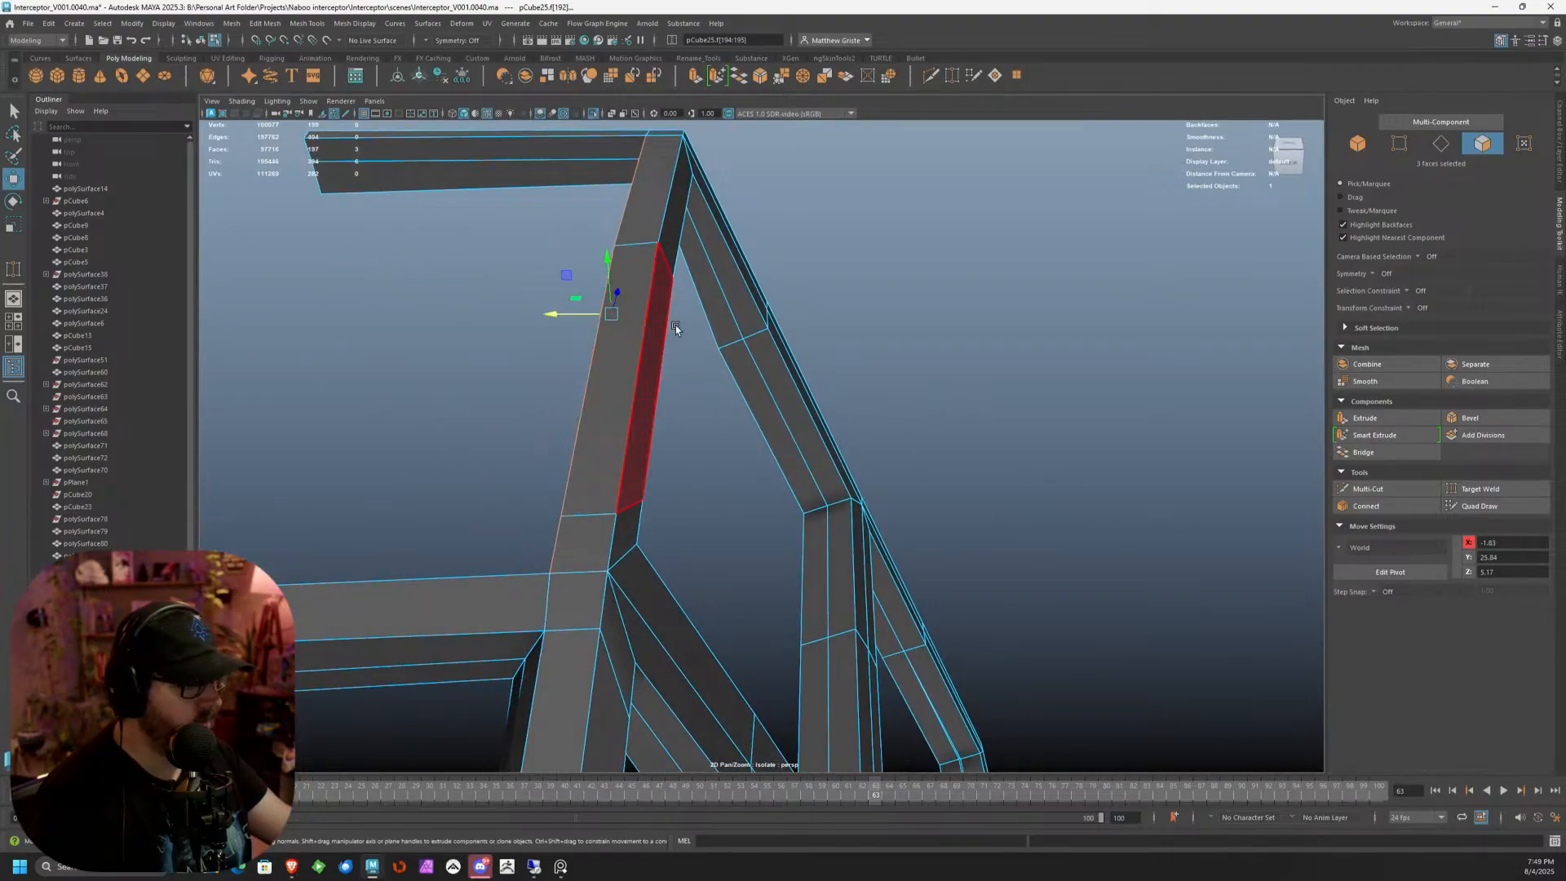
Return to object mode, select the canopy frame and examine its side openings and joints
right_click_drag(657, 324, 718, 305)
left_click(841, 267)
scroll(814, 336, "down", 5)
left_click_drag(814, 336, 785, 284, "alt")
left_click(863, 295)
scroll(860, 294, "up", 3)
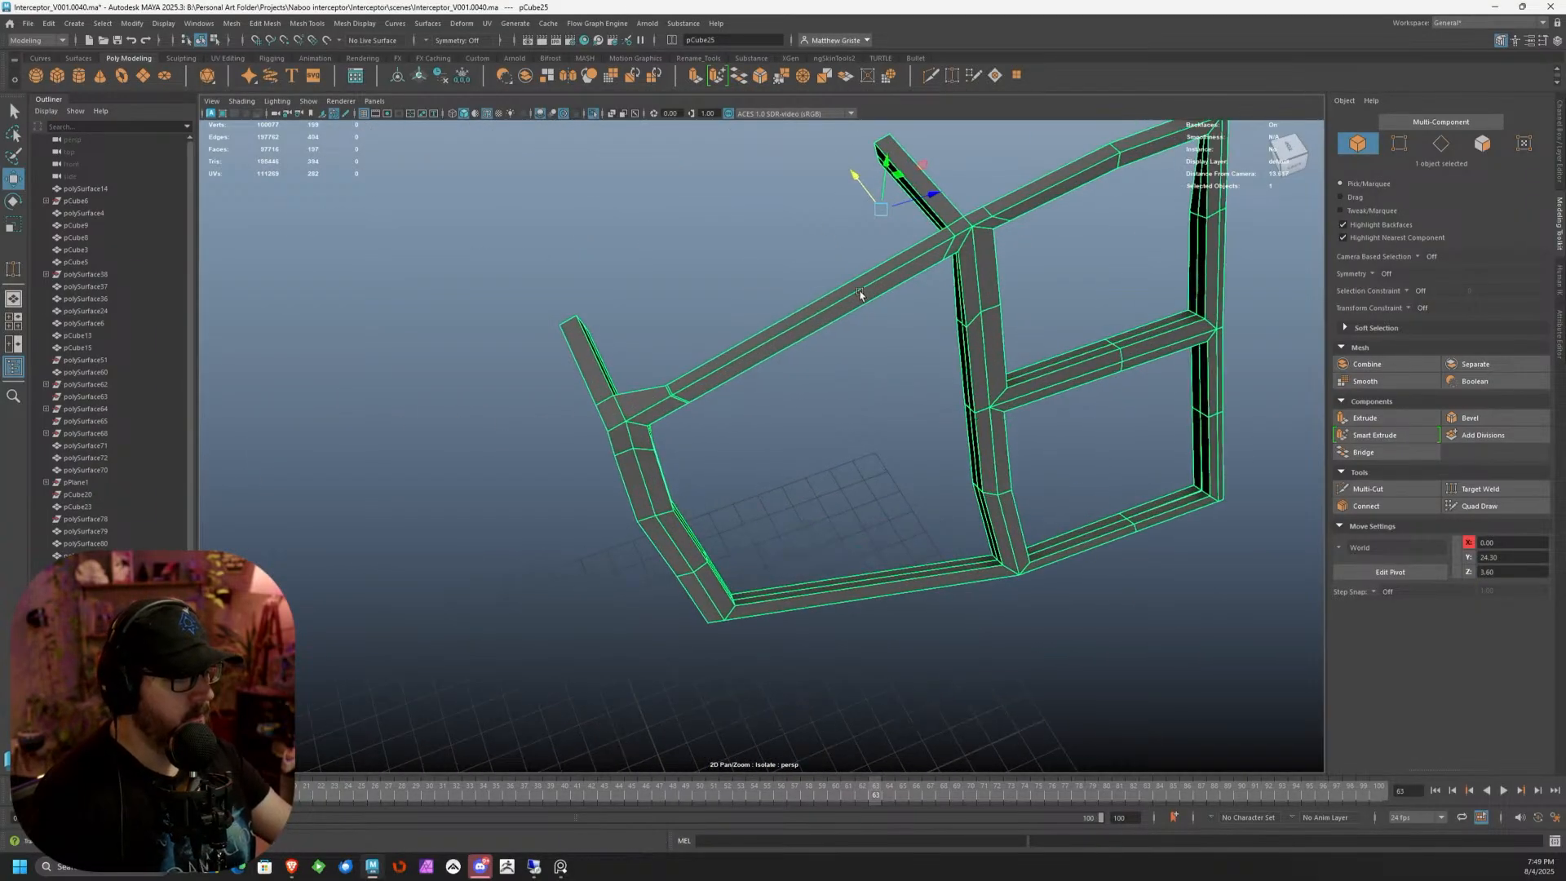
middle_click_drag(860, 294, 712, 341, "alt")
left_click_drag(712, 340, 830, 420, "alt")
scroll(830, 420, "up", 3)
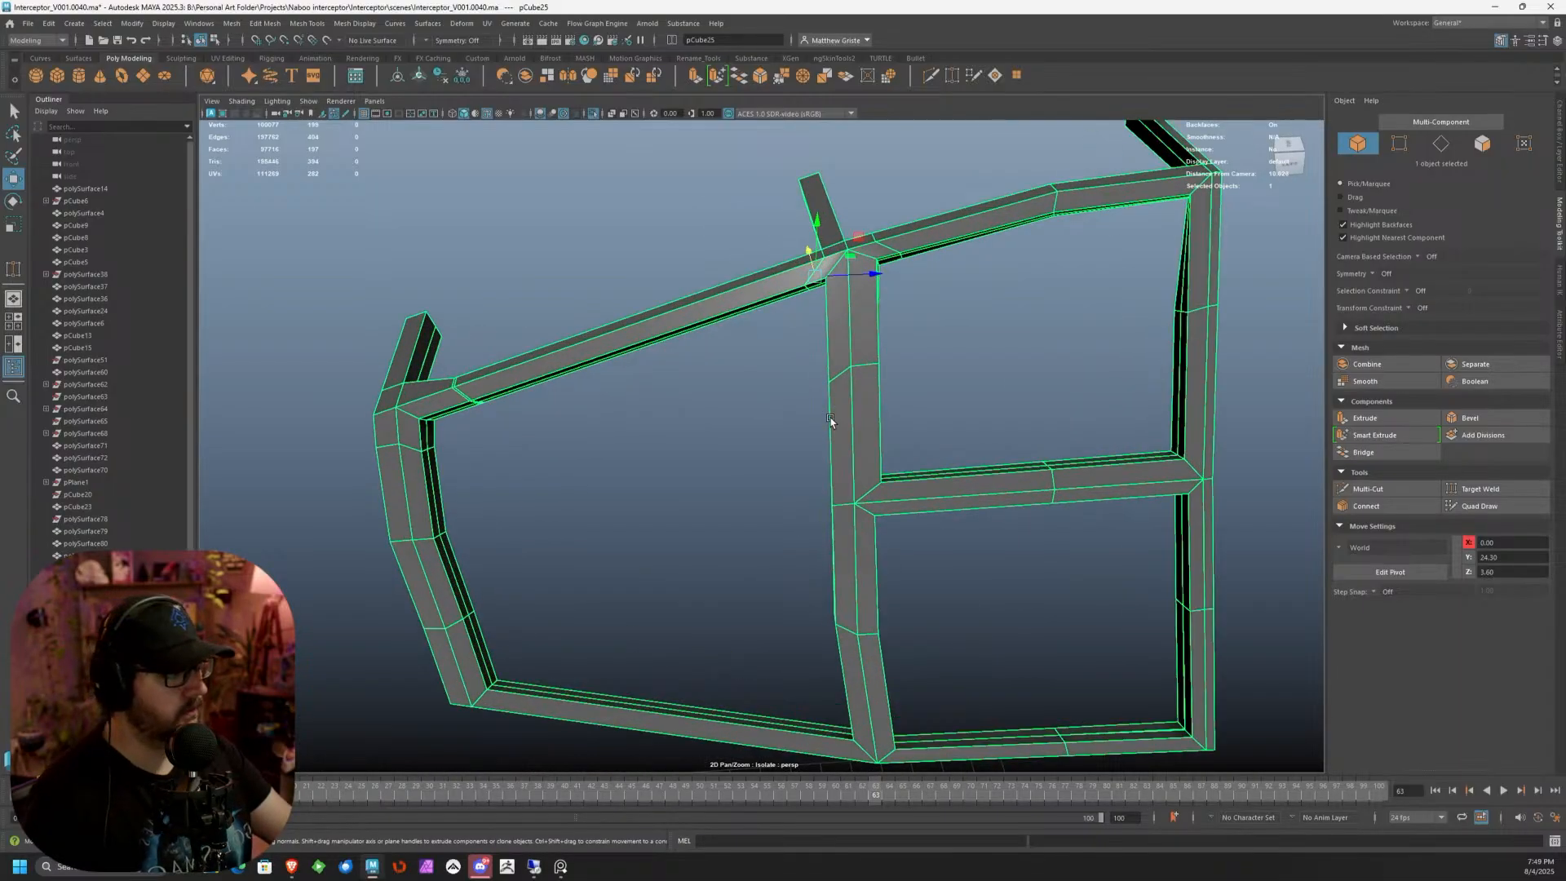
middle_click_drag(764, 346, 660, 328, "alt")
scroll(660, 328, "down", 2)
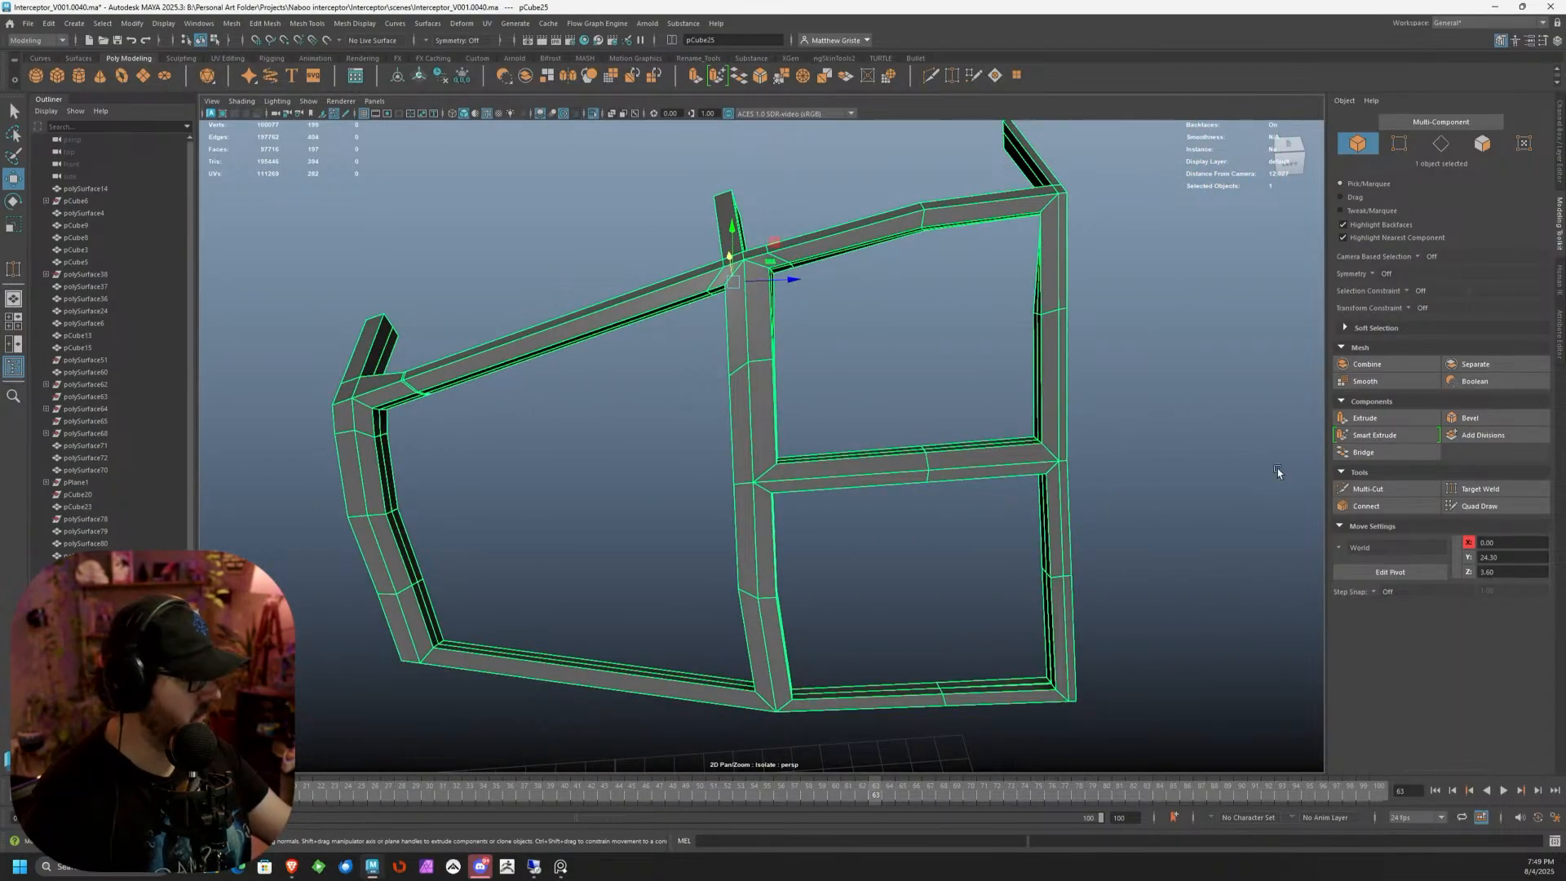
Insert supporting edge loops on the center pillar near its top and just above its junction with the horizontal side bar
left_click(1367, 488)
scroll(738, 304, "up", 4)
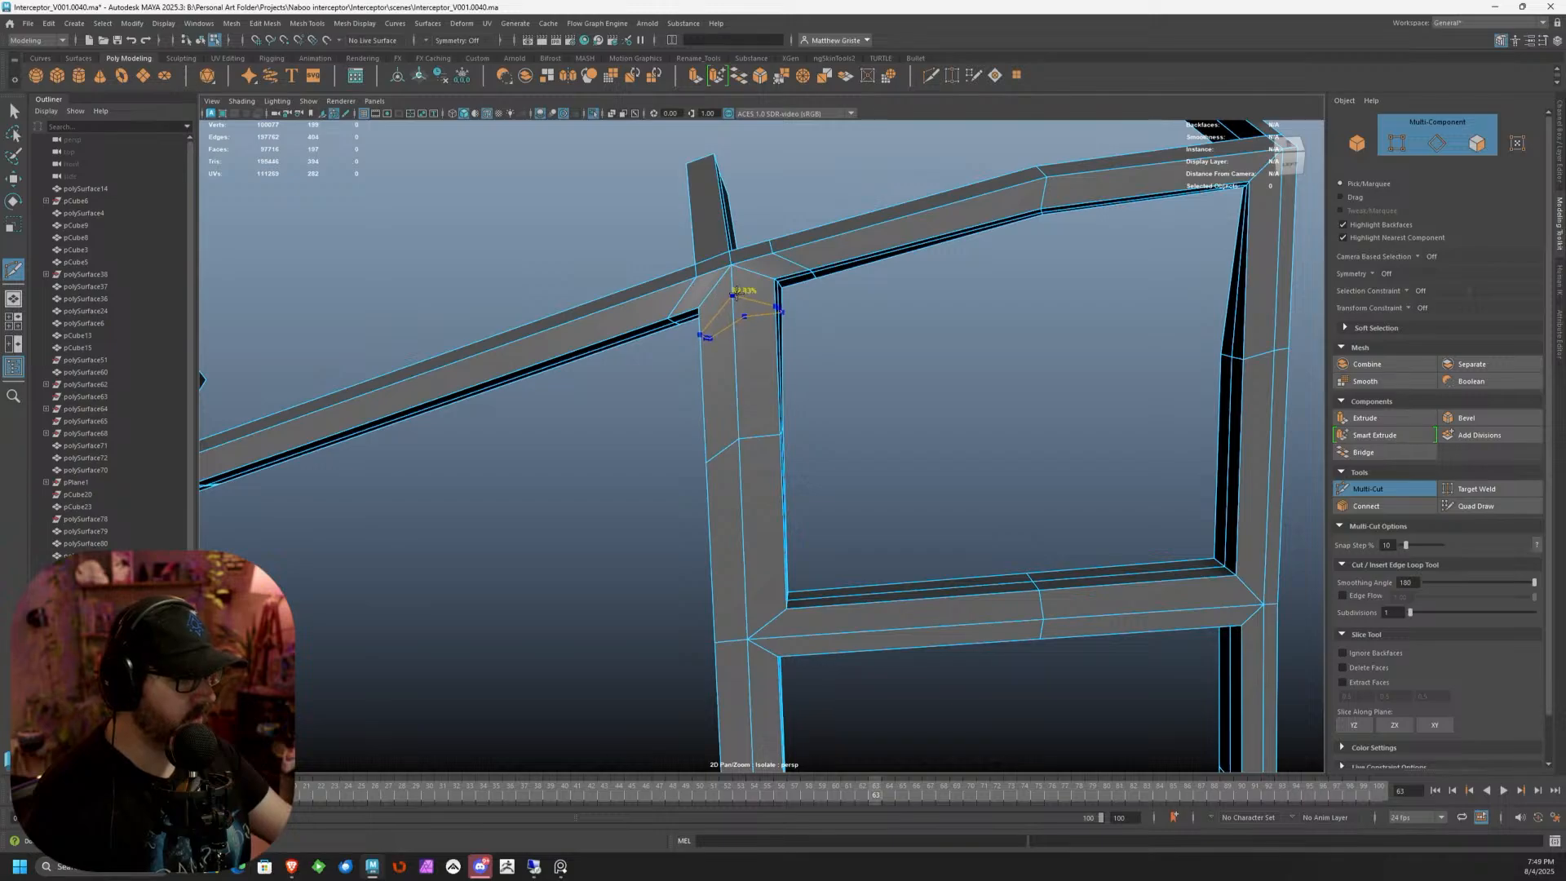
left_click(735, 295, "ctrl")
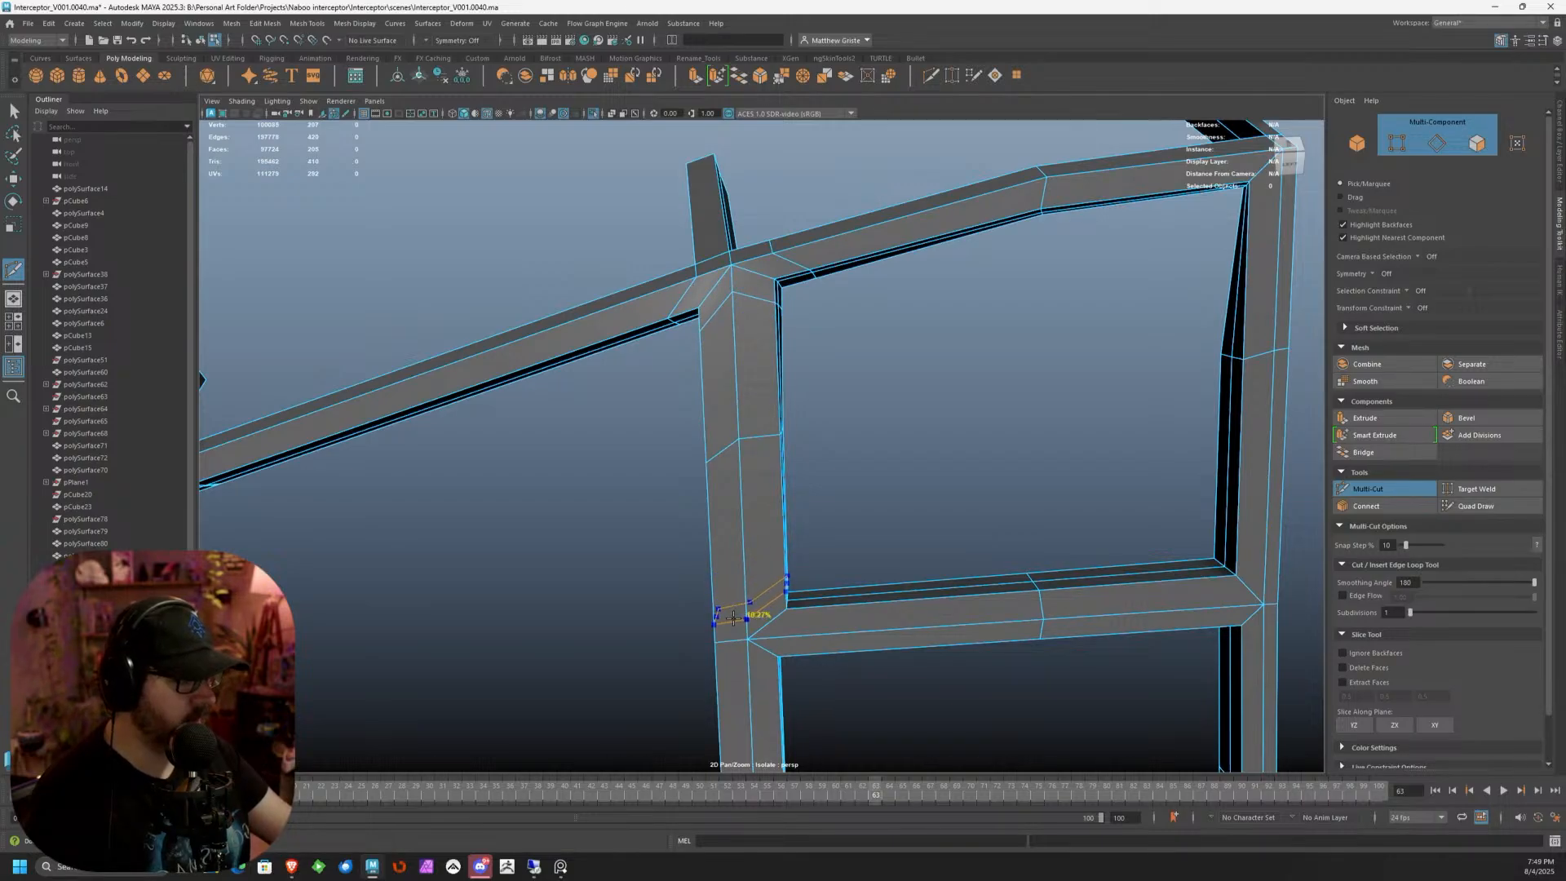
scroll(733, 618, "up", 1)
left_click(743, 615, "ctrl")
key("ctrl+z")
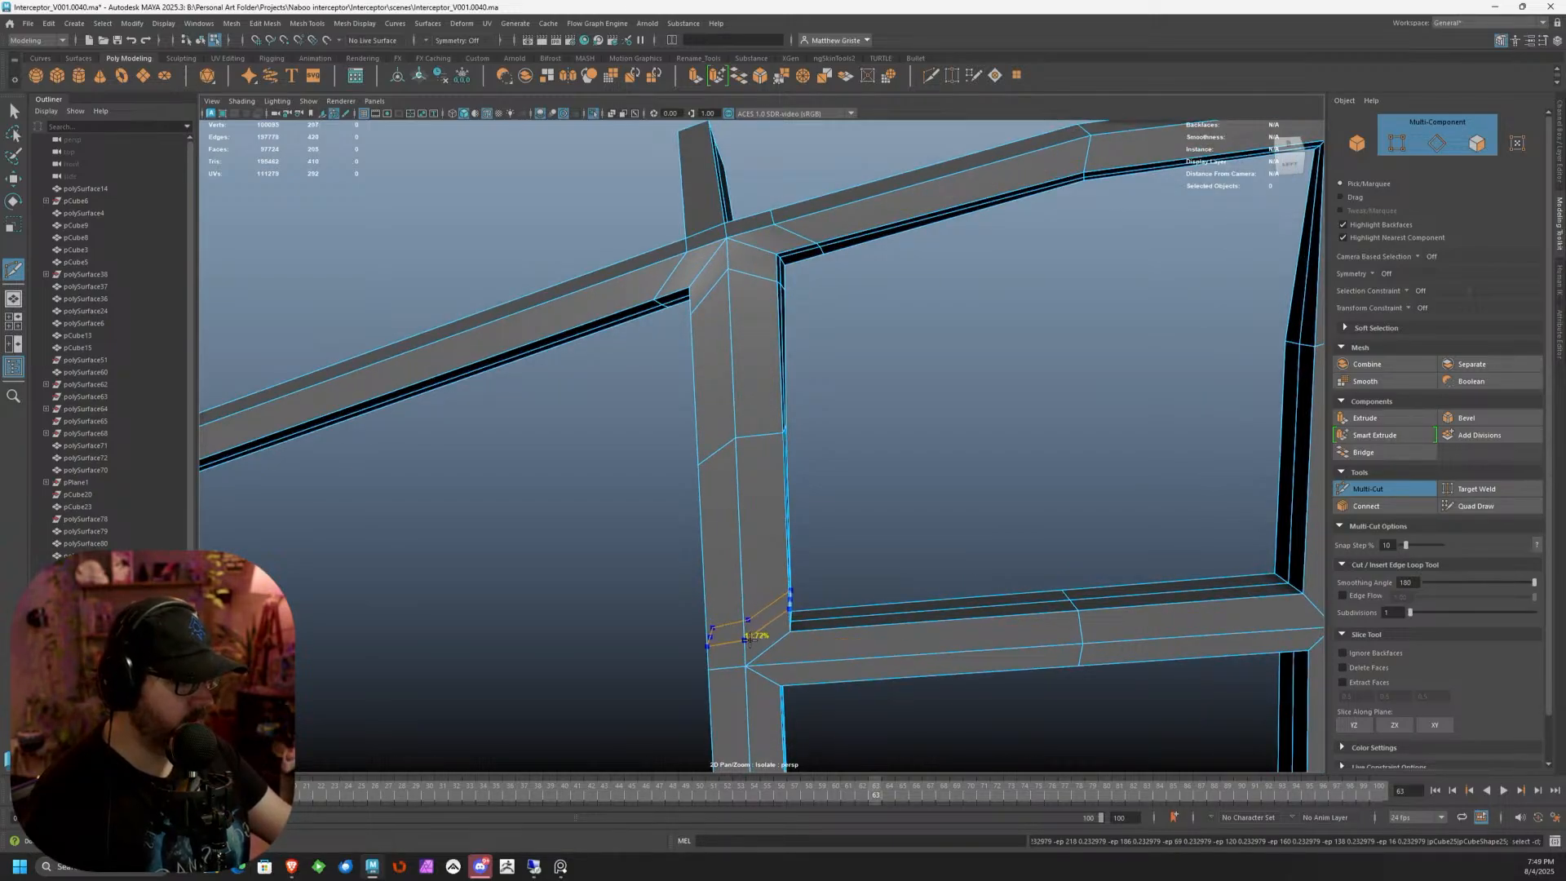
left_click(746, 639, "ctrl")
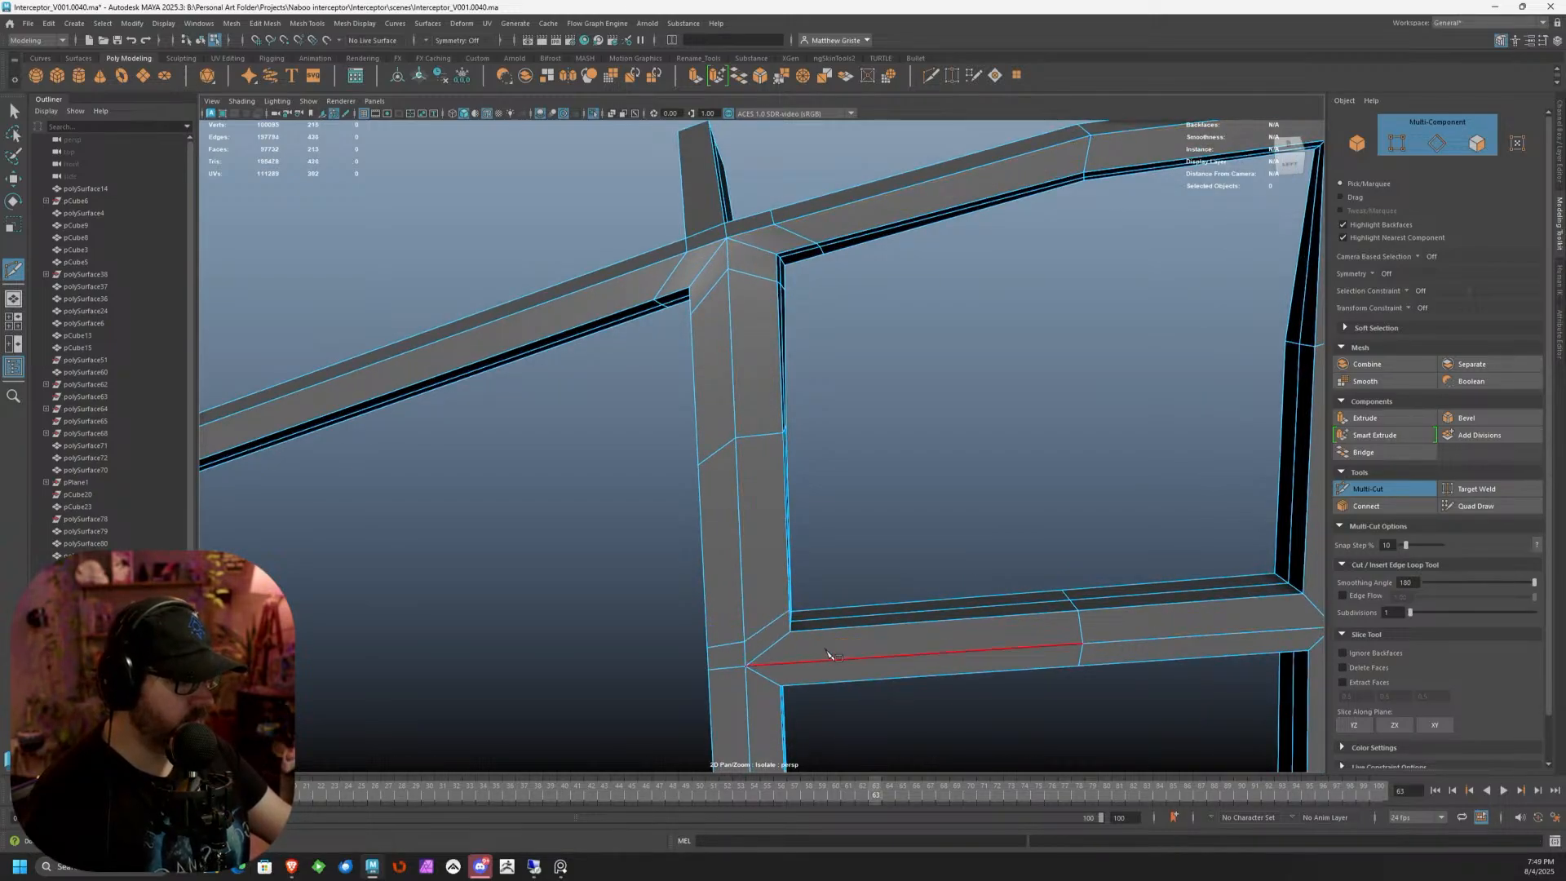
Insert supporting edge loops near the front and rear ends of the horizontal side bar
left_click(777, 668, "ctrl")
middle_click_drag(1070, 624, 677, 529, "alt")
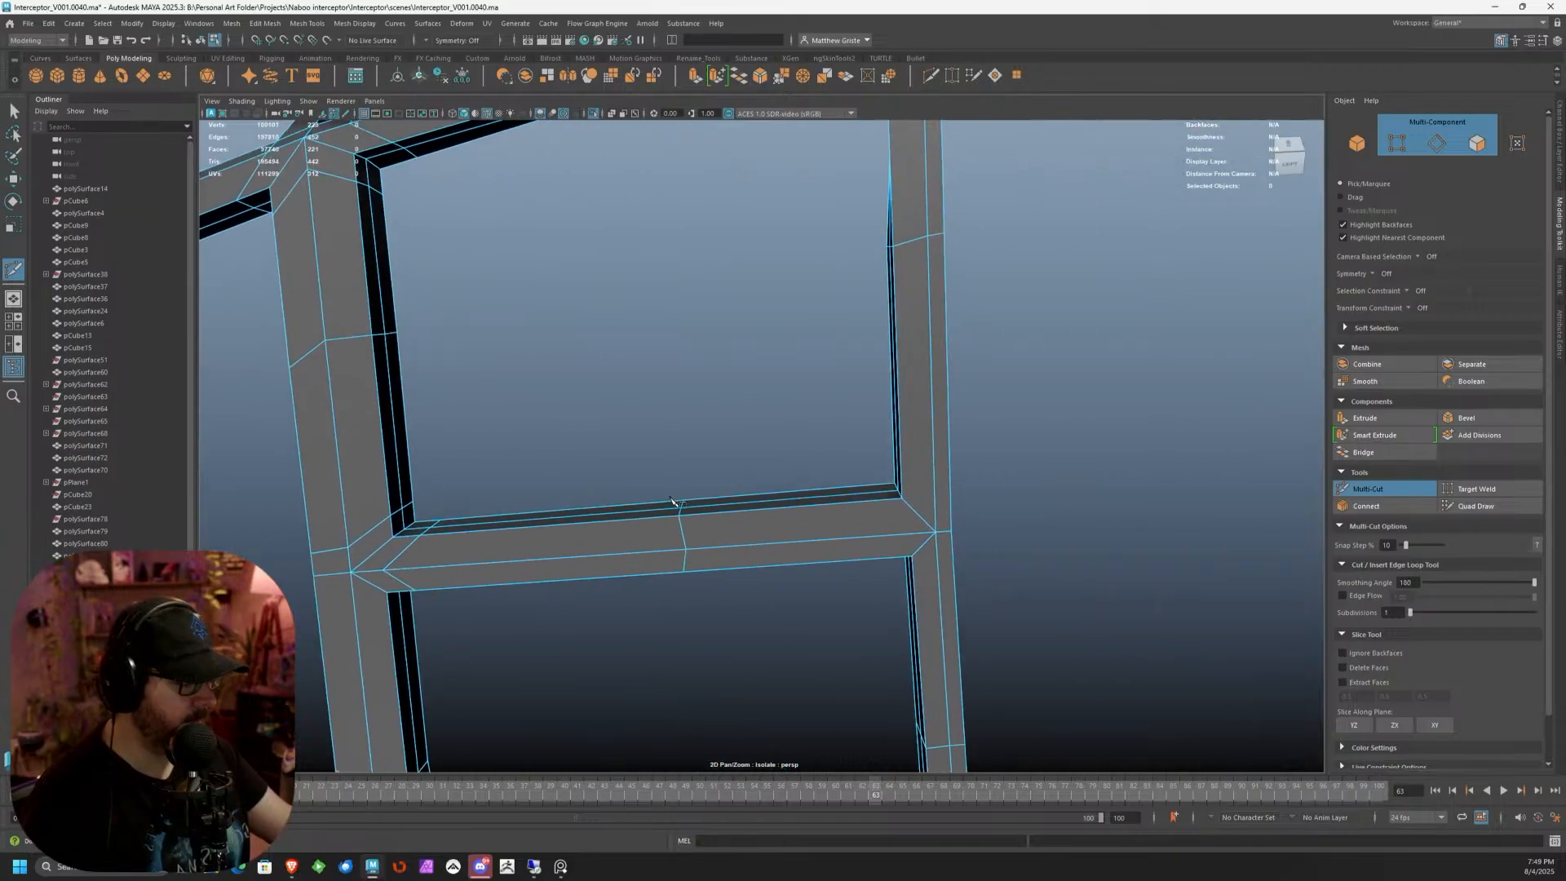
left_click(906, 526, "ctrl")
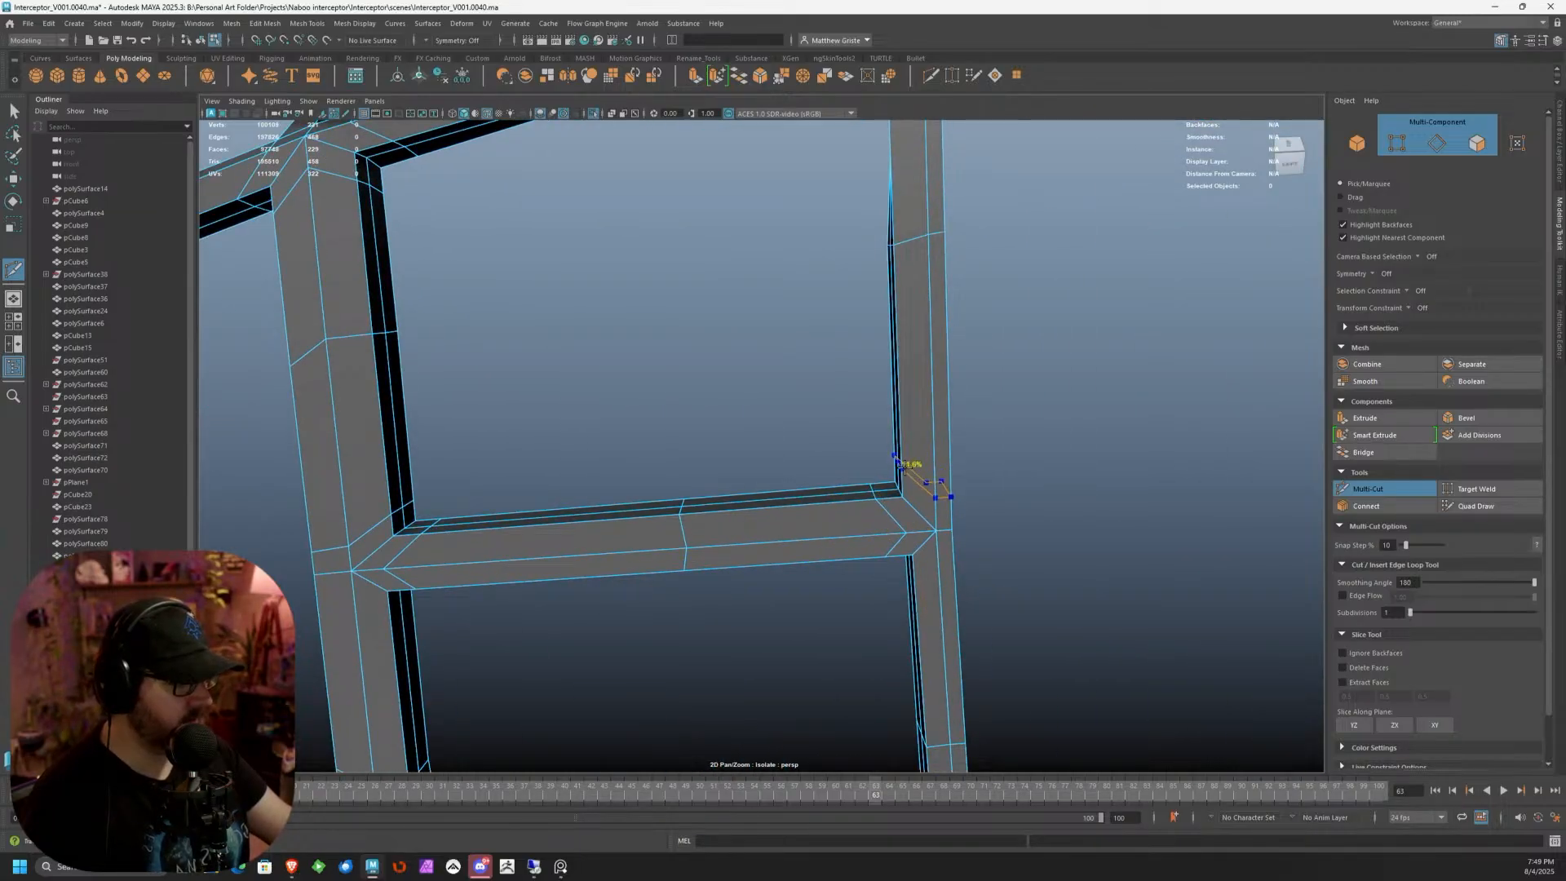
Insert supporting edge loops at both ends of the upper rear pillar and on the roof beam beside the rear corner
left_click(903, 466, "ctrl")
left_click_drag(903, 467, 865, 245, "alt")
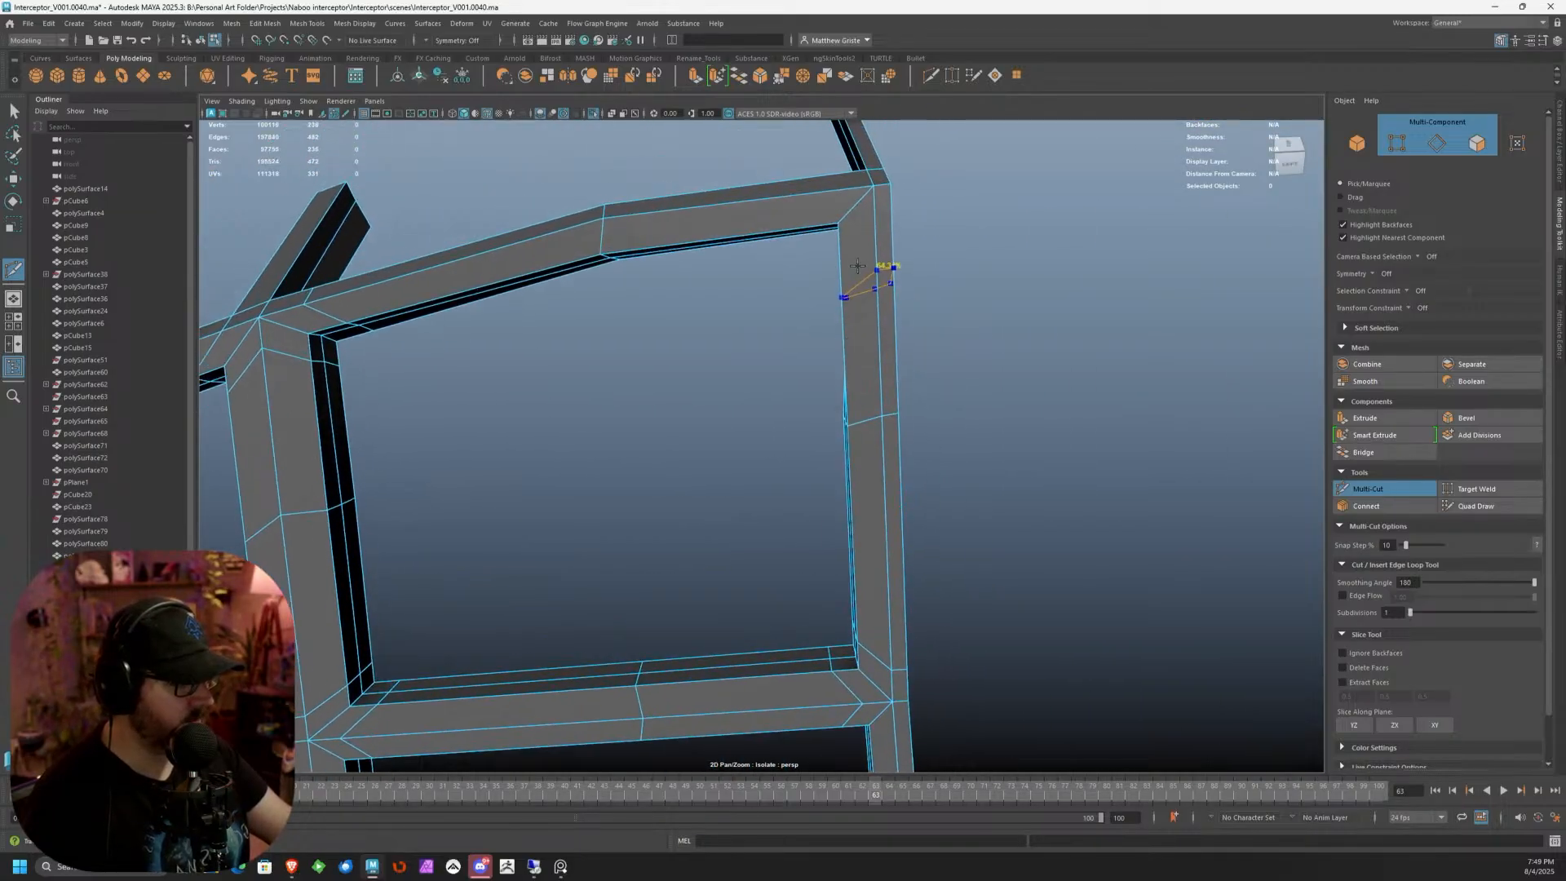
left_click(875, 214, "ctrl")
left_click(848, 189, "ctrl")
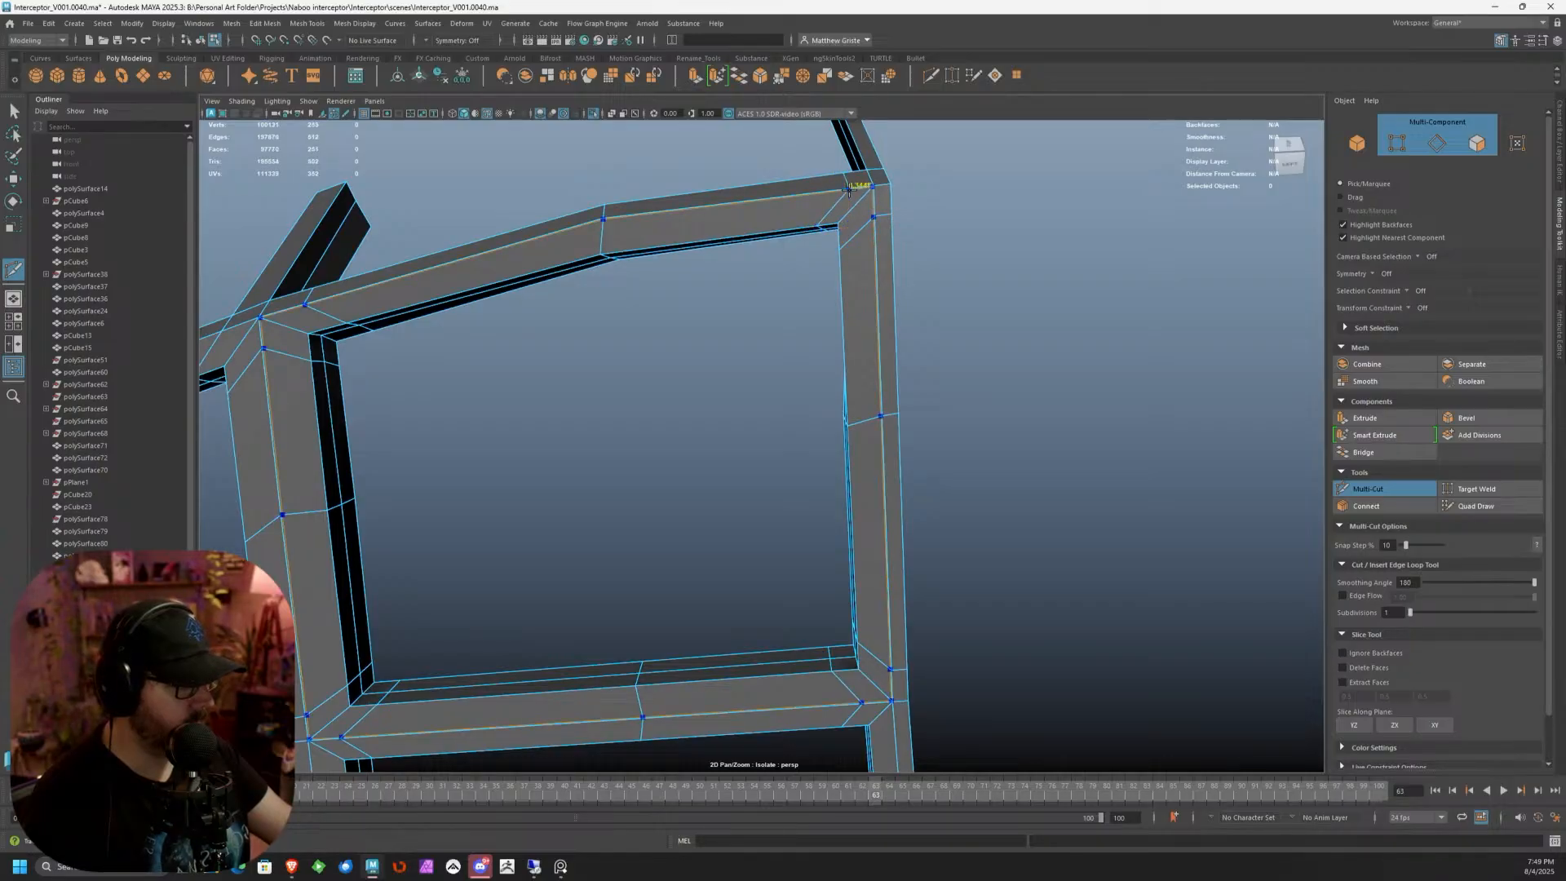
Insert supporting edge loops around the center pillar's lower joint and at the lower rear corner of the frame
scroll(758, 268, "down", 5)
scroll(756, 335, "up", 2)
middle_click_drag(745, 424, 911, 212, "alt")
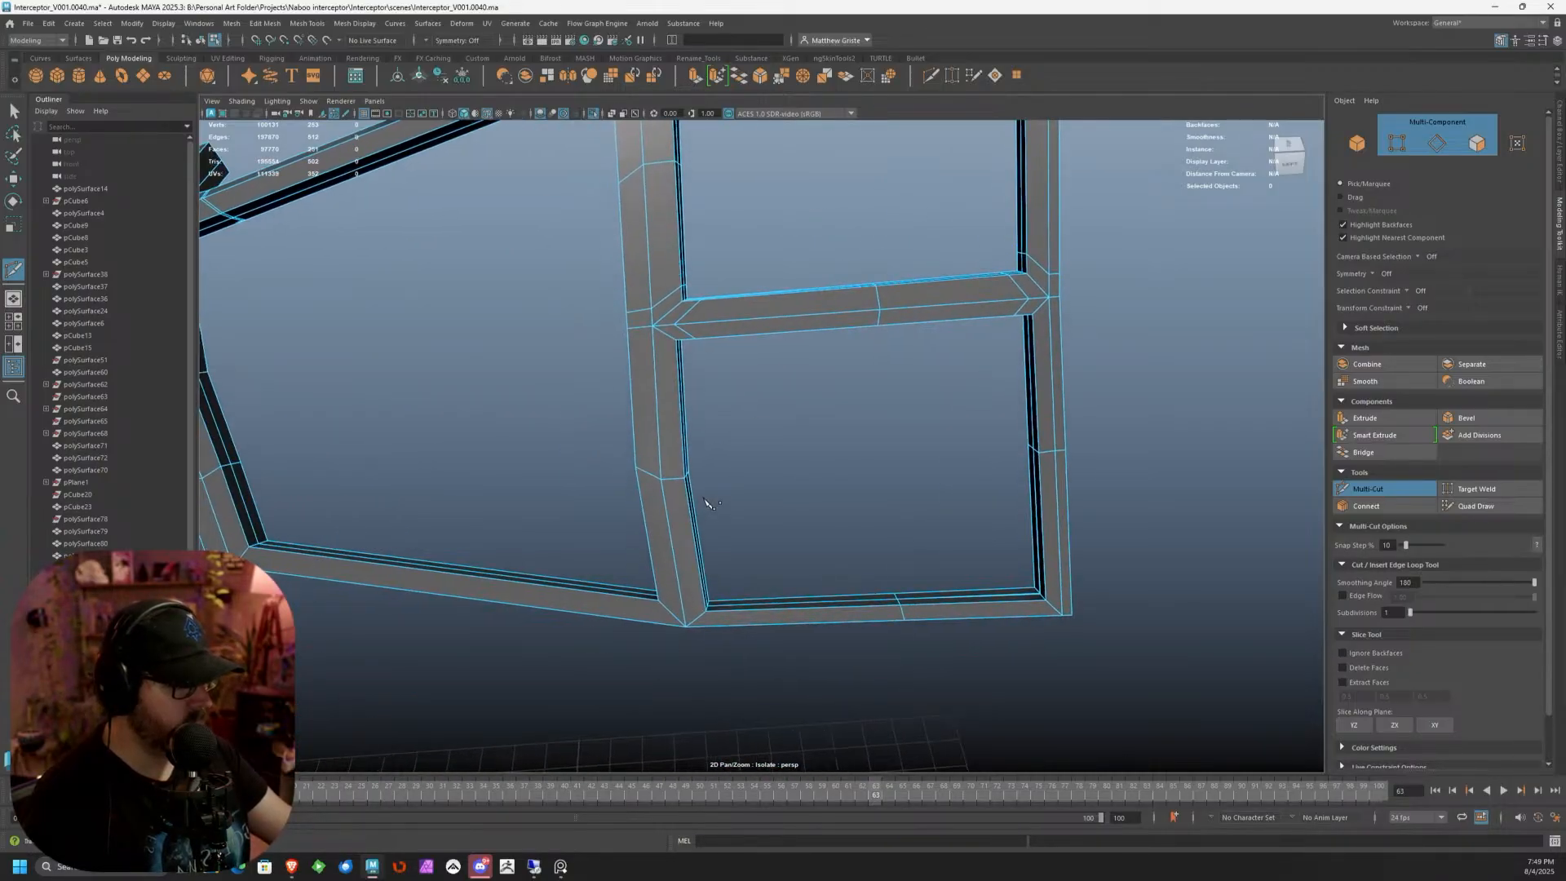
left_click_drag(707, 501, 724, 353, "alt")
scroll(724, 353, "up", 3)
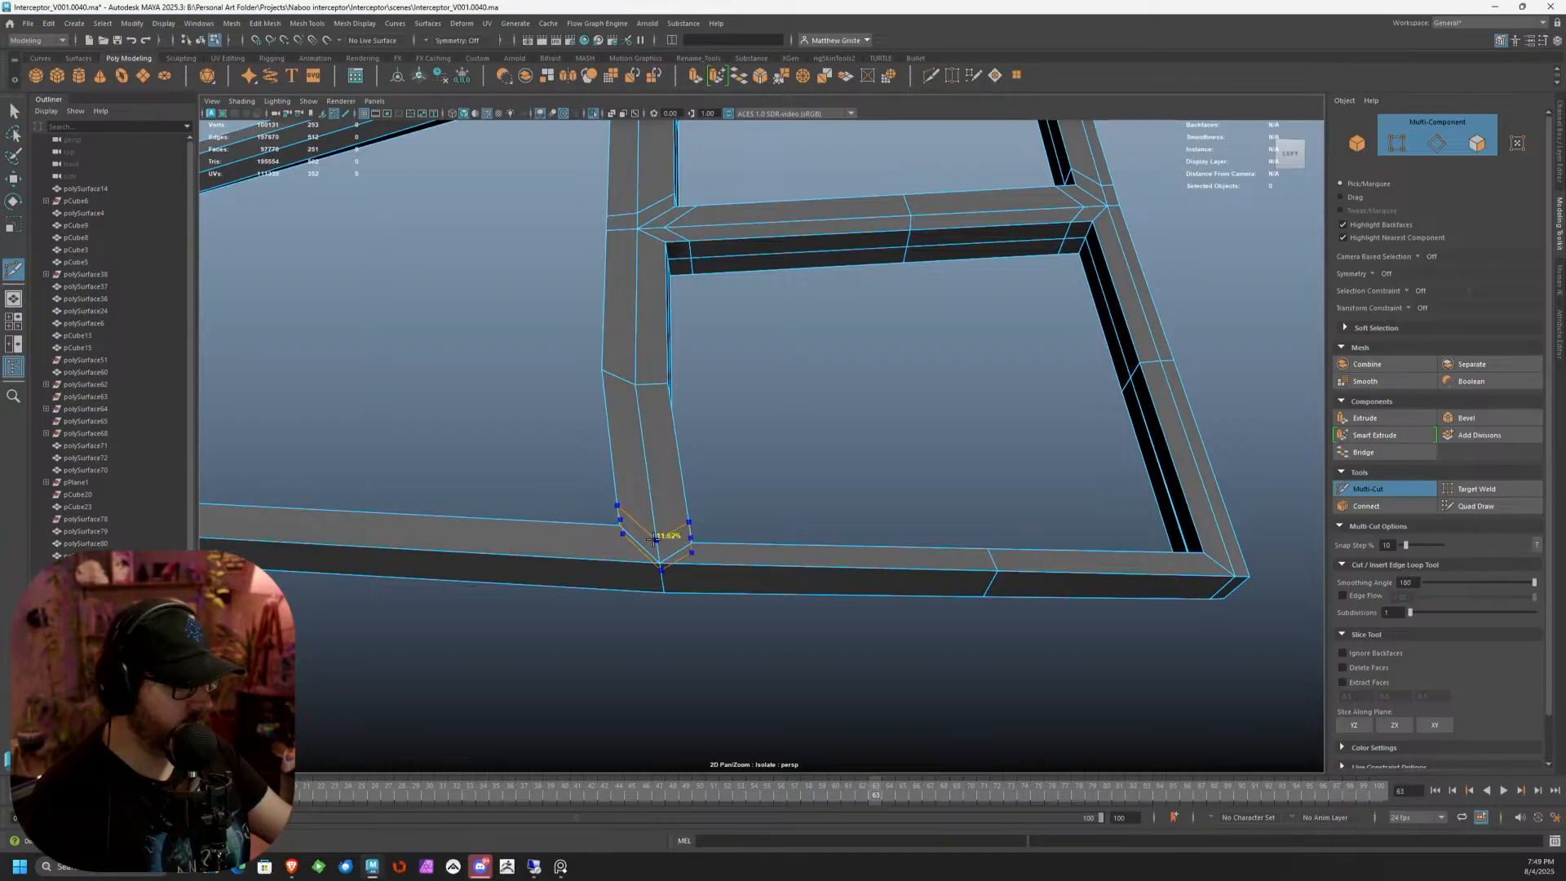
left_click(612, 528, "ctrl")
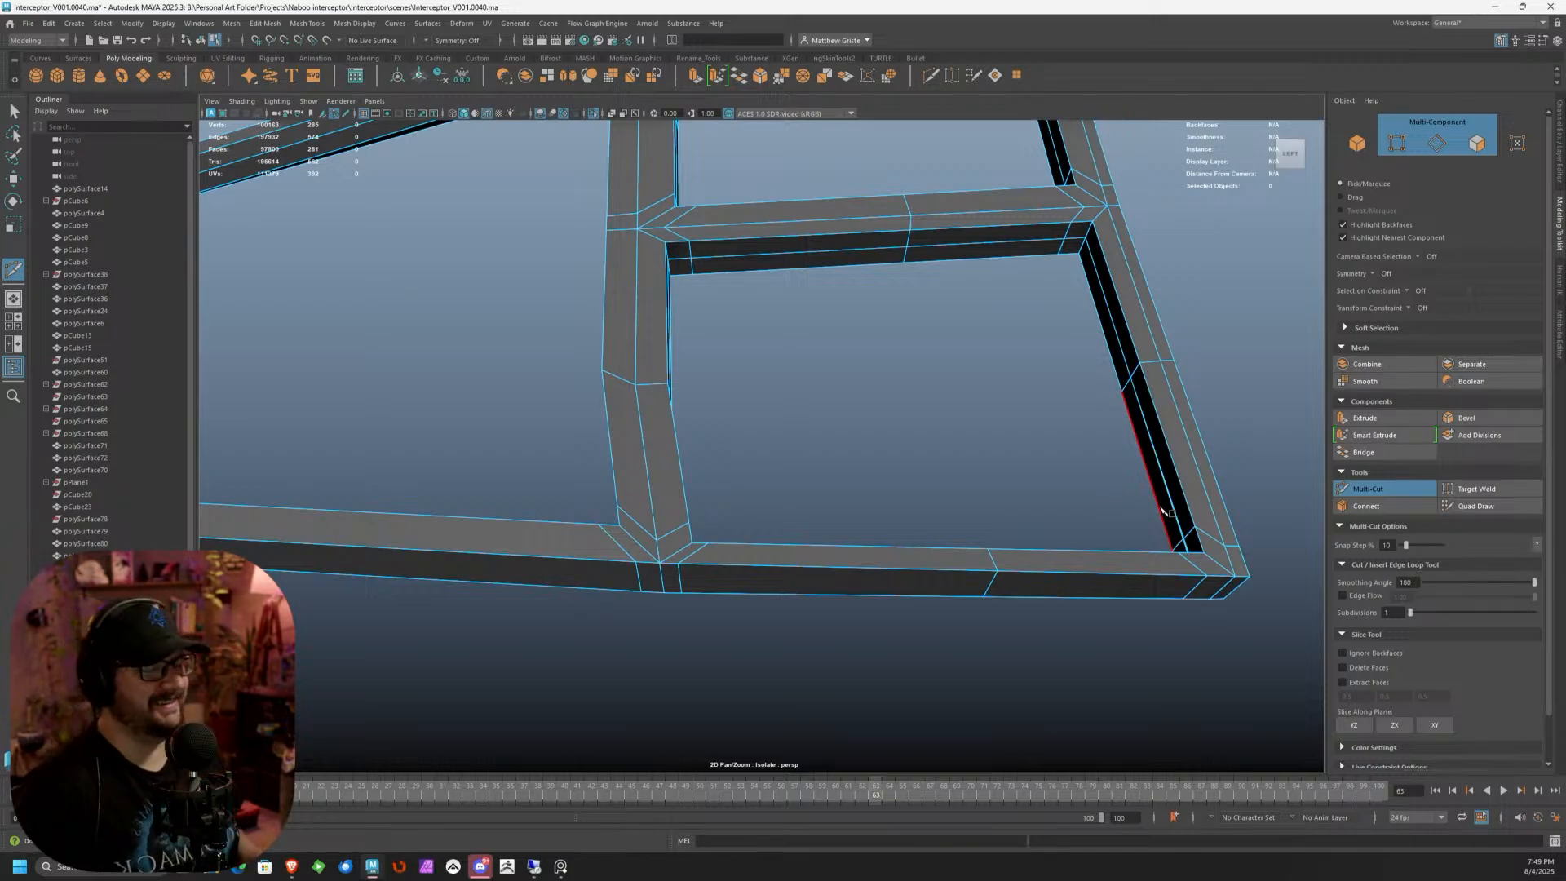
Insert supporting edge loops on the bottom rail and front pillar beside the frame's lower front corner
right_click_drag(905, 256, 734, 382, "alt")
left_click_drag(735, 382, 836, 543, "alt")
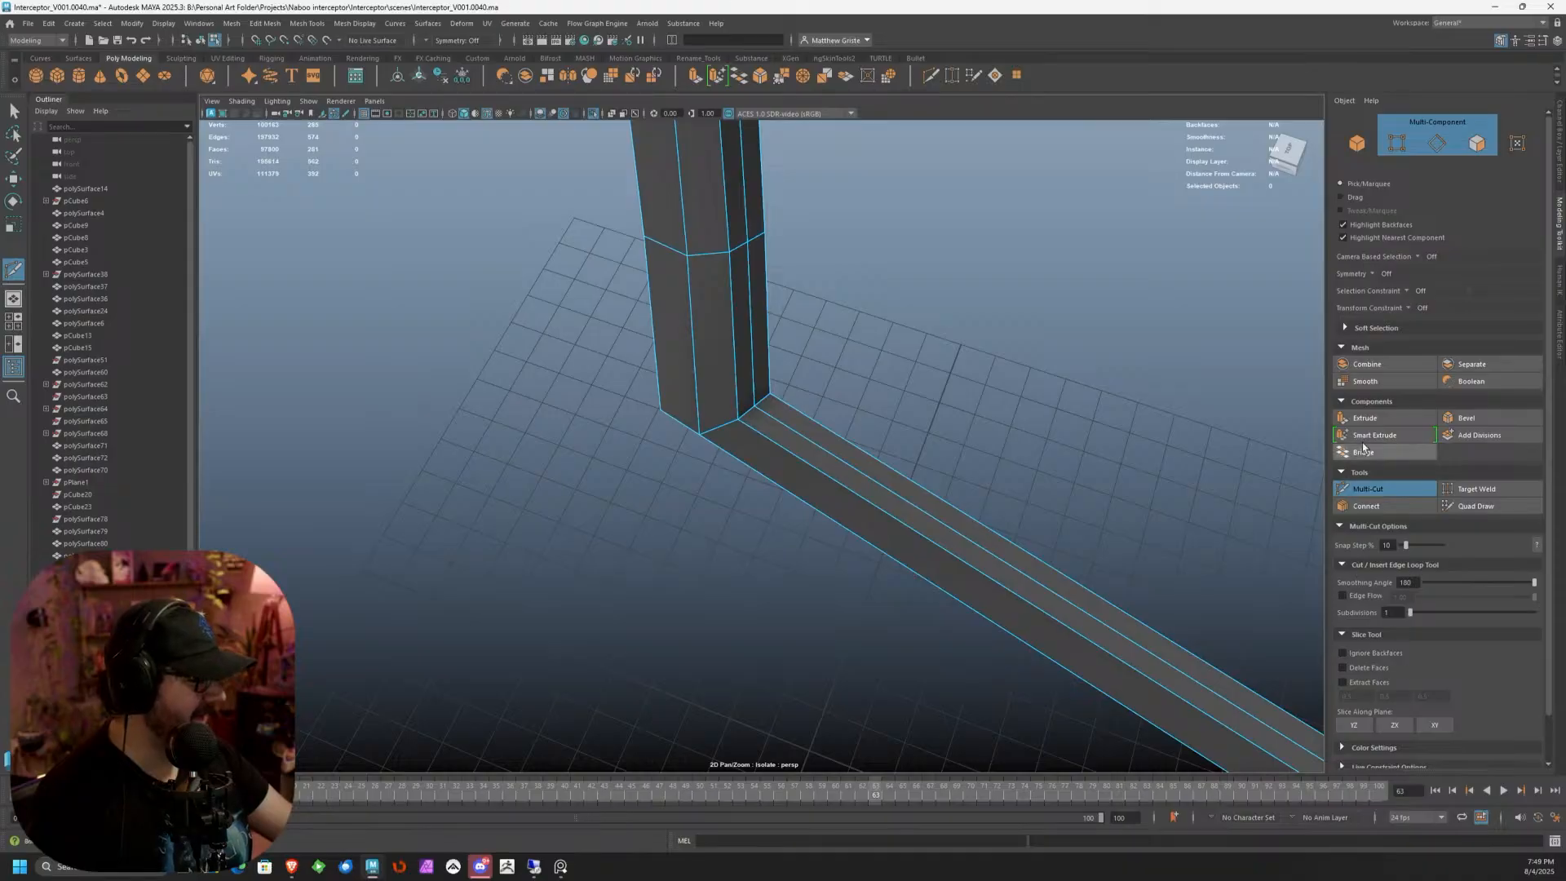
left_click(722, 448)
left_click(766, 423, "ctrl")
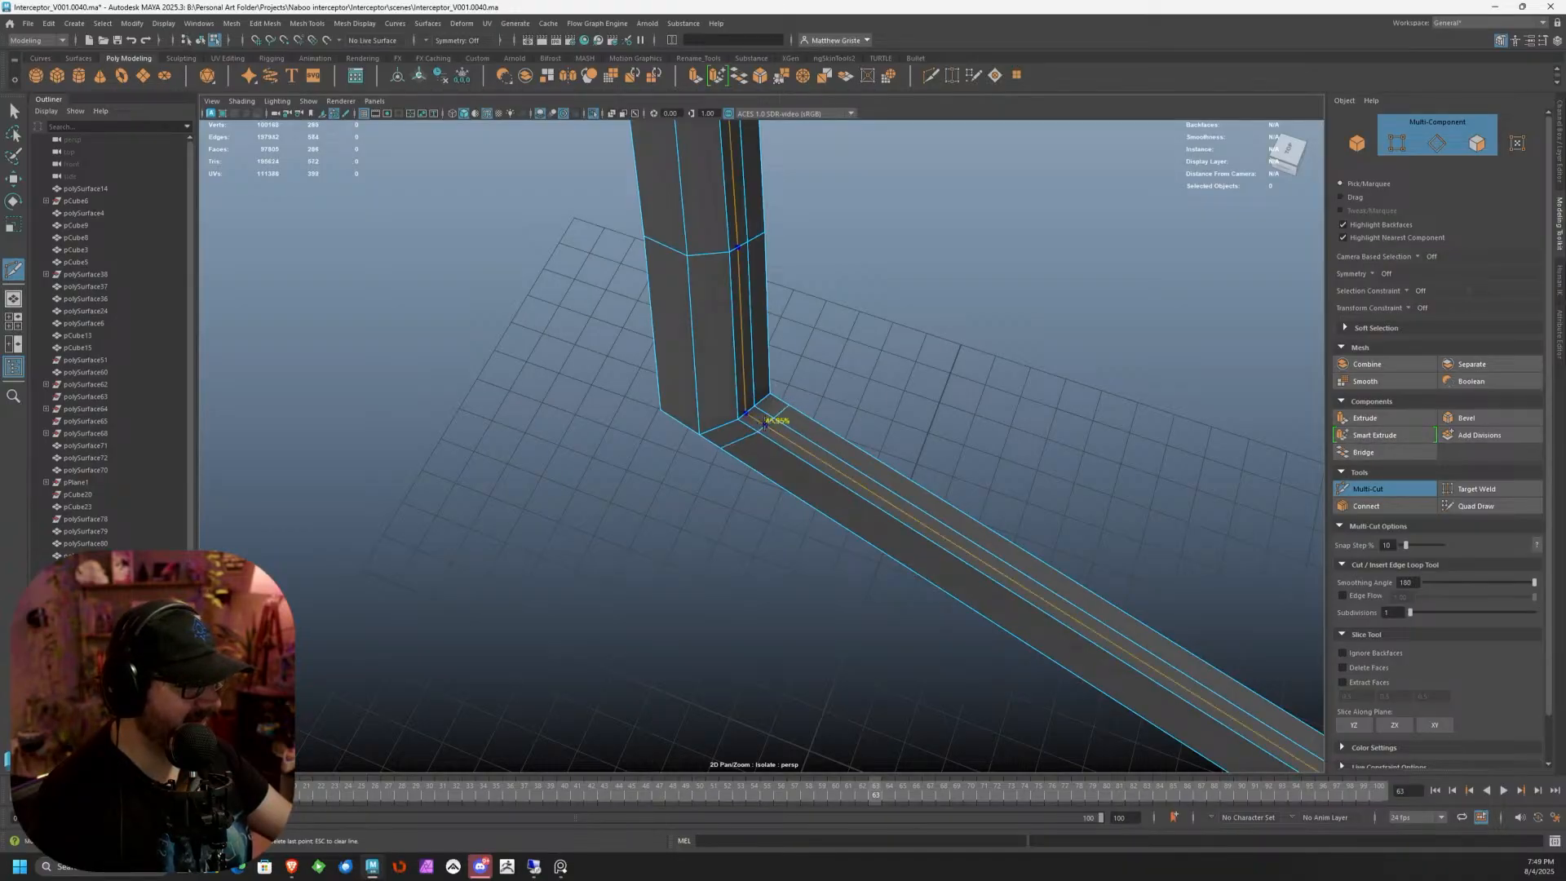
left_click(742, 392, "ctrl")
Insert supporting edge loops on the front pillar and adjoining beams around the frame's upper front corner
left_click_drag(742, 392, 683, 454, "alt")
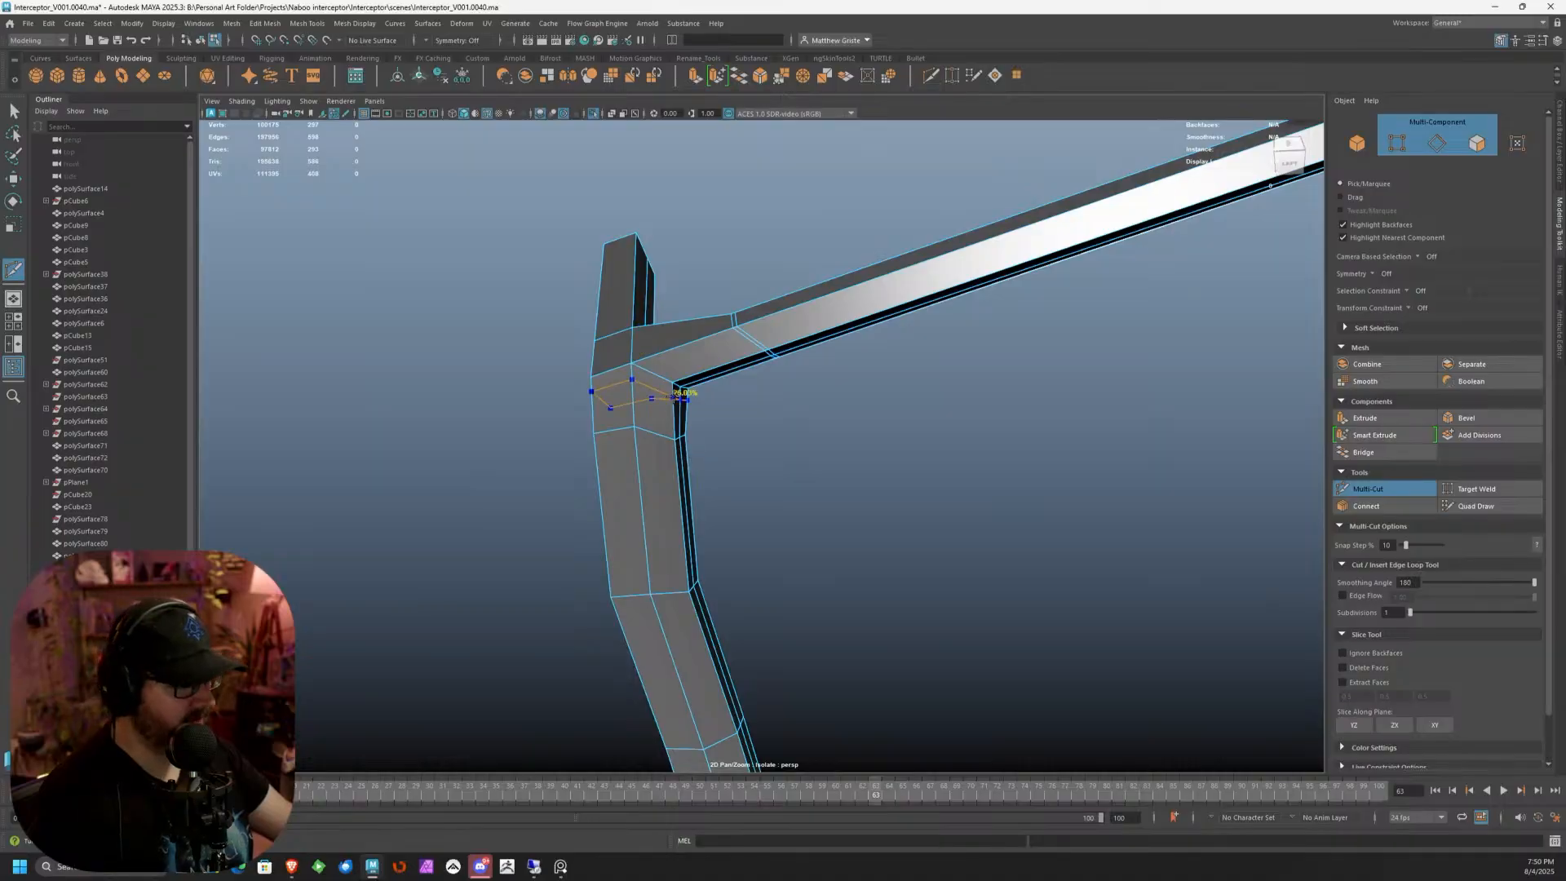
left_click(675, 388, "ctrl")
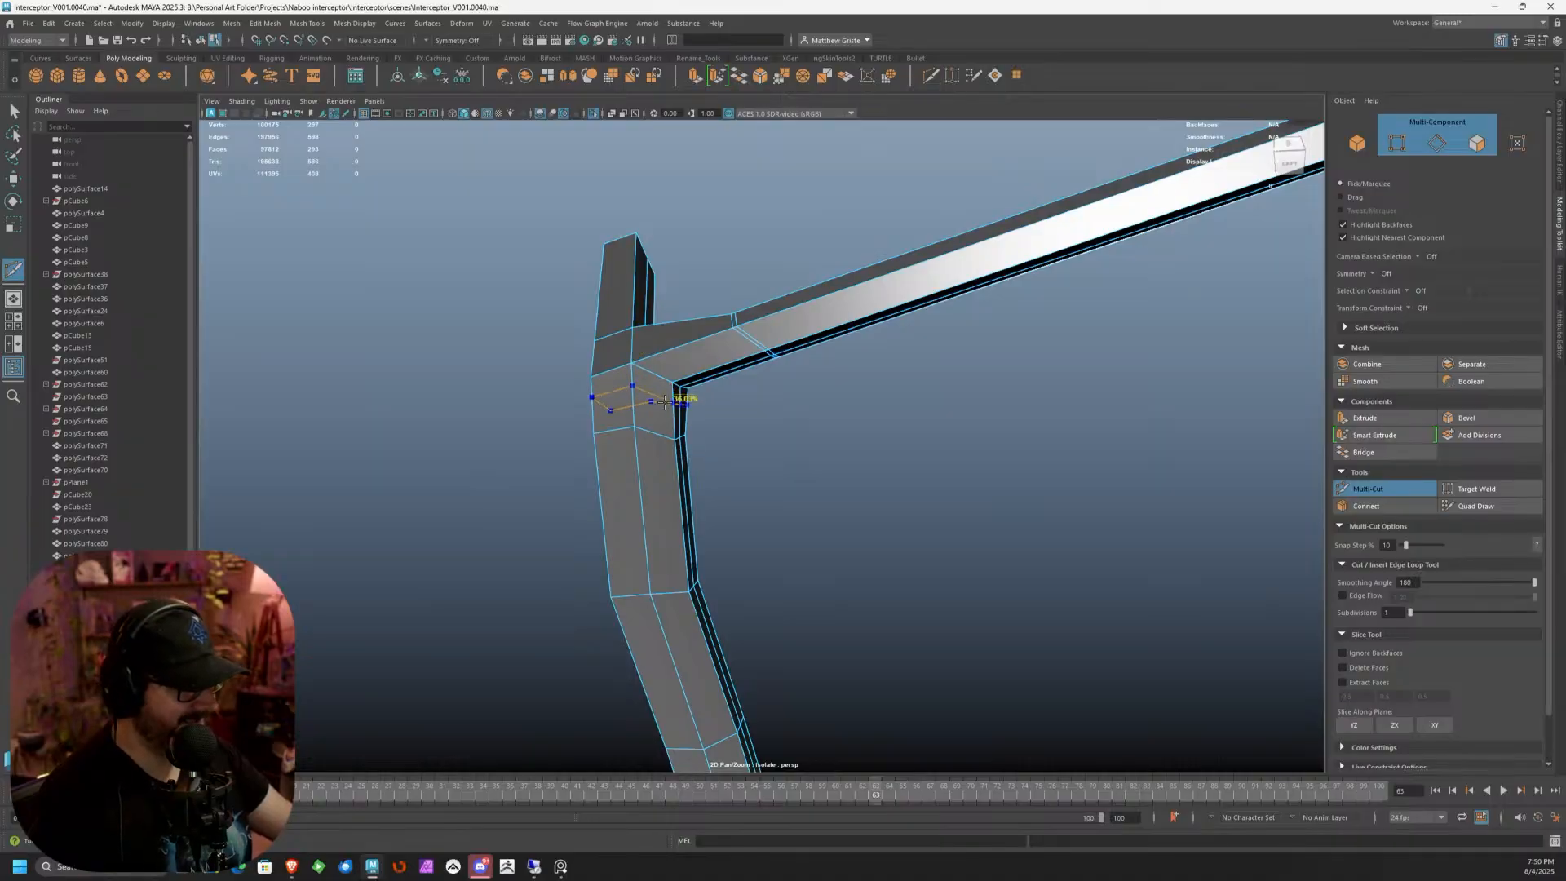
left_click(648, 351, "ctrl")
left_click_drag(649, 351, 626, 493, "alt")
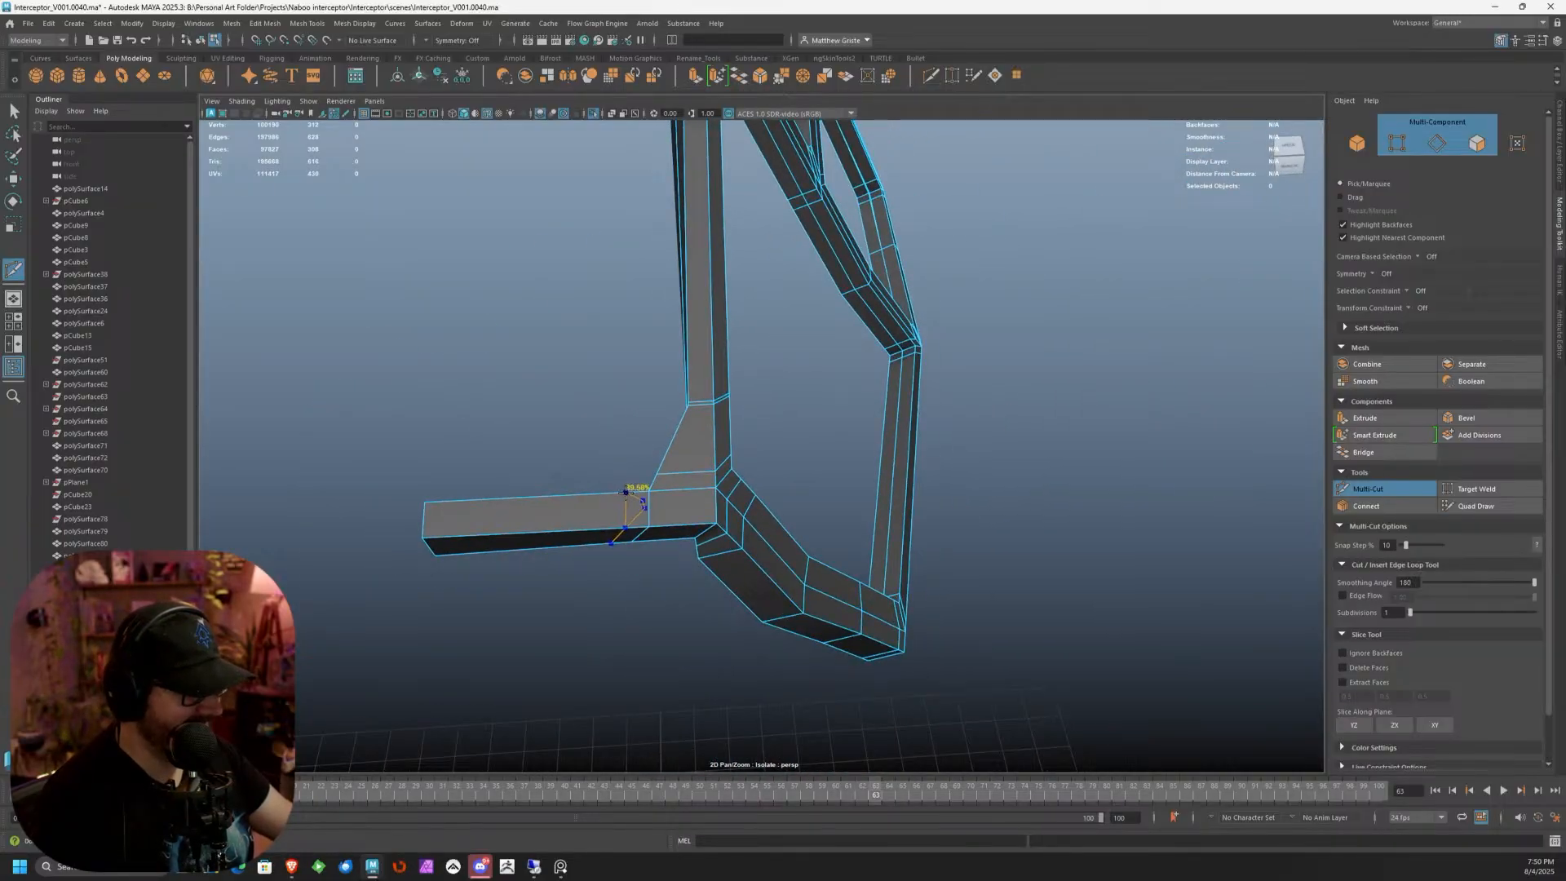
Preview the canopy frame smoothed, return it to the unsmoothed display and view the whole half
left_click_drag(734, 499, 870, 407, "alt")
key("q")
key("3")
key("1")
scroll(699, 400, "down", 5)
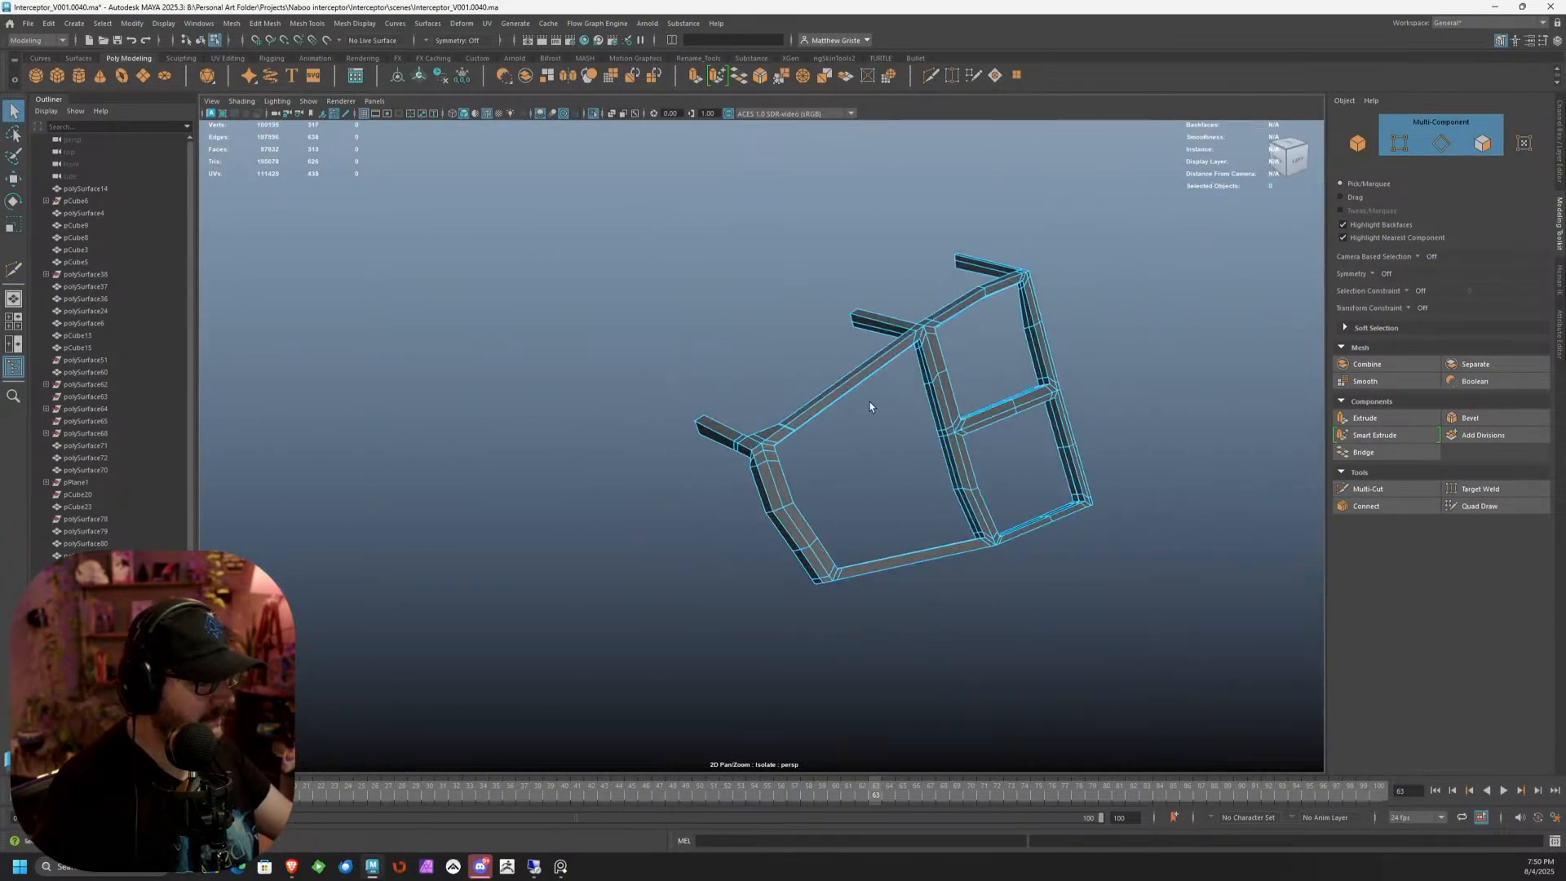
Select the canopy frame and turn off its isolated view to show the whole ship
left_click(927, 362)
left_click(310, 104)
mouse_move(356, 126)
left_click(460, 125)
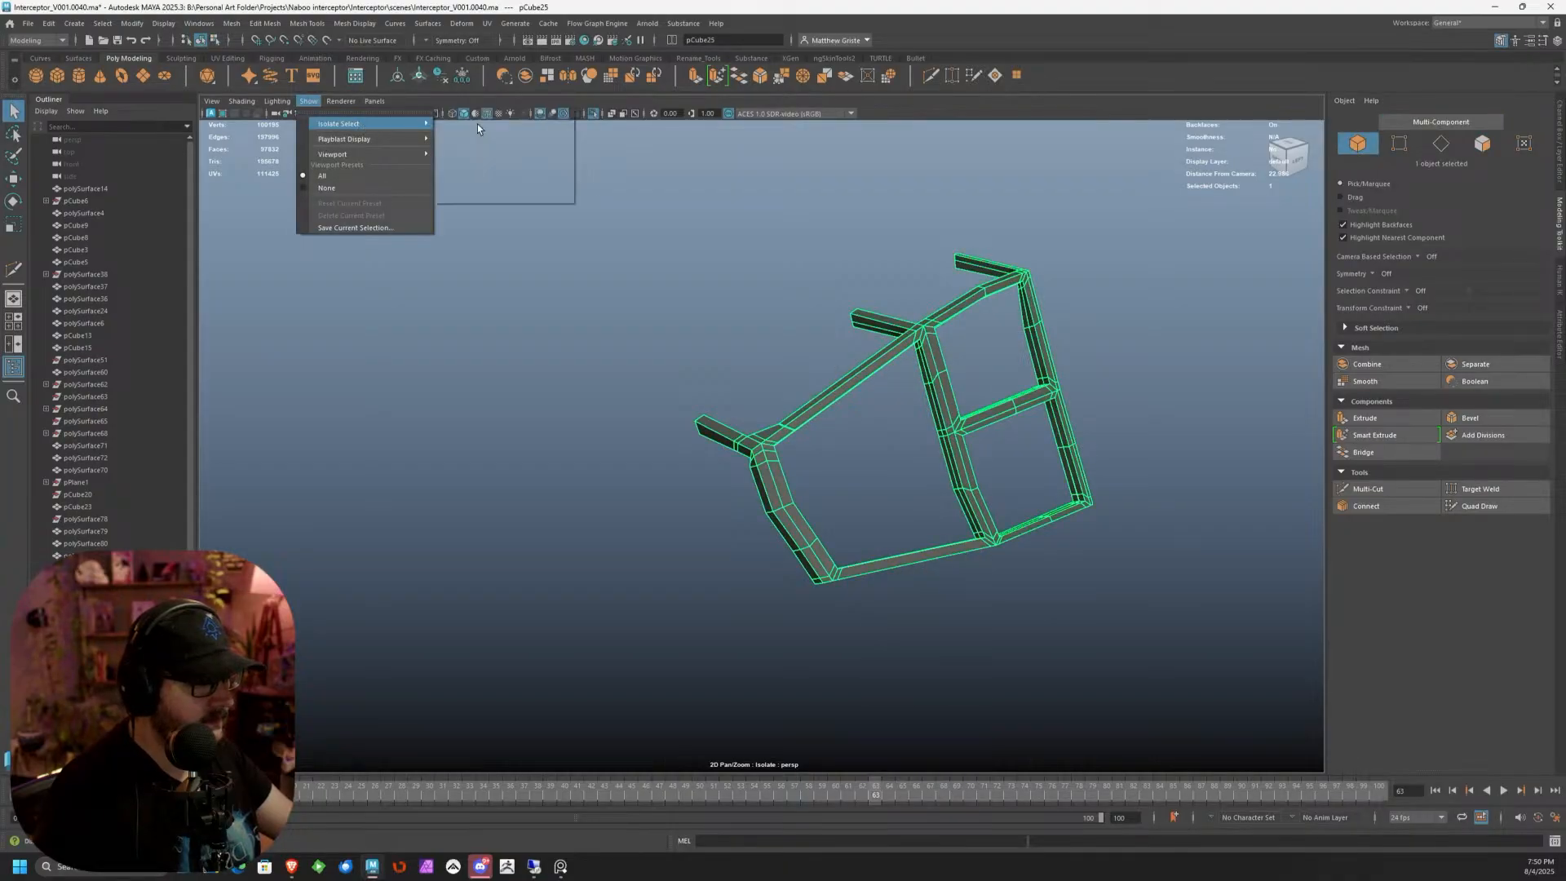
Duplicate the canopy frame half and freeze the copy's transformations
scroll(622, 321, "down", 5)
left_click_drag(622, 321, 651, 371, "alt")
scroll(612, 315, "up", 4)
key("ctrl+d")
left_click(1559, 152)
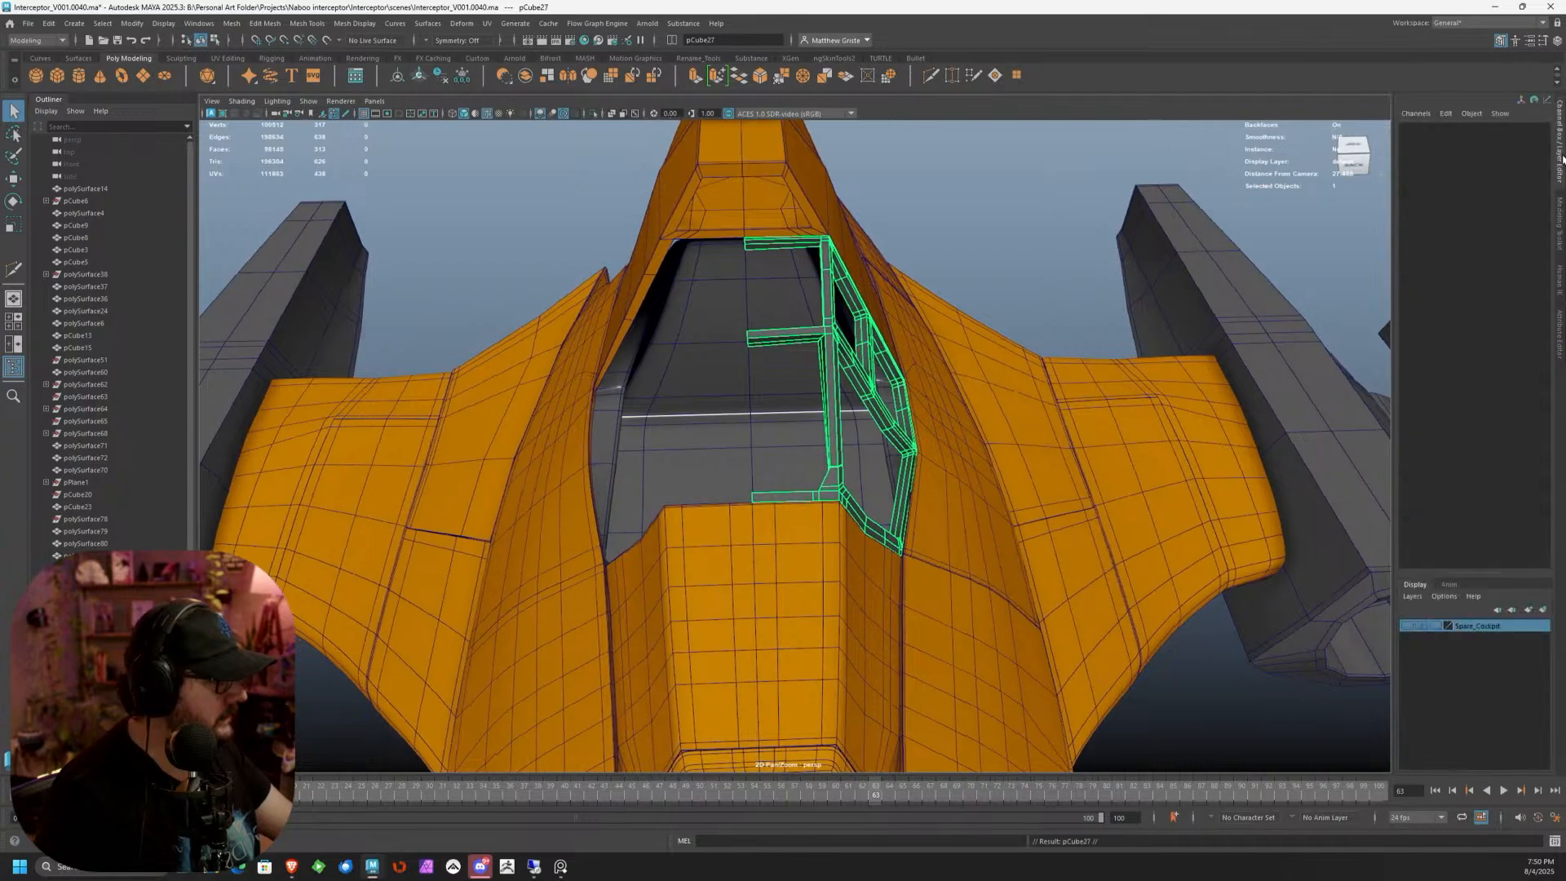
left_click(463, 78)
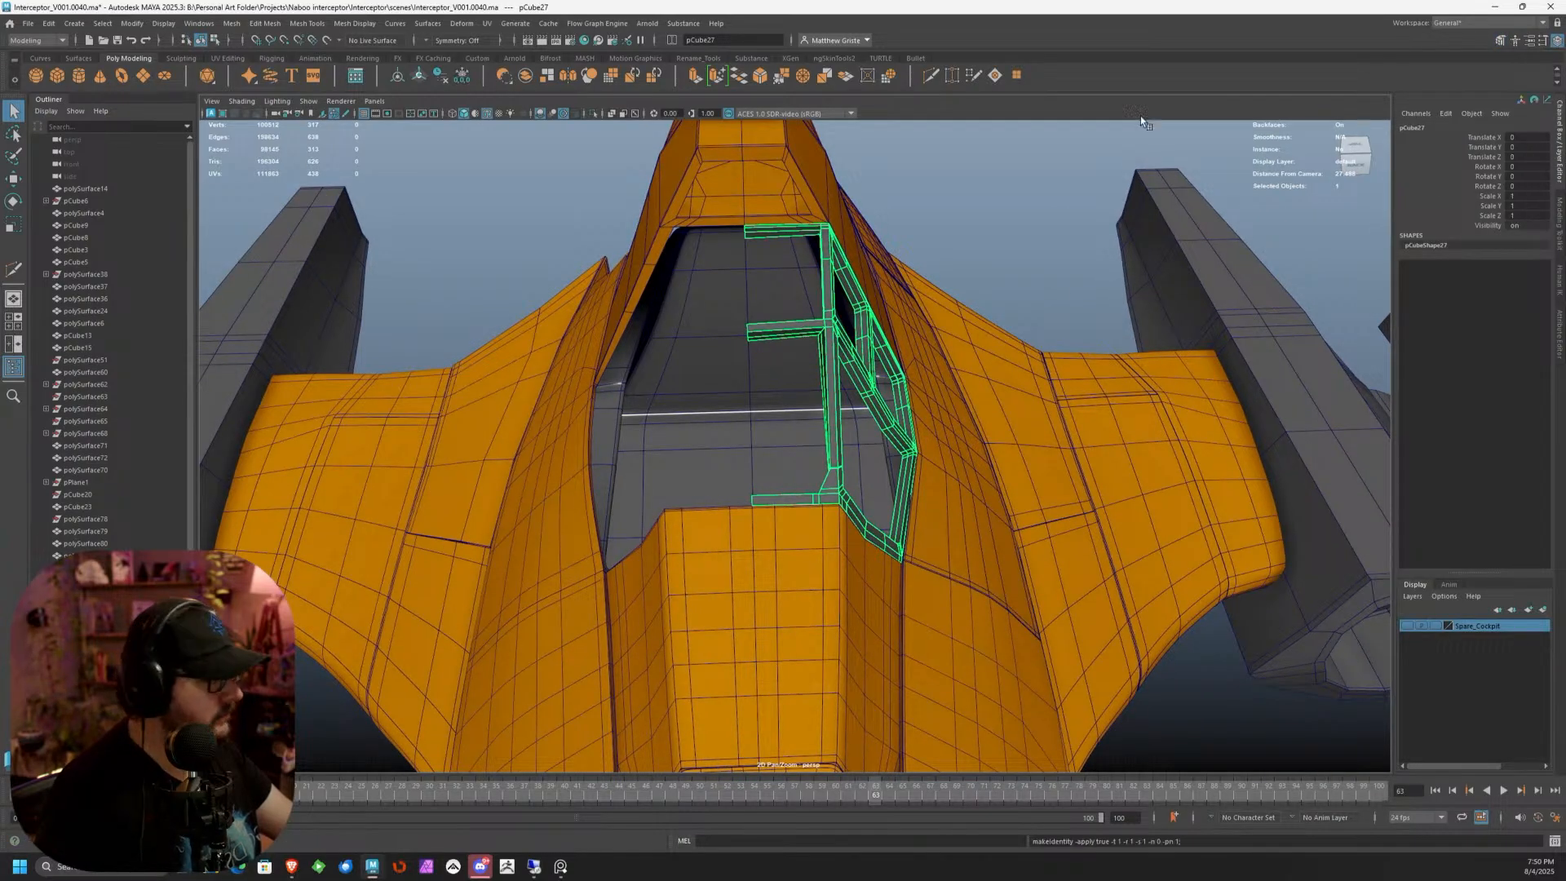
Mirror the copy across the centerline with a Scale X of -1 and select both canopy halves
type("1")
key("Return")
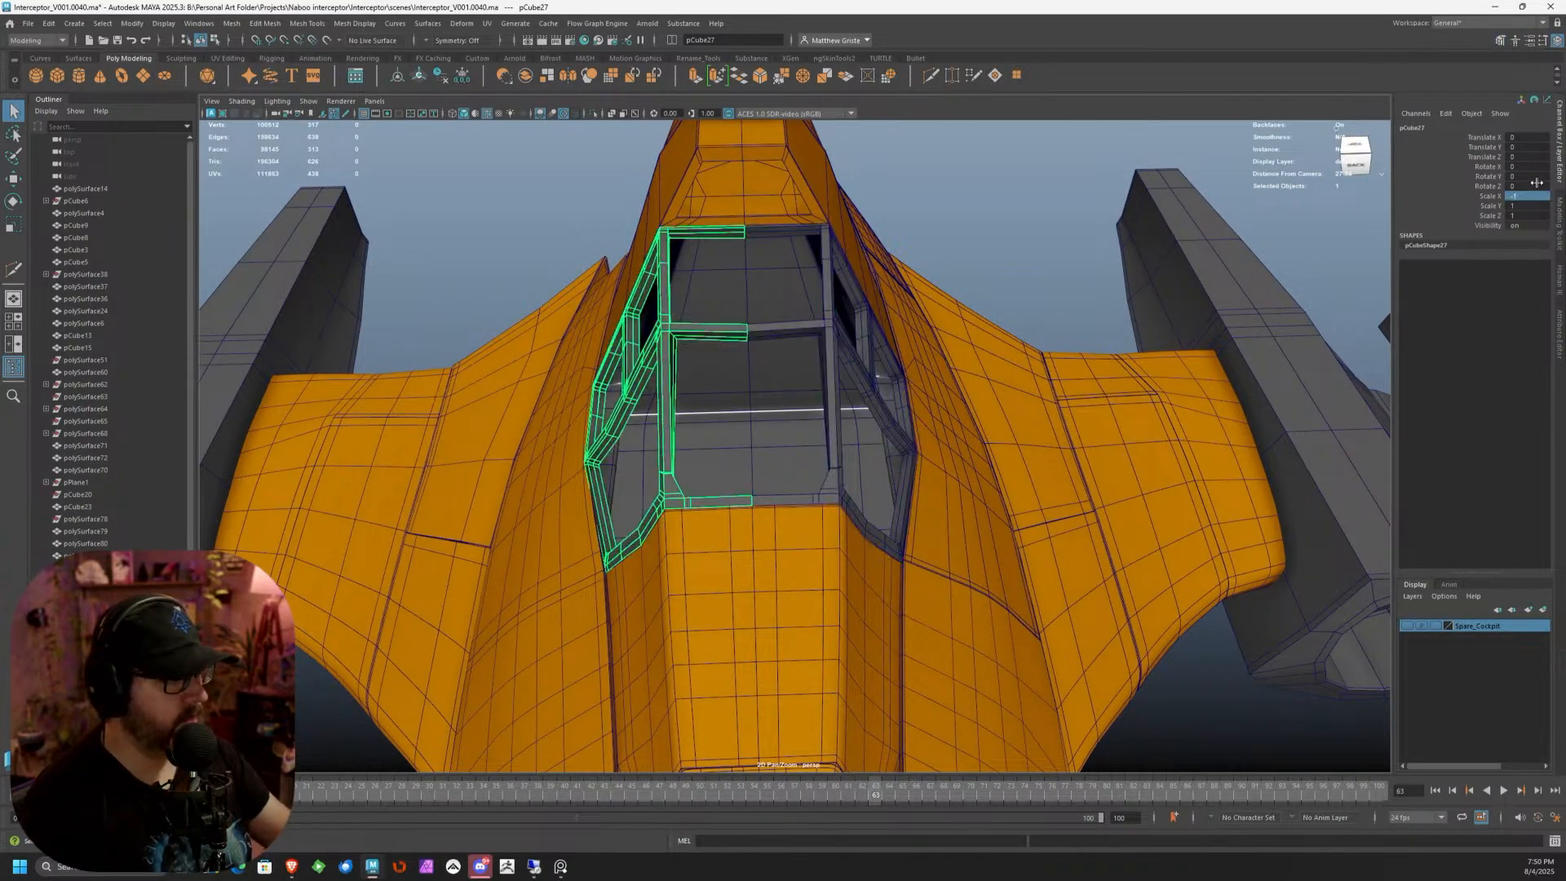
left_click(829, 341, "shift")
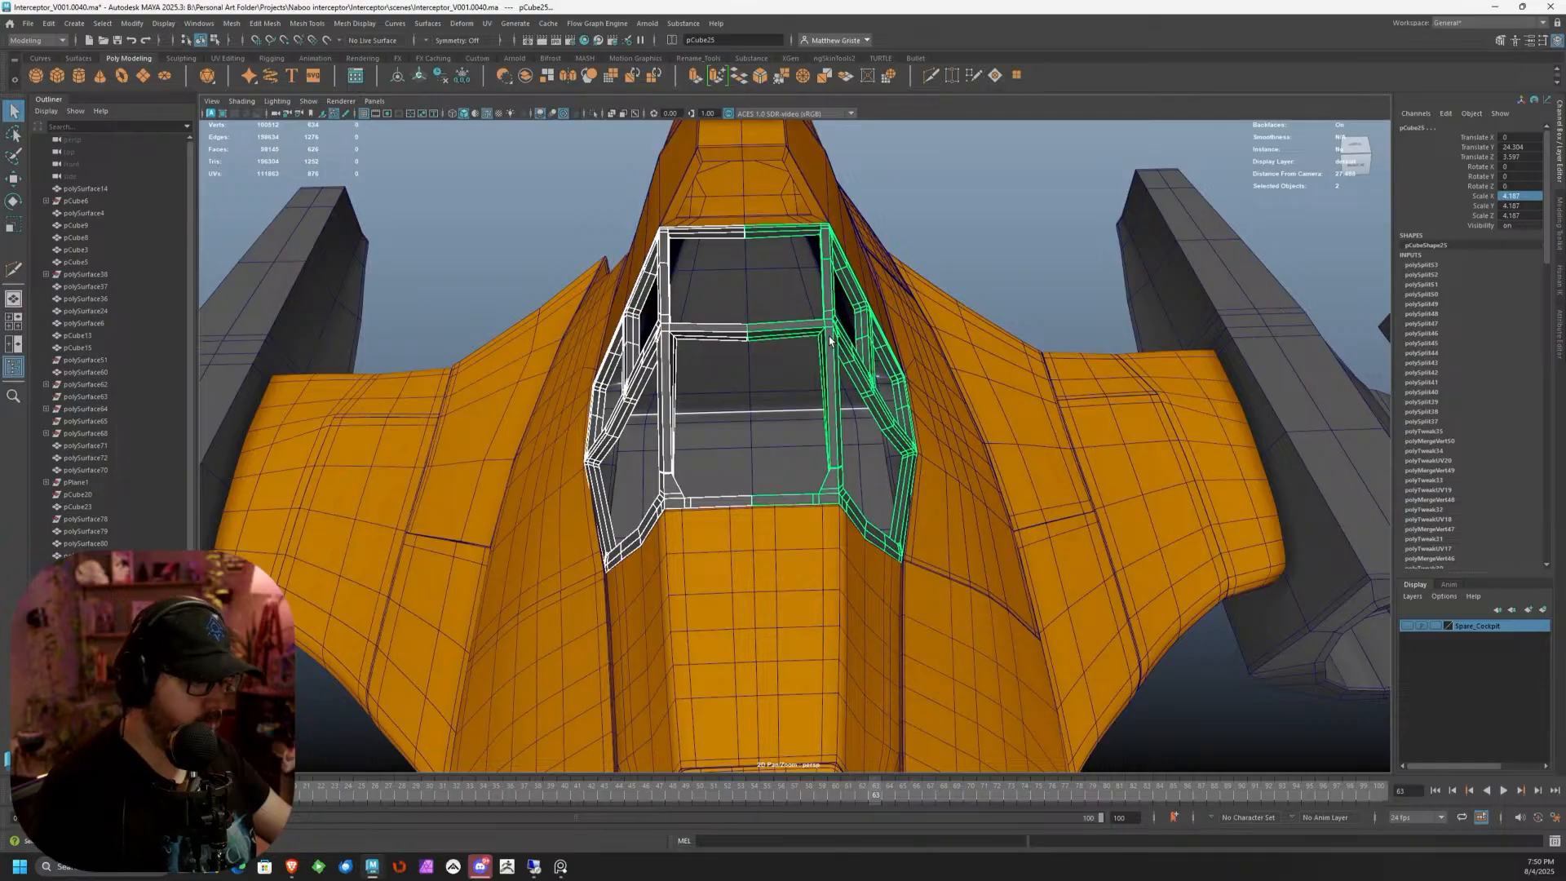
Isolate the two canopy frame halves and combine them into a single mesh
key("ctrl+1")
left_click(788, 267)
right_click_drag(789, 269, 833, 246)
left_click(294, 26)
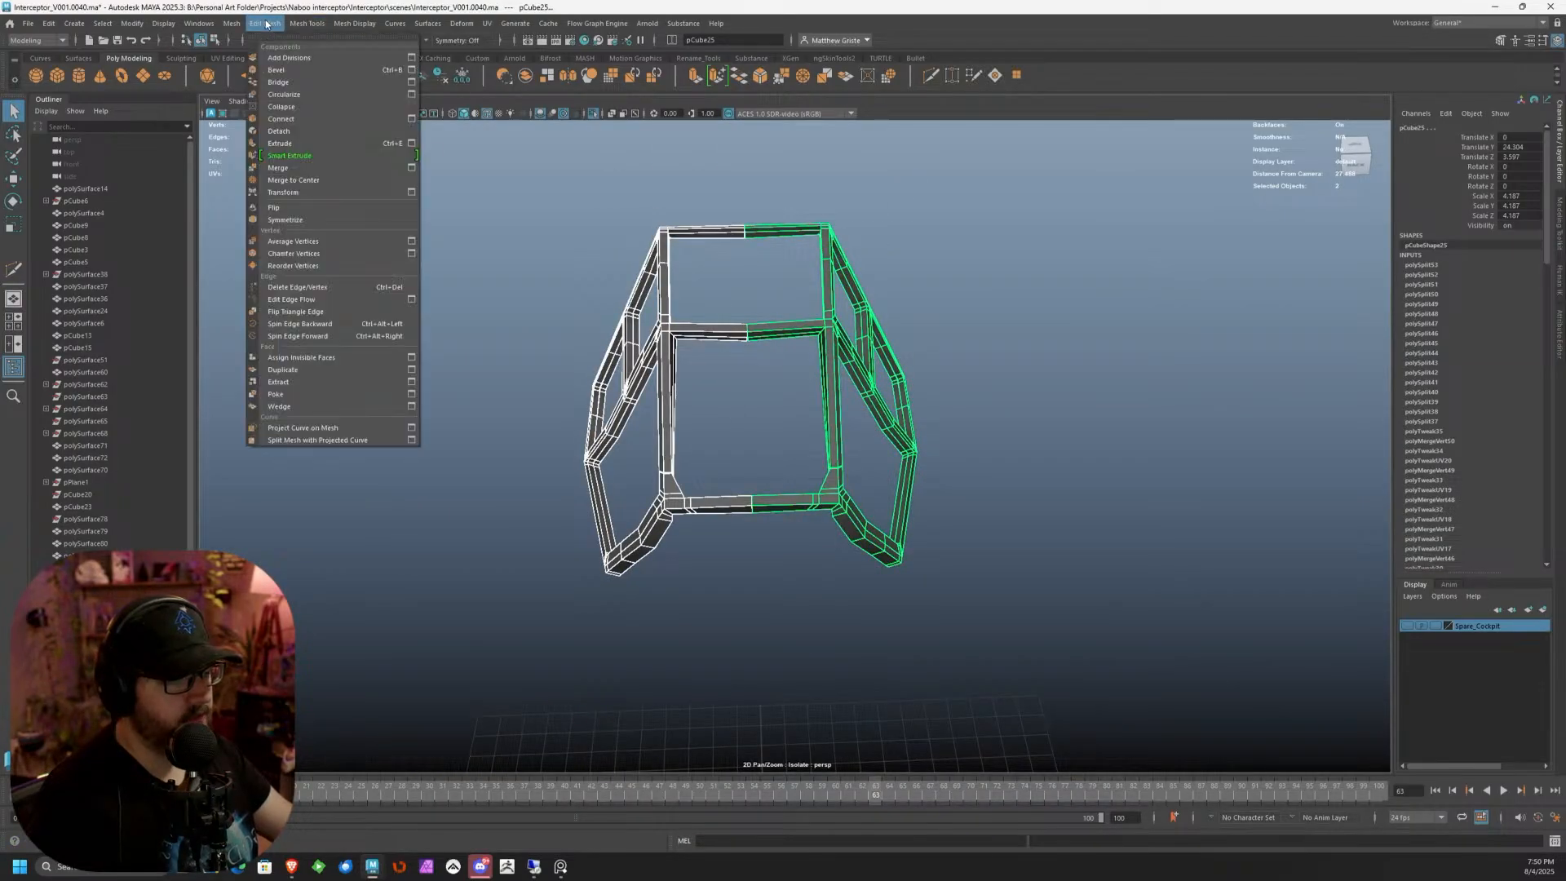
mouse_move(232, 23)
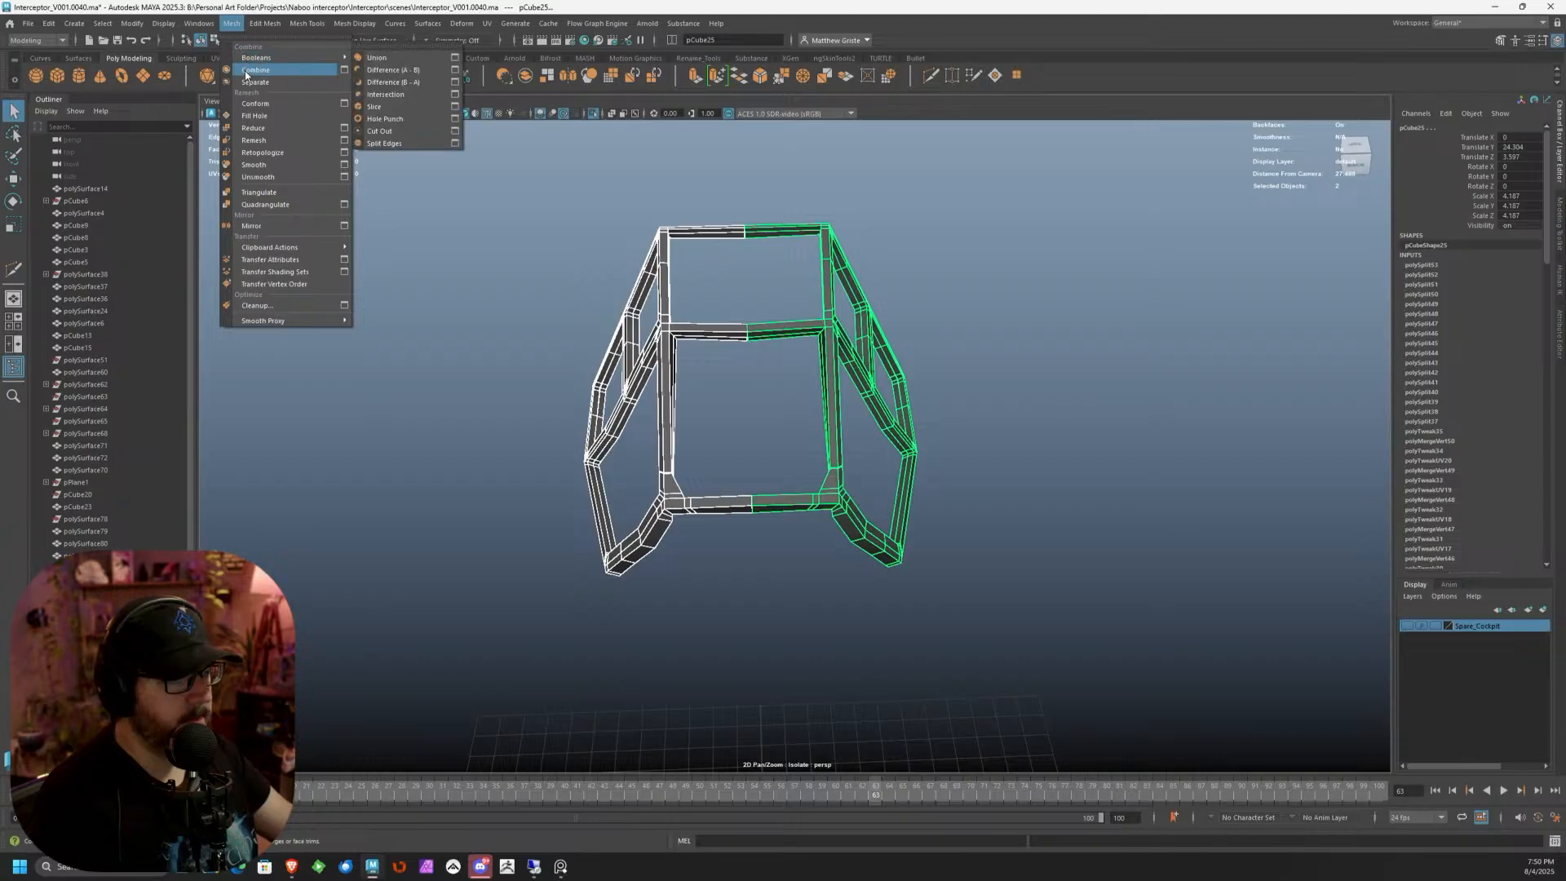
left_click(256, 70)
Merge the centre-seam vertices of the top, middle and lower crossbars with a distance threshold of 0.01
right_click_drag(694, 236, 610, 229)
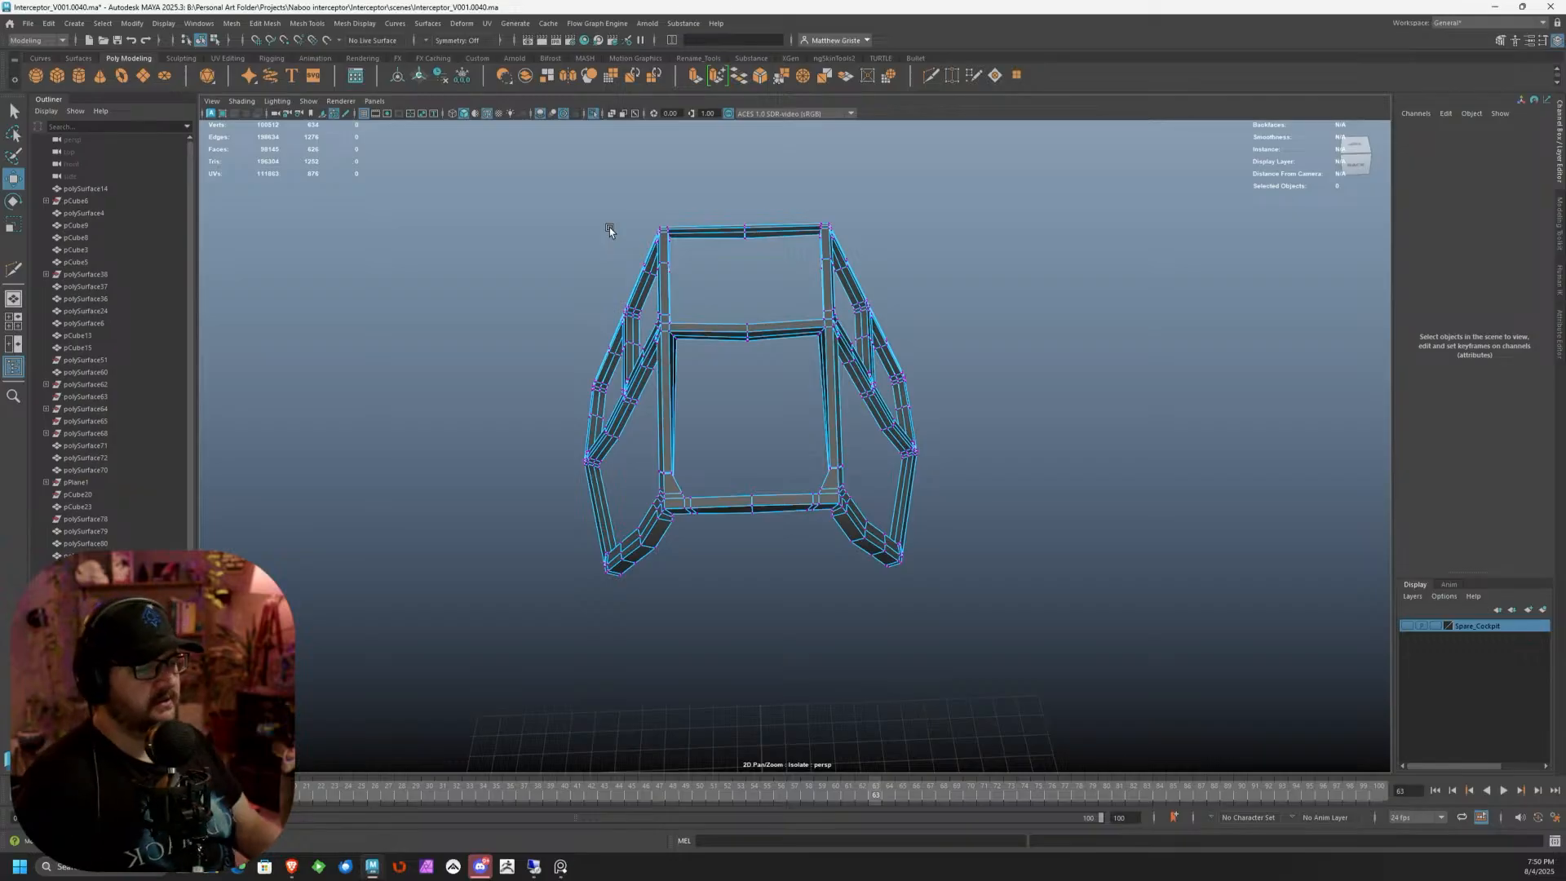
left_click(745, 231)
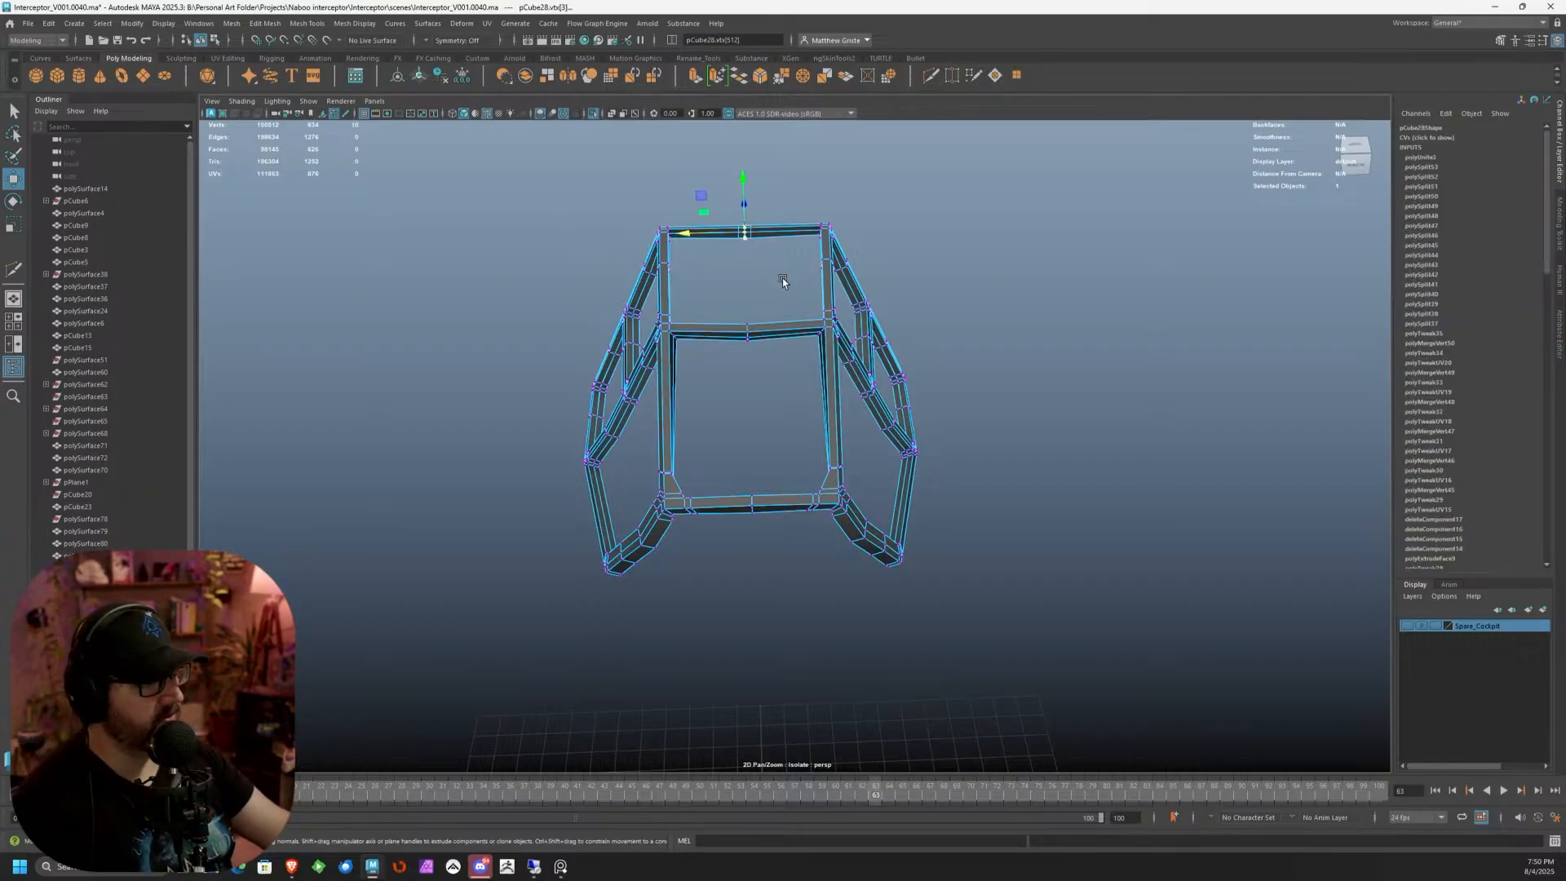
middle_click_drag(783, 271, 773, 257, "alt")
scroll(773, 258, "up", 3)
left_click(781, 75)
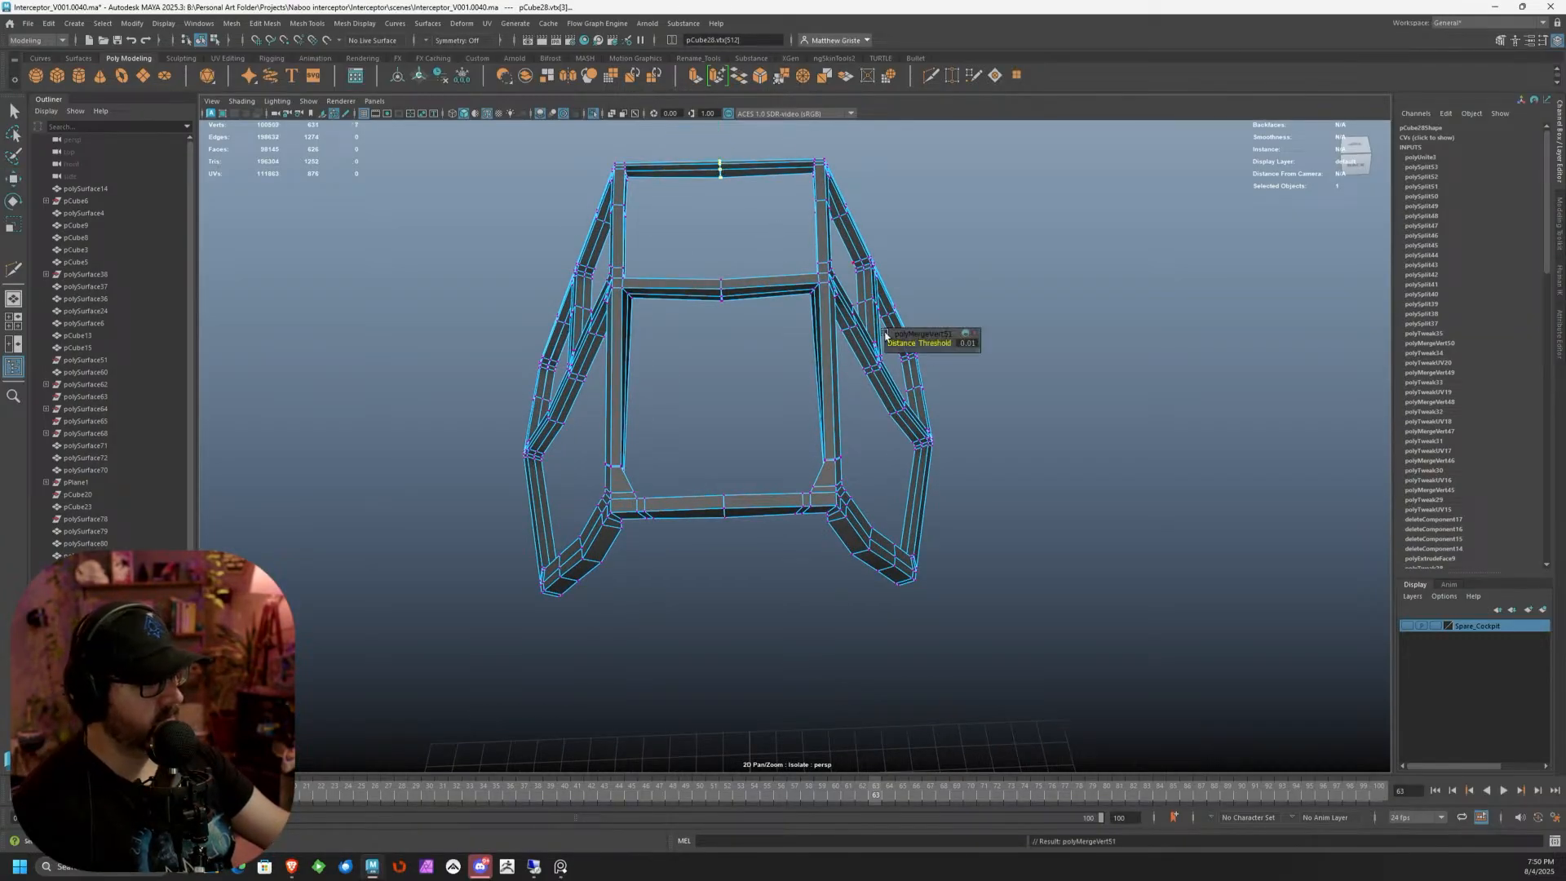
left_click_drag(701, 252, 840, 399)
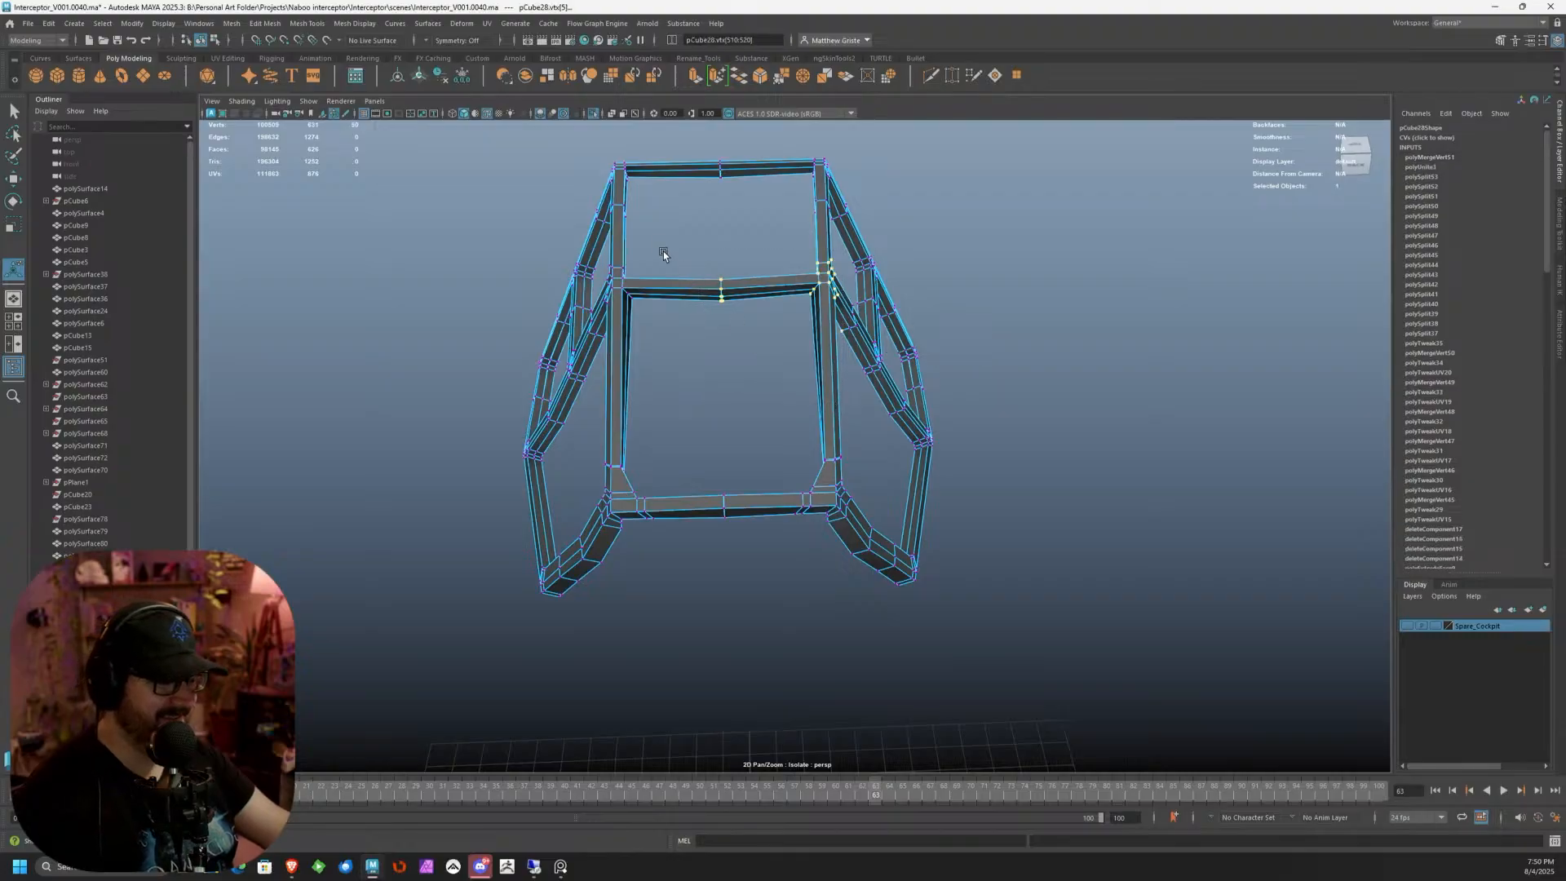
key("g")
left_click_drag(703, 469, 742, 529)
key("g")
Examine the middle crossbar's centre seam up close for vertices that are still separate
right_click_drag(821, 319, 863, 286)
left_click(1038, 351)
left_click_drag(1038, 350, 803, 326, "alt")
right_click_drag(804, 326, 816, 376, "alt")
middle_click_drag(815, 376, 875, 468, "alt")
scroll(816, 404, "up", 8)
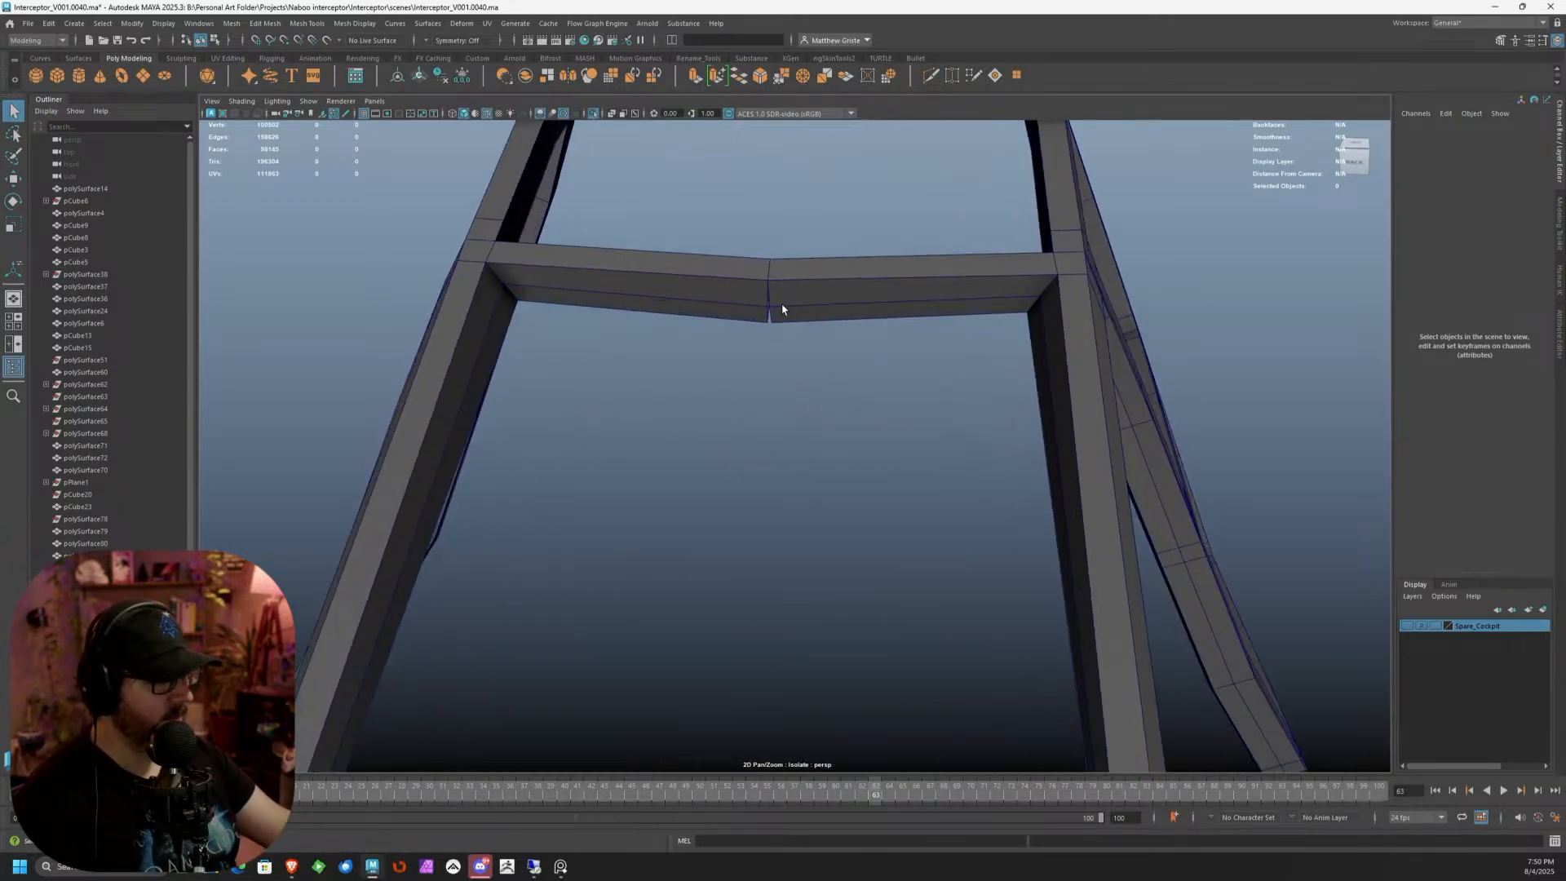
left_click(783, 307)
middle_click_drag(785, 319, 825, 479, "alt")
scroll(827, 475, "up", 4)
scroll(827, 475, "down", 2)
scroll(825, 469, "down", 3)
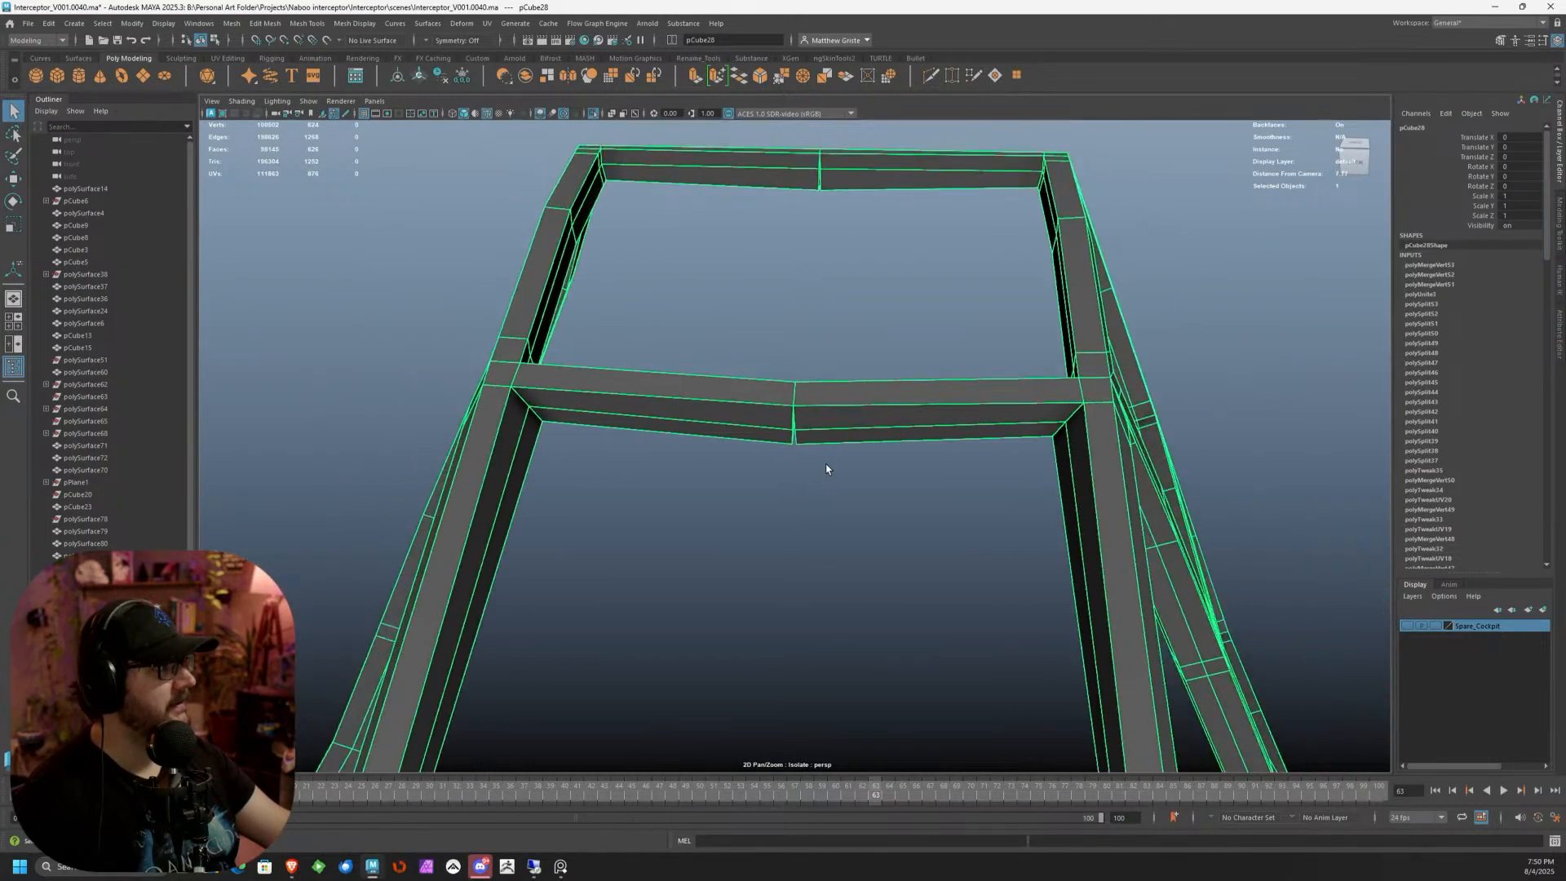
mouse_move(825, 468)
left_mouse_down("alt")
mouse_move(842, 450)
mouse_move(815, 496)
left_mouse_up("alt")
scroll(747, 501, "up", 3)
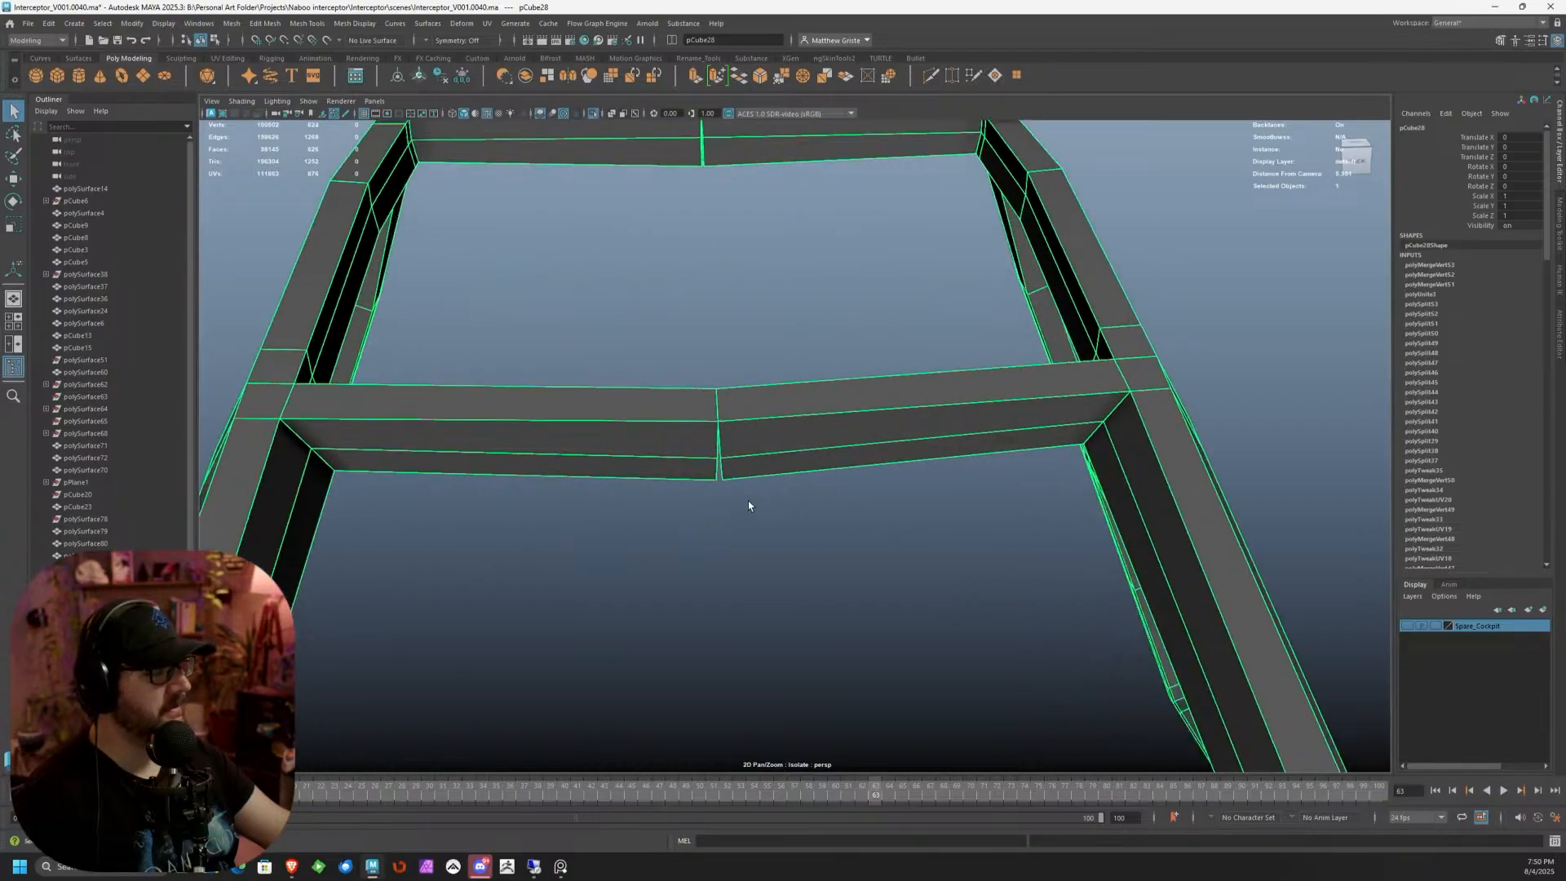
scroll(729, 461, "up", 1)
Merge the separated vertex pairs along the lower front side of the middle crossbar's centre seam
right_click_drag(728, 461, 677, 478)
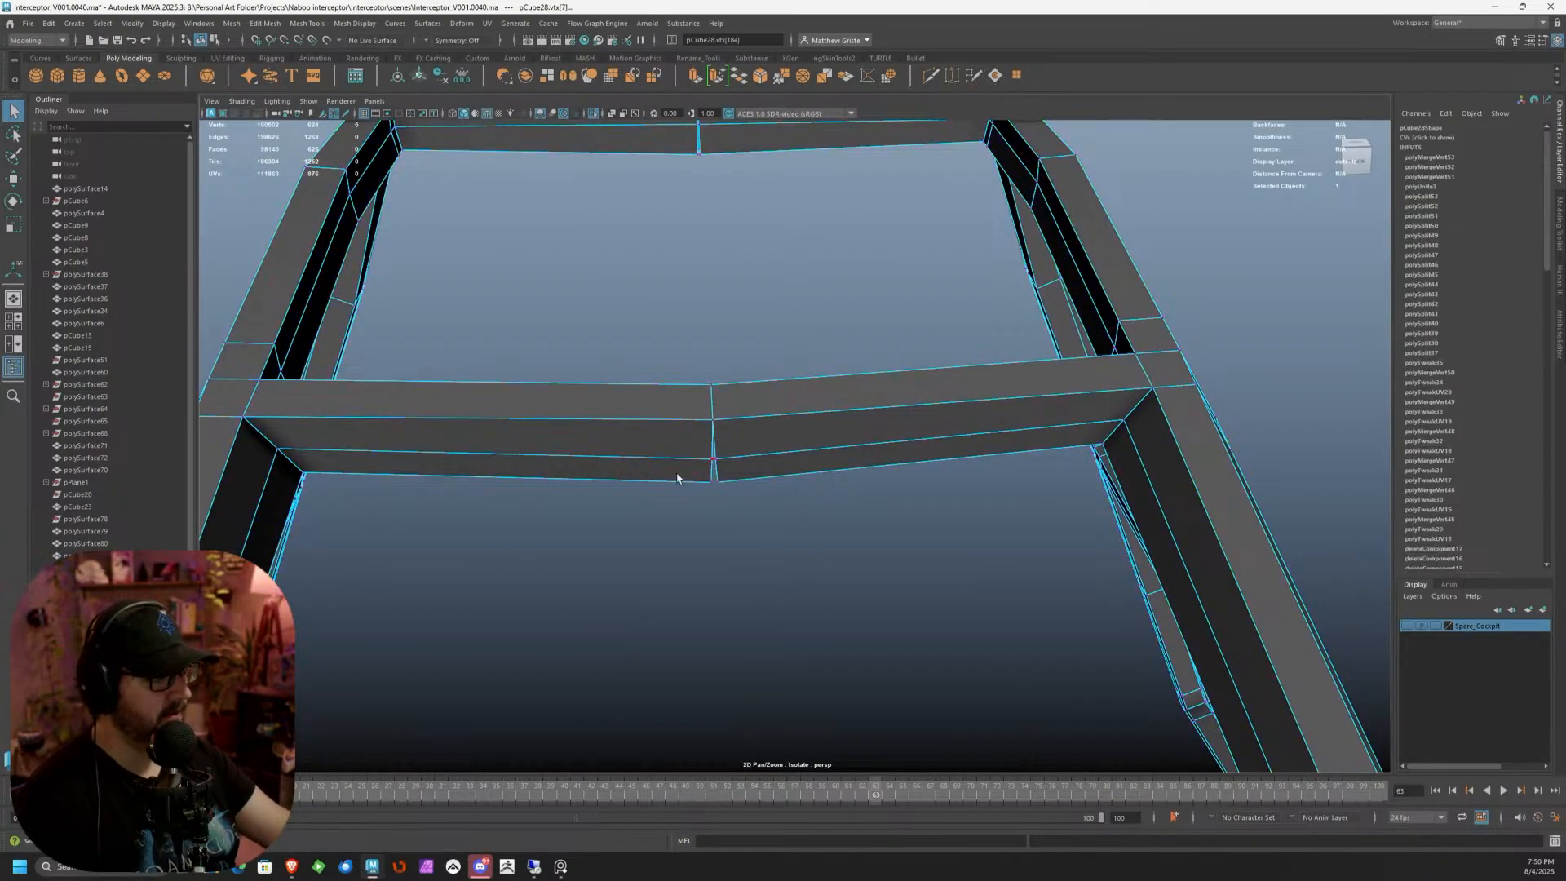
scroll(694, 479, "up", 4)
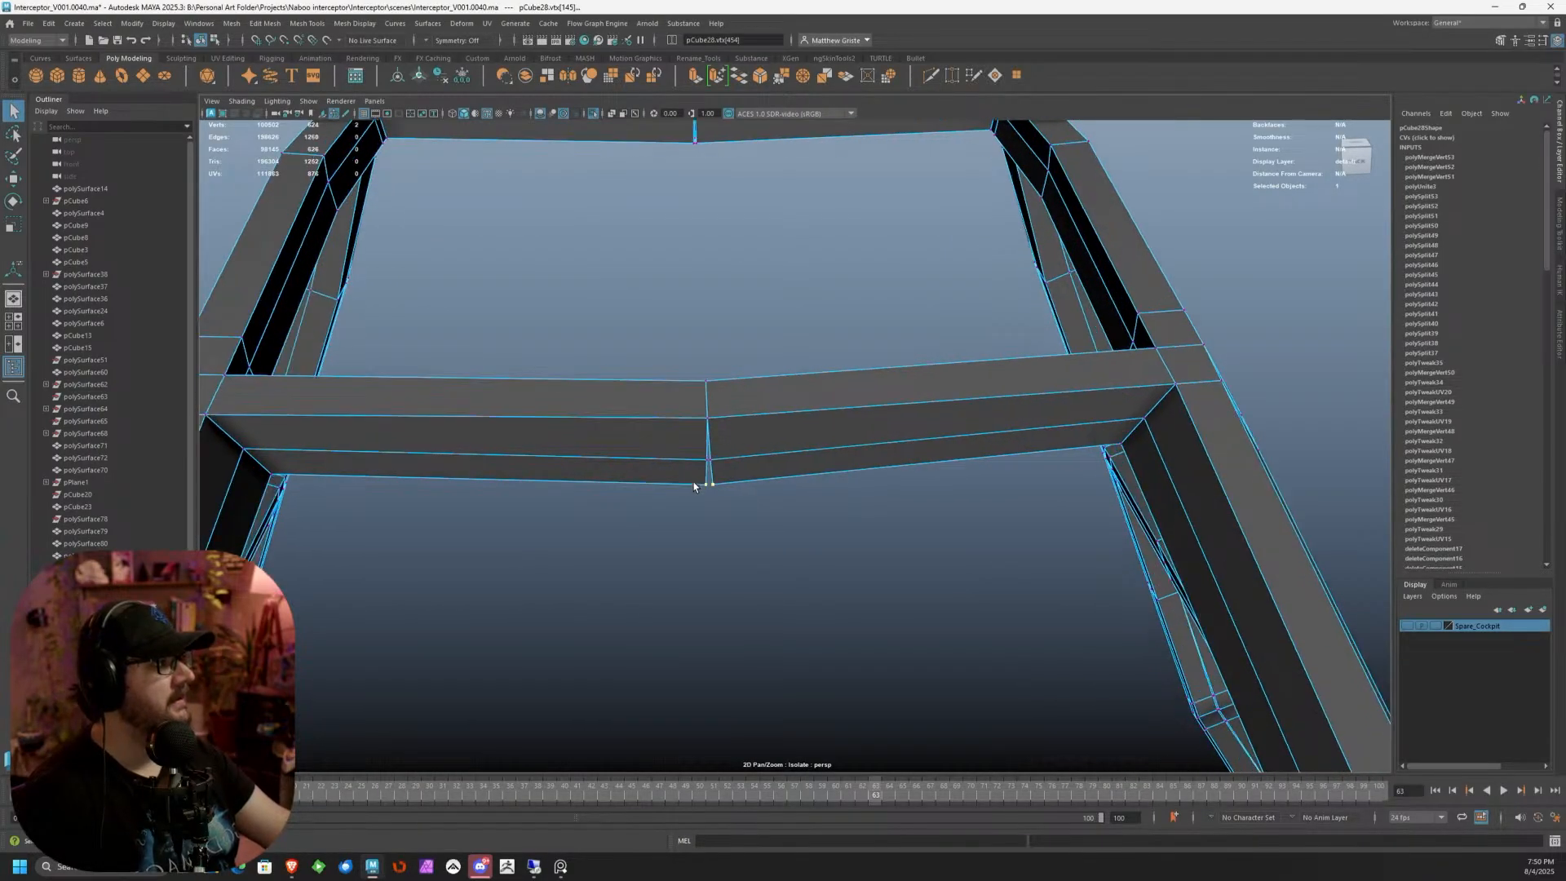
scroll(693, 478, "down", 2)
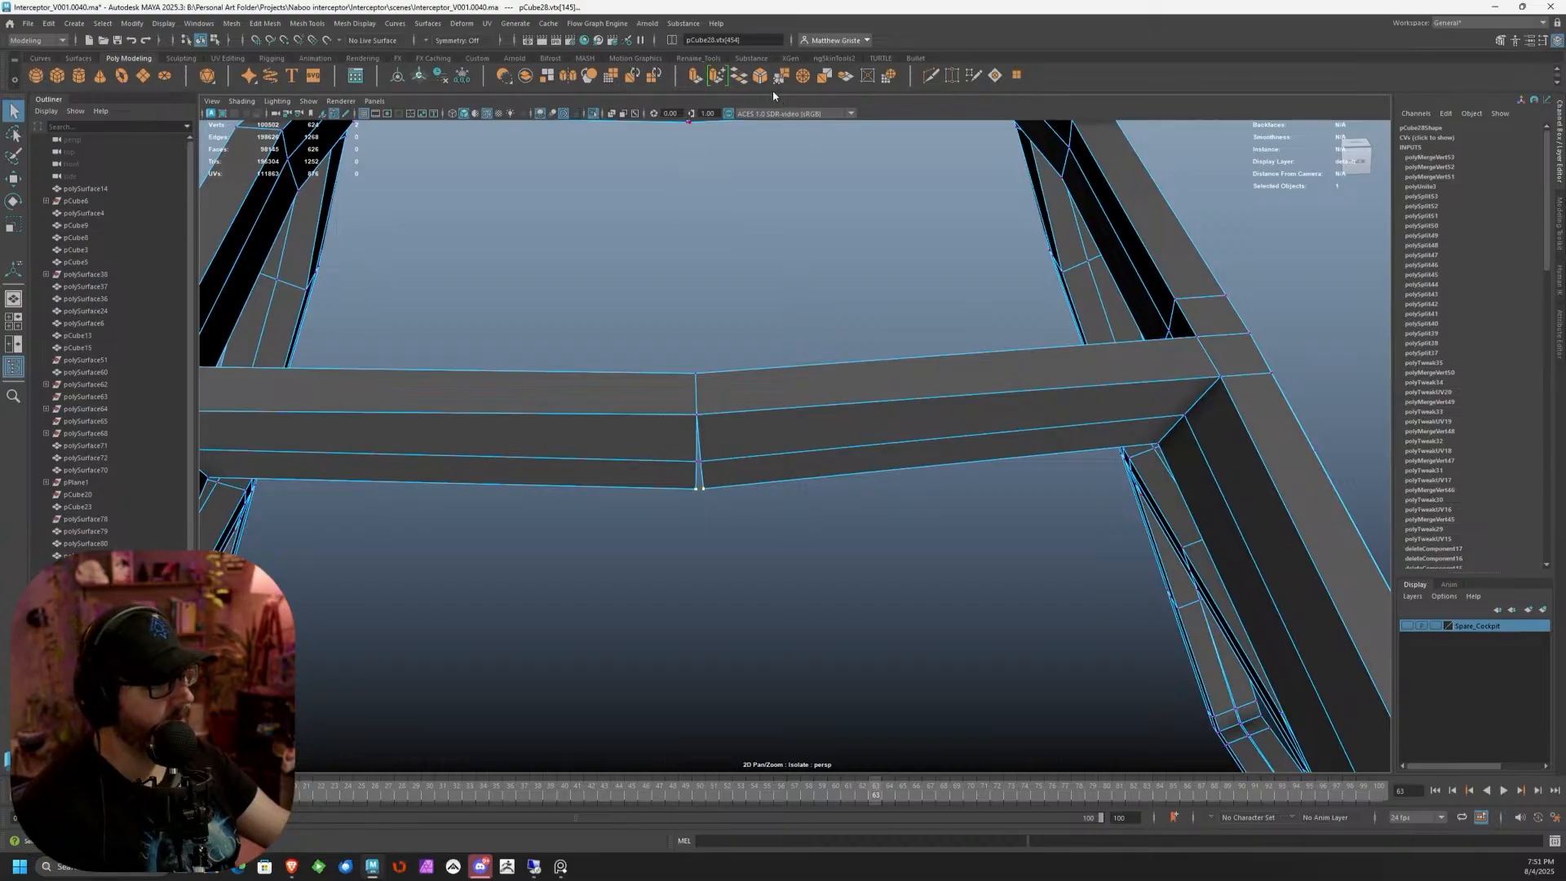
left_click_drag(681, 447, 710, 467)
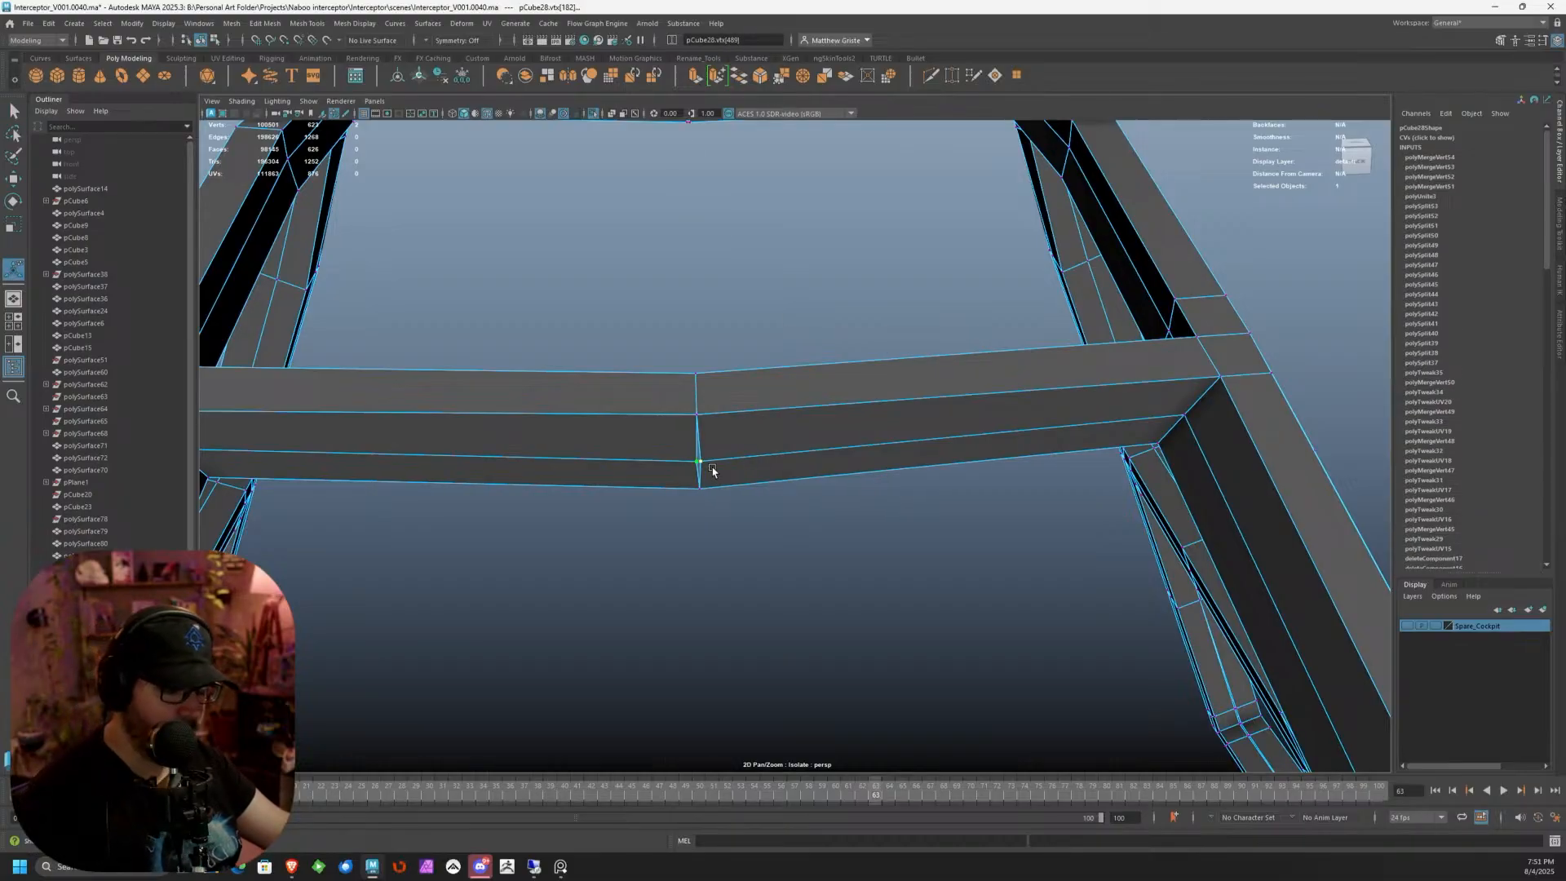
key("g")
Merge the two split vertex pairs on the hidden underside of the middle crossbar's centre seam with a 0.01 threshold
scroll(720, 476, "down", 3)
key("f")
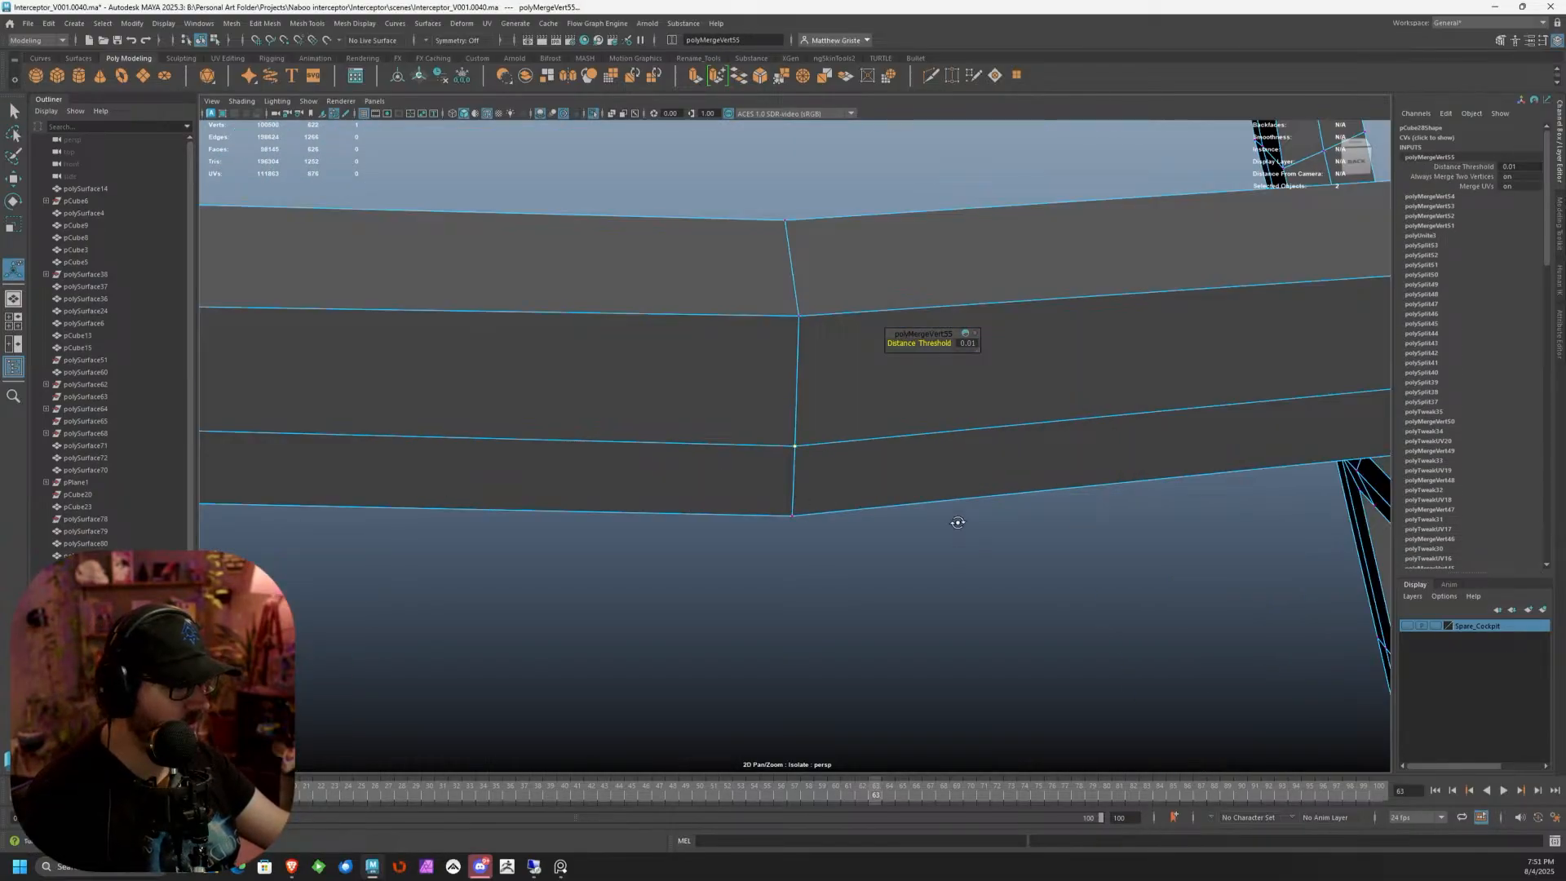
left_click_drag(958, 522, 772, 399, "alt")
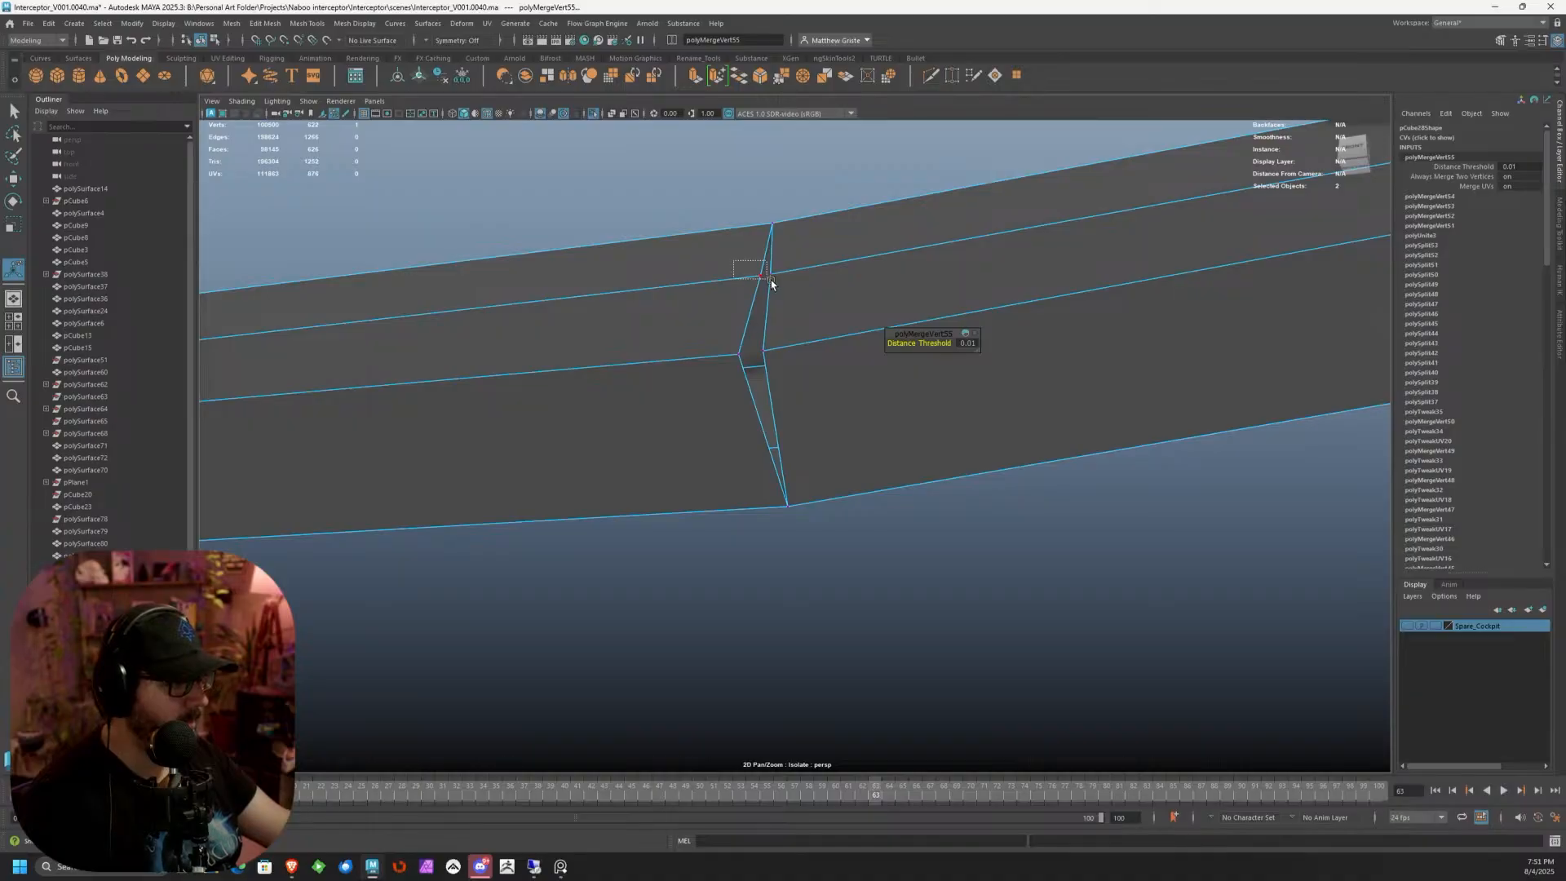
left_click_drag(733, 261, 771, 281)
key("g")
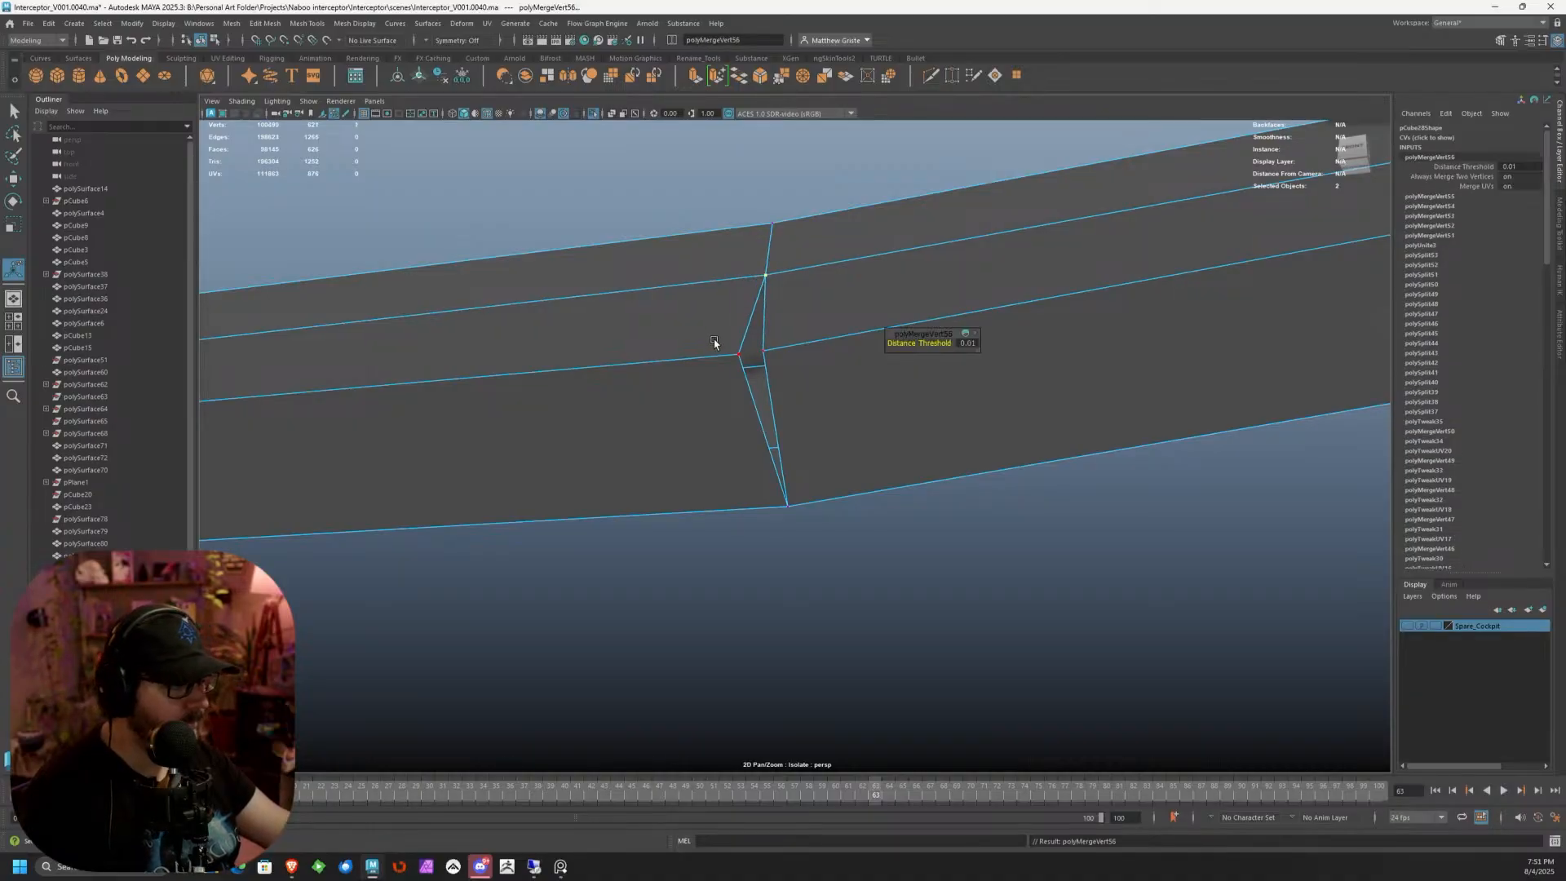
left_click_drag(716, 339, 776, 373)
key("g")
Merge the open vertex pair on the underside of the top crossbar's centre seam
scroll(796, 404, "down", 8)
middle_click_drag(874, 602, 824, 689, "alt")
scroll(835, 558, "up", 8)
scroll(835, 538, "down", 6)
left_click_drag(776, 330, 785, 396, "alt")
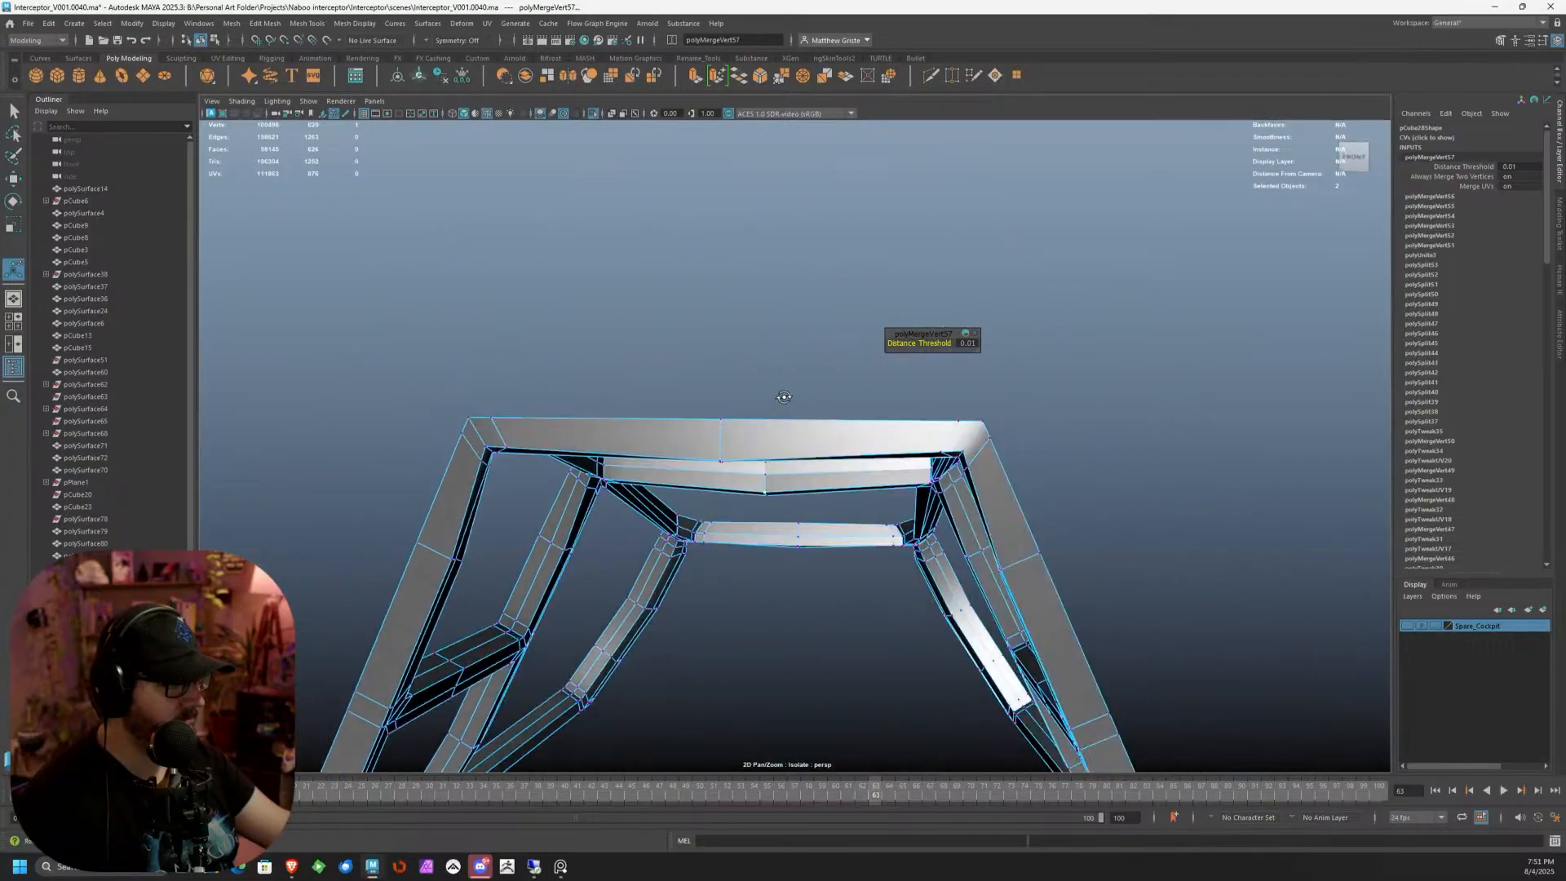
left_click_drag(737, 461, 732, 385, "alt")
middle_click_drag(719, 276, 744, 474, "alt")
scroll(716, 324, "up", 4)
scroll(717, 326, "up", 2)
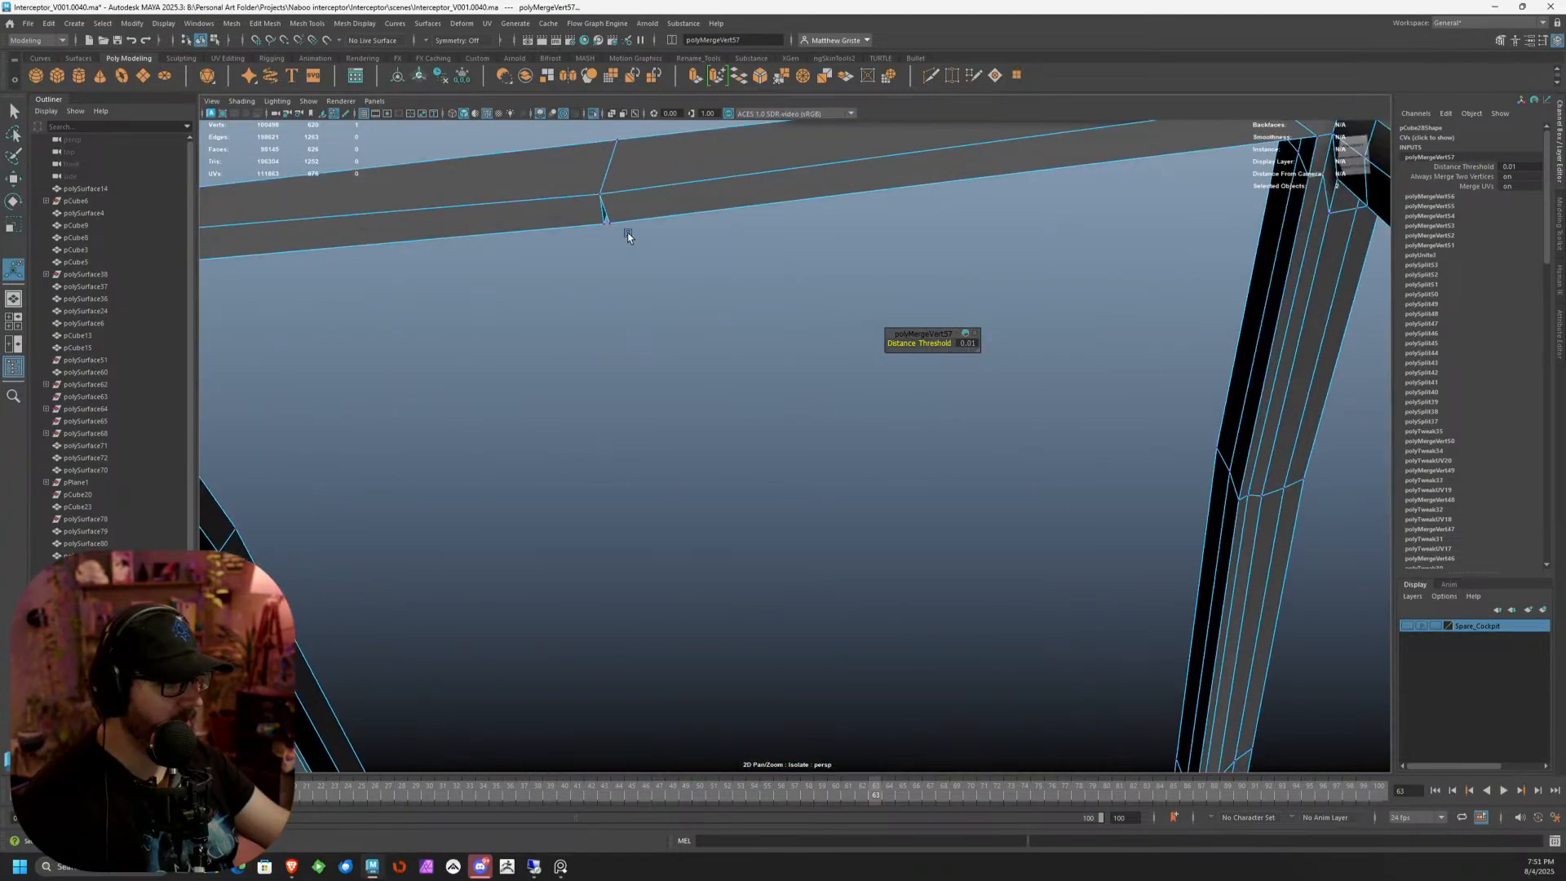
left_click_drag(612, 231, 615, 231)
key("g")
Merge the remaining split vertices on the inner face of the top crossbar's centre seam with a 0.01 threshold
scroll(694, 273, "down", 6)
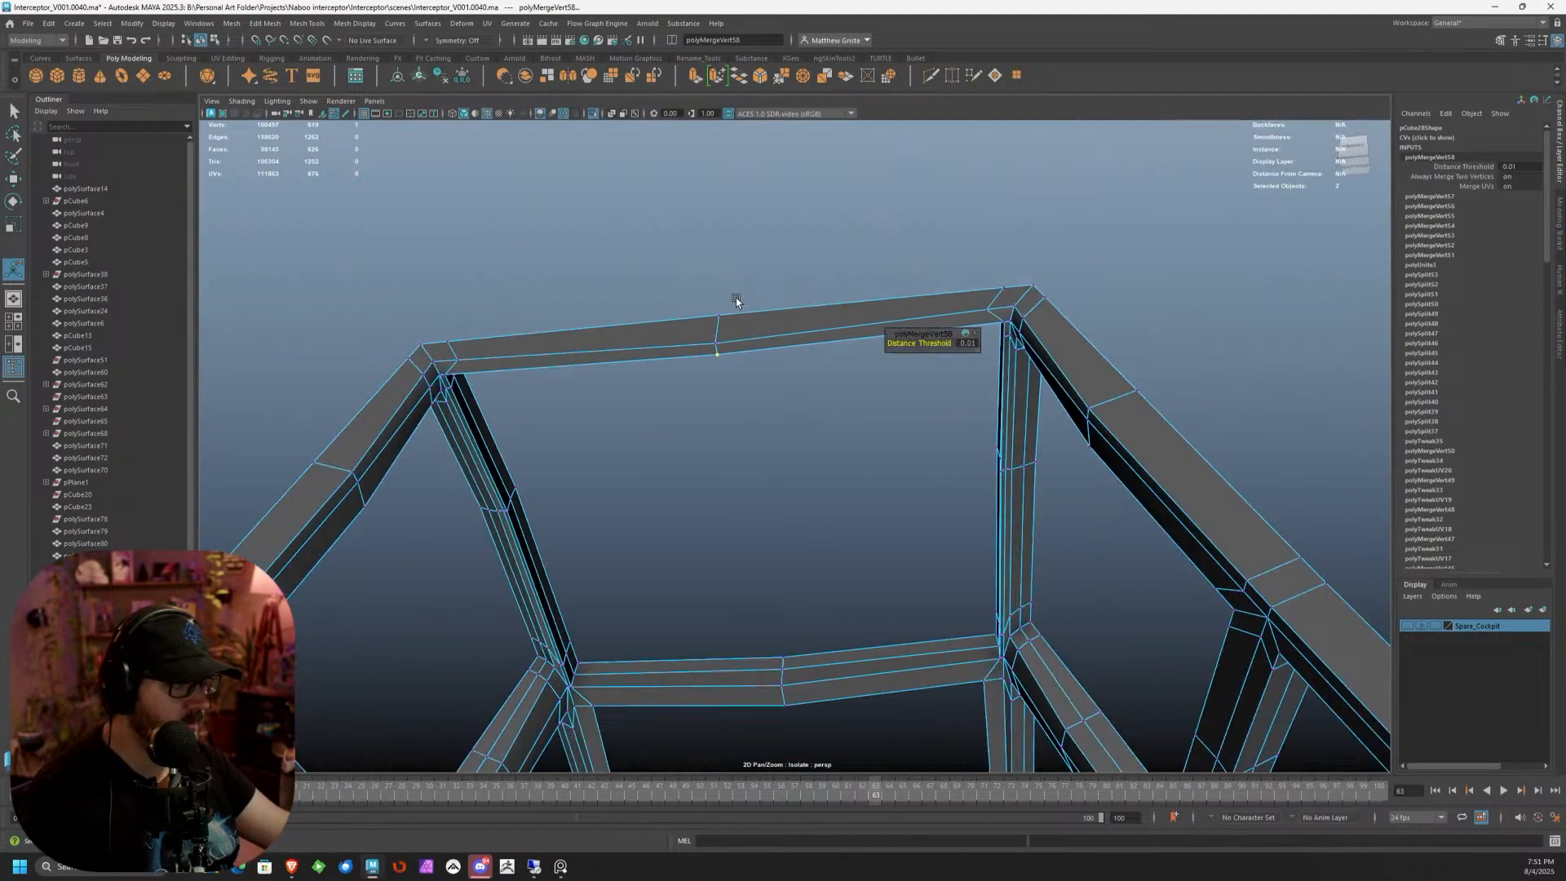
left_click_drag(736, 297, 561, 405, "alt")
middle_click_drag(640, 445, 769, 493, "alt")
scroll(783, 445, "up", 5)
left_click_drag(786, 441, 705, 377, "alt")
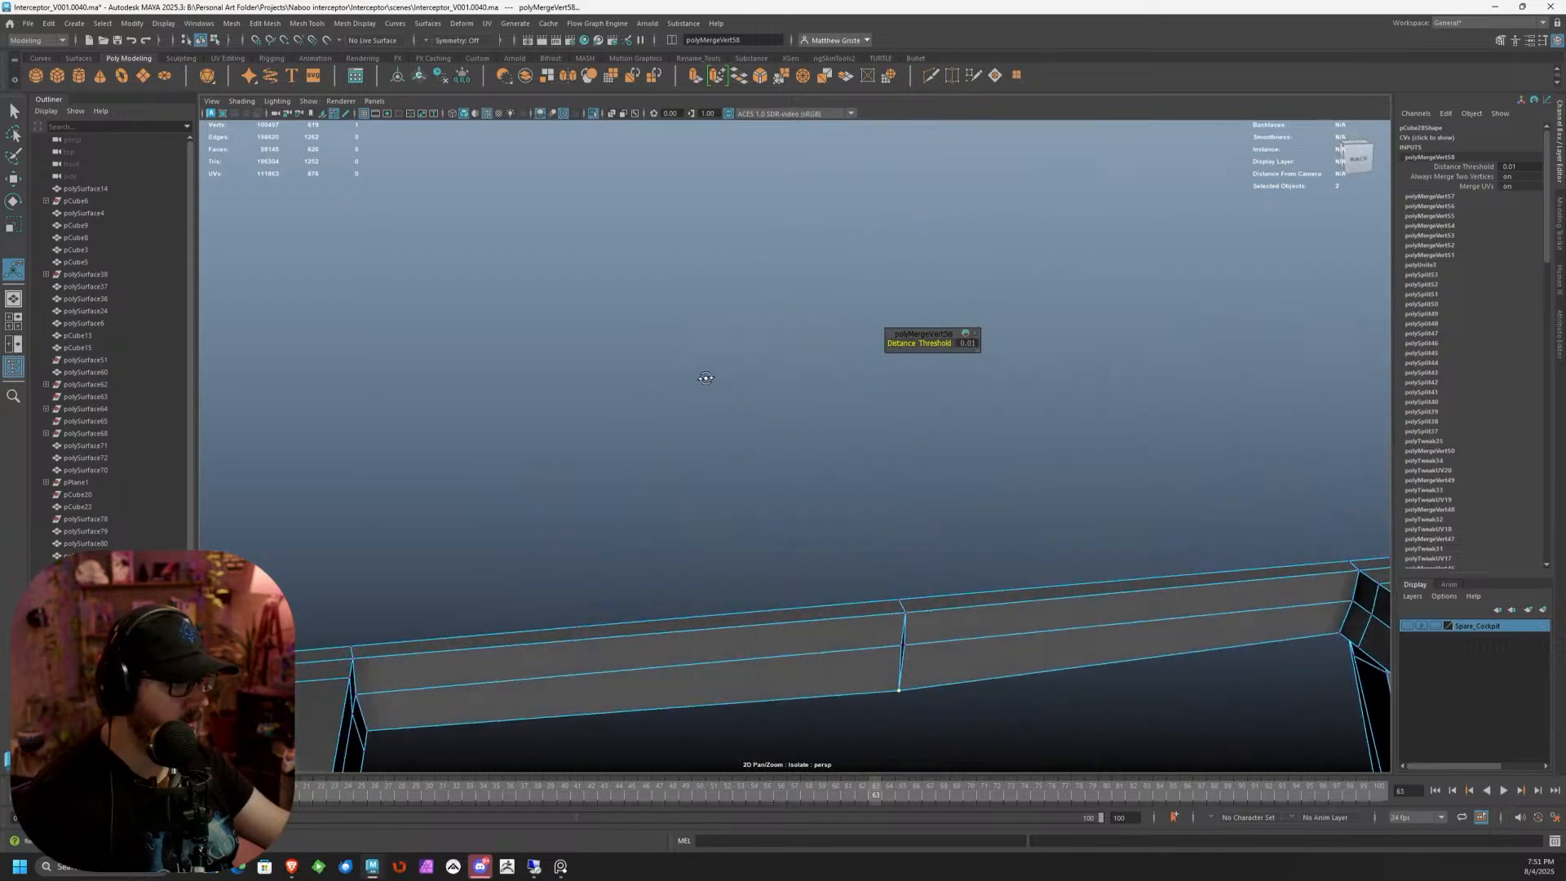
left_click_drag(890, 636, 917, 649)
key("g")
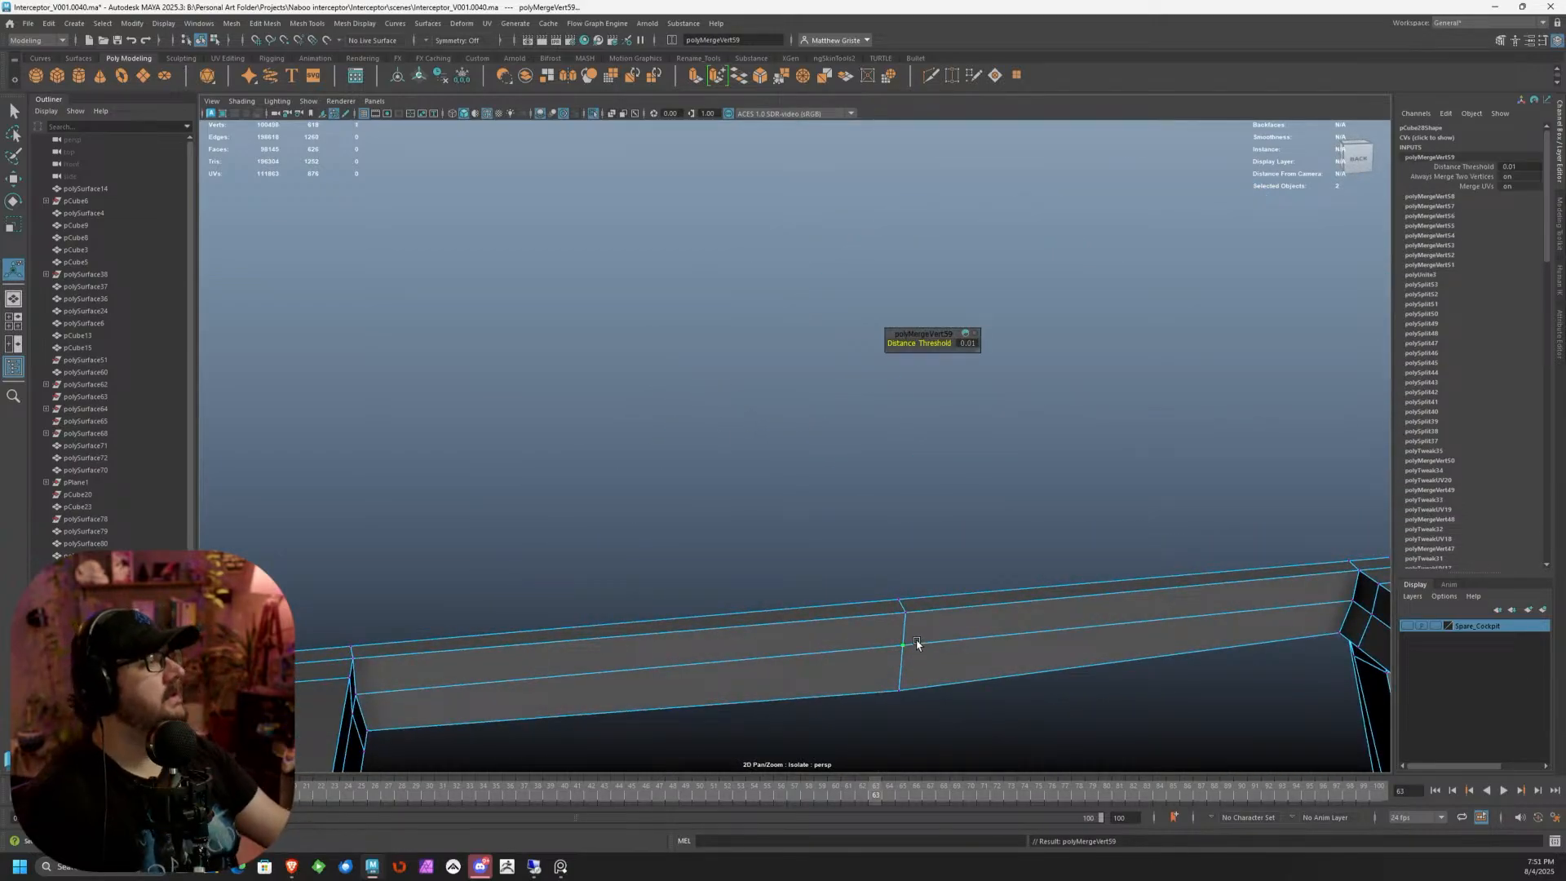
Check the centre-seam vertices of the middle and top crossbars, then examine the whole canopy frame
scroll(920, 648, "down", 3)
left_click_drag(921, 650, 768, 409, "alt")
left_click(738, 425)
key("w")
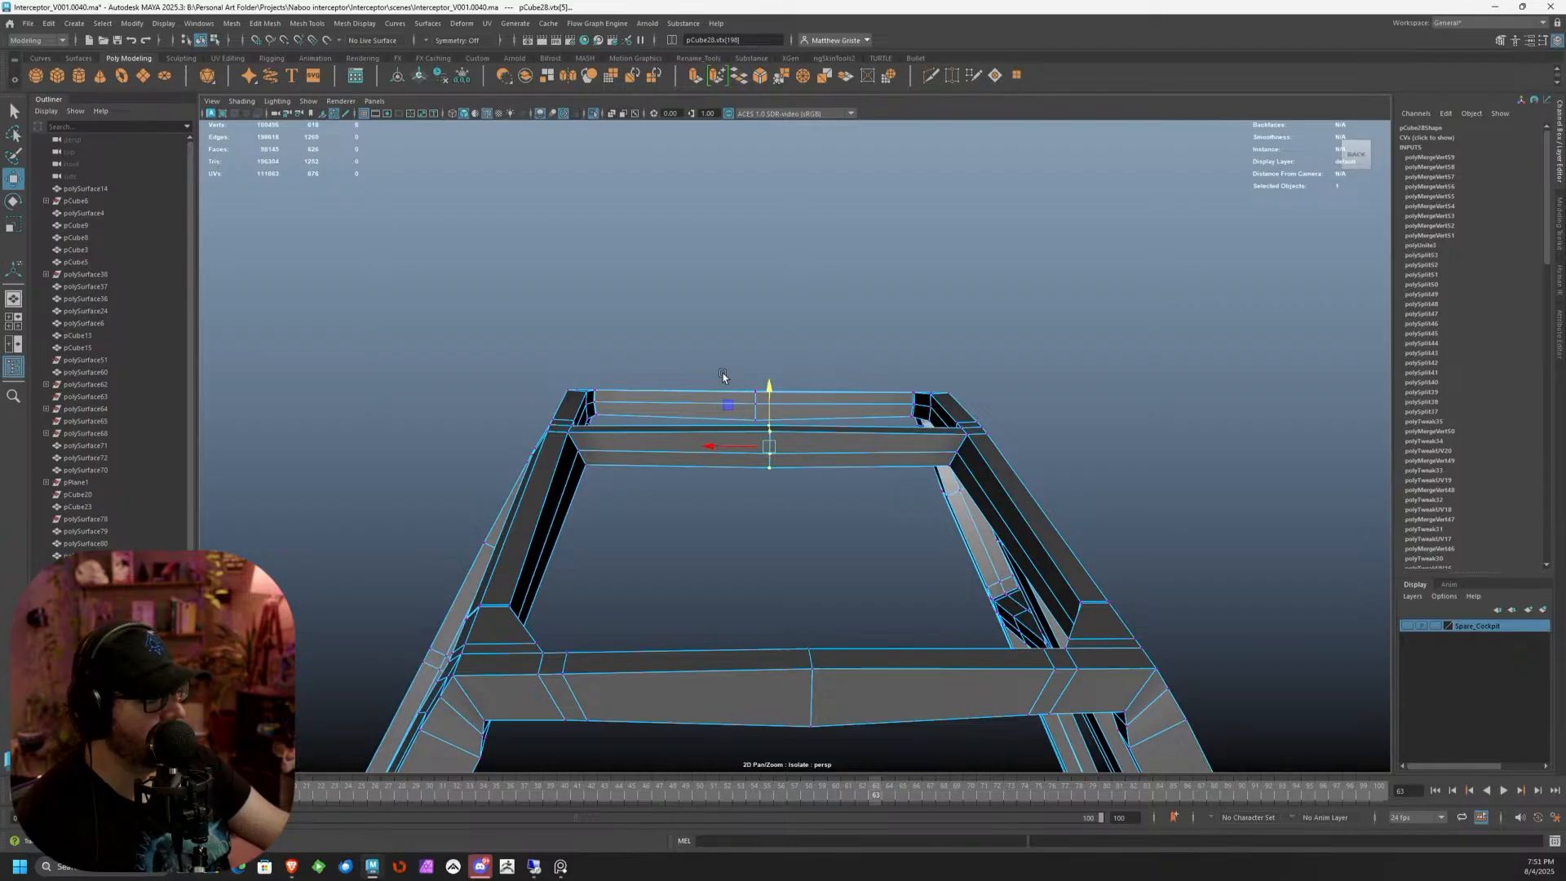
left_click(755, 400)
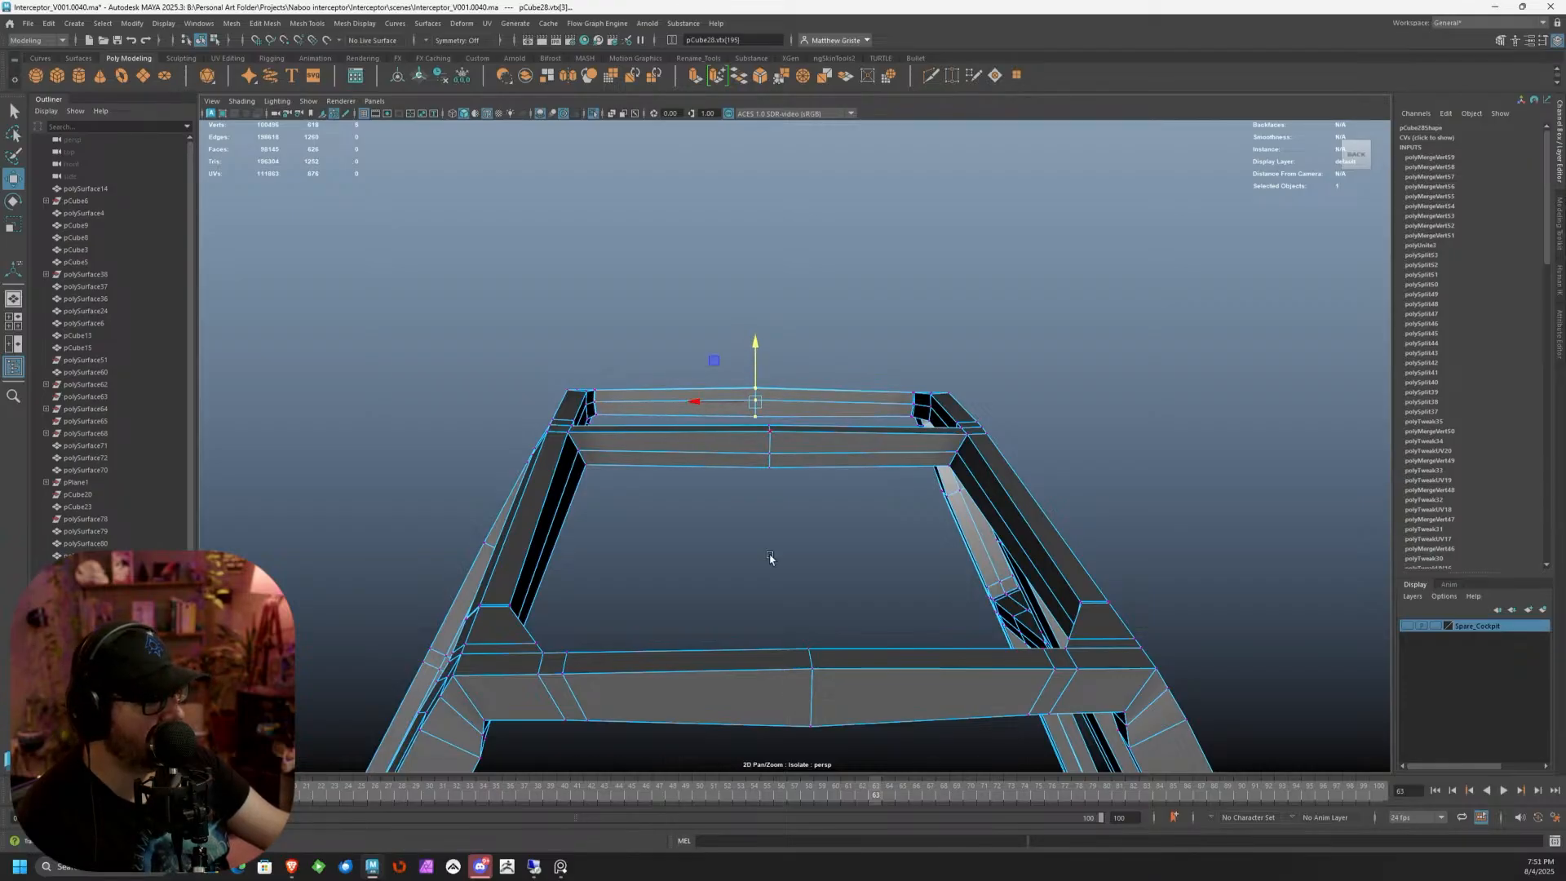
scroll(772, 563, "down", 4)
middle_click_drag(824, 631, 776, 488, "alt")
left_click_drag(777, 489, 801, 532, "alt")
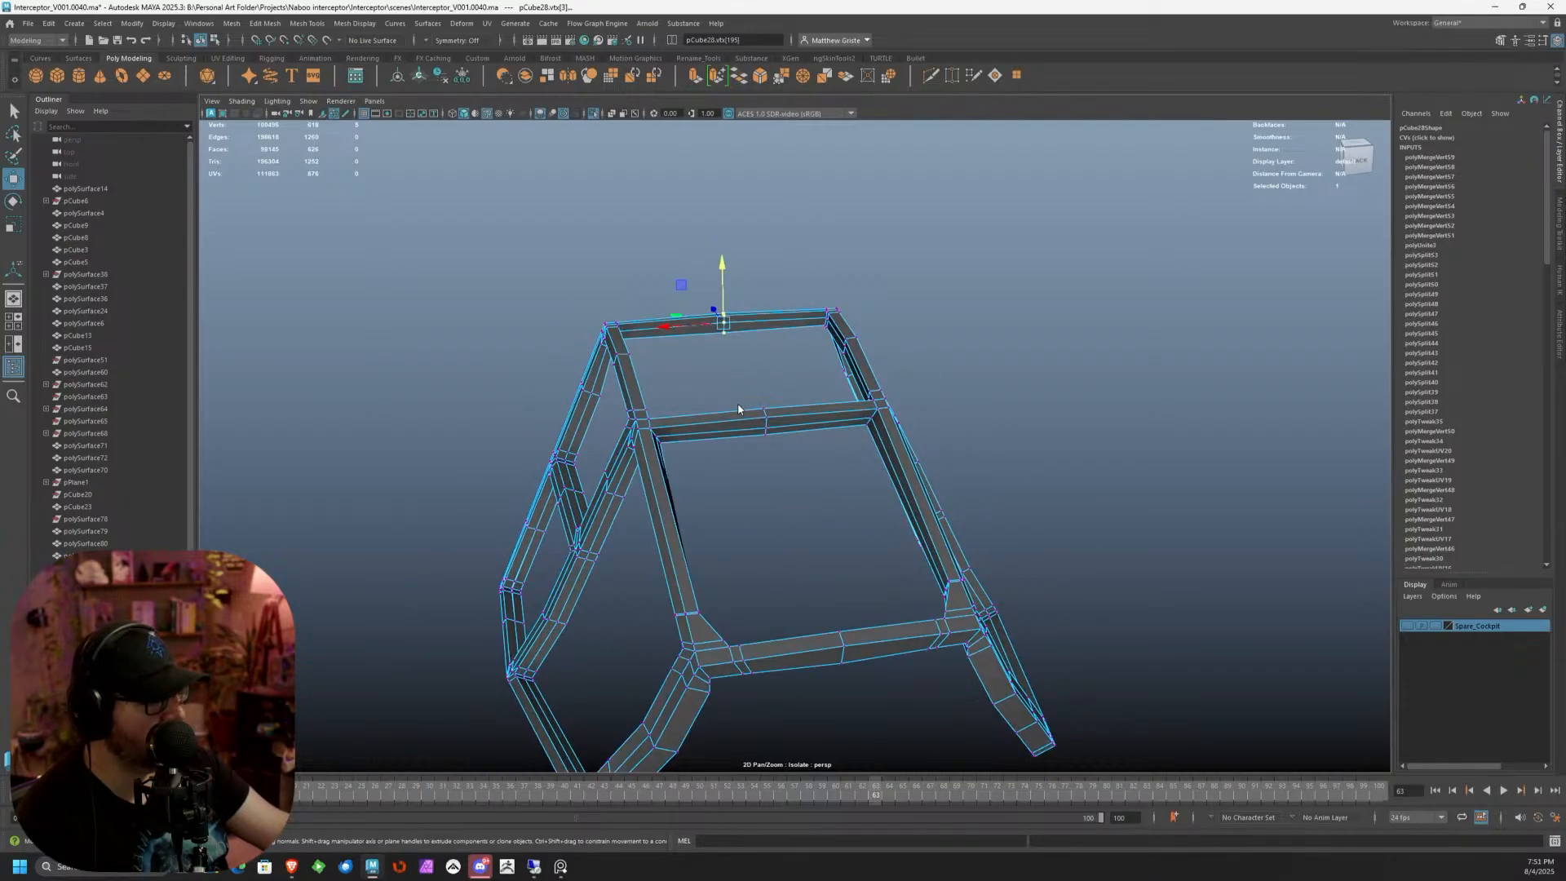
Select the outer border edges of the large window opening along the middle crossbar and both side rails
right_click_drag(739, 410, 788, 377)
scroll(796, 434, "up", 3)
left_click_drag(796, 434, 677, 424, "alt")
middle_click_drag(678, 423, 826, 461, "alt")
scroll(827, 461, "up", 1)
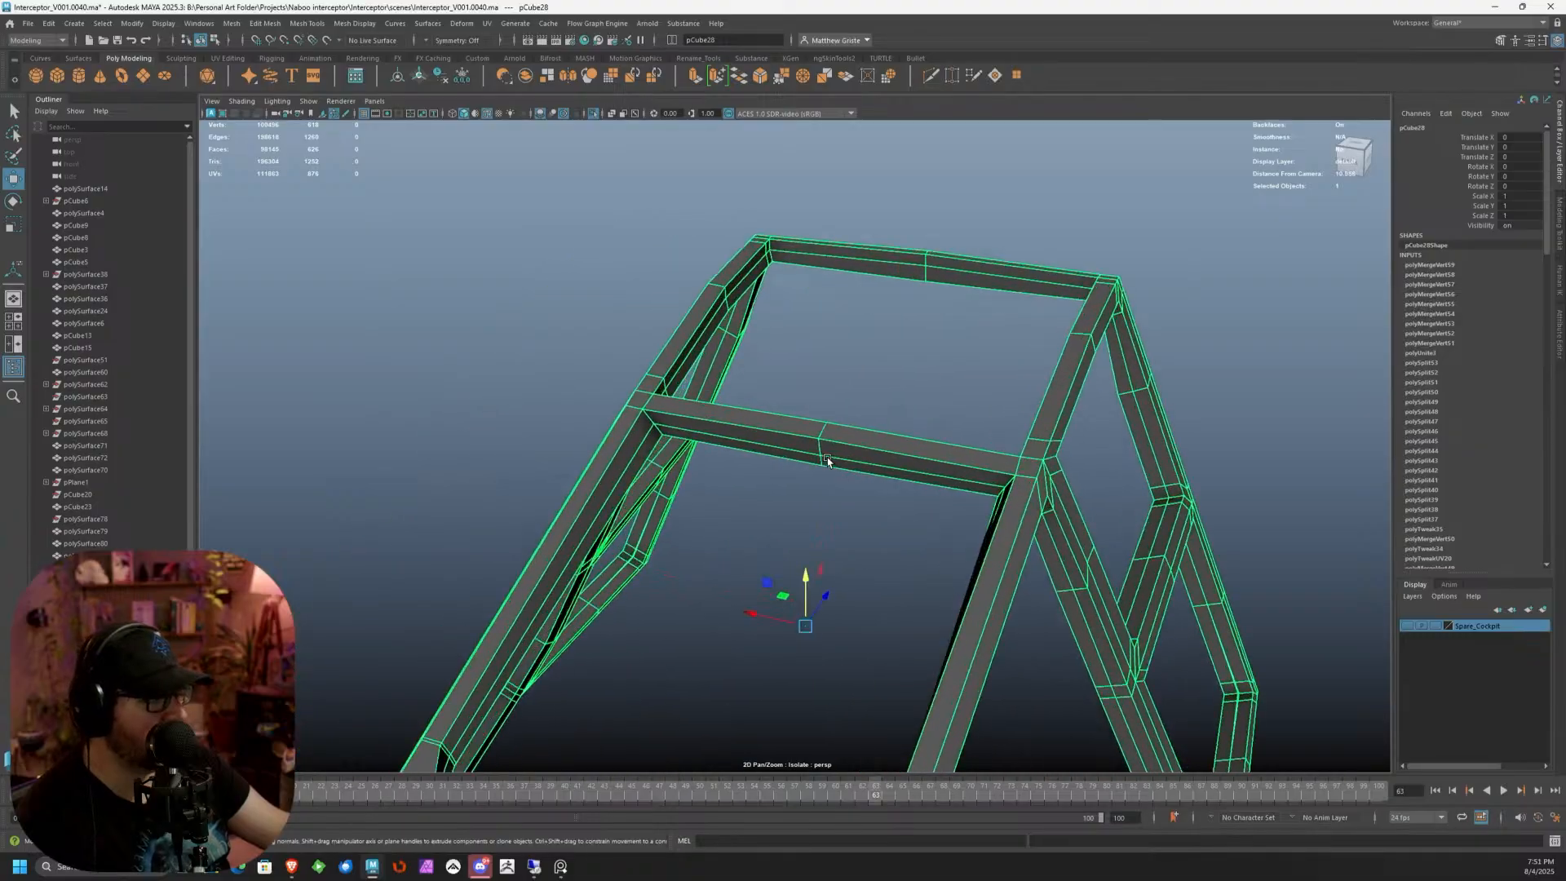
left_click_drag(827, 461, 740, 426, "alt")
right_click_drag(741, 425, 740, 396)
left_click(718, 420)
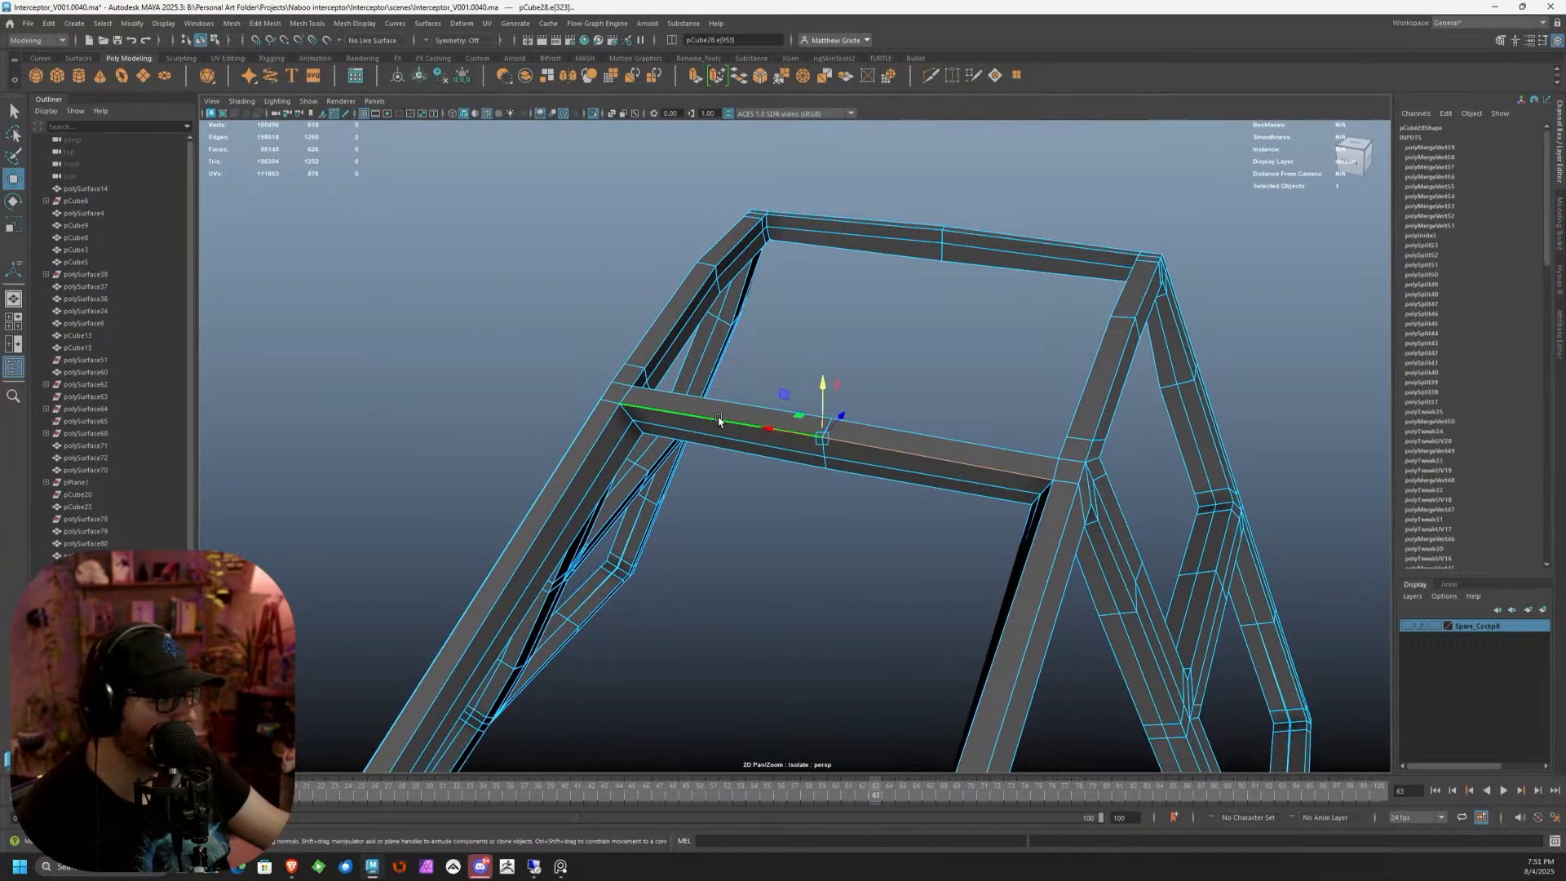
double_click(1033, 539, "shift")
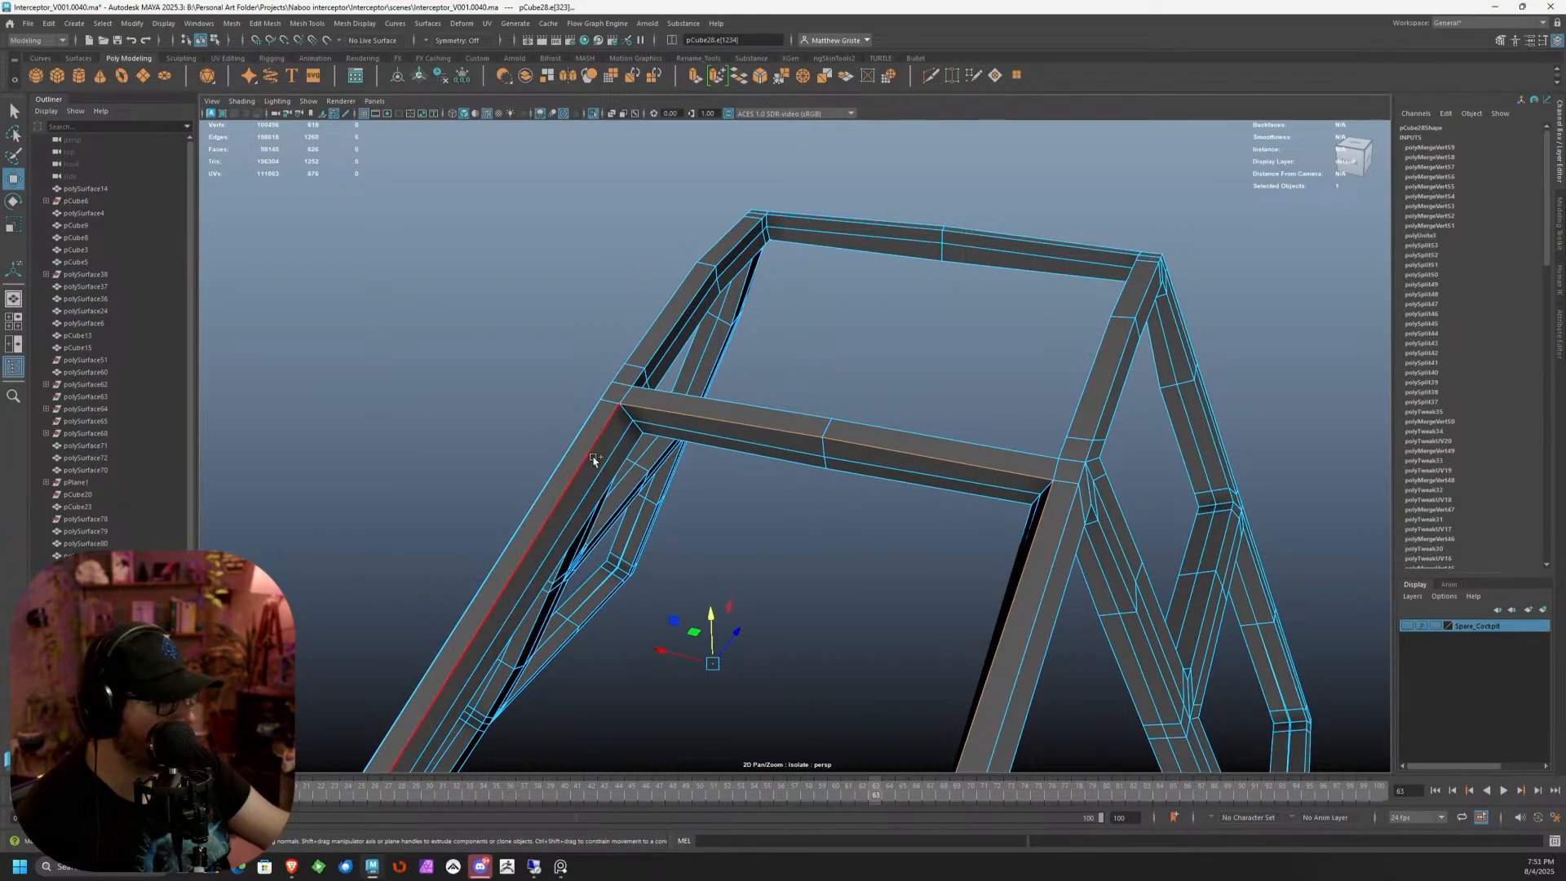
double_click(595, 458, "shift")
Add the border edges of the lower crossbar and its corner gussets around the large window to the selection
scroll(759, 534, "down", 3)
left_click_drag(776, 546, 681, 564, "alt")
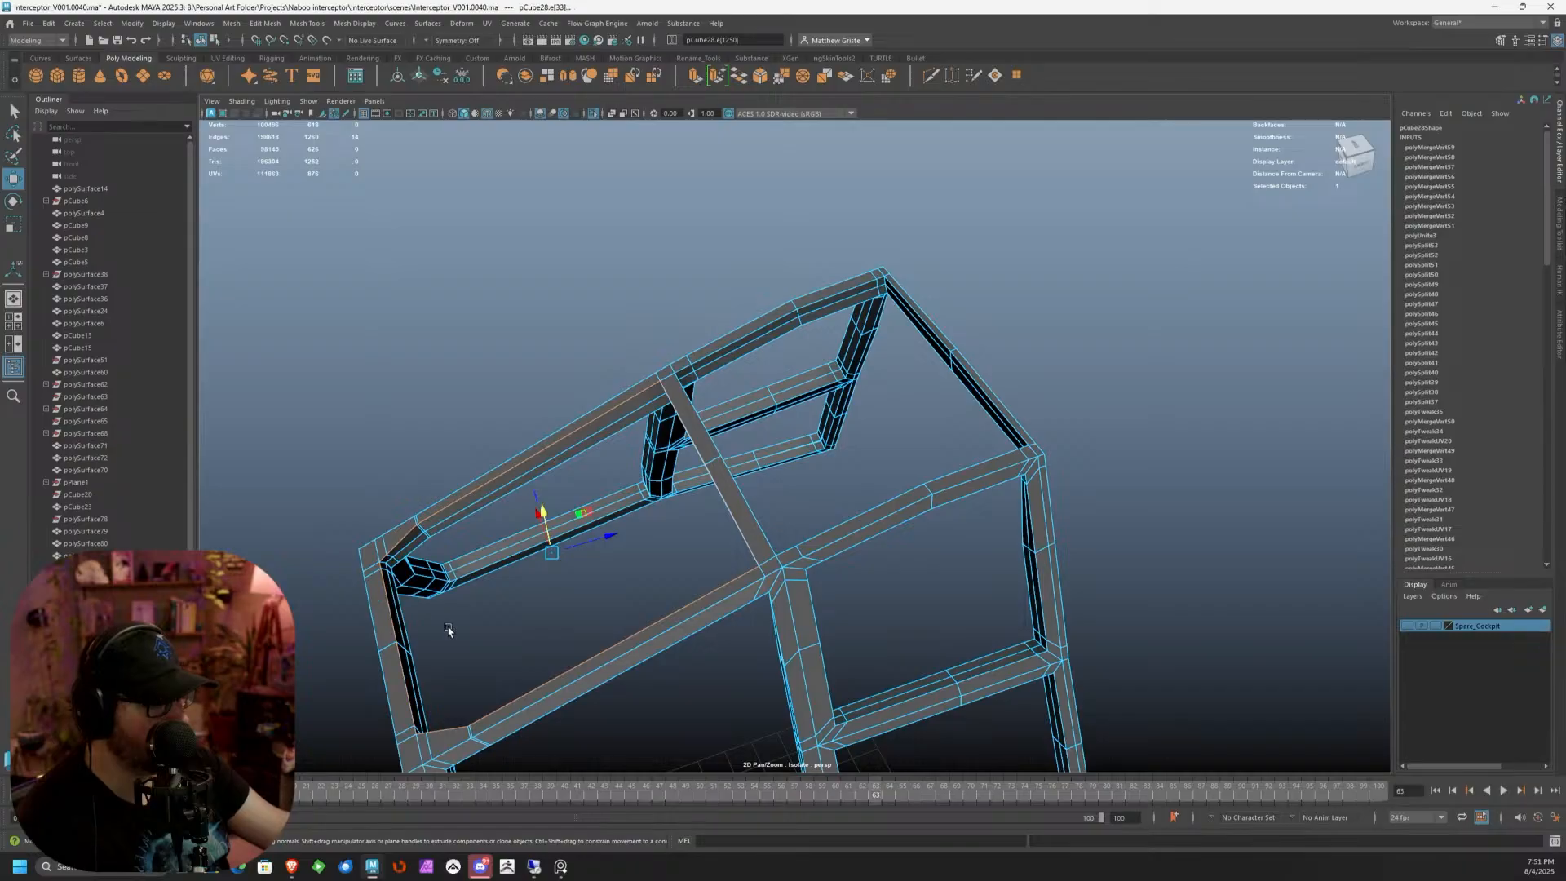
middle_click_drag(448, 630, 724, 538, "alt")
scroll(724, 538, "up", 3)
left_click_drag(723, 538, 568, 465, "alt")
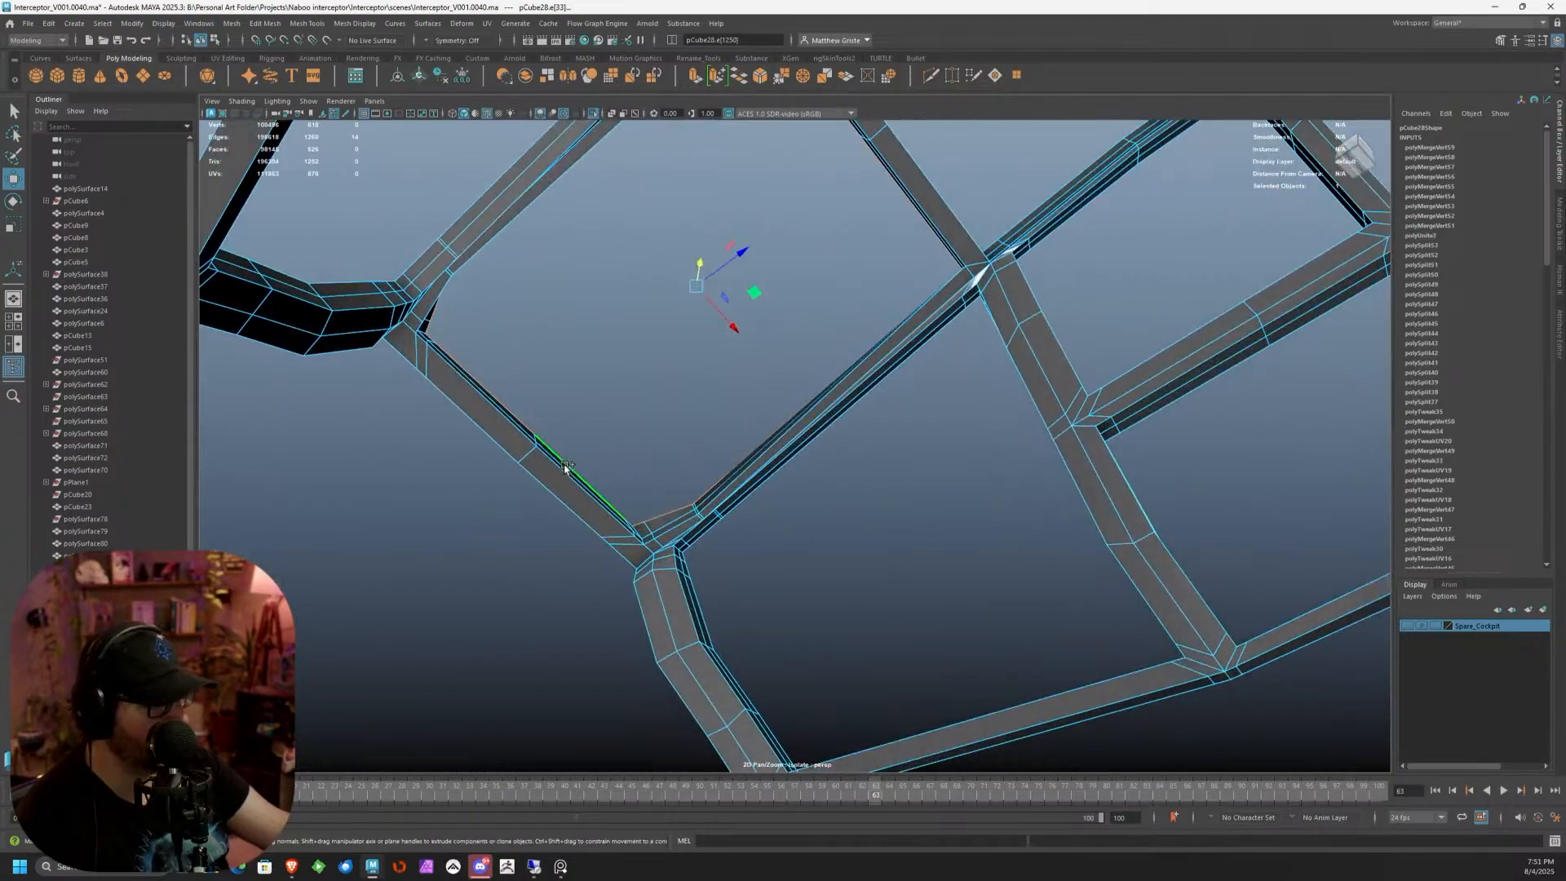
double_click(560, 473, "shift")
scroll(620, 571, "up", 3)
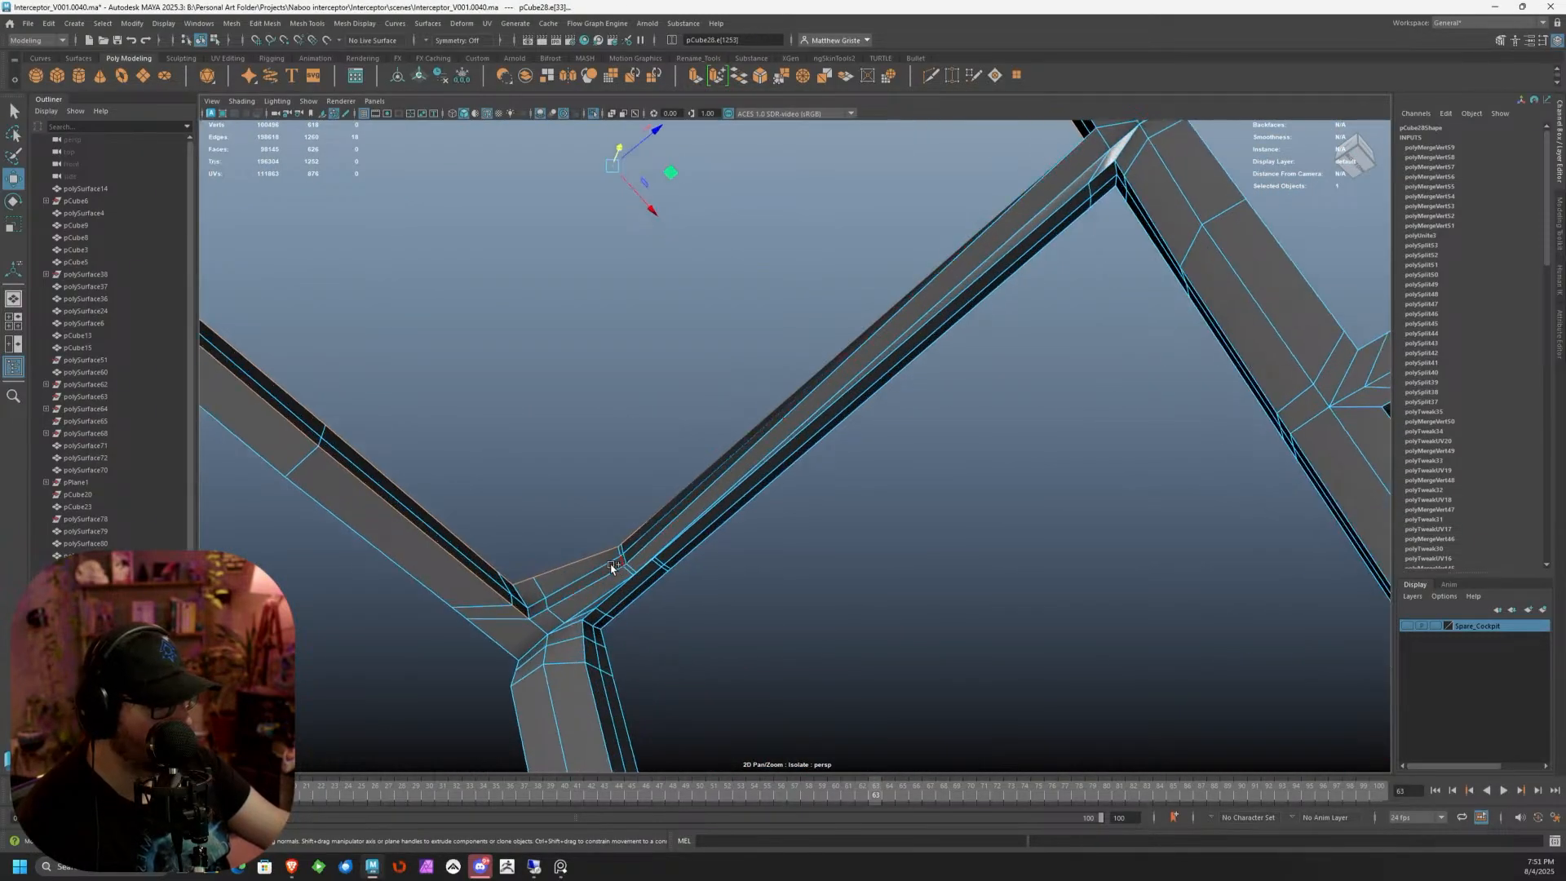
scroll(604, 577, "down", 4)
left_click_drag(732, 517, 567, 538, "alt")
scroll(564, 539, "up", 3)
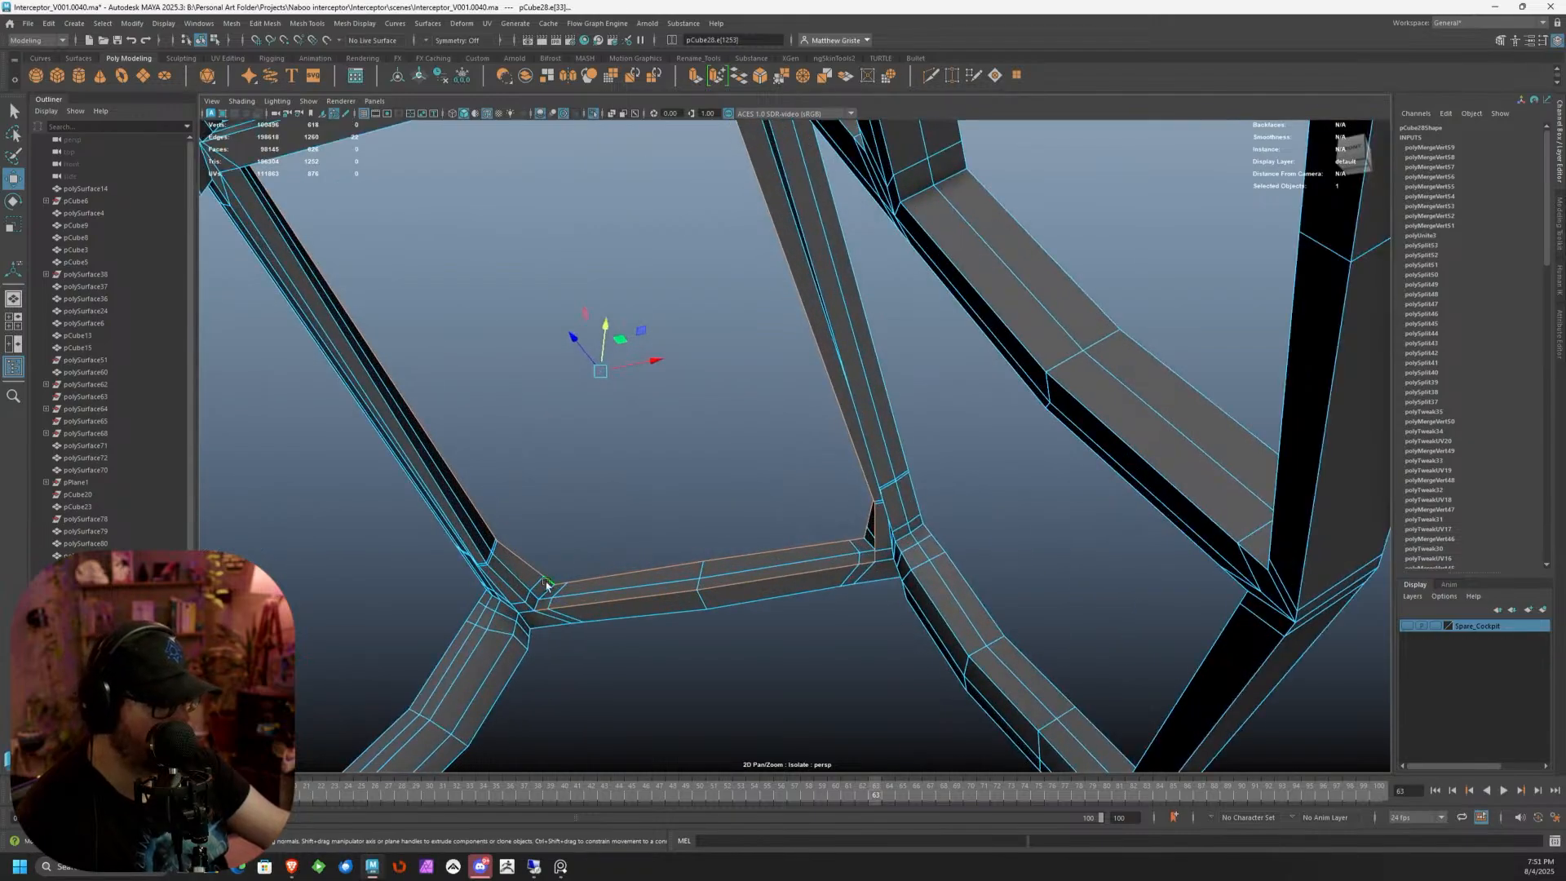
Add the inner border edges on the underside of the middle crossbar to the edge selection
scroll(539, 571, "down", 4)
left_click_drag(613, 452, 689, 500, "alt")
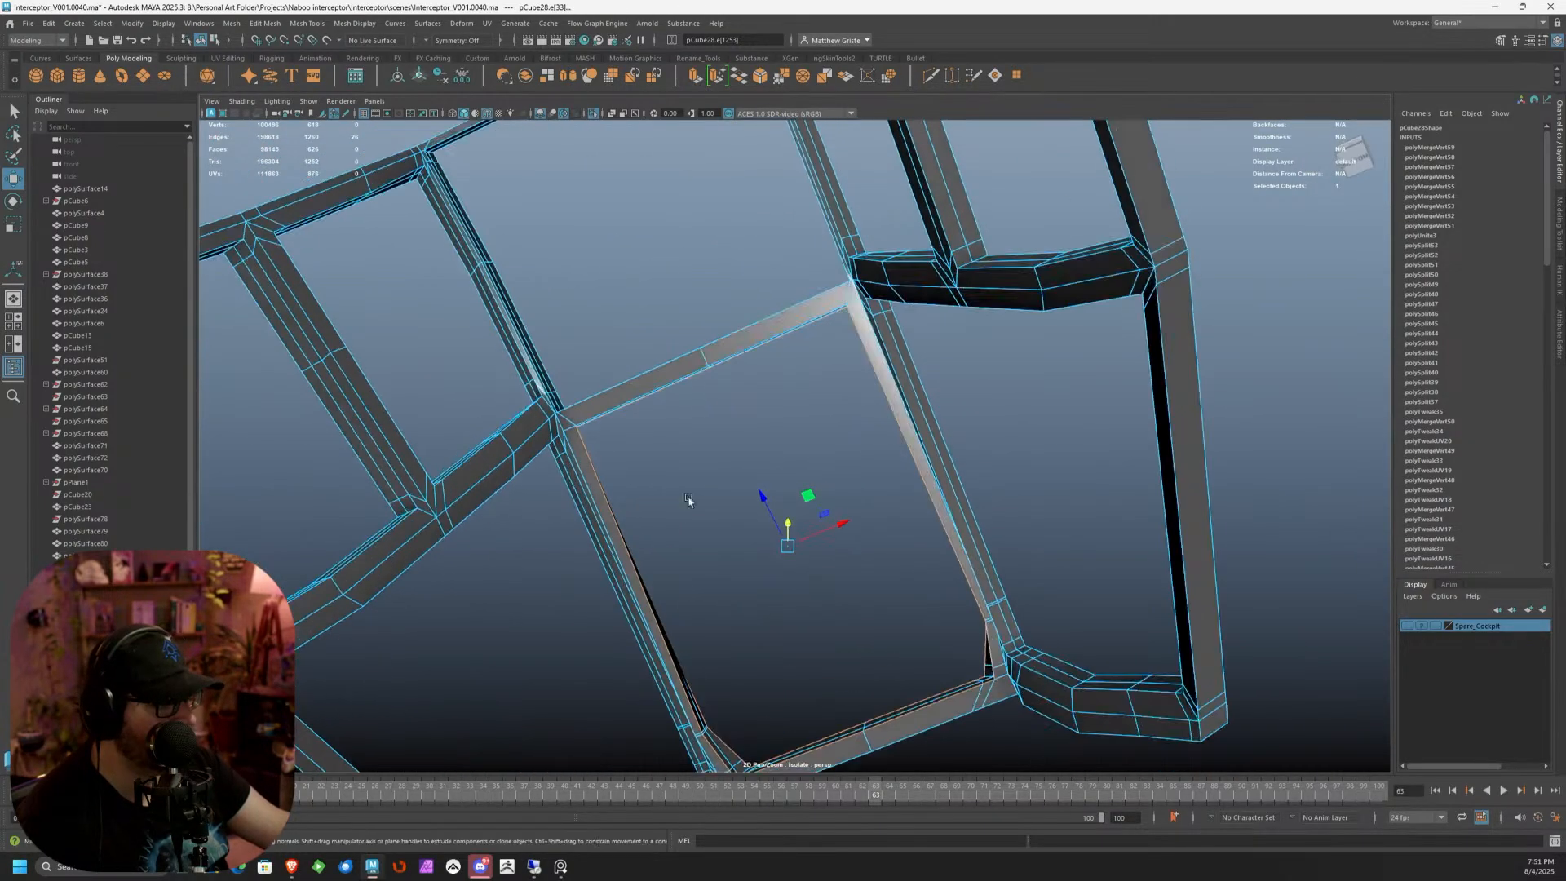
scroll(688, 500, "up", 2)
left_click_drag(607, 395, 642, 426, "alt")
scroll(643, 426, "up", 3)
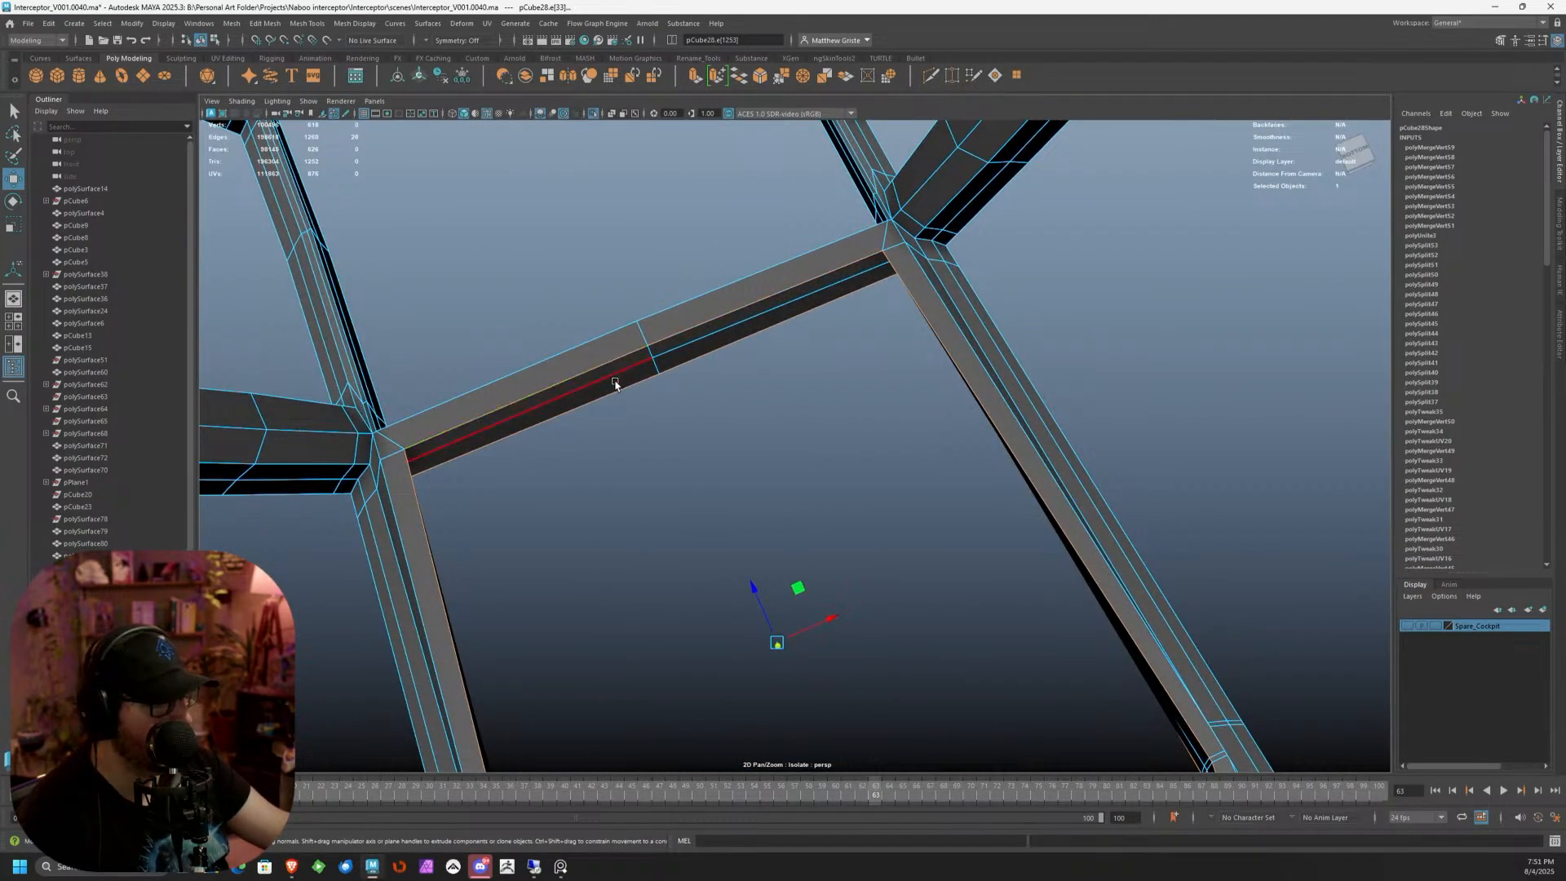
Add the border edges of the upper roof window along its side rails, top crossbar and middle crossbar to the selection
scroll(616, 381, "down", 4)
left_click_drag(819, 429, 874, 385, "alt")
scroll(787, 611, "up", 3)
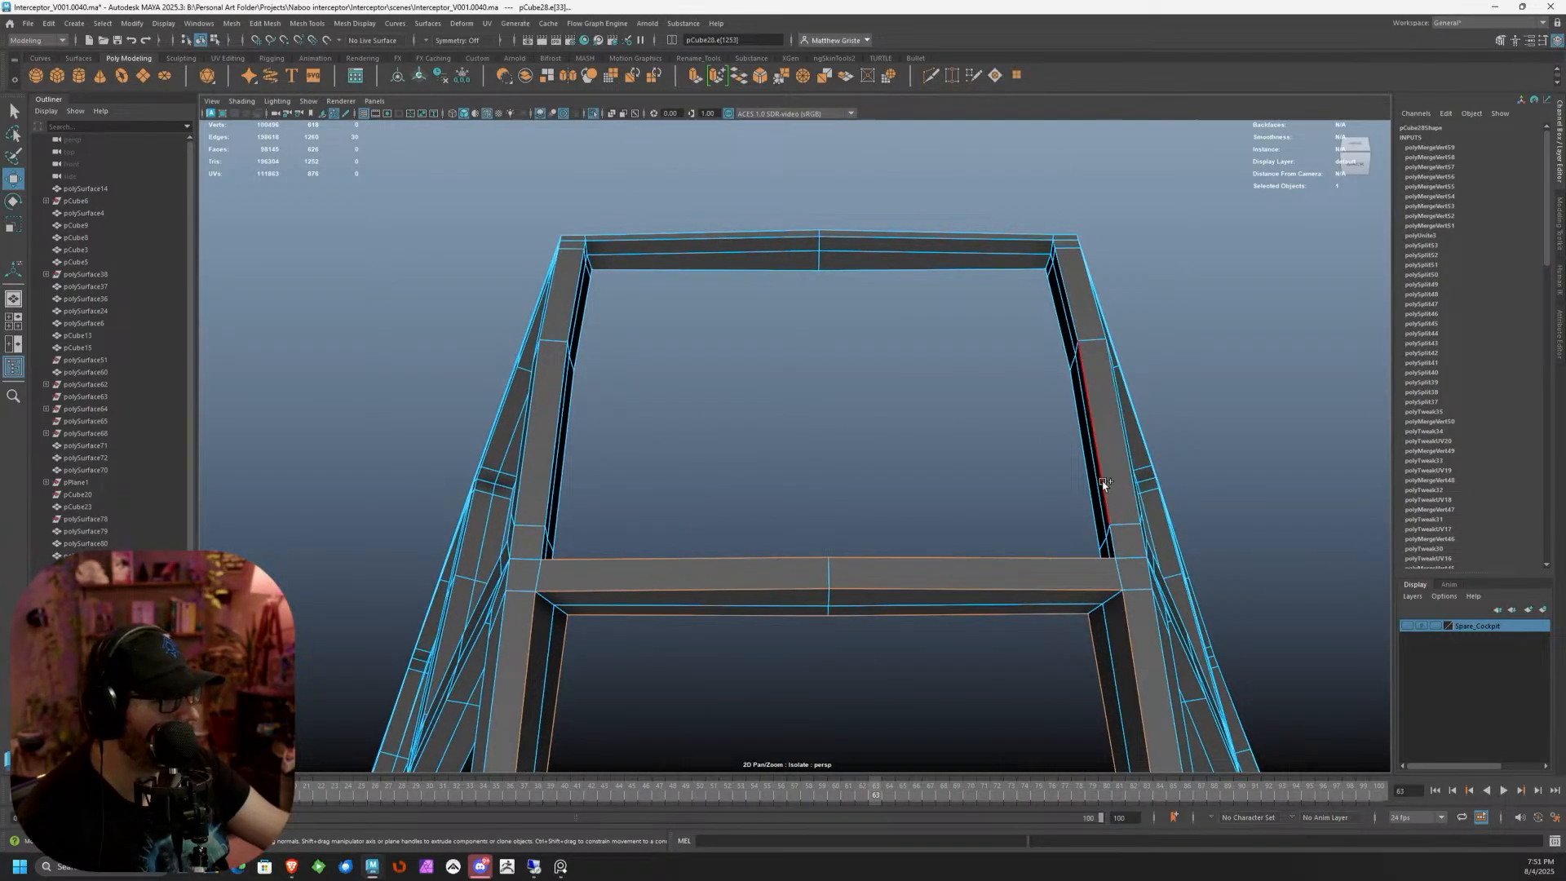
left_click_drag(1049, 474, 846, 374, "alt")
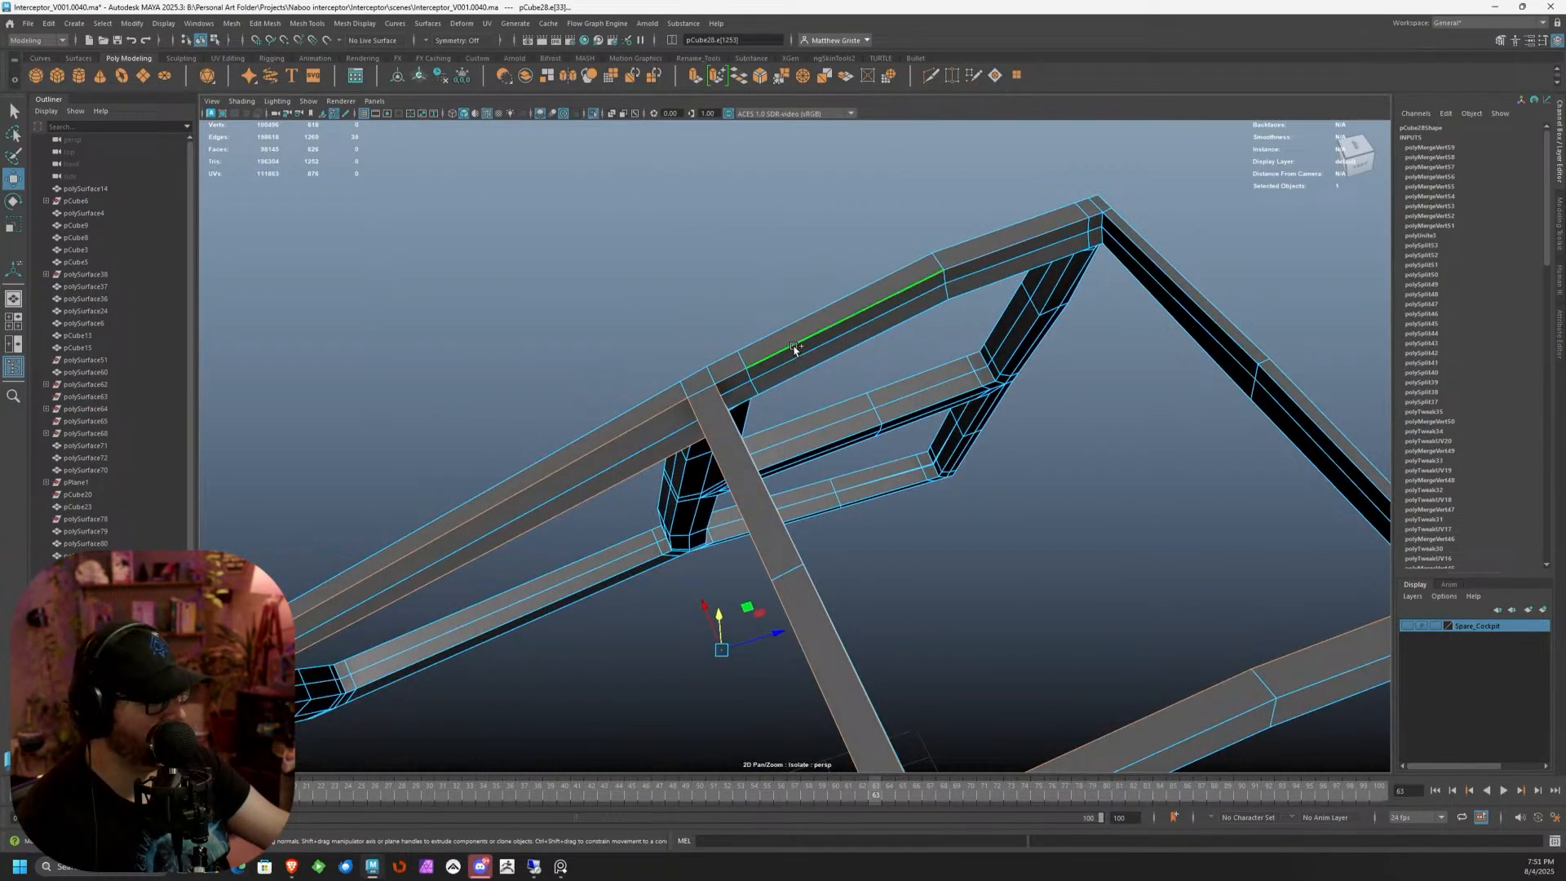
double_click(1164, 308, "shift")
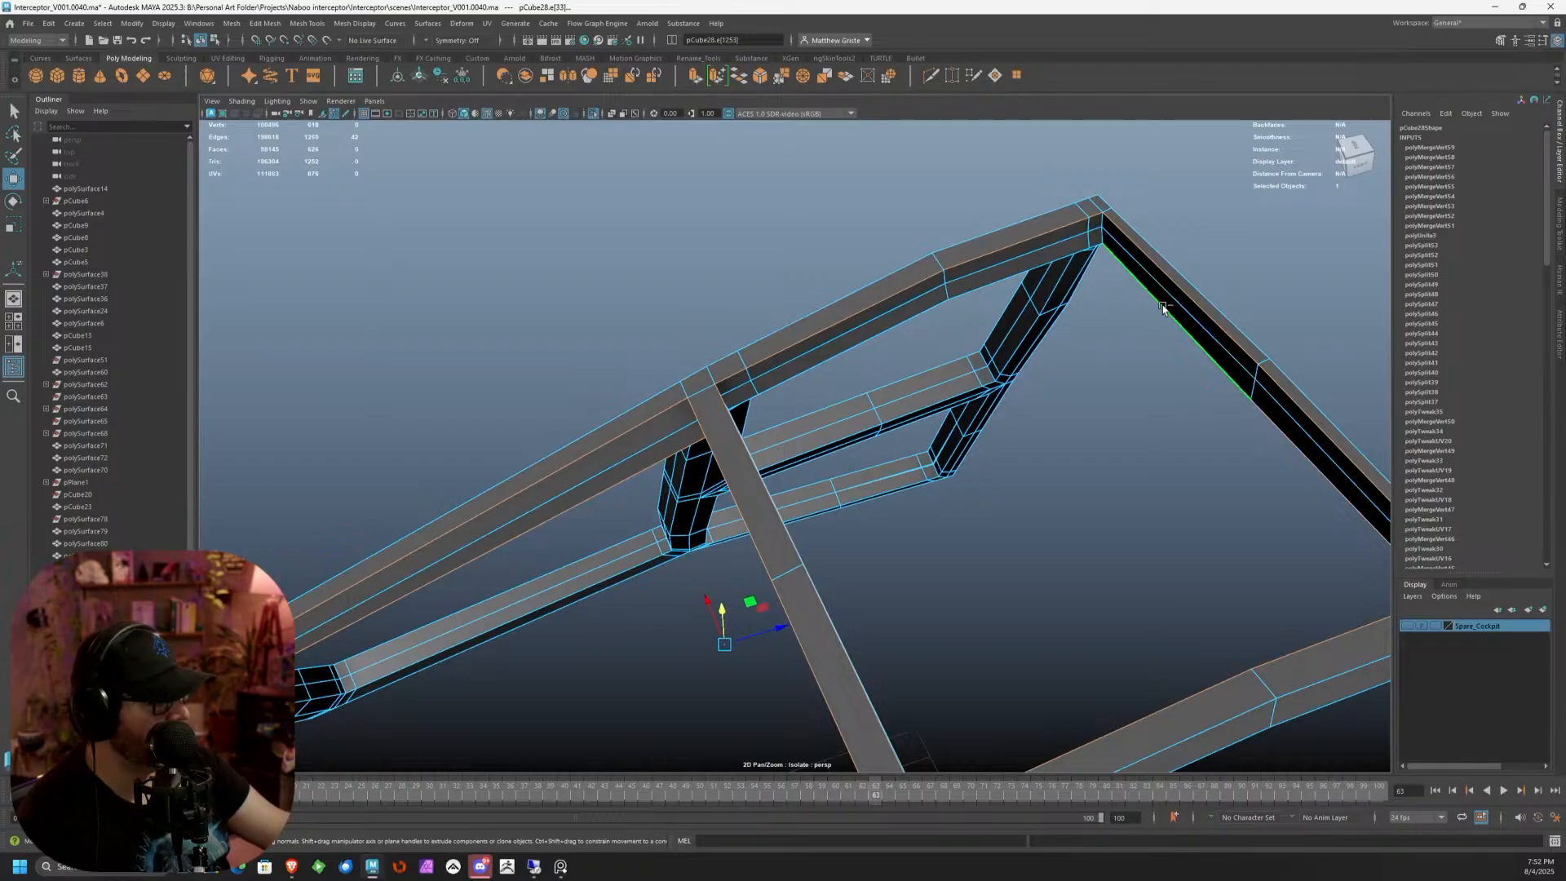
left_click_drag(1051, 262, 750, 456, "alt")
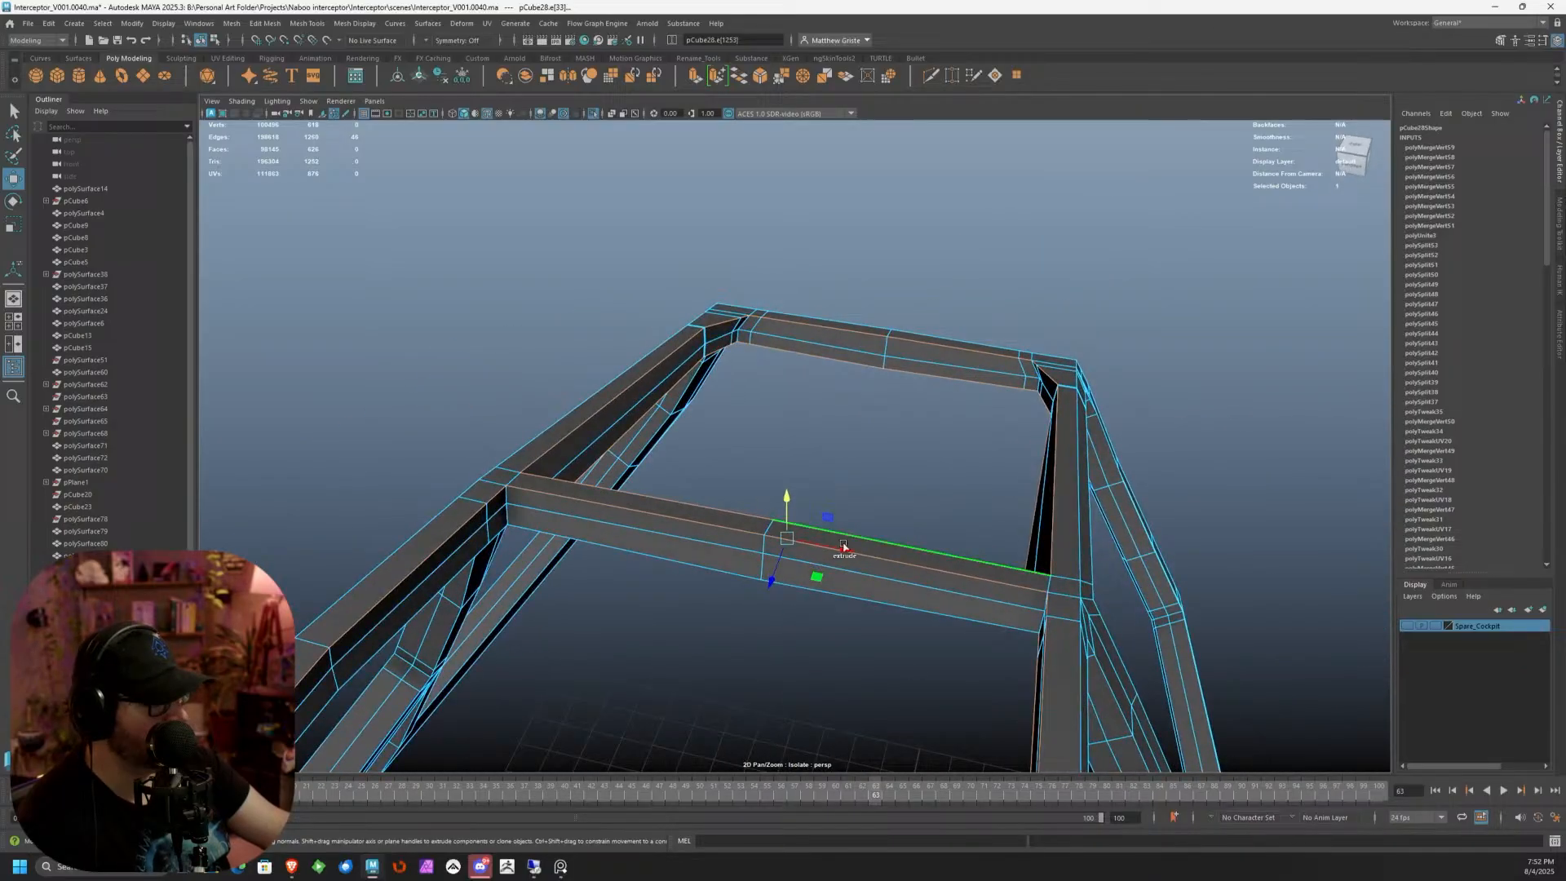
double_click(815, 591, "shift")
Add the border edges around the upper side window, including both sides of its rear post, to the selection
left_click_drag(518, 600, 494, 419, "alt")
left_click(495, 419, "shift")
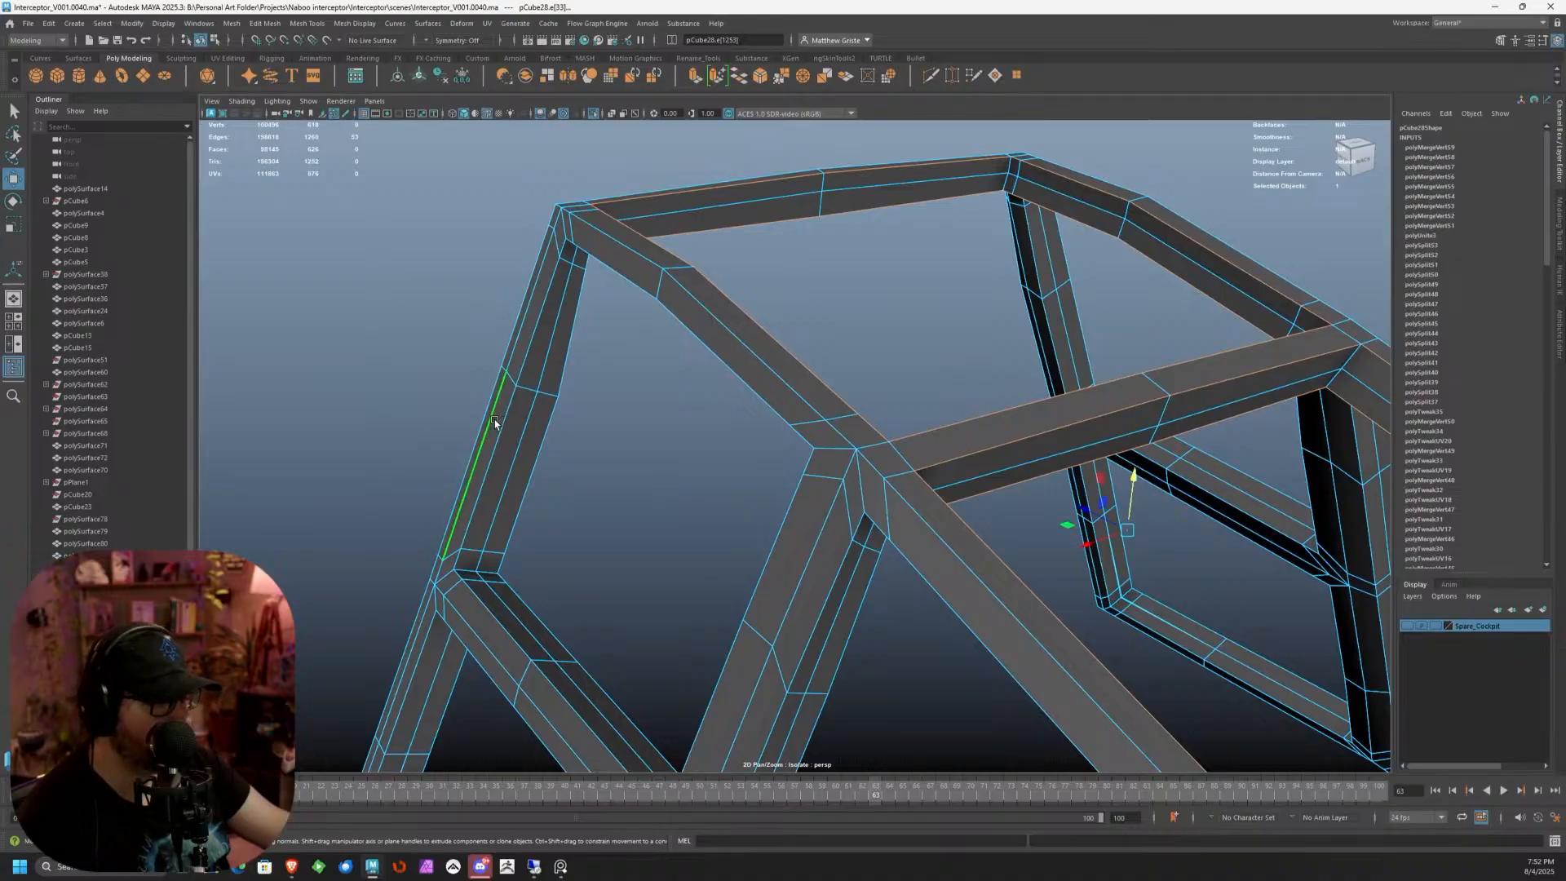
left_click(494, 419, "shift")
left_click(506, 437, "shift")
left_click(508, 439, "shift")
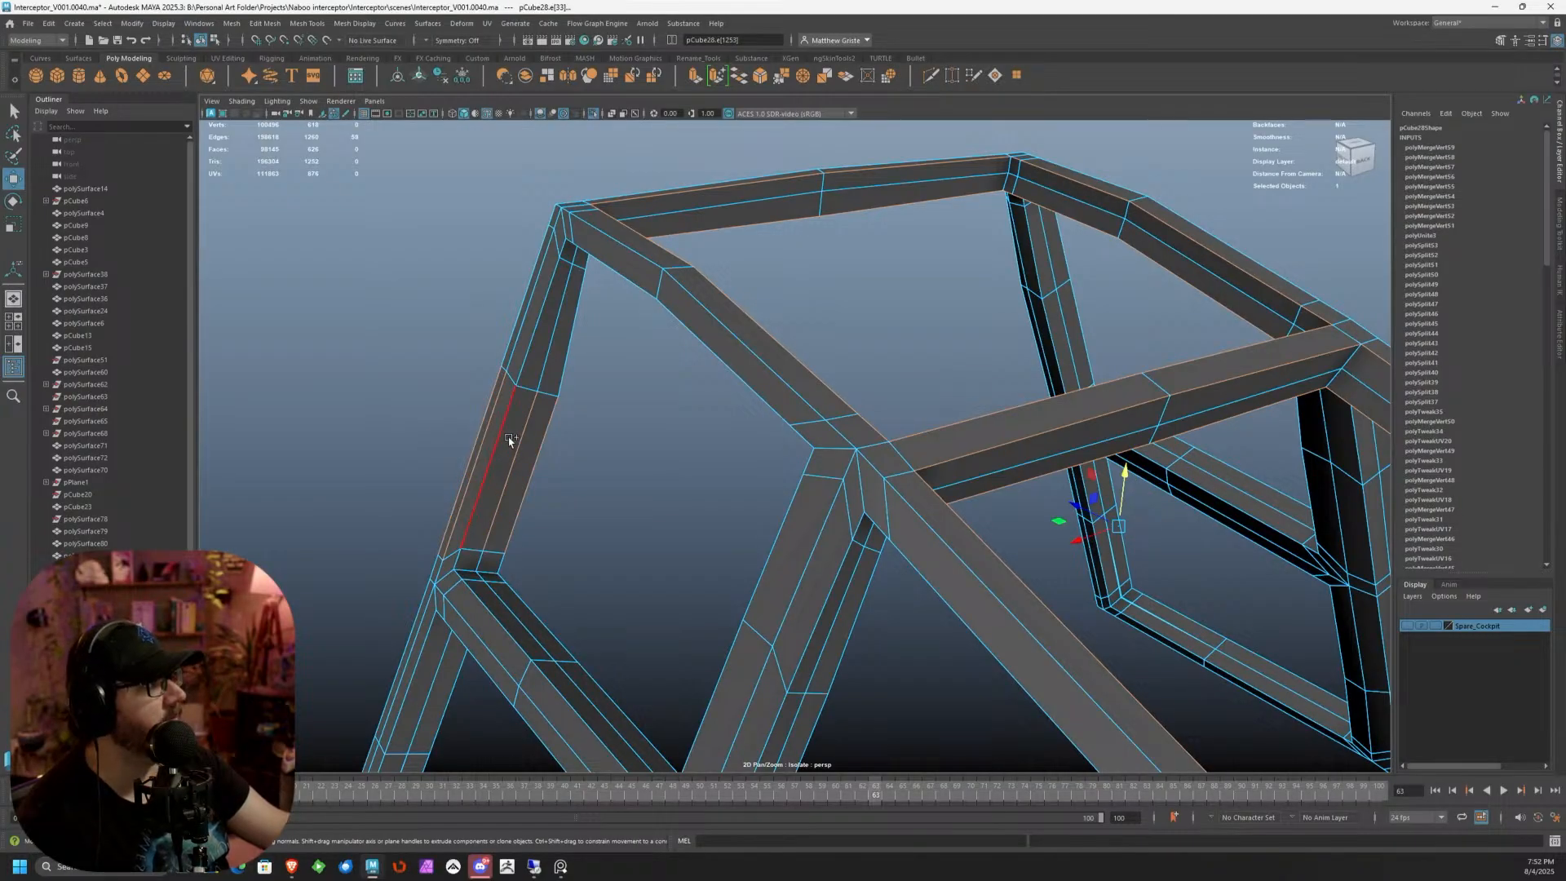
double_click(555, 382, "shift")
left_click(555, 377, "shift")
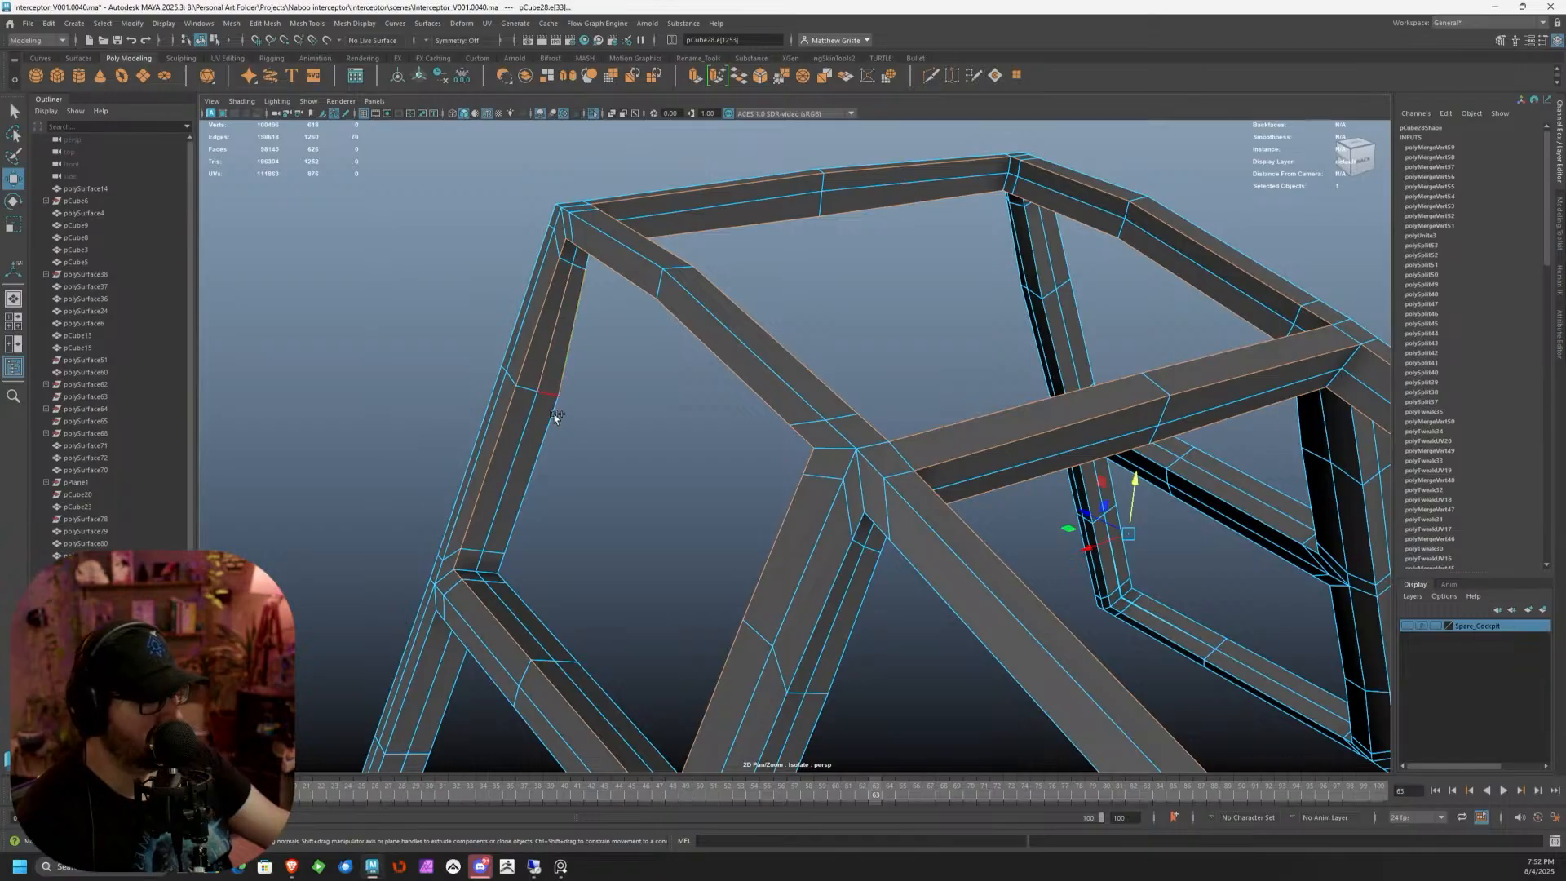
Add the border edges of the remaining side window openings below the side crossbar and beside the centre post
scroll(551, 426, "down", 3)
left_click_drag(580, 502, 678, 555, "alt")
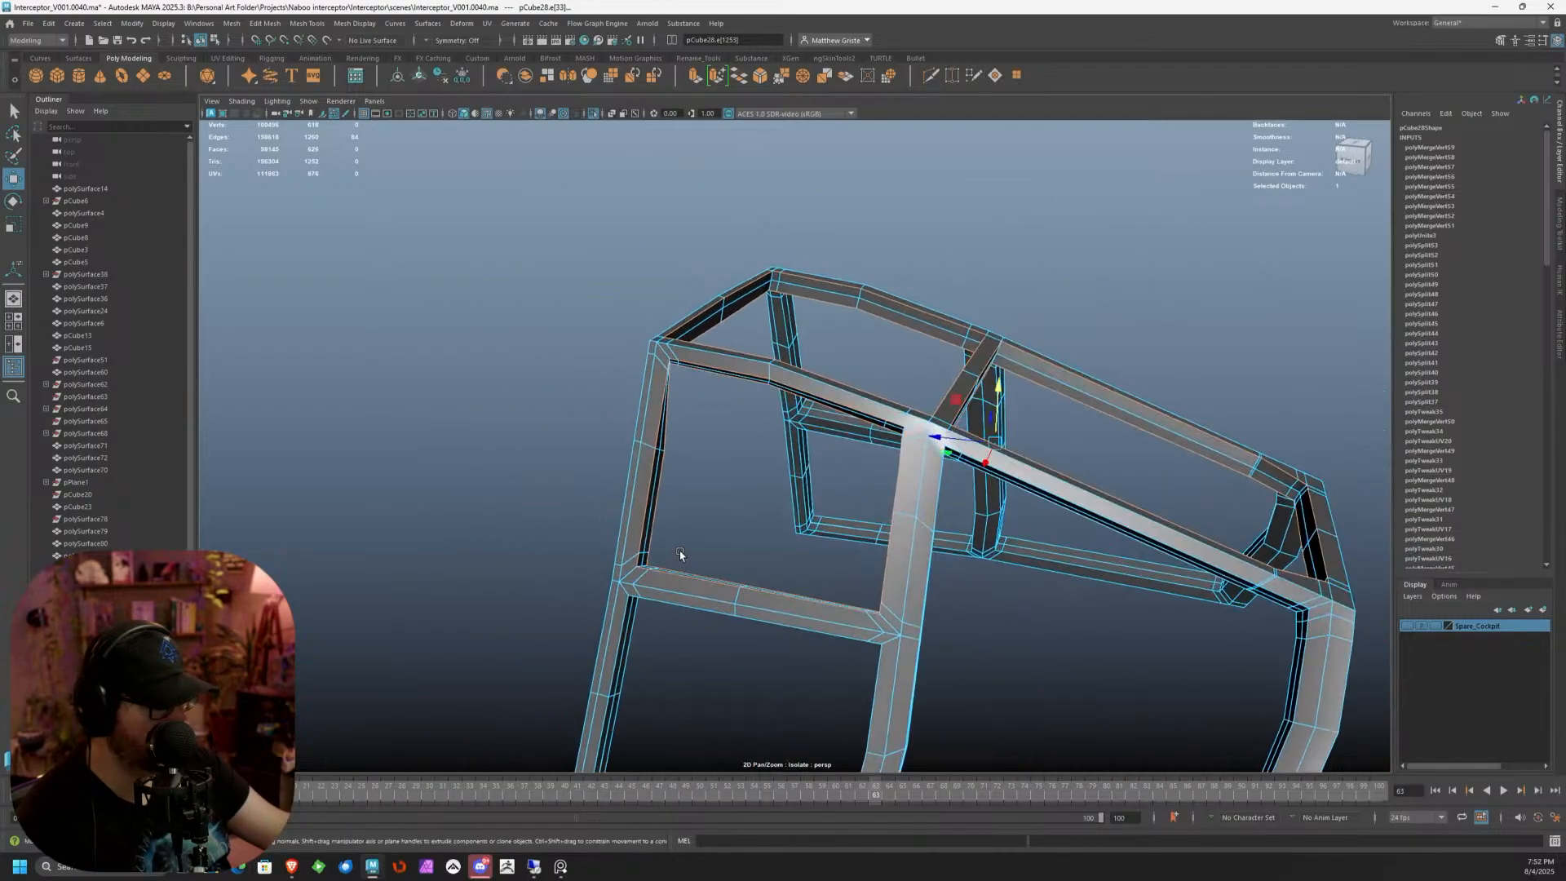
middle_click_drag(678, 555, 703, 375, "alt")
scroll(702, 374, "up", 3)
left_click_drag(702, 374, 734, 506, "alt")
double_click(595, 412, "shift")
scroll(614, 432, "down", 4)
scroll(895, 487, "up", 3)
double_click(796, 476, "shift")
Add the border edges of the large side window on the opposite side of the canopy to the selection
scroll(897, 493, "down", 4)
left_click_drag(949, 507, 661, 489, "alt")
middle_click_drag(661, 490, 959, 496, "alt")
scroll(959, 496, "up", 2)
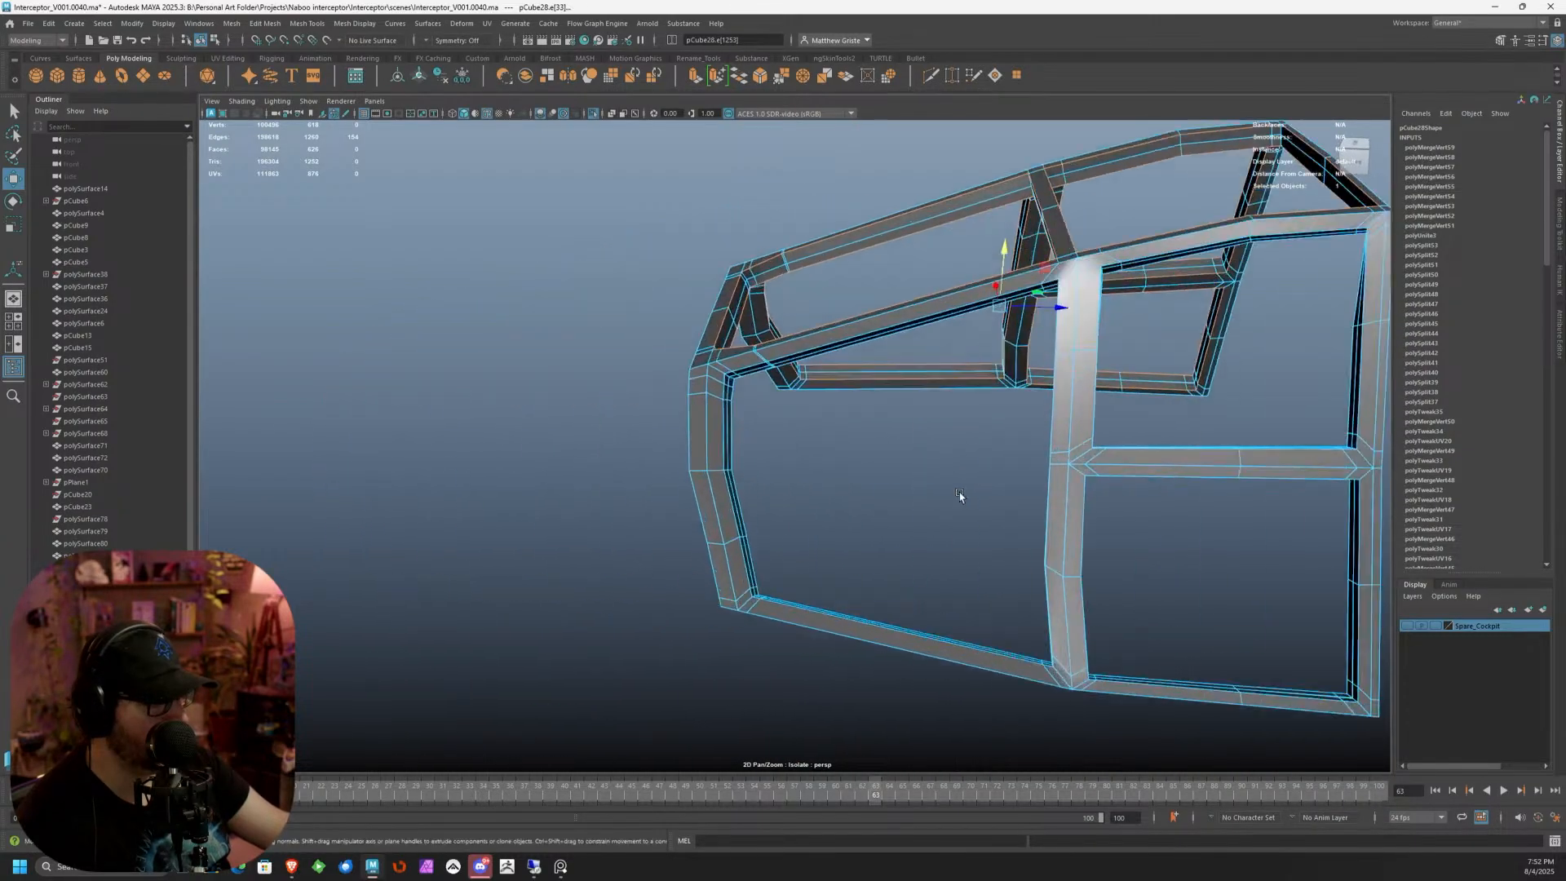
scroll(959, 495, "up", 2)
double_click(711, 436, "shift")
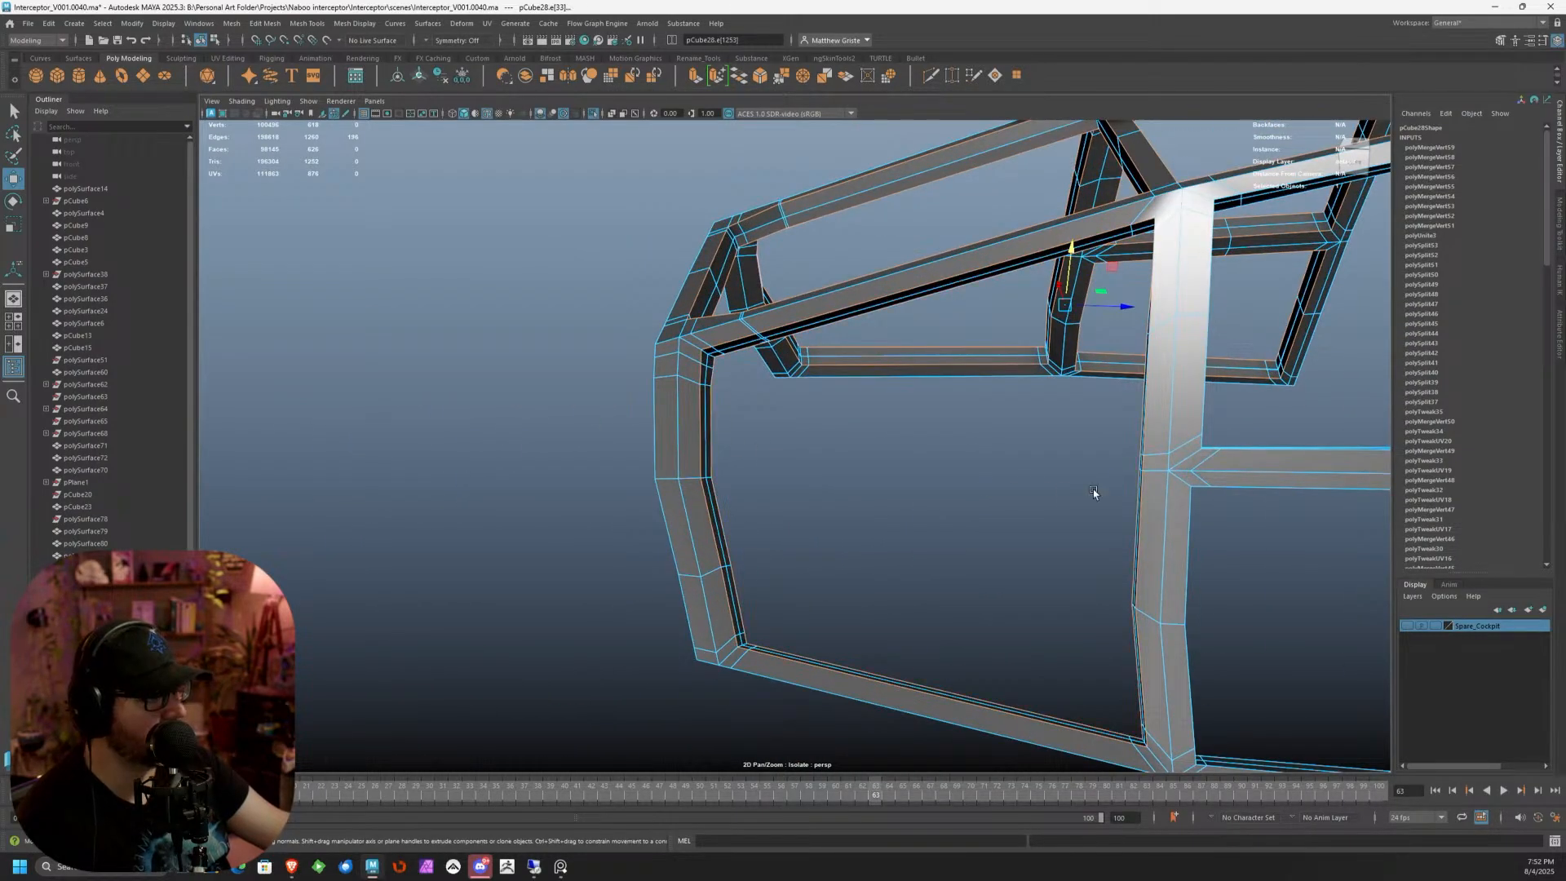
Add the inner and outer border edges of the two smaller side windows on the opposite side to the selection
middle_click_drag(1094, 492, 853, 433, "alt")
scroll(854, 433, "up", 2)
left_click_drag(853, 434, 773, 441, "alt")
double_click(742, 443, "shift")
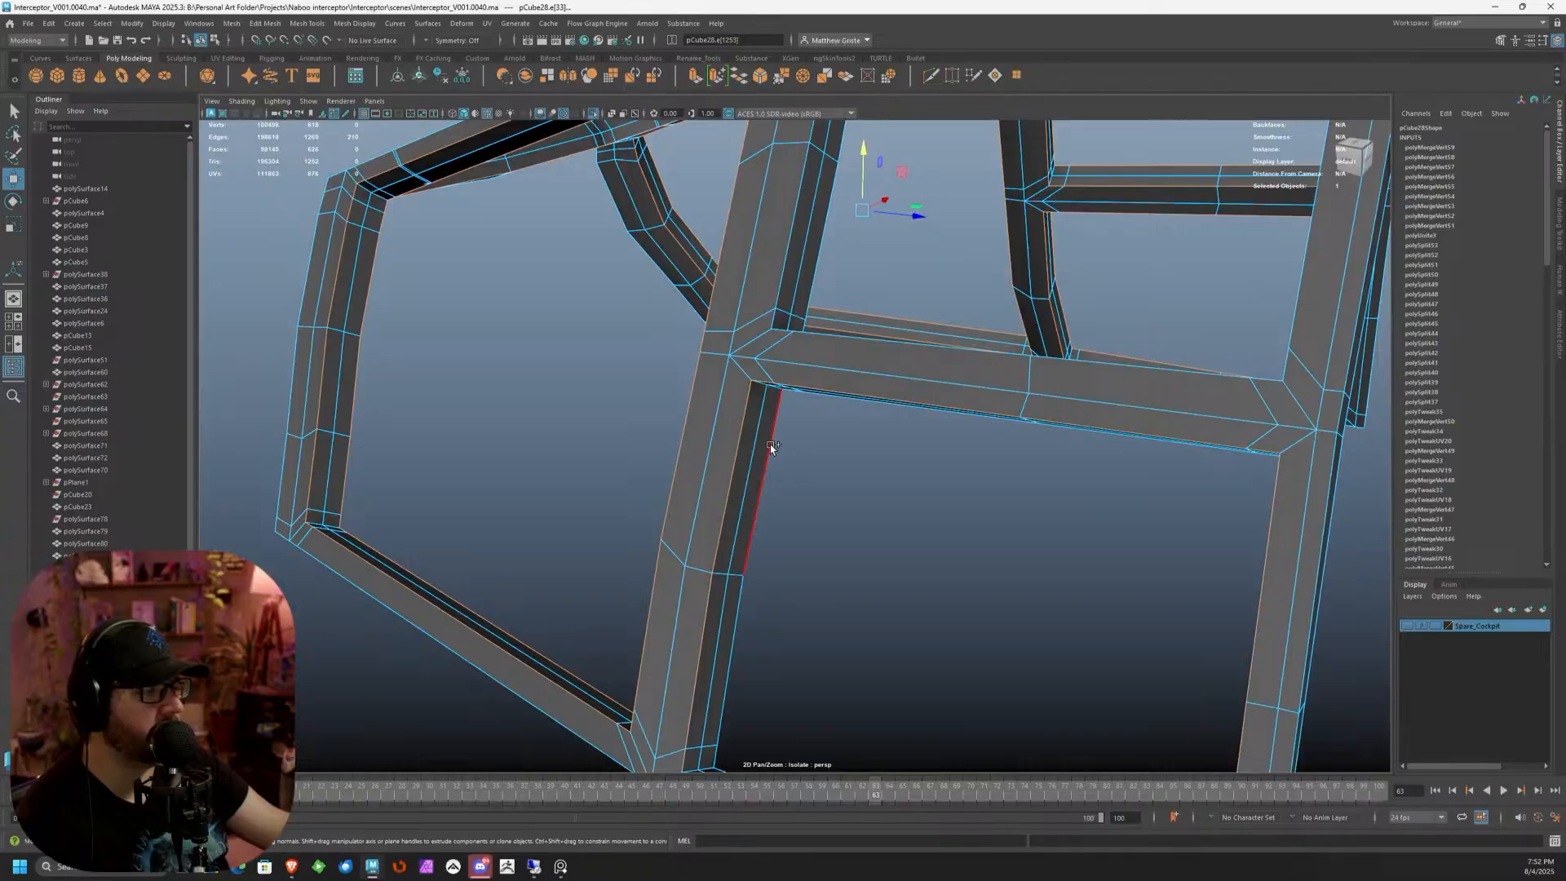
double_click(770, 447, "shift")
double_click(785, 286, "shift")
scroll(909, 346, "down", 5)
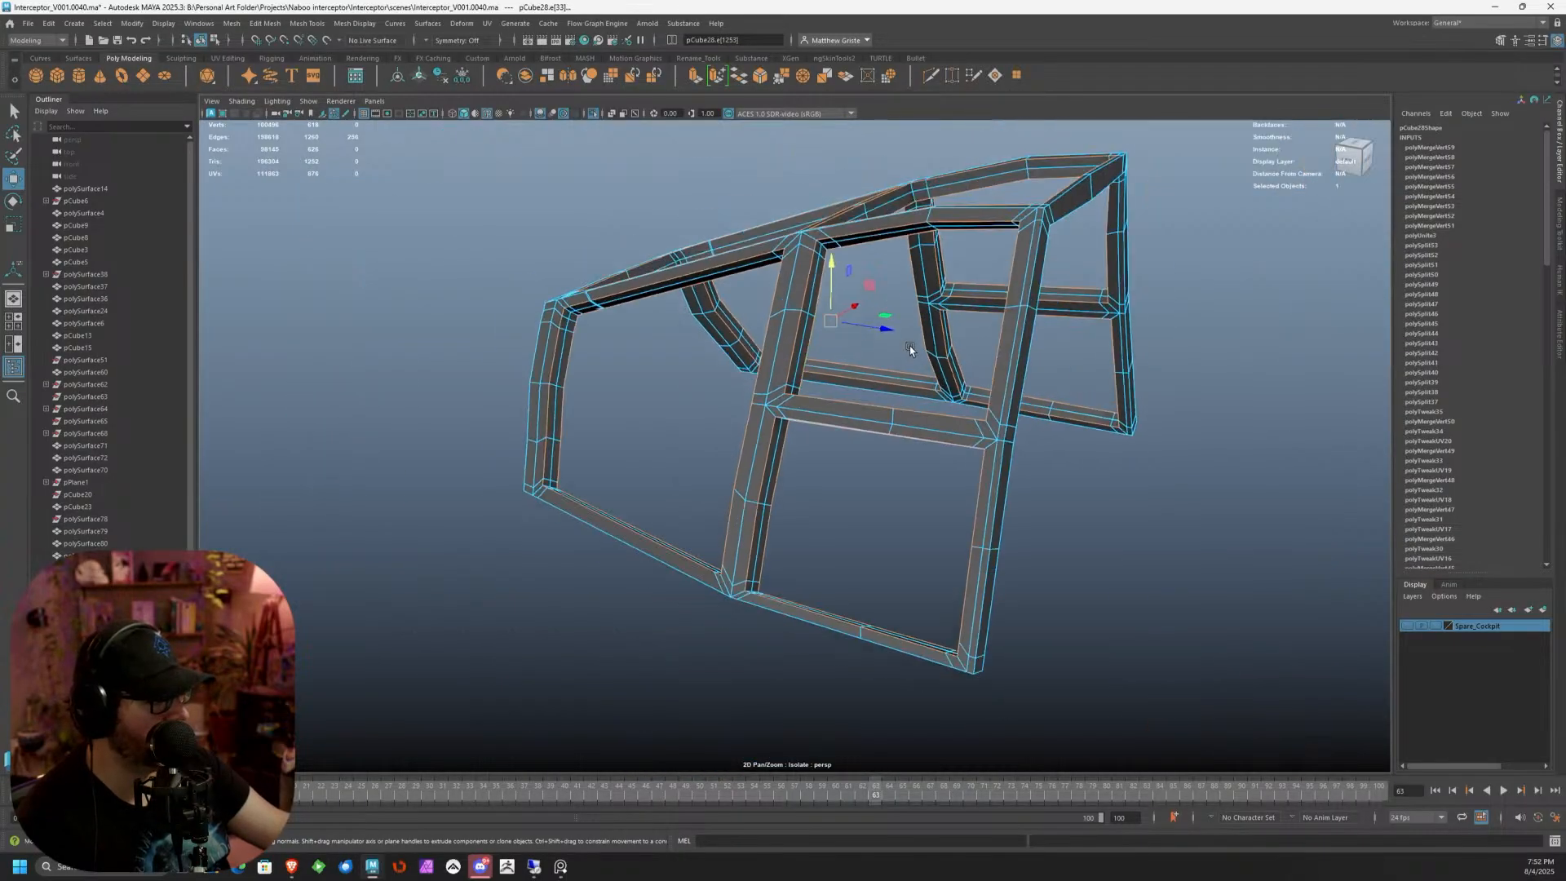
left_click_drag(909, 346, 701, 326, "alt")
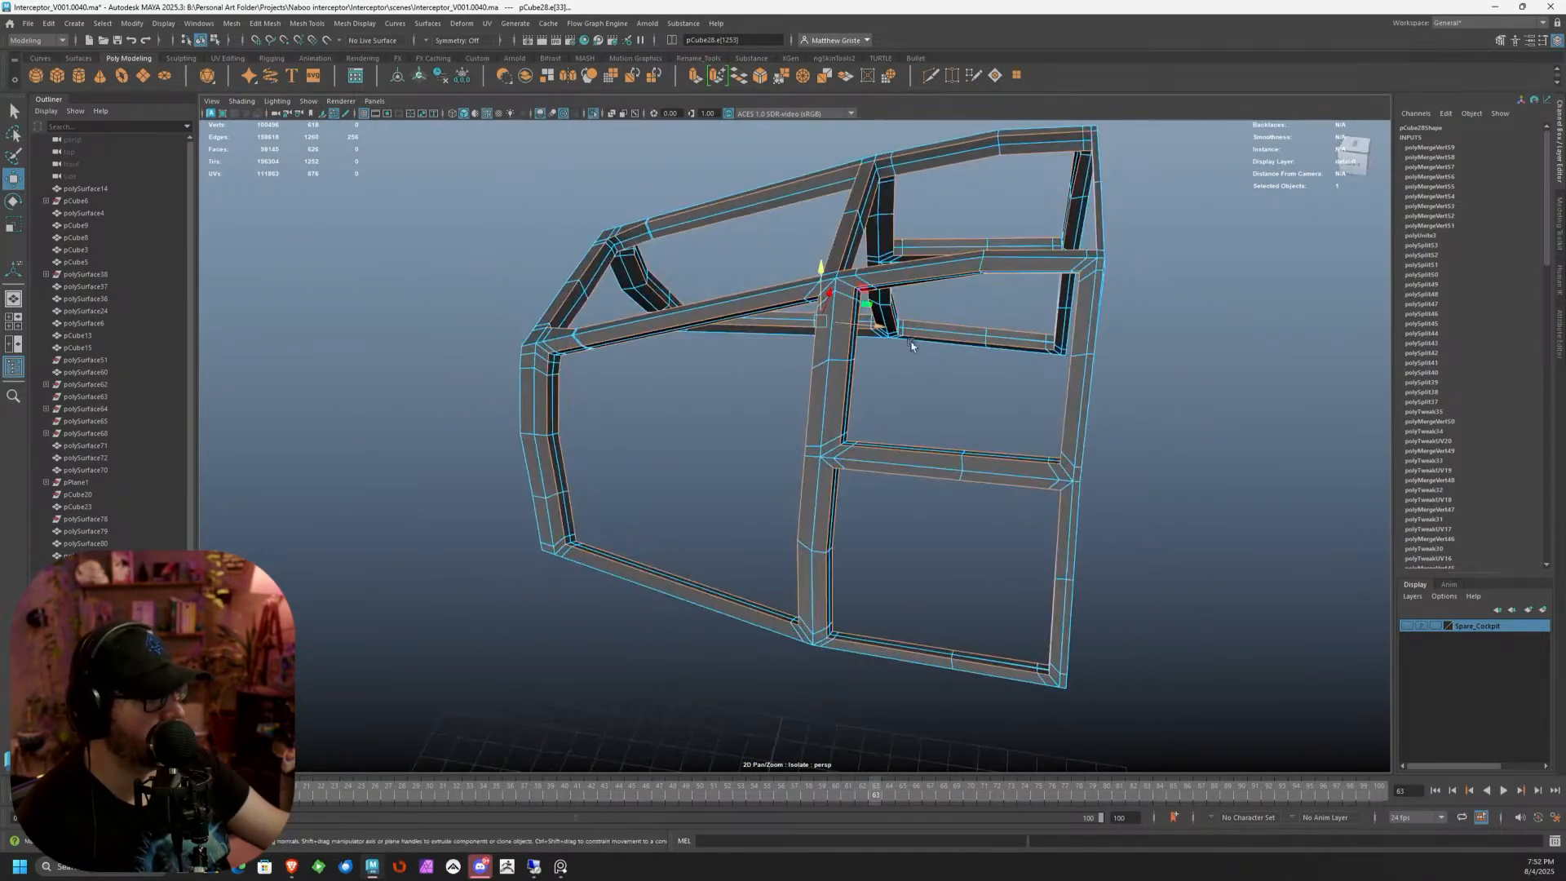
Bevel the selected window border edges with Chamfer off and Fraction 1, and inspect the resulting corners
left_click(757, 76)
scroll(682, 332, "up", 5)
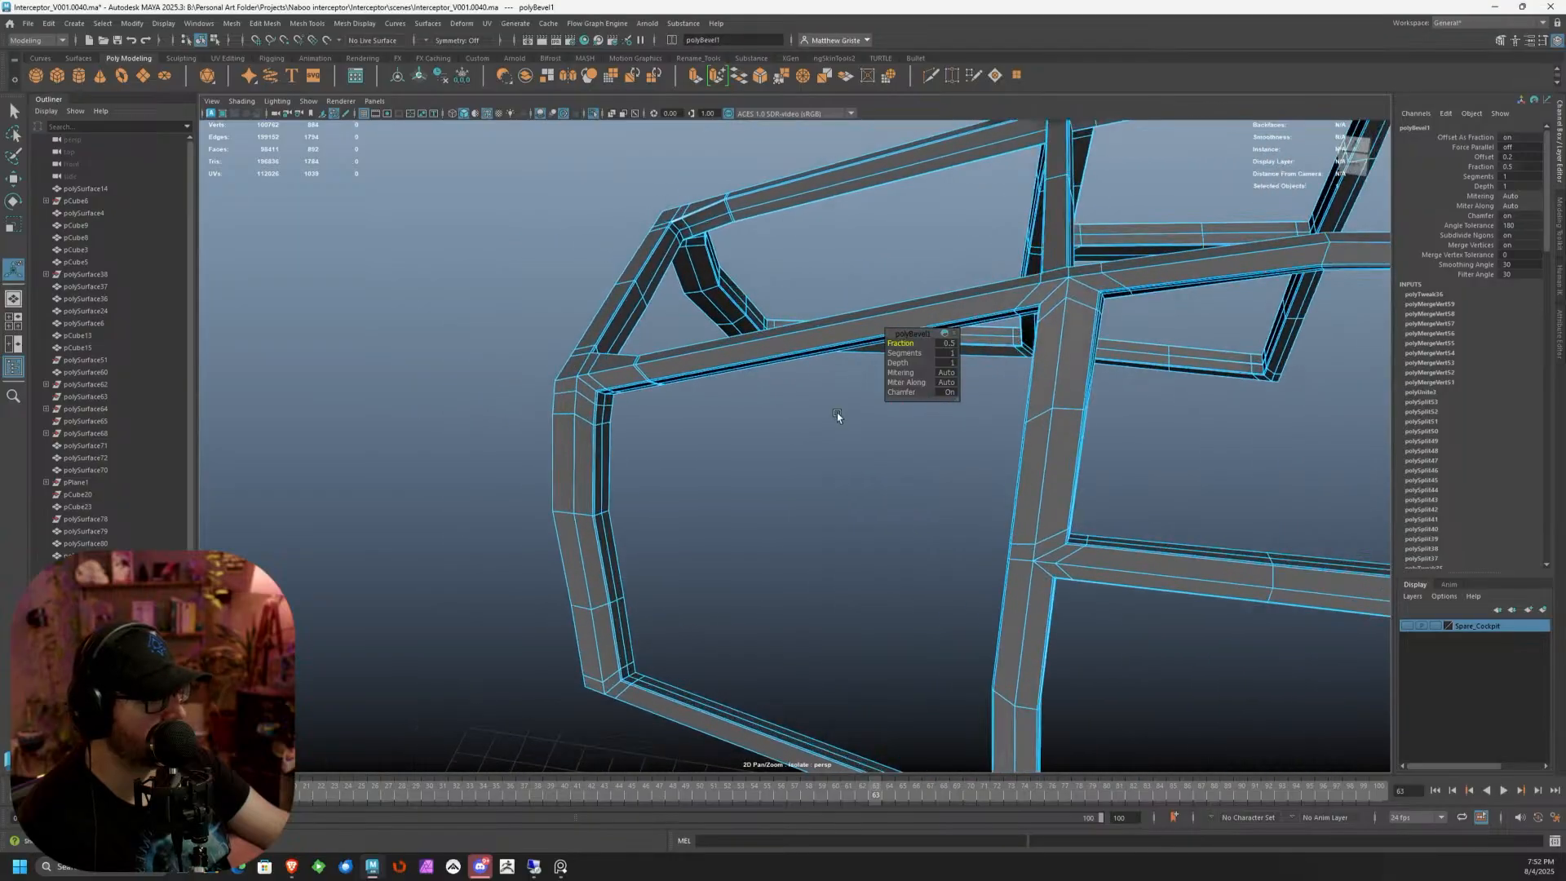
left_click_drag(901, 393, 866, 394)
left_click_drag(724, 372, 783, 412, "alt")
scroll(783, 412, "up", 3)
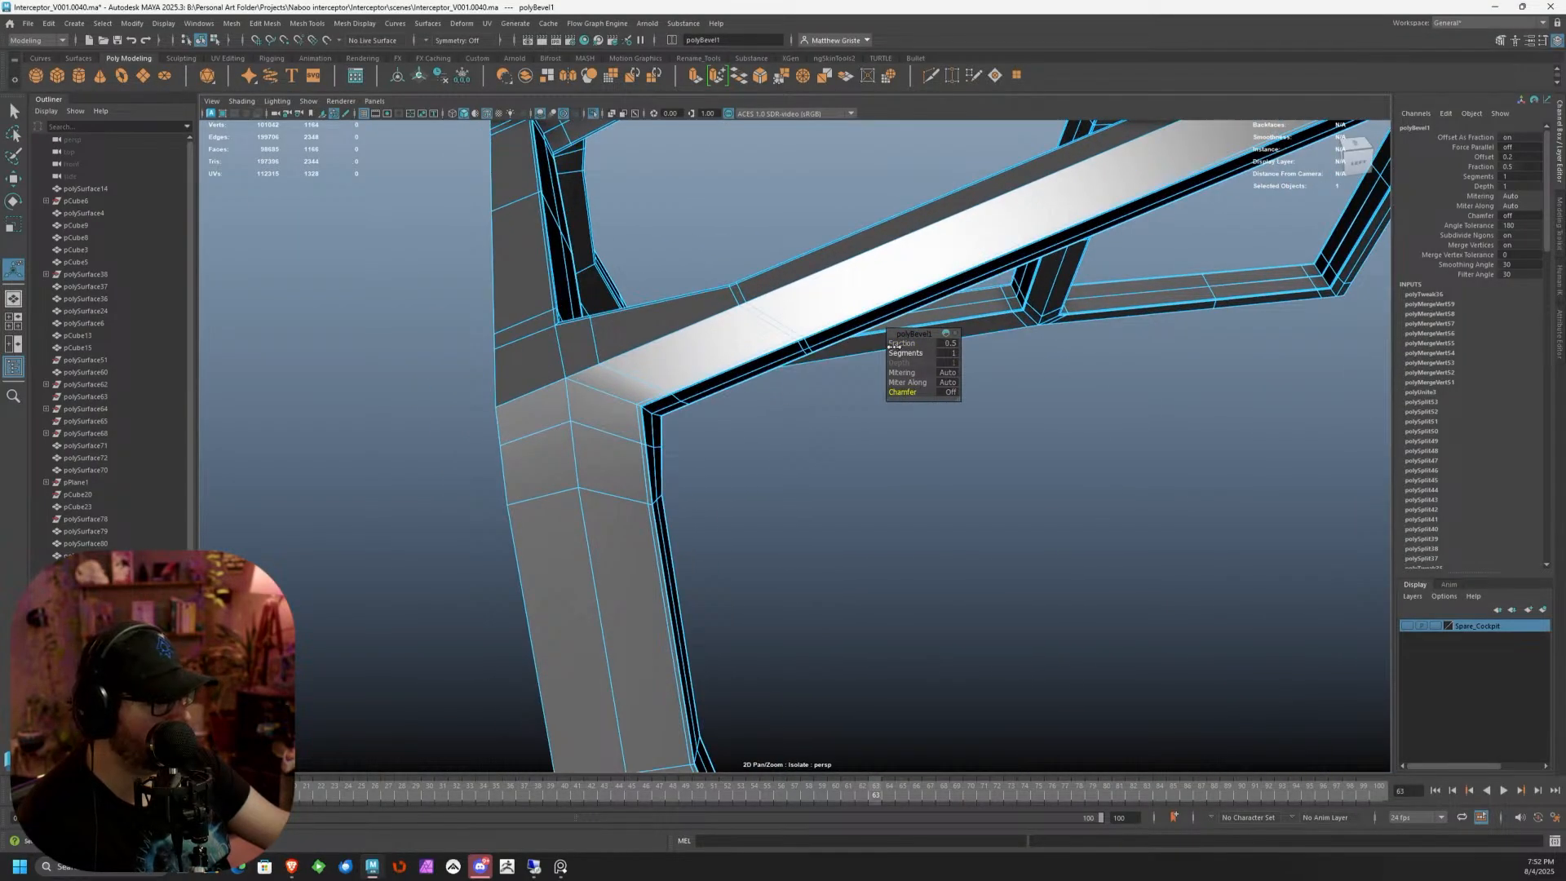
left_click_drag(904, 342, 933, 344)
left_click_drag(475, 359, 754, 422, "alt")
left_click_drag(641, 531, 685, 501, "alt")
middle_click_drag(528, 551, 545, 554, "alt")
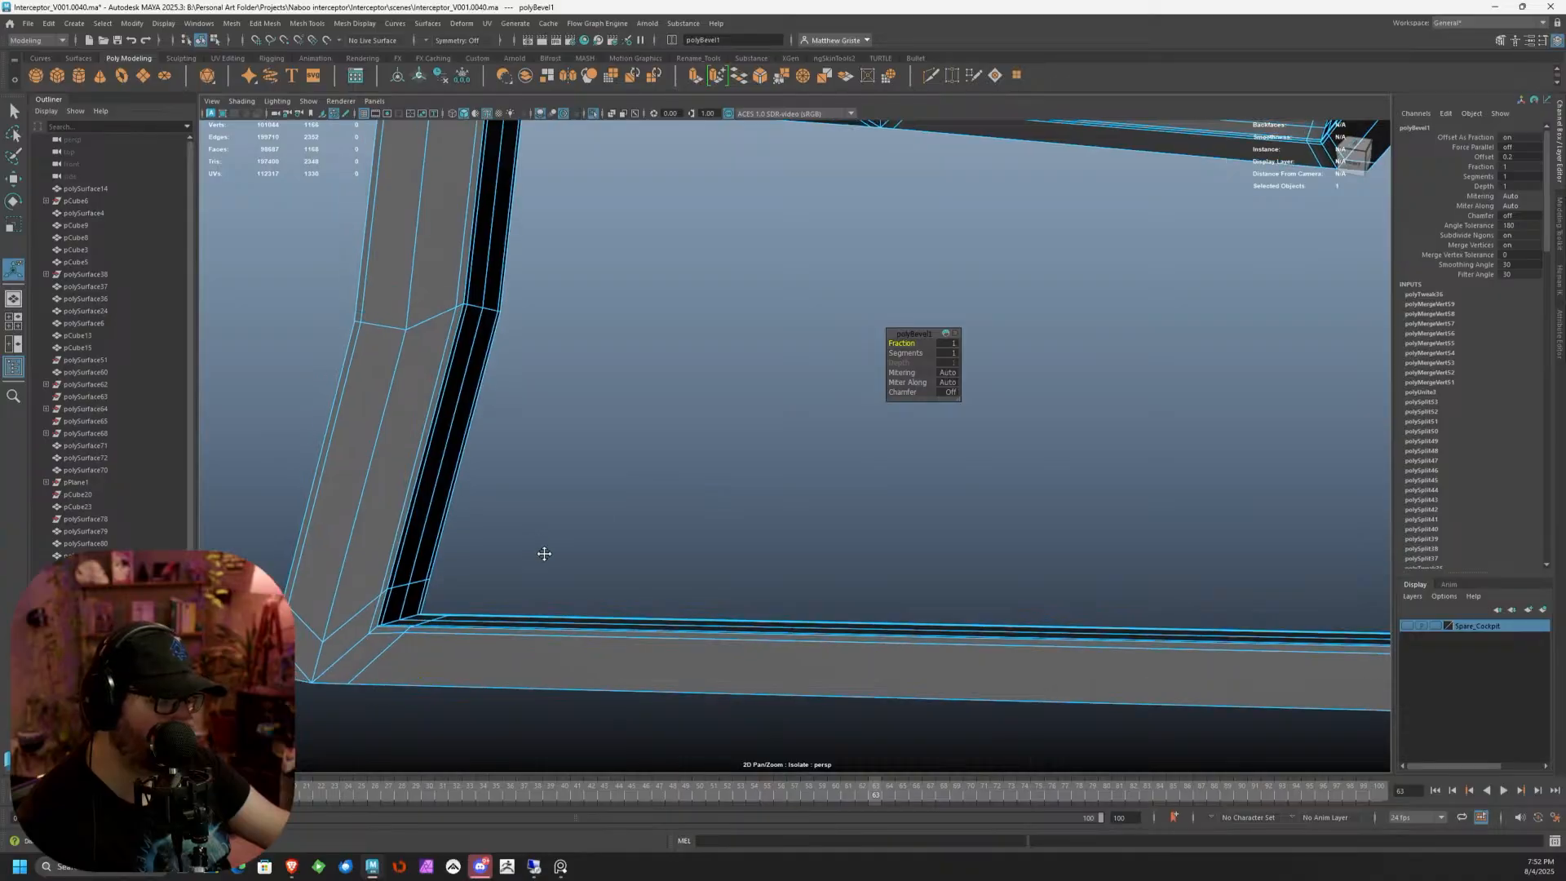
left_click_drag(544, 554, 673, 456, "alt")
left_click_drag(672, 377, 639, 384, "alt")
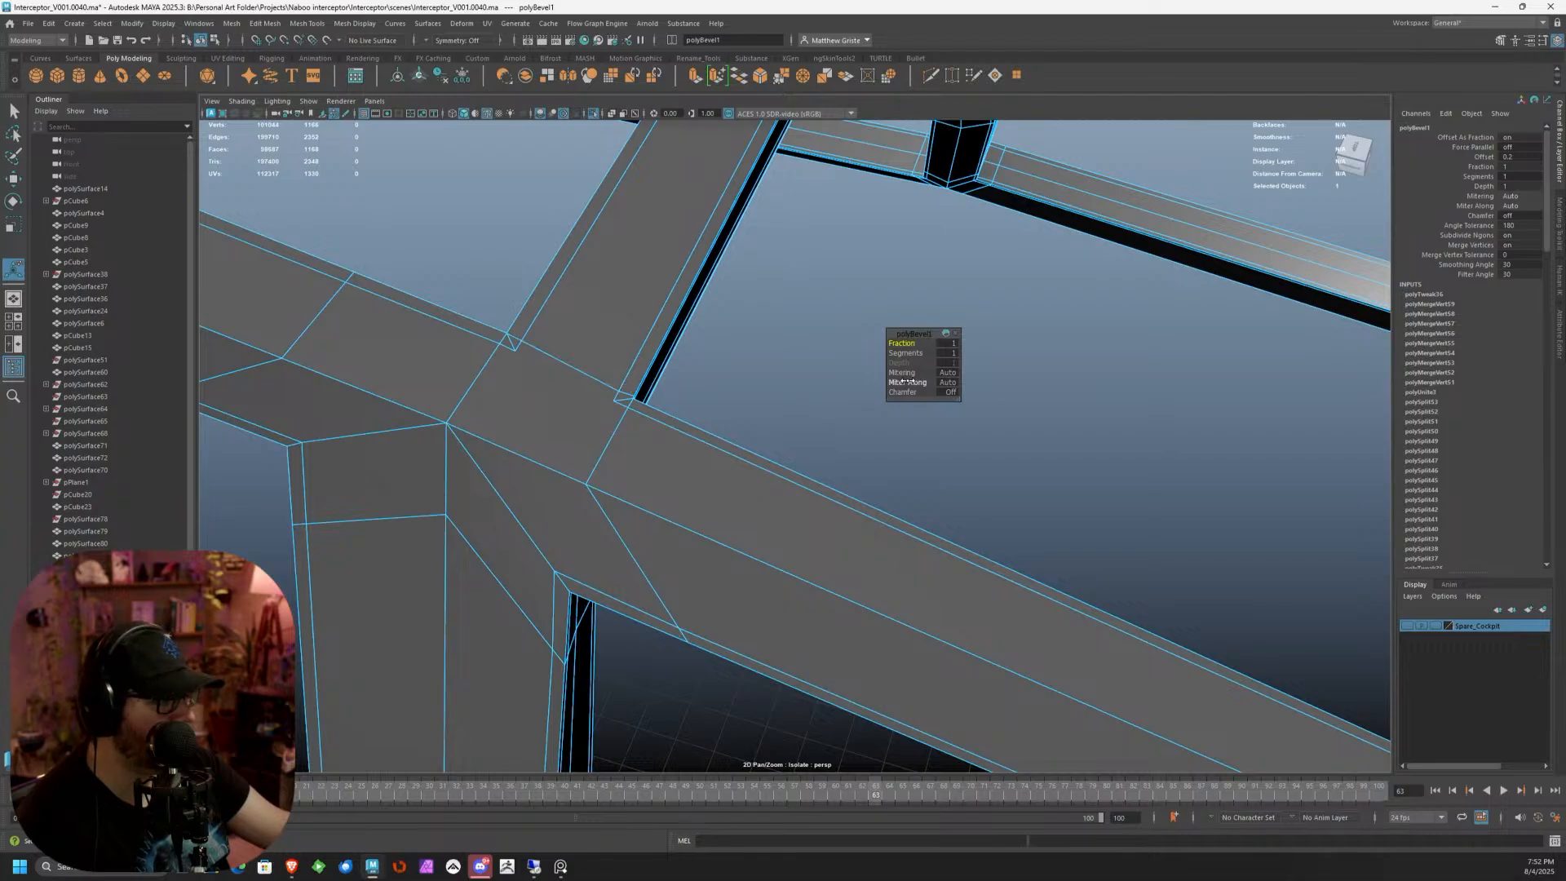
Try different Mitering and Miter Along options on the bevel, including Patch and Center, and finish the bevel
left_click(903, 380)
left_click_drag(951, 384, 931, 383)
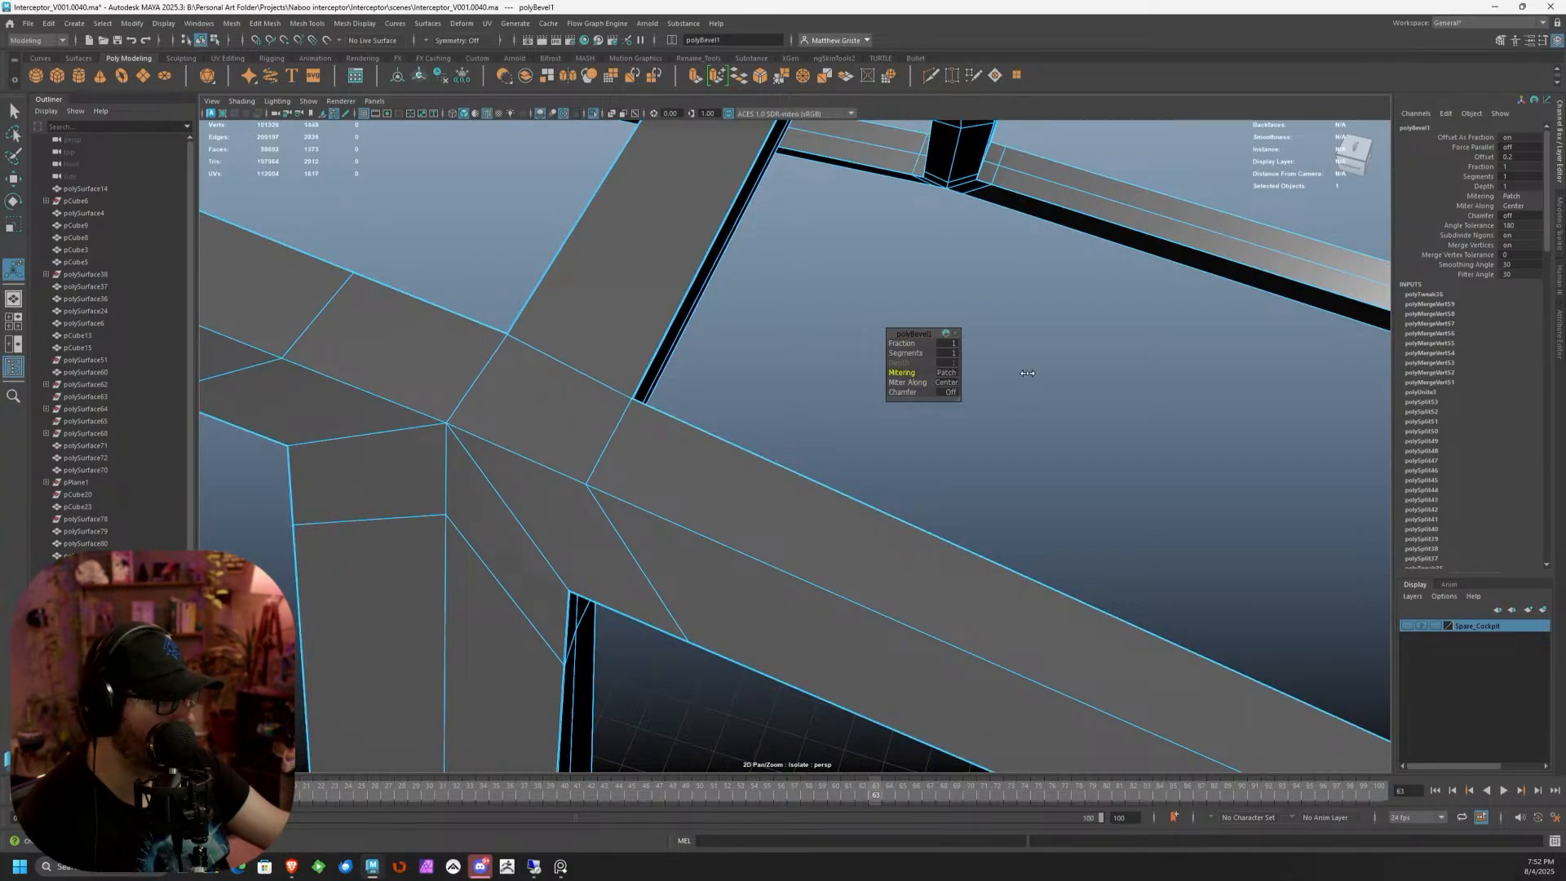
left_click_drag(758, 381, 760, 369)
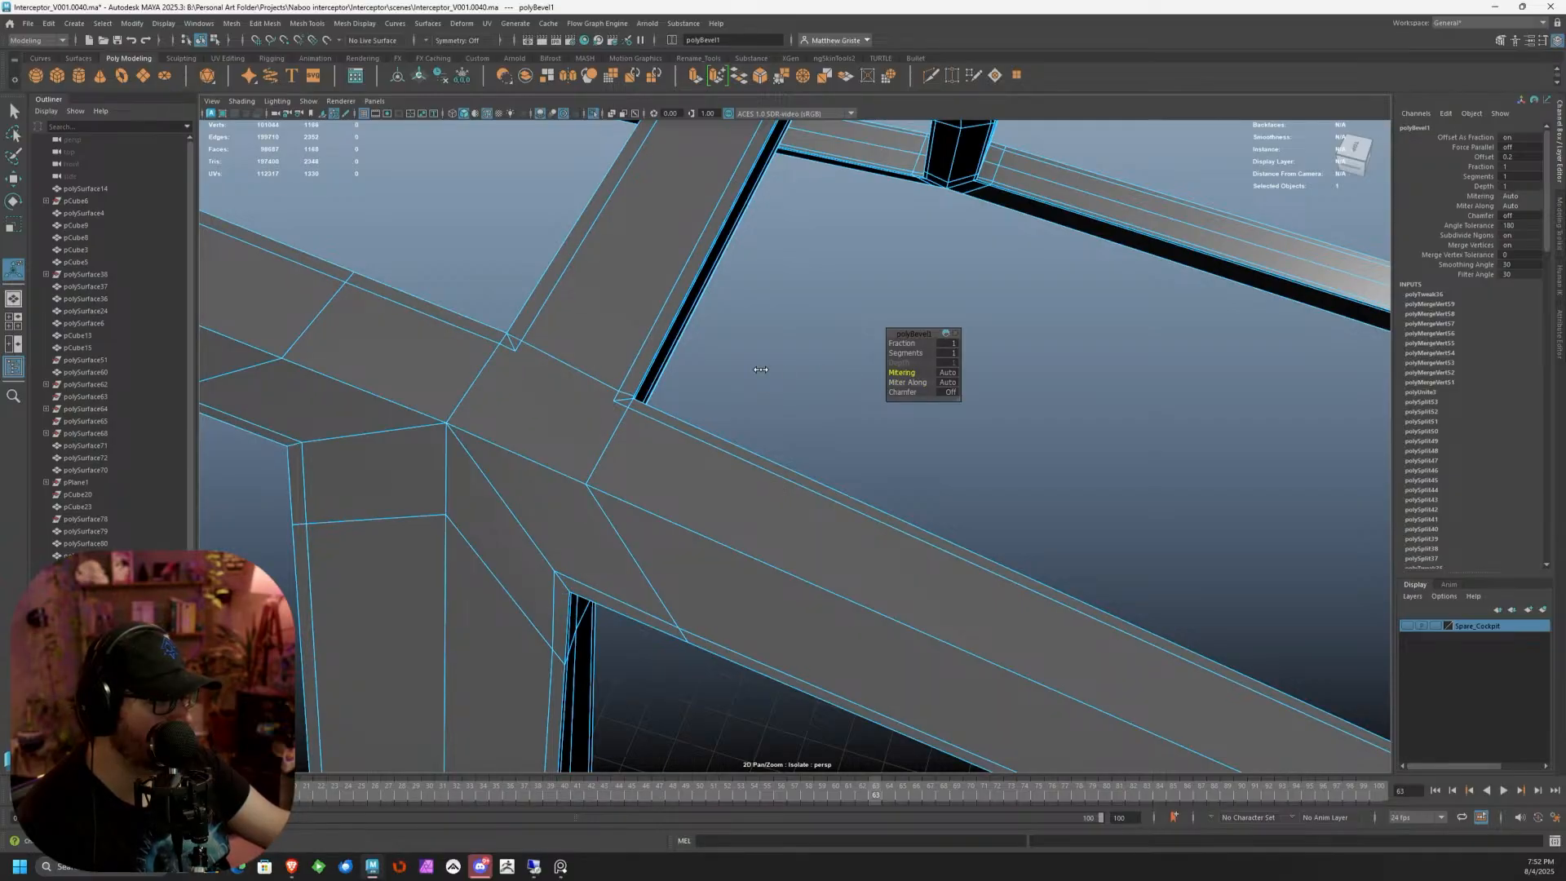
left_click_drag(865, 372, 901, 372)
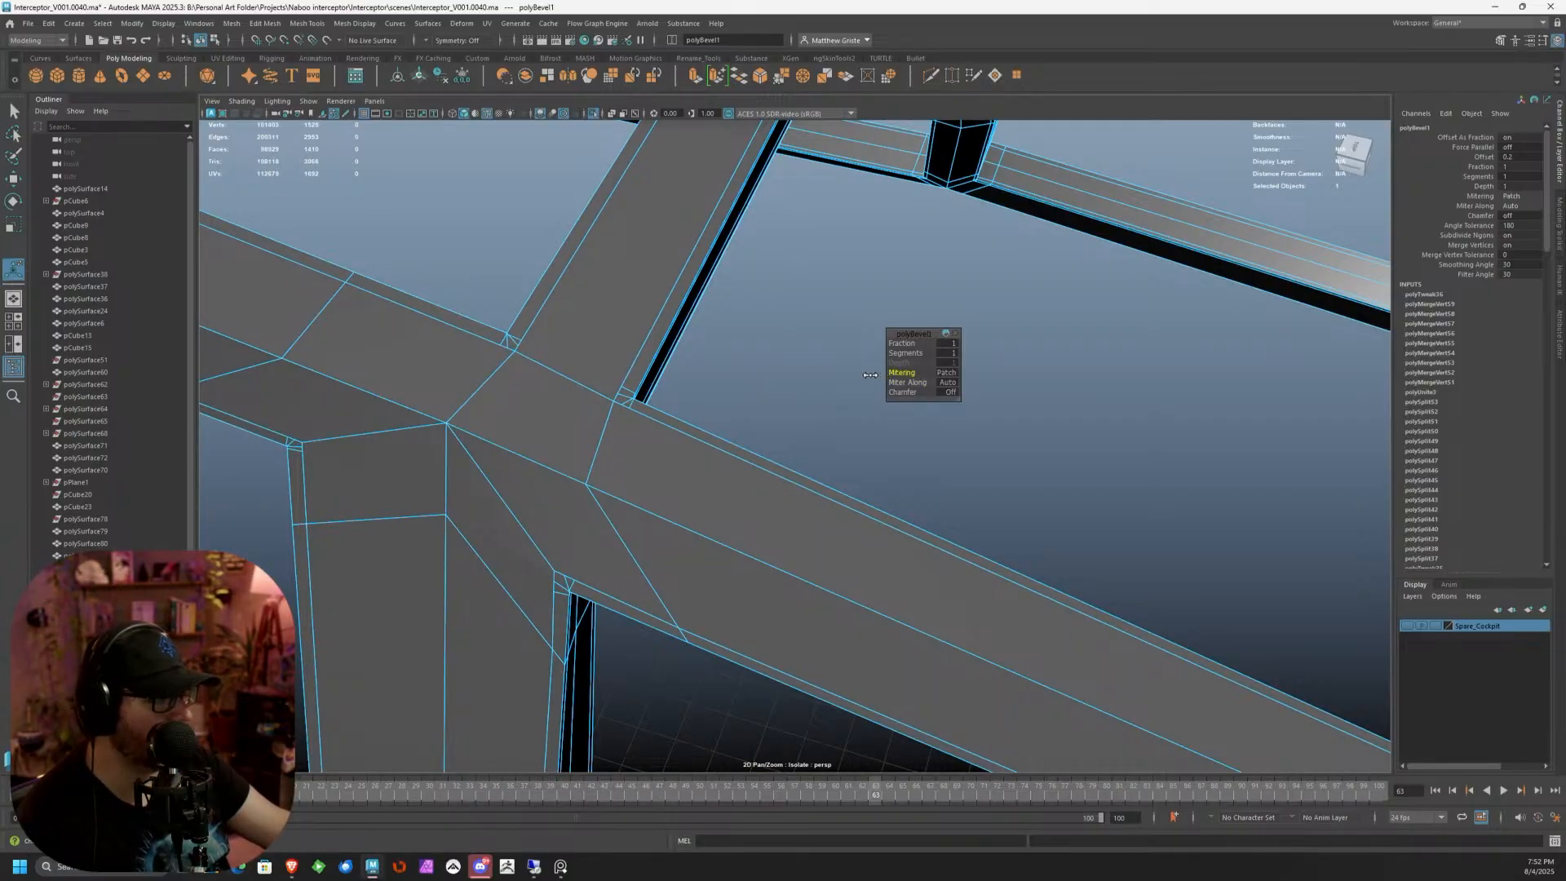
right_click_drag(717, 418, 549, 457, "alt")
left_click_drag(549, 458, 765, 431, "alt")
left_click(1027, 428)
Preview the whole canopy frame smoothed, inspect its corners and rails, and return to the unsmoothed display
scroll(1051, 403, "down", 1)
middle_click_drag(1053, 398, 987, 534, "alt")
scroll(899, 546, "up", 2)
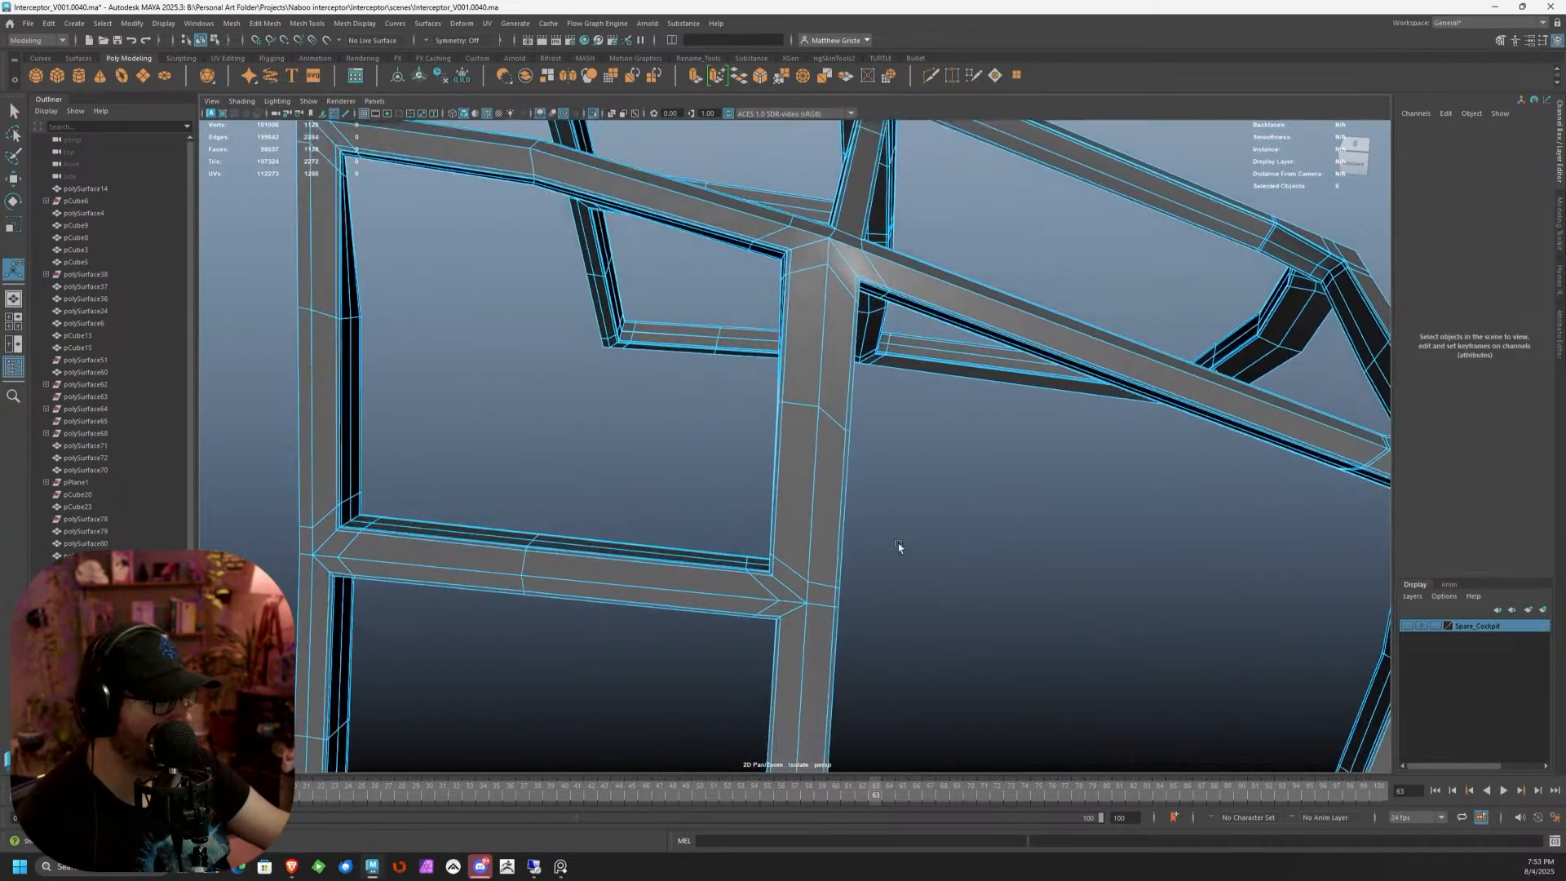
left_click_drag(872, 385, 881, 445, "alt")
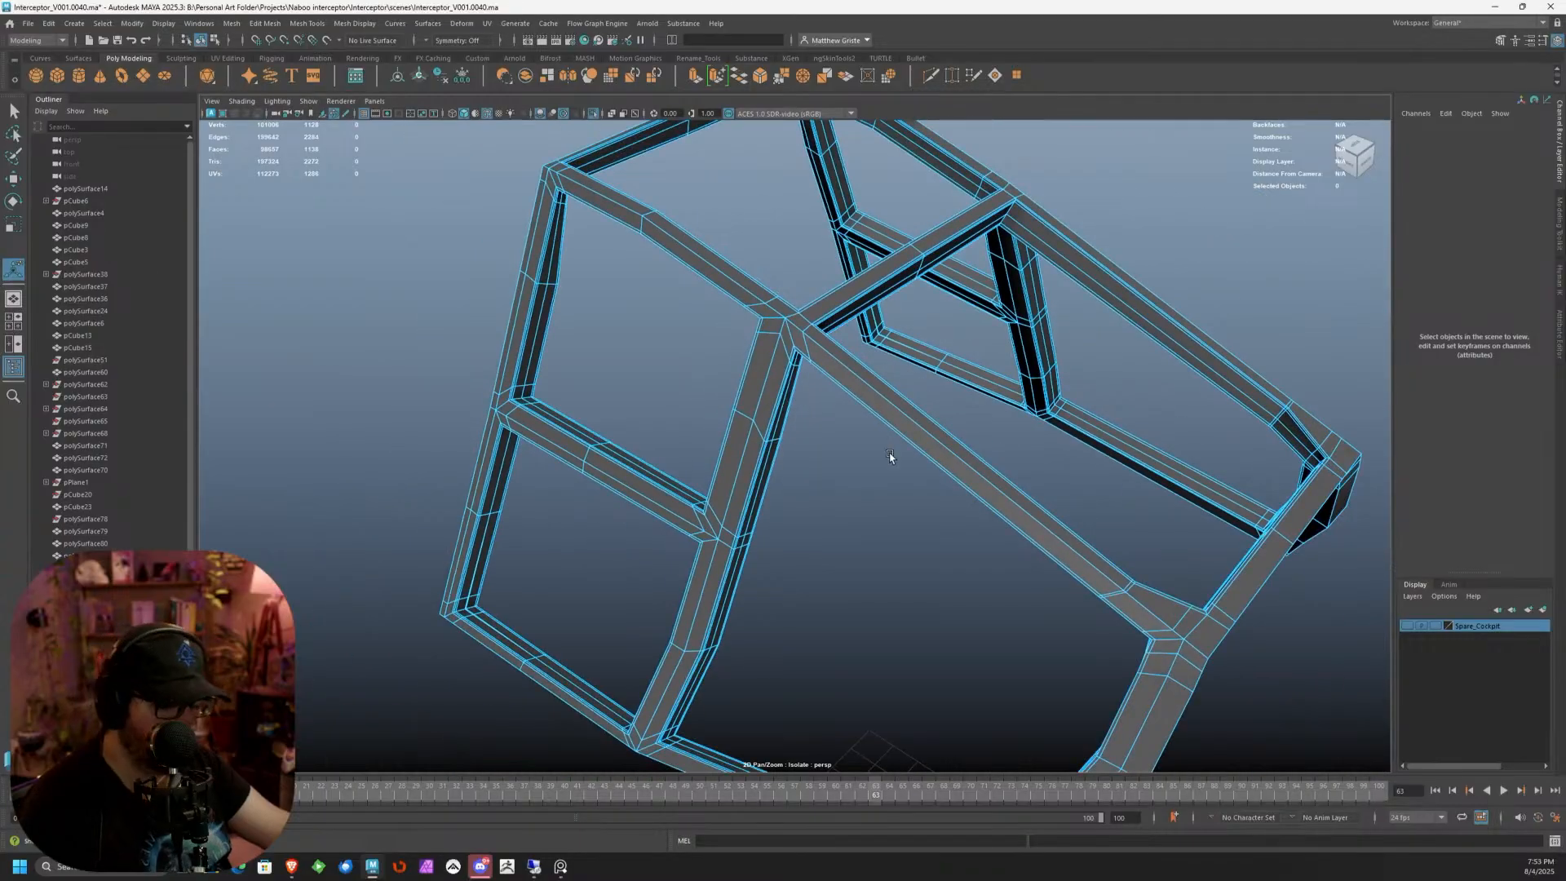
key("3")
right_click_drag(874, 382, 953, 364)
scroll(977, 427, "down", 2)
left_click_drag(979, 431, 1075, 393, "alt")
left_click(1212, 496)
left_click_drag(858, 548, 777, 547, "alt")
left_click(819, 360)
key("1")
Insert Multi-Cut edge loops across the middle crossbar and the side rail close to their shared corner
scroll(819, 361, "up", 8)
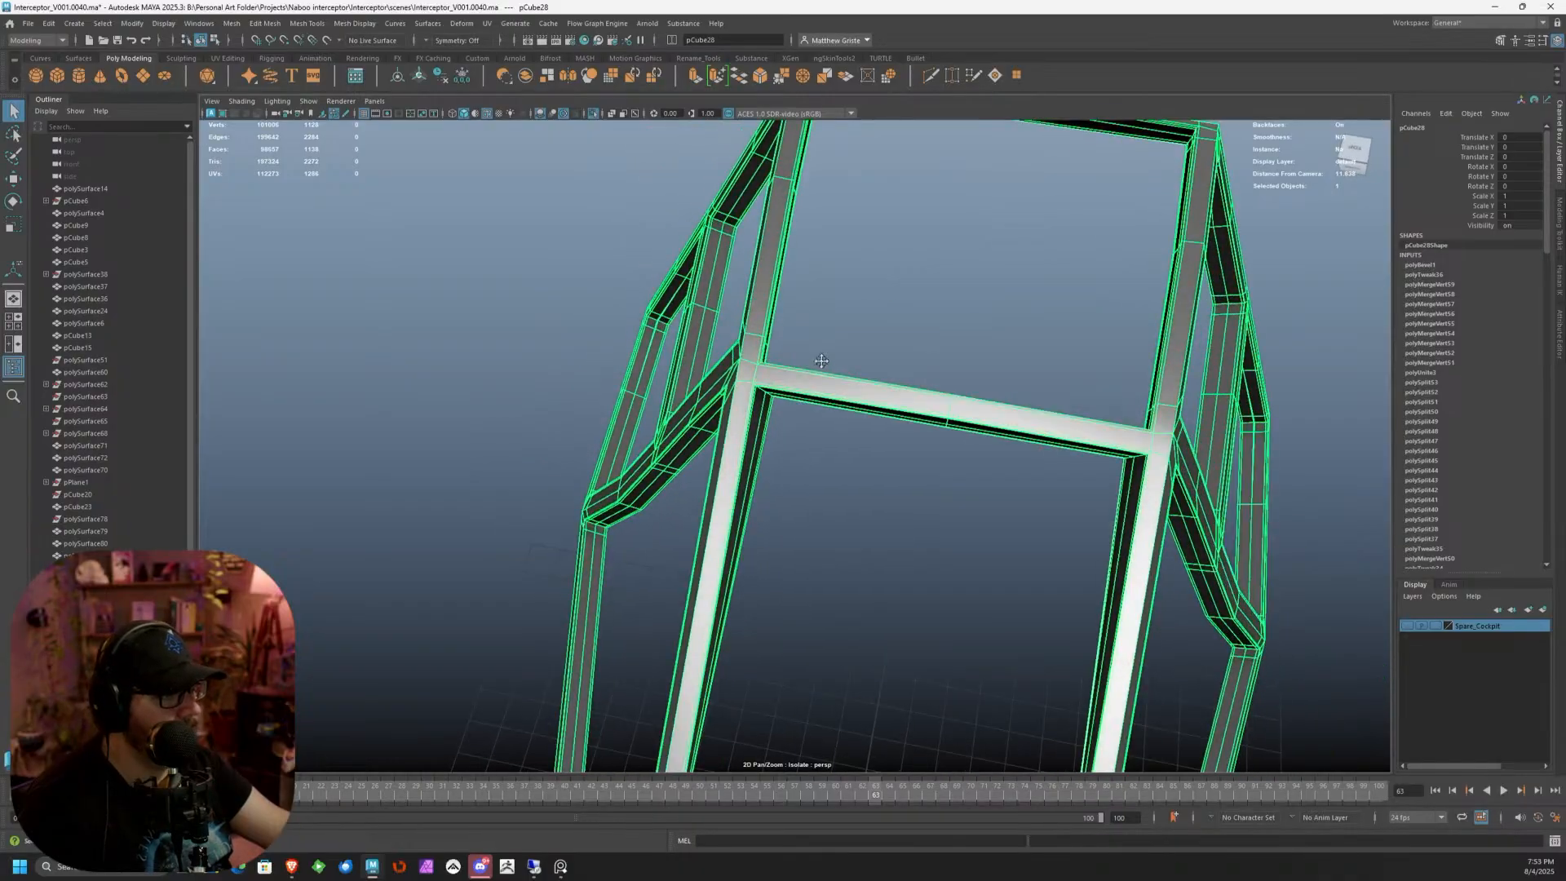
scroll(828, 446, "up", 1)
left_click(1558, 311)
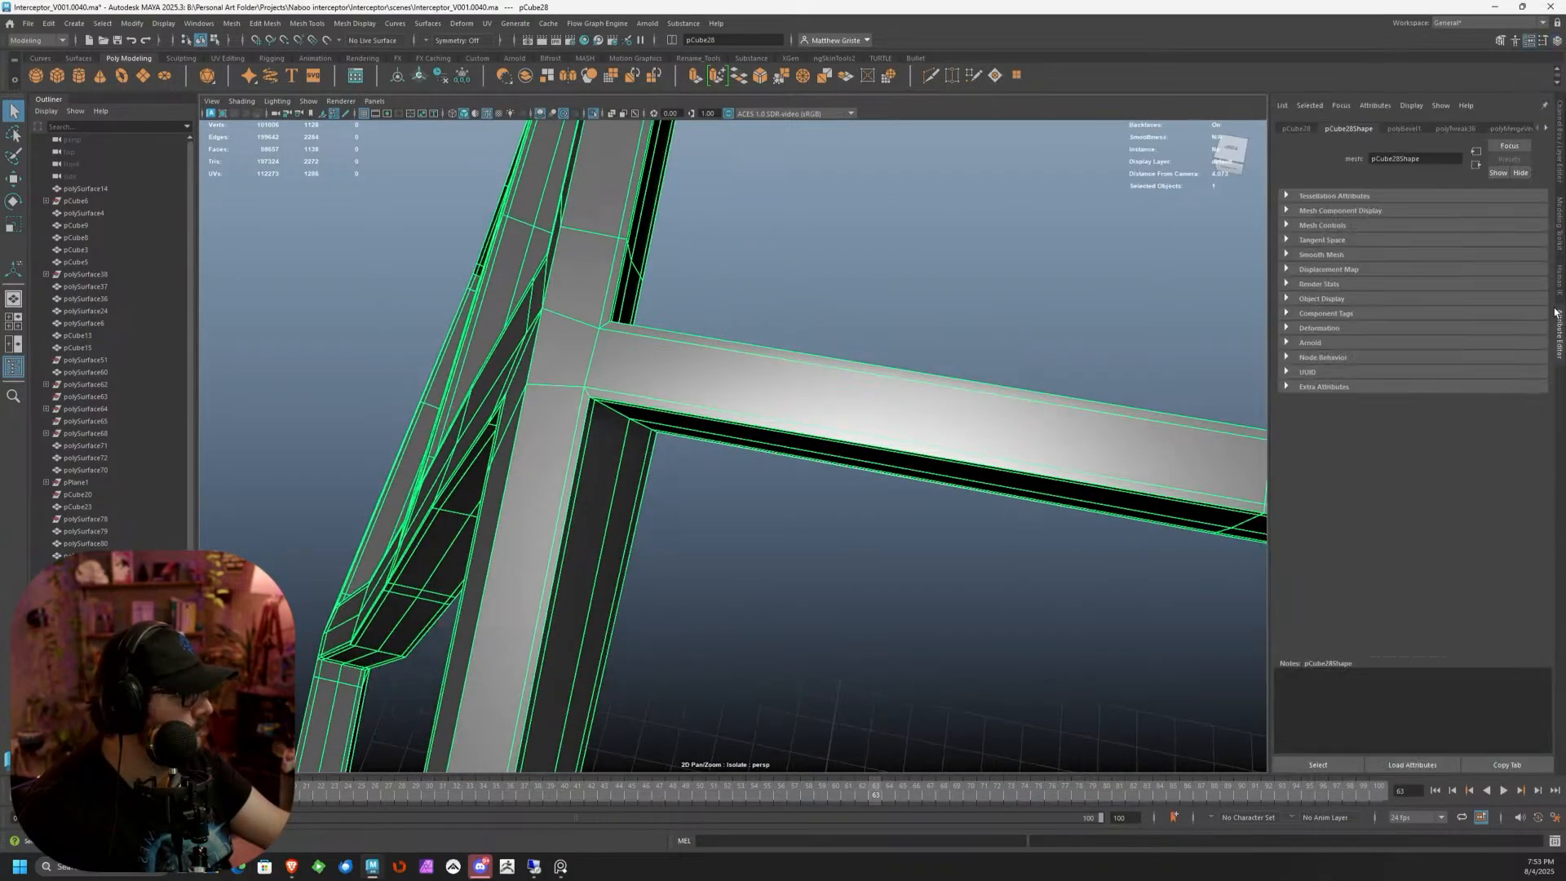
left_click(1559, 232)
left_click(1370, 488)
scroll(938, 432, "up", 3)
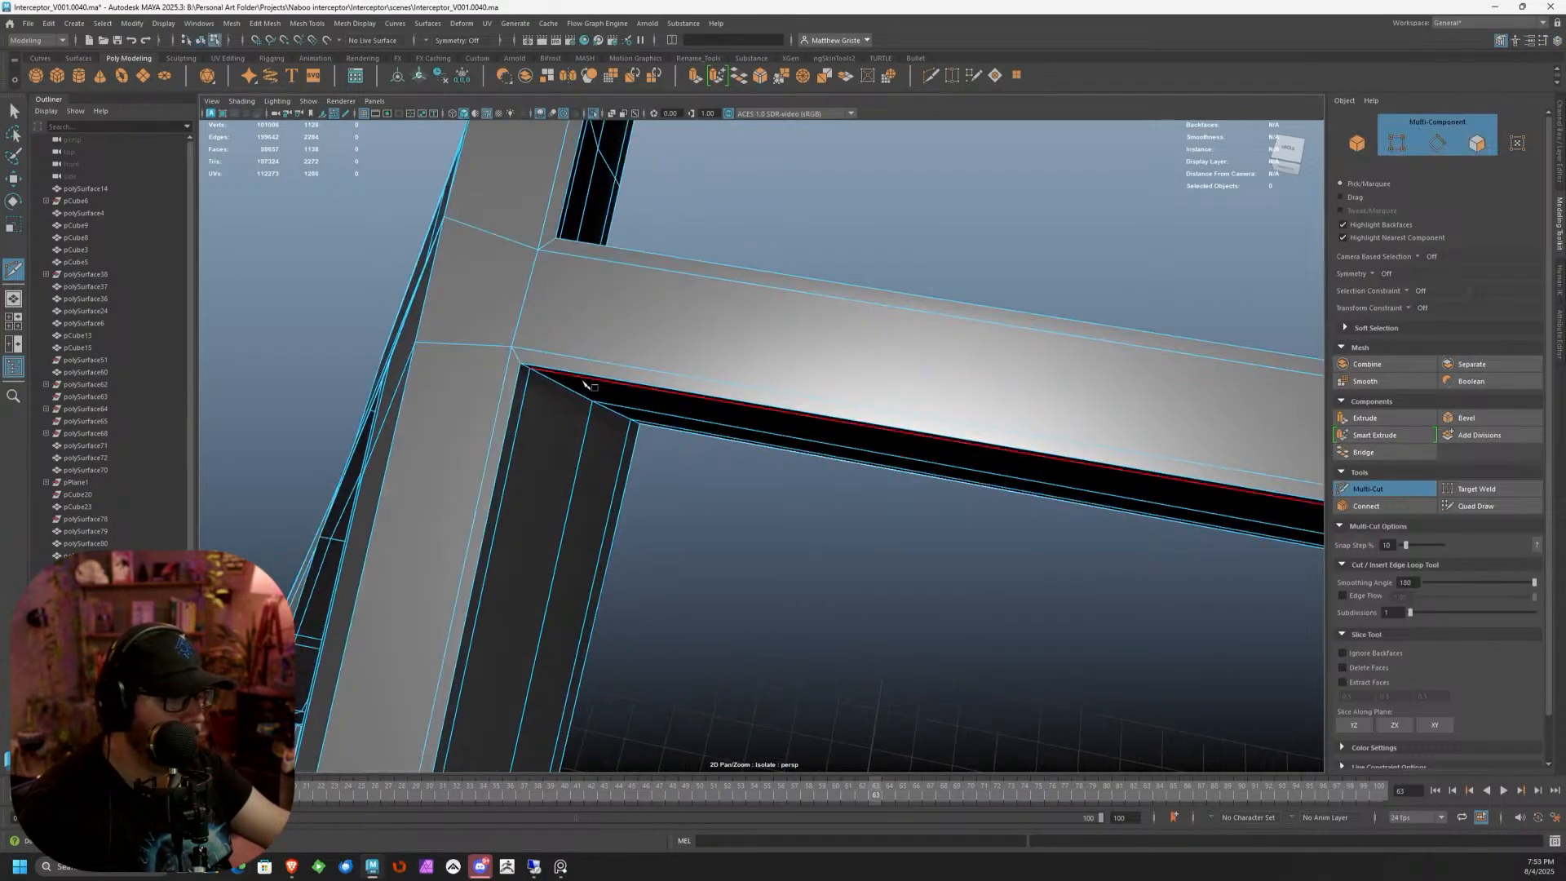
left_click(544, 369, "ctrl")
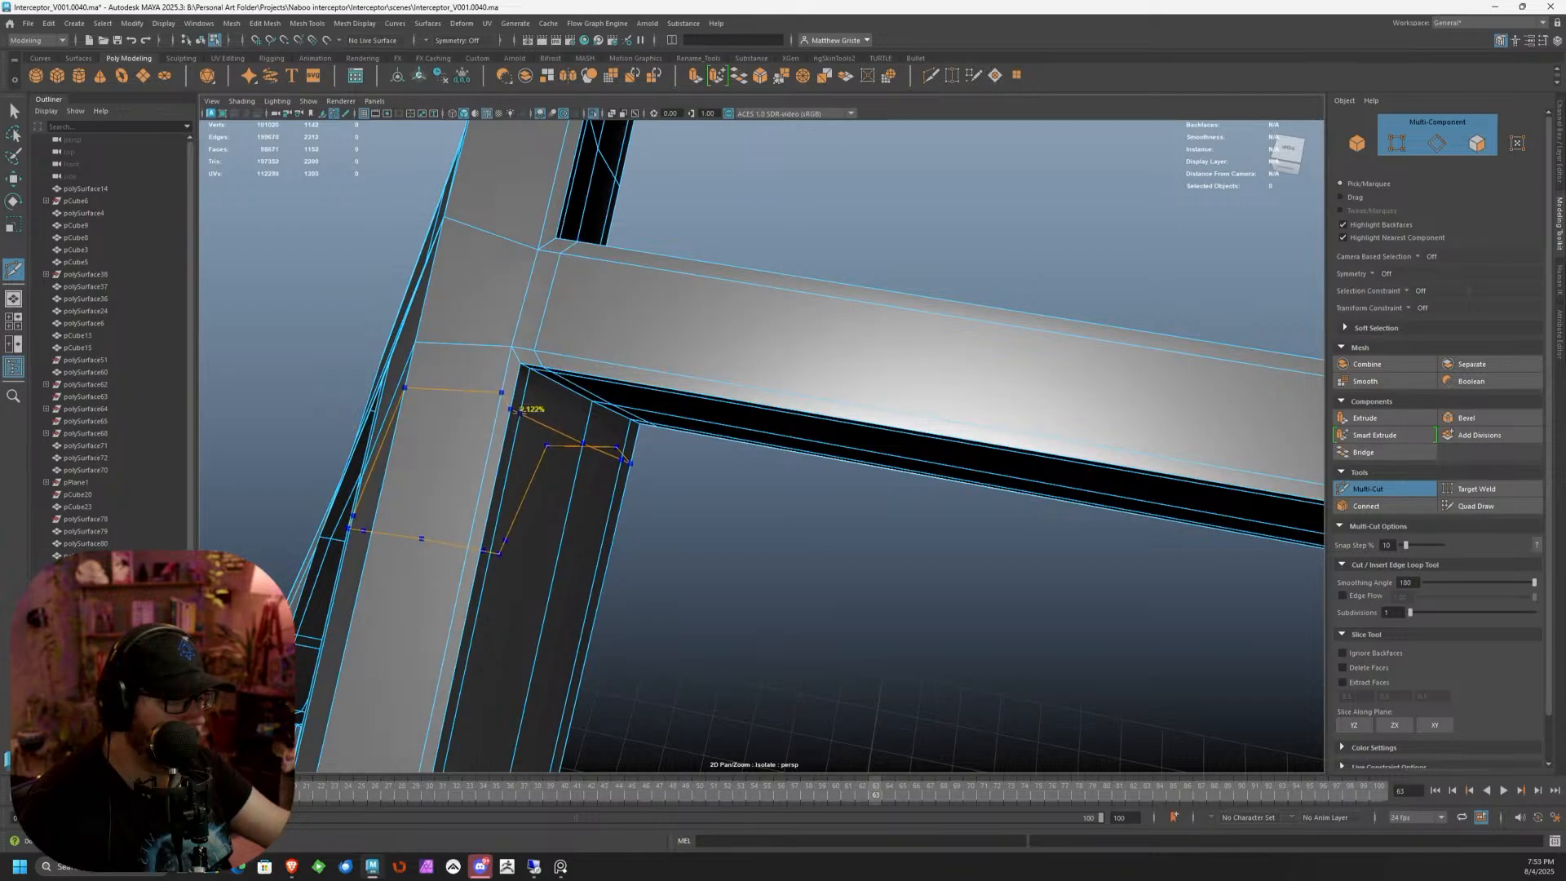
left_click(522, 391, "ctrl")
scroll(538, 388, "down", 3)
left_click_drag(538, 388, 650, 385, "alt")
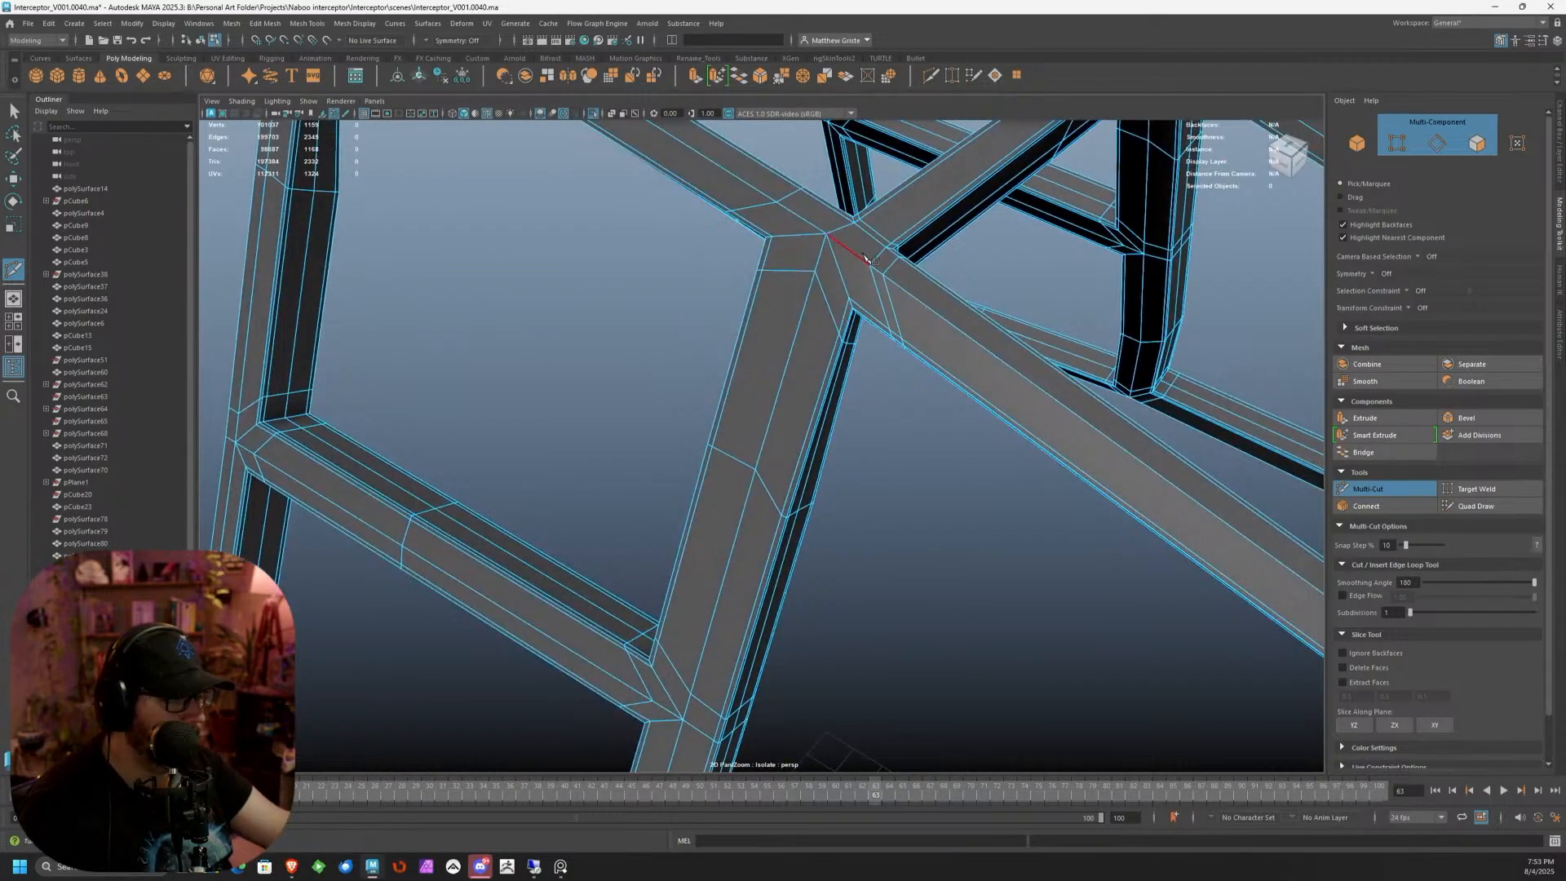
Insert another supporting edge loop with Multi-Cut near the junction of the middle crossbar, side rail and centre post
scroll(864, 258, "down", 3)
middle_click_drag(864, 257, 699, 413, "alt")
scroll(699, 412, "down", 3)
middle_click_drag(856, 377, 724, 499, "alt")
left_click_drag(905, 461, 709, 427, "alt")
scroll(710, 426, "up", 4)
scroll(815, 526, "down", 2)
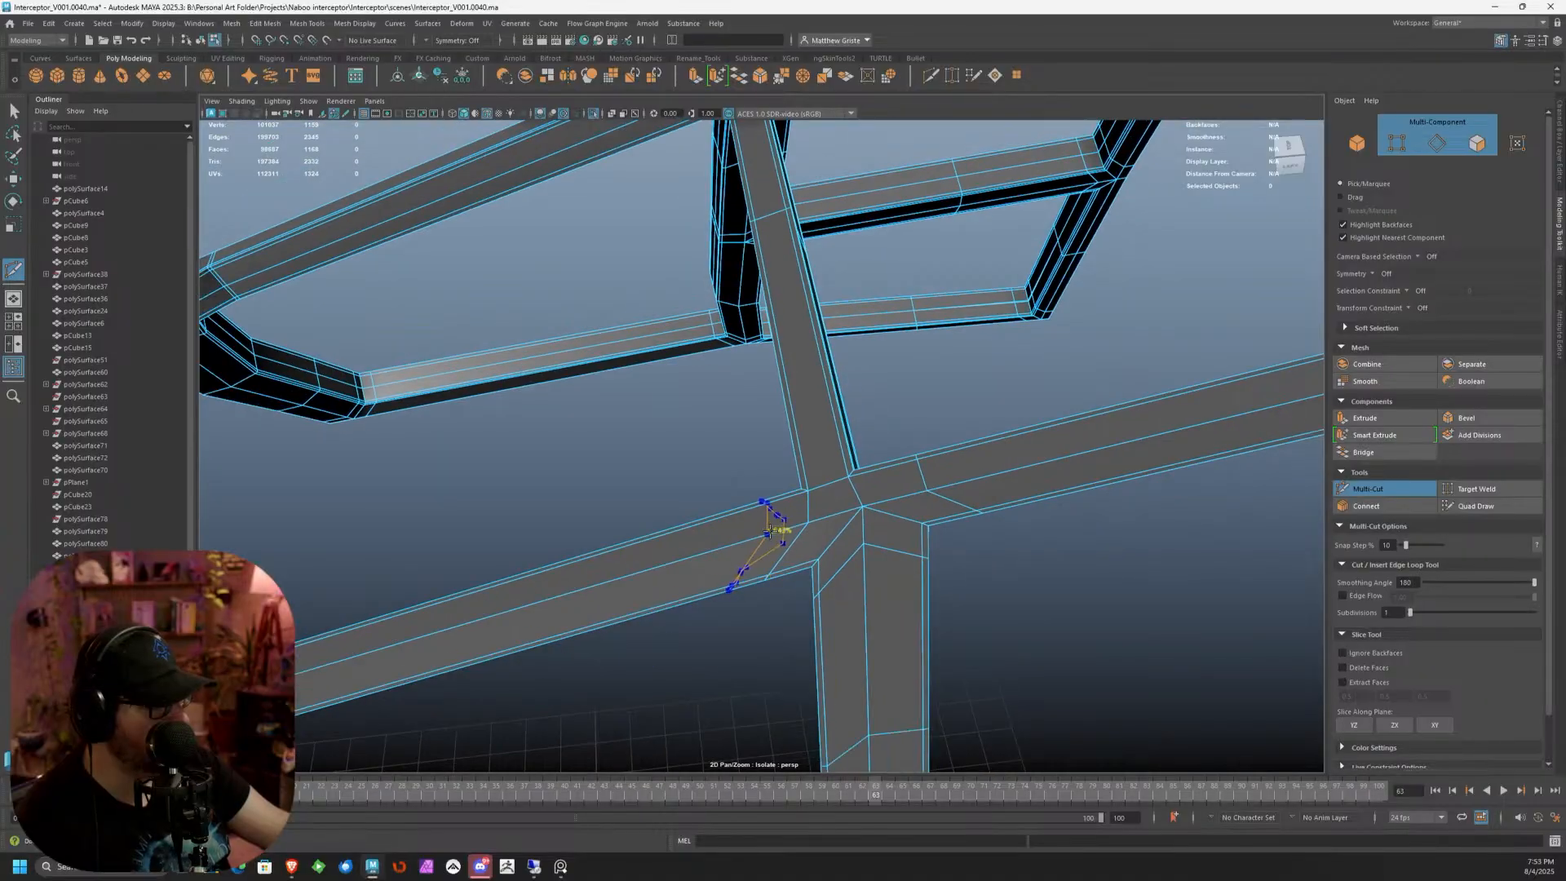
left_click(850, 457, "ctrl")
scroll(849, 454, "down", 3)
mouse_move(849, 454)
left_mouse_down("alt")
mouse_move(860, 449)
mouse_move(836, 463)
left_mouse_up("alt")
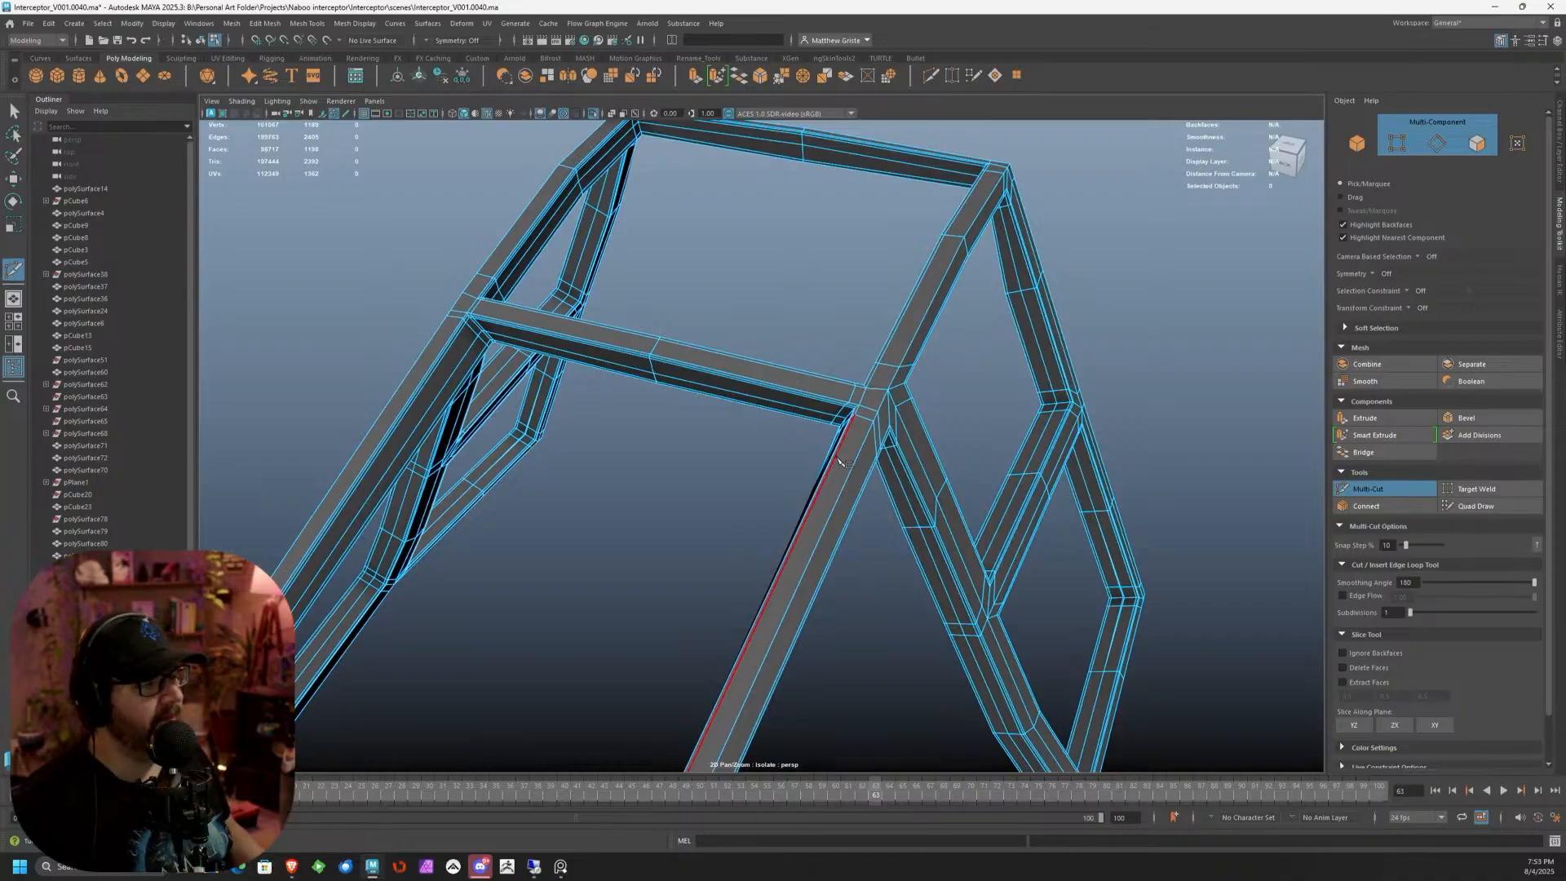
Insert a supporting edge loop with Multi-Cut beside the corner where the lower crossbar meets the side post
scroll(839, 460, "down", 4)
left_click_drag(839, 459, 692, 486, "alt")
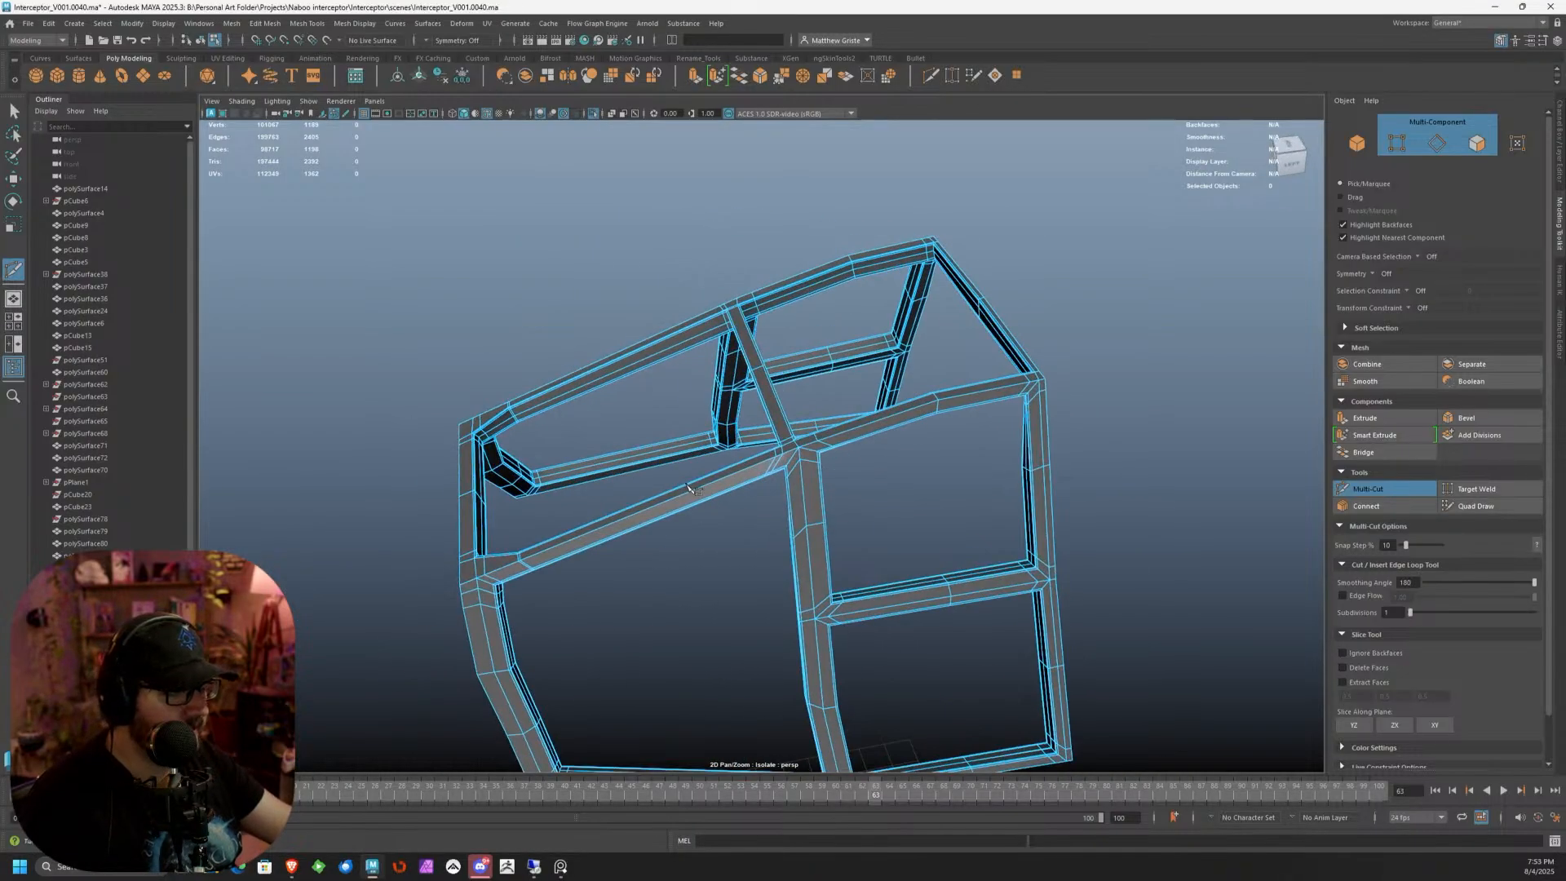
middle_click_drag(691, 486, 974, 356, "alt")
scroll(975, 356, "up", 3)
left_click_drag(710, 376, 1142, 470, "alt")
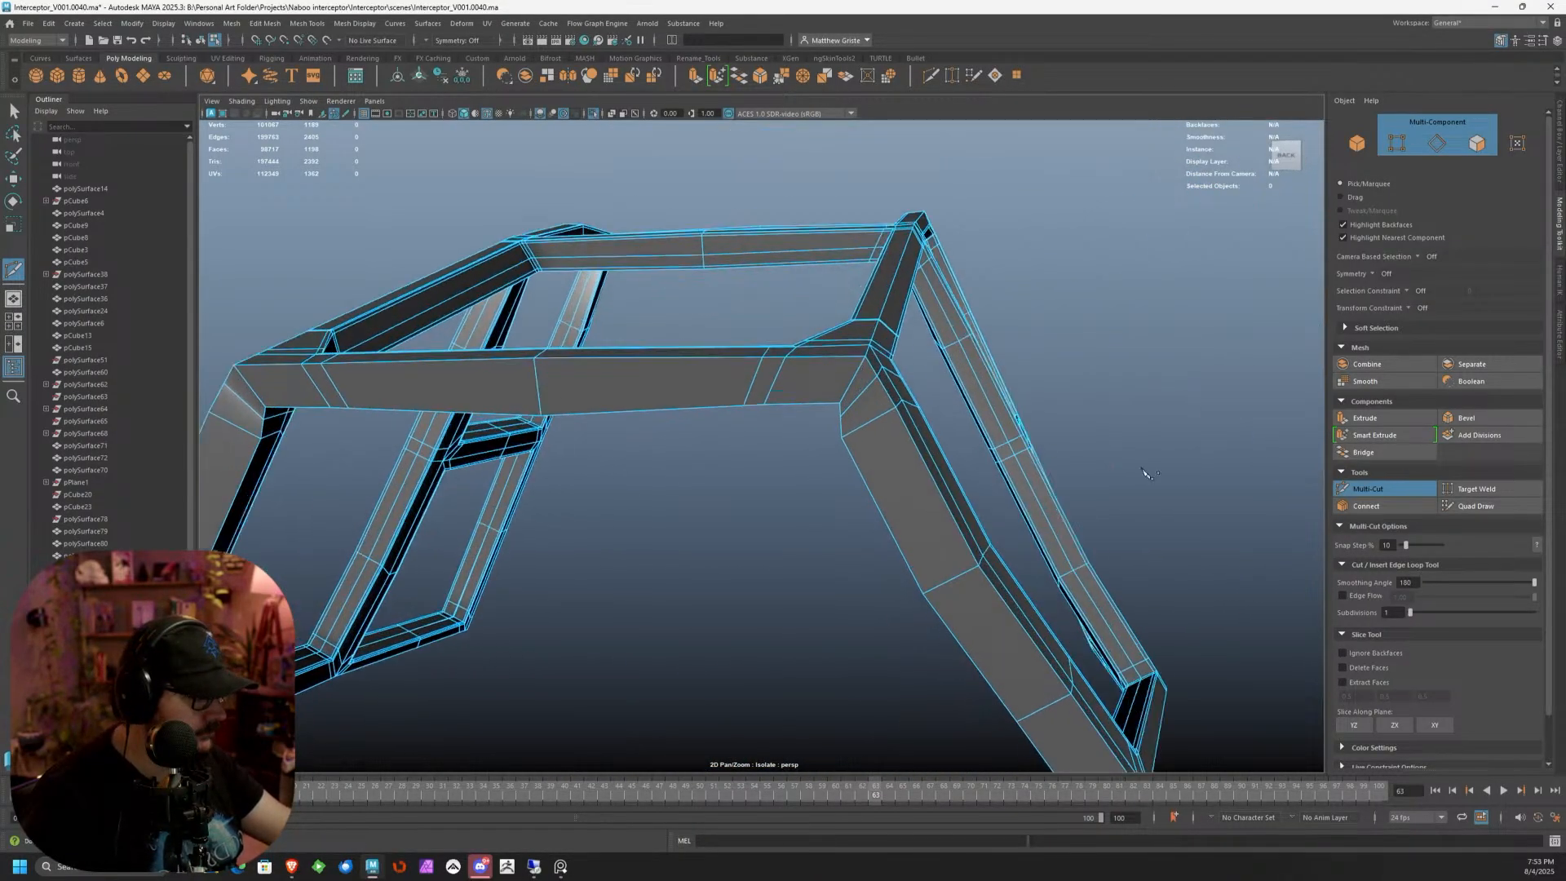
left_click(1395, 483)
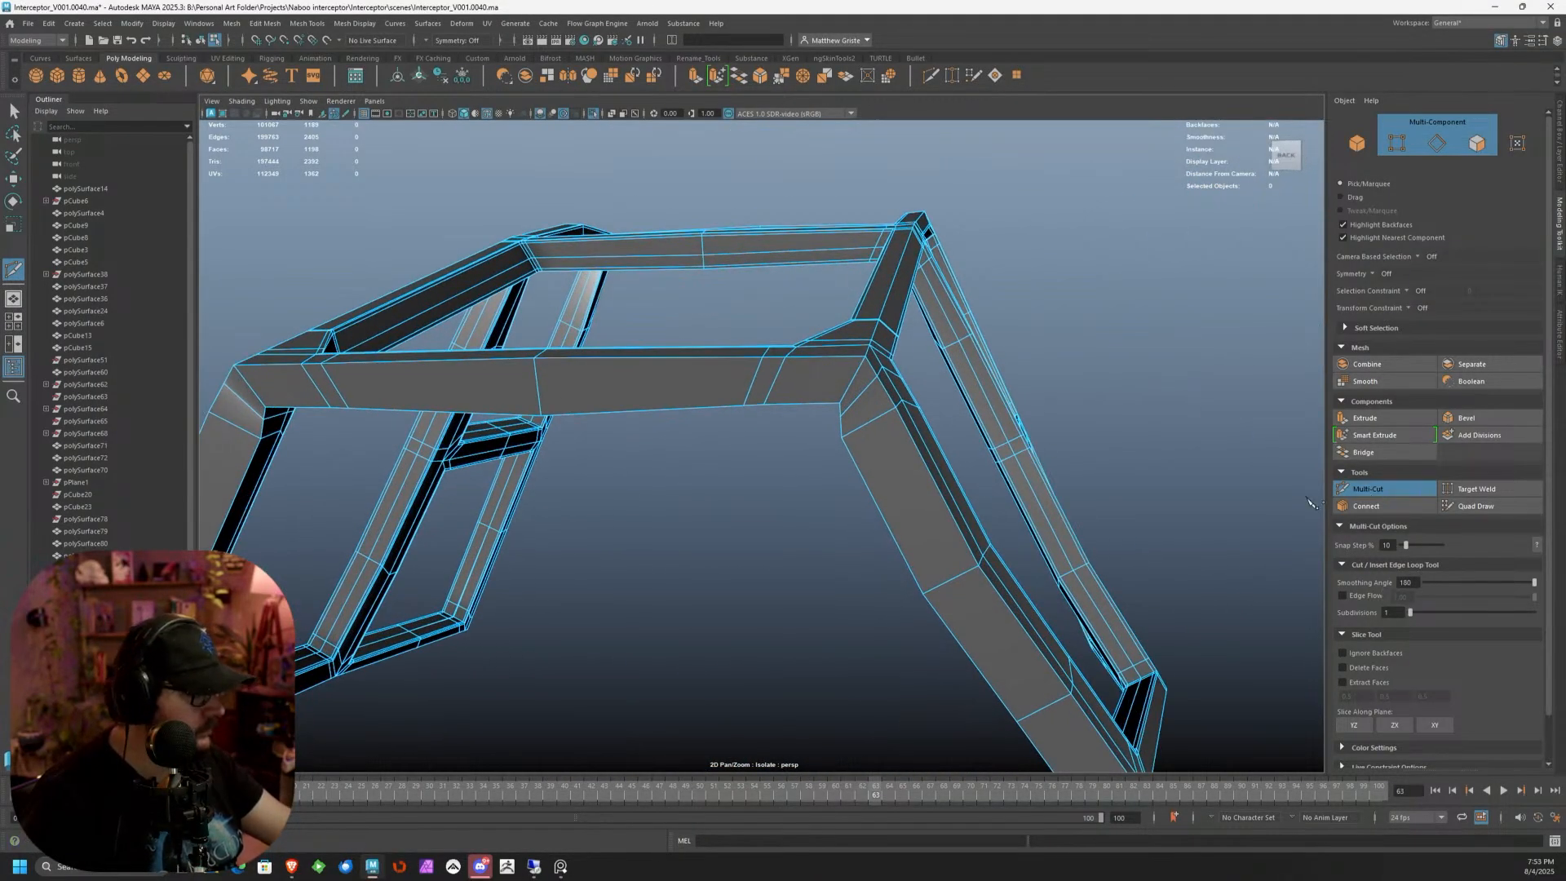
left_click(853, 381, "ctrl")
left_click_drag(861, 365, 804, 390, "alt")
Preview the canopy frame smoothed, examine its side and top corner, and return it to the unsmoothed display
key("q")
key("3")
right_click_drag(803, 390, 888, 368)
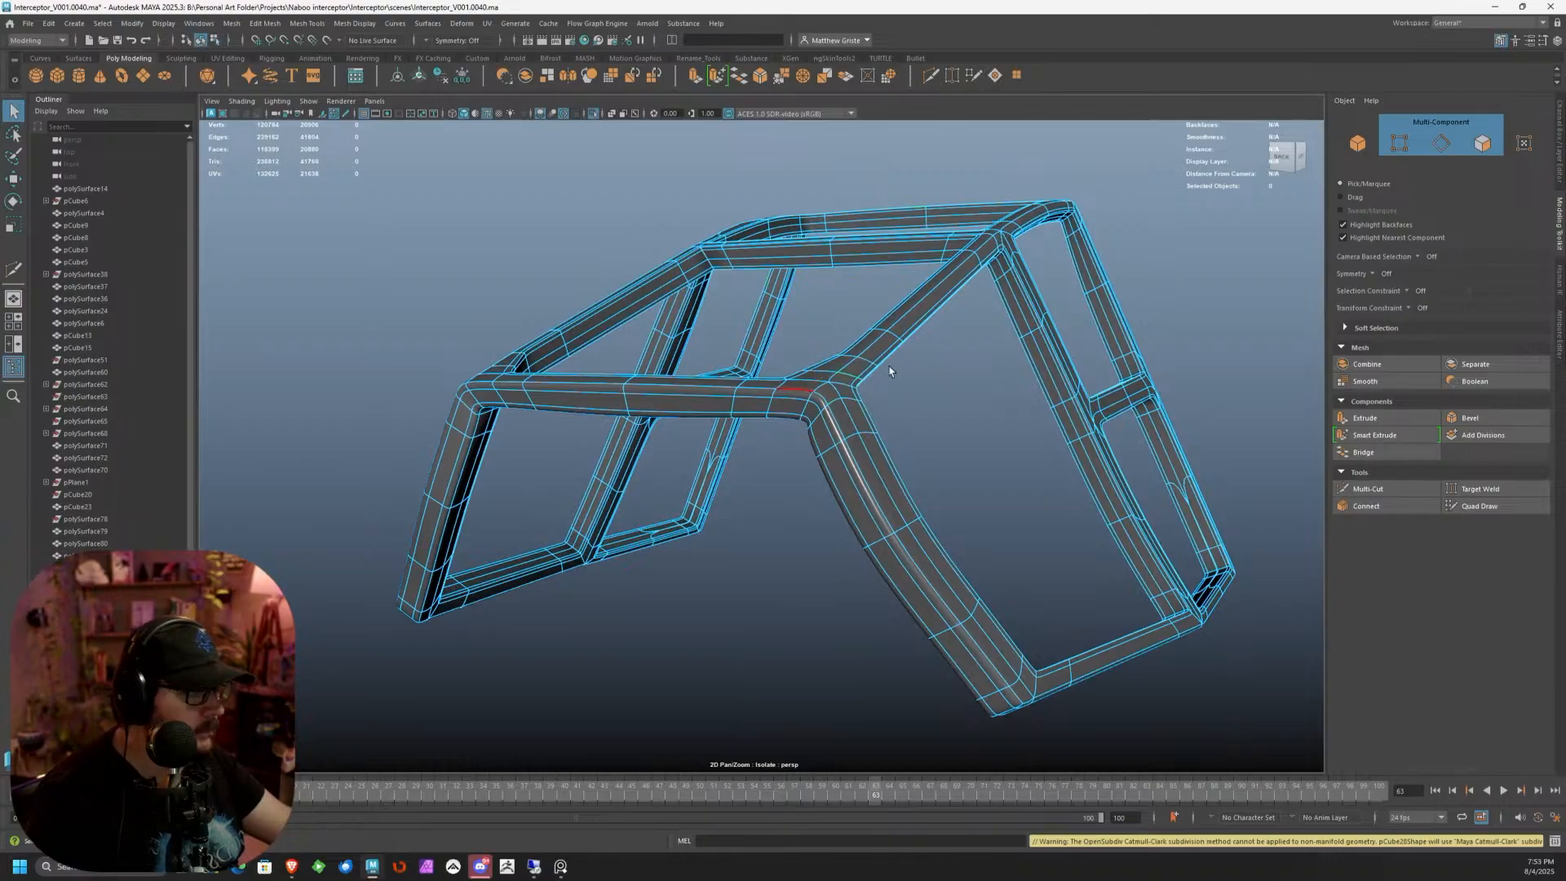
left_click(944, 441)
scroll(944, 440, "down", 3)
left_click_drag(944, 441, 1014, 409, "alt")
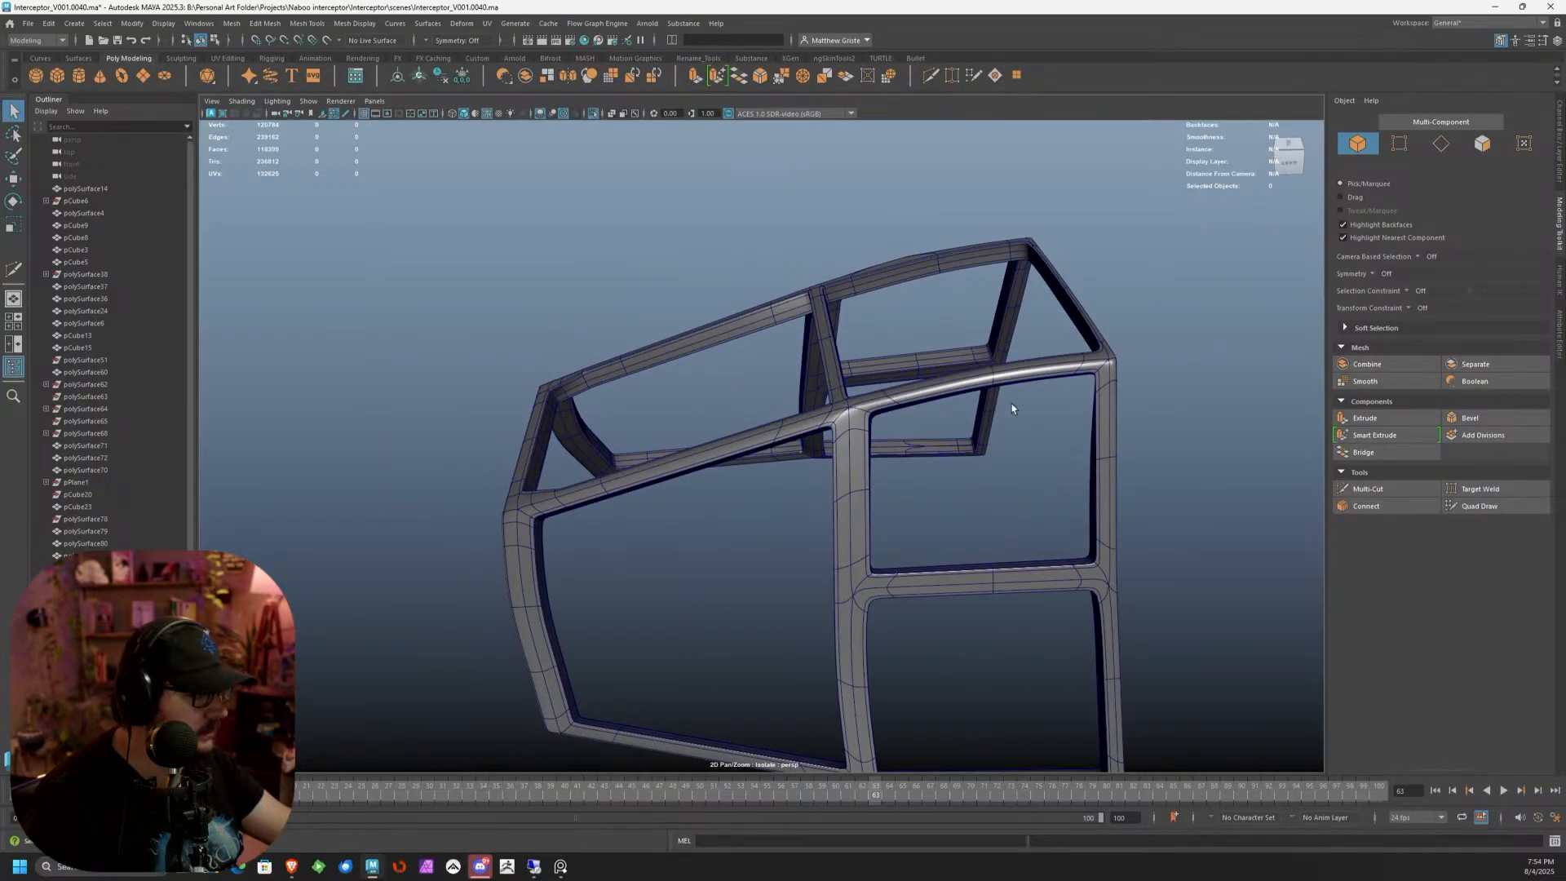
middle_click_drag(1014, 408, 940, 405, "alt")
scroll(941, 405, "up", 3)
left_click_drag(941, 406, 818, 479, "alt")
scroll(824, 469, "up", 2)
left_click(870, 374)
key("1")
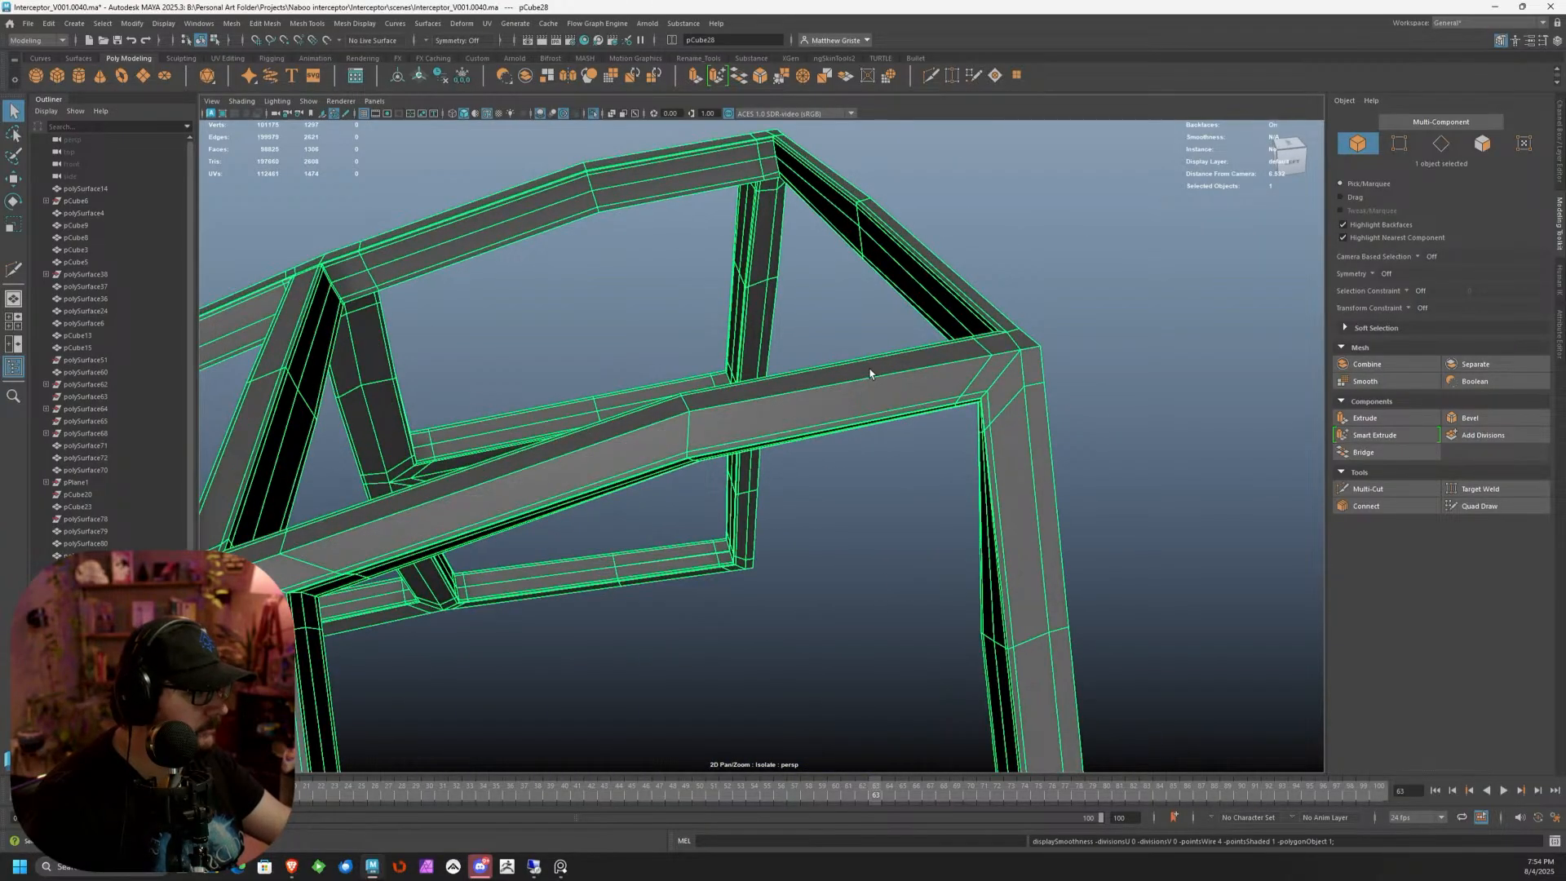
Insert supporting edge loops with Multi-Cut across the canopy frame's upper side rail near its corner joints
left_click_drag(870, 374, 1220, 492, "alt")
left_click(1368, 488)
left_click_drag(533, 503, 483, 517, "ctrl")
left_click_drag(865, 498, 636, 489, "alt")
right_click_drag(702, 457, 845, 420, "alt")
left_click_drag(848, 420, 961, 413, "ctrl")
right_click_drag(961, 413, 911, 429, "alt")
Preview the canopy frame smoothed, examine the long side rail for uneven shading, and return it to the unsmoothed display
key("q")
key("3")
left_click(912, 424)
right_click_drag(971, 420, 932, 449, "alt")
left_click_drag(930, 449, 788, 420, "alt")
right_click_drag(787, 420, 846, 412, "alt")
left_click_drag(846, 413, 686, 522, "alt")
right_click_drag(685, 522, 743, 548, "alt")
left_click(711, 614)
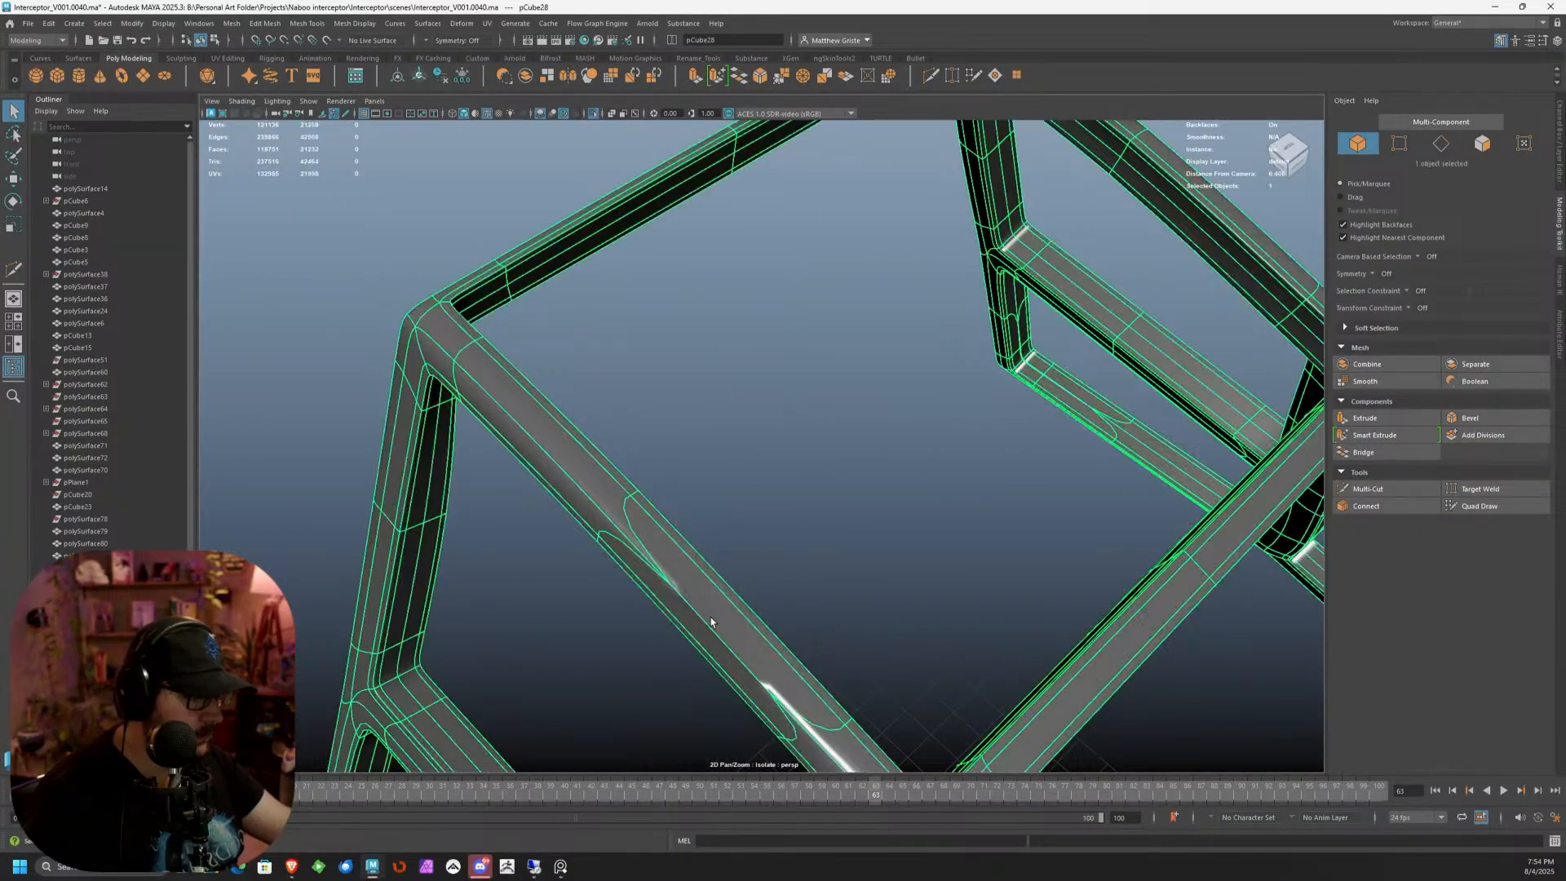
left_click_drag(711, 613, 775, 549, "alt")
right_click_drag(776, 549, 833, 528, "alt")
left_click_drag(833, 528, 772, 538, "alt")
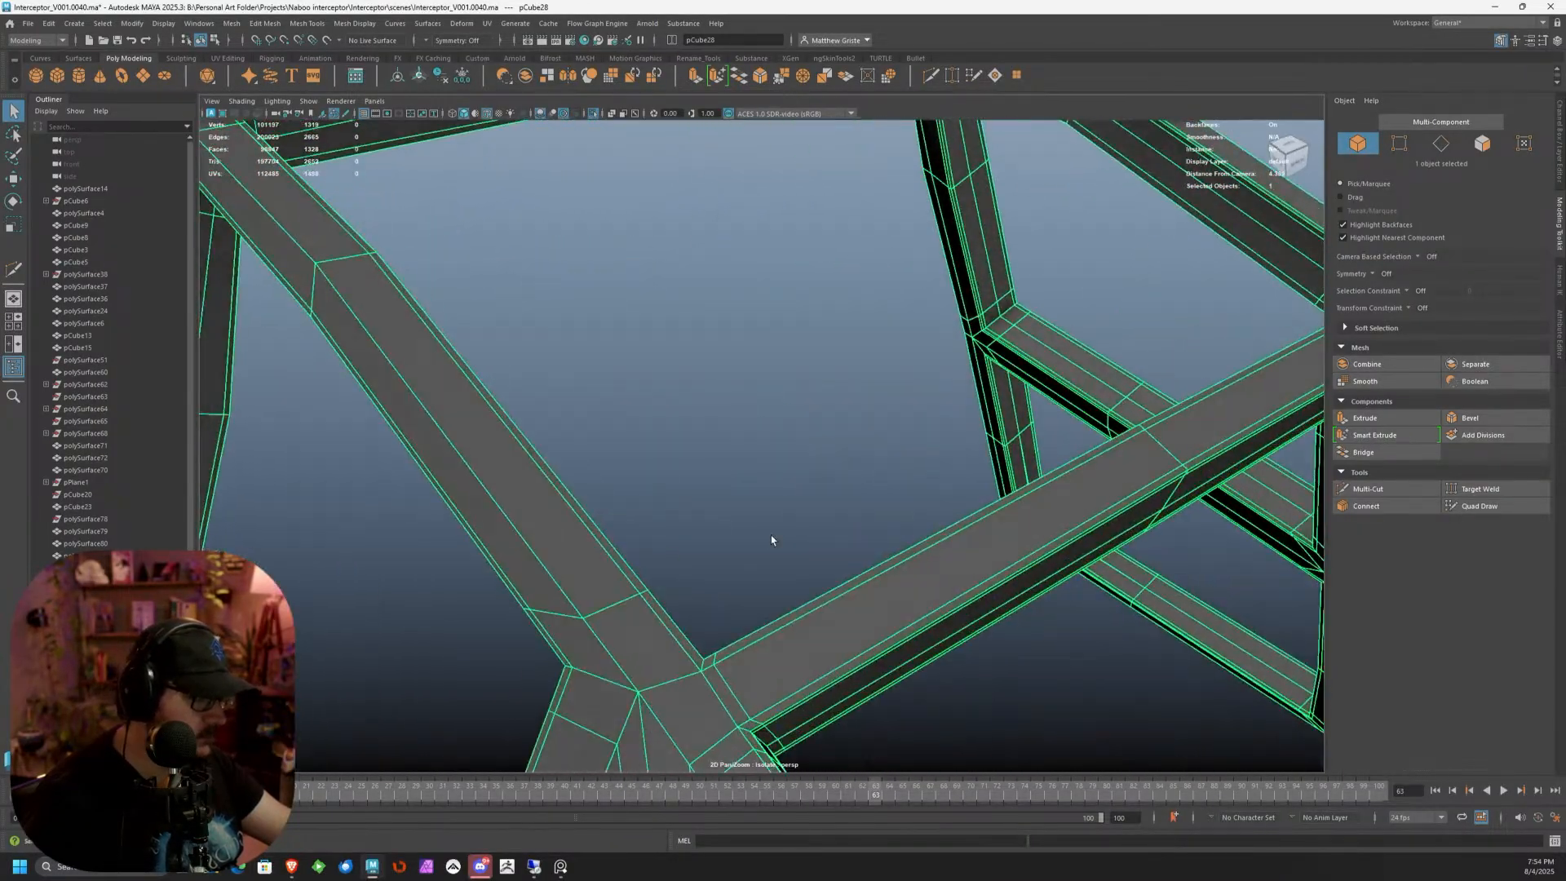
scroll(771, 536, "down", 5)
key("3")
left_click_drag(999, 472, 871, 447, "alt")
left_click_drag(721, 423, 734, 448, "alt")
scroll(734, 448, "up", 5)
middle_click_drag(643, 584, 701, 449, "alt")
scroll(701, 450, "up", 4)
key("1")
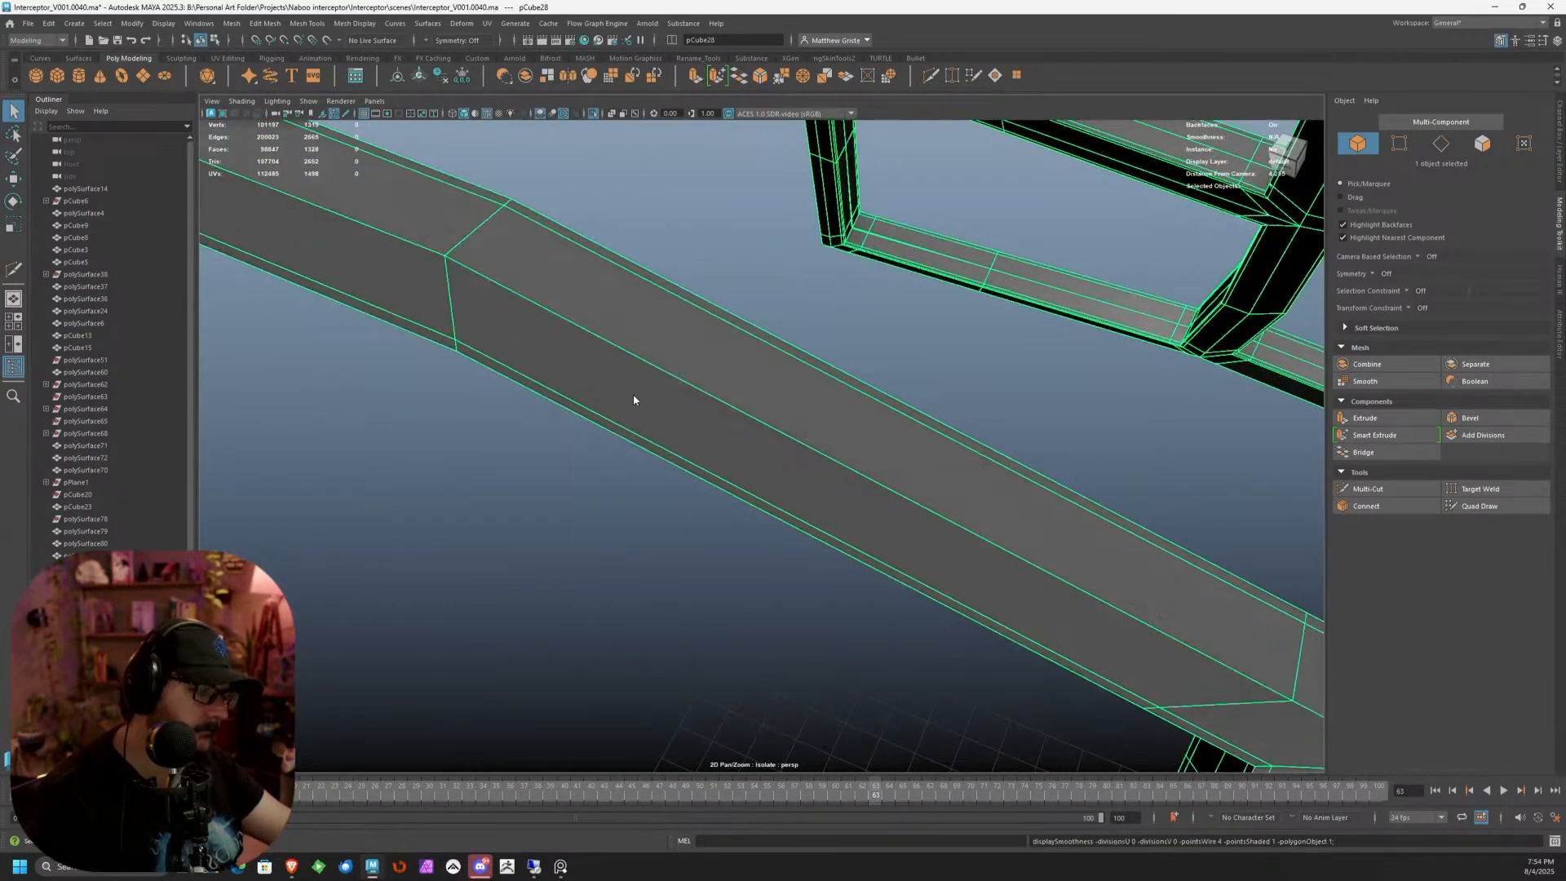
Delete the two long outer faces of the side rail between its mid bend and the crossbar junction
right_click_drag(633, 395, 639, 416)
left_click(639, 416)
left_click(680, 356, "shift")
key("Delete")
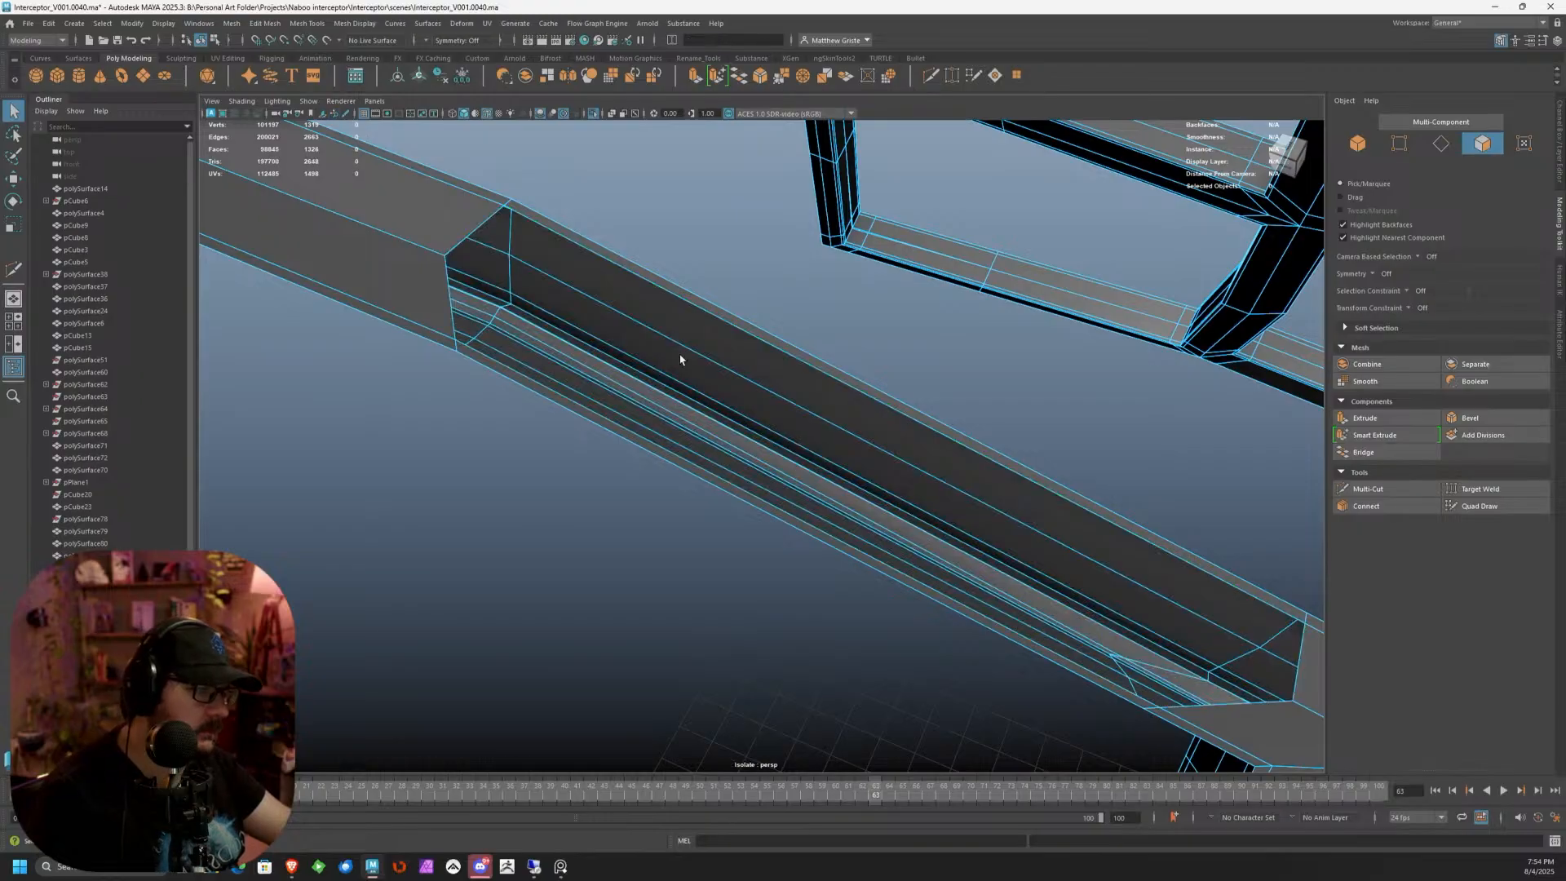
Bridge the two open edges at each end of the side rail's gap to rebuild its outer faces
left_click_drag(682, 354, 759, 371, "alt")
right_click_drag(654, 359, 659, 348)
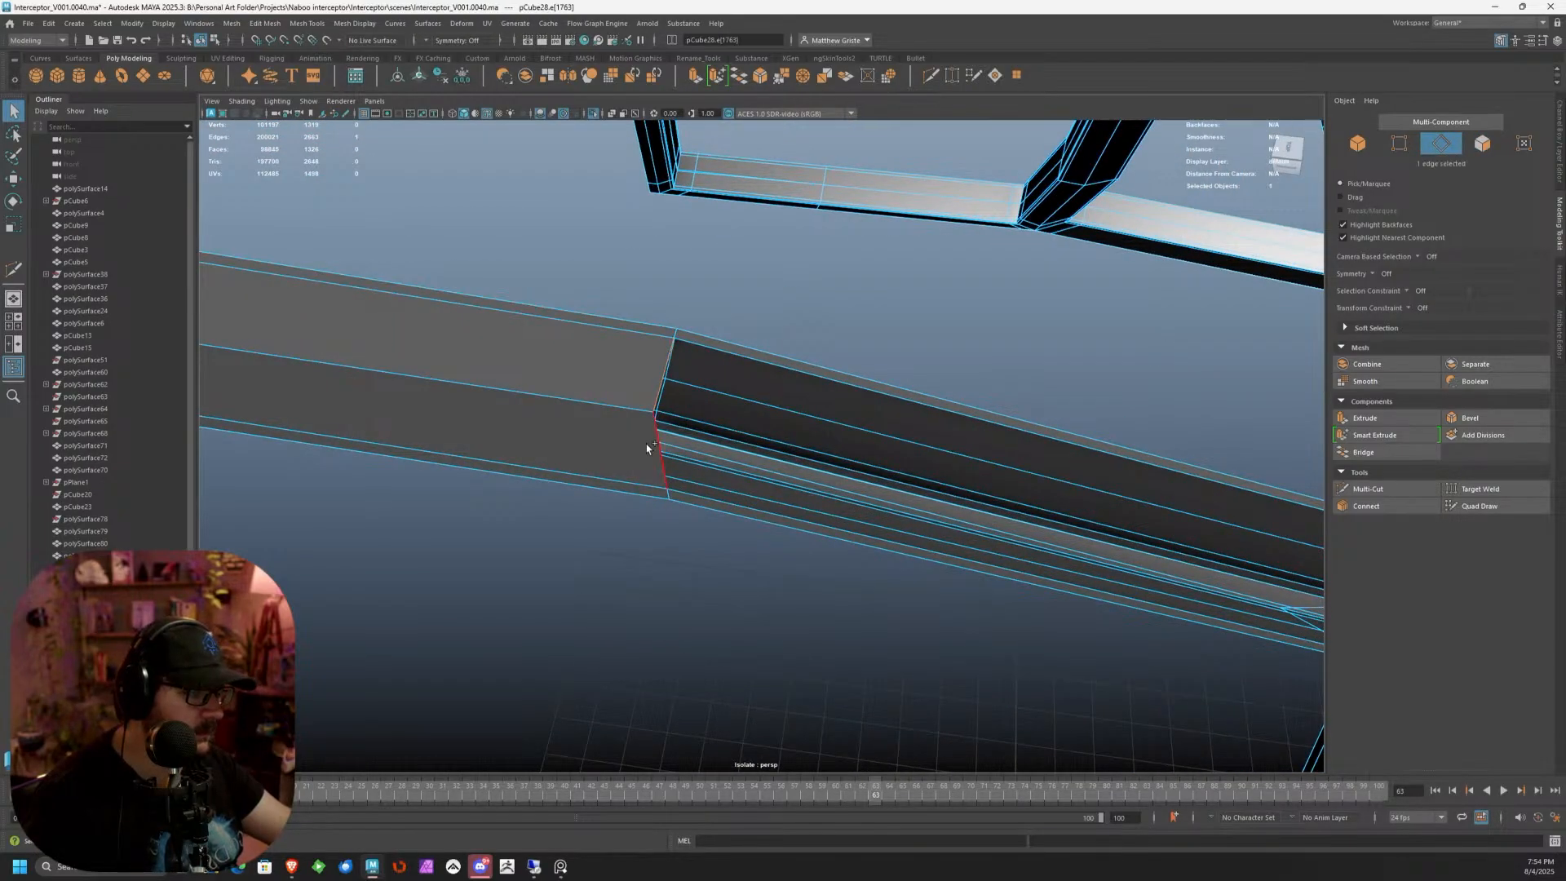
left_click_drag(647, 448, 675, 433, "alt")
left_click(881, 489, "shift")
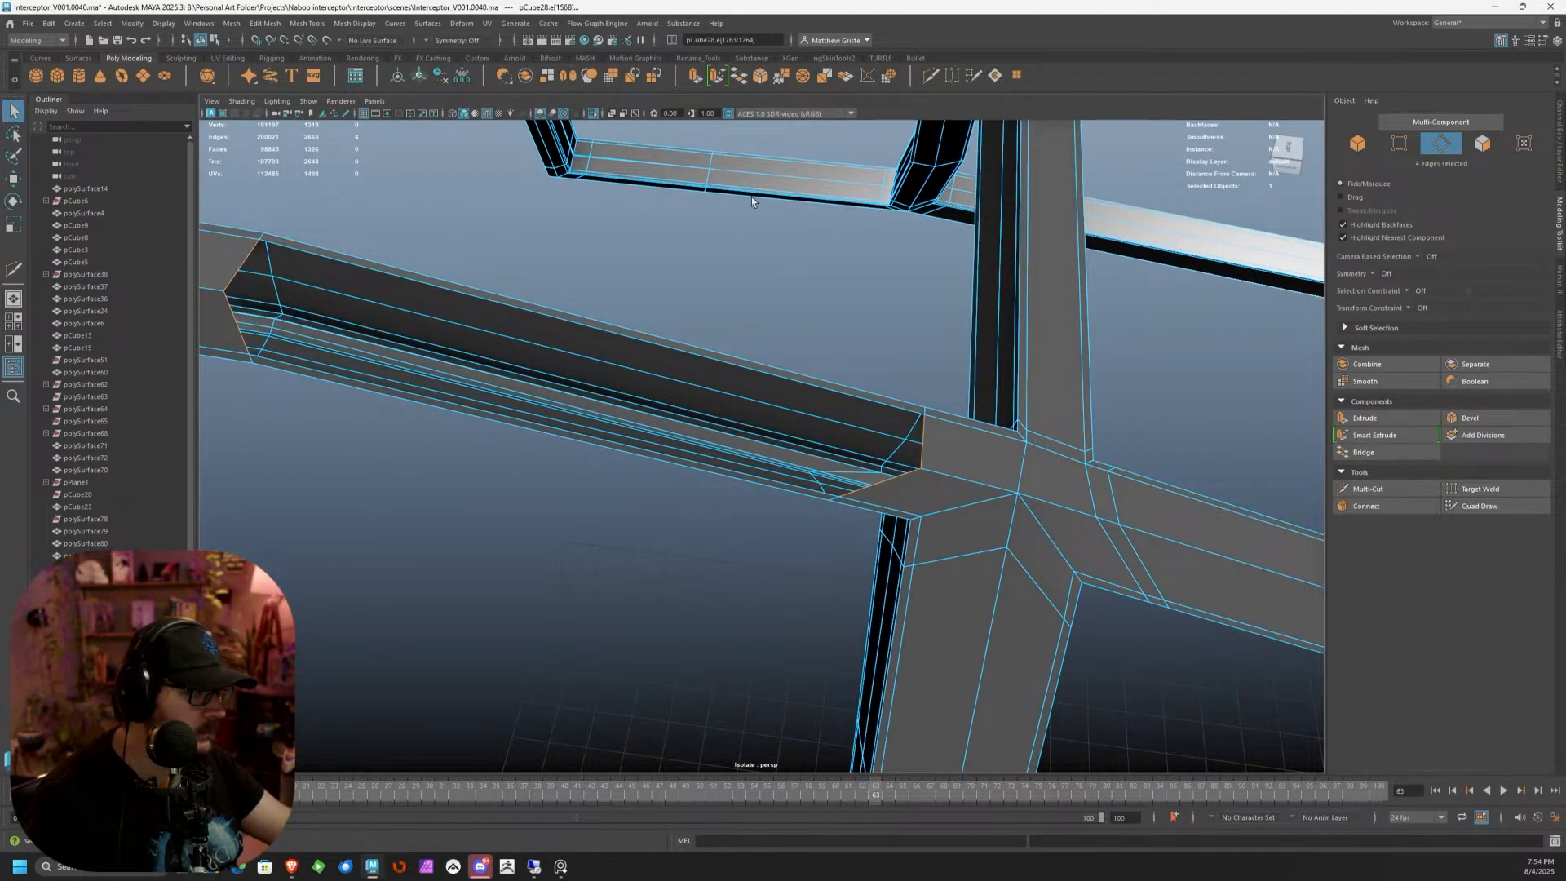
left_click(738, 77)
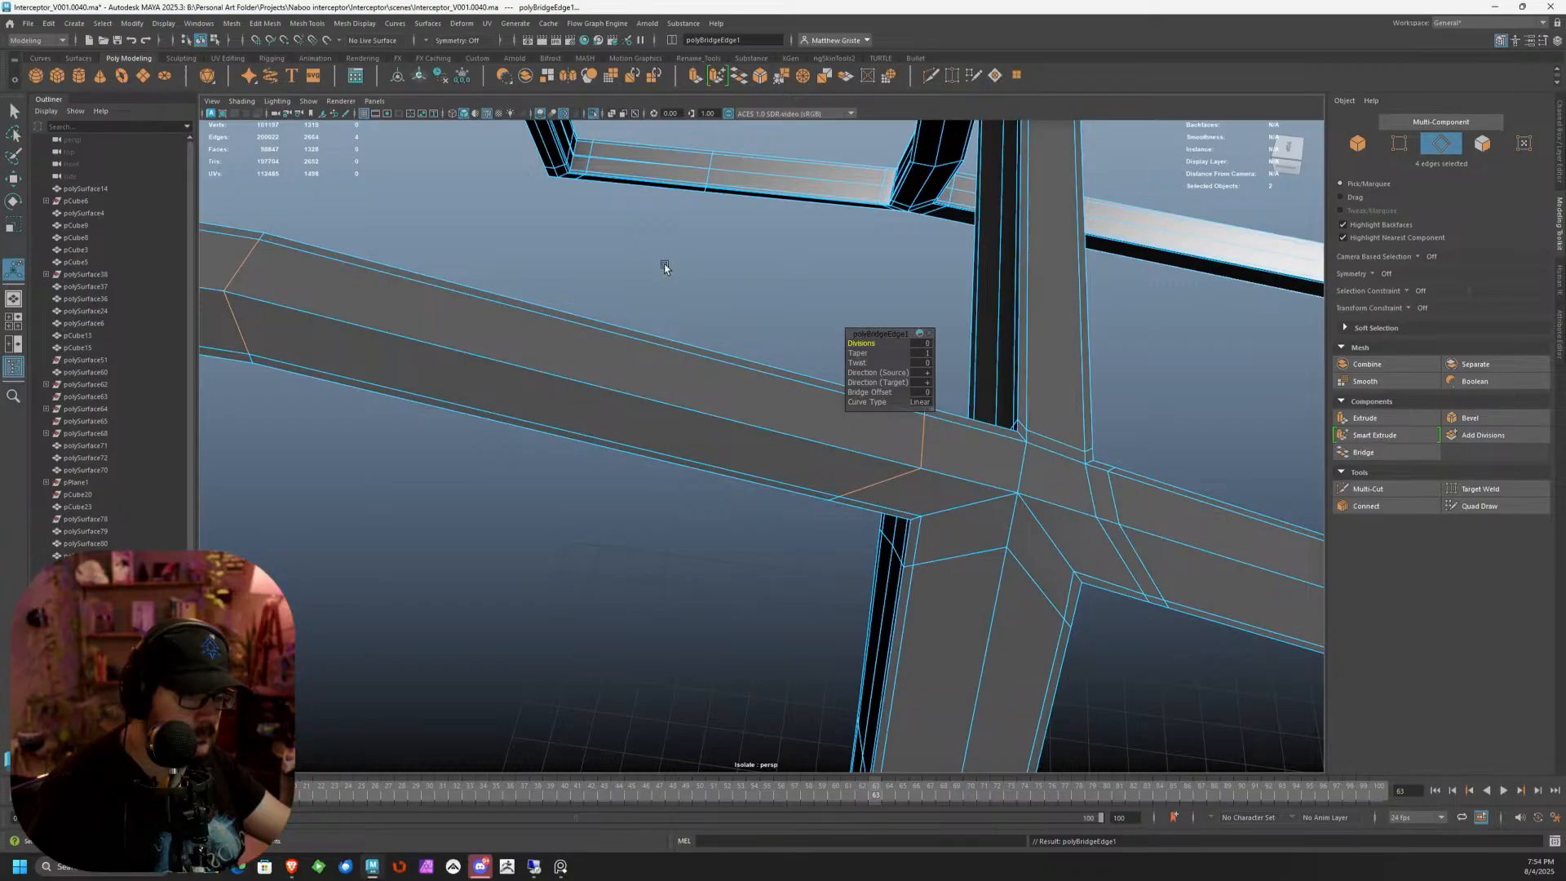
Display the canopy frame smoothed, return to object selection, and turn off isolation to show the whole ship
key("3")
scroll(670, 320, "down", 8)
left_click_drag(971, 407, 764, 463, "alt")
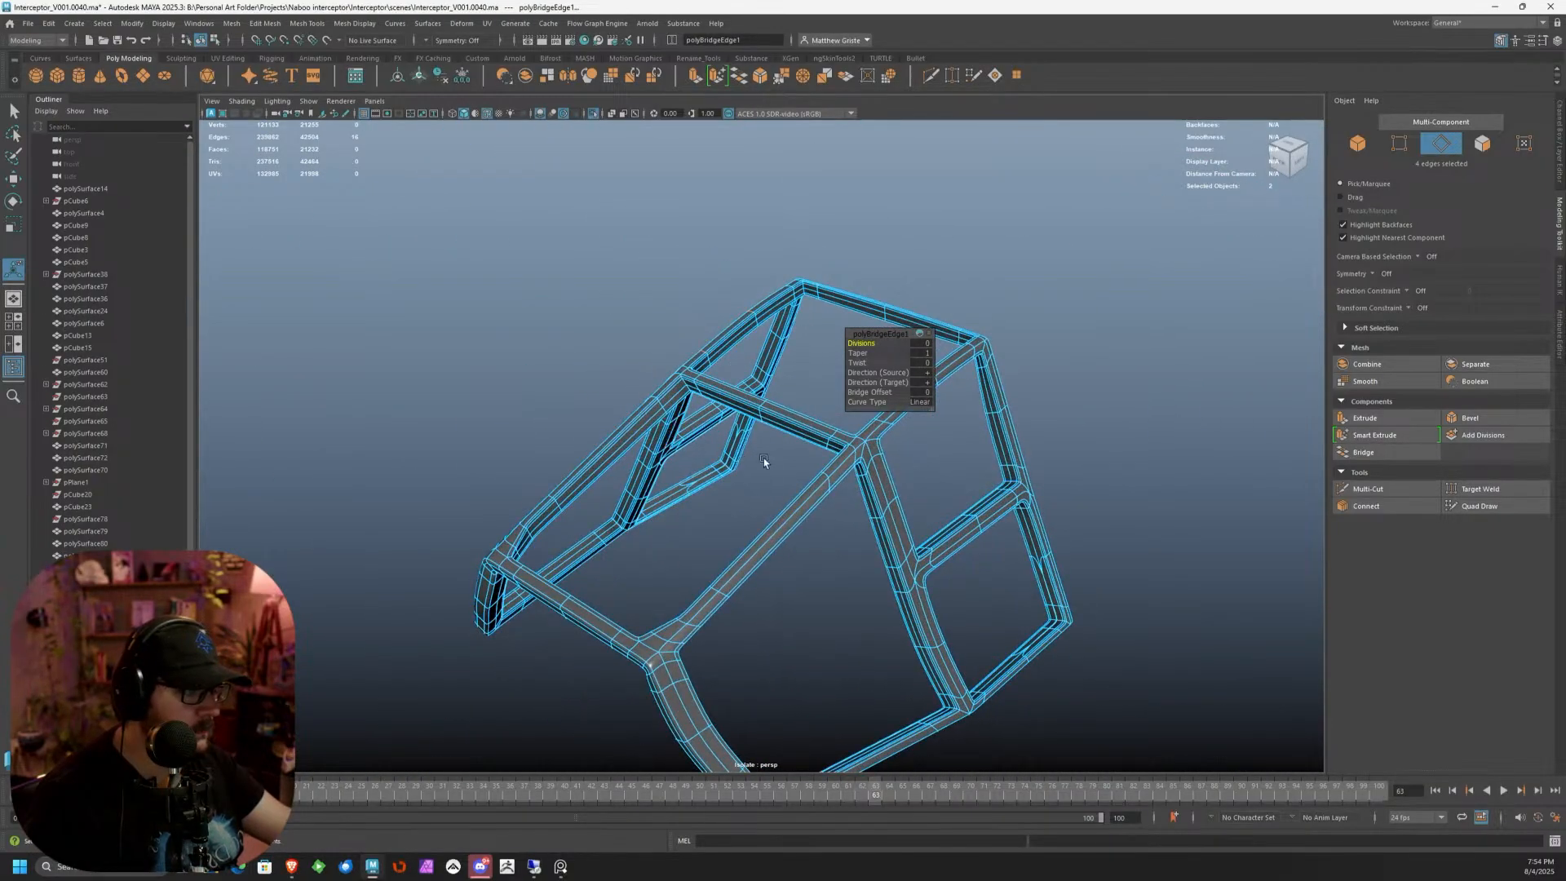
right_click_drag(822, 497, 918, 434)
key("q")
left_click(1061, 354)
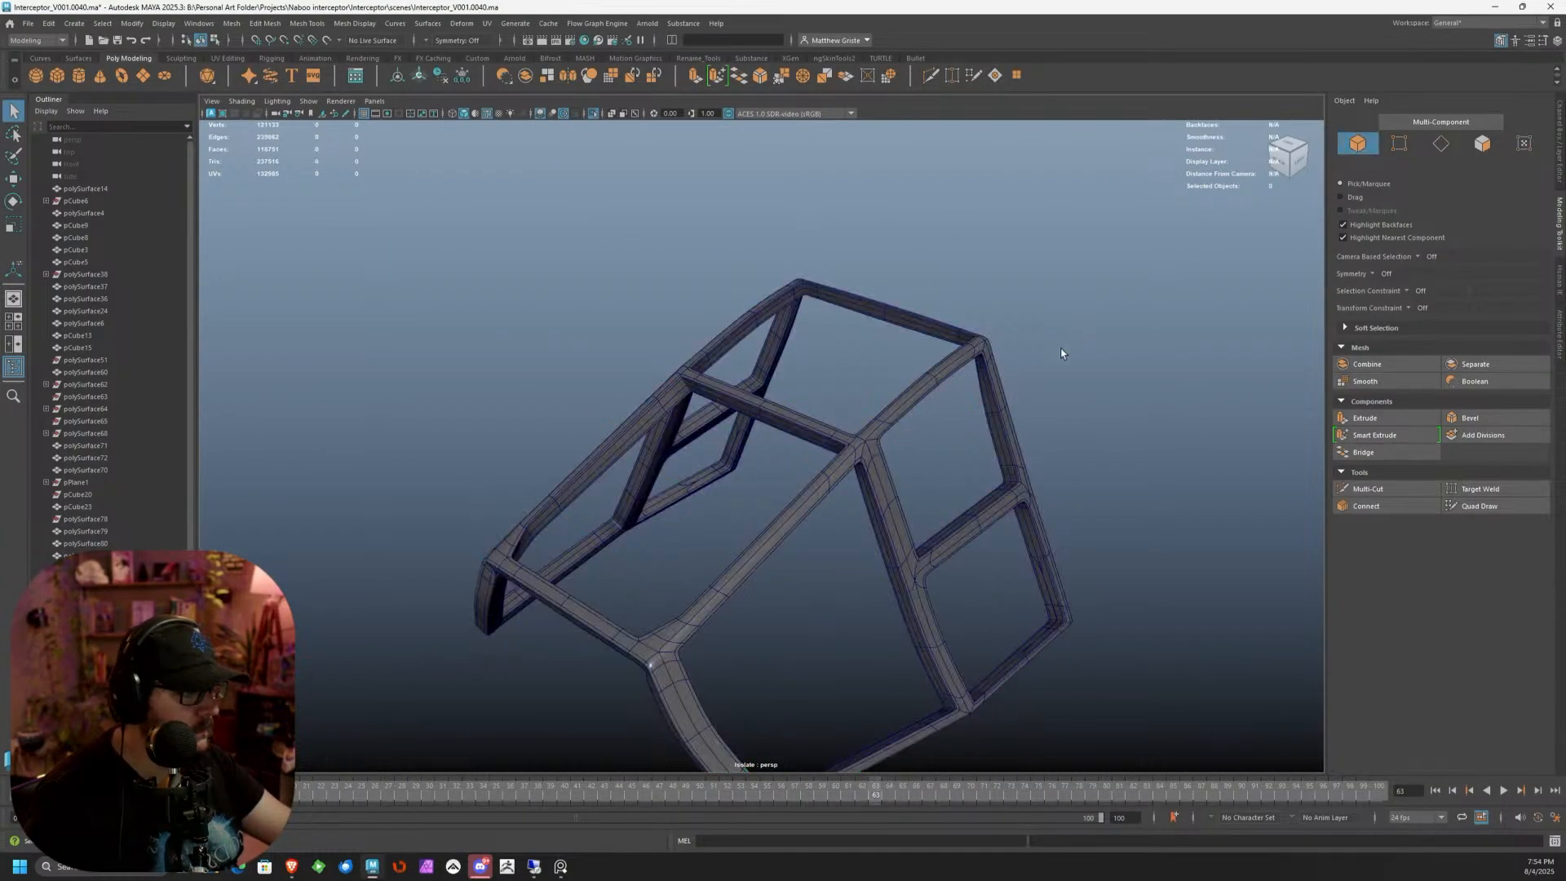
left_click_drag(1061, 354, 887, 330, "alt")
left_click(316, 105)
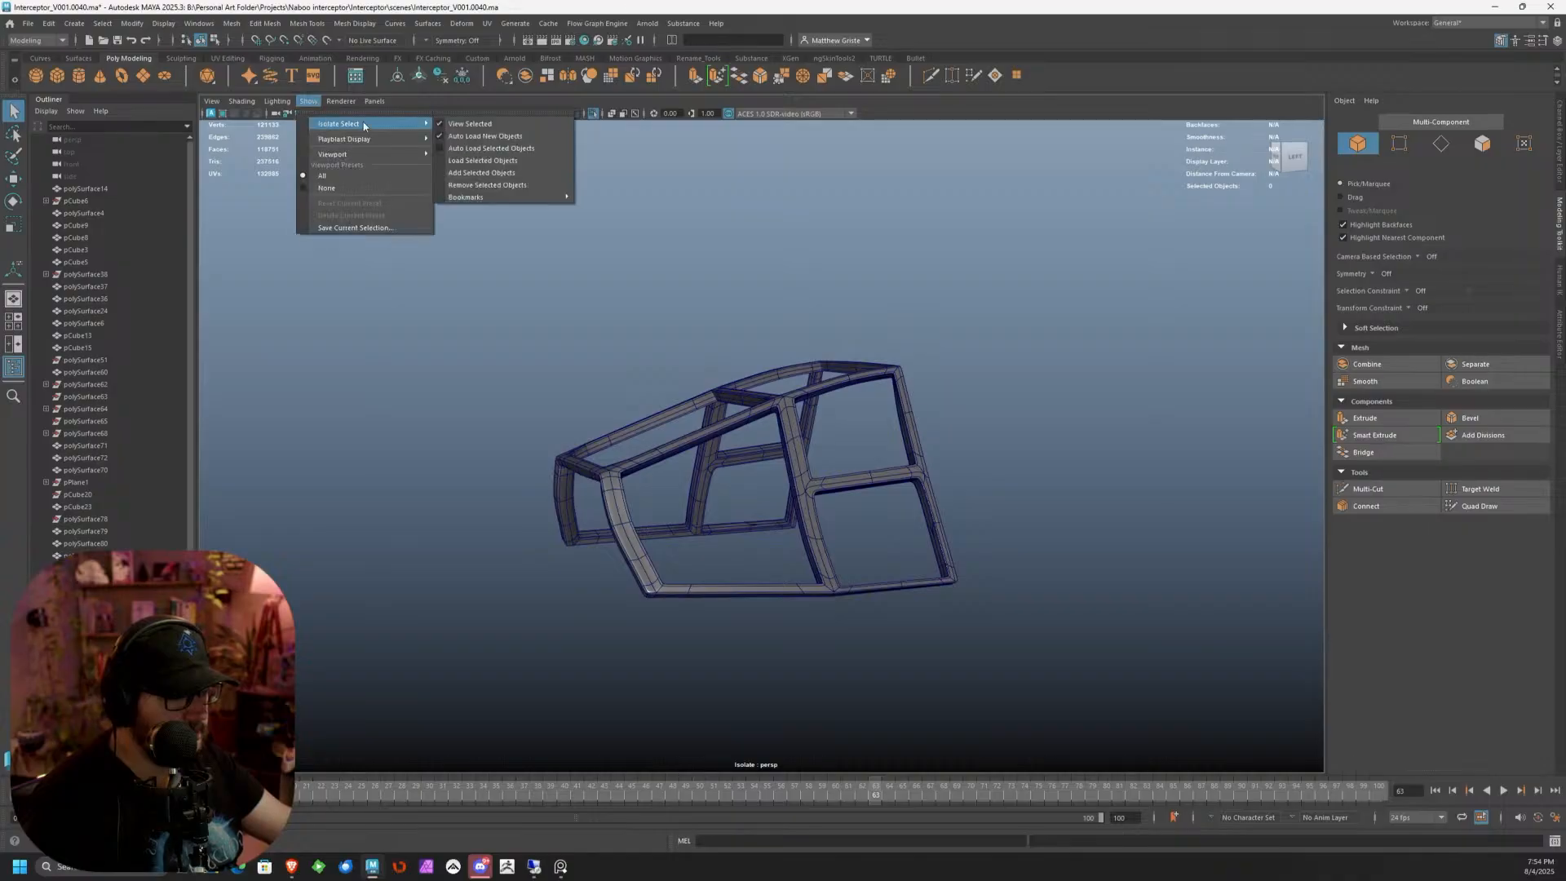
left_click(481, 130)
Examine how the smoothed canopy frame fits against the surrounding fuselage panels from the front, sides and above
left_click_drag(507, 302, 729, 306, "alt")
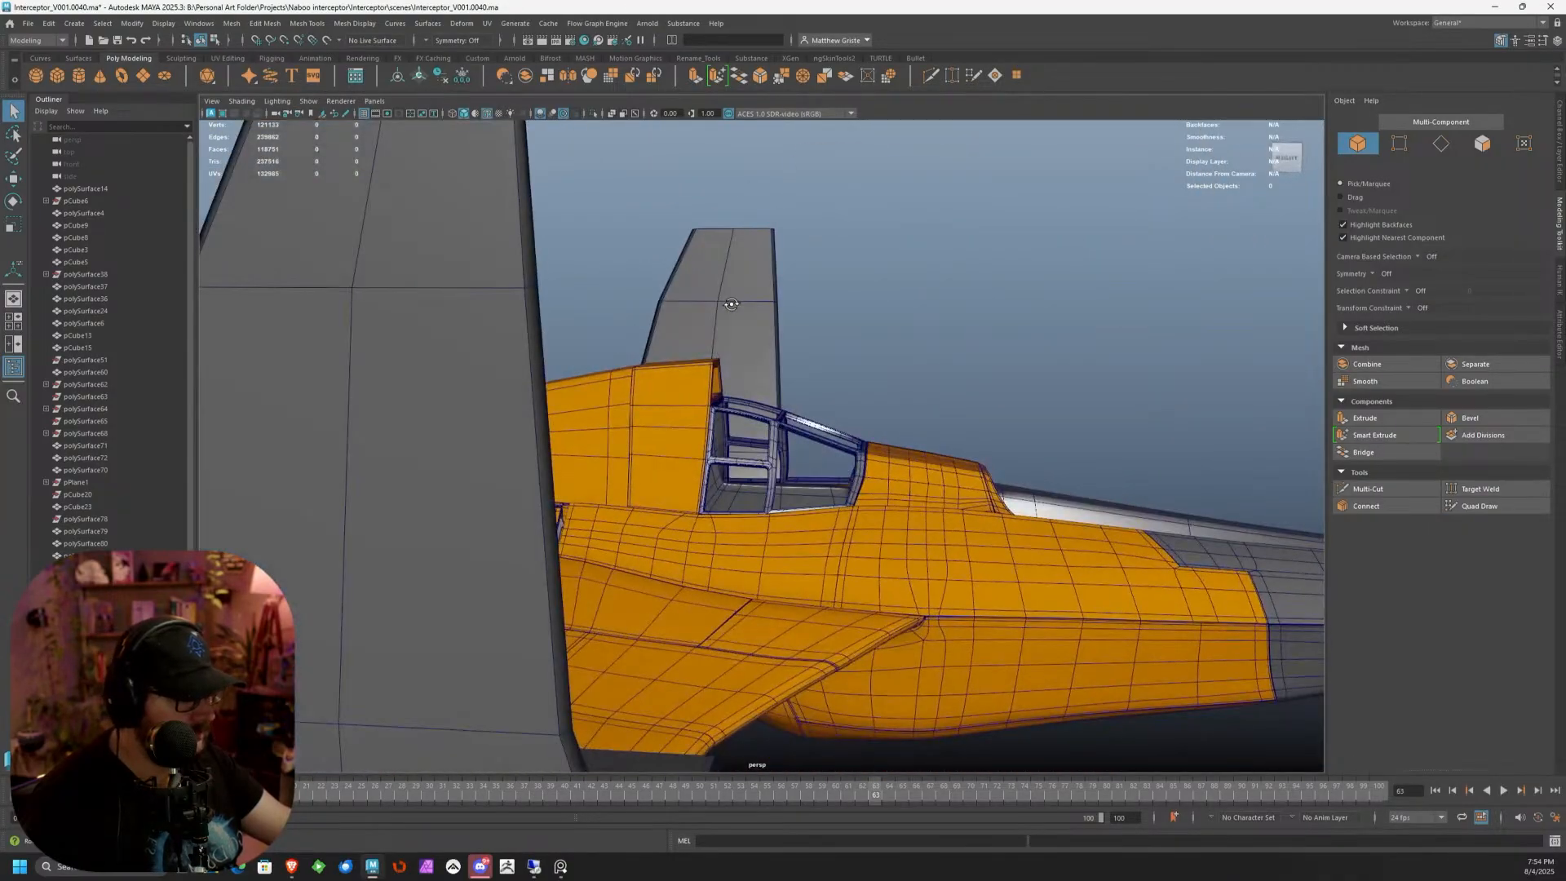
right_click_drag(729, 306, 1052, 490, "alt")
middle_click_drag(1052, 489, 653, 379, "alt")
left_click_drag(653, 379, 652, 446, "alt")
left_click(652, 446)
left_click(601, 283)
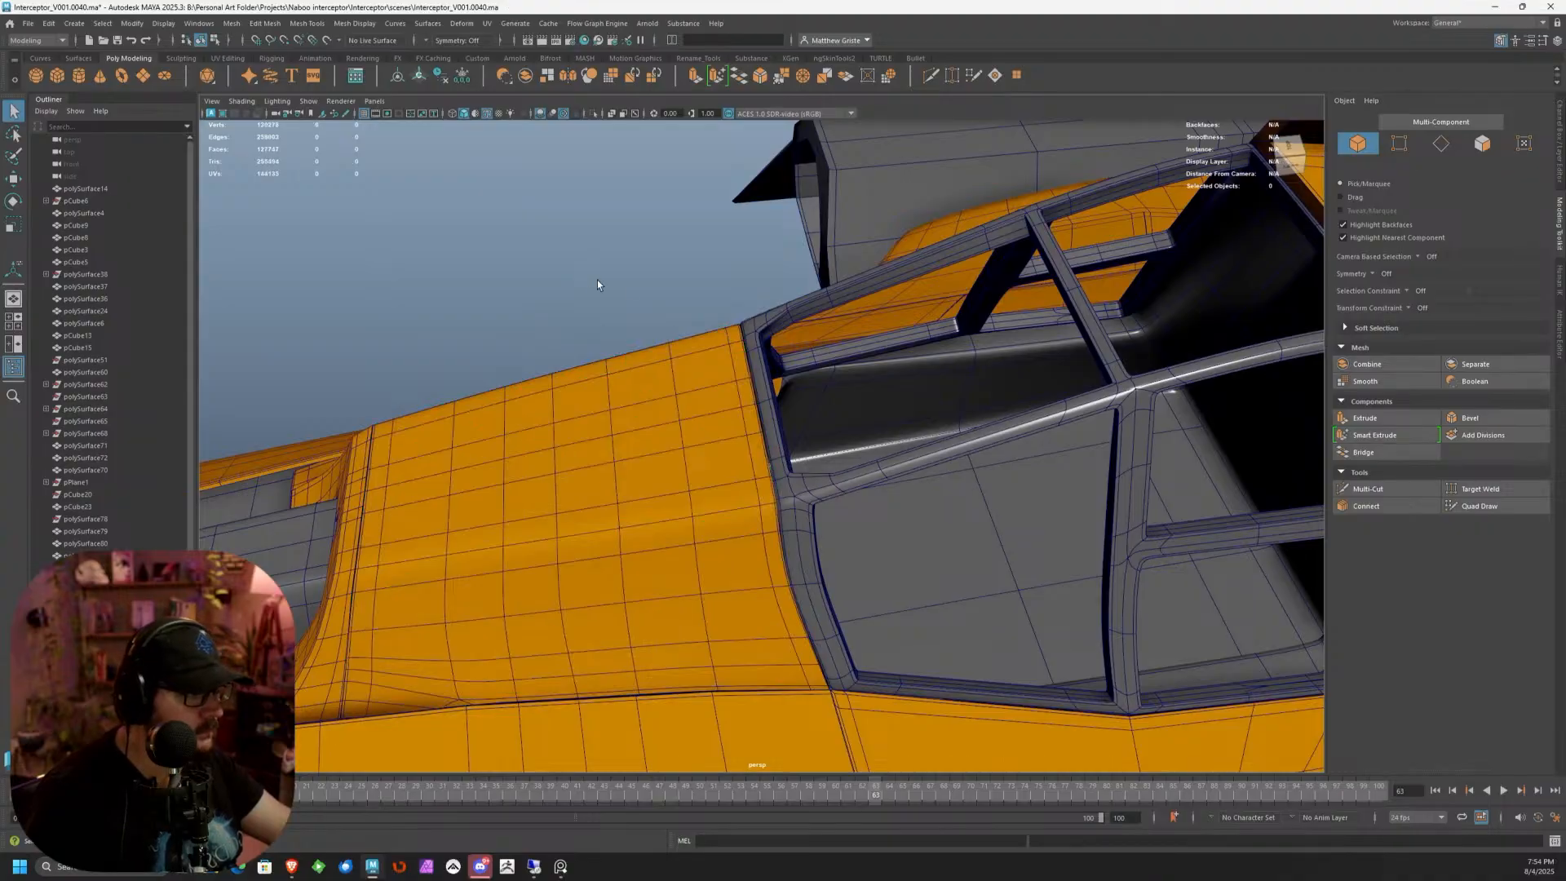
left_click_drag(601, 283, 545, 342, "alt")
right_click_drag(545, 343, 647, 569, "alt")
scroll(633, 522, "down", 8)
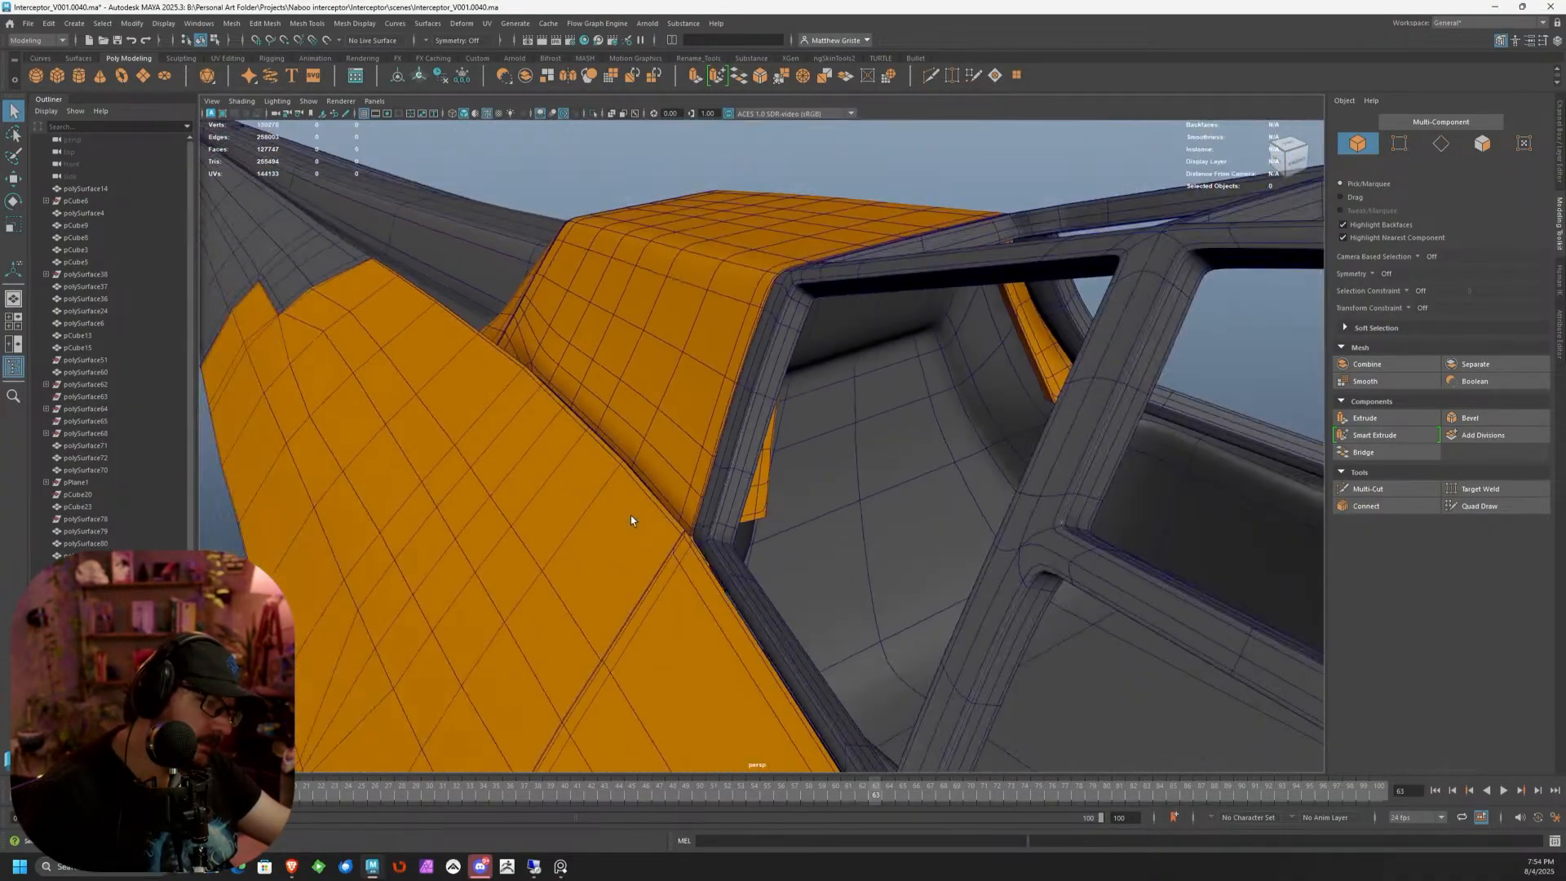
left_click_drag(633, 522, 697, 517, "alt")
scroll(697, 517, "down", 8)
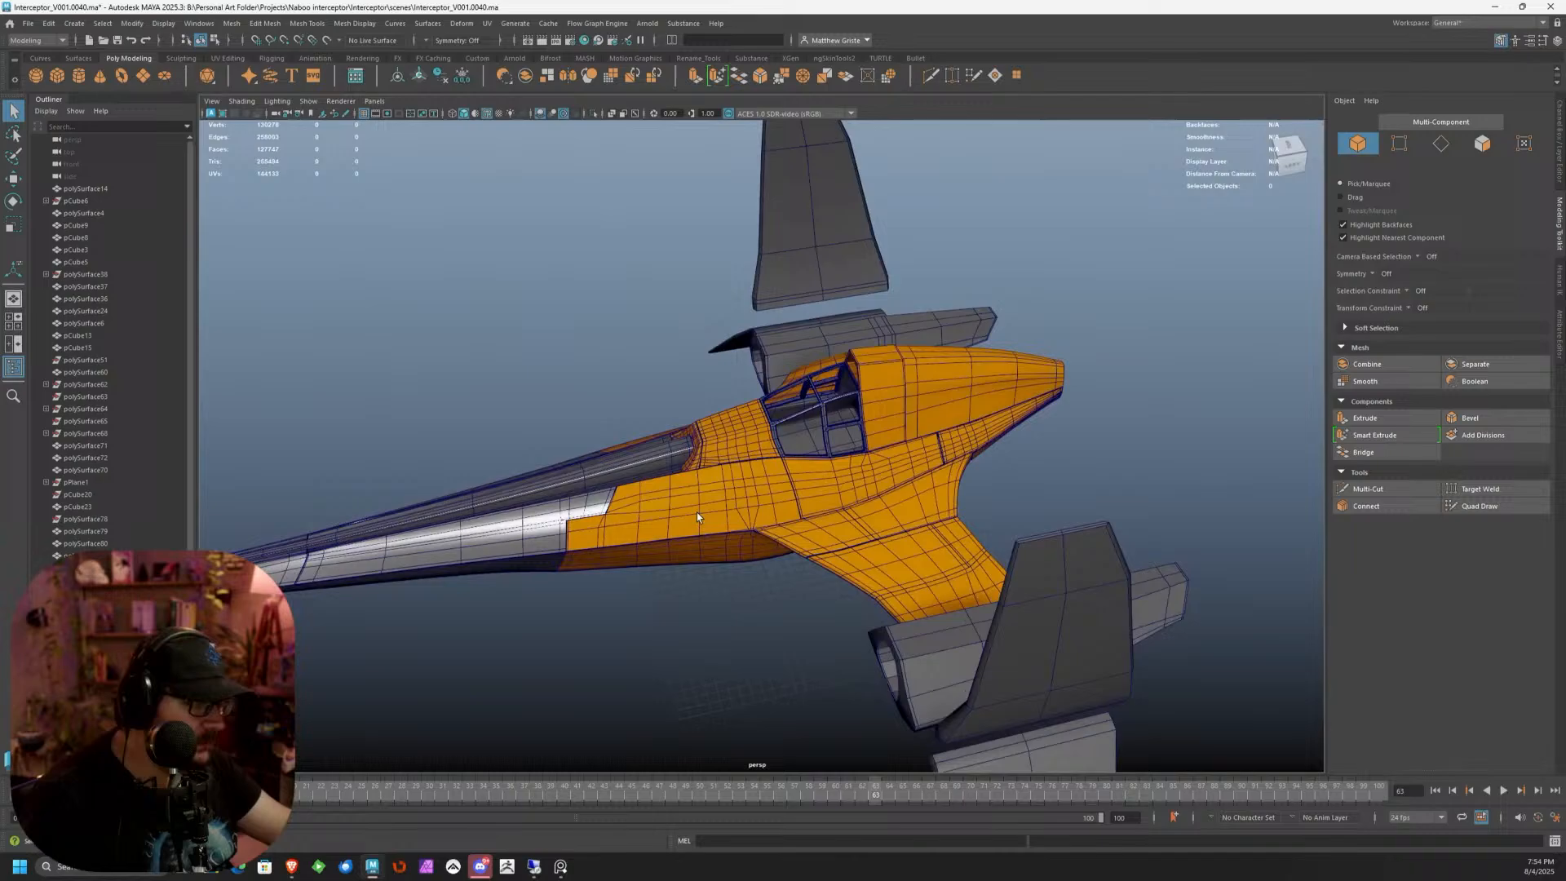
right_click_drag(698, 517, 538, 315, "alt")
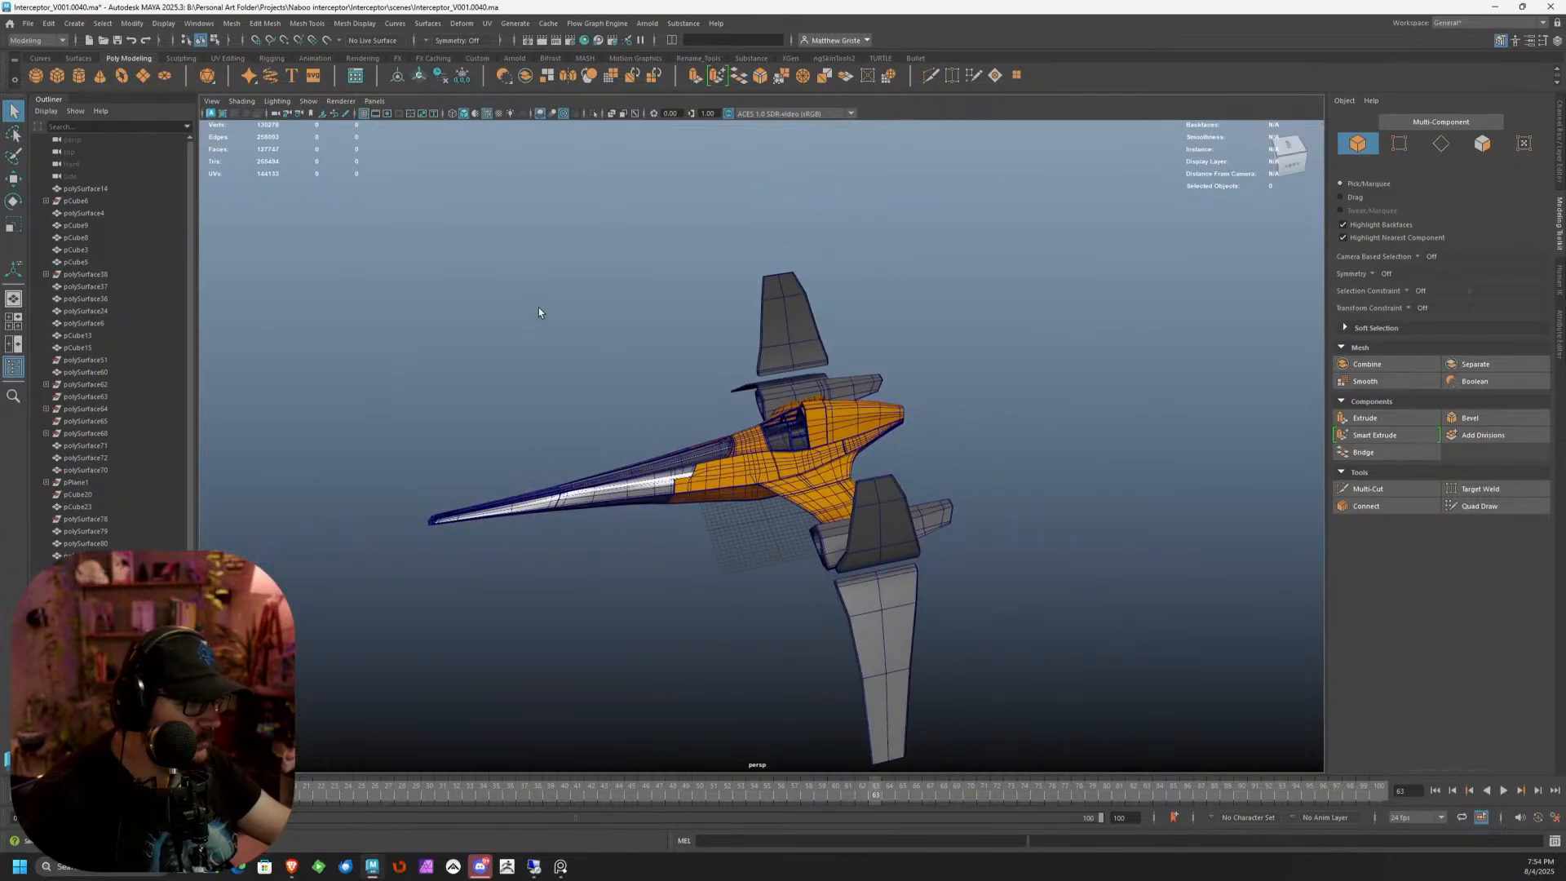
left_click_drag(539, 315, 694, 323, "alt")
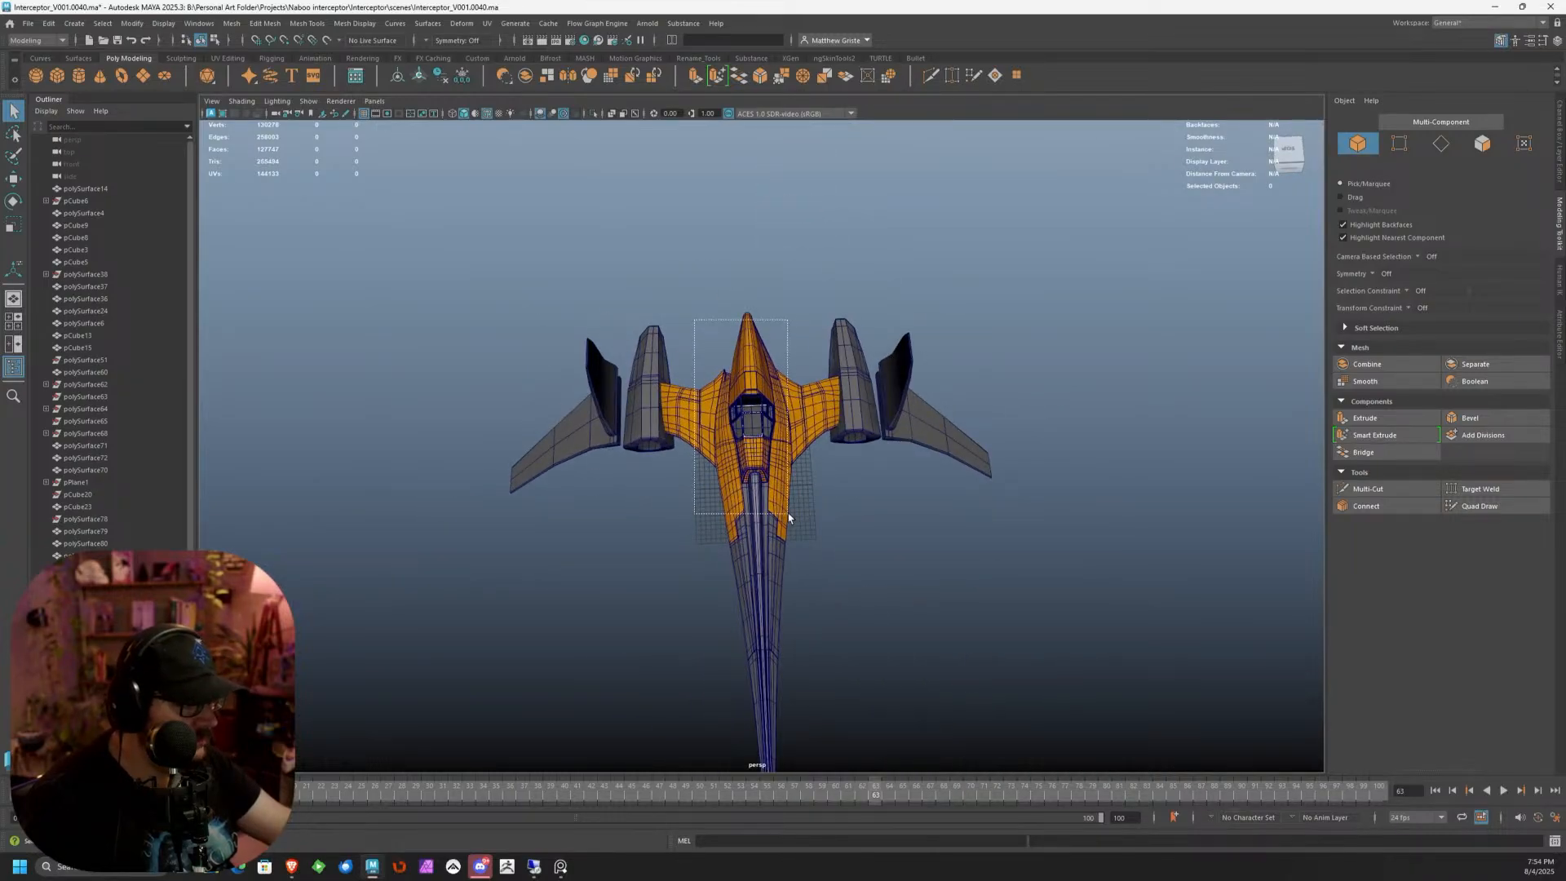
left_click_drag(789, 516, 792, 515)
left_click(836, 517)
scroll(848, 457, "up", 8)
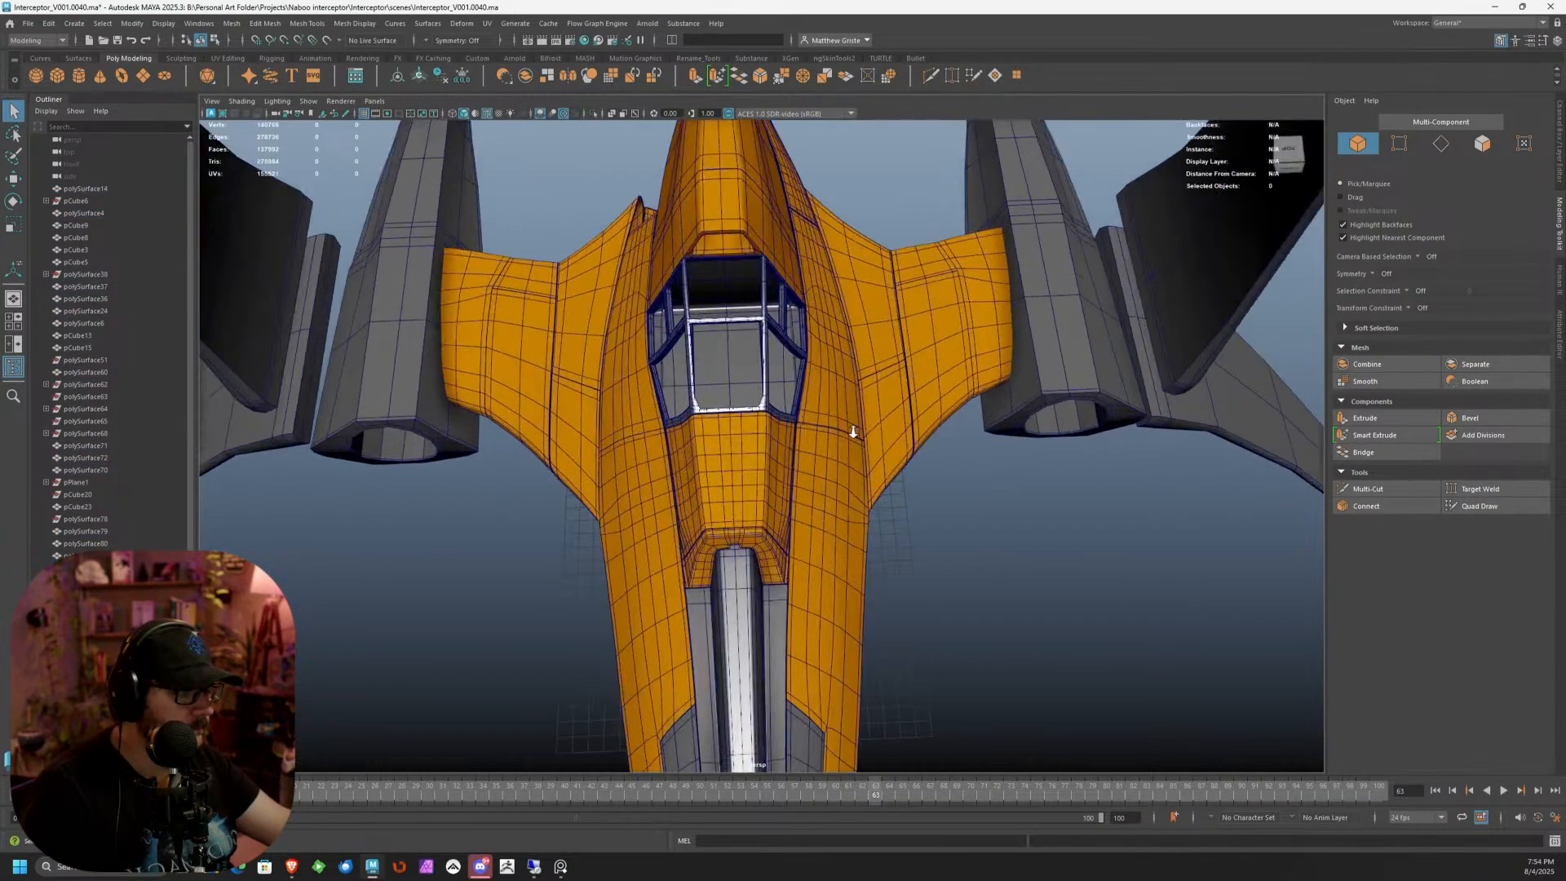
left_click_drag(853, 433, 724, 377, "alt")
right_click_drag(723, 378, 938, 383, "alt")
middle_click_drag(938, 383, 637, 428, "alt")
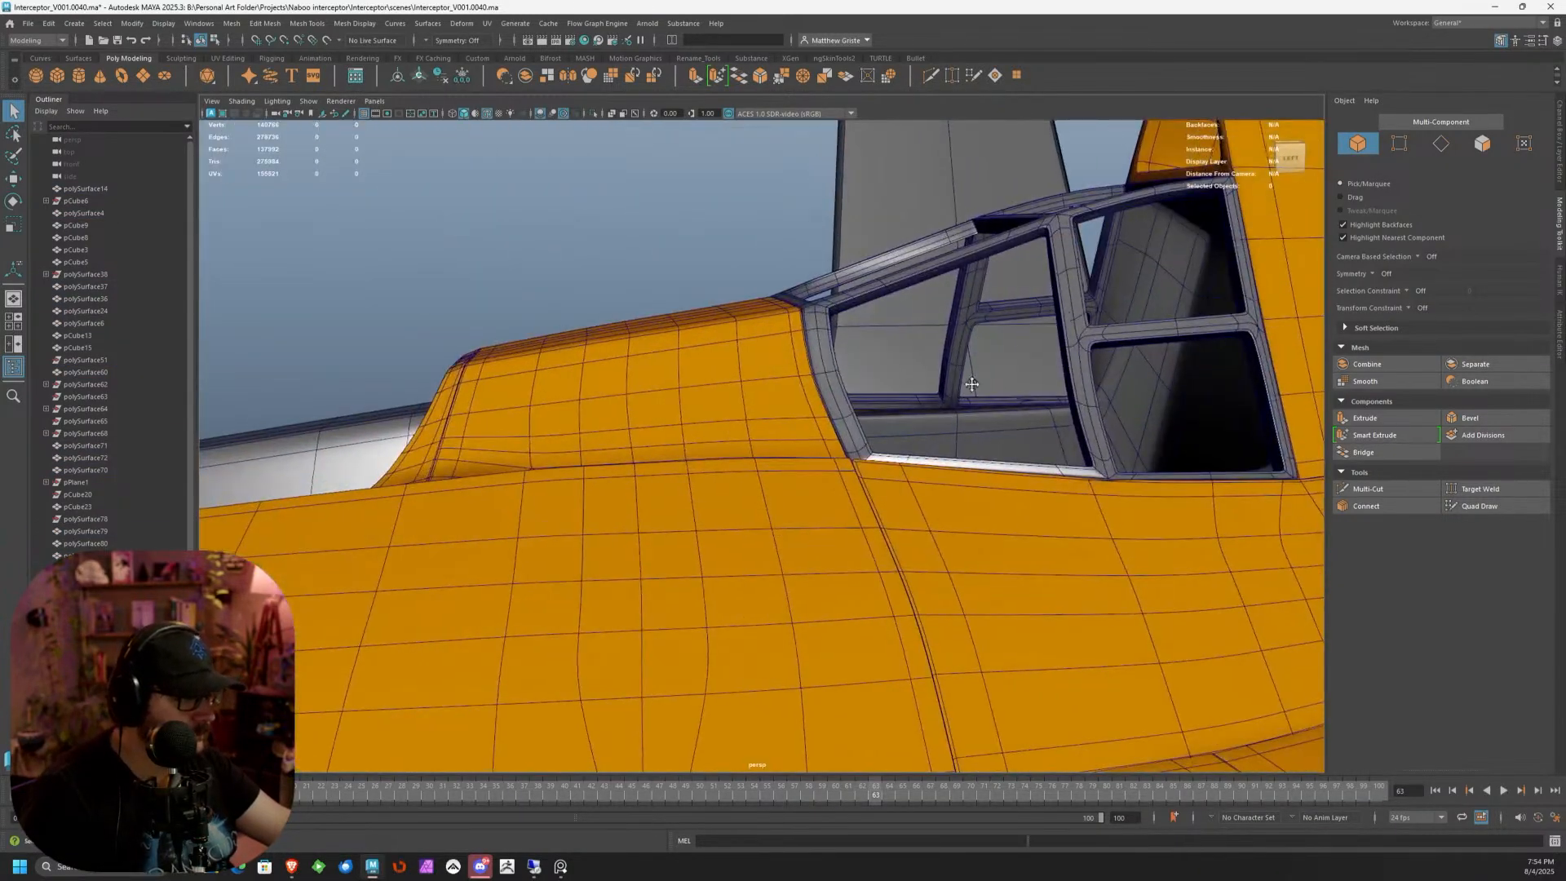
right_click_drag(636, 428, 705, 433, "alt")
left_click_drag(705, 432, 784, 682, "alt")
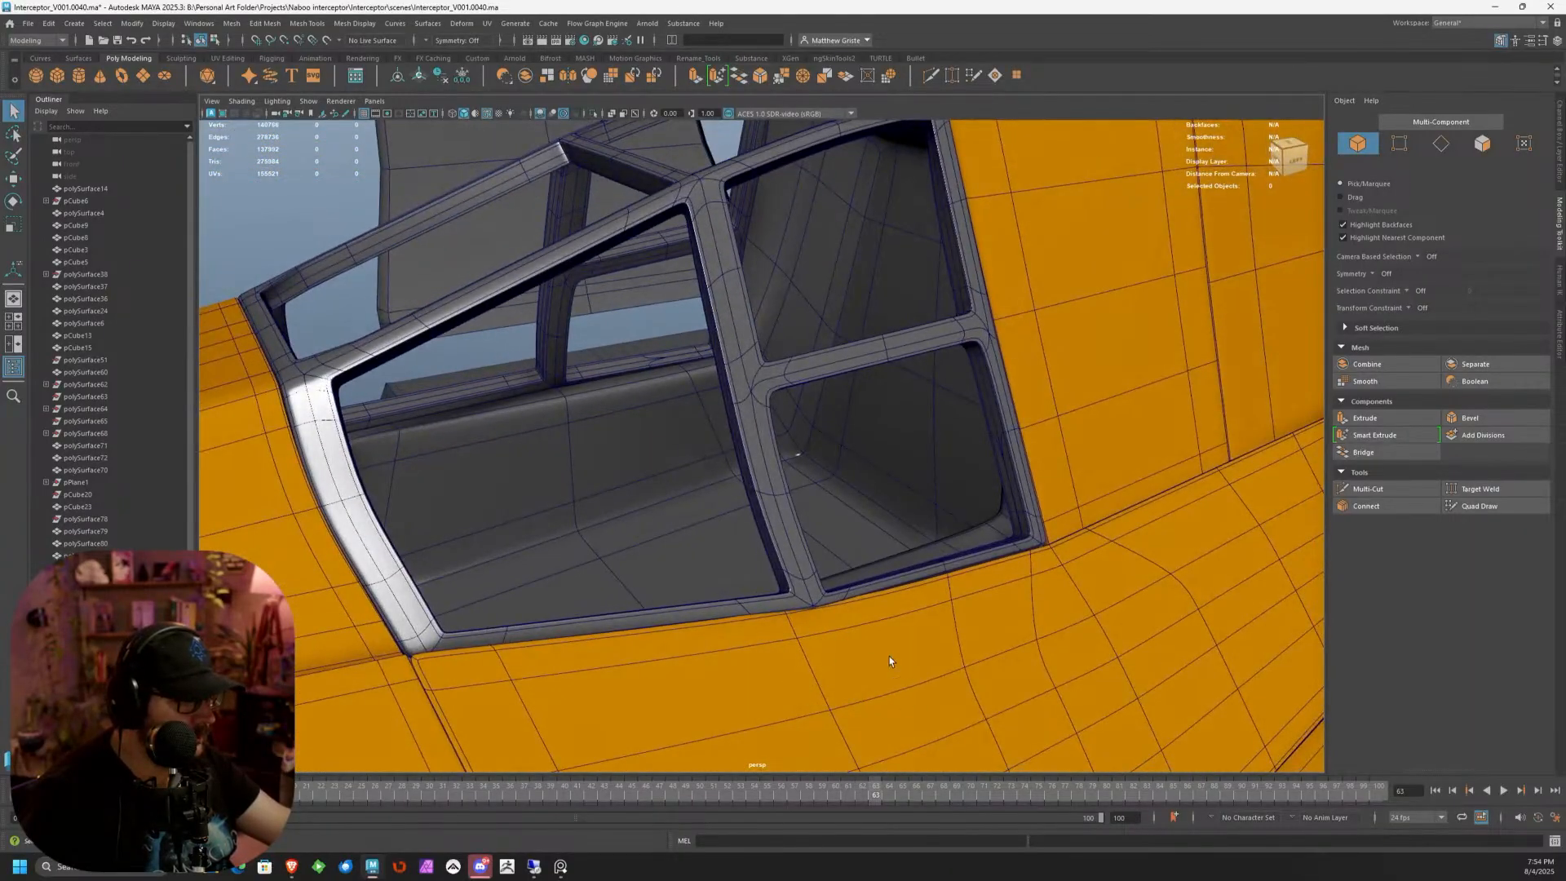
left_click_drag(889, 660, 803, 464, "alt")
Insert supporting edge loops with Multi-Cut in the fuselage side panel around the canopy's vertical post, and display the panel smoothed
left_click(693, 538)
key("1")
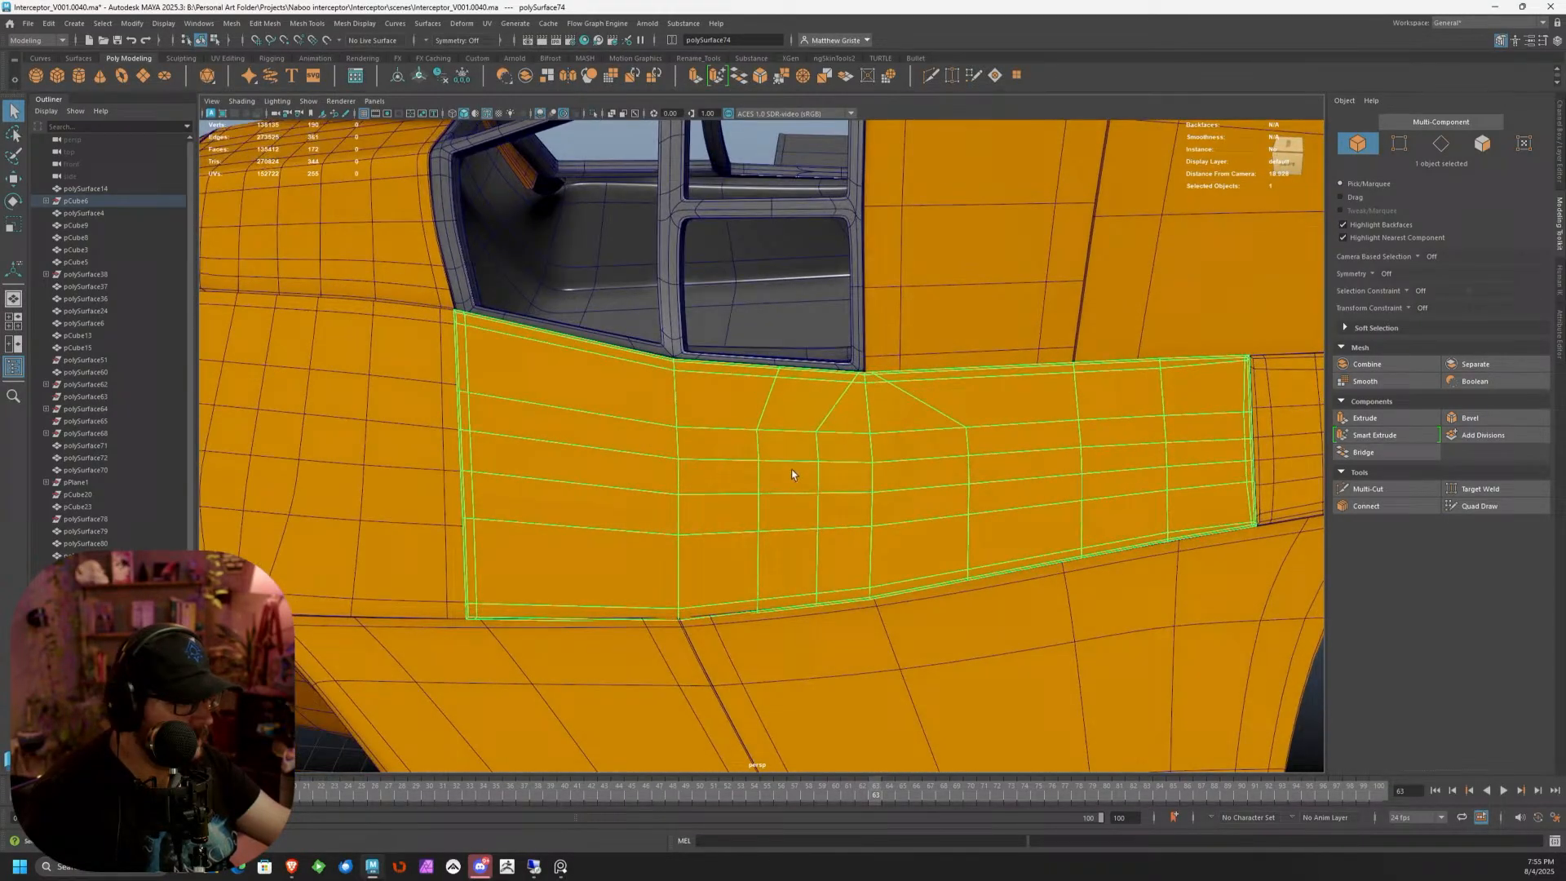
left_click(1344, 487)
scroll(655, 387, "up", 2)
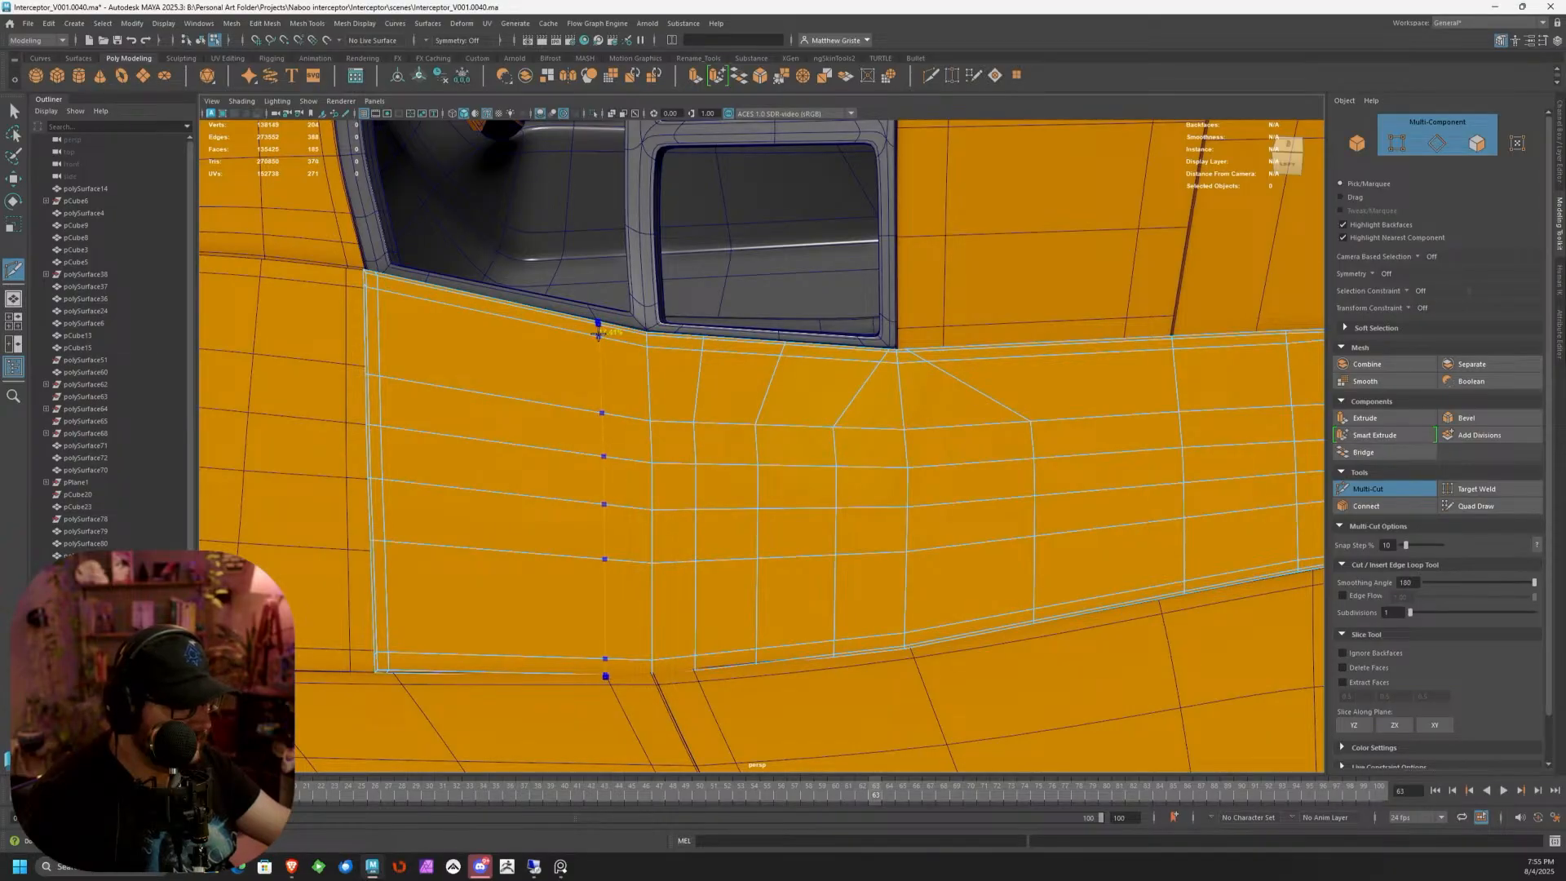
key("q")
key("3")
right_click_drag(641, 348, 700, 328)
scroll(707, 368, "down", 4)
left_click_drag(707, 368, 848, 363, "alt")
left_click(973, 356)
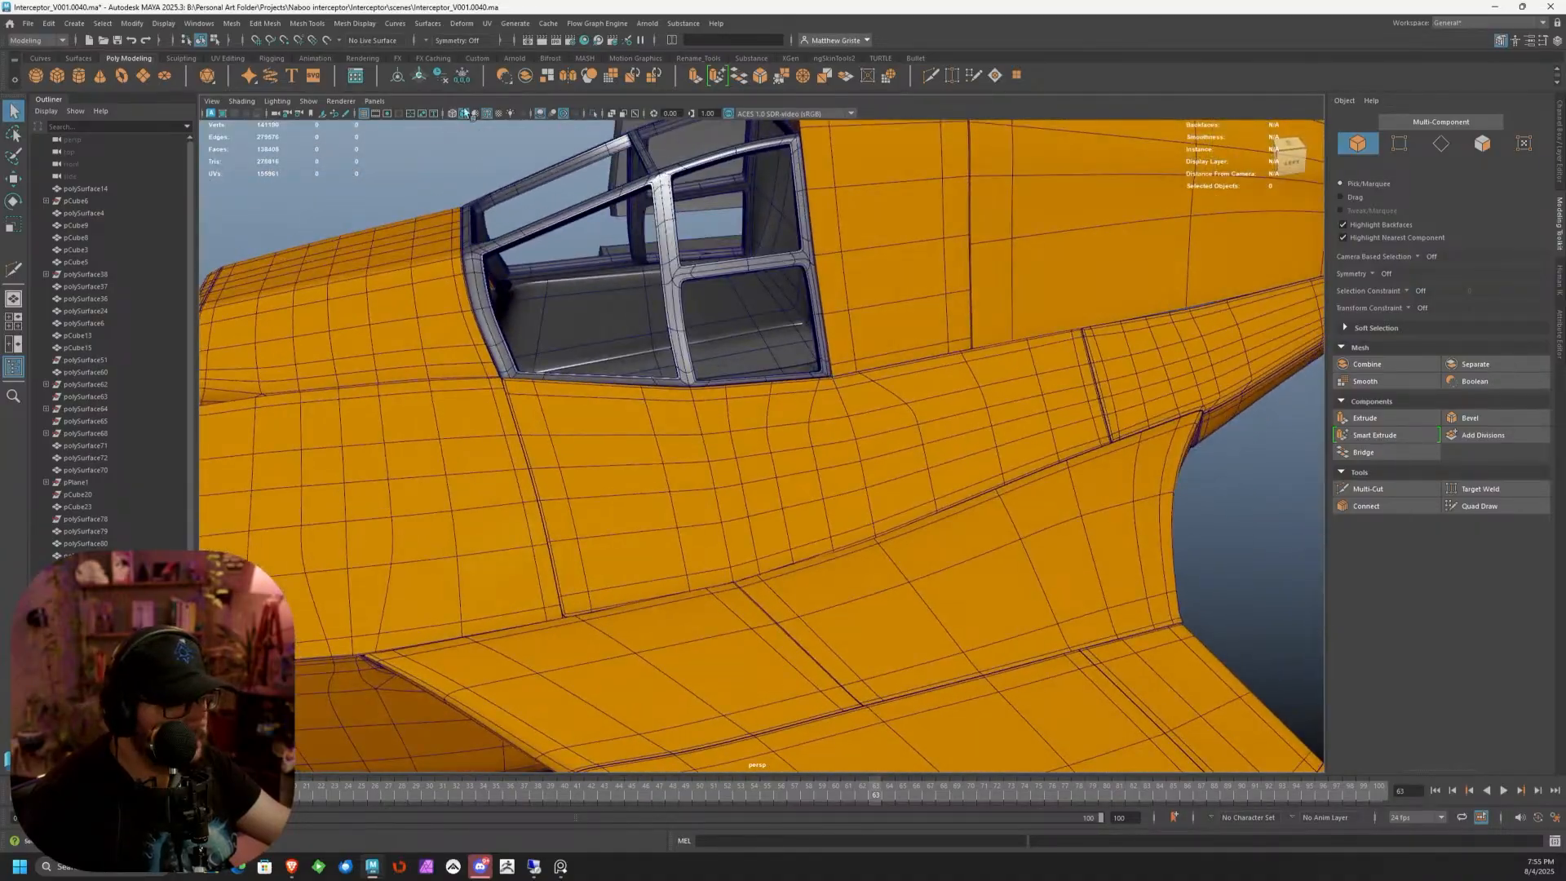
Turn off the wireframe overlay on shaded surfaces and examine the cockpit and surrounding hull
left_click(487, 115)
mouse_move(689, 405)
left_mouse_down("alt")
mouse_move(822, 413)
mouse_move(661, 408)
mouse_move(702, 433)
mouse_move(615, 388)
mouse_move(707, 332)
mouse_move(664, 448)
mouse_move(658, 430)
mouse_move(669, 448)
mouse_move(942, 464)
left_mouse_up("alt")
scroll(669, 448, "down", 6)
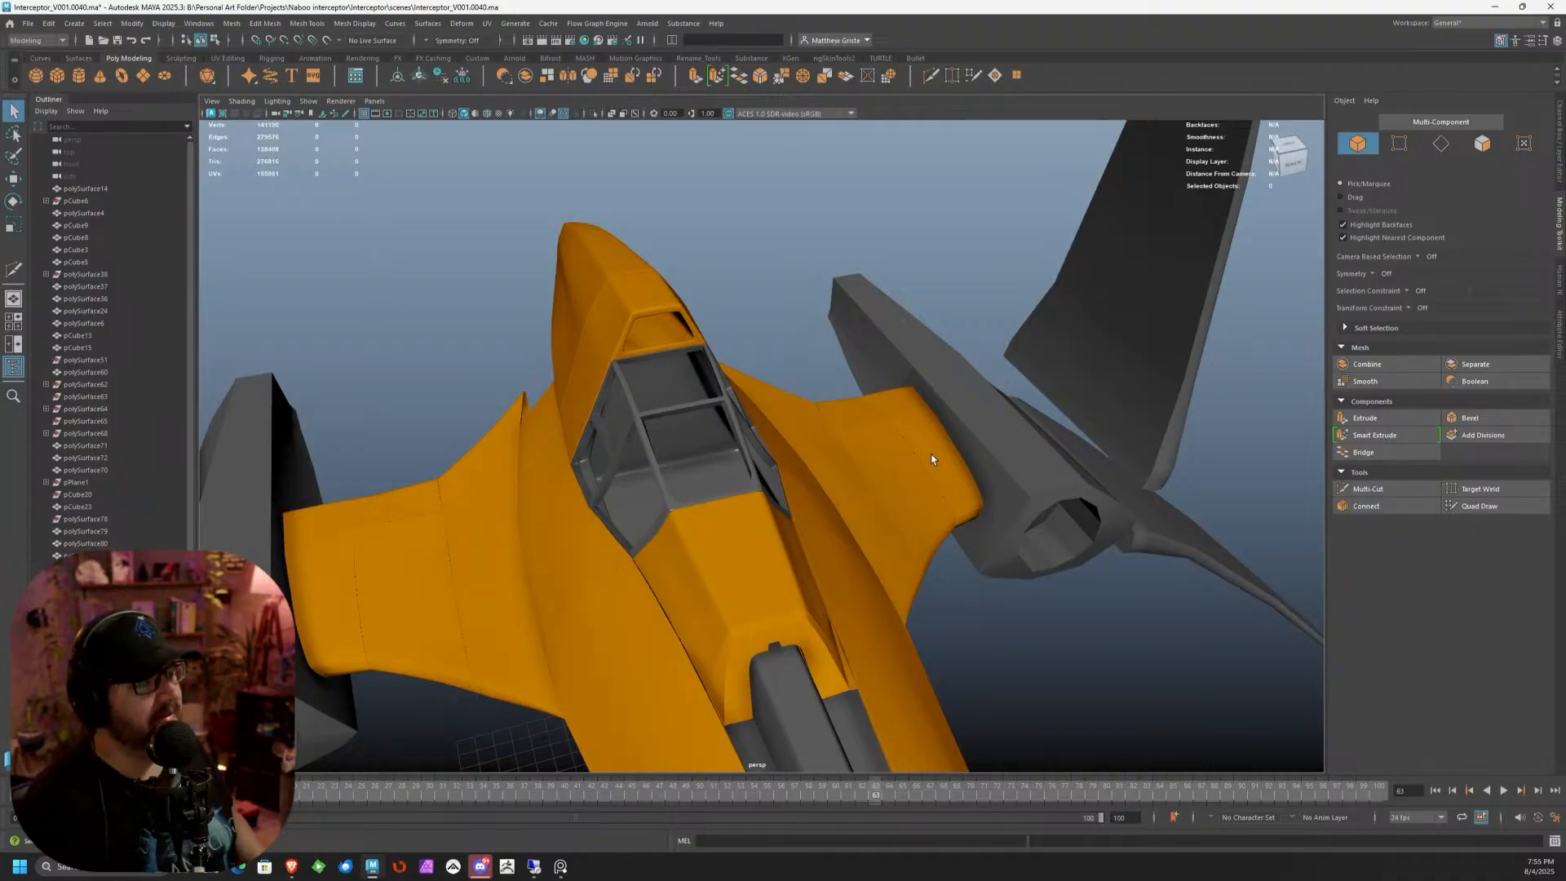
scroll(645, 543, "up", 5)
left_click_drag(645, 544, 542, 619, "alt")
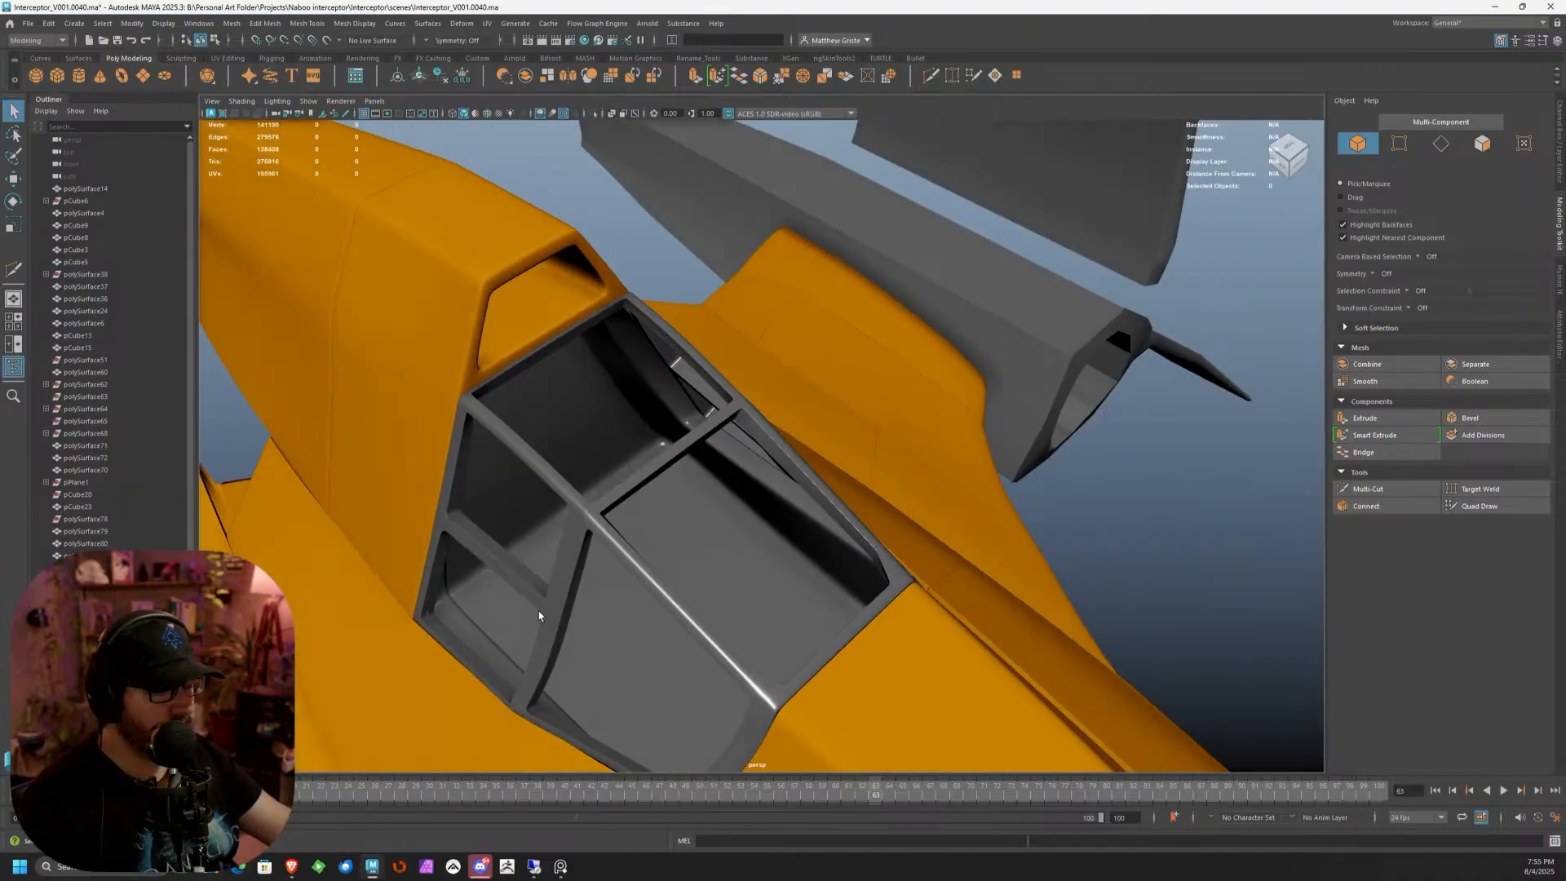
Delete the outdated fuselage side panel beneath the canopy on the unedited side of the ship
scroll(541, 620, "down", 2)
middle_click_drag(542, 619, 600, 473, "alt")
left_click(600, 474)
key("Delete")
scroll(602, 479, "down", 5)
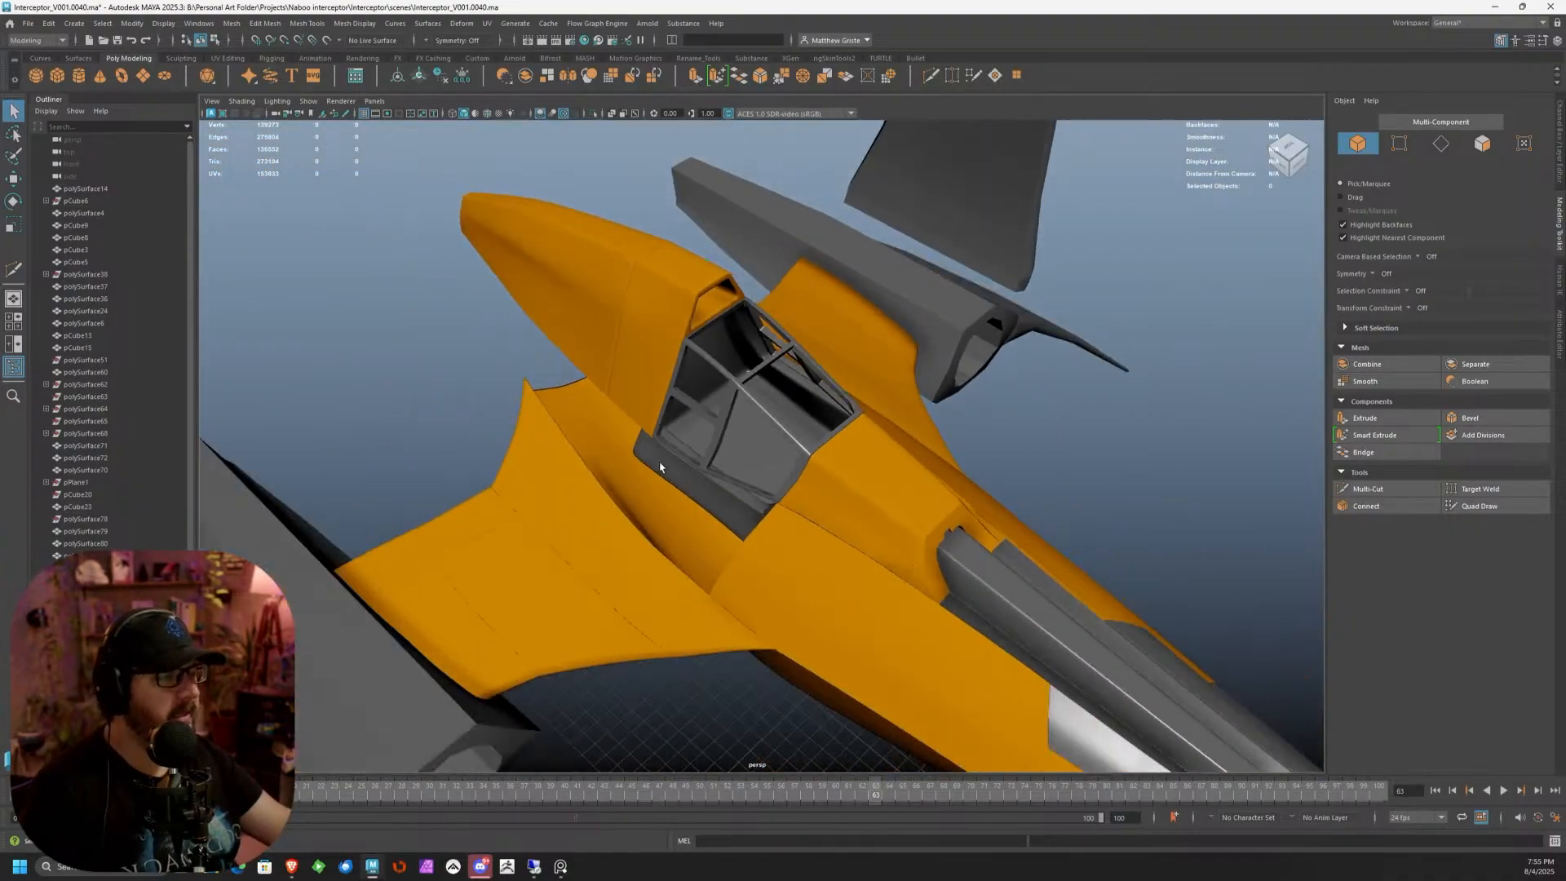
Duplicate the edited fuselage side panel beside the cockpit together with the adjoining rear side panel
left_click_drag(1003, 414, 821, 406, "alt")
left_click(872, 408)
left_click(957, 369, "shift")
left_click_drag(957, 369, 742, 400, "alt")
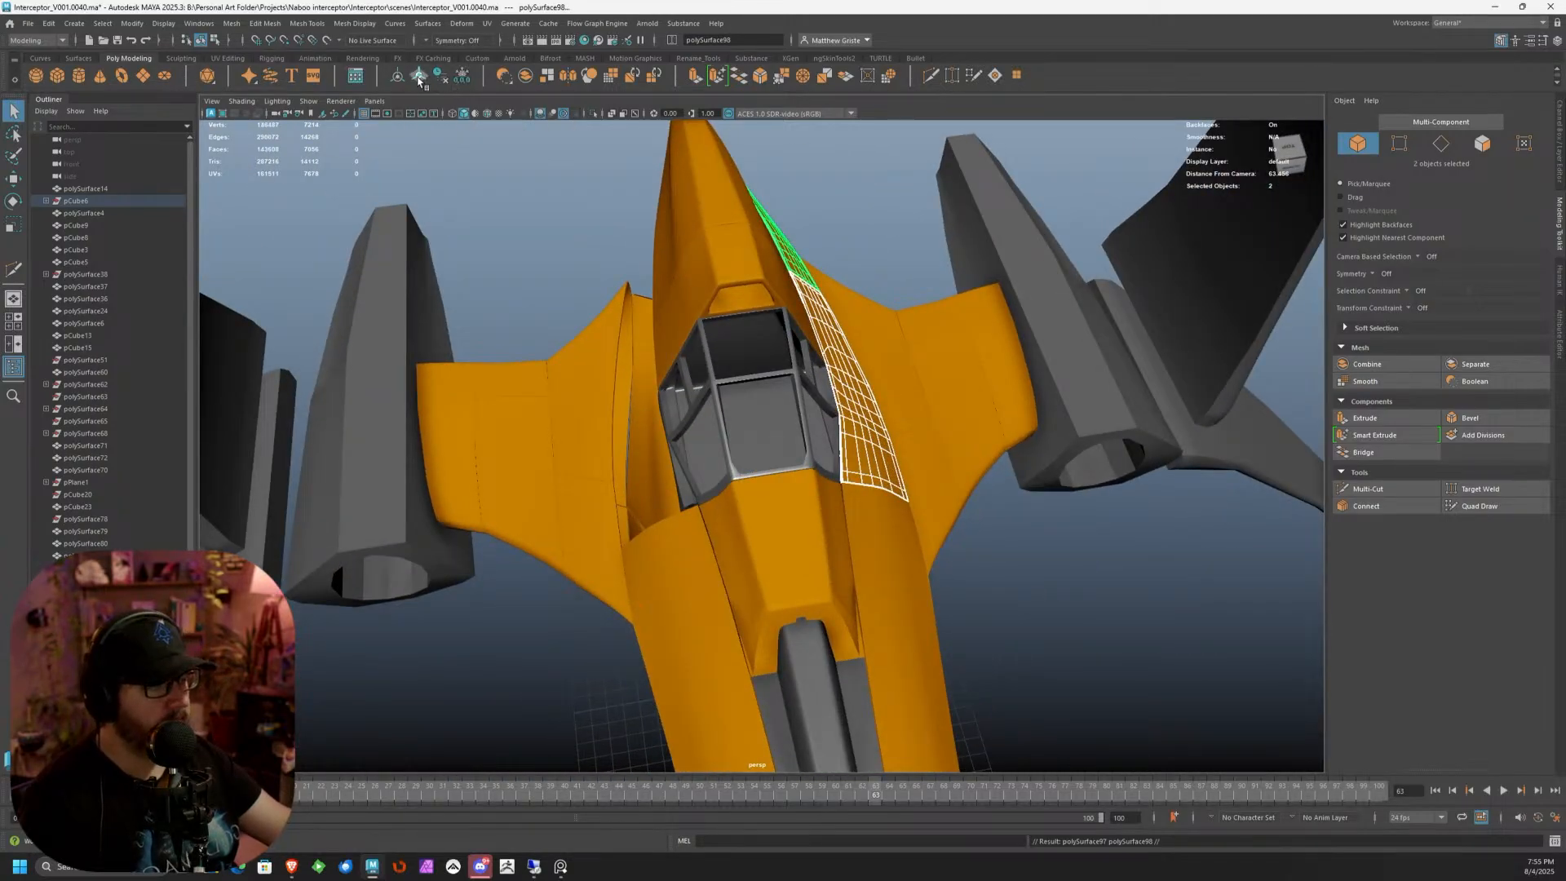
Try a Scale Z of -1 on the duplicated panels, restore it to 1, and set Scale X to -1 instead
left_click(1557, 155)
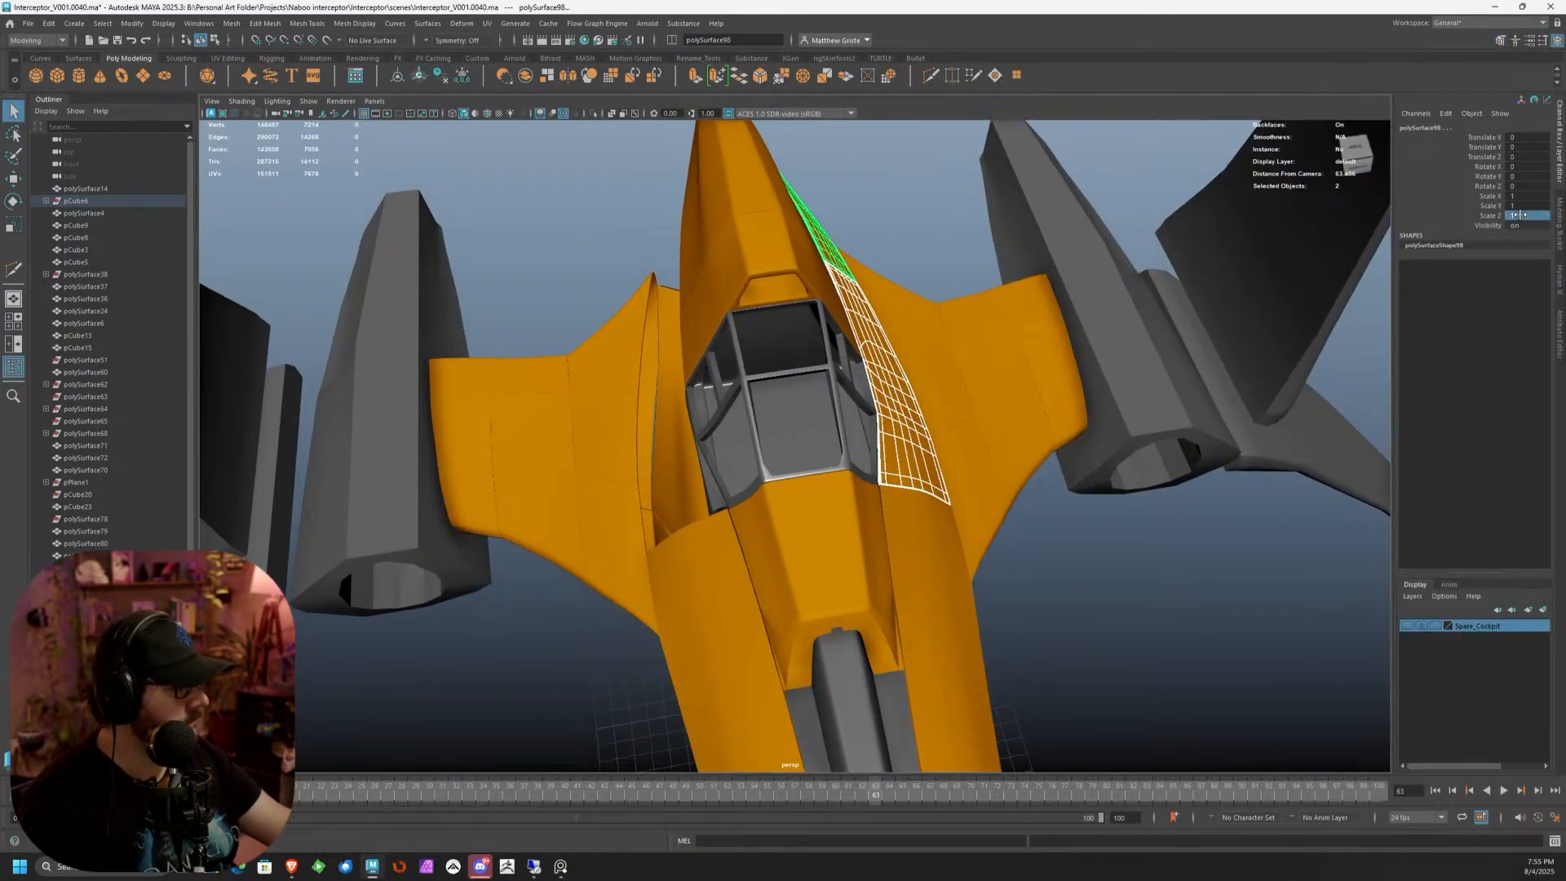
key("Return")
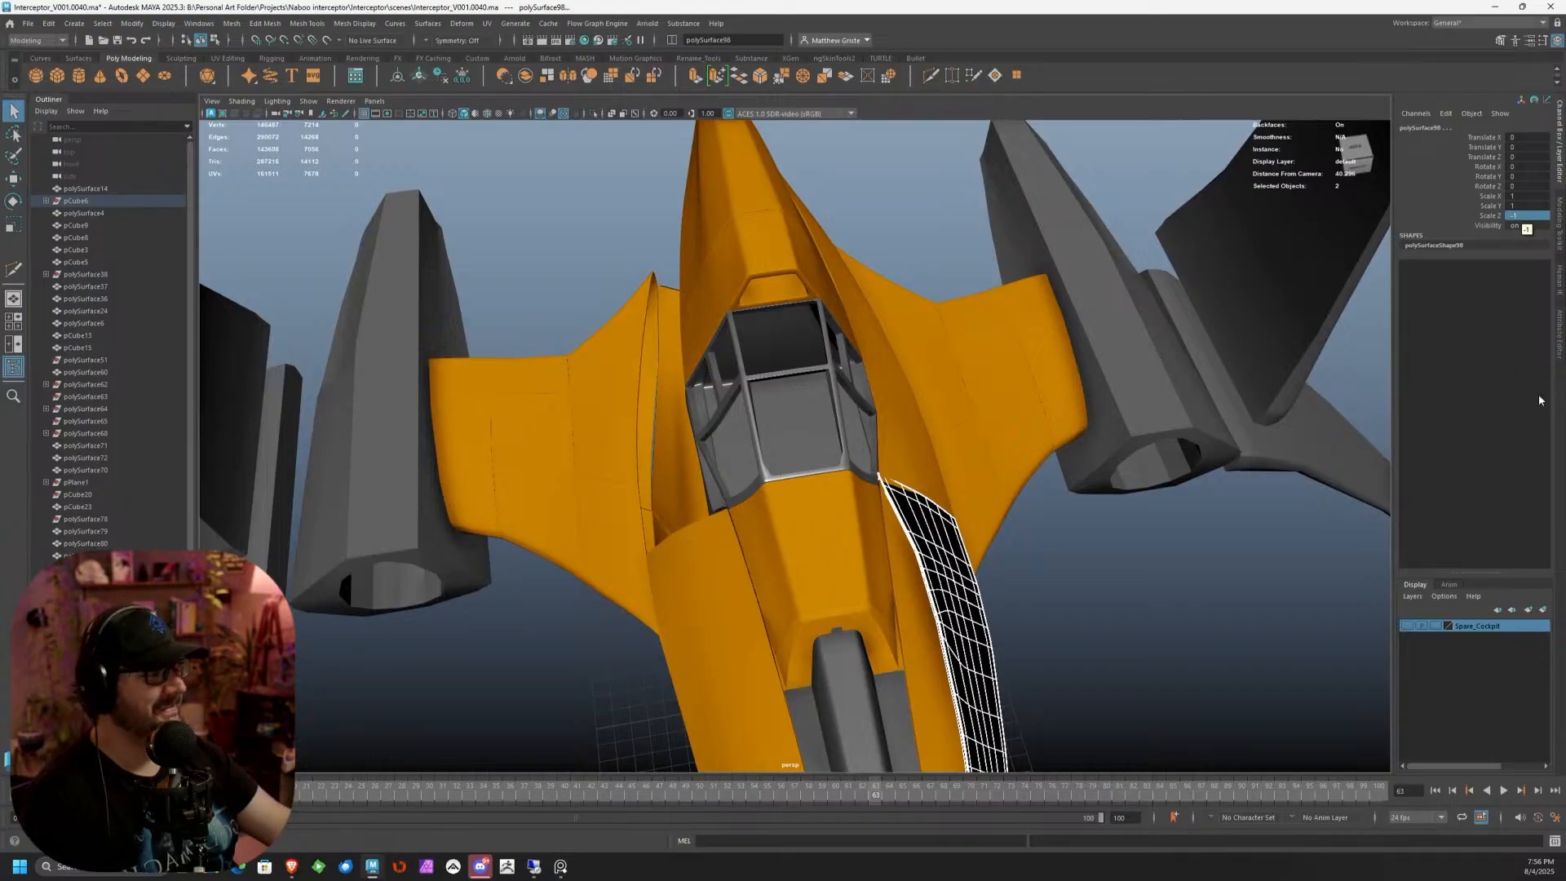
left_click_drag(951, 380, 1248, 316, "alt")
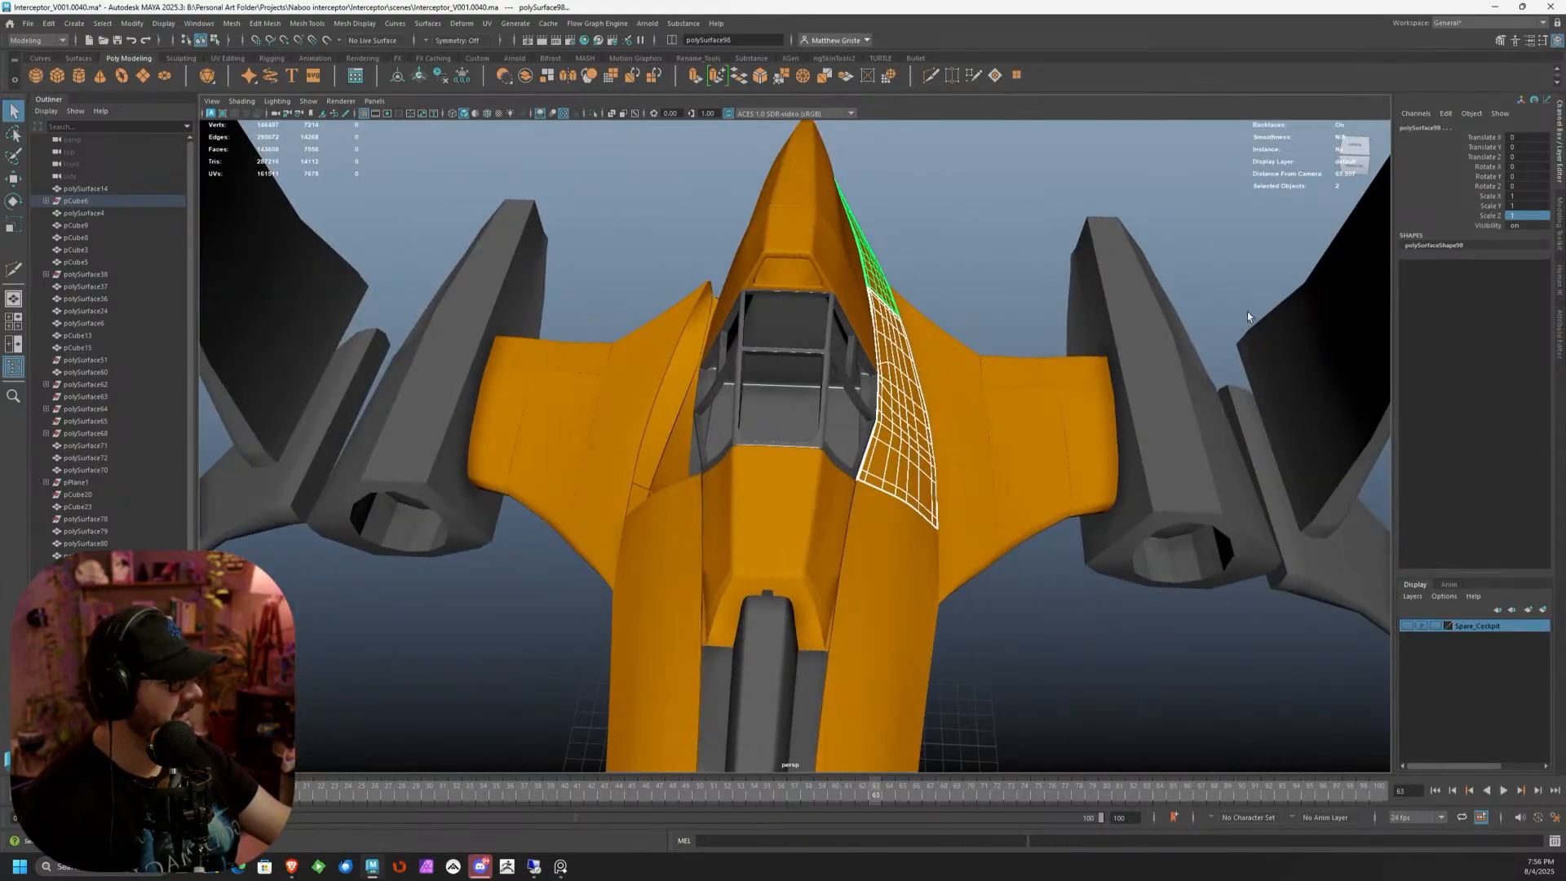
key("Return")
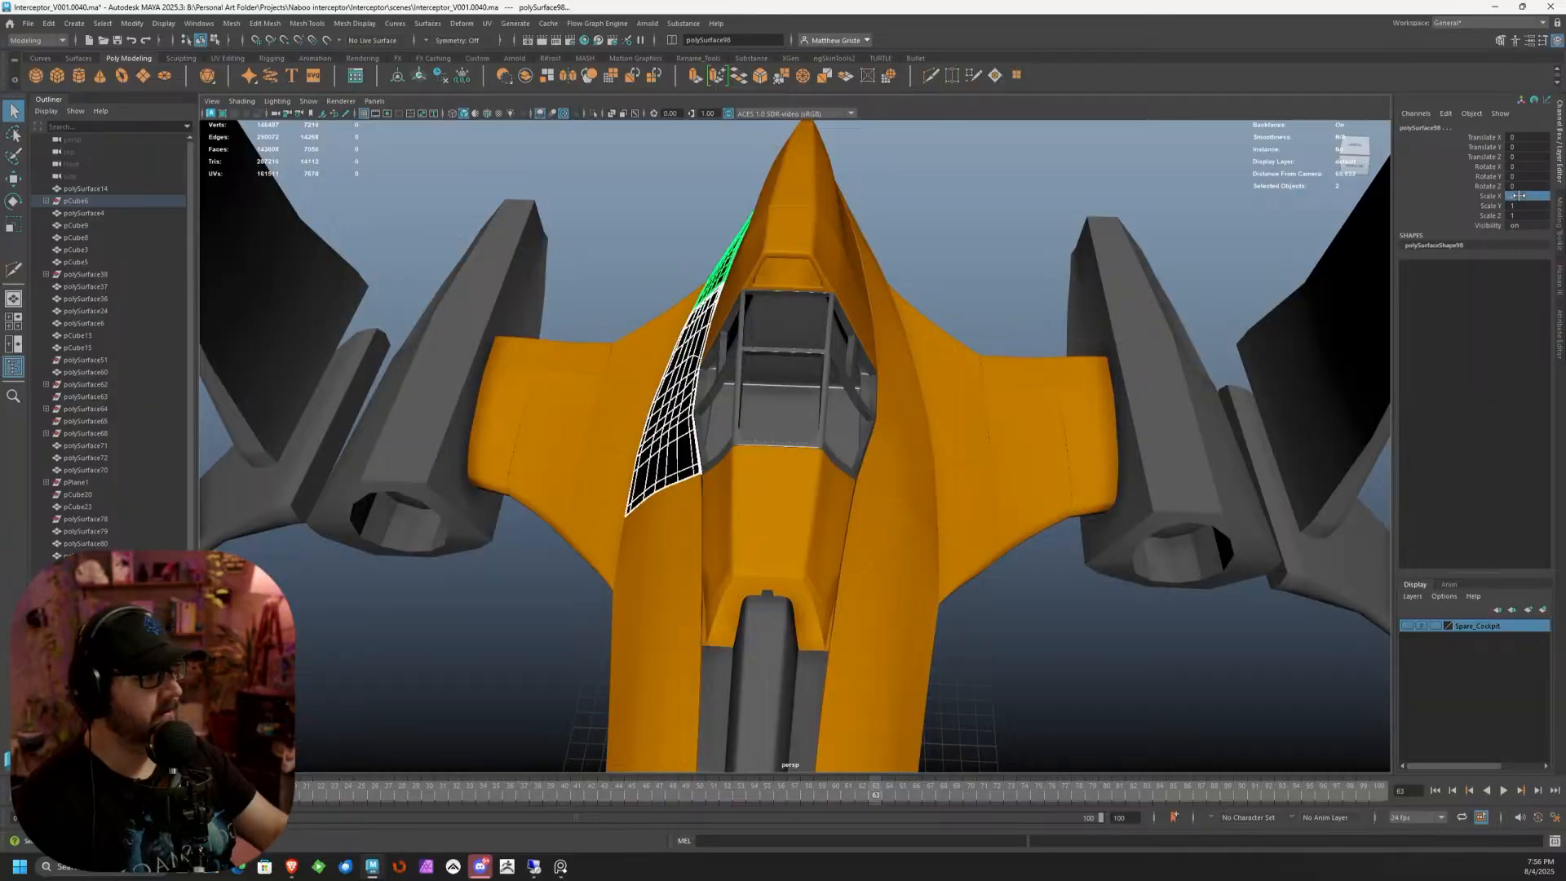
Reverse the normals of the two mirrored fuselage side panels and deselect them
left_click_drag(575, 314, 675, 321, "alt")
middle_click_drag(674, 321, 840, 314, "alt")
scroll(721, 168, "up", 5)
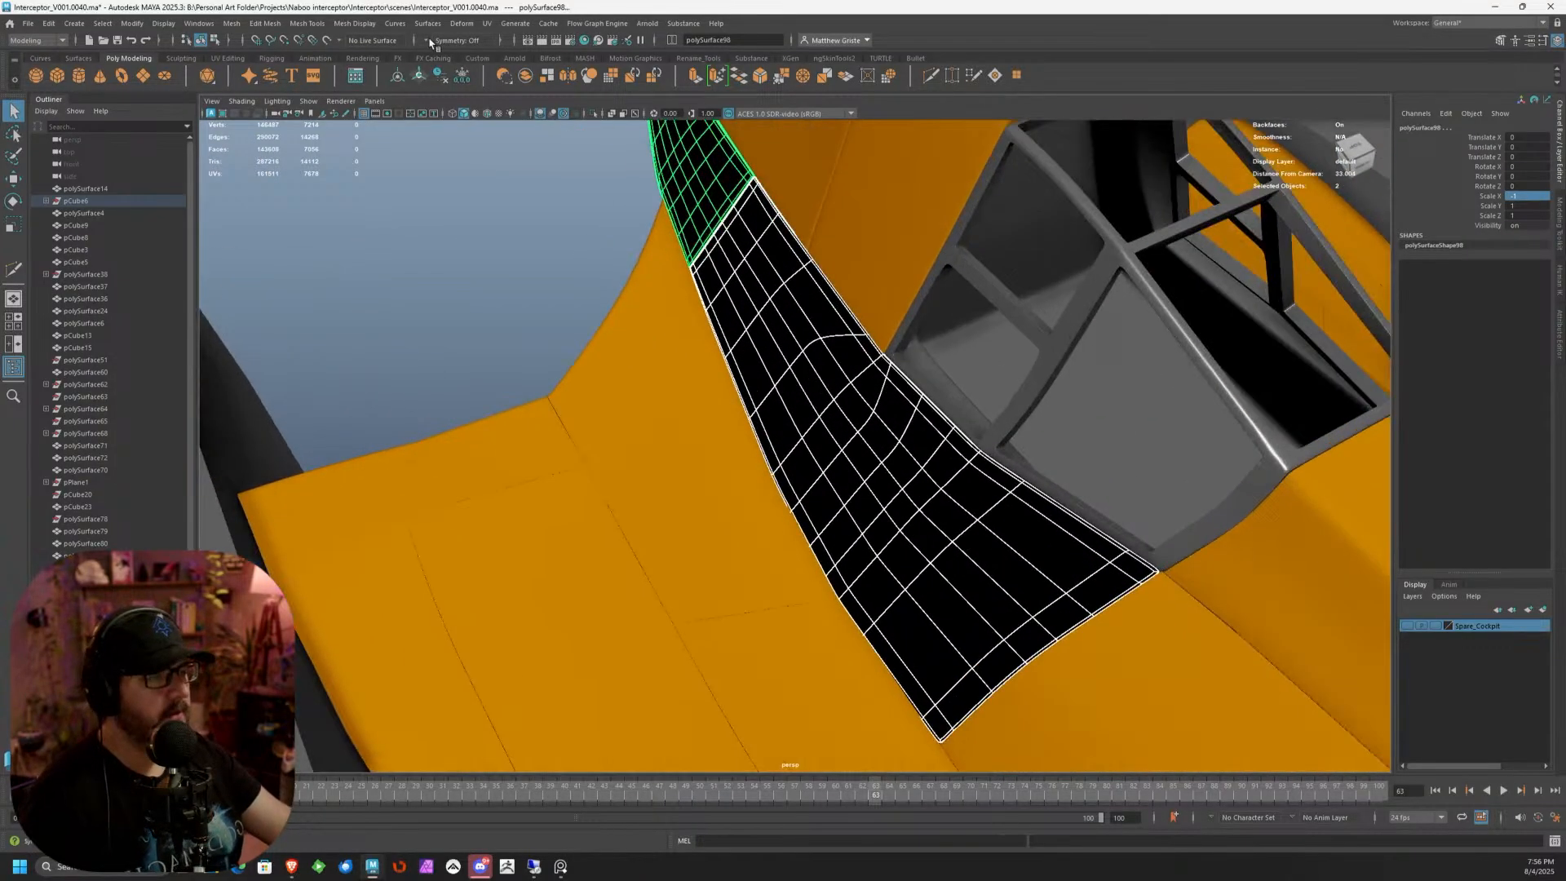
left_click(363, 24)
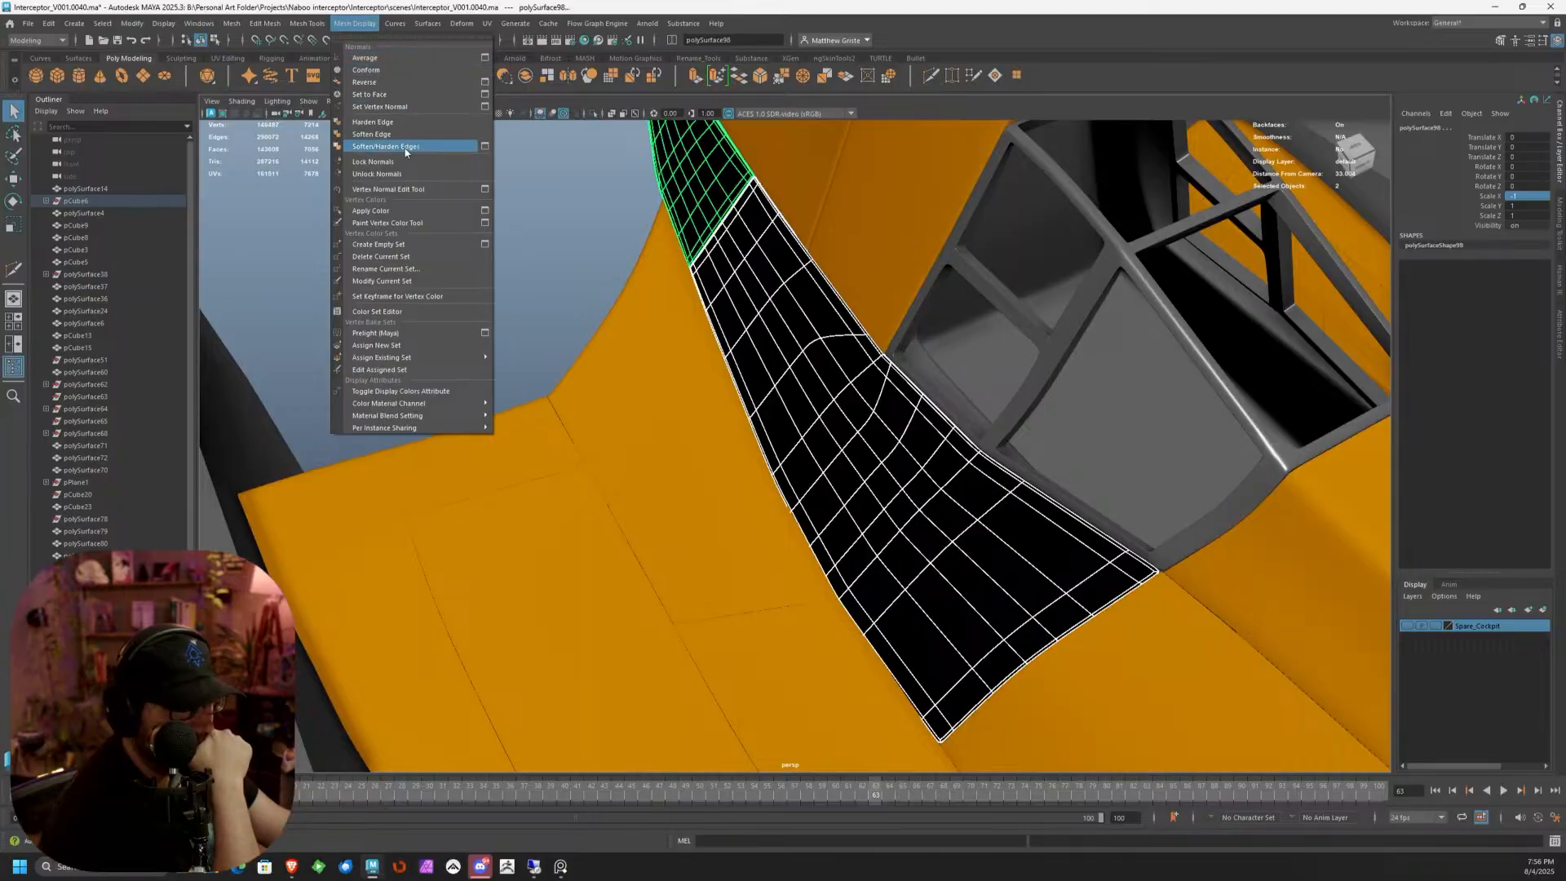
left_click(393, 95)
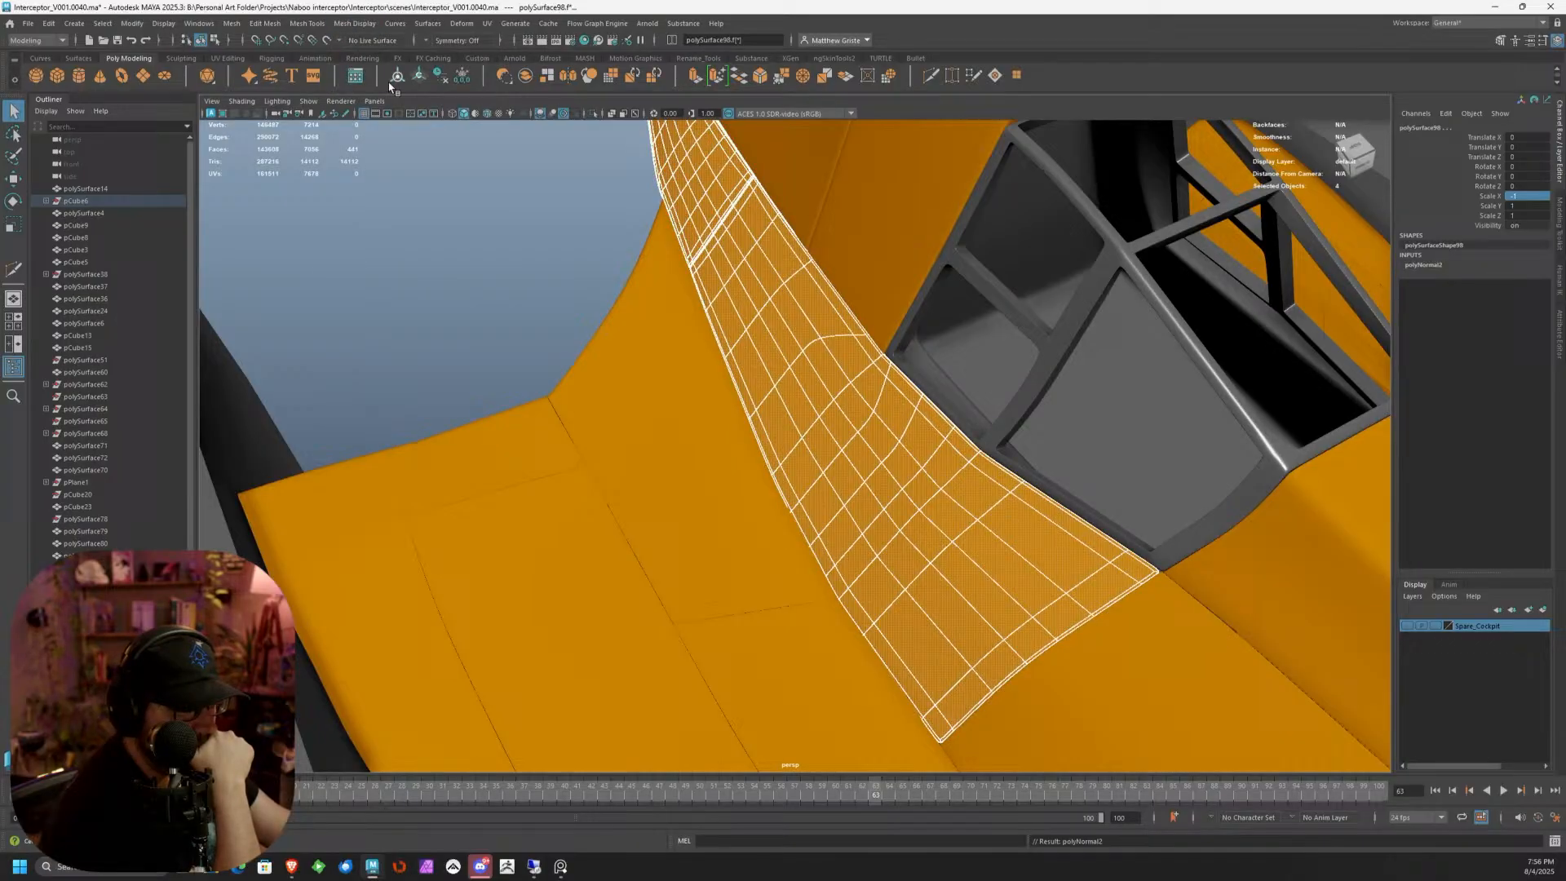
left_click(485, 168)
Select the mirrored rear side panel and the adjoining upper rear fuselage panel, and isolate them in the view
scroll(650, 252, "down", 10)
left_click_drag(667, 251, 546, 587, "alt")
scroll(777, 328, "up", 4)
left_click(545, 587)
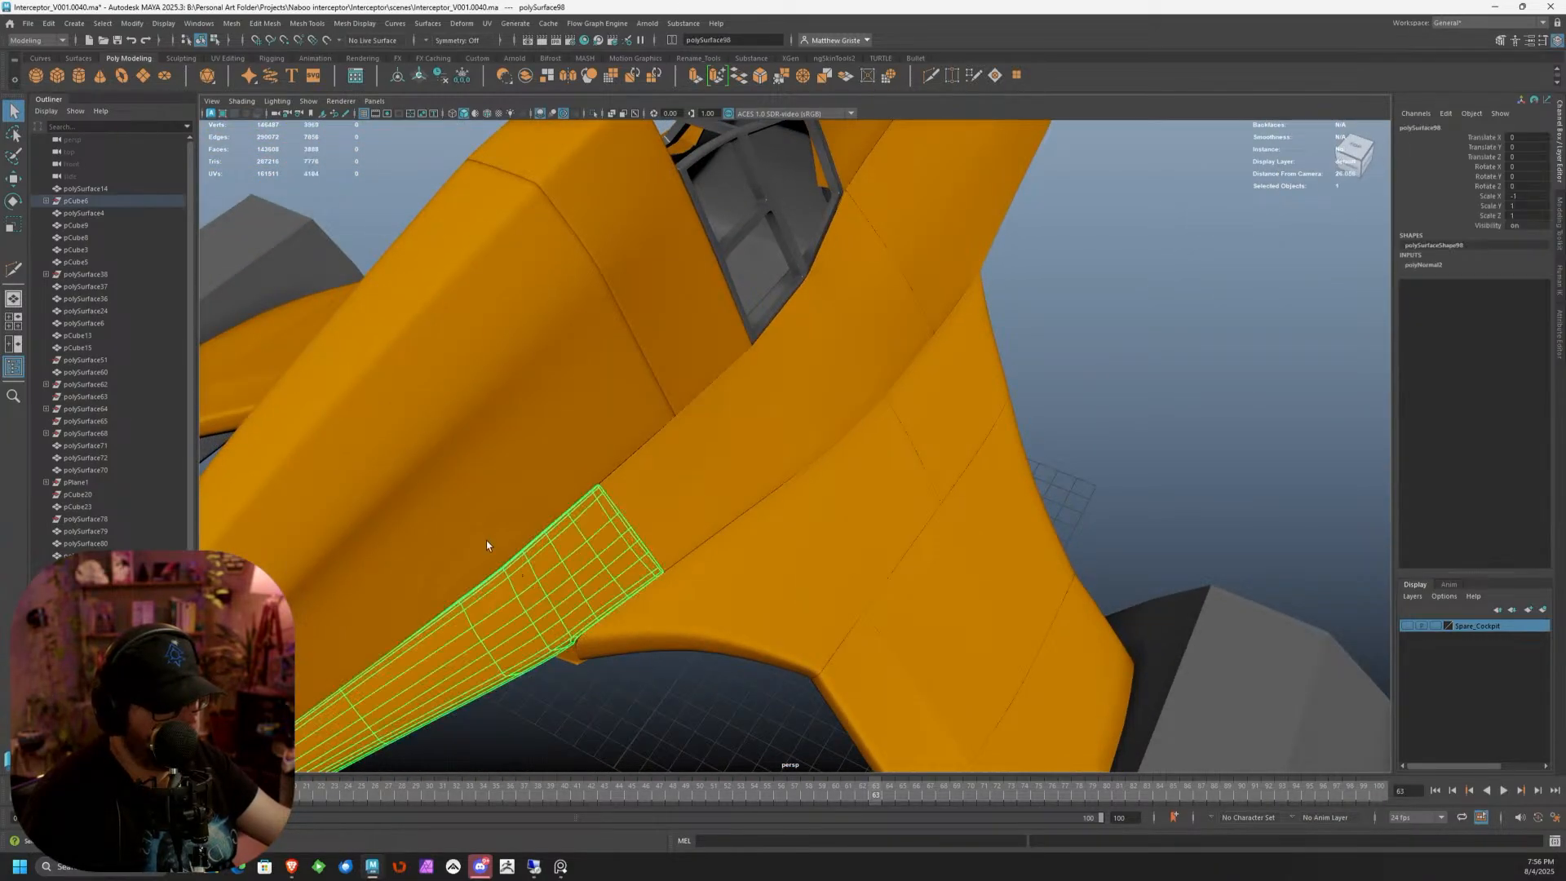
scroll(486, 540, "up", 3)
middle_click_drag(486, 538, 693, 458, "alt")
scroll(693, 458, "down", 5)
left_click_drag(693, 458, 990, 557, "alt")
left_click(945, 619, "shift")
left_click_drag(945, 619, 674, 469, "alt")
left_click(673, 469, "shift")
key("ctrl+1")
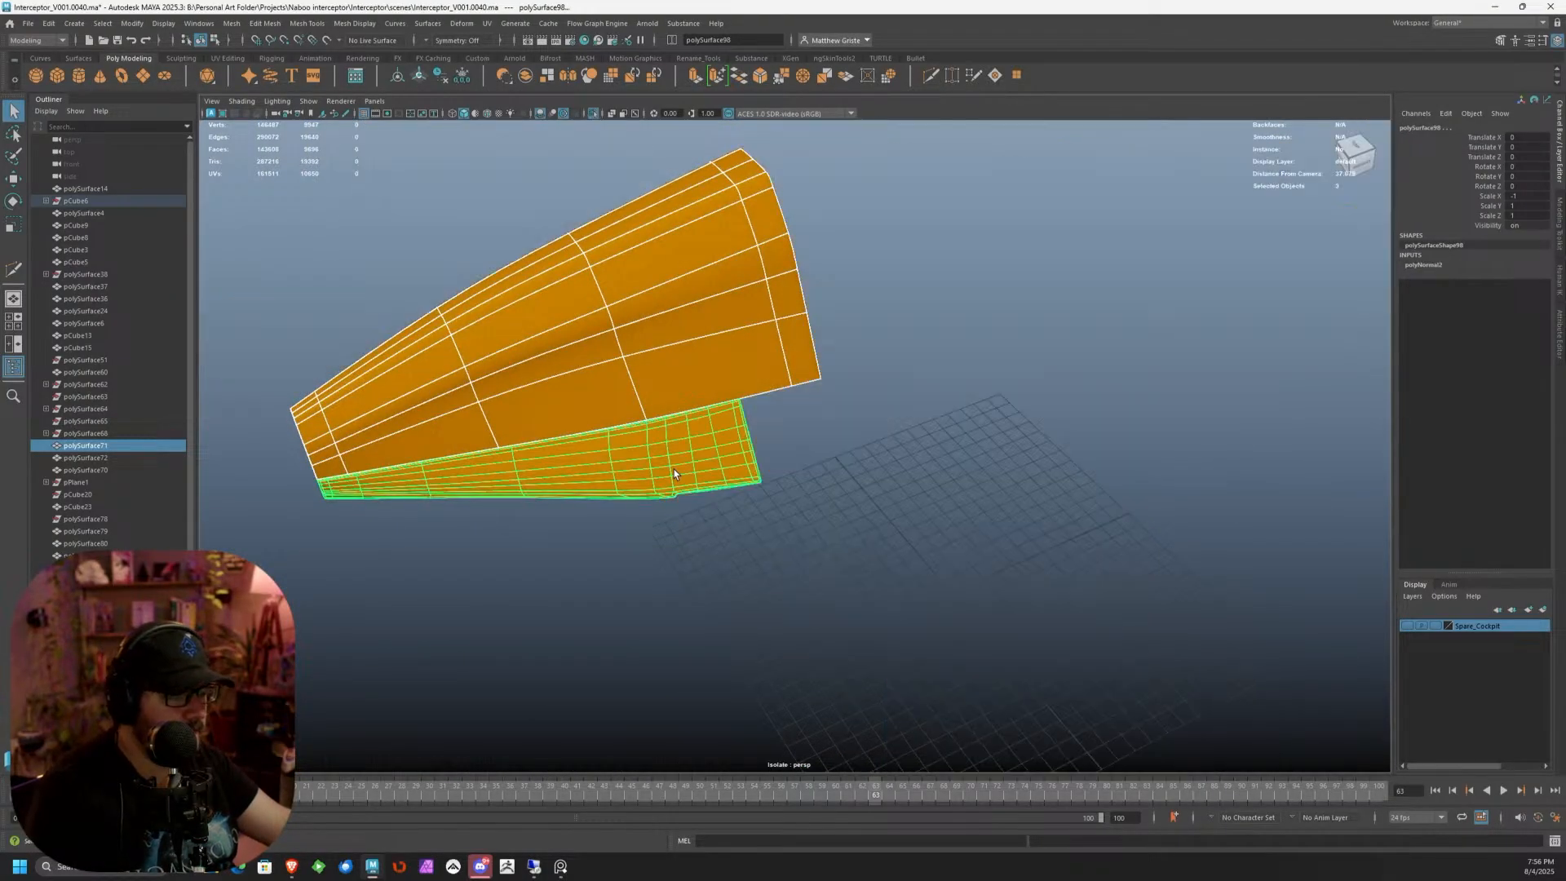
Slide the upper rear fuselage panel's cross-section edge loop along its surface to line up with the matching edge of the side panel
scroll(699, 427, "up", 6)
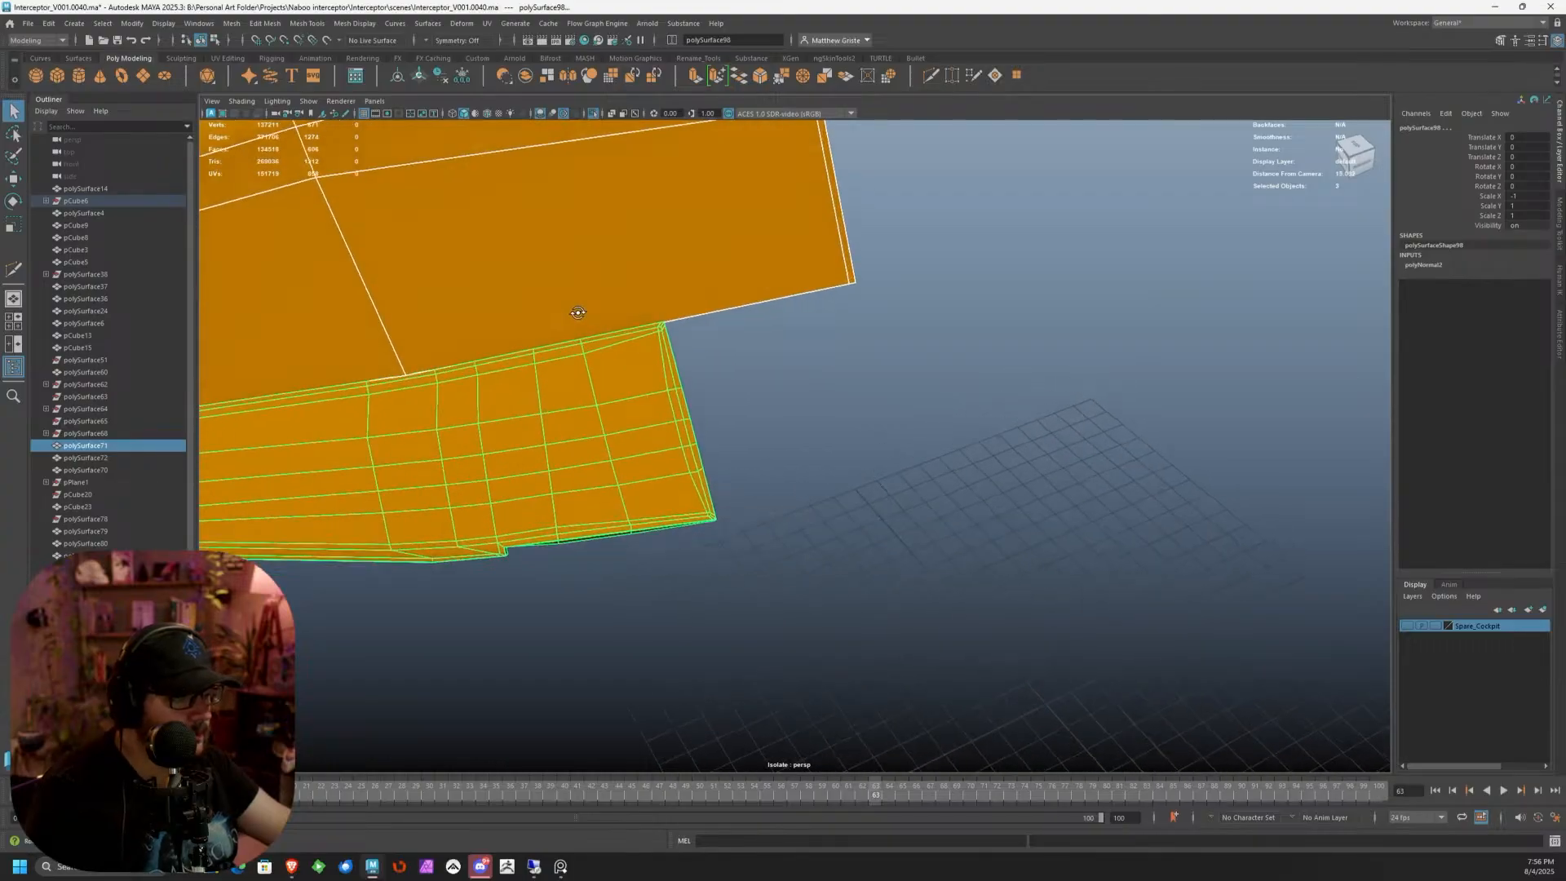
left_click_drag(798, 489, 662, 408, "alt")
right_click(663, 407)
left_click(662, 374)
left_click(663, 376)
left_click_drag(663, 376, 787, 572, "alt")
key("w")
left_click(718, 488)
scroll(712, 478, "up", 5)
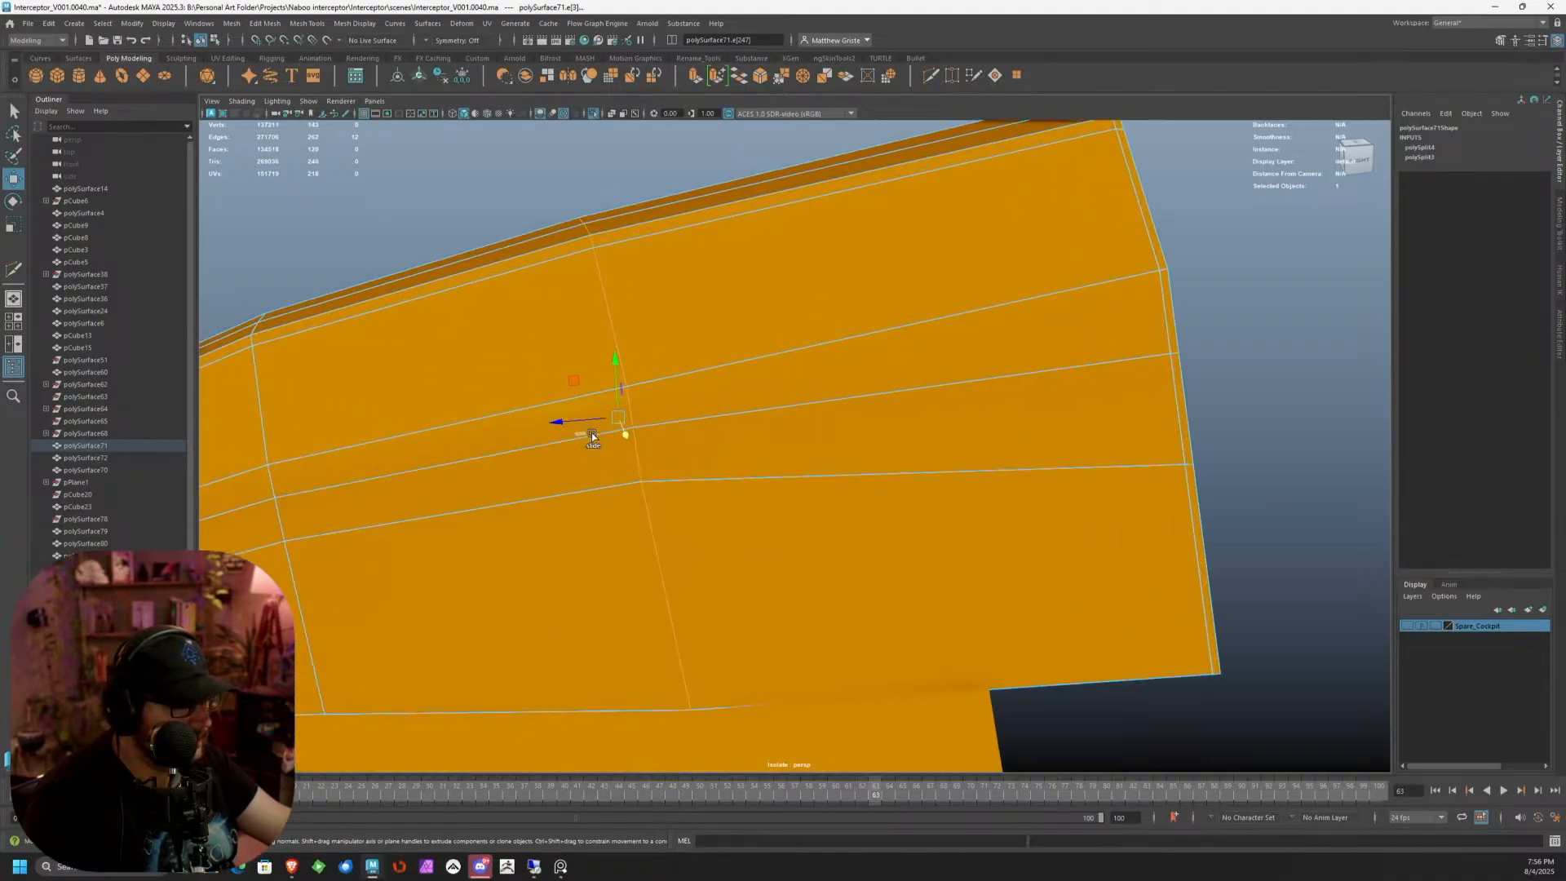
middle_click_drag(592, 436, 601, 286, "alt")
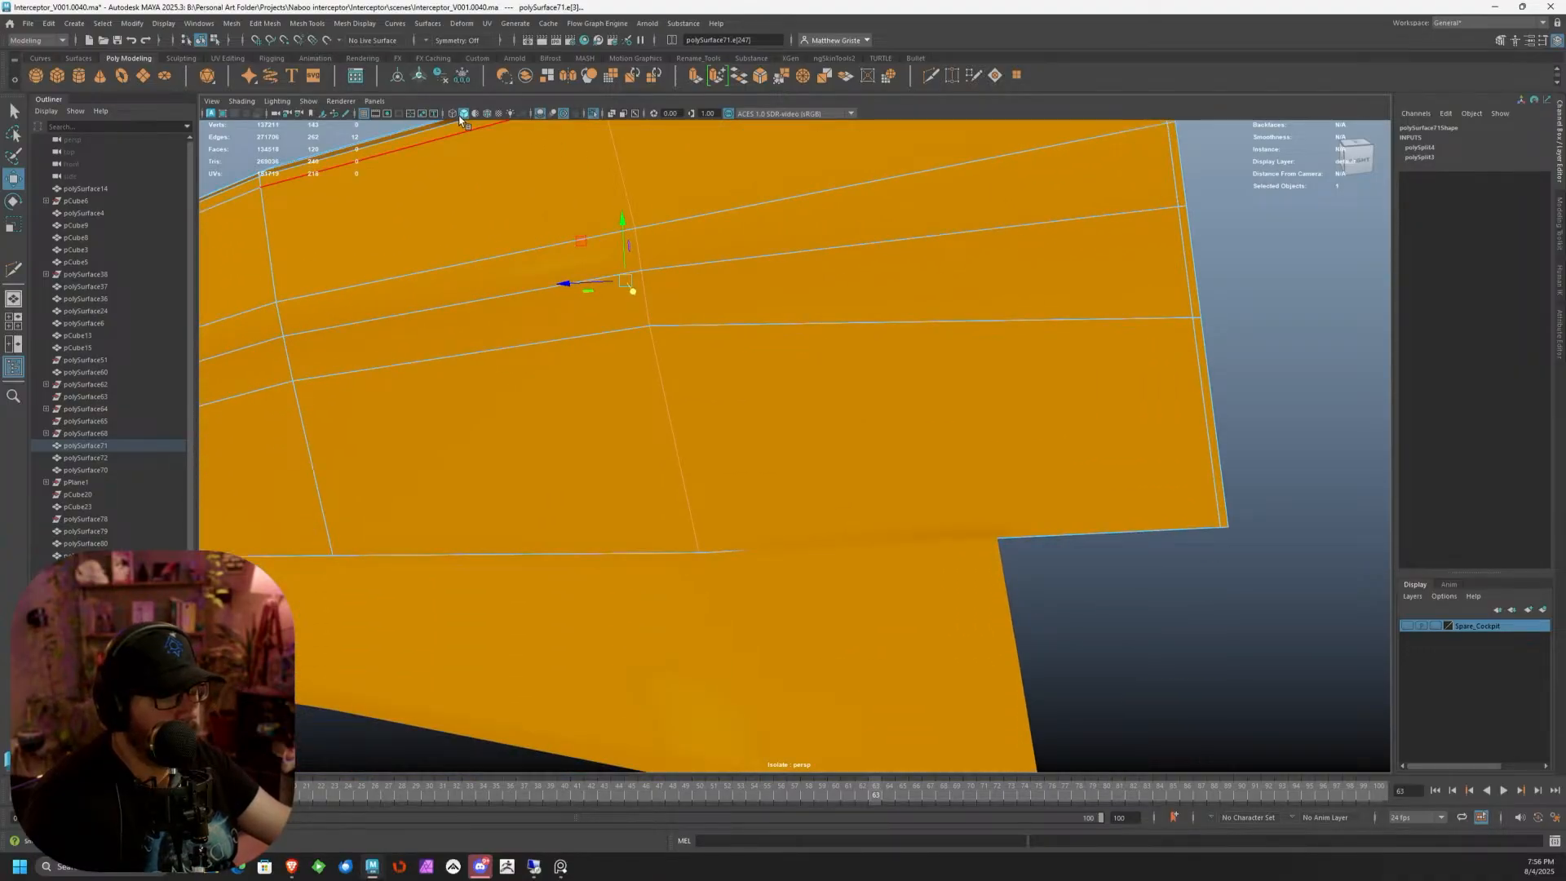
left_click(493, 117)
mouse_move(571, 280)
left_mouse_down()
mouse_move(594, 281)
mouse_move(532, 239)
mouse_move(495, 261)
mouse_move(652, 412)
left_mouse_up()
key("w")
scroll(651, 412, "up", 5)
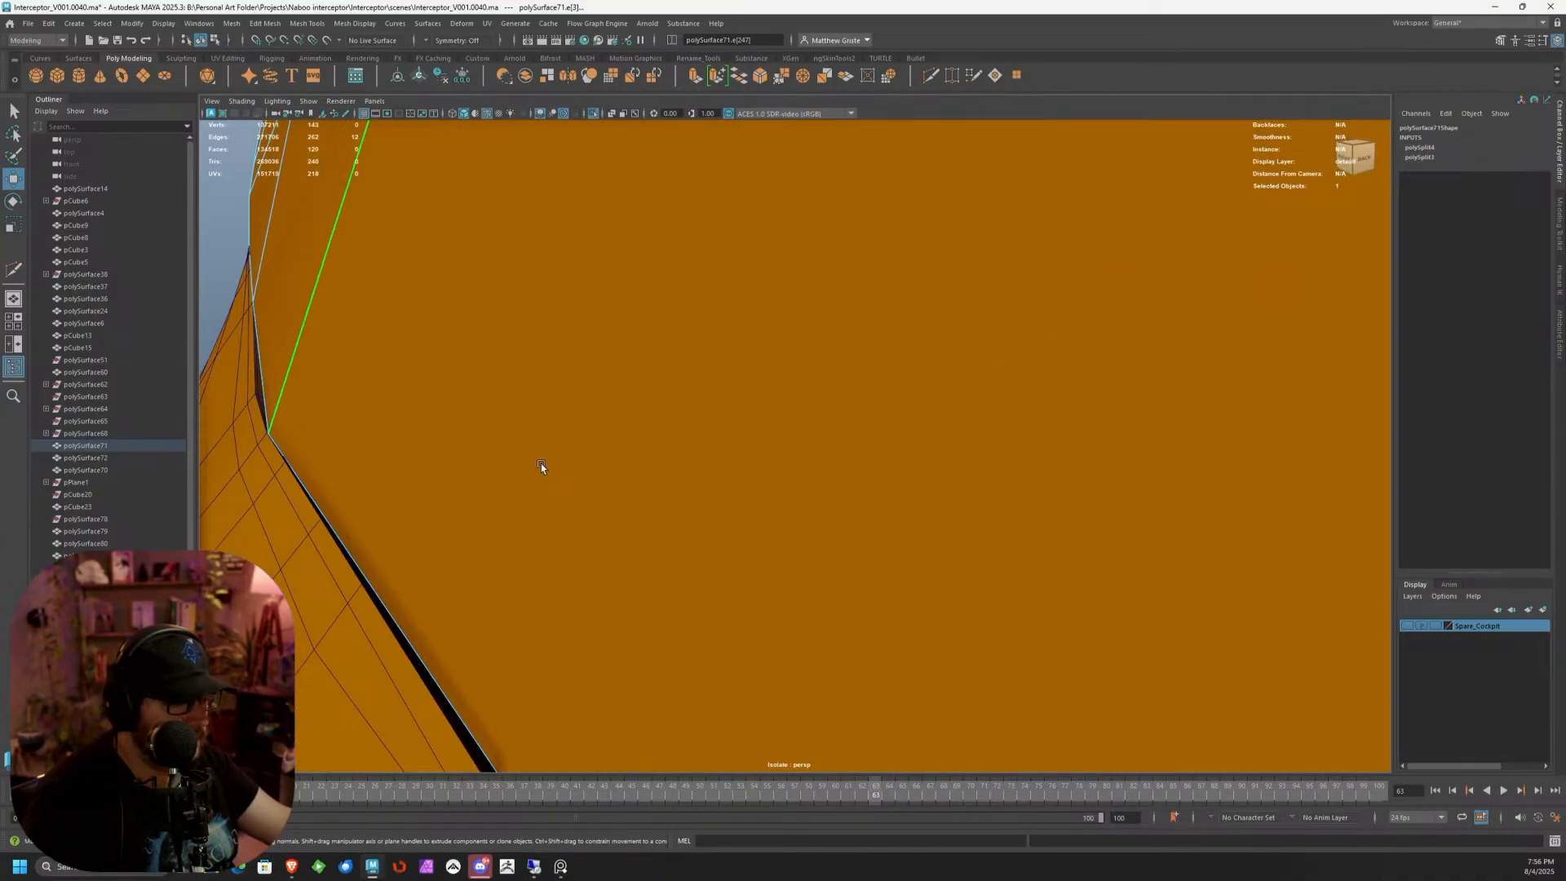
scroll(540, 463, "down", 4)
left_click_drag(541, 463, 825, 455, "alt")
scroll(772, 459, "down", 3)
mouse_move(1074, 335)
left_mouse_down("alt")
mouse_move(1009, 340)
mouse_move(1185, 321)
mouse_move(1079, 324)
left_mouse_up("alt")
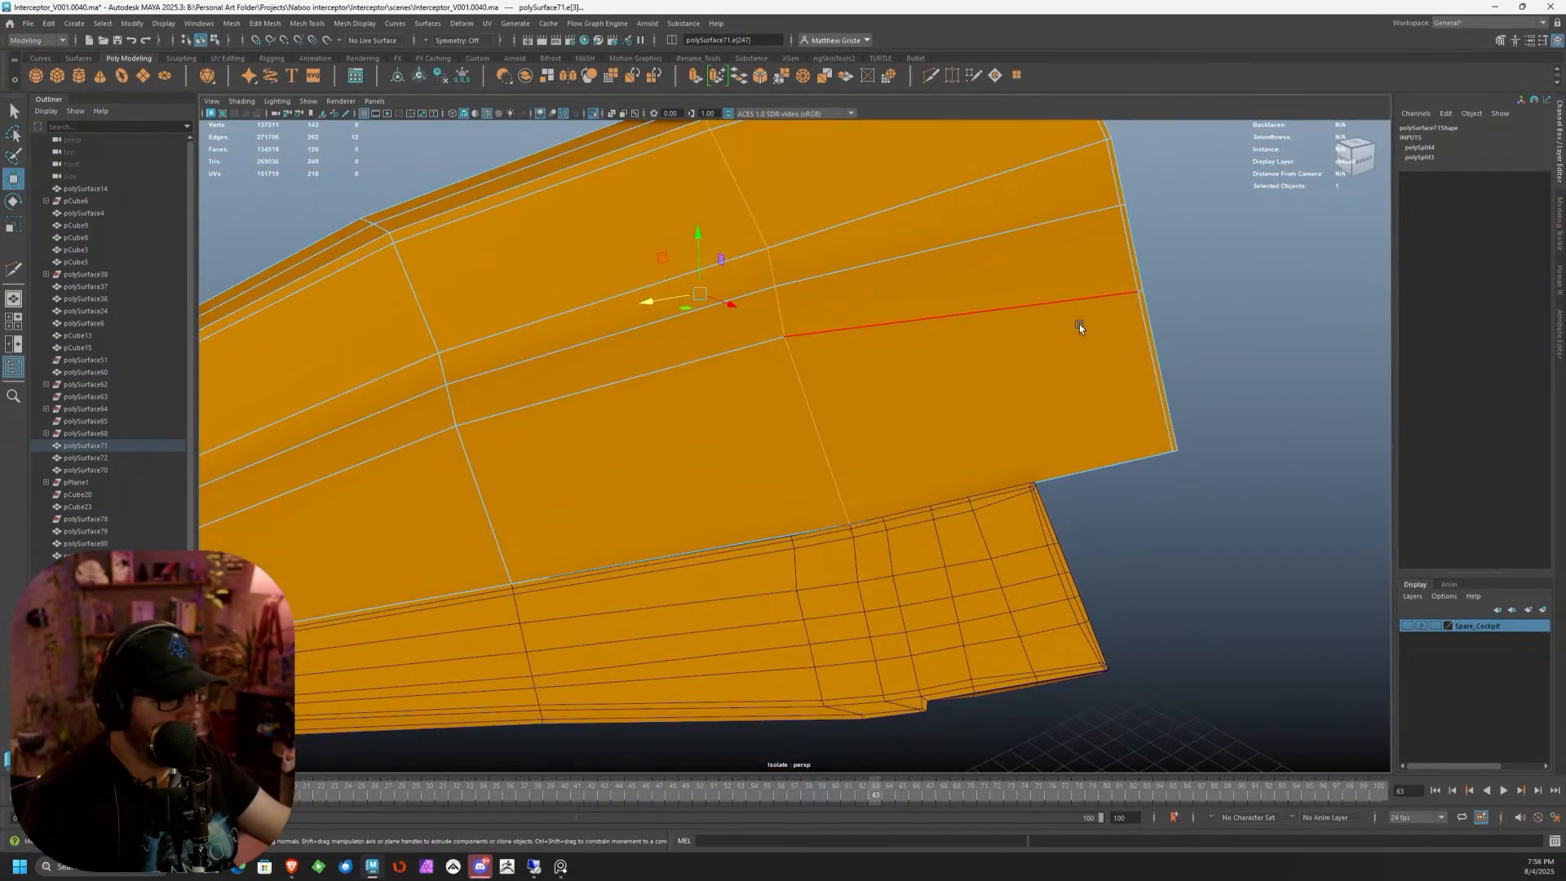
Multi-Cut an edge loop into the upper panel on the narrow-end side of the aligned loop, matching the side panel's edge
left_click(1556, 313)
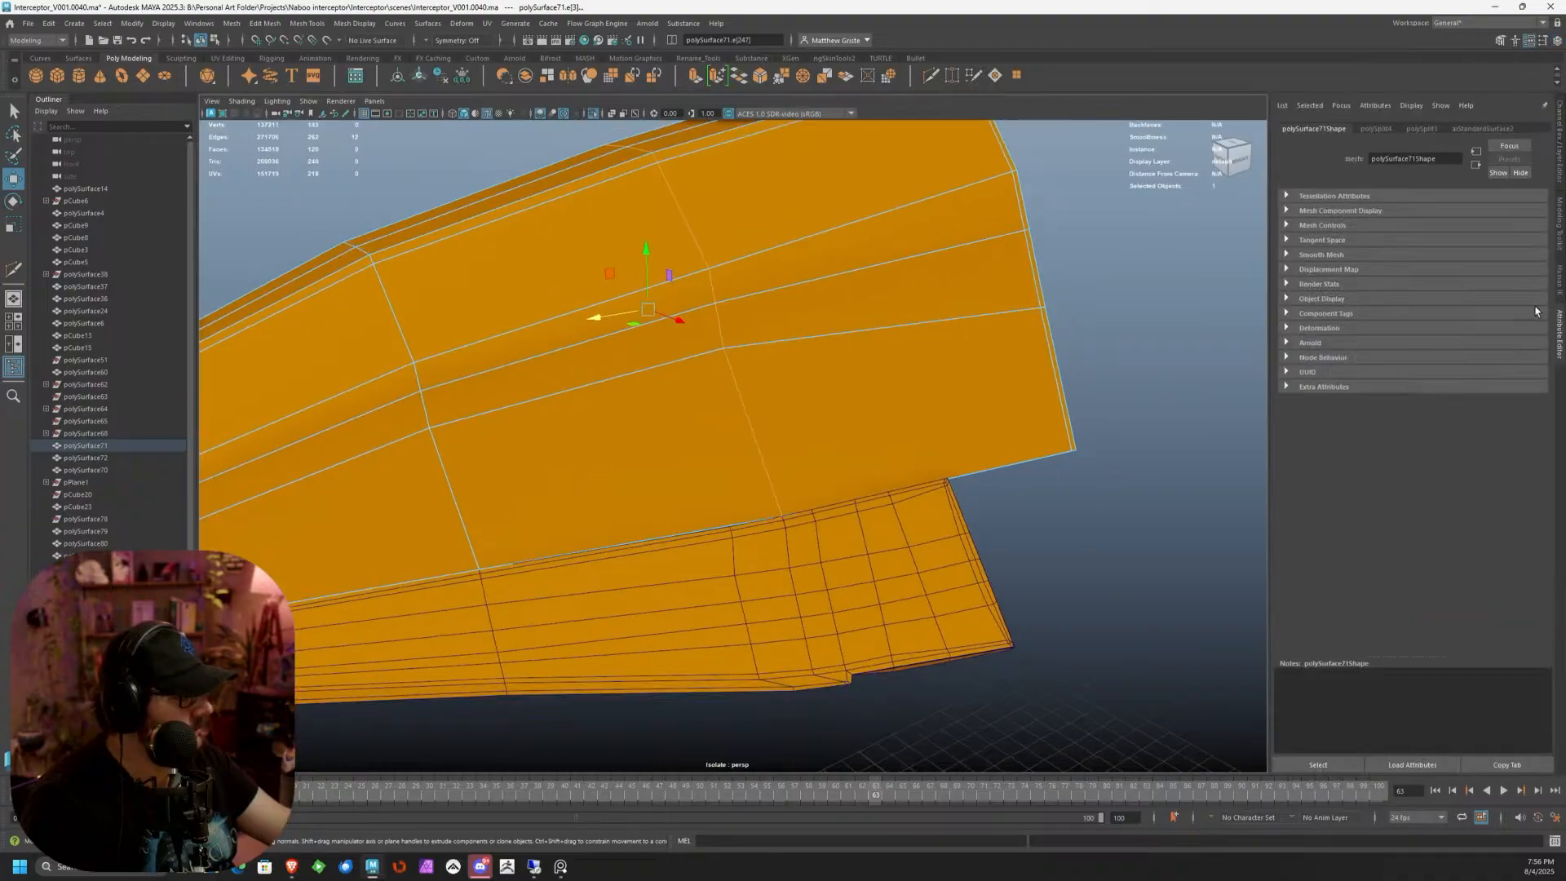
left_click(1563, 262)
left_click(1388, 491)
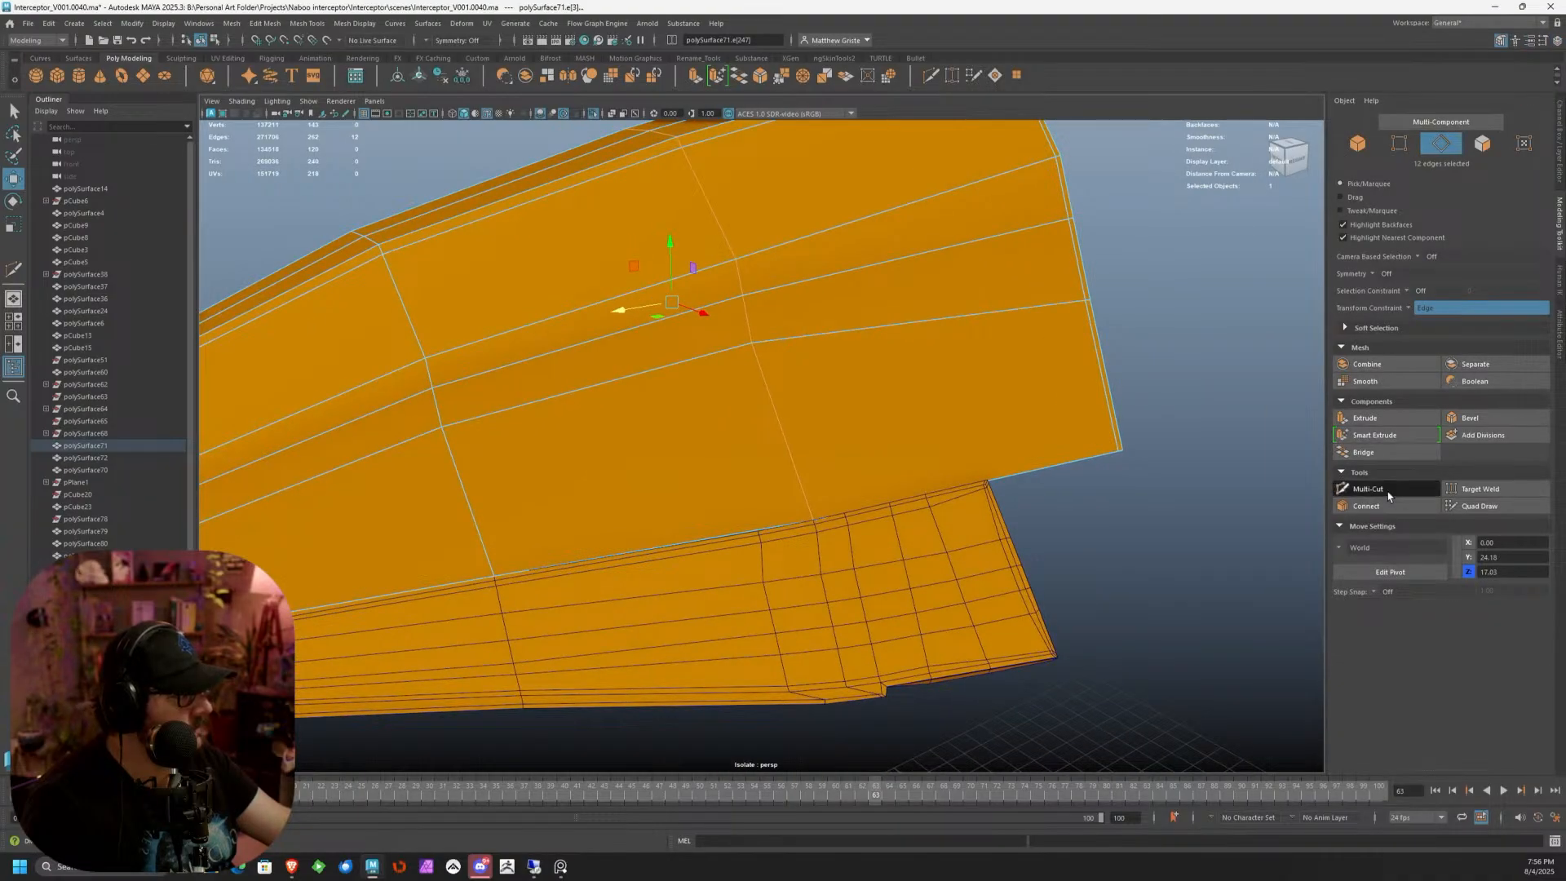
left_click(751, 343)
scroll(873, 369, "down", 1)
middle_click_drag(882, 373, 877, 309, "alt")
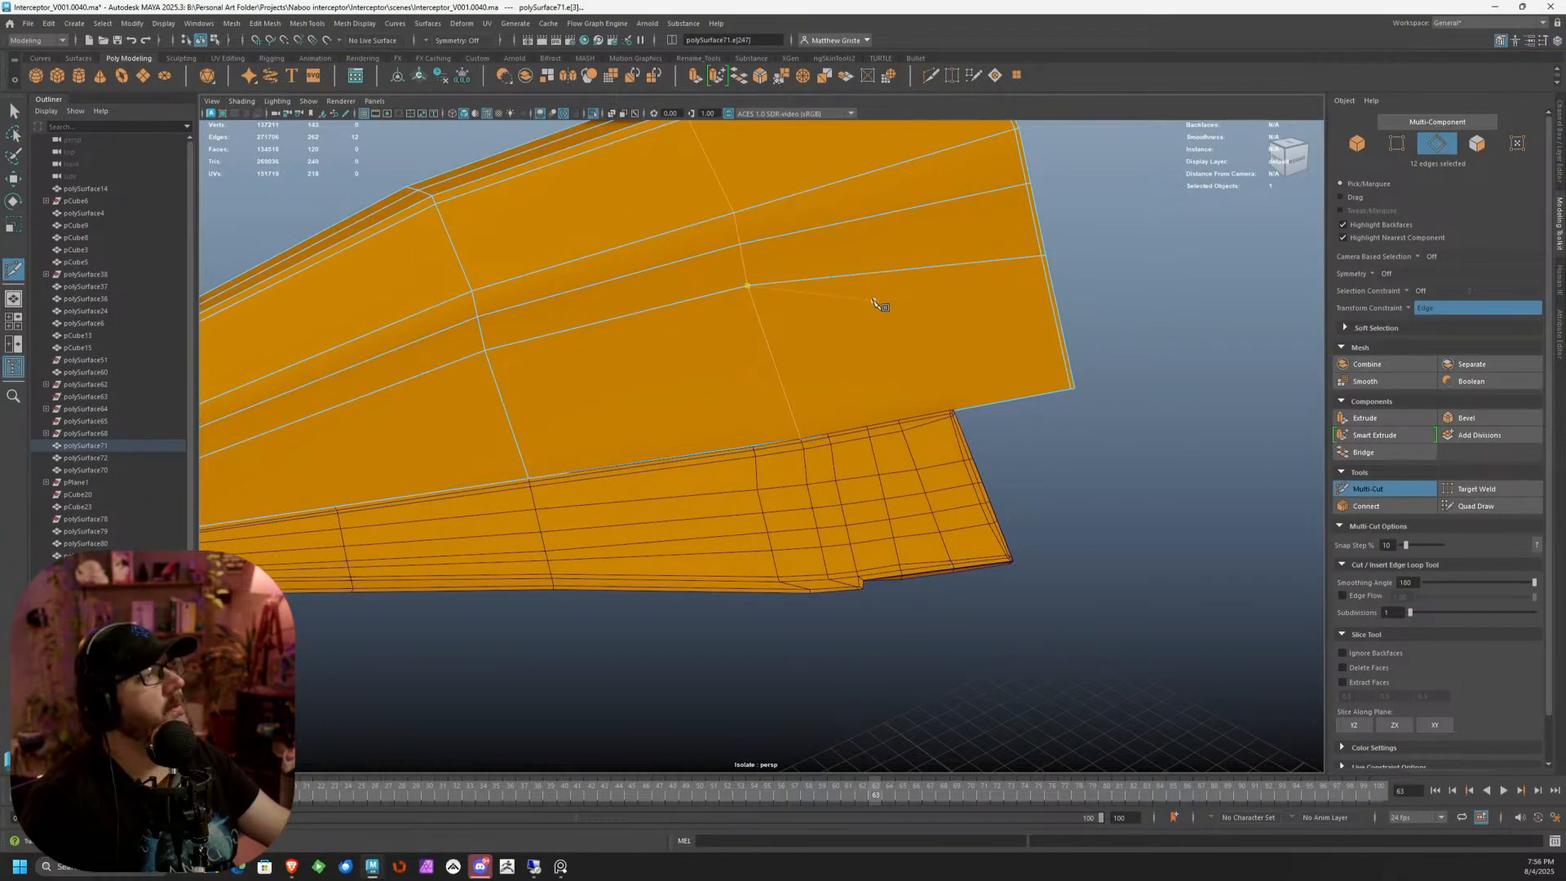
left_click_drag(712, 271, 639, 259, "alt")
scroll(697, 281, "up", 3)
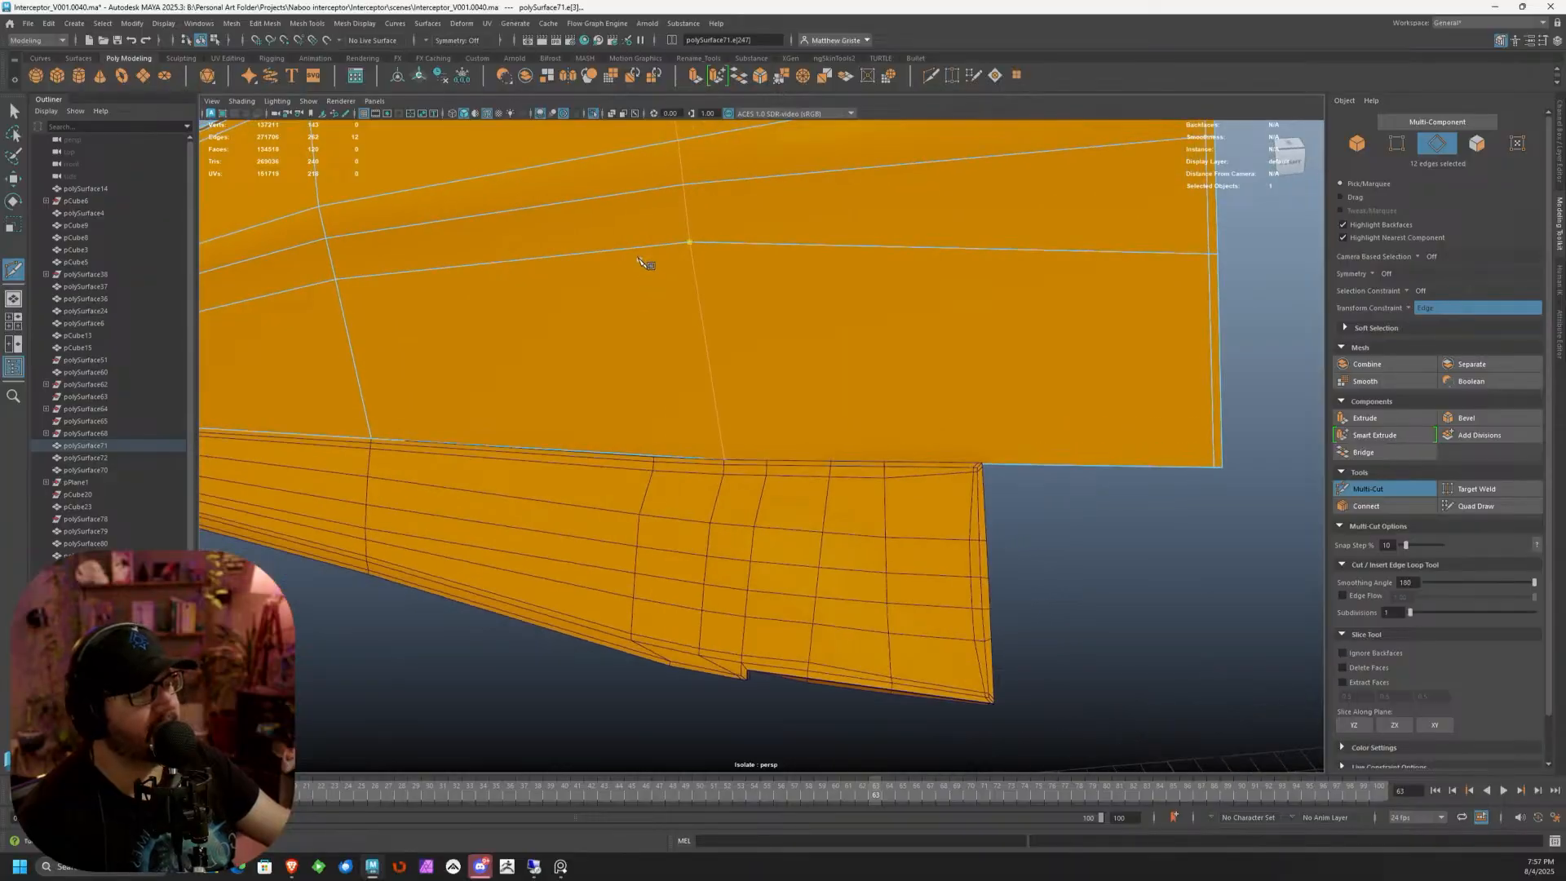
left_click(618, 250, "ctrl")
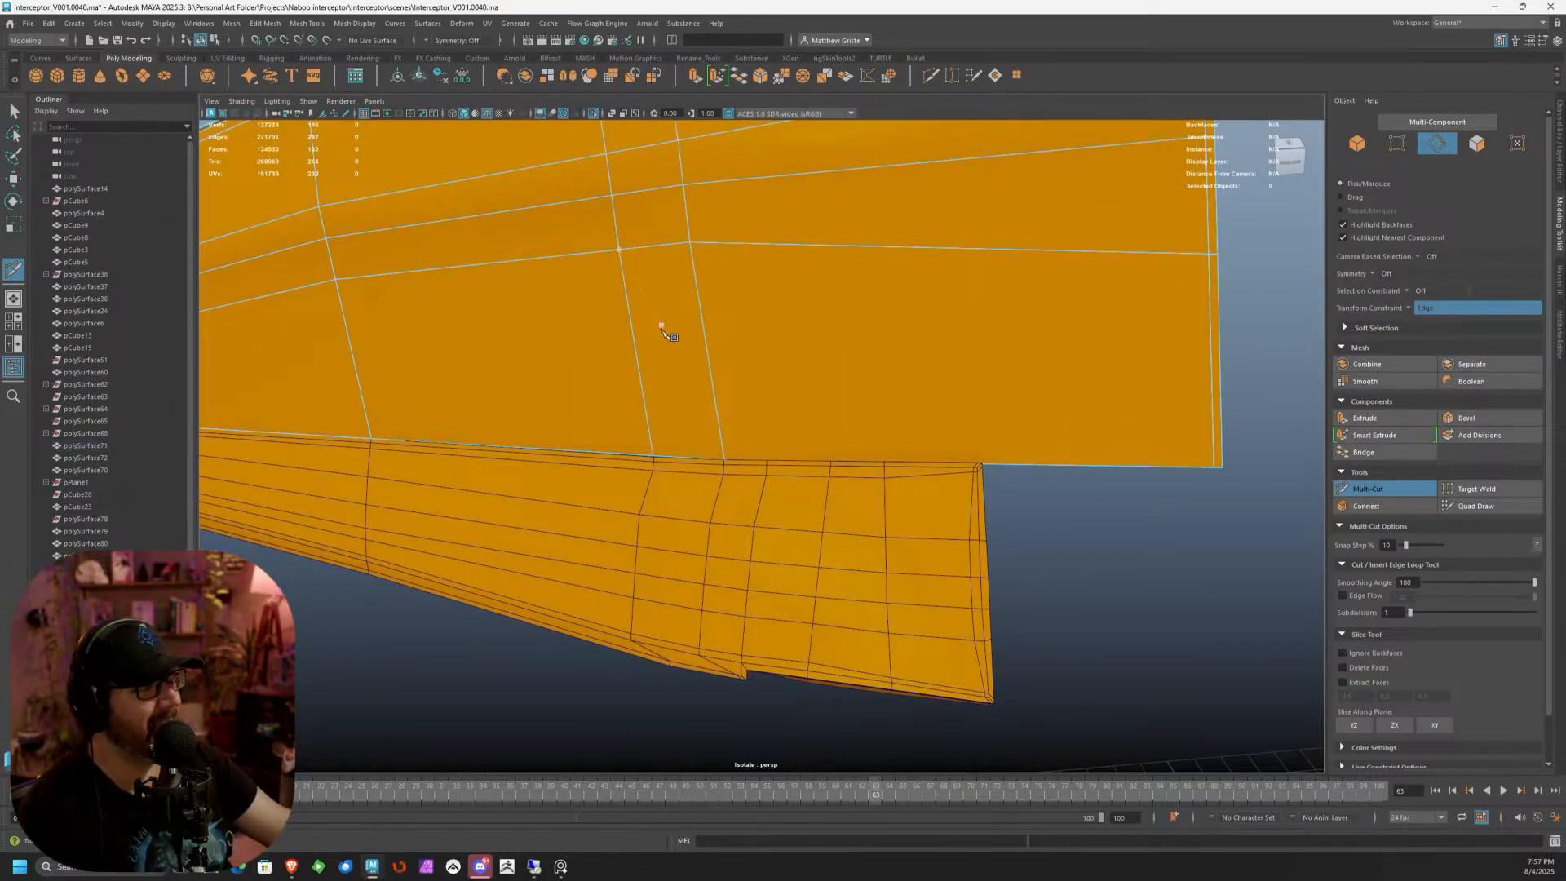
Insert three more edge loops across the upper panel toward its wide end, each in line with an edge of the side panel
left_click_drag(664, 327, 735, 360, "alt")
left_click_drag(837, 366, 824, 401, "alt")
scroll(819, 372, "up", 3)
scroll(820, 339, "down", 3)
left_click_drag(819, 339, 777, 339, "alt")
scroll(776, 338, "up", 3)
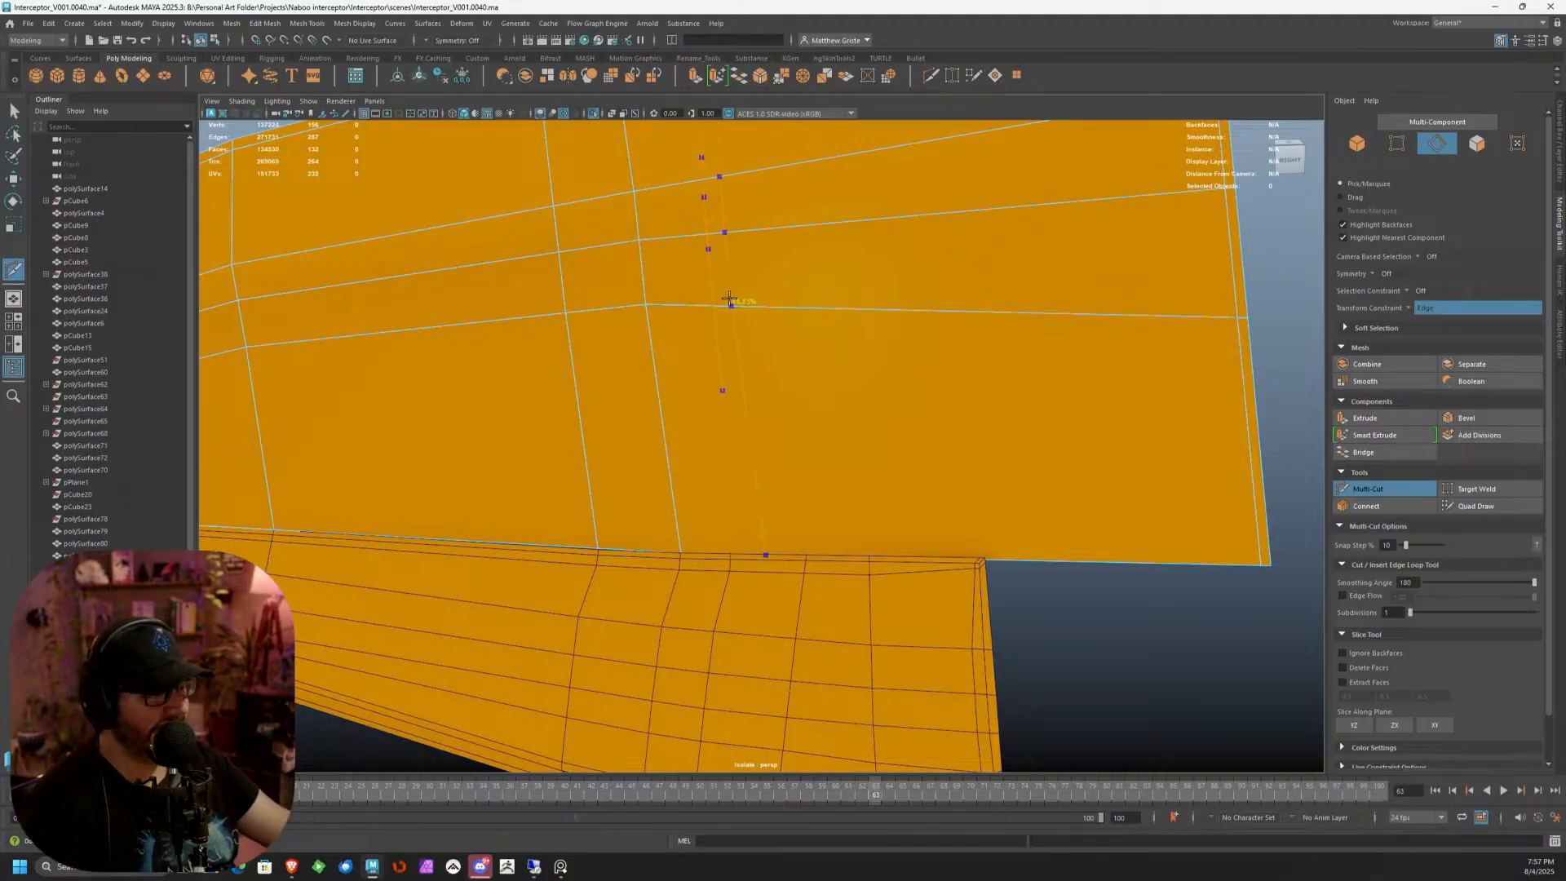
left_click(696, 302, "ctrl")
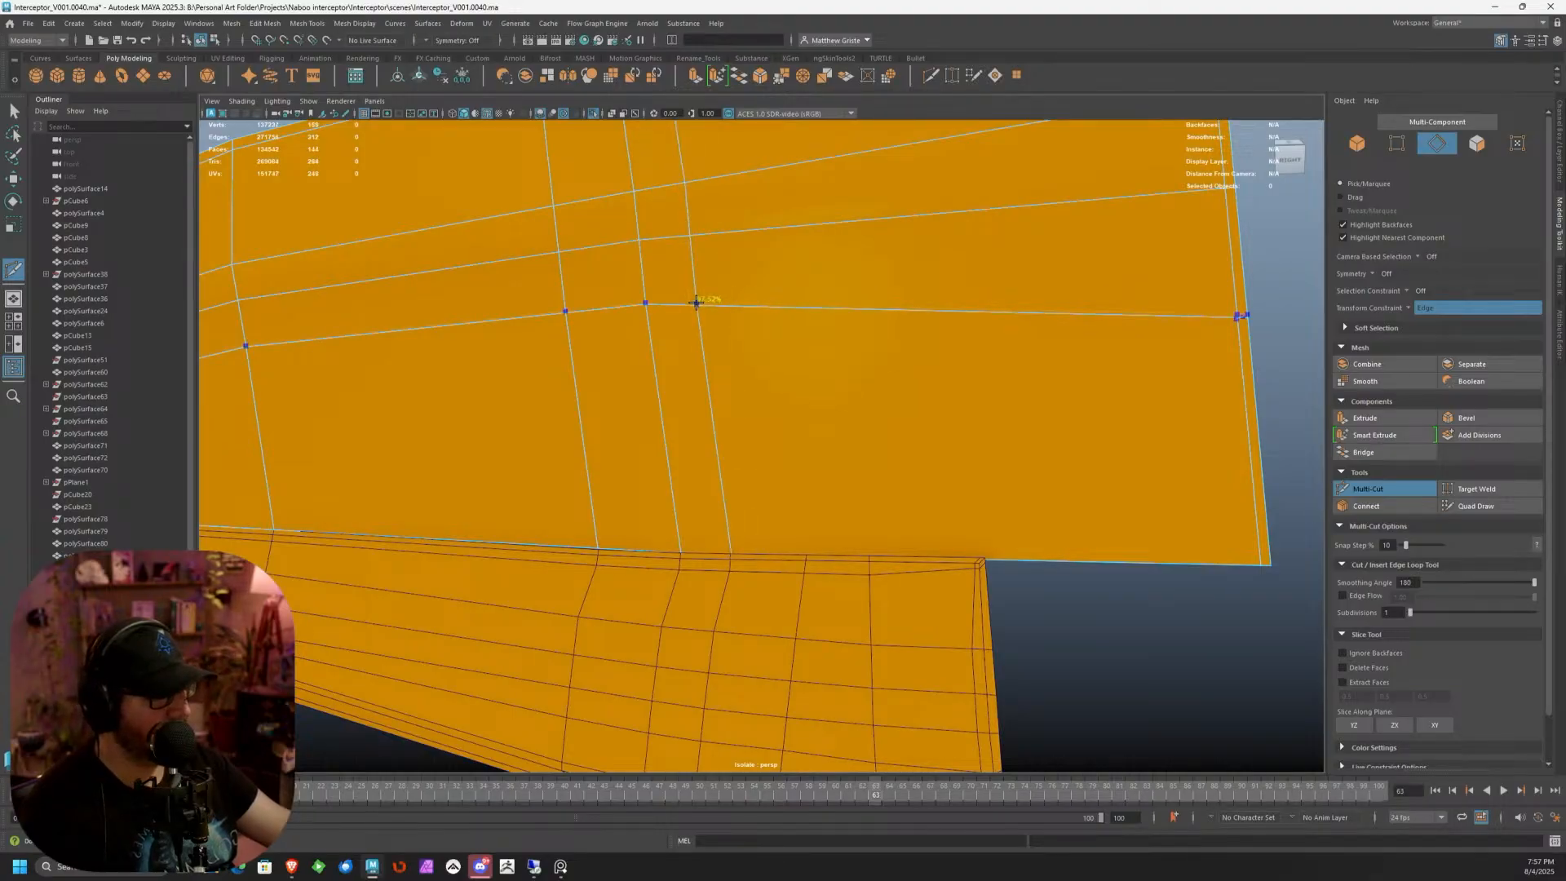
left_click(771, 305, "ctrl")
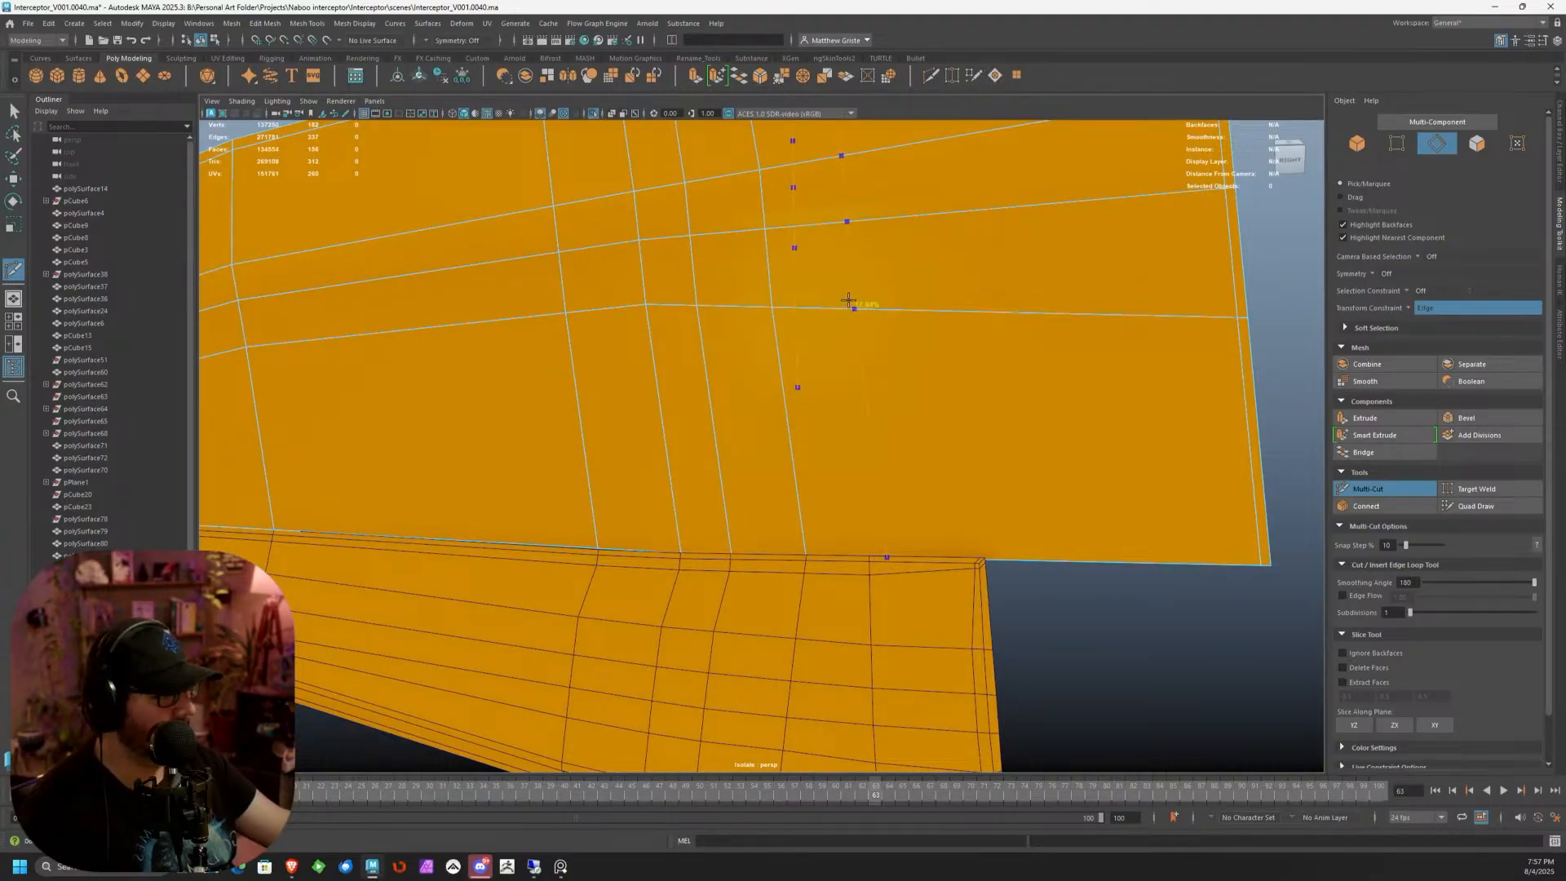
left_click(839, 300, "ctrl")
Move the first new loop's seam vertex onto the side panel's corresponding vertex, with the transform constraint turned off
left_click_drag(902, 364, 663, 432, "alt")
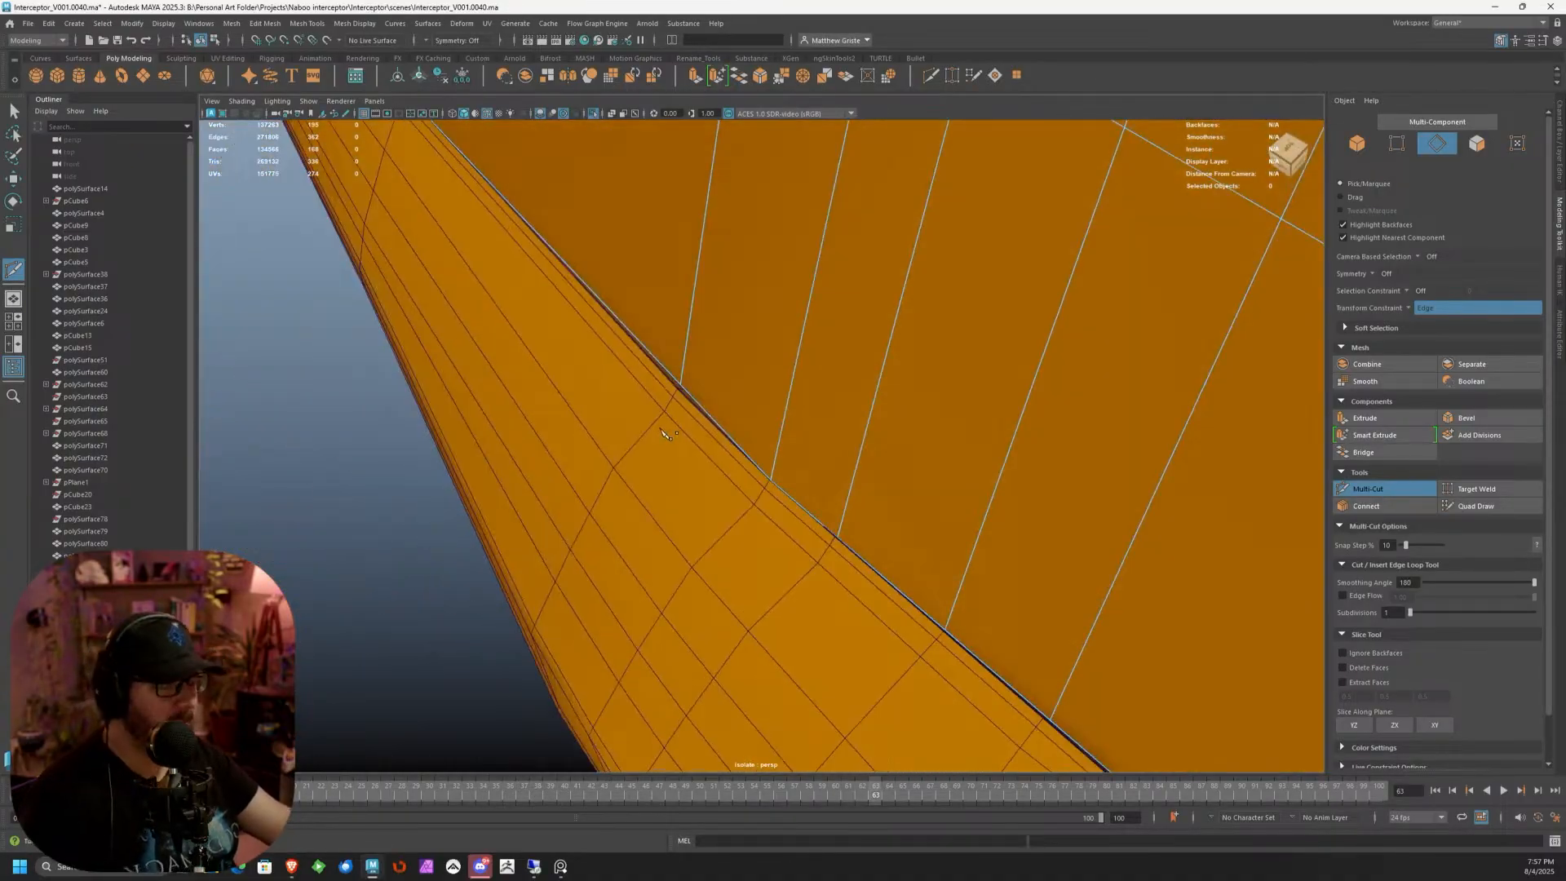
left_click_drag(744, 380, 653, 373, "alt")
key("q")
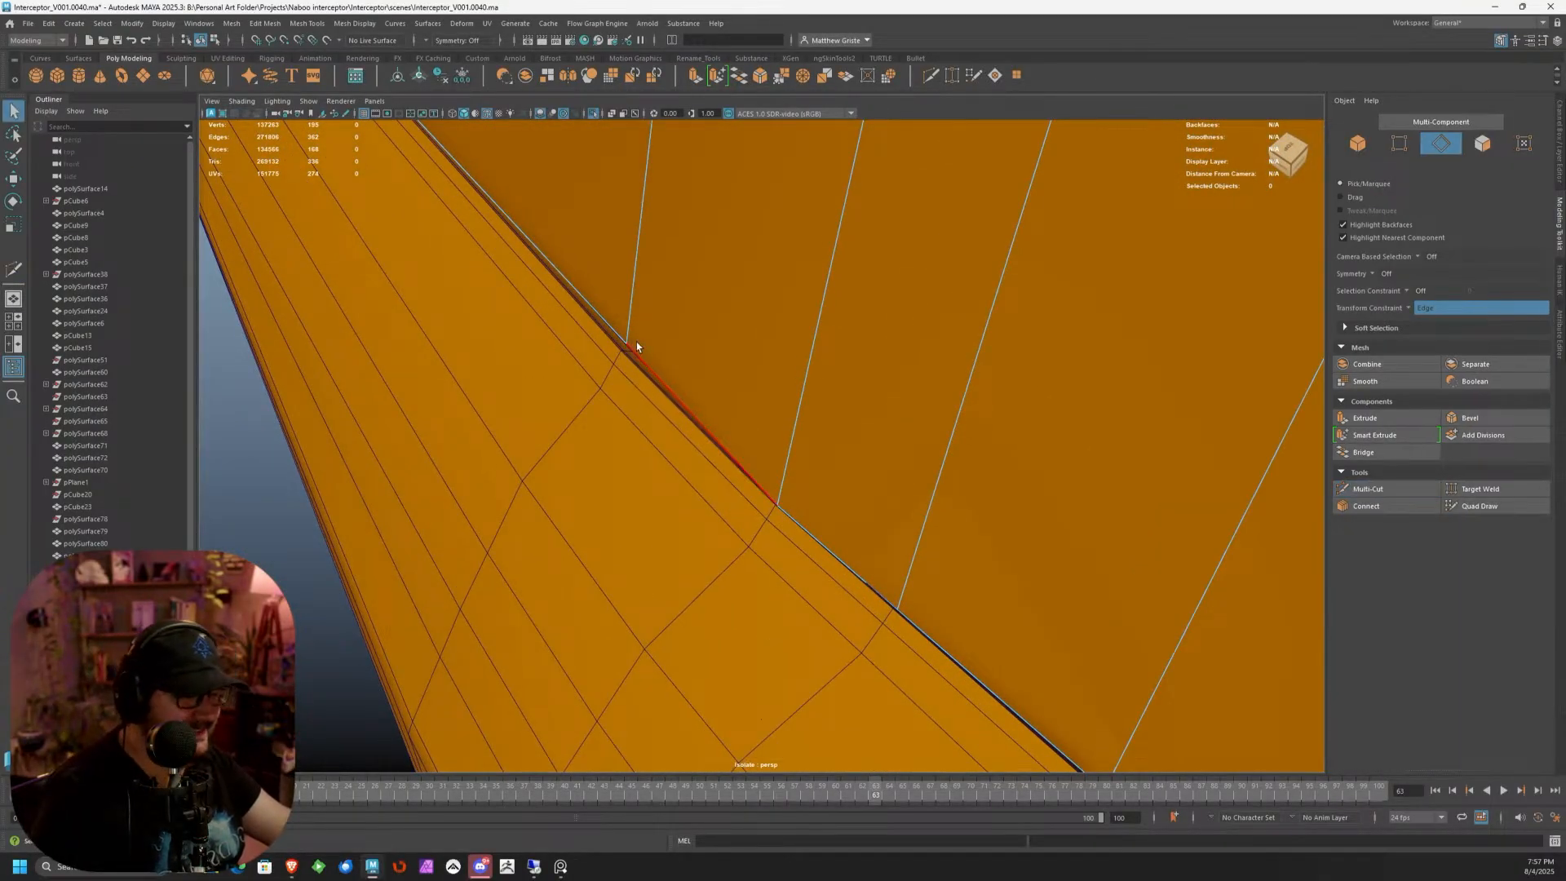
left_click(637, 343)
right_click_drag(637, 342, 604, 341)
left_click(626, 346)
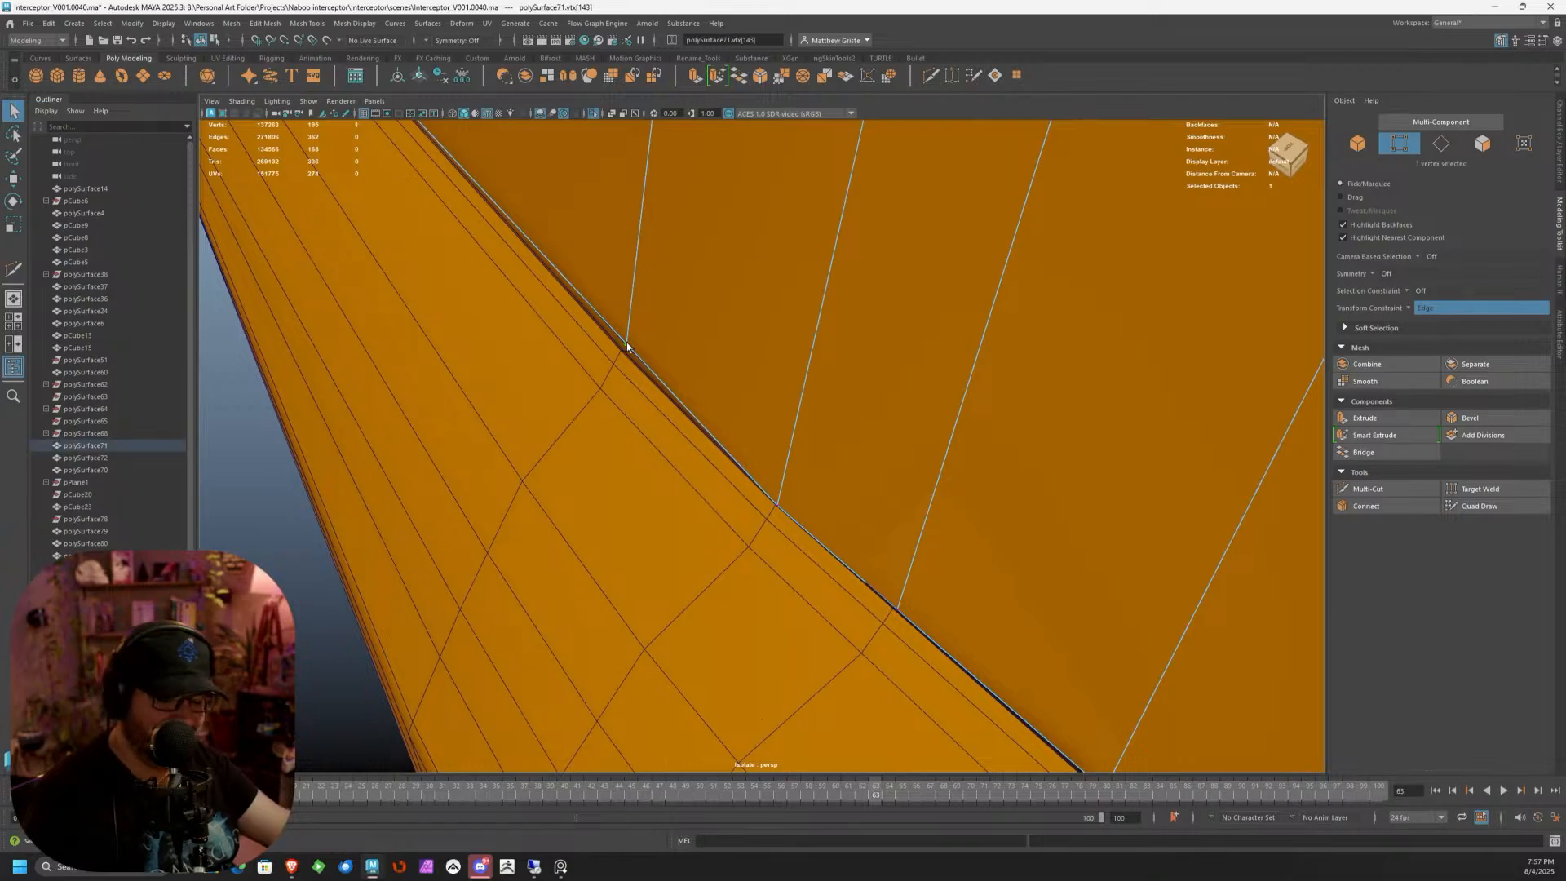
key("f")
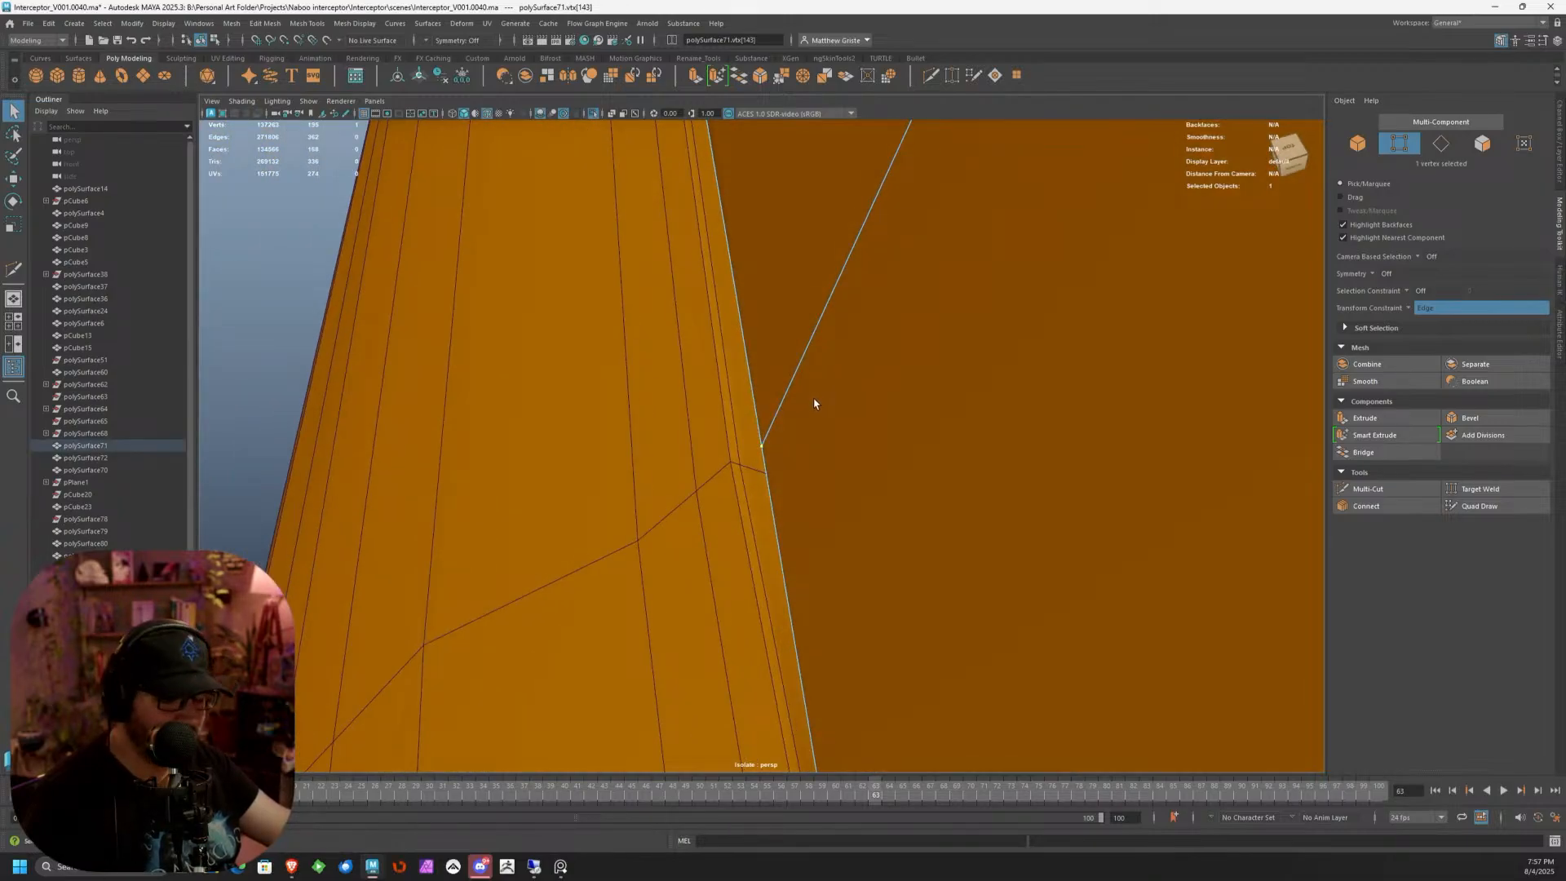
key("w")
left_click_drag(761, 445, 733, 459)
left_click(1407, 310)
left_click(1421, 315)
scroll(762, 443, "down", 10)
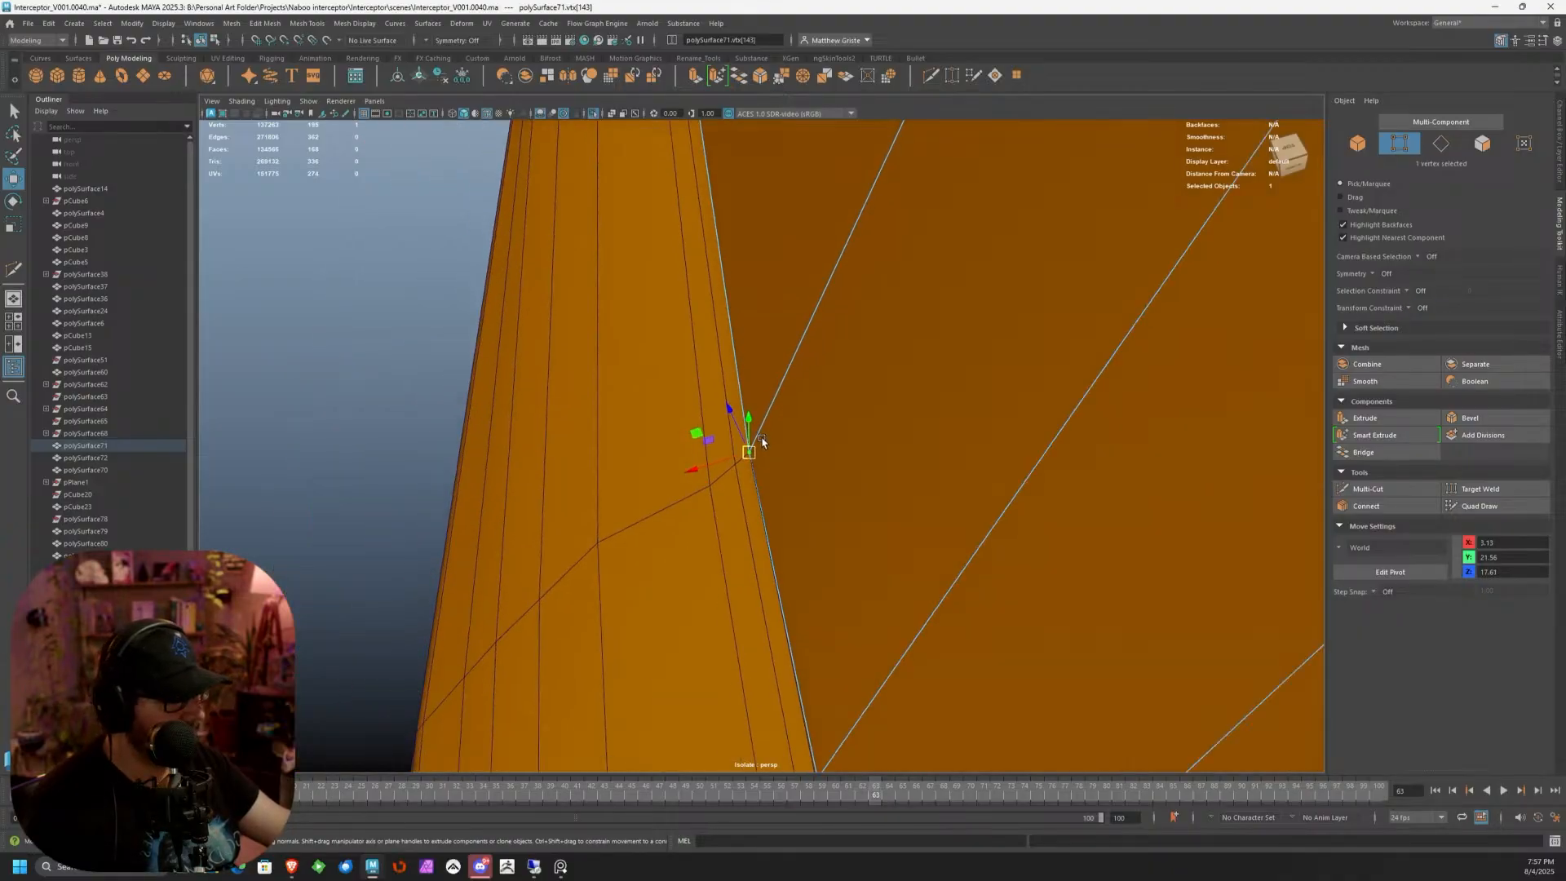
Delete the negative-X half of the upper rear fuselage panel up to its centreline
left_click_drag(811, 427, 746, 405, "alt")
scroll(920, 430, "down", 5)
key("q")
right_click_drag(755, 352, 797, 365)
left_click(797, 361)
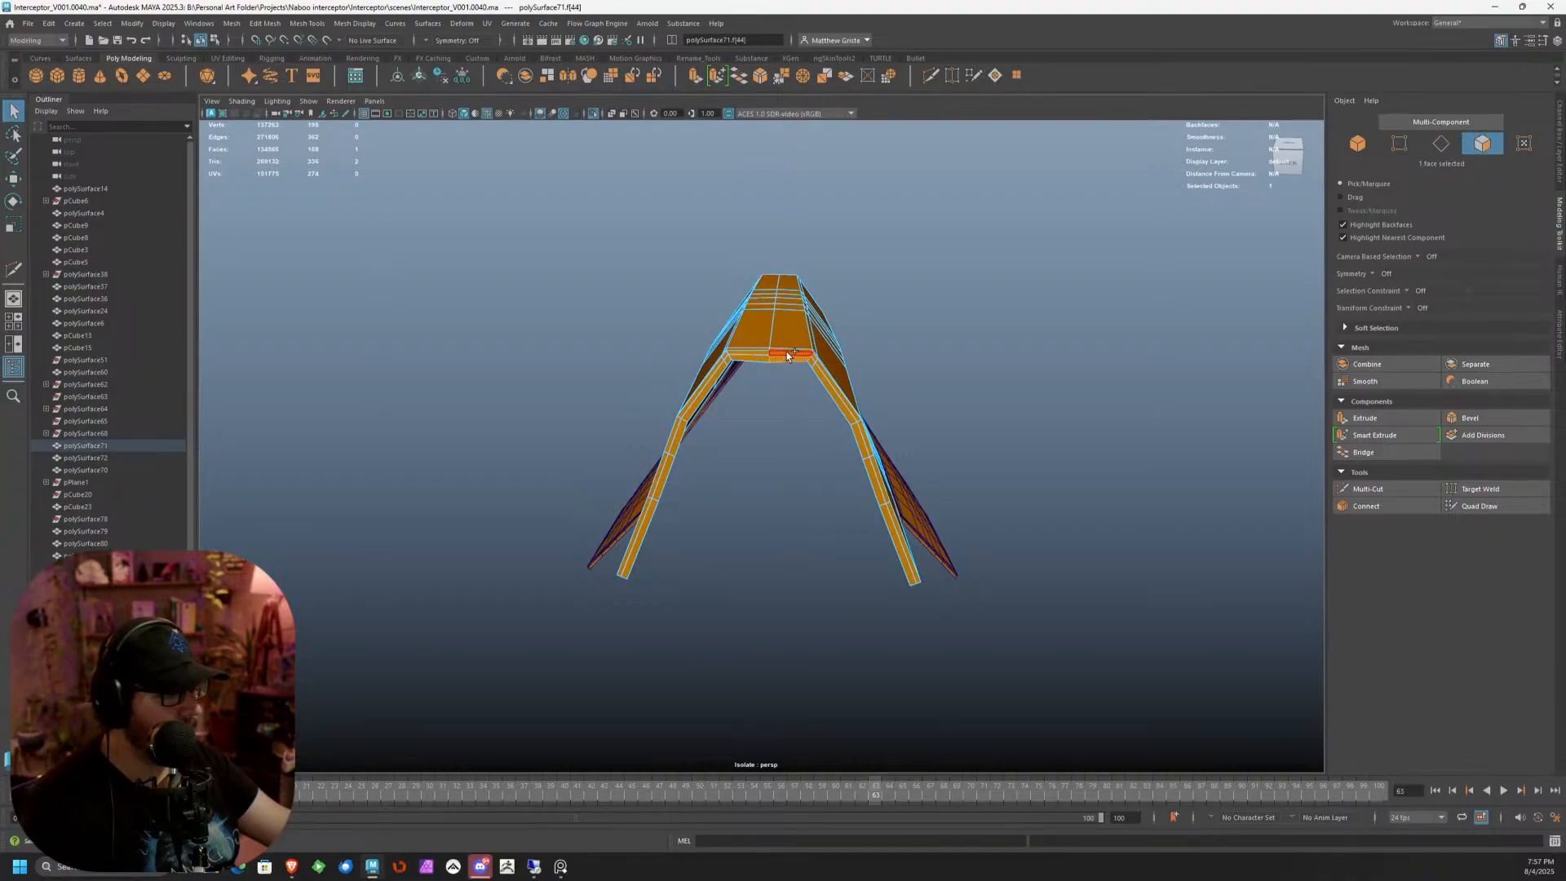
key("Delete")
double_click(832, 374)
key("Delete")
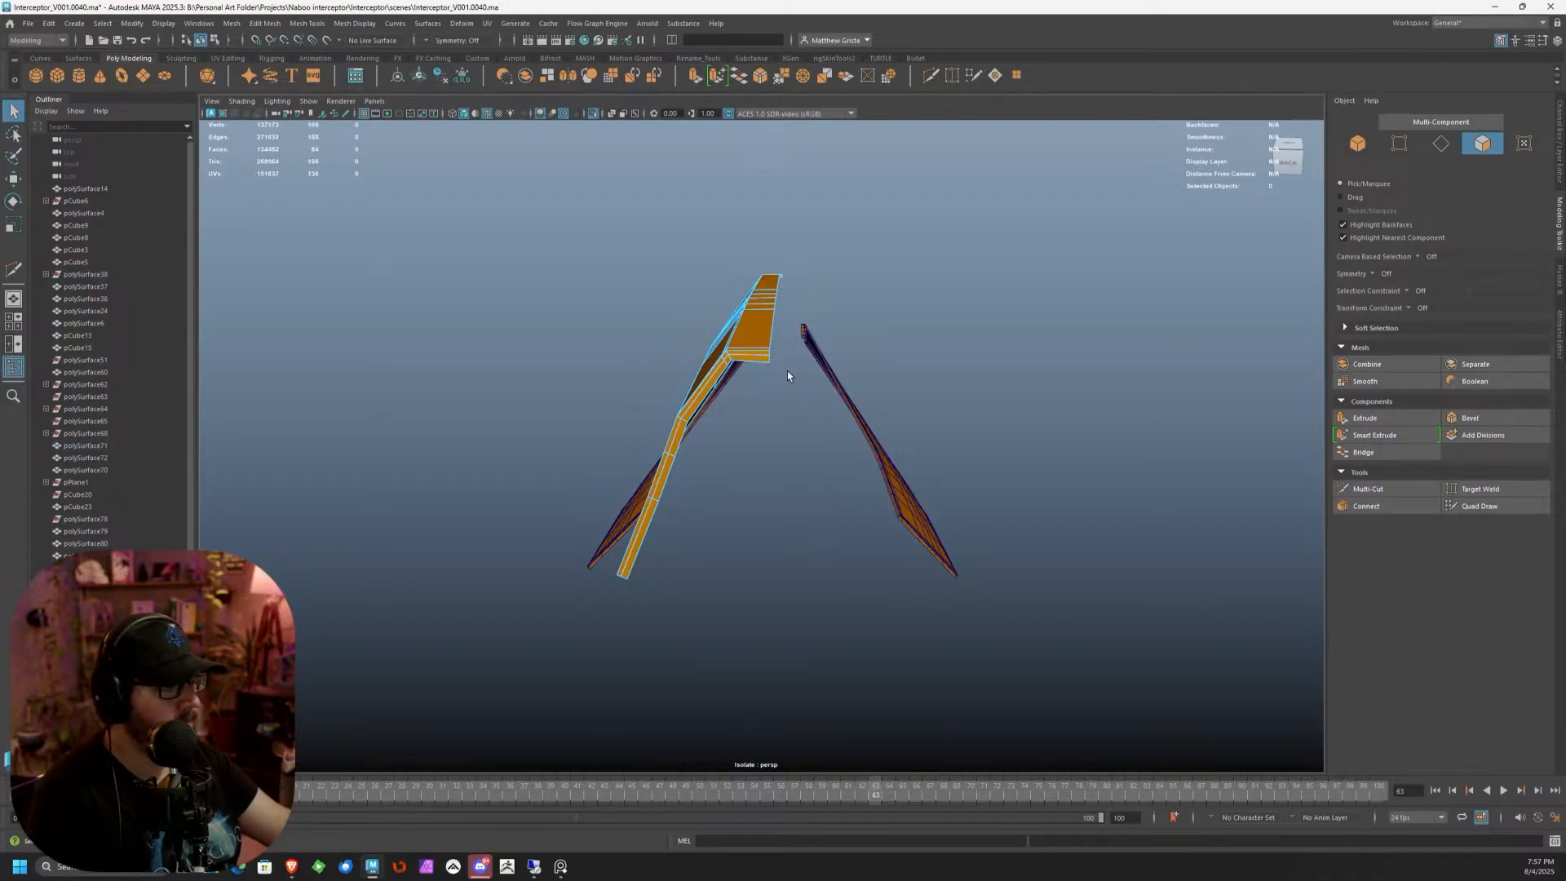
Snap the upper panel's next seam vertex, at the originally aligned loop, onto the matching side panel vertex
scroll(786, 370, "down", 4)
left_click_drag(702, 410, 821, 471, "alt")
right_click_drag(821, 471, 1265, 571, "alt")
middle_click_drag(1264, 571, 738, 367, "alt")
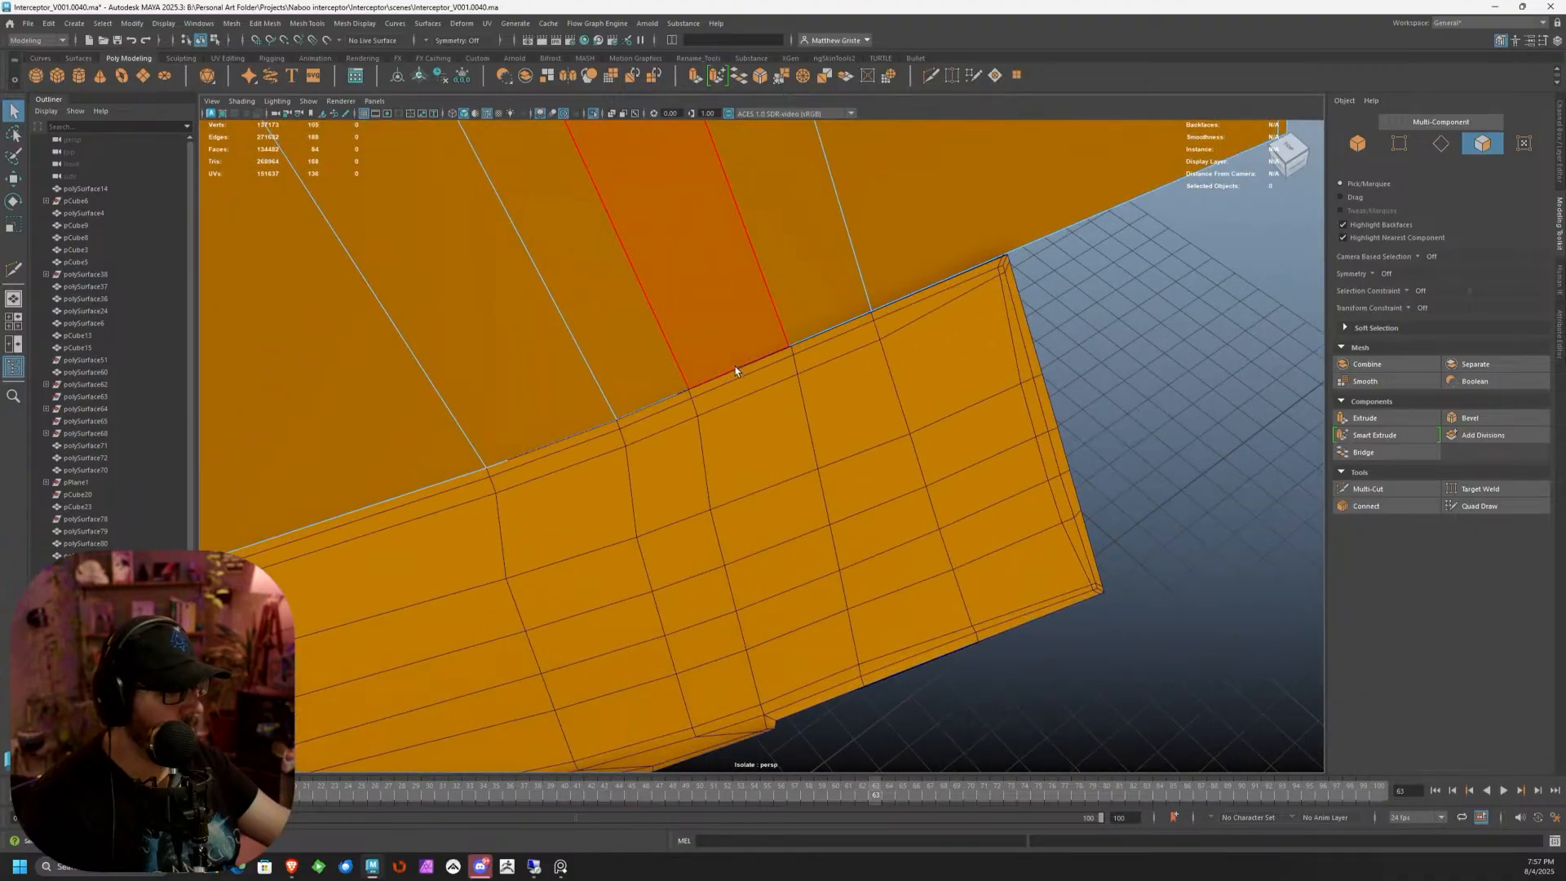
left_click_drag(737, 367, 601, 367, "alt")
right_click_drag(602, 359, 591, 383)
left_click(591, 384)
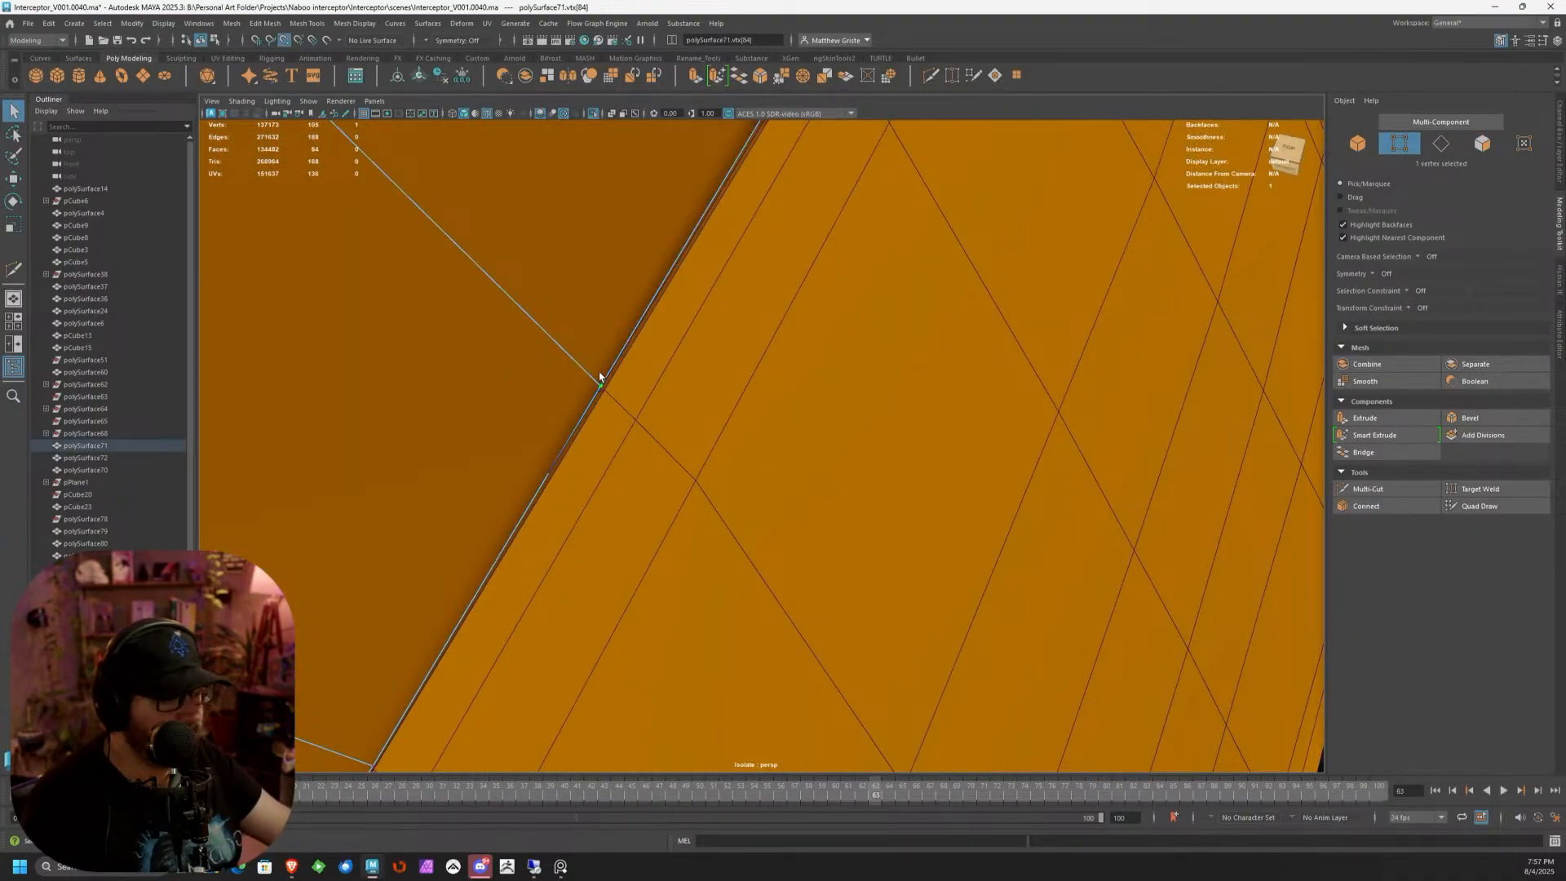
key("w")
middle_click_drag(881, 217, 823, 324, "alt")
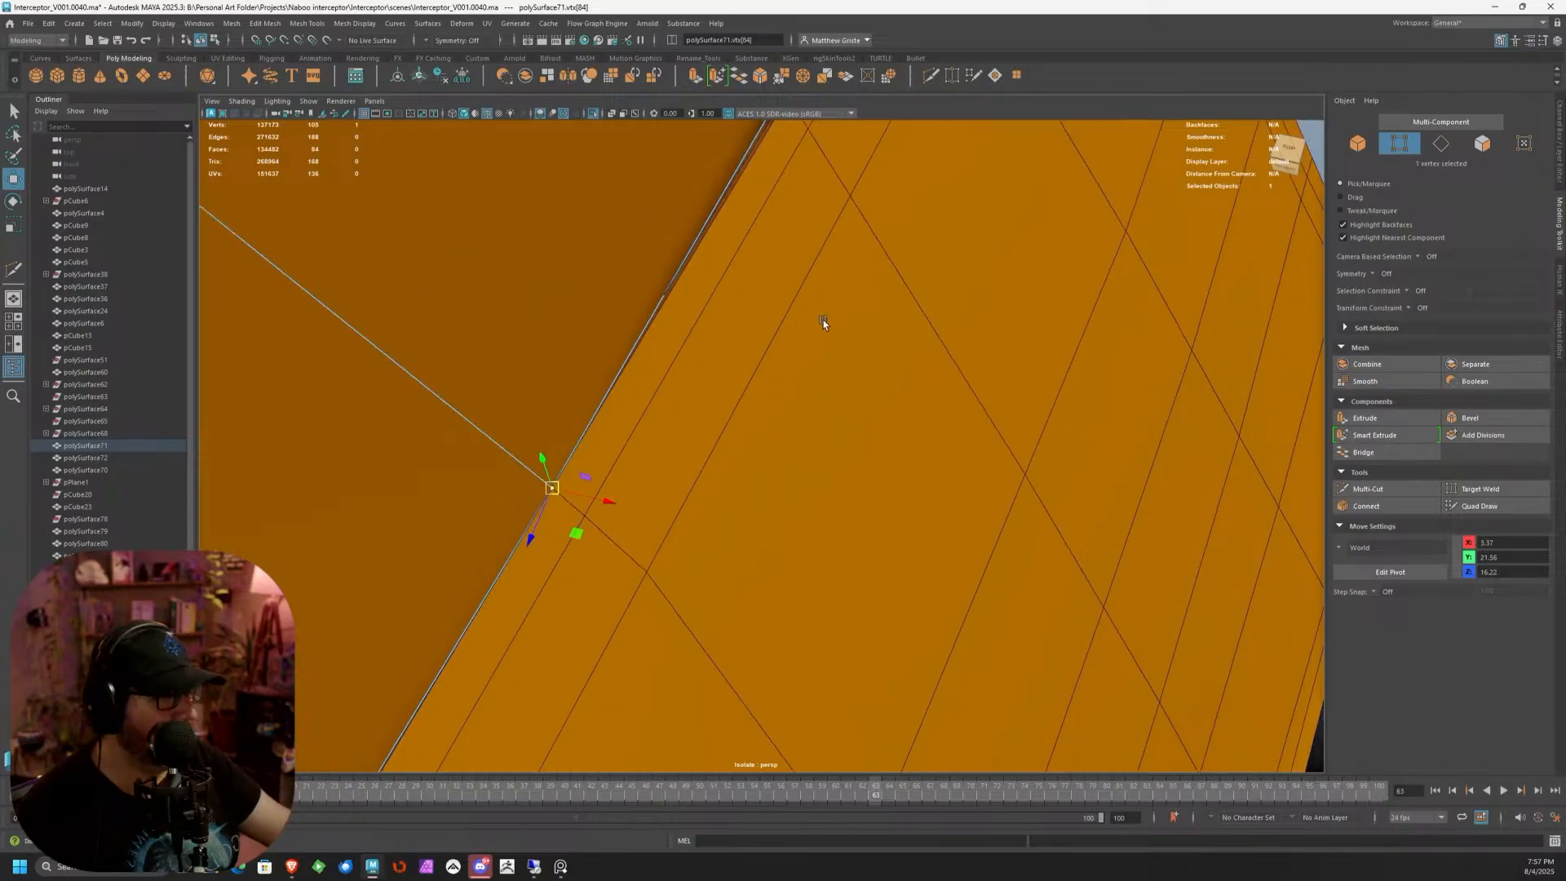
left_click_drag(823, 323, 731, 448, "alt")
Snap the following two seam vertices toward the upper panel's wide end onto the side panel's edge vertices
left_click(650, 328)
left_click(625, 325)
right_click_drag(623, 324, 615, 328)
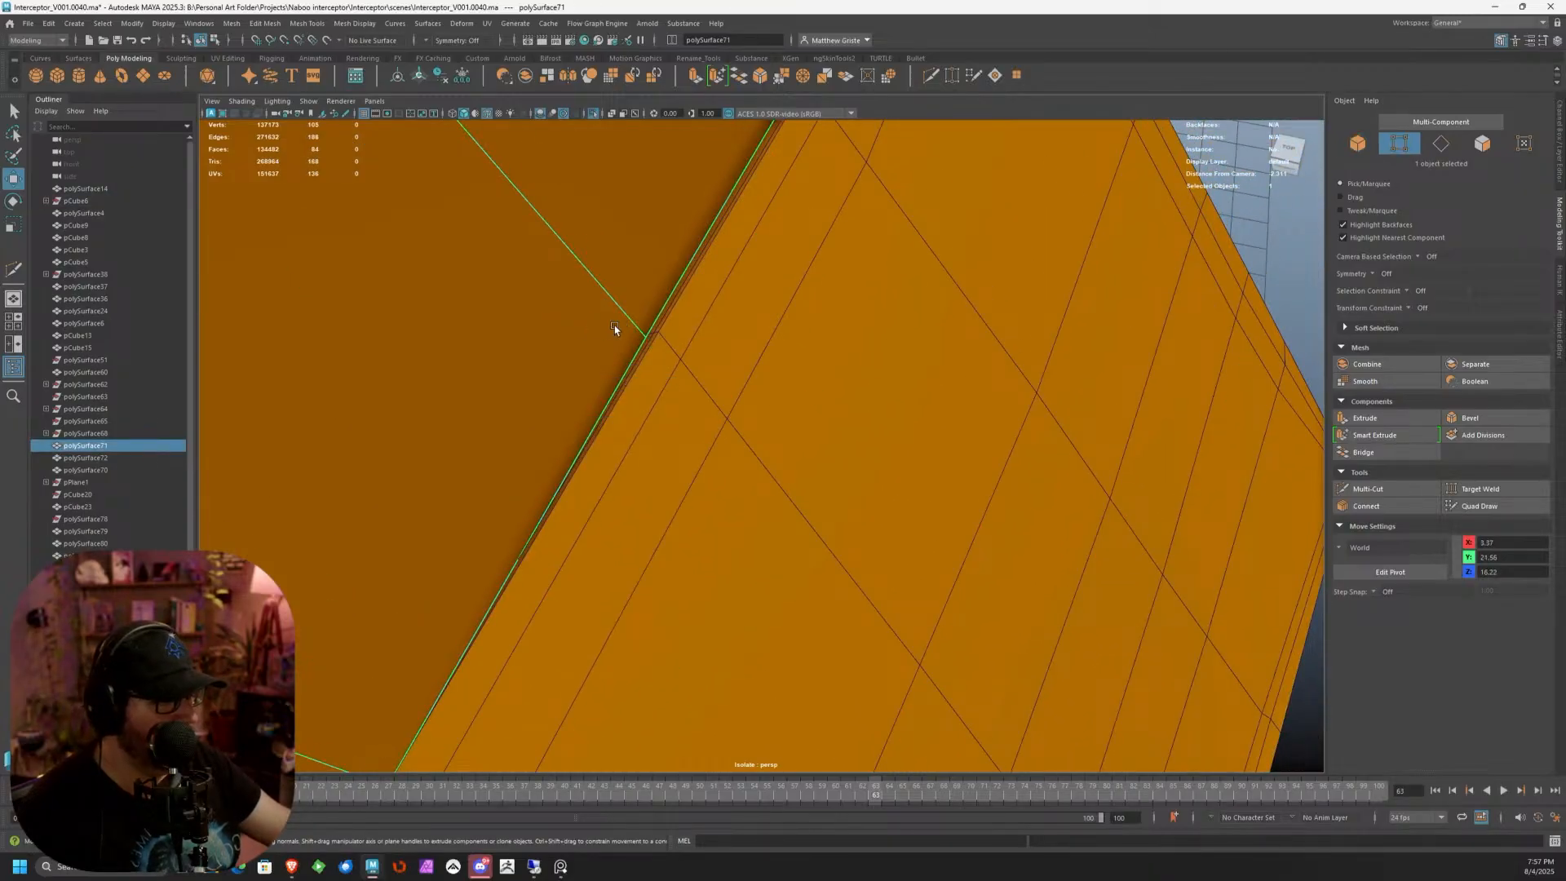
left_click(646, 334)
left_click_drag(661, 337, 740, 408, "alt")
scroll(741, 408, "up", 1)
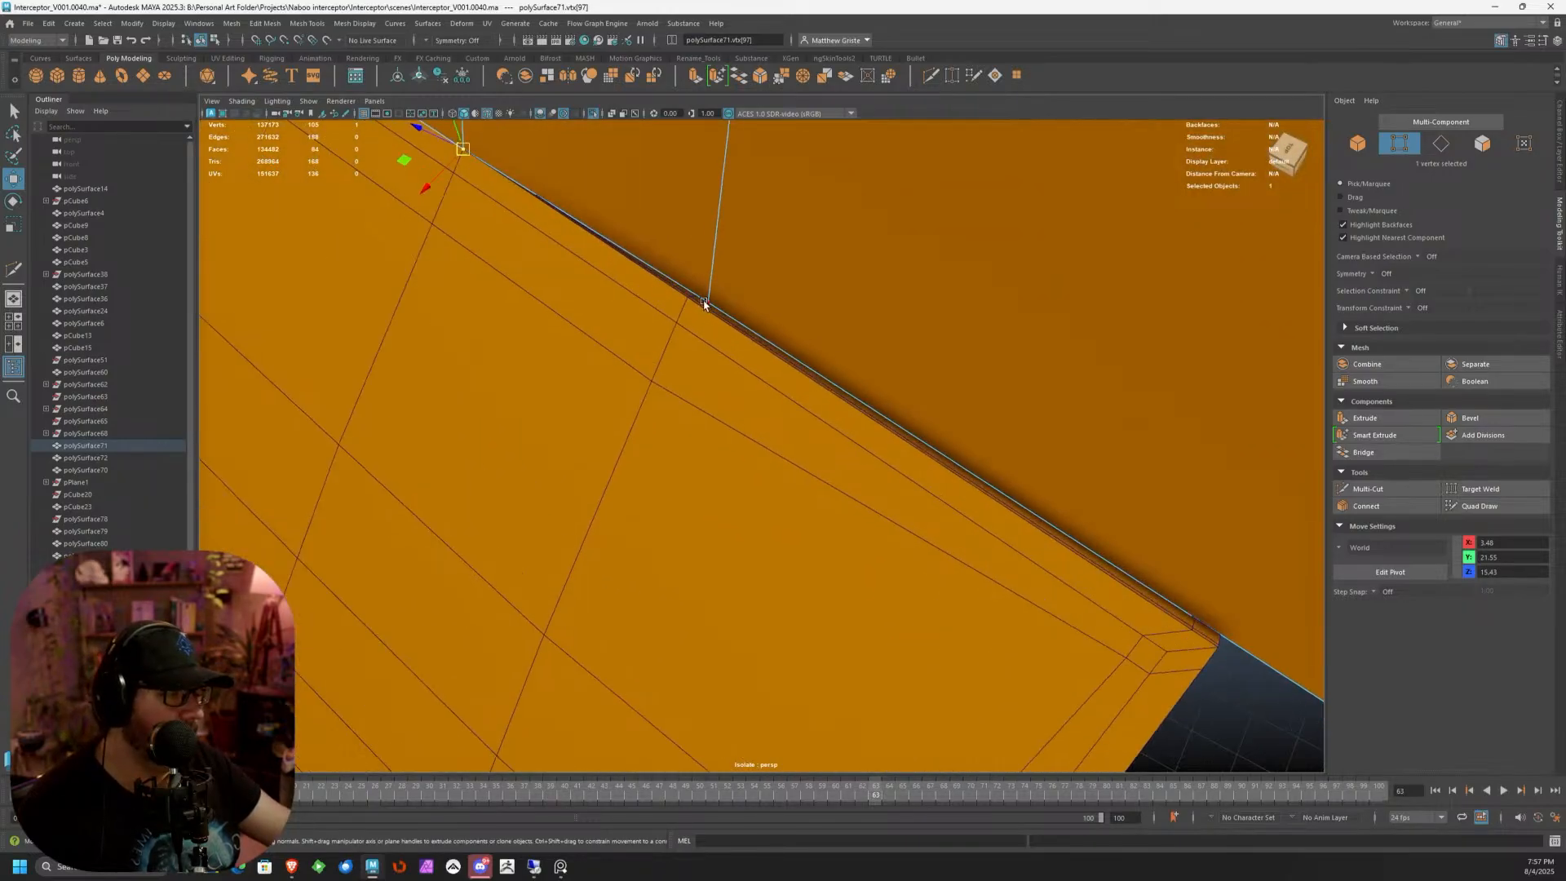
left_click(707, 308)
mouse_move(718, 309)
left_mouse_down("alt")
mouse_move(664, 413)
mouse_move(744, 351)
mouse_move(741, 315)
left_mouse_up("alt")
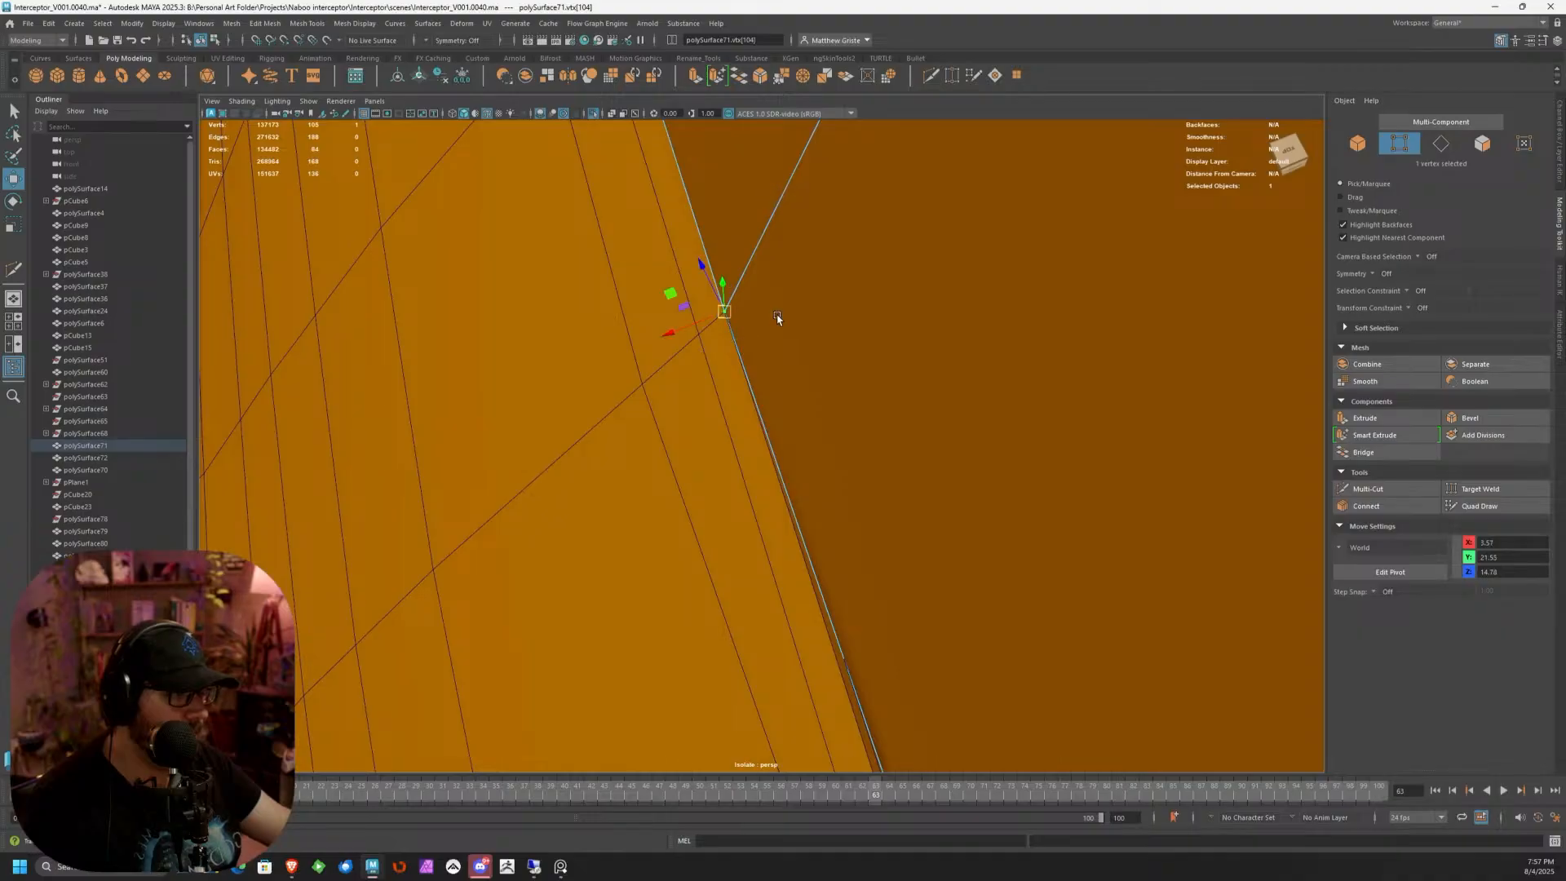
scroll(767, 319, "down", 2)
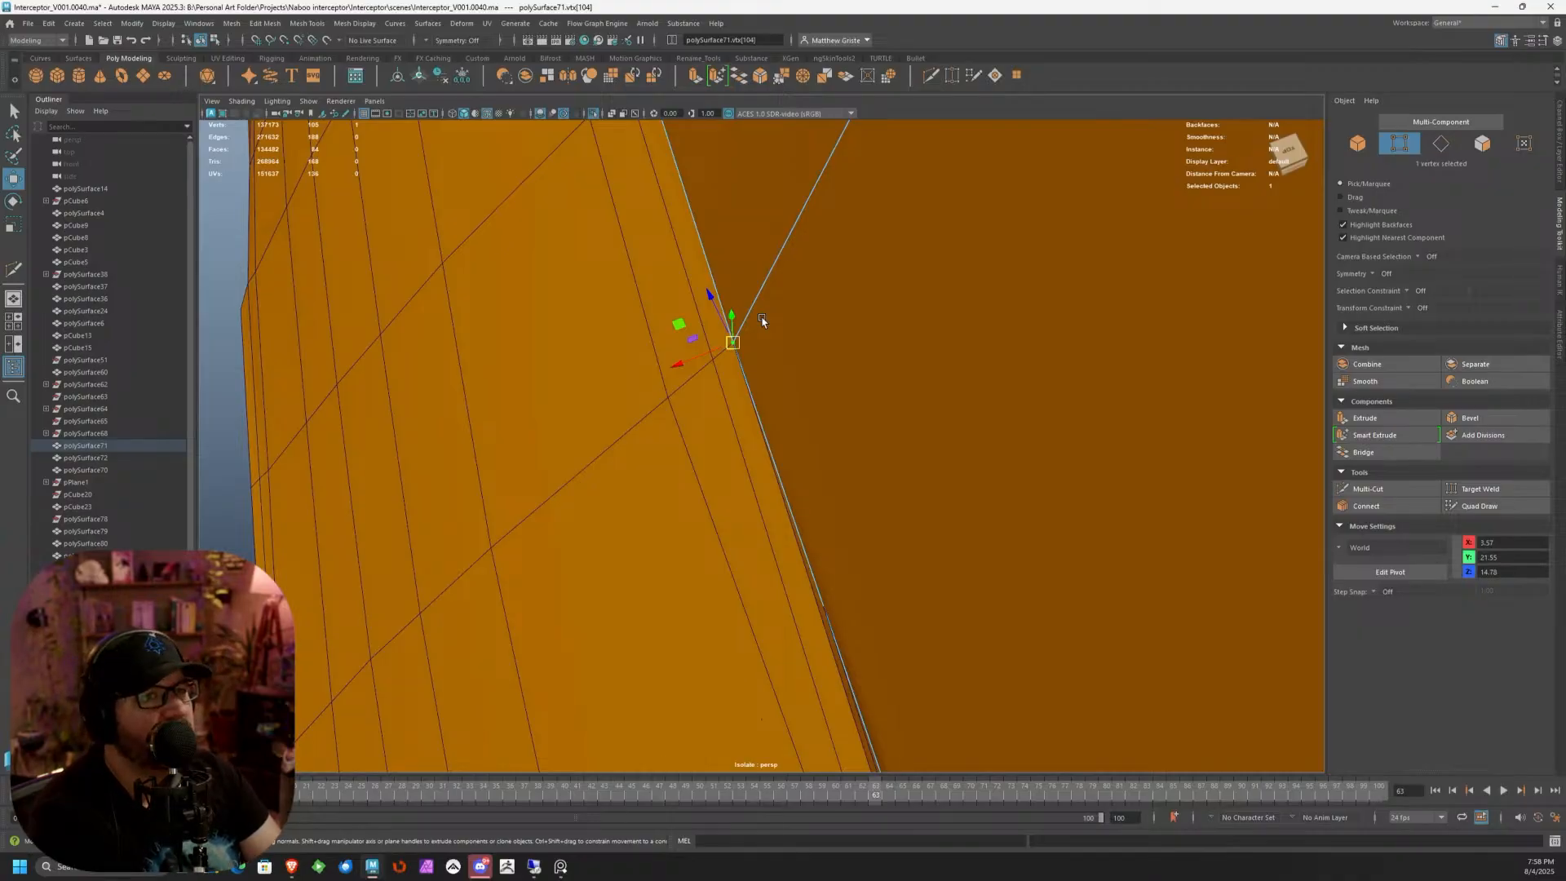
Insert two vertical edge loops across the upper shell between its narrow end and the nearest existing loop with Multi-Cut
left_click_drag(762, 321, 1357, 429, "alt")
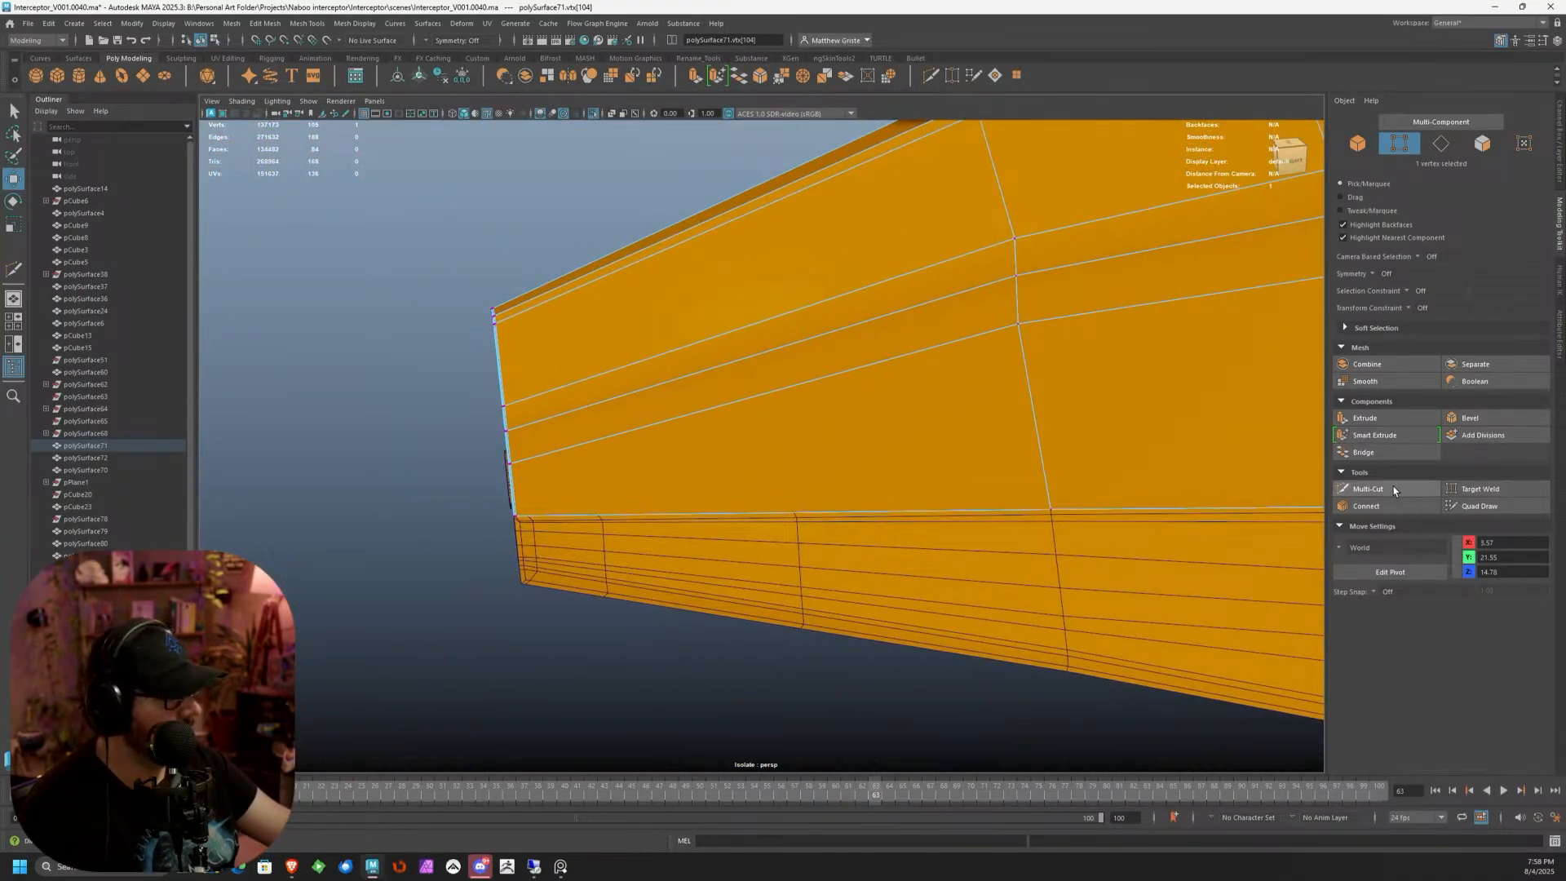
left_click(1368, 488)
scroll(807, 375, "up", 3)
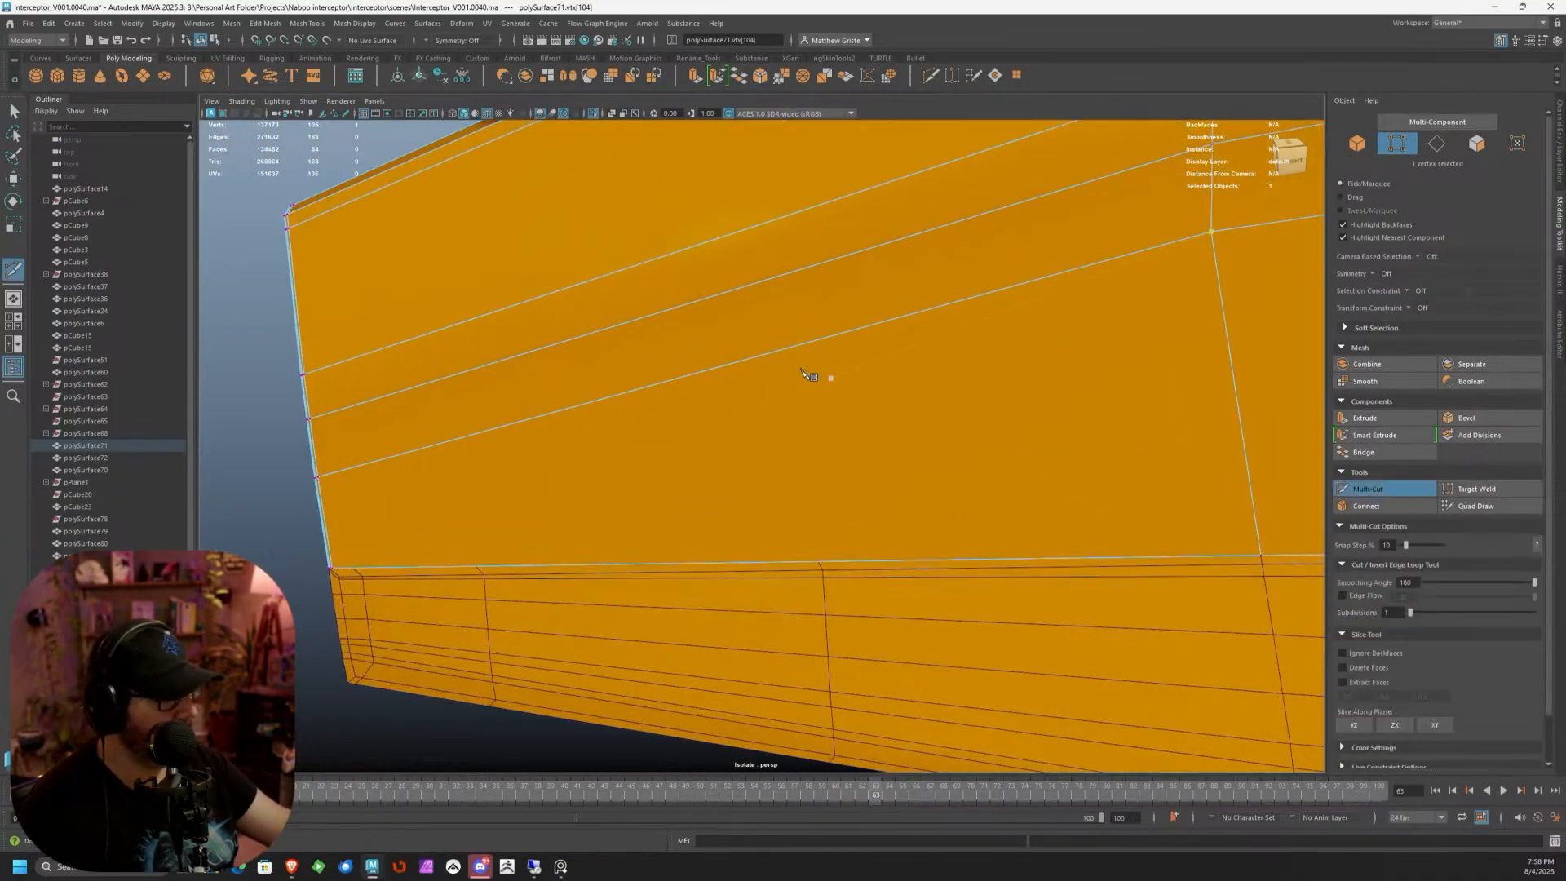
left_click(783, 307, "ctrl")
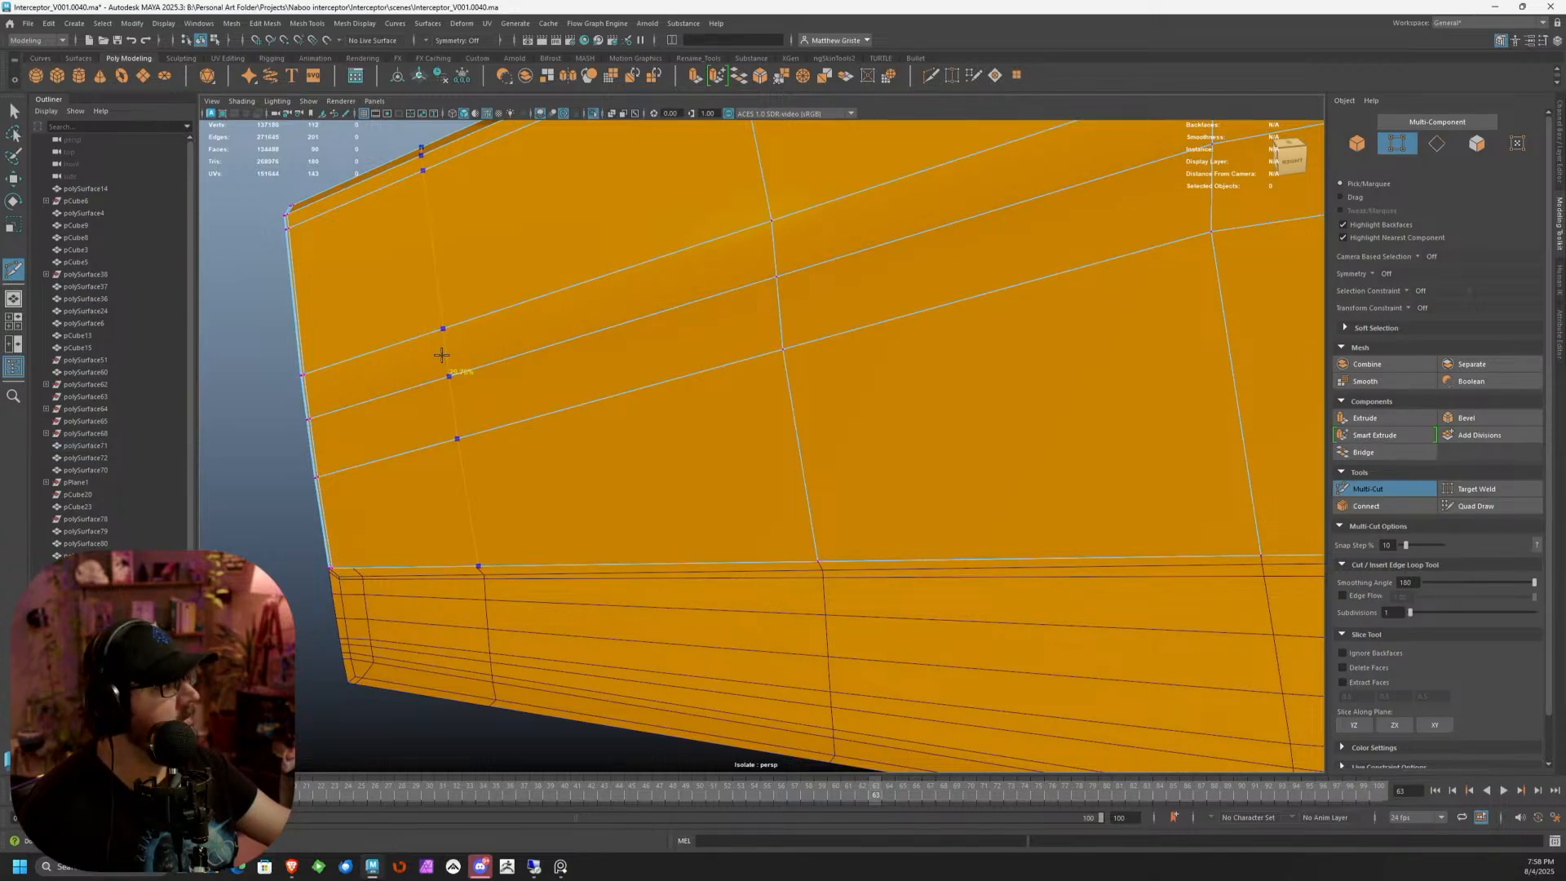
left_click(441, 355, "ctrl")
Move the bottom vertex of a new edge loop to line up with the adjacent edge on the lower side panel
left_click_drag(580, 378, 701, 384, "alt")
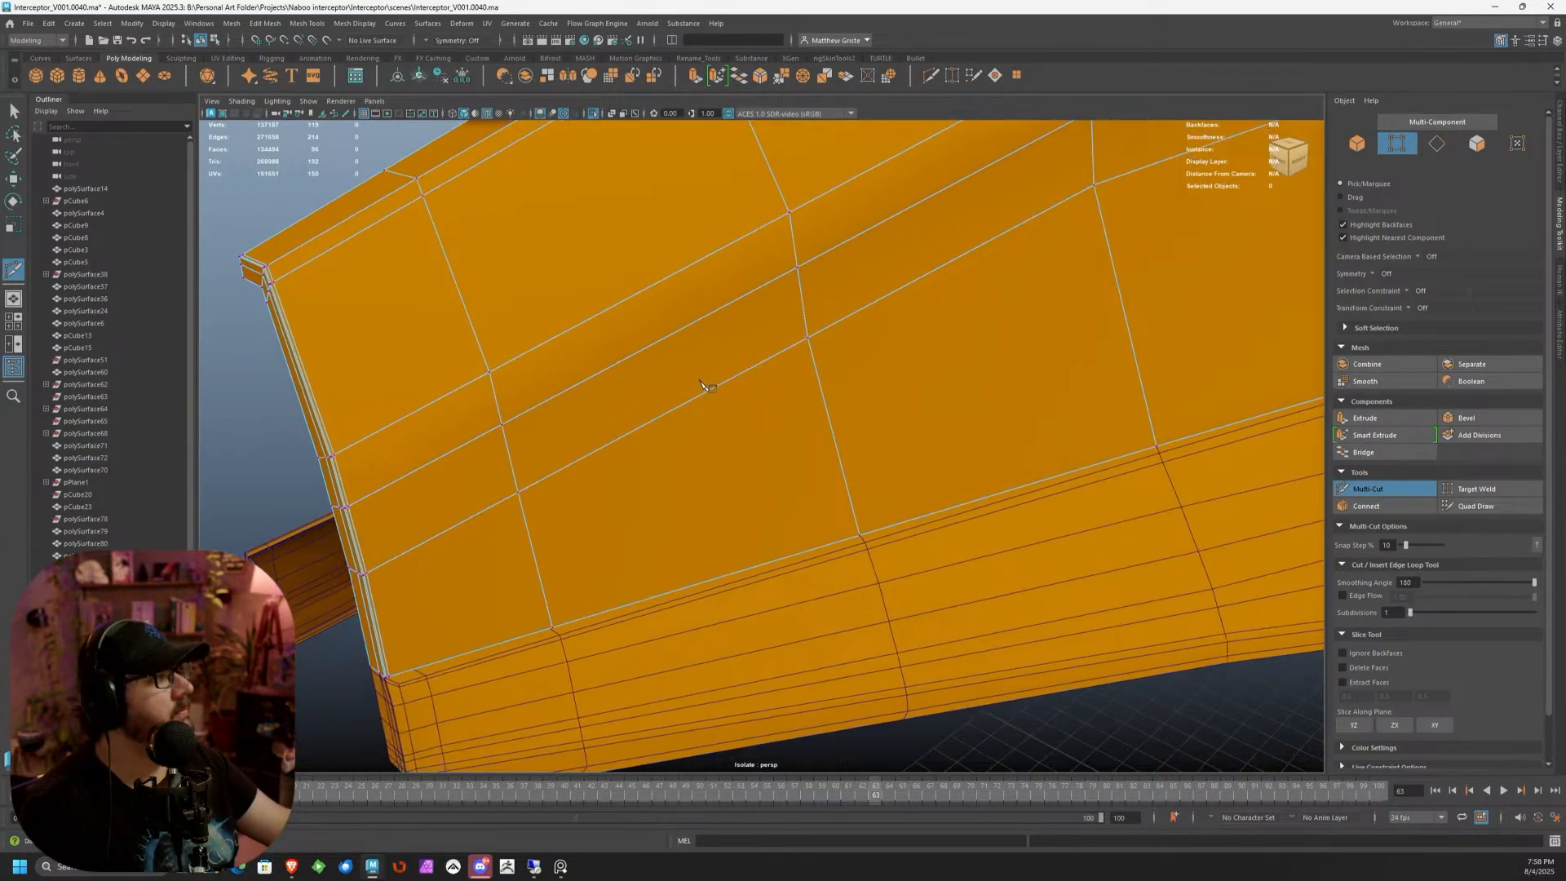
middle_click_drag(710, 393, 672, 325, "alt")
left_click_drag(667, 359, 762, 416, "alt")
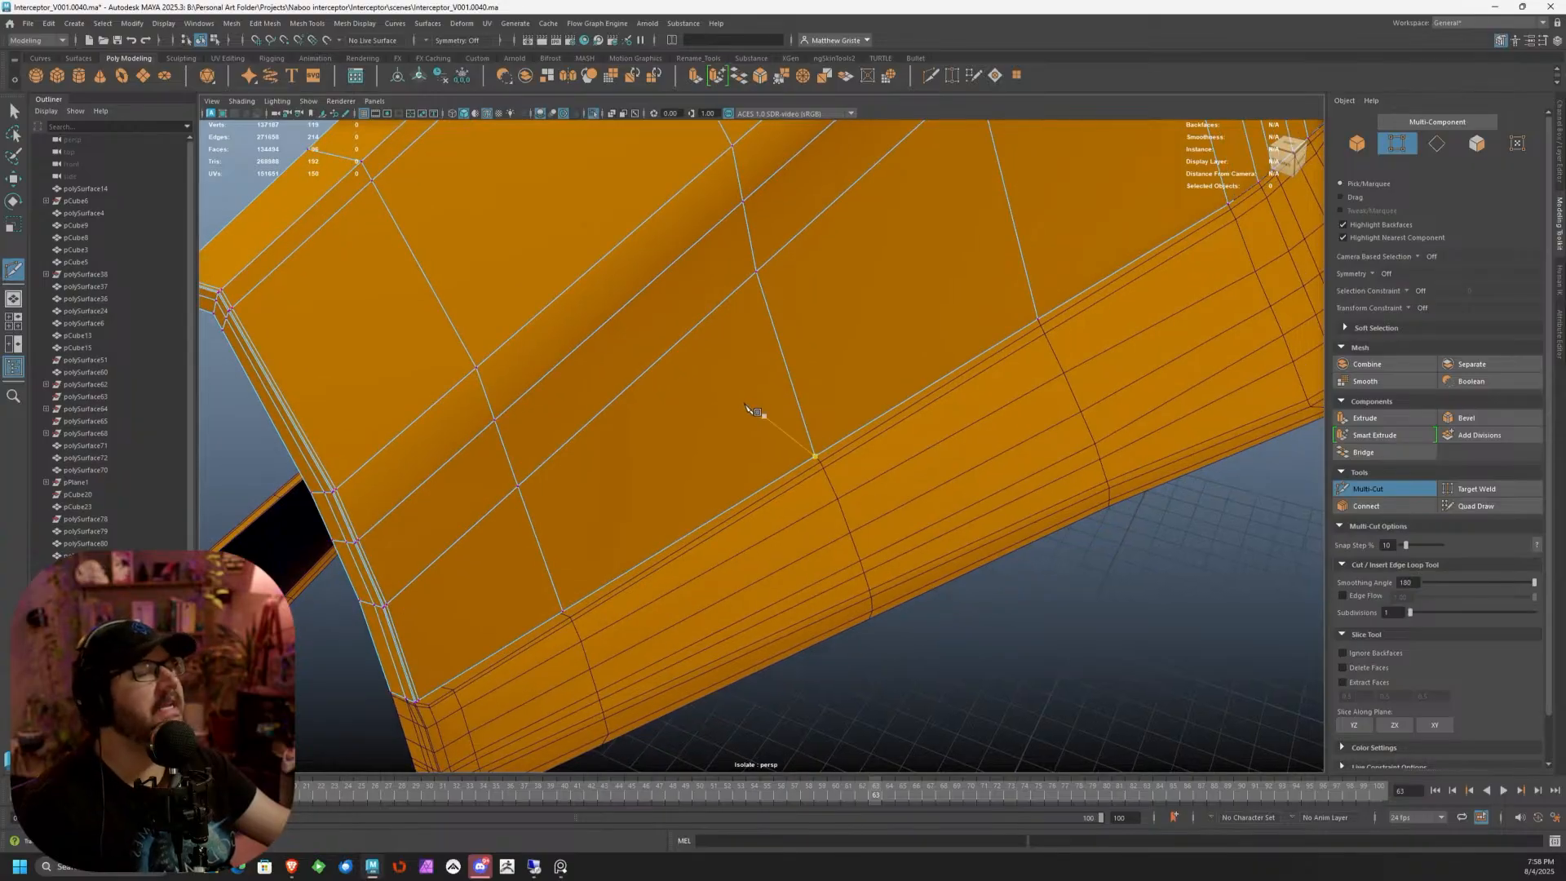
right_click_drag(762, 416, 837, 411, "alt")
left_click(814, 387)
mouse_move(652, 384)
left_mouse_down("alt")
mouse_move(846, 354)
mouse_move(633, 405)
left_mouse_up("alt")
middle_click_drag(633, 406, 932, 422, "alt")
key("q")
left_click(839, 516)
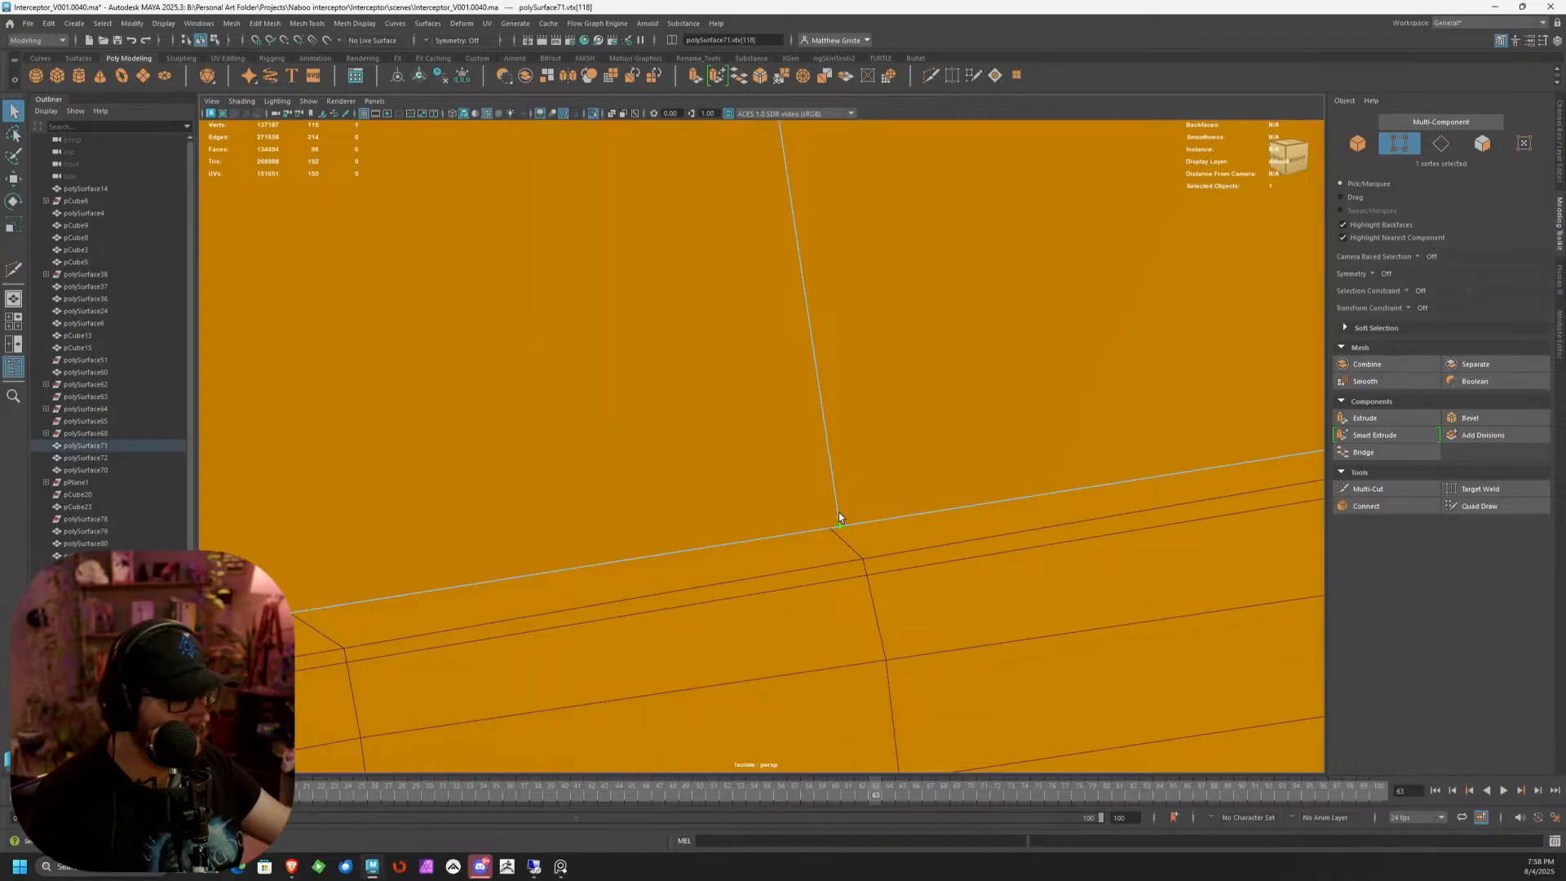
key("w")
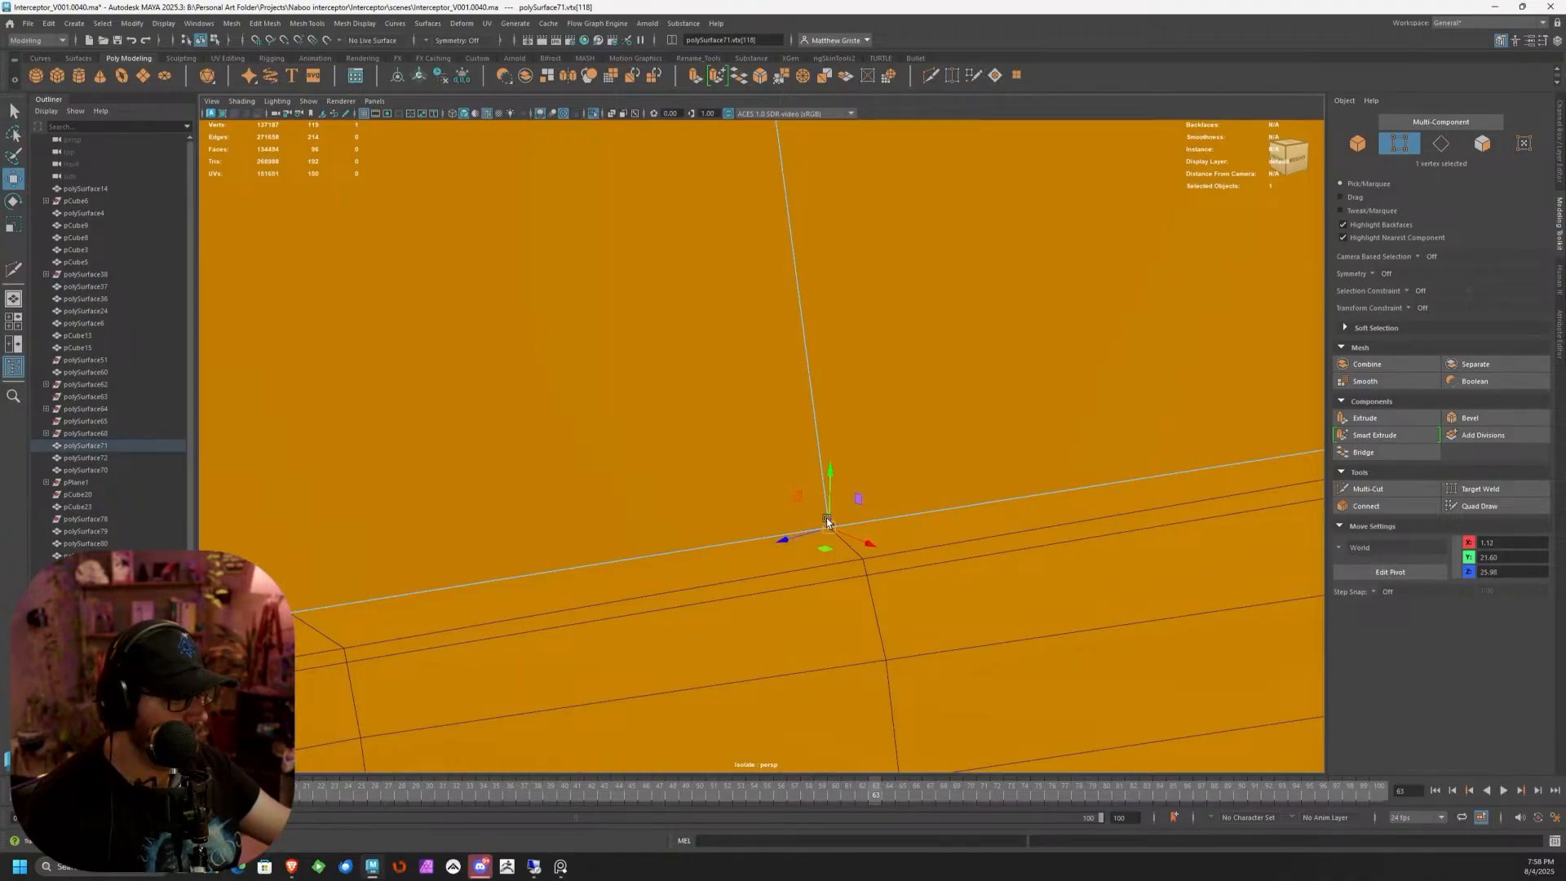
left_click_drag(788, 539, 806, 511, "alt")
Insert a supporting edge loop close to the upper shell's narrow end rim with Multi-Cut
key("ctrl+shift+x")
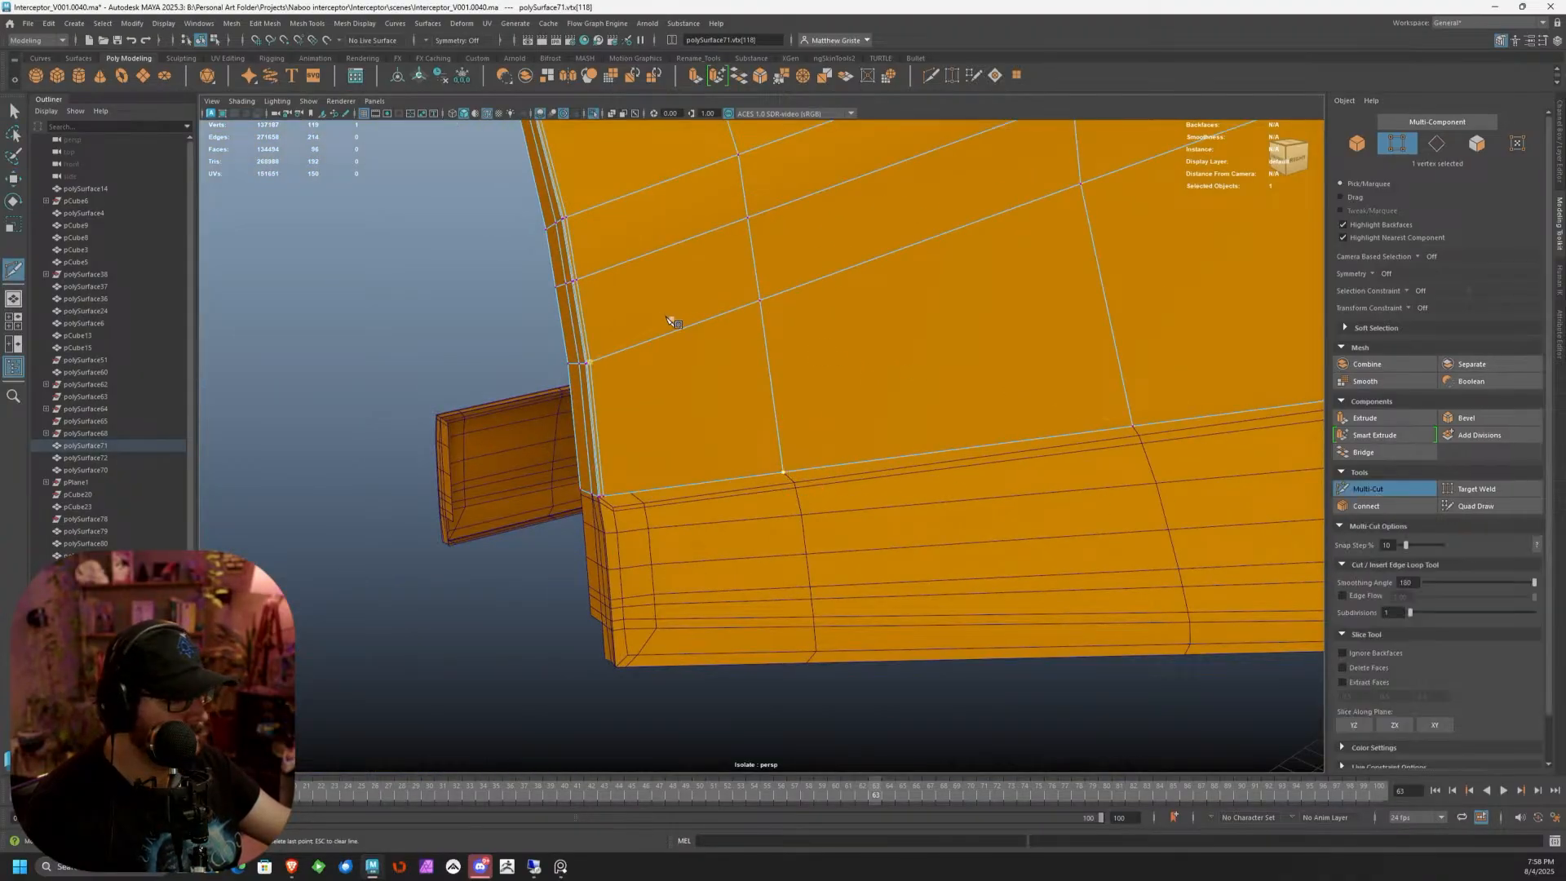
left_click(615, 347, "ctrl")
scroll(895, 381, "down", 4)
Insert an edge loop near the shell's wide end, in line with the upper corner of the lower side panel
left_click_drag(894, 381, 1036, 408, "alt")
left_click_drag(955, 514, 1042, 546, "alt")
middle_click_drag(1042, 546, 612, 489, "alt")
scroll(612, 490, "up", 3)
scroll(754, 495, "up", 2)
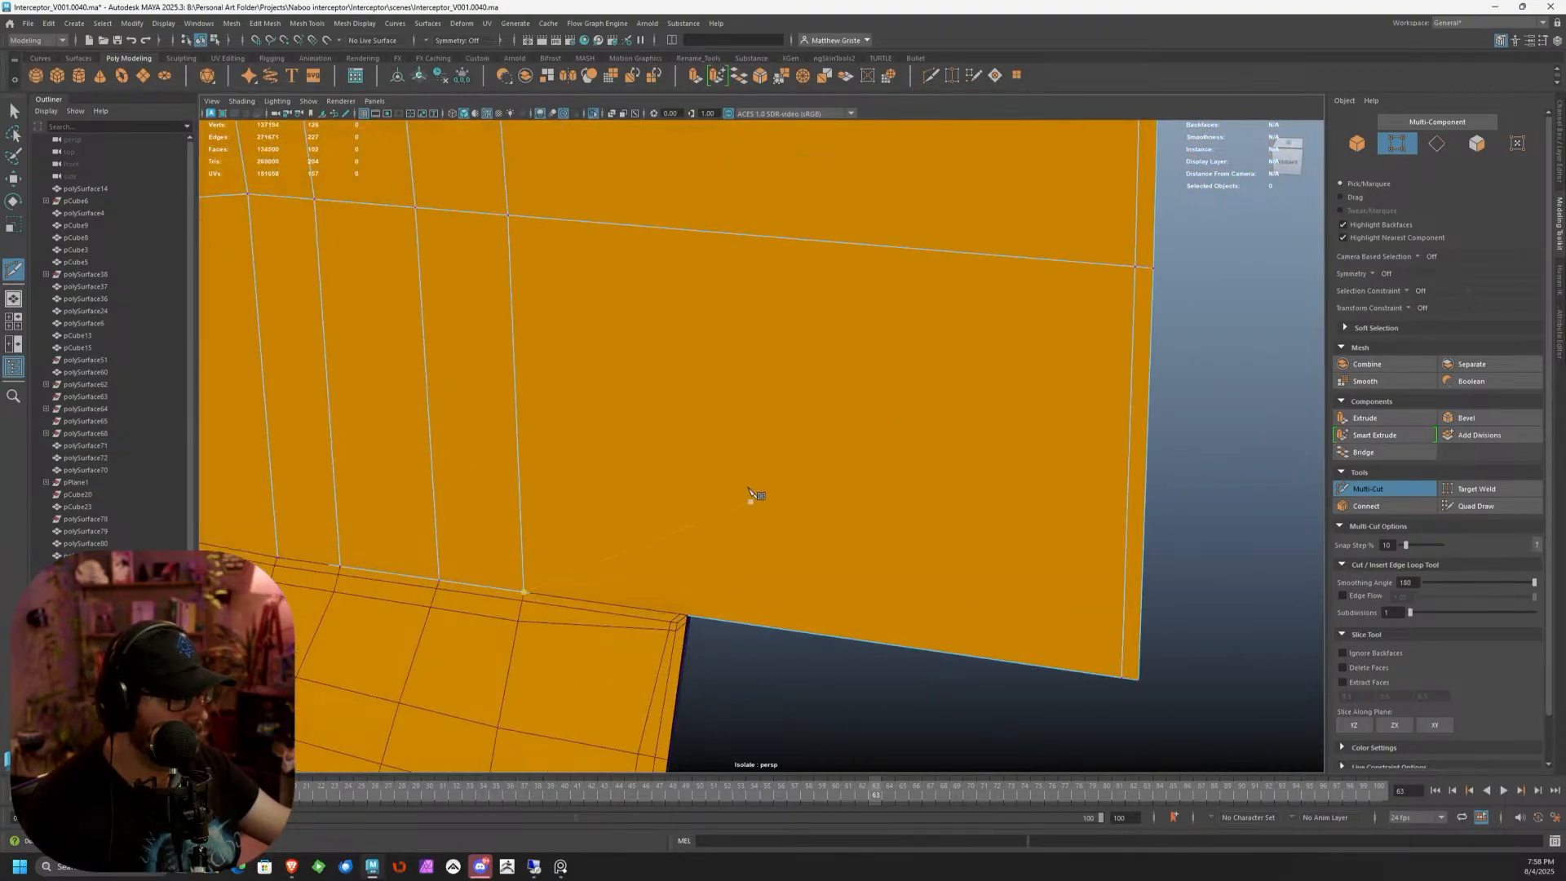
left_click(677, 217, "ctrl")
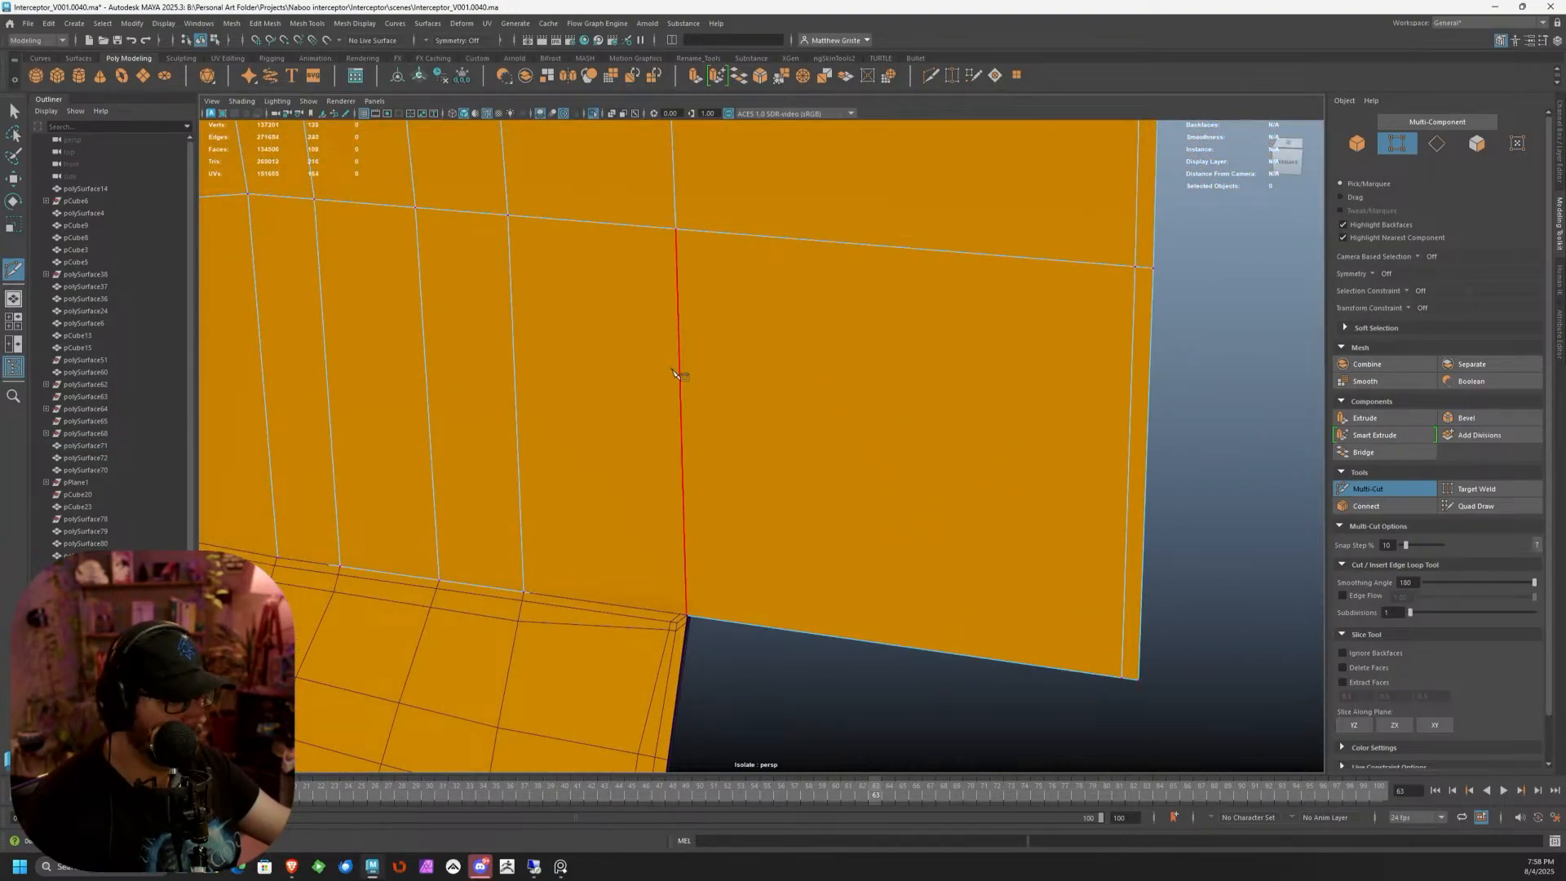
Adjust the new loop's bottom vertex so it meets the upper corner of the lower side panel
middle_click_drag(680, 522, 727, 374, "alt")
scroll(725, 374, "up", 2)
key("q")
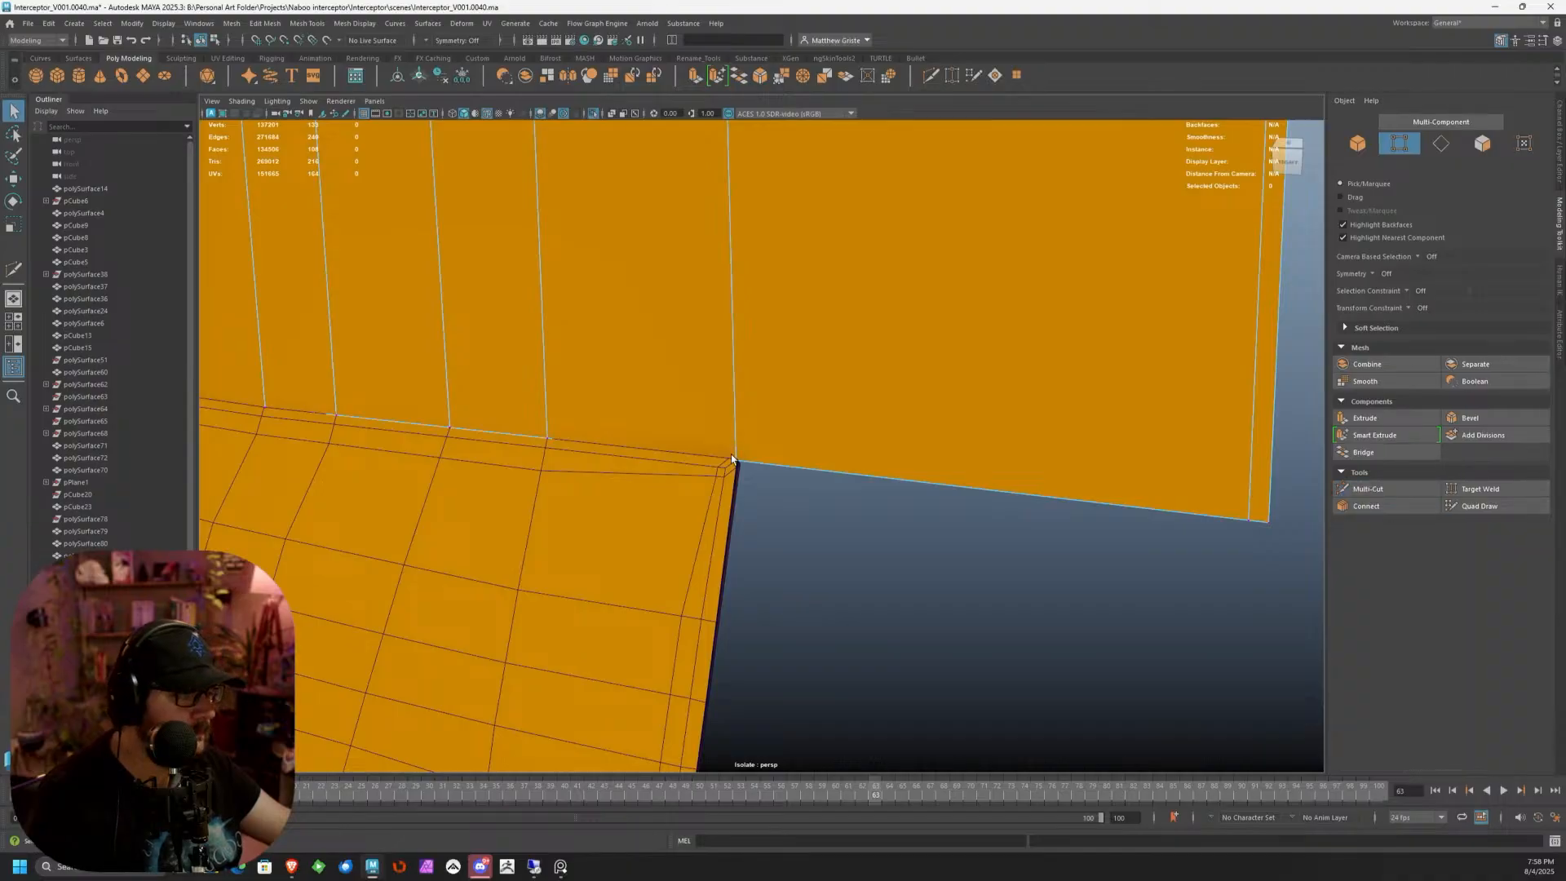
left_click(722, 448)
key("f")
mouse_move(760, 487)
left_mouse_down("alt")
mouse_move(645, 483)
mouse_move(734, 477)
mouse_move(765, 457)
left_mouse_up("alt")
key("w")
scroll(765, 454, "up", 2)
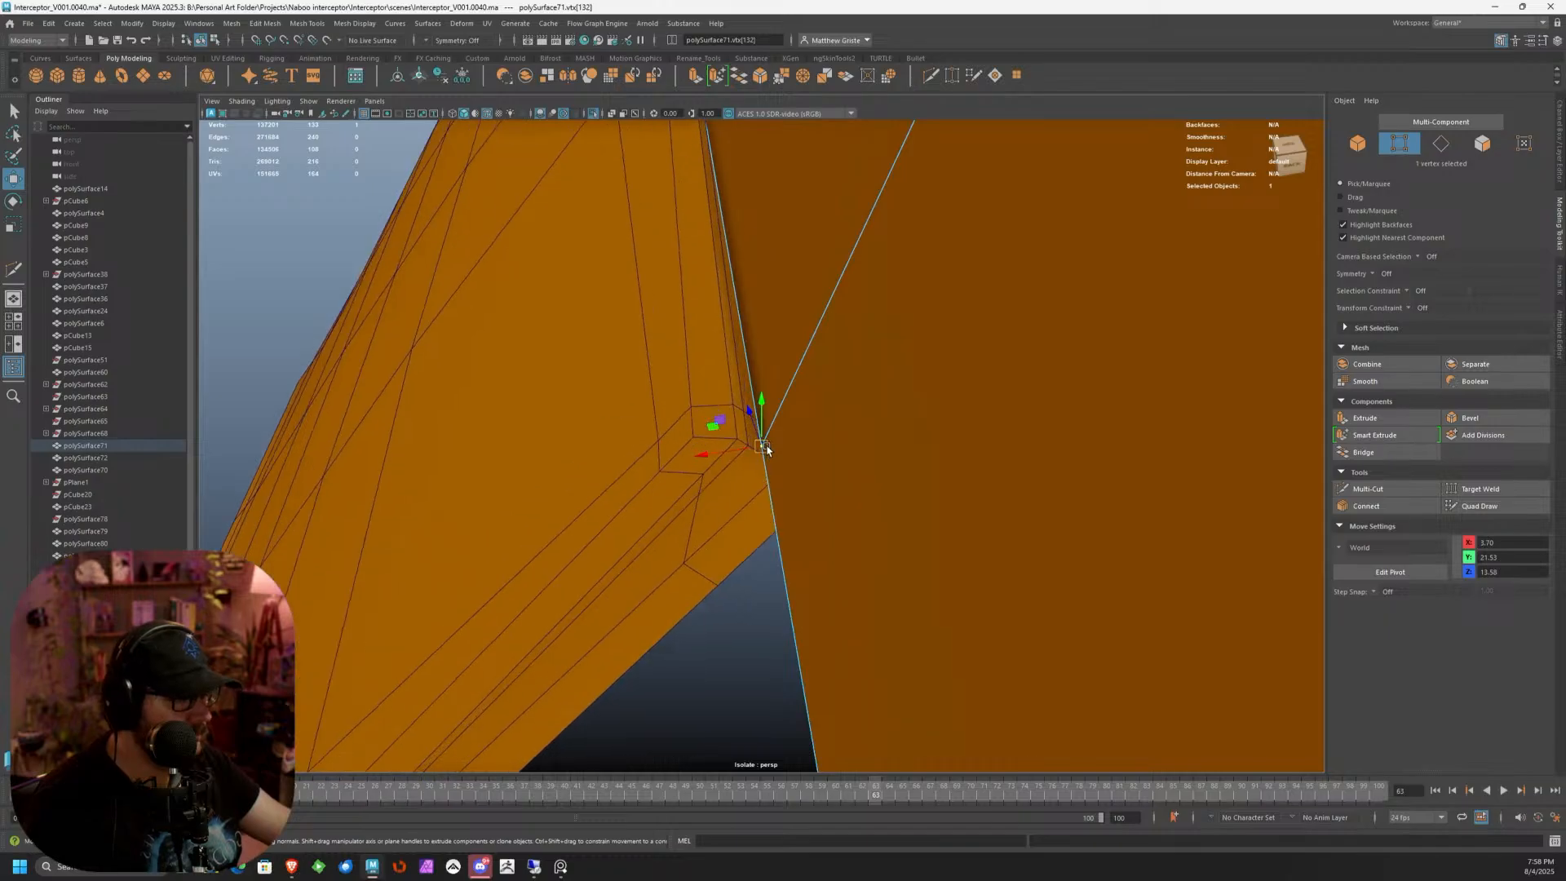
scroll(757, 467, "down", 1)
left_click_drag(760, 459, 778, 377, "alt")
Return to object mode, check the upper shell in smooth preview, and set it back to the unsmoothed display
key("F8")
key("3")
left_click(743, 505)
left_click(763, 516)
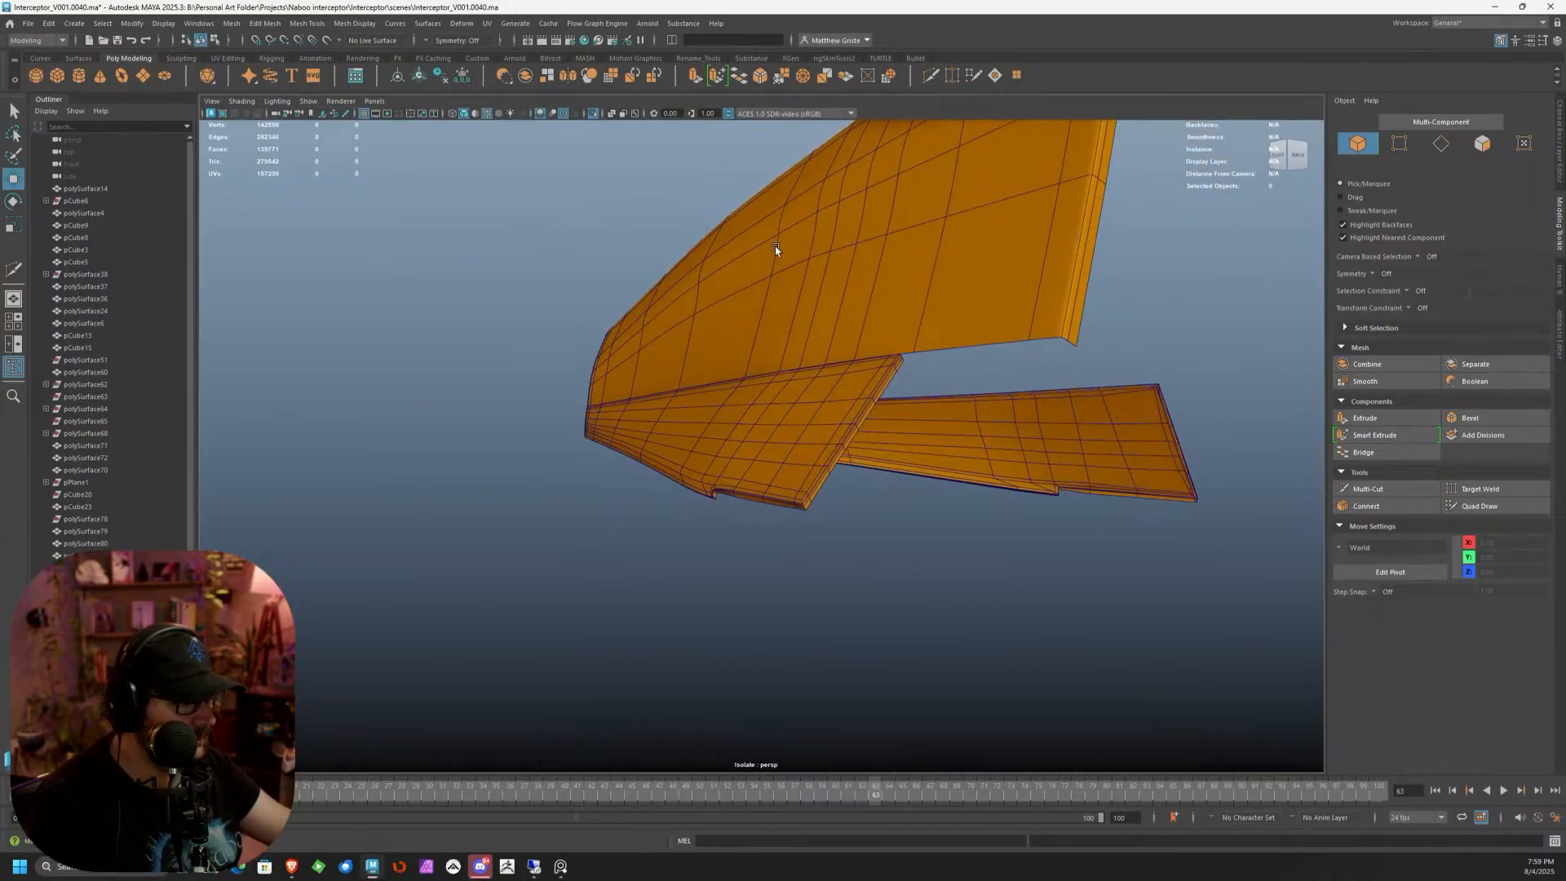
left_click_drag(659, 328, 810, 438, "alt")
left_click(797, 455)
key("1")
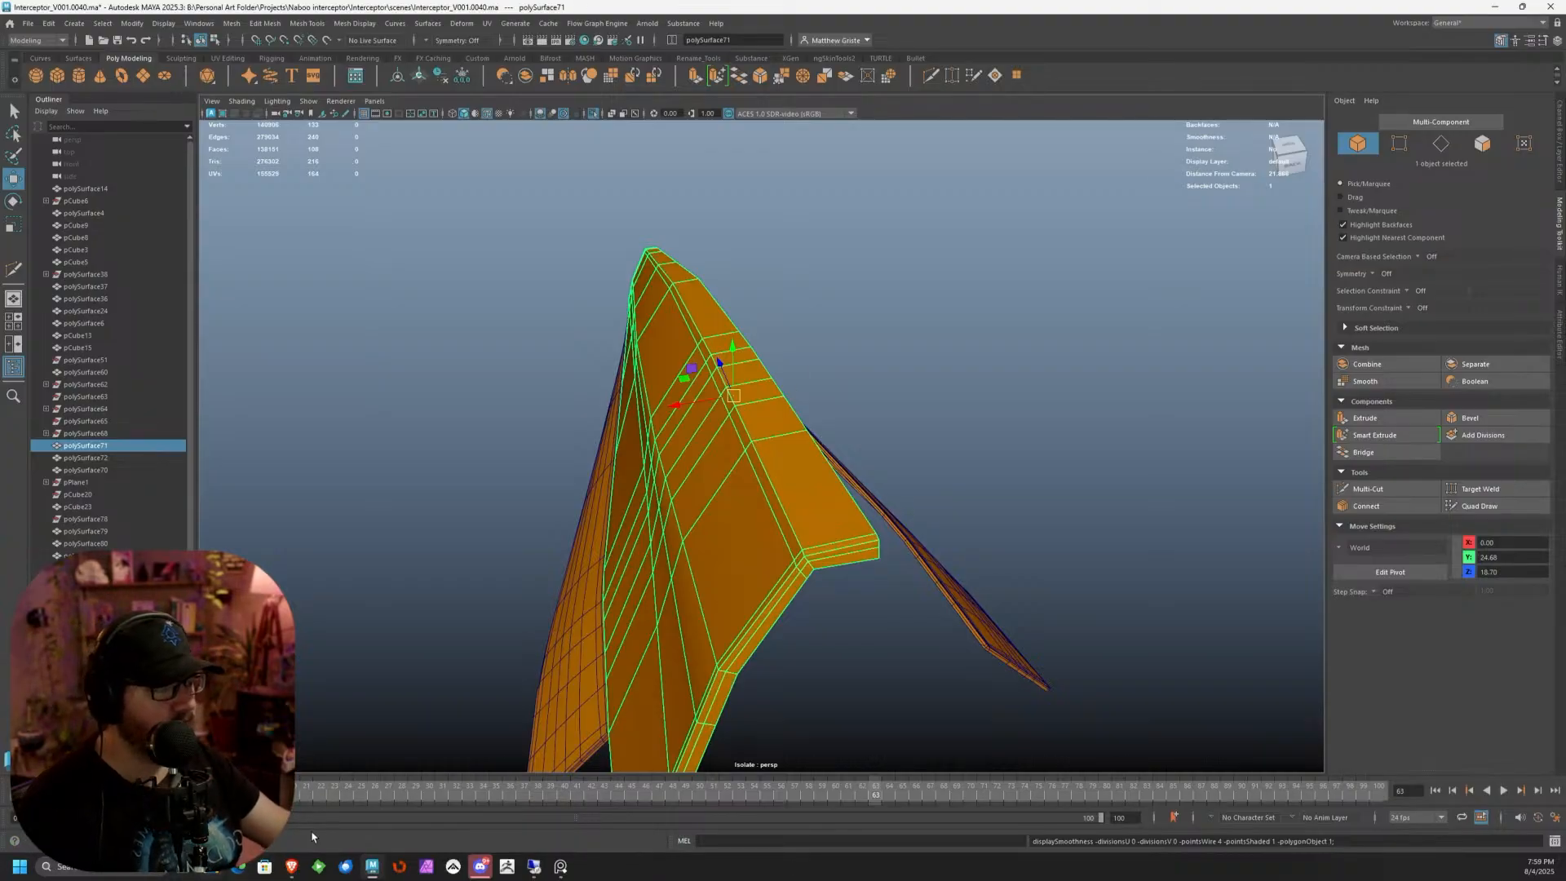
Duplicate the upper shell half and mirror the copy across the centre by setting its Scale X to -1
left_click_drag(734, 531, 745, 453, "alt")
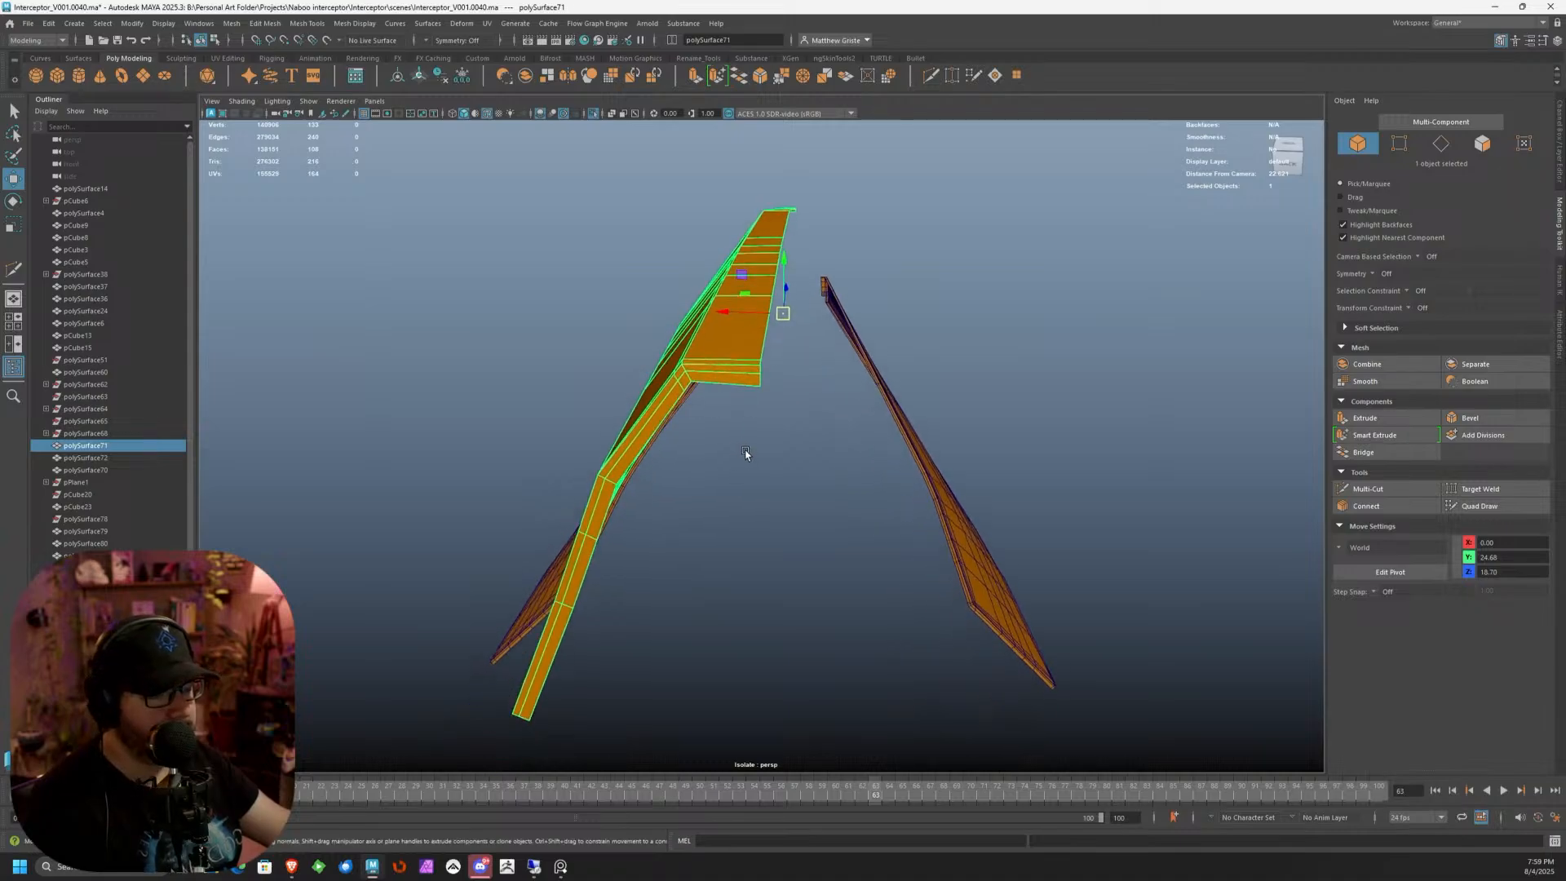
left_click_drag(915, 321, 666, 328, "alt")
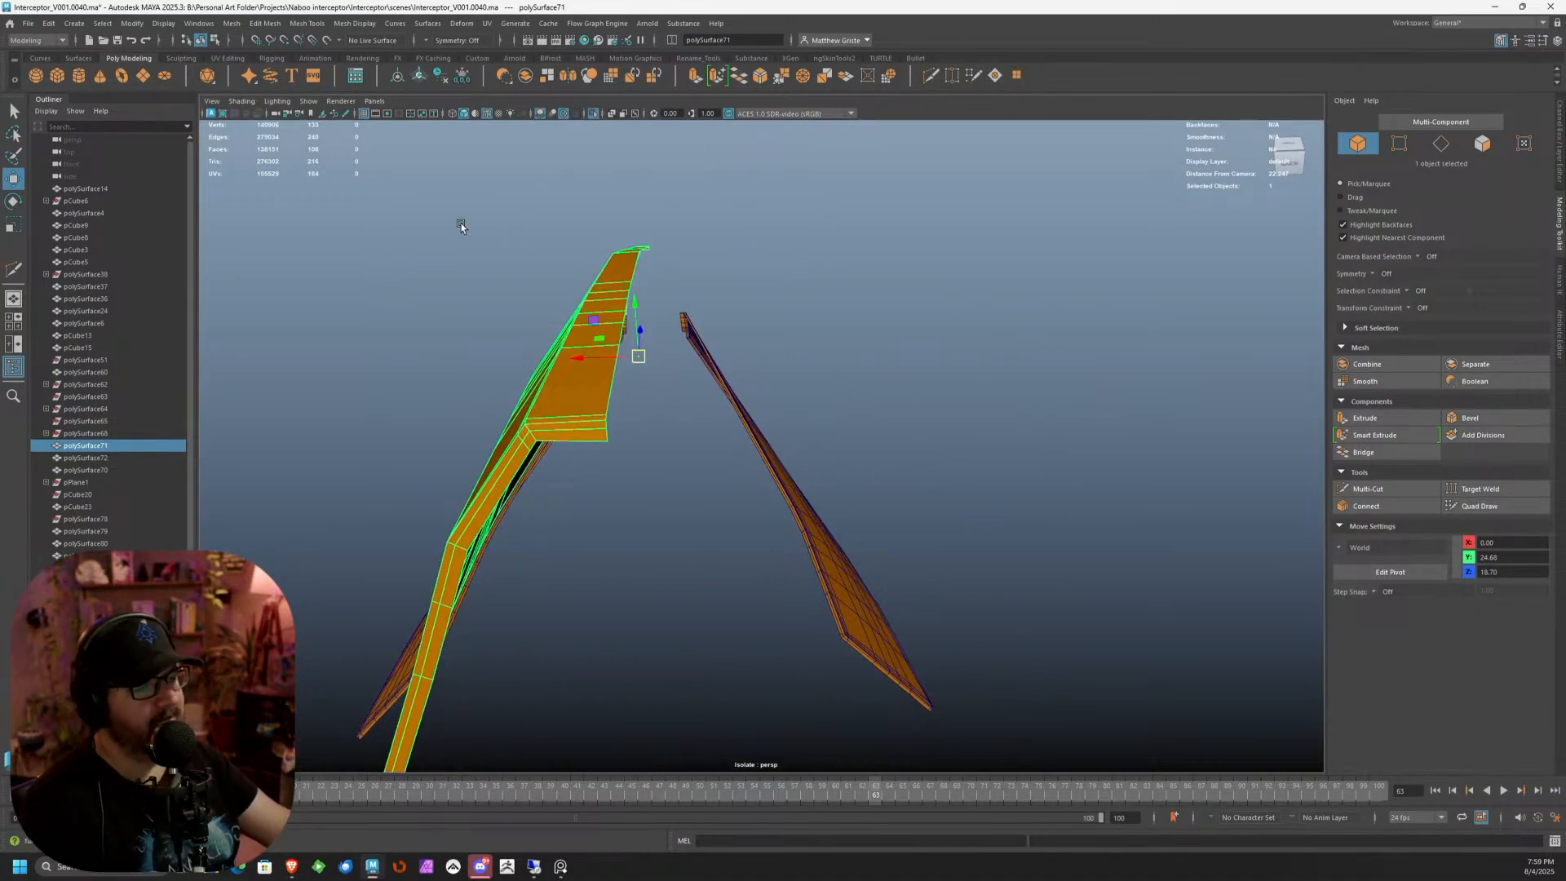
left_click(265, 22)
left_click(291, 193)
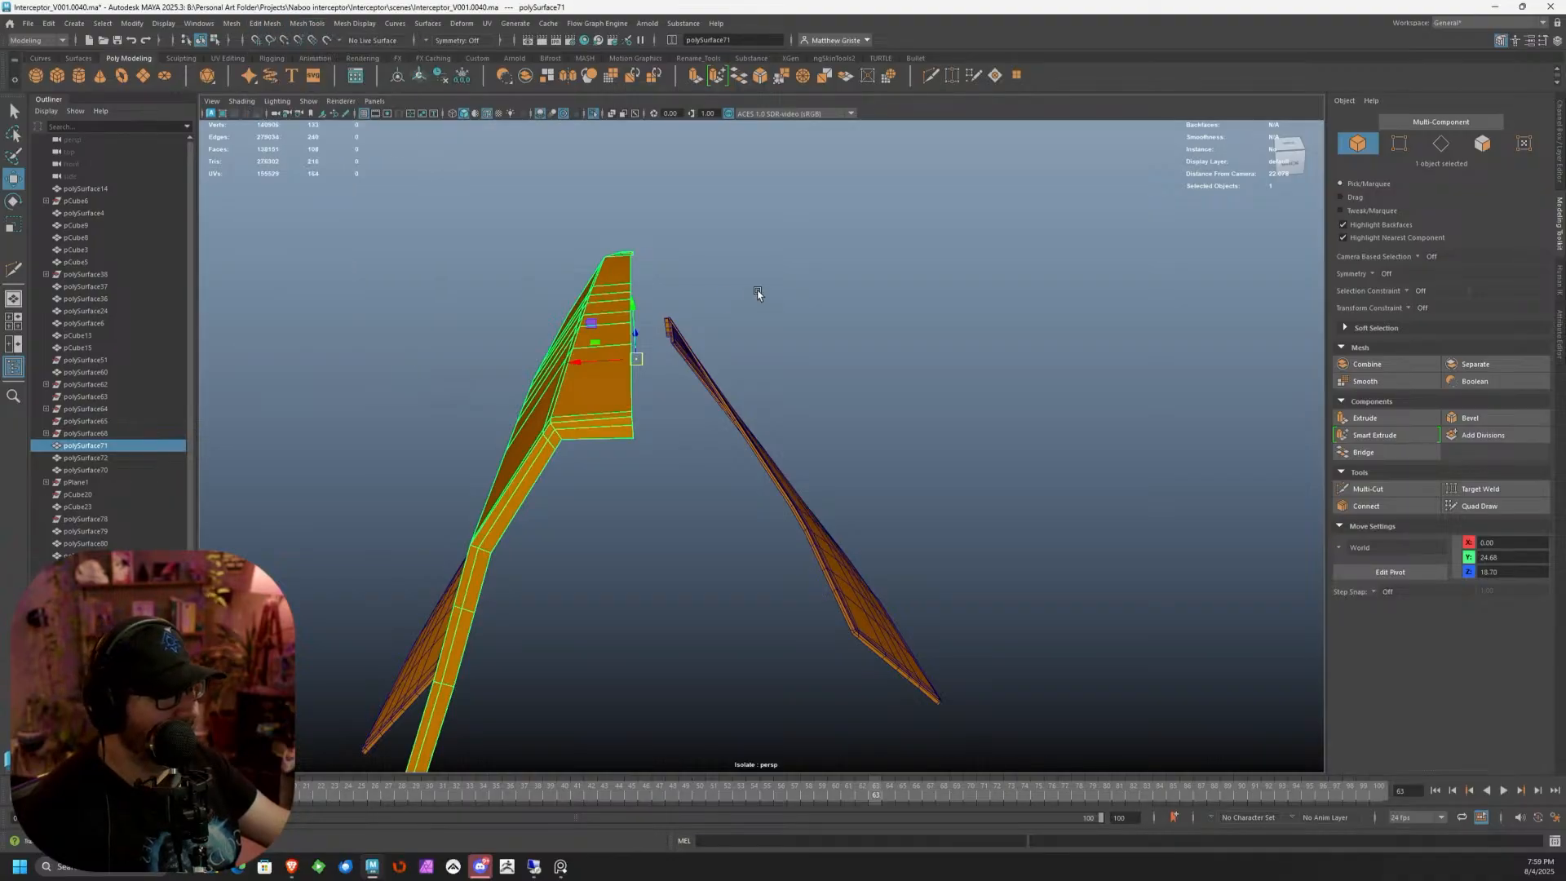
left_click_drag(759, 291, 775, 269, "alt")
left_click(1552, 245)
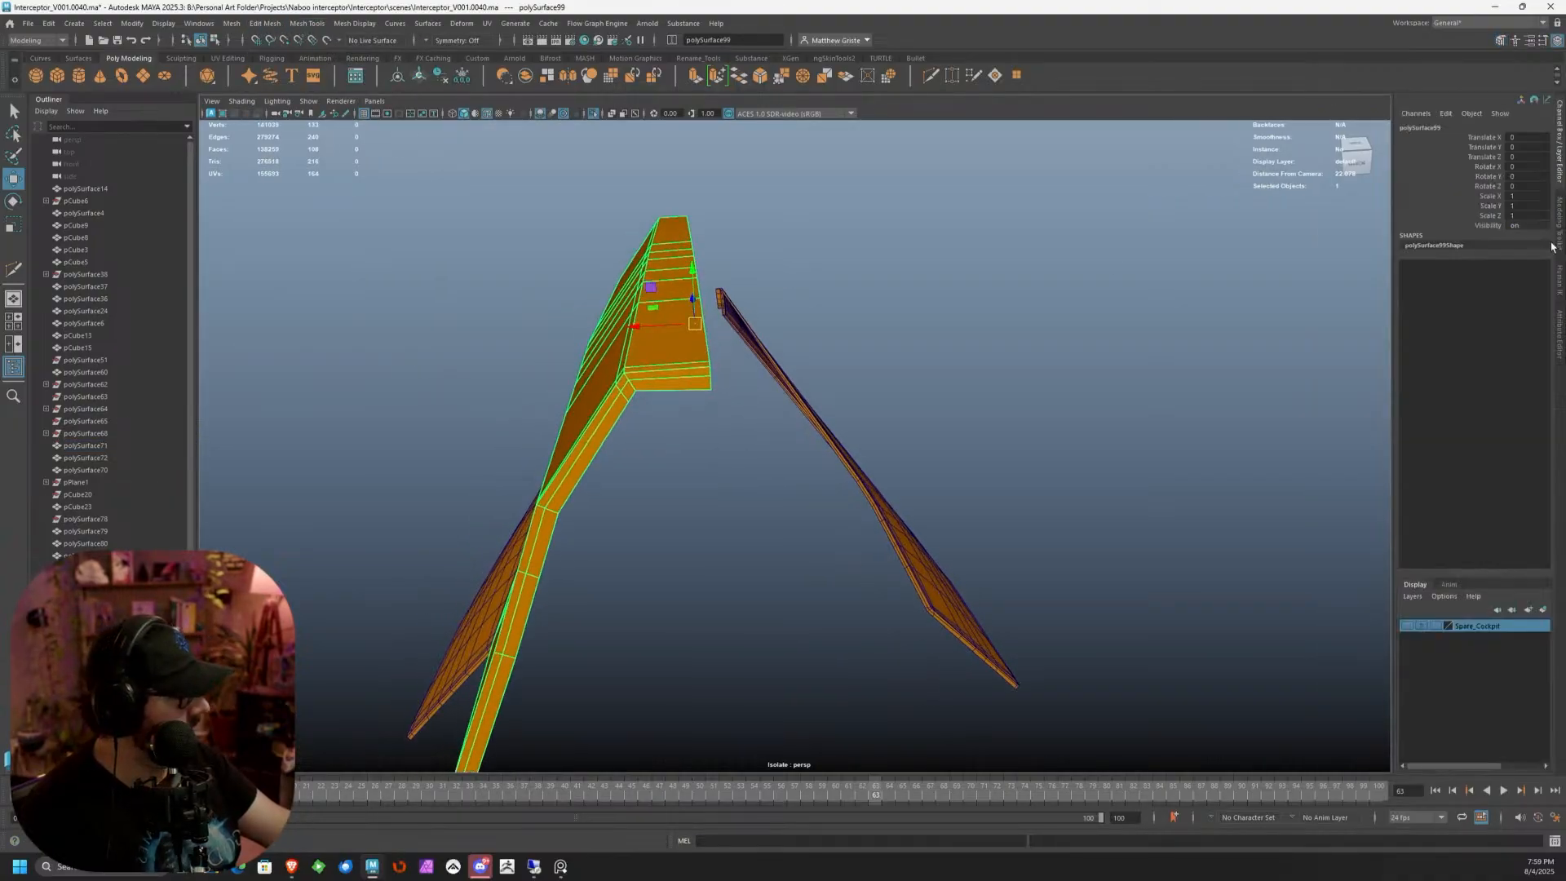
type("-1")
key("Return")
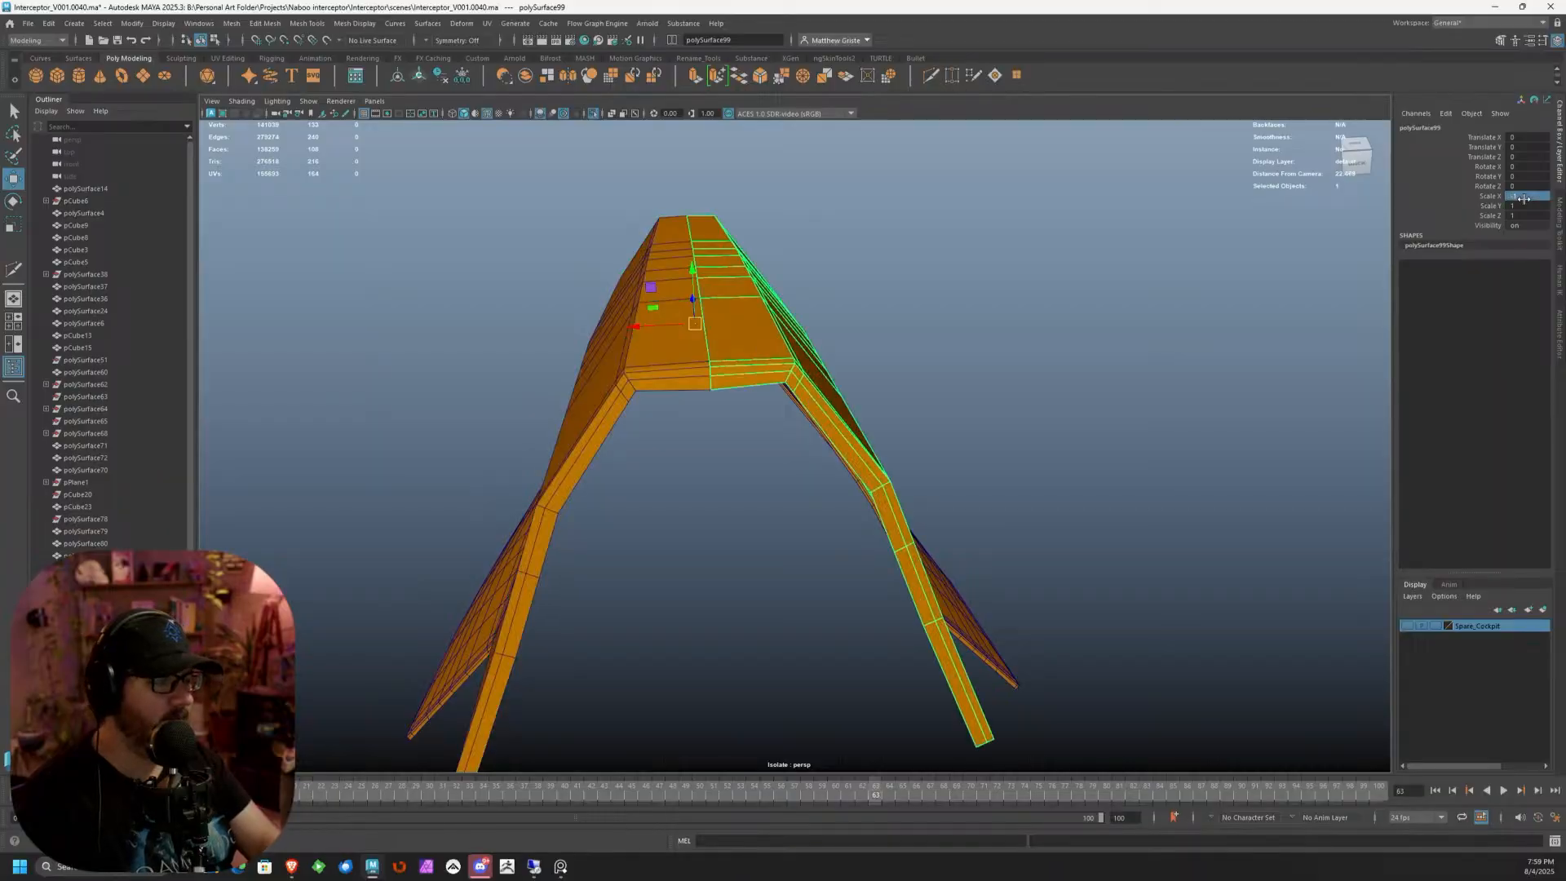
Select both shell halves and combine them into one mesh
left_click_drag(697, 366, 697, 364, "shift")
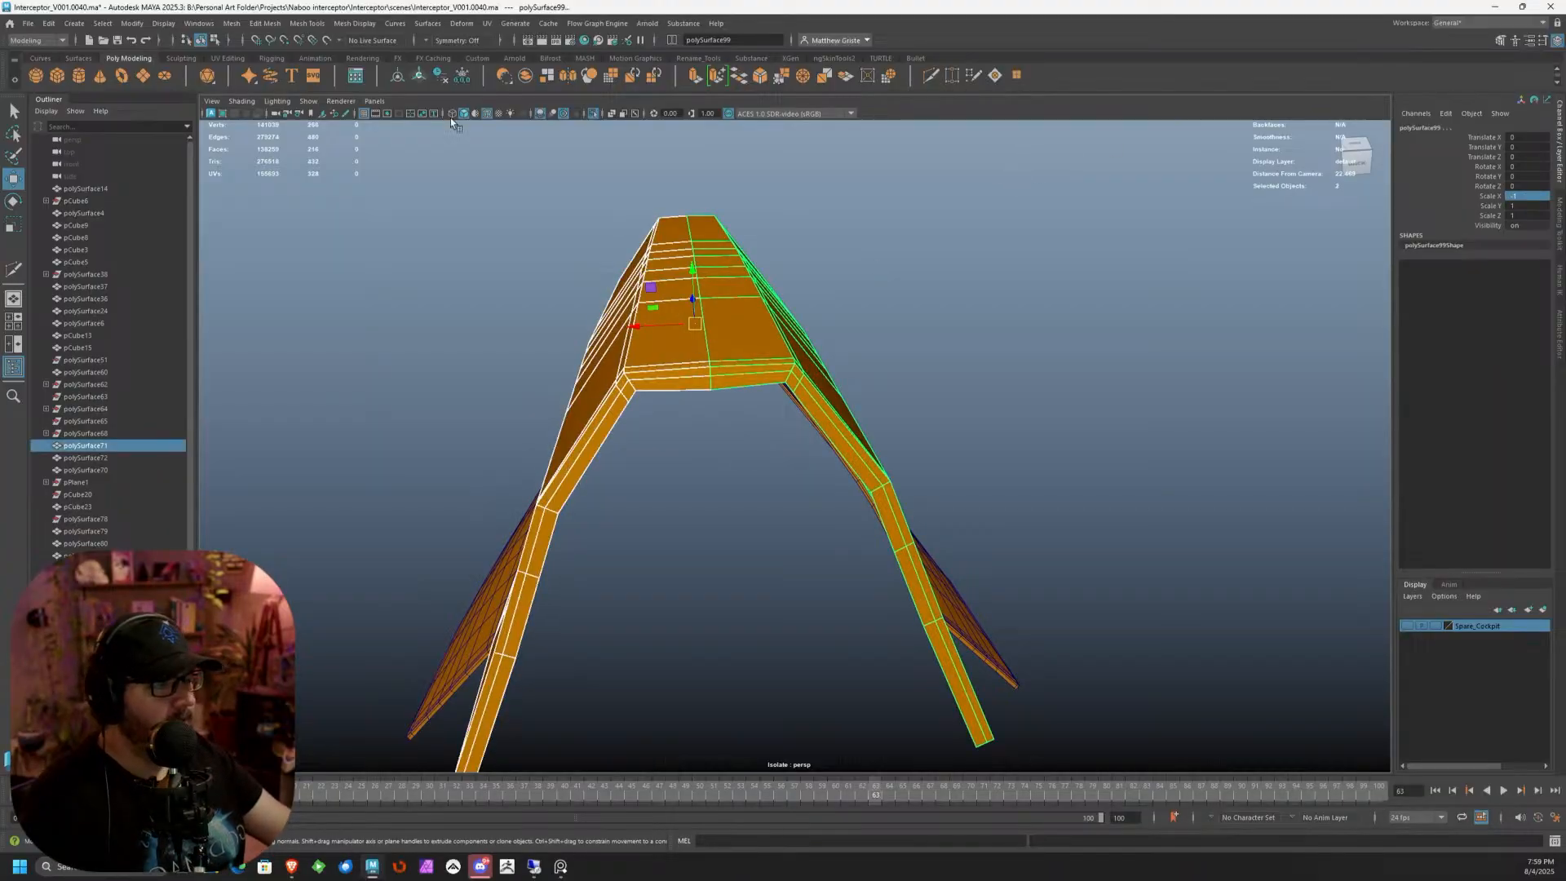
left_click(232, 22)
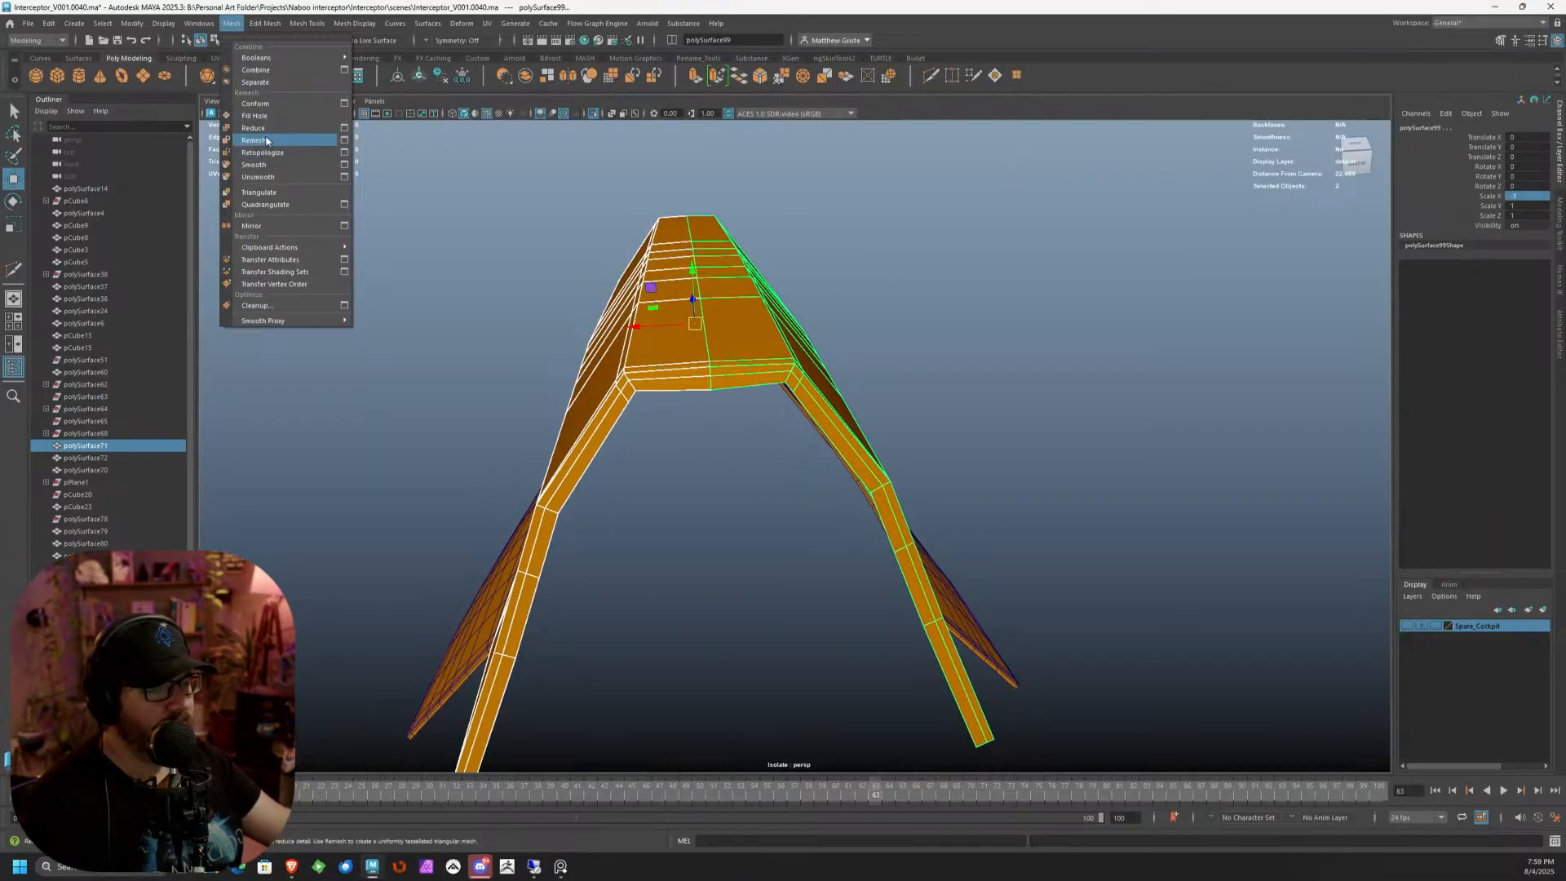
left_click(271, 73)
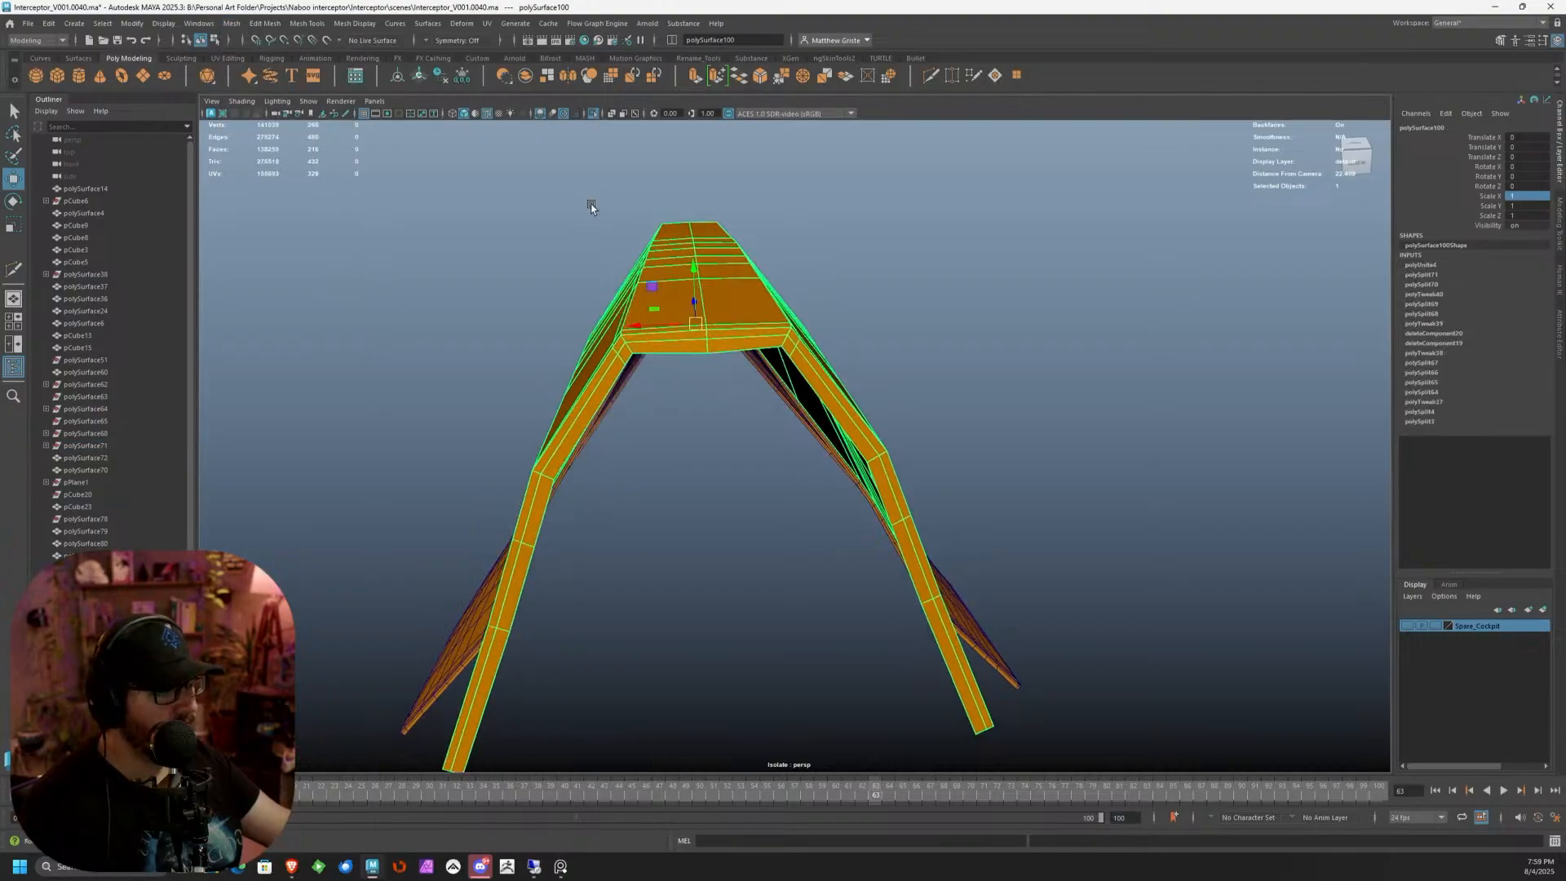
Select the vertices along the combined shell's centre seam and merge them
left_click_drag(663, 233, 660, 222, "alt")
middle_click_drag(697, 241, 722, 387, "alt")
mouse_move(722, 388)
left_mouse_down("alt")
mouse_move(718, 351)
mouse_move(714, 363)
left_mouse_up("alt")
right_click(714, 363)
right_click_drag(714, 366, 682, 371)
left_click_drag(685, 373, 676, 448, "alt")
scroll(720, 448, "up", 3)
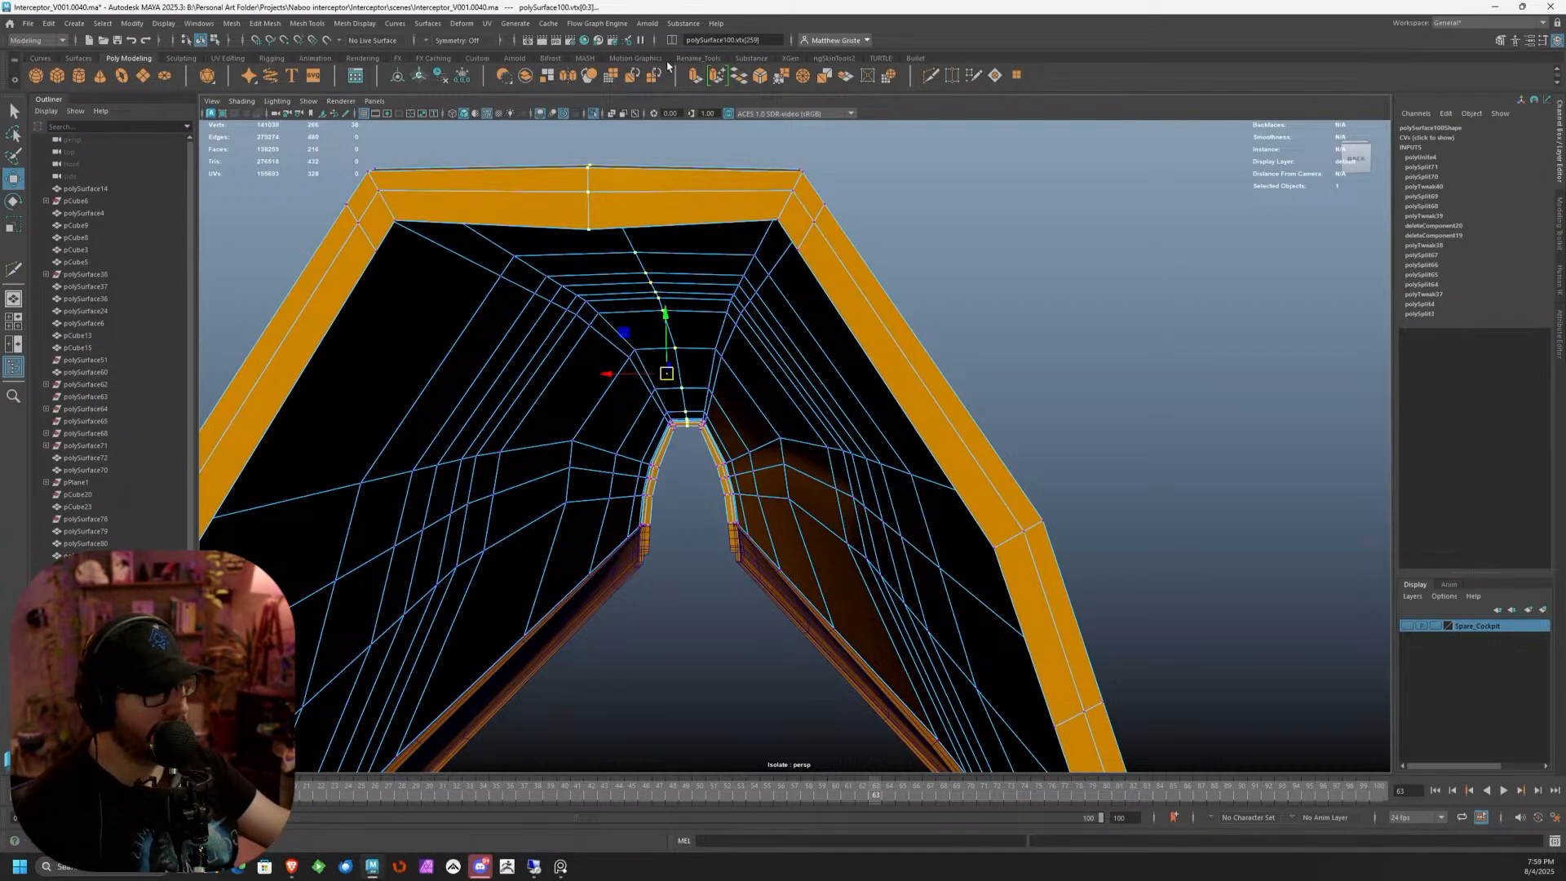
left_click(781, 75)
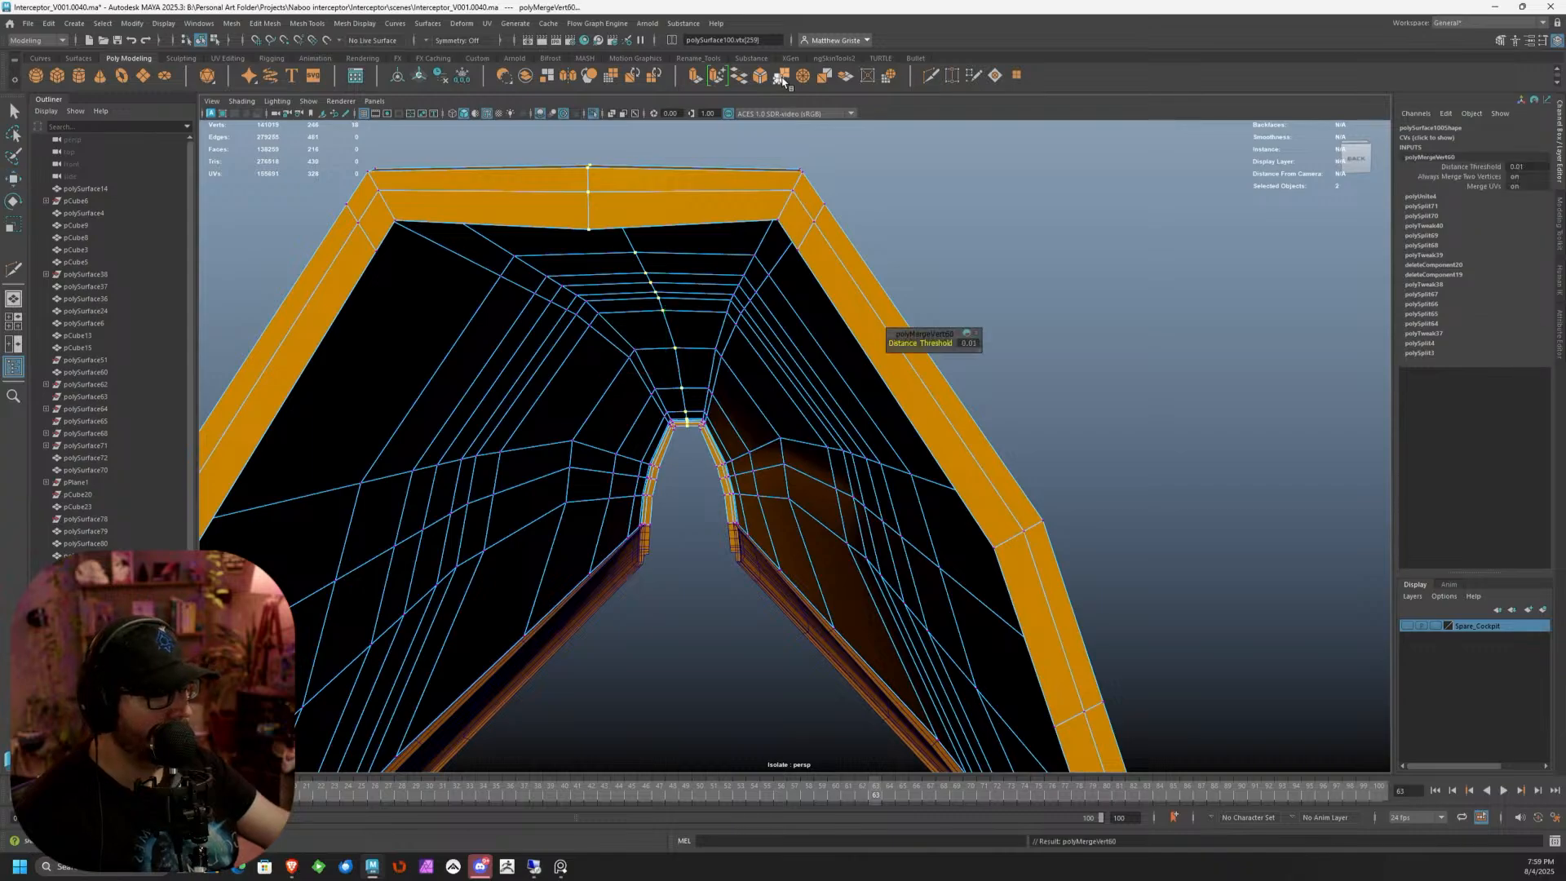
Turn on smooth preview for the merged shell, return to object mode and deselect it
scroll(845, 355, "down", 5)
left_click_drag(845, 367, 718, 424, "alt")
scroll(767, 432, "up", 6)
key("q")
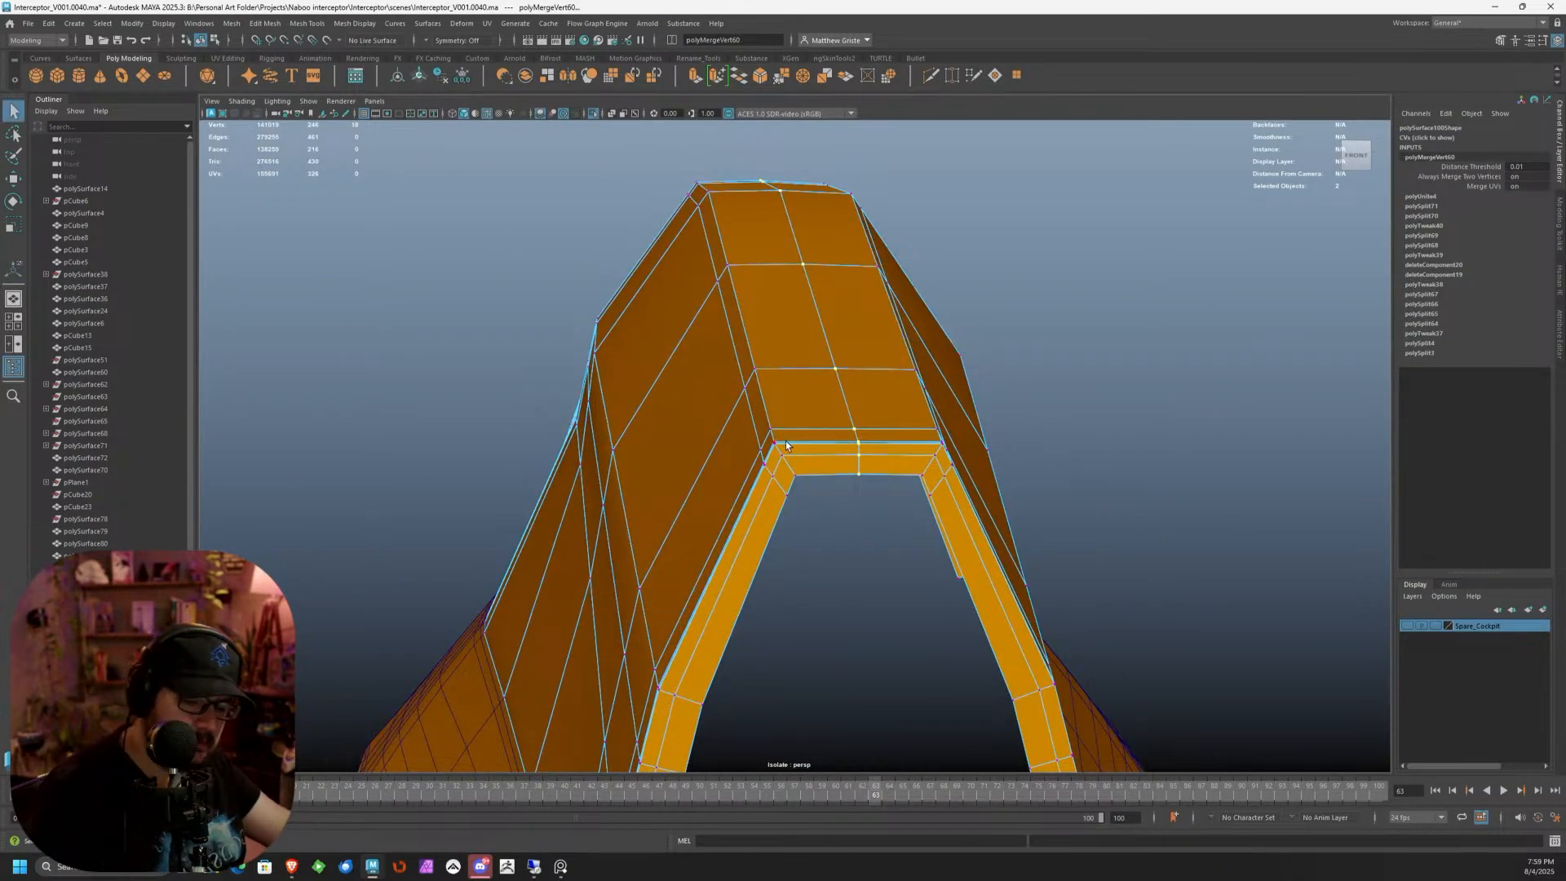
key("3")
scroll(815, 416, "down", 3)
right_click_drag(815, 398, 887, 378)
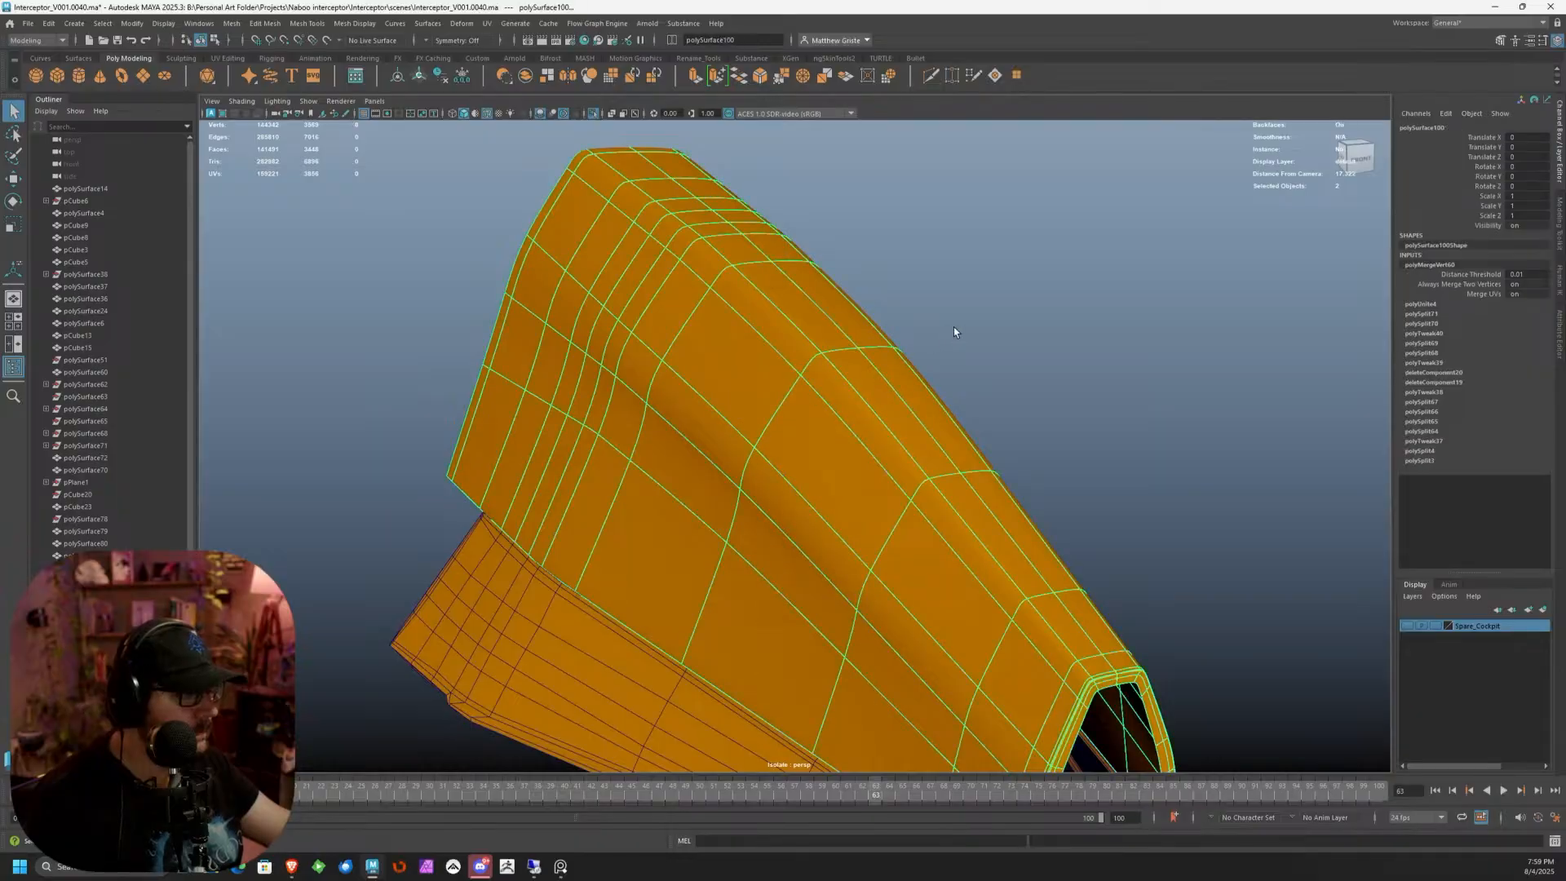
left_click(952, 328)
Select the lower side panel beside the shell and show it in smooth preview with shaded display
right_click_drag(946, 333, 767, 408, "alt")
left_click_drag(766, 408, 824, 362, "alt")
left_click(794, 551)
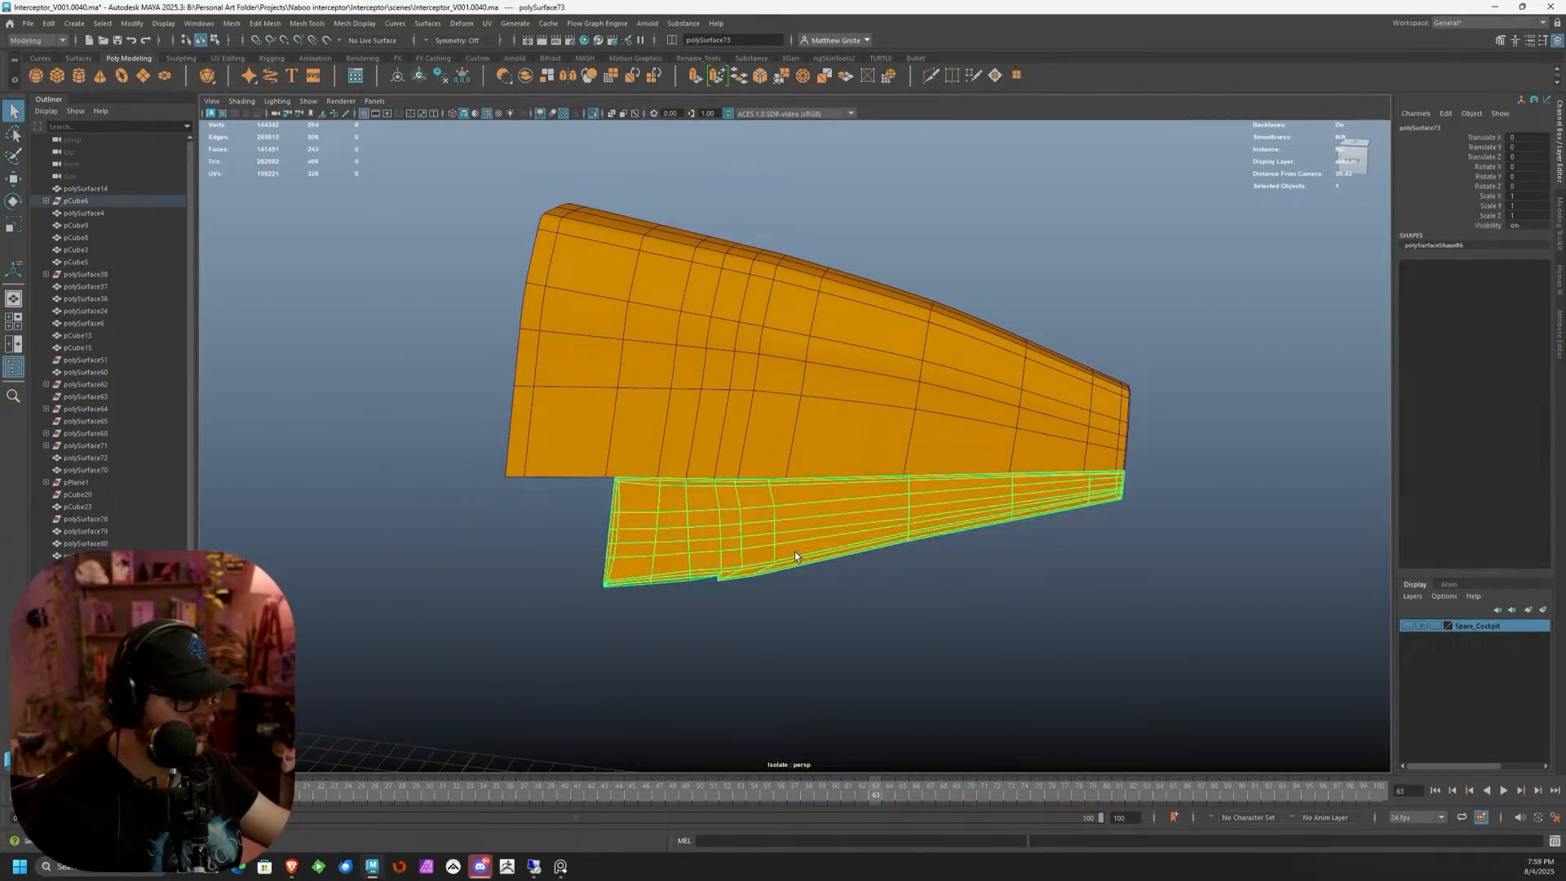
left_click_drag(794, 551, 872, 555, "alt")
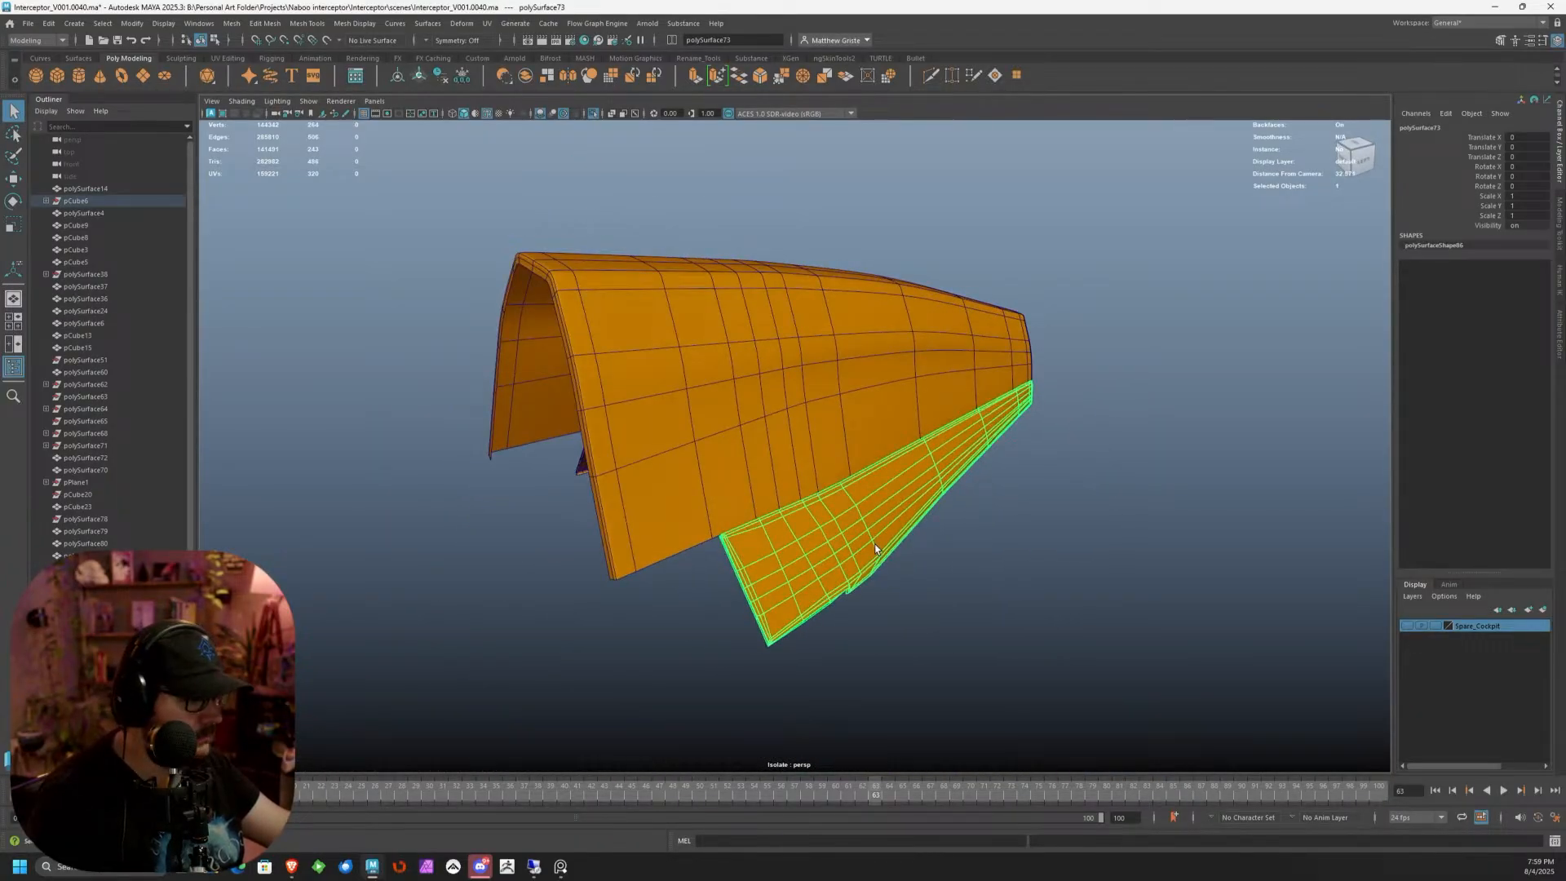
key("4")
key("3")
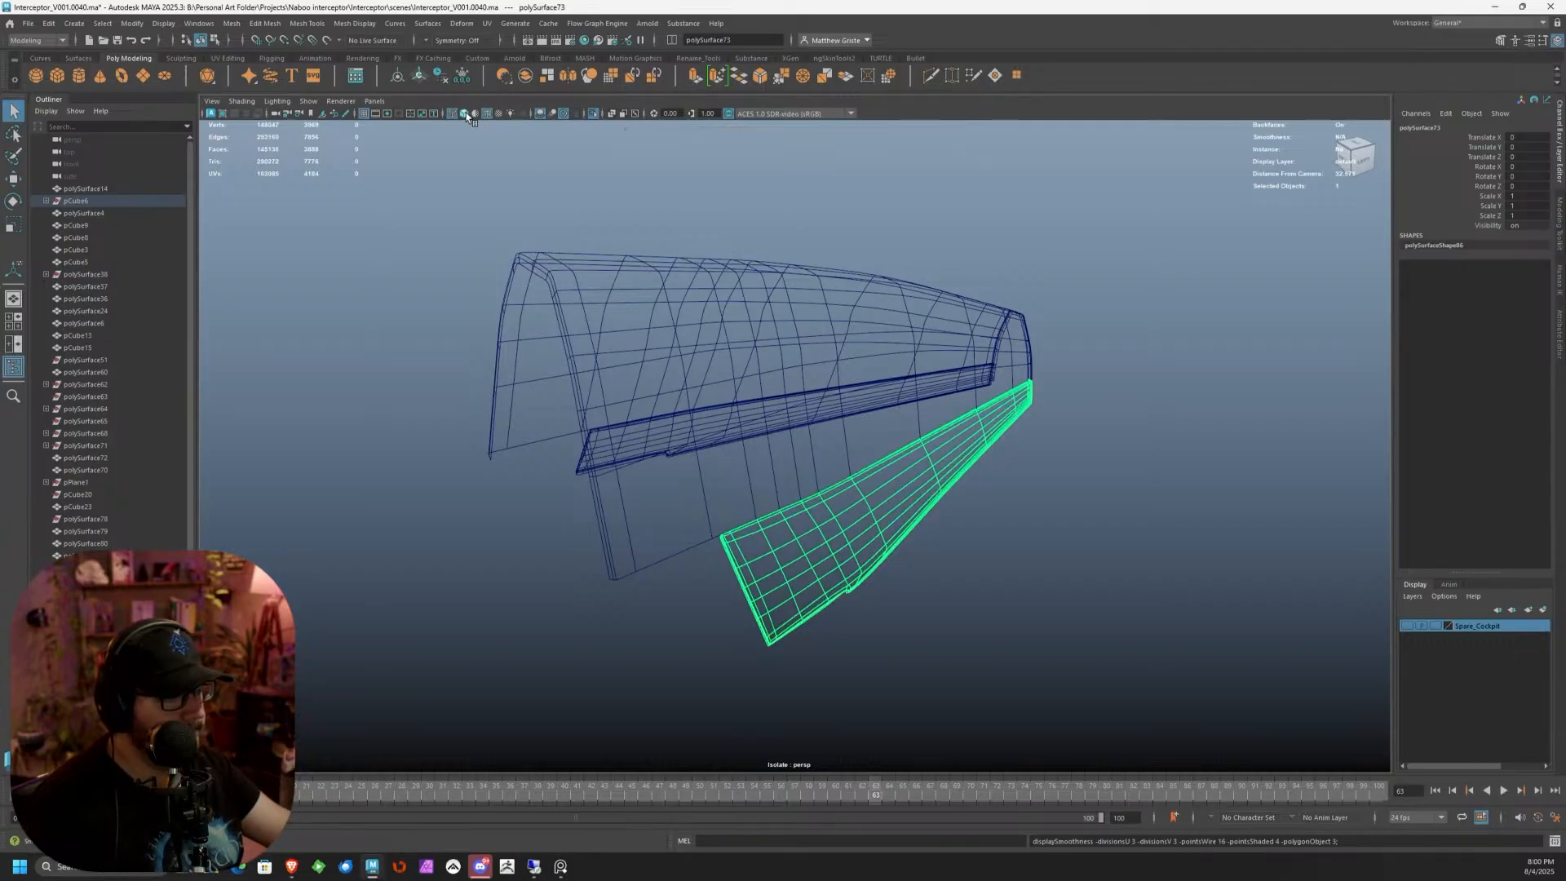
key("5")
mouse_move(875, 549)
right_mouse_down("alt")
mouse_move(769, 343)
mouse_move(693, 285)
right_mouse_up("alt")
Turn off the isolated view to show the whole ship, and hide the wireframe on the shaded models
left_click(309, 101)
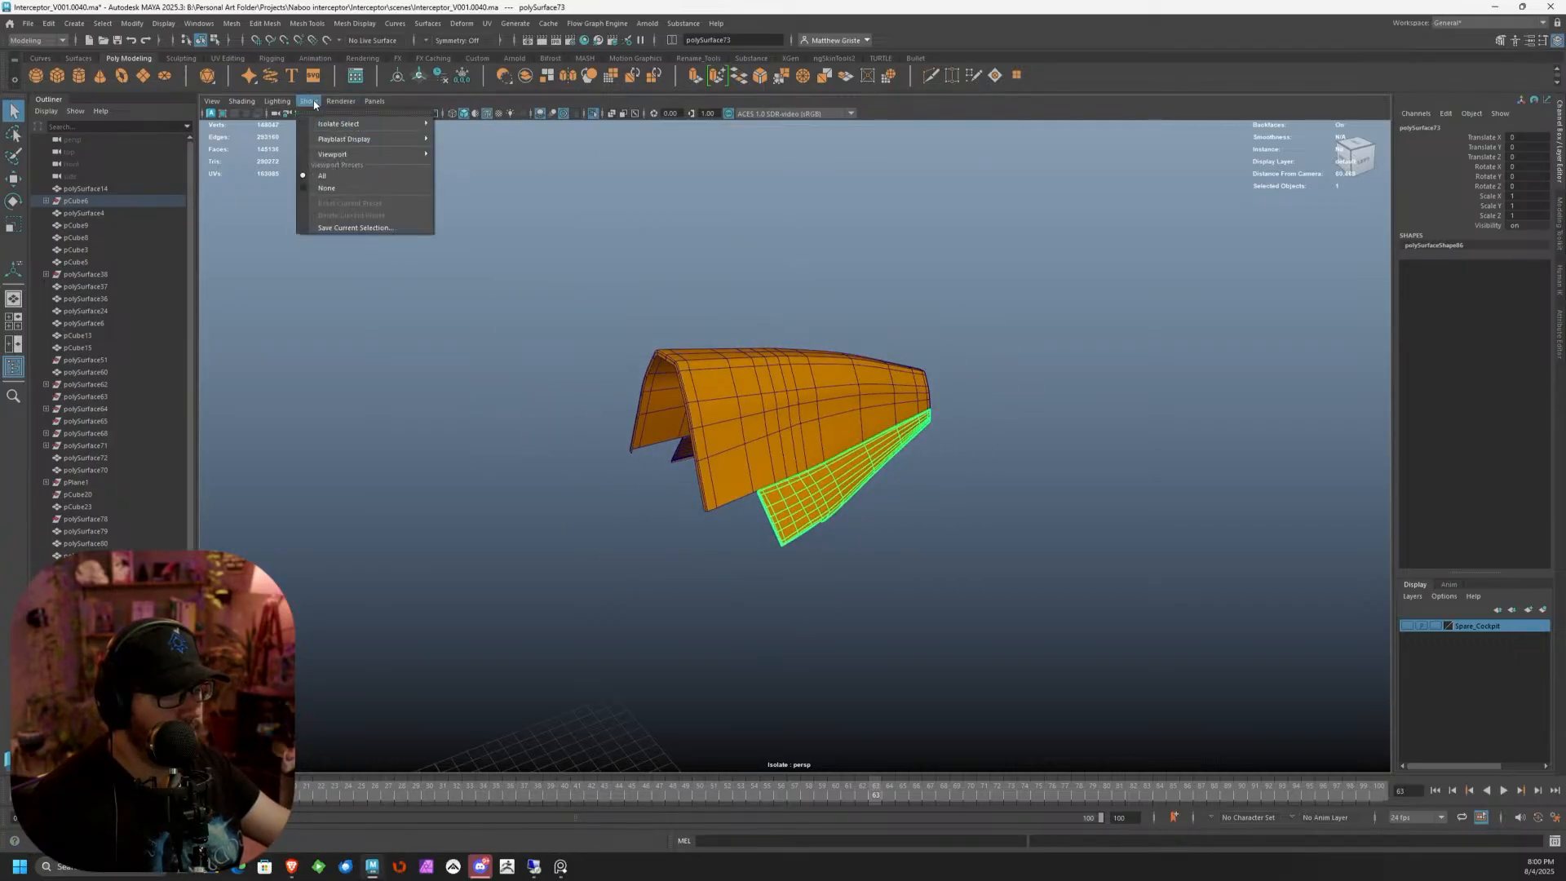
mouse_move(383, 123)
left_click(457, 125)
left_click(694, 286)
left_click_drag(824, 359, 1159, 411, "alt")
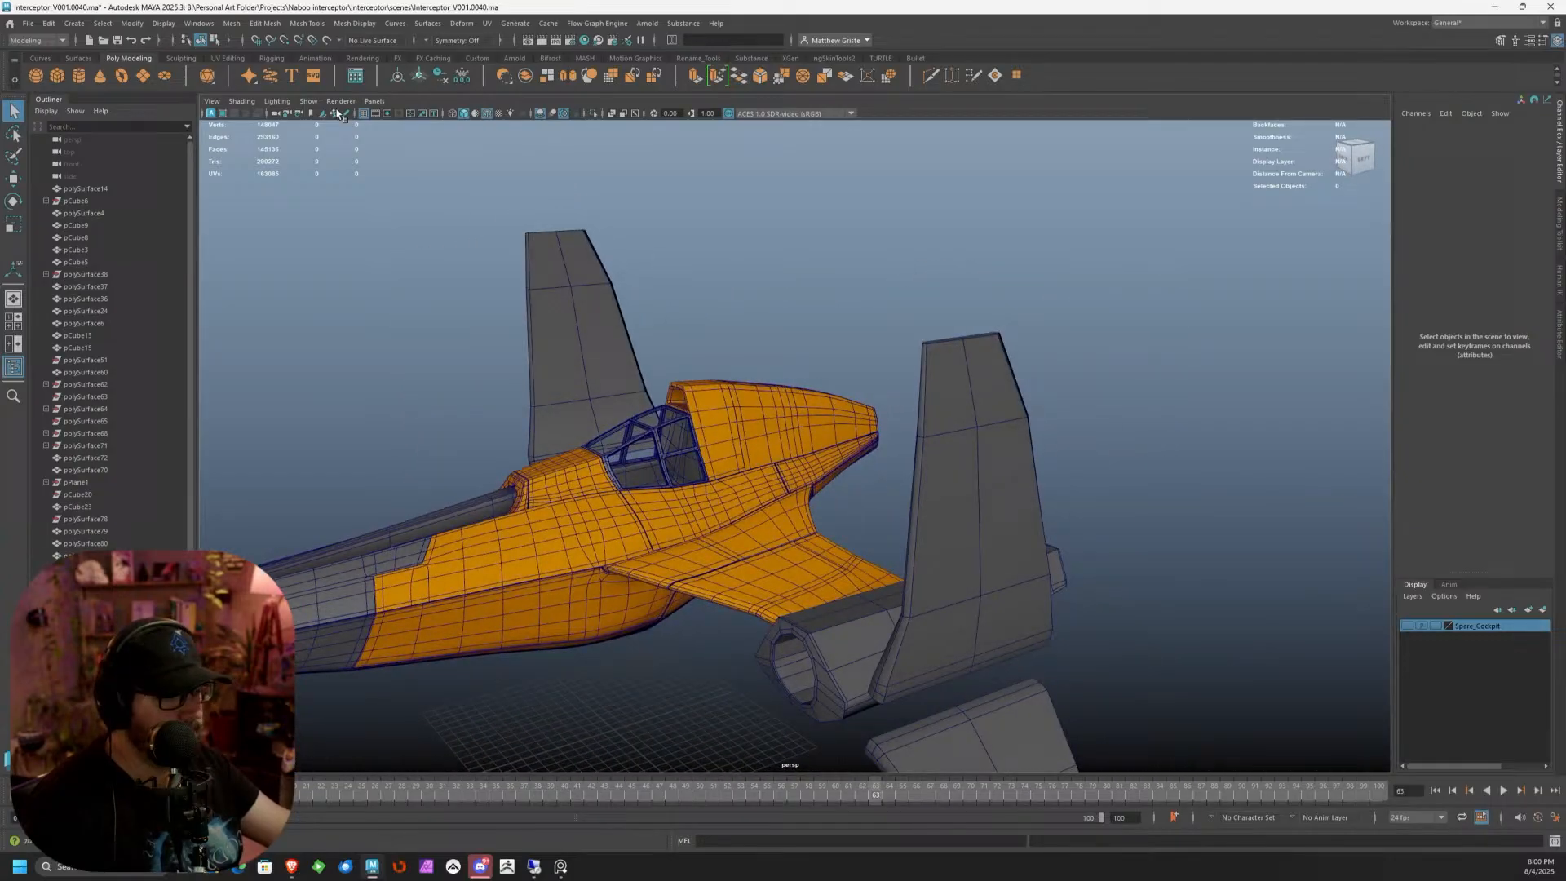
left_click(488, 114)
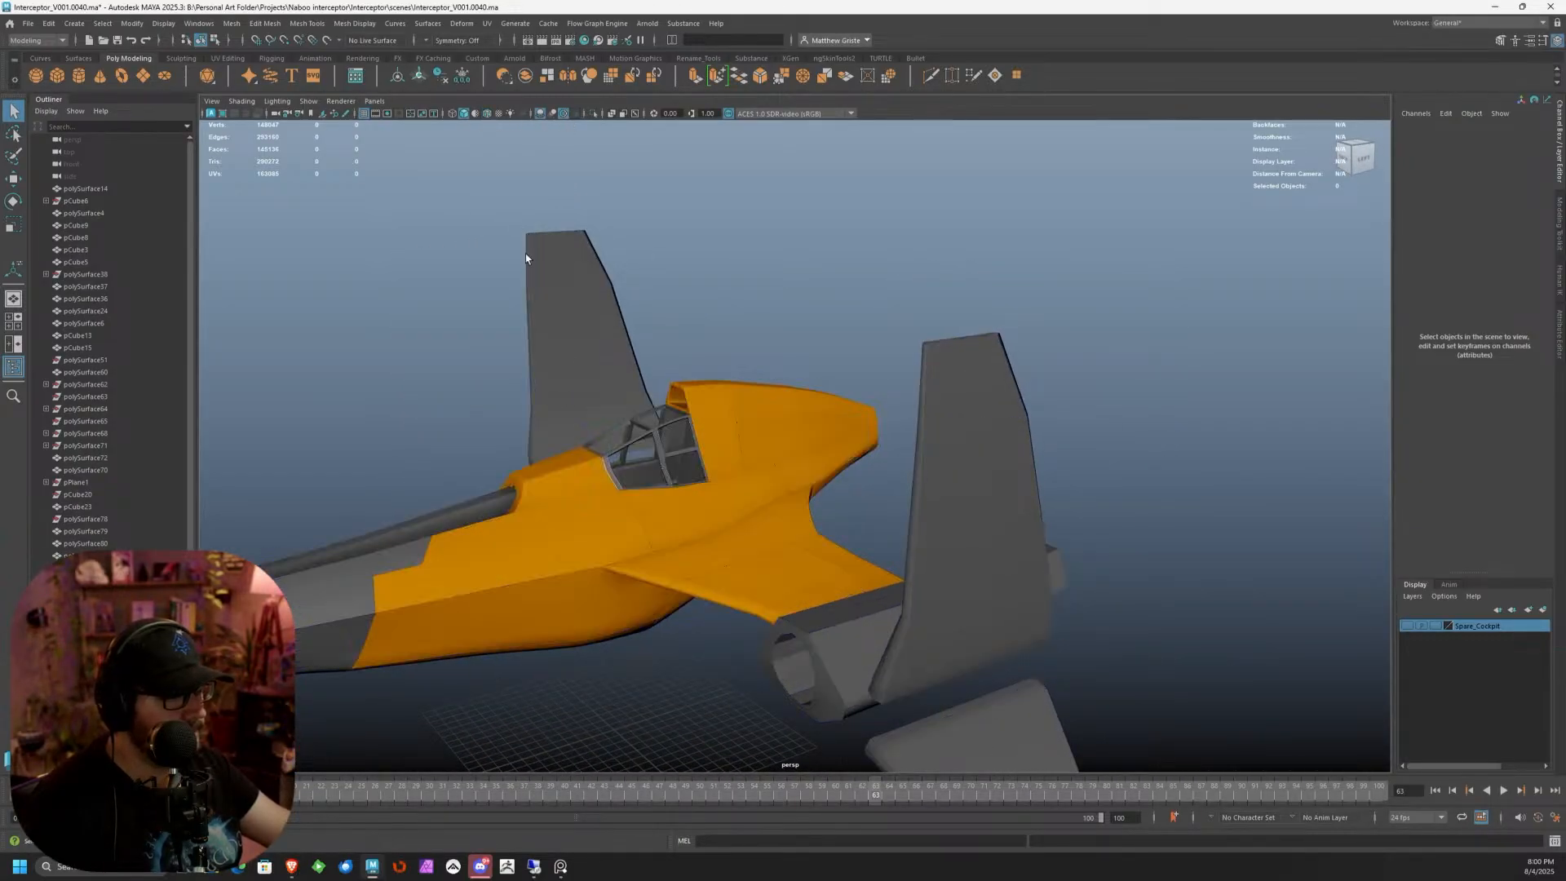
Examine the whole shaded ship around the fuselage and cockpit, and minimize the modeling window to reach the desktop
middle_click_drag(545, 383, 702, 248, "alt")
left_click_drag(703, 248, 671, 255, "alt")
middle_click_drag(672, 256, 791, 217, "alt")
scroll(791, 216, "down", 3)
left_click_drag(792, 216, 851, 238, "alt")
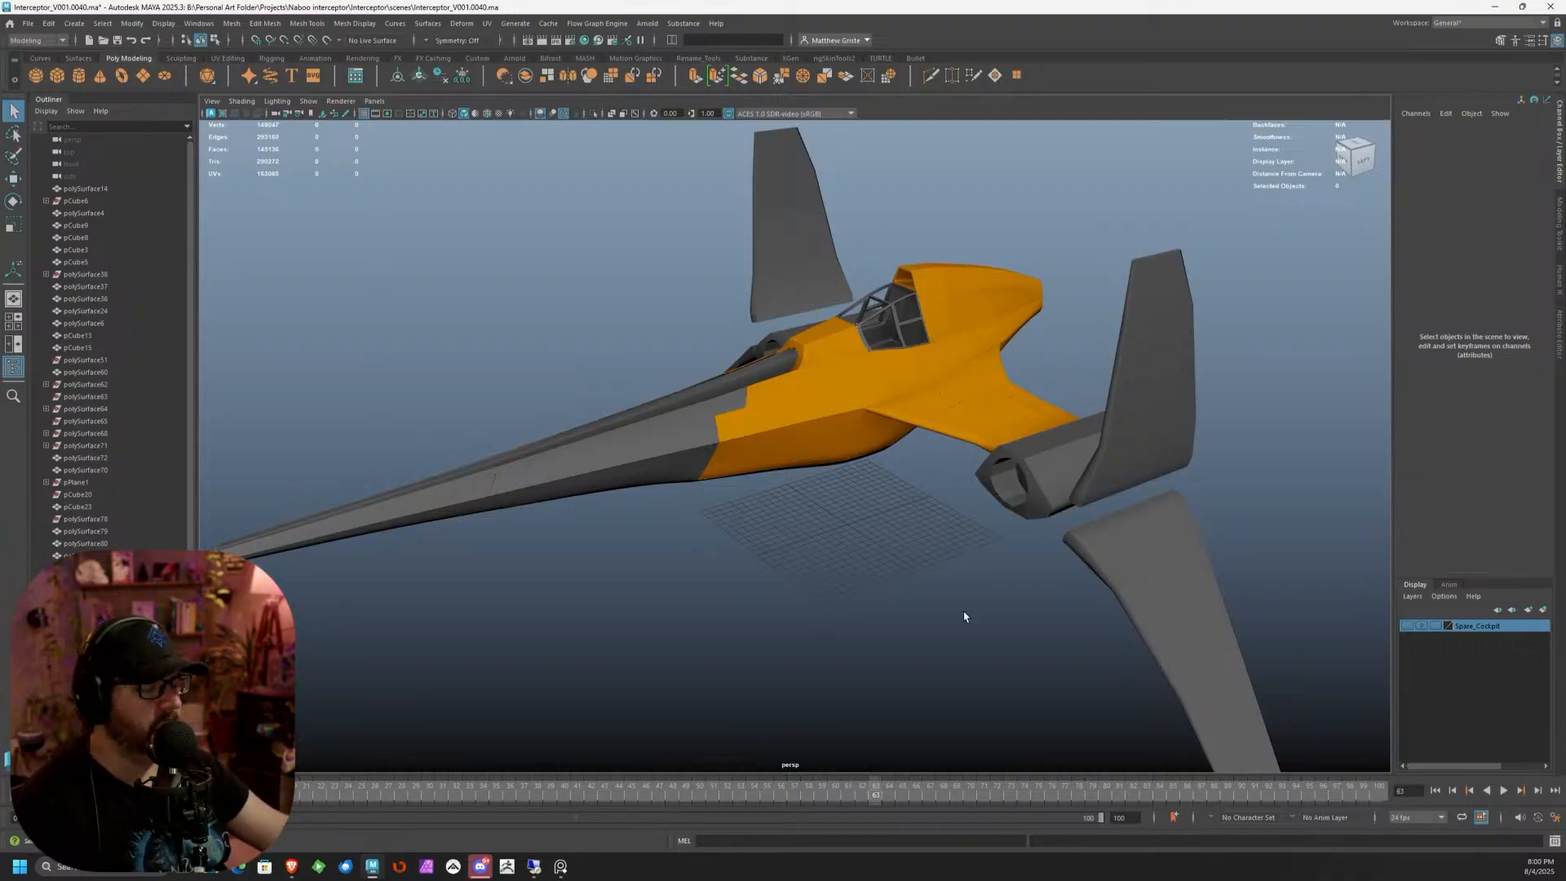
scroll(775, 454, "up", 3)
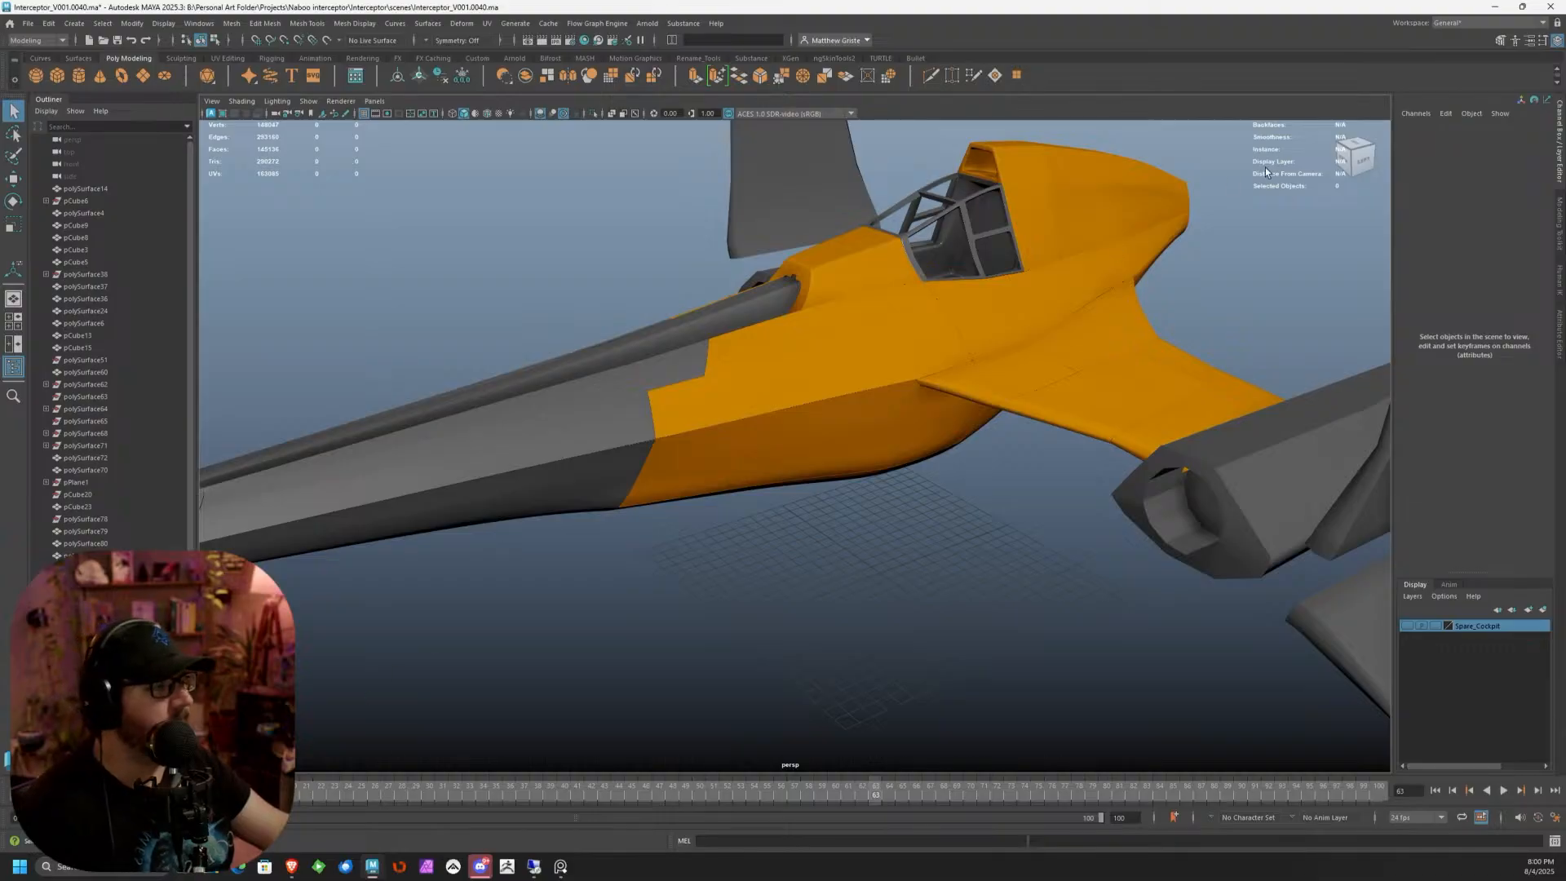
left_click(1495, 6)
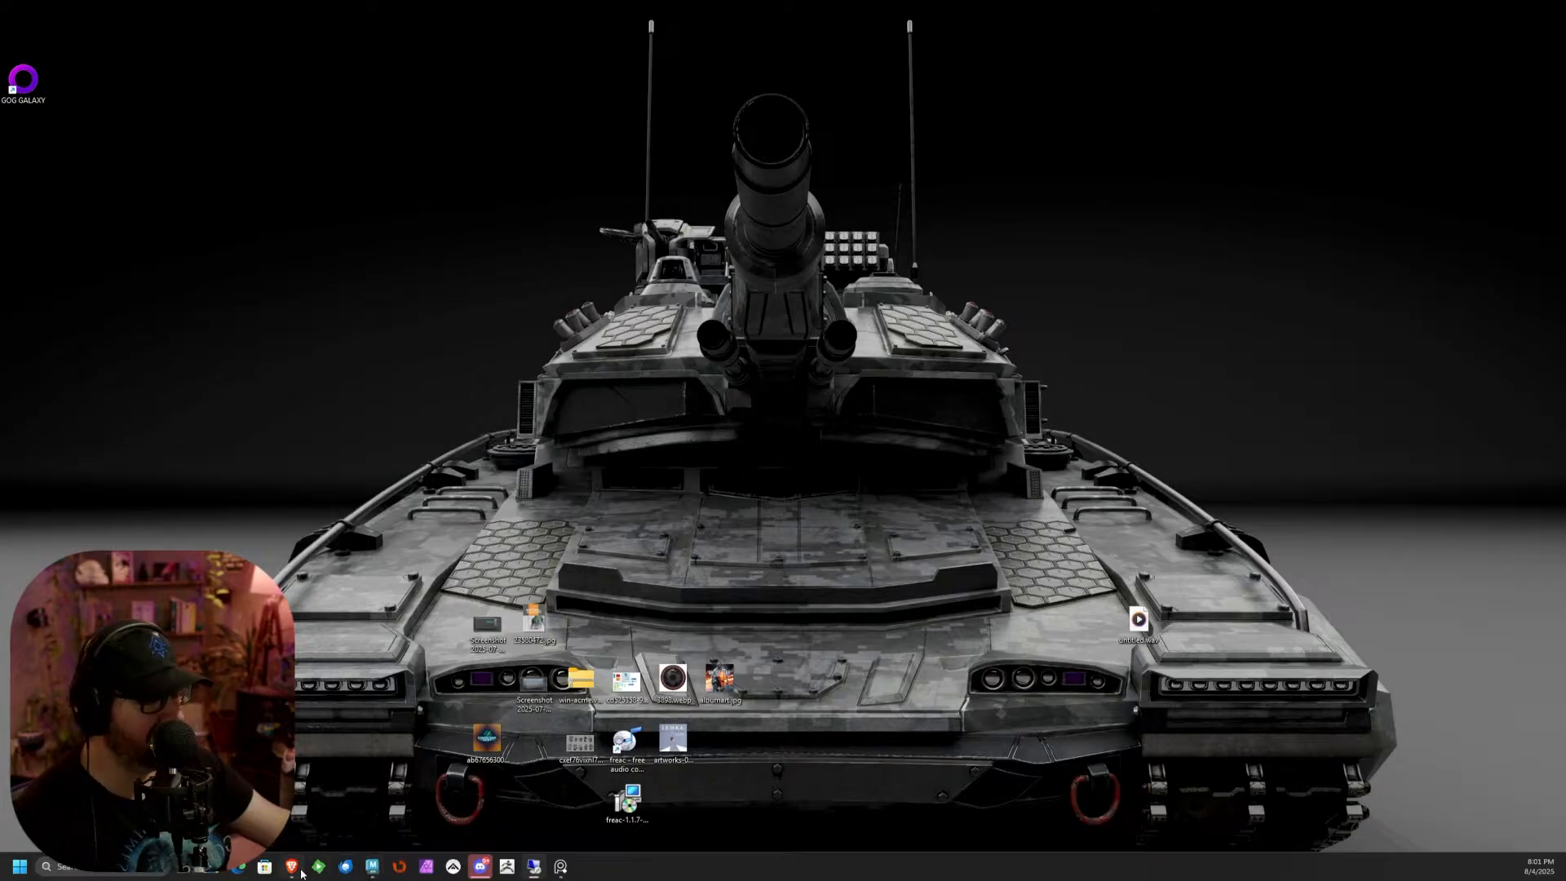
Switch back to Maya and make the Spare_Cockpit display layer visible around the ship's cockpit
left_click(372, 866)
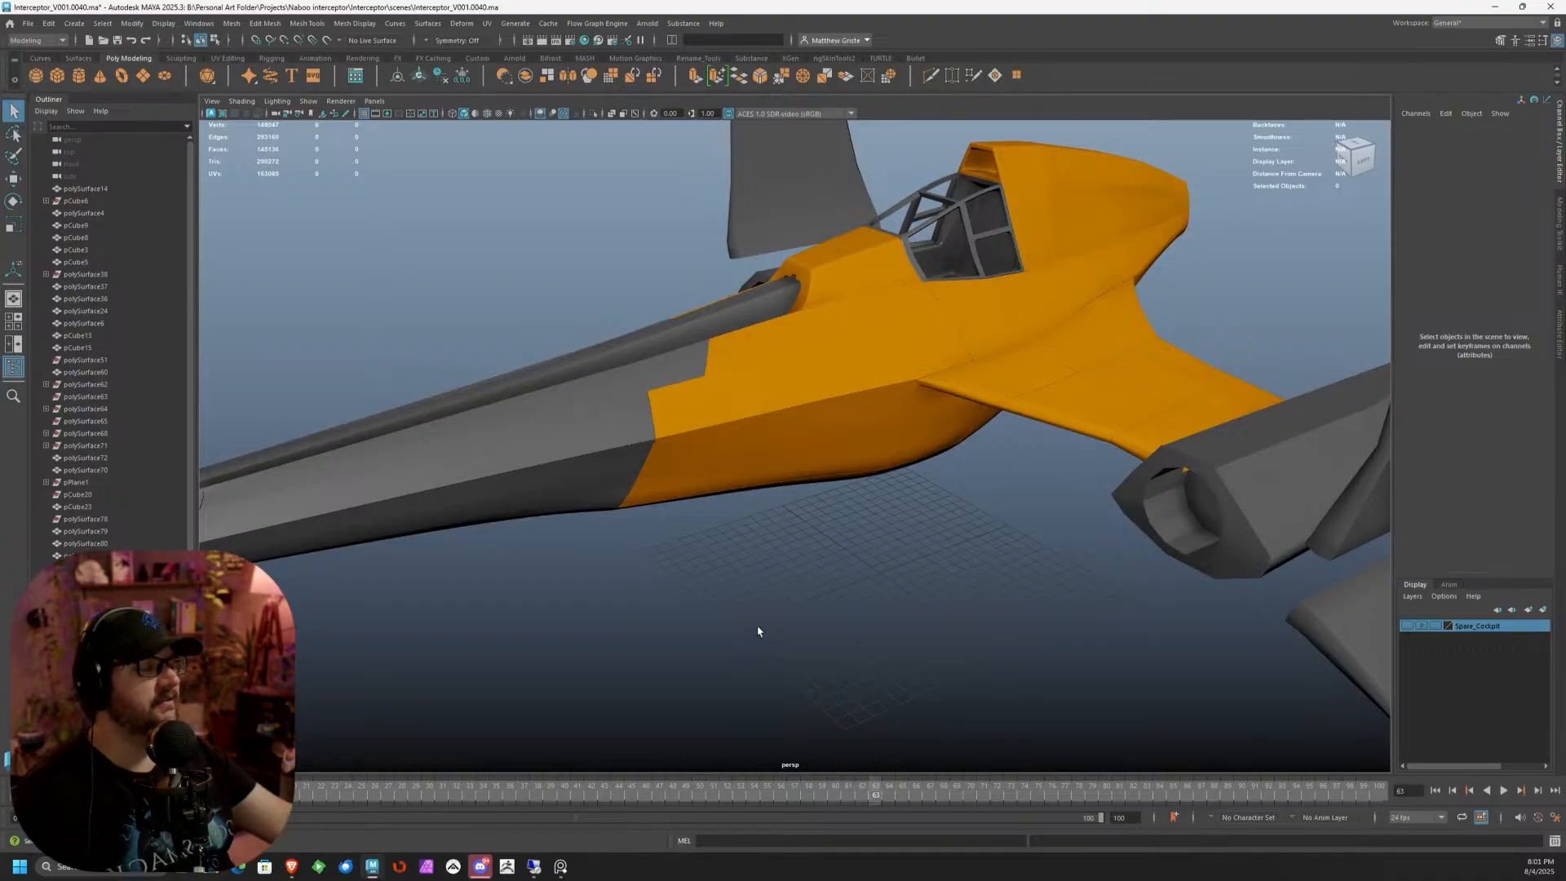
scroll(866, 293, "up", 5)
left_click_drag(857, 268, 857, 594, "alt")
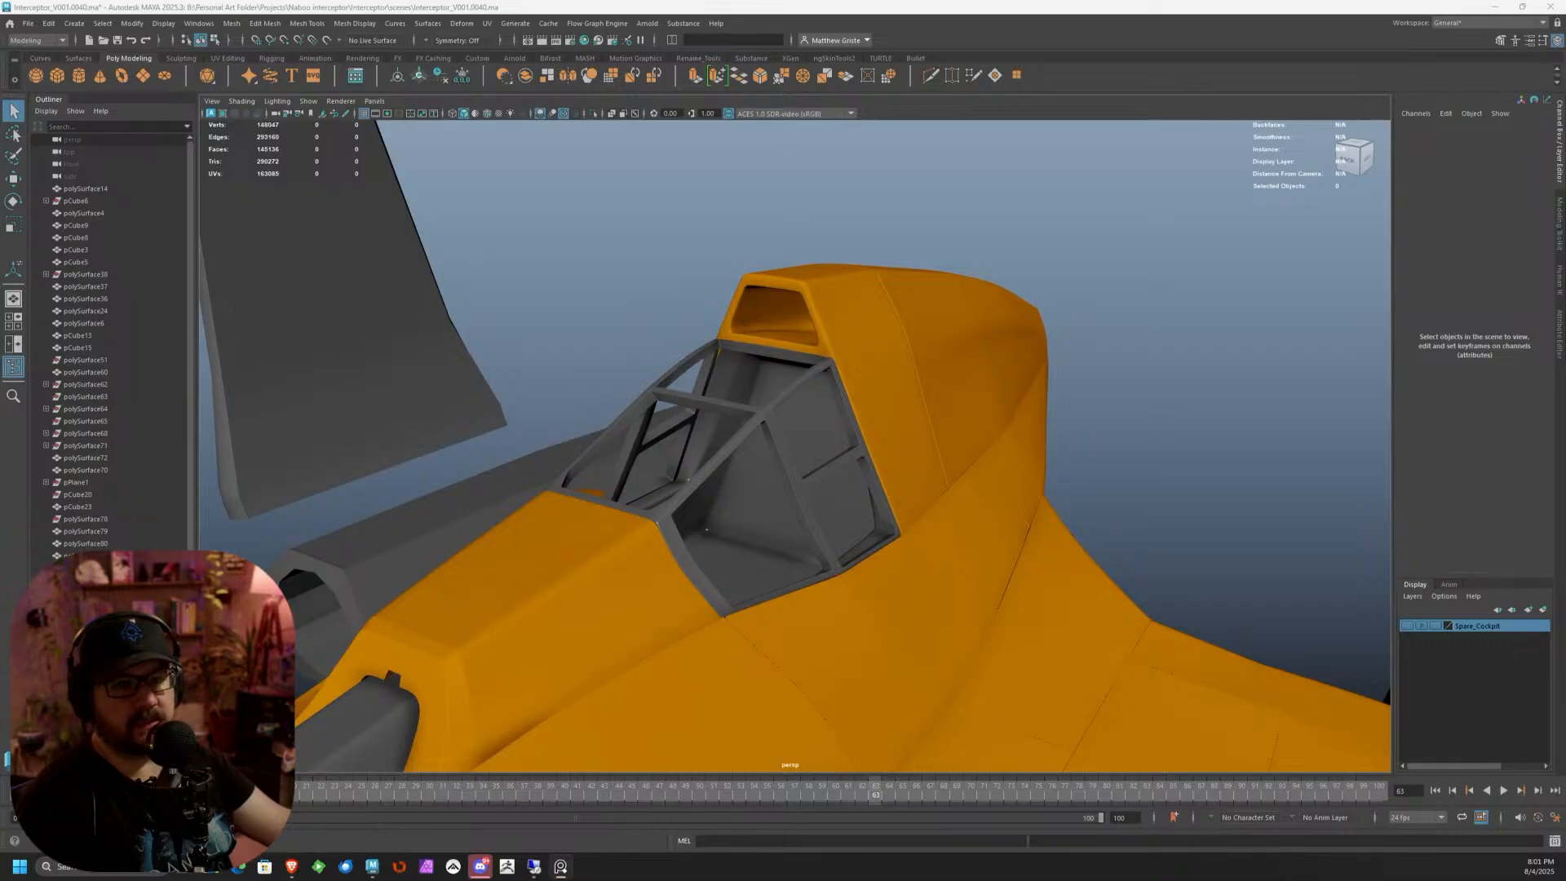
left_click_drag(912, 482, 825, 482, "alt")
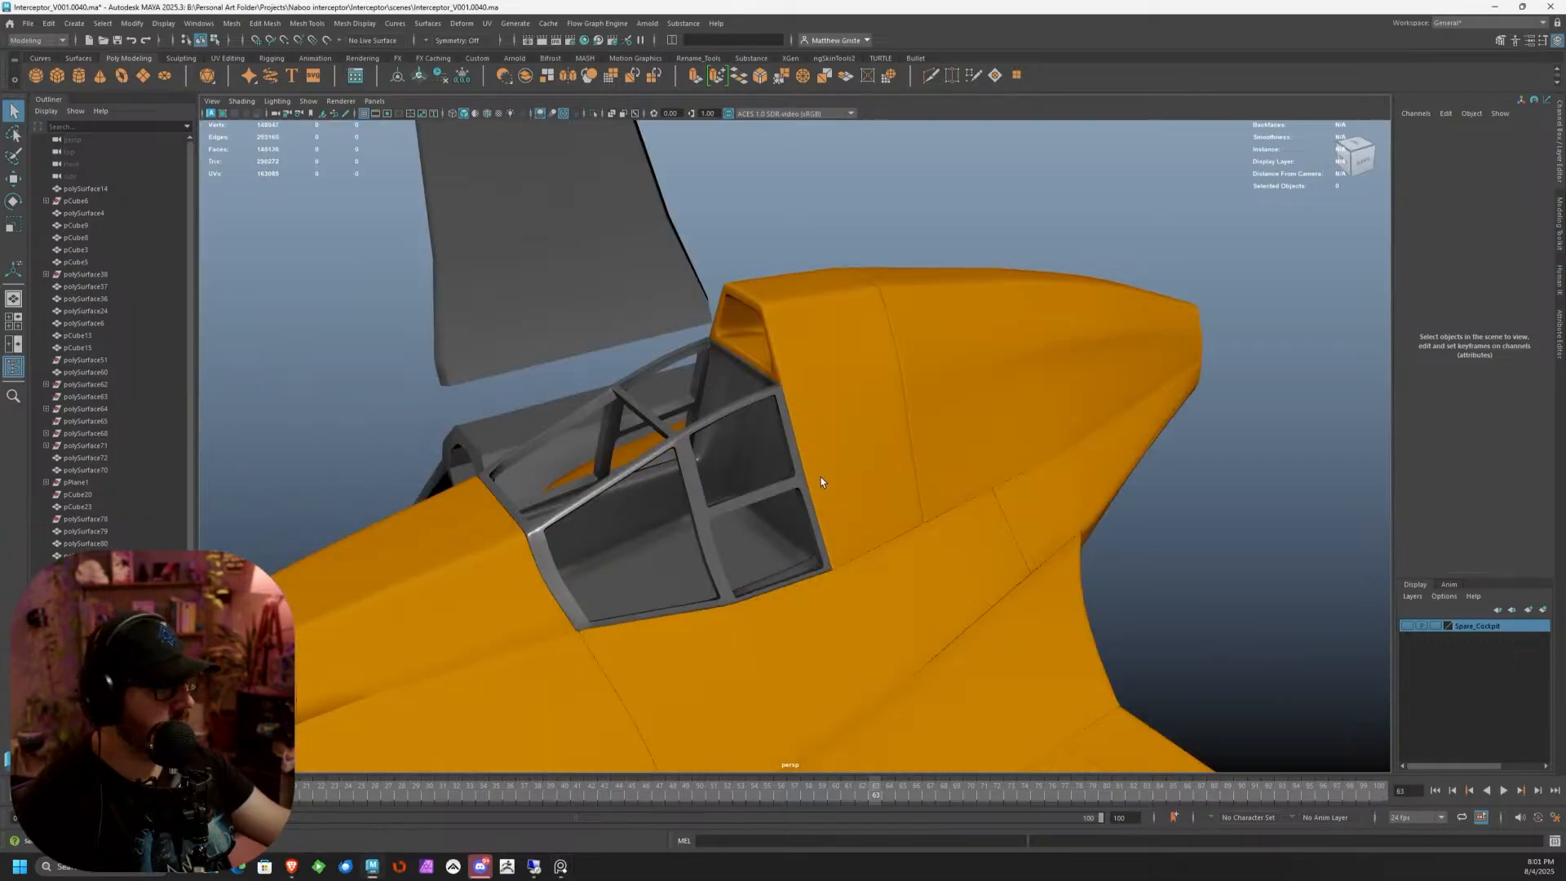
middle_click_drag(824, 482, 843, 378, "alt")
right_click_drag(843, 377, 1187, 394, "alt")
left_click(1560, 321)
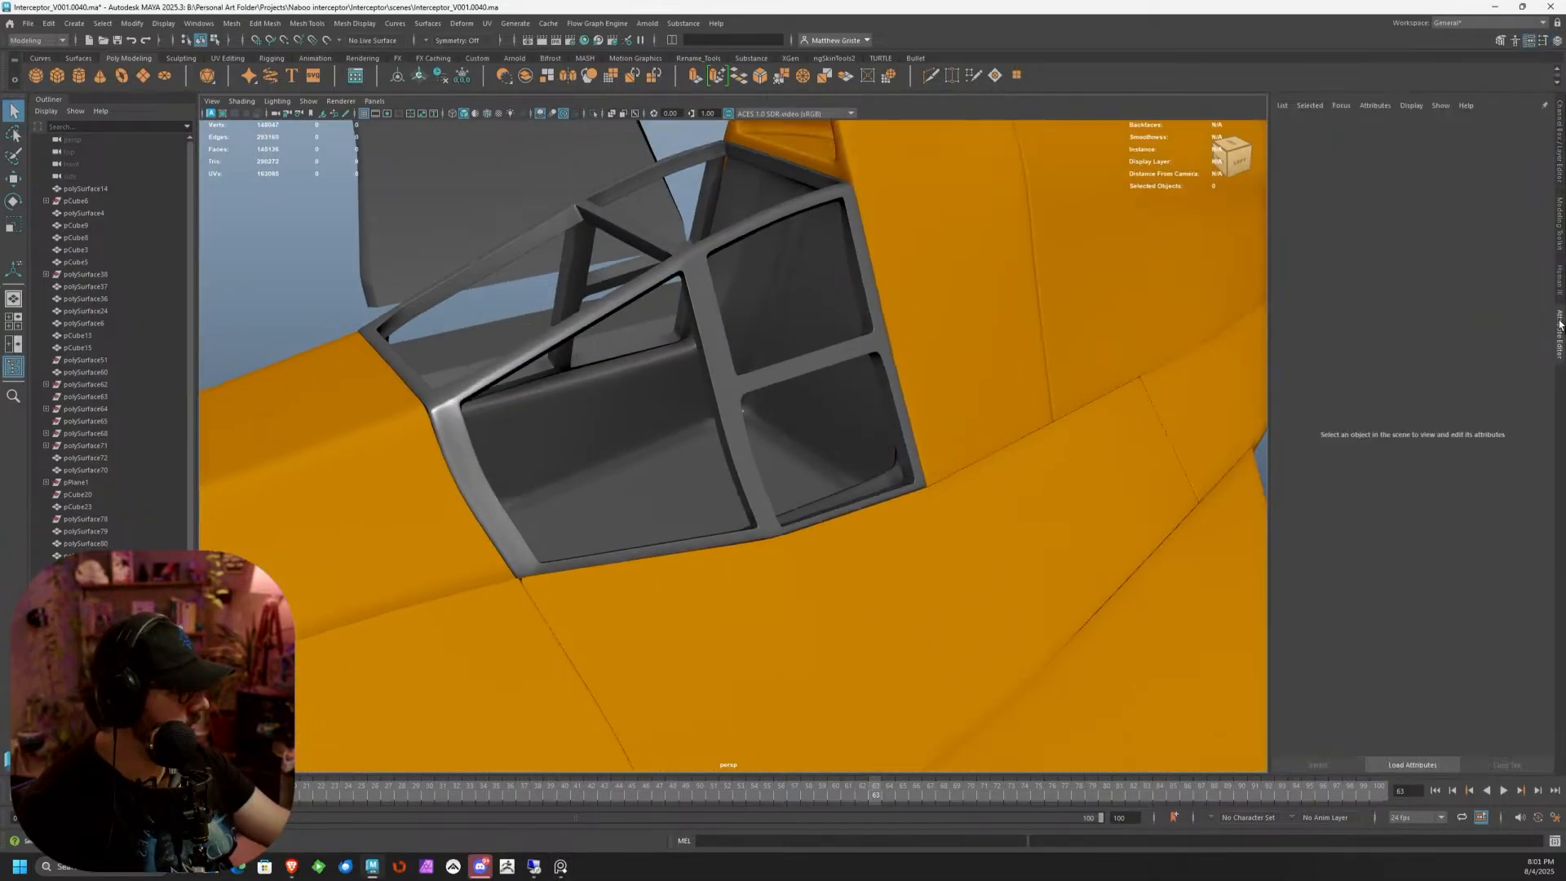
left_click(1559, 323)
left_click(1558, 162)
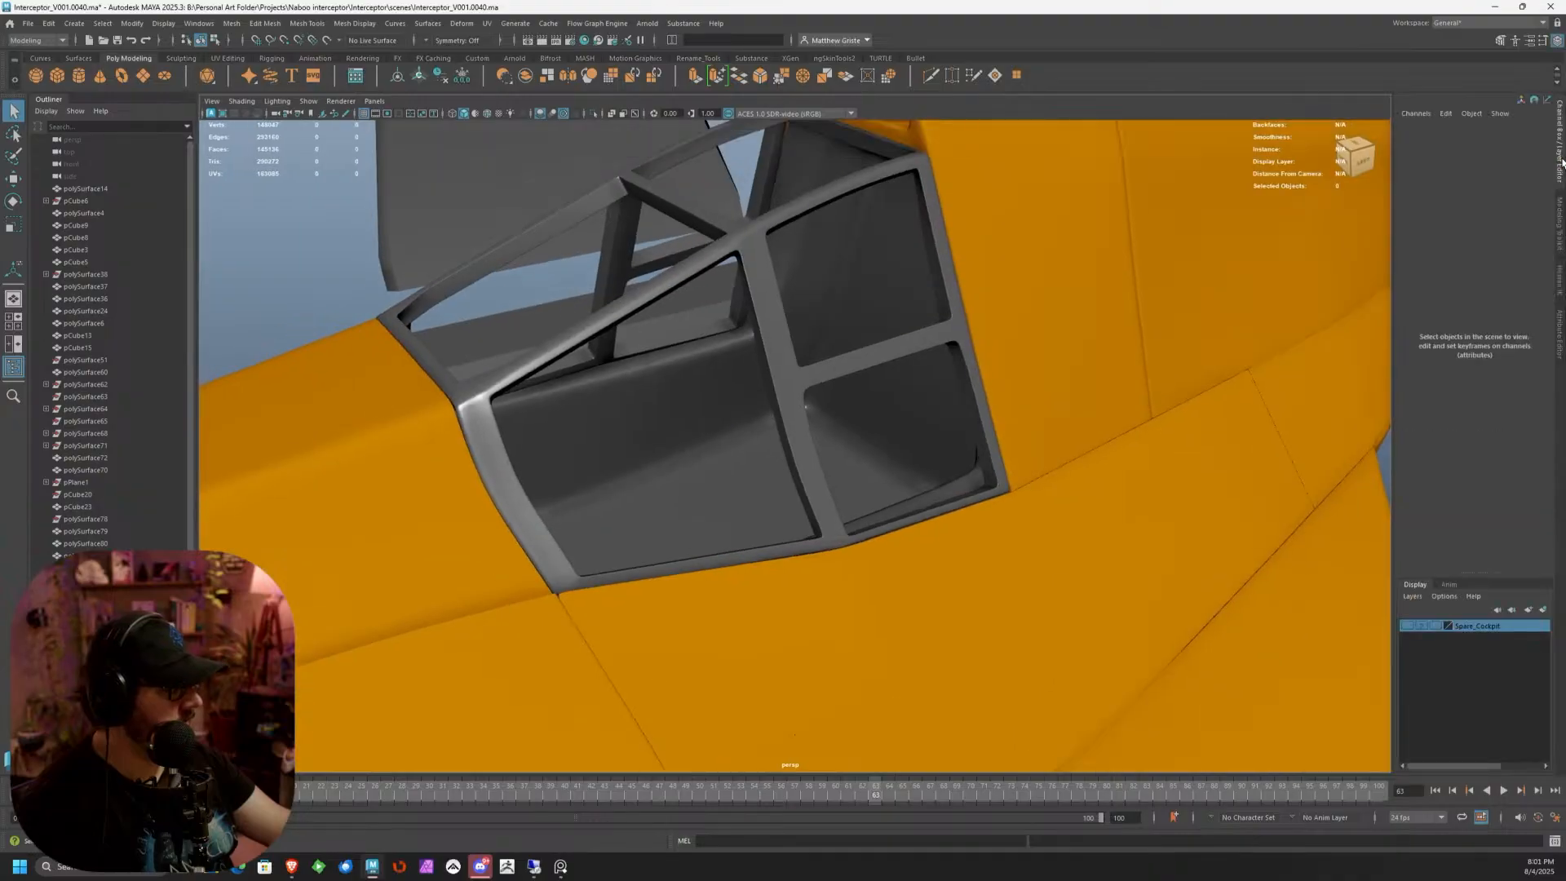
left_click(1411, 630)
Select the spare canopy half over the cockpit, isolate it and frame it in the view
right_click_drag(970, 481, 811, 458, "alt")
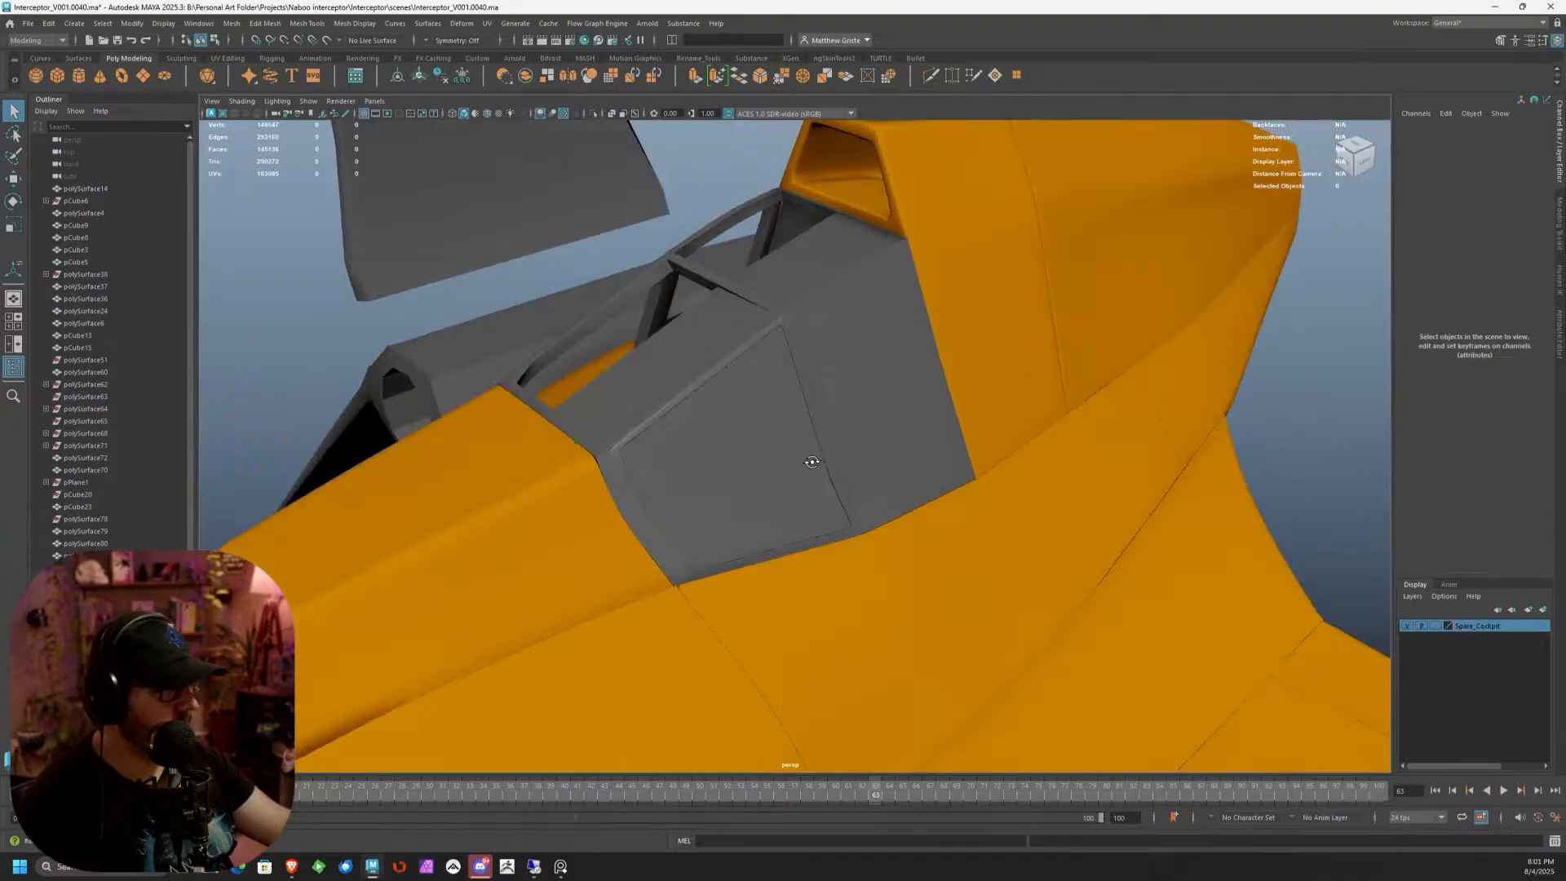
left_click_drag(811, 457, 849, 387, "alt")
left_click(927, 447)
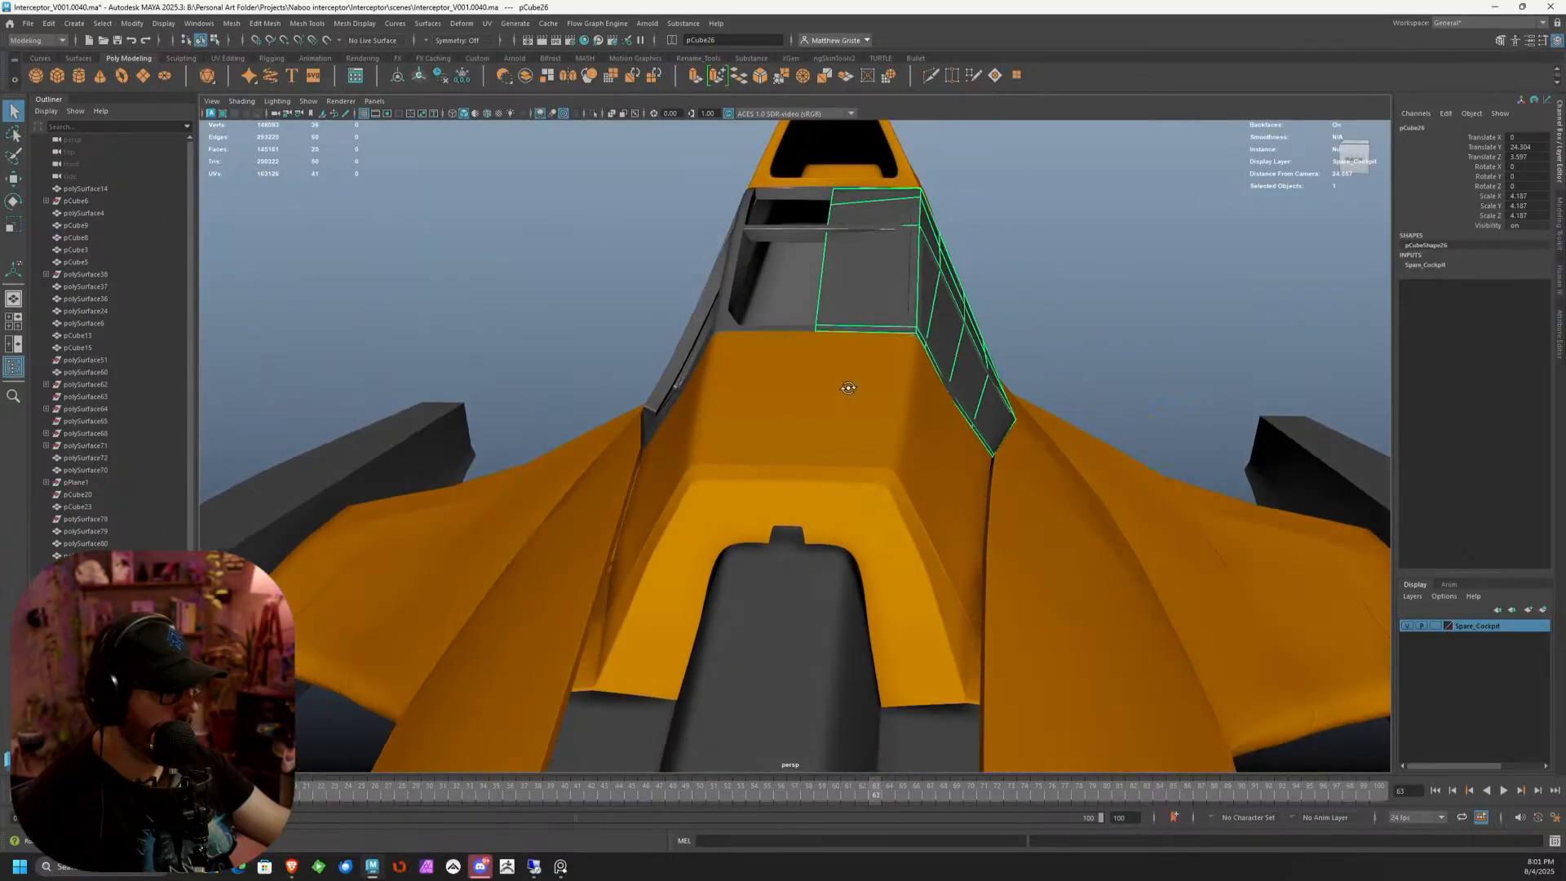
left_click_drag(897, 316, 837, 417, "alt")
key("ctrl+1")
key("f")
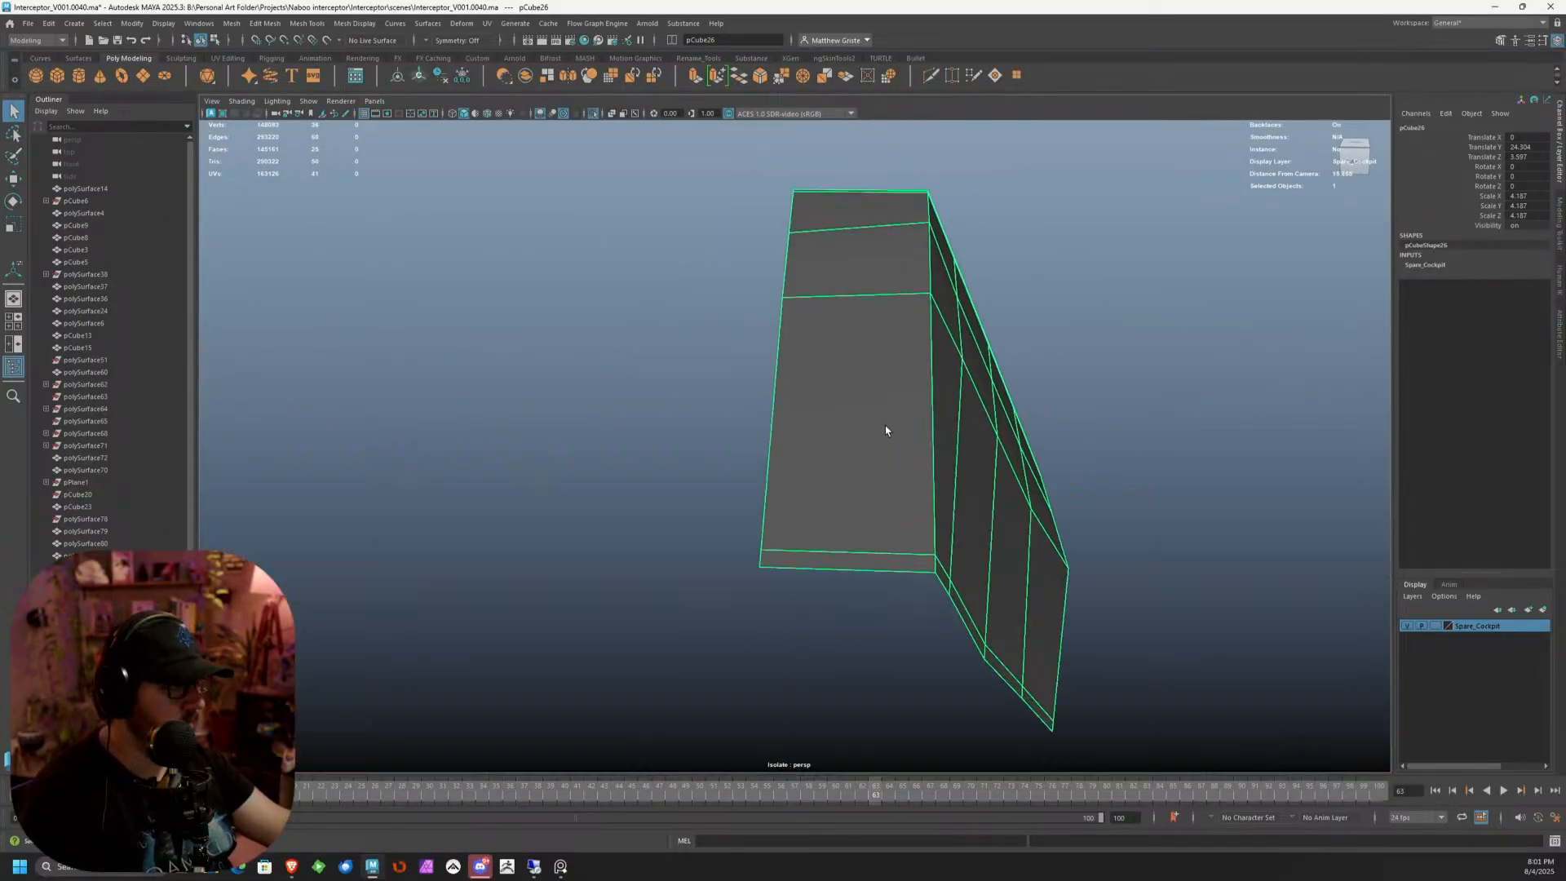
Cut supporting edge loops on both sides of the canopy's long corner edge with Multi-Cut and check them in smooth preview
left_click(1553, 329)
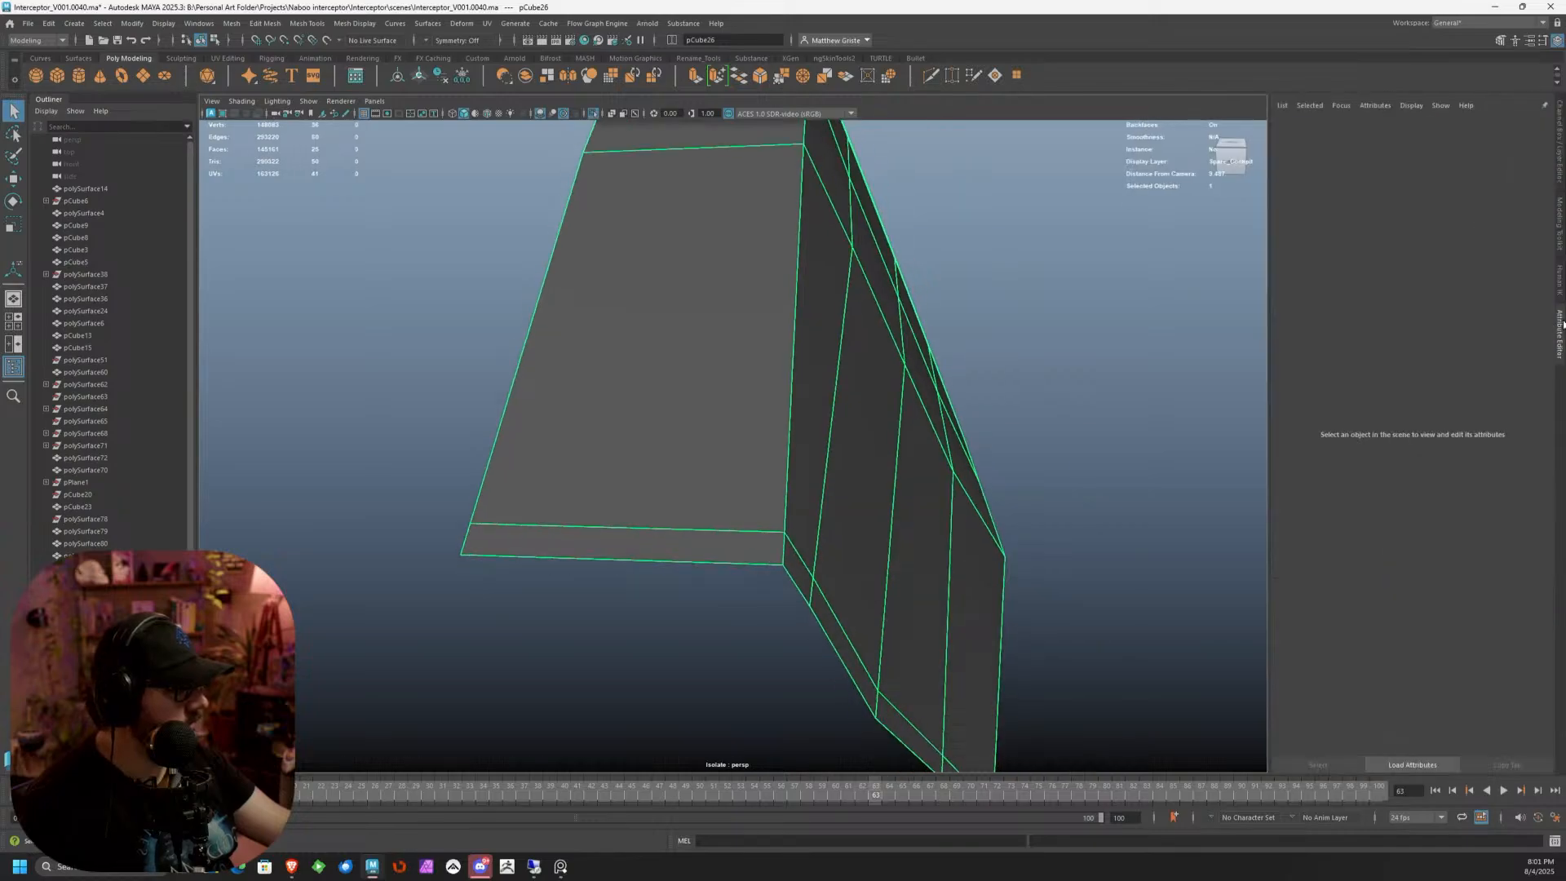
left_click(1560, 235)
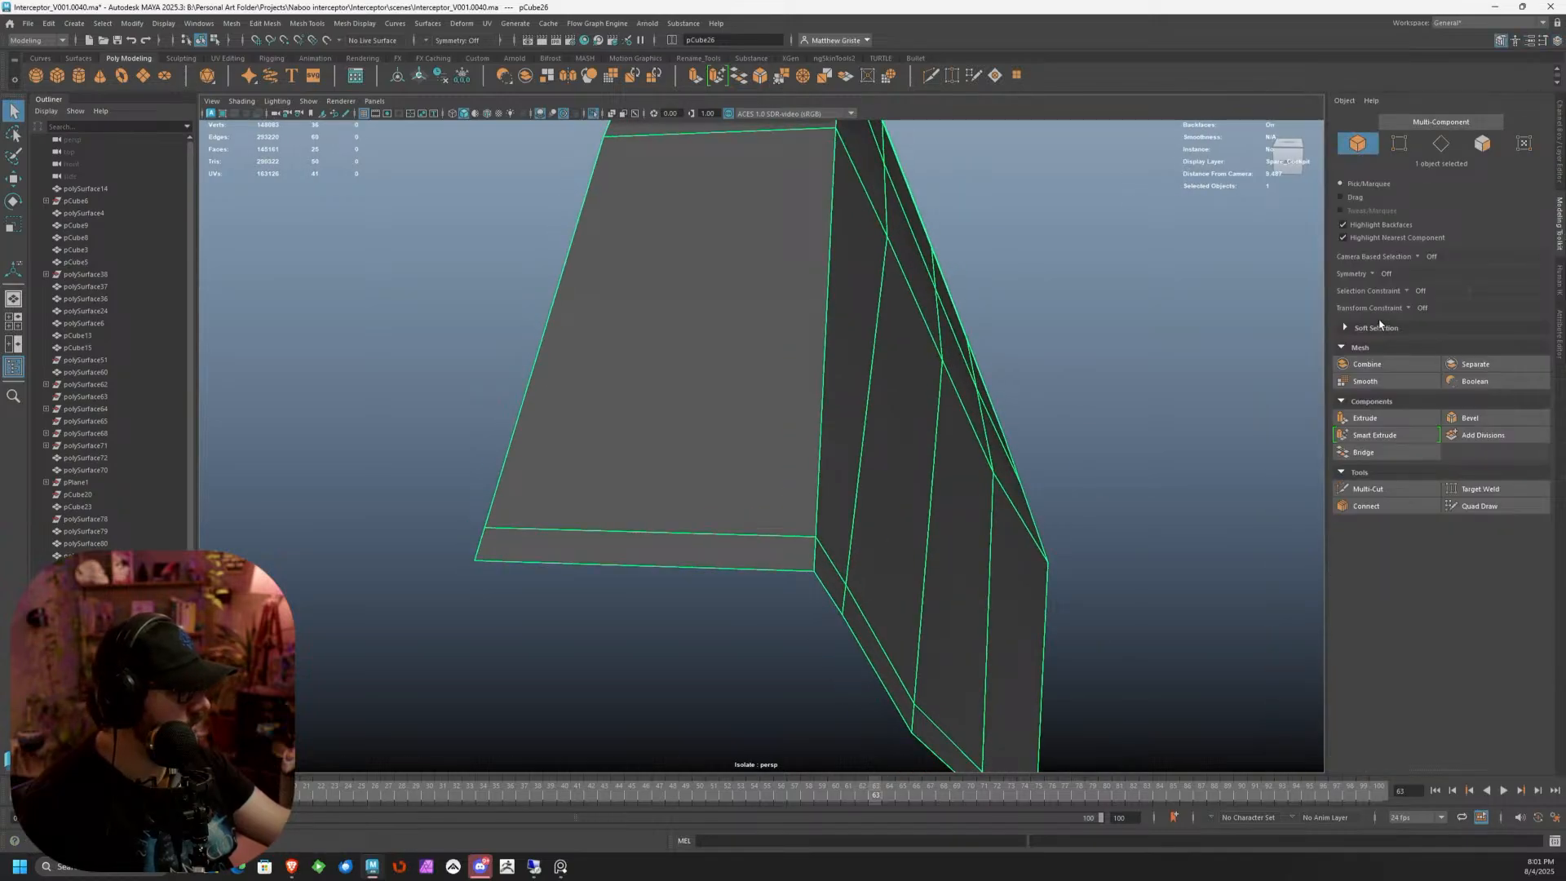
left_click(1368, 489)
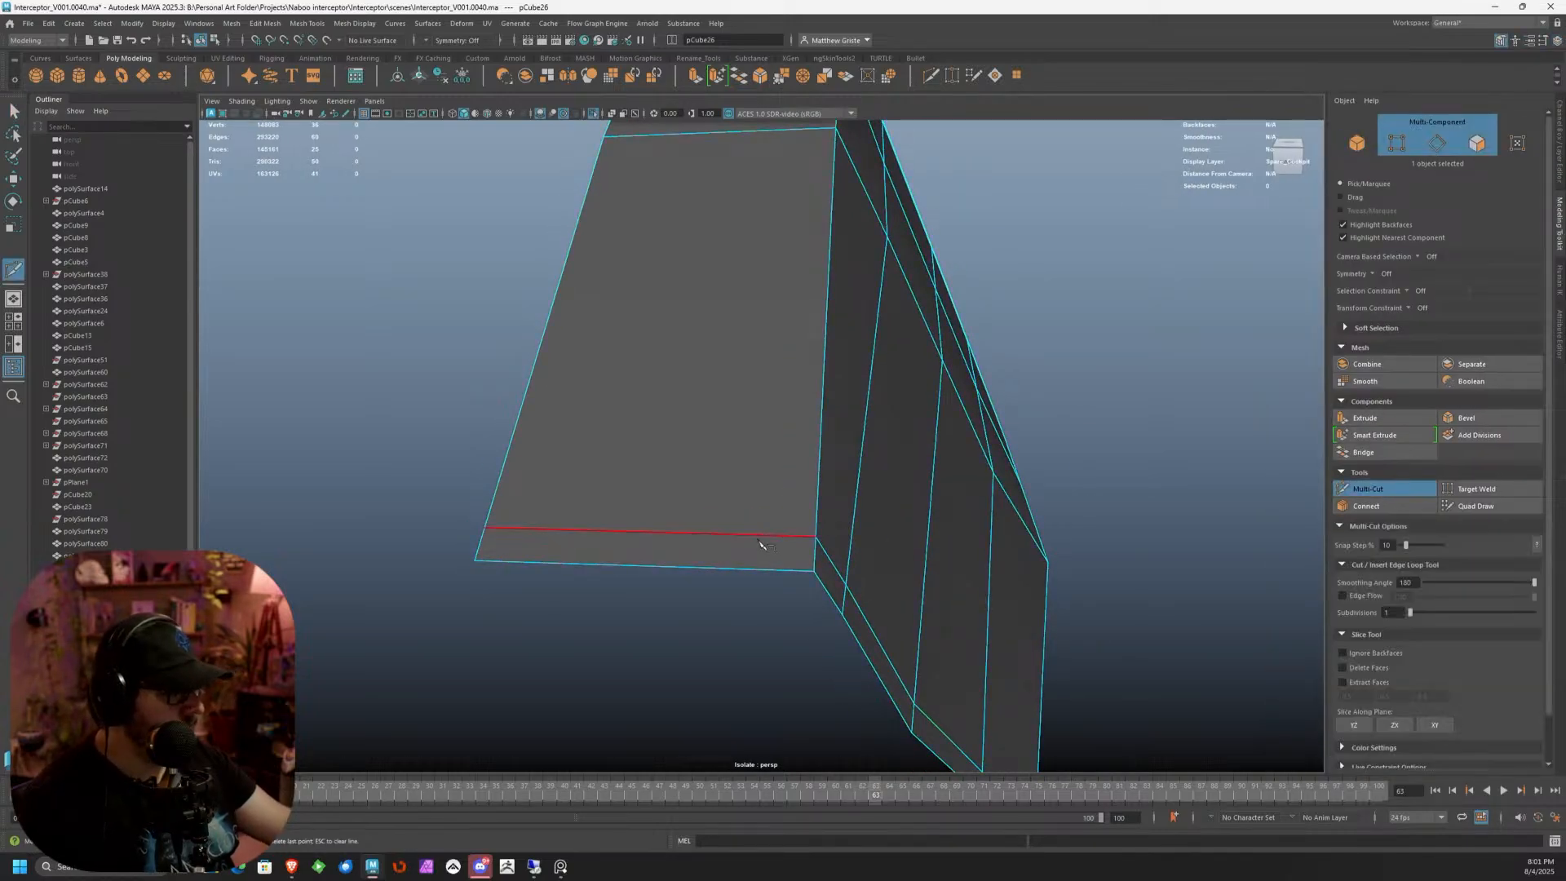
left_click(781, 536, "ctrl")
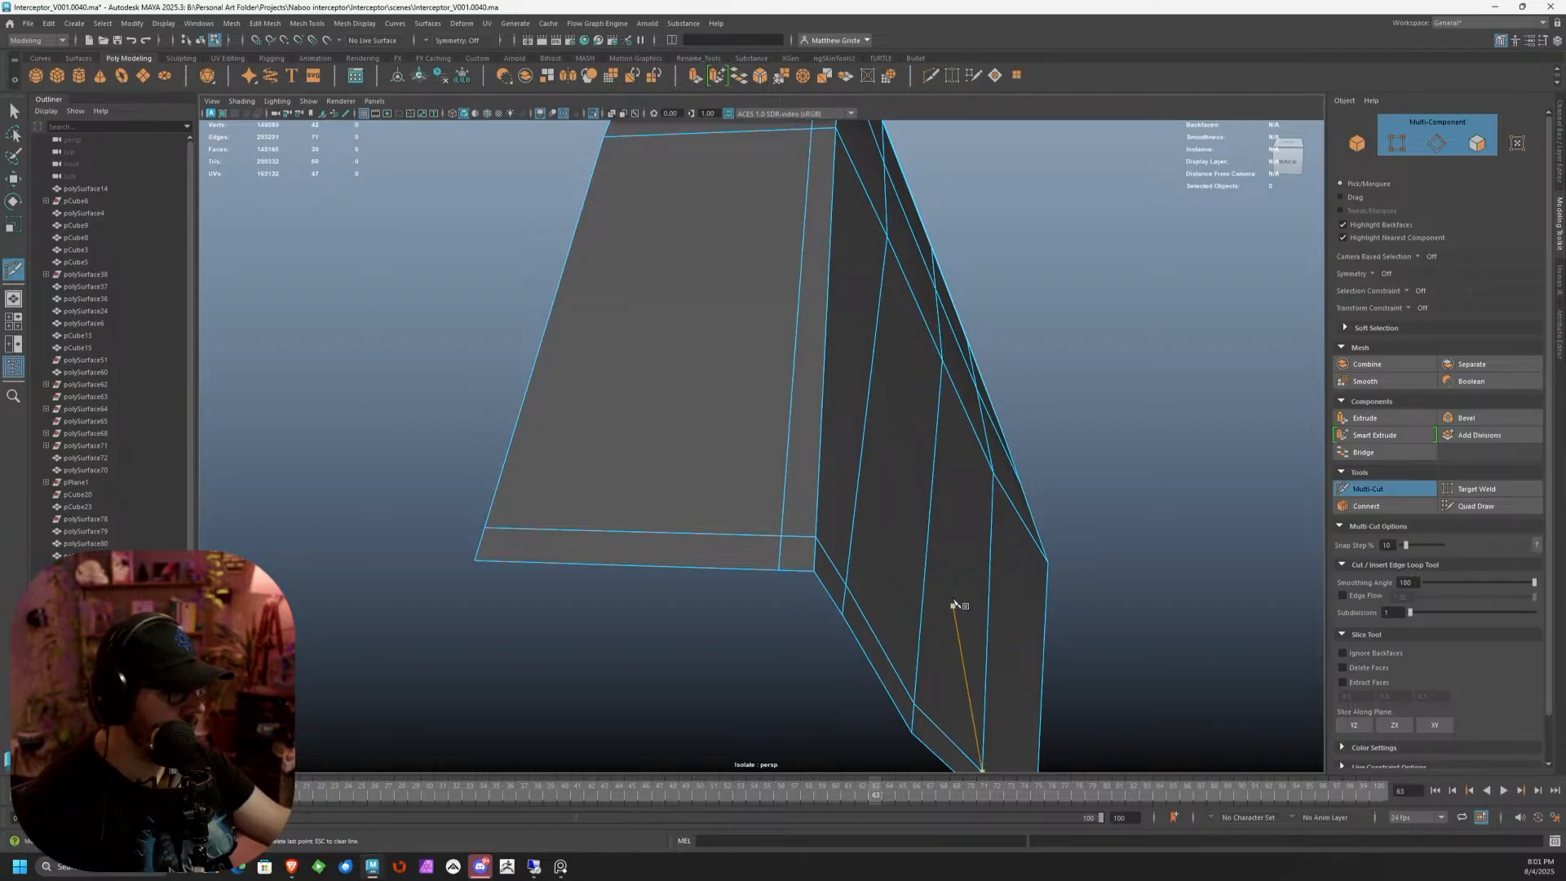
middle_click_drag(957, 604, 824, 402, "alt")
left_click(837, 534, "ctrl")
mouse_move(846, 541)
left_mouse_down("alt")
mouse_move(860, 549)
mouse_move(816, 455)
mouse_move(870, 511)
left_mouse_up("alt")
key("3")
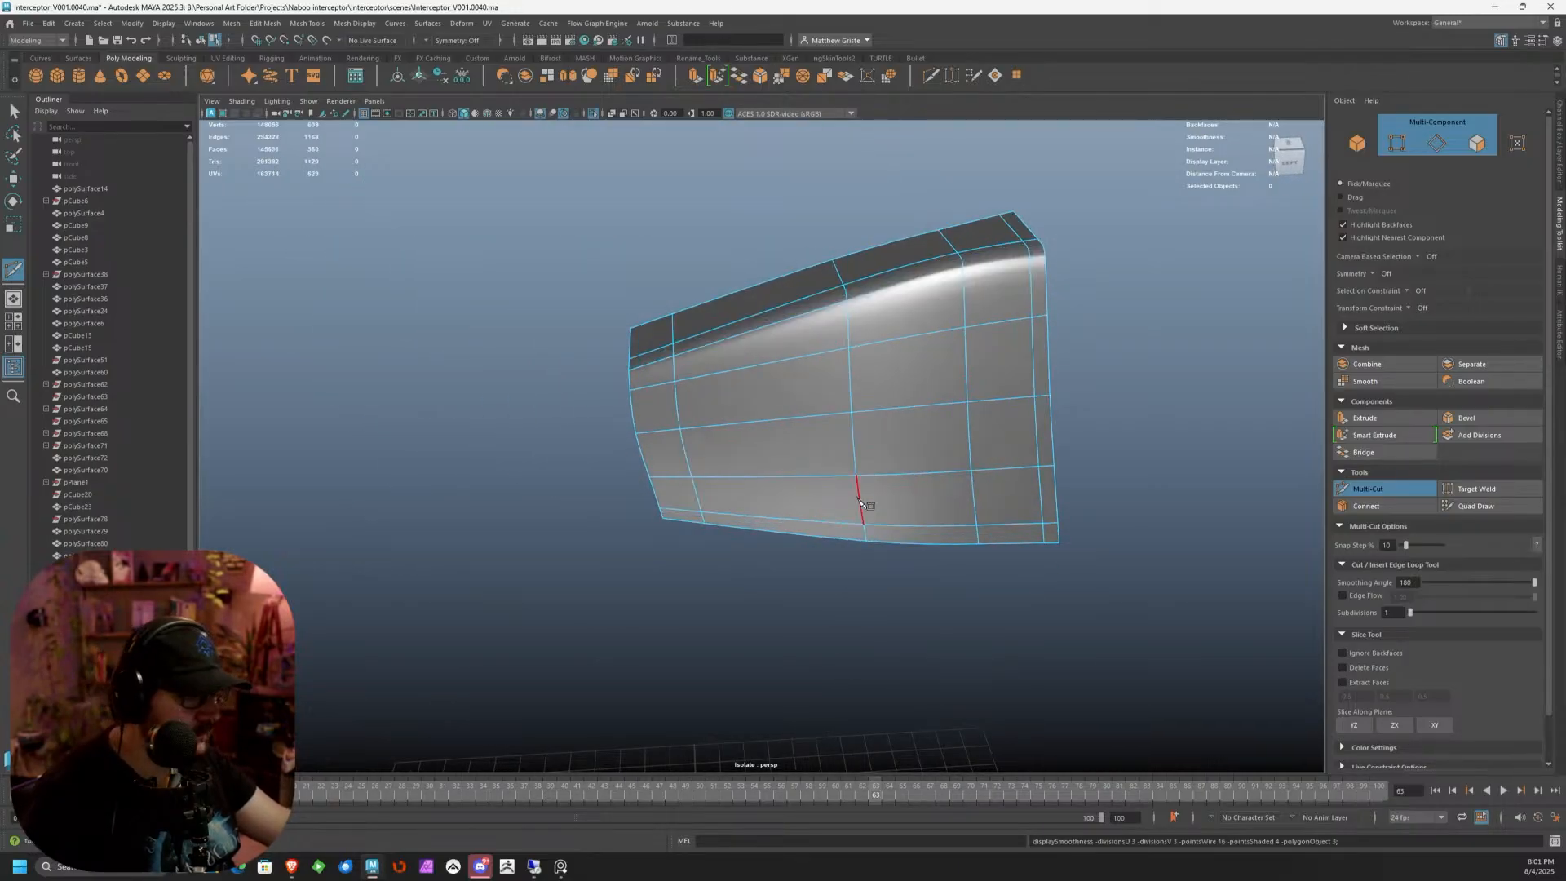
key("1")
Select all faces of the canopy half and extrude them inward to give the shell thickness
right_click_drag(873, 350, 902, 339)
left_click_drag(763, 359, 845, 381, "alt")
key("q")
right_click_drag(805, 341, 805, 375)
scroll(958, 498, "down", 3)
left_click_drag(956, 497, 682, 217)
key("f")
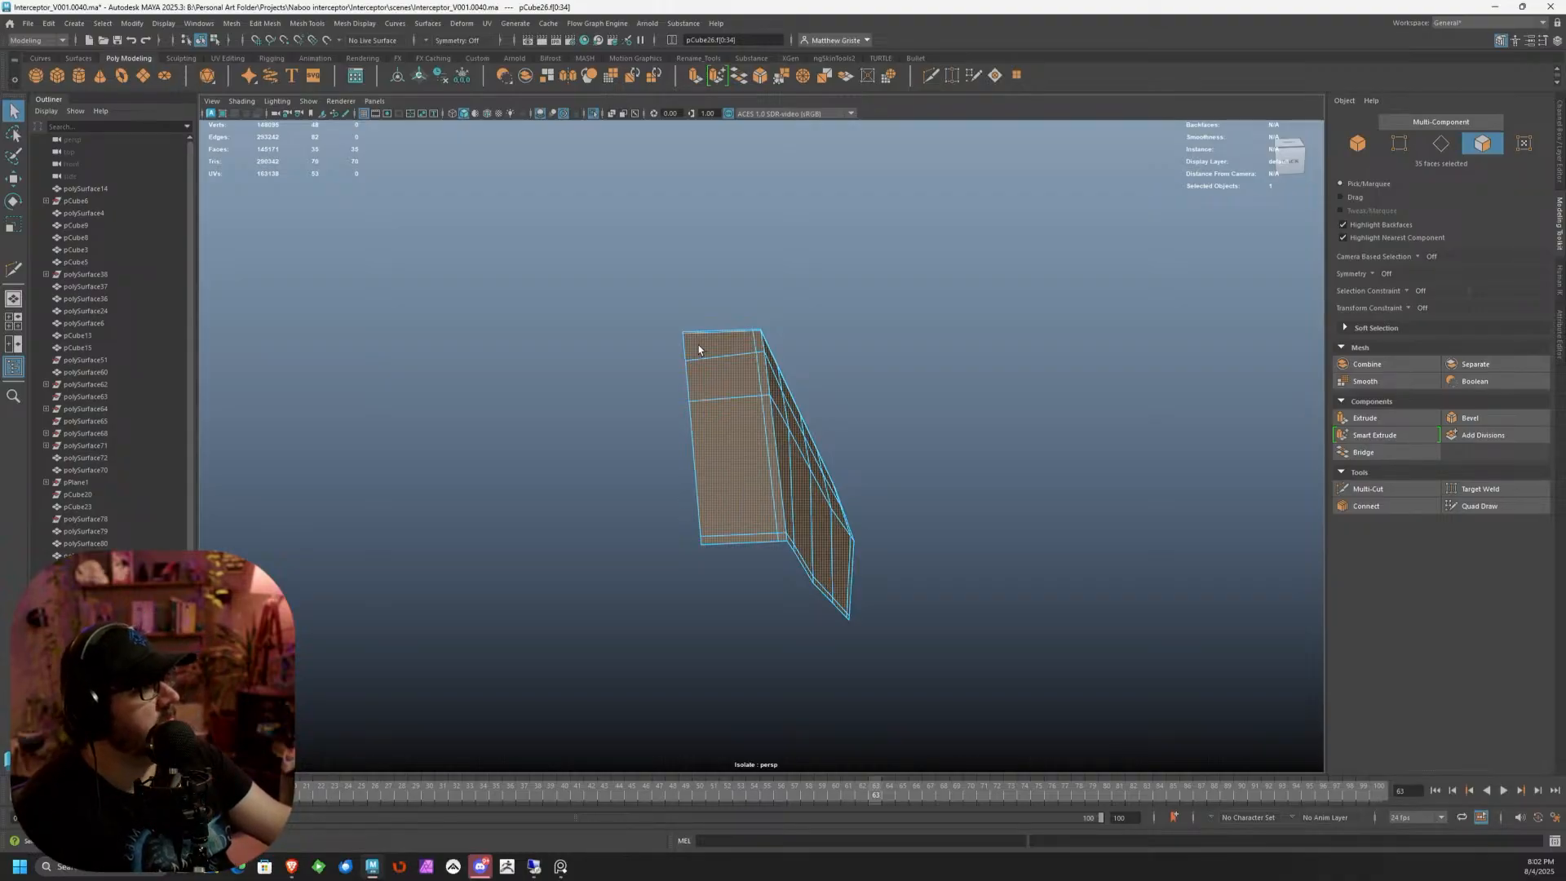
left_click_drag(700, 339, 731, 305, "alt")
left_click_drag(735, 364, 768, 123, "alt")
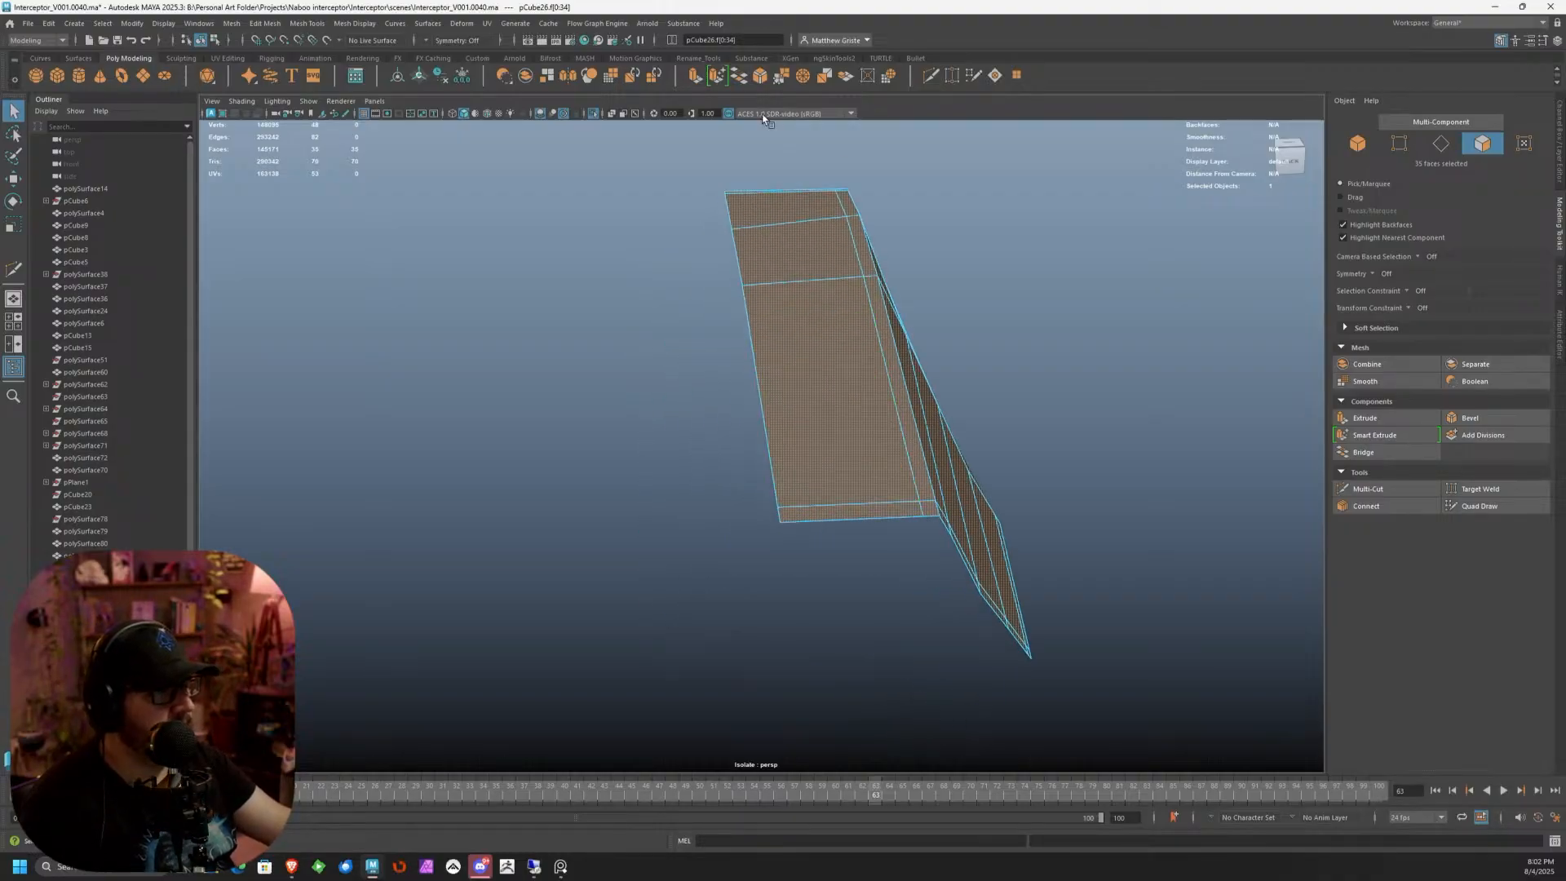
left_click(692, 76)
left_click_drag(840, 212, 825, 265, "alt")
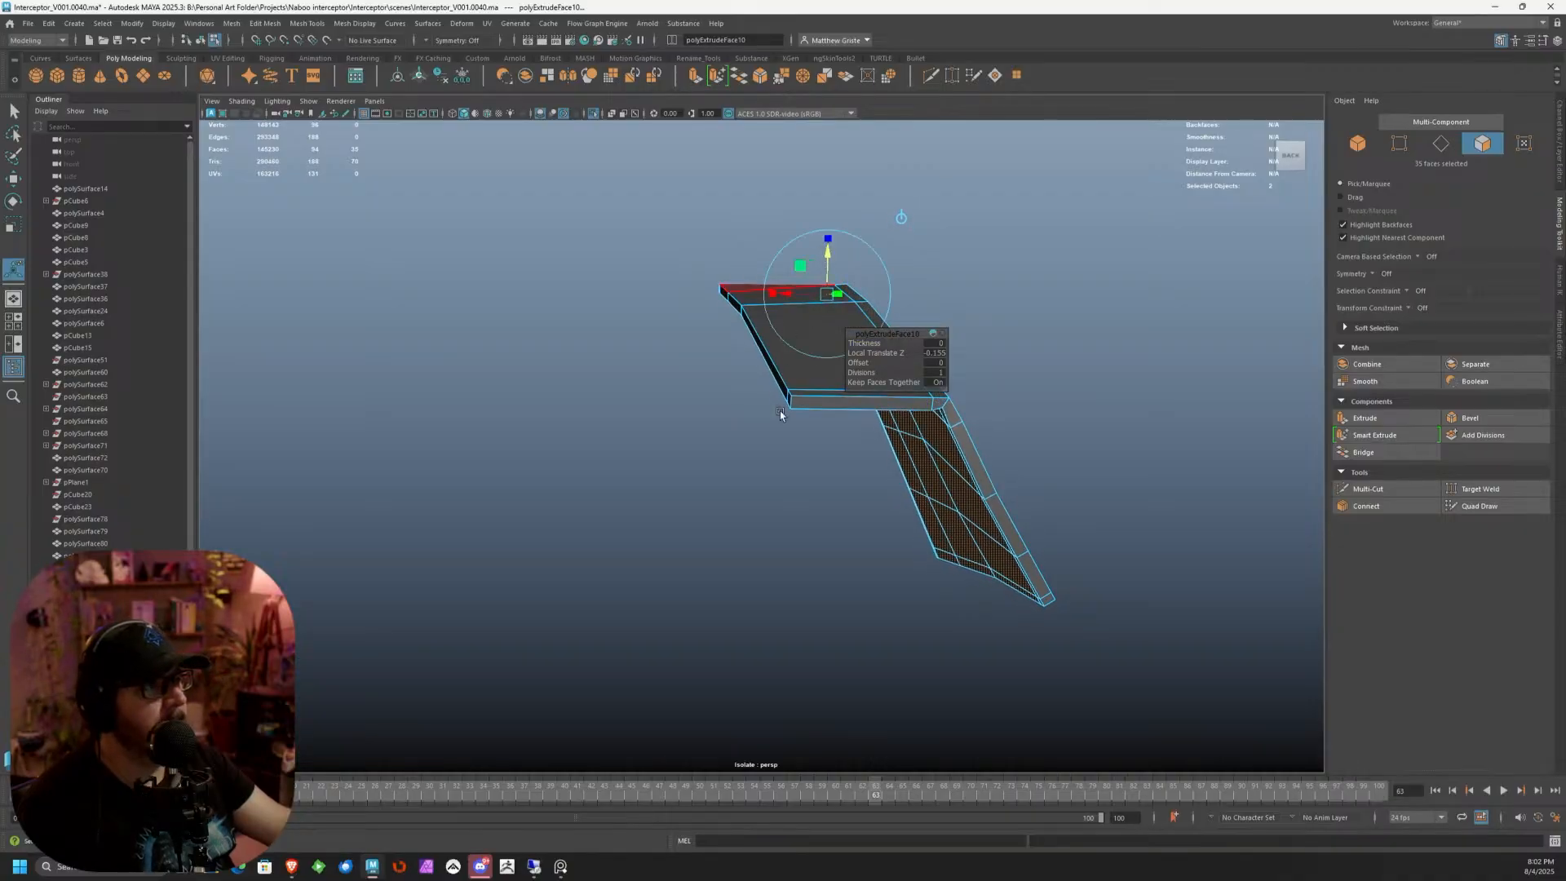
Delete the strip of extruded border faces along the canopy's centre line and return to object mode
left_click_drag(779, 409, 1020, 265, "alt")
left_click(1101, 278)
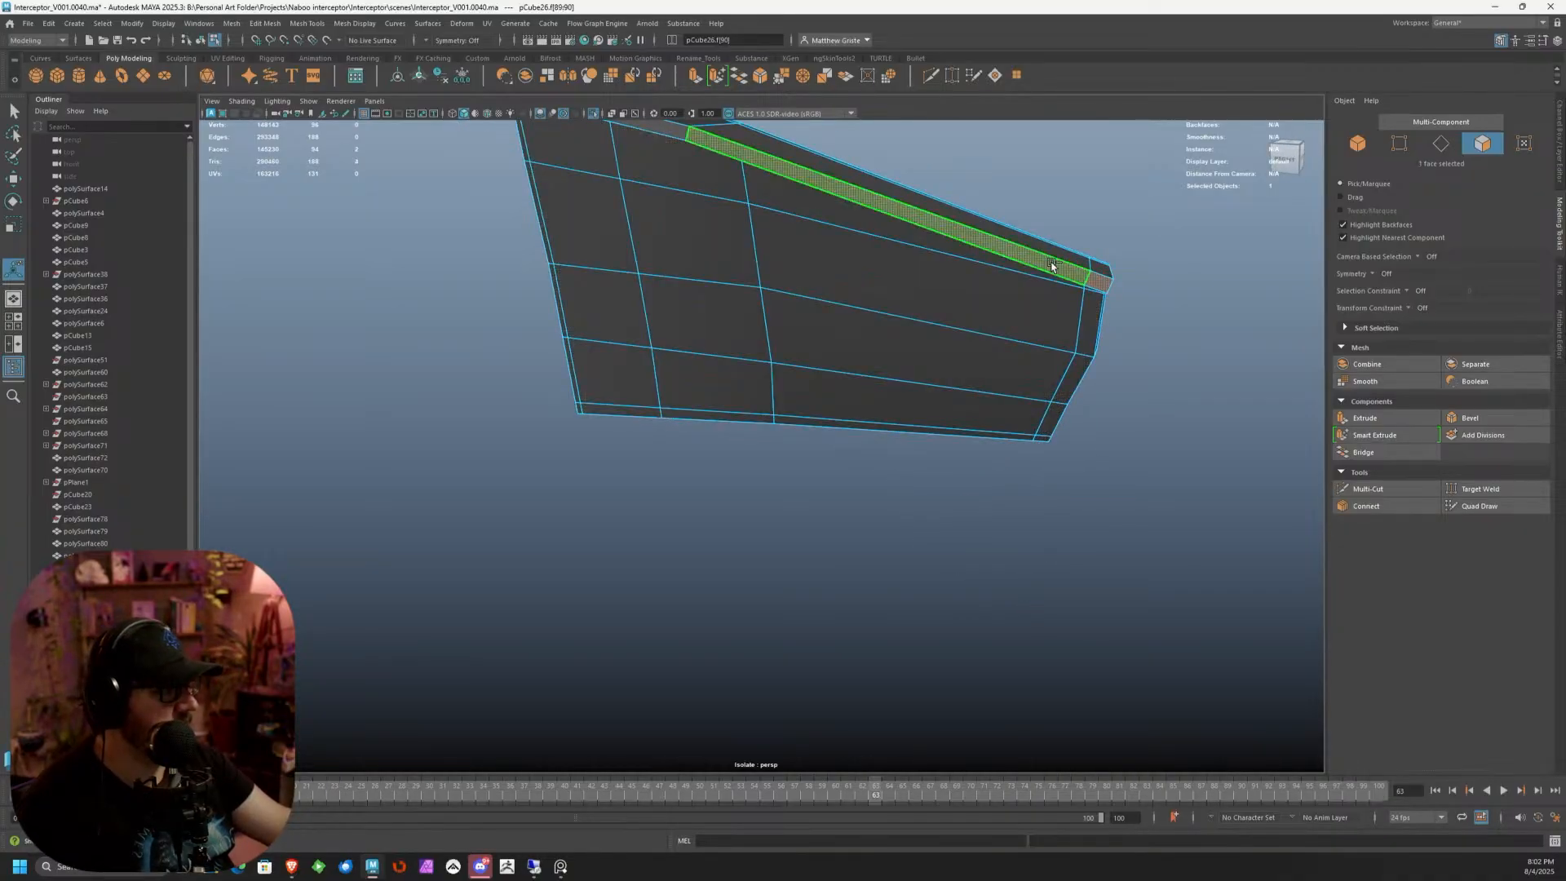
left_click(1054, 265, "shift")
left_click_drag(832, 351, 804, 445, "alt")
left_click(721, 386, "shift")
left_click(567, 336, "shift")
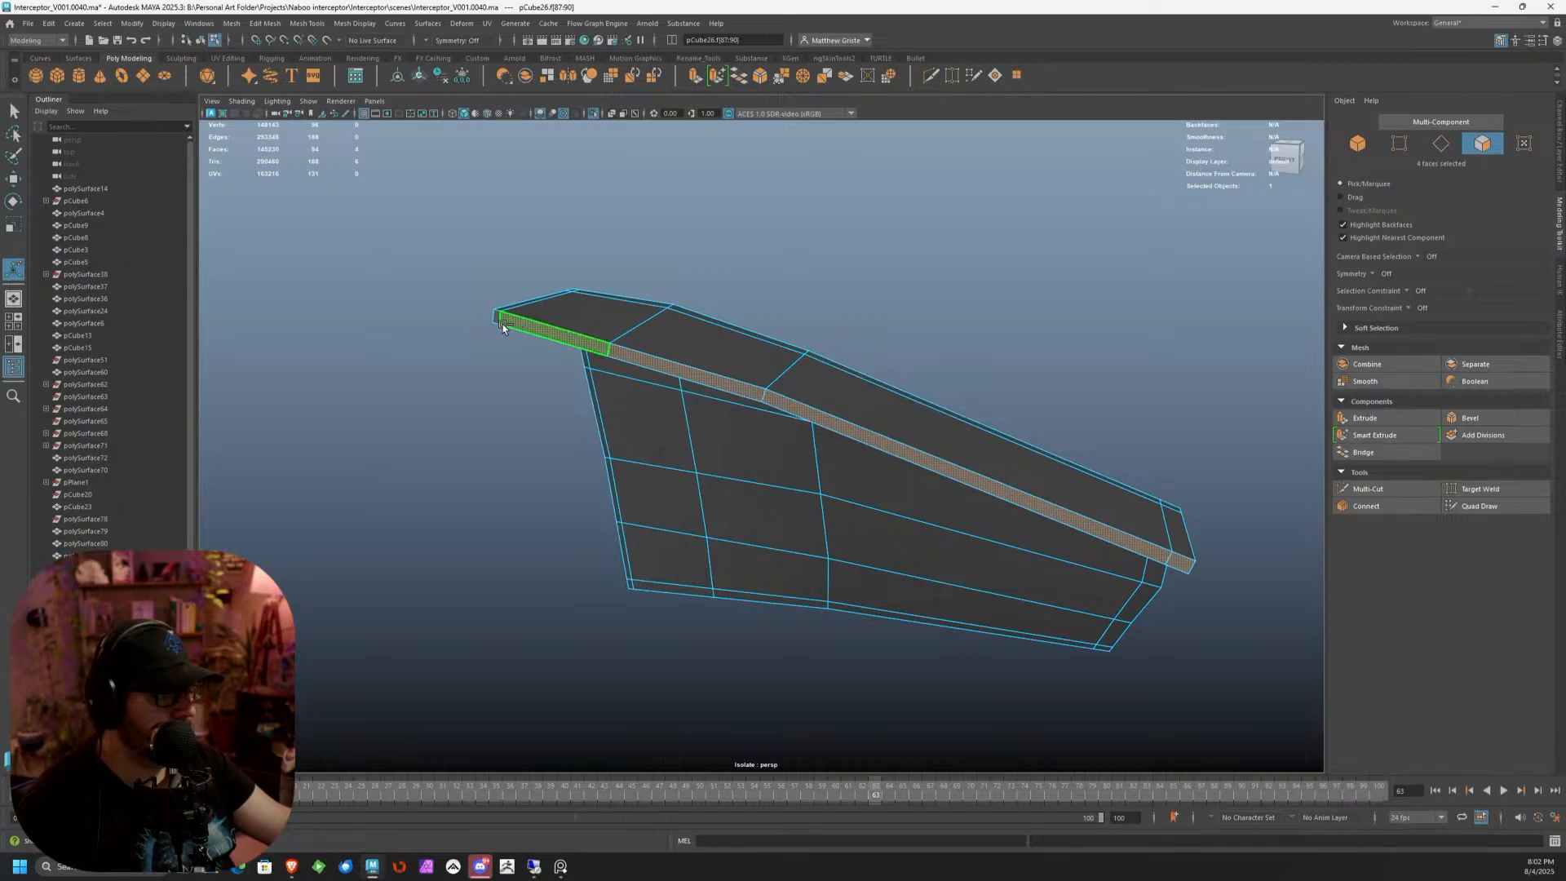
left_click(497, 318, "shift")
key("Delete")
key("F8")
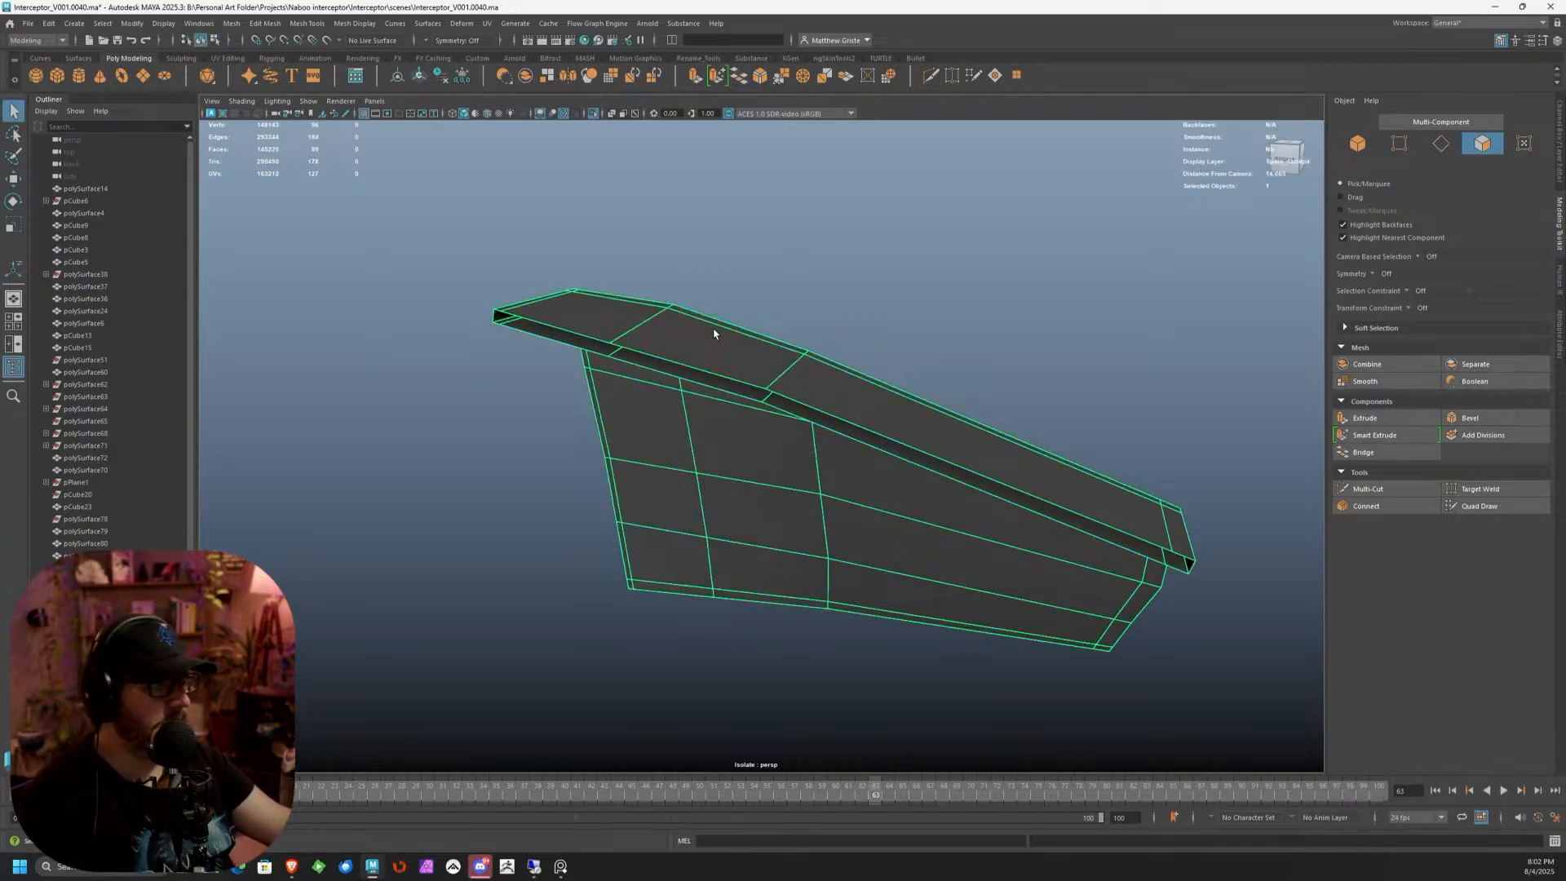
Slide the four vertices near one end of the canopy's inner corner down along their edges with the Edge transform constraint
left_click_drag(713, 332, 902, 437, "alt")
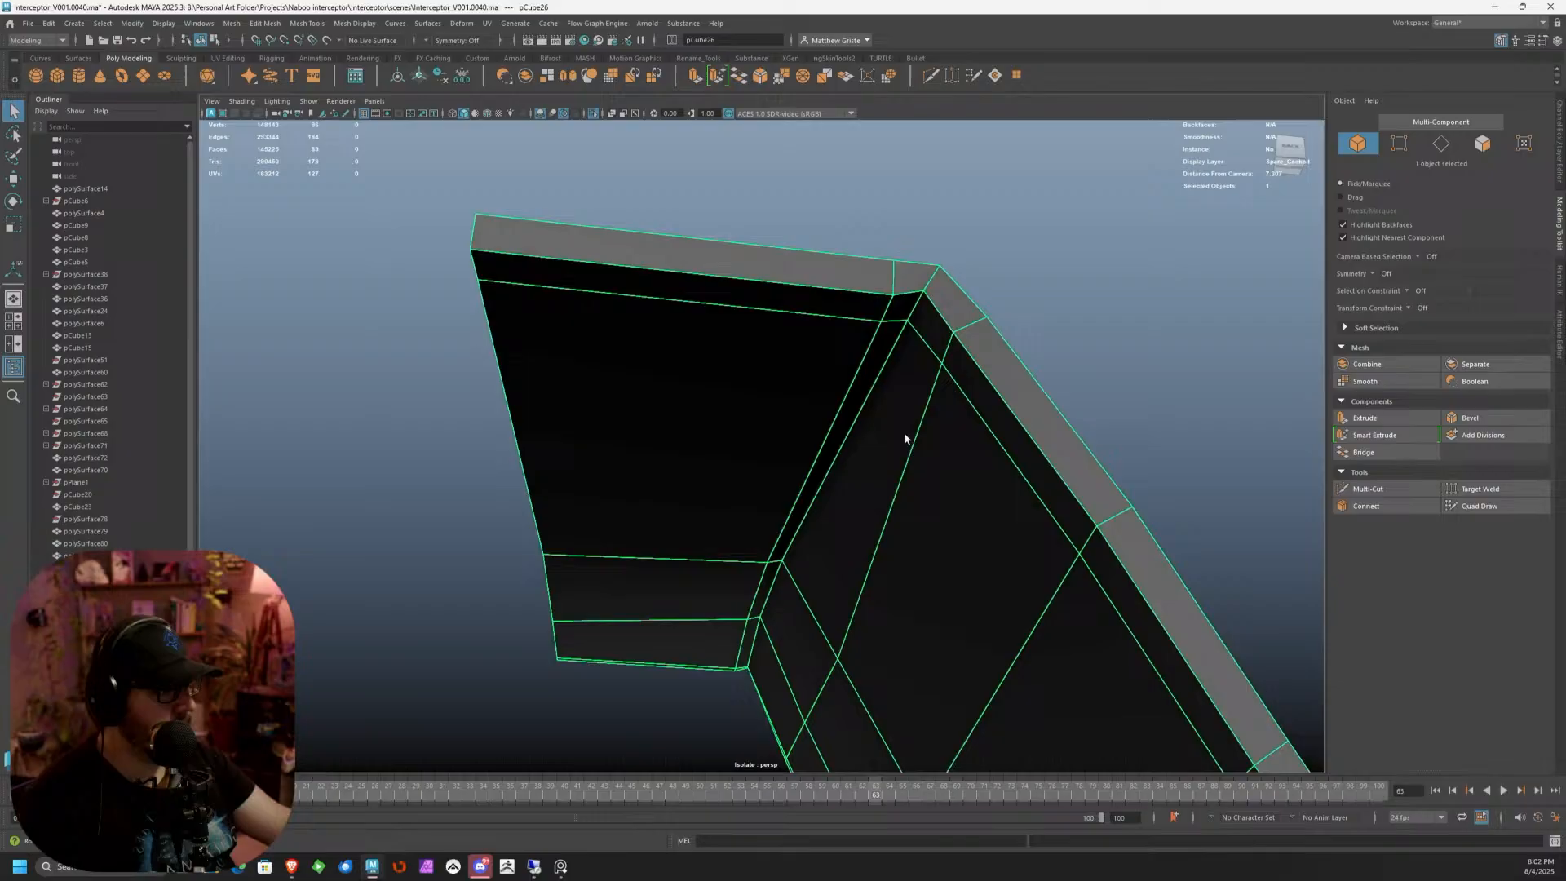
right_click(929, 371)
left_click(870, 369)
left_click(781, 563)
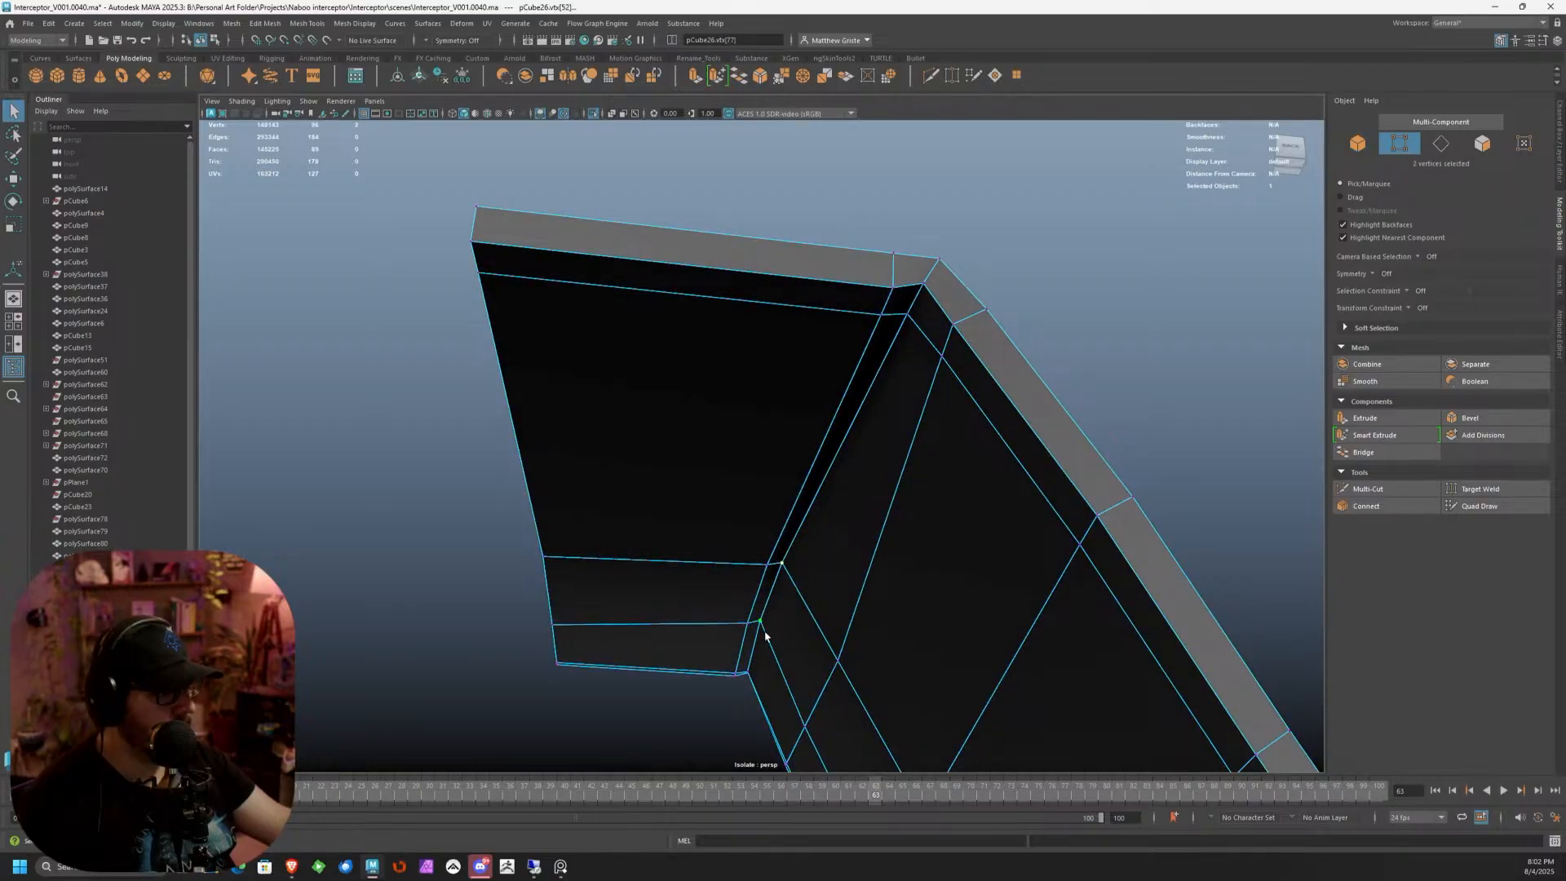
left_click_drag(765, 636, 1004, 622, "alt")
middle_click_drag(677, 555, 1041, 536, "alt")
scroll(1041, 535, "up", 1)
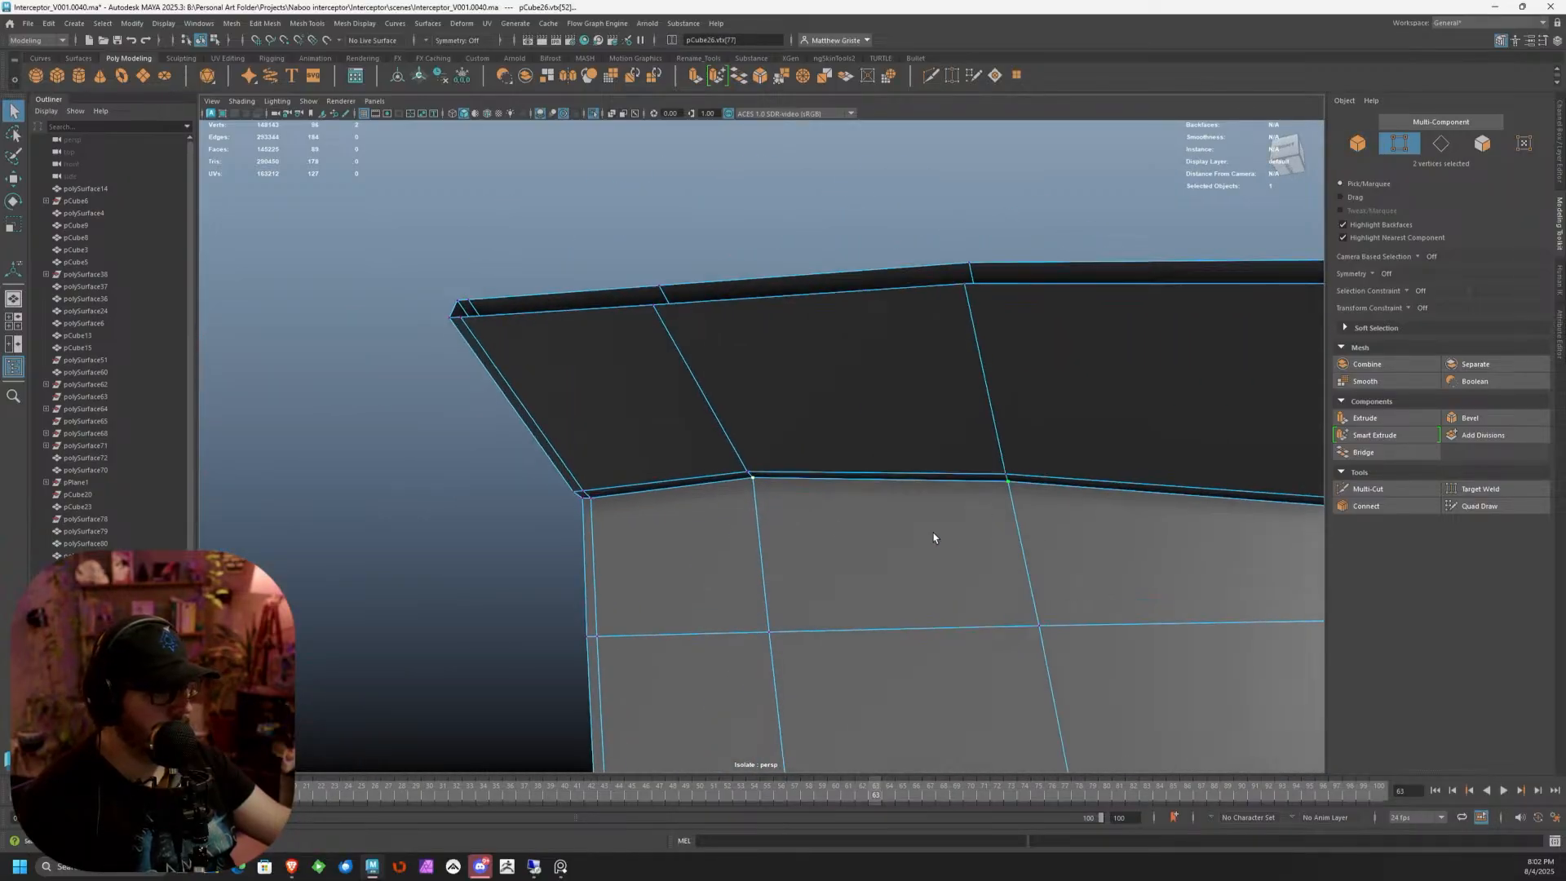
left_click(584, 514, "shift")
key("w")
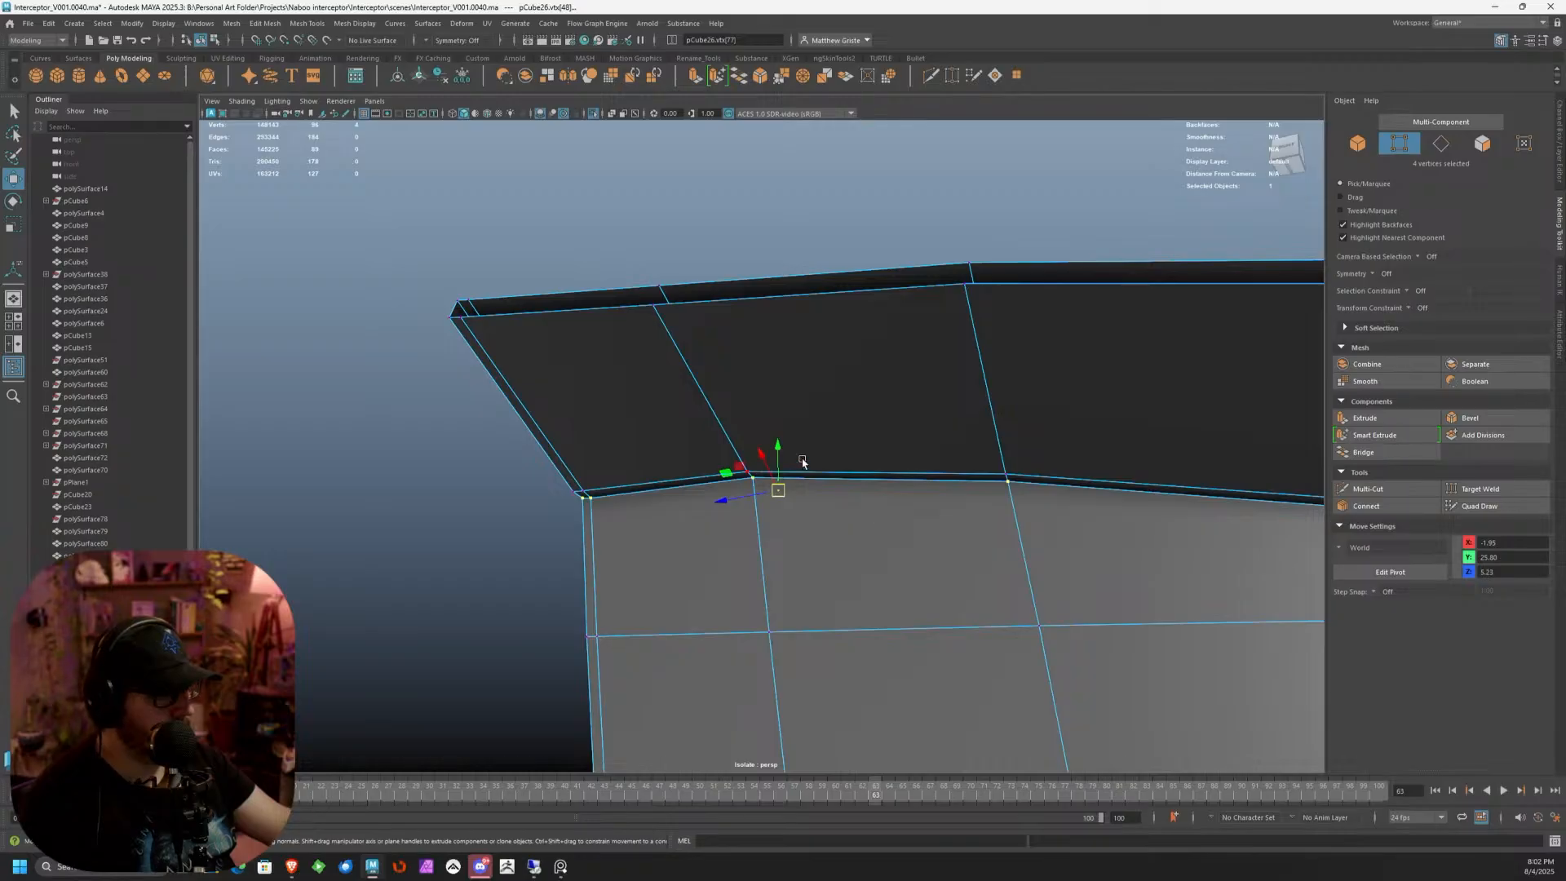
left_click_drag(814, 487, 894, 571)
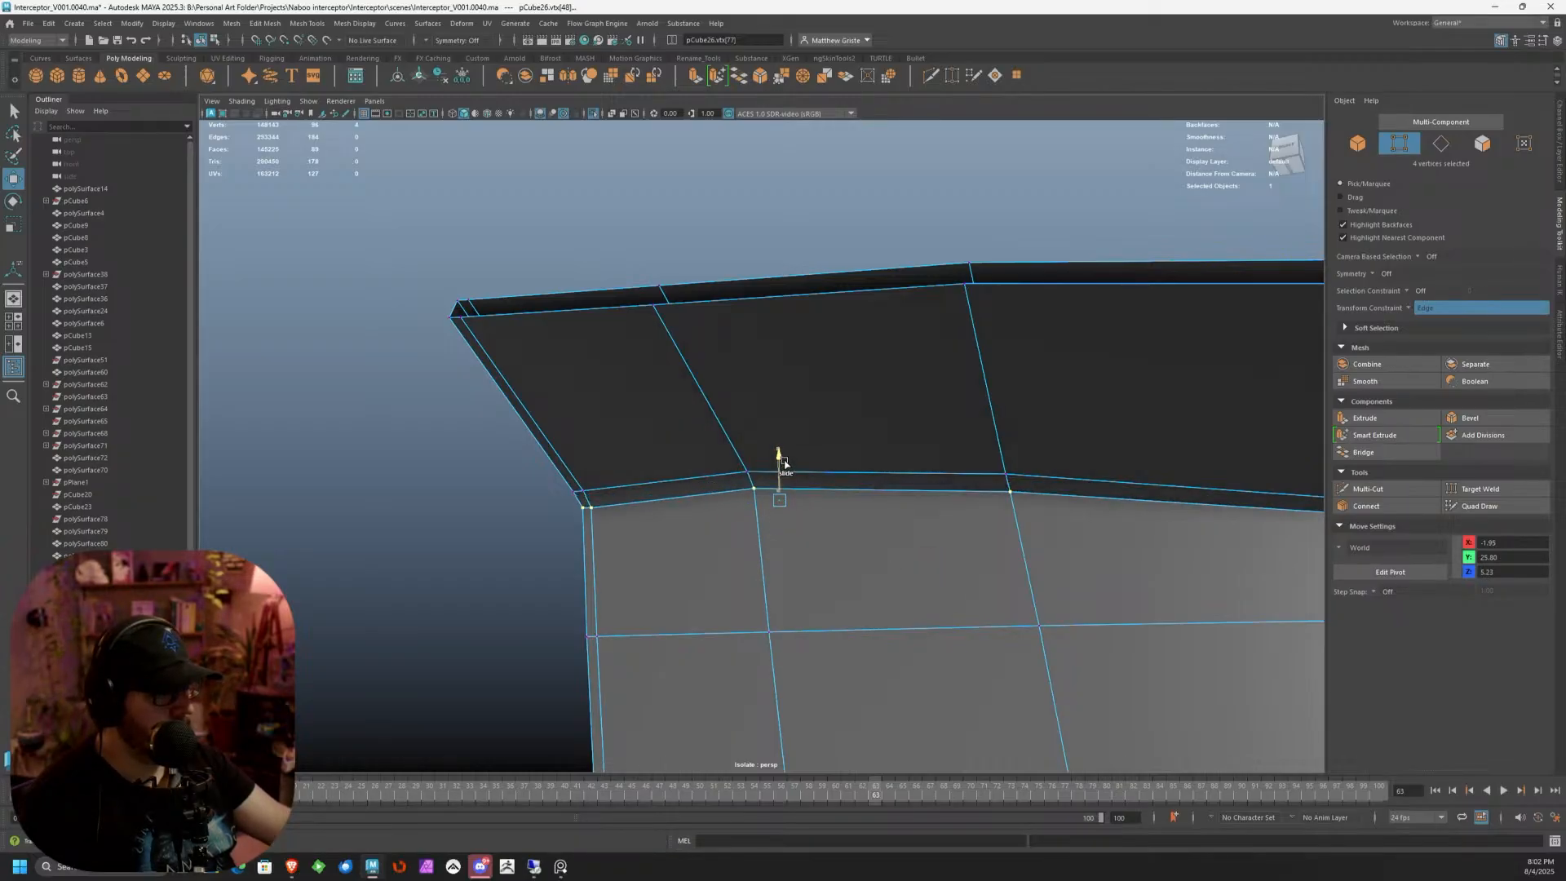
left_click_drag(785, 463, 913, 423)
scroll(982, 549, "down", 3)
scroll(913, 422, "up", 3)
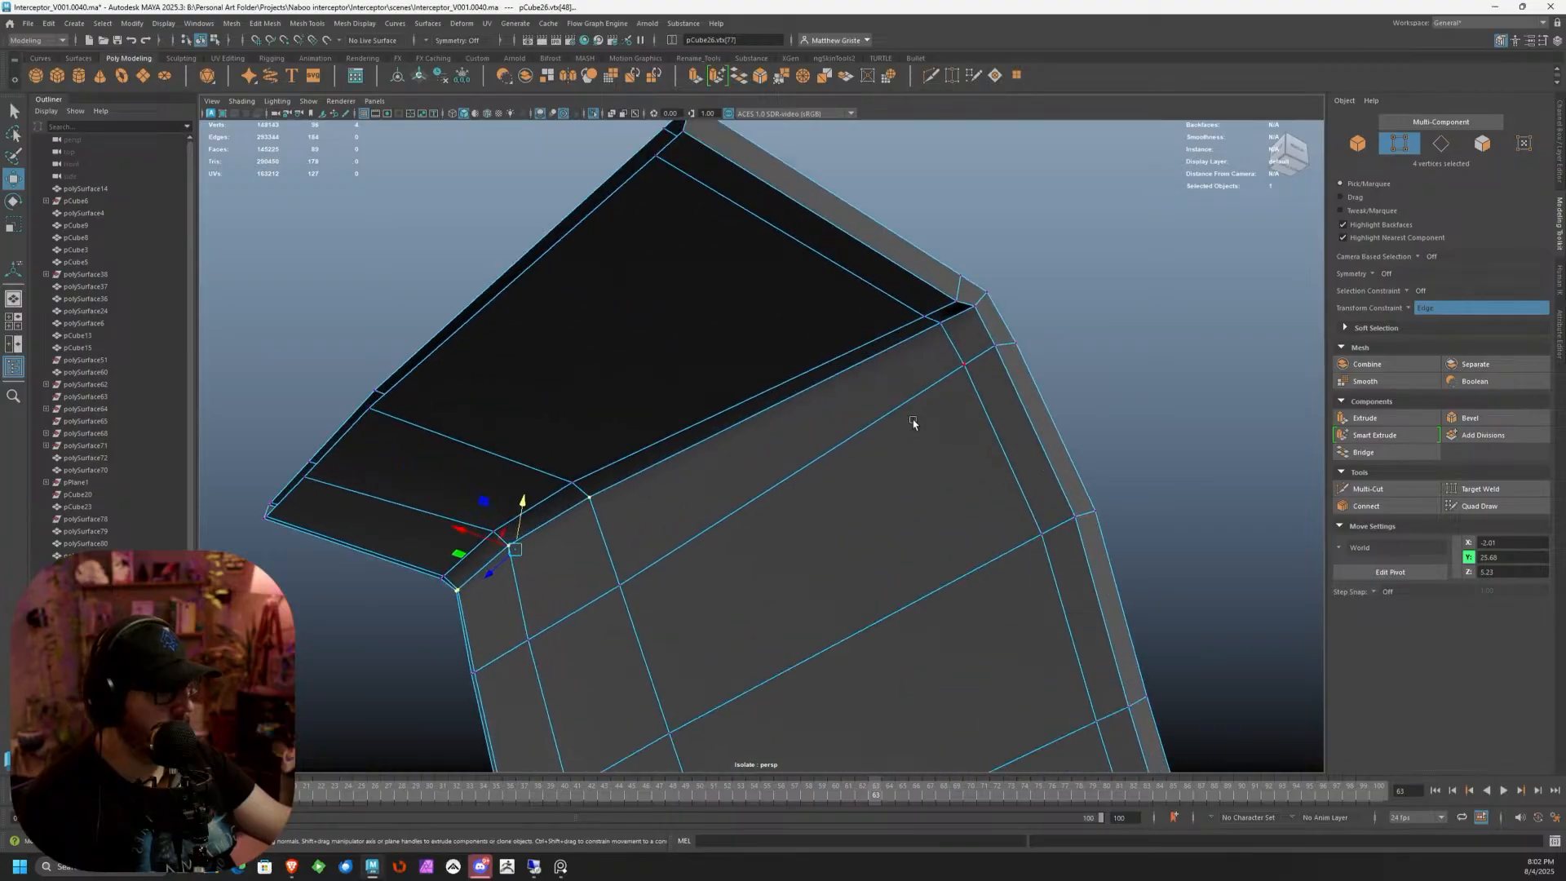
Slide the two vertices at the opposite end of the inner corner along their edges and return to object mode
left_click(944, 329)
left_click(976, 318, "shift")
left_click_drag(955, 284, 957, 293)
right_click(957, 321)
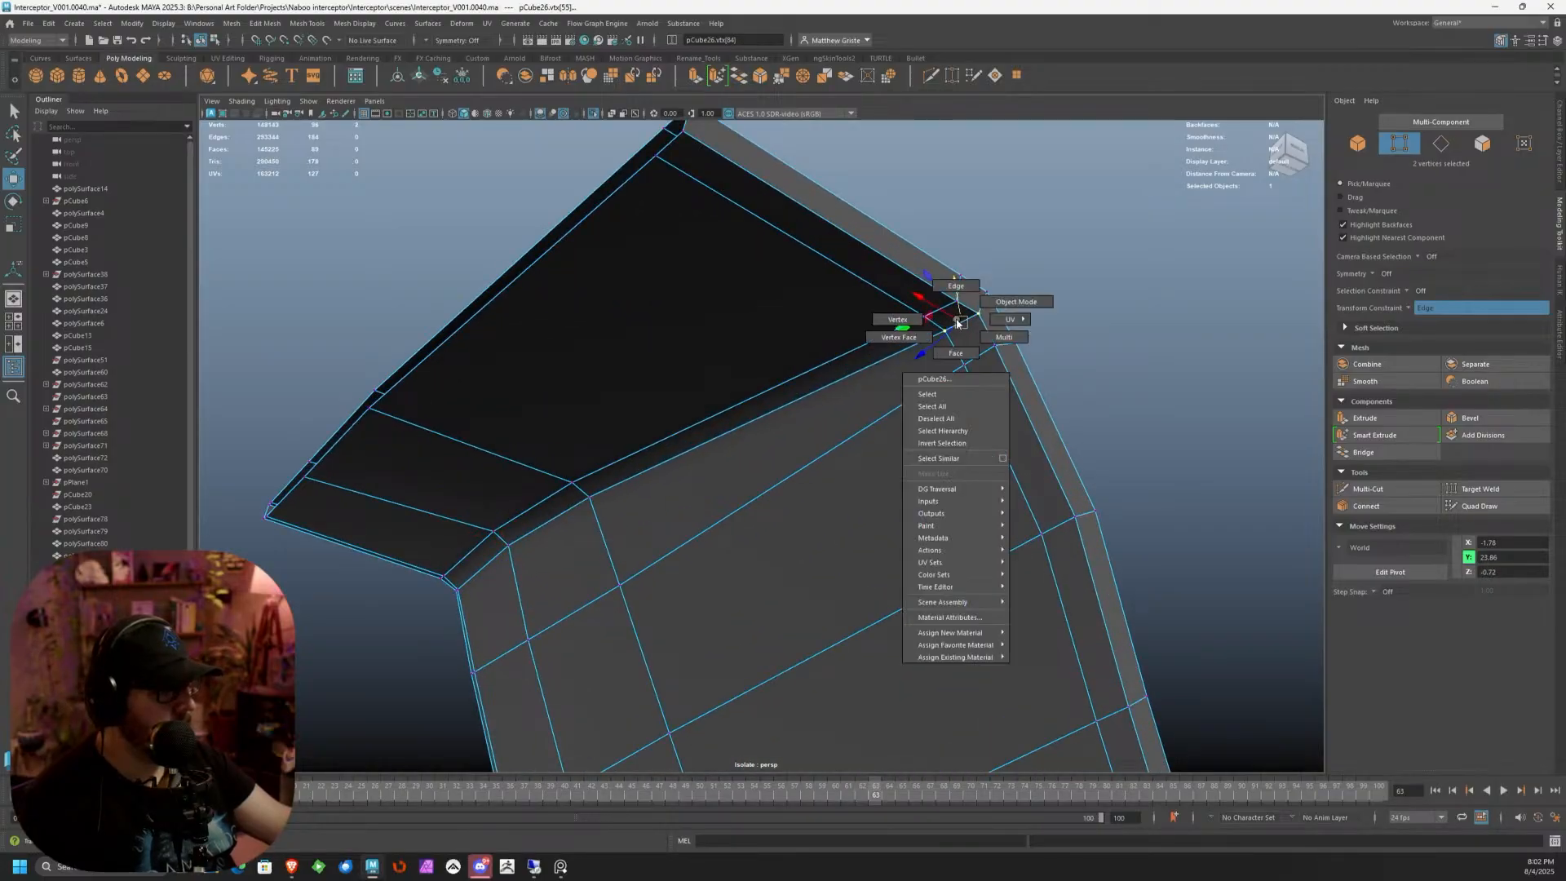
left_click(1016, 302)
Examine the thickened canopy half from the side and front, checking its rim and corner edge loops
scroll(1014, 367, "down", 3)
left_click_drag(1014, 367, 1034, 475, "alt")
scroll(982, 438, "up", 3)
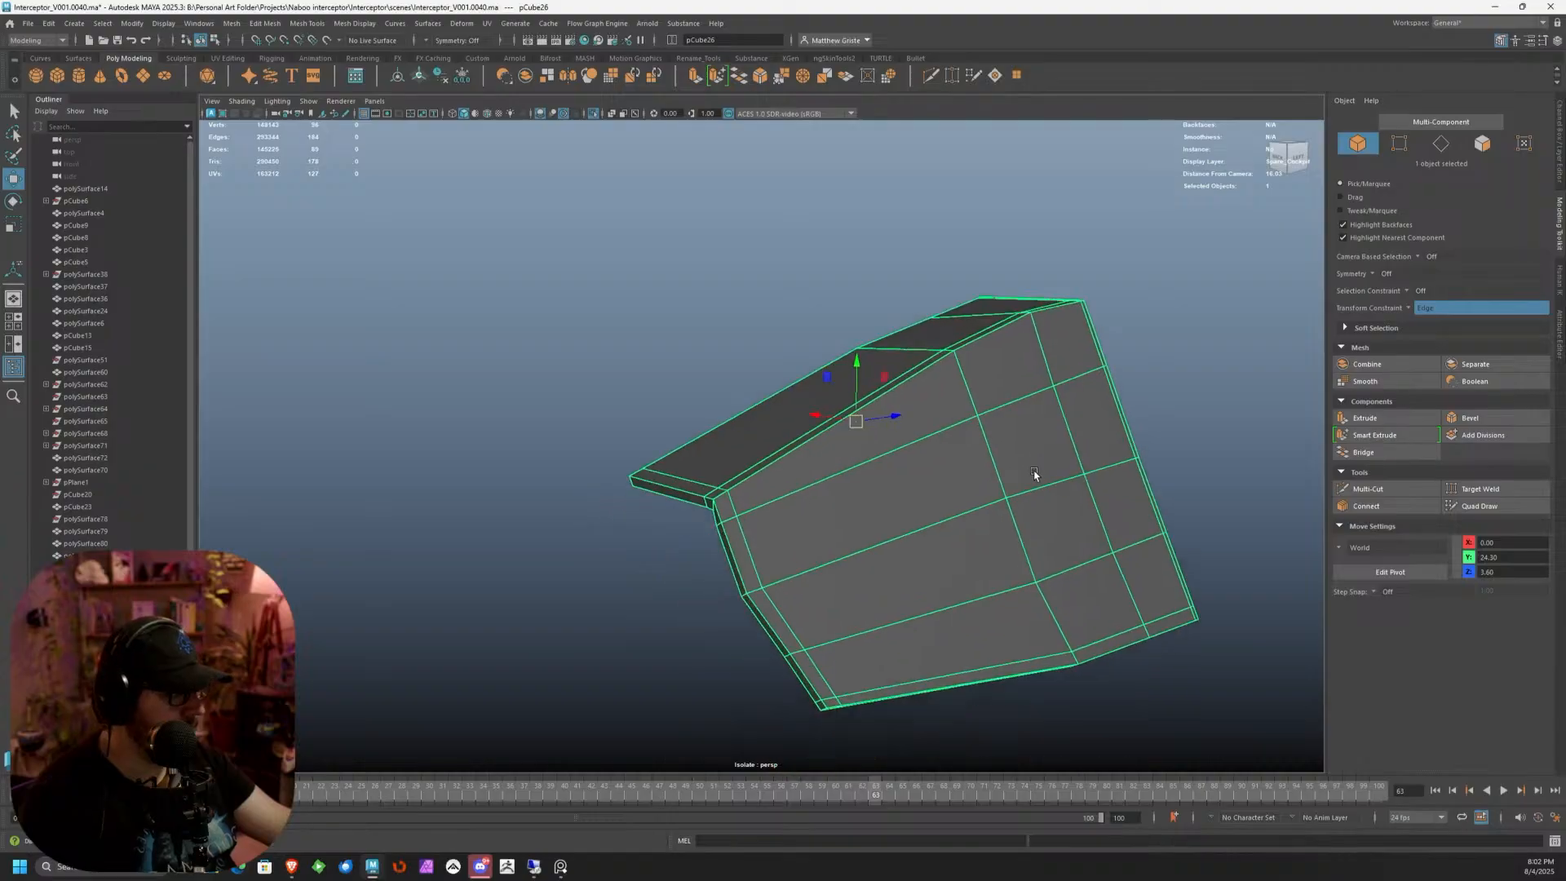
middle_click_drag(1034, 475, 1065, 408, "alt")
scroll(979, 432, "up", 3)
left_click_drag(879, 459, 938, 441, "alt")
right_click_drag(898, 430, 953, 386)
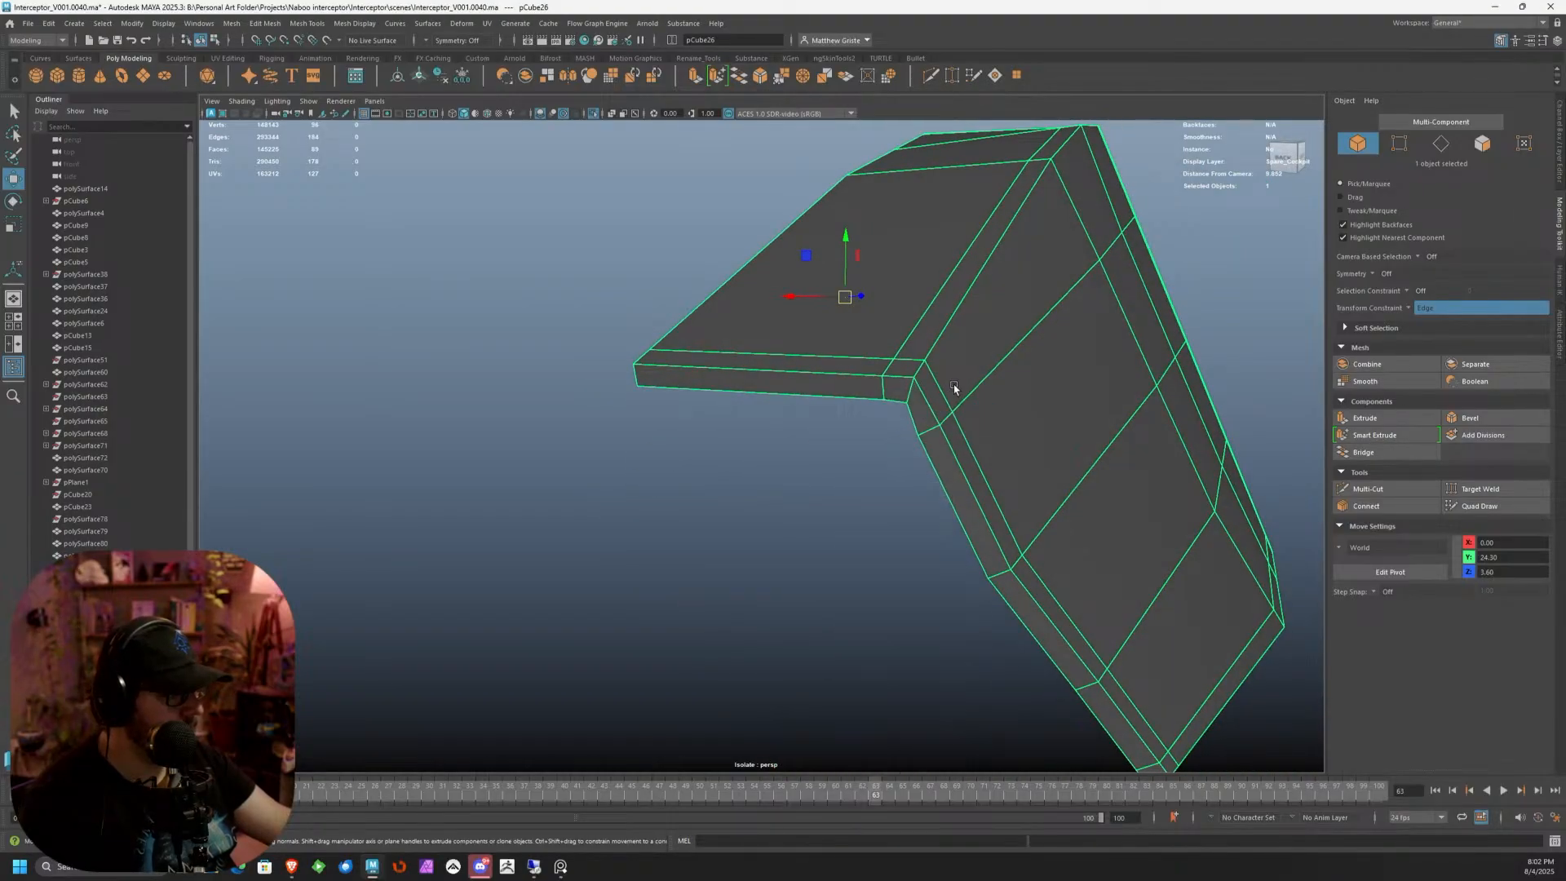
scroll(953, 386, "down", 4)
left_click_drag(953, 386, 954, 425, "alt")
Duplicate the canopy half, freeze the copy's transformations and mirror it with a Scale X of -1
key("ctrl+d")
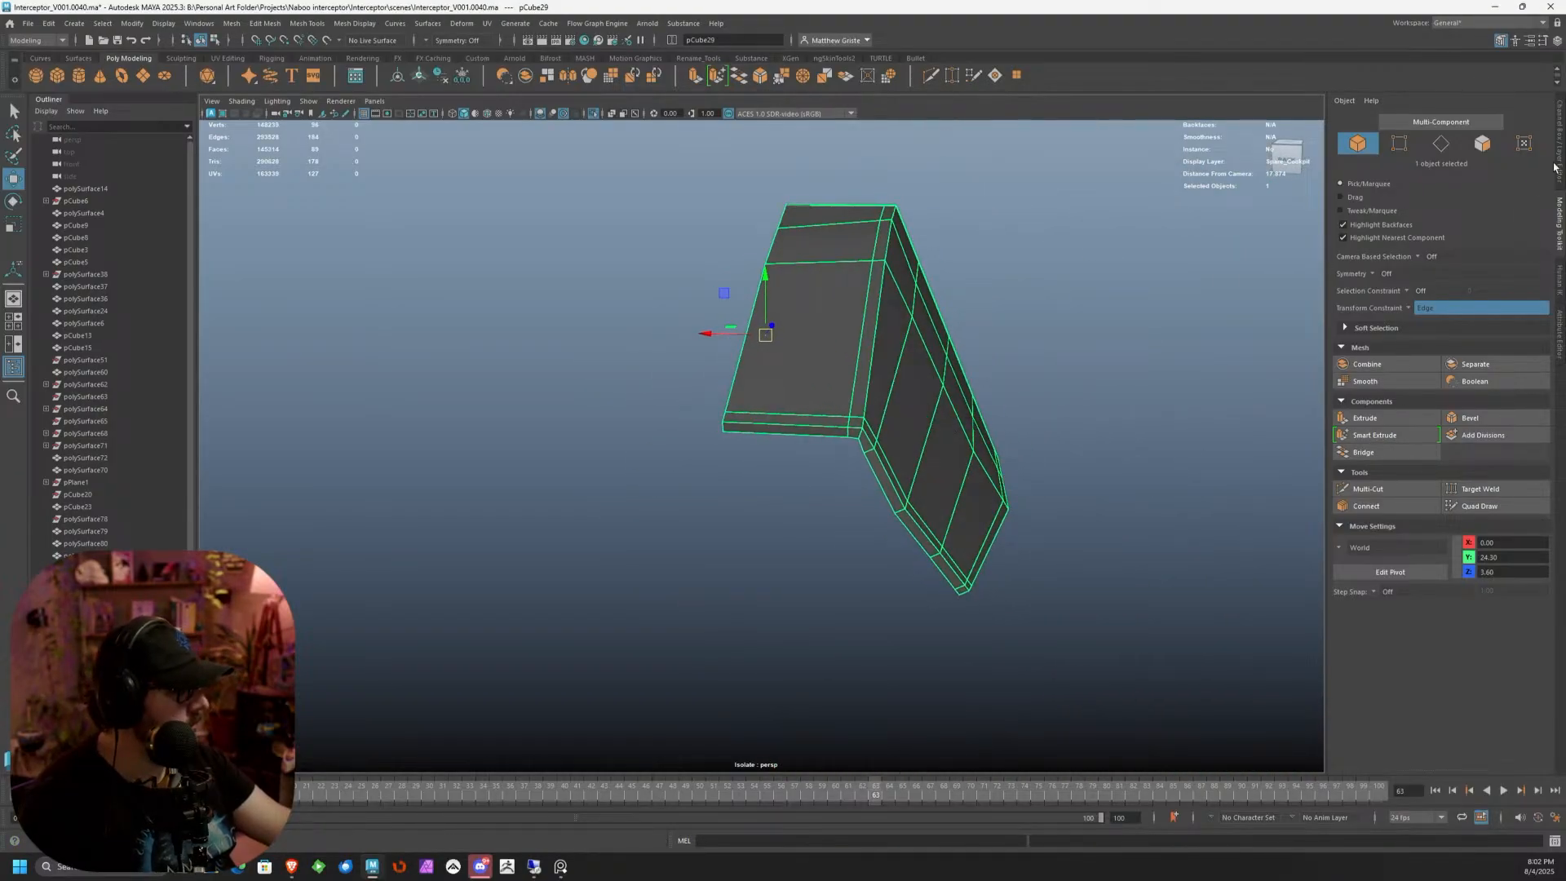
left_click(1555, 167)
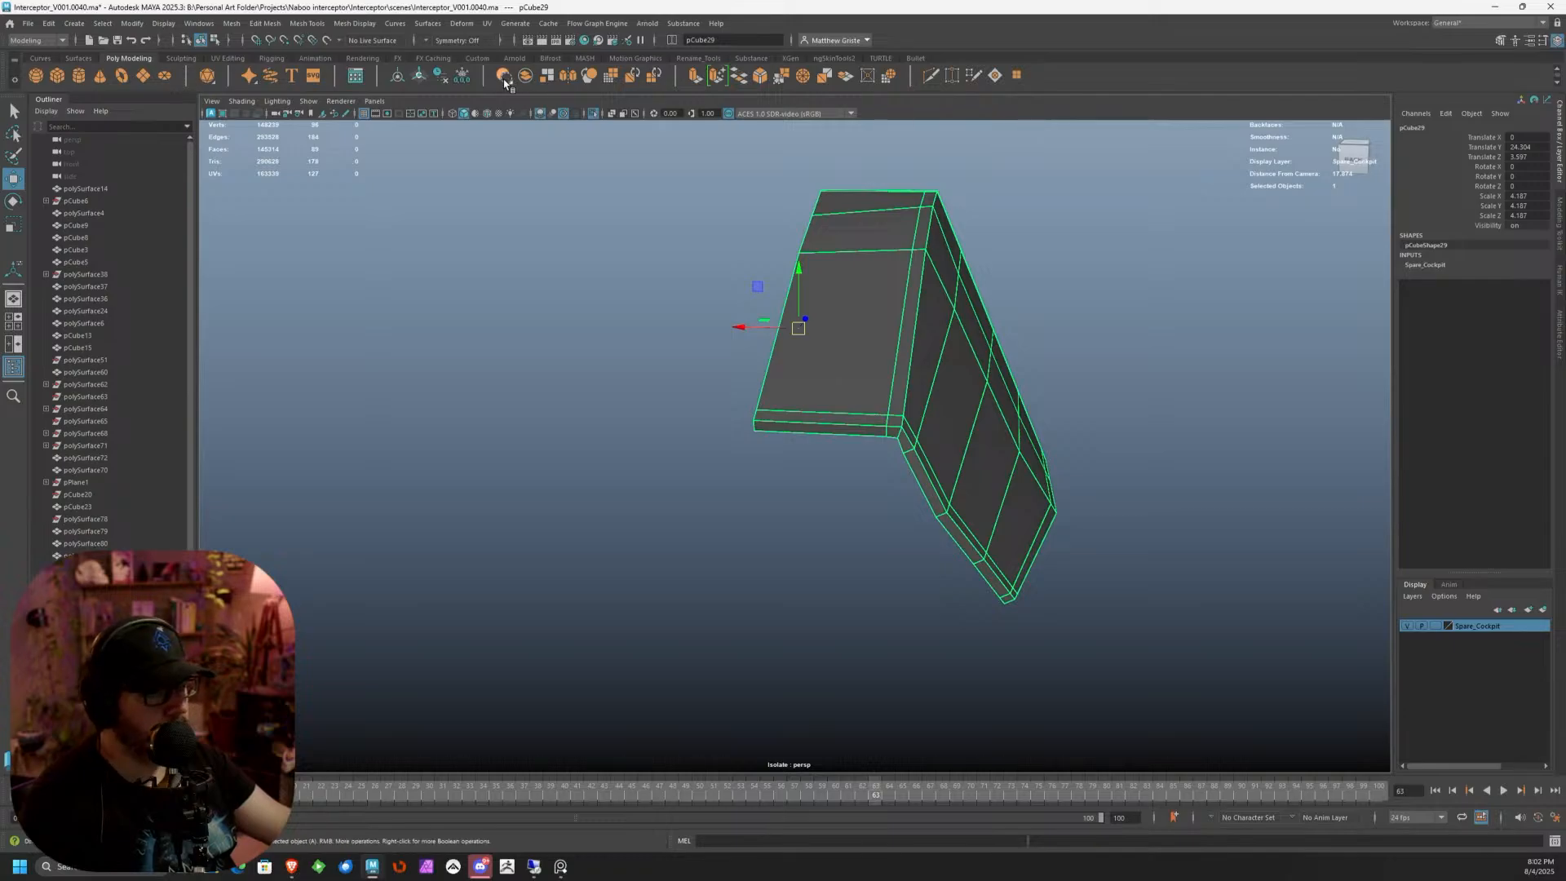
left_click(462, 78)
left_click(1515, 196)
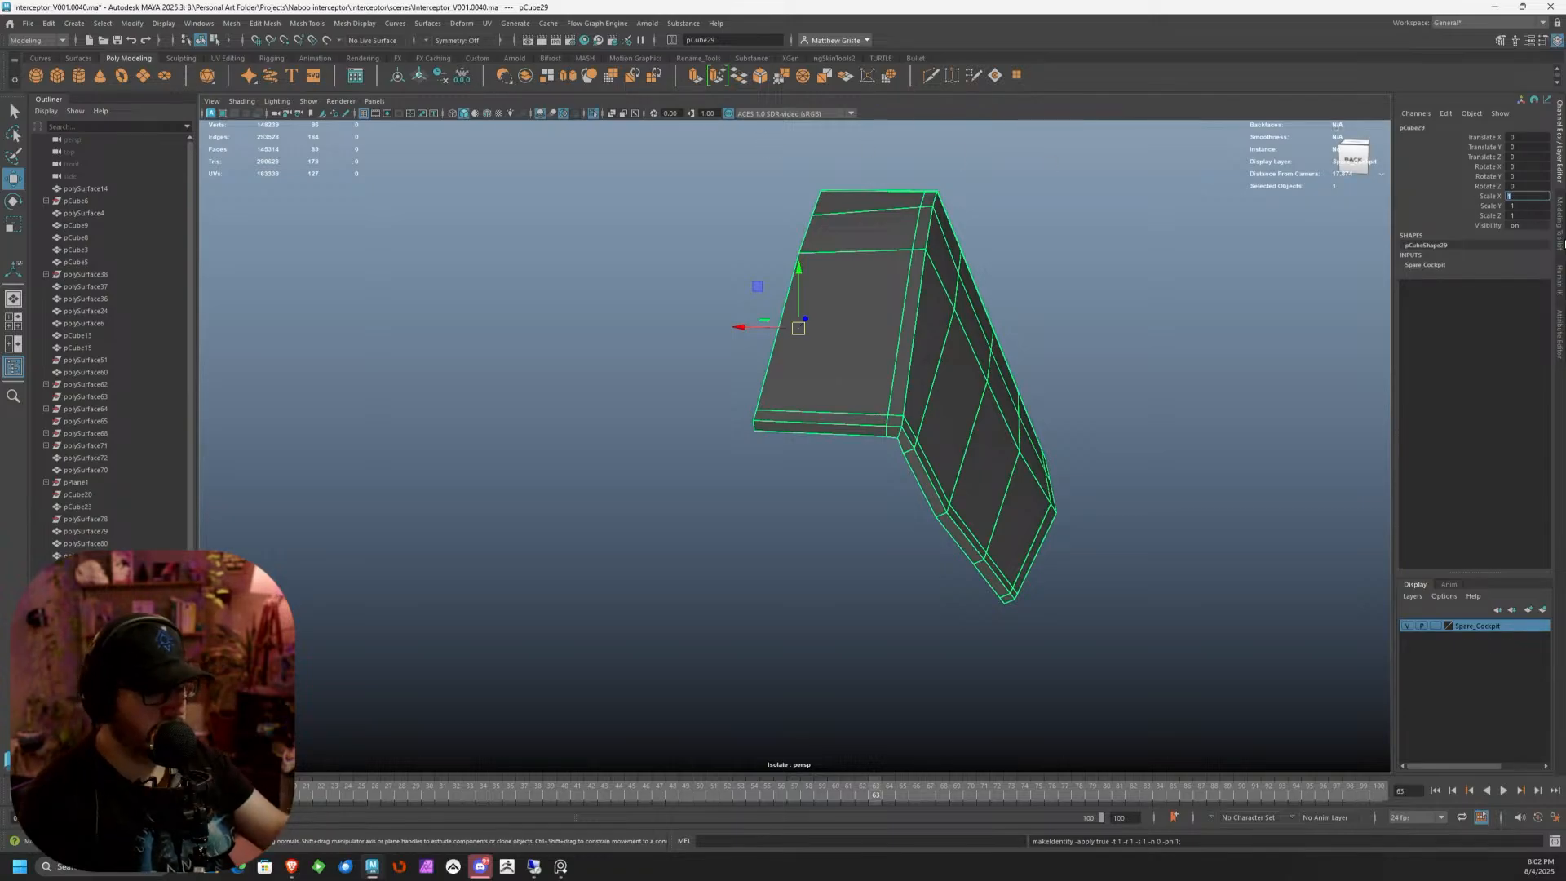
type("-1")
key("Return")
Select both canopy halves and combine them into one mesh
left_click_drag(768, 517, 646, 374)
left_click(231, 24)
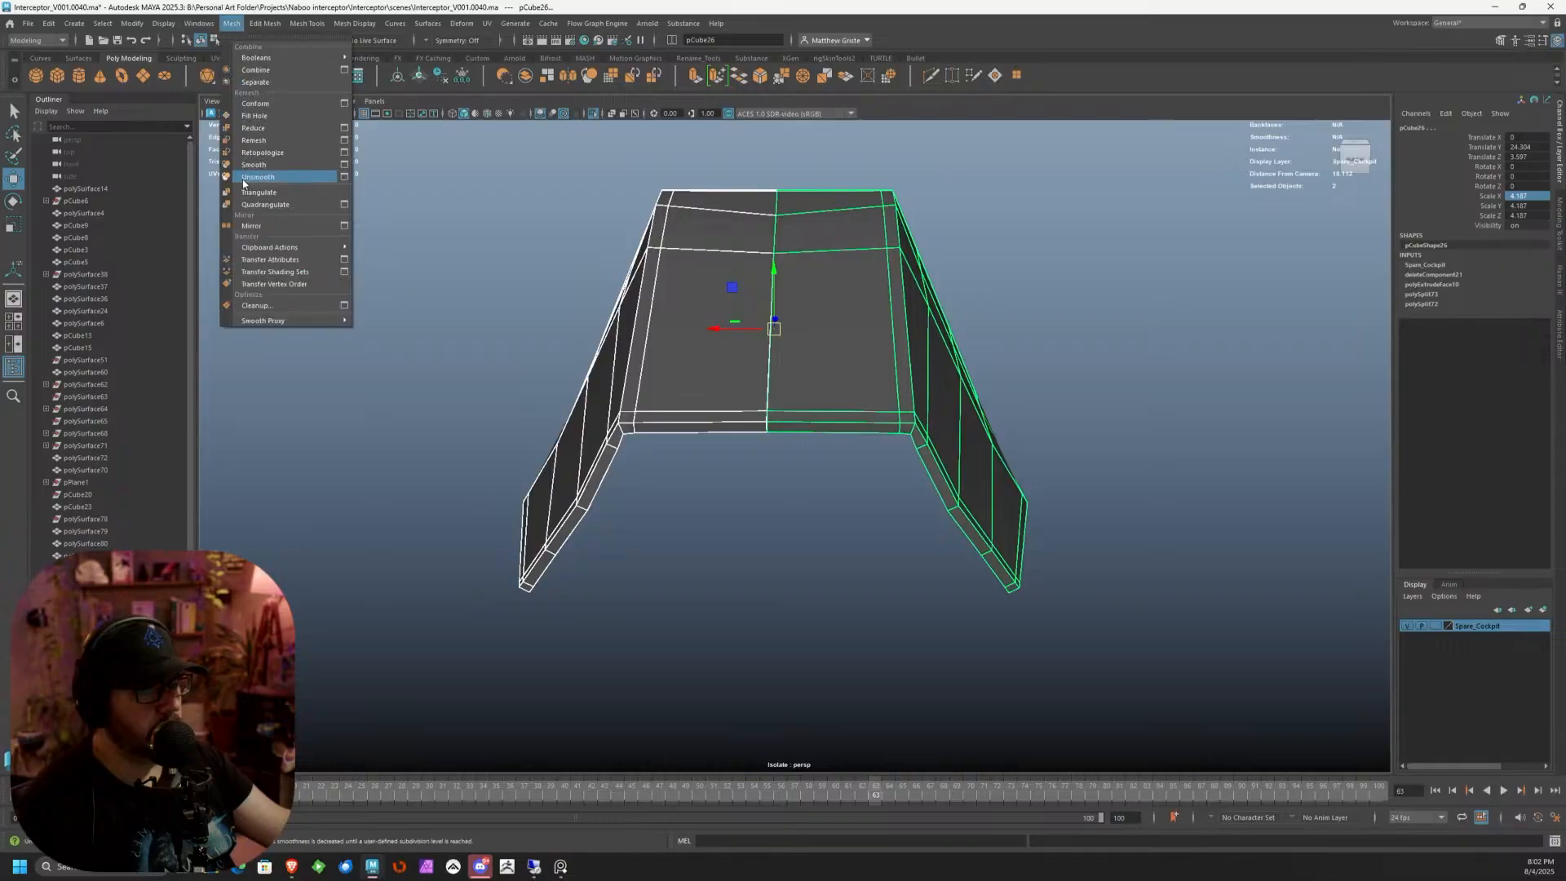
left_click(256, 70)
Merge the vertices along the canopy's centre seam and show the whole mesh in smooth preview
key("F9")
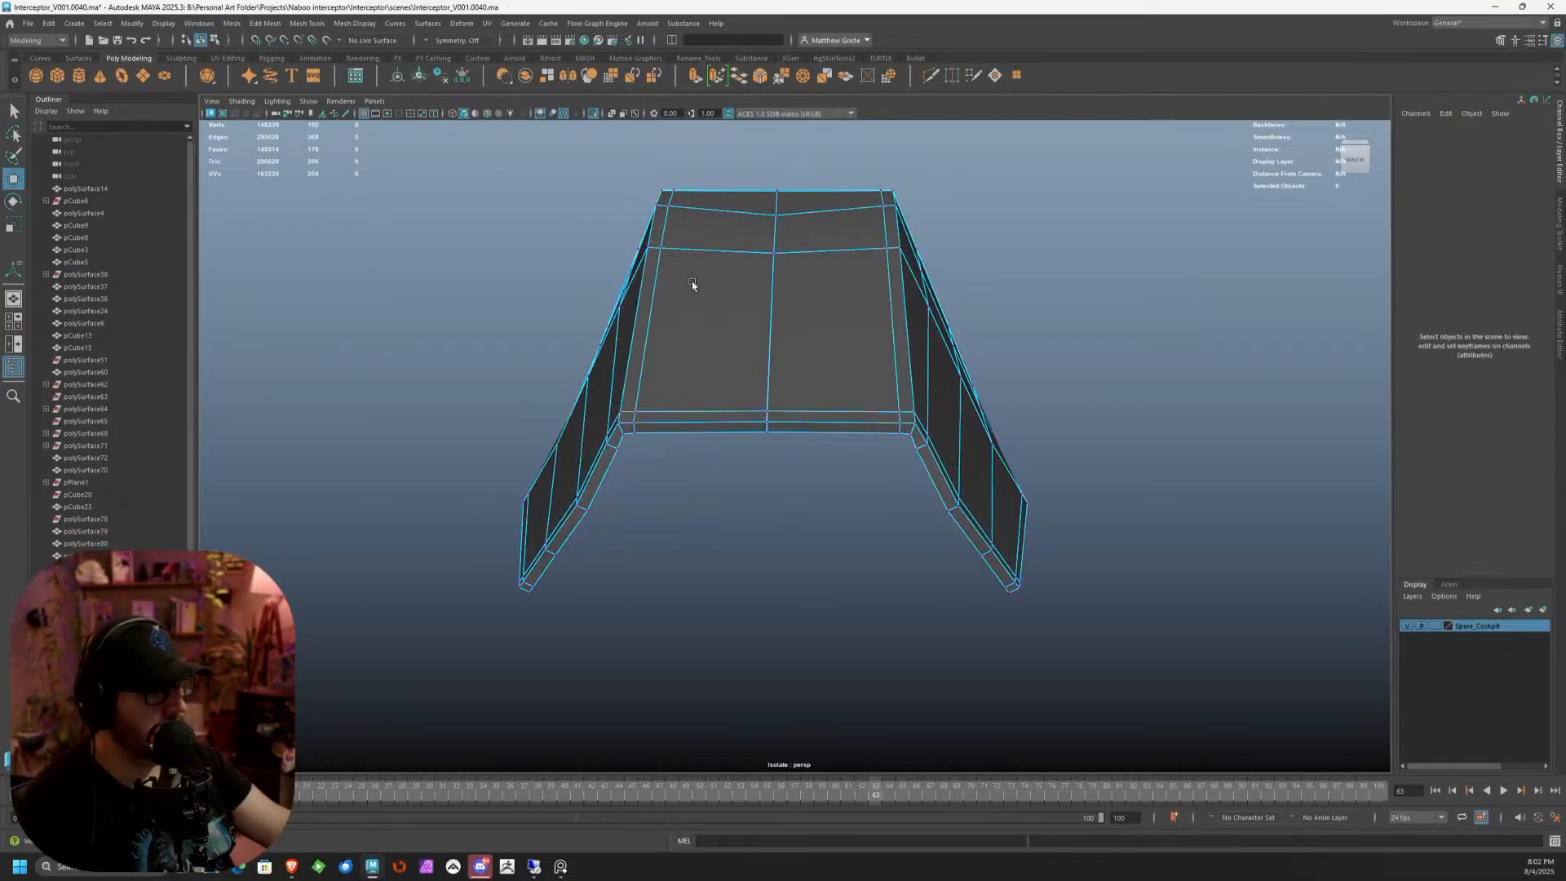
left_click_drag(808, 504, 708, 165)
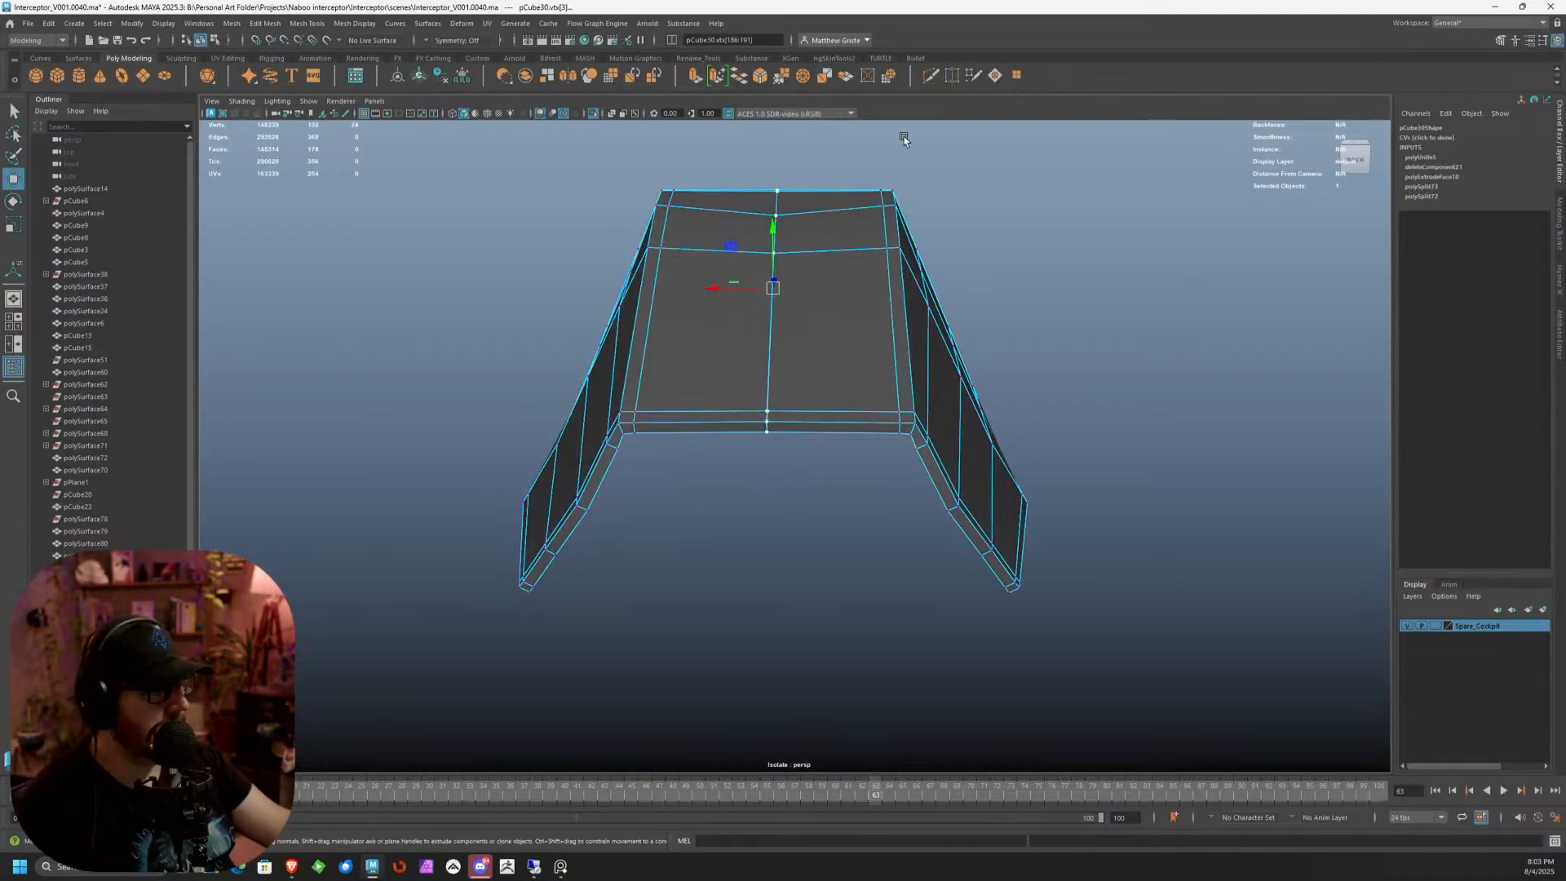
left_click(782, 76)
key("F8")
key("3")
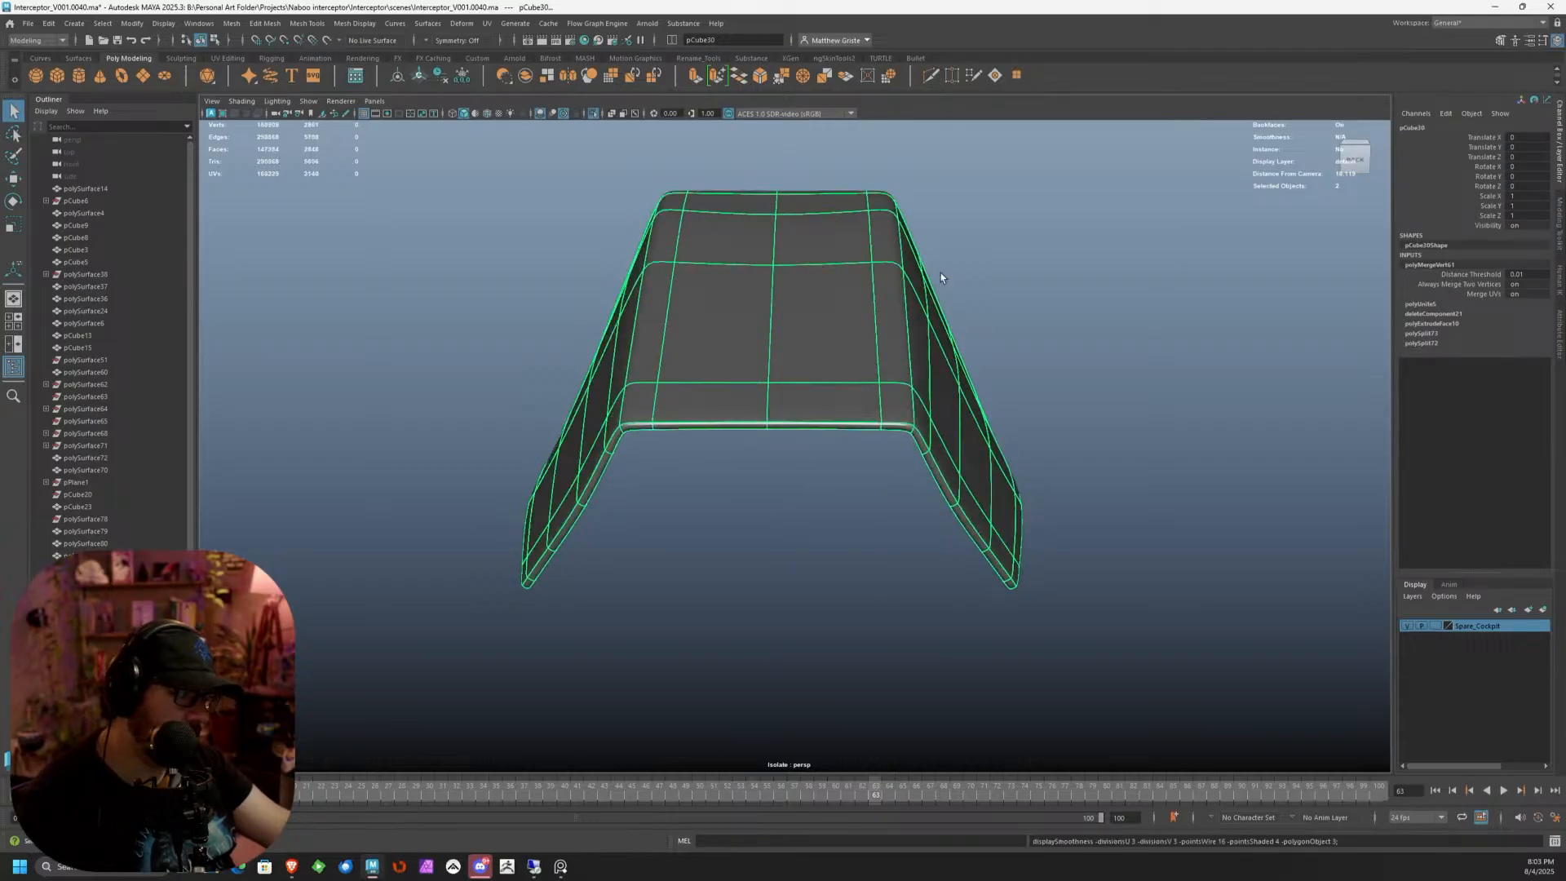
Merge the two remaining open vertex pairs on the inner side of the canopy's centre seam, then check the smooth preview
left_click(1061, 271)
left_click_drag(1062, 271, 1072, 179, "alt")
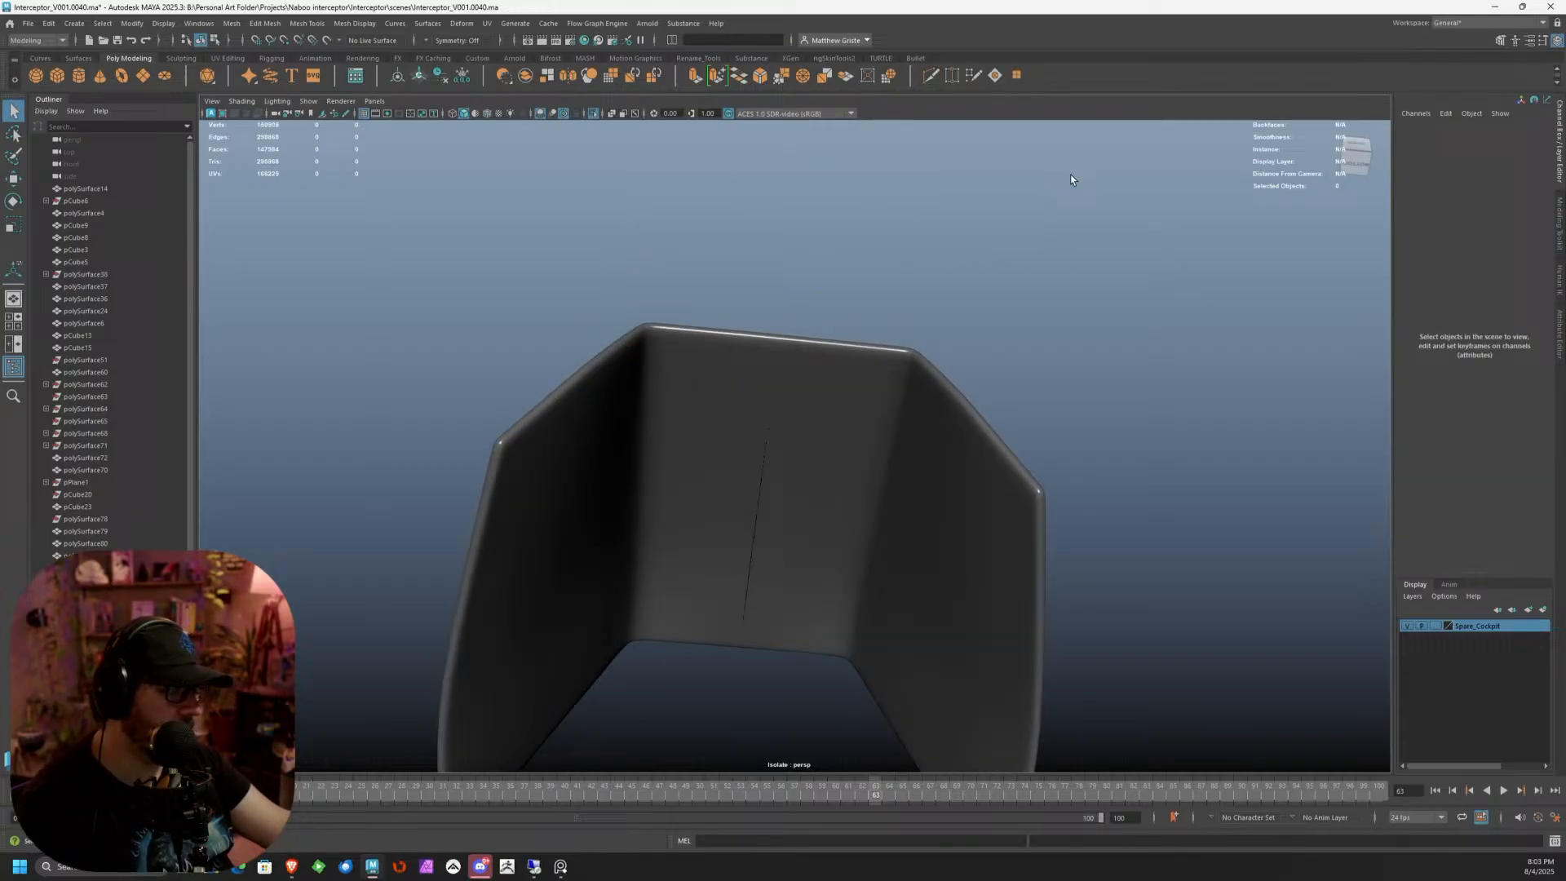
left_click(785, 485)
scroll(772, 545, "up", 4)
key("1")
left_click_drag(768, 545, 853, 412, "alt")
scroll(853, 412, "up", 6)
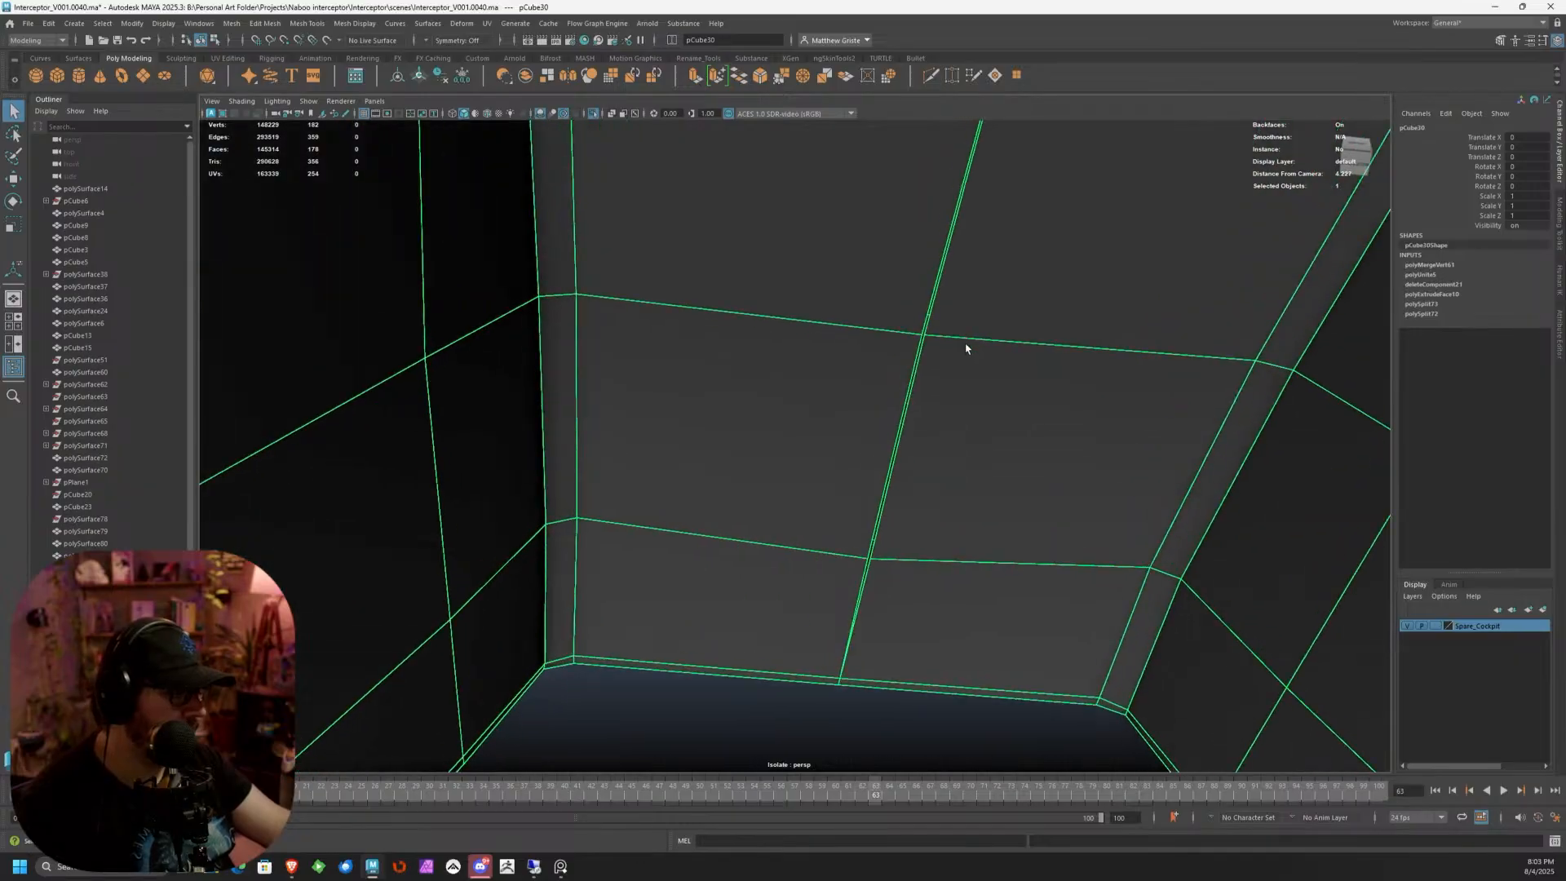
right_click_drag(966, 346, 902, 338)
left_click_drag(892, 322, 938, 343)
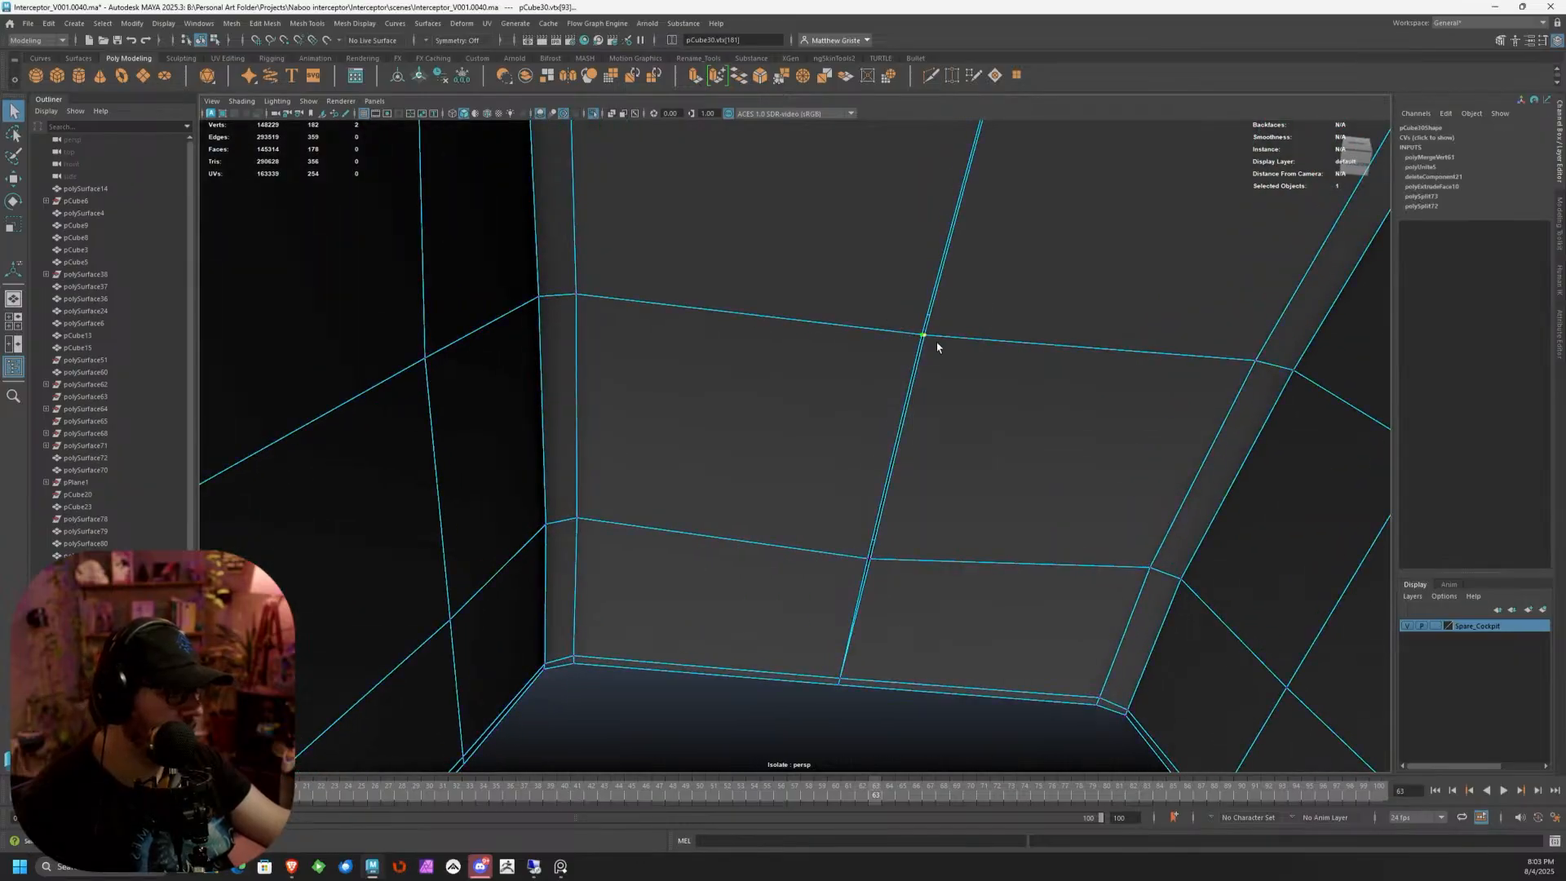
left_click(781, 79)
left_click_drag(847, 548, 889, 572)
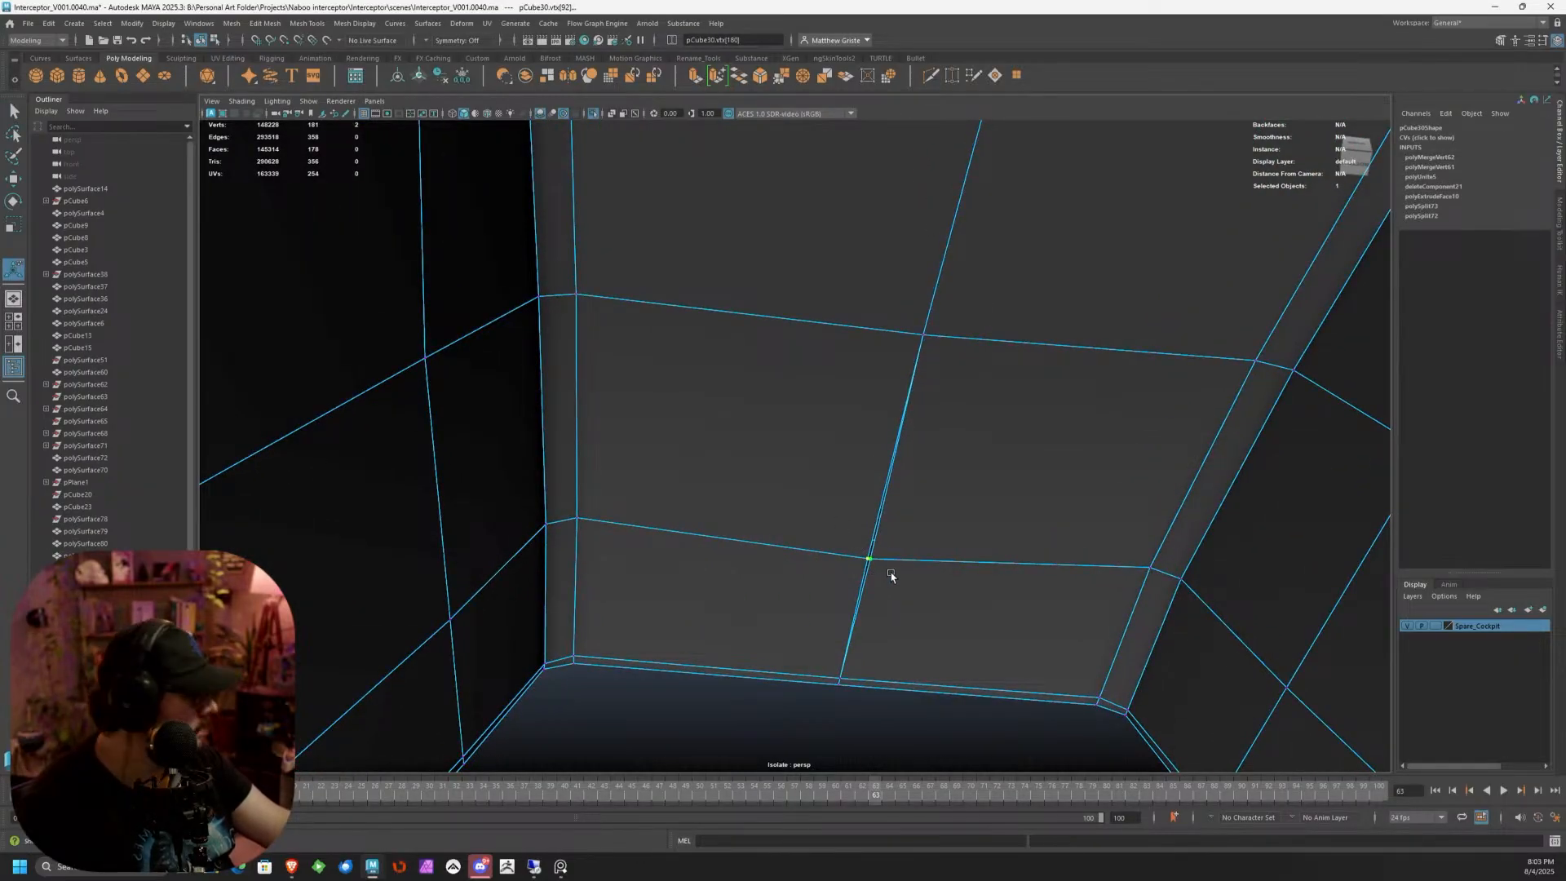
key("g")
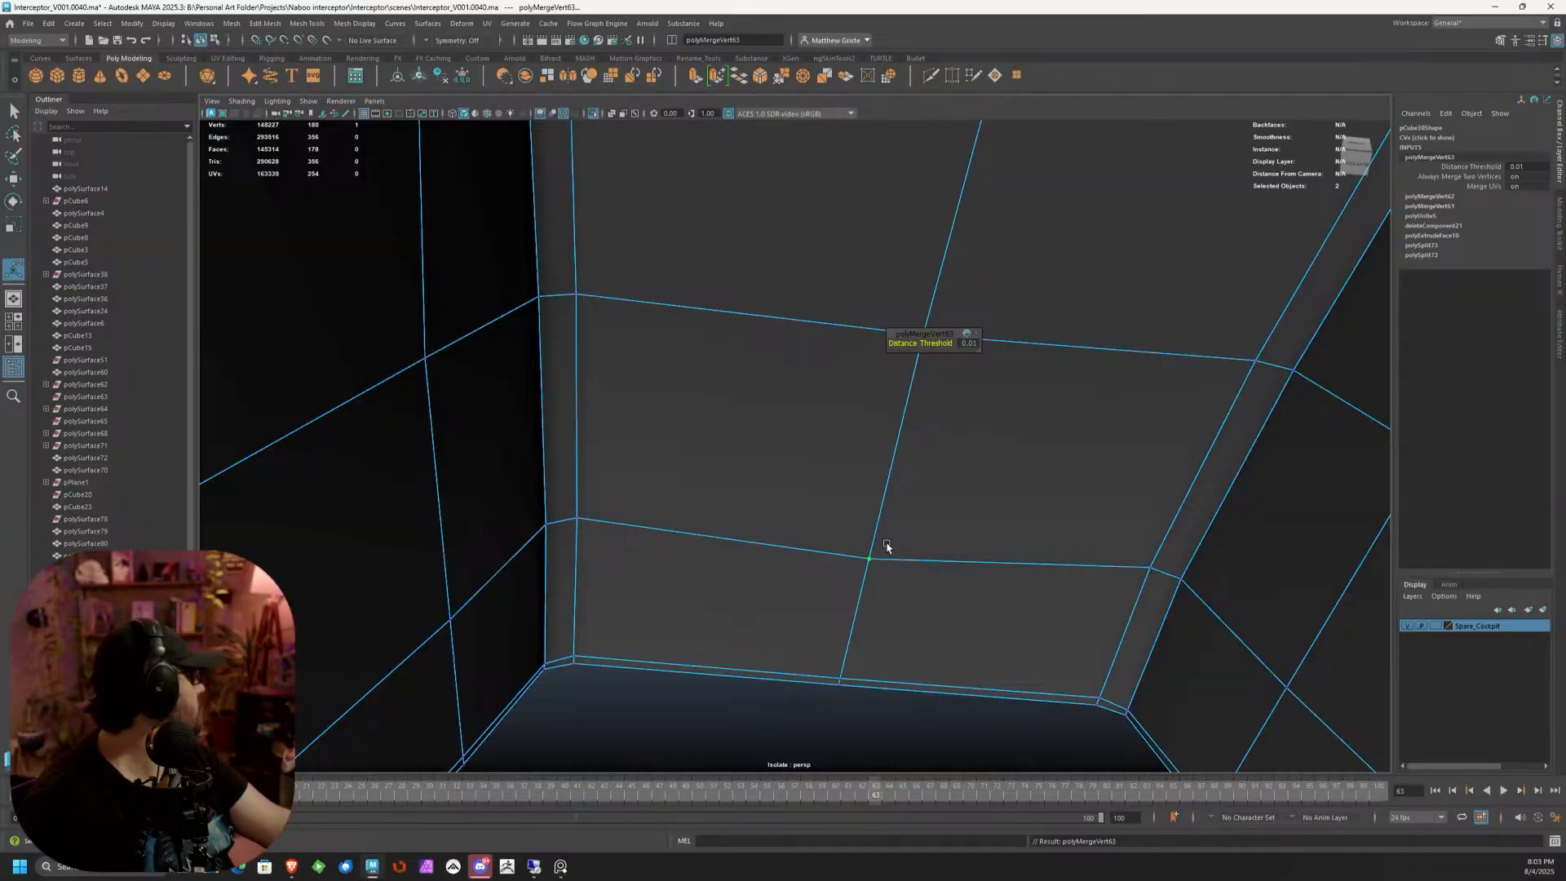
scroll(871, 535, "down", 5)
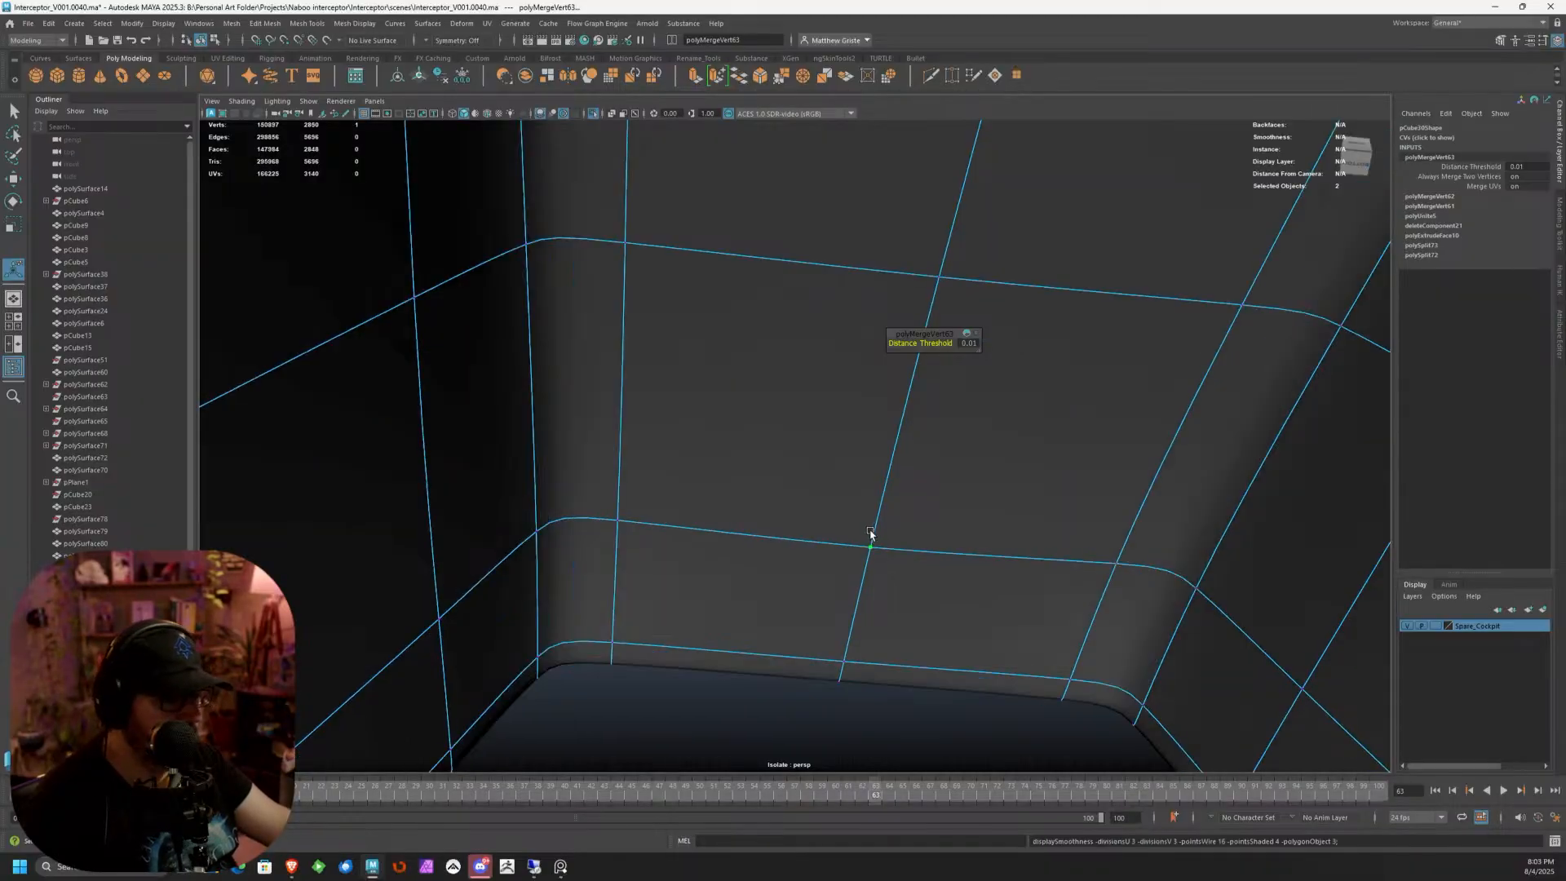
left_click_drag(871, 531, 841, 481, "alt")
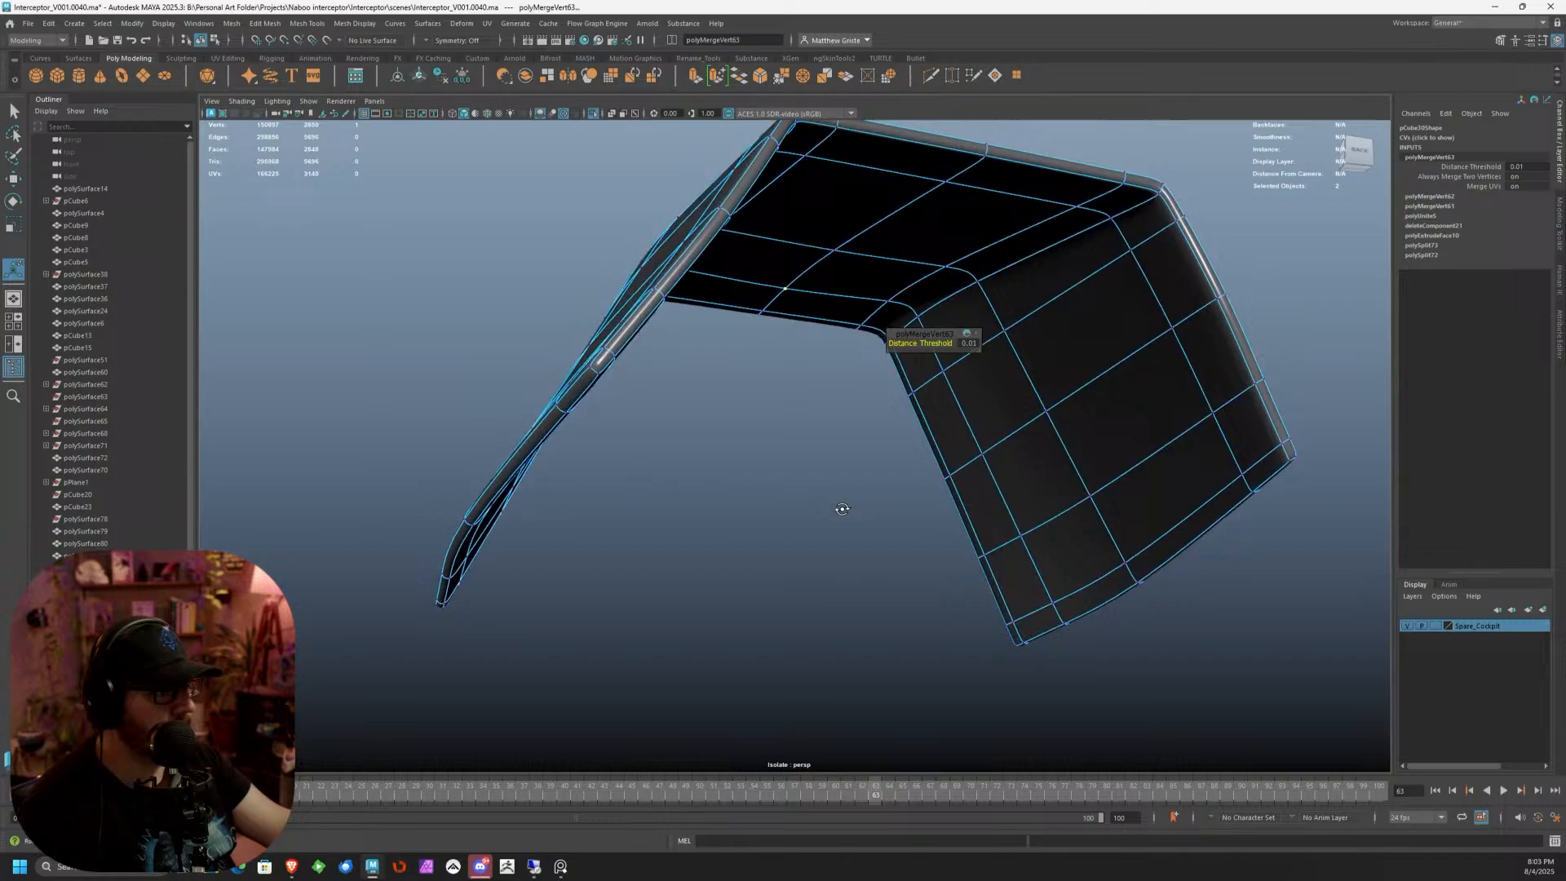
Return the canopy to its unsmoothed display and select the corner edge loops bordering its thin rim faces
key("1")
scroll(775, 457, "up", 3)
right_click_drag(775, 457, 774, 416)
double_click(754, 401)
double_click(583, 563, "shift")
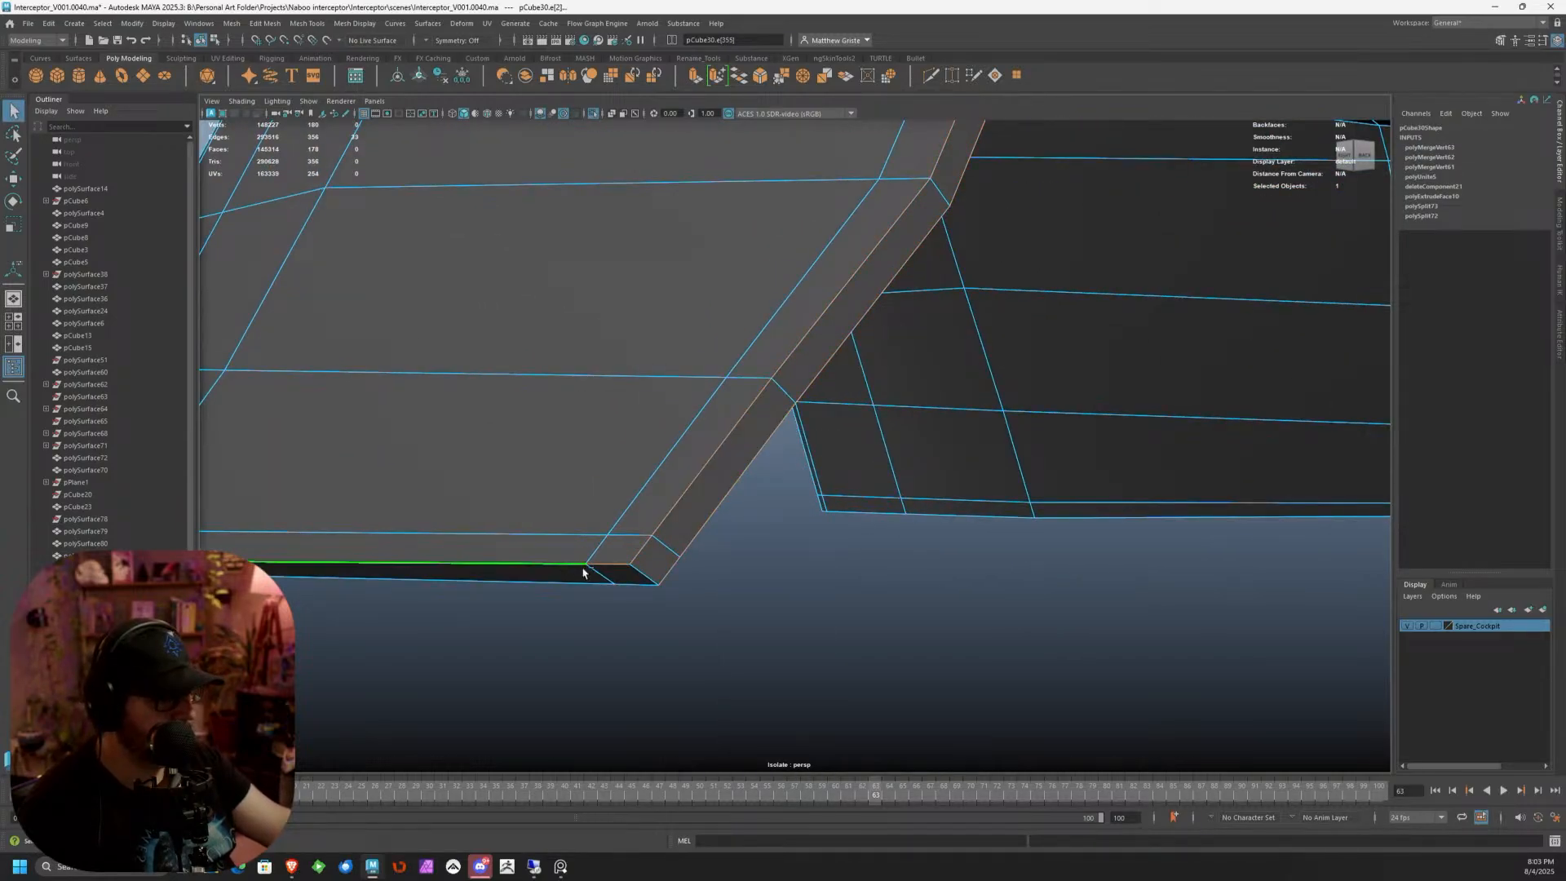
double_click(641, 584, "shift")
scroll(629, 553, "down", 5)
left_click_drag(629, 552, 775, 542, "alt")
middle_click_drag(775, 543, 999, 441, "alt")
scroll(1000, 442, "up", 5)
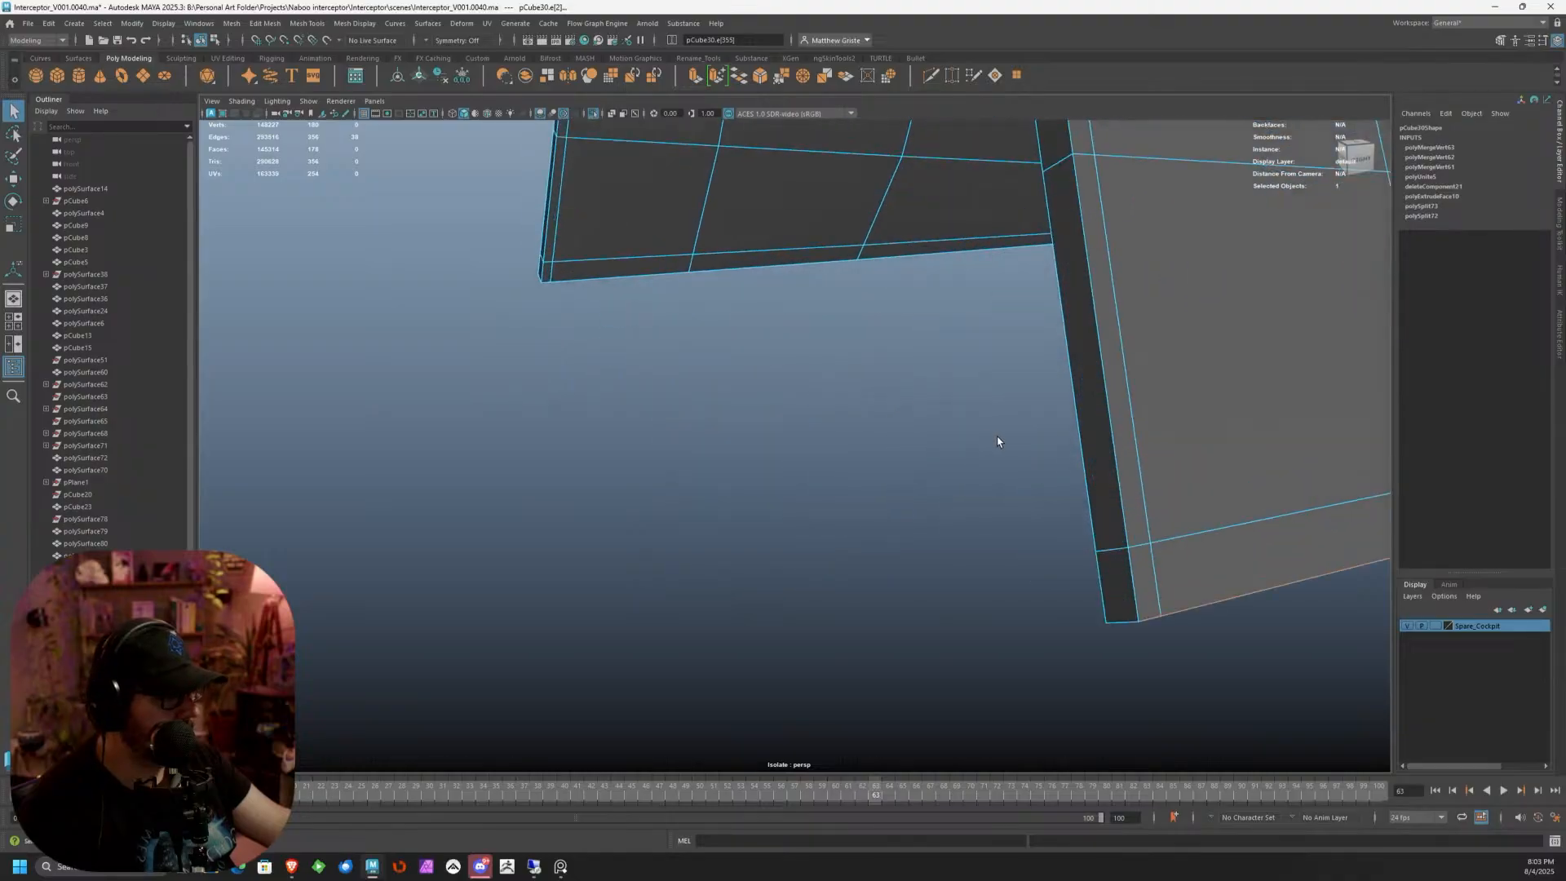
double_click(1088, 455, "shift")
scroll(850, 462, "down", 3)
left_click_drag(849, 461, 1114, 412, "alt")
scroll(734, 375, "up", 3)
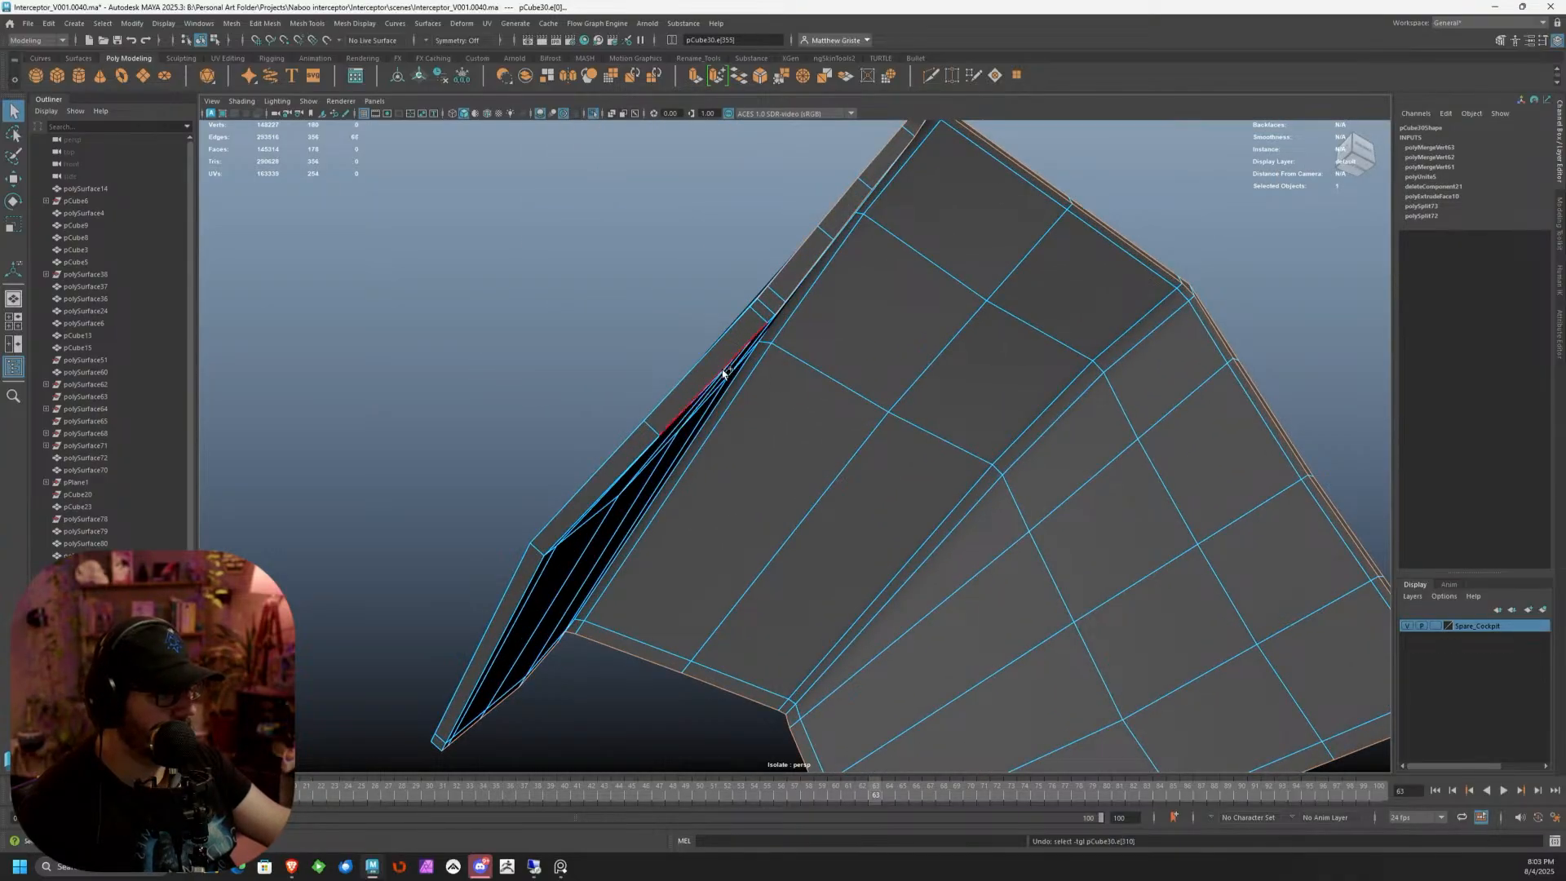
Add the last unselected rim edge loop to the selection and check the full rim from several angles
double_click(701, 361, "shift")
scroll(708, 383, "down", 2)
left_click_drag(710, 388, 846, 479, "alt")
middle_click_drag(845, 479, 1236, 532, "alt")
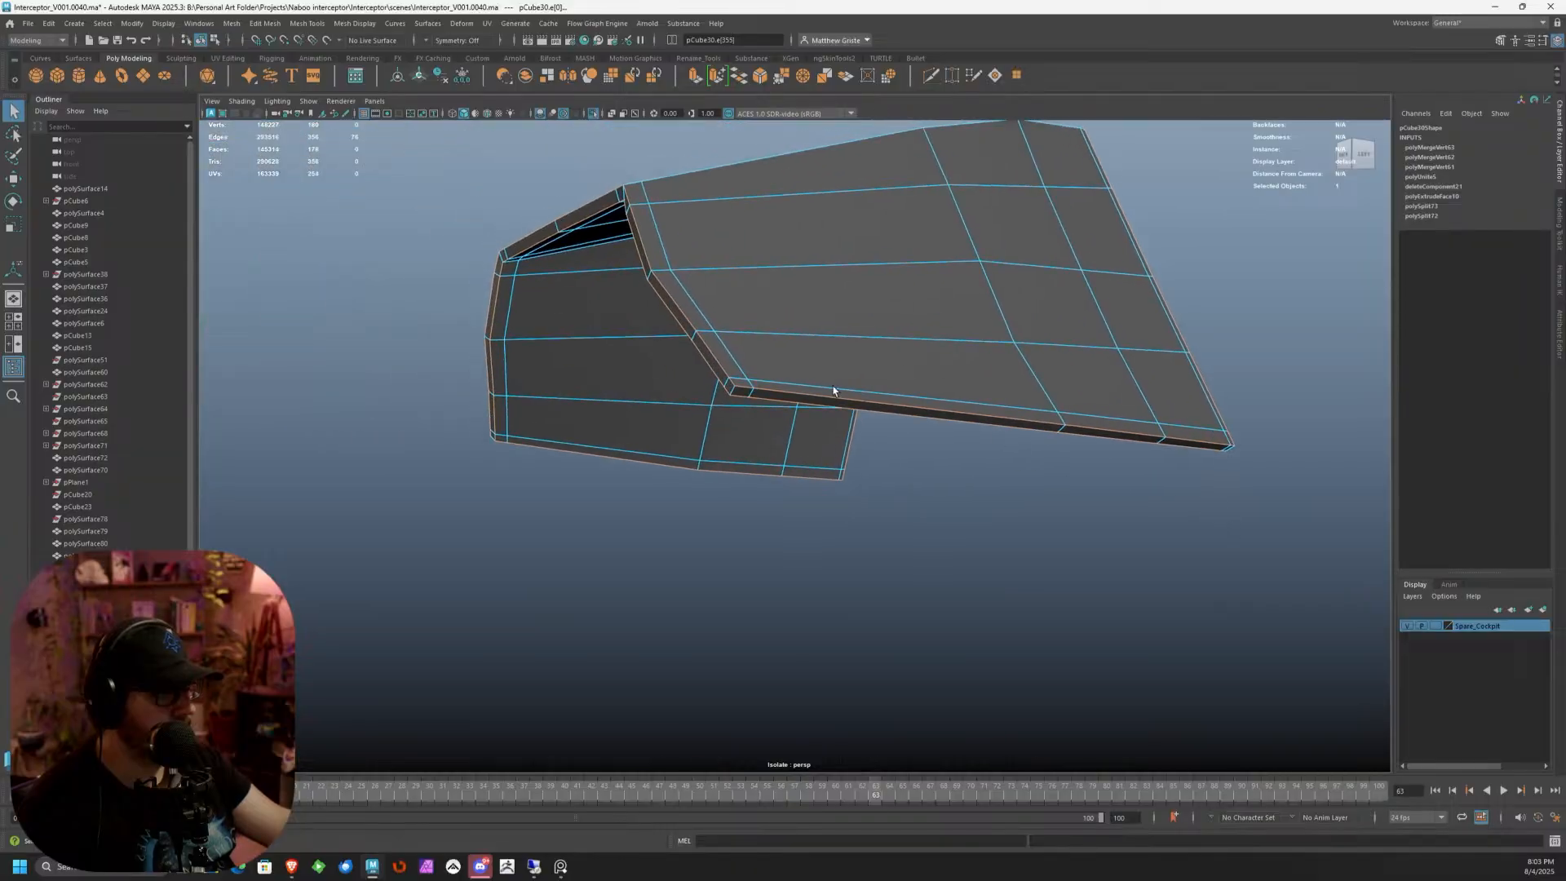
left_click_drag(835, 391, 893, 407, "alt")
middle_click_drag(892, 407, 1004, 433, "alt")
left_click_drag(1004, 433, 929, 424, "alt")
scroll(930, 423, "up", 2)
middle_click_drag(930, 423, 808, 413, "alt")
scroll(807, 413, "up", 2)
left_click_drag(808, 413, 821, 422, "alt")
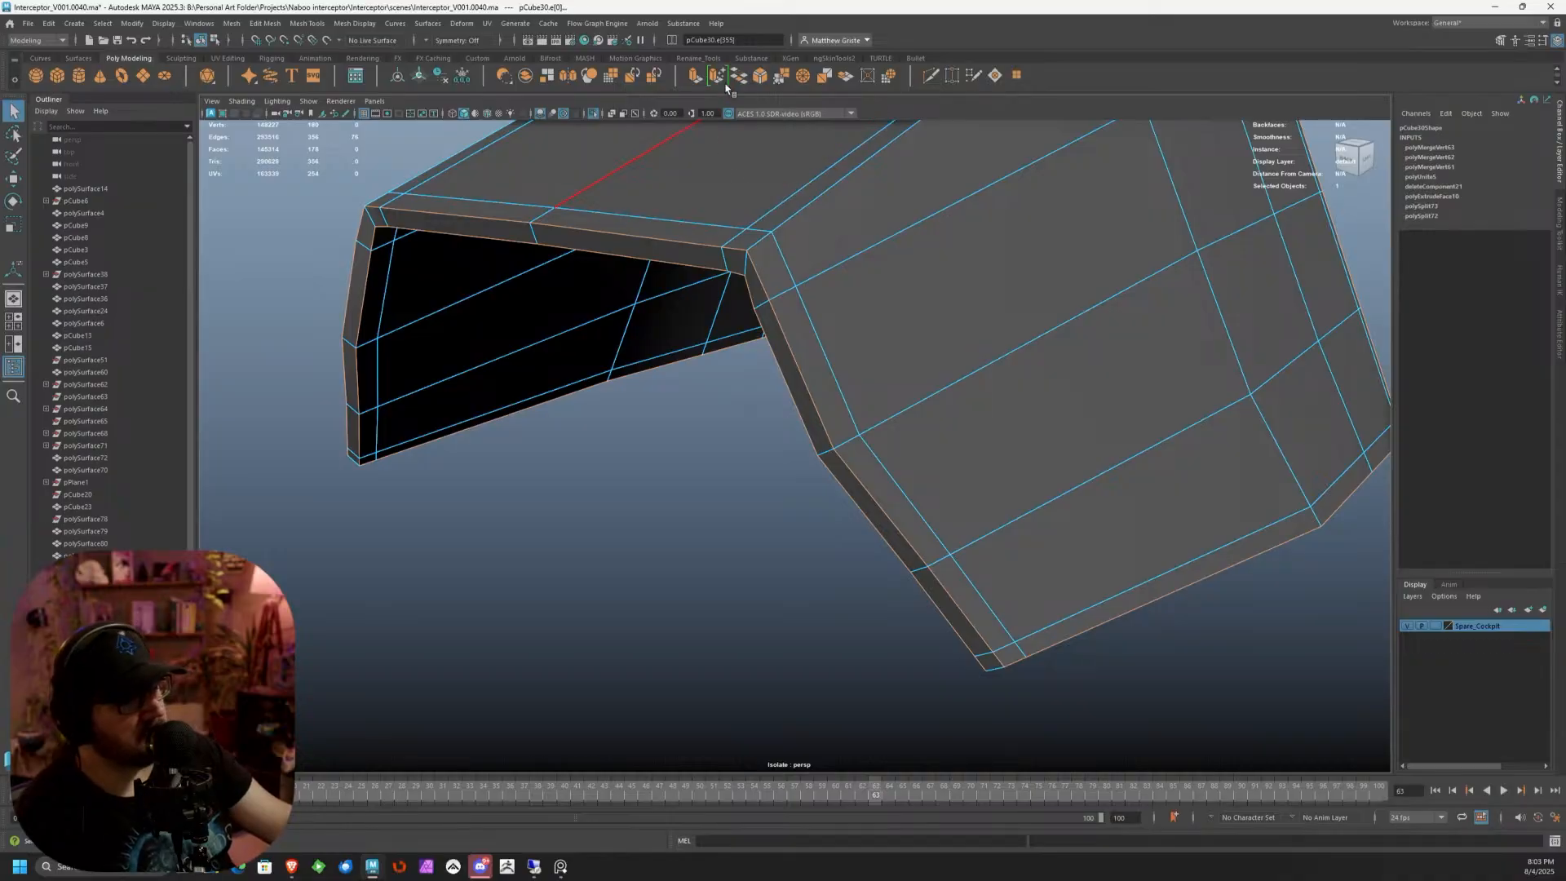
Bevel the selected rim edges with Chamfer off and show the canopy in smooth preview
left_click(758, 77)
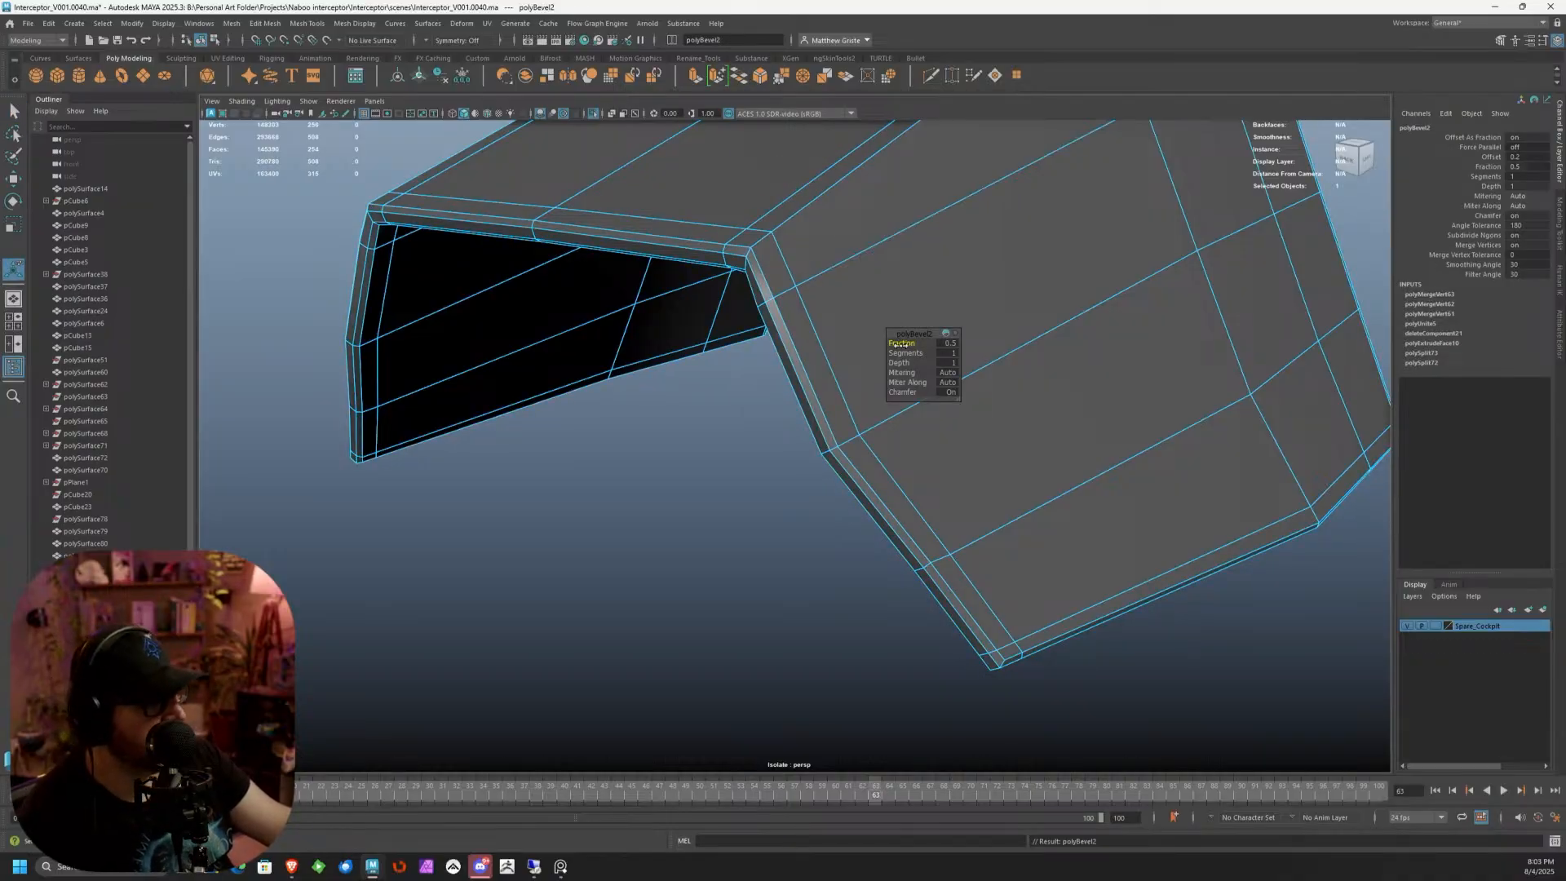
left_click(899, 392)
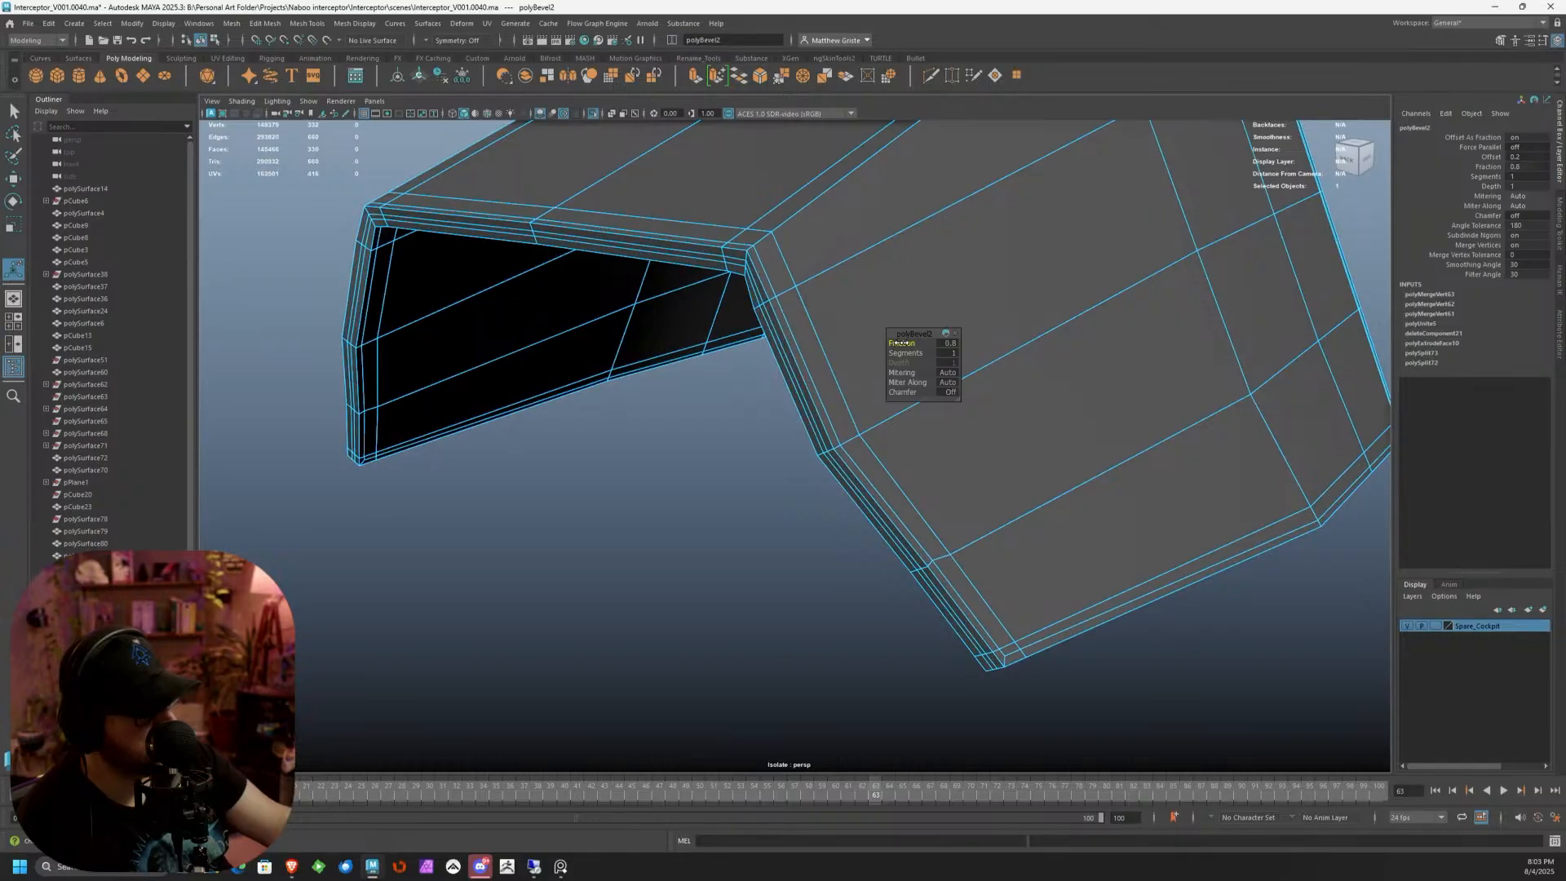
right_click_drag(808, 261, 835, 246)
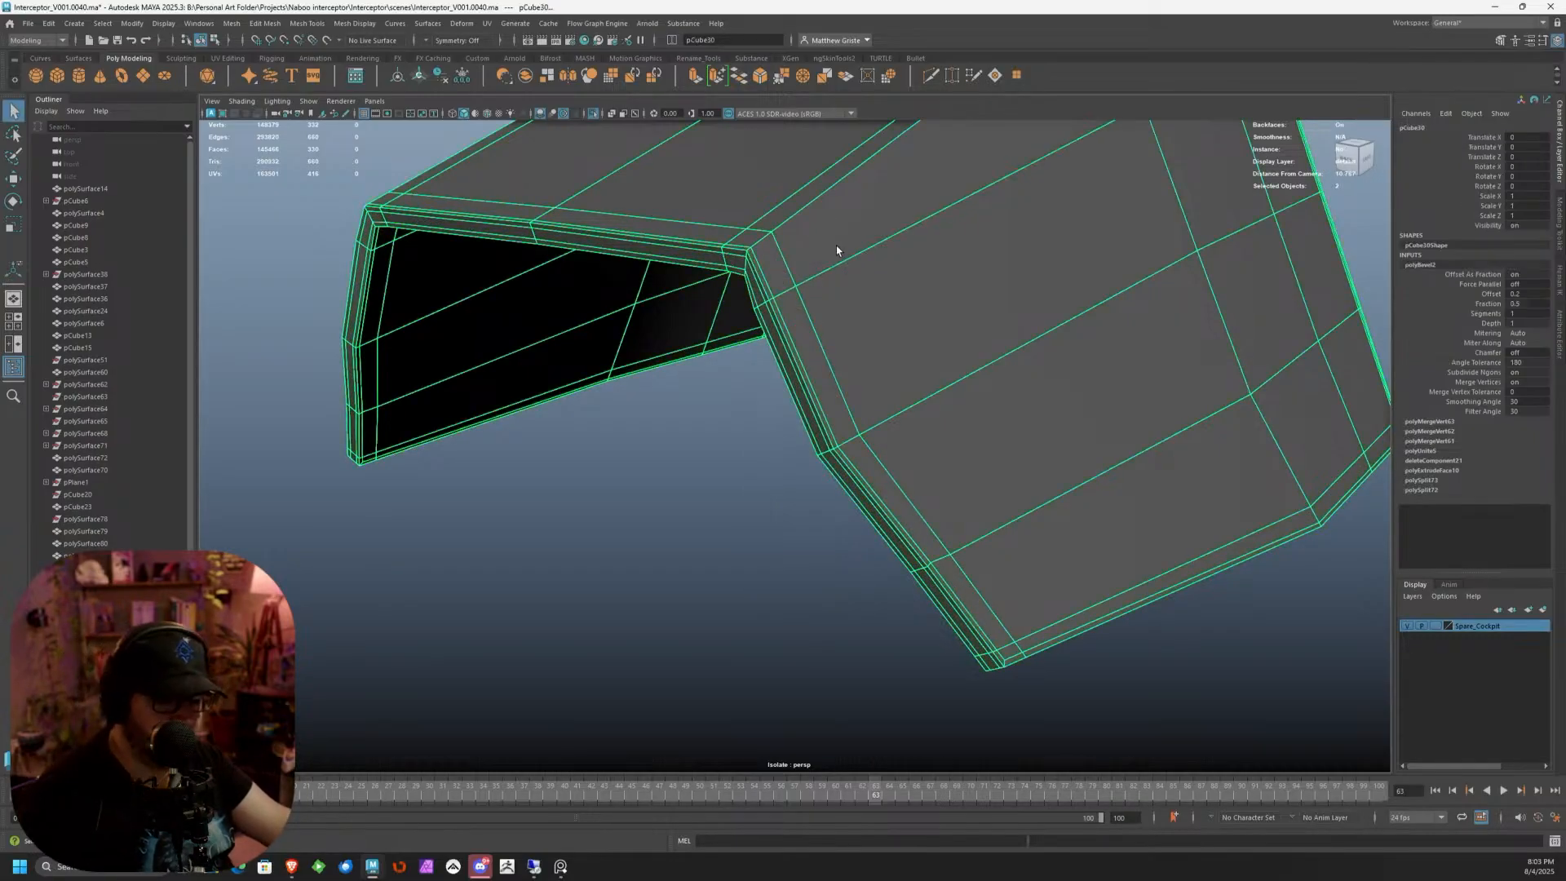
left_click_drag(835, 246, 885, 279, "alt")
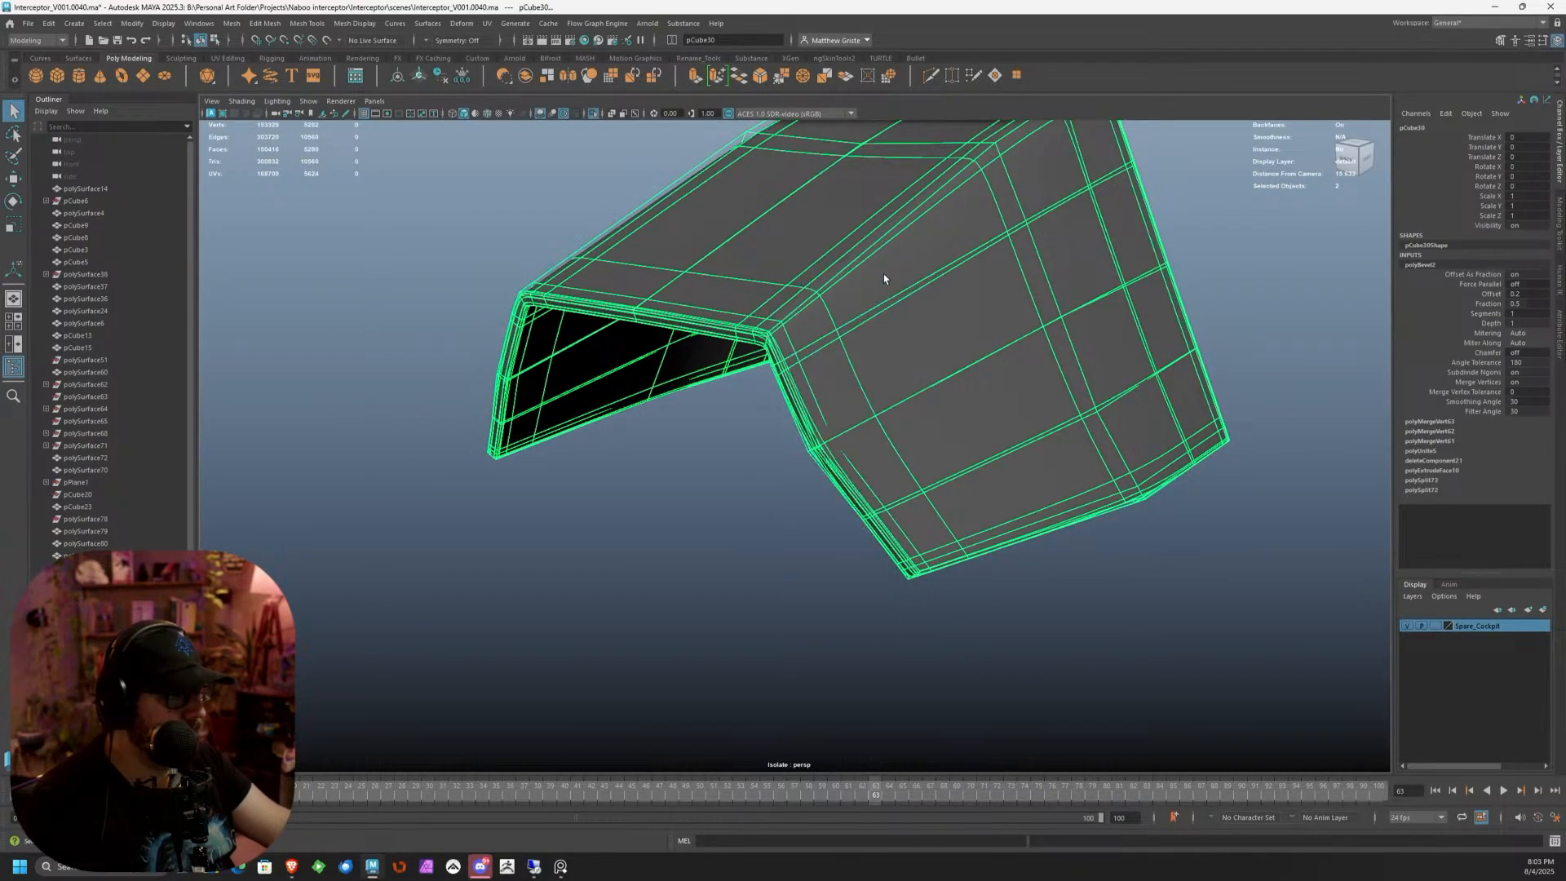
left_click(874, 282)
key("3")
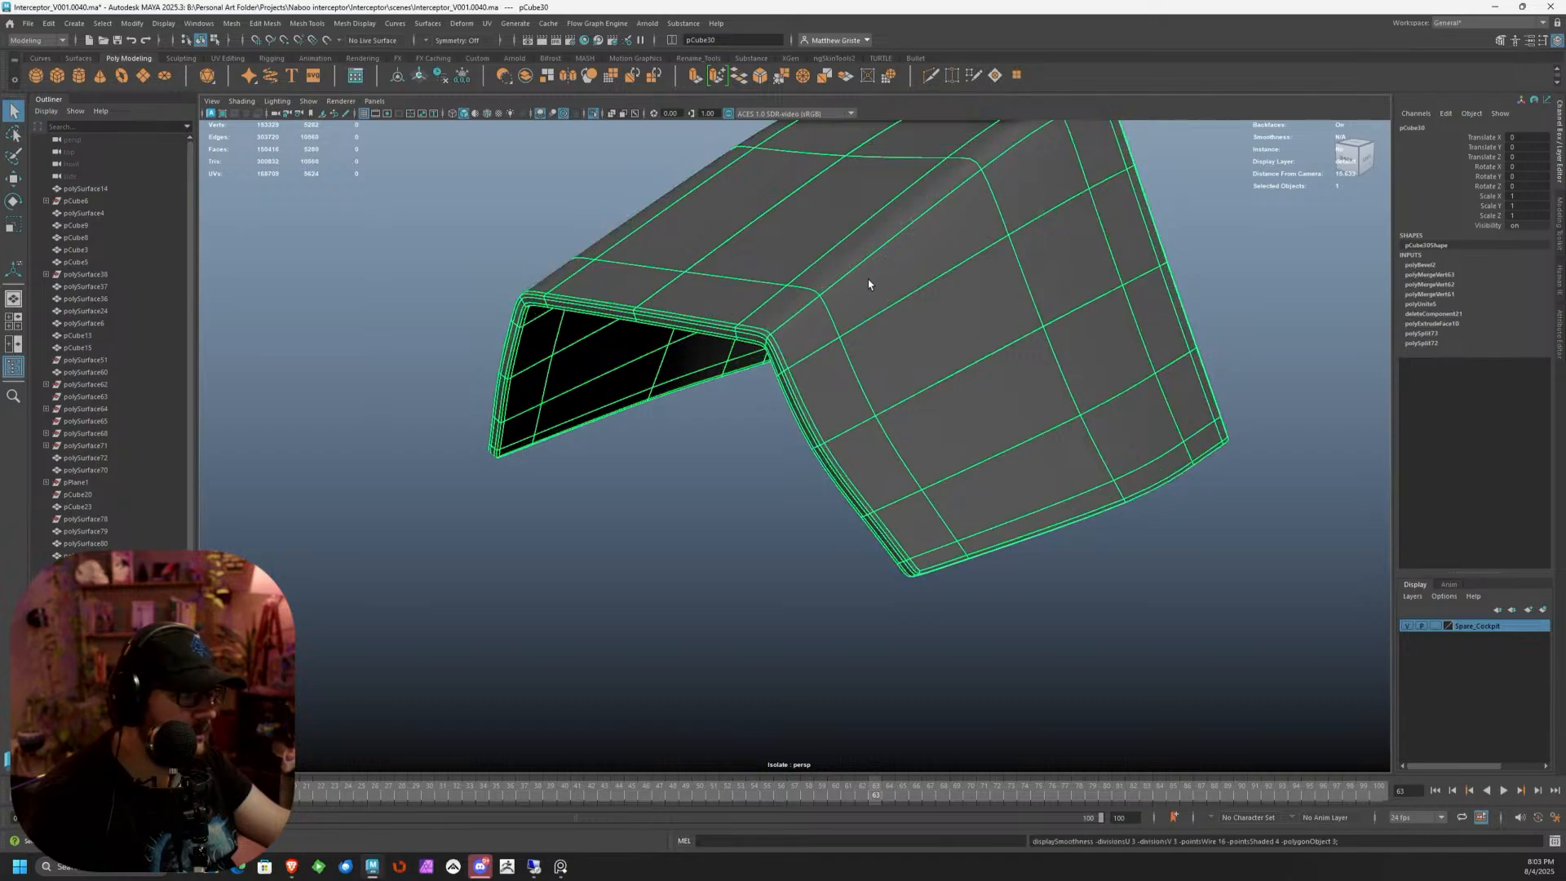
left_click(674, 433)
left_click_drag(675, 433, 760, 376, "alt")
left_click(761, 375)
Leave the isolated view and scale the canopy uniformly to 0.973 so it sits inside the cockpit frame
left_click(309, 101)
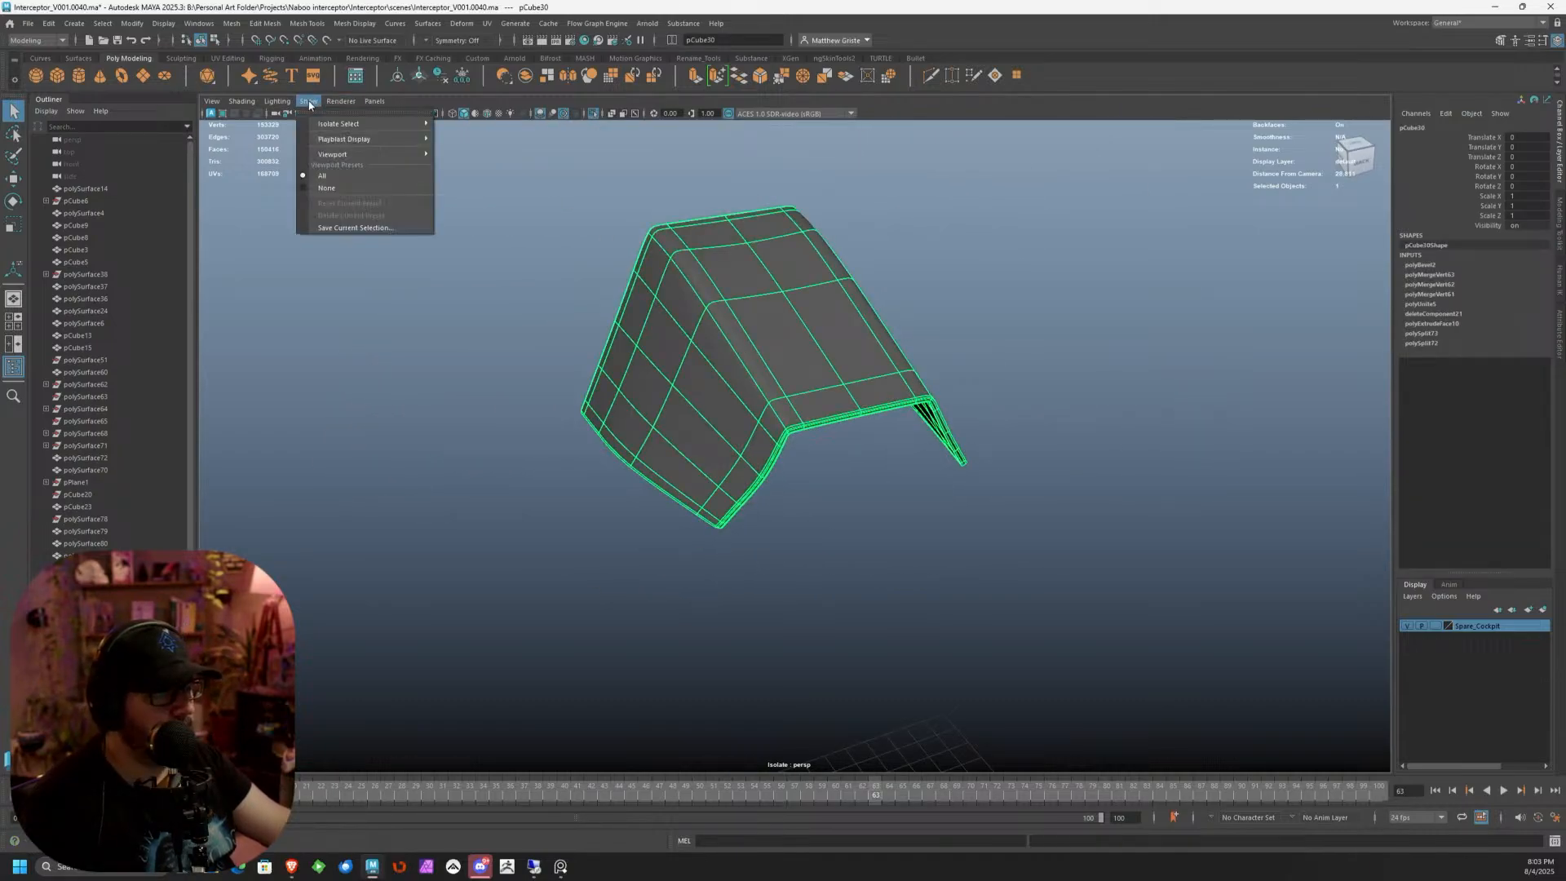
mouse_move(392, 123)
left_click(465, 124)
left_click_drag(906, 266, 784, 359, "alt")
scroll(780, 302, "up", 5)
key("r")
Assign a new aiStandardSurface material to the canopy and set its base color to light blue
right_click(775, 377)
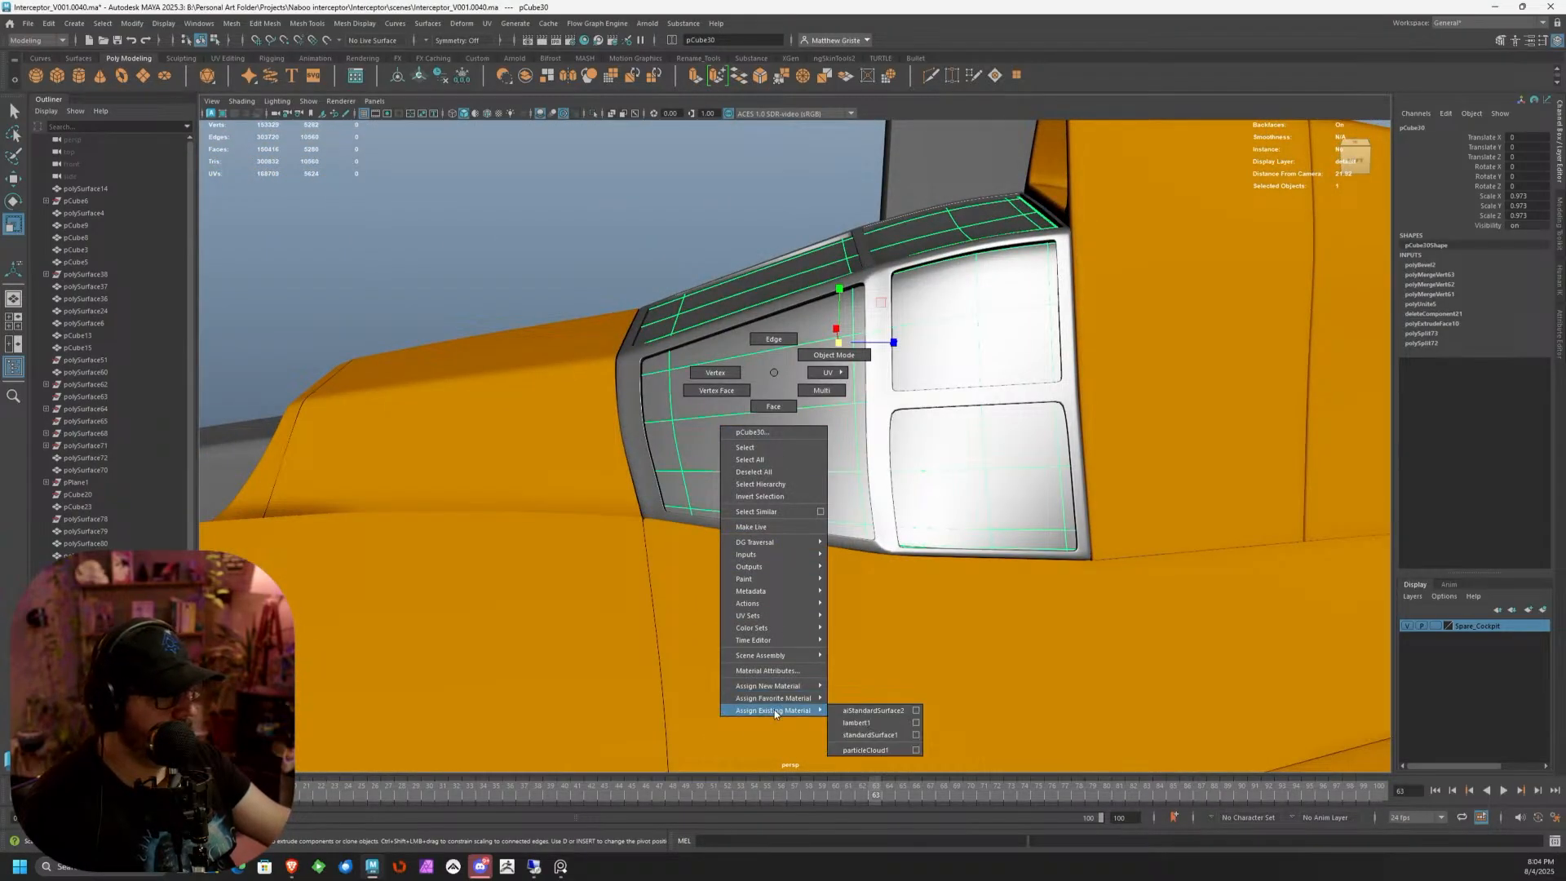
mouse_move(779, 689)
left_click(863, 760)
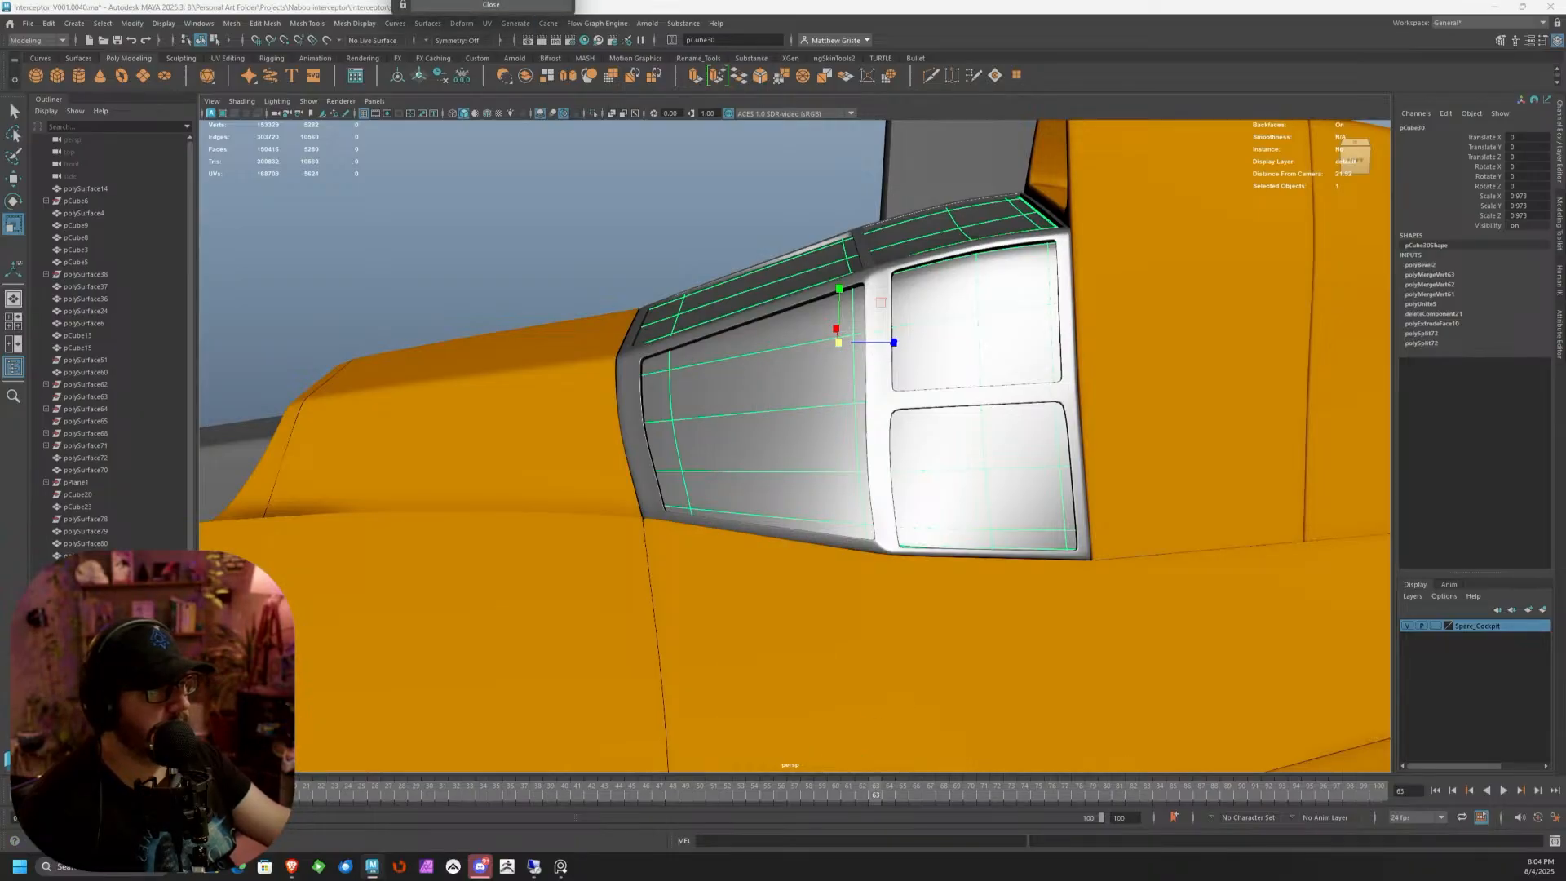
left_click_drag(678, 234, 717, 235, "alt")
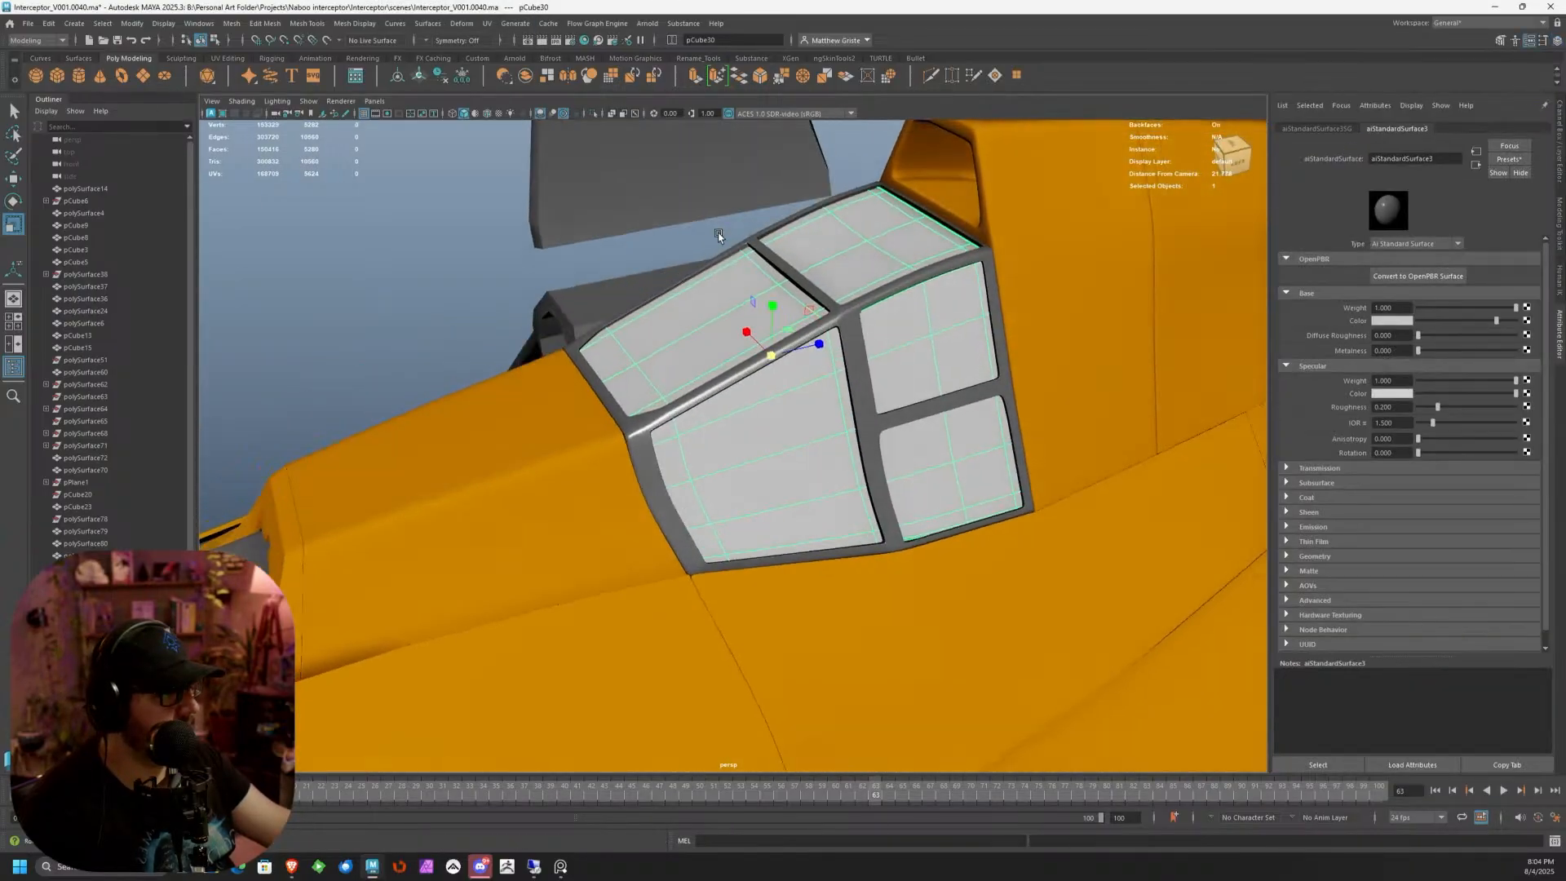
scroll(720, 239, "up", 3)
left_click(1395, 320)
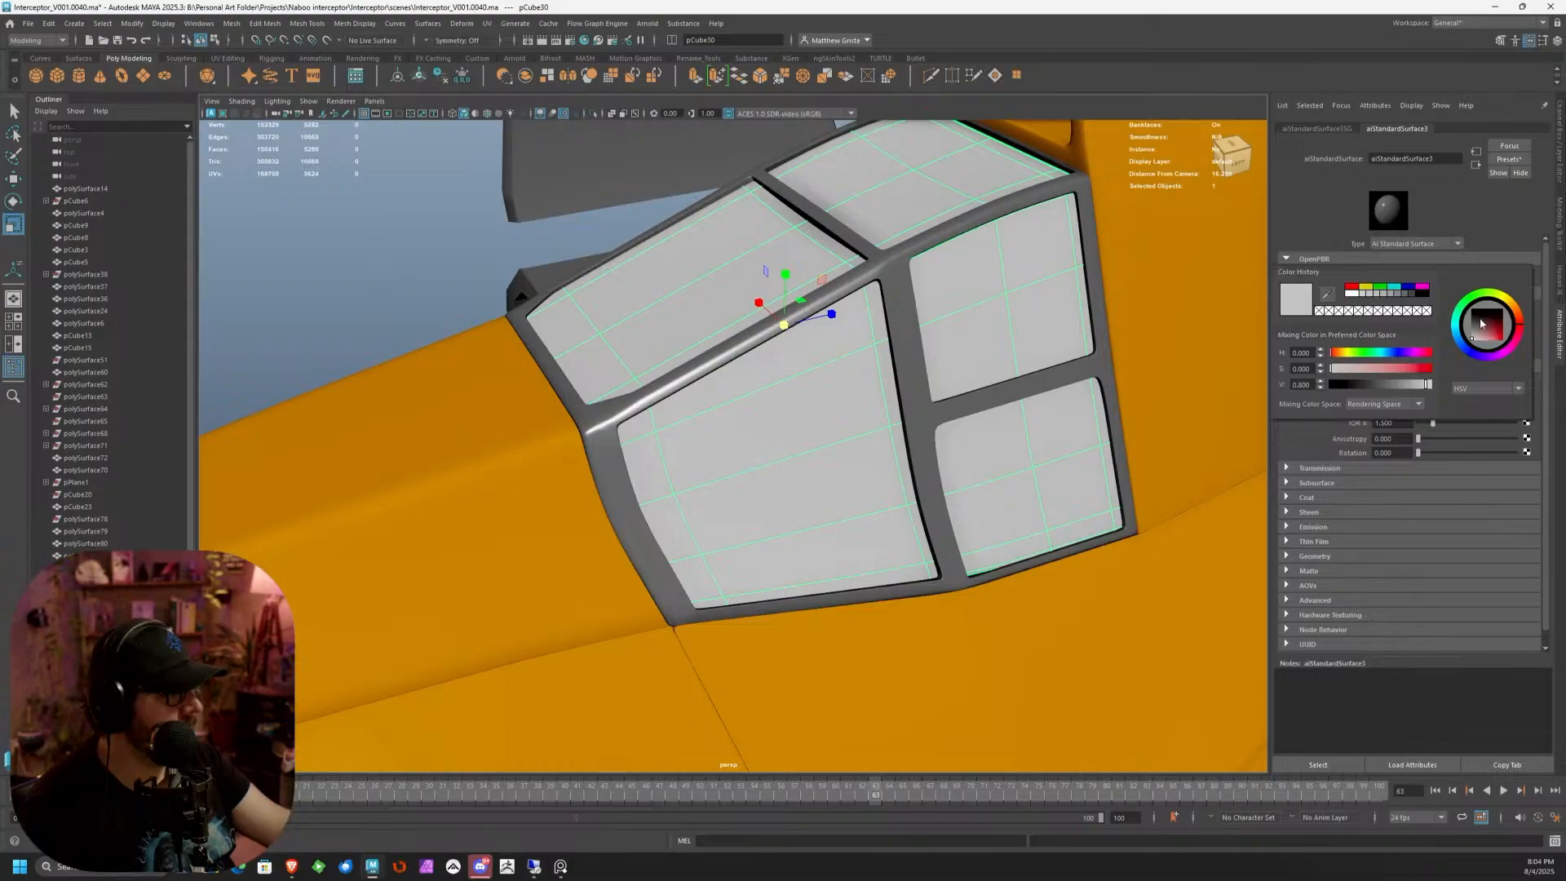
left_click_drag(1468, 343, 1490, 346)
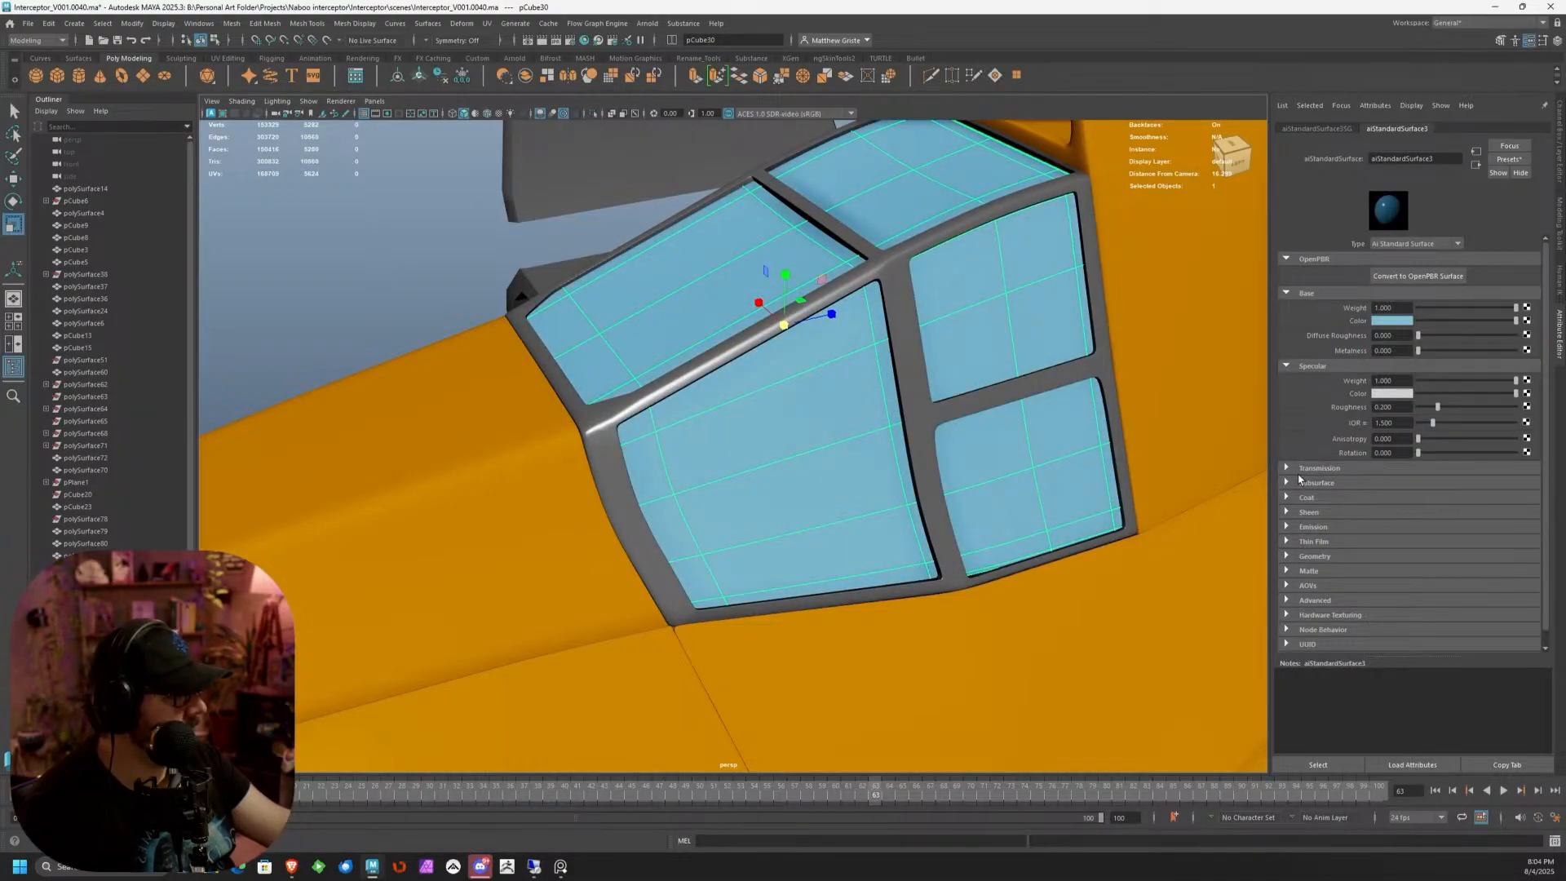
Set the canopy material's transmission weight to about 0.88 and check the see-through glass from the side
left_click(1287, 469)
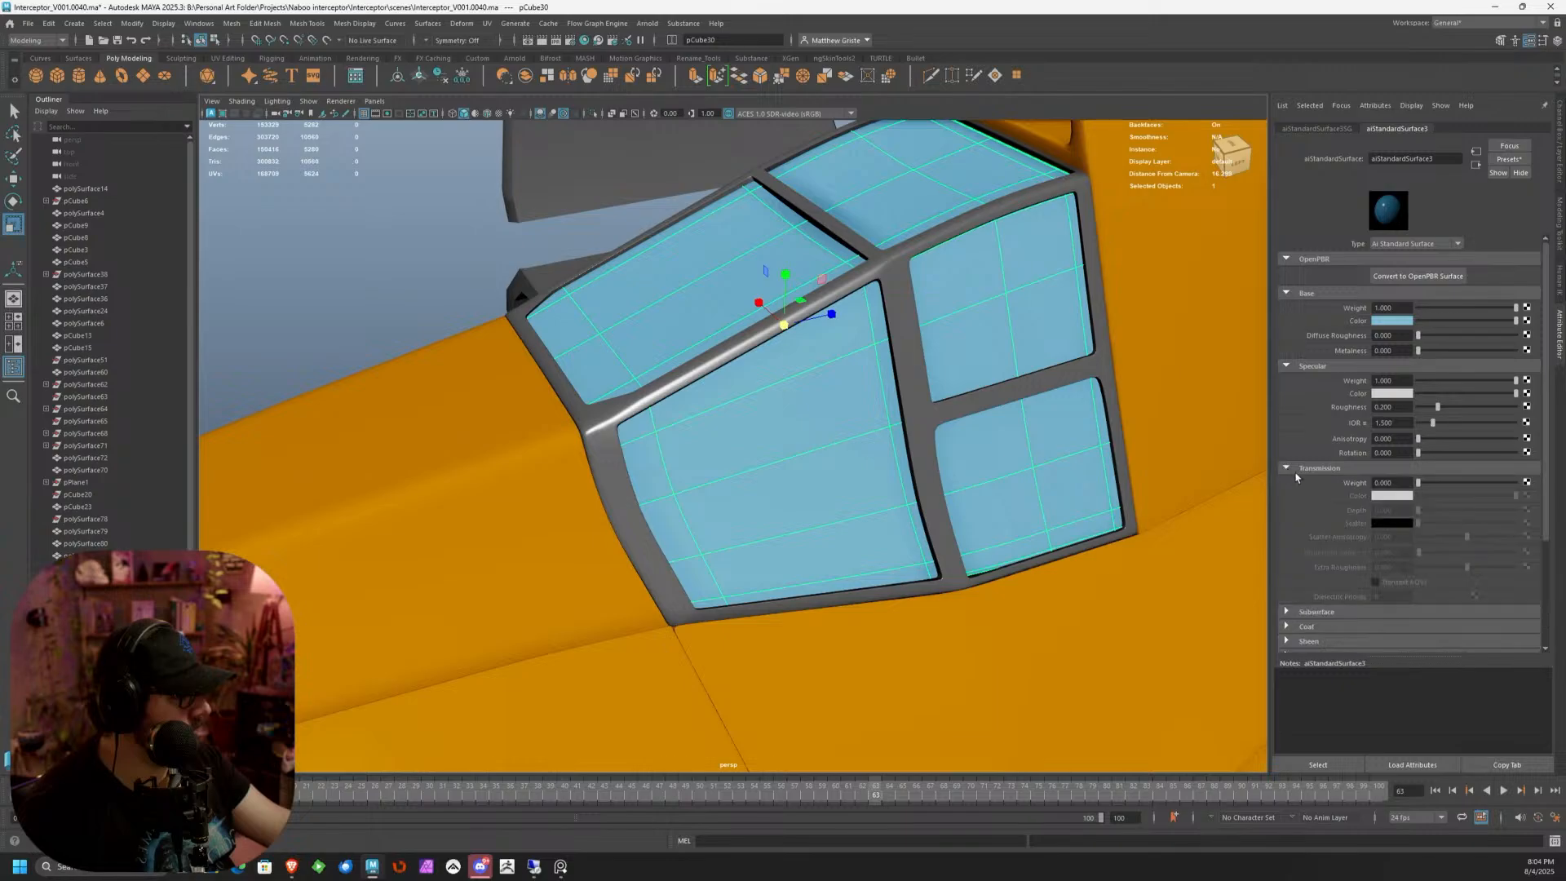
left_click_drag(1430, 488, 1506, 498)
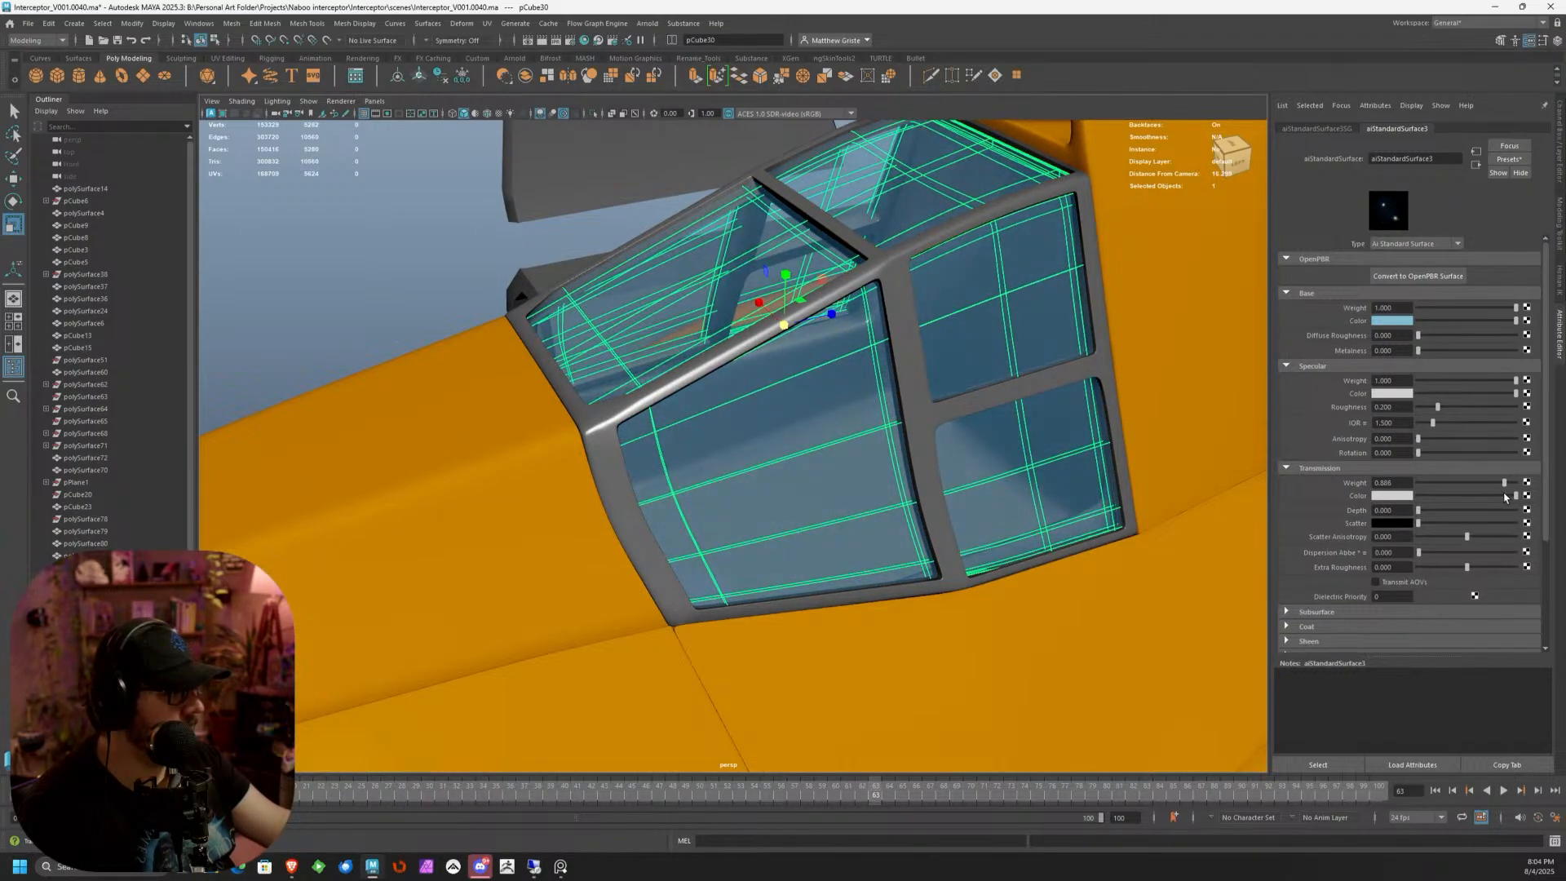
left_click_drag(971, 416, 895, 341, "alt")
right_click(829, 305)
left_click(619, 191)
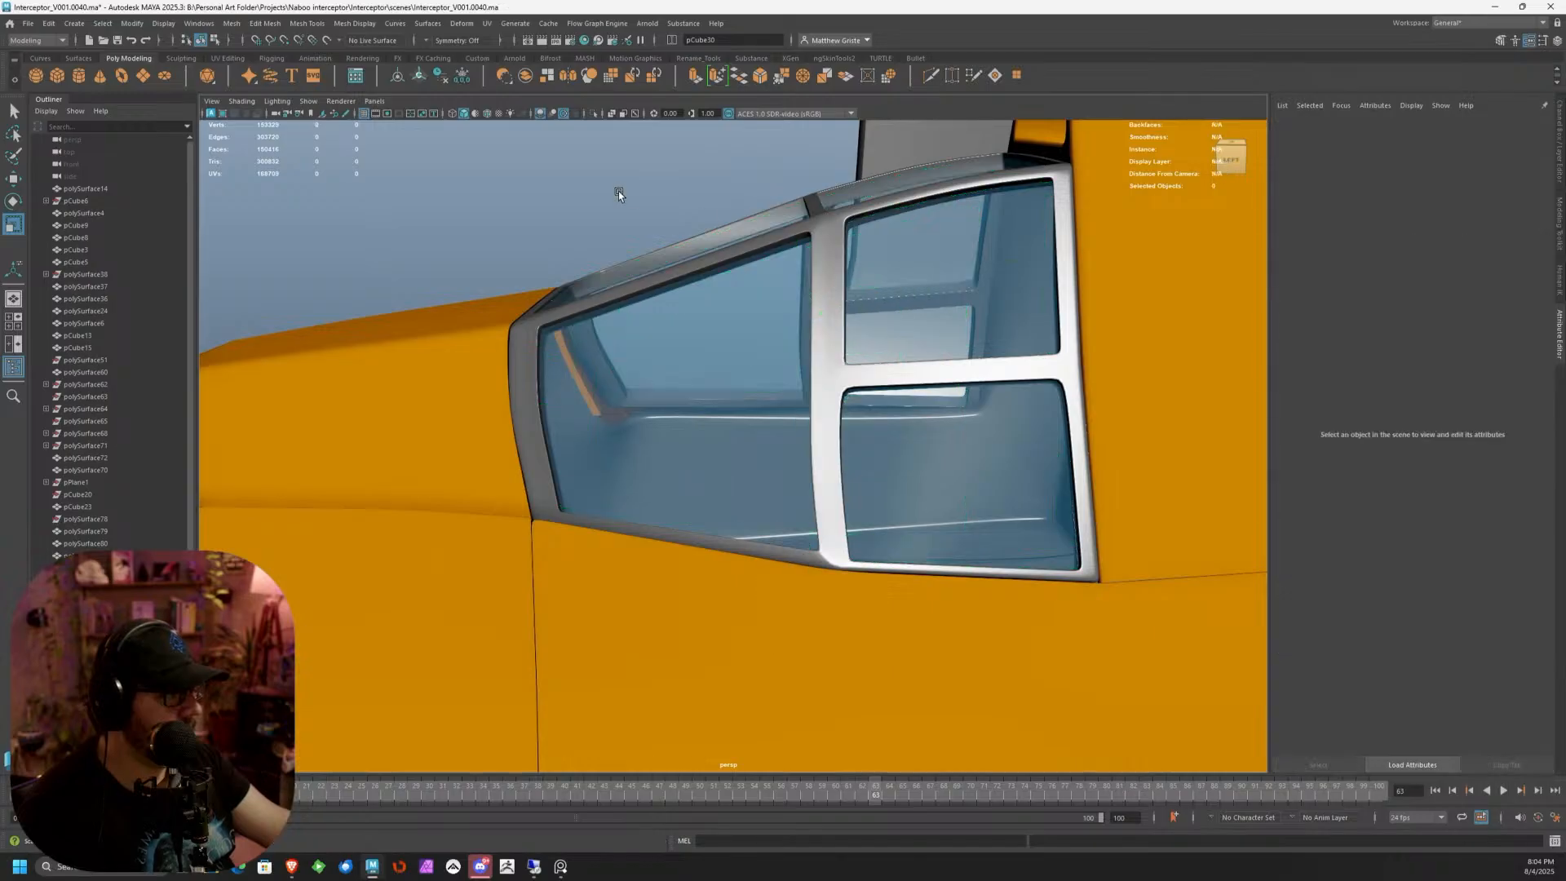
Freeze transformations and delete history on all ship parts, and save the scene incrementally as Interceptor_V001.0041.ma
scroll(604, 224, "down", 8)
left_click_drag(592, 245, 708, 283, "alt")
scroll(687, 283, "down", 7)
left_click_drag(491, 261, 987, 641)
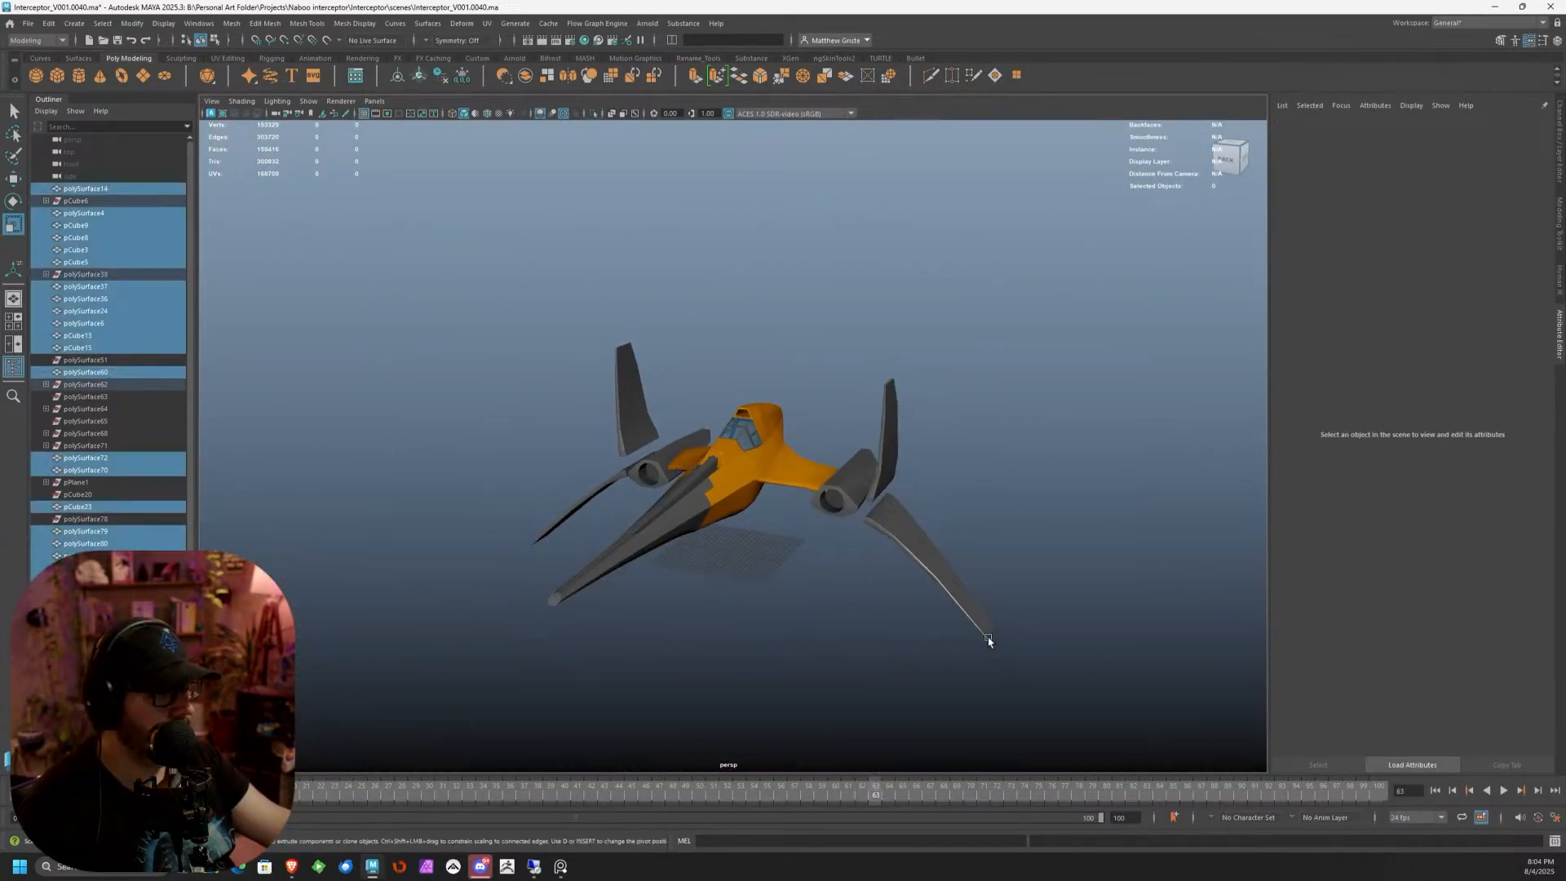
left_click(463, 77)
left_click(441, 76)
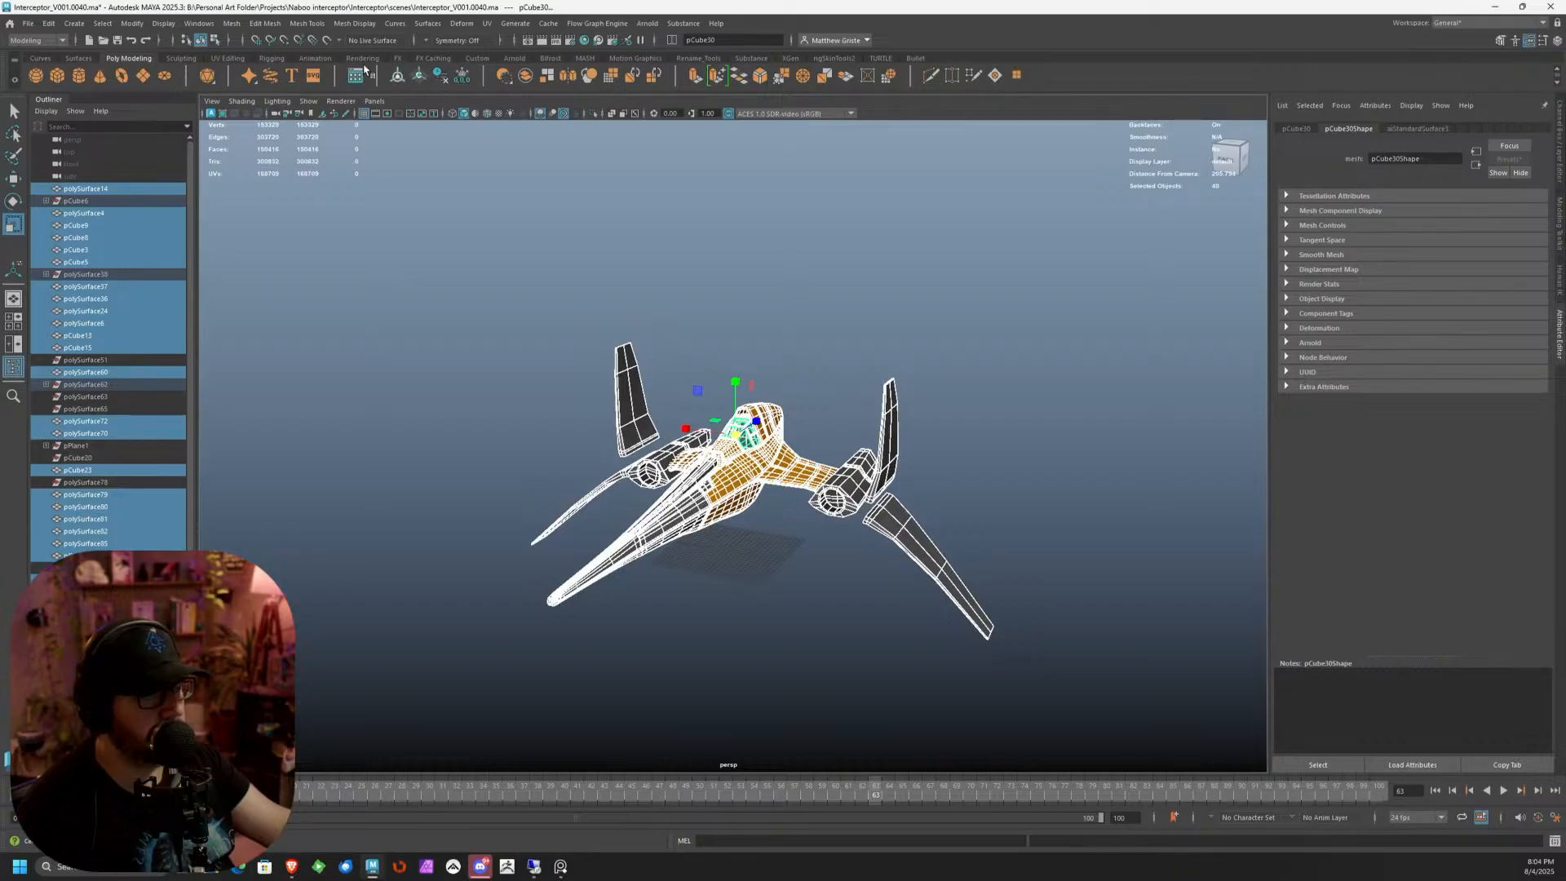
left_click(31, 23)
left_click(102, 100)
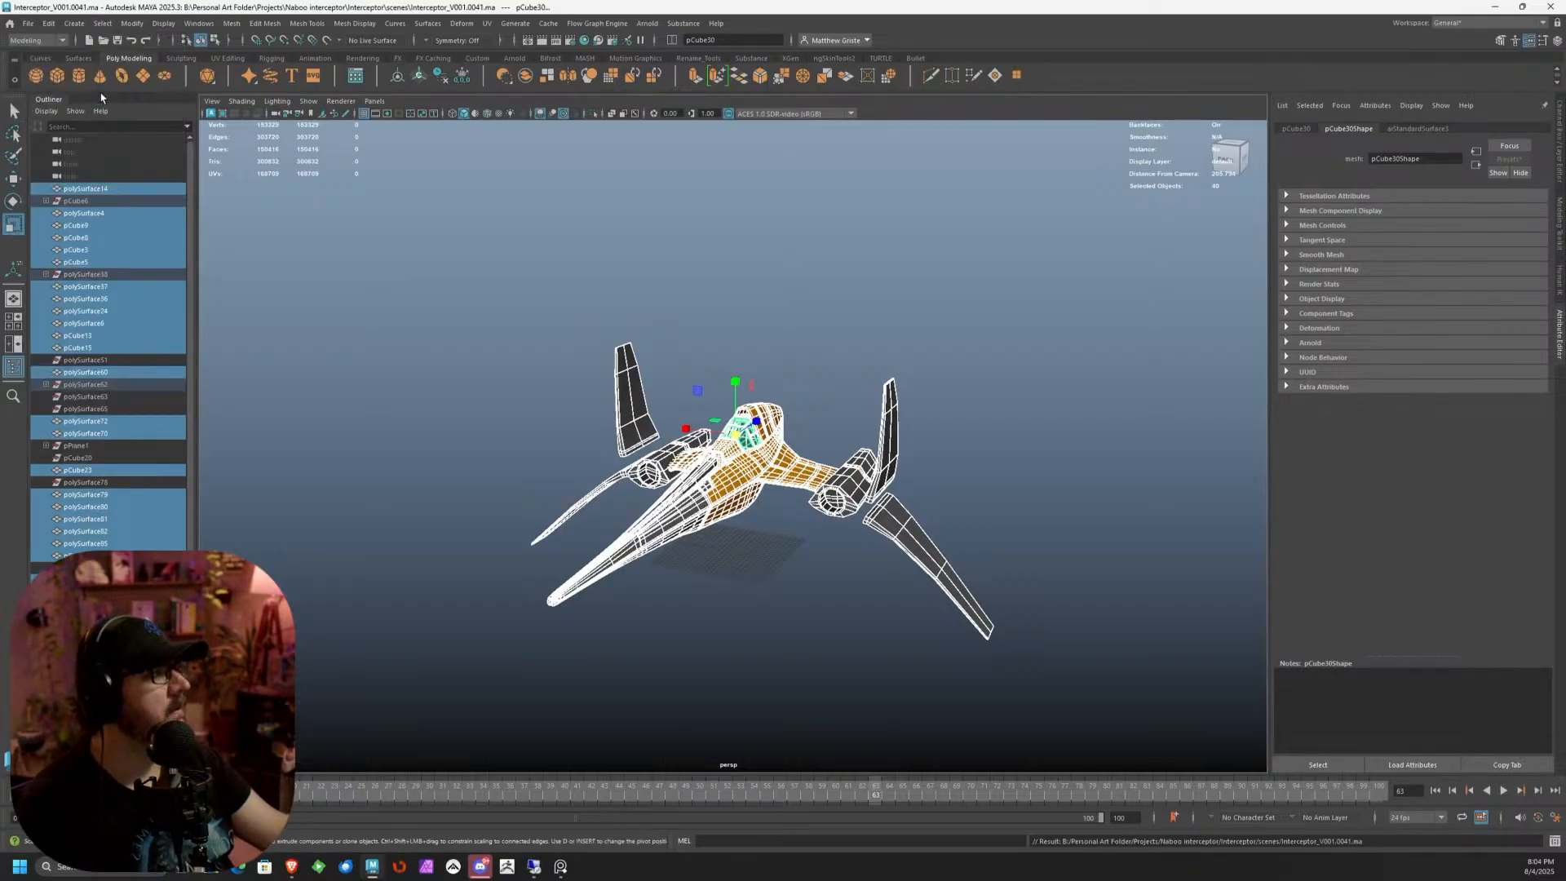
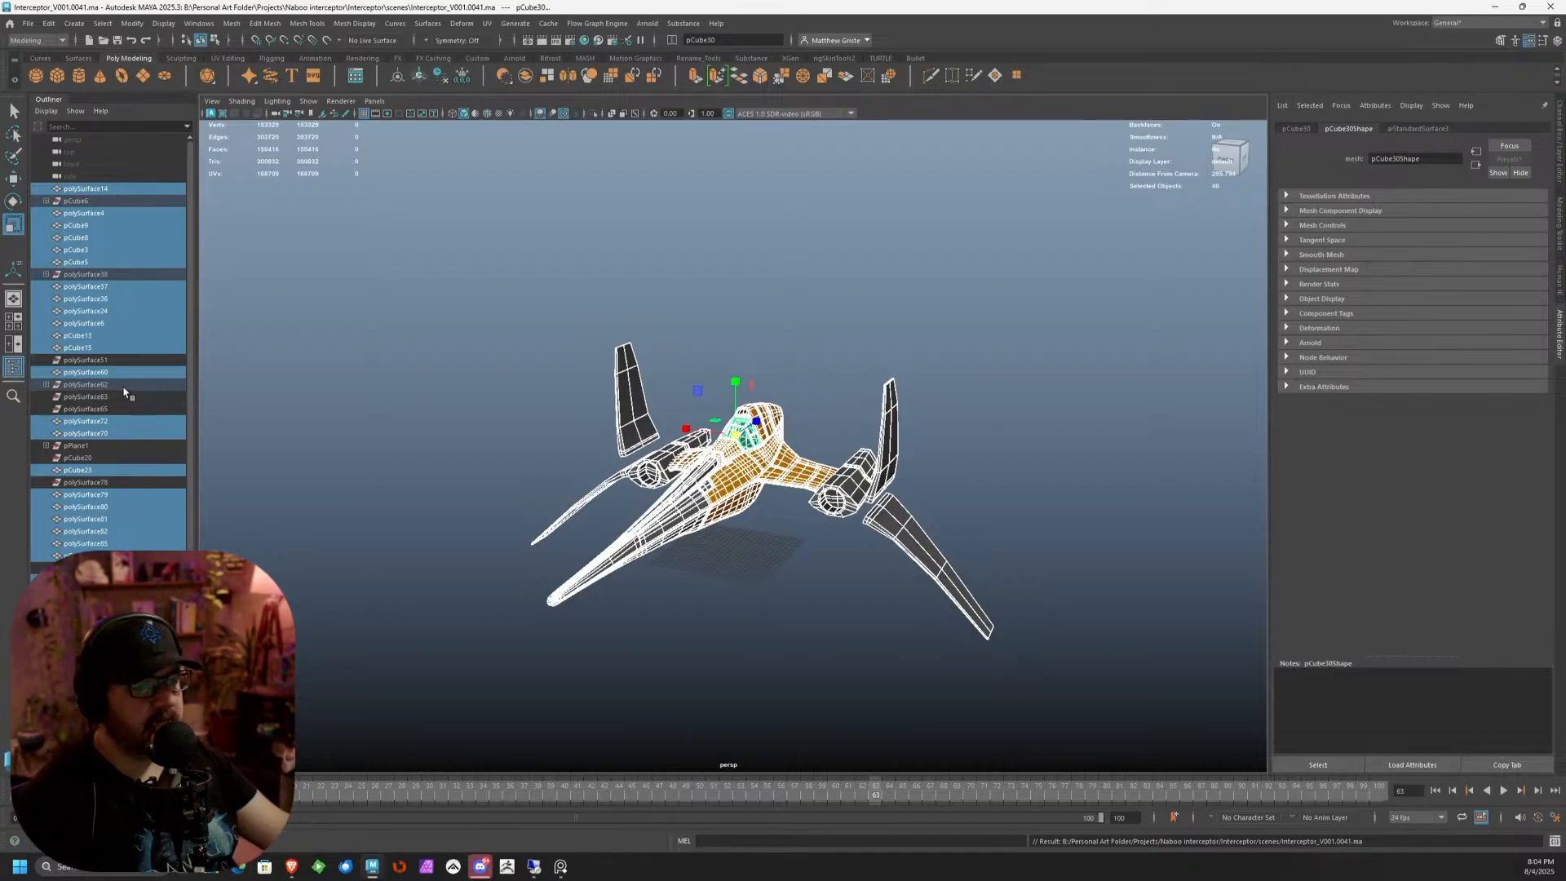
Unparent polySurface40 and polySurface86 from the polySurface38 group and delete that group with its leftover polySurface39
left_click(46, 275)
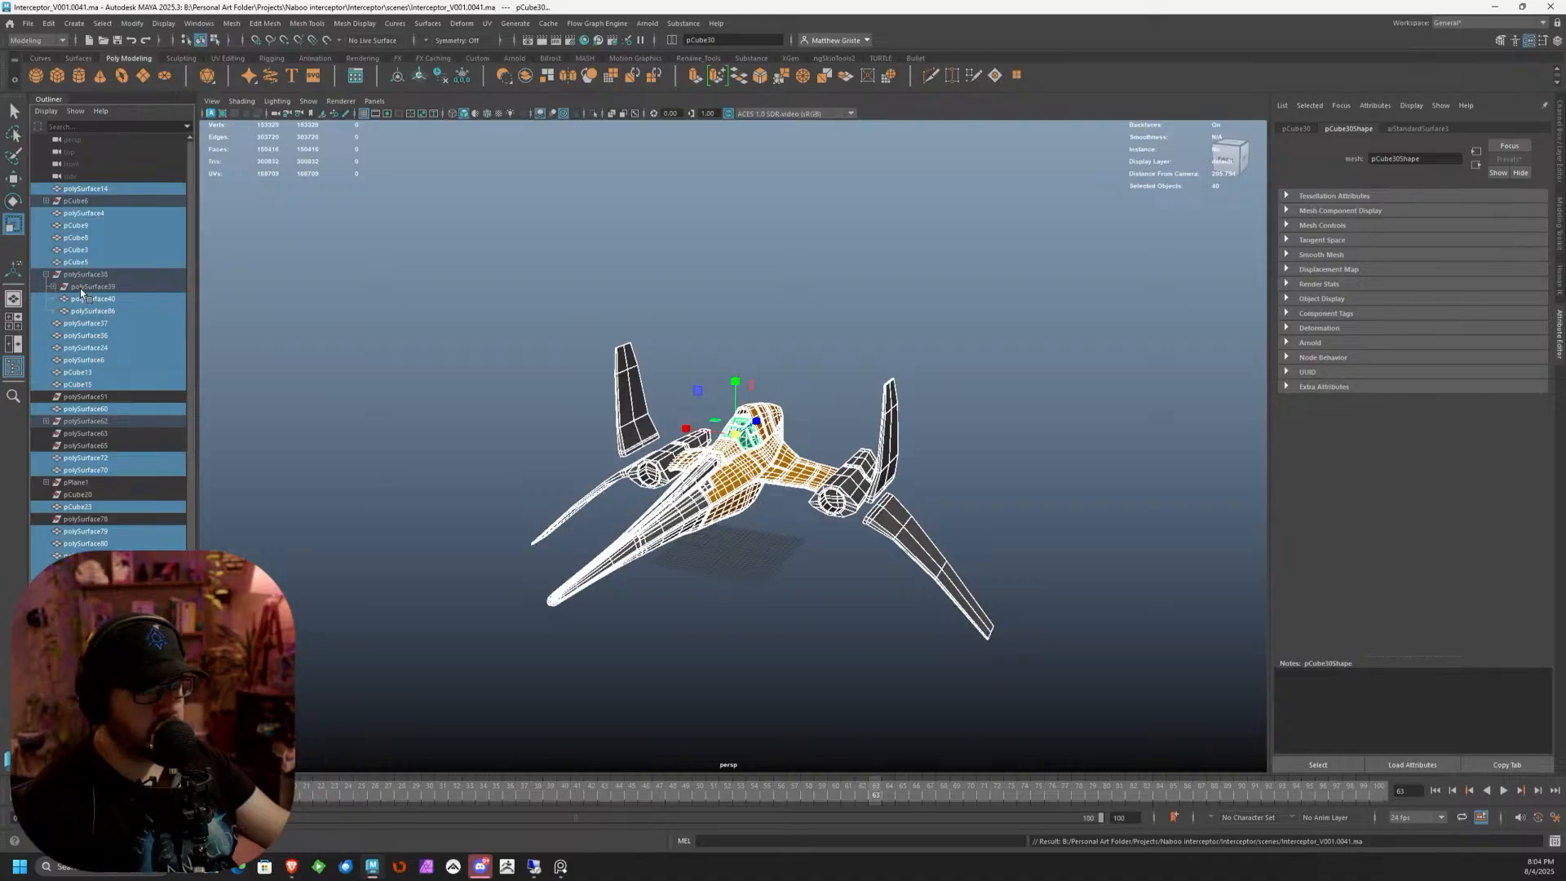
left_click(80, 287)
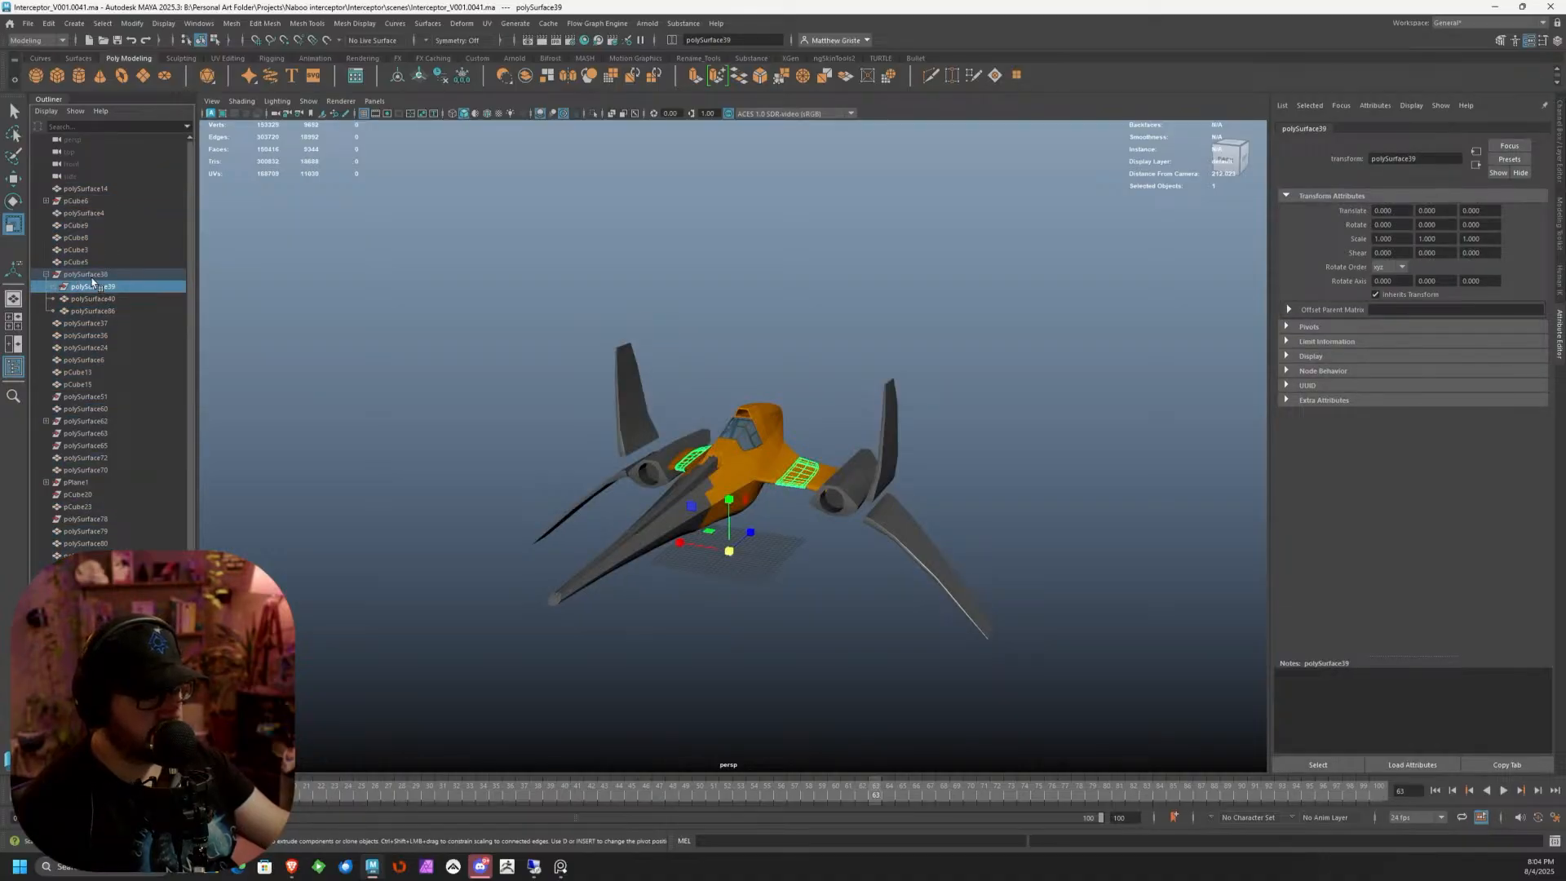
left_click(86, 301)
left_click(90, 312, "shift")
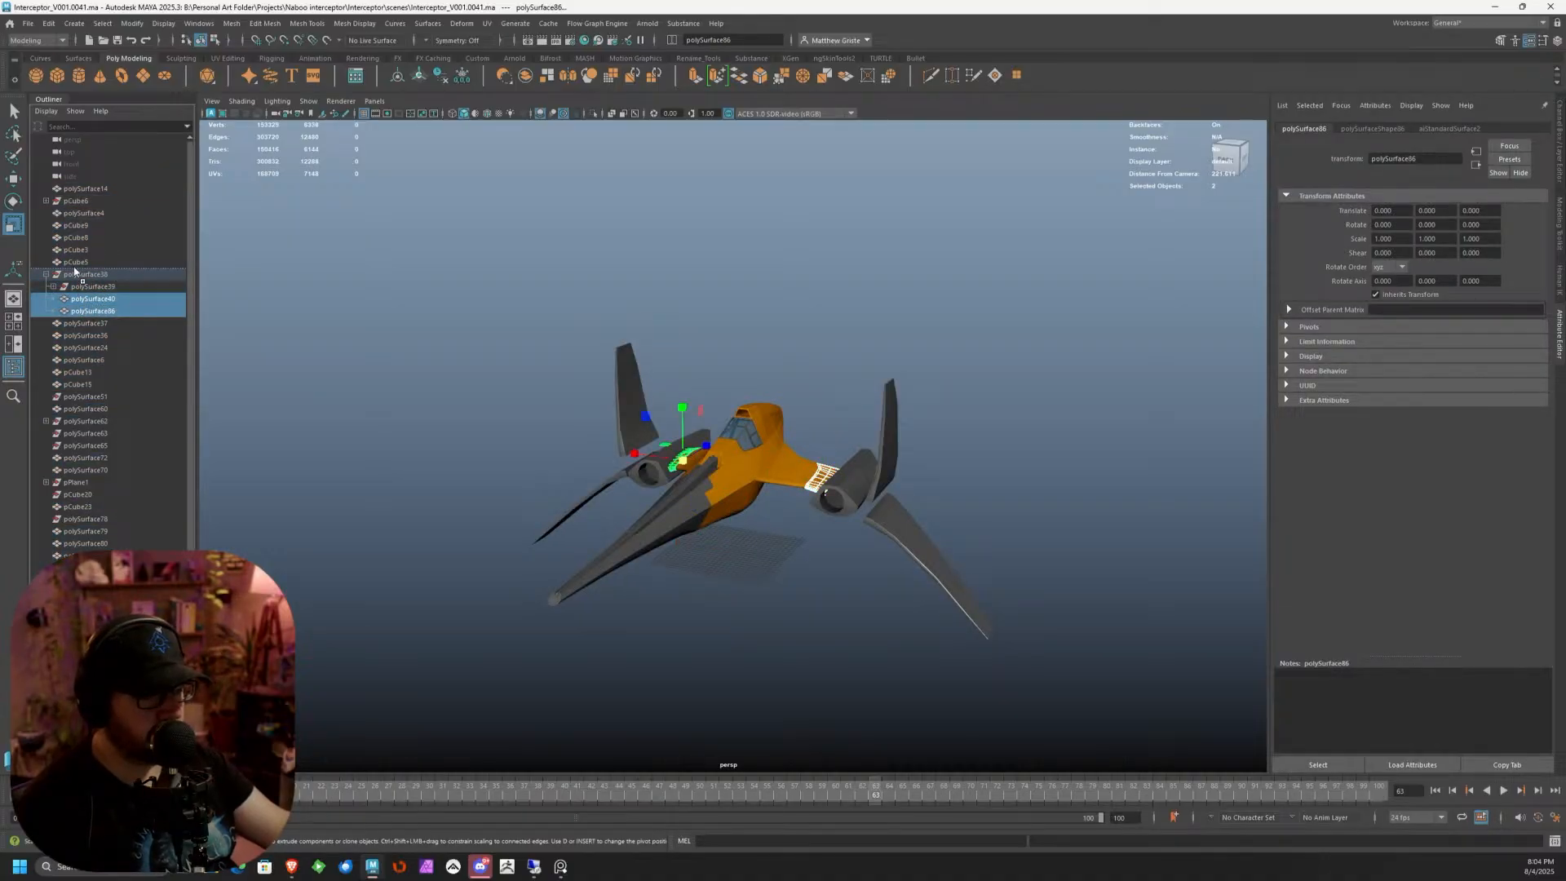
key("shift+p")
left_click(75, 274)
key("Delete")
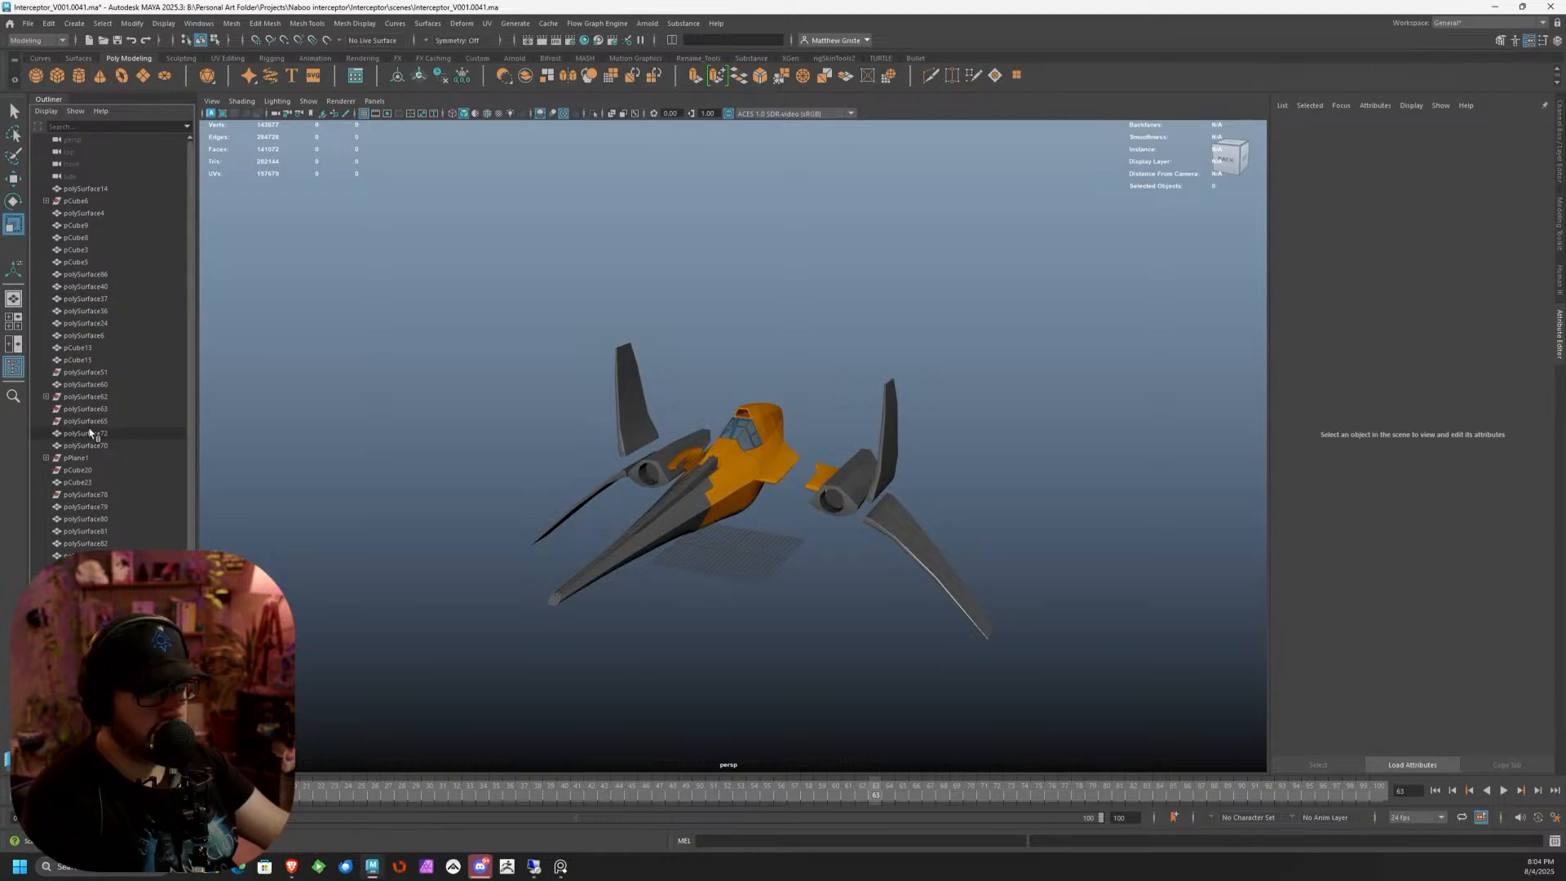
Try to delete the leftover polySurface51, unparent polySurface76 from the polySurface62 group and delete that group
left_click(71, 373)
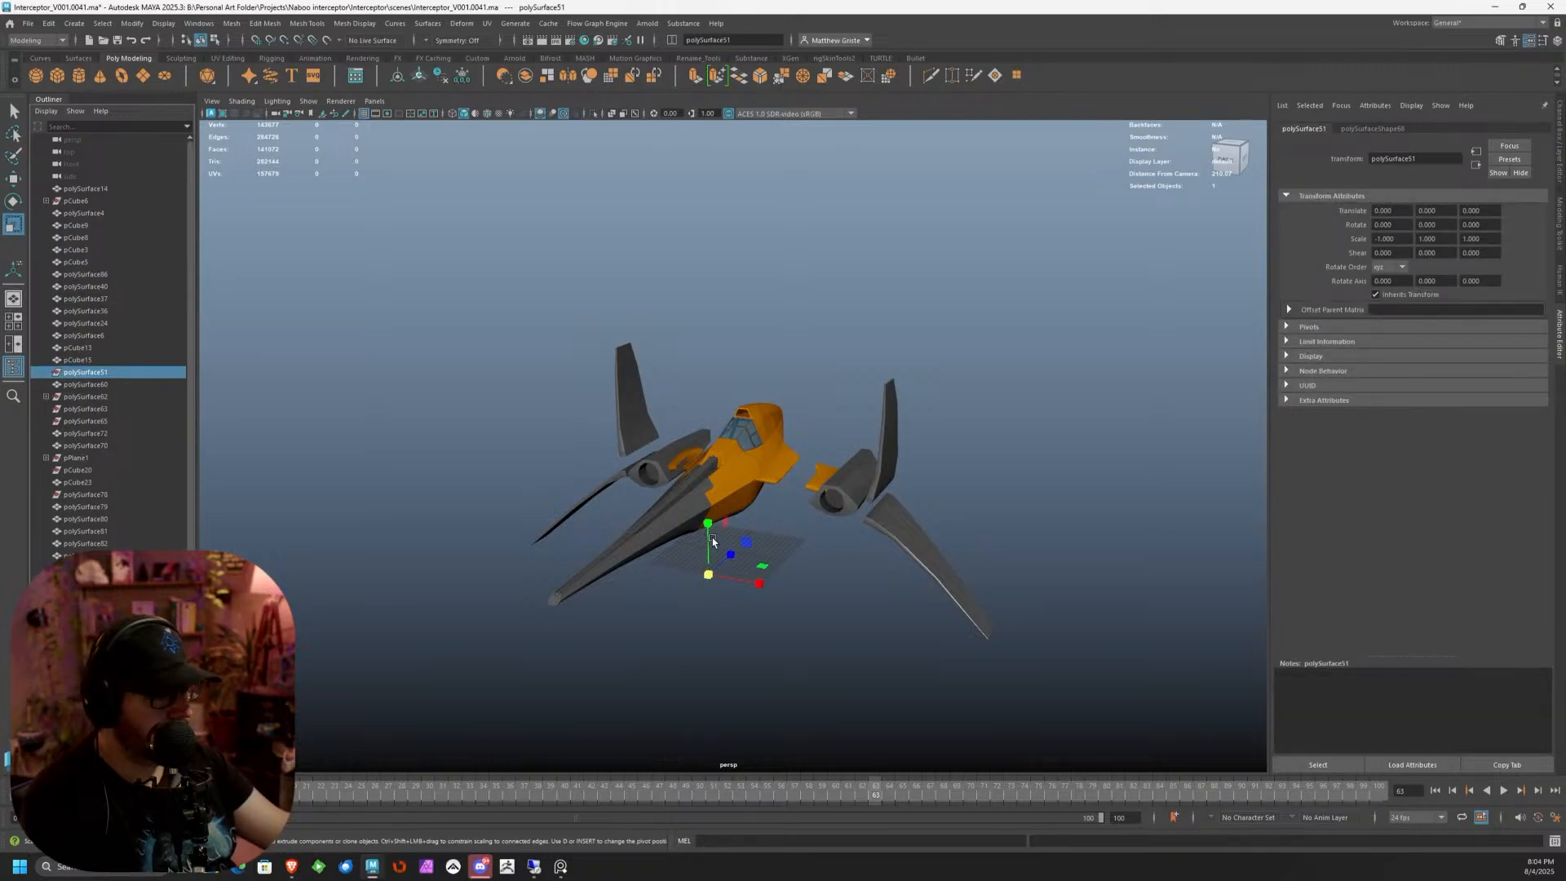
key("Delete")
left_click(54, 386)
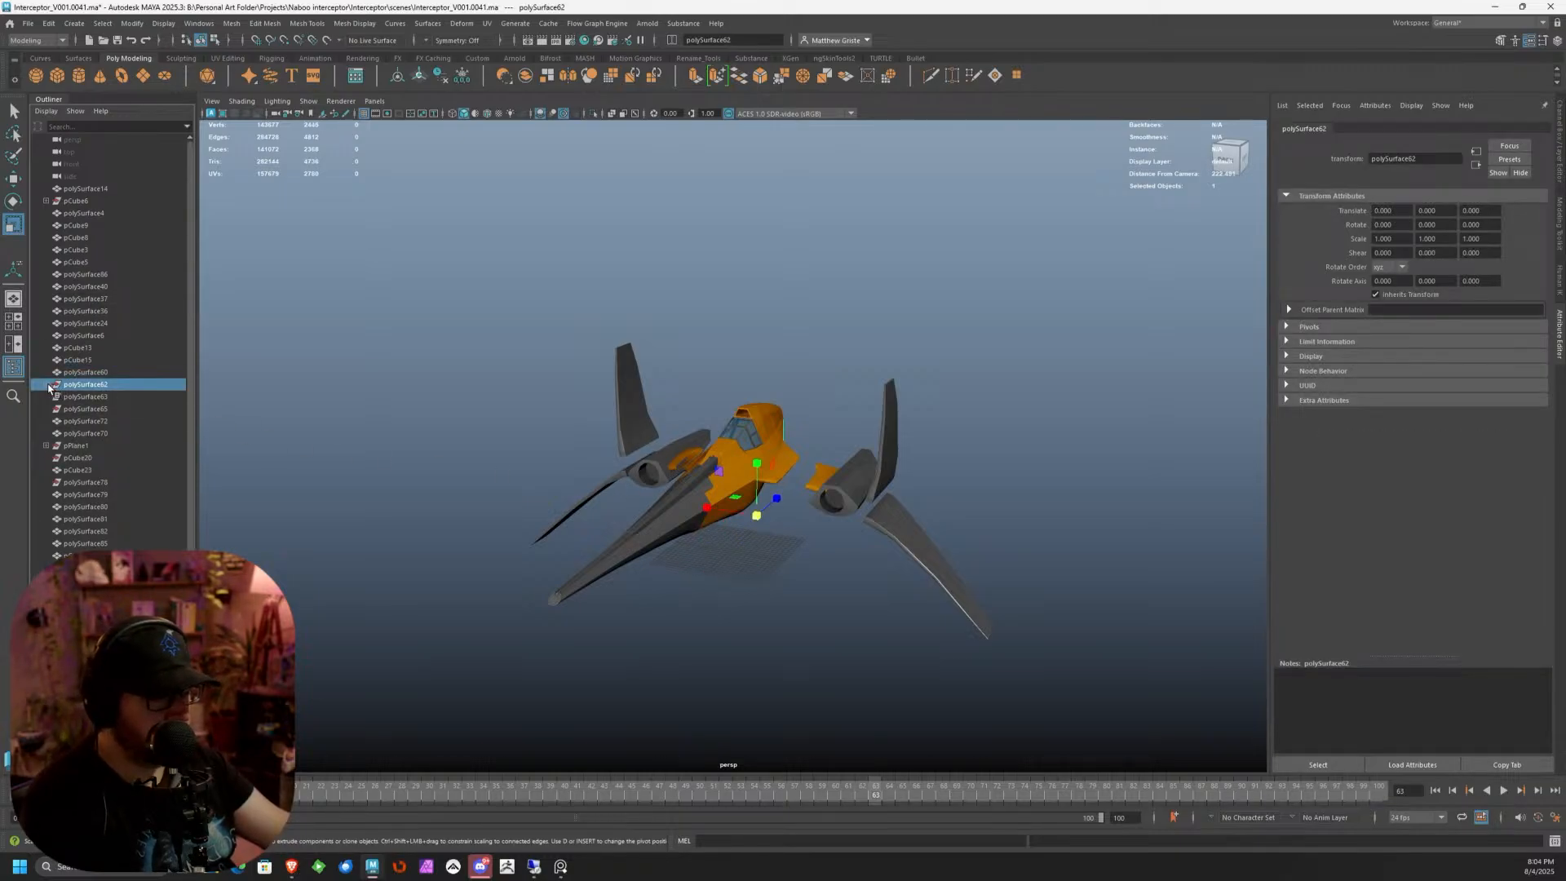
left_click(48, 385)
left_click(92, 398)
middle_click_drag(89, 380, 86, 379)
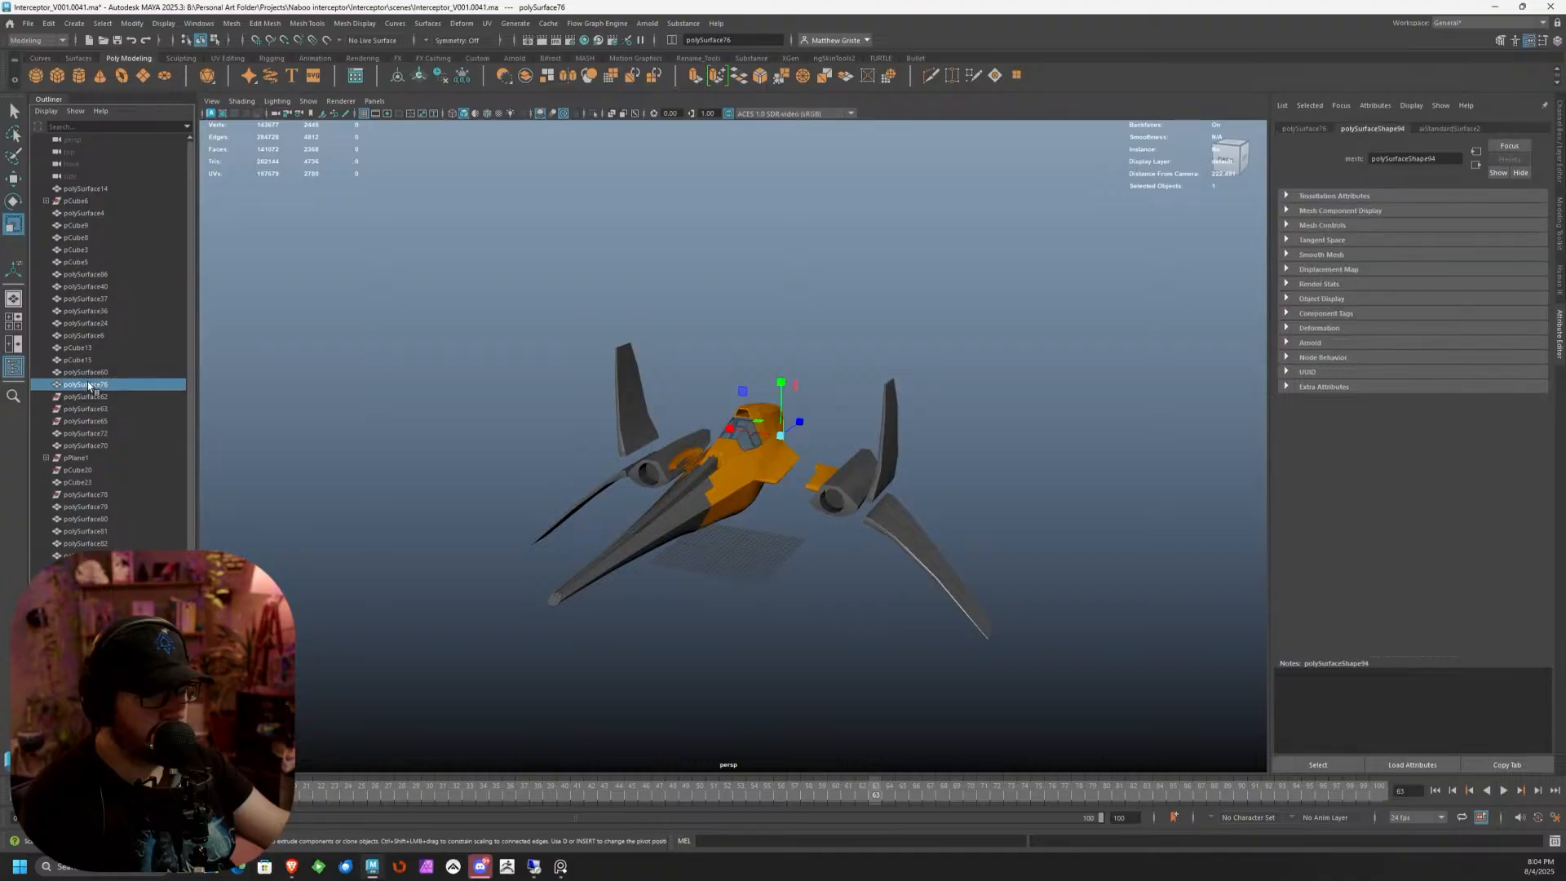
left_click(85, 398)
key("Delete")
Try to delete the leftovers polySurface63 and polySurface65, place pCube23 above pPlane1 in the scene hierarchy and delete pPlane1
left_click(87, 400)
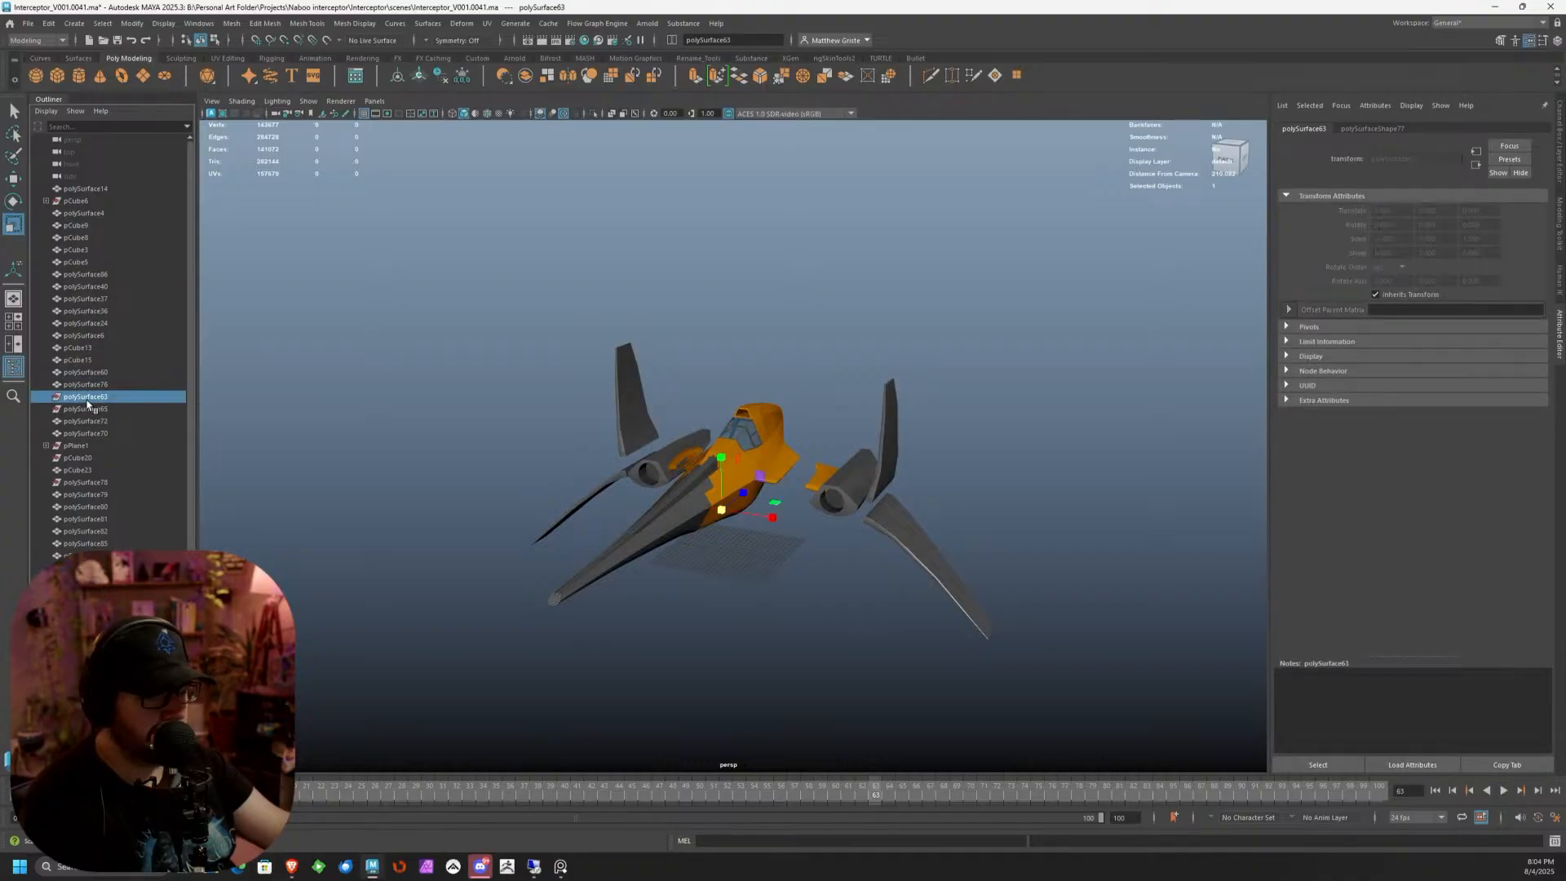
key("Delete")
left_click(49, 422)
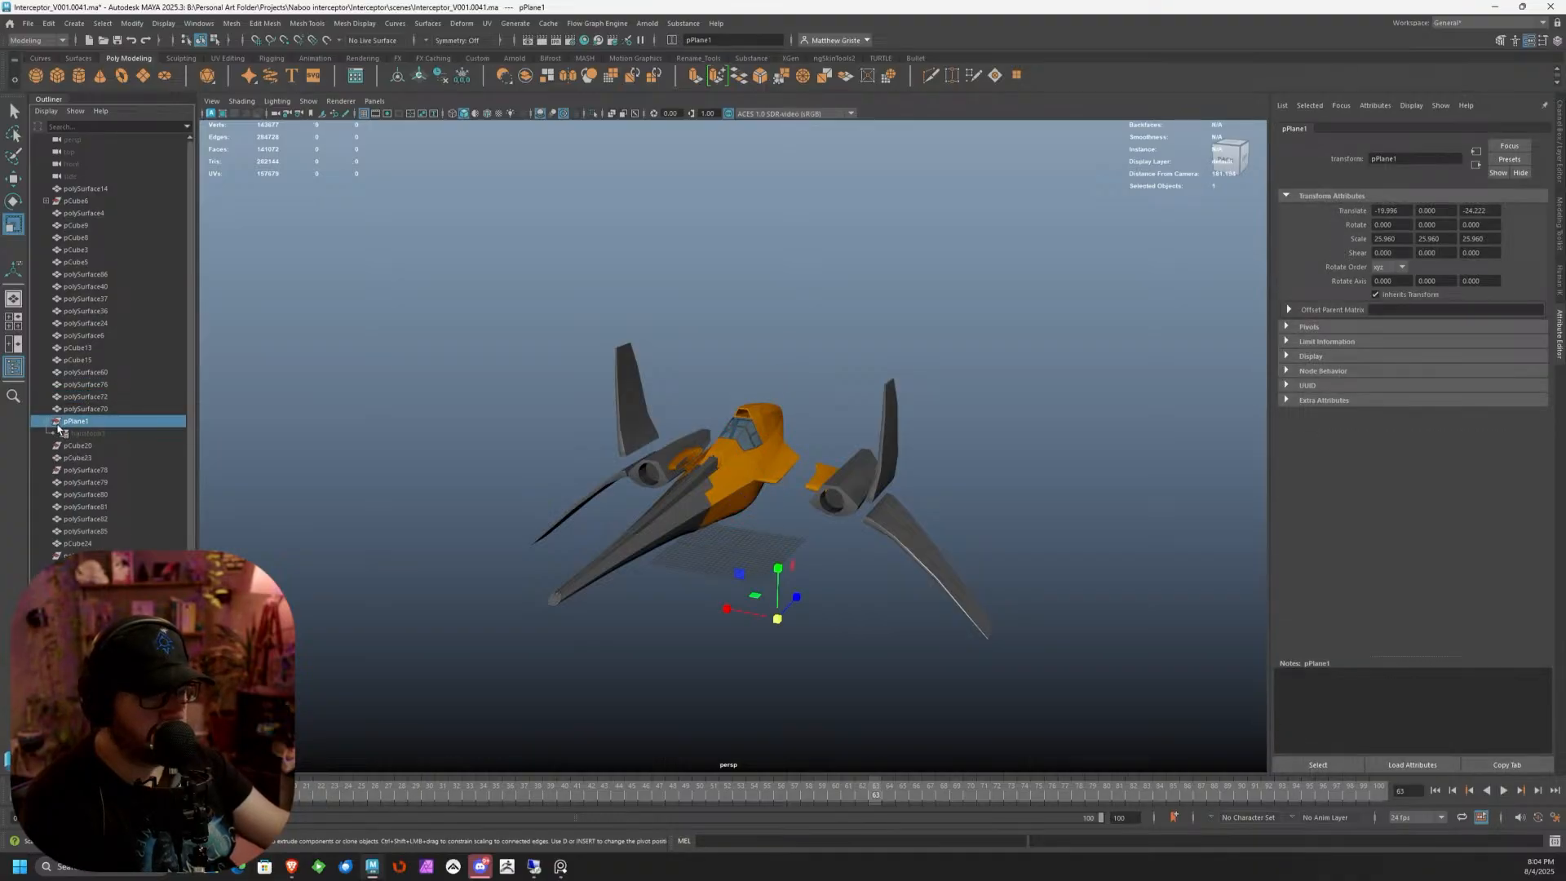
left_click(78, 445)
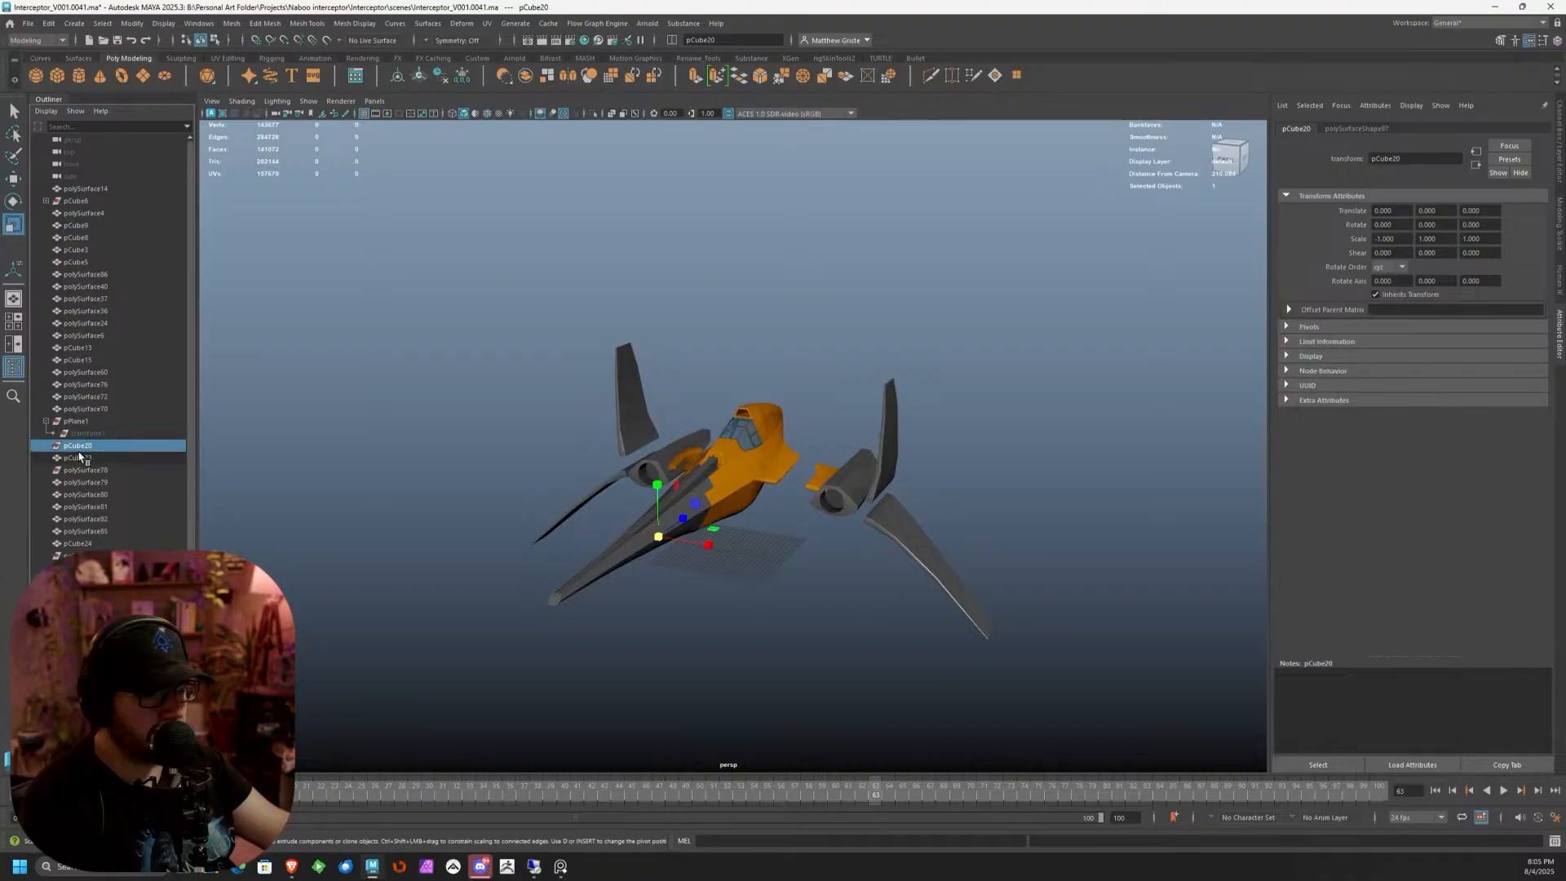
left_click(79, 457)
middle_click_drag(80, 416, 80, 416)
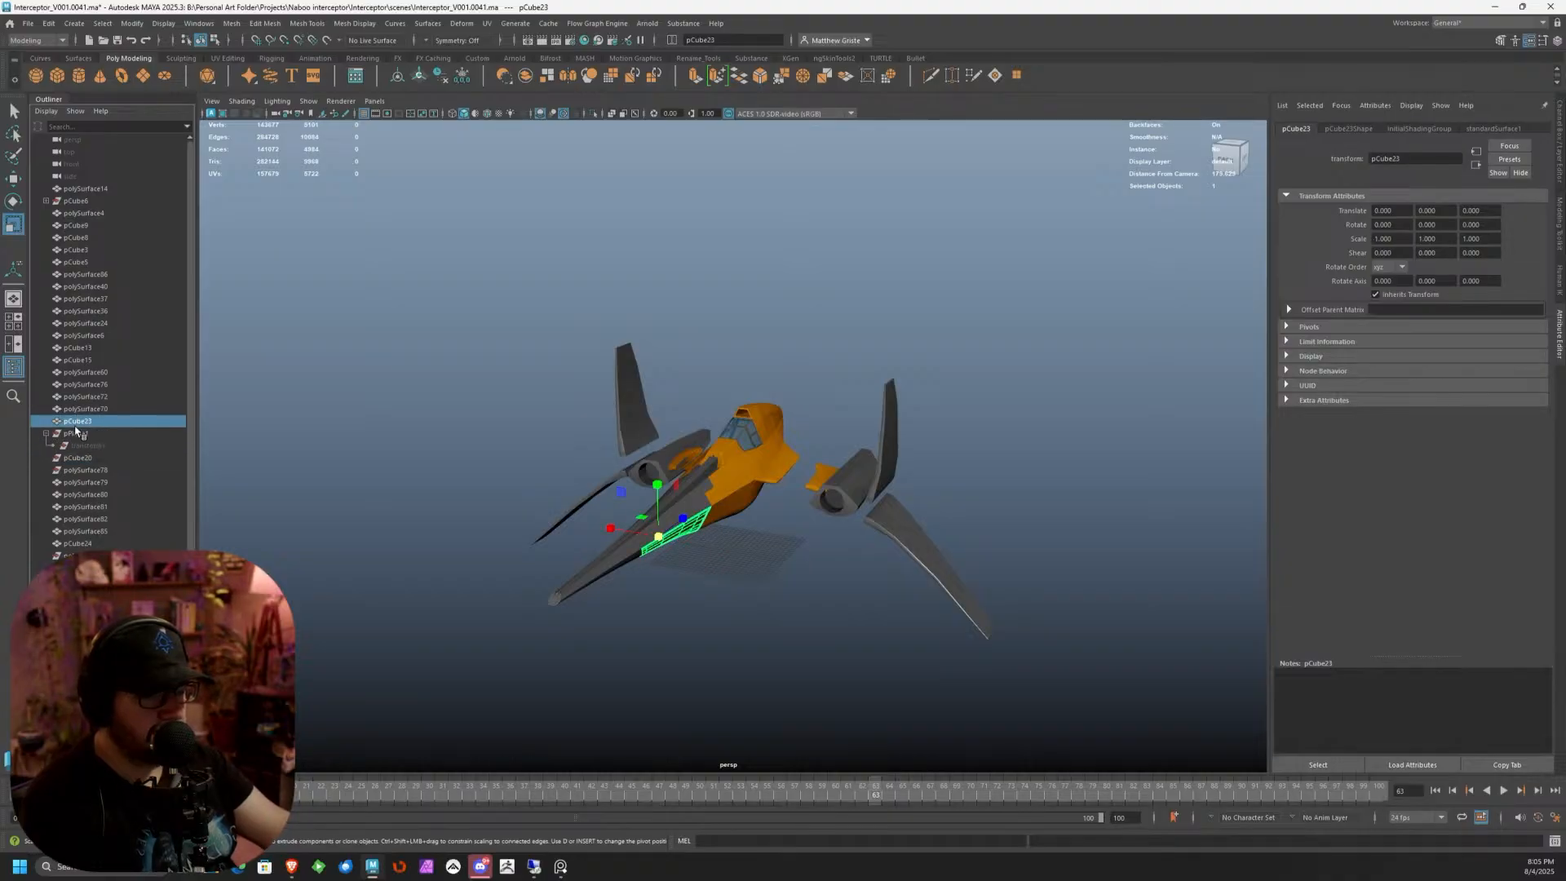
left_click(77, 433)
key("Delete")
Try to delete the leftover pCube20 and polySurface78 nodes and select polySurface88
left_click(80, 435)
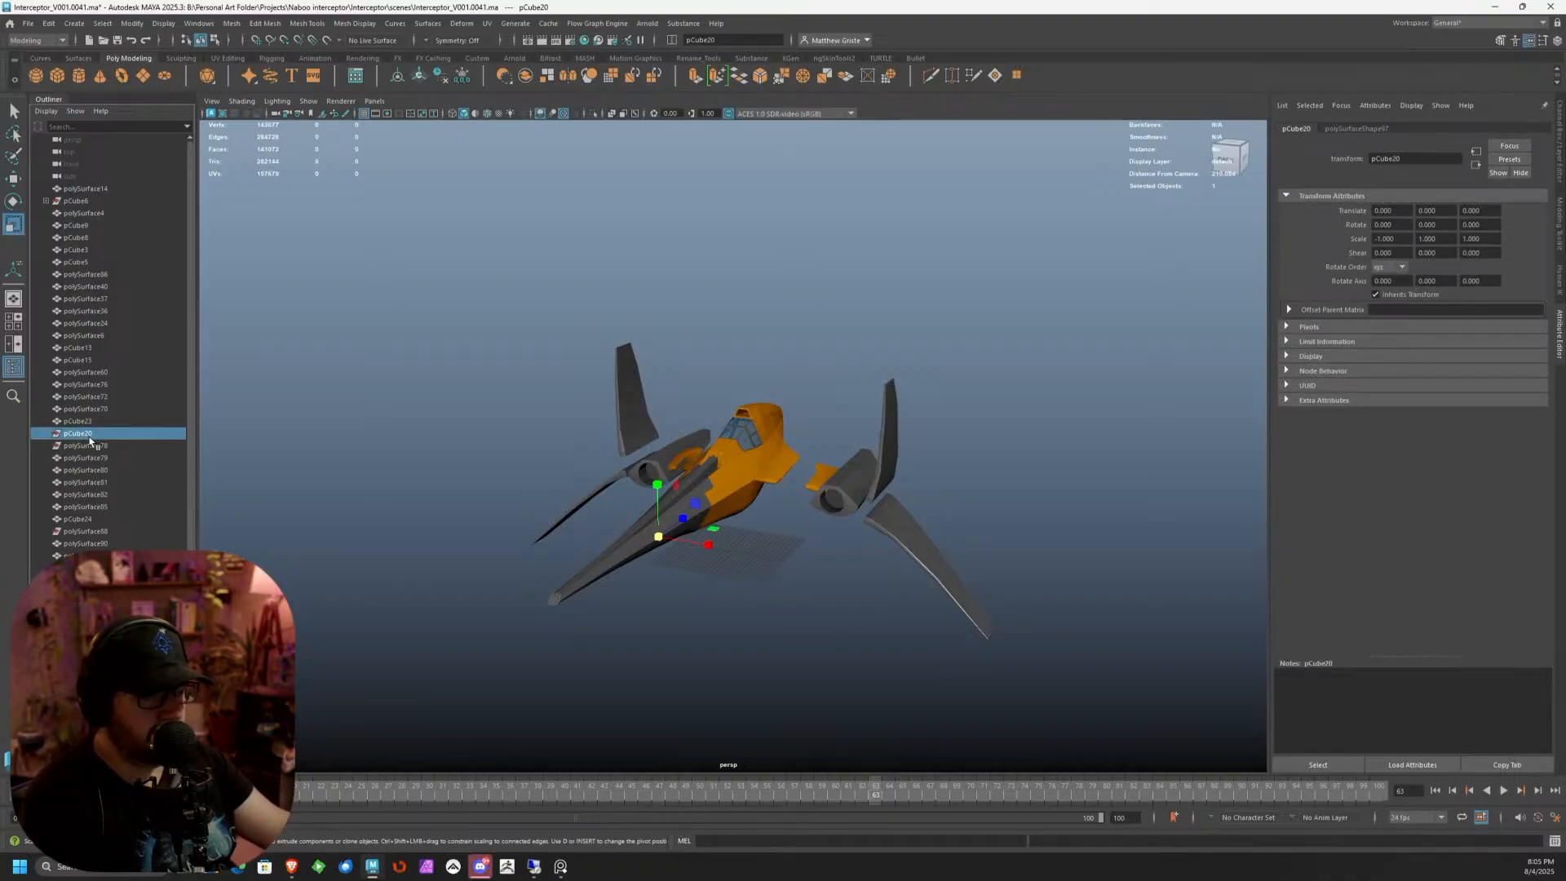
key("Delete")
left_click(90, 435)
key("Delete")
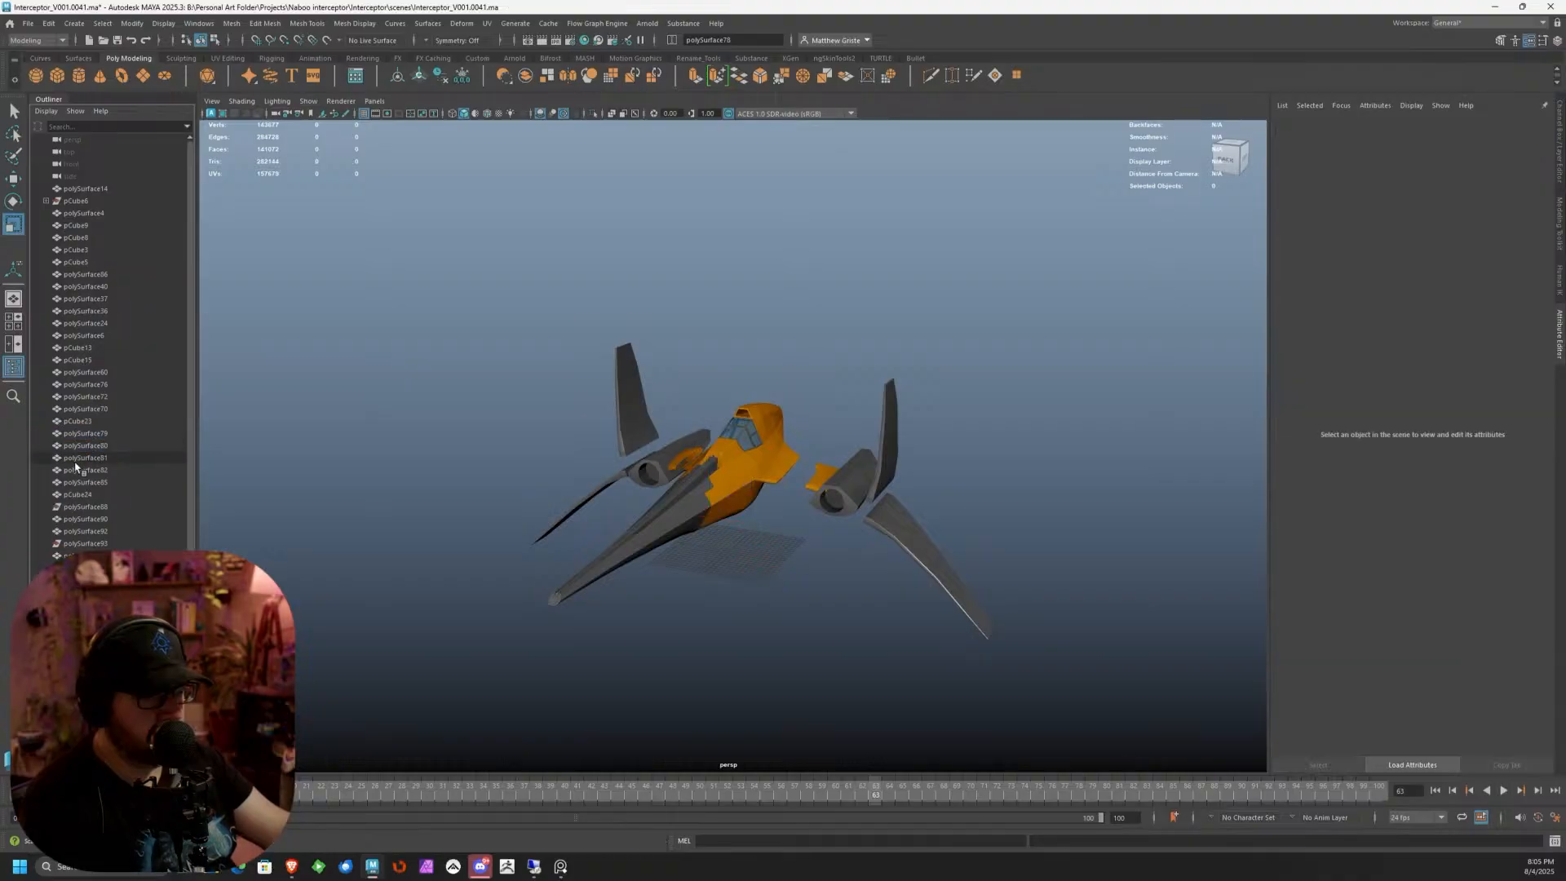
left_click(74, 506)
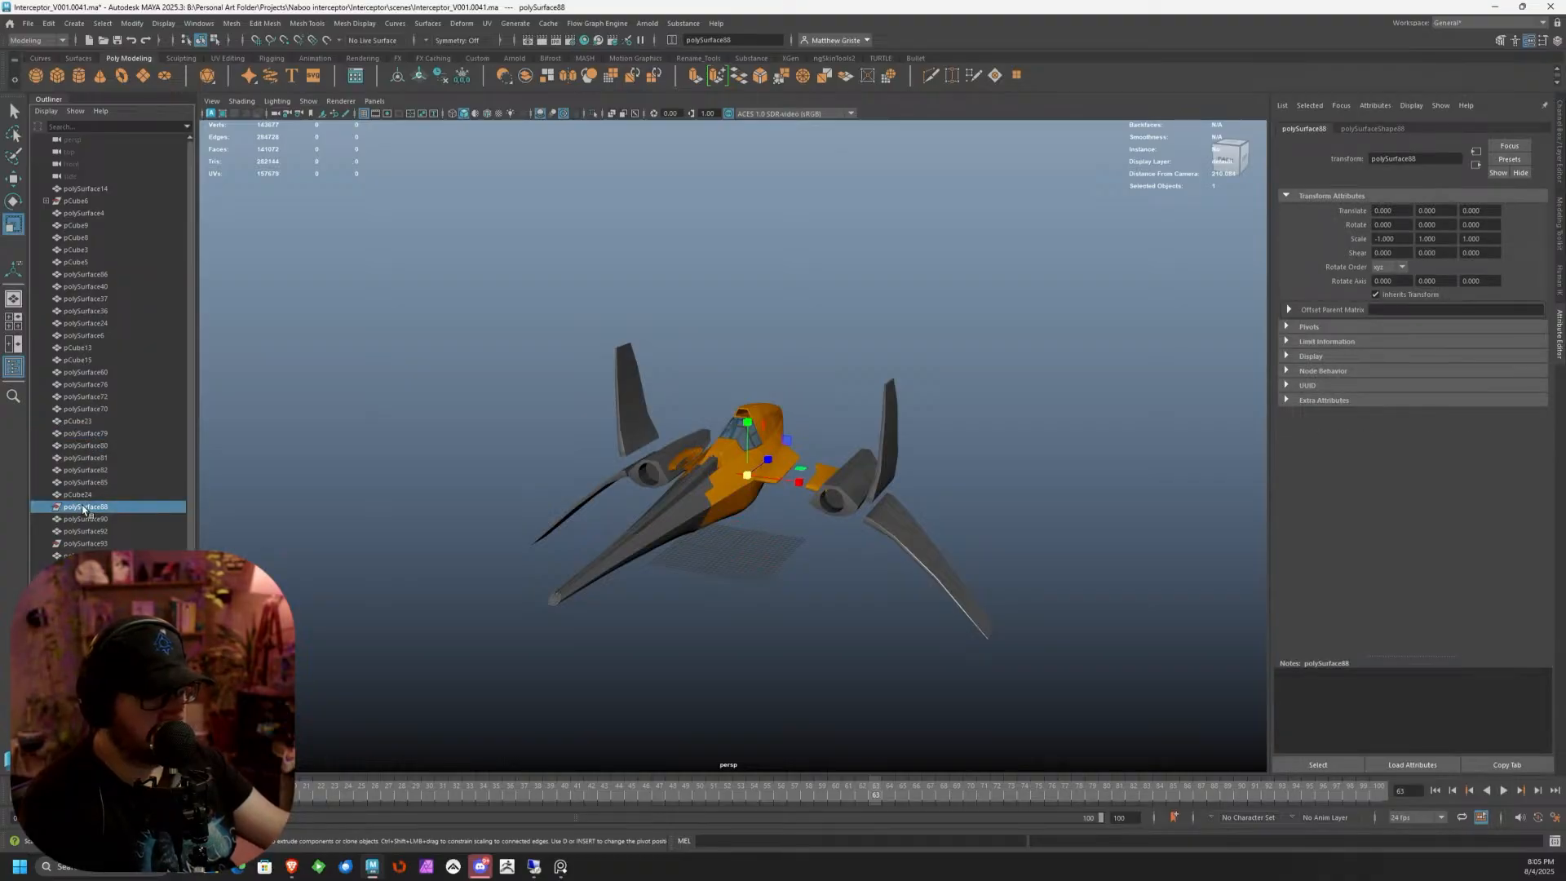
Undo the hierarchy deletions back to before the polySurface38 group and its wing pieces were removed
key("ctrl+z")
key("ctrl+z")
key("ctrl+z")
key("ctrl+z")
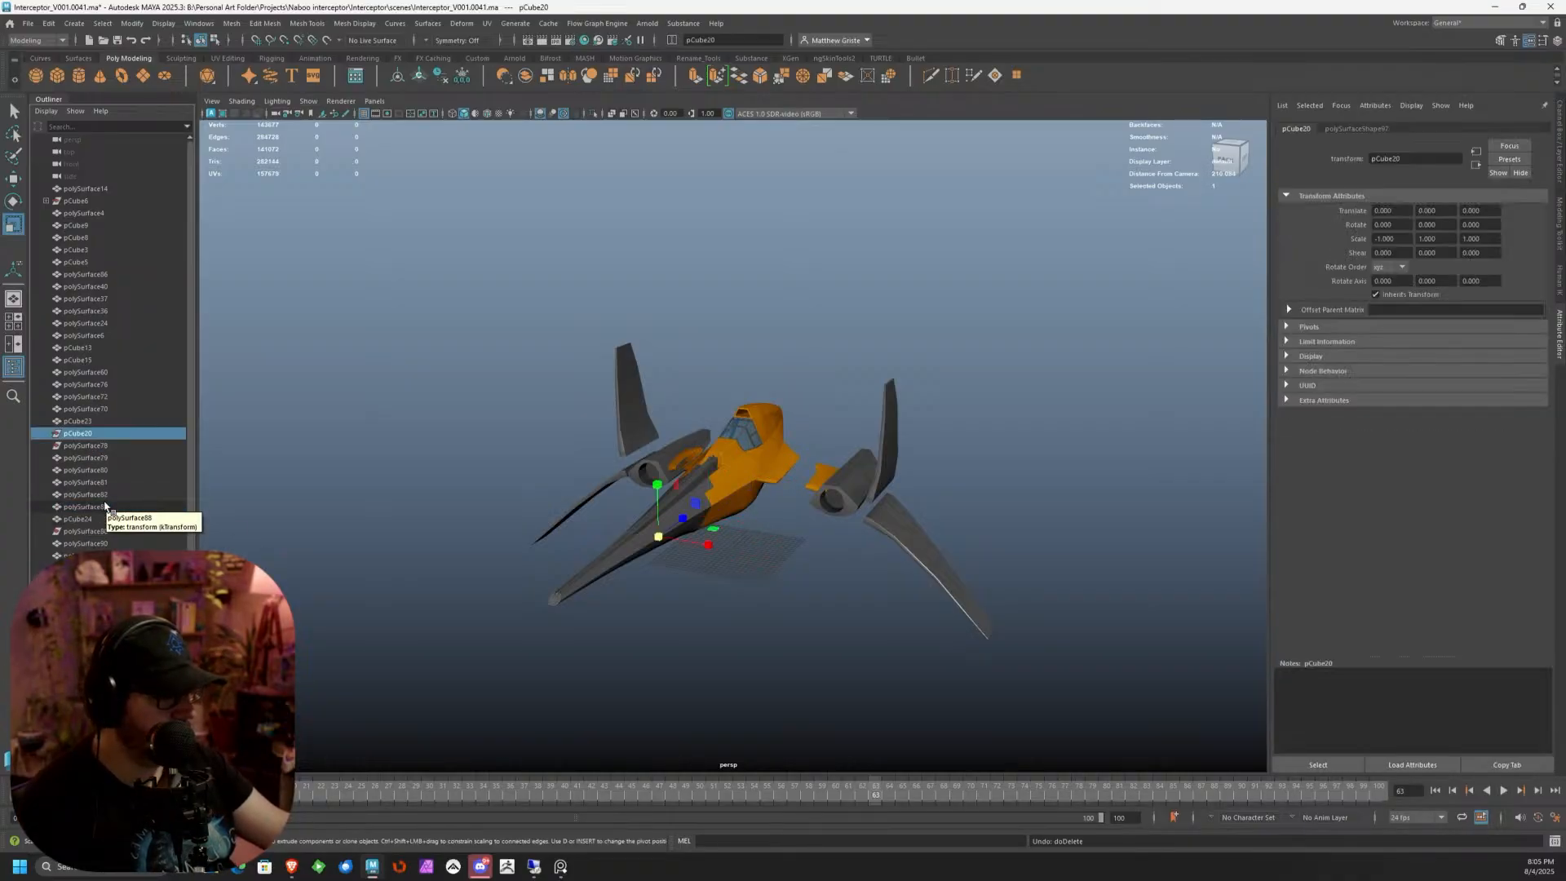
key("ctrl+z")
key("ctrl+z")
key("ctrl+z")
key("ctrl+z")
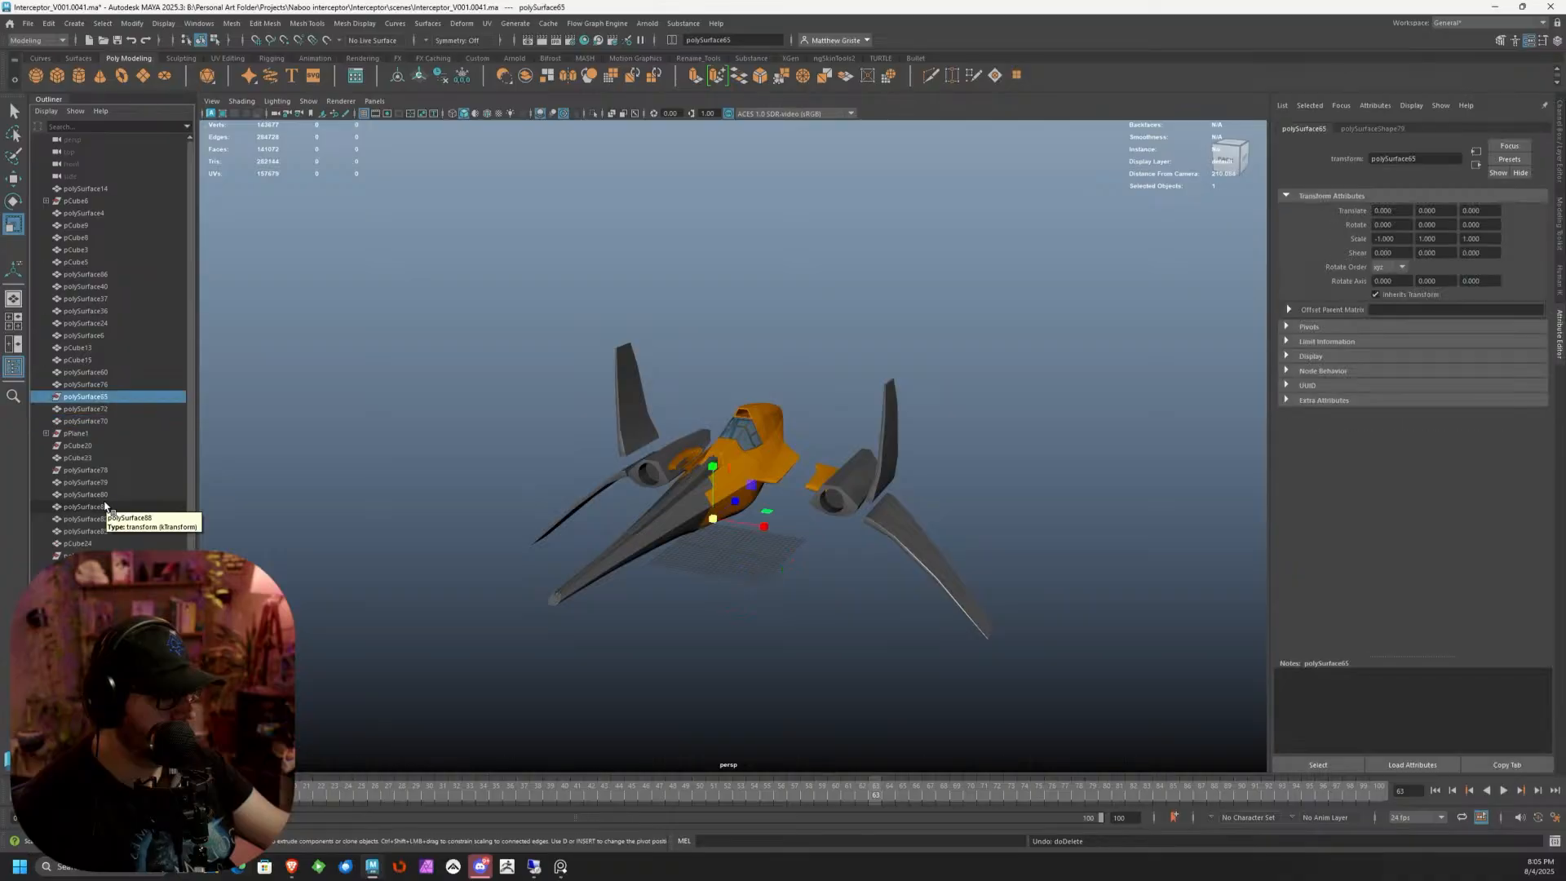
key("ctrl+z")
key("ctrl+z")
key("ctrl+z")
key("ctrl+z")
key("ctrl+z")
key("ctrl+z")
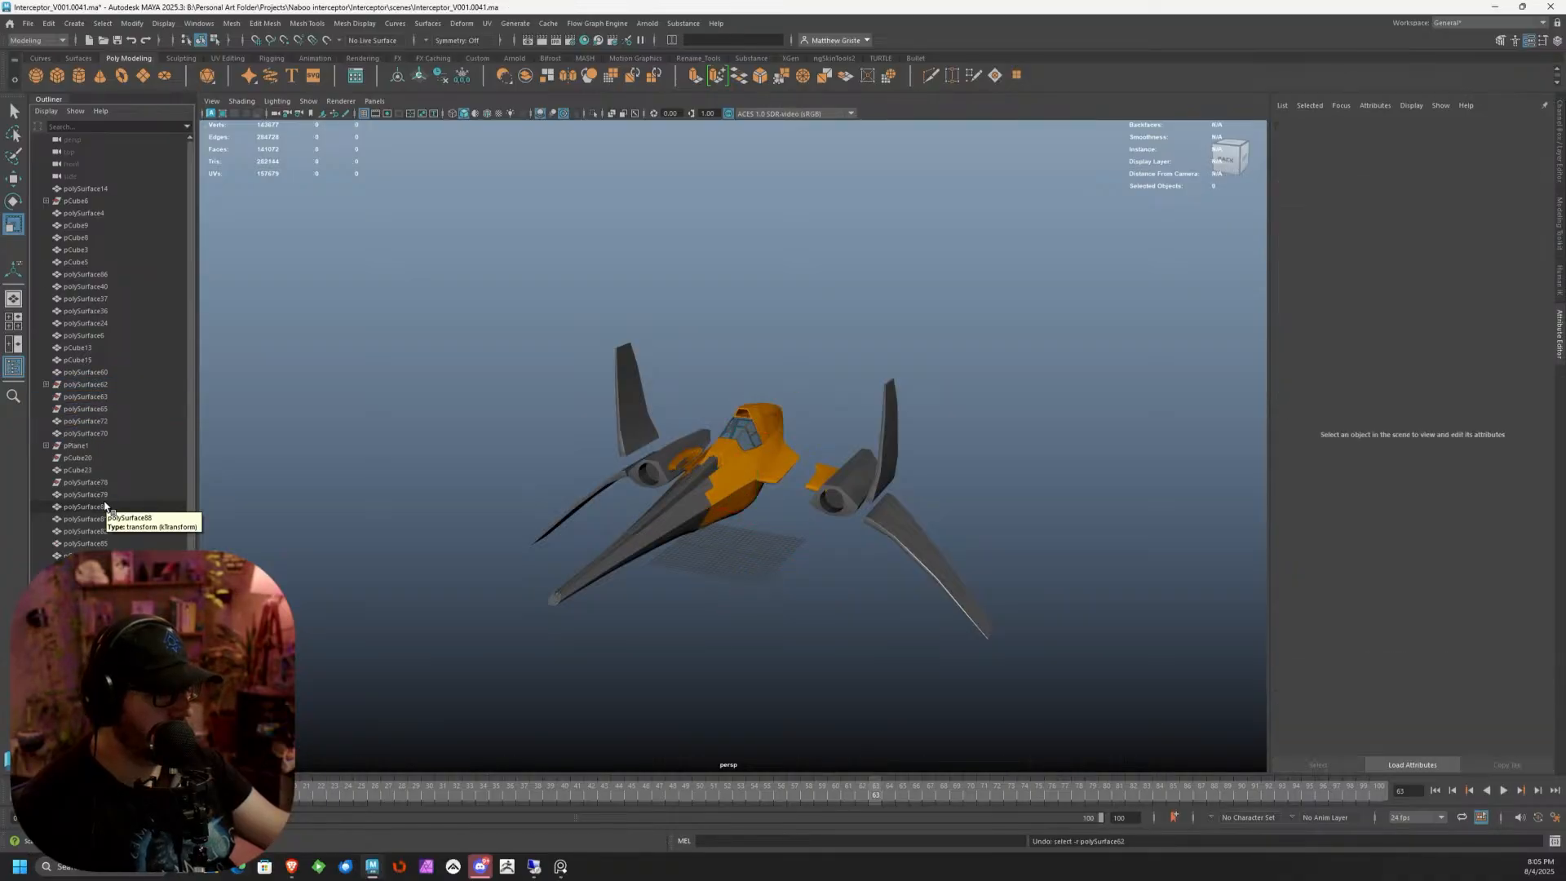
key("ctrl+z")
key("ctrl+z")
key("ctrl+z")
left_click(375, 493)
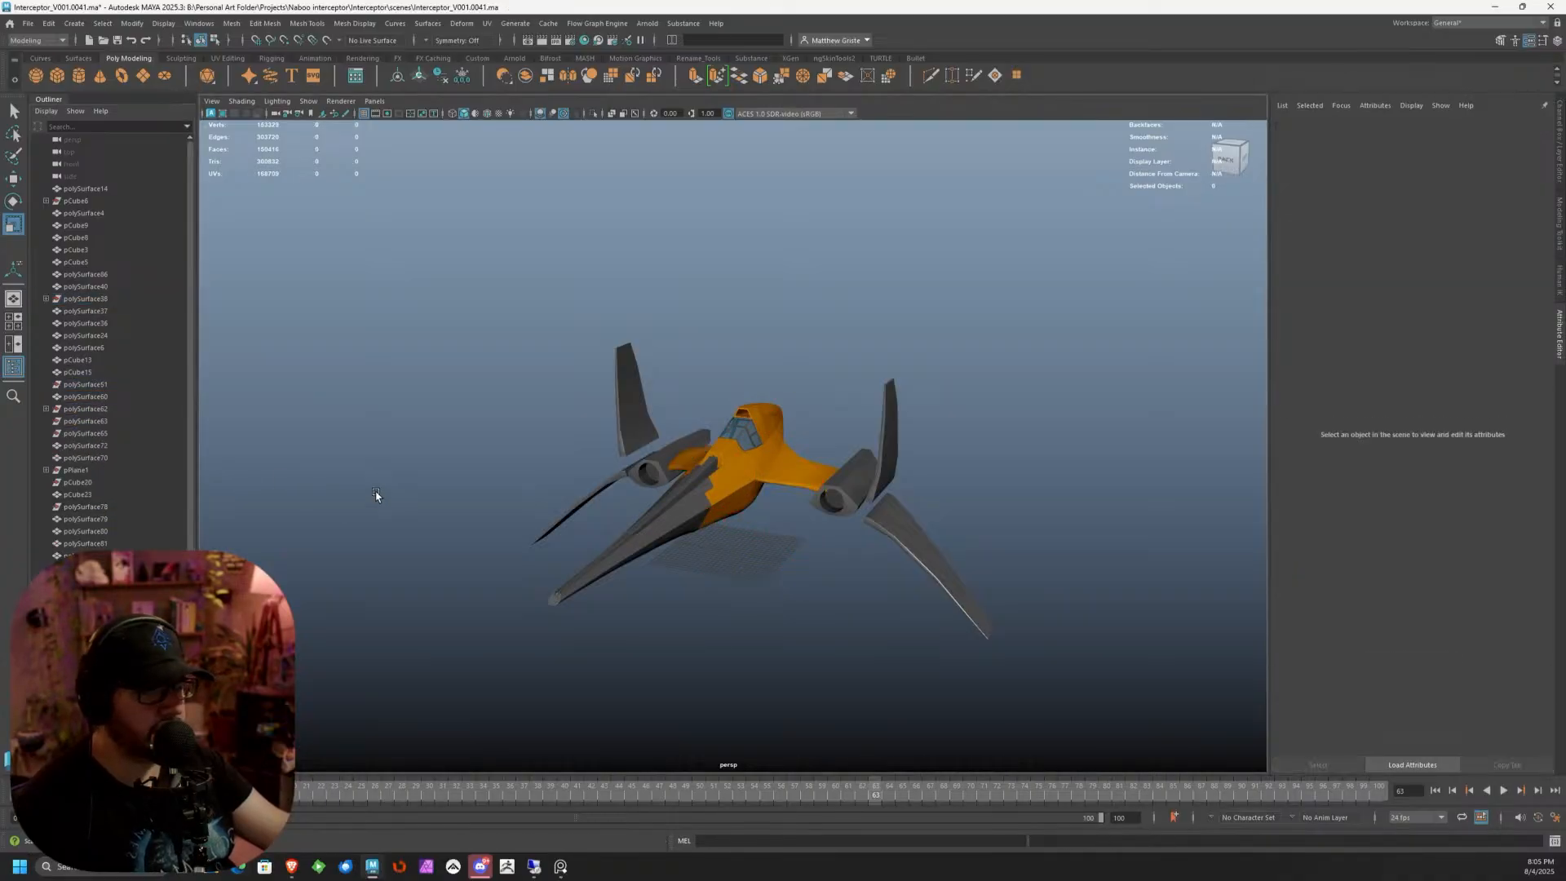
Select all ship parts, freeze their transformations and delete their history
left_click_drag(375, 492, 430, 514, "alt")
left_click_drag(335, 314, 938, 657)
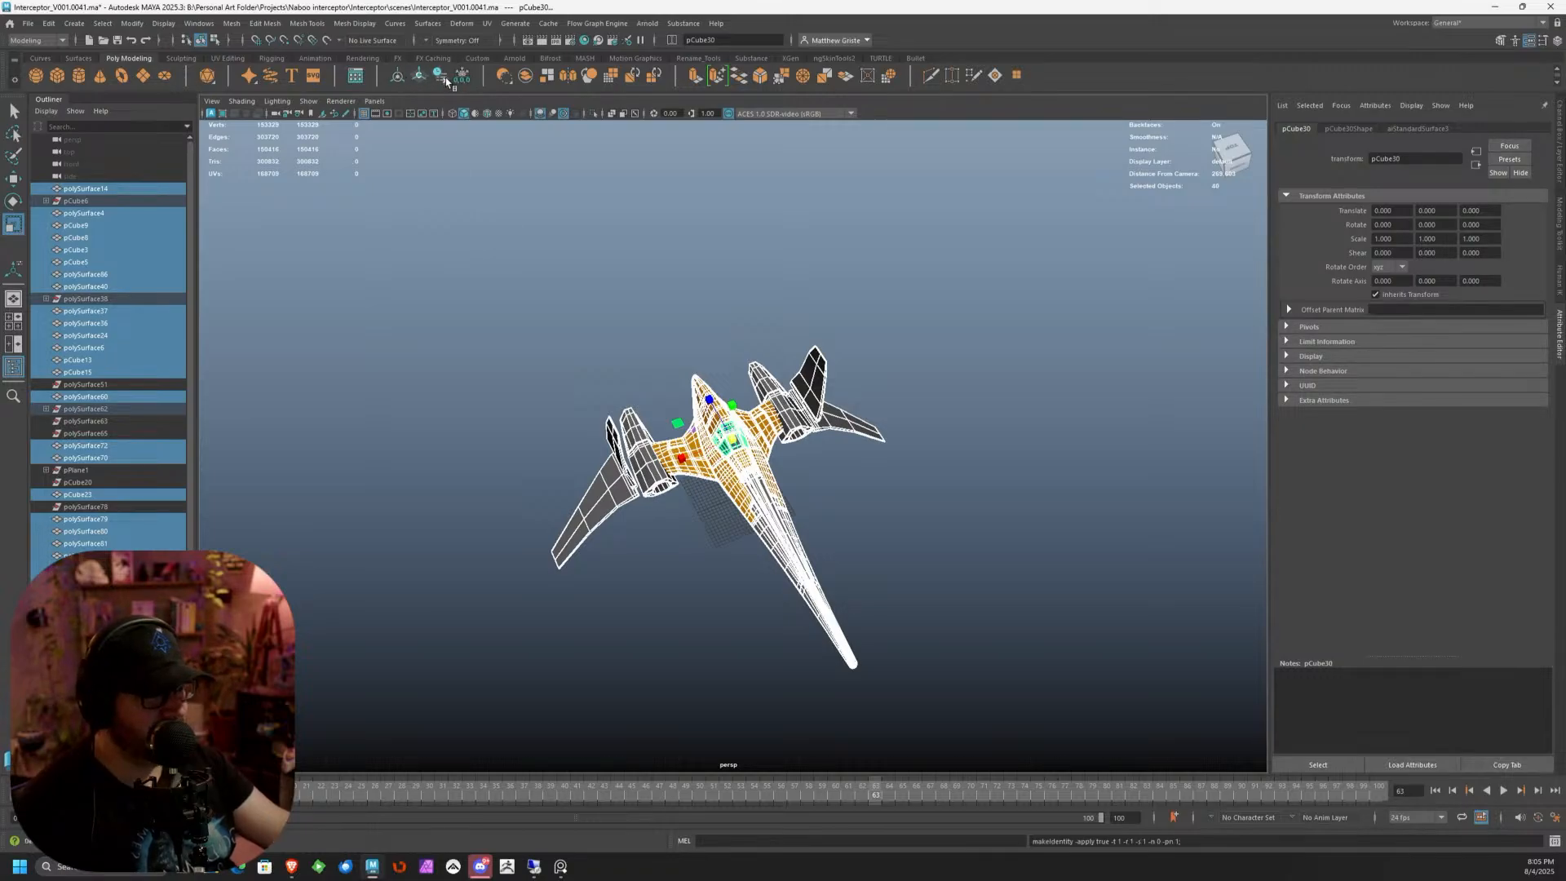
left_click(446, 81)
Unparent the four surfaces nested under polySurface39 and delete the leftover polySurface38 group
left_click_drag(884, 448, 738, 490, "alt")
right_click_drag(738, 489, 815, 541, "alt")
left_click(45, 302)
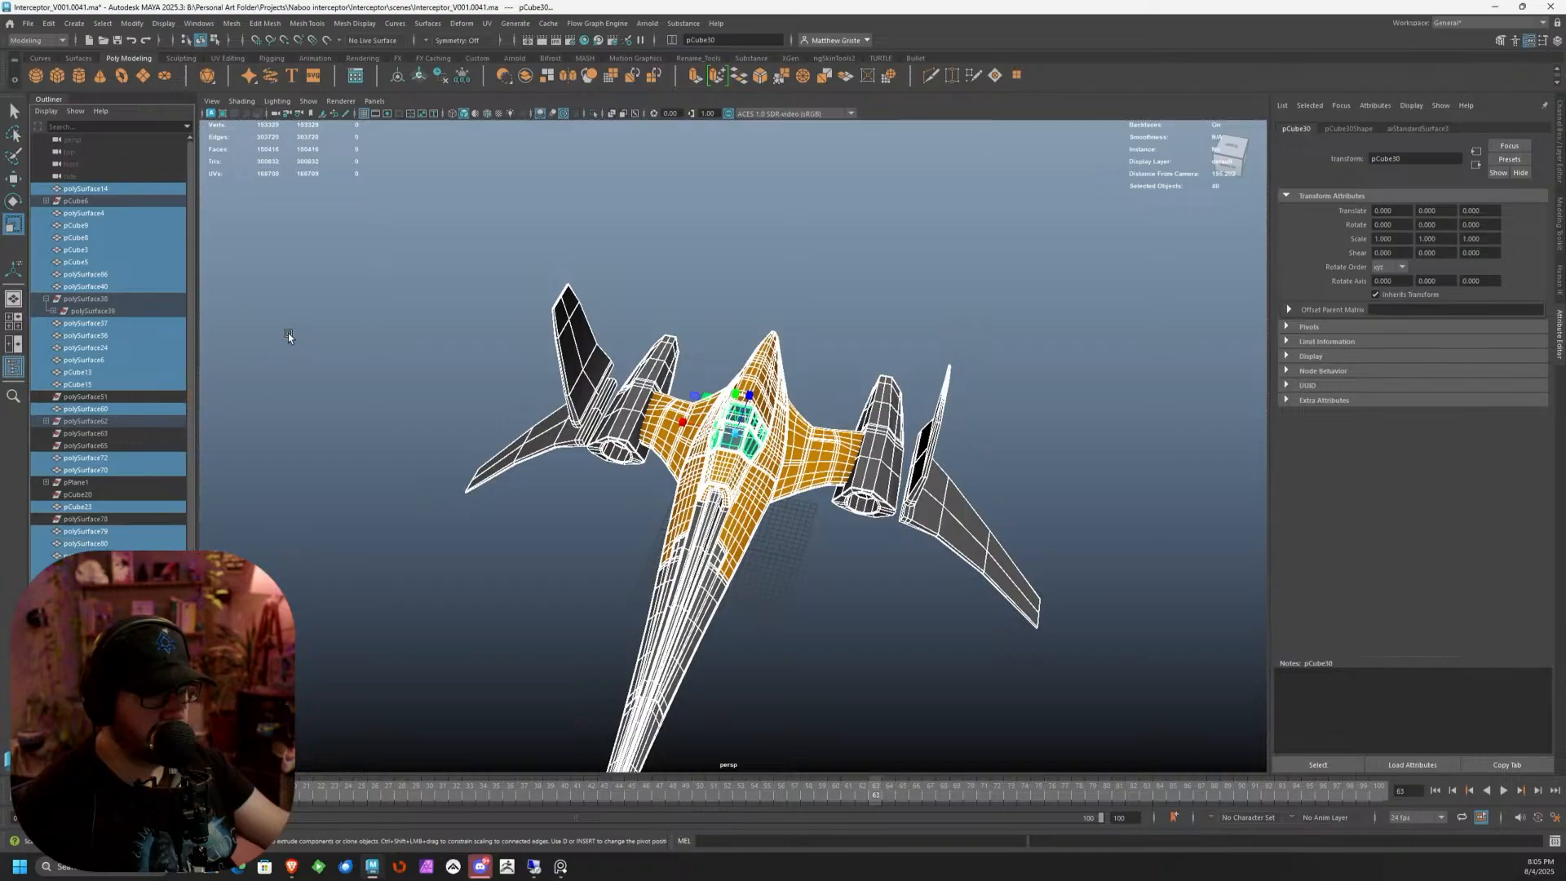
left_click(219, 322)
left_click(54, 311)
left_click(97, 323)
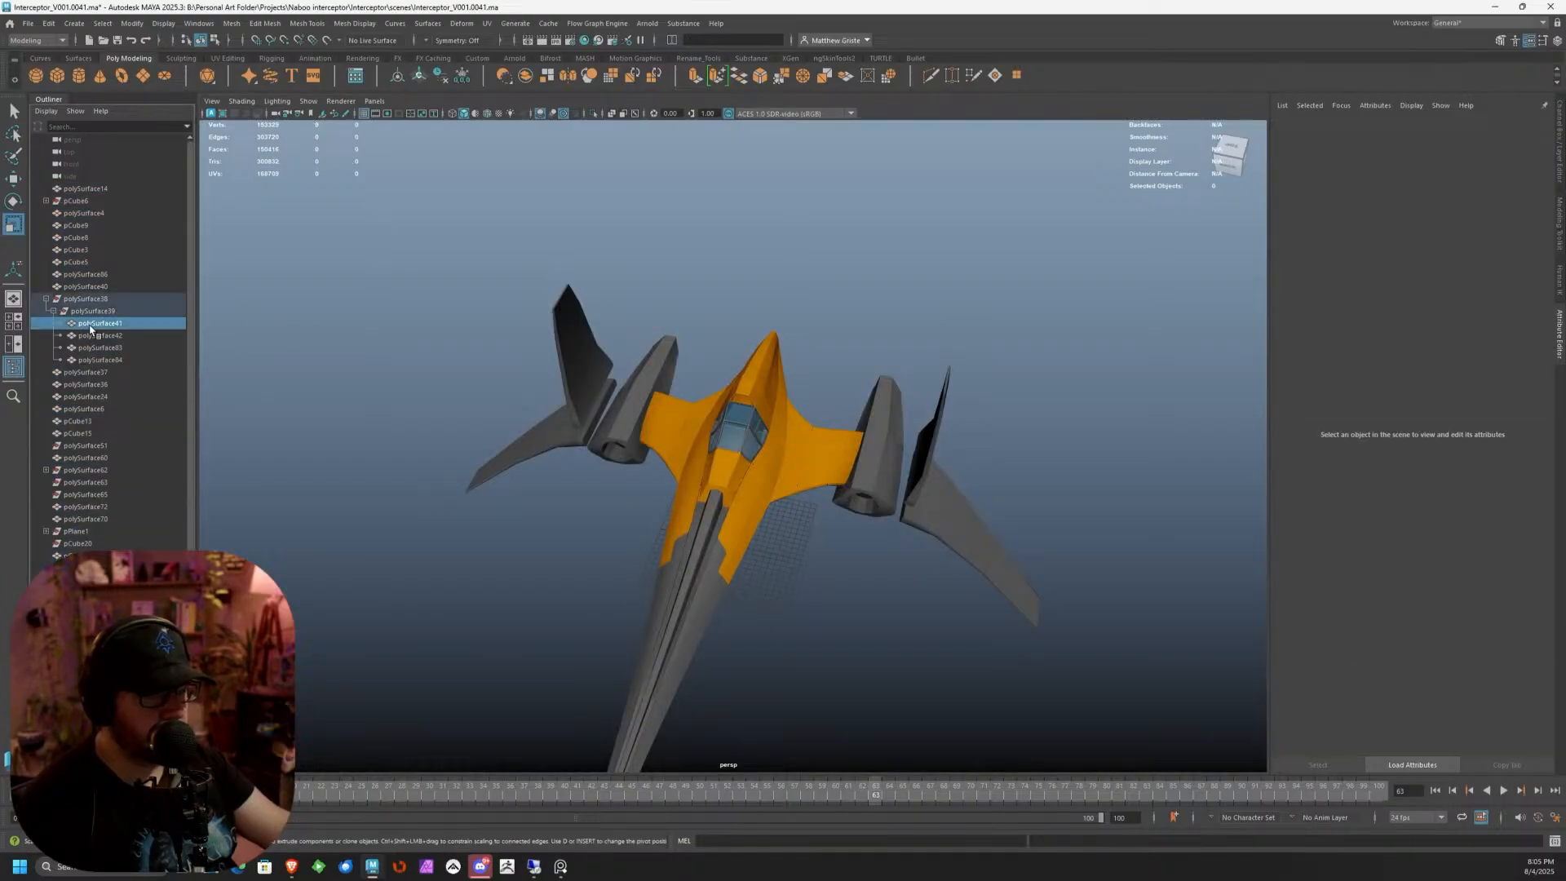
left_click(100, 360, "shift")
middle_click_drag(100, 335, 102, 298)
left_click(93, 345)
key("Delete")
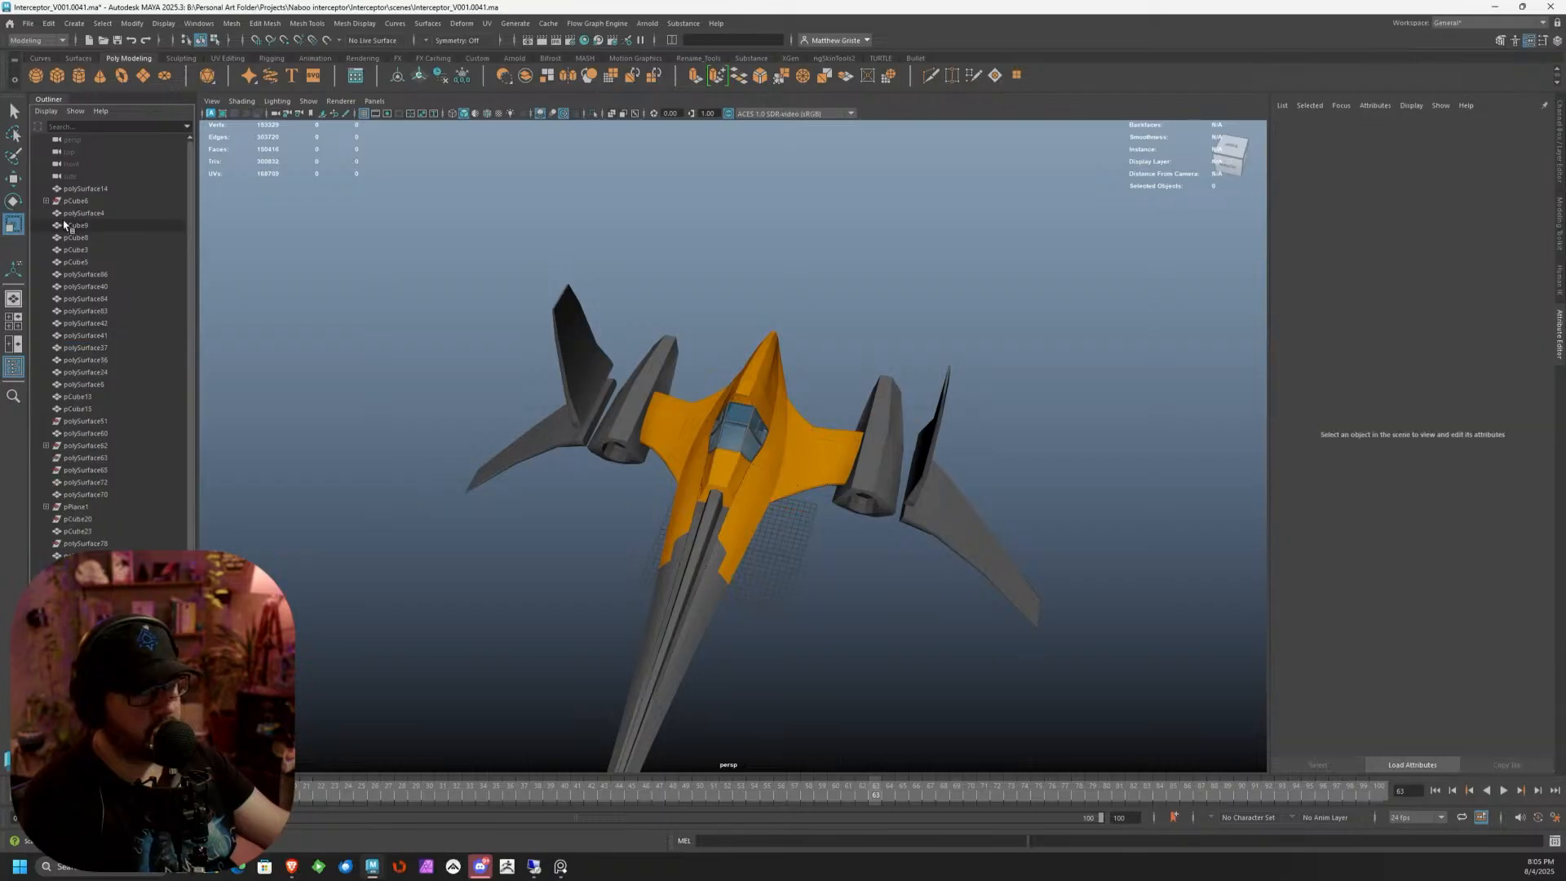
Unparent polySurface73, polySurface74, polySurface97 and polySurface98 from the pCube6 group and delete that group
left_click(46, 201)
left_click(80, 215)
left_click(93, 250, "shift")
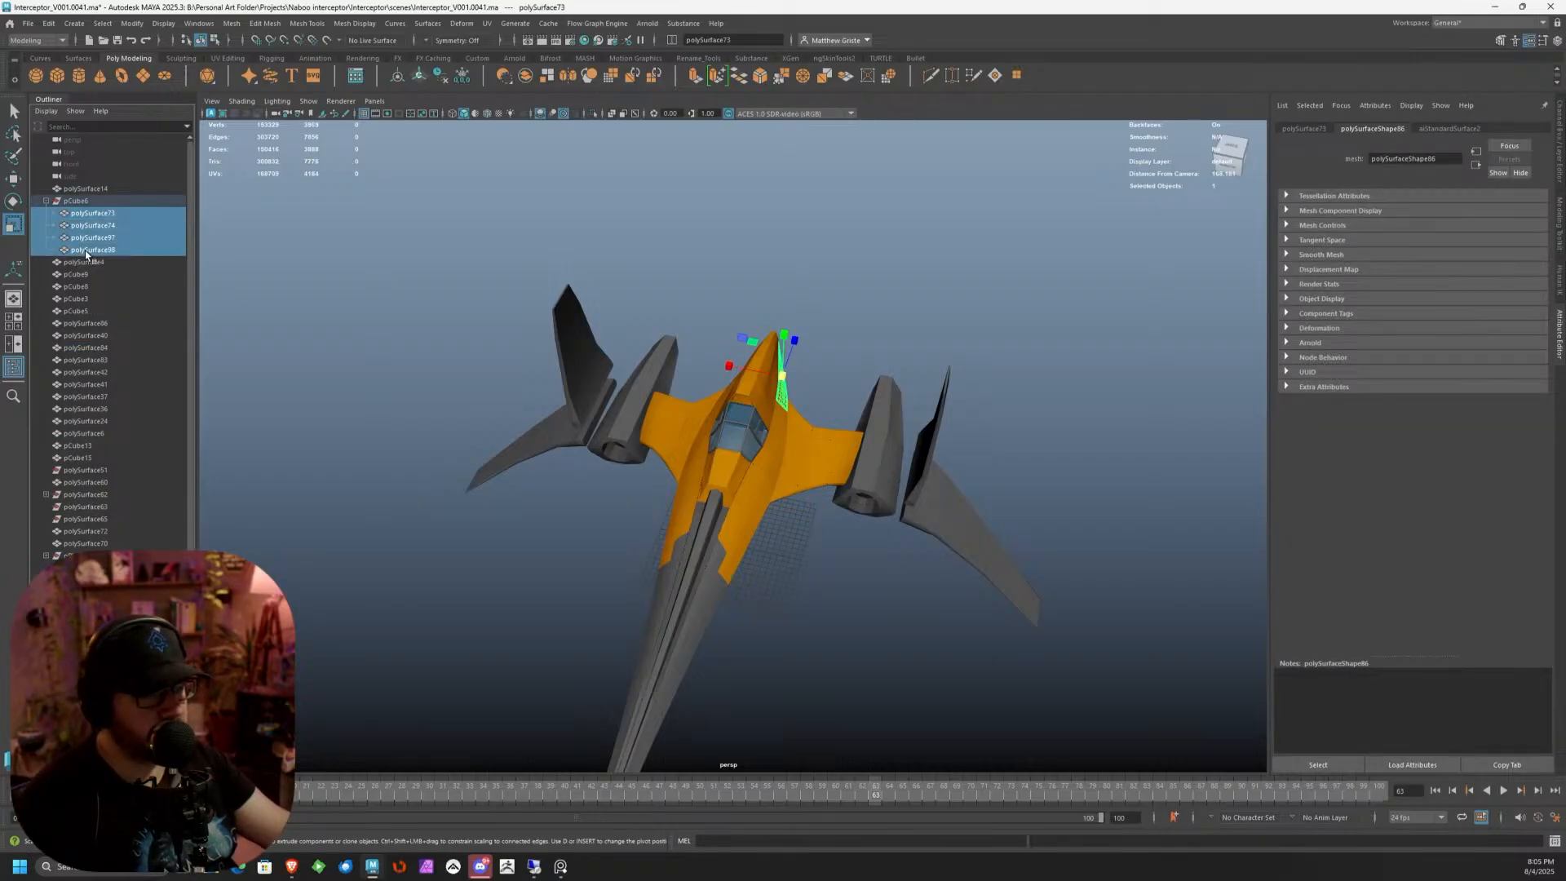
middle_click_drag(90, 196, 90, 195)
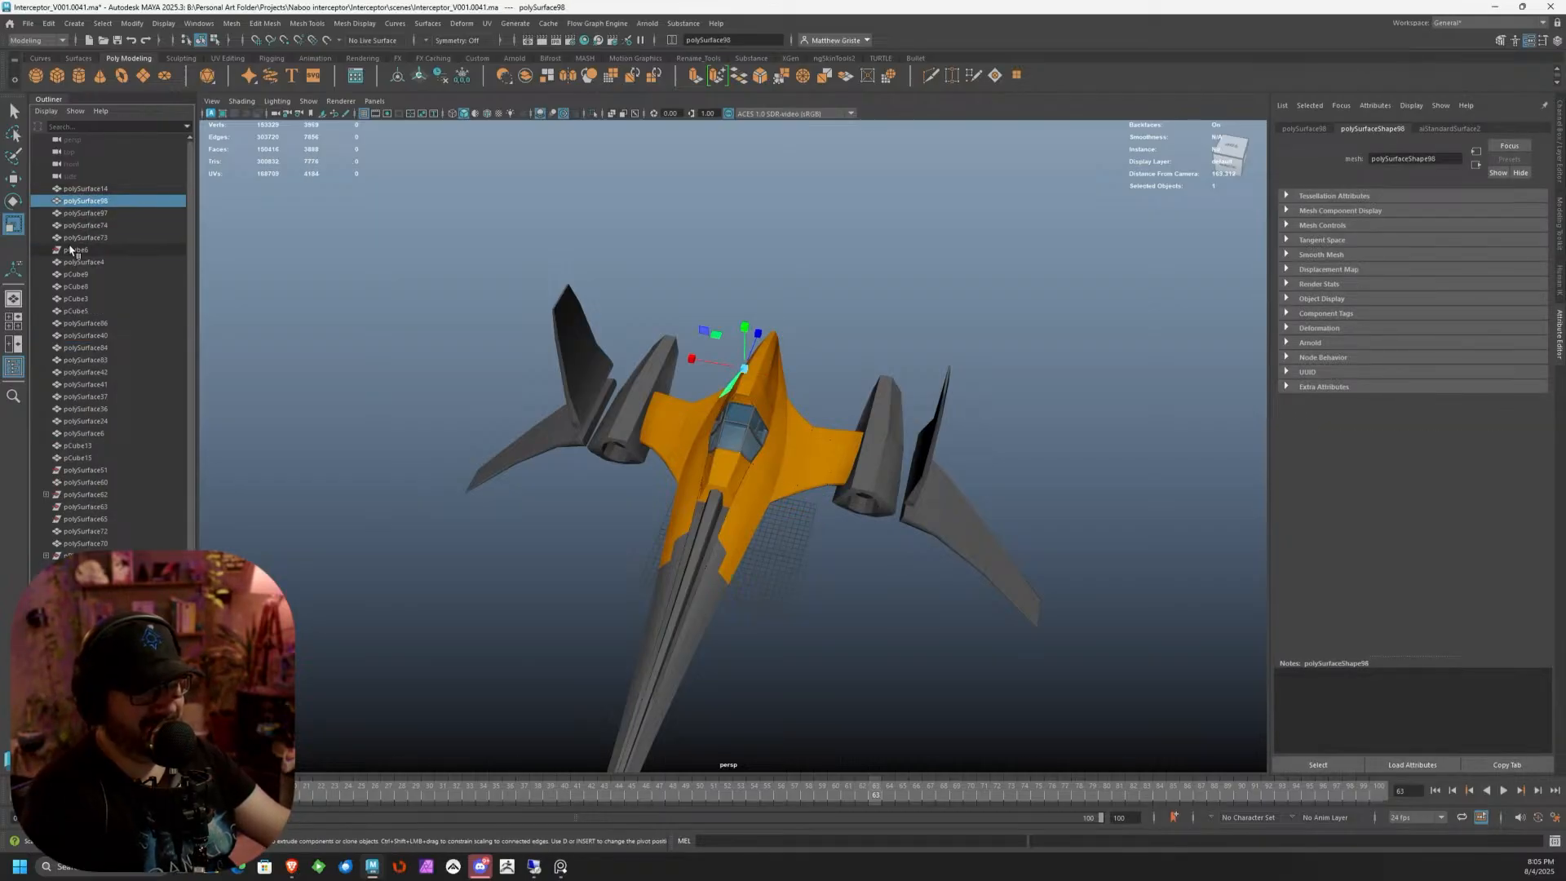
left_click(72, 248)
key("Delete")
Delete the leftover polySurface51, unparent polySurface76 from the polySurface62 group and delete that group
left_click(81, 457)
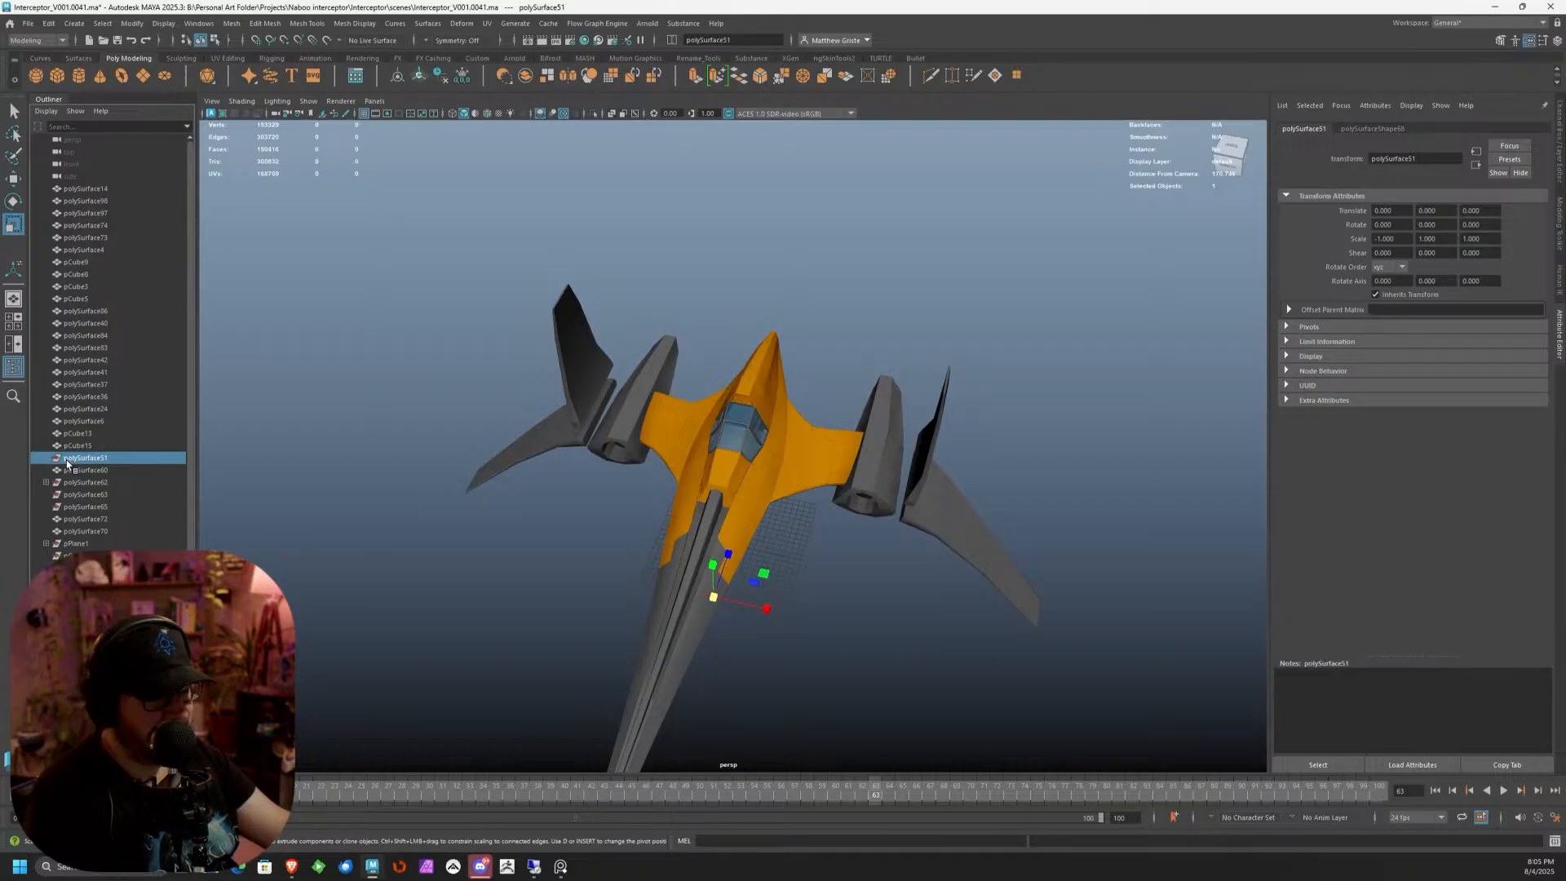
key("Delete")
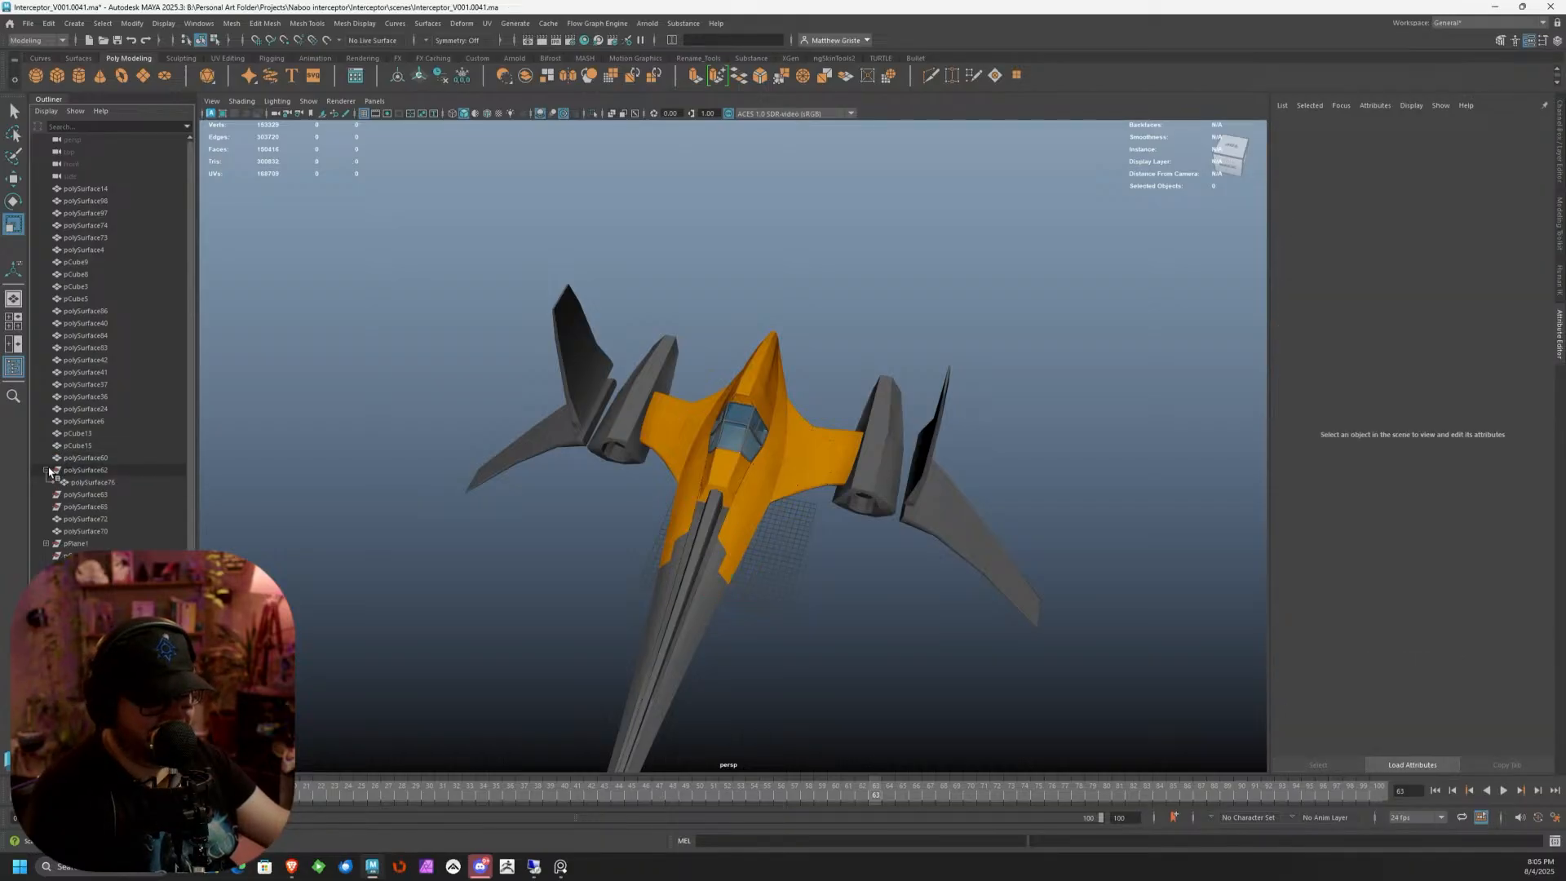
left_click(80, 482)
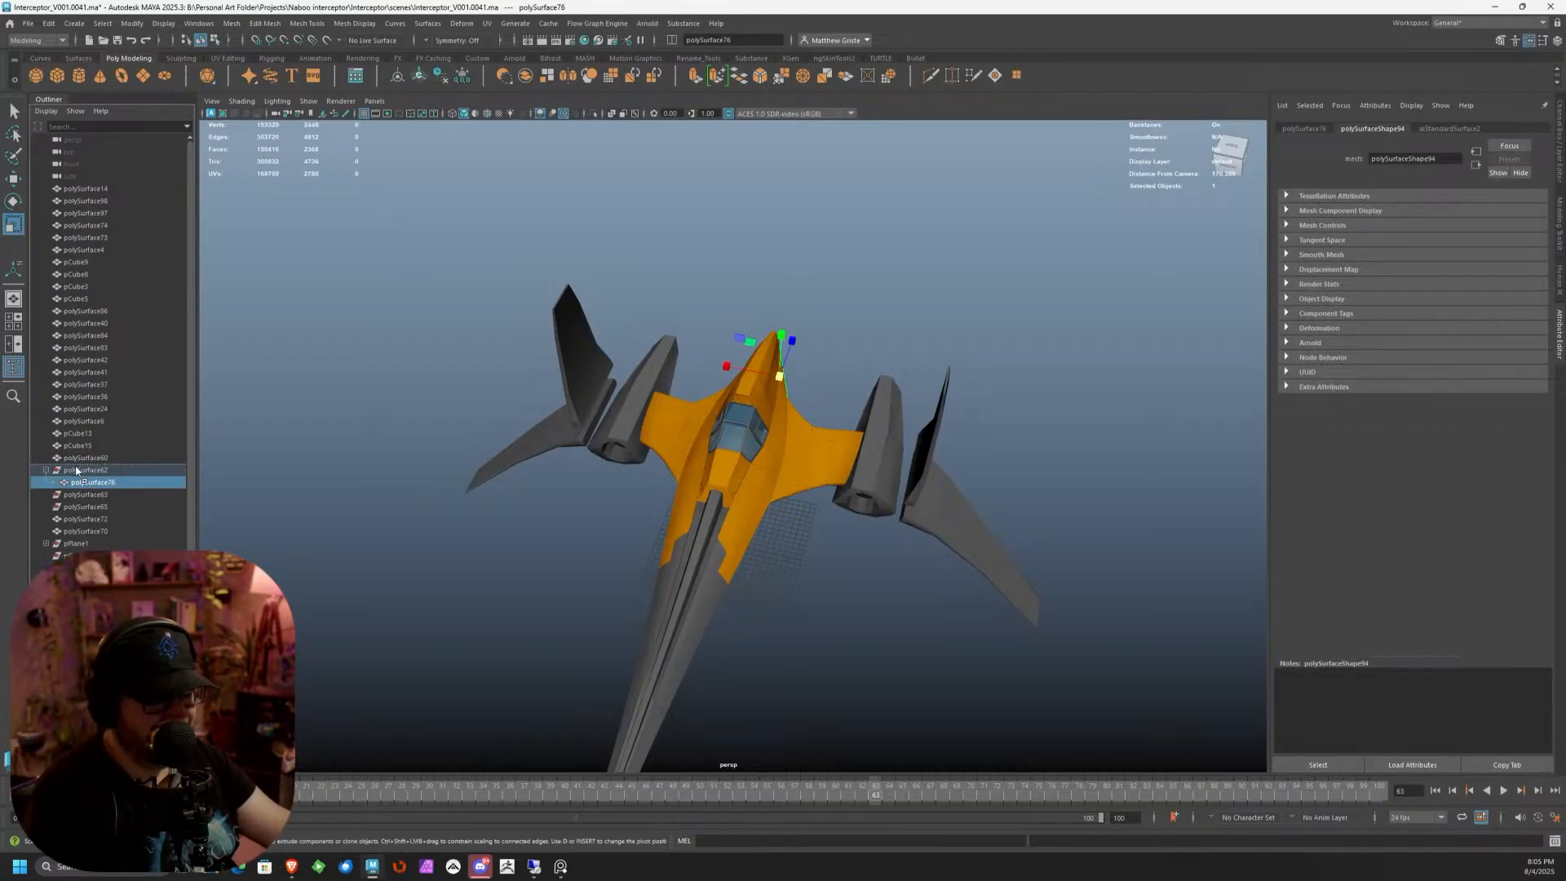
middle_click_drag(76, 469, 76, 466)
left_click(78, 482)
key("Delete")
Delete the leftover polySurface65 and polySurface63 nodes
left_click(84, 492)
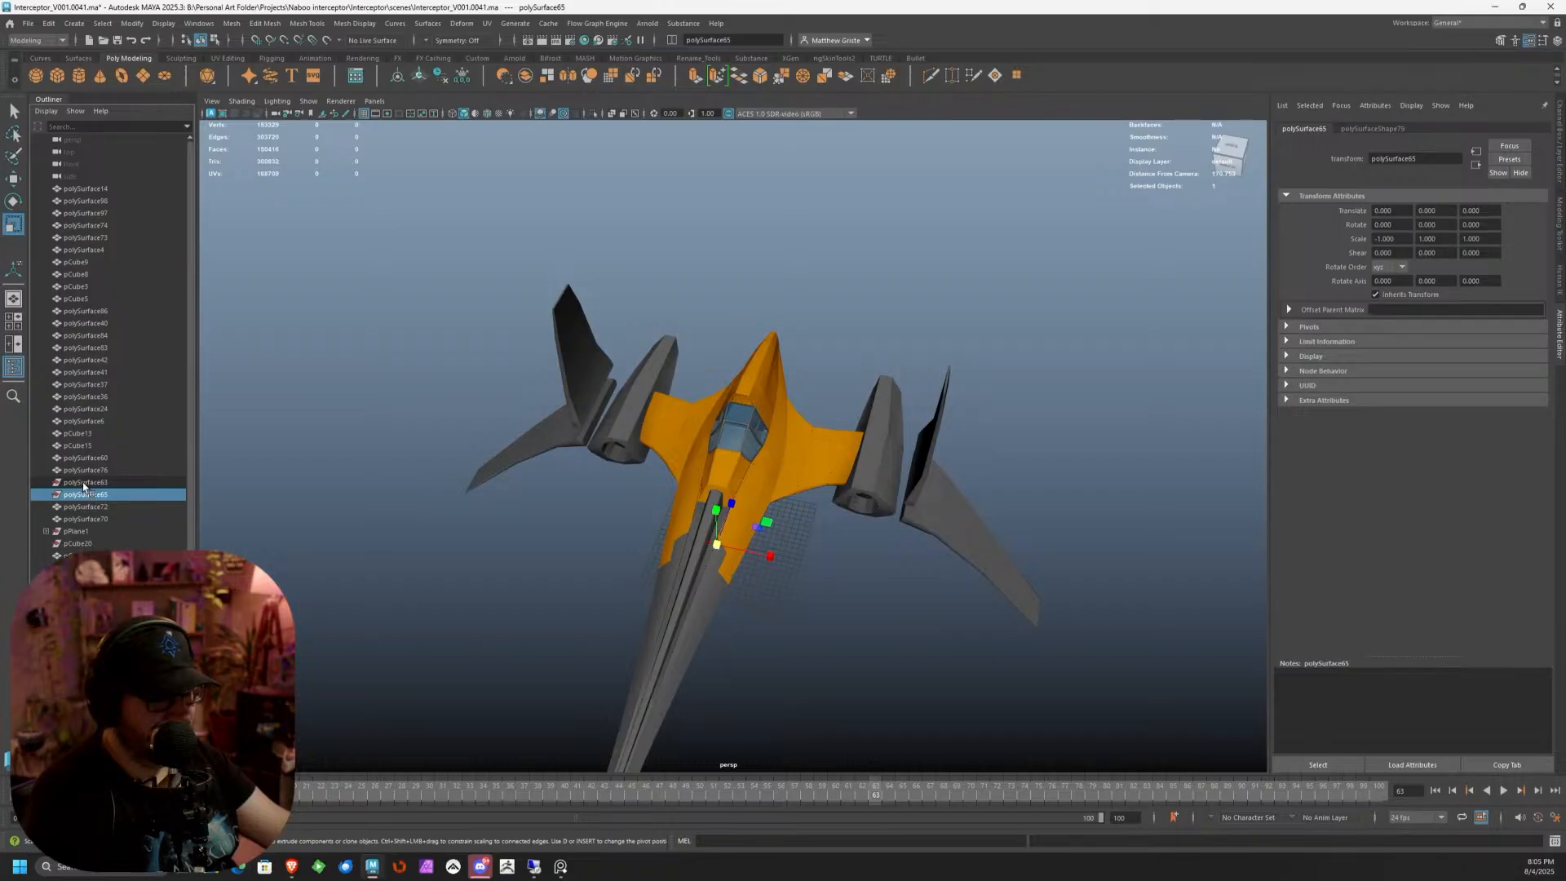
key("Delete")
left_click(84, 484)
key("Delete")
Place pCube23 above pPlane1 in the scene hierarchy and delete the leftover pPlane1 group
left_click(80, 506)
left_click(46, 507)
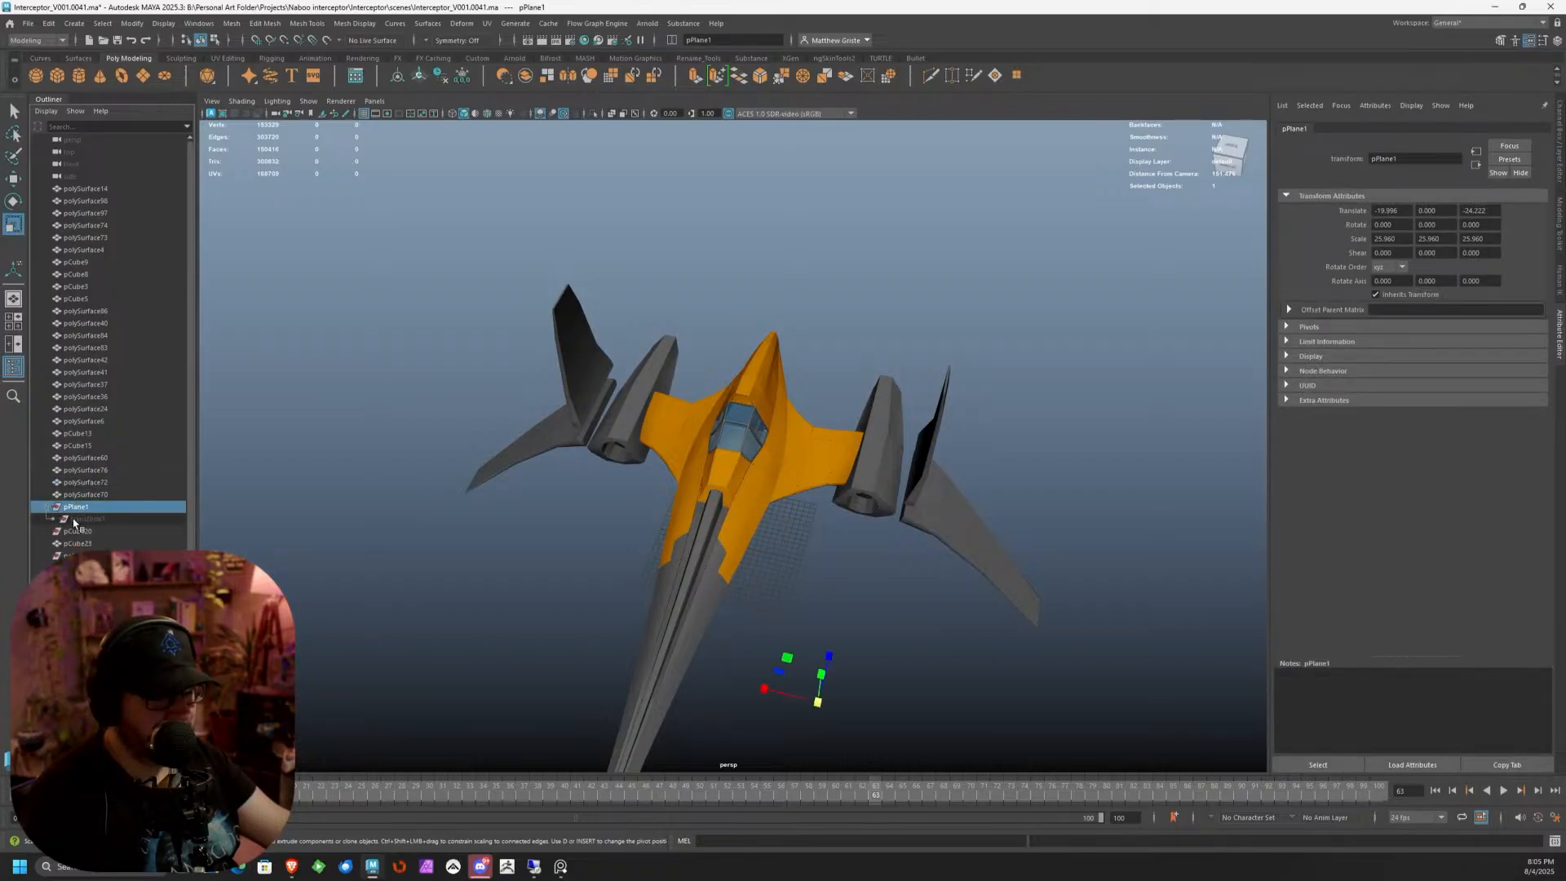
left_click(76, 531)
left_click(75, 544)
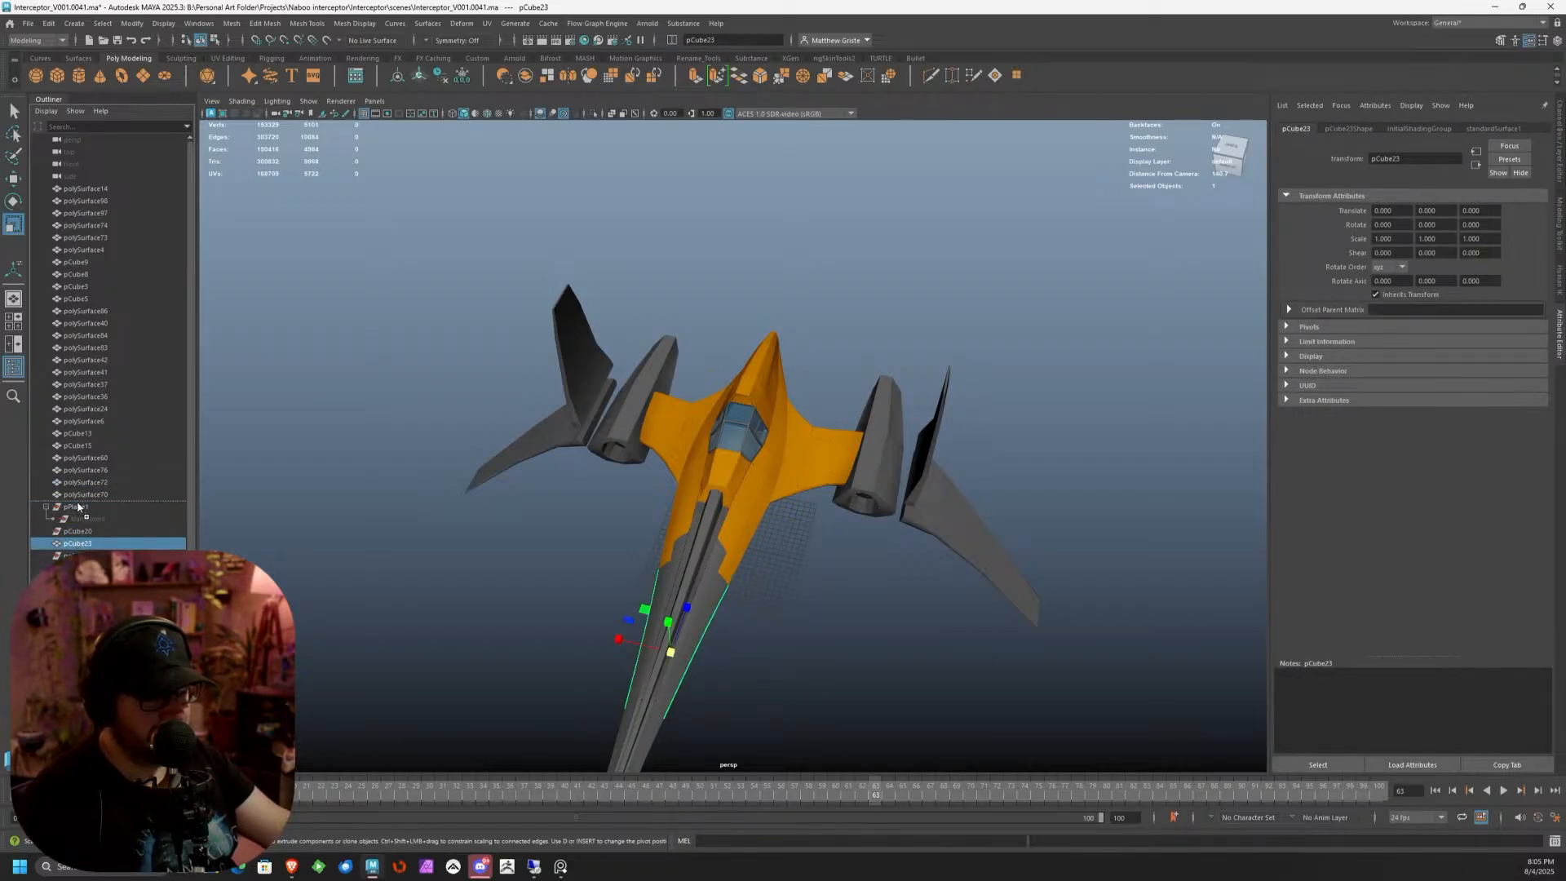
middle_click_drag(77, 503, 76, 501)
left_click(72, 521)
key("Delete")
Delete the leftover polySurface78 and pCube20 nodes
left_click(73, 532)
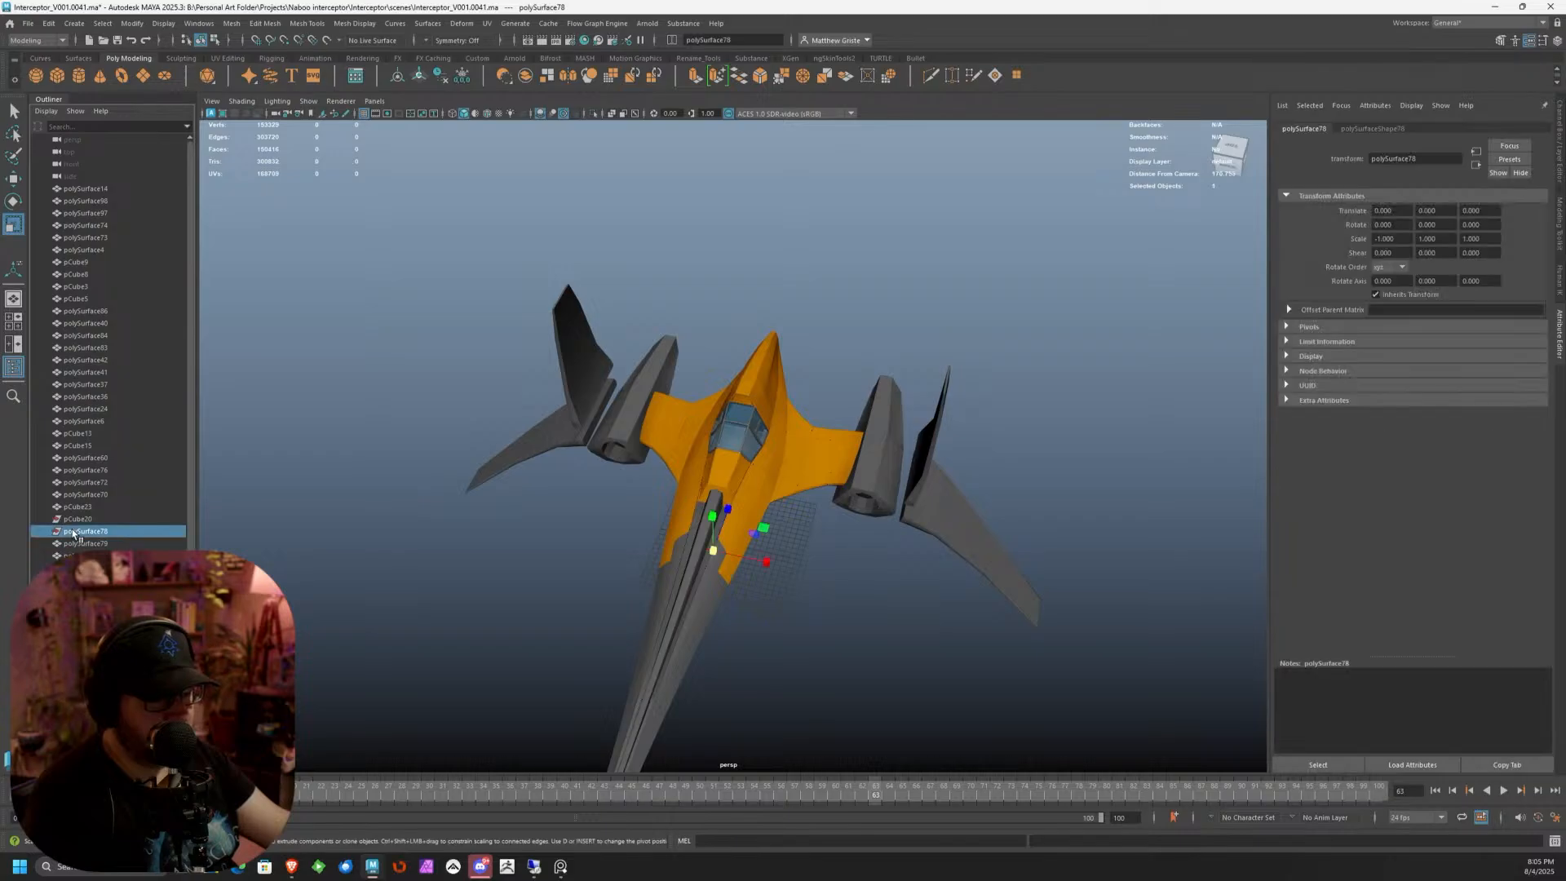
key("Delete")
left_click(75, 519)
key("Delete")
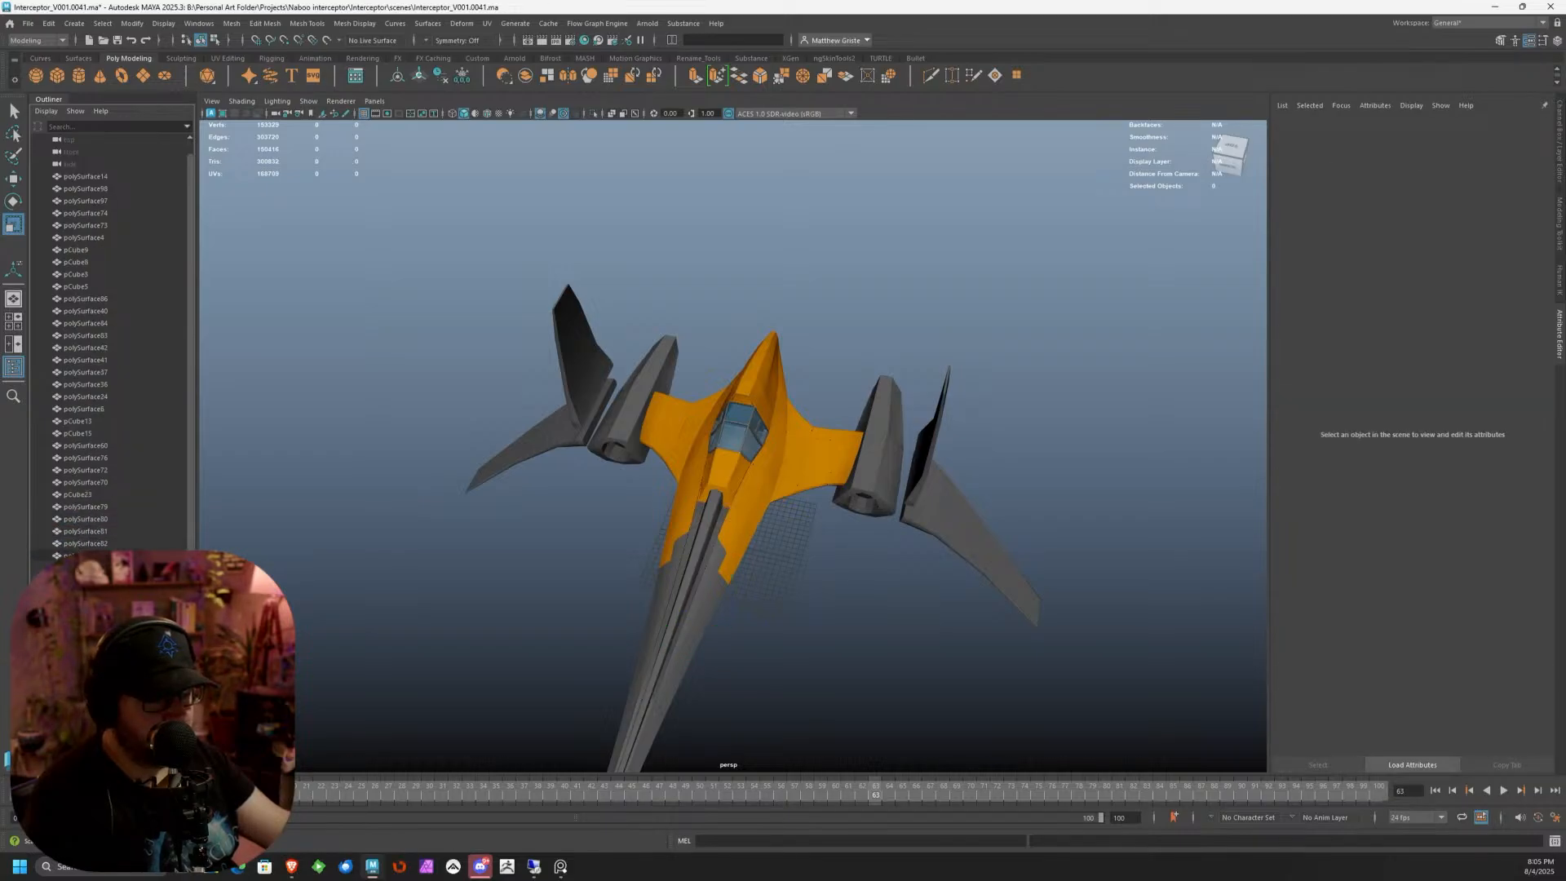
Delete the remaining leftover nodes further down the scene hierarchy, including polySurface99, and undo the last deletion
left_click(75, 579)
key("Delete")
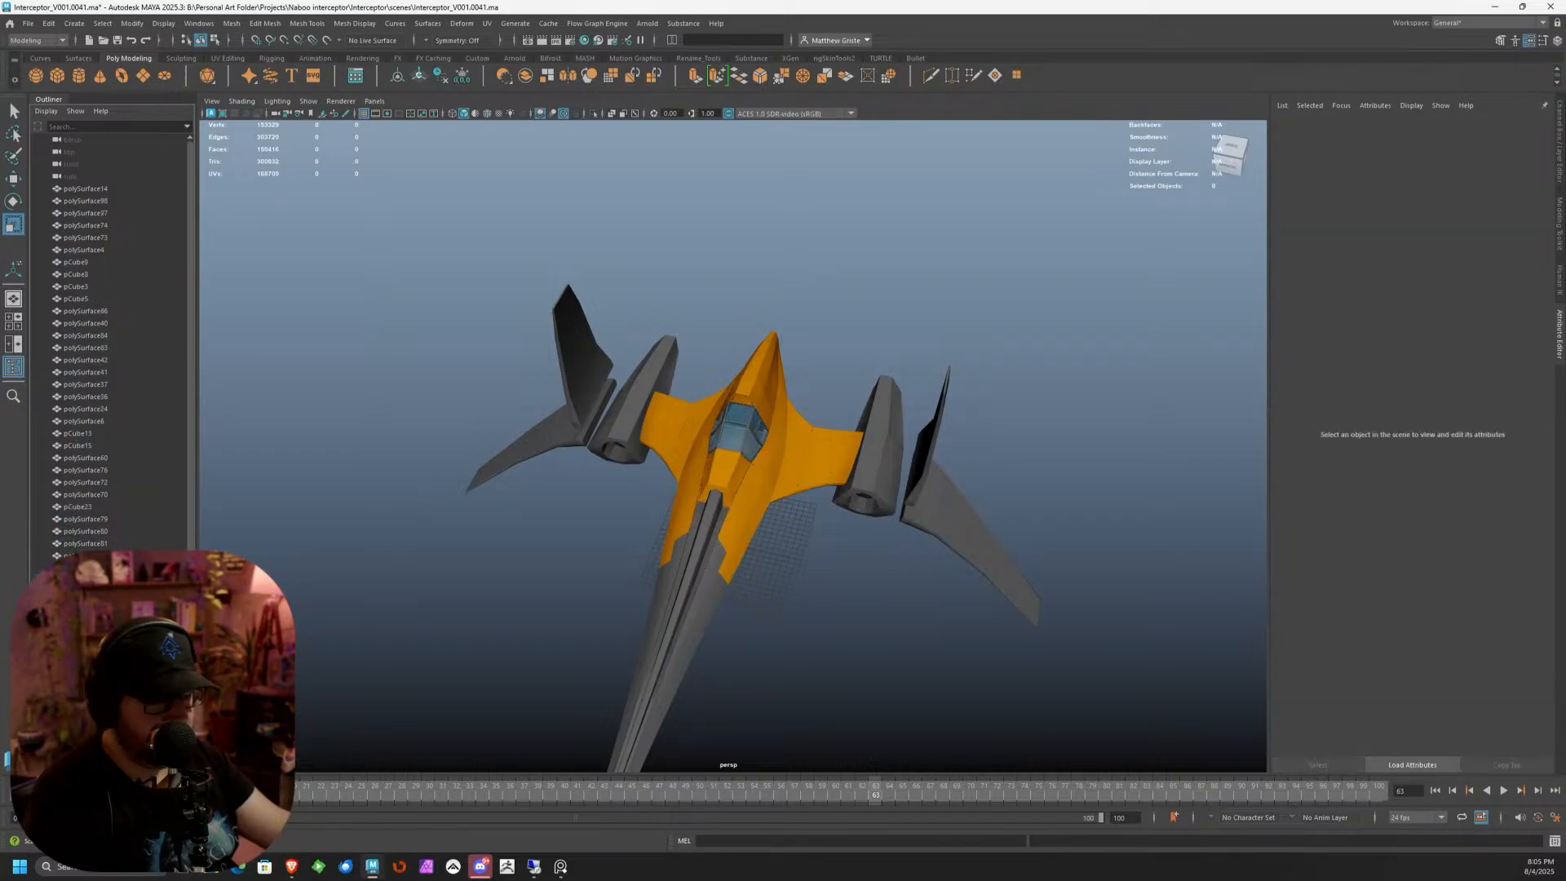
left_click(75, 579)
key("Delete")
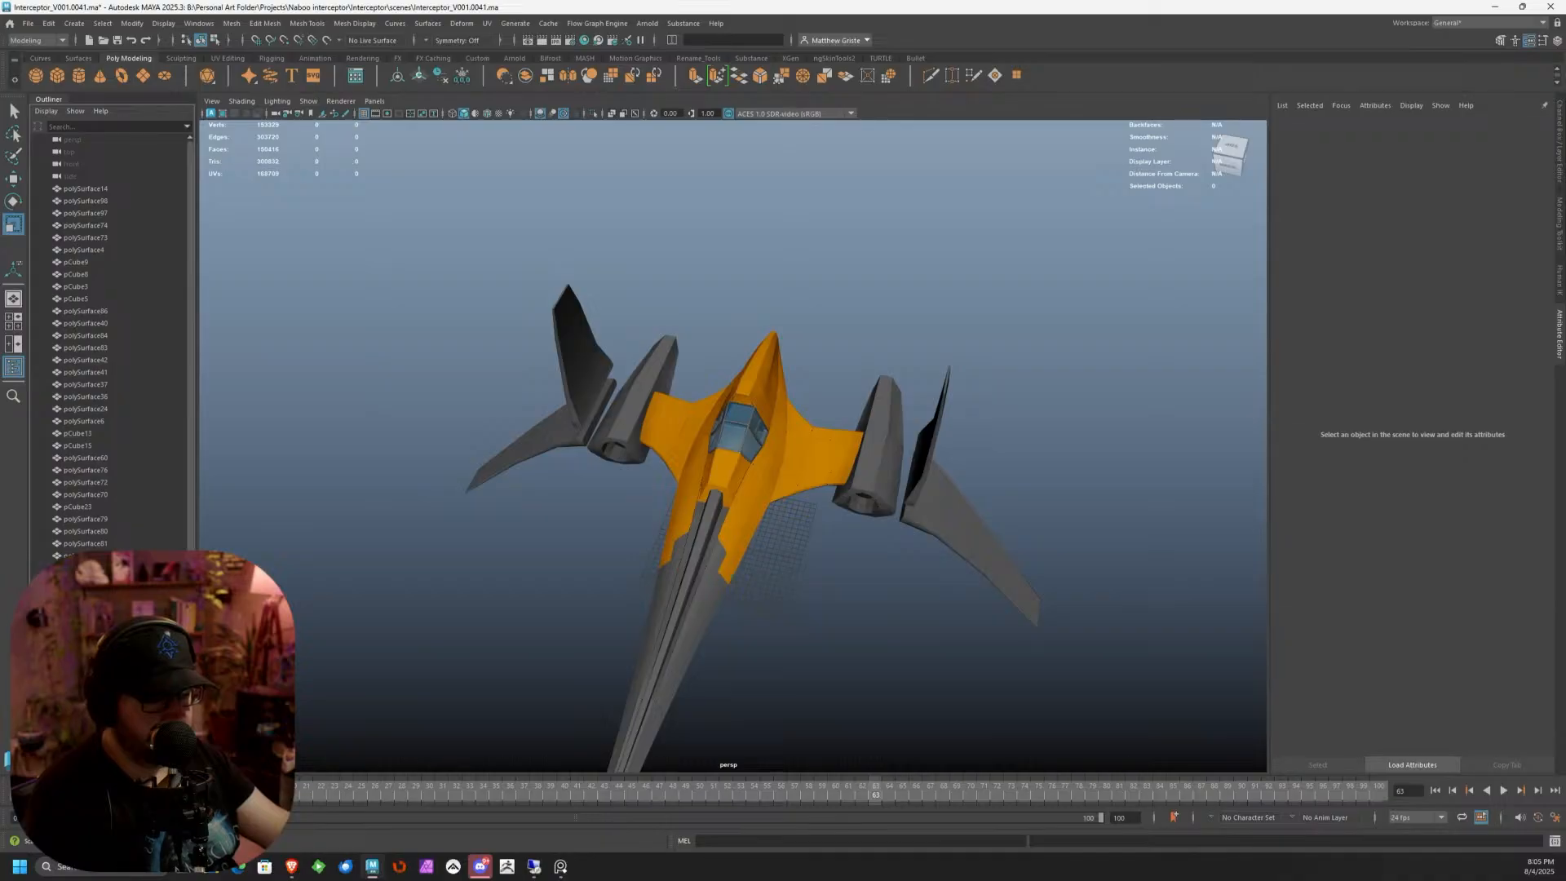
left_click(75, 579)
key("Delete")
left_click(75, 579)
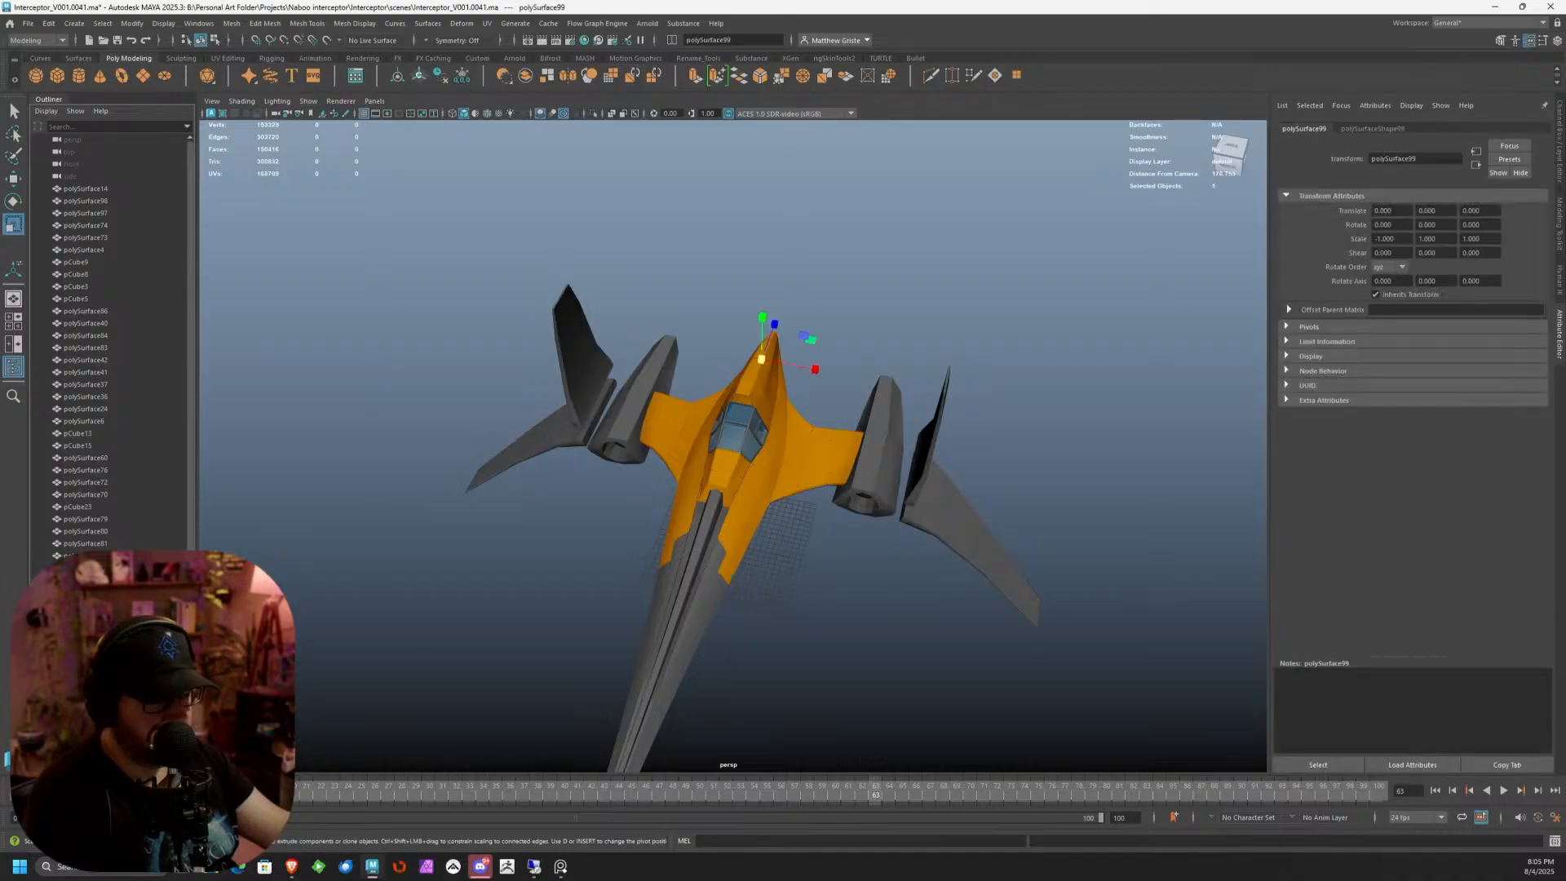
key("Delete")
key("ctrl+z")
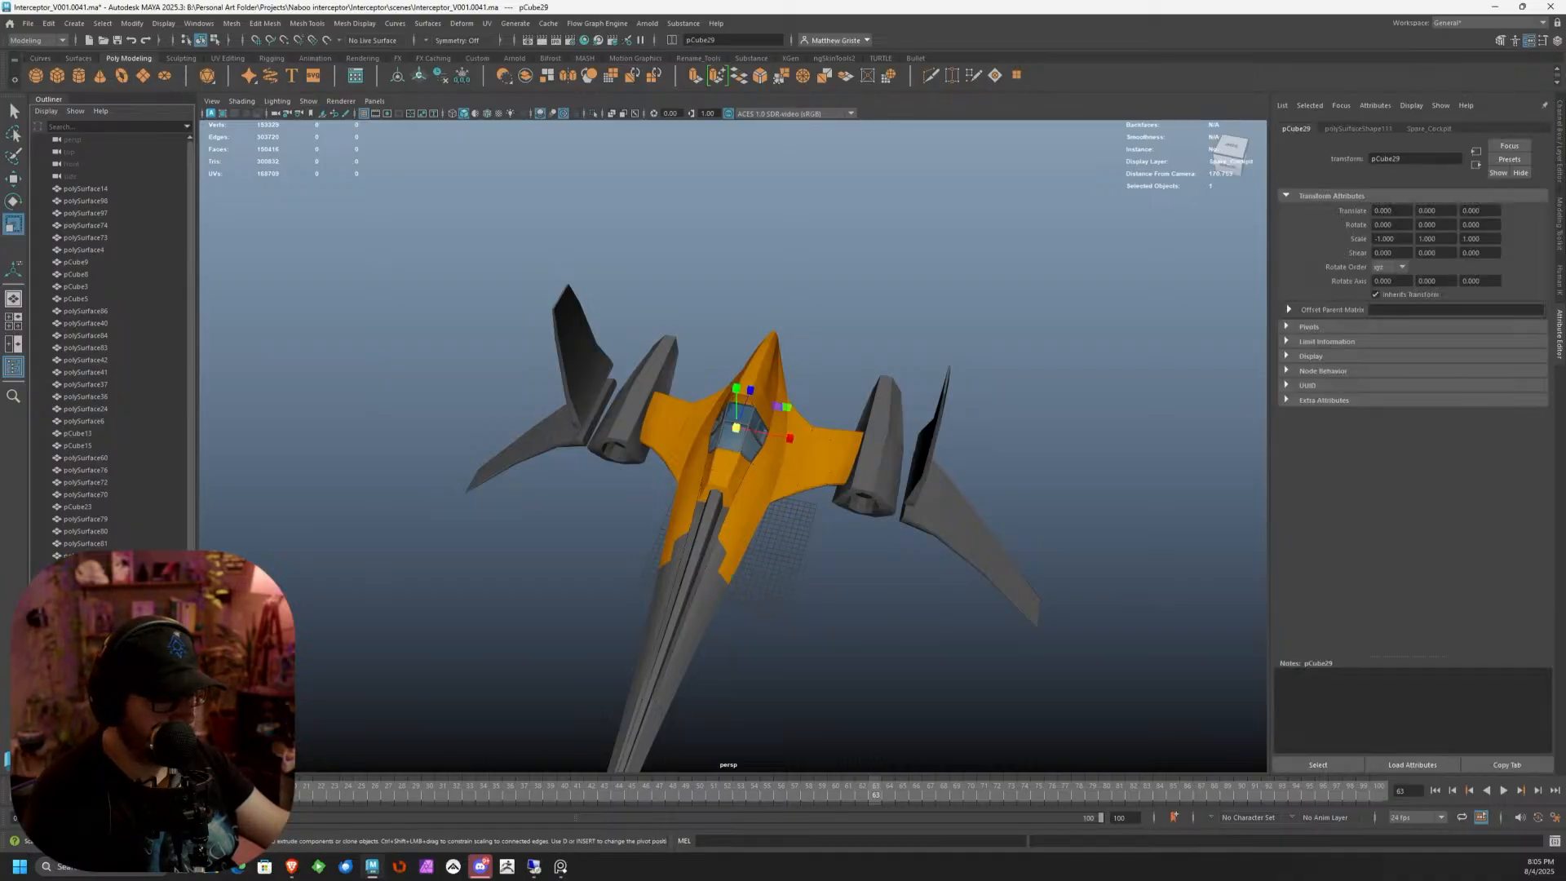
key("ctrl+z")
Examine the whole ship from several angles and show the wireframe over its shaded surfaces
scroll(711, 474, "down", 3)
left_click_drag(792, 539, 767, 501, "alt")
scroll(810, 517, "up", 5)
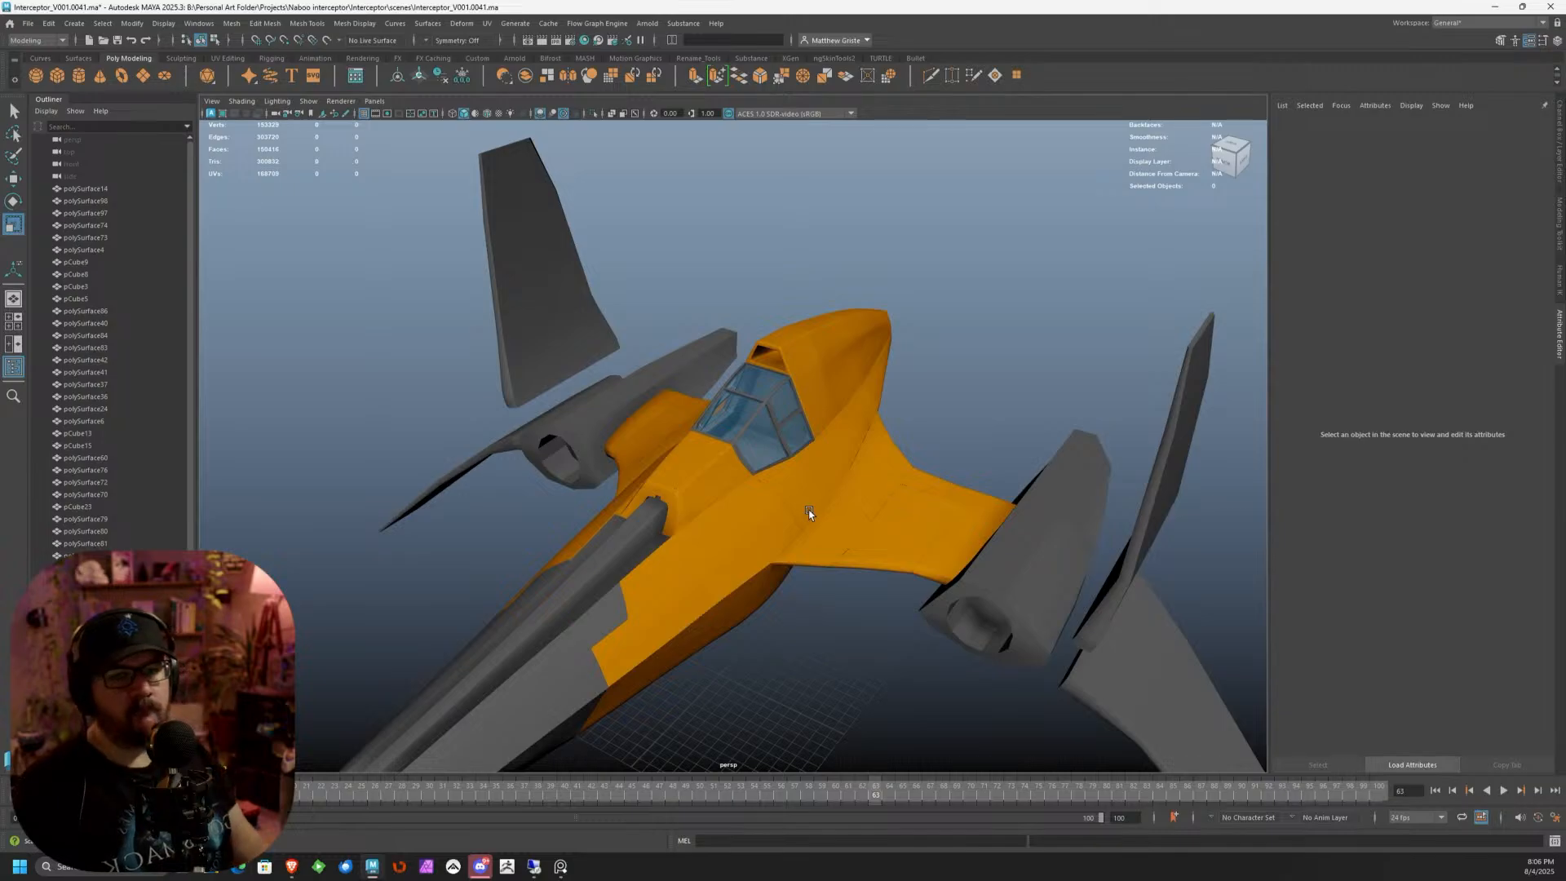
scroll(810, 504, "down", 6)
left_click_drag(832, 480, 660, 539, "alt")
scroll(776, 524, "up", 7)
left_click_drag(776, 525, 475, 131, "alt")
scroll(684, 445, "down", 6)
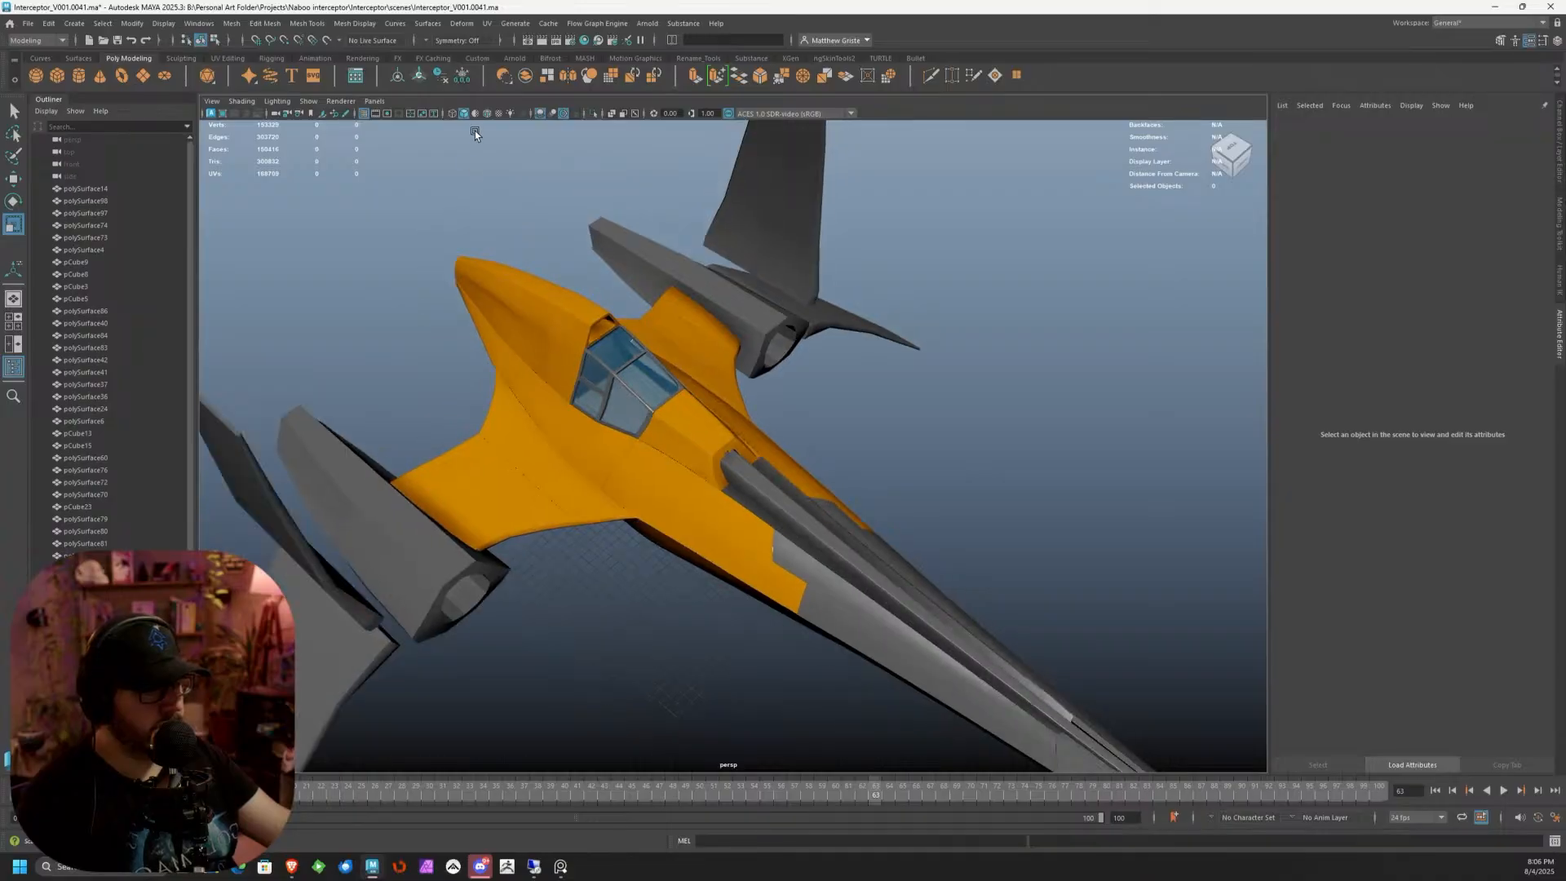
left_click(486, 113)
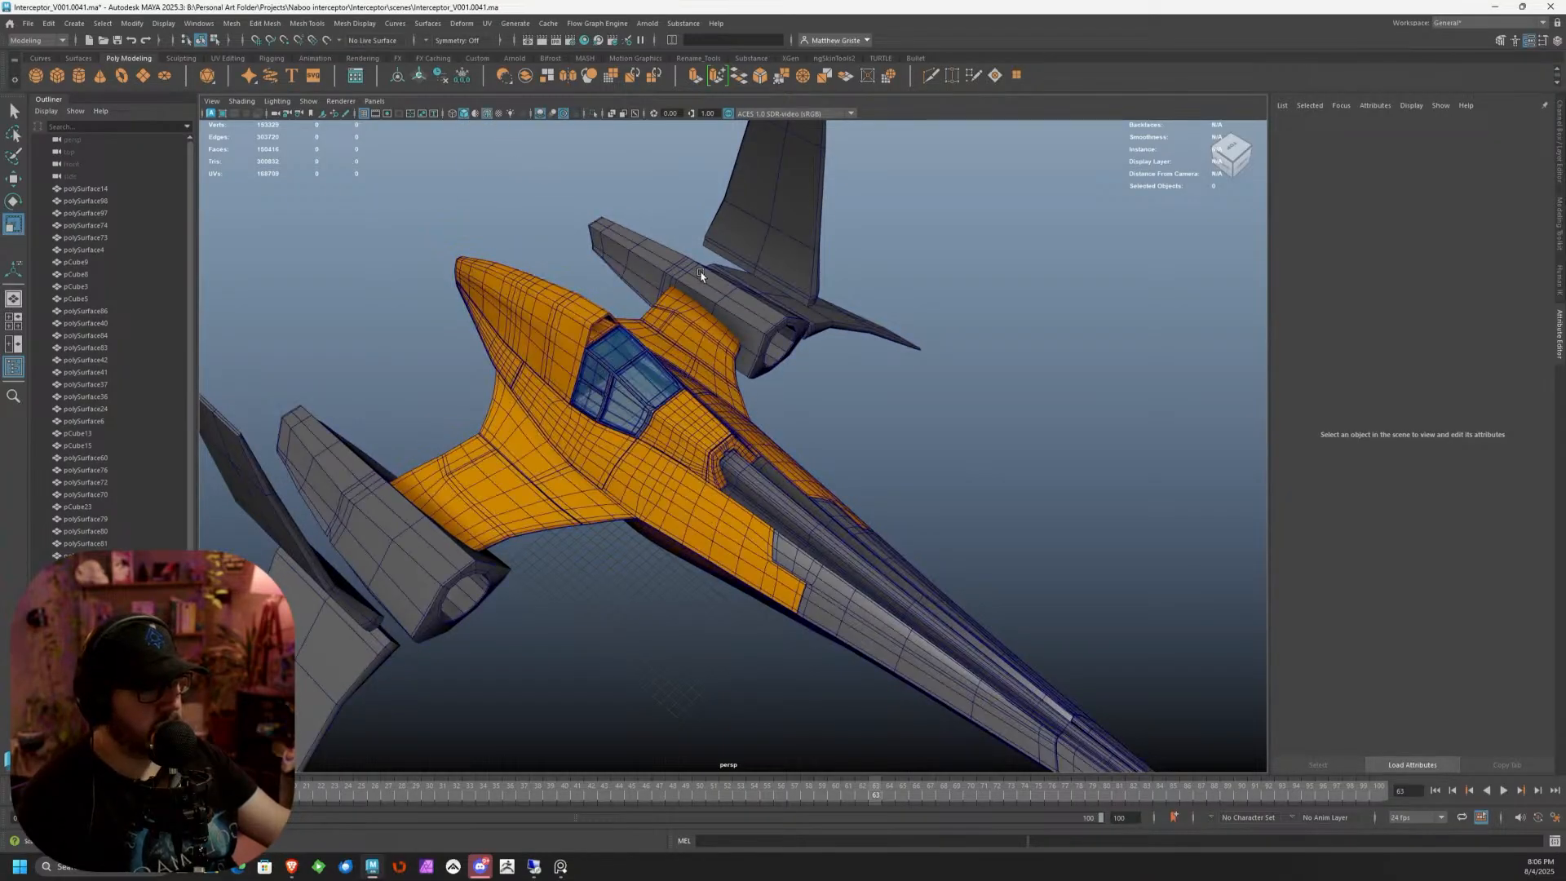
Switch to the reference board and examine the orange Nubian Interceptor concept art, including the cockpit and engine details
left_click_drag(522, 245, 592, 271, "alt")
left_click_drag(712, 375, 820, 491, "alt")
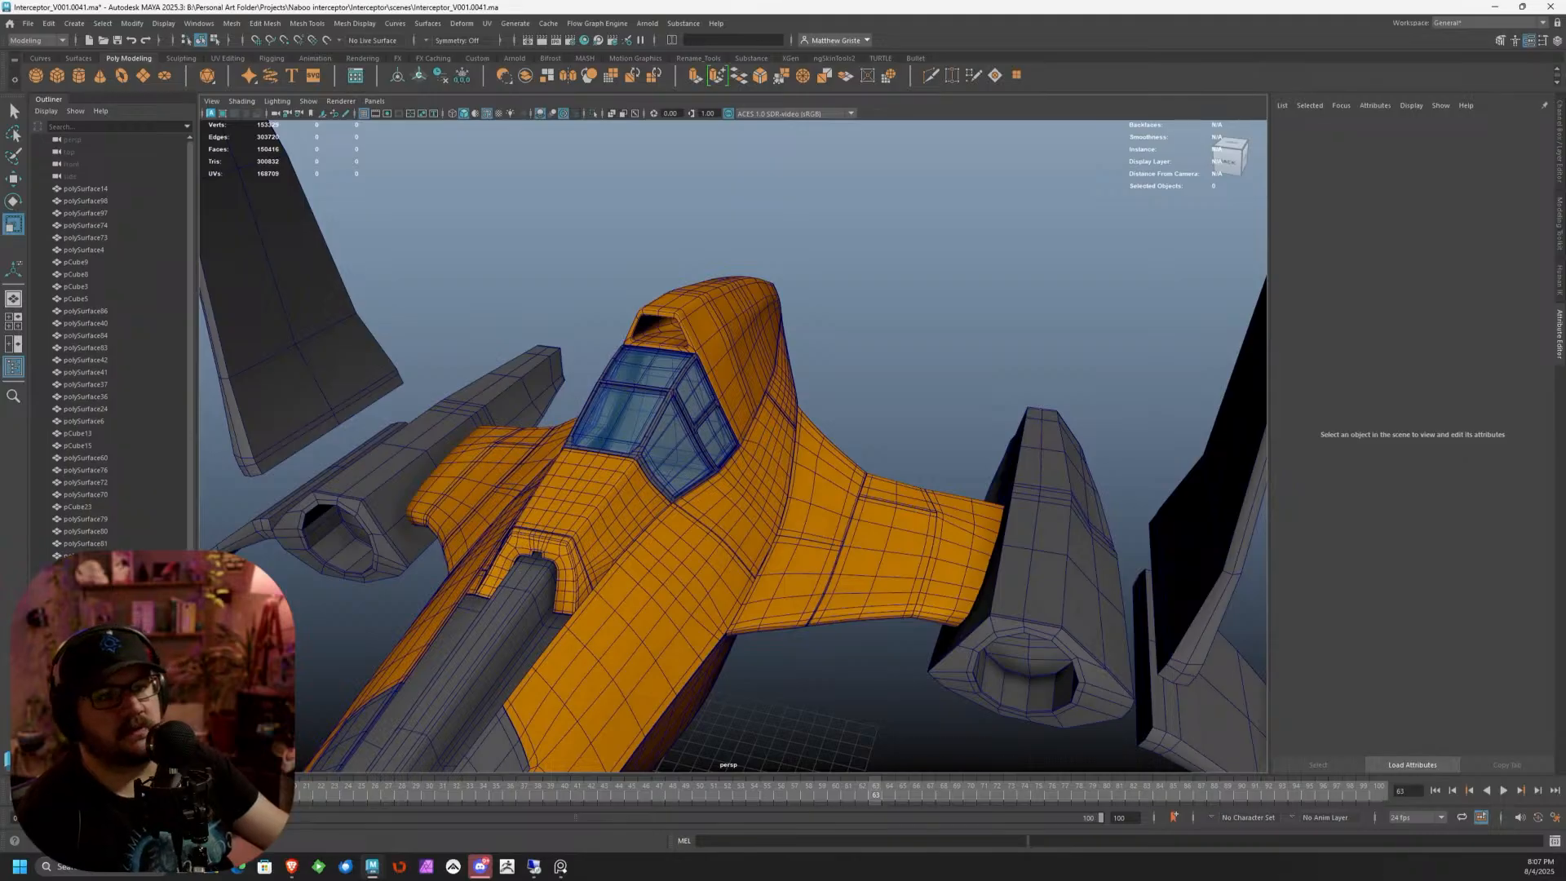
left_click_drag(0, 4, 640, 85)
double_click(640, 84)
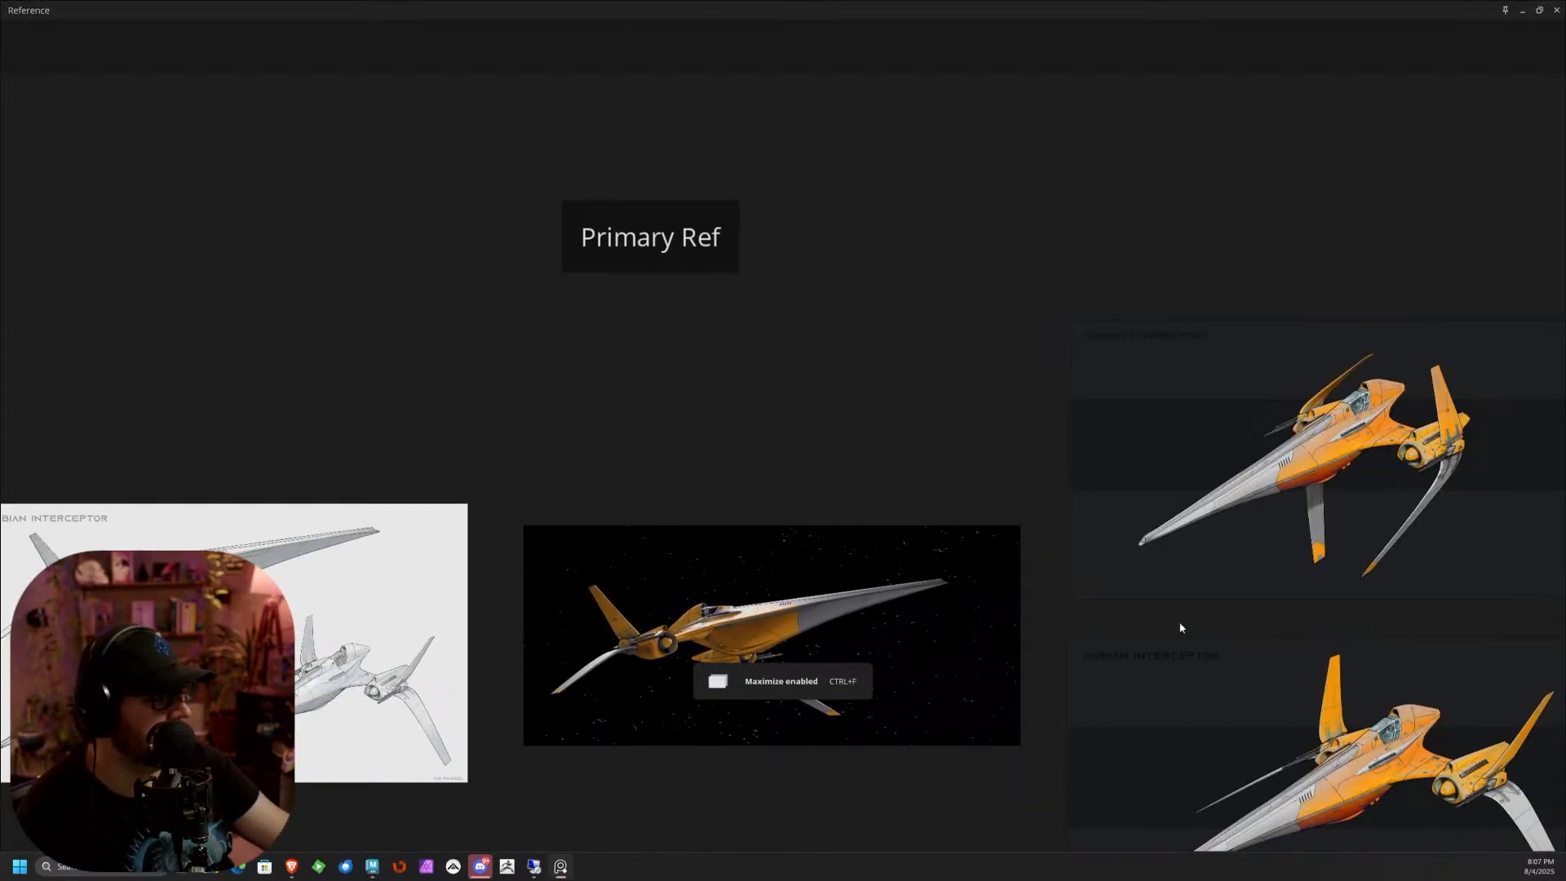
middle_click_drag(1180, 624, 644, 345)
scroll(918, 356, "up", 3)
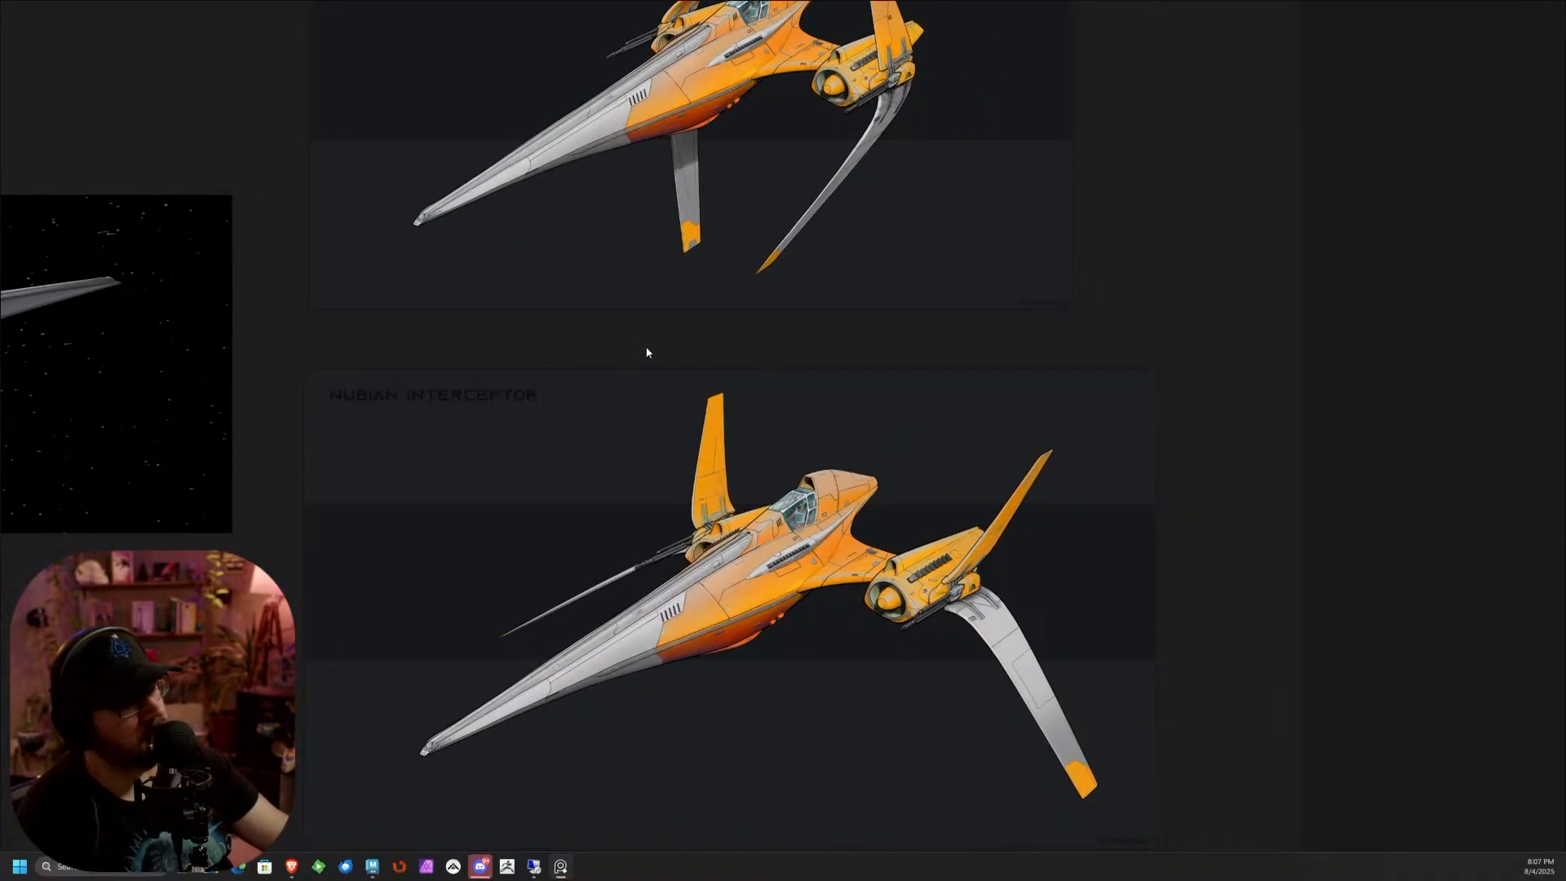
scroll(785, 568, "up", 8)
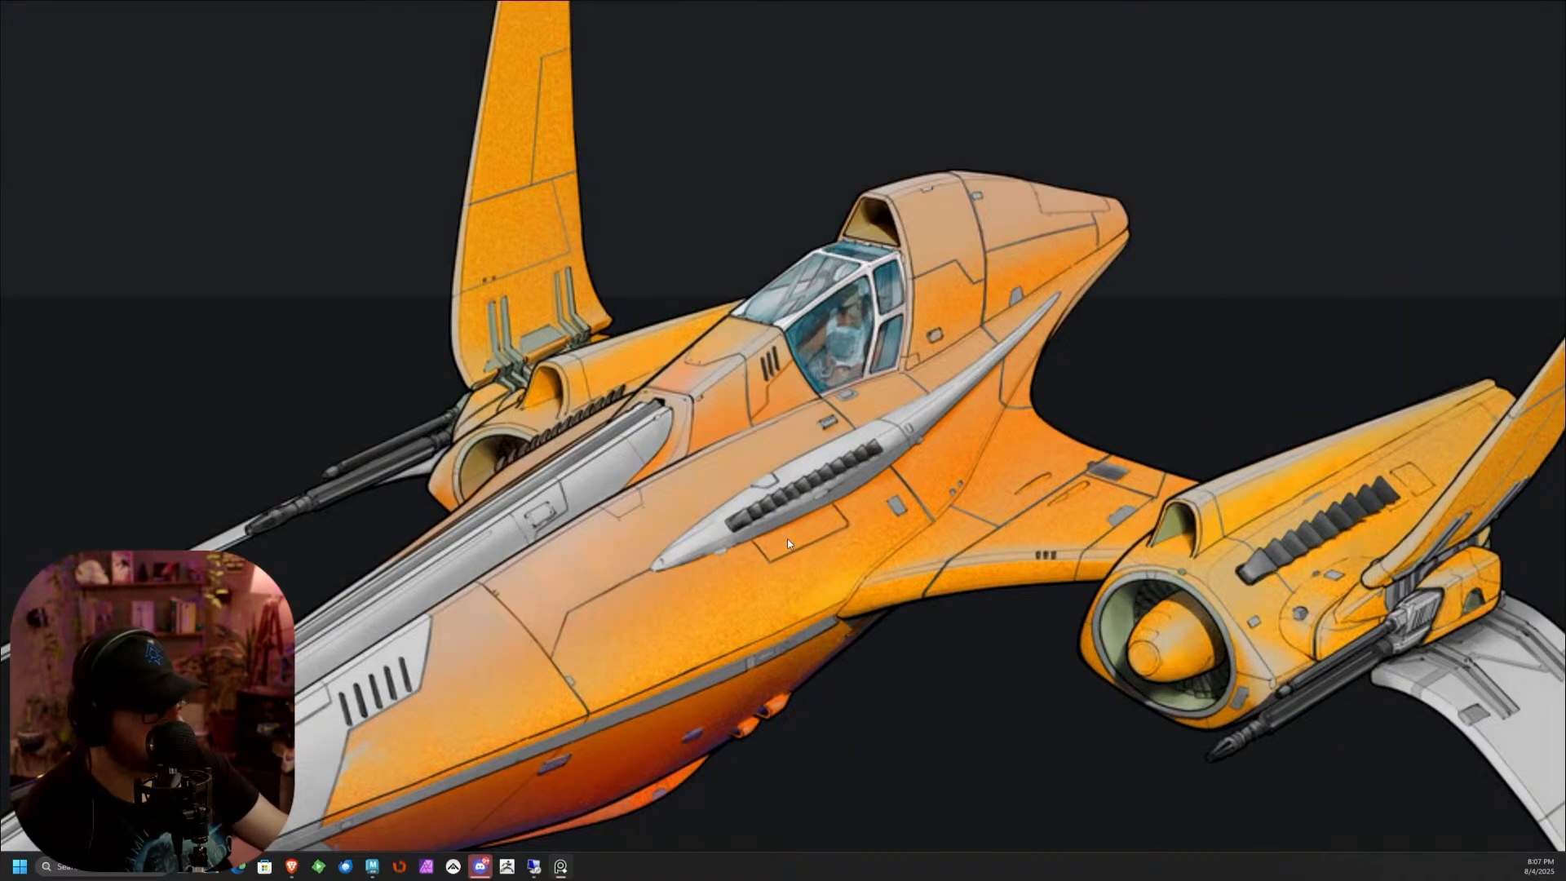
scroll(786, 538, "down", 5)
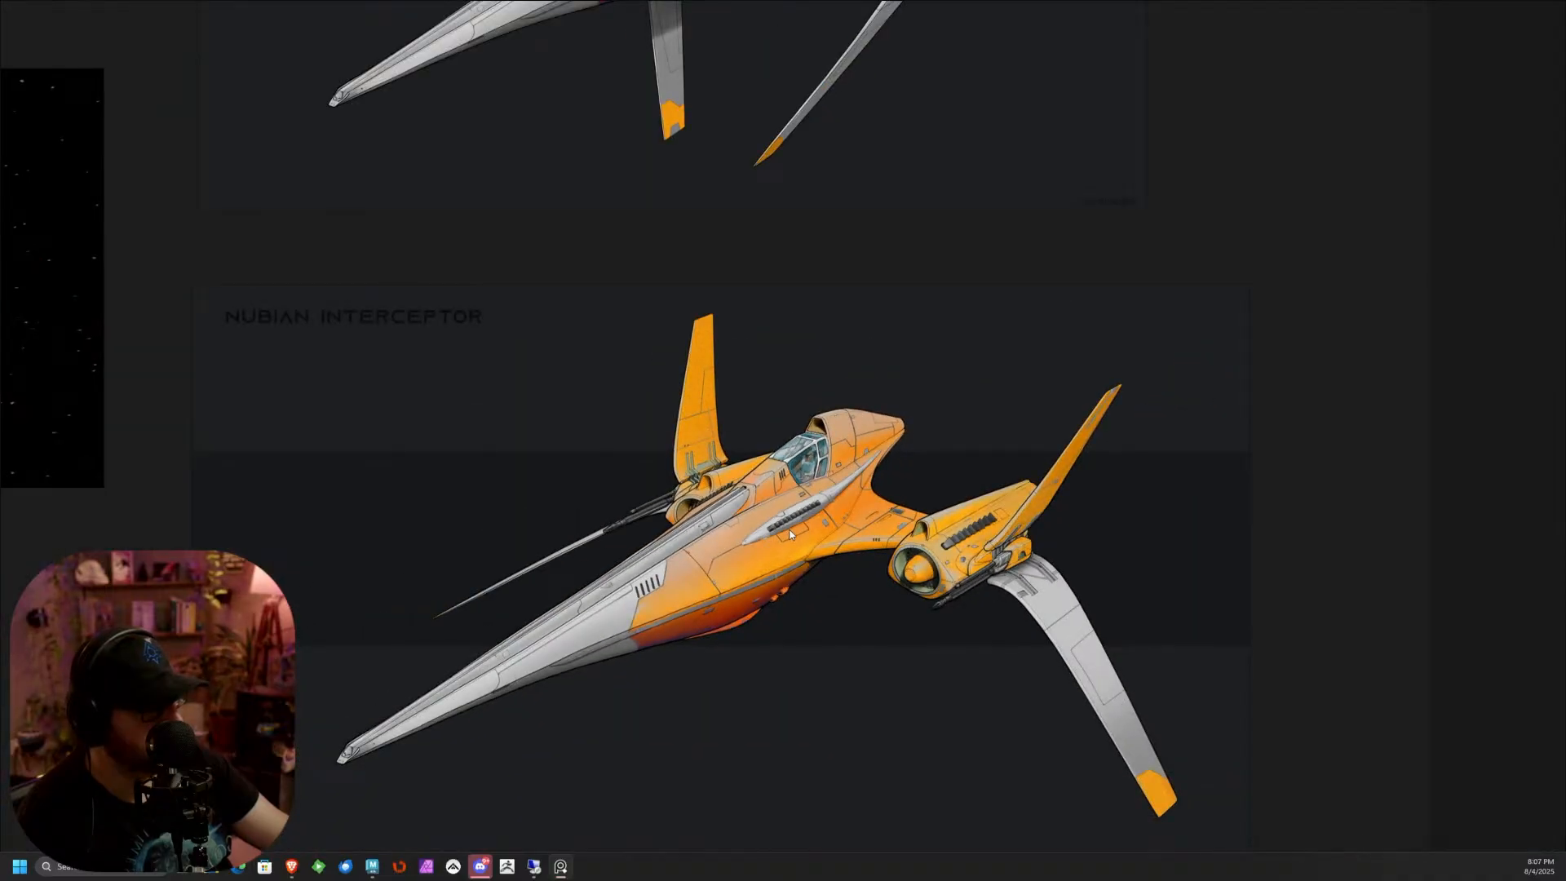
Examine the nose, hull colour split and panel lines on the starfield reference image, and return to Maya
scroll(767, 527, "down", 5)
middle_click_drag(315, 384, 667, 387)
scroll(666, 385, "up", 8)
scroll(481, 320, "up", 1)
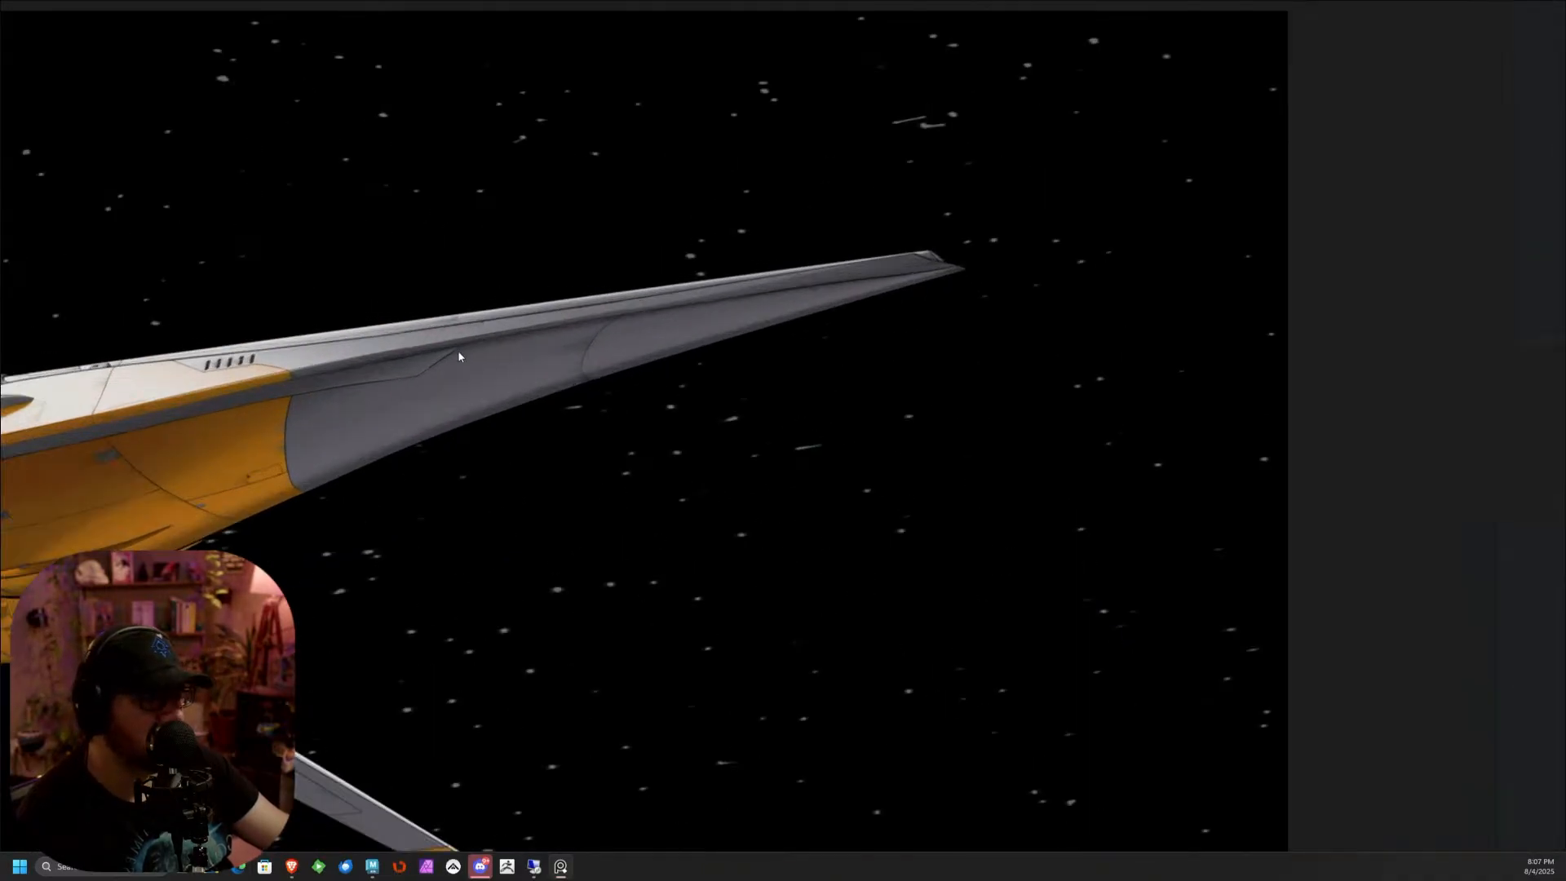
scroll(391, 375, "down", 5)
scroll(285, 452, "up", 7)
scroll(419, 466, "down", 6)
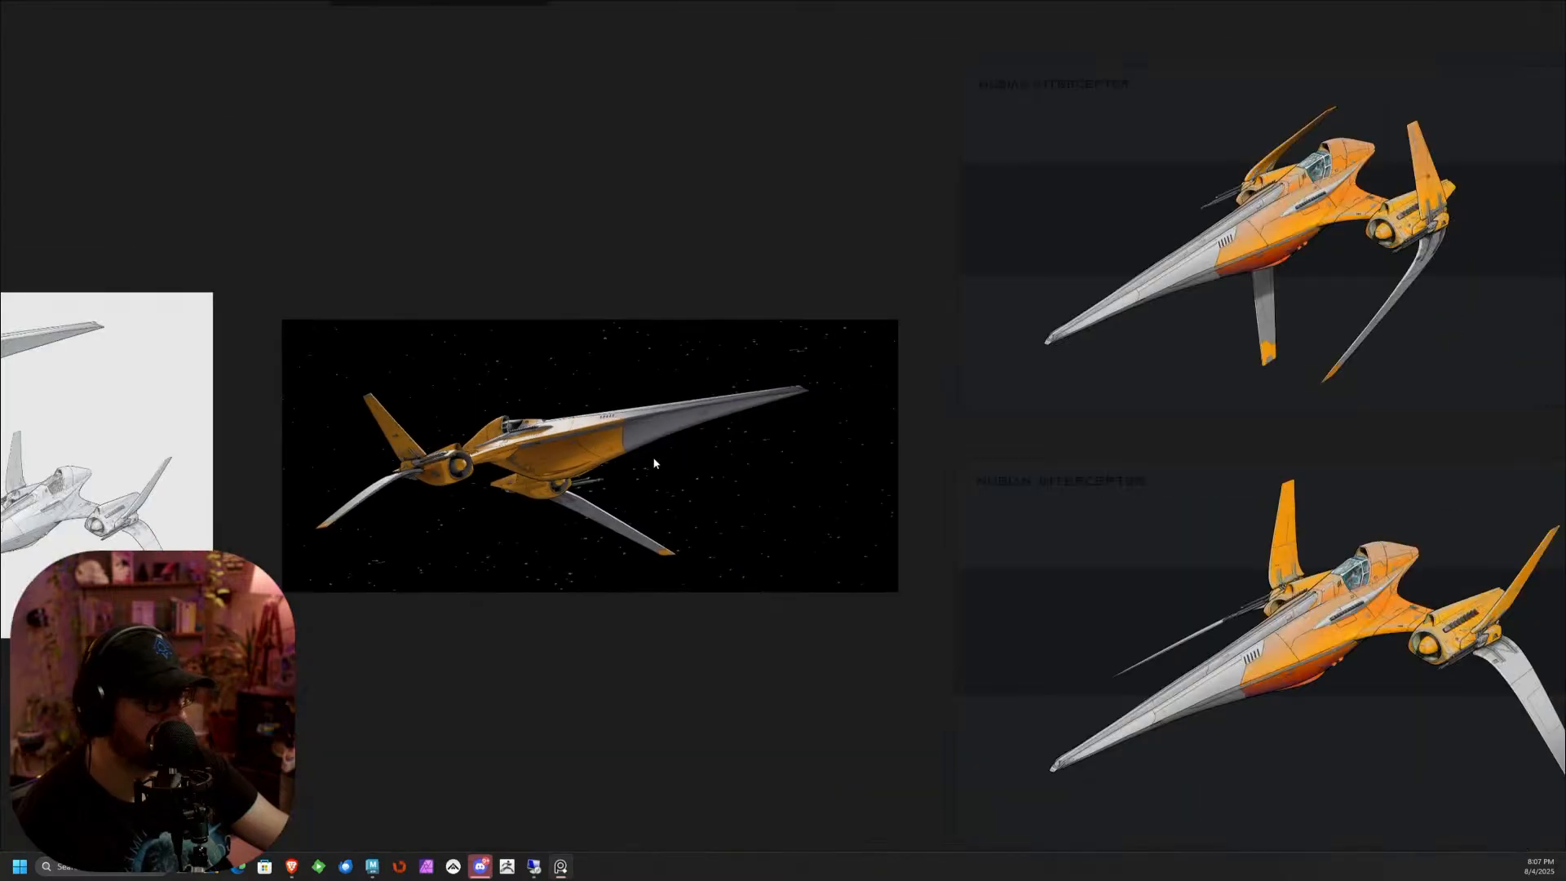
middle_click_drag(1031, 443, 1105, 437)
scroll(1022, 417, "up", 4)
scroll(357, 375, "up", 4)
middle_click_drag(445, 375, 723, 356)
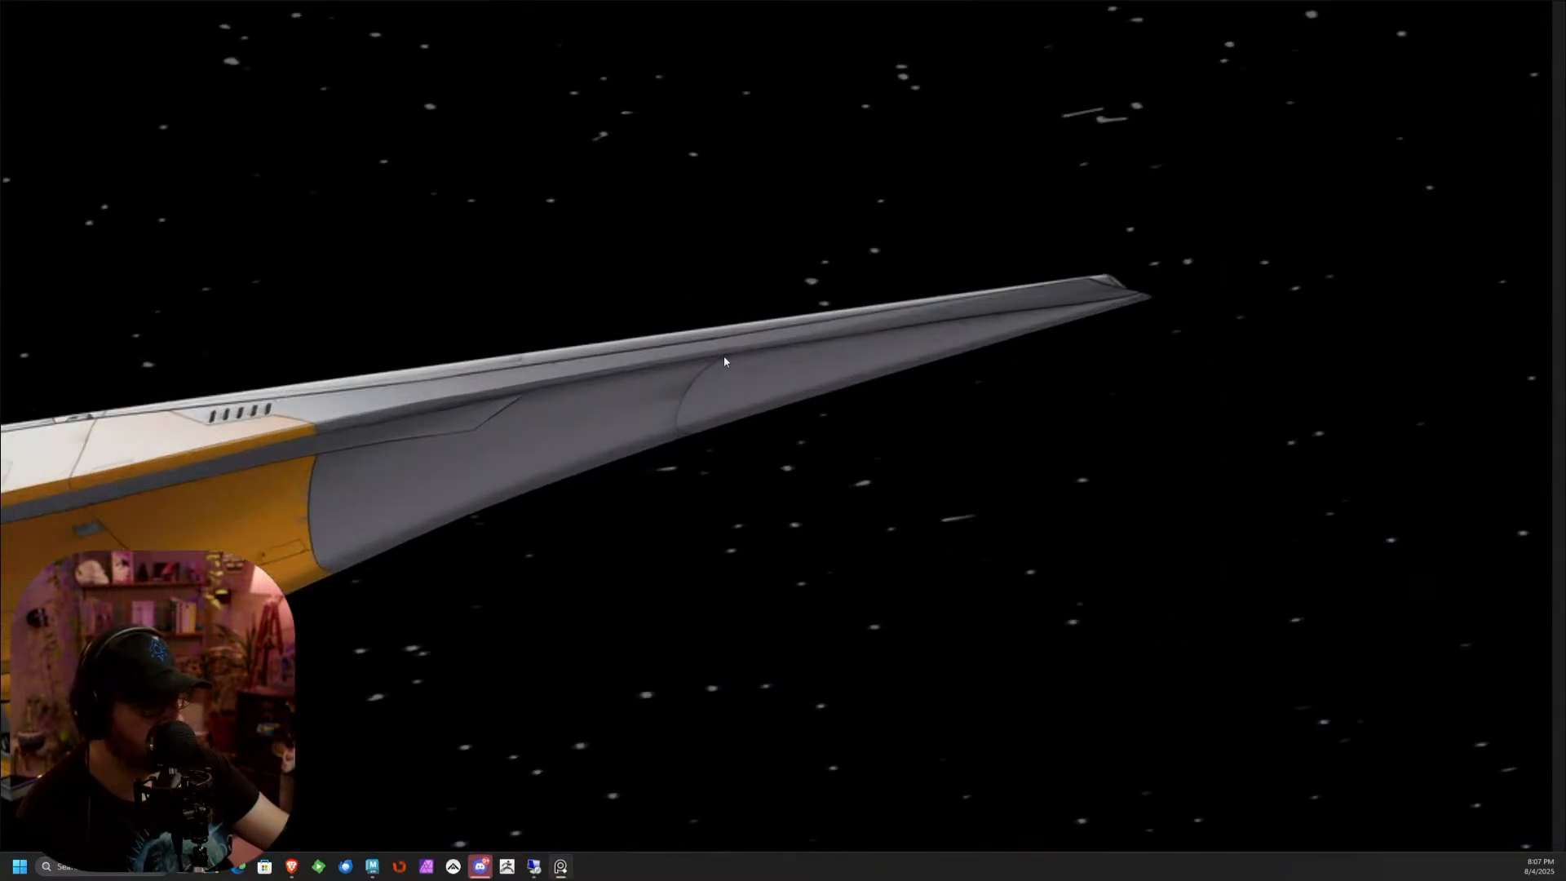
middle_click_drag(332, 406, 736, 335)
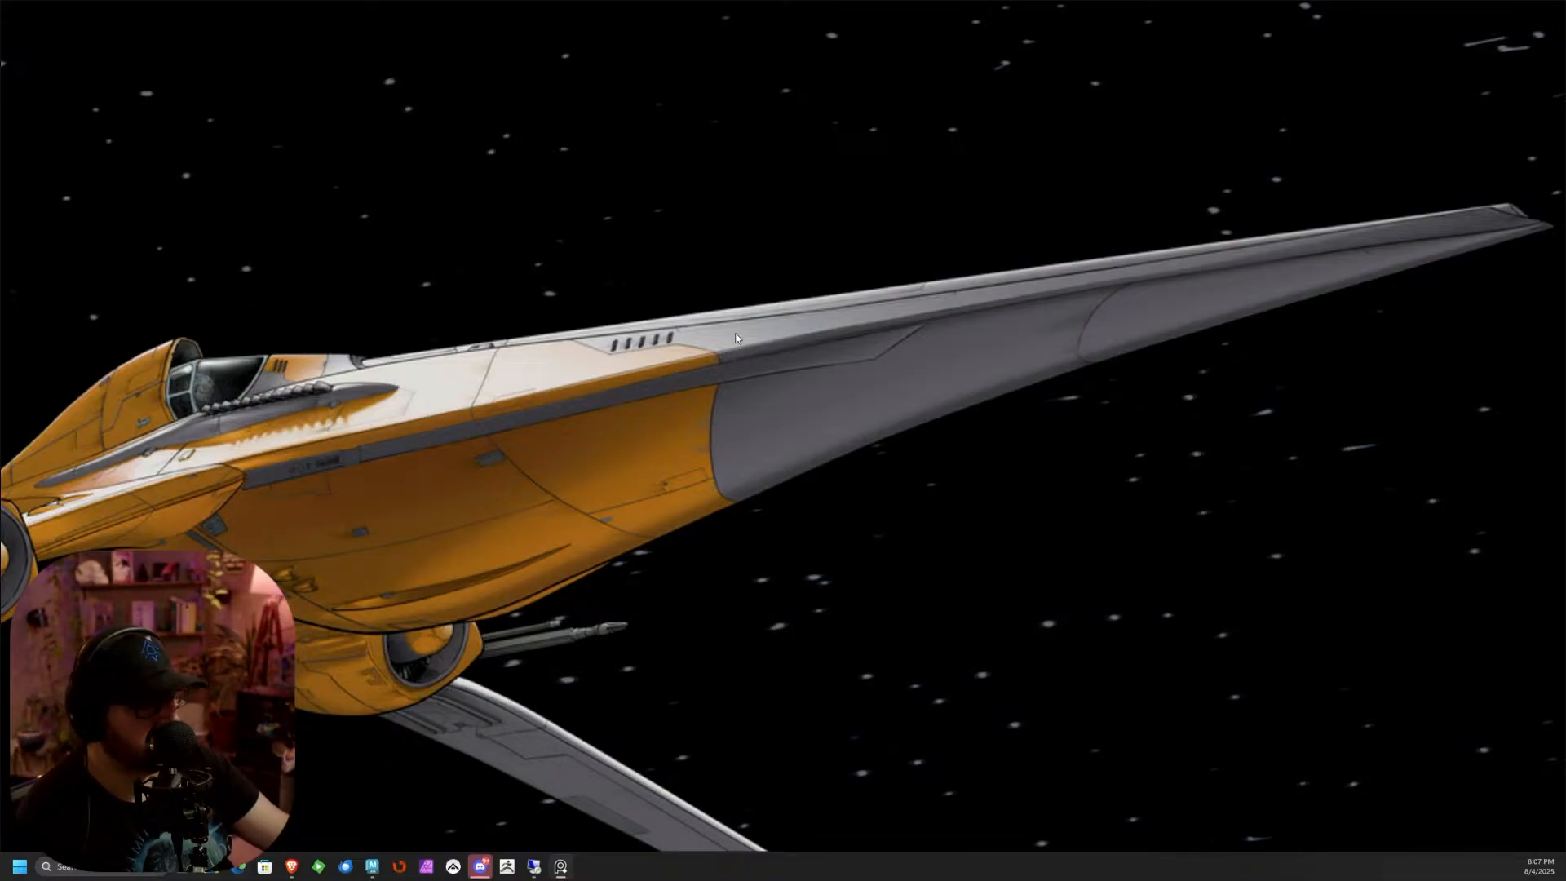
scroll(736, 338, "down", 5)
left_click_drag(1339, 3, 0, 10)
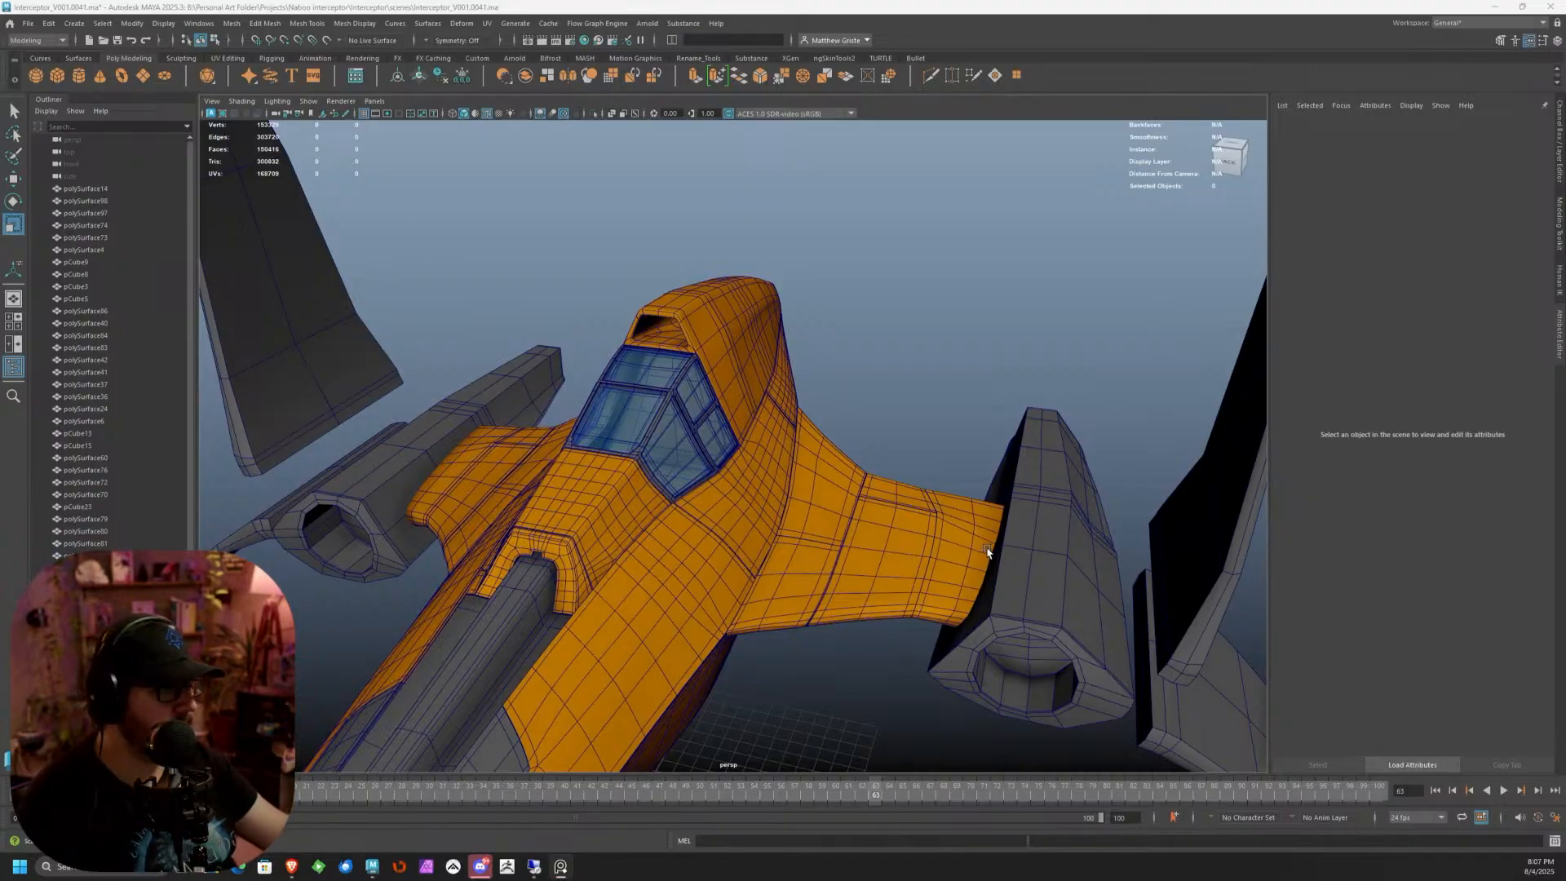
Scale up the engine nacelle pCube13 uniformly by a small amount
left_click_drag(988, 548, 1042, 563, "alt")
middle_click_drag(1042, 563, 563, 341, "alt")
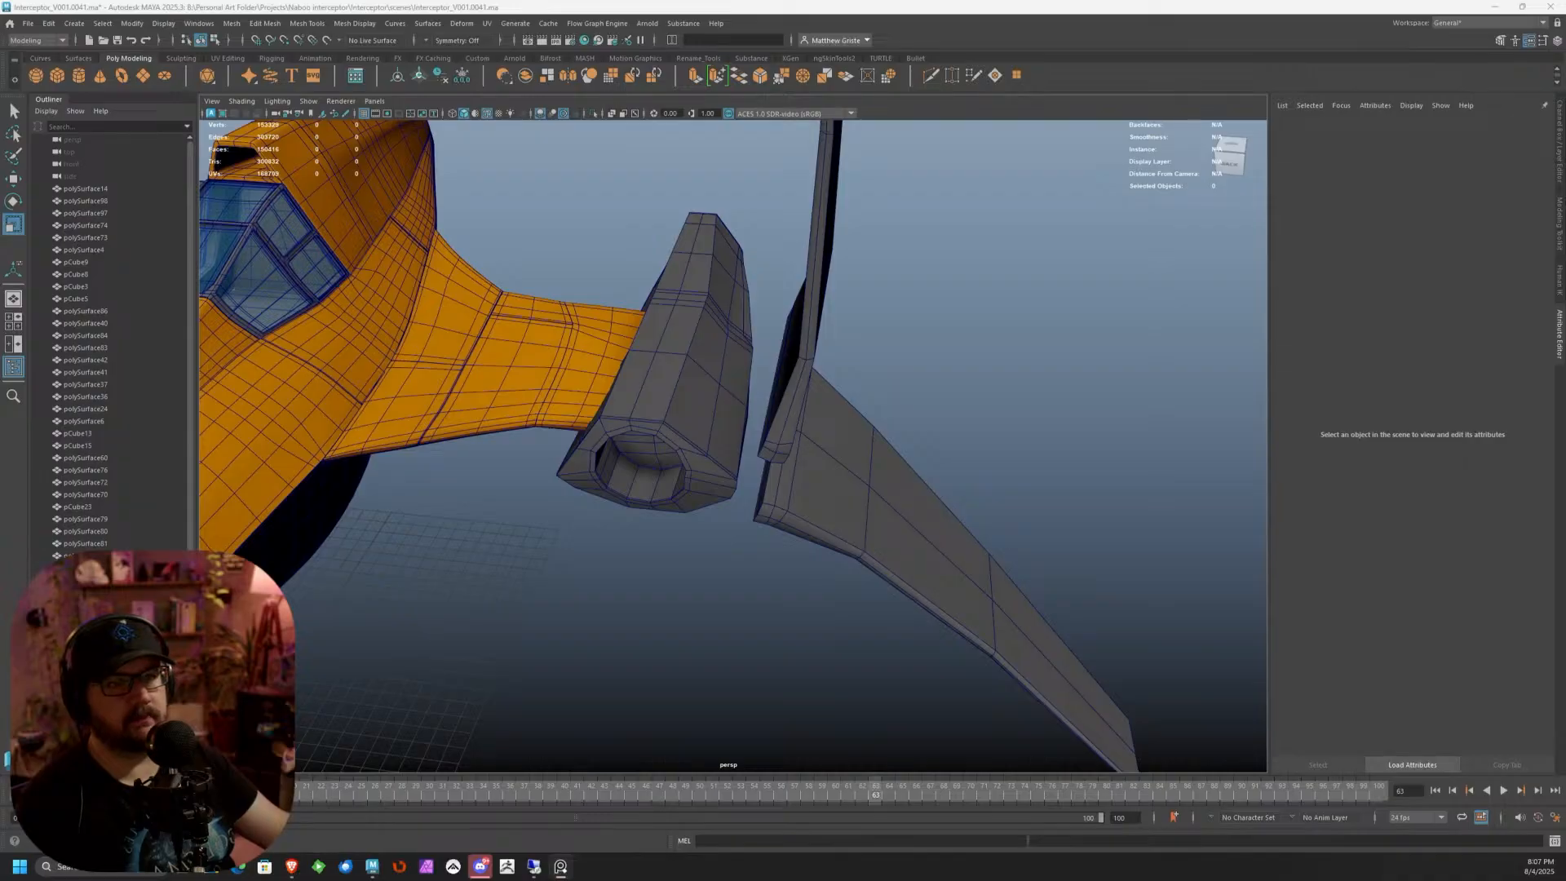
left_click_drag(674, 315, 692, 287, "alt")
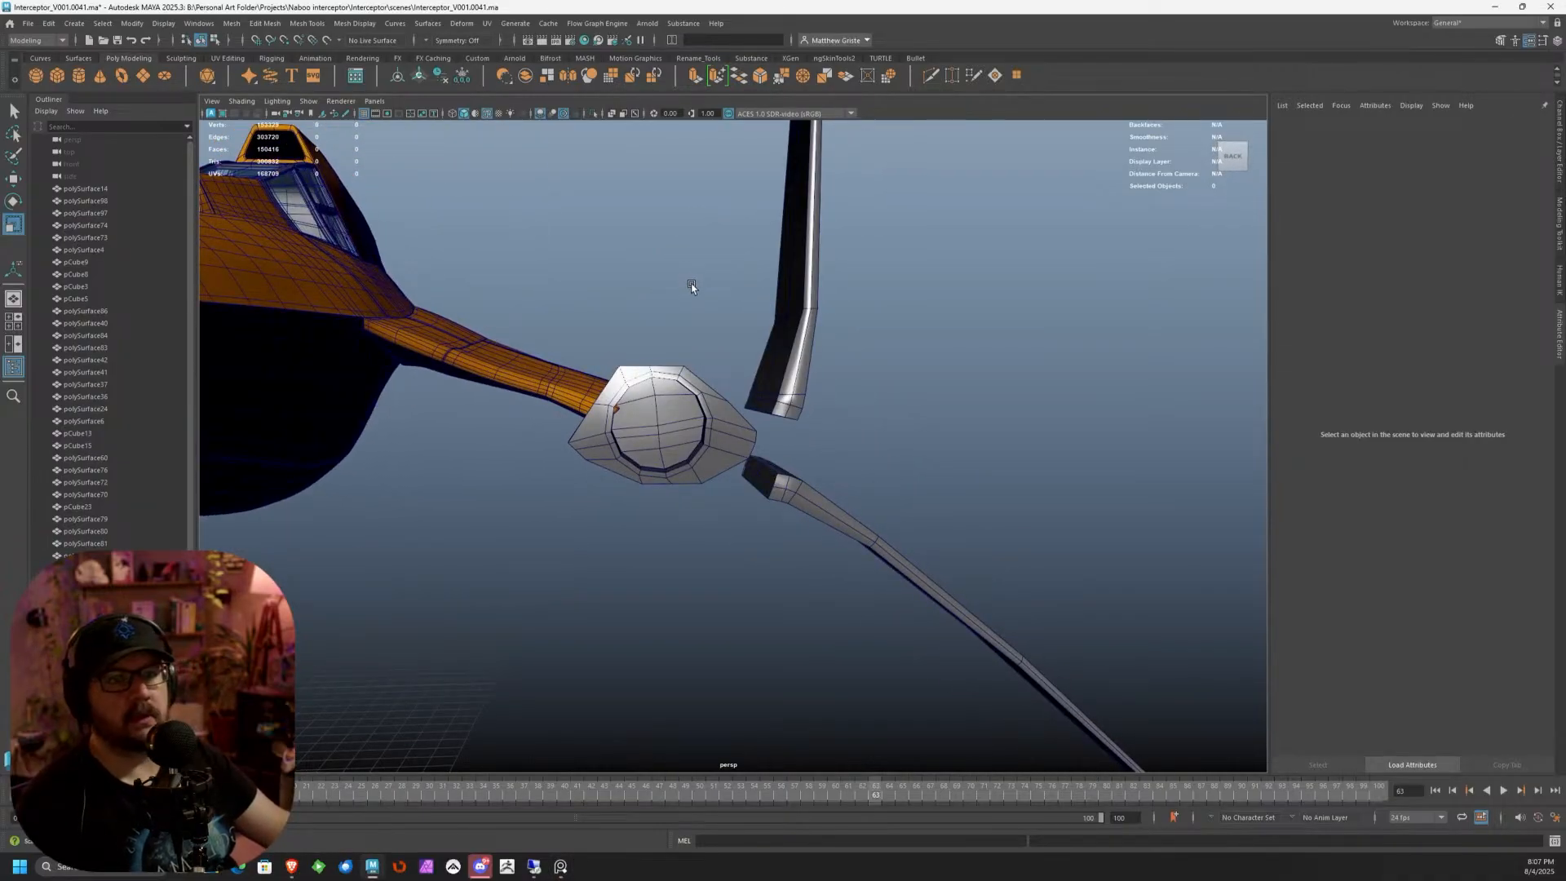
scroll(692, 290, "down", 4)
left_click(711, 405)
scroll(702, 401, "down", 6)
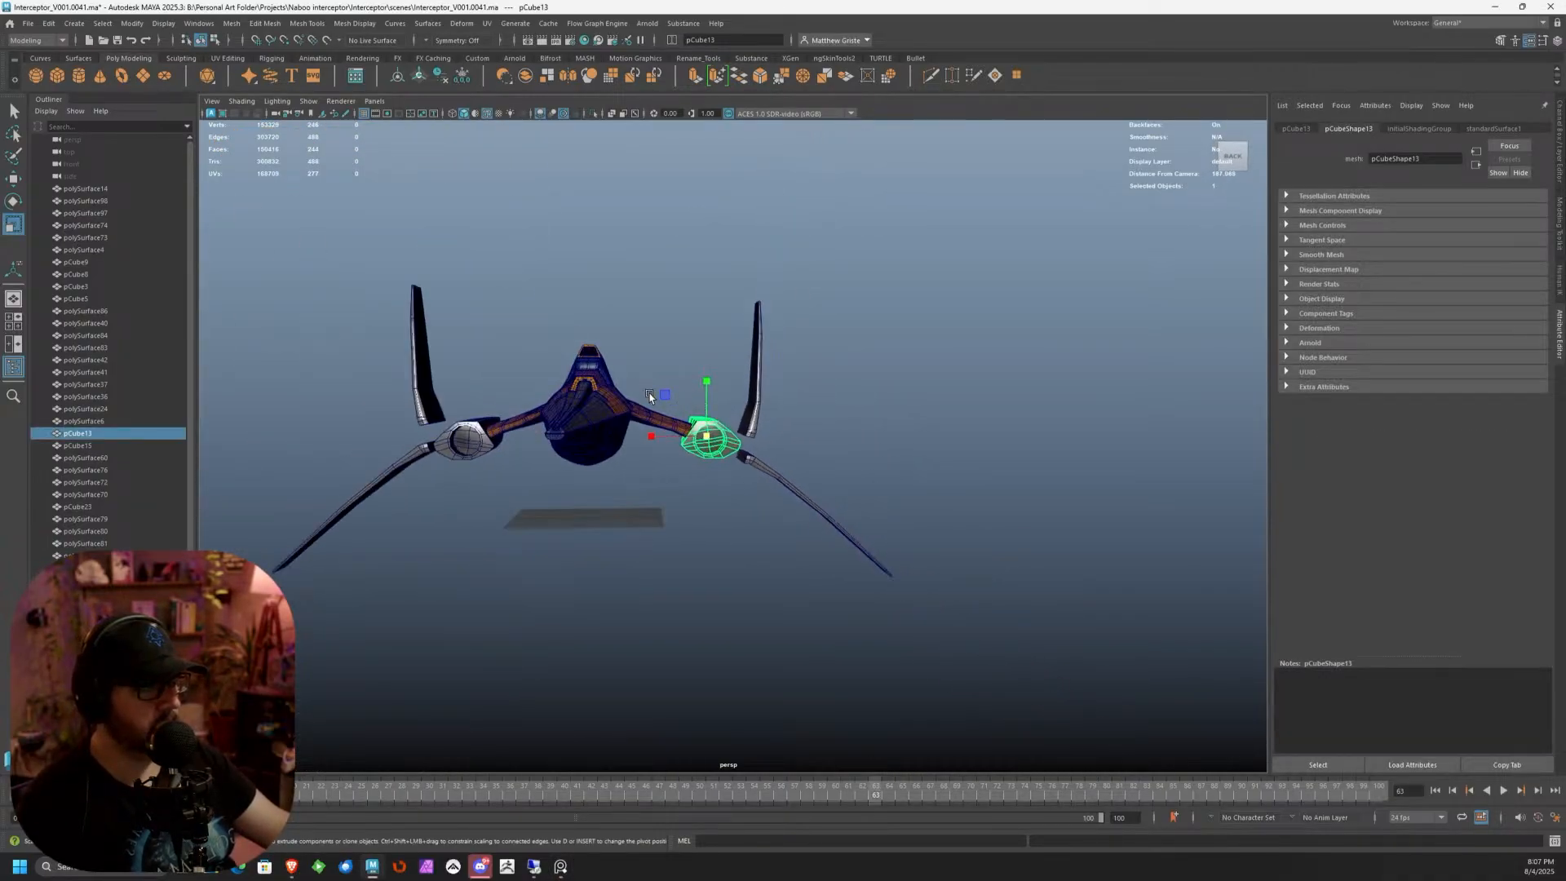
middle_click_drag(649, 396, 661, 397, "alt")
scroll(685, 412, "up", 8)
key("e")
key("r")
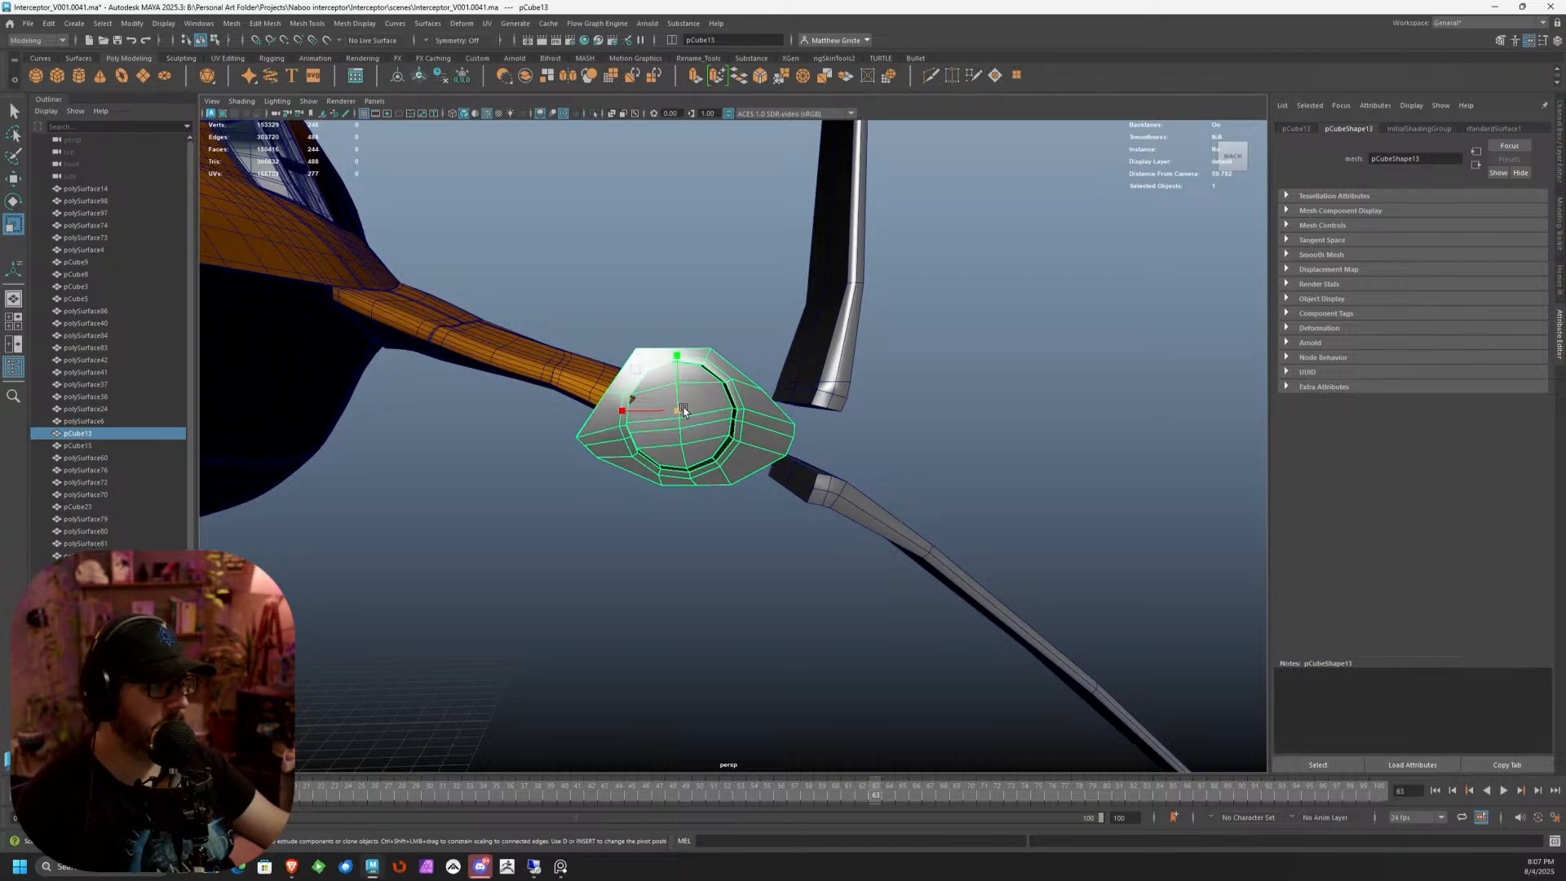
mouse_move(683, 408)
left_mouse_down()
mouse_move(728, 415)
mouse_move(664, 398)
mouse_move(633, 442)
mouse_move(703, 408)
left_mouse_up()
key("w")
Select the lower wing pCube5 and the upper wing pCube3 beside that engine and scale both up slightly
scroll(713, 410, "down", 5)
scroll(705, 406, "down", 4)
left_click_drag(708, 403, 751, 375, "alt")
left_click_drag(884, 340, 800, 504)
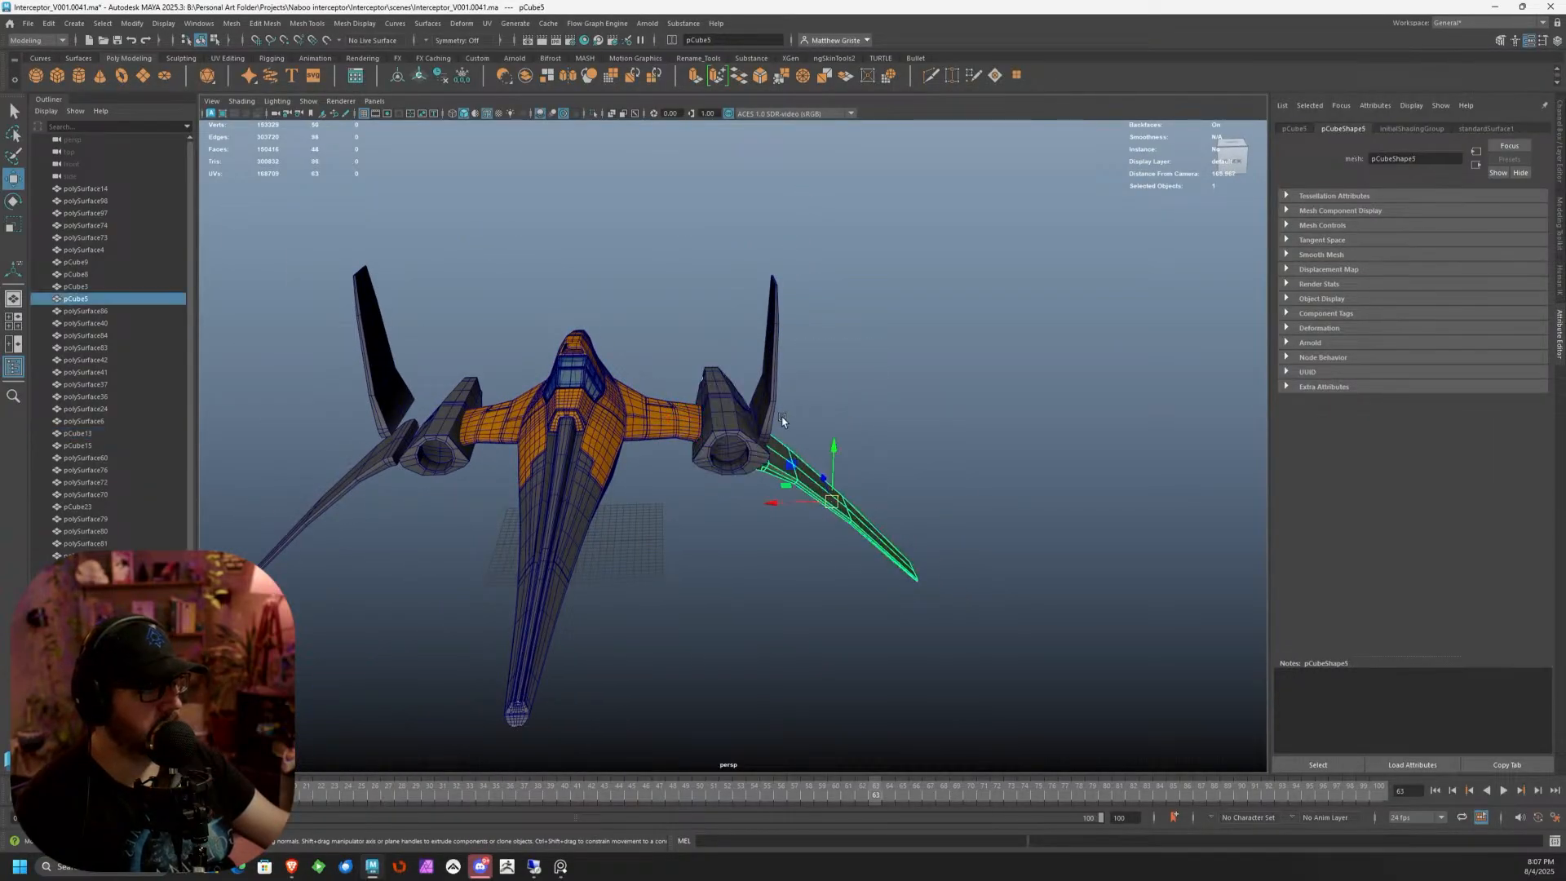
left_click(769, 385, "shift")
key("e")
key("r")
left_click_drag(764, 351, 782, 362)
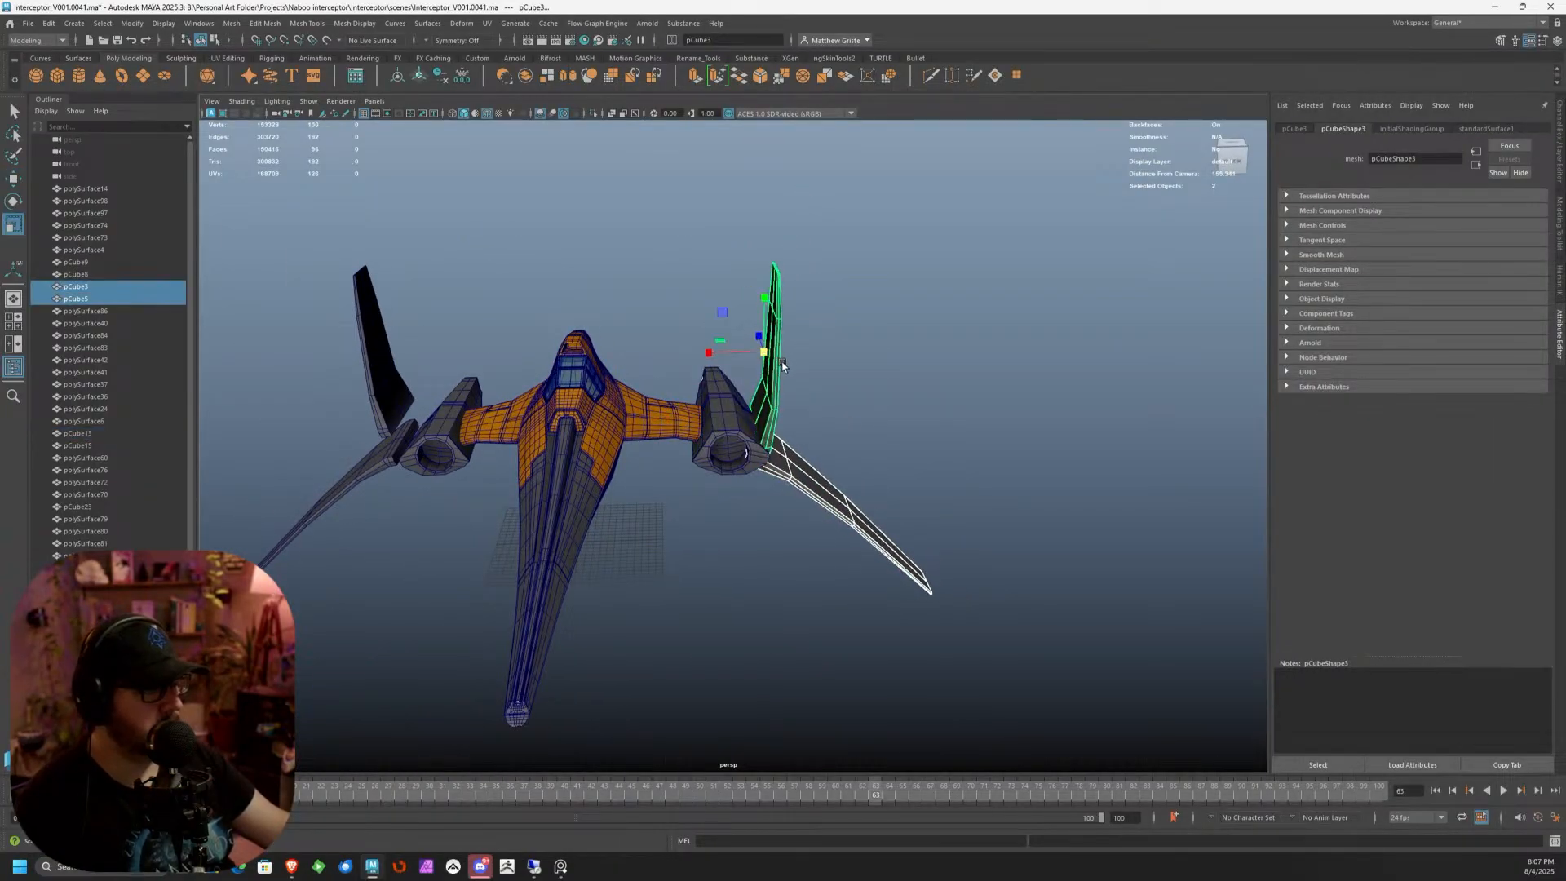
Reposition the upper wing pCube3 and the lower wing pCube5 individually to fit around the enlarged engine
key("w")
left_click(777, 361)
left_click_drag(765, 300, 766, 273)
left_click(825, 492)
left_click_drag(827, 494, 754, 445, "alt")
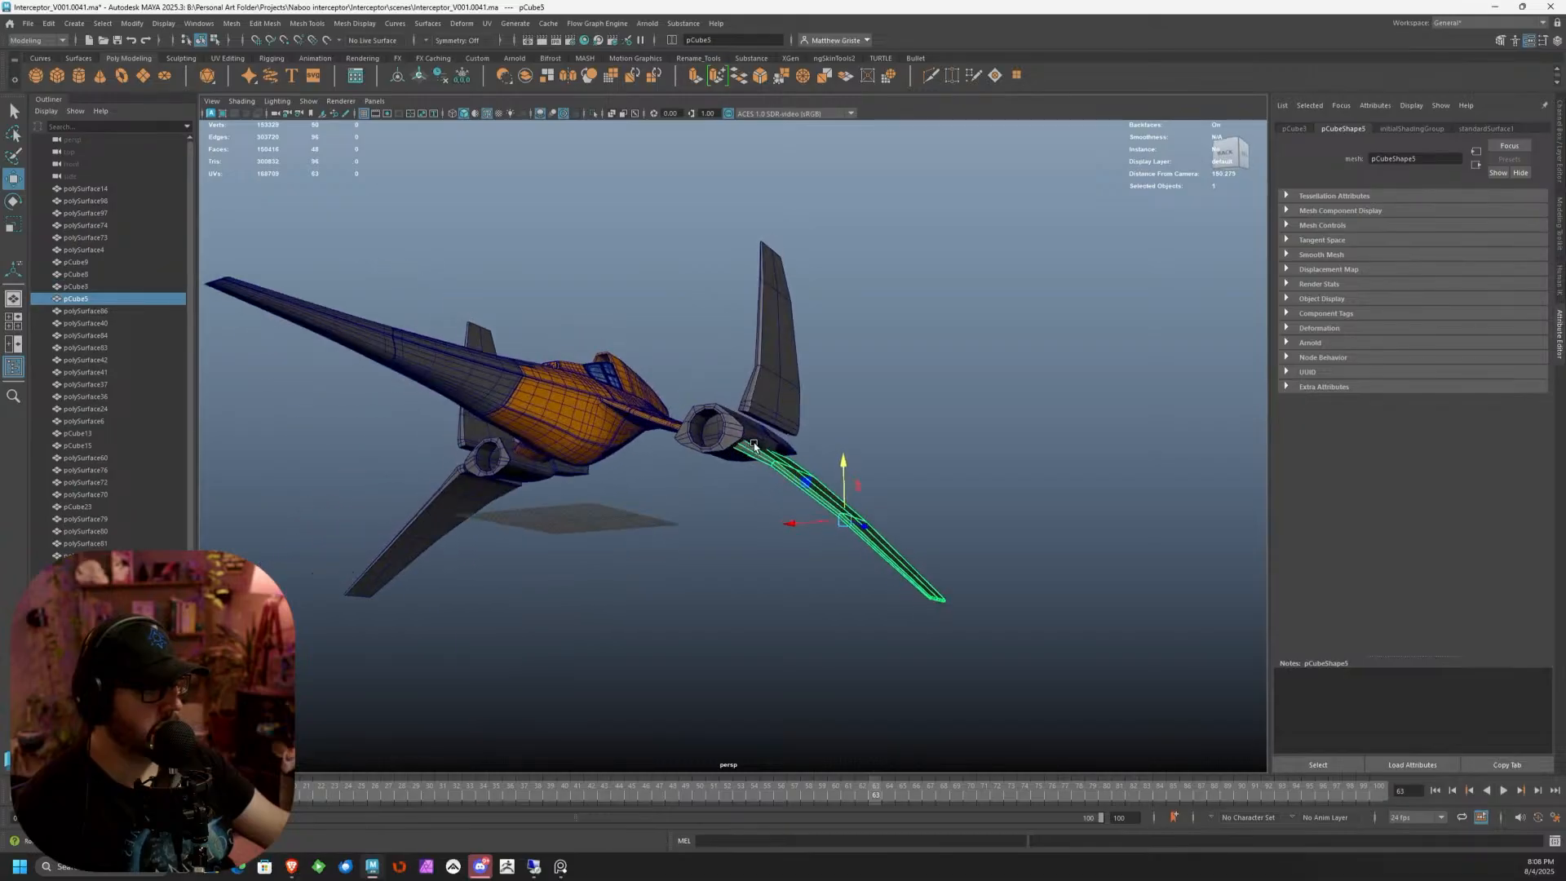
key("3")
left_click(881, 441)
left_click_drag(881, 441, 788, 496, "alt")
left_click(787, 491)
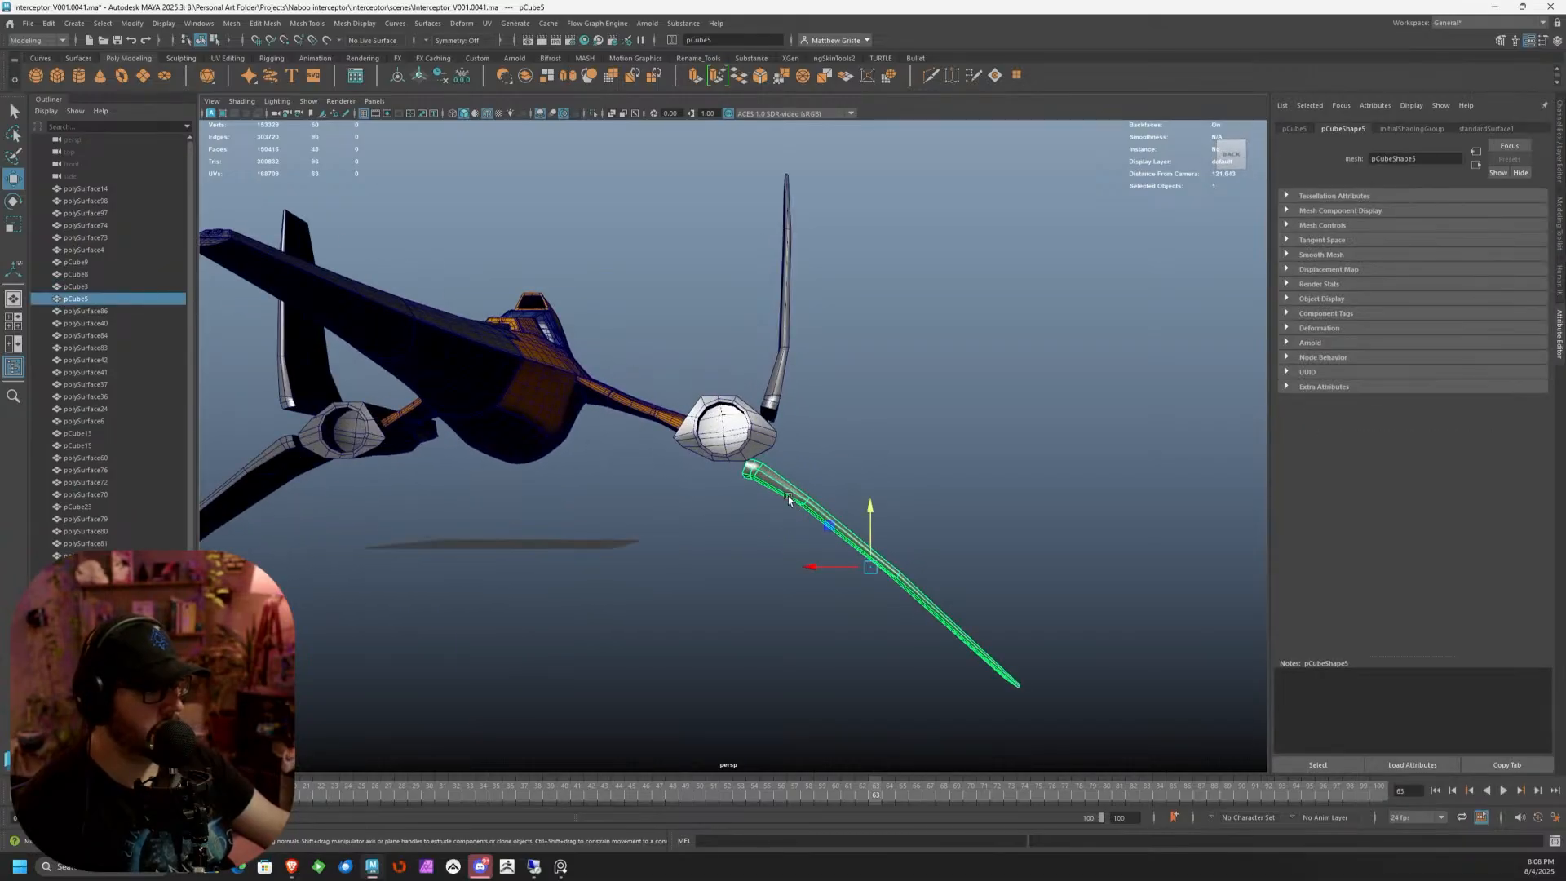
left_click(765, 418)
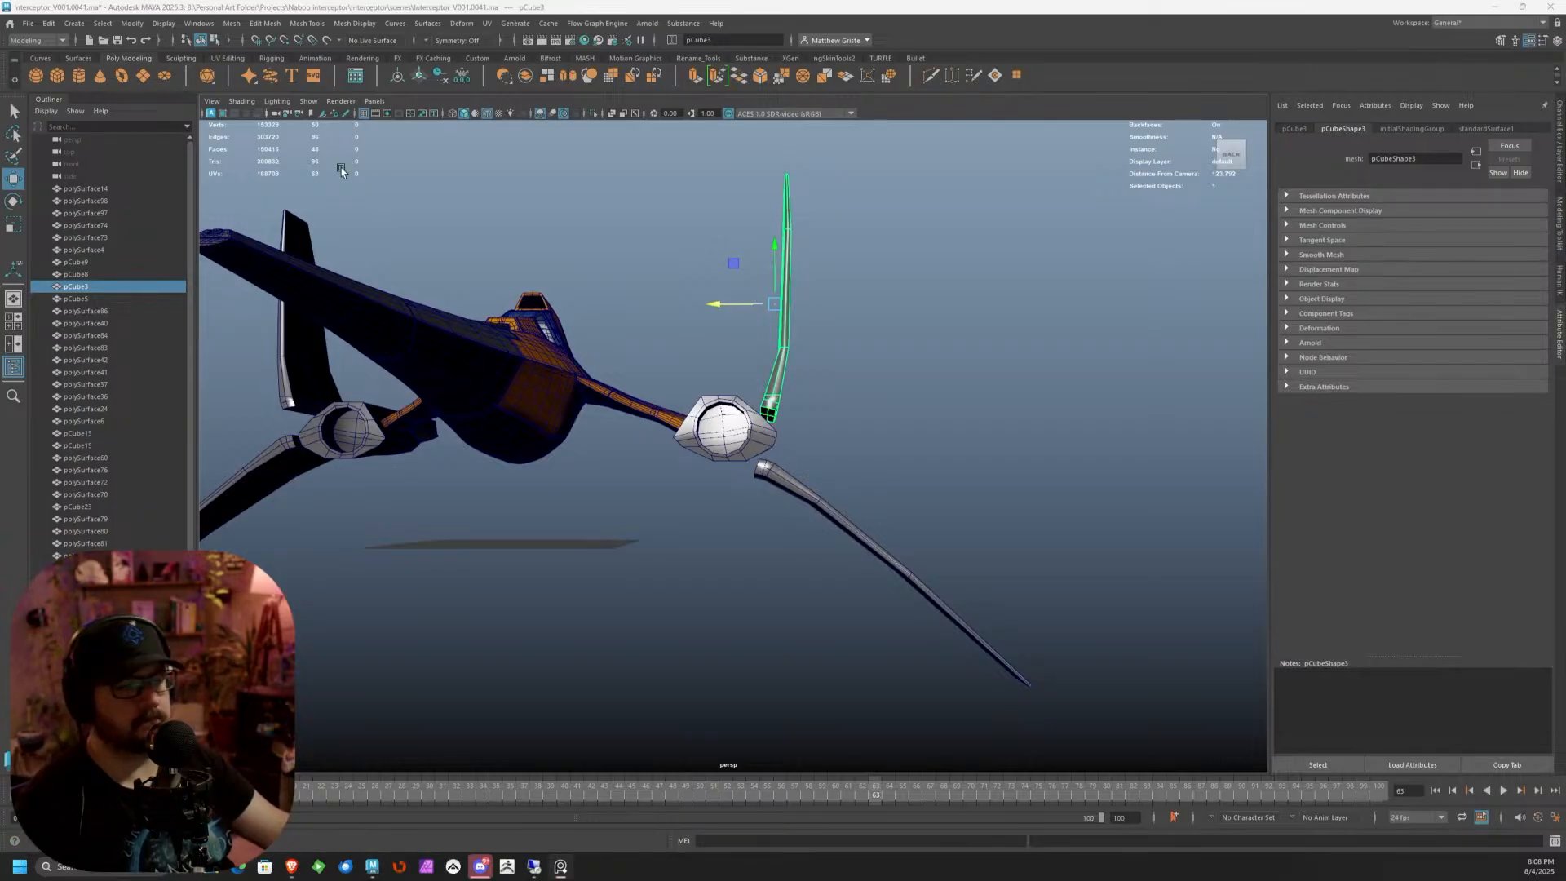
Examine the whole ship and the spacing between the engine and its wings from several angles, clearing the selection
left_click_drag(767, 350, 730, 354, "alt")
scroll(734, 431, "down", 5)
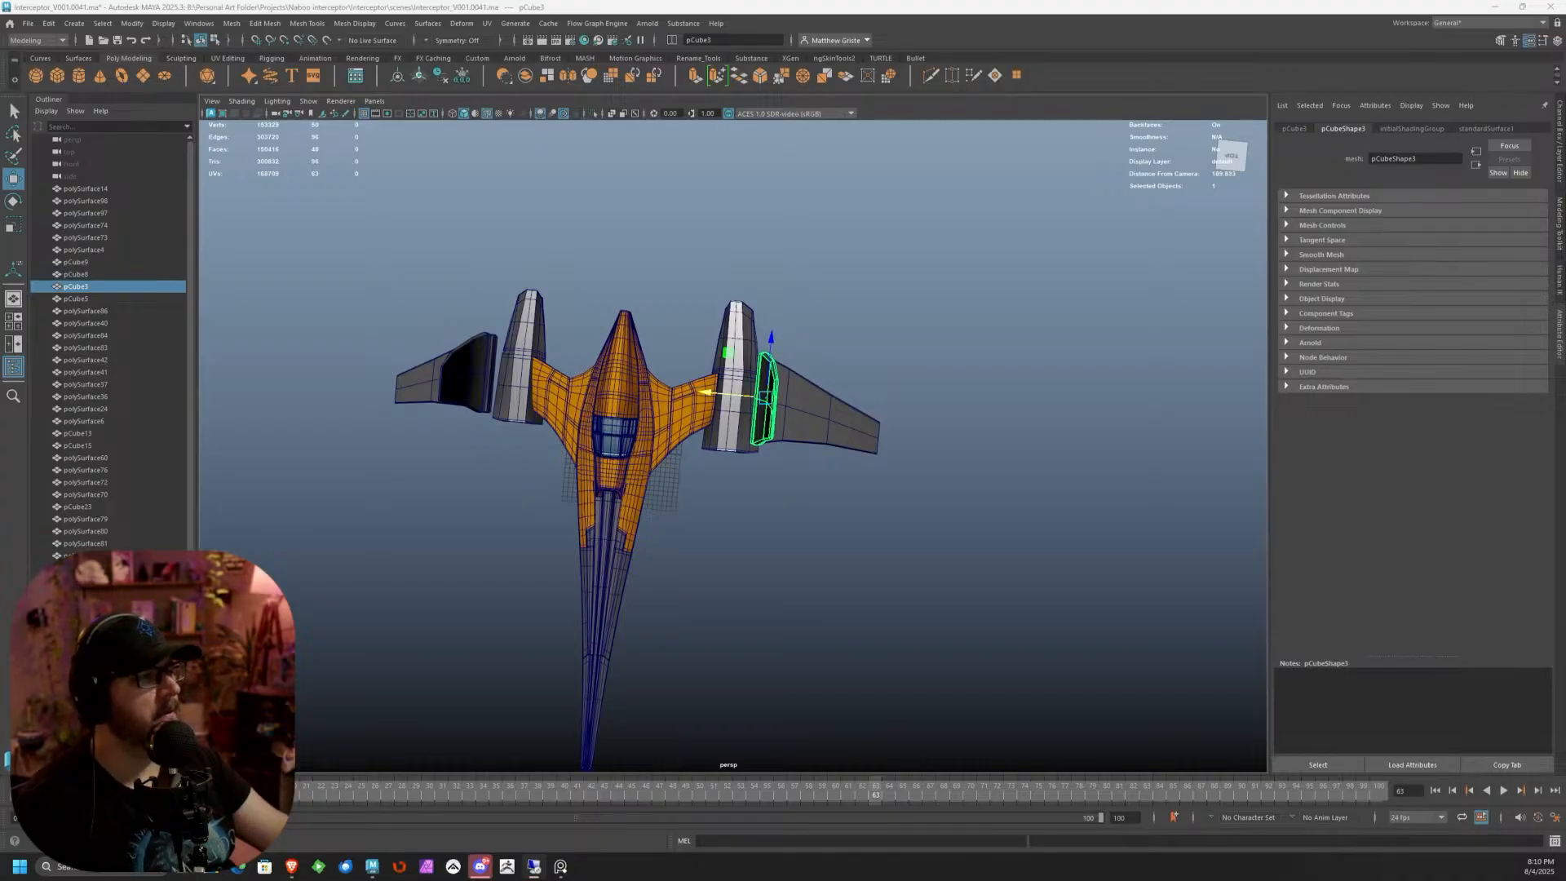
left_click_drag(490, 425, 610, 350, "alt")
middle_click_drag(611, 349, 693, 318, "alt")
right_click_drag(694, 318, 885, 367, "alt")
left_click(884, 365)
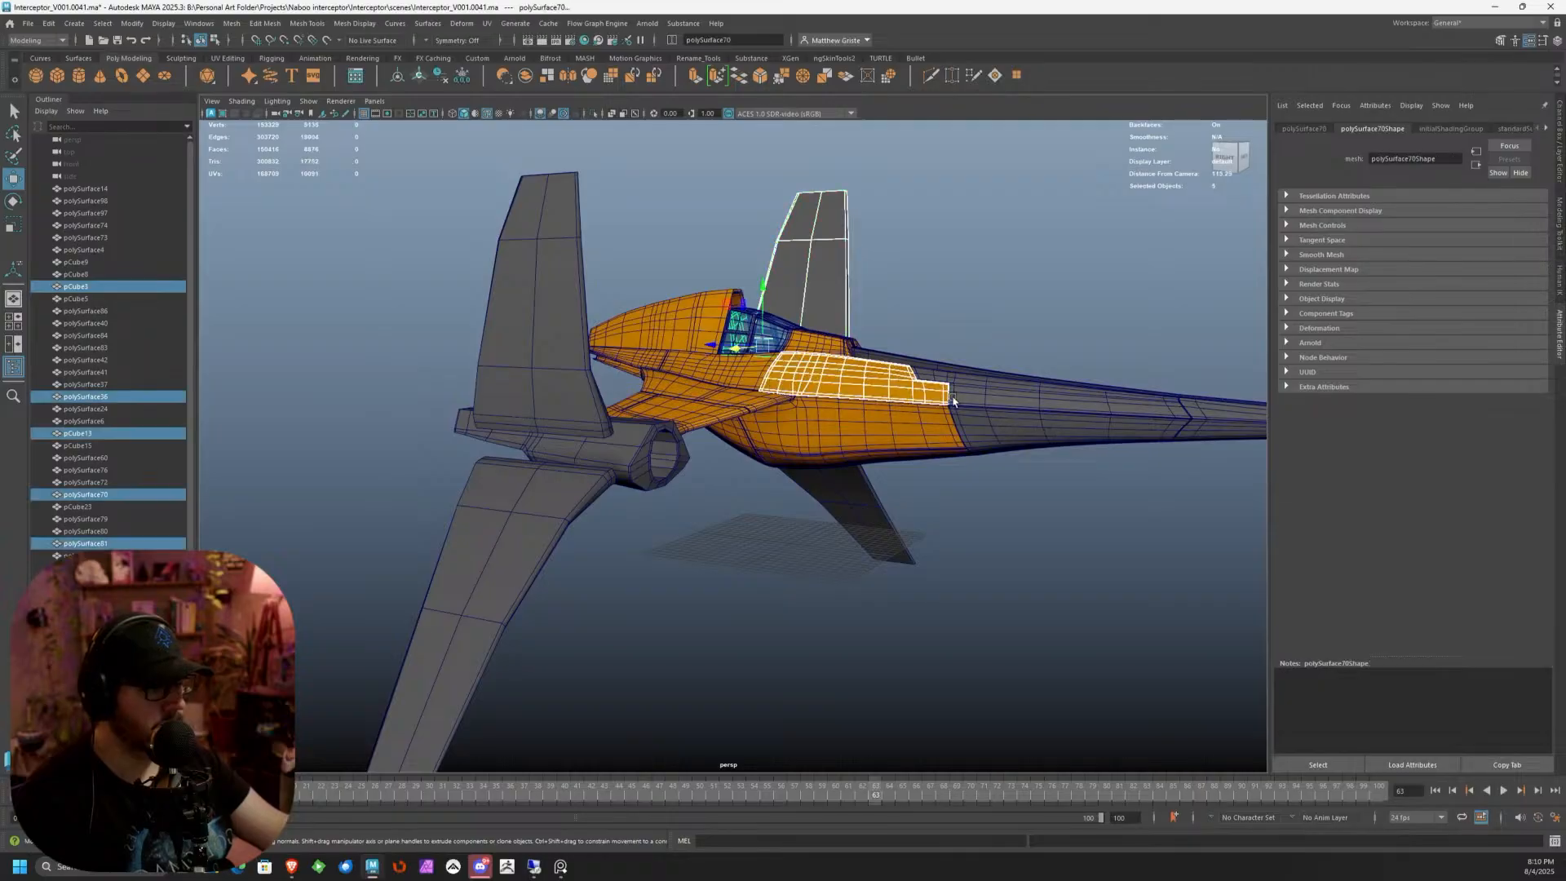
left_click_drag(1085, 367, 864, 436, "alt")
left_click(726, 314)
scroll(731, 322, "up", 6)
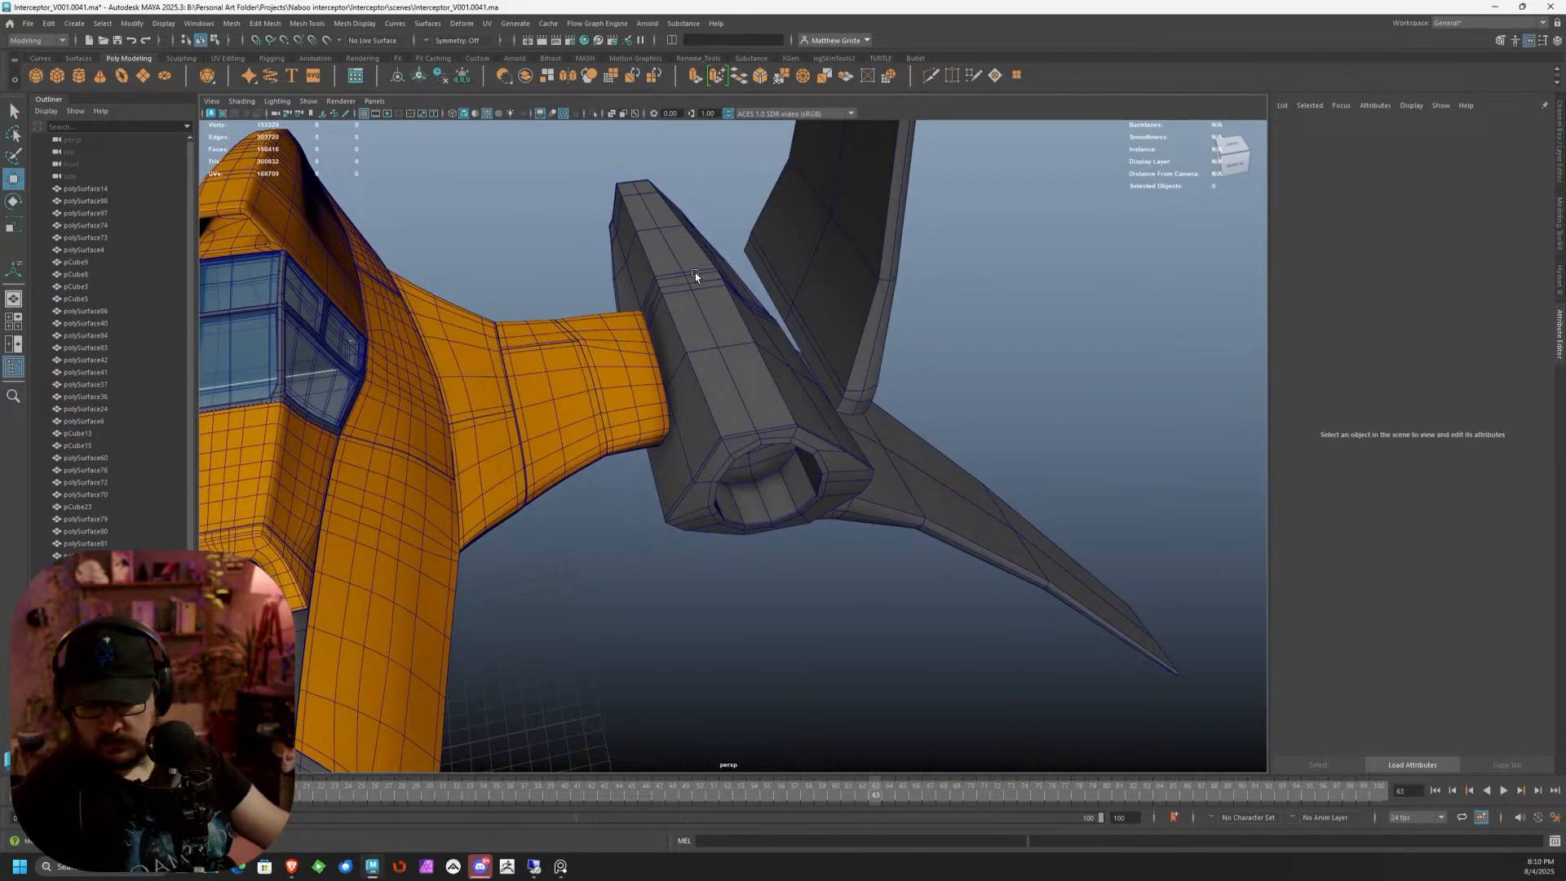
left_click_drag(695, 272, 723, 258, "alt")
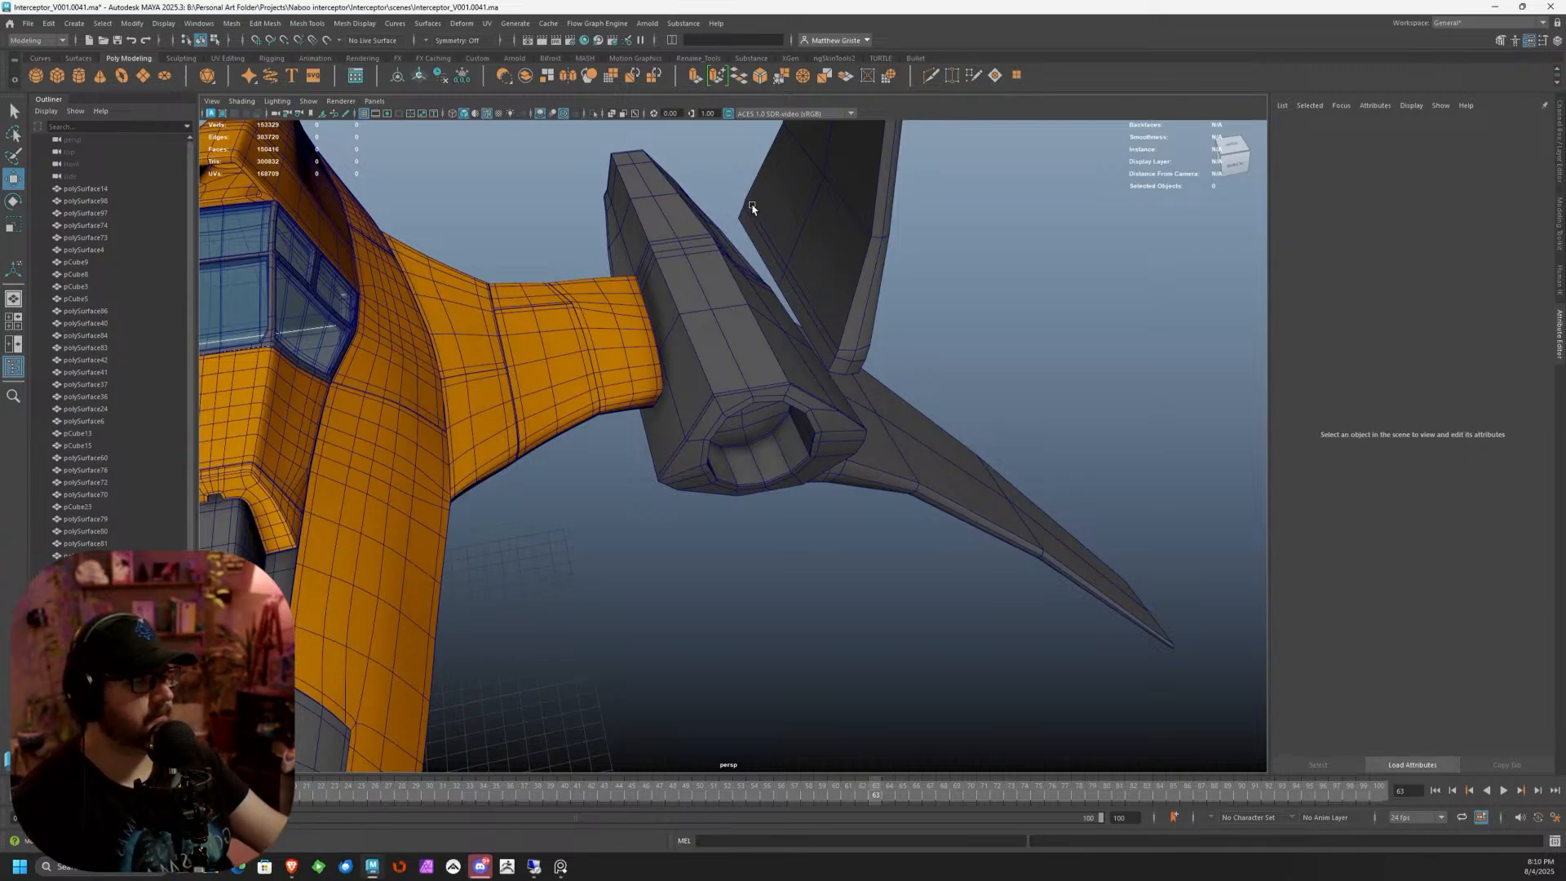
Preview the engine pCube13 with smoothing, inspect its shape from behind, and return it to the unsmoothed display
scroll(727, 252, "up", 3)
left_click(633, 204)
scroll(576, 333, "up", 3)
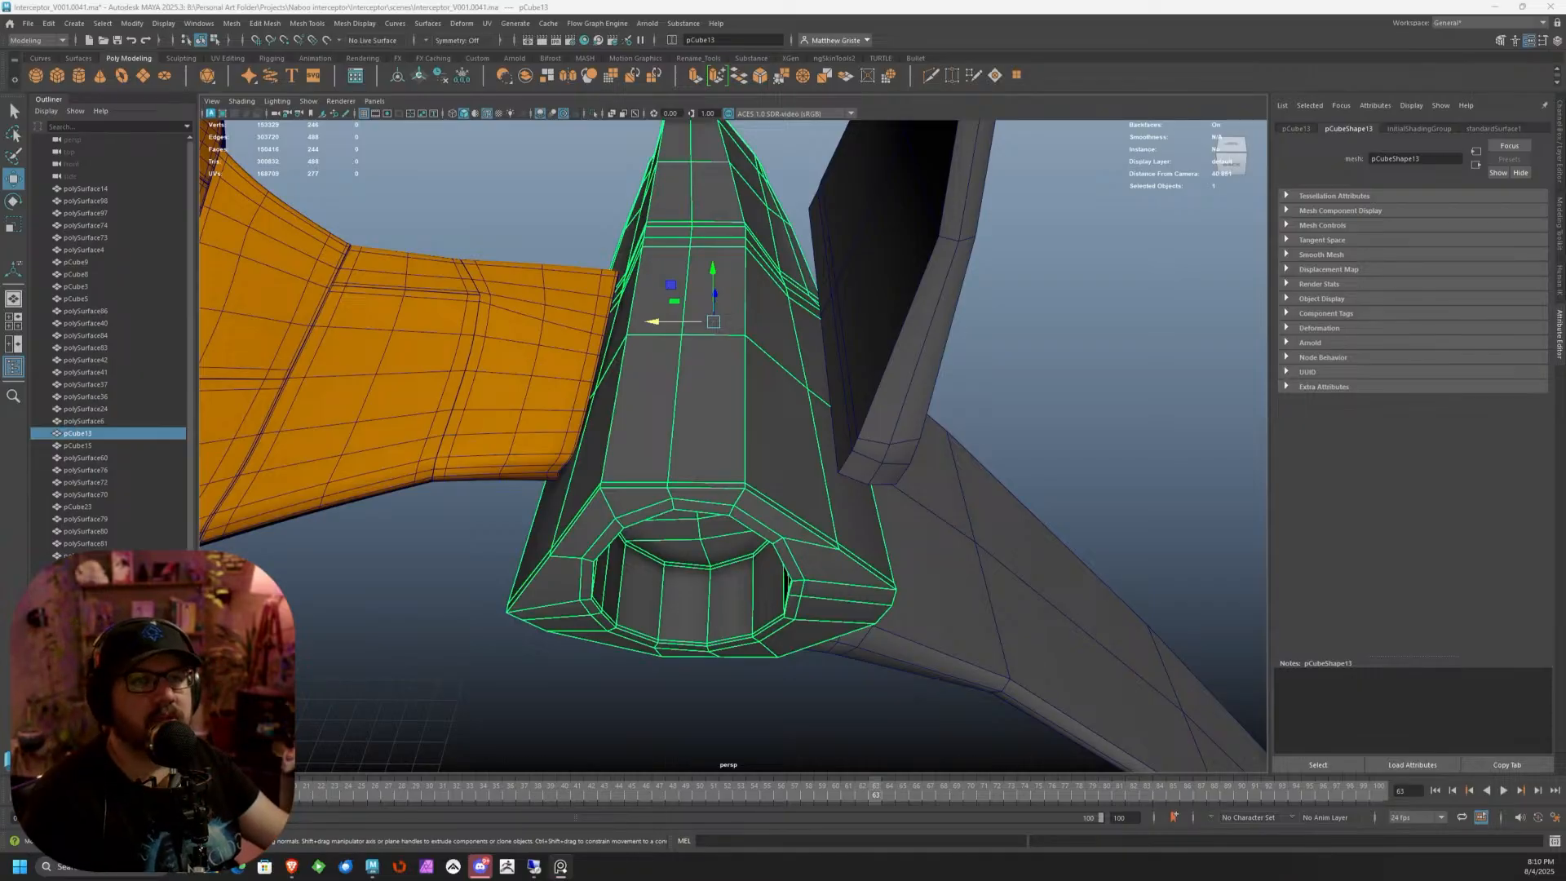
left_click_drag(622, 246, 696, 333, "alt")
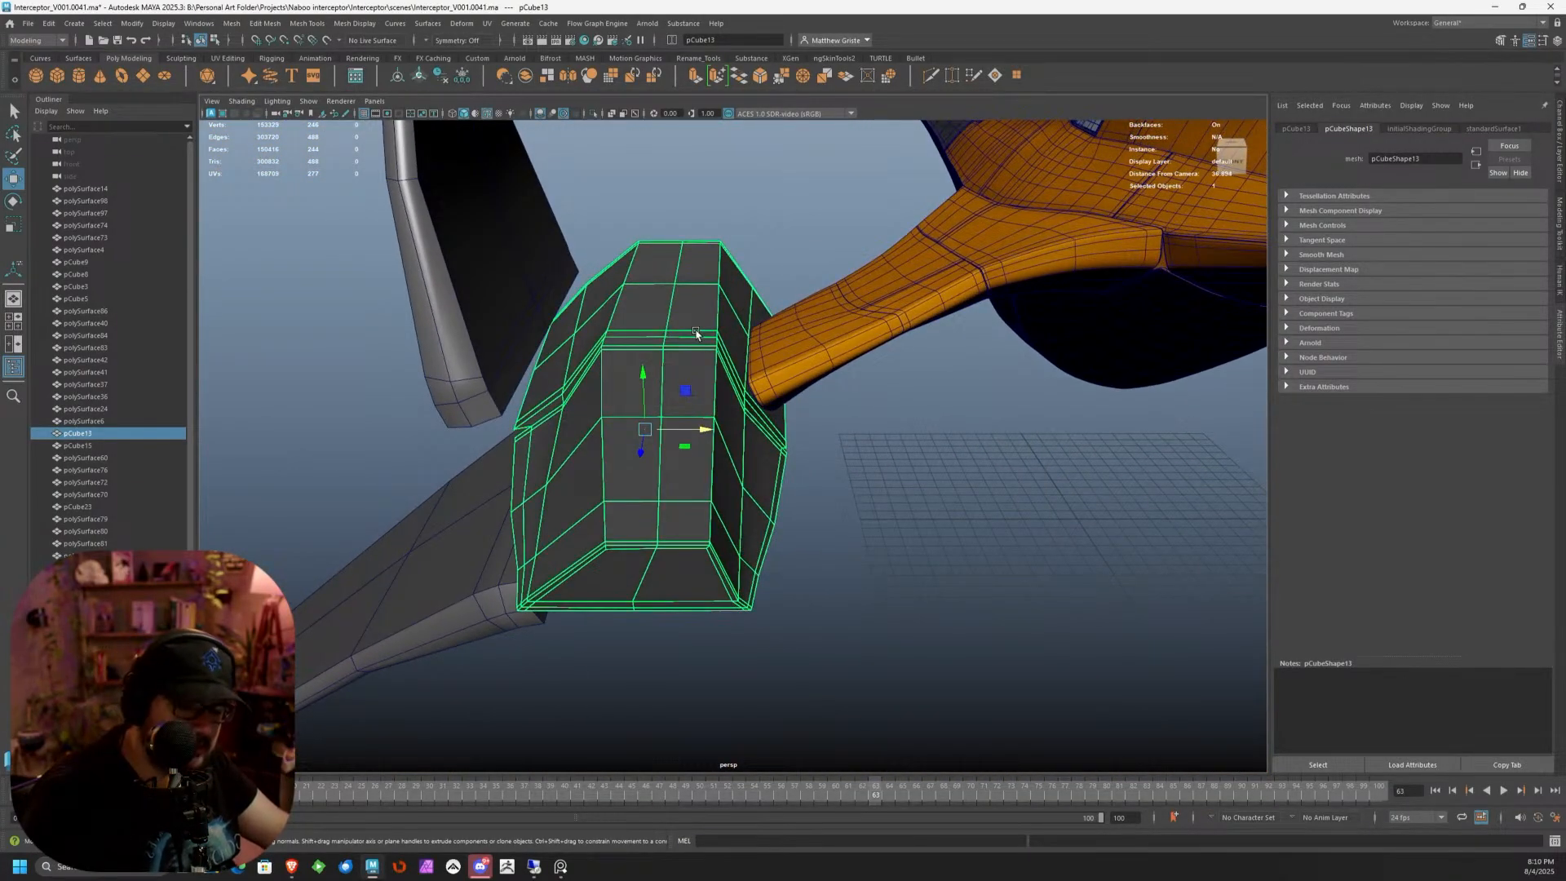
key("3")
scroll(695, 333, "down", 3)
right_click_drag(695, 333, 708, 310)
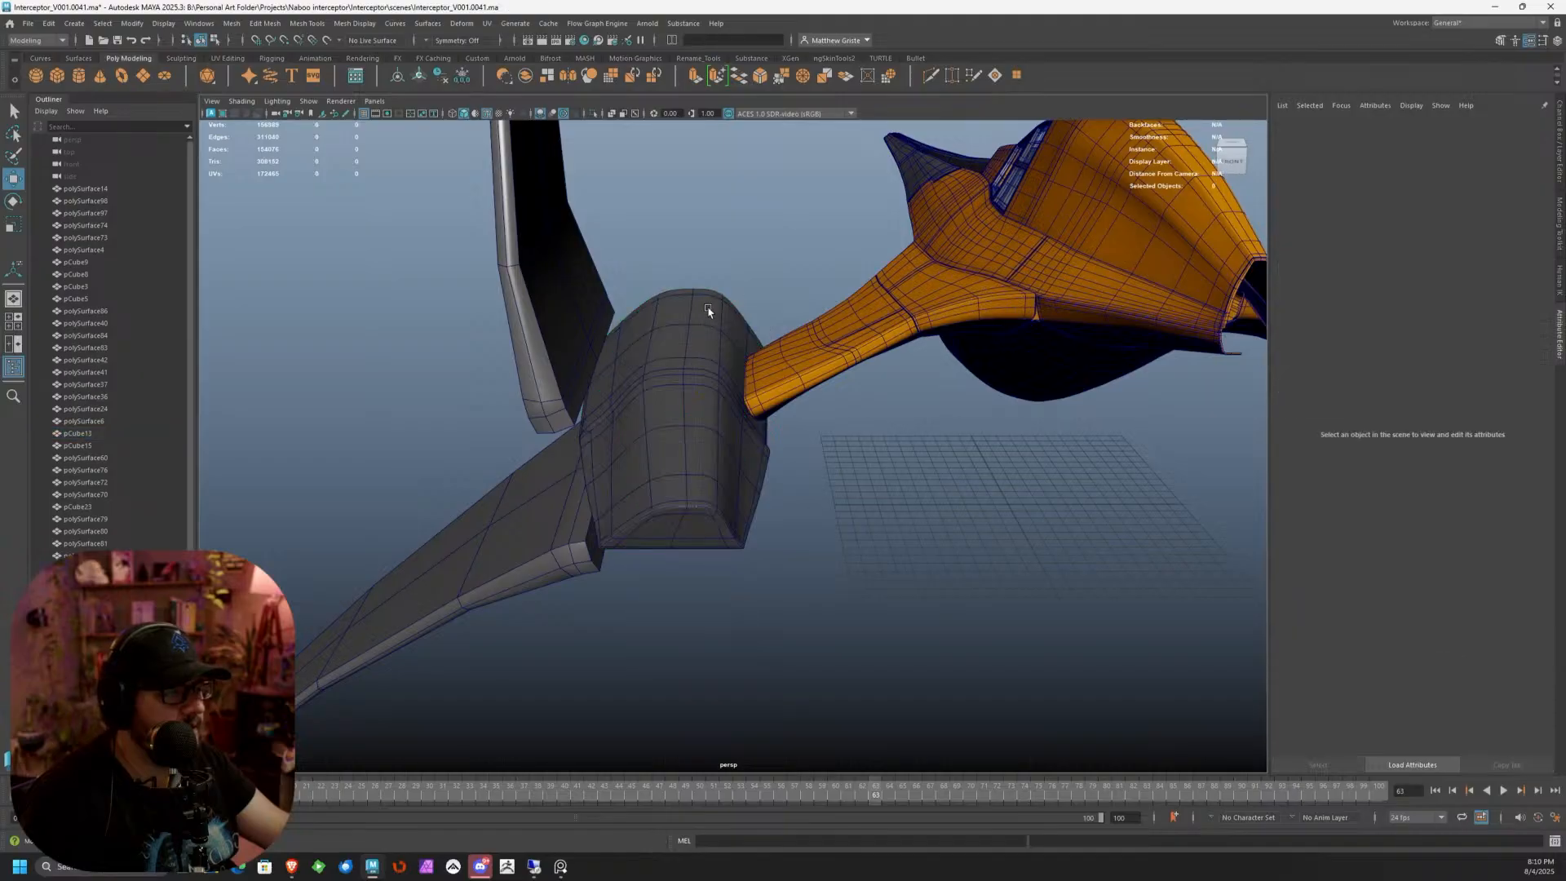
mouse_move(741, 293)
left_mouse_down("alt")
mouse_move(898, 308)
mouse_move(816, 304)
mouse_move(782, 282)
mouse_move(774, 307)
mouse_move(798, 315)
mouse_move(732, 374)
mouse_move(766, 363)
mouse_move(728, 343)
left_mouse_up("alt")
left_click(781, 282)
scroll(779, 301, "up", 5)
key("1")
Select the strip of faces along the underside edge of pCube13 nearest the hull and move it slightly downward
right_click_drag(540, 324, 546, 356)
left_click(529, 329)
left_click(409, 367, "shift")
left_click(370, 380, "shift")
left_click_drag(384, 371, 555, 369, "alt")
left_click(559, 220, "shift")
left_click(518, 200, "shift")
left_click_drag(748, 242, 846, 262, "alt")
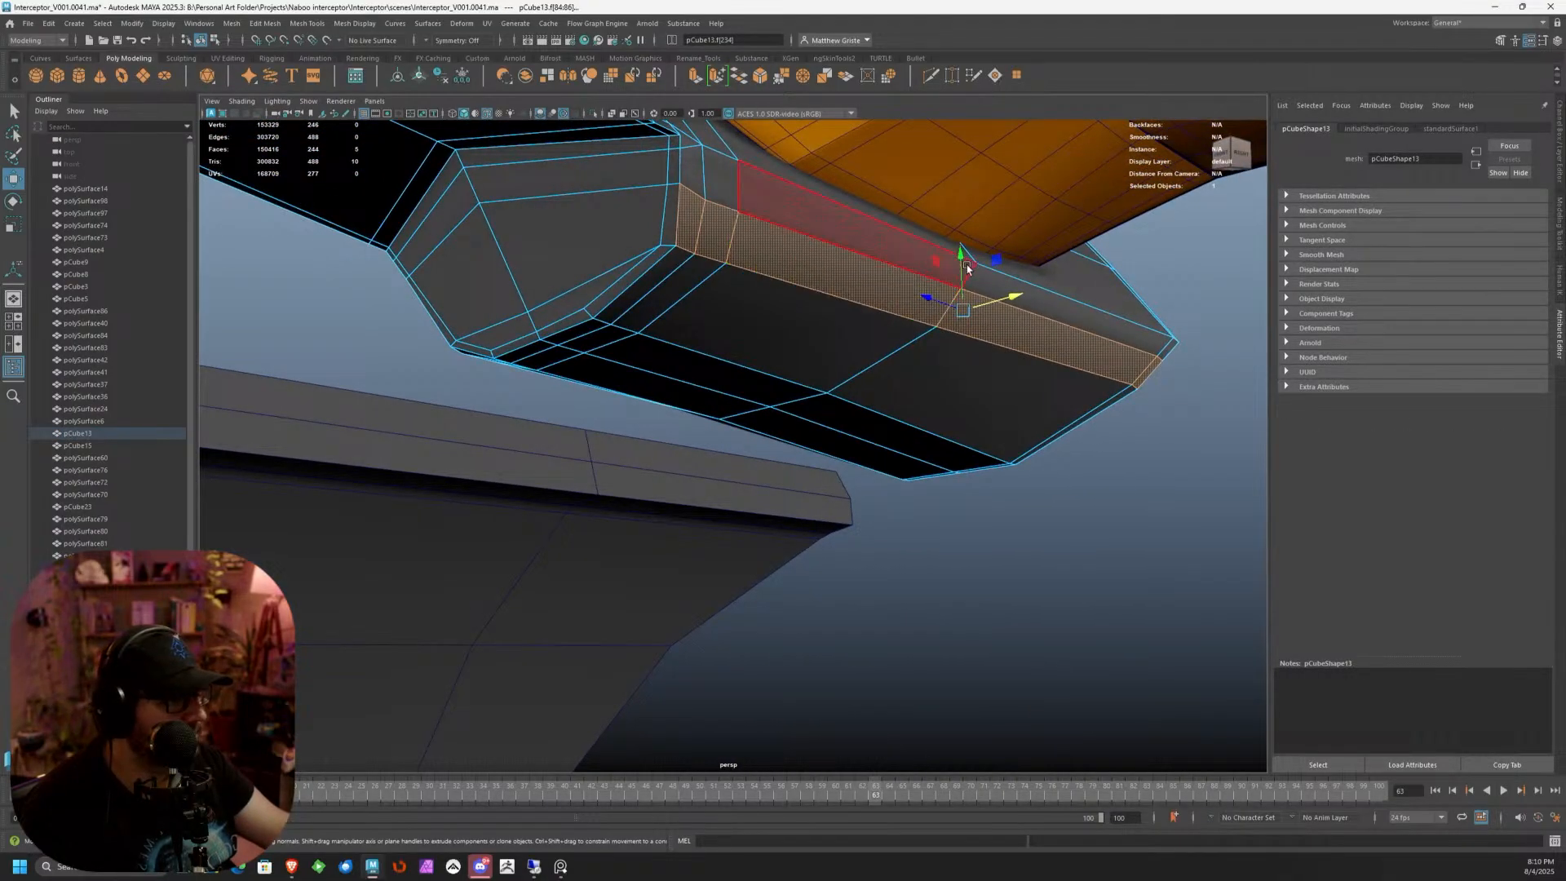
left_click_drag(961, 256, 963, 281)
key("ctrl+z")
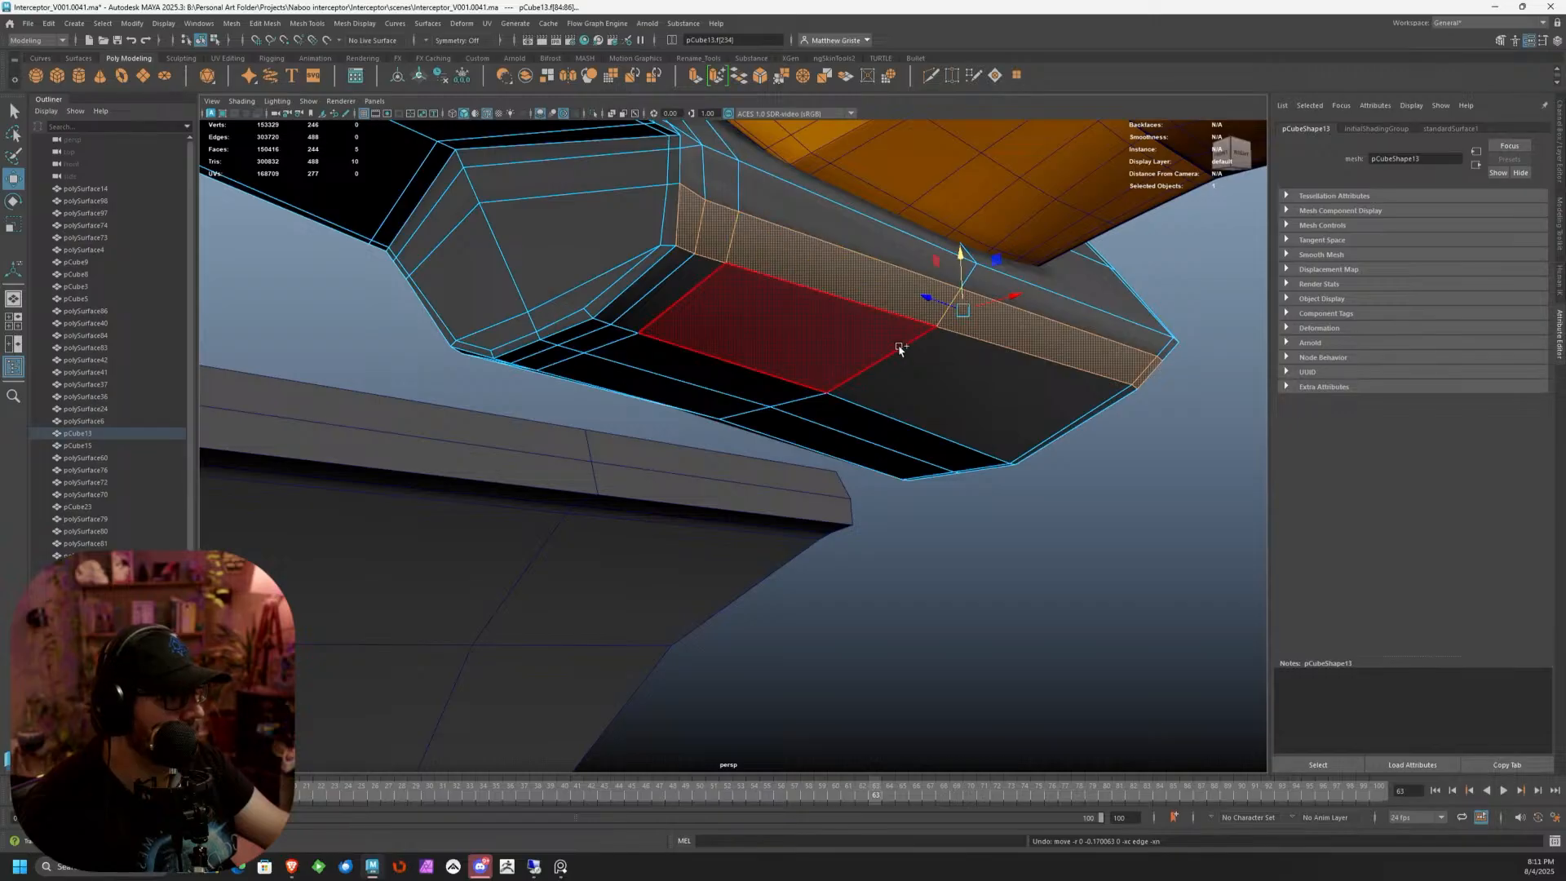
right_click_drag(899, 347, 973, 419, "ctrl+shift")
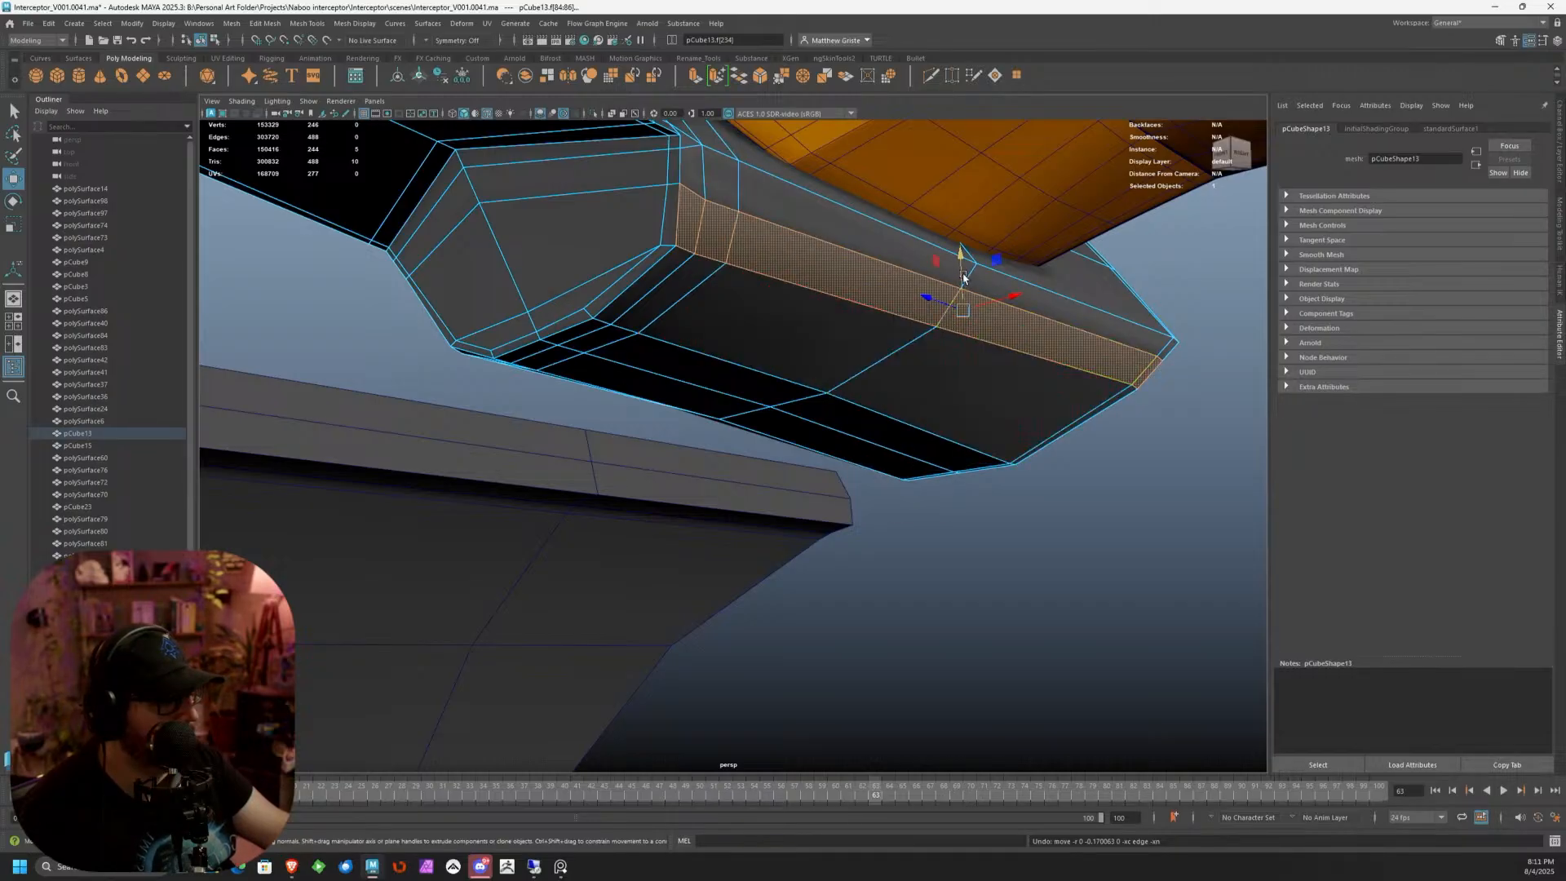
left_click_drag(961, 259, 962, 275)
Move the lower corner vertex nearest the hull on the engine's rear end panel slightly inward
left_click_drag(603, 256, 868, 281, "alt")
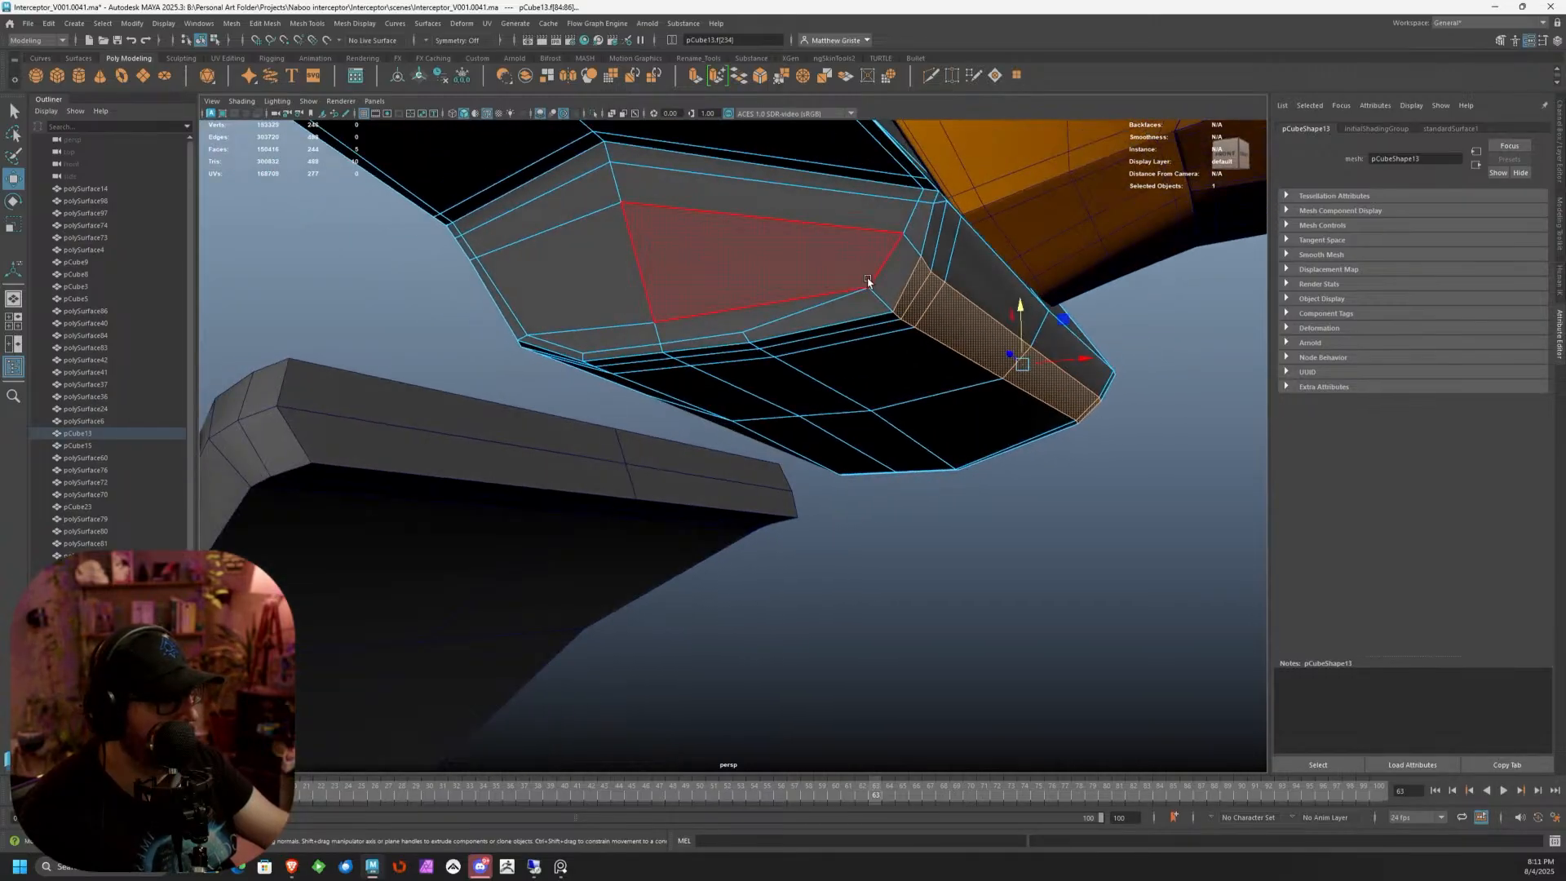
right_click_drag(822, 283, 766, 274)
left_click(869, 288)
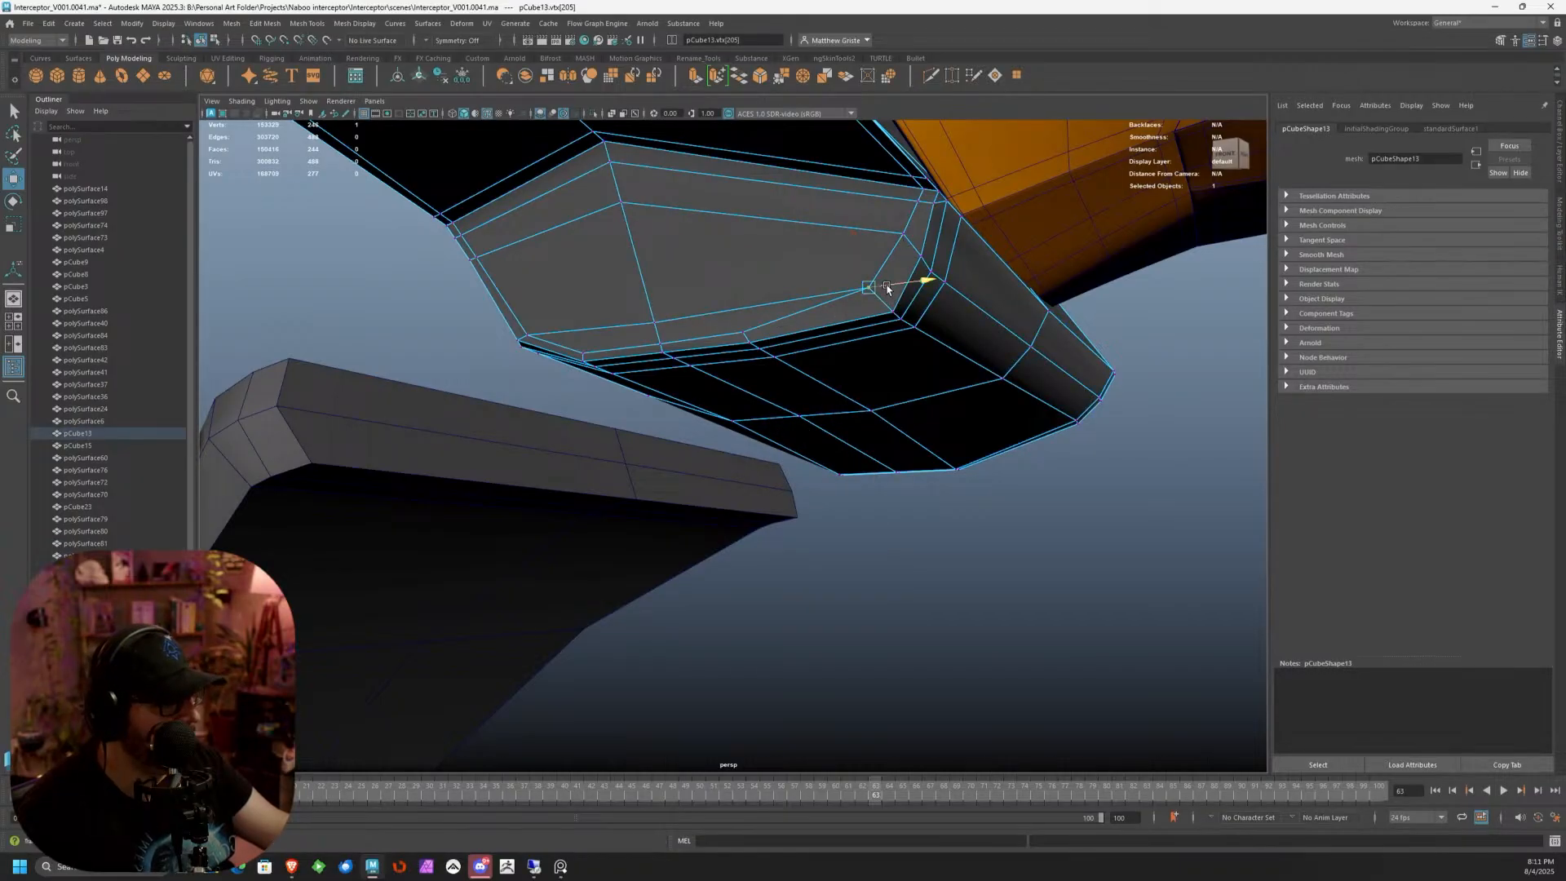
left_click_drag(887, 288, 850, 272)
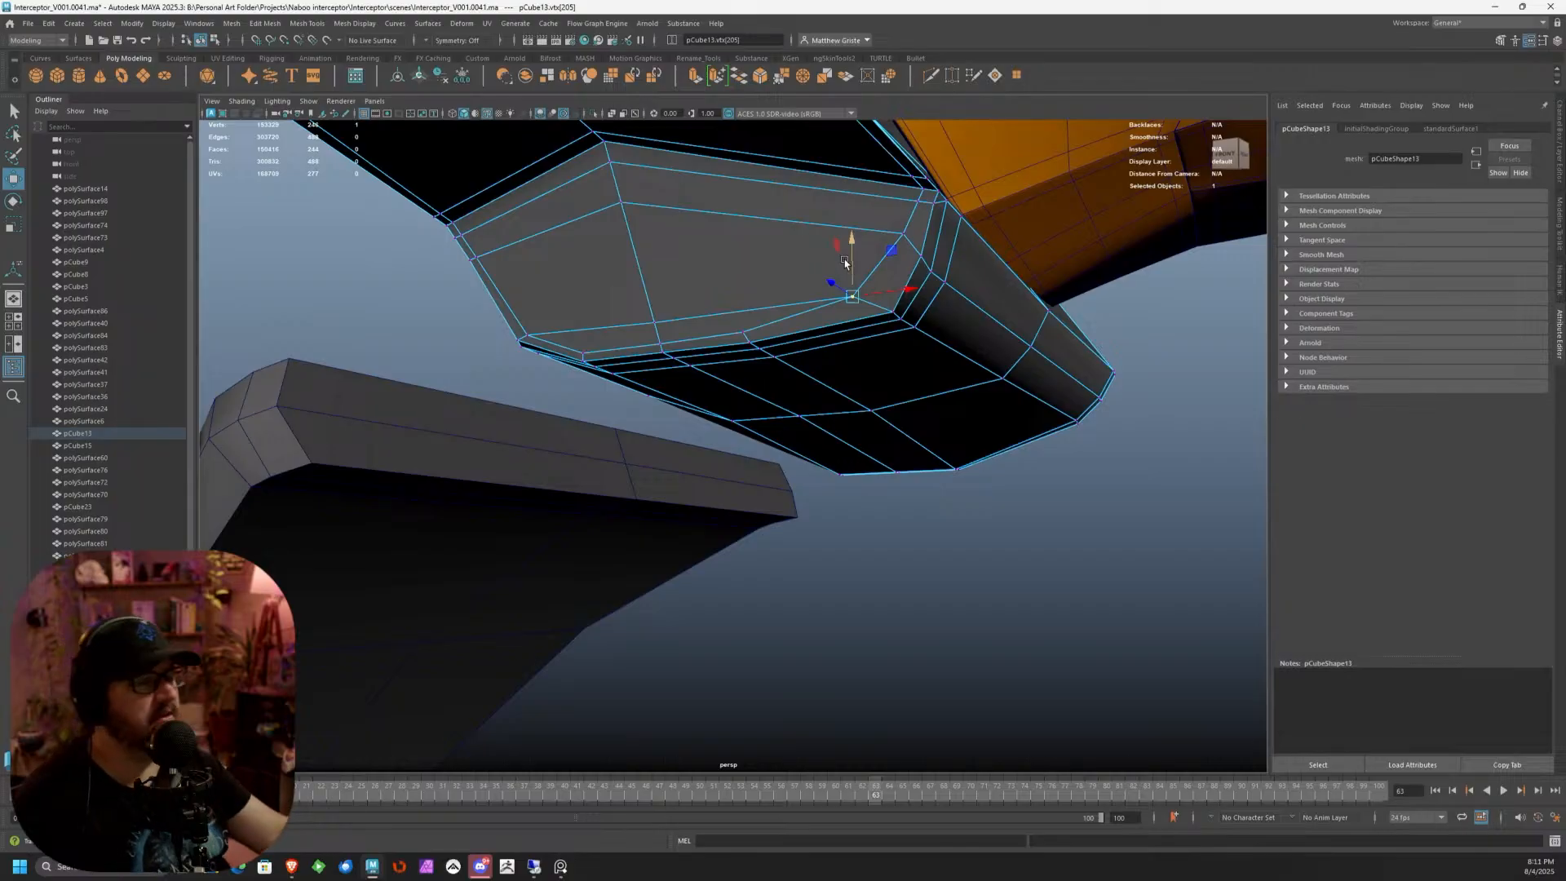
Select the underside vertices beside pCube13's closed end panel and deselect the extra vertices caught in the selection
left_click_drag(899, 331, 938, 360, "alt")
middle_click_drag(937, 360, 919, 267, "alt")
left_click_drag(919, 268, 919, 271, "alt")
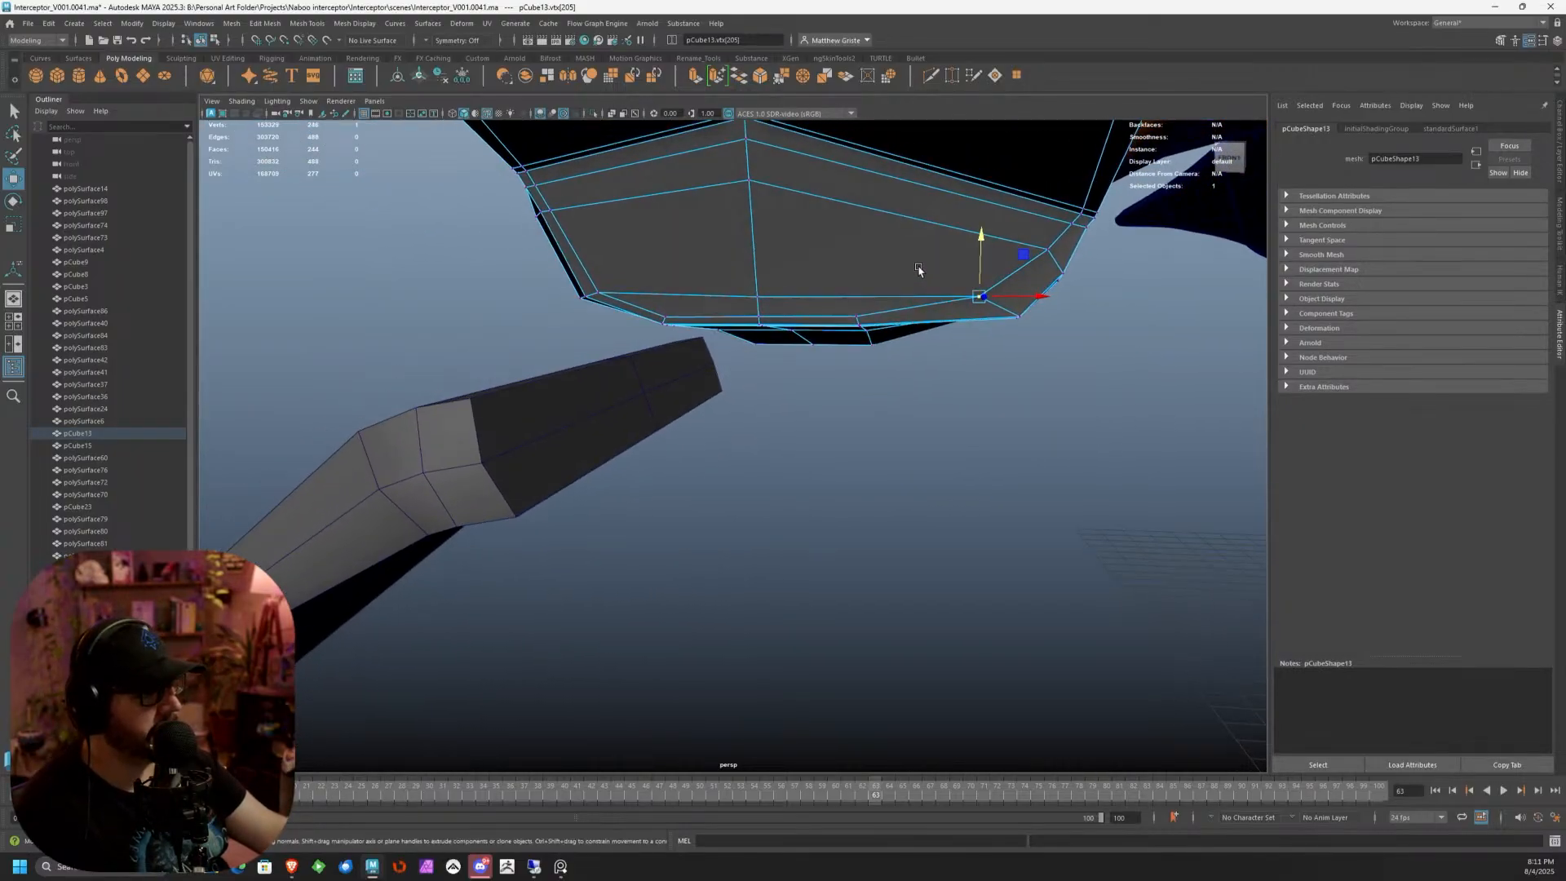
left_click_drag(887, 405, 848, 311)
left_click_drag(864, 319, 632, 319, "alt")
left_click_drag(508, 270, 576, 322, "ctrl")
left_click_drag(548, 325, 639, 276, "alt")
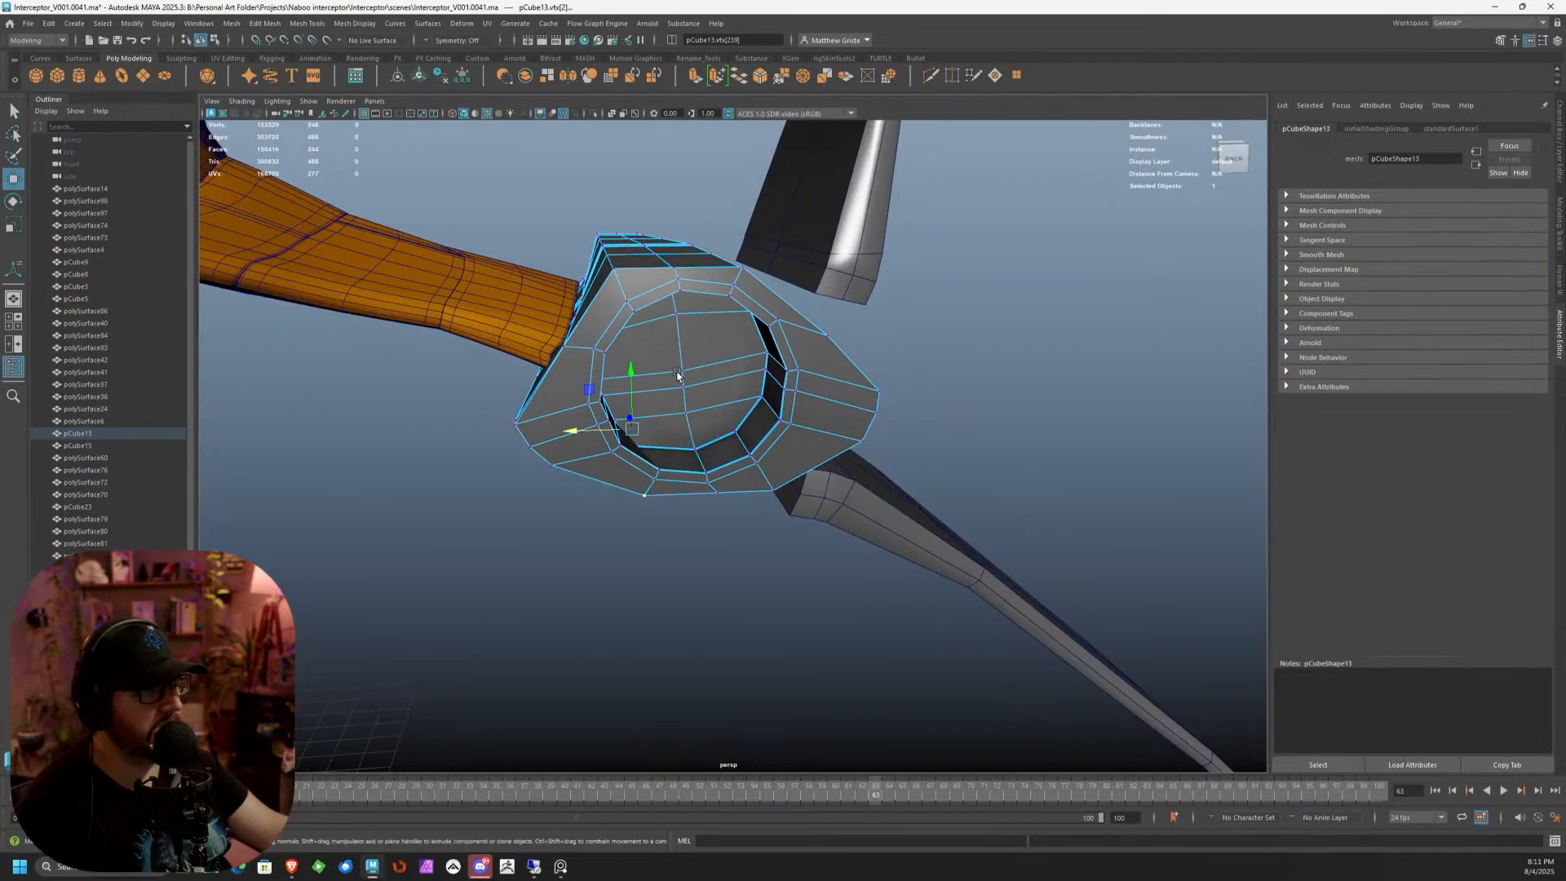
Select the lengthwise edges along pCube13's upper corner on the hull side and shift them slightly
scroll(639, 276, "up", 4)
right_click(657, 269)
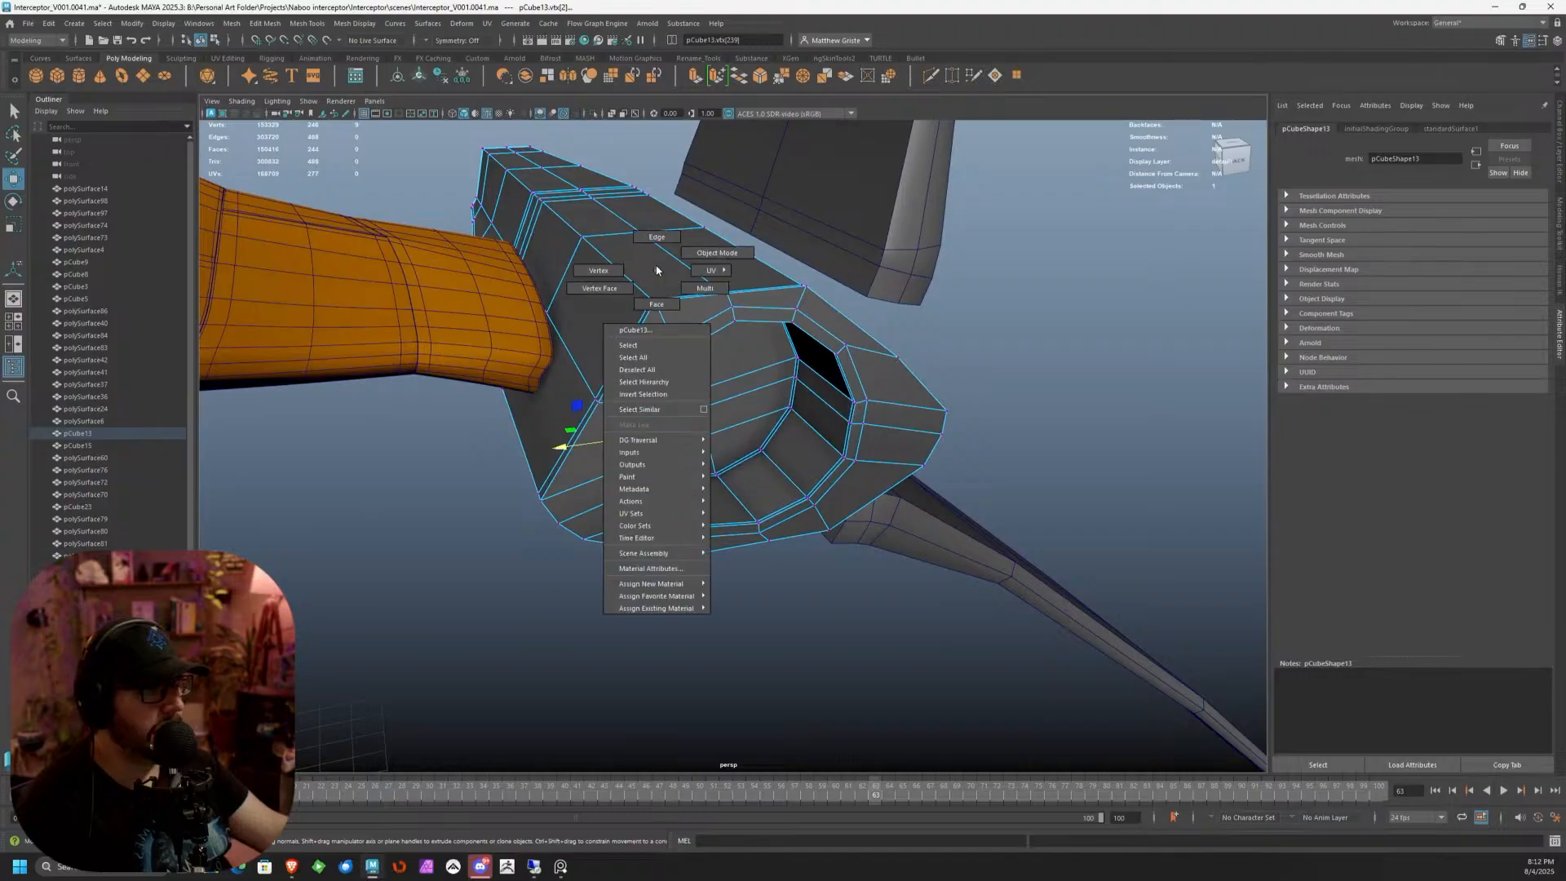
scroll(675, 319, "up", 3)
right_click(709, 380)
right_click_drag(709, 380, 708, 344)
scroll(713, 367, "up", 5)
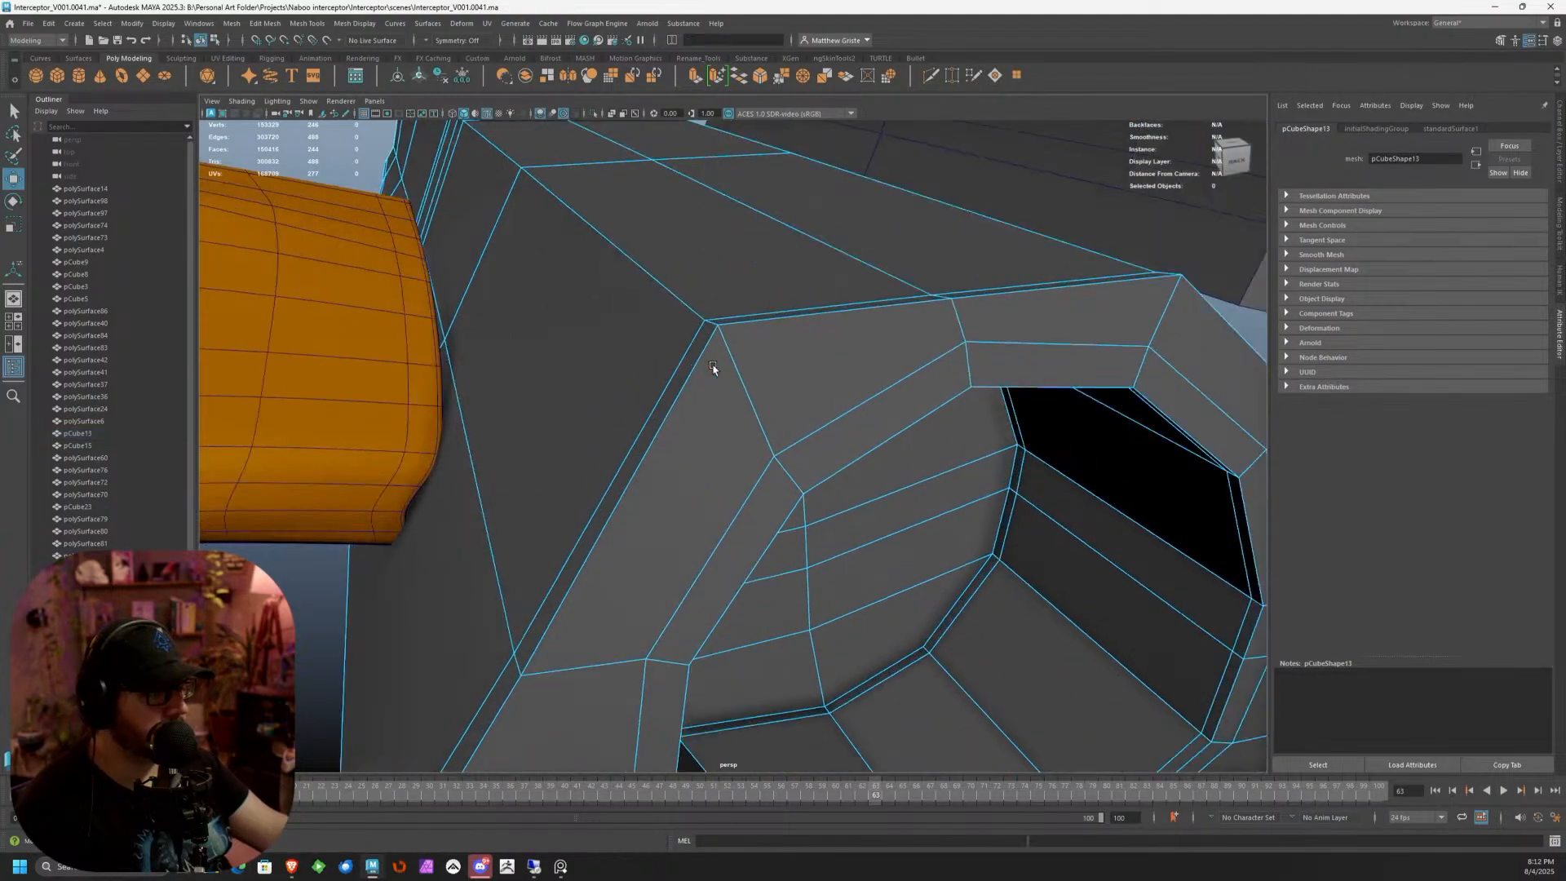
left_click(703, 275)
scroll(656, 338, "down", 10)
left_click_drag(657, 338, 848, 342, "alt")
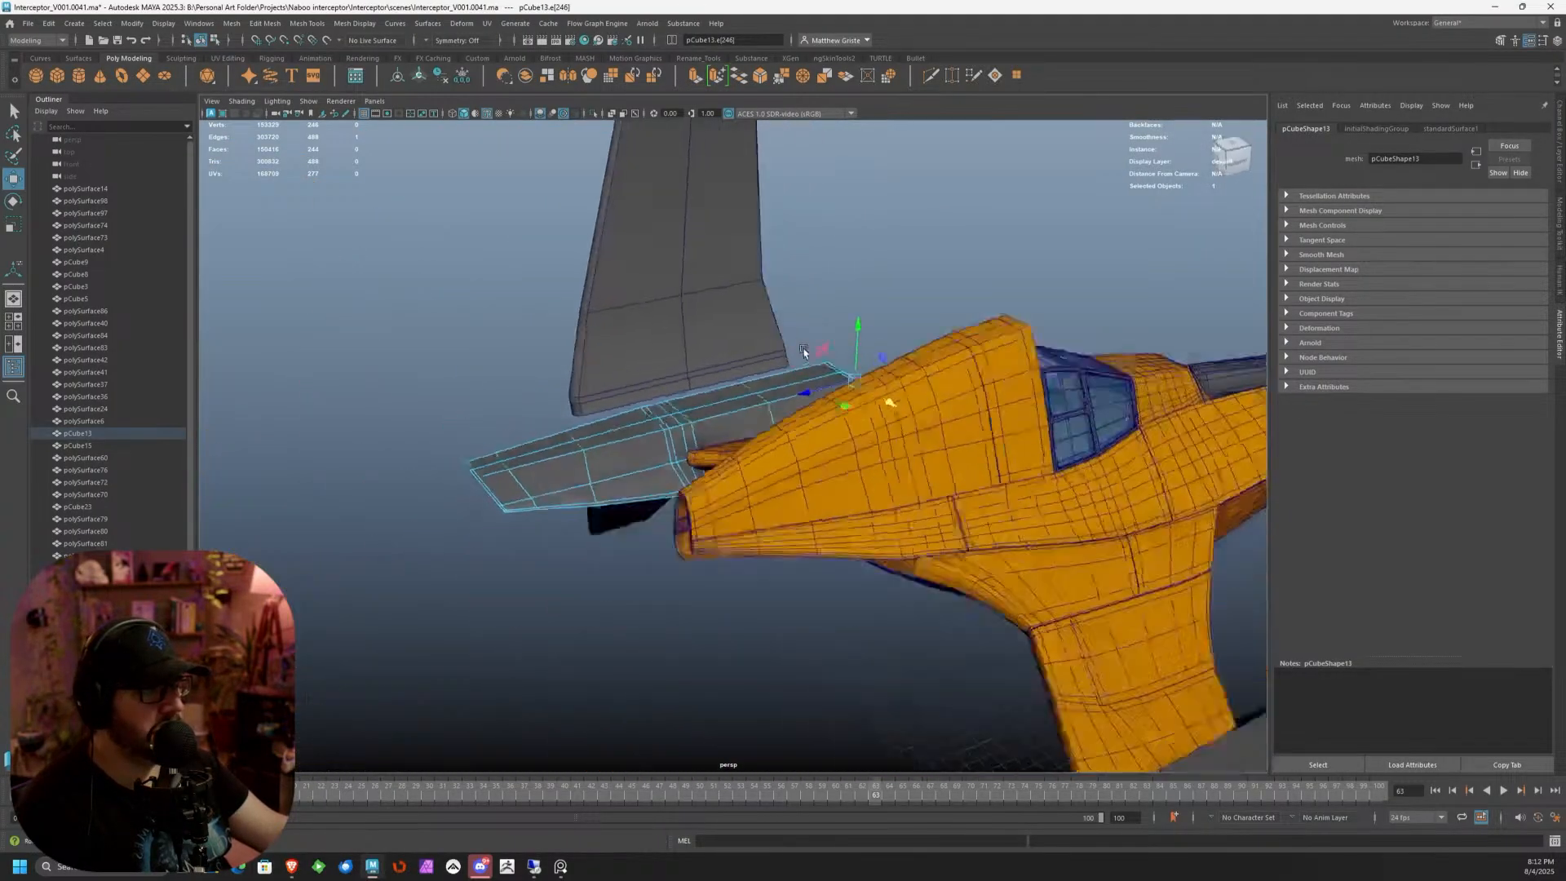
scroll(755, 304, "up", 8)
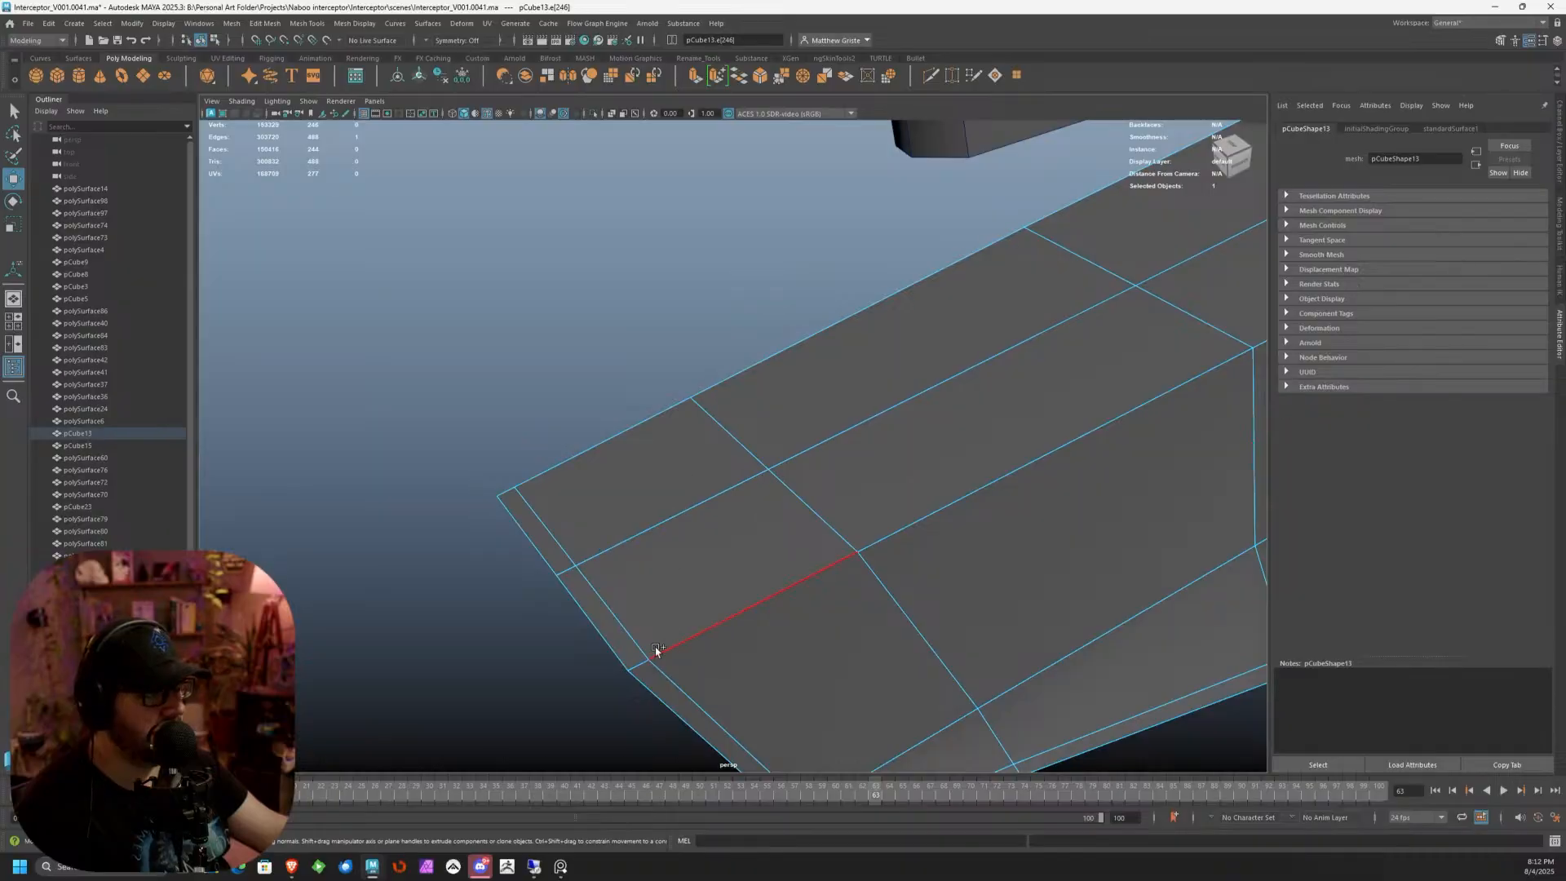
left_click(641, 666, "shift")
double_click(641, 665, "shift")
scroll(657, 654, "down", 8)
left_click_drag(658, 653, 818, 542, "alt")
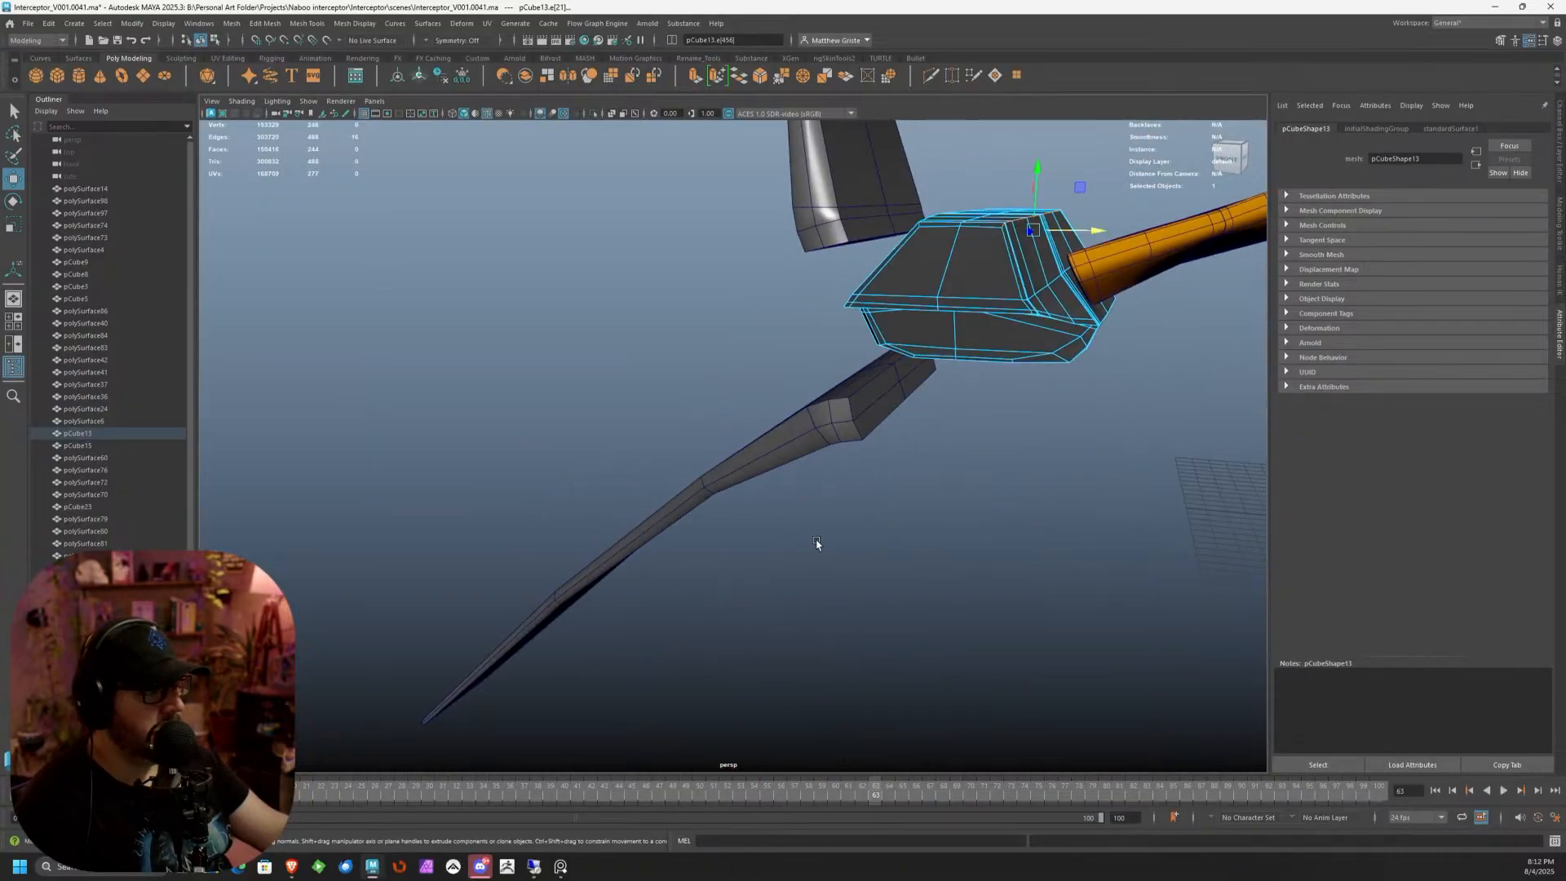
middle_click_drag(1011, 338, 825, 506, "alt")
scroll(825, 507, "up", 5)
left_click_drag(835, 398, 824, 359, "alt")
left_click_drag(876, 294, 875, 294)
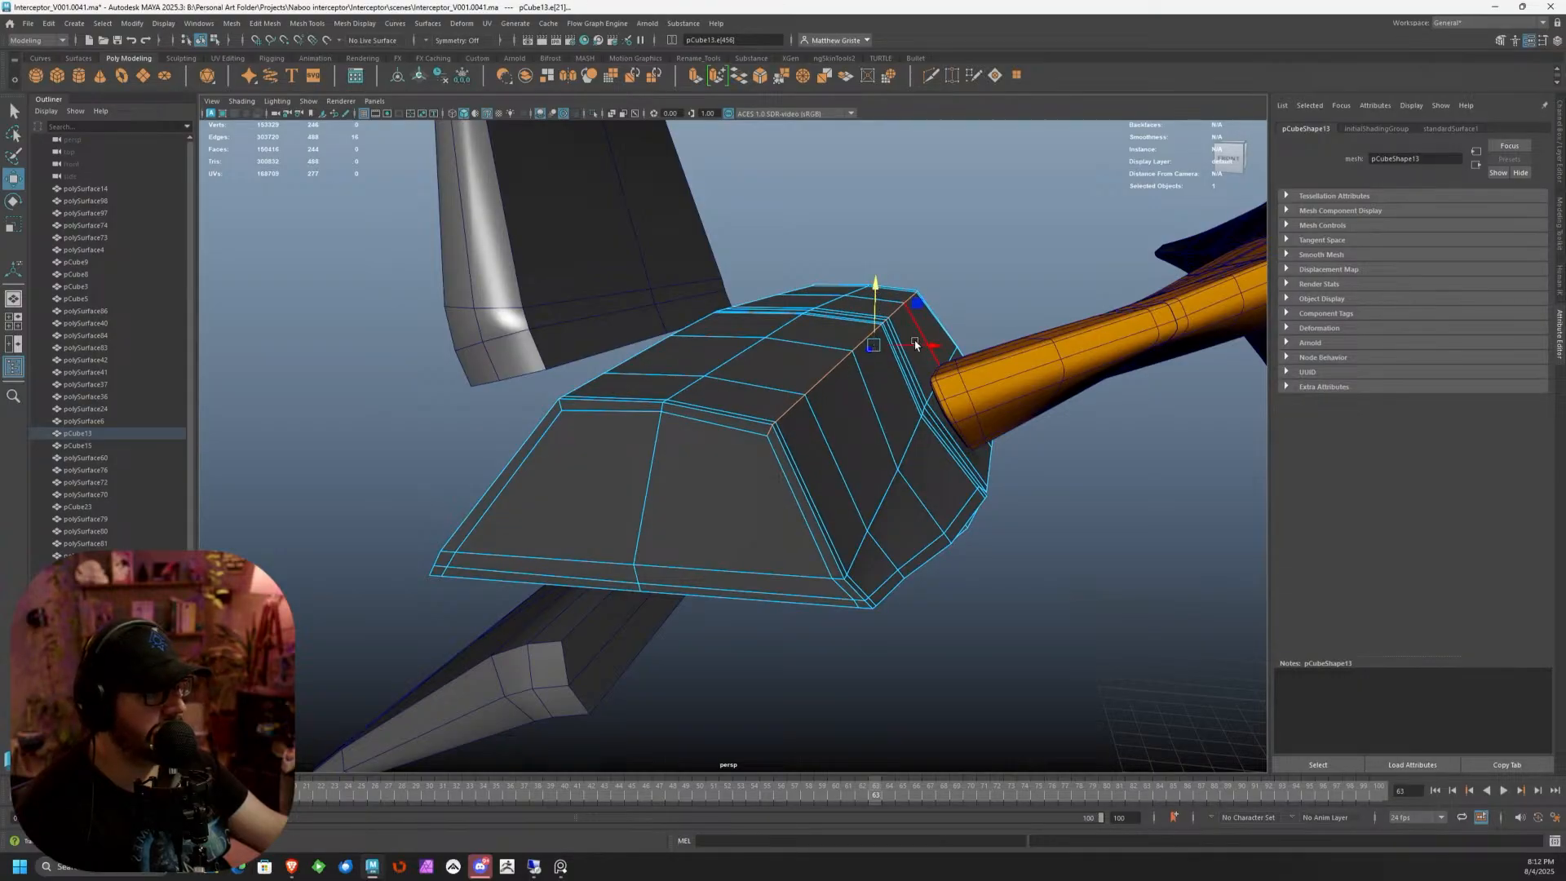
left_click_drag(915, 344, 871, 315)
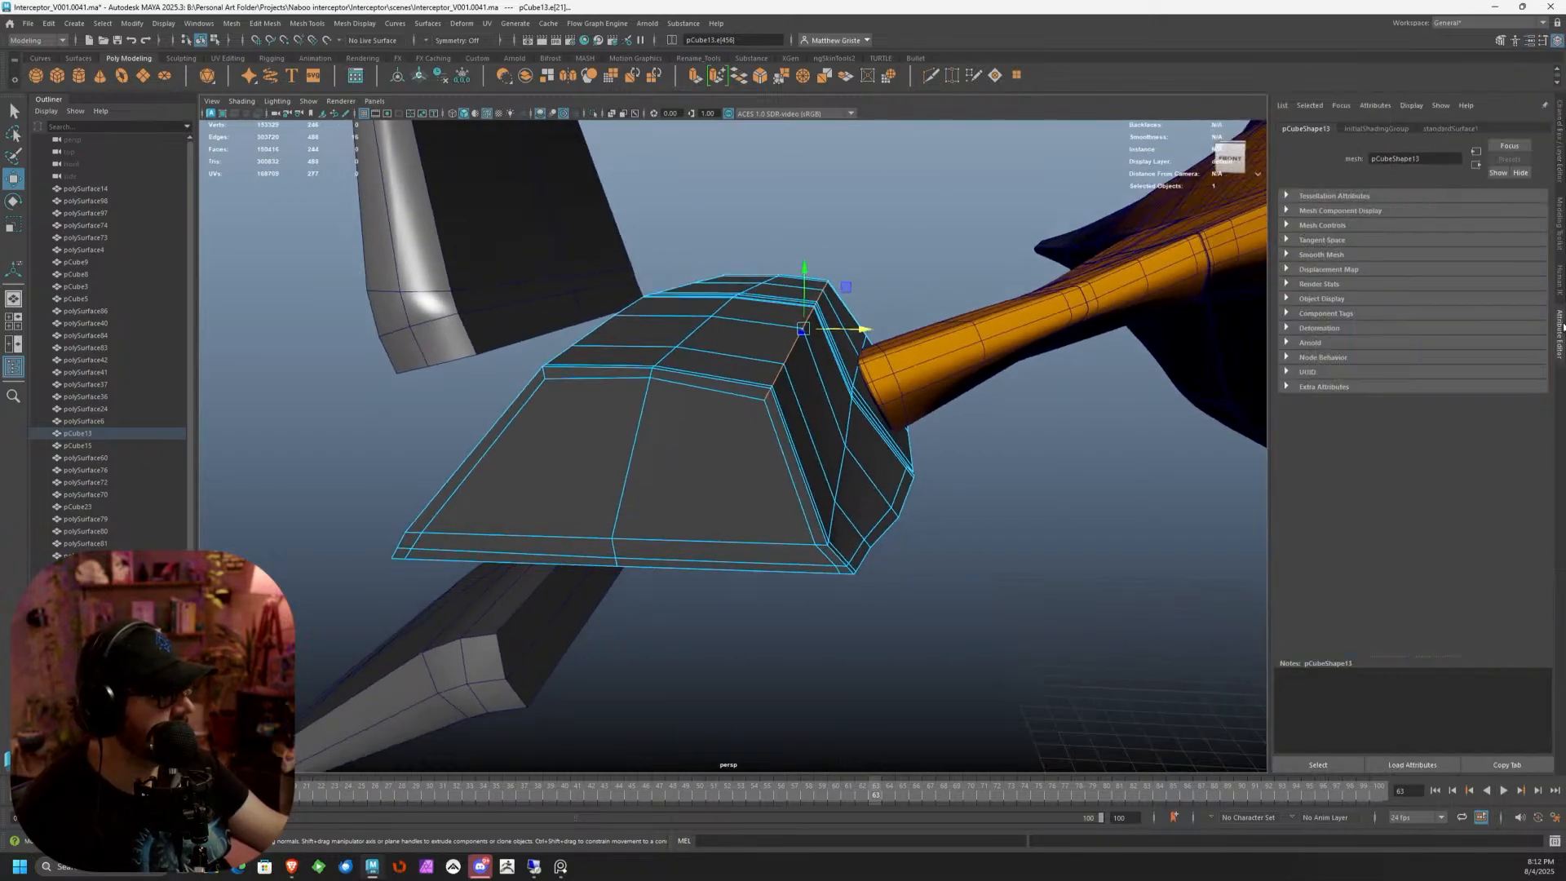
Insert a lengthwise edge loop around the upper part of pCube13's sloping sides with the Multi-Cut tool
left_click(1560, 221)
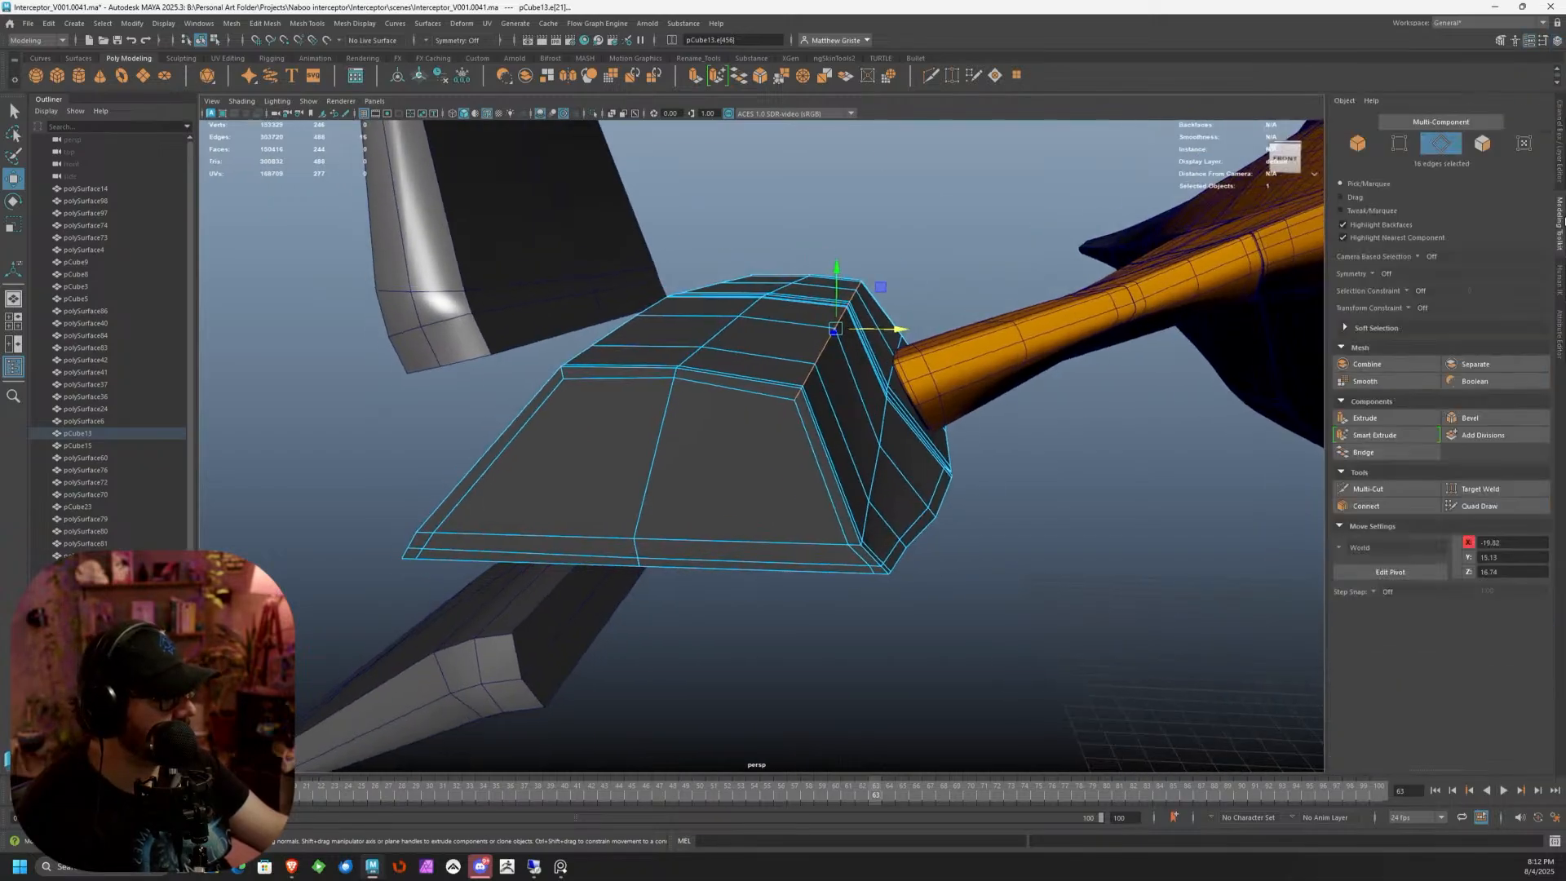
left_click(1381, 485)
left_click_drag(1012, 447, 770, 416, "alt")
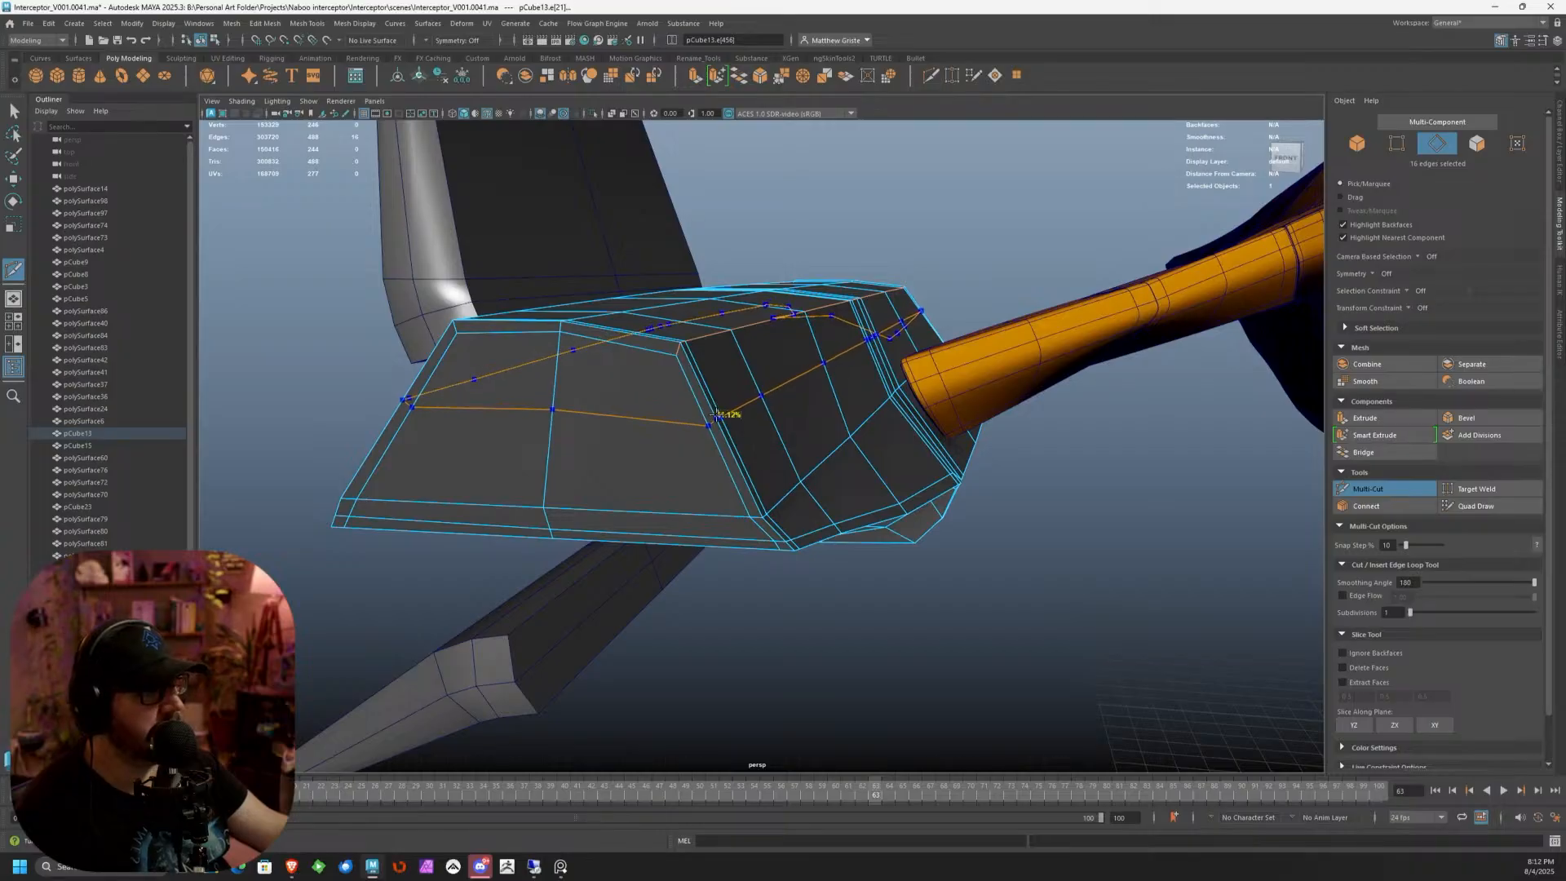
left_click(730, 417, "ctrl")
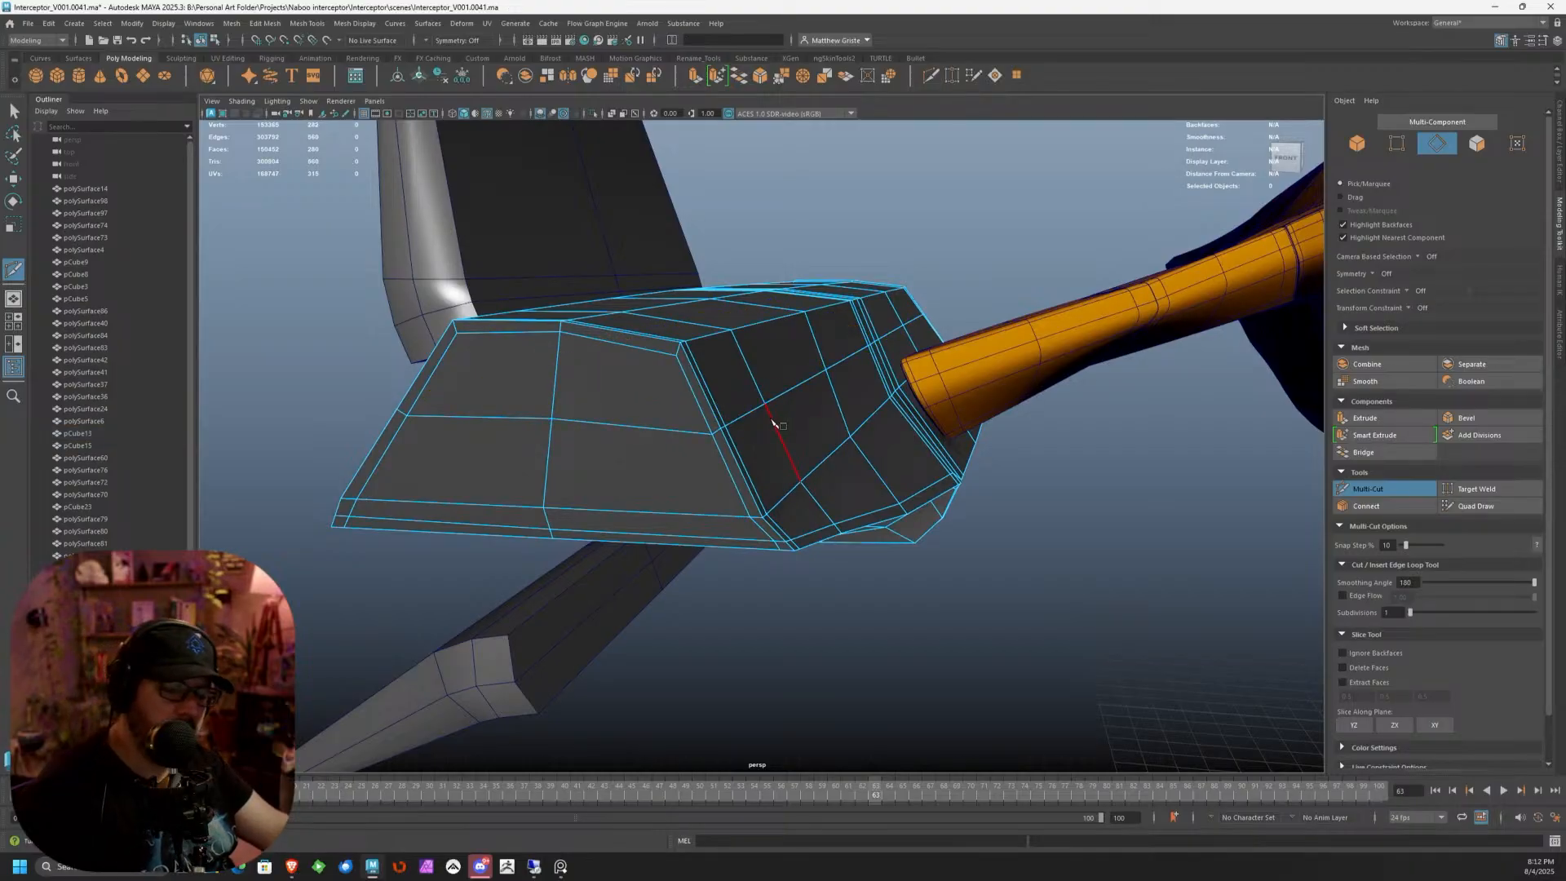
Select the new lengthwise edge loop and scale it slightly wider along the X axis
key("q")
right_click_drag(659, 421, 657, 390)
double_click(652, 423)
key("r")
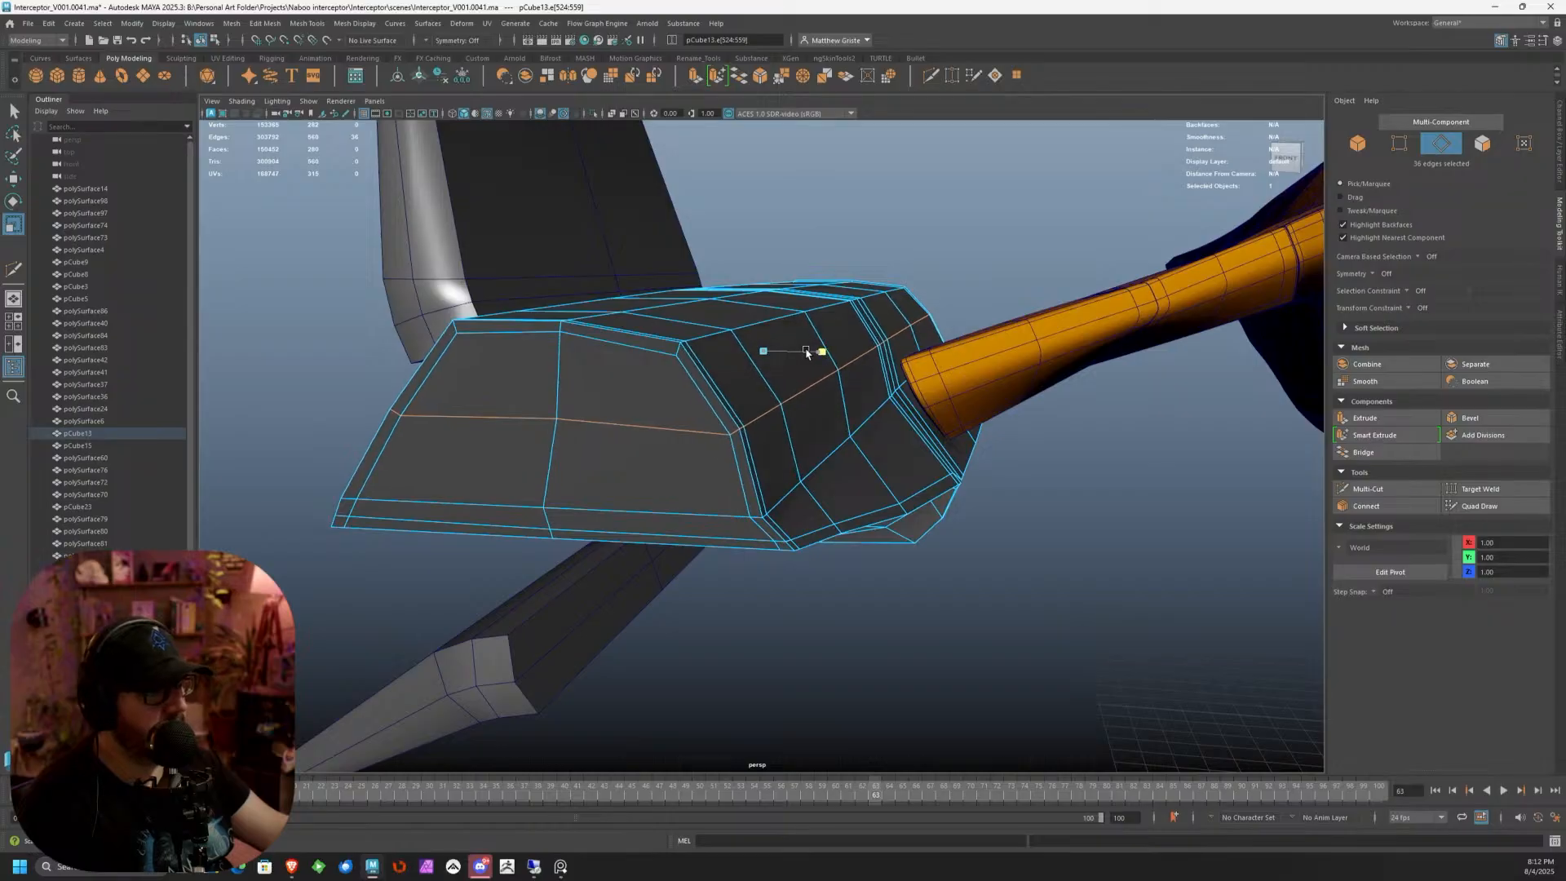
left_click_drag(805, 353, 809, 353)
left_click_drag(859, 429, 905, 426, "alt")
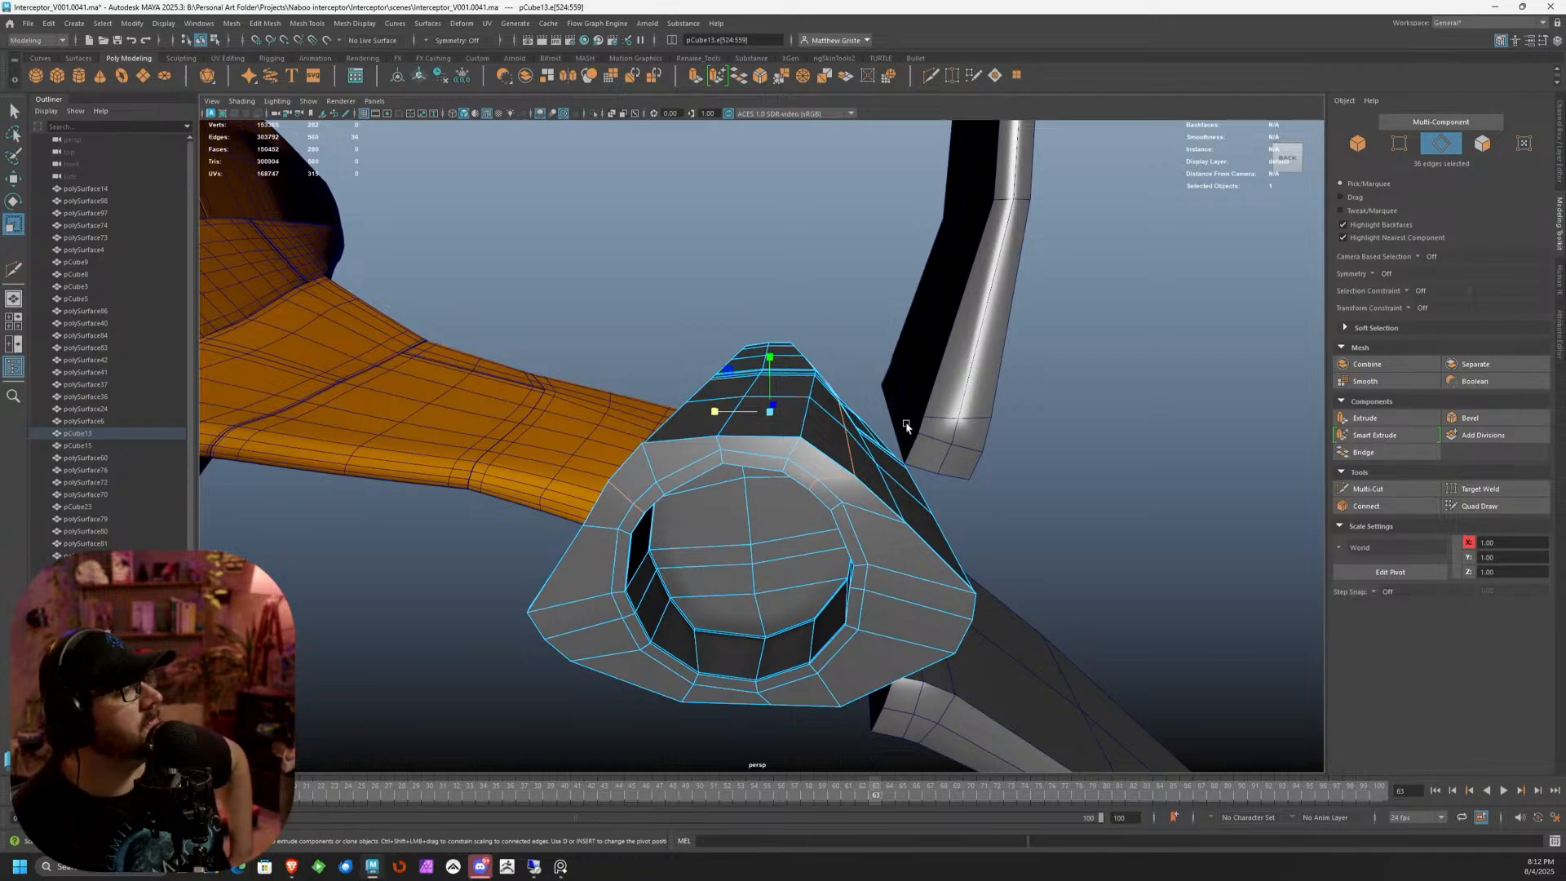
Select the recessed wall faces inside the engine's round opening with their thin border strips and delete the recessed interior
left_click_drag(906, 427, 572, 374, "alt")
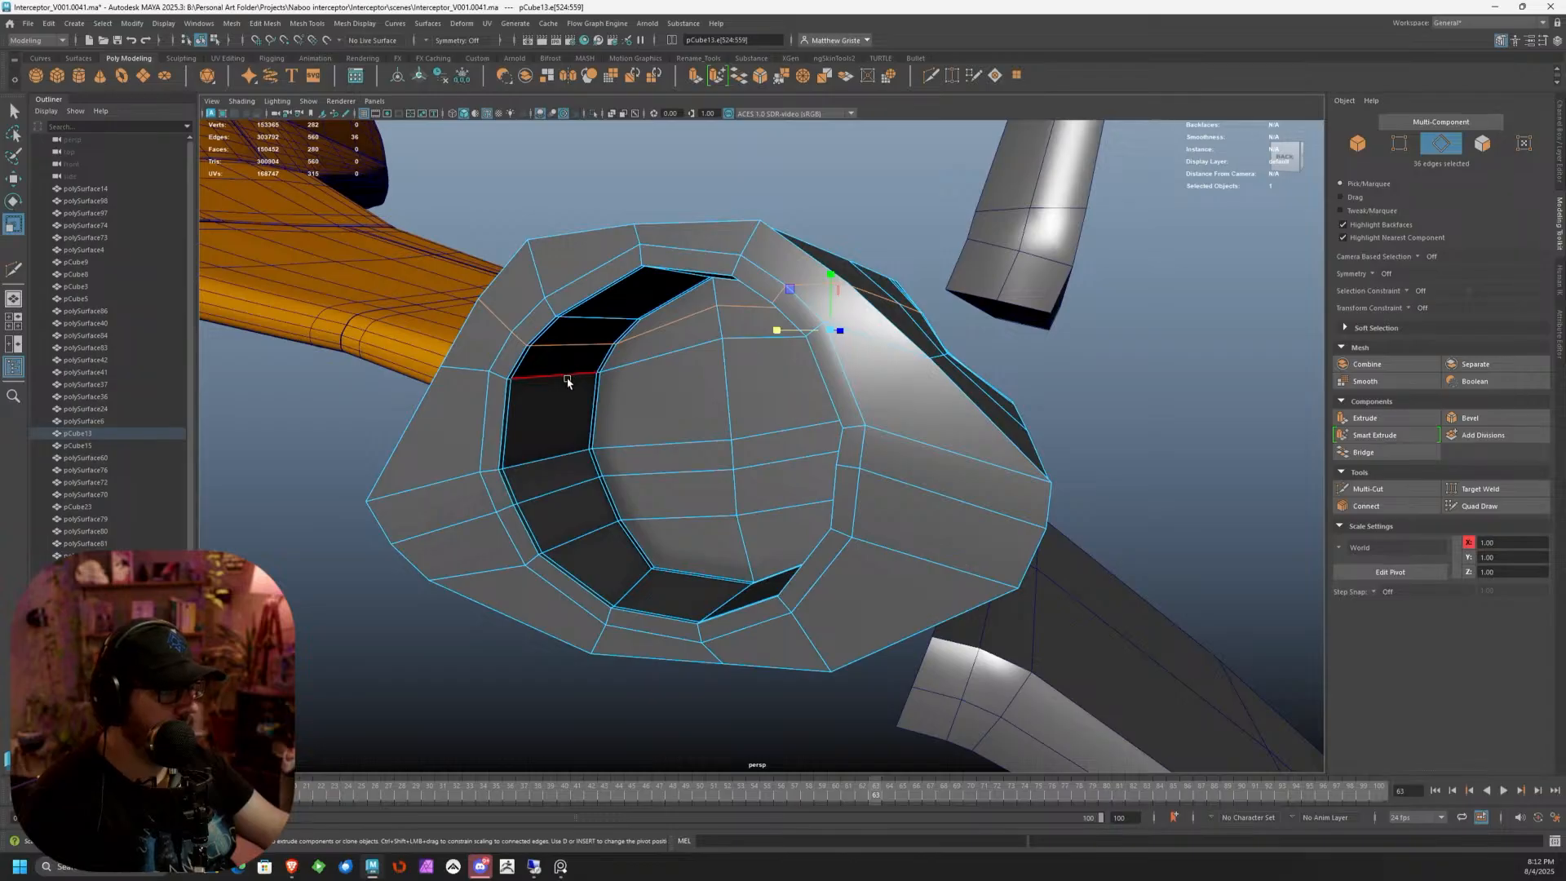
left_click_drag(569, 382, 489, 433, "alt")
left_click_drag(658, 360, 500, 352, "alt")
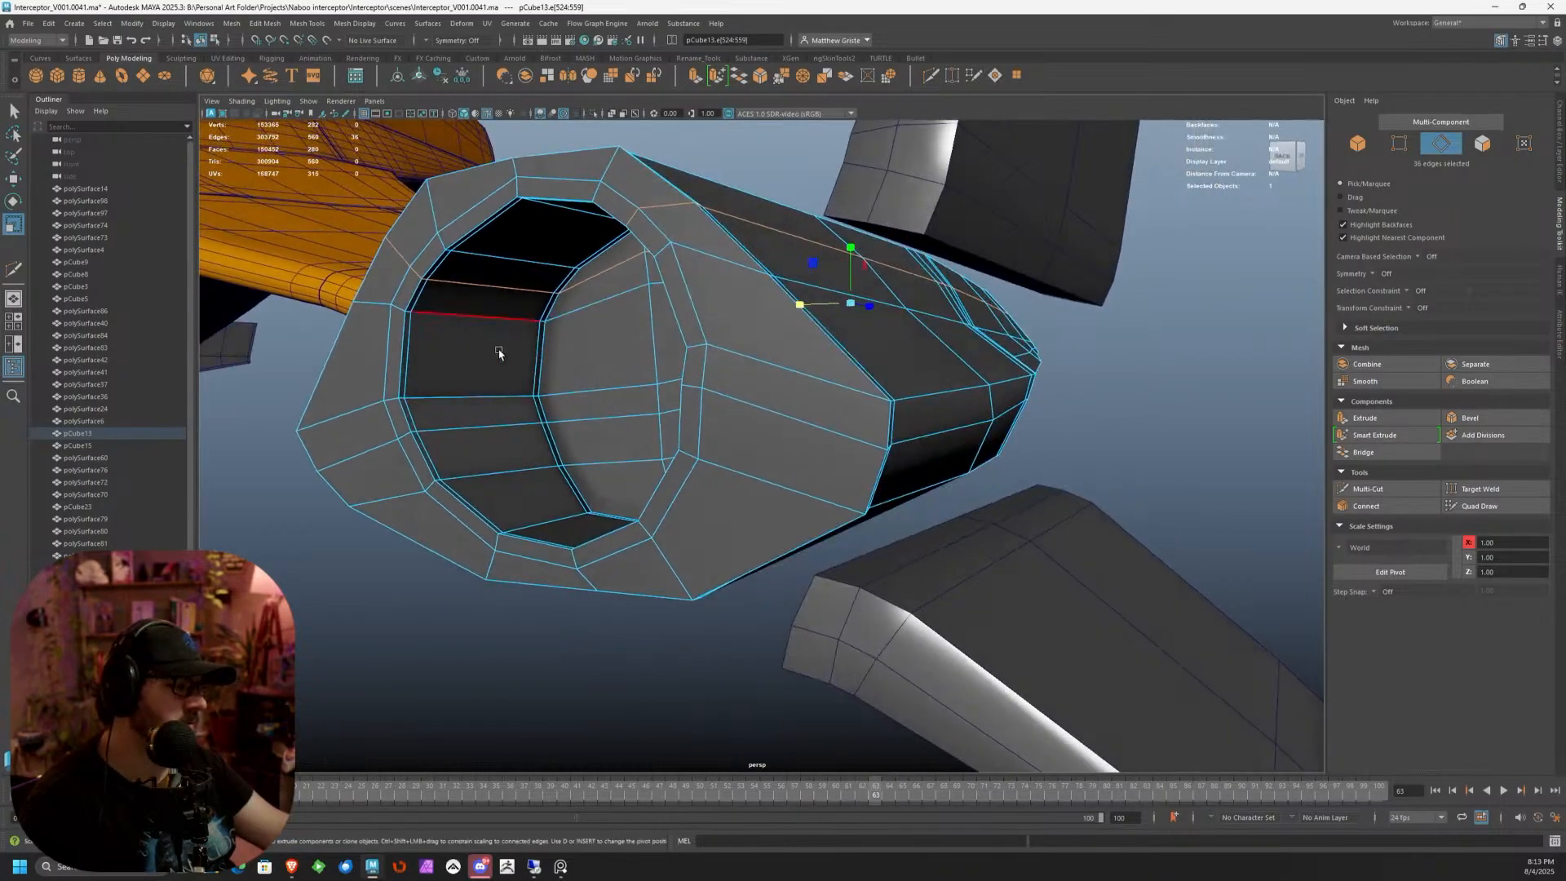
middle_click_drag(450, 350, 503, 376, "alt")
scroll(481, 371, "up", 2)
double_click(468, 367, "shift")
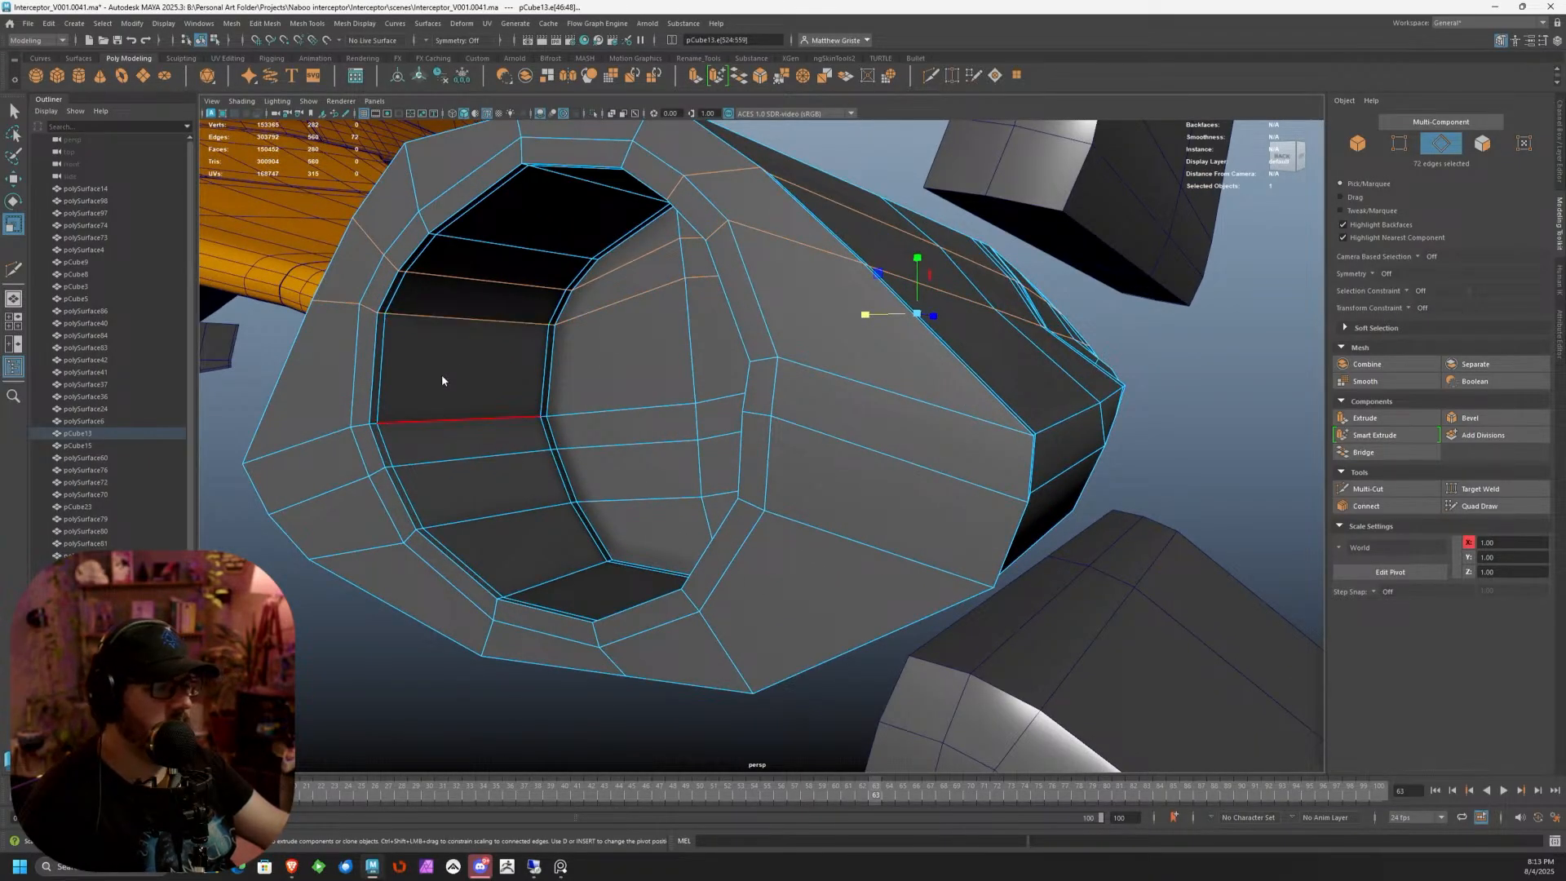
right_click_drag(443, 381, 441, 403)
left_click(439, 399)
double_click(420, 443, "shift")
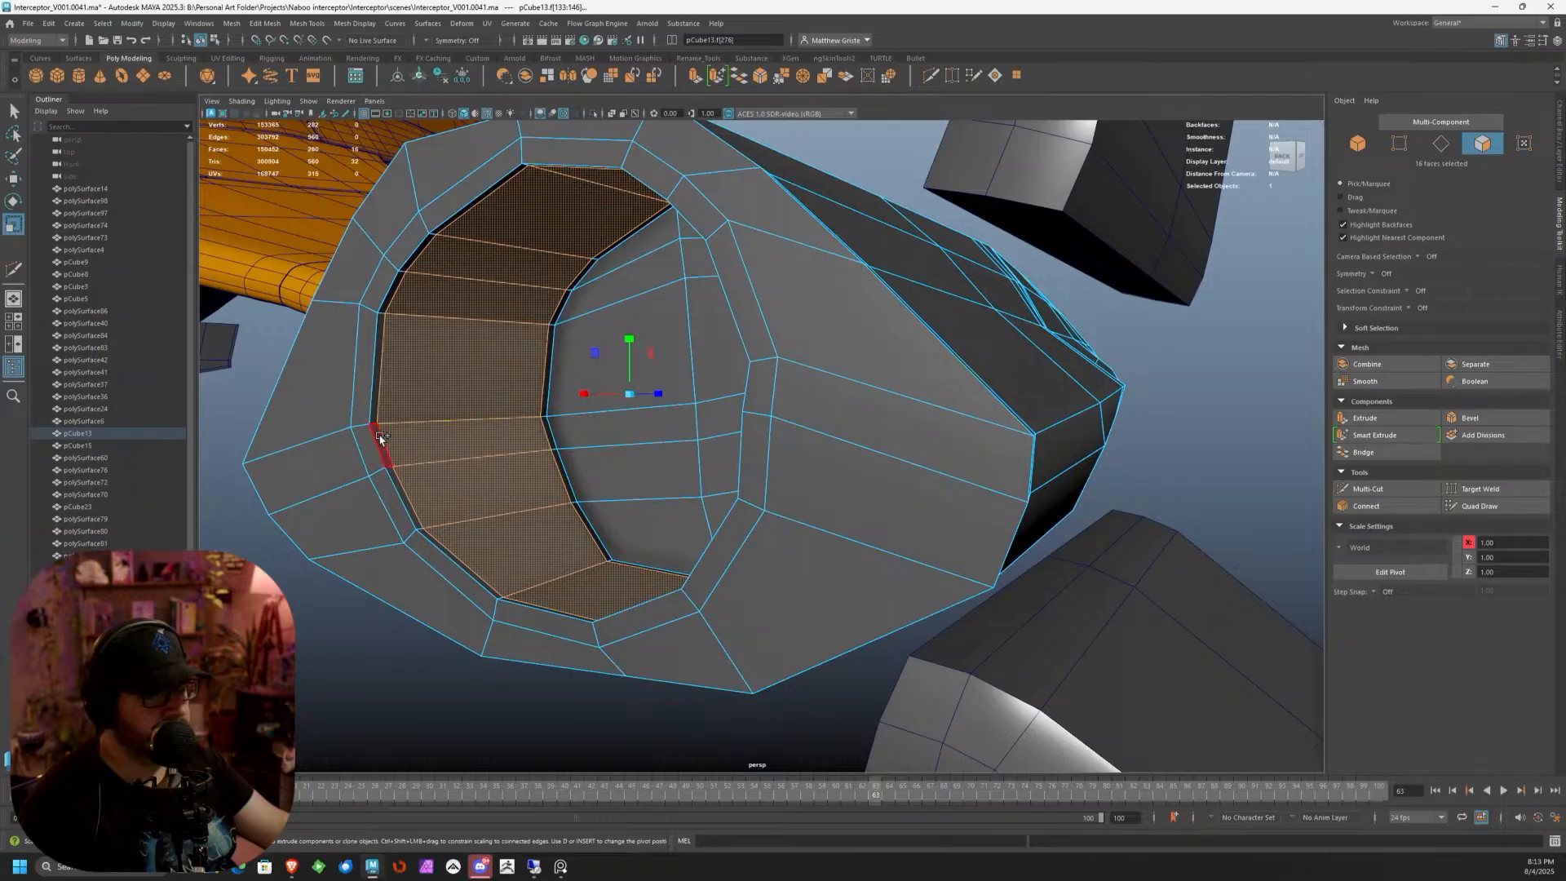
left_click(379, 438, "shift")
double_click(379, 410, "shift")
key("ctrl+z")
key("ctrl+z")
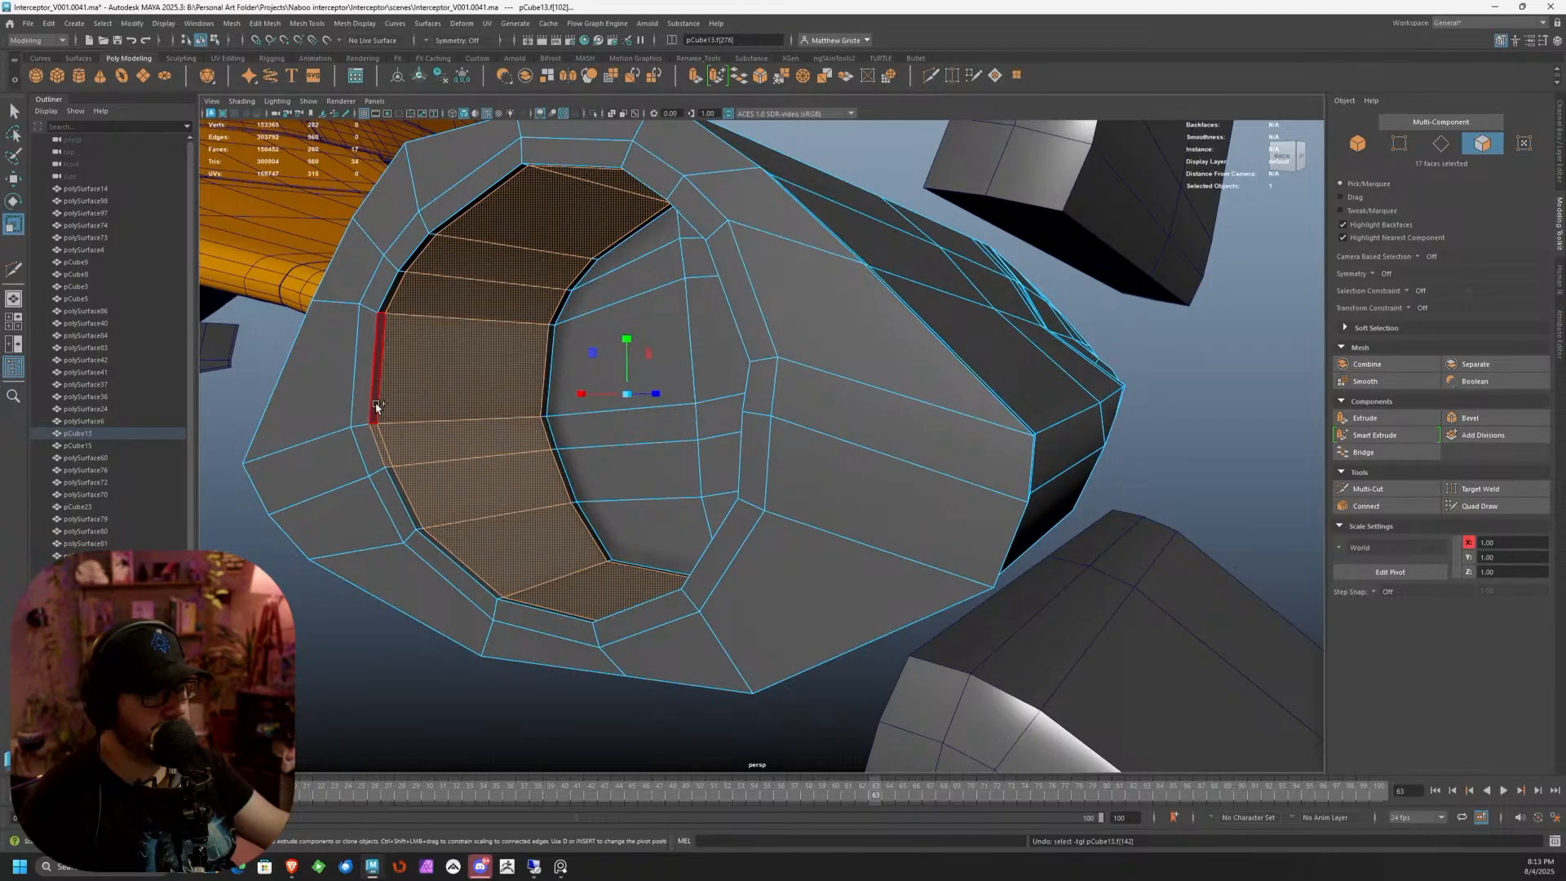
left_click(376, 405, "shift")
double_click(391, 293, "shift")
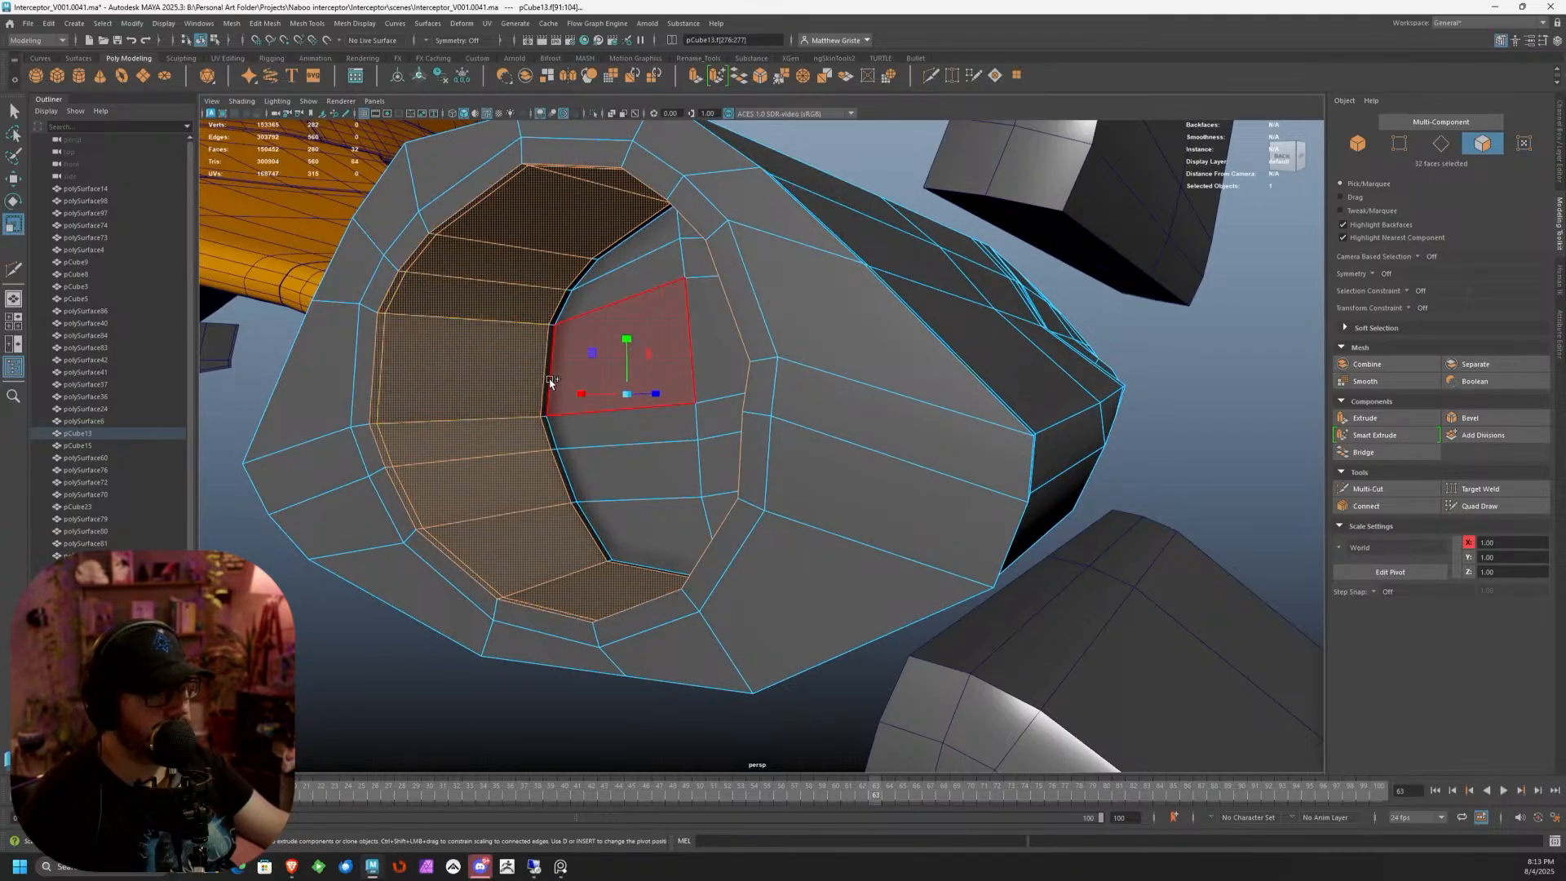
double_click(563, 306, "shift")
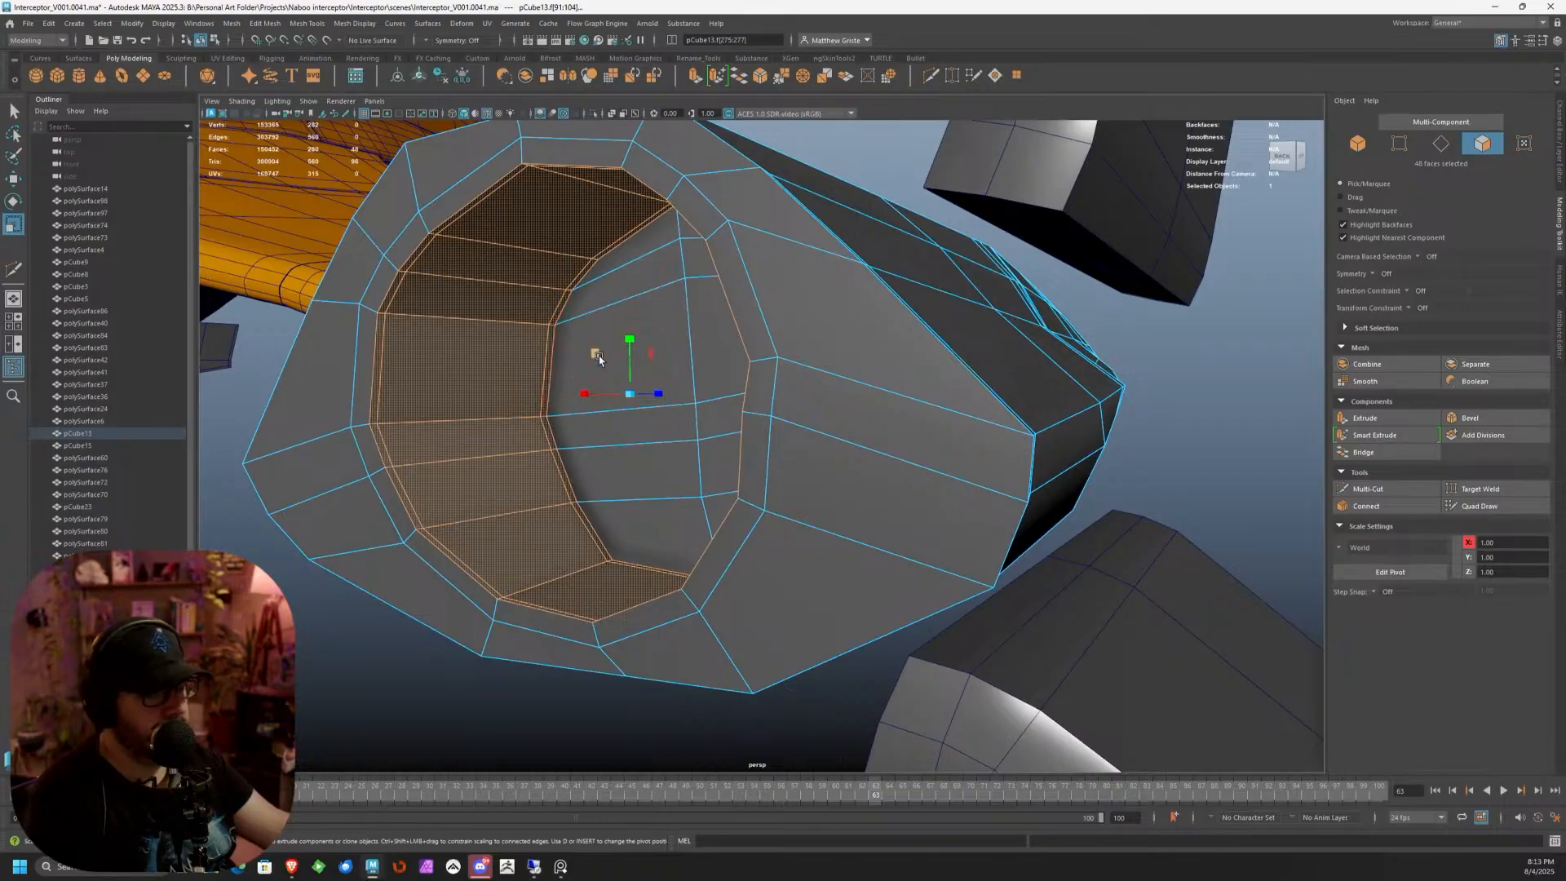
key("Delete")
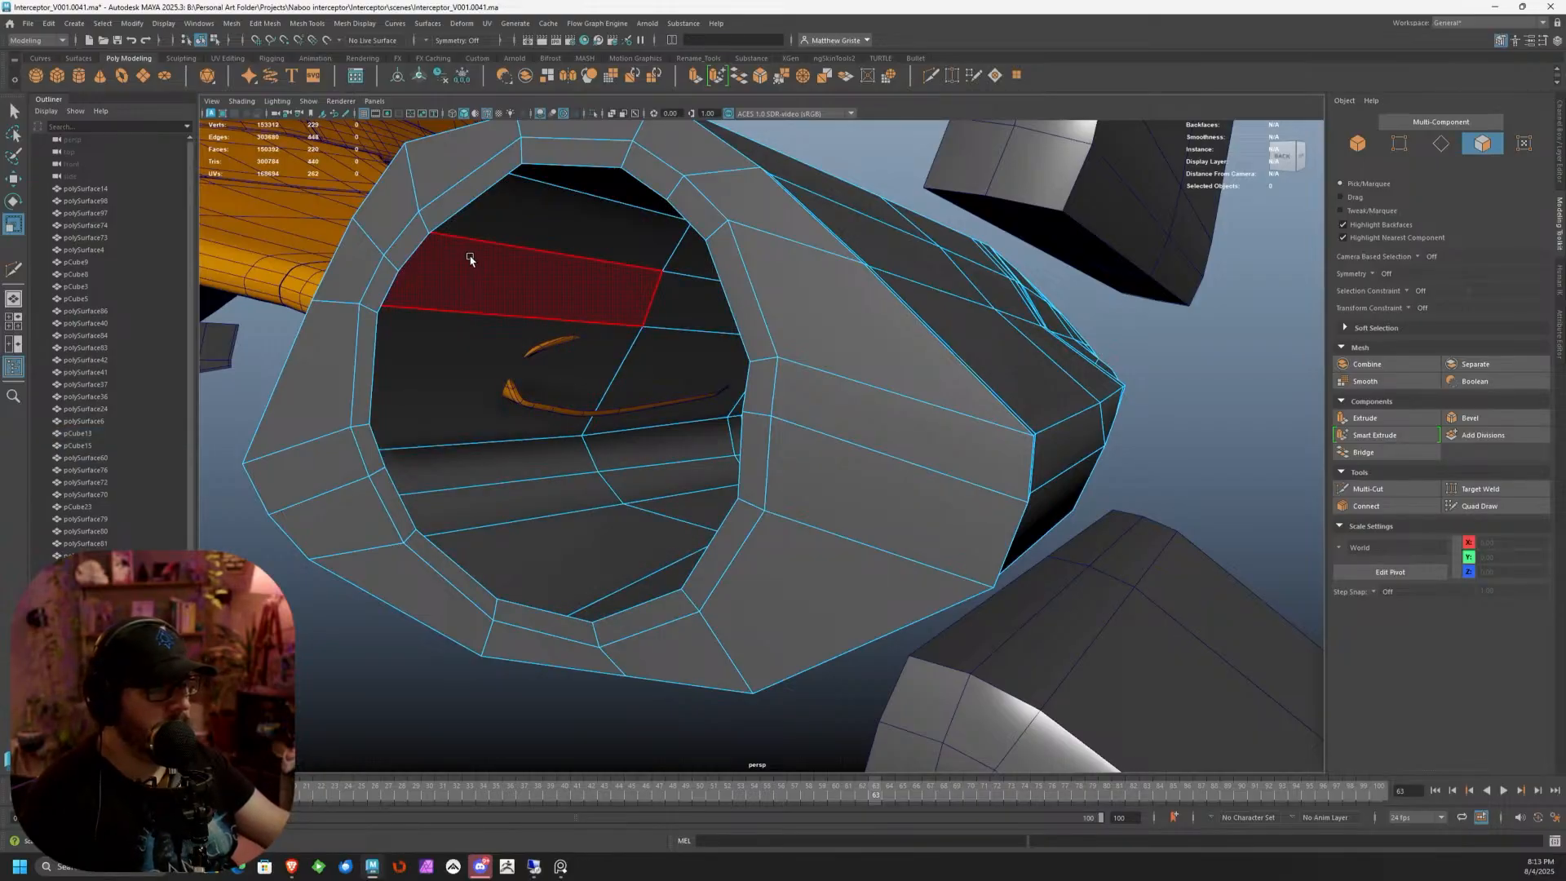
Select the open border edge loop of the engine's round opening and apply Circularize to it
right_click_drag(469, 258, 468, 221)
double_click(463, 207)
left_click_drag(464, 208, 532, 225, "alt")
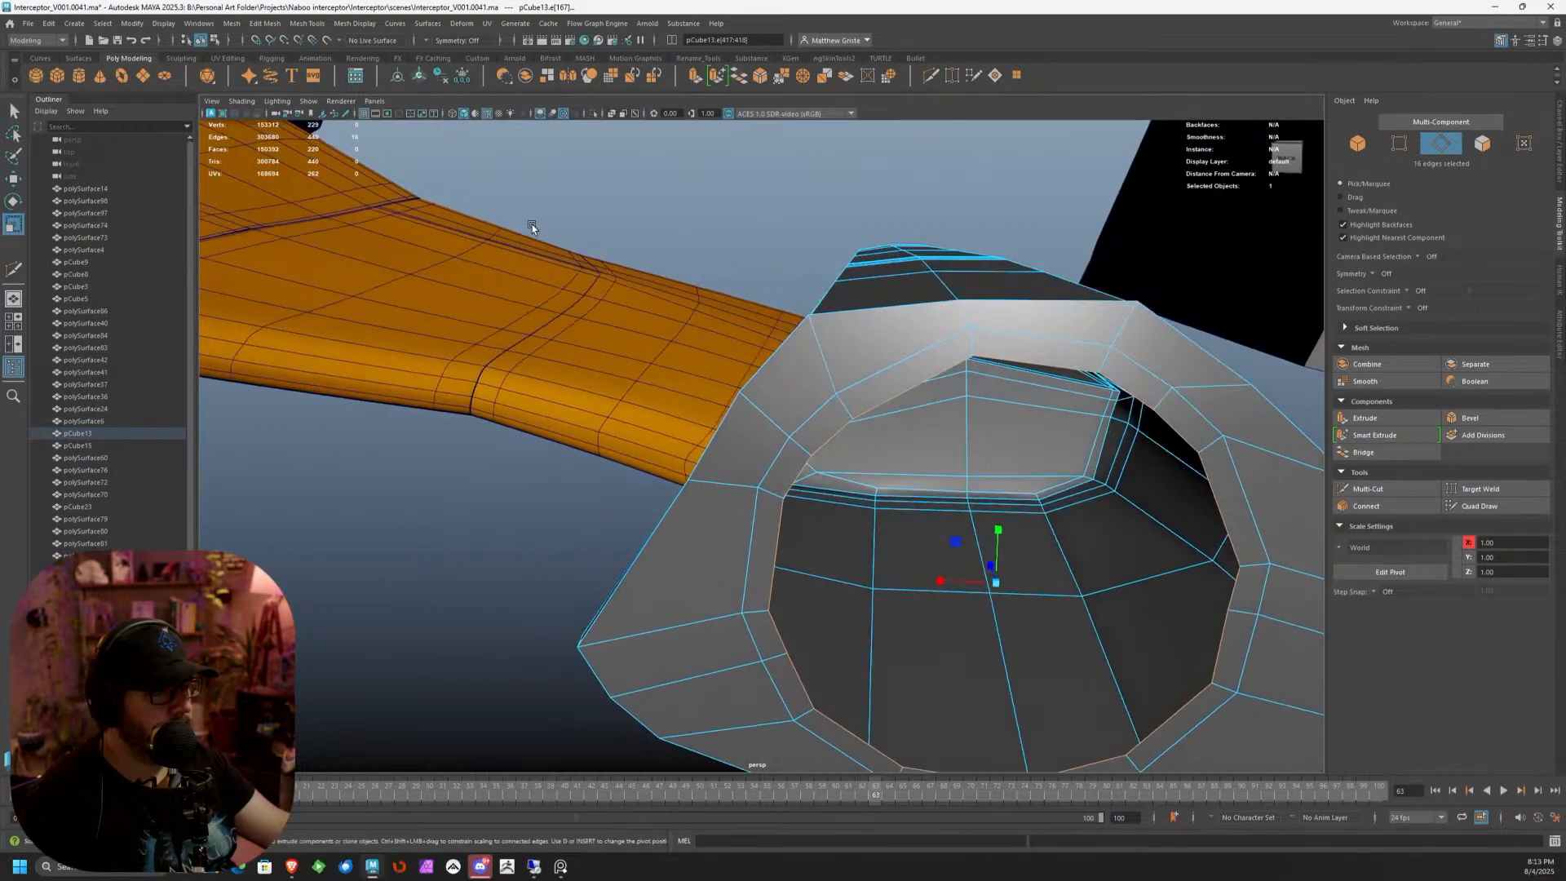
key("f")
left_click(304, 23)
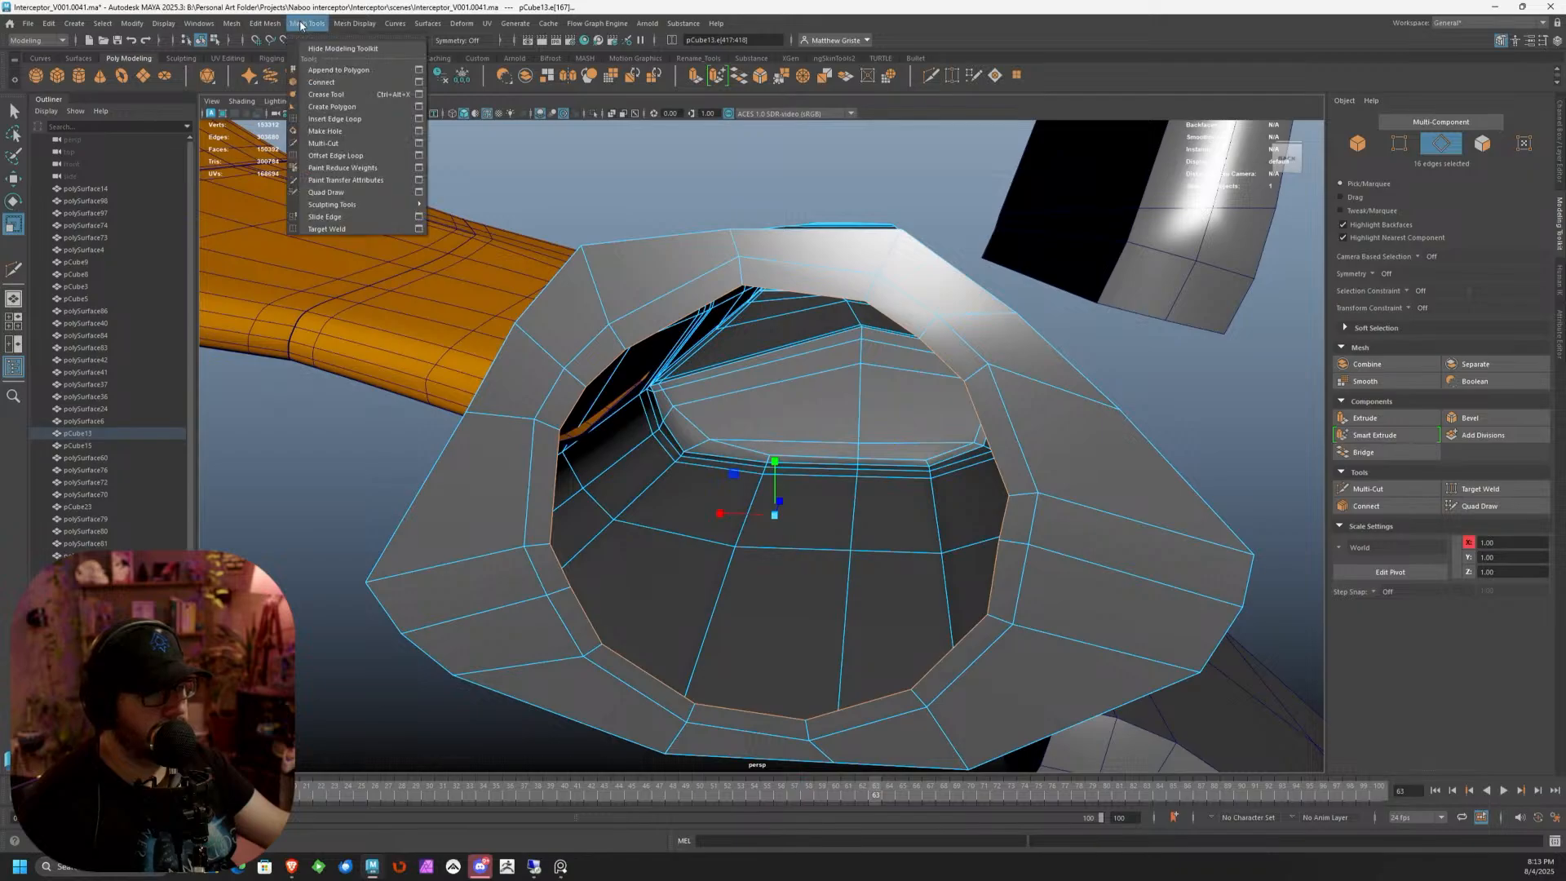
mouse_move(266, 24)
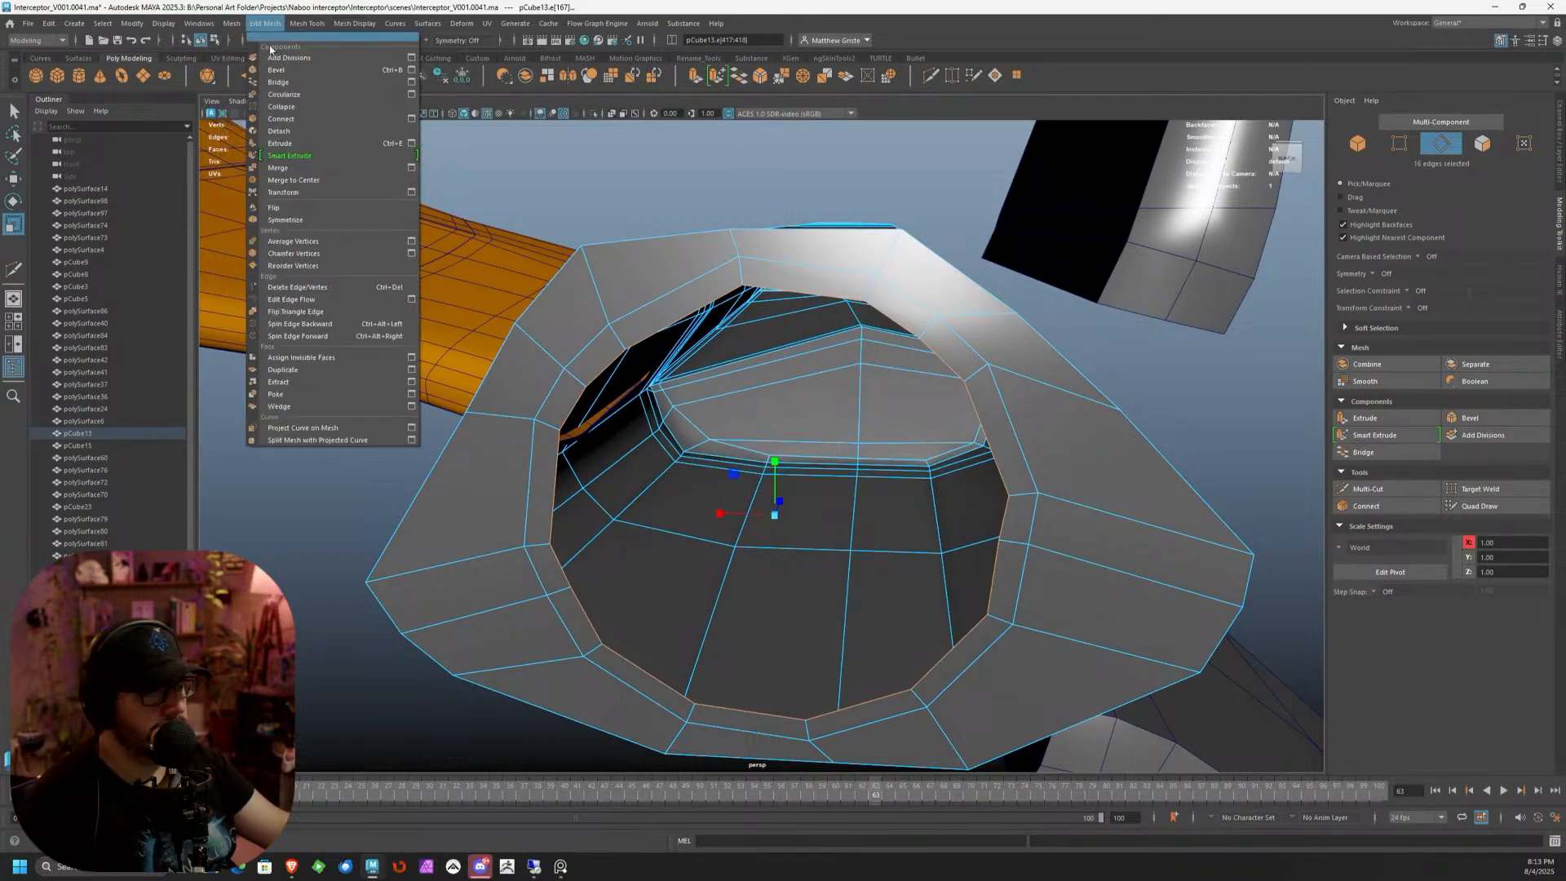
left_click(283, 94)
Adjust the position and rotation of the circularized border loop within the engine's end
left_click_drag(620, 240, 731, 221, "alt")
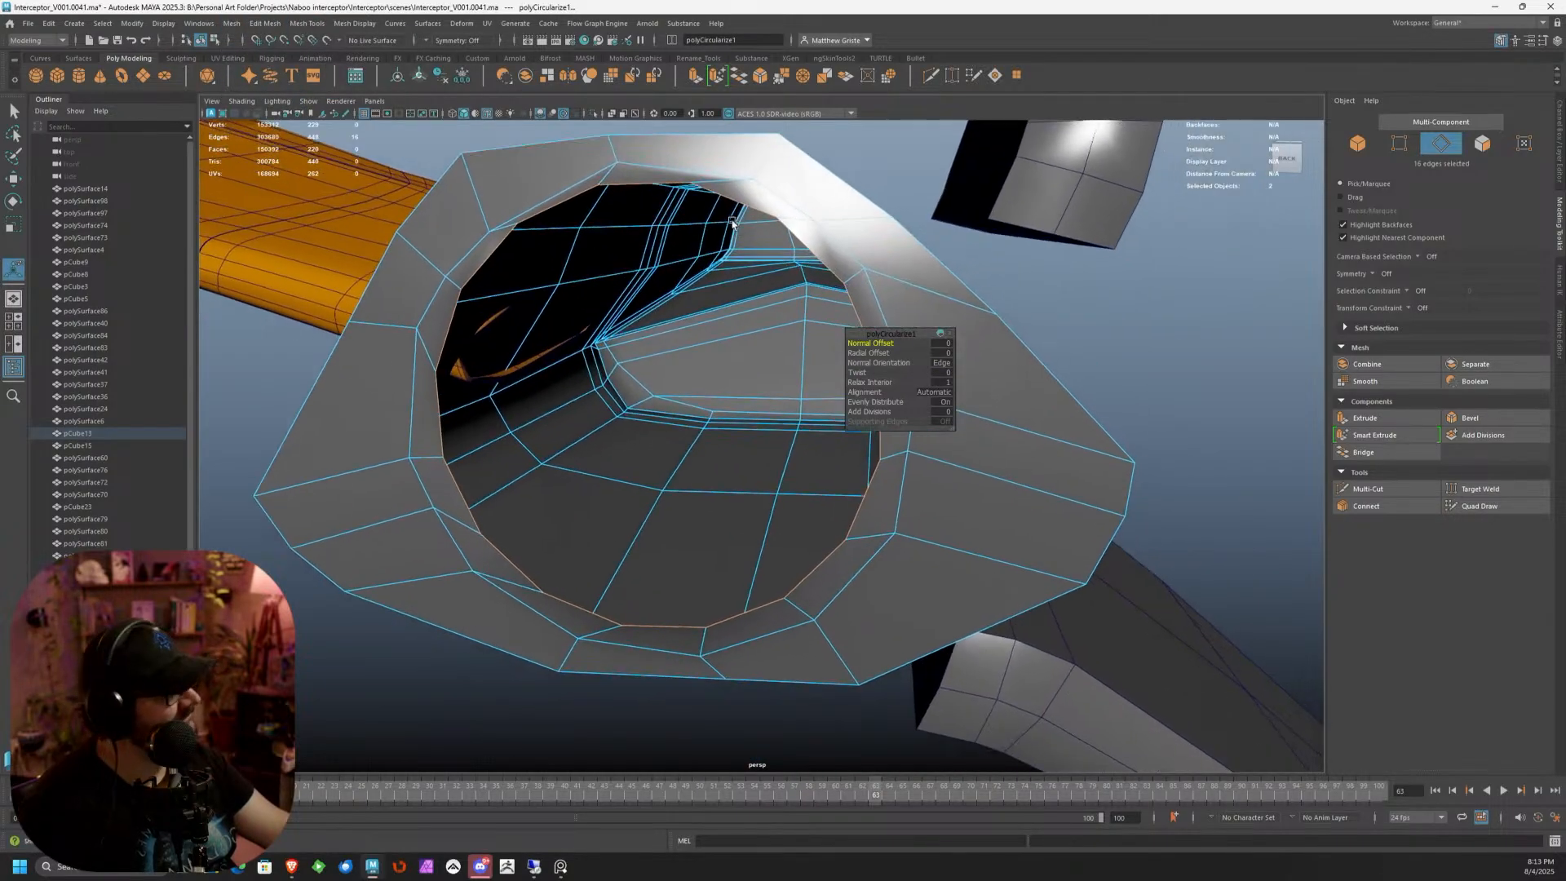
key("w")
left_click_drag(677, 326, 846, 324, "alt")
scroll(698, 310, "down", 5)
scroll(672, 305, "up", 3)
scroll(847, 333, "up", 4)
left_click_drag(728, 310, 773, 349)
key("e")
scroll(773, 350, "up", 3)
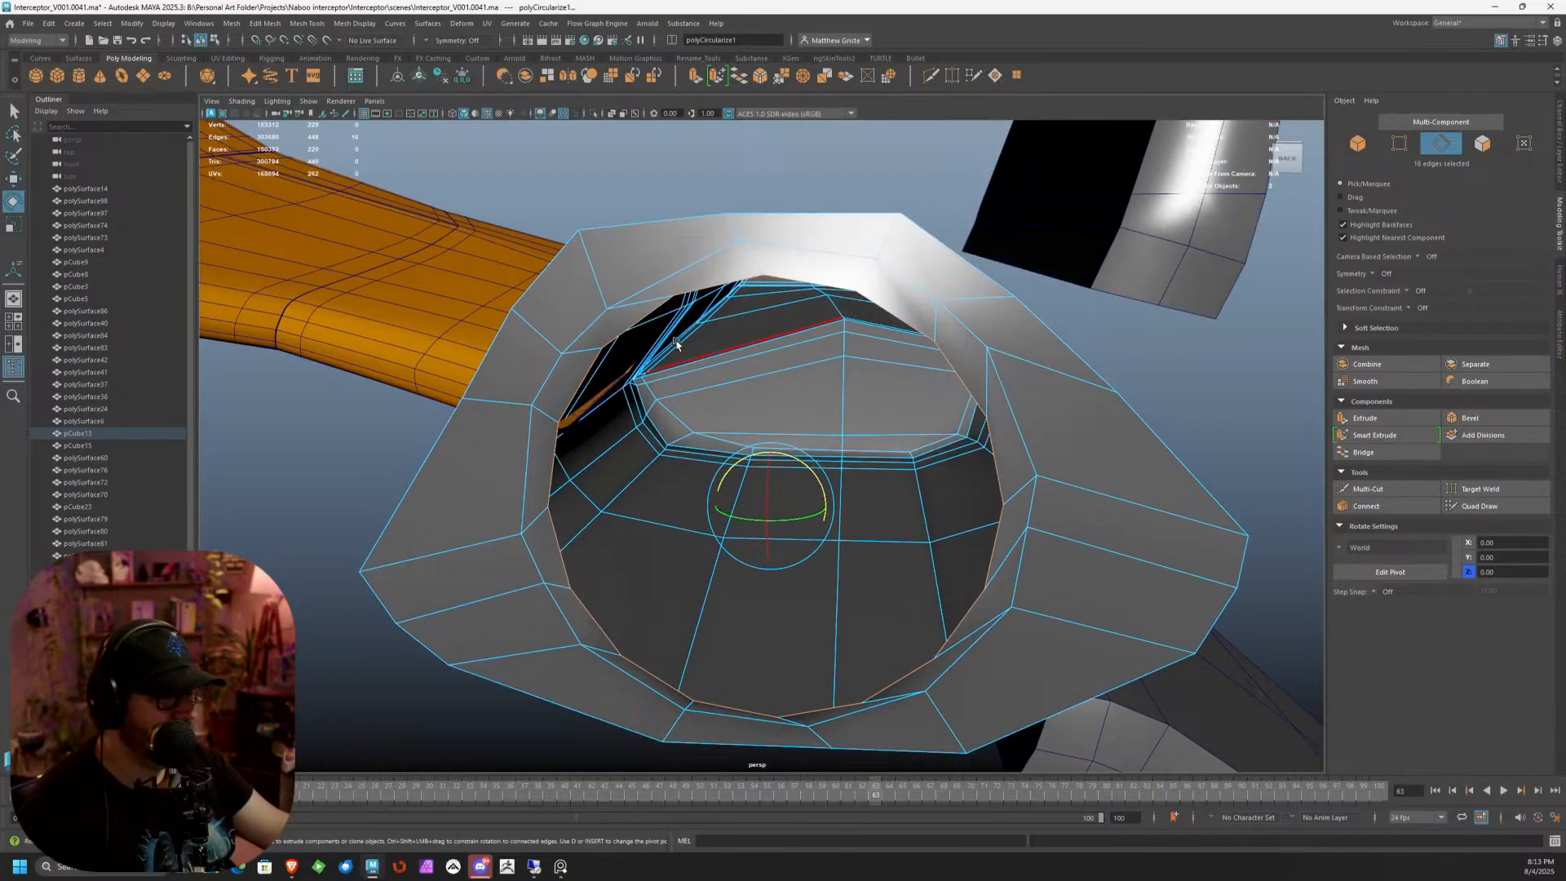
Circularize the edge loop surrounding the opening, and move and rotate it to line up with the inner border
left_click_drag(674, 338, 637, 357, "alt")
middle_click_drag(636, 357, 690, 302, "alt")
right_click(536, 312)
double_click(531, 317)
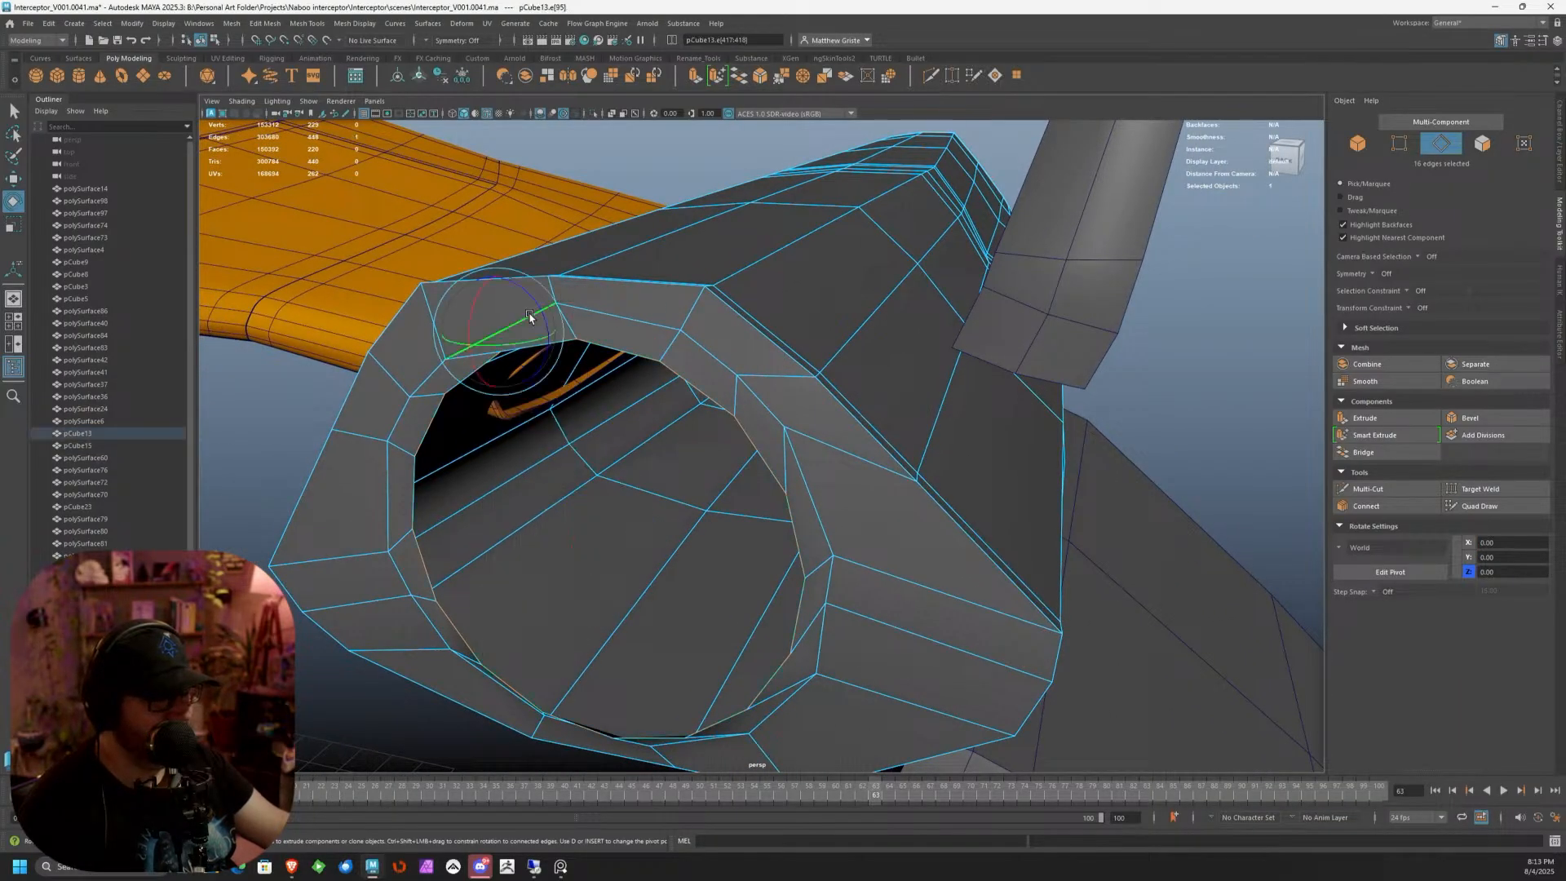
key("g")
key("w")
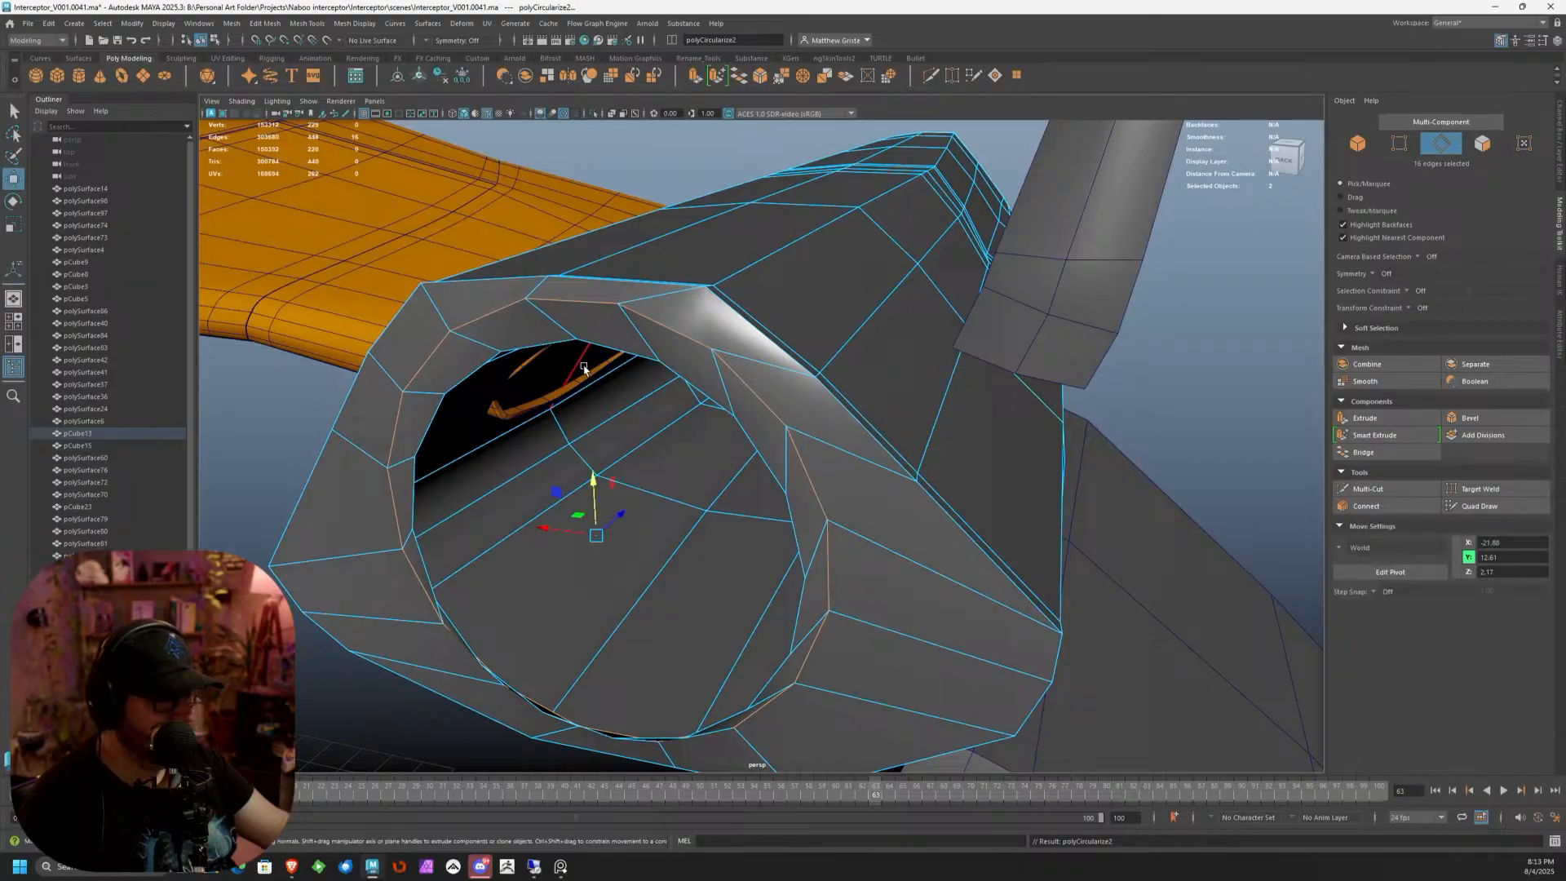
left_click_drag(589, 475, 599, 418)
key("e")
scroll(543, 344, "up", 4)
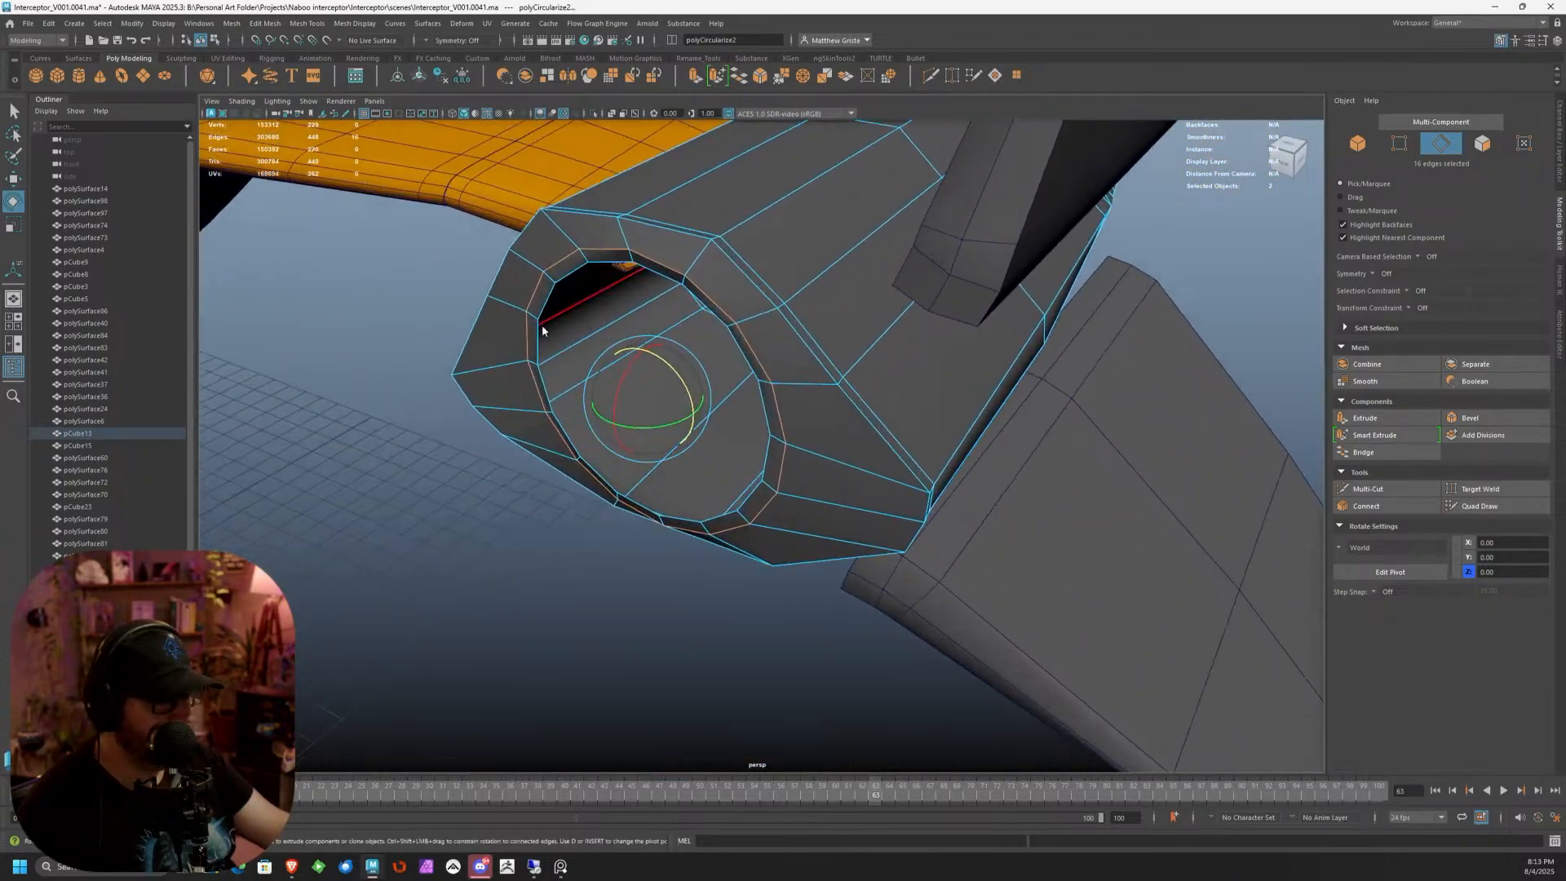
Select the full ring of thin faces bordering the engine's round opening and scale it flat
right_click(541, 344)
right_click_drag(539, 384, 540, 413)
left_click(541, 390)
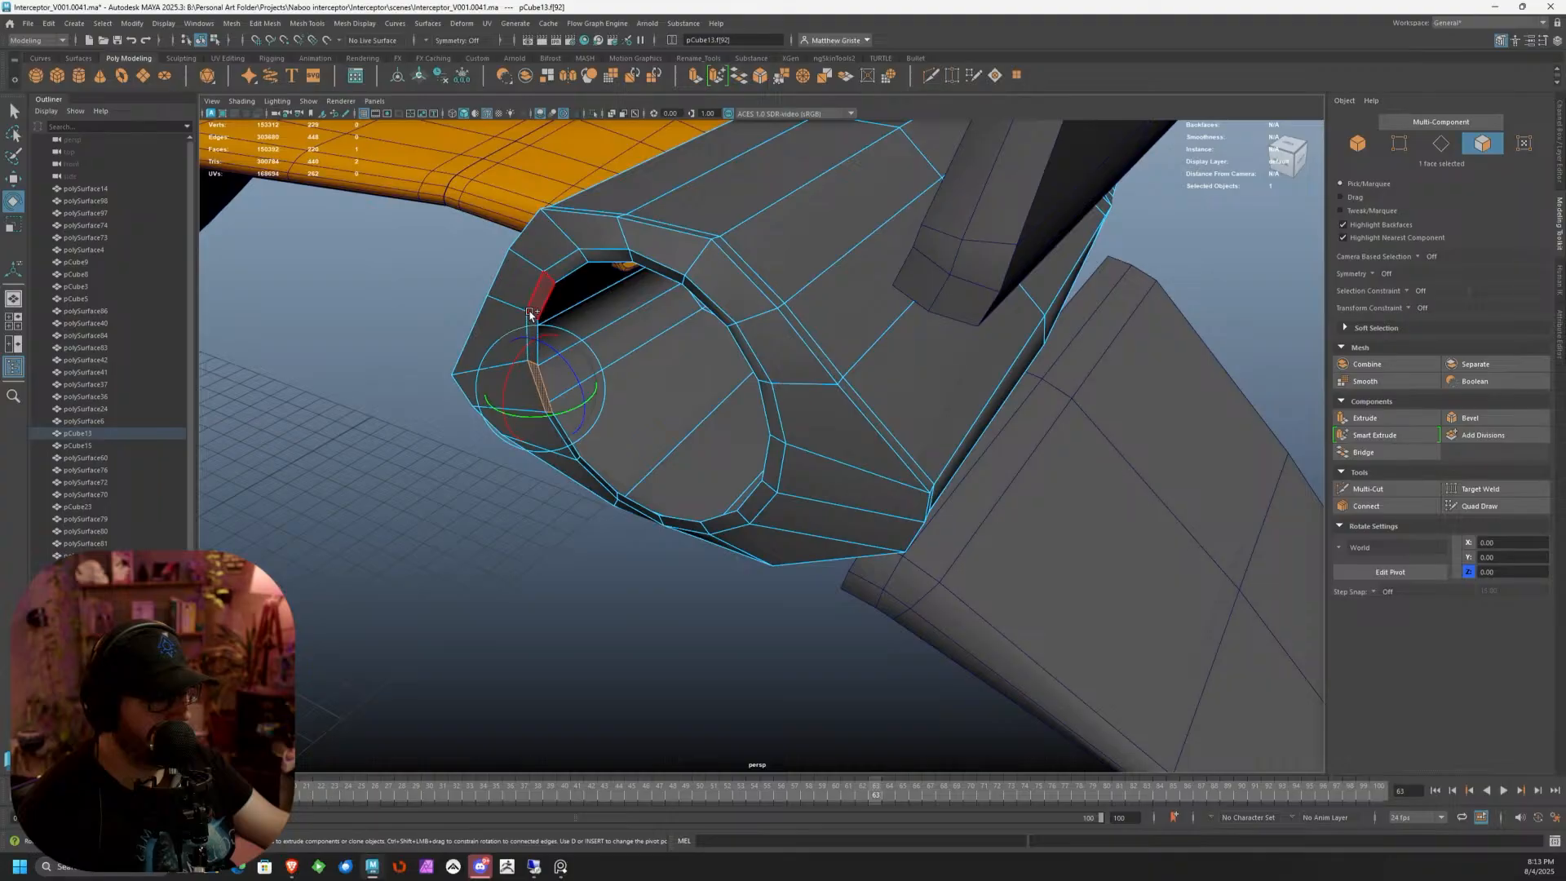
left_click(561, 271)
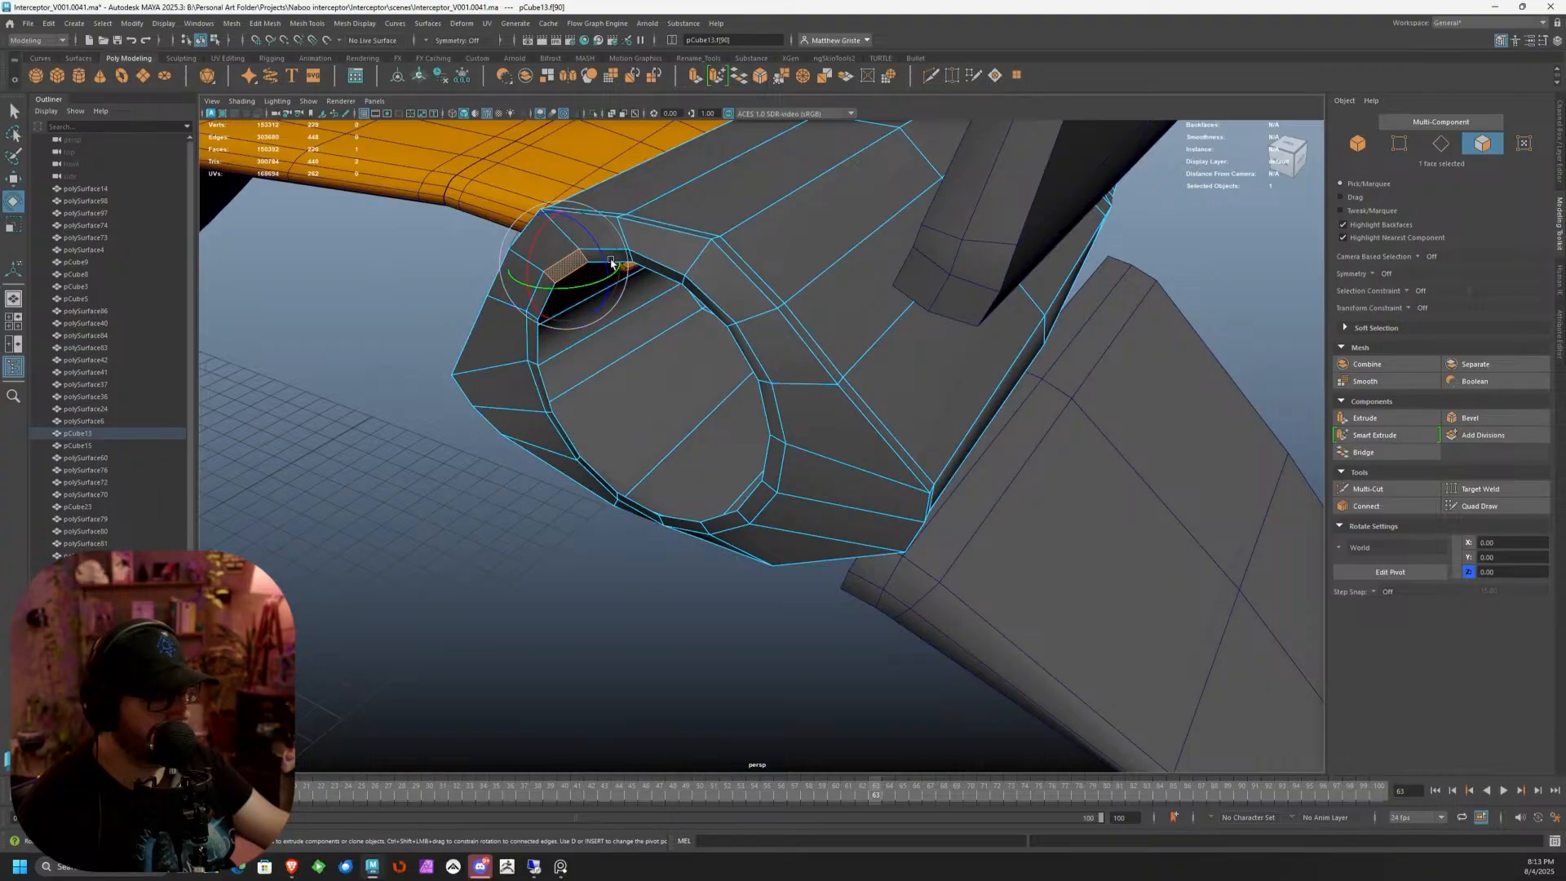
key("w")
double_click(618, 259)
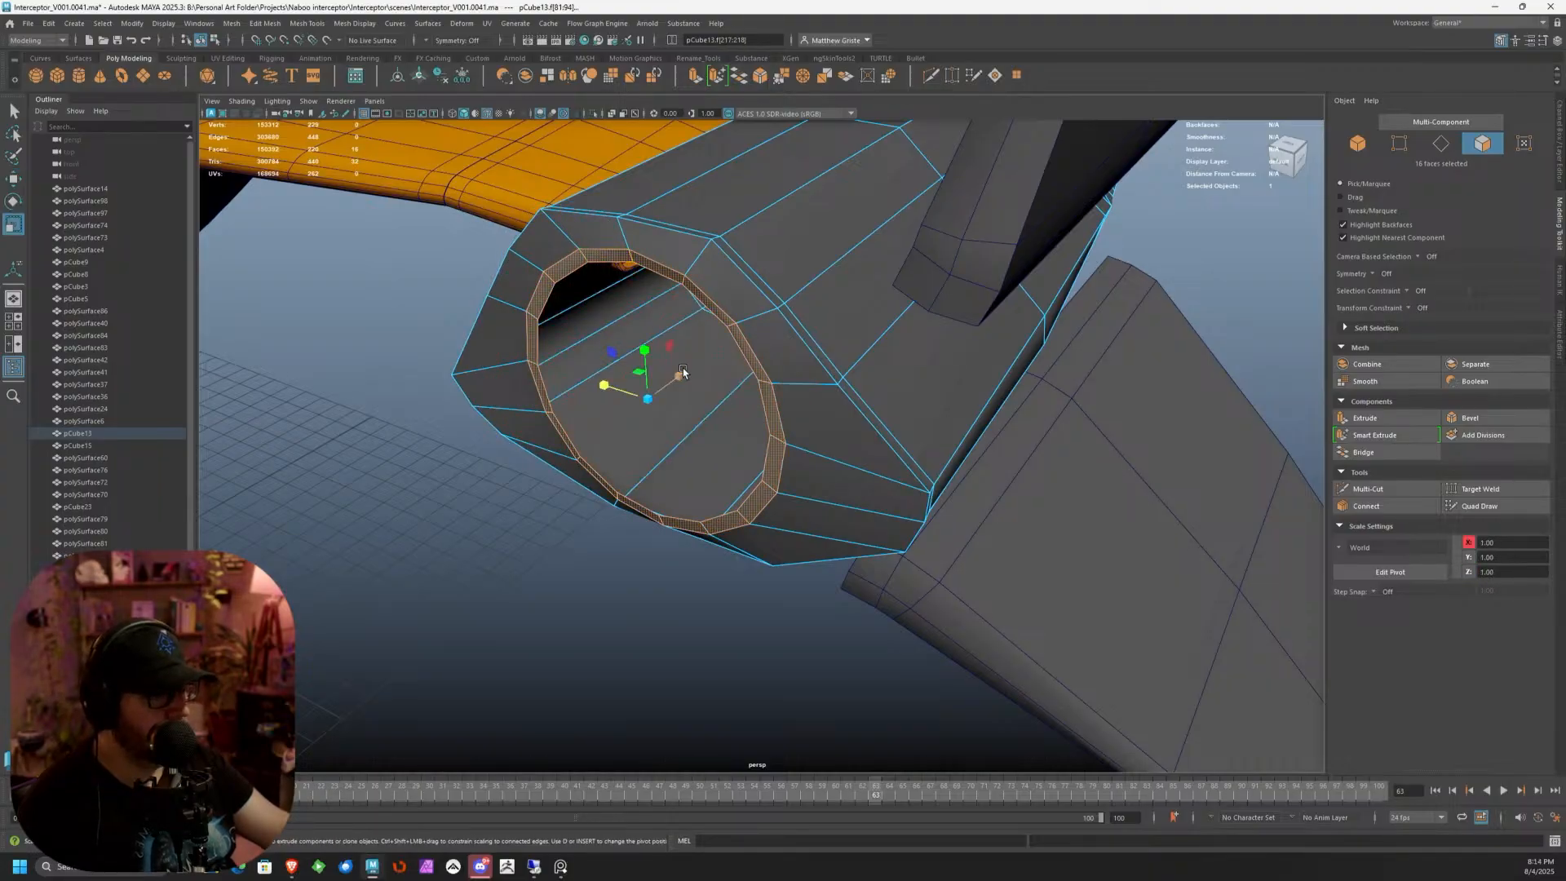
key("r")
mouse_move(623, 263)
left_mouse_down("alt")
mouse_move(635, 339)
mouse_move(634, 258)
left_mouse_up("alt")
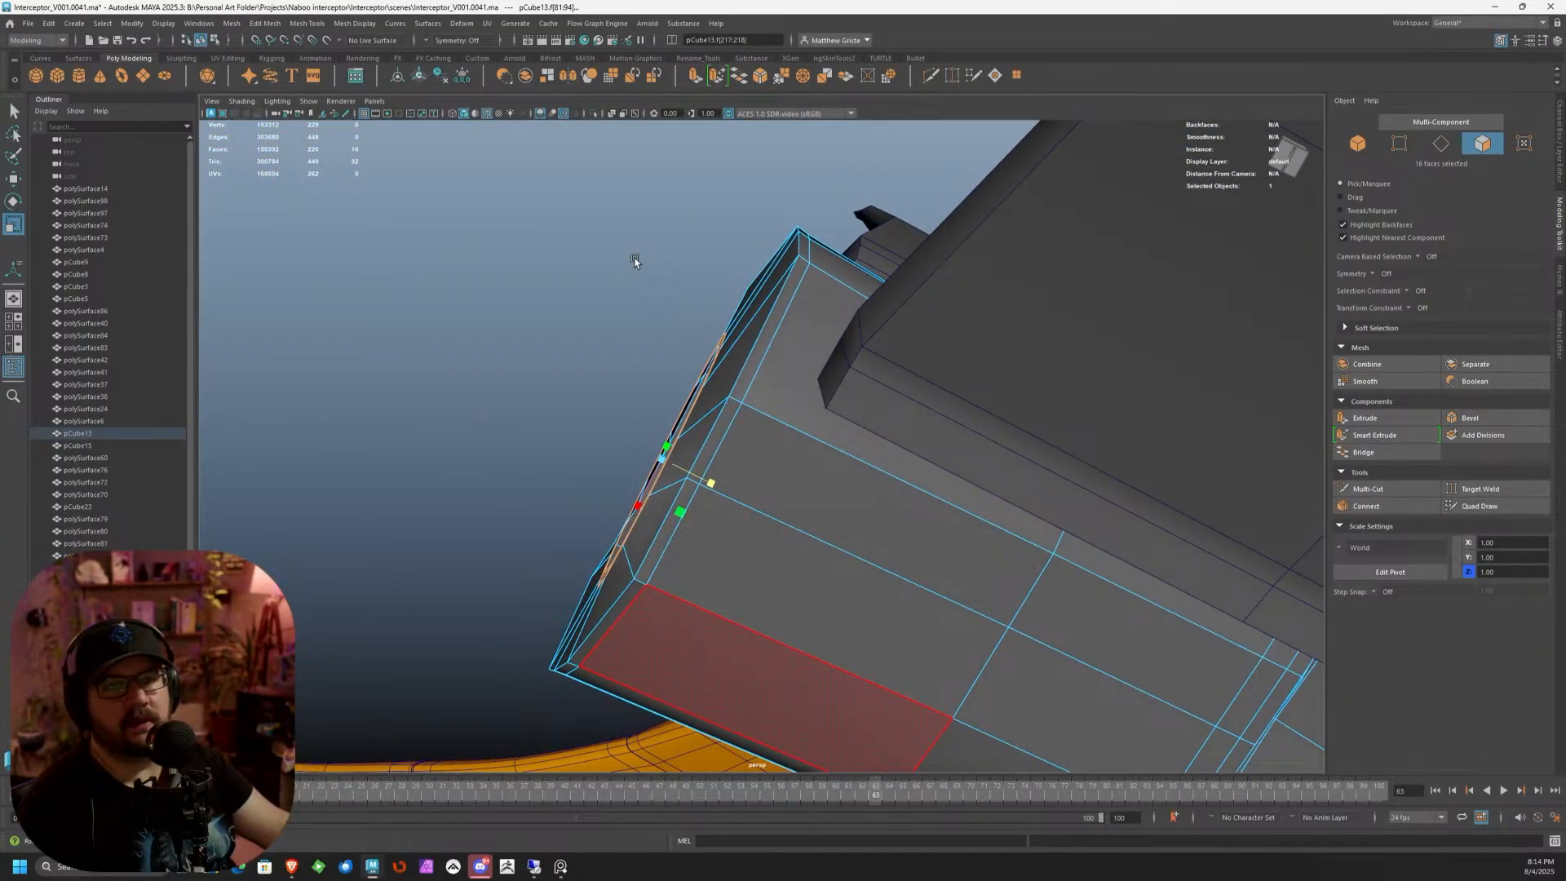
left_click_drag(635, 258, 635, 336, "alt")
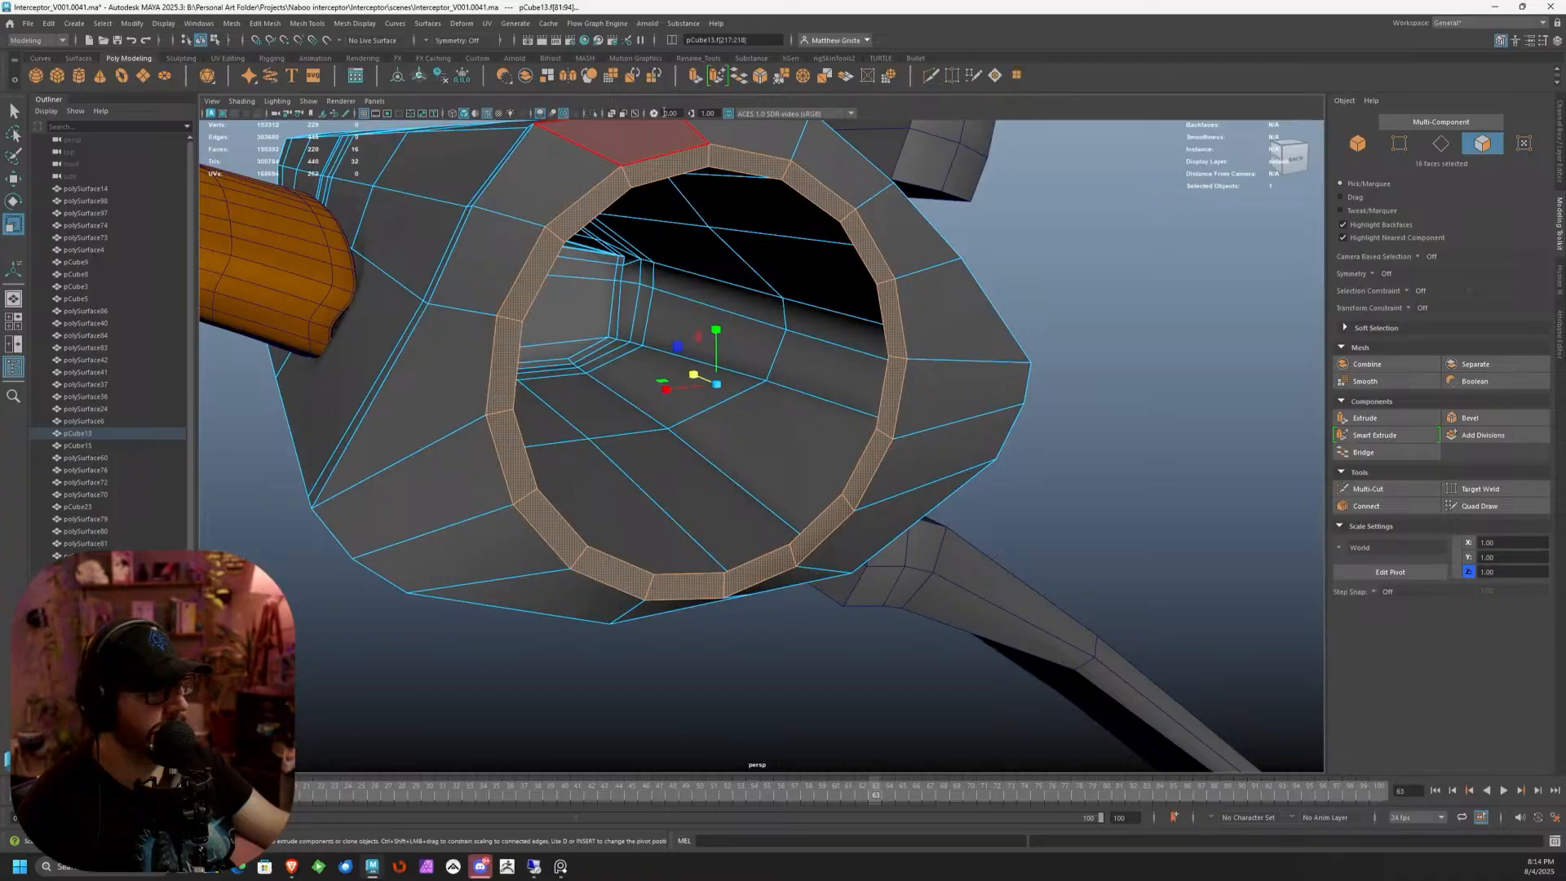
left_click(693, 80)
left_click_drag(726, 306, 854, 286, "alt")
middle_click_drag(859, 280, 768, 234, "alt")
left_click_drag(841, 290, 698, 247)
key("ctrl+z")
key("ctrl+z")
key("ctrl+z")
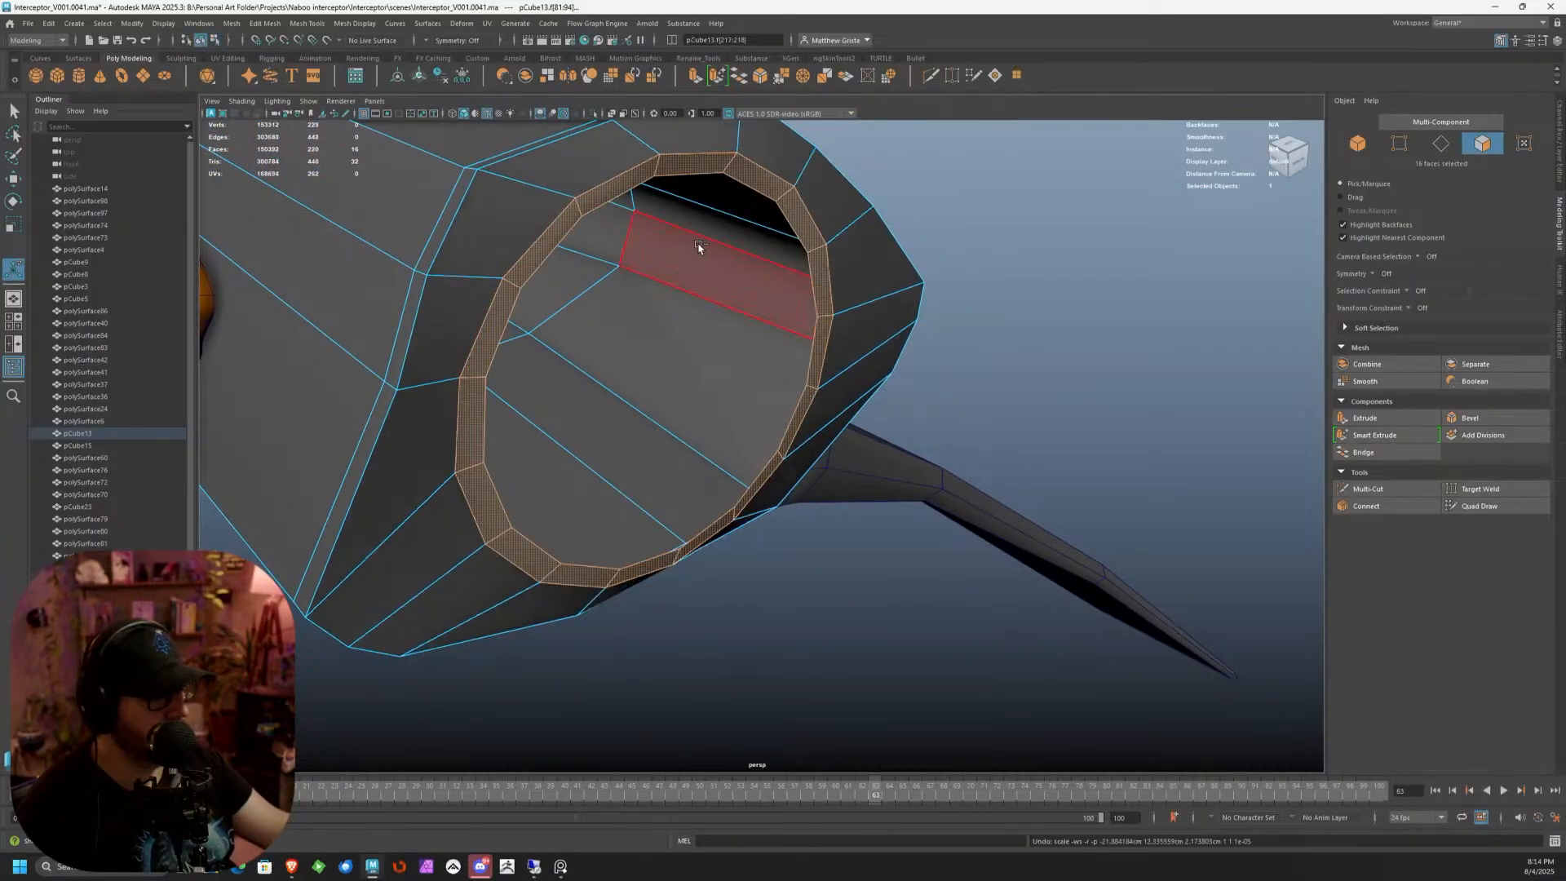
left_click(49, 23)
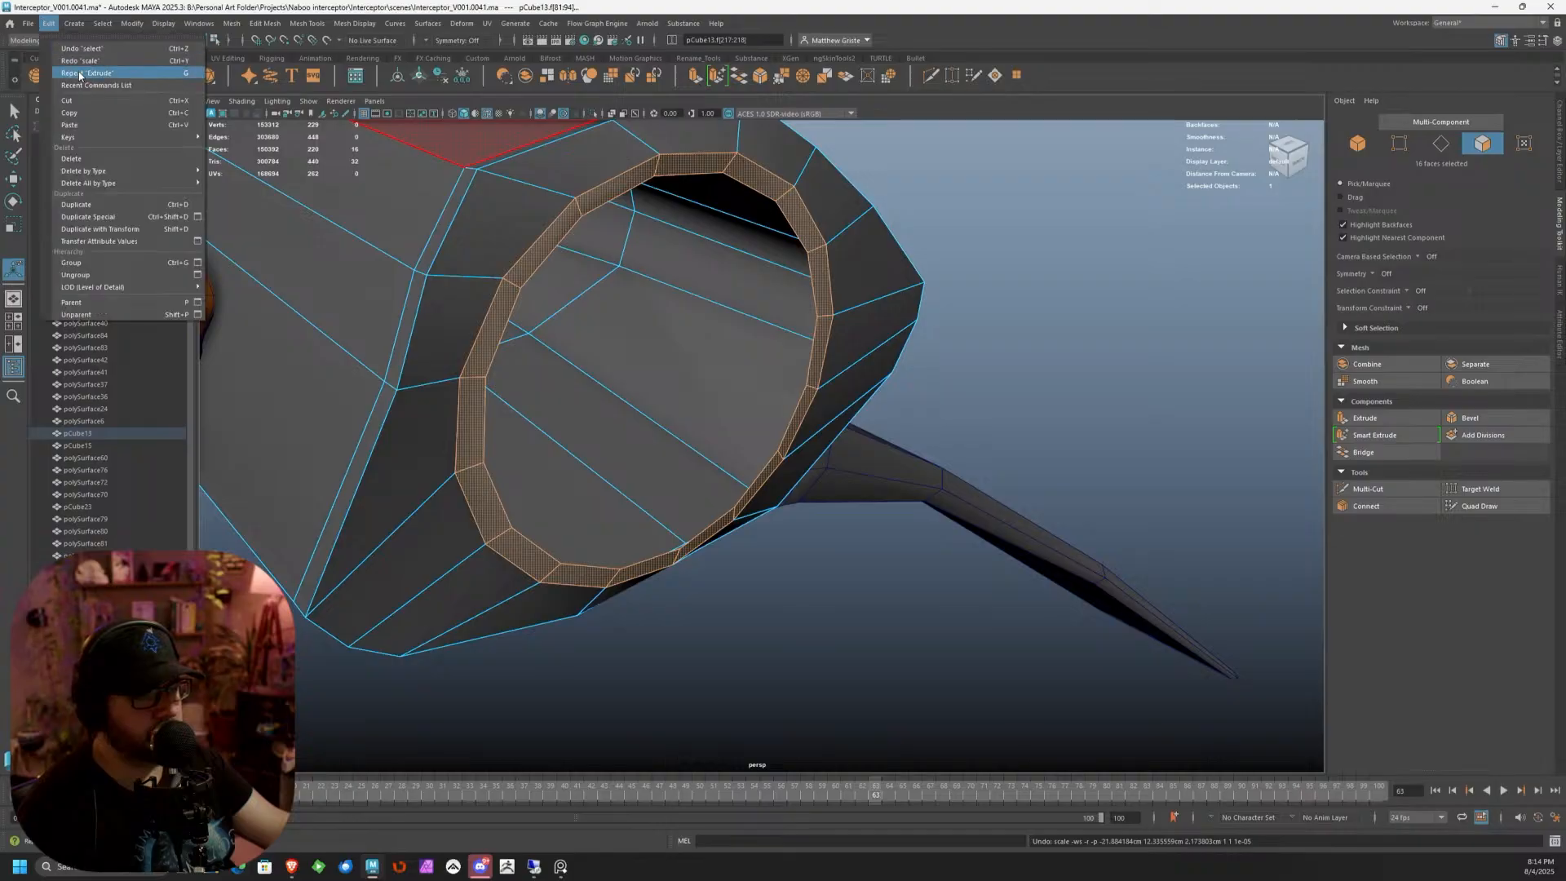
left_click(81, 62)
Extrude the inner border edge loop of the round opening deep into the engine to form a tubular wall, and return to object mode
right_click_drag(746, 159, 745, 133)
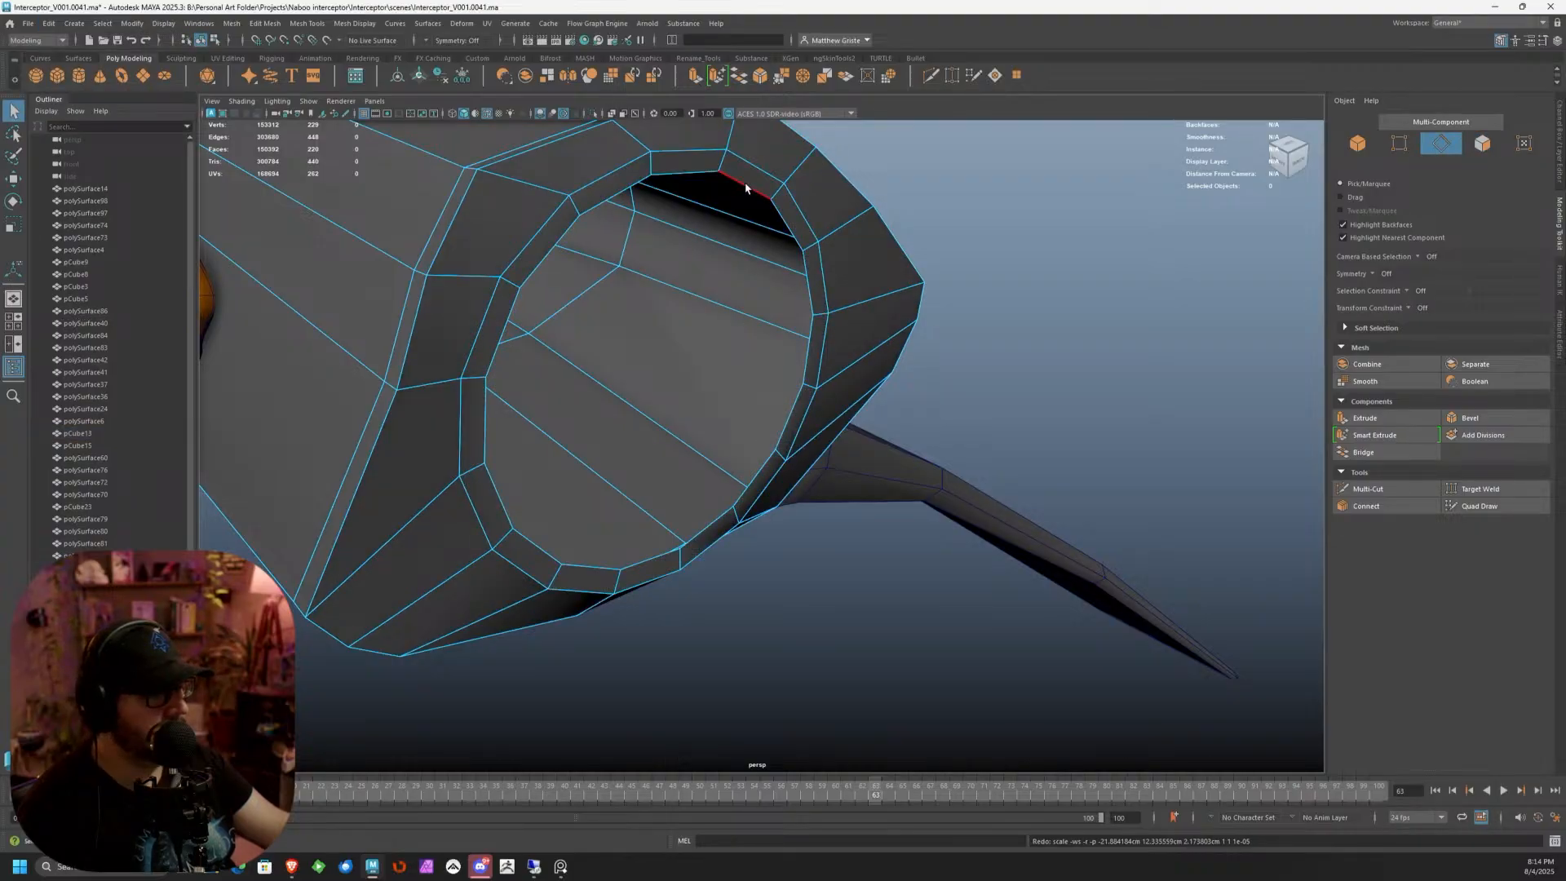
double_click(745, 188)
key("ctrl+e")
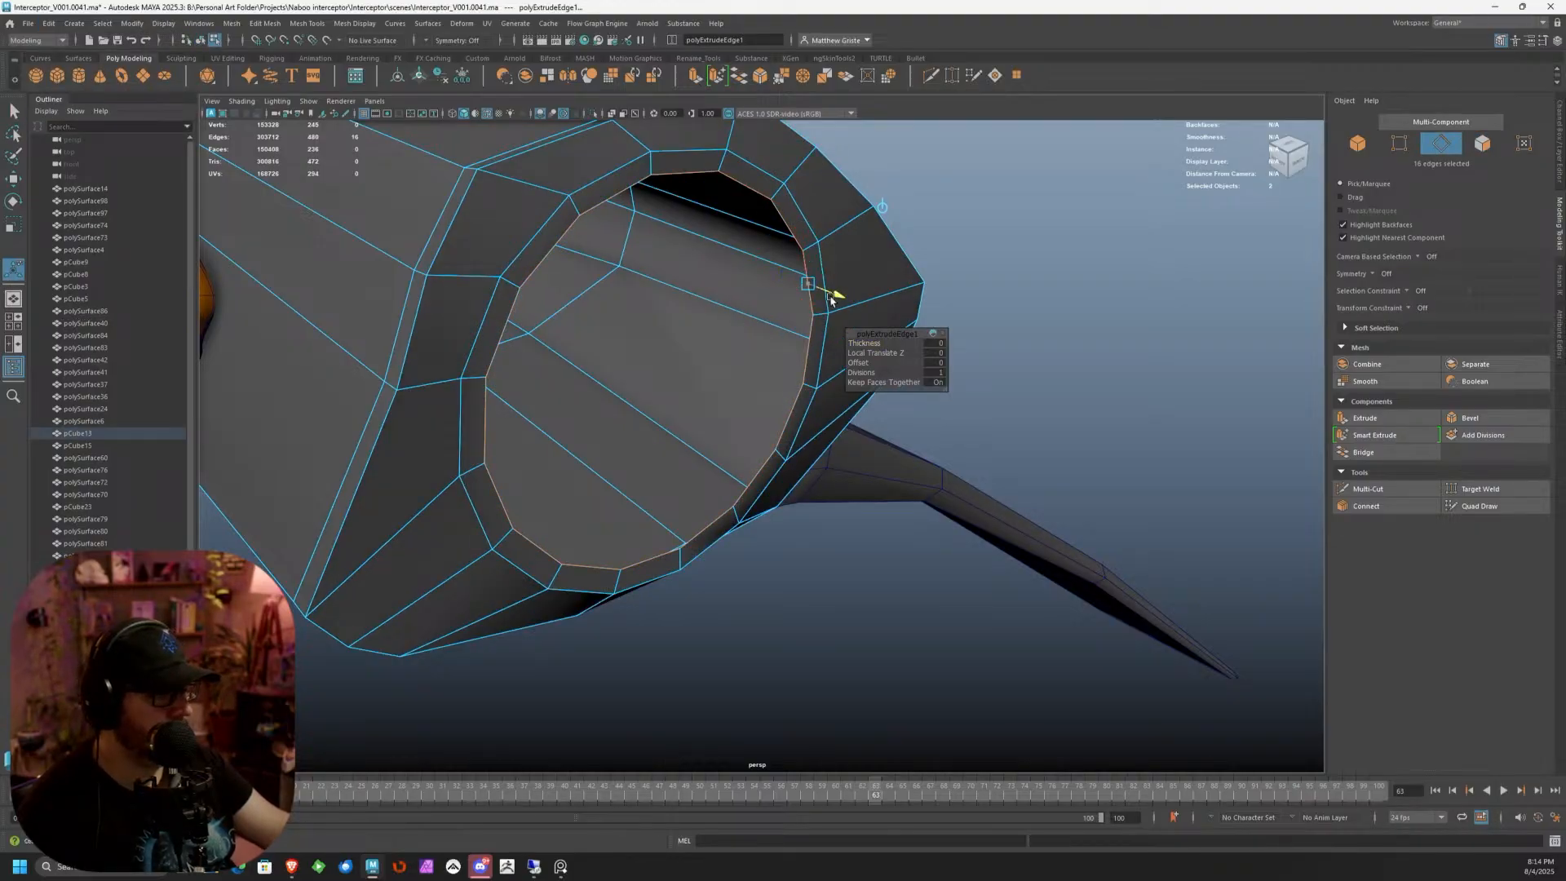
left_click_drag(832, 296, 685, 238)
key("q")
left_click(703, 231)
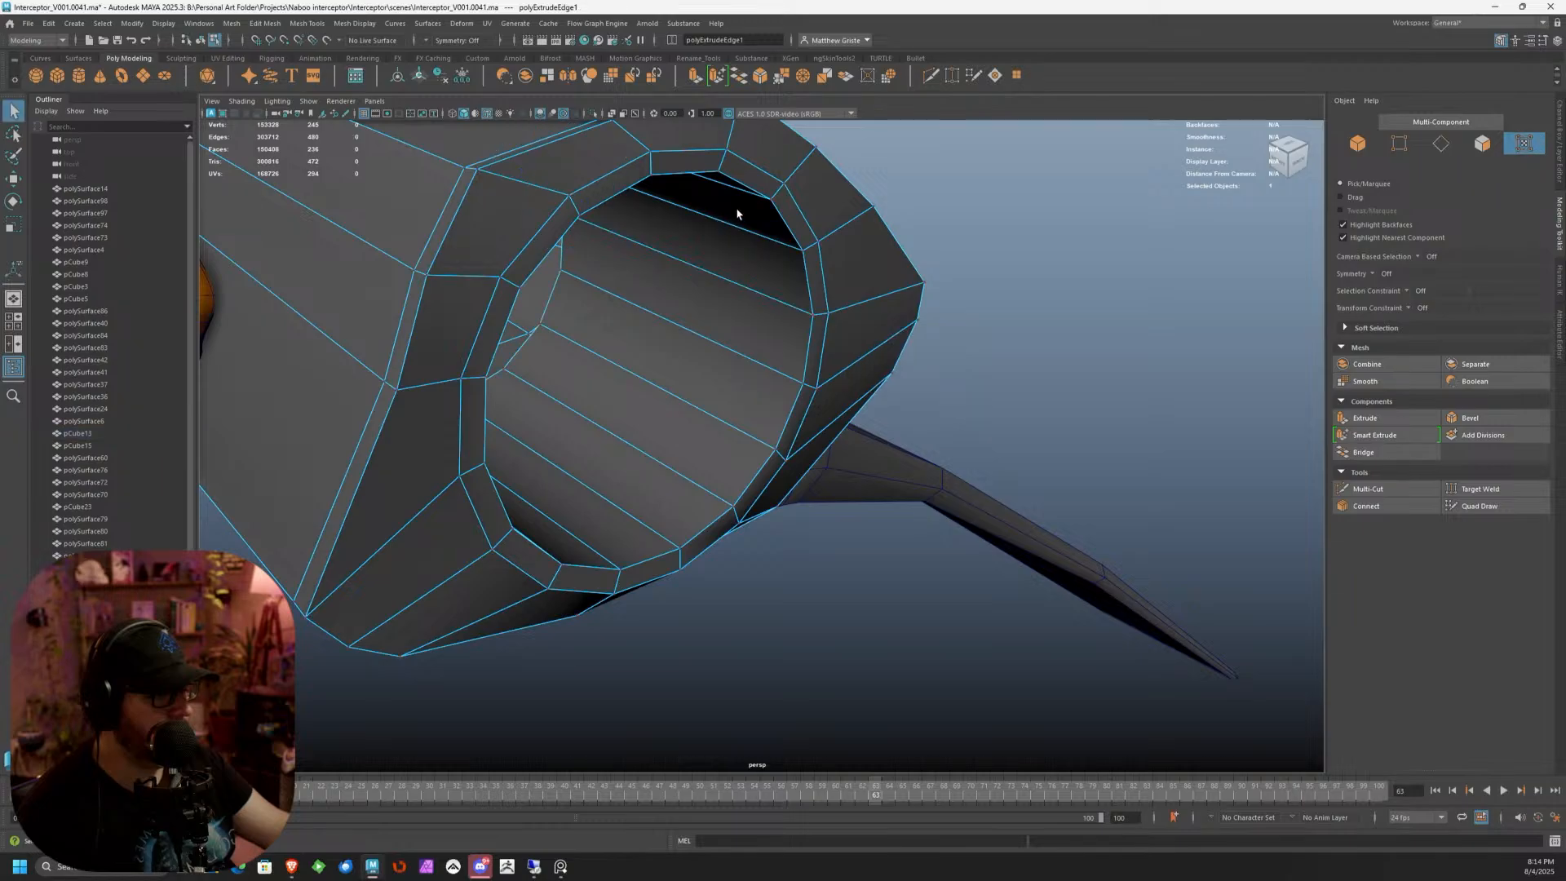
right_click_drag(738, 210, 775, 194)
left_click(967, 210)
Examine the engine's new opening from several angles with the smooth mesh preview, and return to the unsmoothed display
scroll(968, 209, "down", 3)
left_click_drag(967, 210, 715, 218, "alt")
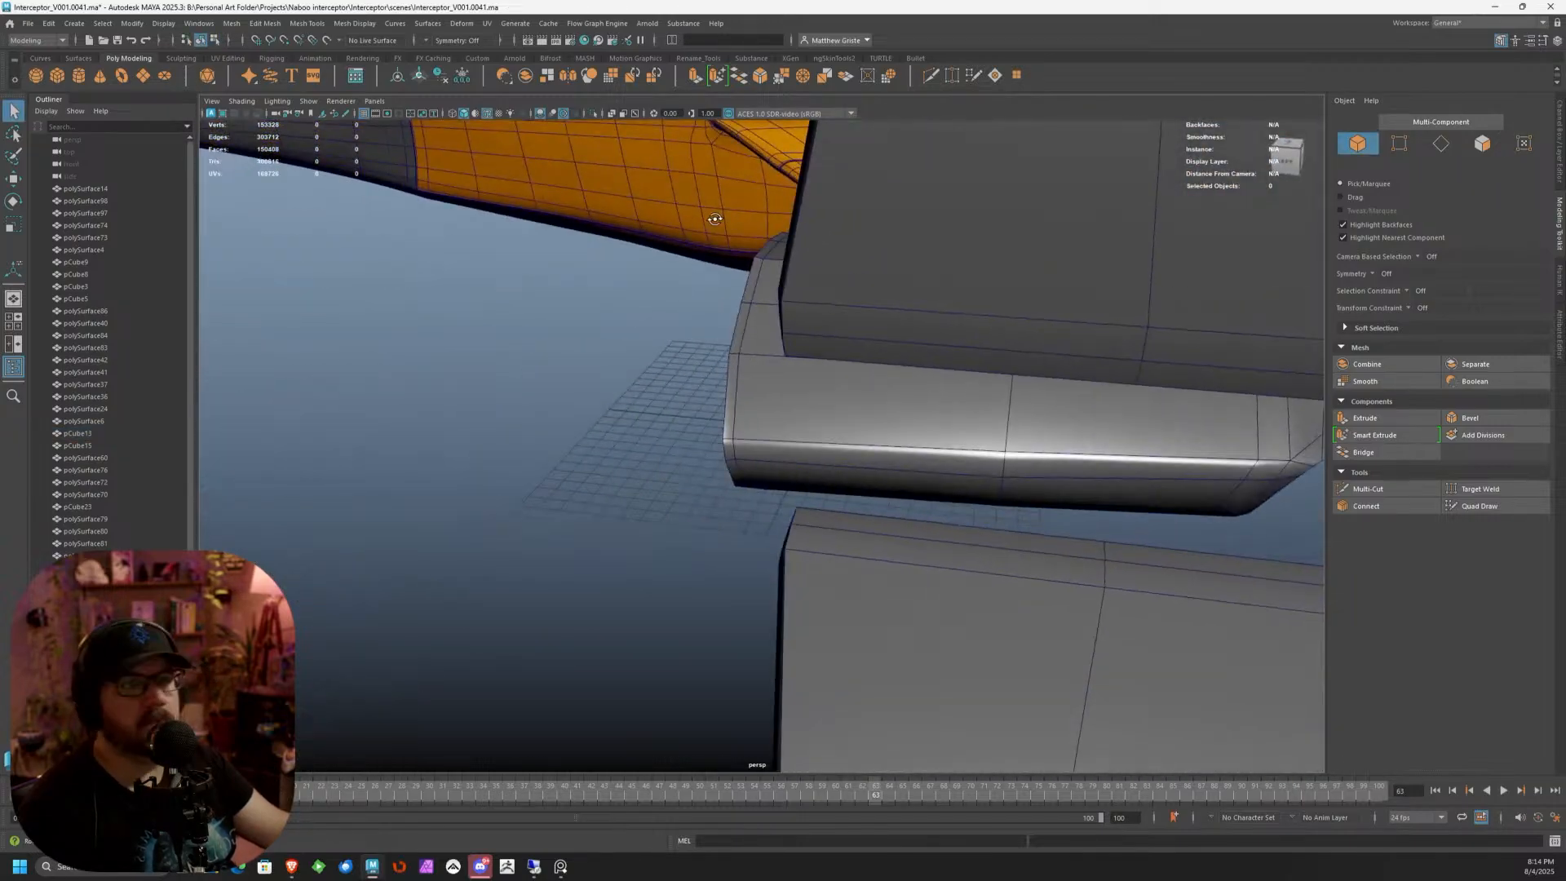
left_click_drag(548, 199, 763, 114, "alt")
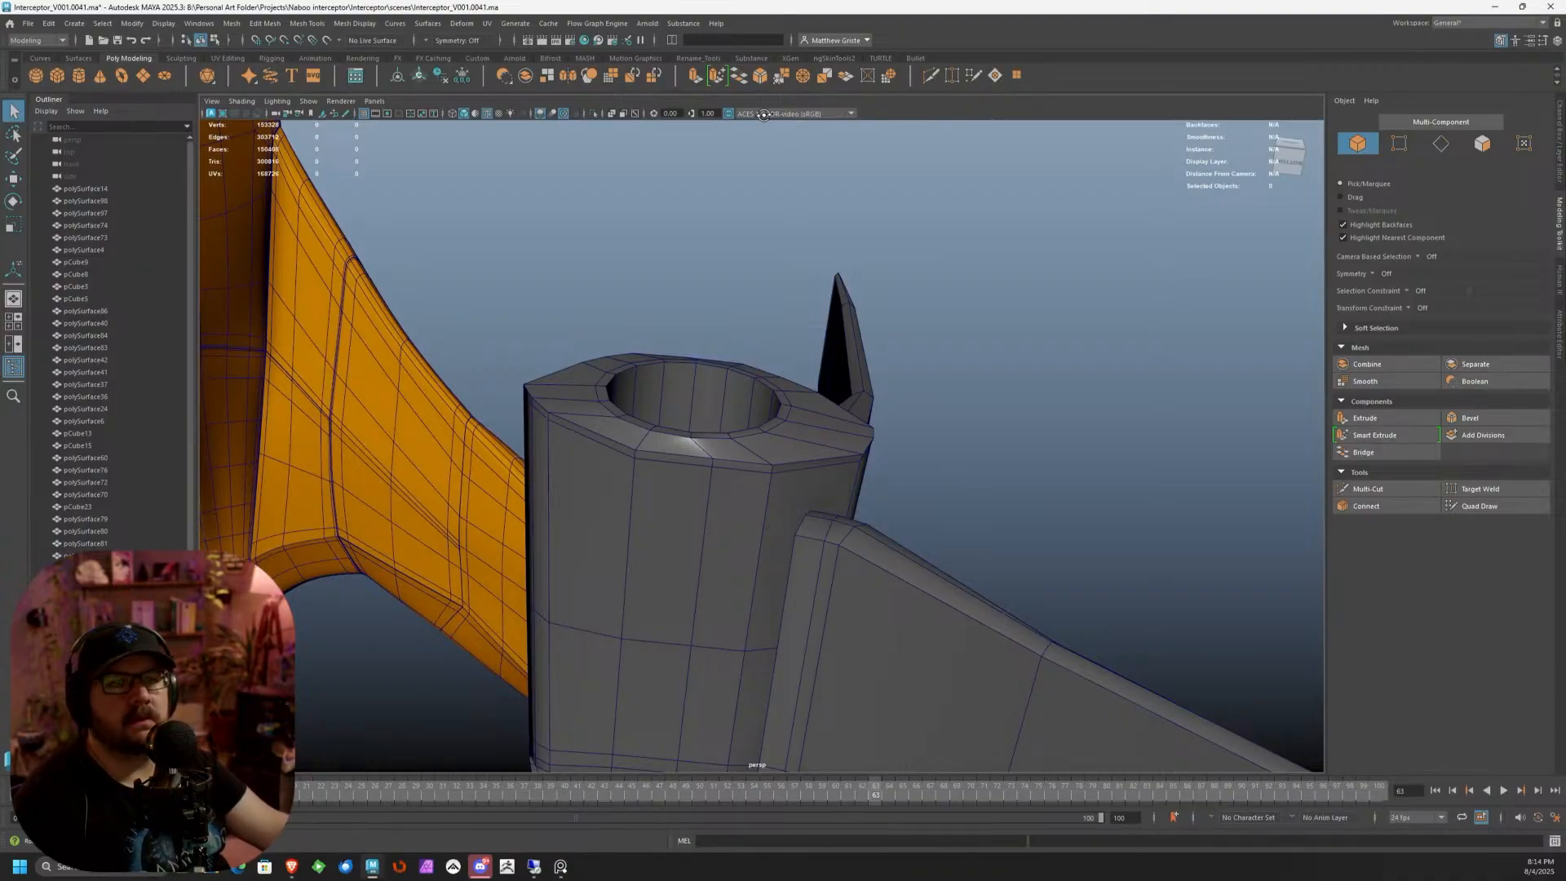
left_click_drag(763, 114, 715, 308, "alt")
left_click(644, 261)
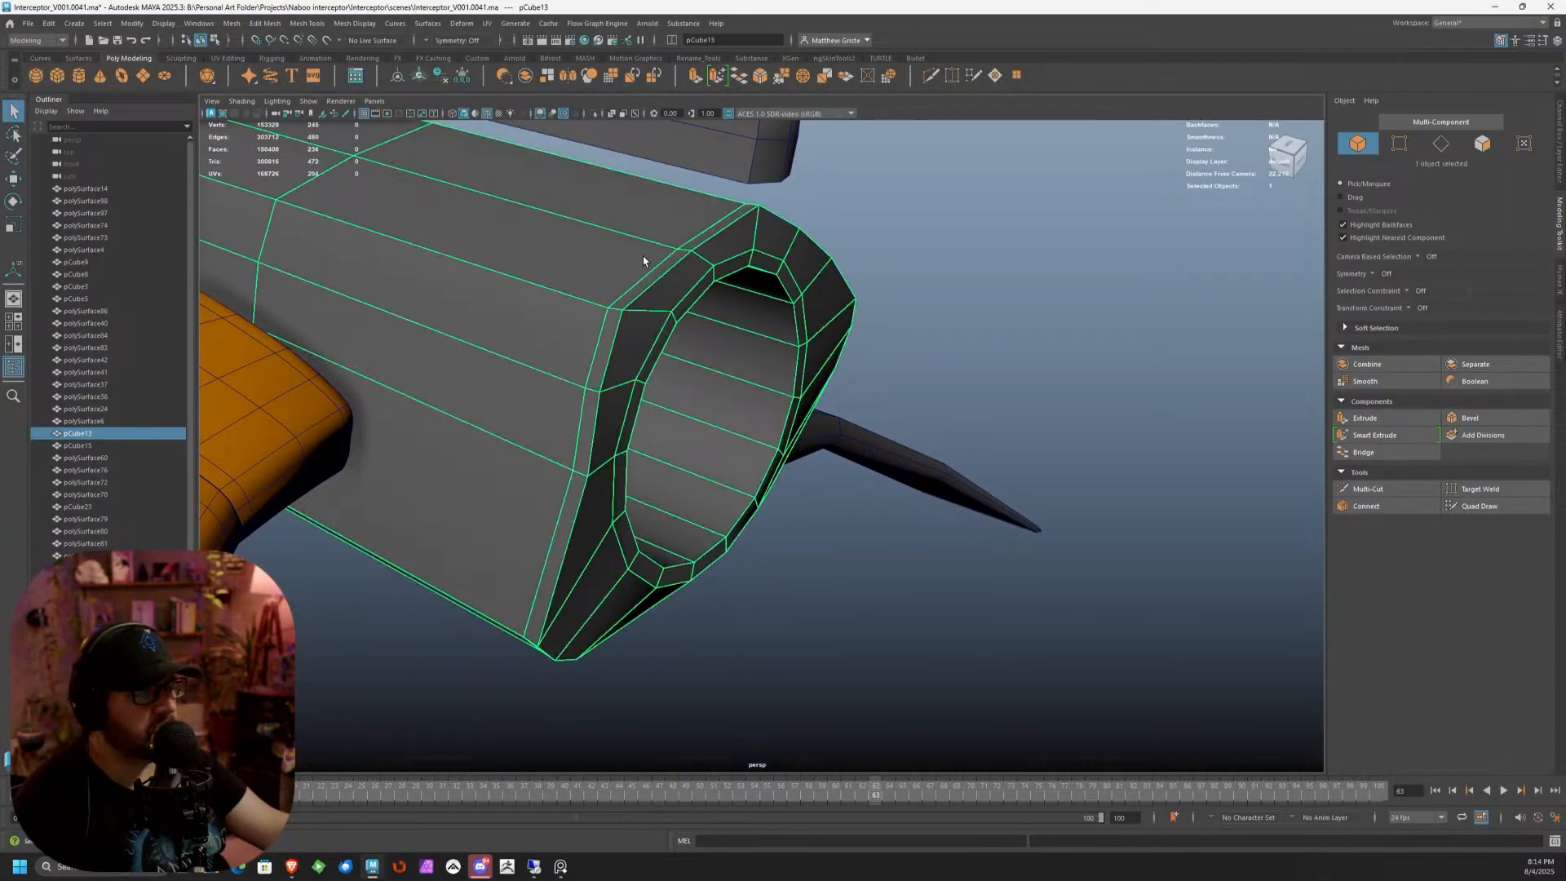
key("3")
left_click(848, 257)
scroll(848, 257, "down", 4)
left_click_drag(848, 258, 643, 263, "alt")
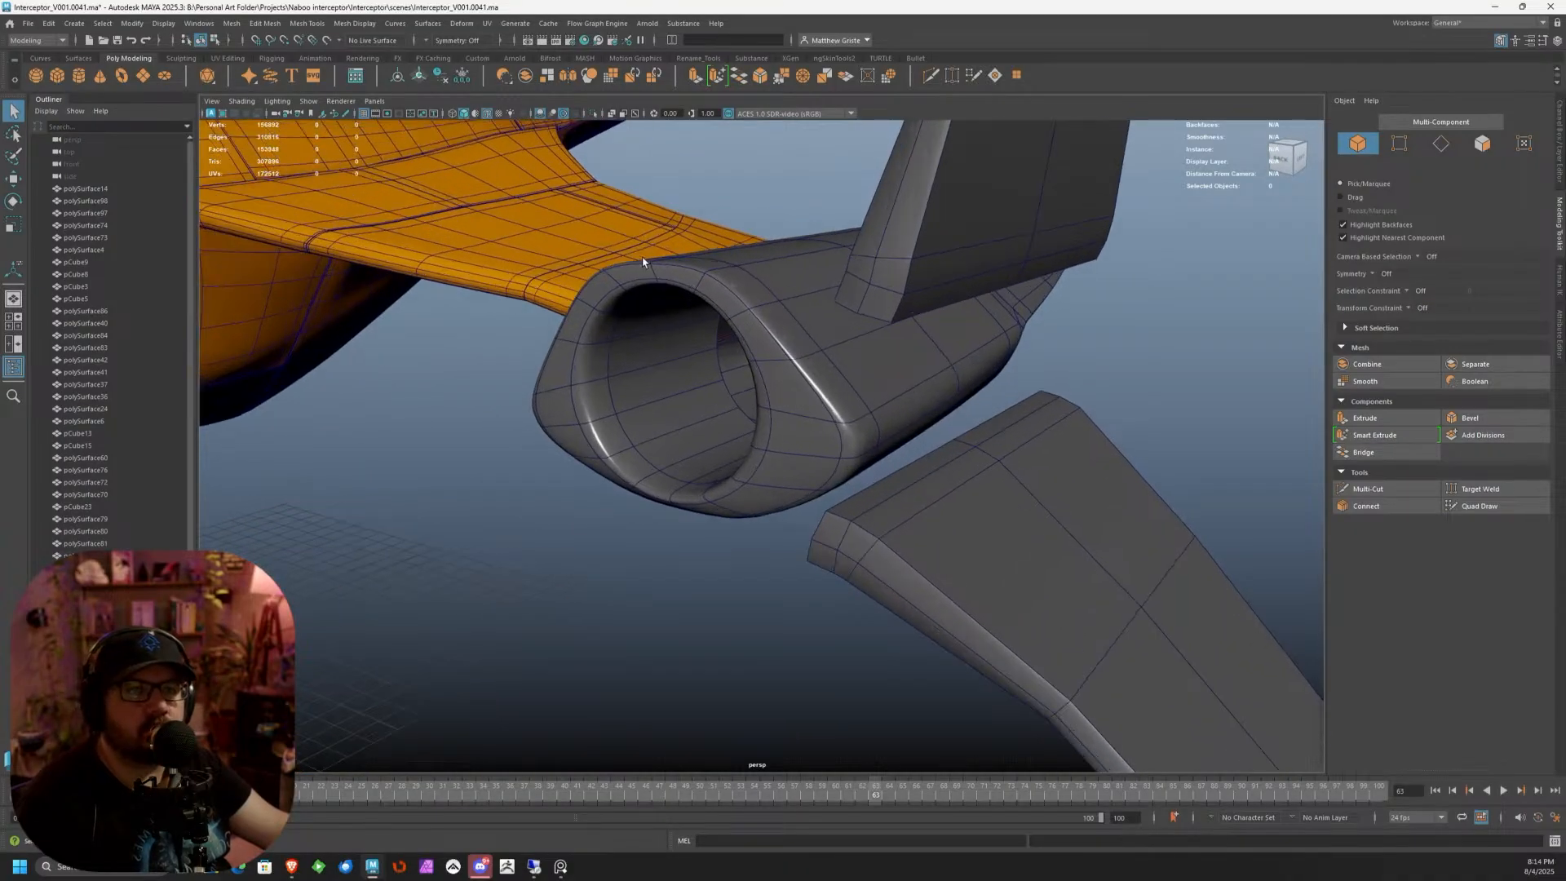
left_click_drag(755, 265, 794, 324, "alt")
scroll(662, 280, "up", 3)
left_click(715, 275)
key("1")
scroll(767, 321, "up", 5)
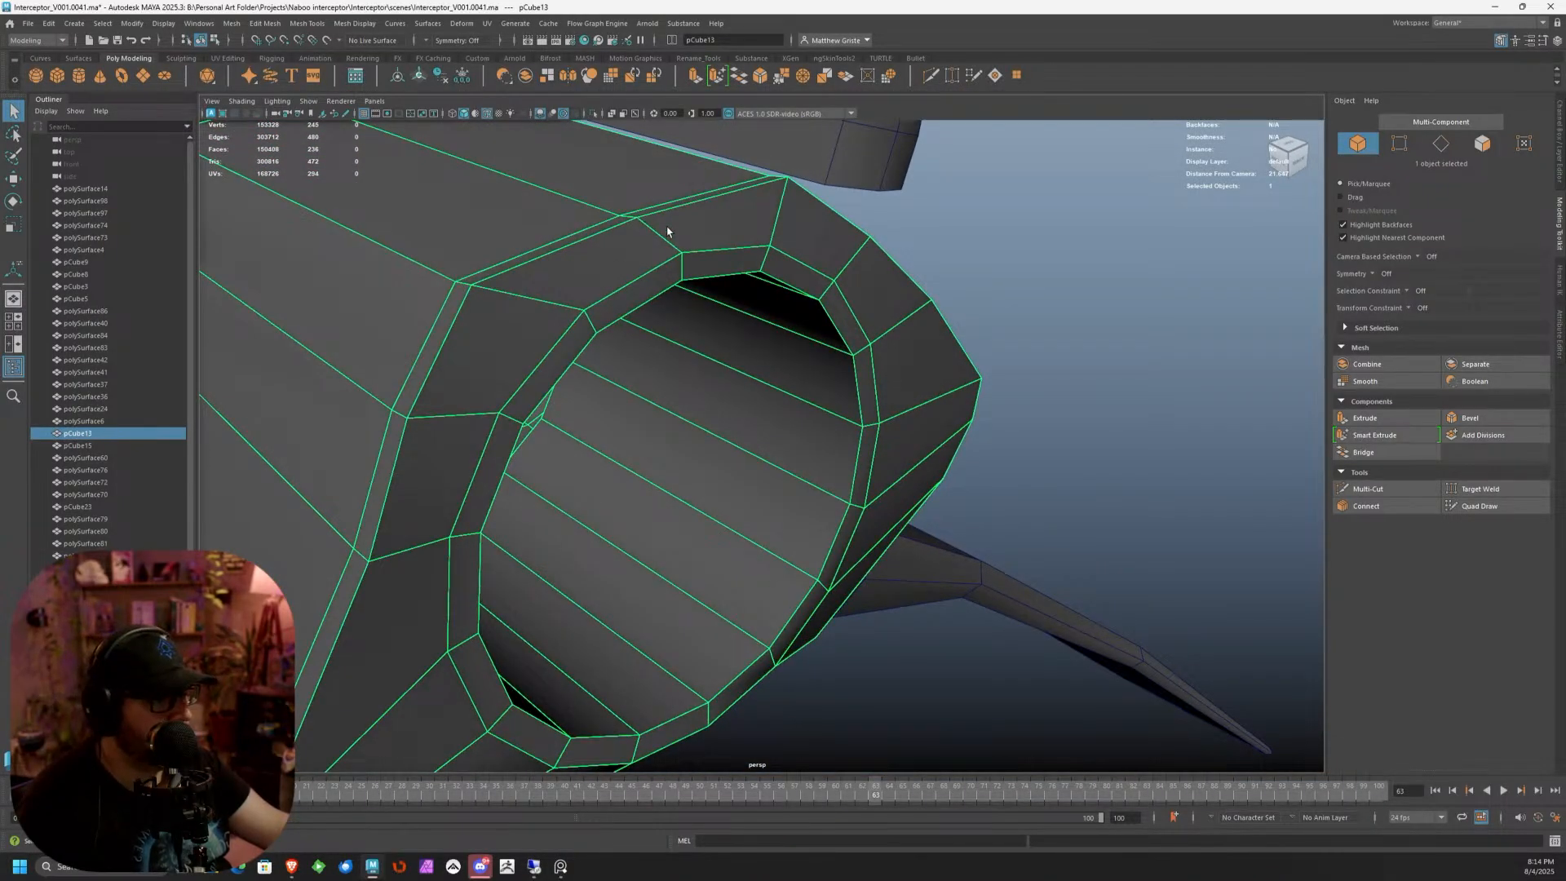
Select the two upper outer edges at the engine's open end and move them
right_click_drag(668, 228, 679, 202)
left_click(681, 207)
left_click(611, 226, "shift")
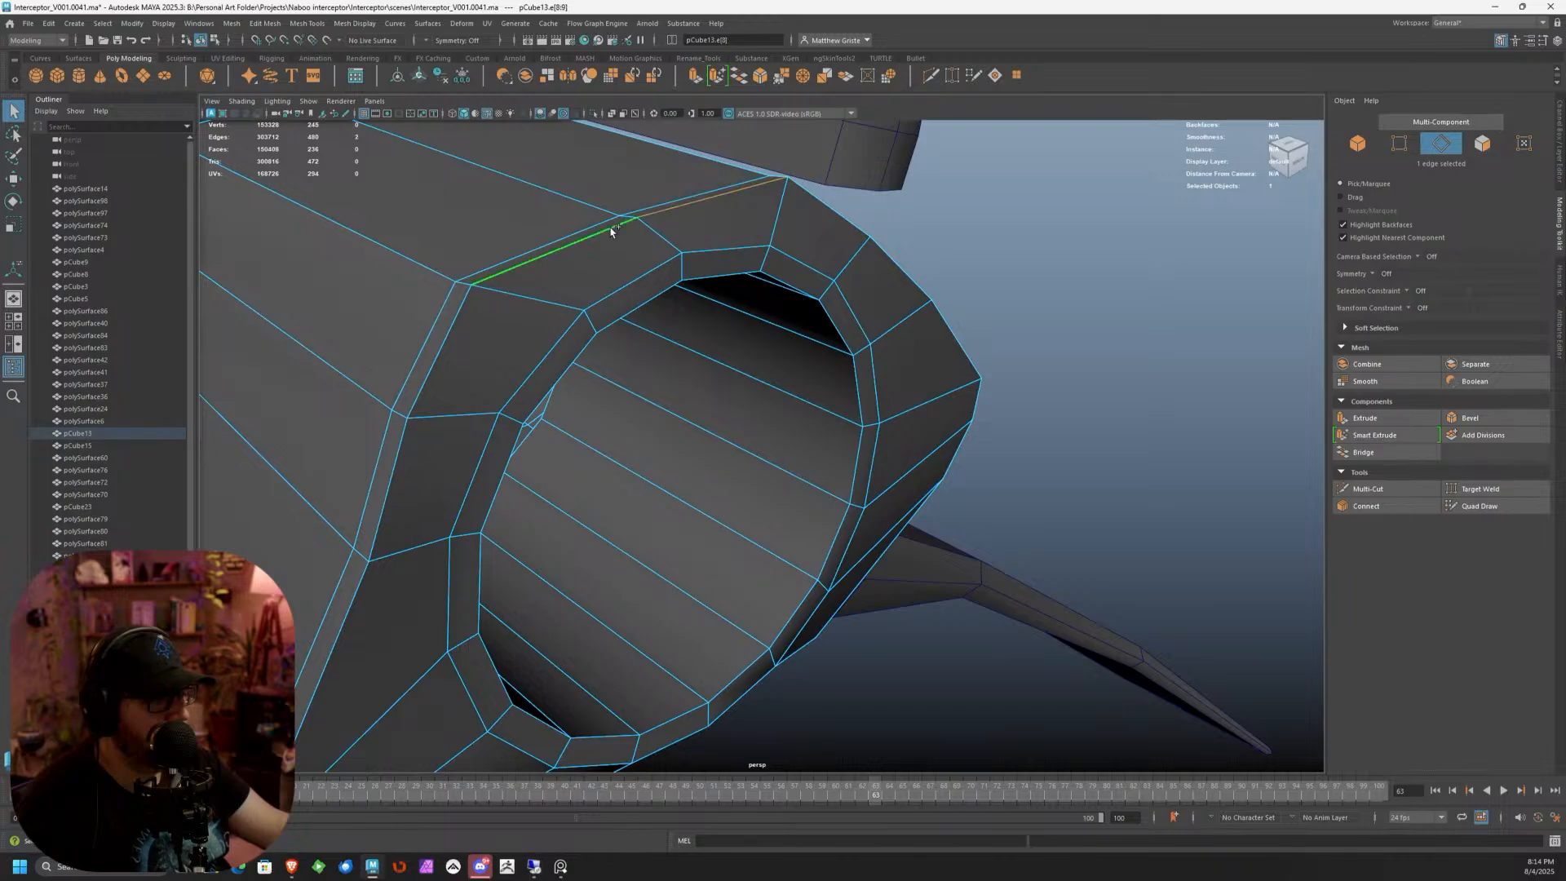
key("w")
left_click_drag(644, 179, 369, 235)
Select the pair of outer rim vertices on either side of the opening's upper half and scale their spacing
right_click_drag(310, 255, 285, 259)
left_click(298, 260)
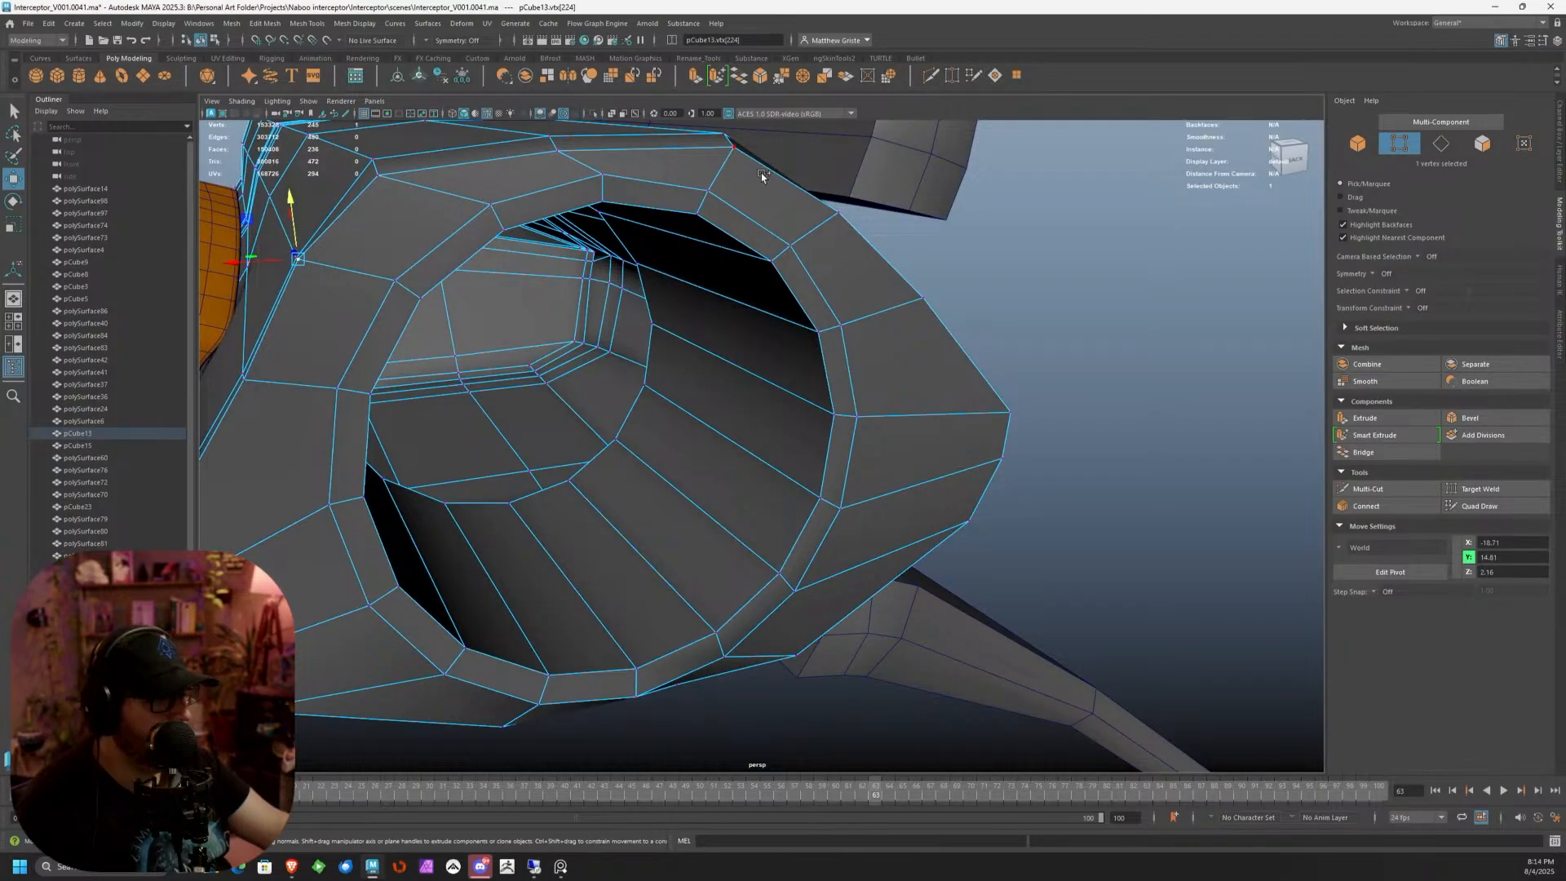
left_click(827, 210, "shift")
key("r")
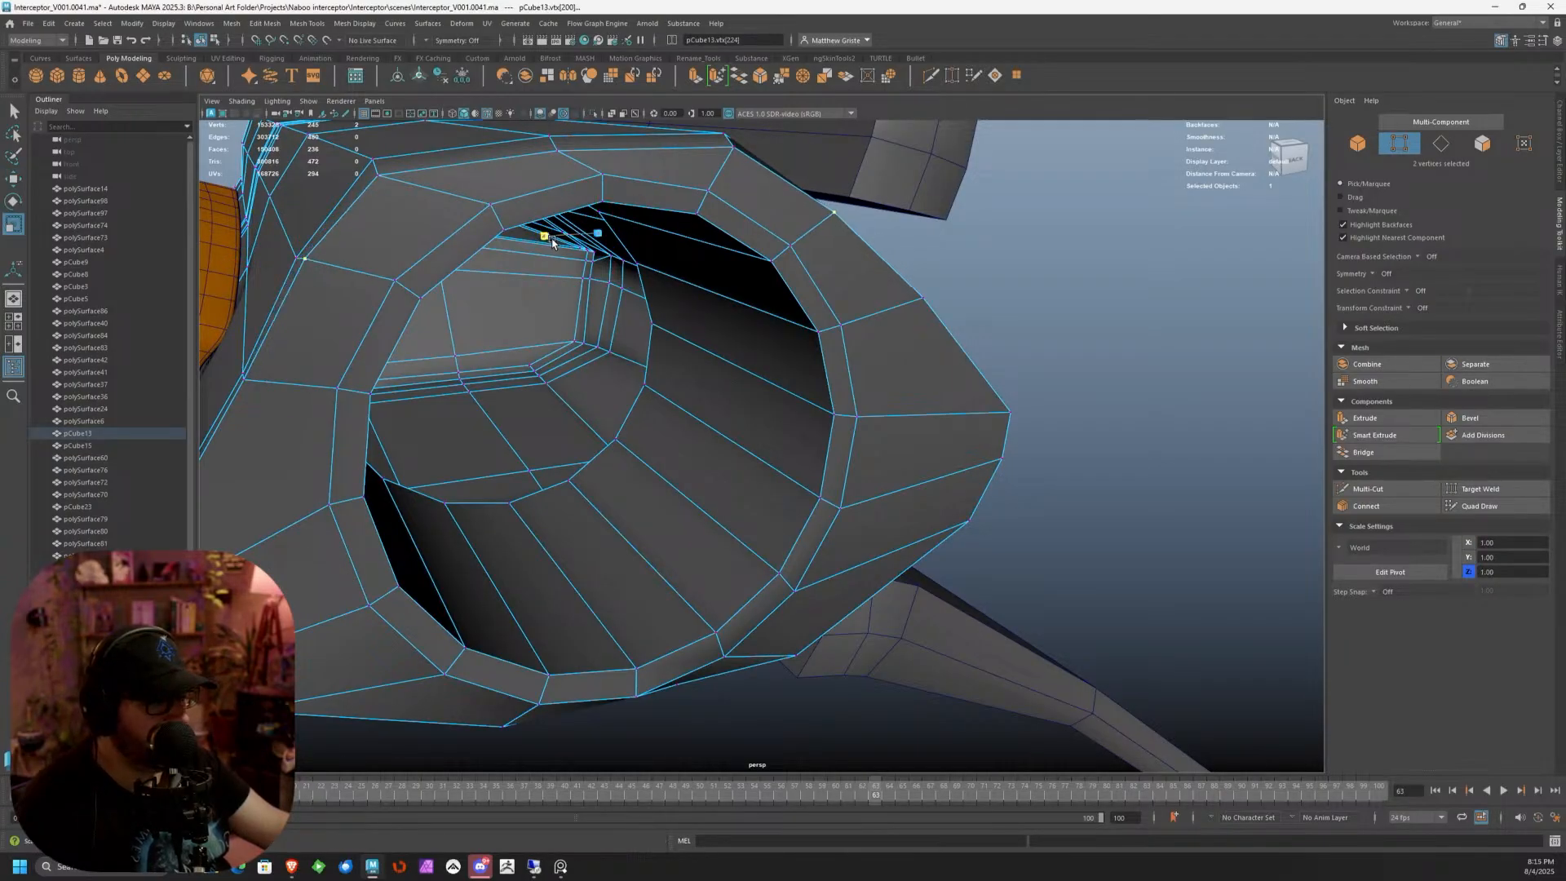
left_click_drag(555, 242, 557, 242)
Adjust the height and spacing of the two upper corner vertices on the engine's outer rim
left_click(378, 175)
left_click(734, 148, "shift")
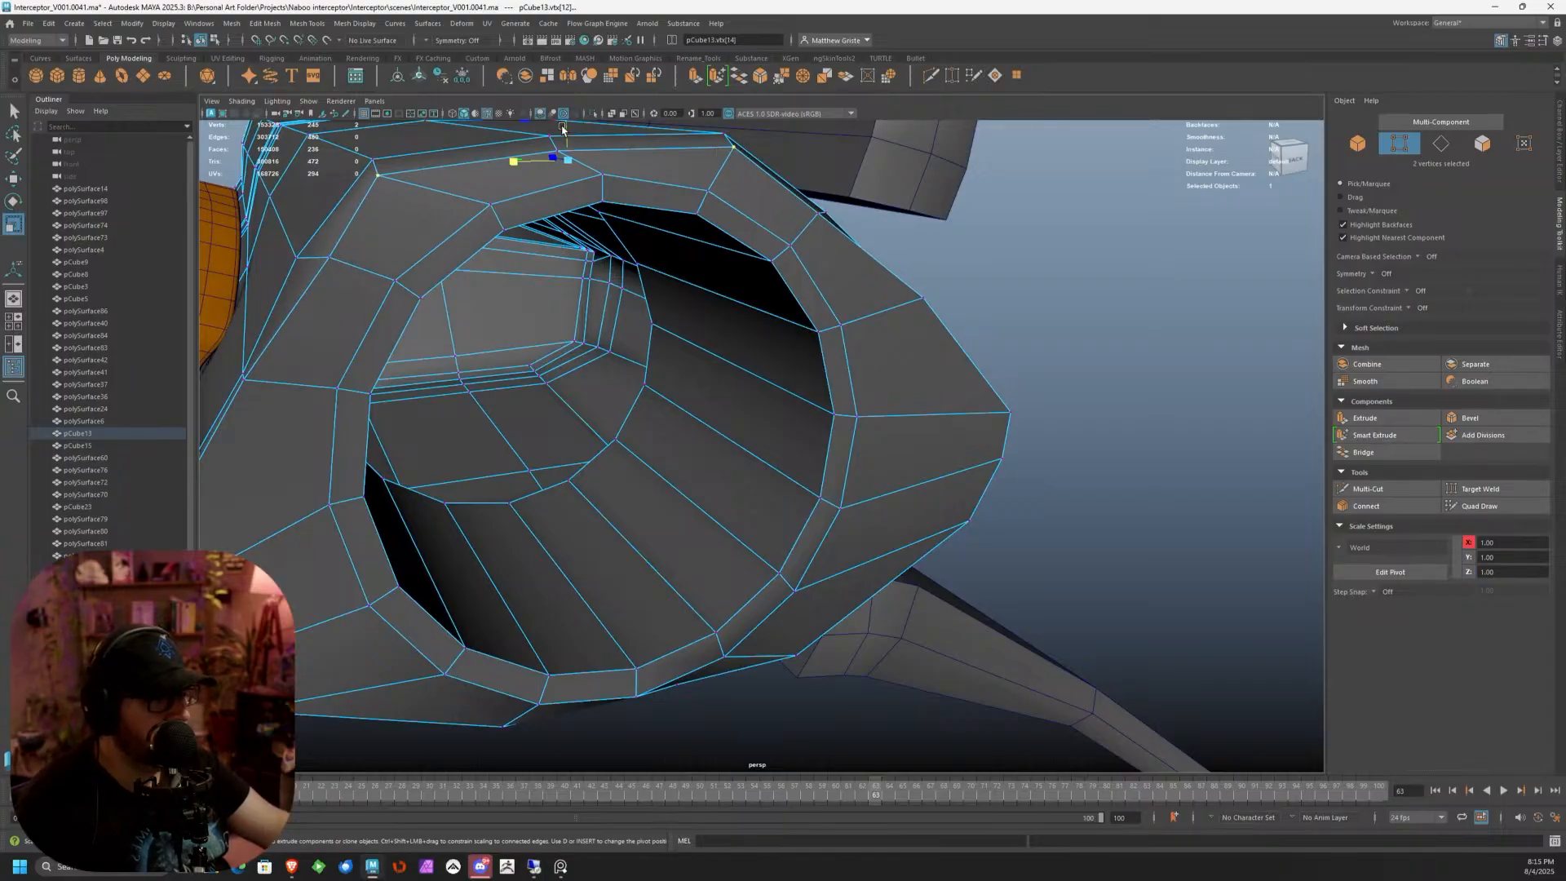
left_click_drag(572, 142, 580, 149)
middle_click_drag(607, 158, 677, 237, "alt")
key("ctrl+z")
key("w")
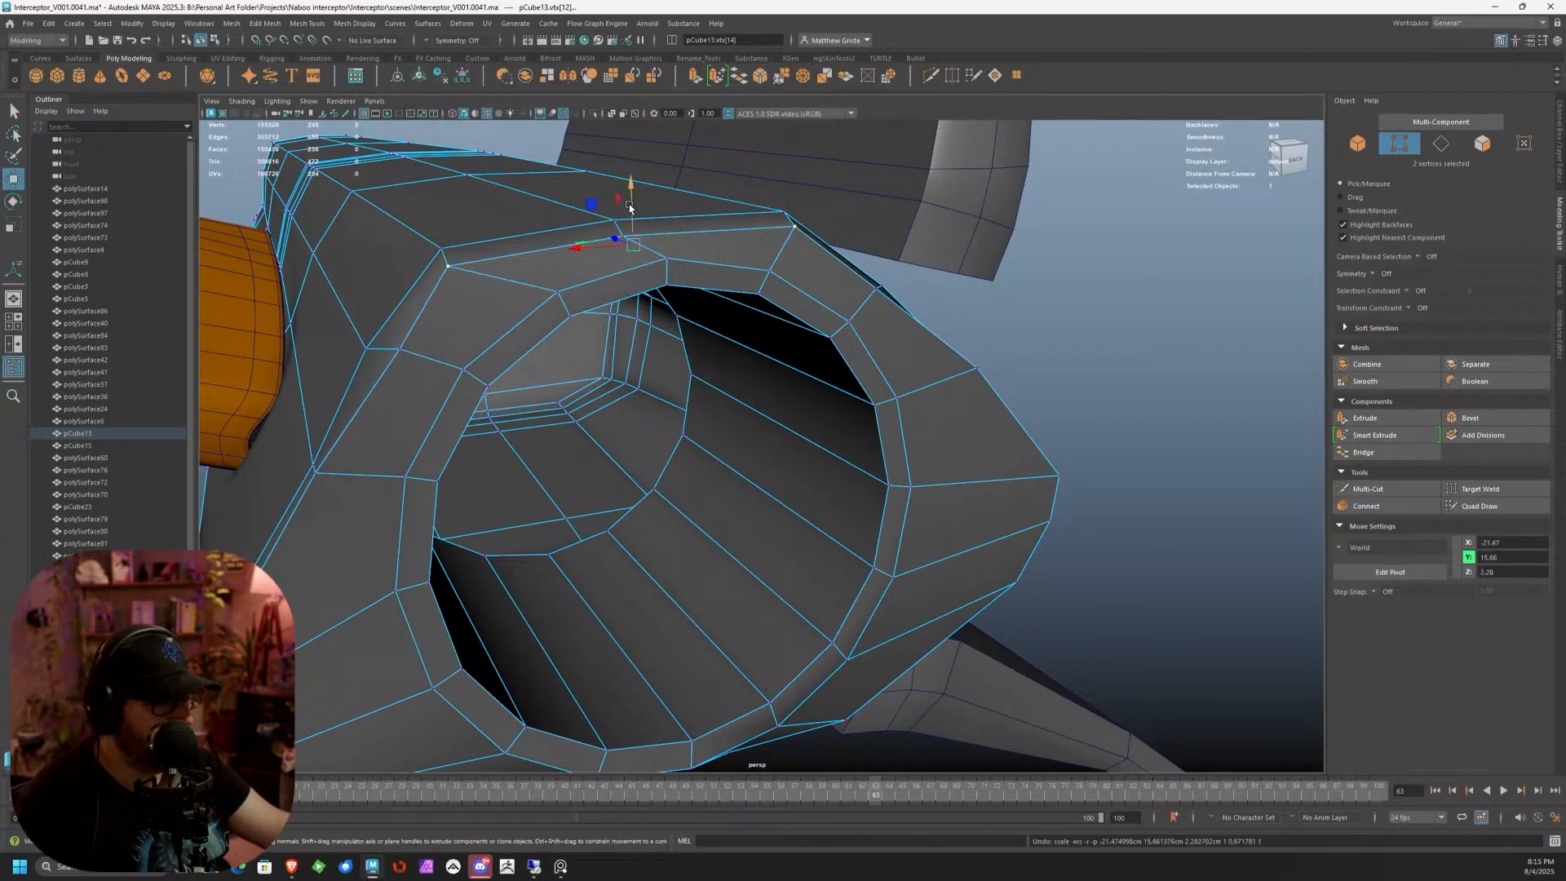
left_click_drag(631, 203, 819, 282)
right_click_drag(820, 283, 869, 314, "alt")
left_click_drag(869, 316, 718, 325, "alt")
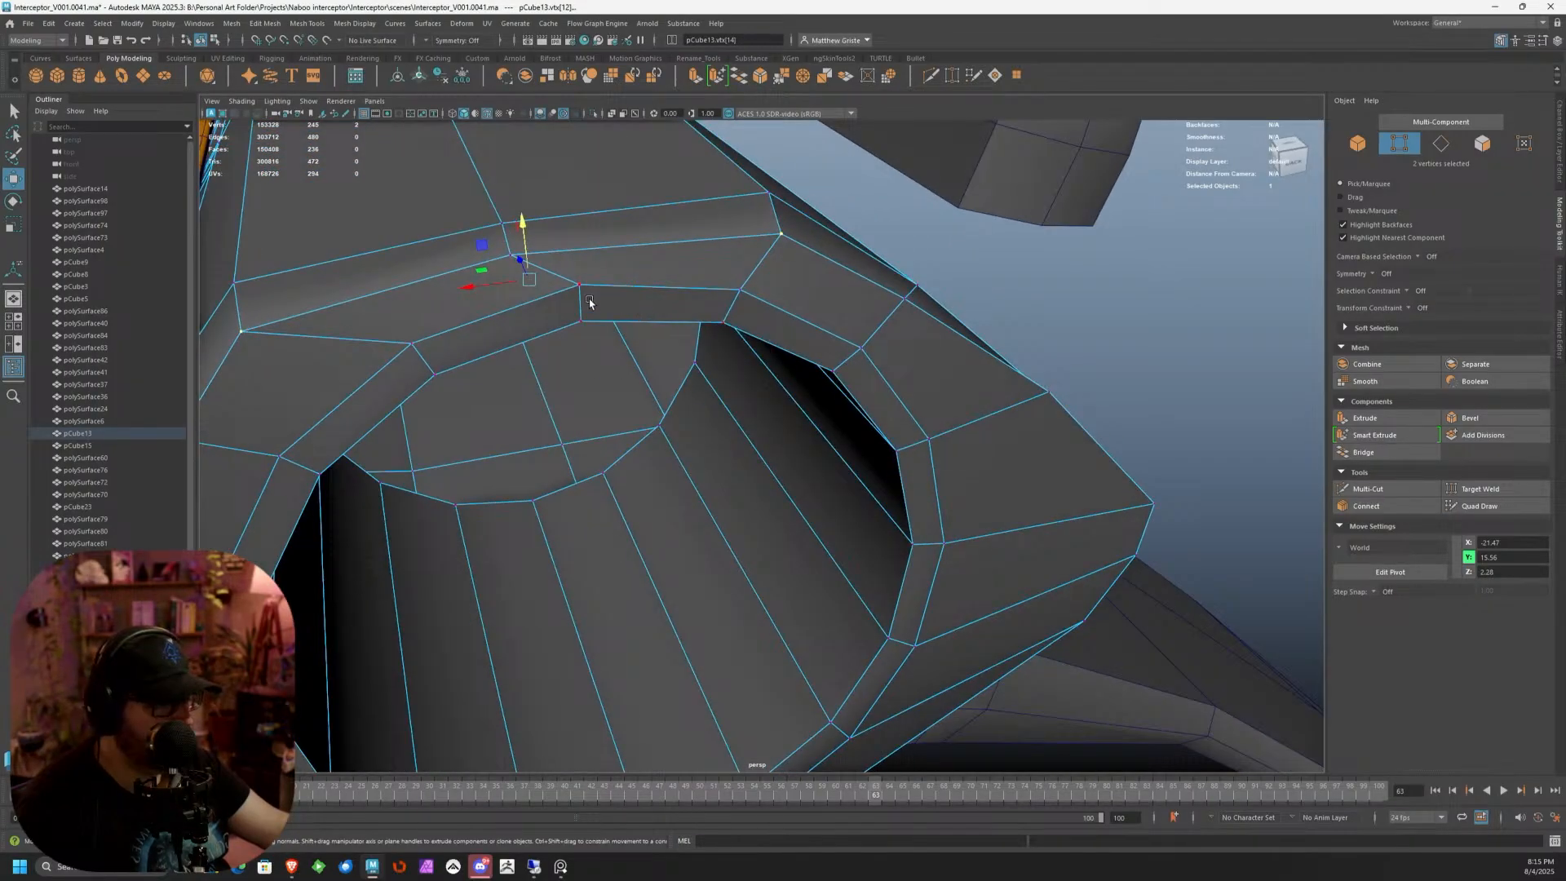
key("r")
left_click_drag(473, 283, 532, 244)
Check the reshaped engine end with the smooth mesh preview, and return the engine to its unsmoothed display
right_click_drag(533, 246, 570, 228)
right_click_drag(922, 319, 829, 307, "alt")
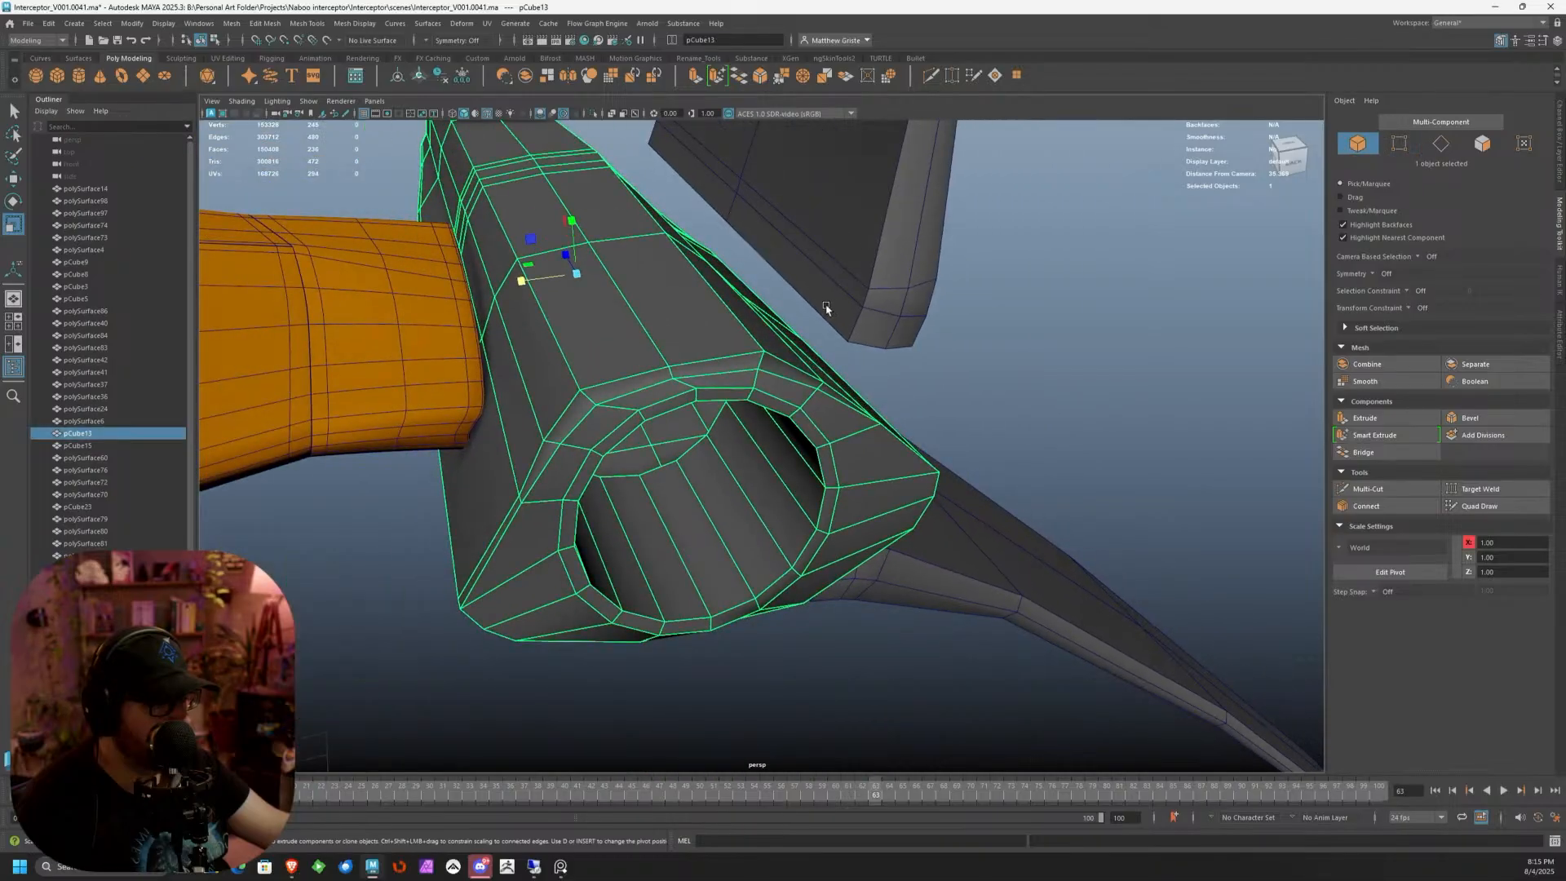
left_click_drag(829, 307, 693, 303, "alt")
key("3")
left_click(569, 417)
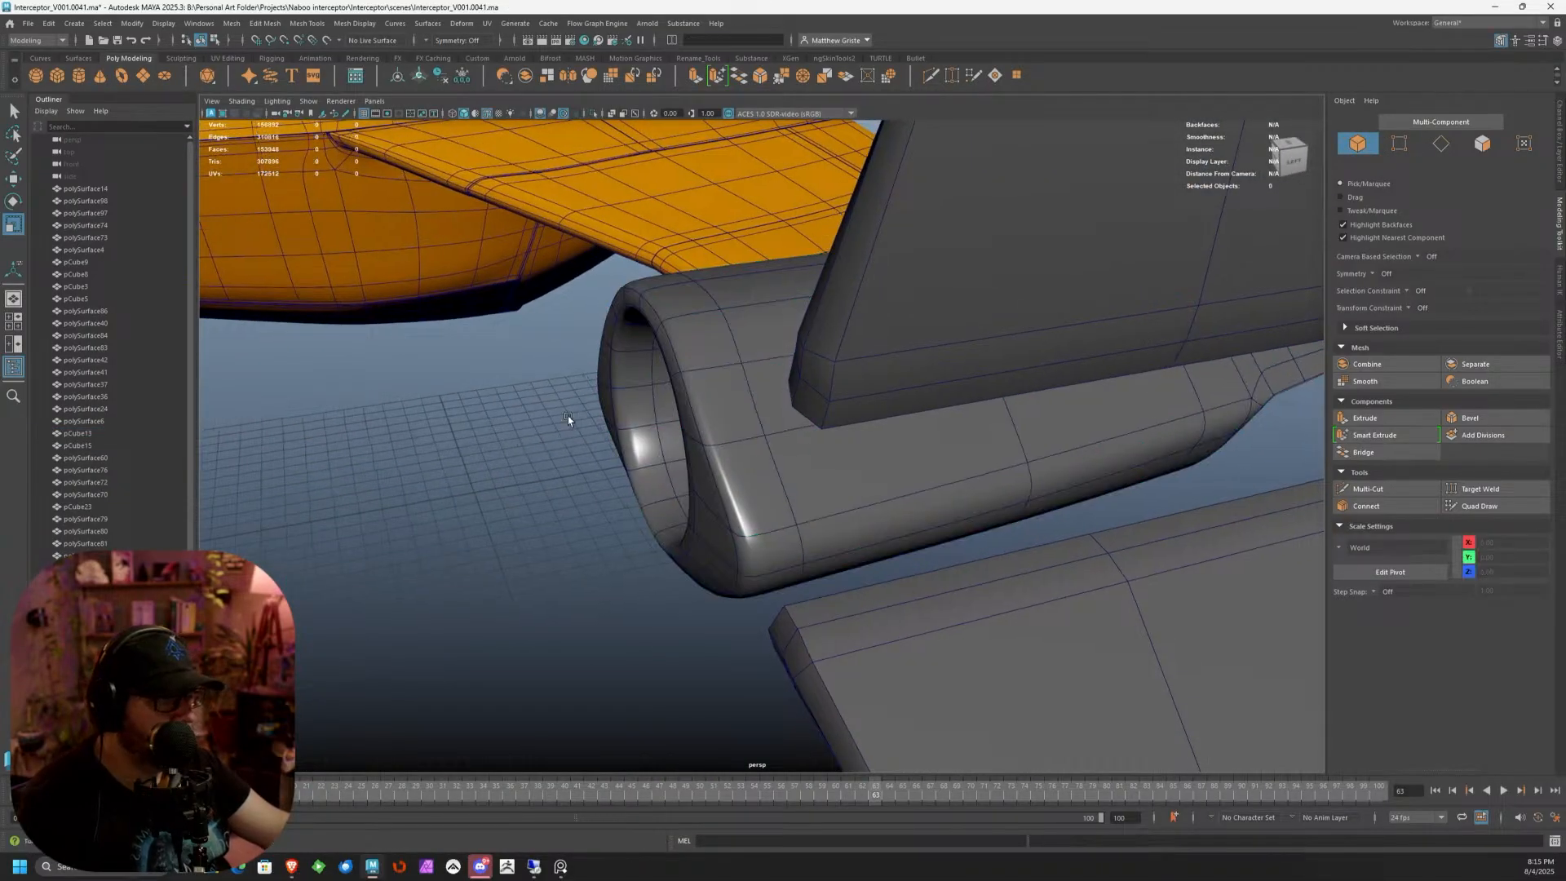
left_click_drag(570, 417, 626, 428, "alt")
left_click(644, 424)
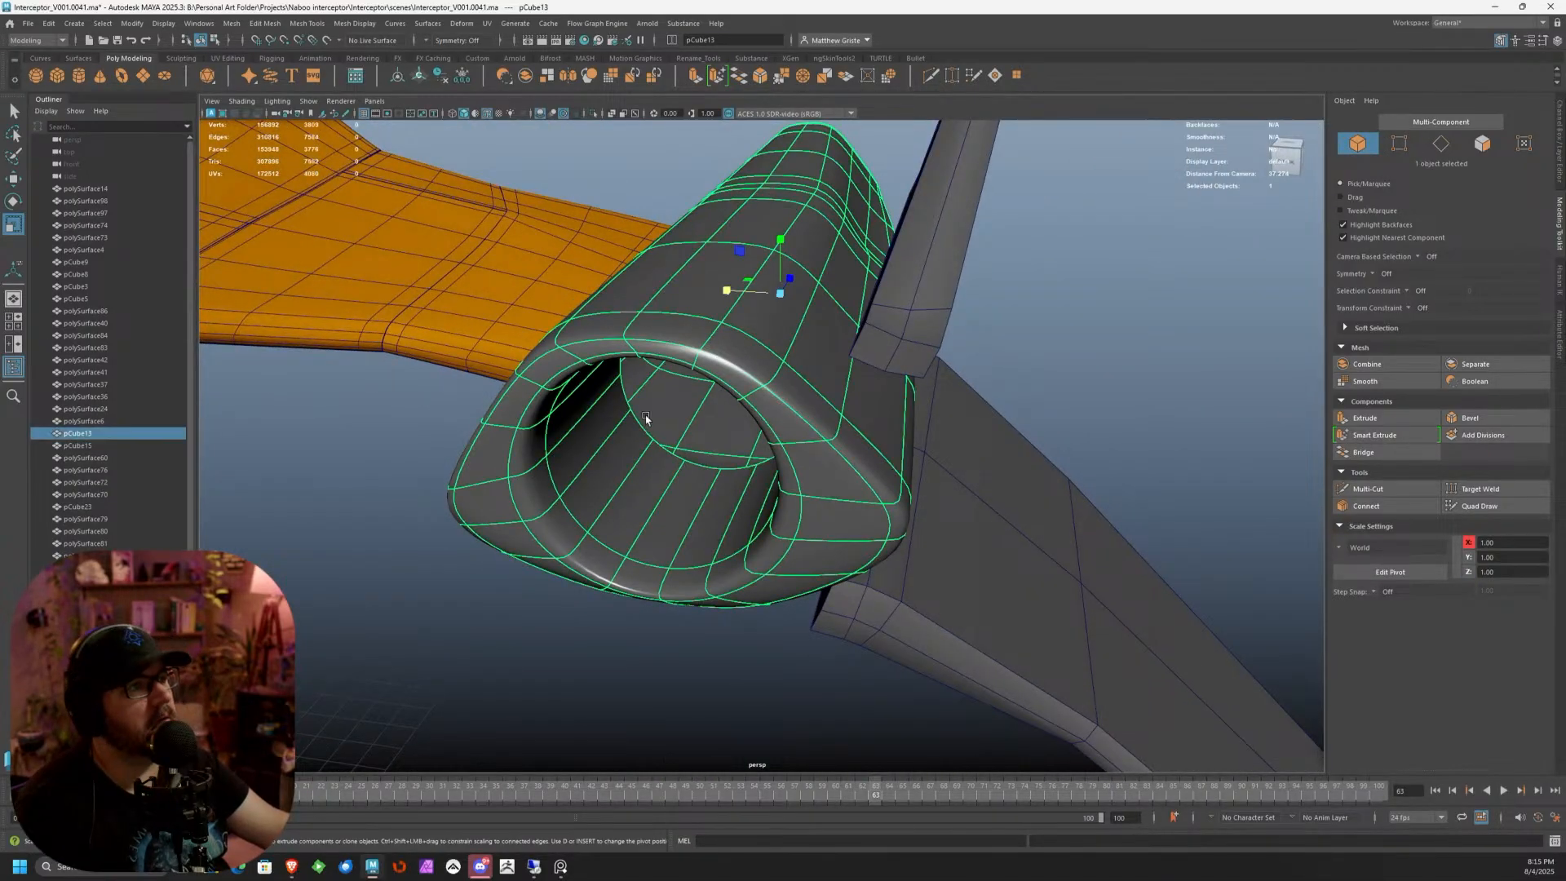
key("1")
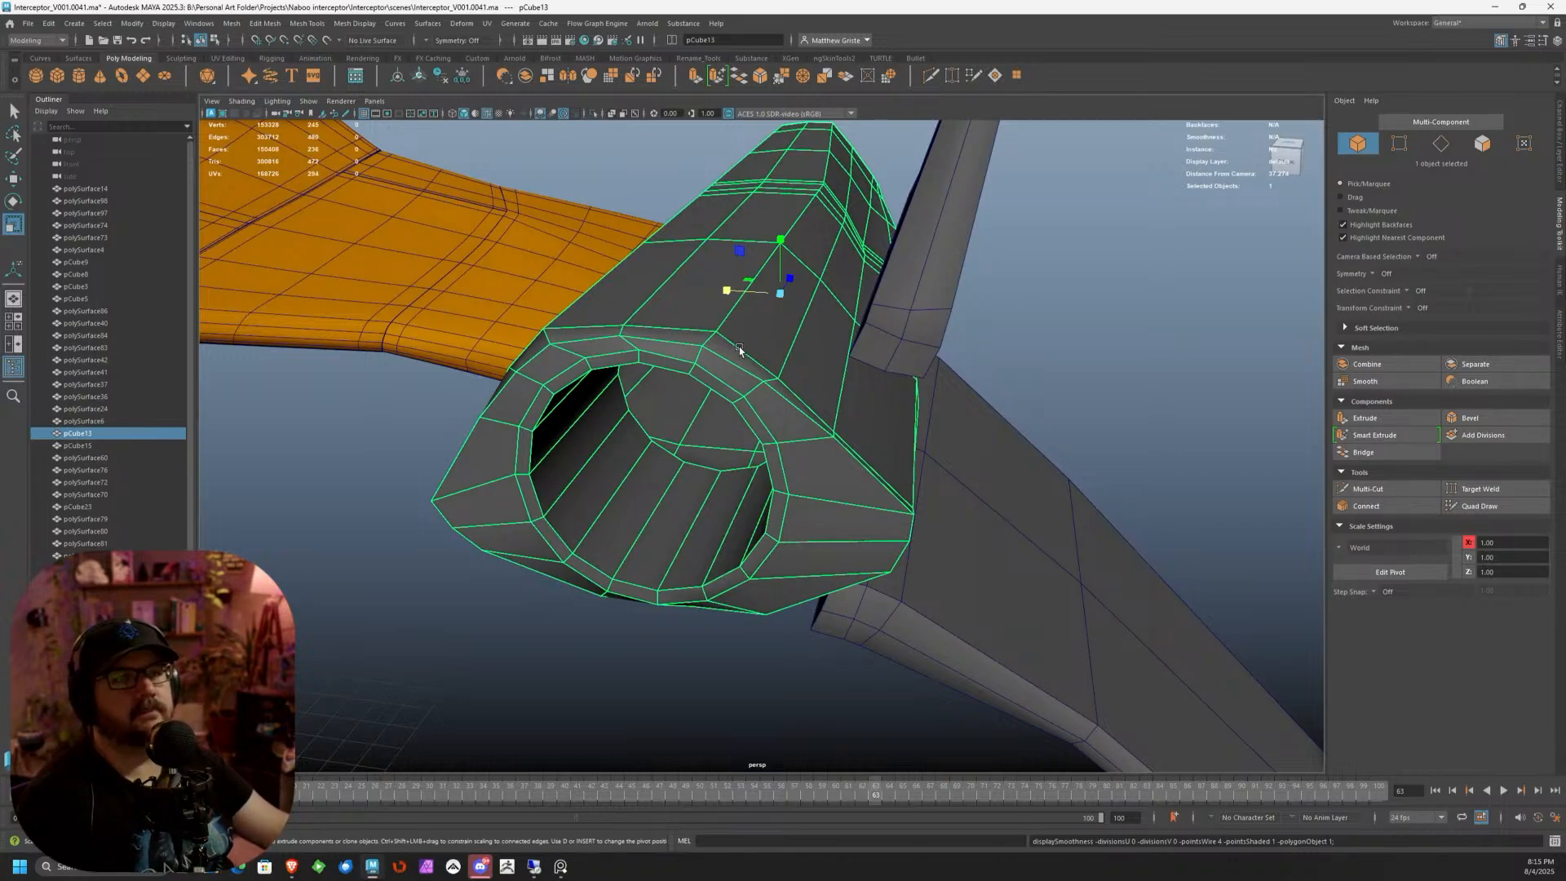
Examine the engine's upper surface and open end from several angles, including its fit against the wing and fins
left_click_drag(739, 349, 671, 421, "alt")
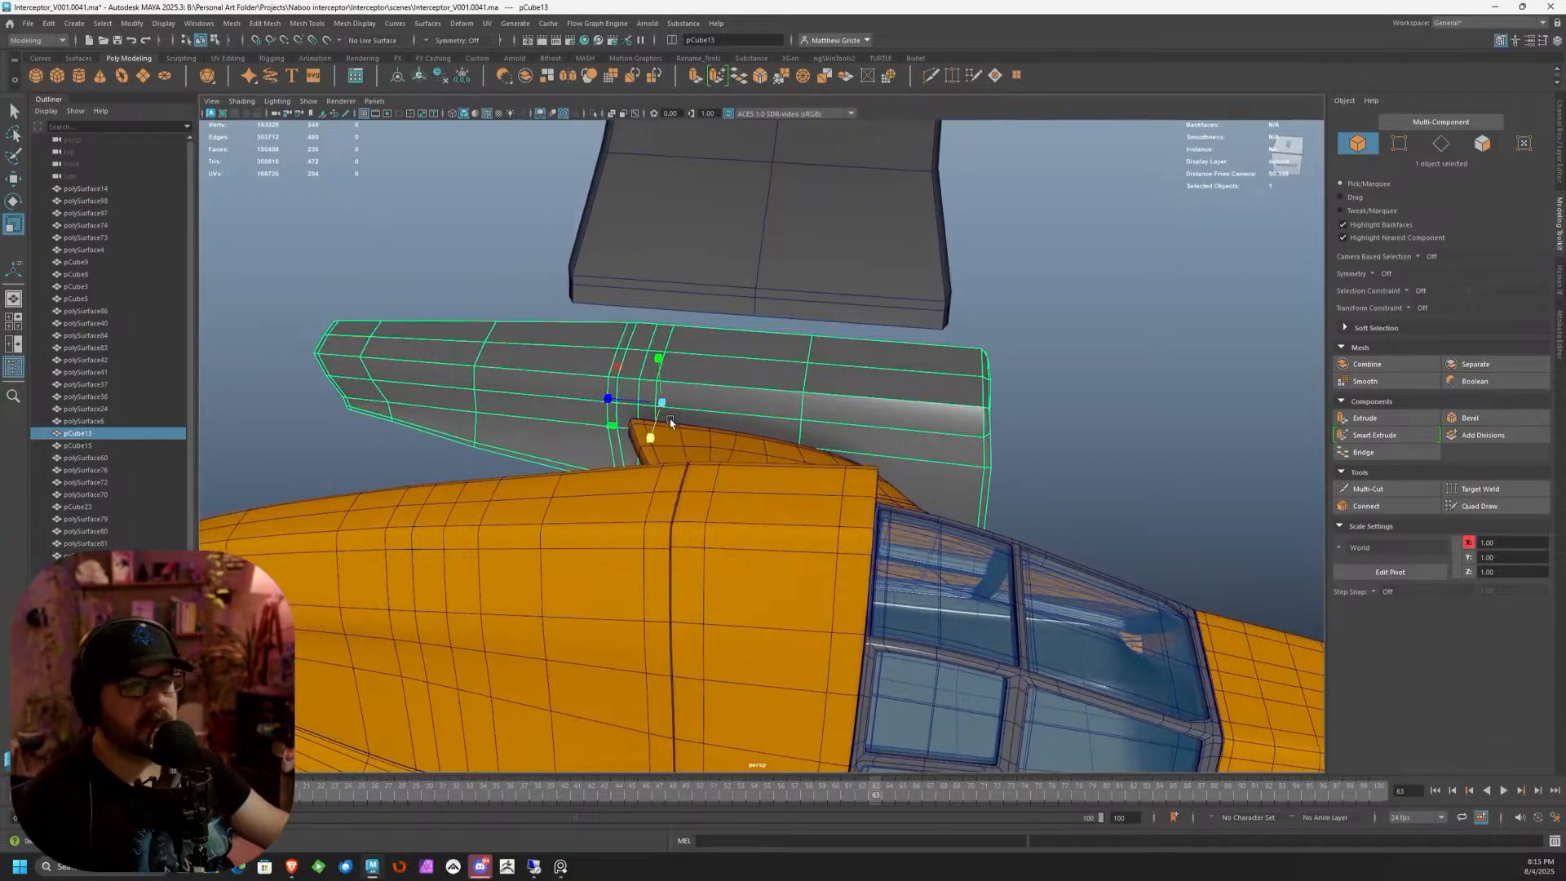
middle_click_drag(671, 422, 763, 421, "alt")
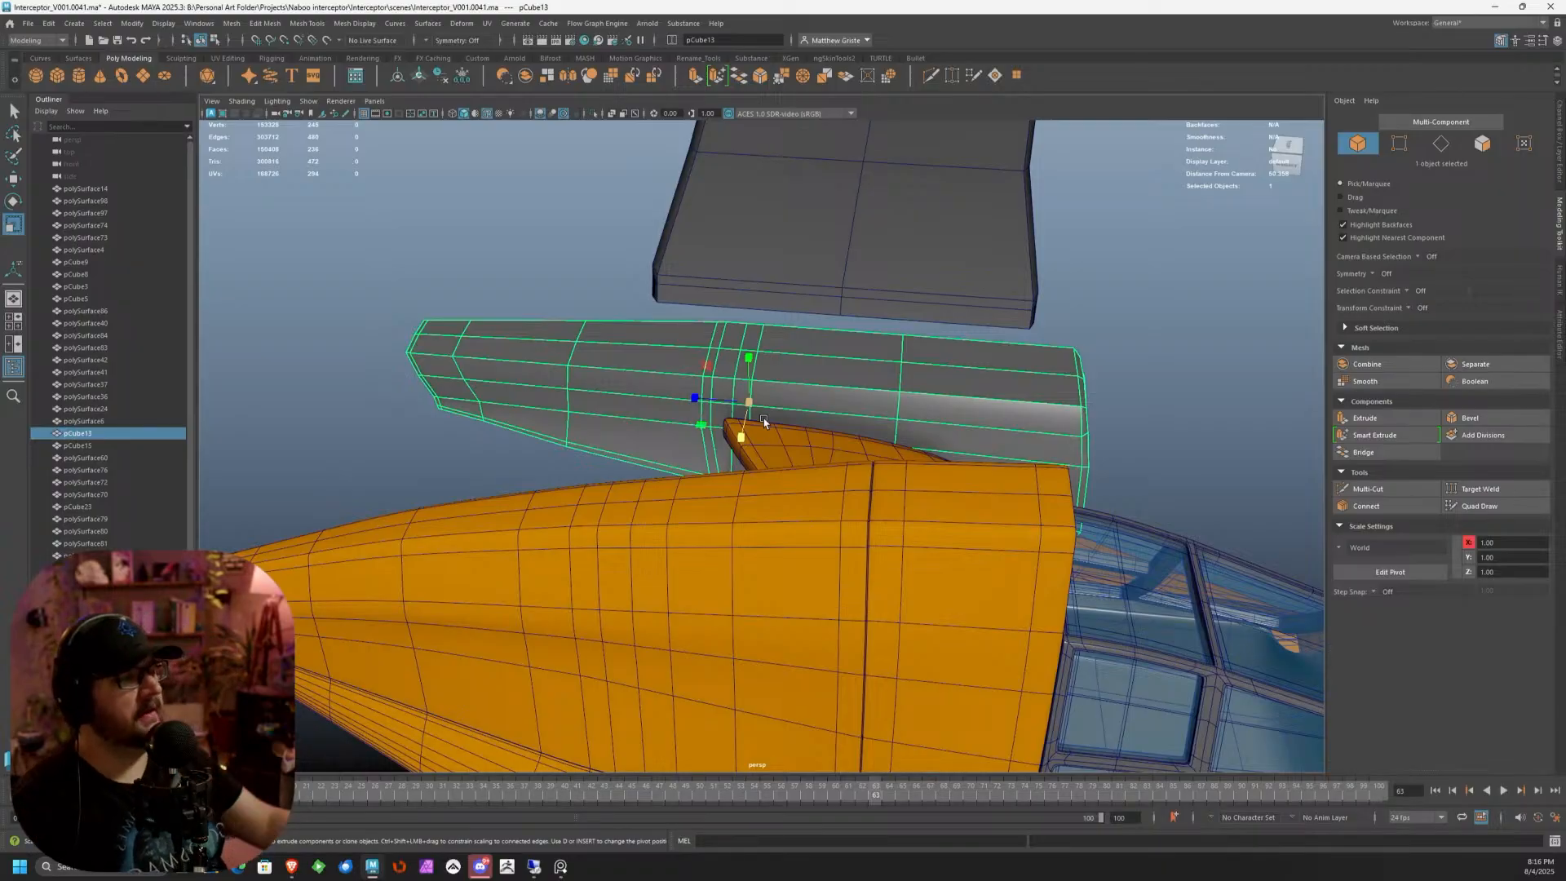
left_click_drag(797, 199, 907, 267, "alt")
scroll(907, 267, "up", 3)
middle_click_drag(851, 231, 799, 311, "alt")
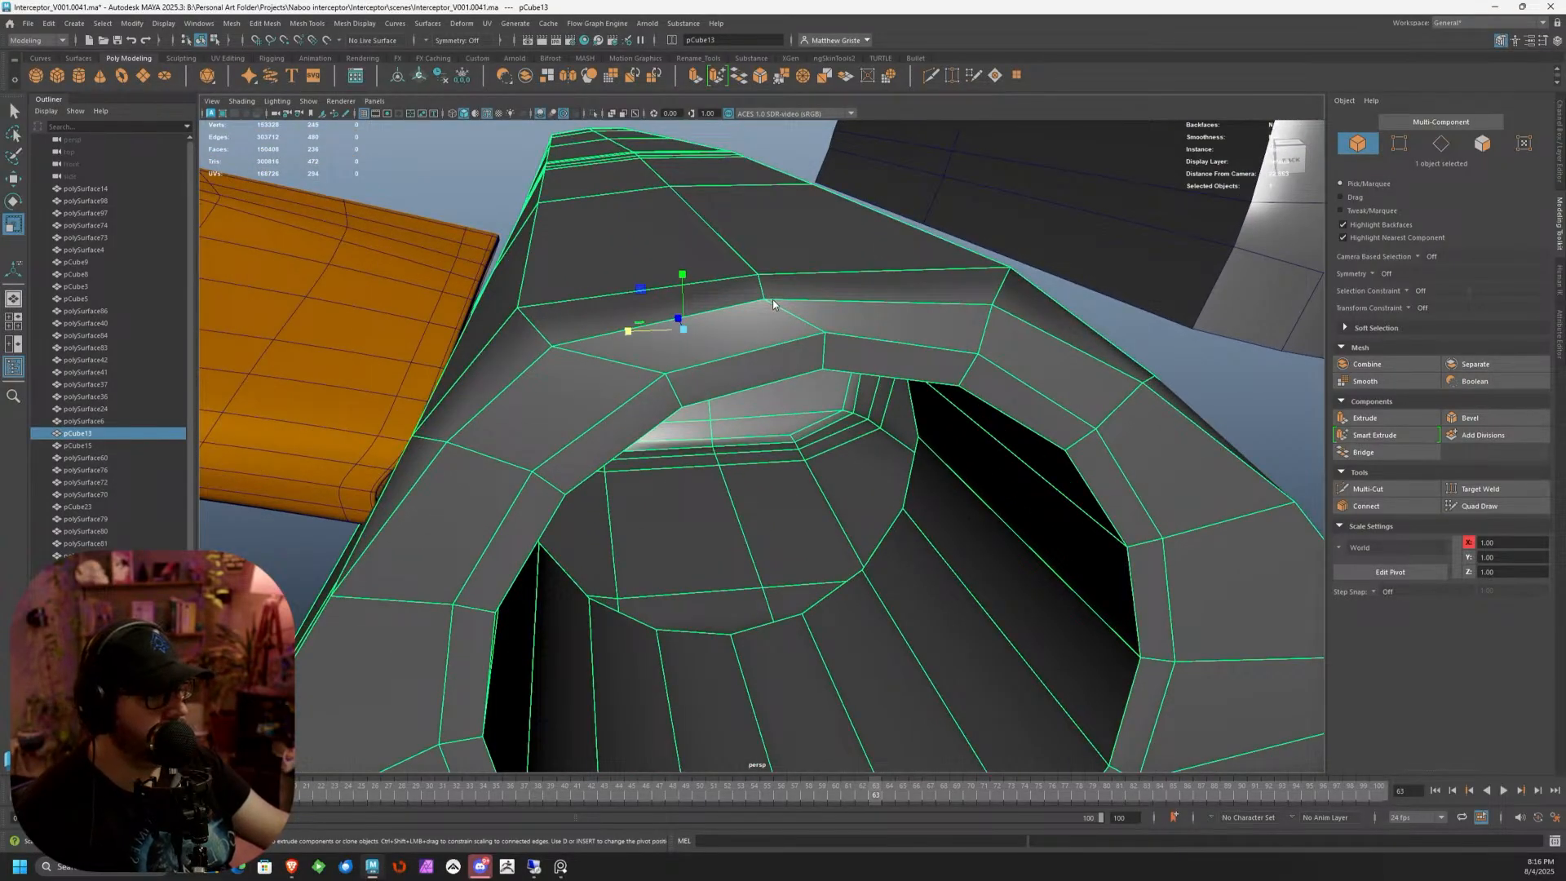
right_click_drag(773, 306, 770, 281)
scroll(770, 286, "down", 5)
left_click_drag(770, 285, 625, 291, "alt")
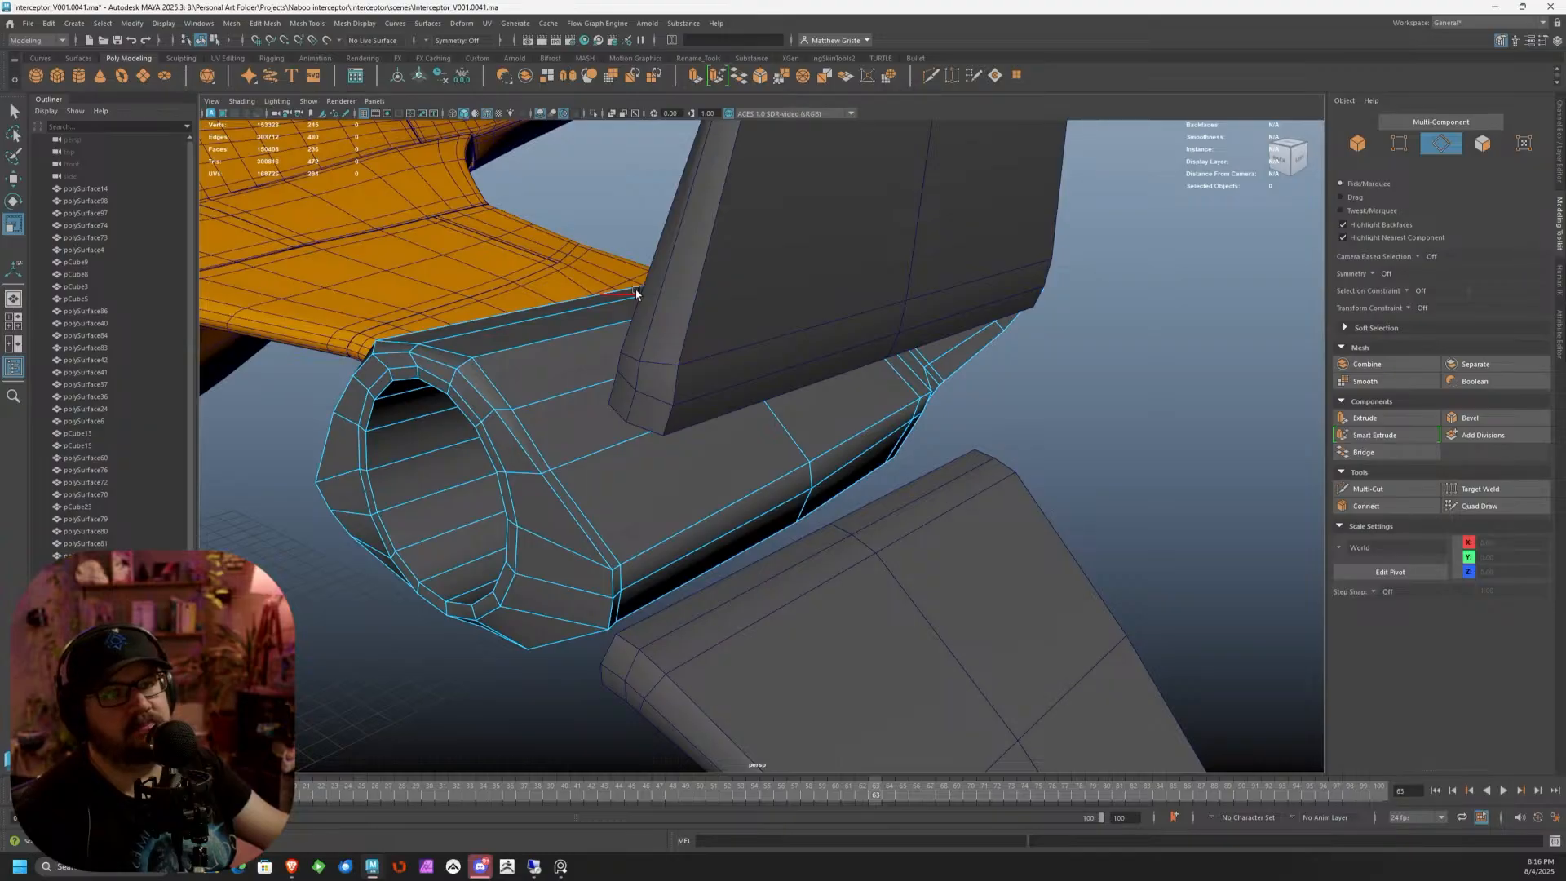
left_click_drag(637, 292, 691, 329, "alt")
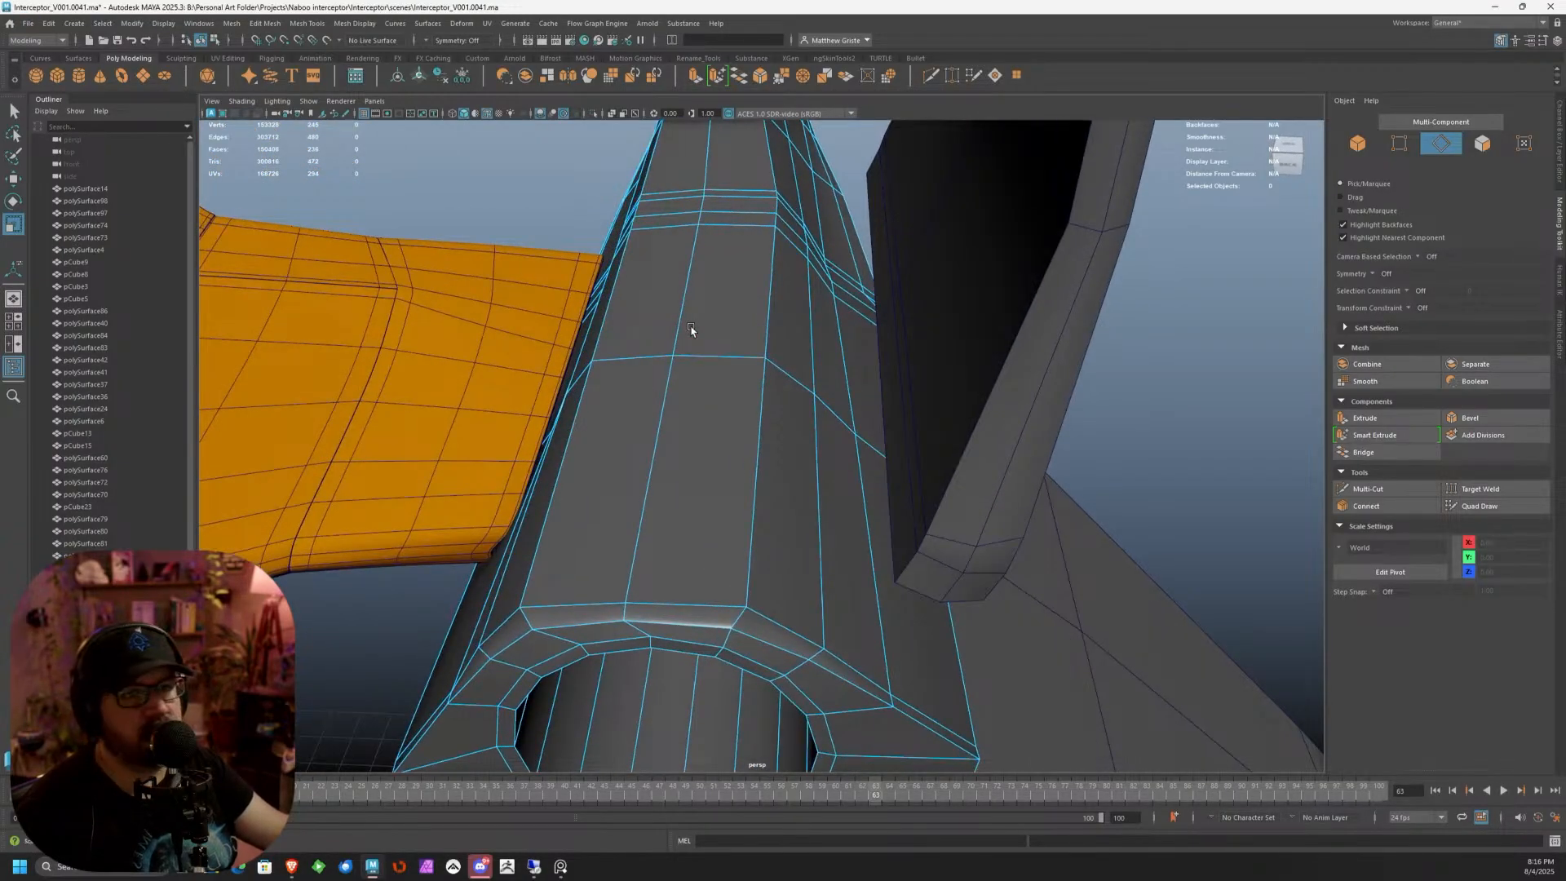
scroll(691, 330, "down", 4)
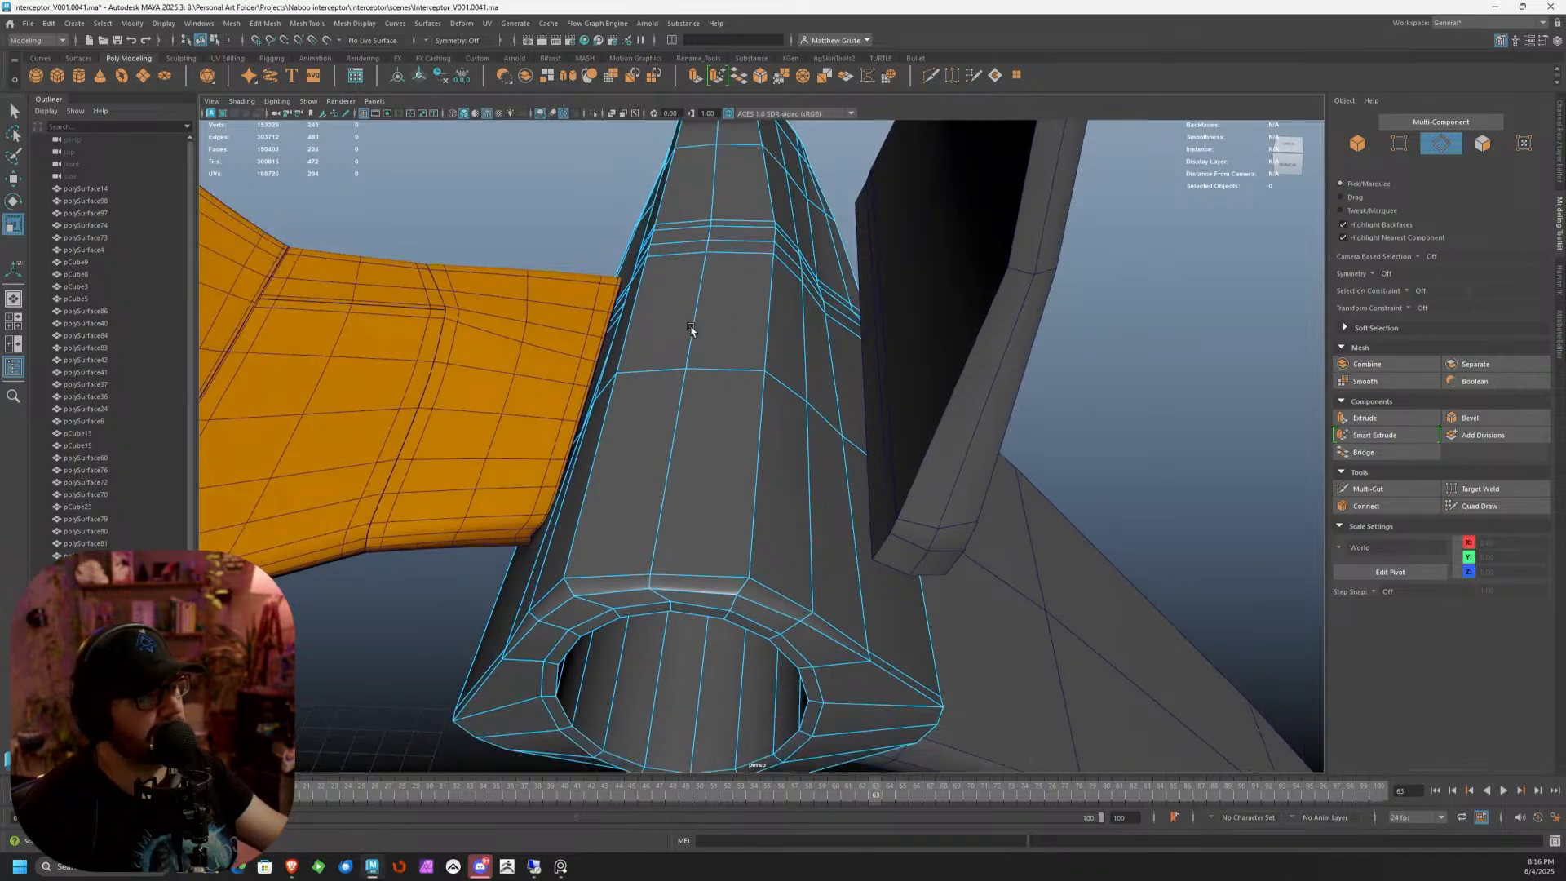
Select the two-wide row of faces along the engine's upper surface, from just behind the opening past the banded edge loops
right_click_drag(691, 329, 718, 396)
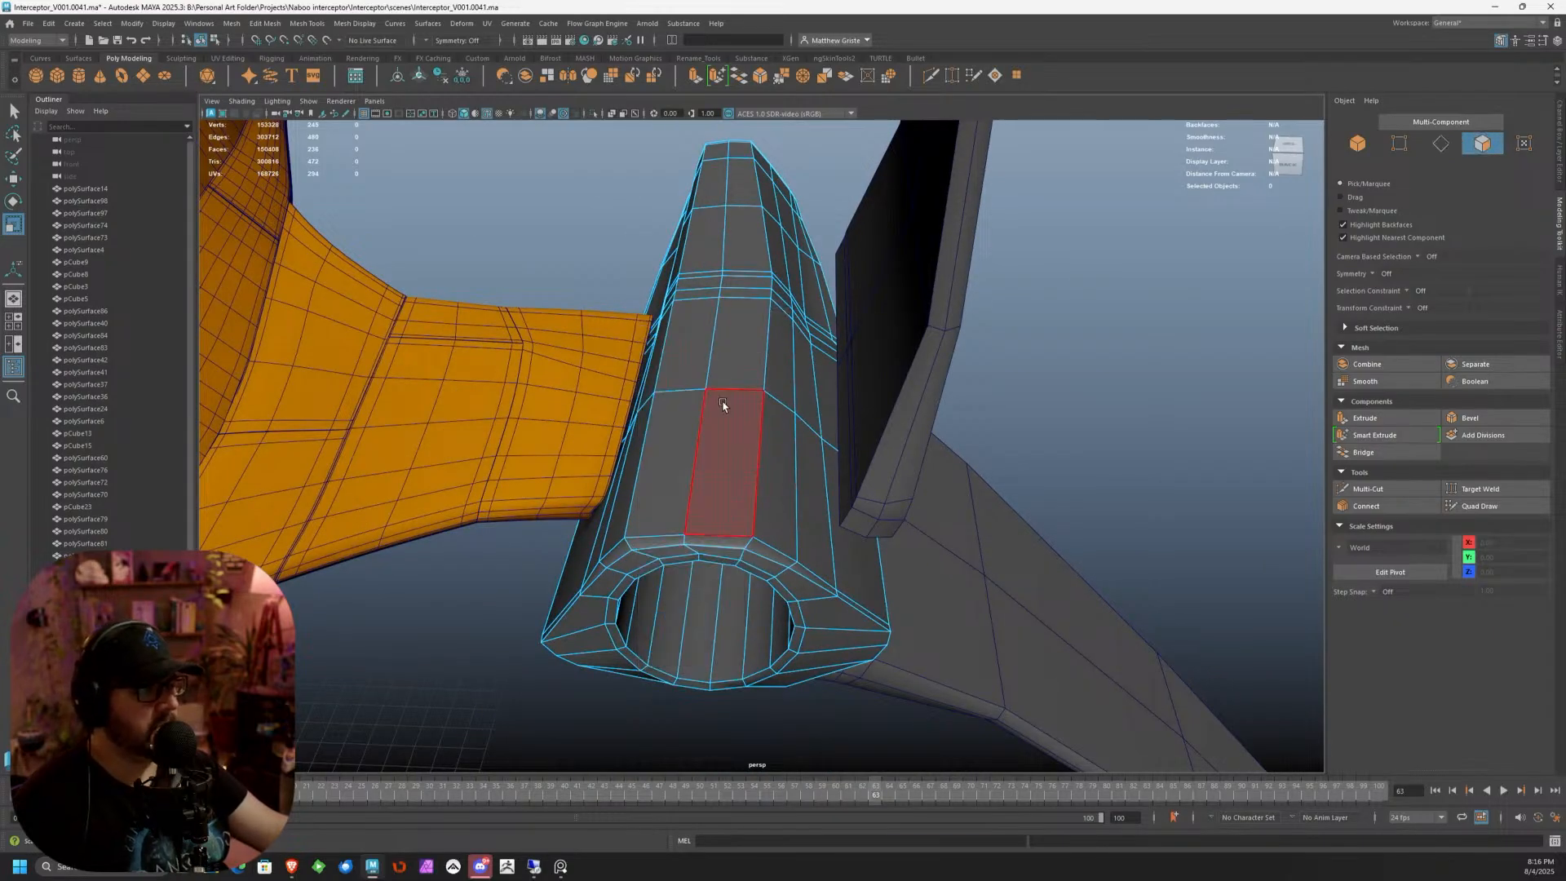
left_click(722, 432)
left_click(689, 343, "shift")
left_click(730, 344, "shift")
left_click(675, 440, "shift")
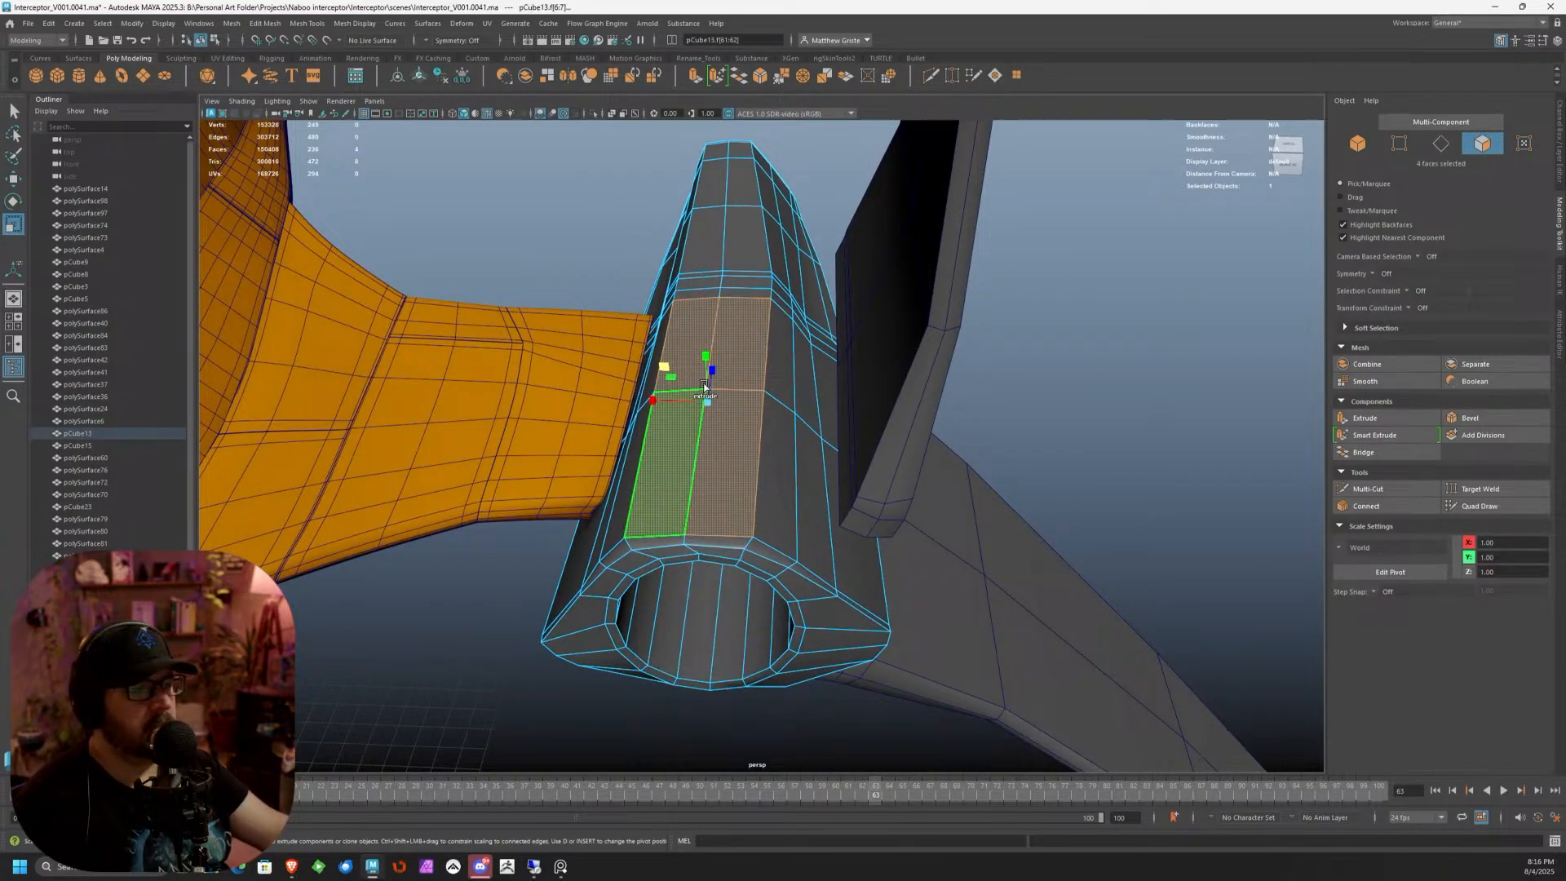
left_click(708, 292, "shift")
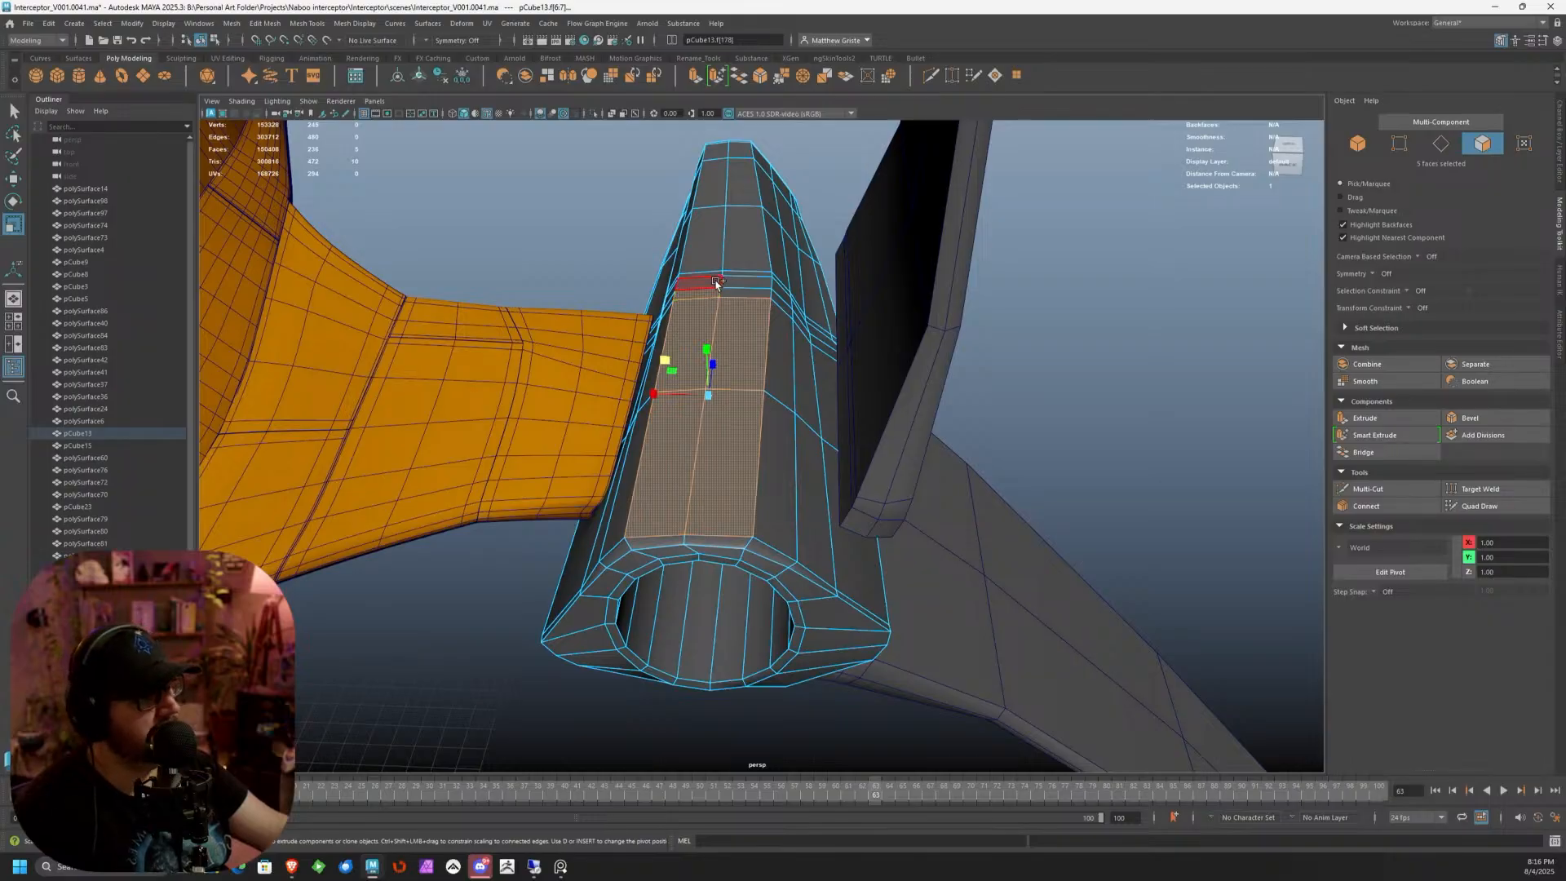
left_click(728, 283, "shift")
left_click(744, 249, "shift")
left_click(741, 274, "shift")
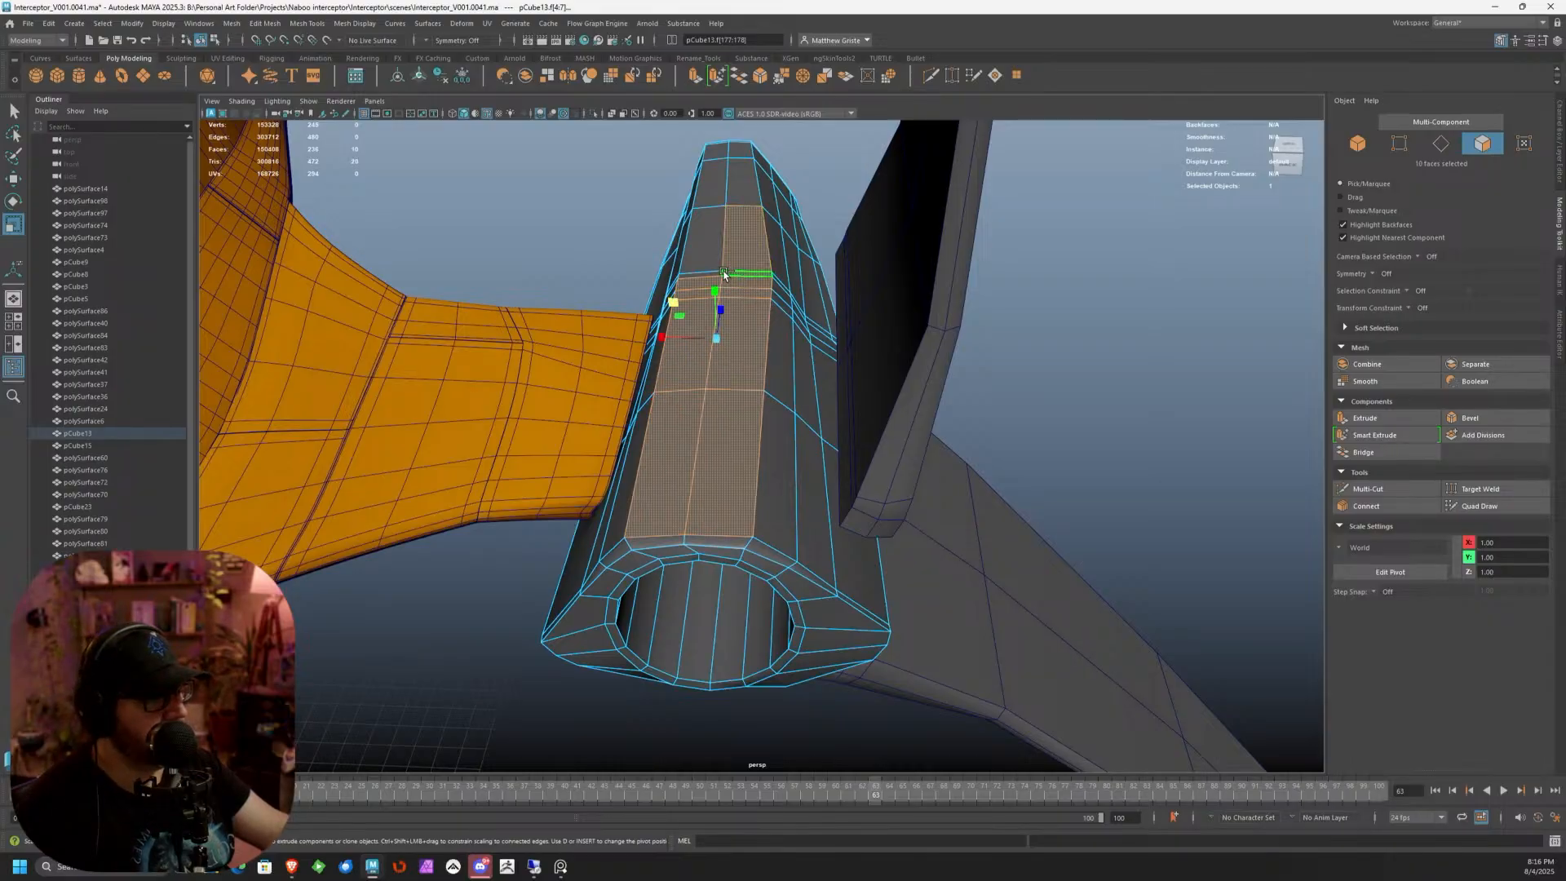
left_click(708, 275, "shift")
left_click(708, 247, "shift")
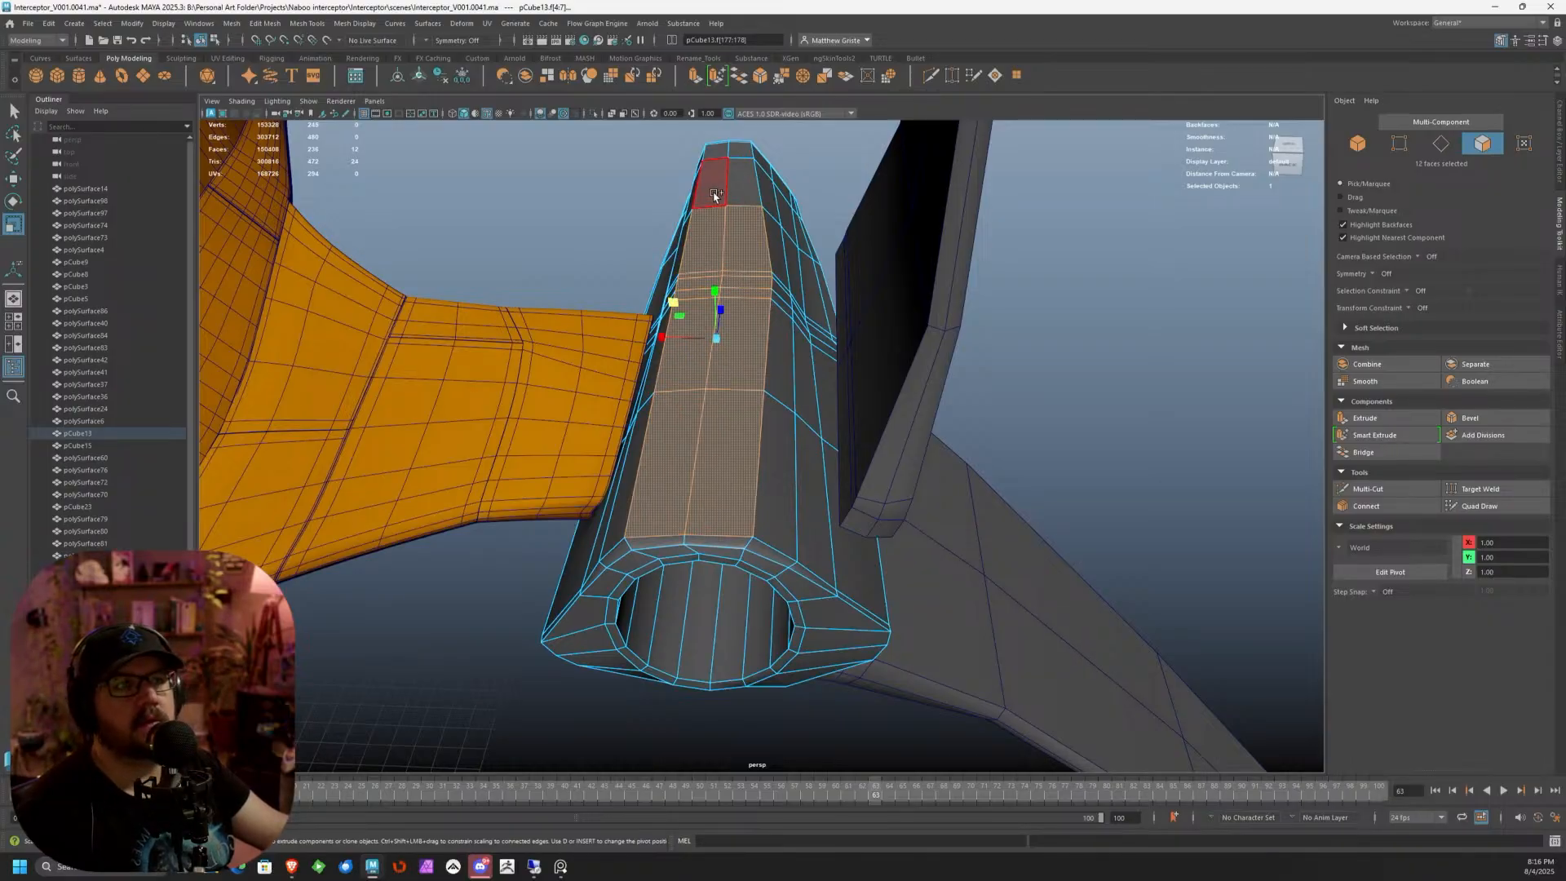
Extend the face selection along the engine's upper surface to its far end, including the narrow faces at the tip
left_click(715, 195, "shift")
left_click(741, 188, "shift")
left_click(740, 152, "shift")
left_click(717, 153, "shift")
left_click_drag(694, 159, 937, 196, "alt")
scroll(918, 252, "up", 6)
left_click(974, 189, "shift")
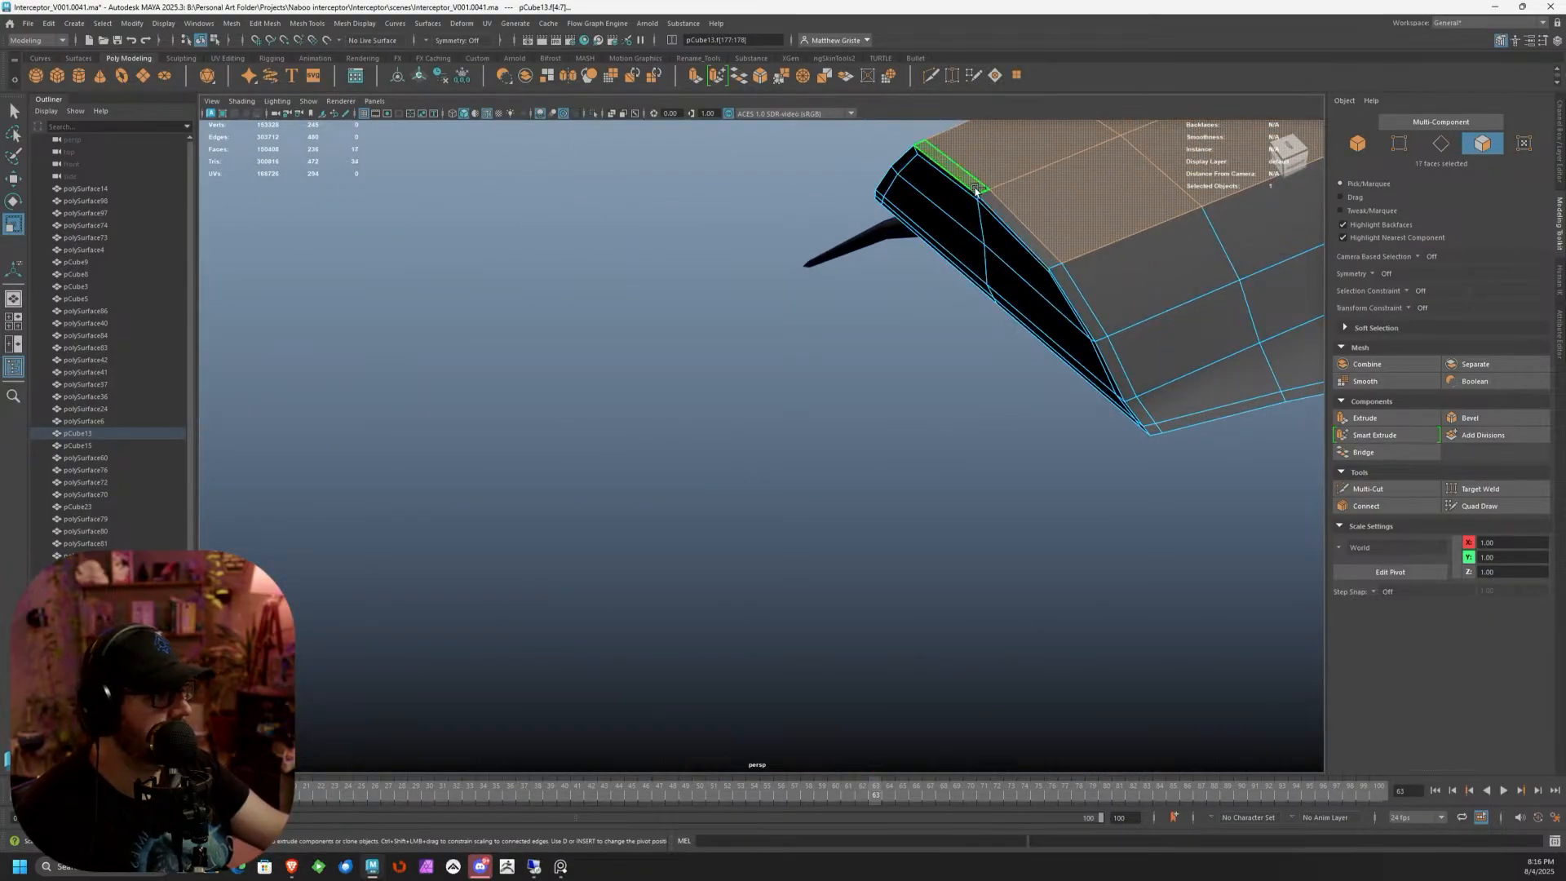
left_click(1020, 227, "shift")
left_click_drag(1084, 217, 1003, 270, "alt")
middle_click_drag(1004, 269, 546, 589, "alt")
left_click_drag(668, 507, 661, 456, "alt")
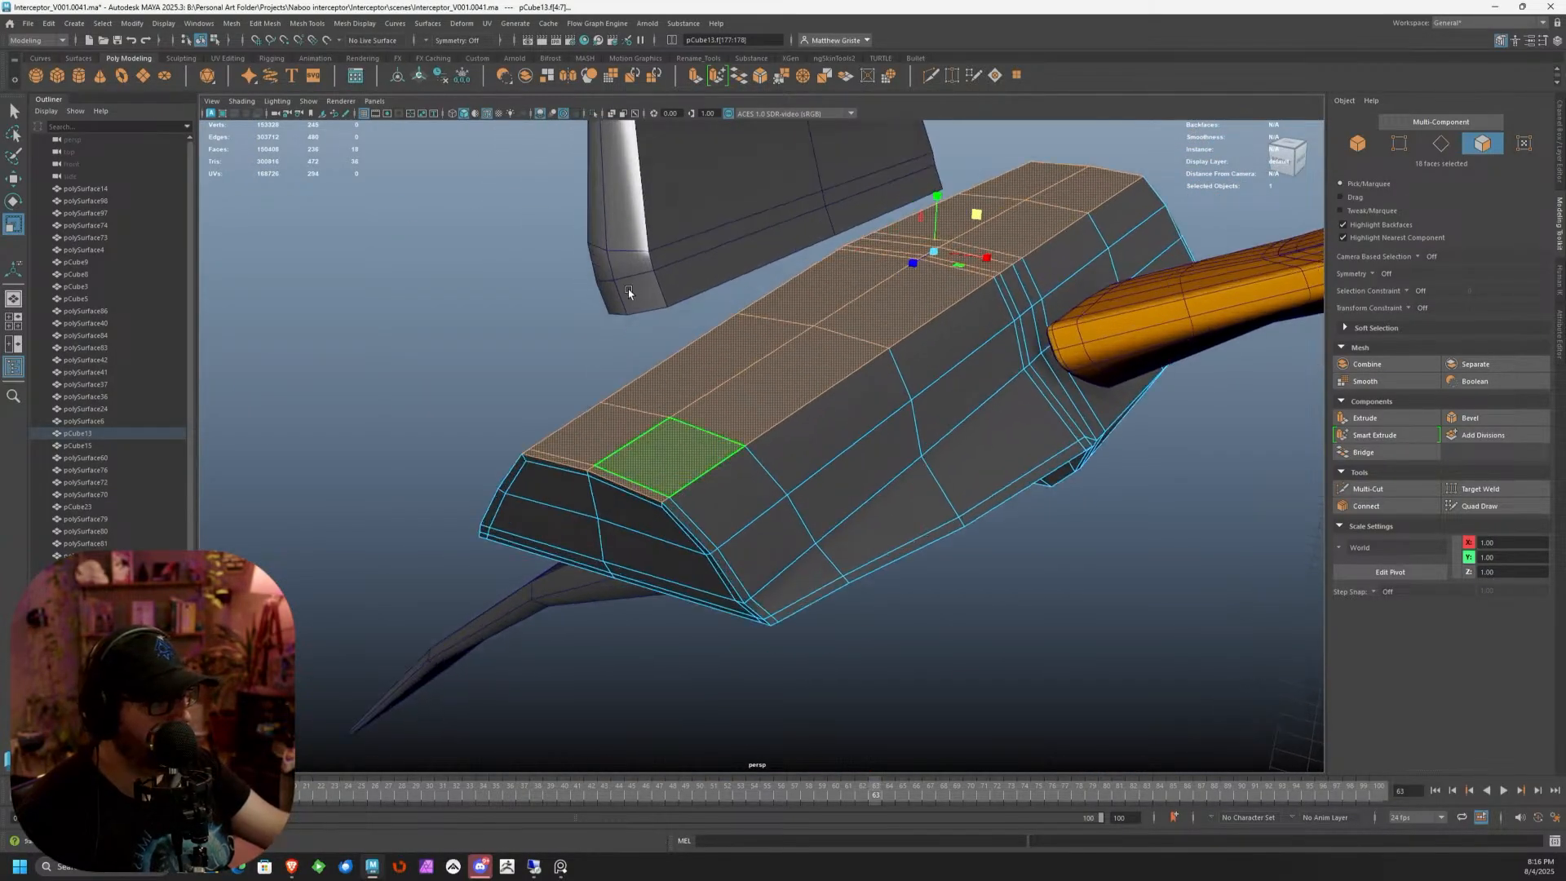
Extrude the selected upper face strip upward into a raised ridge running along the engine
middle_click_drag(628, 289, 522, 343, "alt")
left_click(695, 76)
left_click_drag(692, 153, 561, 333, "alt")
left_click(818, 247)
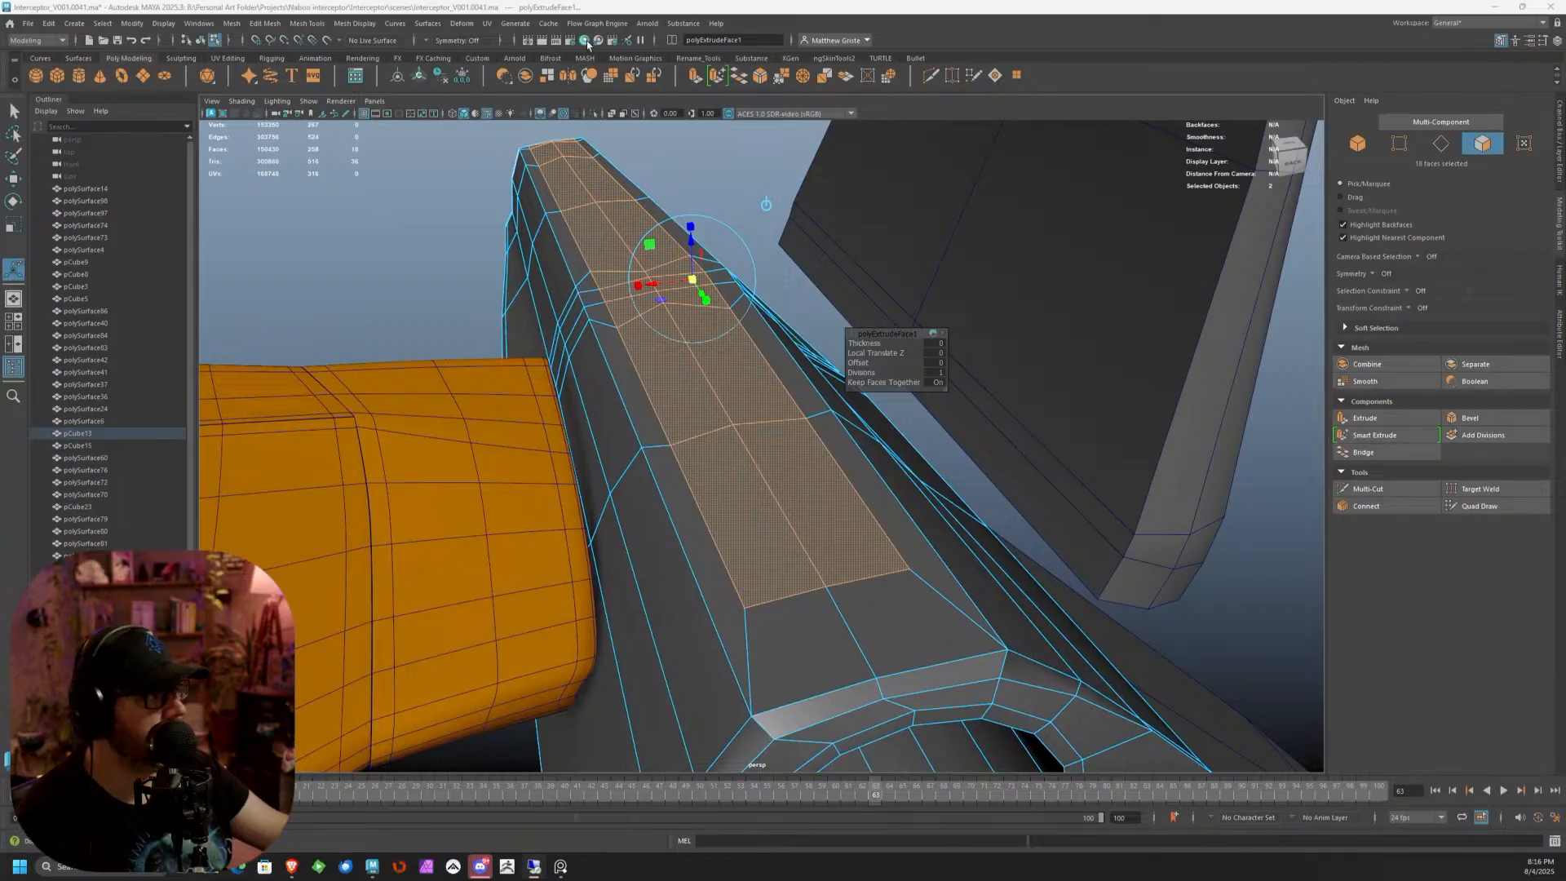
scroll(686, 253, "down", 1)
scroll(682, 267, "up", 1)
left_click_drag(777, 397, 730, 314, "alt")
key("ctrl+e")
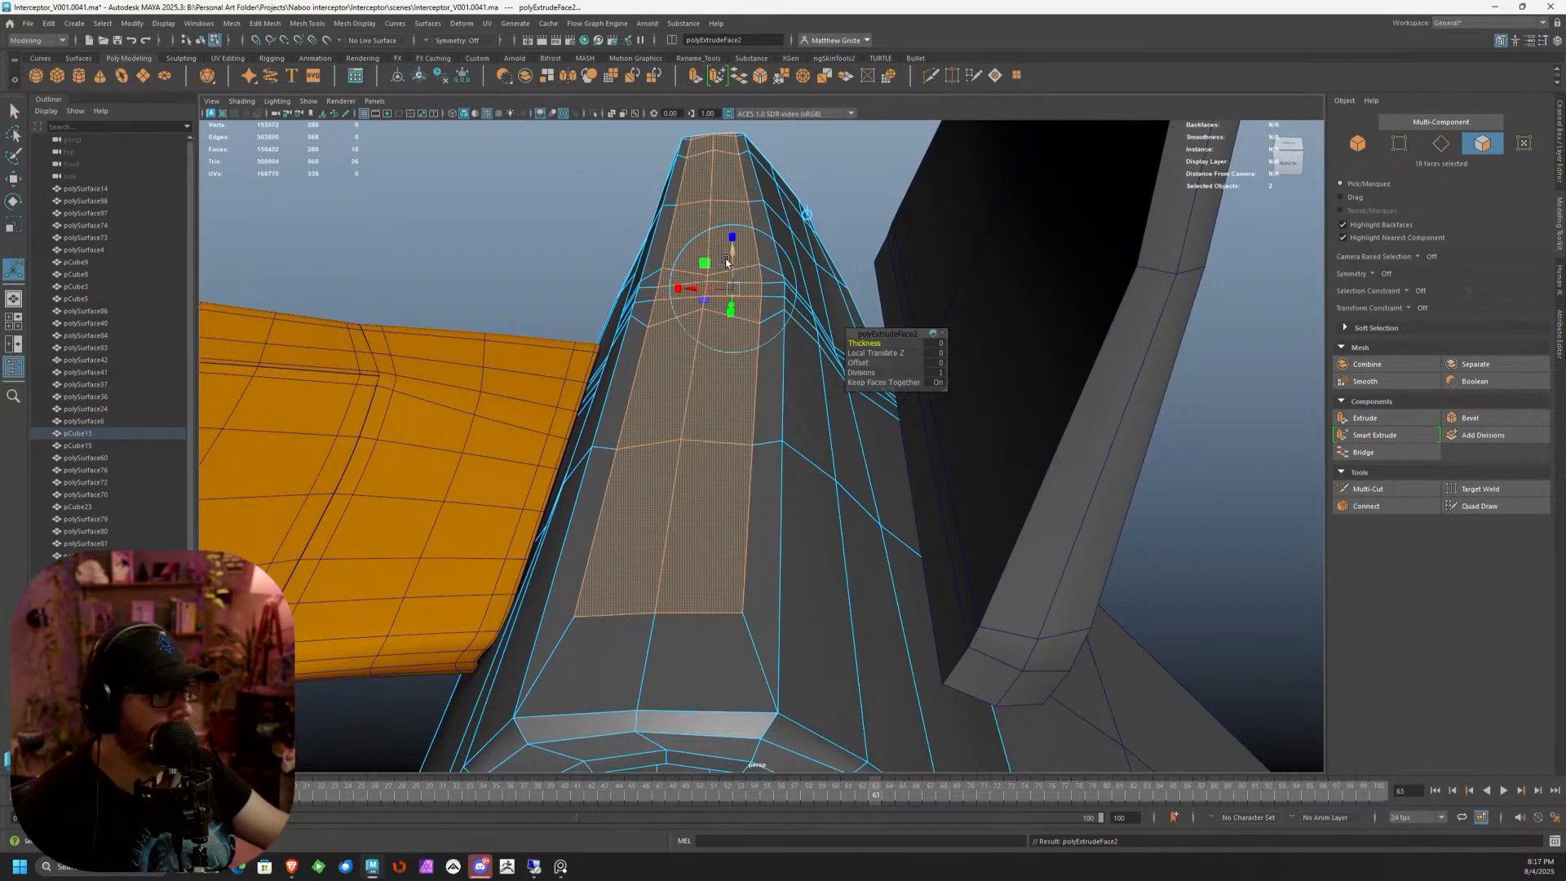
mouse_move(726, 261)
left_mouse_down()
mouse_move(724, 220)
mouse_move(735, 260)
left_mouse_up()
middle_click_drag(734, 260, 630, 274, "alt")
Select the two top edges at the ridge's end near the opening and move them back to slope the end
left_click(781, 426)
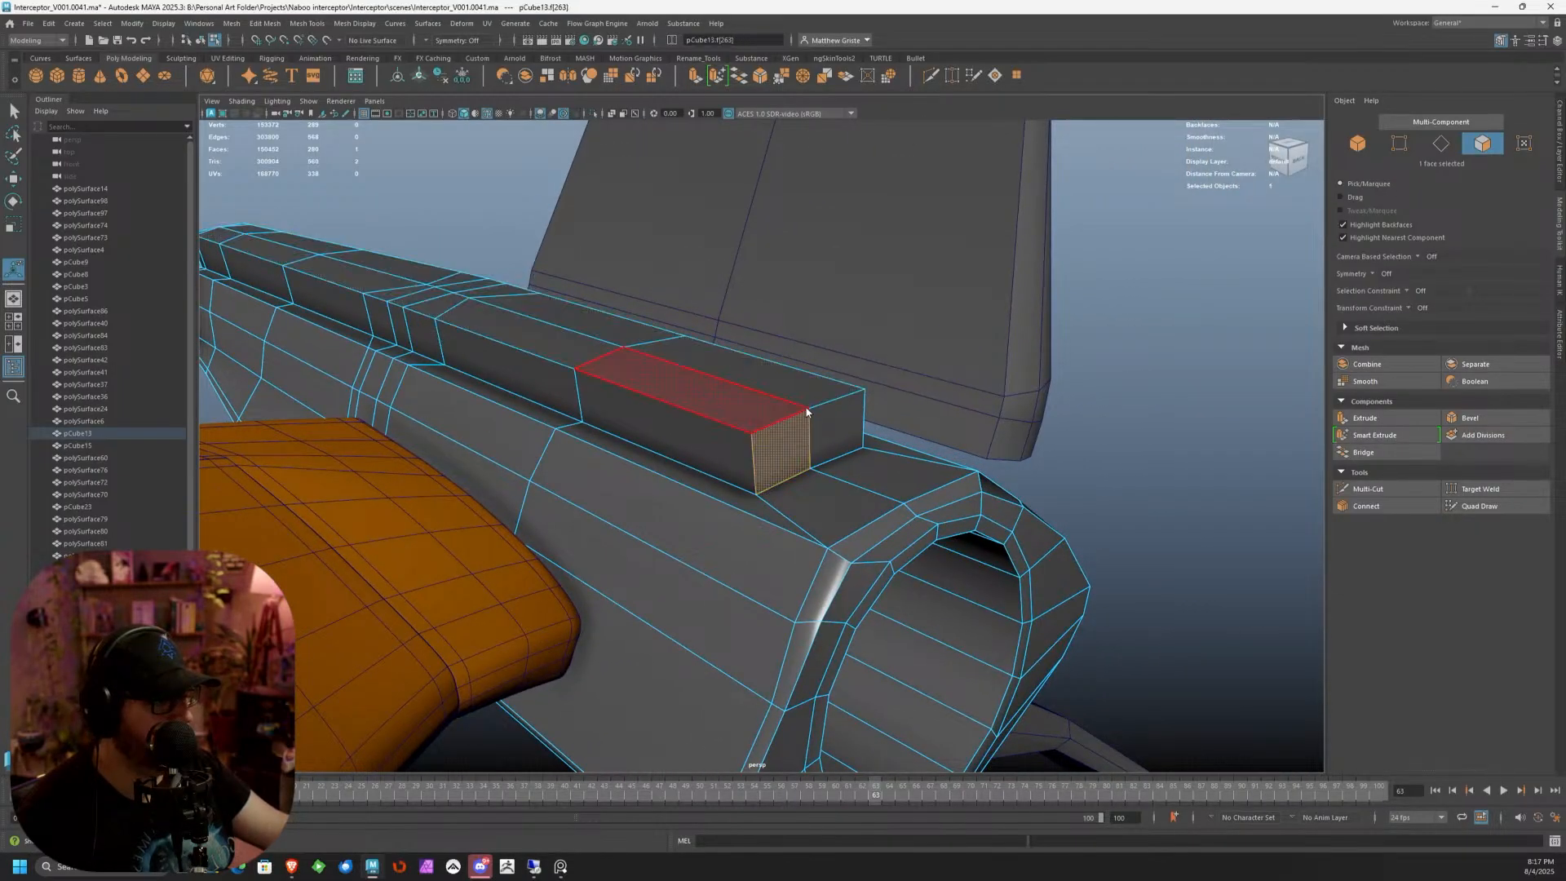
right_click_drag(805, 408, 797, 398)
left_click(792, 412)
left_click(829, 399, "shift")
key("w")
left_click_drag(771, 395, 574, 352)
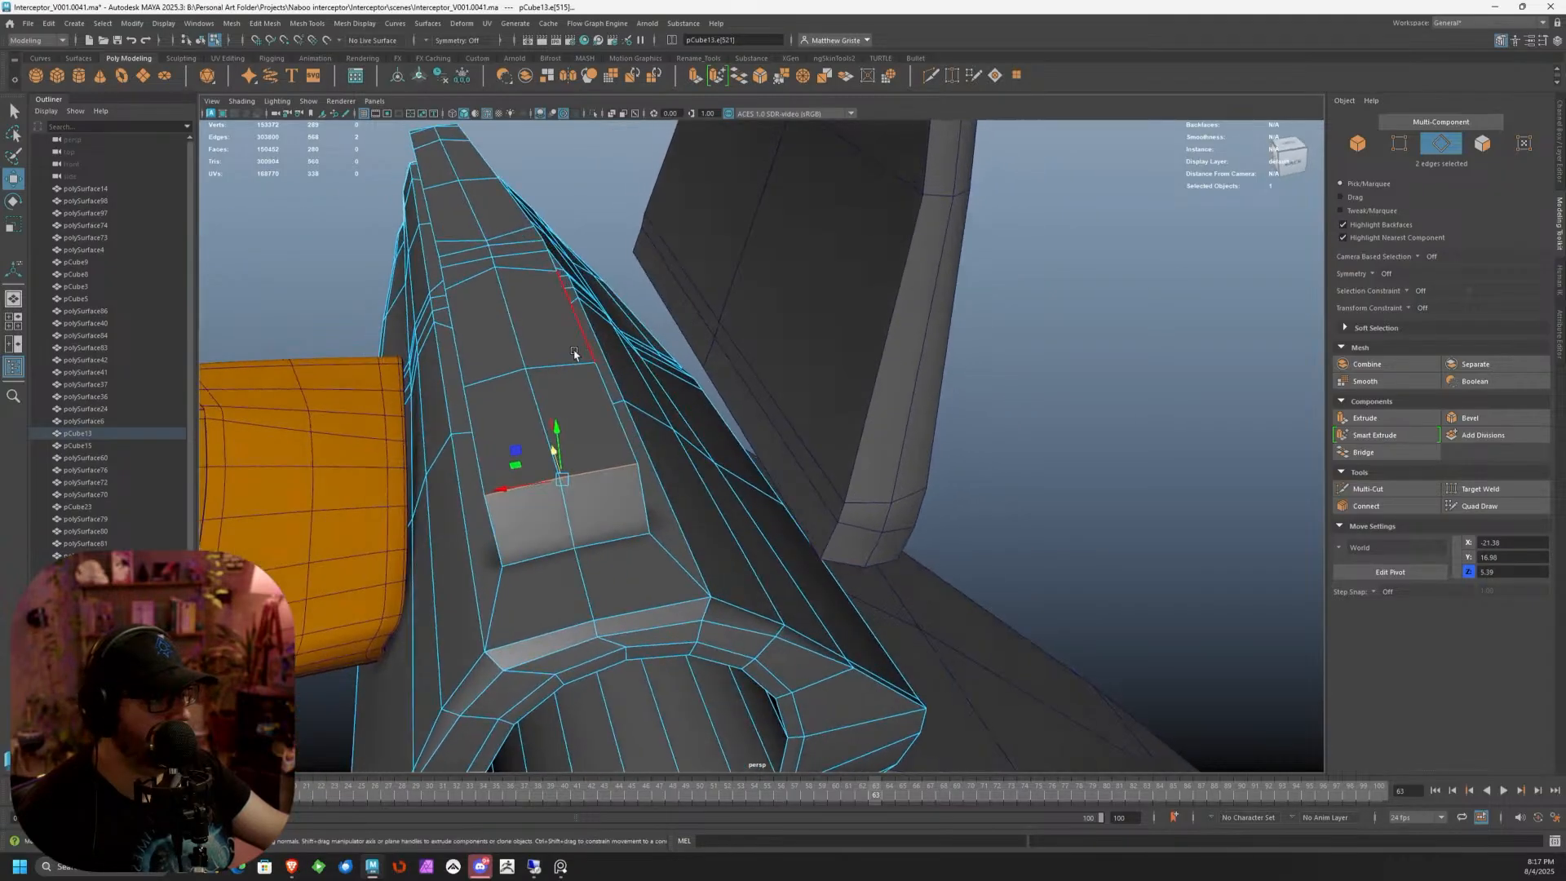
Reselect all top faces along the ridge and scale them narrower to taper its sides
key("F11")
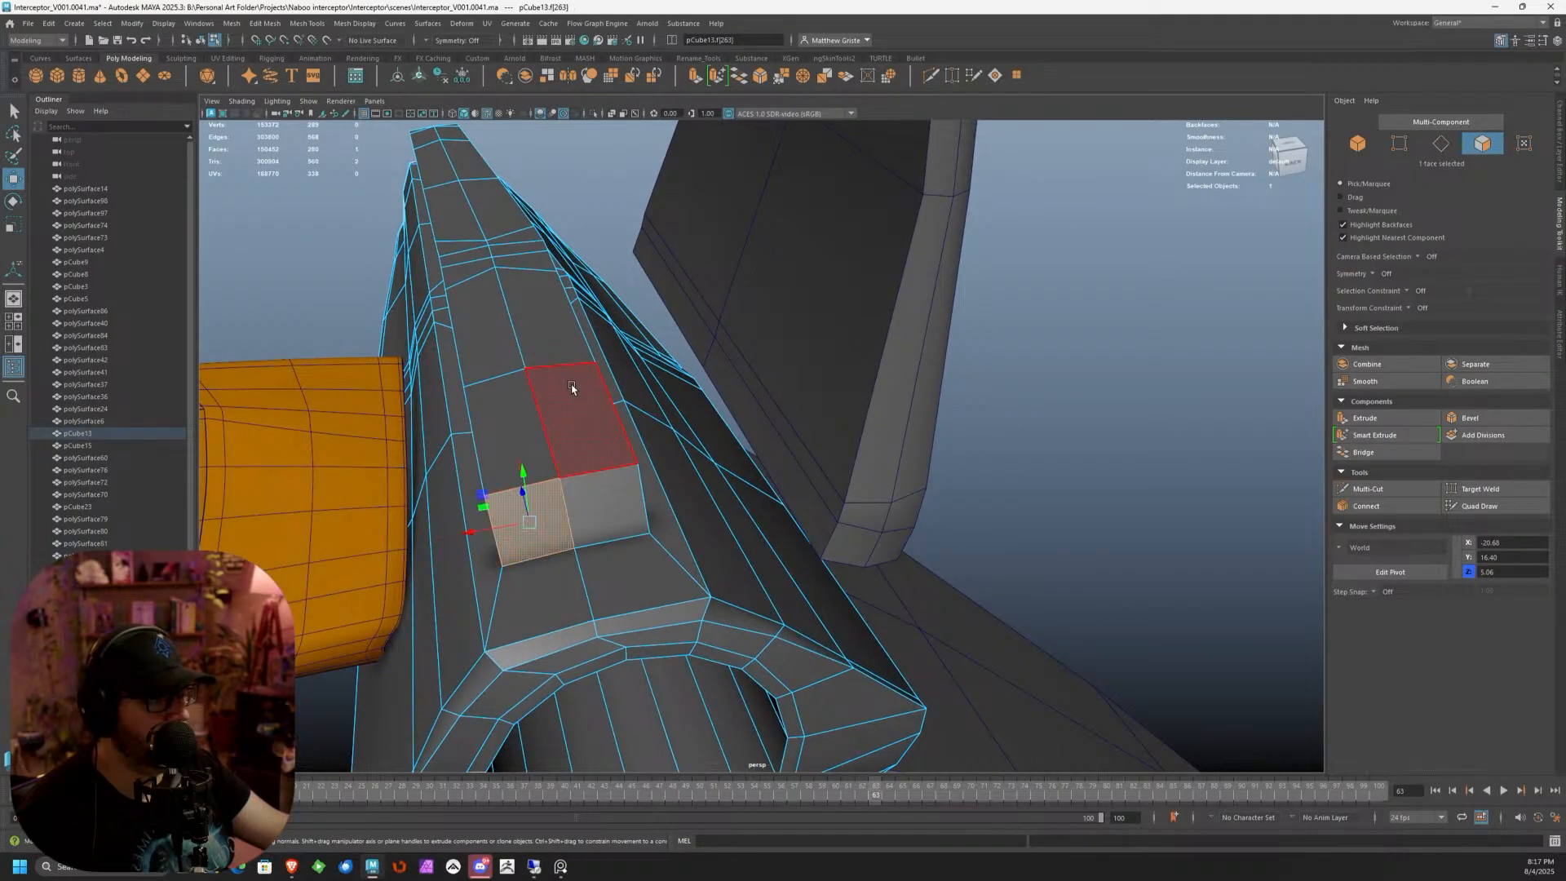
left_click(576, 385)
mouse_move(503, 399)
left_mouse_down("shift")
mouse_move(468, 207)
mouse_move(489, 280)
mouse_move(478, 266)
mouse_move(664, 263)
left_mouse_up("shift")
middle_click_drag(656, 481, 720, 175, "alt")
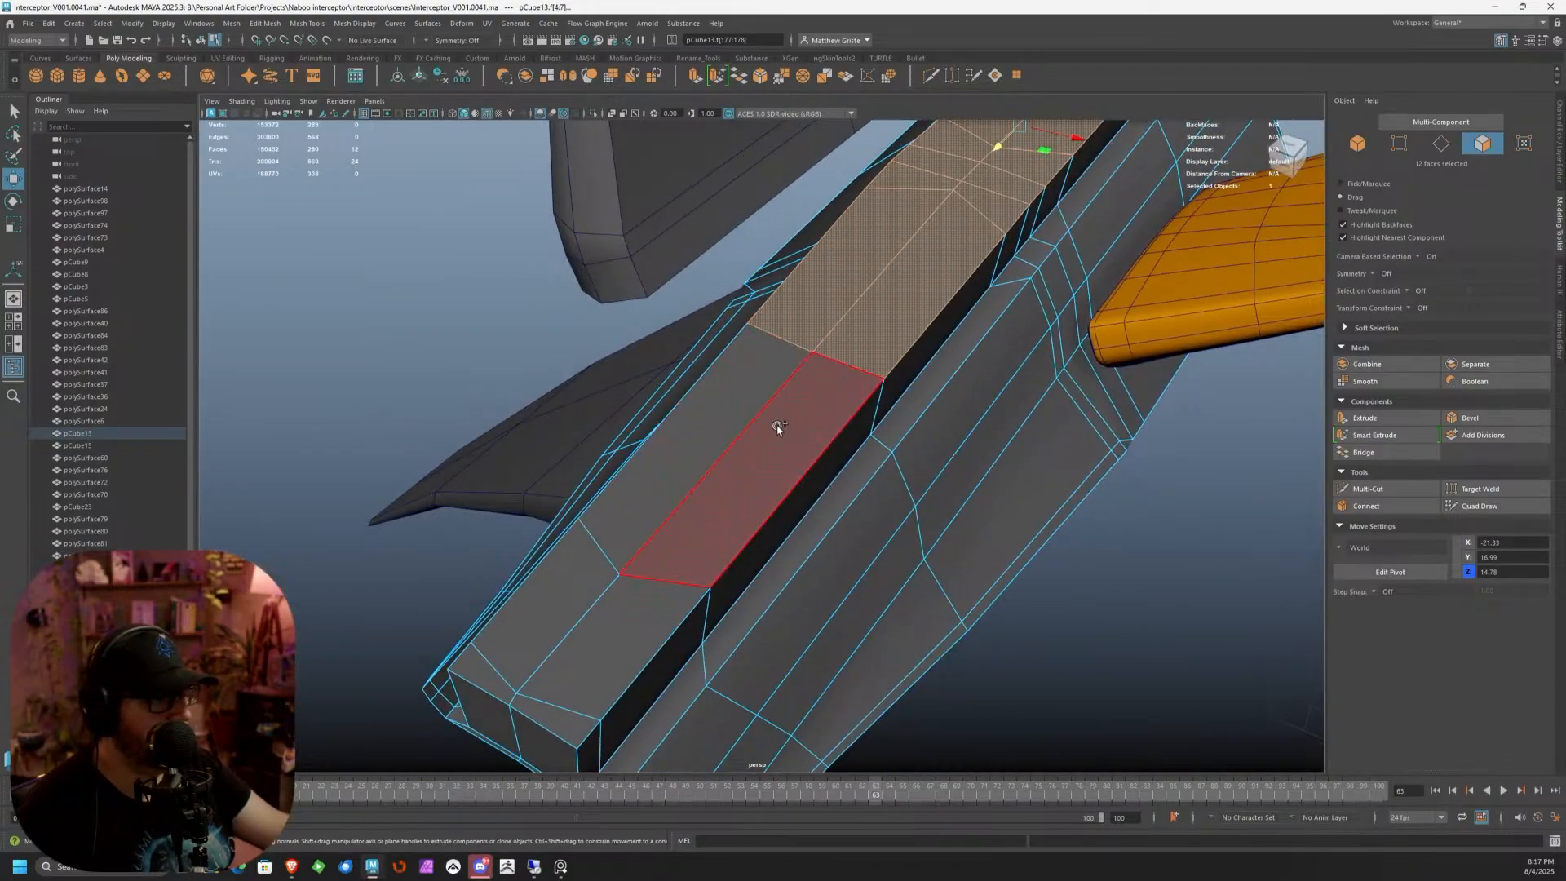
left_click_drag(777, 427, 590, 671, "shift")
left_click_drag(564, 618, 667, 493, "shift")
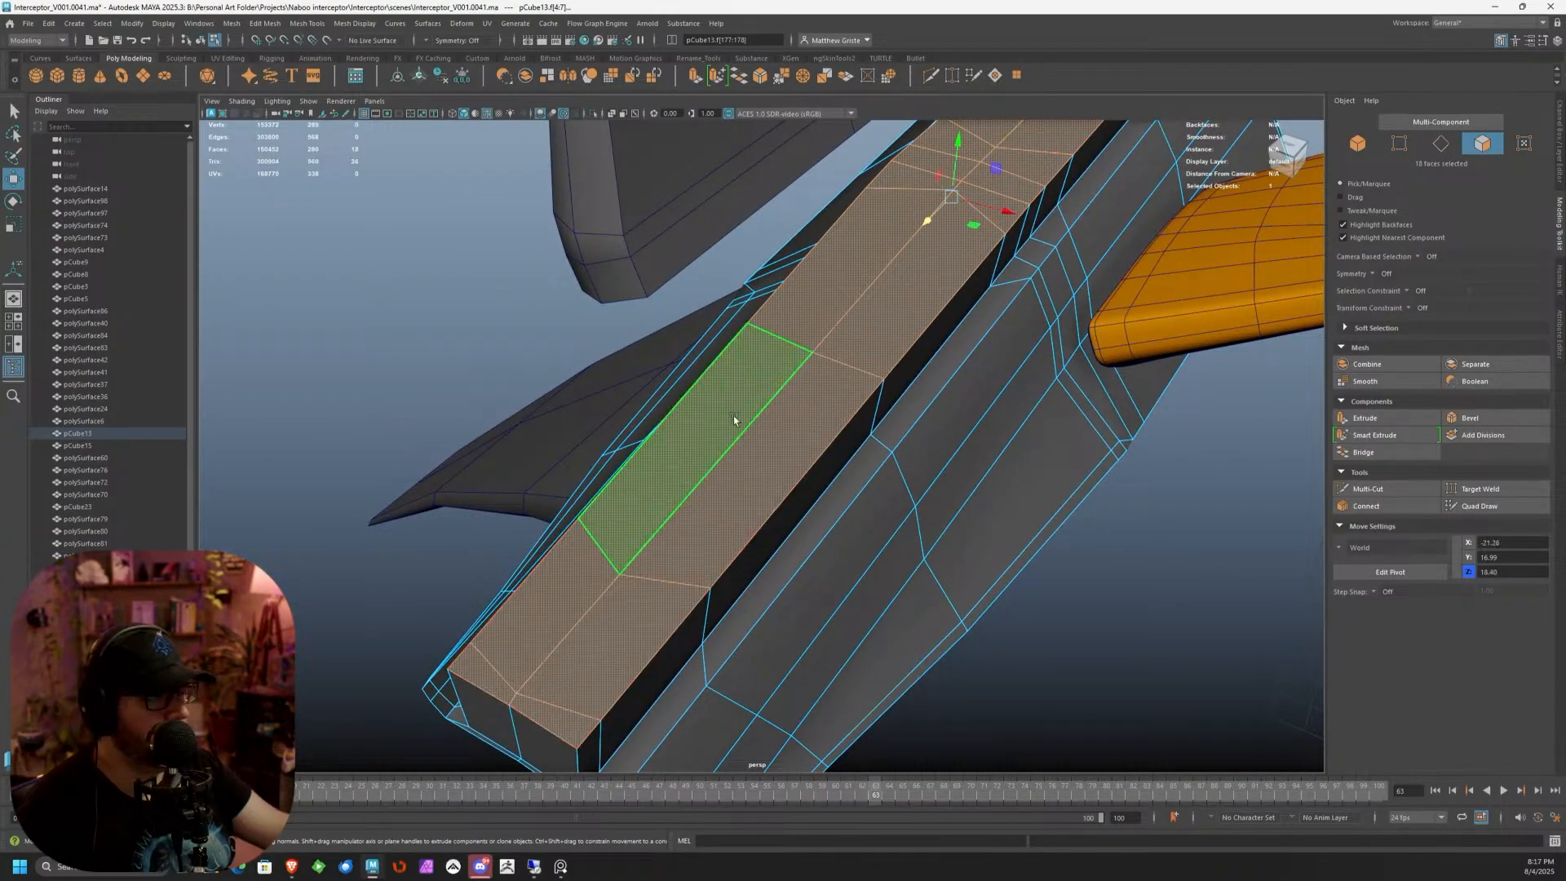
scroll(734, 419, "down", 5)
key("e")
key("w")
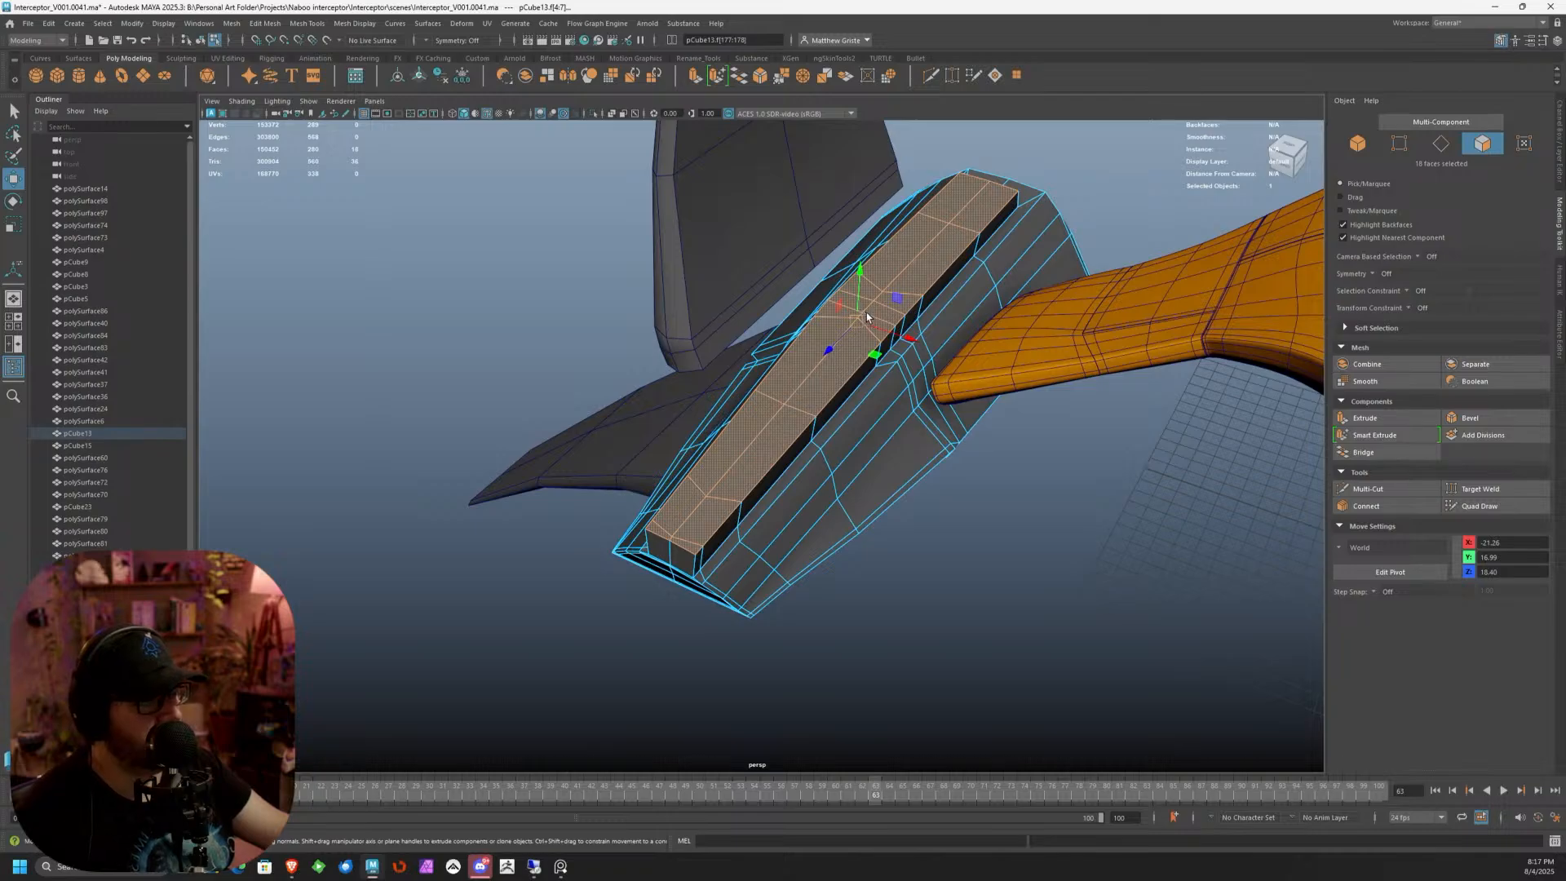
key("e")
key("r")
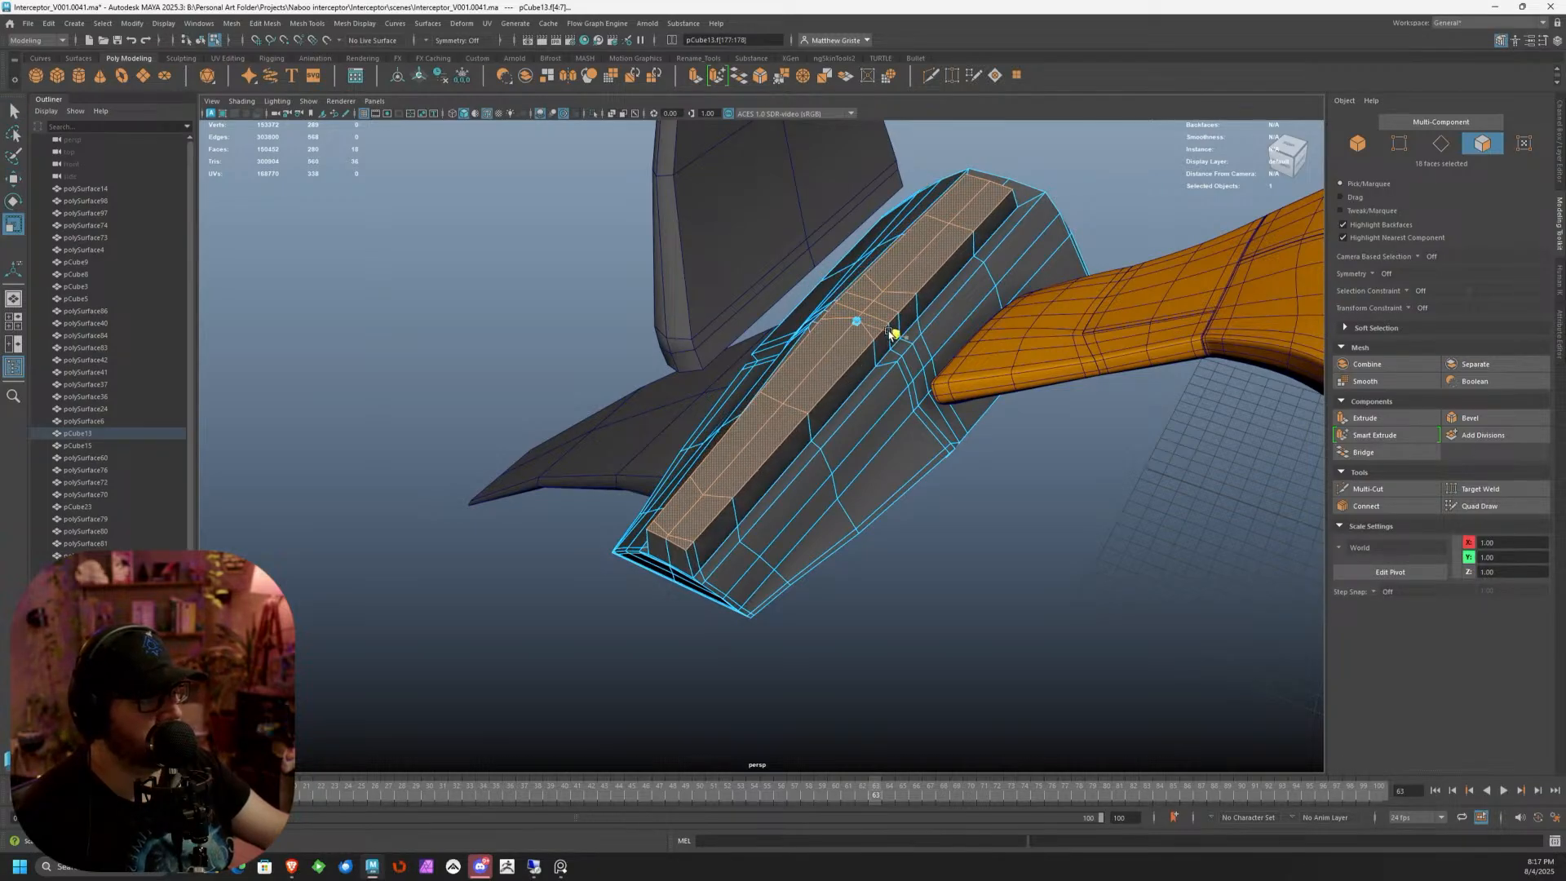
left_click_drag(894, 335, 750, 272, "alt")
Extrude the ridge's top faces upward again, scale them narrower in width and adjust their height
left_click(697, 79)
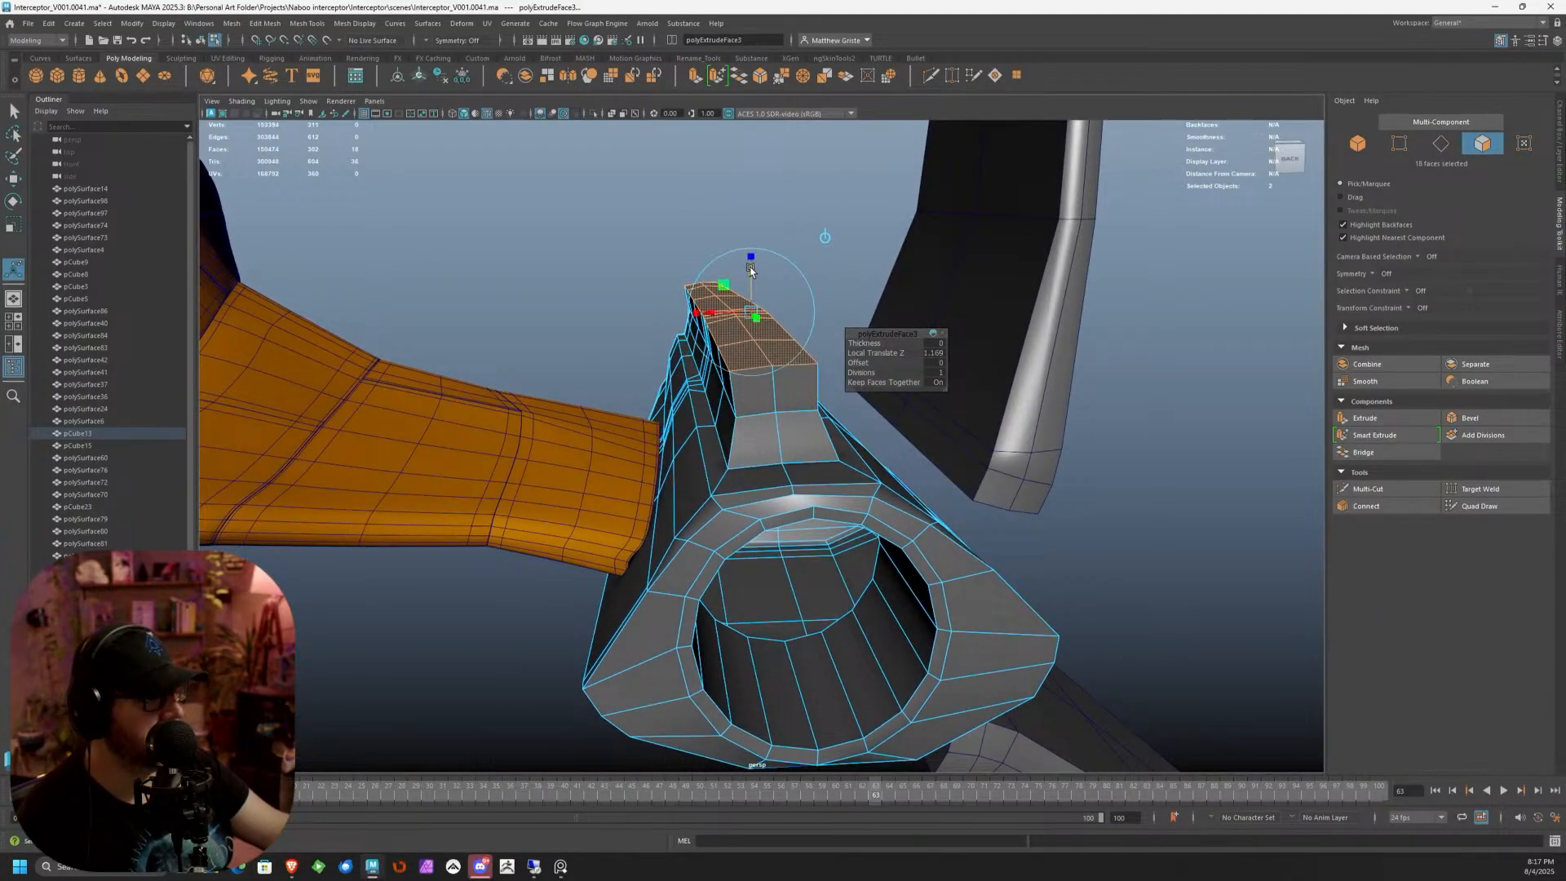
key("r")
left_click_drag(675, 310, 700, 312)
key("w")
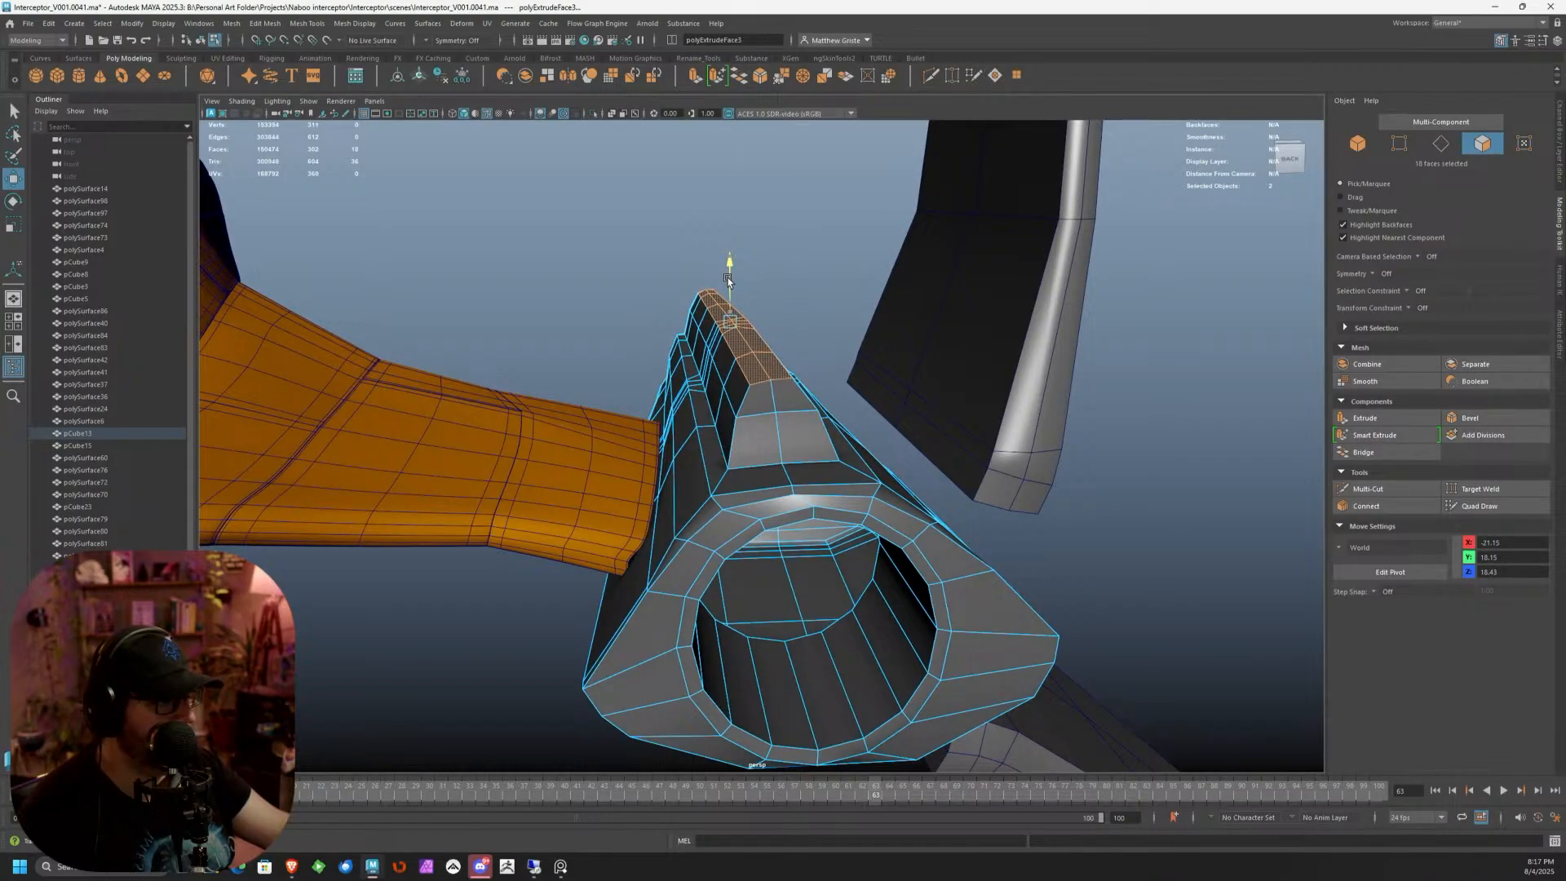
Select the four end faces of the ridge near the opening and move them closer to the engine's rim
left_click_drag(822, 349, 717, 359, "alt")
right_click_drag(717, 359, 751, 370, "alt")
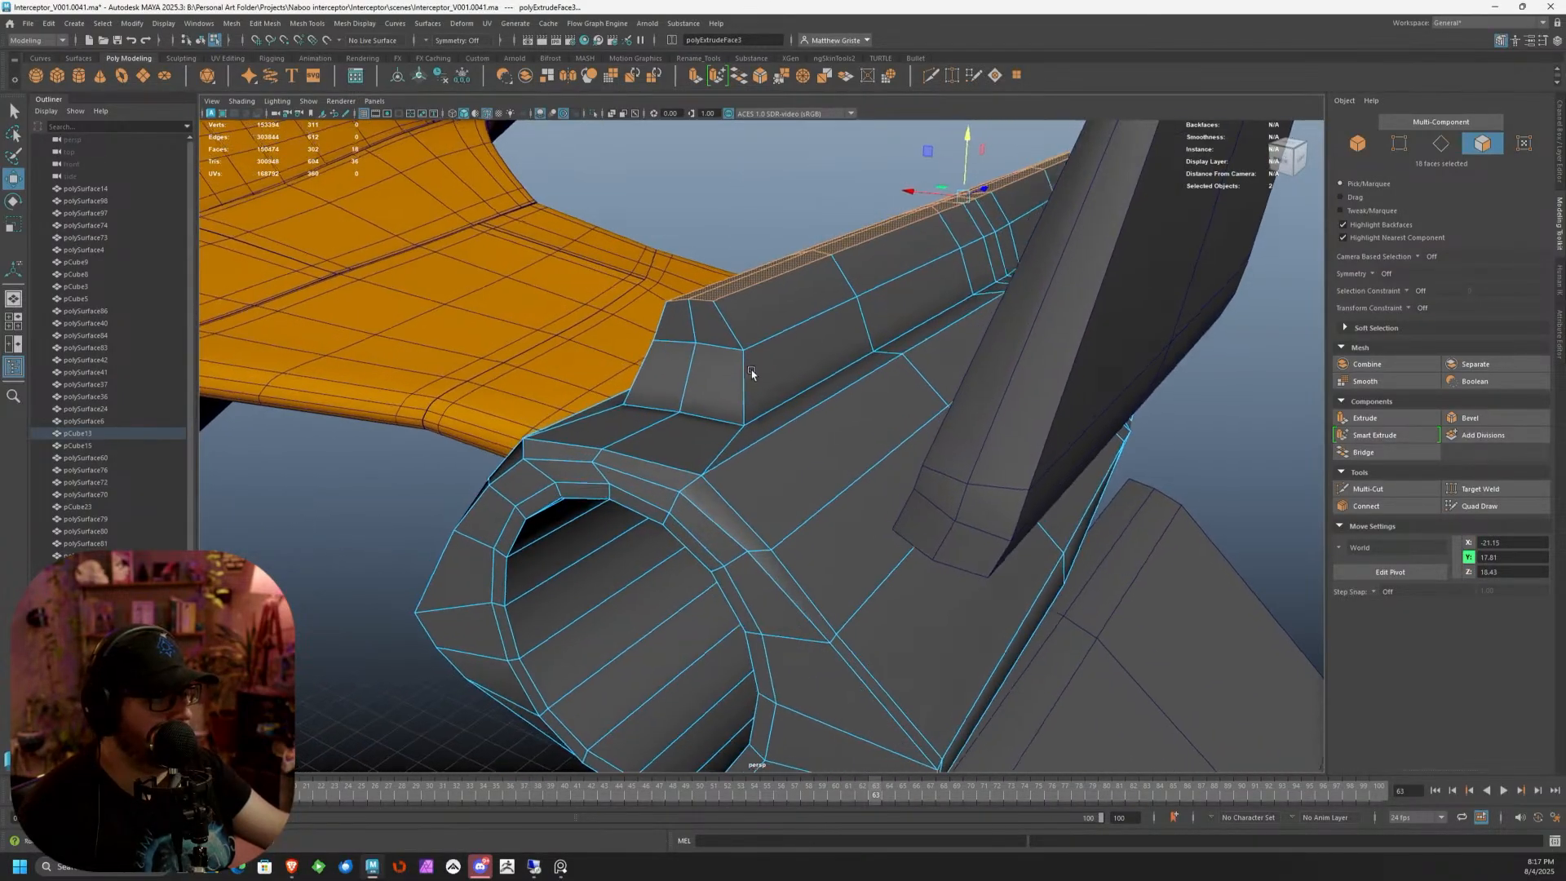
left_click_drag(751, 369, 954, 359, "alt")
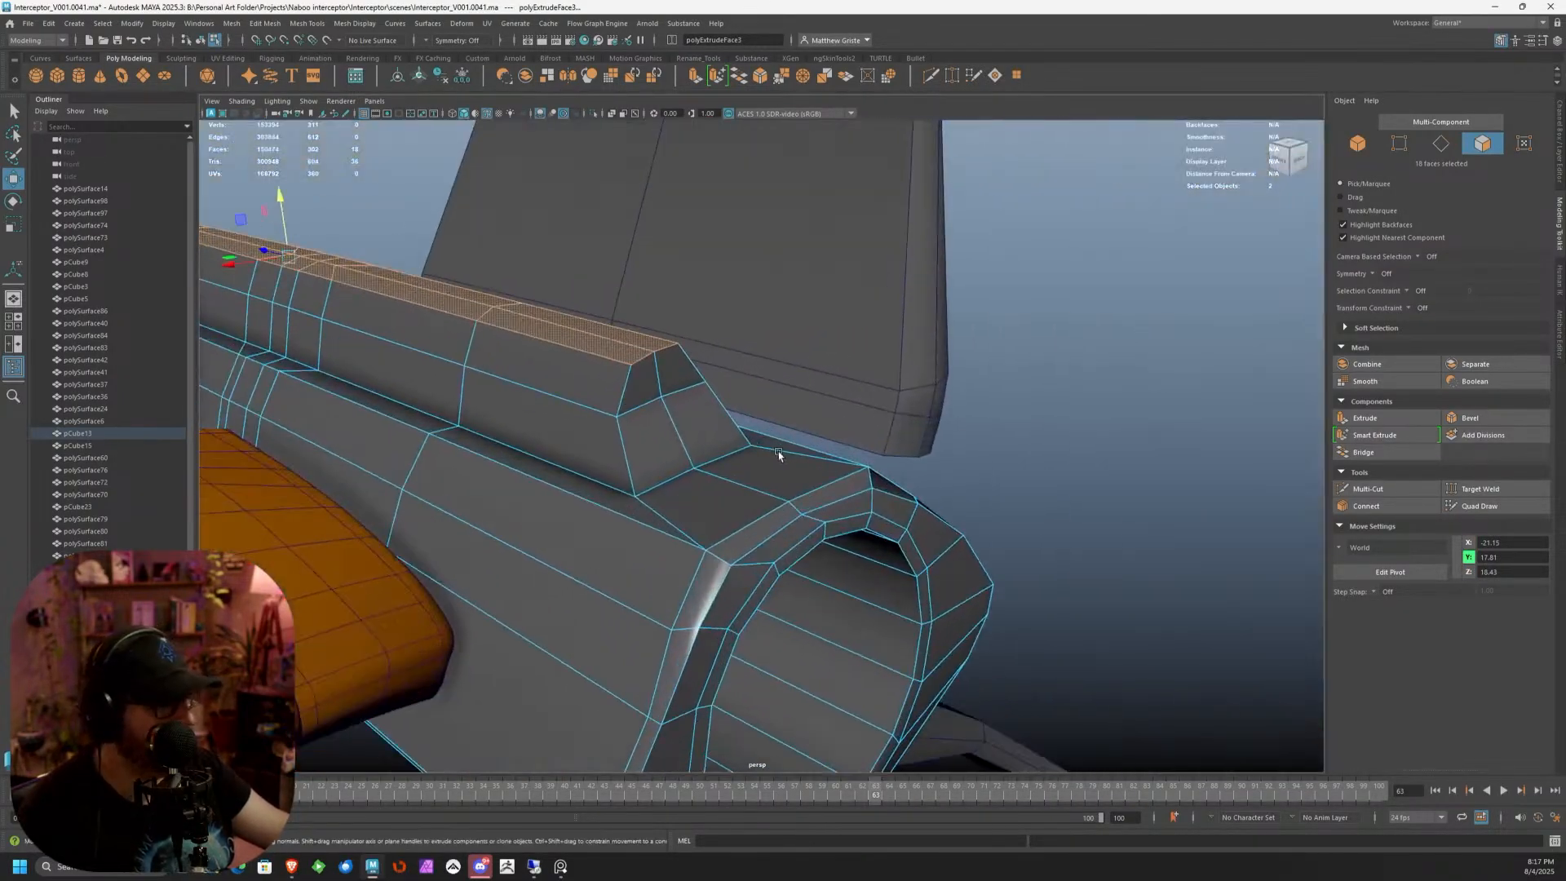
right_click_drag(699, 413, 699, 430)
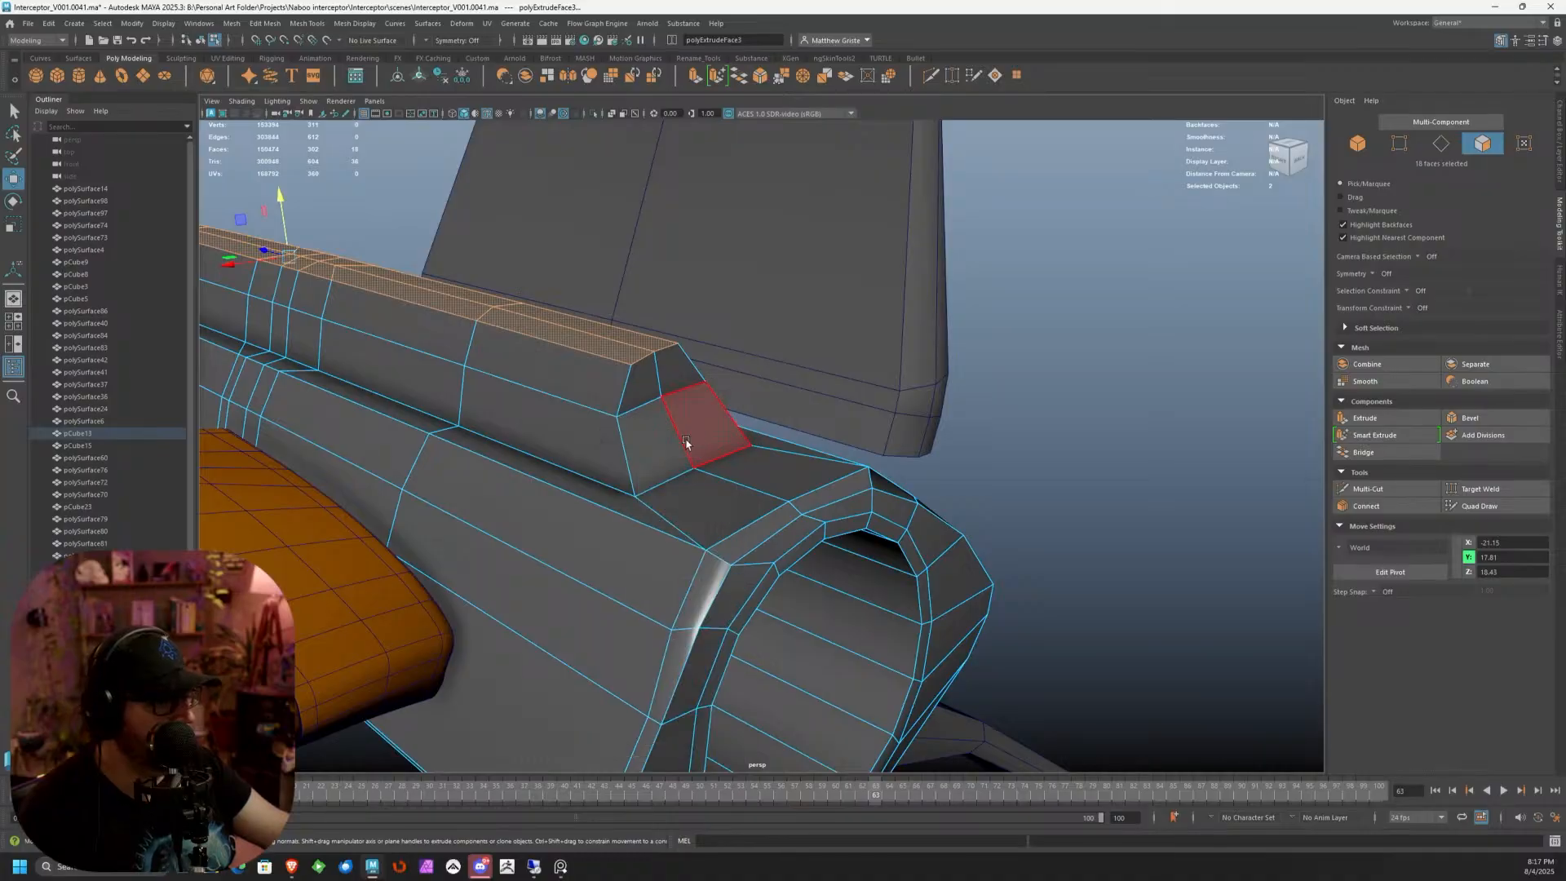
left_click(689, 436)
left_click(712, 427, "shift")
left_click(667, 359, "shift")
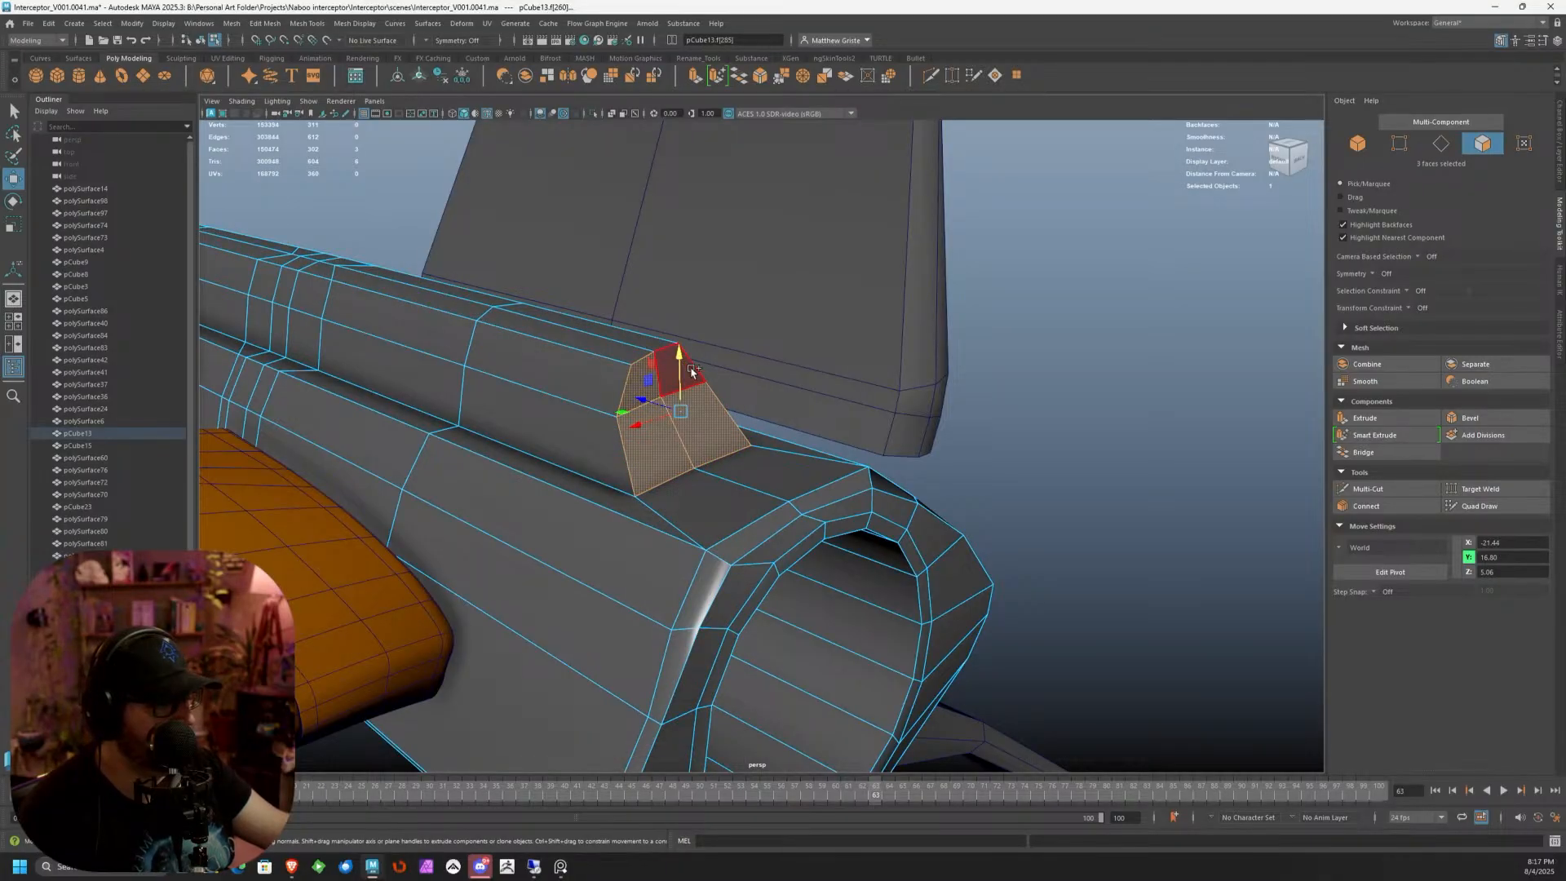
left_click(691, 371, "shift")
left_click_drag(648, 401, 706, 418)
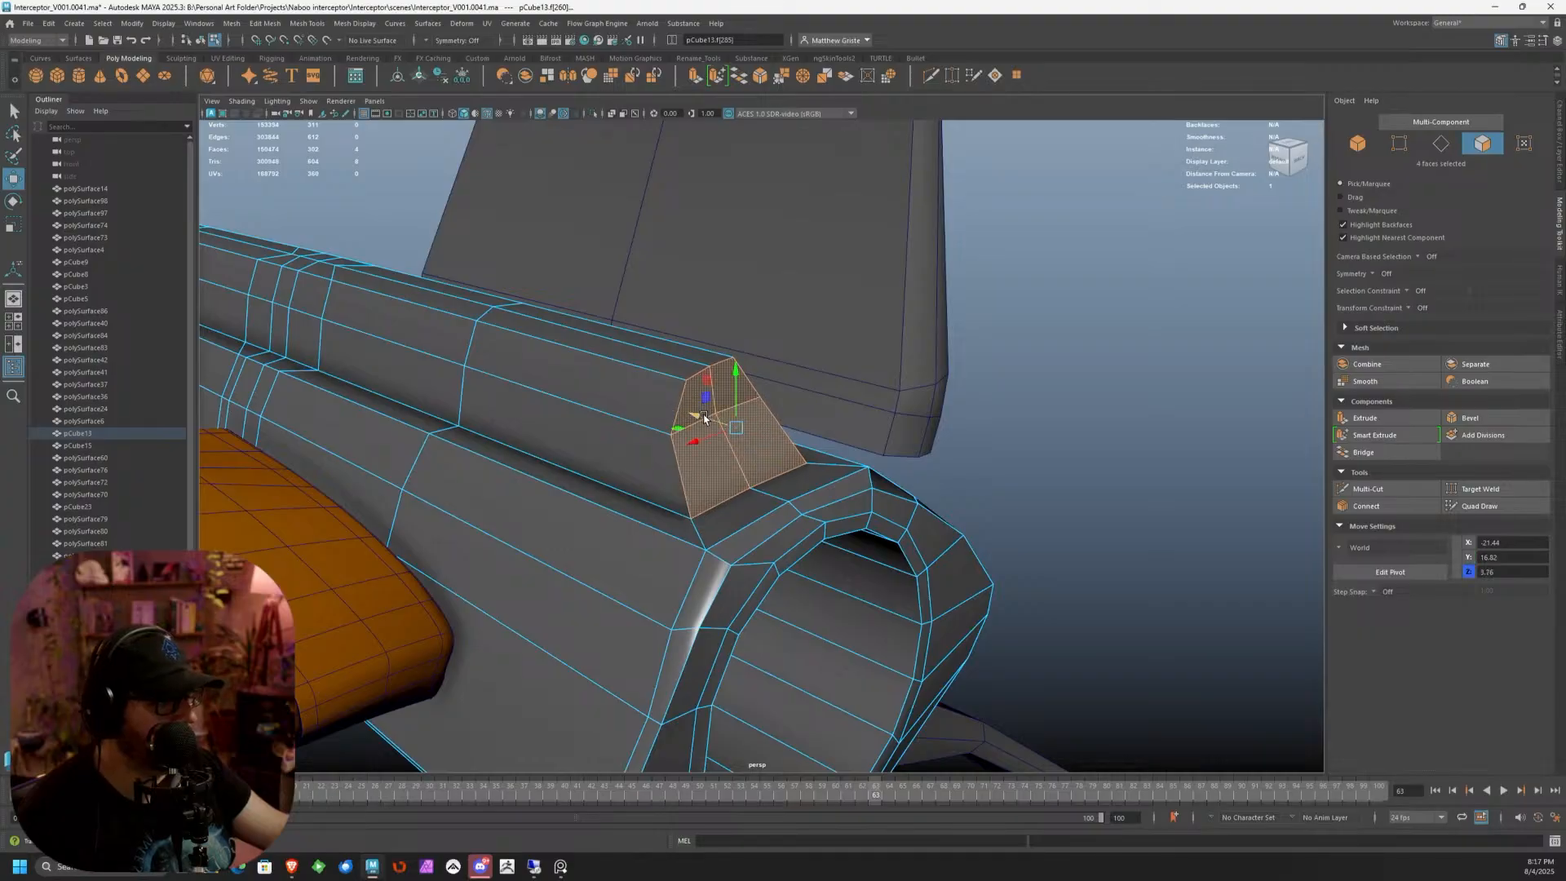
Extrude the ridge's four end faces and scale them inward to form an inset border
left_click(692, 80)
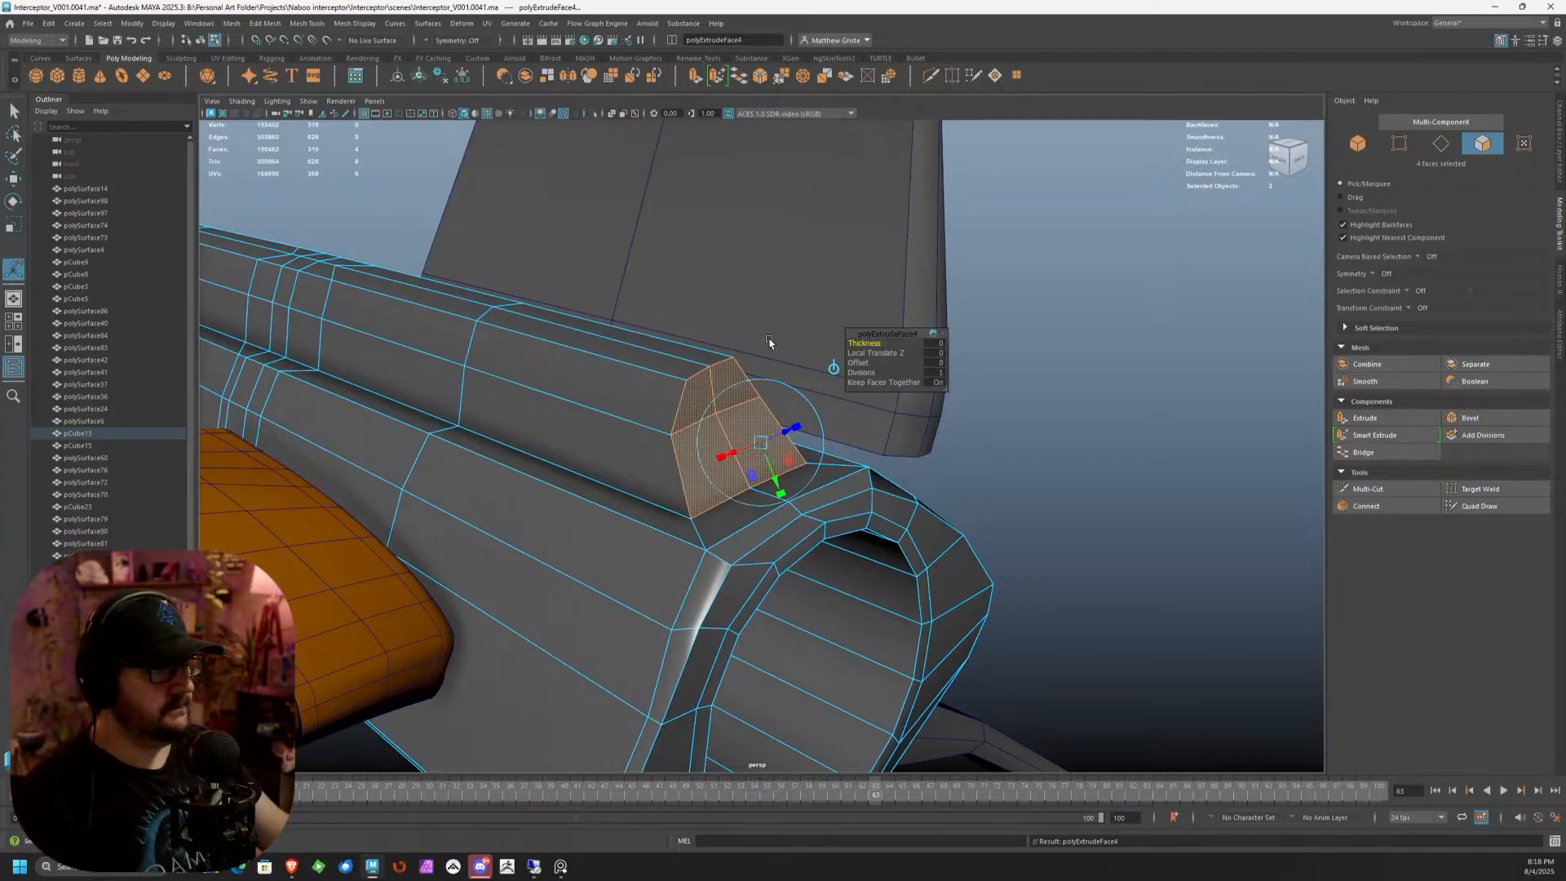
left_click_drag(771, 371, 750, 444, "alt")
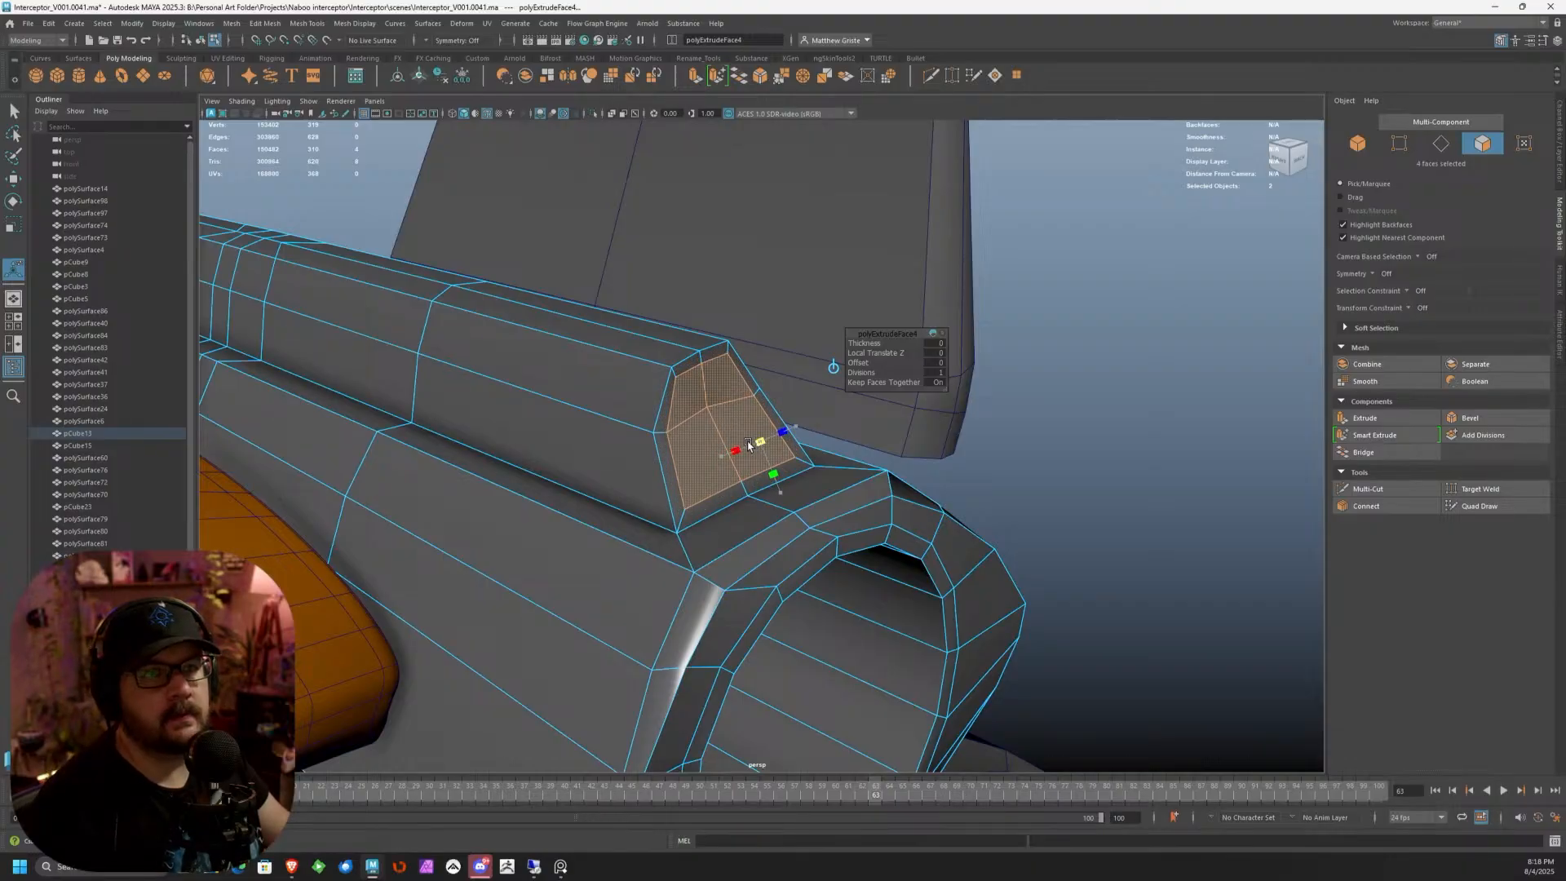
left_click_drag(749, 445, 653, 367, "alt")
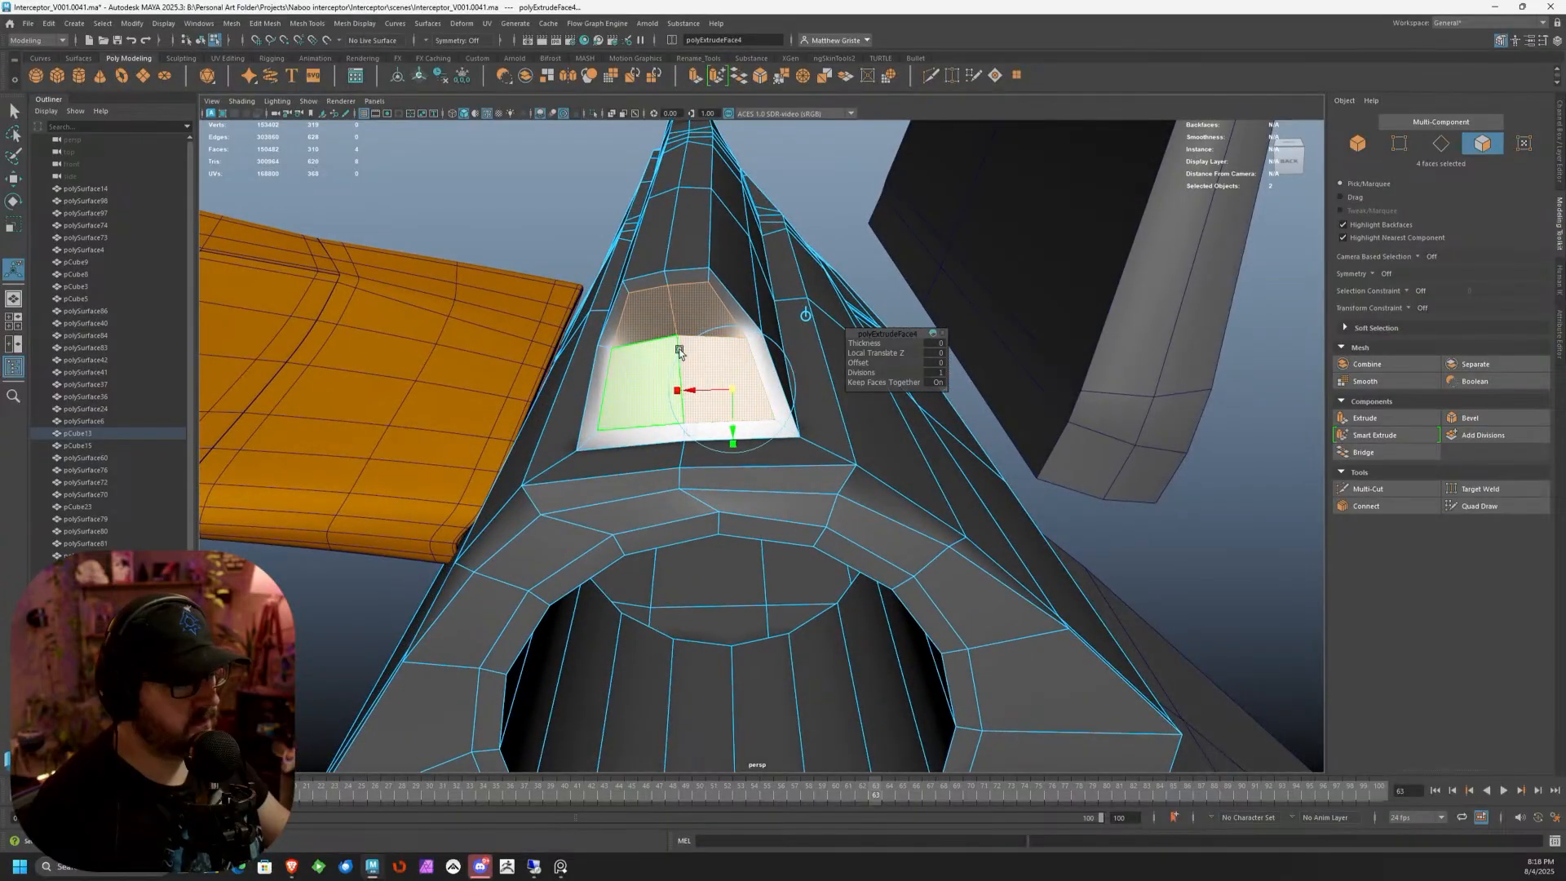
Extrude the inset end faces again and push them deep into the ridge to form a recess
left_click(696, 84)
left_click_drag(652, 195, 489, 277, "alt")
left_click(970, 272)
key("ctrl+z")
left_click_drag(840, 319, 449, 240)
left_click_drag(661, 306, 595, 320, "alt")
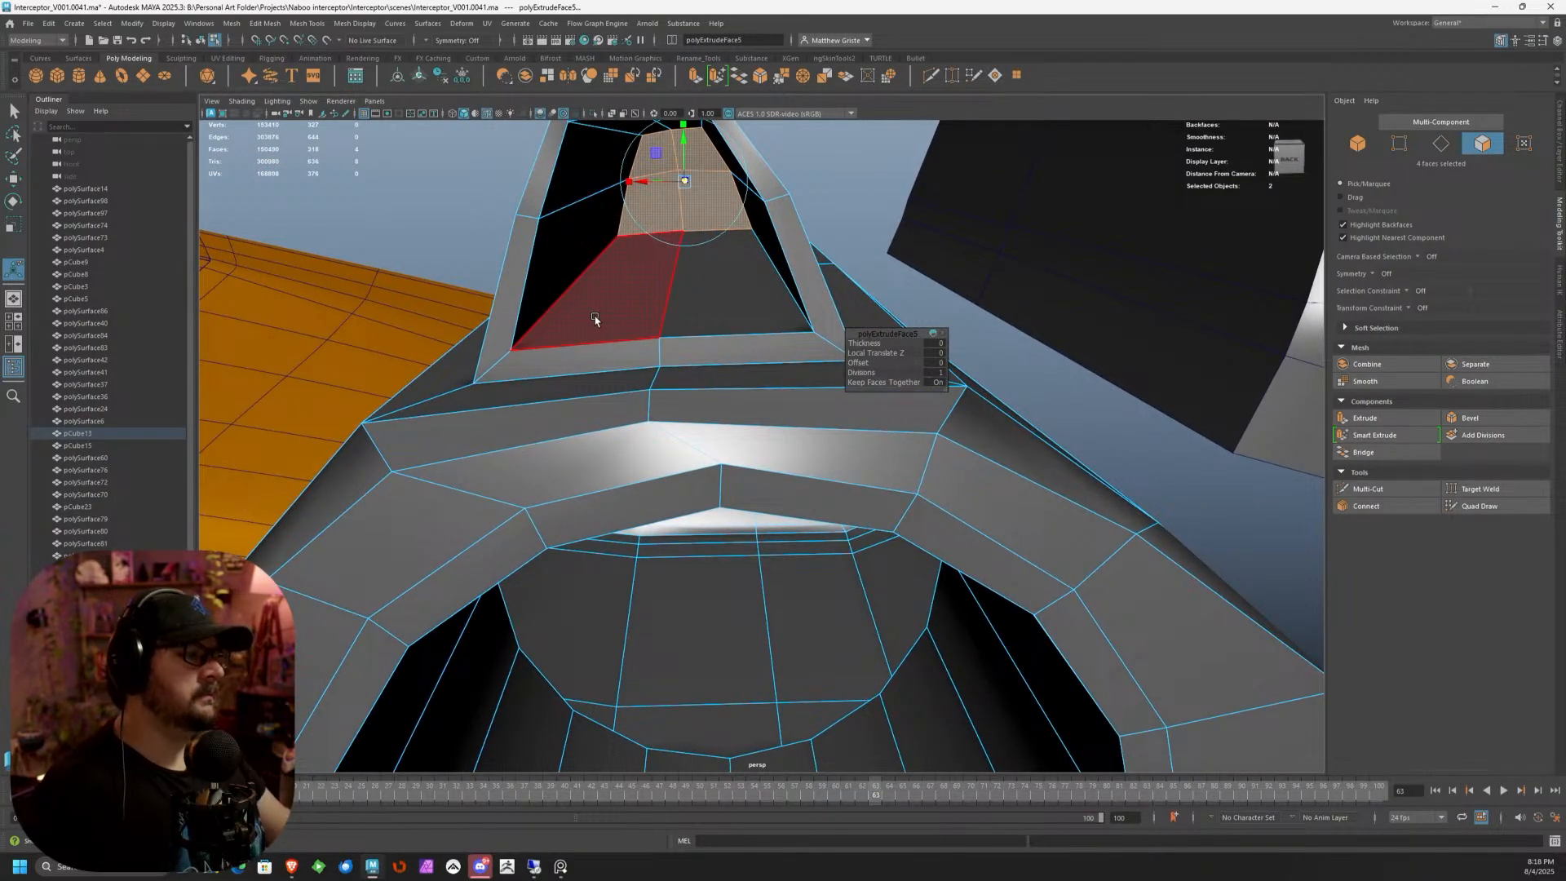
Delete the two floor faces of the recess and the two lower lip faces in front of them
right_click_drag(596, 331, 596, 356)
left_click(597, 347)
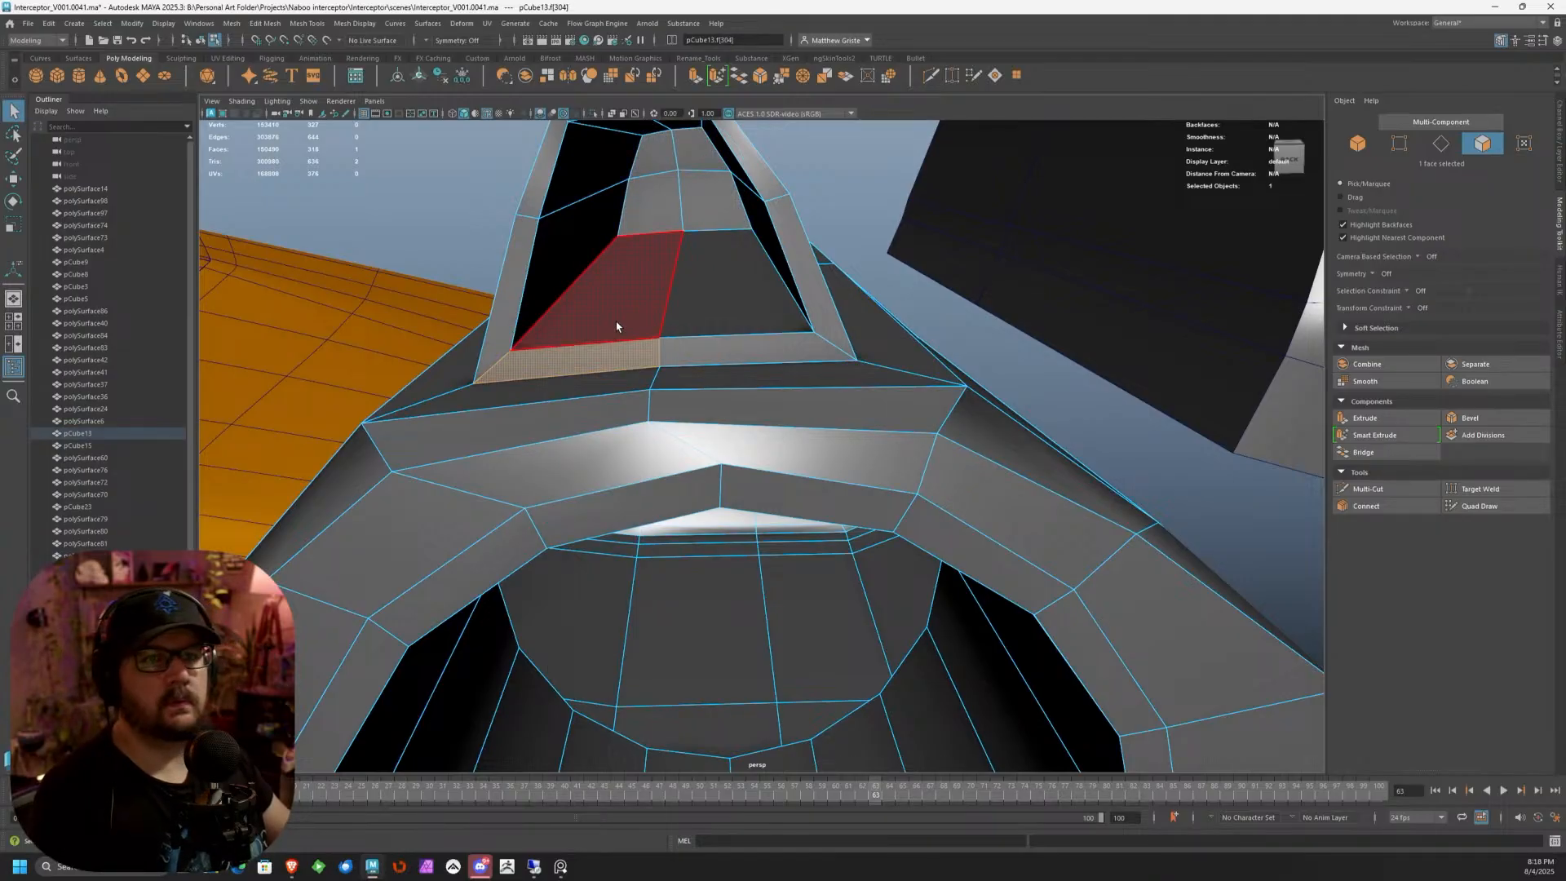
key("Delete")
left_click(619, 327)
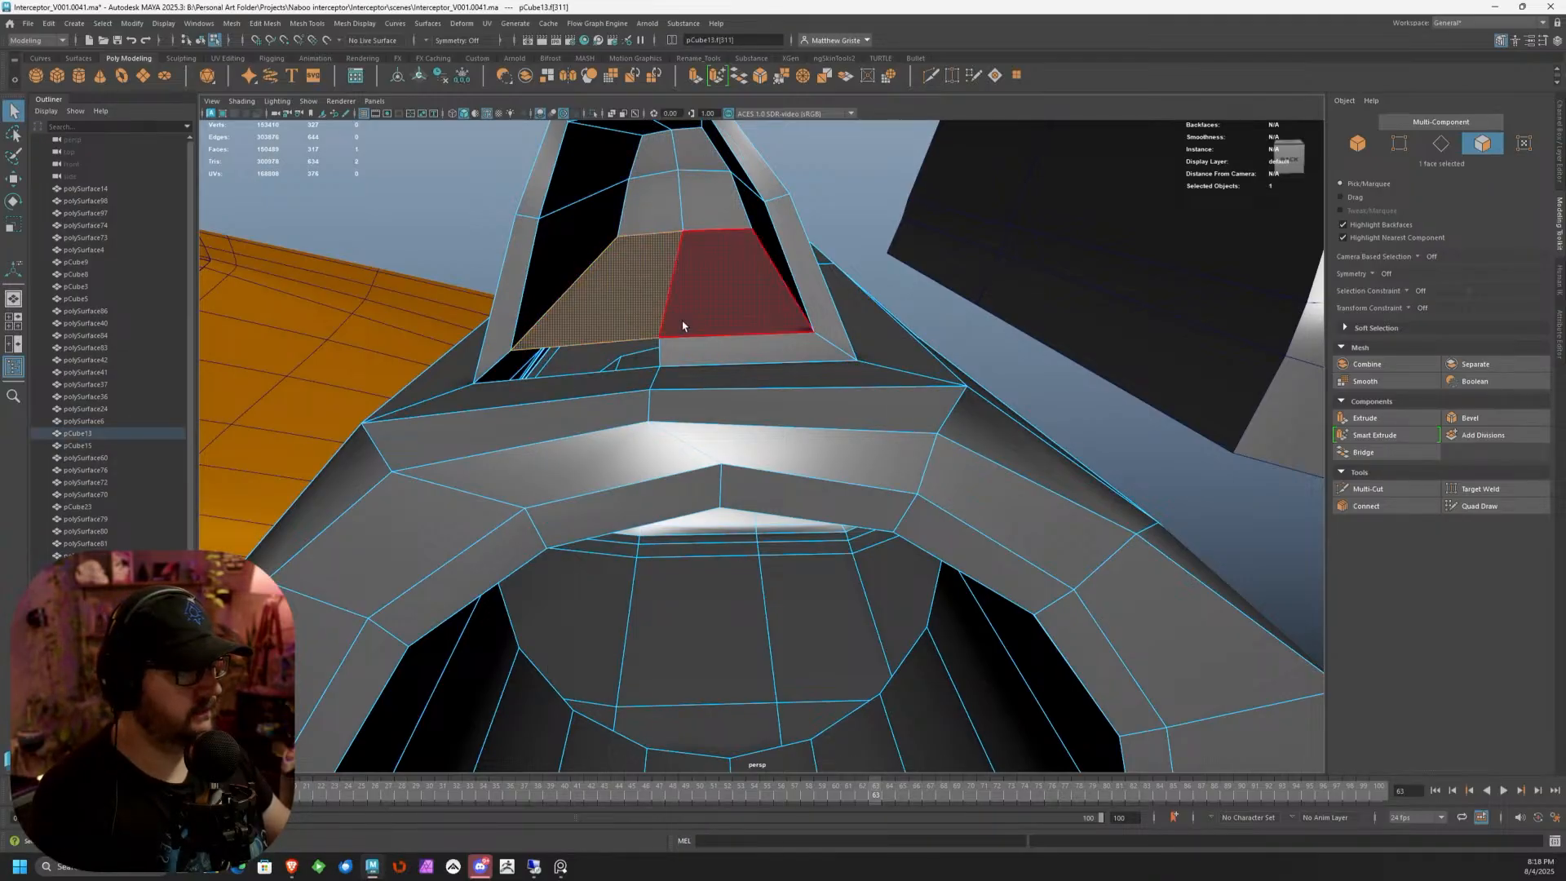
key("Delete")
left_click(686, 326)
key("Delete")
left_click(696, 351)
key("Delete")
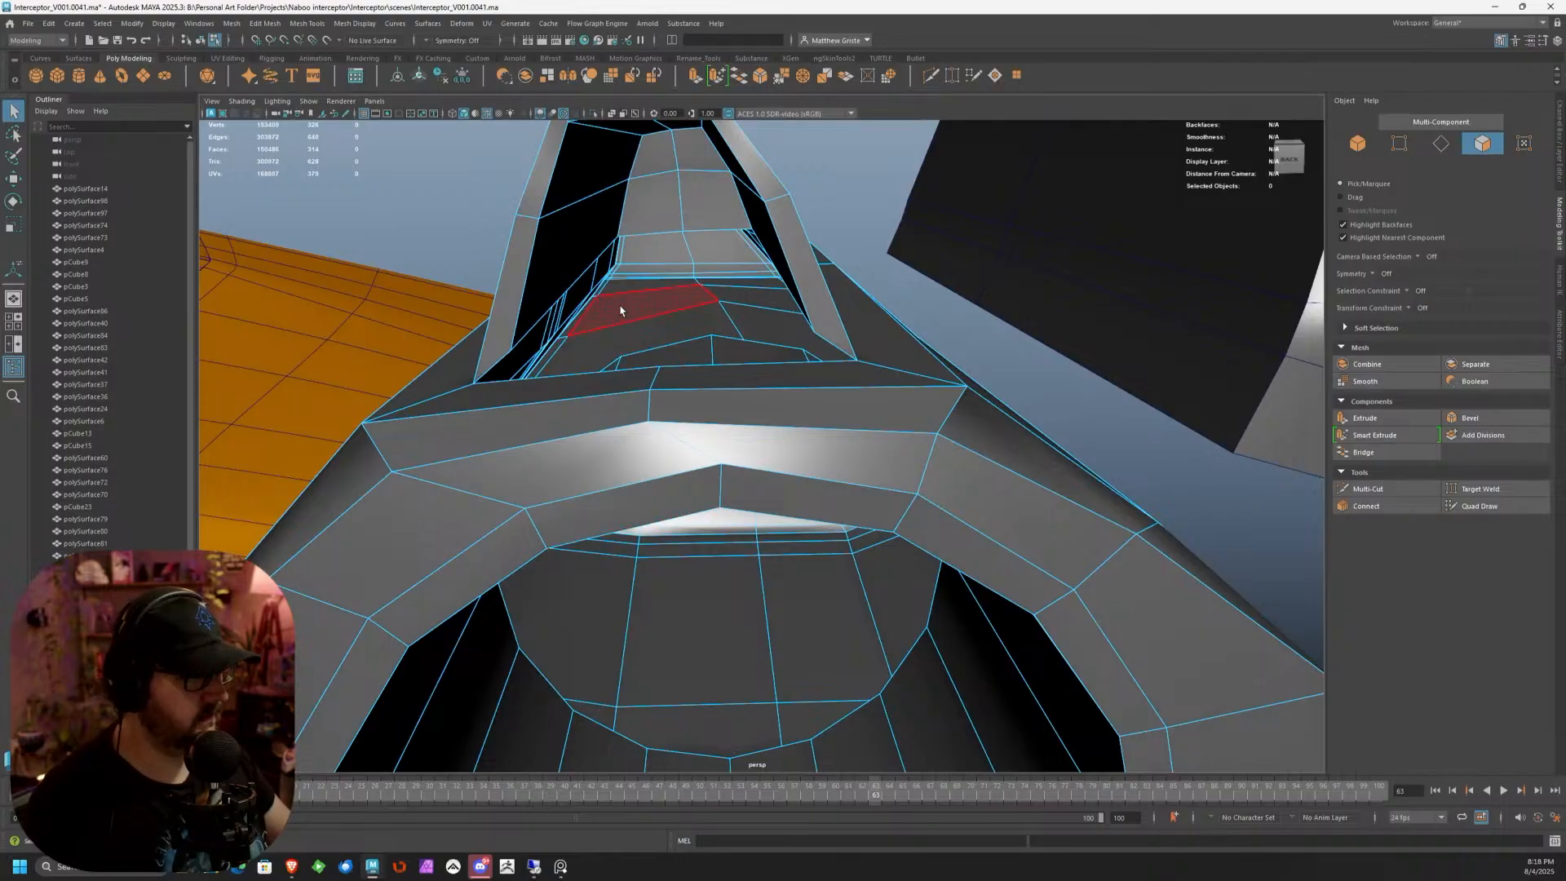
Select the open lower edges along the recess's back and side walls and lower them
right_click_drag(588, 298, 593, 264)
left_click(653, 231)
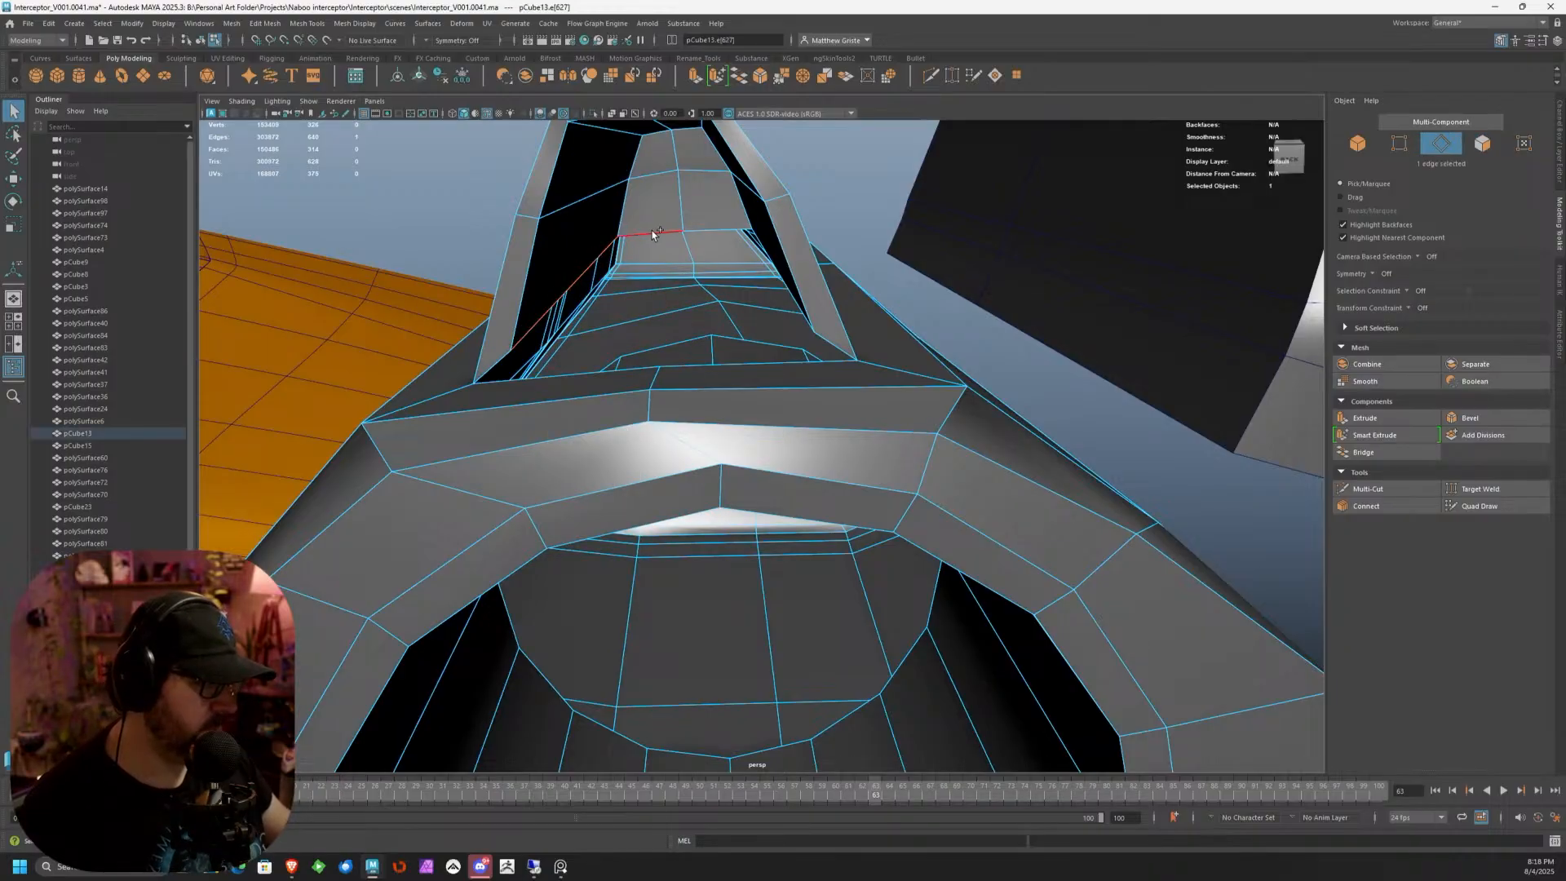
left_click_drag(785, 242, 826, 243, "alt")
left_click(772, 261, "shift")
key("w")
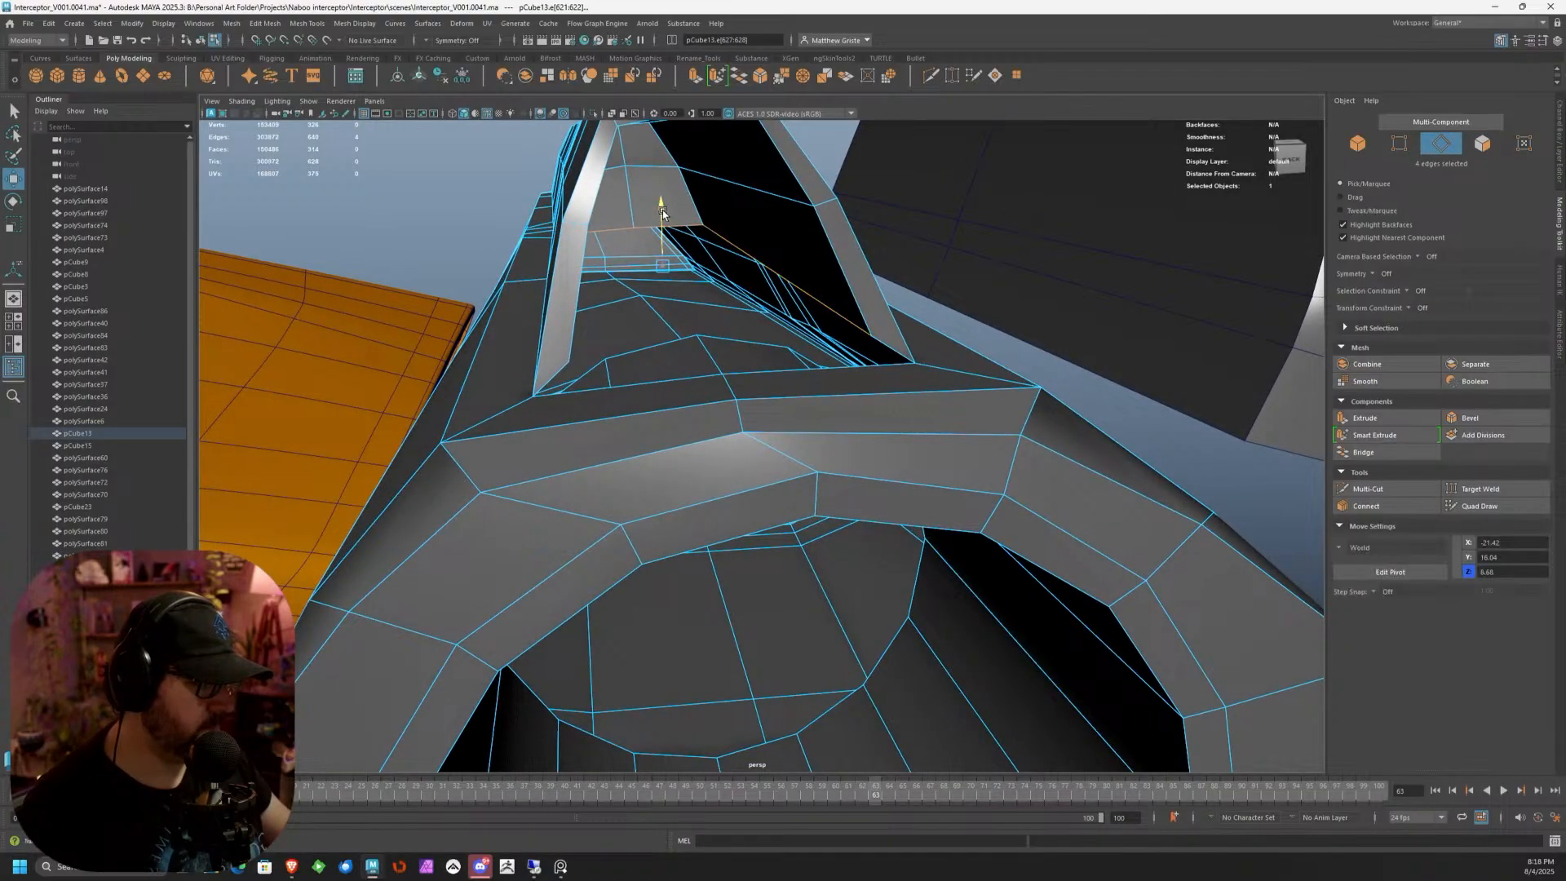
left_click_drag(661, 211, 662, 229)
left_click_drag(718, 232, 647, 238, "alt")
Bridge the recess's two lower side-wall edges to create a new floor and adjust the bridge's divisions
left_click(722, 242)
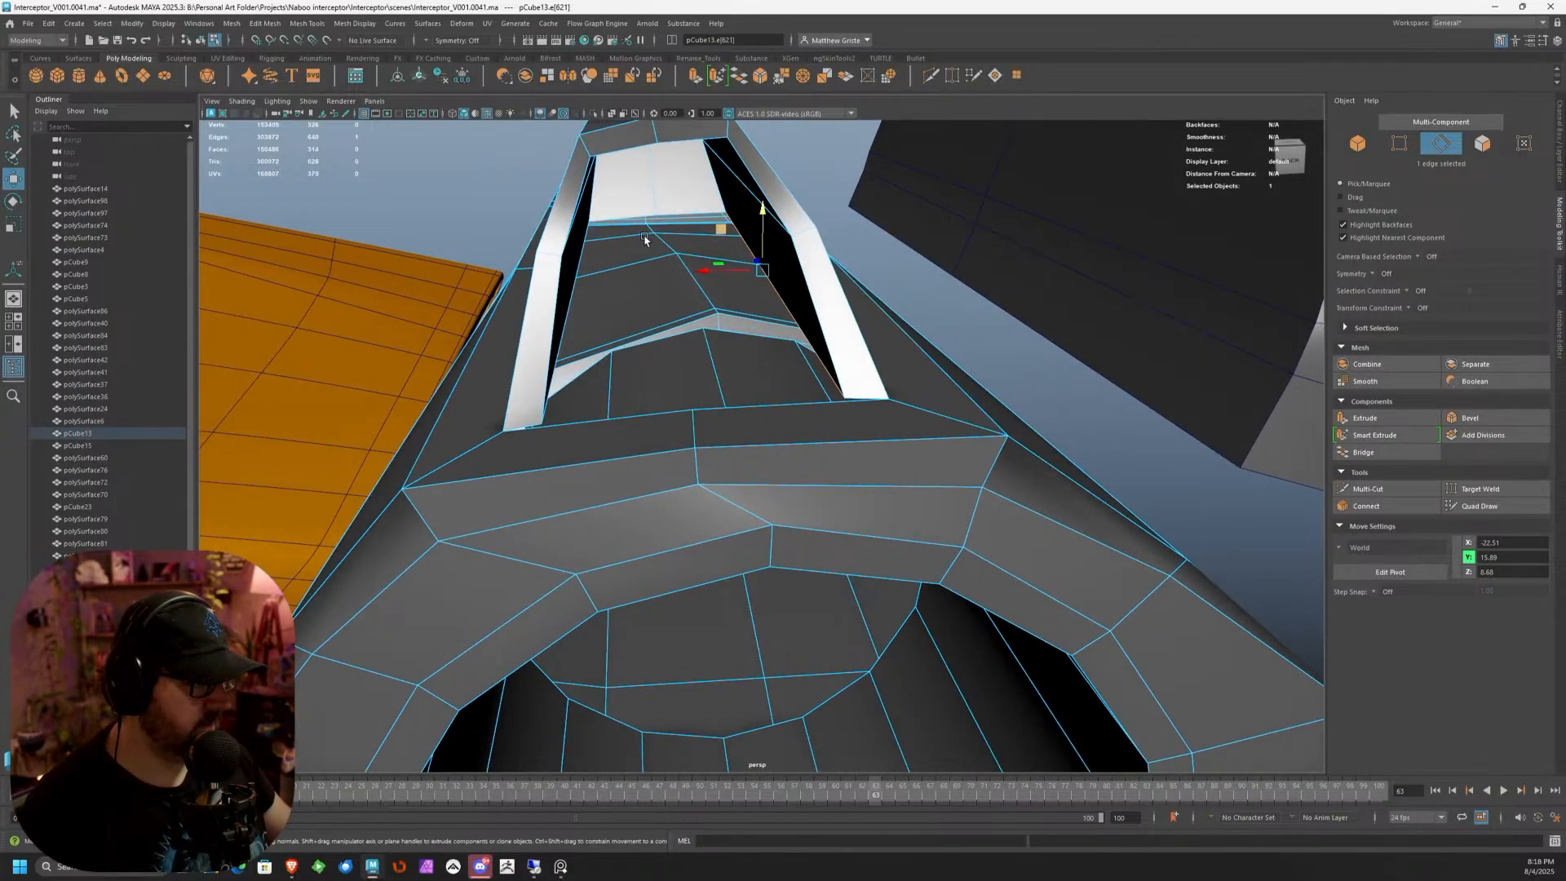
left_click(582, 254, "shift")
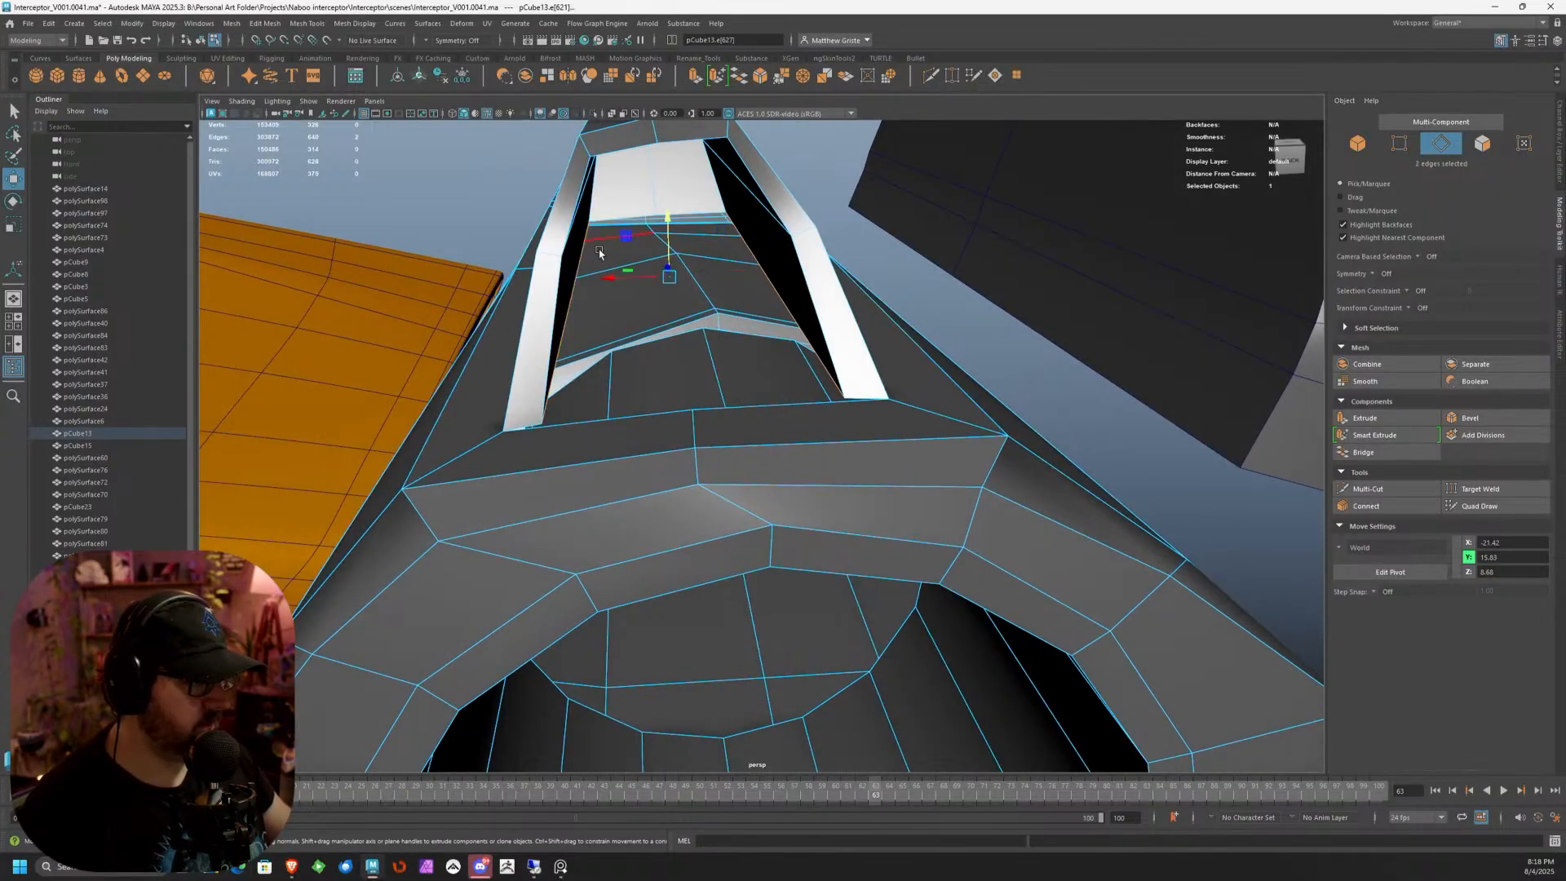
left_click(740, 79)
left_click_drag(859, 343, 865, 343)
Target-weld the middle front vertex of the recess floor to the middle vertex of the lip edge just below it
left_click_drag(721, 379, 790, 395, "alt")
middle_click_drag(789, 395, 699, 385, "alt")
scroll(699, 384, "up", 3)
left_click_drag(699, 385, 698, 481, "alt")
right_click(696, 490)
right_click_drag(695, 490, 646, 479)
left_click(1408, 489)
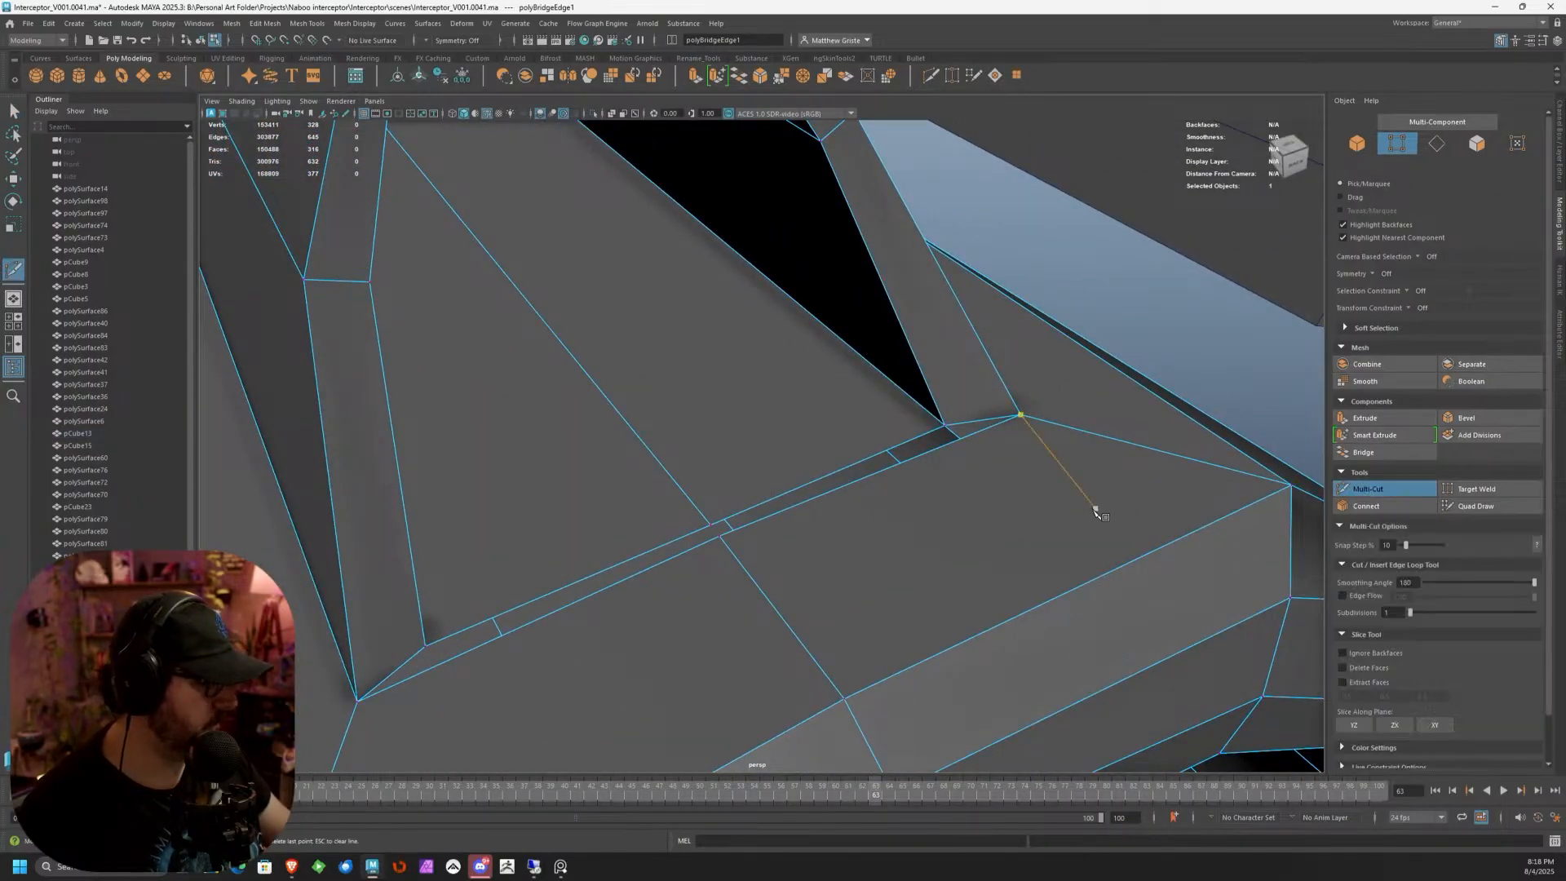
left_click(1472, 489)
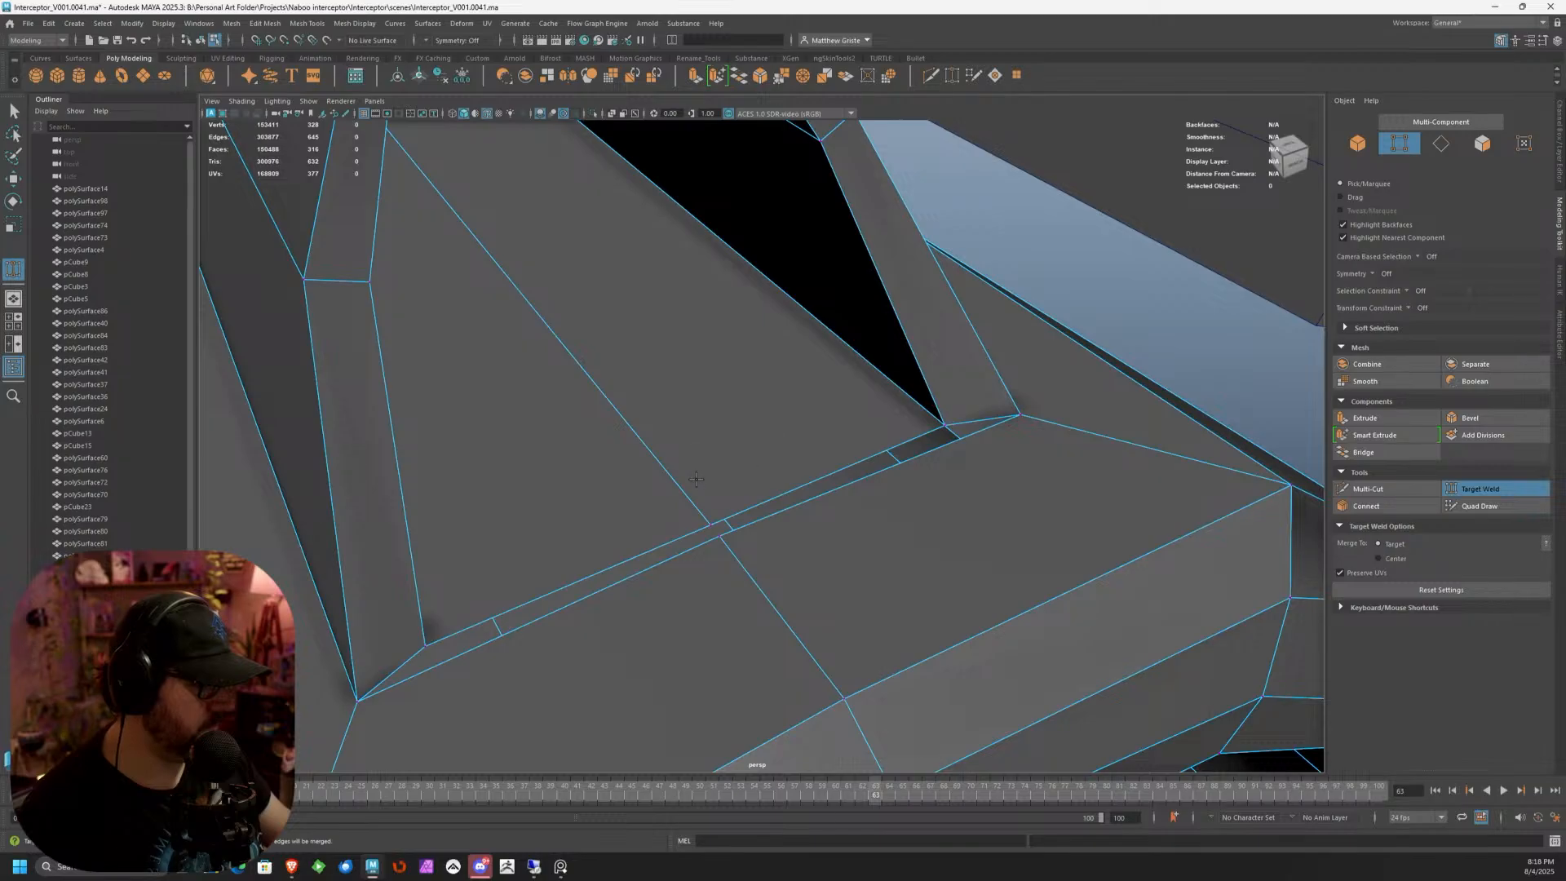
right_click_drag(697, 483, 645, 480)
left_click_drag(711, 524, 728, 484)
scroll(744, 498, "down", 3)
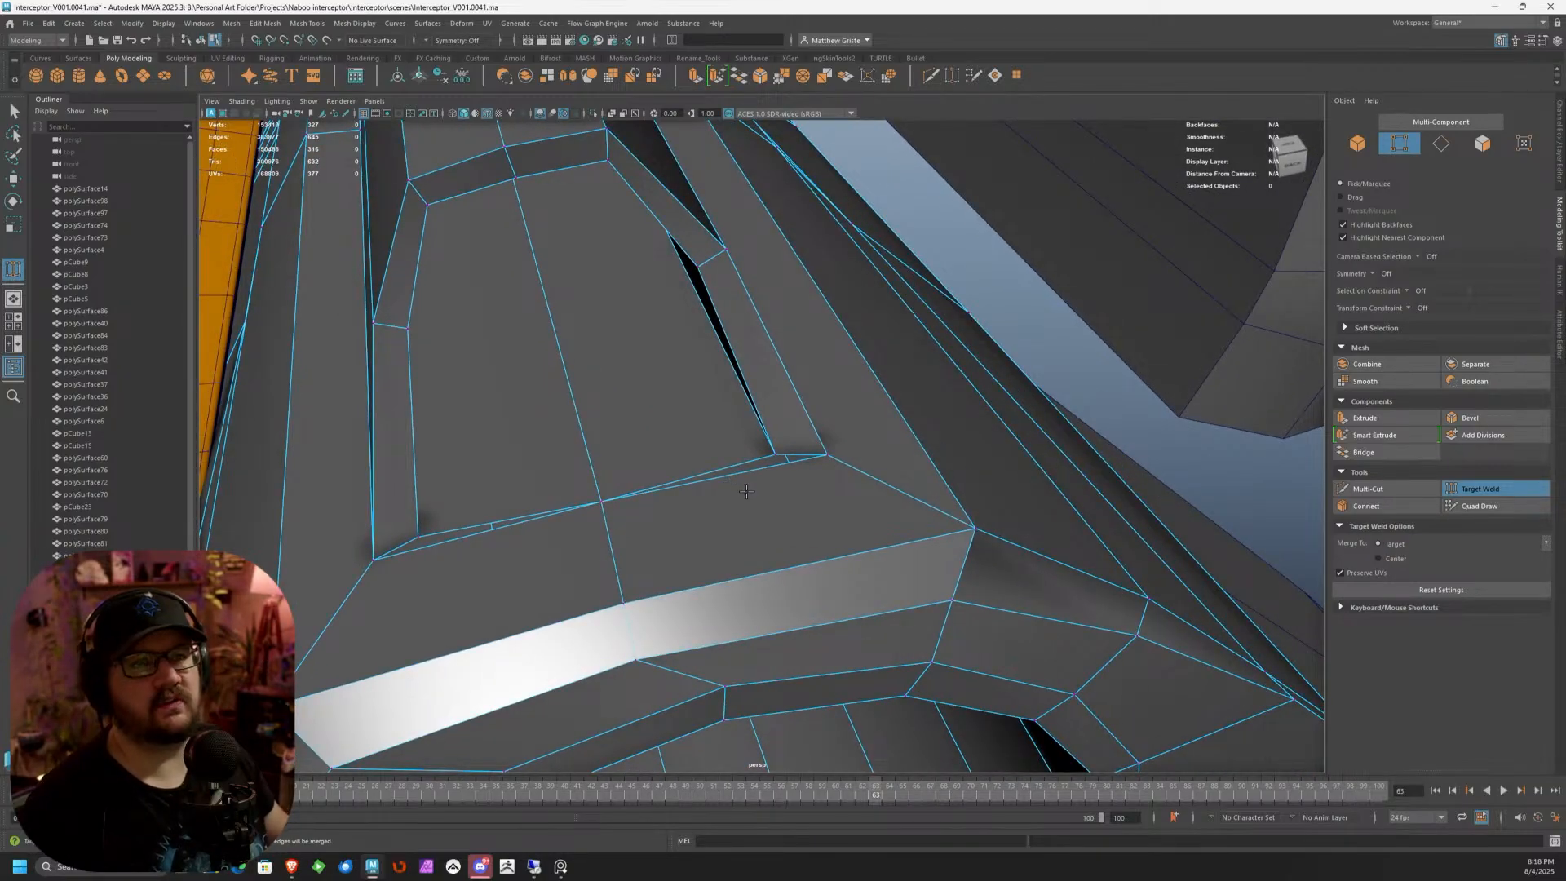
Multi-Cut a new edge across the lip, running between the recess's two front corners through the midpoint of the lip's centre edge
left_click_drag(752, 492, 722, 467, "alt")
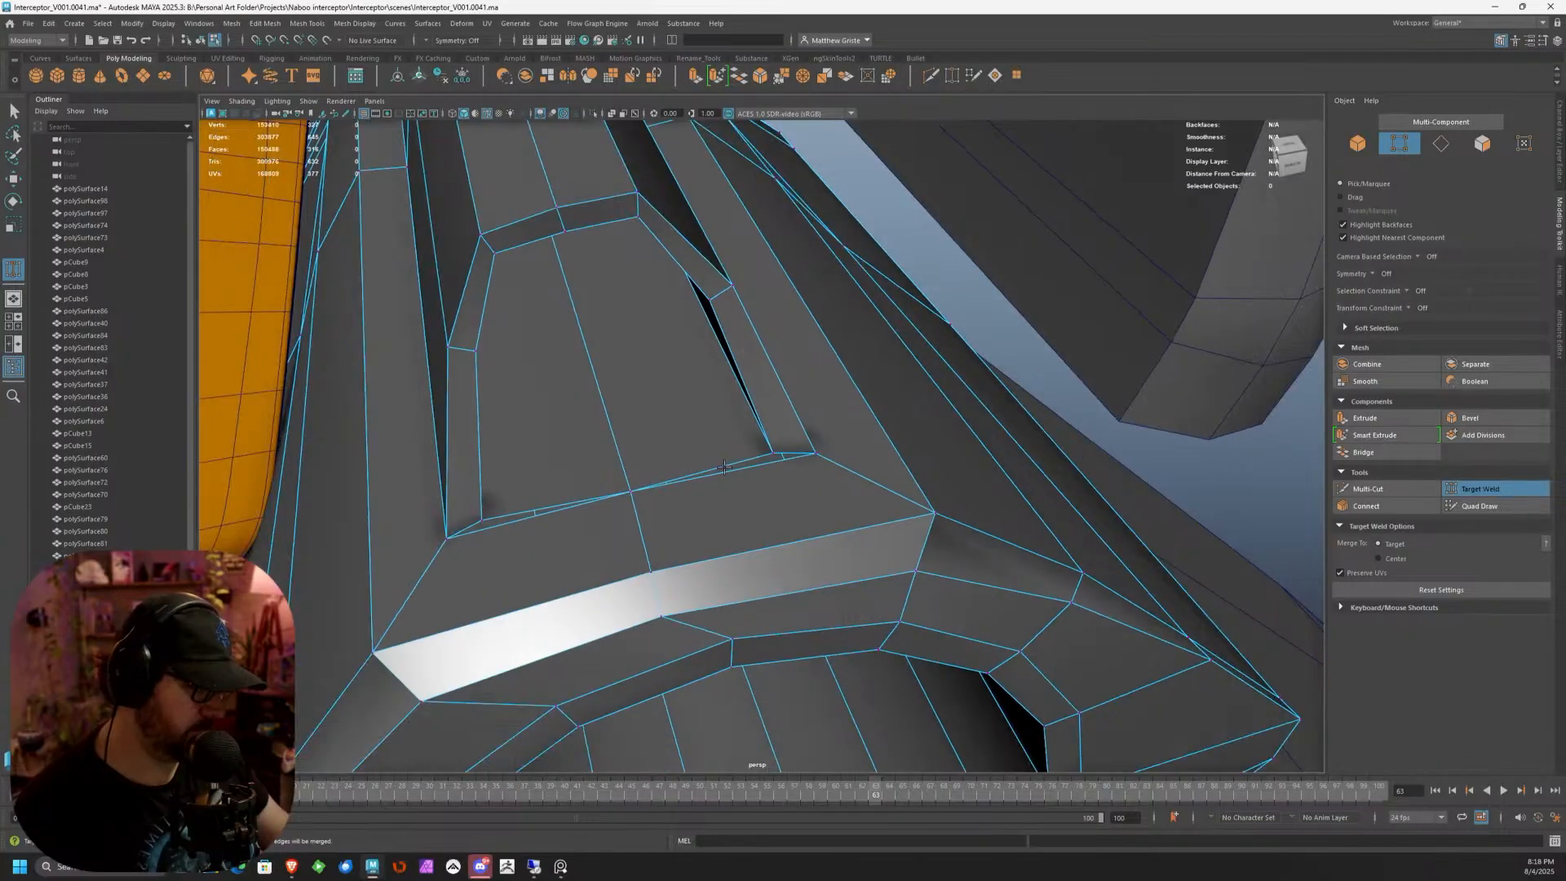
middle_click_drag(722, 468, 758, 426, "alt")
scroll(758, 427, "up", 3)
left_click(1379, 491)
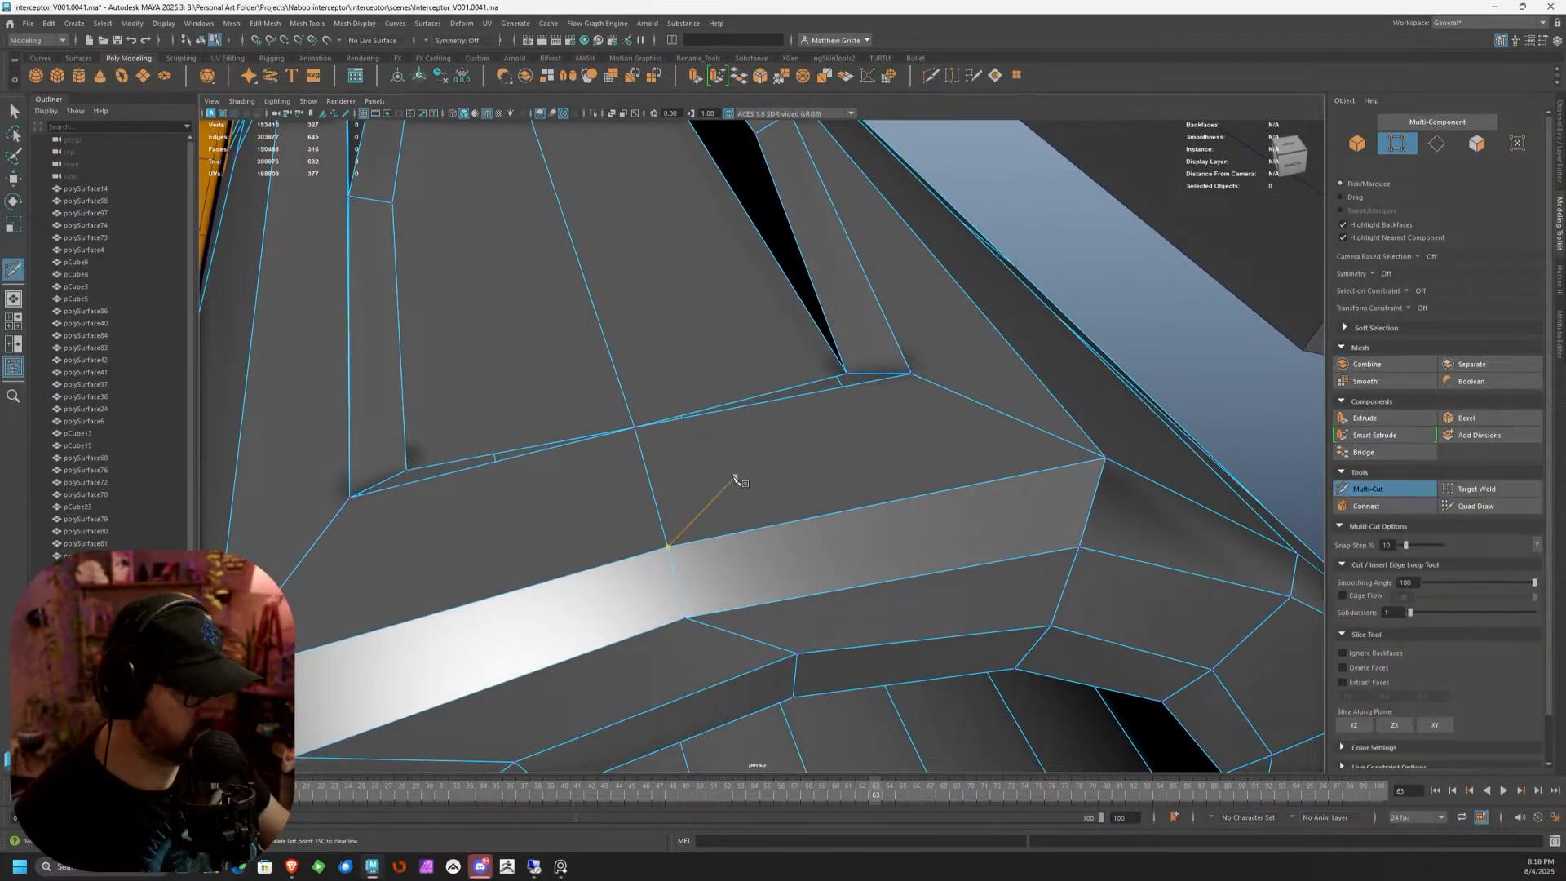
left_click(648, 472)
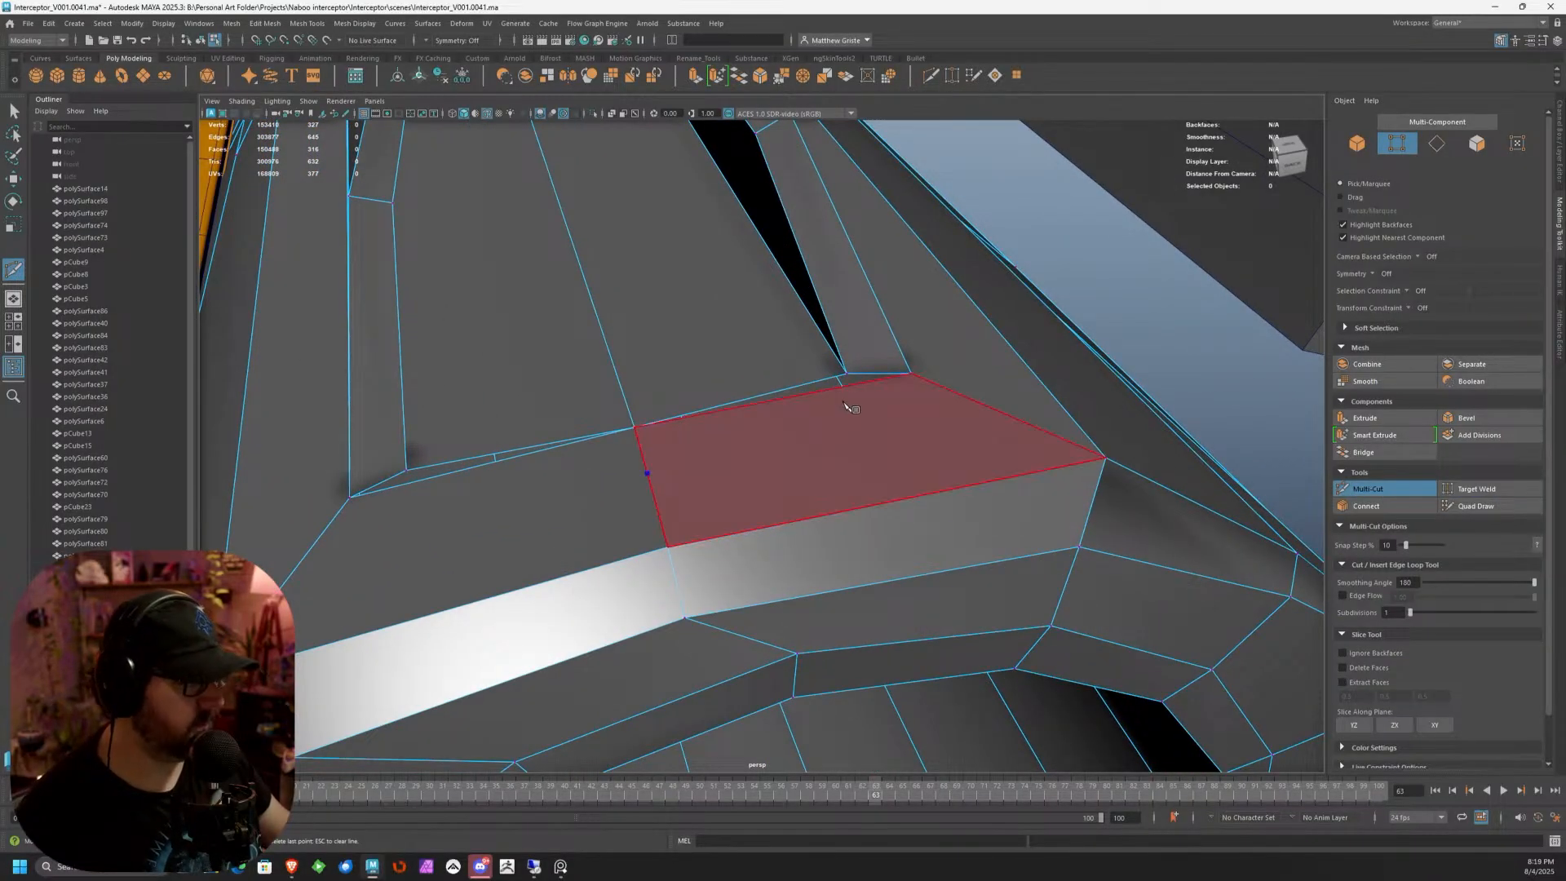
left_click(648, 473)
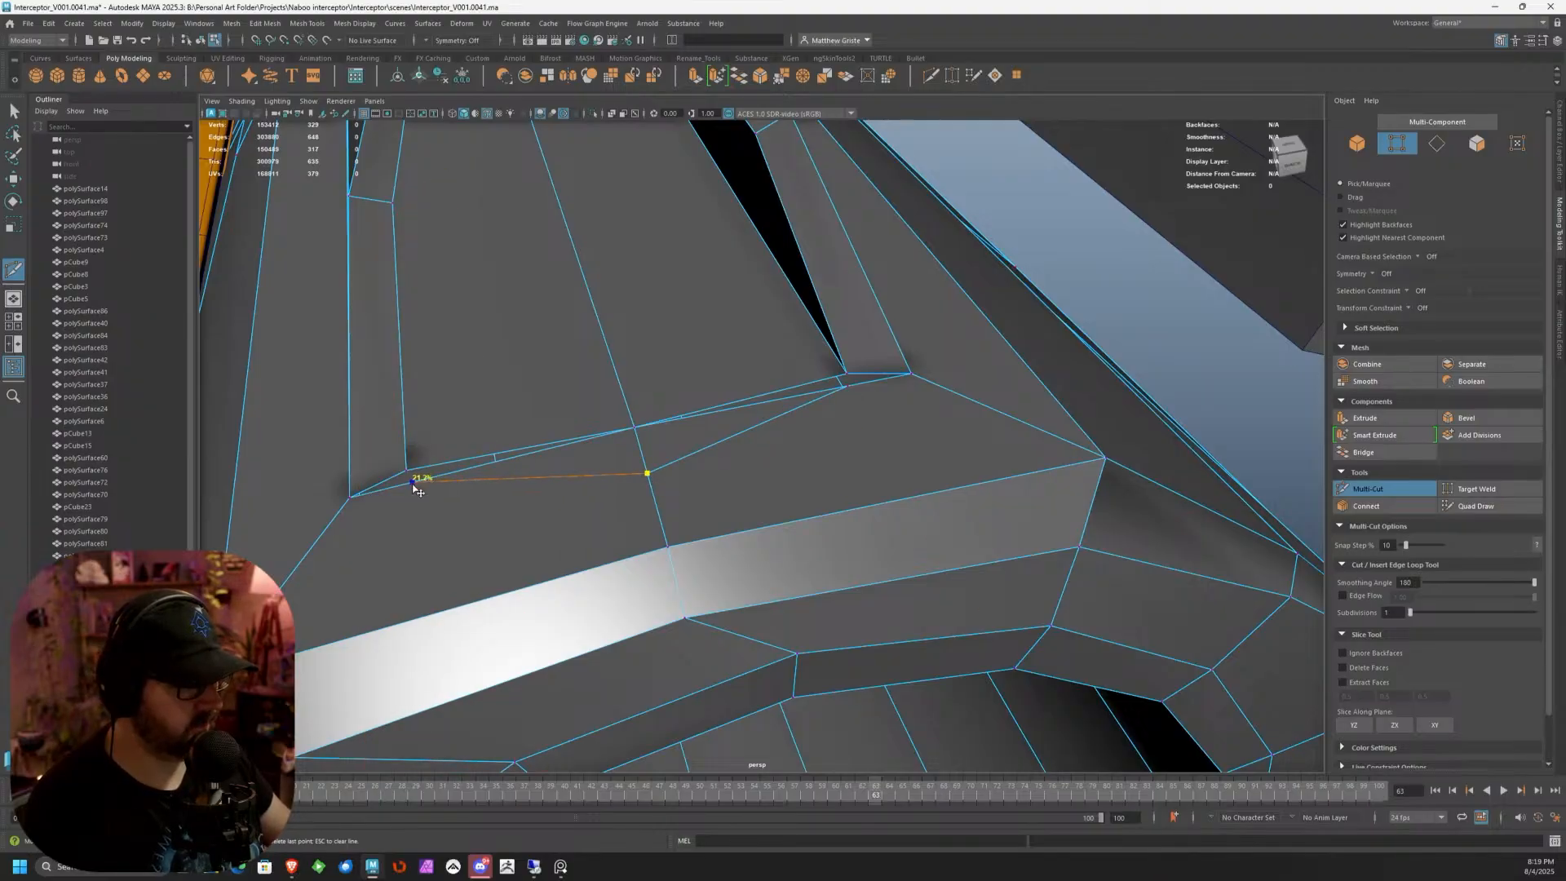
left_click(413, 482)
right_click(413, 482)
left_click(406, 470)
key("q")
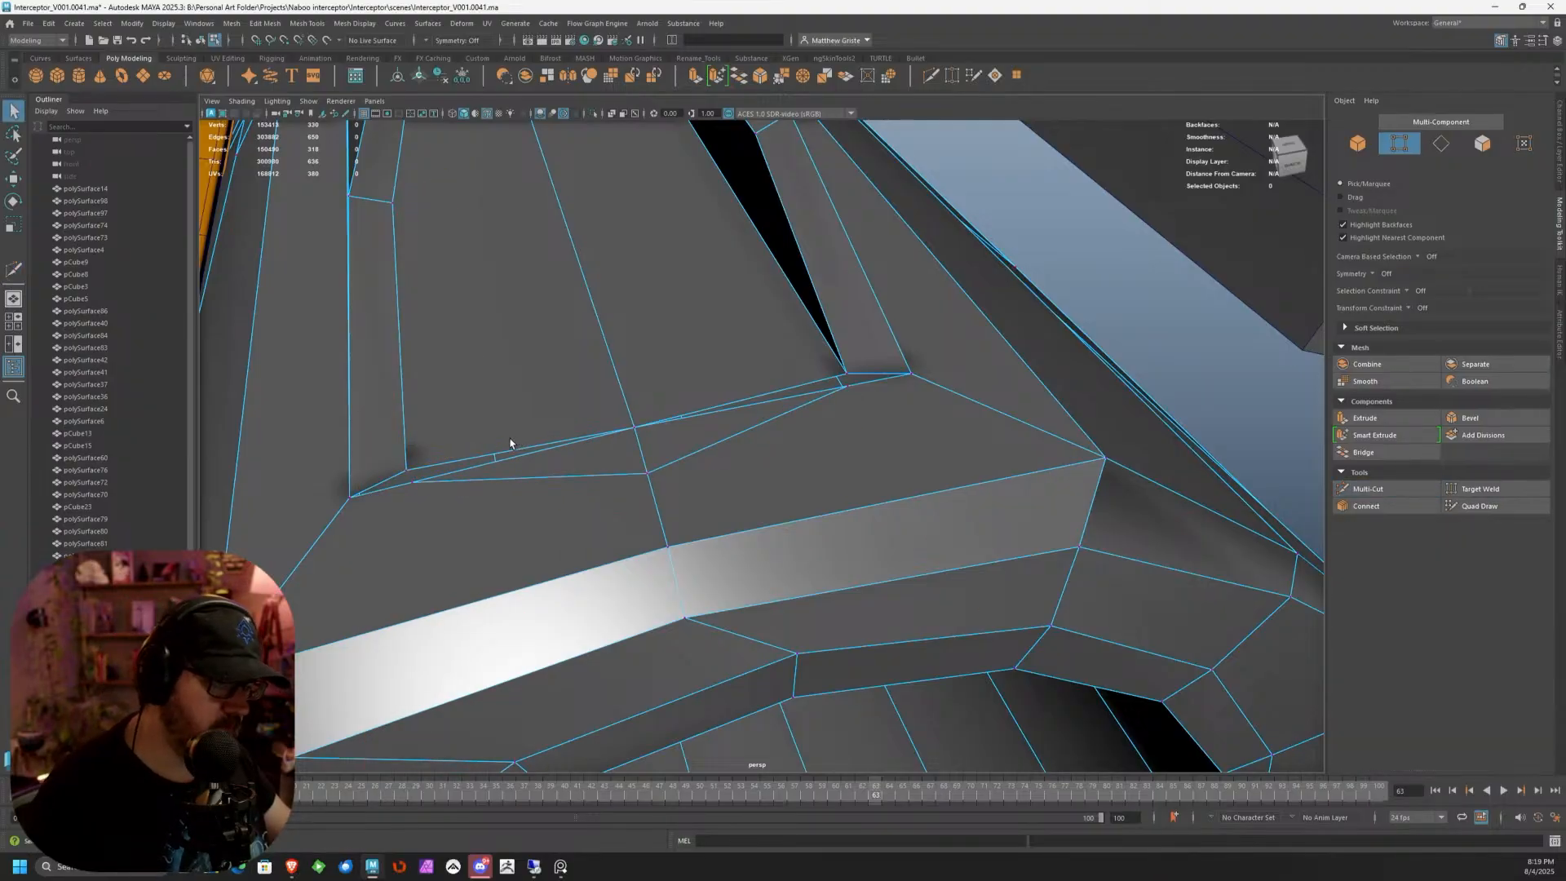
Target-weld the two front corner vertices of the recess to the endpoints of the new cut
right_click_drag(584, 423, 544, 421)
left_click(1478, 488)
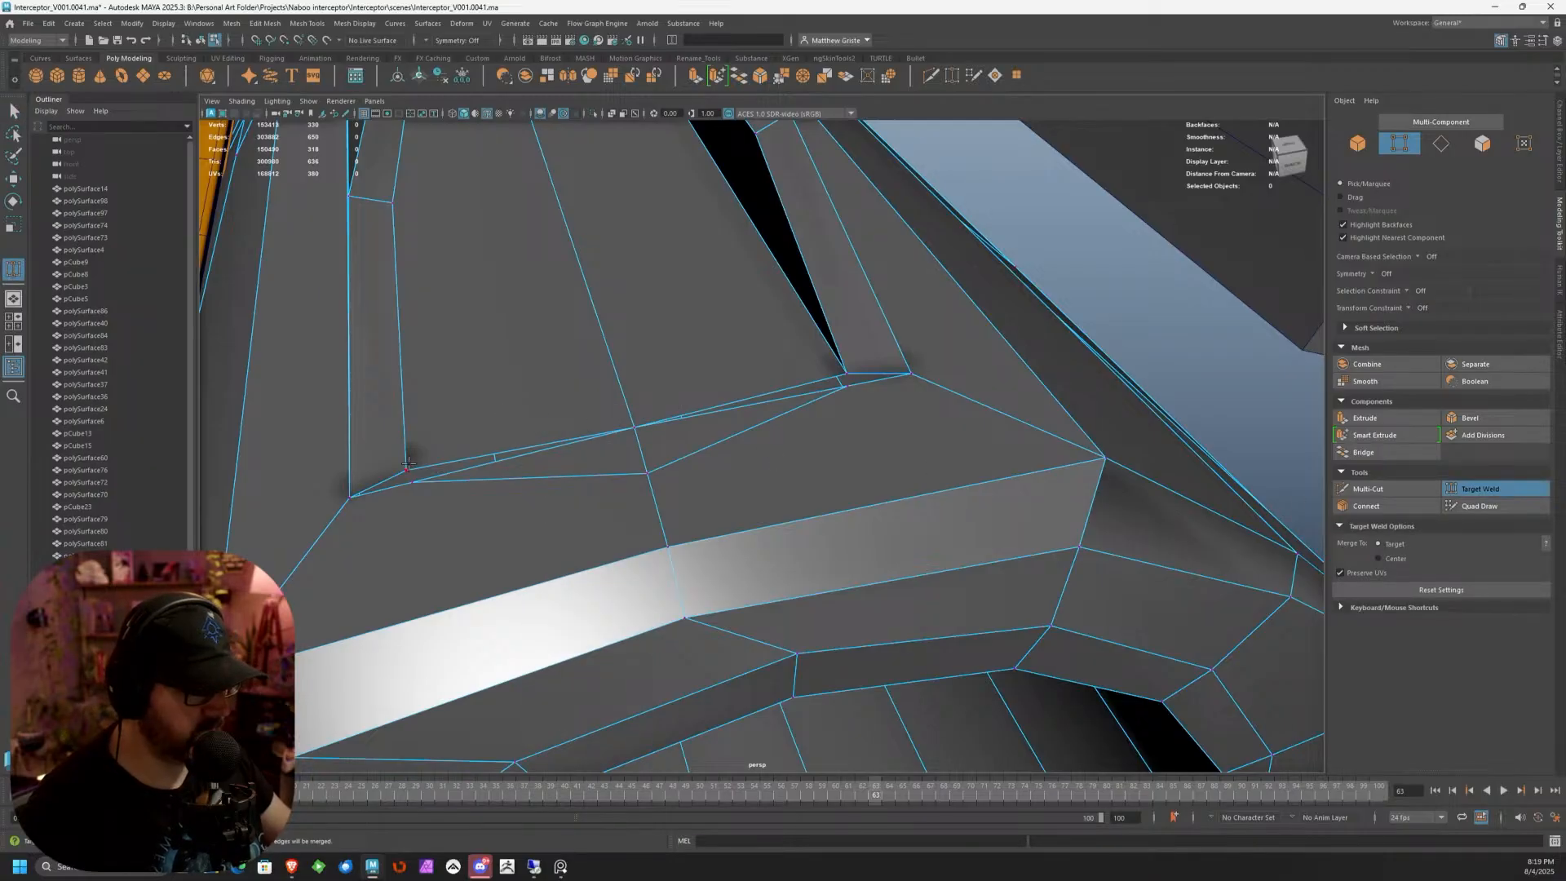
left_click_drag(408, 463, 413, 481)
left_click_drag(841, 367, 847, 385)
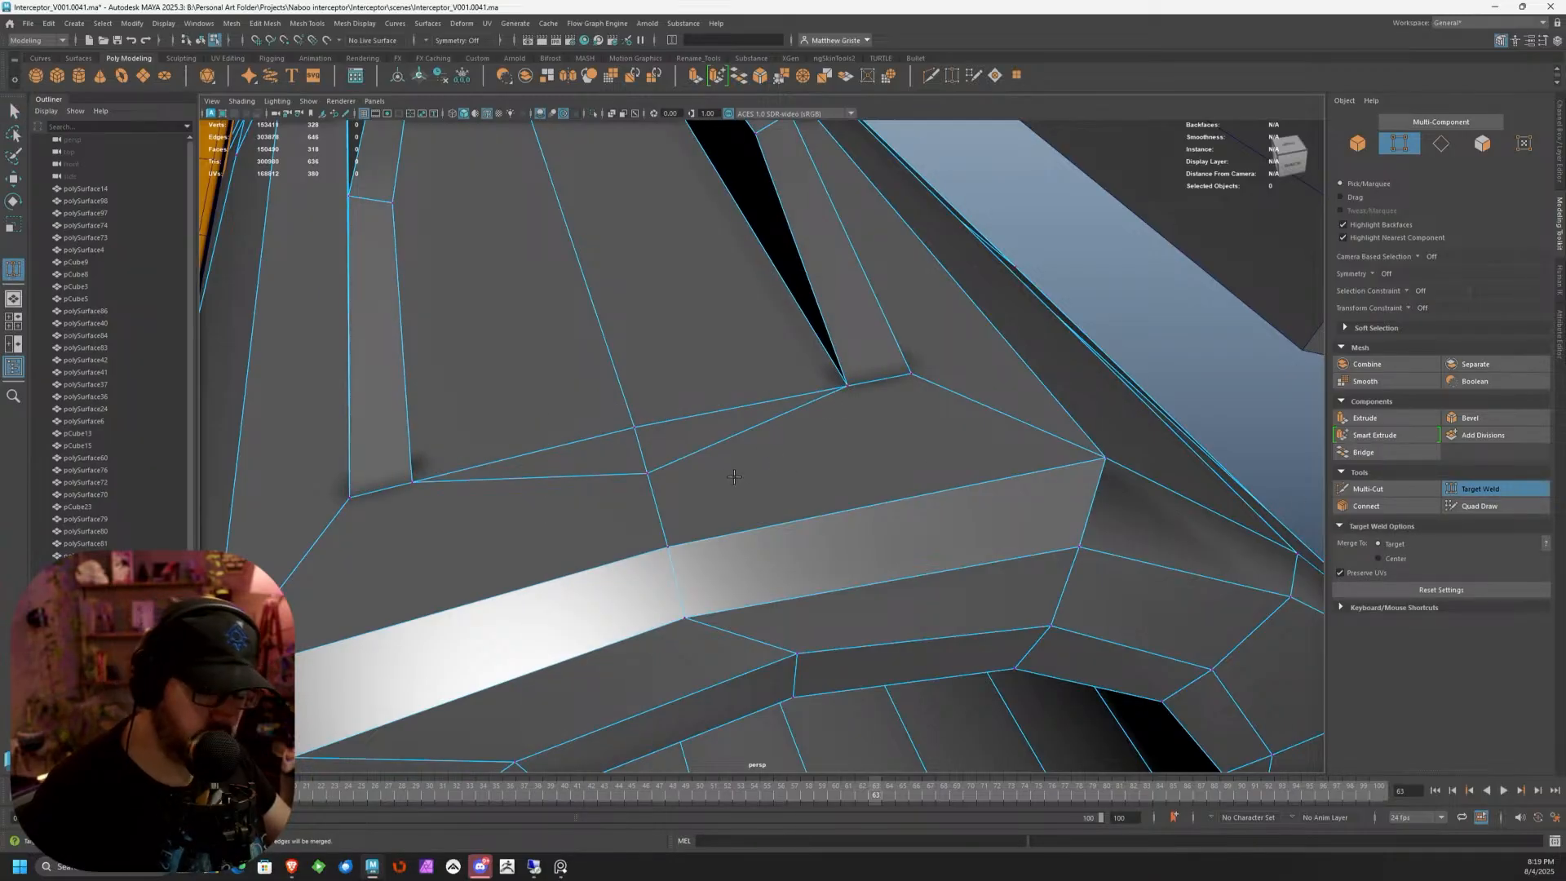
Preview the engine smoothed and inspect the recessed ridge end from the side and rear
key("q")
key("3")
left_click_drag(731, 465, 734, 359, "alt")
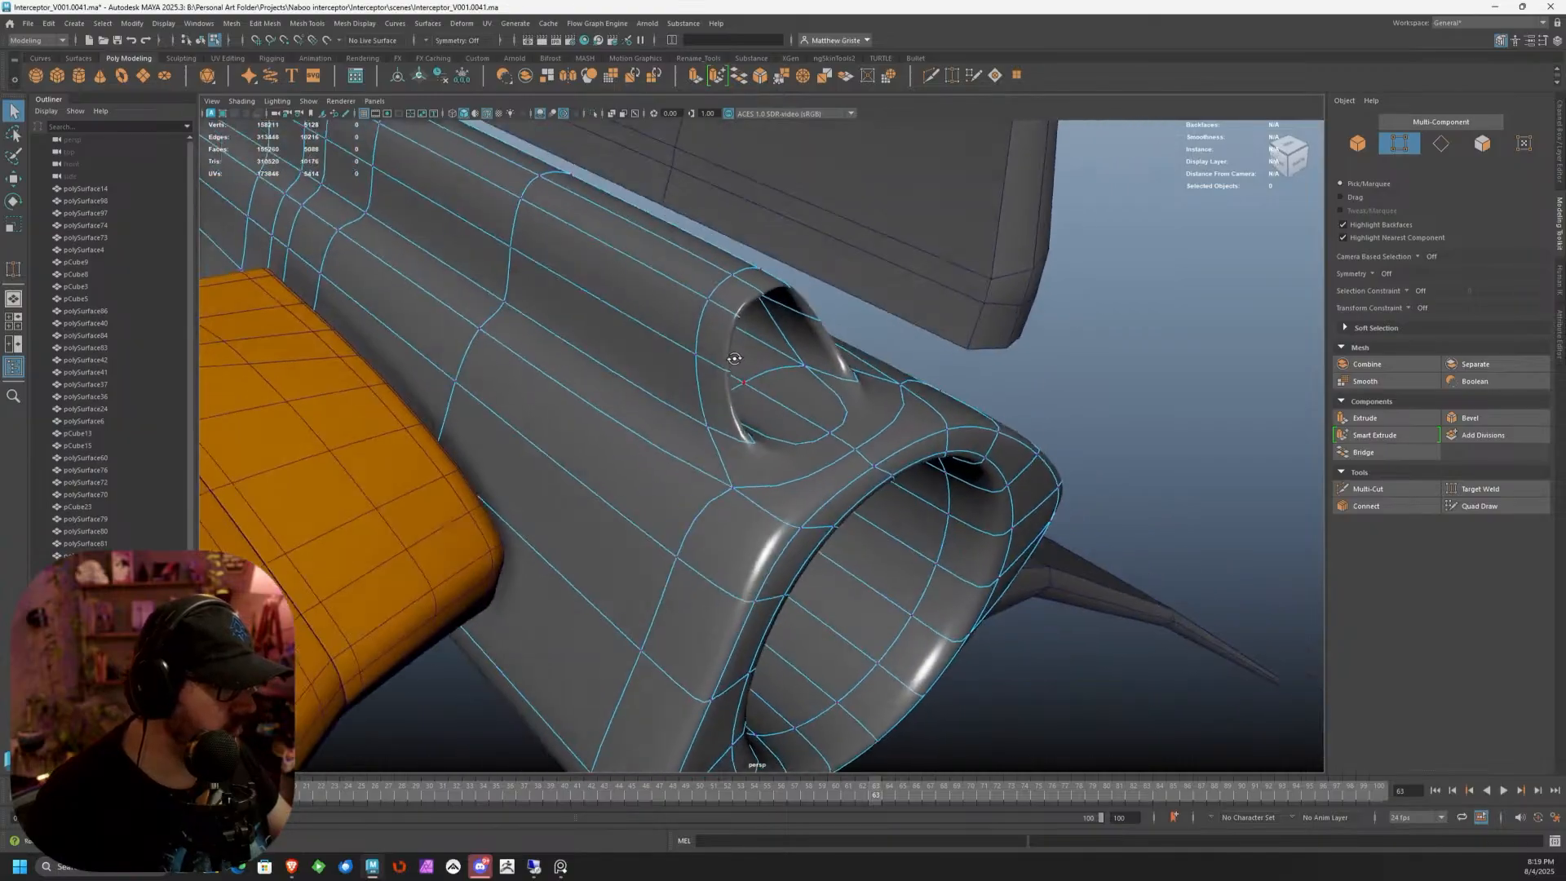
right_click_drag(734, 359, 710, 334)
left_click_drag(1237, 349, 1045, 359, "alt")
left_click_drag(685, 339, 738, 355, "alt")
scroll(738, 354, "up", 2)
left_click(738, 355)
key("1")
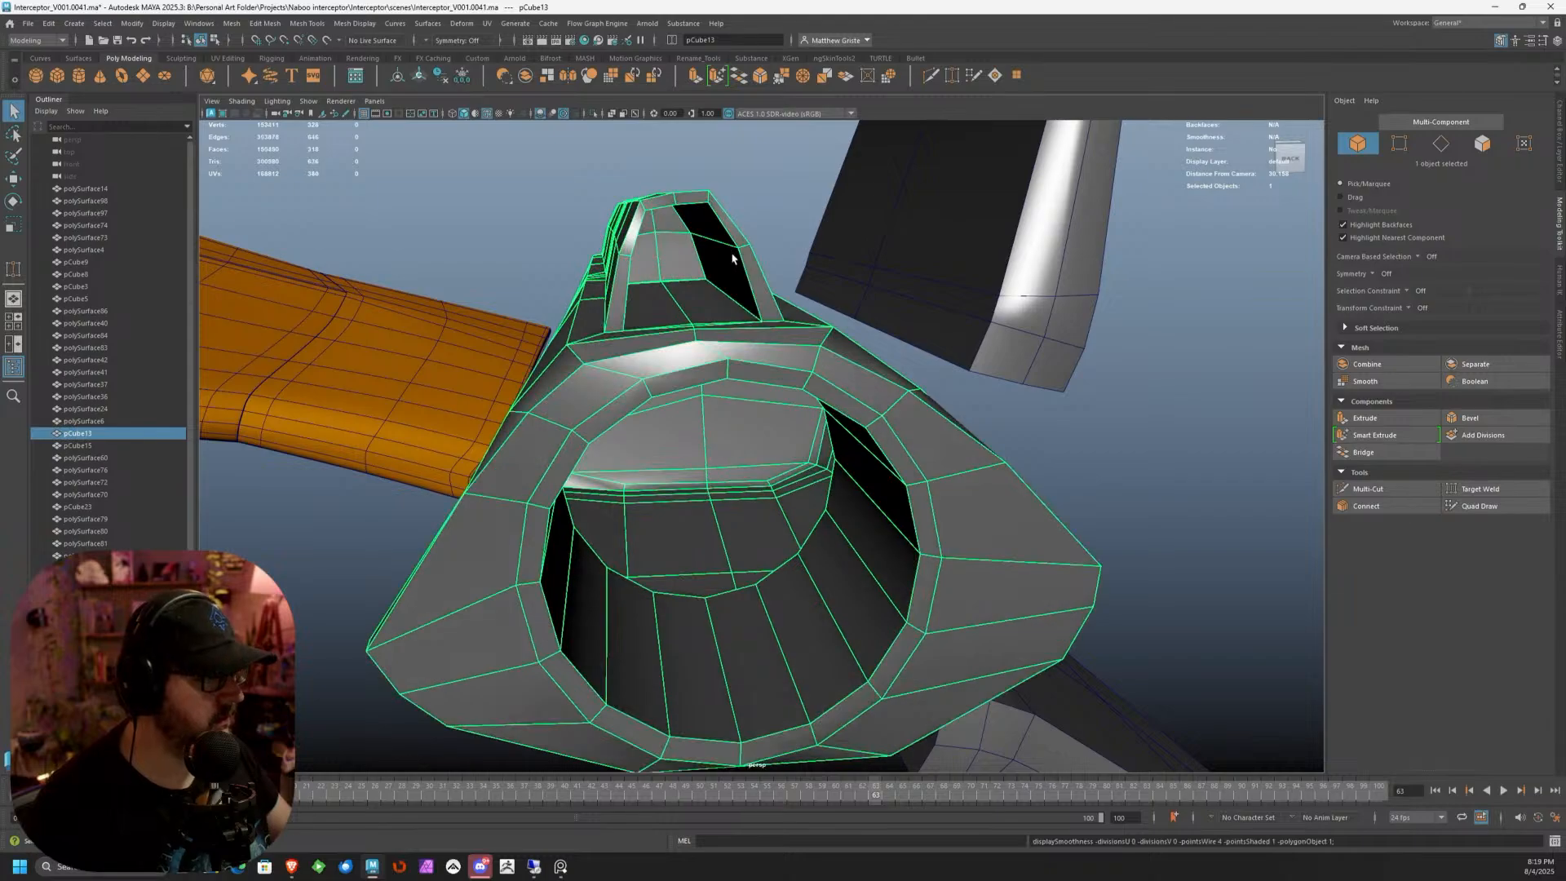
Insert supporting edge loops along the ridge's upper corners with Multi-Cut and check the smoothed shape
scroll(739, 355, "up", 5)
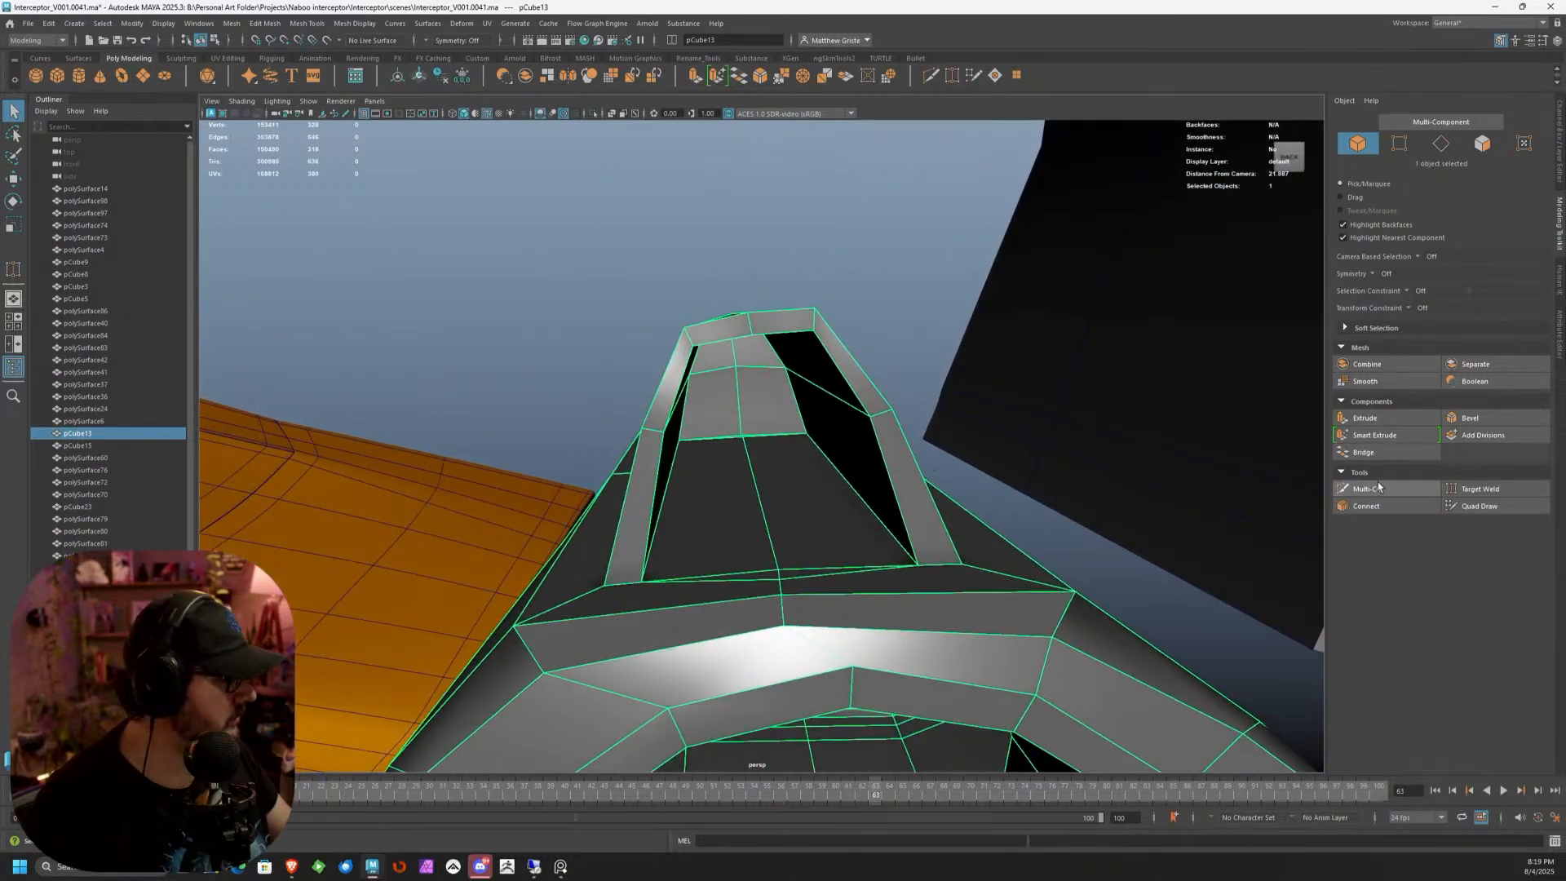
left_click(1375, 488)
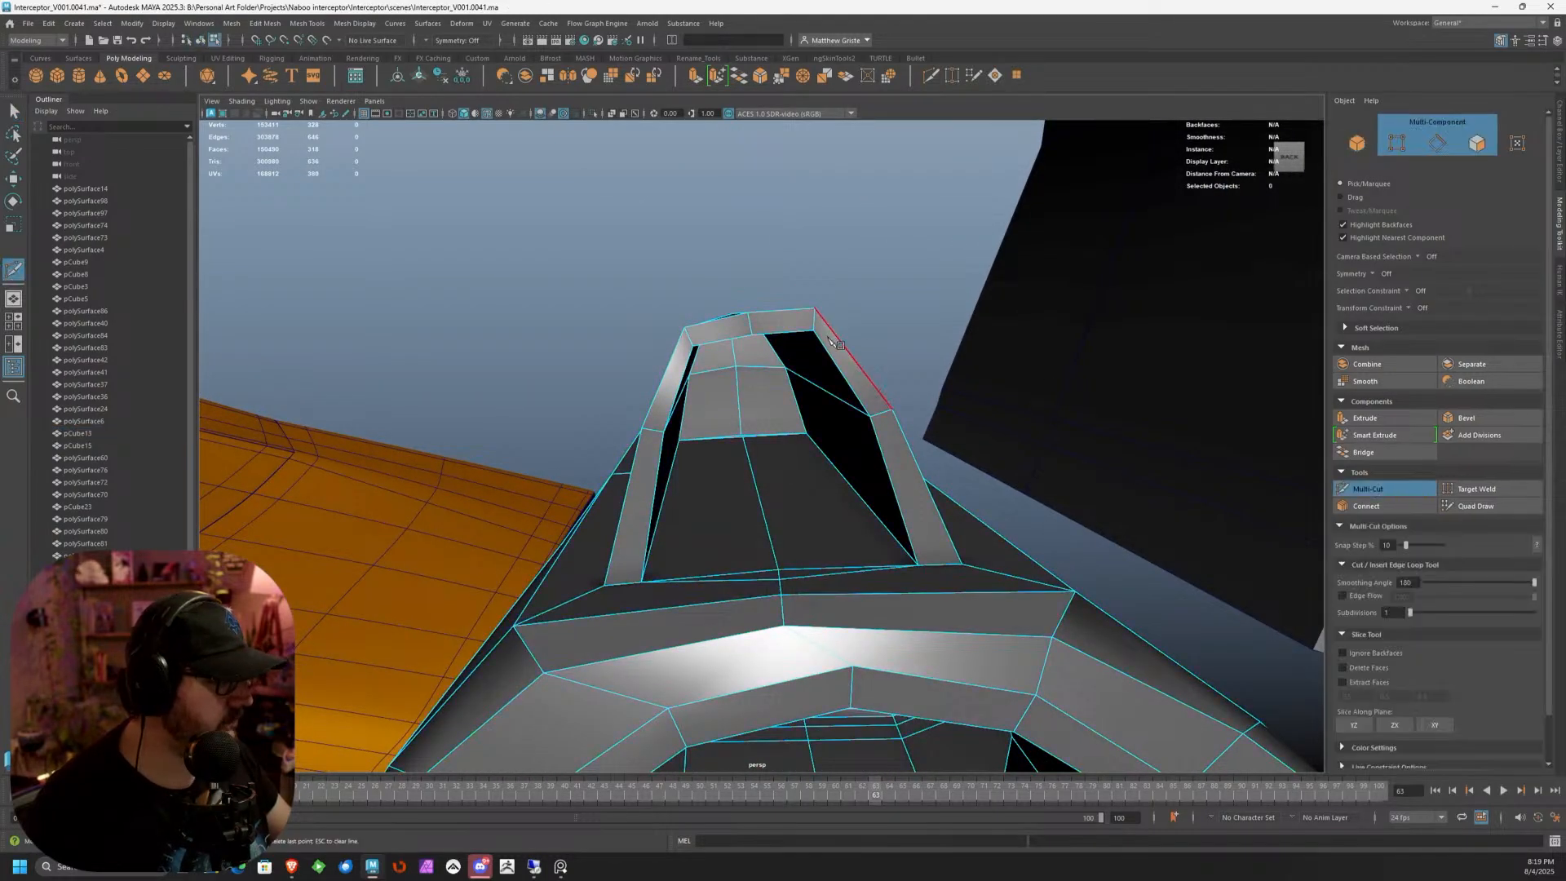
key("q")
key("3")
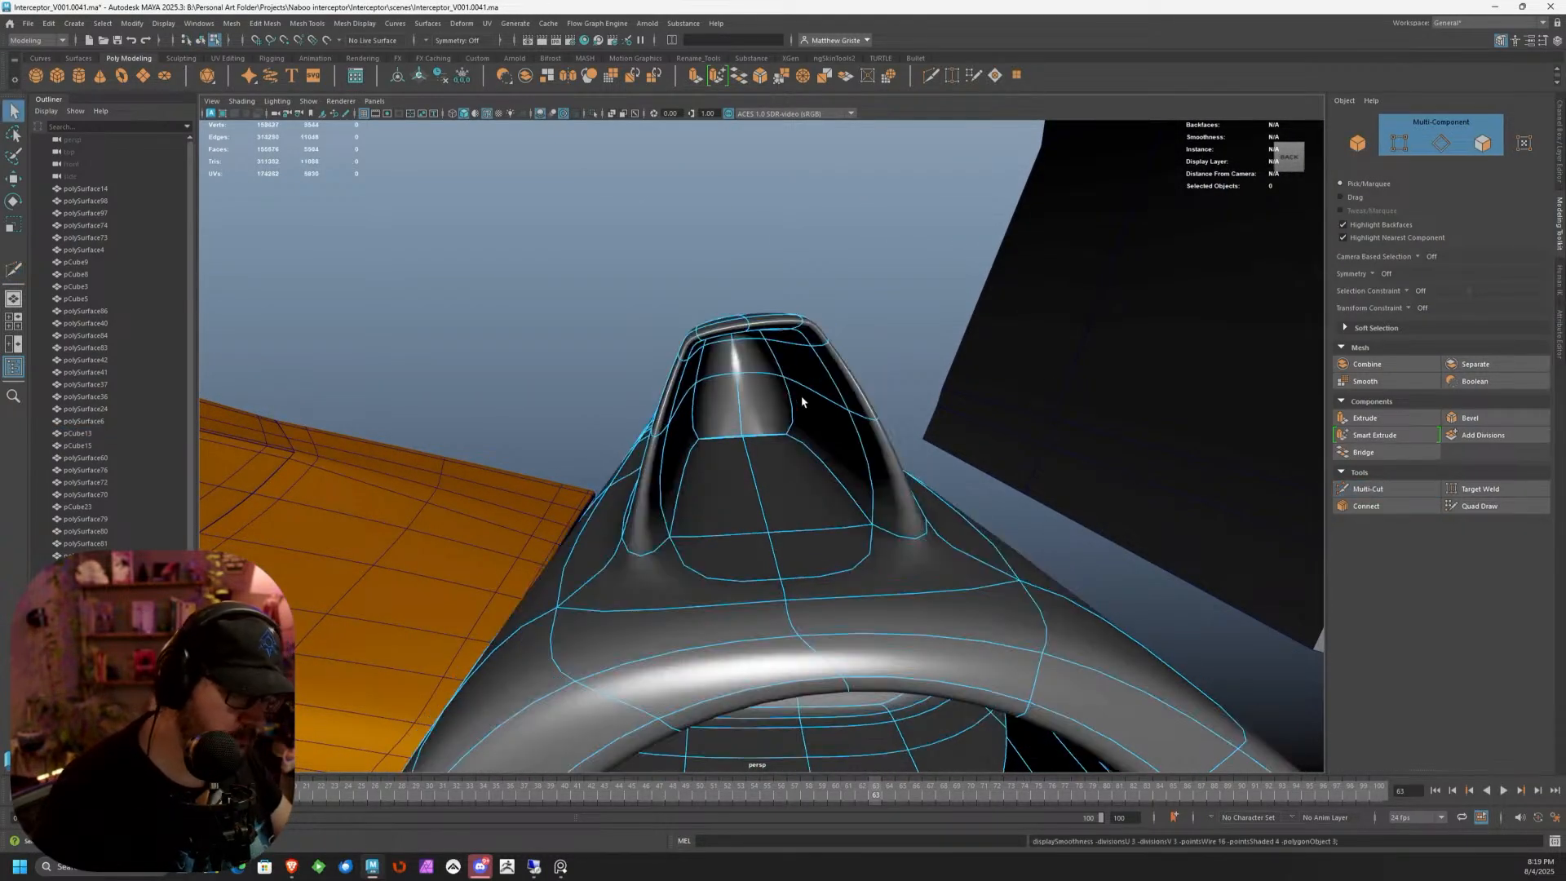
left_click_drag(764, 364, 769, 343, "alt")
right_click_drag(770, 342, 797, 332)
left_click_drag(797, 332, 699, 343, "alt")
key("1")
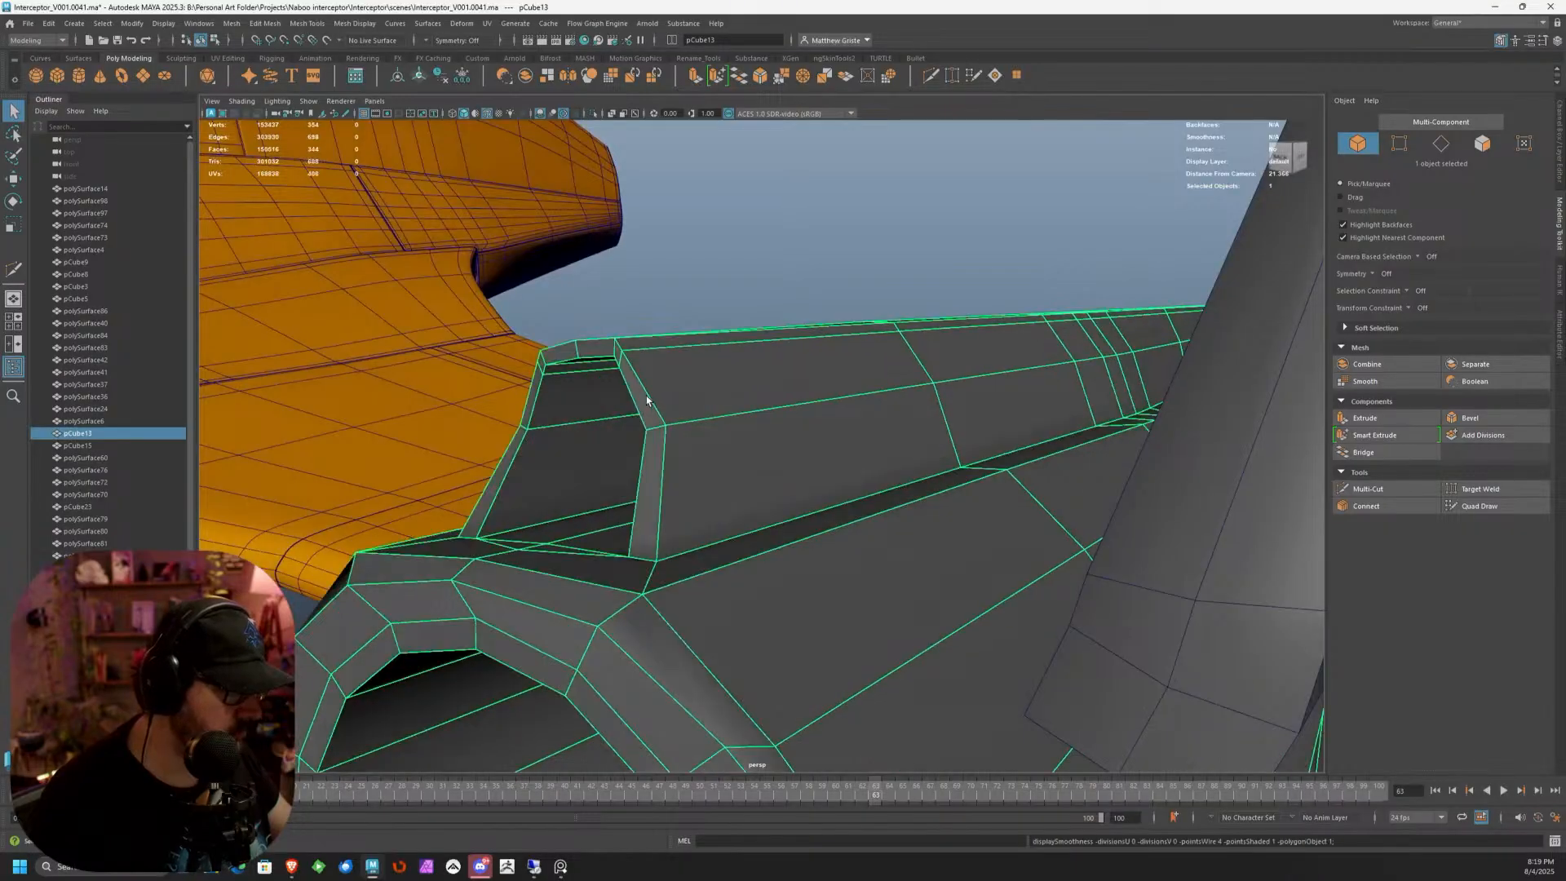
Insert further supporting edge loops around the rim of the ridge opening and along the ridge with Multi-Cut
left_click_drag(638, 410, 840, 404, "alt")
scroll(841, 403, "up", 3)
scroll(840, 404, "up", 1)
left_click(1376, 490)
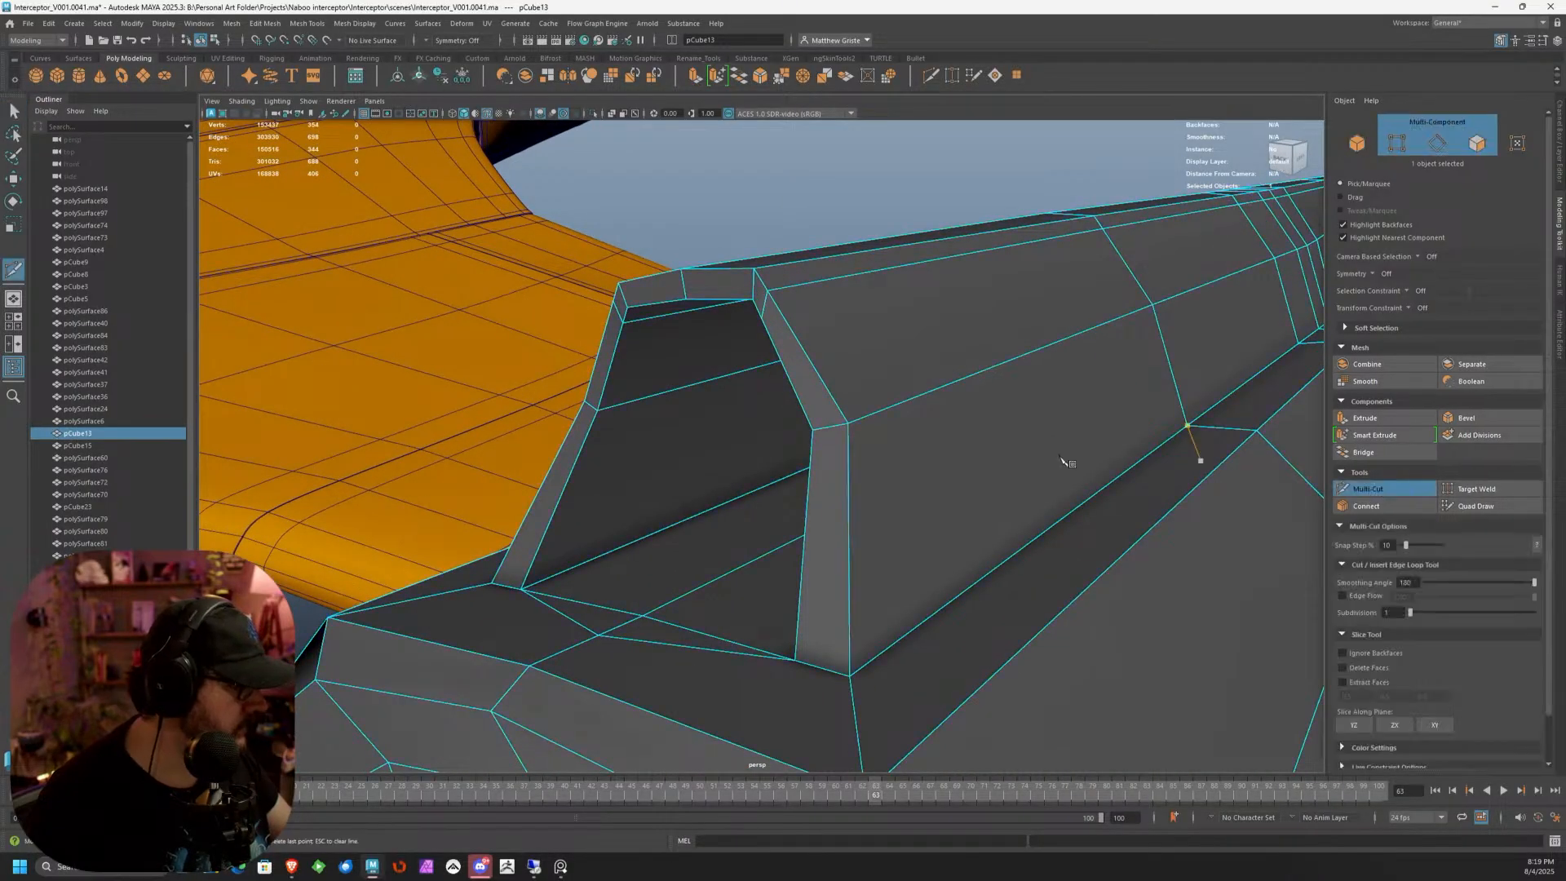
left_click_drag(1066, 462, 946, 490, "alt")
left_click_drag(628, 420, 665, 449, "alt")
scroll(665, 449, "down", 3)
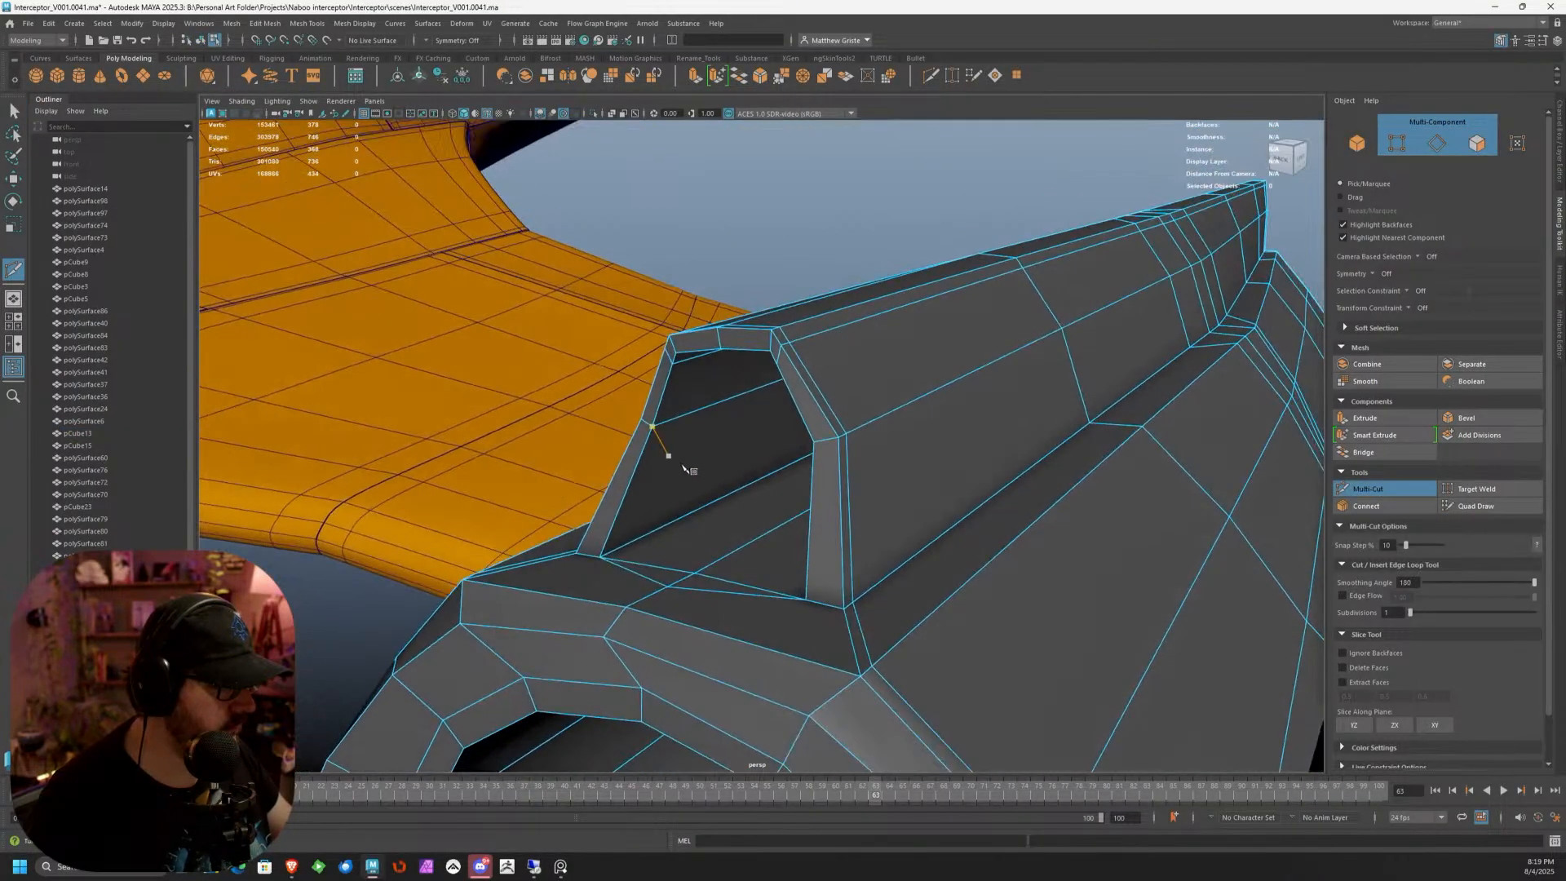
scroll(653, 489, "up", 3)
left_click_drag(624, 551, 561, 590, "ctrl")
scroll(684, 534, "down", 3)
left_click_drag(684, 534, 877, 487, "alt")
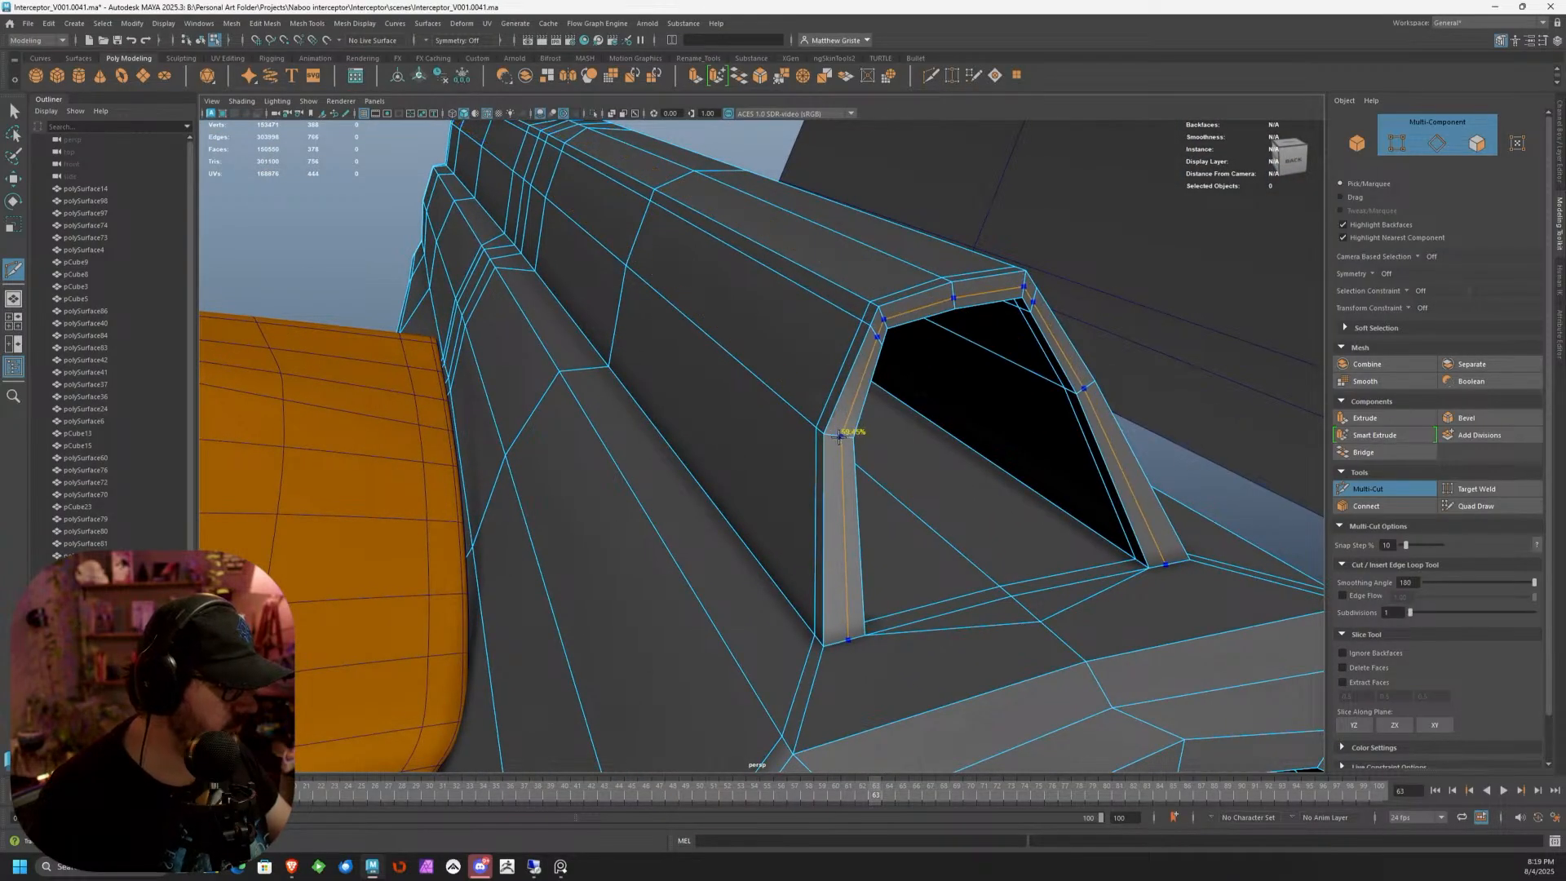
middle_click_drag(901, 464, 859, 454, "alt")
key("q")
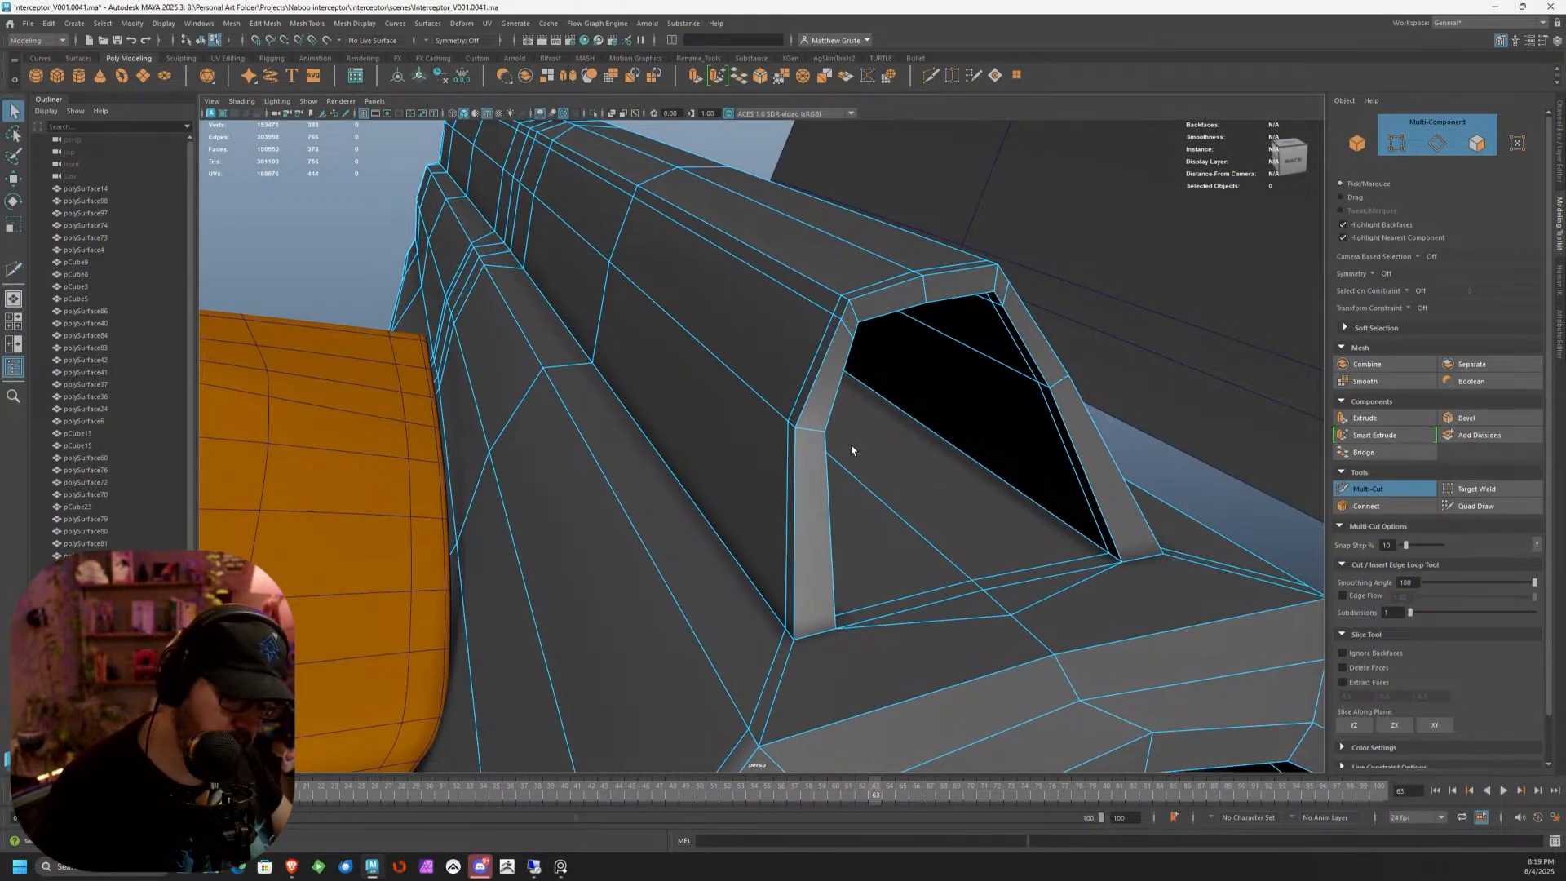
Preview the engine smoothed and examine the recessed ridge end and round opening from behind, the side and above
key("3")
scroll(851, 437, "down", 3)
right_click_drag(852, 431, 942, 408)
left_click(1039, 469)
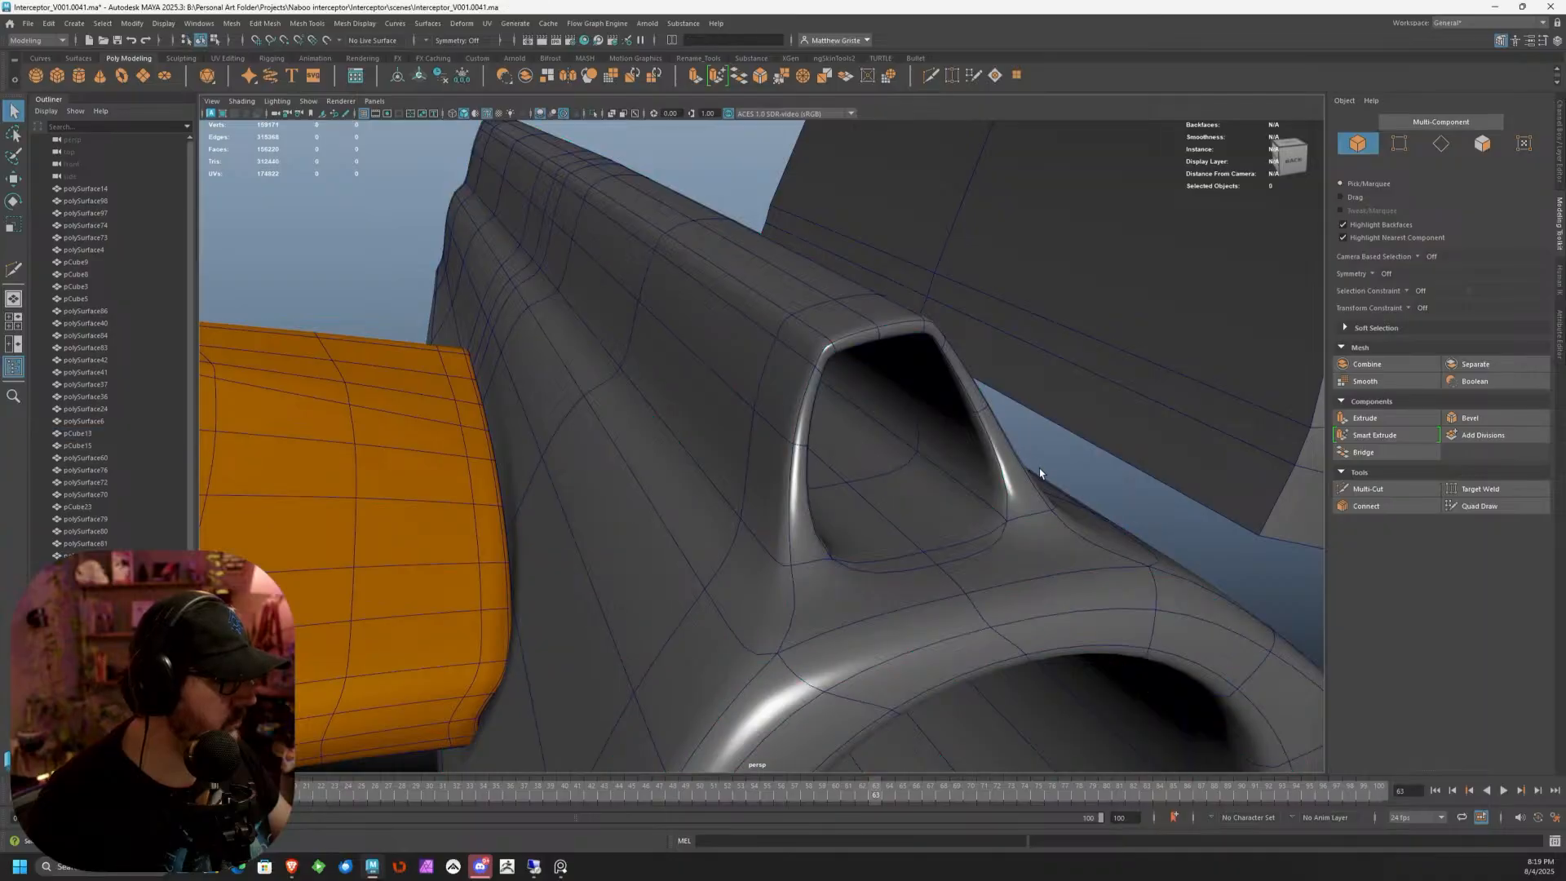
scroll(1020, 474, "down", 5)
left_click_drag(999, 481, 756, 470, "alt")
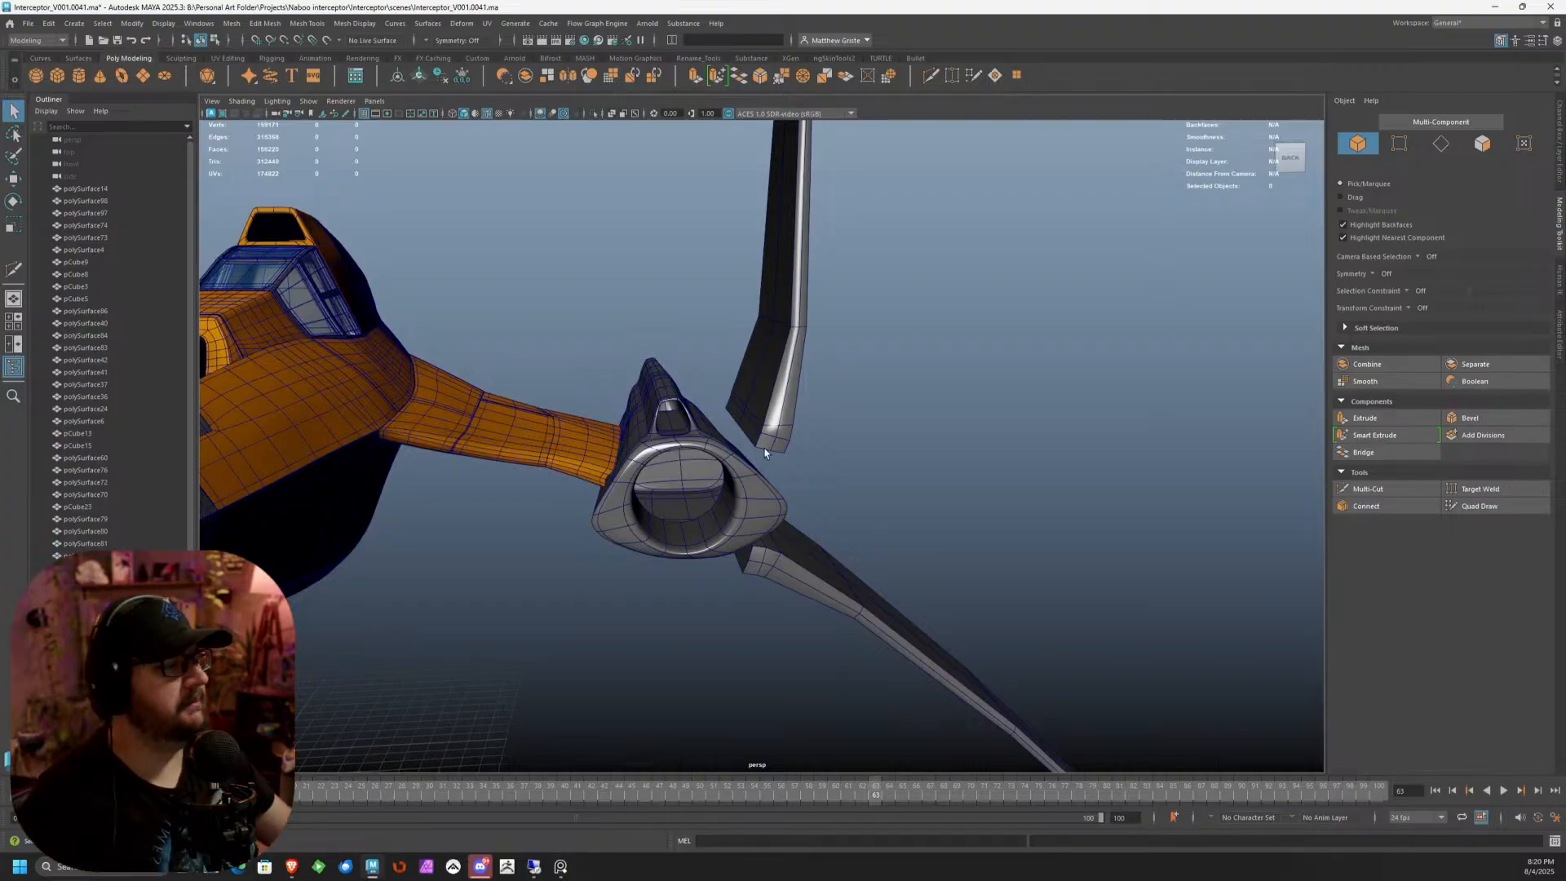
scroll(764, 456, "up", 4)
left_click_drag(762, 458, 783, 432, "alt")
middle_click_drag(783, 432, 1069, 301, "alt")
left_click_drag(1069, 301, 764, 387, "alt")
left_click(1007, 266)
scroll(889, 294, "up", 2)
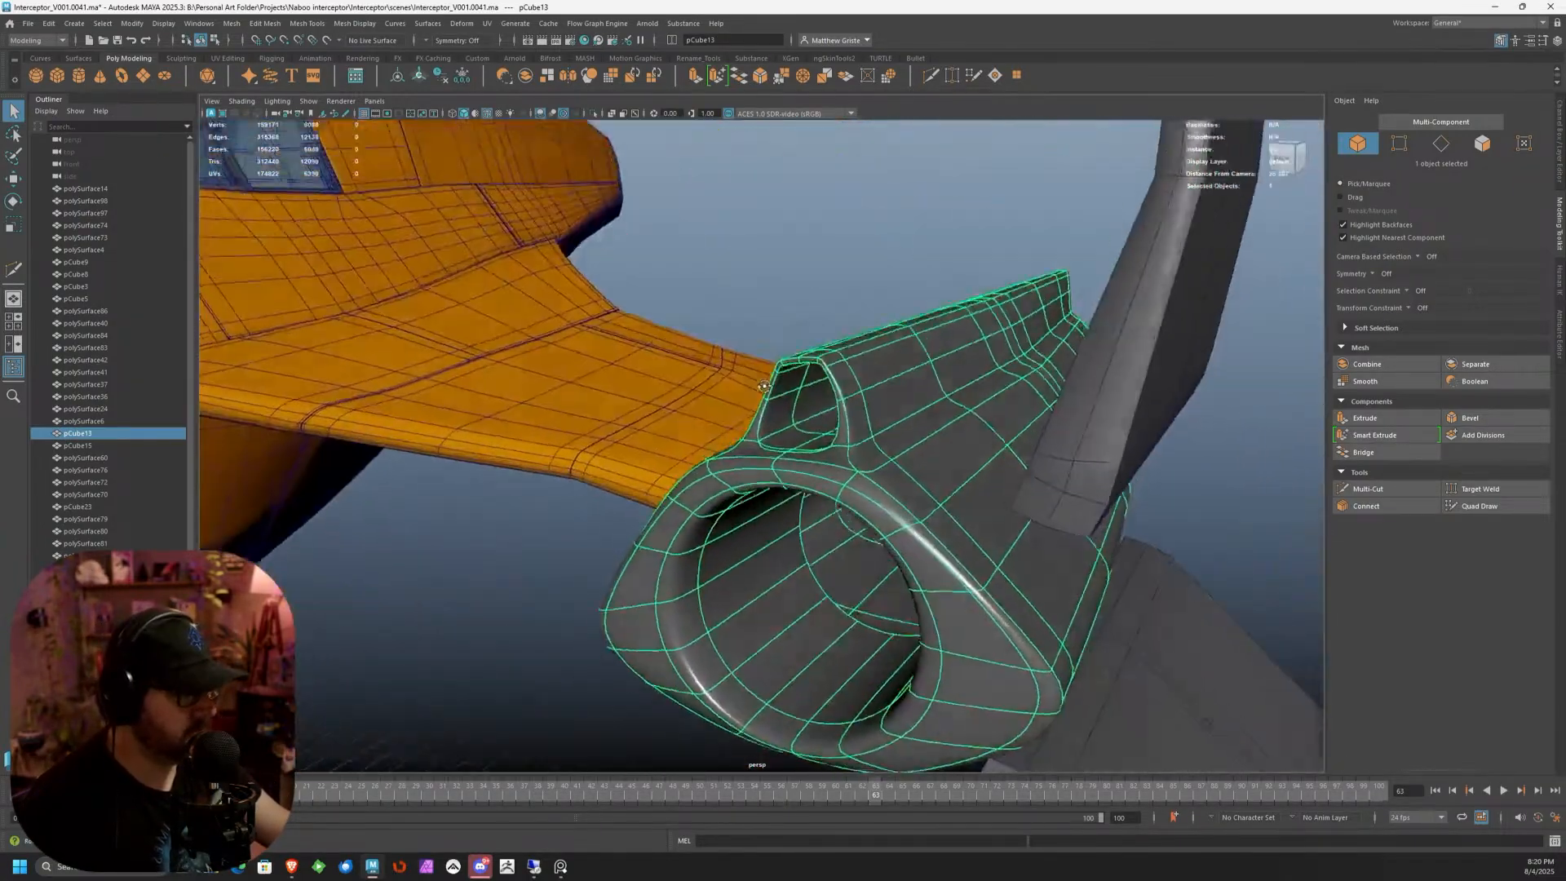
scroll(818, 405, "up", 2)
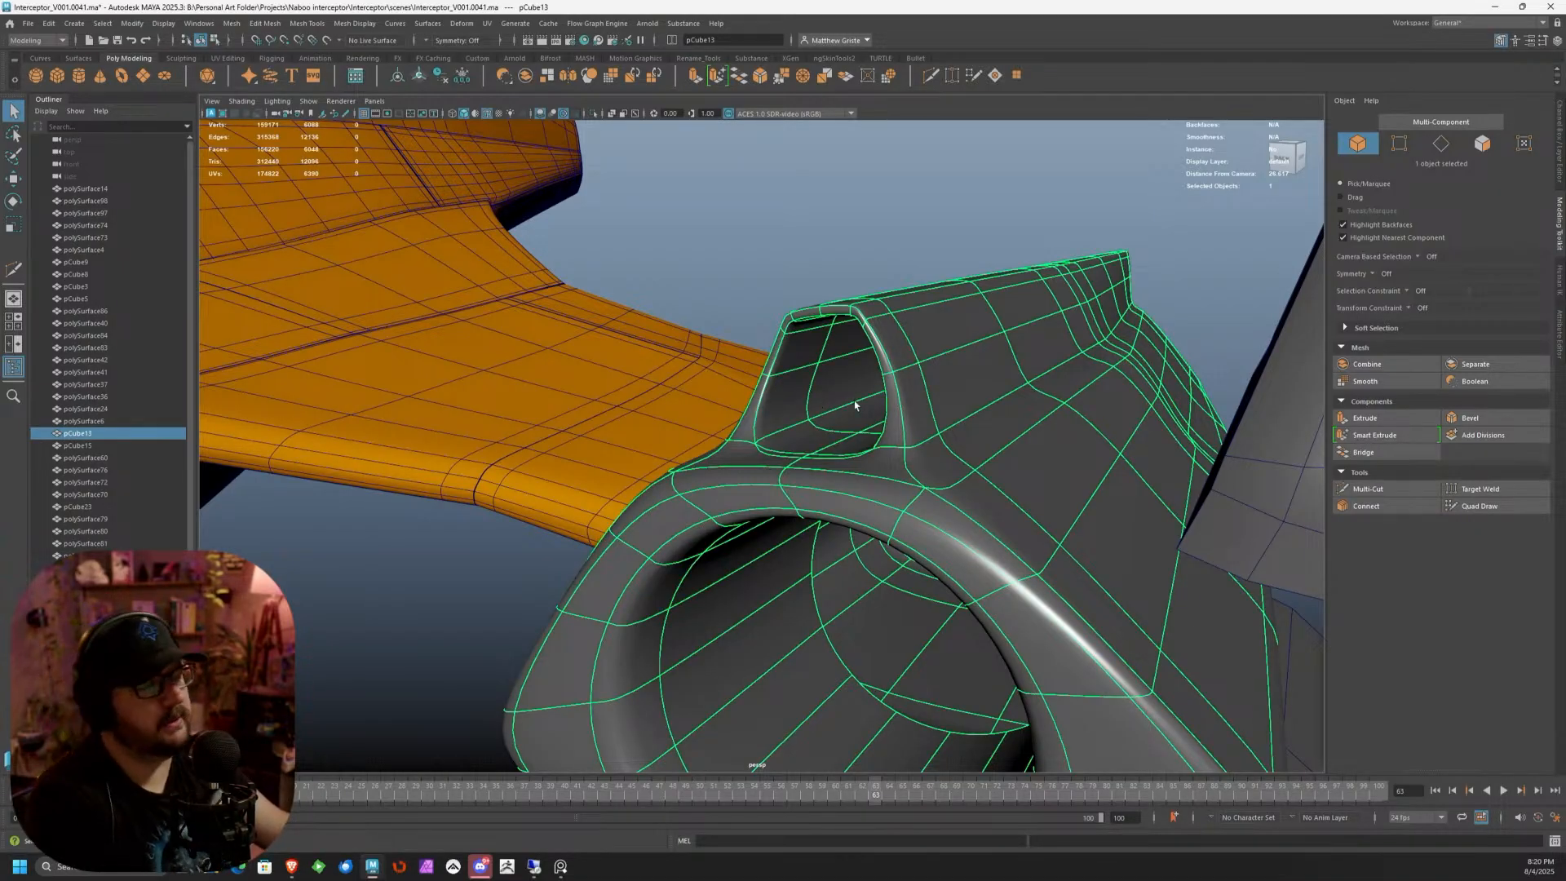
scroll(864, 404, "down", 3)
left_click_drag(877, 406, 775, 470, "alt")
middle_click_drag(775, 471, 732, 397, "alt")
scroll(731, 396, "up", 3)
left_click_drag(731, 396, 864, 305, "alt")
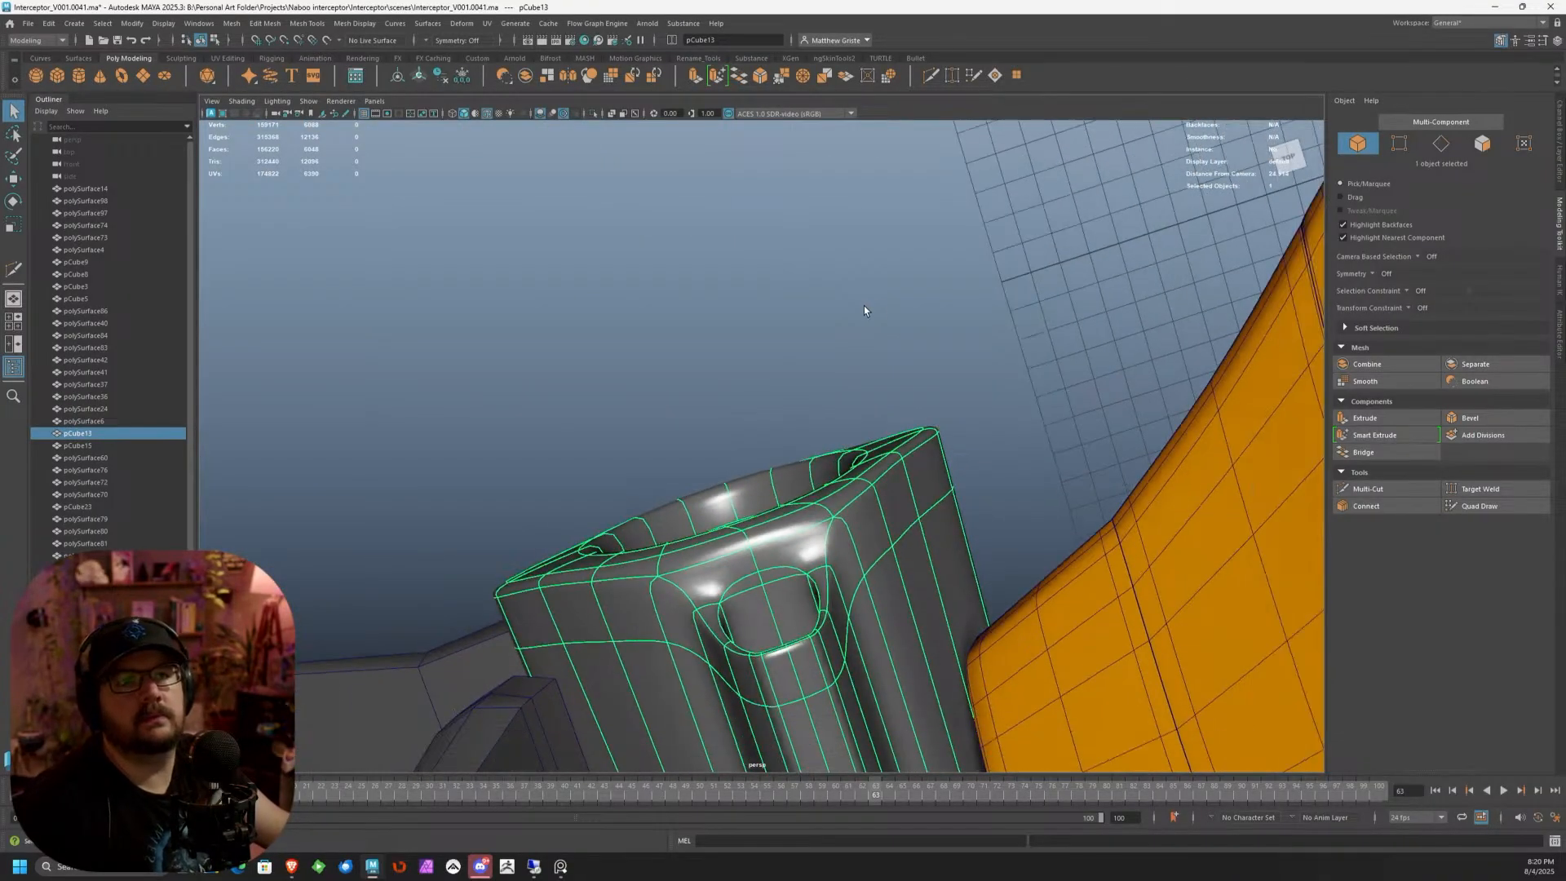
middle_click_drag(850, 310, 832, 220, "alt")
scroll(820, 245, "down", 6)
left_click_drag(787, 326, 1080, 360, "alt")
scroll(839, 358, "up", 3)
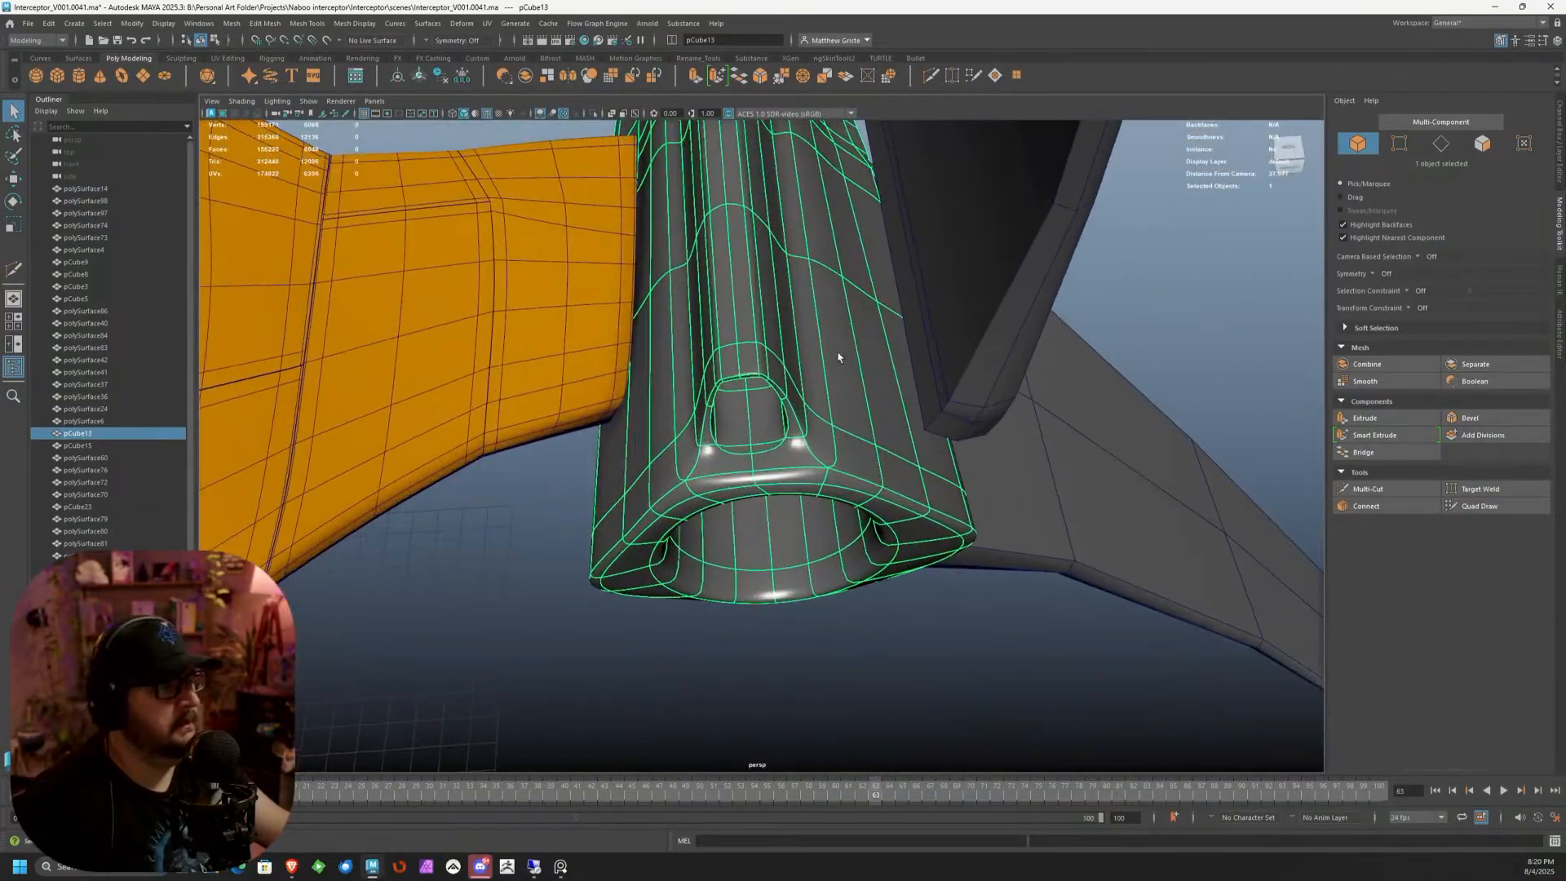
Assign the existing material aiStandardSurface3 to the engine
right_click(738, 312)
mouse_move(738, 645)
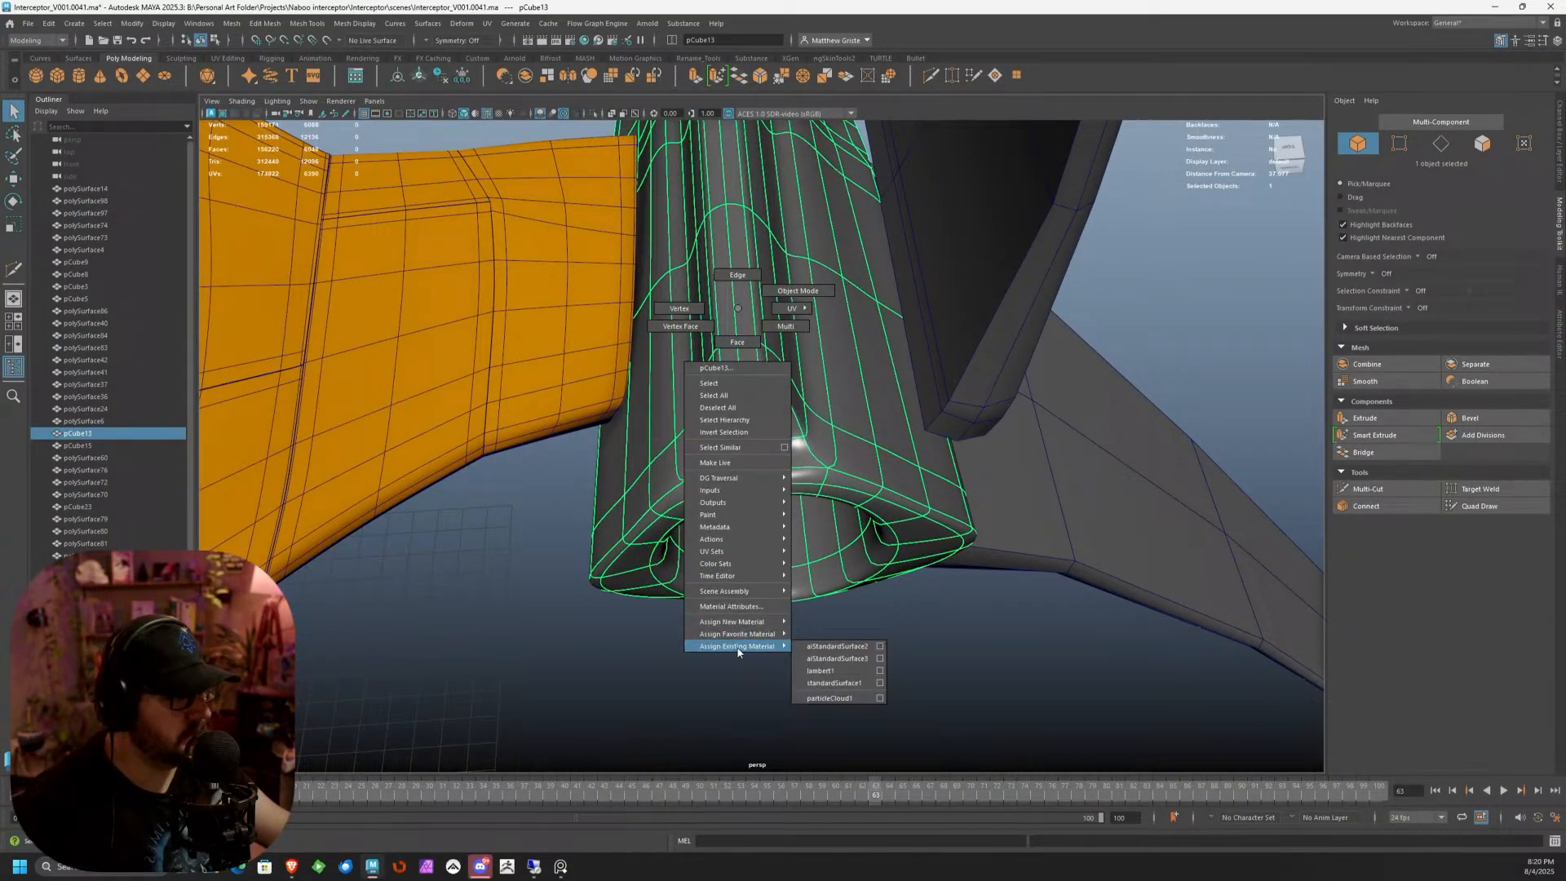
left_click(839, 658)
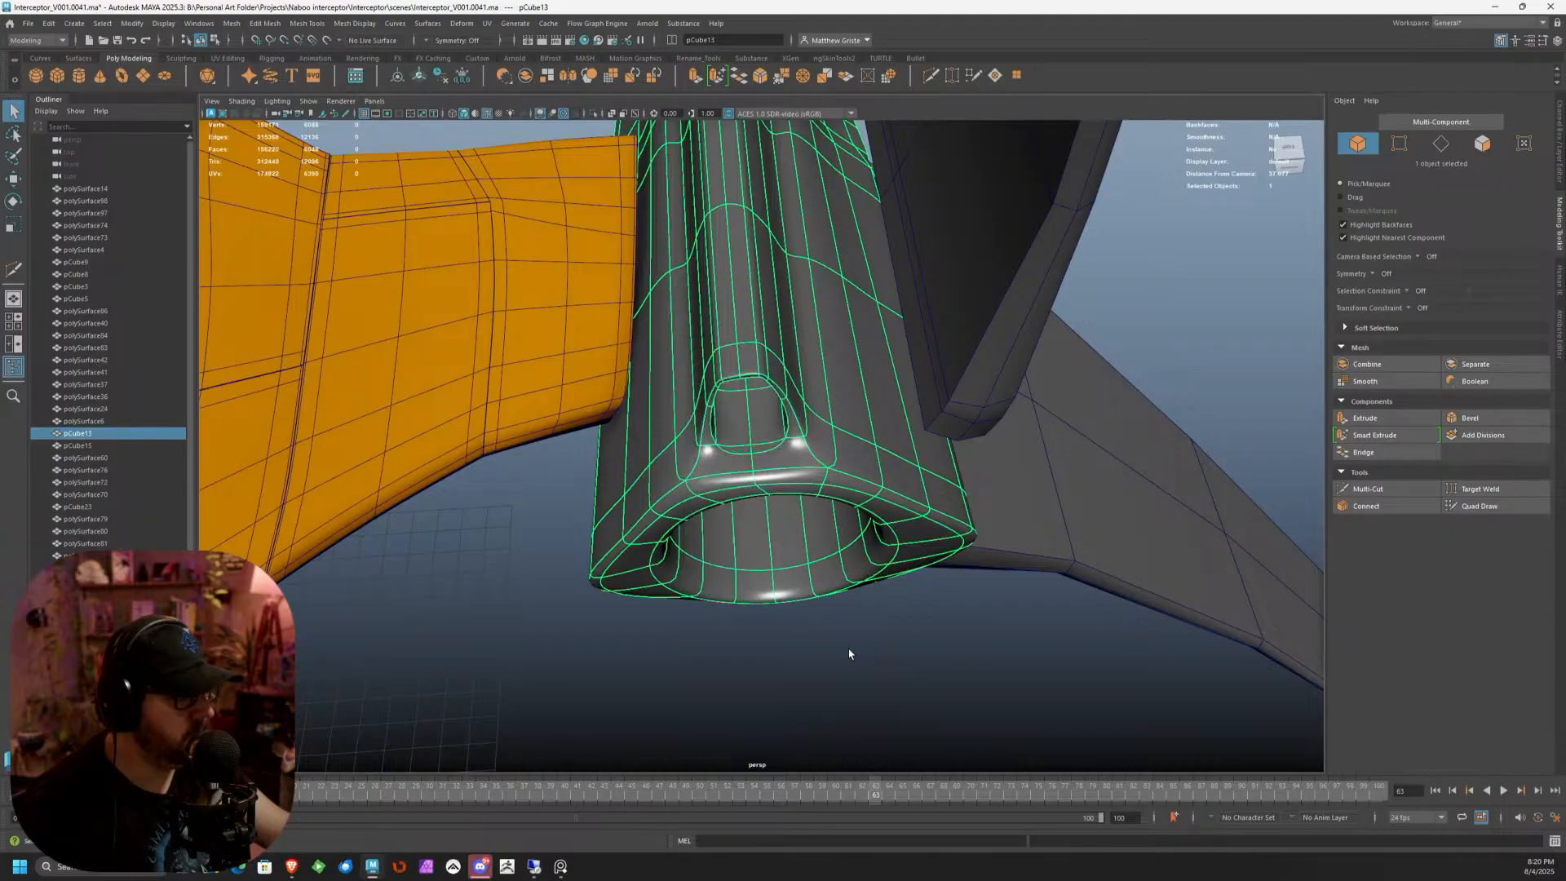
left_click(920, 633)
scroll(920, 633, "down", 3)
left_click_drag(920, 633, 795, 499, "alt")
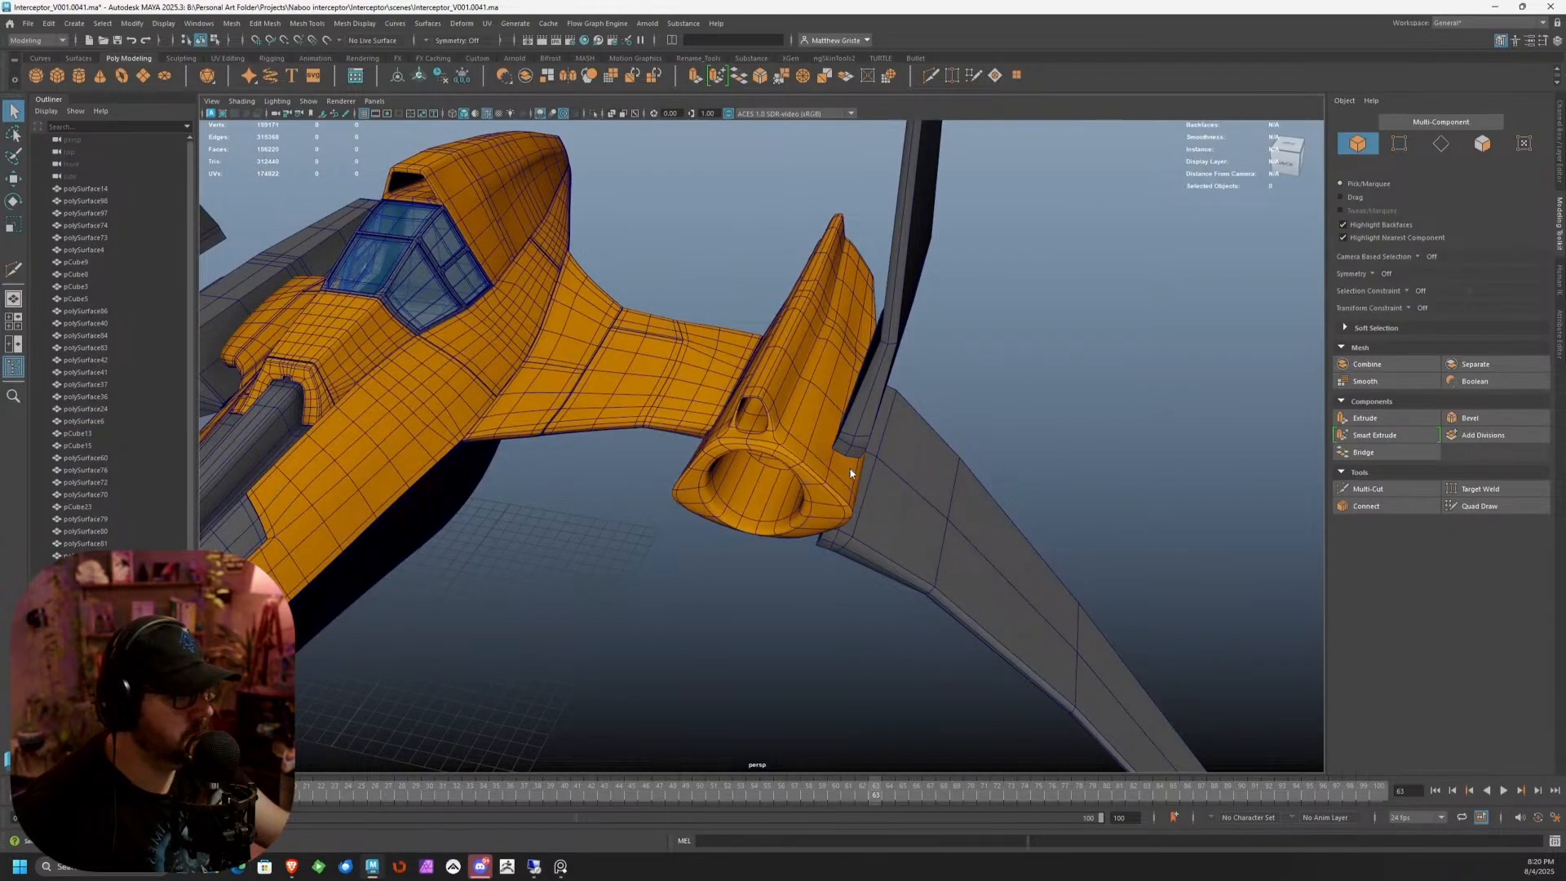
Isolate the engine together with the wing section that joins it to the fuselage
scroll(1030, 452, "down", 4)
left_click_drag(1036, 451, 482, 403, "alt")
scroll(650, 396, "up", 4)
left_click(607, 385)
scroll(910, 493, "up", 3)
left_click_drag(1181, 463, 717, 385, "alt")
left_click(636, 463, "shift")
key("ctrl+1")
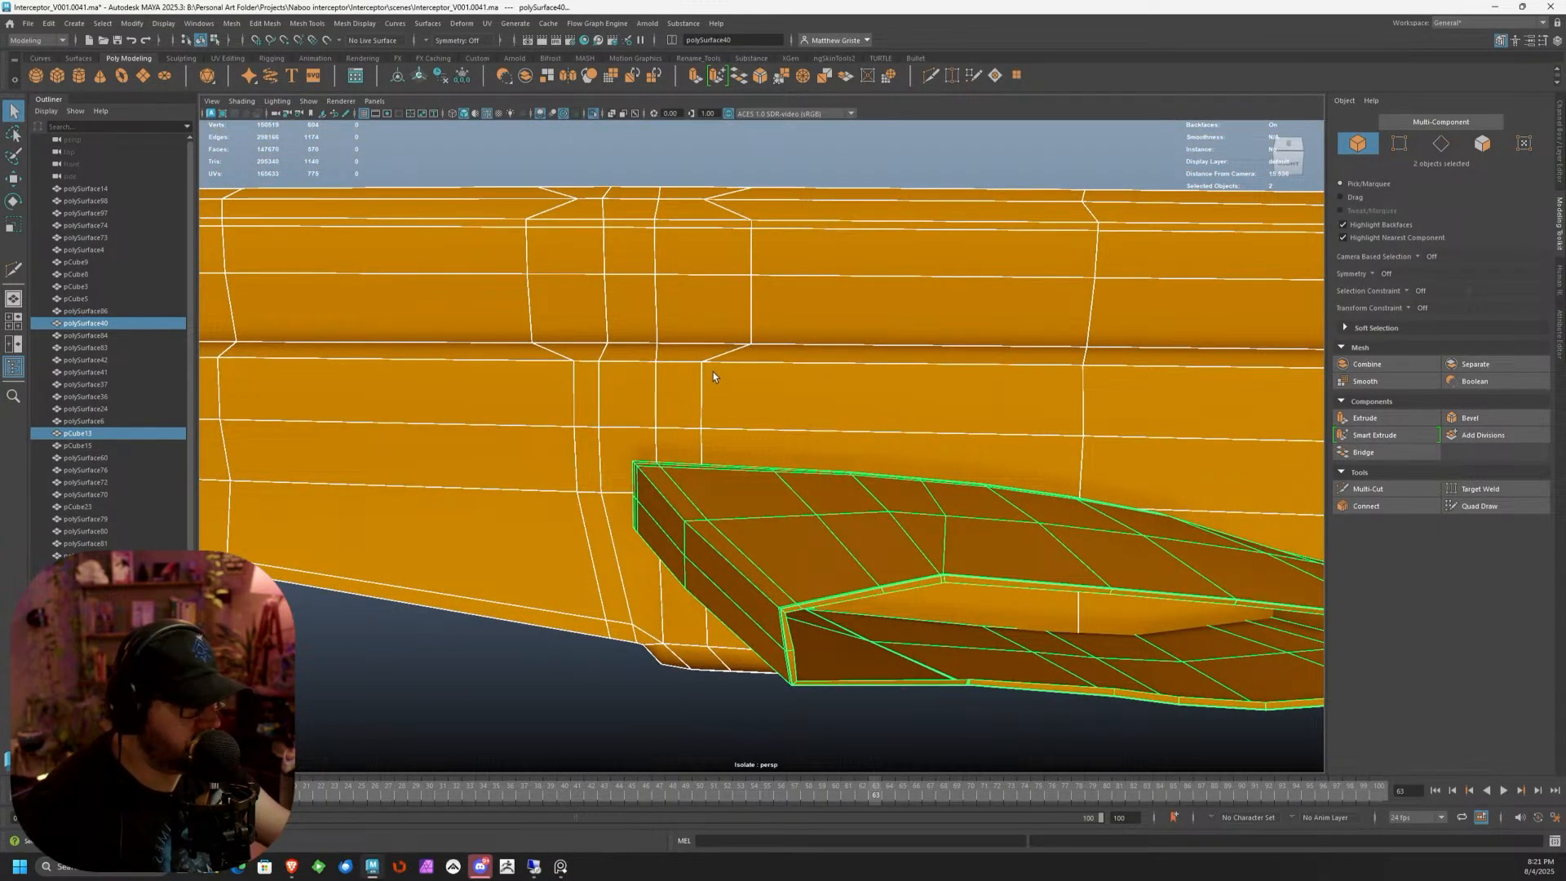
Flatten the engine's edge loop near the wing's end with the transform constraint set to Edge, and slide it along the engine
right_click_drag(713, 387, 708, 357)
double_click(702, 385)
key("r")
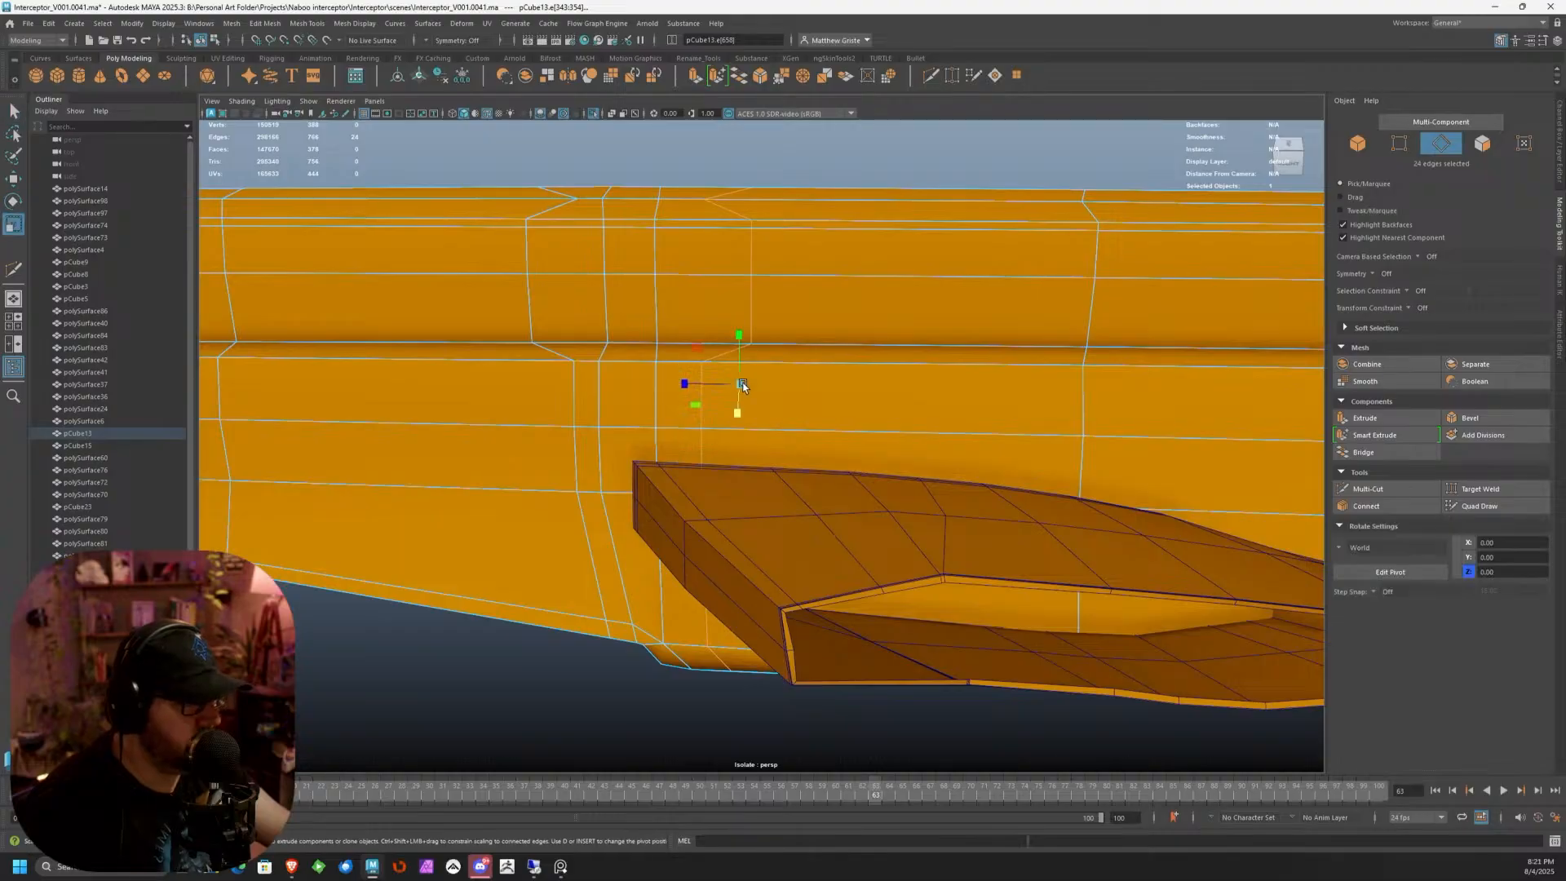
left_click_drag(828, 396, 814, 395)
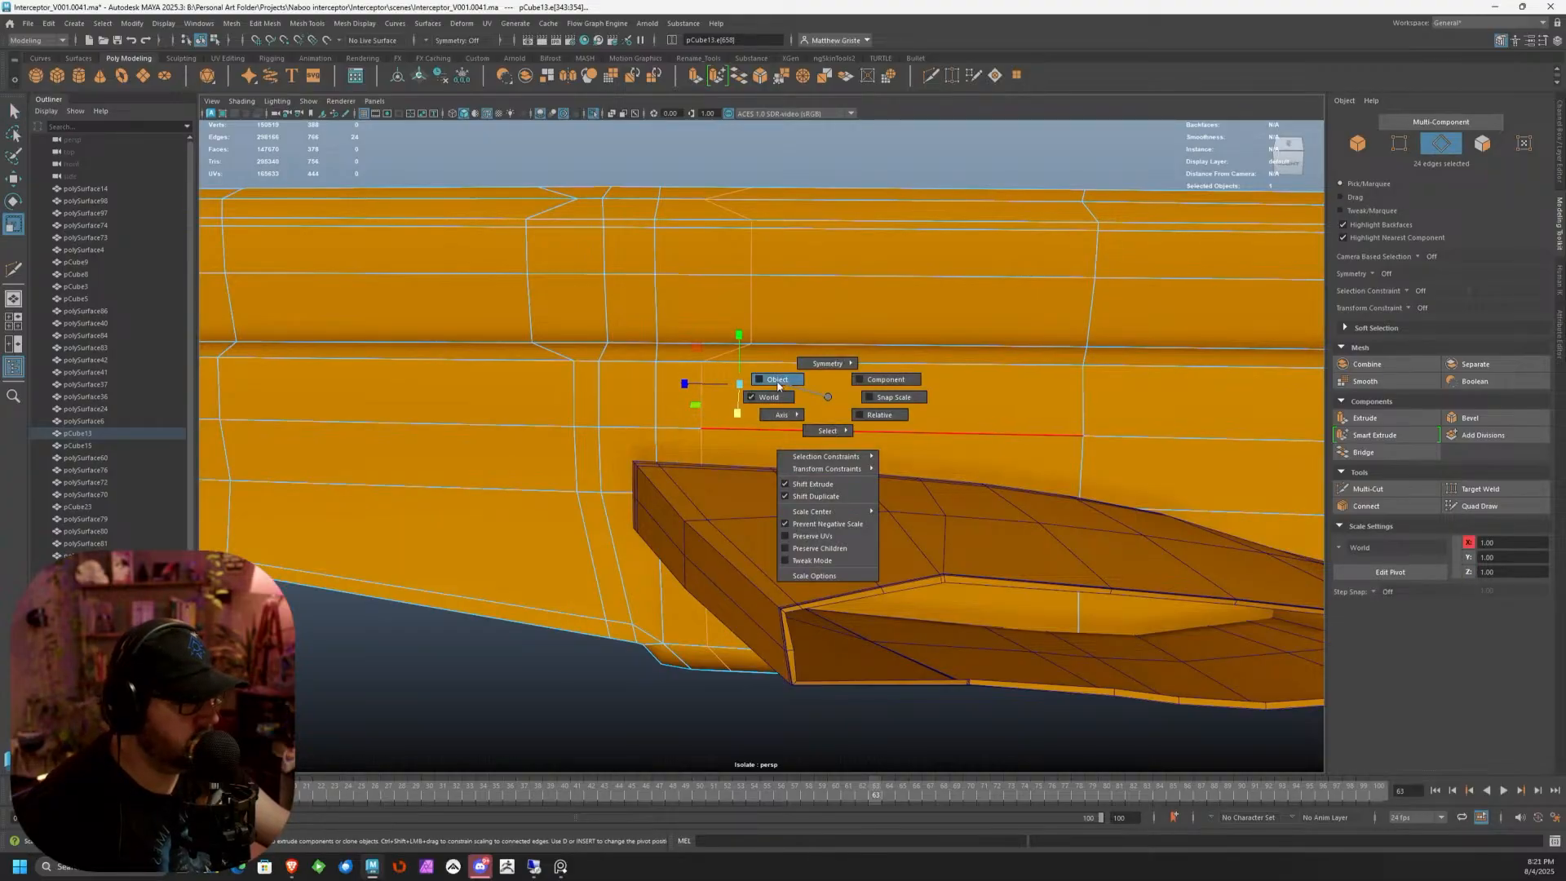
mouse_move(840, 469)
left_click_drag(904, 478, 908, 481)
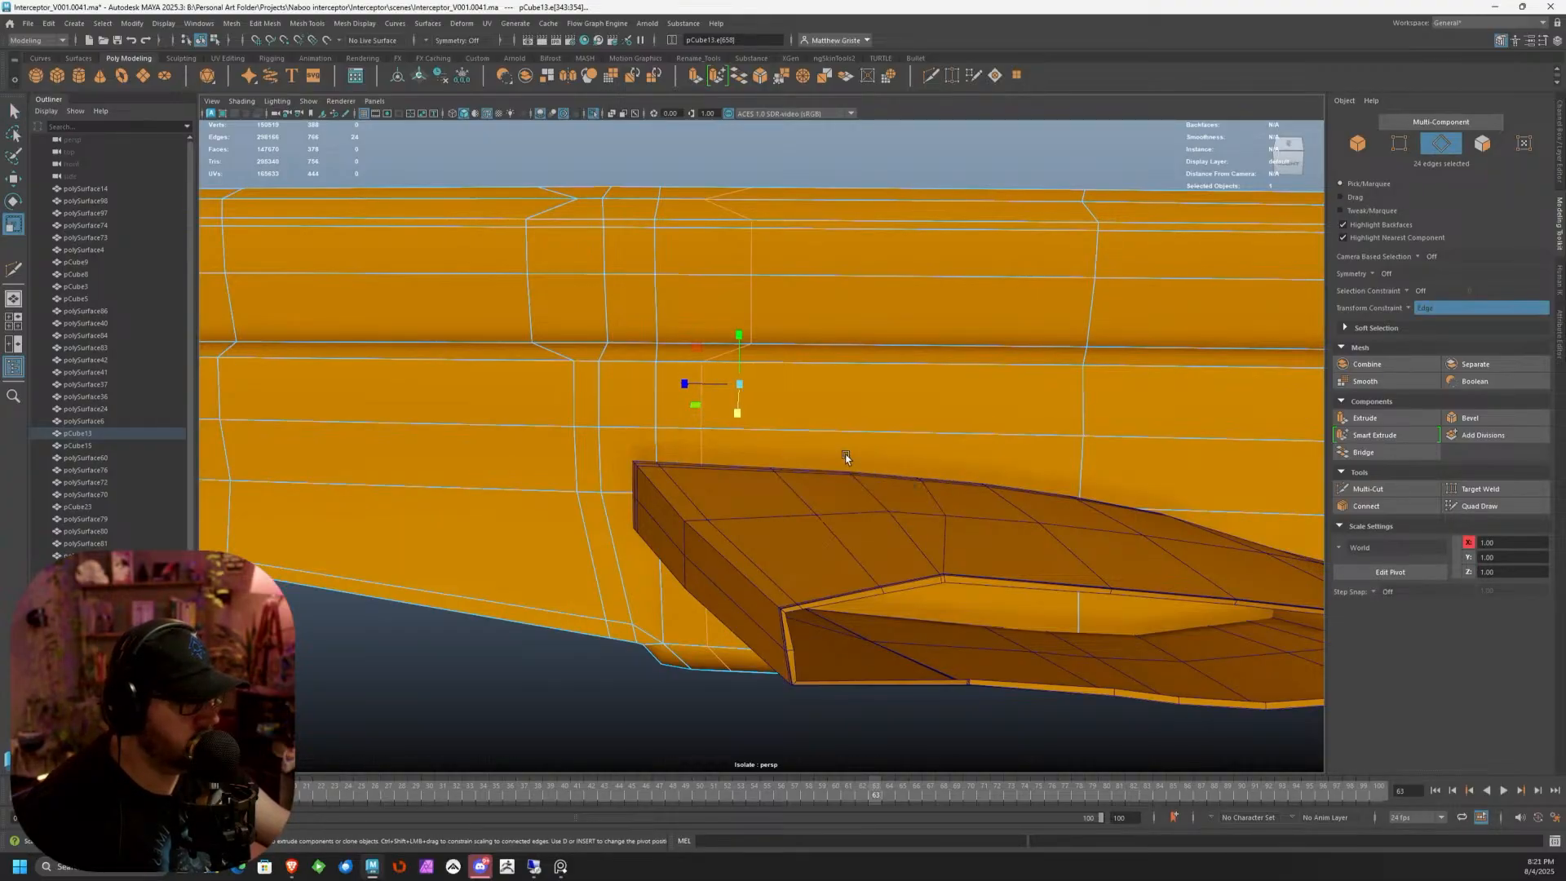
key("w")
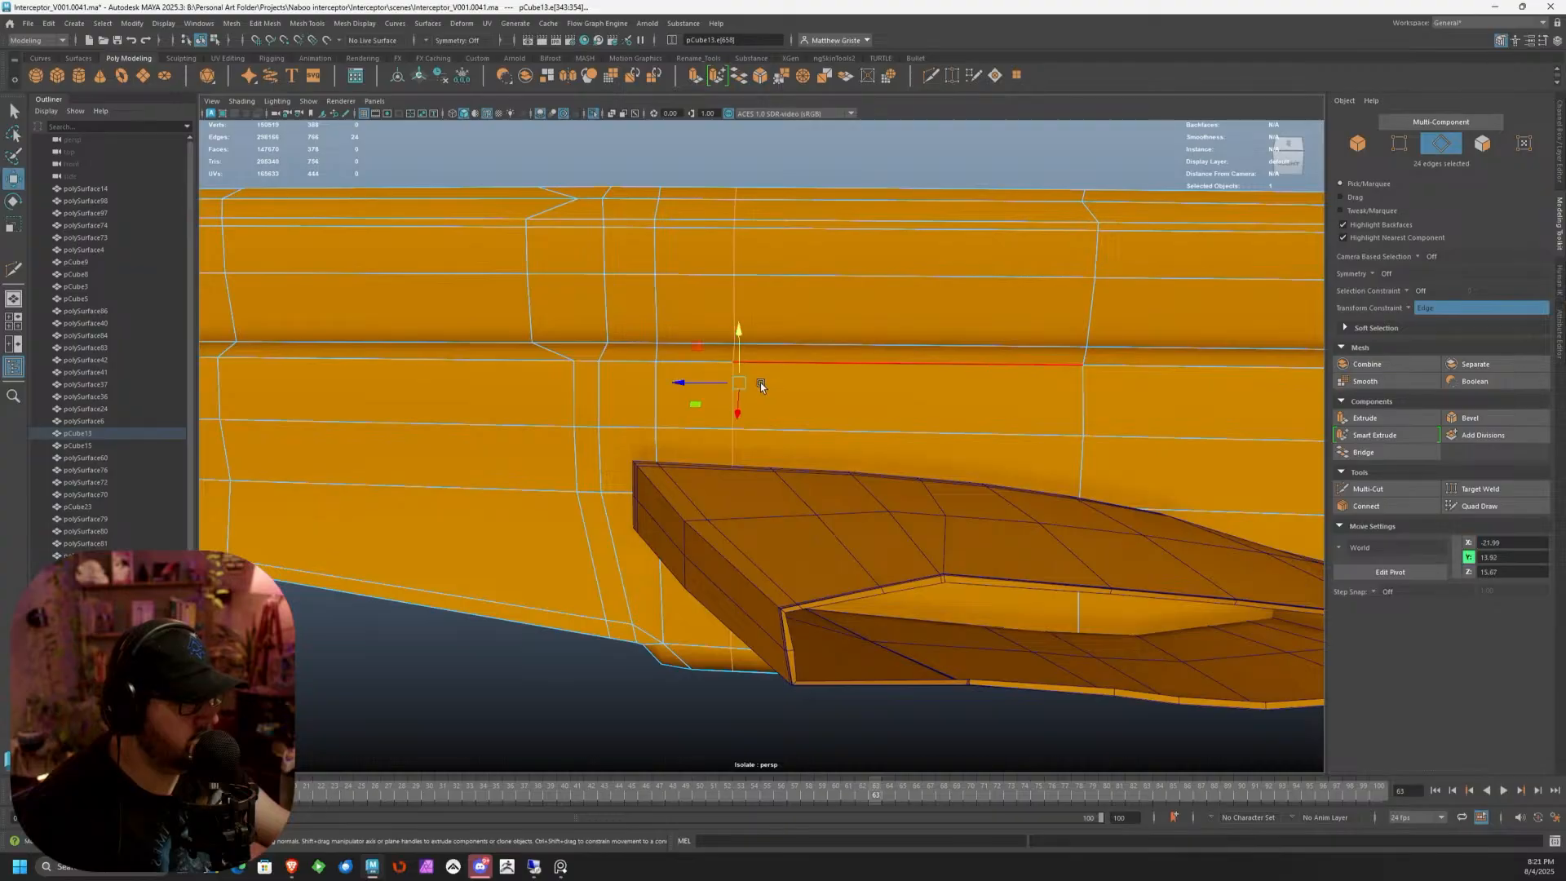
mouse_move(740, 383)
left_mouse_down()
mouse_move(714, 385)
mouse_move(741, 386)
left_mouse_up()
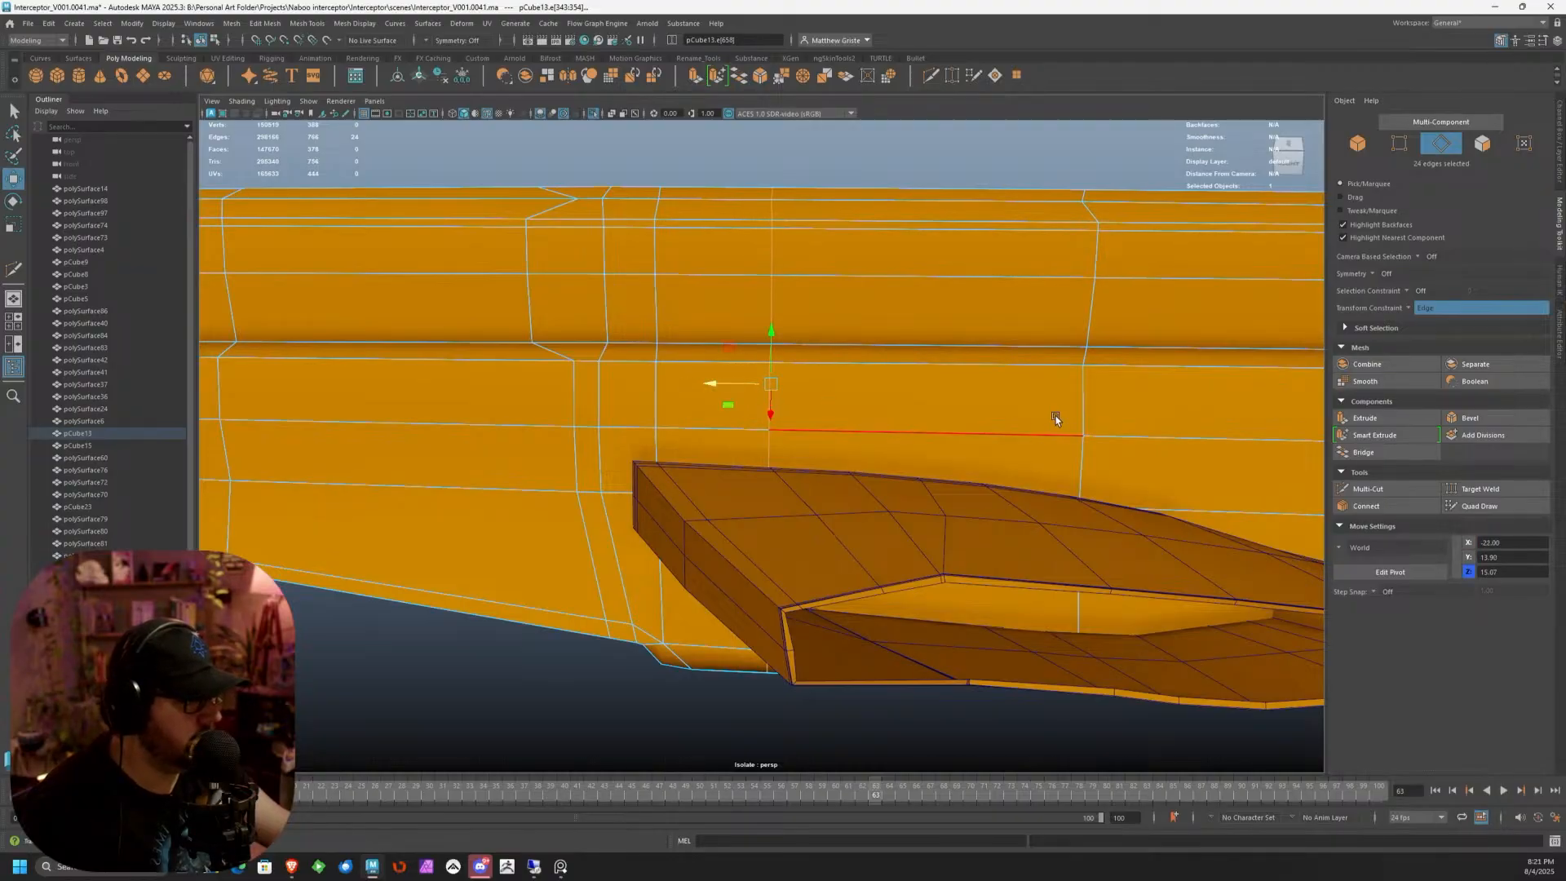
Slide the engine edge loop just beyond the wing's end closer to the wing, keeping it on the surface
left_click_drag(1055, 418, 933, 413, "alt")
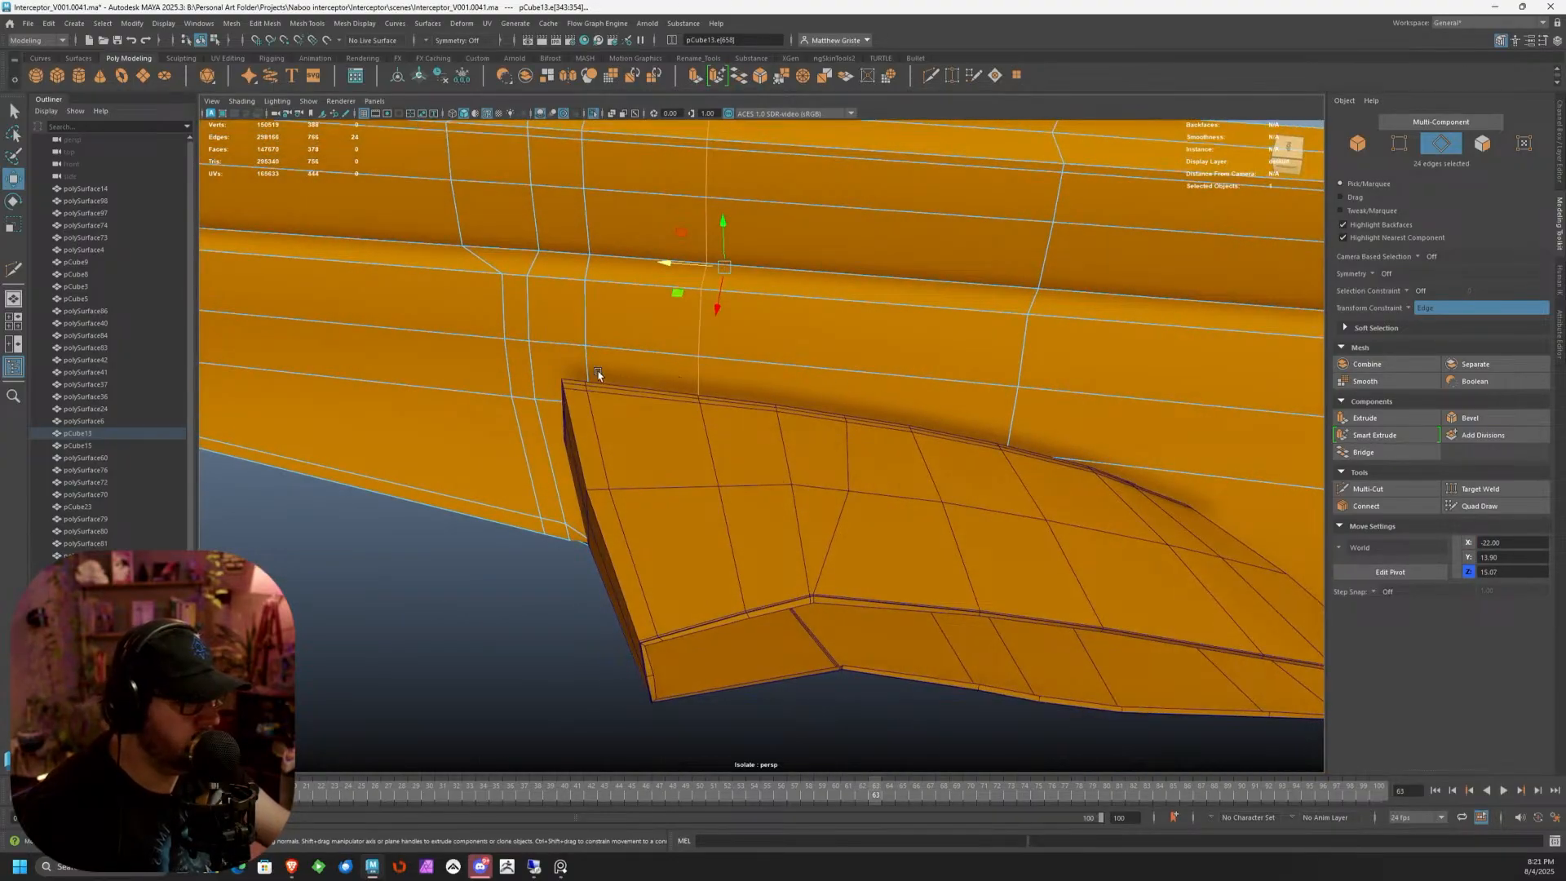
middle_click_drag(598, 376, 737, 436, "alt")
right_click_drag(737, 437, 779, 416, "alt")
double_click(666, 348)
left_click_drag(699, 353, 751, 436, "alt")
scroll(751, 435, "up", 1)
left_click_drag(567, 217, 581, 222)
scroll(589, 237, "down", 2)
left_click_drag(600, 302, 685, 351, "alt")
Select the adjacent edge loop without its edges around the engine's underside, and slide the remaining edges along the engine
left_click(659, 402)
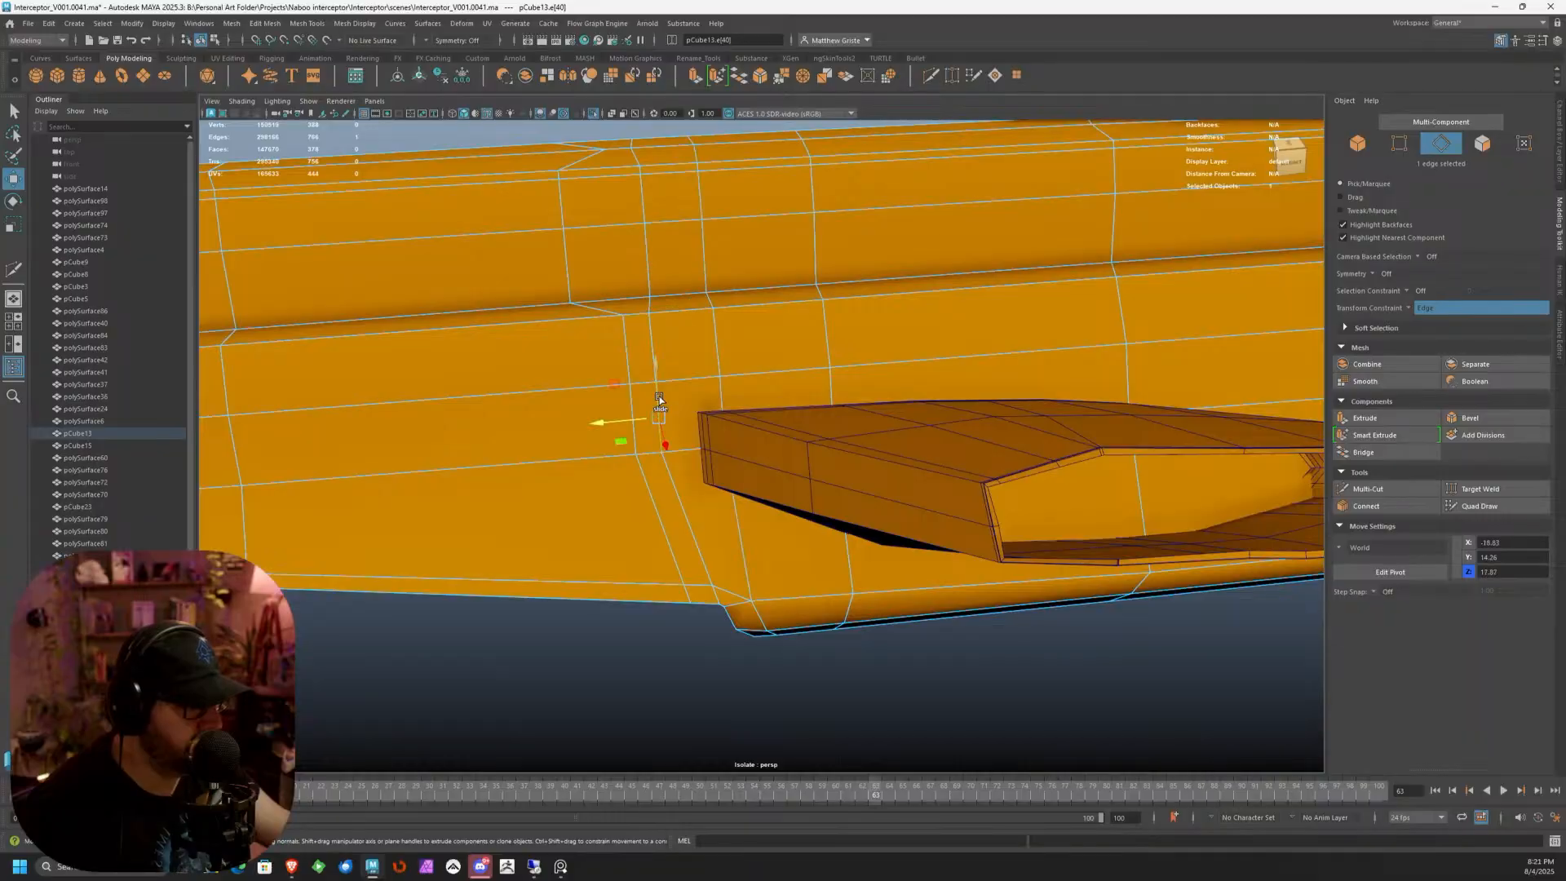
double_click(652, 327)
left_click_drag(726, 614, 702, 527, "ctrl")
left_click_drag(894, 507, 829, 405, "alt")
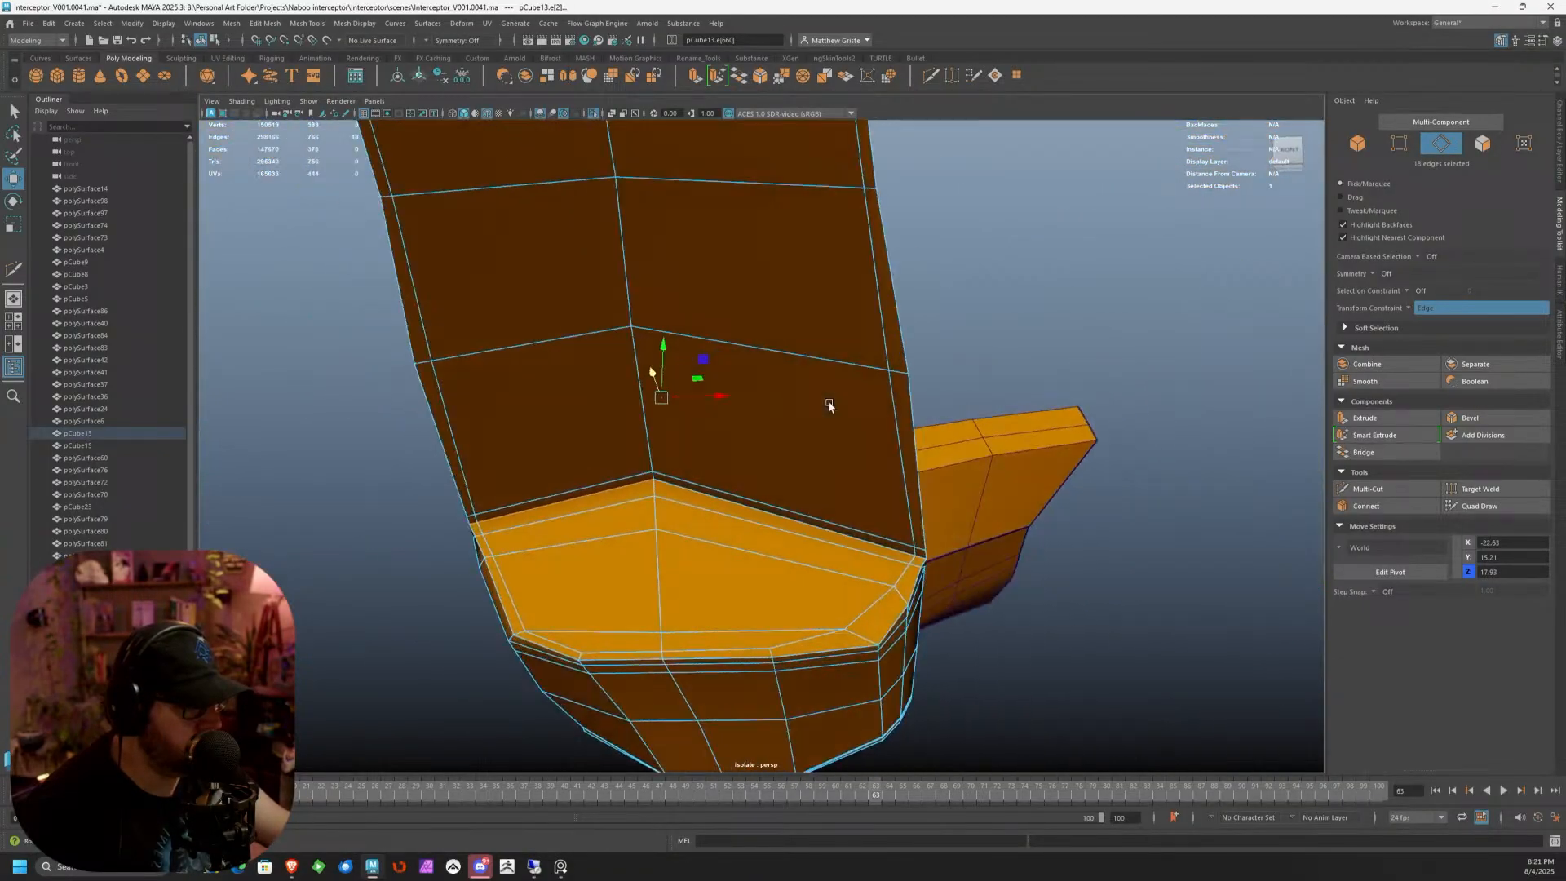
left_click(604, 496, "ctrl")
left_click_drag(604, 496, 721, 544, "alt")
left_click_drag(619, 644, 516, 539, "ctrl")
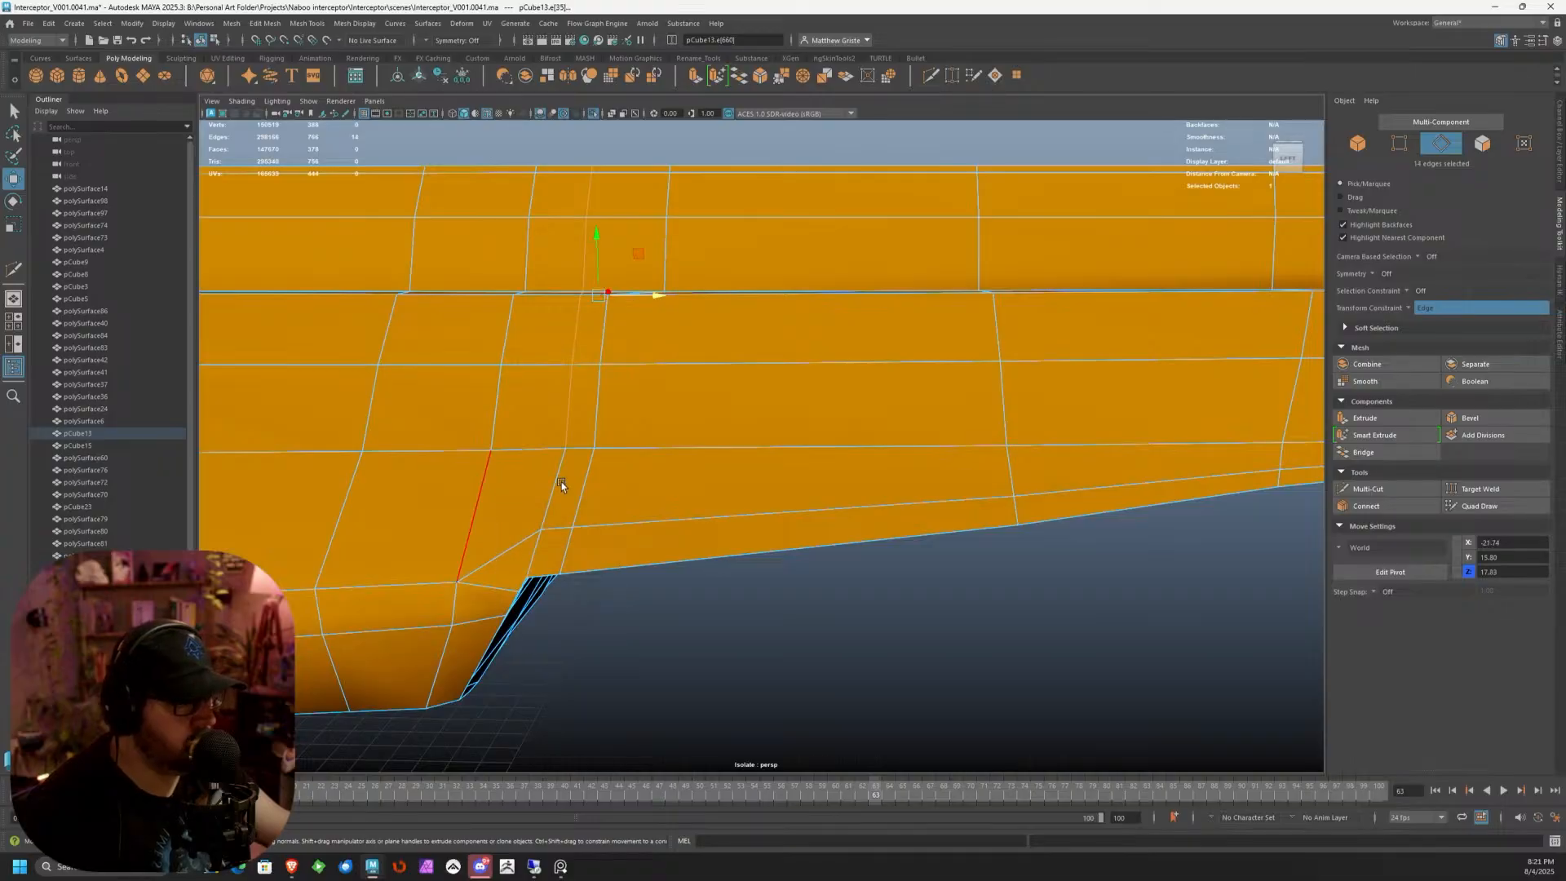
left_click_drag(559, 482, 791, 398, "alt")
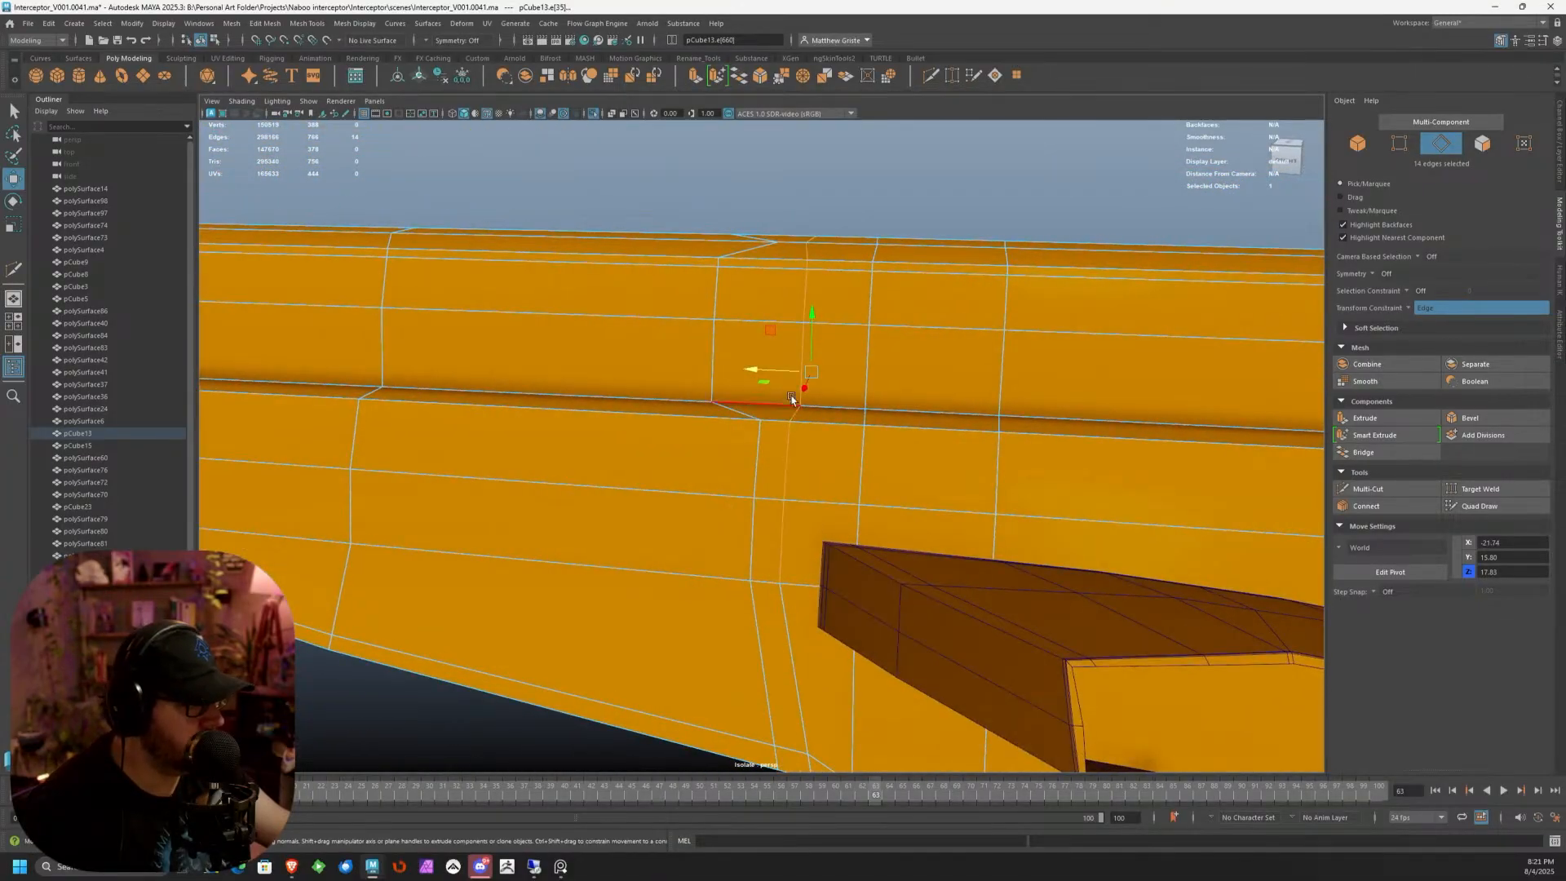
middle_click_drag(766, 370, 801, 375, "shift")
Scale two engine edge loops flat: the kinked one just beyond the wing's end and the one near the recessed ridge end
left_click_drag(800, 373, 743, 416, "alt")
double_click(762, 339, "shift")
scroll(765, 347, "down", 5)
key("e")
key("r")
middle_click_drag(968, 426, 812, 393, "alt")
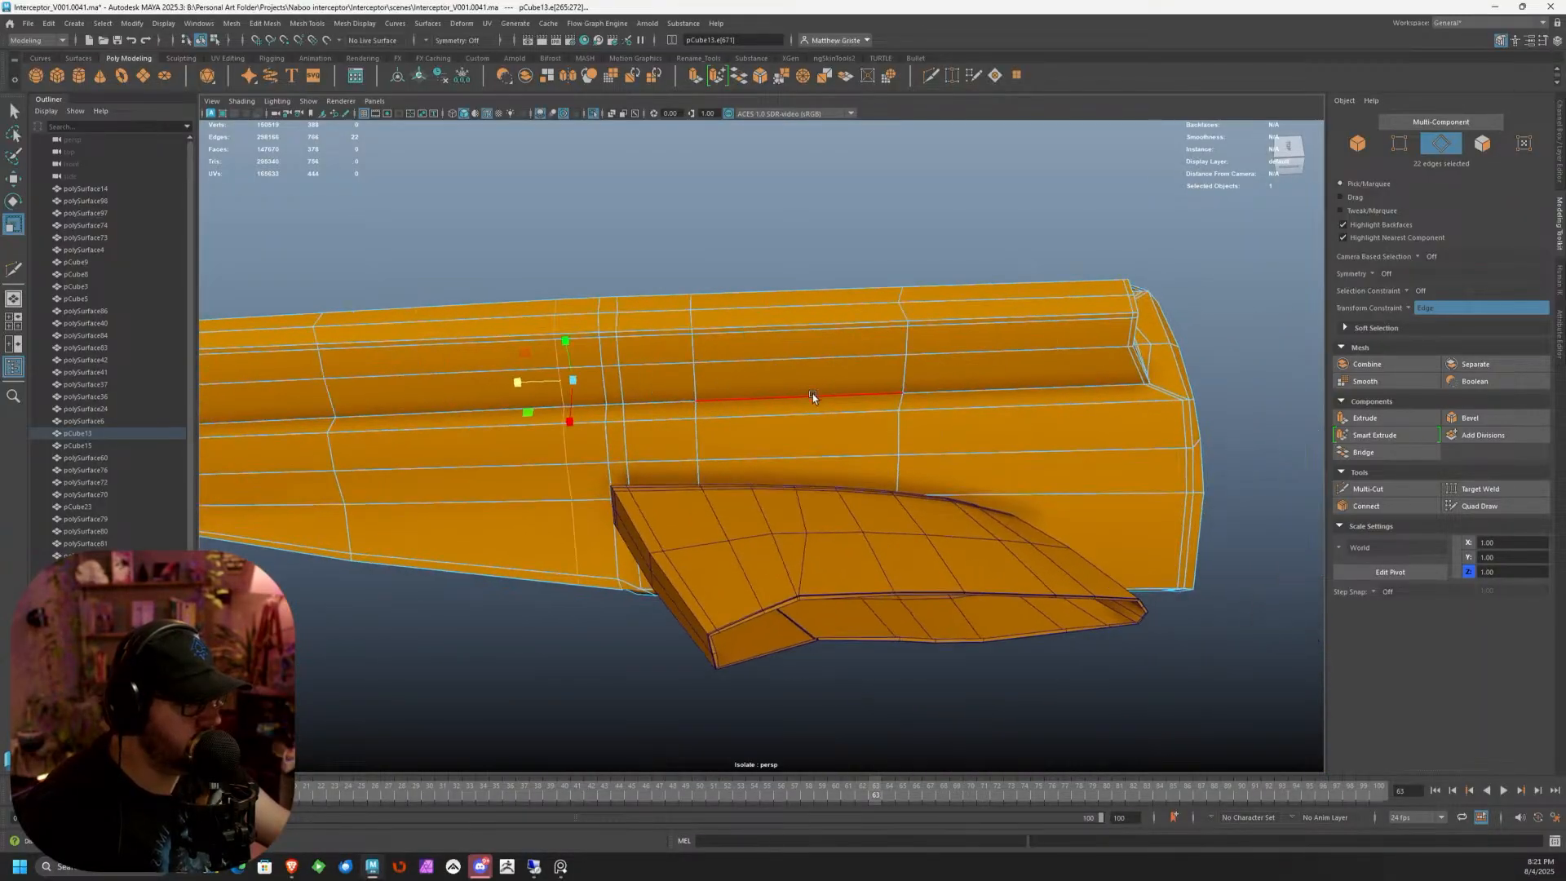
left_click_drag(812, 393, 745, 378, "alt")
double_click(856, 350)
key("e")
key("r")
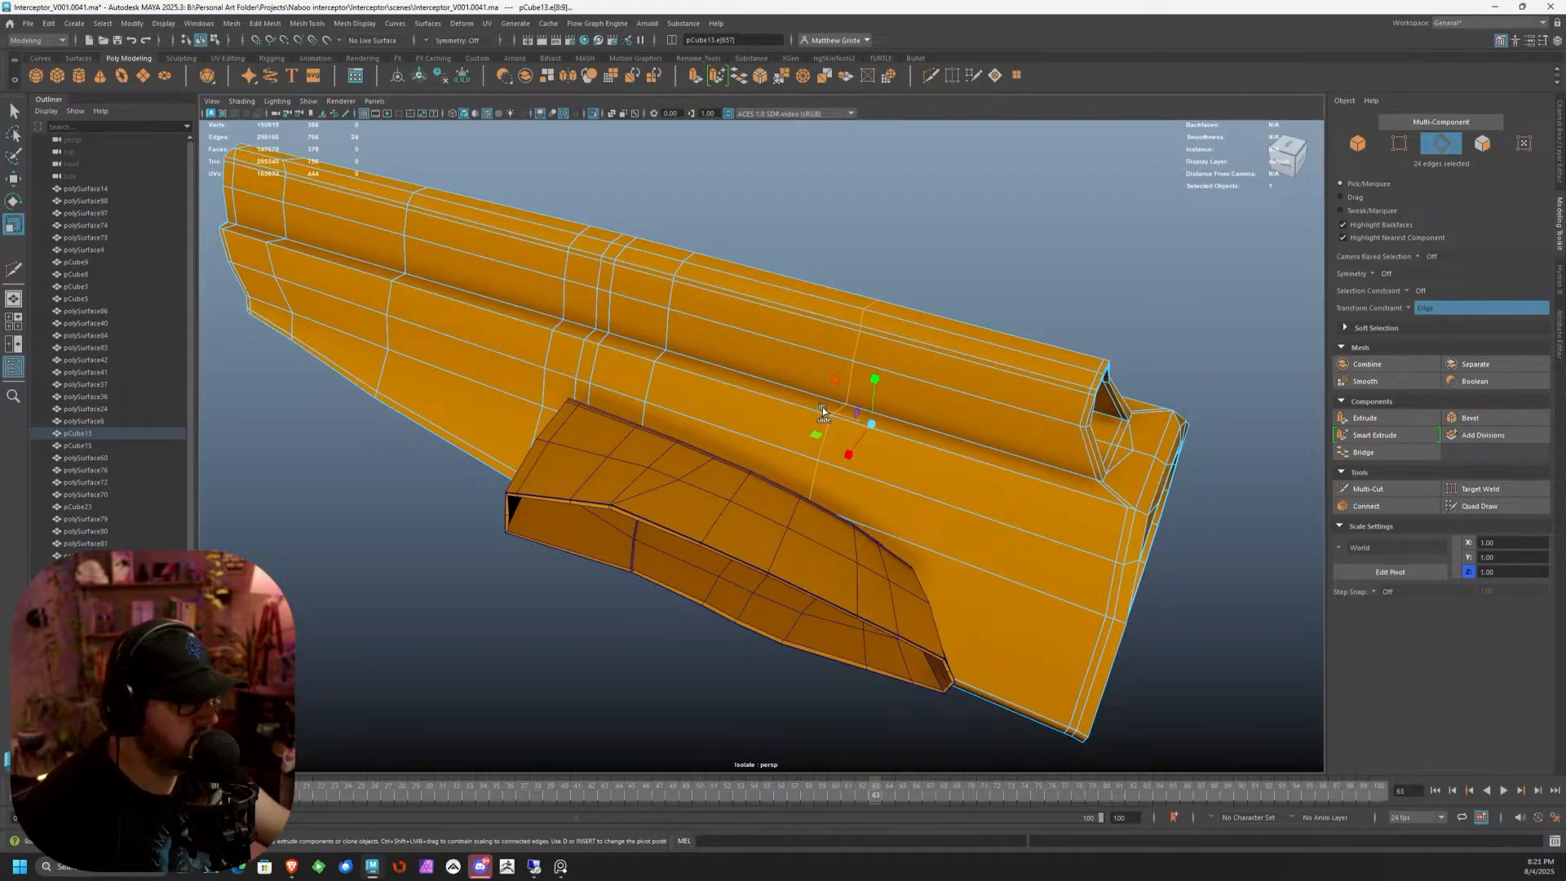
Scale the edge loops between the wing and the engine's narrow end flat, one after another
left_click_drag(601, 430, 515, 375, "alt")
left_click(528, 354)
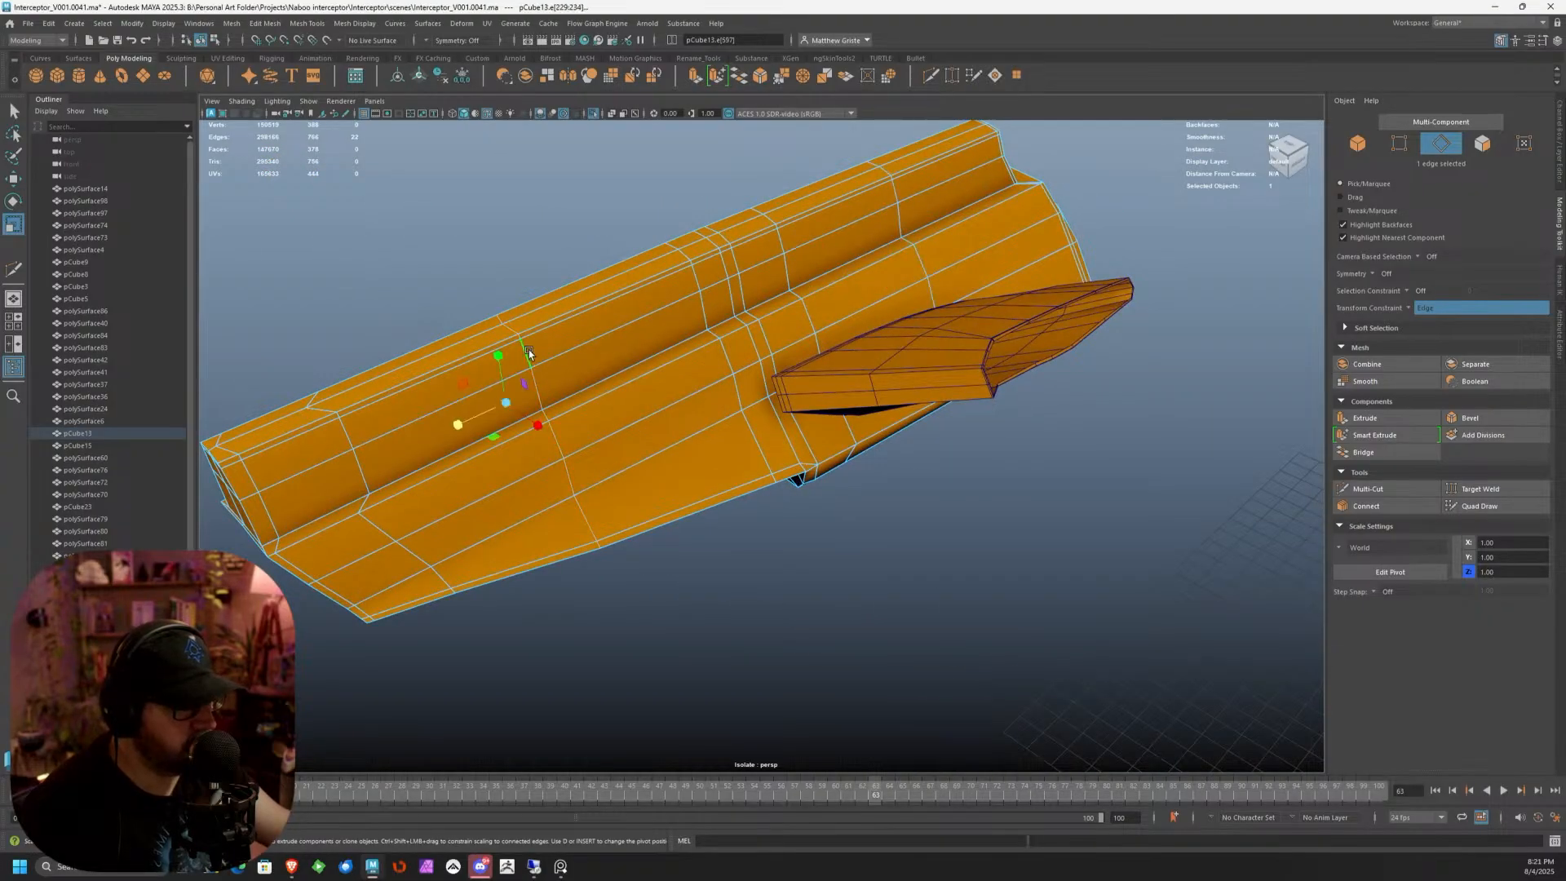
left_click(357, 469)
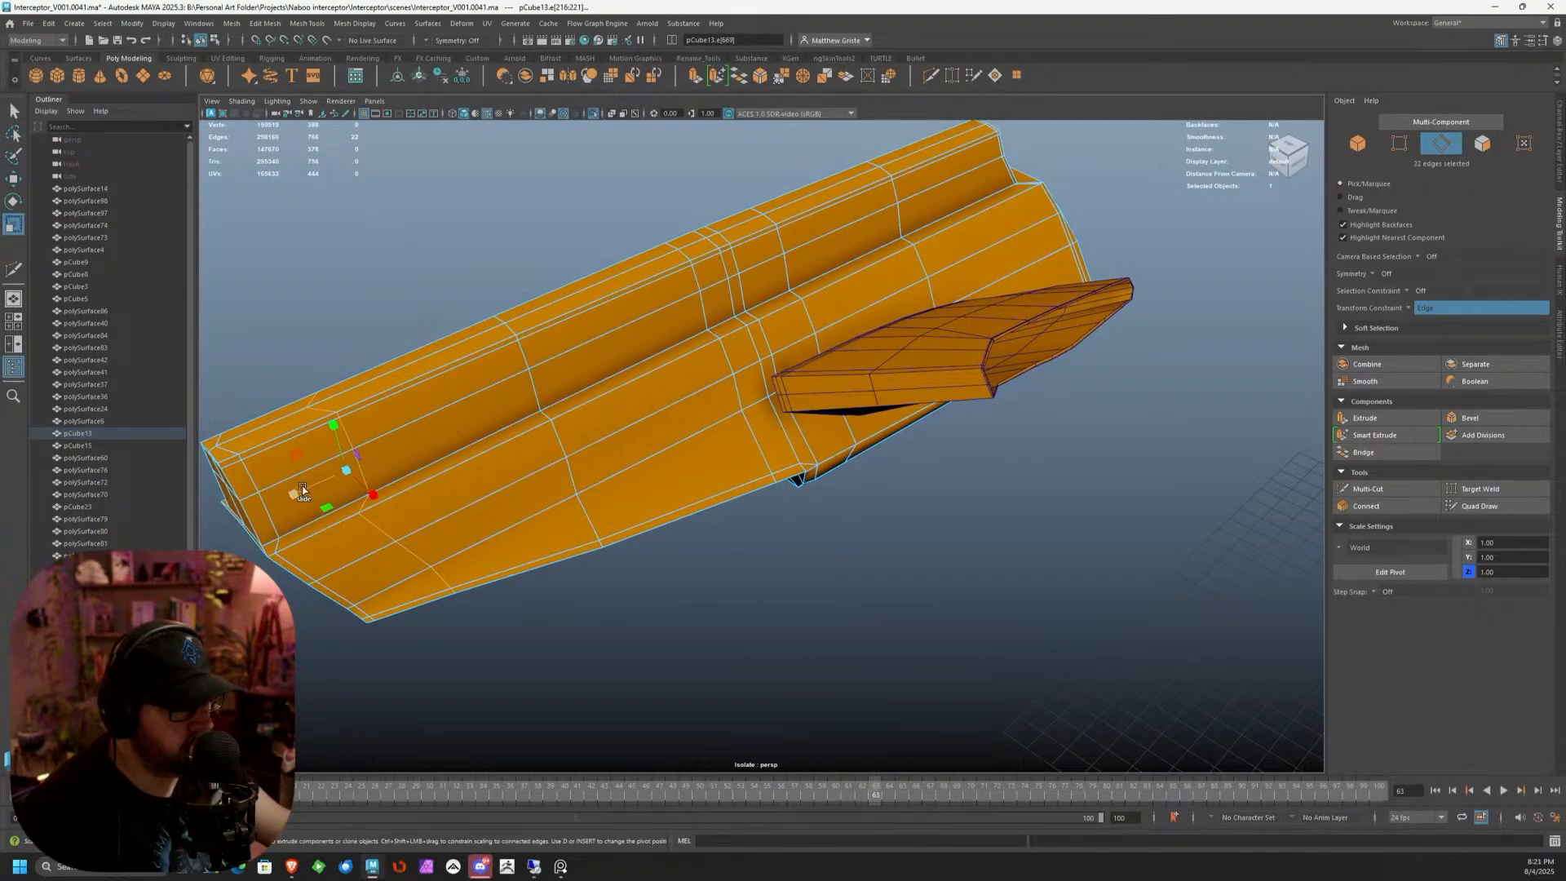
double_click(218, 516)
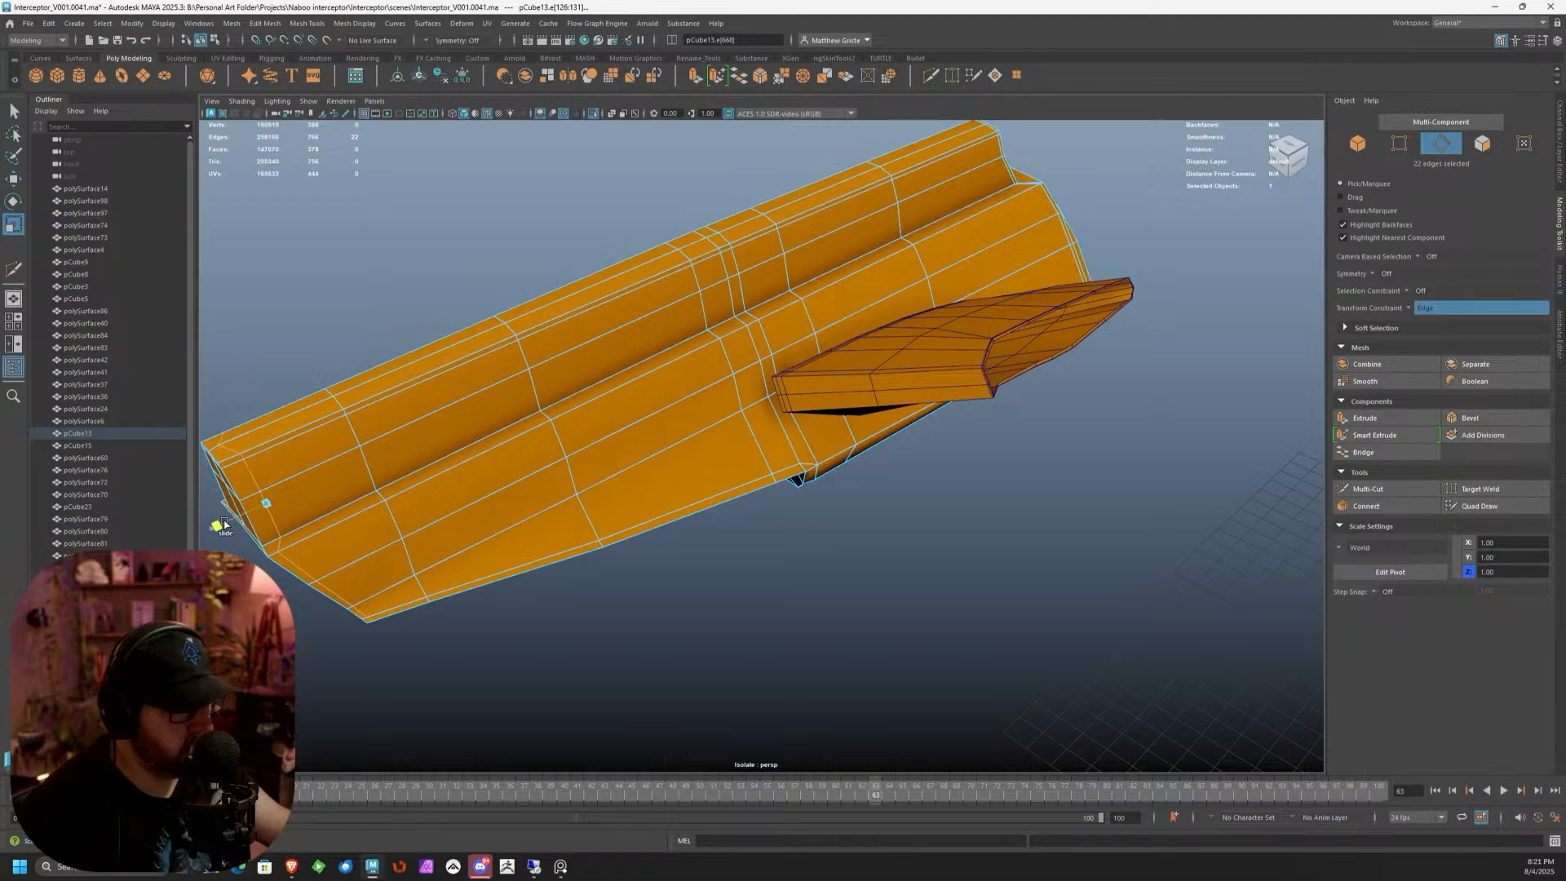
mouse_move(223, 524)
left_mouse_down()
mouse_move(273, 510)
mouse_move(248, 514)
left_mouse_up()
Select the six kinked ridge edges of the last loop and slide them toward the narrow end, in line with the loop's other edges
left_click_drag(399, 466, 795, 398, "alt")
right_click_drag(796, 370, 771, 382)
left_click(769, 380)
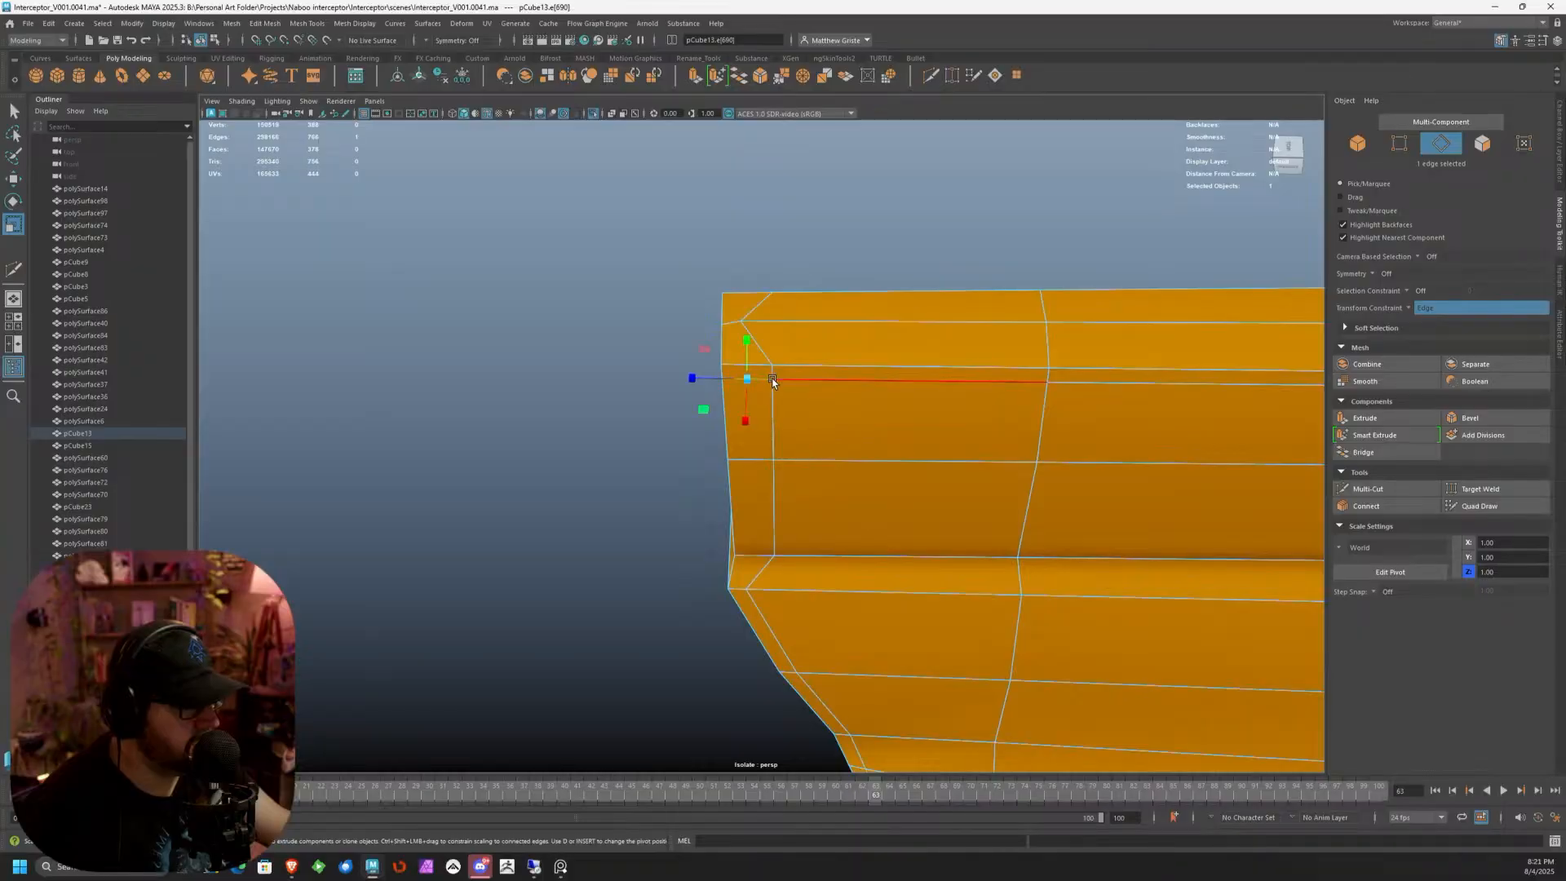
left_click(773, 374)
scroll(776, 408, "up", 5)
left_click(783, 442, "shift")
left_click(785, 525, "shift")
left_click_drag(785, 526, 744, 471, "alt")
left_click(755, 636, "shift")
left_click(742, 407, "shift")
left_click(735, 393, "shift")
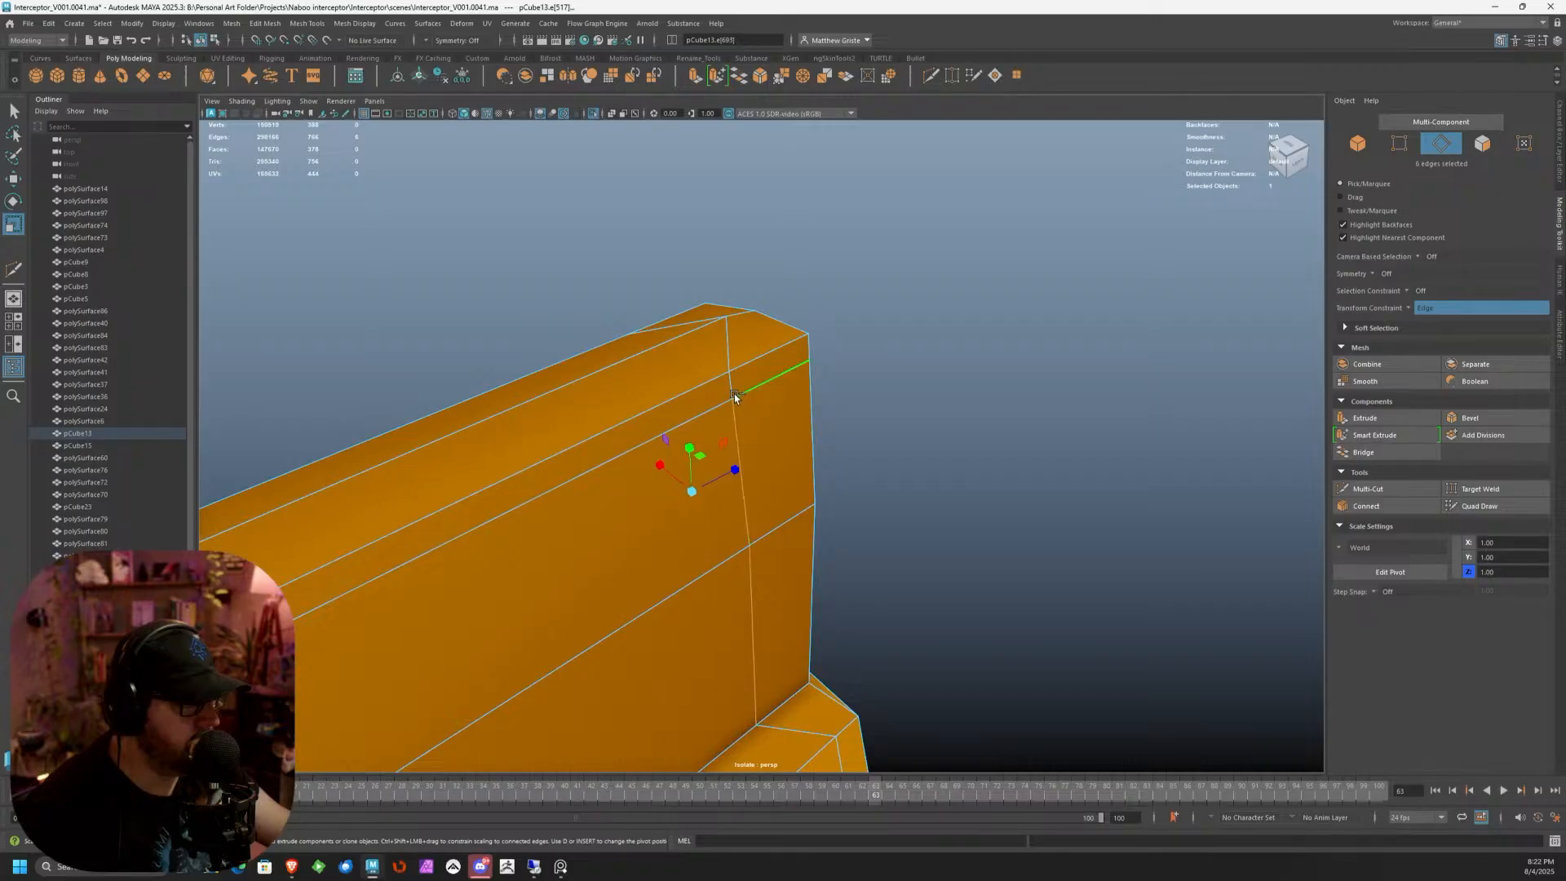
key("ctrl+z")
left_click(731, 389, "shift")
key("w")
left_click_drag(702, 479, 751, 462)
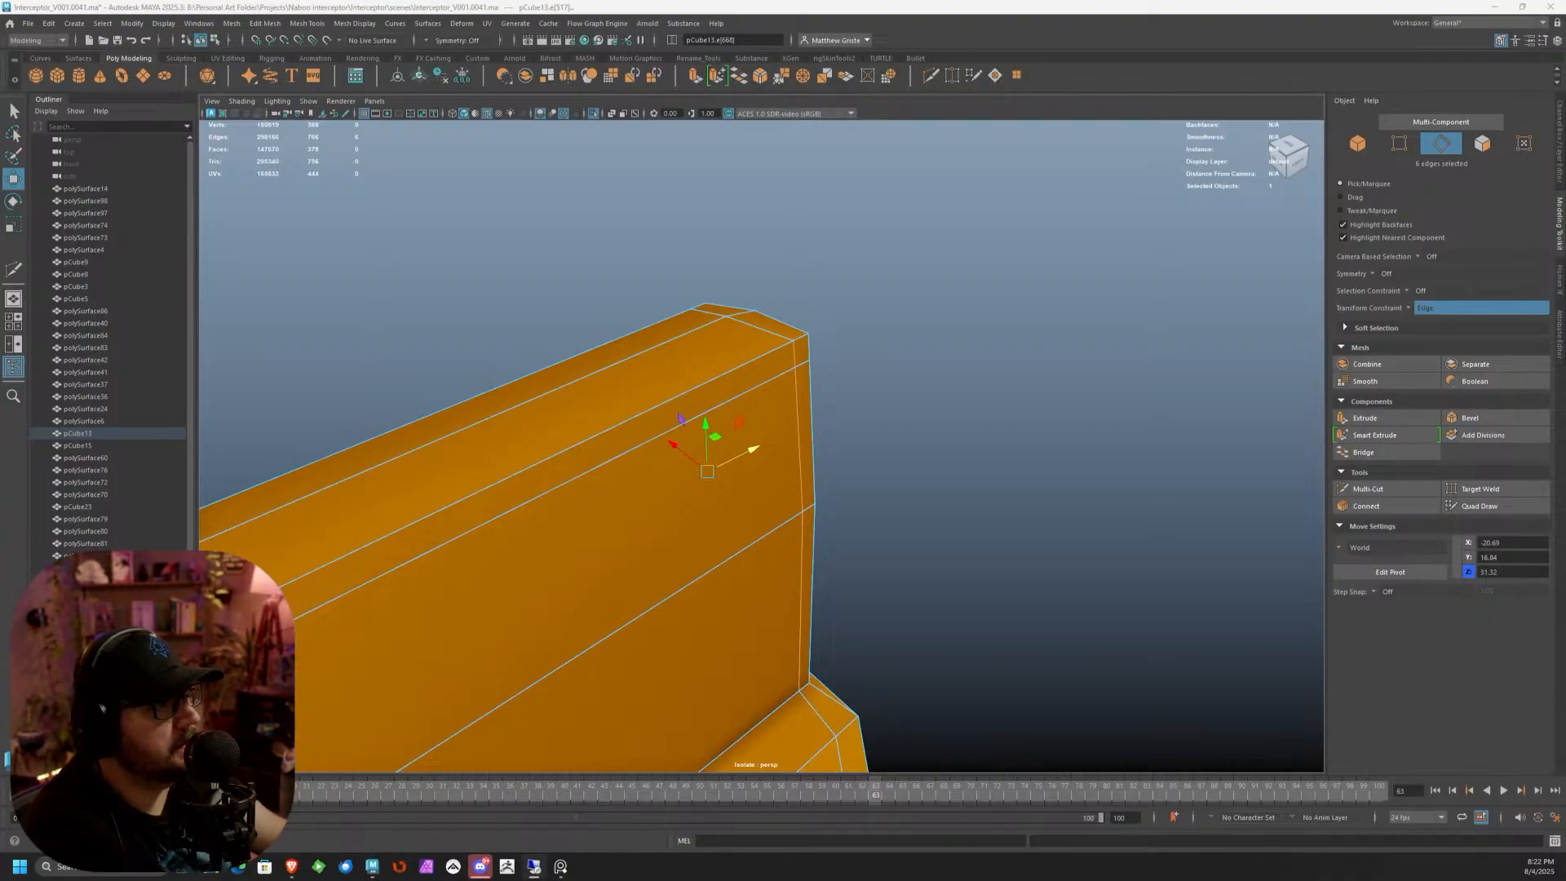
scroll(581, 281, "down", 3)
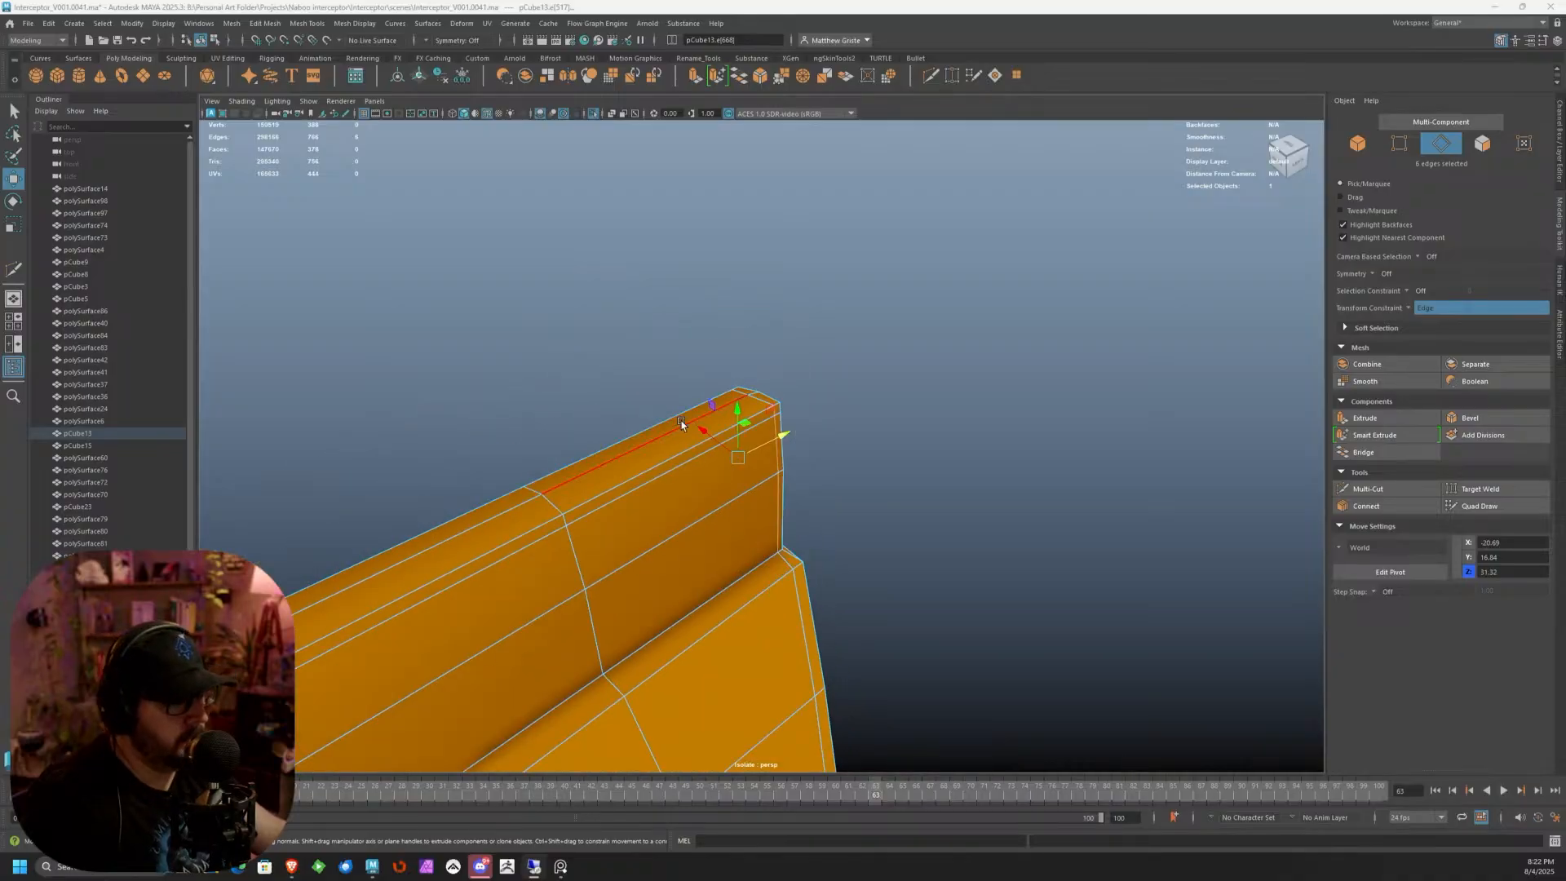
Select the ridge's upper vertices from the wing's end to the engine's narrow end in a side view
left_click_drag(718, 473, 633, 496, "alt")
middle_click_drag(633, 496, 796, 410, "alt")
right_click_drag(745, 399, 794, 364)
left_click_drag(795, 365, 643, 356, "alt")
middle_click_drag(642, 356, 878, 382, "alt")
scroll(878, 382, "down", 3)
left_click_drag(878, 381, 892, 370, "alt")
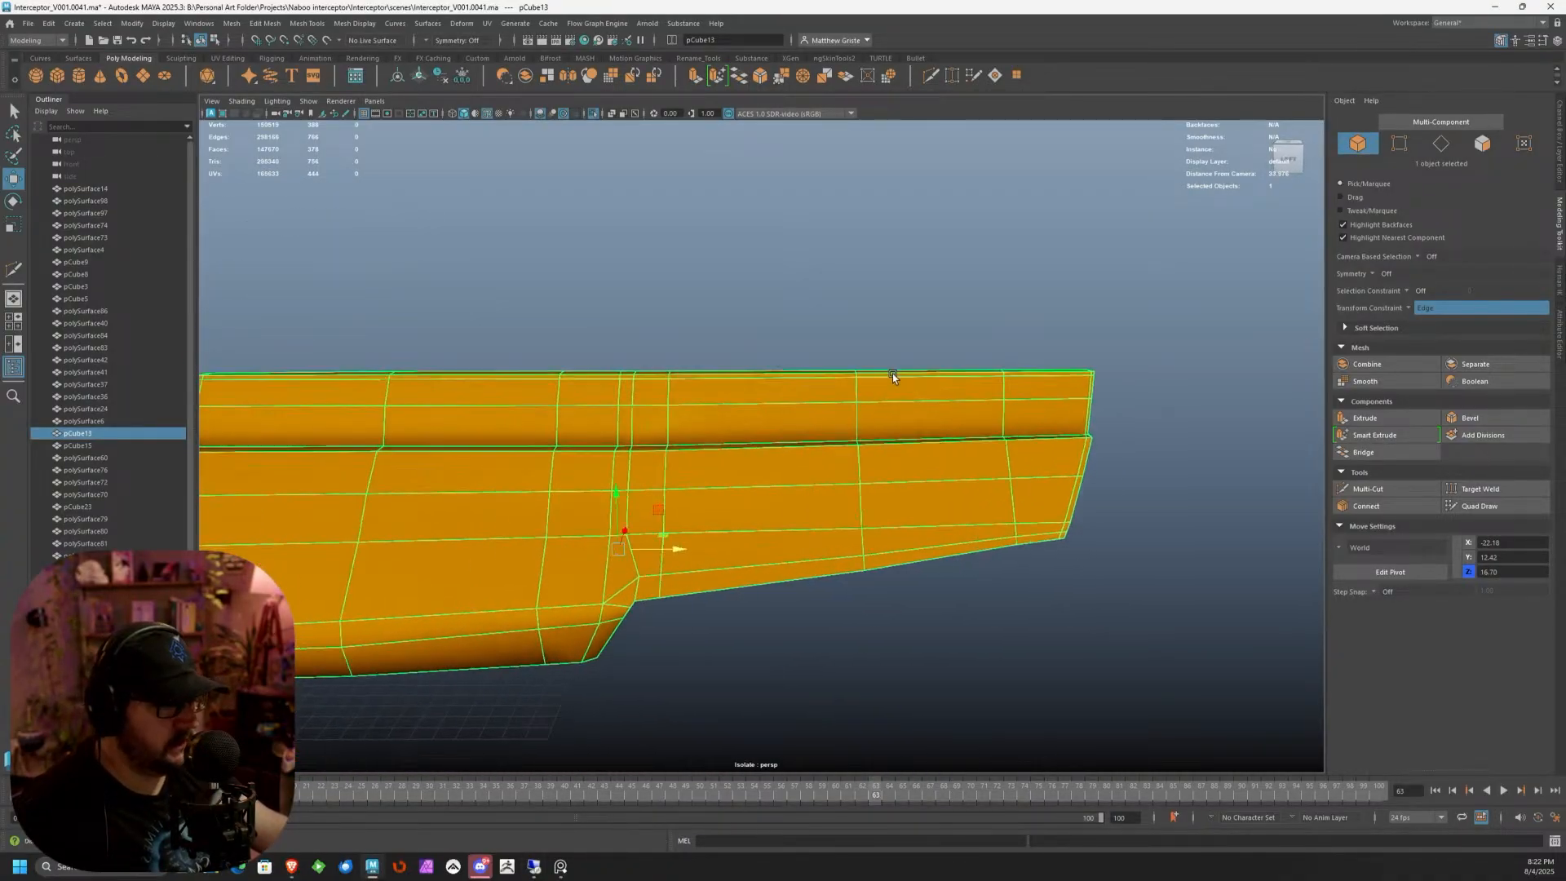
right_click_drag(892, 370, 868, 361, "alt")
left_click_drag(868, 361, 860, 353, "alt")
scroll(741, 408, "up", 5)
right_click_drag(622, 413, 599, 416)
left_click_drag(599, 416, 584, 403, "alt")
scroll(838, 347, "down", 3)
left_click_drag(841, 336, 830, 346, "alt")
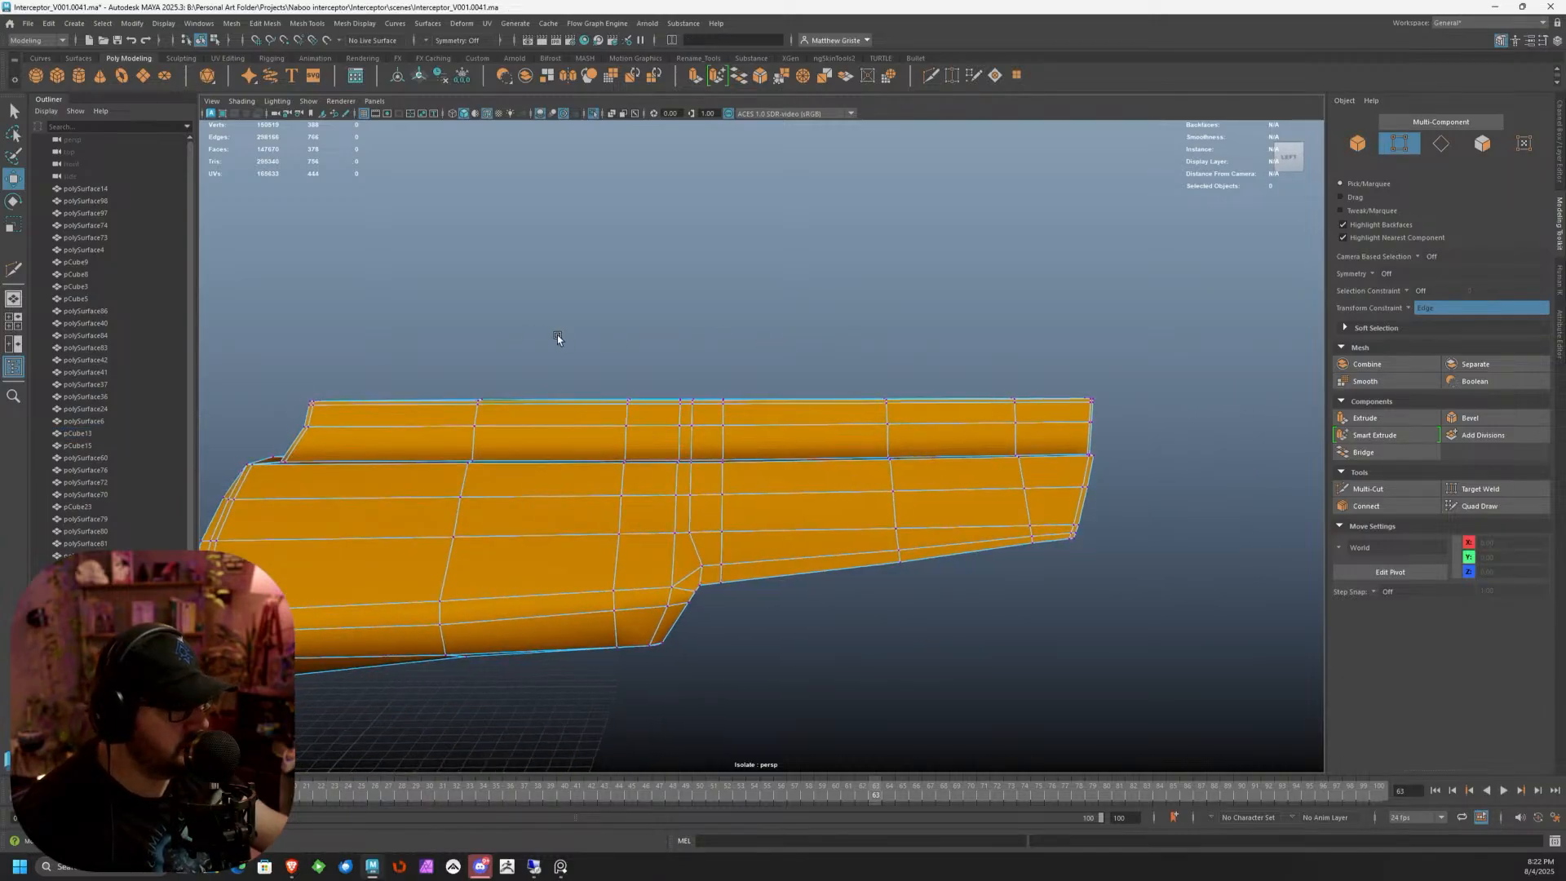
left_click_drag(556, 335, 1175, 426, "alt")
scroll(824, 398, "up", 2)
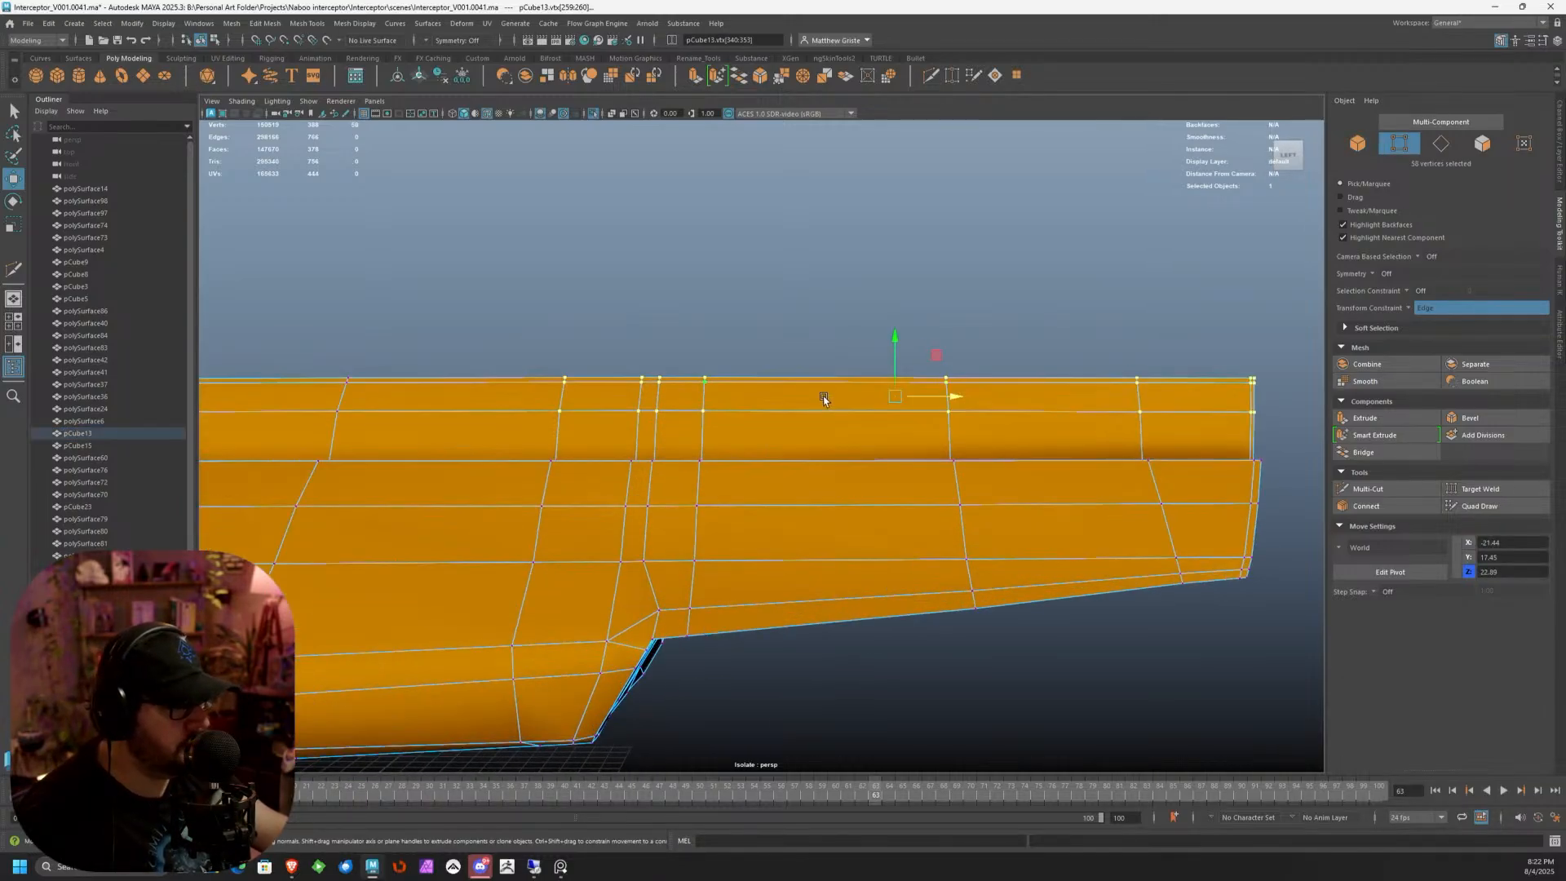
Undo the constrained downward move of the ridge vertices and turn off the transform constraint
left_click_drag(896, 345, 896, 354)
key("ctrl+z")
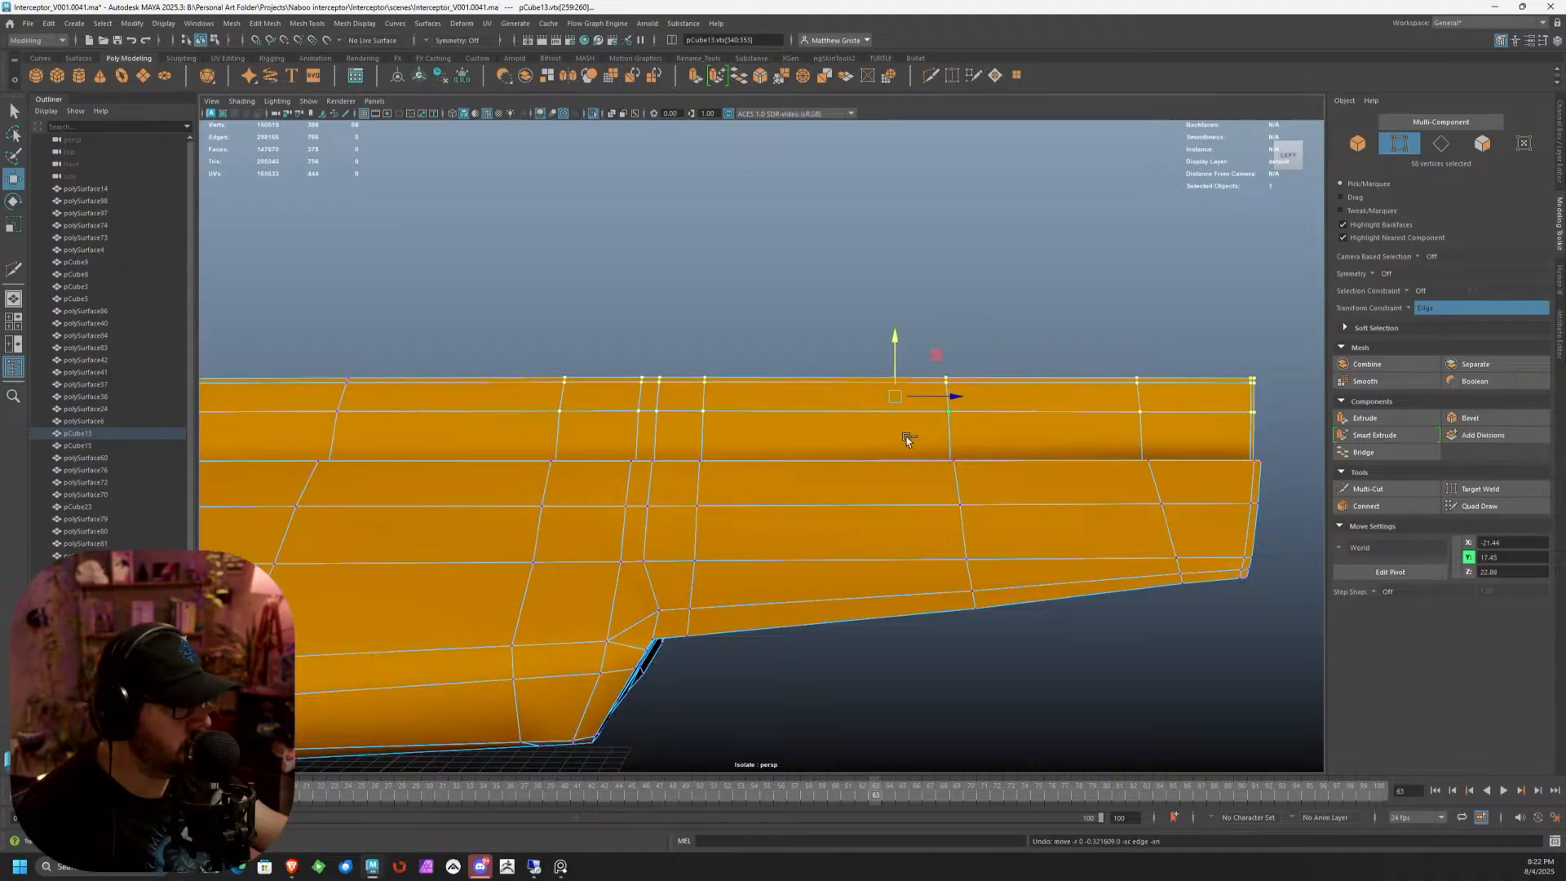
right_click(907, 438, "ctrl+shift")
left_click(988, 509)
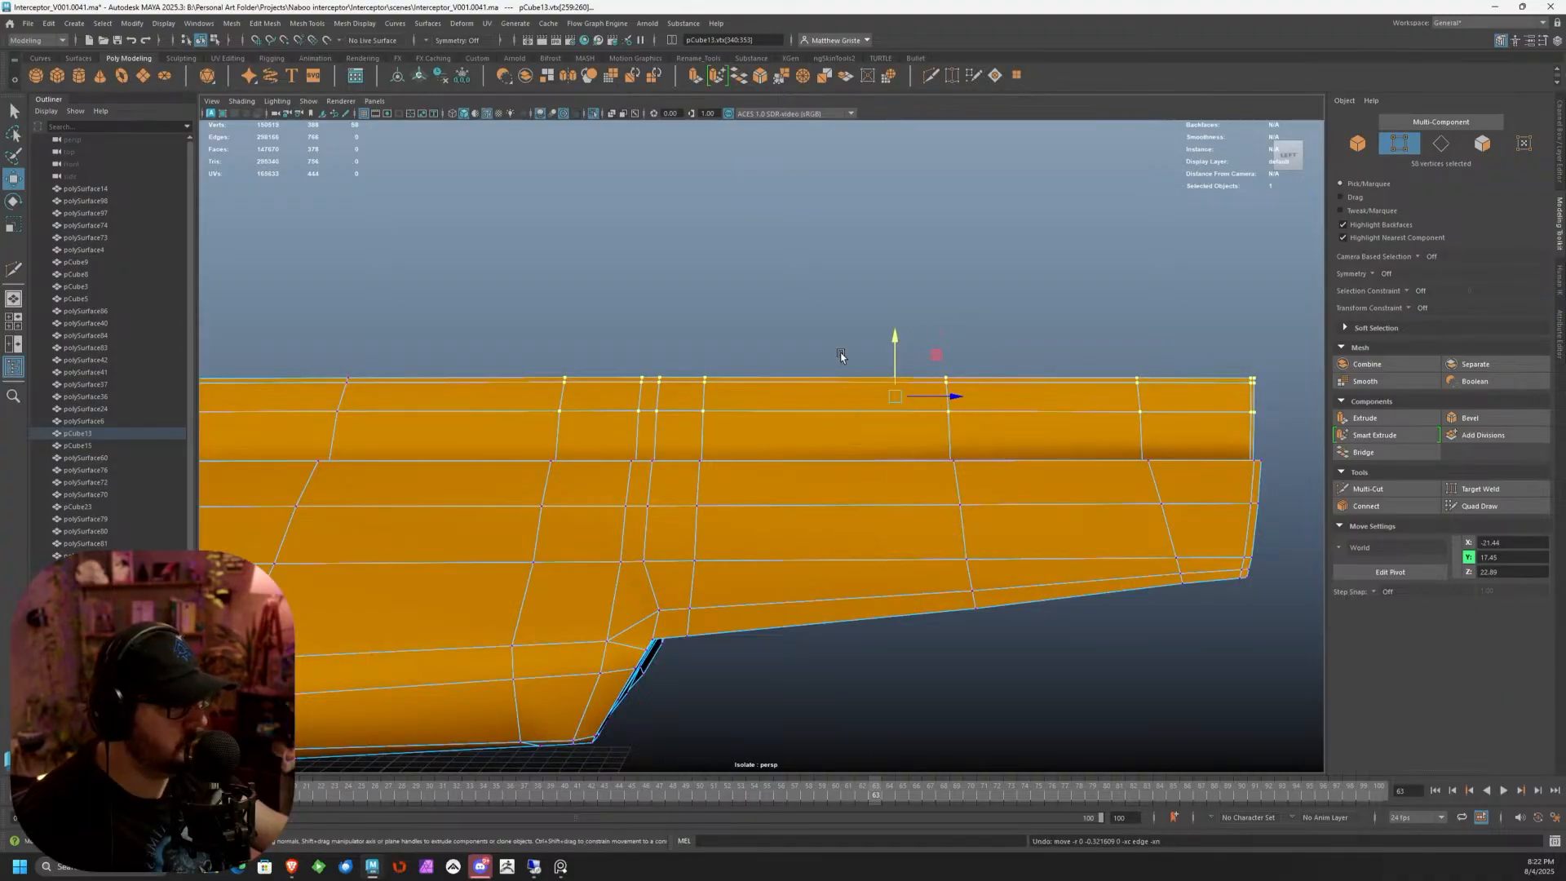
Try to taper the ridge by lowering its upper vertices in stages, deselecting one column at a time toward the narrow end
left_click_drag(893, 351, 896, 355)
left_click_drag(610, 373, 653, 439)
left_click_drag(894, 351, 892, 357)
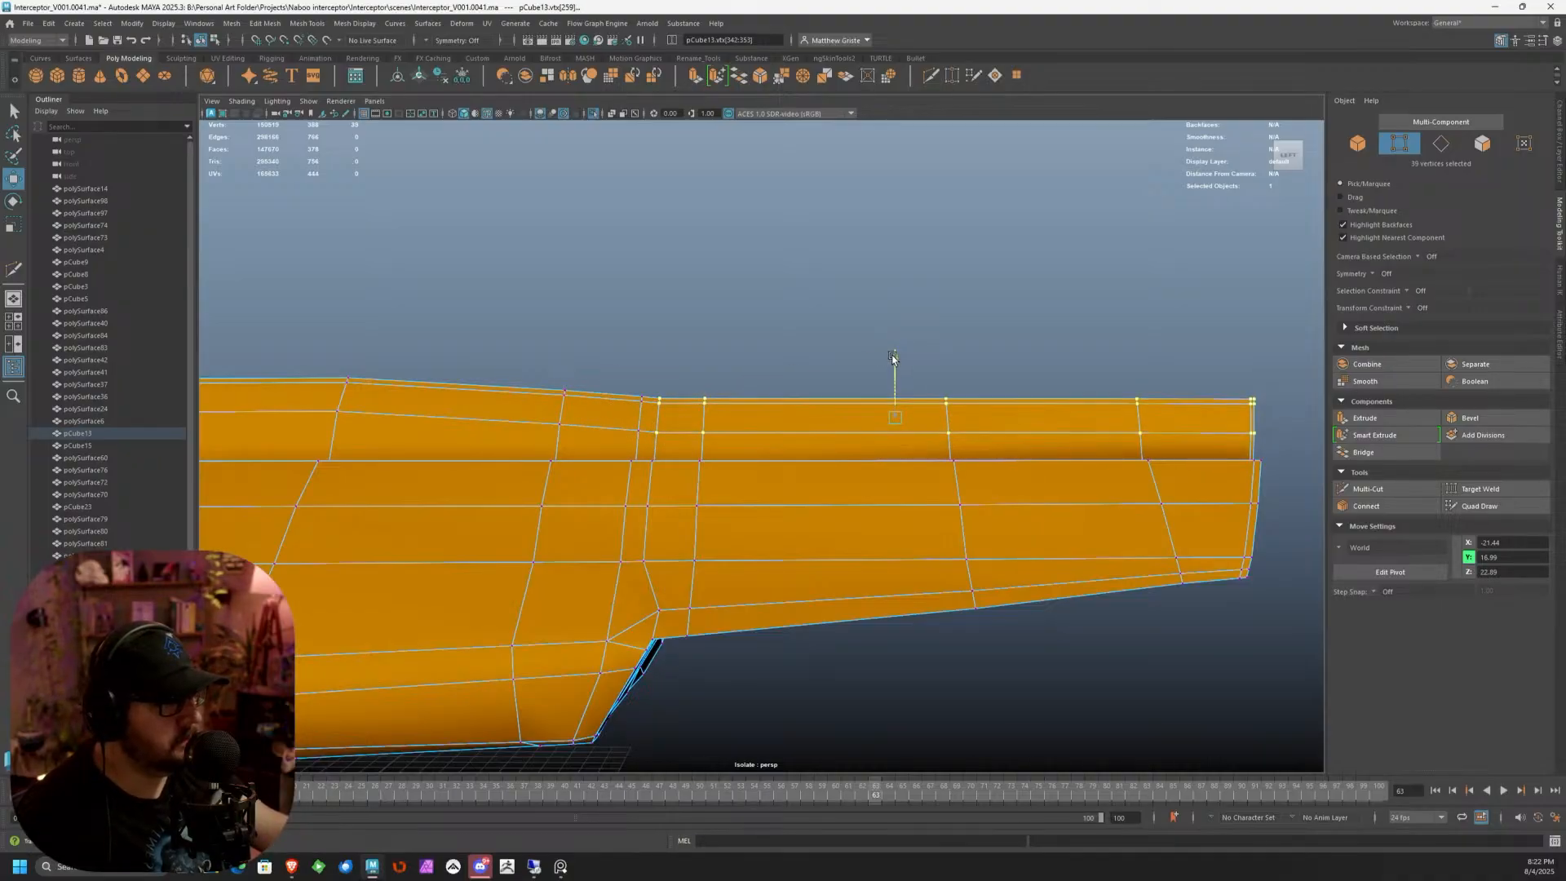
left_click_drag(586, 378, 687, 464, "ctrl")
left_click_drag(898, 357, 899, 360)
left_click_drag(695, 363, 718, 445, "ctrl")
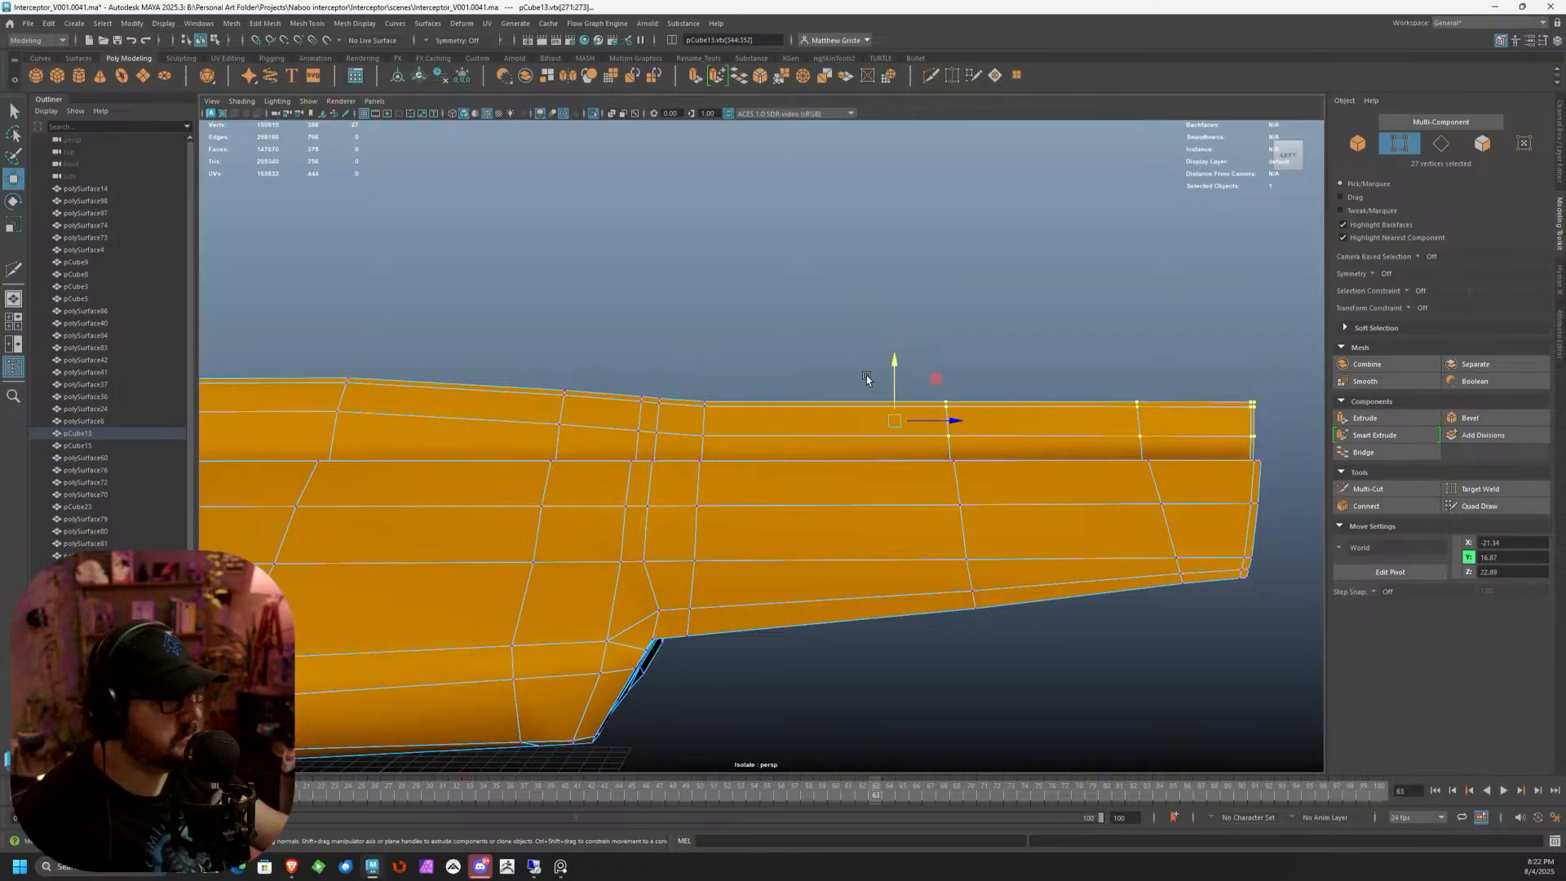
left_click_drag(892, 357, 895, 365)
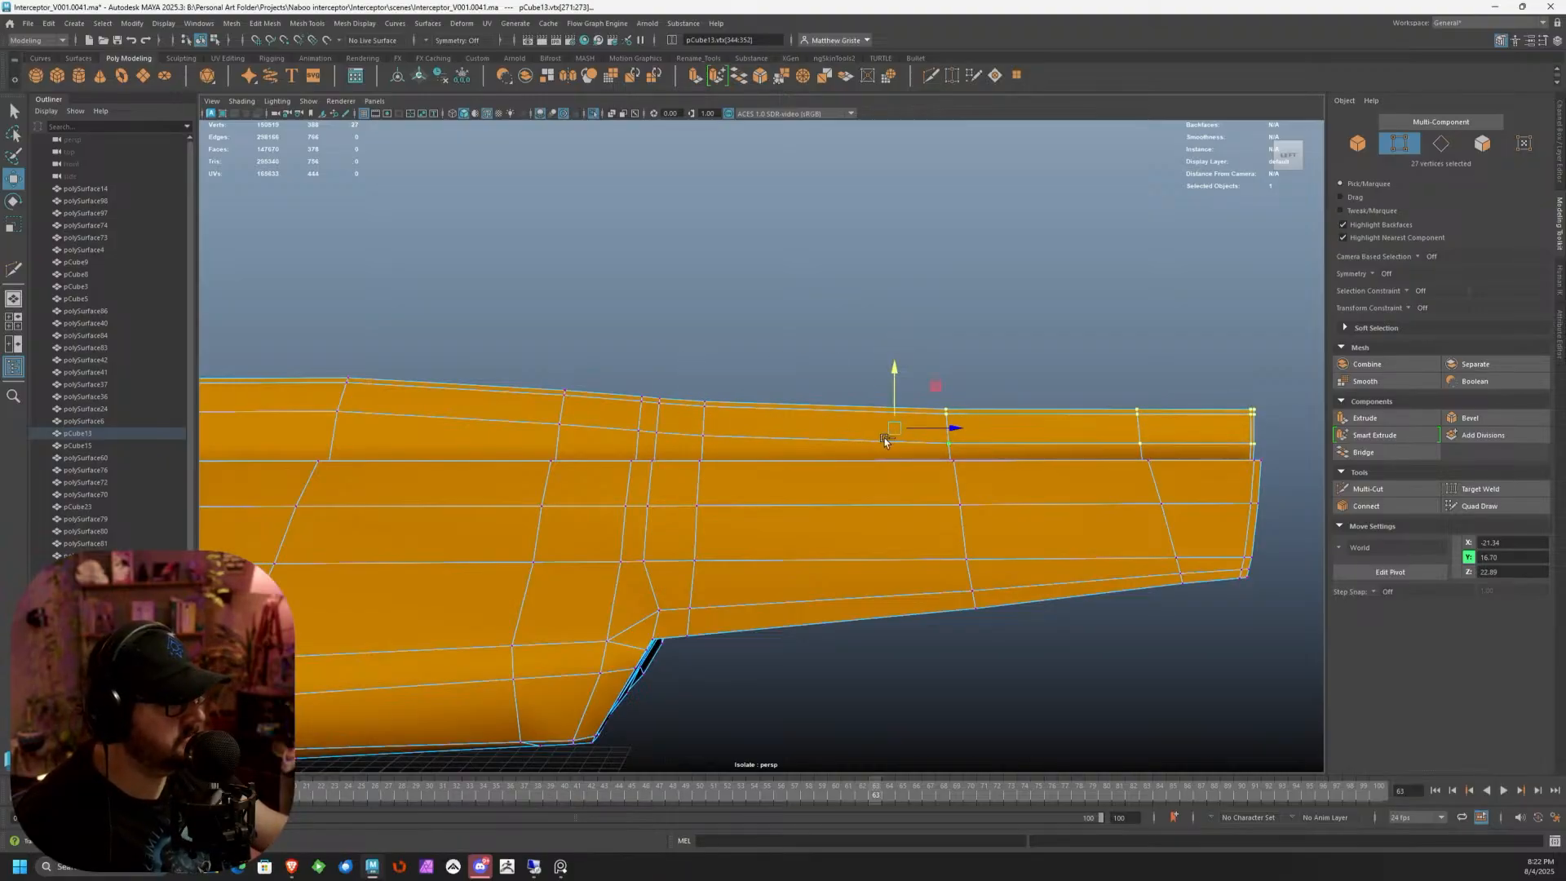
left_click_drag(1003, 512, 901, 435, "ctrl")
left_click_drag(773, 352, 576, 519, "ctrl")
left_click_drag(841, 449, 745, 395, "alt")
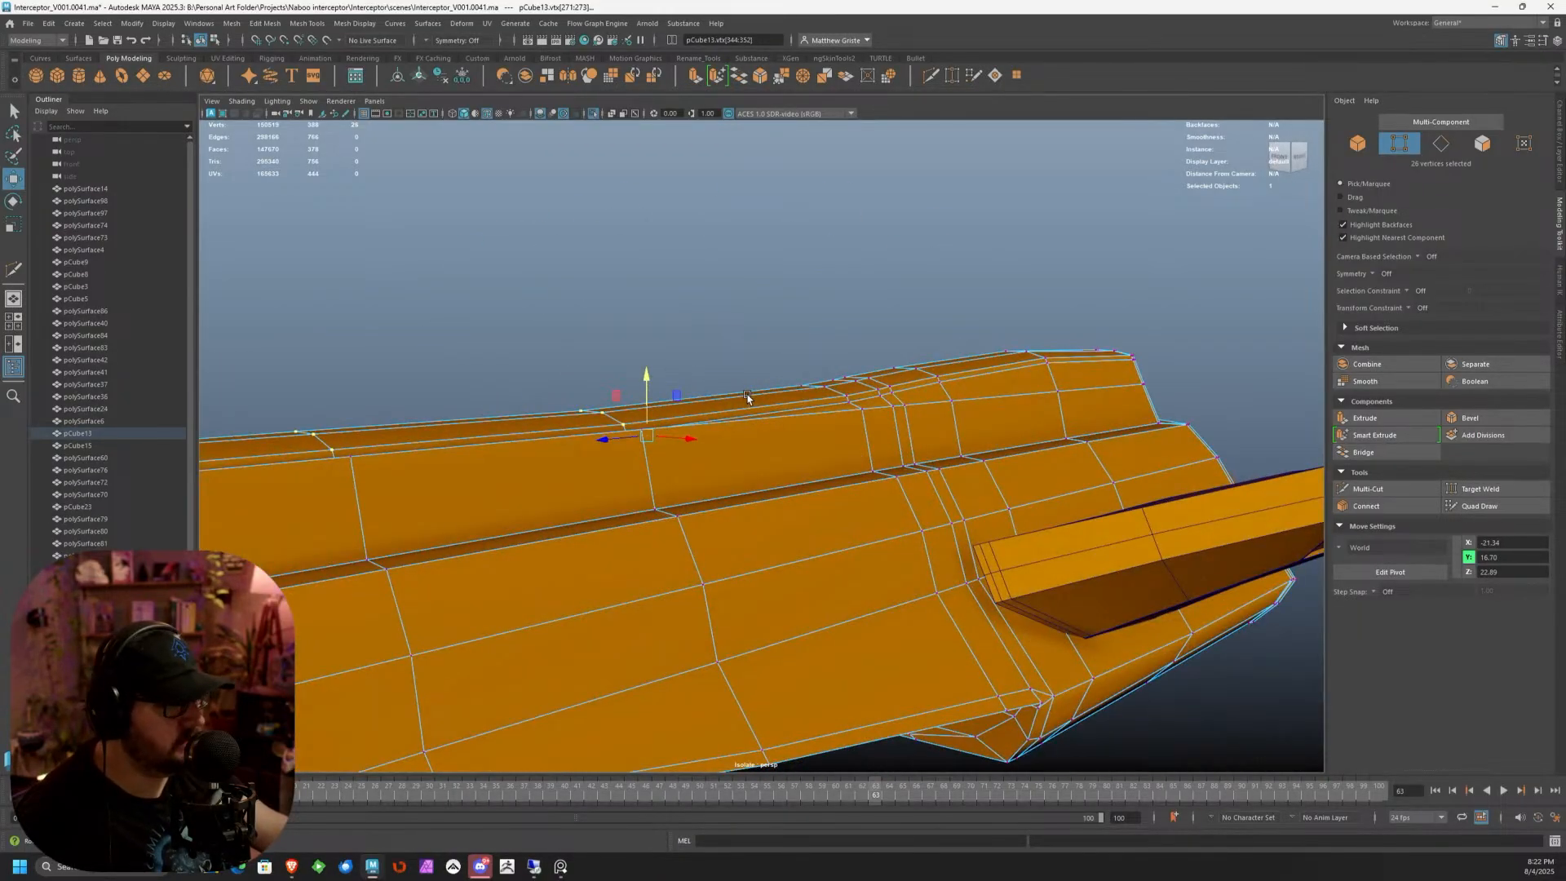
Undo the staged lowering of the ridge vertices, back to the full upper selection
key("ctrl+z")
key("ctrl+z")
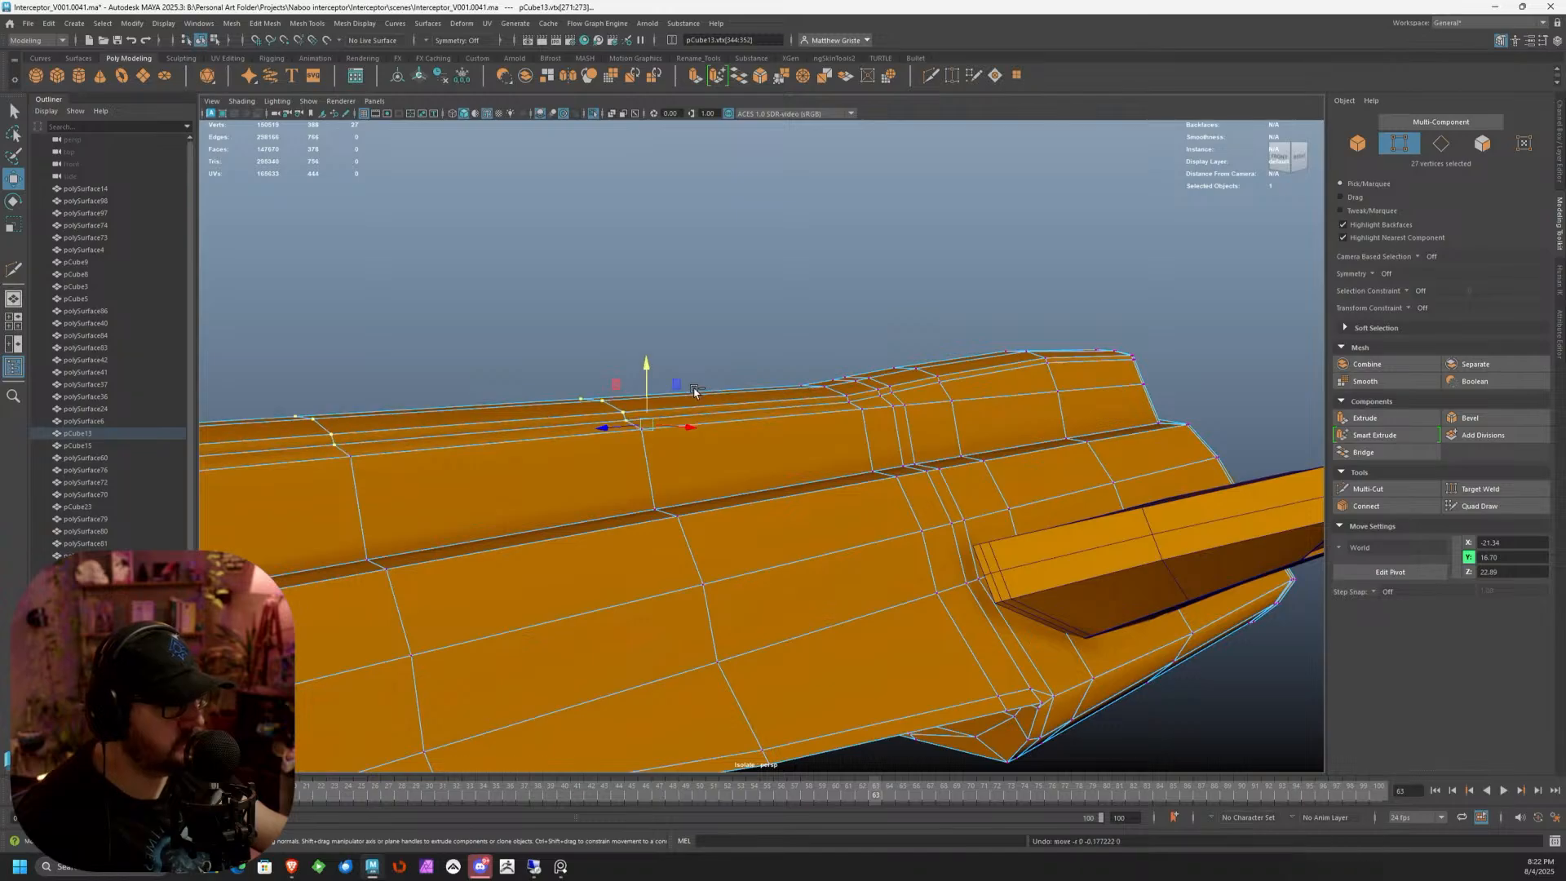
key("ctrl+z")
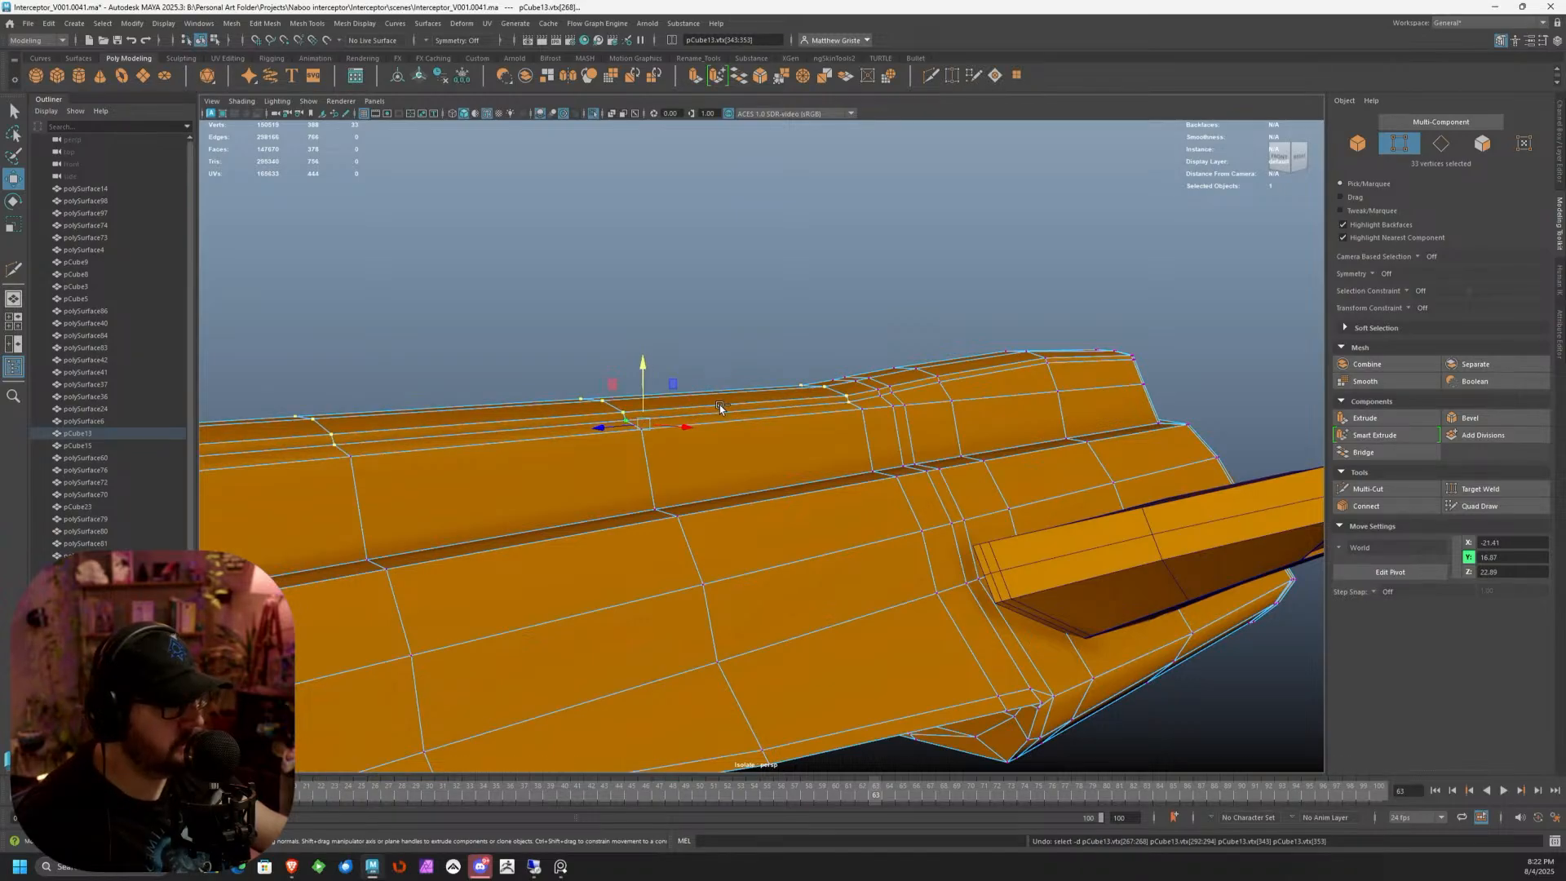
key("ctrl+z")
key("ctrl+z")
key("ctrl+z")
key("ctrl+z")
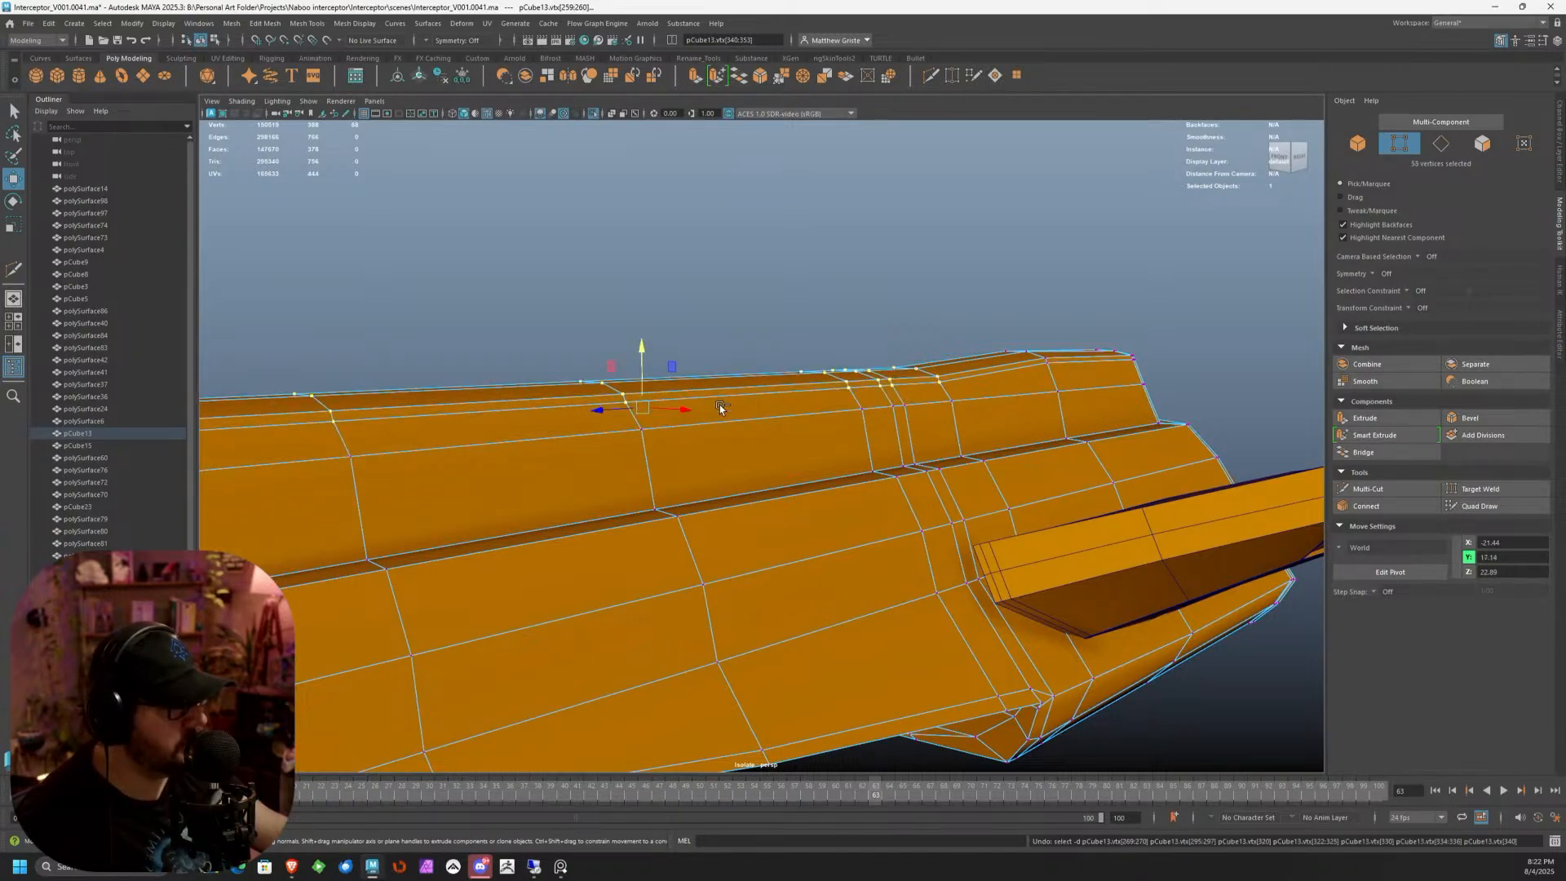
key("ctrl+z")
left_click_drag(720, 405, 770, 414, "alt")
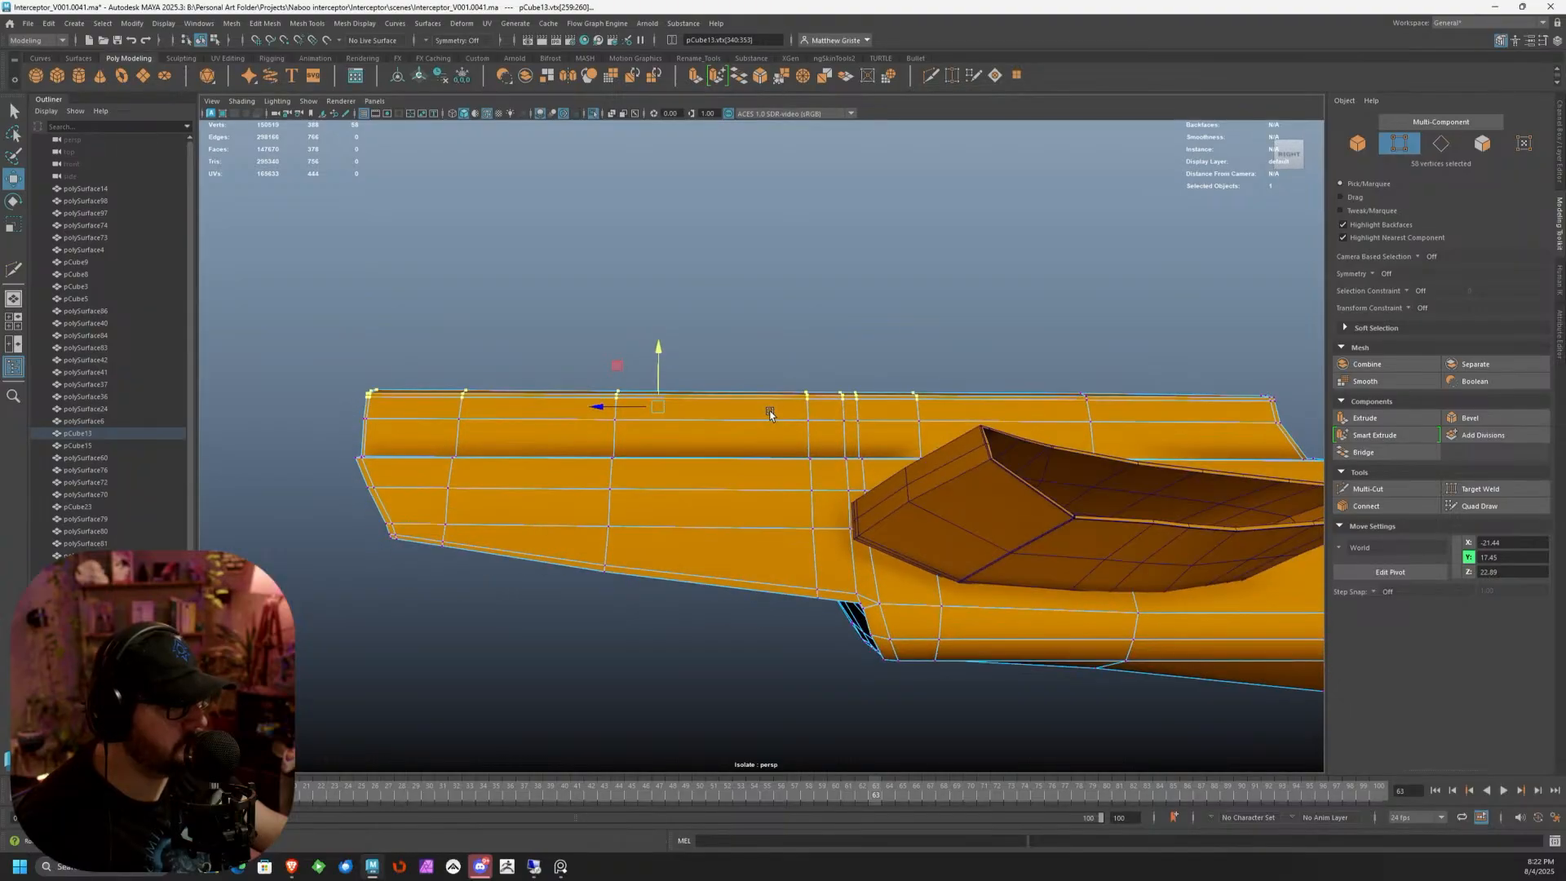
Add the missed vertices on the ridge's wing-facing side to the selection and lower the whole upper ridge section
left_click_drag(282, 313, 946, 431, "shift")
left_click_drag(724, 431, 881, 420, "alt")
scroll(857, 404, "up", 3)
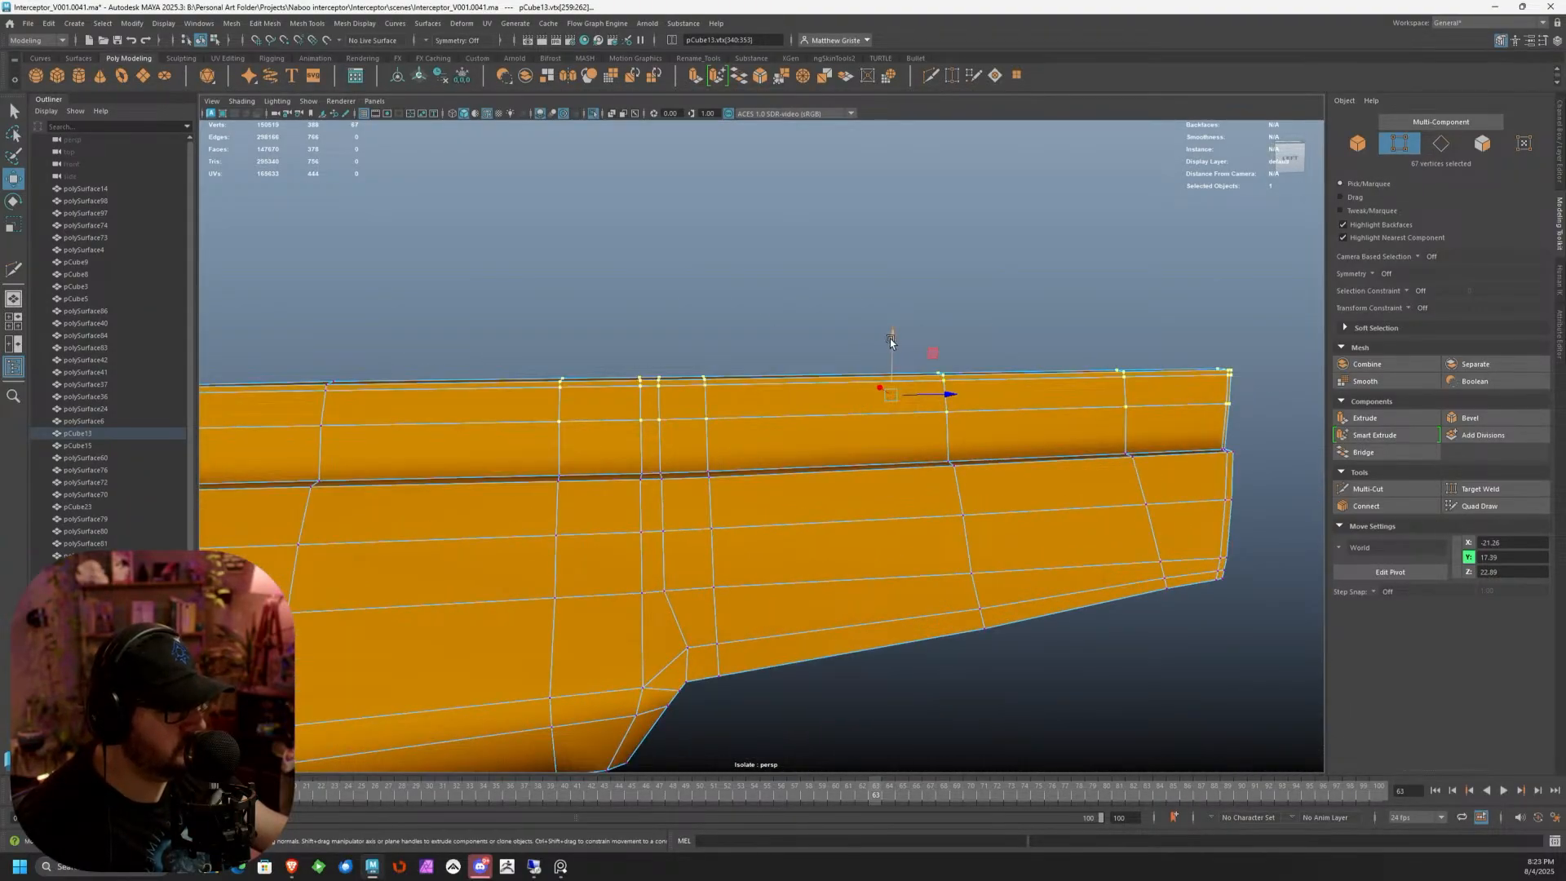
left_click_drag(890, 341, 893, 349)
Continue the ridge's downward slope past the wing's end, deselecting the foremost vertex columns in turn and lowering the rest
left_click_drag(507, 350, 572, 431, "ctrl")
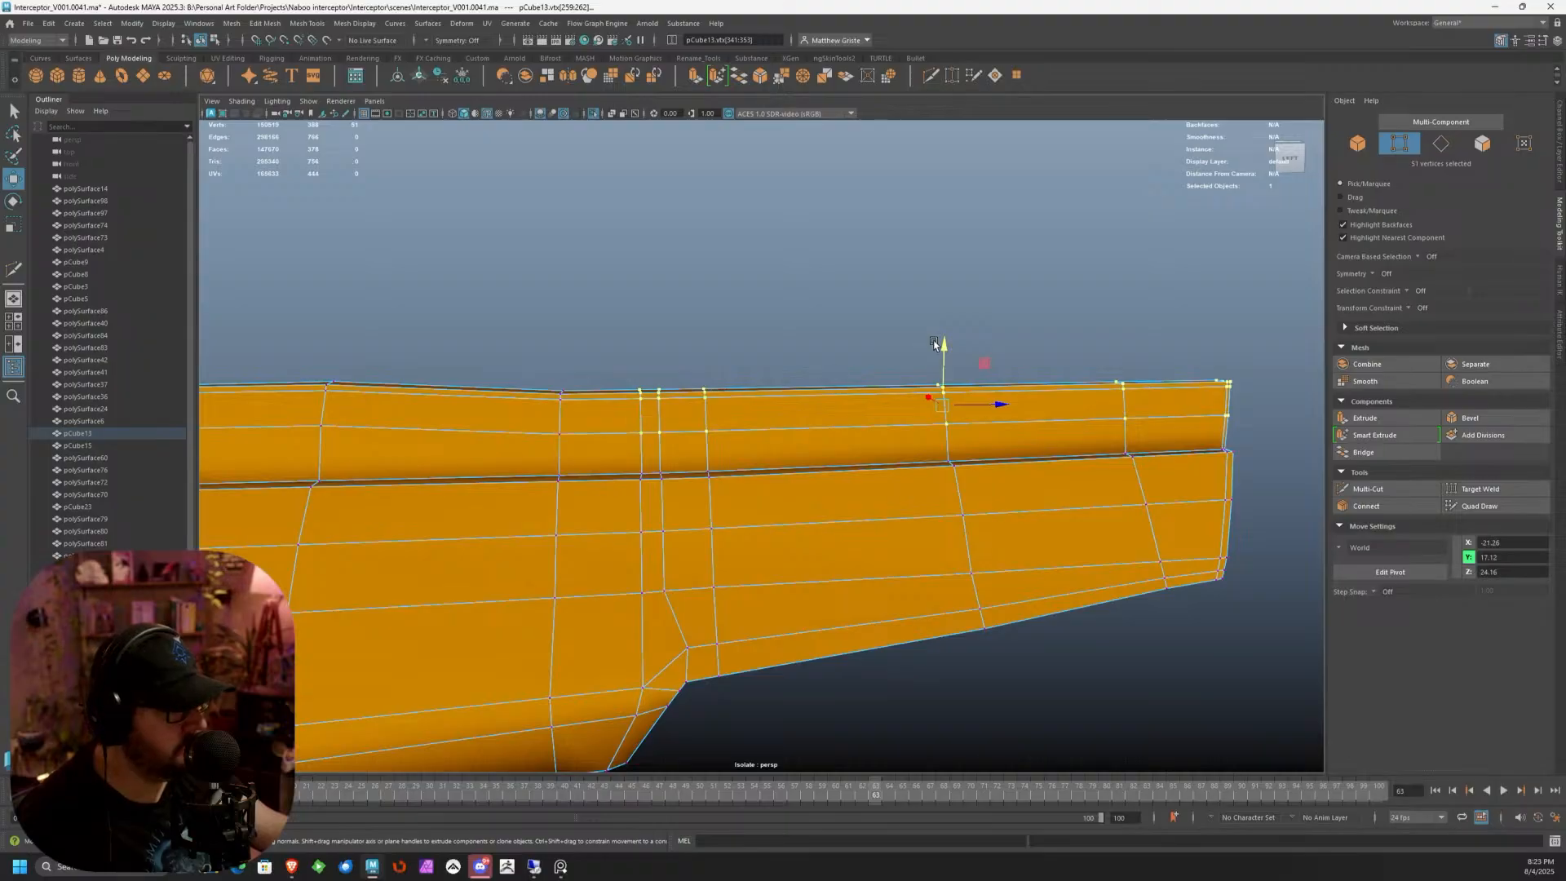
left_click_drag(934, 343, 944, 351)
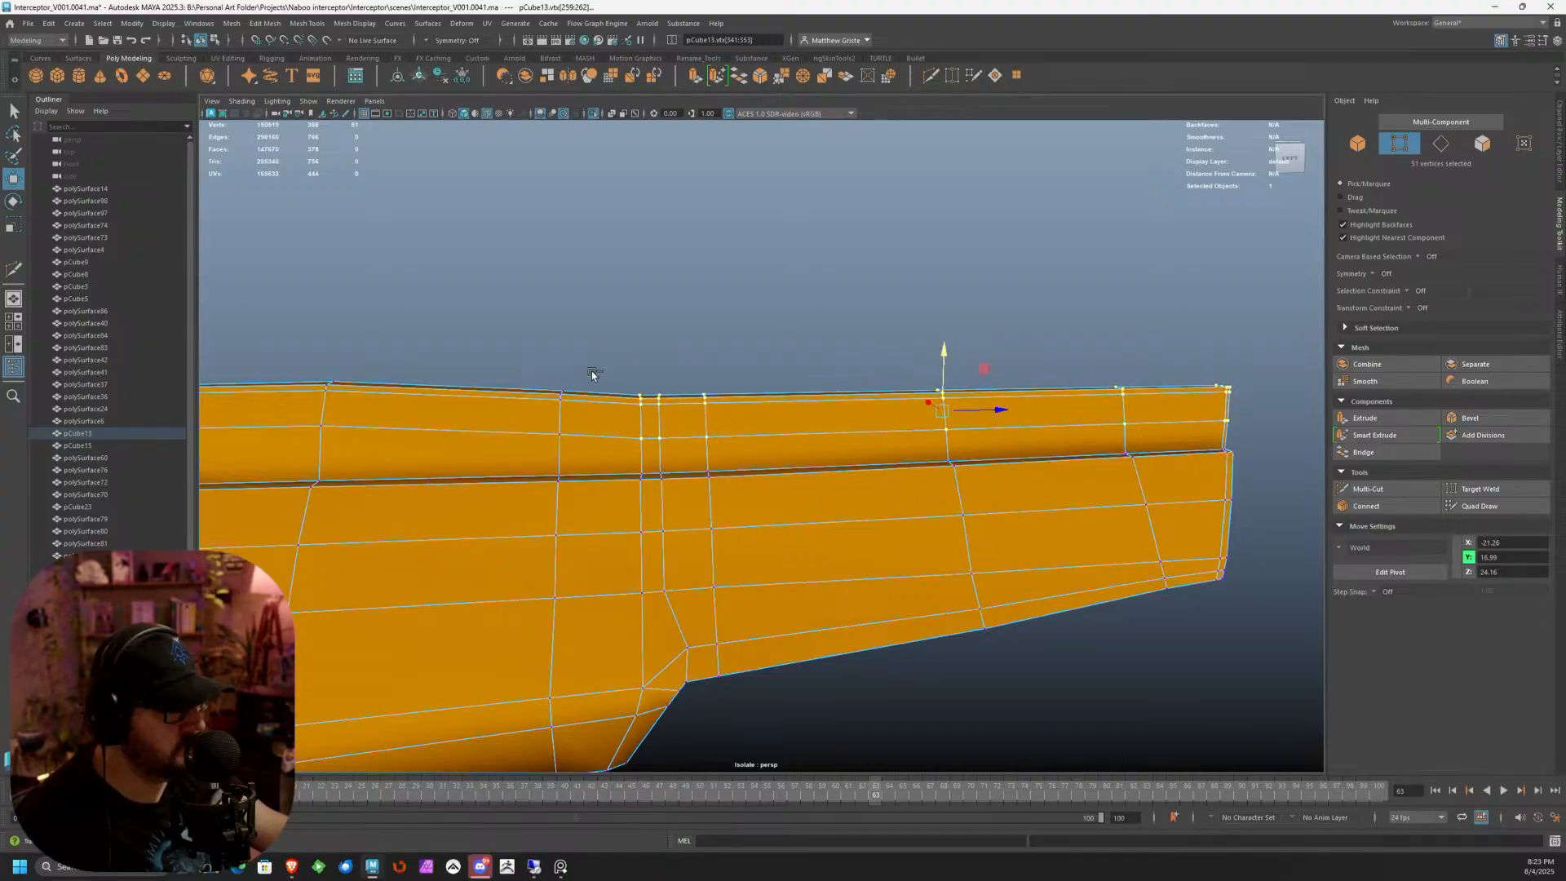
left_click_drag(593, 375, 654, 463, "ctrl")
left_click_drag(945, 350, 954, 352)
left_click_drag(643, 351, 591, 469, "ctrl")
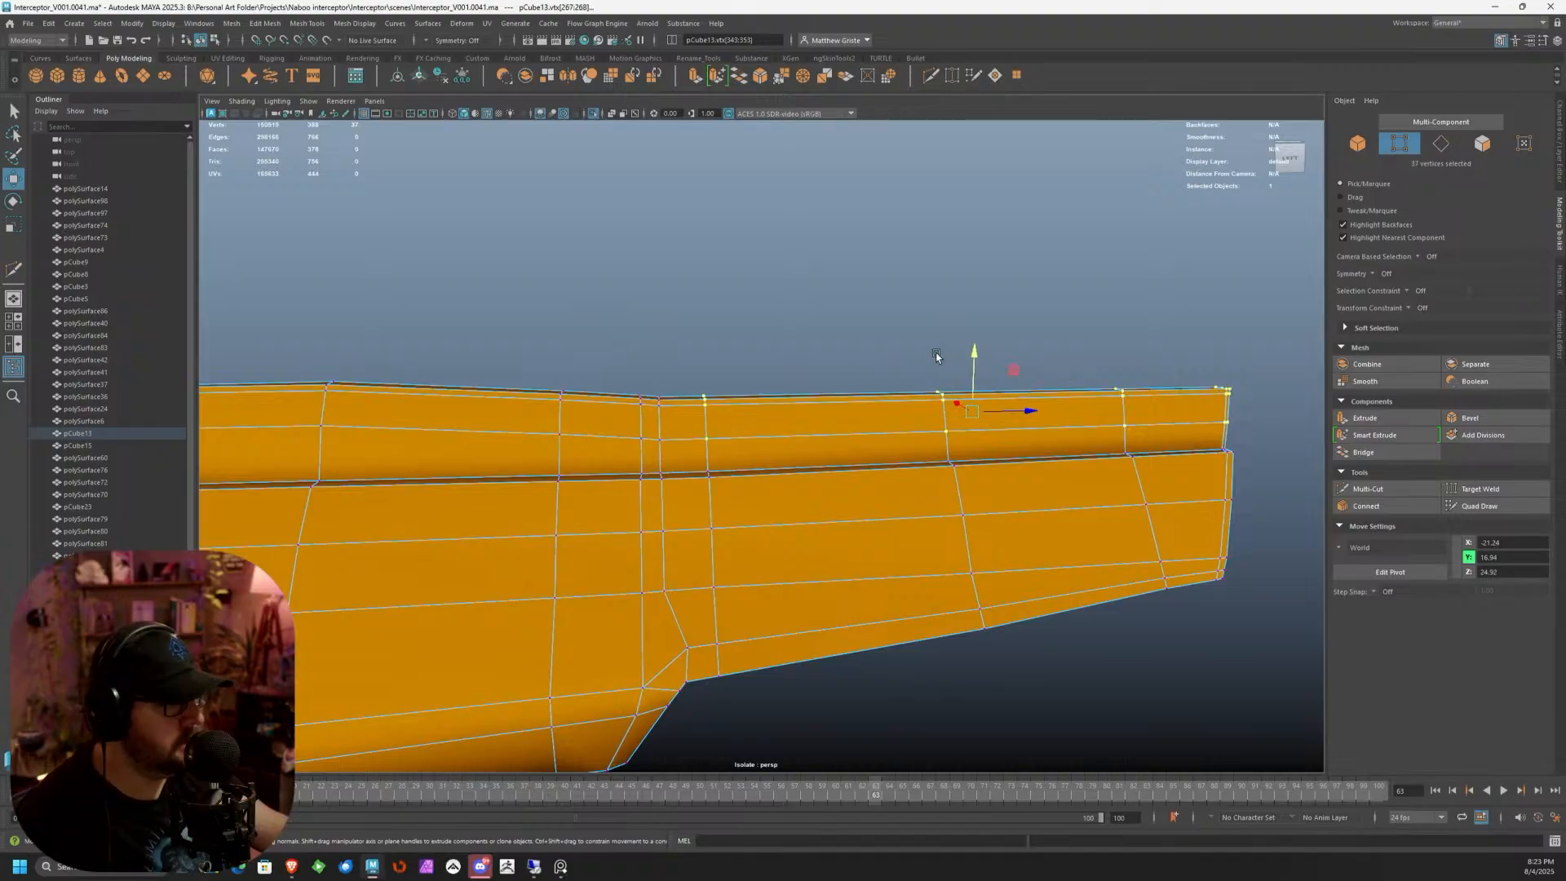
left_click_drag(974, 352, 976, 359)
Lower the remaining ridge vertices toward the narrow end in further stages, deselecting each finished column
left_click_drag(650, 375, 738, 453, "ctrl")
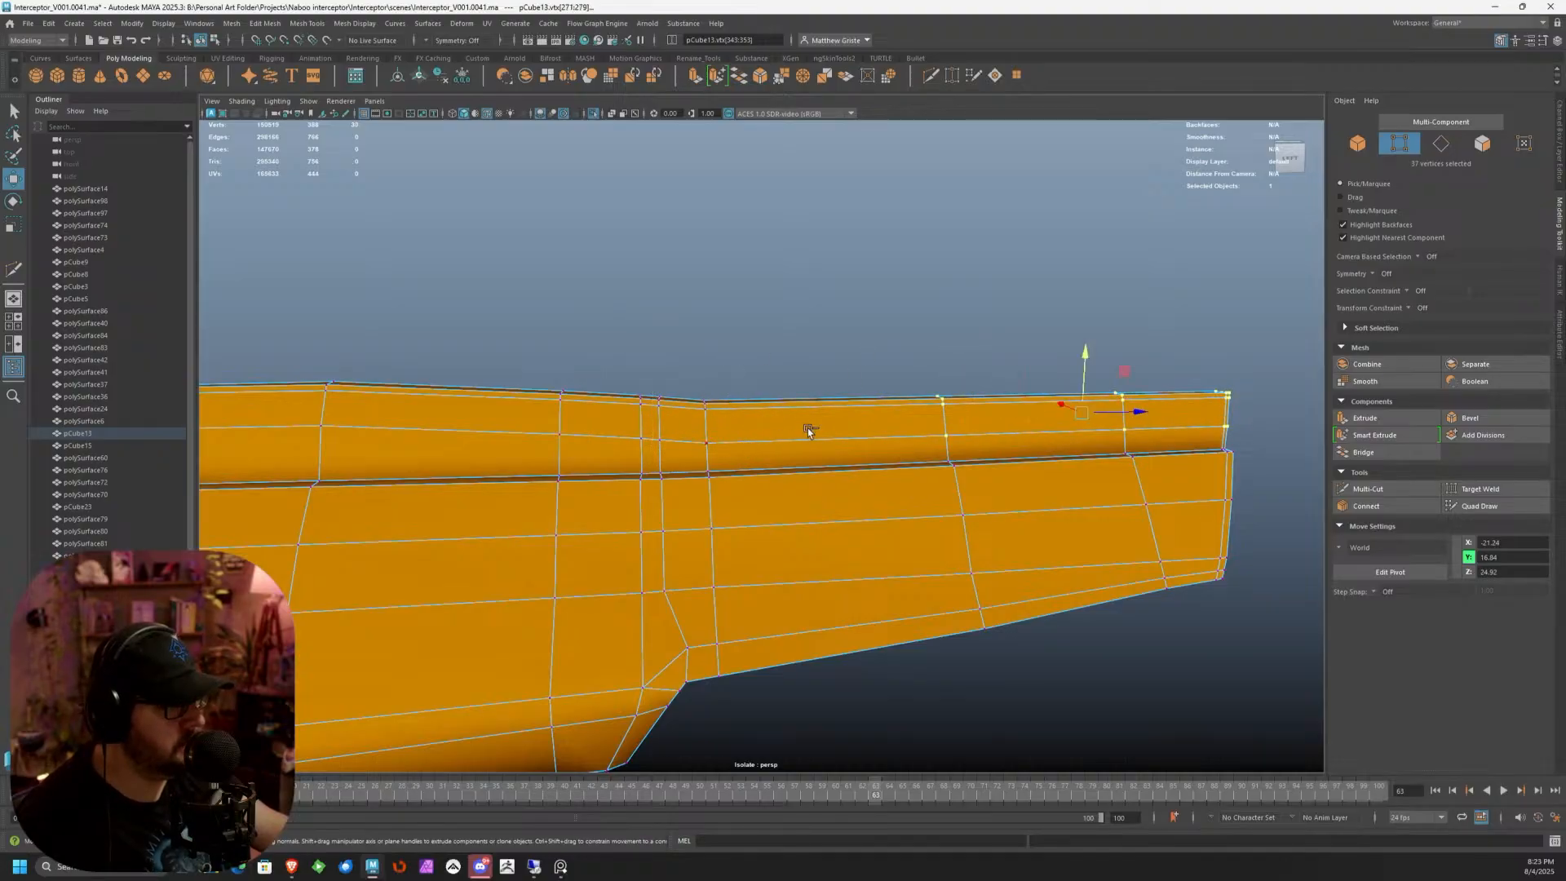
left_click_drag(1077, 360, 1083, 367)
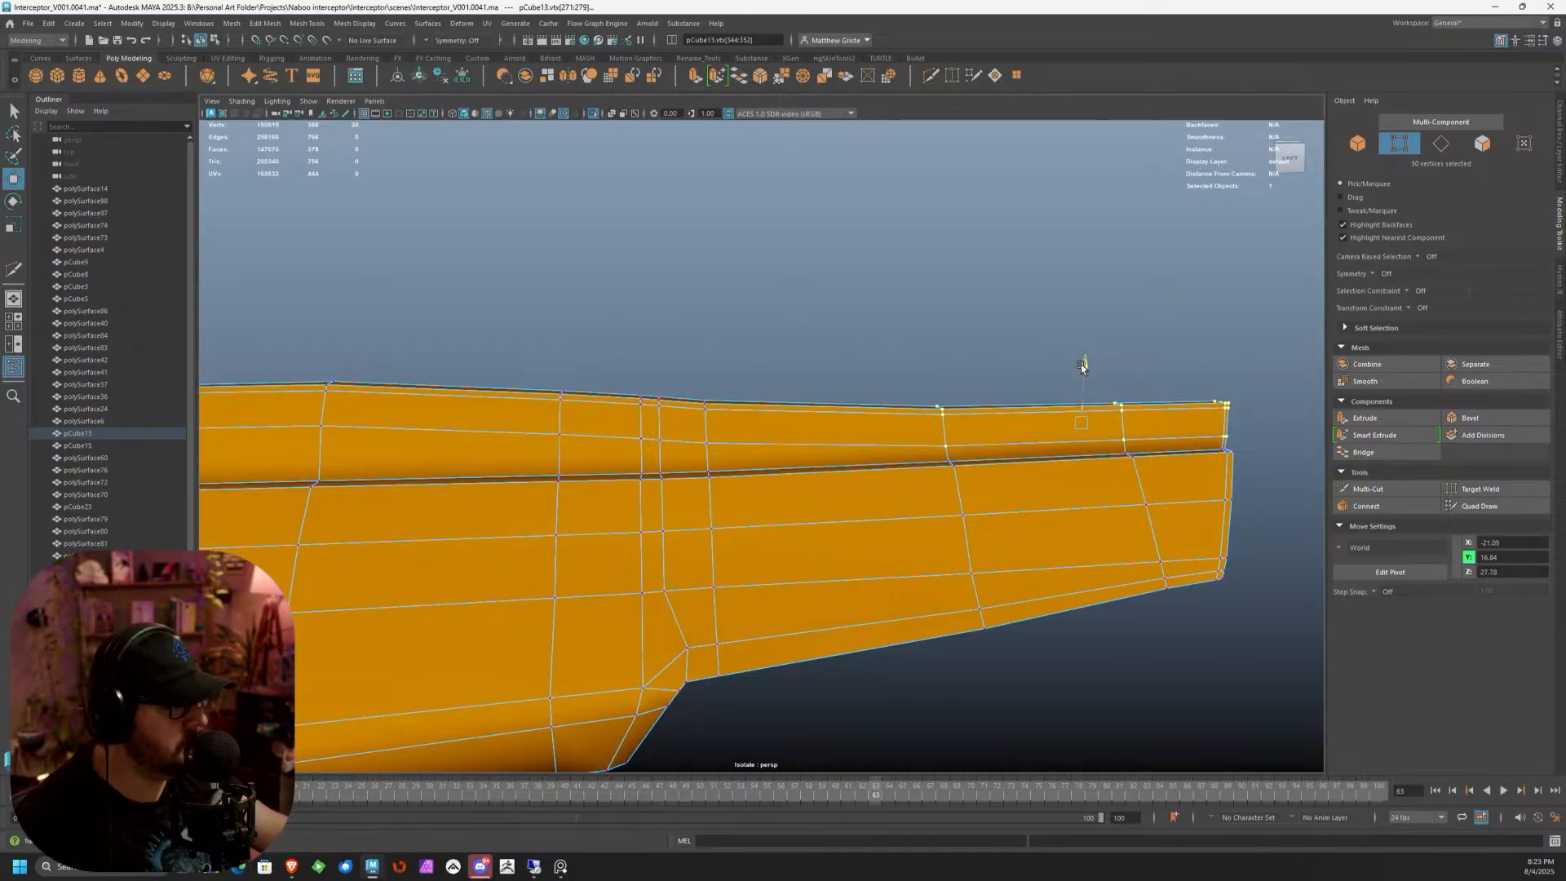
mouse_move(879, 434)
left_mouse_down("alt")
mouse_move(898, 425)
mouse_move(904, 443)
left_mouse_up("alt")
left_click_drag(1074, 655, 889, 433, "ctrl")
left_click_drag(1095, 377, 1101, 392)
left_click_drag(990, 434, 669, 451, "alt")
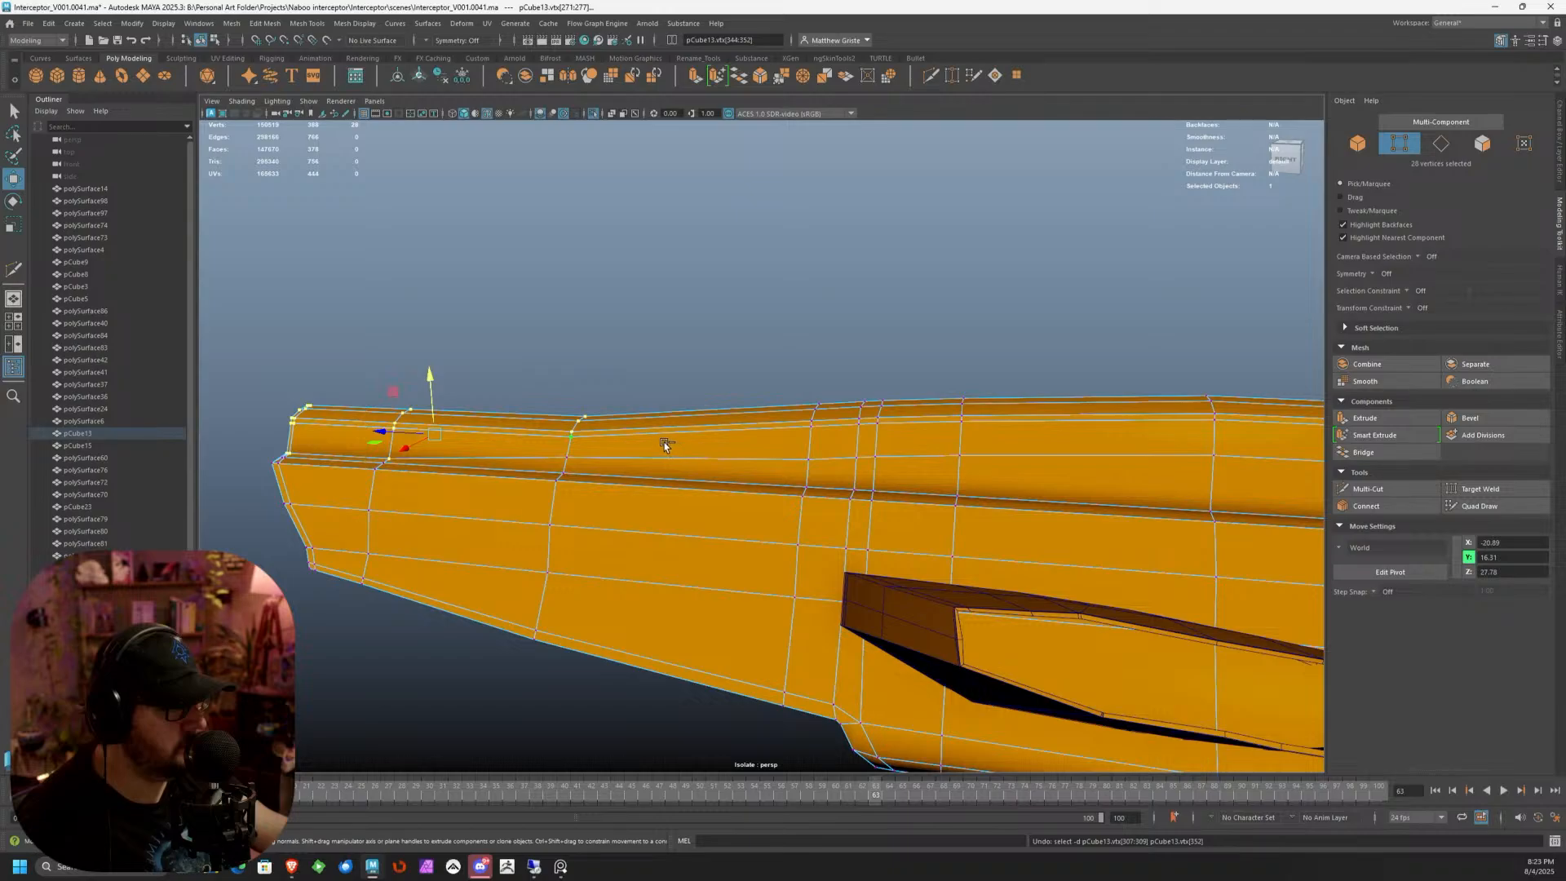
Limit the vertex selection to the end columns of the tail's upper ridge and lower them so the ridge tapers to the tip
left_click_drag(661, 391, 584, 455, "shift")
key("f")
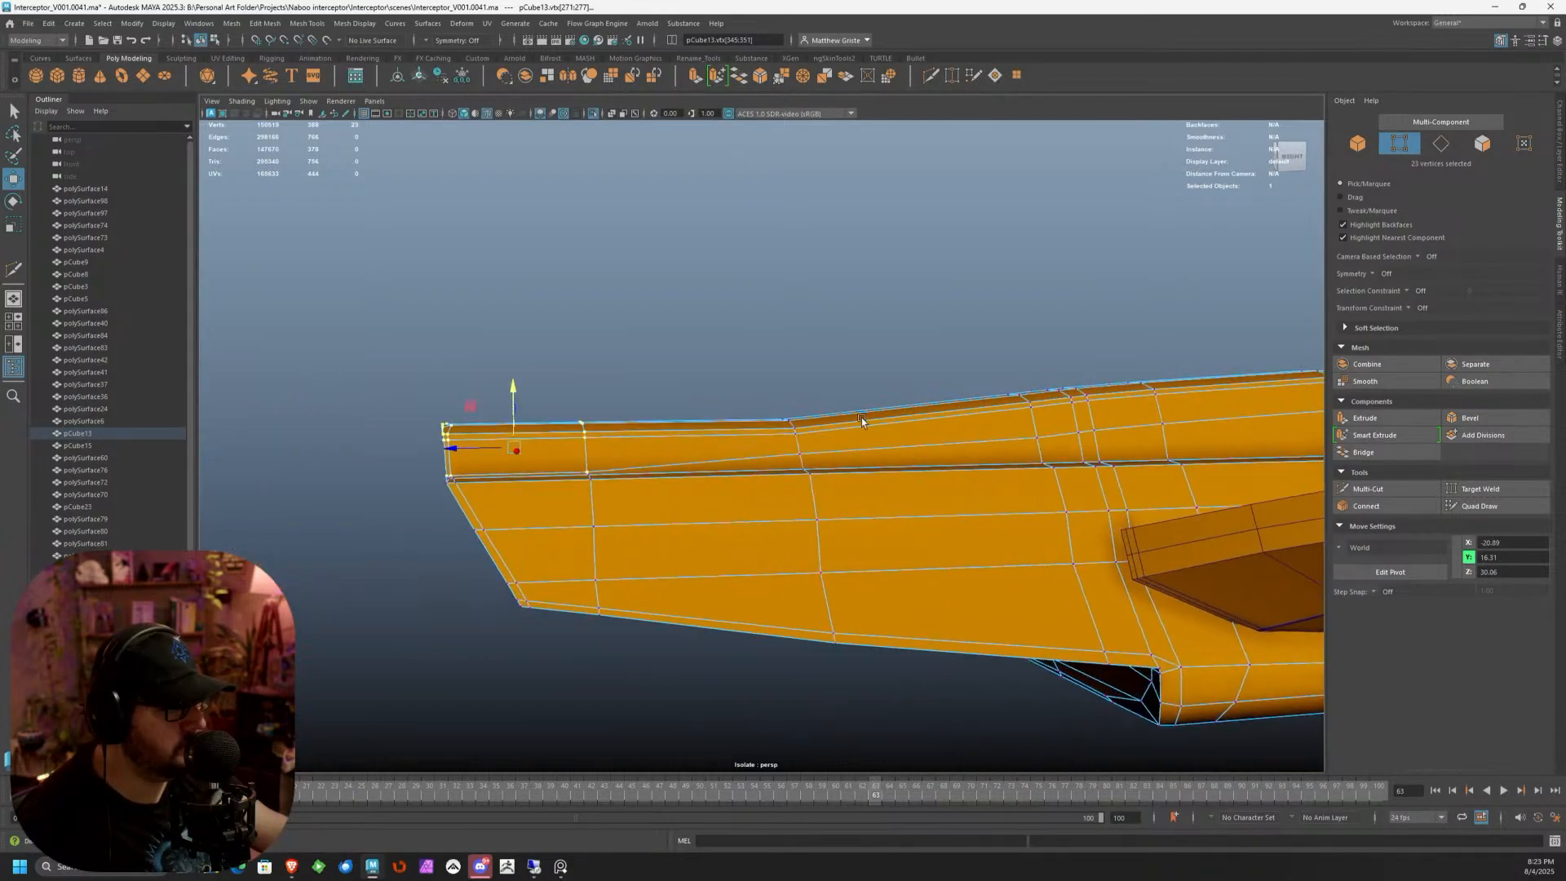
left_click_drag(619, 383, 622, 374)
left_click_drag(788, 507, 718, 452, "ctrl")
left_click_drag(617, 493, 552, 449, "alt")
left_click_drag(557, 453, 840, 418, "alt")
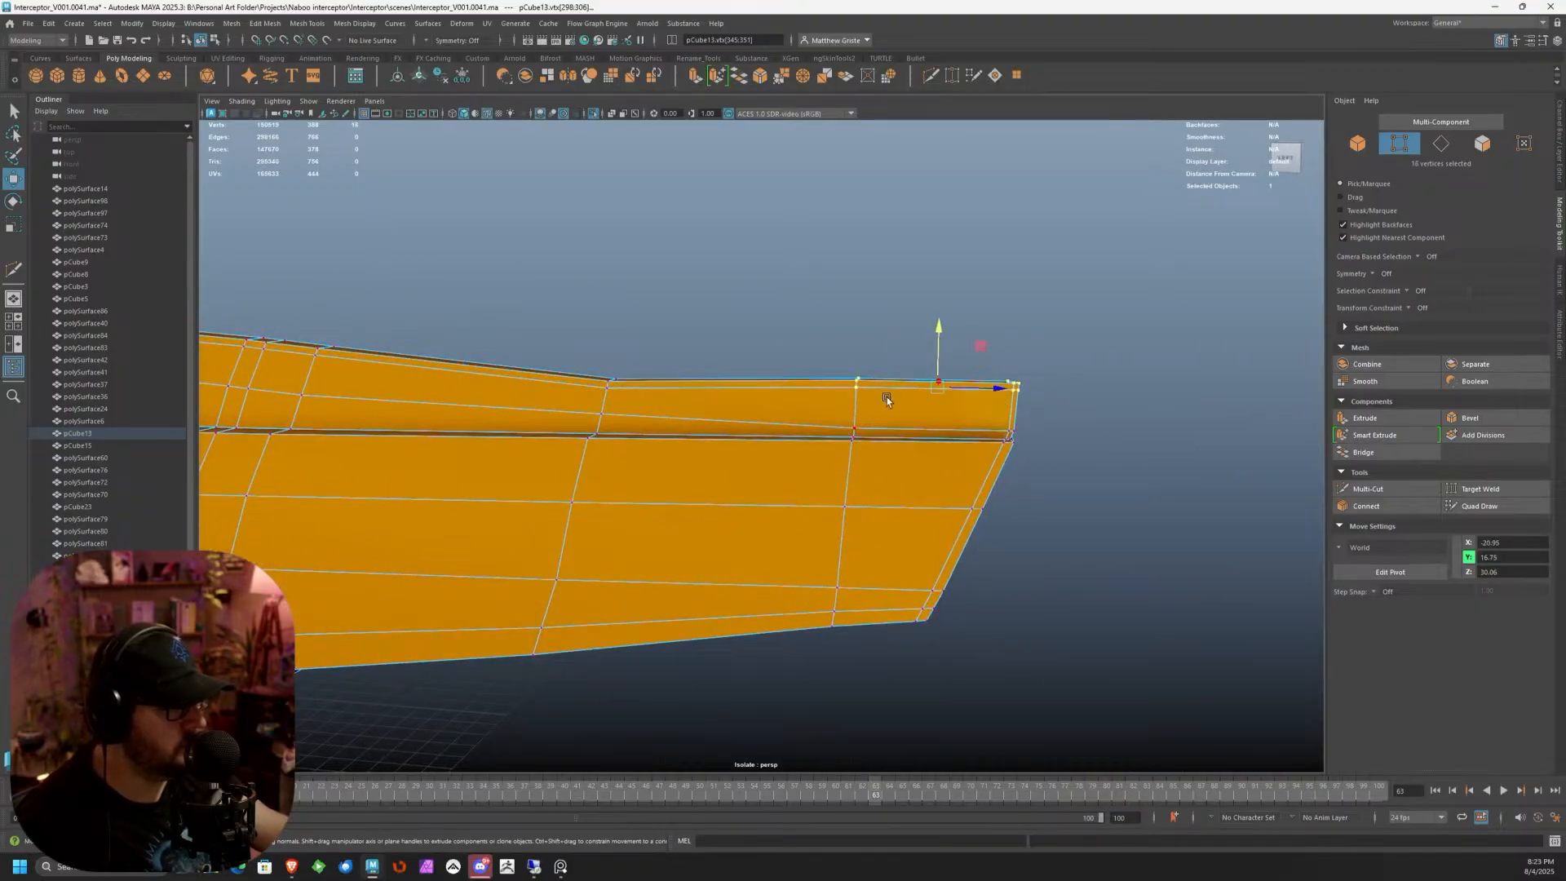
left_click_drag(939, 336, 940, 359)
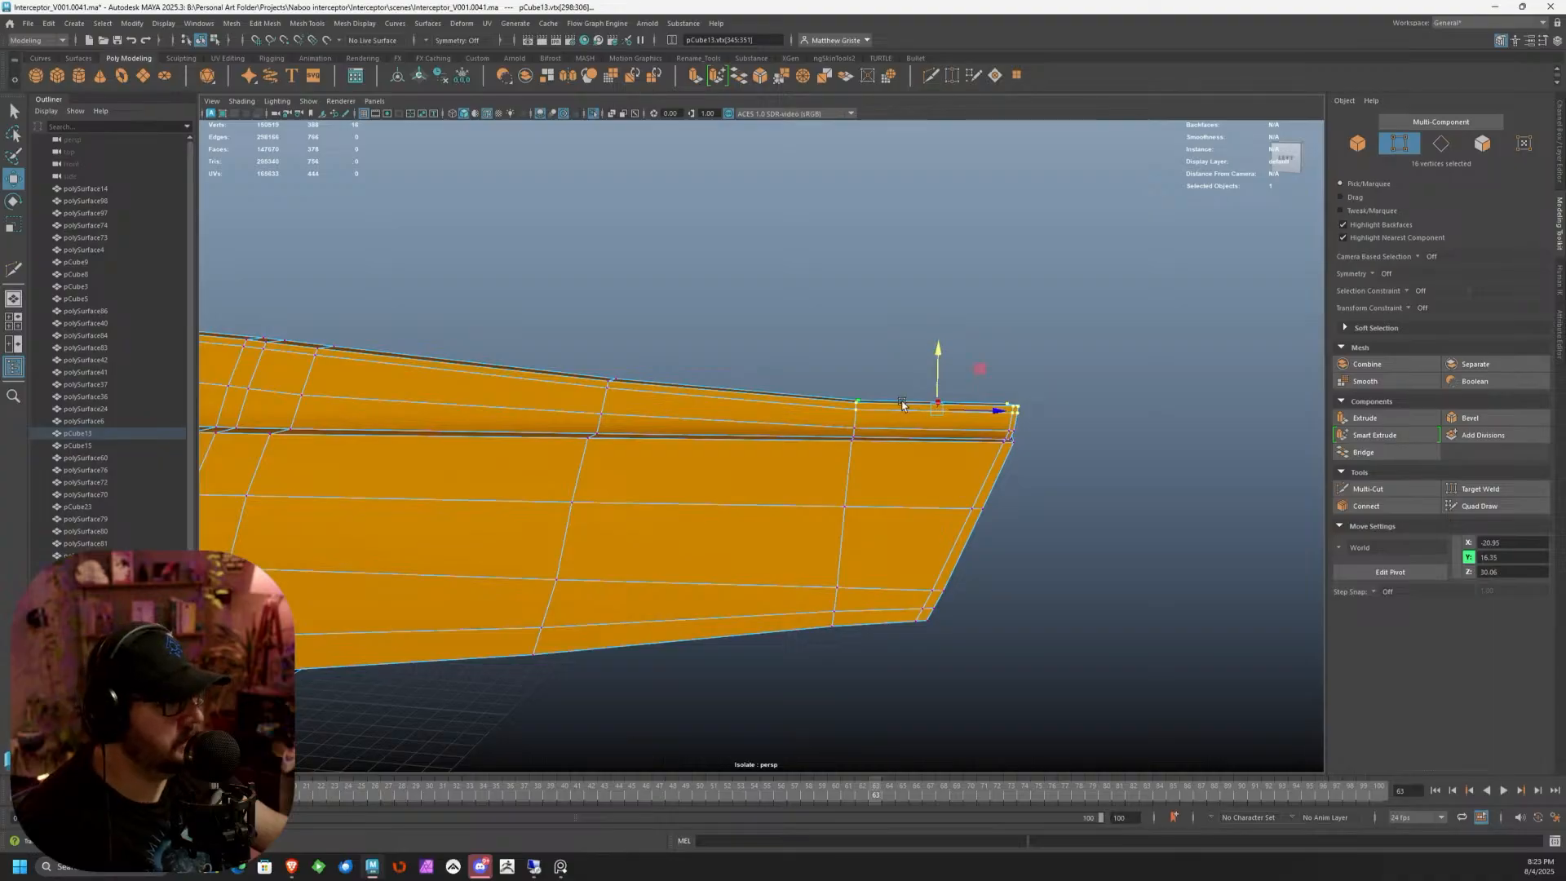
right_click_drag(915, 408, 839, 466)
left_click(912, 333)
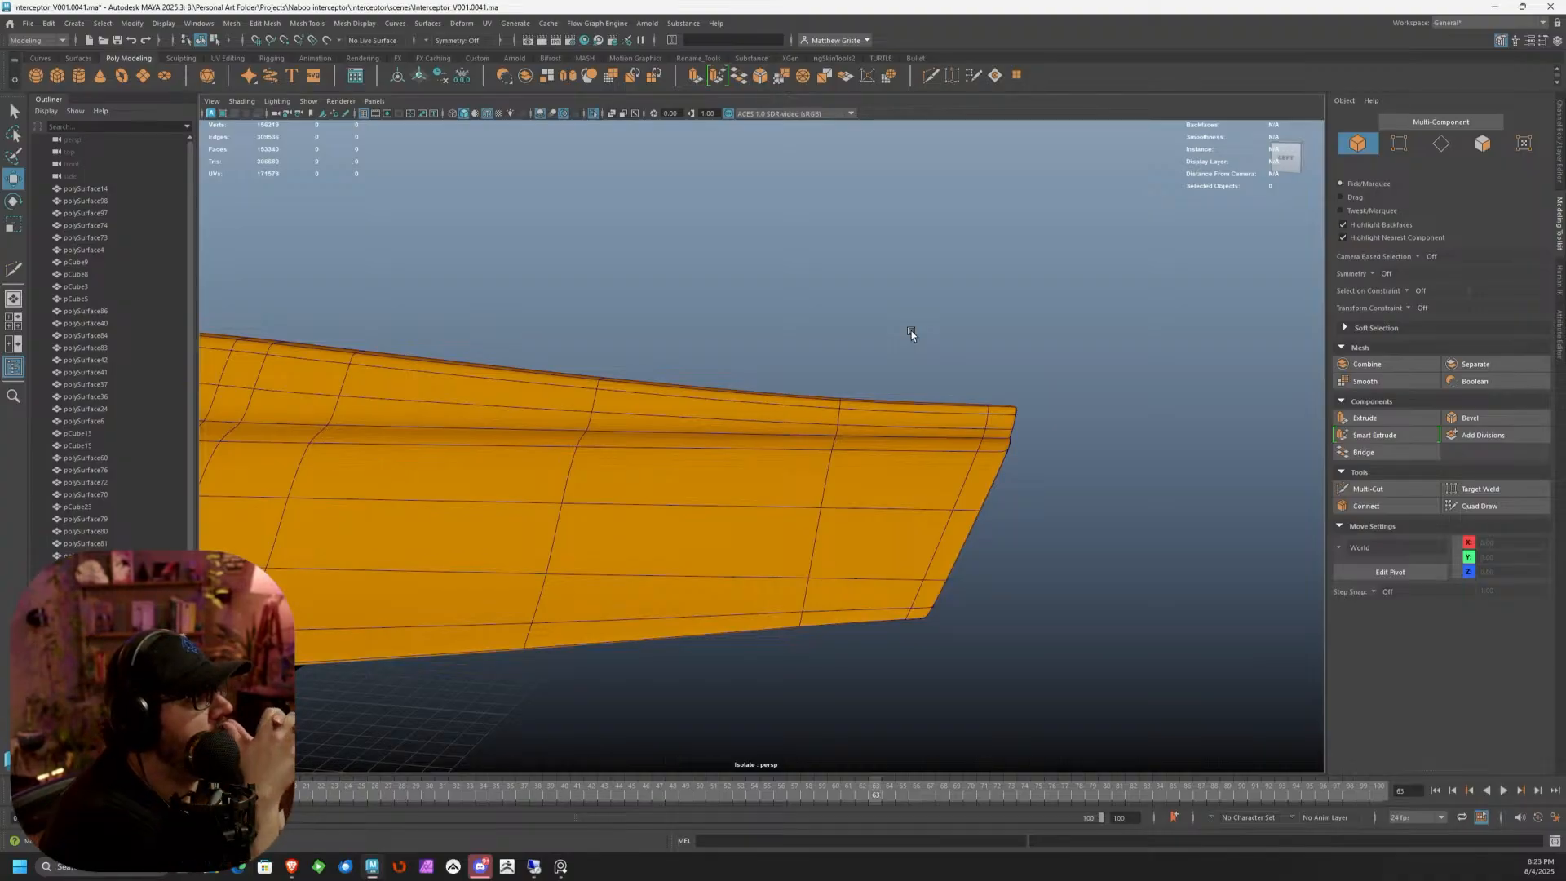
Examine the fuselage from behind and from the side, including the area where the wing meets it
right_click_drag(912, 333, 726, 424, "alt")
left_click_drag(726, 424, 598, 407, "alt")
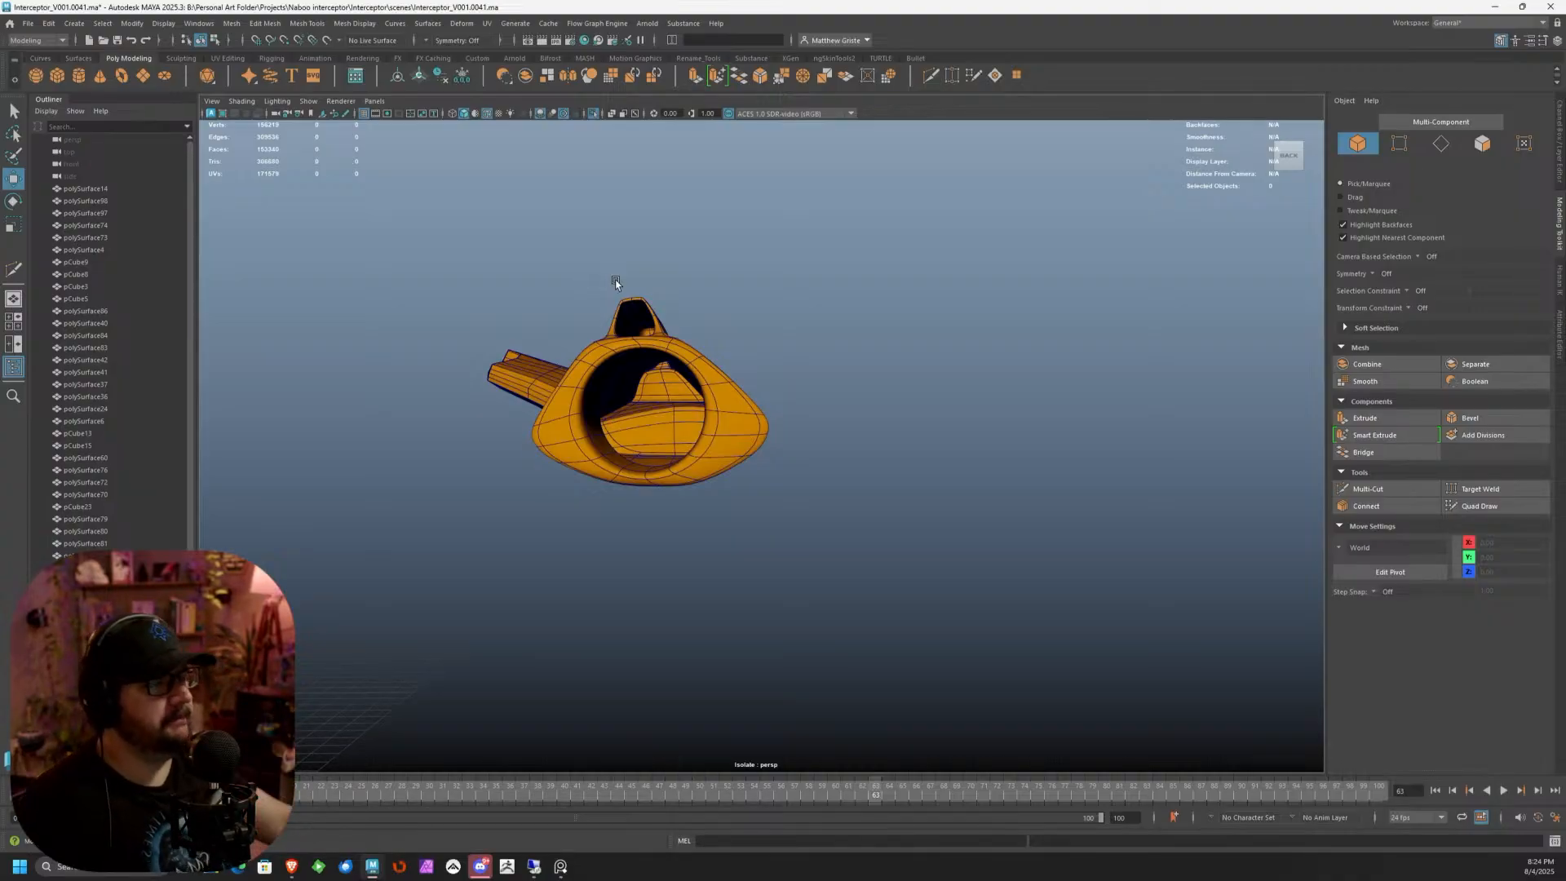
left_click_drag(594, 143, 708, 262, "alt")
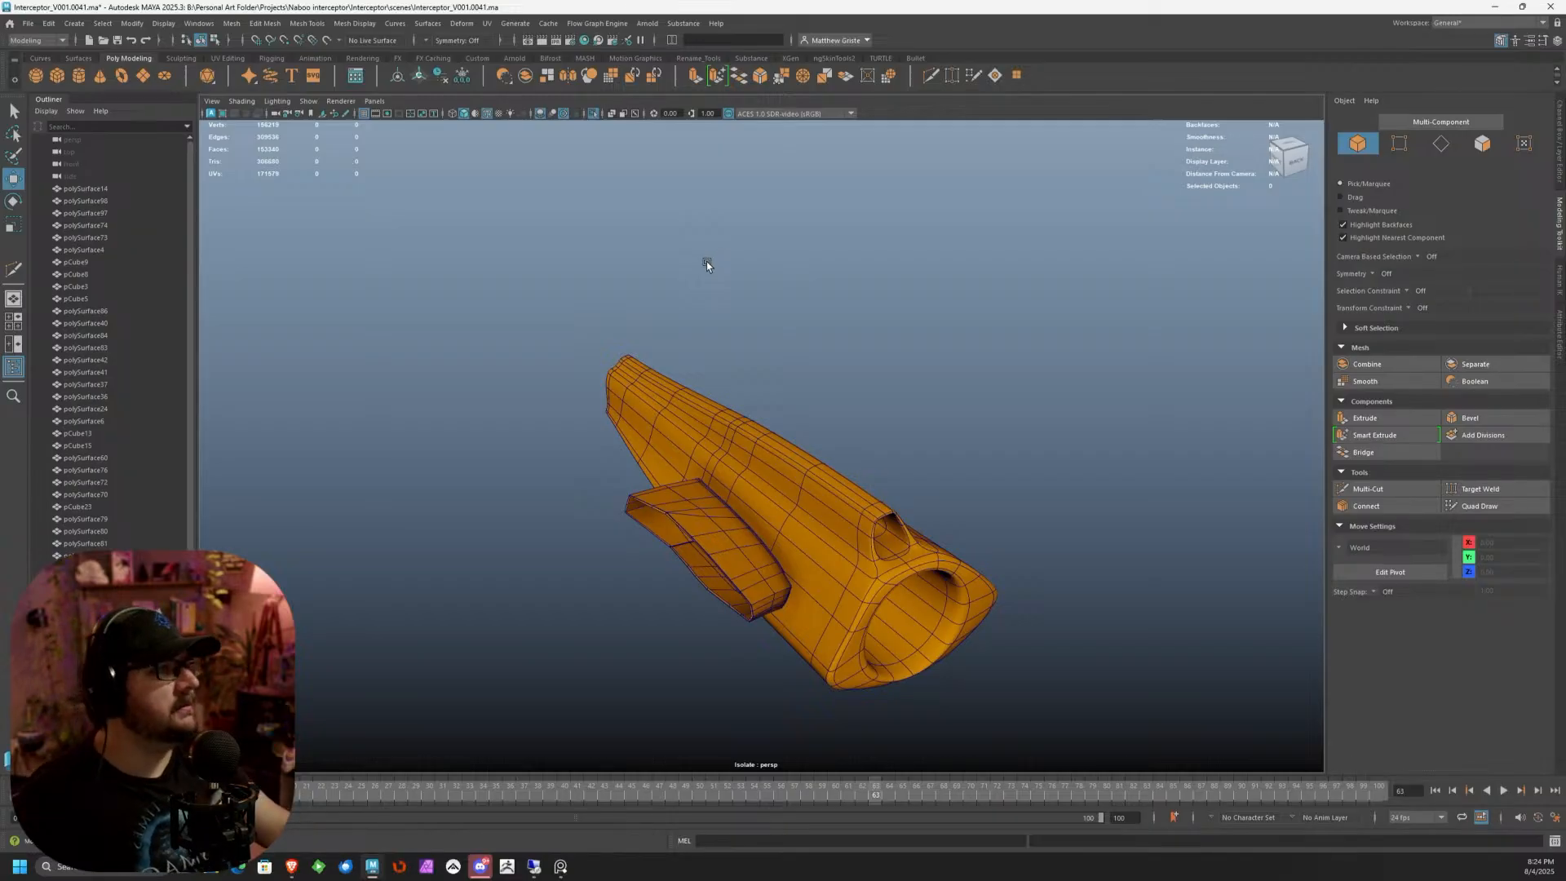
scroll(579, 419, "up", 6)
left_click_drag(579, 419, 722, 463, "alt")
middle_click_drag(1060, 401, 649, 434, "alt")
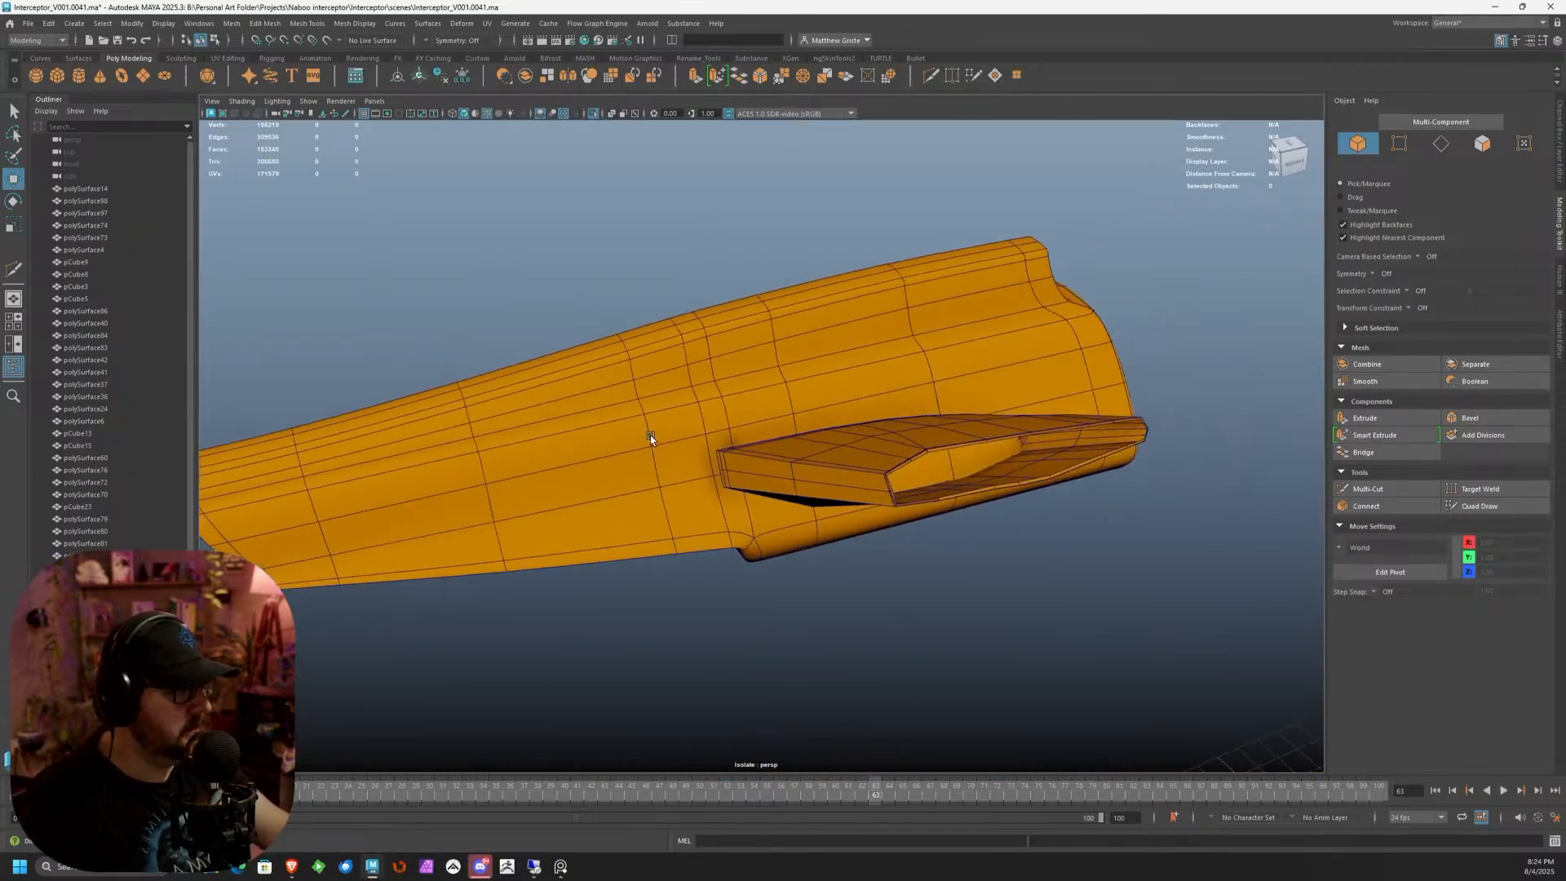
scroll(637, 438, "up", 4)
left_click_drag(636, 438, 572, 432, "alt")
Select a crosswise edge loop on the fuselage above the wing root and slide it along the surface
left_click(652, 453)
scroll(639, 457, "up", 5)
middle_click_drag(903, 443, 703, 434, "alt")
scroll(703, 434, "down", 5)
right_click_drag(738, 424, 777, 442)
double_click(739, 394)
scroll(734, 391, "up", 5)
left_click_drag(713, 302, 696, 302)
Insert three crosswise edge loops with Multi-Cut on the fuselage, lined up with the wing root's tapering end
left_click(1368, 488)
scroll(914, 481, "up", 5)
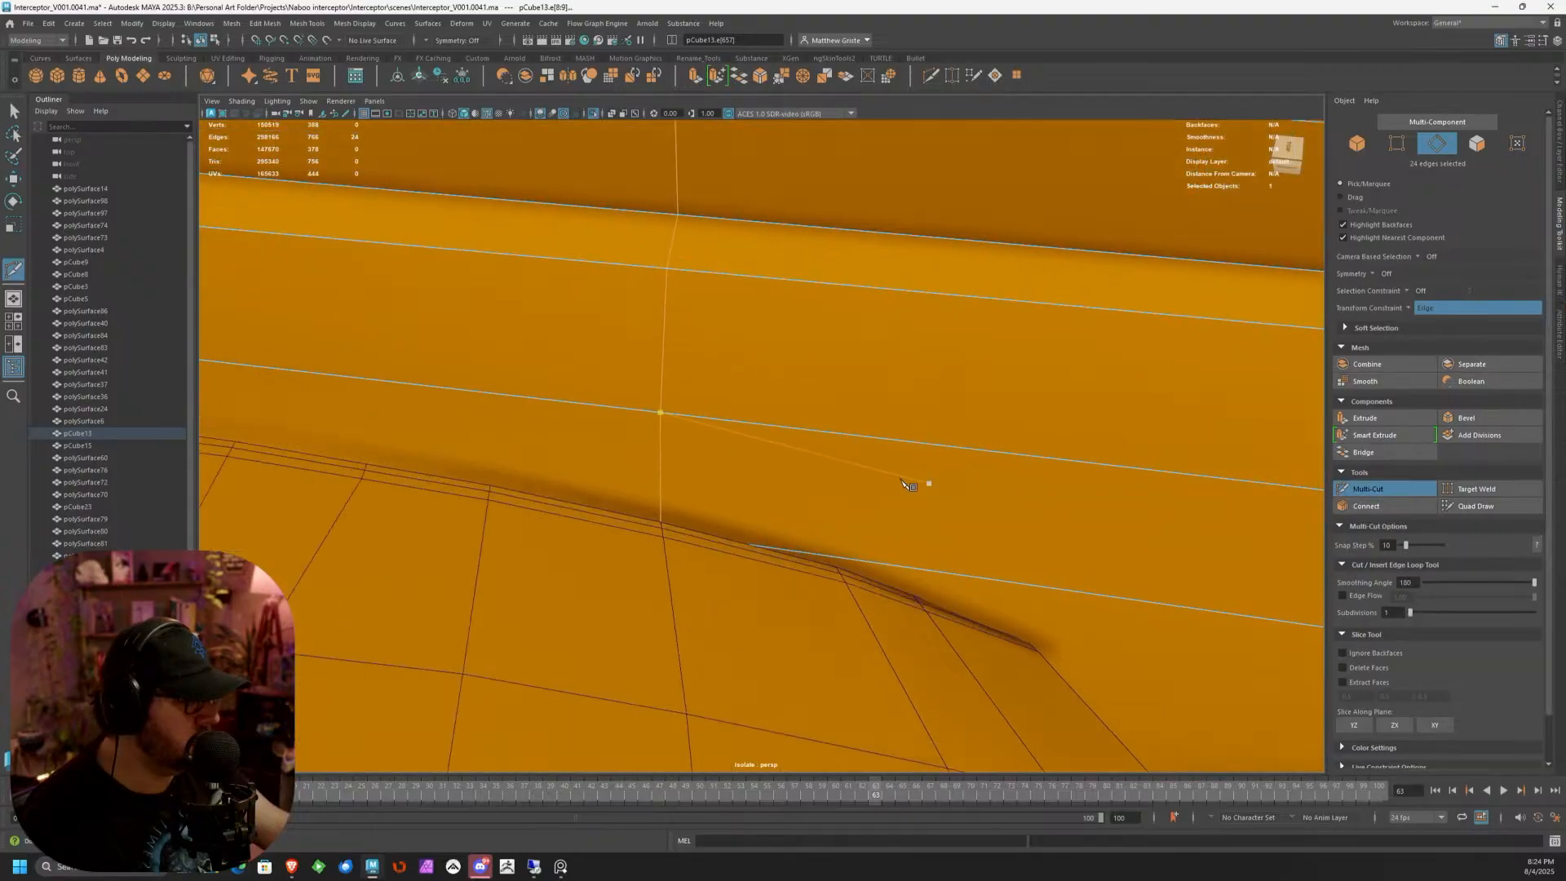
left_click(851, 444)
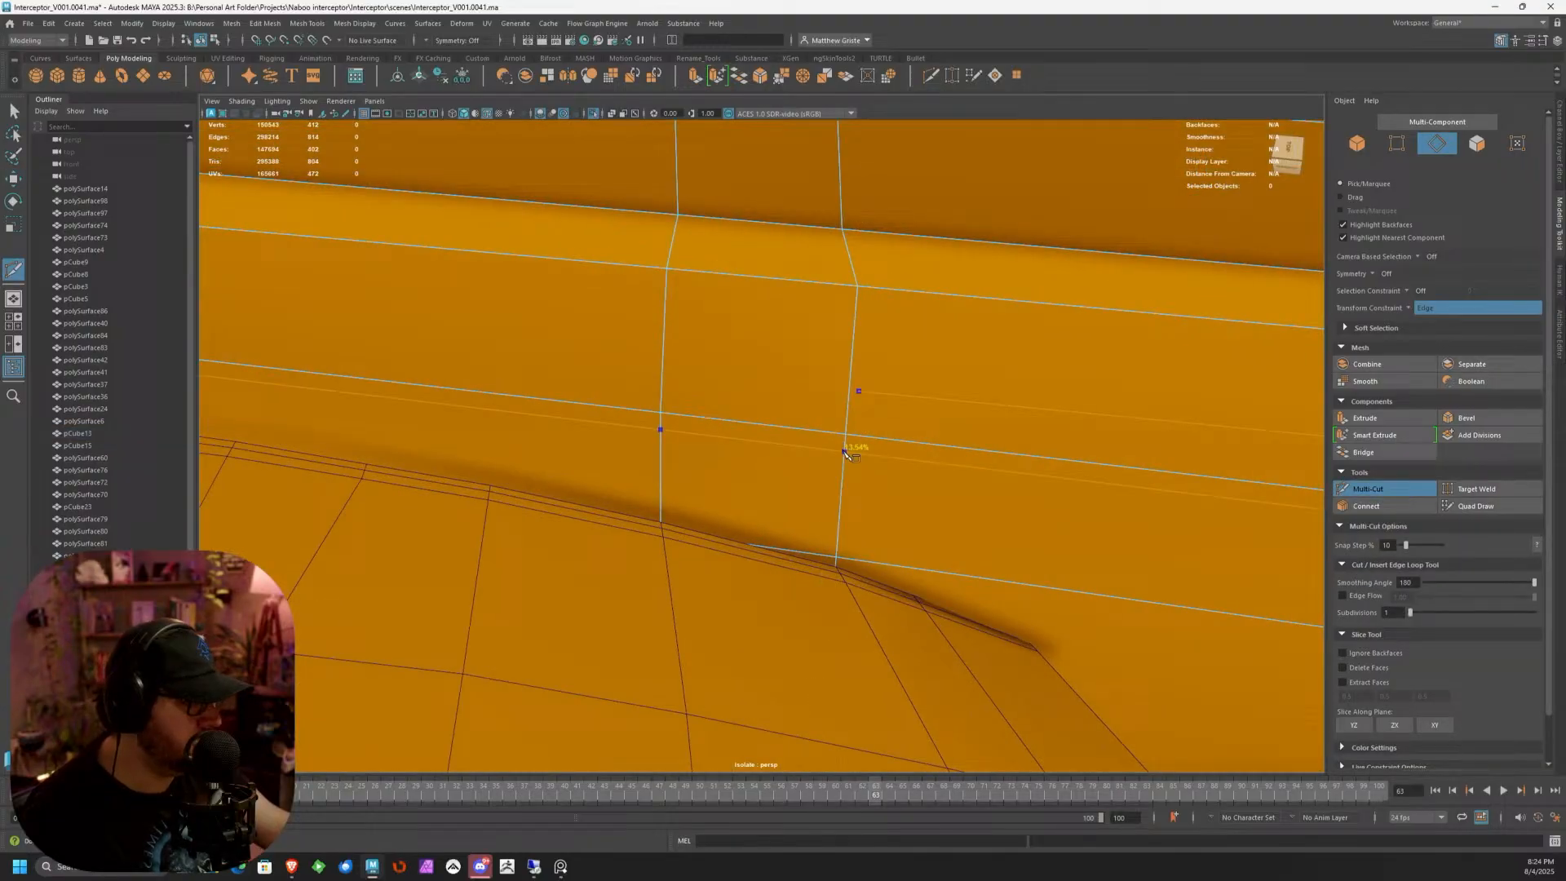
left_click(931, 443)
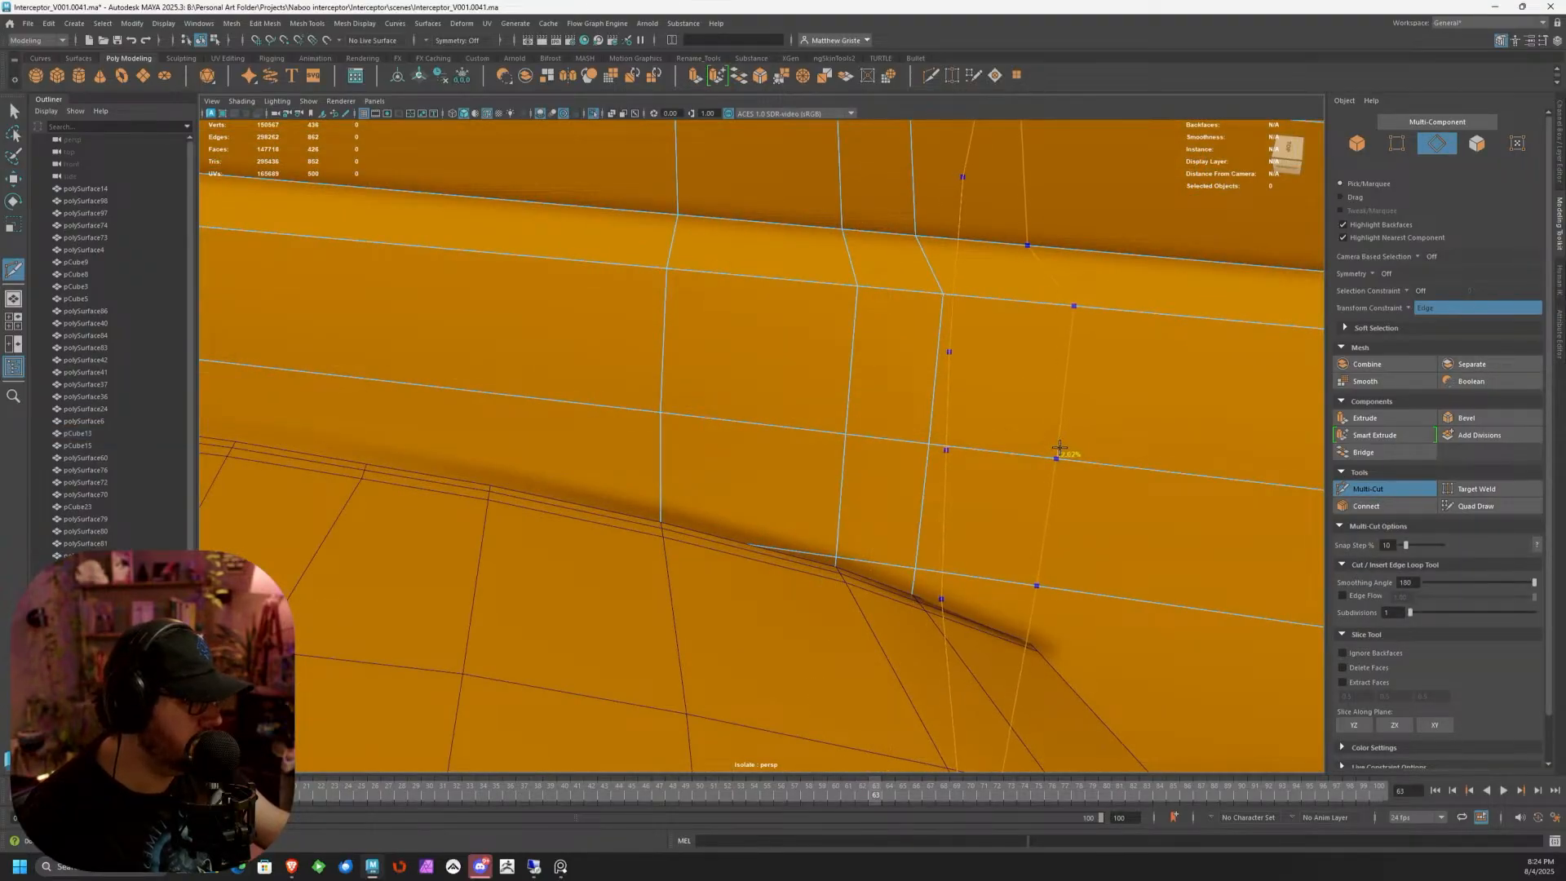
left_click(1065, 449, "ctrl")
Insert three more crosswise edge loops on the fuselage above the middle of the wing root, matching the wing's edges
scroll(1005, 490, "down", 5)
left_click_drag(1003, 514, 898, 514, "alt")
scroll(898, 515, "up", 3)
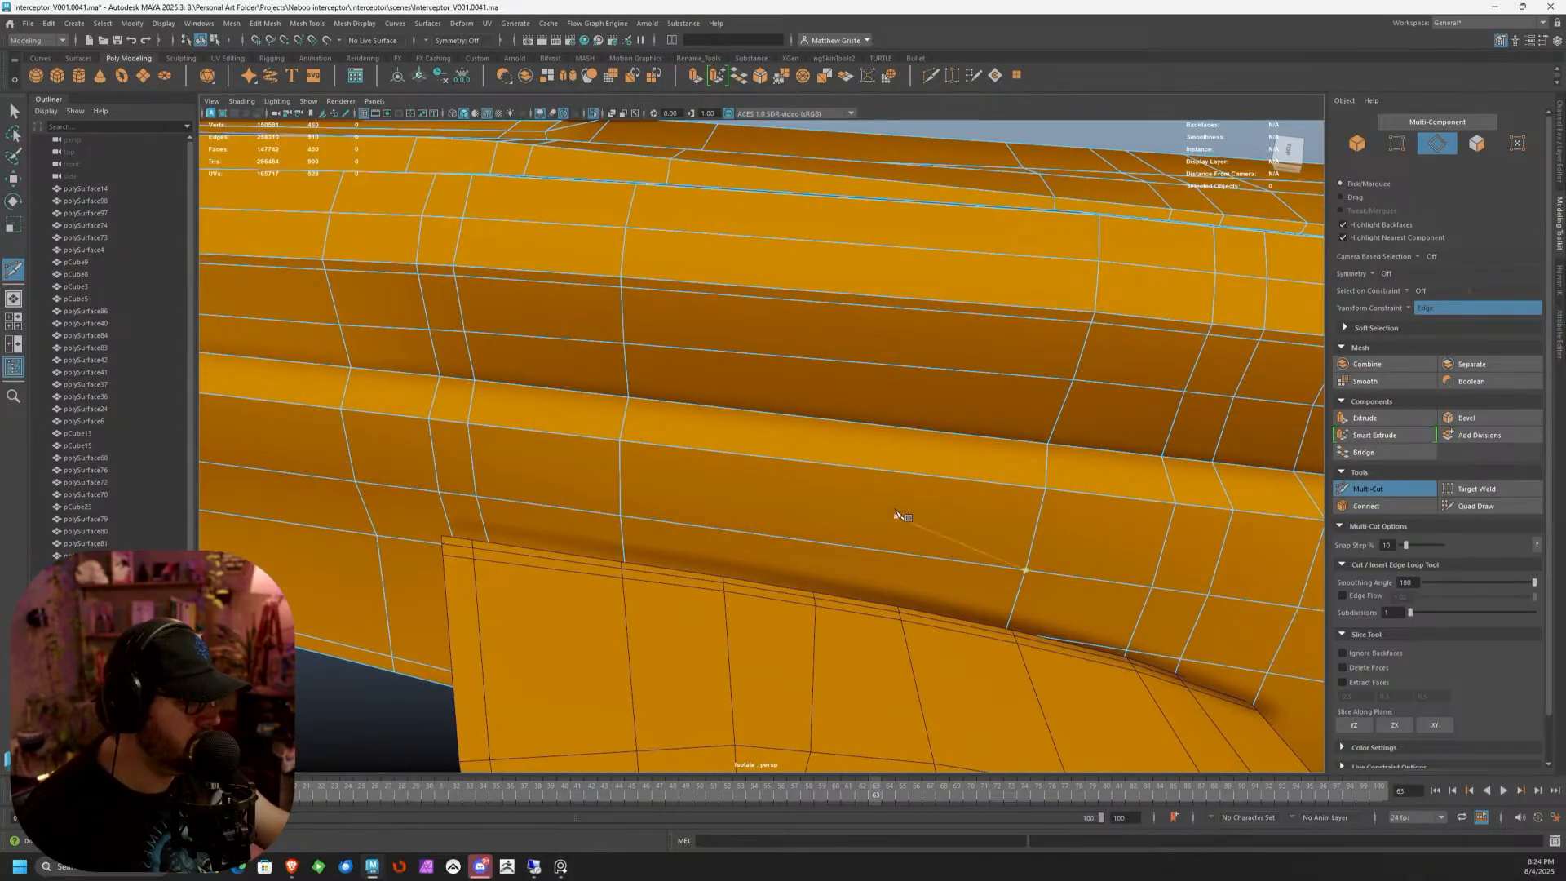
left_click(925, 539, "ctrl")
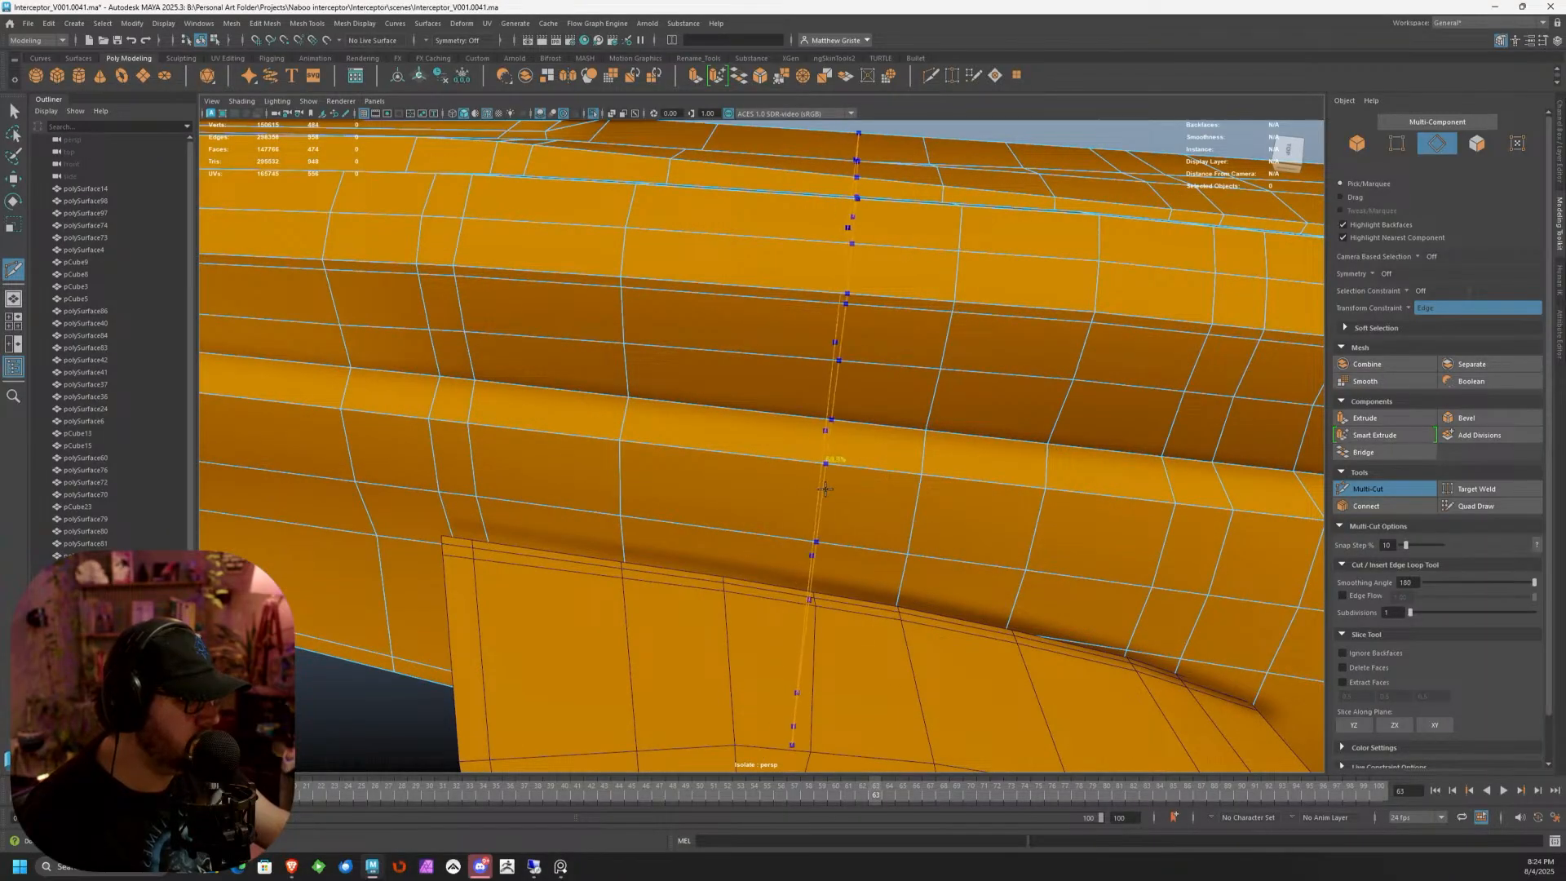
left_click(828, 489, "ctrl")
left_click(728, 469, "ctrl")
scroll(730, 473, "down", 4)
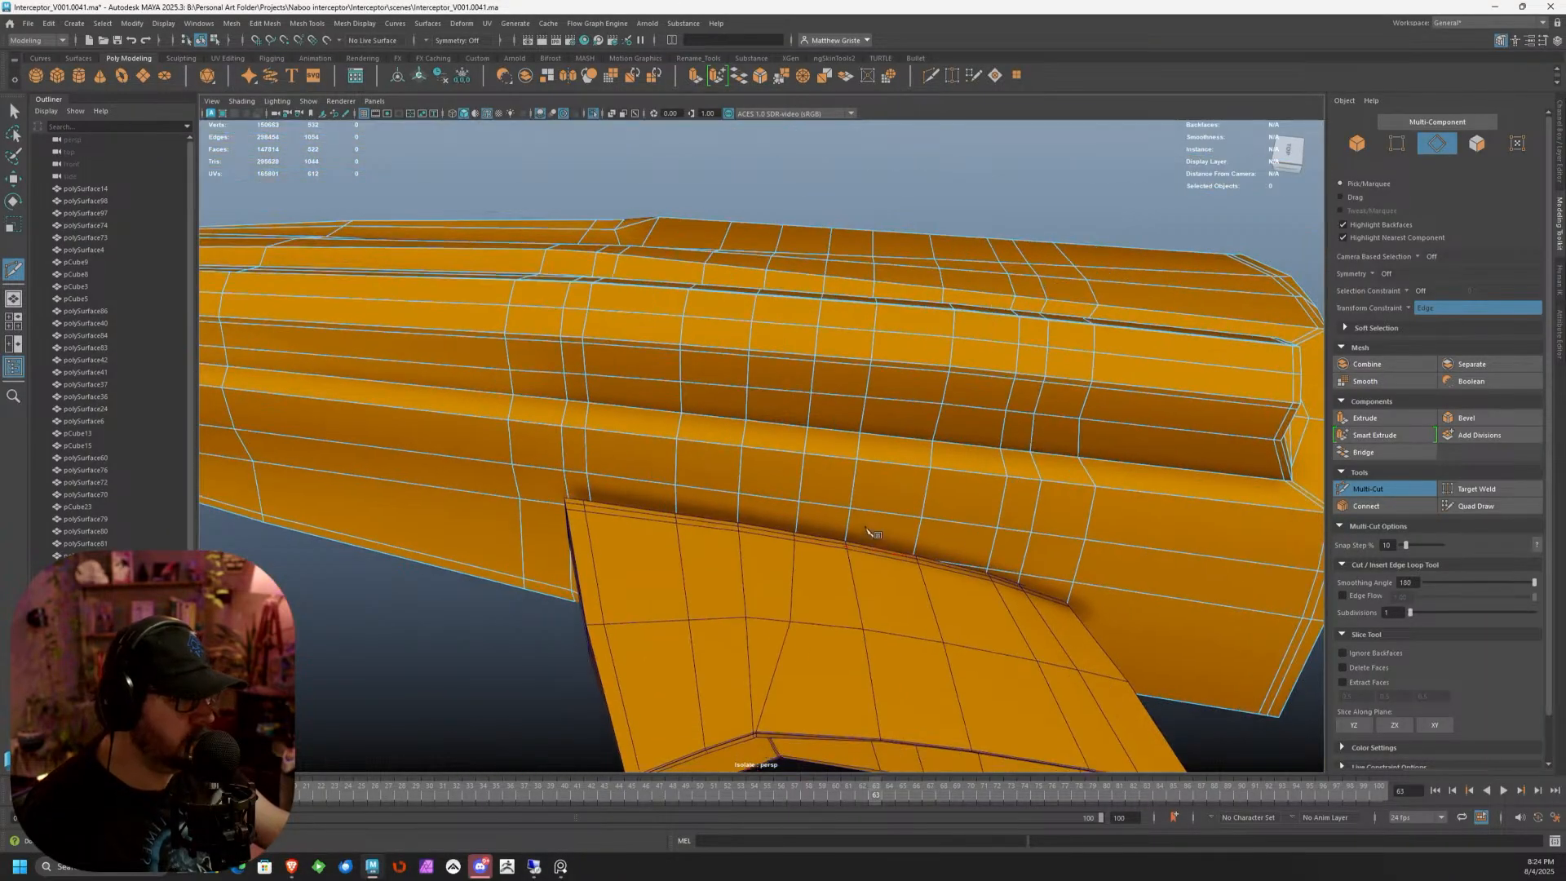
Show the fuselage in smooth preview, return to object mode and check the shape with nothing selected
middle_click_drag(867, 531, 809, 475, "alt")
key("q")
key("3")
right_click_drag(805, 473, 814, 506)
scroll(955, 568, "down", 4)
left_click(1164, 662)
left_click_drag(1163, 661, 972, 553, "alt")
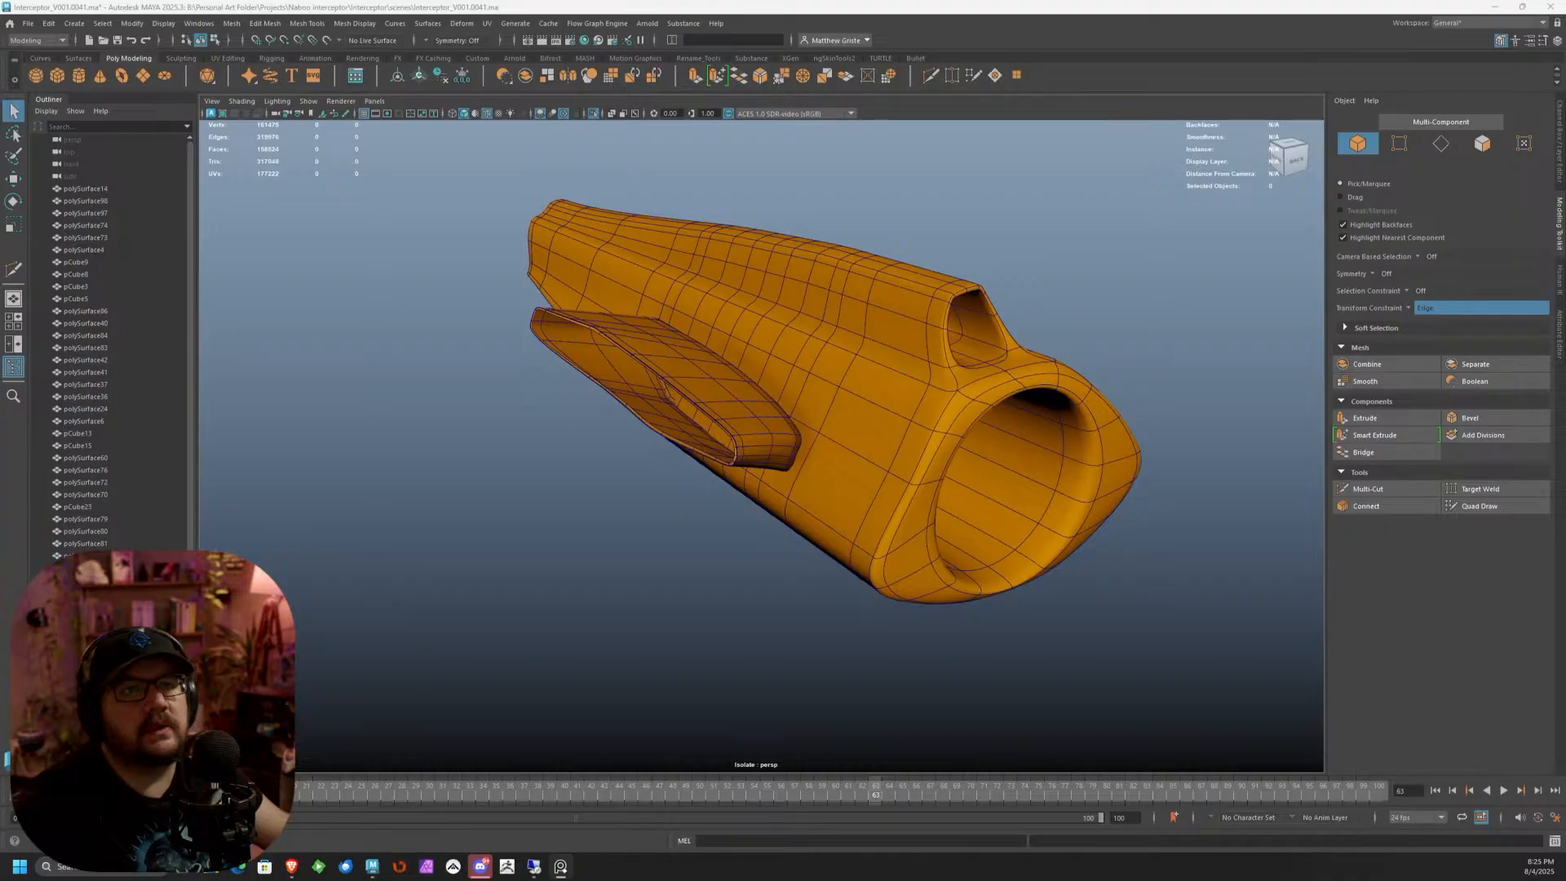
Select the wing piece and examine its root and open underside against the fuselage
scroll(938, 294, "up", 5)
left_click_drag(927, 316, 851, 292, "alt")
left_click(591, 301)
scroll(588, 301, "up", 5)
middle_click_drag(589, 301, 613, 291, "alt")
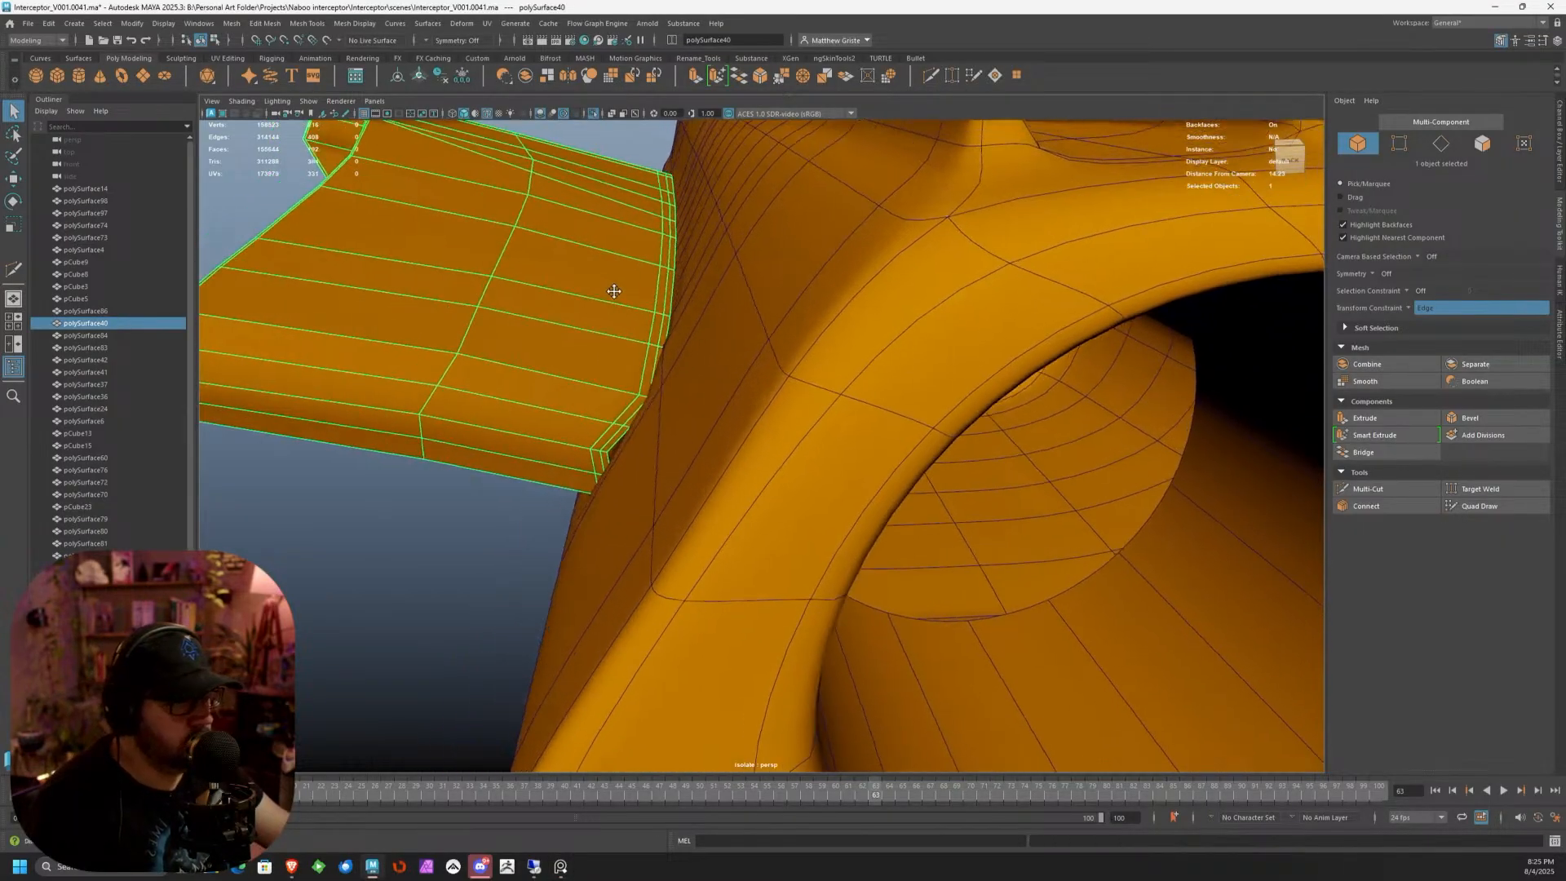
left_click_drag(613, 292, 714, 318, "alt")
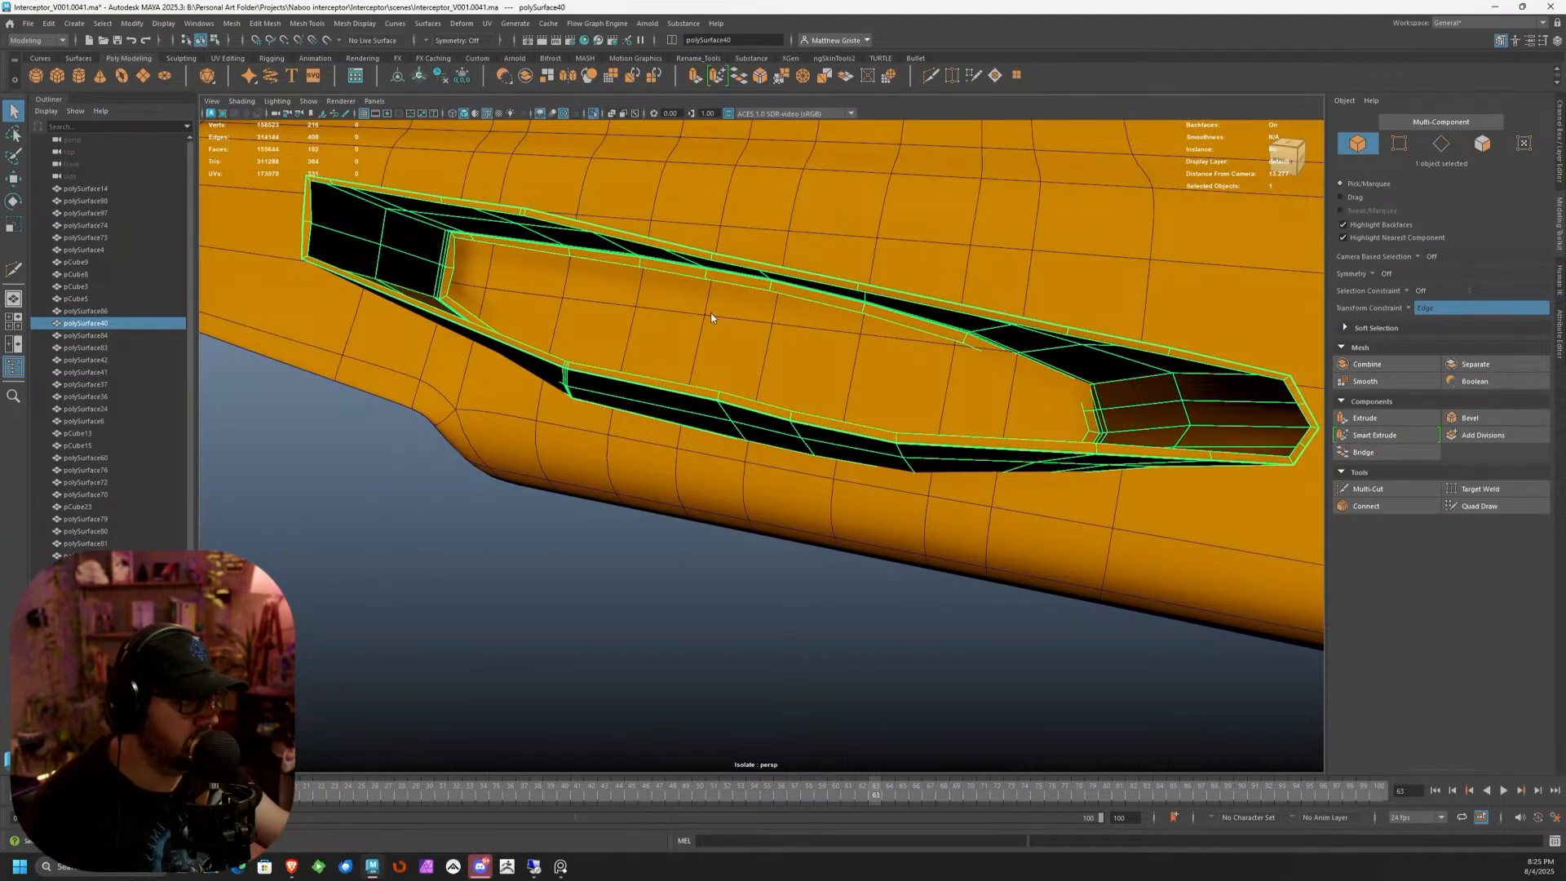
Insert a lengthwise edge loop with Multi-Cut along the fuselage's side, near the wing's lower edge
left_click(712, 317)
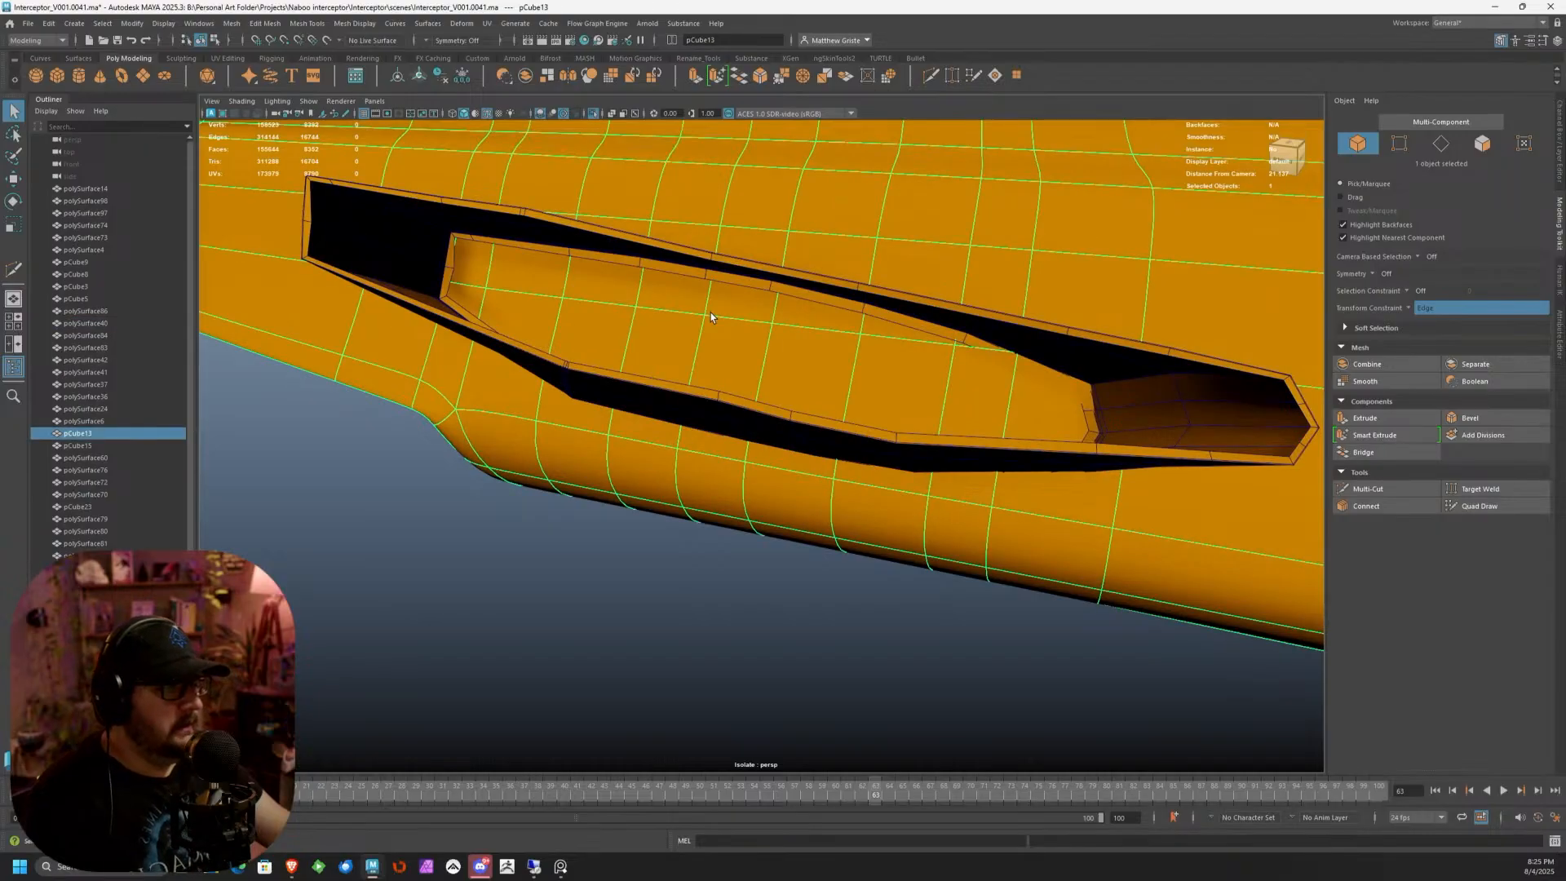
left_click_drag(712, 315, 785, 298, "alt")
left_click(1398, 418)
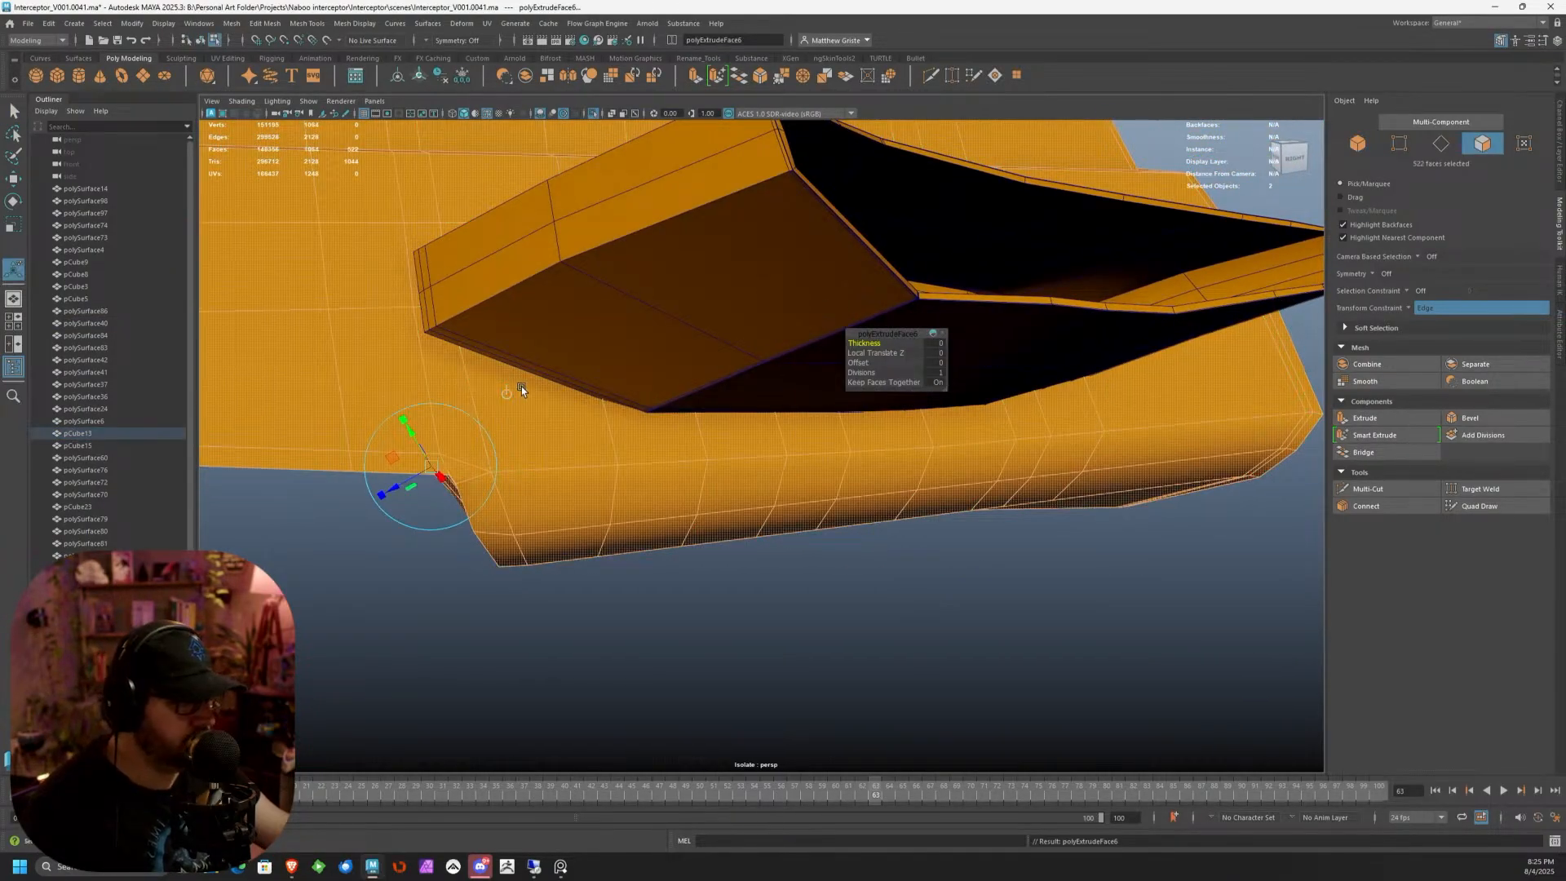
key("ctrl+z")
left_click(1368, 489)
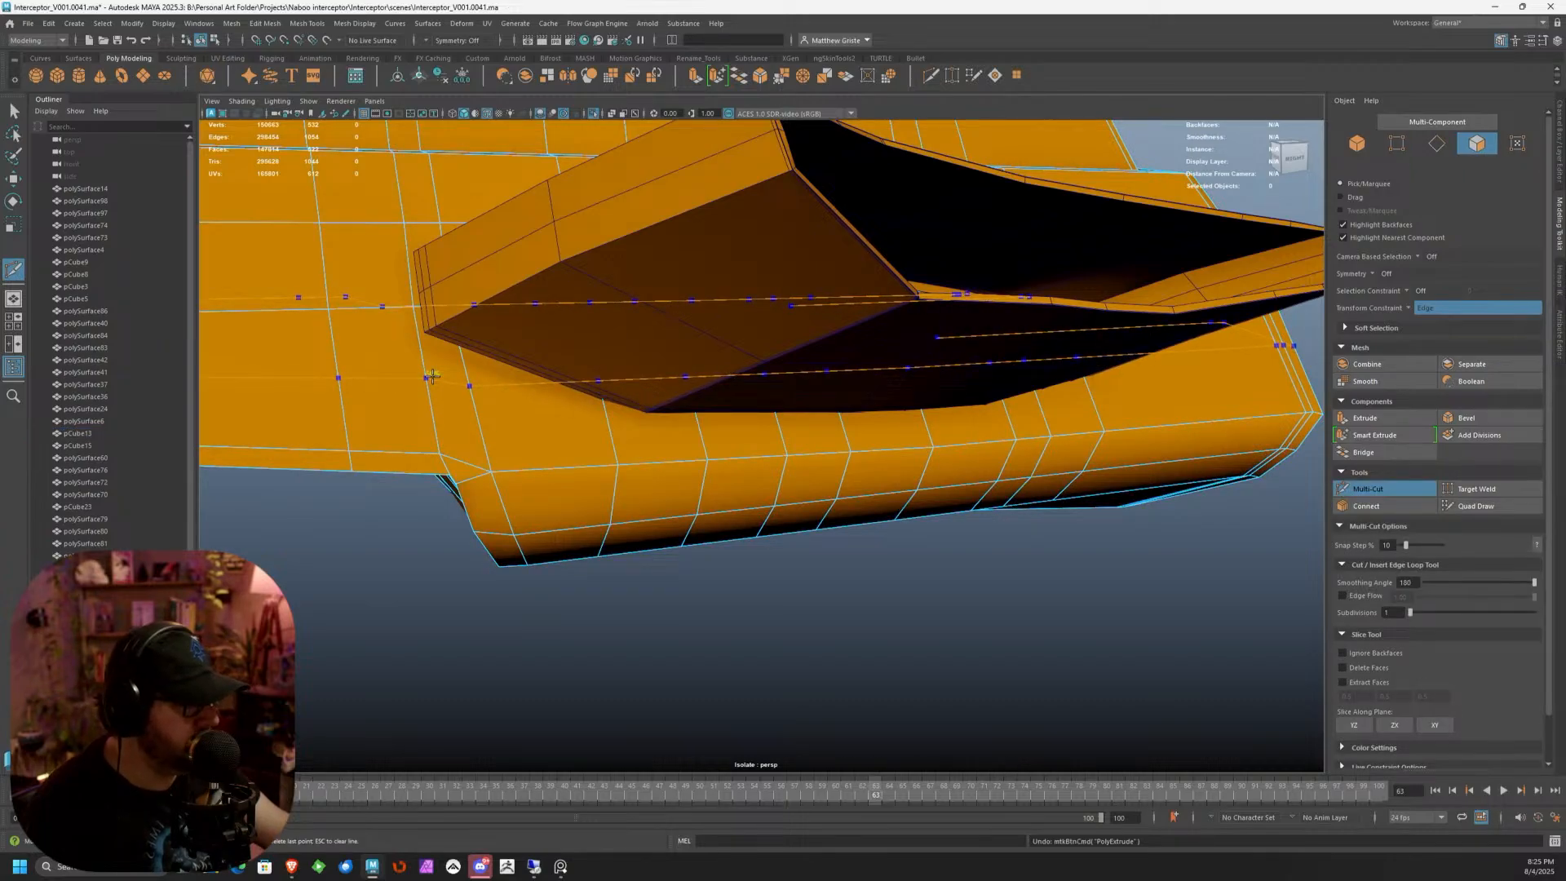
key("Return")
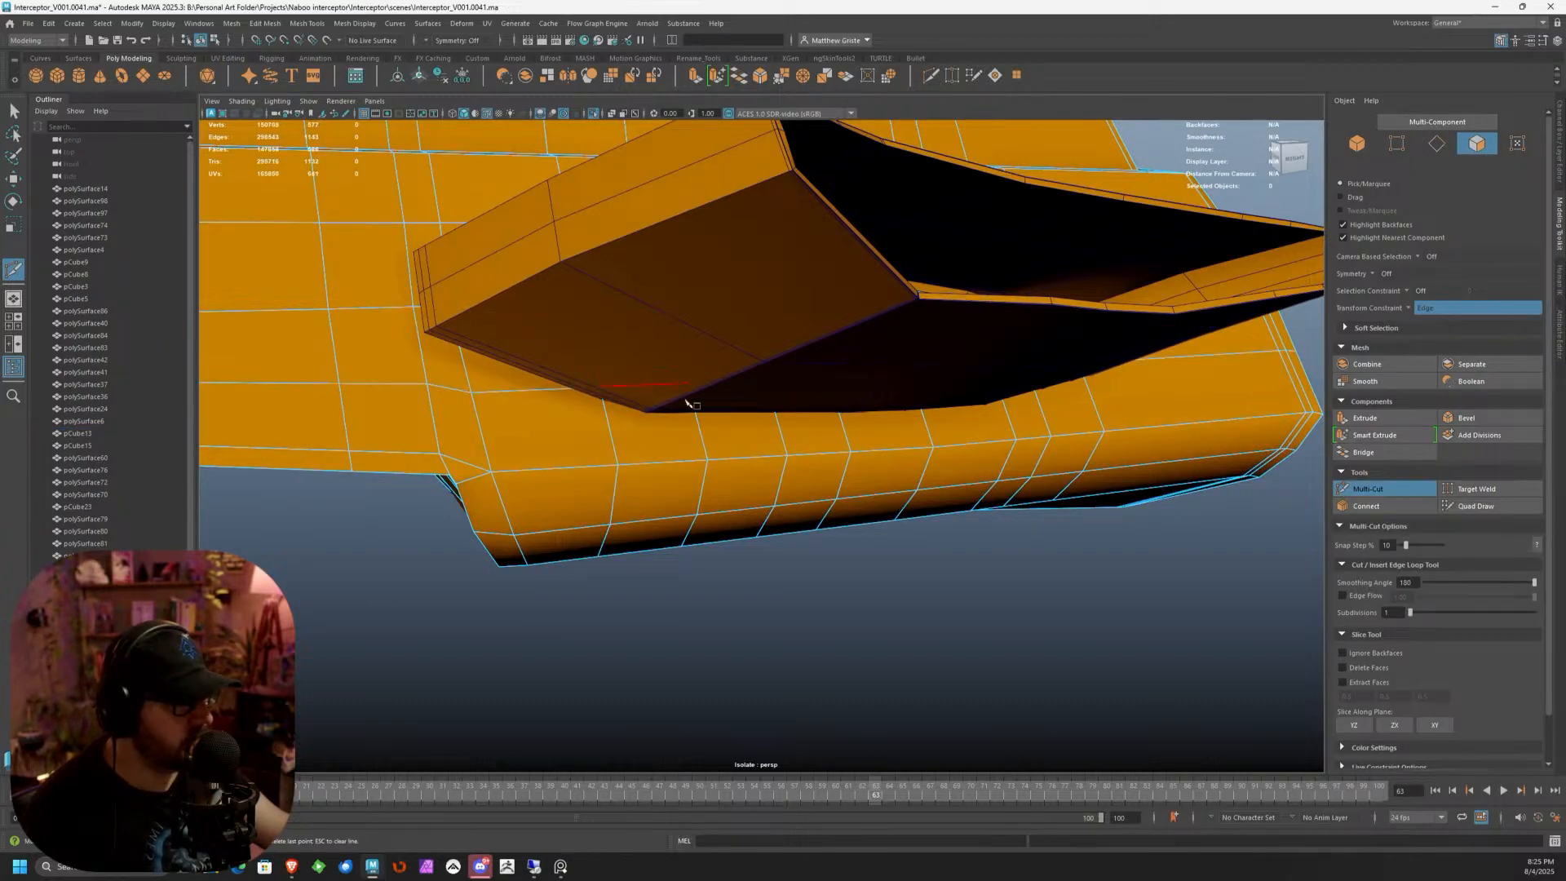
scroll(686, 402, "down", 5)
left_click_drag(672, 403, 394, 400, "alt")
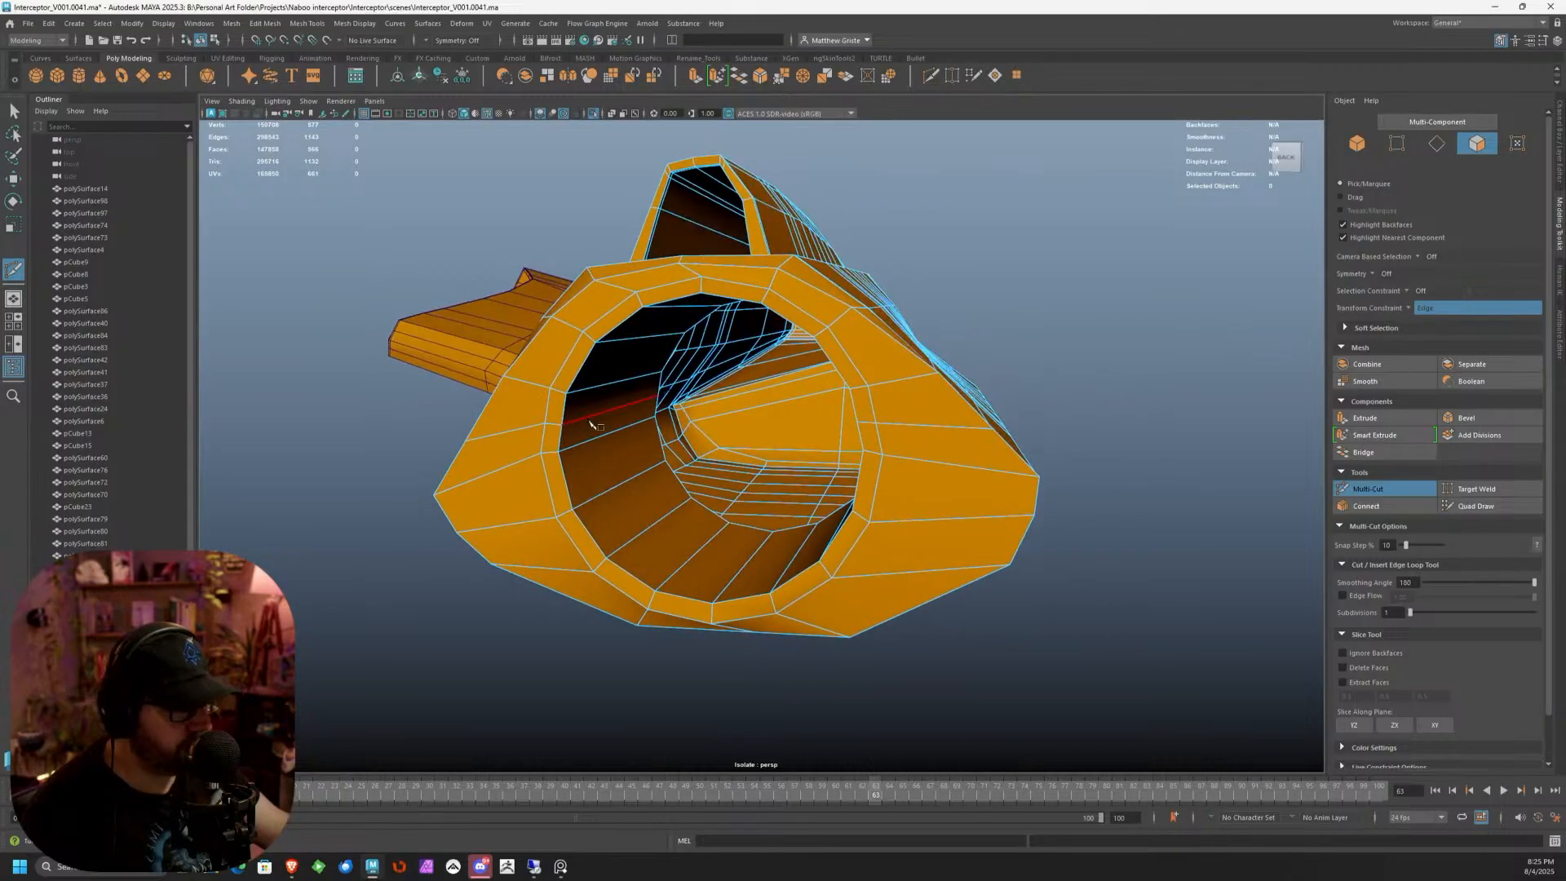
left_click_drag(574, 416, 710, 492, "alt")
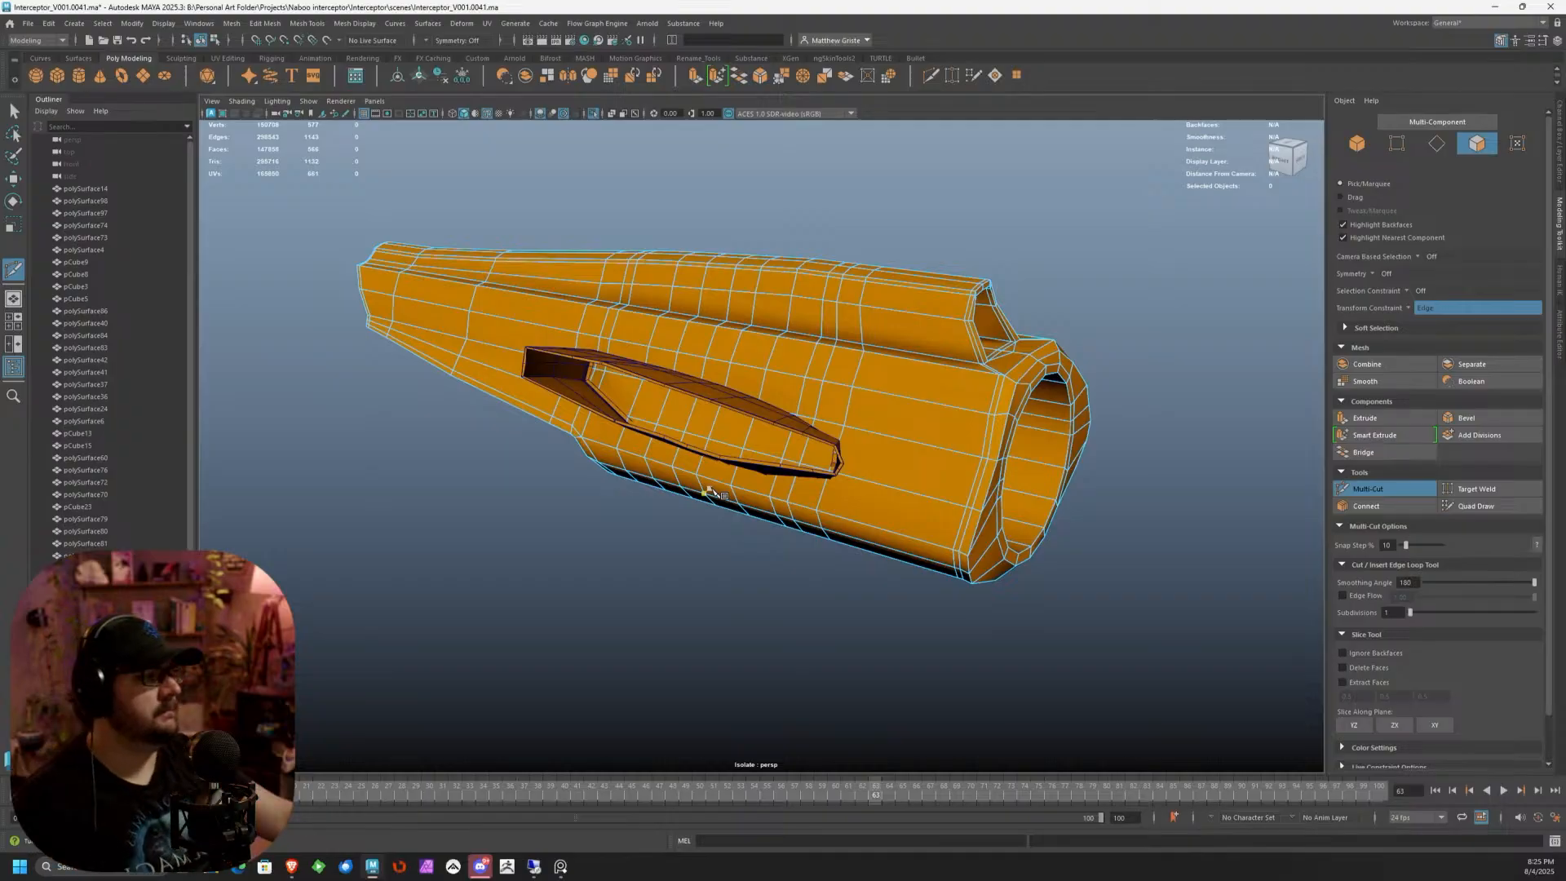
Leave Multi-Cut and select the face loops around the wing's root end
scroll(709, 487, "up", 2)
left_click_drag(715, 448, 713, 395, "alt")
scroll(659, 442, "up", 3)
key("q")
scroll(687, 373, "up", 3)
scroll(688, 389, "down", 4)
scroll(713, 394, "up", 5)
right_click(711, 394)
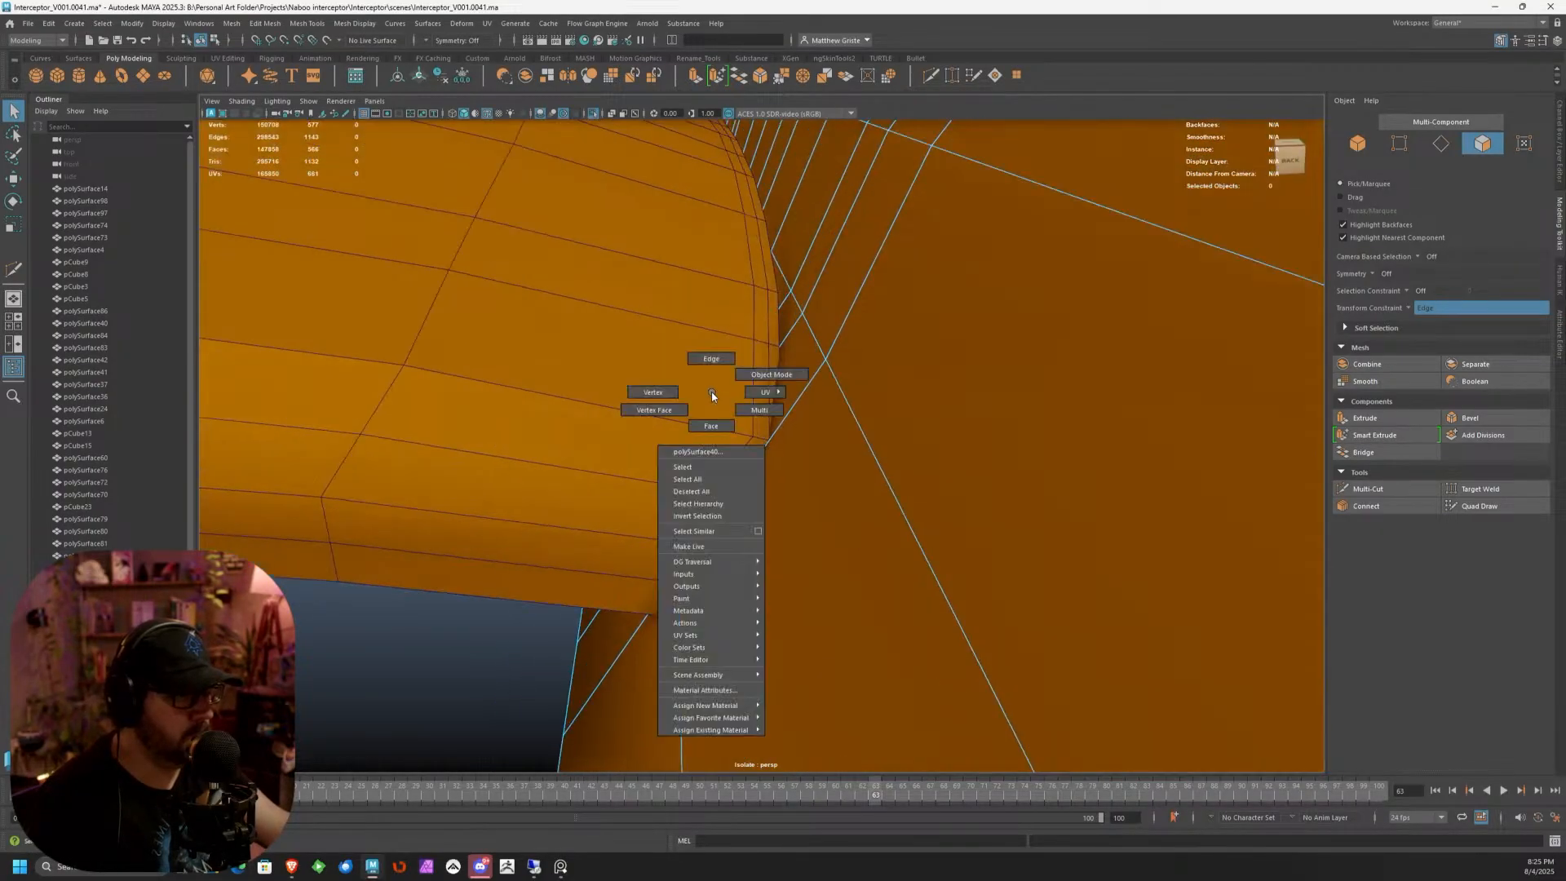
left_click(711, 359)
right_click_drag(755, 409, 757, 395)
double_click(760, 329)
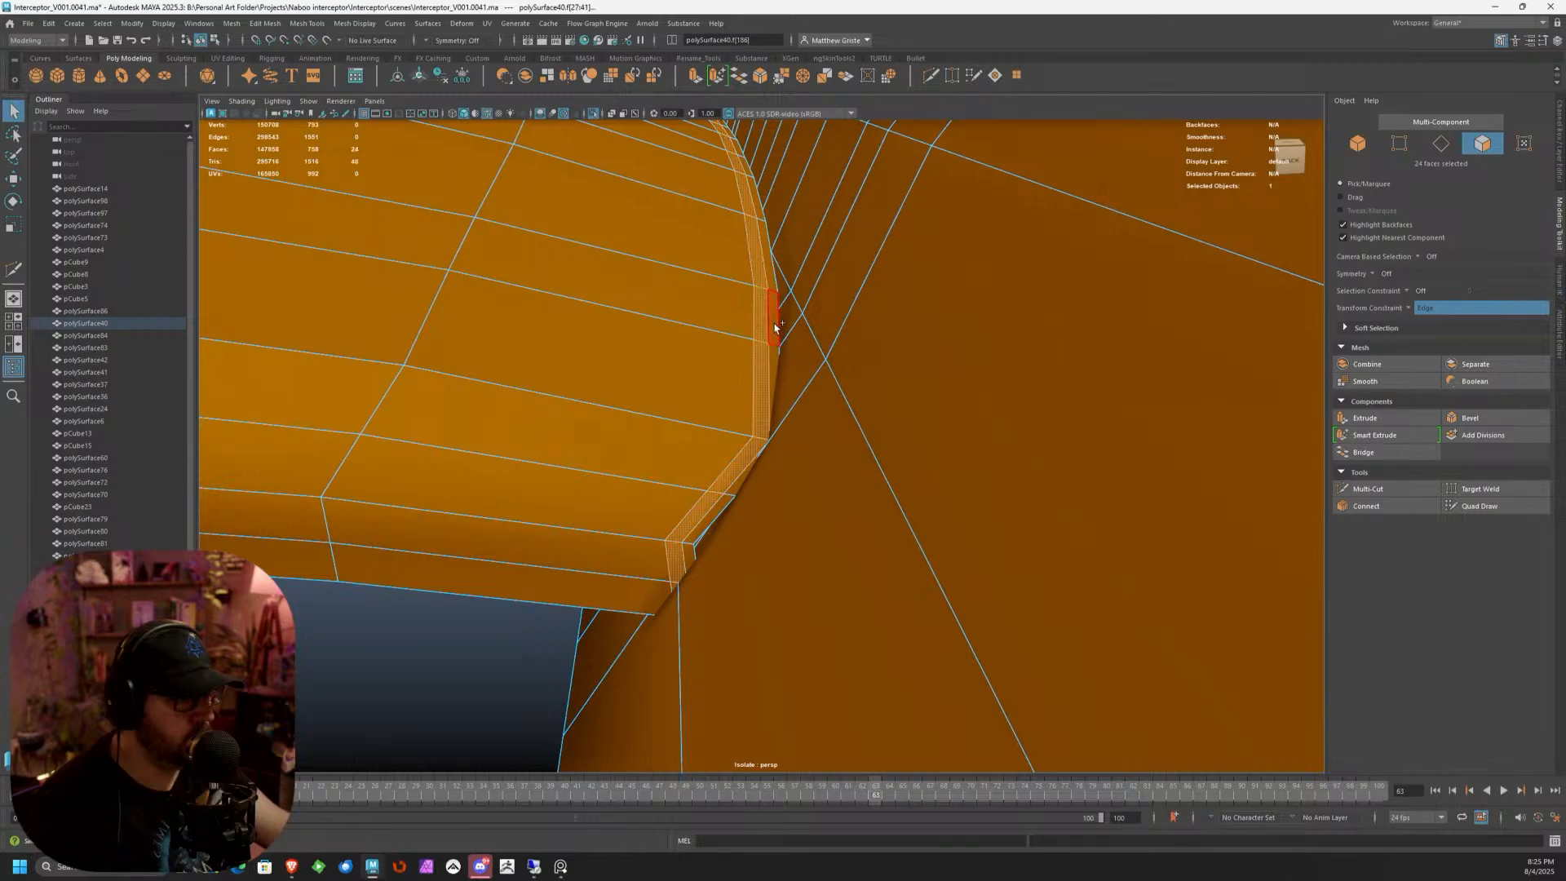
Try to move the selected face loops at the wing's root end
key("w")
left_click_drag(656, 275, 592, 263)
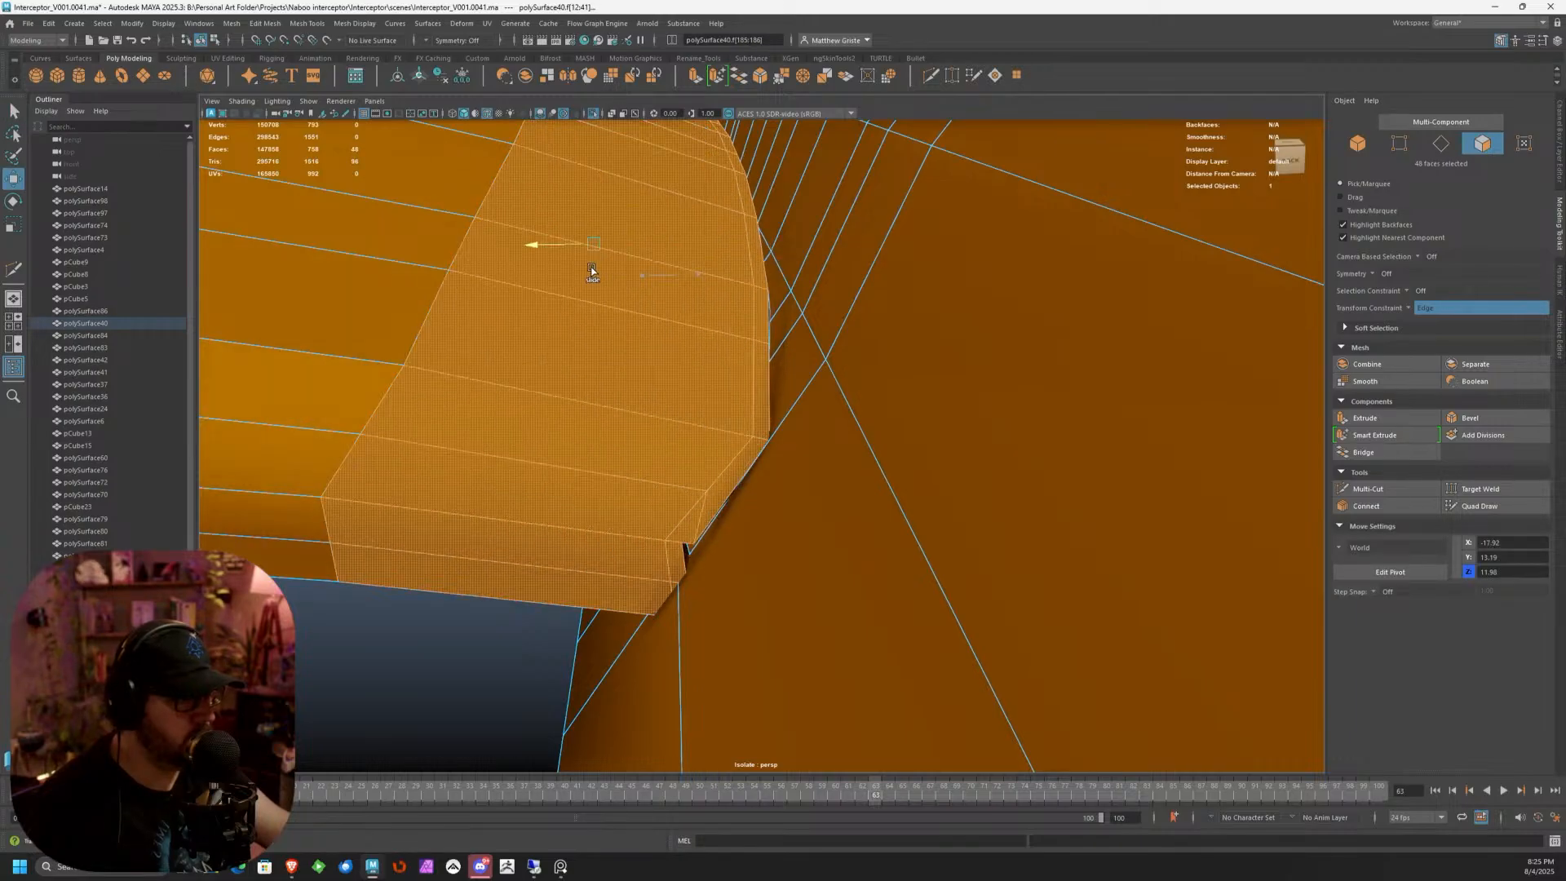
key("ctrl+z")
left_click_drag(674, 306, 742, 365)
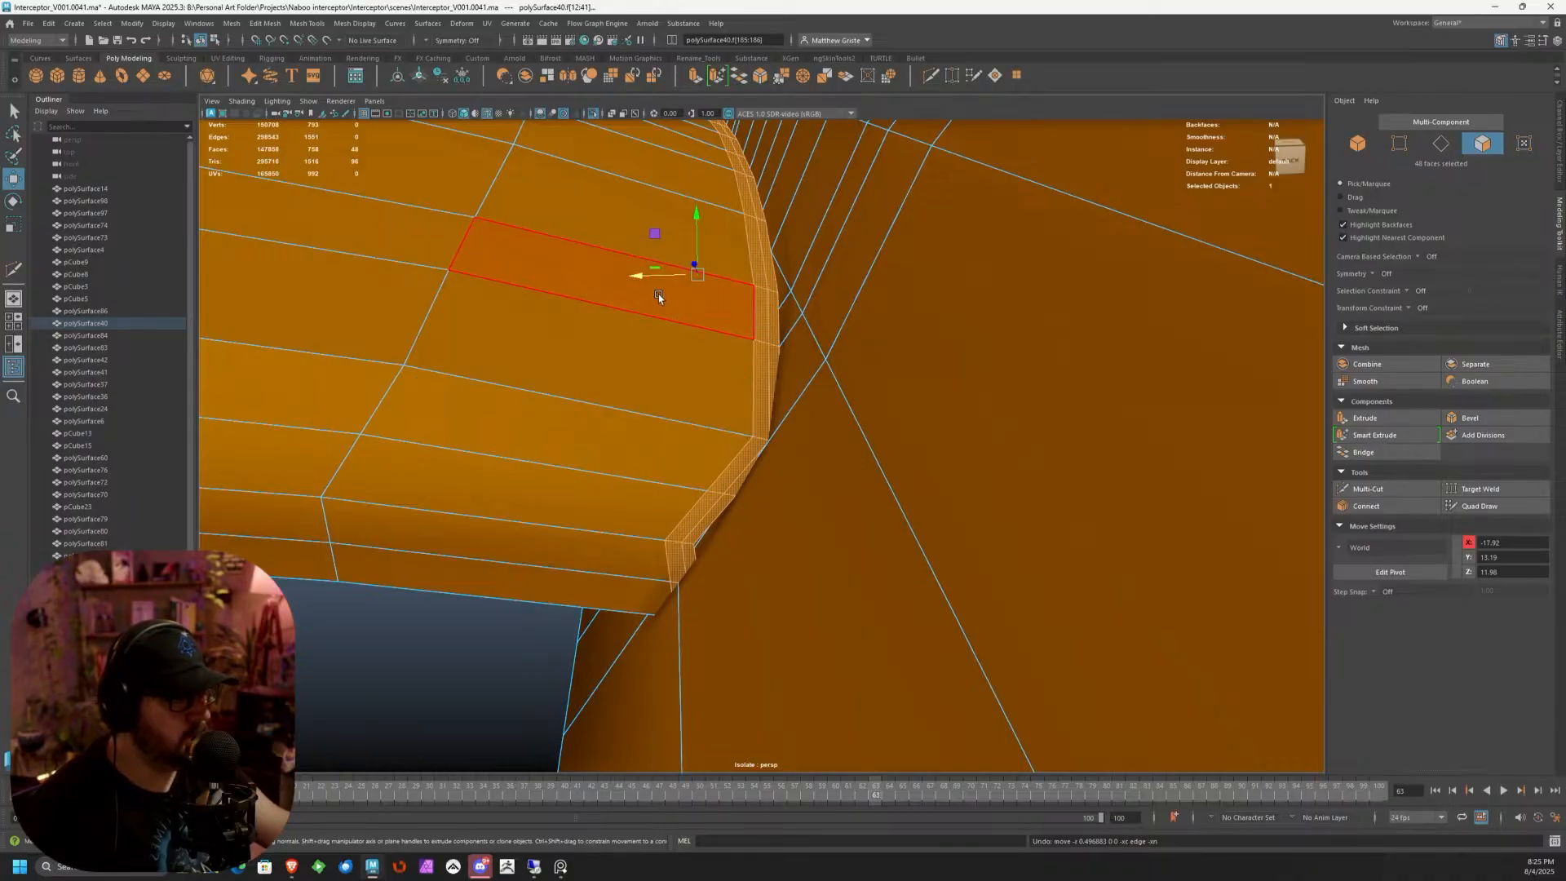
left_click_drag(639, 276, 605, 275)
key("ctrl+z")
Add the inner face loop to the wing's root-end selection and move all these faces in toward the fuselage
left_click_drag(696, 295, 735, 353, "alt")
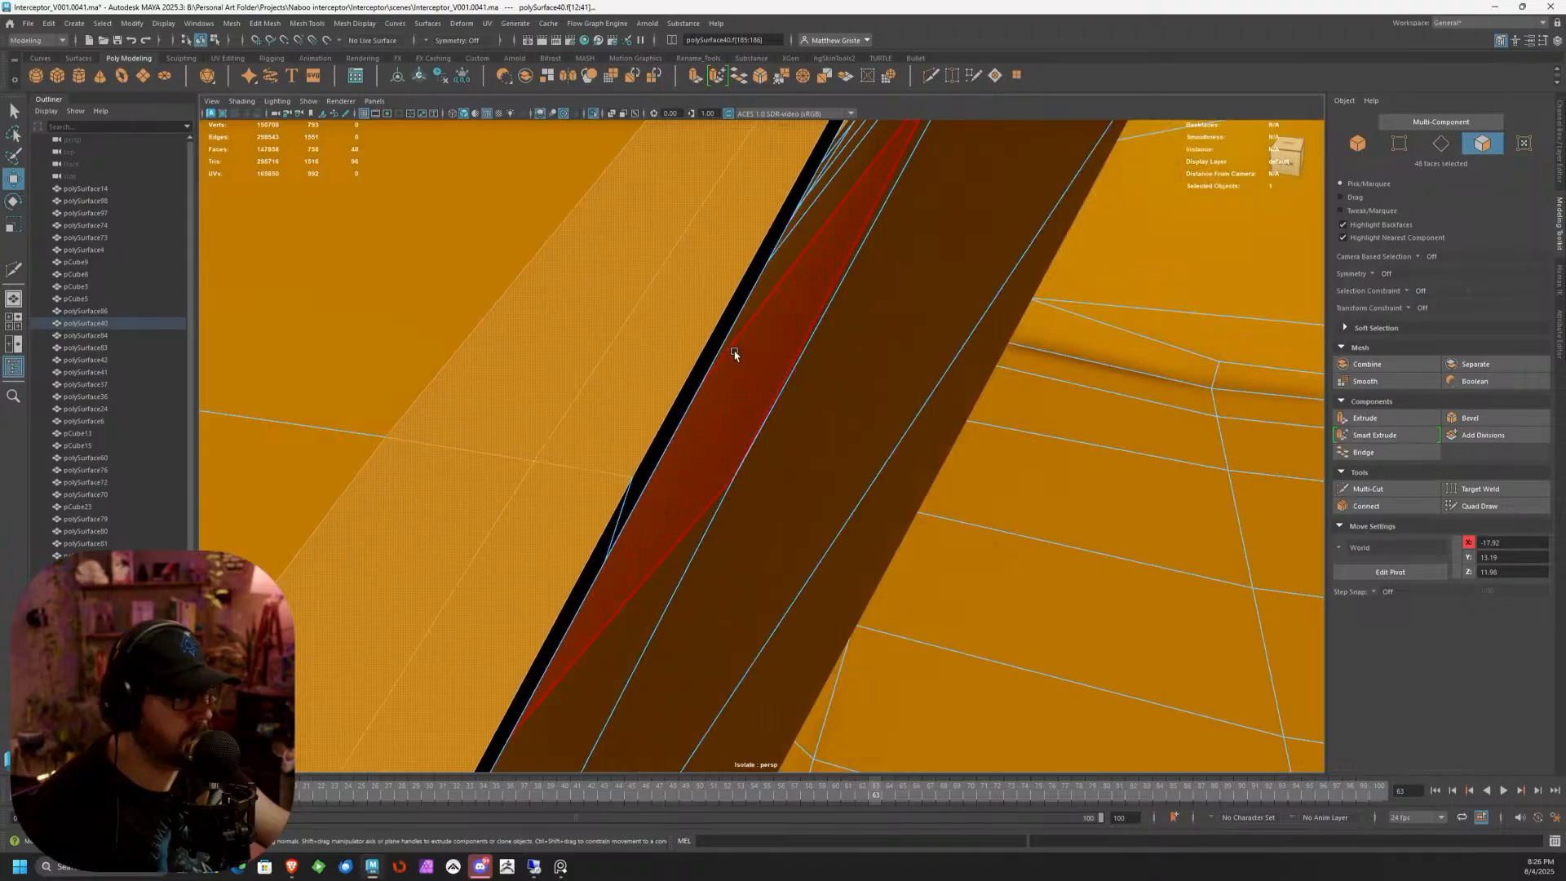
left_click(685, 392, "shift")
double_click(612, 520, "shift")
left_click_drag(611, 521, 764, 439, "alt")
left_click_drag(792, 299, 774, 250, "alt")
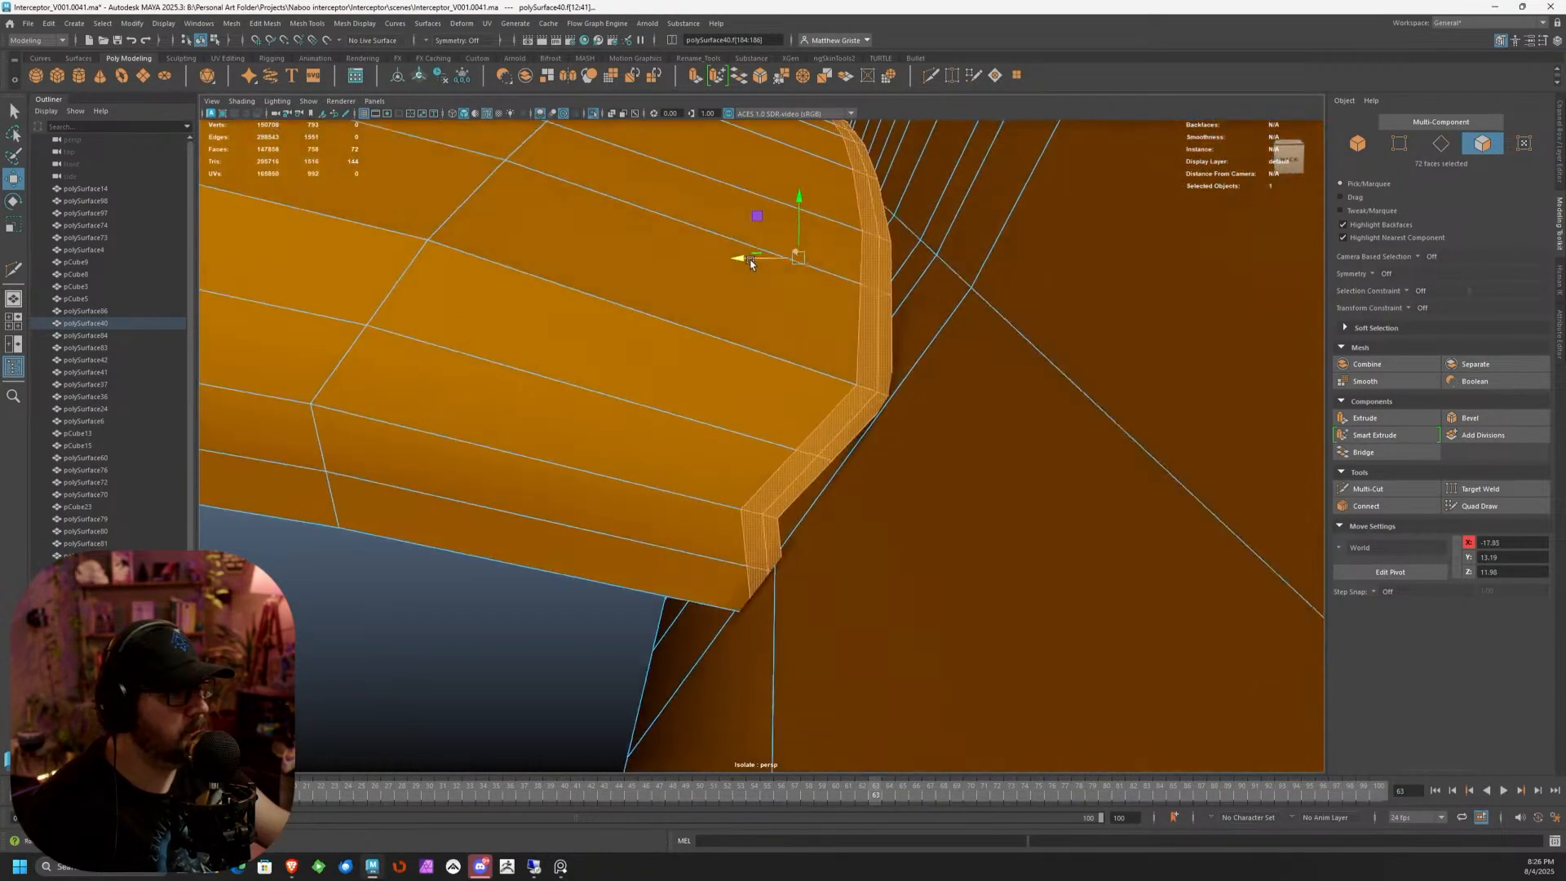
mouse_move(748, 260)
left_mouse_down("alt")
mouse_move(682, 246)
mouse_move(754, 232)
mouse_move(746, 298)
mouse_move(780, 272)
mouse_move(882, 257)
mouse_move(1010, 266)
mouse_move(786, 334)
mouse_move(775, 315)
mouse_move(797, 293)
mouse_move(725, 266)
left_mouse_up("alt")
scroll(687, 248, "down", 5)
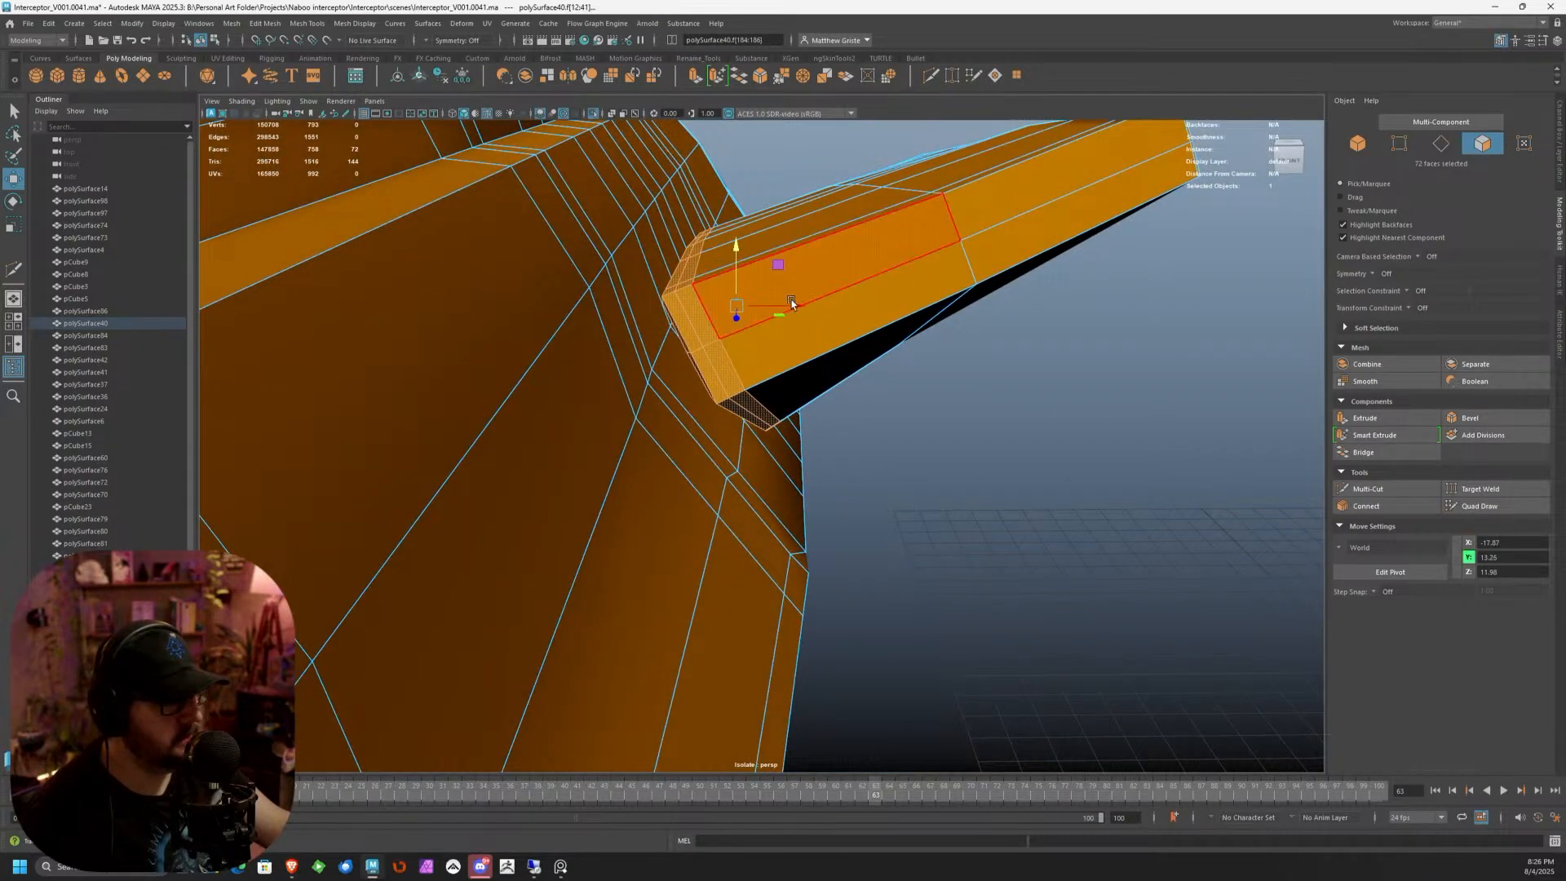
left_click_drag(792, 305, 722, 287)
left_click_drag(722, 287, 548, 339, "alt")
scroll(834, 258, "up", 3)
middle_click_drag(835, 257, 689, 349, "alt")
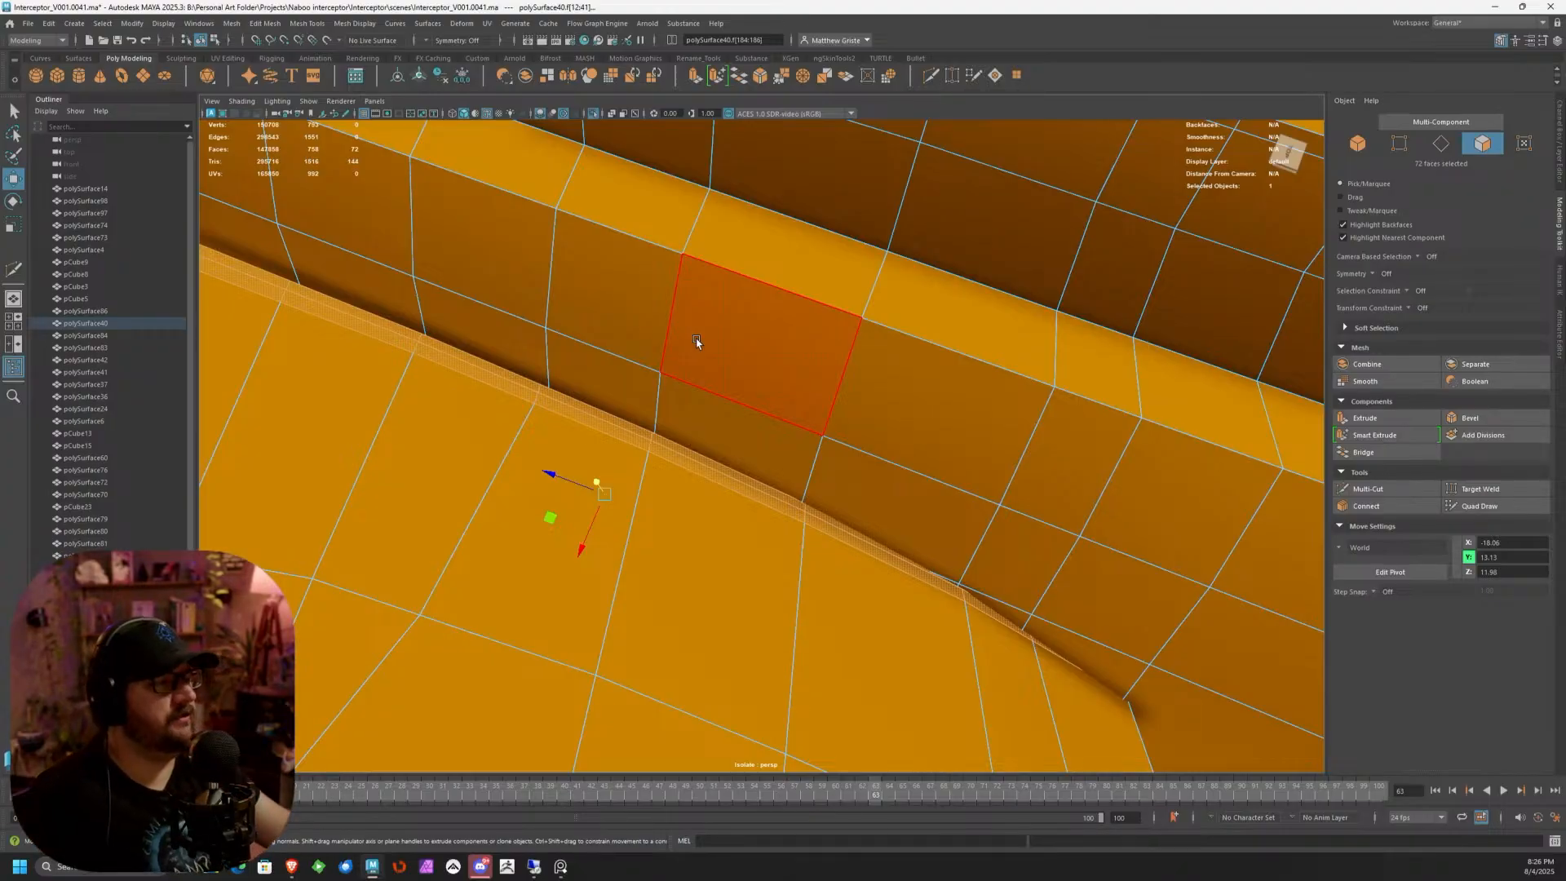
Switch to vertices and move a fuselage vertex beside the middle of the wing root onto the wing's edge
scroll(698, 341, "down", 3)
left_click_drag(702, 340, 761, 317, "alt")
right_click_drag(766, 296, 728, 294)
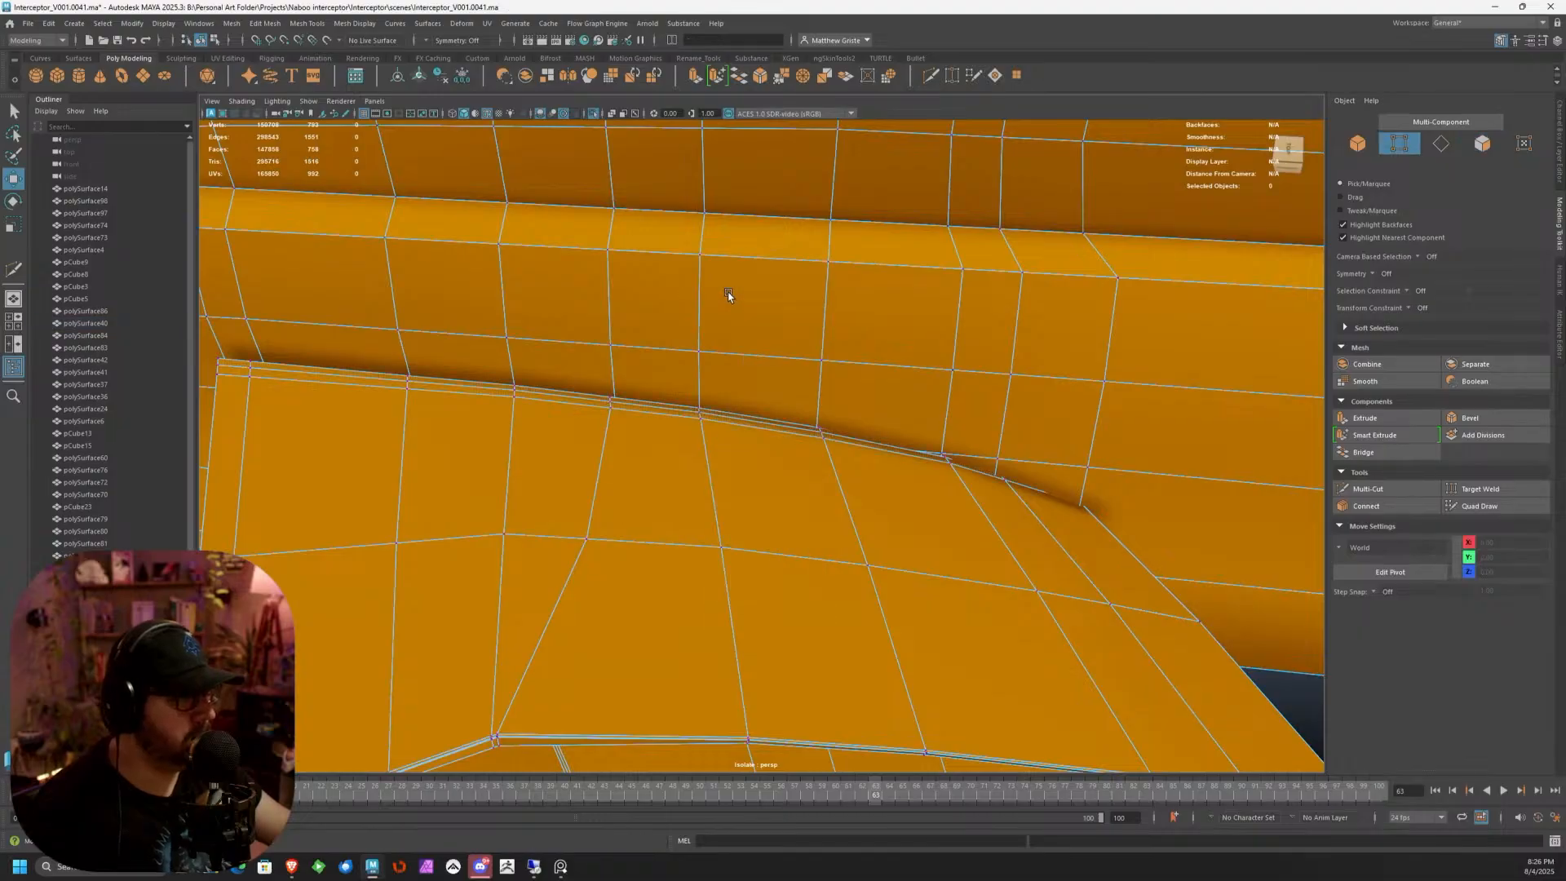
left_click_drag(729, 294, 729, 251, "alt")
left_click(703, 314)
left_click_drag(706, 320, 660, 300, "alt")
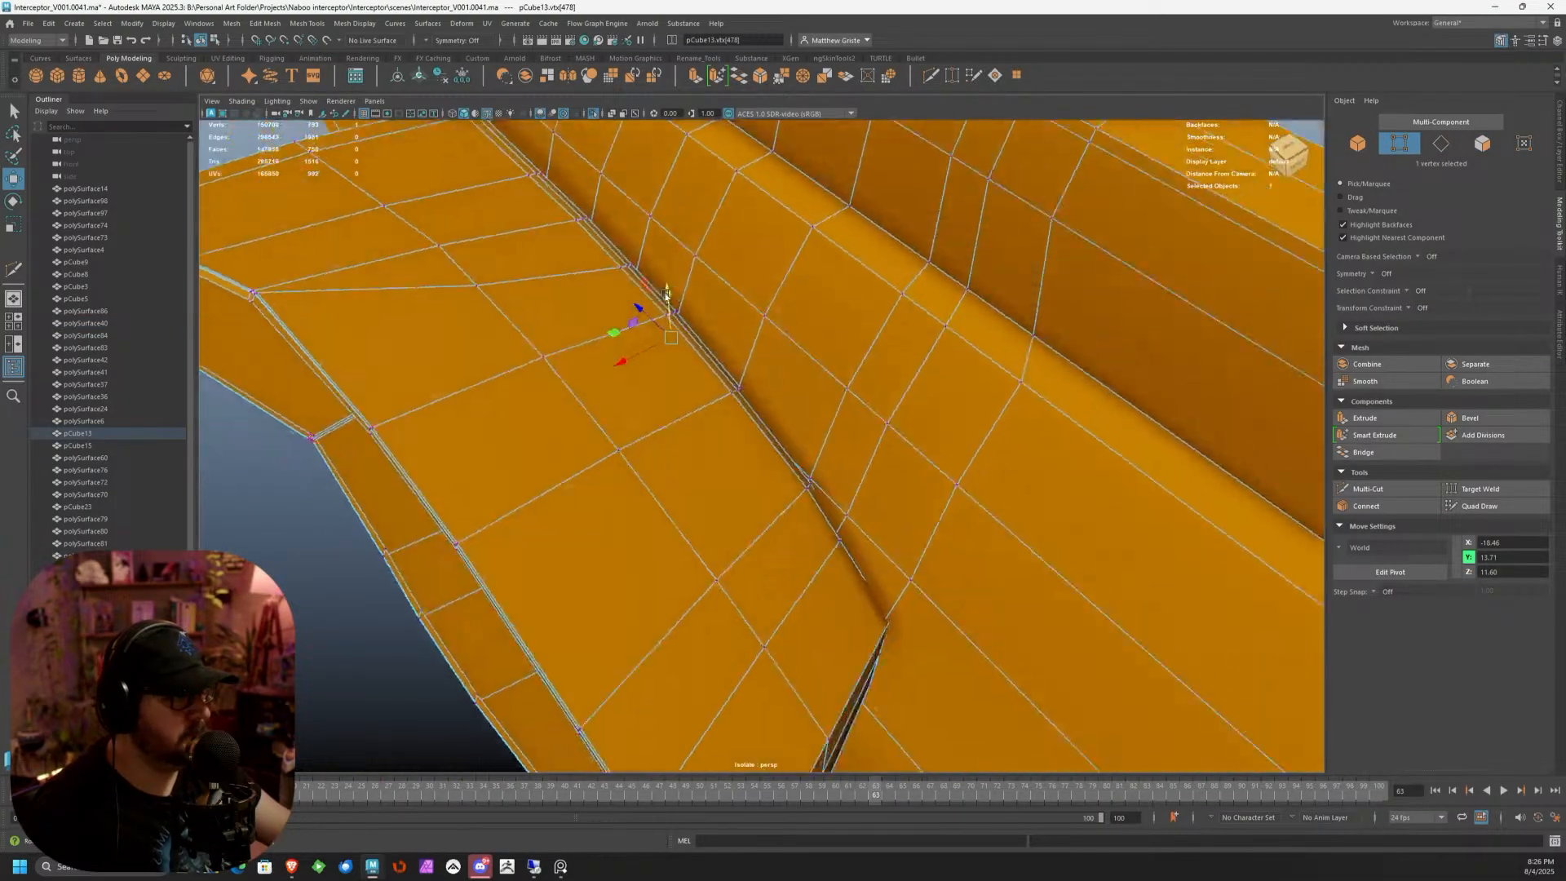
middle_click_drag(660, 300, 725, 400, "alt")
scroll(724, 399, "up", 7)
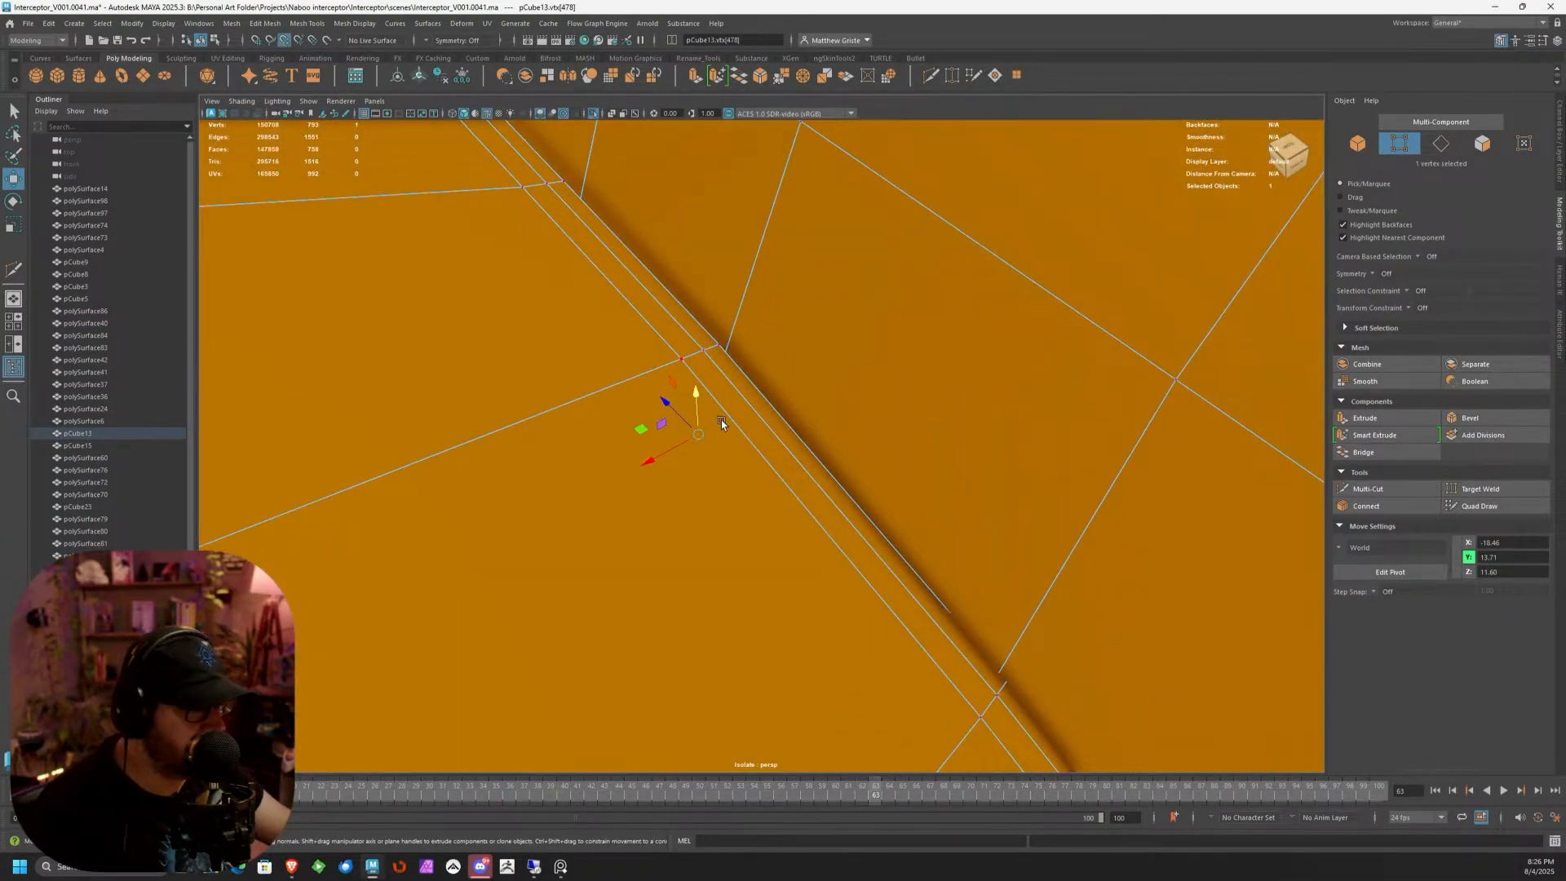
left_click_drag(721, 419, 903, 379)
Snap the neighbouring fuselage vertex onto the matching vertex of the wing's root edge
left_click(1029, 347)
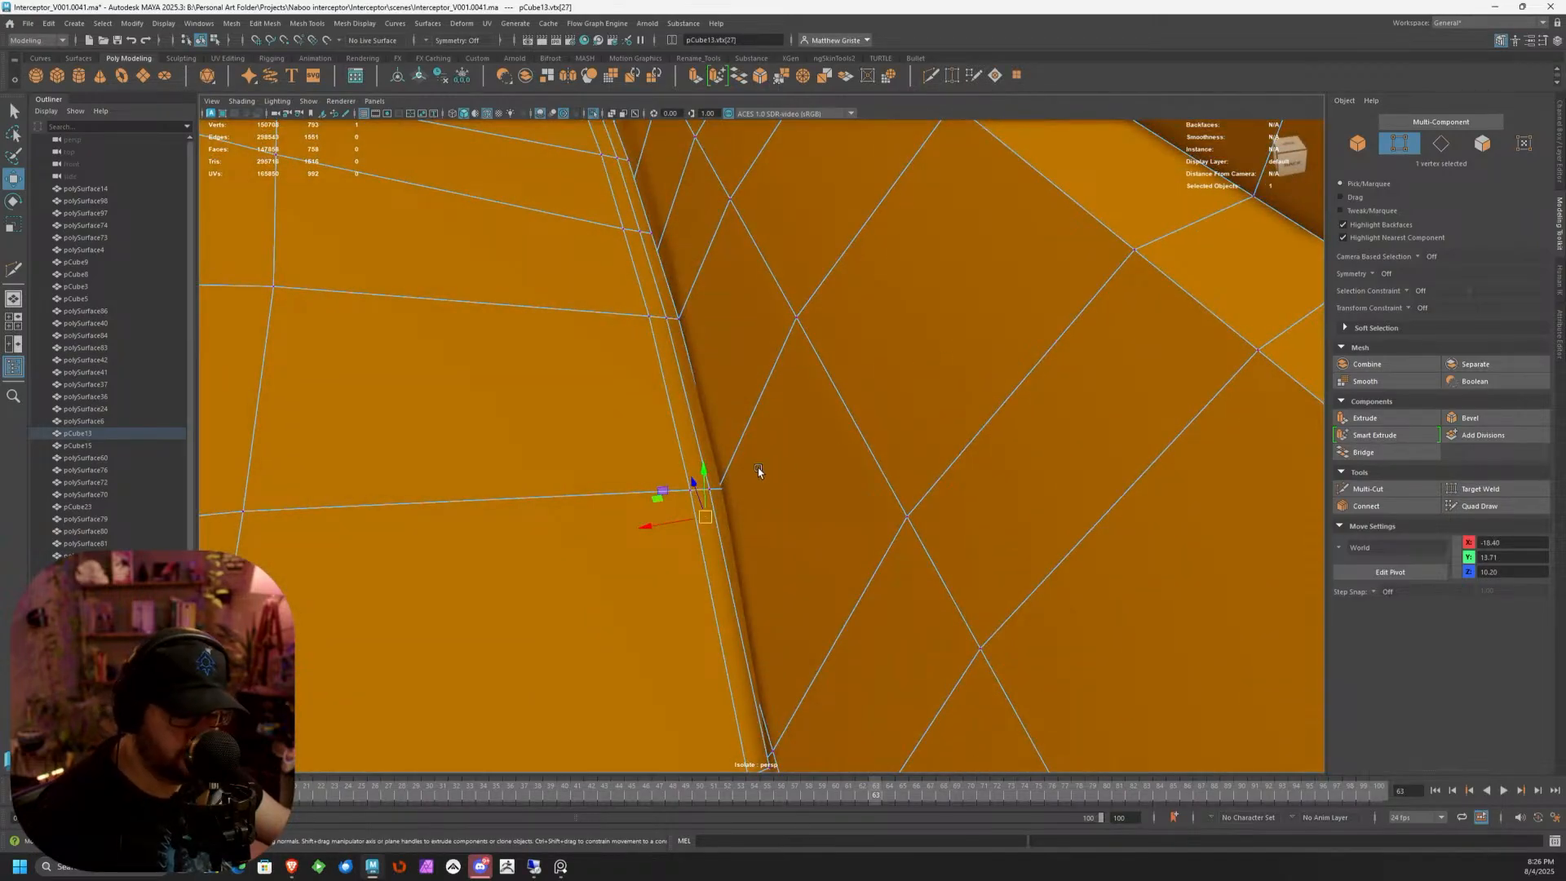
key("v")
left_click_drag(705, 500, 843, 336)
key("v")
Snap the next fuselage vertex beside the wing root onto the matching vertex of the wing's root edge
left_click(847, 331)
middle_click_drag(844, 336, 749, 443, "alt")
scroll(749, 444, "up", 4)
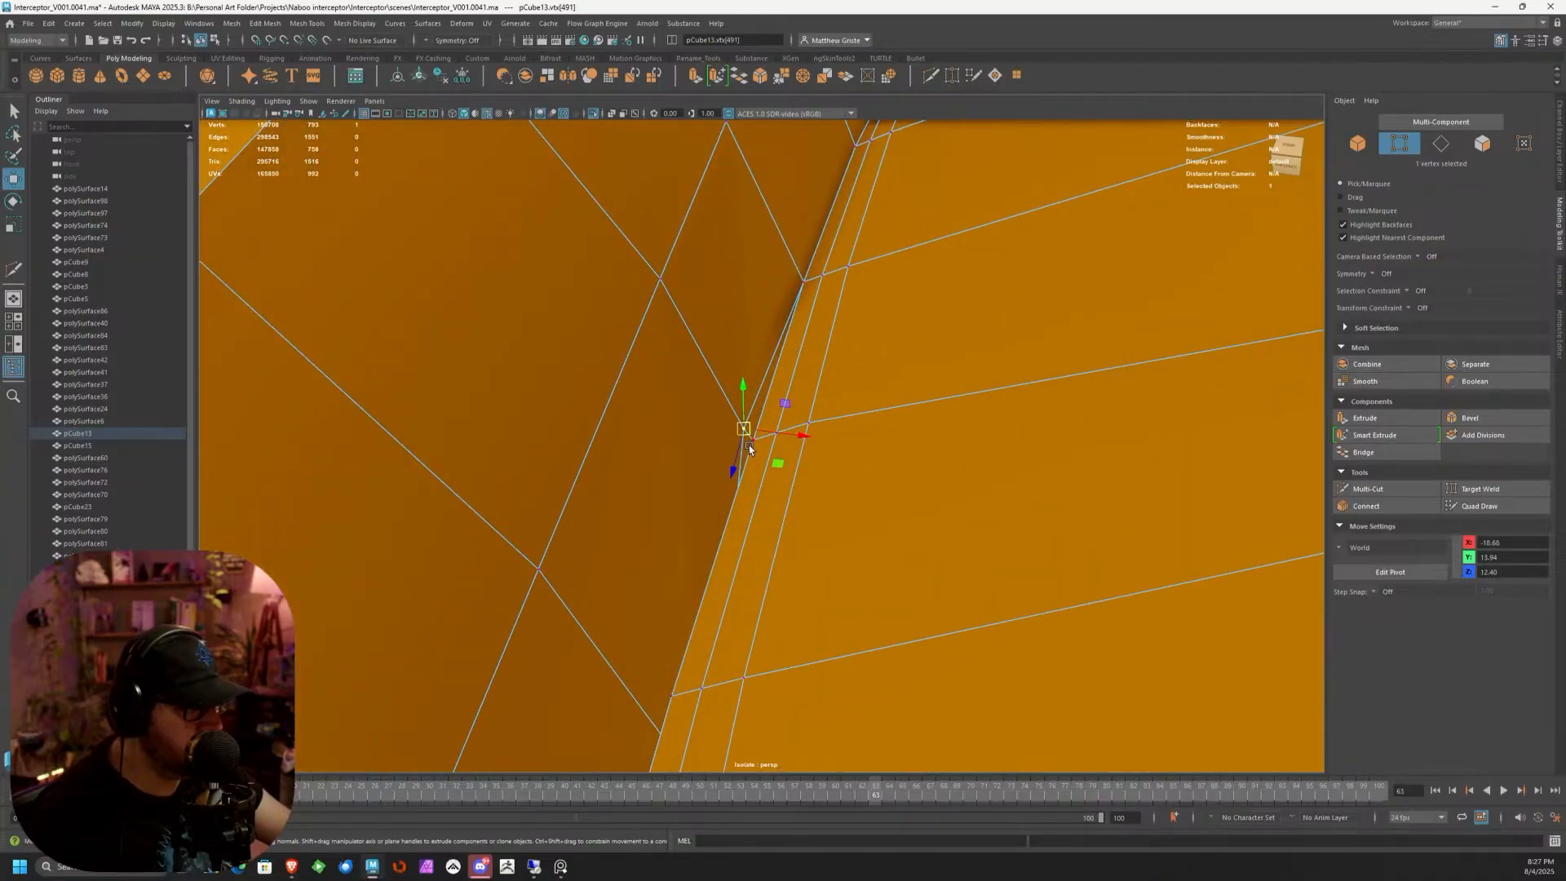
left_click_drag(749, 444, 756, 480, "alt")
key("v")
scroll(775, 472, "down", 5)
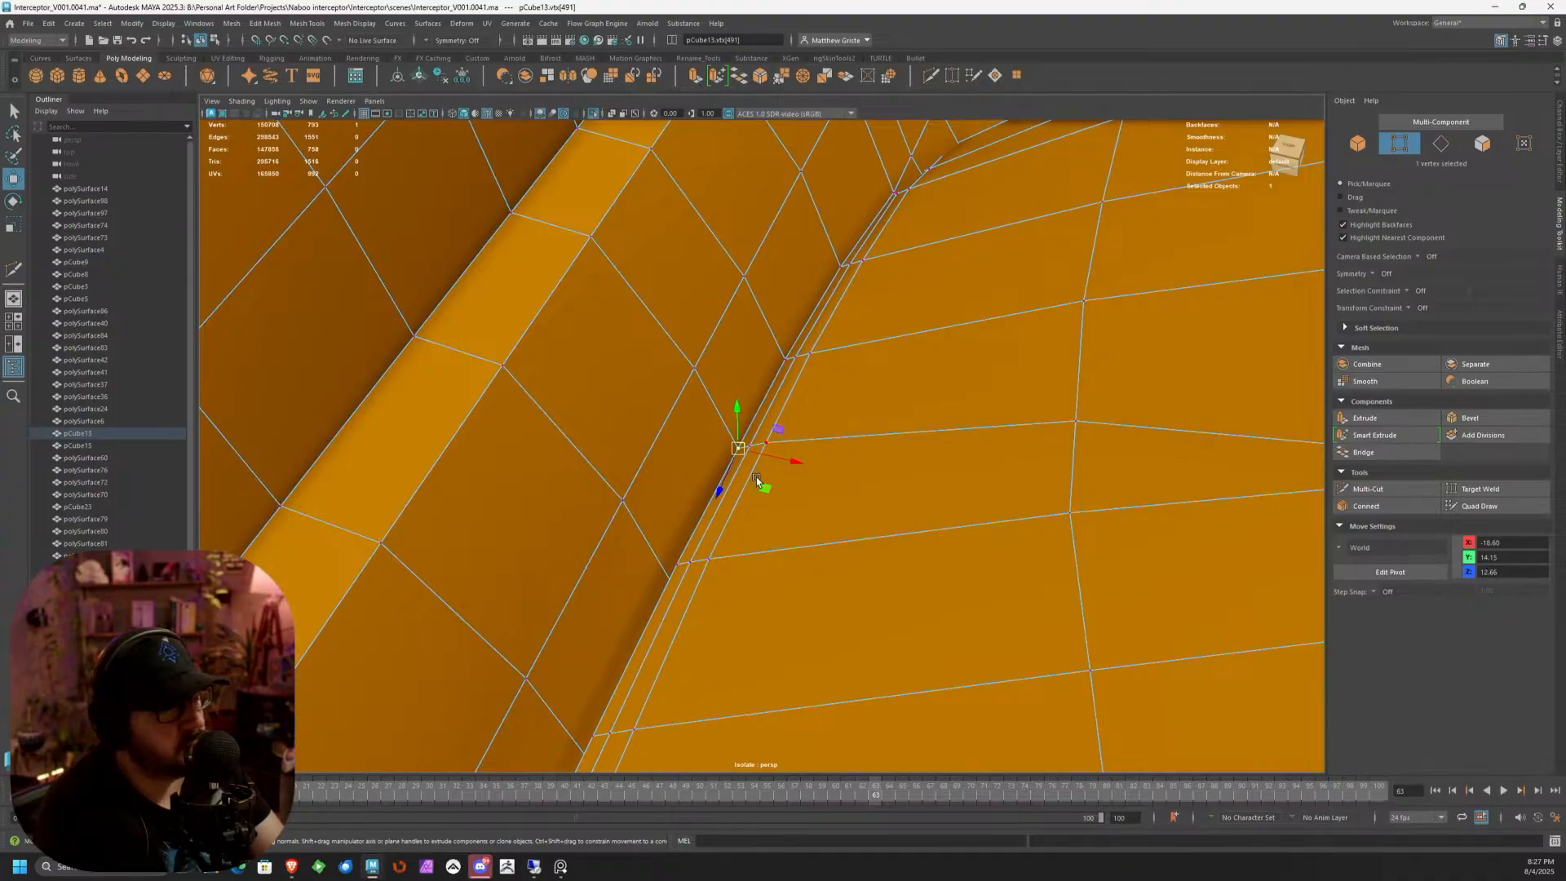
Select the following fuselage vertex along the wing root and snap it onto its counterpart on the wing's edge
left_click_drag(756, 477, 786, 512, "alt")
left_click(555, 397)
left_click_drag(757, 597, 872, 463)
left_click(477, 396)
scroll(872, 464, "up", 5)
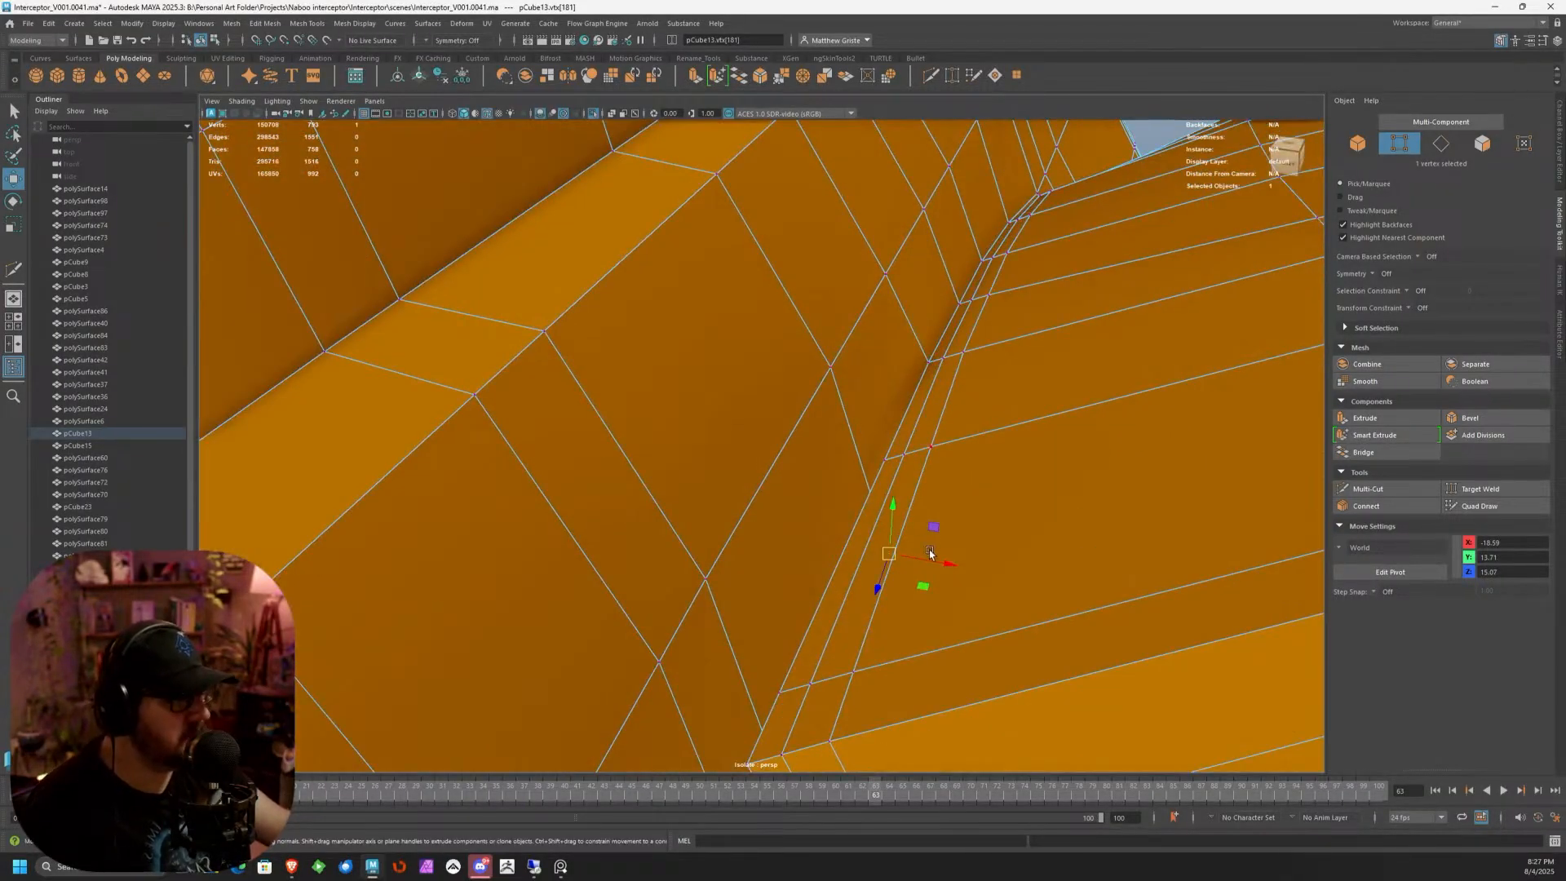
left_click_drag(889, 554, 882, 460)
Snap the last two fuselage vertices along this side onto the wing root, one beside and one at its end corner
scroll(882, 461, "down", 8)
left_click_drag(800, 500, 907, 491, "alt")
scroll(870, 509, "up", 2)
left_click(576, 478)
scroll(944, 559, "up", 2)
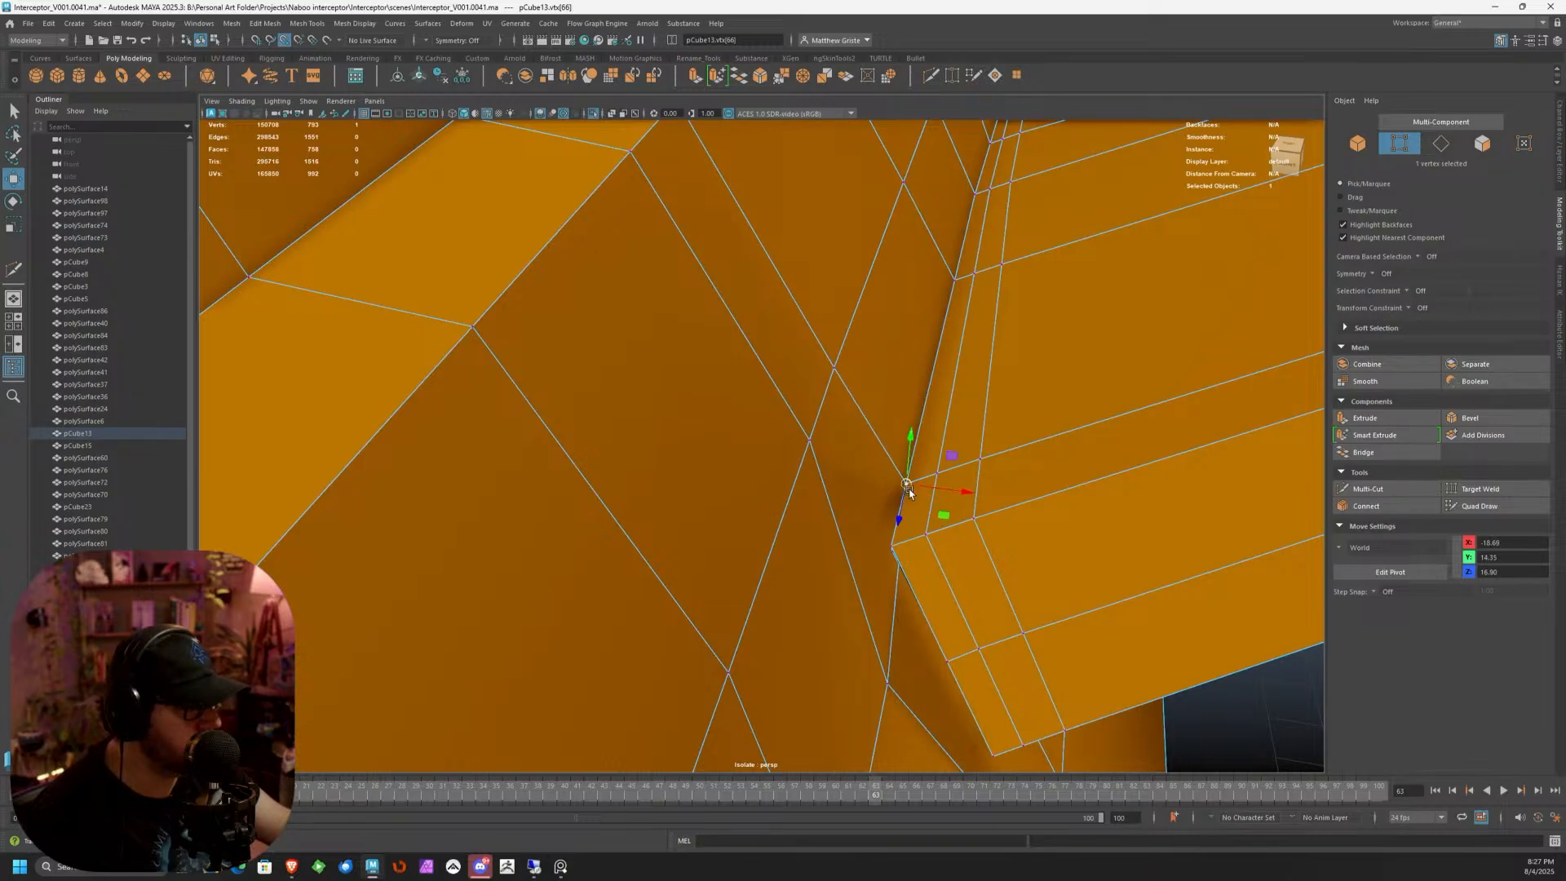
left_click(890, 684)
key("v")
left_click_drag(889, 684, 889, 554)
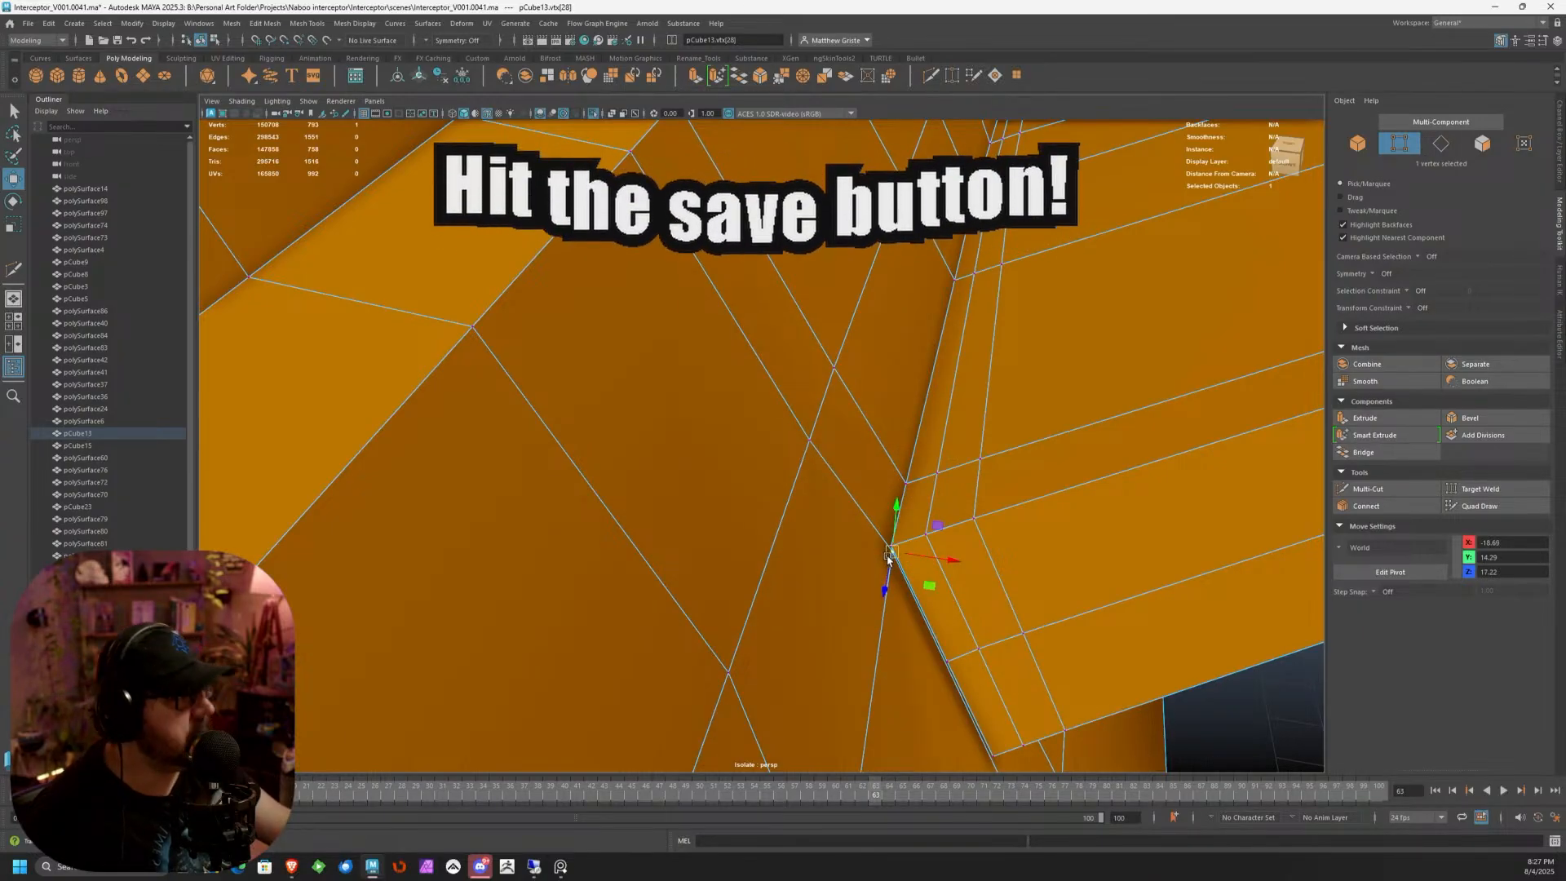
Save the scene as the next incremental version, Interceptor_V001.0042.ma
scroll(889, 554, "down", 4)
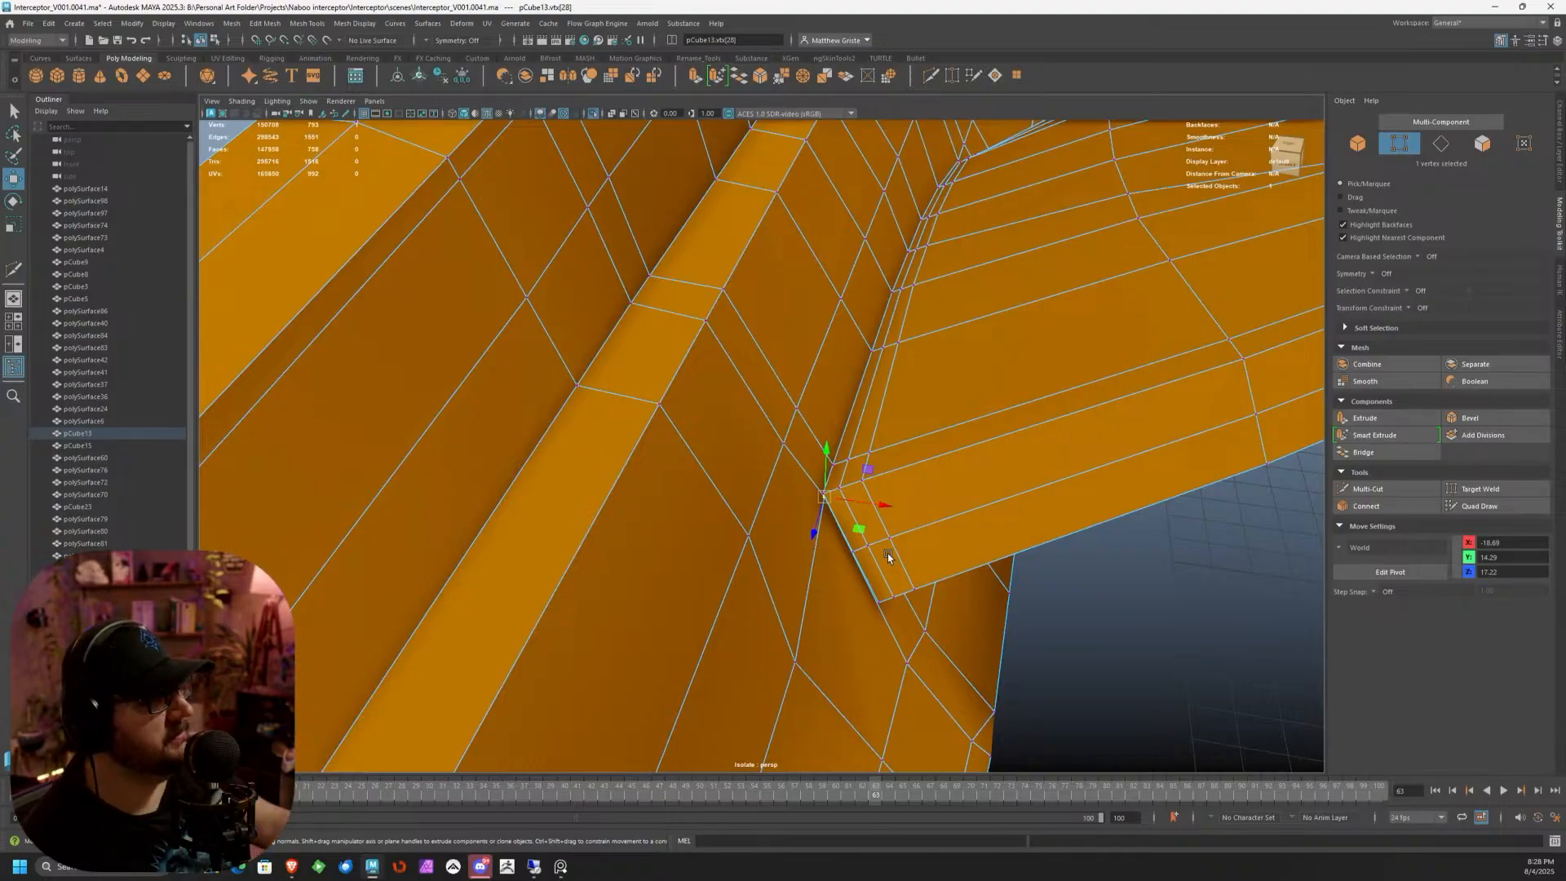
left_click(27, 23)
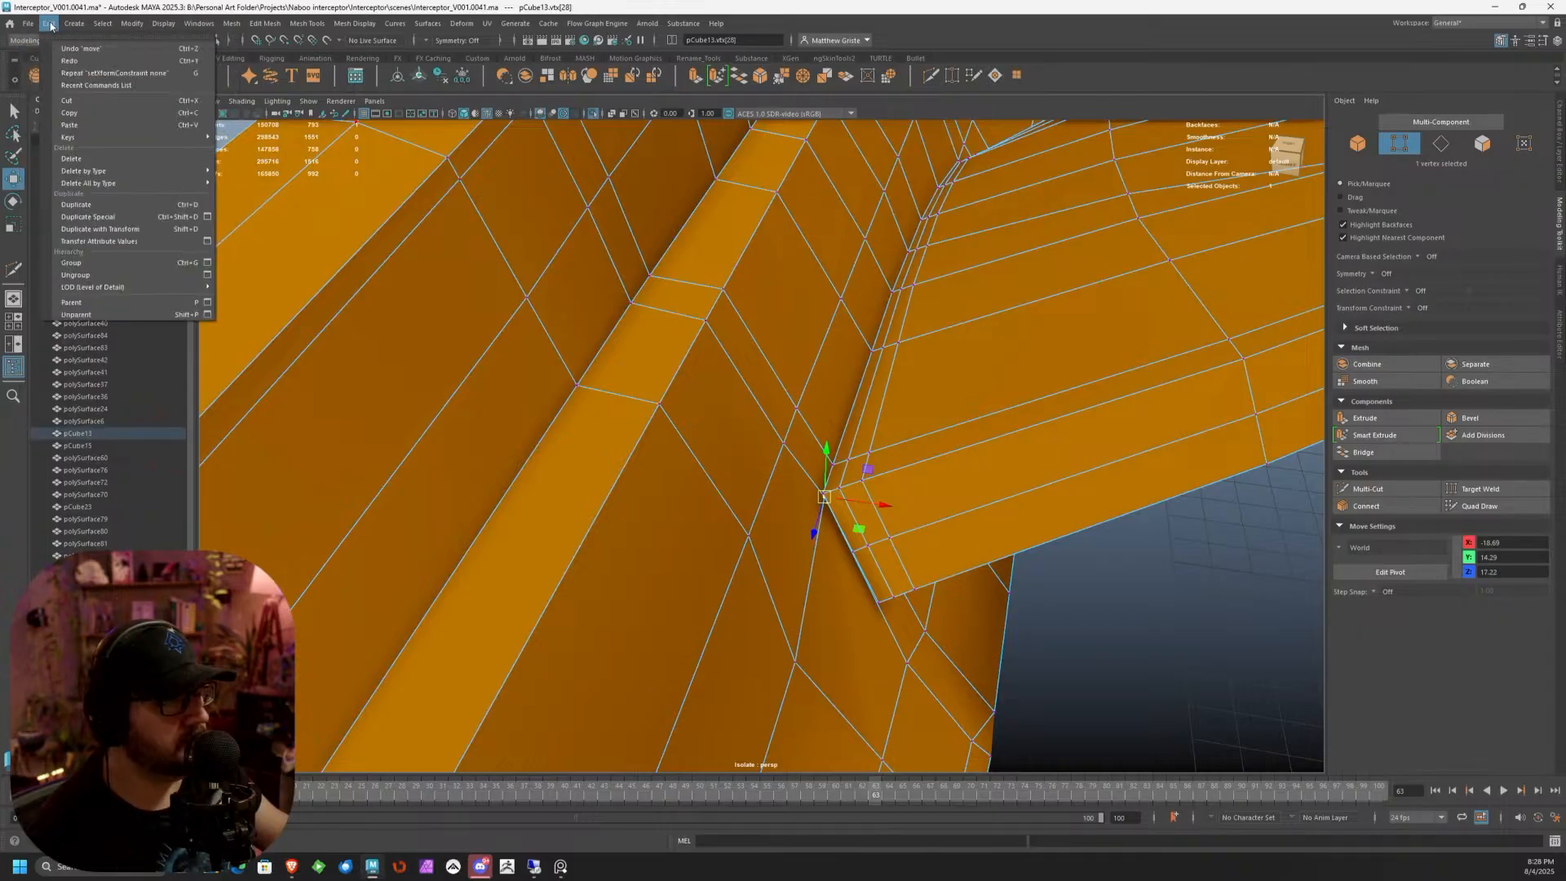
left_click(64, 100)
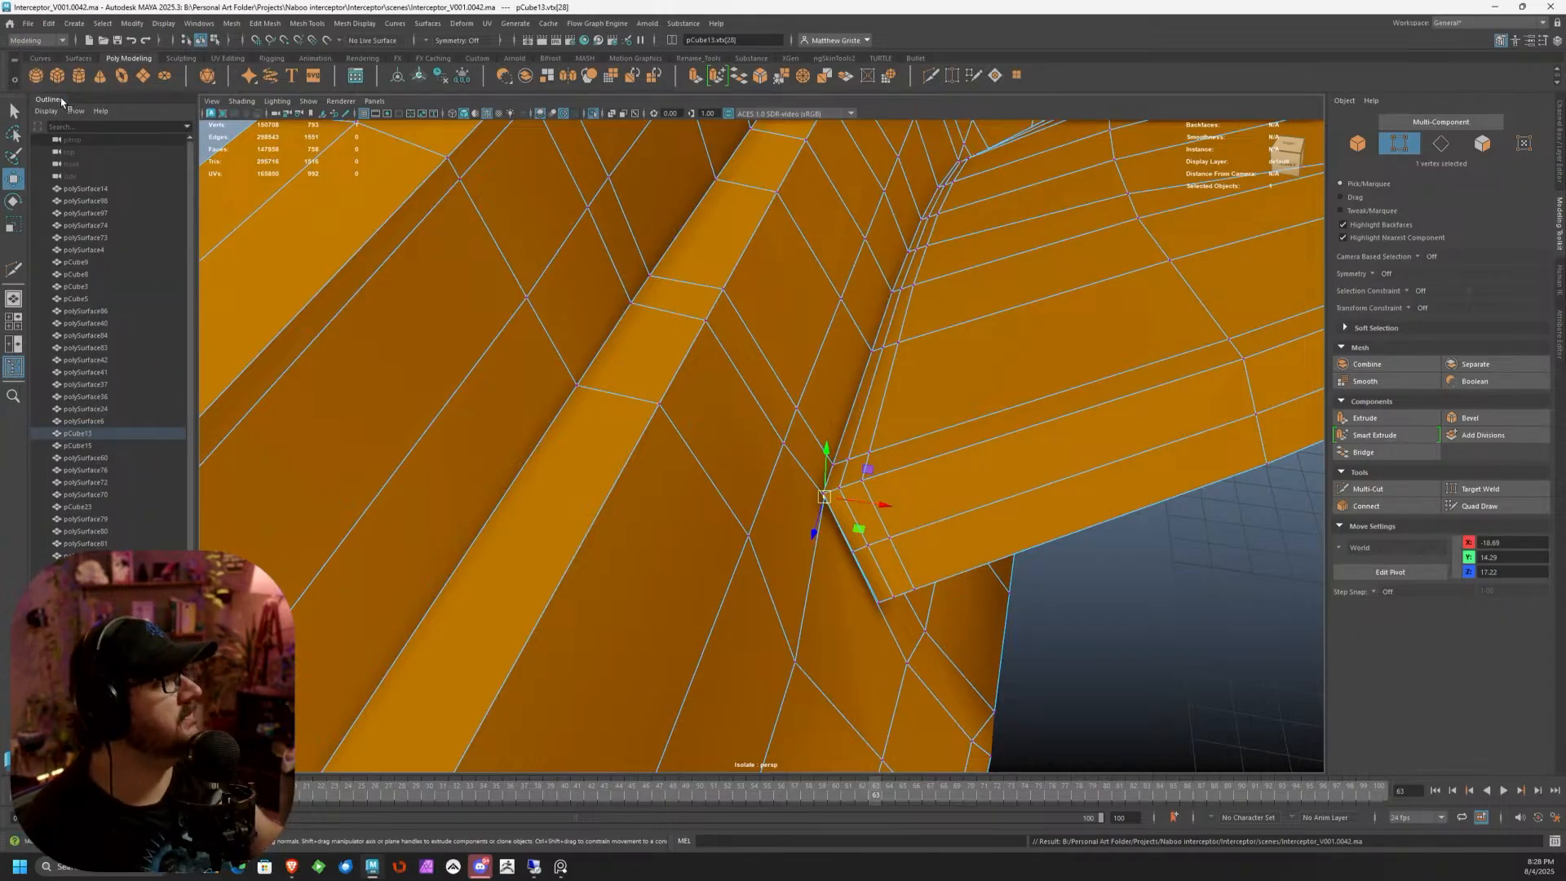
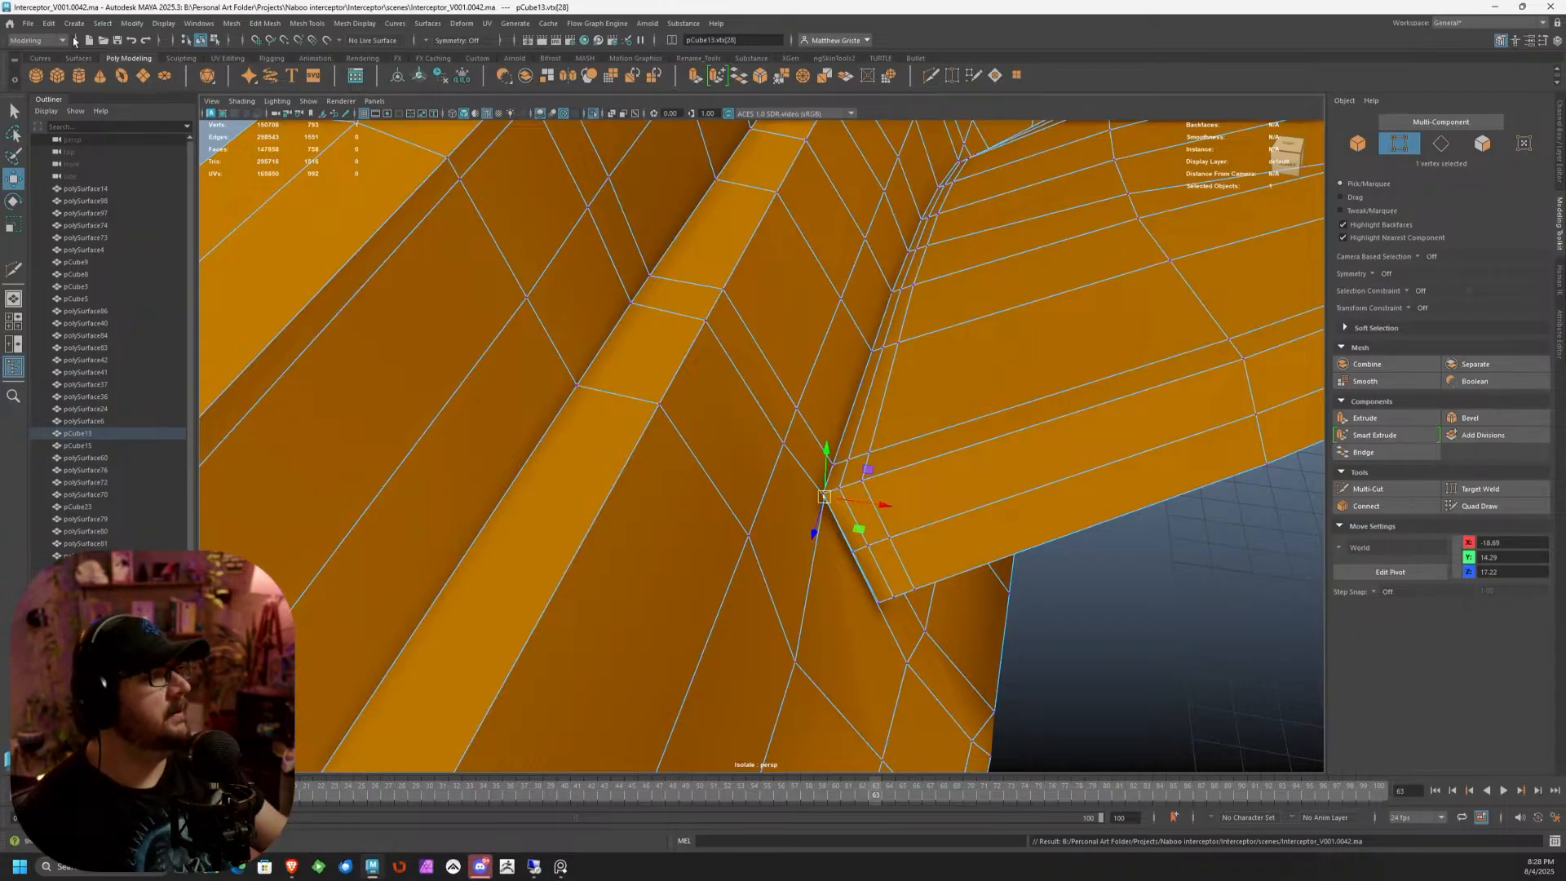
Snap the fuselage vertex below the end of the wing root onto the wing root's lower corner
left_click_drag(559, 272, 693, 457, "alt")
middle_click_drag(693, 457, 718, 326, "alt")
scroll(717, 326, "up", 4)
left_click_drag(718, 326, 667, 397, "alt")
left_click(660, 398)
scroll(764, 407, "up", 3)
scroll(756, 390, "down", 6)
scroll(754, 389, "up", 5)
left_click(981, 423)
scroll(869, 432, "up", 3)
scroll(897, 447, "down", 5)
scroll(800, 400, "down", 3)
left_click(604, 433)
middle_click_drag(660, 388, 793, 414, "alt")
scroll(792, 413, "up", 2)
scroll(767, 405, "up", 1)
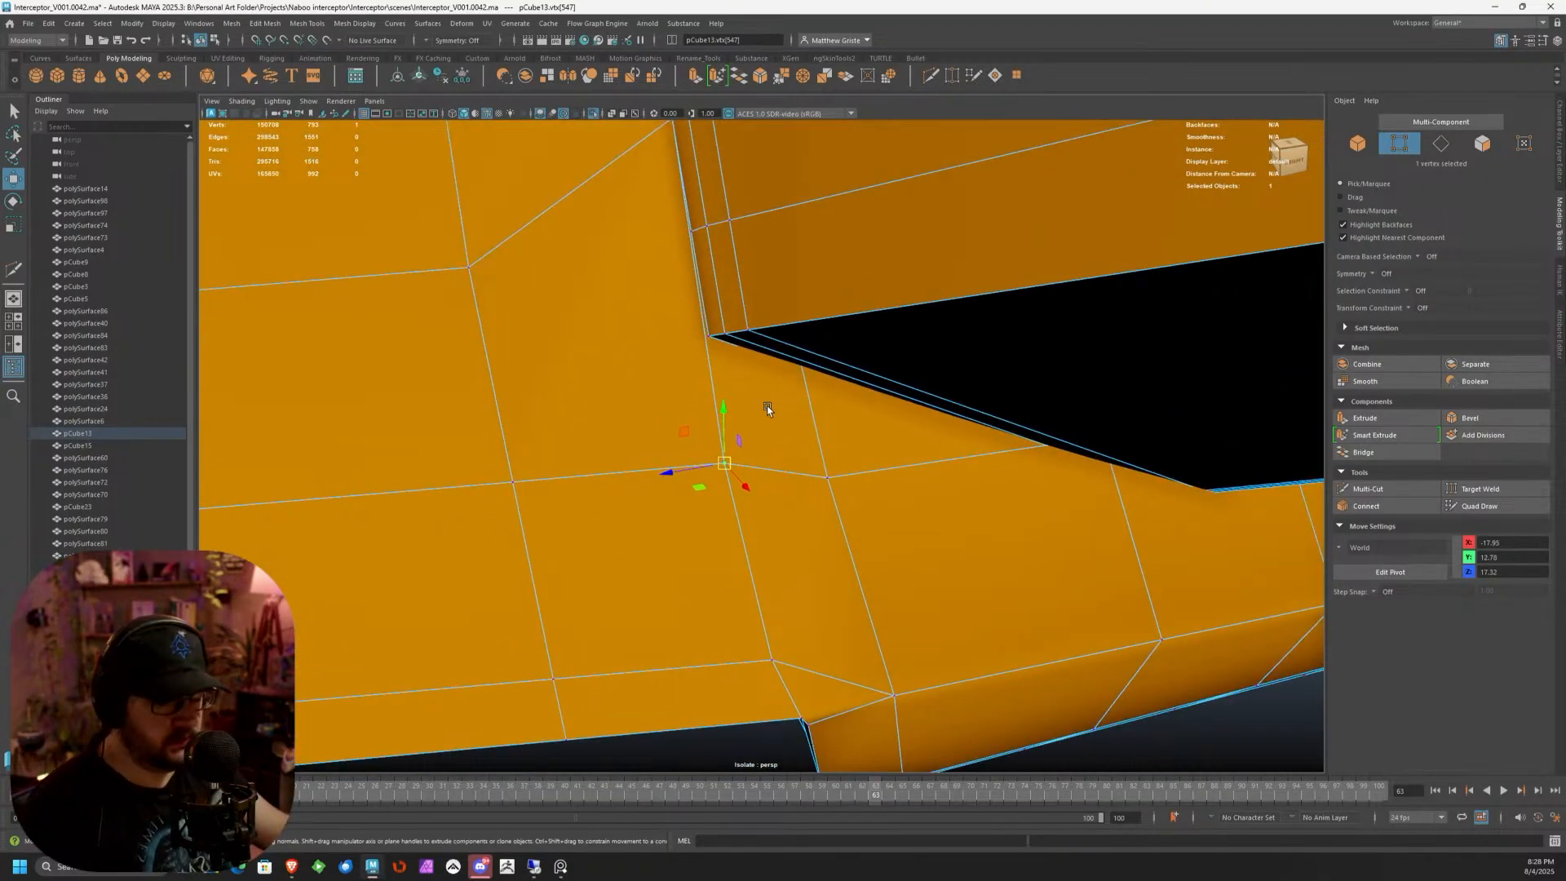
left_click_drag(725, 451, 698, 350)
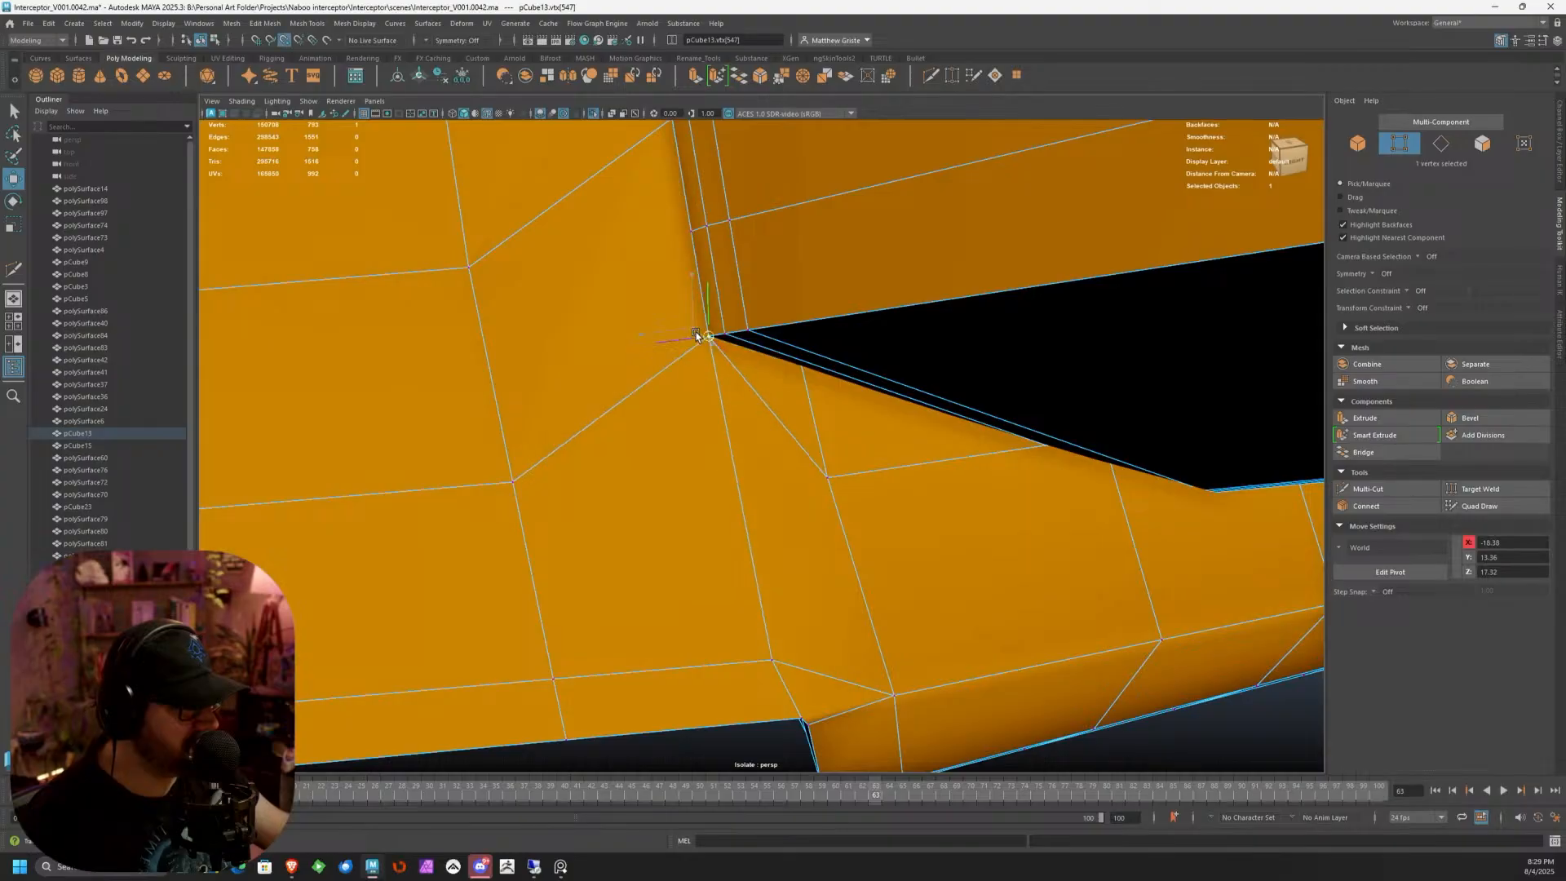
Insert an edge loop through the wing's end face close to the lower root corner with Multi-Cut
scroll(800, 379, "down", 1)
left_click_drag(816, 387, 775, 322, "alt")
scroll(775, 322, "down", 1)
middle_click_drag(776, 321, 683, 434, "alt")
scroll(684, 434, "down", 4)
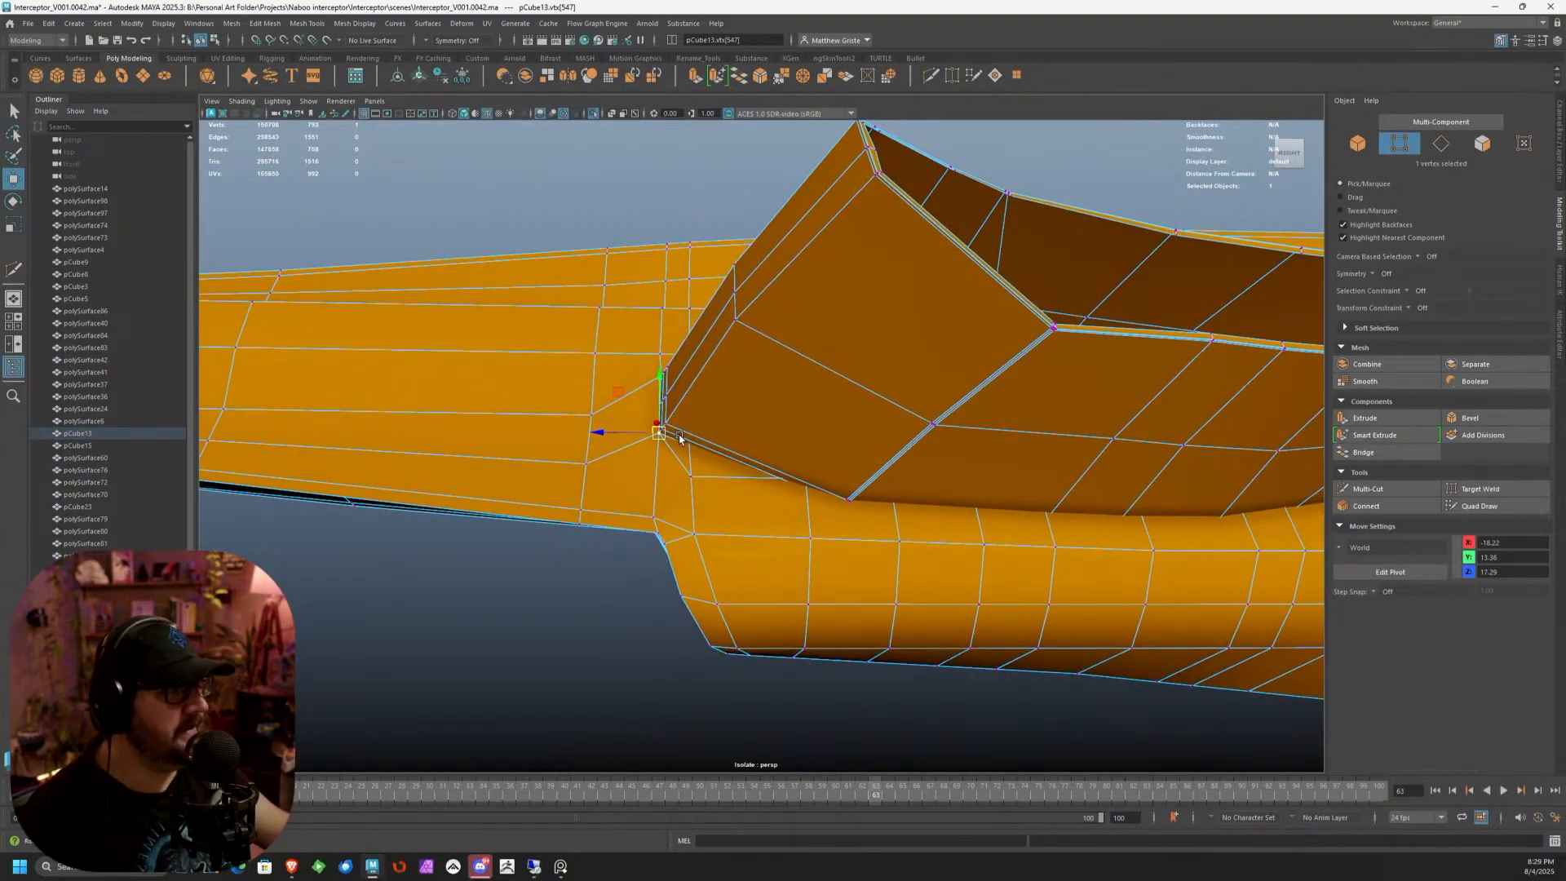
scroll(709, 354, "up", 1)
left_click_drag(752, 296, 724, 313, "alt")
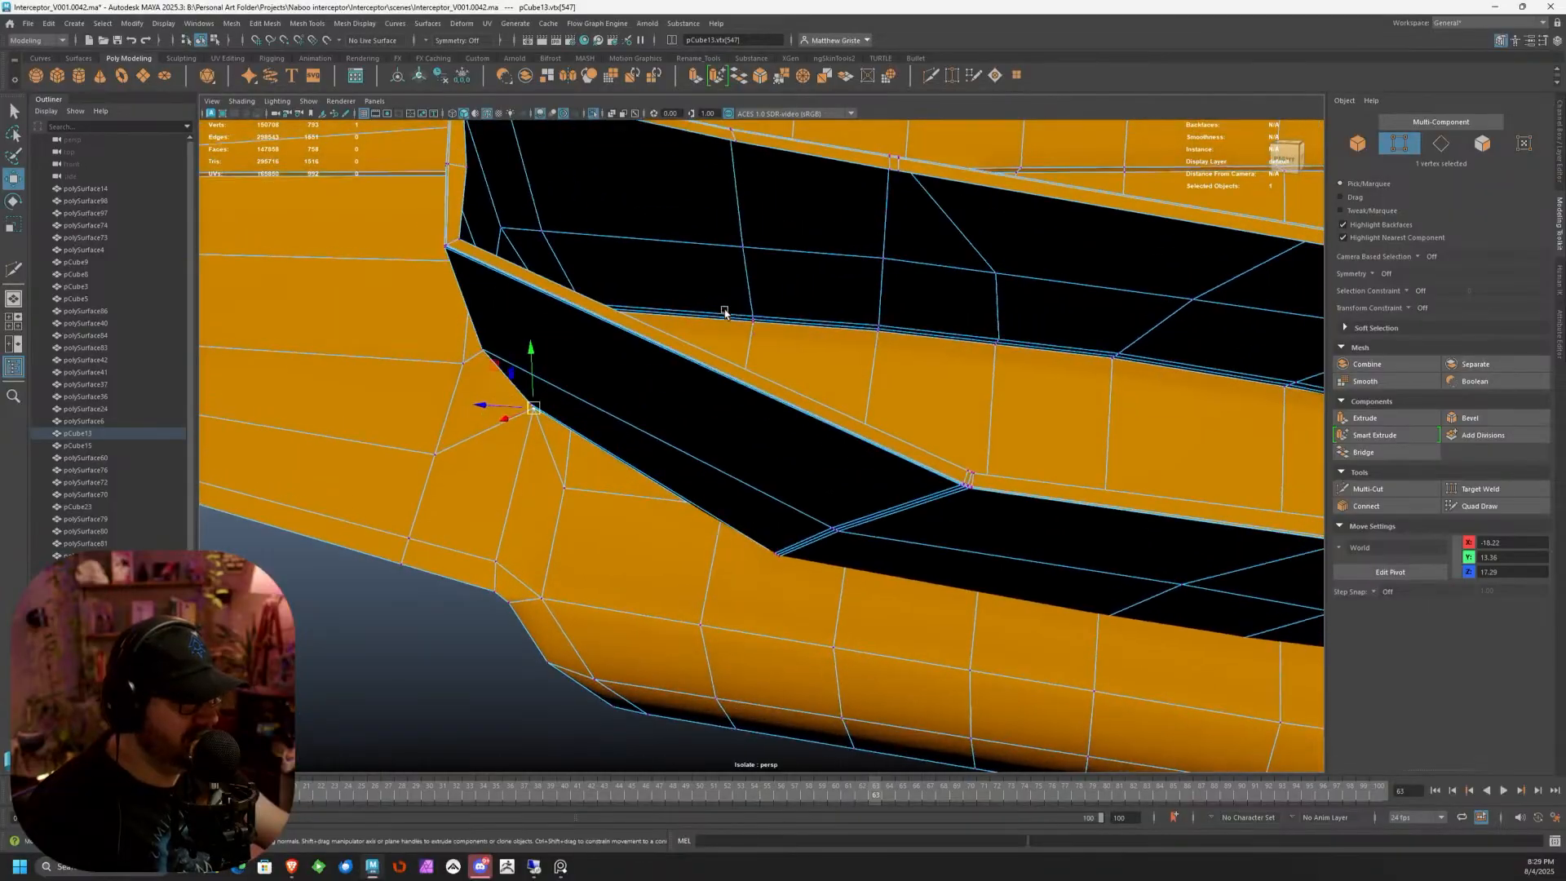
left_click(1368, 489)
left_click(583, 437)
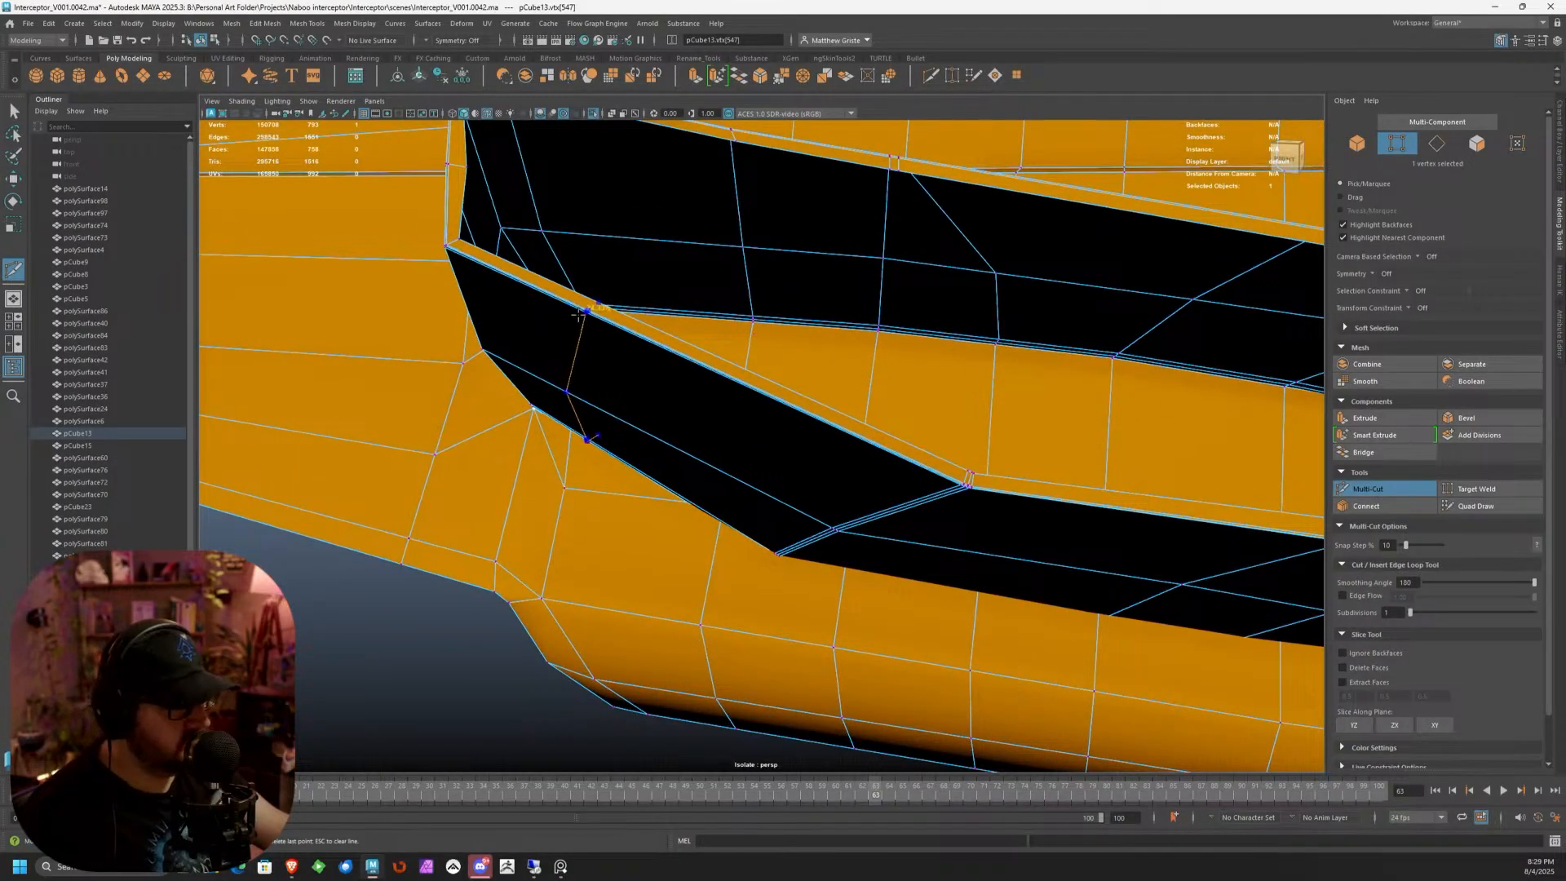
left_click(574, 305)
right_click(574, 305)
left_click_drag(574, 306, 620, 372, "alt")
middle_click_drag(620, 372, 746, 278, "alt")
scroll(746, 277, "up", 3)
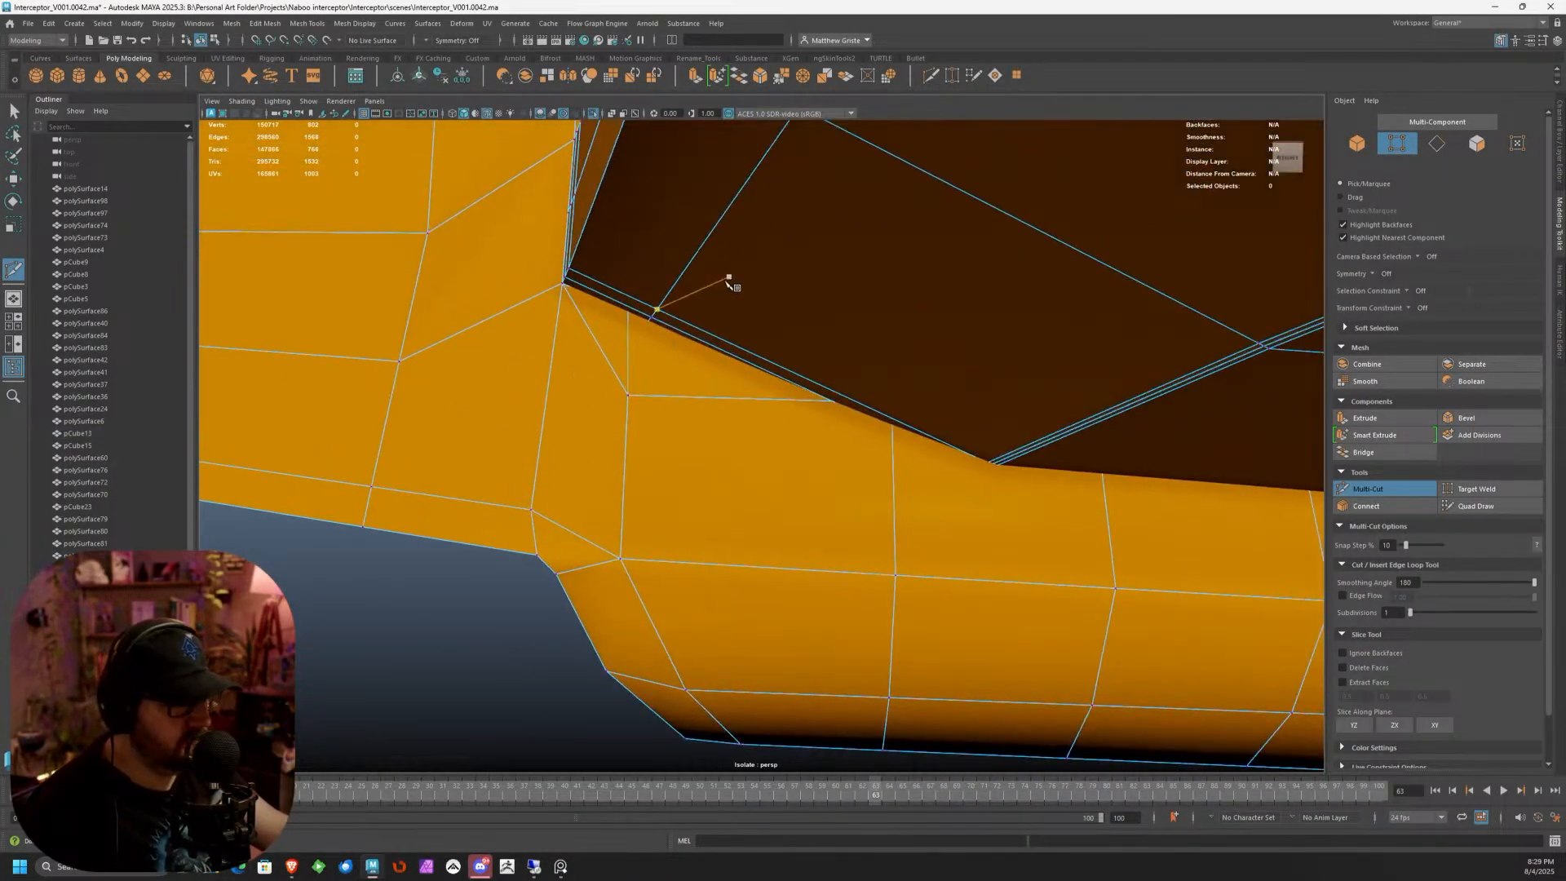
Move the fuselage vertex beneath the wing's end face onto the root-edge vertex of the newly cut loop
key("q")
left_click(626, 395)
left_click_drag(623, 393, 755, 364, "alt")
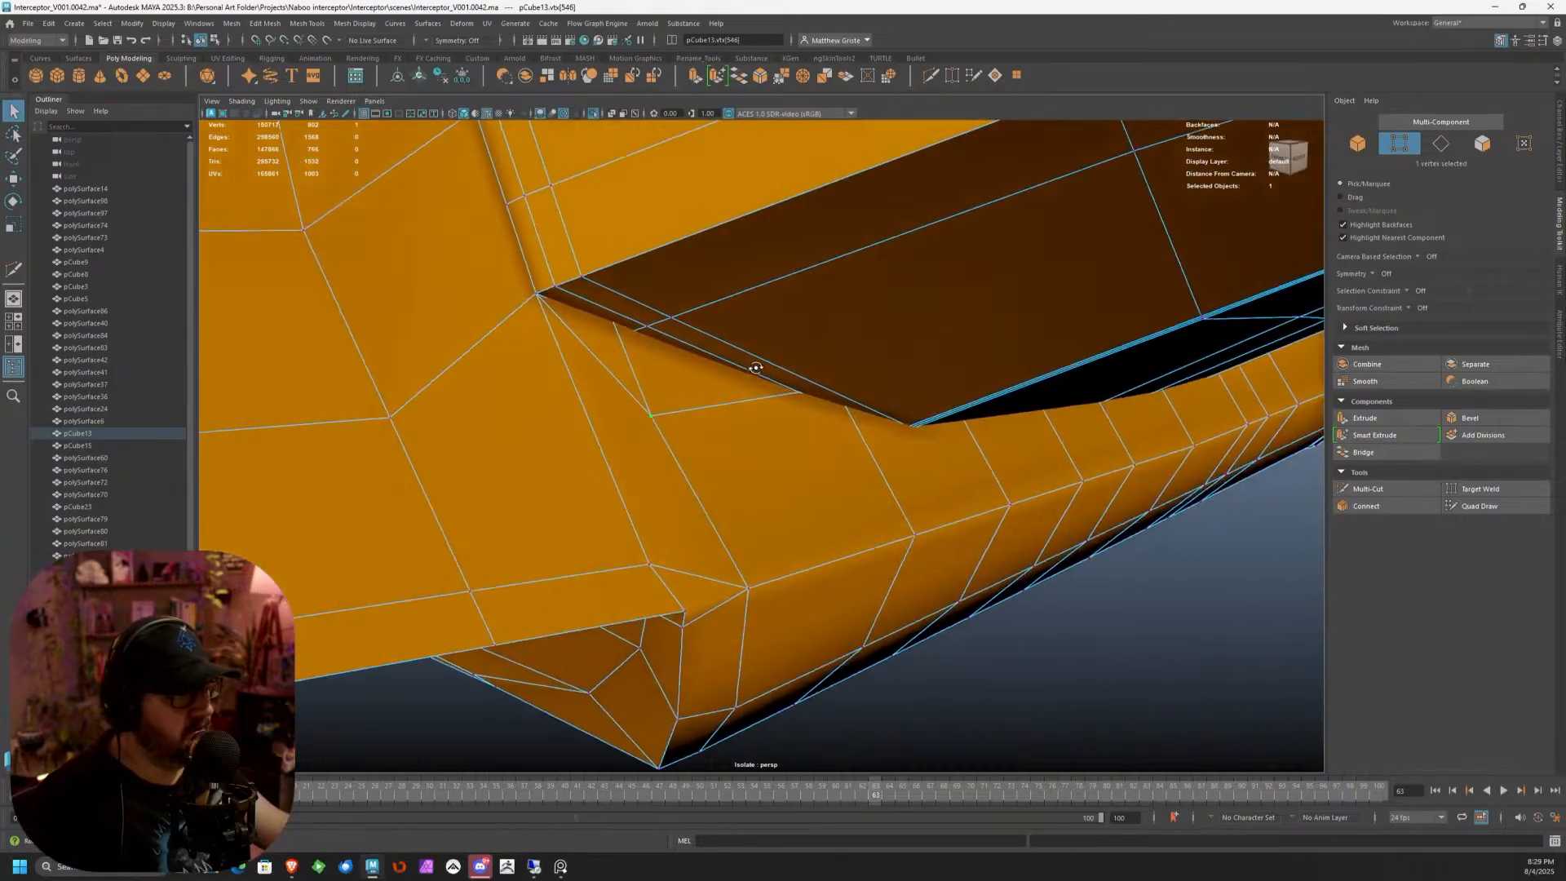
scroll(755, 364, "up", 3)
key("w")
left_click_drag(588, 393, 559, 270)
scroll(787, 342, "down", 5)
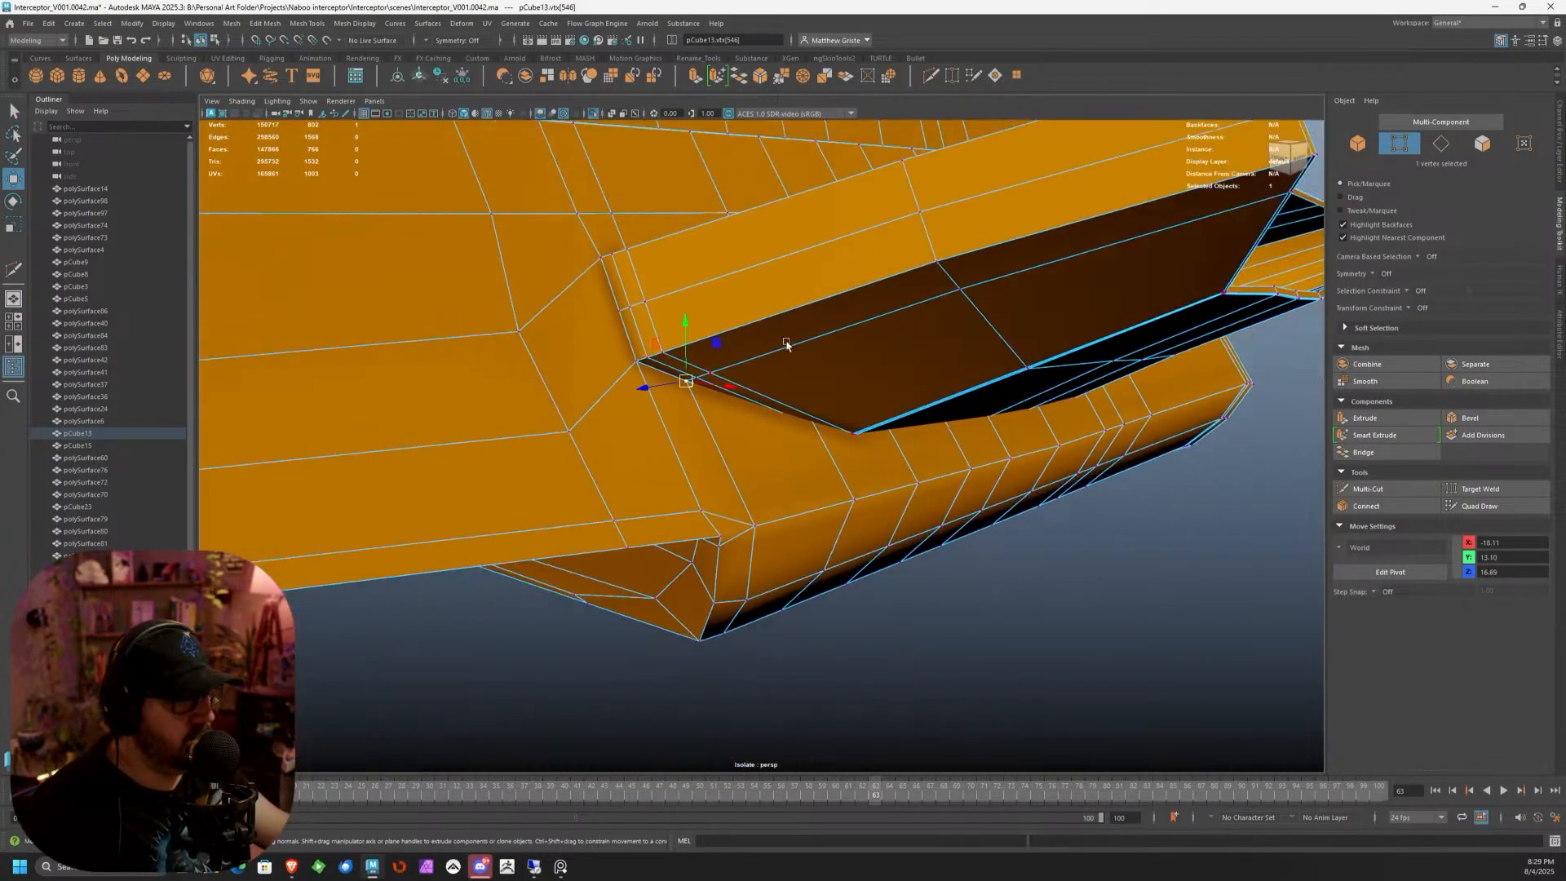
Try to move the next fuselage vertex beneath the wing's end face toward the wing's lower corner
left_click_drag(787, 343, 857, 384, "alt")
left_click(830, 435)
middle_click_drag(856, 384, 783, 371, "alt")
scroll(784, 371, "up", 3)
left_click_drag(709, 375, 737, 378, "alt")
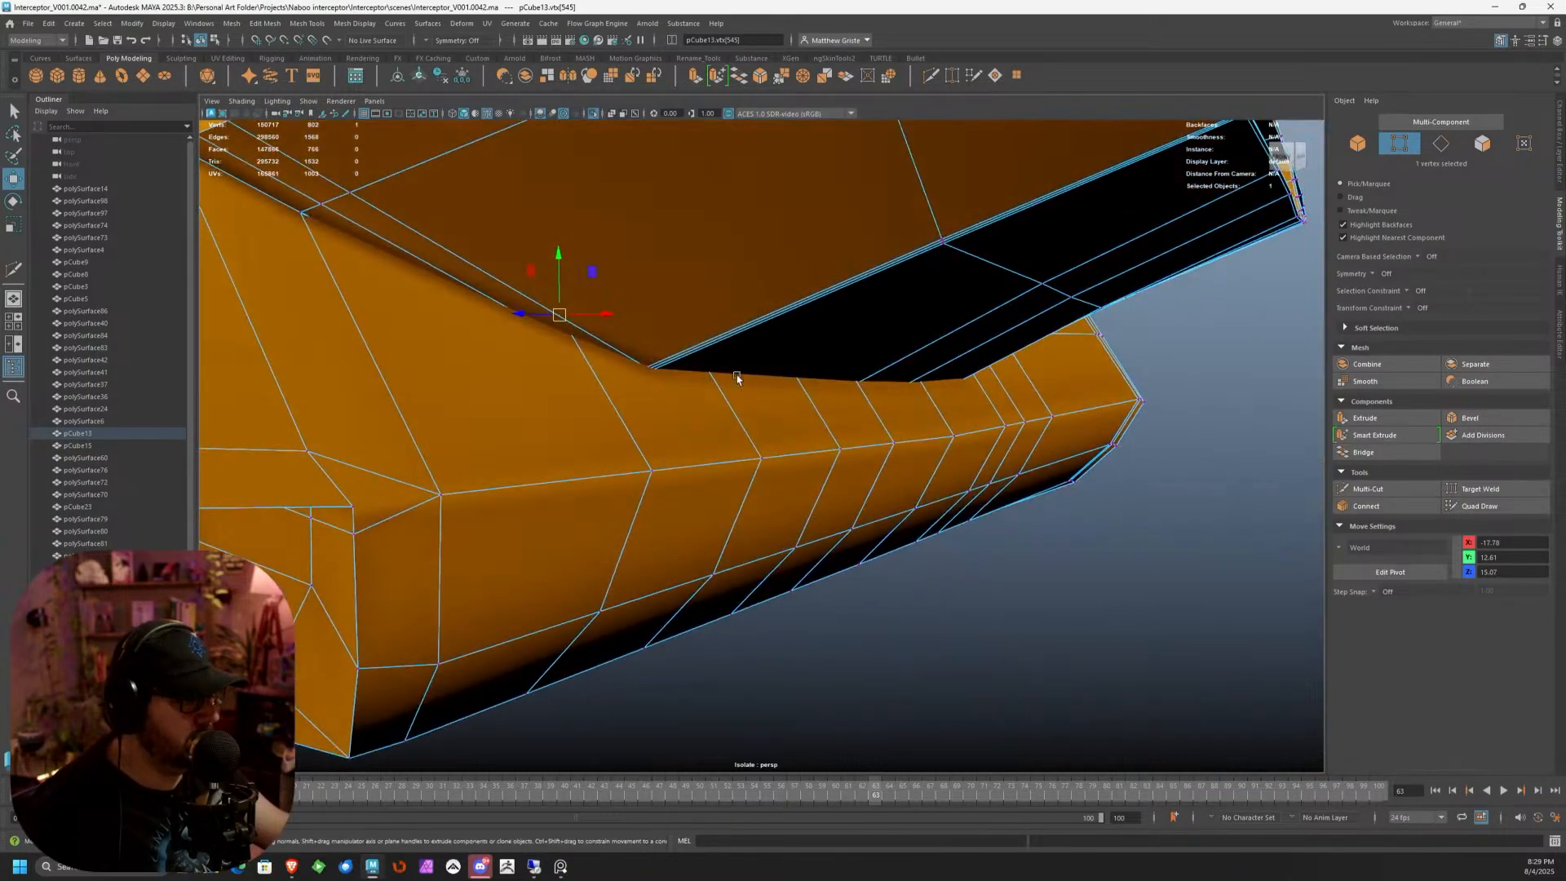
scroll(738, 377, "up", 3)
left_click_drag(464, 268, 526, 332)
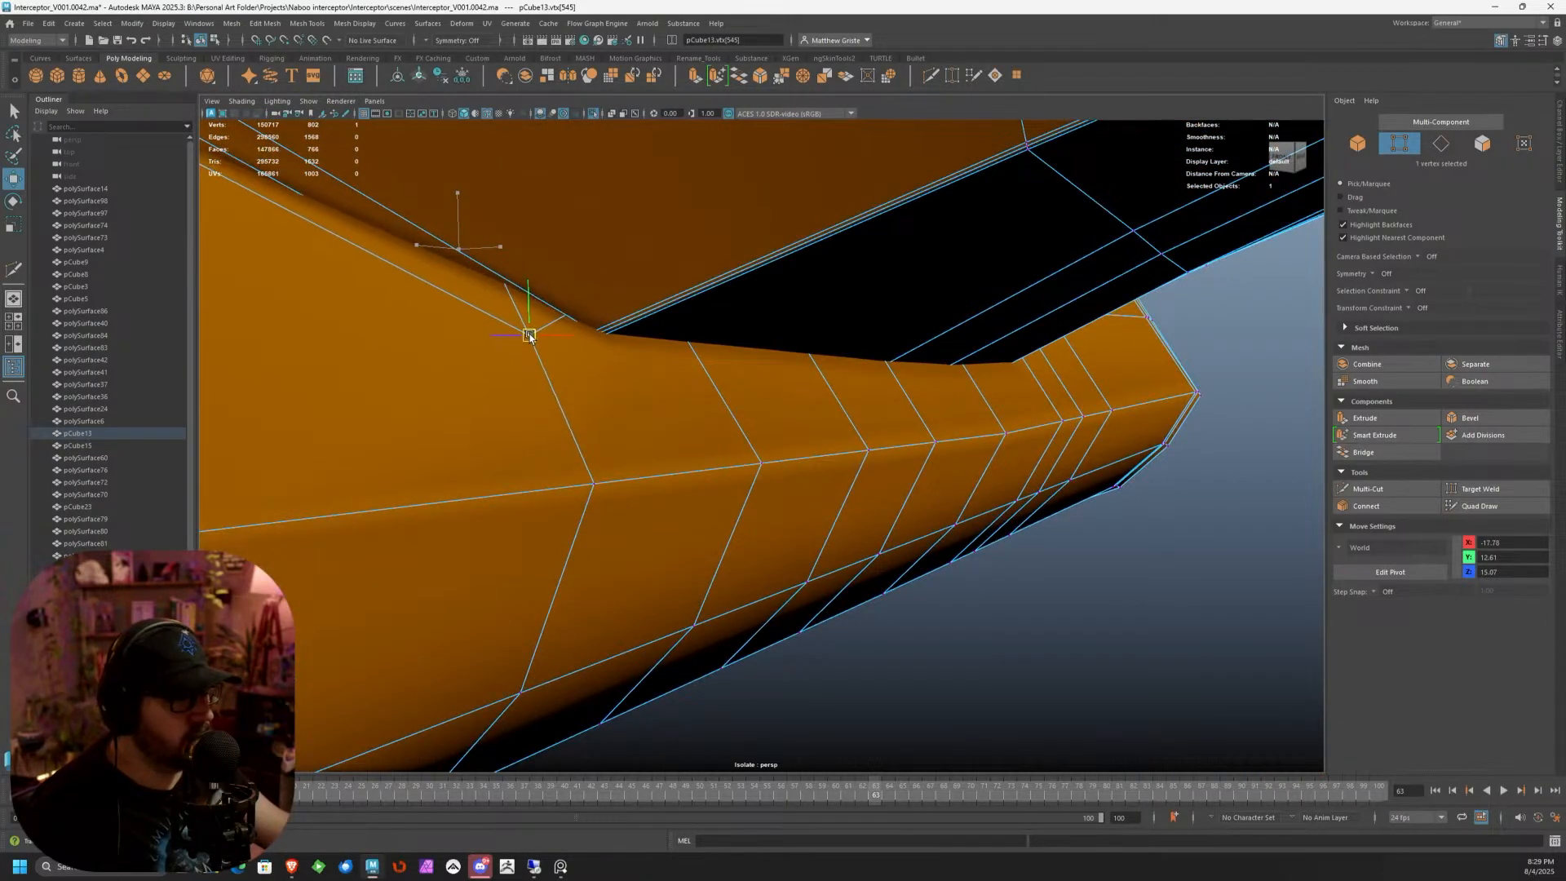
key("ctrl+z")
With the transform constraint set to Edge, slide two crosswise edge loops on the wing's side to line up with the fuselage edges
mouse_move(704, 333)
left_mouse_down("alt")
mouse_move(577, 350)
mouse_move(567, 315)
mouse_move(664, 374)
mouse_move(672, 303)
mouse_move(686, 341)
left_mouse_up("alt")
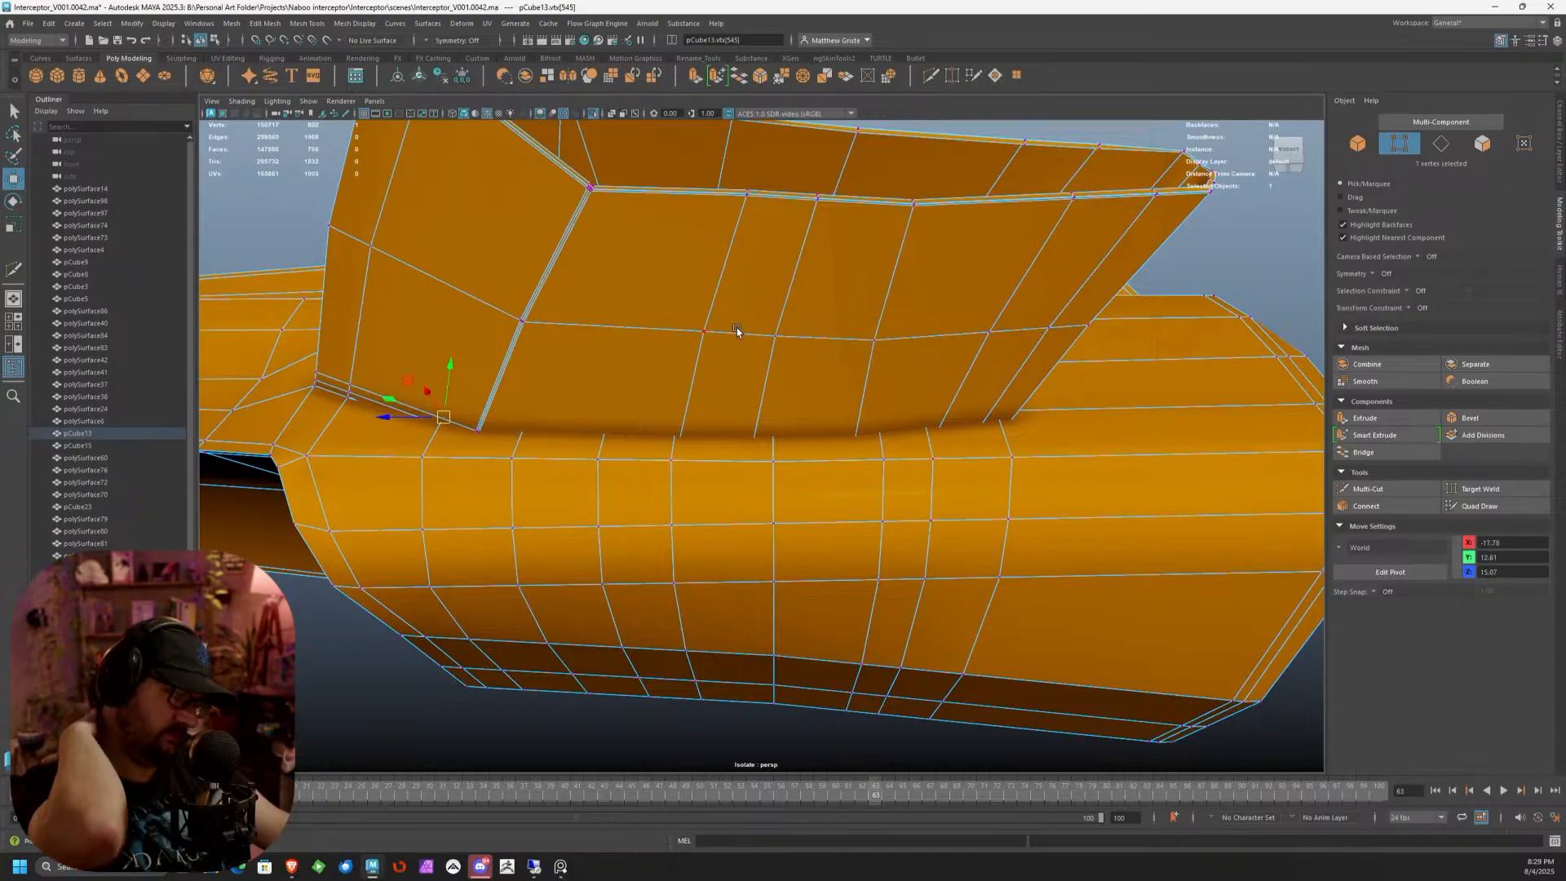
right_click_drag(736, 331, 765, 274)
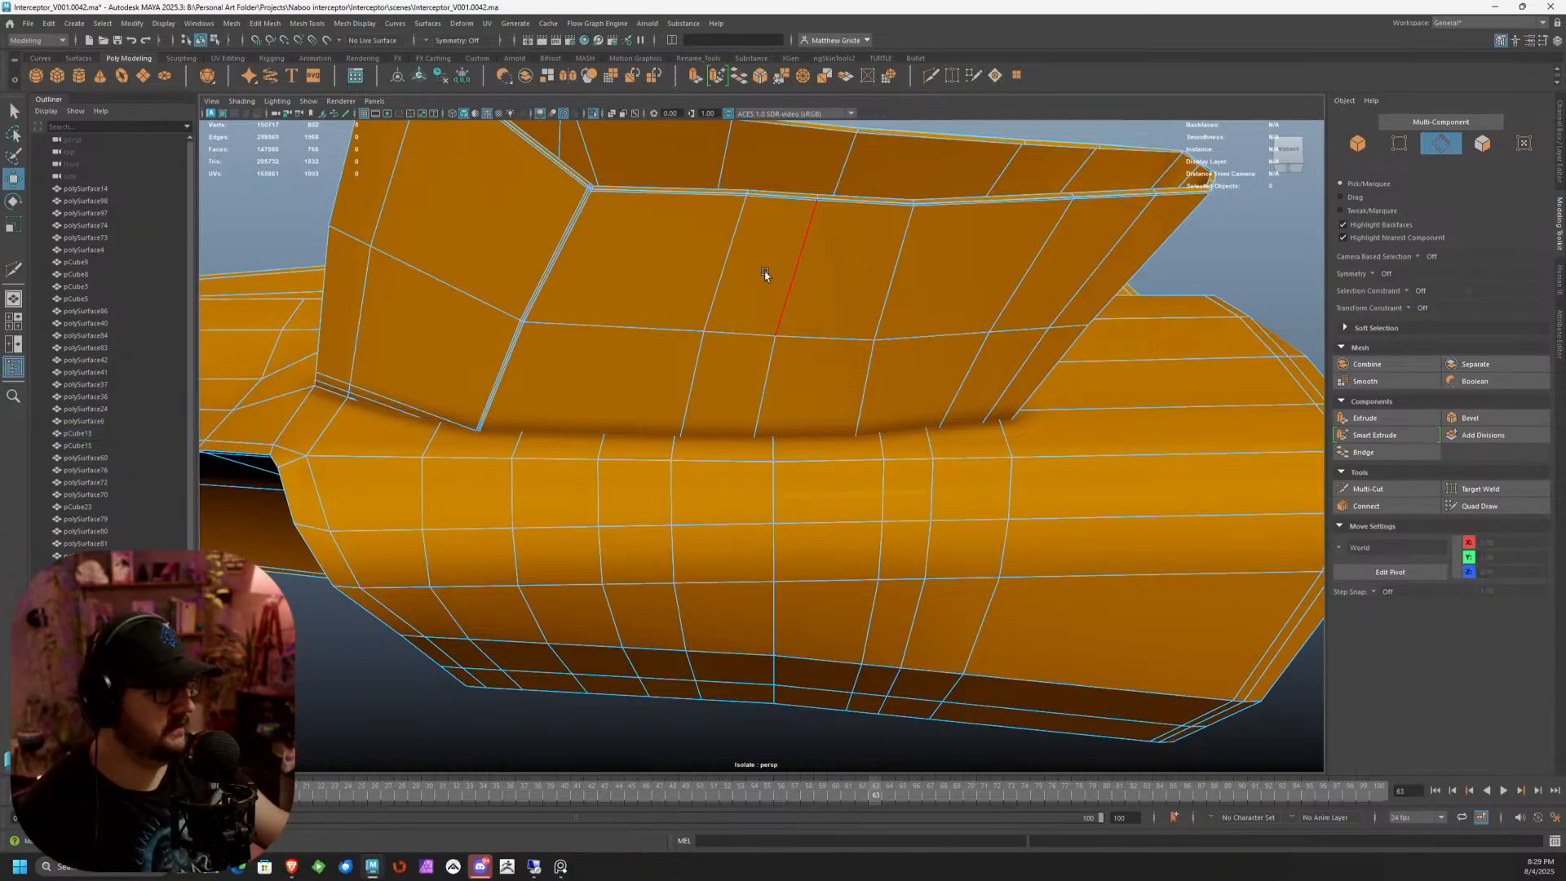
double_click(781, 273)
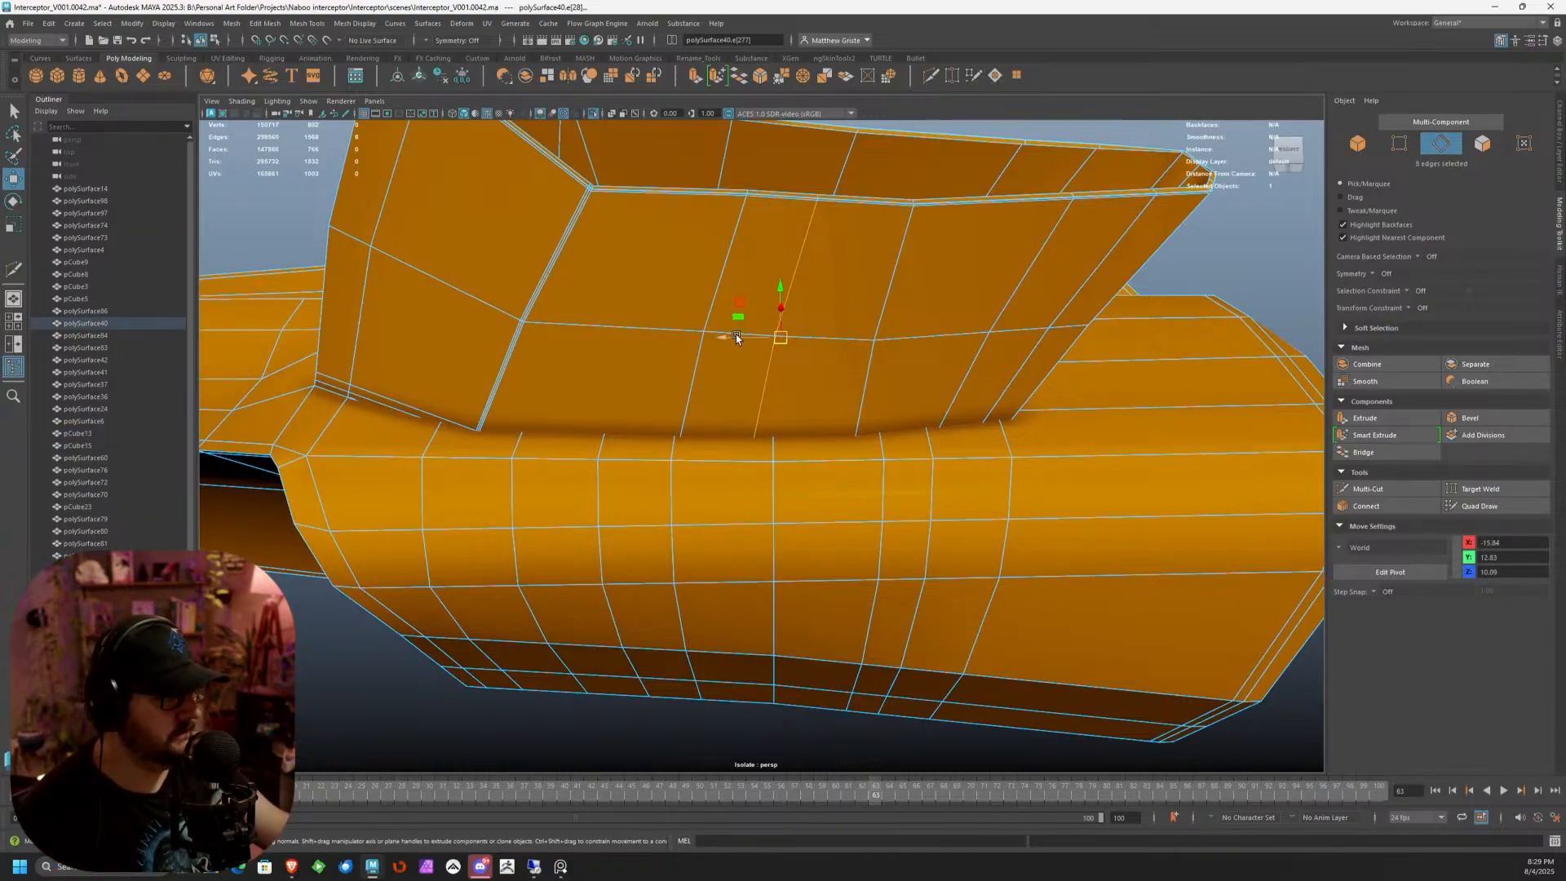
left_click_drag(798, 327, 878, 412)
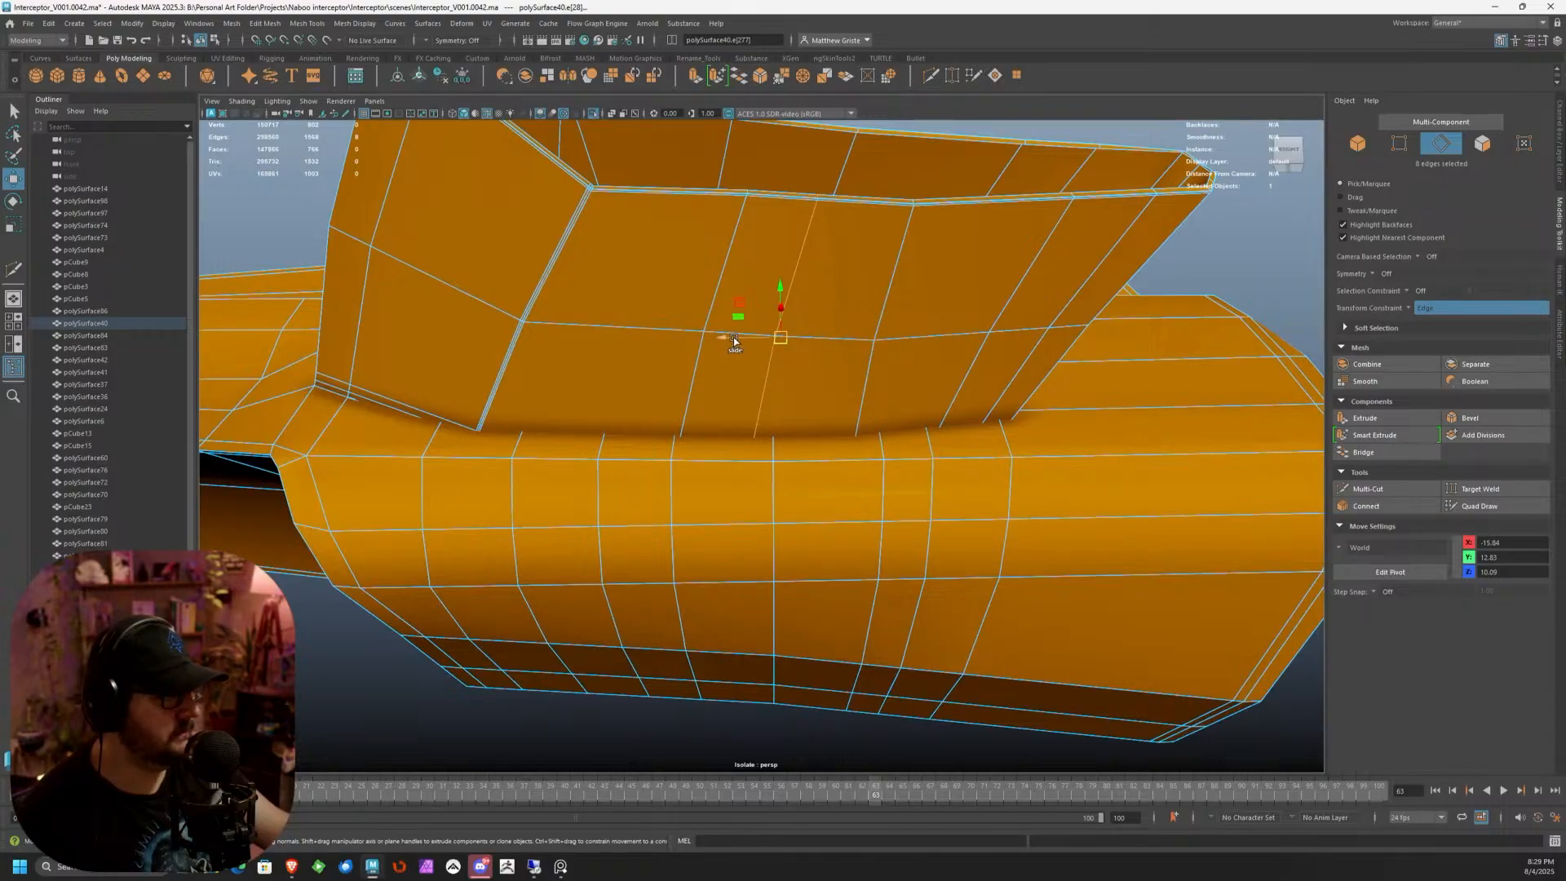
left_click_drag(734, 340, 756, 341)
double_click(705, 315)
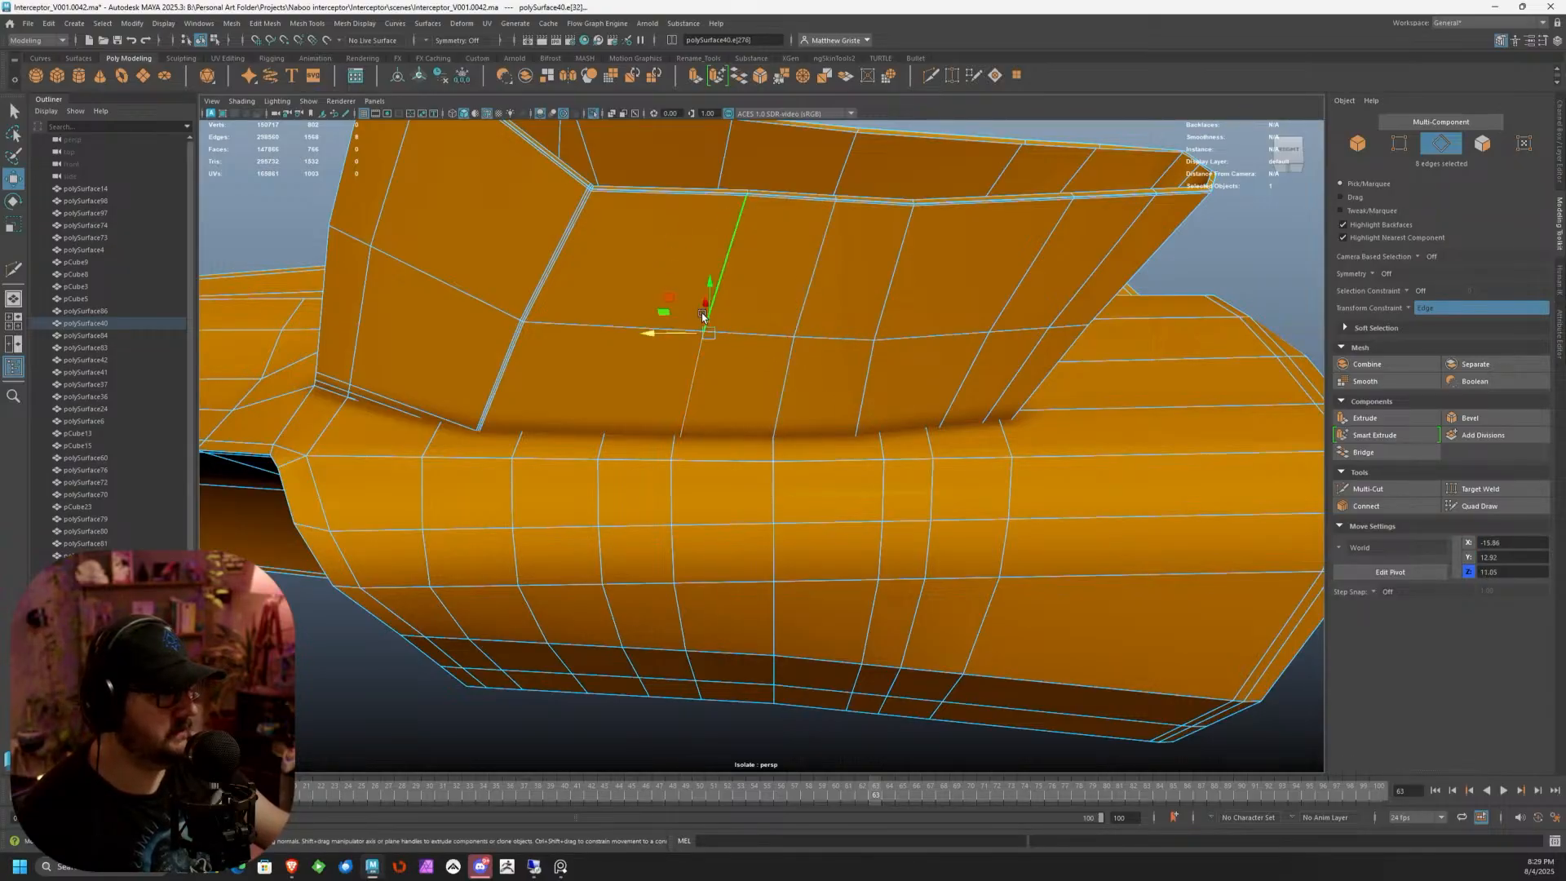
left_click_drag(653, 336, 643, 336)
Insert three edge loops across the wing with Multi-Cut, one on the end face and two just past the bevelled corner
middle_click_drag(580, 337, 748, 322, "alt")
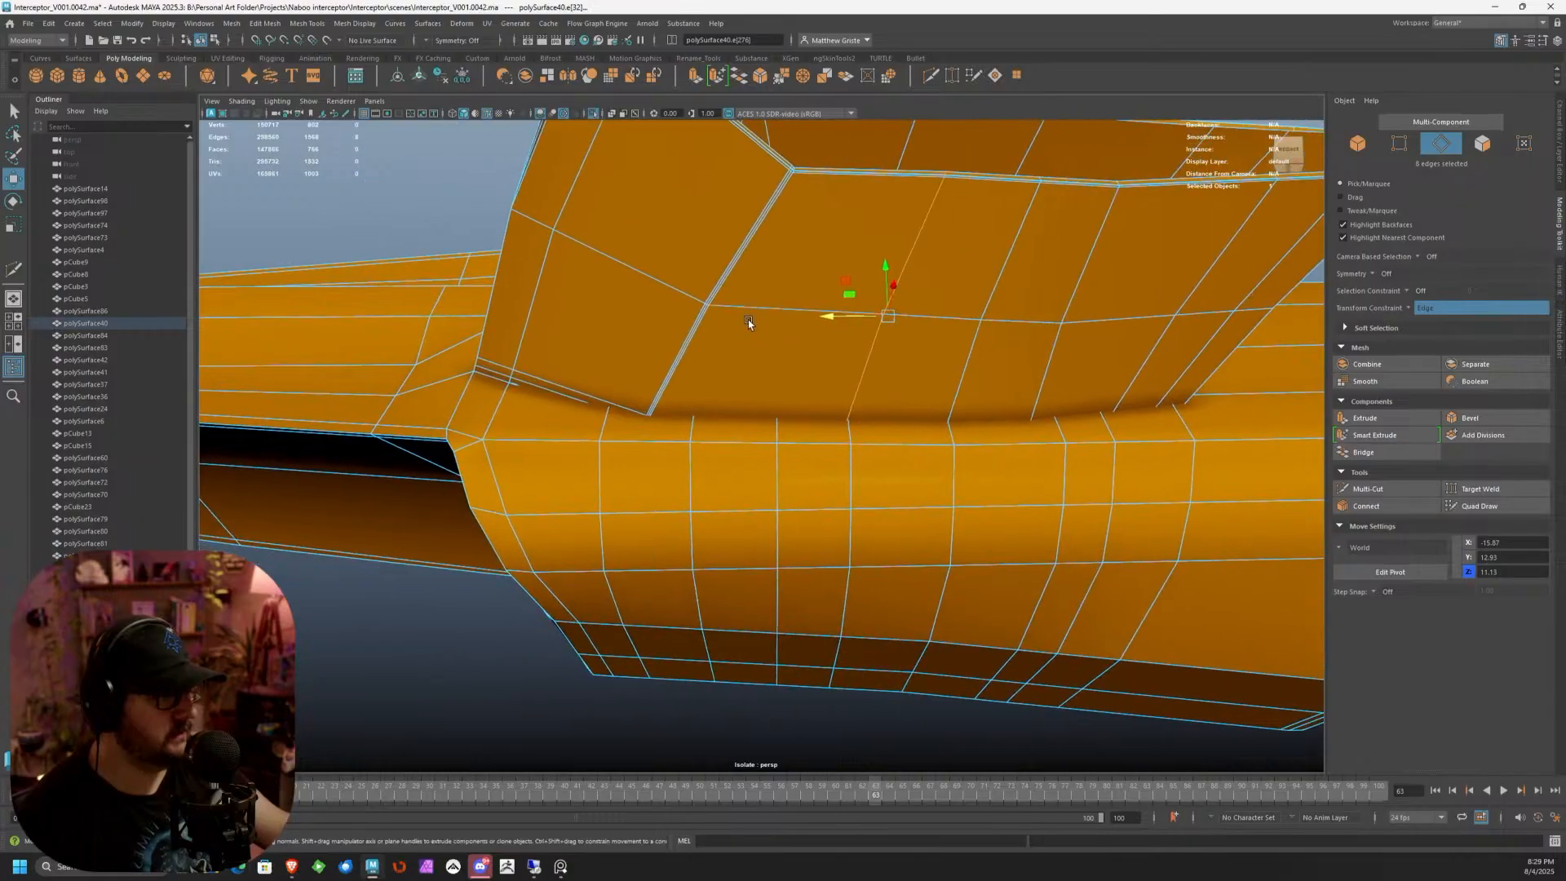
left_click_drag(748, 322, 776, 318, "alt")
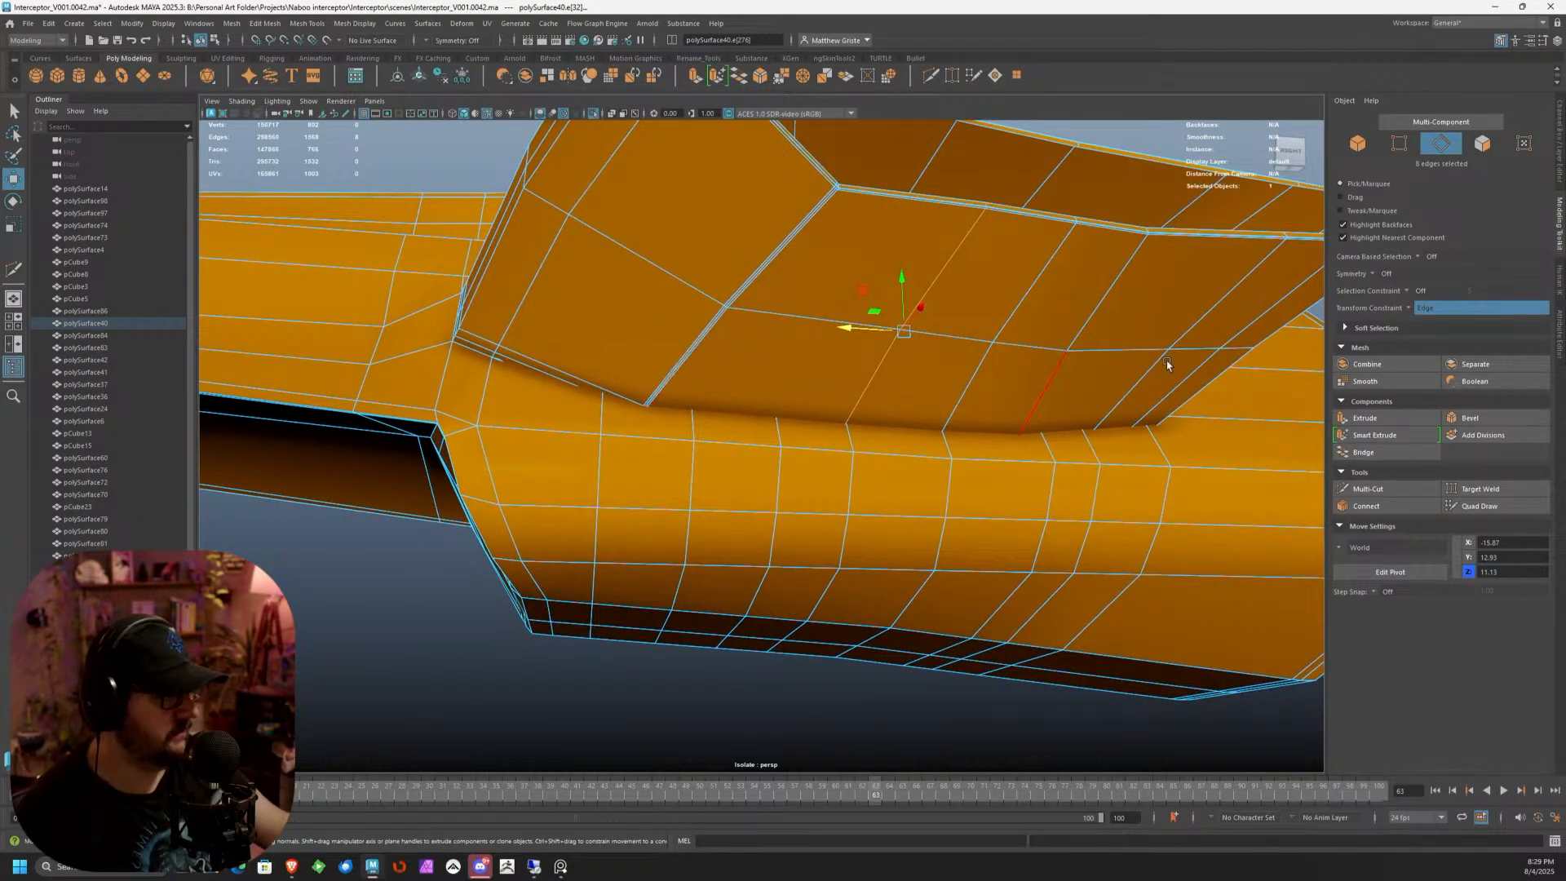
left_click(1378, 488)
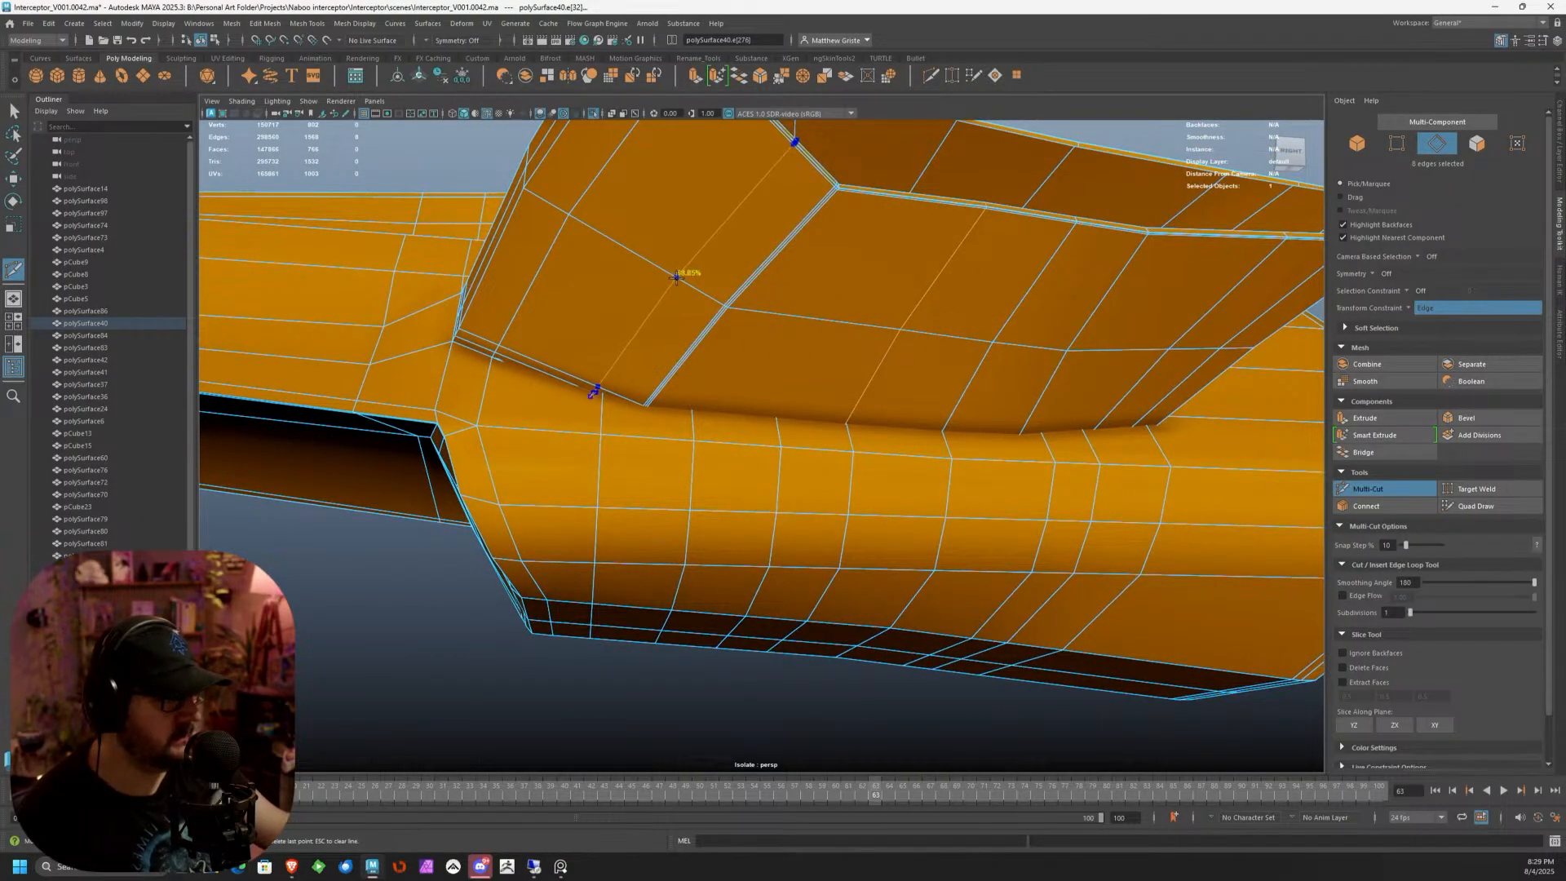
left_click(685, 277, "ctrl")
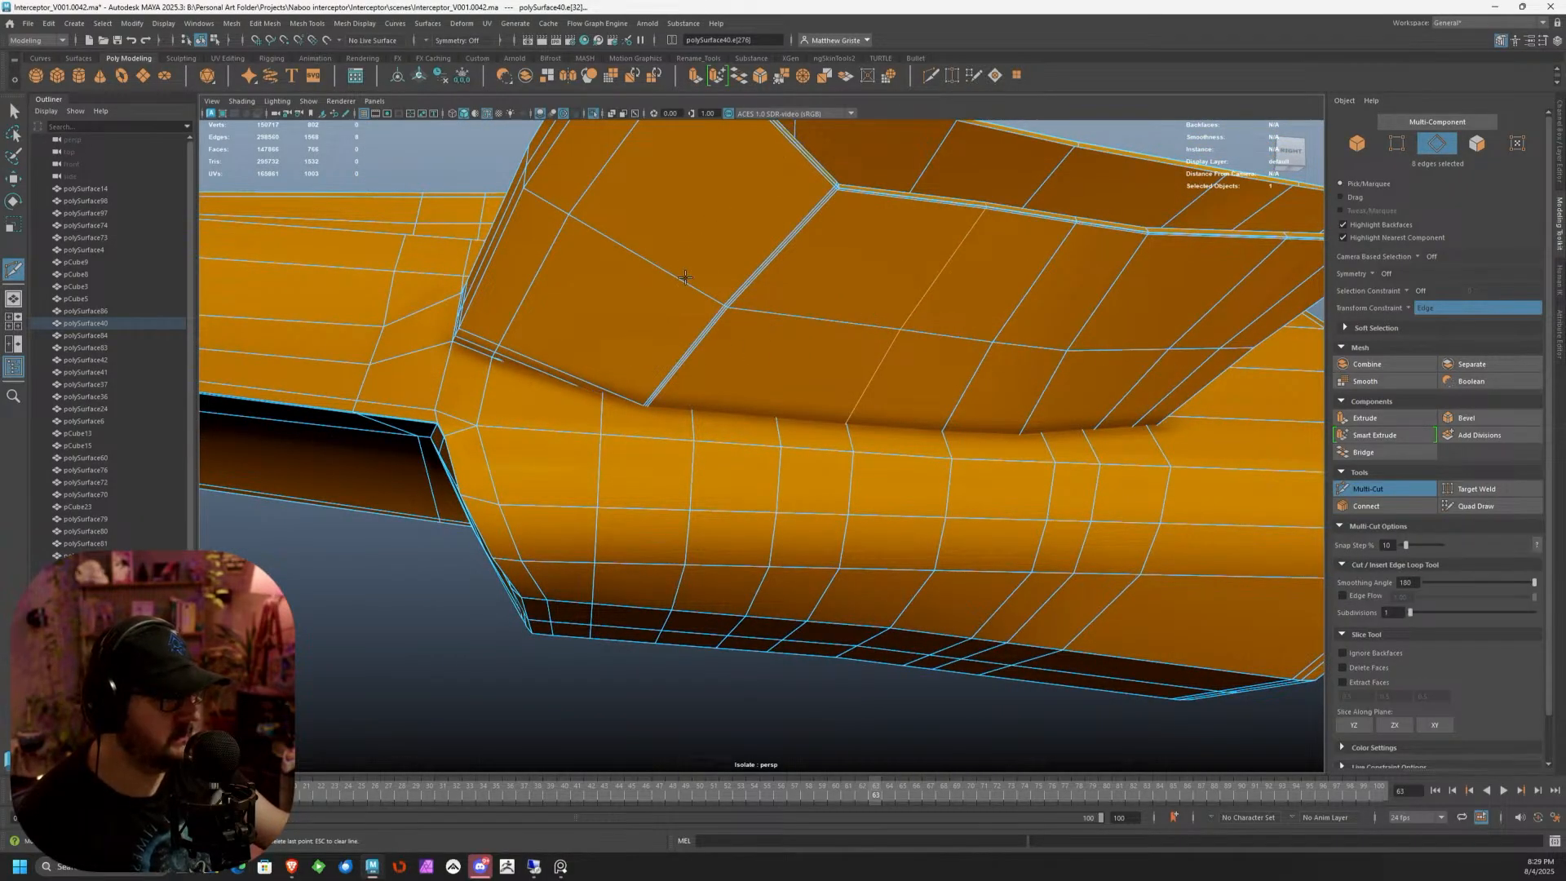
left_click(847, 318, "ctrl")
left_click(766, 315, "ctrl")
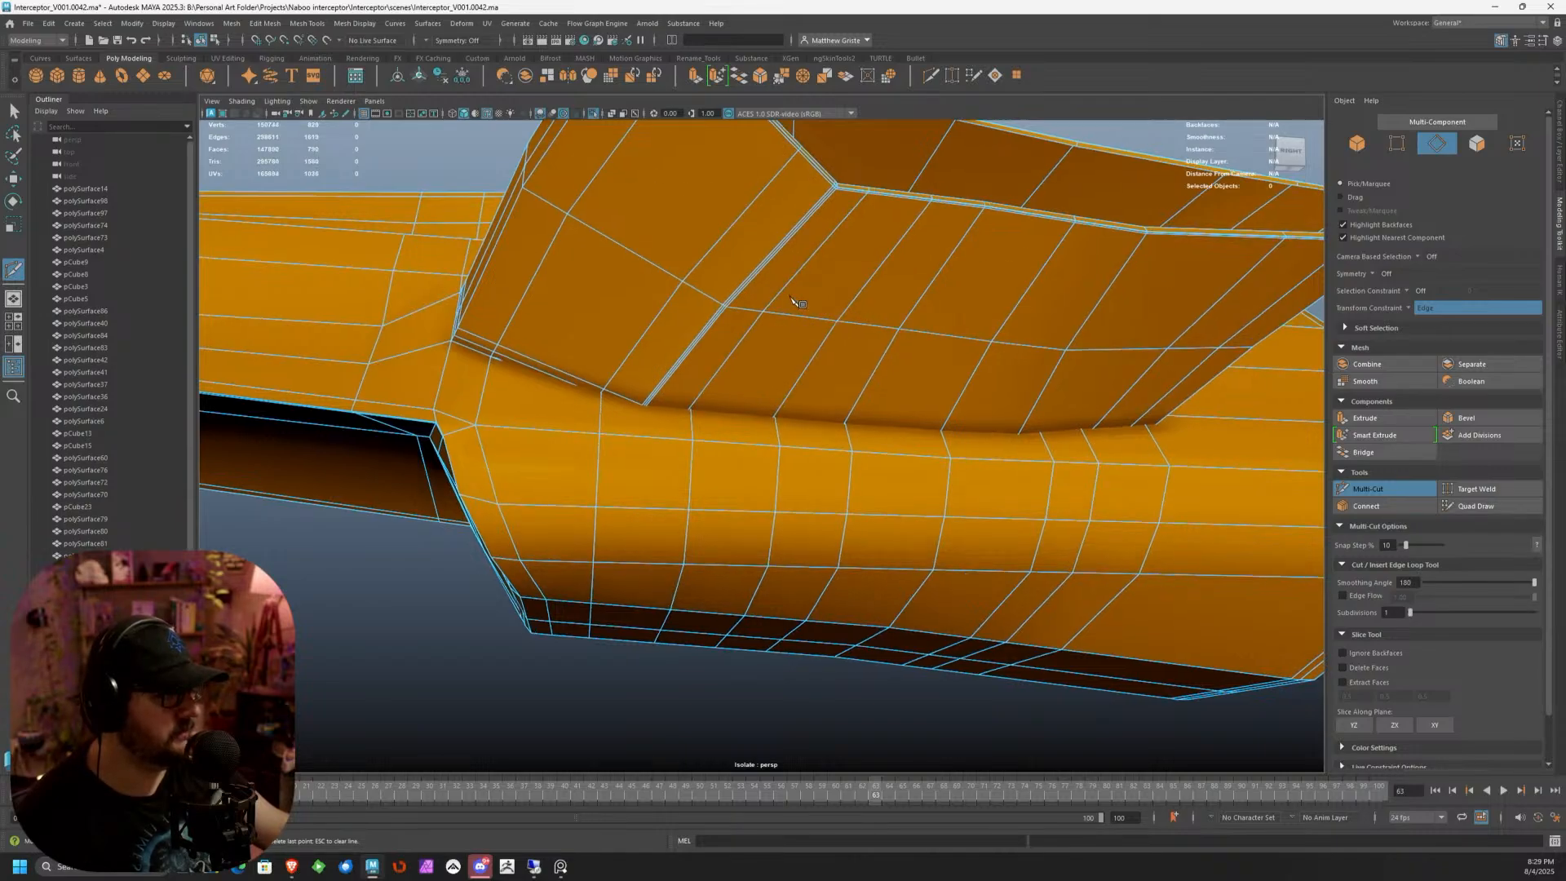
Slide the edge loop near the middle of the wing's side into line with the neighbouring fuselage edge
middle_click_drag(794, 301, 628, 299, "alt")
left_click_drag(628, 298, 709, 333, "alt")
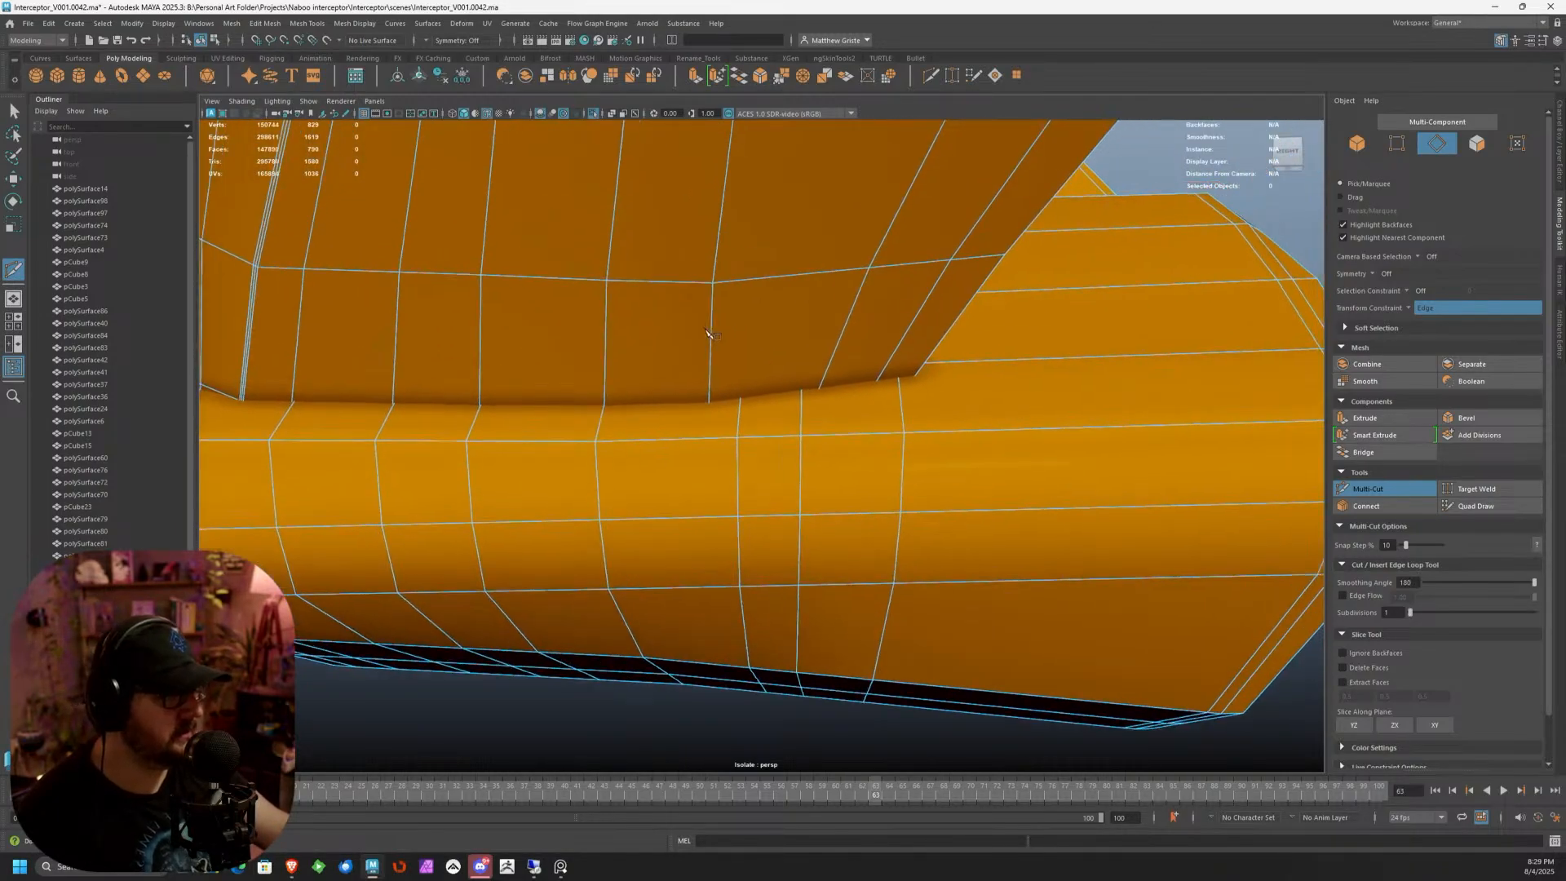
middle_click_drag(710, 333, 678, 367, "alt")
double_click(676, 339)
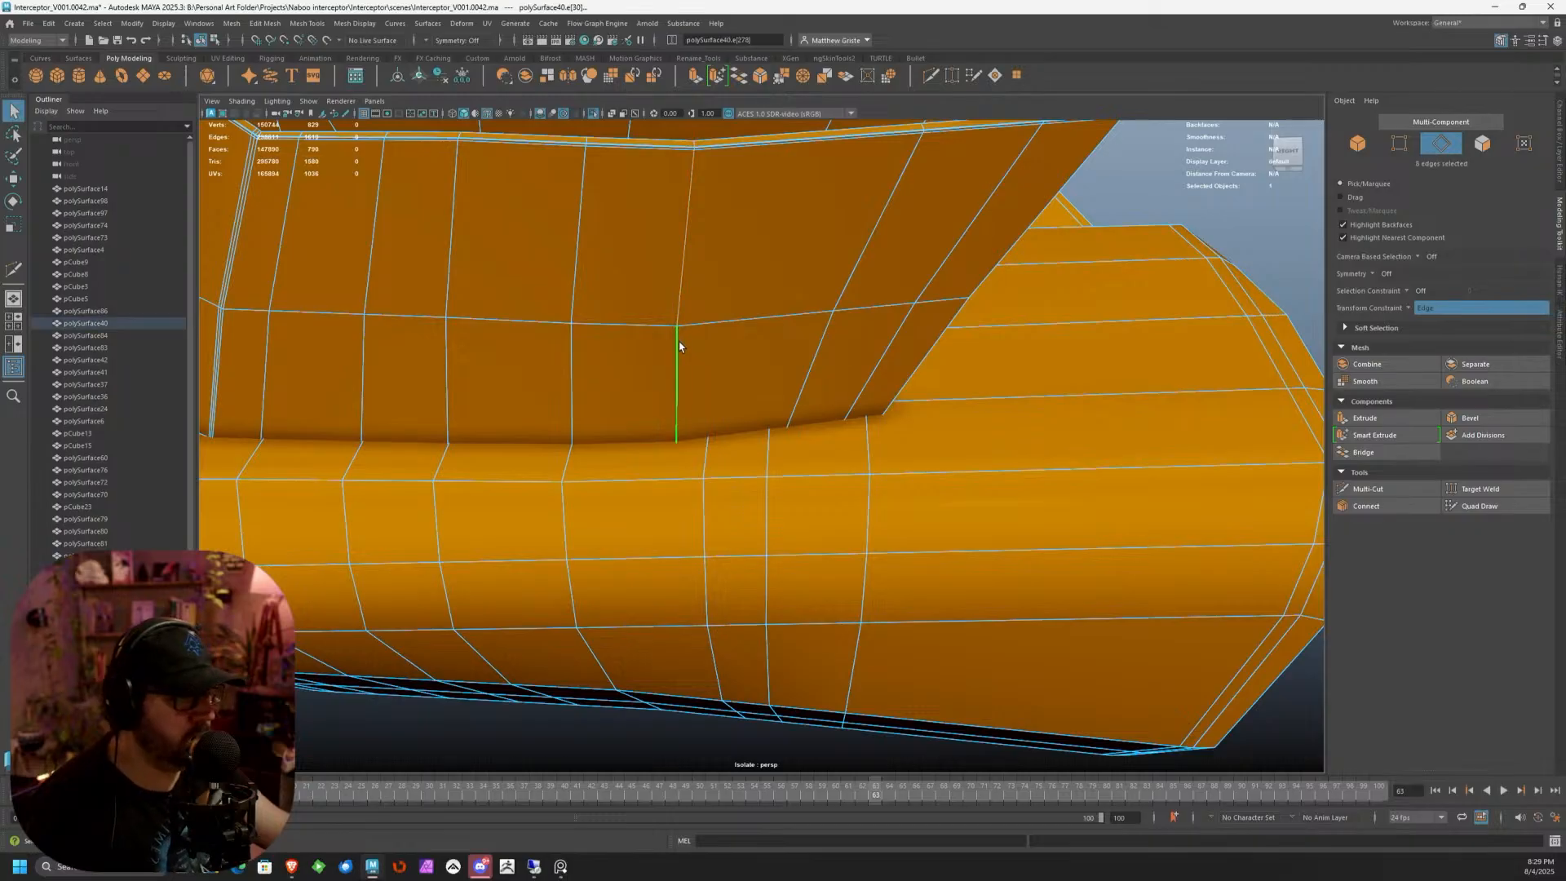
key("w")
left_click_drag(652, 329, 766, 318)
Select the surplus edge loop near the far end of the wing's side and delete it
double_click(827, 335)
left_click_drag(870, 335, 898, 357, "alt")
scroll(916, 372, "down", 3)
double_click(823, 268)
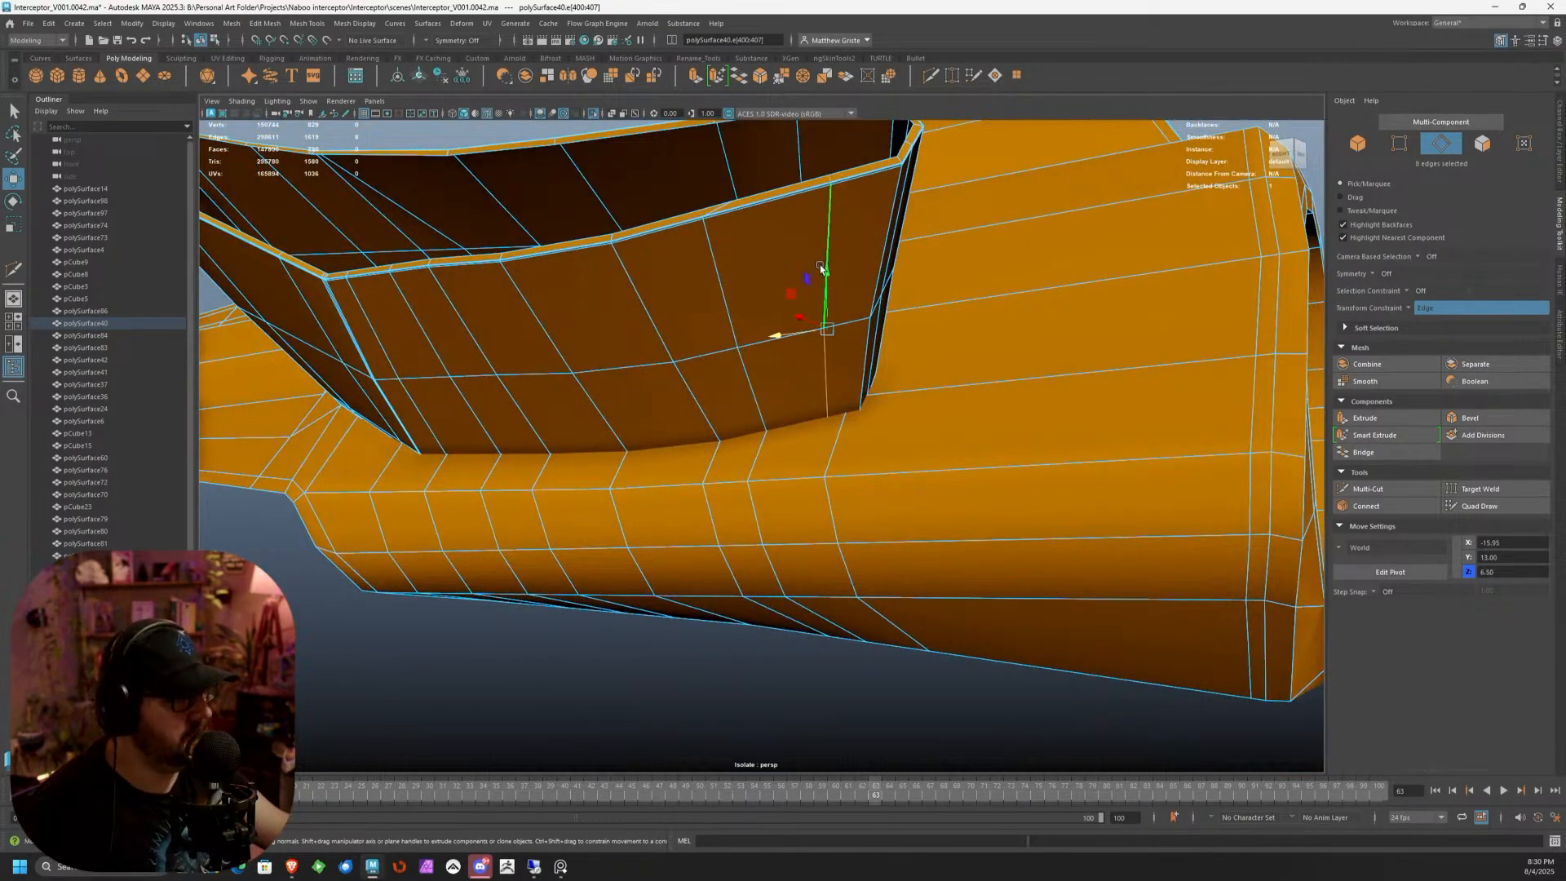
left_click_drag(821, 267, 777, 283, "alt")
key("Delete")
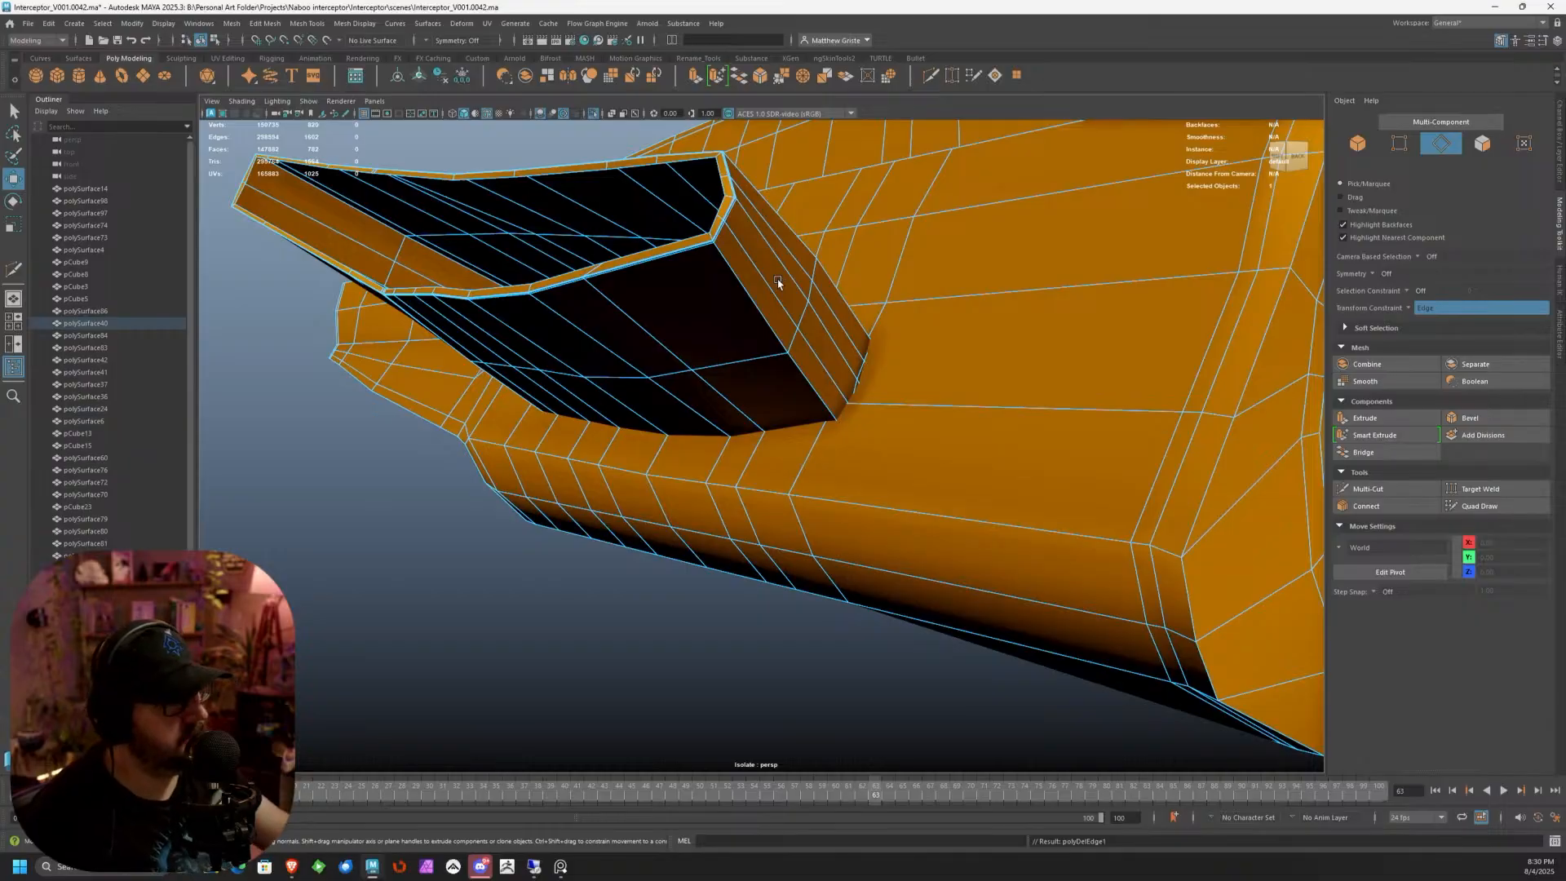
Slide the edge loop at the wing's far corner along the surface toward the matching fuselage edge
double_click(744, 306)
left_click_drag(749, 309, 851, 343, "alt")
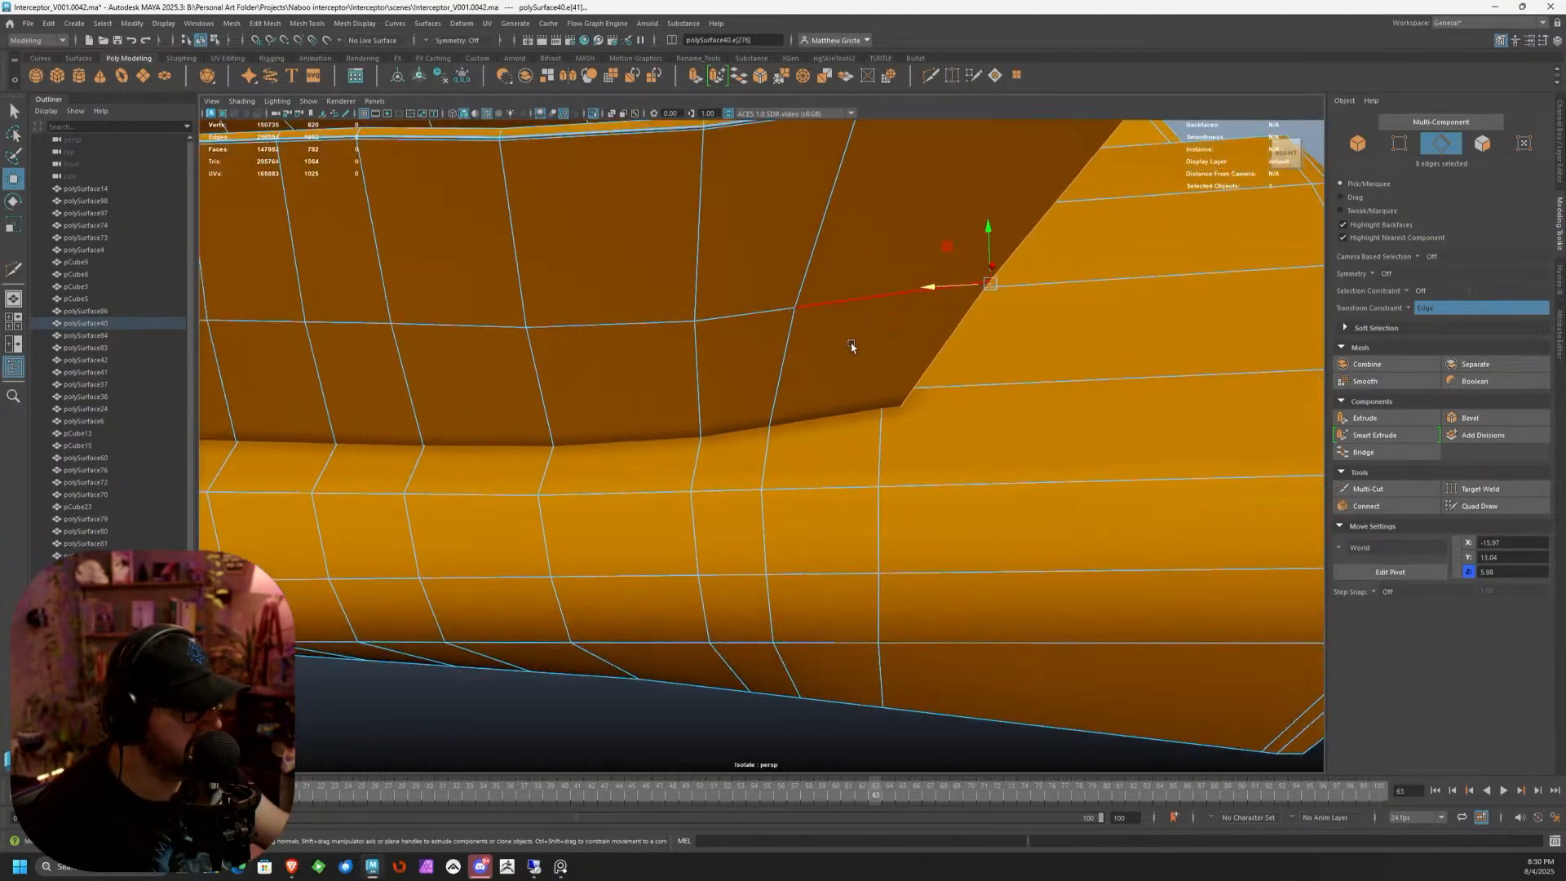
left_click_drag(927, 288, 840, 280)
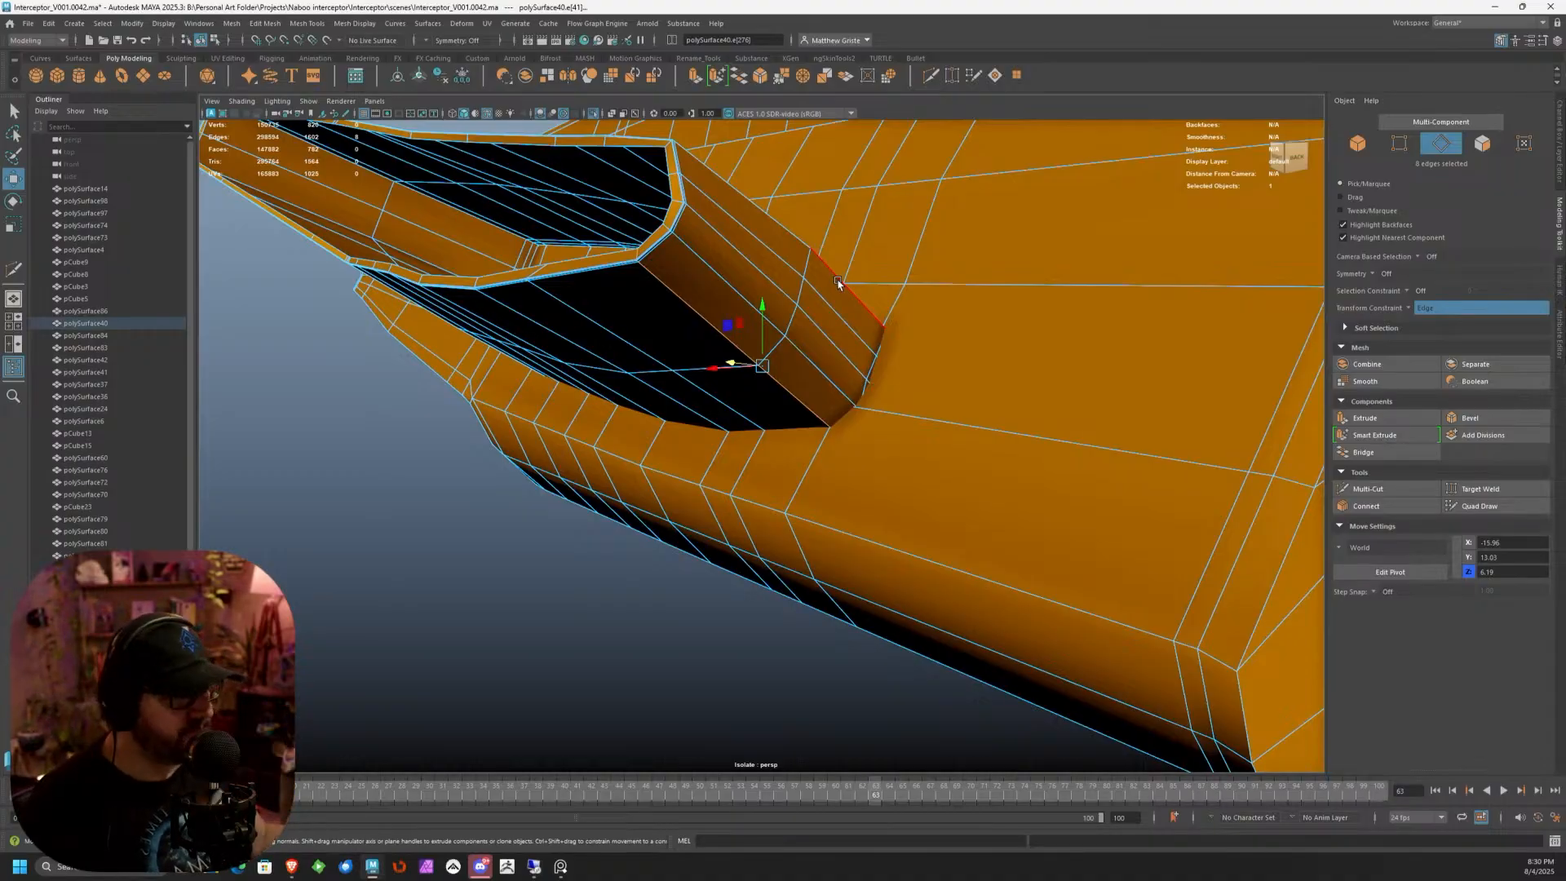
Try to move a fuselage vertex along the wing root toward the neighbouring wing edge
left_click_drag(814, 315, 737, 326, "alt")
right_click(739, 324)
right_click_drag(739, 325, 681, 324)
left_click(728, 329)
left_click_drag(730, 330, 759, 311, "alt")
right_click_drag(758, 311, 757, 344, "alt")
left_click_drag(757, 344, 765, 332, "alt")
left_click_drag(702, 284, 836, 479)
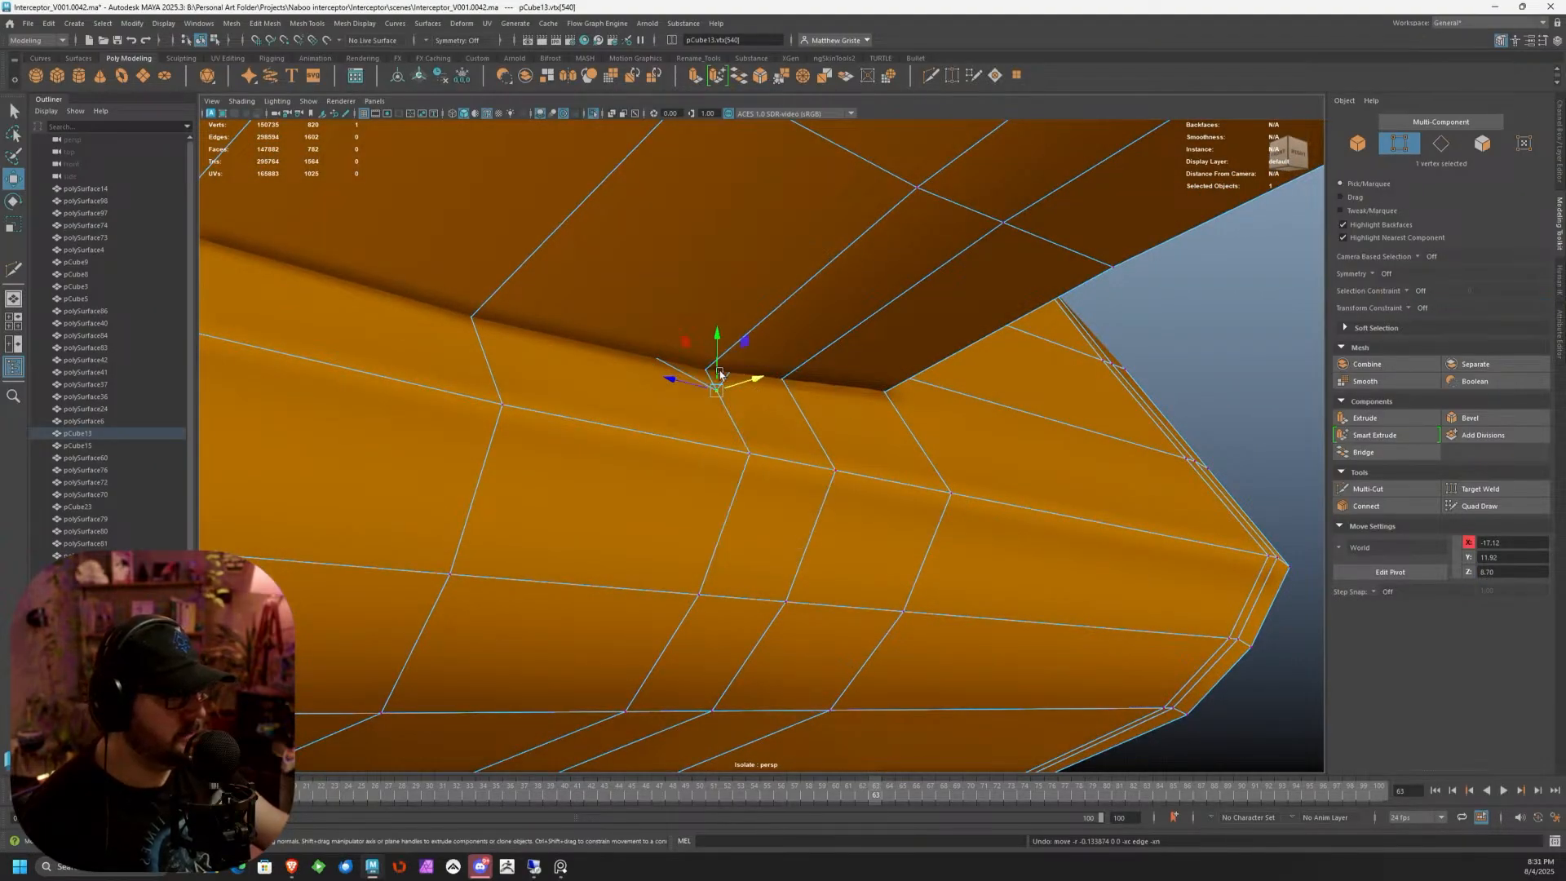
scroll(715, 350, "up", 3)
left_click_drag(714, 351, 690, 308)
key("ctrl+z")
Try to shift a few vertices at the wing's root end toward the fuselage in the front view
left_click(742, 290)
key("space")
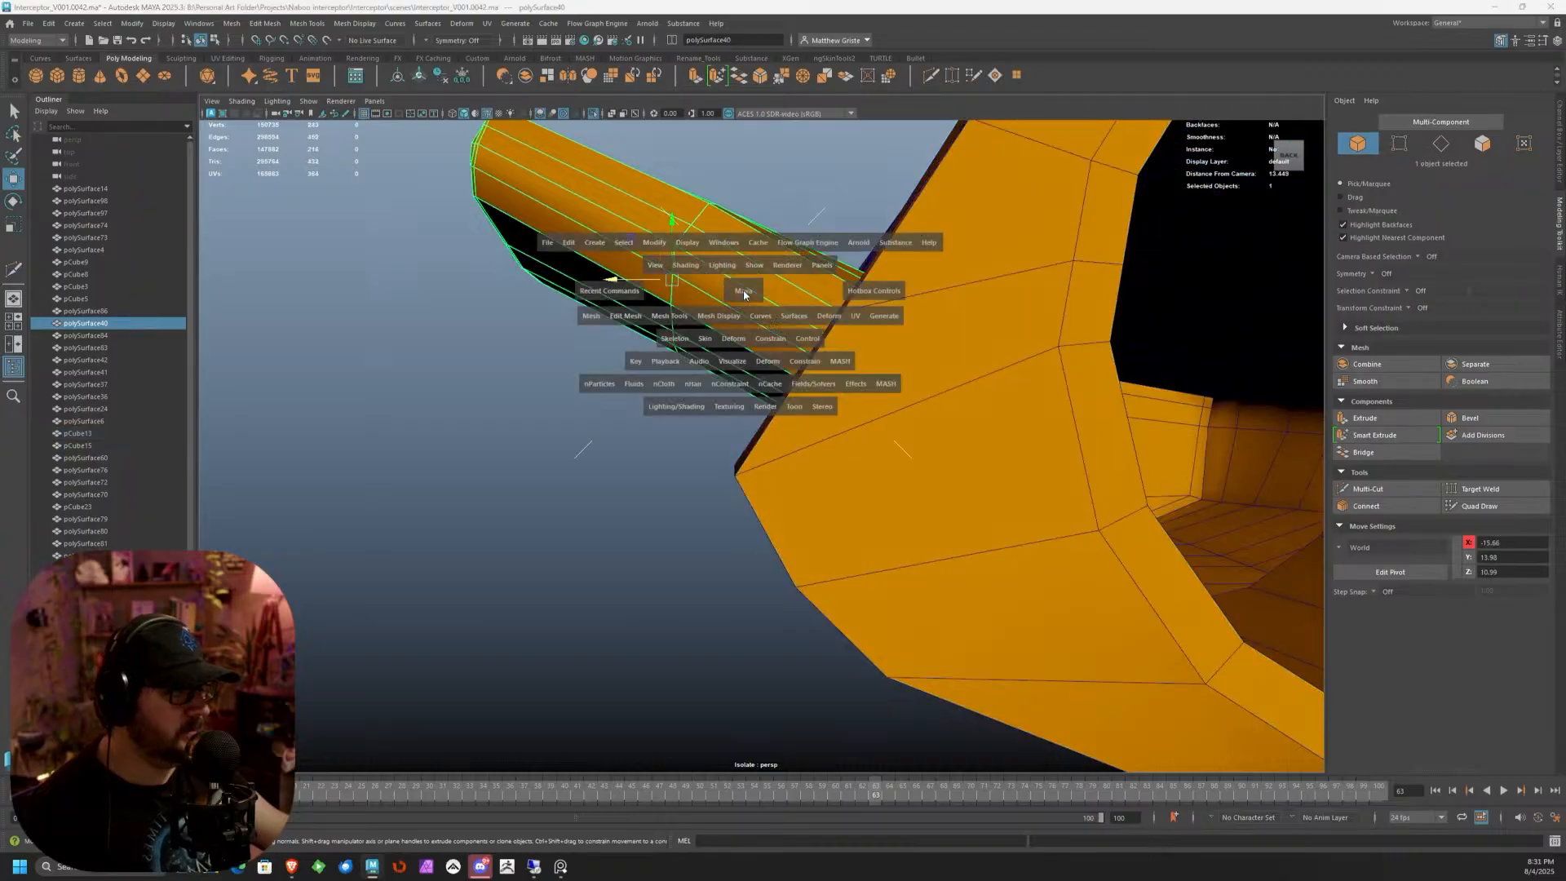
scroll(541, 623, "down", 10)
scroll(448, 584, "up", 5)
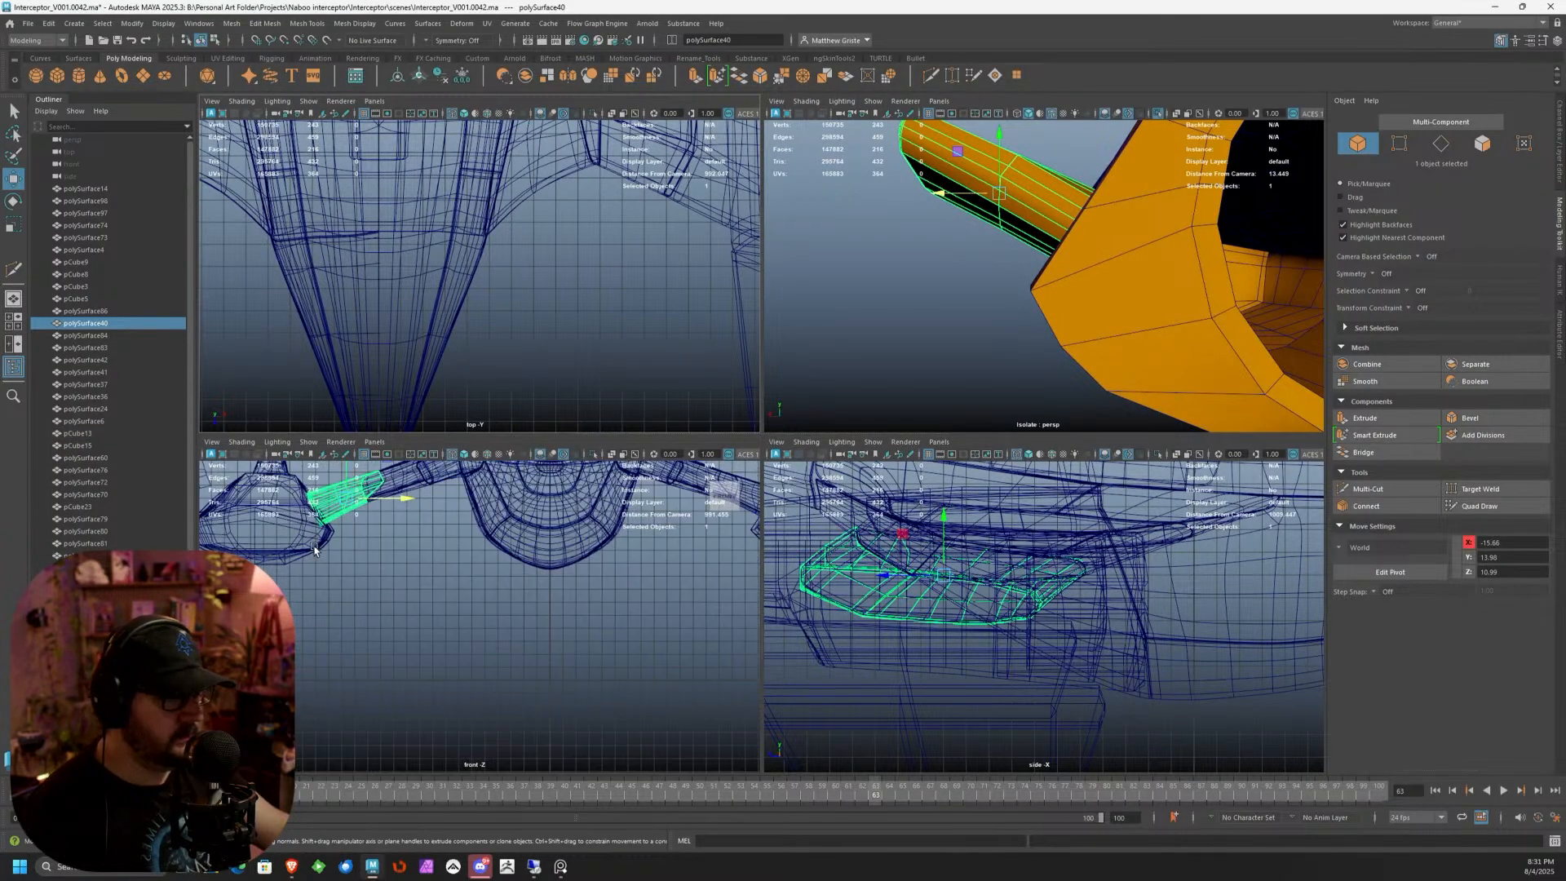
key("space")
middle_click_drag(350, 461, 645, 562, "alt")
scroll(703, 372, "up", 3)
scroll(703, 372, "up", 6)
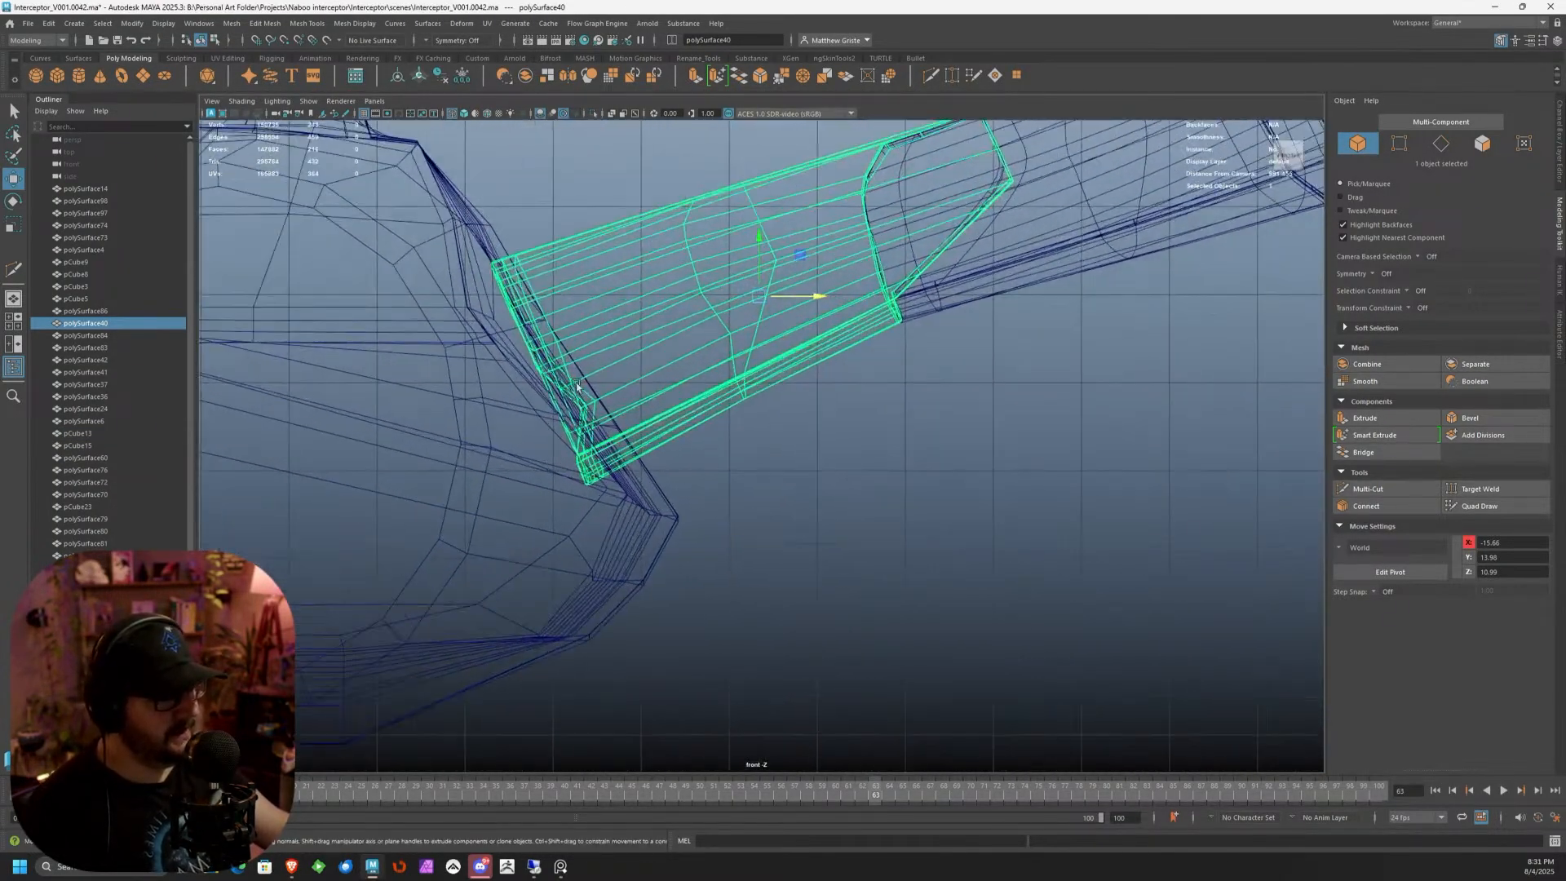
scroll(615, 432, "up", 3)
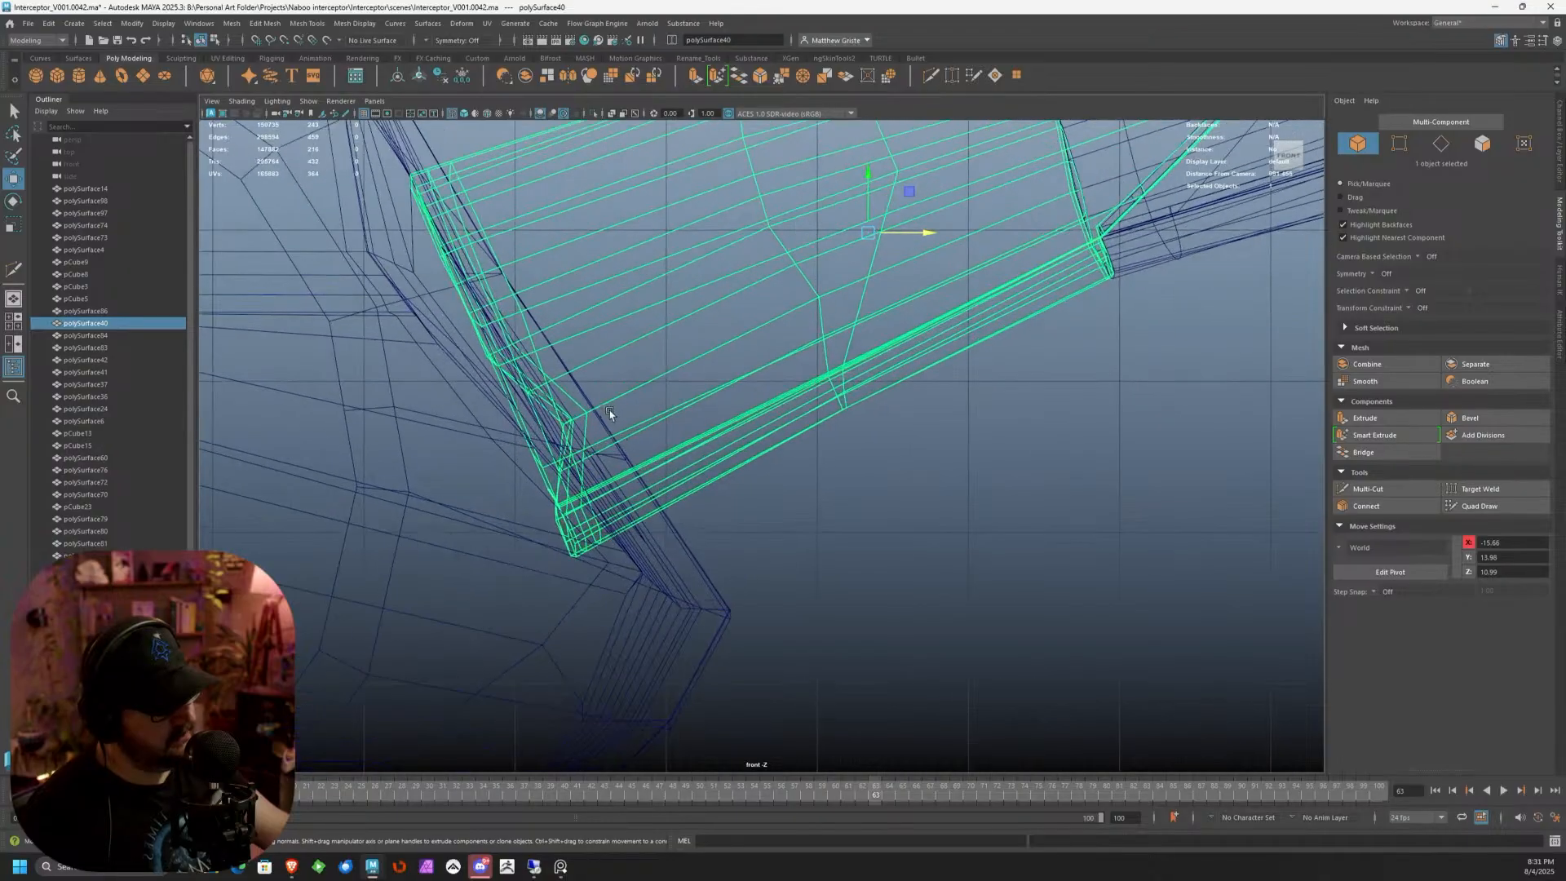
right_click_drag(573, 397, 524, 395)
scroll(524, 395, "up", 1)
left_click_drag(456, 390, 473, 422)
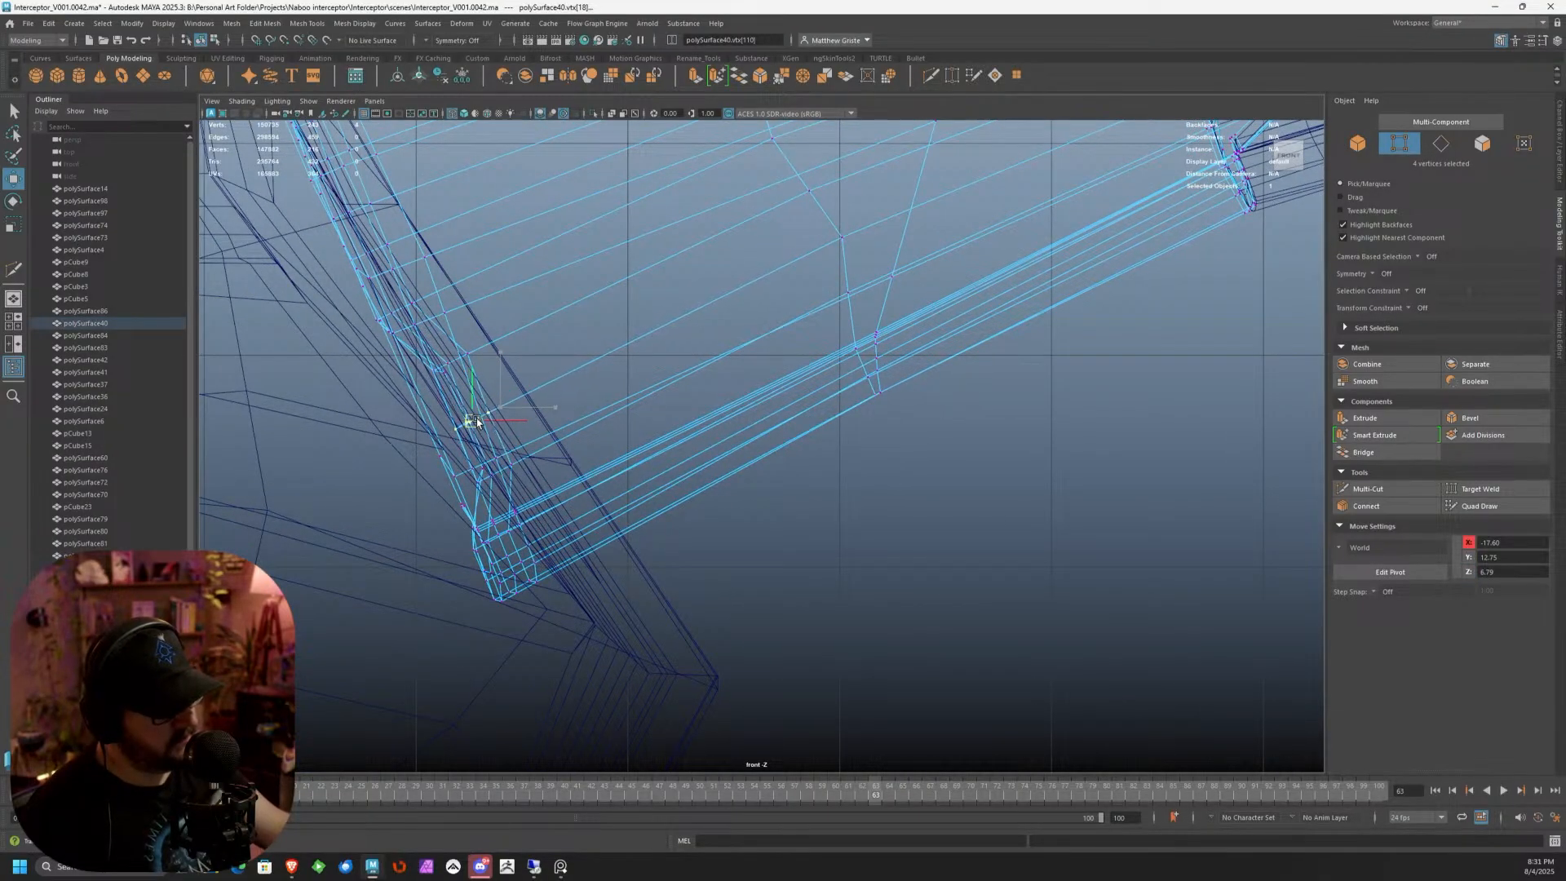
left_click_drag(426, 347, 455, 433)
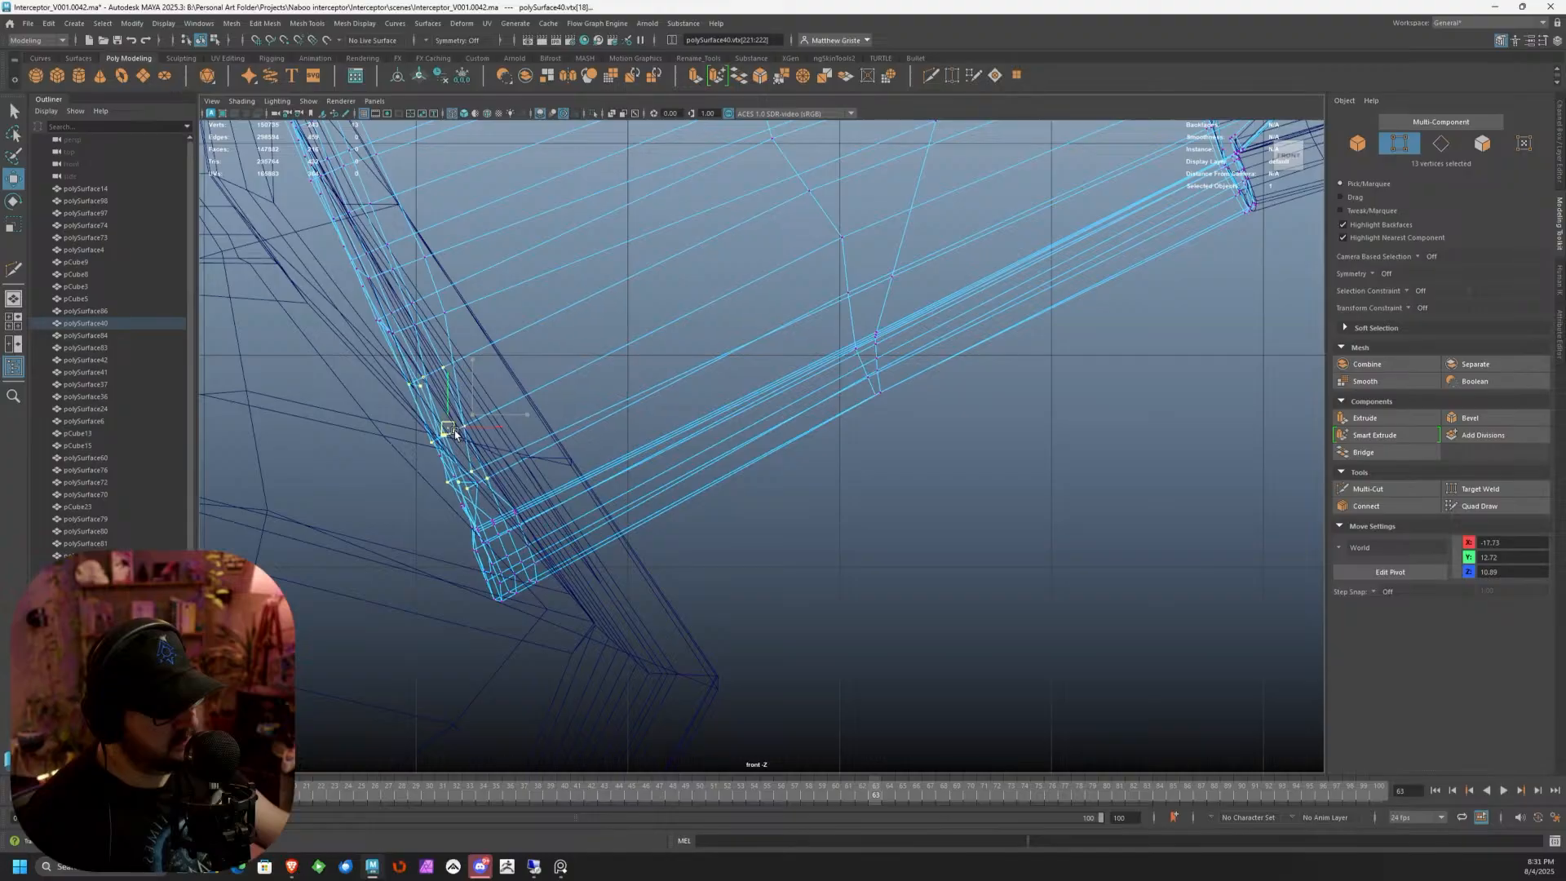
key("ctrl+z")
key("ctrl+z")
Select the ring of narrow rim faces around the wing's open root end in the perspective view
key("space")
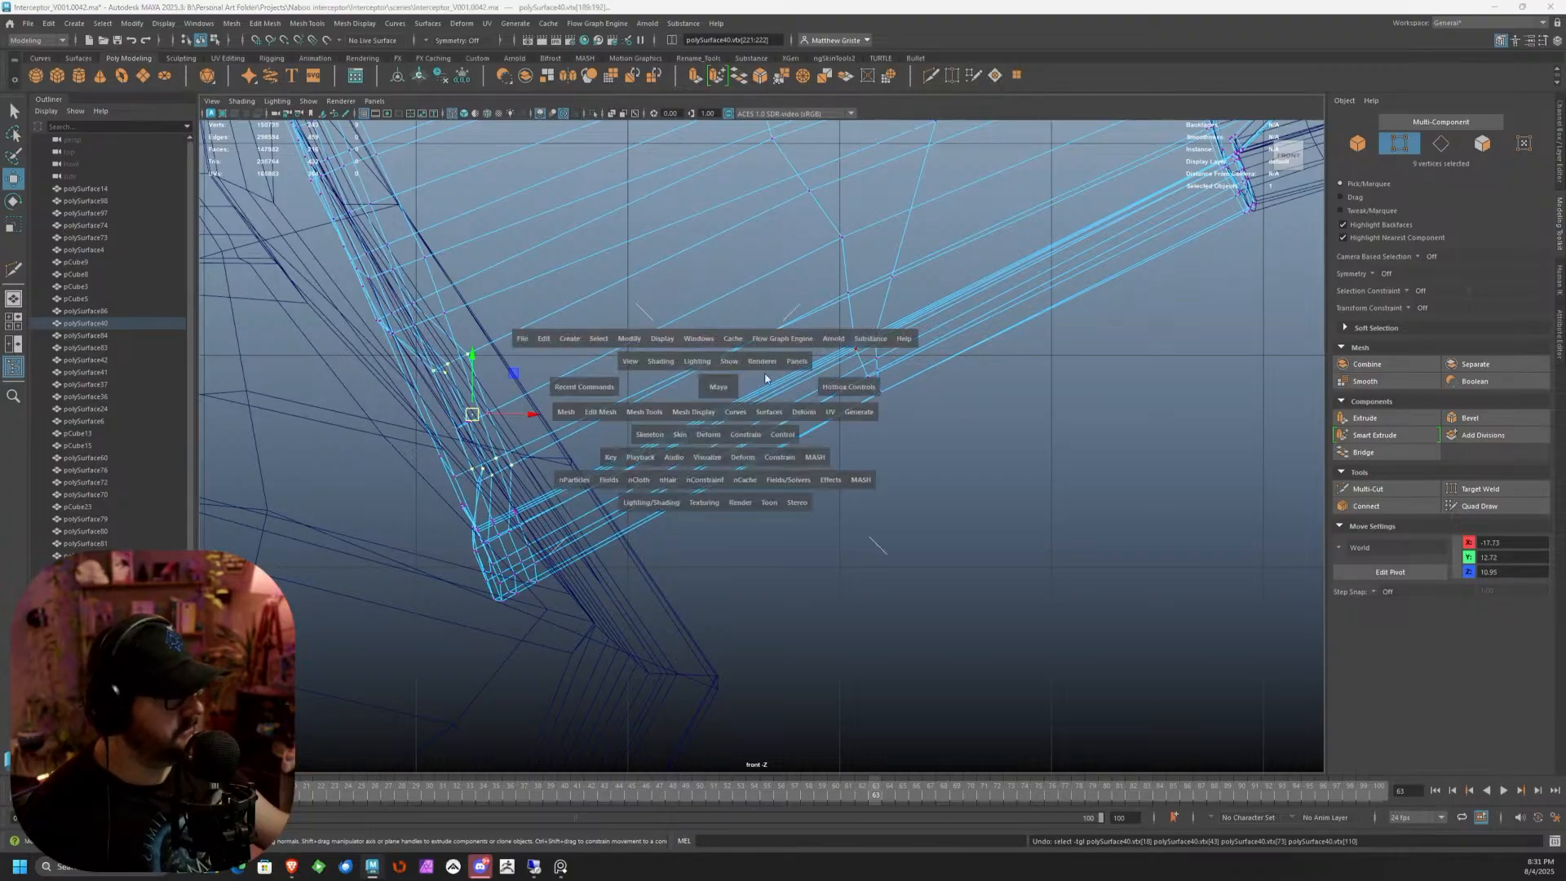
key("space")
key("f")
right_click_drag(824, 331, 840, 319)
left_click_drag(840, 322, 594, 298, "alt")
scroll(572, 331, "up", 3)
right_click_drag(597, 298, 564, 295)
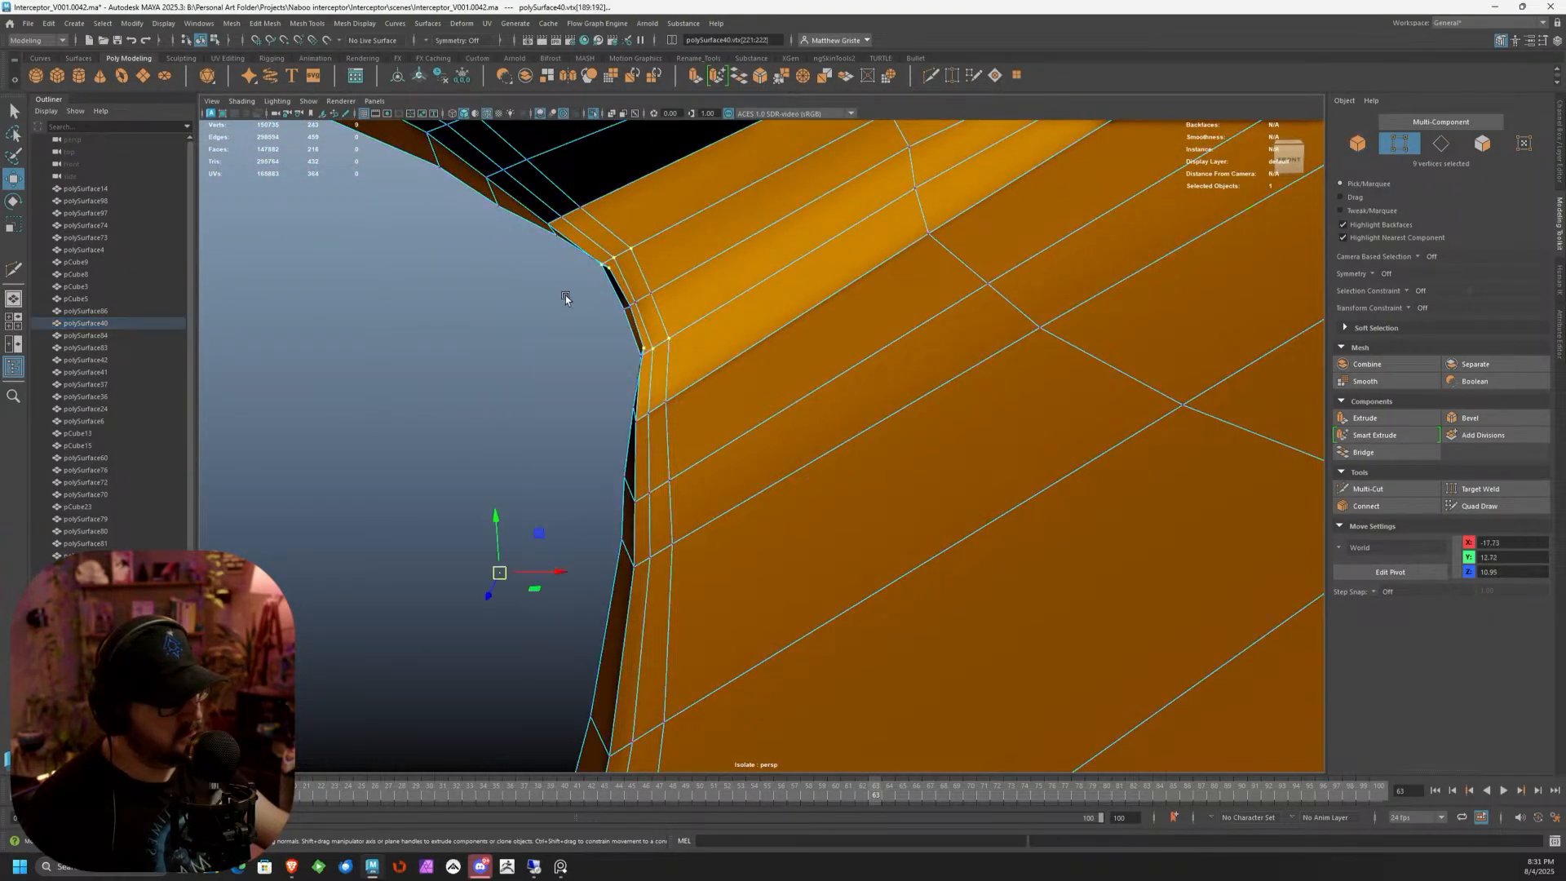
left_click_drag(565, 295, 654, 289, "alt")
right_click_drag(404, 353, 404, 326)
left_click_drag(404, 327, 467, 361, "alt")
right_click_drag(469, 390, 525, 391)
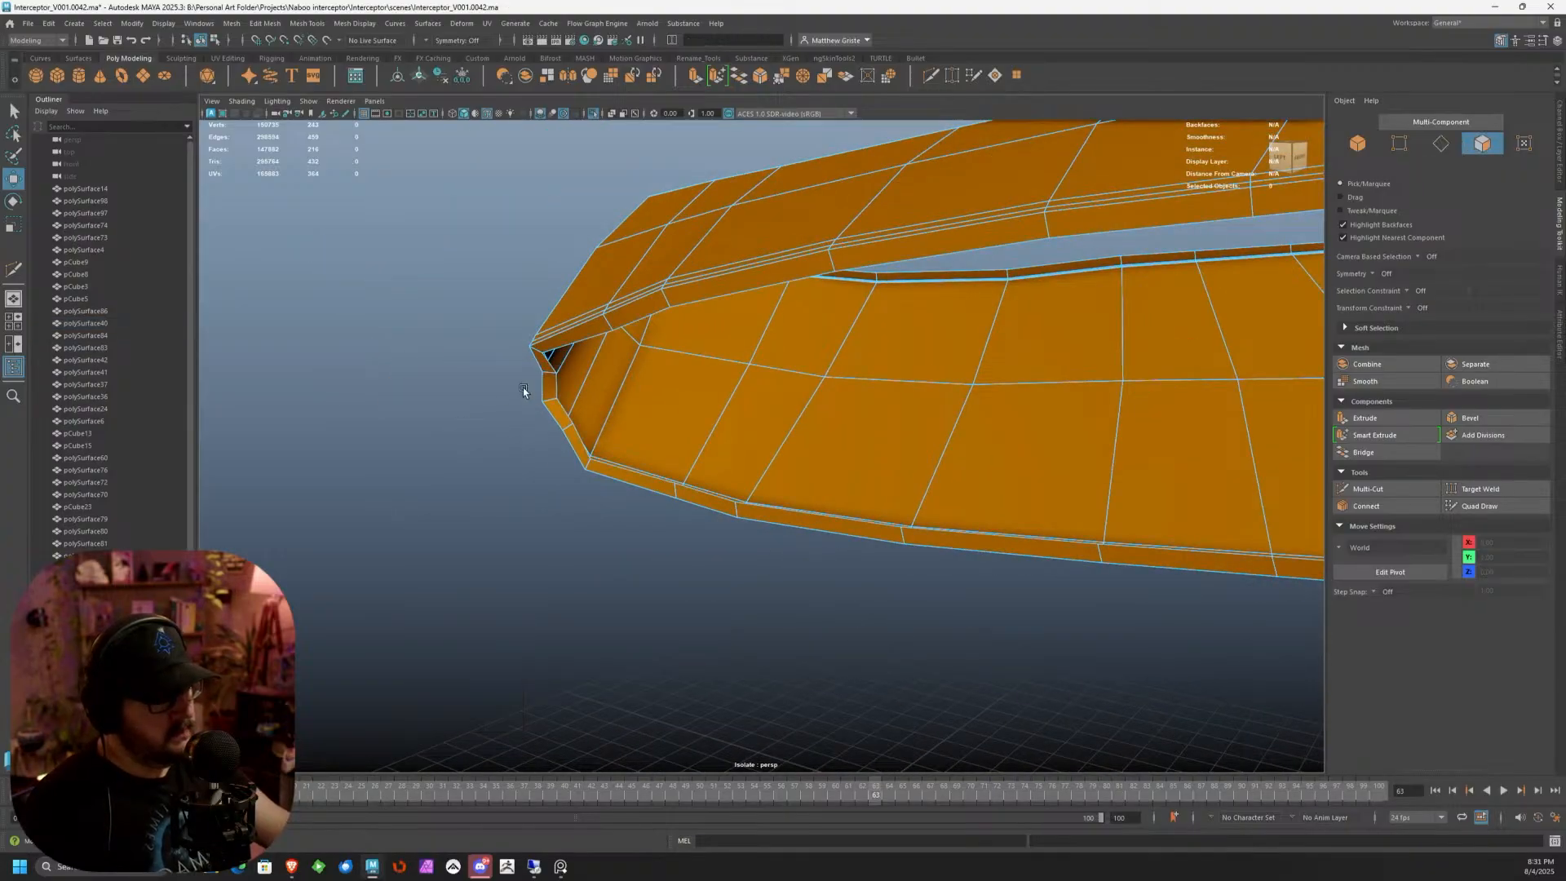
left_click_drag(570, 422, 1008, 322, "alt")
Align the pivot to the root rim's slope, flatten the rim faces along that axis and slide them along it
key("r")
key("d")
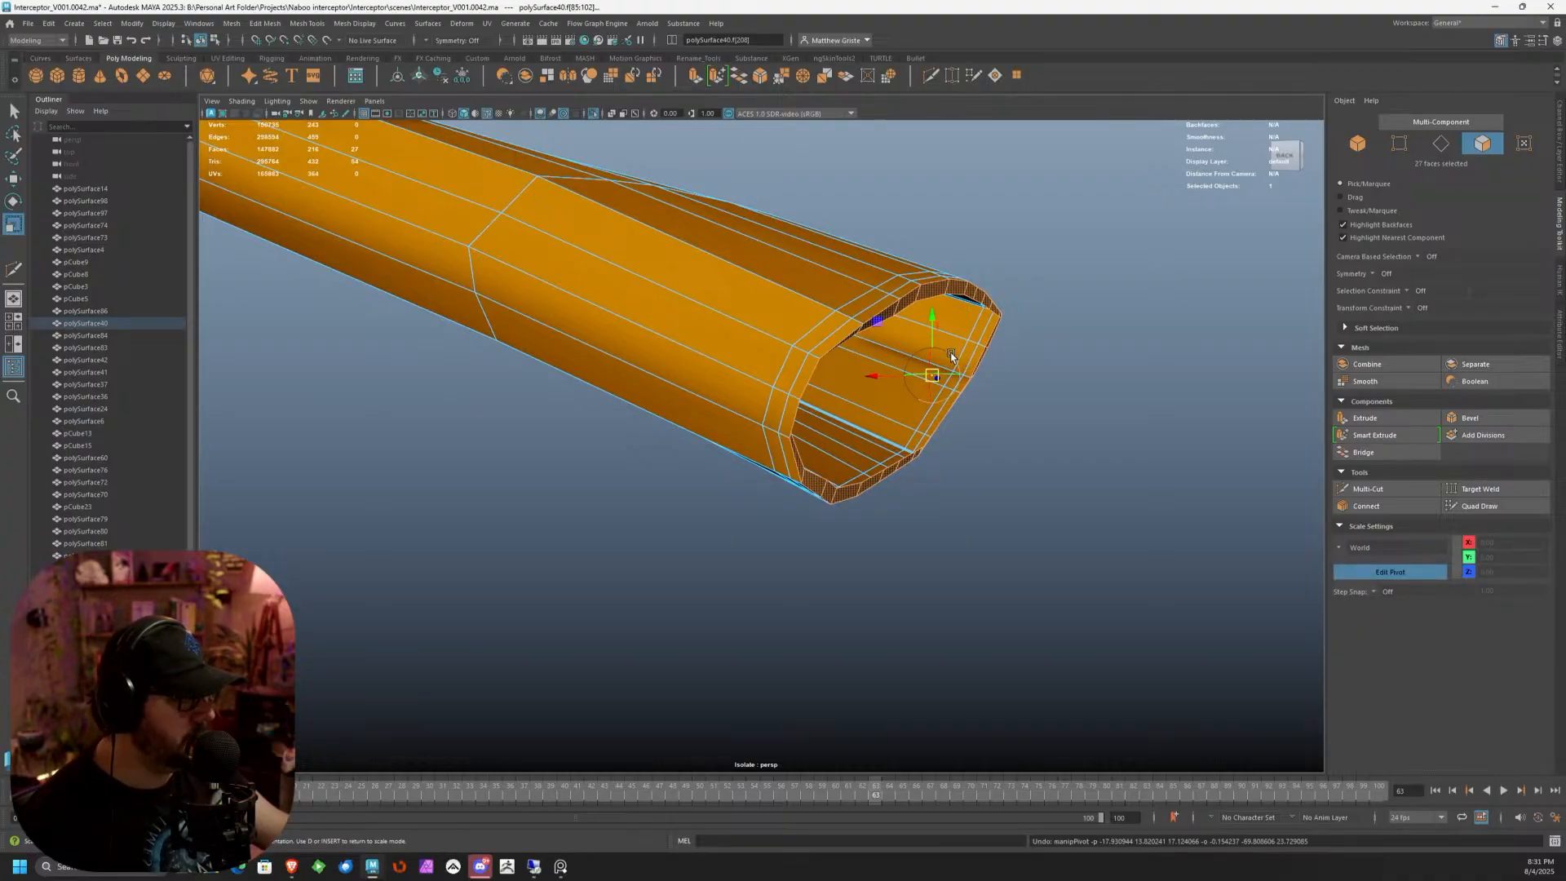
left_click(961, 371)
key("d")
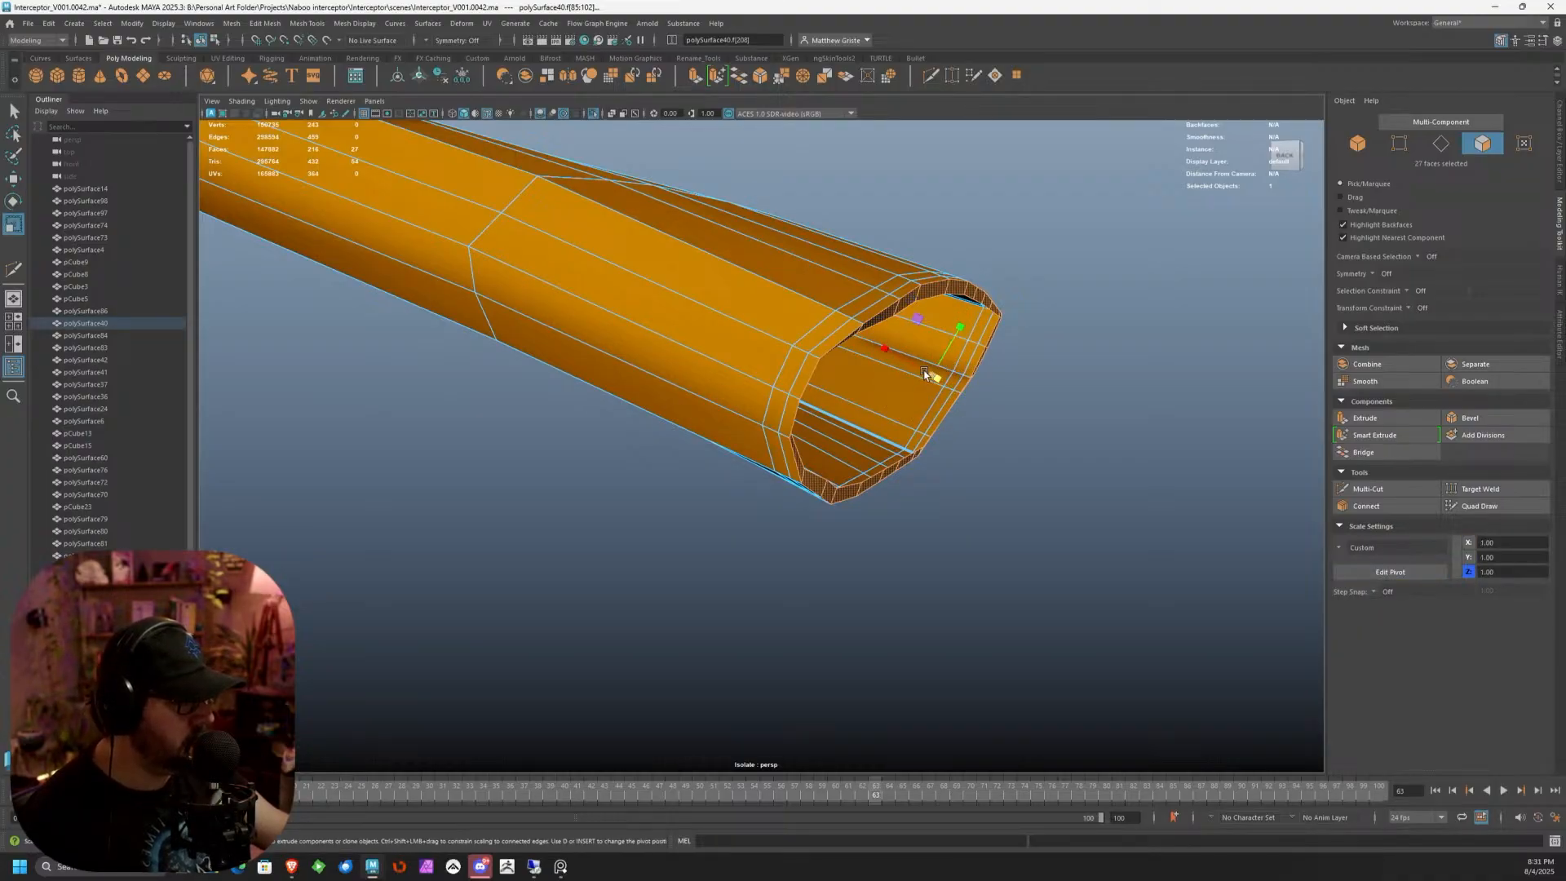
left_click_drag(883, 349, 942, 406)
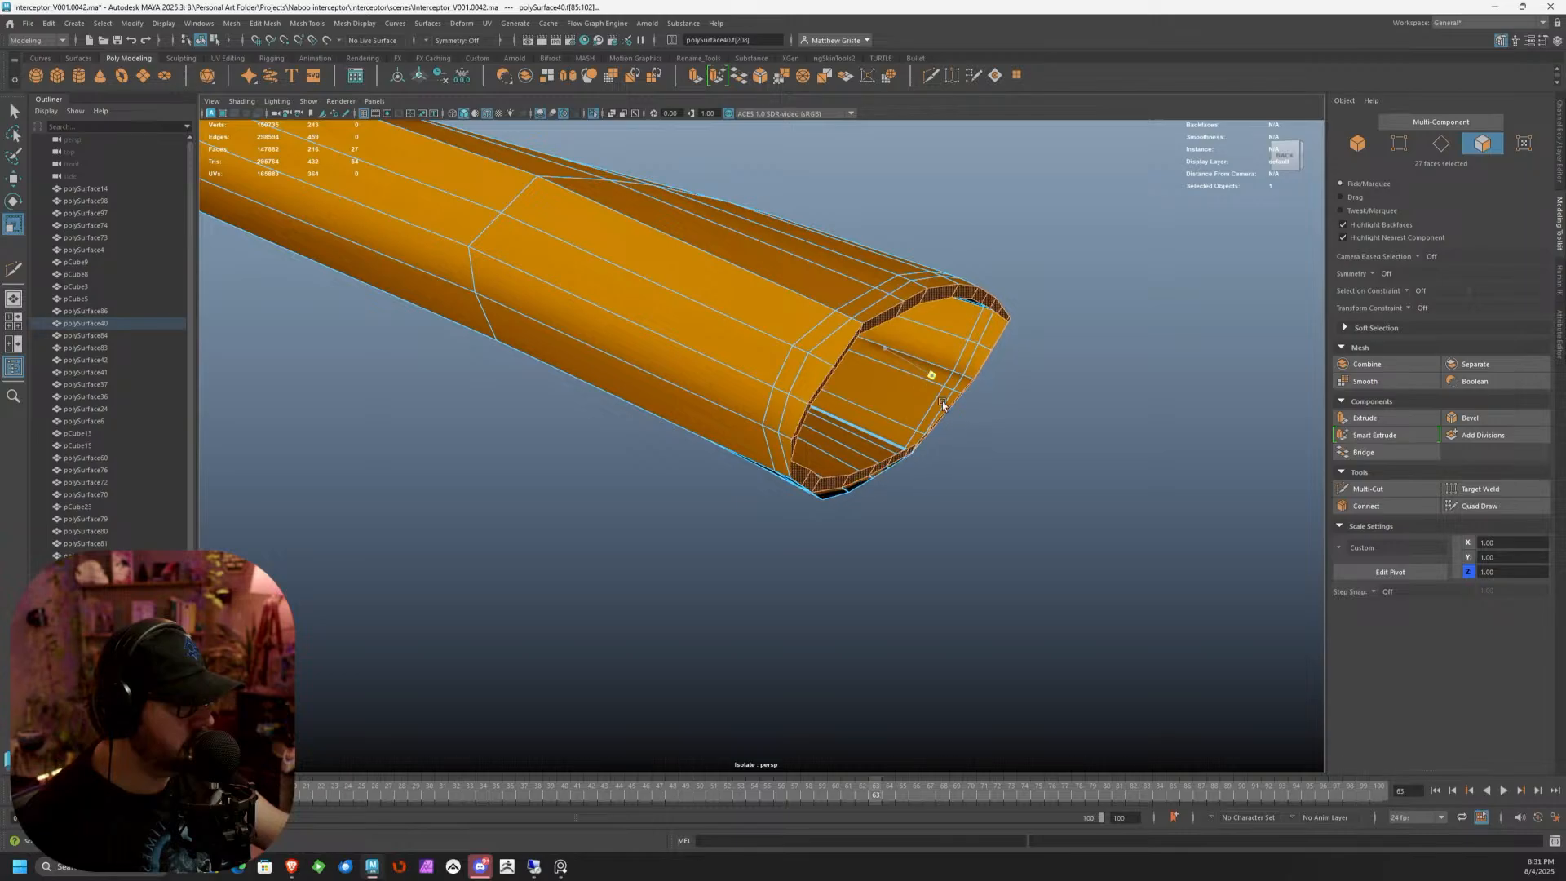
key("w")
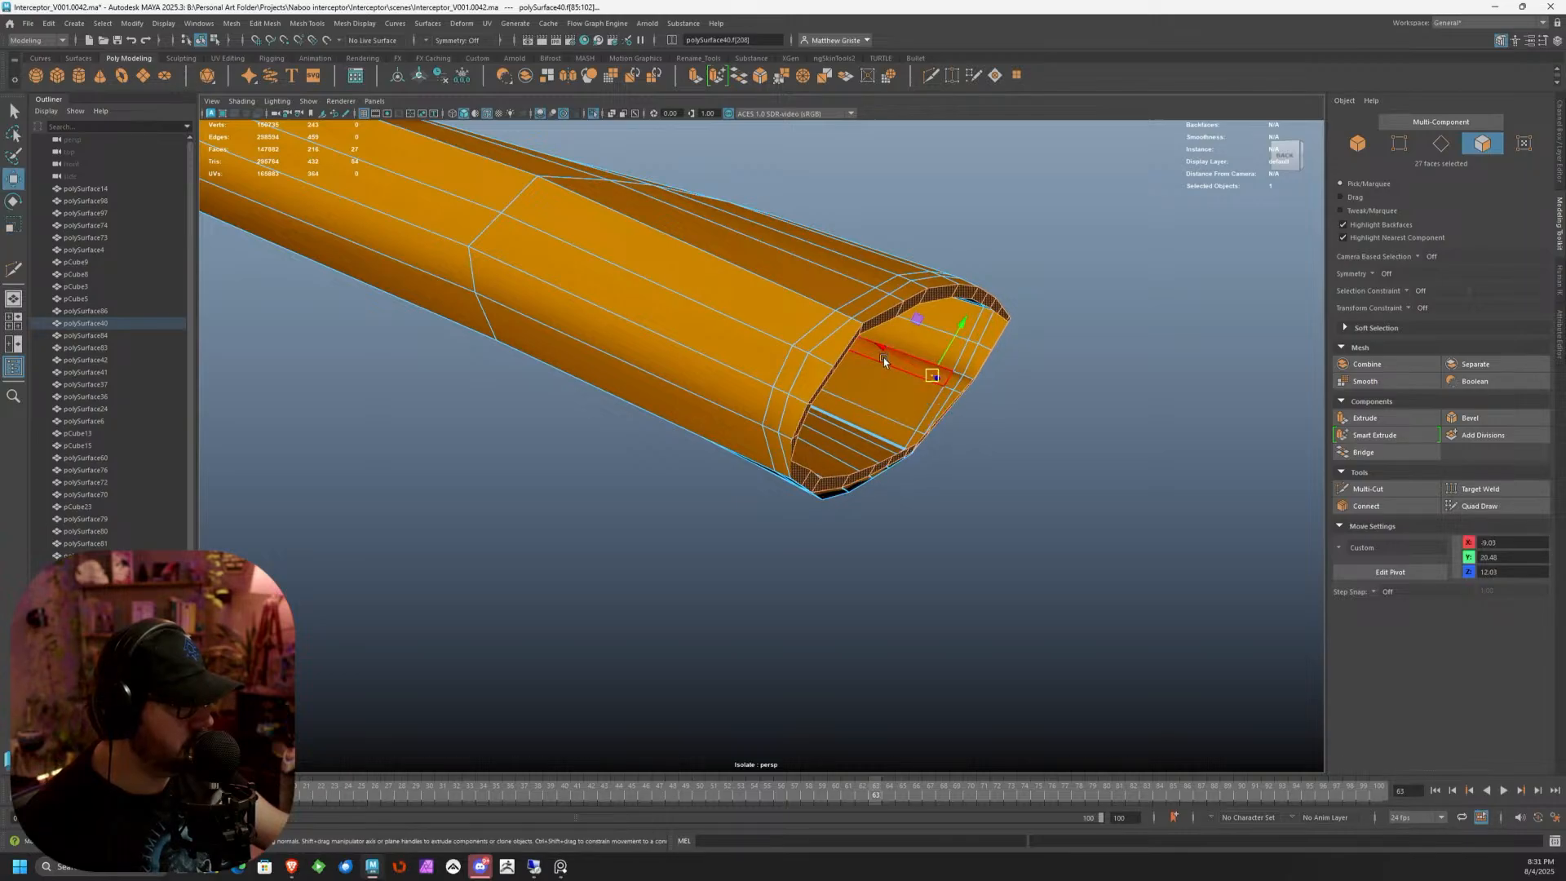
left_click_drag(887, 355, 928, 290)
Select the two support edge loops beside the wing's root rim and delete them
right_click(870, 295)
right_click_drag(870, 280, 854, 257)
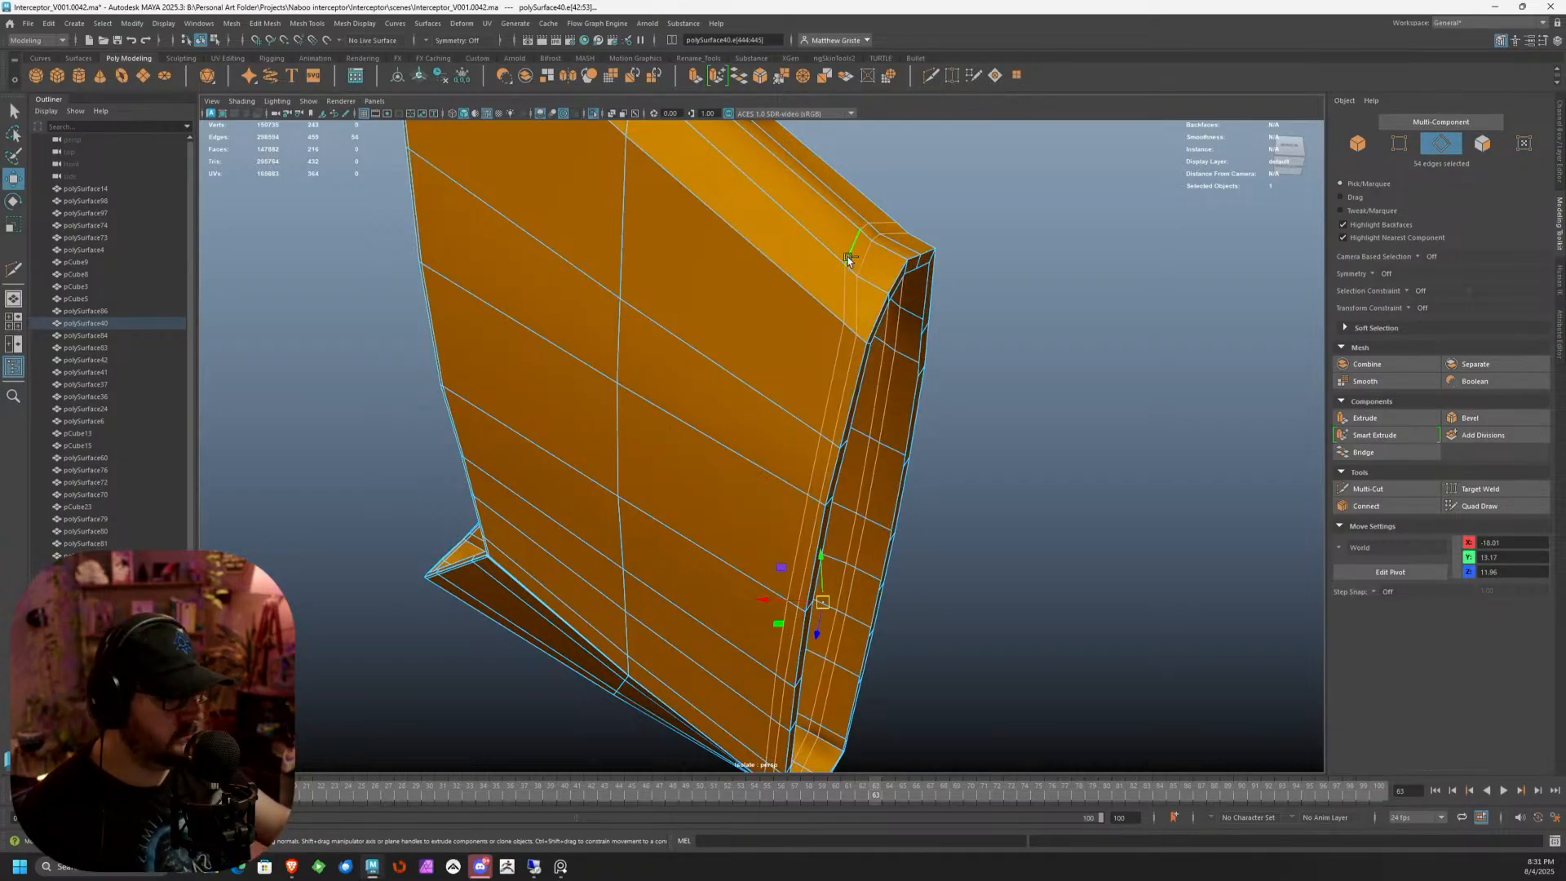
key("ctrl+Delete")
left_click_drag(971, 247, 820, 323, "alt")
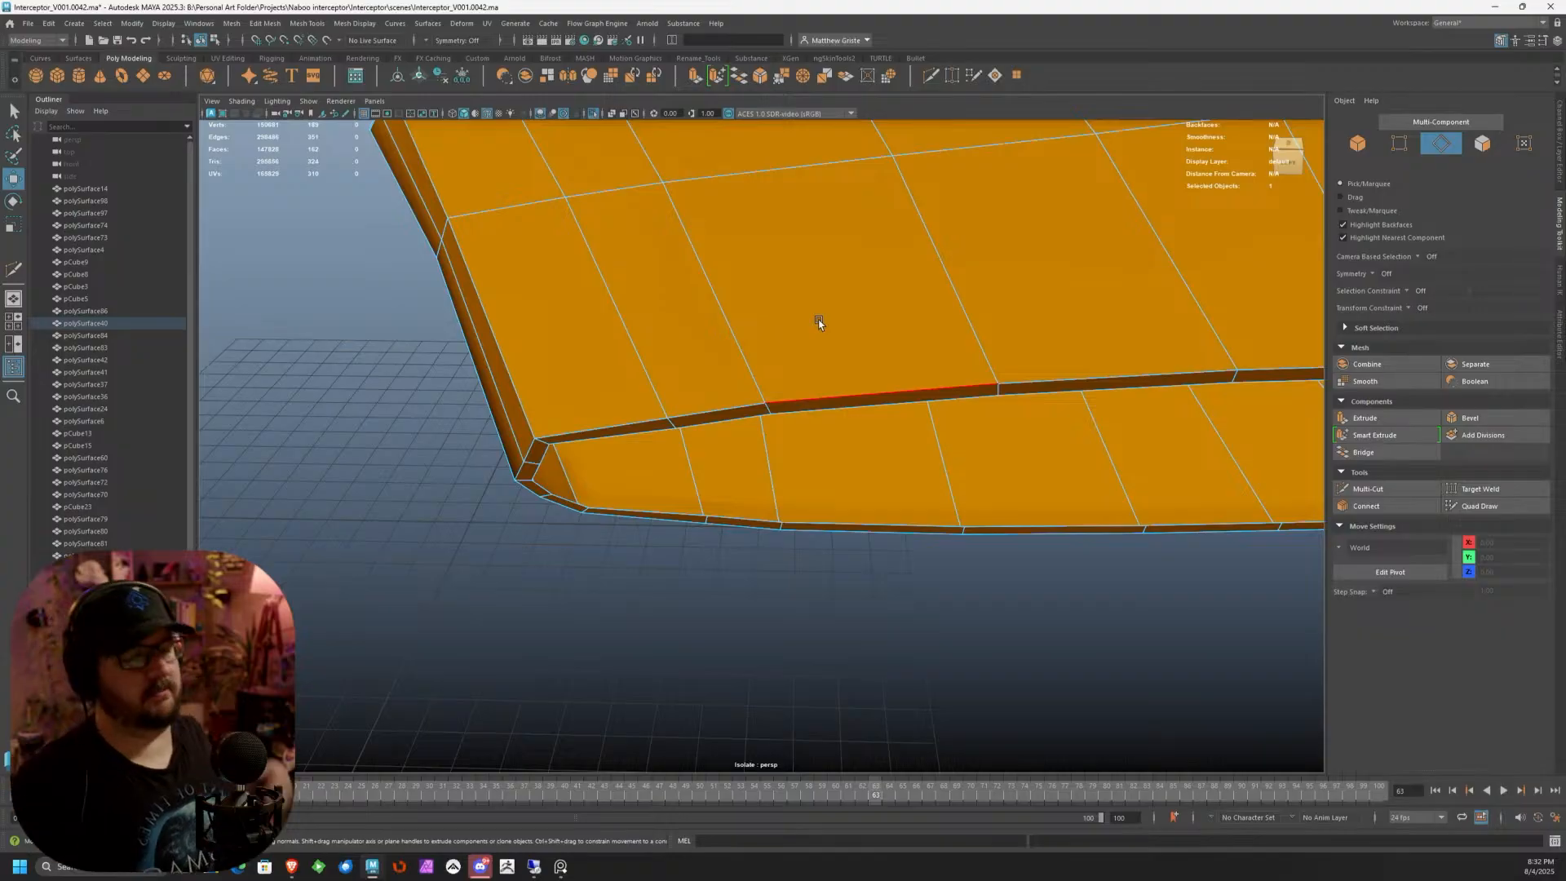
left_click_drag(814, 292, 882, 268, "alt")
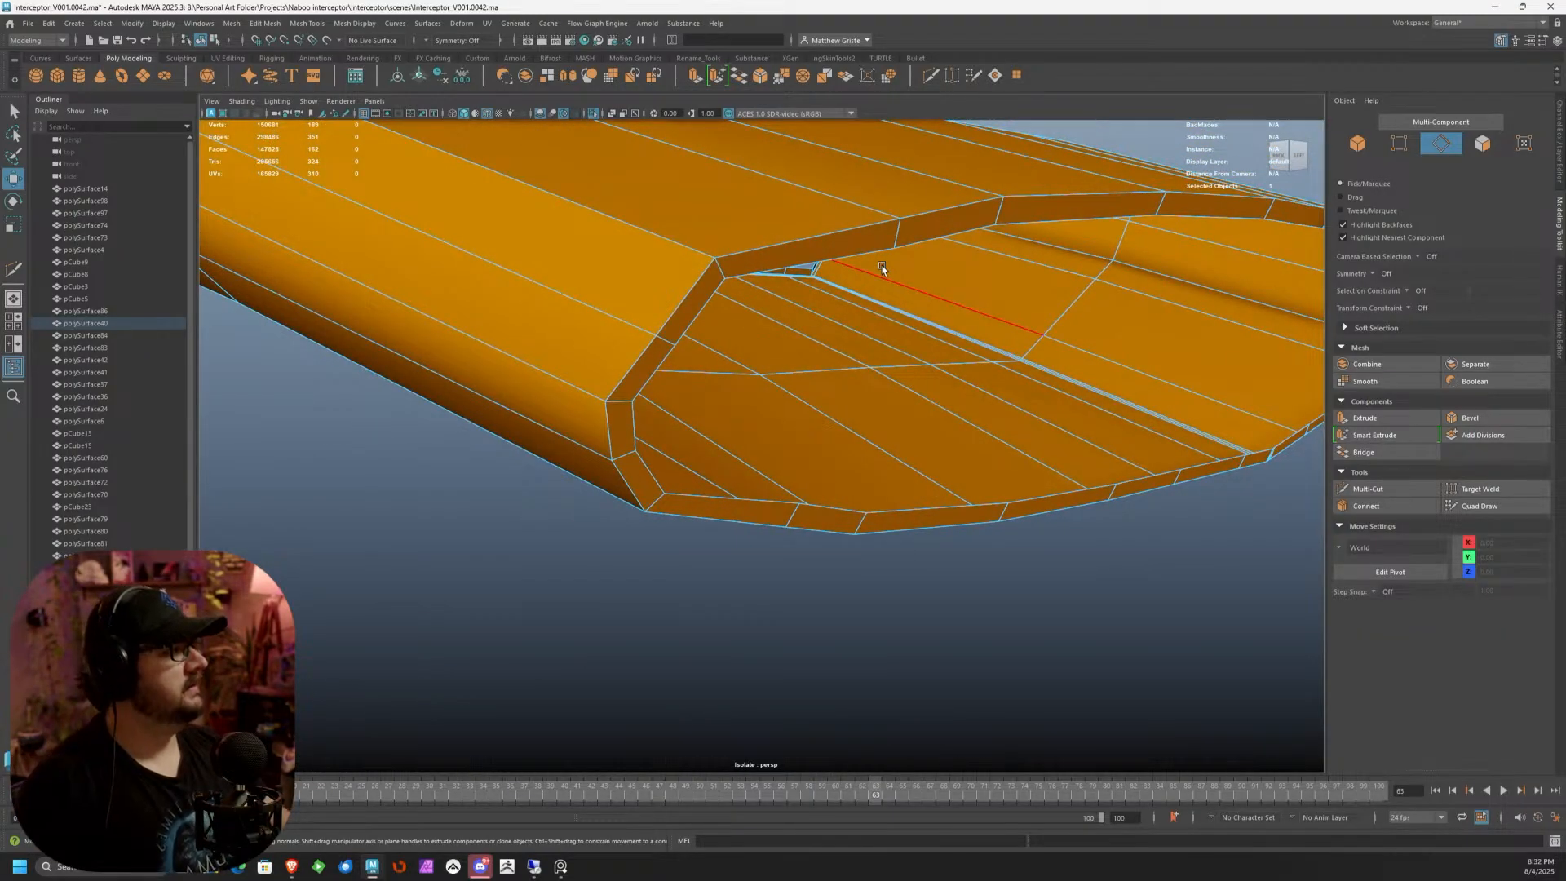
left_click_drag(881, 267, 685, 231, "alt")
Turn off Isolate Select to bring the rest of the ship back into the view
left_click(318, 104)
left_click(319, 104)
left_click(316, 104)
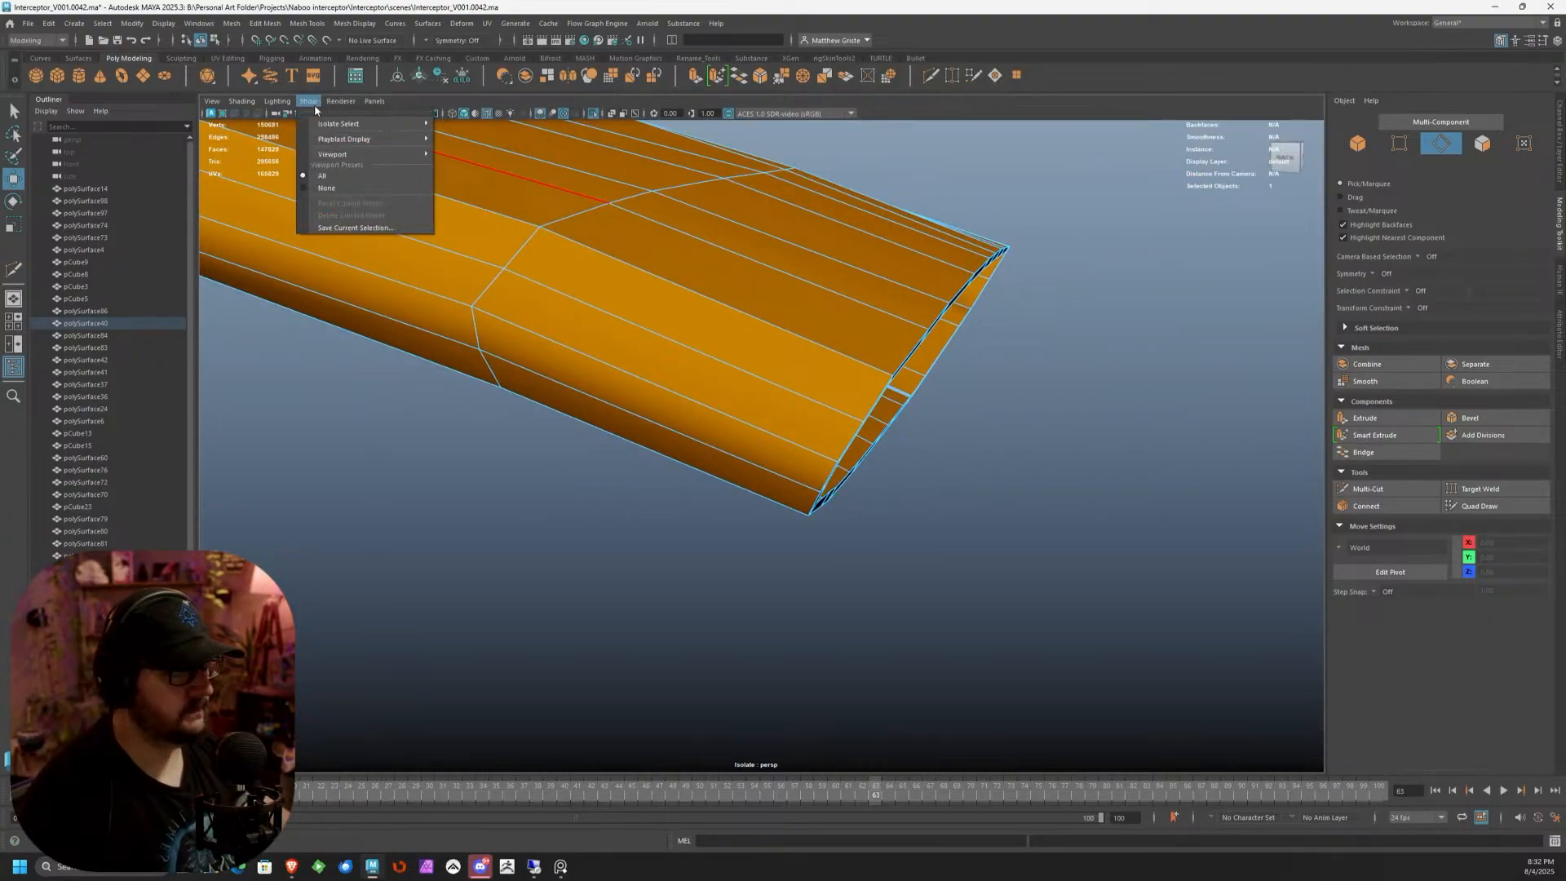
mouse_move(379, 124)
left_click(473, 125)
Select all vertices at the wing's root end in the front view and shift them slightly away from the fuselage
left_click_drag(709, 273, 823, 346, "alt")
key("space")
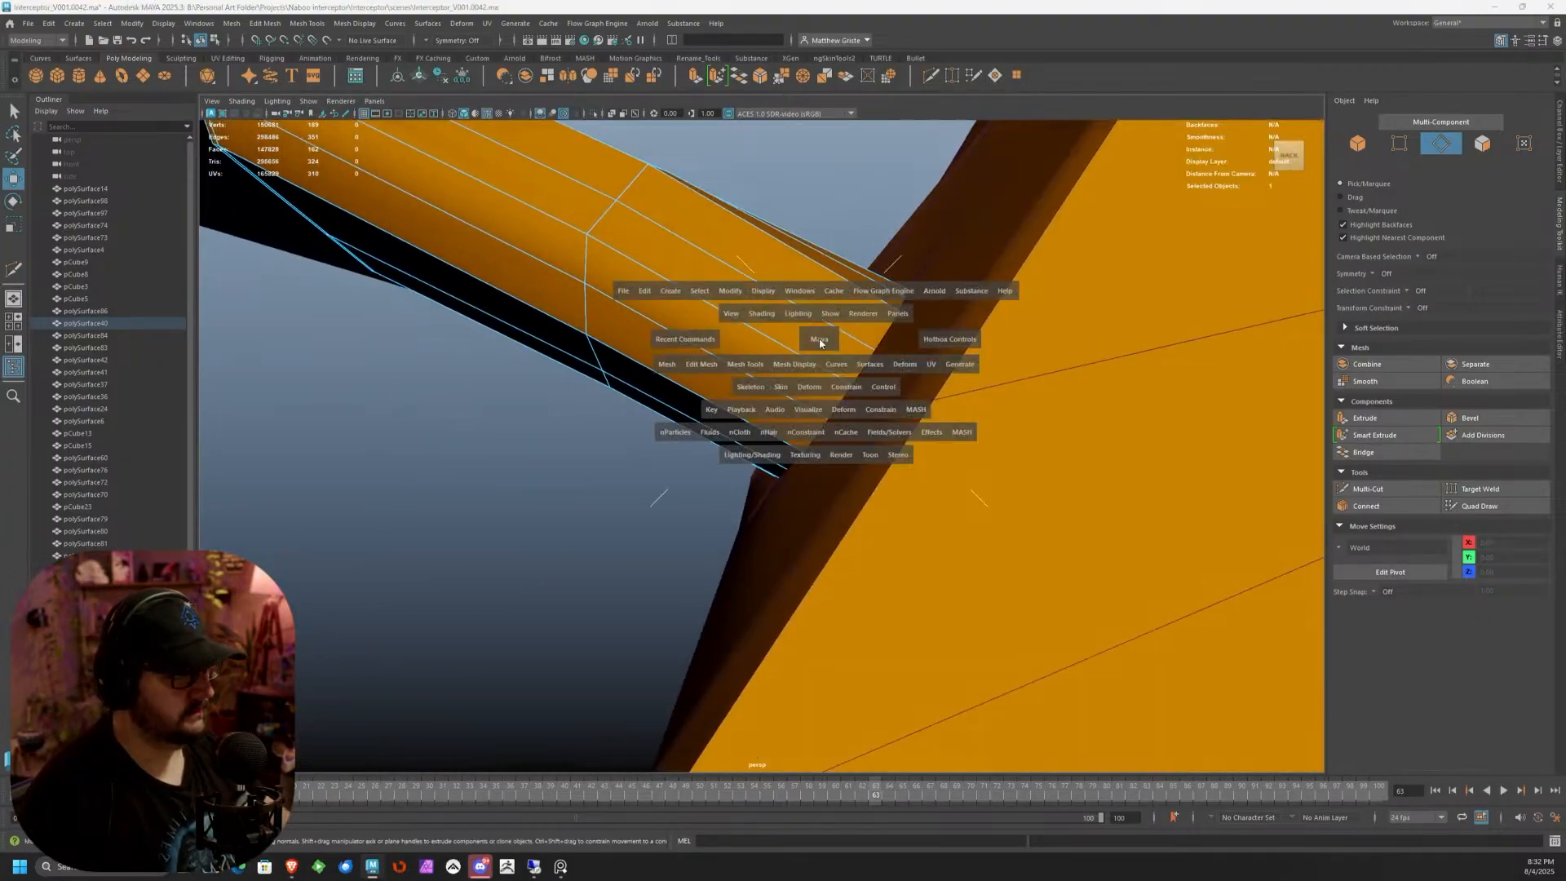
key("space")
scroll(570, 384, "up", 4)
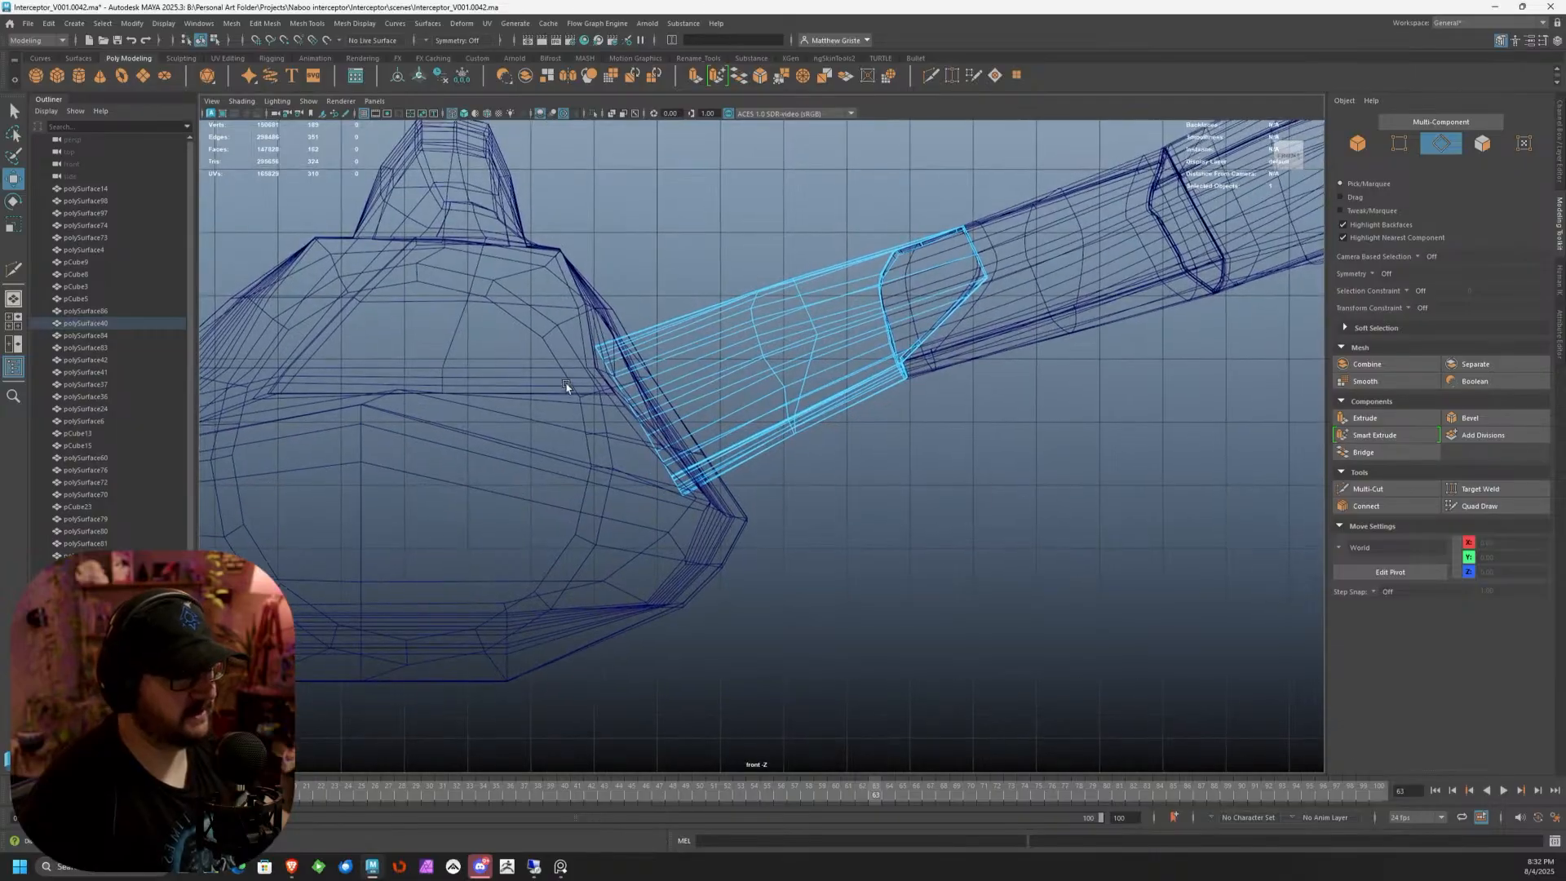
middle_click_drag(579, 310, 522, 381, "alt")
right_click_drag(522, 381, 463, 380)
left_click_drag(444, 359, 614, 614)
scroll(489, 486, "up", 2)
left_click_drag(505, 483, 523, 473)
Fine-tune the position of the wing's root-end vertices in perspective so they line up beside the matching fuselage edges
key("space")
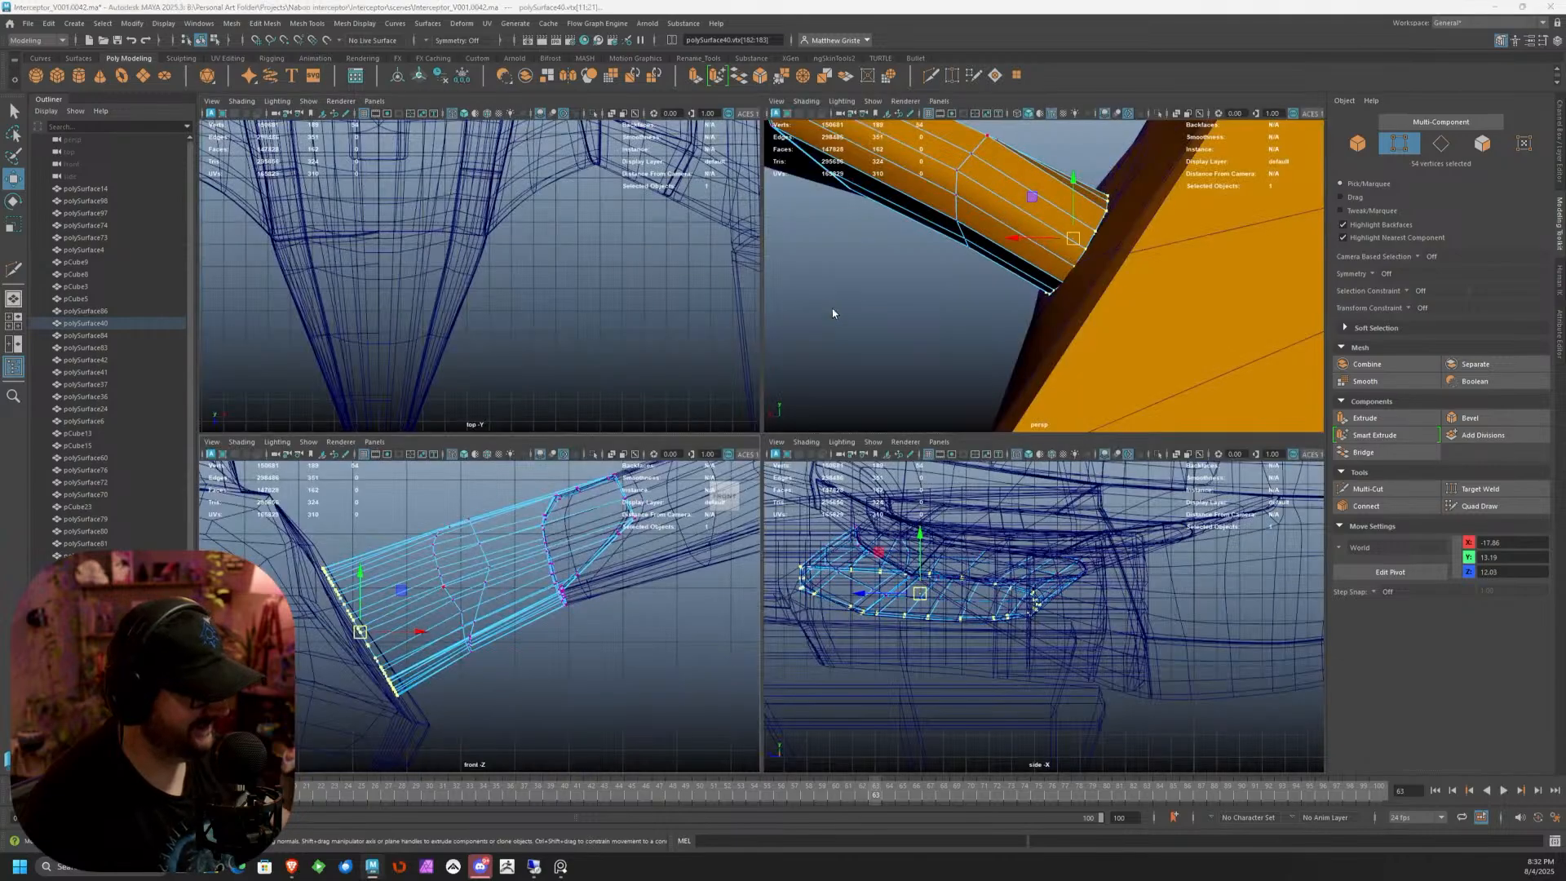
key("space")
scroll(874, 341, "up", 4)
left_click_drag(873, 341, 882, 492, "alt")
scroll(883, 491, "up", 2)
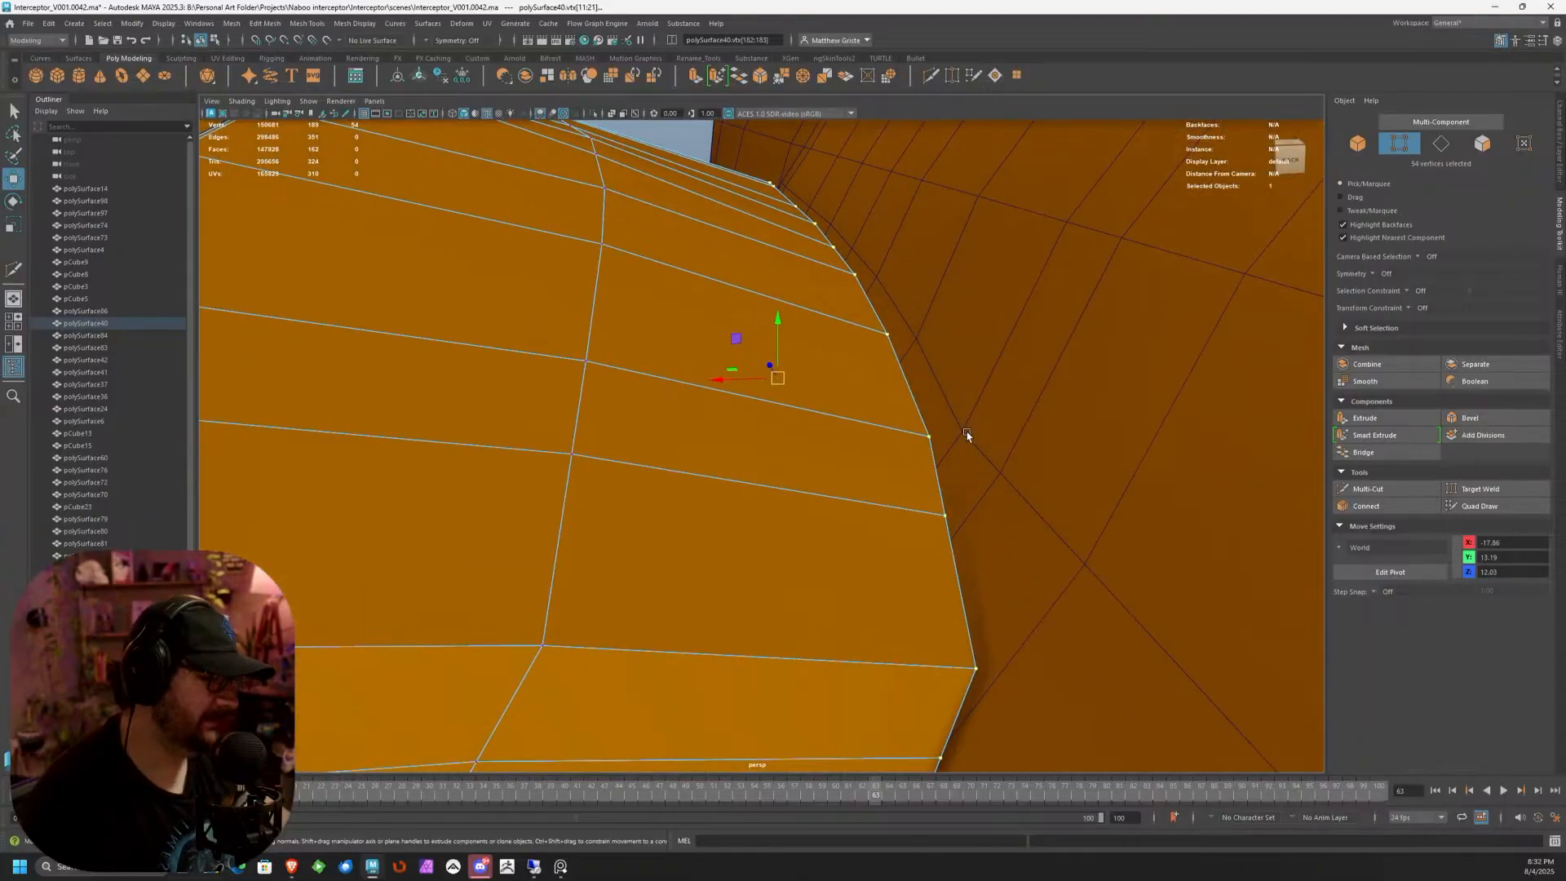
left_click_drag(967, 434, 921, 476, "alt")
middle_click_drag(922, 477, 841, 463)
scroll(841, 463, "up", 1)
scroll(841, 464, "down", 4)
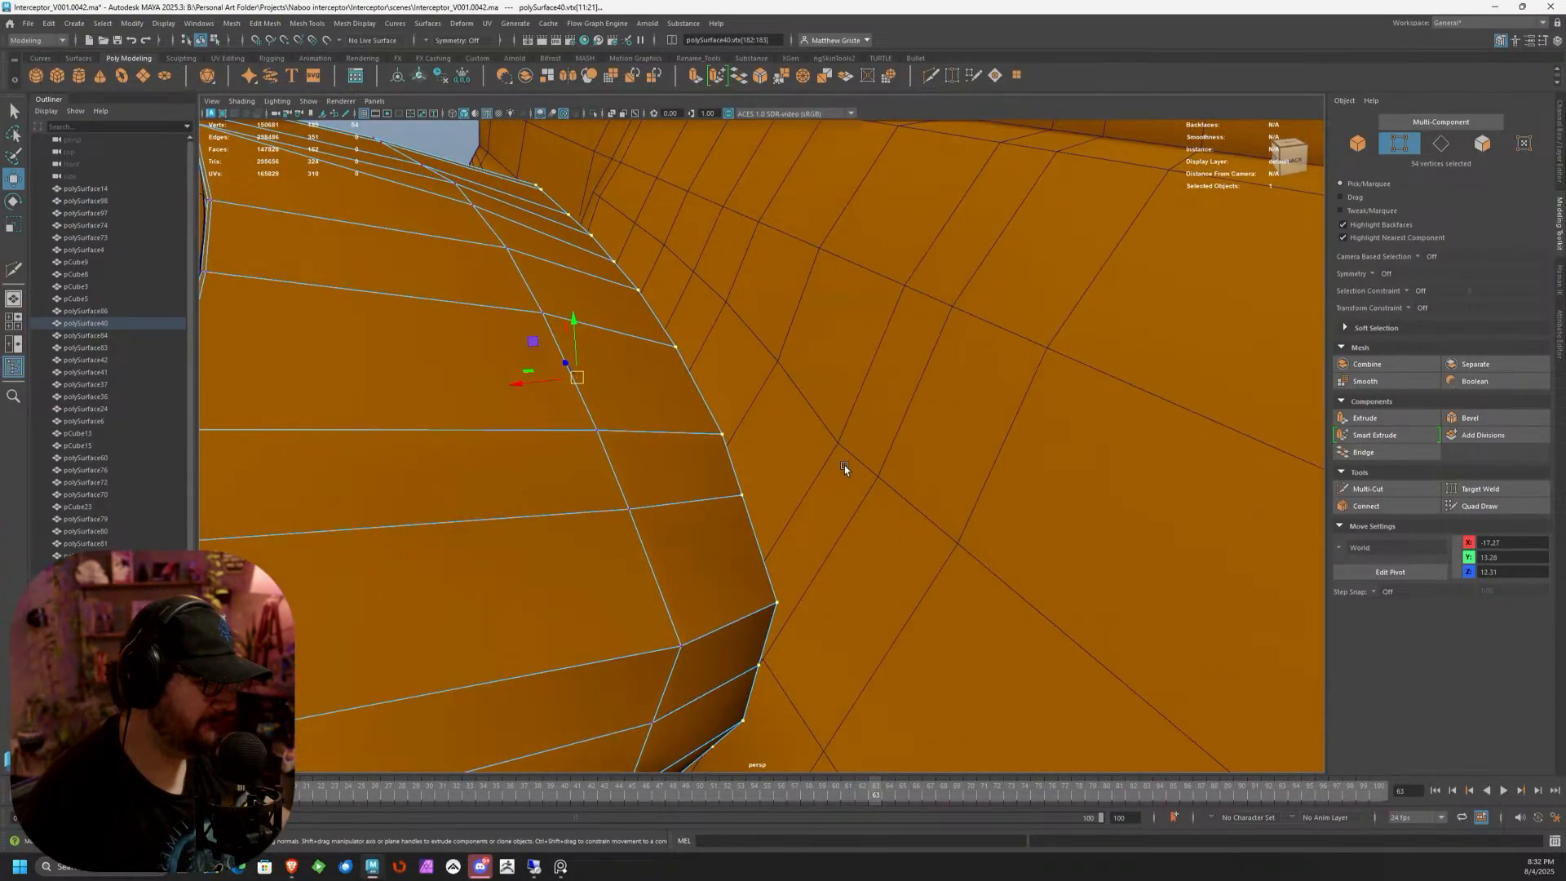
left_click_drag(844, 465, 819, 436, "alt")
left_click_drag(650, 493, 643, 444)
scroll(659, 533, "up", 3)
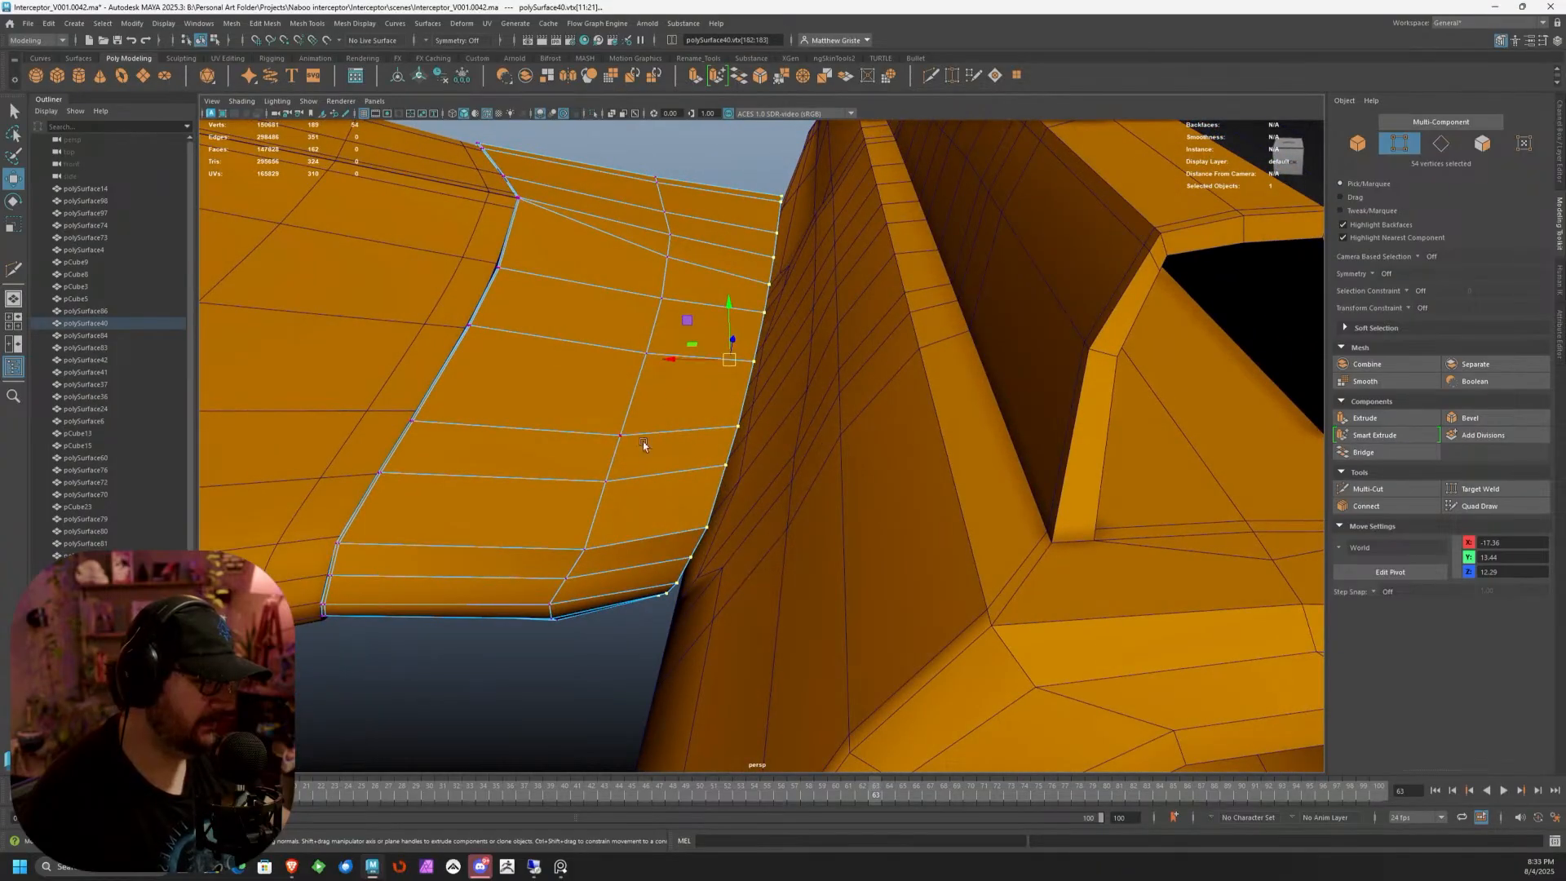
middle_click_drag(676, 361, 712, 398)
Try to snap the wing root's corner vertex onto the nearby fuselage vertex
left_click_drag(712, 394, 699, 541, "alt")
left_click_drag(736, 536, 694, 534, "alt")
left_click(573, 535)
left_click_drag(771, 481, 704, 520)
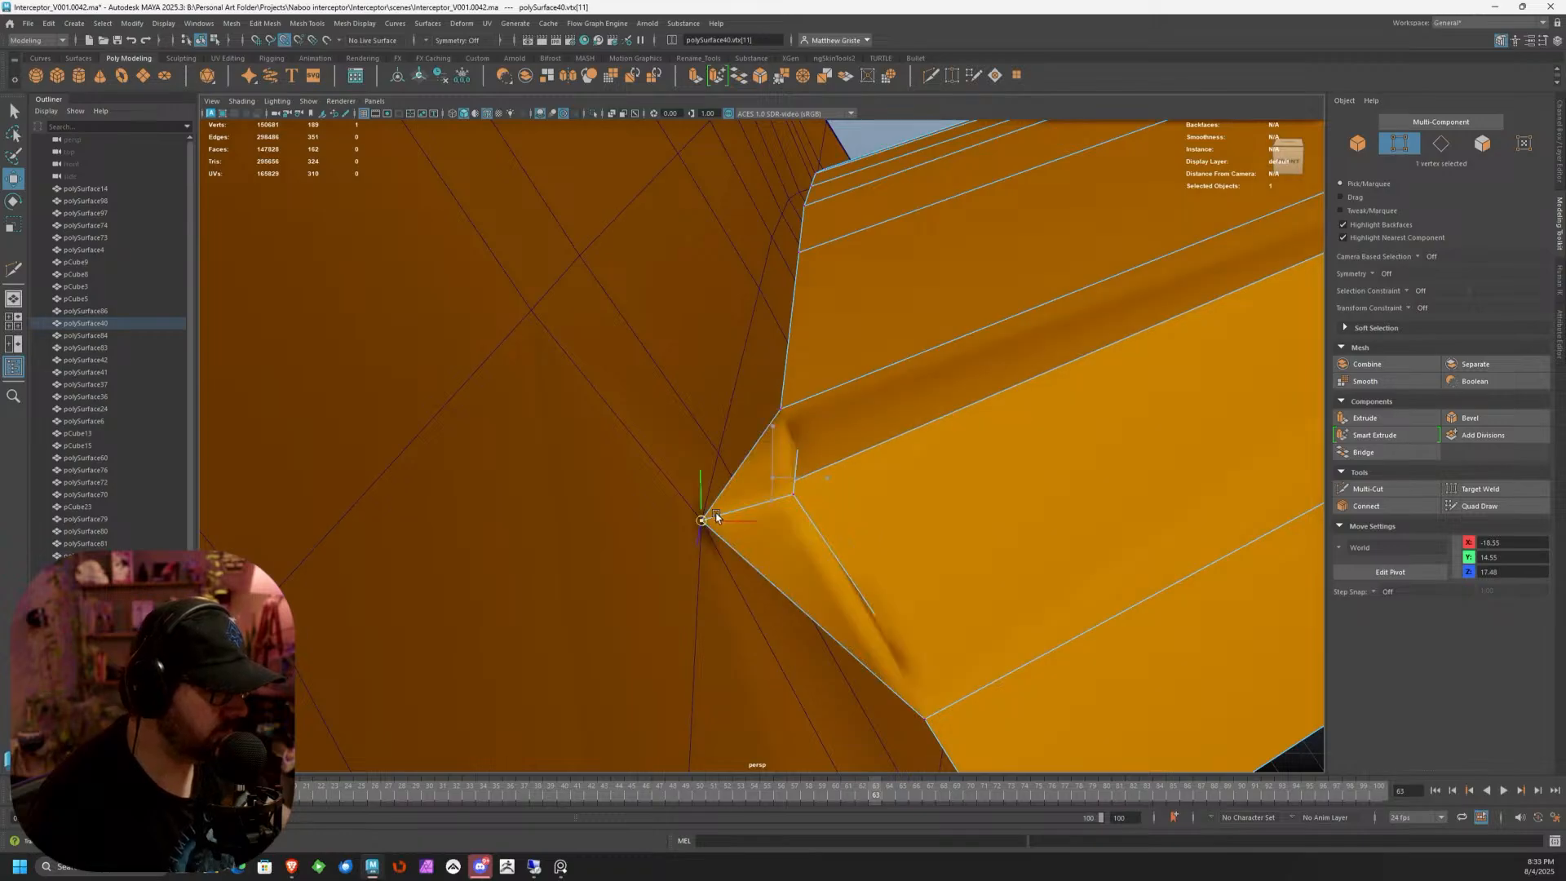
left_click(781, 409)
key("ctrl+z")
key("ctrl+z")
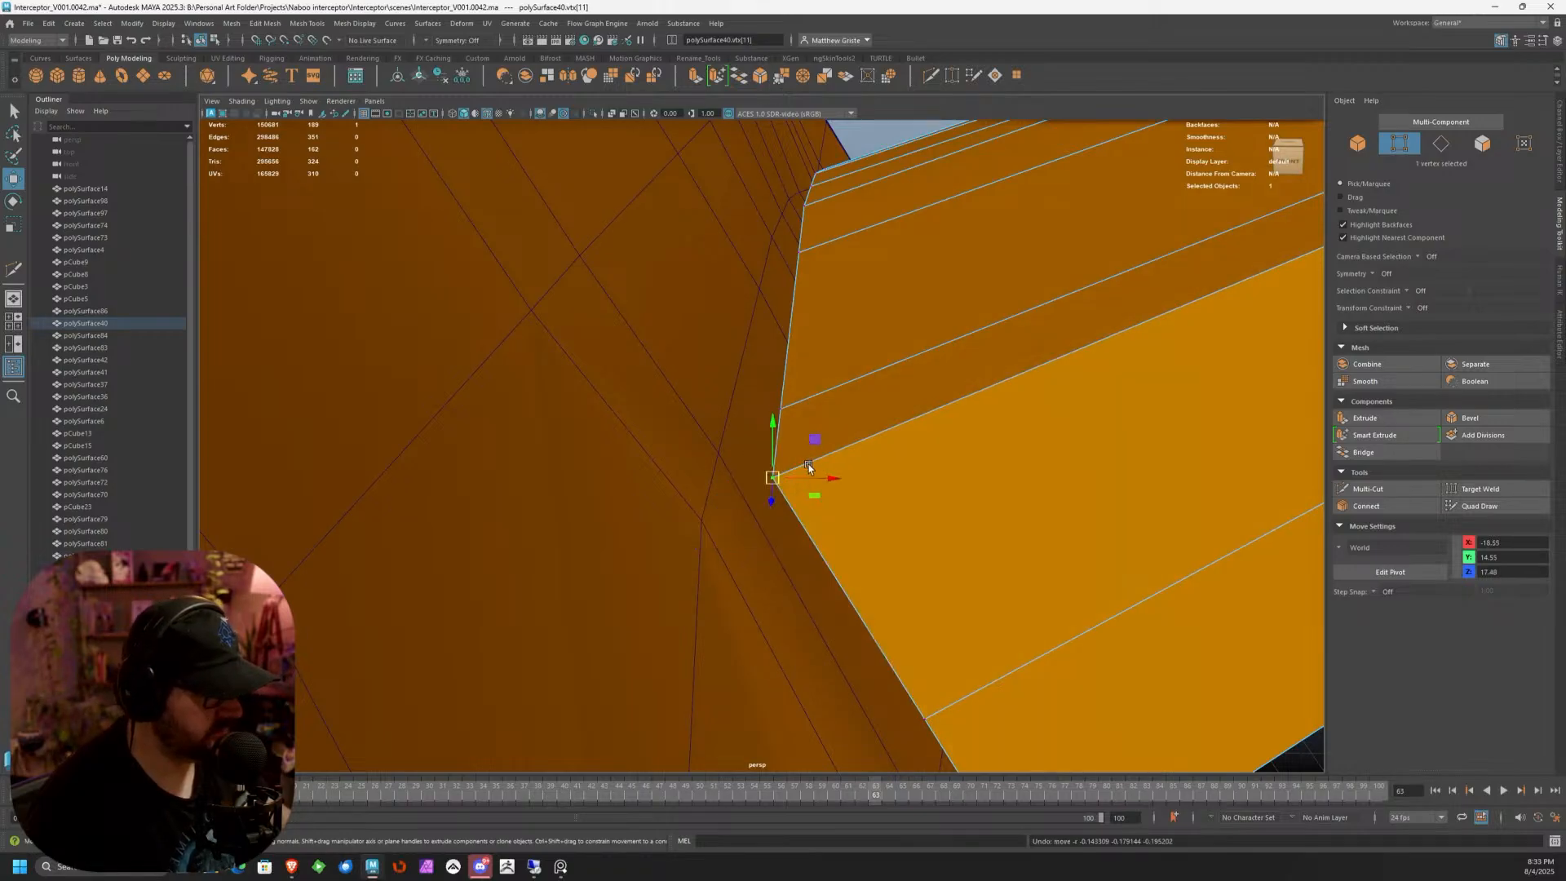
Snap the wing root's corner vertex and the vertex next to it onto the two matching fuselage vertices
left_click(802, 533)
left_click(780, 471)
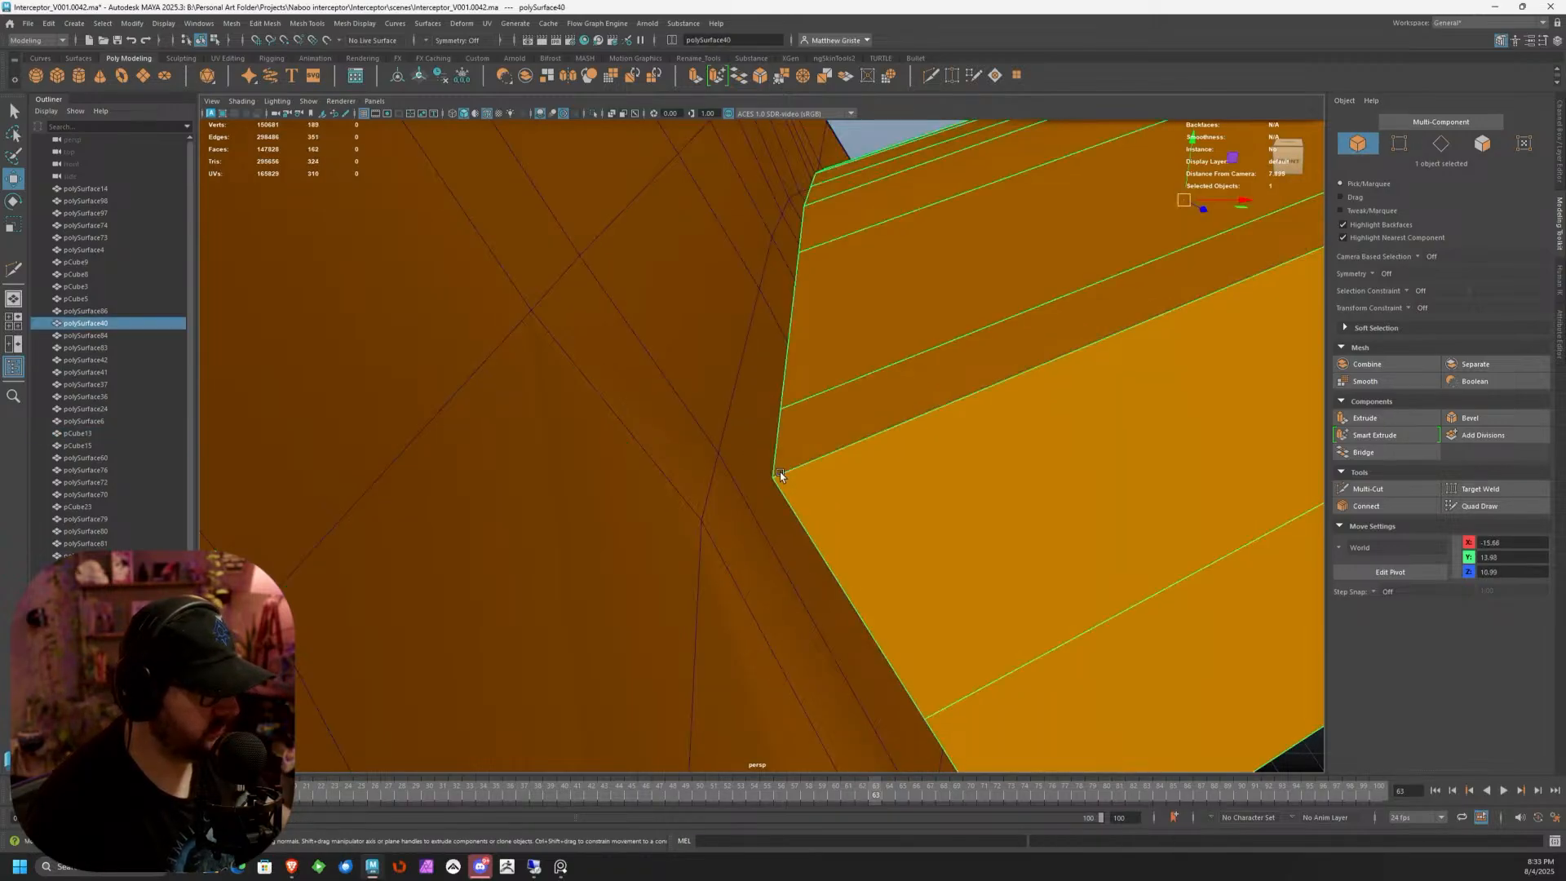
right_click_drag(780, 472, 750, 469)
left_click(787, 465)
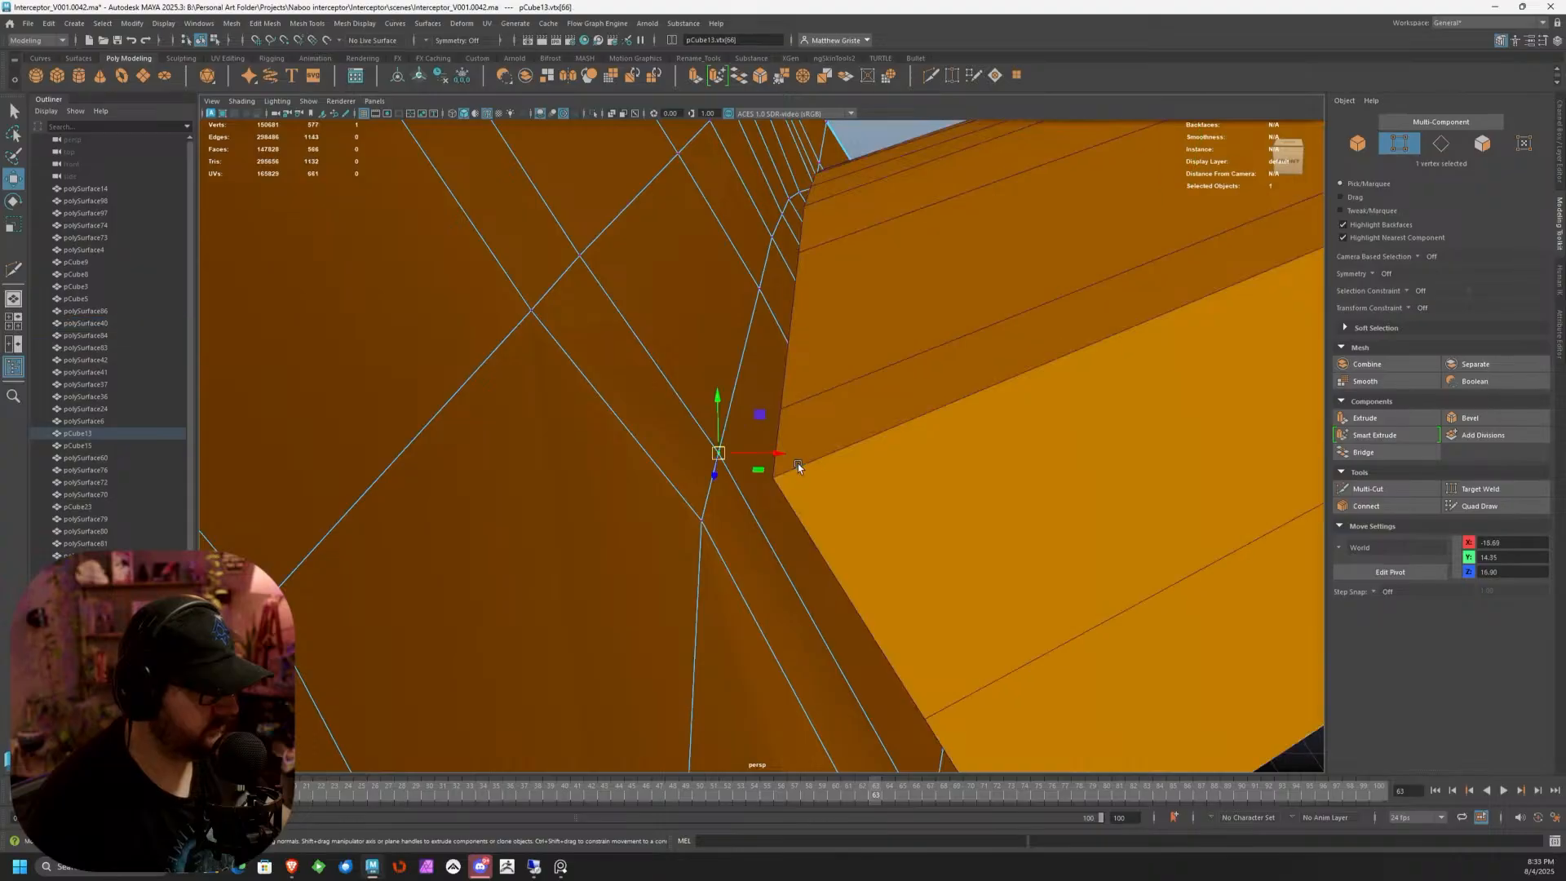
right_click_drag(832, 443, 770, 446)
left_click(859, 442)
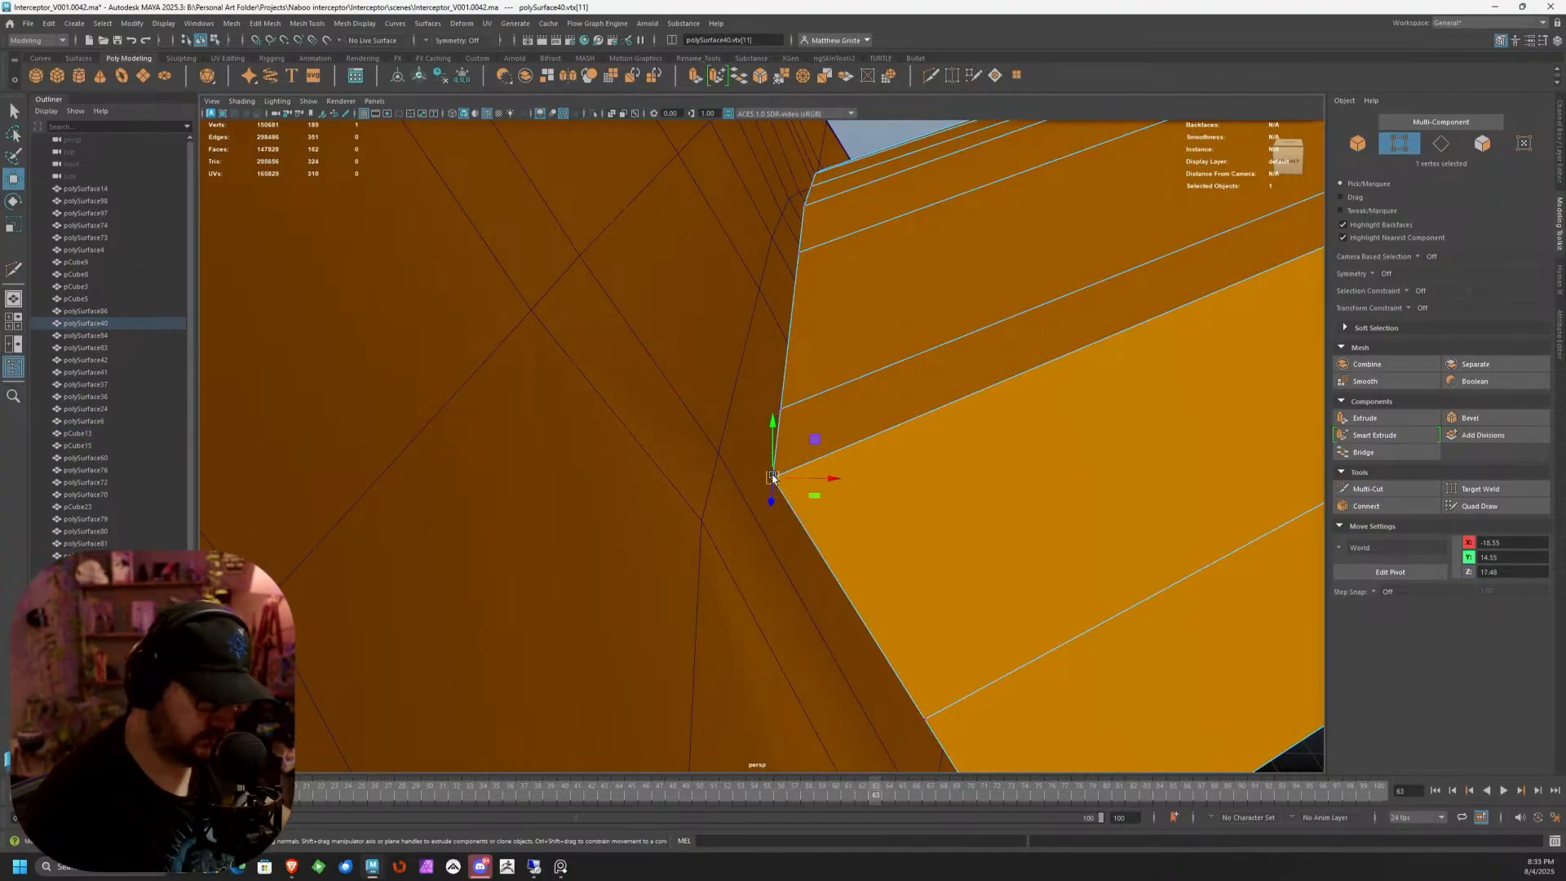
left_click_drag(772, 478, 714, 513)
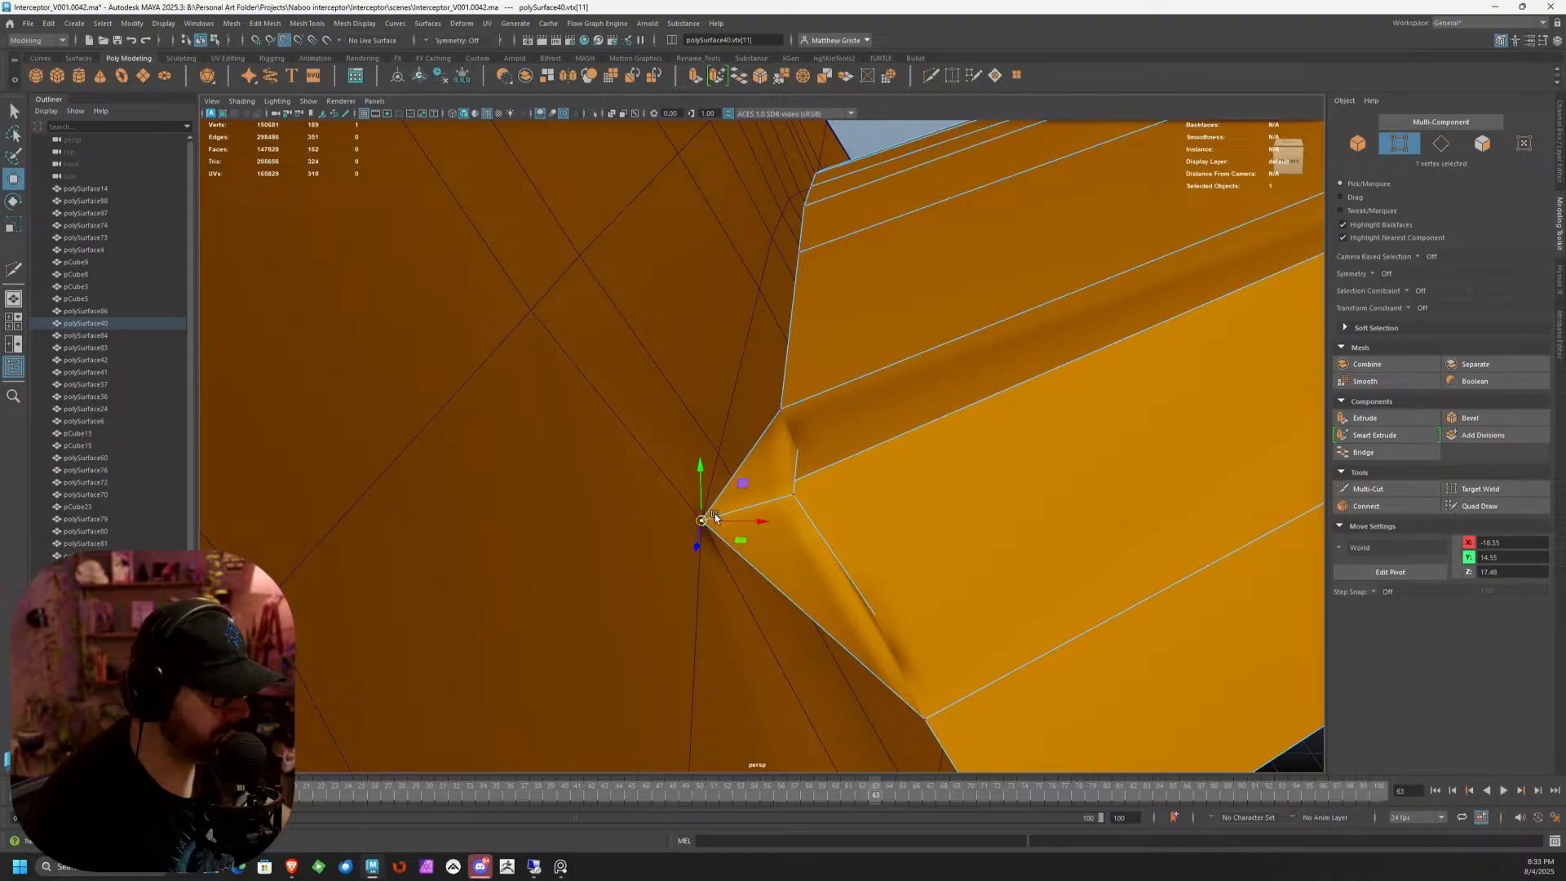
left_click(754, 432)
left_click_drag(754, 433, 717, 447)
Inspect the seam around the wing root and undo the snap of the vertex beside the corner
left_click_drag(816, 457, 762, 468, "alt")
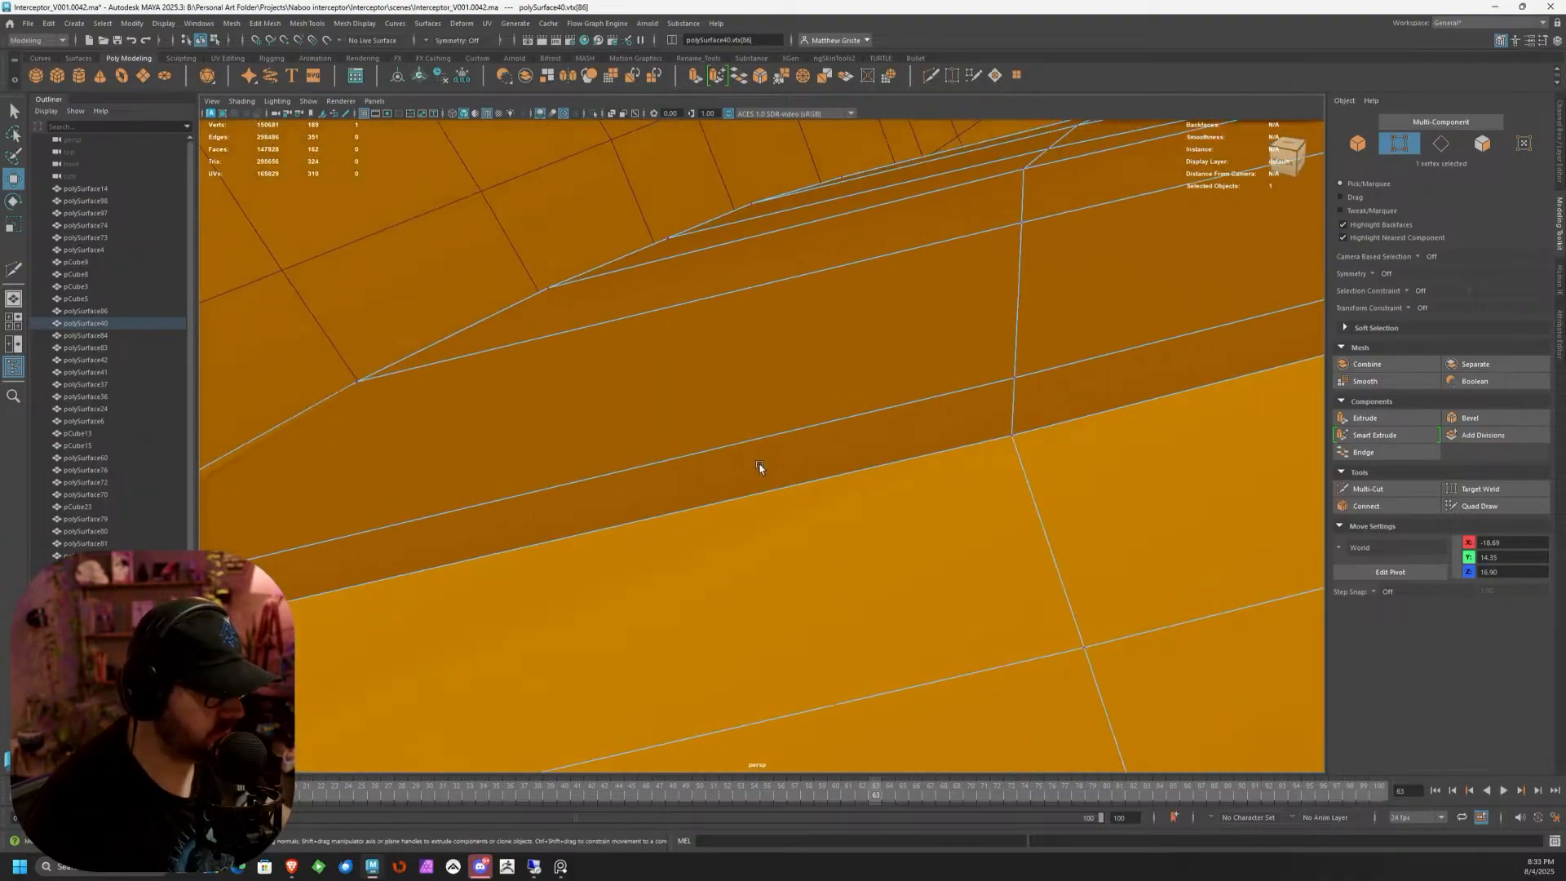
right_click_drag(762, 468, 715, 468, "alt")
middle_click_drag(730, 466, 904, 448, "alt")
key("f")
left_click_drag(884, 430, 750, 523, "alt")
key("ctrl+z")
key("ctrl+z")
key("ctrl+z")
key("v")
left_click_drag(864, 541, 723, 420, "alt")
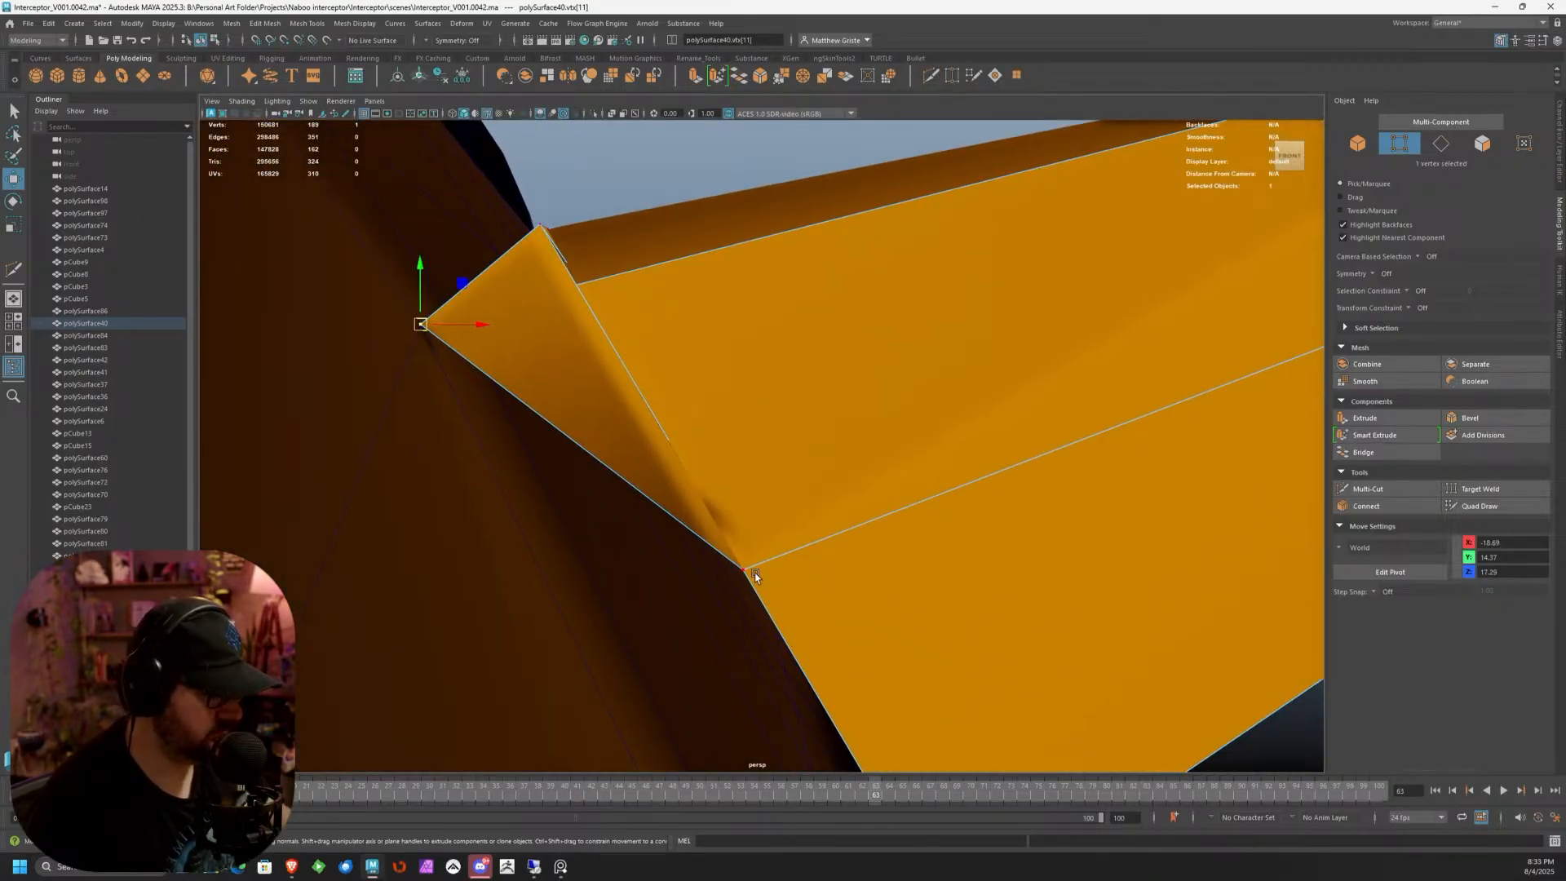
Try to snap the next wing root vertex below the corner to the fuselage, and undo the single-vertex snaps
left_click(755, 570)
left_click_drag(755, 570, 694, 566, "alt")
left_click_drag(734, 484, 686, 532)
left_click_drag(687, 532, 465, 514, "alt")
key("ctrl+z")
key("ctrl+z")
key("ctrl+z")
key("ctrl+z")
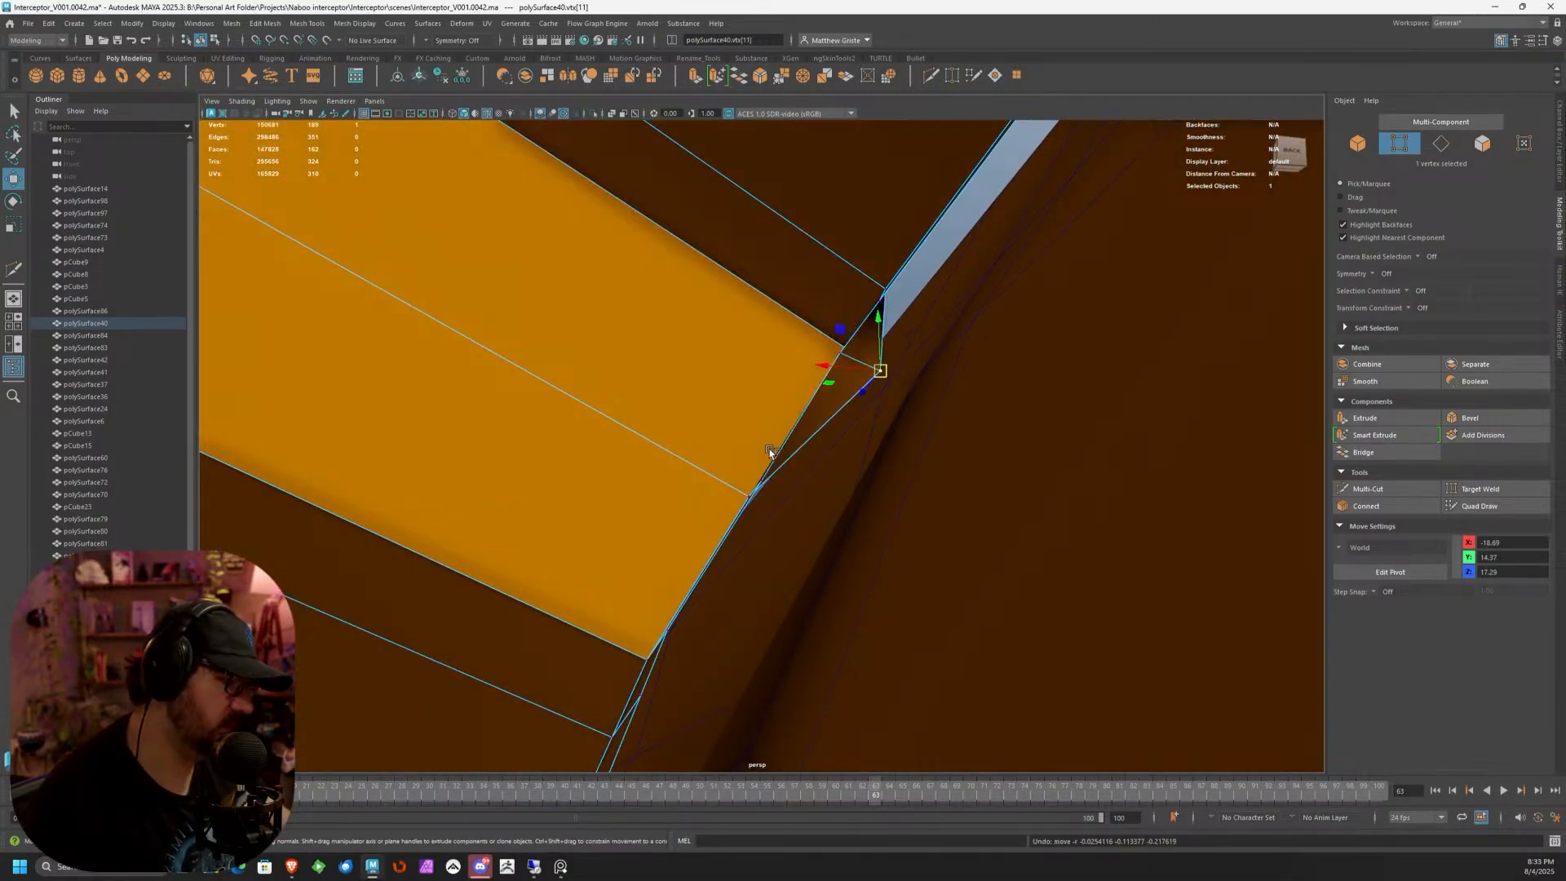
Select the outer and inner rim vertices at the wing root's corner and snap them together to the matching fuselage vertex
left_click_drag(772, 454, 860, 457, "alt")
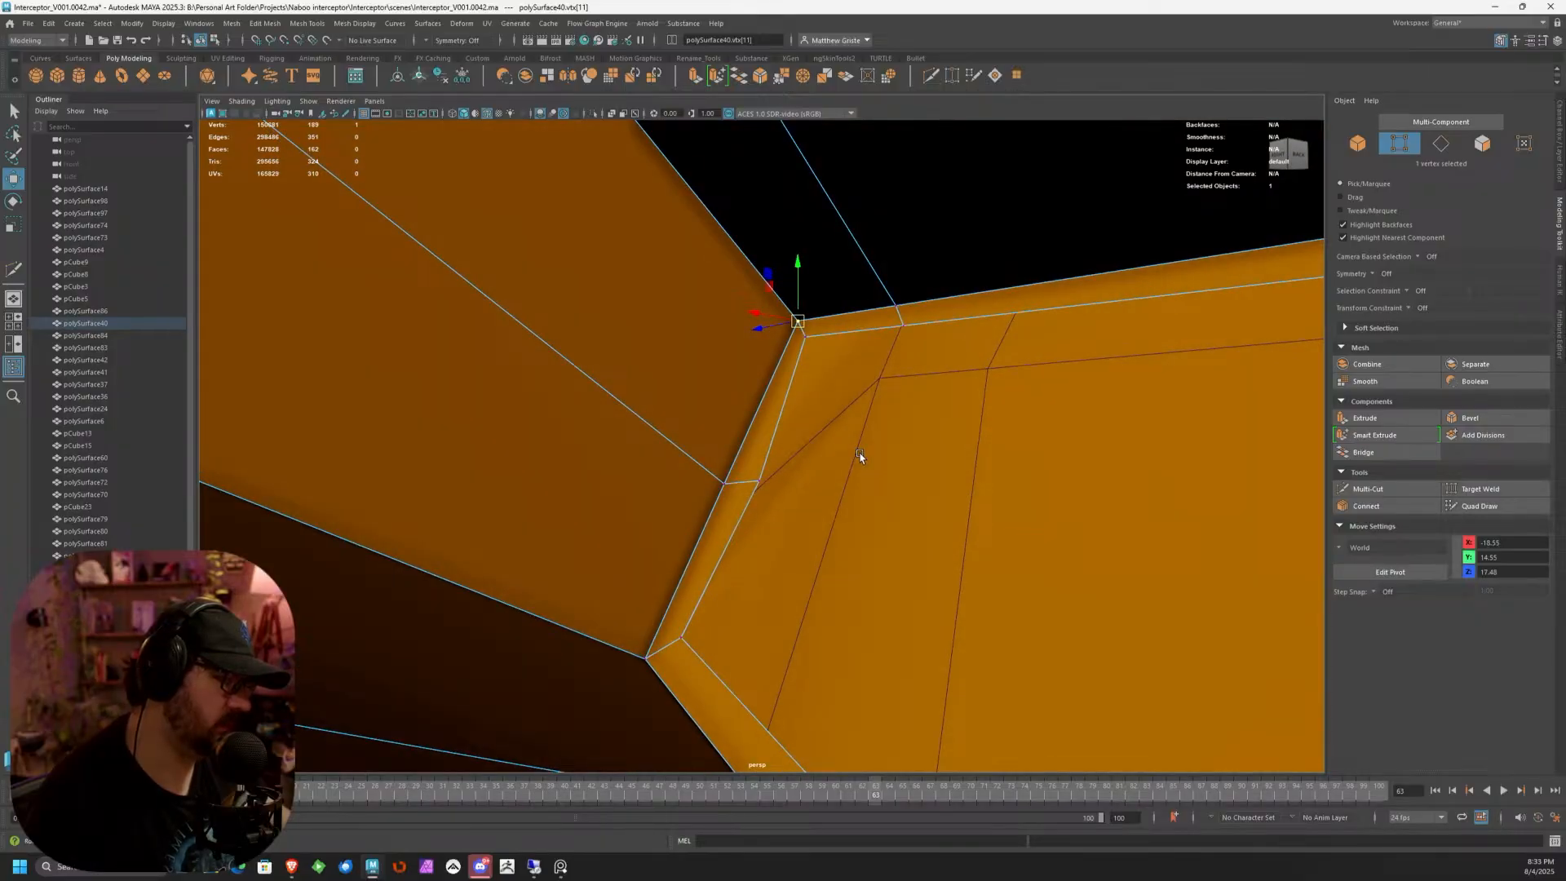
left_click(809, 341, "shift")
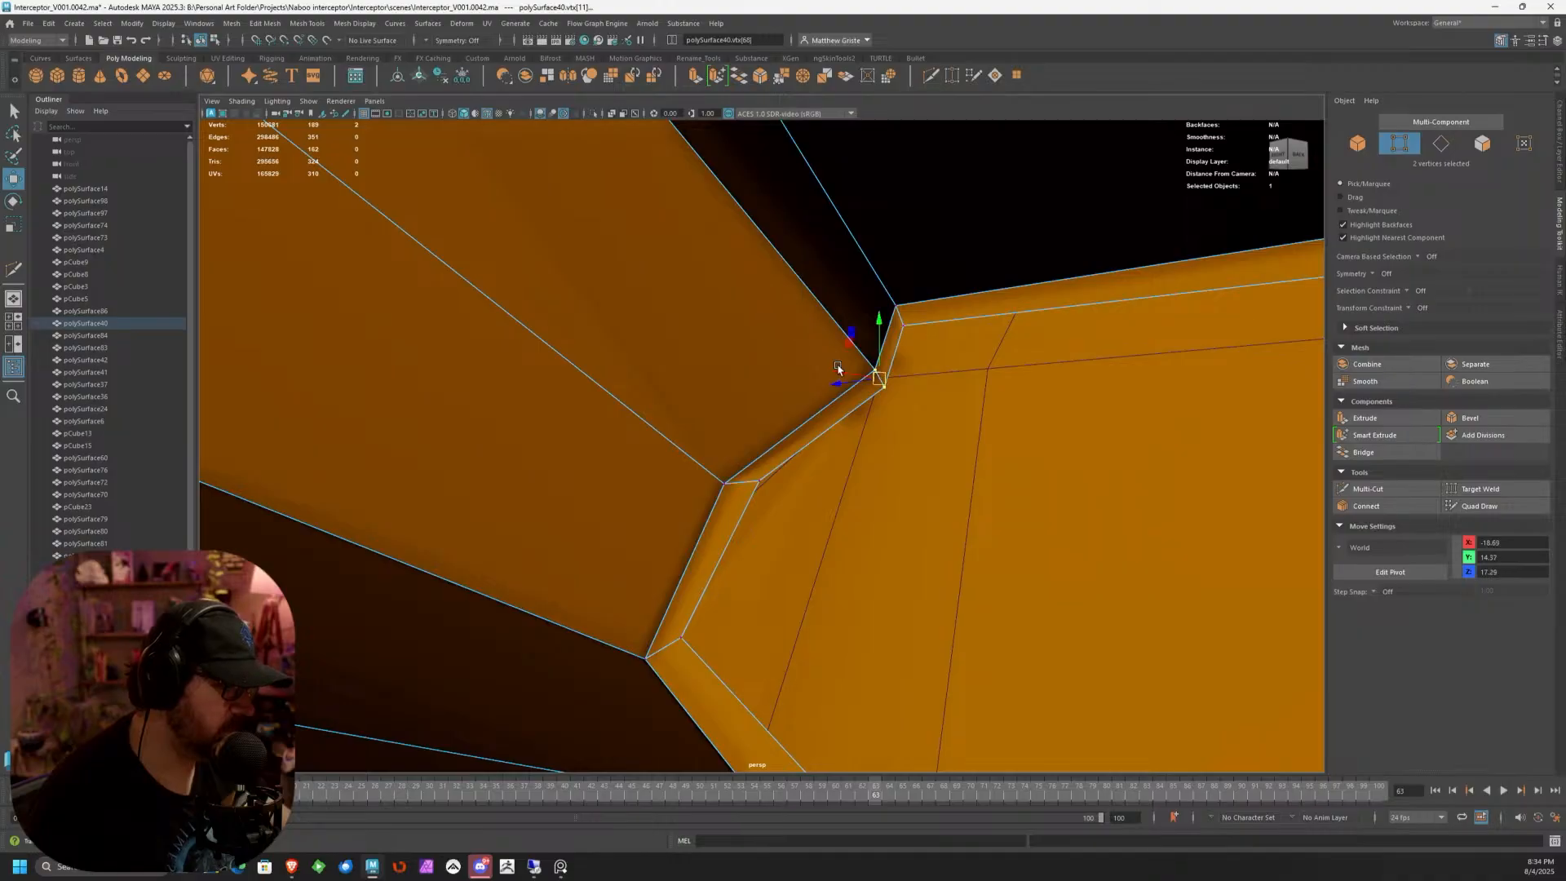
Snap the selected inner and outer rim vertices beside the wing root's corner together to the matching fuselage vertex
left_click_drag(839, 361, 829, 459, "alt")
key("v")
left_click_drag(818, 363, 954, 312)
key("v")
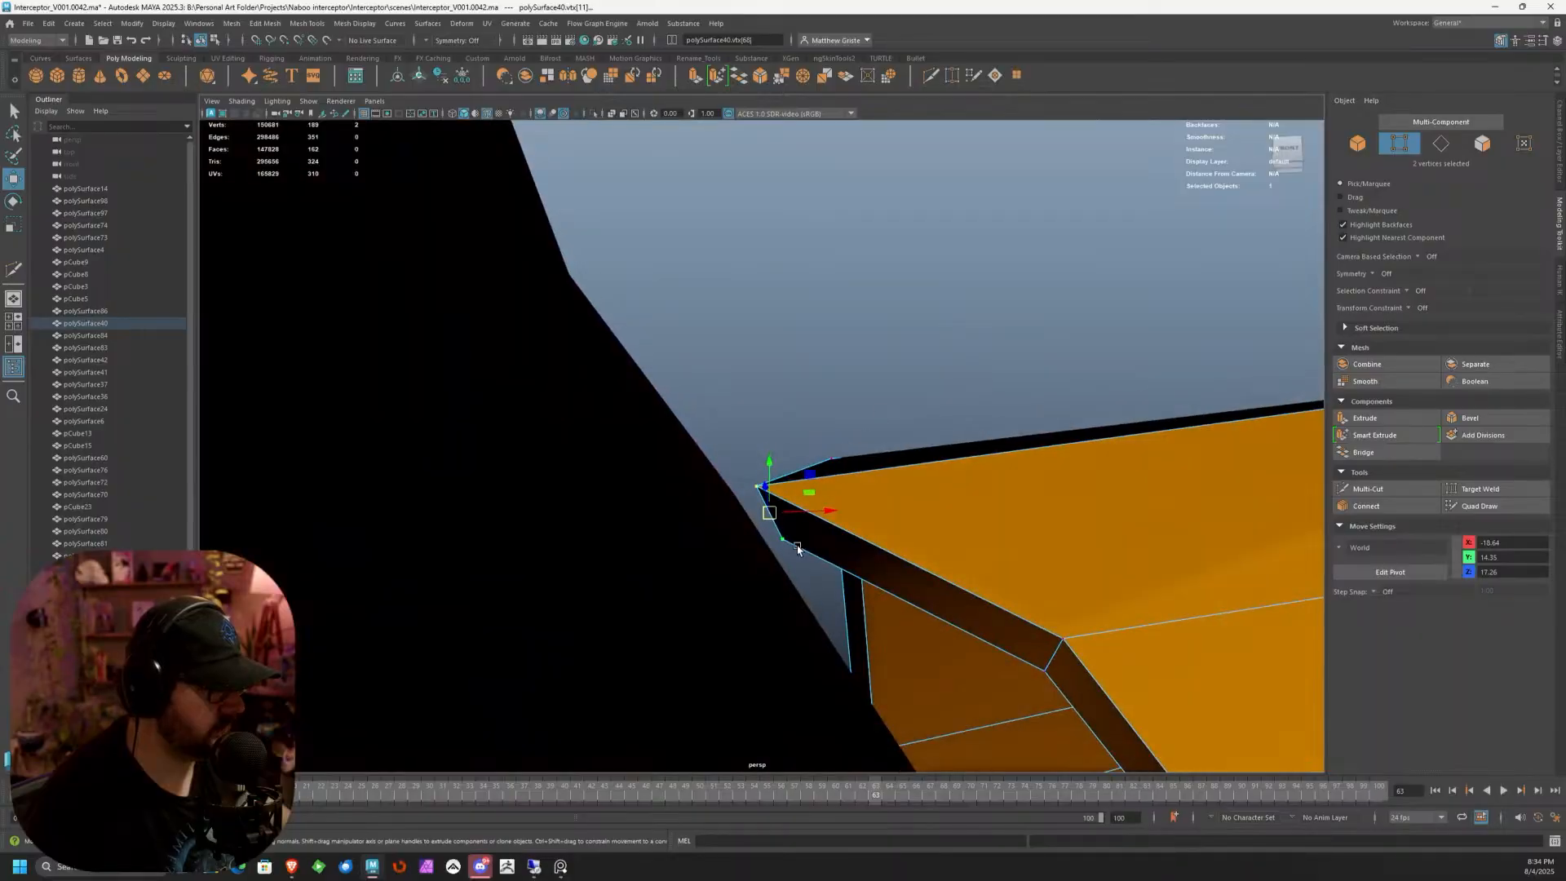
Reselect the rim vertices at the wing root's pointed corner and snap the tip vertex exactly onto the matching fuselage vertex
left_click(779, 509)
left_click(778, 533)
left_click(759, 486, "shift")
left_click_drag(767, 481, 804, 506, "alt")
key("v")
mouse_move(796, 430)
left_mouse_down()
mouse_move(777, 456)
mouse_move(811, 412)
left_mouse_up()
left_click(736, 434)
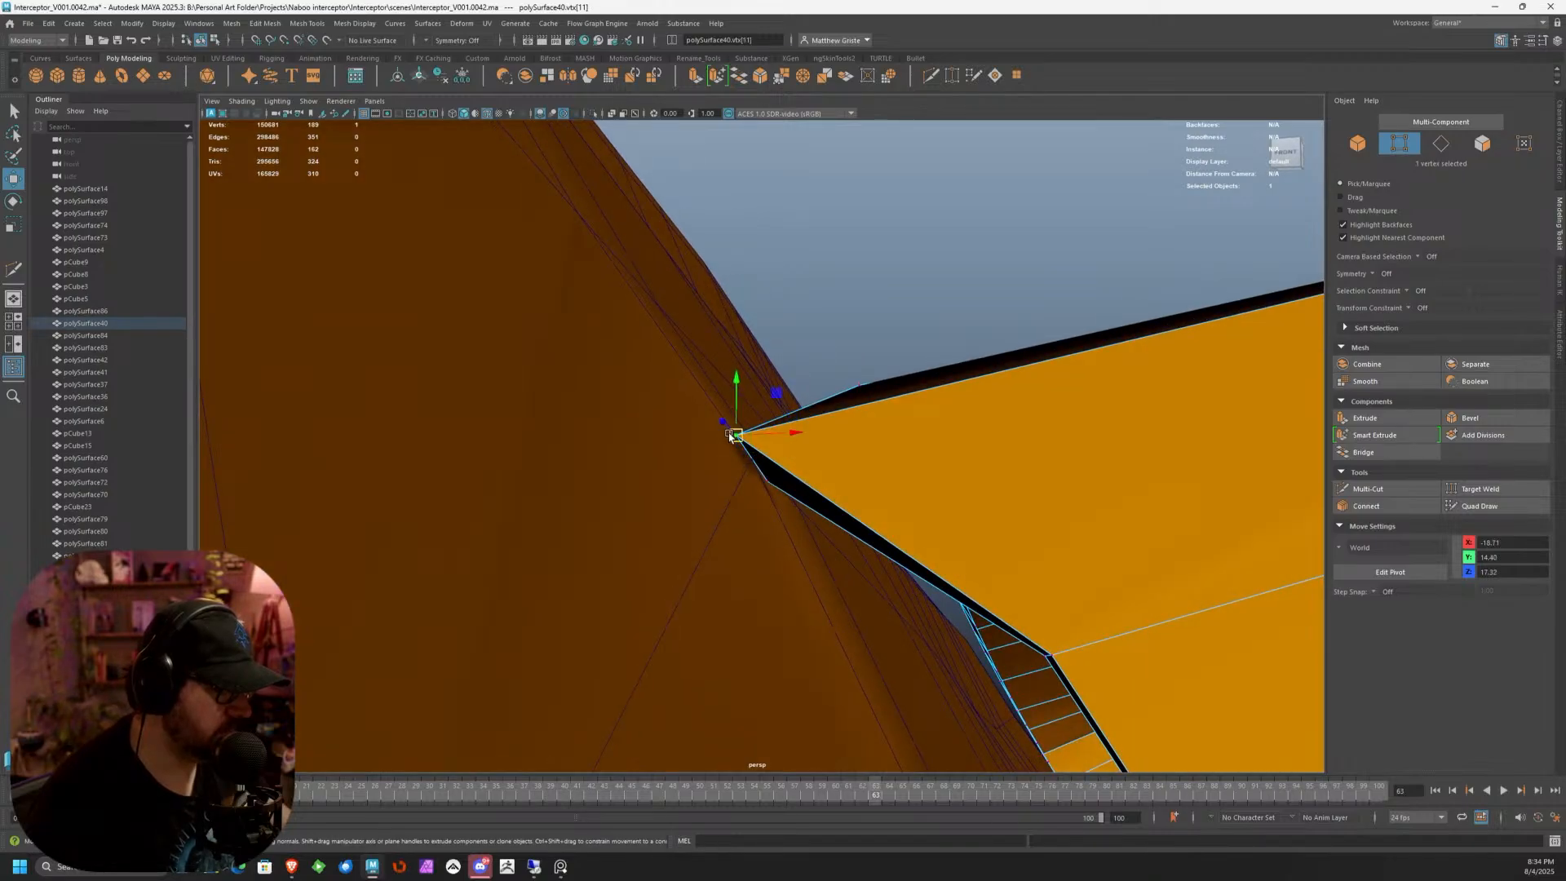
scroll(751, 442, "up", 3)
scroll(750, 442, "up", 1)
key("v")
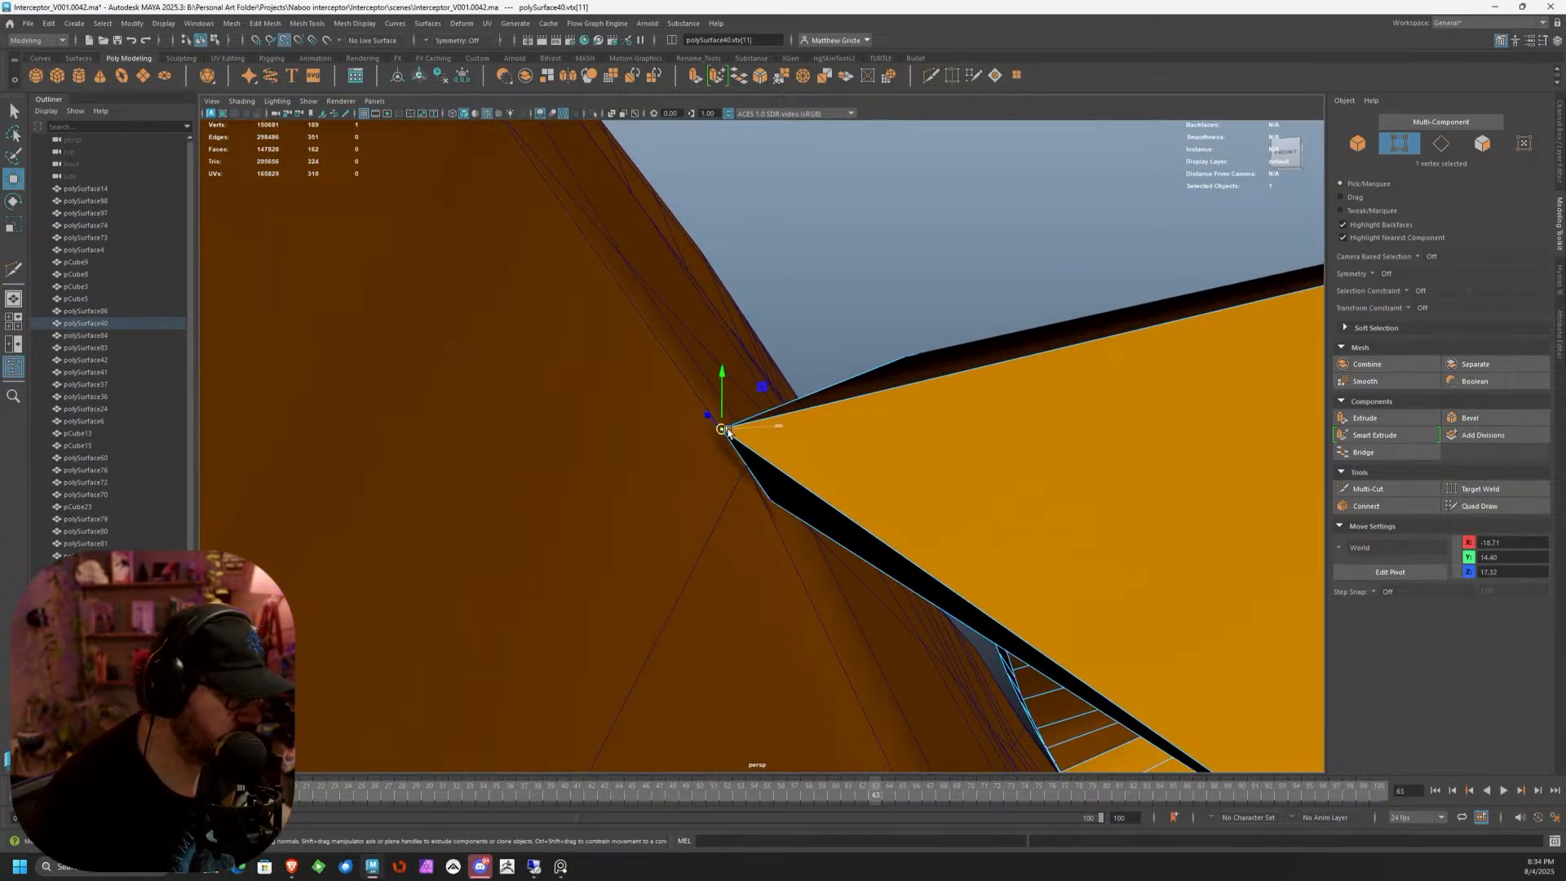
left_click_drag(723, 430, 744, 455)
Select the pair of rim vertices next to the pointed corner and snap them together toward the adjacent fuselage vertex
scroll(736, 517, "up", 5)
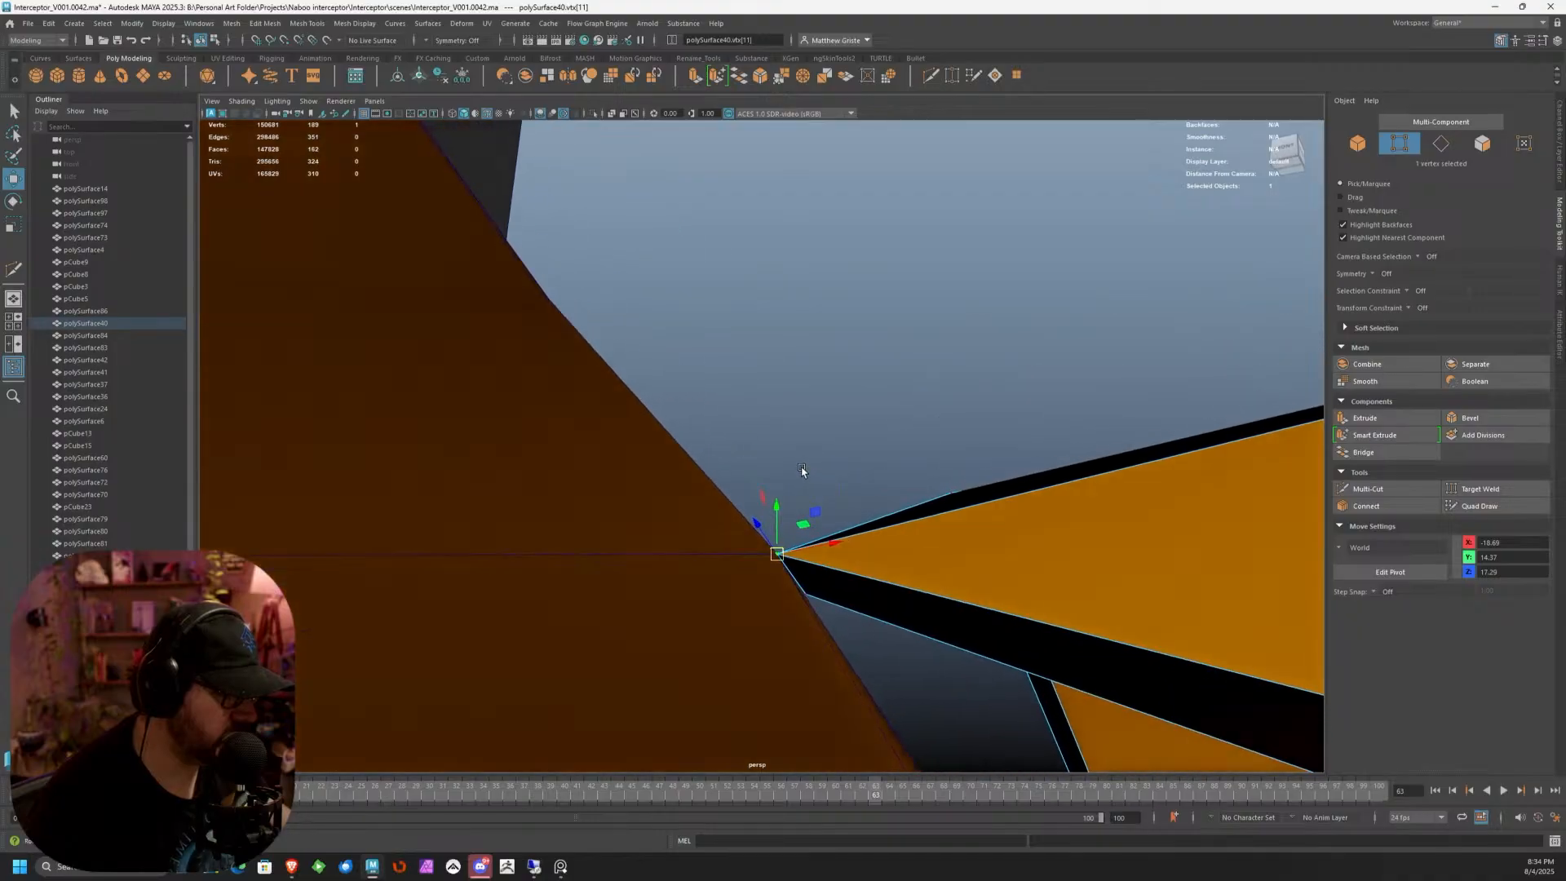
left_click_drag(736, 517, 1032, 516, "alt")
left_click_drag(738, 362, 738, 395)
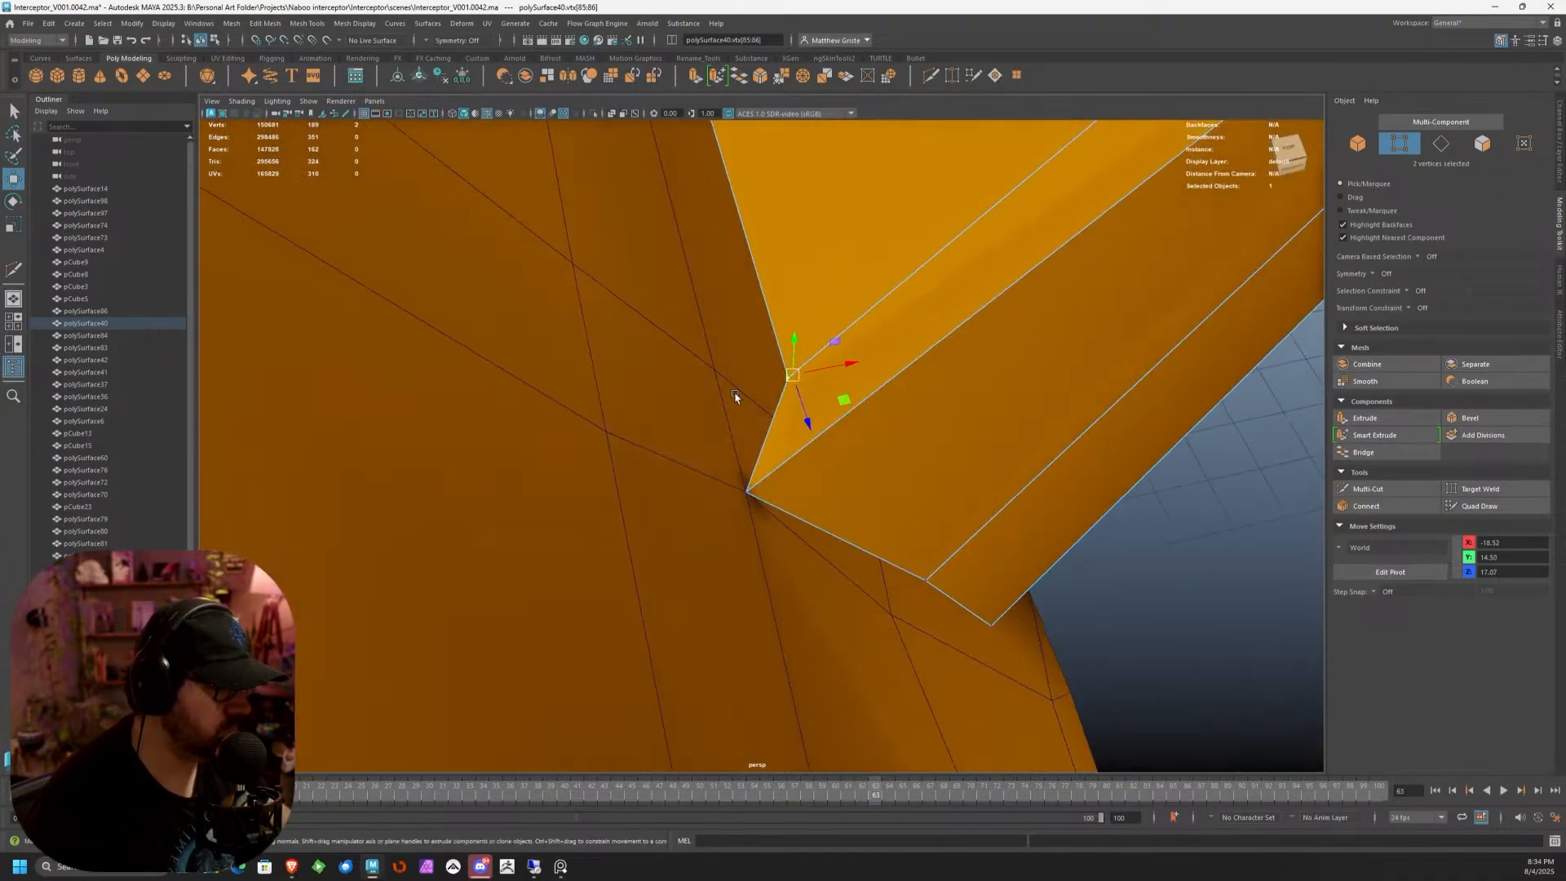
scroll(759, 377, "up", 3)
left_click_drag(758, 315, 771, 328)
middle_click_drag(818, 369, 819, 431, "alt")
scroll(818, 429, "up", 1)
key("v")
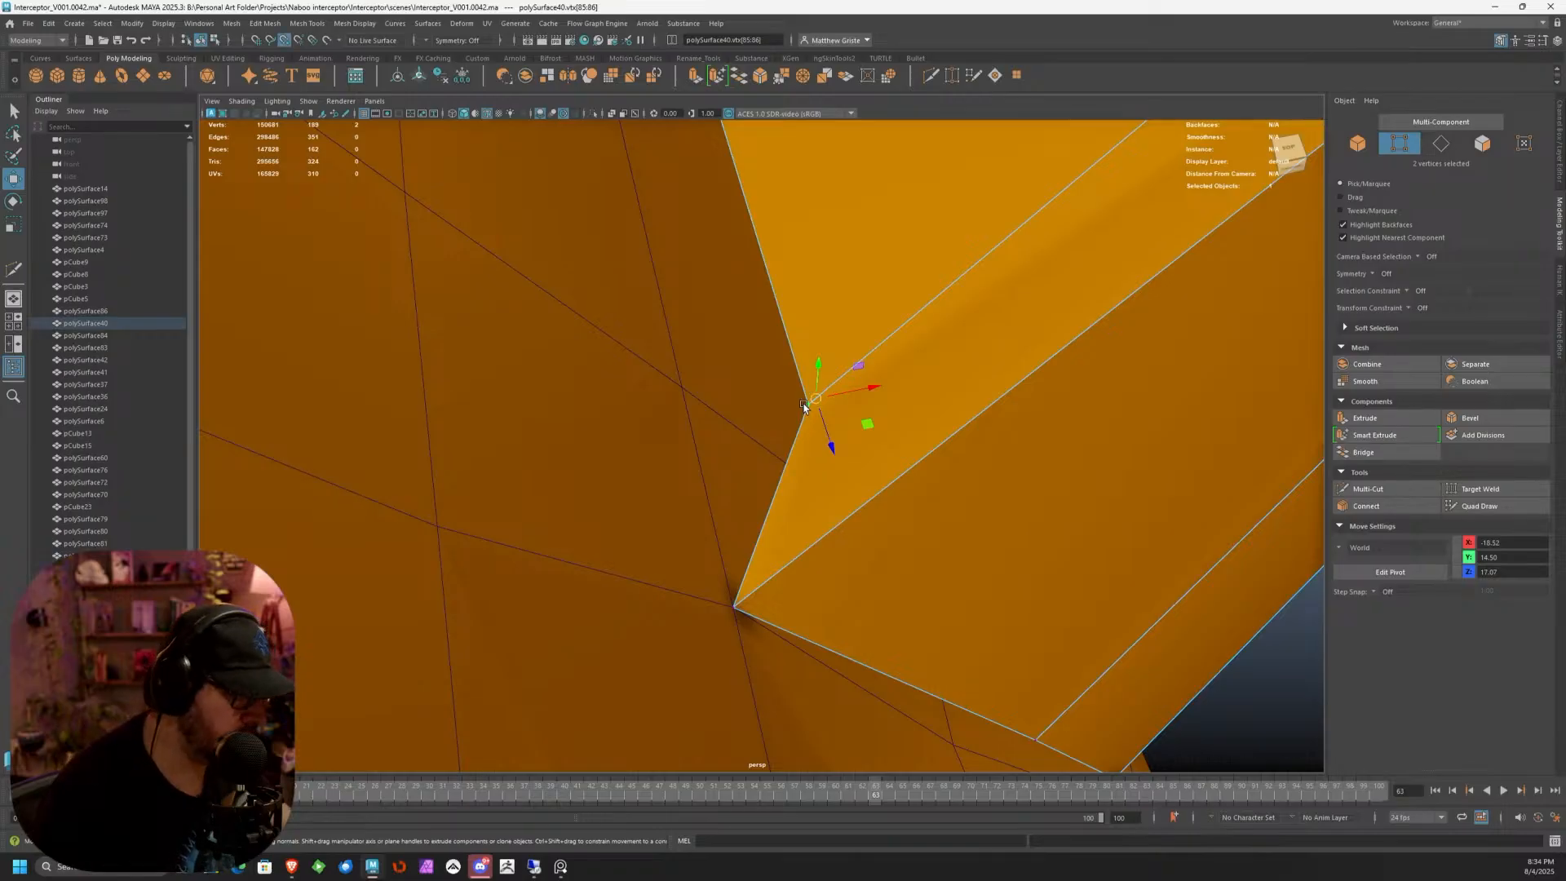
mouse_move(807, 401)
left_mouse_down()
mouse_move(696, 398)
mouse_move(546, 343)
mouse_move(657, 378)
left_mouse_up()
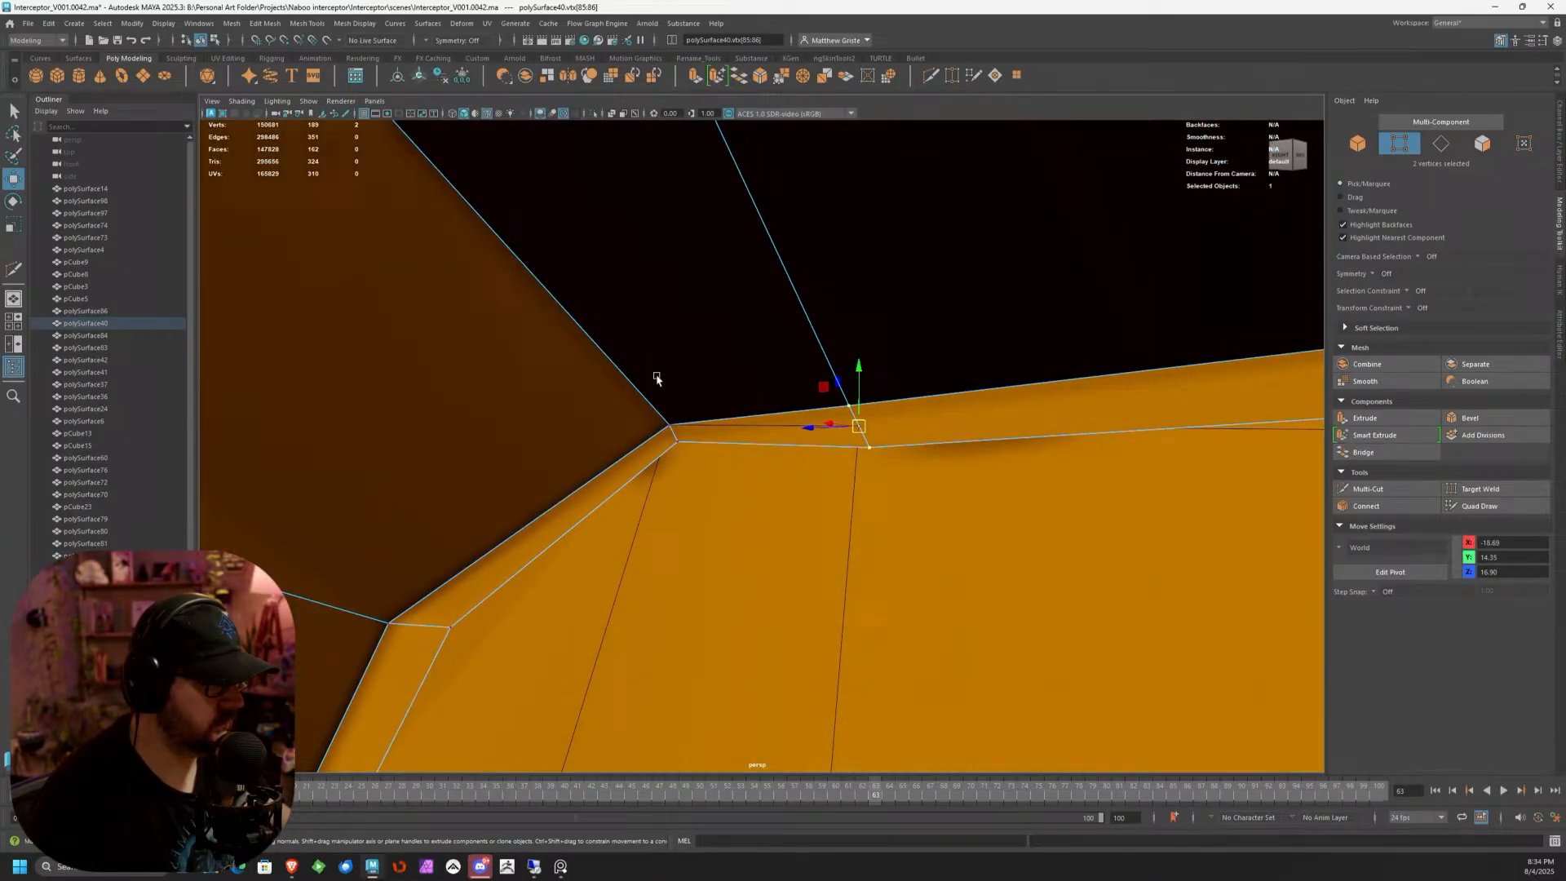
Snap the inner and outer vertices of that rim pair one at a time onto the same fuselage vertex
left_click(868, 448)
left_click_drag(870, 446, 860, 384)
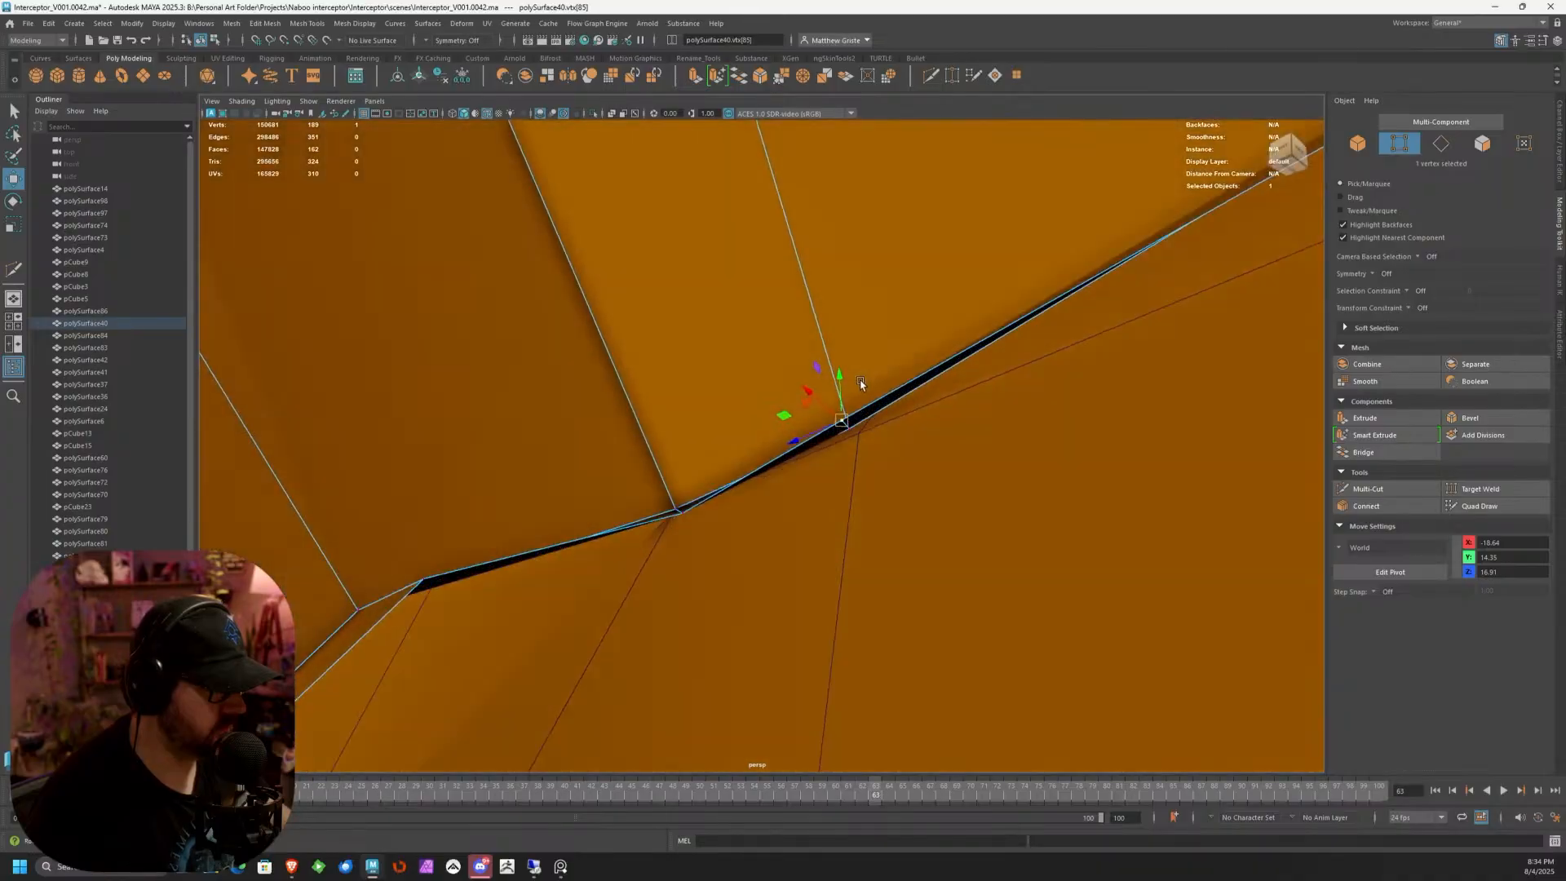
left_click(859, 436)
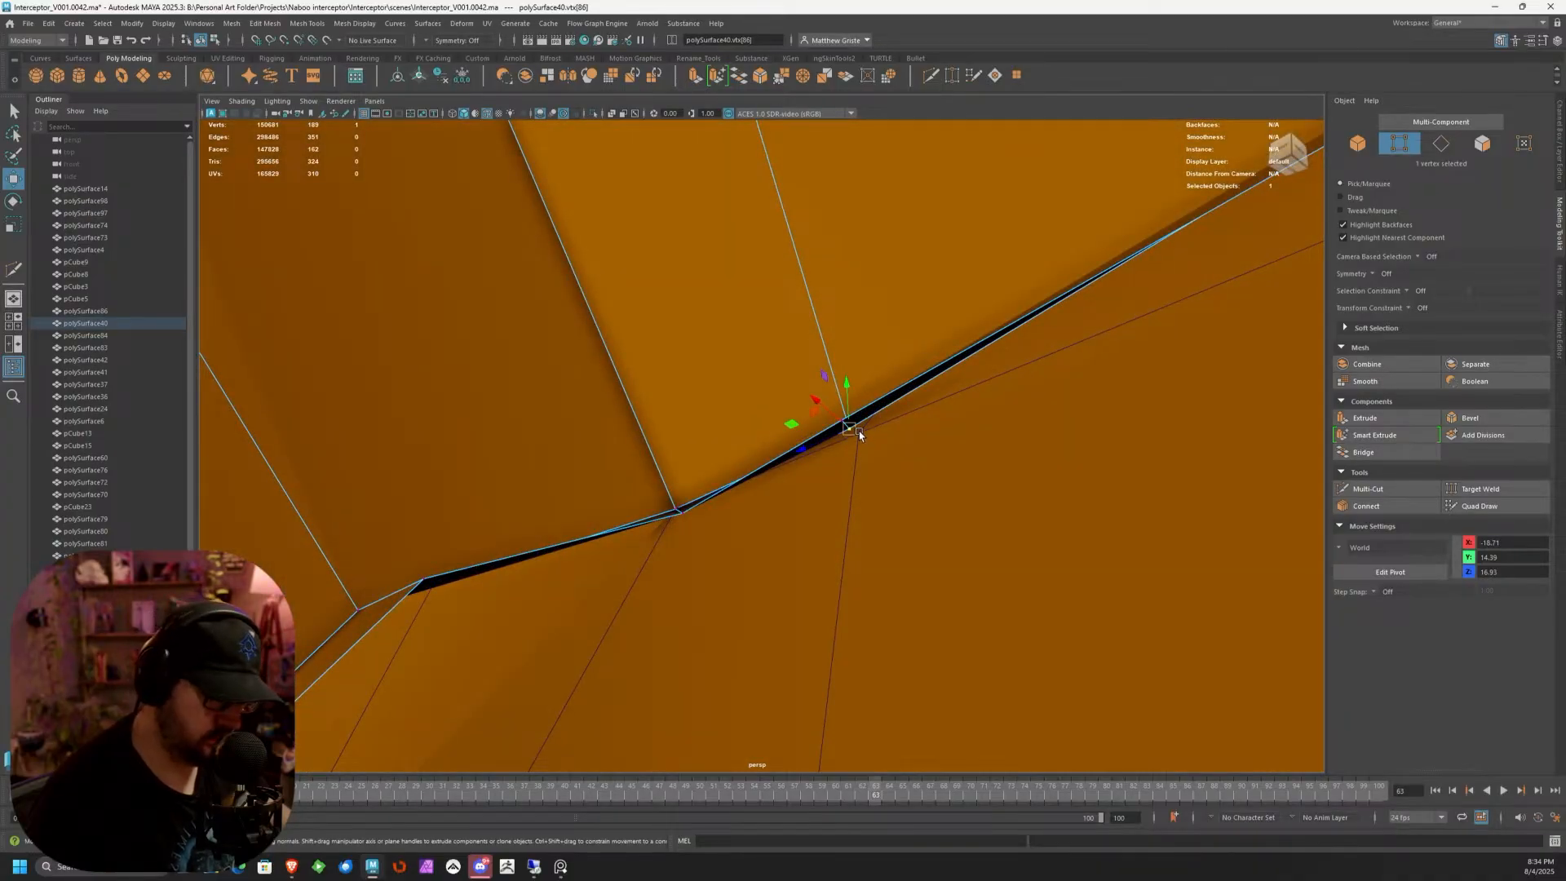
mouse_move(854, 429)
left_mouse_down()
mouse_move(961, 429)
mouse_move(842, 425)
left_mouse_up()
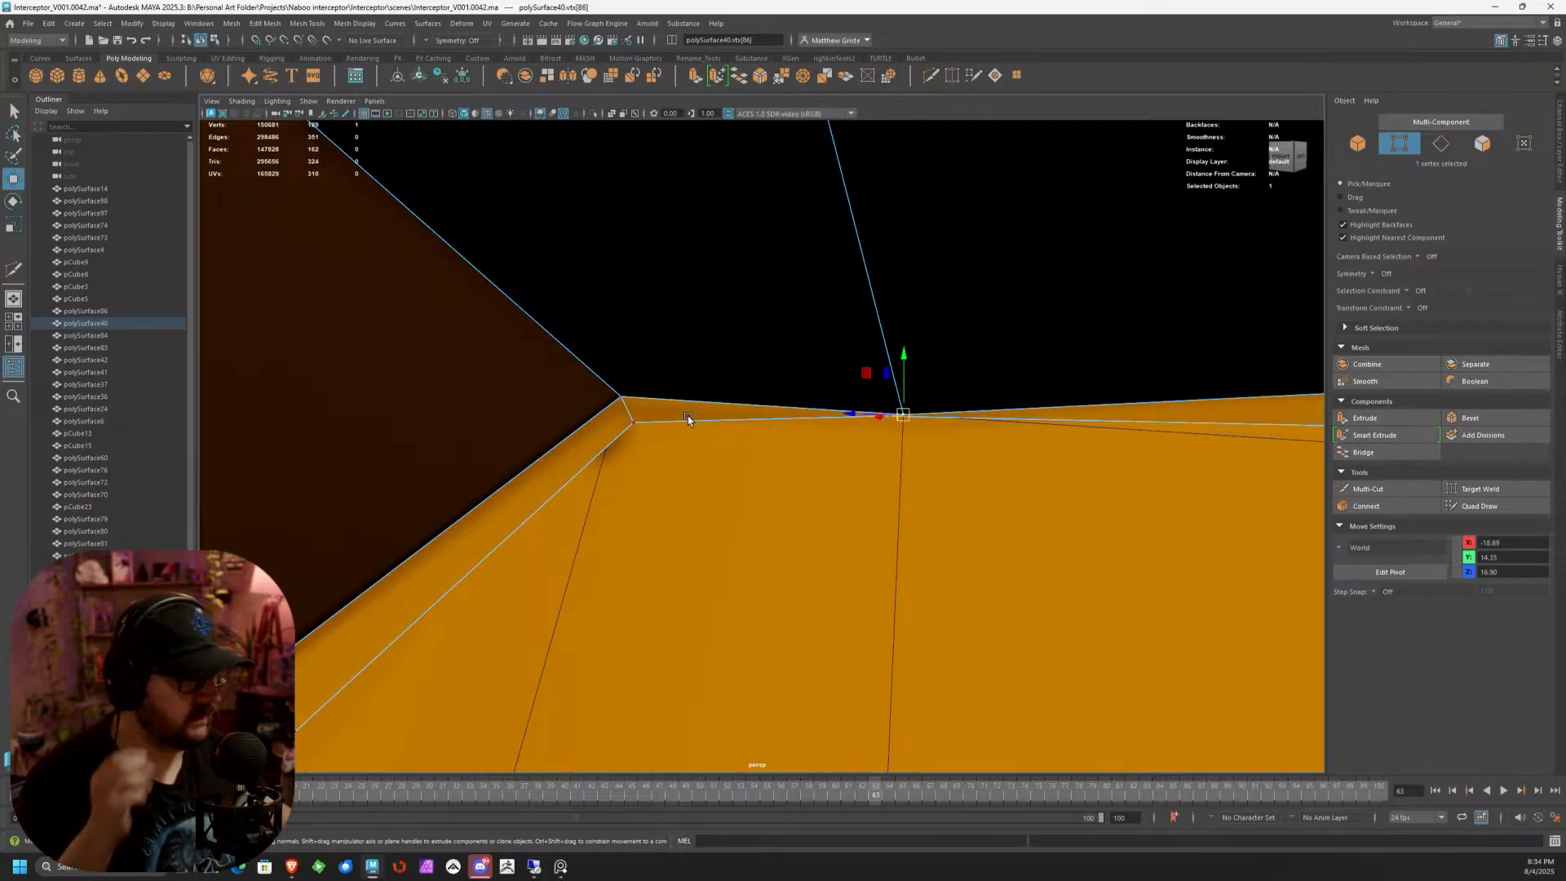
Select the face loop forming the narrow rim around the wing root and delete it
right_click_drag(688, 418, 687, 448)
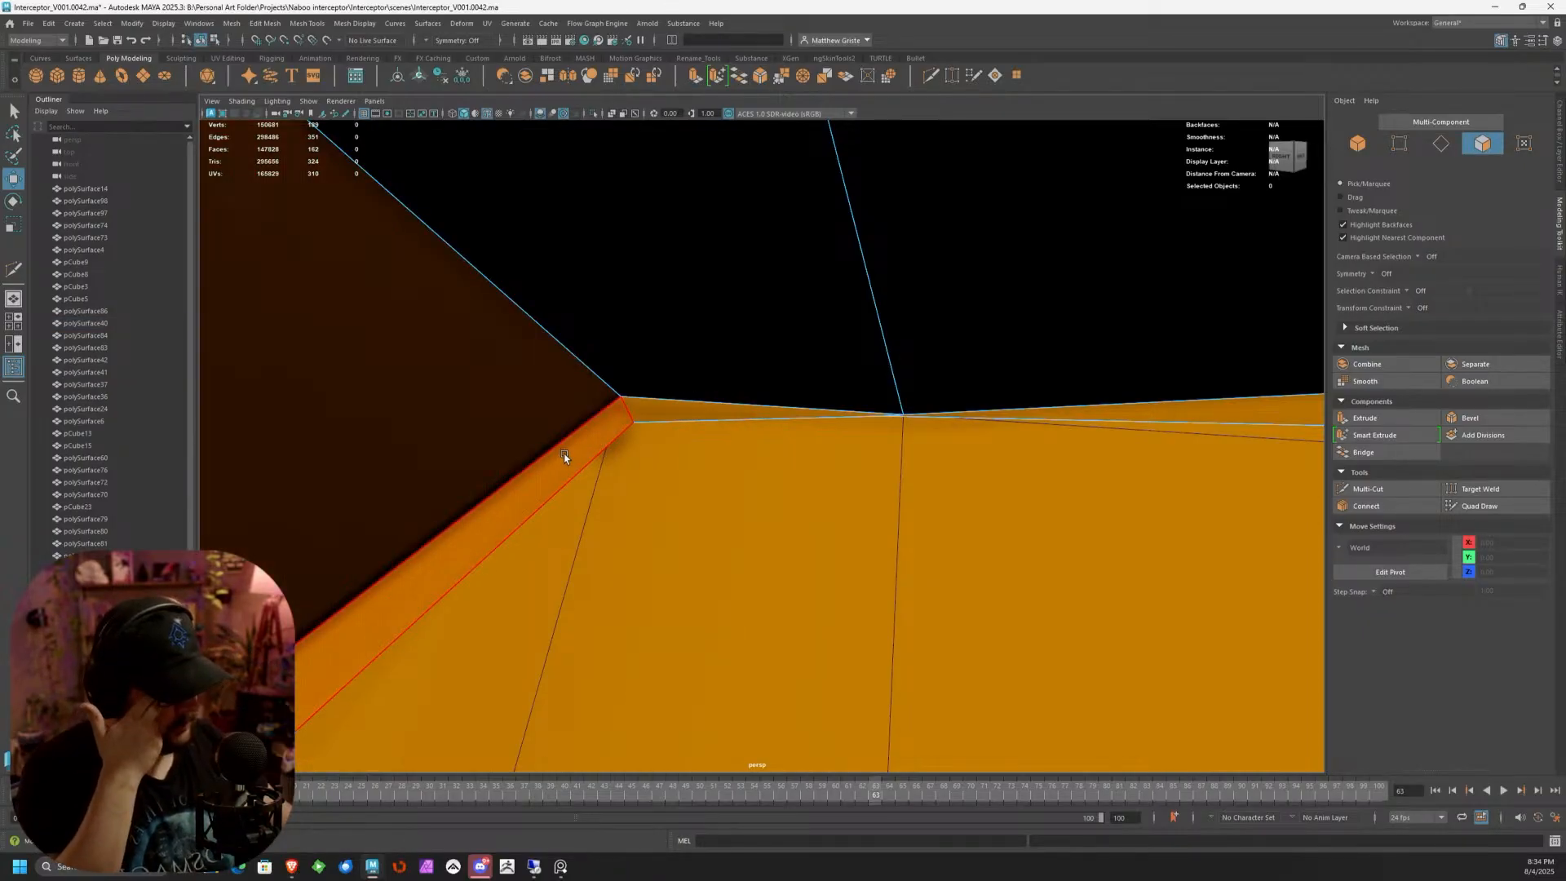
double_click(564, 457)
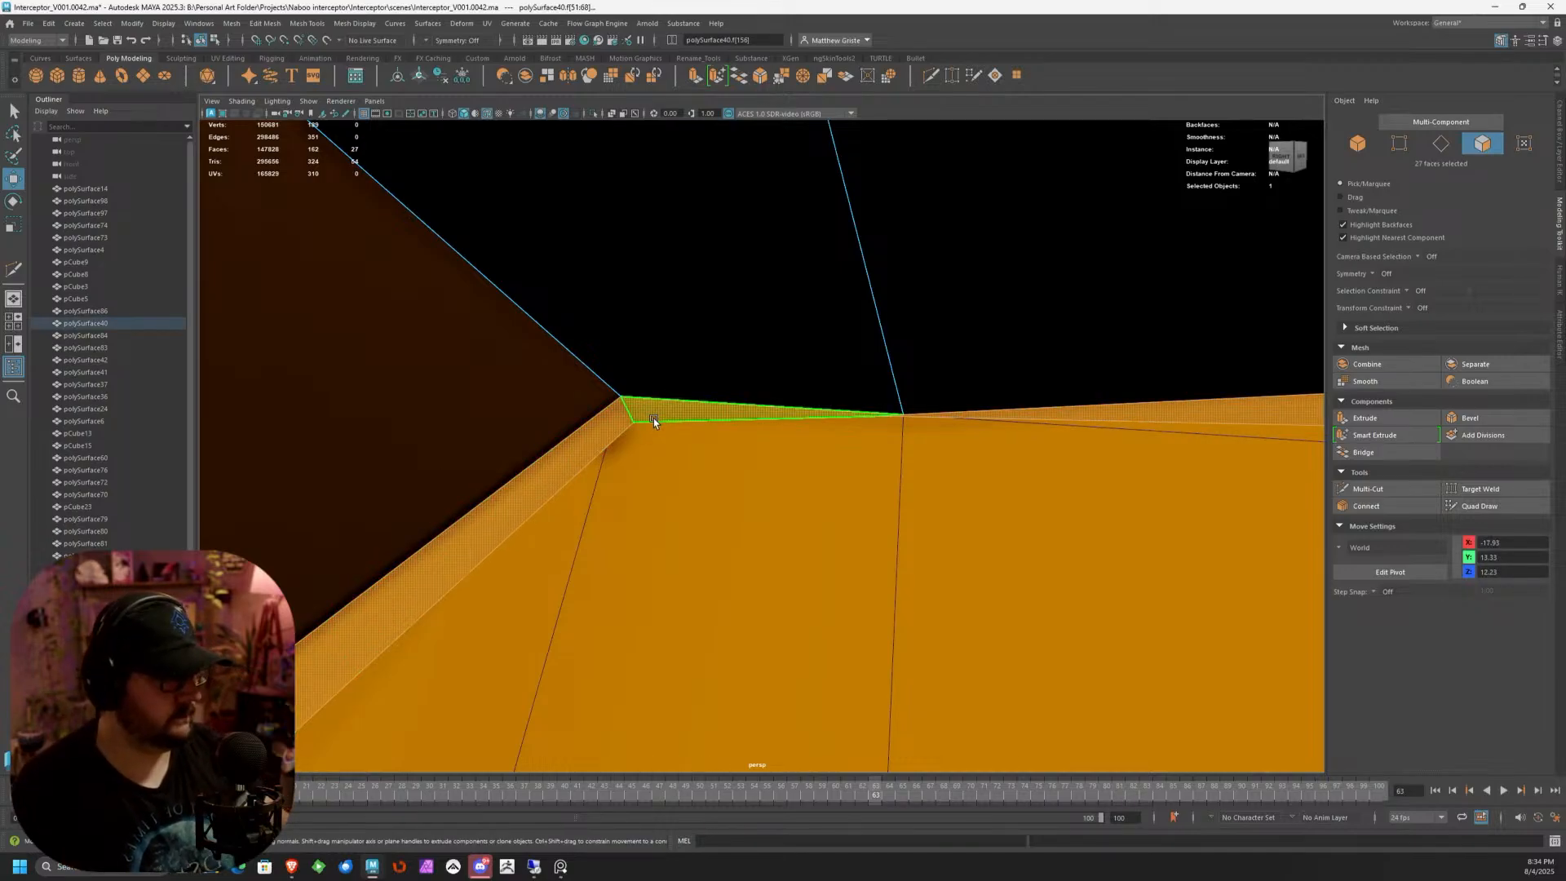
key("Delete")
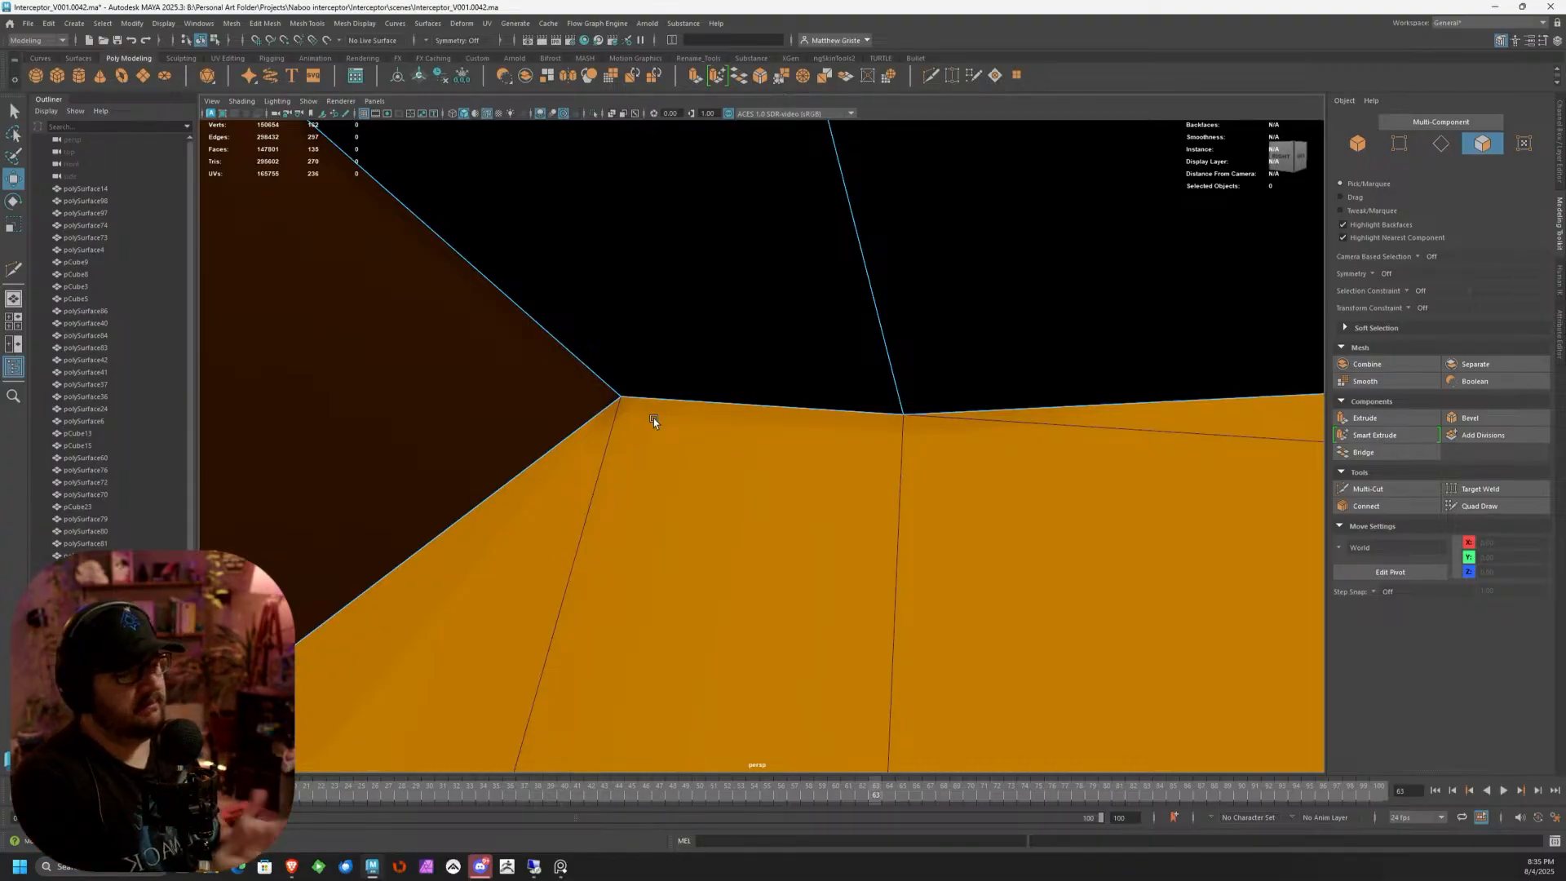
Snap the next two vertices along the wing root's open upper border onto their matching fuselage vertices
left_click_drag(653, 418, 840, 304, "alt")
left_click(840, 302)
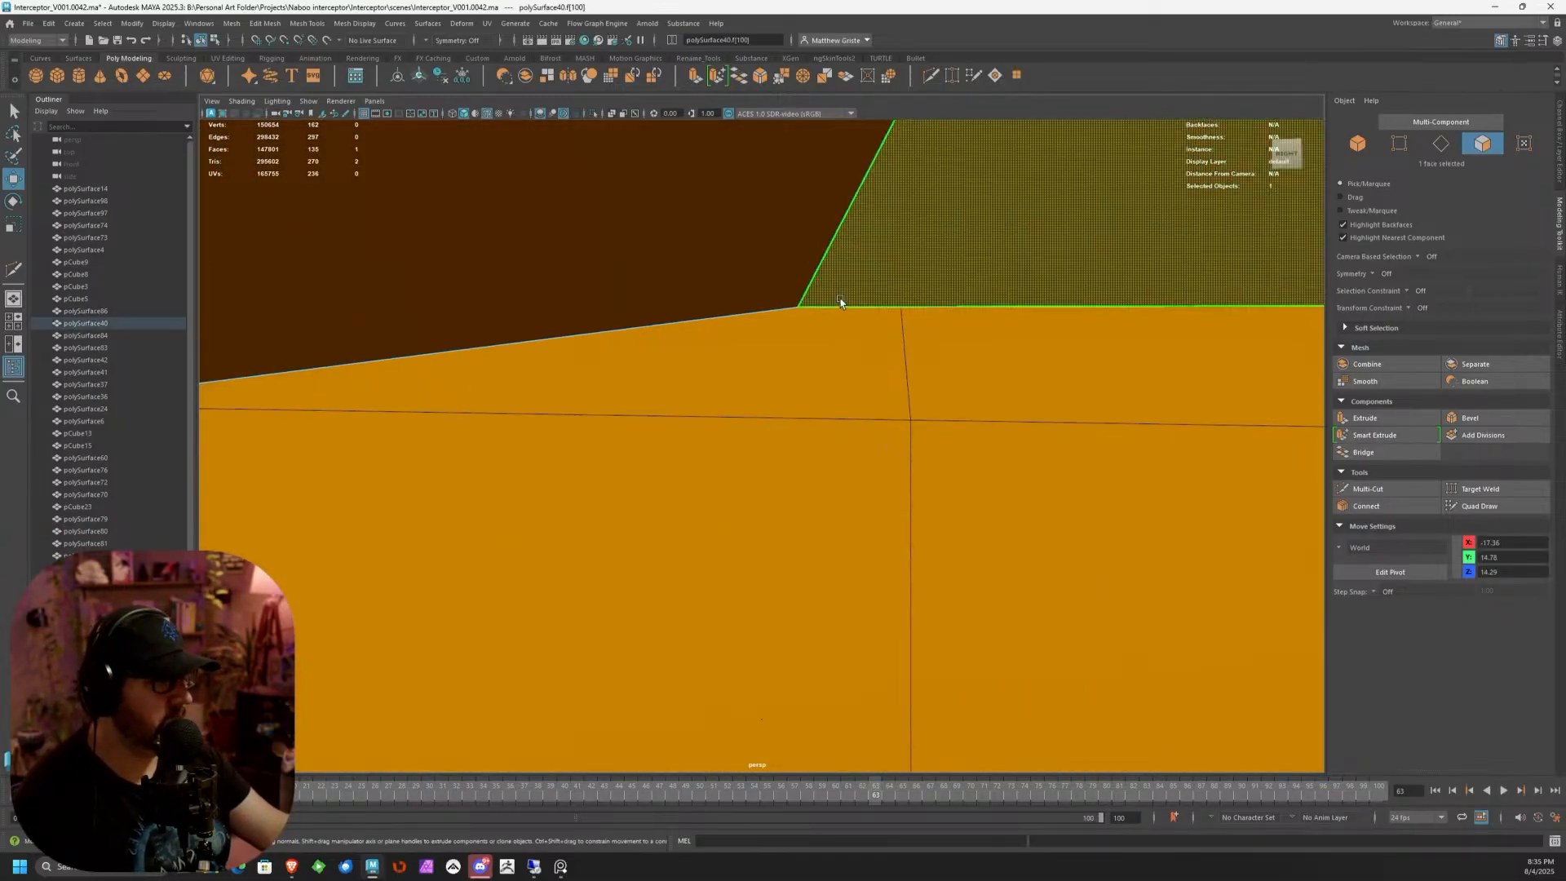
left_click(796, 308)
key("v")
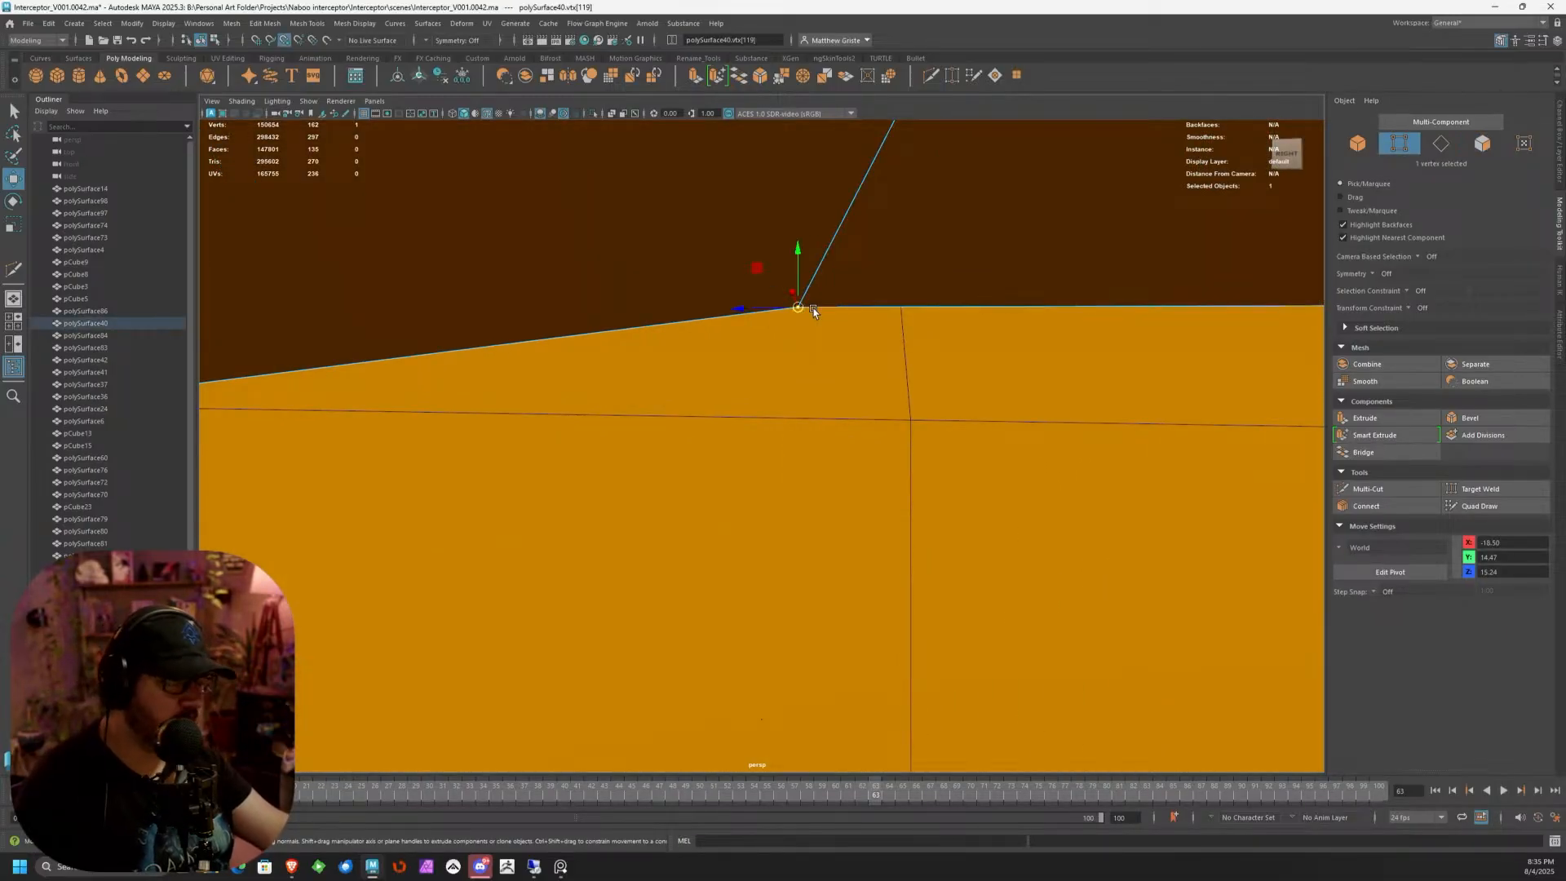
left_click_drag(803, 307, 888, 369)
left_click_drag(1043, 397, 716, 468, "alt")
left_click(625, 393)
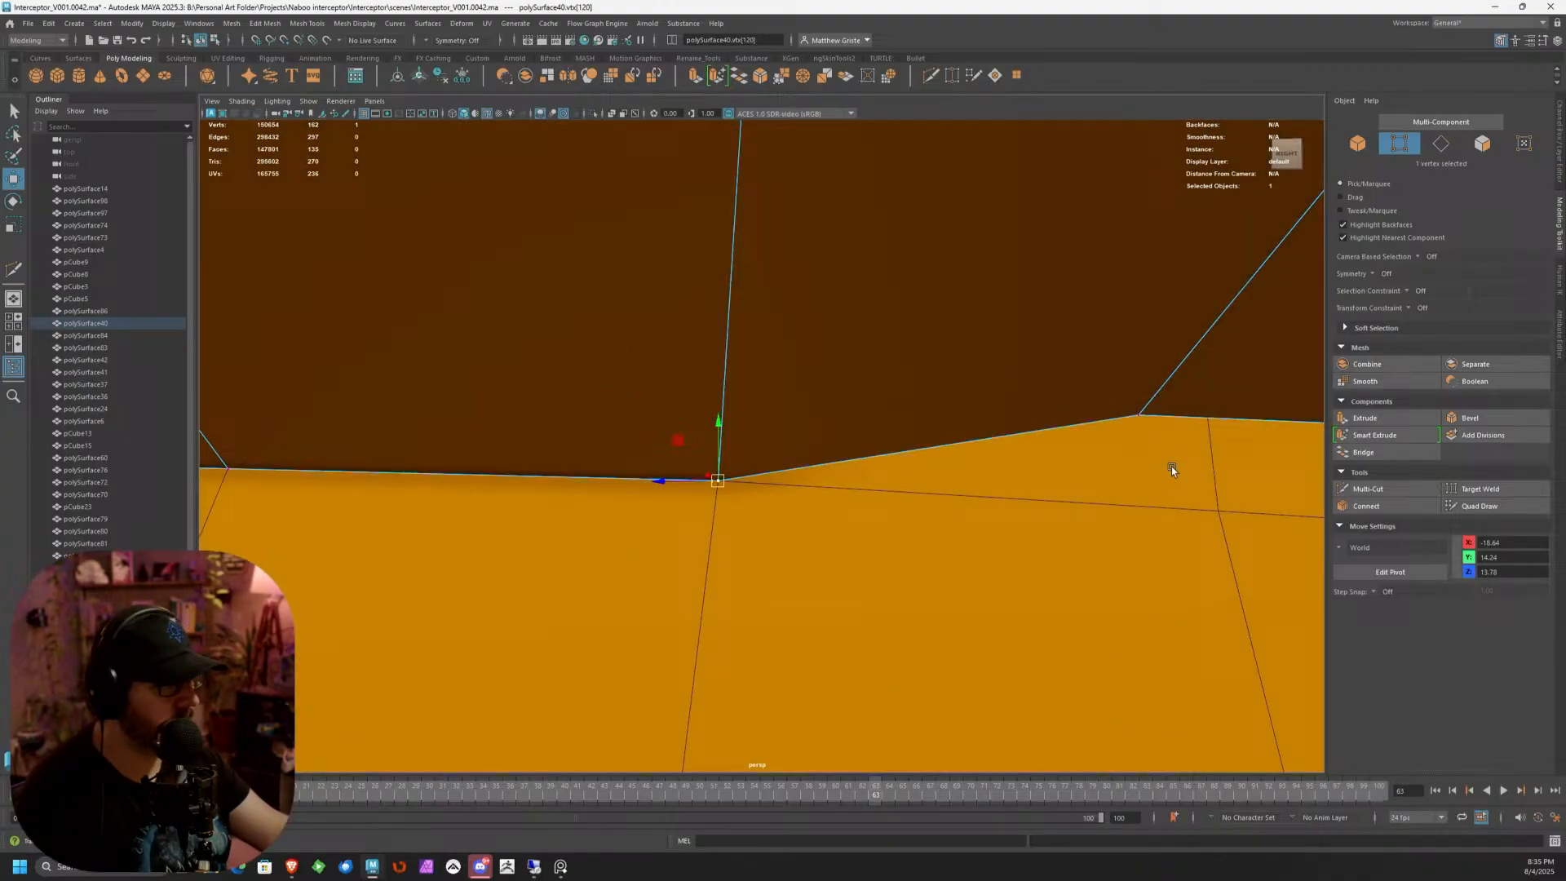
Continue along the wing root's upper border, snapping the following two vertices to the fuselage edge intersections below them
double_click(1142, 420)
key("v")
left_click(1141, 415)
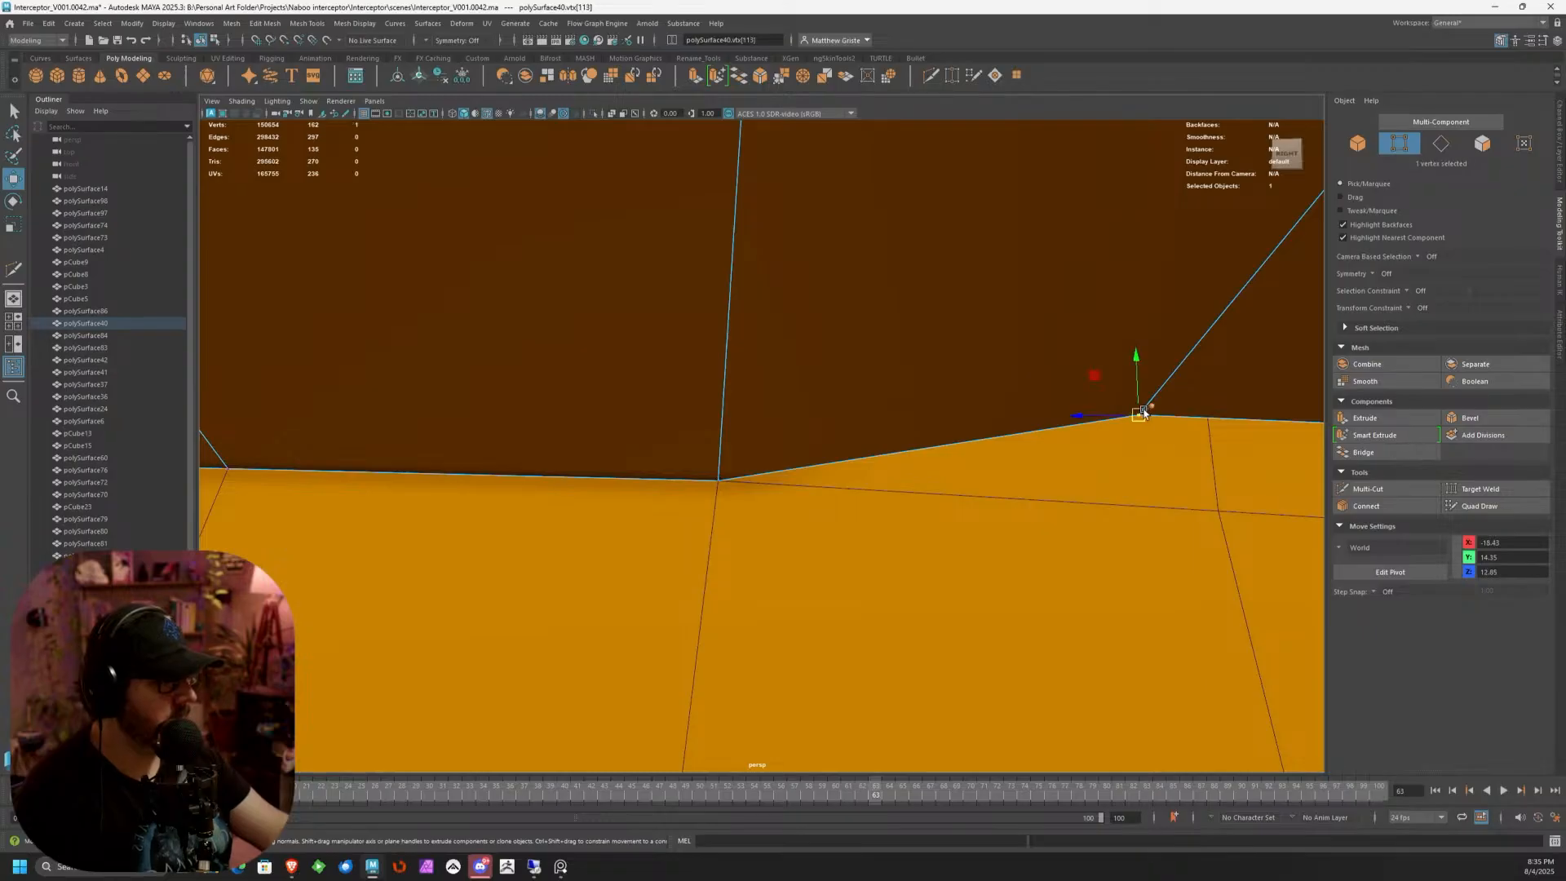
key("v")
left_click_drag(1140, 415, 1214, 501)
middle_click_drag(1214, 502, 1029, 491, "alt")
right_click_drag(1028, 492, 843, 497, "alt")
left_click(741, 469)
middle_click_drag(791, 477, 742, 452, "alt")
key("v")
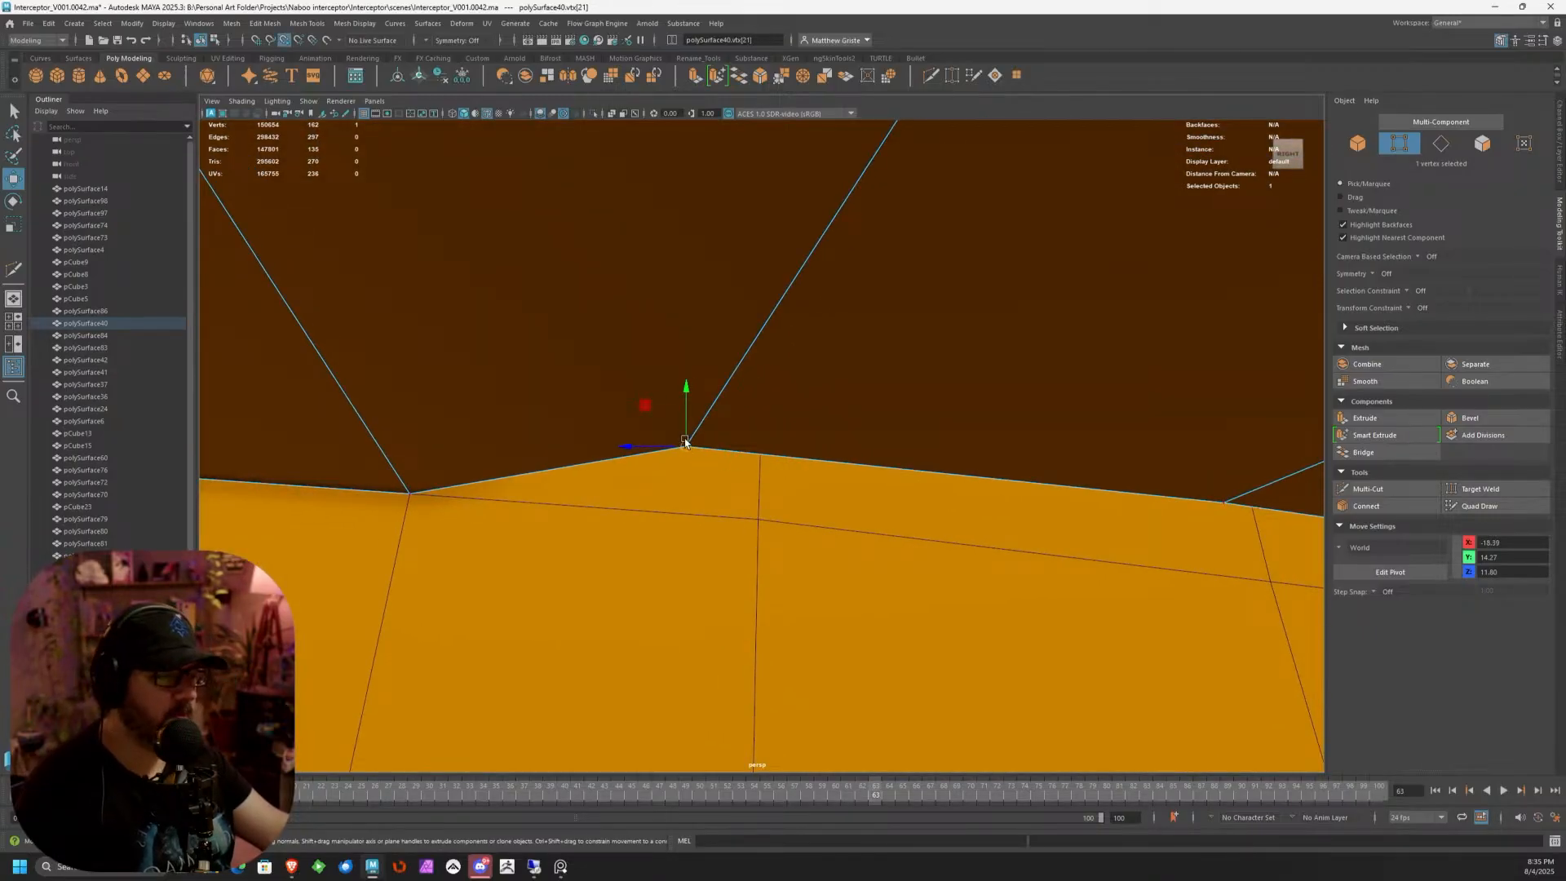
left_click_drag(686, 447, 757, 515)
Snap two more wing root border vertices, up to where the border bends downward, onto the matching fuselage vertices
middle_click_drag(1093, 501, 583, 394, "alt")
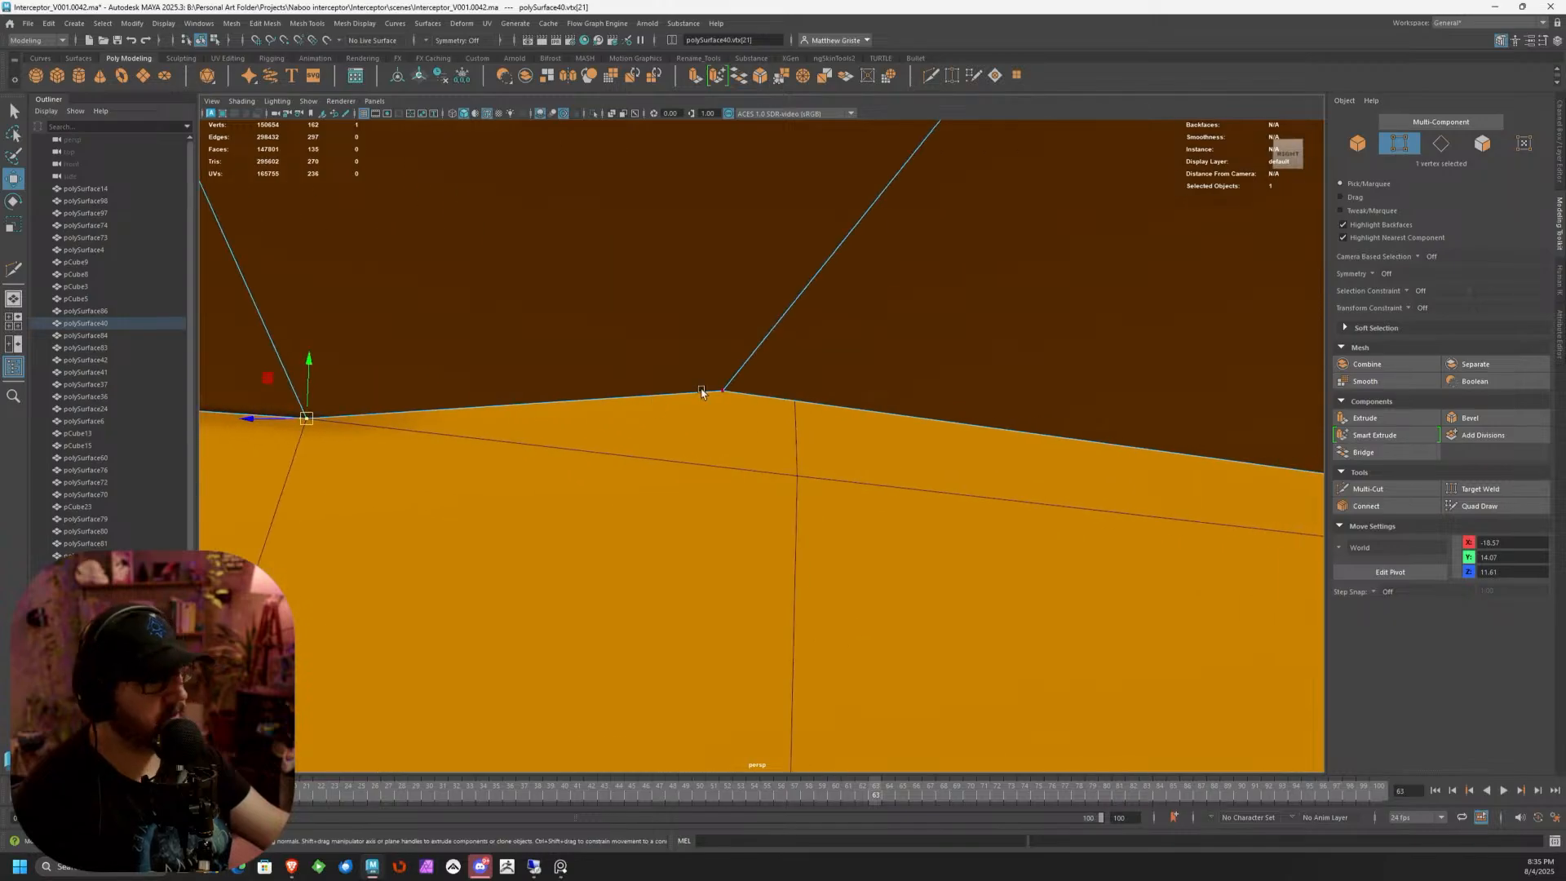
left_click(708, 393)
key("v")
left_click_drag(734, 396, 797, 473)
scroll(979, 493, "down", 3)
middle_click_drag(1157, 514, 840, 532, "alt")
scroll(840, 533, "up", 3)
left_click_drag(840, 532, 804, 543, "alt")
middle_click_drag(803, 543, 870, 394, "alt")
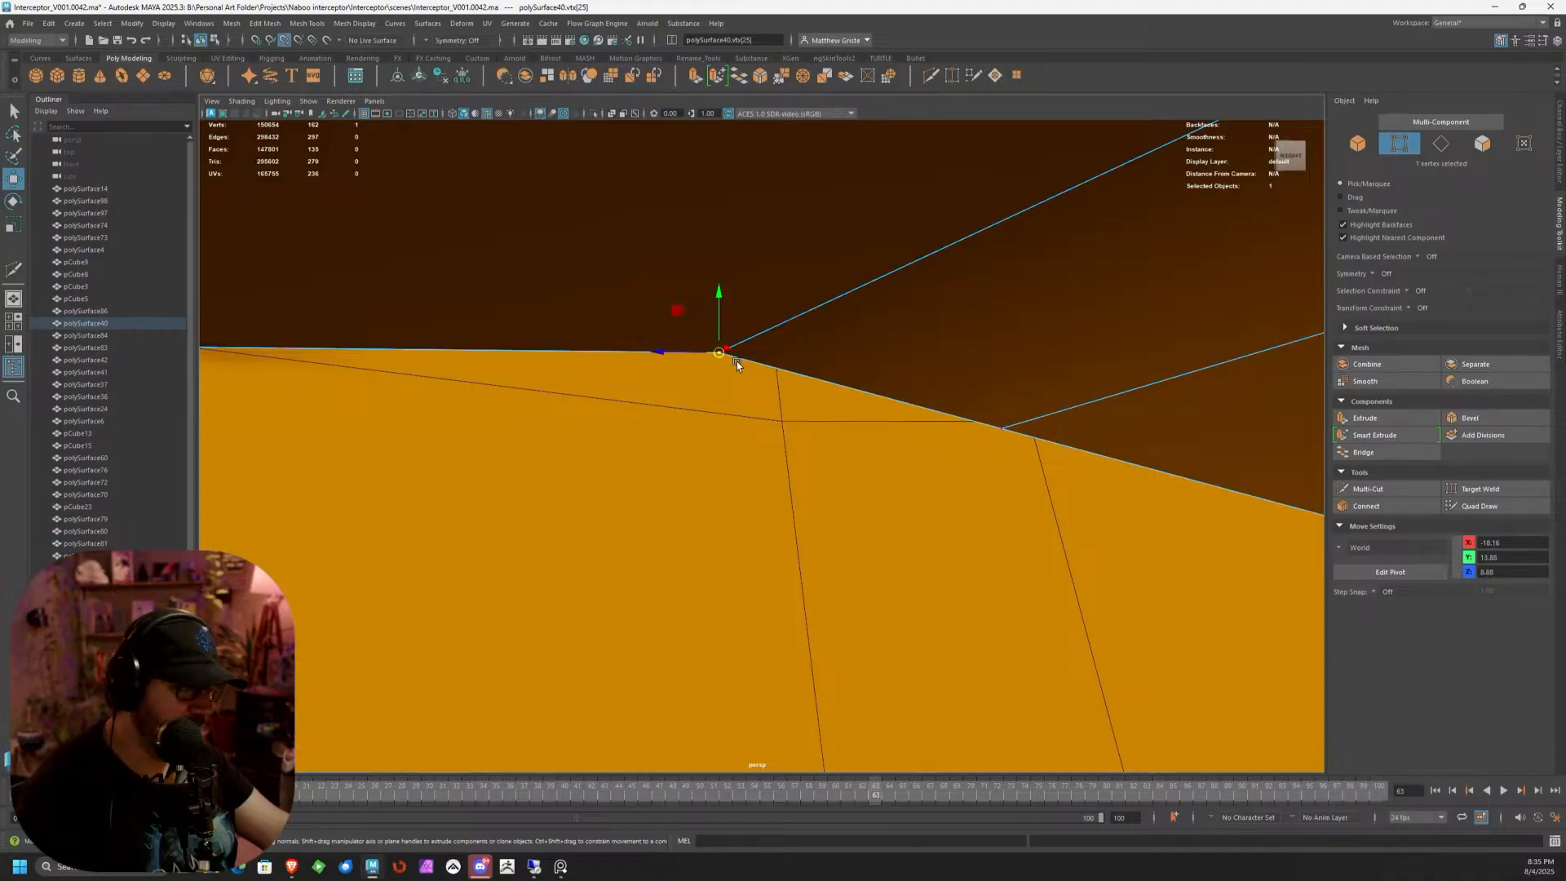
left_click_drag(737, 360, 782, 421)
Return to the wing's vertices and snap the border vertex just past the bend onto its fuselage vertex
left_click(1014, 431)
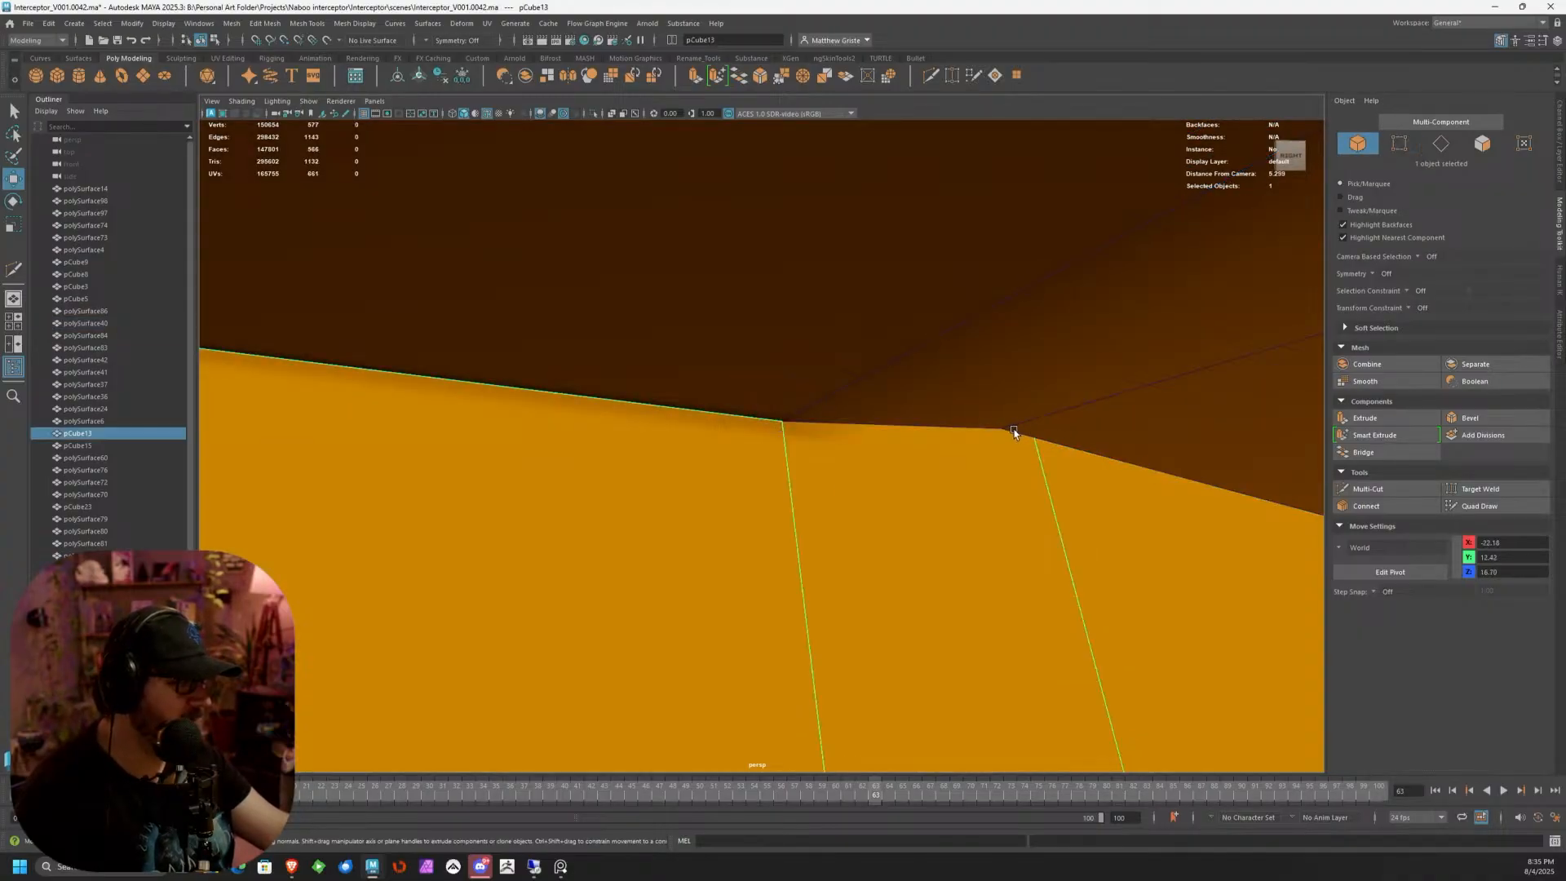
left_click(1013, 423)
right_click_drag(1031, 419, 975, 418)
left_click_drag(972, 419, 868, 396, "alt")
left_click(1073, 345)
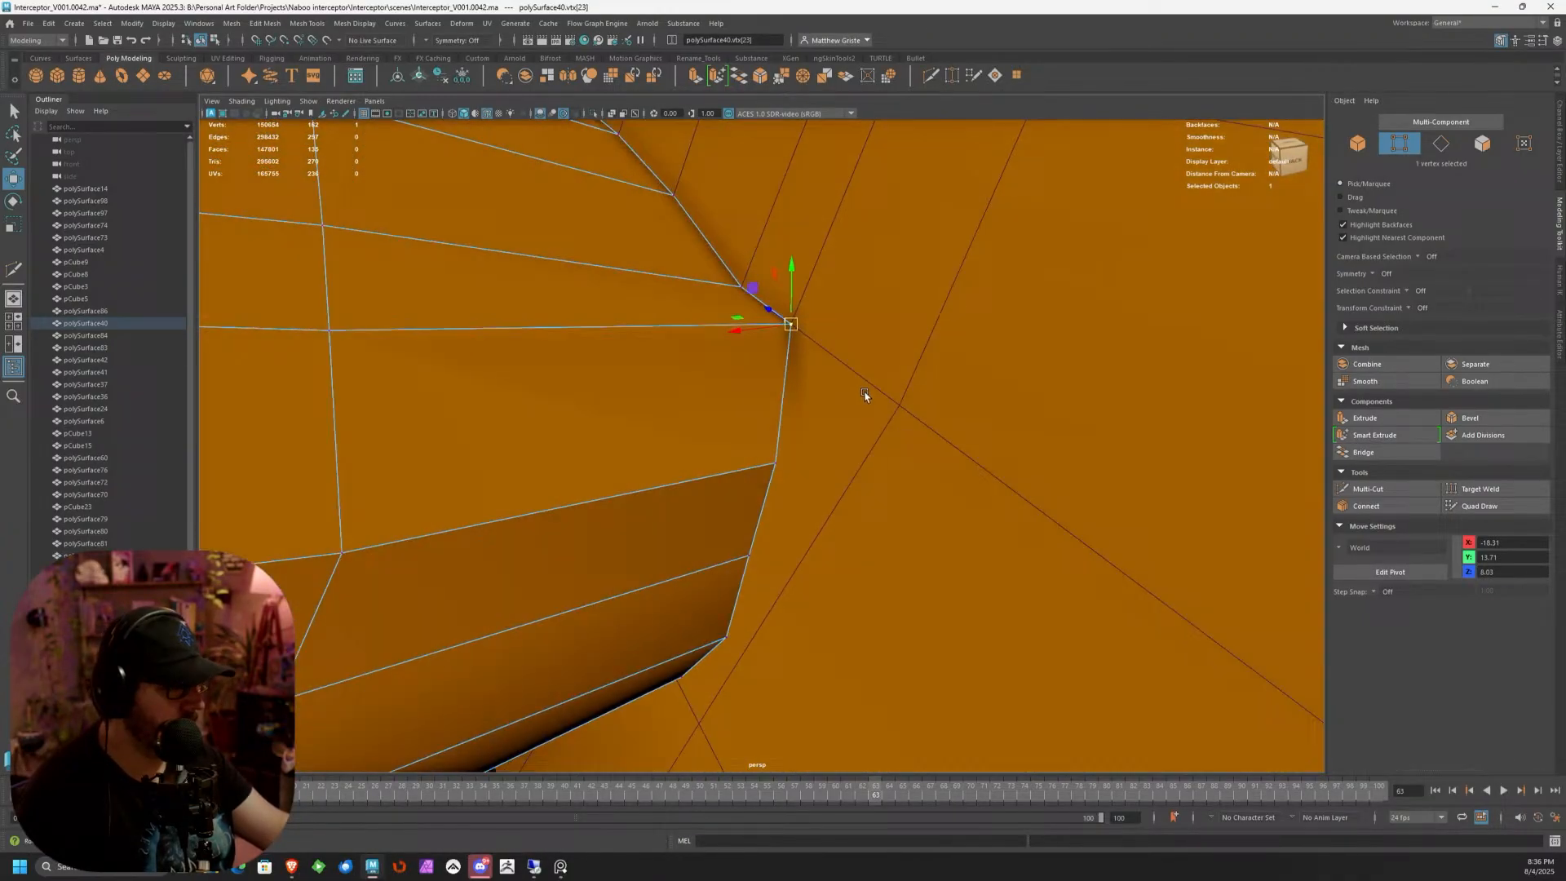
Set the transform constraint to Surface and slide the next fuselage vertex over to the wing root's border vertex
double_click(909, 405)
mouse_move(907, 403)
right_mouse_down()
mouse_move(857, 398)
mouse_move(888, 393)
right_mouse_up()
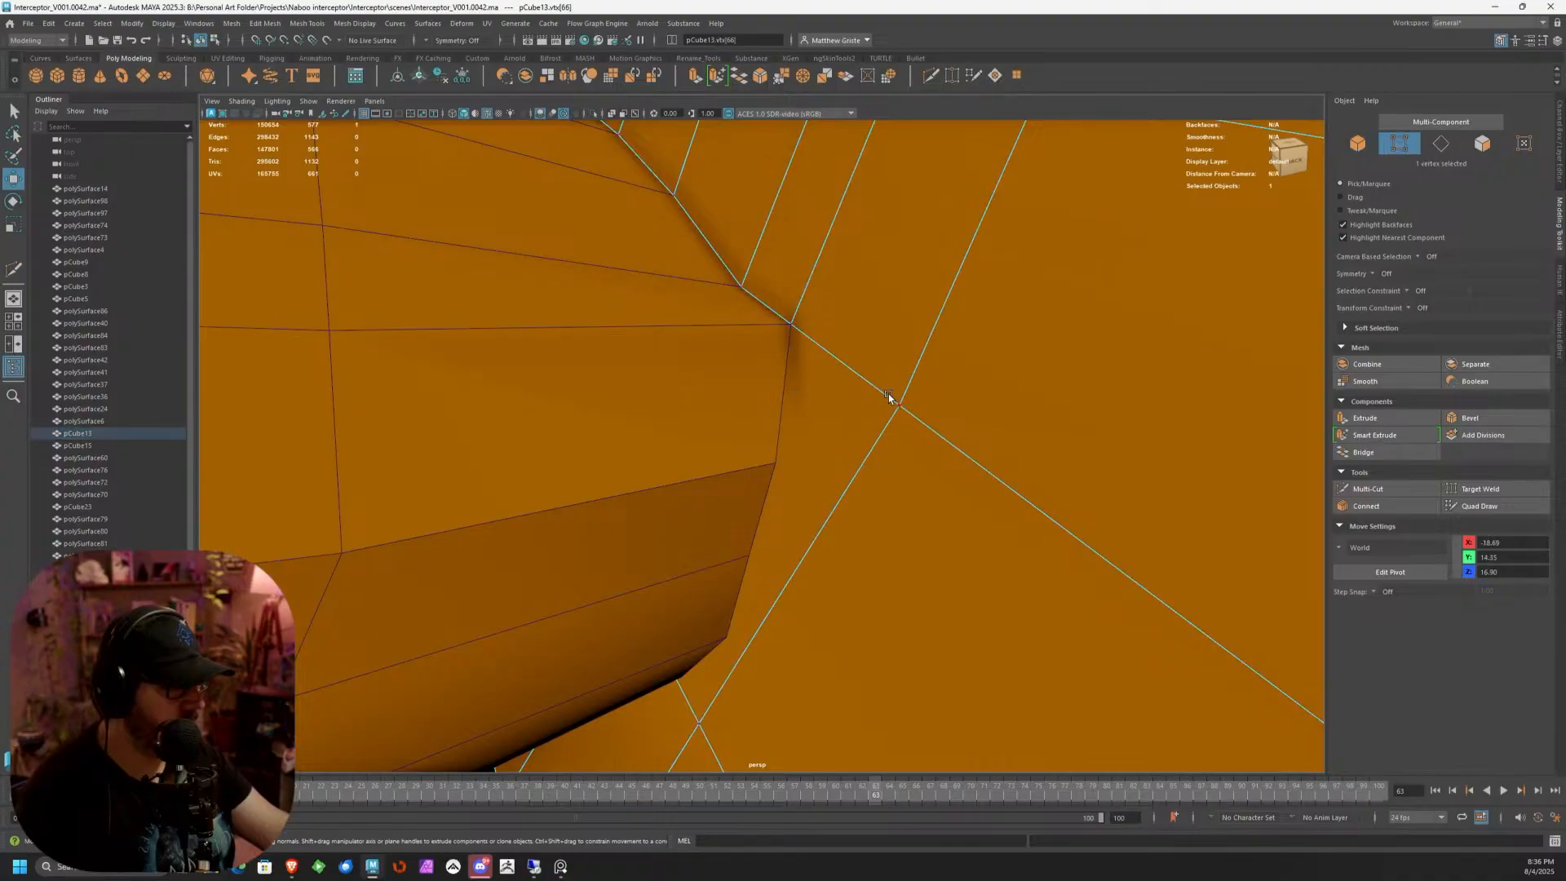
left_click(891, 396)
left_click_drag(902, 458, 971, 561)
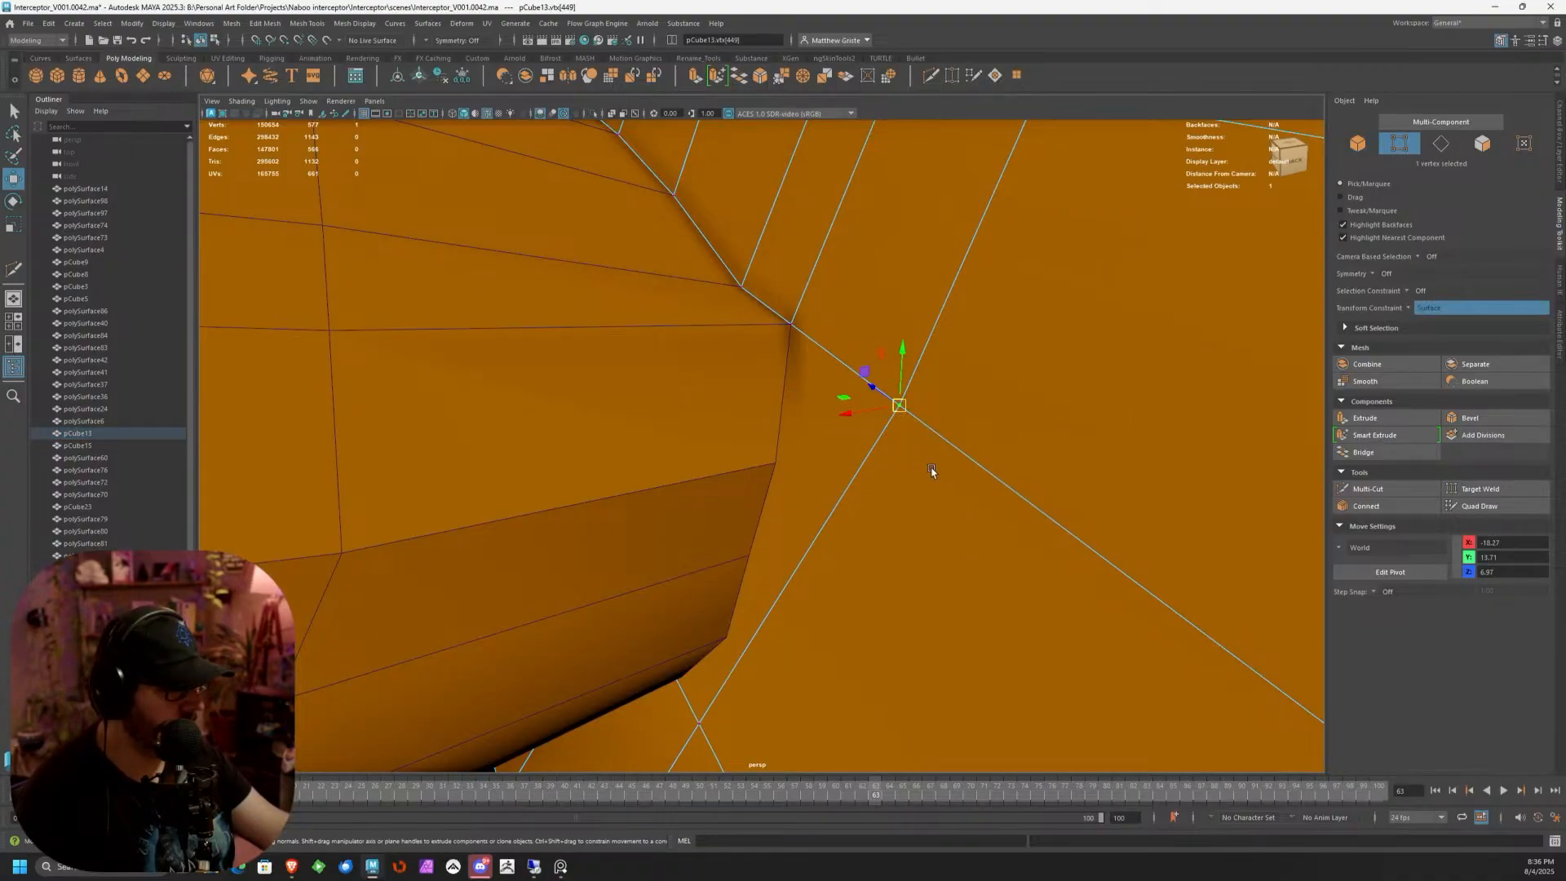
mouse_move(877, 393)
left_mouse_down()
mouse_move(819, 349)
mouse_move(816, 405)
mouse_move(795, 410)
mouse_move(962, 372)
mouse_move(894, 369)
left_mouse_up()
mouse_move(807, 404)
left_mouse_down()
mouse_move(816, 383)
mouse_move(800, 414)
left_mouse_up()
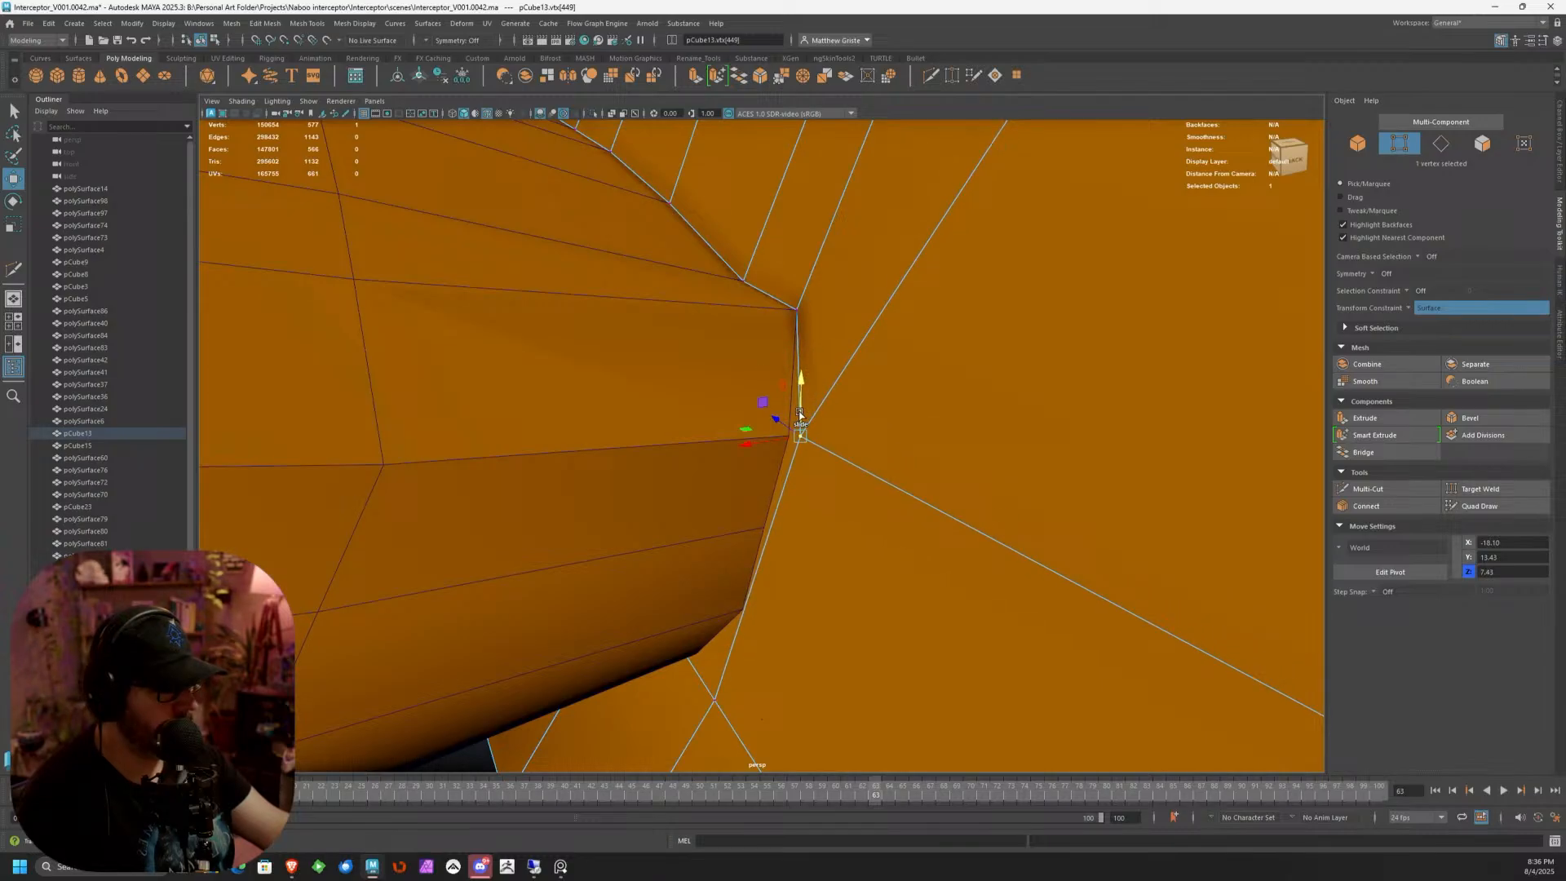
Edit the wing and fuselage vertices together, try to snap the wing's border vertex to the moved fuselage vertex, and undo it
left_click(748, 443)
left_click(707, 436)
right_click_drag(706, 436, 652, 434)
scroll(765, 421, "up", 3)
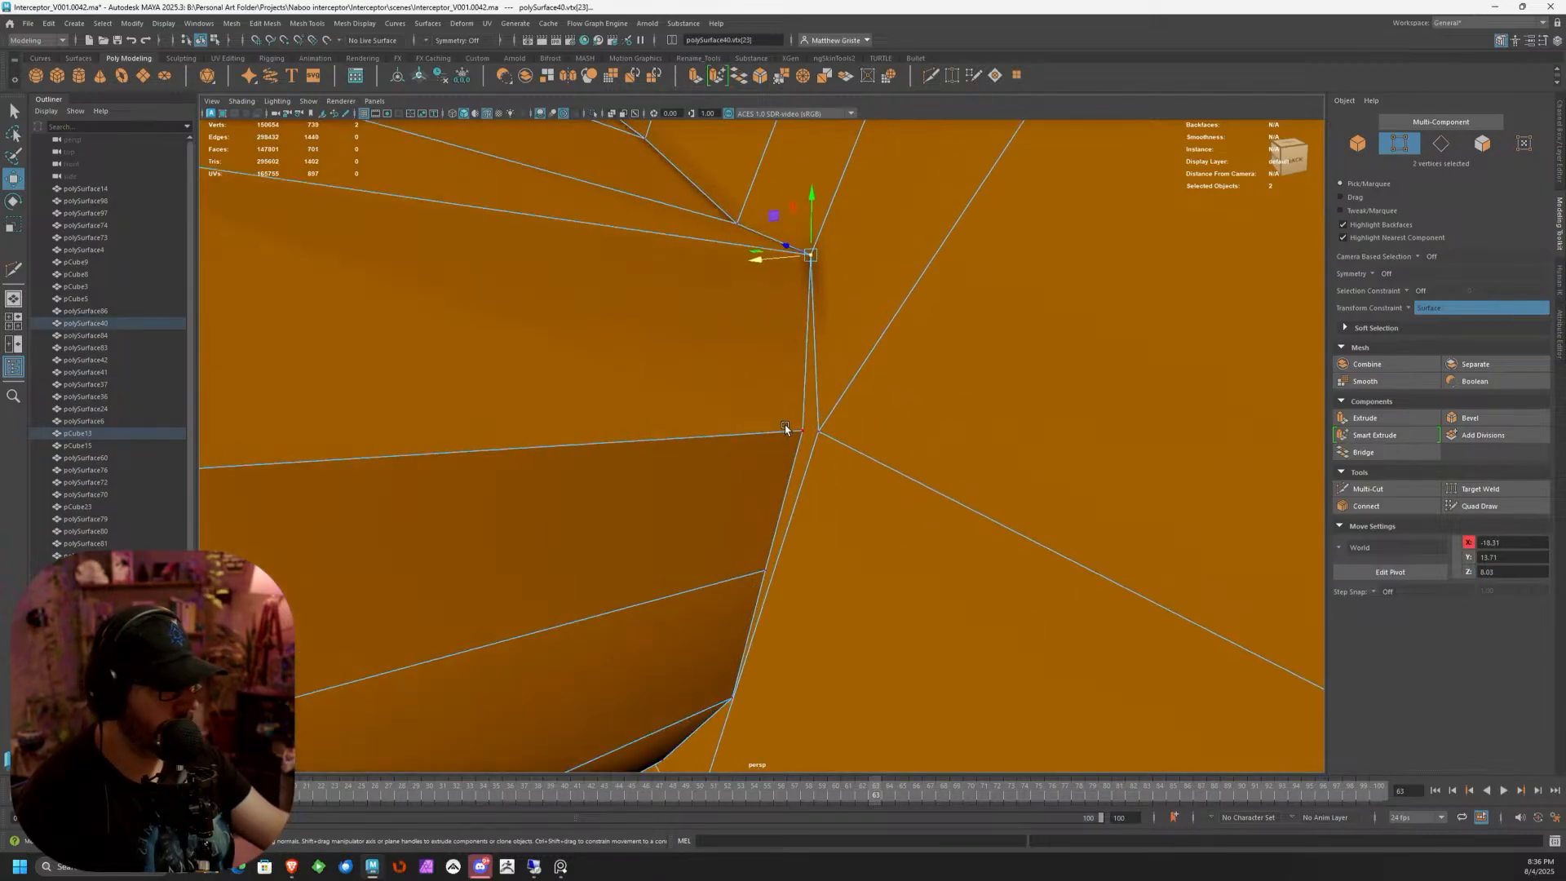
left_click(803, 429)
left_click_drag(803, 428, 814, 434)
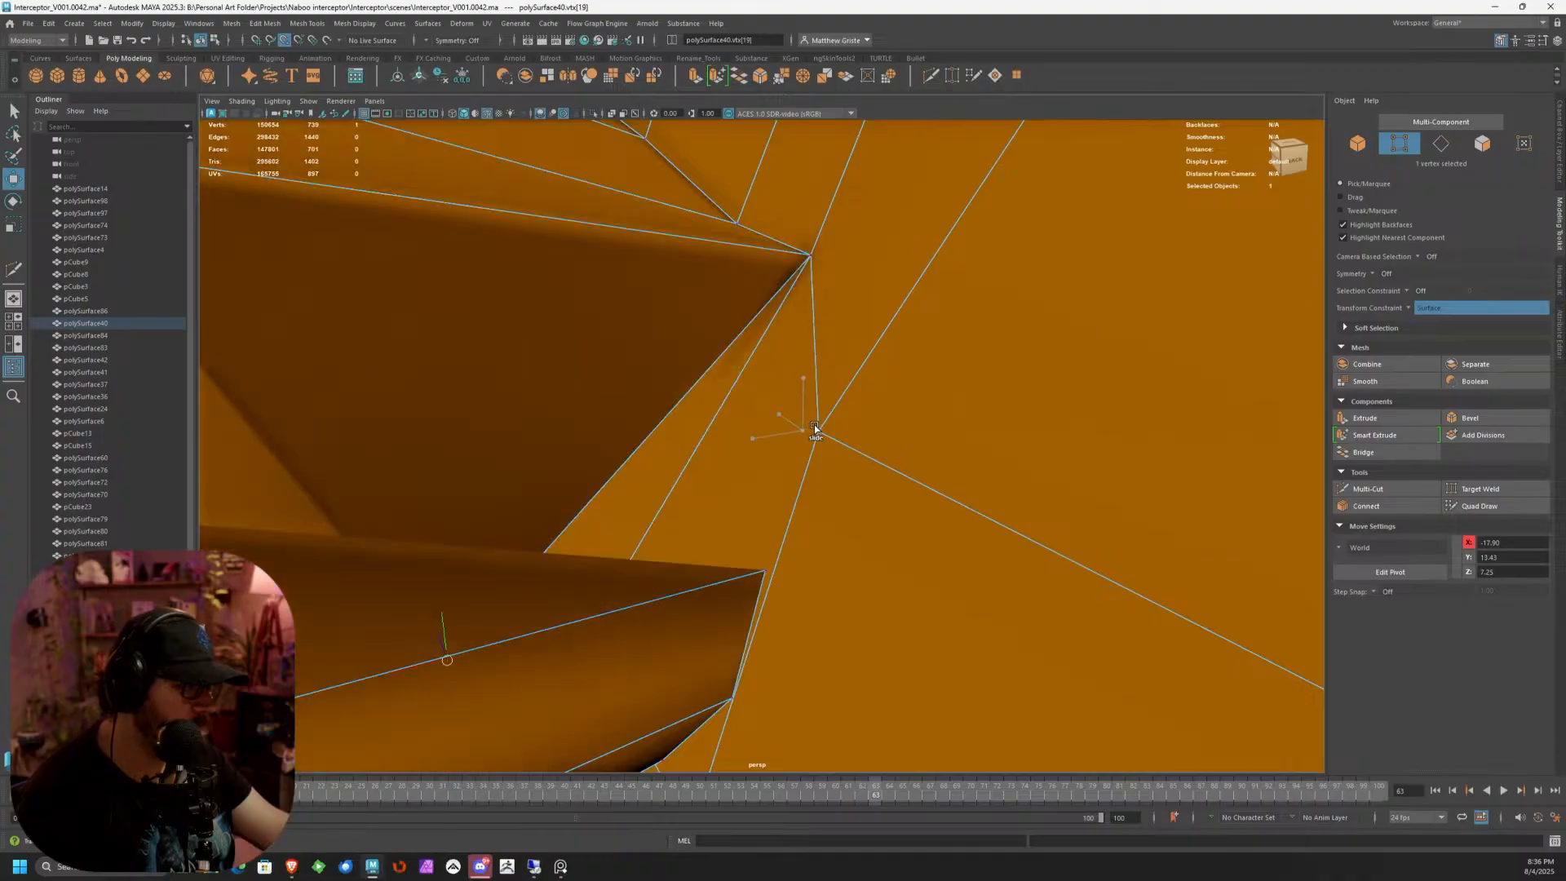
key("ctrl+z")
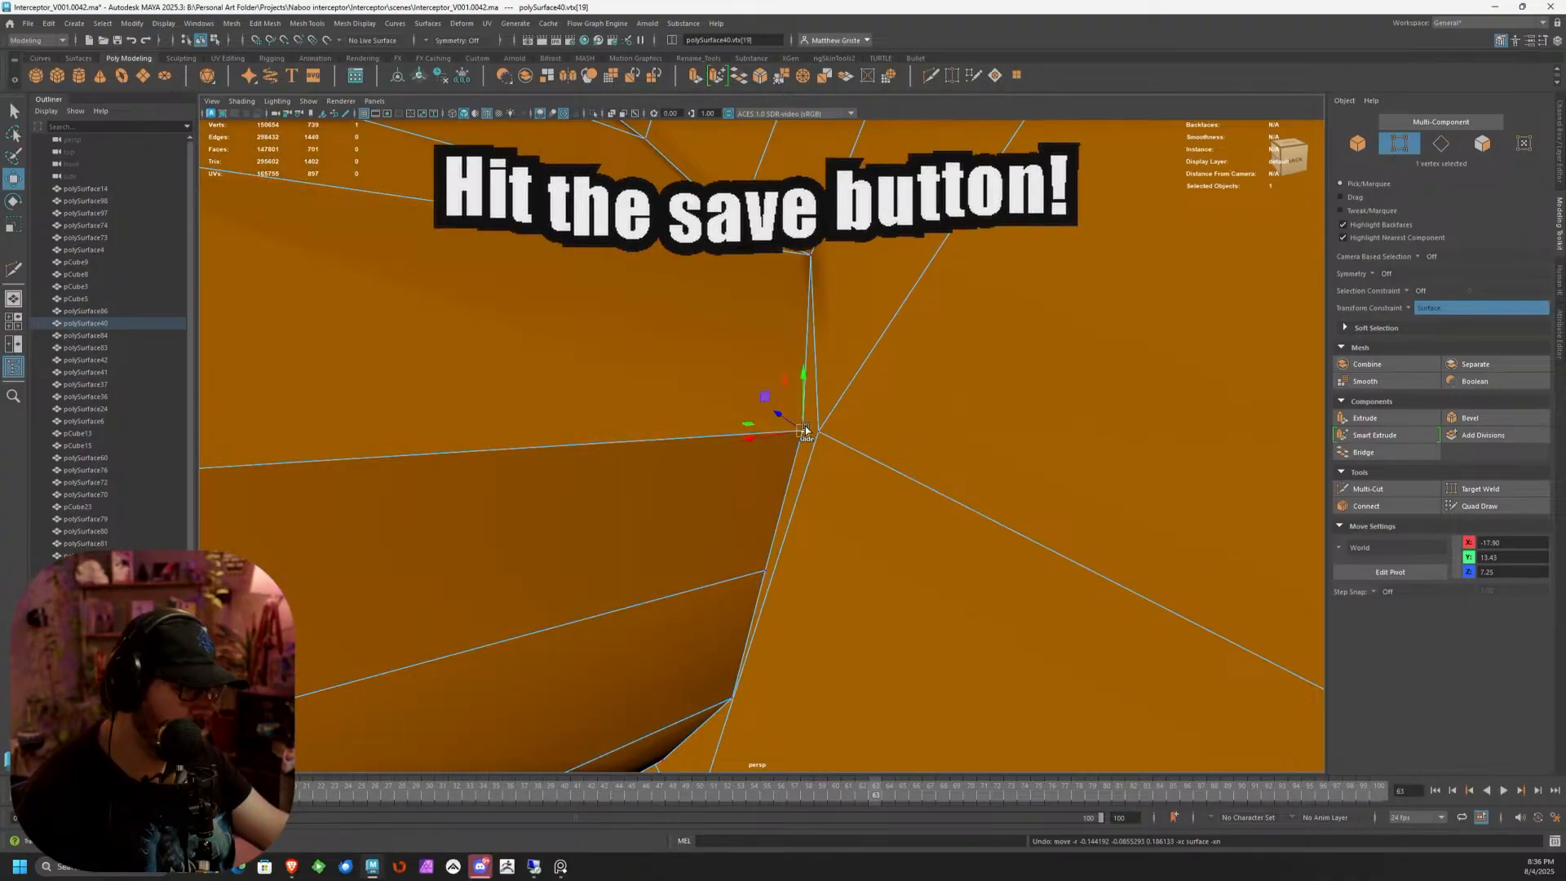
Turn off the transform constraint, snap the wing's border vertex onto the moved fuselage vertex, and save the scene
right_click_drag(805, 426, 885, 499)
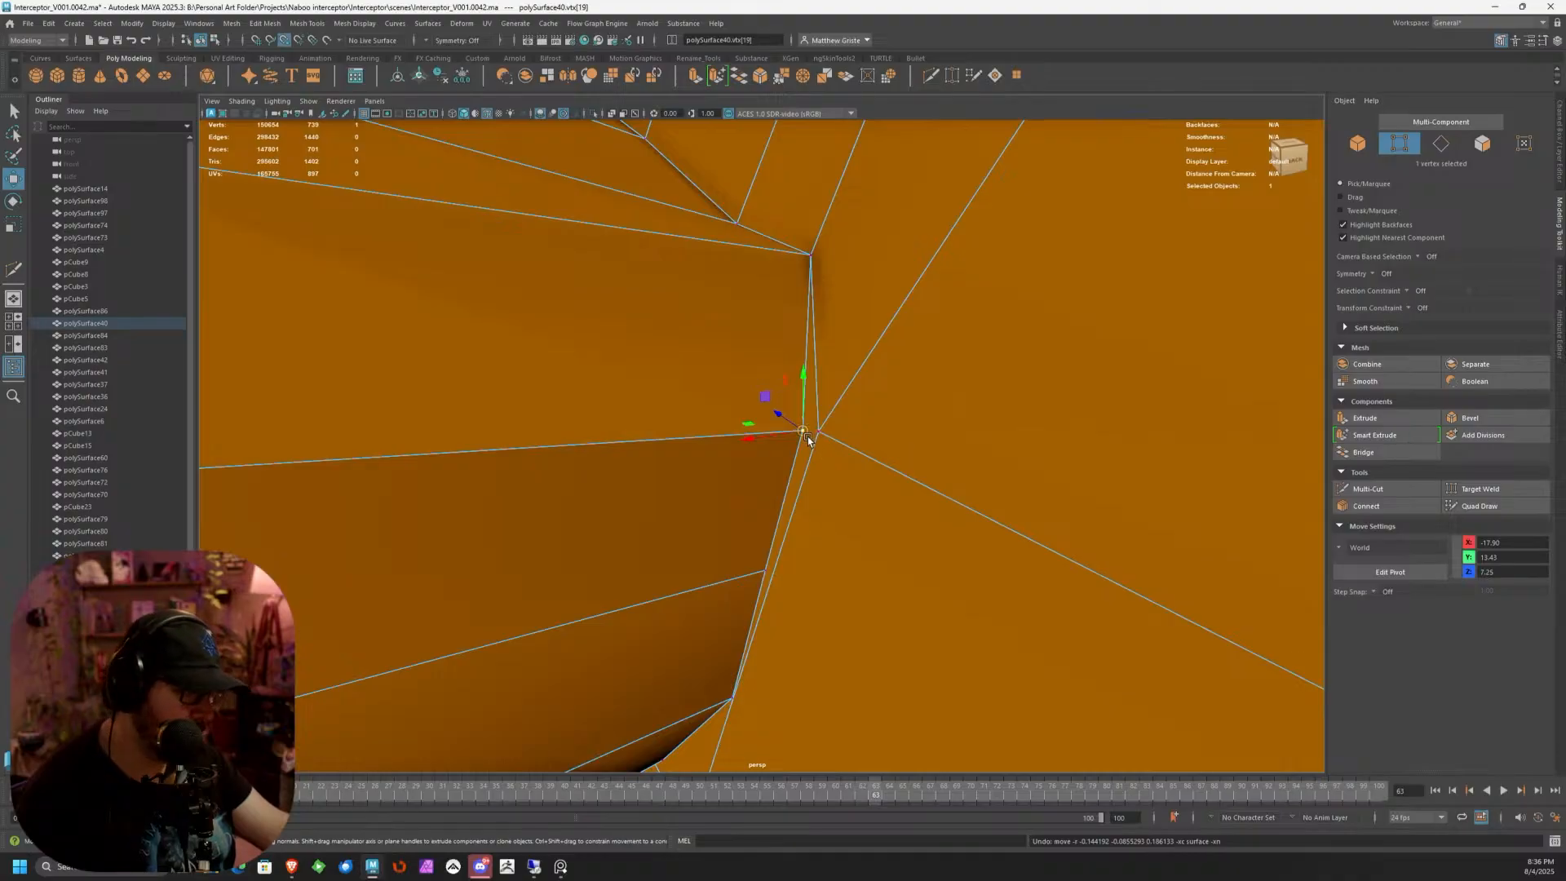
left_click_drag(806, 435, 820, 440)
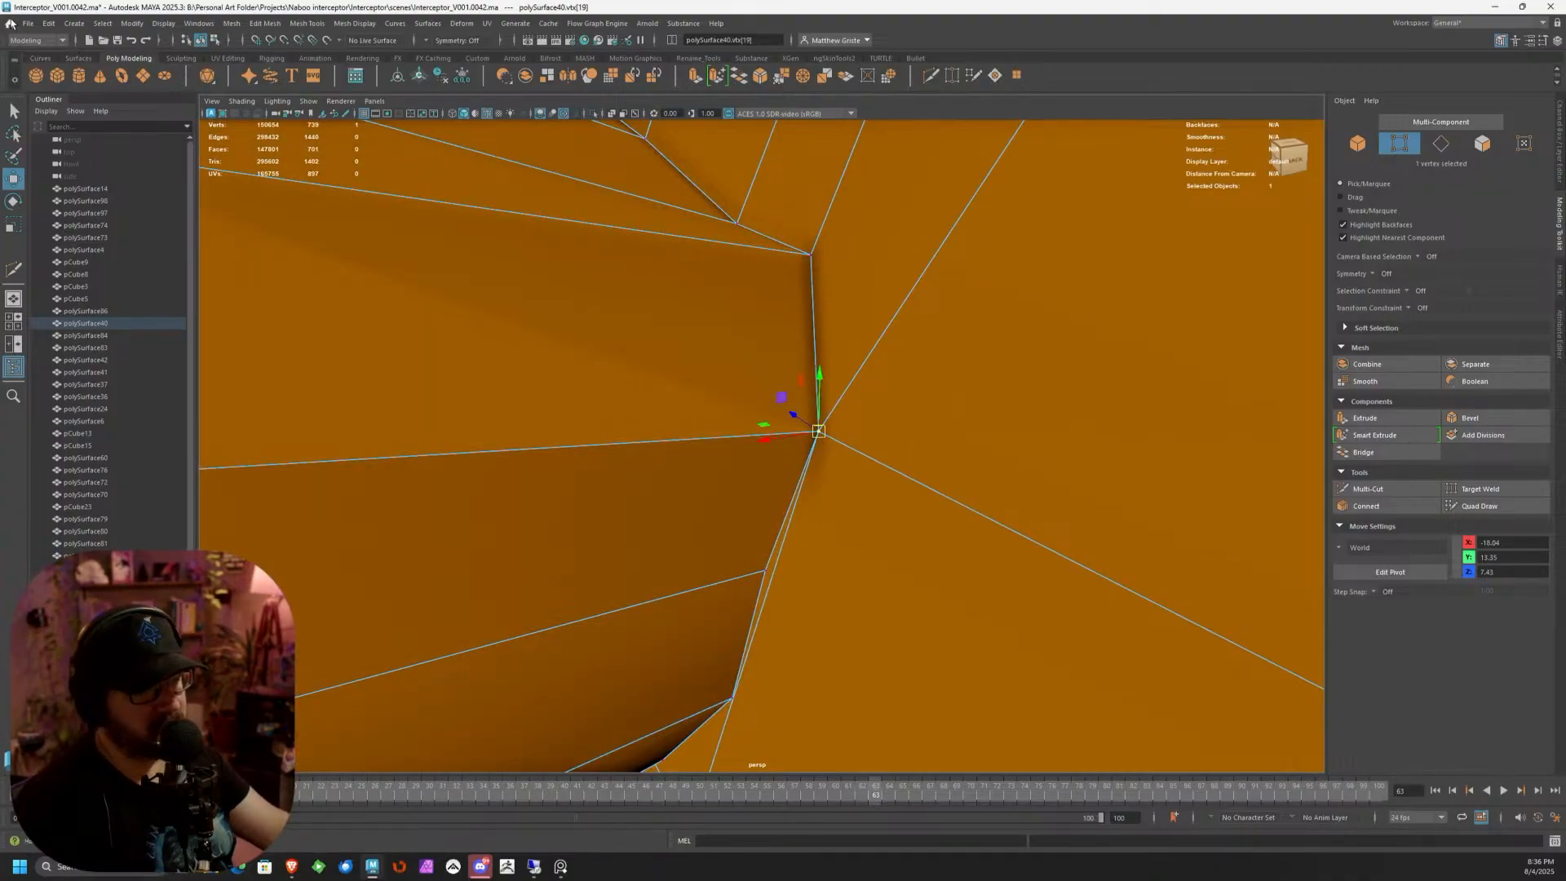
left_click(27, 23)
left_click(81, 76)
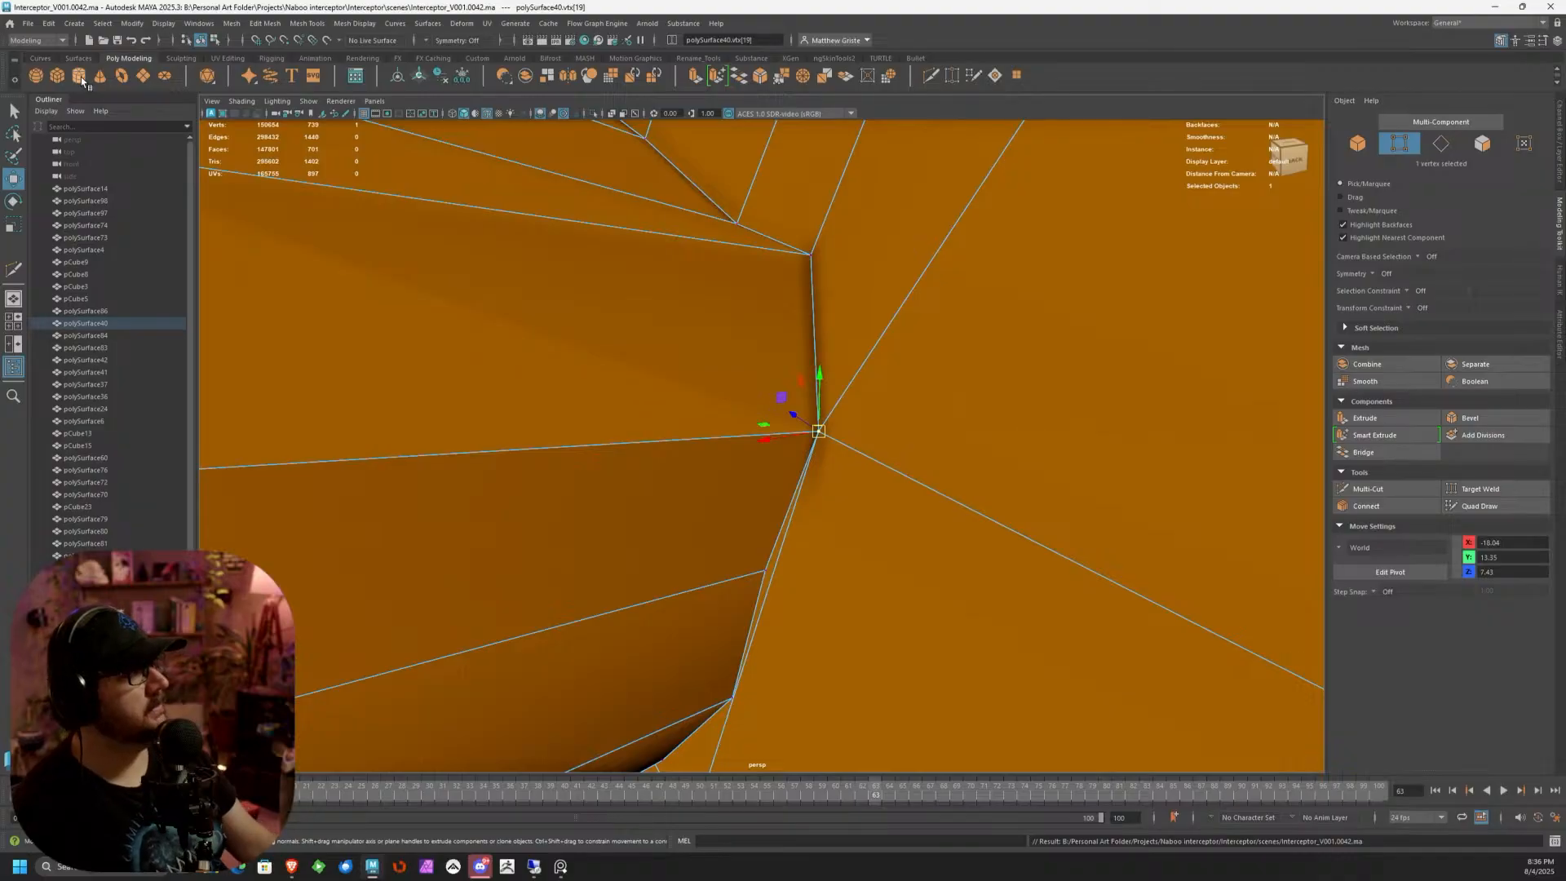
Set the transform constraint to Edge and slide the fuselage vertices beneath the wing root along their edges toward the wing border
scroll(664, 339, "down", 3)
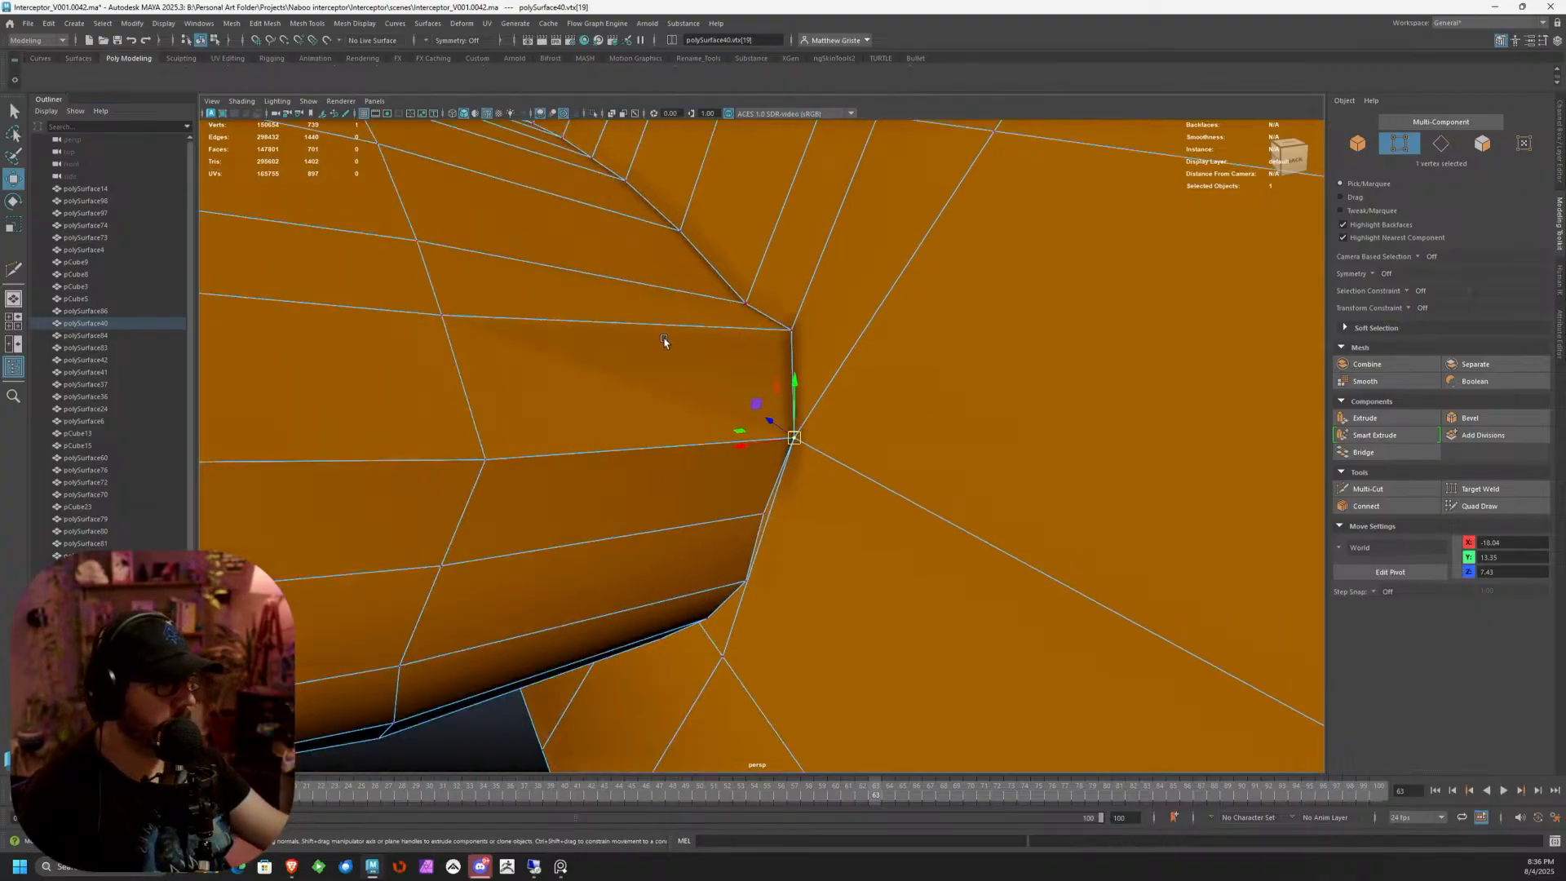
left_click_drag(757, 478, 783, 467, "alt")
left_click_drag(636, 412, 814, 372, "alt")
left_click(757, 415)
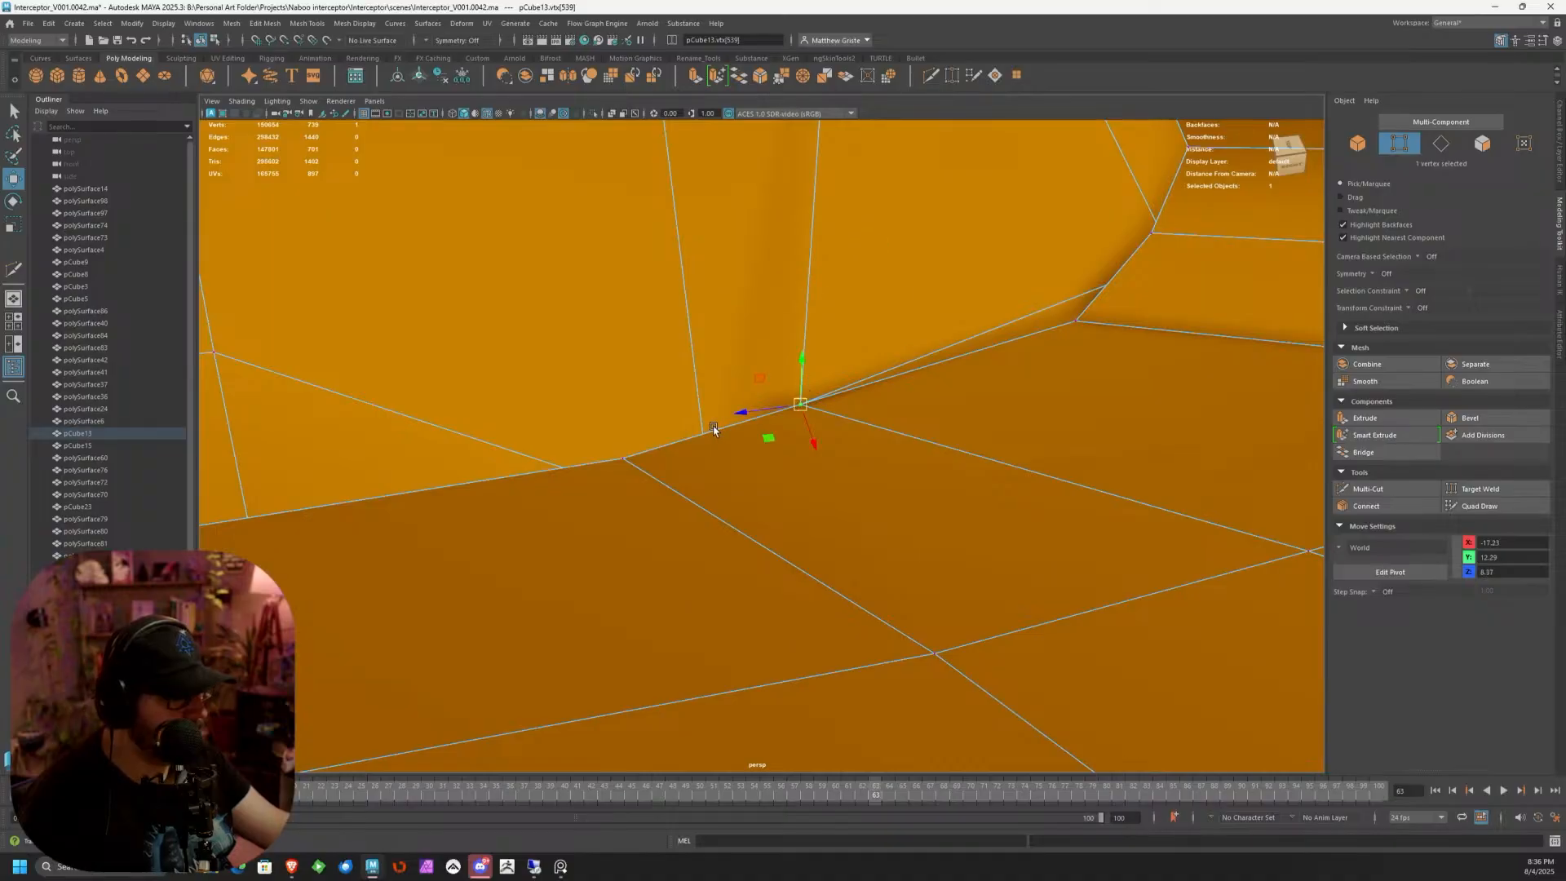
left_click_drag(714, 430, 911, 551, "alt")
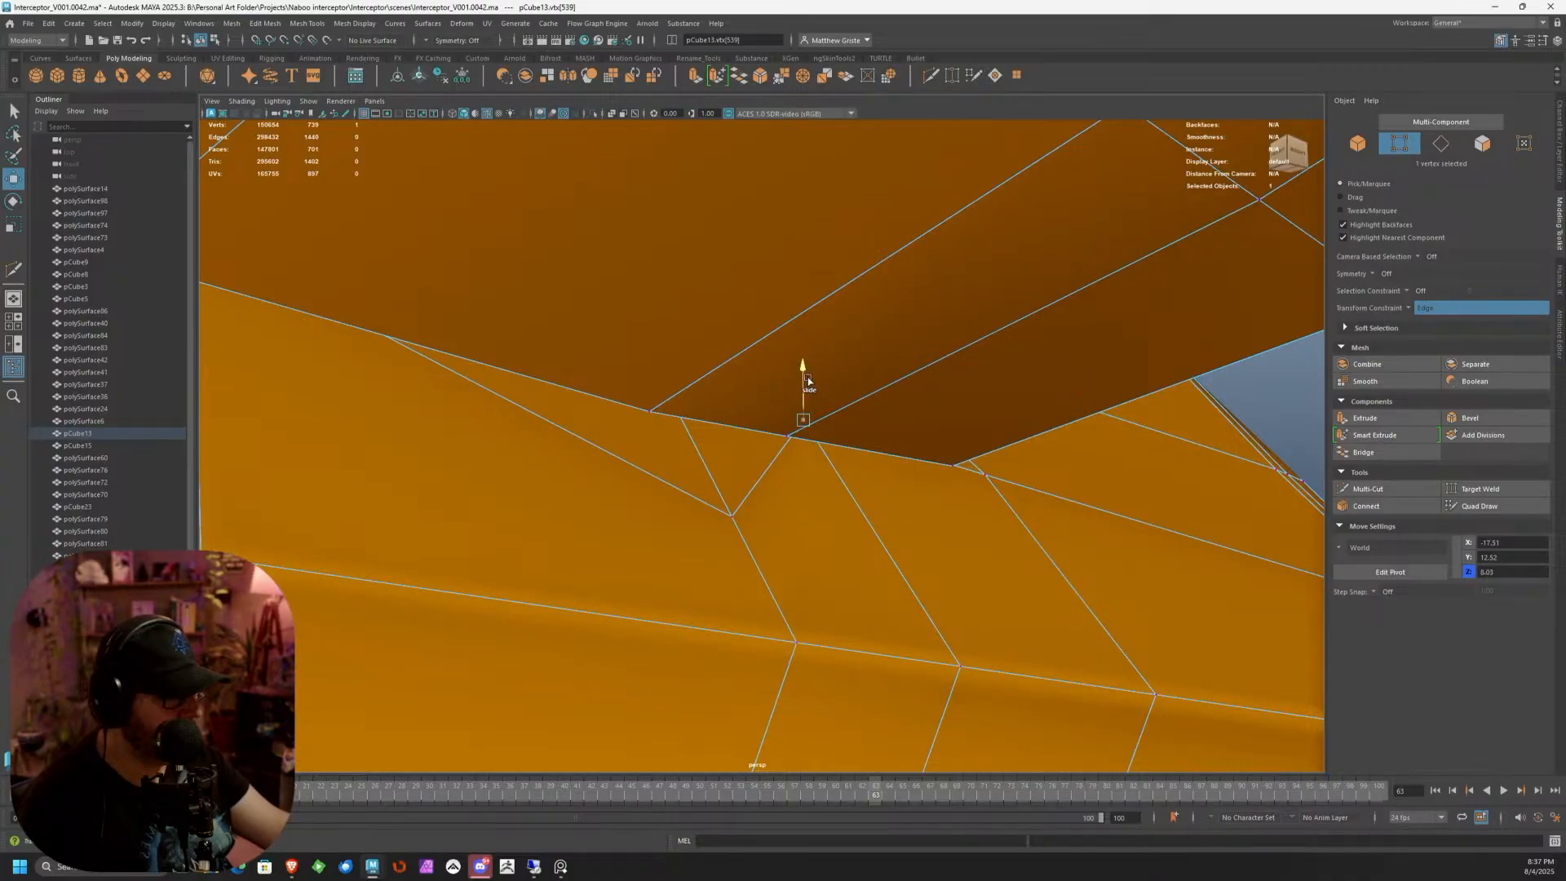
left_click_drag(802, 371, 843, 441)
left_click(731, 517)
left_click_drag(732, 464, 681, 335)
Slide the following fuselage vertices along the wing's underside up their edges, closer to the wing root's lower border
scroll(723, 395, "down", 2)
mouse_move(724, 398)
left_mouse_down("alt")
mouse_move(644, 384)
mouse_move(884, 364)
mouse_move(733, 378)
mouse_move(705, 337)
mouse_move(734, 399)
left_mouse_up("alt")
middle_click_drag(726, 400, 828, 432, "alt")
left_click_drag(653, 385, 570, 341, "alt")
left_click(568, 393)
left_click(319, 283)
left_click_drag(333, 241, 305, 402, "ctrl+shift")
middle_click_drag(399, 359, 721, 438, "alt")
left_click_drag(721, 438, 603, 383, "alt")
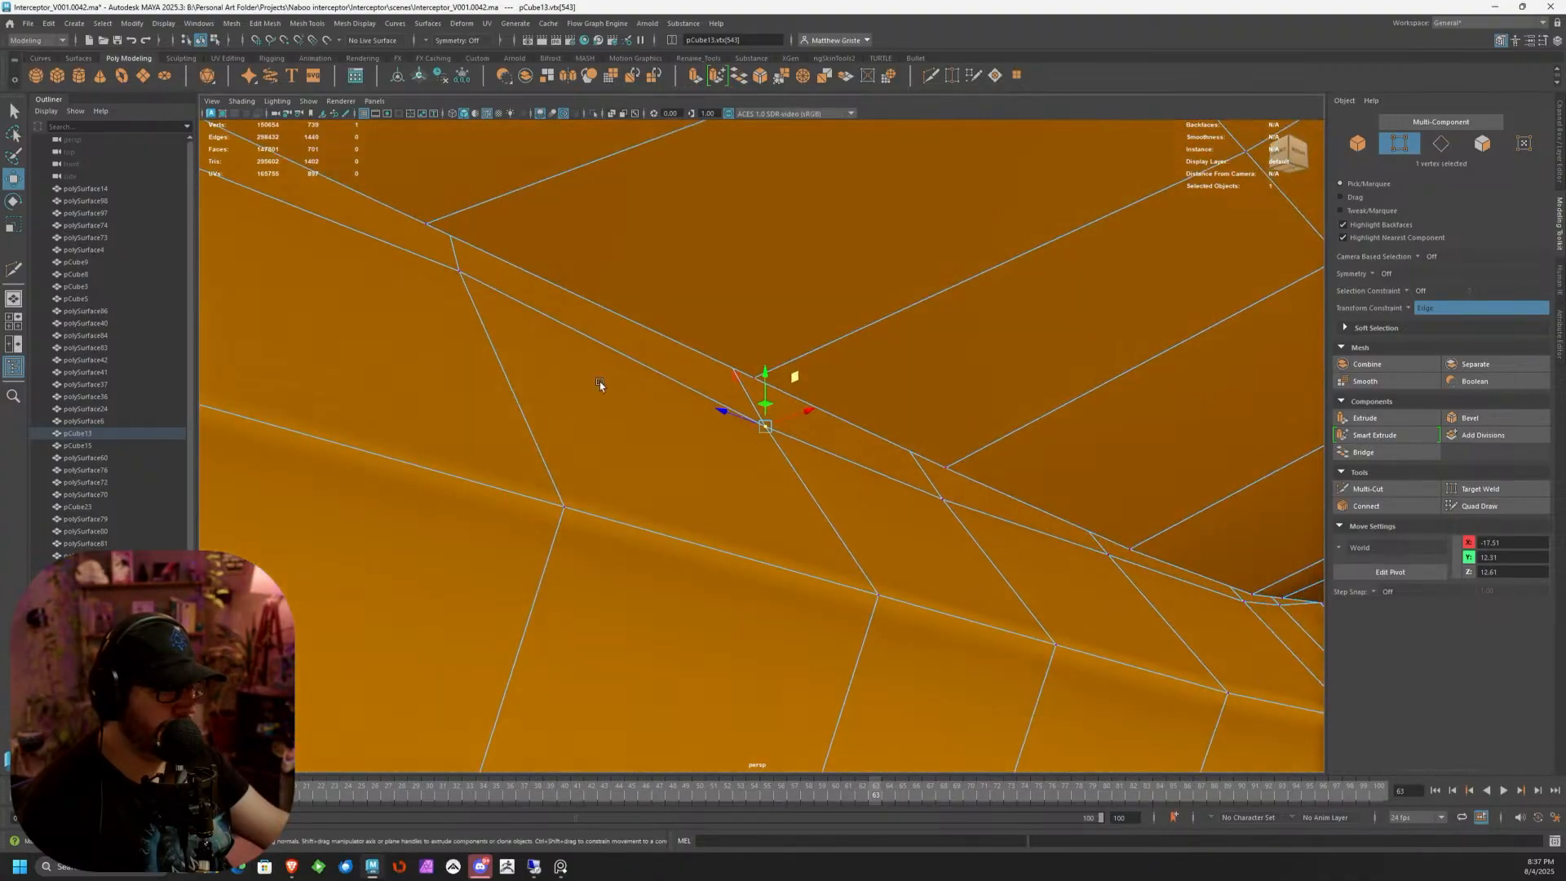
Slide the next fuselage vertex beneath the wing root up along its edge, closer to the wing's lower border
left_click(462, 269)
left_click_drag(461, 225, 470, 265)
left_click_drag(488, 277, 463, 304, "alt")
right_click_drag(462, 304, 455, 332, "alt")
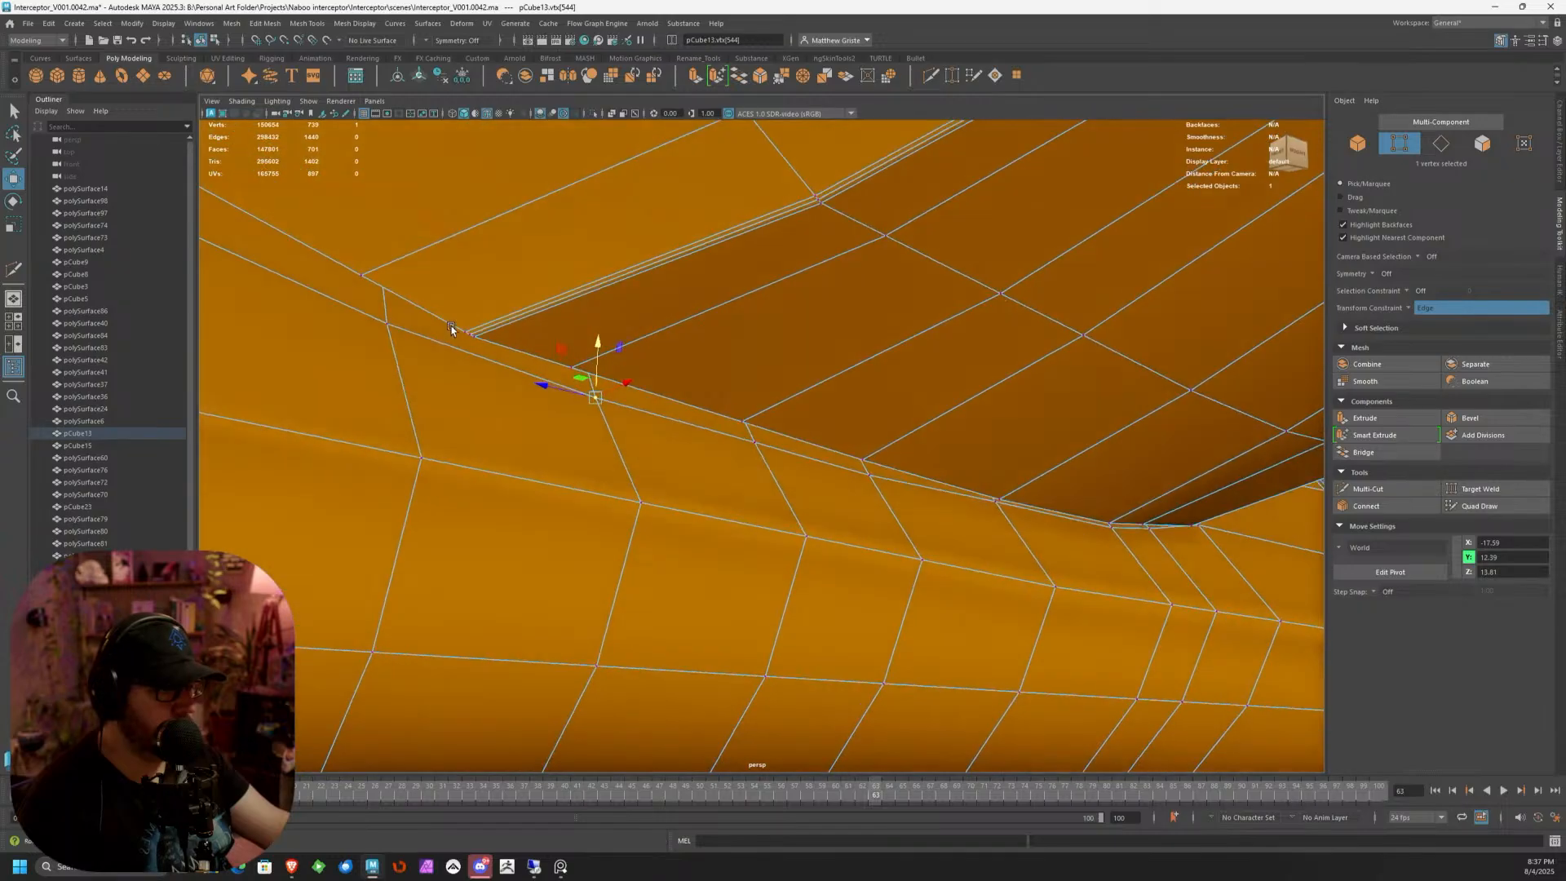
mouse_move(454, 332)
left_mouse_down("alt")
mouse_move(402, 323)
mouse_move(469, 313)
left_mouse_up("alt")
middle_click_drag(470, 313, 797, 357, "alt")
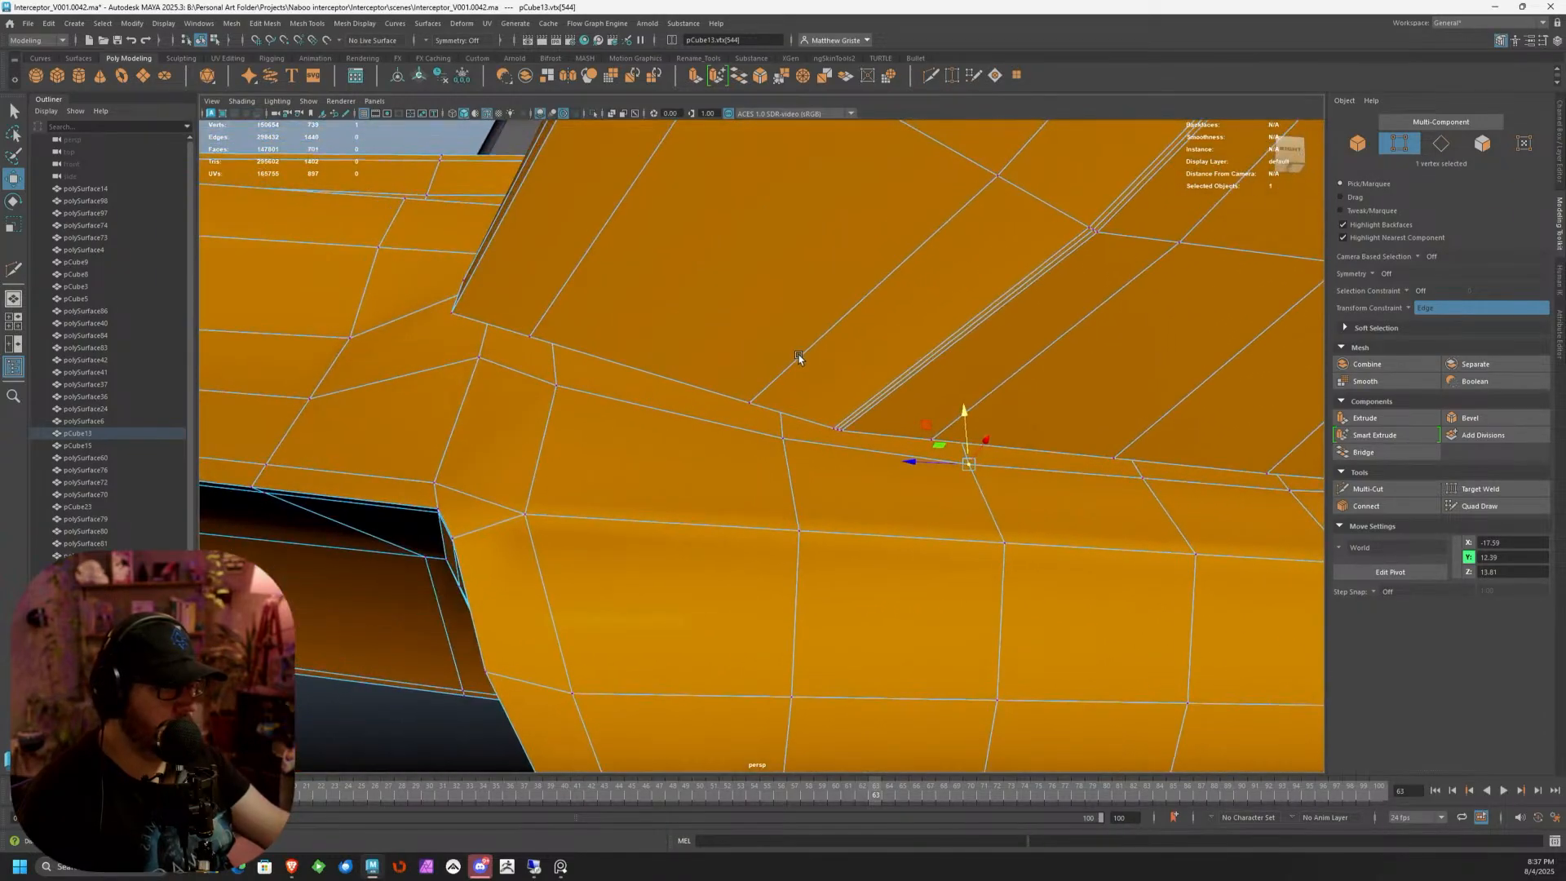
left_click_drag(642, 373, 633, 339, "alt")
Select the wing's border corner vertex above the fuselage and turn off the transform constraint
left_click(574, 302)
scroll(574, 310, "up", 2)
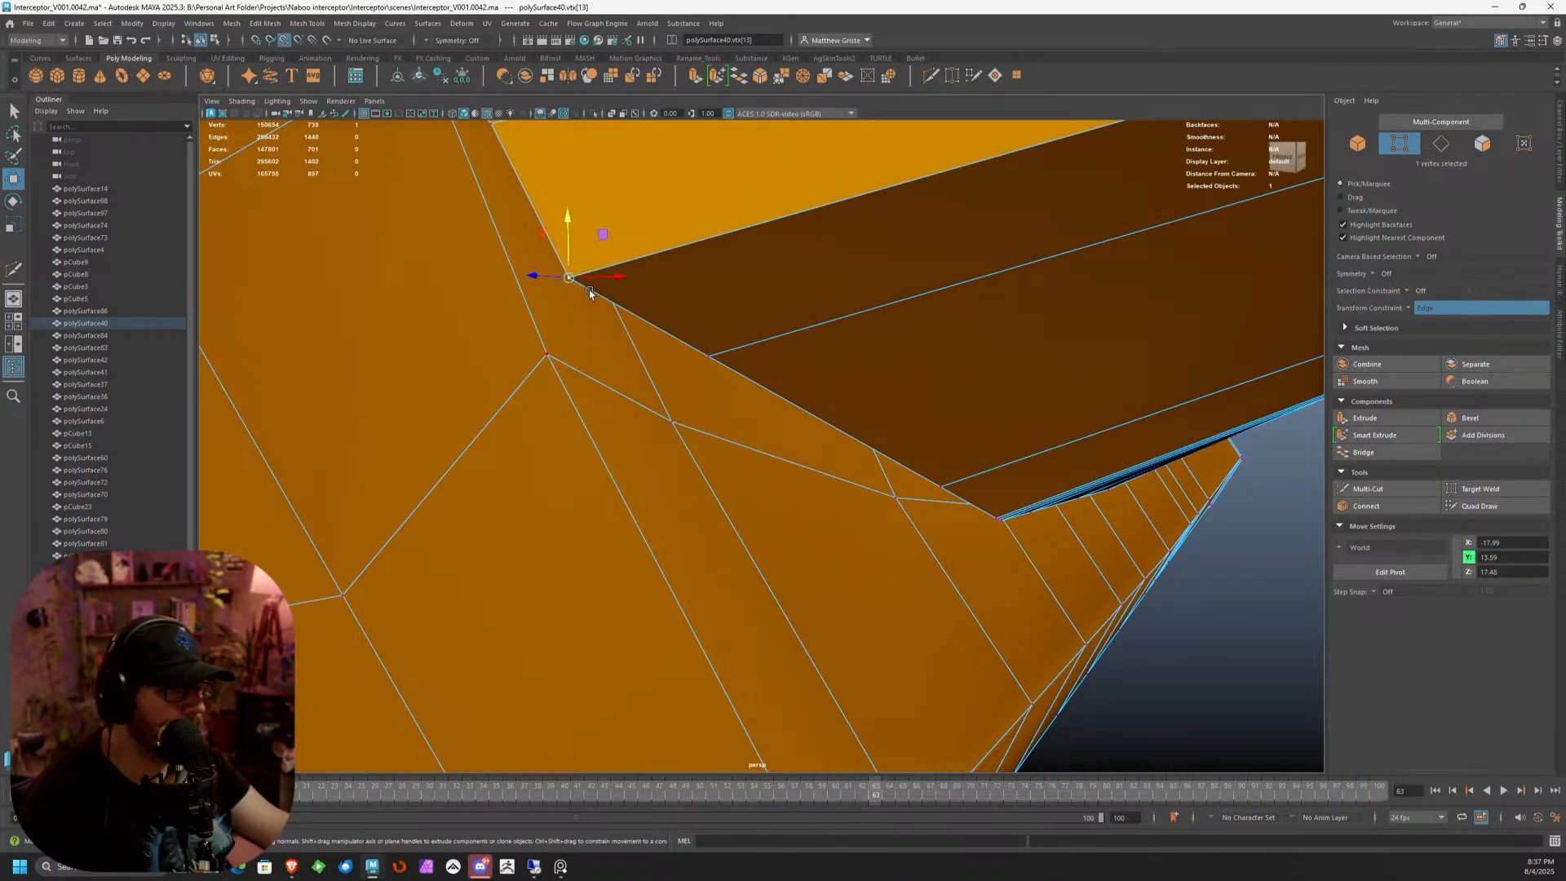
left_click_drag(569, 279, 622, 301)
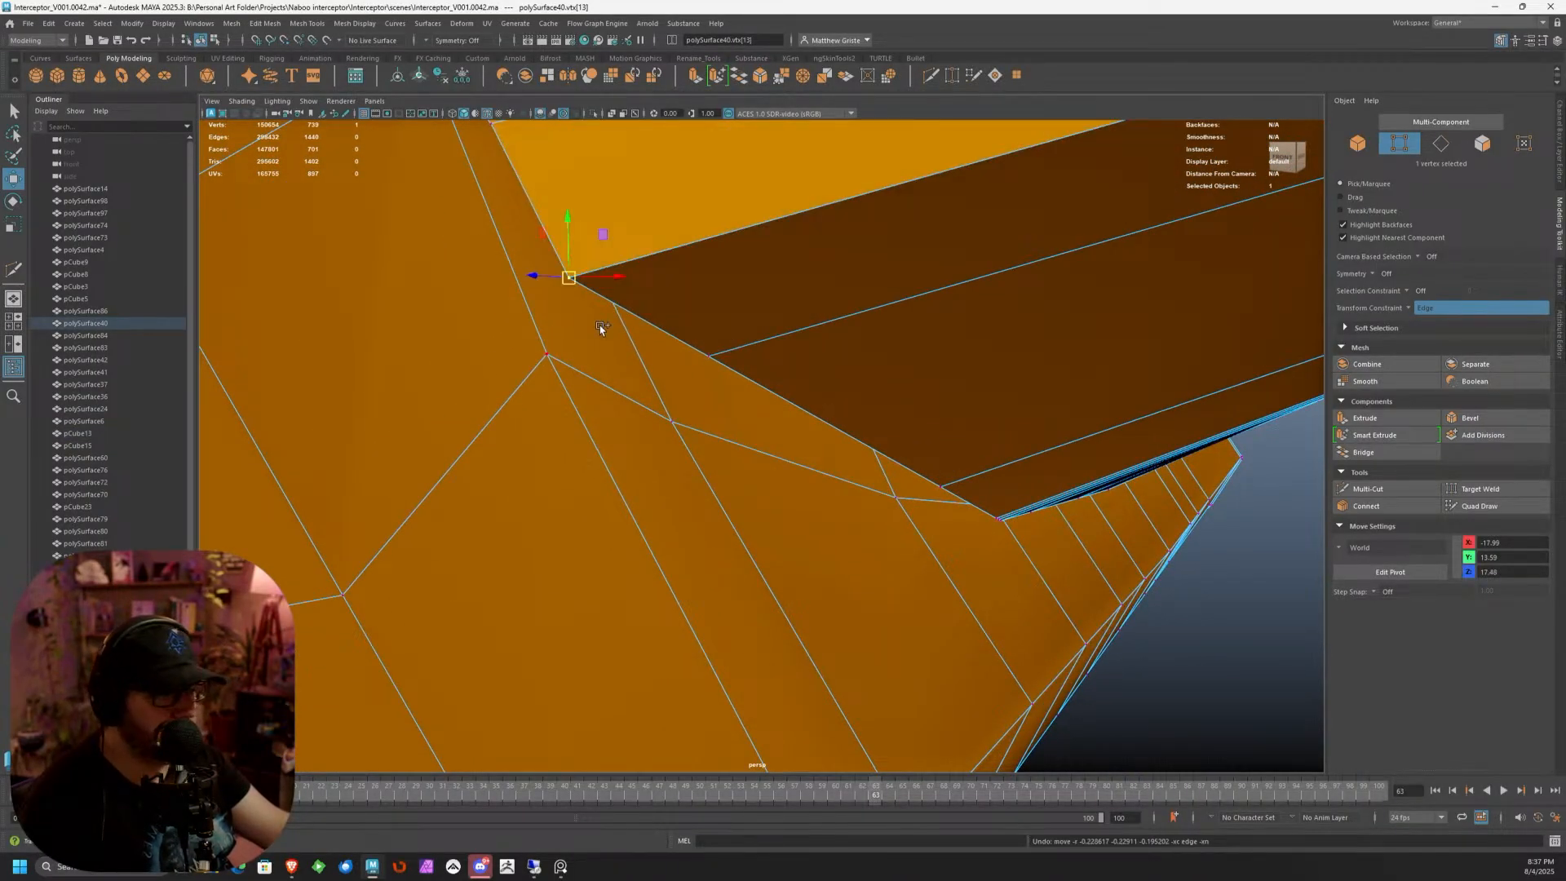
right_click_drag(600, 325, 665, 400, "ctrl+shift")
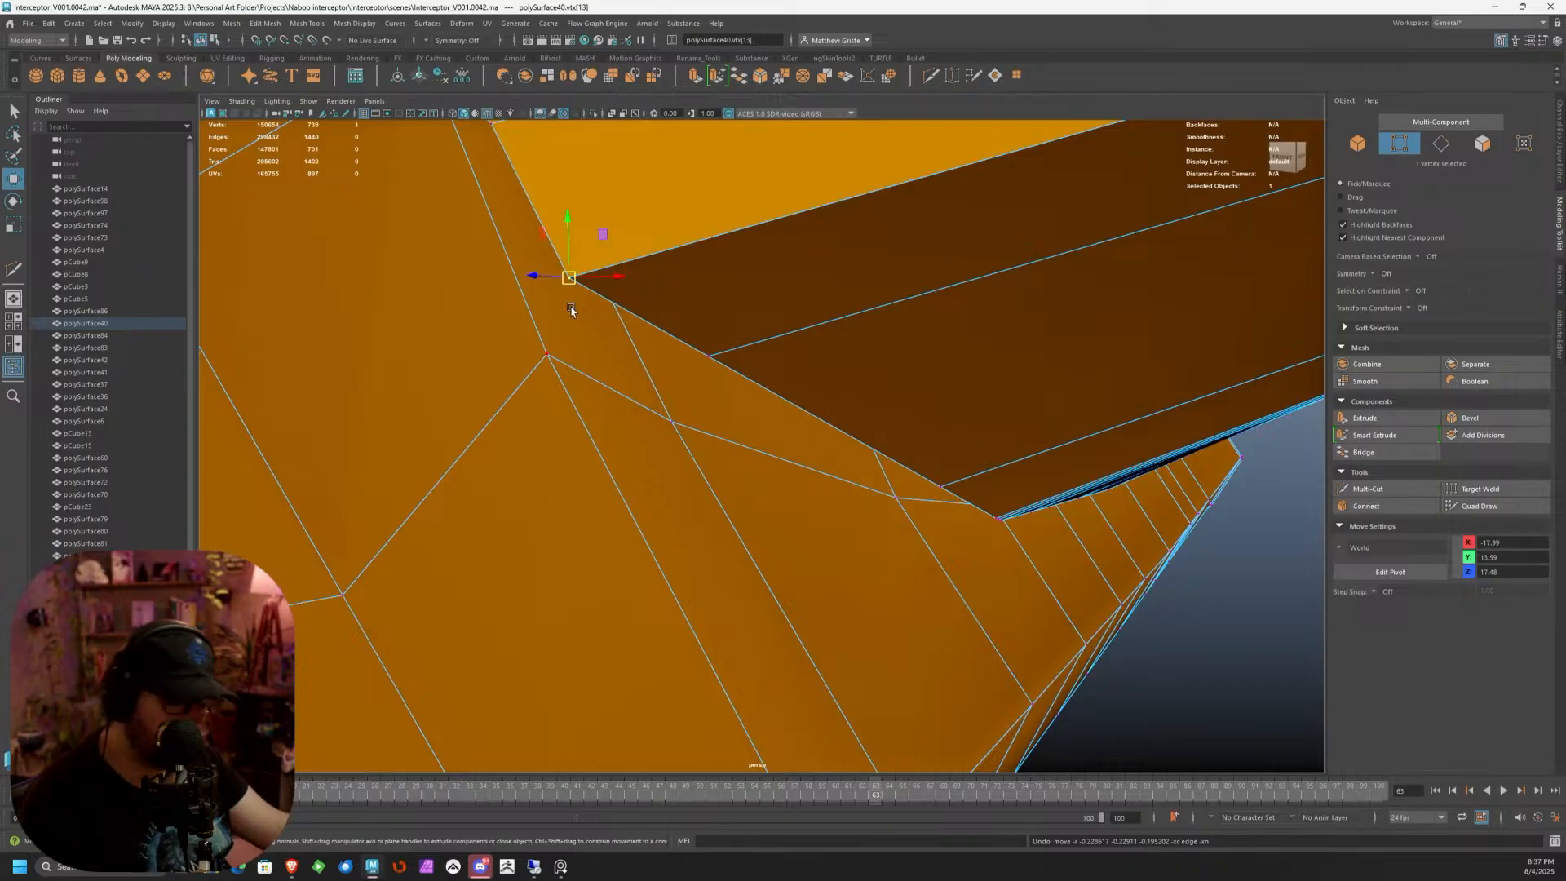
key("v")
left_click_drag(569, 282, 550, 371)
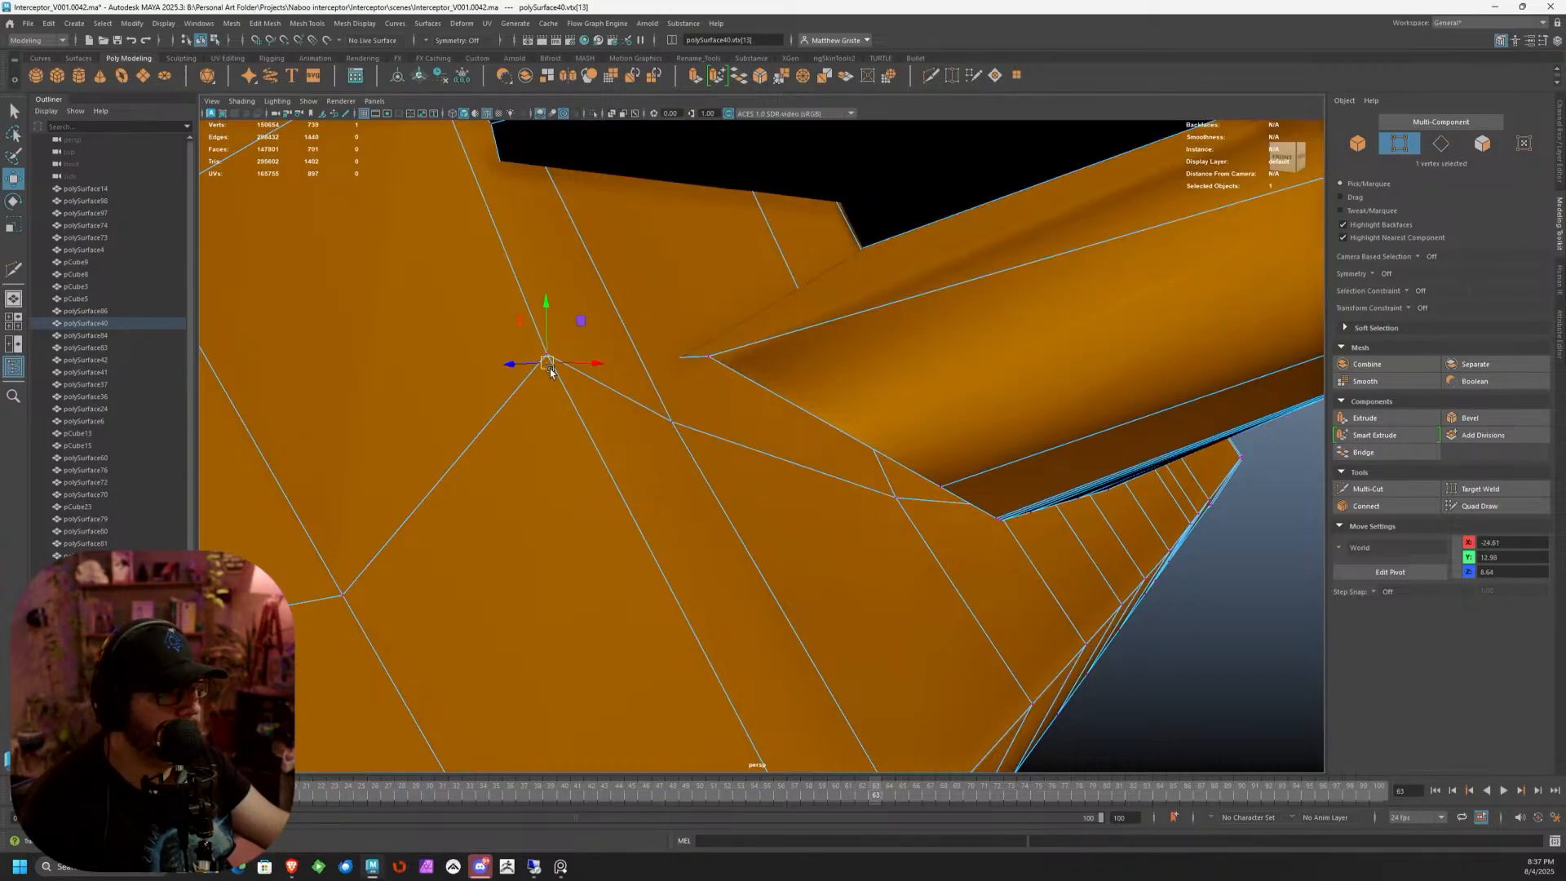
key("ctrl+z")
left_click_drag(568, 281, 540, 364)
key("ctrl+z")
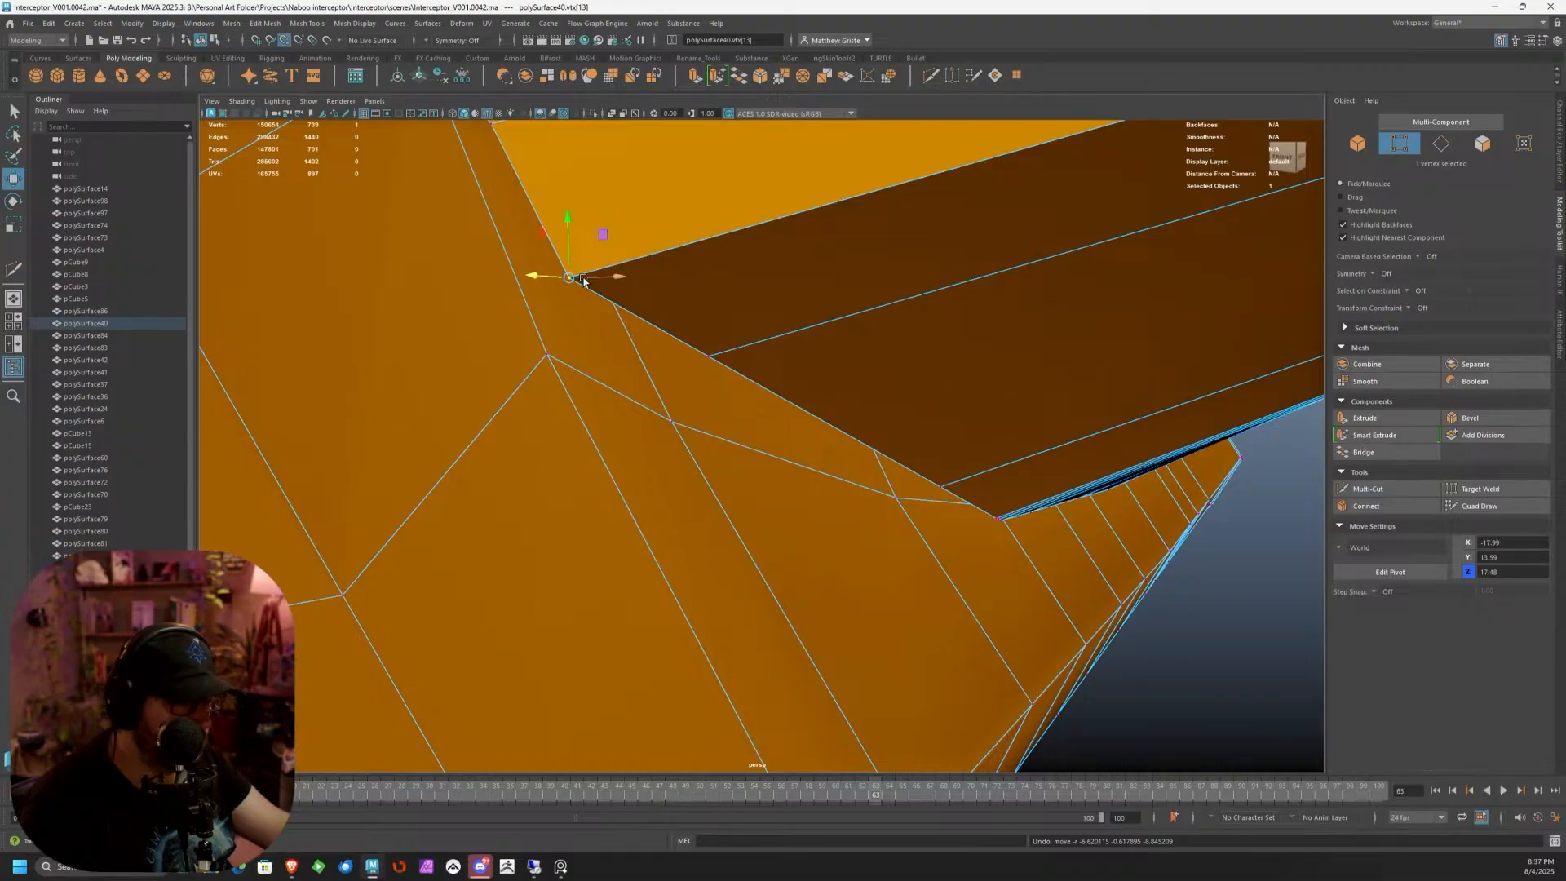
Snap the wing's border corner vertex and the next two border vertices onto the matching fuselage vertices
left_click_drag(583, 280, 547, 350)
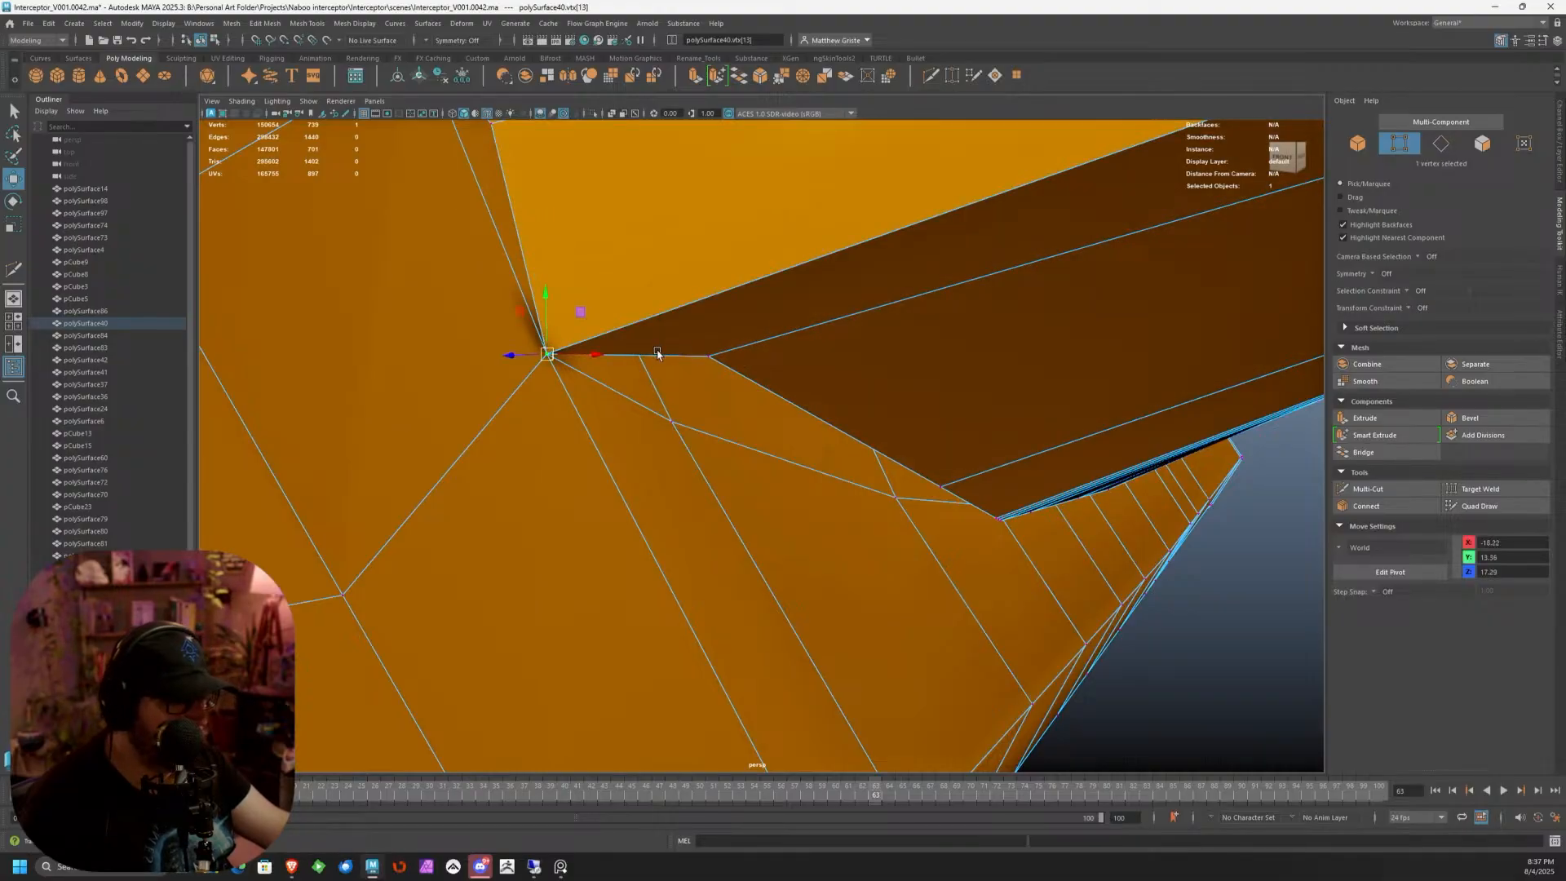
left_click_drag(710, 357, 671, 419)
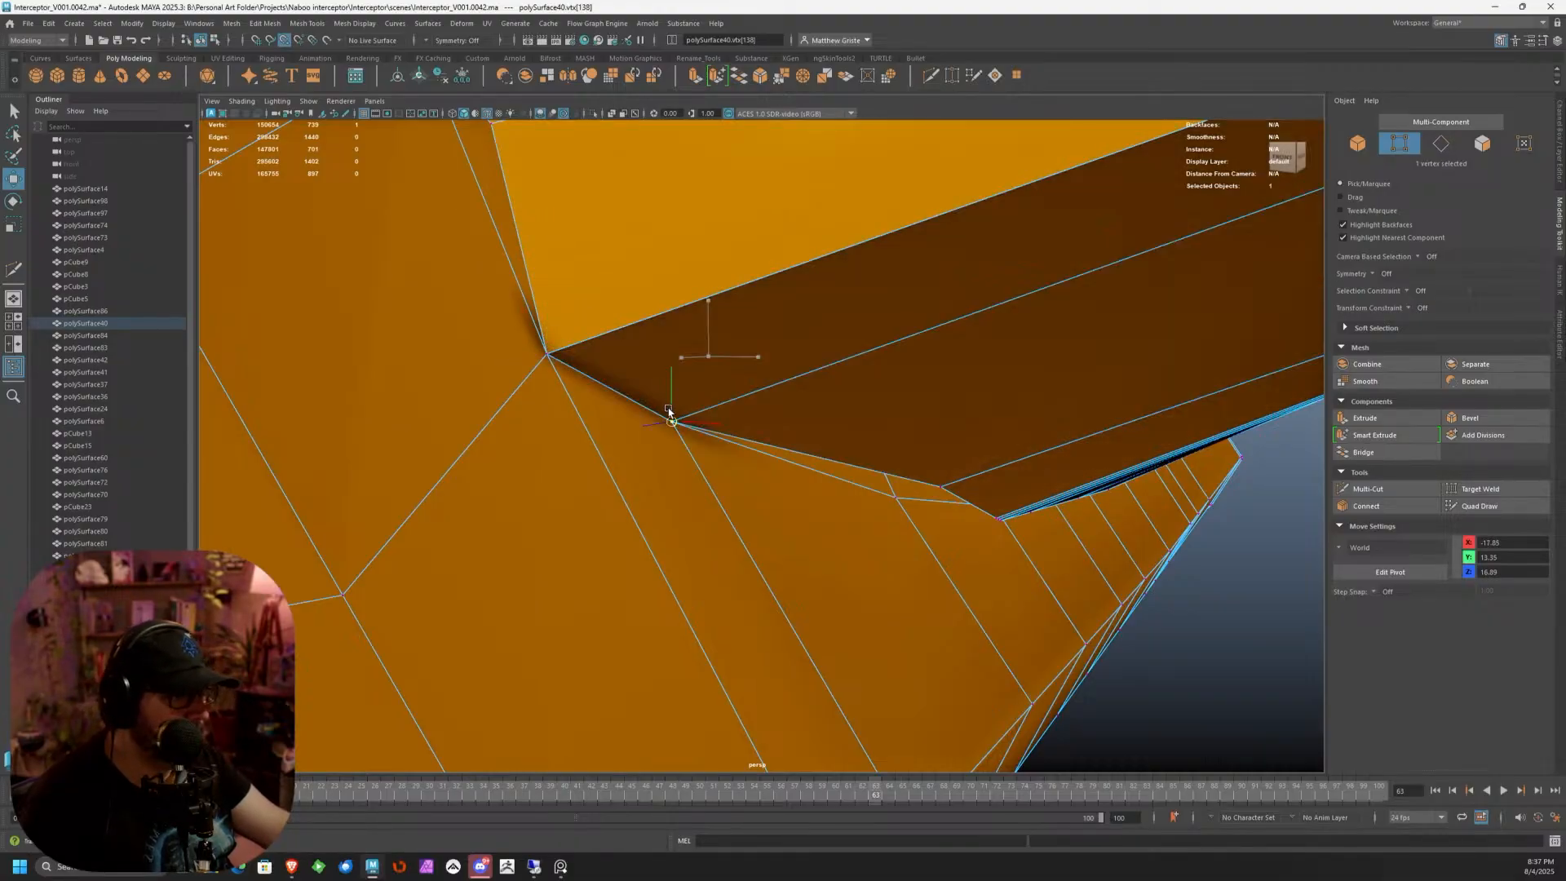
scroll(671, 418, "down", 5)
left_click_drag(852, 410, 647, 349, "alt")
scroll(690, 369, "up", 4)
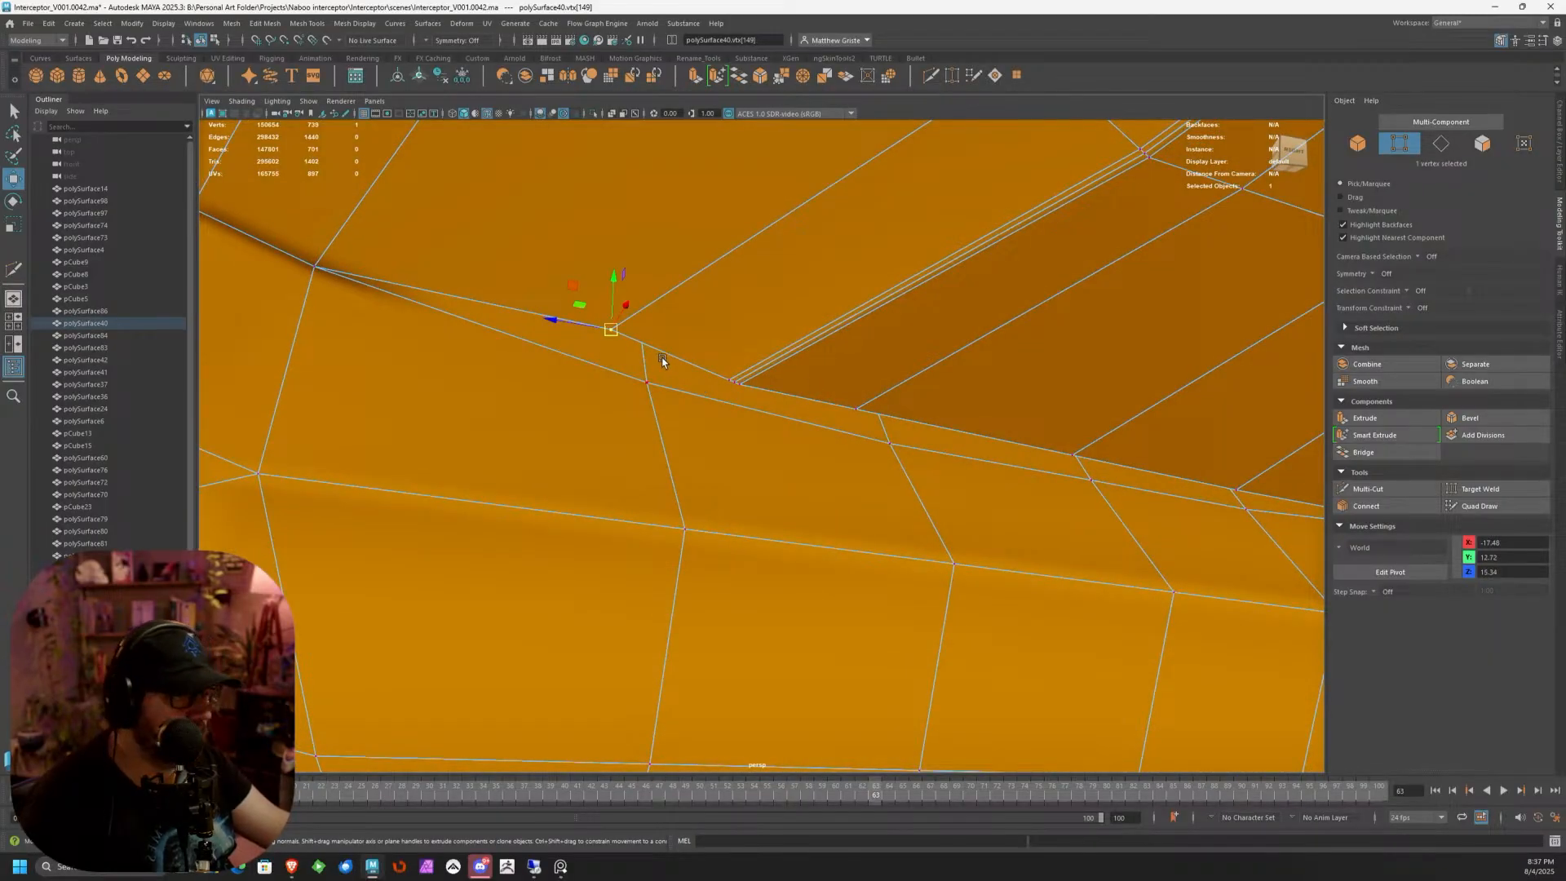
left_click_drag(610, 331, 630, 363)
Snap the wing border vertex beyond the tight triple edges to its fuselage vertex, and bring the three clustered vertices into line with the border
scroll(758, 385, "down", 4)
left_click_drag(760, 385, 810, 376, "alt")
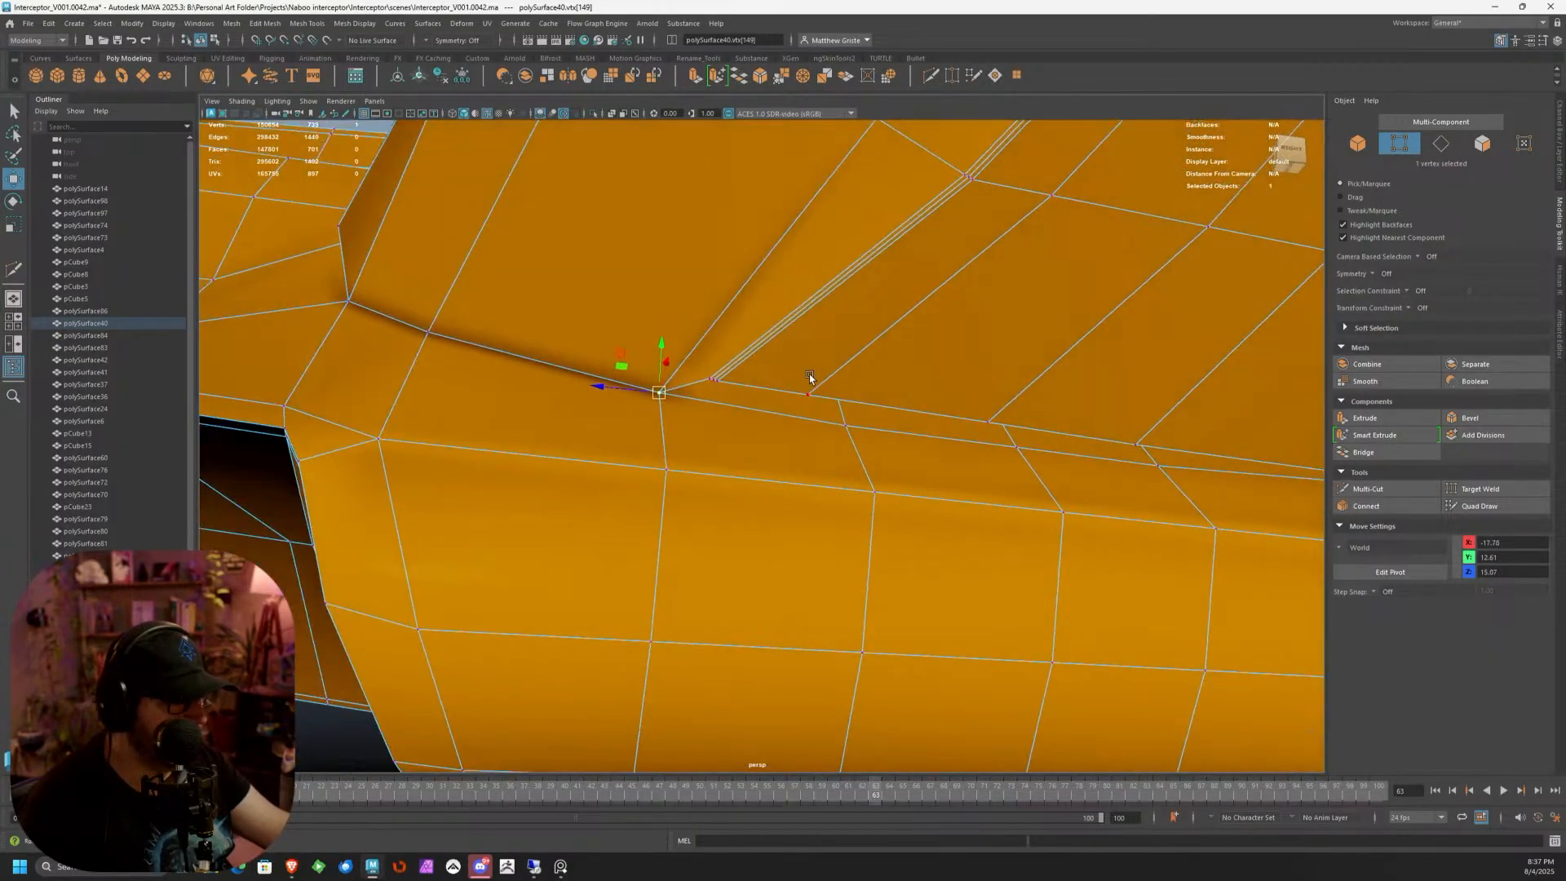
scroll(803, 384, "up", 5)
left_click(705, 412)
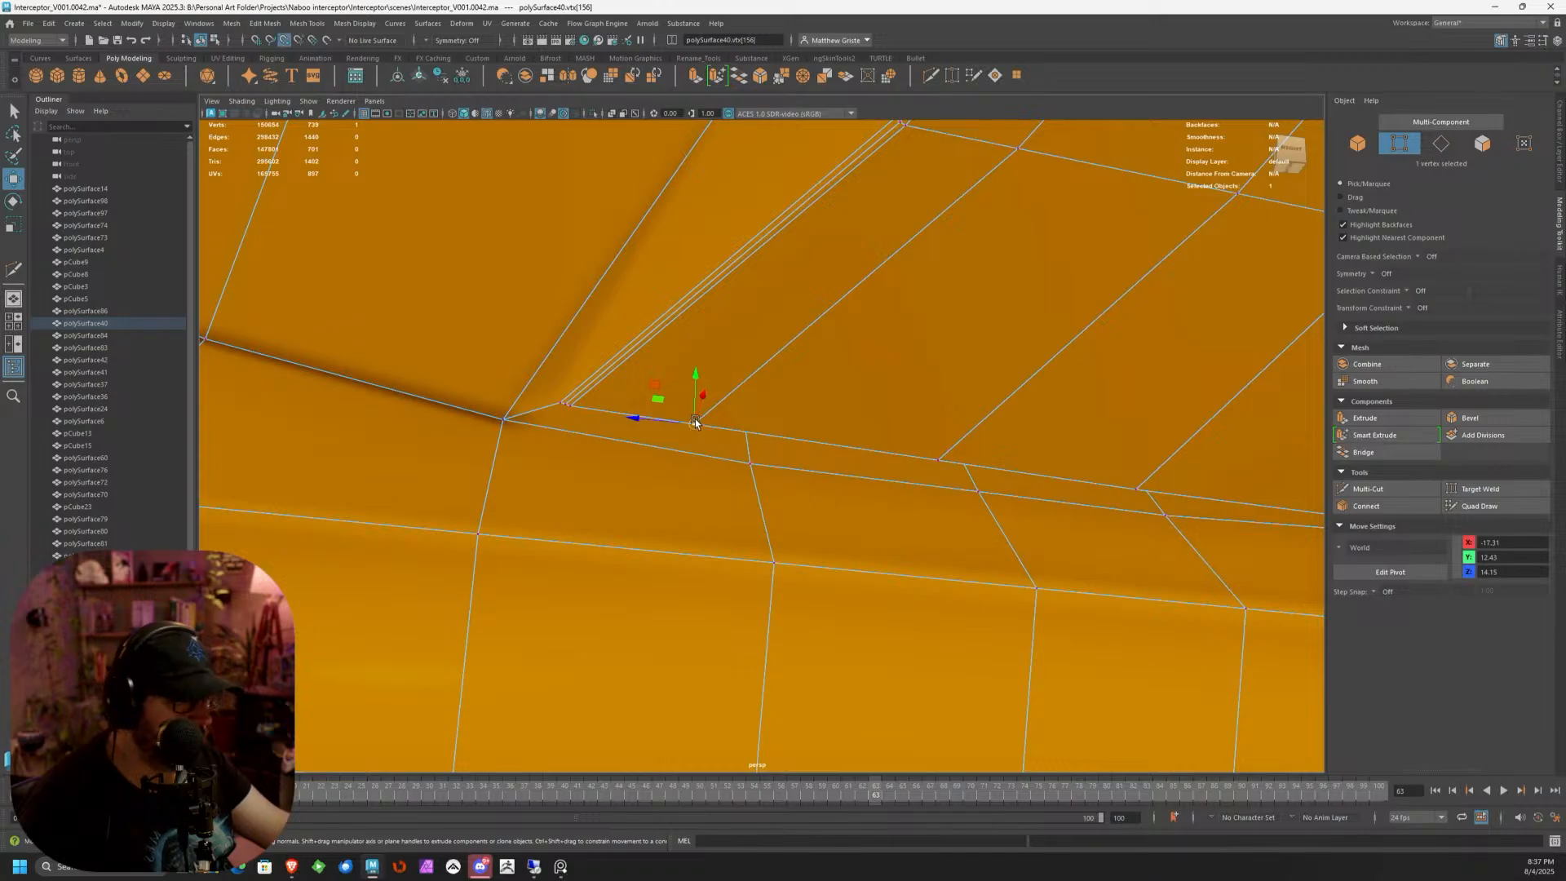
left_click_drag(695, 421, 742, 457)
left_click_drag(877, 453, 617, 424, "alt")
left_click_drag(617, 424, 686, 371, "alt")
scroll(779, 359, "up", 3)
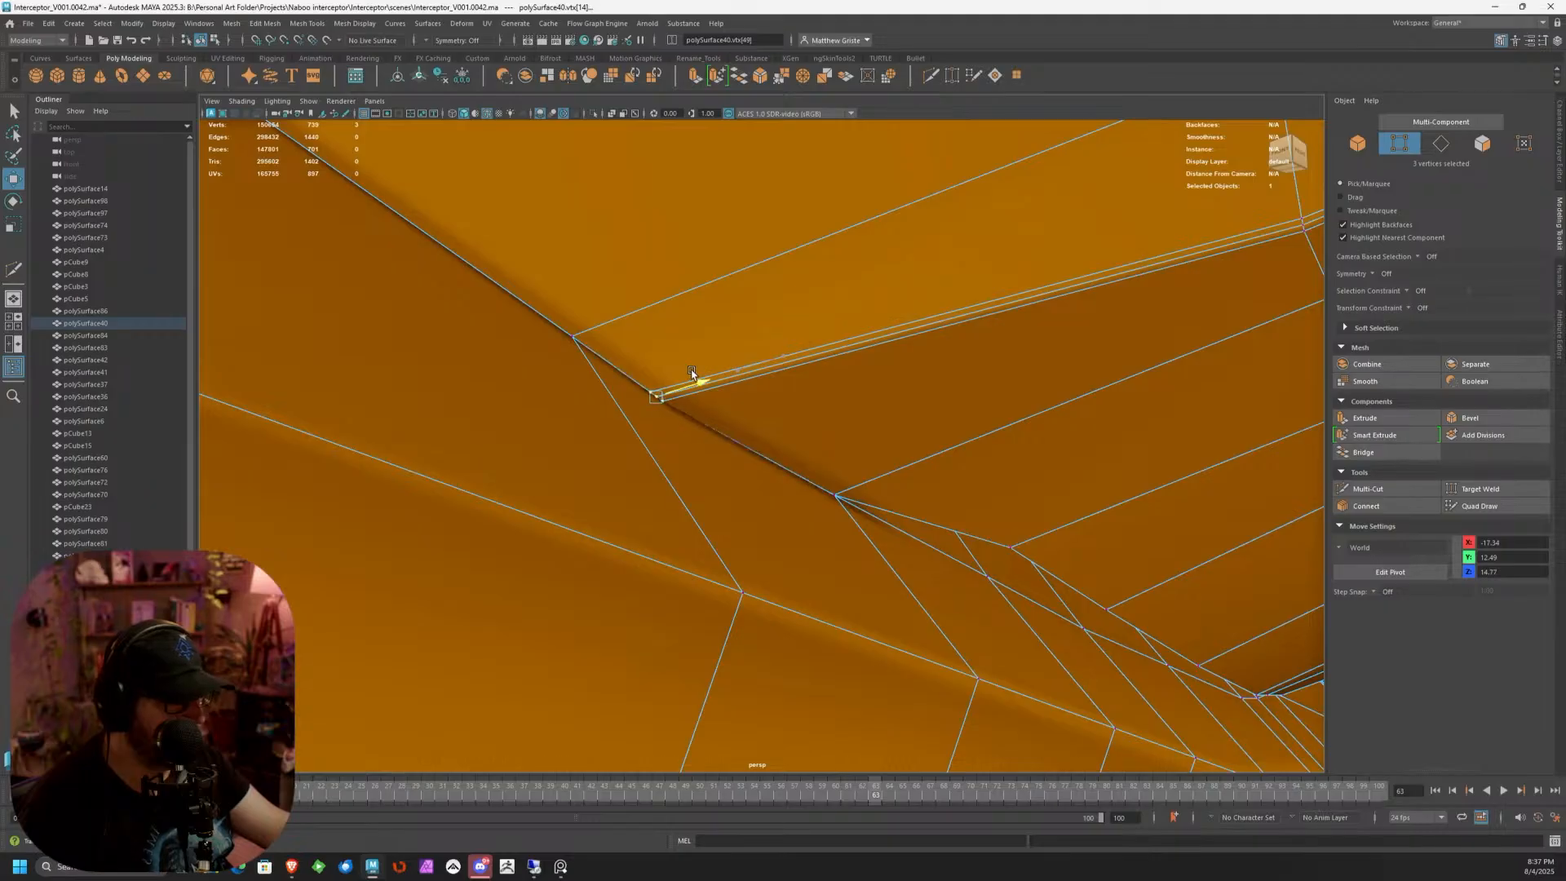
Snap the next two wing border vertices along the root's underside onto the fuselage vertices below them
left_click_drag(842, 423, 665, 546, "alt")
left_click(589, 506)
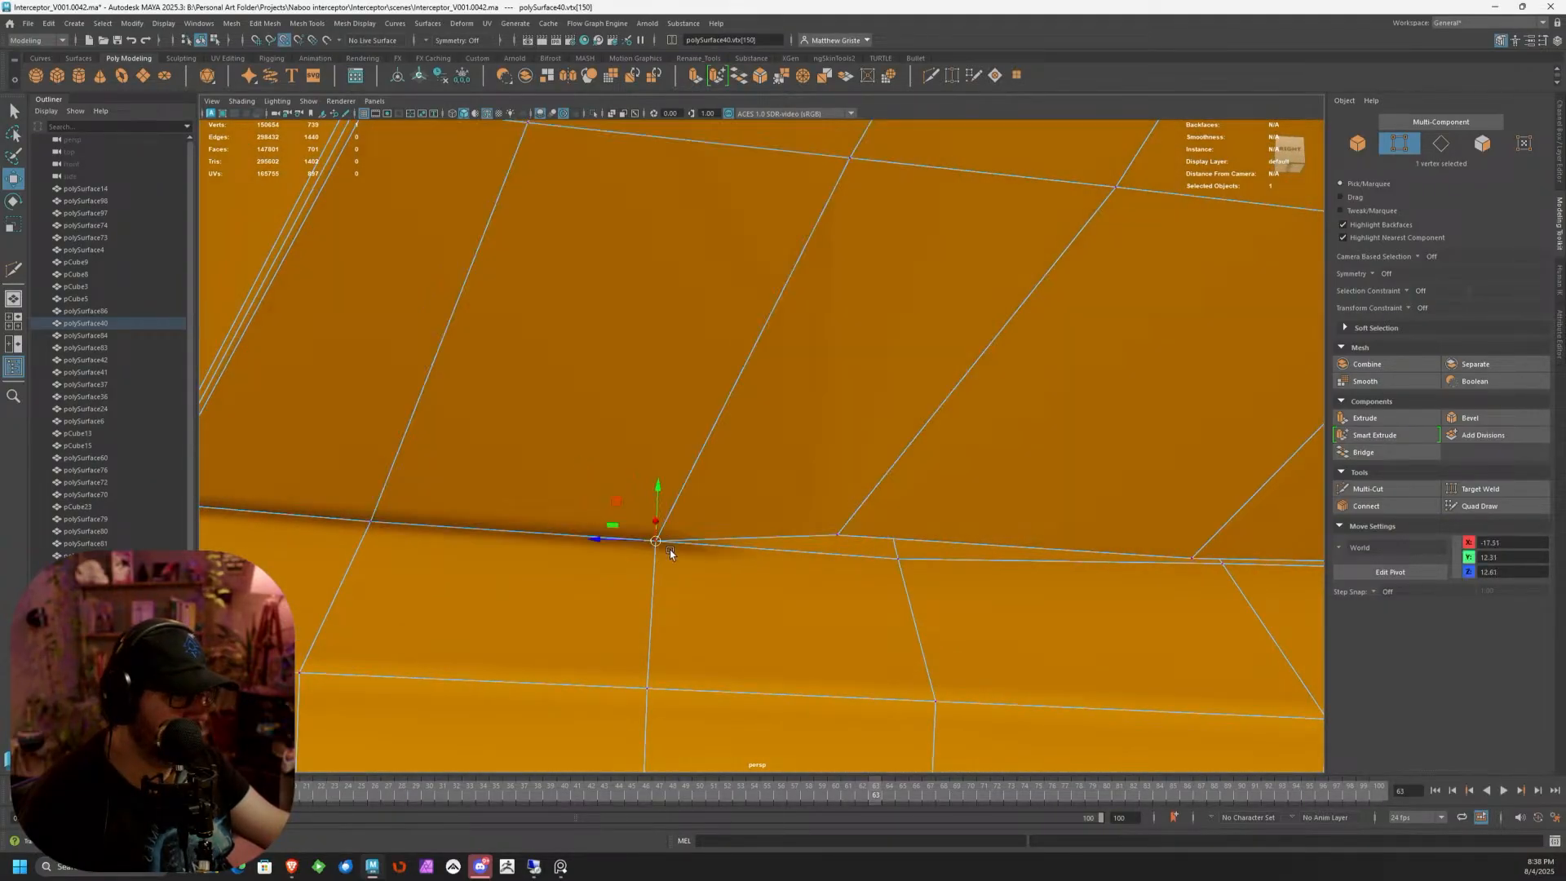
left_click(839, 536)
key("v")
left_click_drag(840, 536, 901, 560)
Snap the following underside border vertex of the wing onto its neighbouring fuselage vertex
middle_click_drag(1050, 537, 664, 492, "alt")
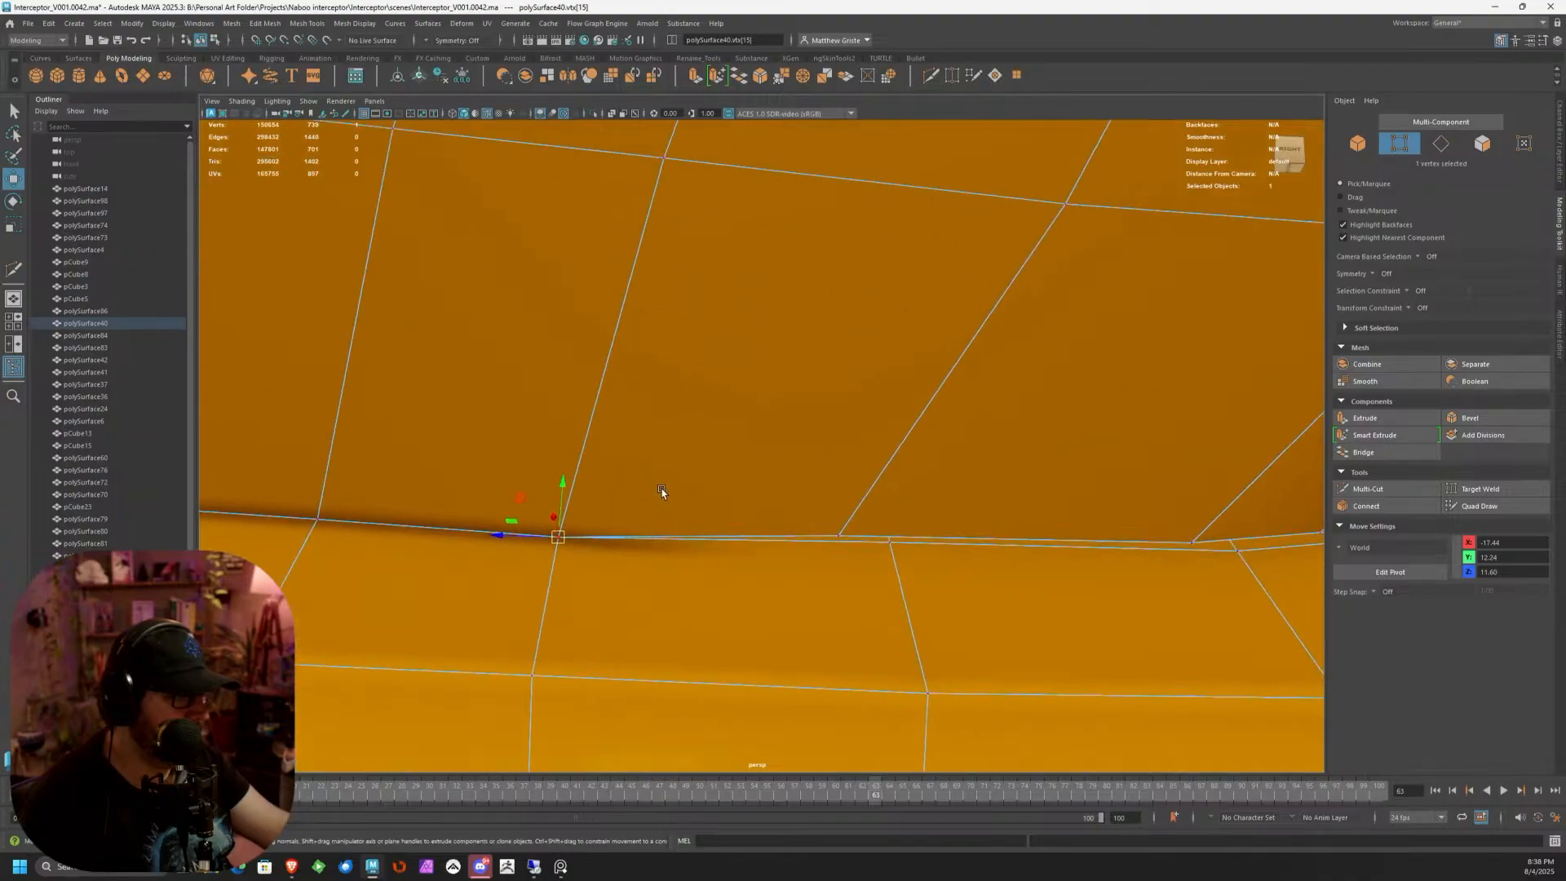
scroll(664, 493, "up", 1)
left_click(839, 549)
middle_click_drag(839, 549, 674, 494, "alt")
key("v")
left_click_drag(682, 499, 752, 509)
Snap the two wing border vertices near the curved end of the root onto their matching fuselage vertices
middle_click_drag(1139, 468, 702, 461, "alt")
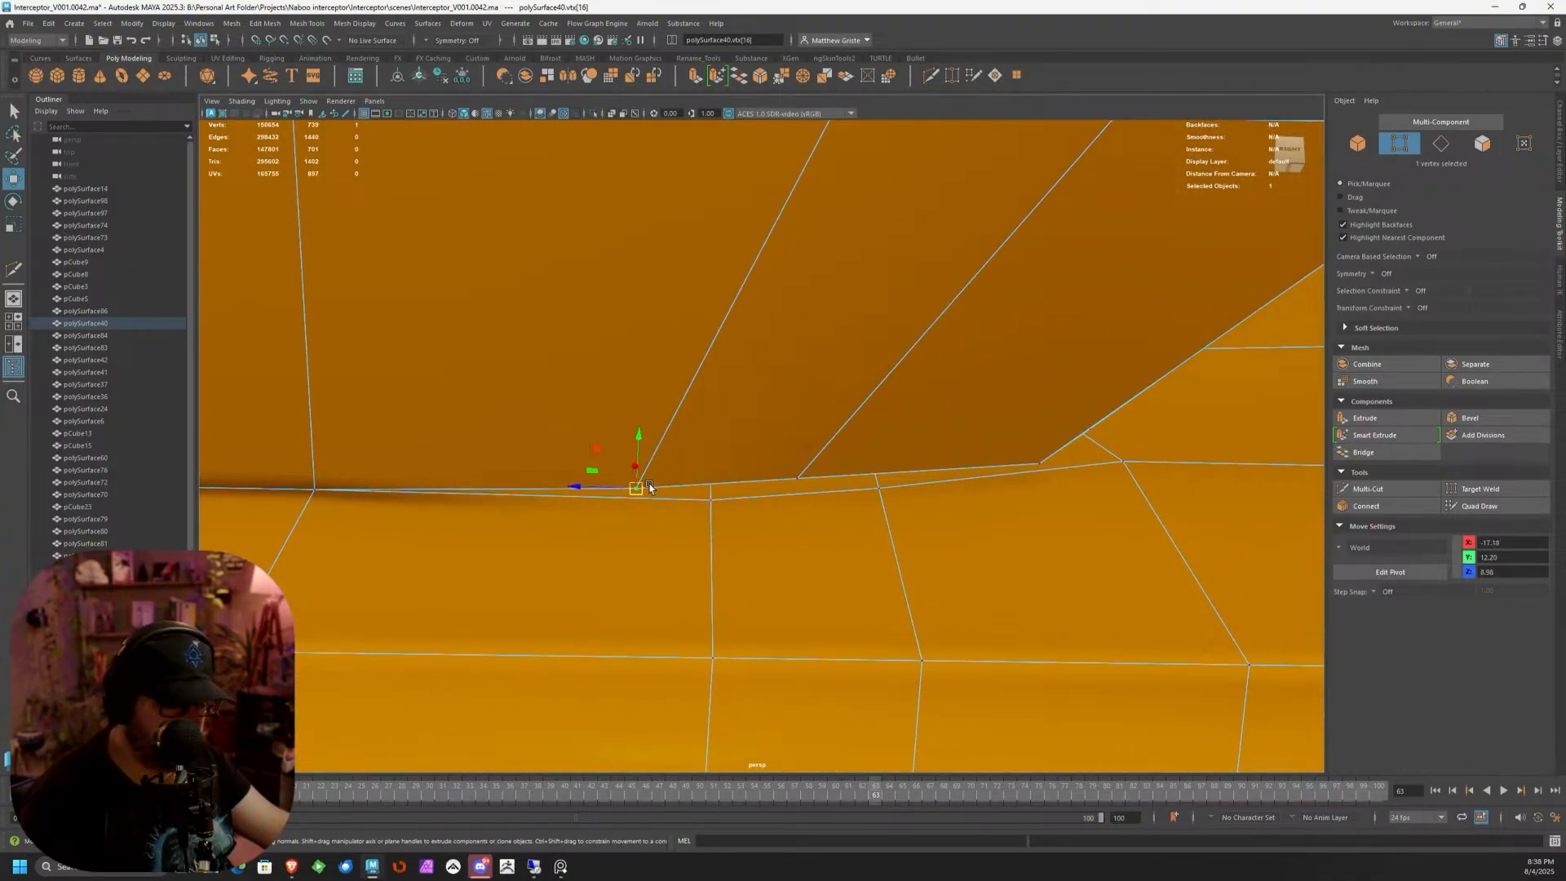
left_click_drag(637, 491, 699, 501)
left_click(799, 479)
key("v")
left_click_drag(799, 479, 875, 489)
Adjust the fuselage vertex at the curved root end with the Surface constraint, and snap the wing's border vertex to it with the constraint off
scroll(1050, 464, "down", 1)
left_click_drag(1050, 463, 778, 496, "alt")
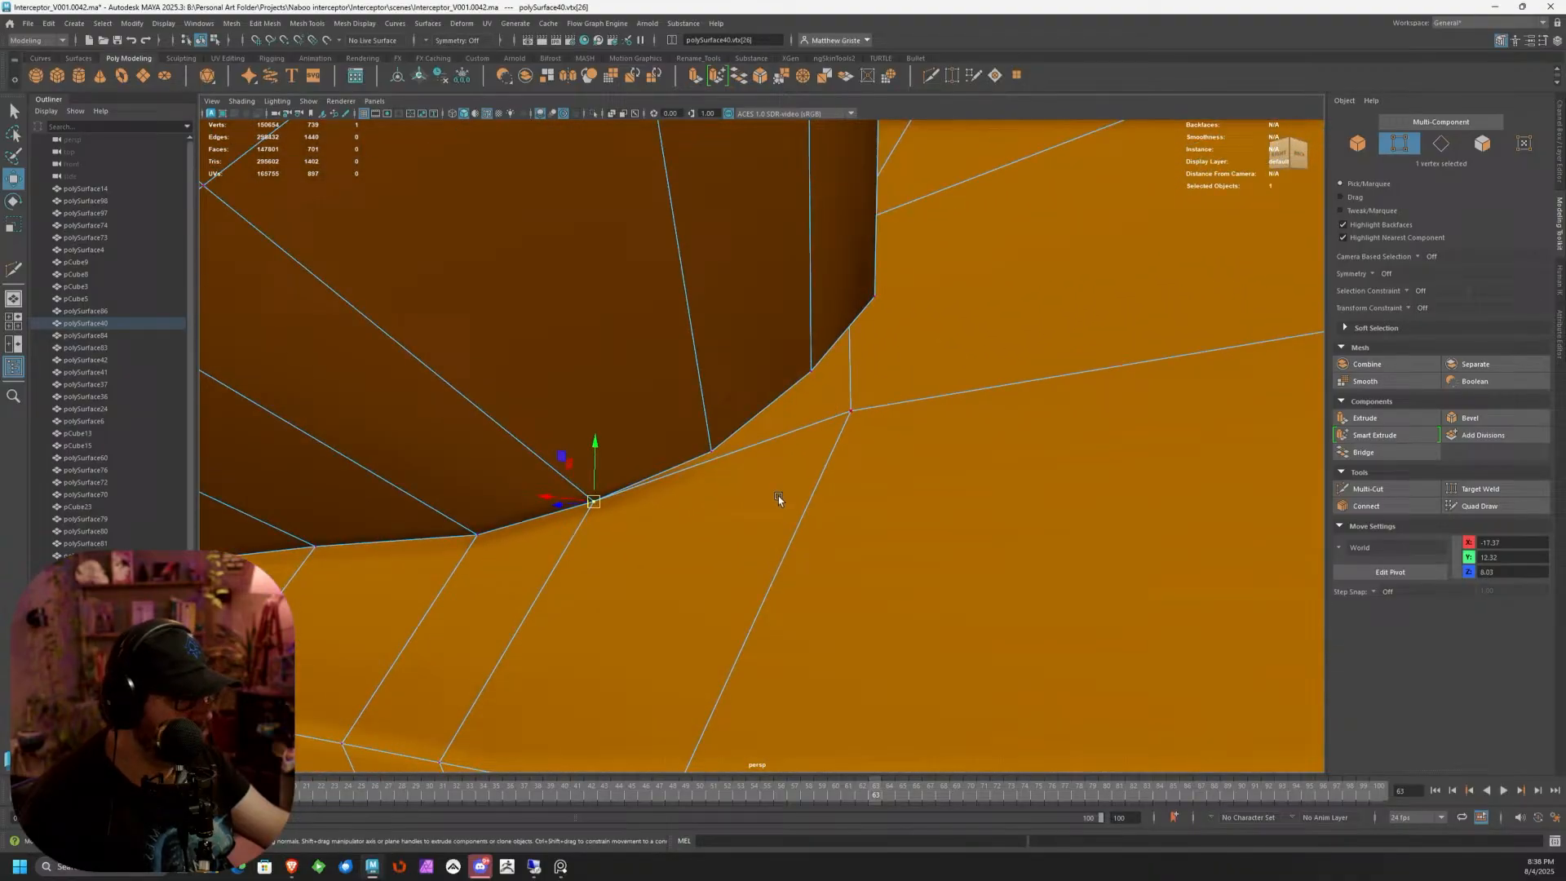
left_click(851, 409)
left_click_drag(853, 411, 811, 454, "alt")
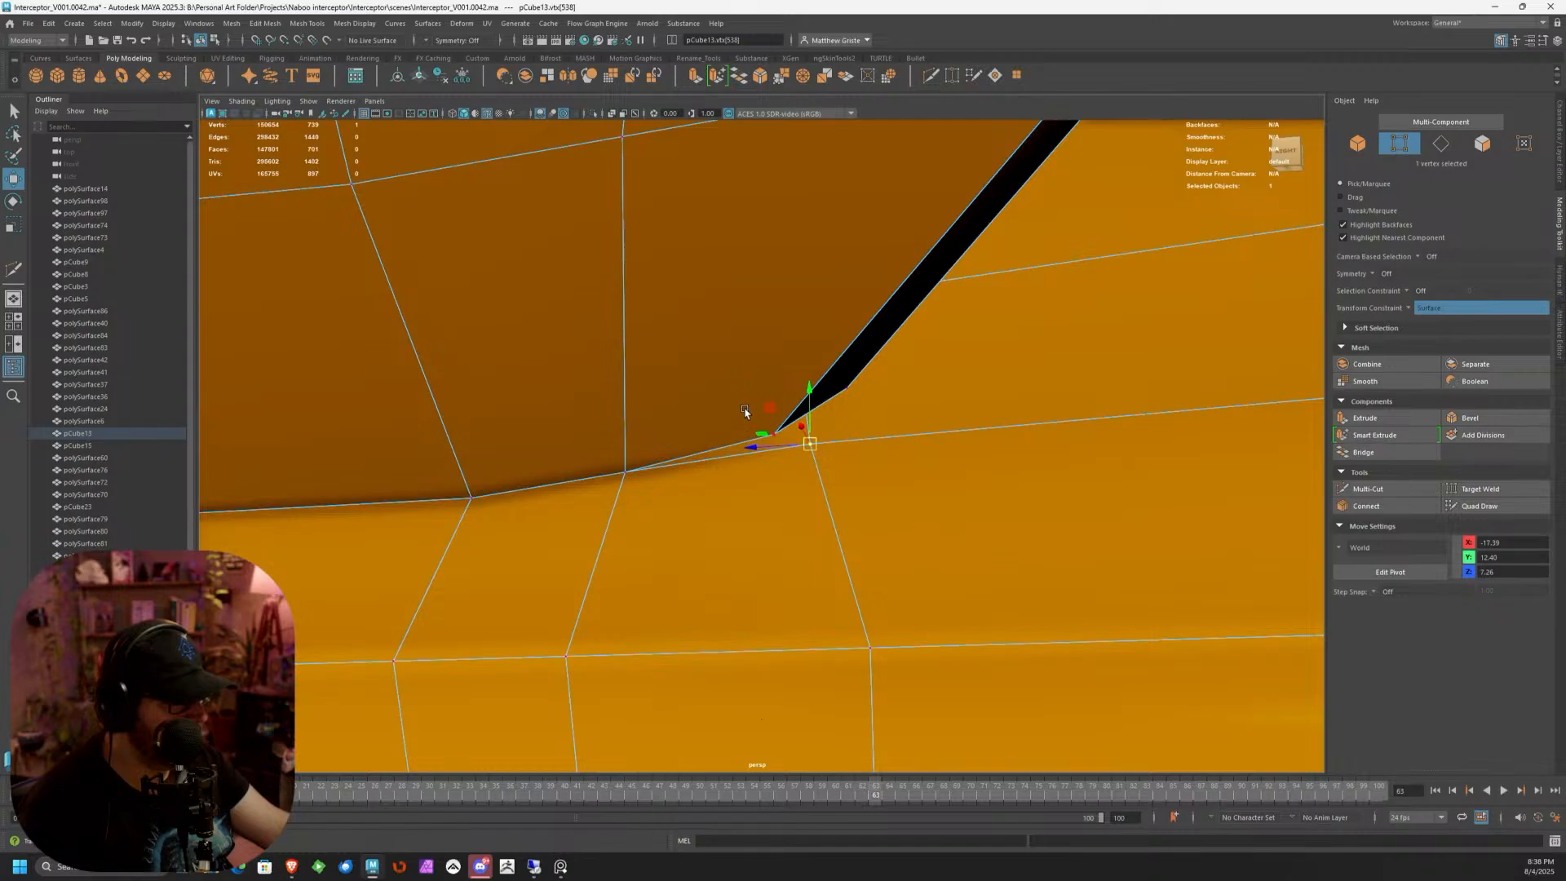
left_click(782, 433)
right_click_drag(783, 432, 853, 507)
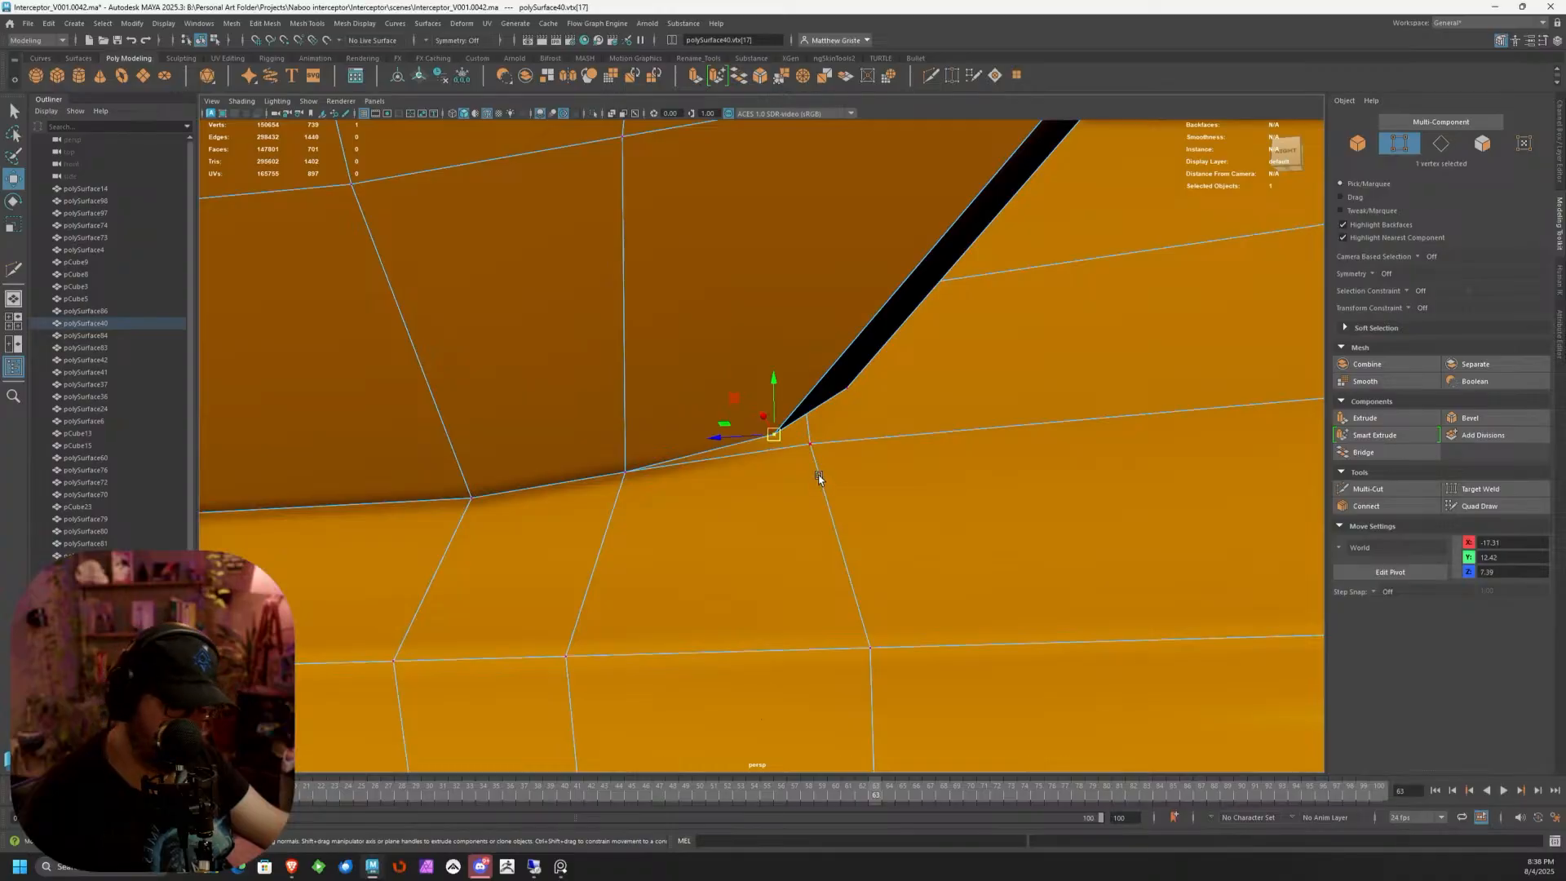
mouse_move(777, 442)
left_mouse_down()
mouse_move(794, 448)
mouse_move(779, 462)
mouse_move(815, 473)
mouse_move(762, 448)
mouse_move(782, 417)
left_mouse_up()
Move the three wing border vertices at the curved root end together against the fuselage, and return to object selection
scroll(809, 445, "down", 3)
left_click(764, 407, "shift")
left_click(780, 368, "shift")
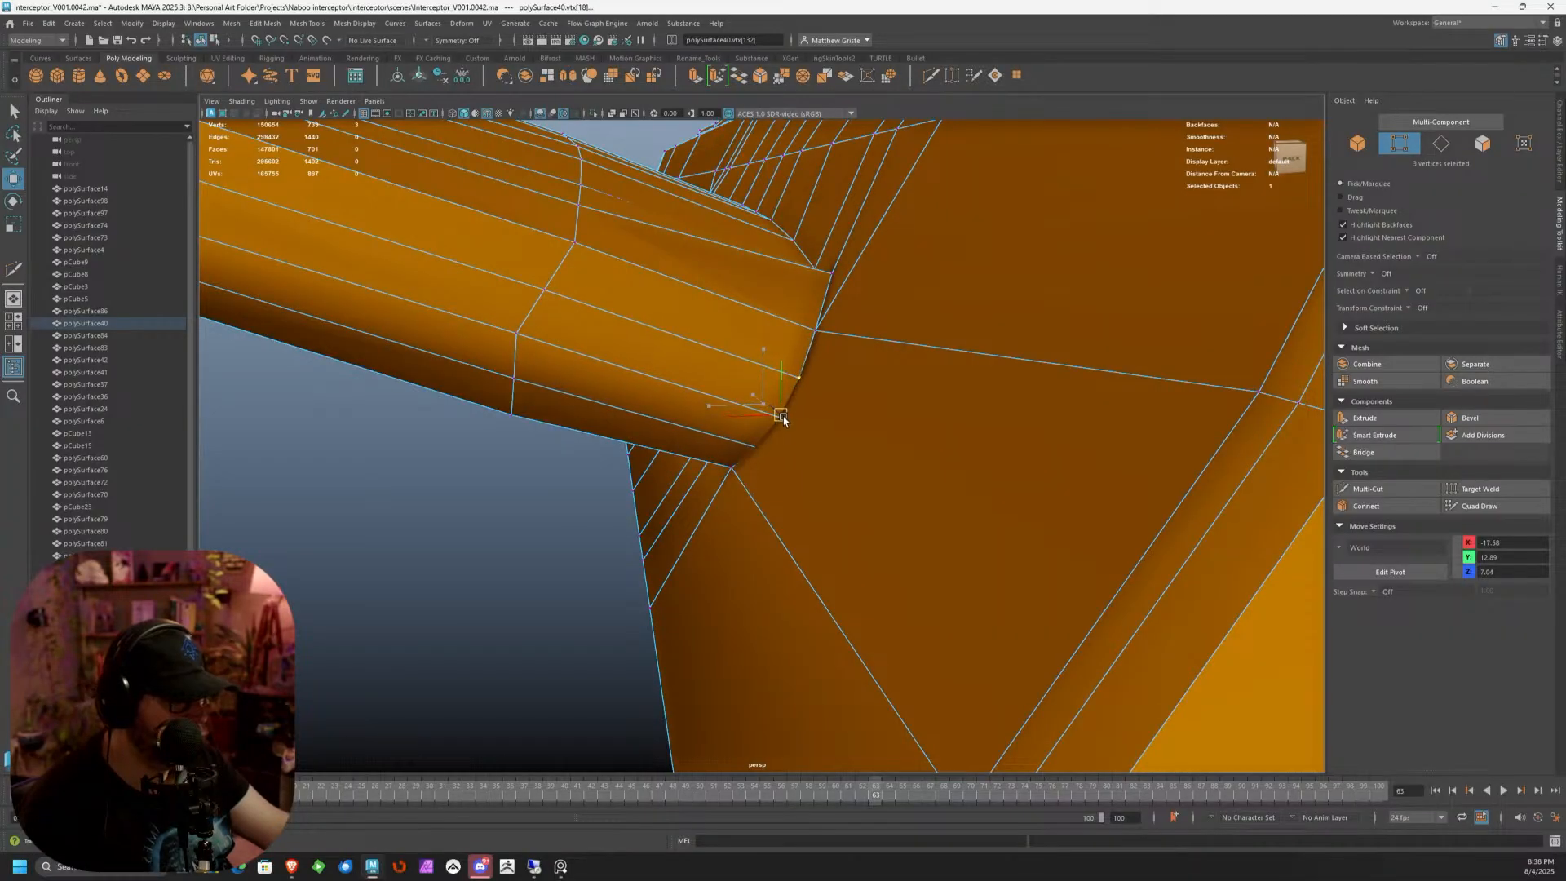
key("F8")
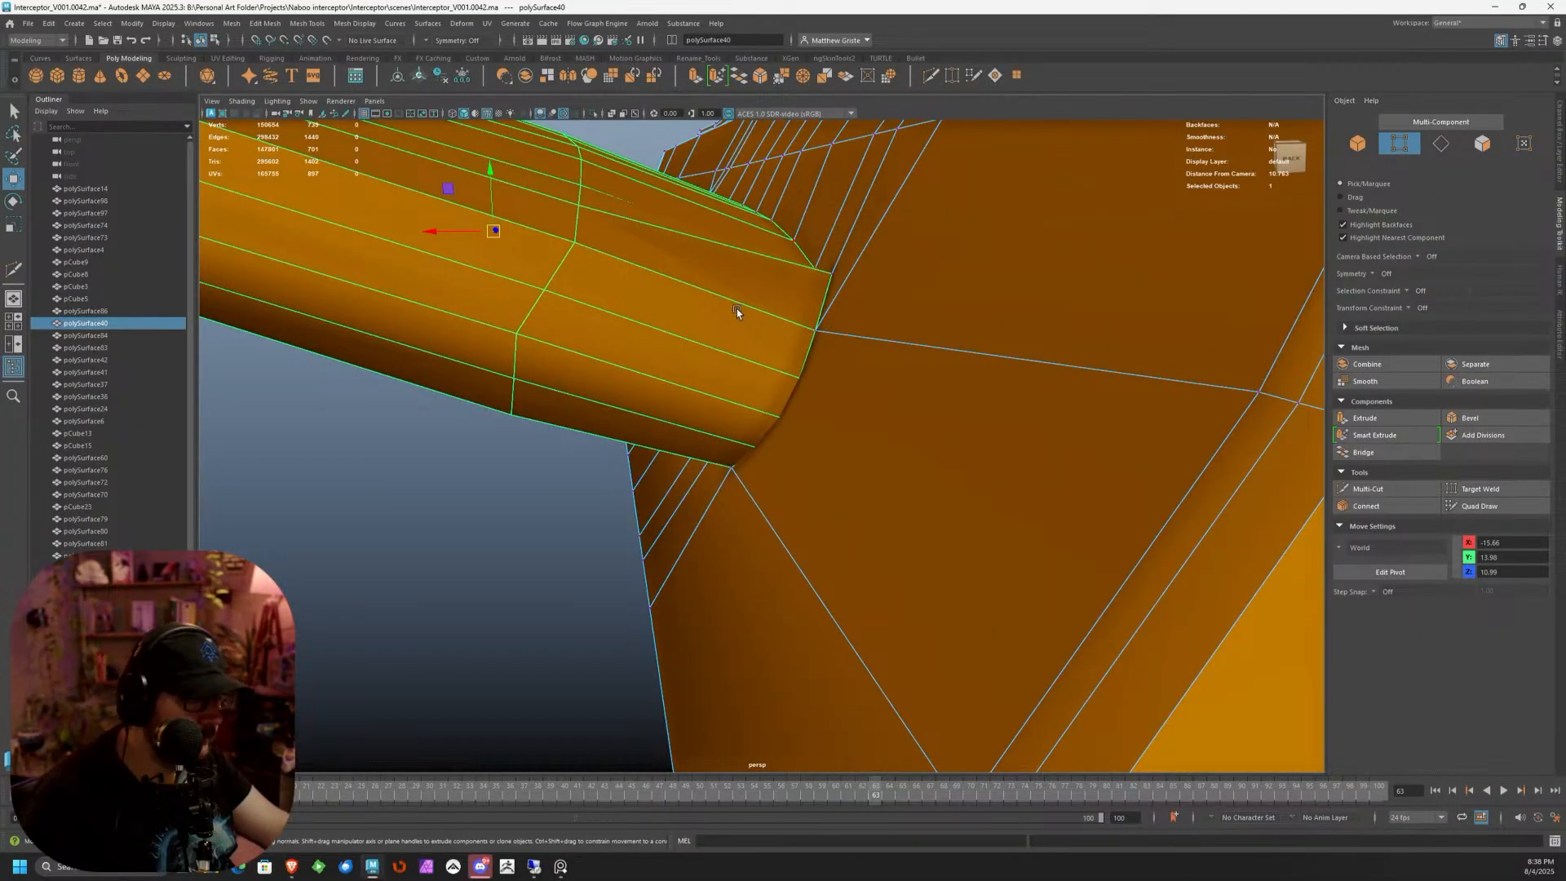
Set the transform constraint to Surface and slide the fuselage vertex at the wing root's upper corner slightly down the fuselage
left_click_drag(745, 325, 772, 285, "alt")
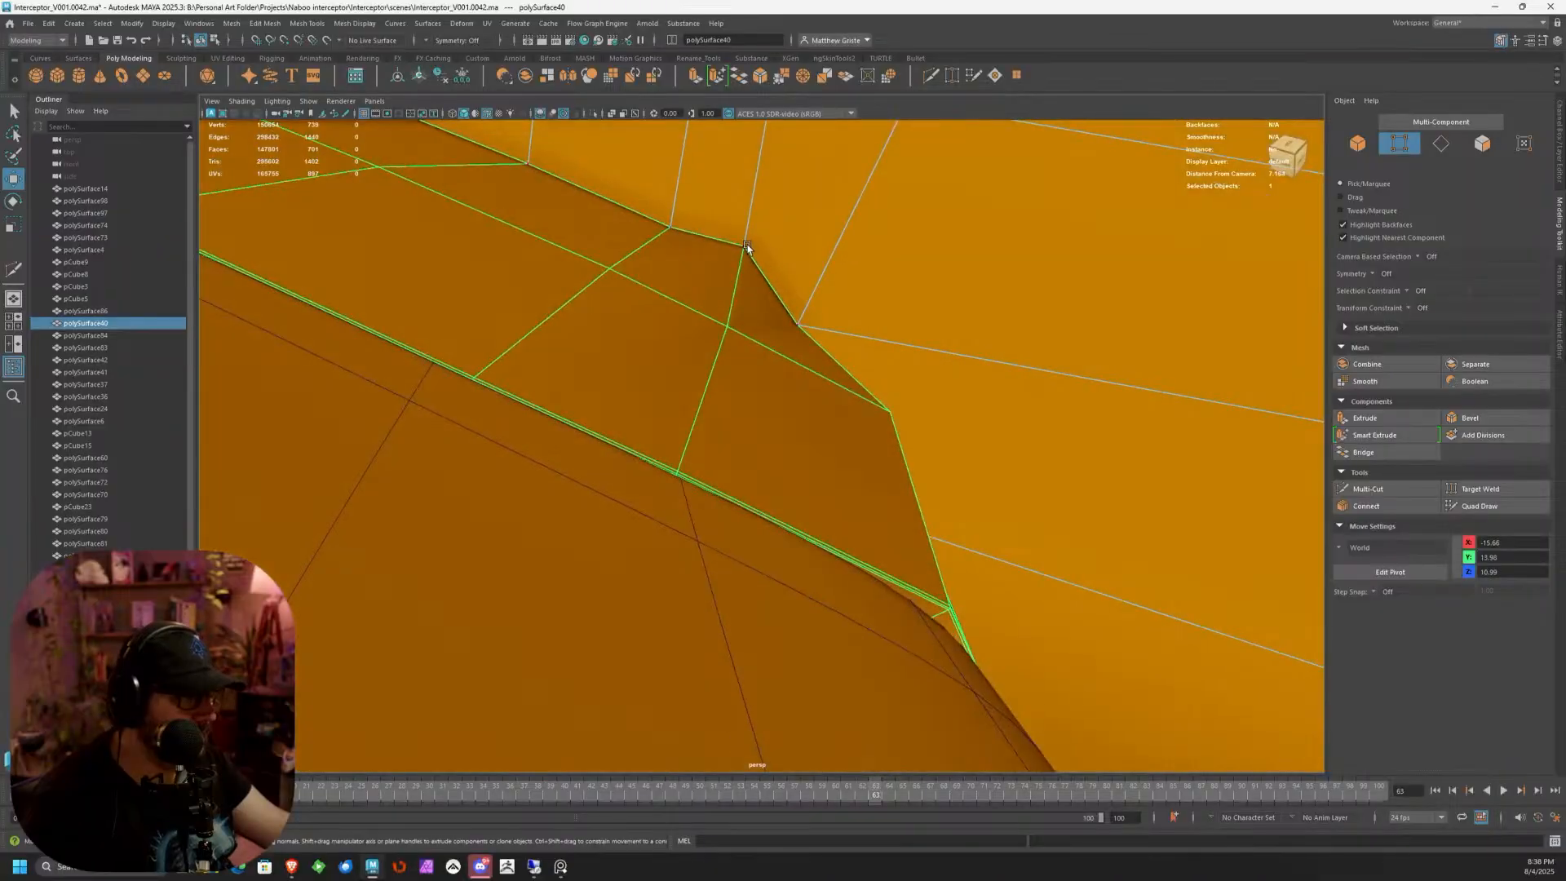
left_click(728, 232)
left_click_drag(728, 233, 815, 349, "alt")
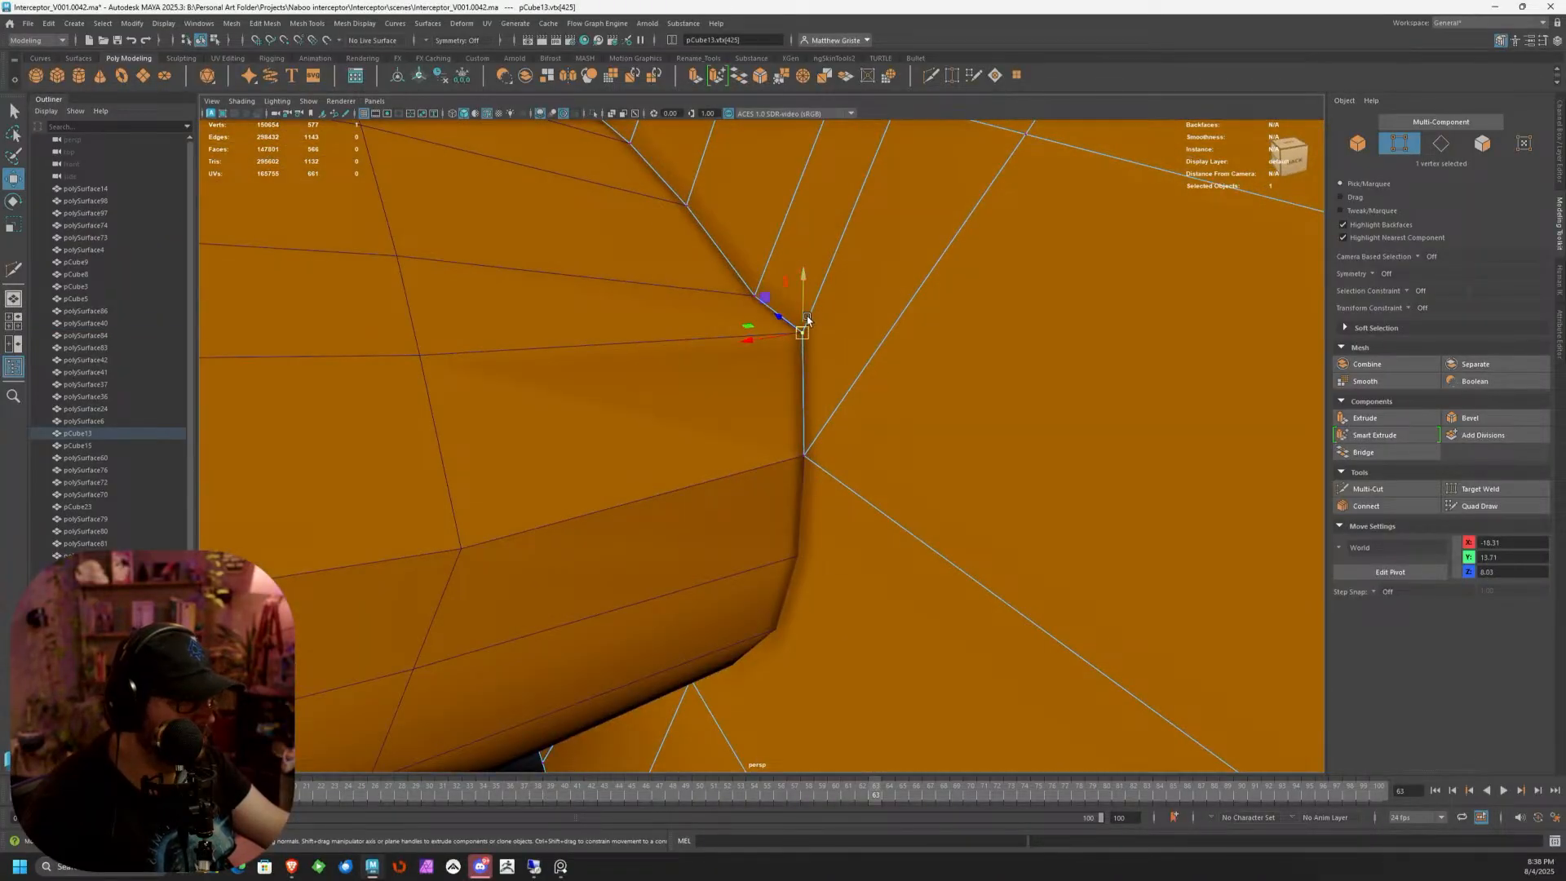
right_click(807, 320)
right_click_drag(818, 317, 899, 413, "ctrl+shift")
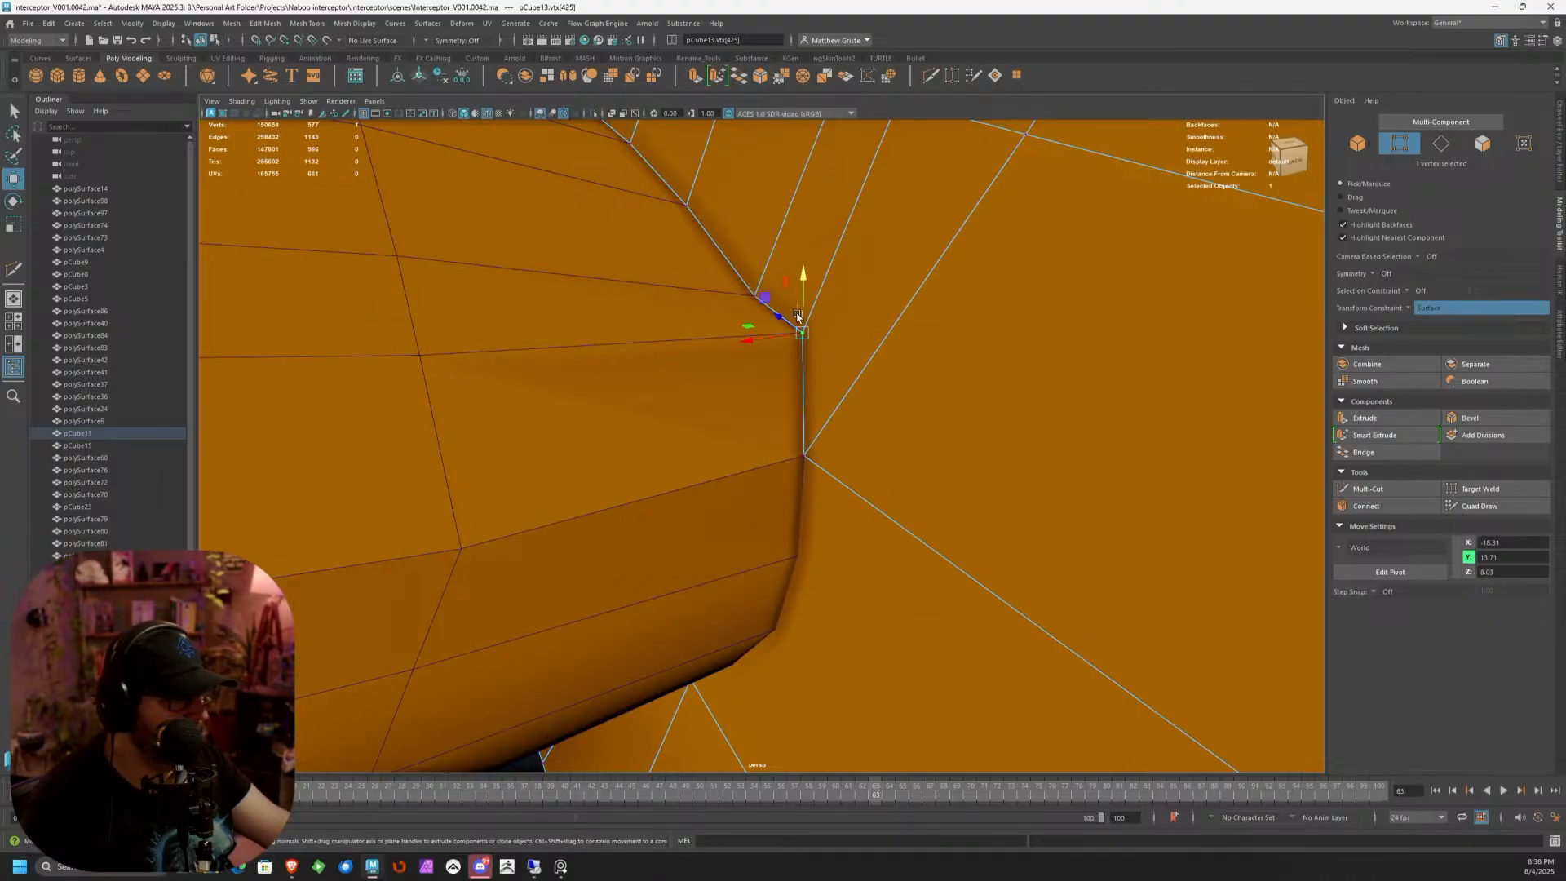
left_click(799, 312)
left_click(800, 314)
left_click_drag(803, 305, 896, 304)
left_click_drag(742, 308, 743, 313)
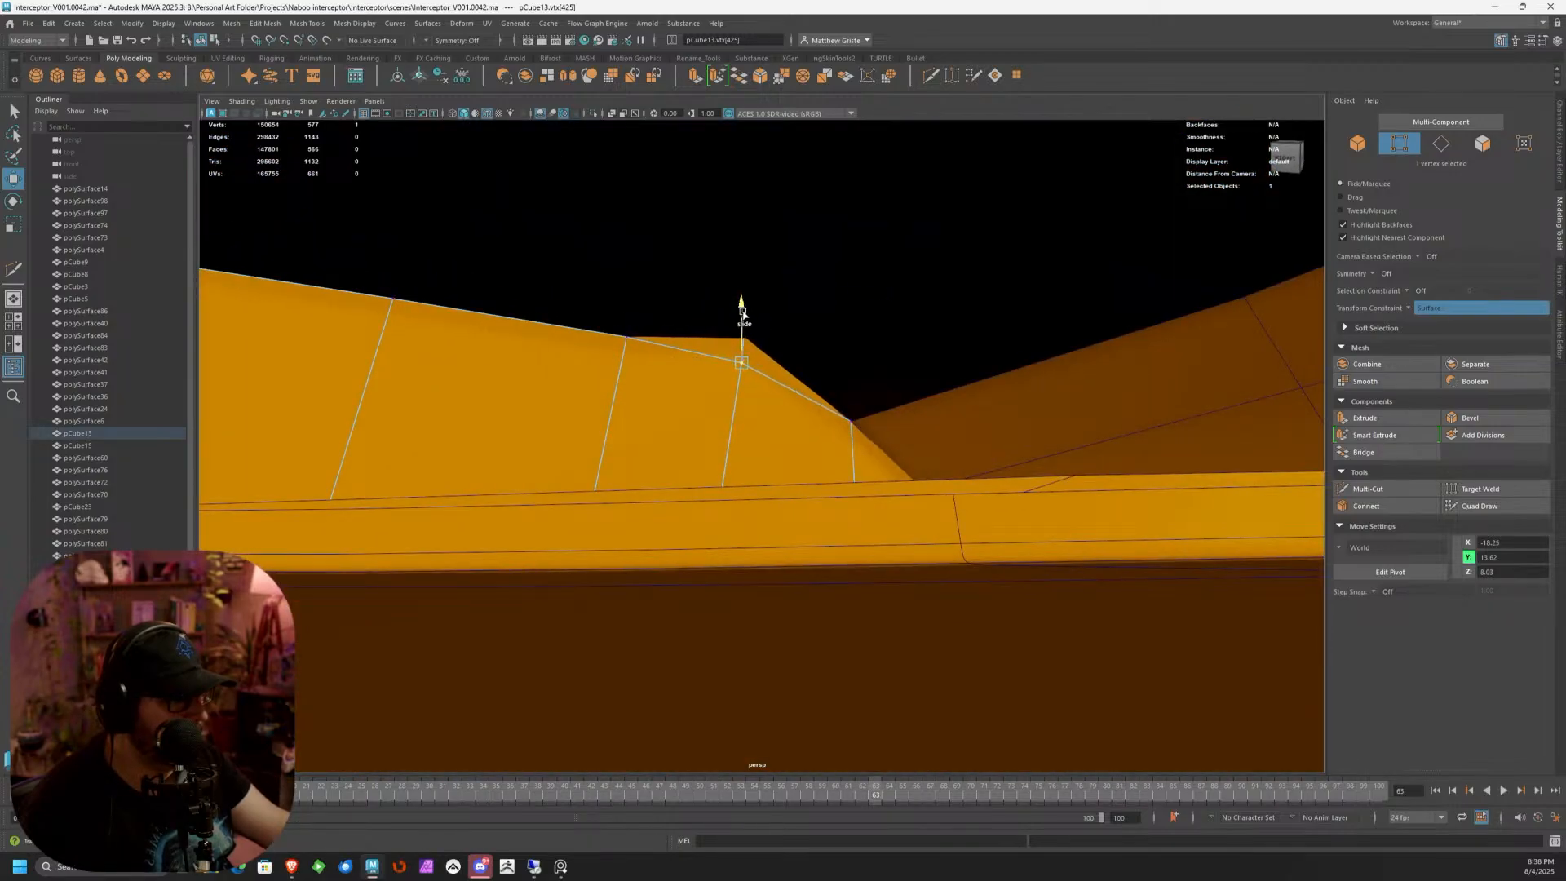
Switch from the fuselage to the wing's vertices and select the upper border vertex beside the moved fuselage vertex
right_click_drag(760, 326, 929, 286)
left_click(702, 321, "shift")
key("ctrl+z")
left_click(851, 419)
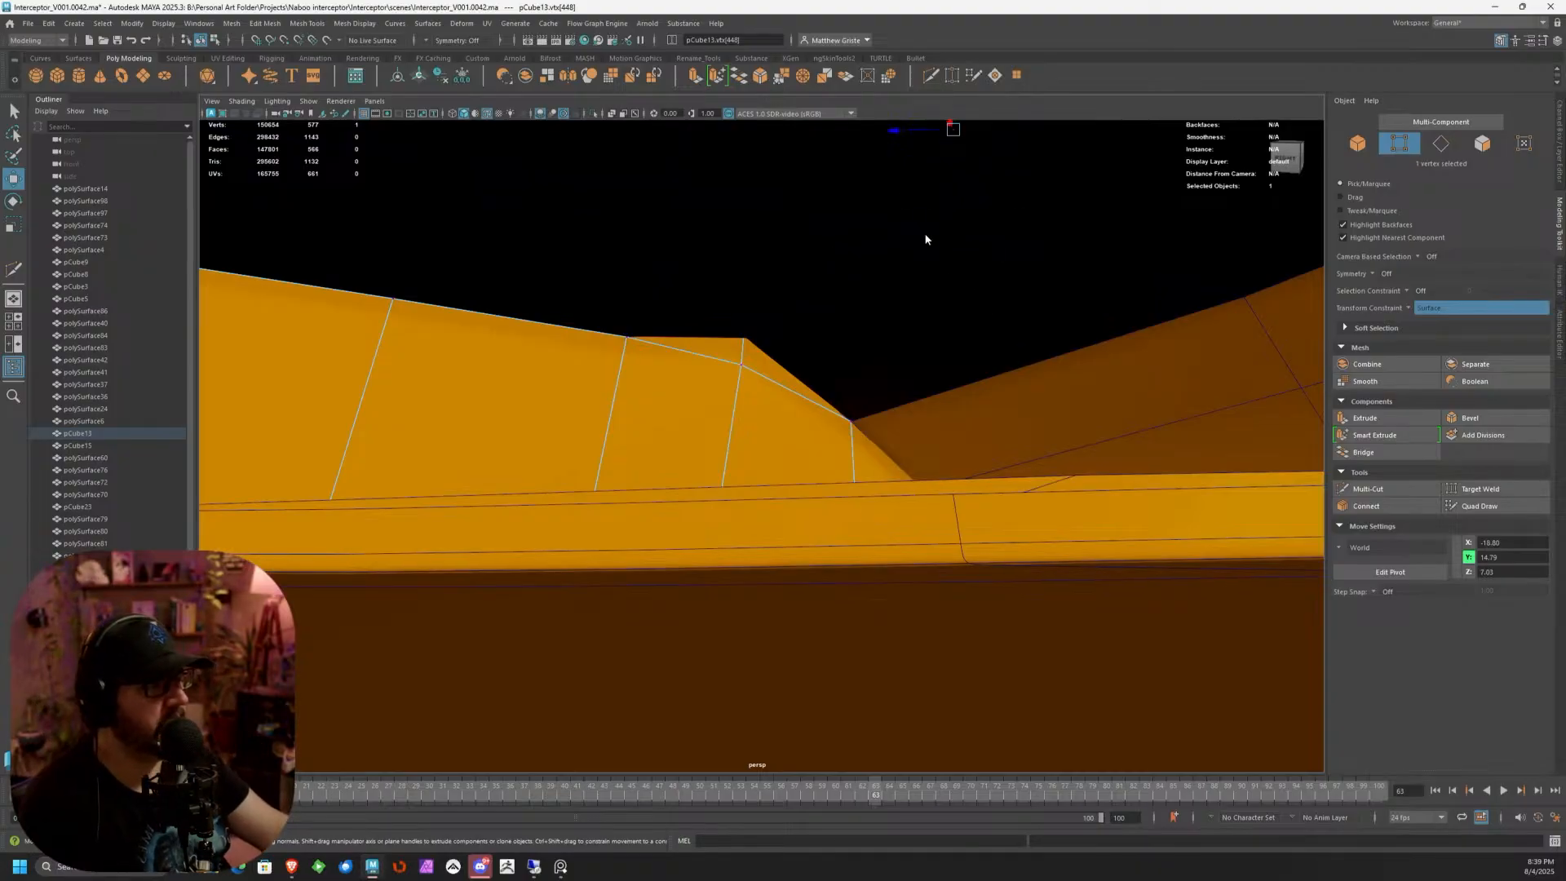
right_click_drag(926, 236, 973, 217)
left_click(815, 236)
right_click_drag(813, 236, 749, 224)
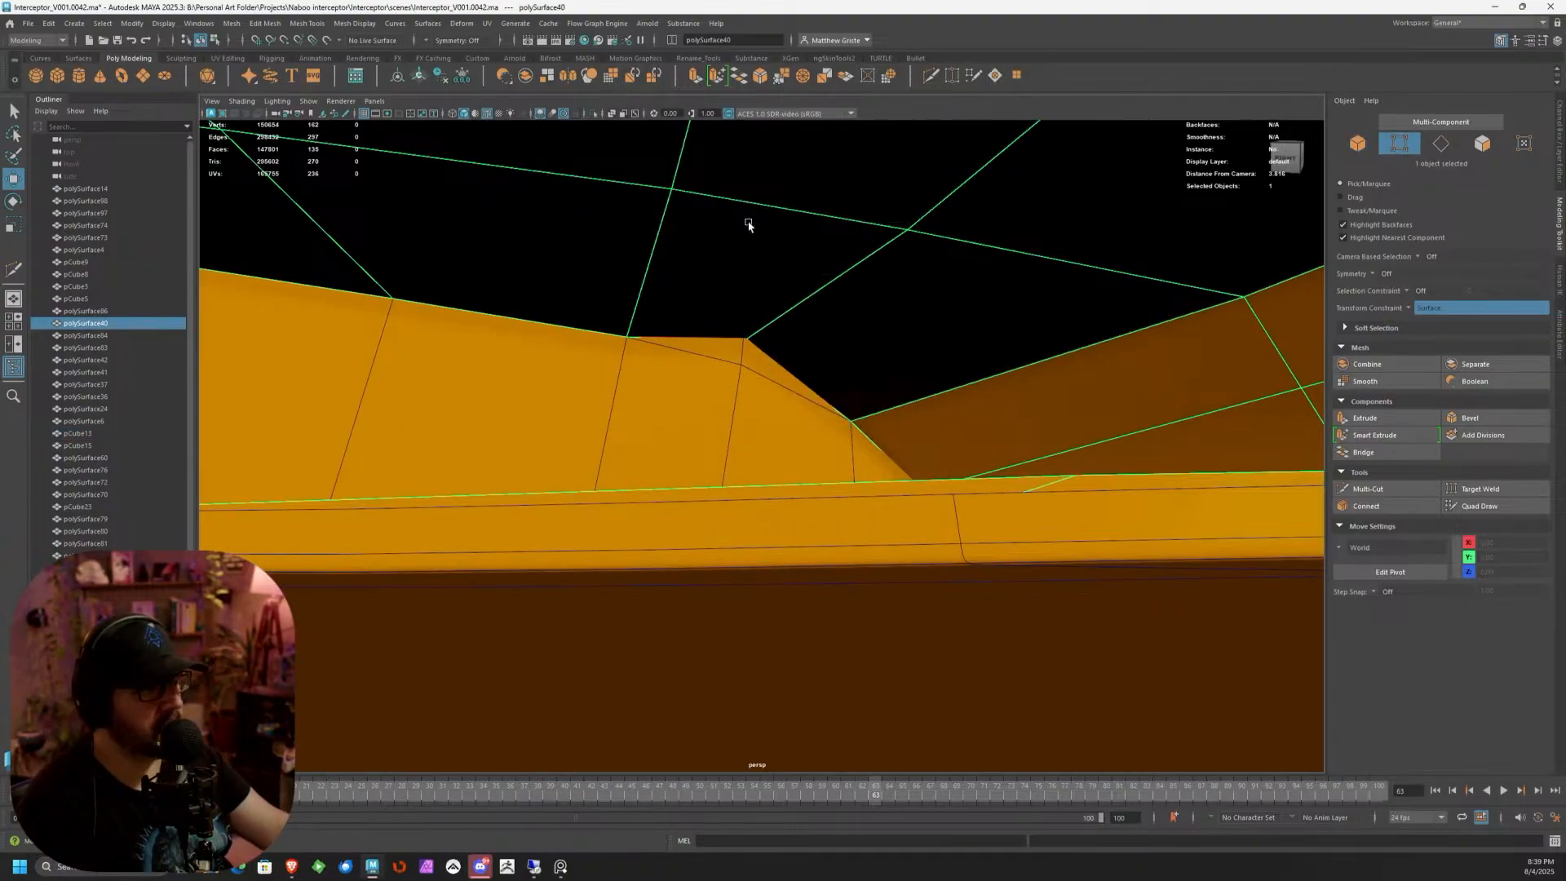
left_click_drag(724, 295, 785, 367)
left_click_drag(775, 387, 752, 367, "alt")
middle_click_drag(752, 364, 805, 367, "alt")
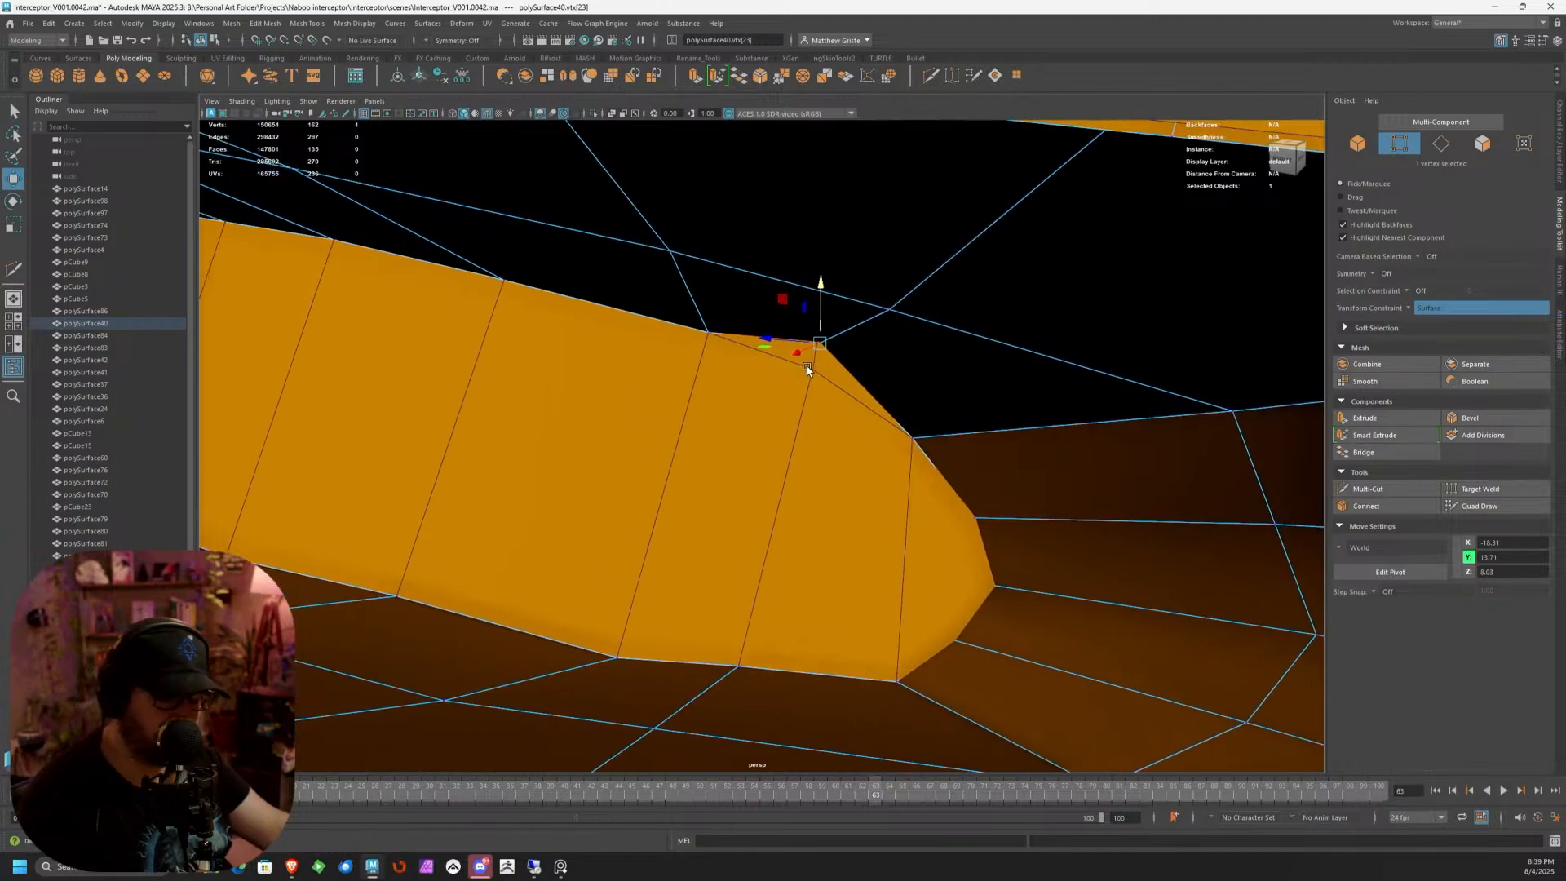
Try to snap the wing's upper border vertex onto the moved fuselage vertex with the Surface constraint active
right_click_drag(806, 367, 828, 354, "alt")
key("v")
mouse_move(829, 331)
left_mouse_down()
mouse_move(822, 359)
mouse_move(800, 344)
mouse_move(817, 360)
left_mouse_up()
right_click_drag(848, 336, 880, 325, "alt")
left_click_drag(879, 325, 970, 317, "alt")
middle_click_drag(815, 301, 915, 370, "alt")
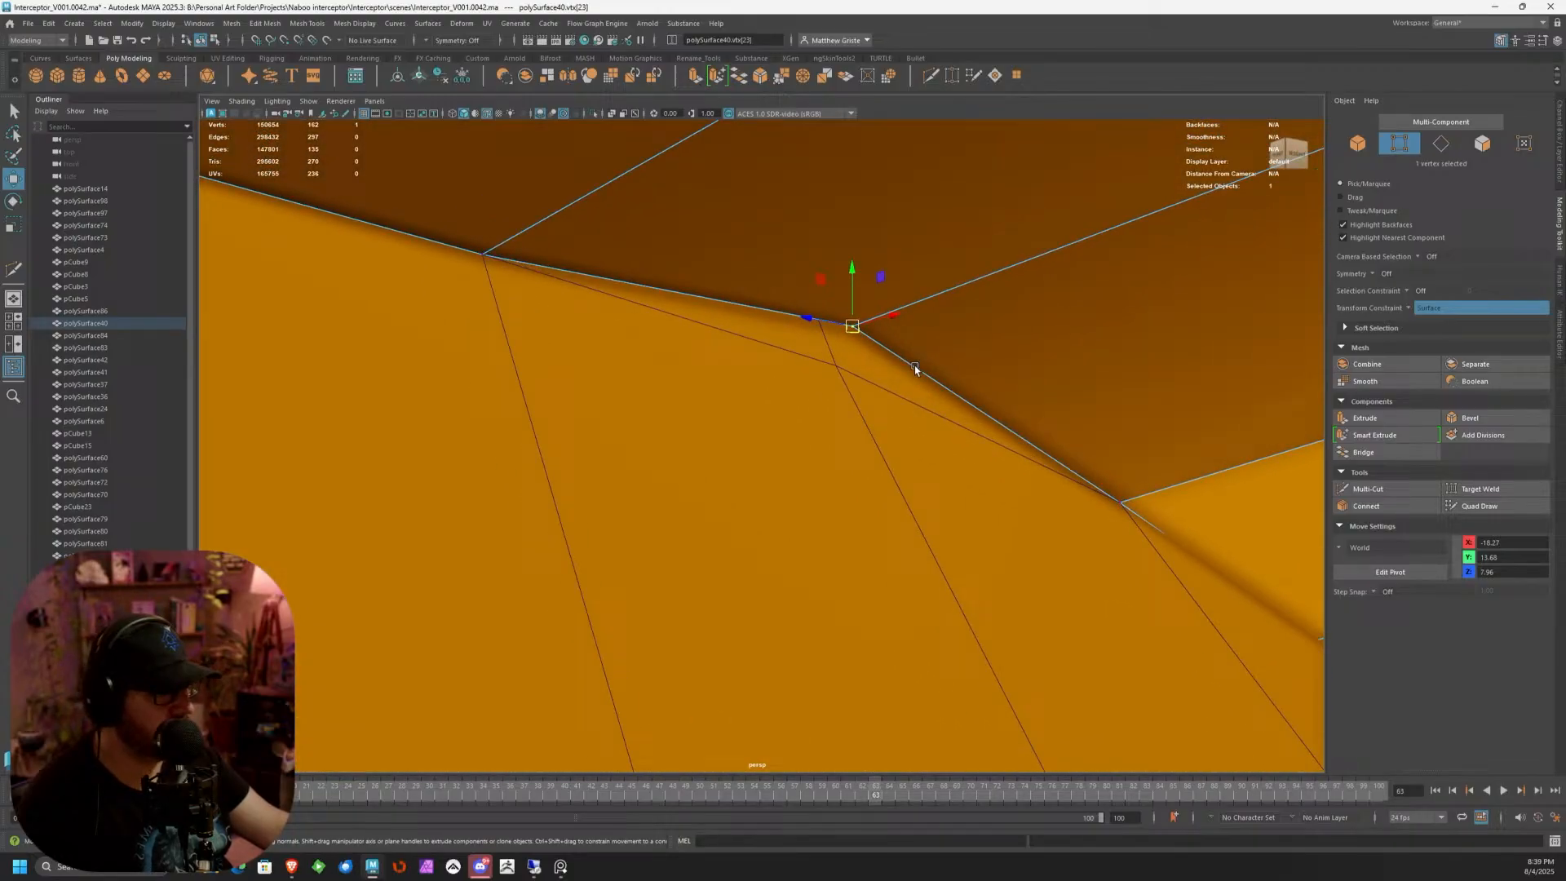
Turn off the transform constraint, snap the wing's upper border vertex onto the moved fuselage vertex, and return to object mode
left_click(844, 425)
left_click(936, 509)
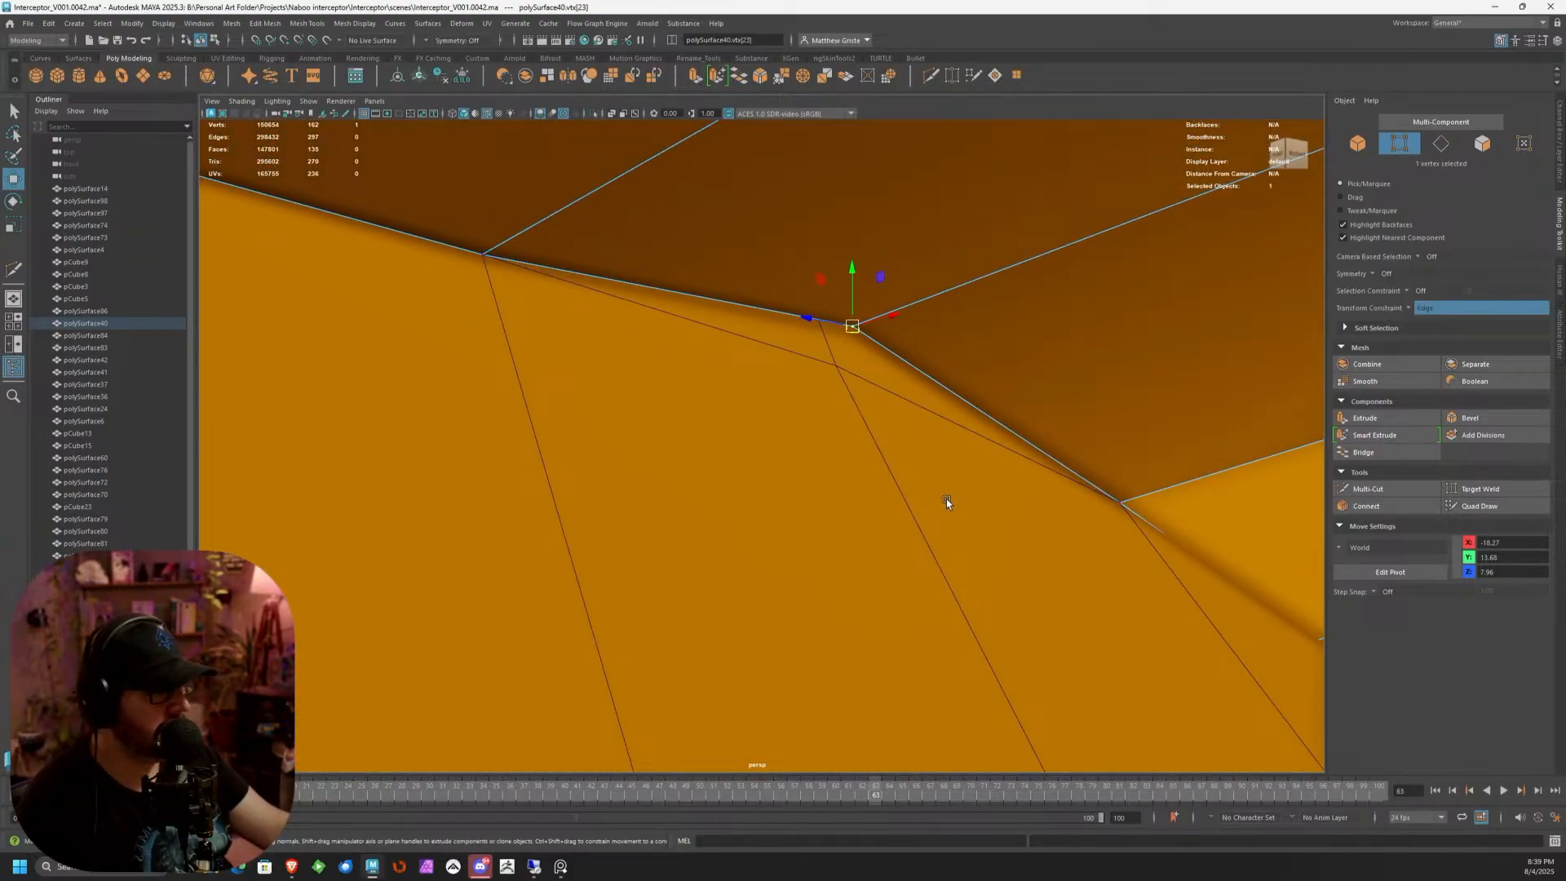
left_click(832, 394)
mouse_move(840, 466)
left_click(902, 462)
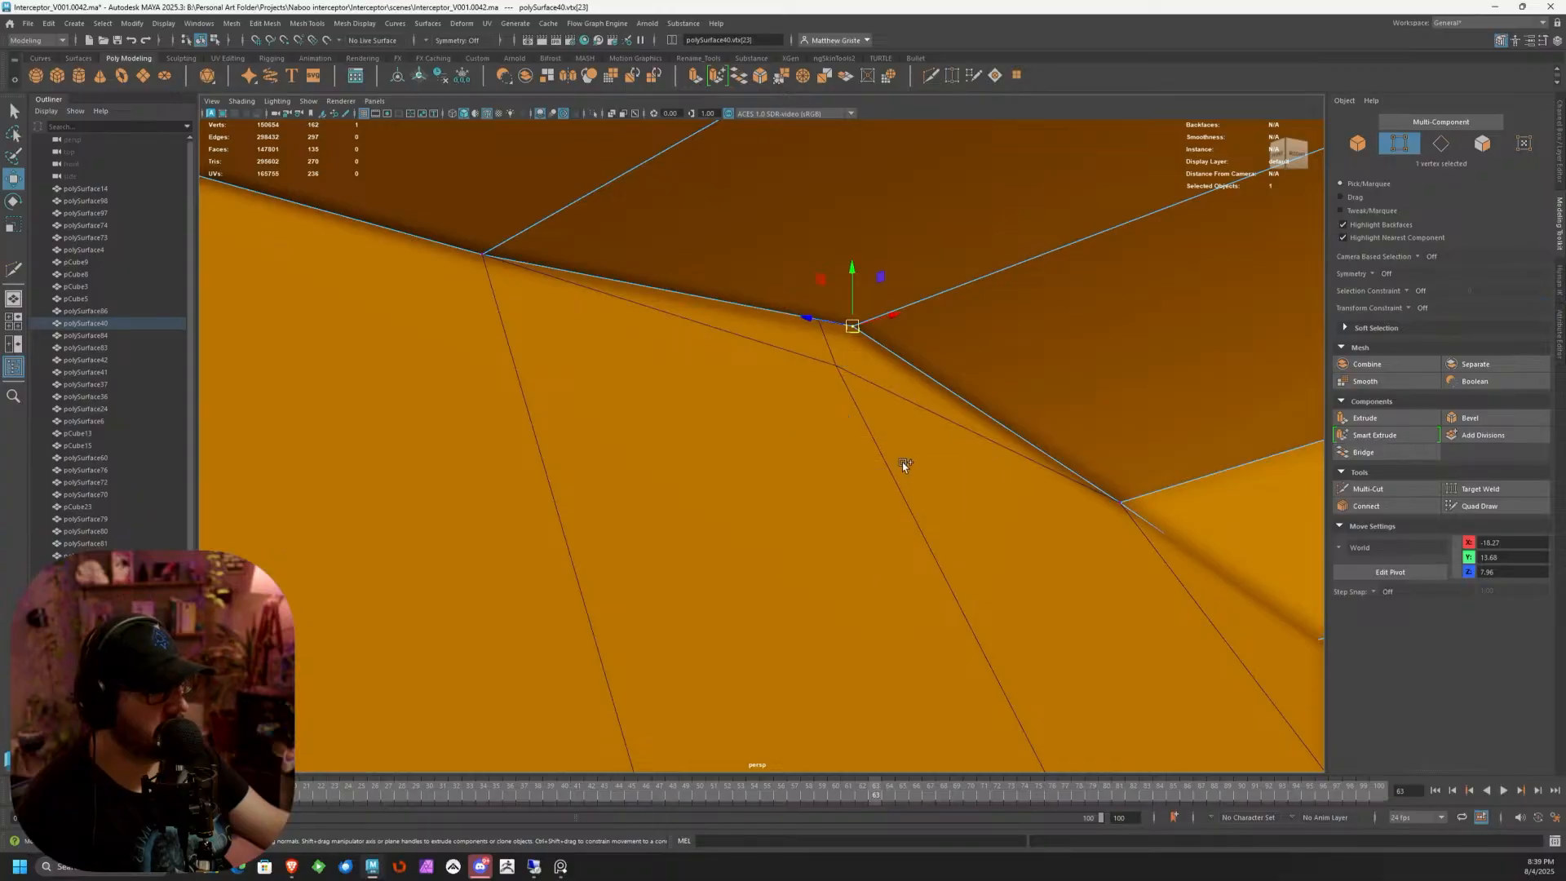
left_click_drag(850, 330, 773, 349)
key("F8")
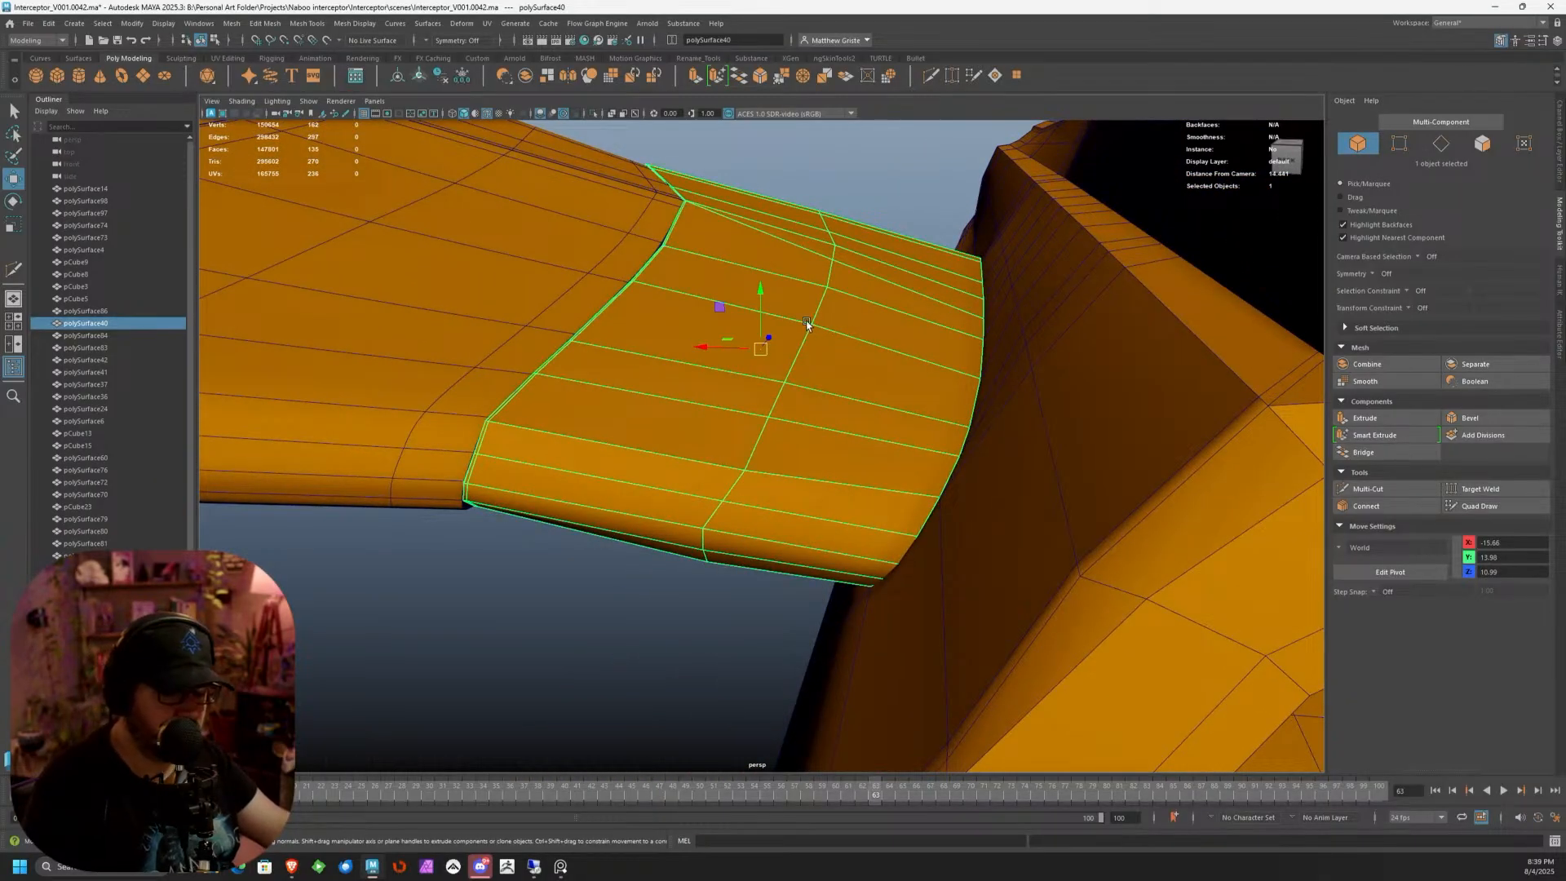
Isolate the wing root section and select the full loop of open border edges at its fuselage end
key("ctrl+1")
left_click_drag(992, 357, 858, 329, "alt")
right_click_drag(644, 323, 653, 277)
double_click(653, 277)
left_click_drag(725, 325, 784, 334, "alt")
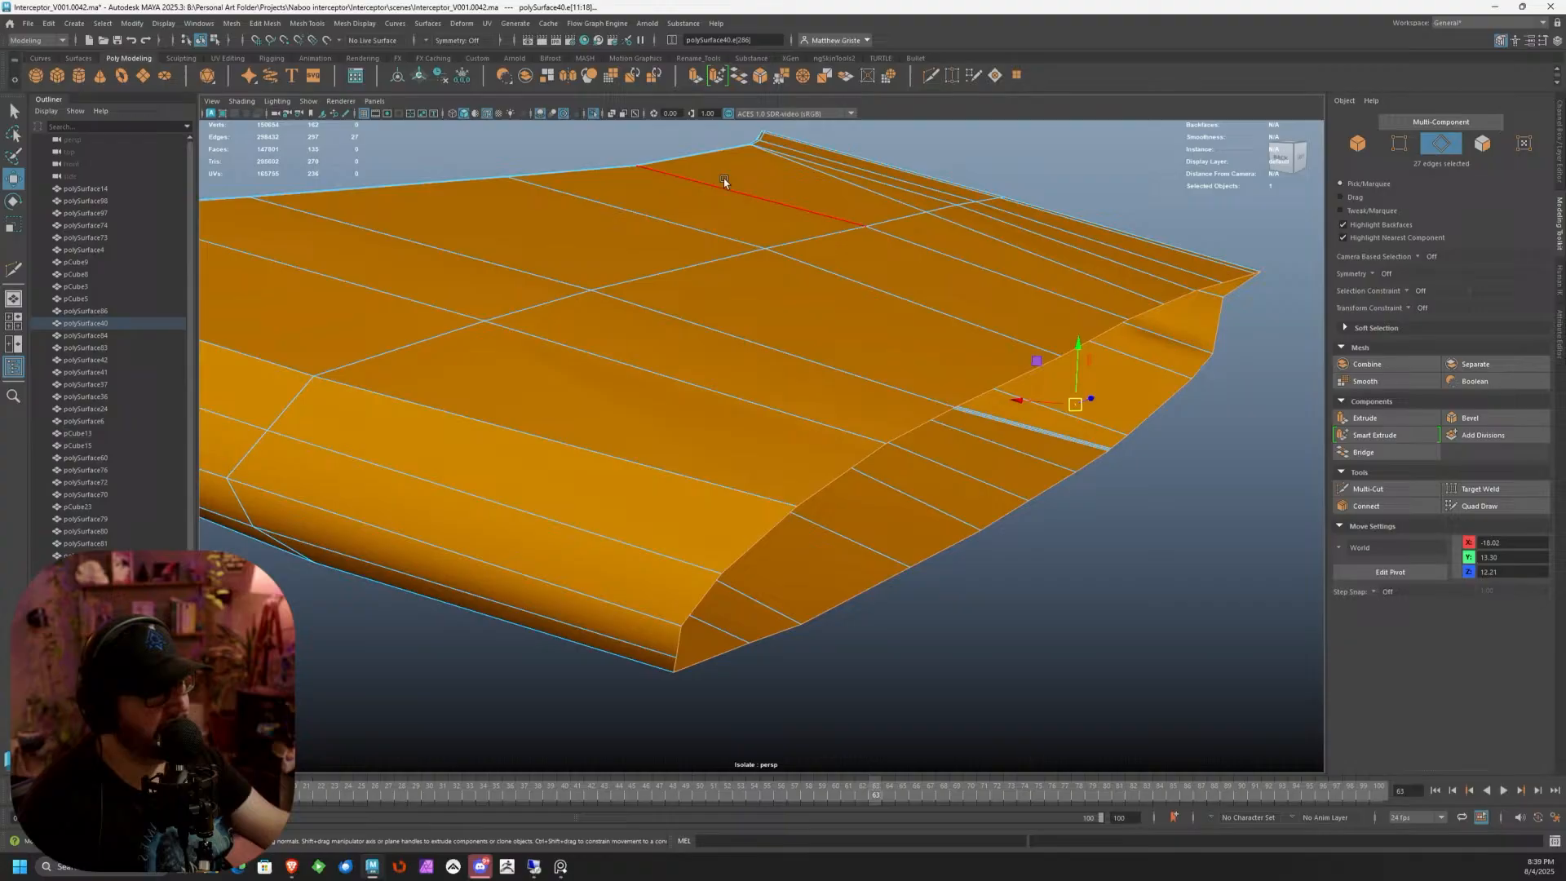
Extrude the selected root border edges of the wing into a narrow strip of faces around the opening
left_click(700, 81)
left_click_drag(1026, 319, 877, 300, "alt")
left_click_drag(1252, 323, 1216, 319, "alt")
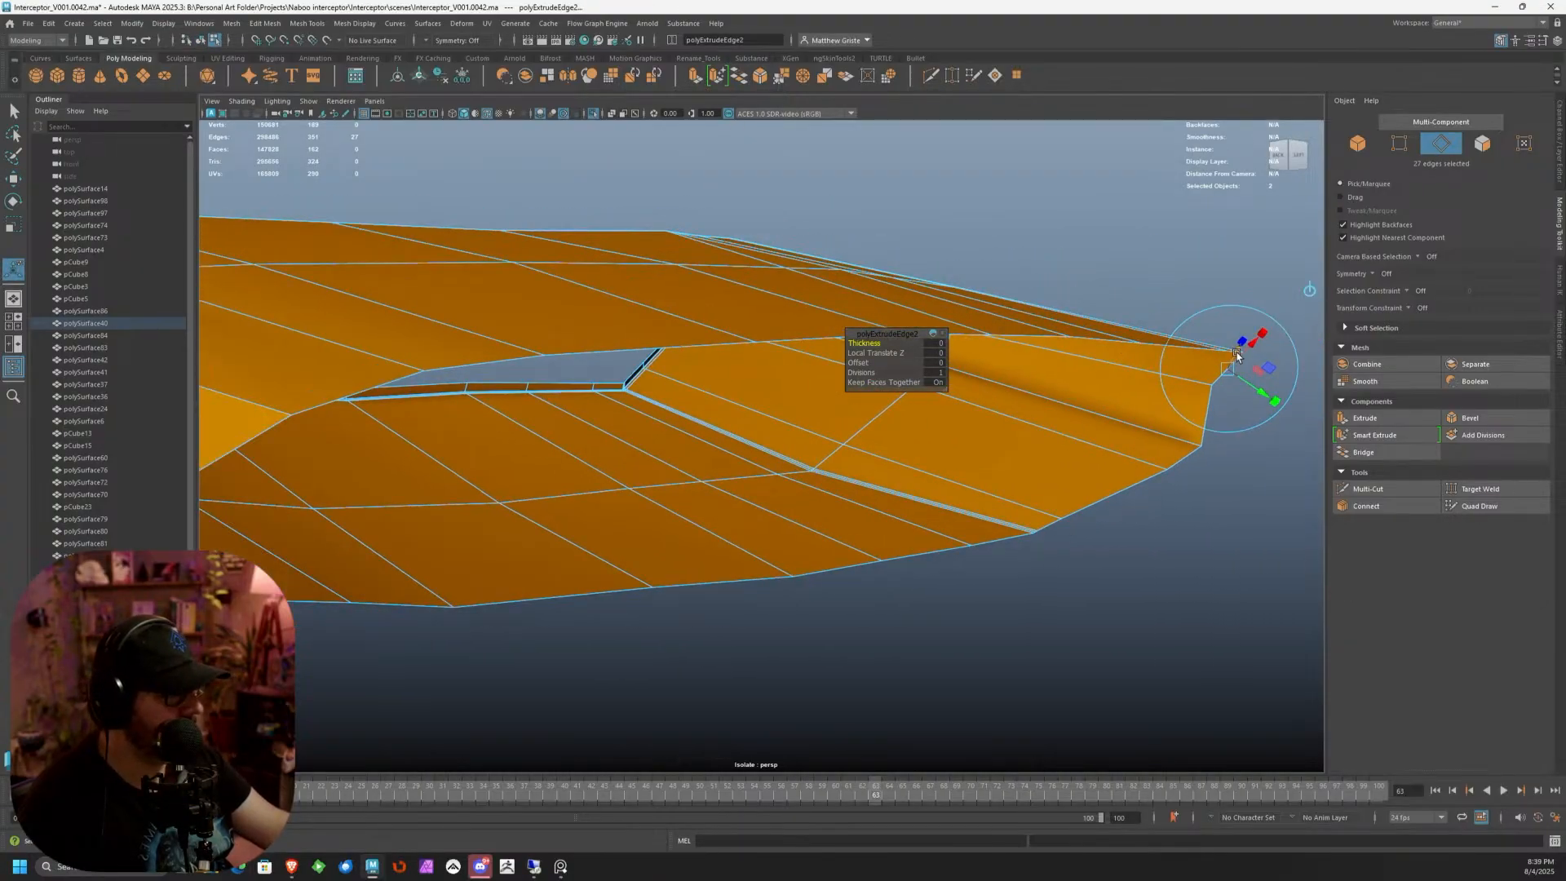
left_click_drag(1285, 382, 1091, 347, "alt")
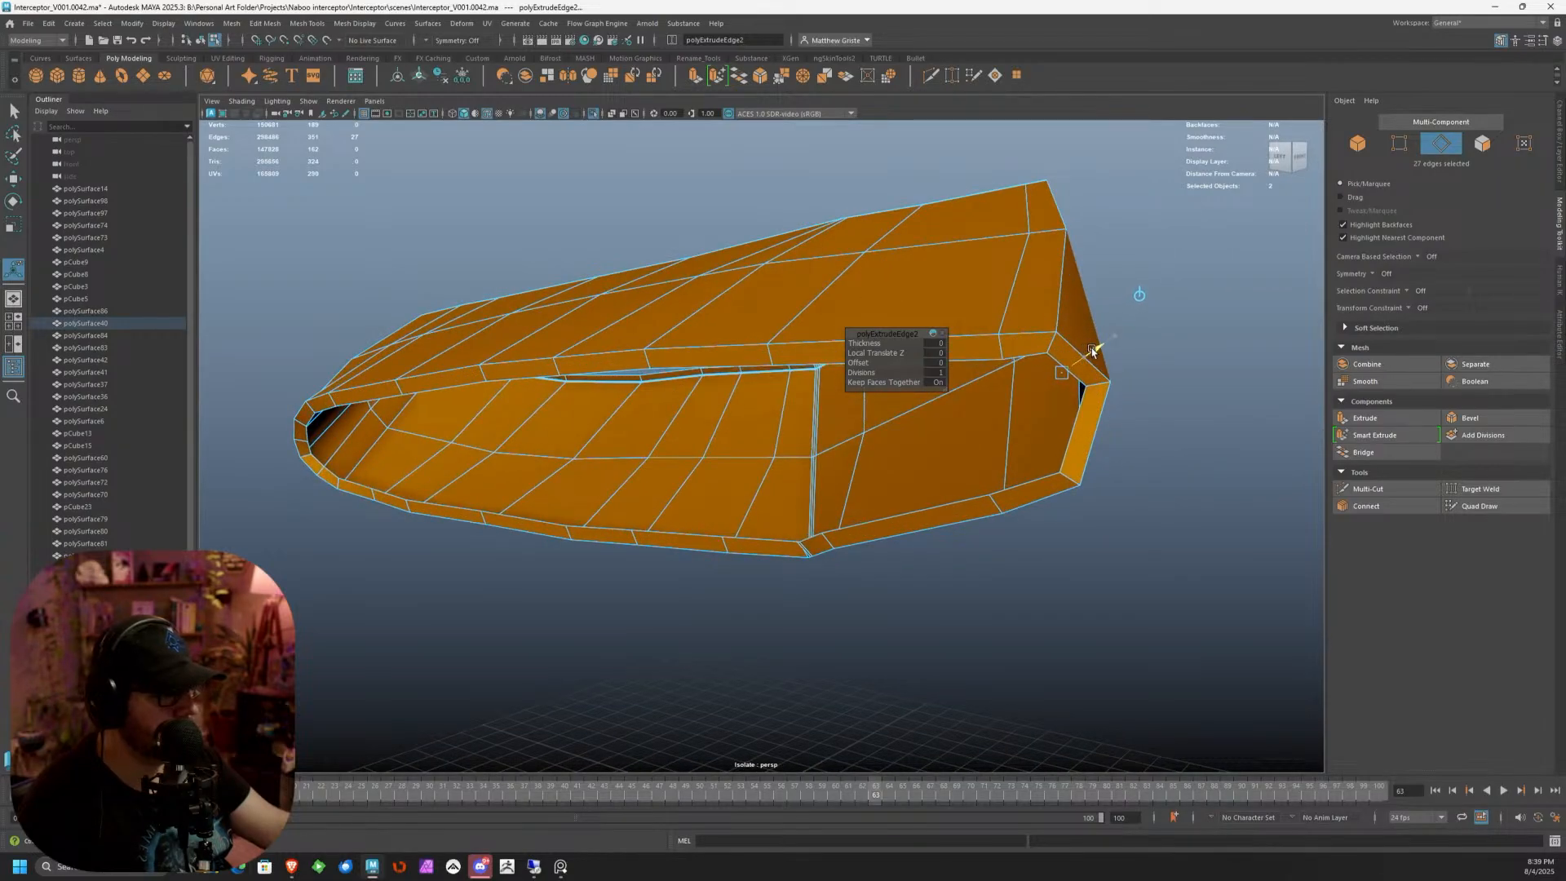
Leave edge selection and insert edge loops close to the wing's extruded root border with the Multi-Cut tool
right_click(776, 324)
left_click(836, 304)
left_click(1410, 488)
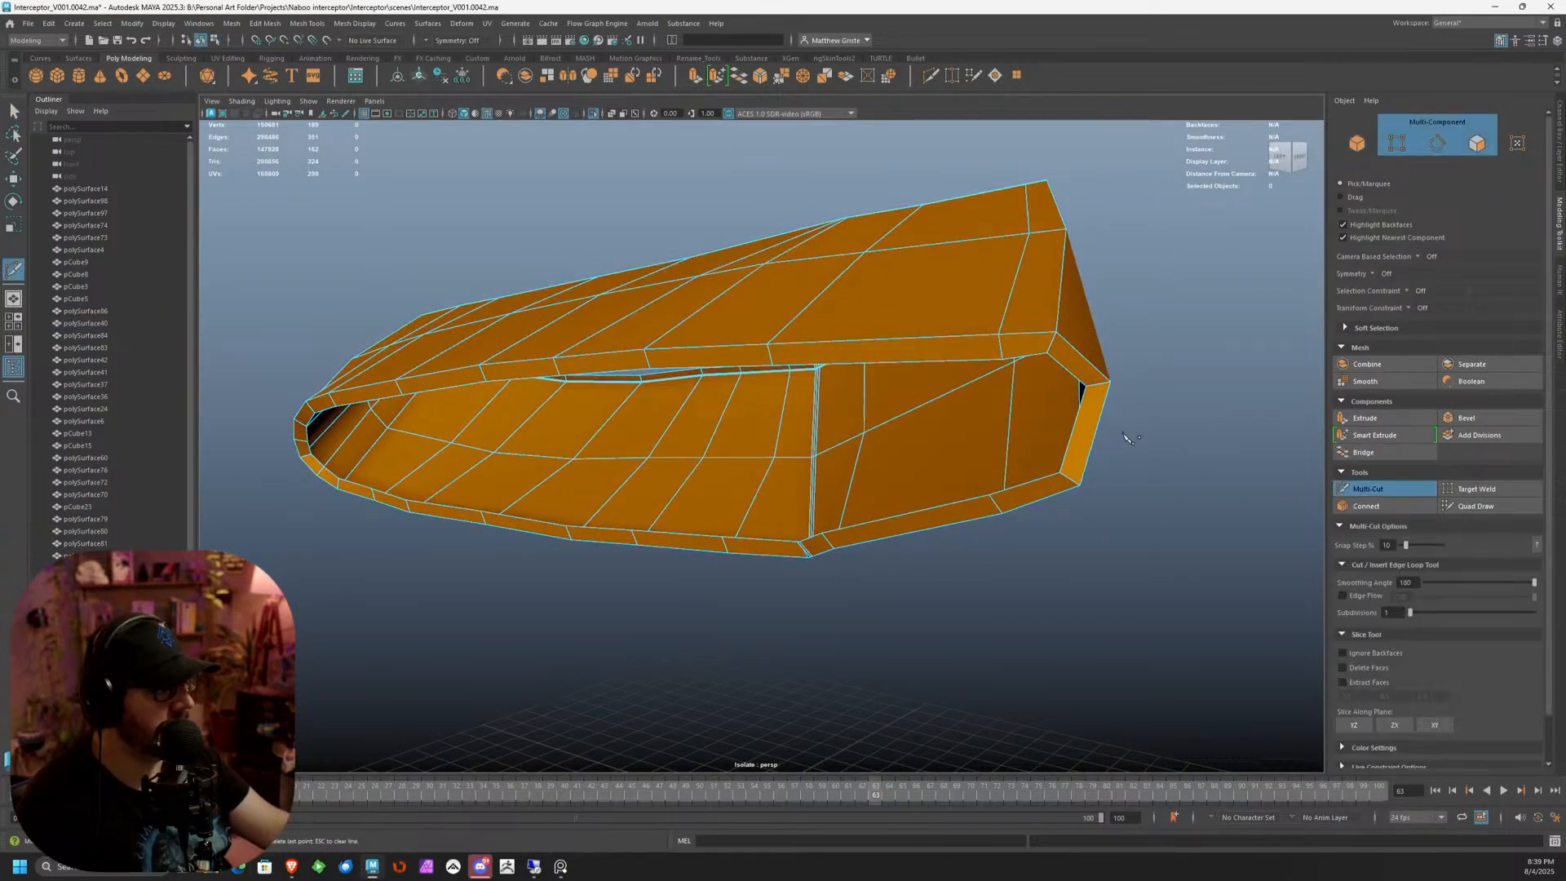
left_click_drag(1127, 439, 587, 457, "alt")
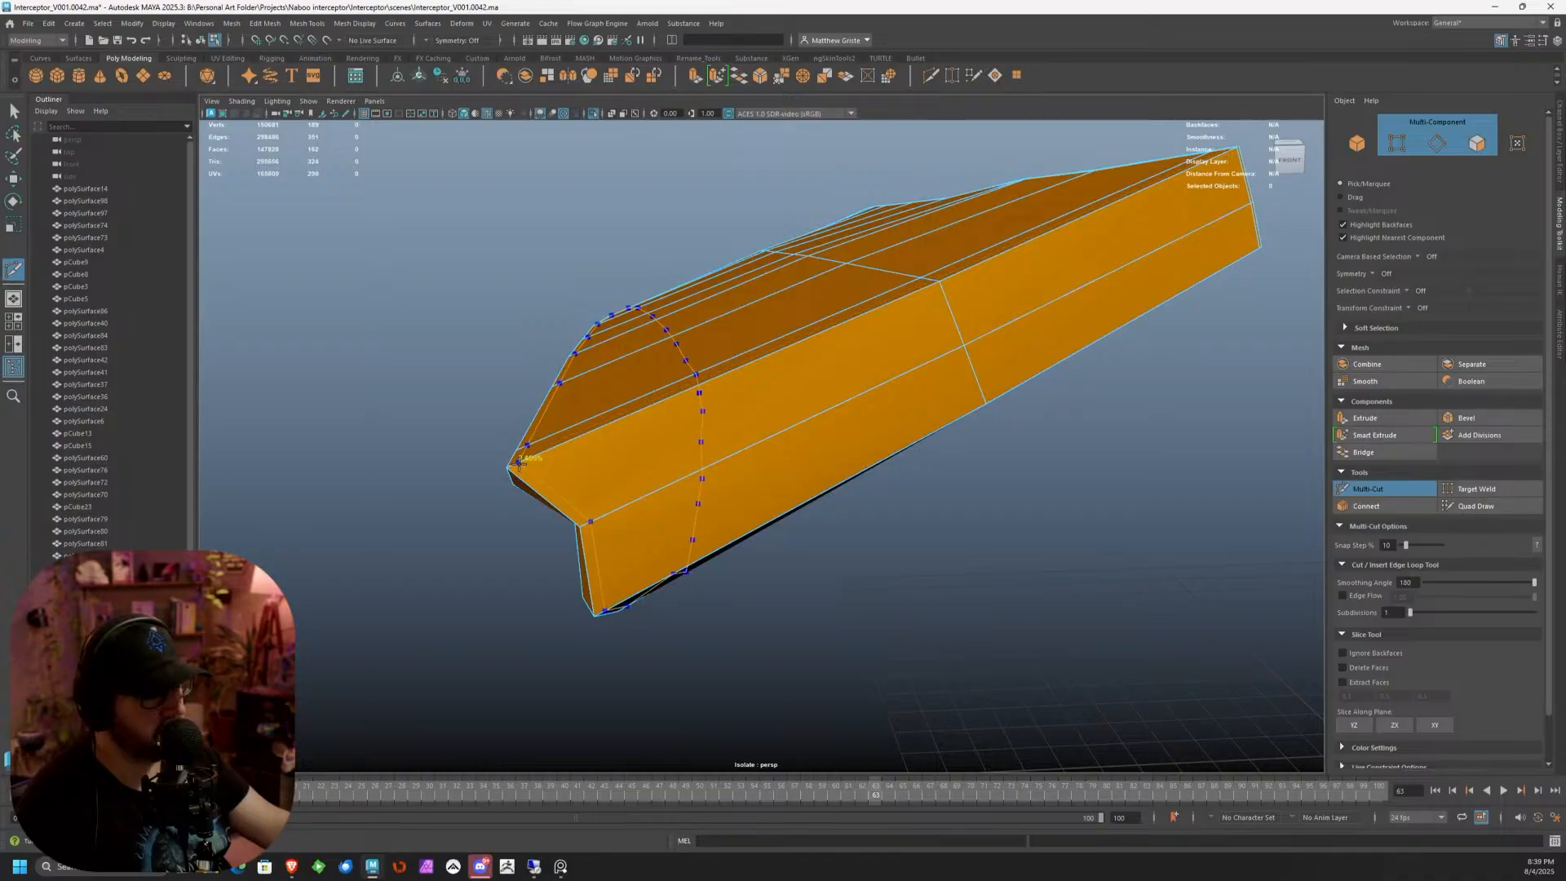
left_click(518, 462, "ctrl")
left_click(550, 449, "ctrl")
Preview the wing section smoothed to check its root border, and return it to object mode
scroll(694, 443, "down", 3)
key("3")
left_click_drag(694, 443, 1066, 444, "alt")
key("q")
right_click_drag(1044, 397, 1093, 350)
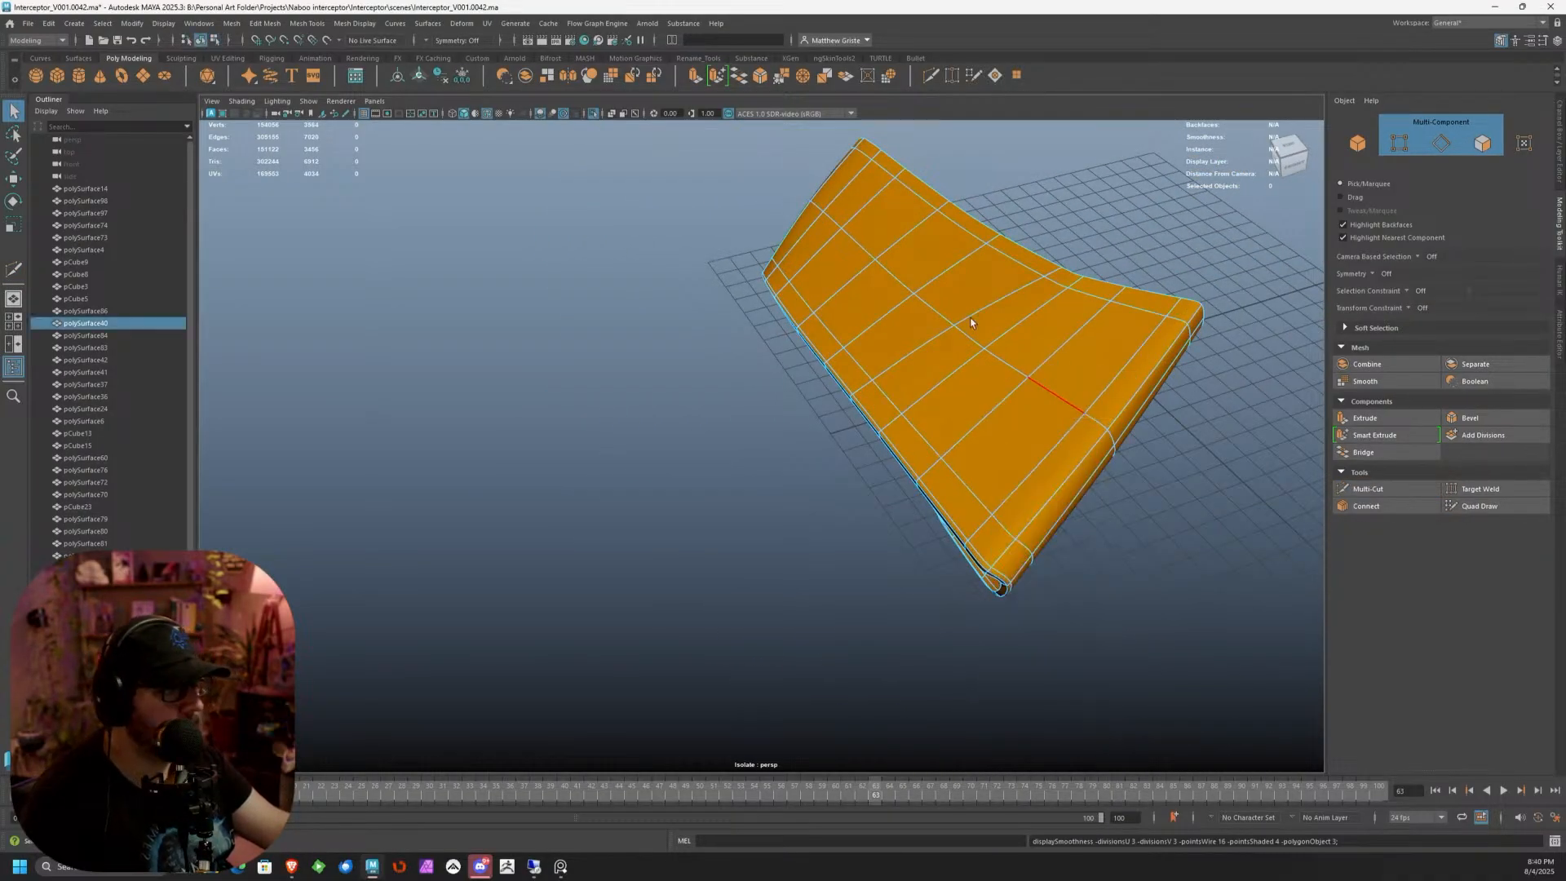
Turn off the isolated view so the rest of the ship is displayed around the wing and engine
left_click(310, 102)
mouse_move(351, 124)
left_click(496, 126)
scroll(600, 282, "down", 3)
left_click_drag(600, 285, 845, 281, "alt")
left_click(830, 303)
left_click(739, 160)
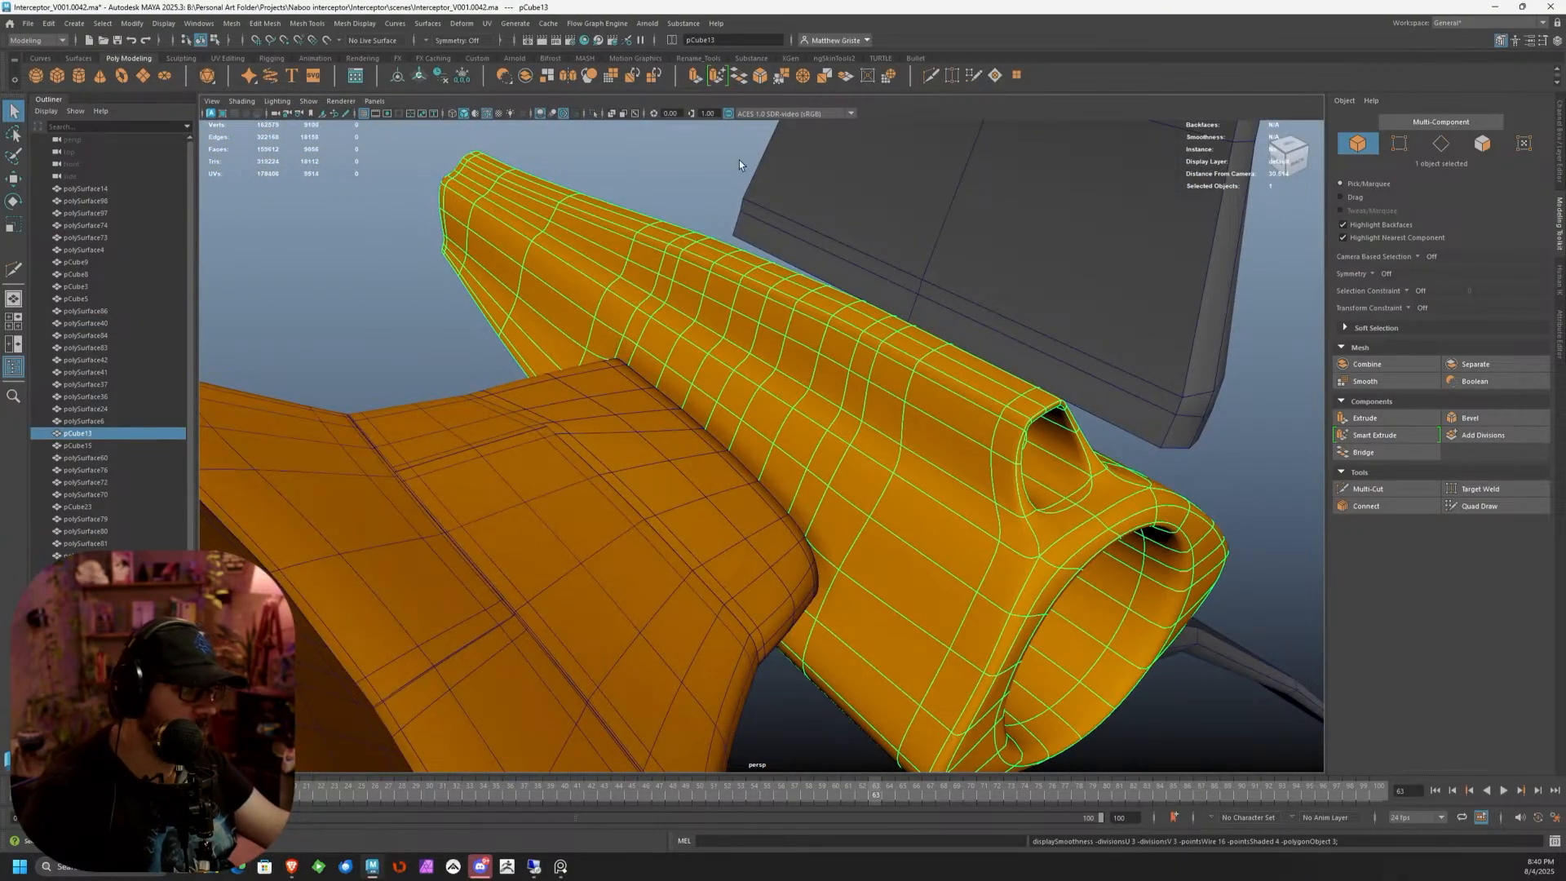
Turn off the wireframe overlay on the shaded model and view the whole ship from the front
left_click_drag(739, 160, 645, 261, "alt")
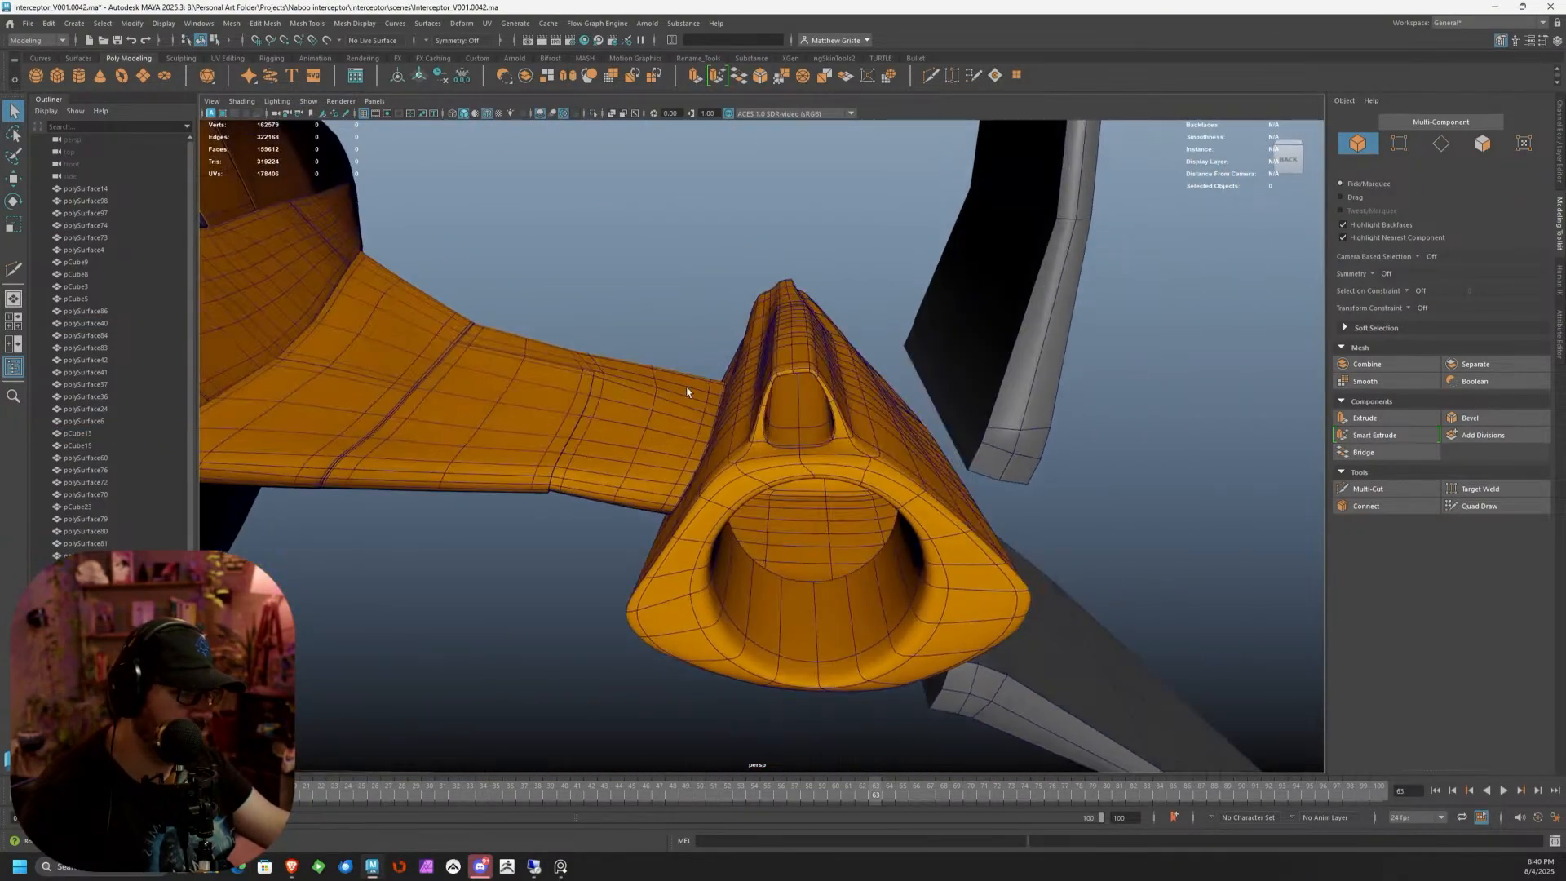
left_click(488, 115)
mouse_move(548, 191)
left_mouse_down("alt")
mouse_move(779, 319)
mouse_move(769, 342)
mouse_move(735, 269)
mouse_move(629, 238)
mouse_move(820, 306)
mouse_move(786, 237)
mouse_move(881, 237)
mouse_move(937, 197)
mouse_move(1119, 192)
mouse_move(1093, 346)
mouse_move(1188, 338)
left_mouse_up("alt")
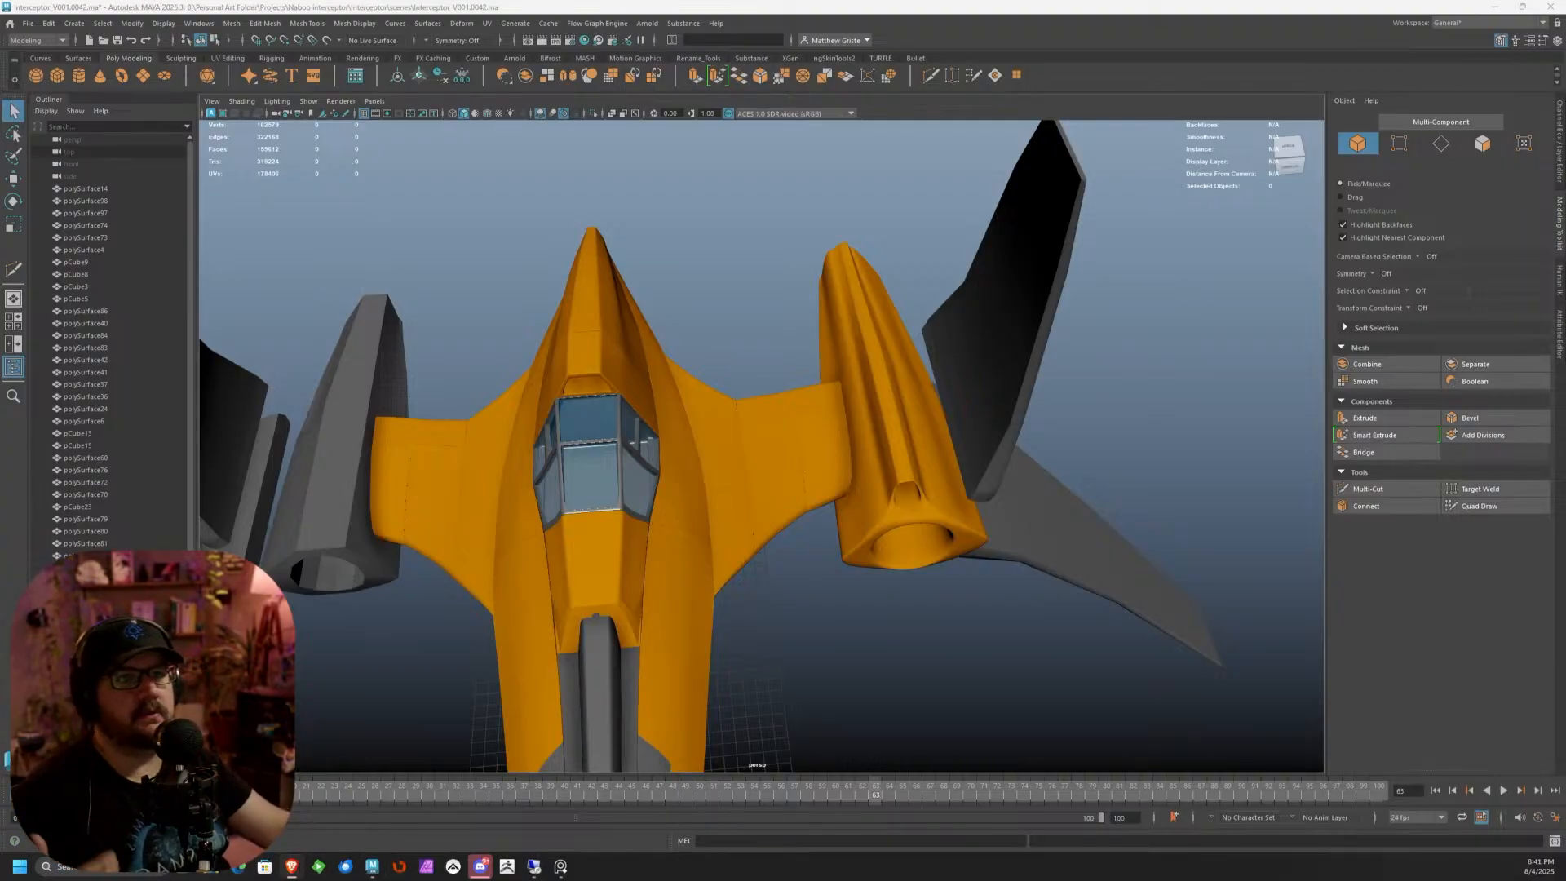
Bring the web browser onto this screen, maximize it and open artstation.com
left_click_drag(718, 0, 877, 215)
double_click(877, 216)
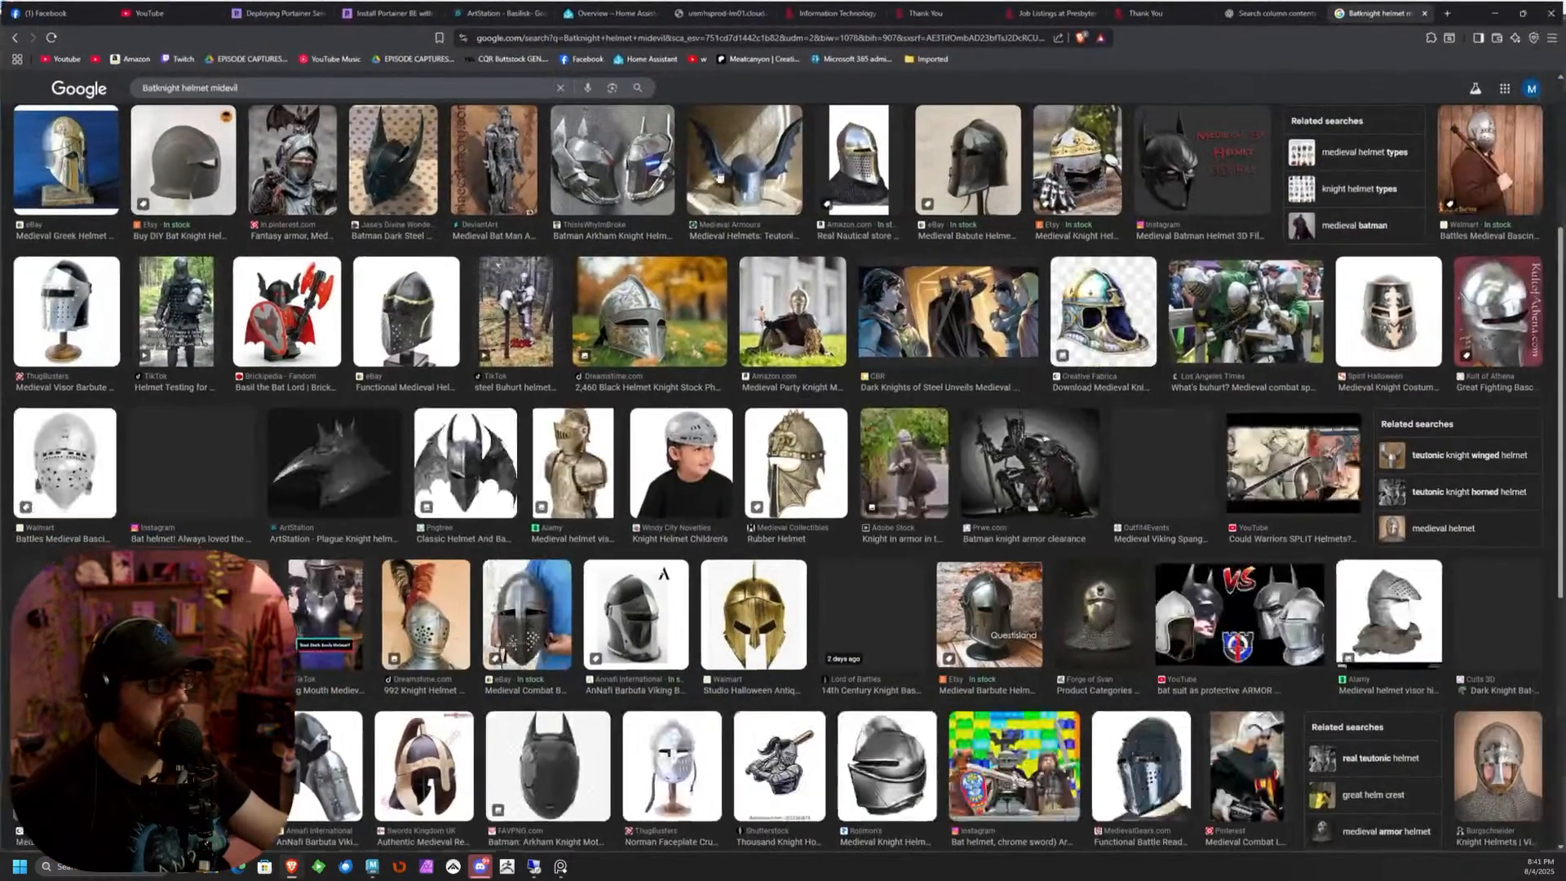
left_click(535, 41)
type("art")
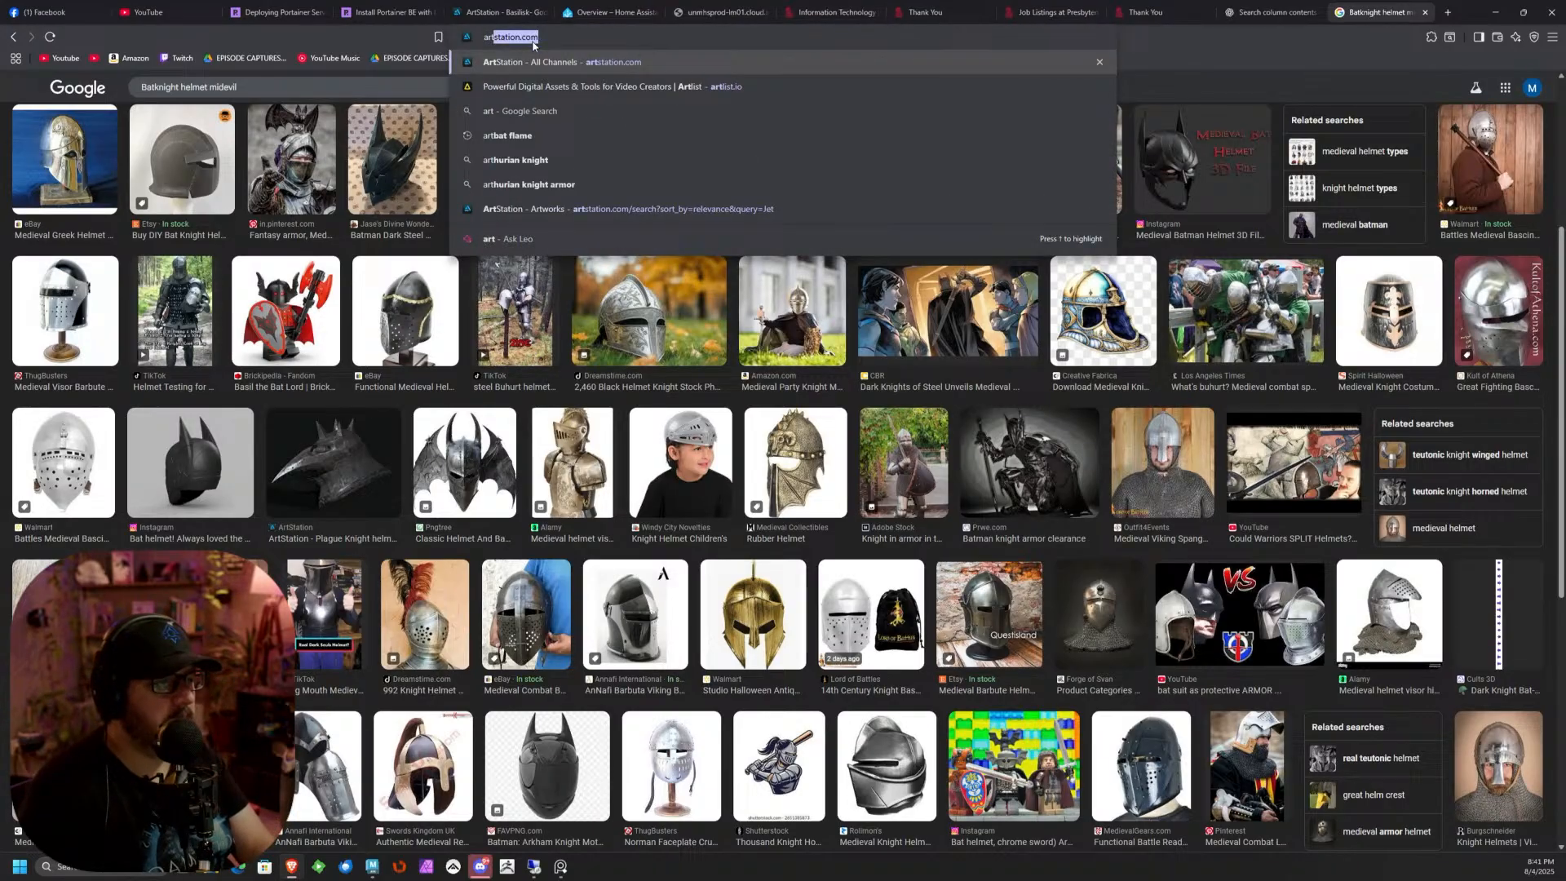
key("Return")
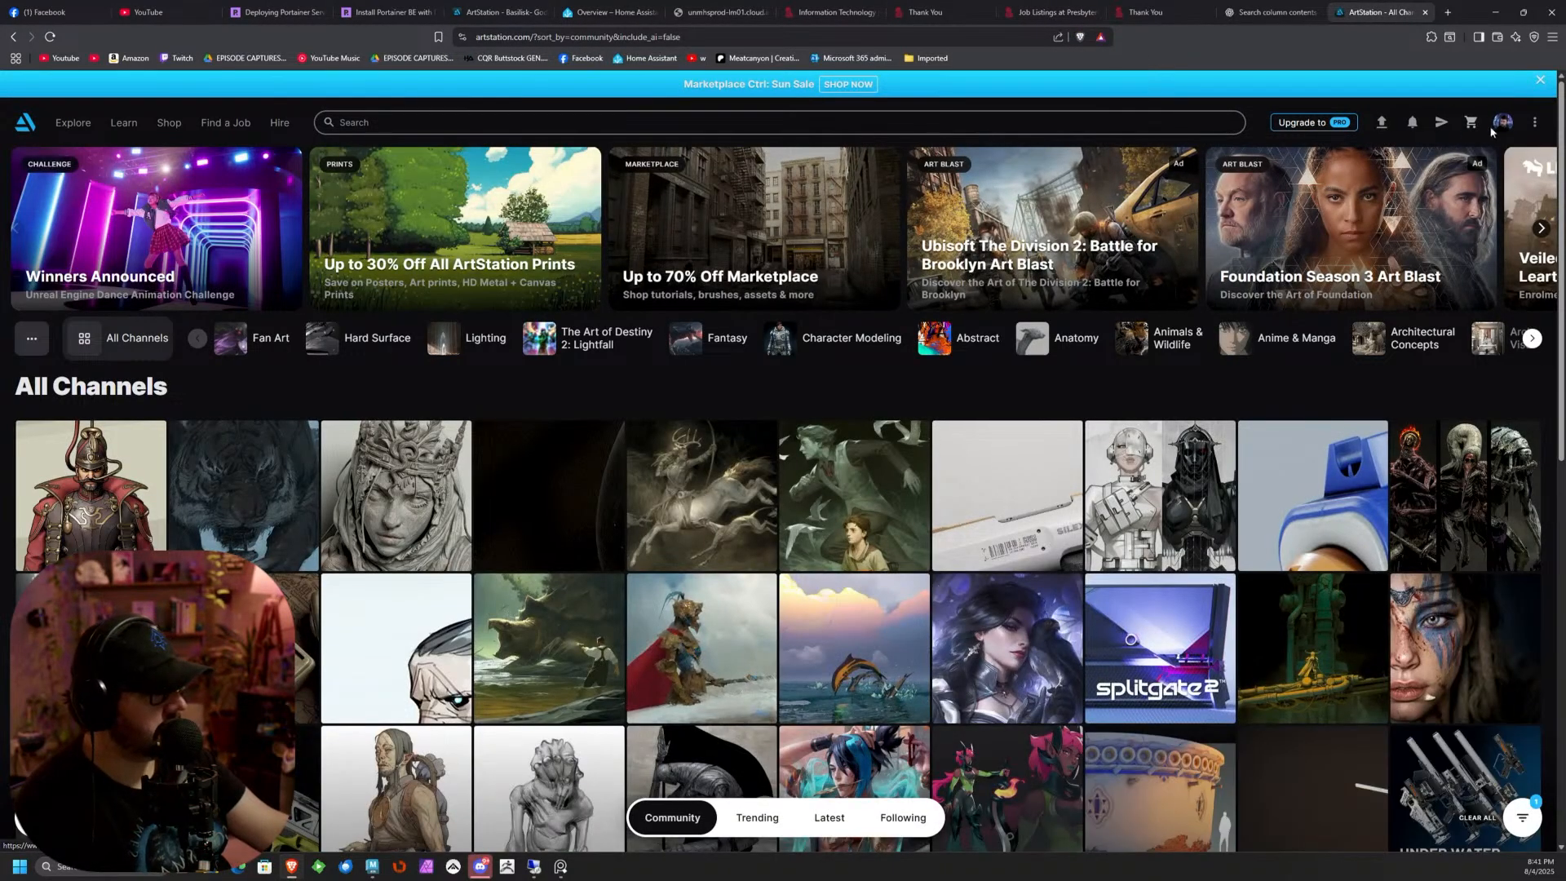
Open the account's own ArtStation profile and its Citipati Head Sculp project
left_click(1498, 130)
left_click(1442, 172)
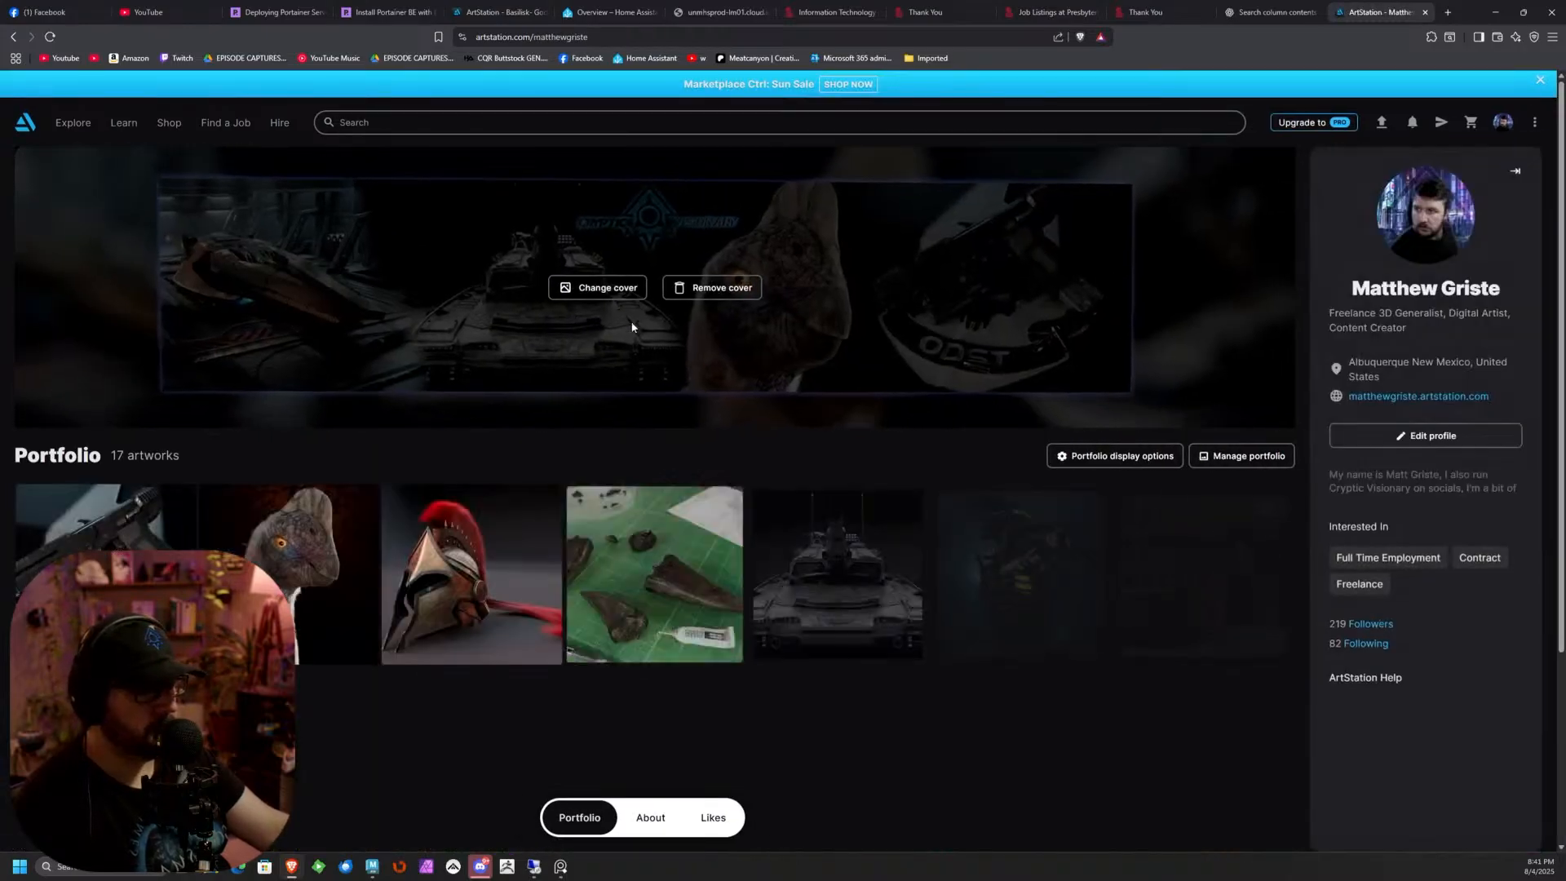
left_click(311, 559)
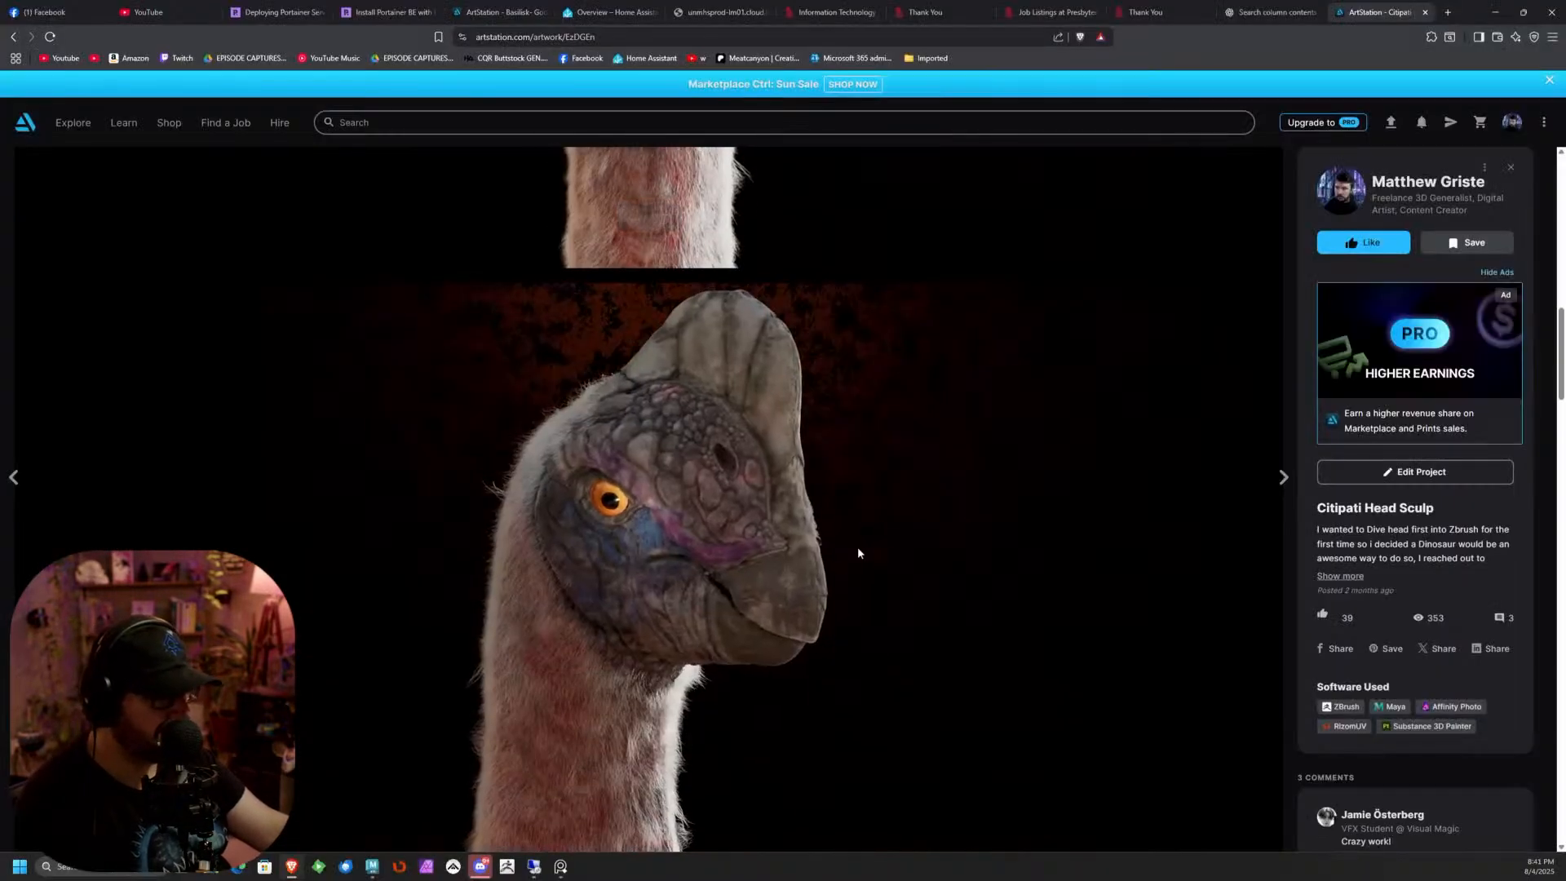
Examine the Citipati project's renders, UV layout and low-poly versus high-poly sculpt comparison, and return to Maya
scroll(859, 547, "down", 10)
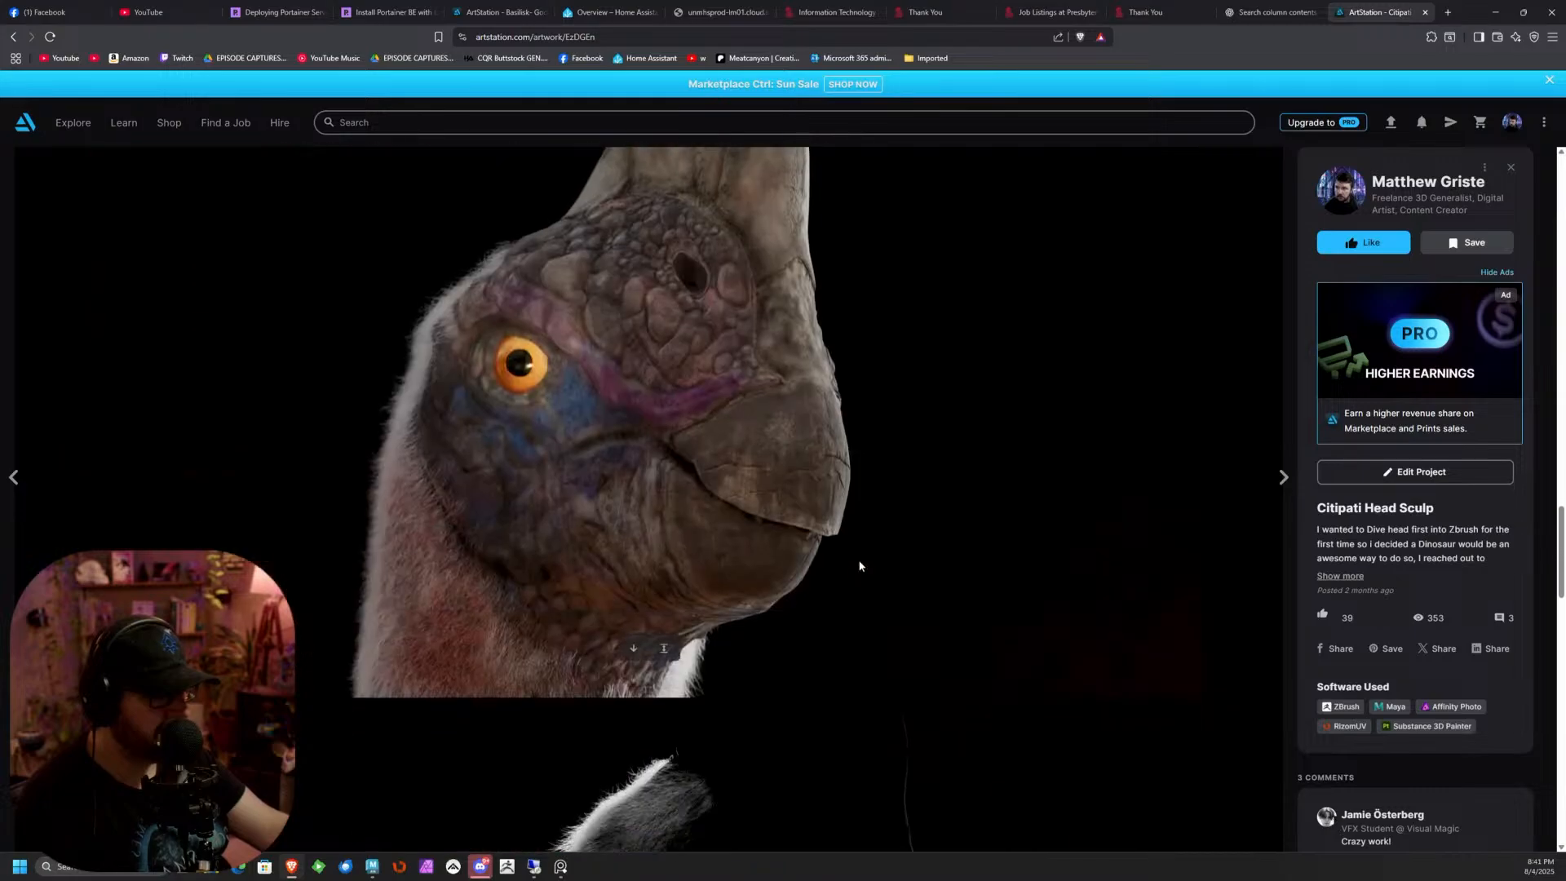
scroll(862, 563, "down", 10)
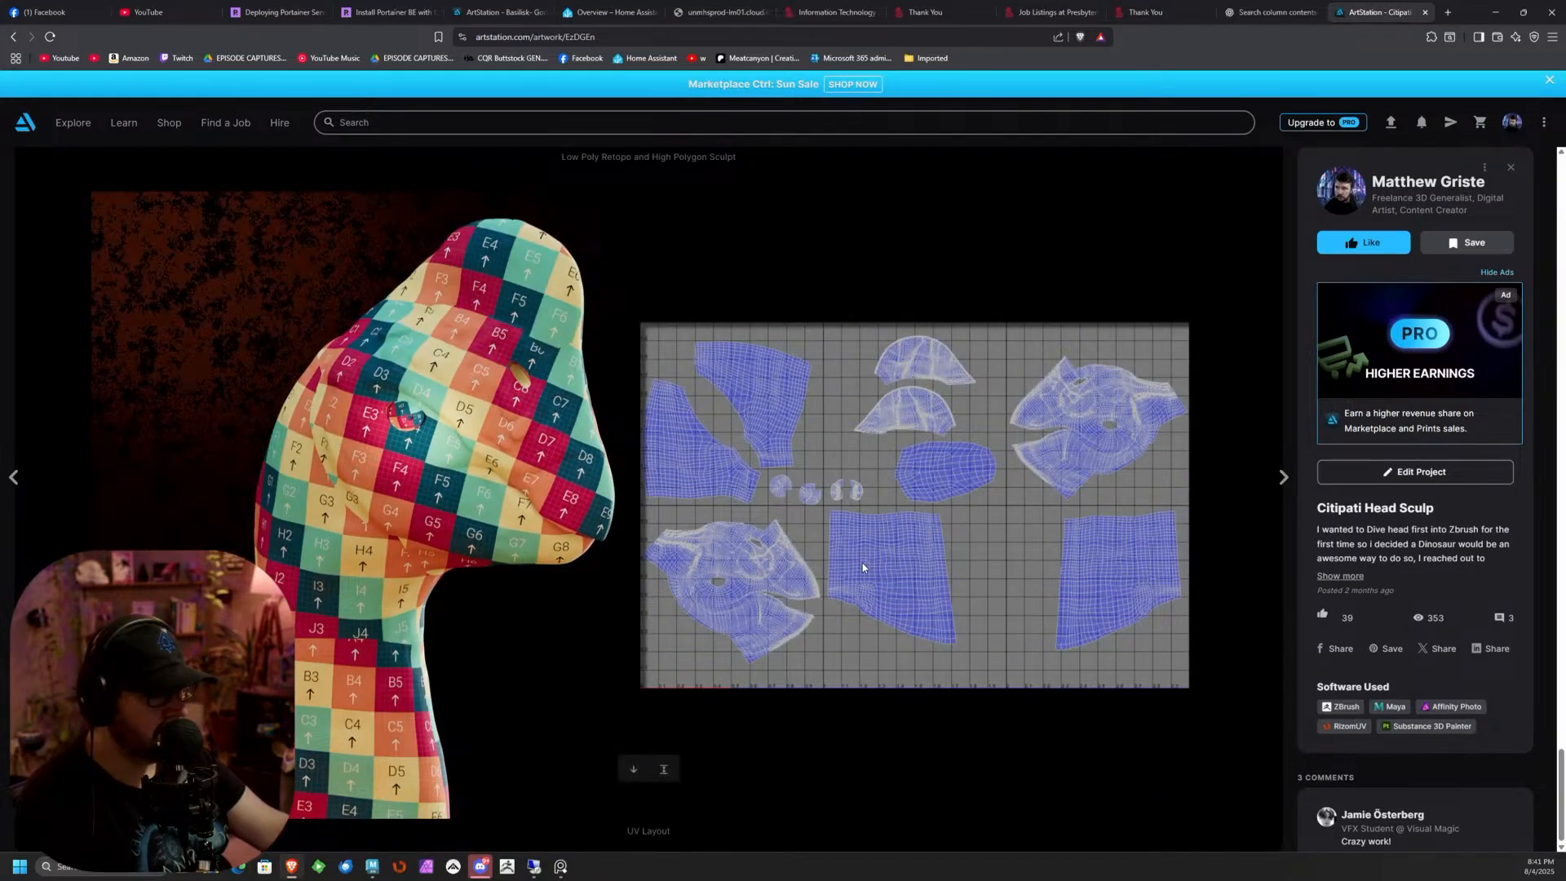
scroll(863, 562, "down", 10)
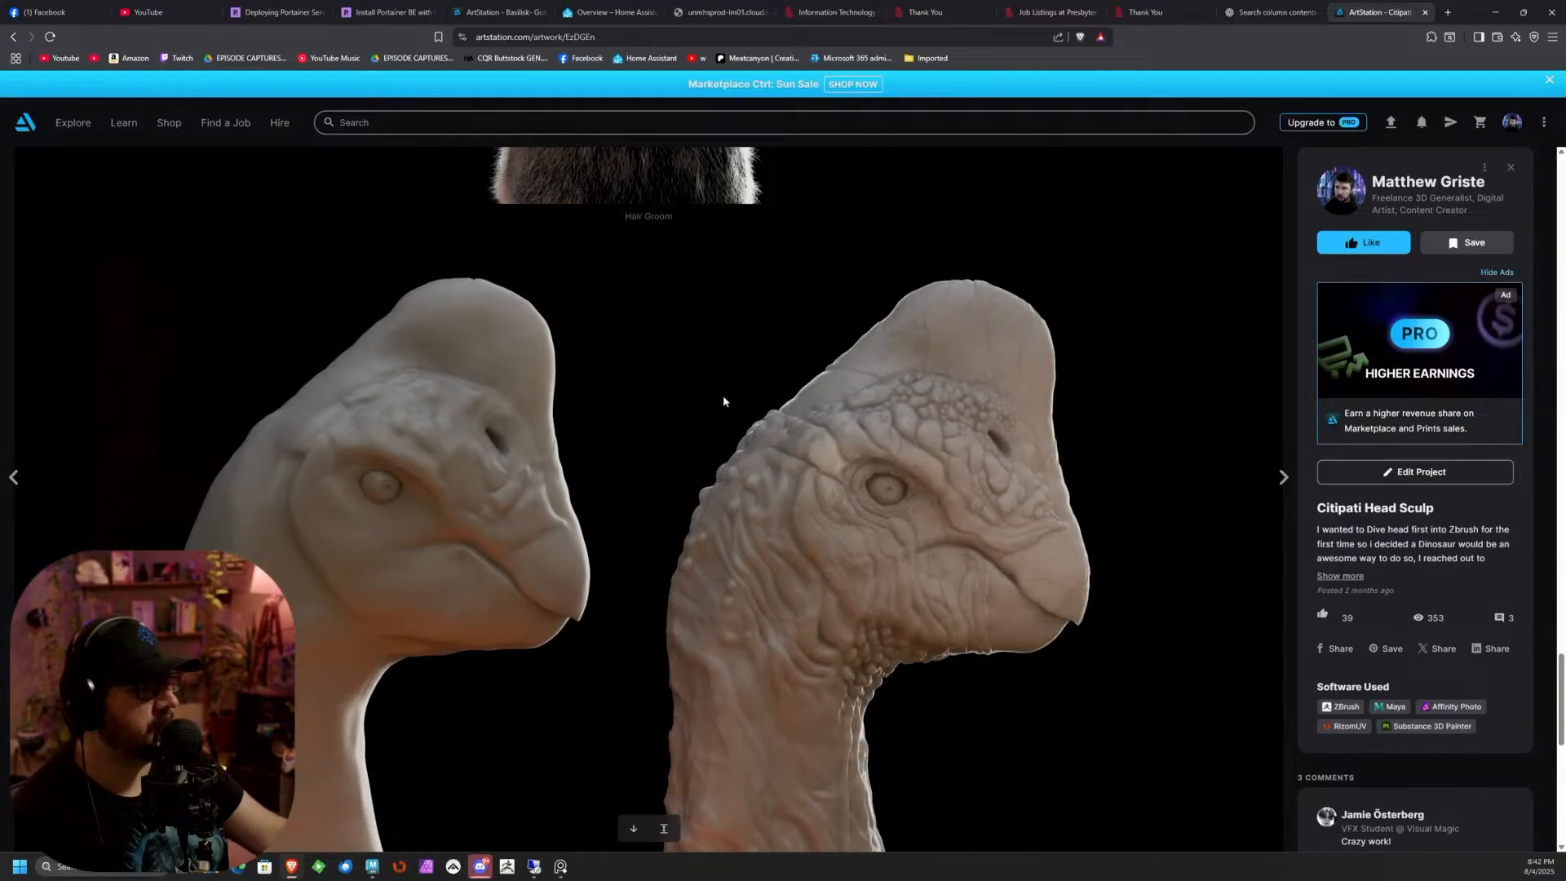
scroll(723, 400, "down", 2)
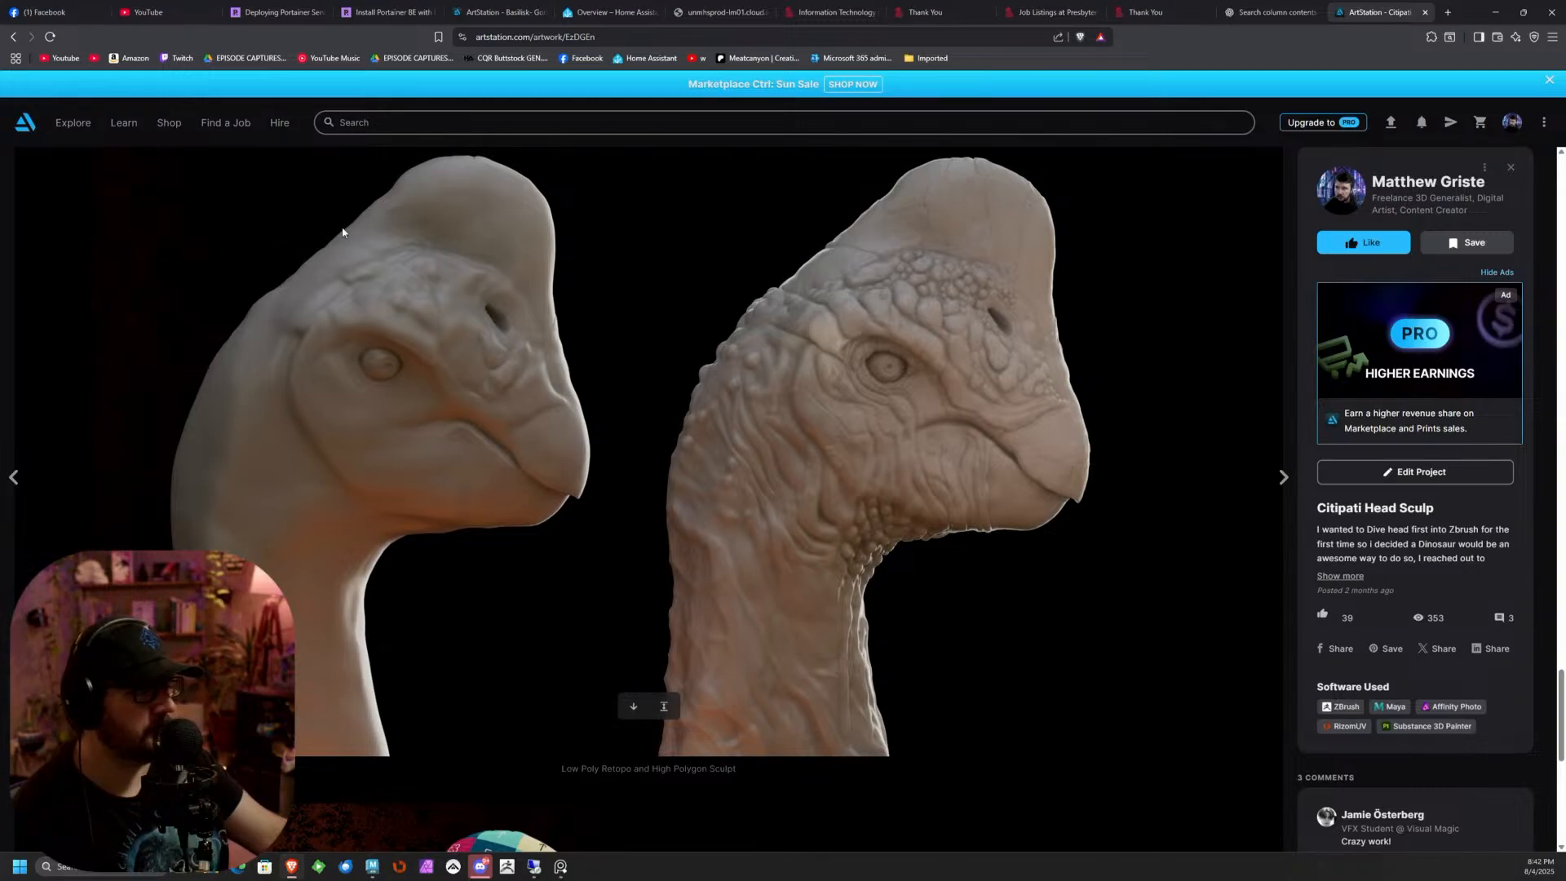
left_click(1496, 12)
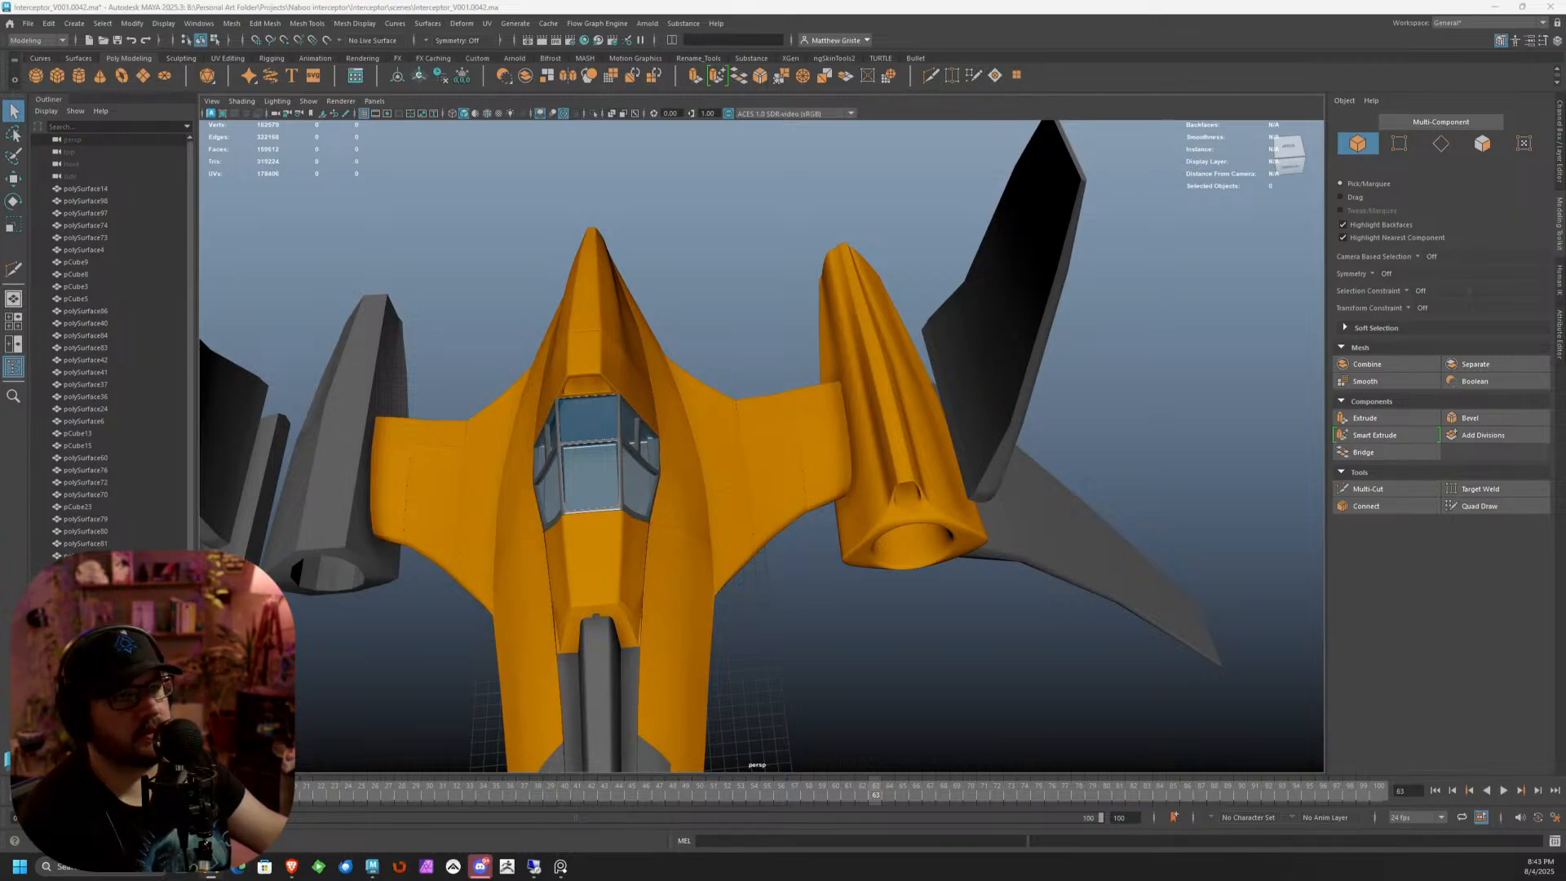
Frame the whole ship and save the current interceptor scene
key("f")
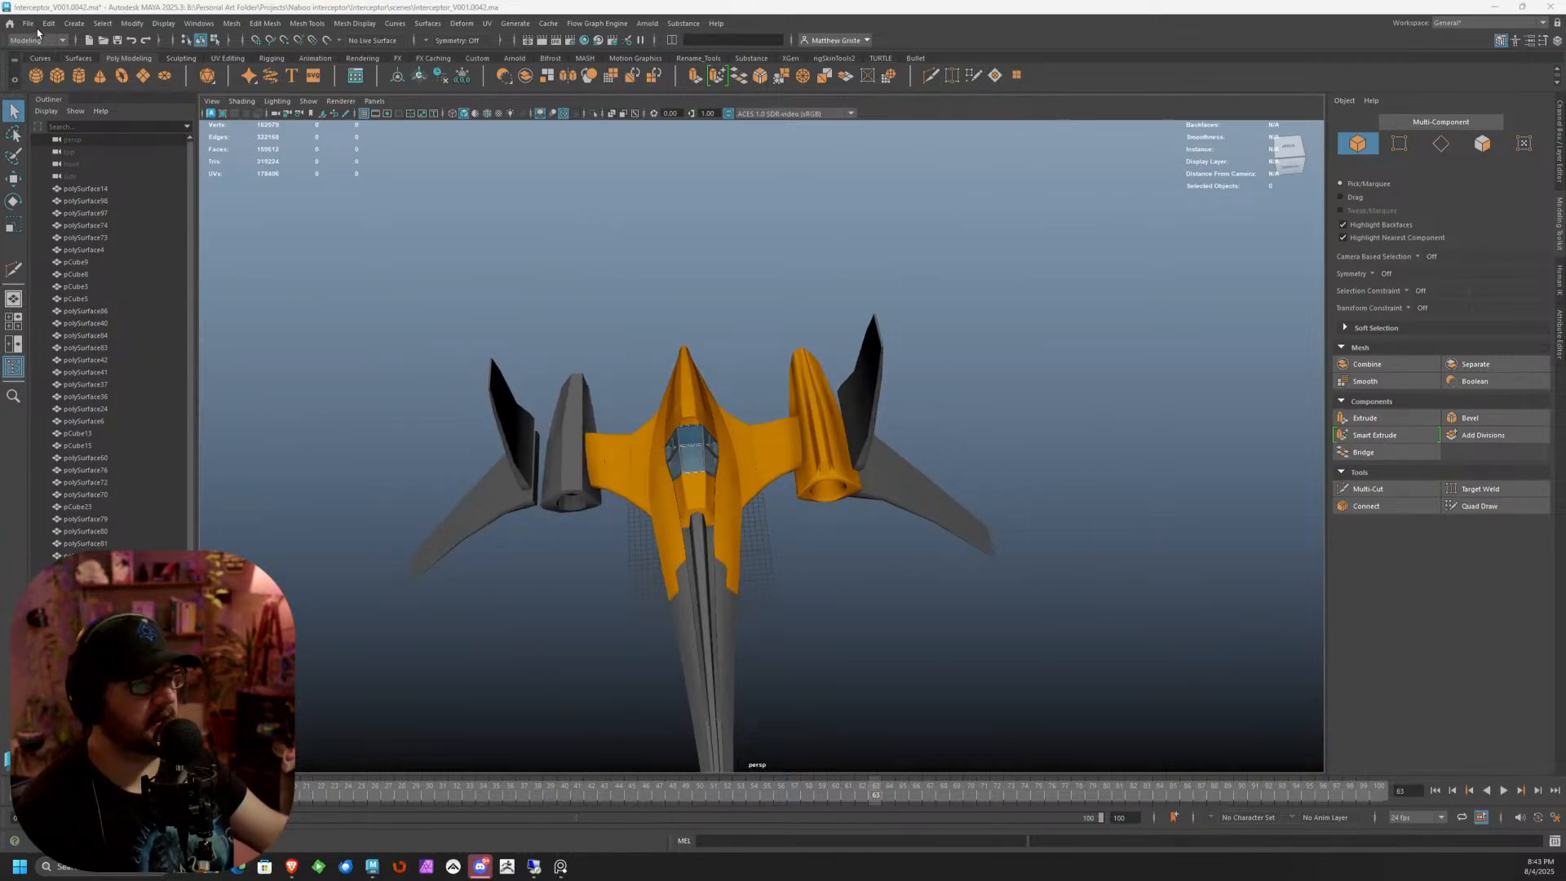
left_click(32, 25)
left_click(73, 78)
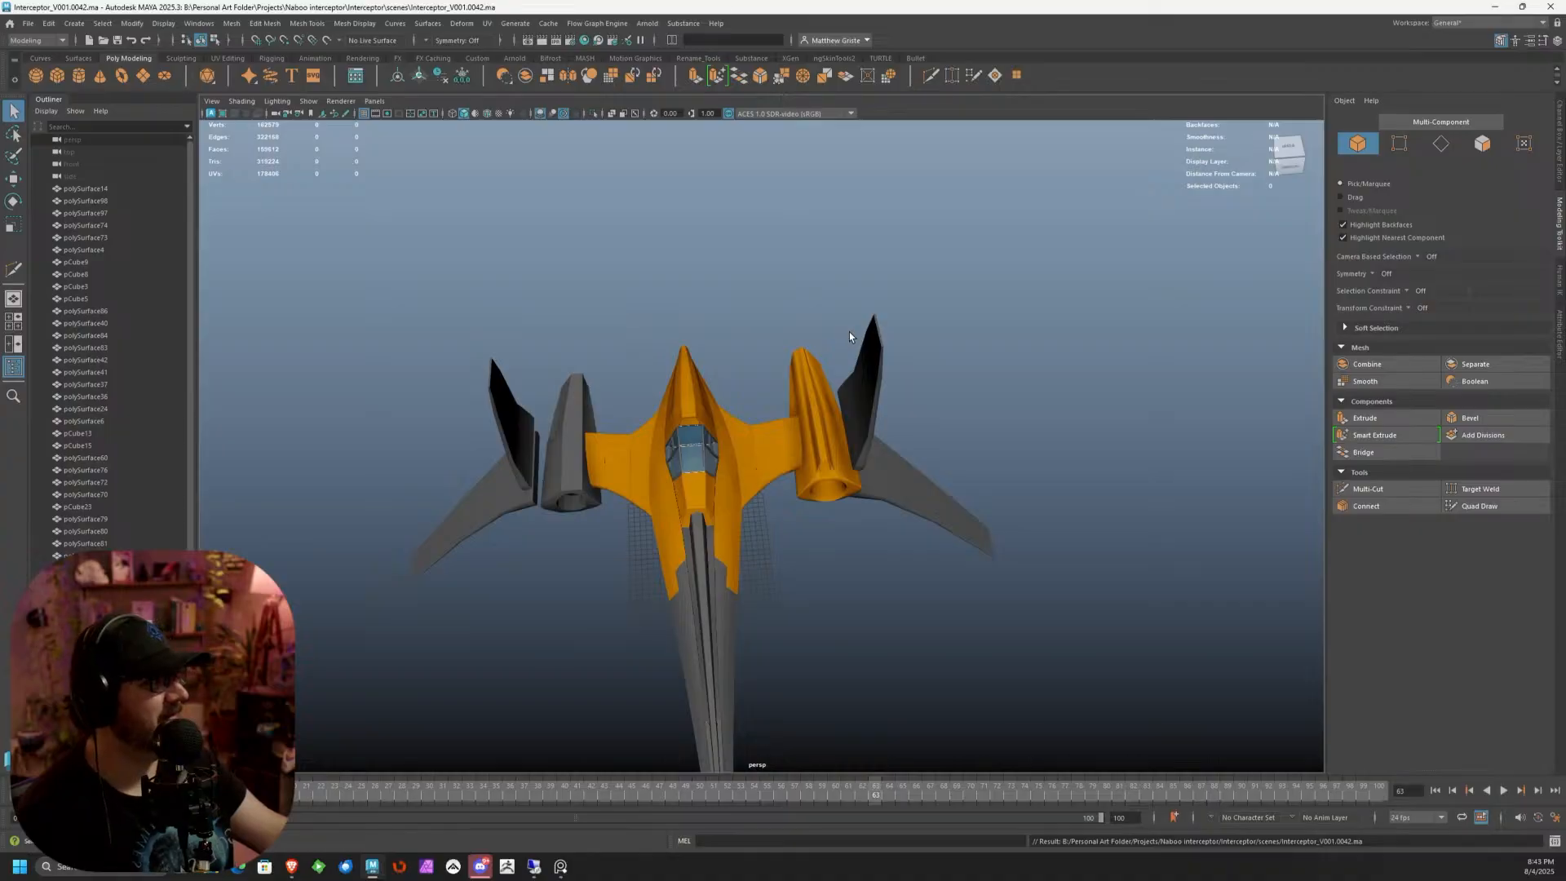
Start a file import and go up from the interceptor scenes folder to the Personal Art Folder directory
left_click_drag(1042, 465, 779, 411, "alt")
scroll(783, 411, "up", 3)
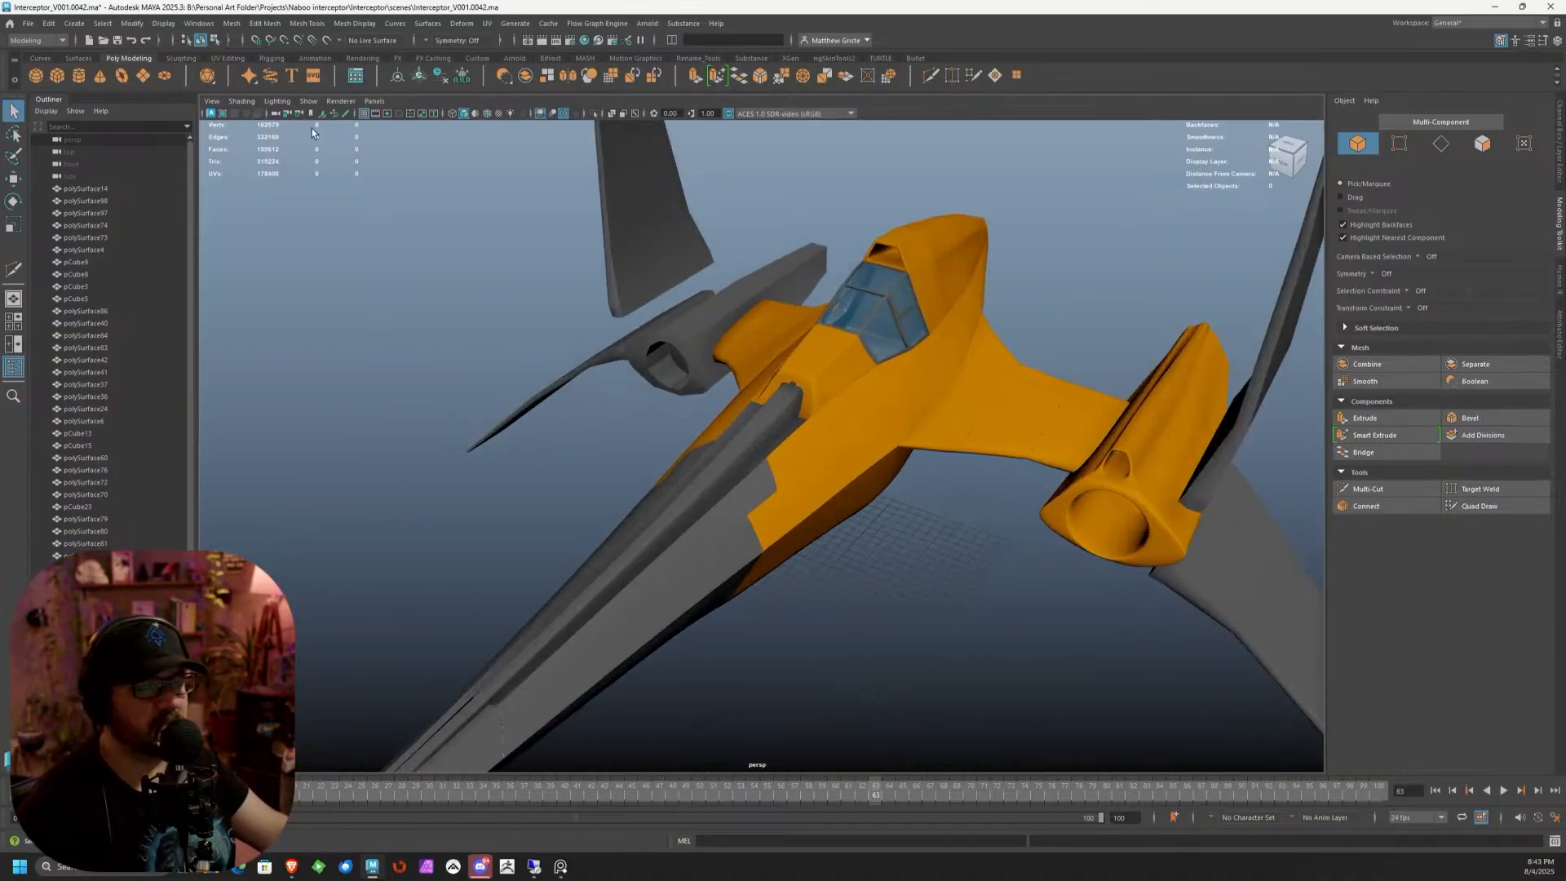
left_click(31, 26)
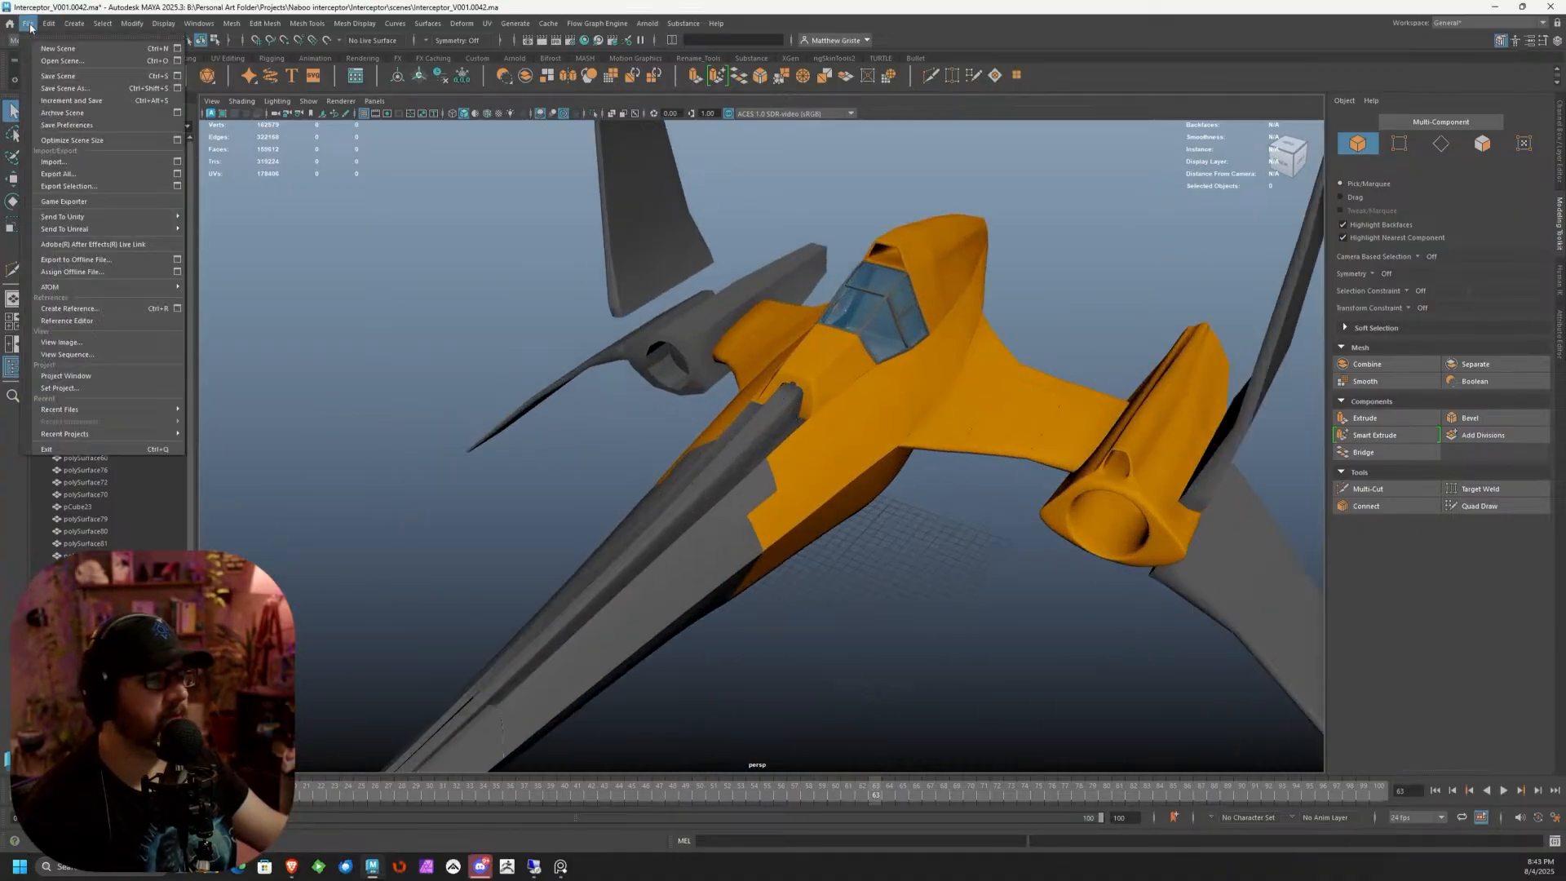
left_click(65, 163)
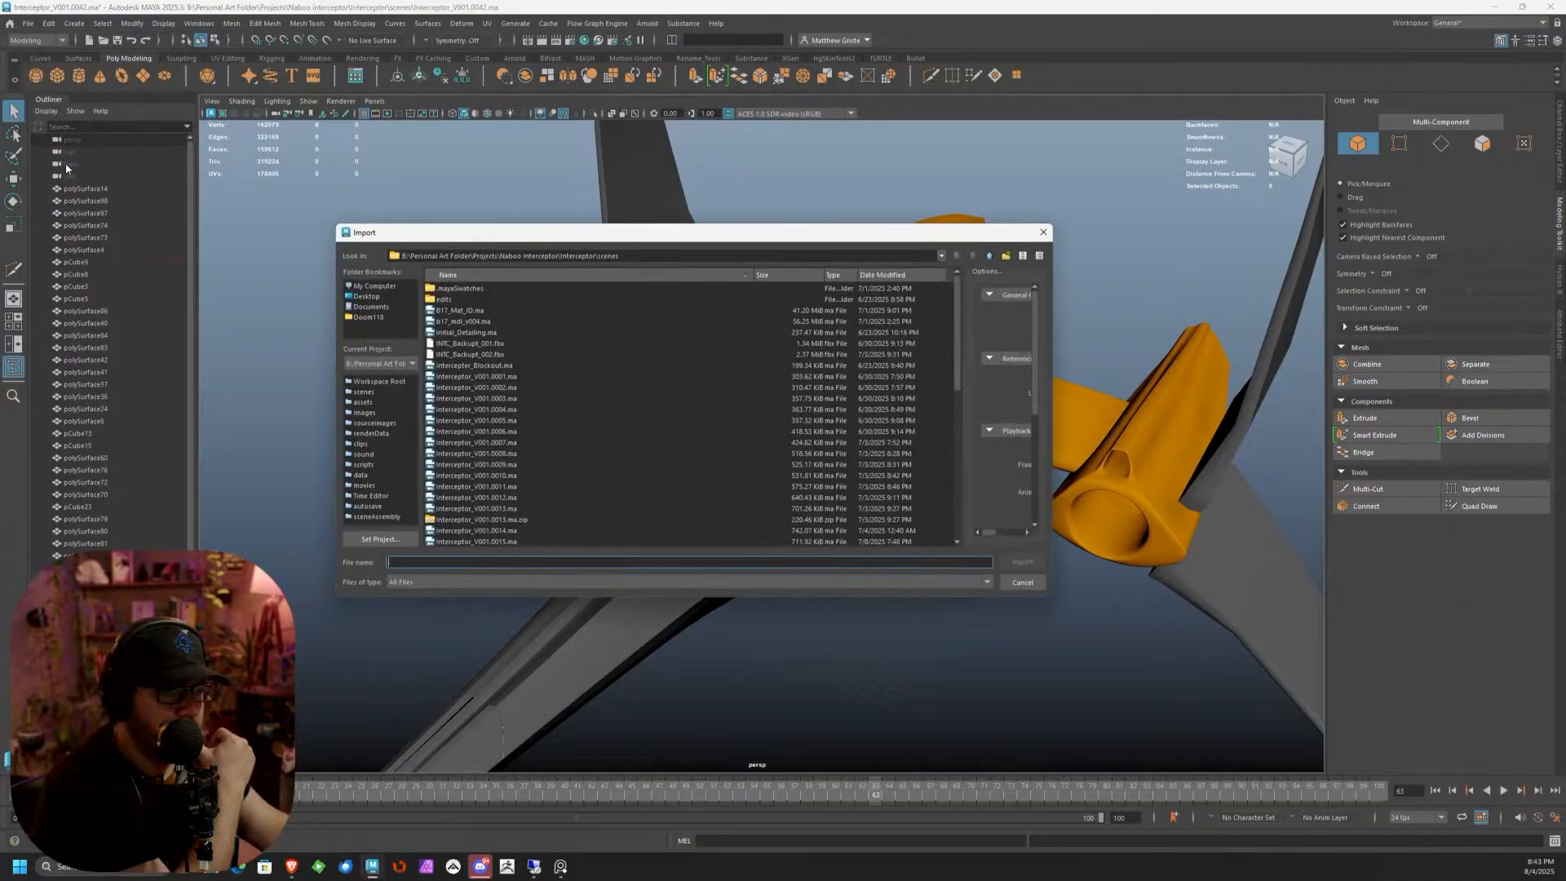
left_click(989, 257)
left_click(988, 257)
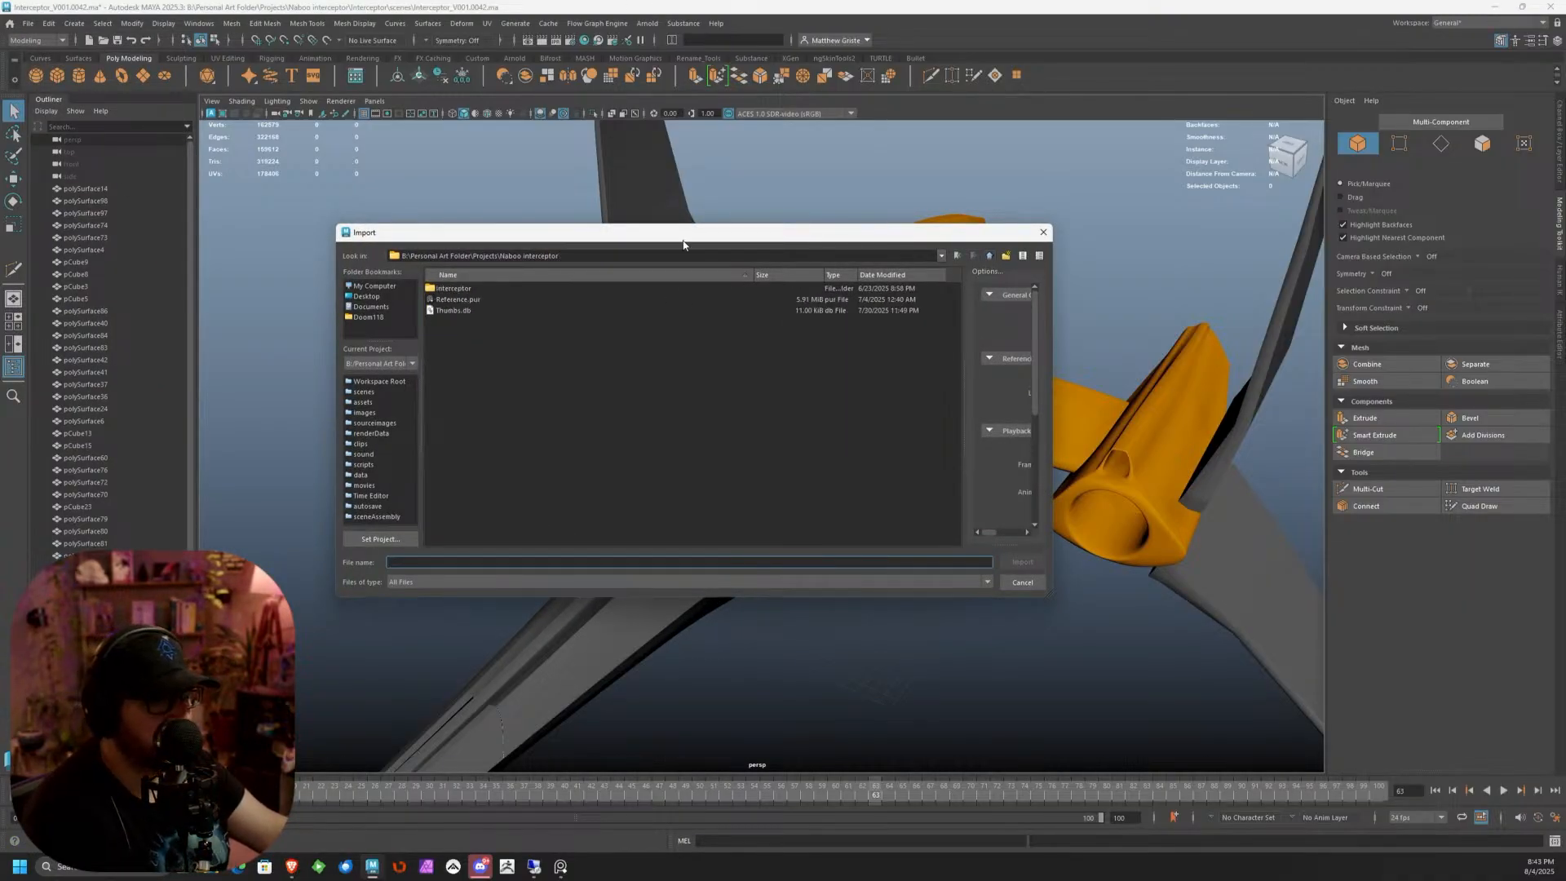
left_click(990, 256)
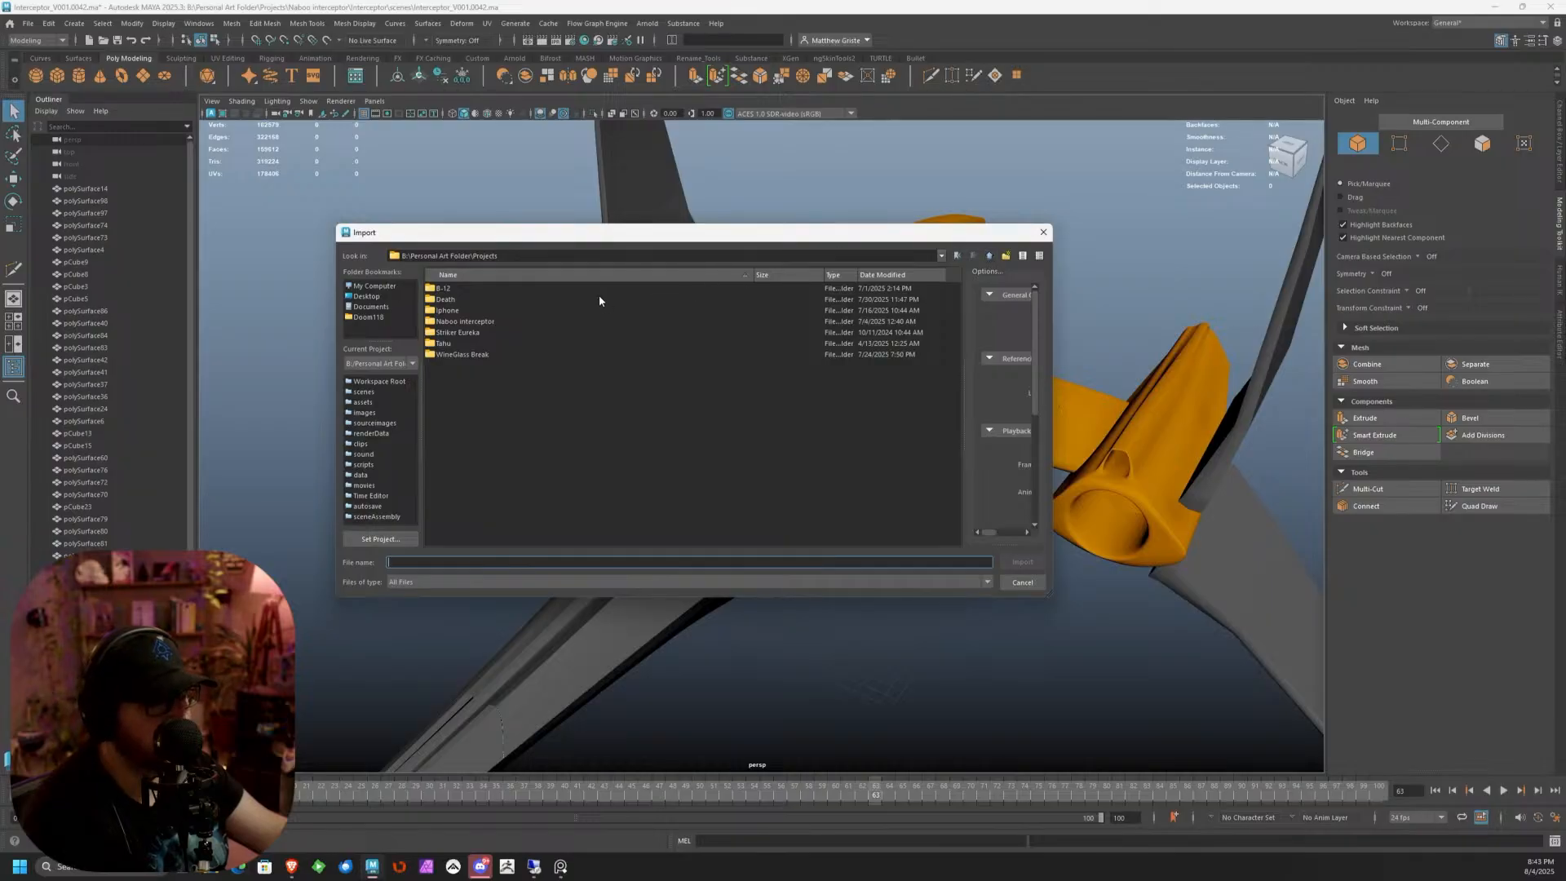
left_click(986, 256)
double_click(455, 323)
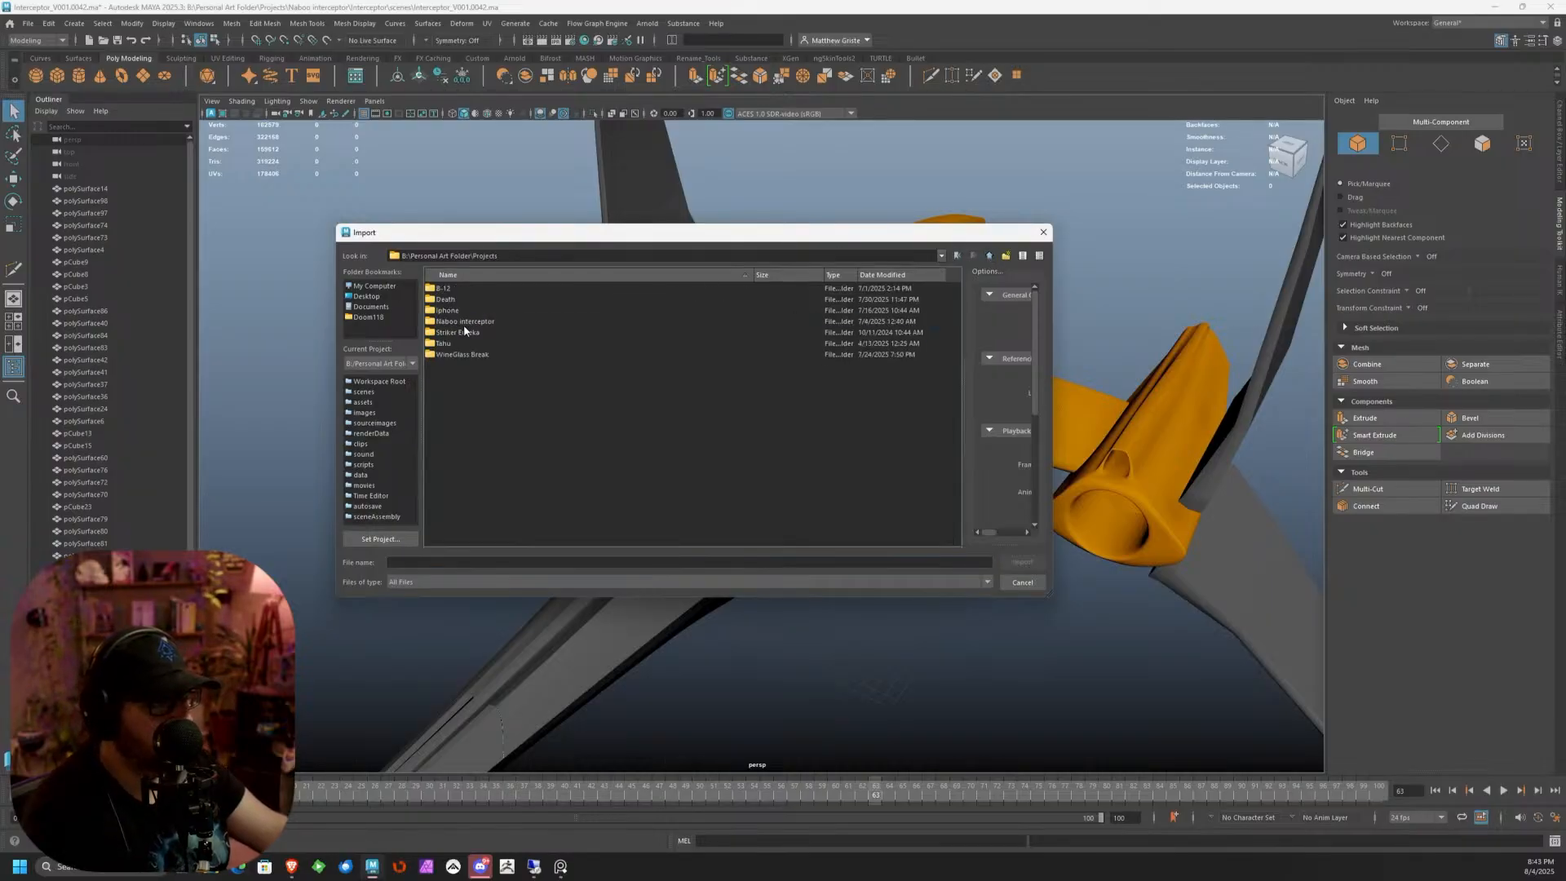
left_click(990, 255)
Import Bust_LP_BK.fbx from the My Art\2025\Citipati Bust\Maya\Citipati\scenes folder into the scene
double_click(448, 311)
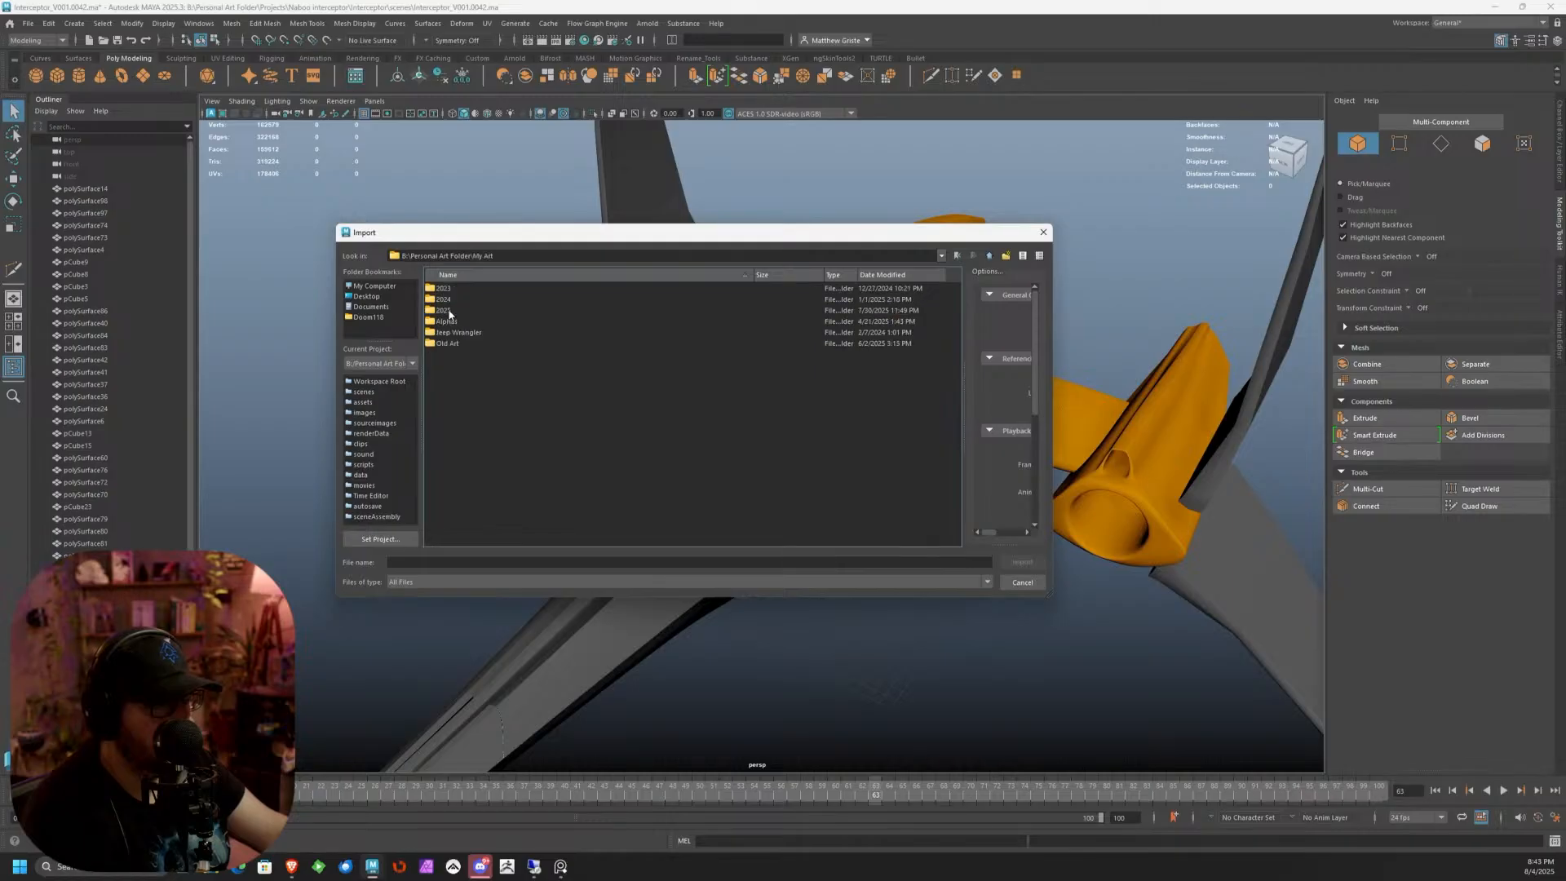
double_click(447, 311)
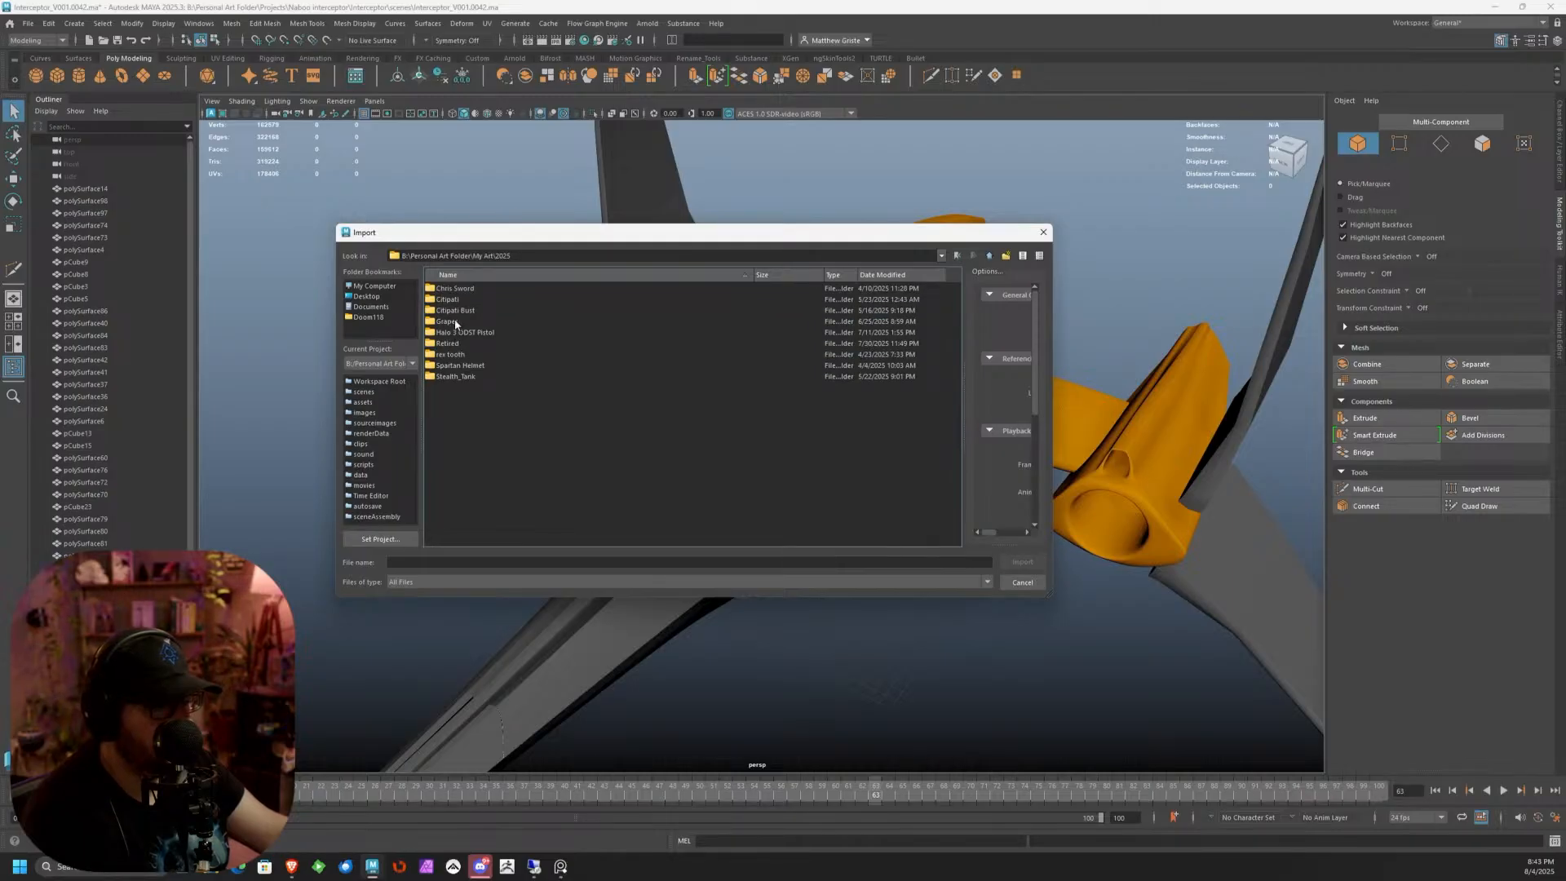
double_click(454, 311)
double_click(450, 290)
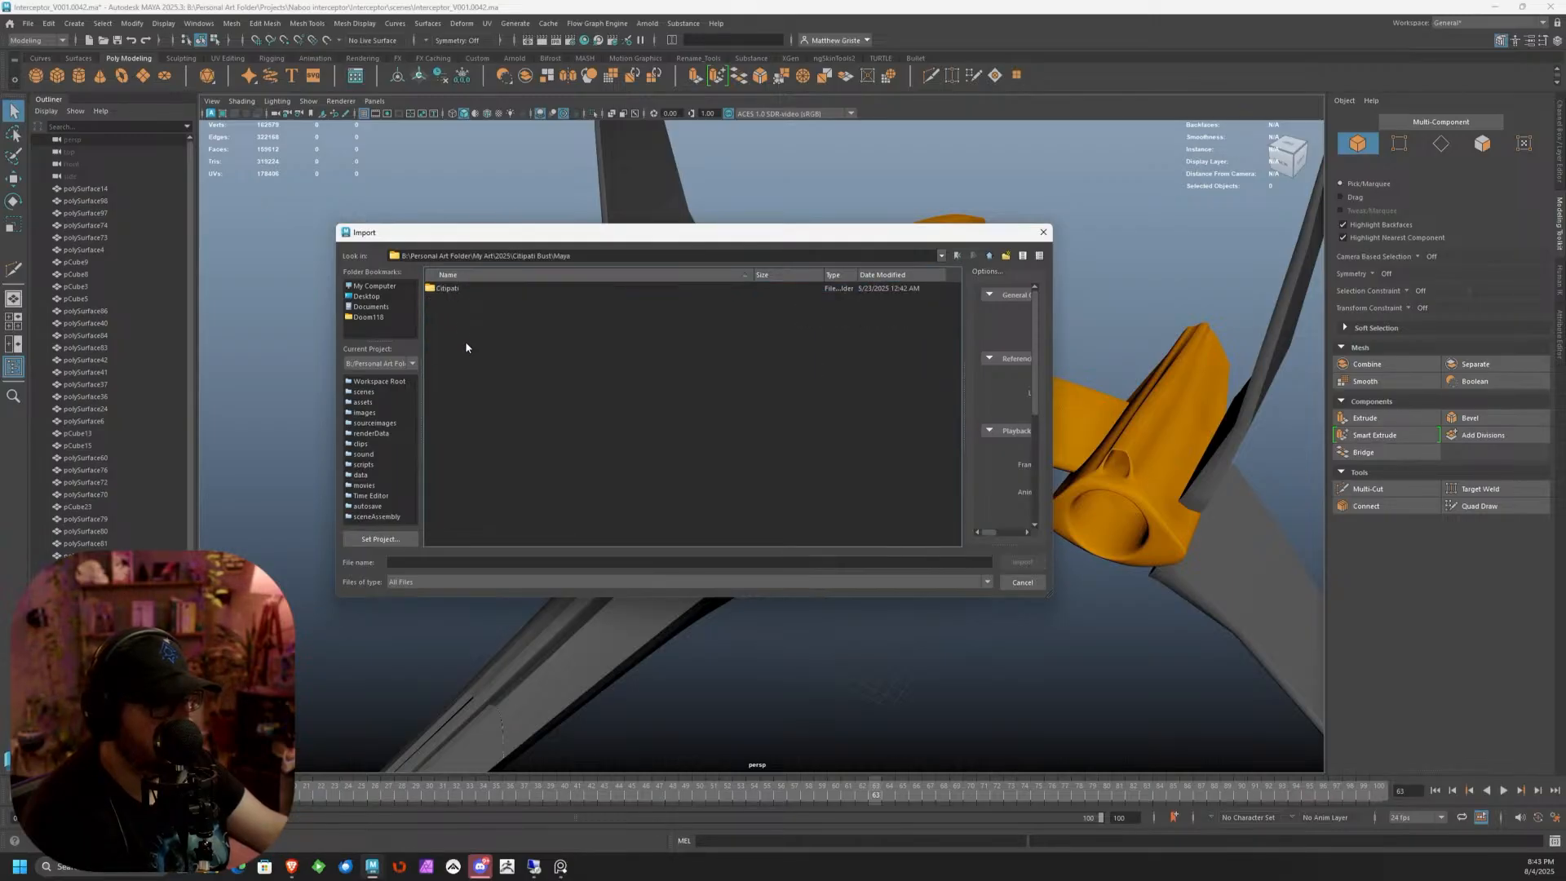
double_click(447, 289)
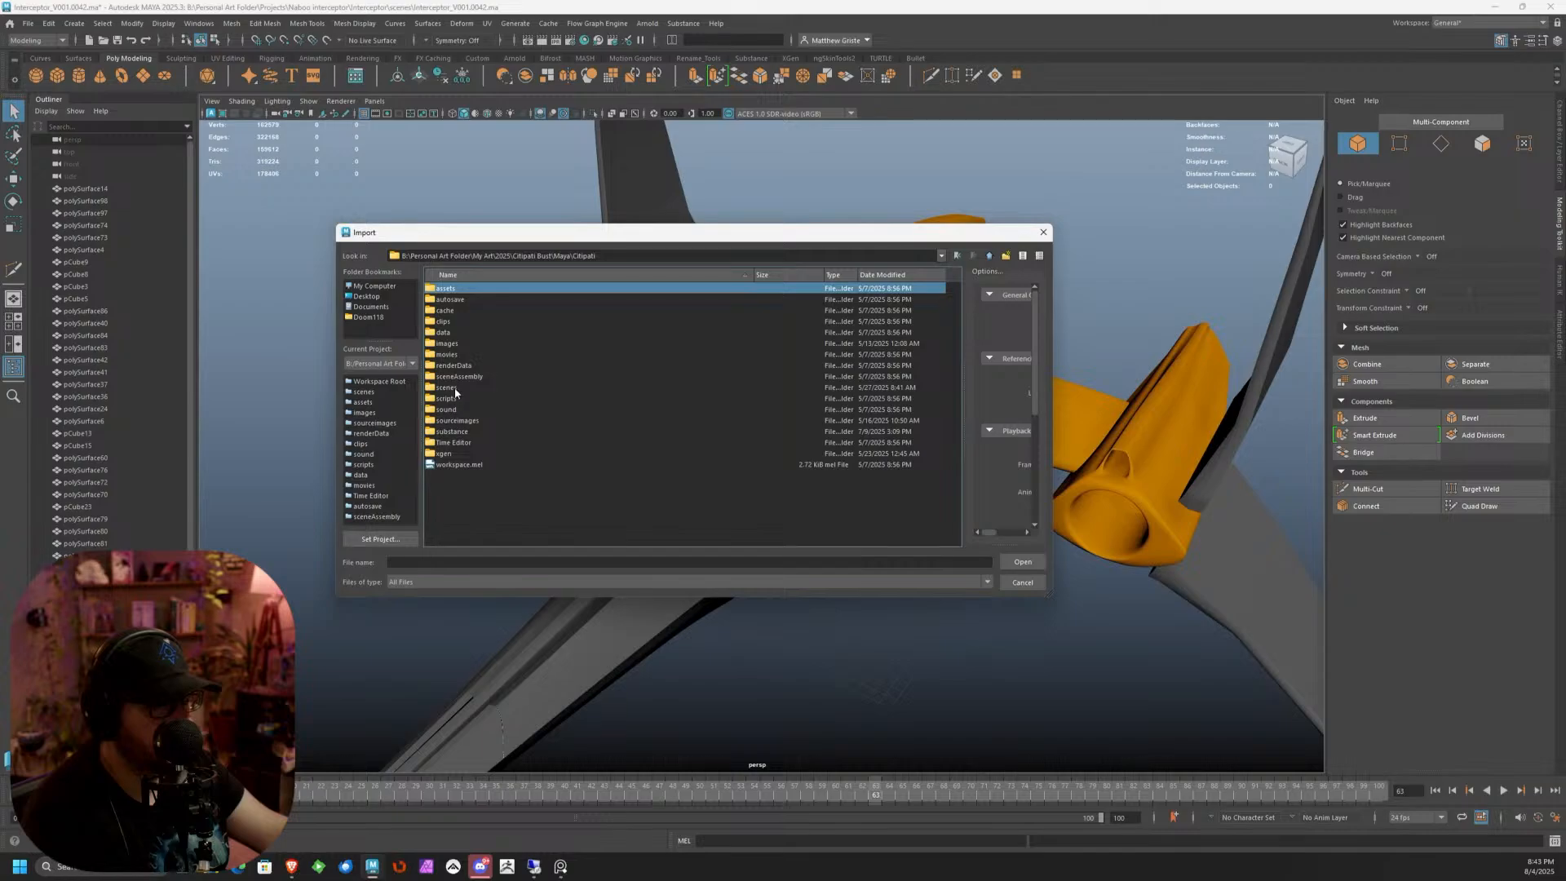
double_click(456, 389)
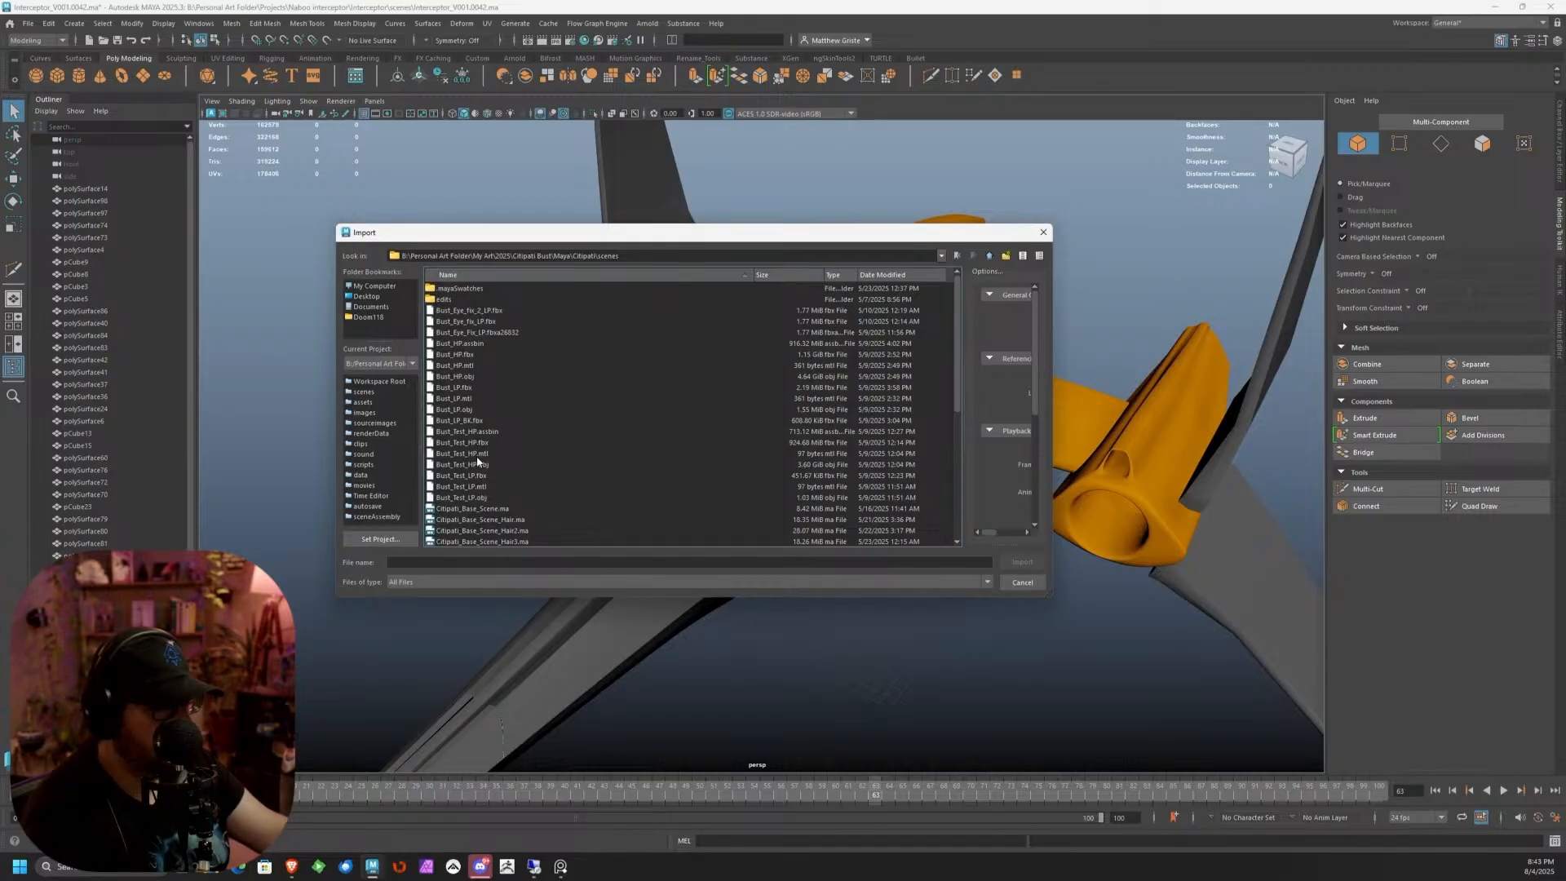
left_click(471, 421)
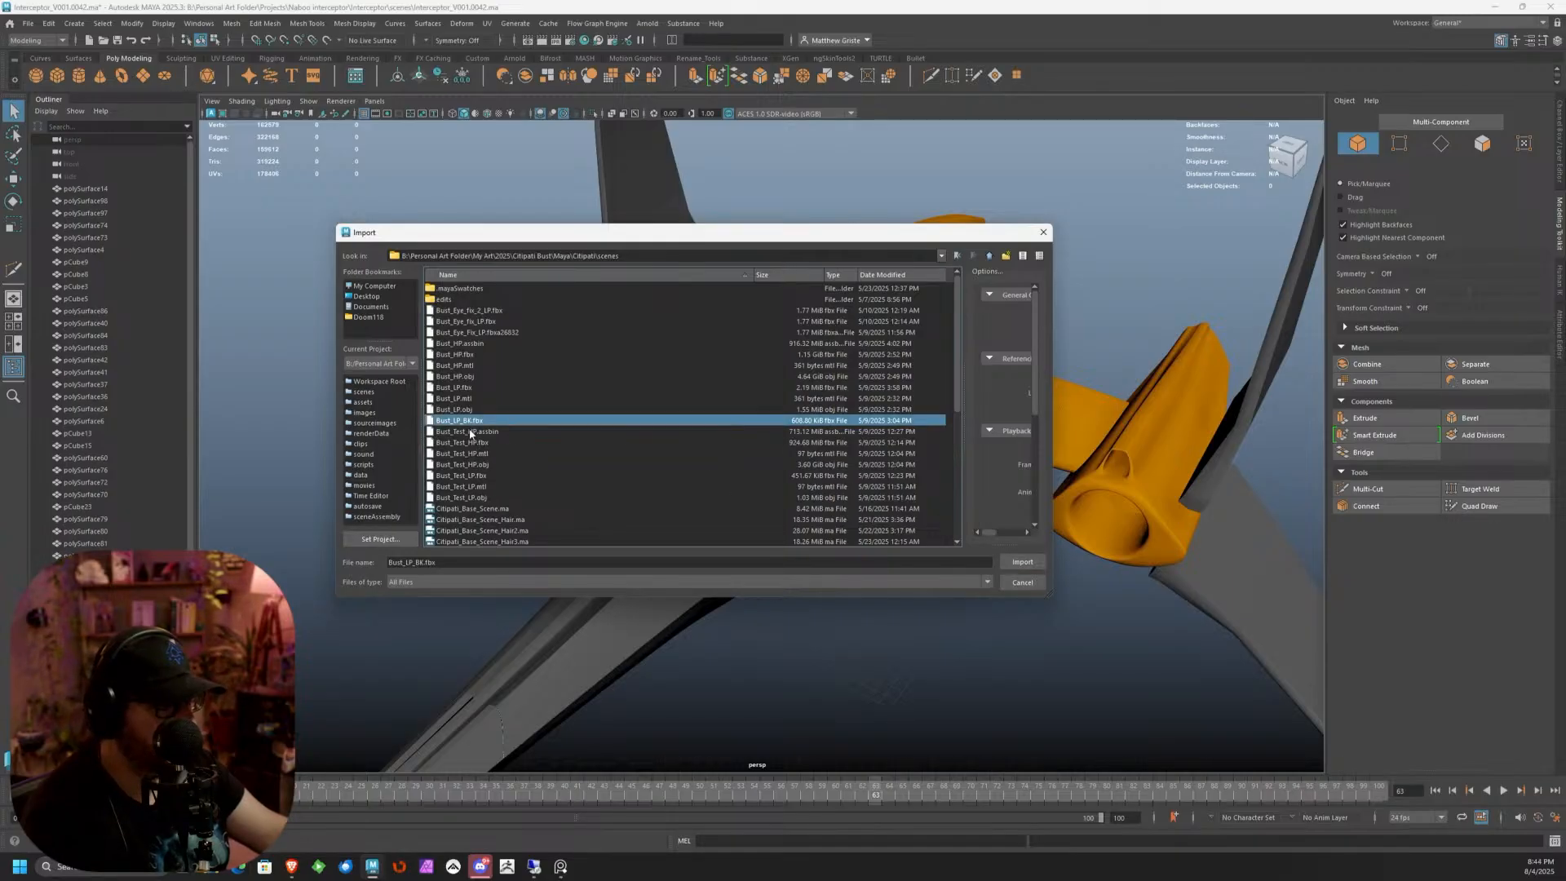
left_click(1022, 562)
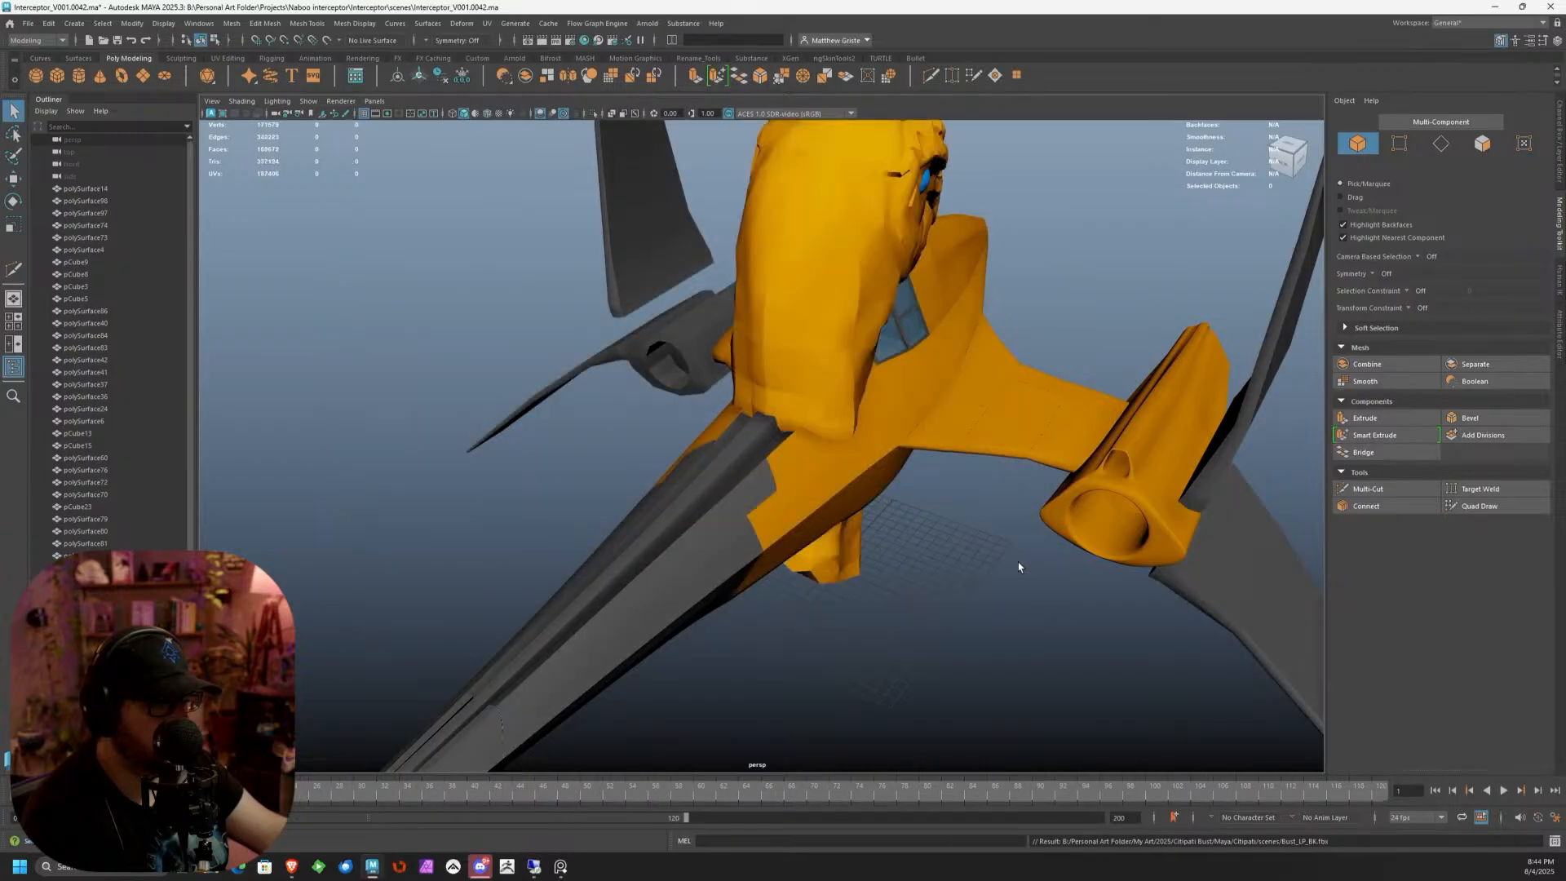
View the imported dinosaur bust from the side, with its head and neck framed clear of the ship
left_click_drag(897, 367, 466, 392, "alt")
key("w")
middle_click_drag(466, 392, 748, 341, "alt")
right_click_drag(748, 341, 820, 286, "alt")
left_click(821, 286)
left_click_drag(821, 286, 842, 281, "alt")
right_click_drag(841, 281, 839, 402, "alt")
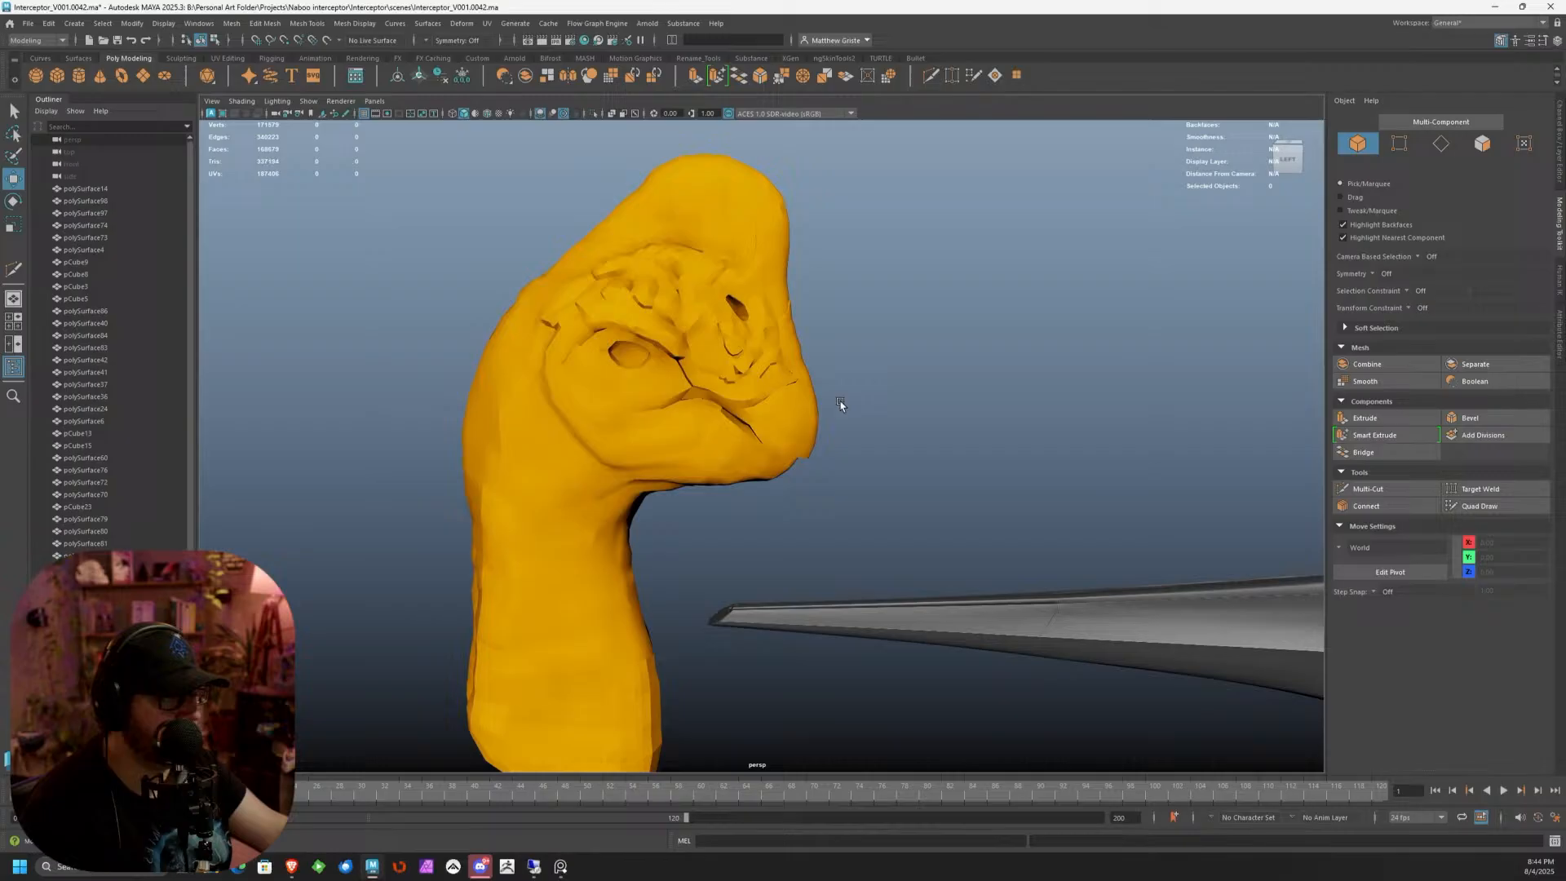
Turn on the wireframe overlay and examine the bust's low-poly topology around the eye, nostril and beak
left_click(486, 115)
mouse_move(926, 301)
left_mouse_down("alt")
mouse_move(804, 248)
mouse_move(985, 291)
mouse_move(804, 311)
mouse_move(819, 324)
left_mouse_up("alt")
scroll(943, 282, "up", 2)
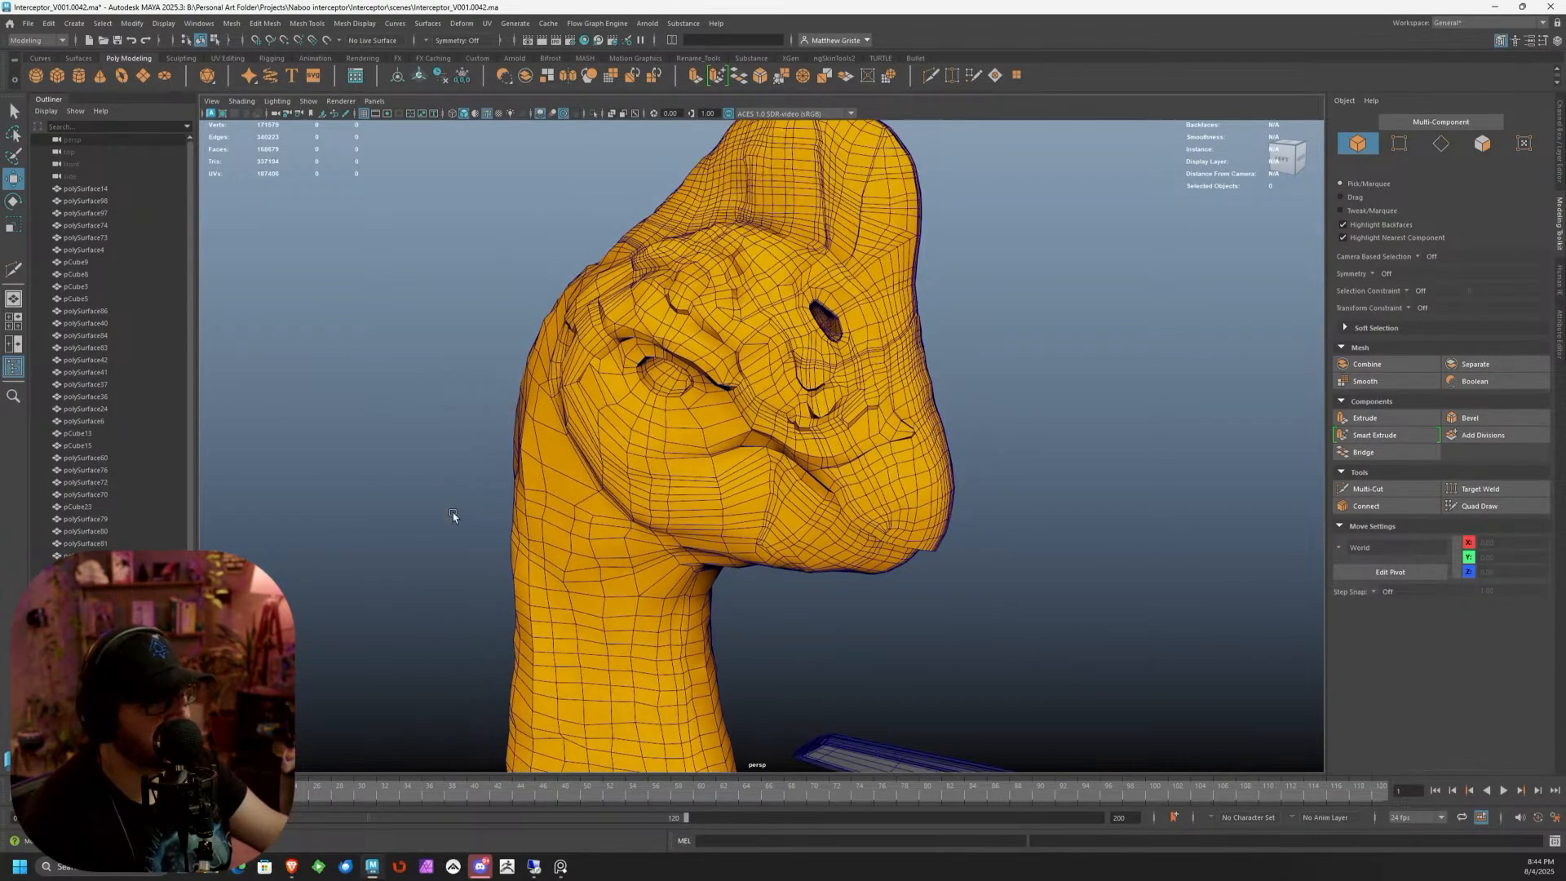
left_click_drag(860, 426, 751, 359, "alt")
scroll(657, 339, "up", 2)
scroll(718, 355, "up", 3)
left_click_drag(620, 344, 659, 346, "alt")
middle_click_drag(704, 336, 791, 297, "alt")
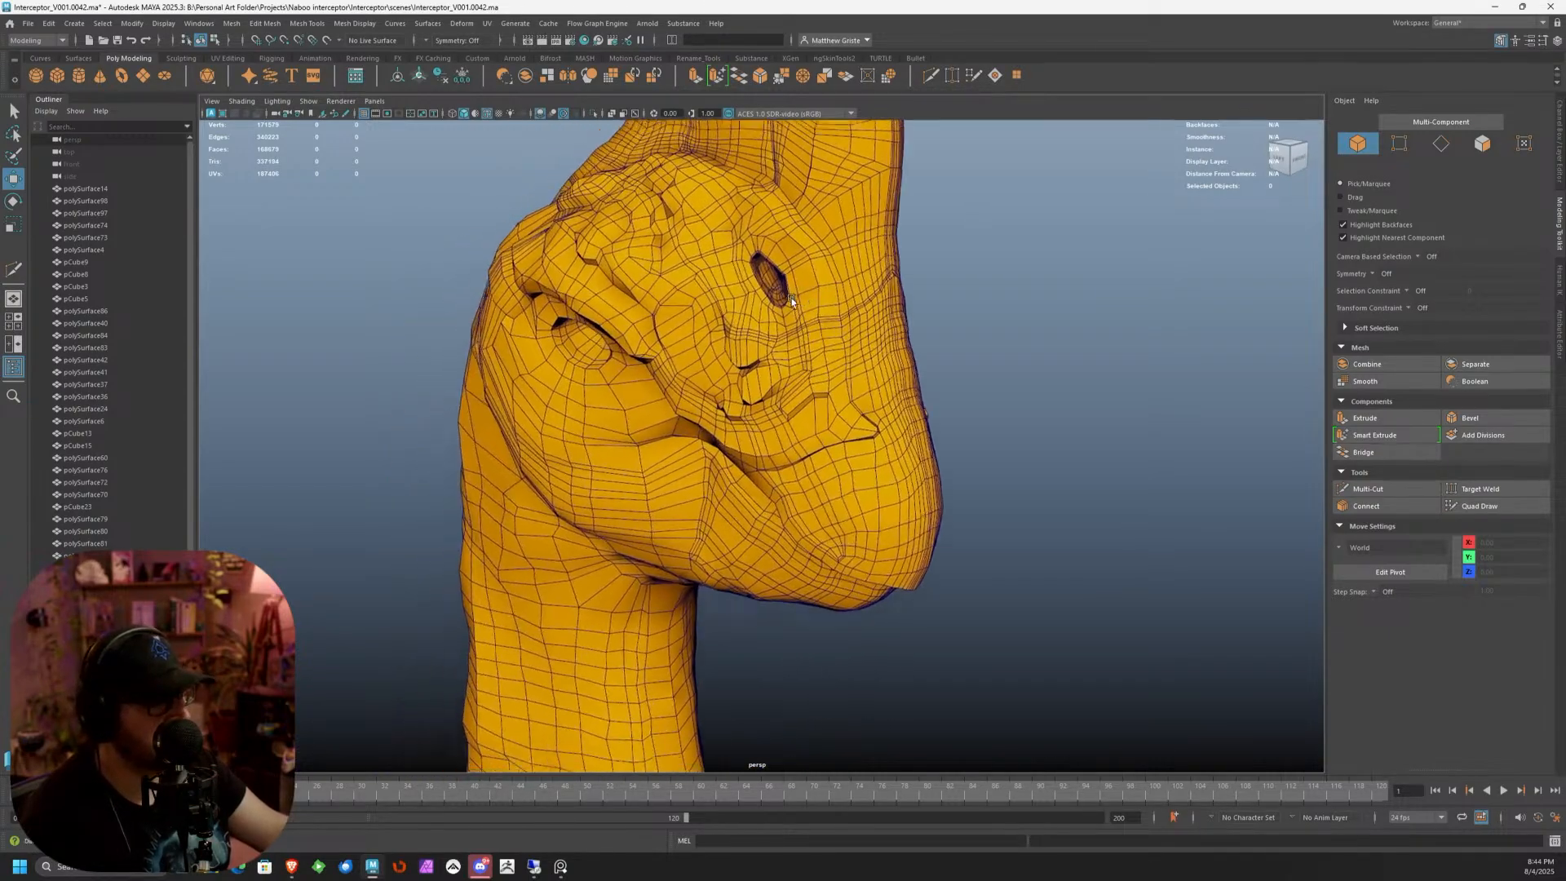
mouse_move(783, 296)
left_mouse_down("alt")
mouse_move(822, 282)
mouse_move(747, 328)
mouse_move(824, 354)
mouse_move(761, 306)
mouse_move(783, 315)
left_mouse_up("alt")
scroll(815, 289, "down", 3)
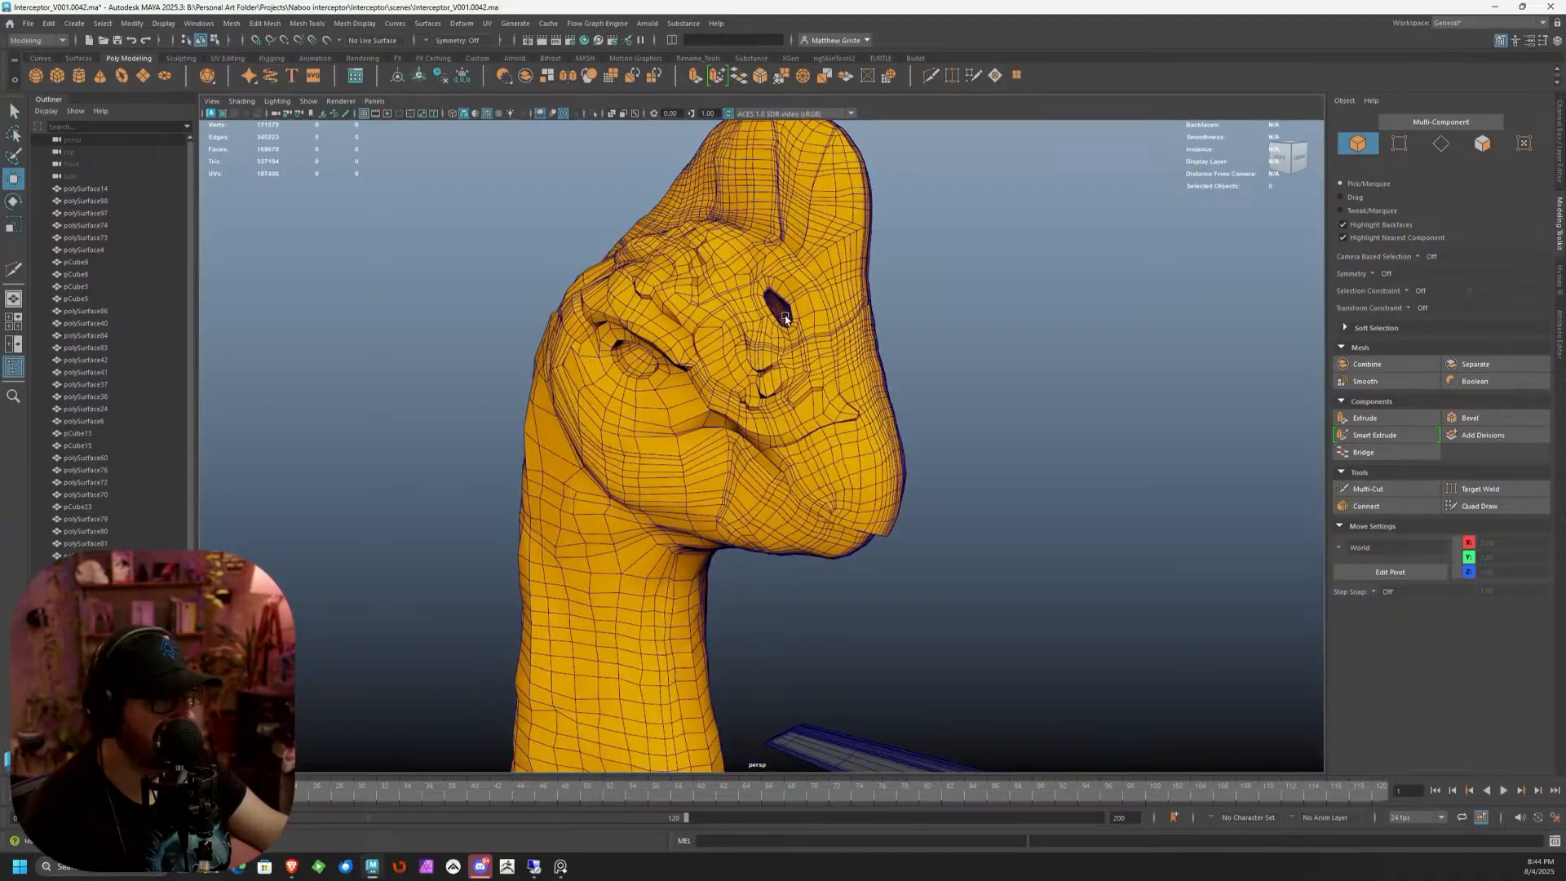
Preview the dinosaur head mesh smoothed and inspect it from several angles with and without the wireframe overlay
left_click(799, 360)
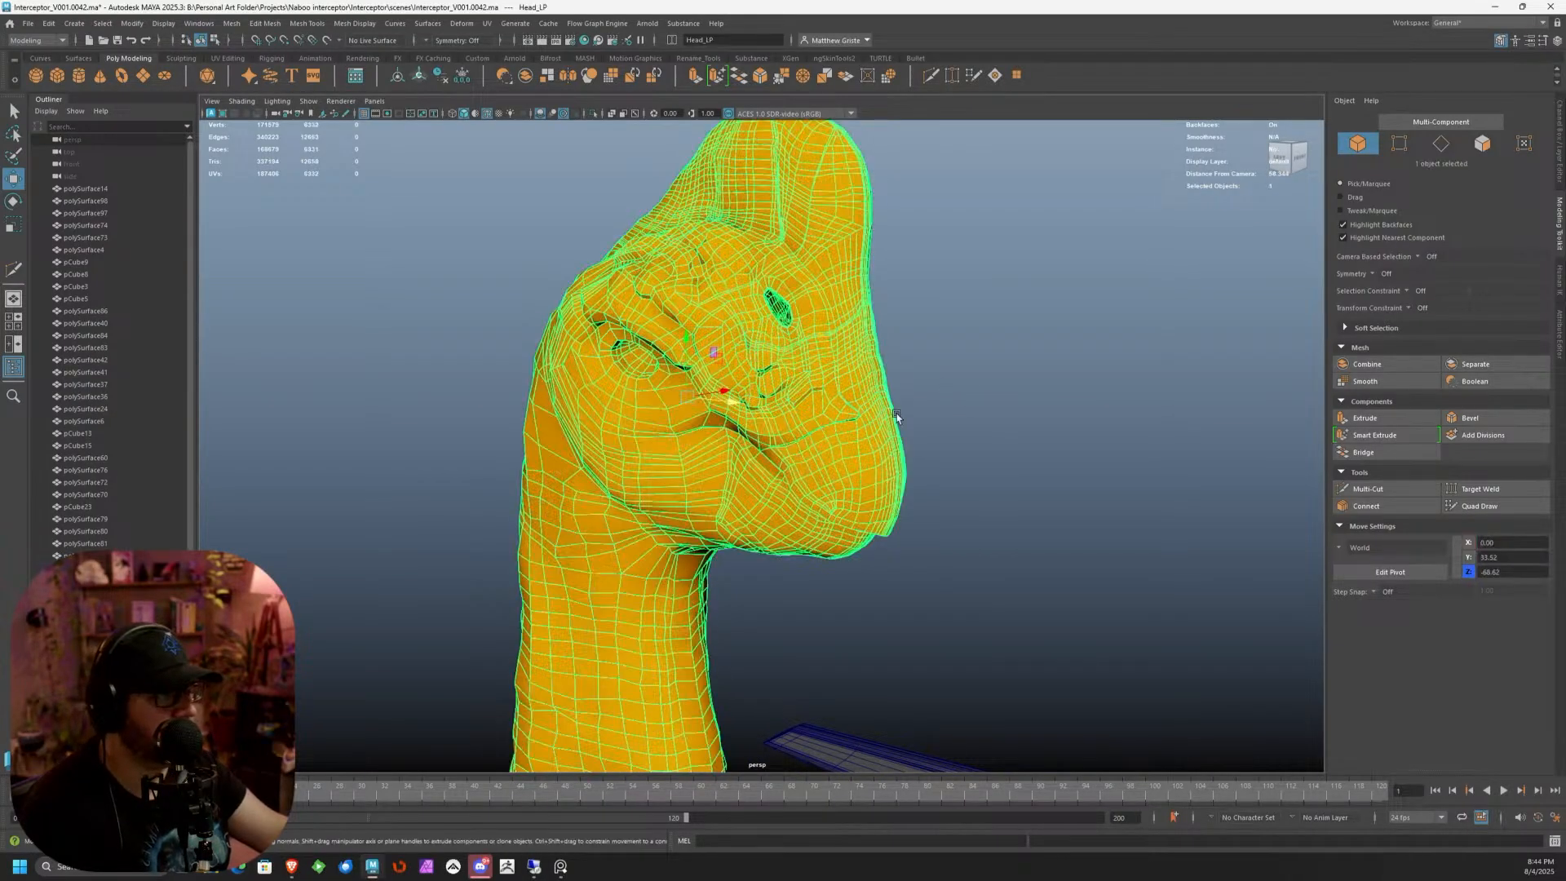
left_click(926, 412)
left_click(850, 391)
key("3")
left_click(902, 375)
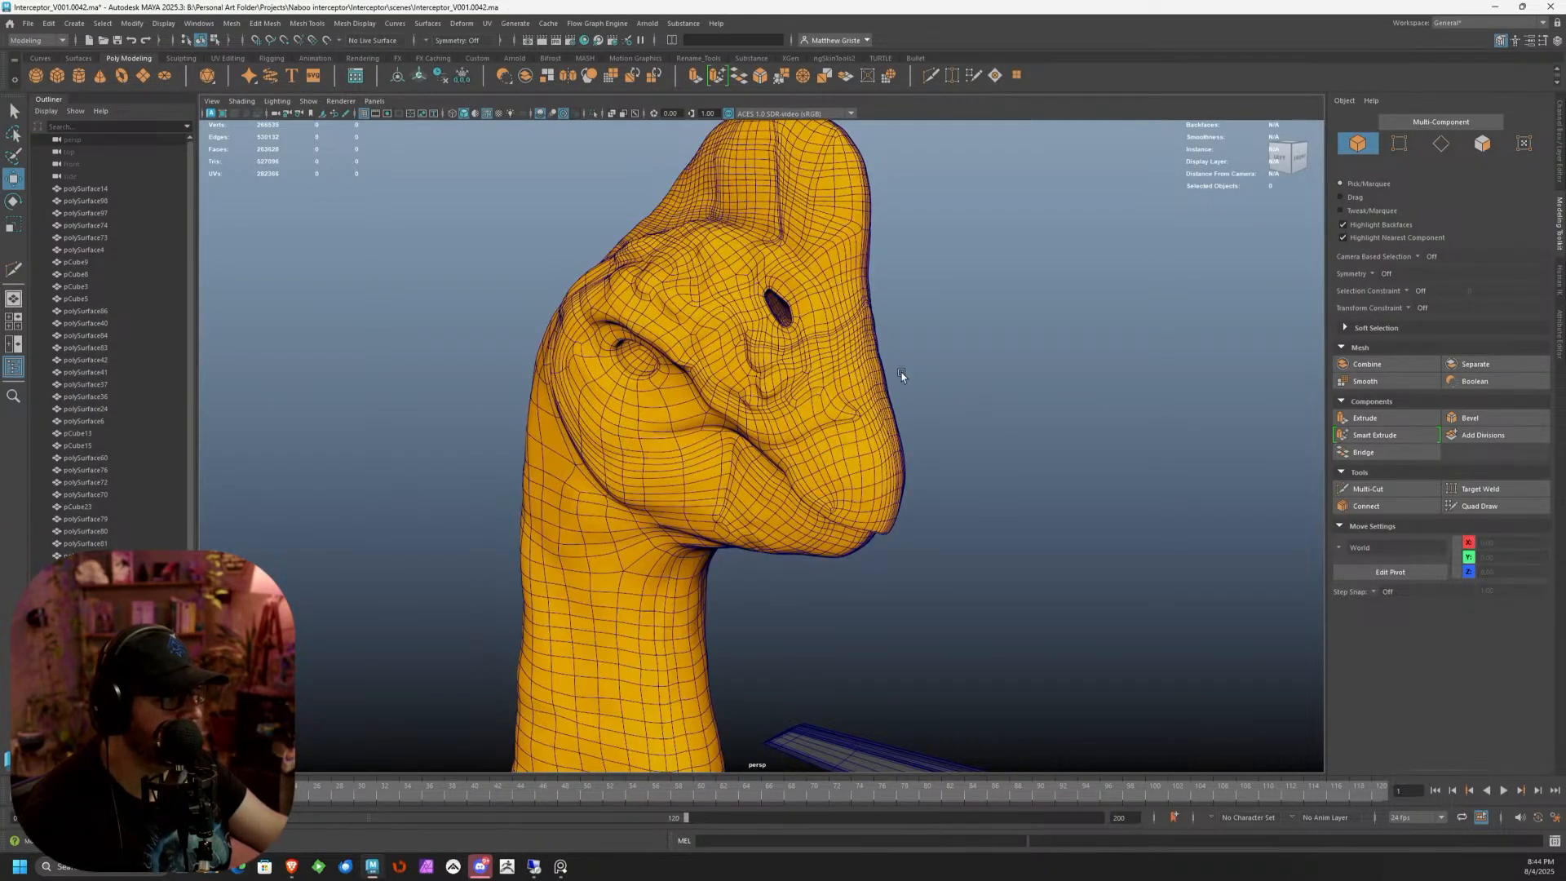
left_click_drag(902, 374, 974, 367, "alt")
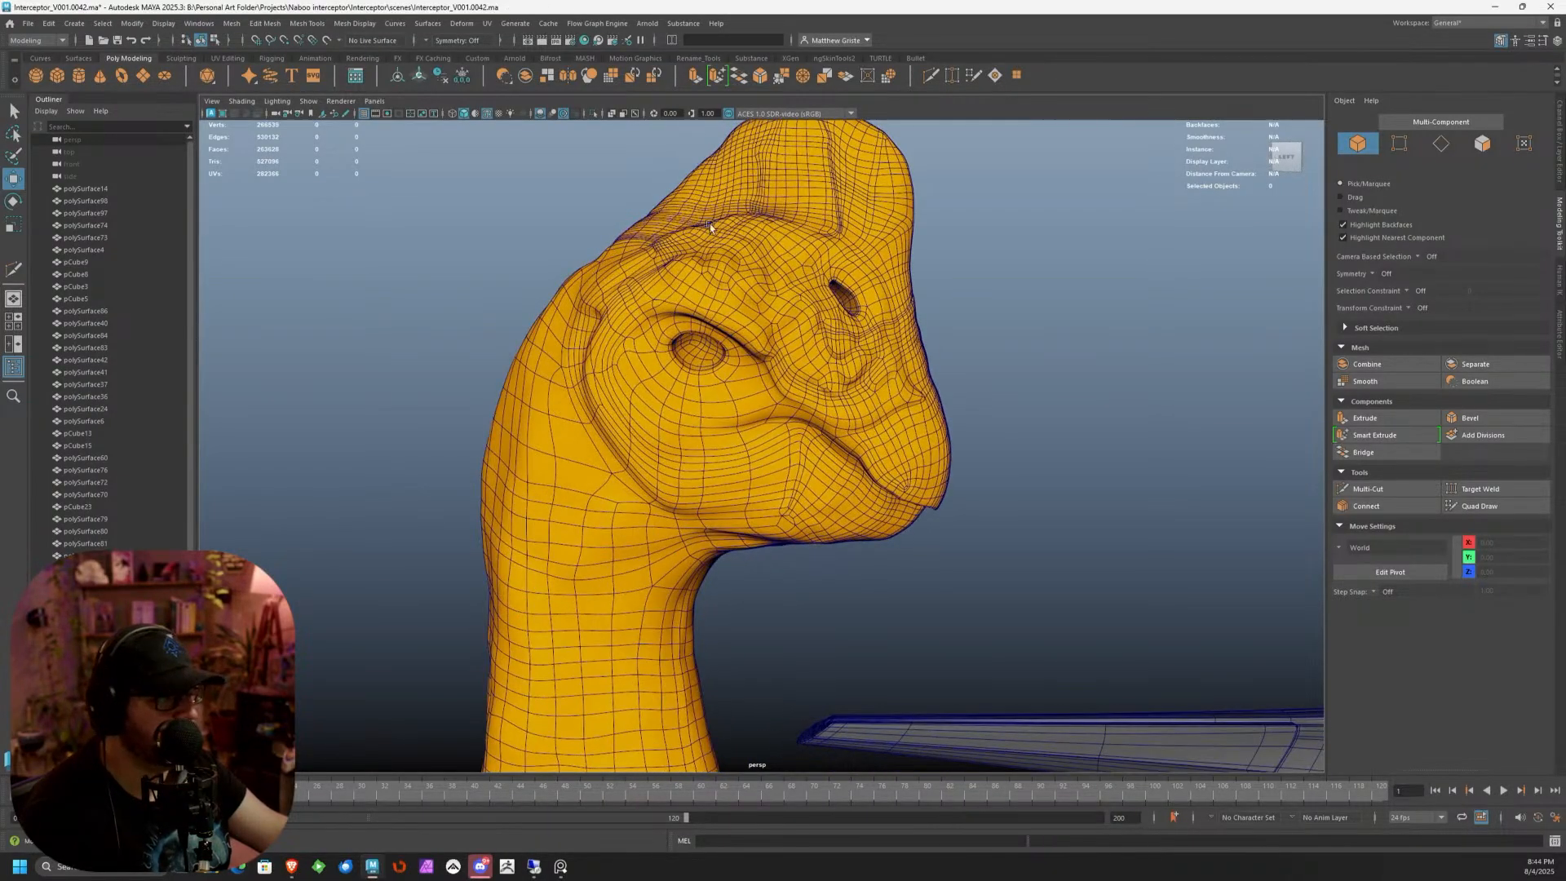
left_click(487, 113)
left_click_drag(891, 296, 674, 305, "alt")
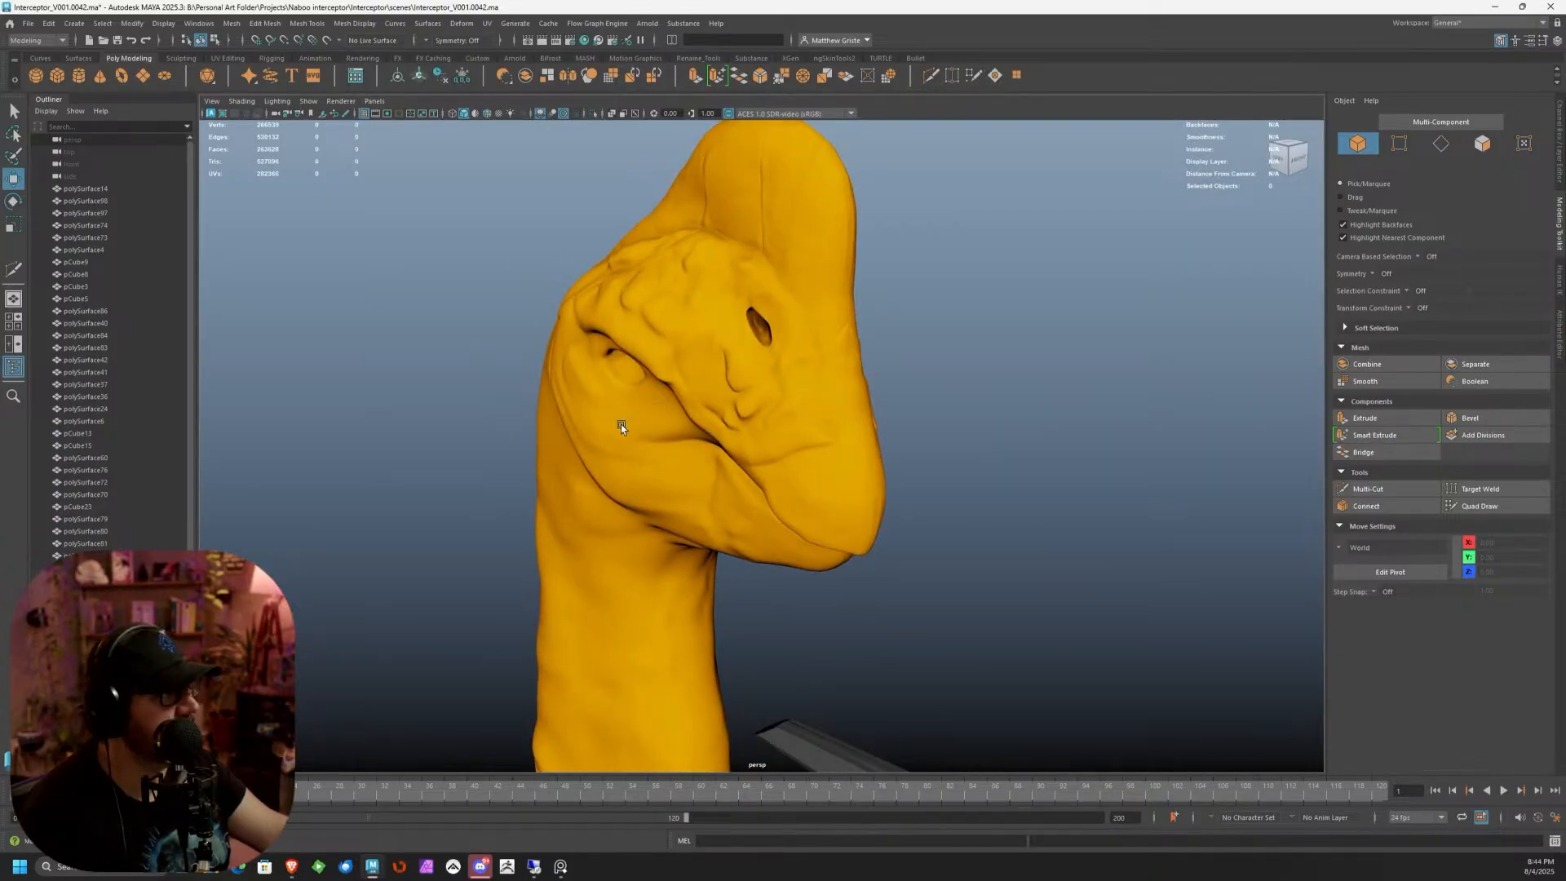
Delete the imported dinosaur head and eye meshes, and save the interceptor scene as a new incremental version
left_click(711, 406)
left_click_drag(810, 343, 832, 372, "alt")
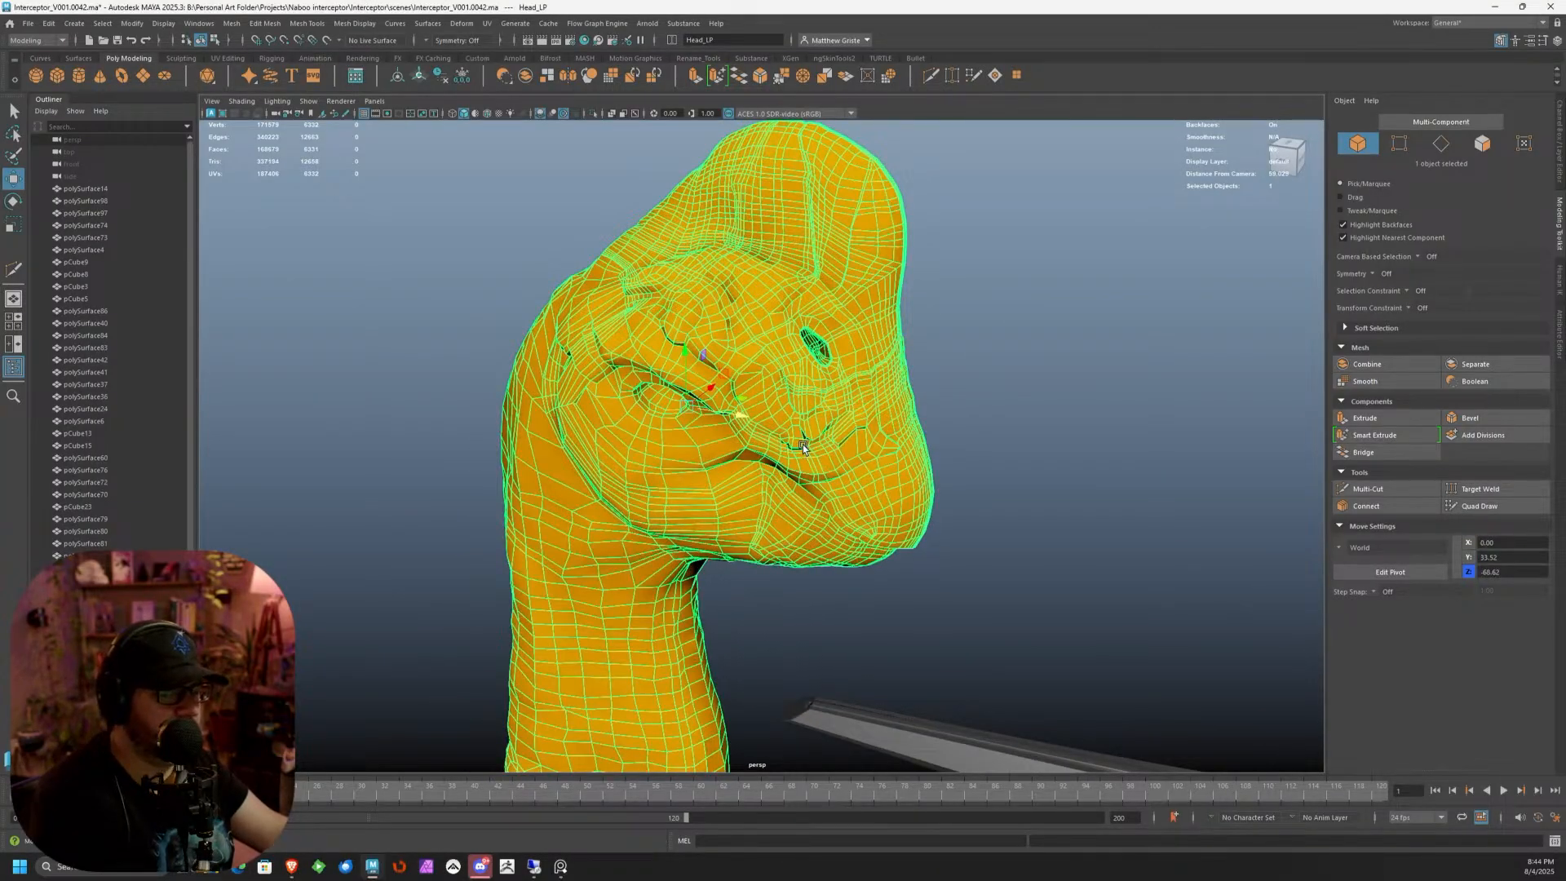
key("Delete")
scroll(808, 427, "down", 4)
left_click_drag(682, 455, 806, 512, "alt")
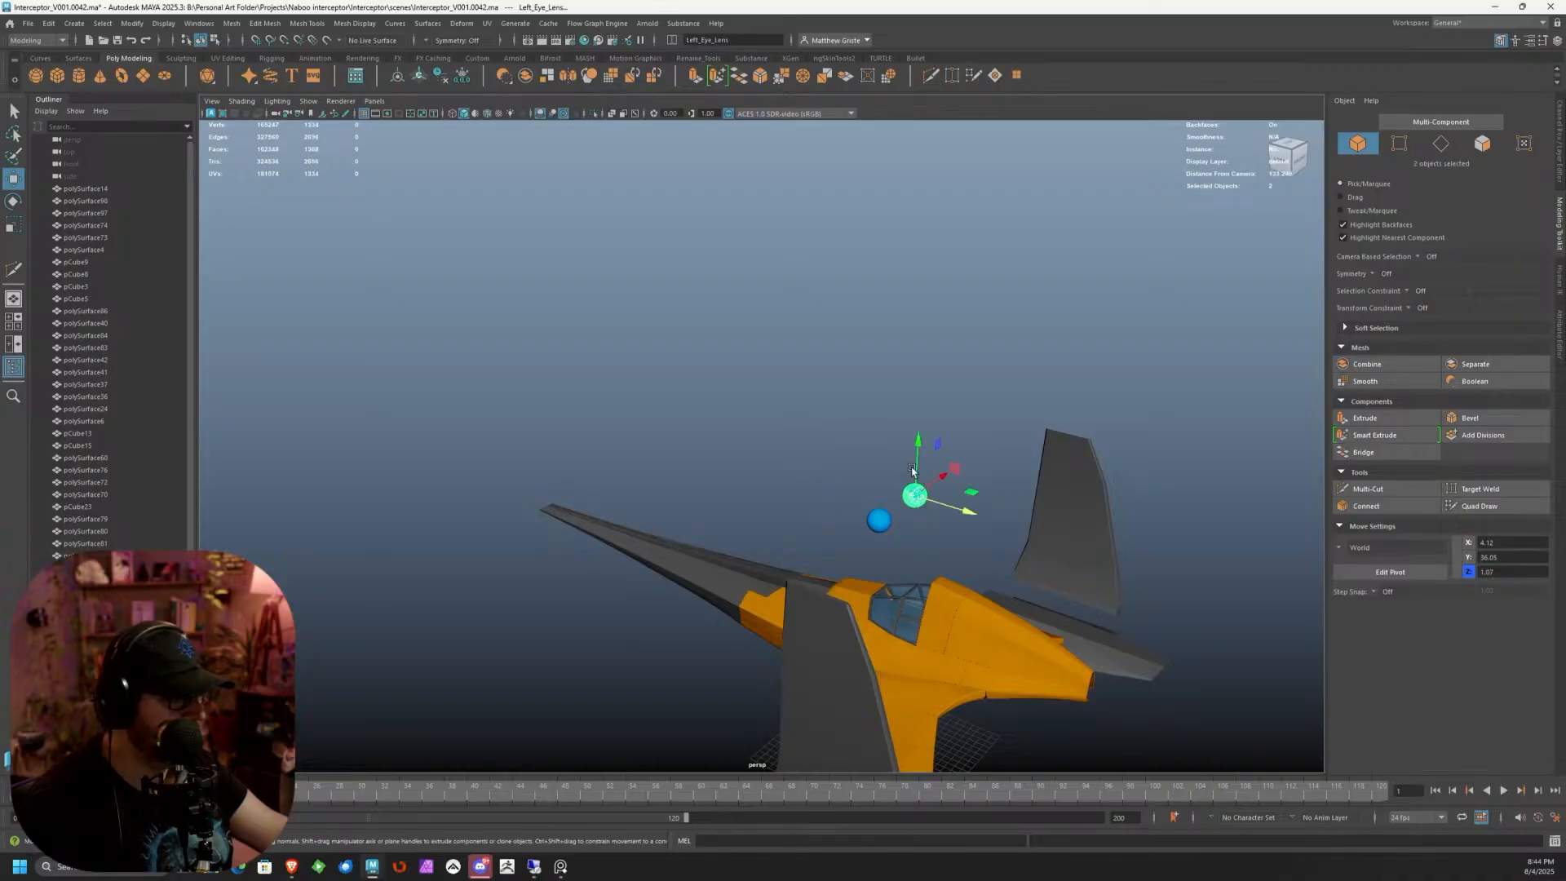
key("Delete")
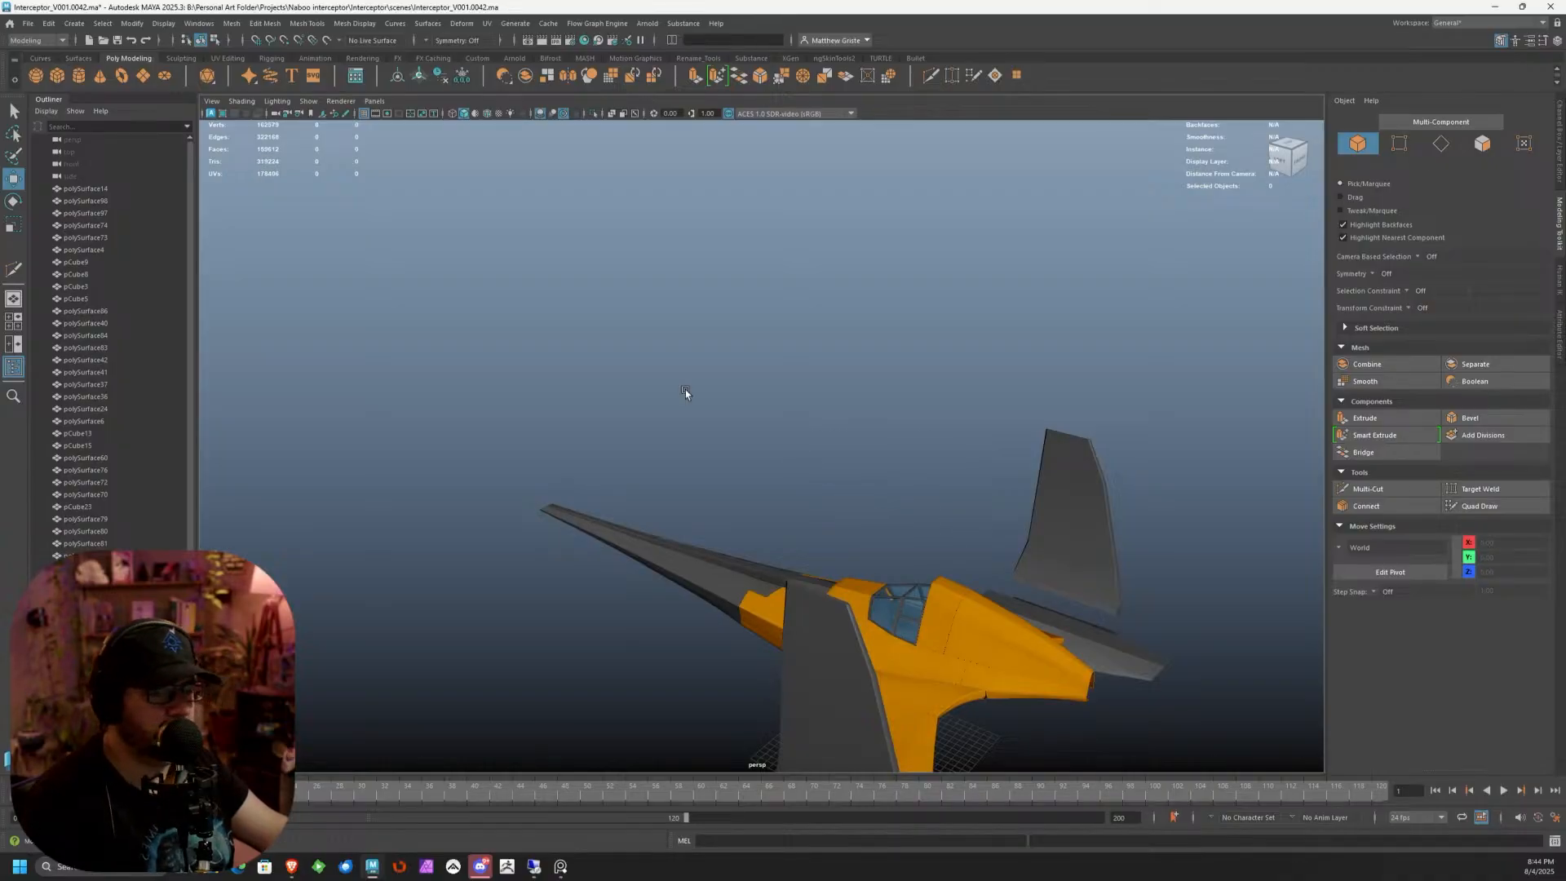
left_click(28, 23)
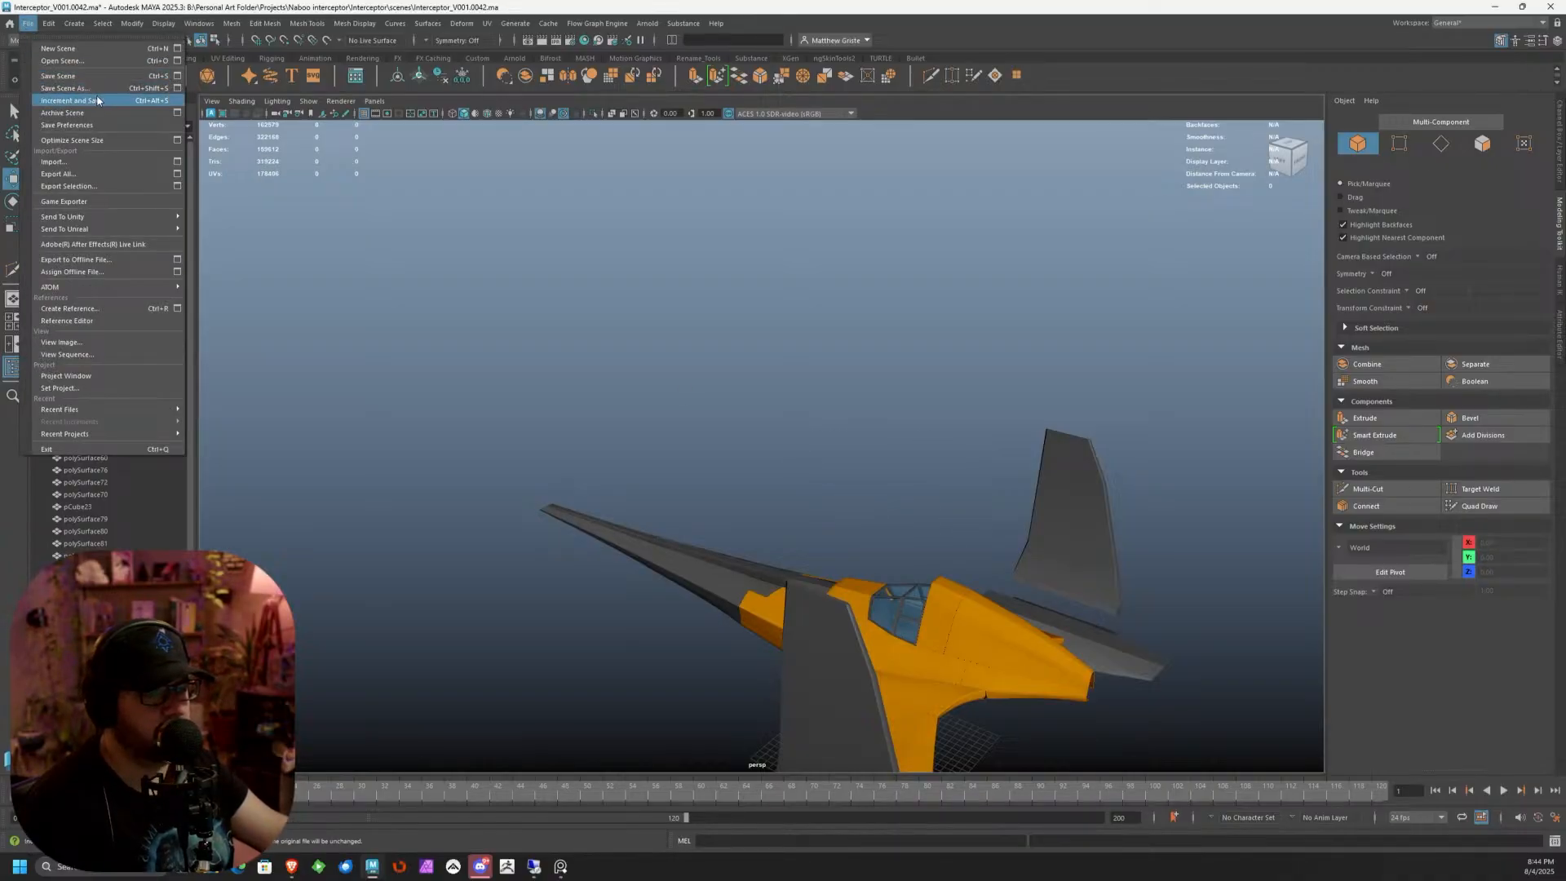
left_click(97, 99)
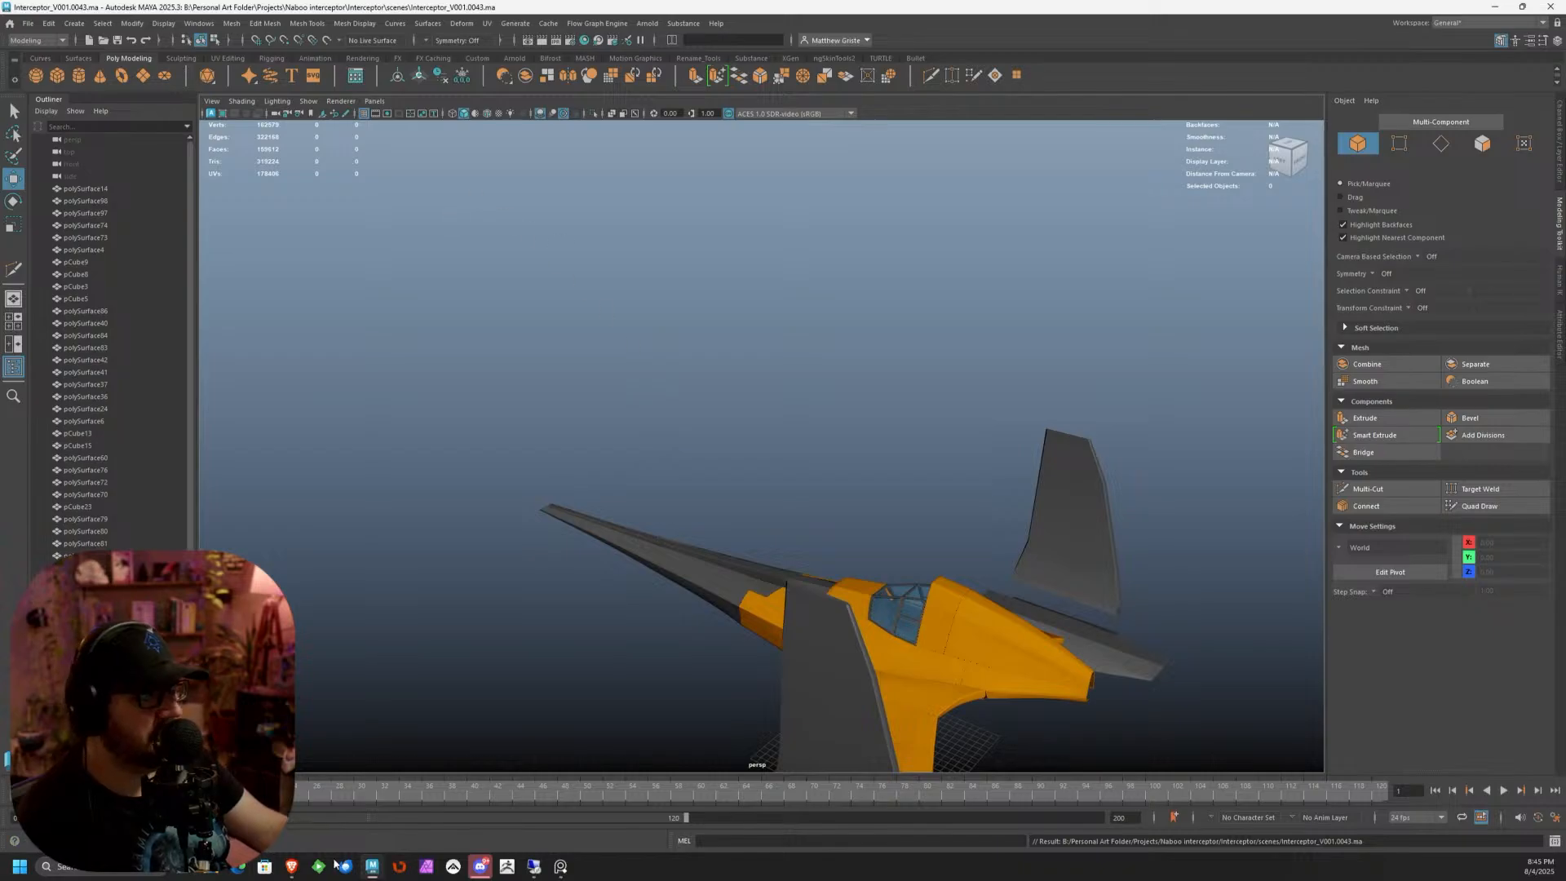
Switch to the browser, search ArtStation for the character artist by name, and open the artist's profile
left_click(292, 867)
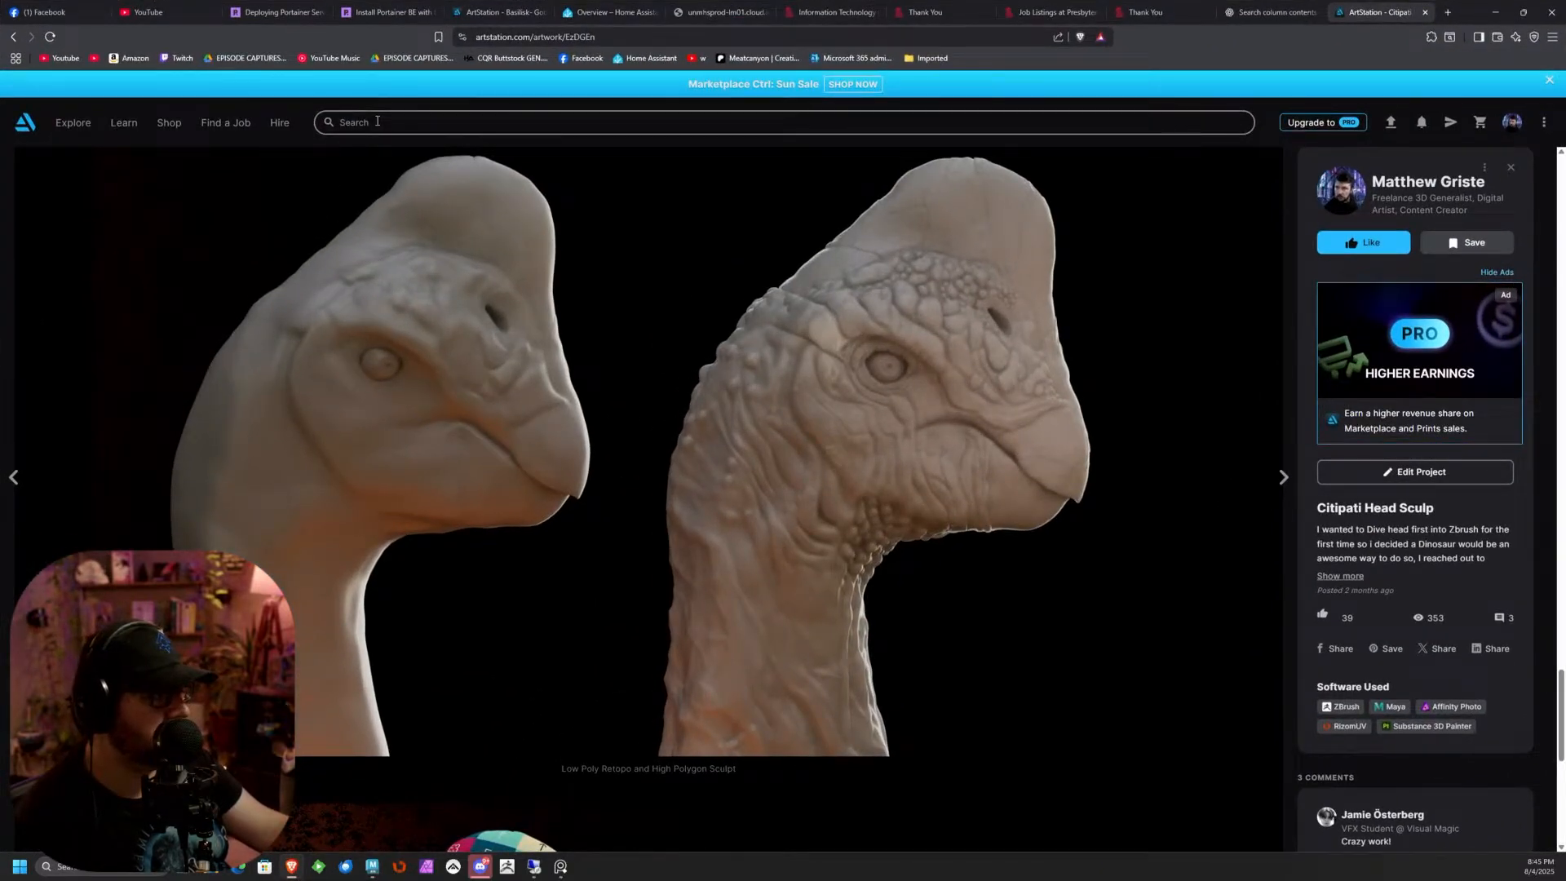
left_click(632, 119)
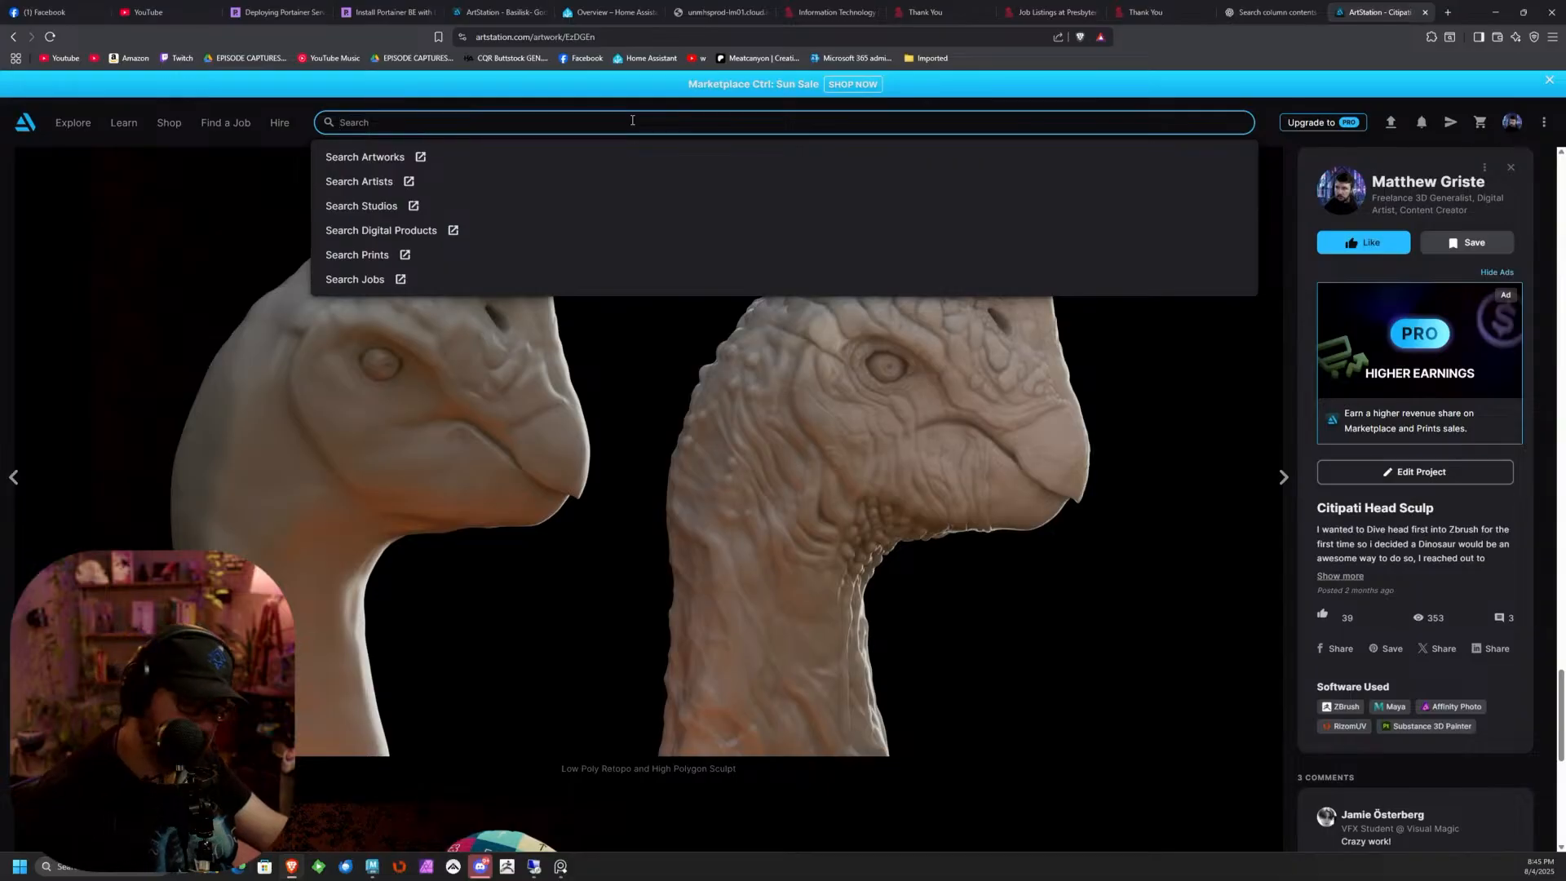
type("zach")
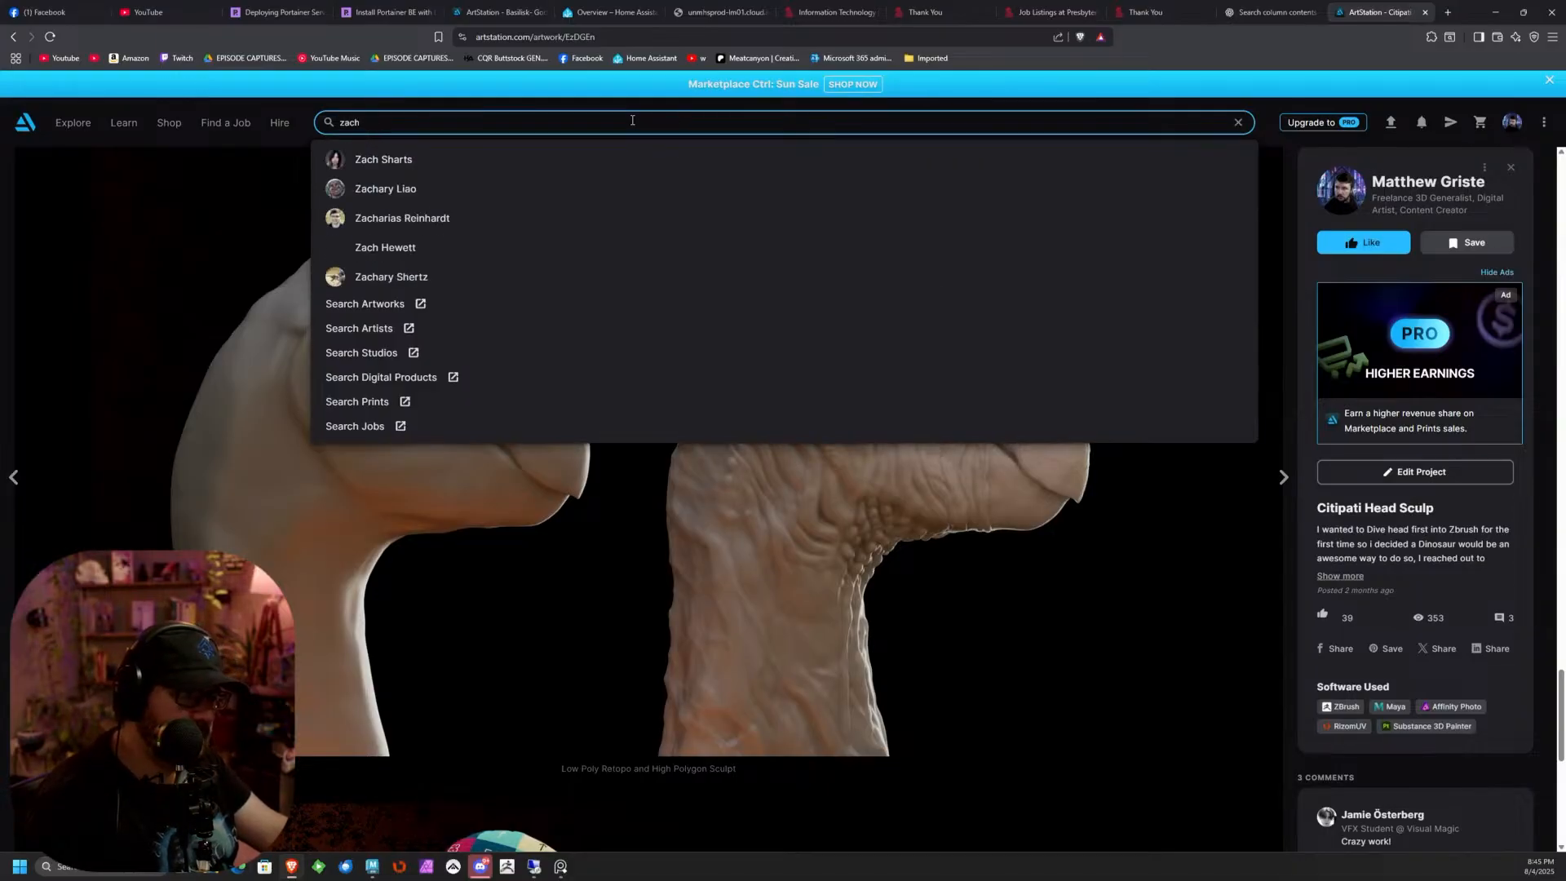
type(" a")
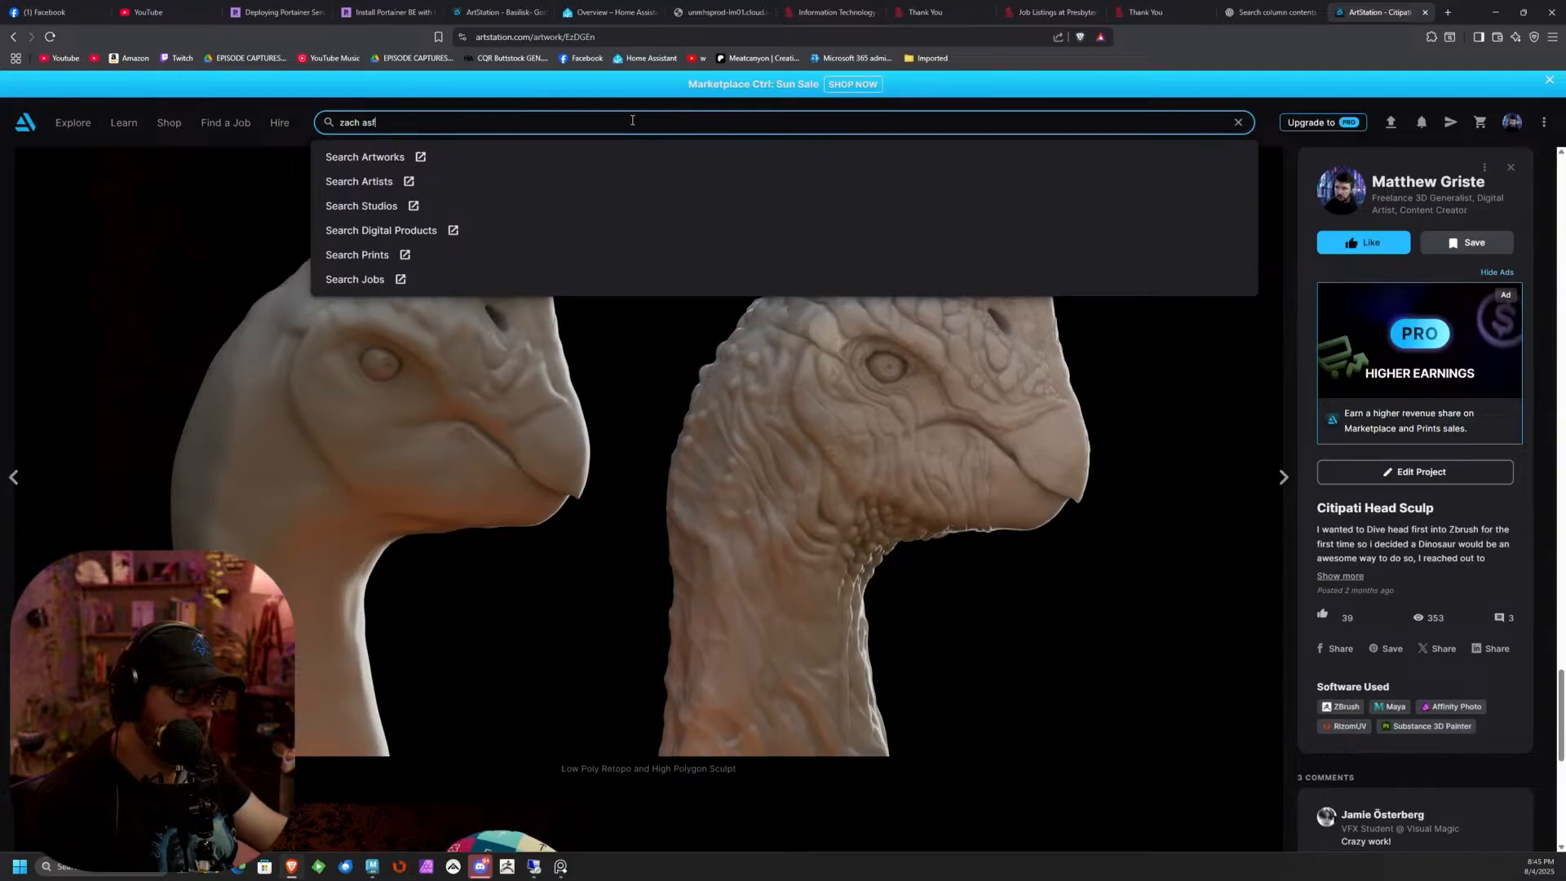
type("sf")
key("BackSpace")
type("h")
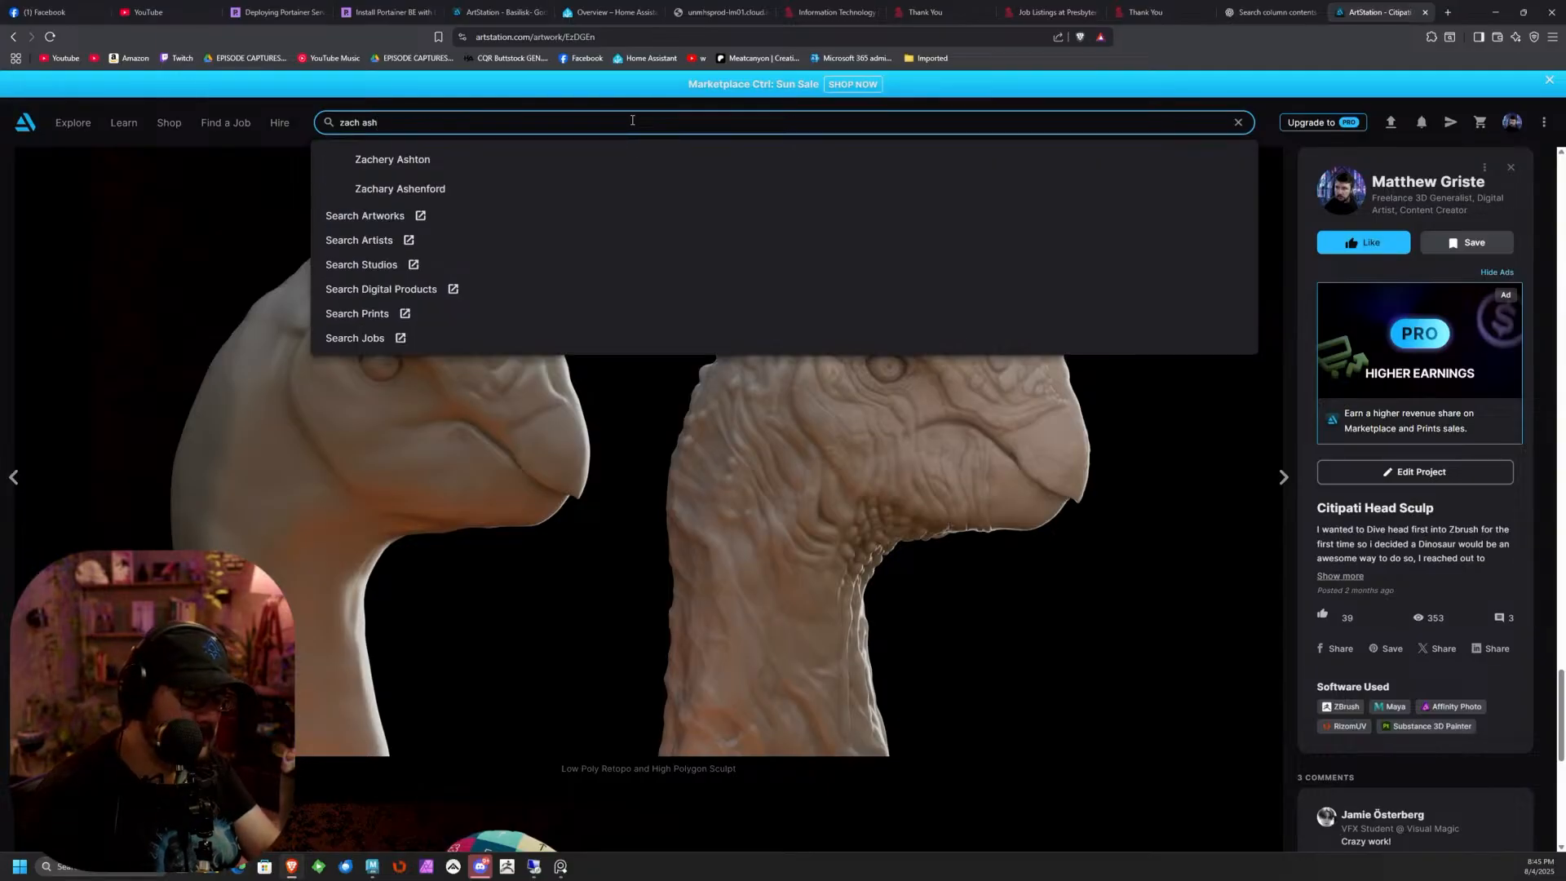
left_click(381, 161)
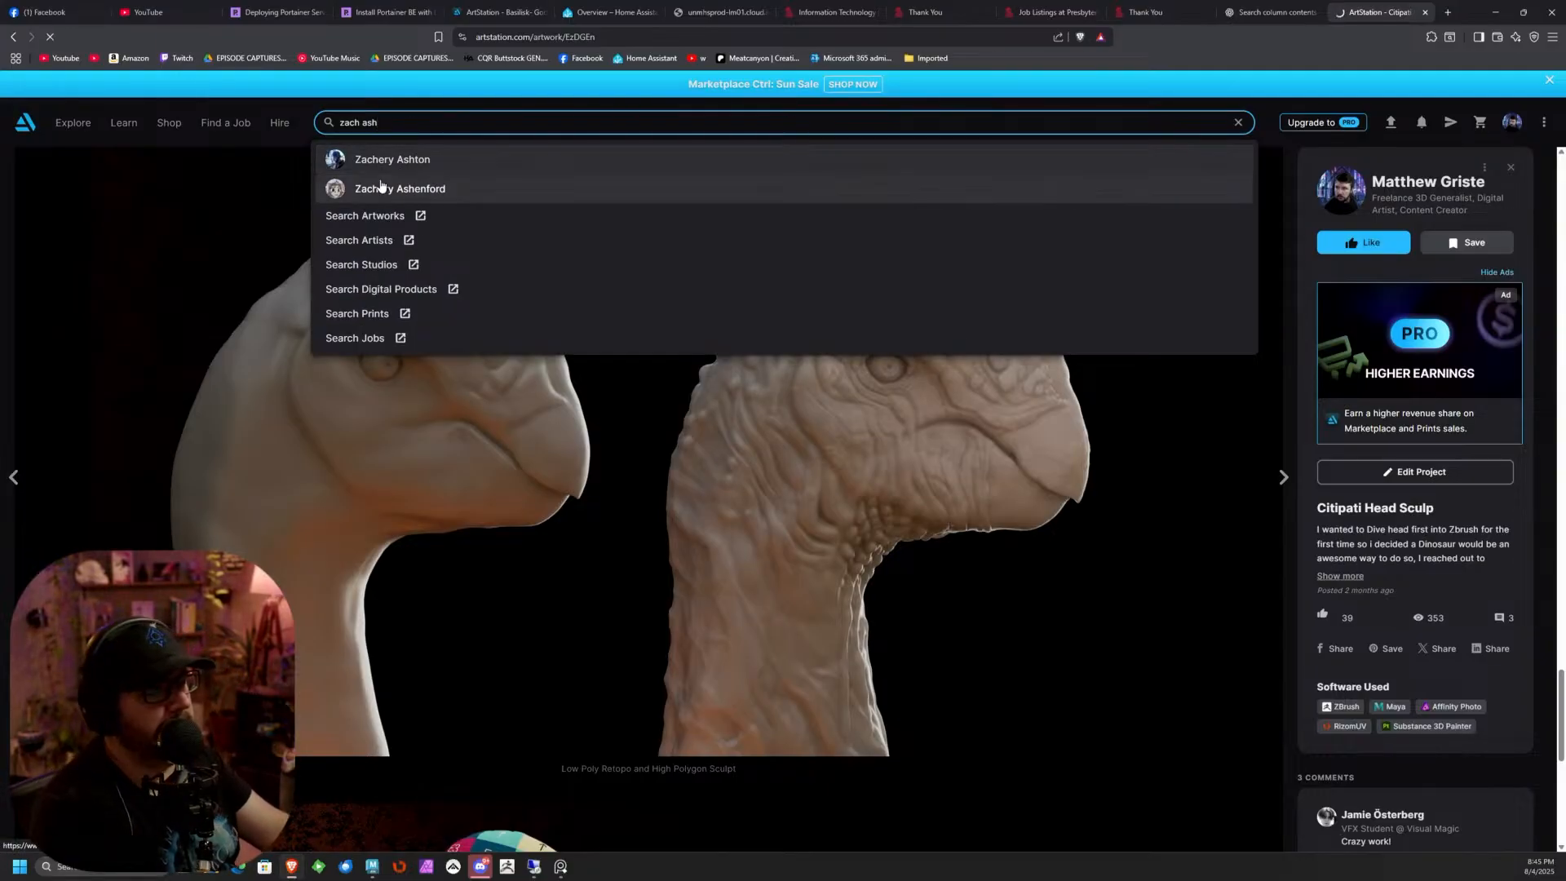
Open the Basilisk artwork from the portfolio and examine its wireframe, UV layout, texture map and orthographic images
scroll(698, 287, "down", 2)
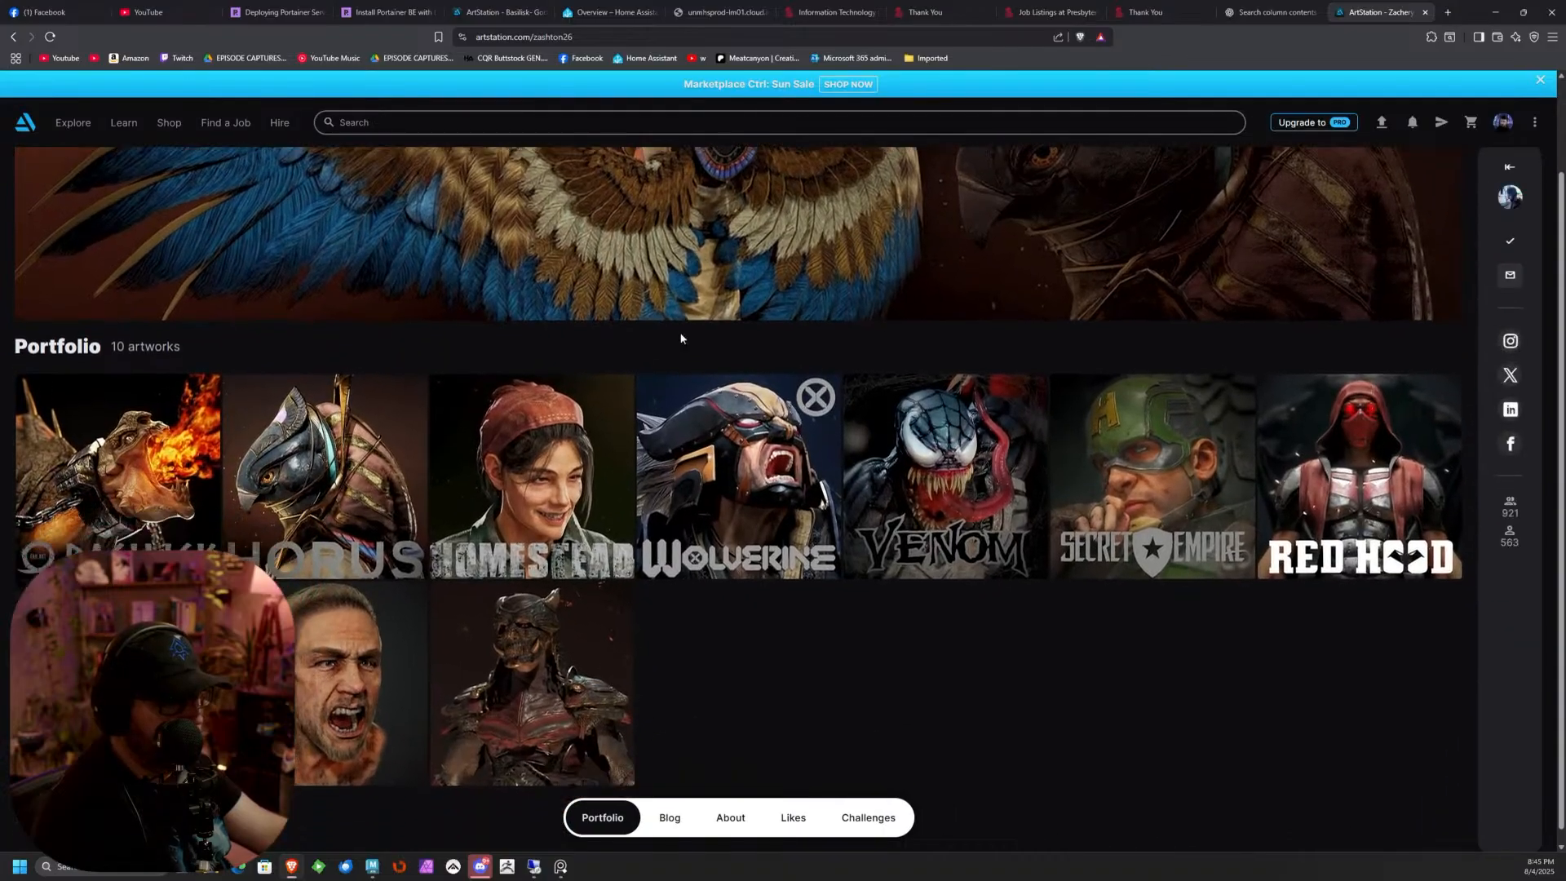
left_click(76, 414)
scroll(645, 380, "down", 10)
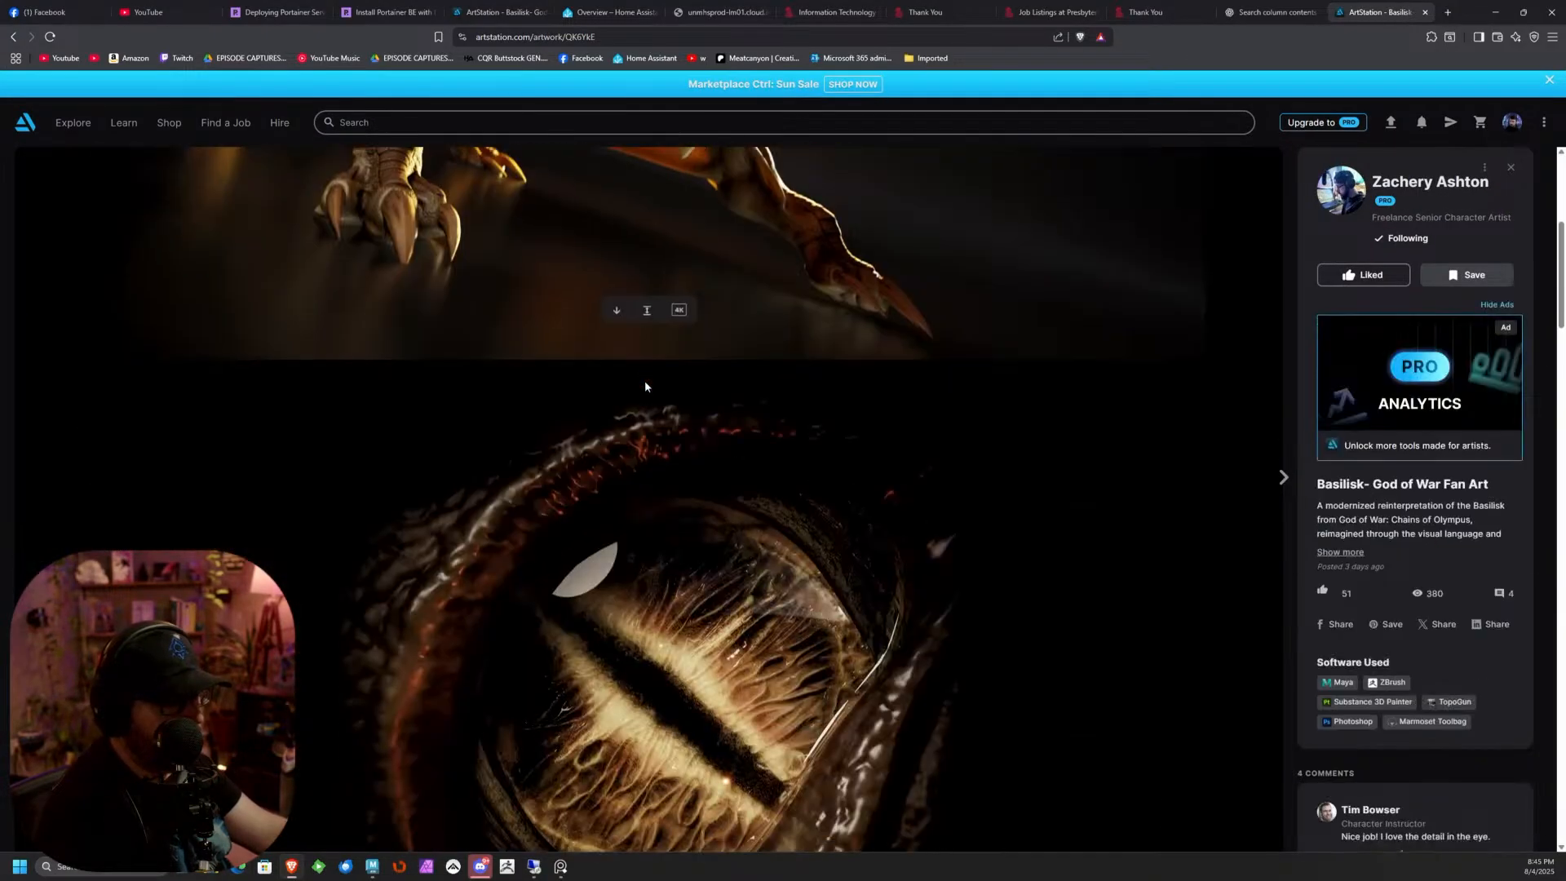
scroll(644, 380, "down", 6)
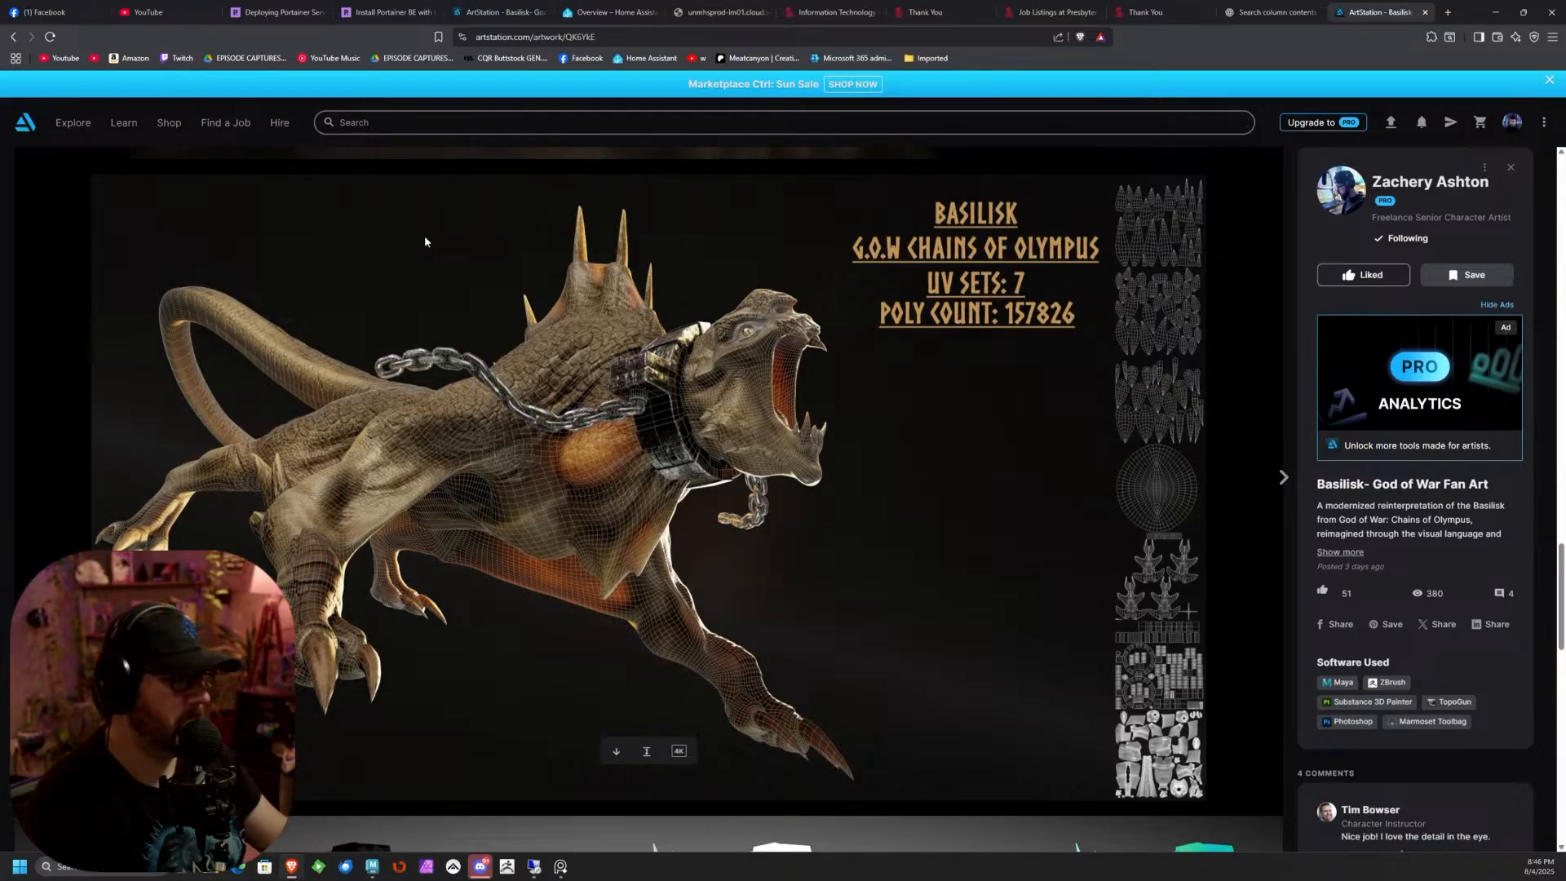
scroll(424, 242, "down", 6)
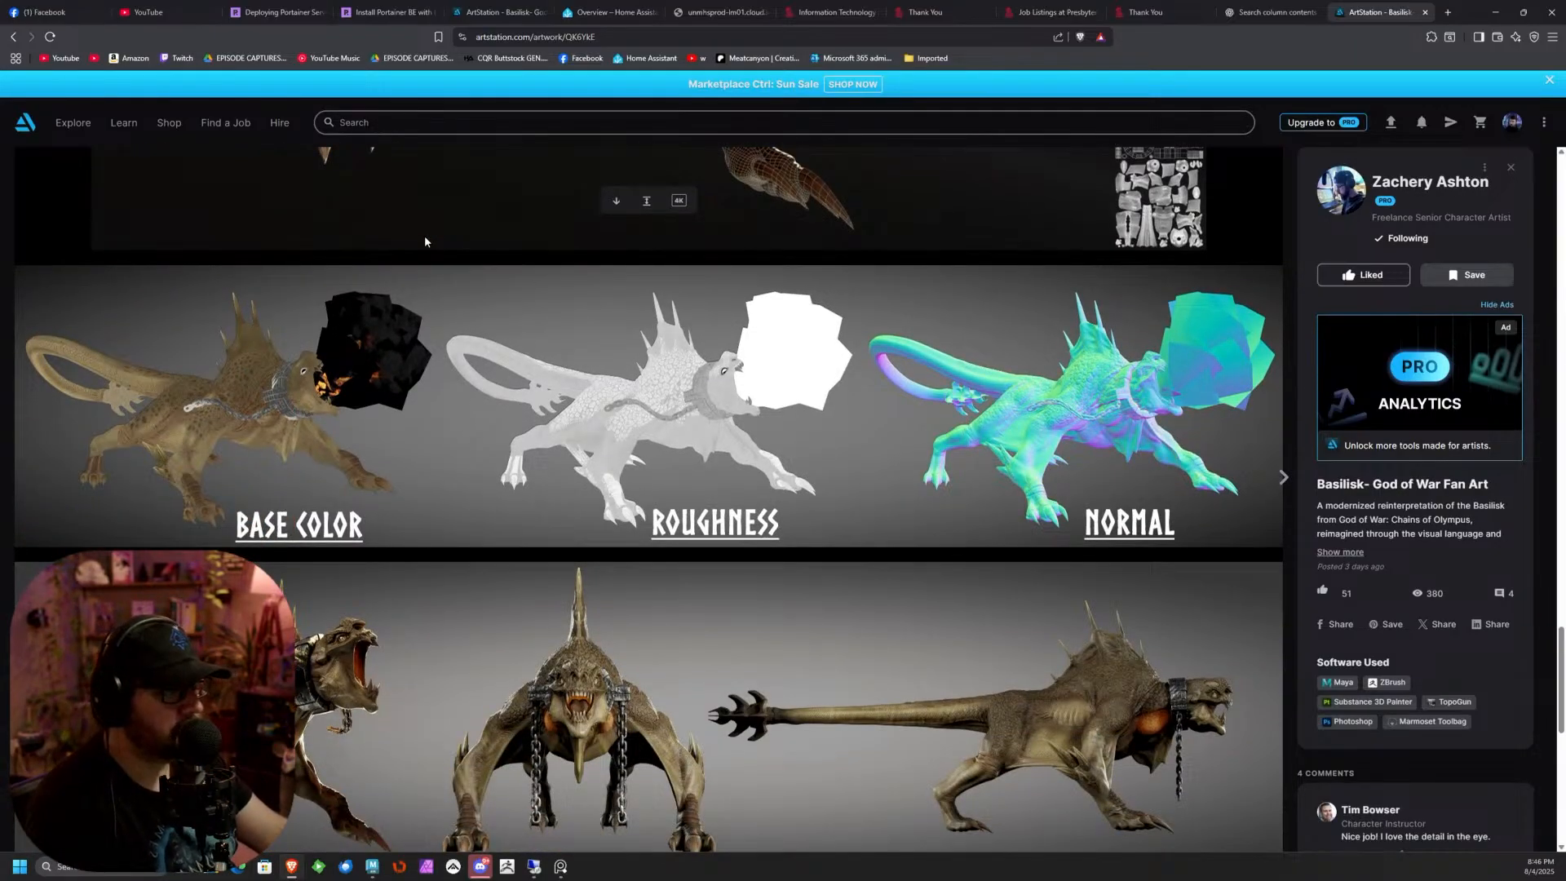
scroll(424, 241, "up", 3)
scroll(432, 261, "down", 11)
scroll(449, 296, "up", 8)
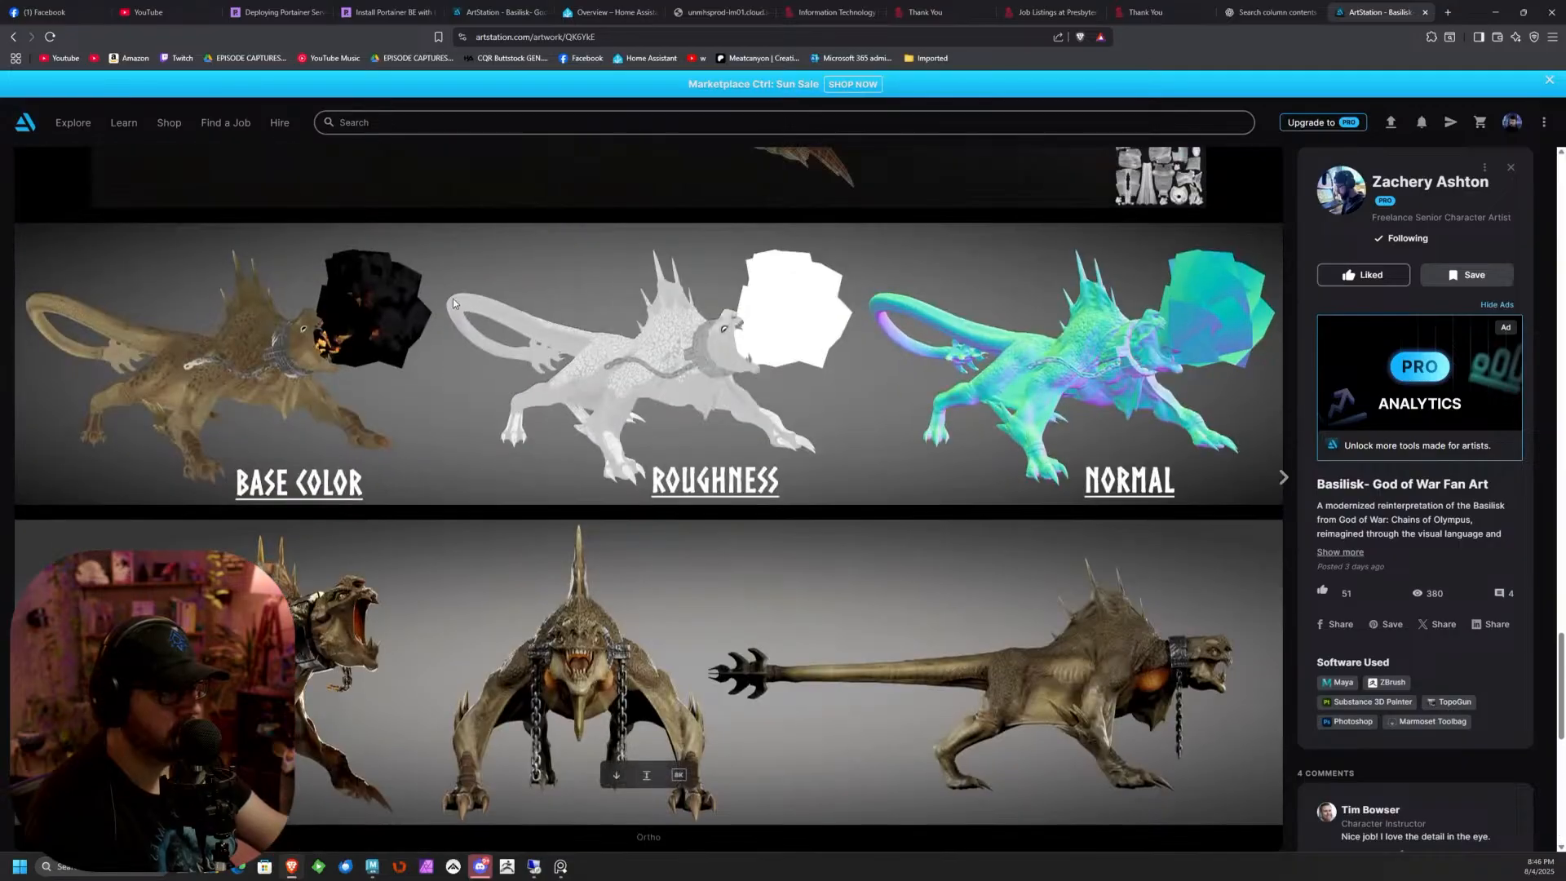
scroll(457, 298, "up", 20)
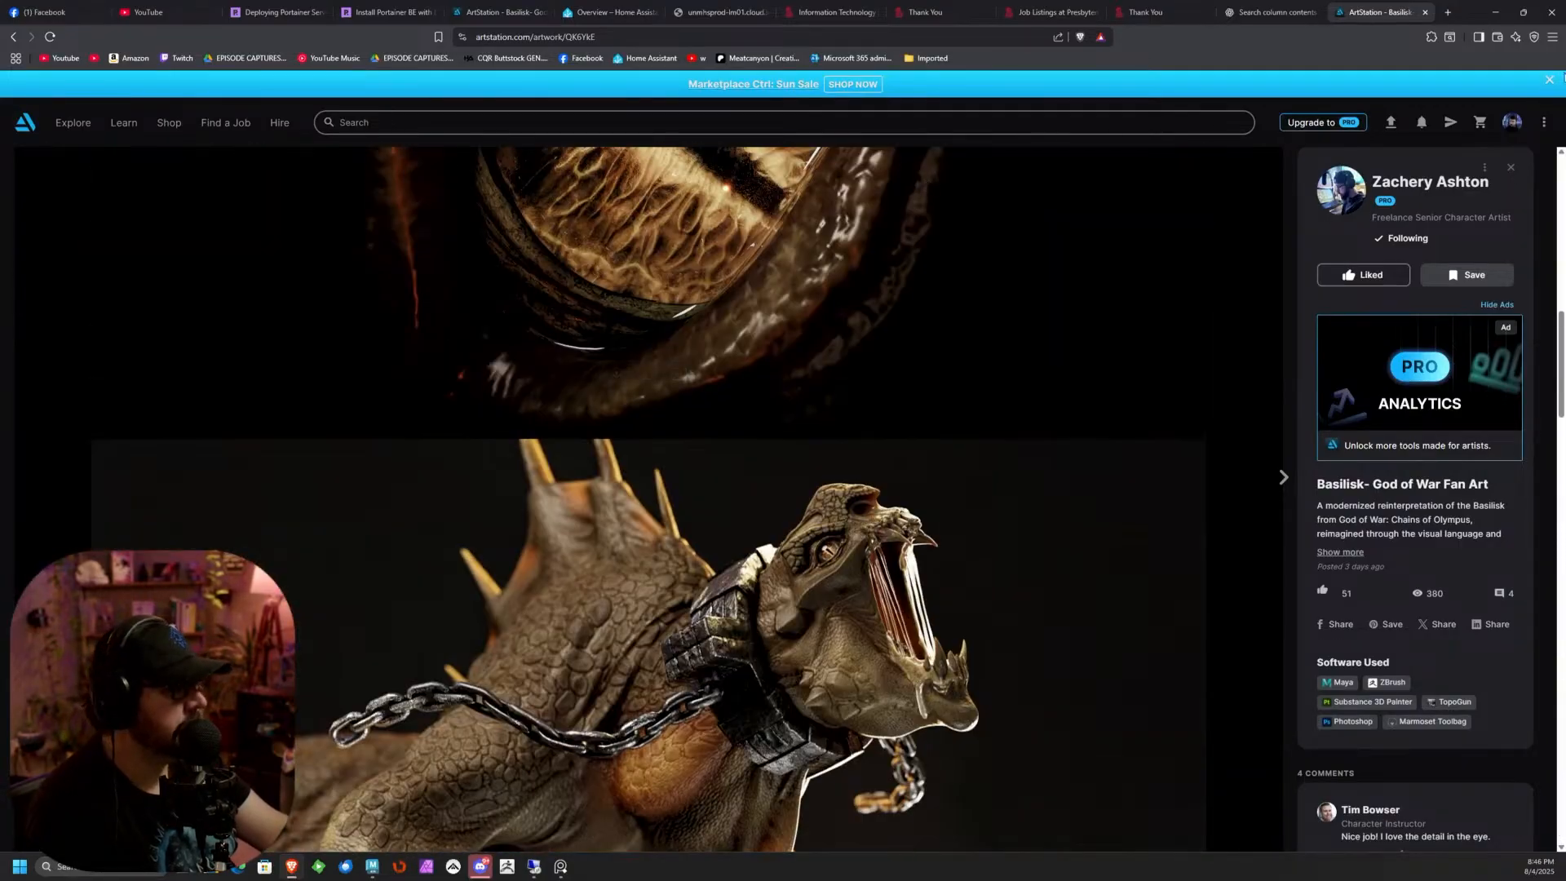
Return to the artist's portfolio, open the Horus God of the Sky artwork and examine its wireframe and UV layout
left_click(13, 37)
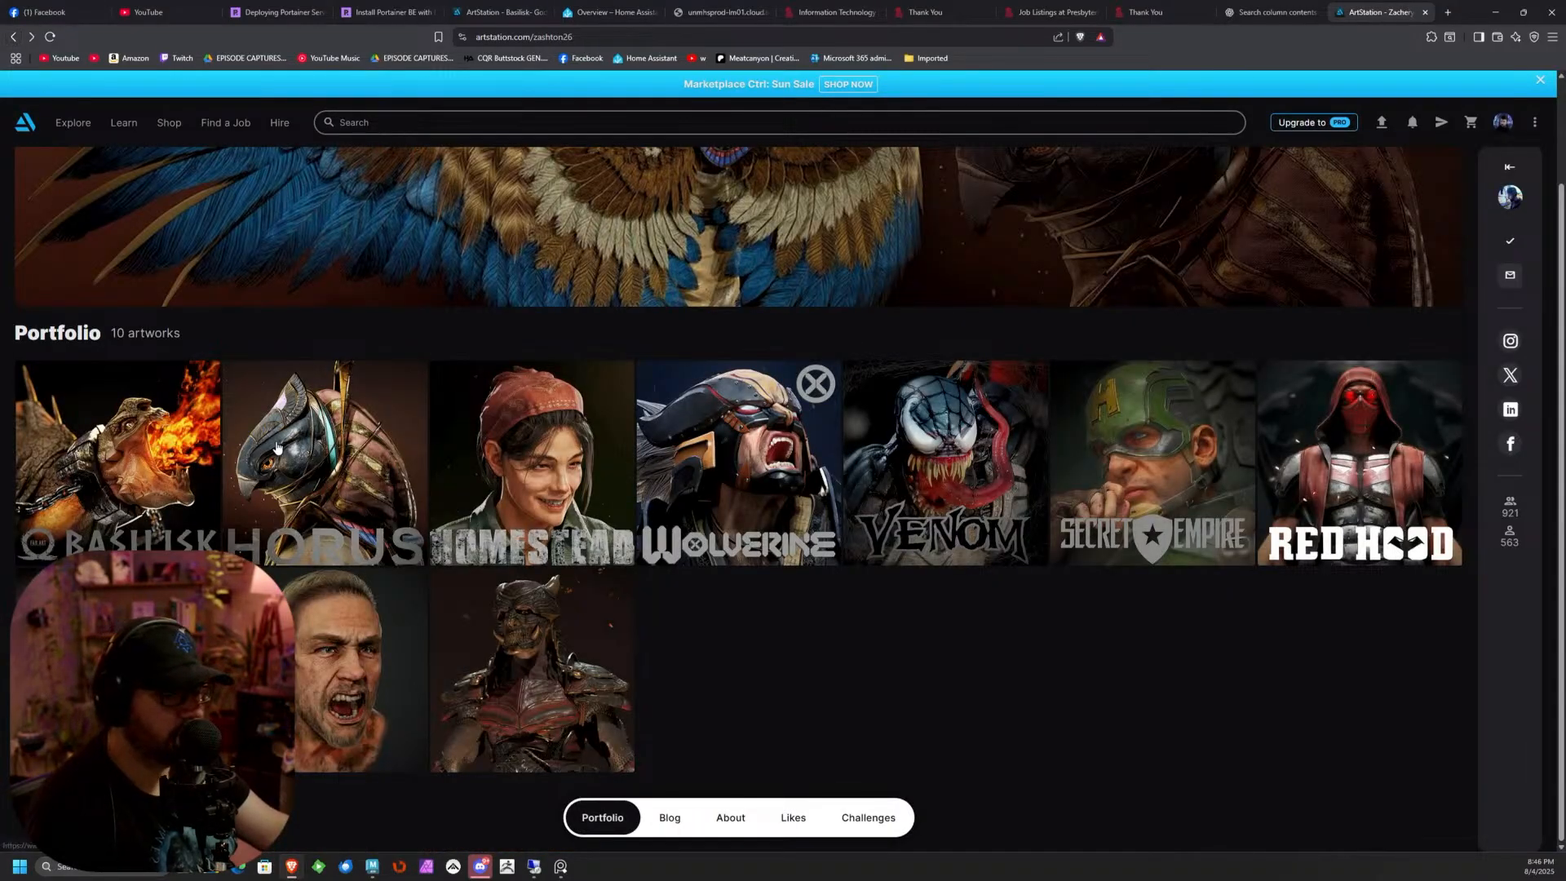
scroll(632, 438, "down", 15)
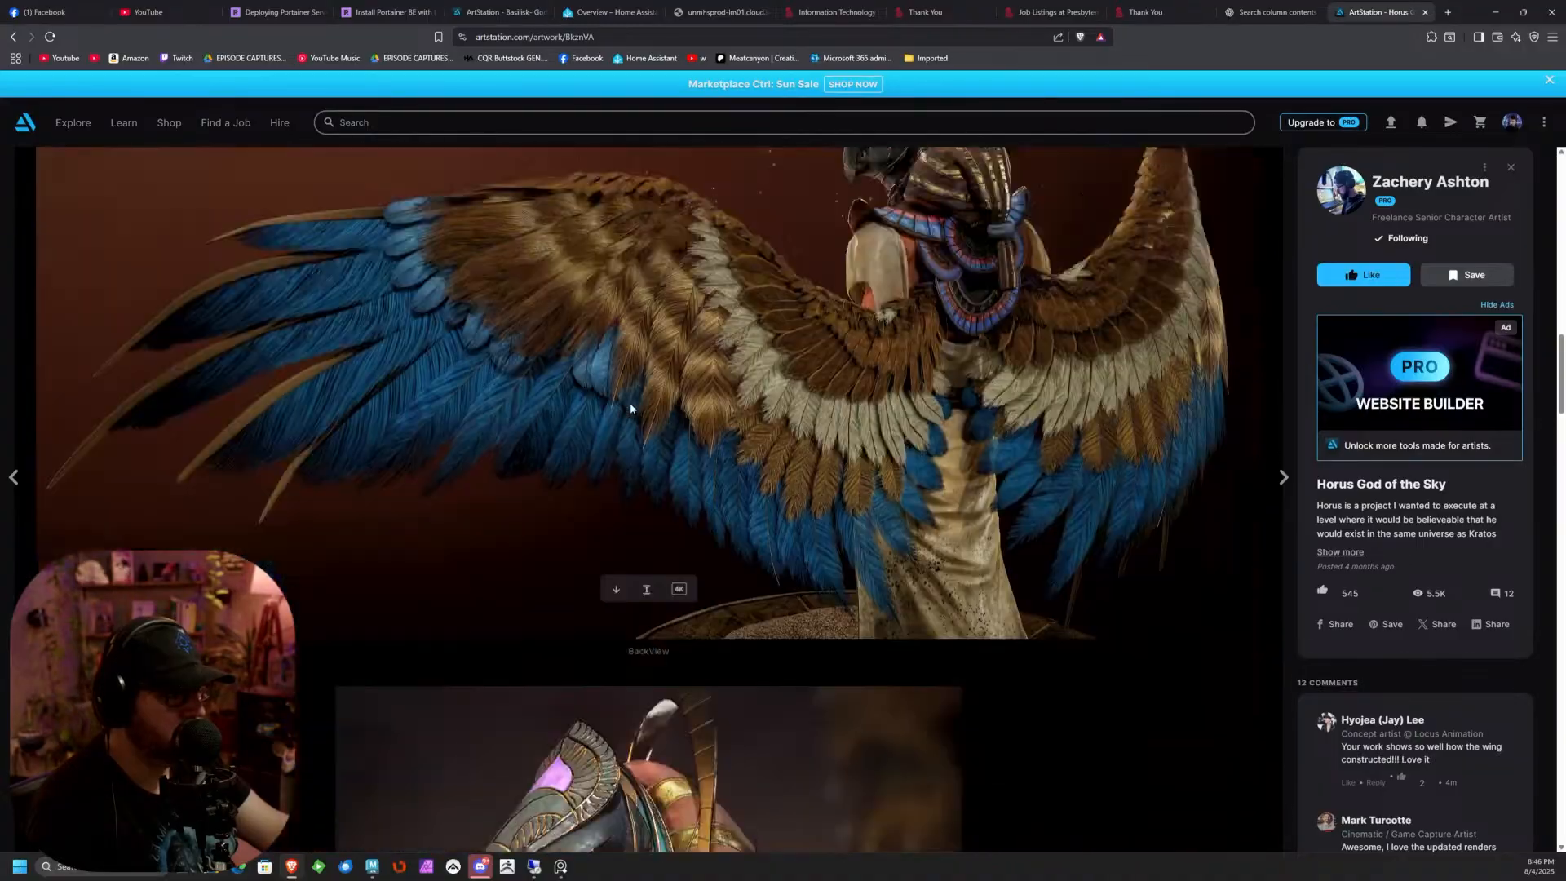
scroll(630, 400, "up", 2)
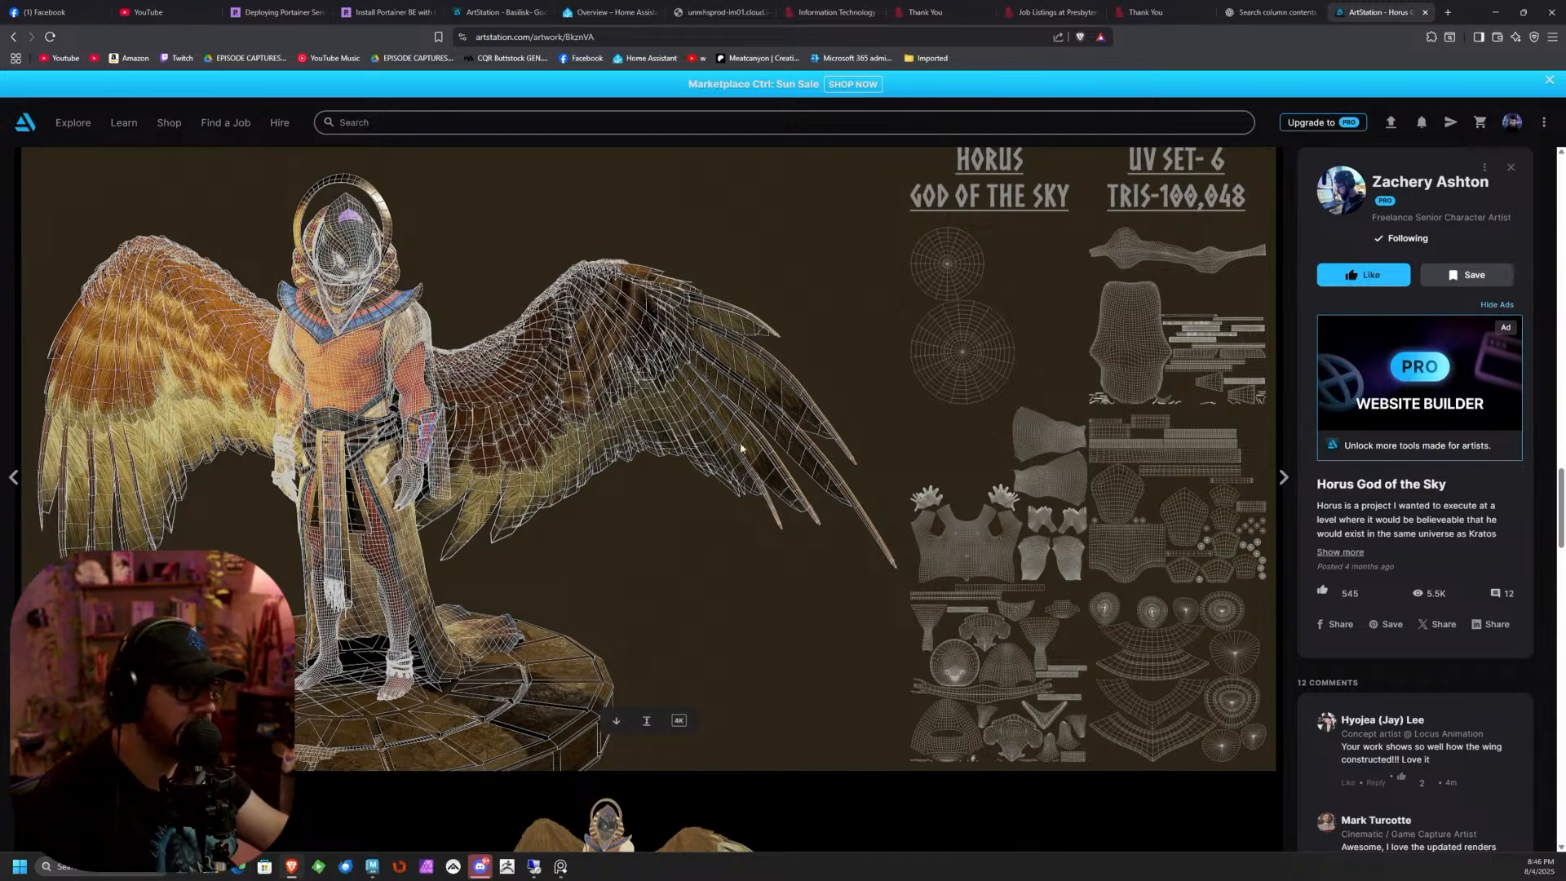
Reopen the Horus artwork from the portfolio, view its concept shot and turntable, and go back to the portfolio
left_click(7, 39)
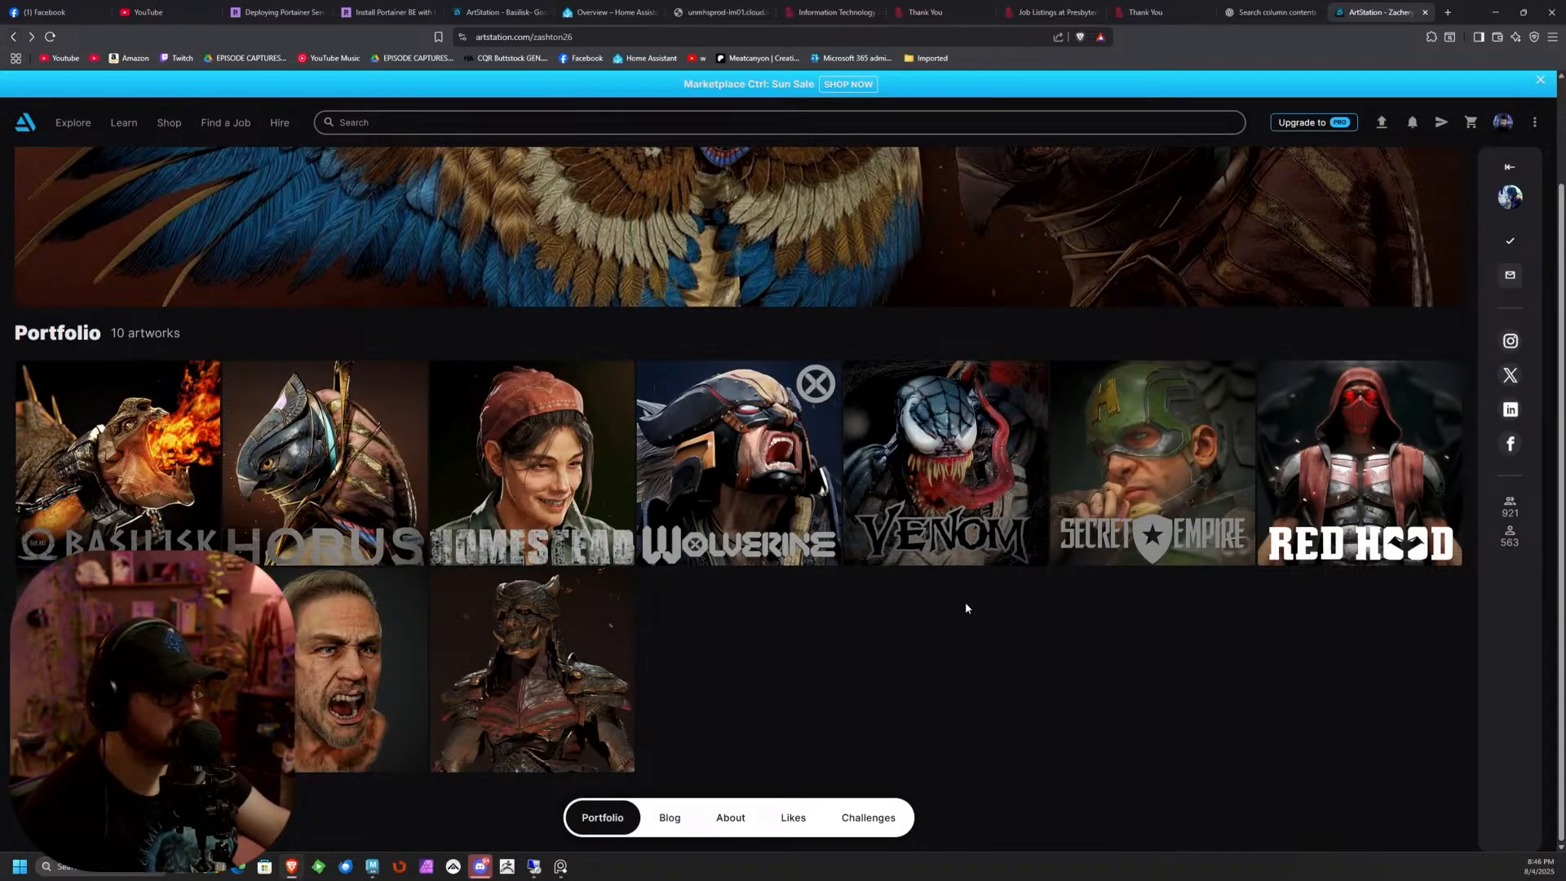
left_click(401, 531)
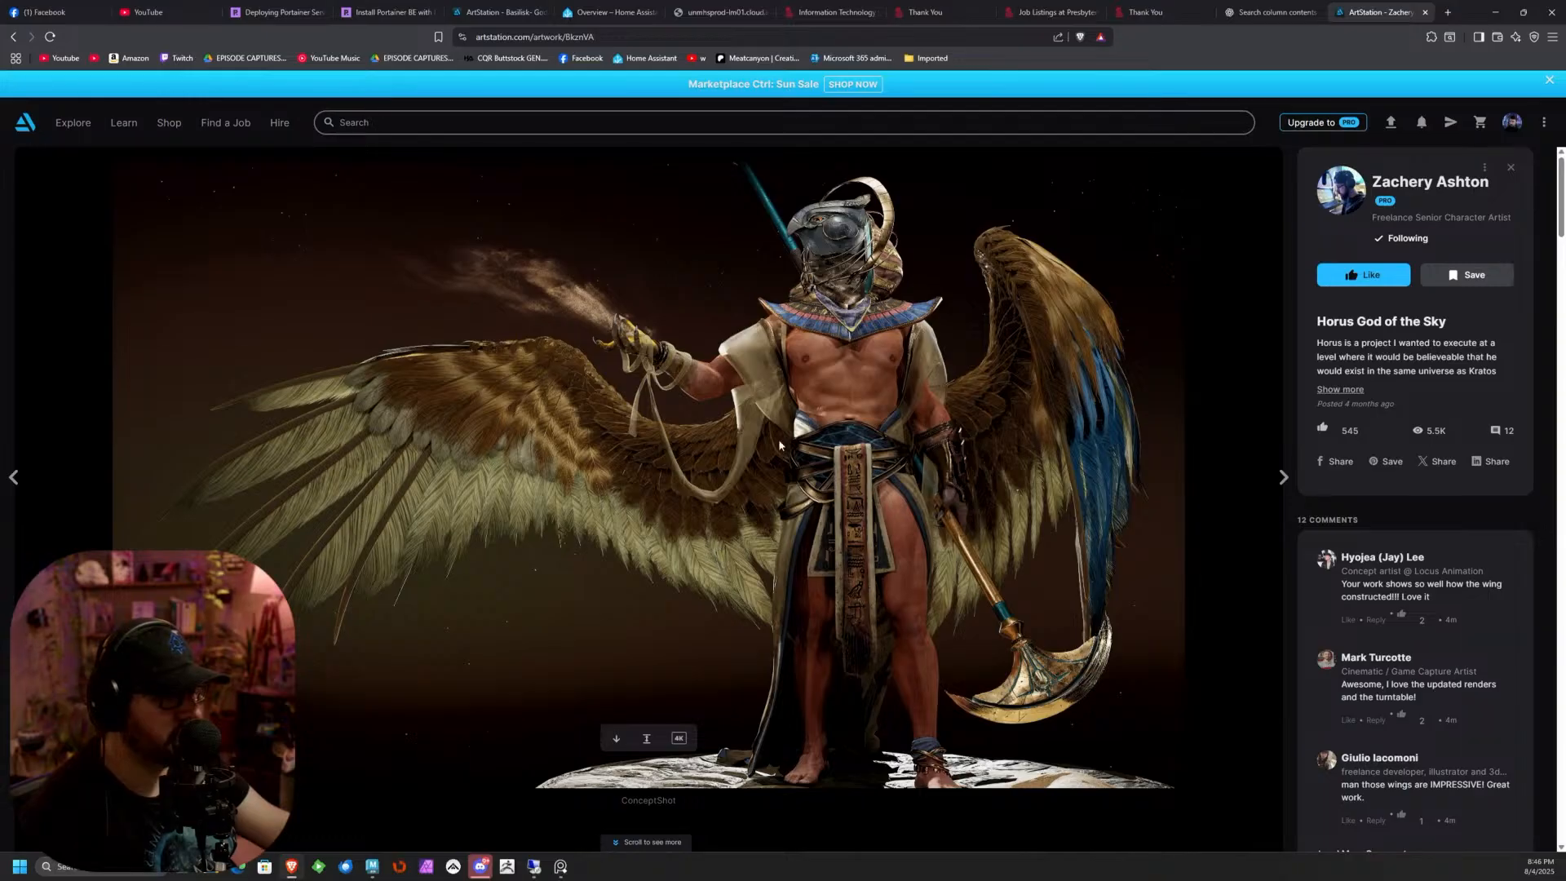
scroll(737, 511, "down", 4)
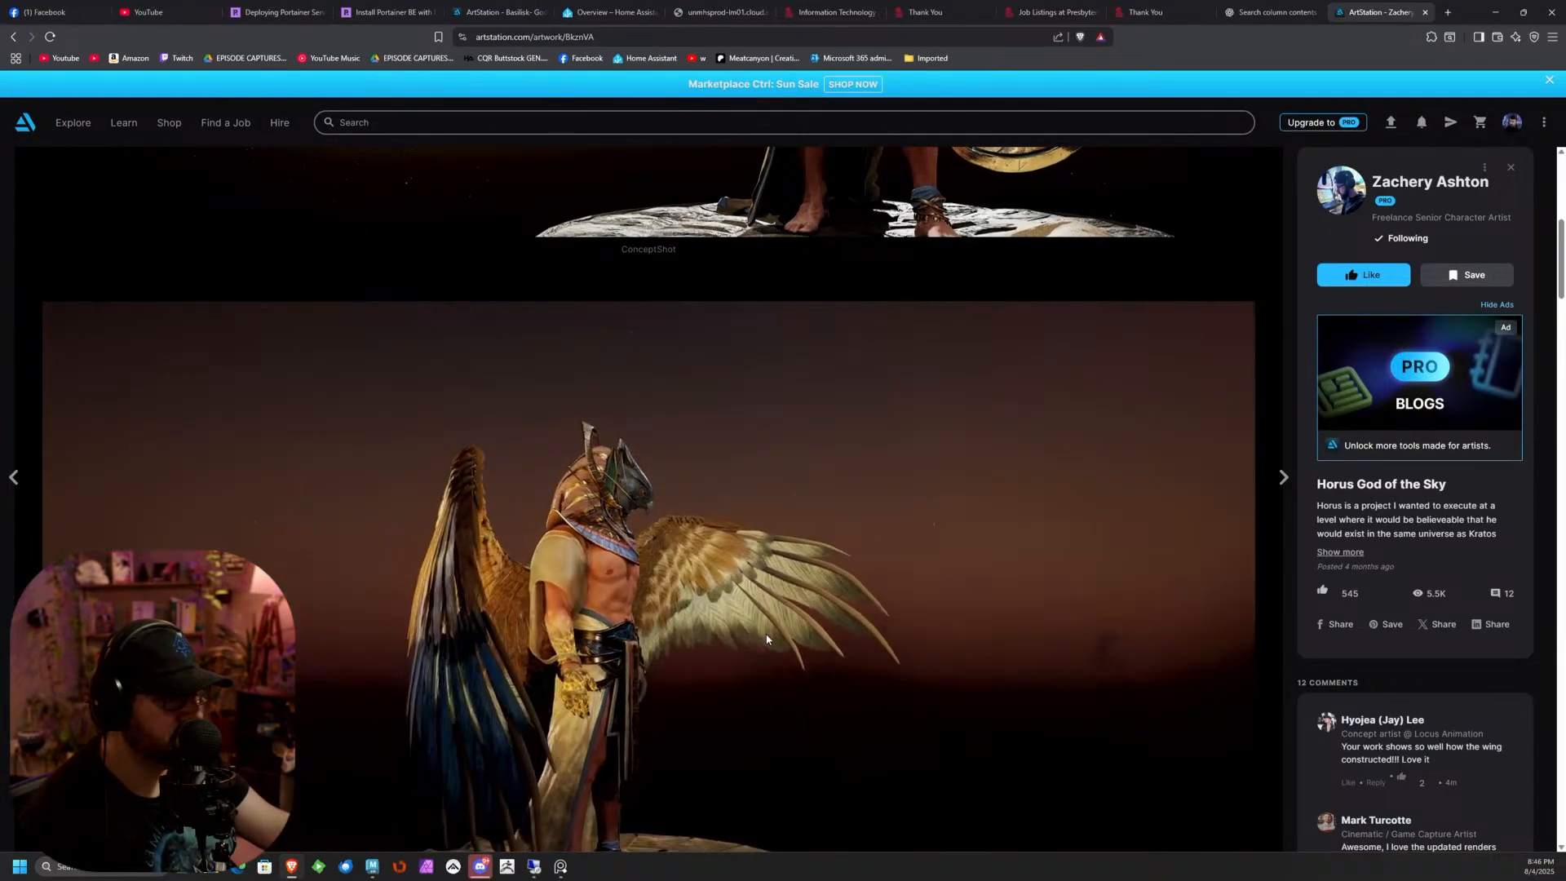
scroll(767, 638, "down", 10)
scroll(771, 635, "up", 3)
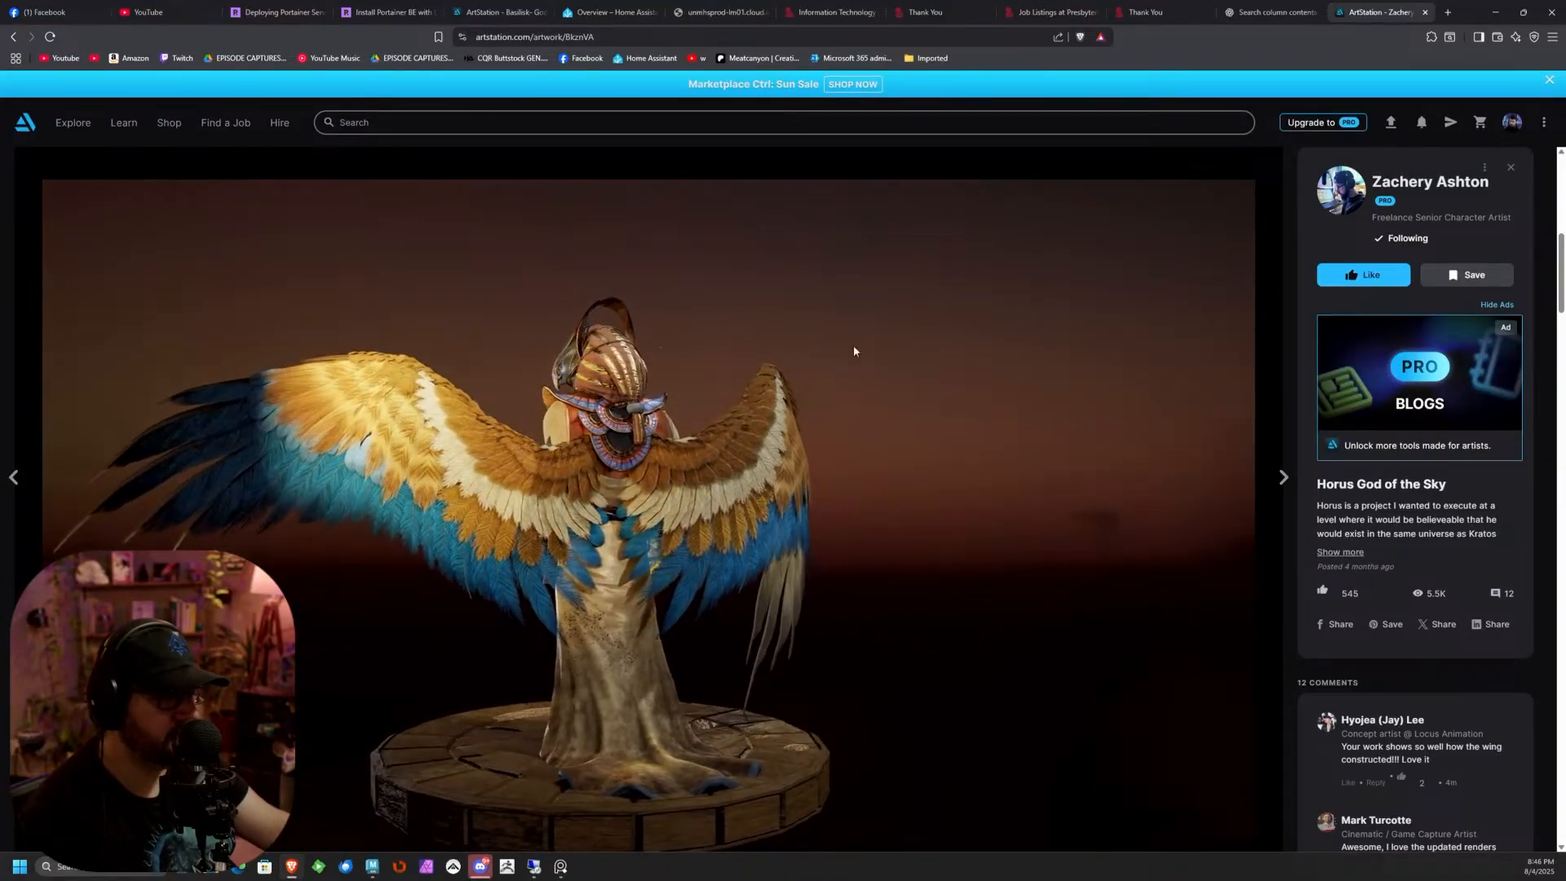
left_click(13, 37)
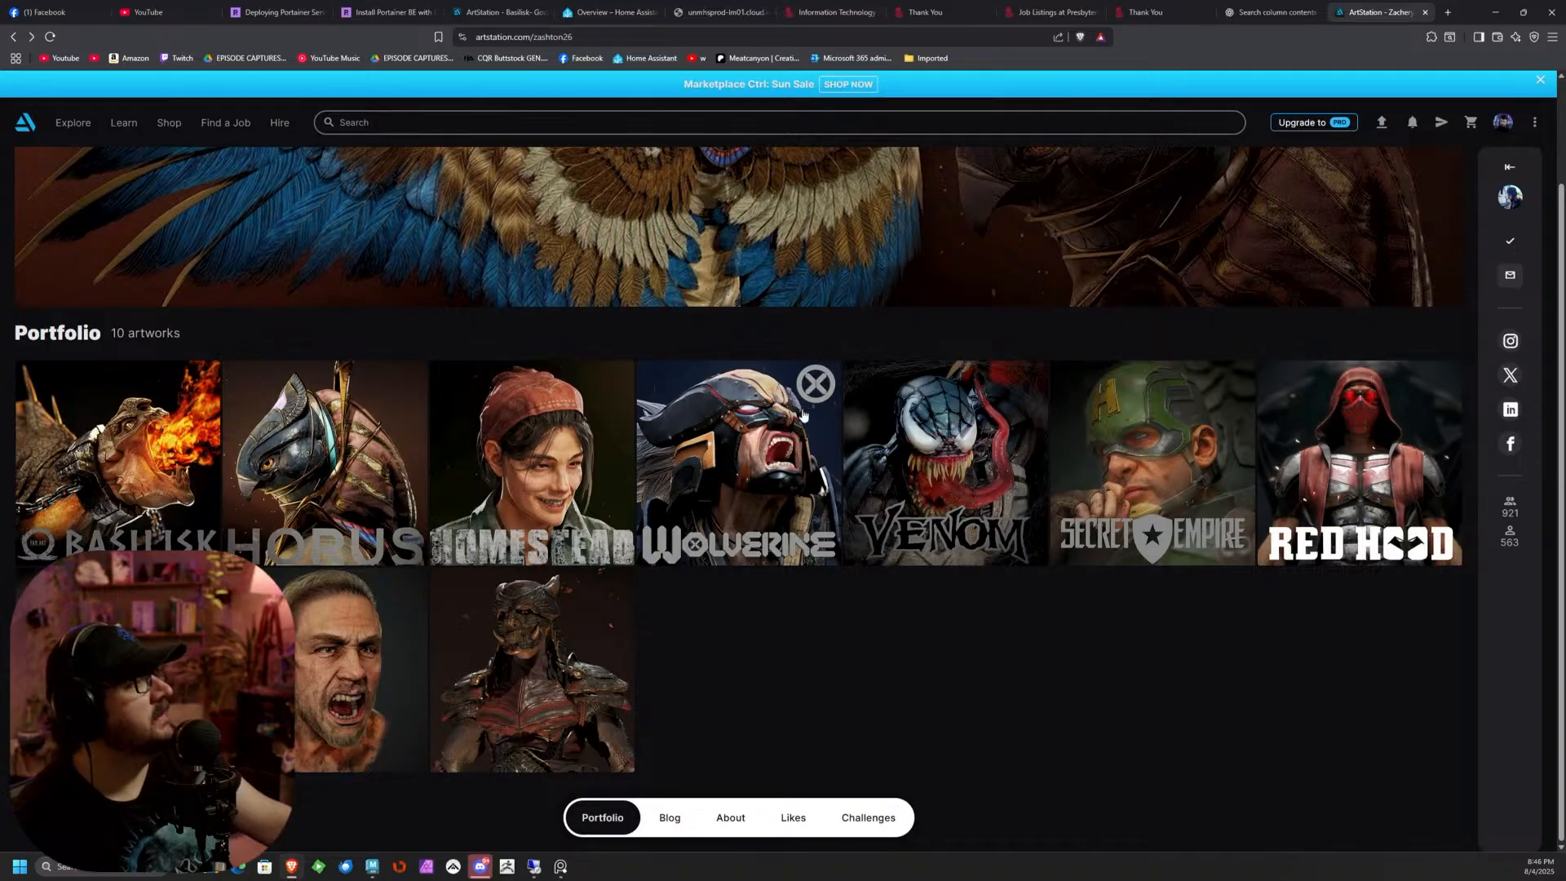
Switch back to Maya and take a closer view of the interceptor
left_click(1497, 15)
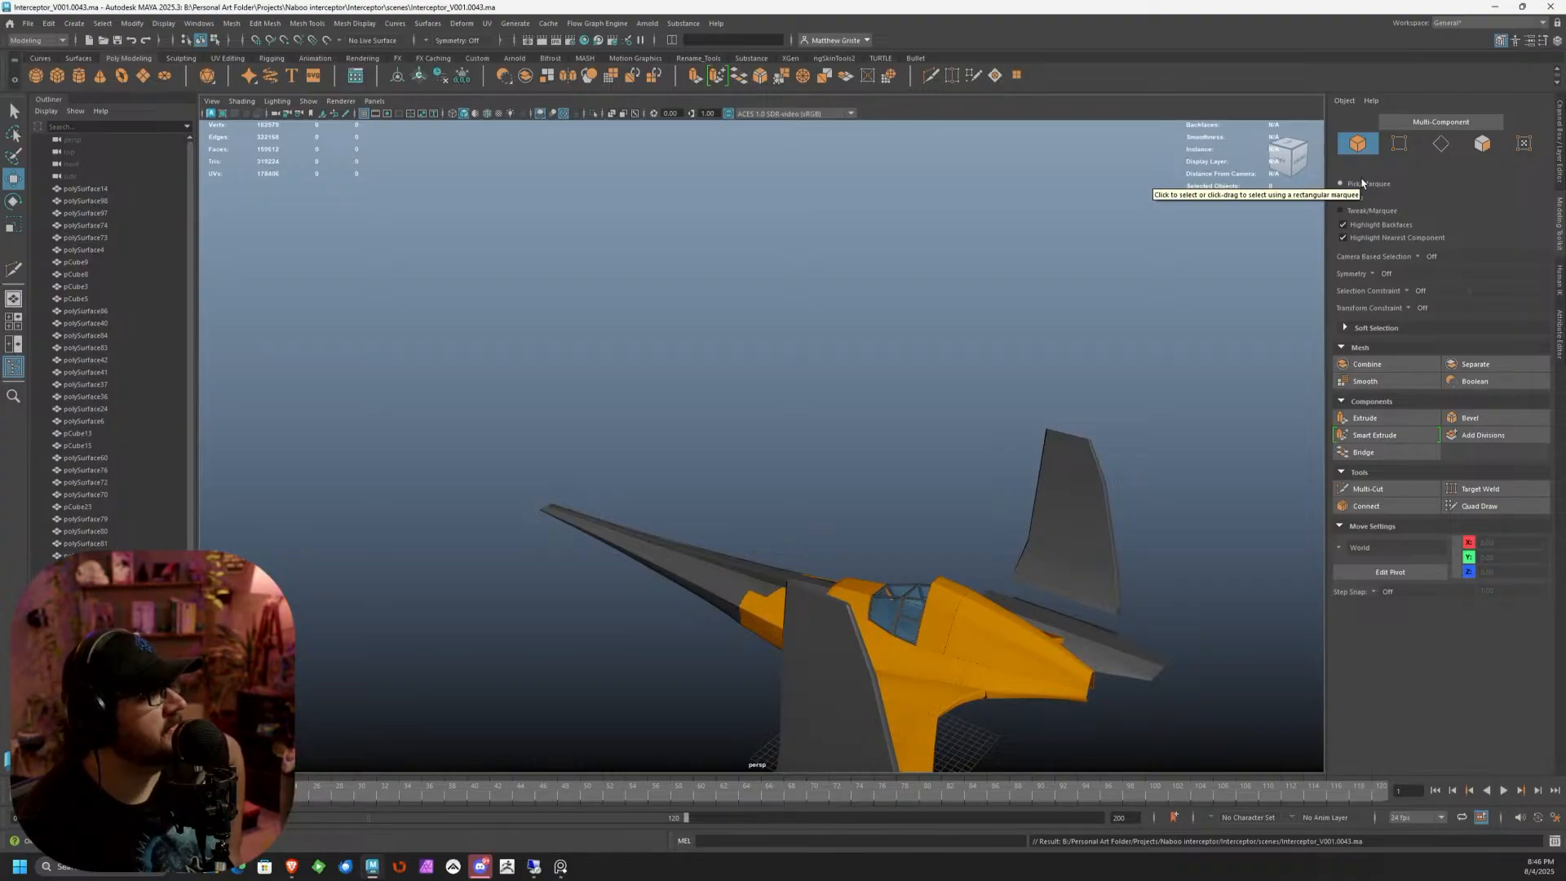
scroll(930, 606, "up", 5)
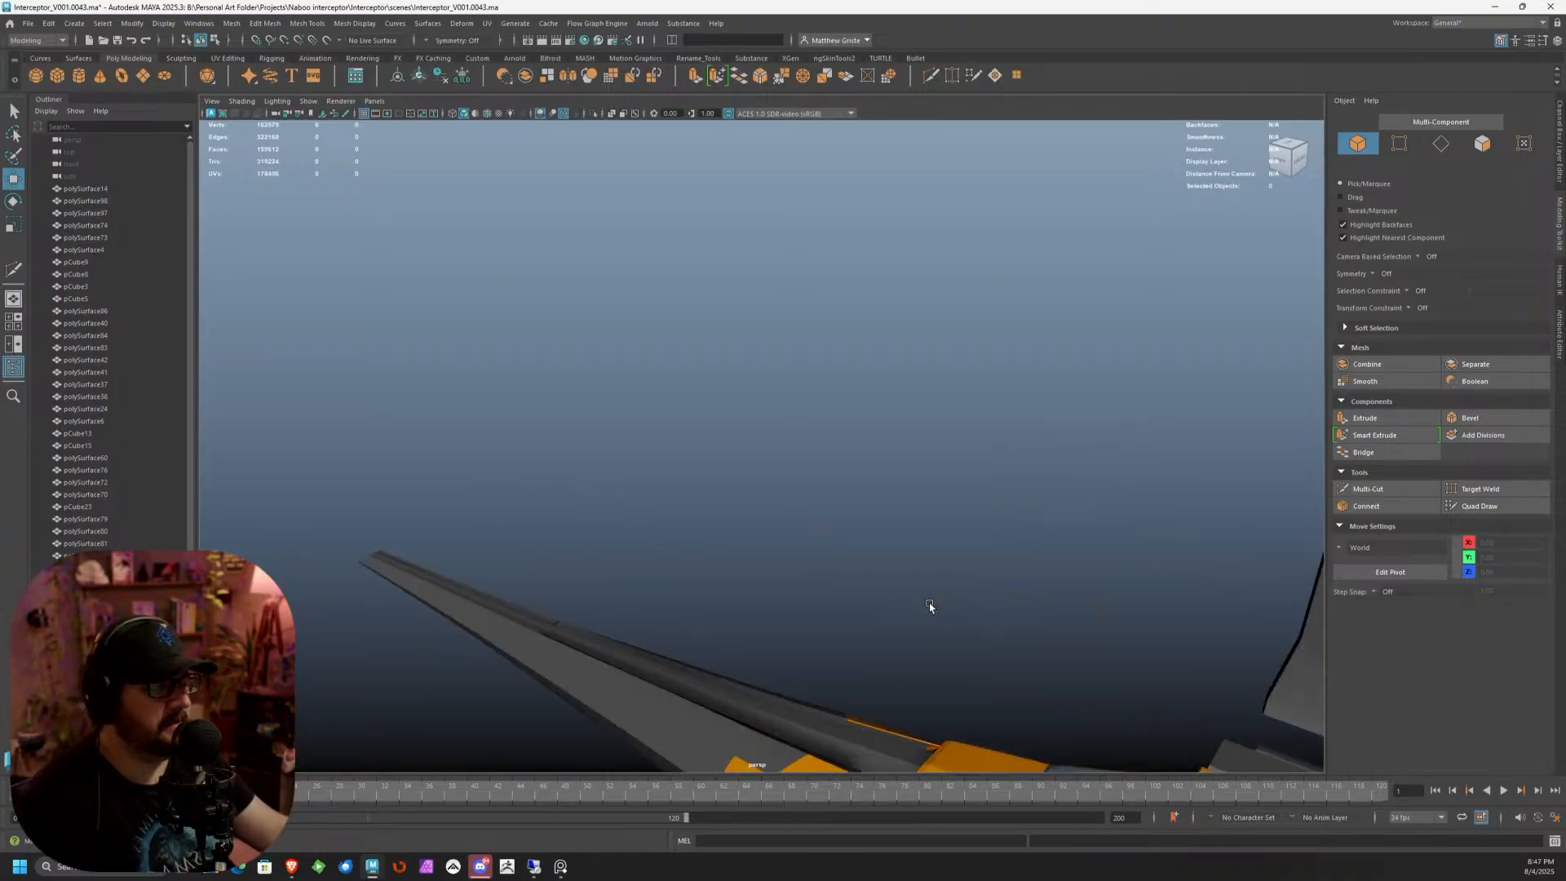
left_click_drag(839, 580, 986, 571, "alt")
middle_click_drag(986, 570, 775, 529, "alt")
right_click_drag(775, 528, 1053, 440, "alt")
Switch to the browser, view the account's own ArtStation profile, and open its Citipati Head Sculp artwork
left_click(293, 867)
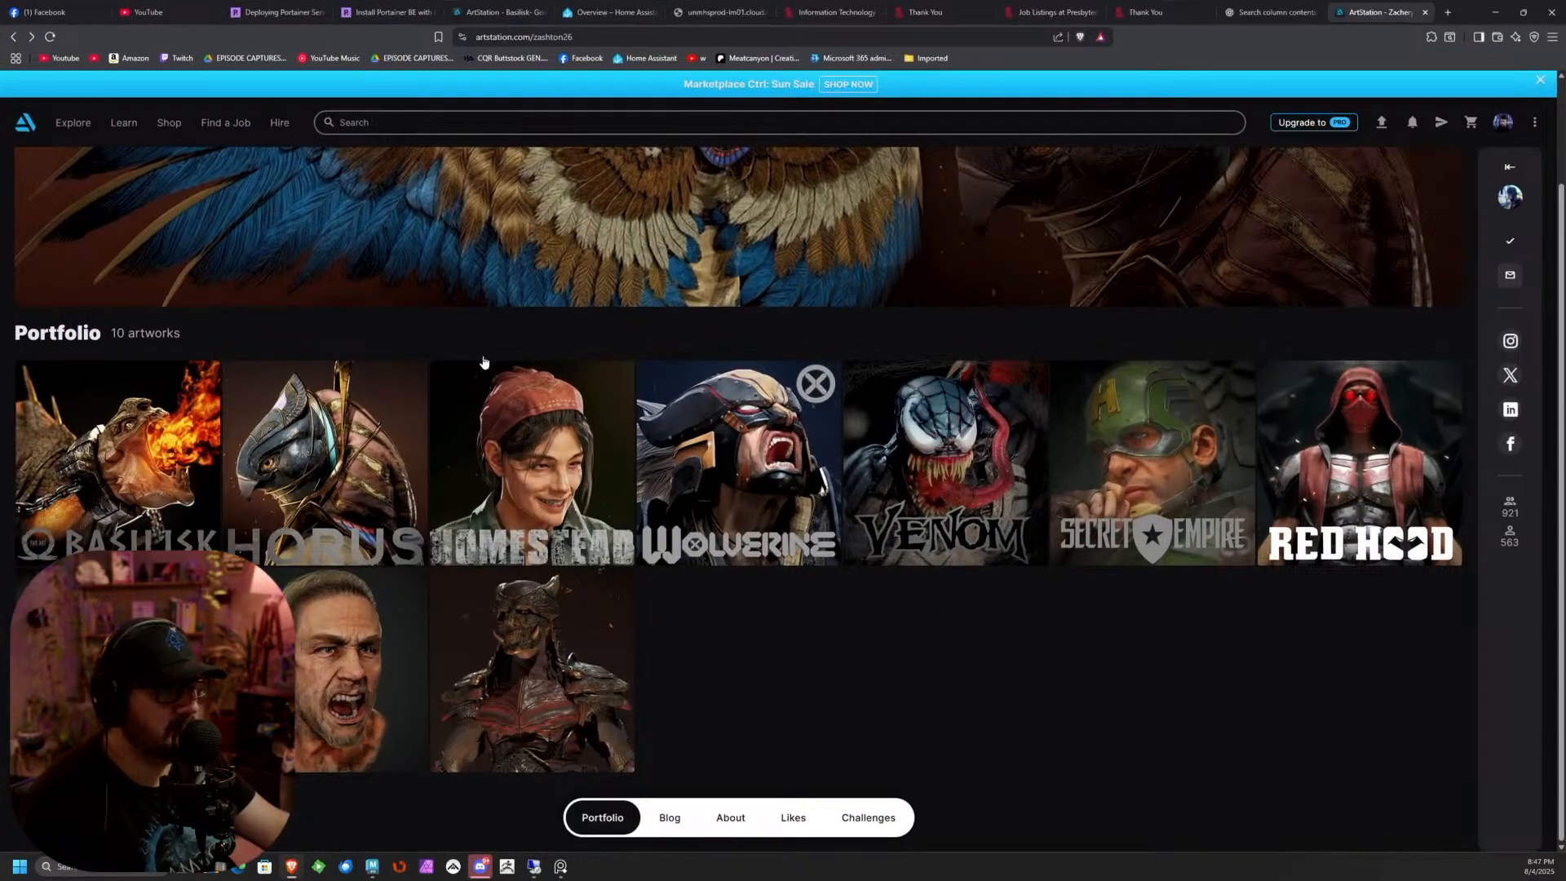
mouse_move(1511, 129)
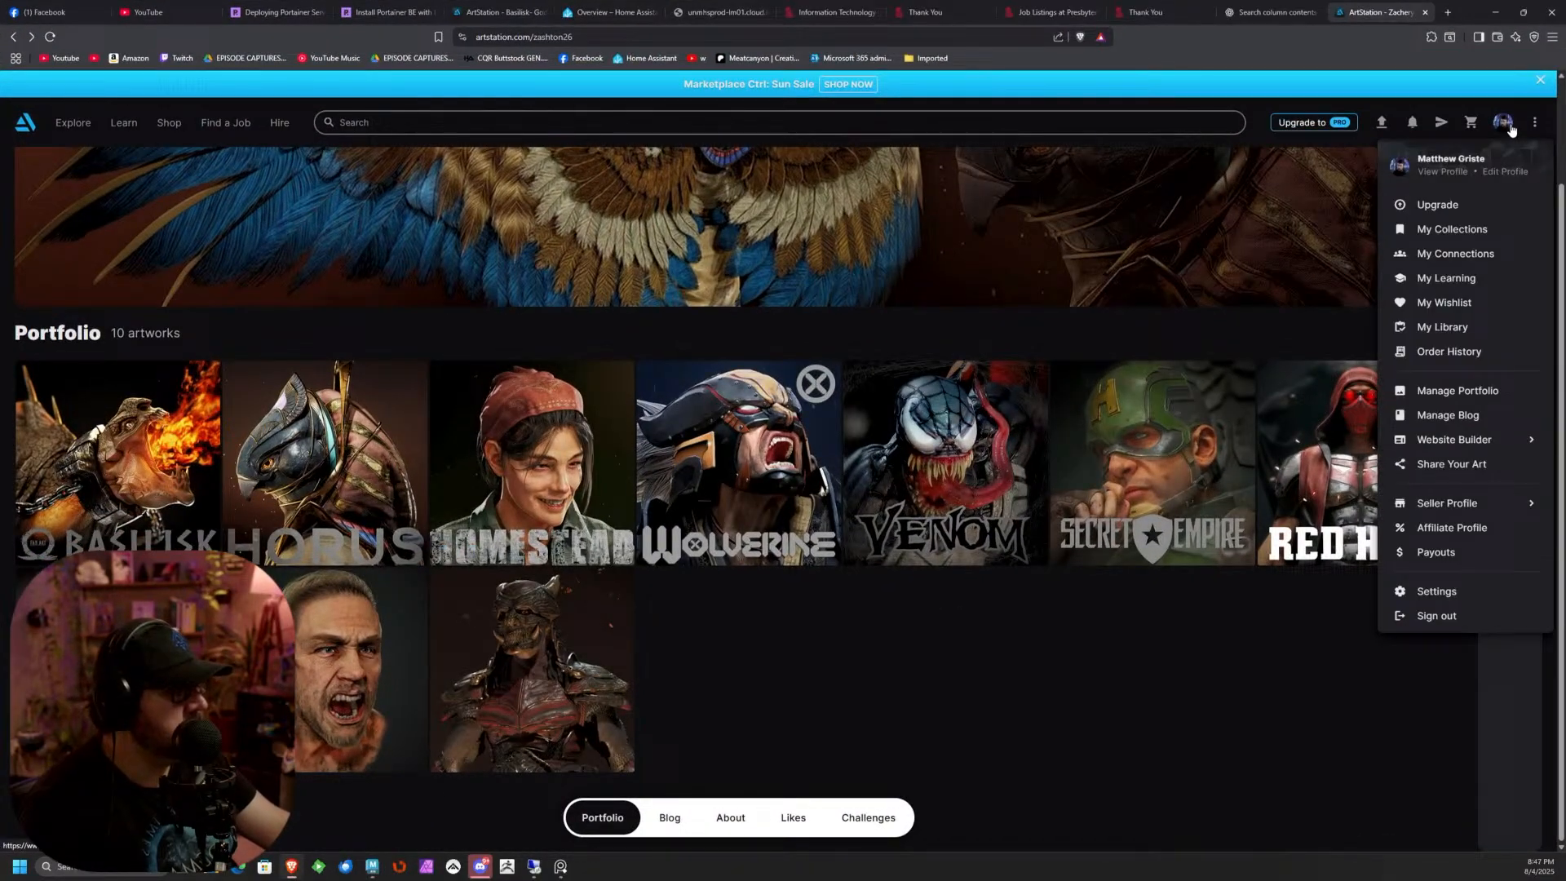
left_click(1443, 172)
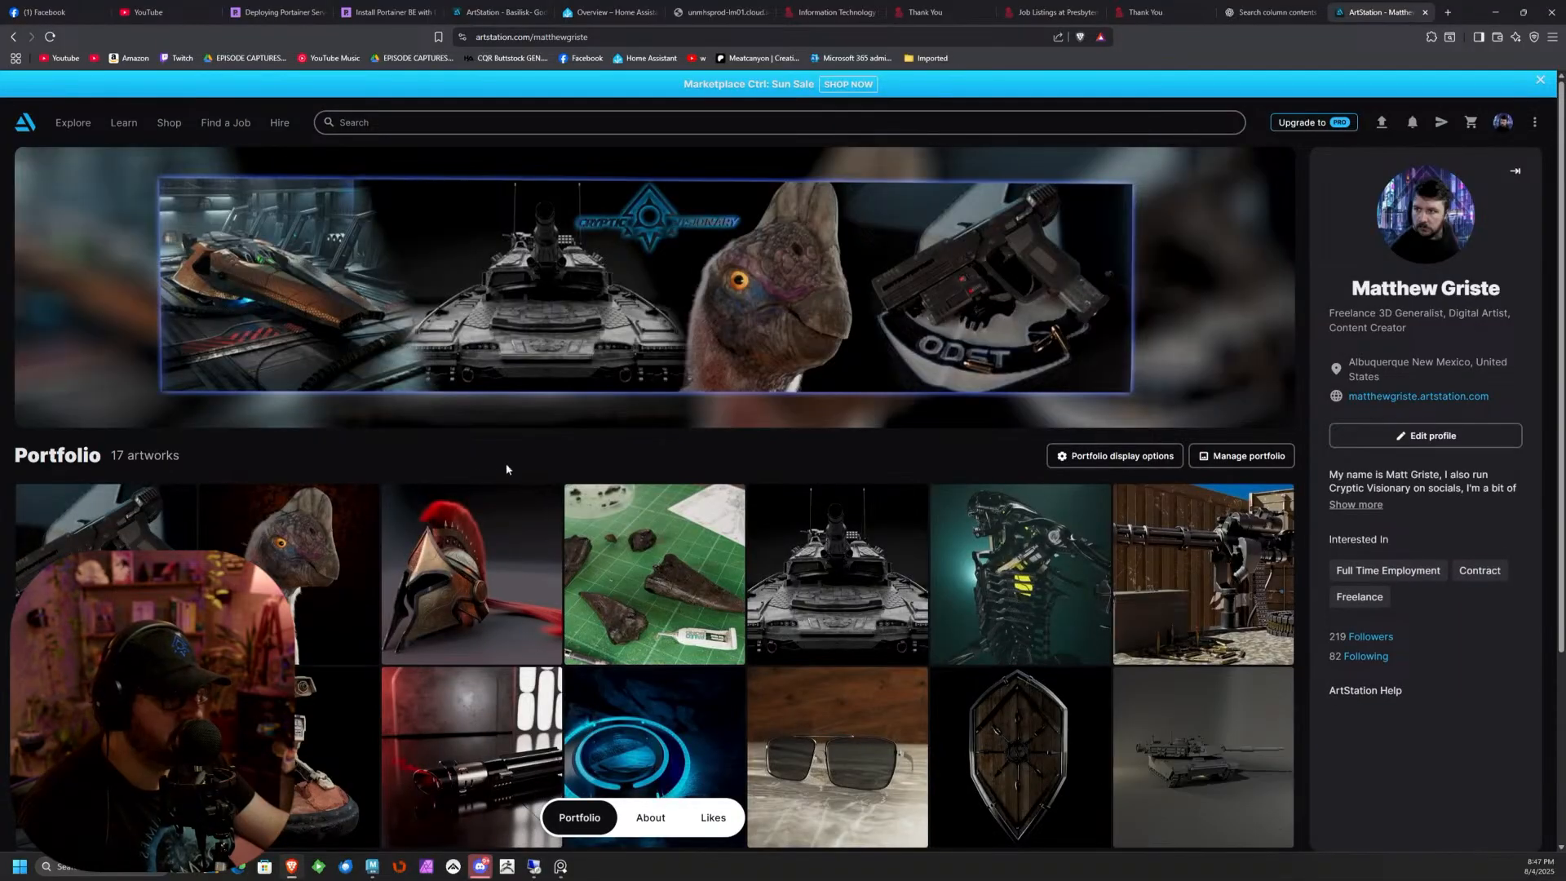
left_click(332, 531)
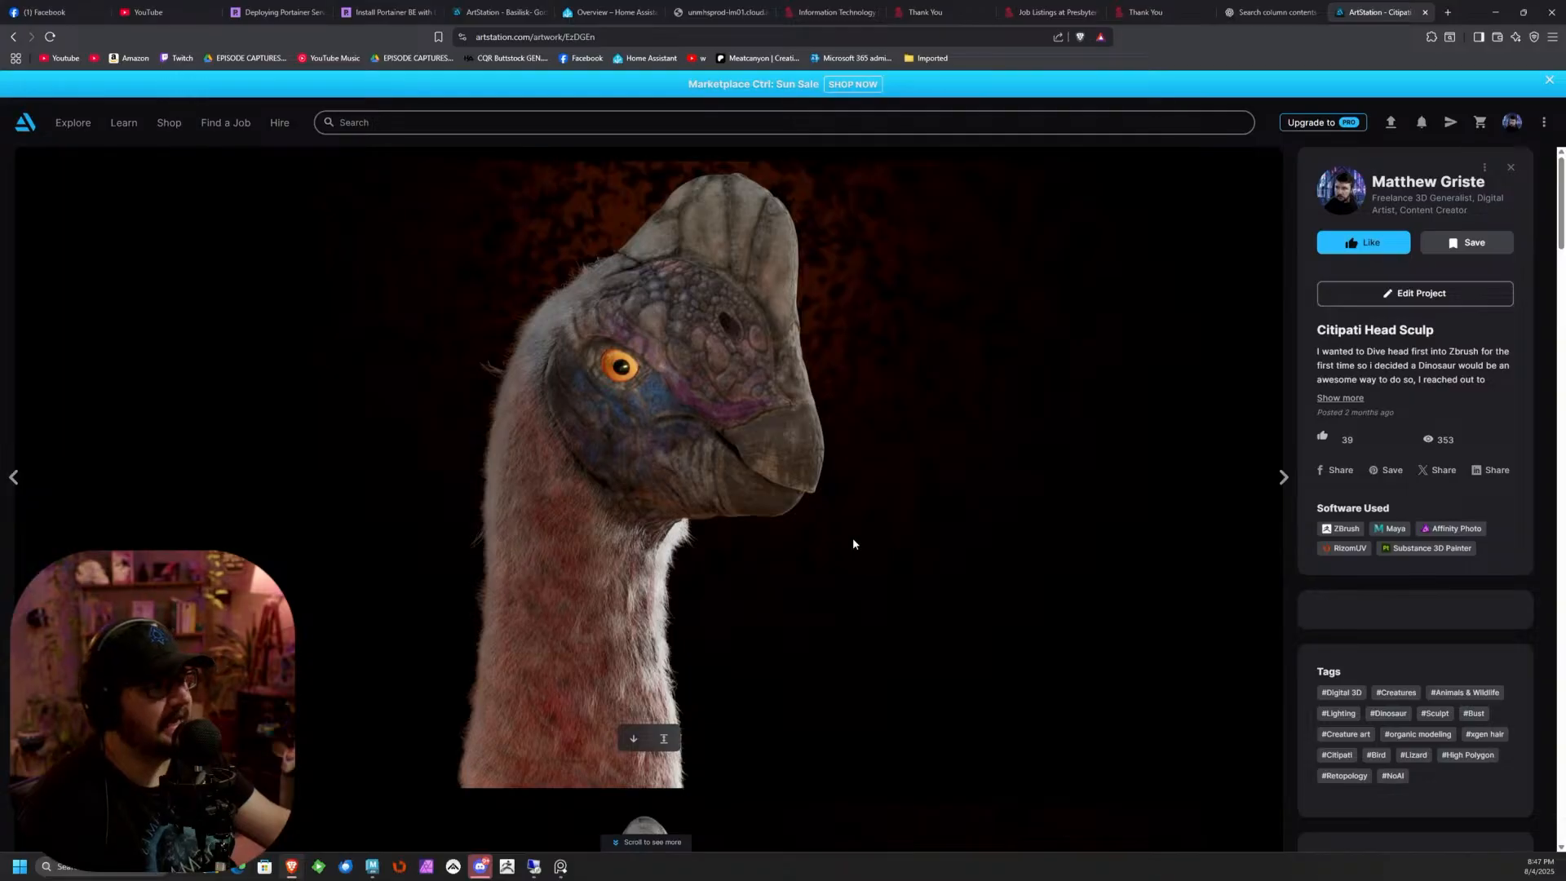
Look through the Citipati Head Sculp artwork, from the renders and turntable down to the low-poly retopology and UV layout
scroll(852, 539, "down", 10)
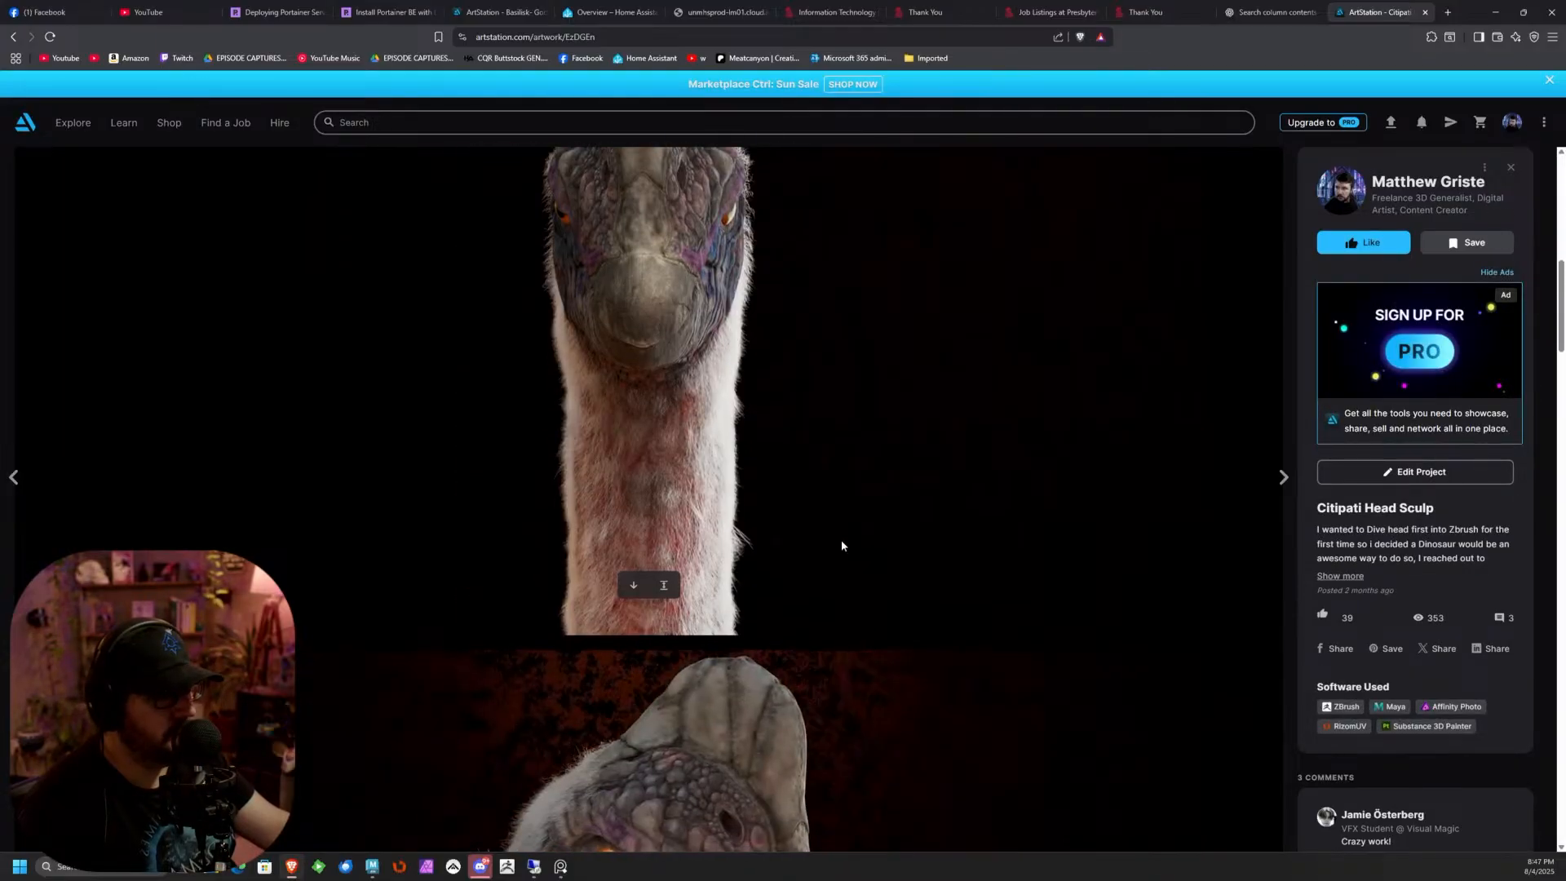
scroll(841, 546, "down", 4)
scroll(840, 548, "down", 2)
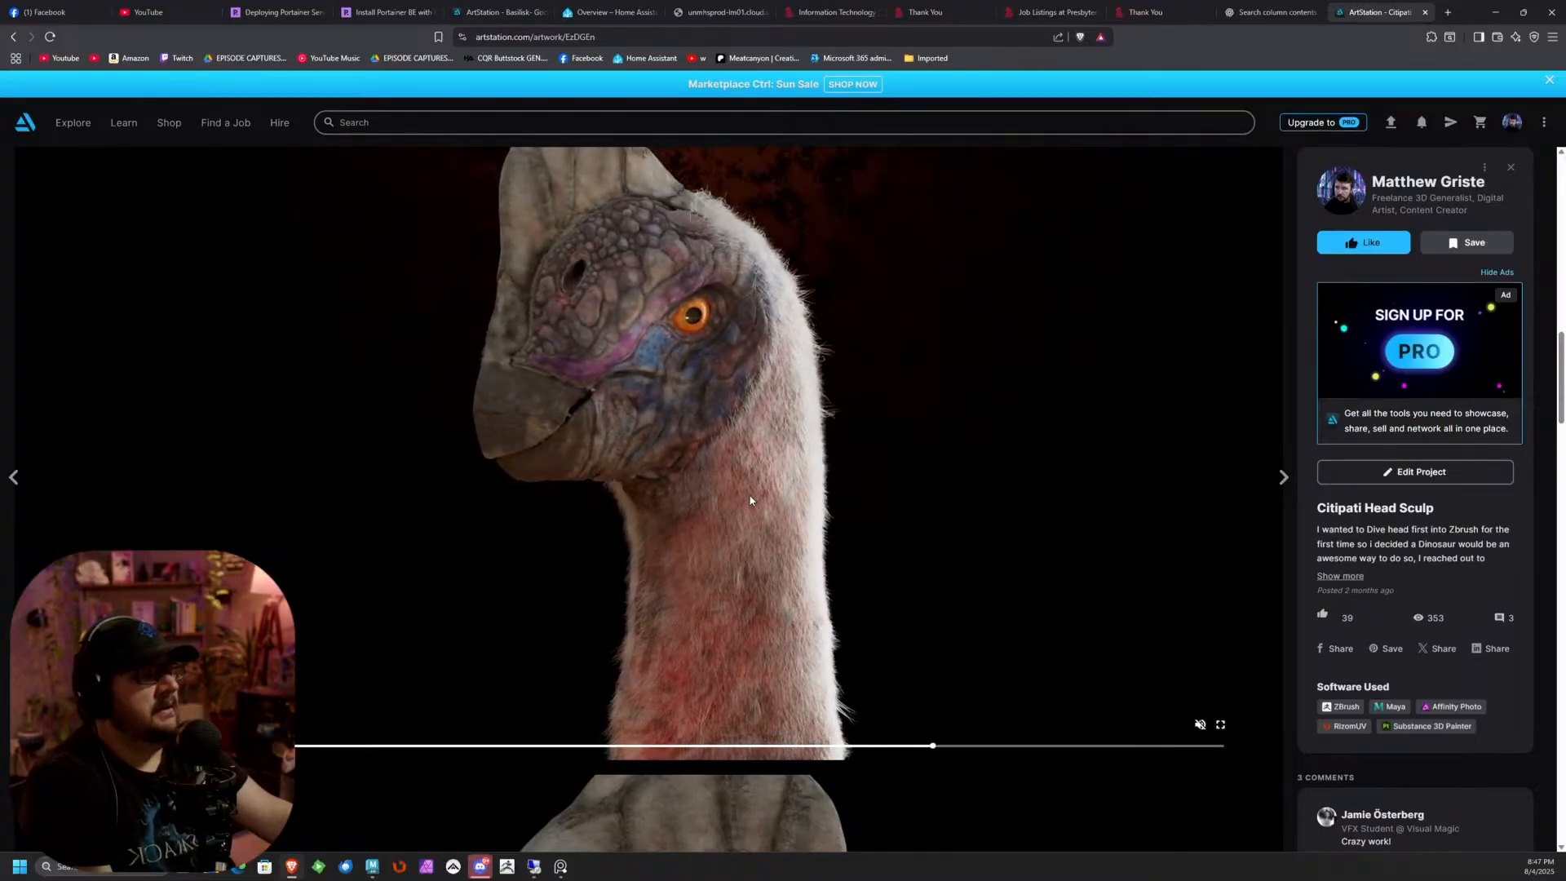
scroll(751, 499, "down", 3)
scroll(751, 501, "down", 3)
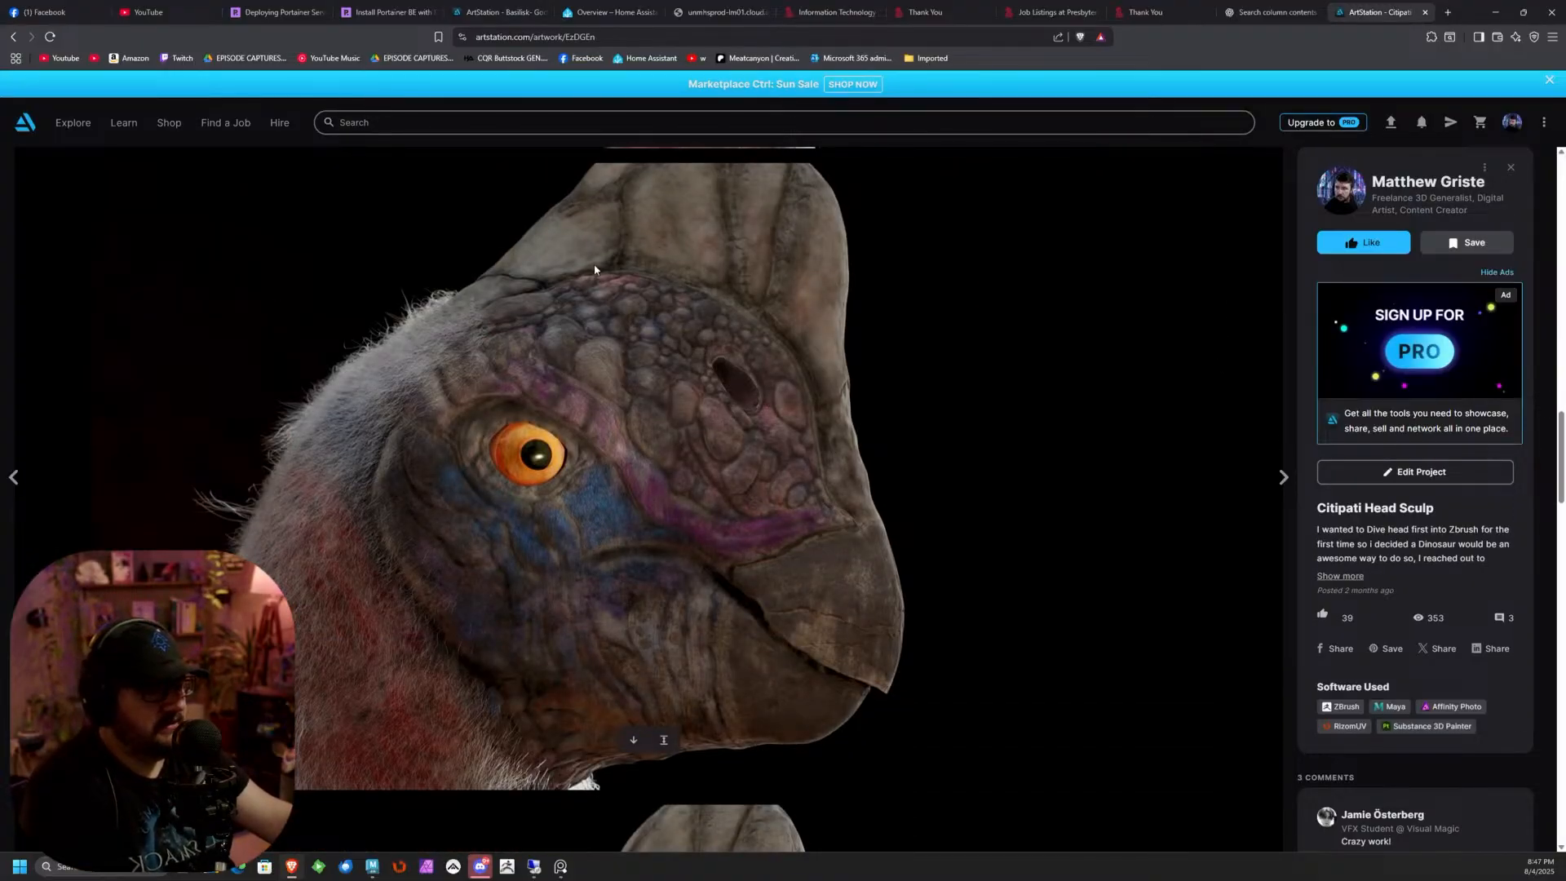
scroll(717, 706, "down", 6)
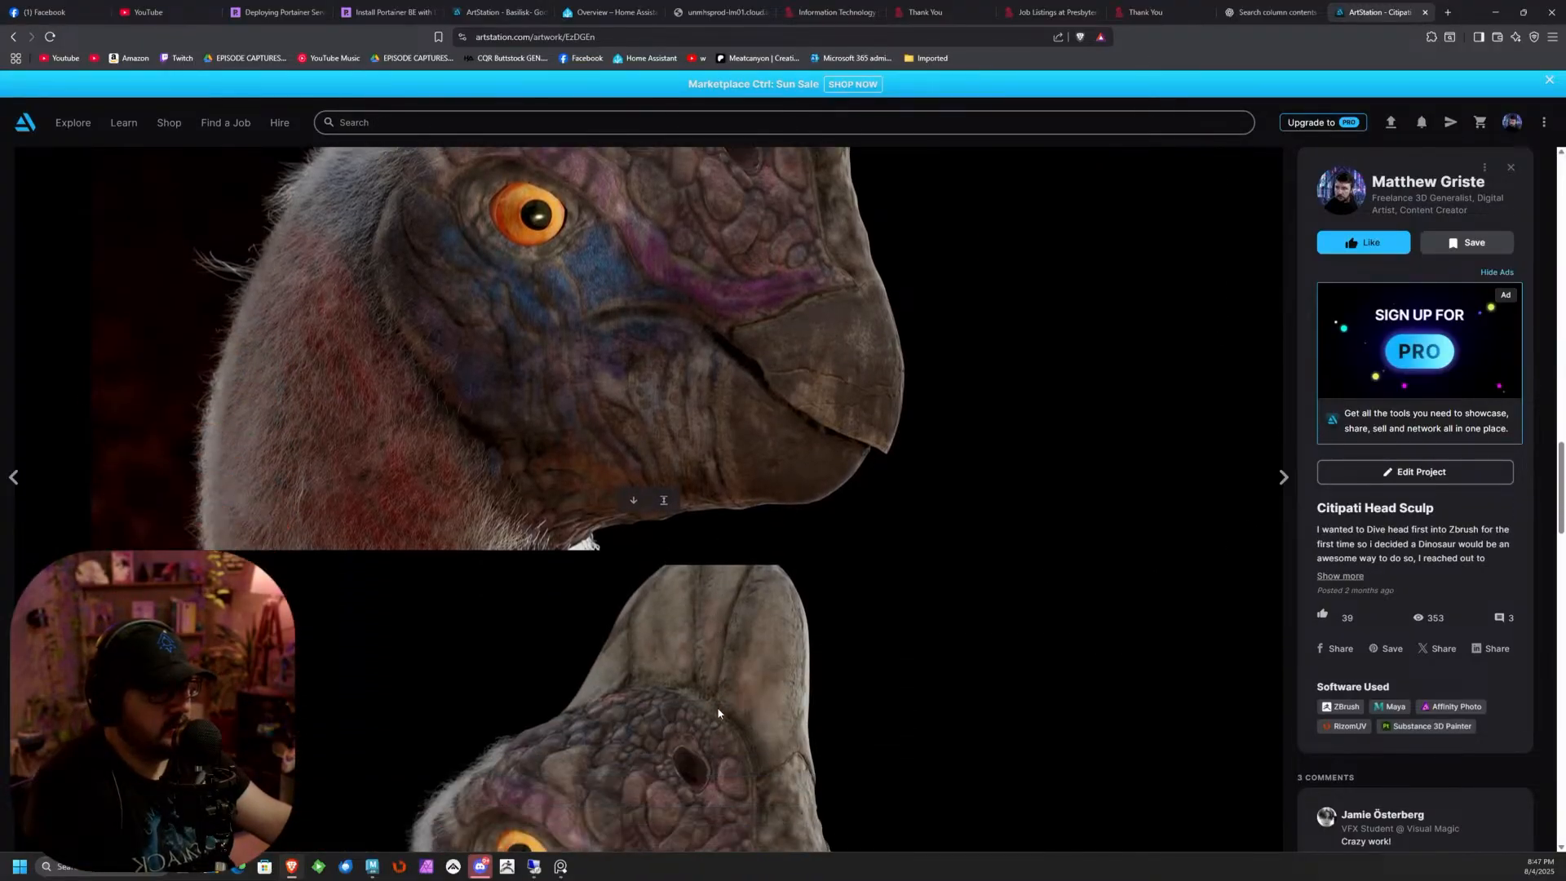
scroll(713, 687, "down", 14)
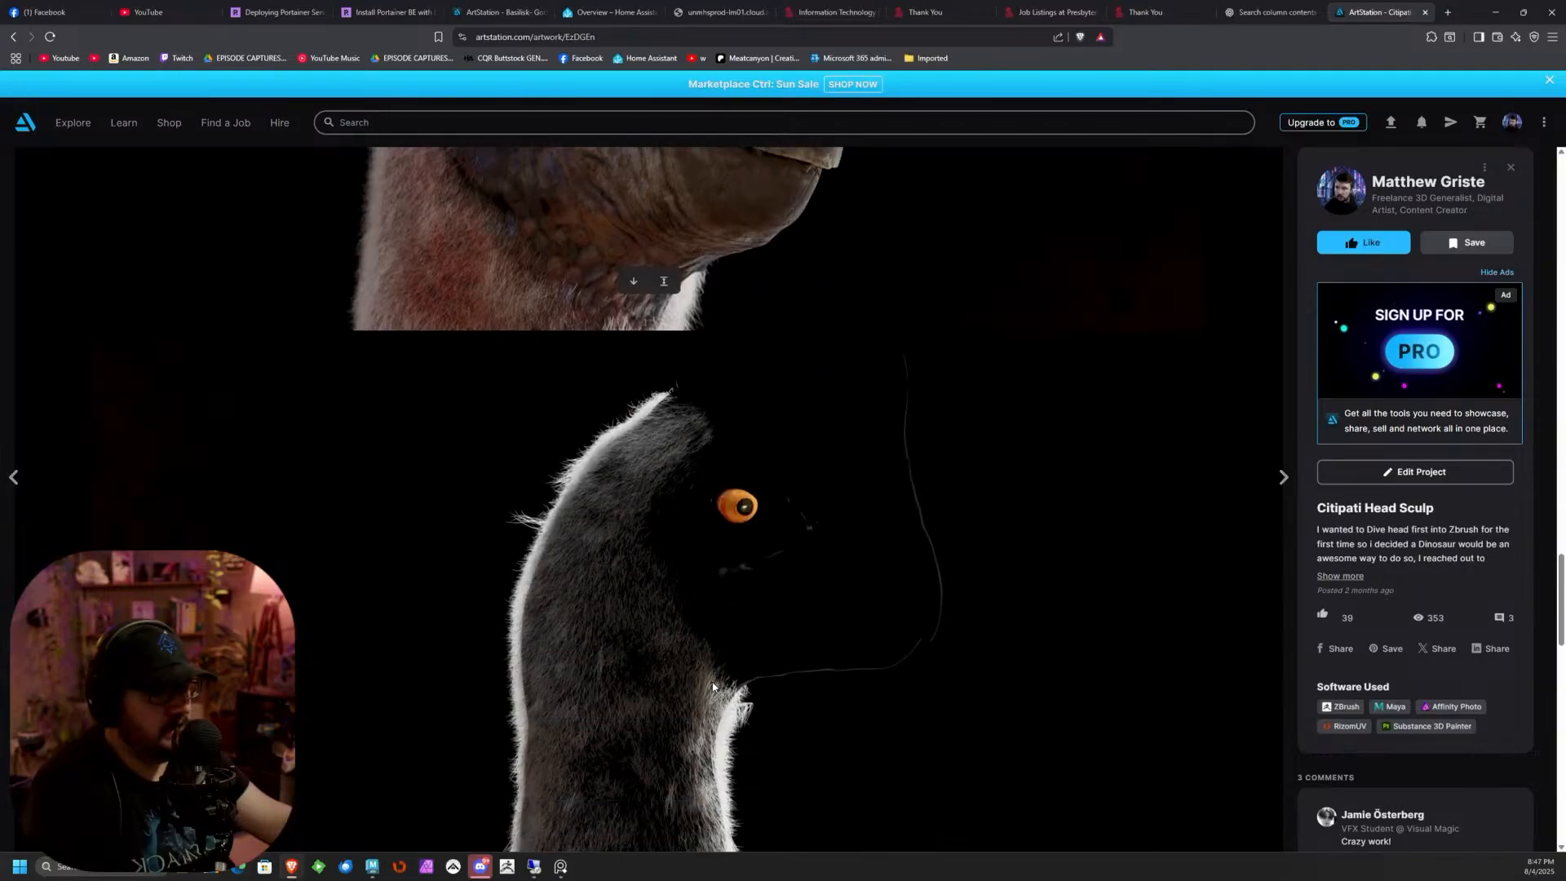
scroll(718, 708, "down", 10)
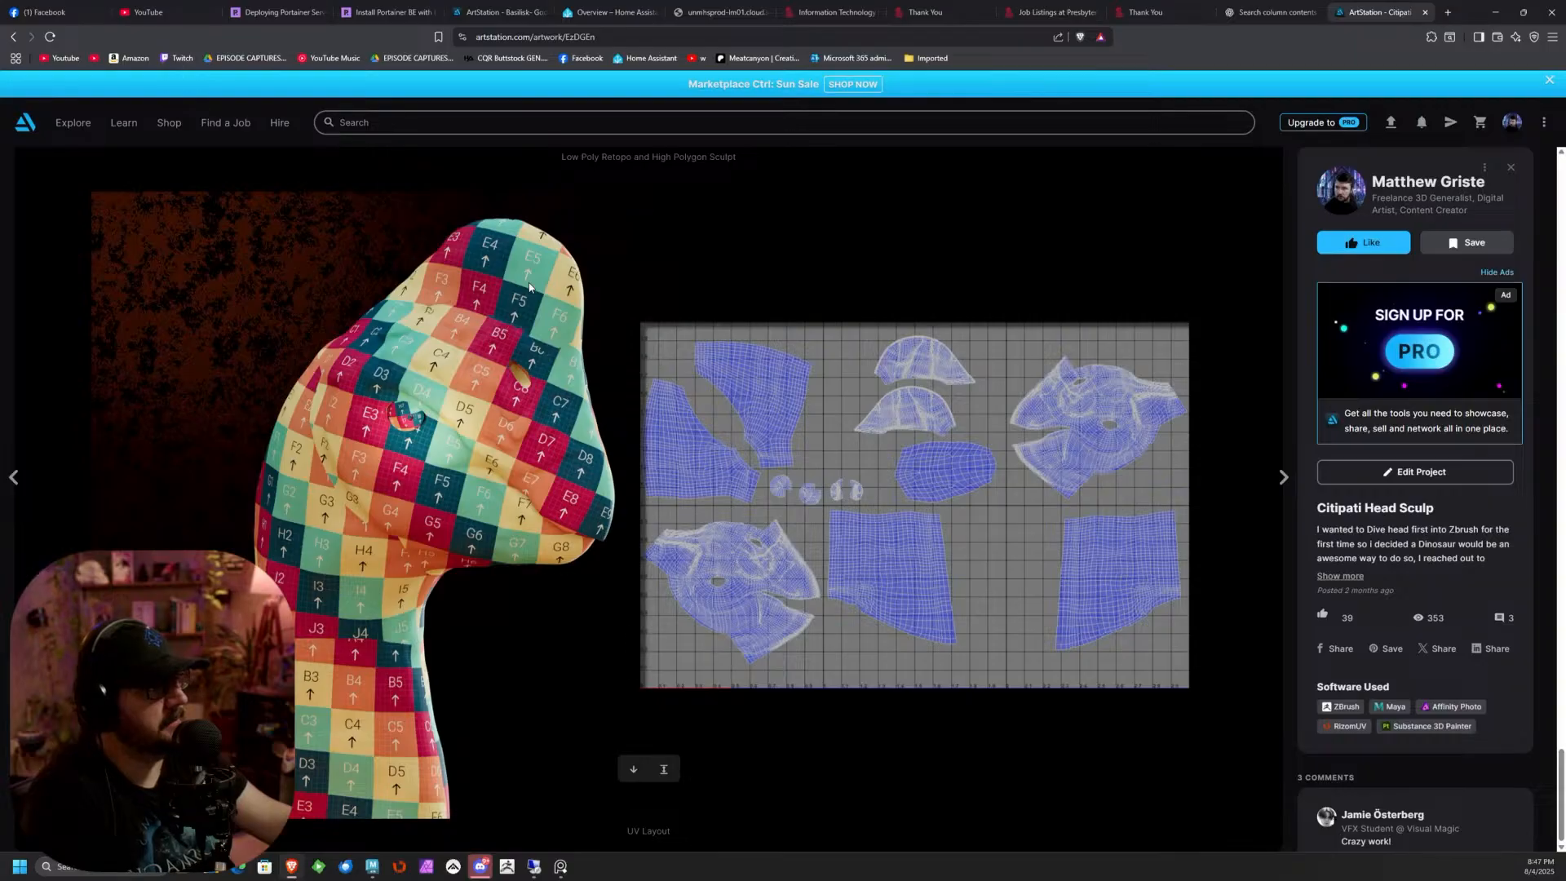
Switch back to Maya and take a closer view of the orange engine pod at the end of the wing
left_click(1488, 16)
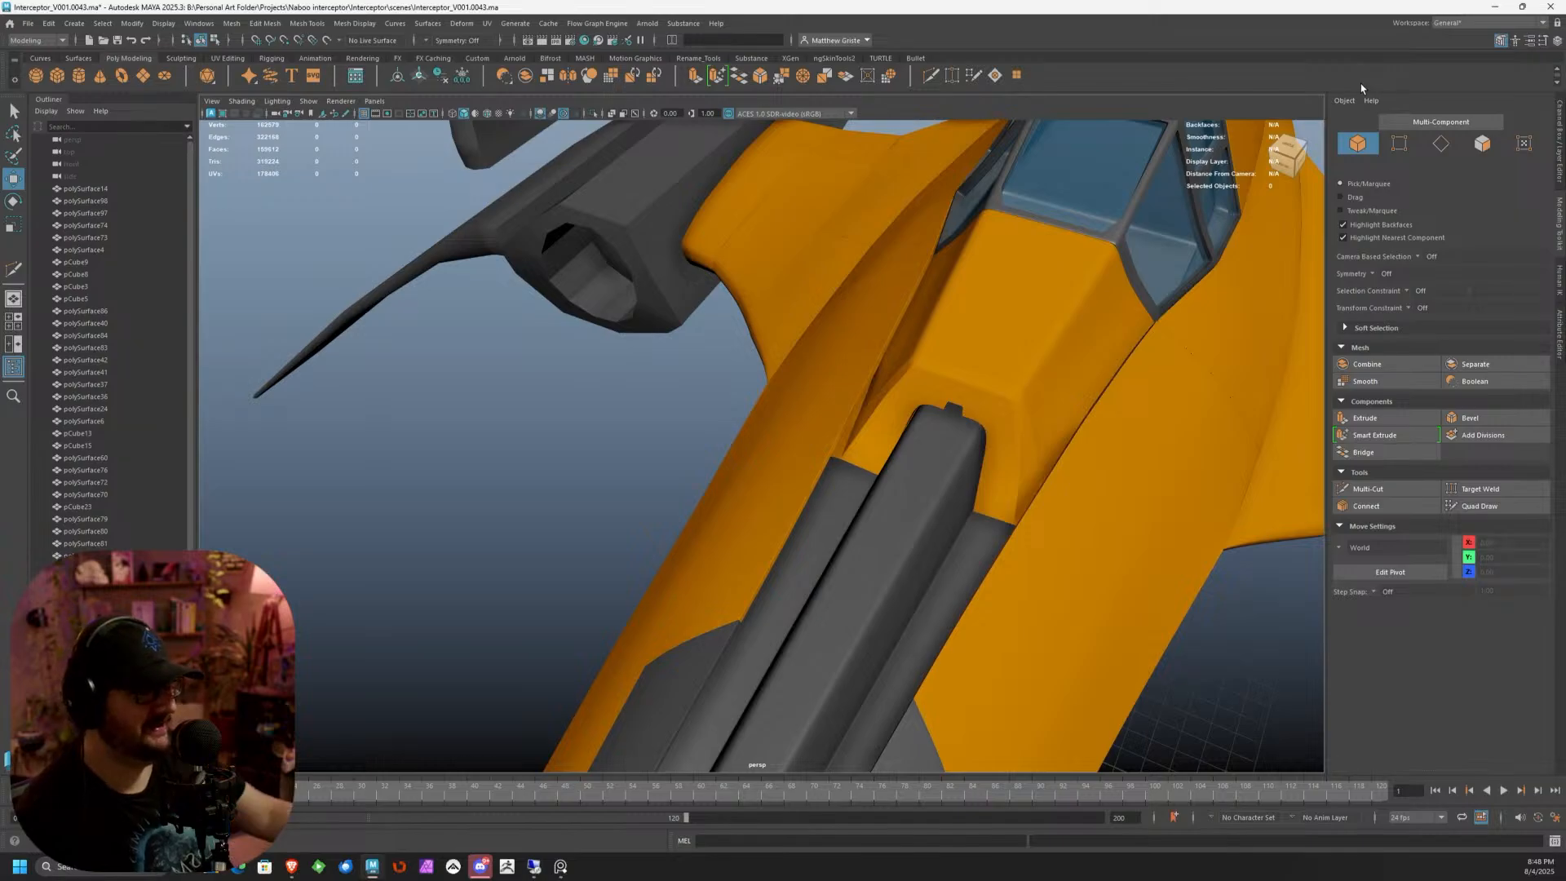
left_click_drag(660, 412, 699, 315, "alt")
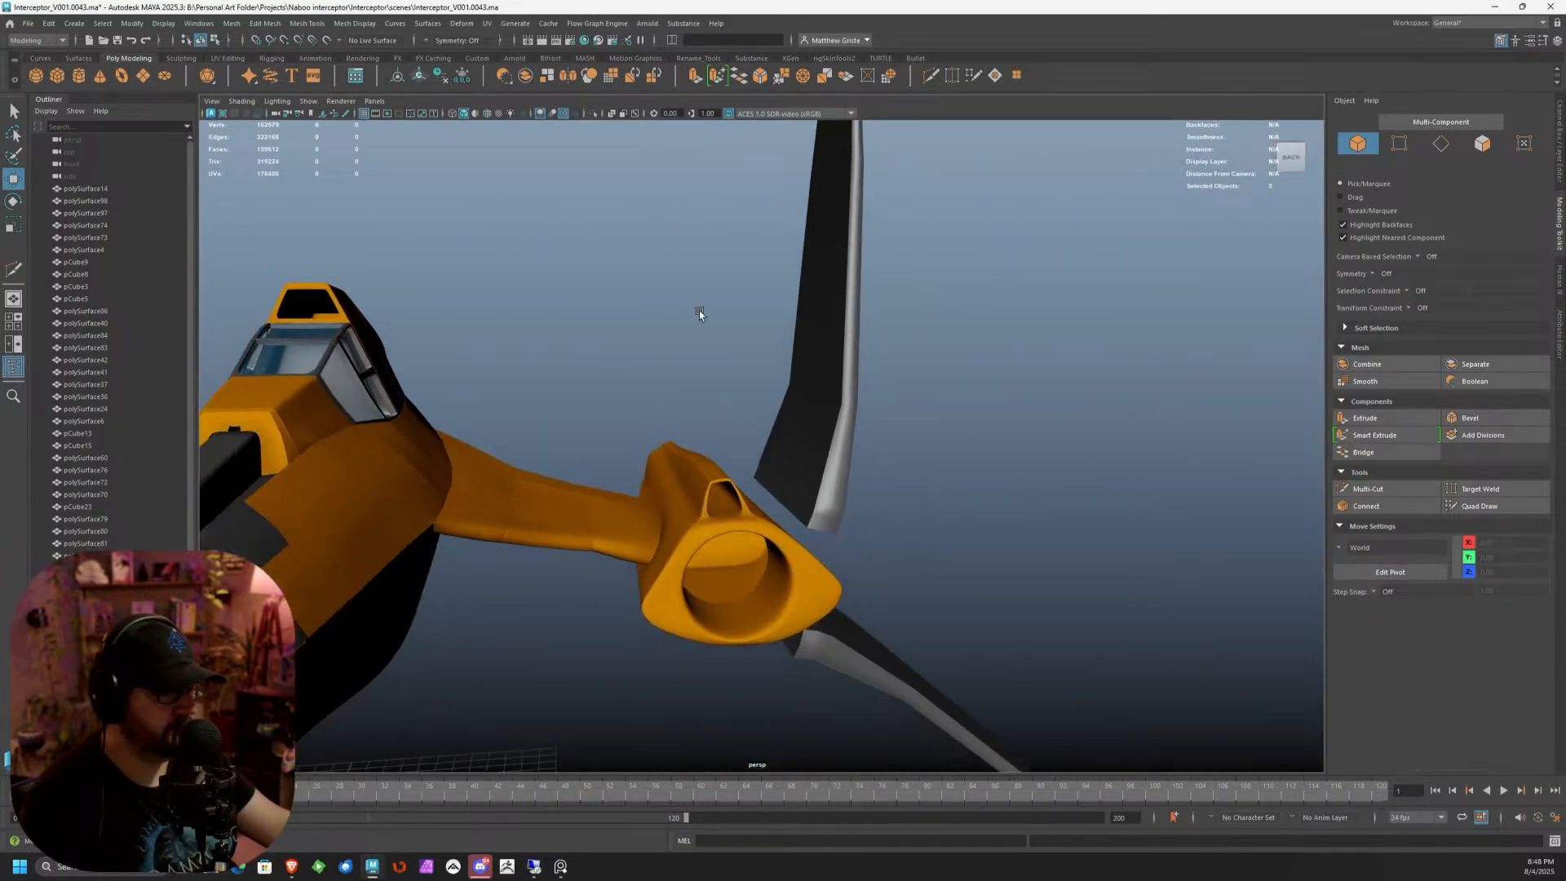
left_click(706, 532)
key("f")
left_click_drag(707, 532, 702, 580, "alt")
left_click(496, 398)
left_click_drag(496, 398, 844, 499, "alt")
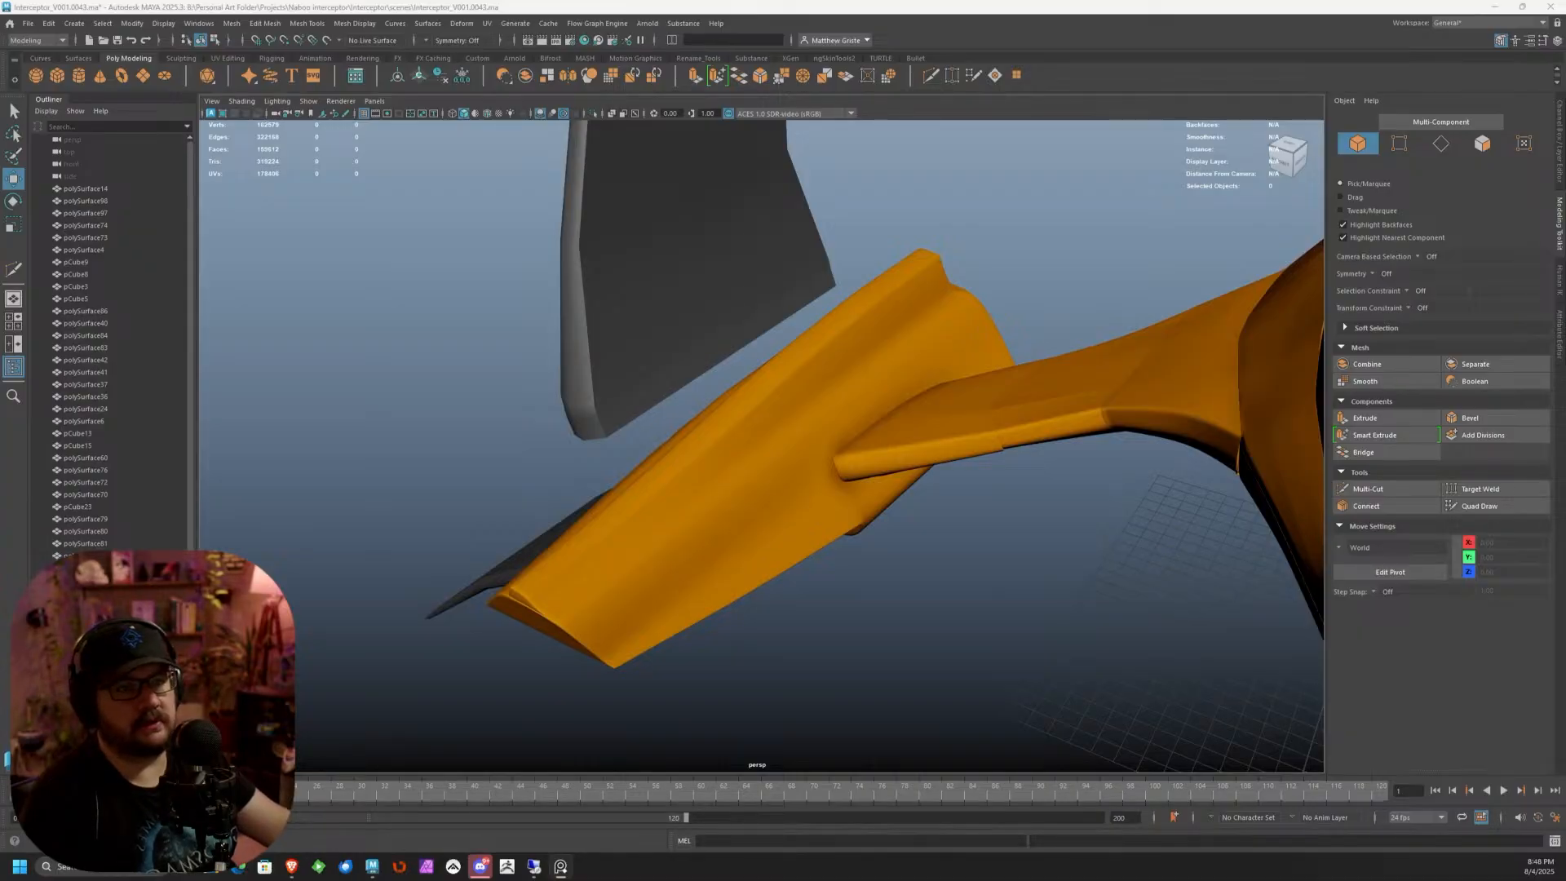
Select the orange engine pod mesh and turn off its smooth preview
left_click_drag(885, 230, 769, 335, "alt")
left_click(868, 340)
left_click_drag(879, 372, 776, 361, "alt")
right_click_drag(776, 360, 852, 372, "alt")
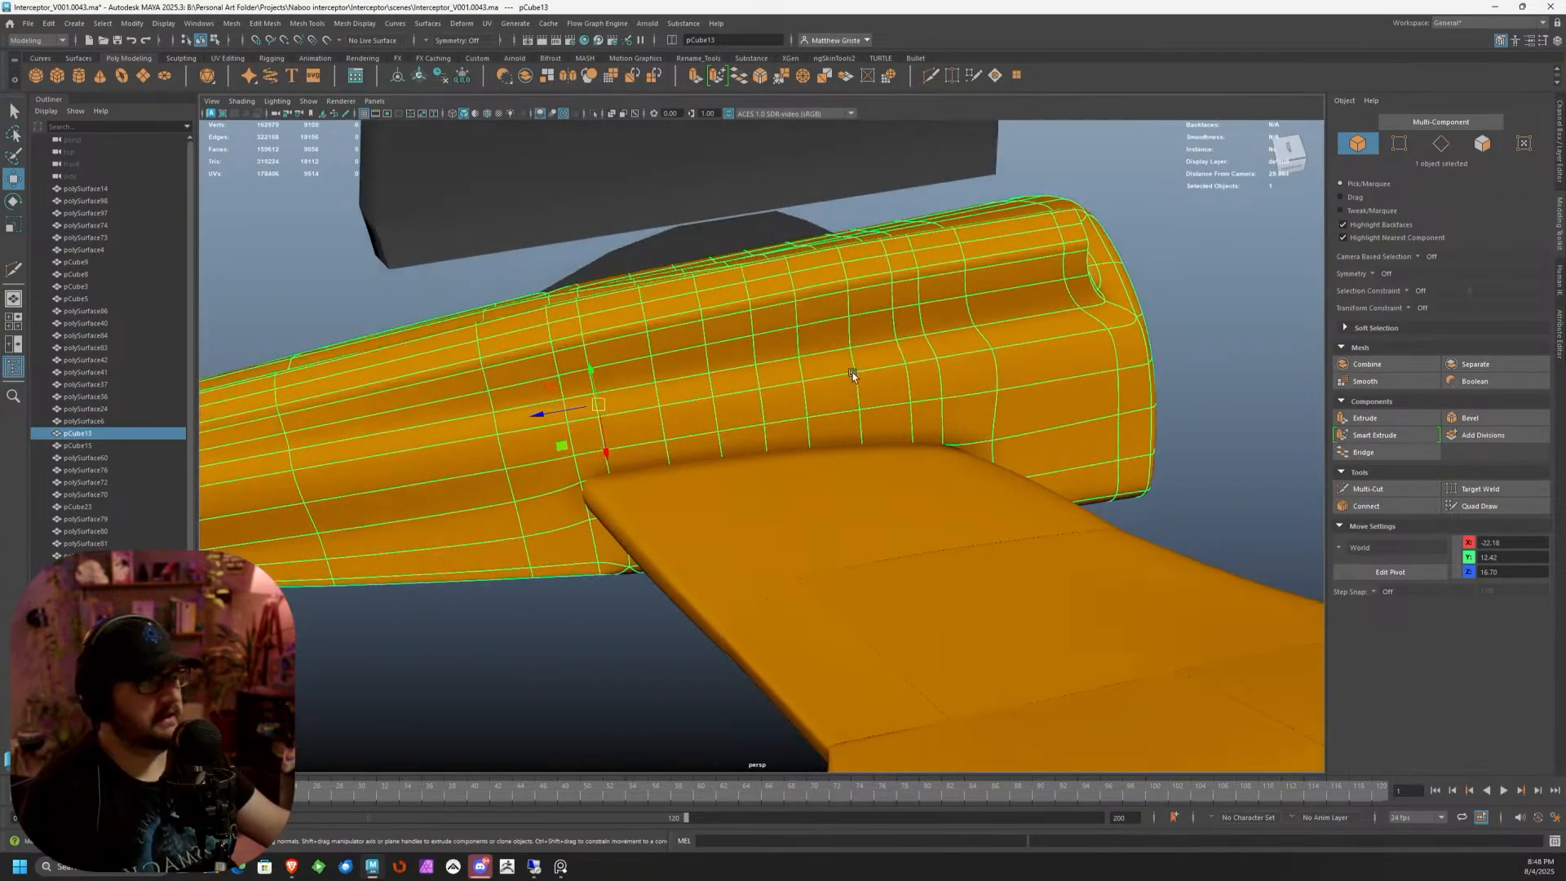
left_click_drag(852, 372, 762, 330, "alt")
right_click_drag(762, 330, 827, 385, "alt")
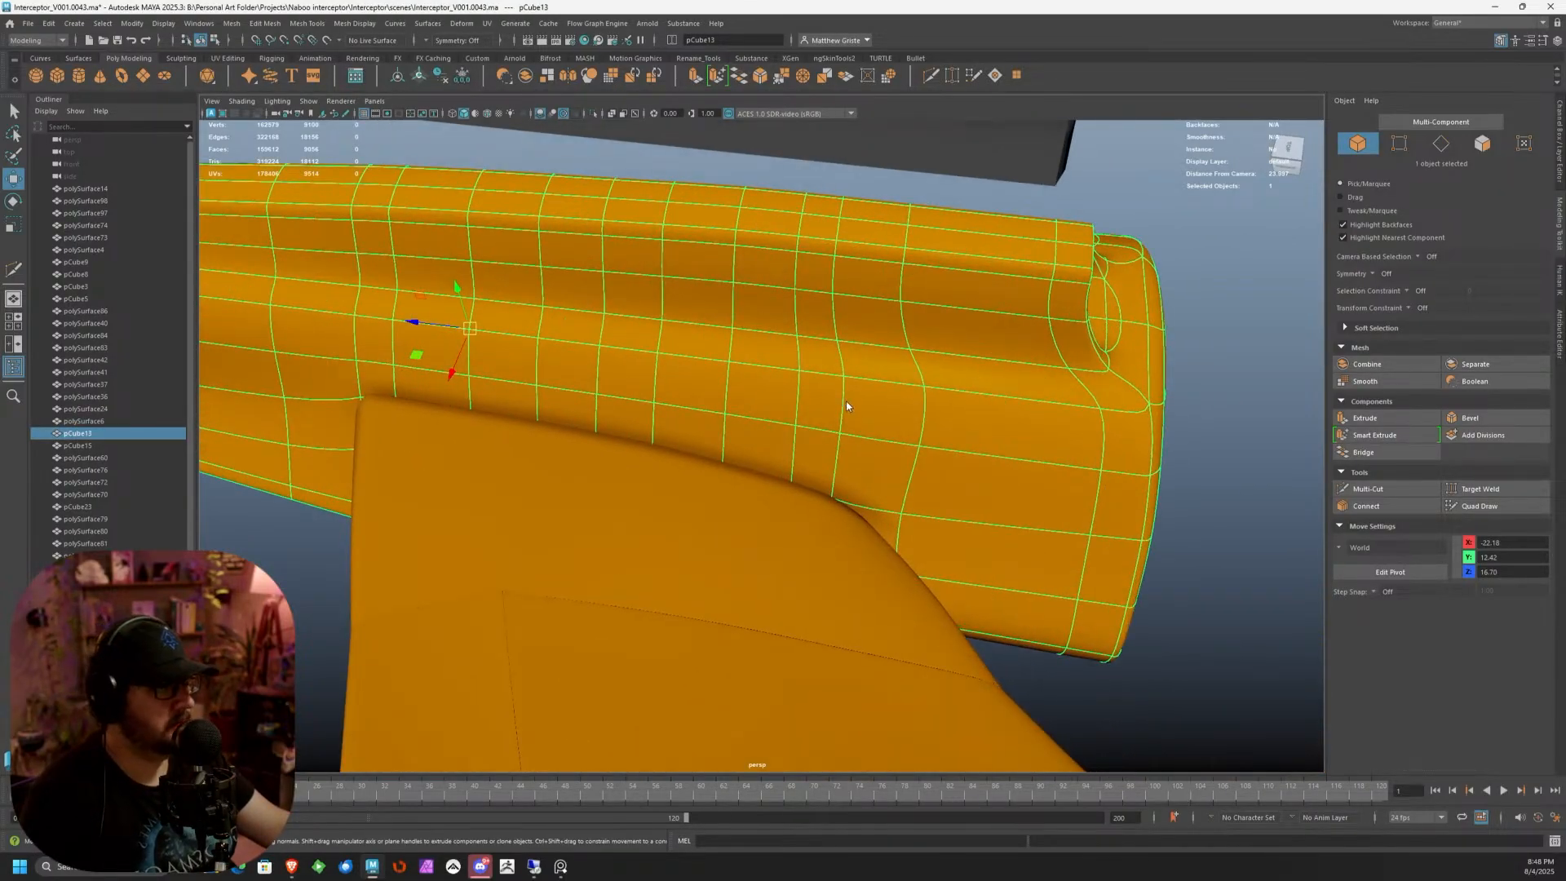
right_click(846, 404)
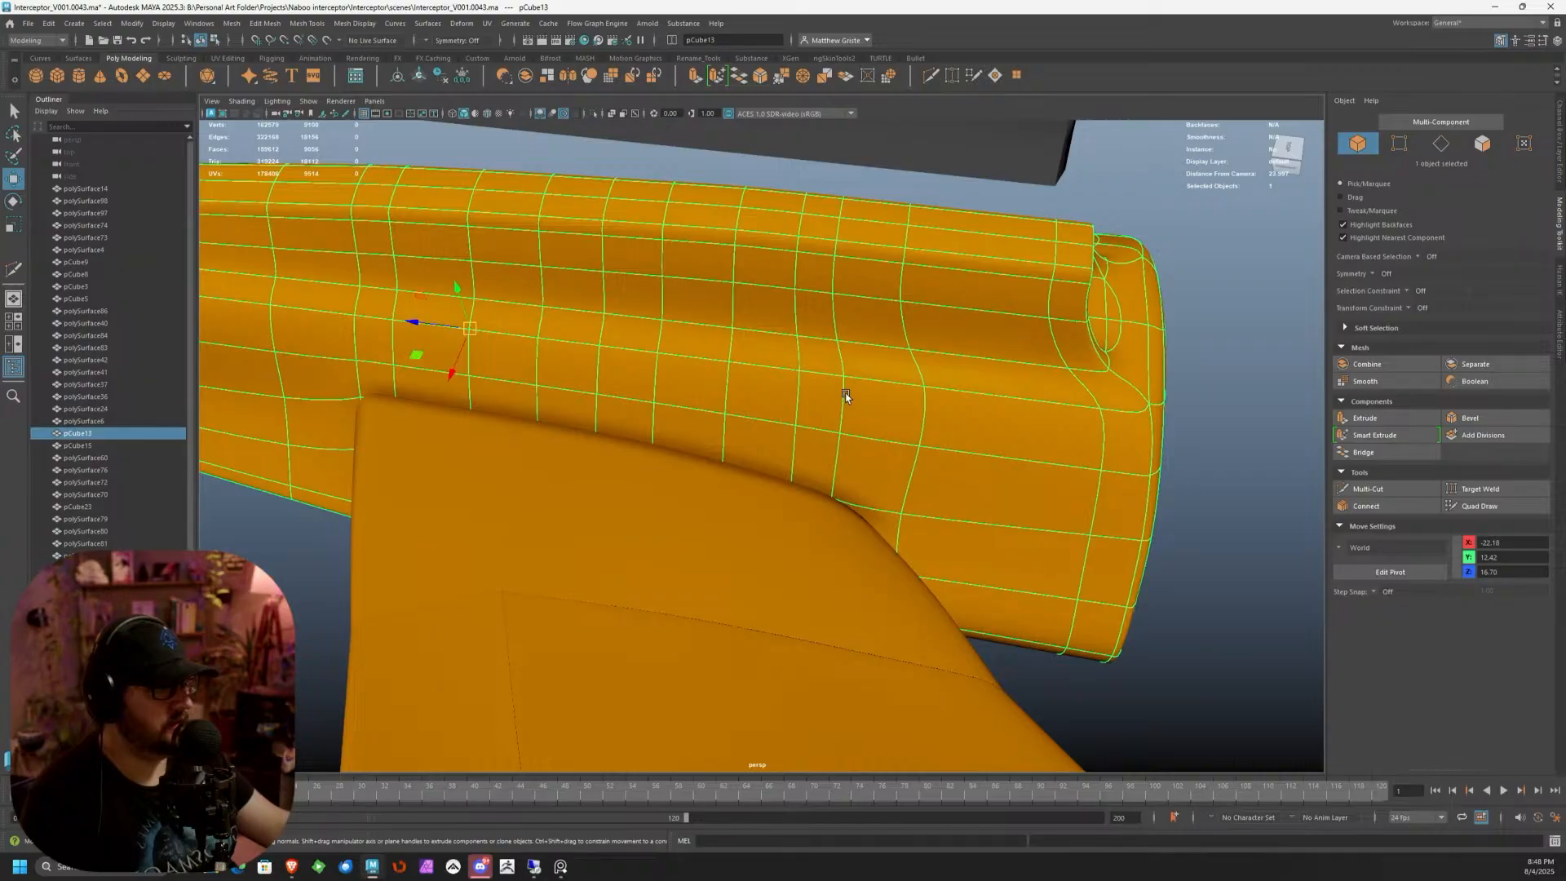
key("1")
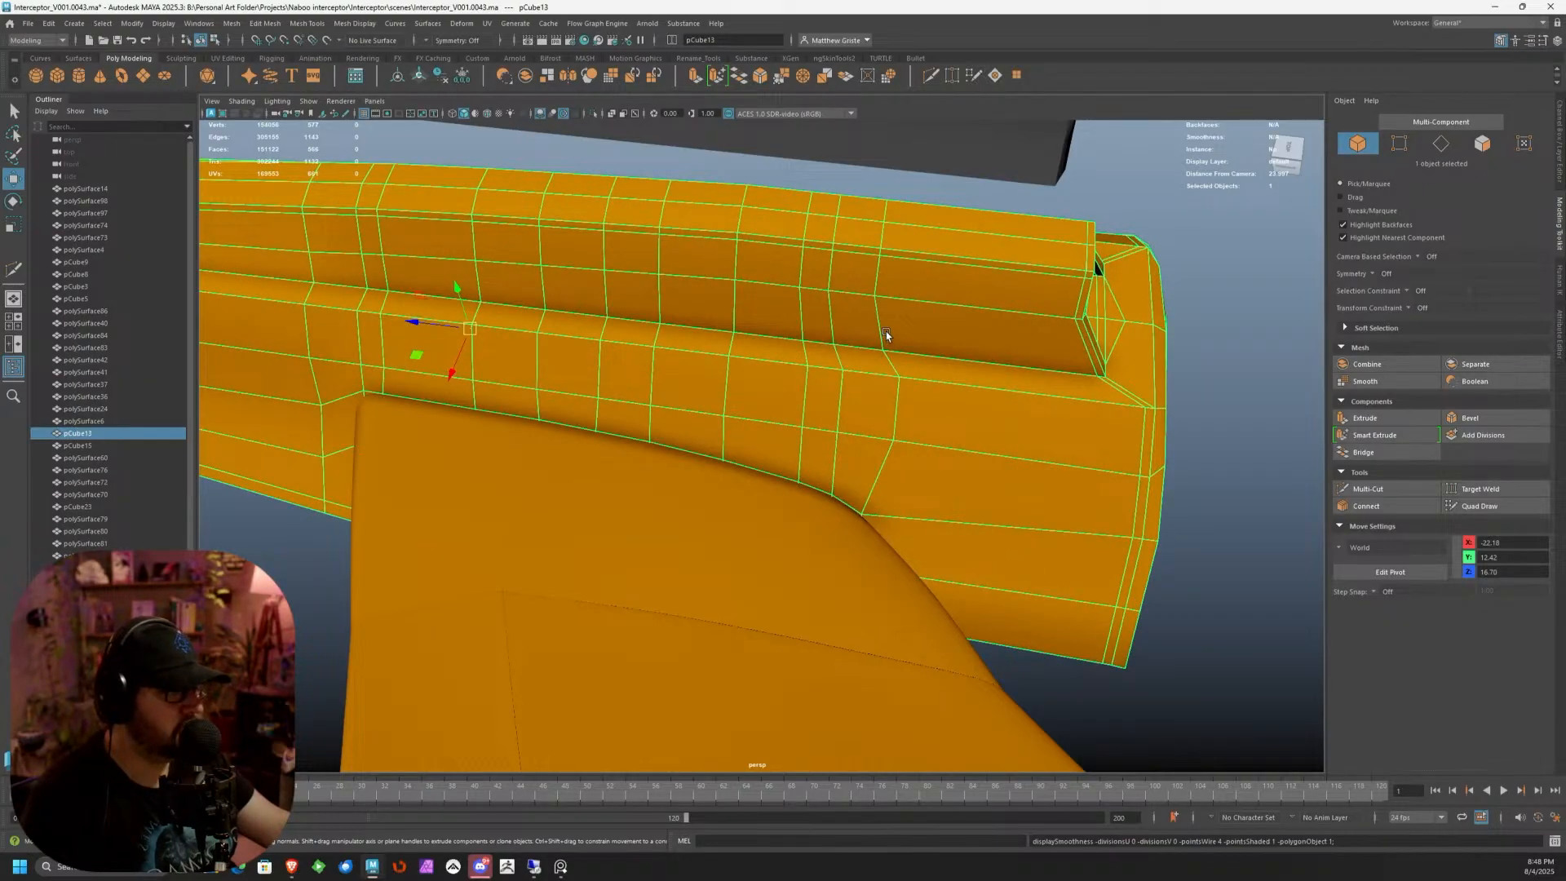
Select the edge loop across the pod's raised ridge near the open end and shift it toward that end to Z 8.14
right_click_drag(877, 320, 845, 287)
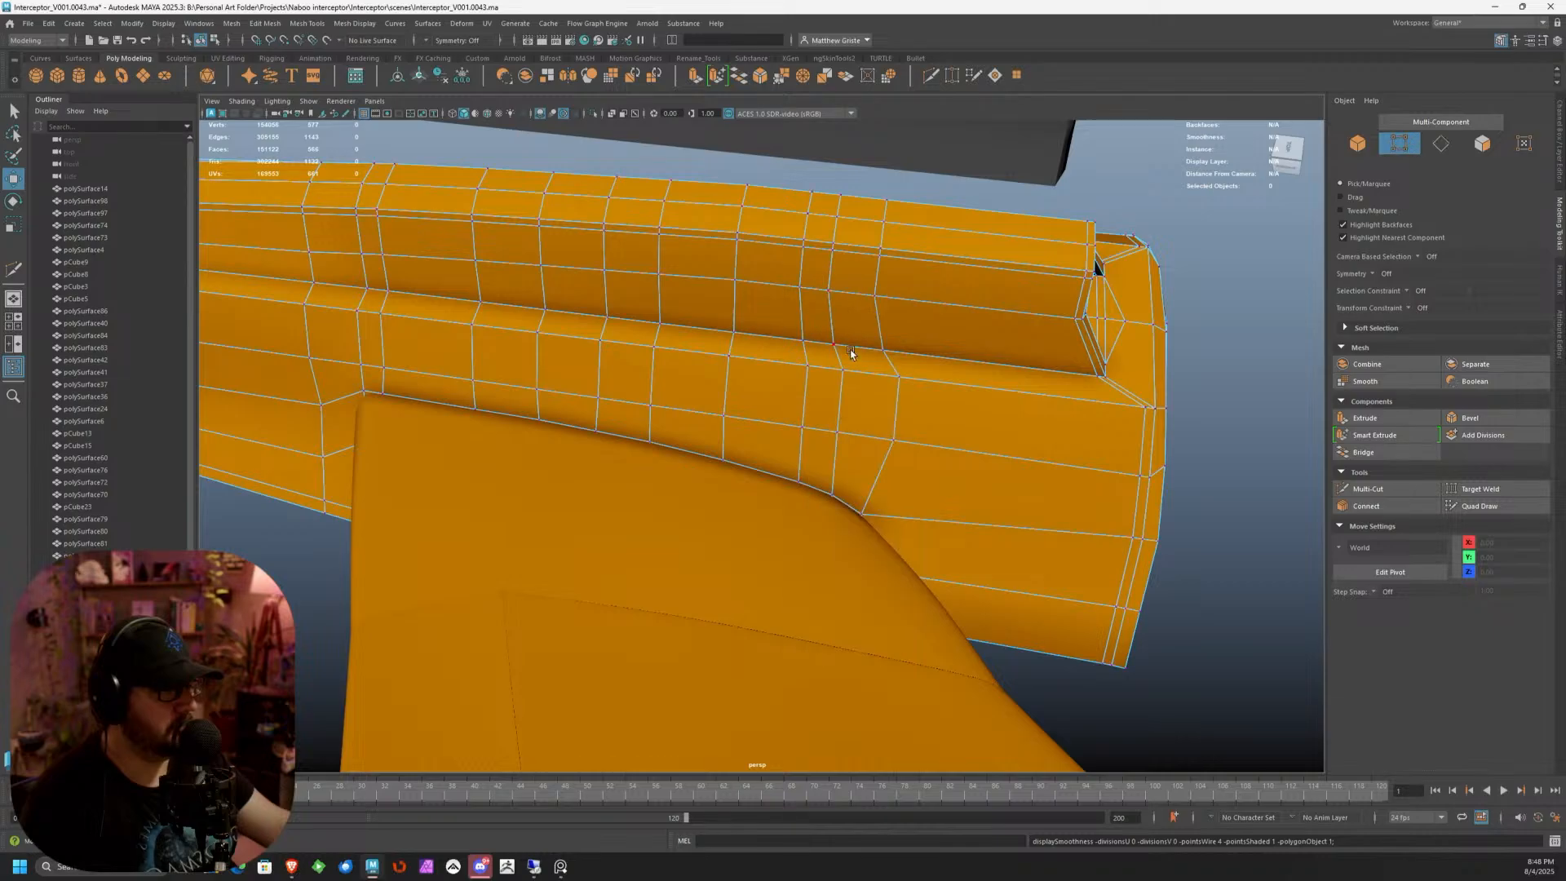
scroll(869, 342, "up", 3)
scroll(870, 343, "down", 5)
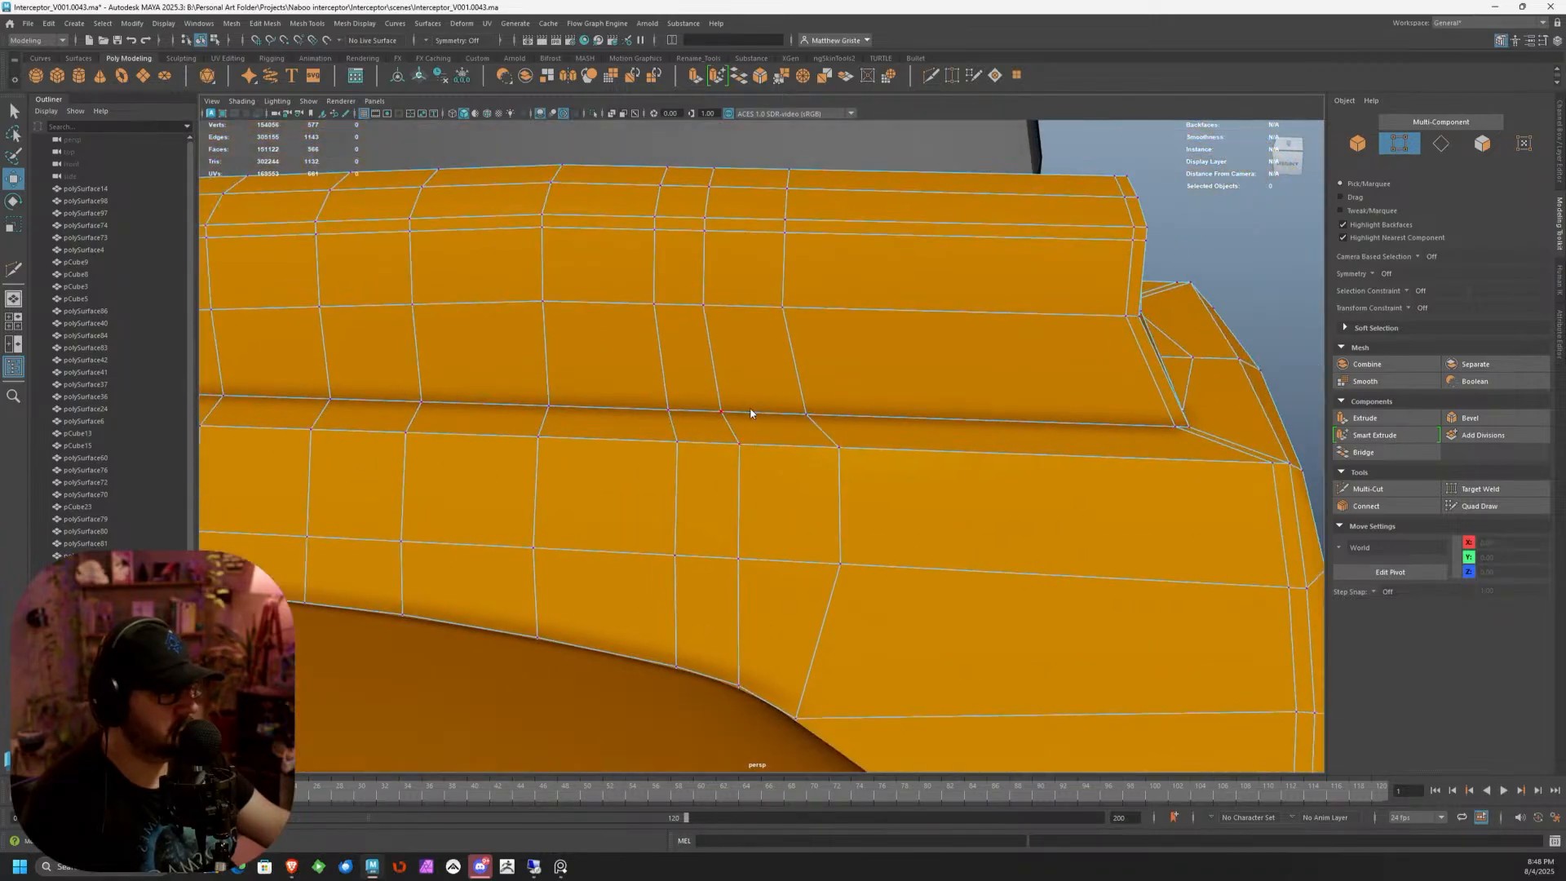
right_click_drag(751, 408, 750, 437)
mouse_move(752, 436)
left_mouse_down("alt")
mouse_move(765, 398)
mouse_move(752, 409)
left_mouse_up("alt")
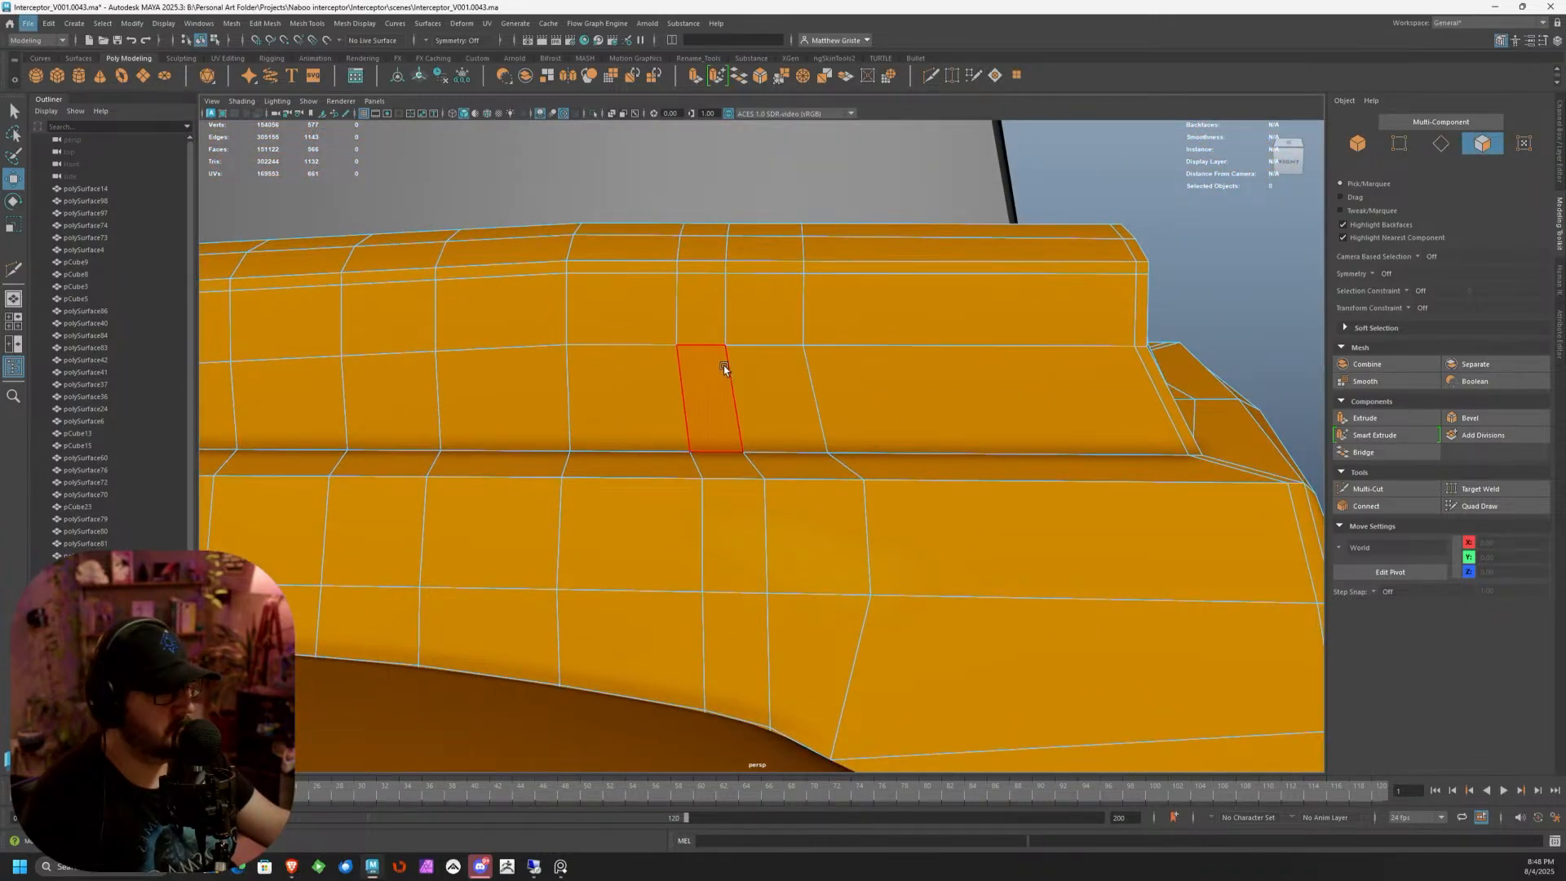
right_click_drag(722, 366, 721, 344)
left_click(729, 375)
left_click_drag(728, 376, 824, 383, "alt")
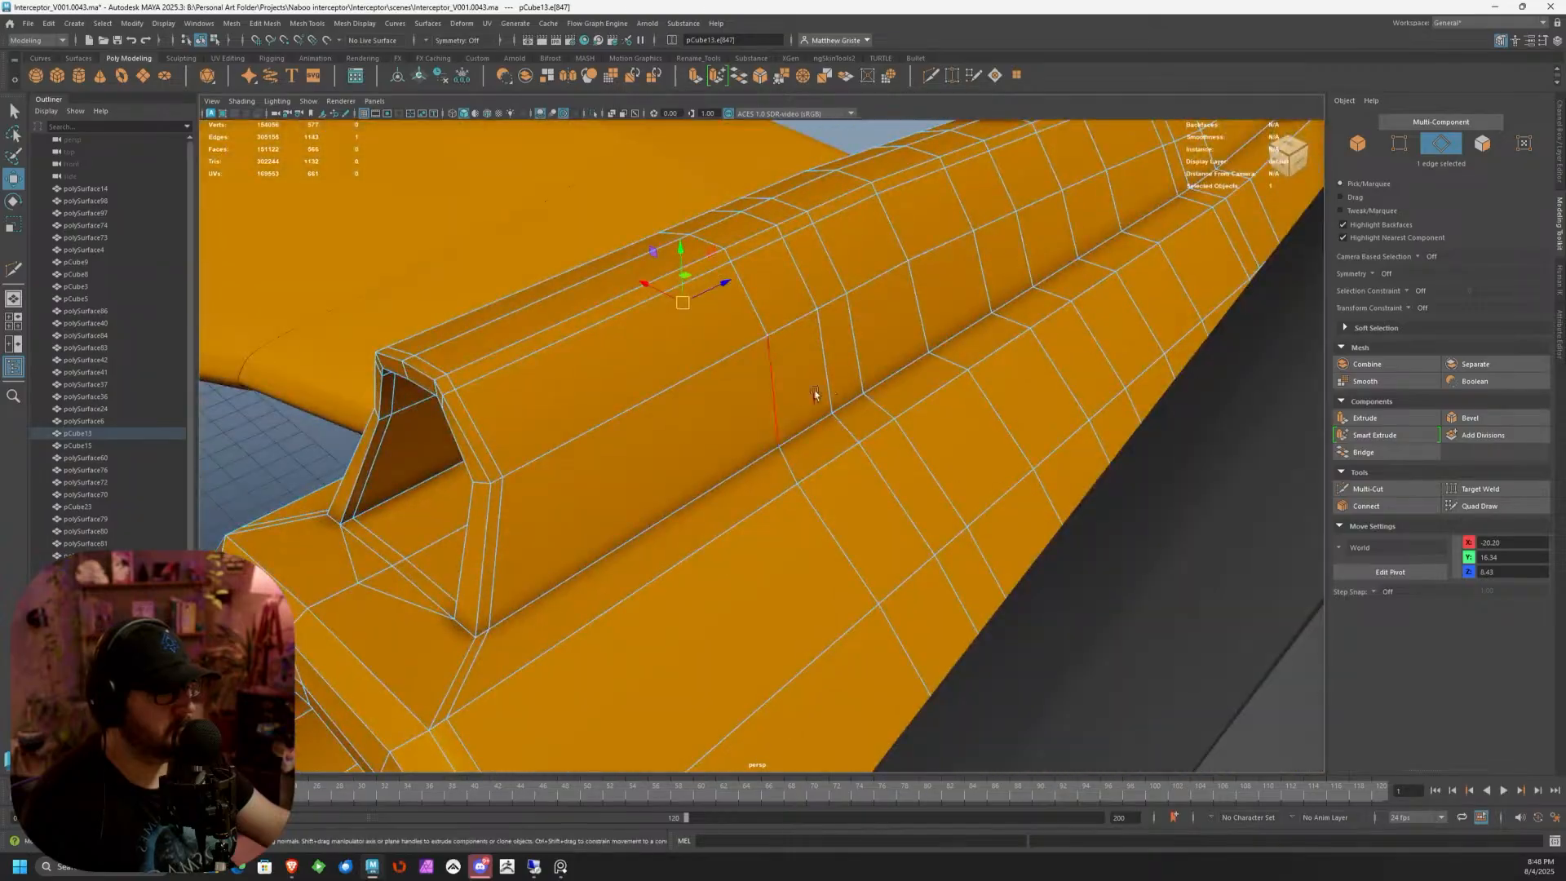
double_click(827, 380)
left_click_drag(725, 410, 796, 385, "alt")
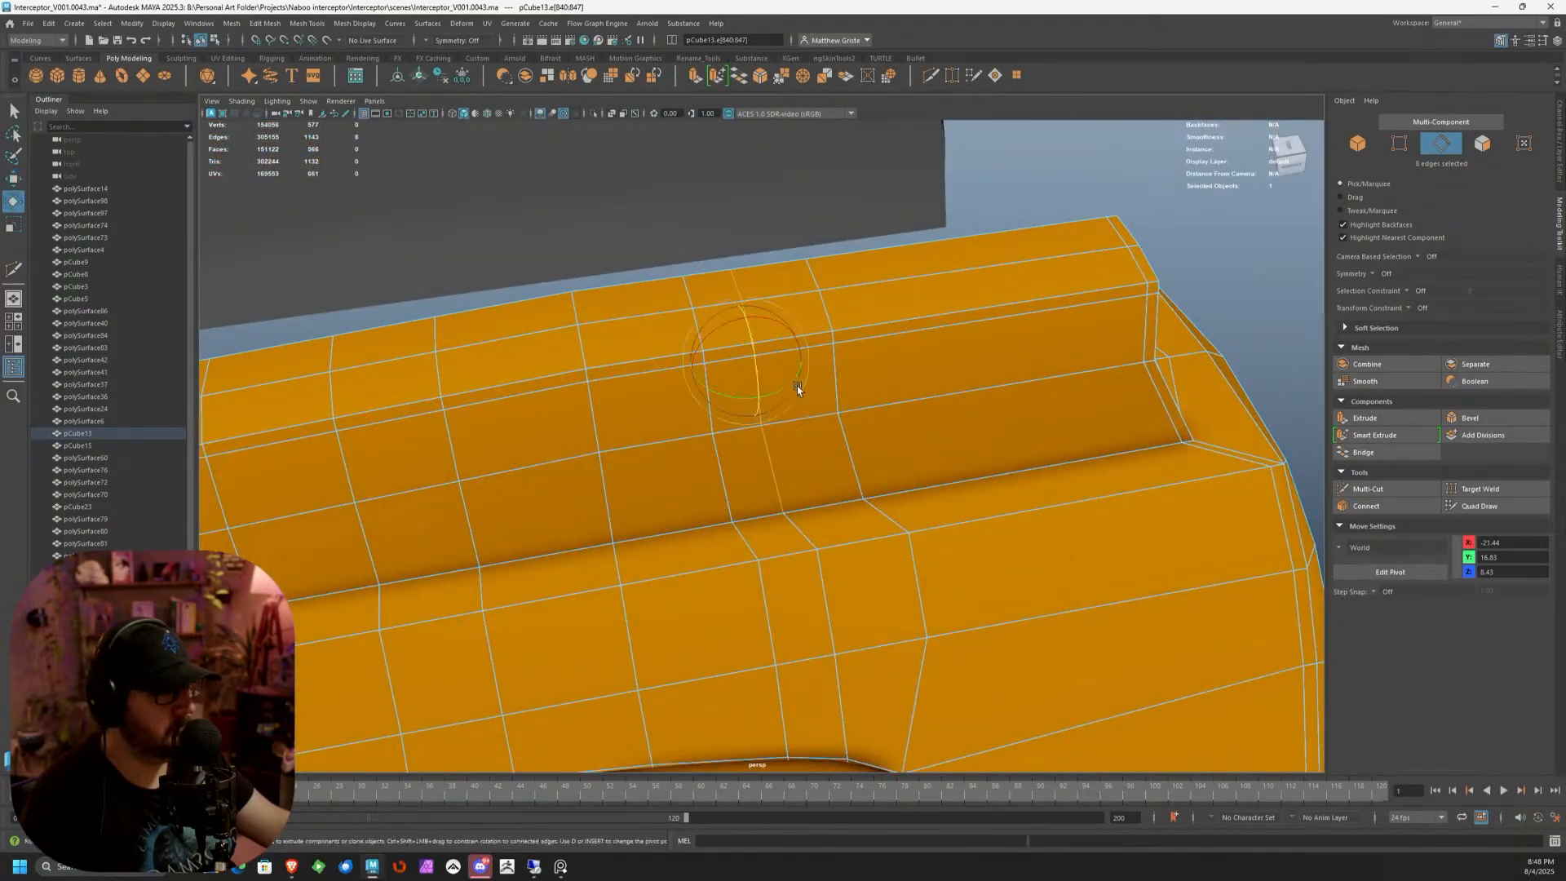
key("r")
left_click_drag(694, 369, 700, 420)
key("w")
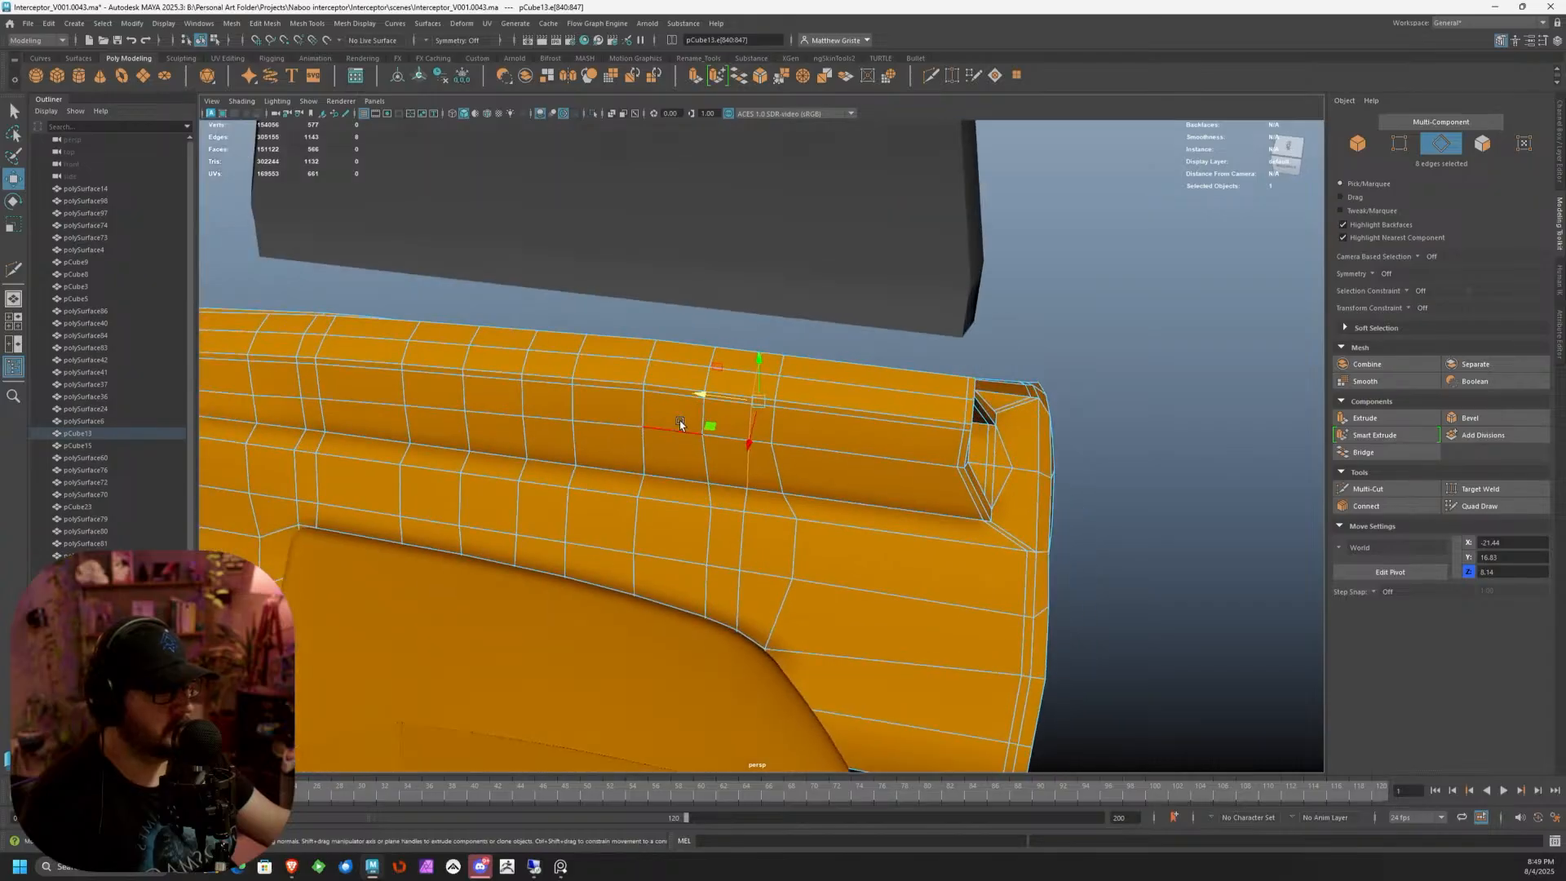
Select the pod's faces on the wing side above the wing joint and over the raised ridge
right_click_drag(700, 420, 733, 441)
middle_click_drag(732, 441, 758, 305, "alt")
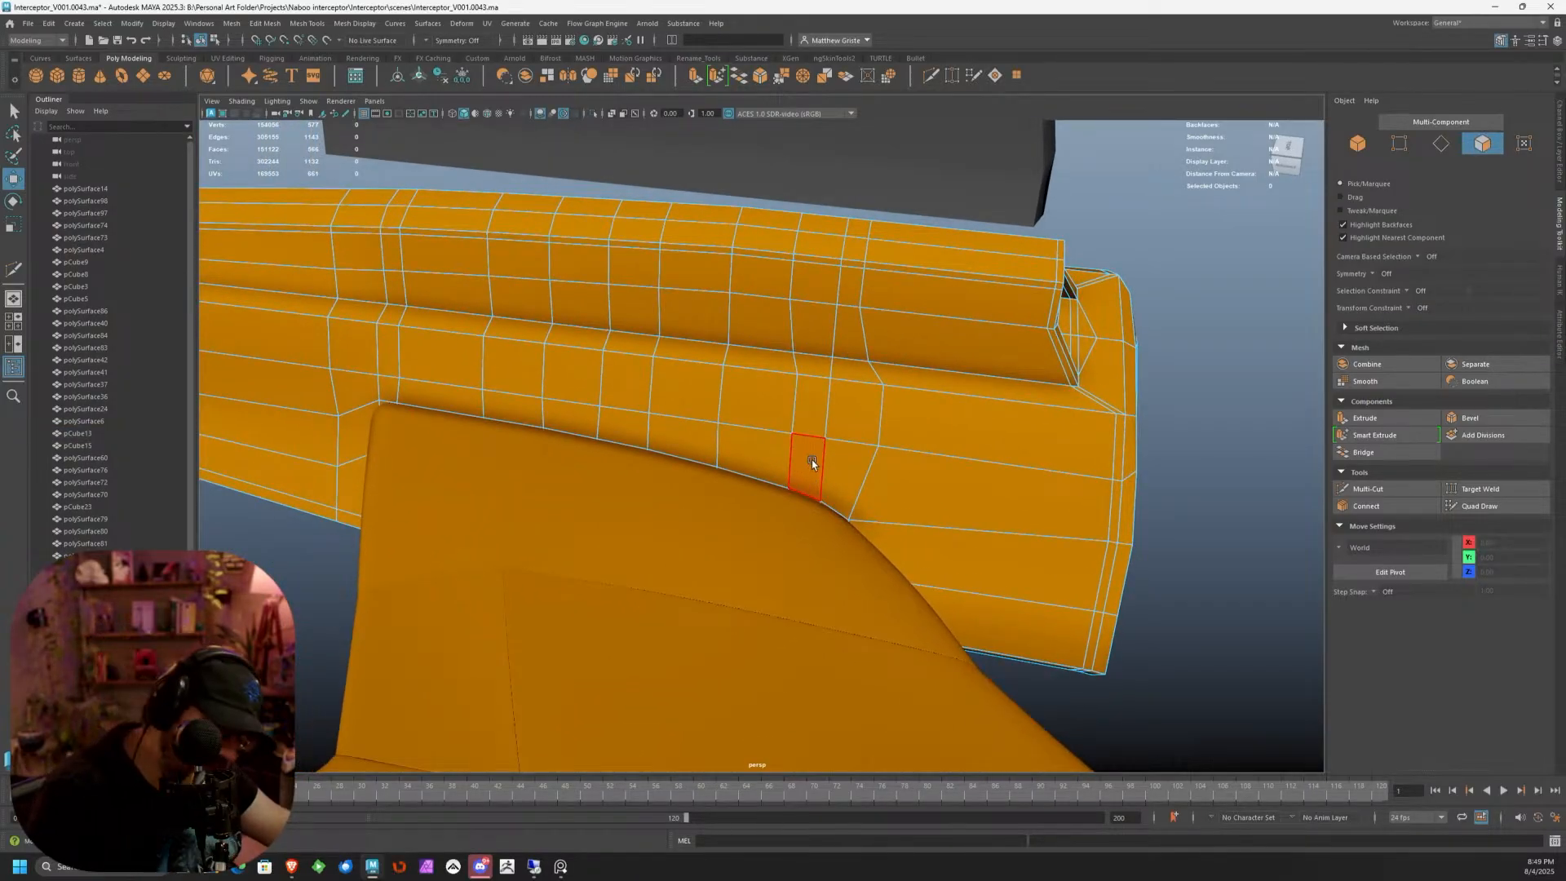
key("Tab")
mouse_move(805, 454)
left_mouse_down()
mouse_move(331, 393)
mouse_move(438, 342)
mouse_move(839, 405)
left_mouse_up()
left_click_drag(354, 341, 354, 341)
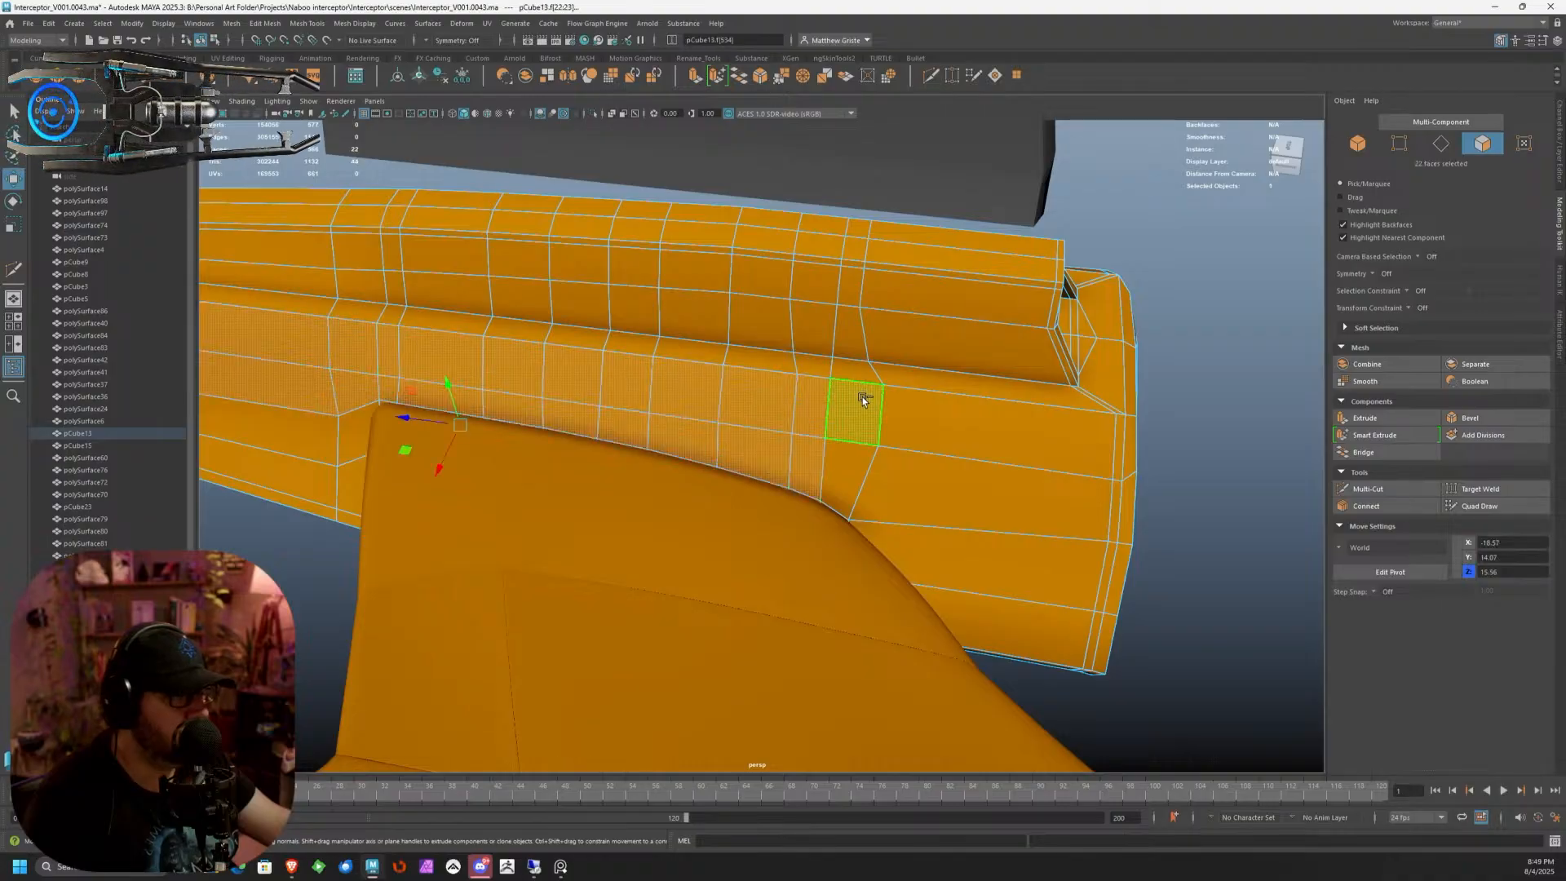
middle_click_drag(752, 316, 820, 339, "alt")
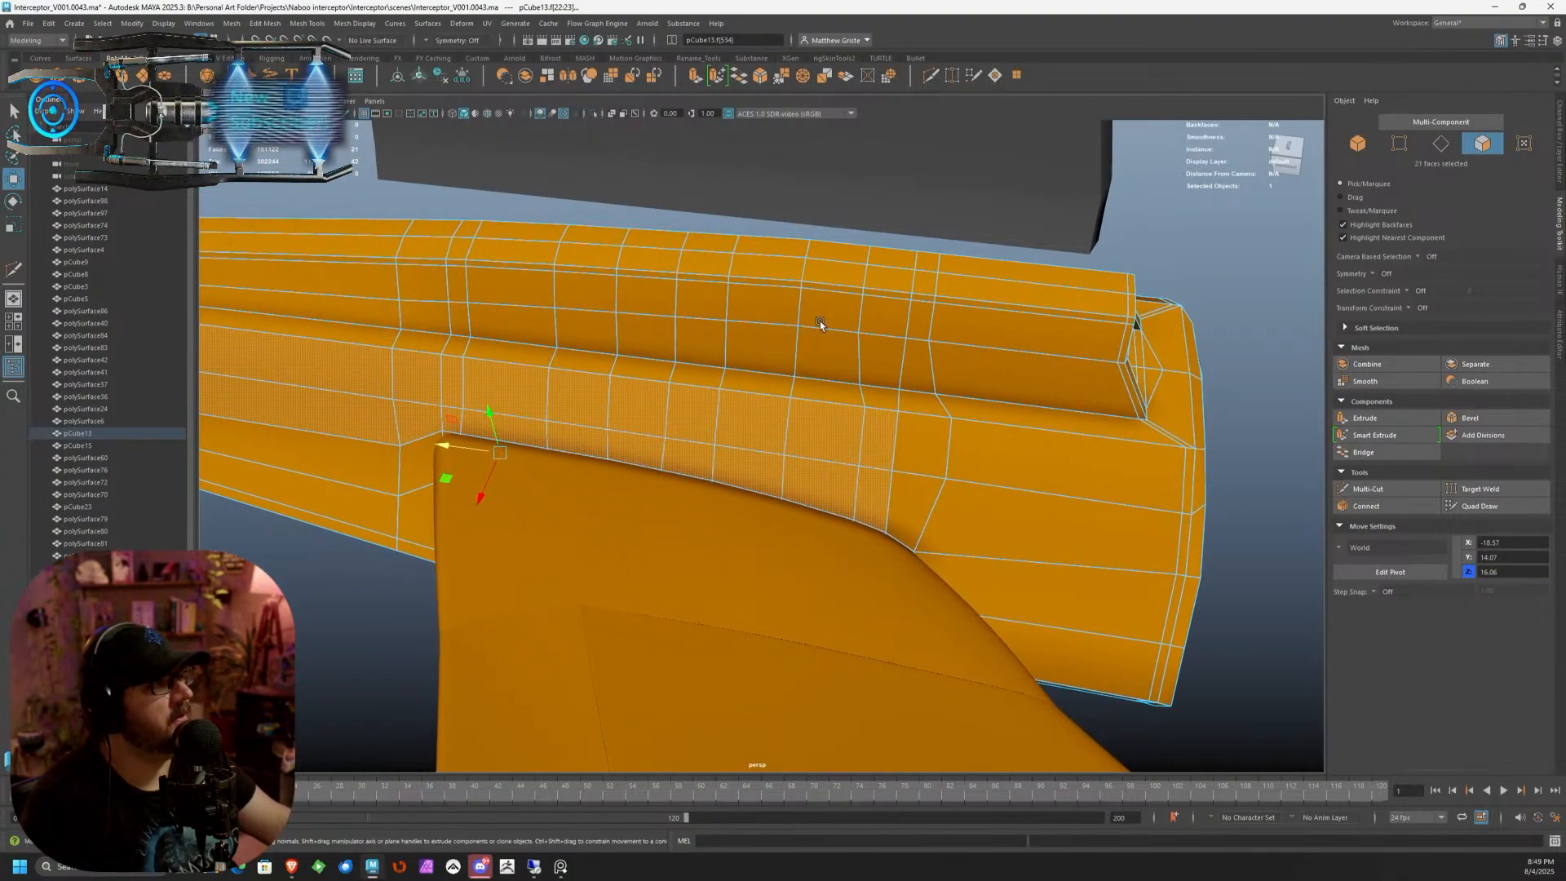
left_click_drag(824, 315, 927, 305, "alt")
mouse_move(1034, 361)
left_mouse_down()
mouse_move(1020, 454)
mouse_move(1029, 320)
mouse_move(930, 448)
mouse_move(894, 335)
mouse_move(857, 304)
left_mouse_up()
mouse_move(826, 414)
left_mouse_down()
mouse_move(756, 290)
mouse_move(710, 343)
mouse_move(653, 283)
mouse_move(706, 374)
mouse_move(576, 375)
mouse_move(593, 273)
mouse_move(531, 368)
mouse_move(487, 301)
mouse_move(492, 252)
left_mouse_up()
left_click_drag(590, 345, 926, 318, "alt")
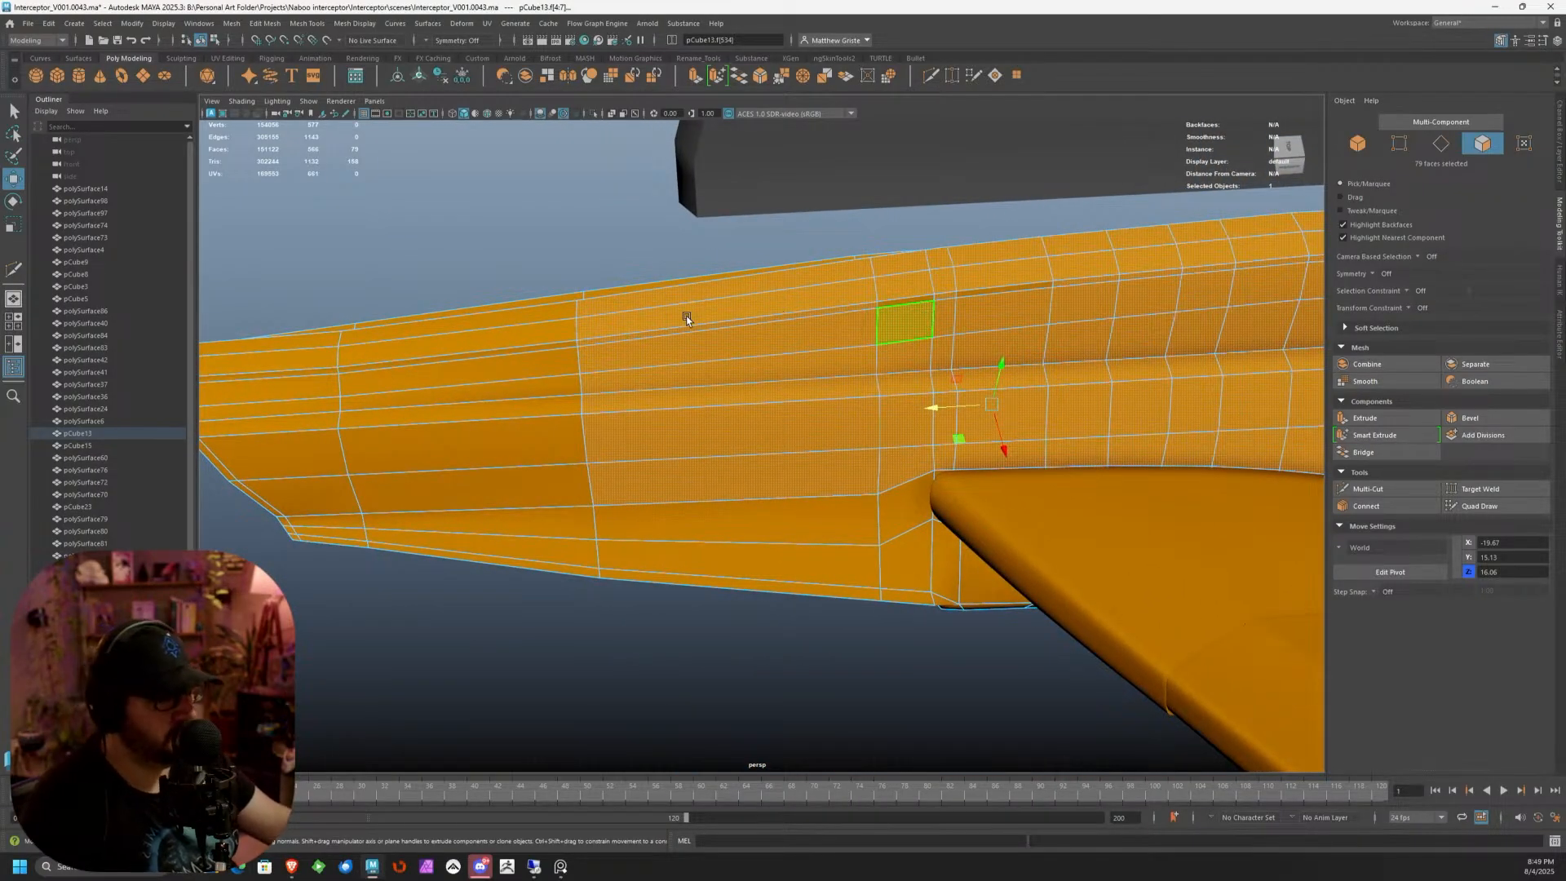
Extend the face selection on the wing side to the end of the pod's tapered tail
middle_click_drag(603, 393, 750, 378, "alt")
left_click_drag(750, 378, 772, 345, "alt")
middle_click_drag(899, 347, 809, 429, "alt")
left_click_drag(810, 429, 789, 448, "alt")
middle_click_drag(826, 427, 708, 404, "alt")
scroll(706, 407, "up", 1)
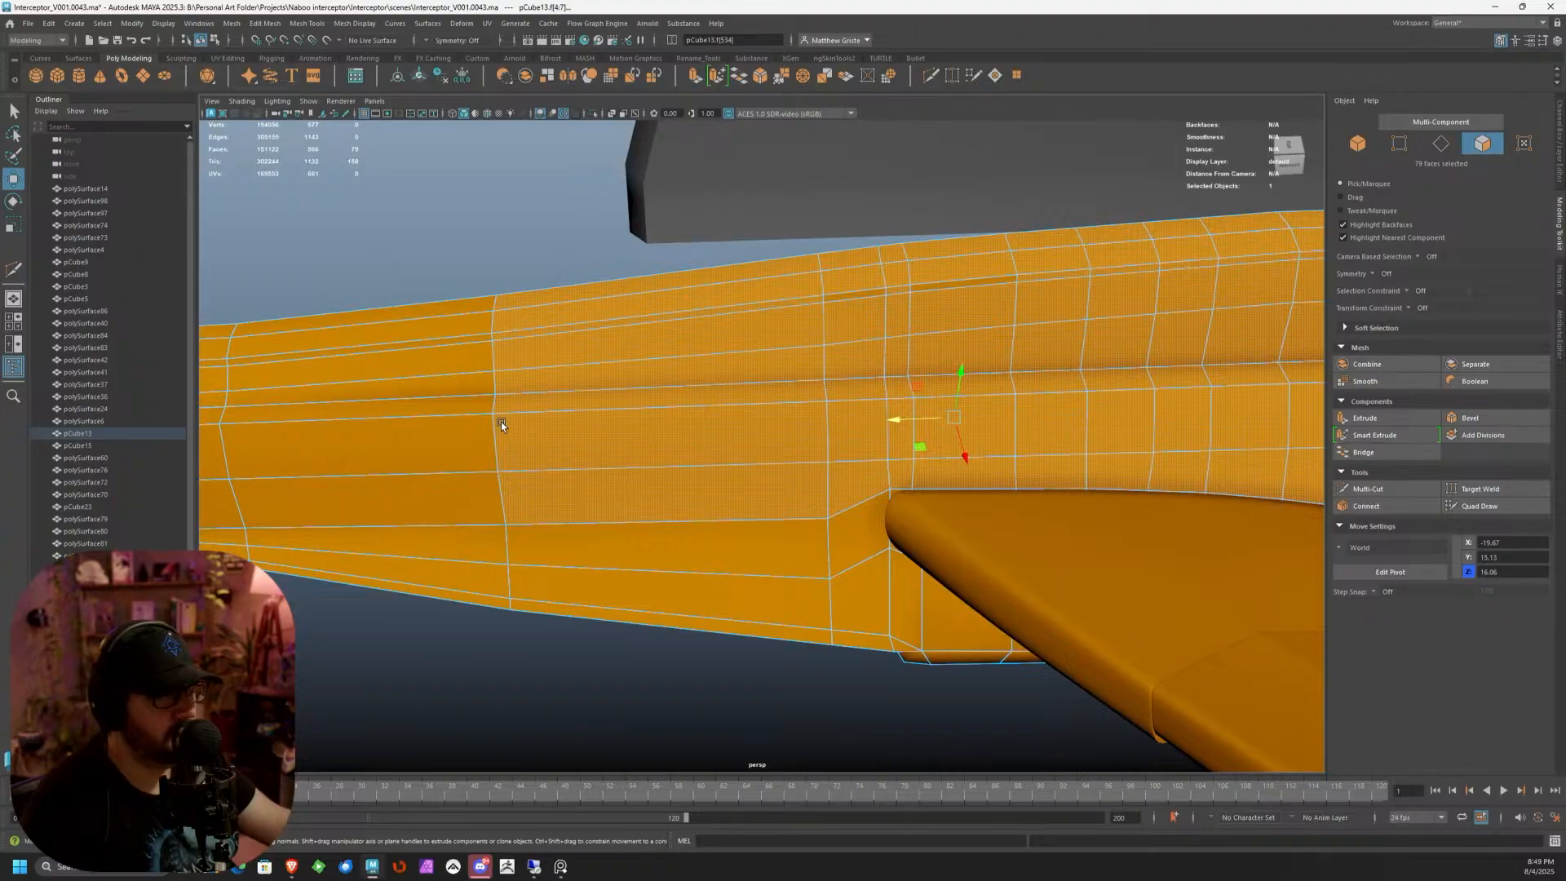
middle_click_drag(501, 422, 712, 473, "alt")
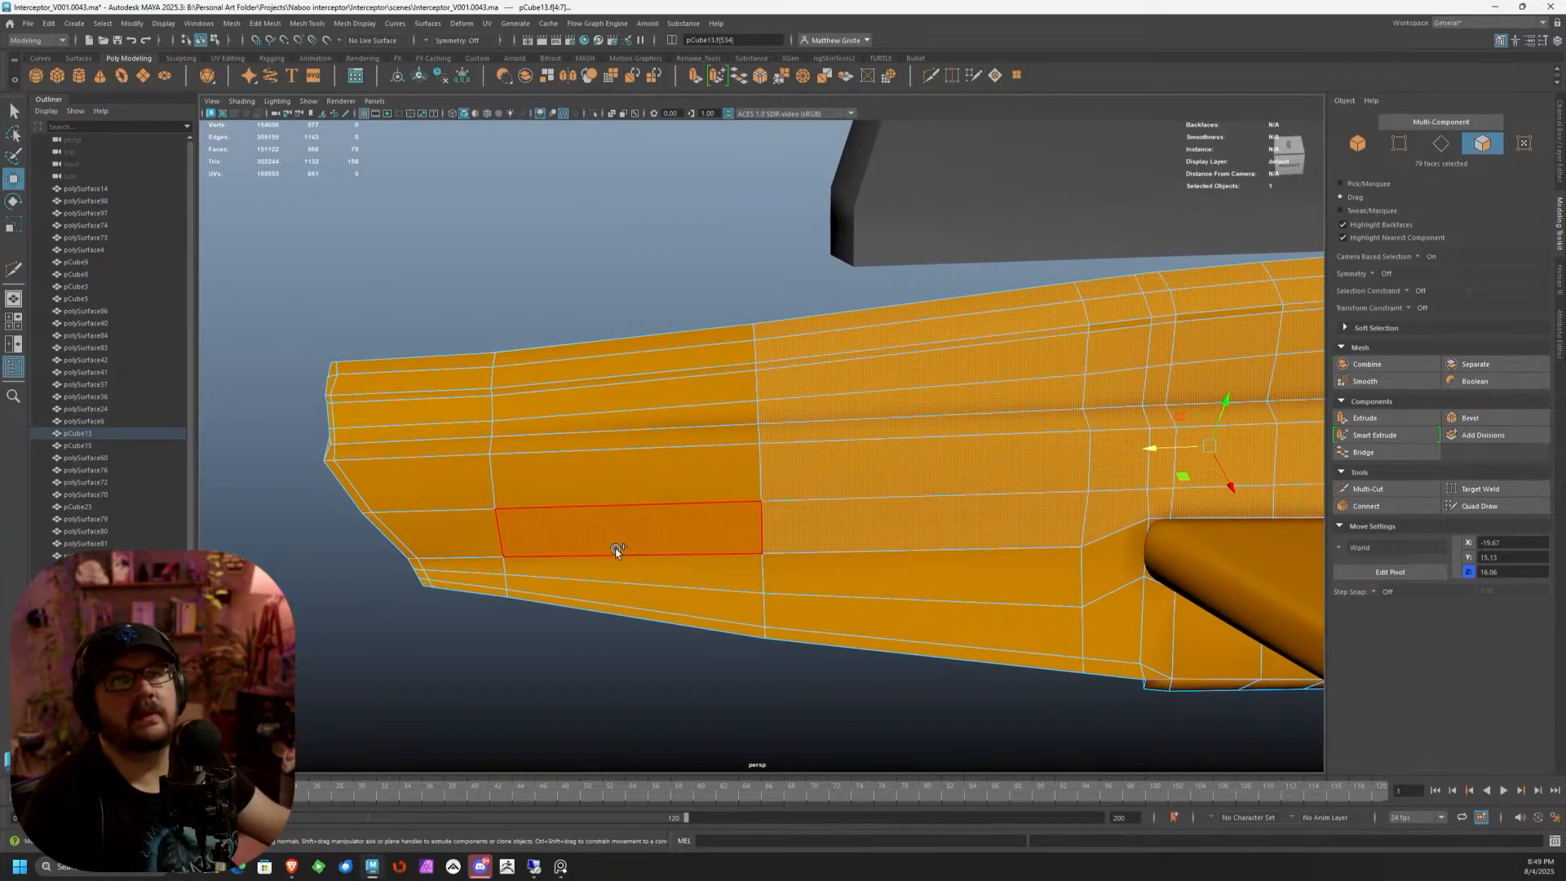
mouse_move(617, 551)
left_mouse_down()
mouse_move(592, 355)
mouse_move(477, 359)
mouse_move(454, 474)
left_mouse_up()
left_click_drag(463, 530, 464, 532, "shift")
left_click_drag(481, 528, 830, 498, "alt")
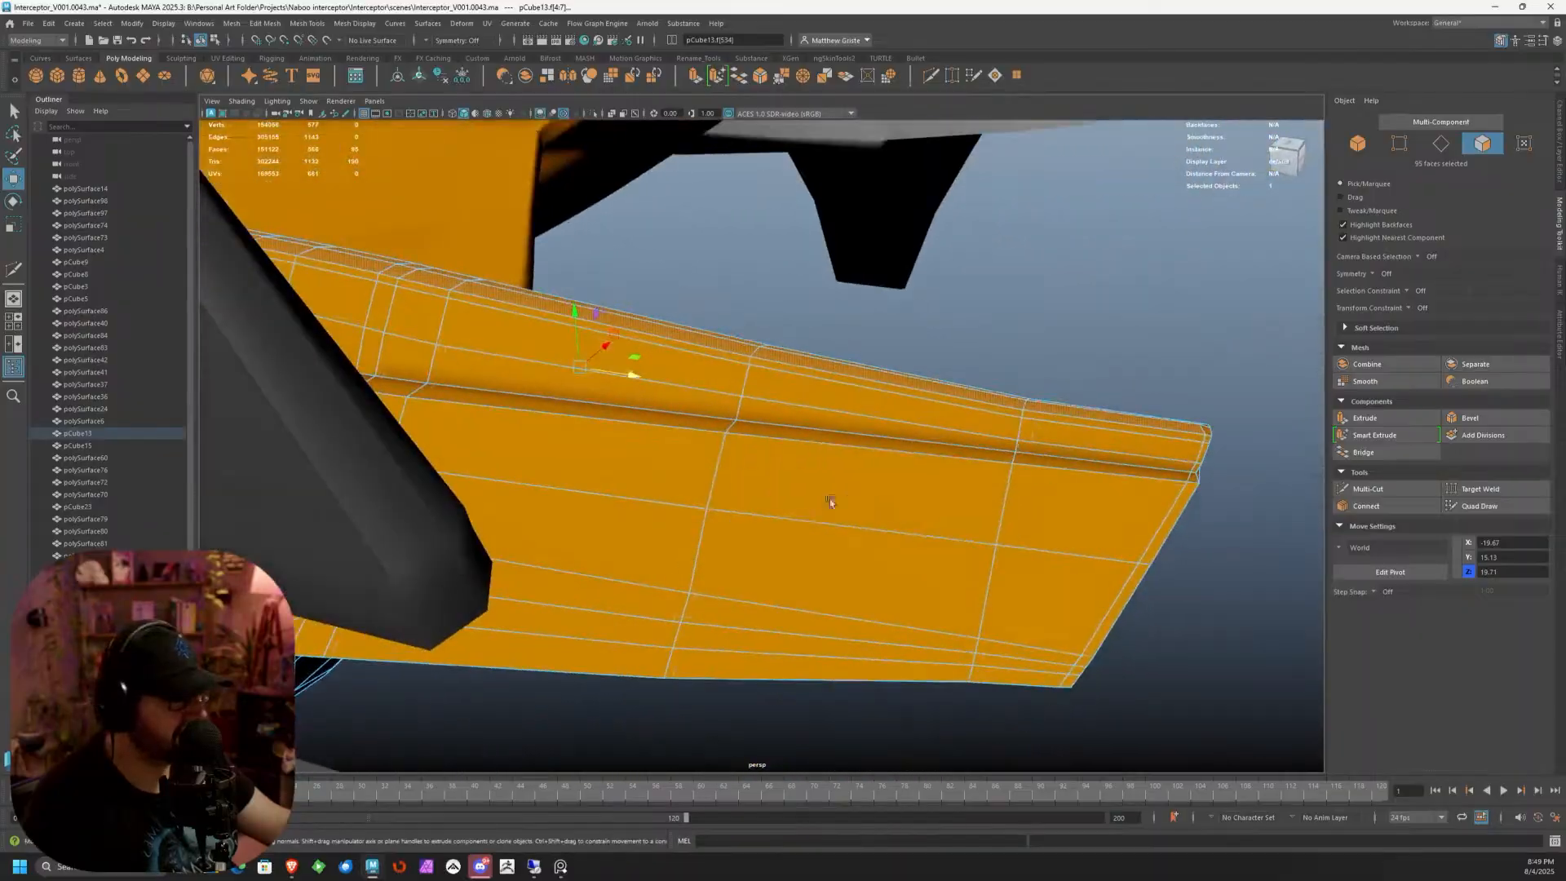
mouse_move(1069, 405)
left_mouse_down("alt")
mouse_move(1008, 485)
mouse_move(745, 395)
mouse_move(752, 500)
mouse_move(810, 398)
left_mouse_up("alt")
middle_click_drag(810, 398, 821, 378, "alt")
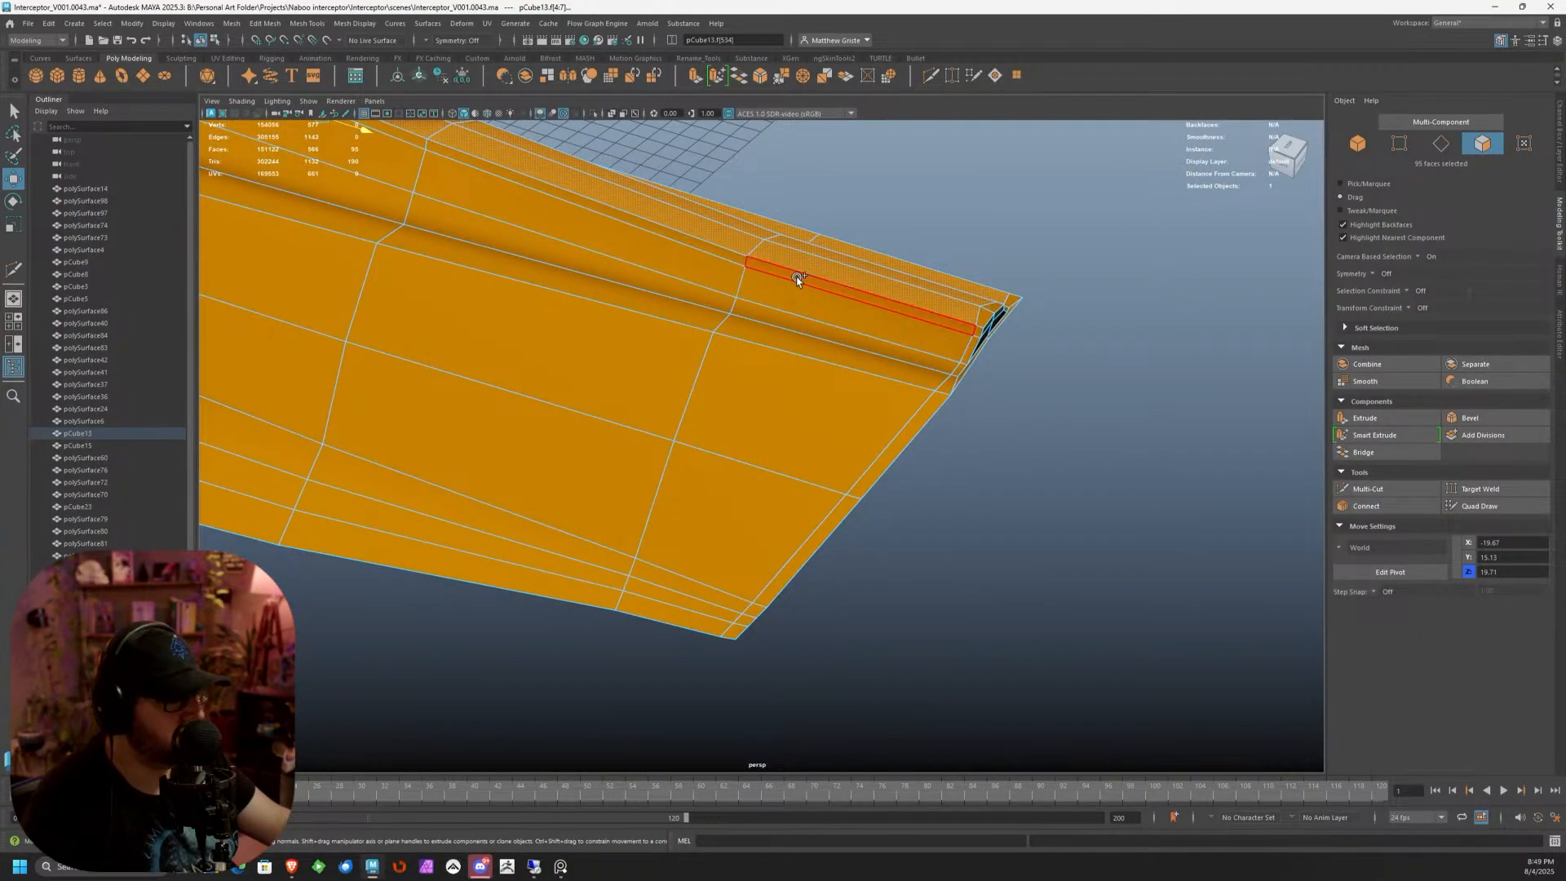
Add the faces on the outer side of the pod's tail, including the missed narrow strips along the ridge, to the selection
left_click_drag(797, 279, 723, 483, "shift")
right_click_drag(723, 483, 696, 444, "alt")
left_click_drag(696, 443, 574, 373, "alt")
middle_click_drag(573, 373, 591, 506, "alt")
mouse_move(591, 507)
left_mouse_down("alt")
mouse_move(654, 535)
mouse_move(594, 424)
mouse_move(637, 392)
mouse_move(672, 491)
mouse_move(698, 468)
left_mouse_up("alt")
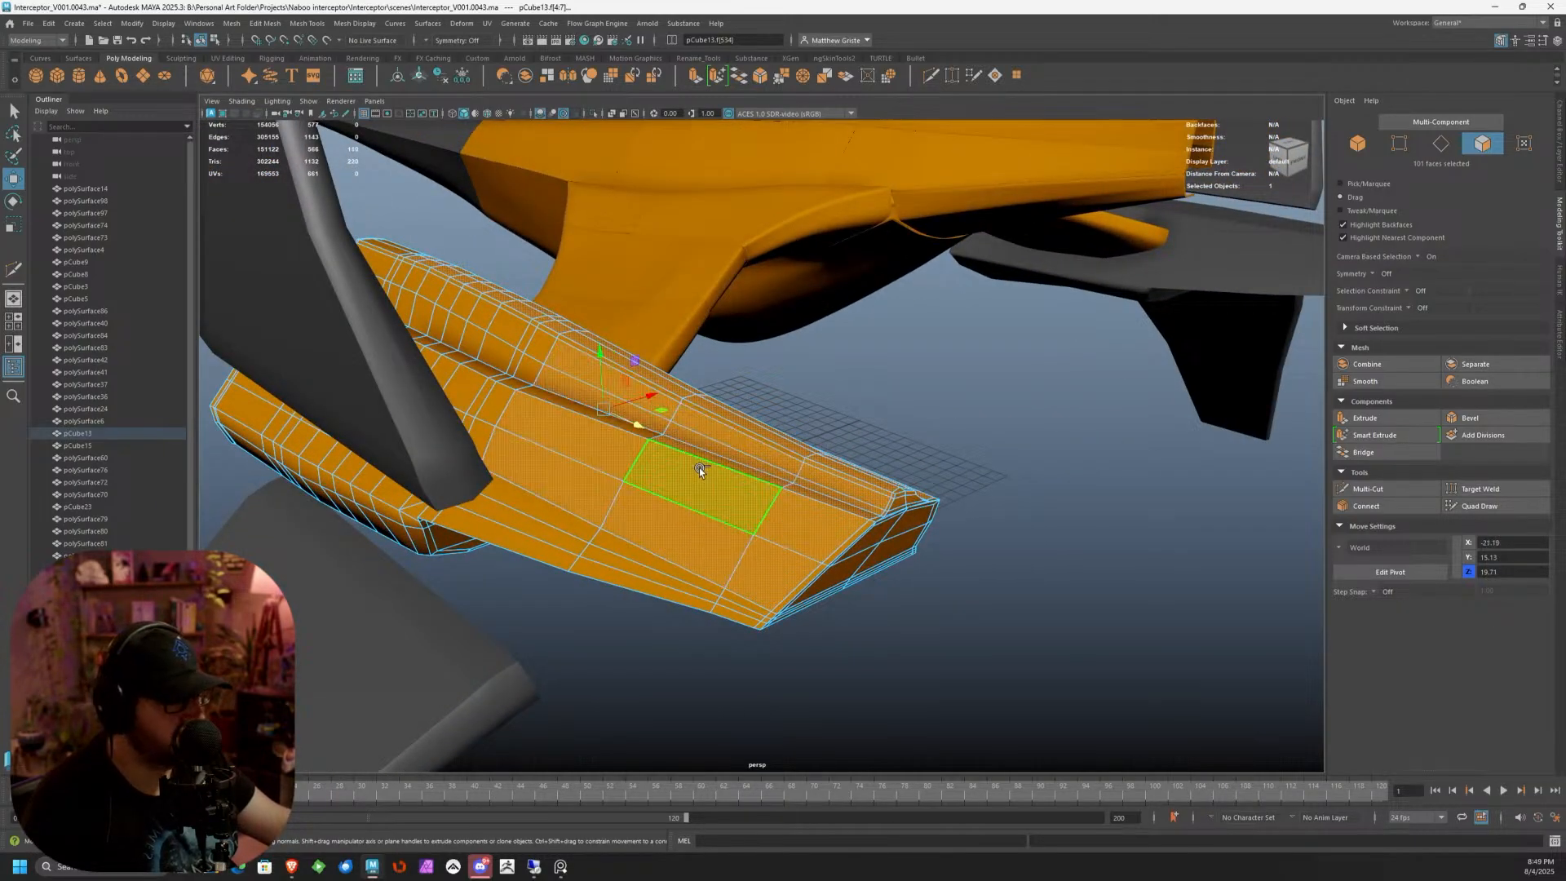
scroll(700, 464, "up", 5)
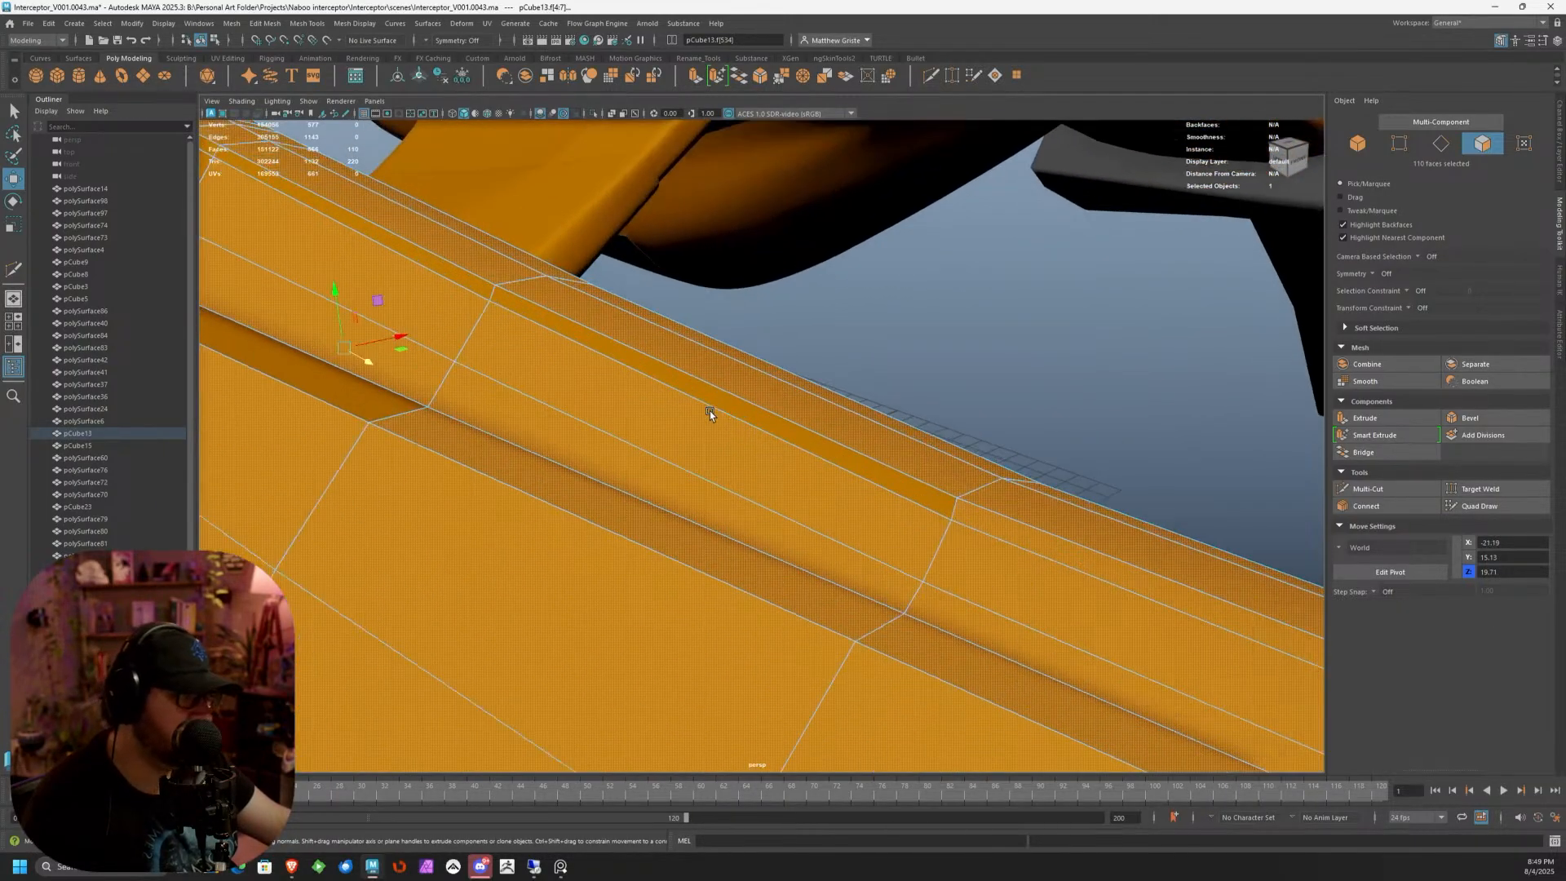
left_click(483, 287, "shift")
left_click(357, 388, "shift")
scroll(357, 389, "down", 5)
left_click_drag(478, 360, 688, 595, "alt")
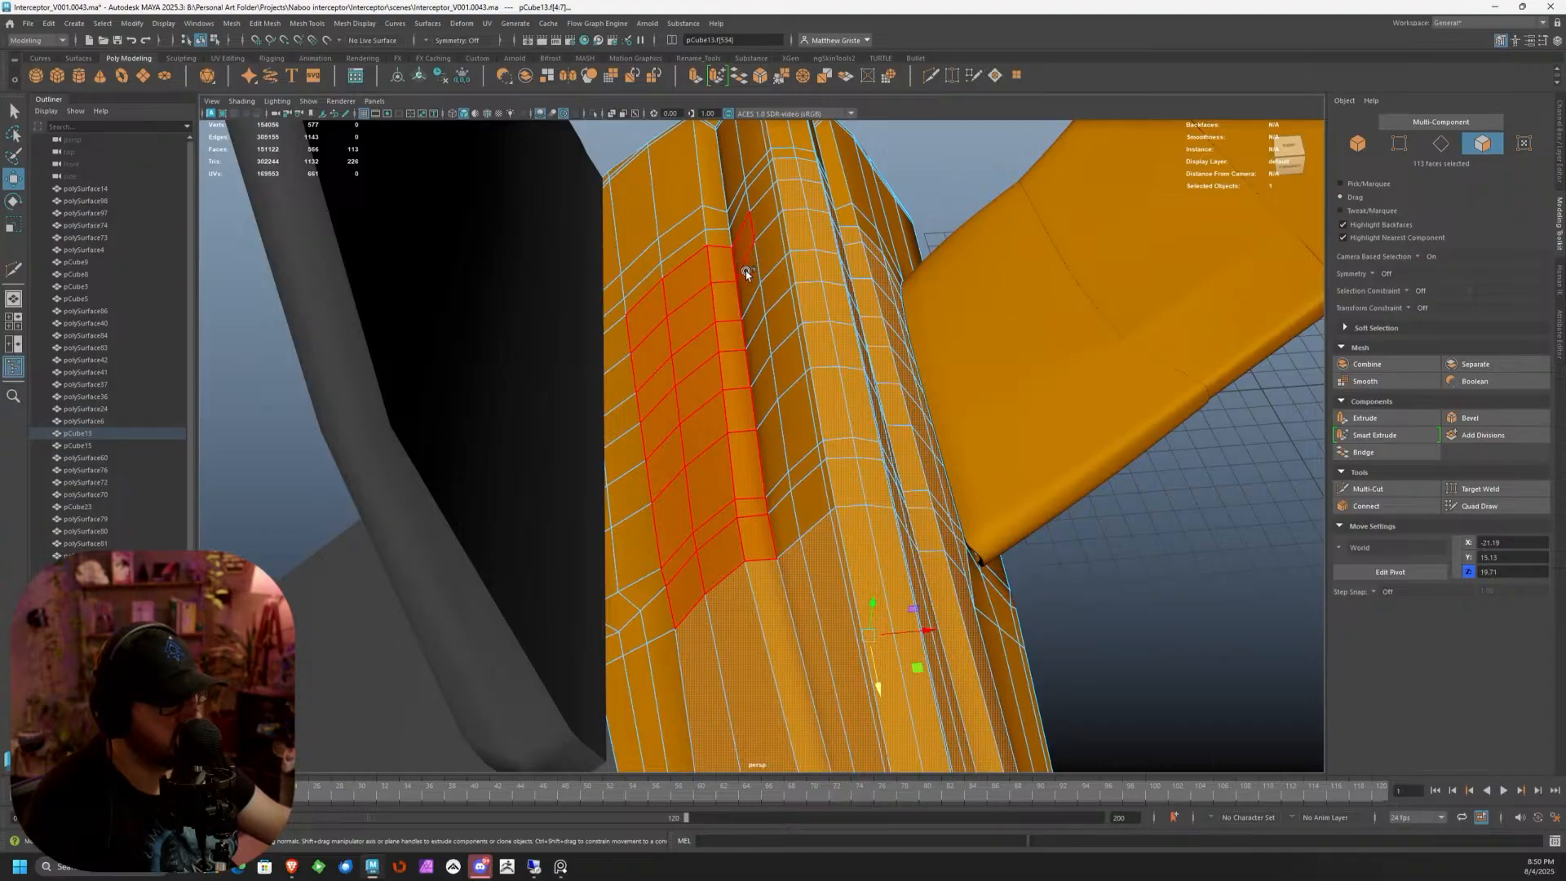
Extend the selection along the pod's outer side and ridge flank toward the open end, matching the wing side's extent
left_click_drag(747, 273, 812, 520, "shift")
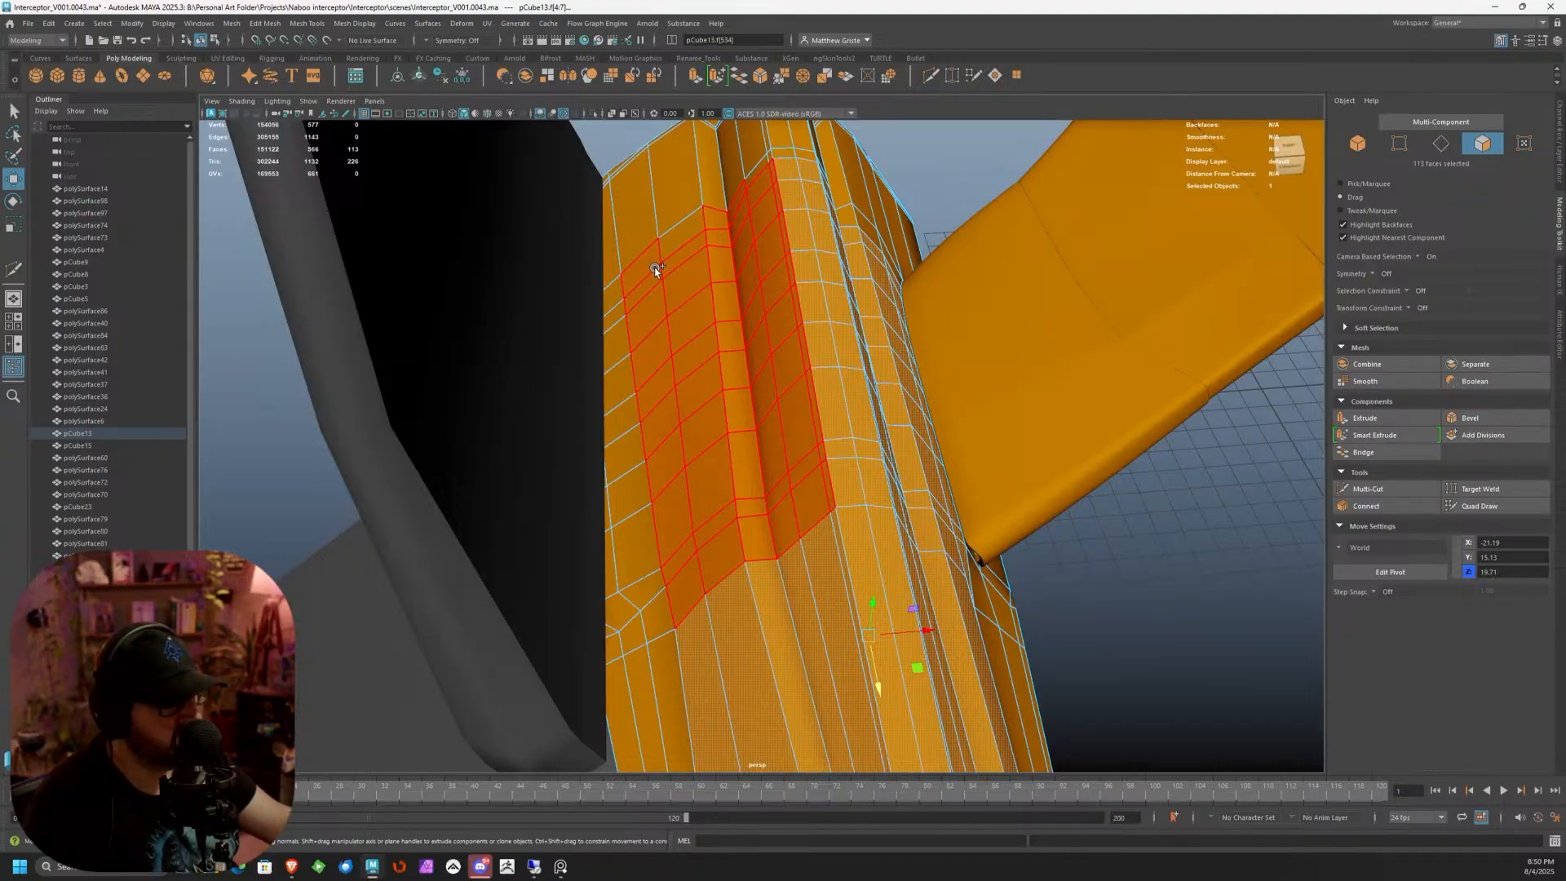
left_click_drag(697, 228, 708, 230, "shift")
middle_click_drag(806, 219, 885, 493, "alt")
left_click_drag(884, 492, 935, 552, "alt")
left_click_drag(783, 472, 783, 472, "ctrl")
left_click_drag(783, 472, 863, 473, "alt")
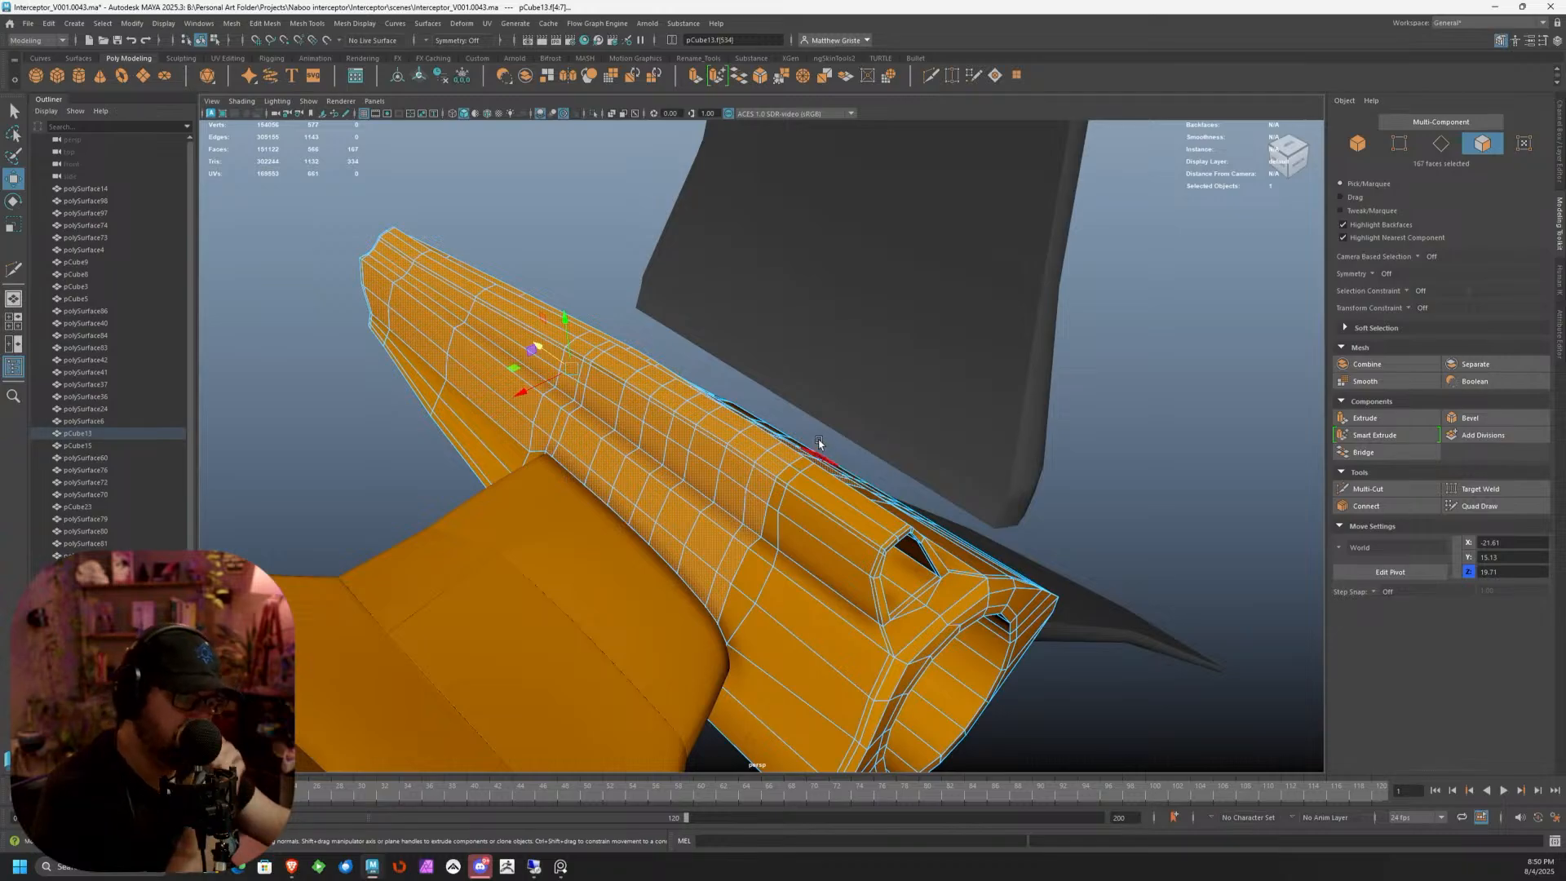
Detach the selected upper faces from the rest of the engine pod and return to object selection
left_click(273, 24)
mouse_move(317, 25)
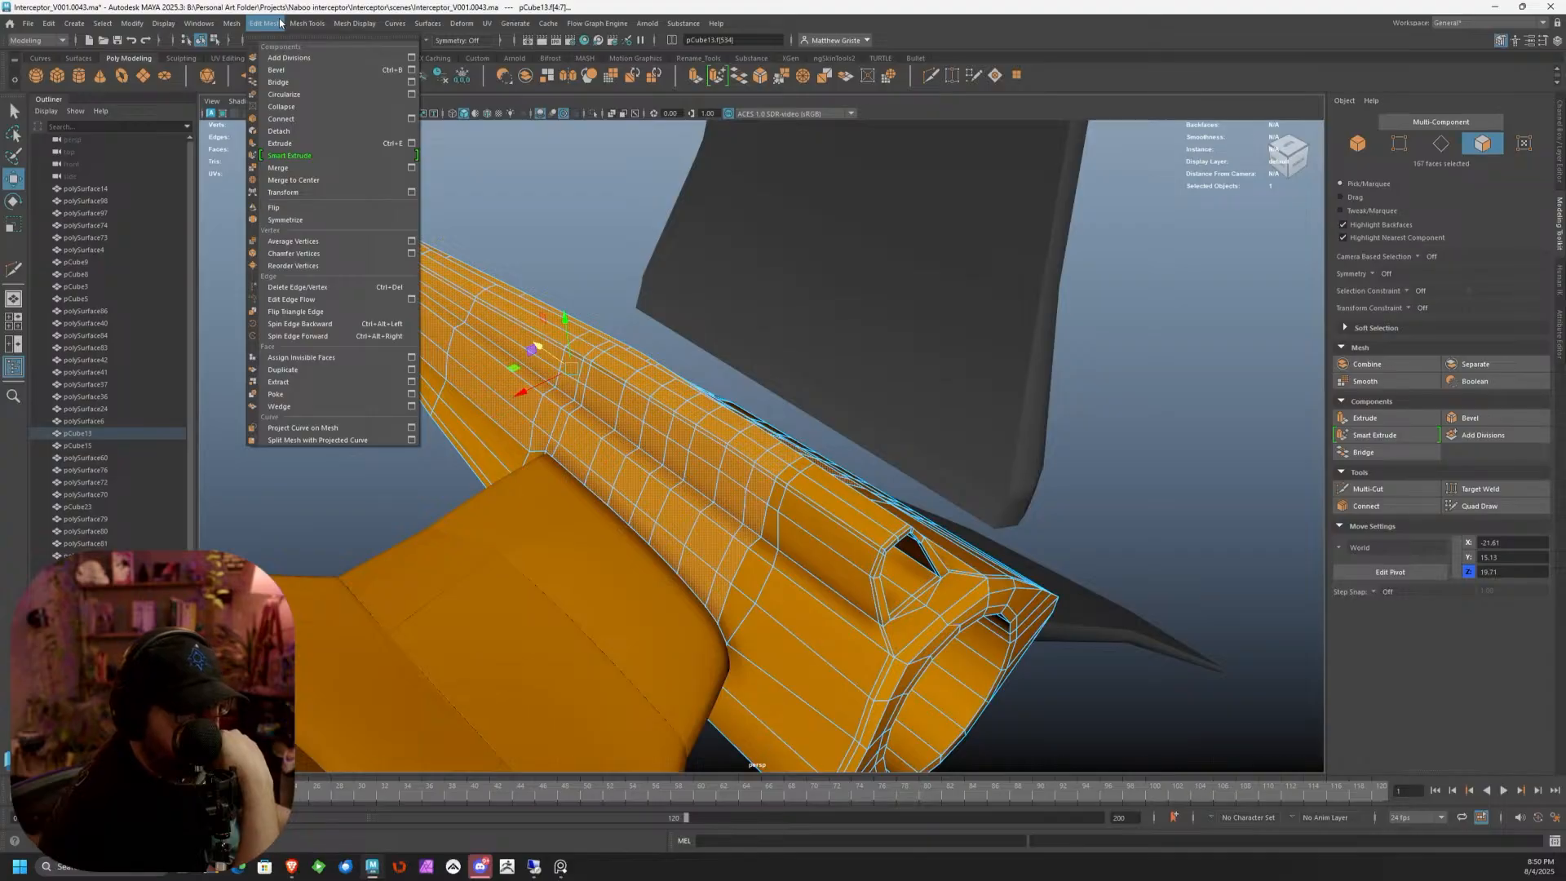
left_click(288, 132)
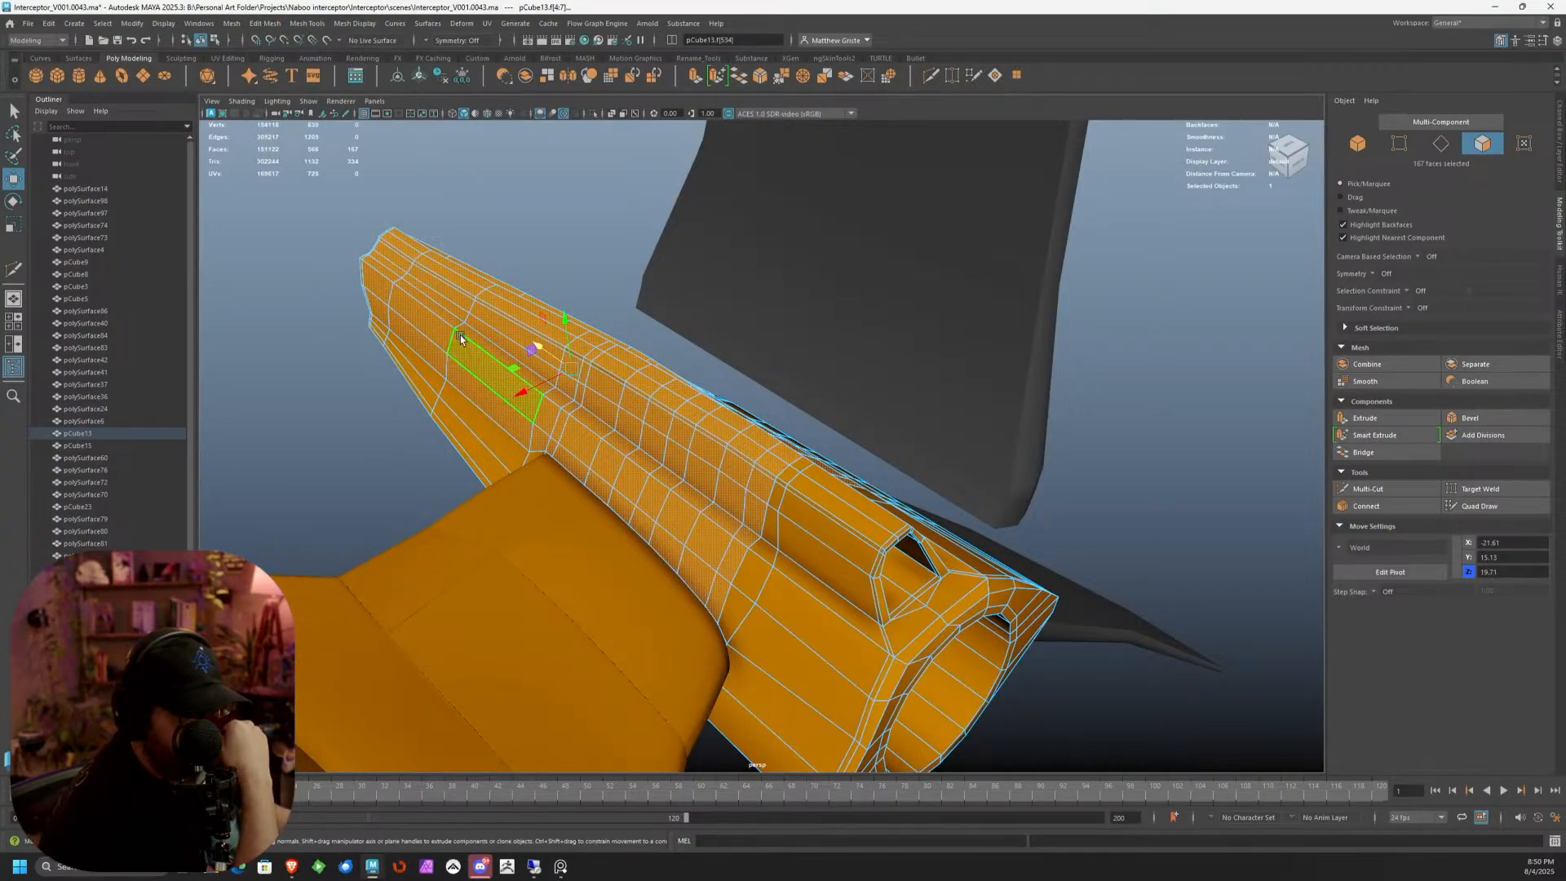
right_click_drag(506, 315, 583, 298)
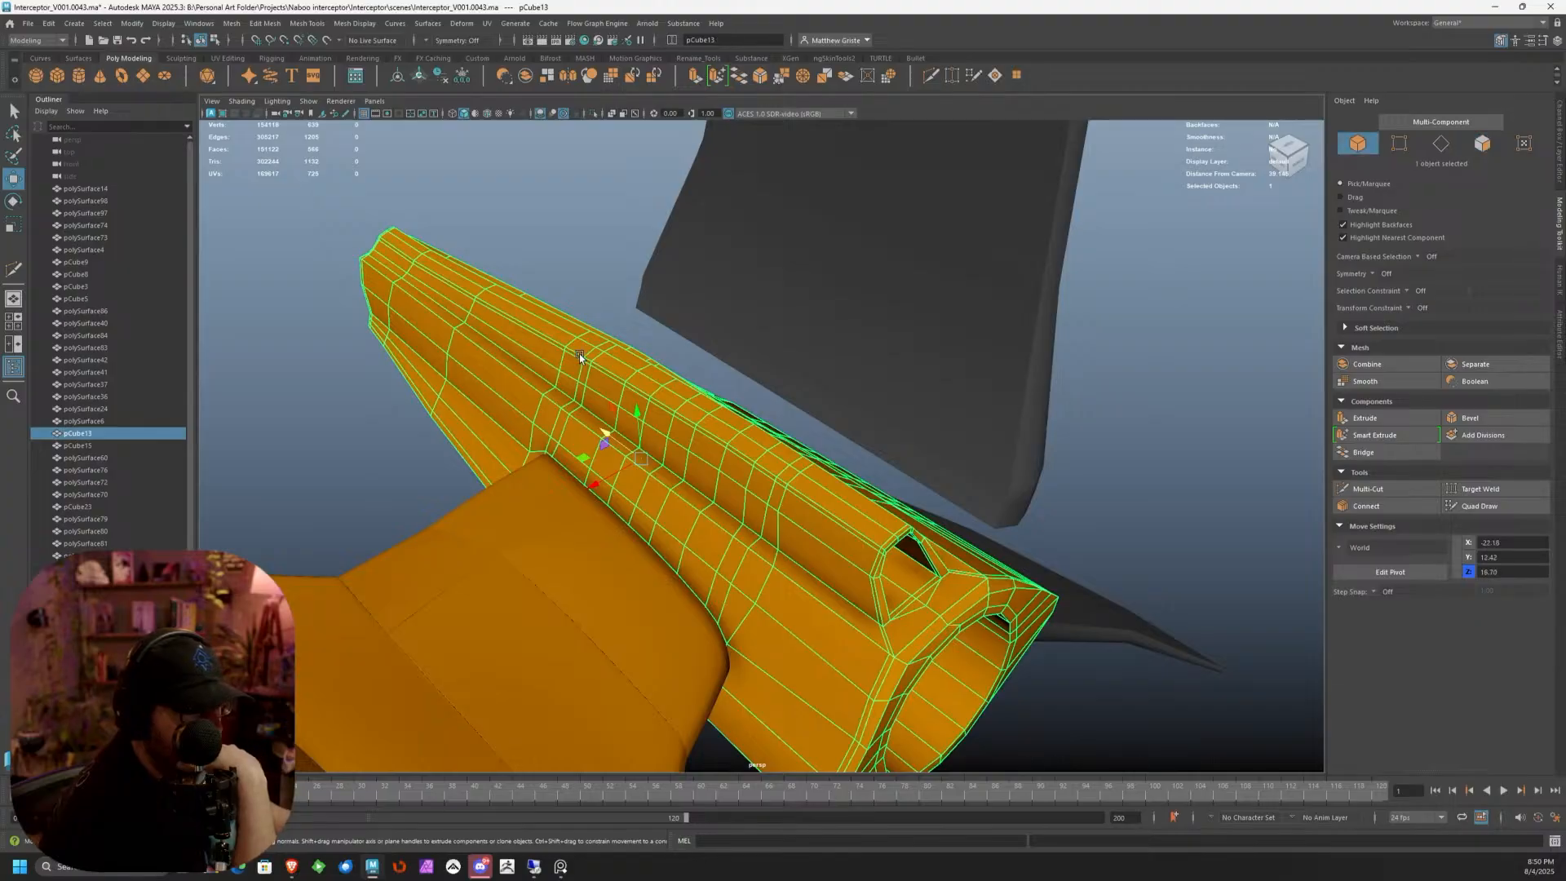
Separate the detached engine pod faces into their own objects and isolate the upper panel
left_click(231, 23)
left_click(257, 79)
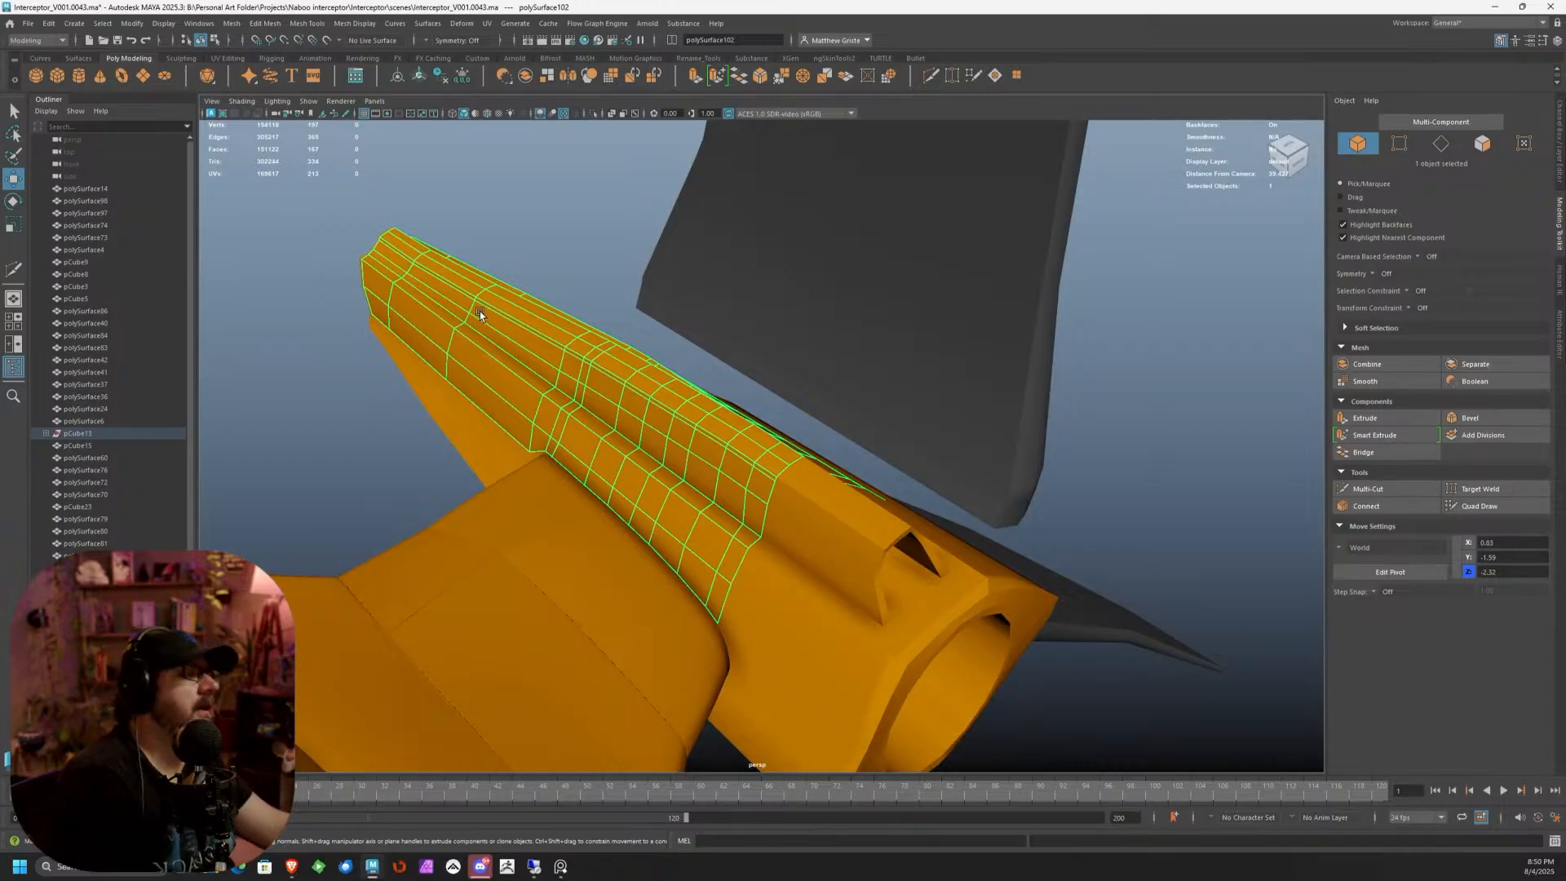
key("ctrl+1")
scroll(810, 507, "up", 4)
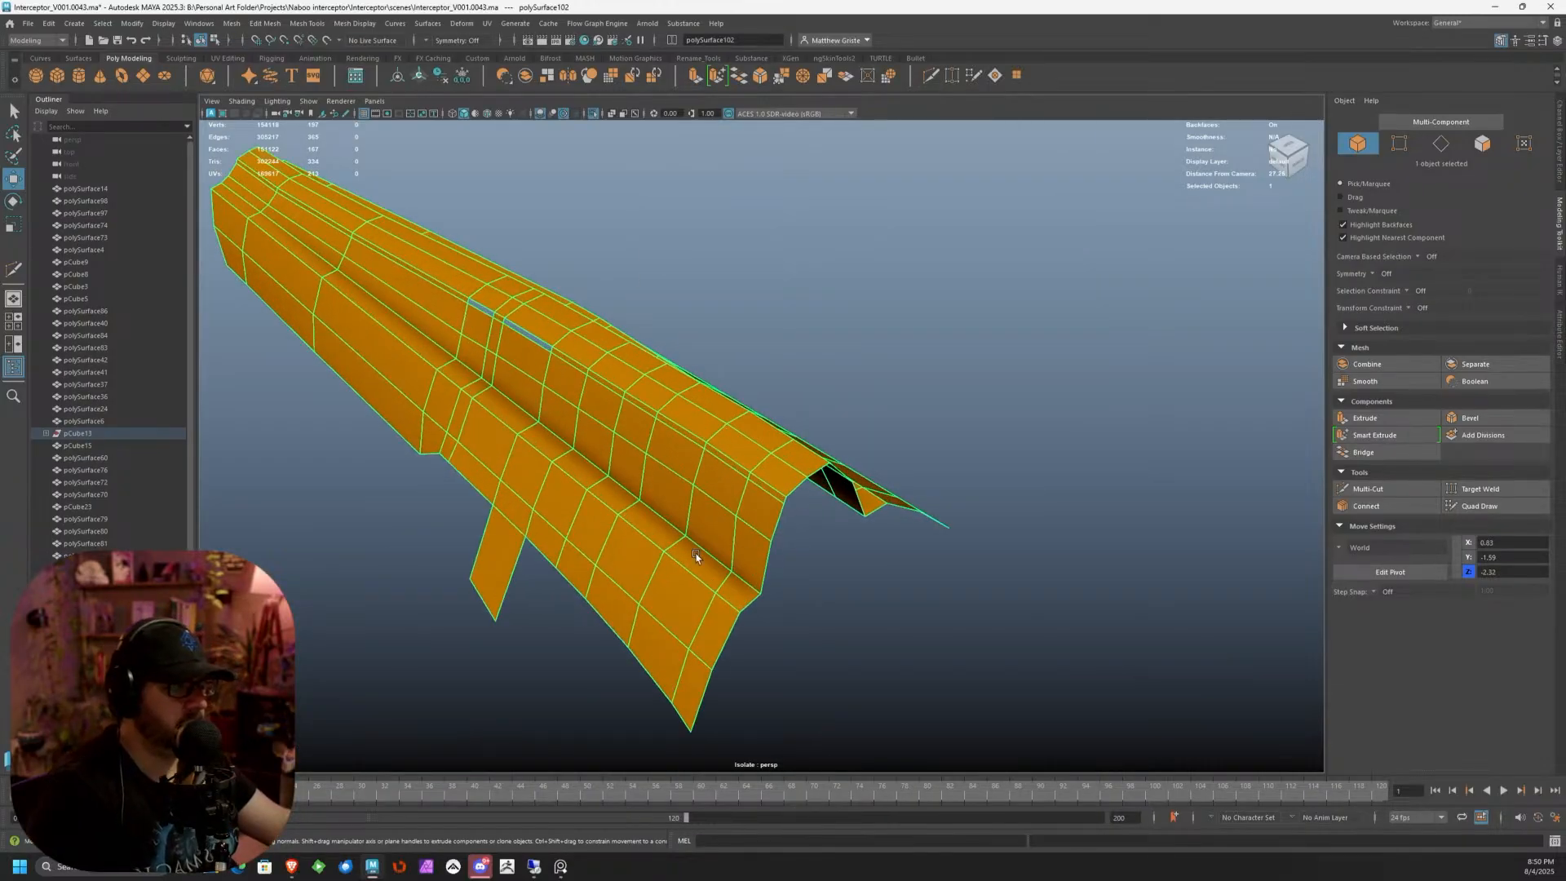
middle_click_drag(697, 522, 761, 443, "alt")
left_click_drag(762, 443, 752, 352, "alt")
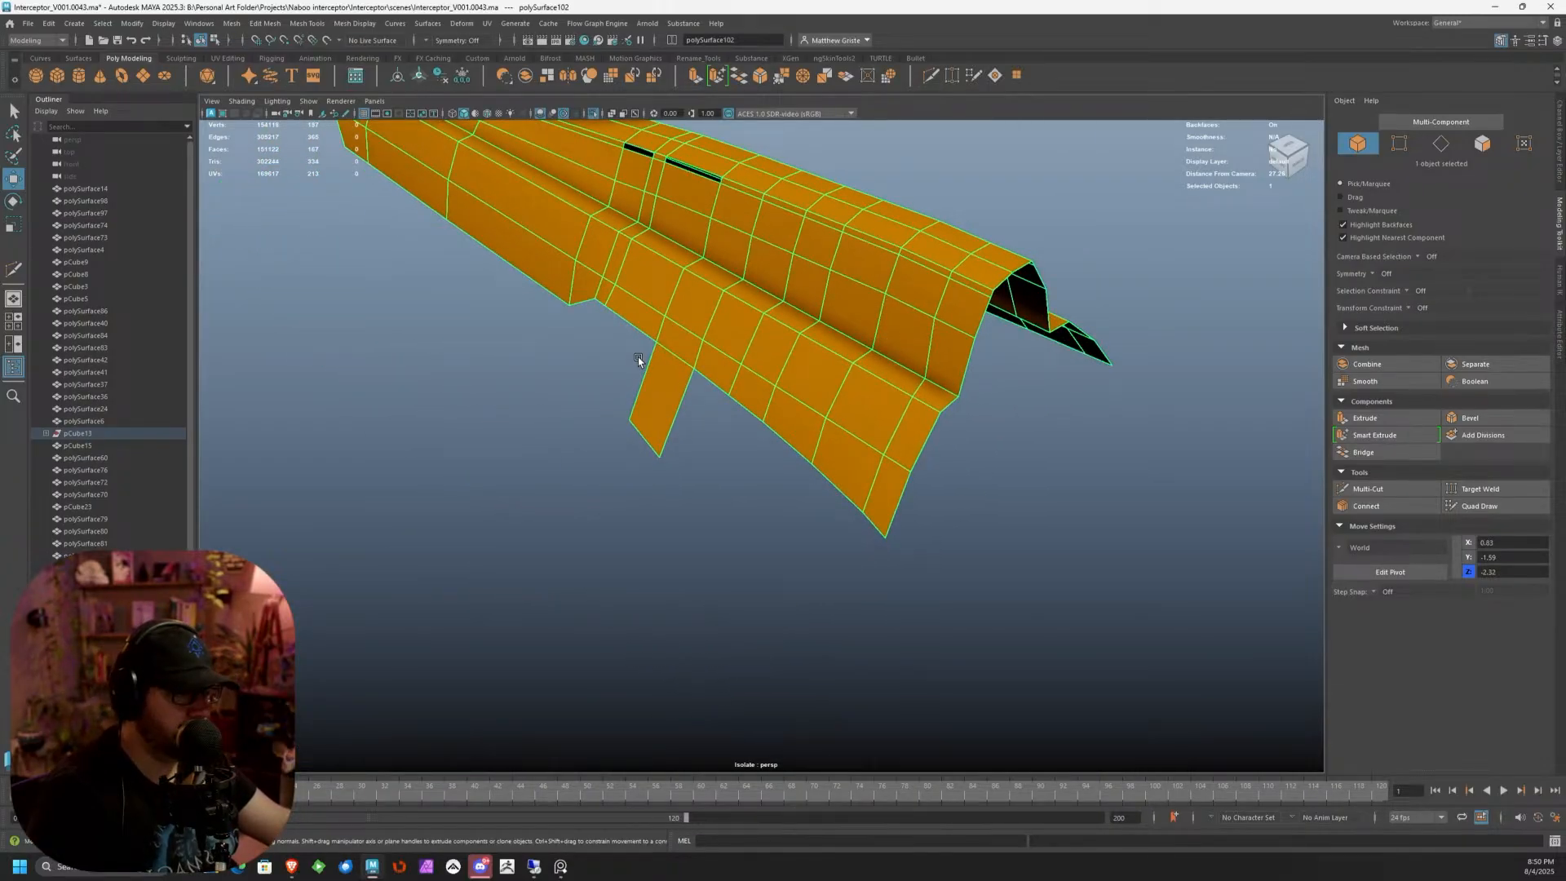
Delete the stray face hanging below the upper panel's lower edge and return to object selection
left_click_drag(639, 359, 990, 551, "alt")
right_click_drag(830, 501, 833, 575)
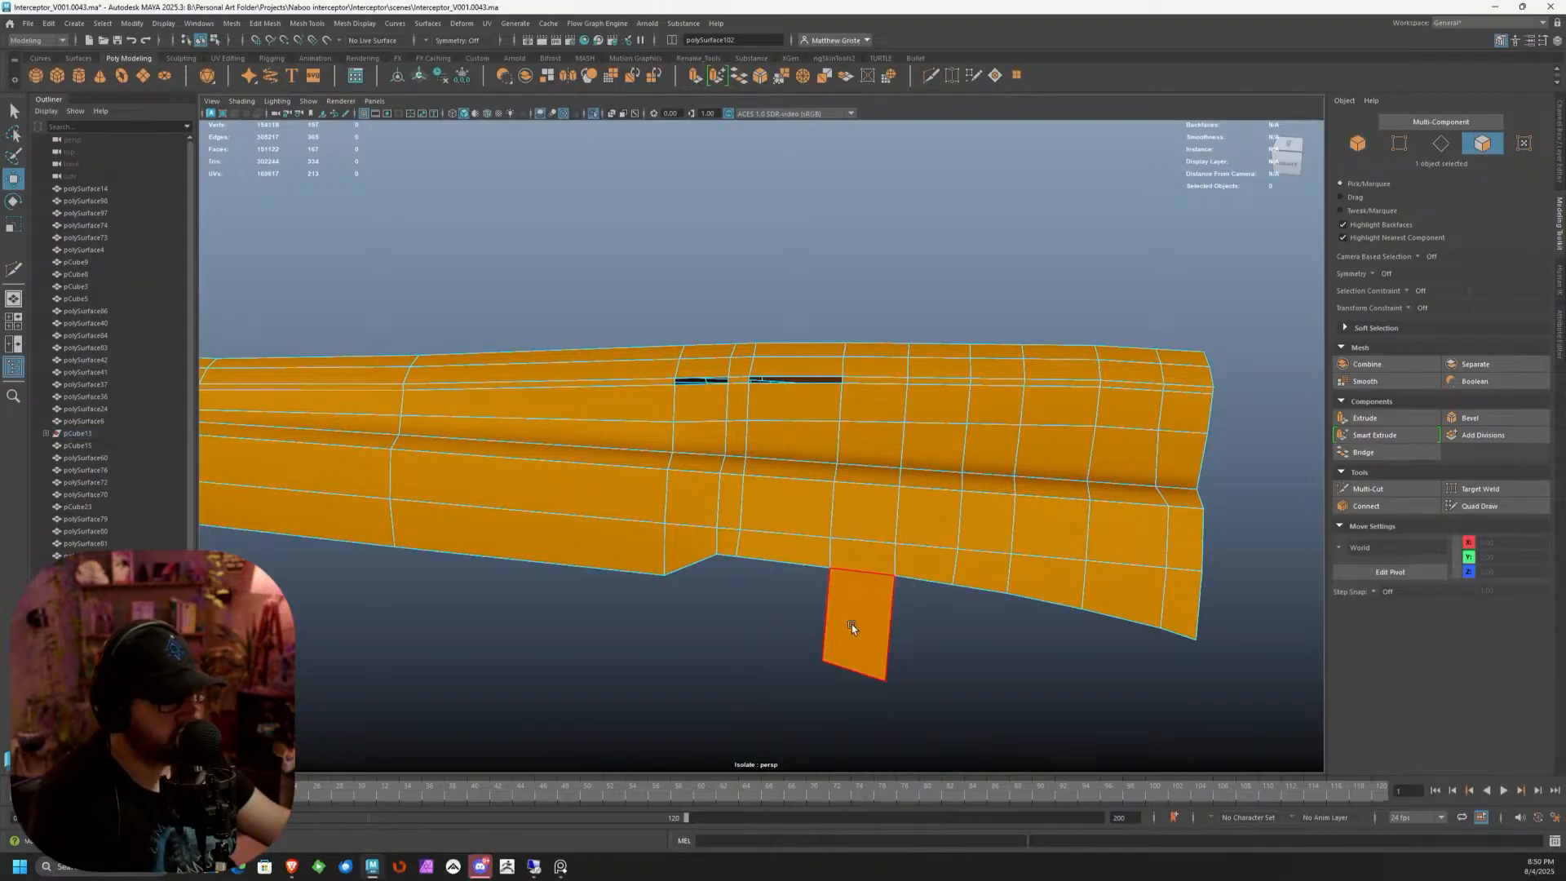
scroll(815, 441, "up", 8)
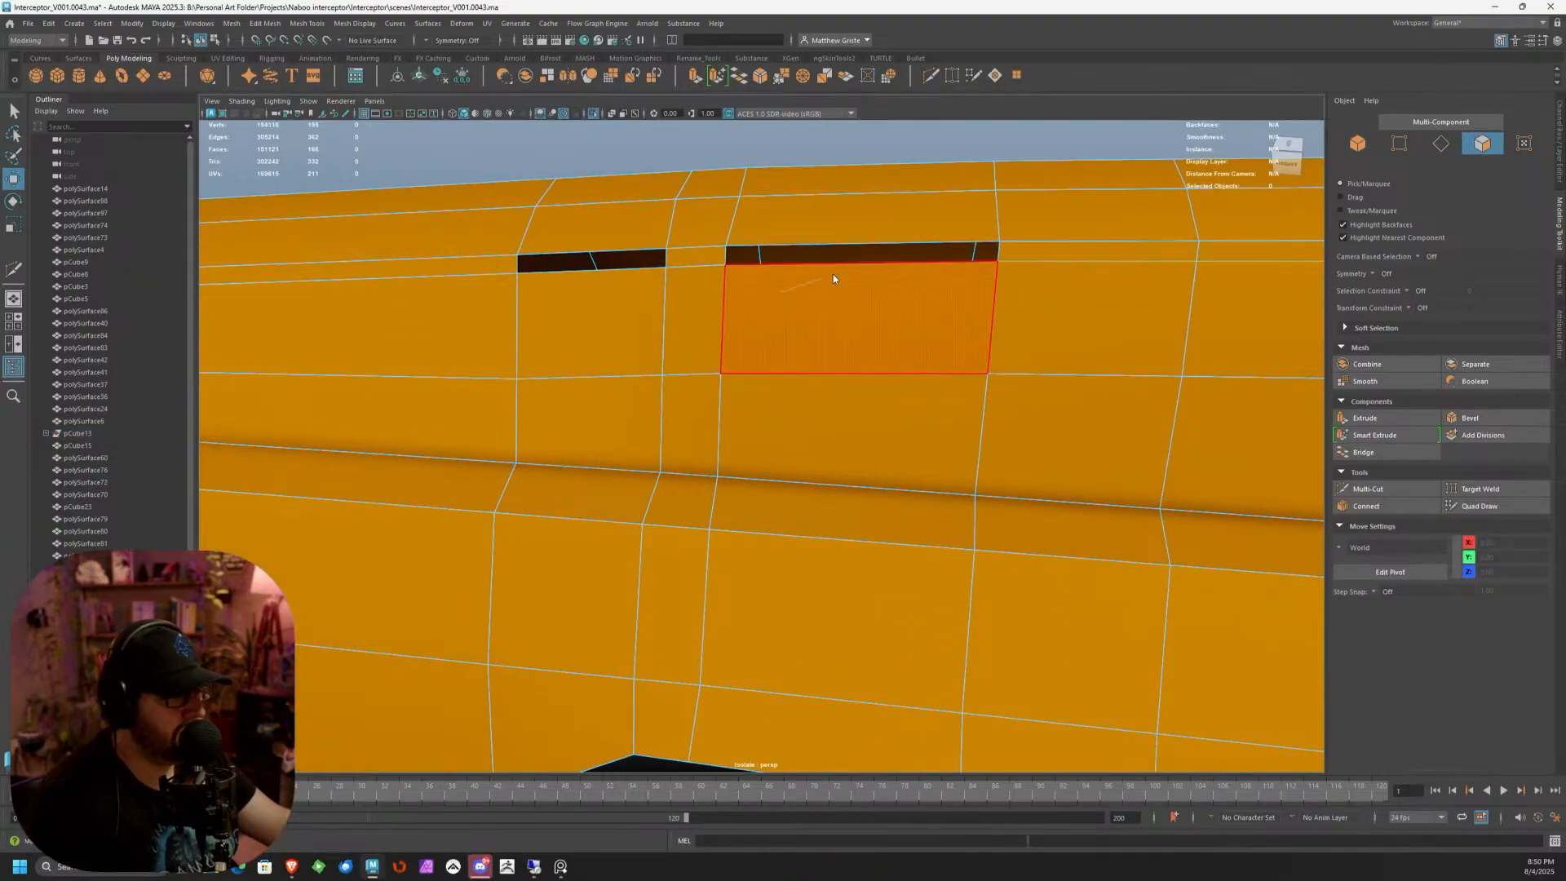
right_click_drag(833, 295, 871, 270)
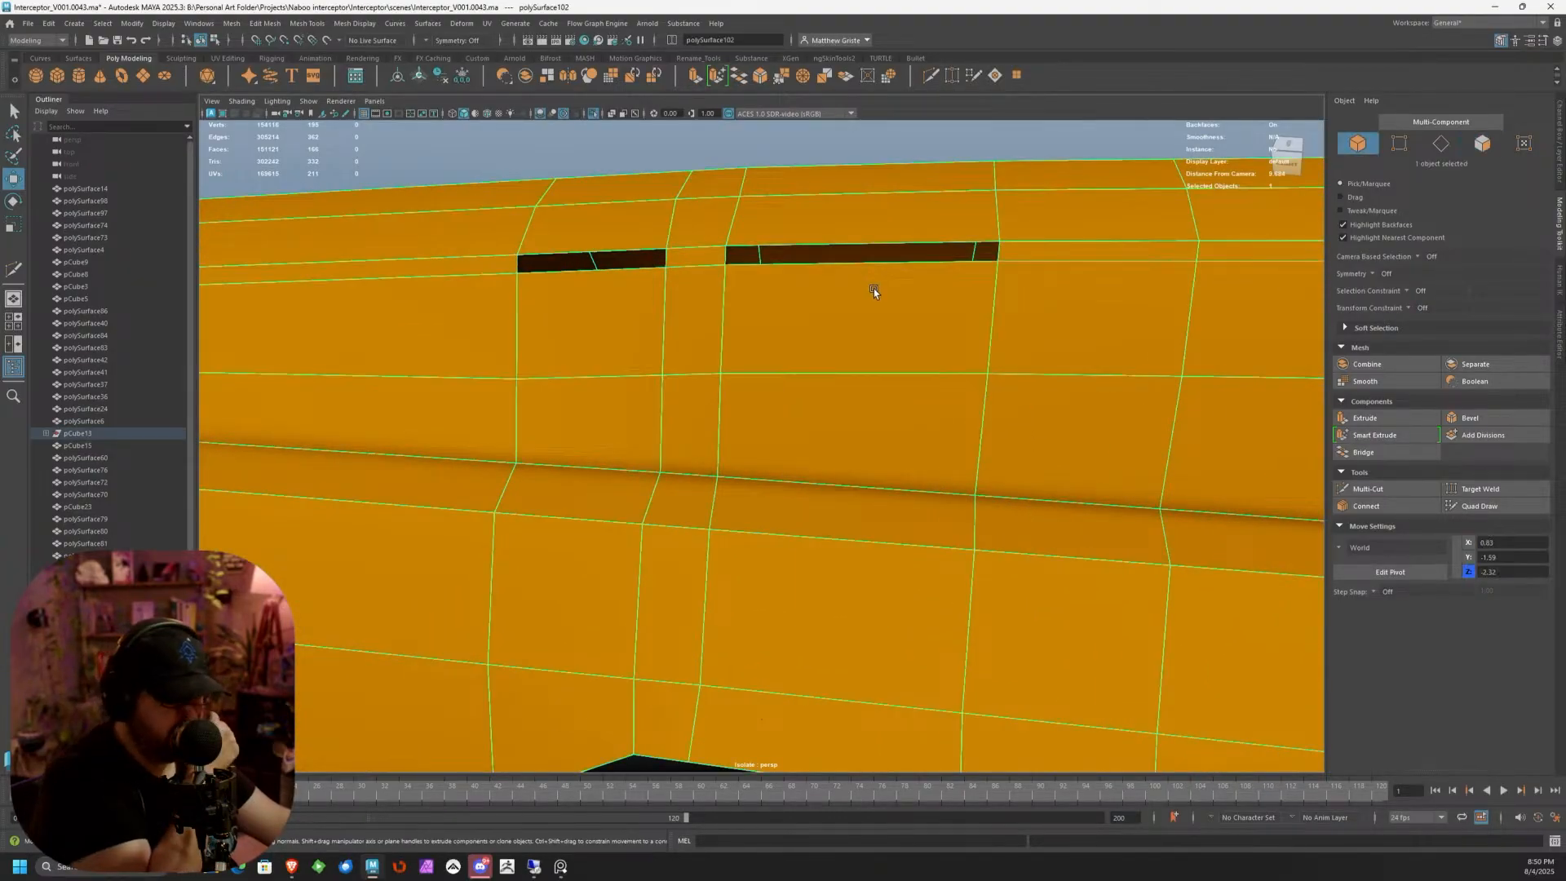
scroll(874, 287, "down", 6)
Turn off isolation, check the neighbouring pod part on its own, and reselect the upper panel
left_click(309, 103)
mouse_move(334, 124)
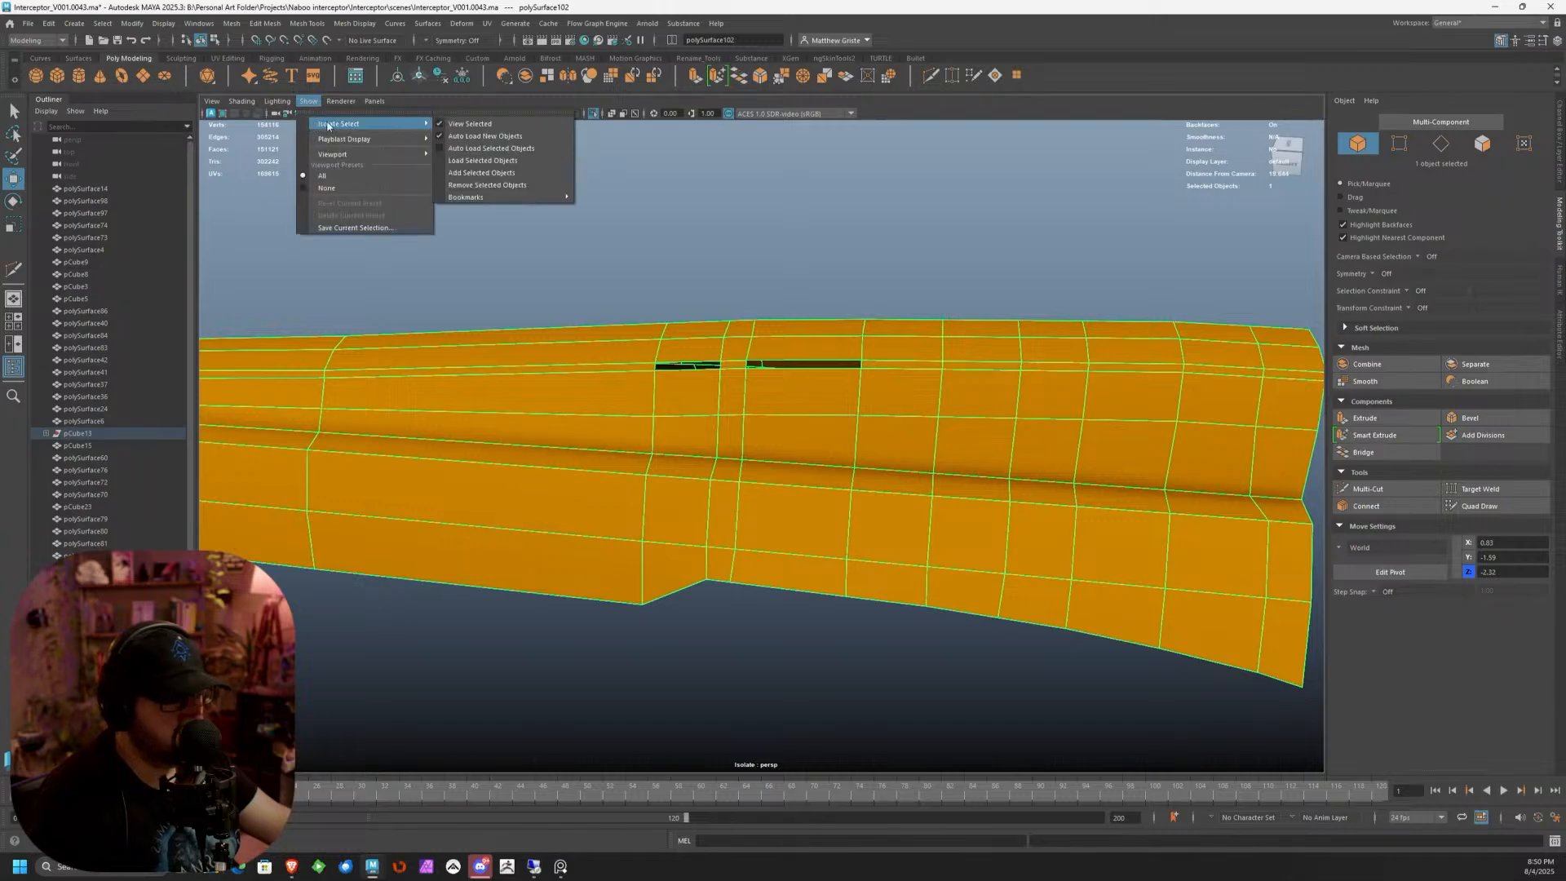
left_click(483, 125)
scroll(636, 359, "down", 4)
left_click_drag(644, 407, 718, 519, "alt")
left_click(680, 540)
key("ctrl+1")
key("ctrl+1")
left_click(723, 319)
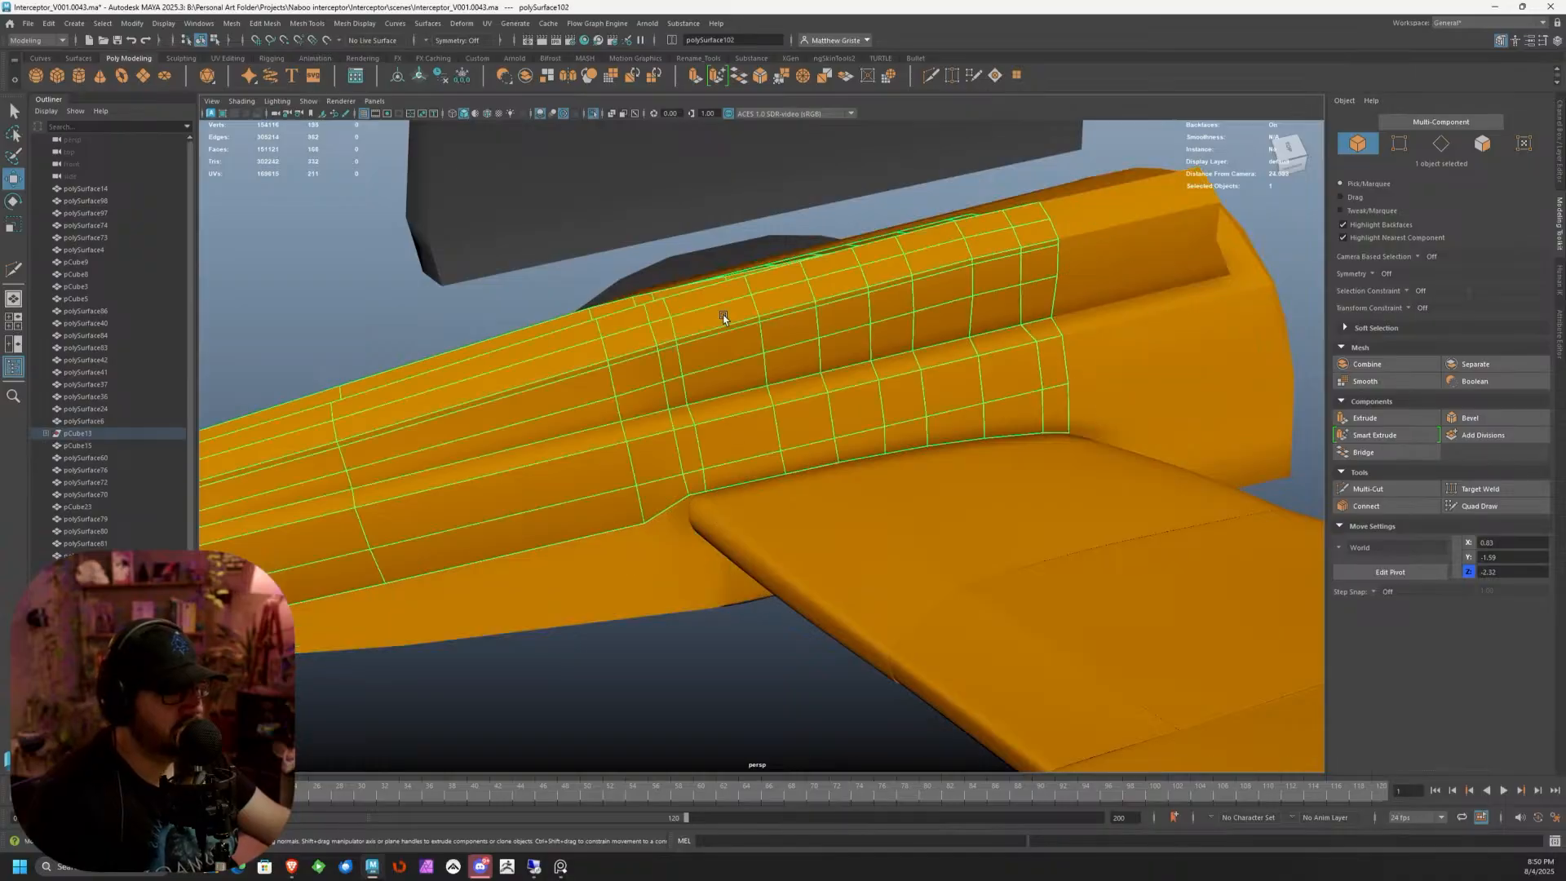
Compare the upper panel isolated and in context around the two narrow gaps beside the ridge
scroll(723, 321, "up", 3)
scroll(722, 305, "up", 3)
middle_click_drag(730, 323, 734, 427, "alt")
left_click_drag(734, 426, 751, 344, "alt")
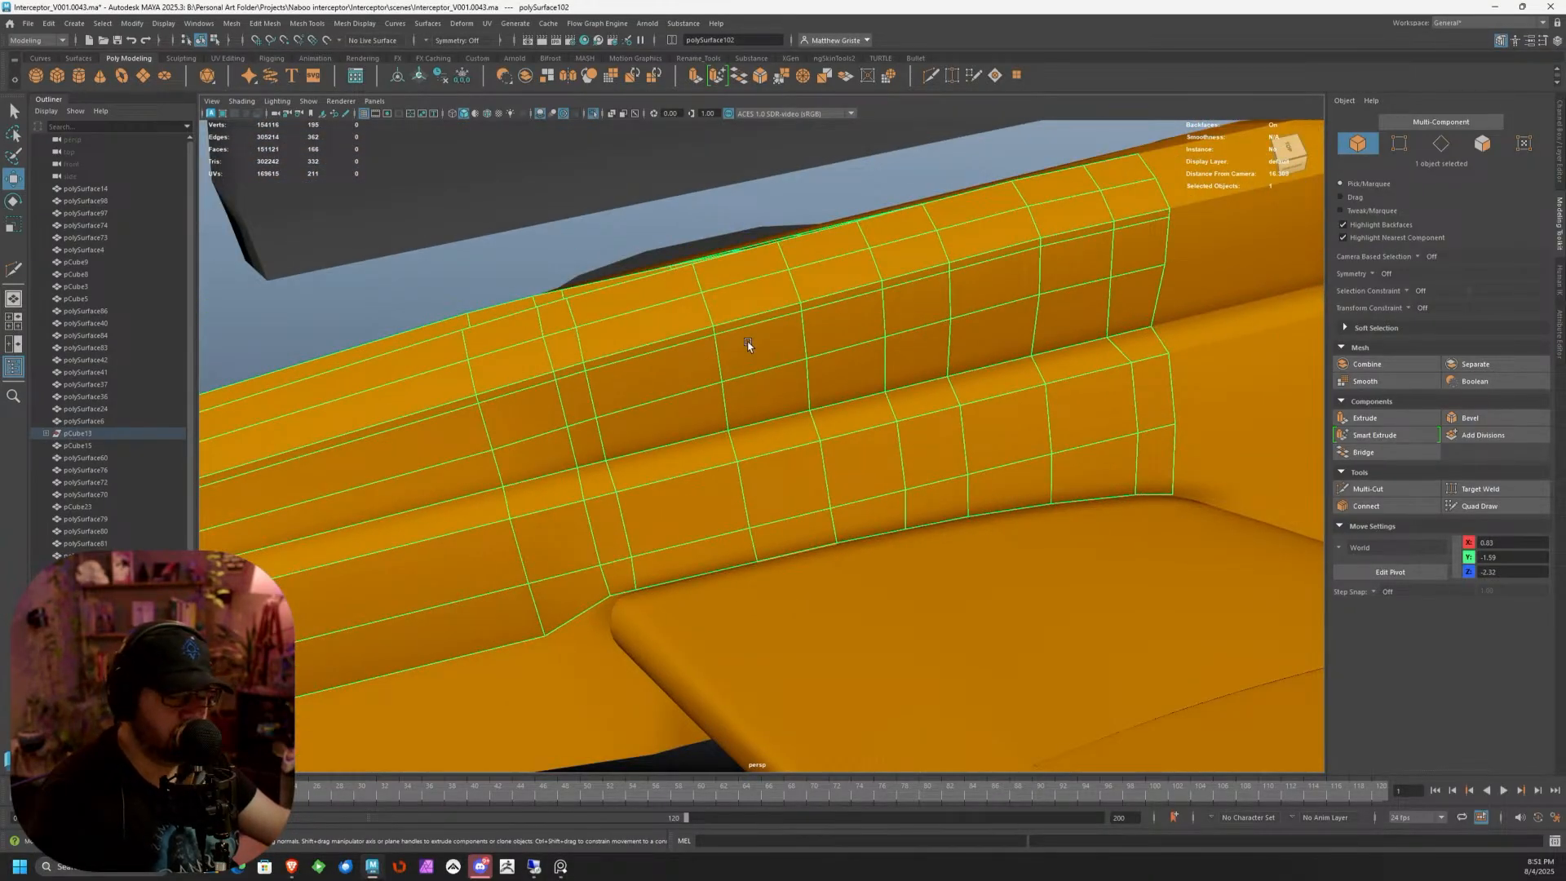
key("ctrl+1")
key("ctrl+1")
middle_click_drag(618, 347, 721, 375, "alt")
scroll(722, 375, "up", 3)
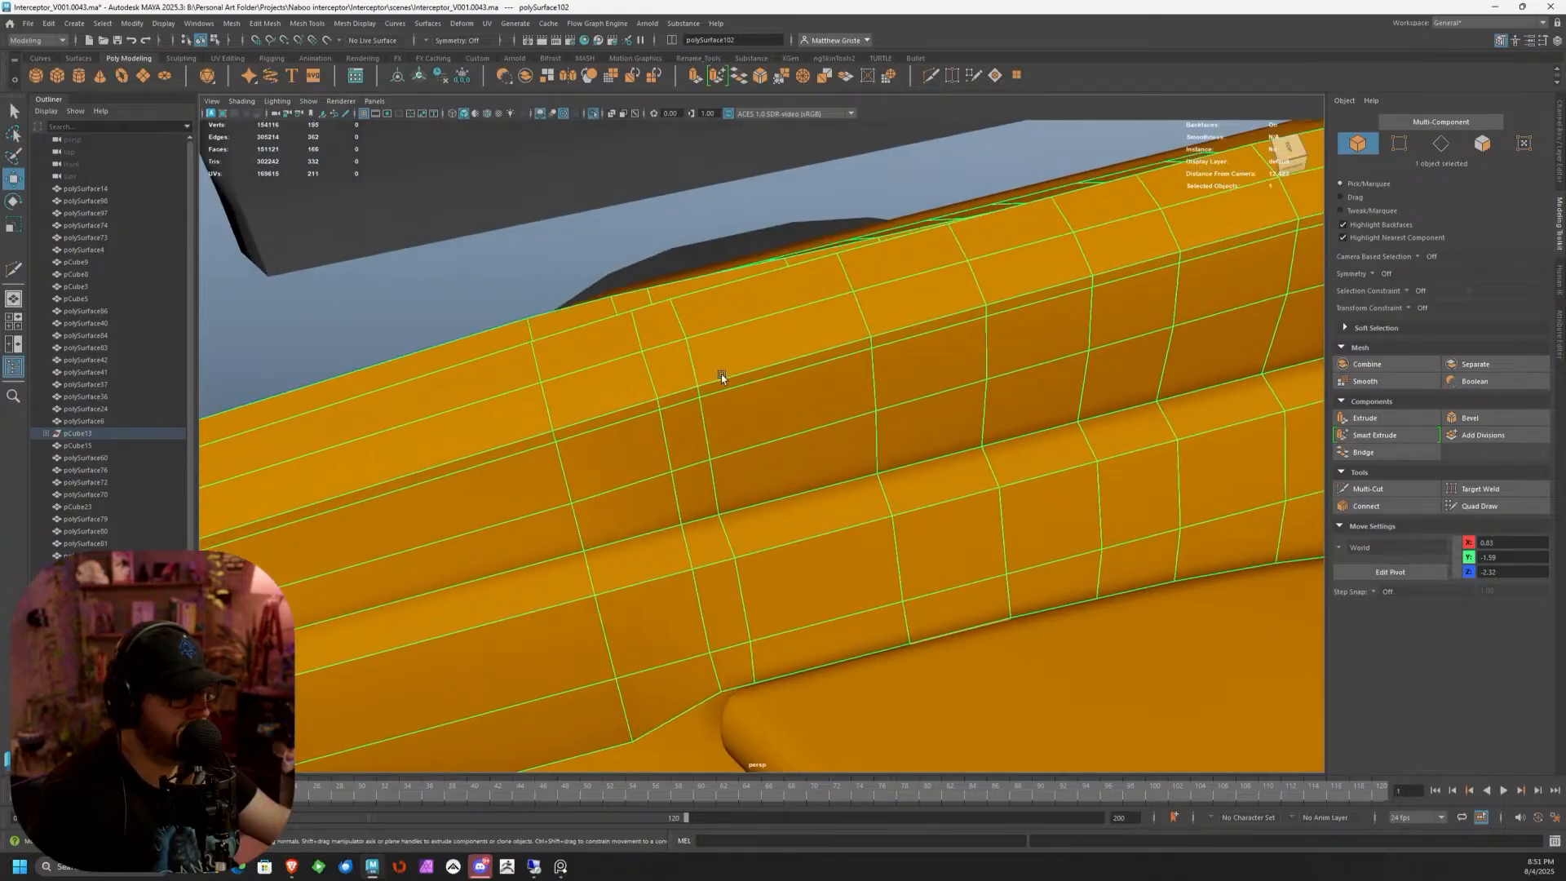
scroll(722, 376, "up", 2)
Try to select the narrow strip faces along the ridge as faces of the upper panel
right_click_drag(722, 377, 721, 424)
left_click(713, 368)
left_click(704, 364)
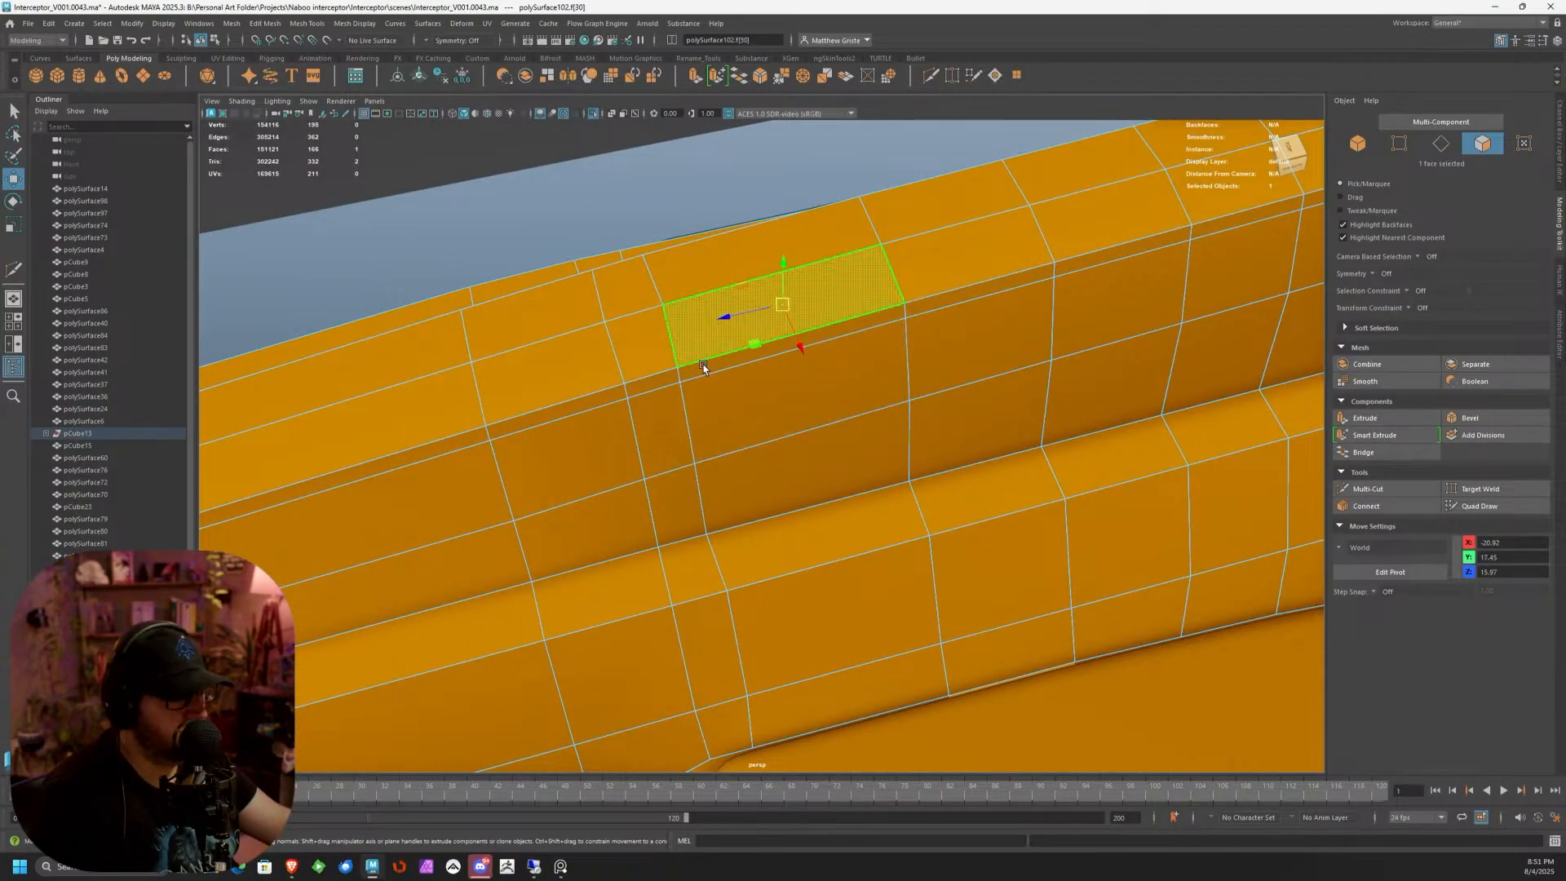
left_click(702, 370)
scroll(695, 359, "up", 4)
left_click(636, 311)
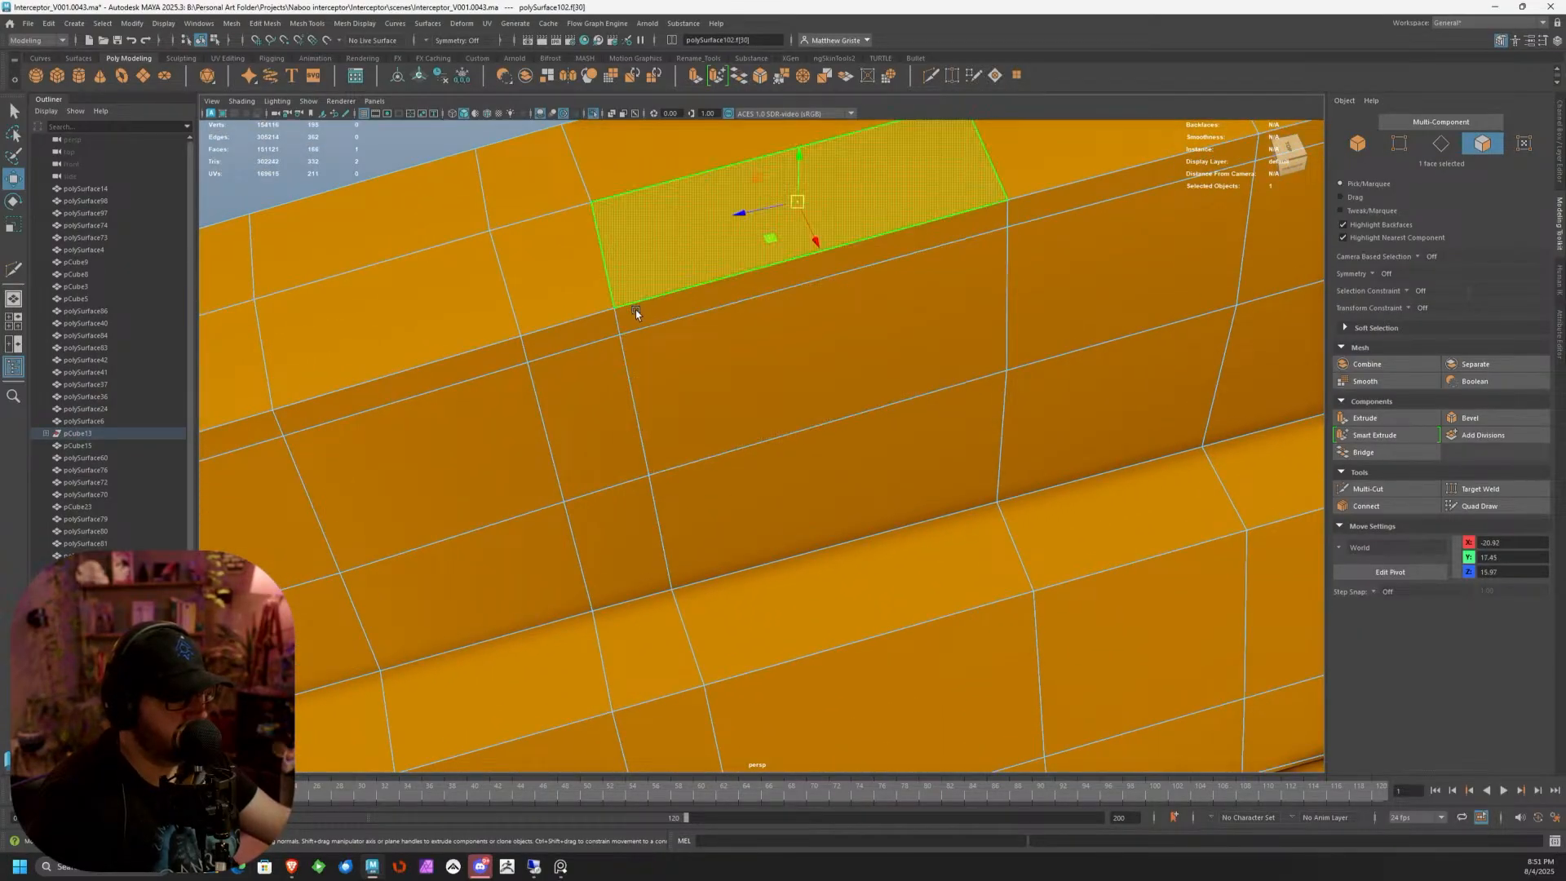
Select the two loose strip pieces filling the ridge gaps from inside the pod and delete them
left_click_drag(636, 314, 885, 281, "alt")
key("f")
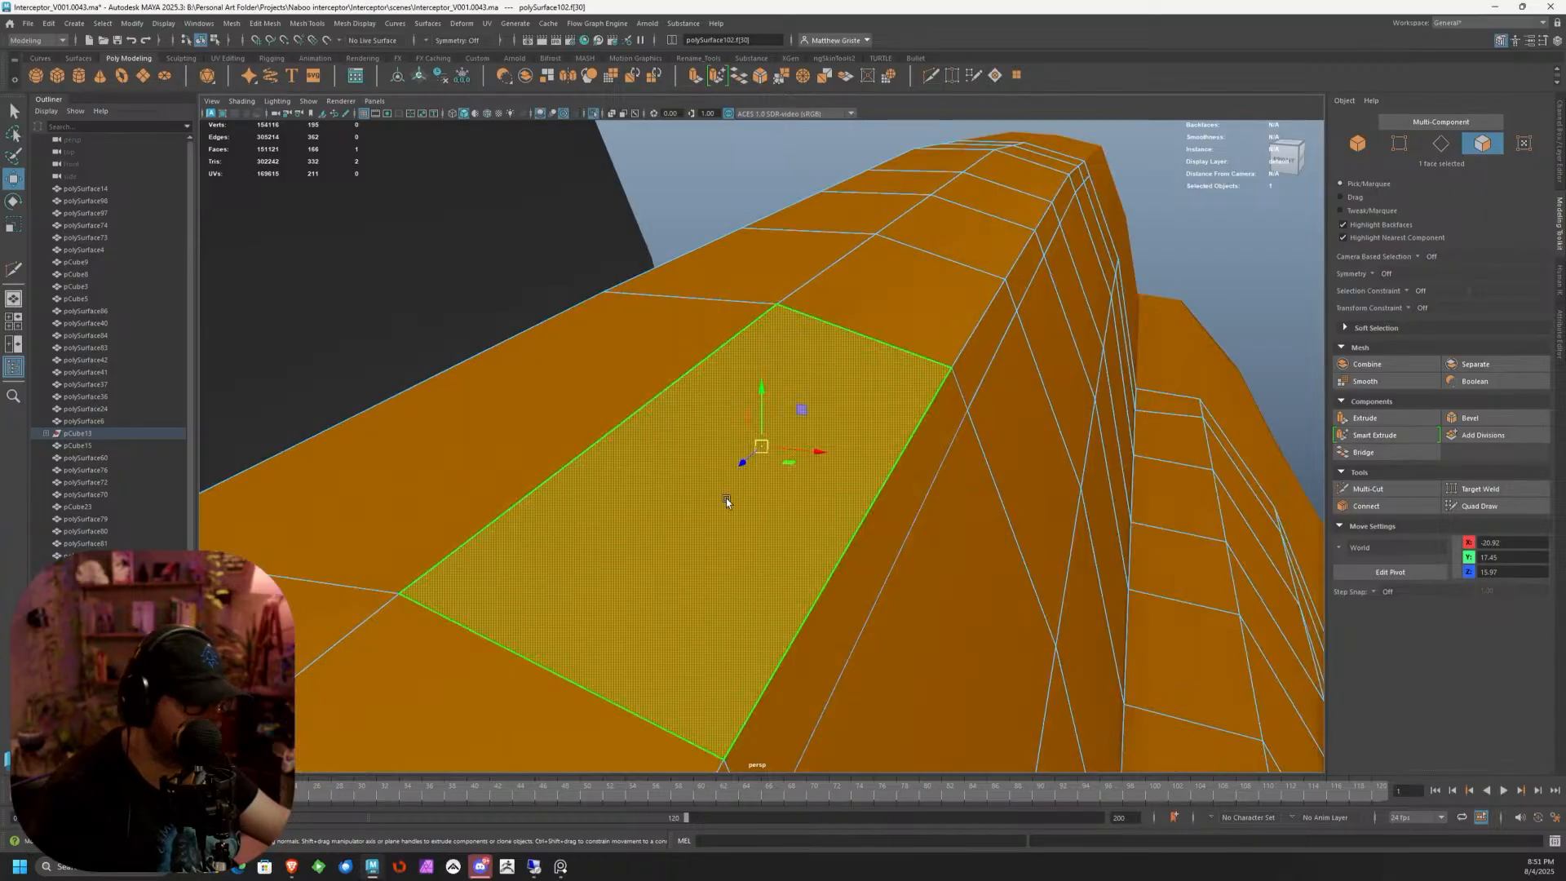
left_click_drag(873, 612, 619, 498, "alt")
left_click(624, 520)
left_click(609, 509)
left_click(583, 512)
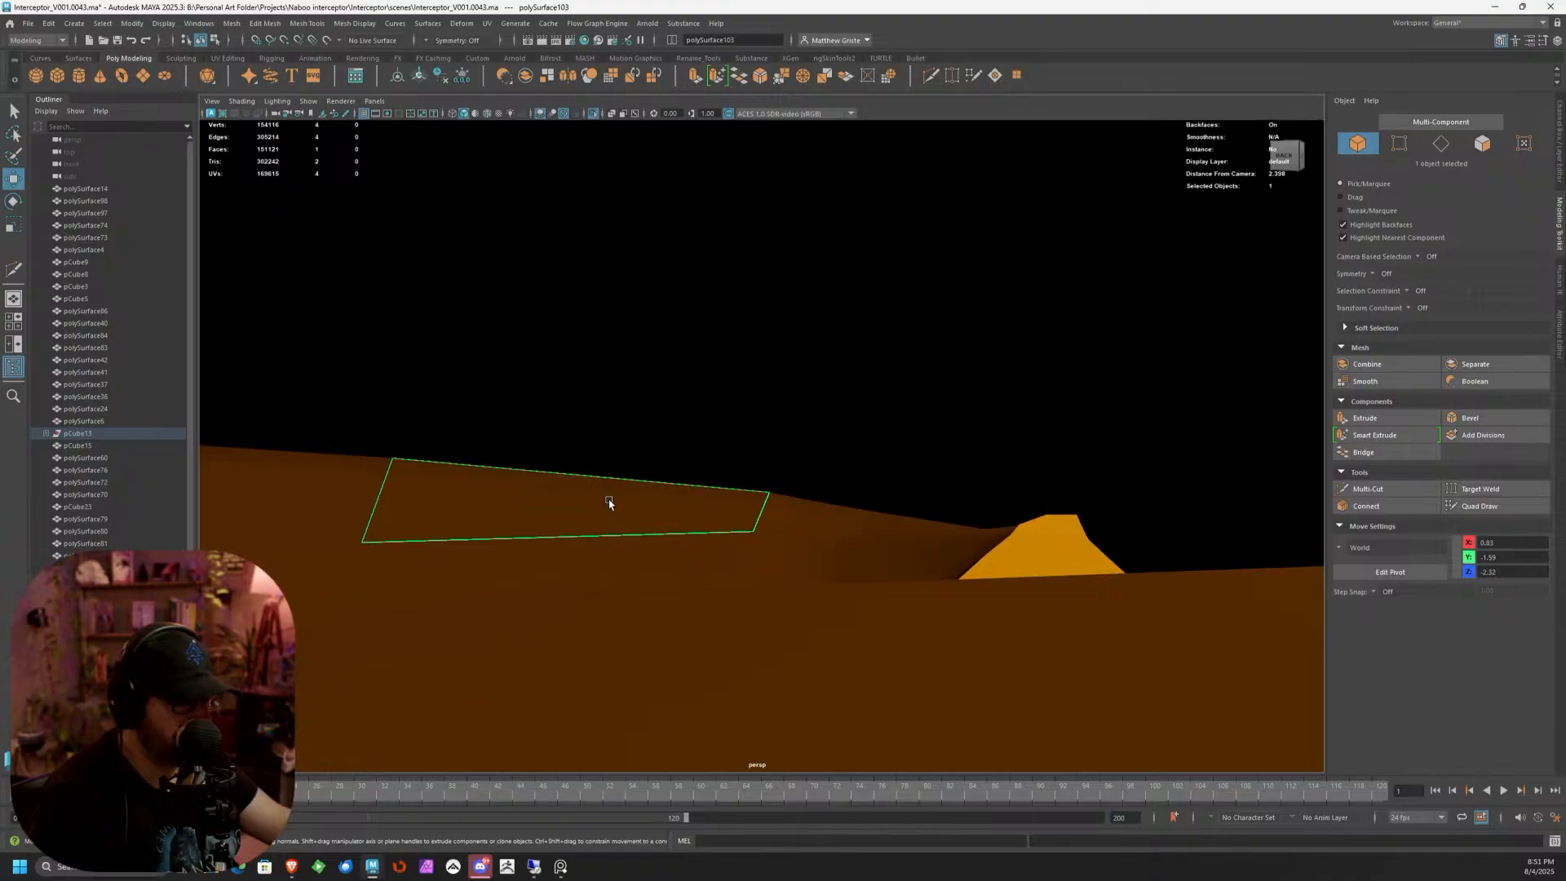
left_click(810, 525, "shift")
key("Delete")
Select the upper panel in object mode, isolate it and frame it
right_click(855, 529)
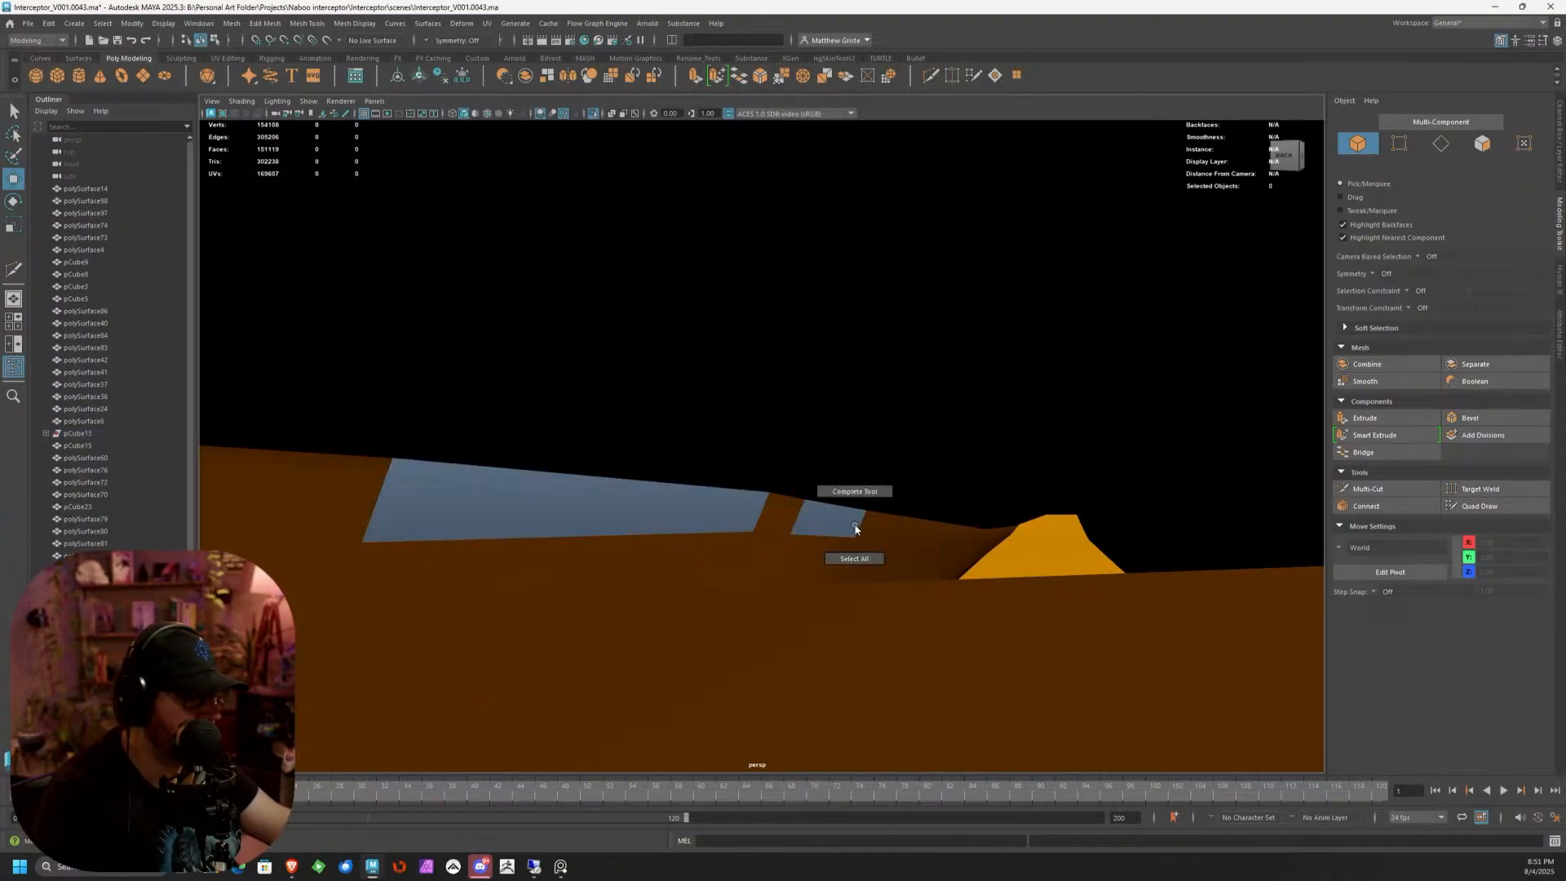
right_click_drag(900, 495, 936, 472)
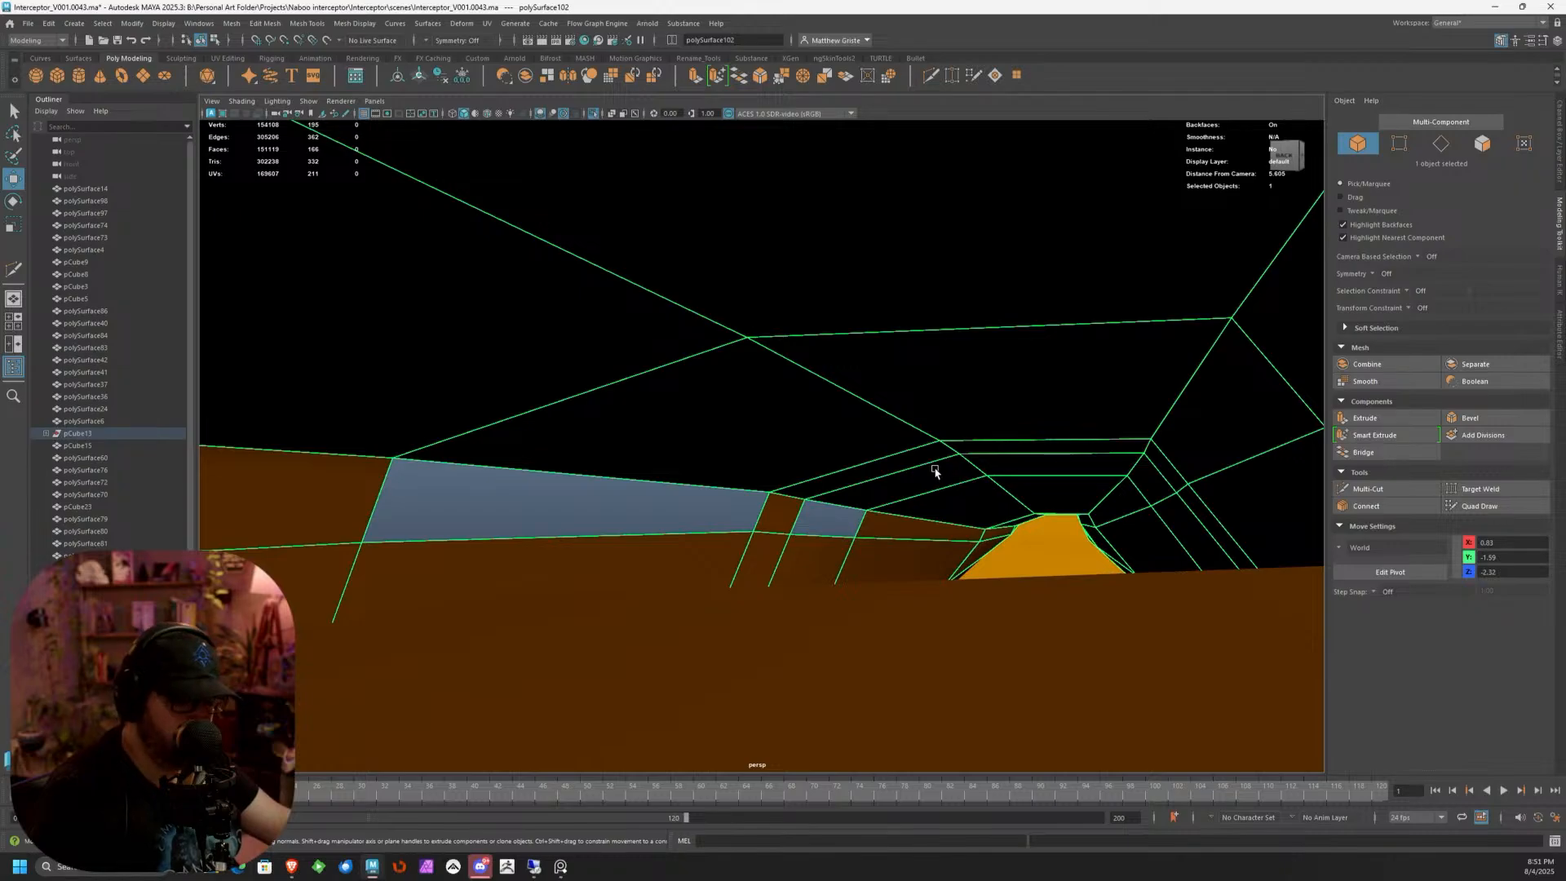
key("ctrl+1")
key("f")
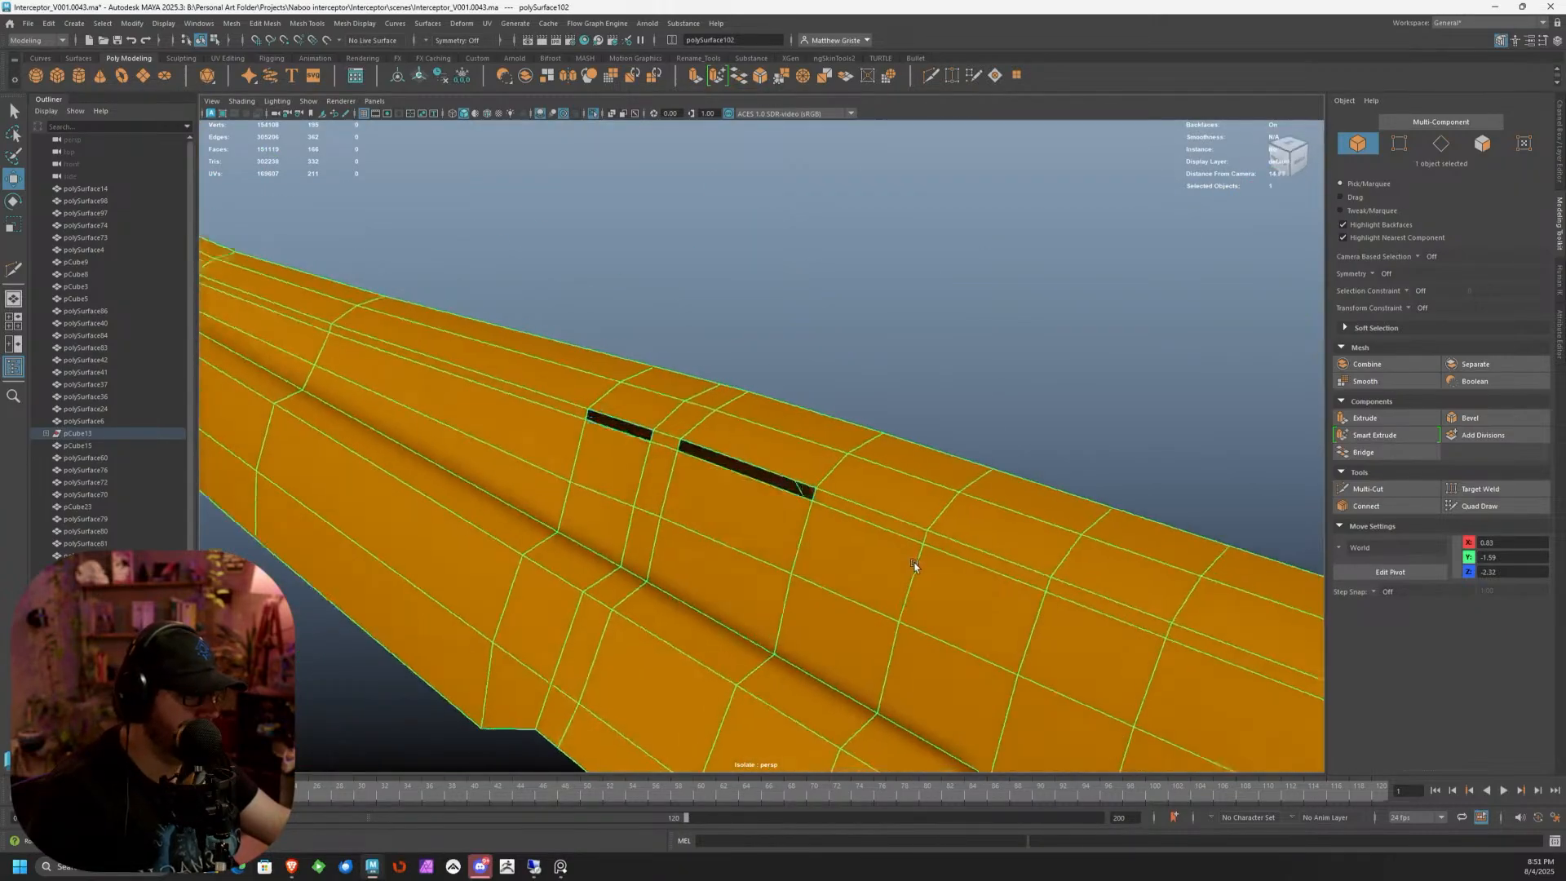
Try to bridge both narrow ridge gaps at once from their long edges
left_click_drag(914, 565, 706, 473, "alt")
right_click_drag(707, 472, 708, 449)
left_click(712, 476)
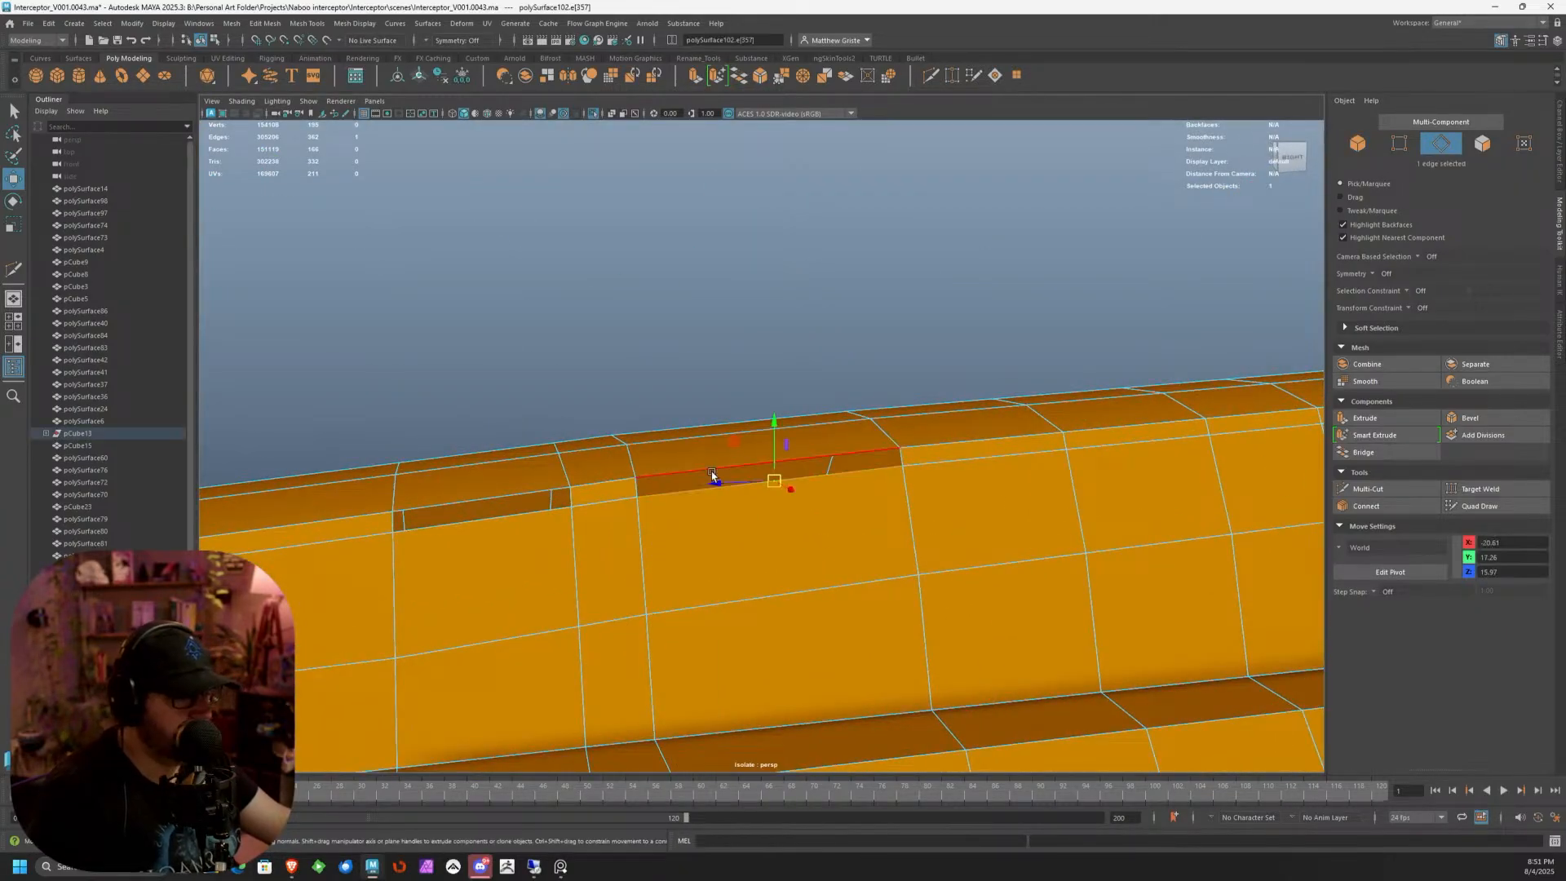
left_click(560, 509, "shift")
left_click(568, 488, "shift")
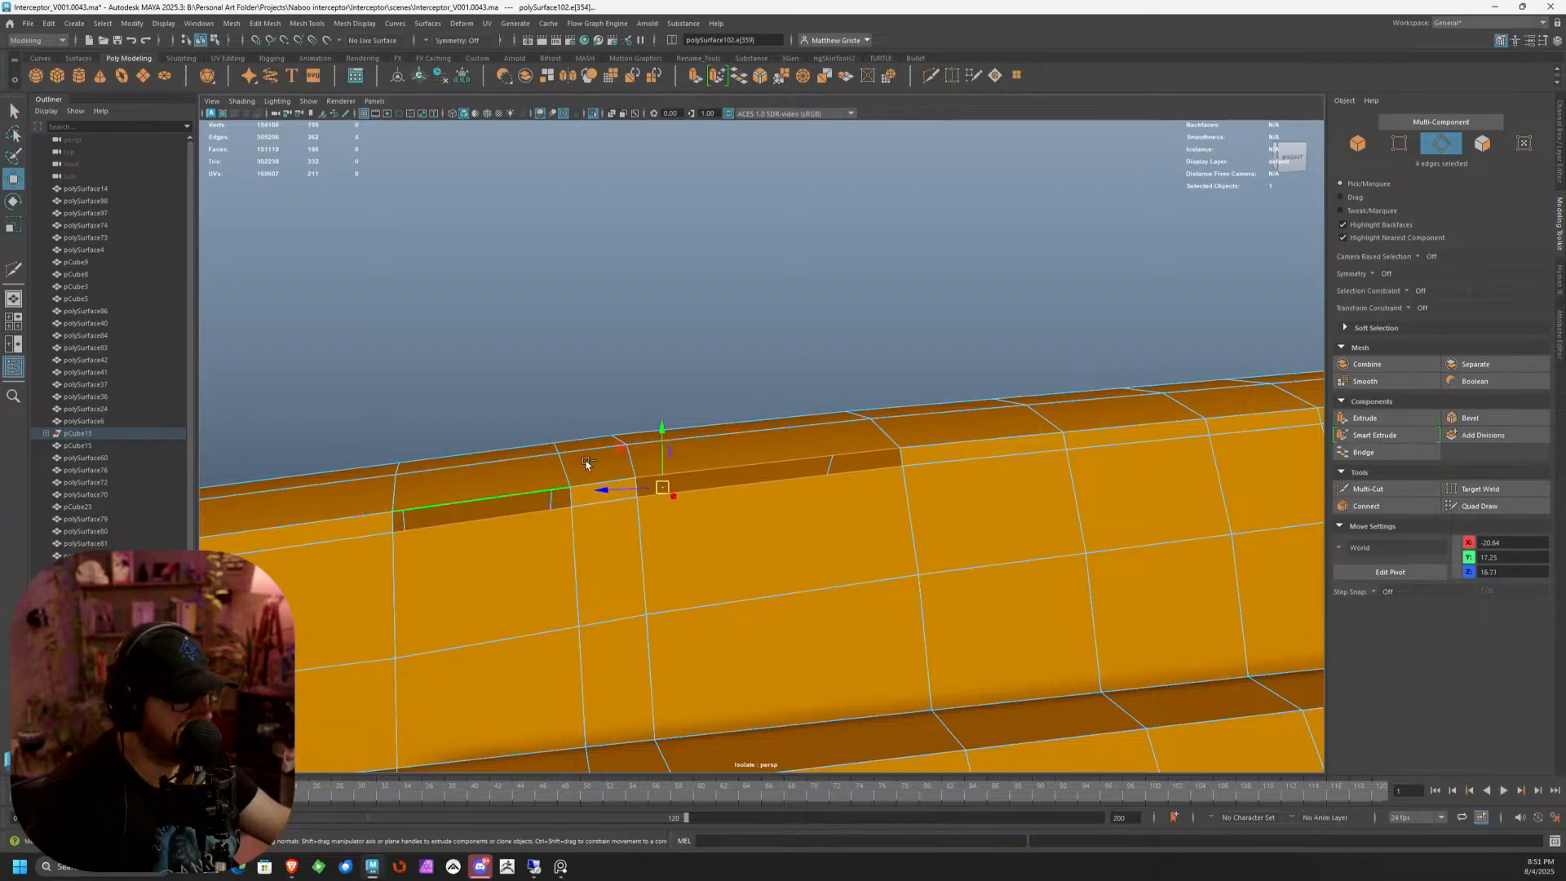
left_click(740, 78)
scroll(822, 487, "down", 6)
scroll(825, 493, "up", 3)
left_click_drag(825, 493, 775, 521, "alt")
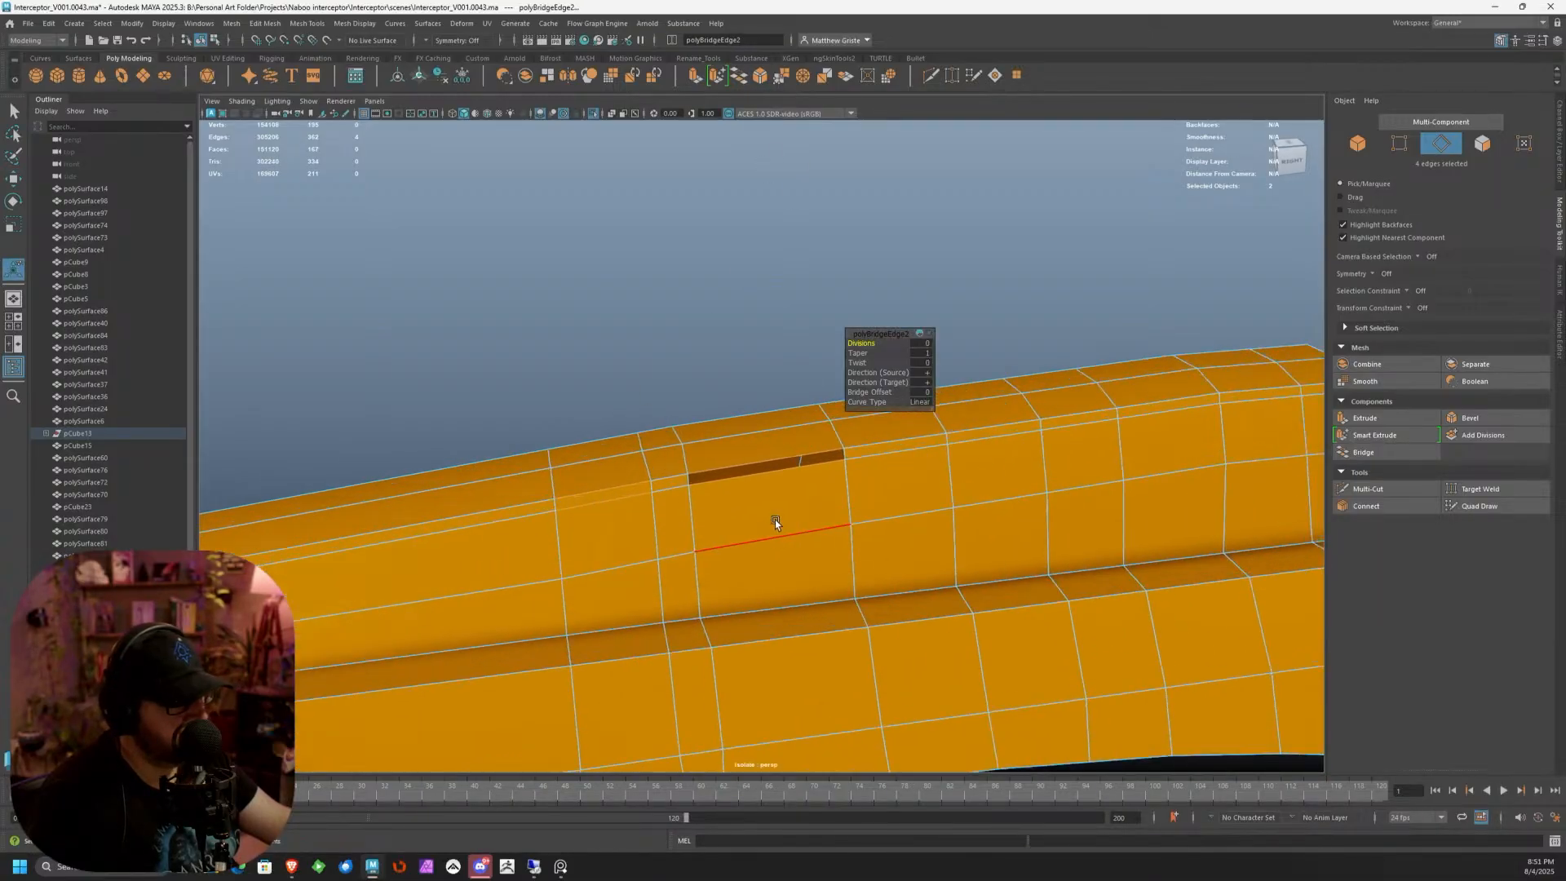
scroll(763, 513, "up", 1)
key("ctrl+z")
Bridge the longer ridge gap and the shorter one separately, each from its two opposite long edges
left_click(736, 485)
left_click(720, 471, "shift")
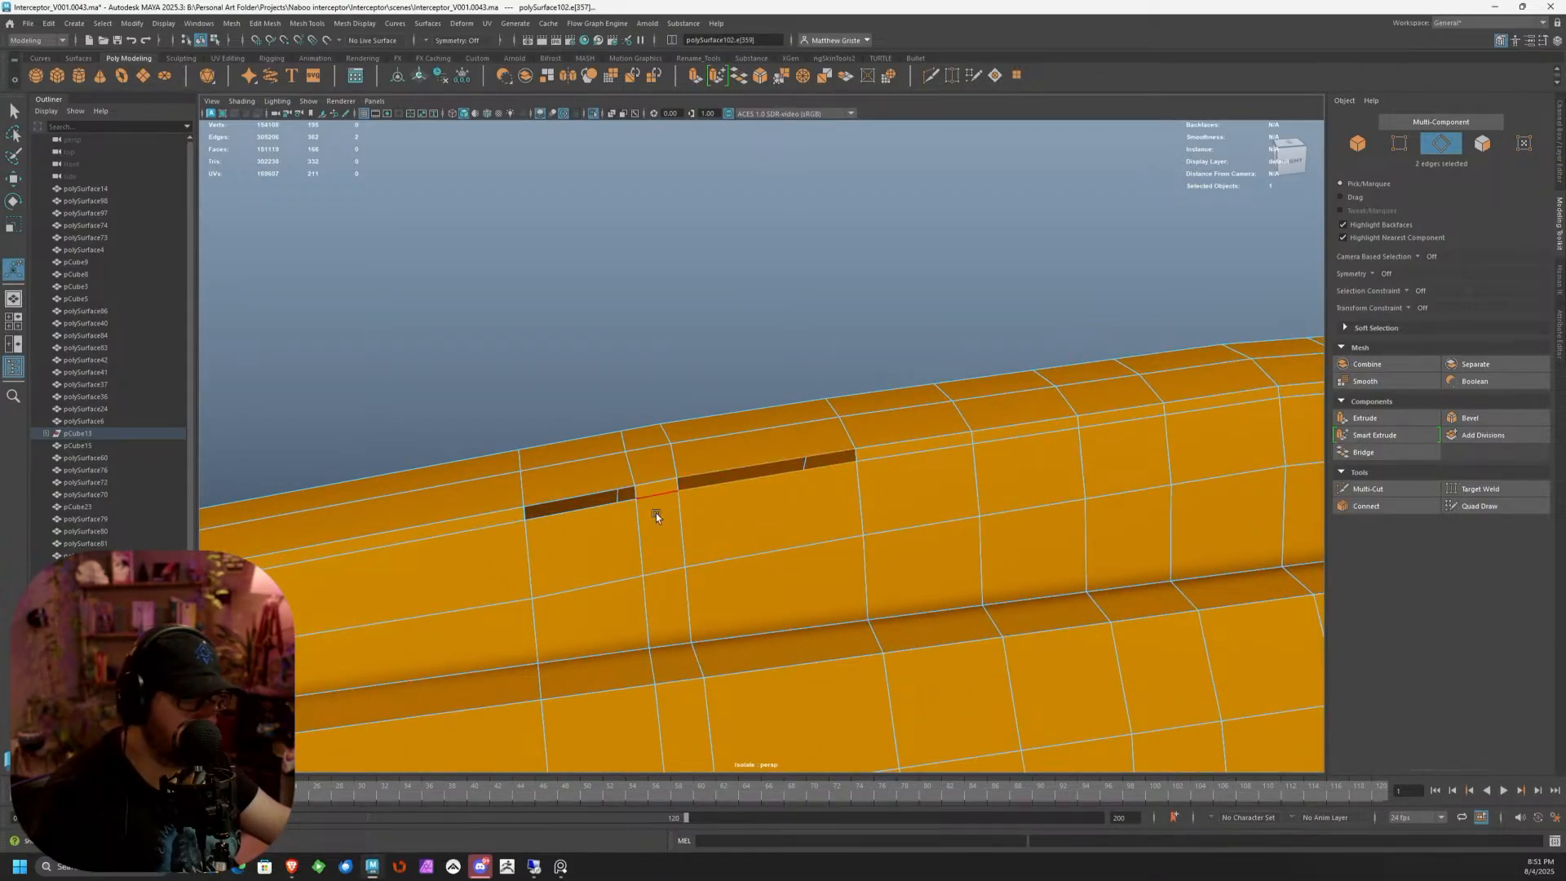
key("g")
left_click(593, 507)
left_click(596, 494, "shift")
key("g")
Select the complete open border edge loop around the upper panel
scroll(815, 531, "down", 8)
left_click_drag(825, 535, 631, 375, "alt")
right_click_drag(630, 375, 631, 339)
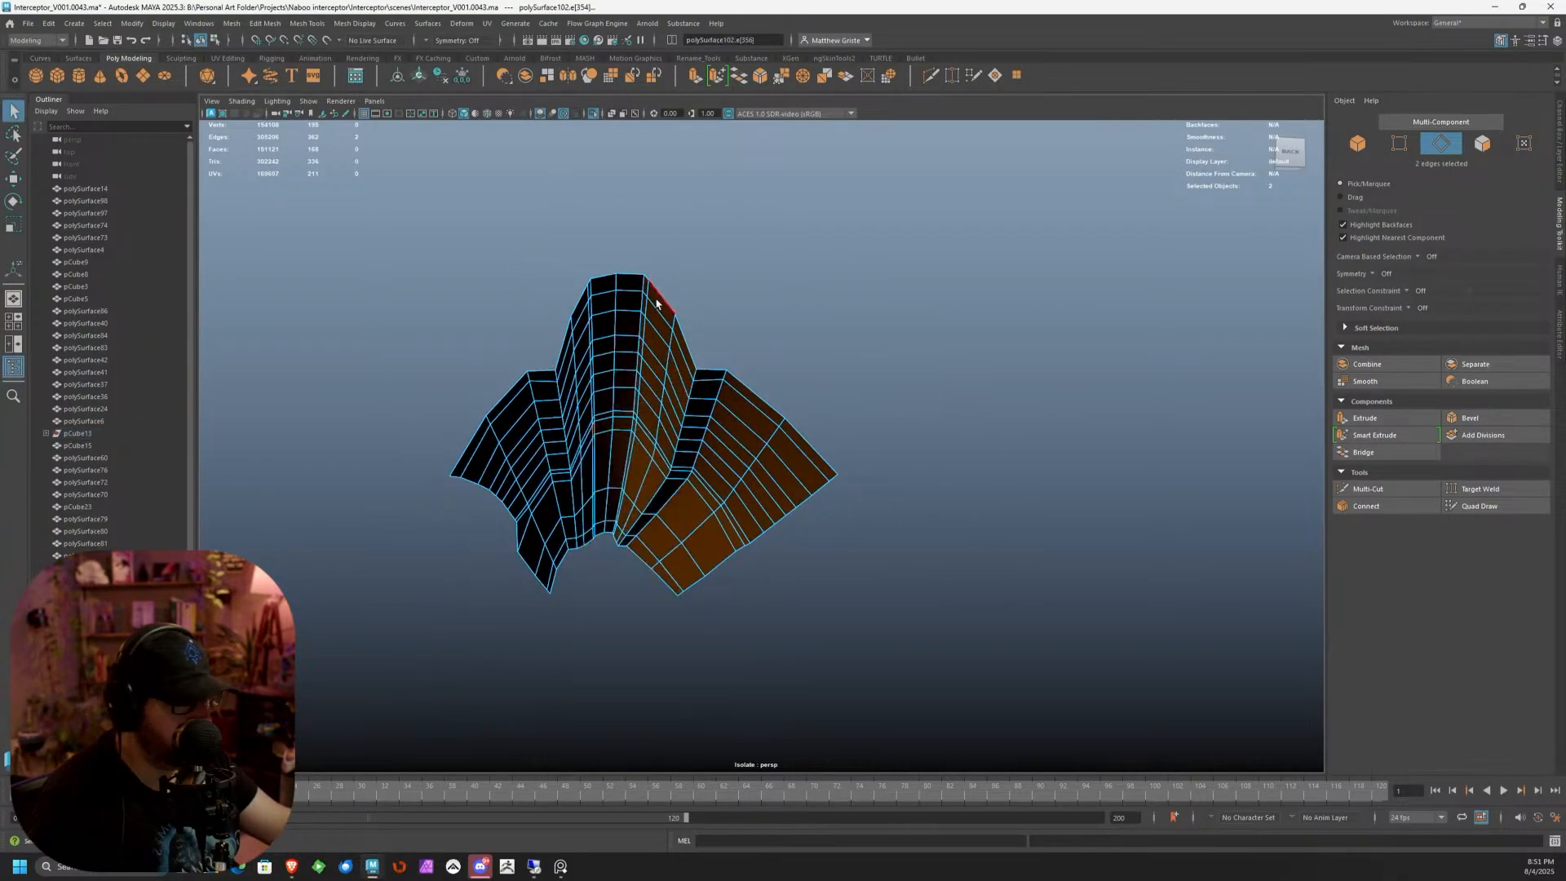
double_click(658, 296)
left_click_drag(678, 346, 659, 334, "alt")
scroll(664, 212, "up", 2)
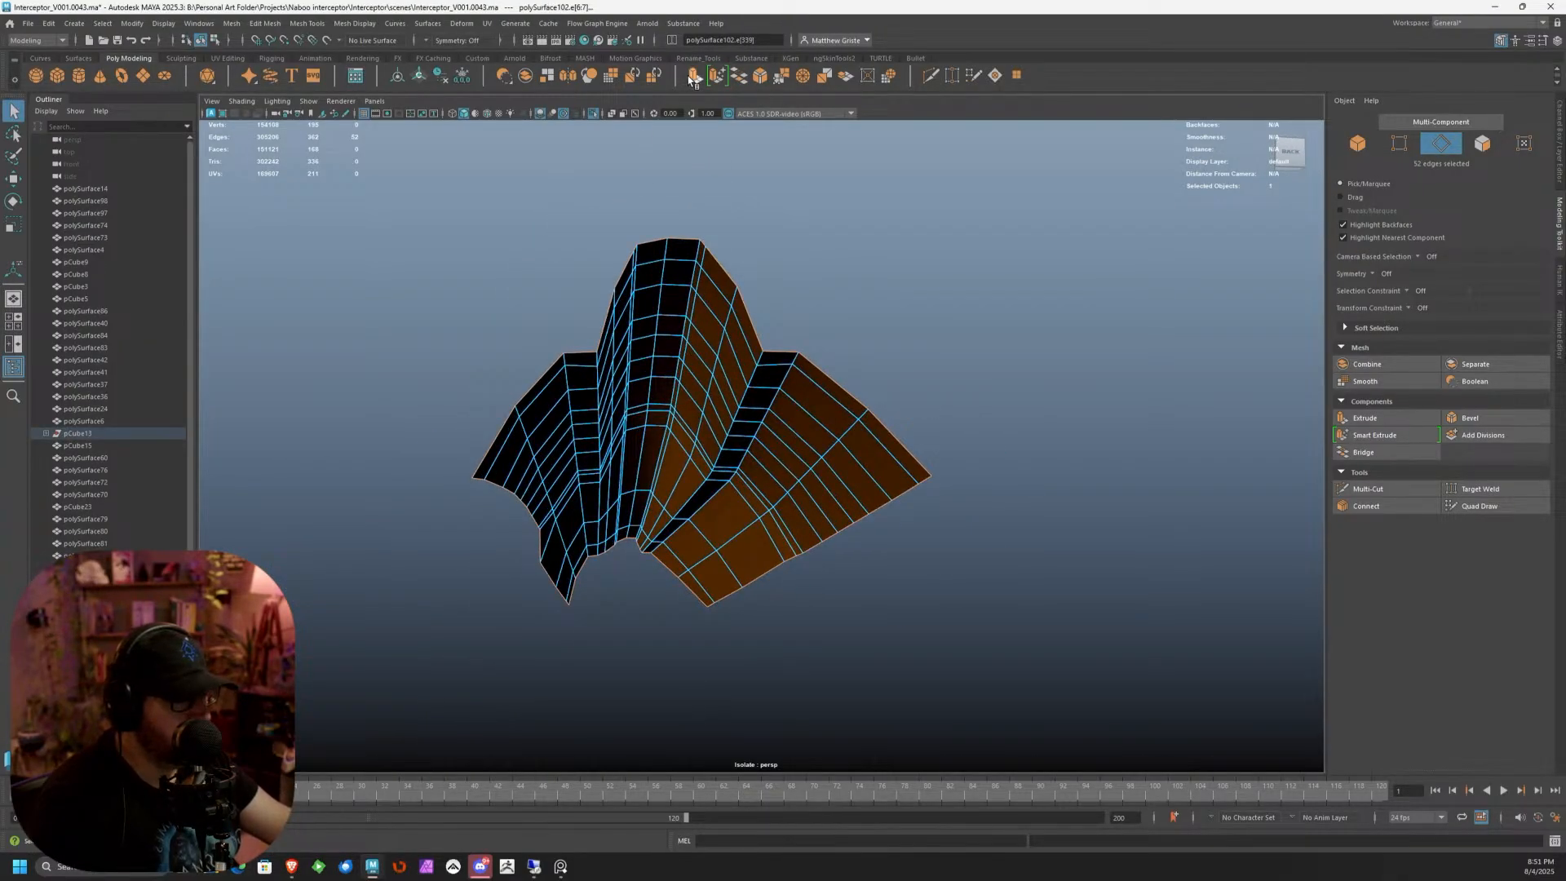
Extrude the panel's border edges inward with a Local Translate Z of about -0.184 and return to object selection
left_click(693, 78)
left_click_drag(683, 151, 681, 239, "alt")
scroll(906, 522, "up", 3)
left_click_drag(984, 573, 969, 582)
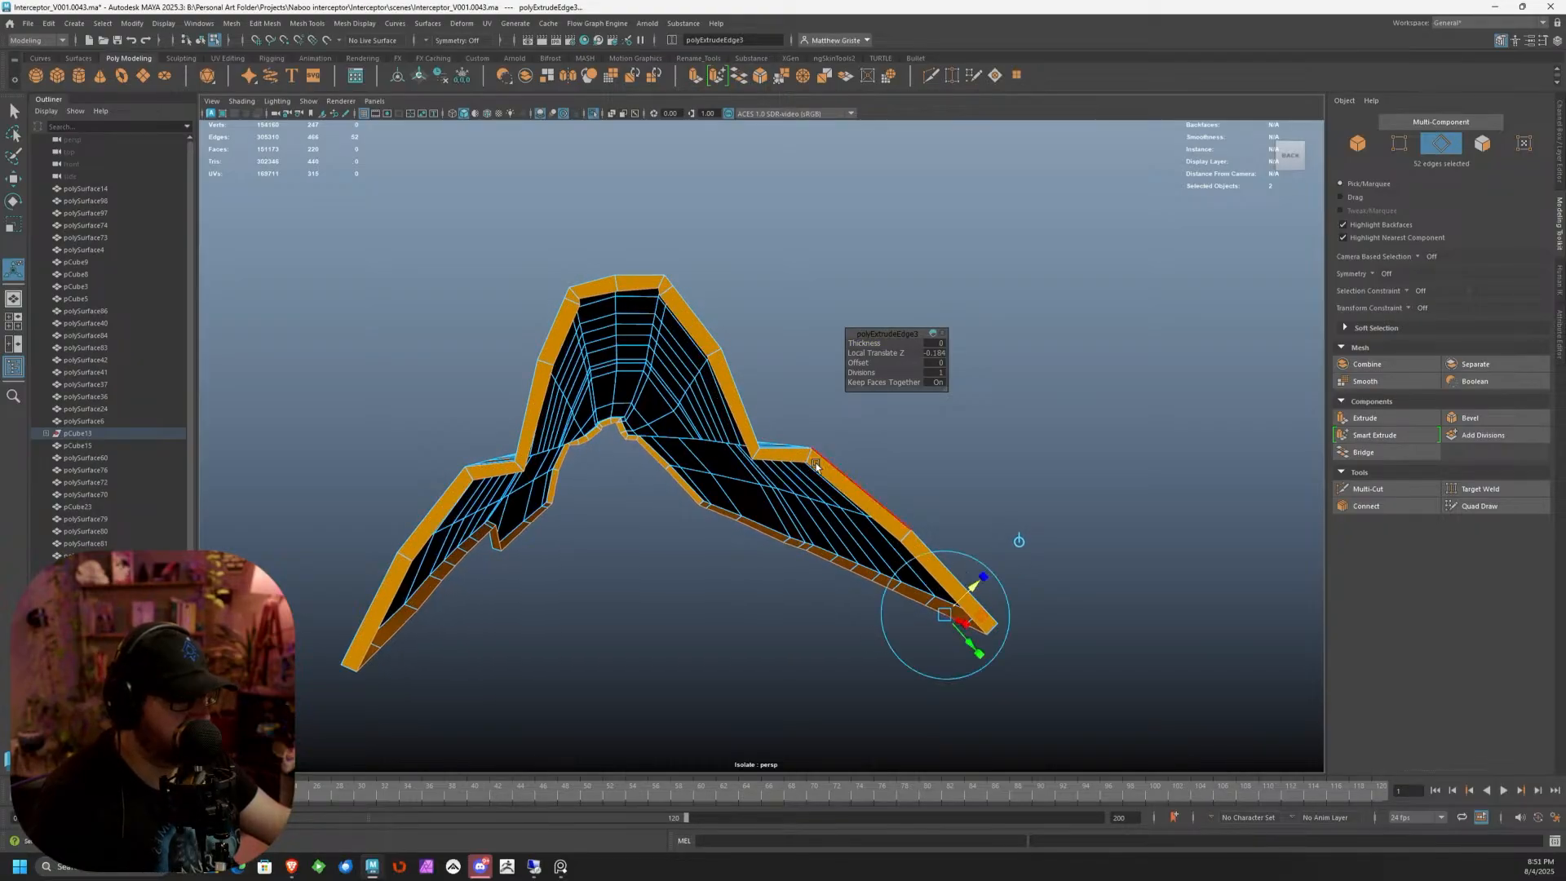
right_click_drag(724, 399, 751, 383)
left_click(751, 384)
scroll(751, 384, "down", 3)
left_click_drag(751, 385, 578, 466, "alt")
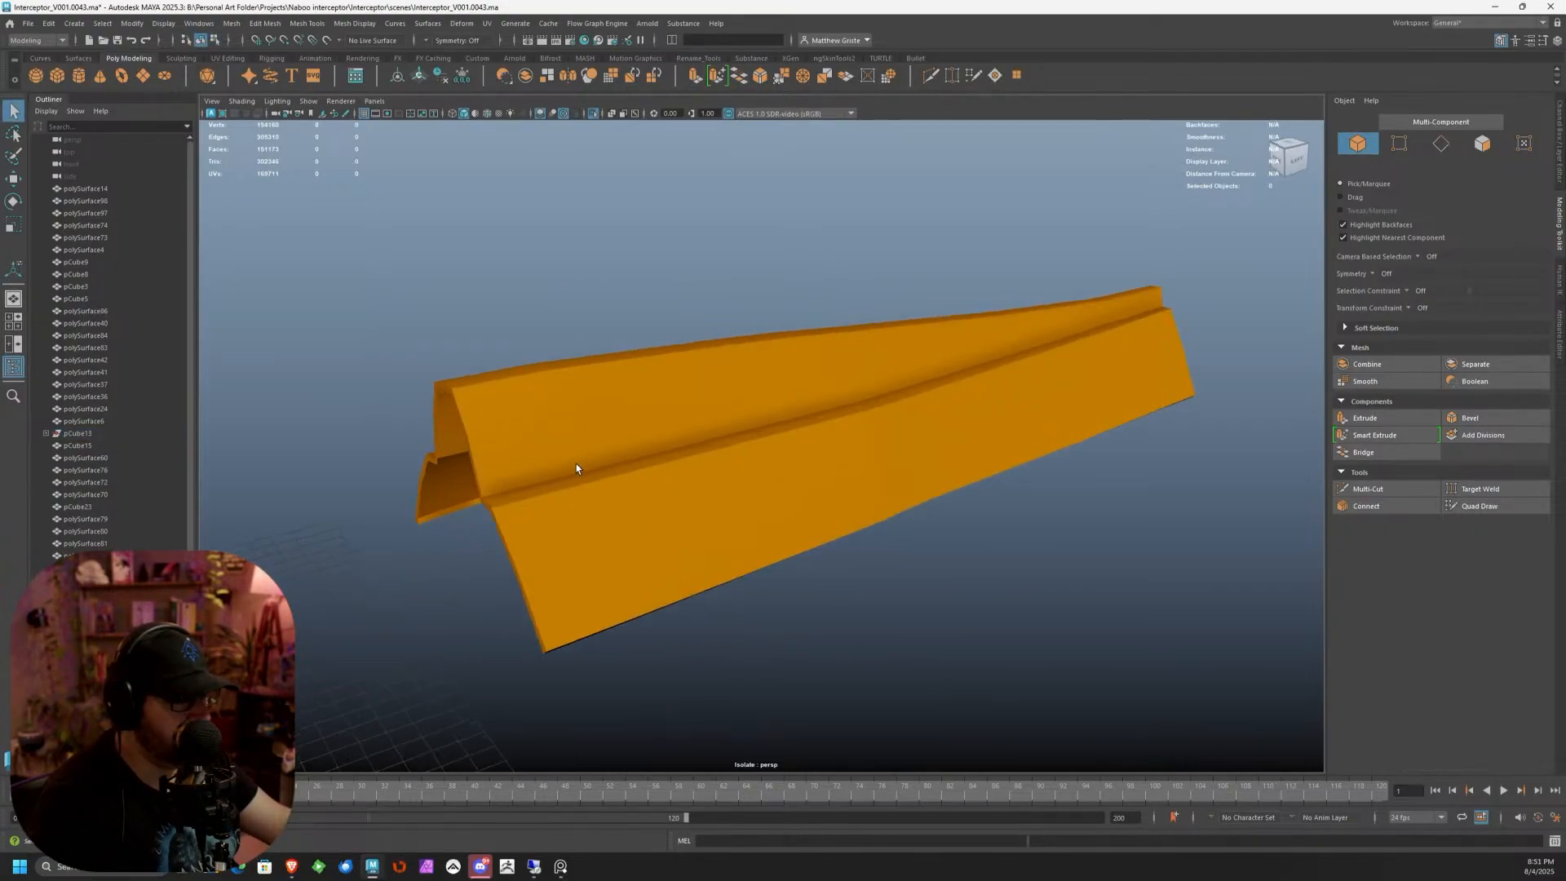
Select the outer rim edges of the panel's new border along its open end and both lower sides
middle_click_drag(577, 465, 757, 468, "alt")
scroll(757, 468, "up", 3)
left_click(757, 468)
scroll(757, 468, "up", 5)
right_click_drag(693, 416, 689, 380)
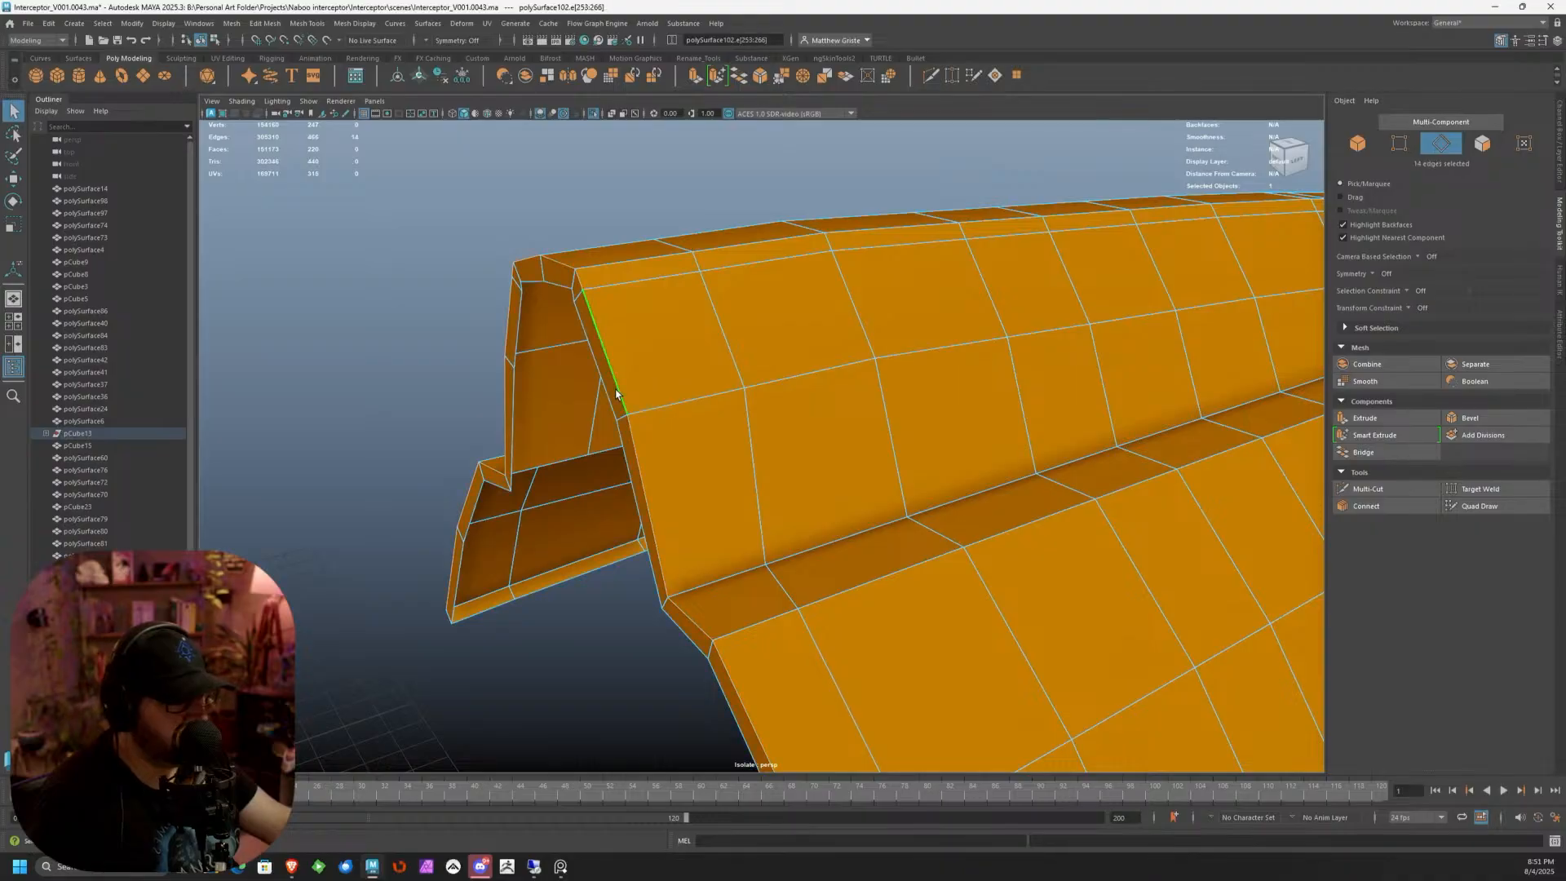
scroll(620, 400, "down", 5)
left_click_drag(878, 538, 824, 493, "alt")
left_click_drag(818, 582, 968, 587, "alt")
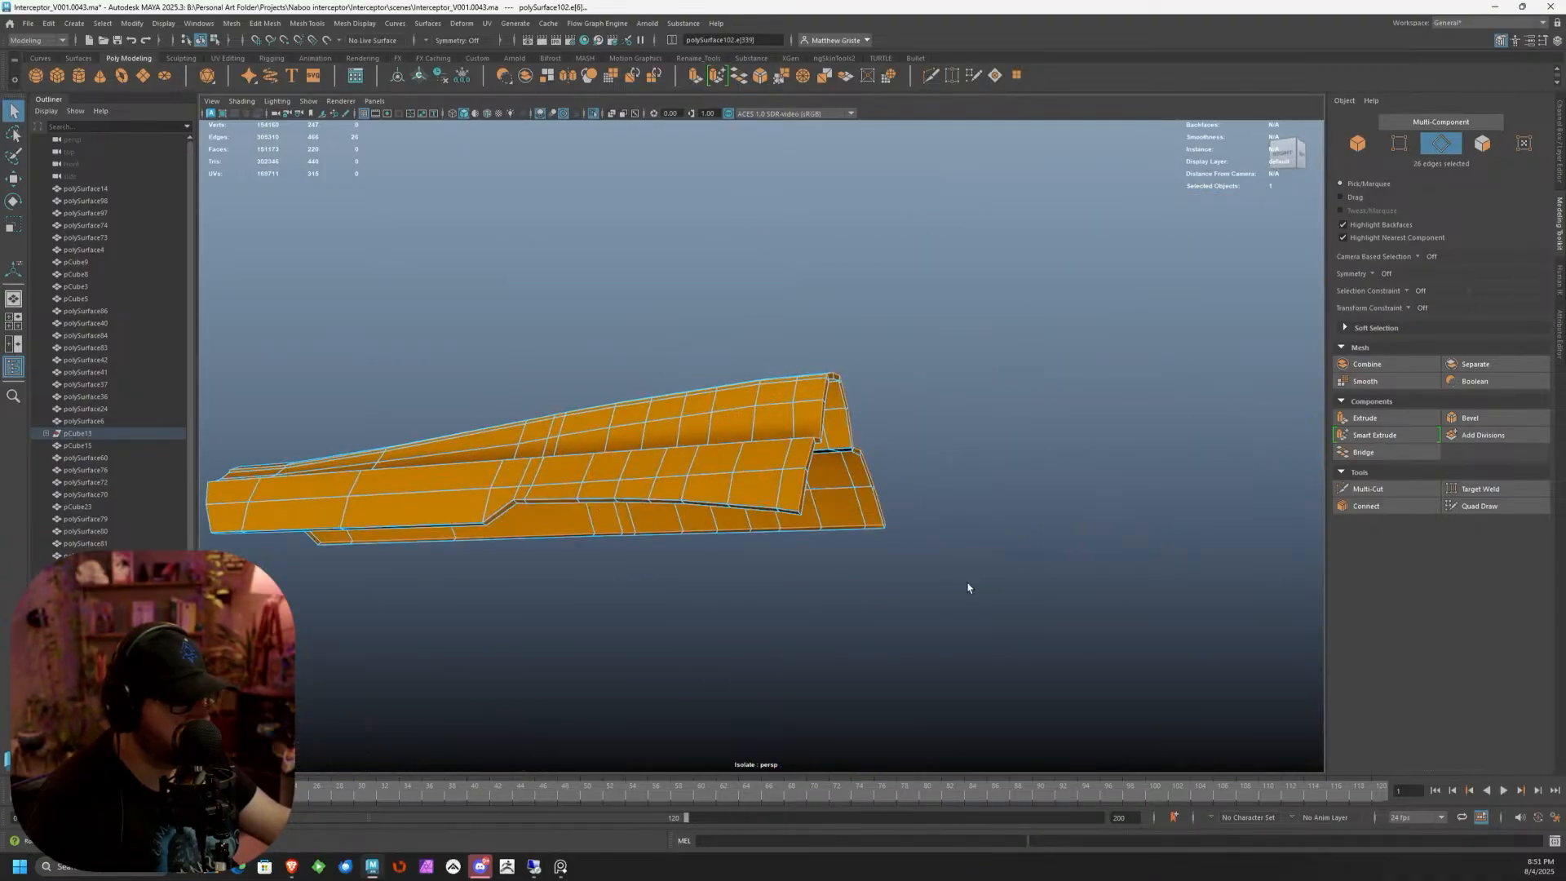
scroll(968, 587, "up", 5)
left_click(786, 554, "shift")
key("ctrl+z")
double_click(775, 555, "shift")
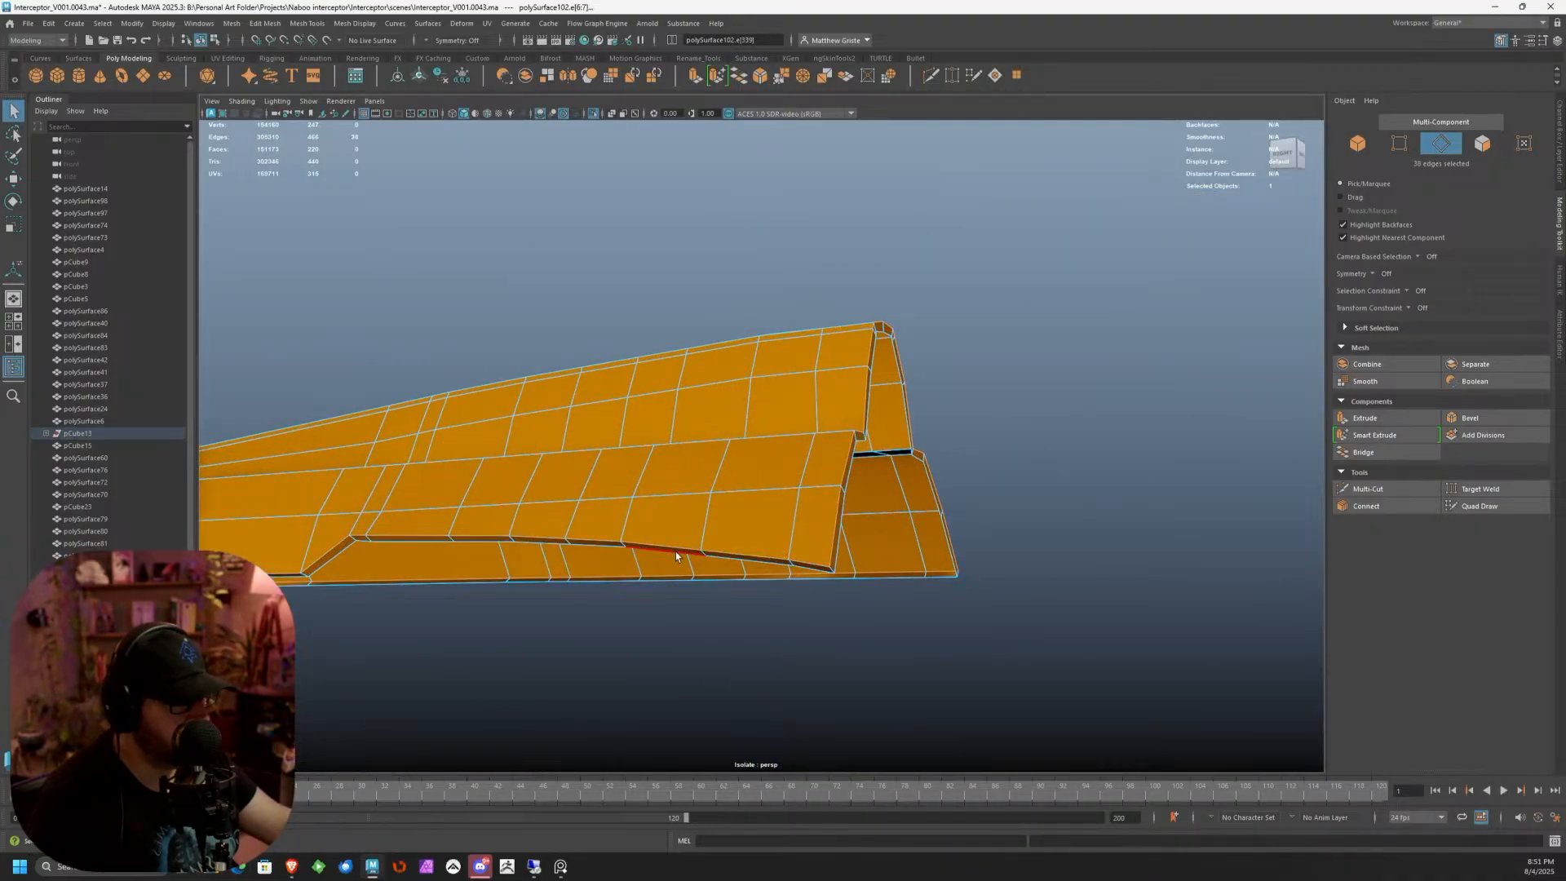
Add the outer rim edges across the panel's tail end to complete the border edge selection
left_click_drag(676, 552, 744, 540, "alt")
middle_click_drag(744, 540, 1078, 588, "alt")
left_click_drag(1077, 588, 836, 450, "alt")
scroll(655, 408, "up", 5)
double_click(640, 404, "shift")
left_click_drag(640, 403, 873, 517, "alt")
middle_click_drag(874, 517, 903, 605, "alt")
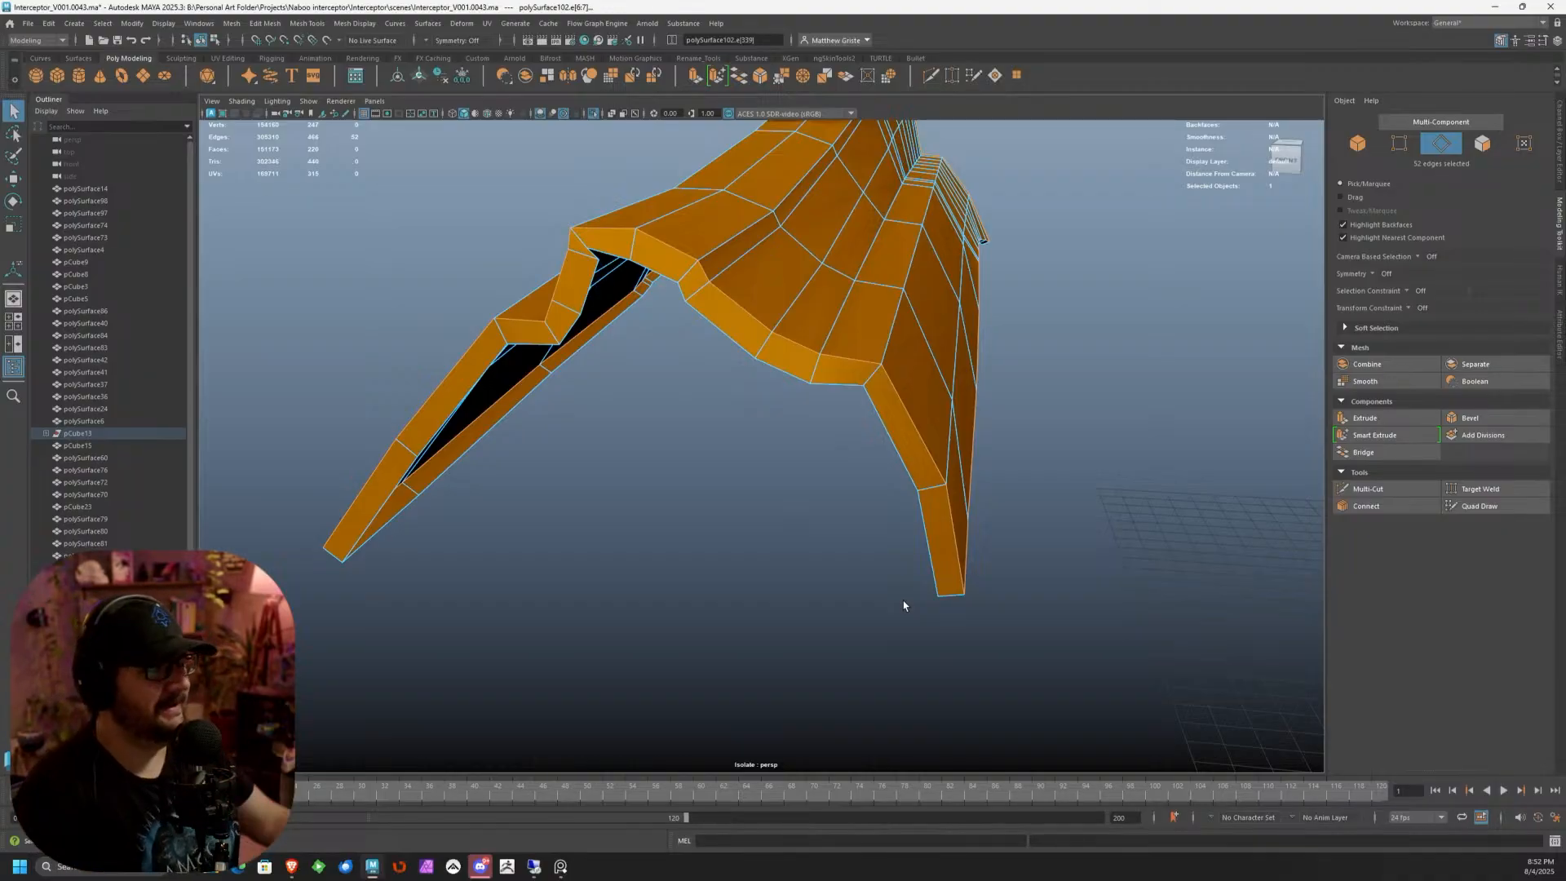
Move the inner border vertex at the tail end's upper corner to even out the extruded border
left_click_drag(679, 359, 1112, 500, "alt")
scroll(842, 414, "up", 3)
scroll(842, 414, "up", 5)
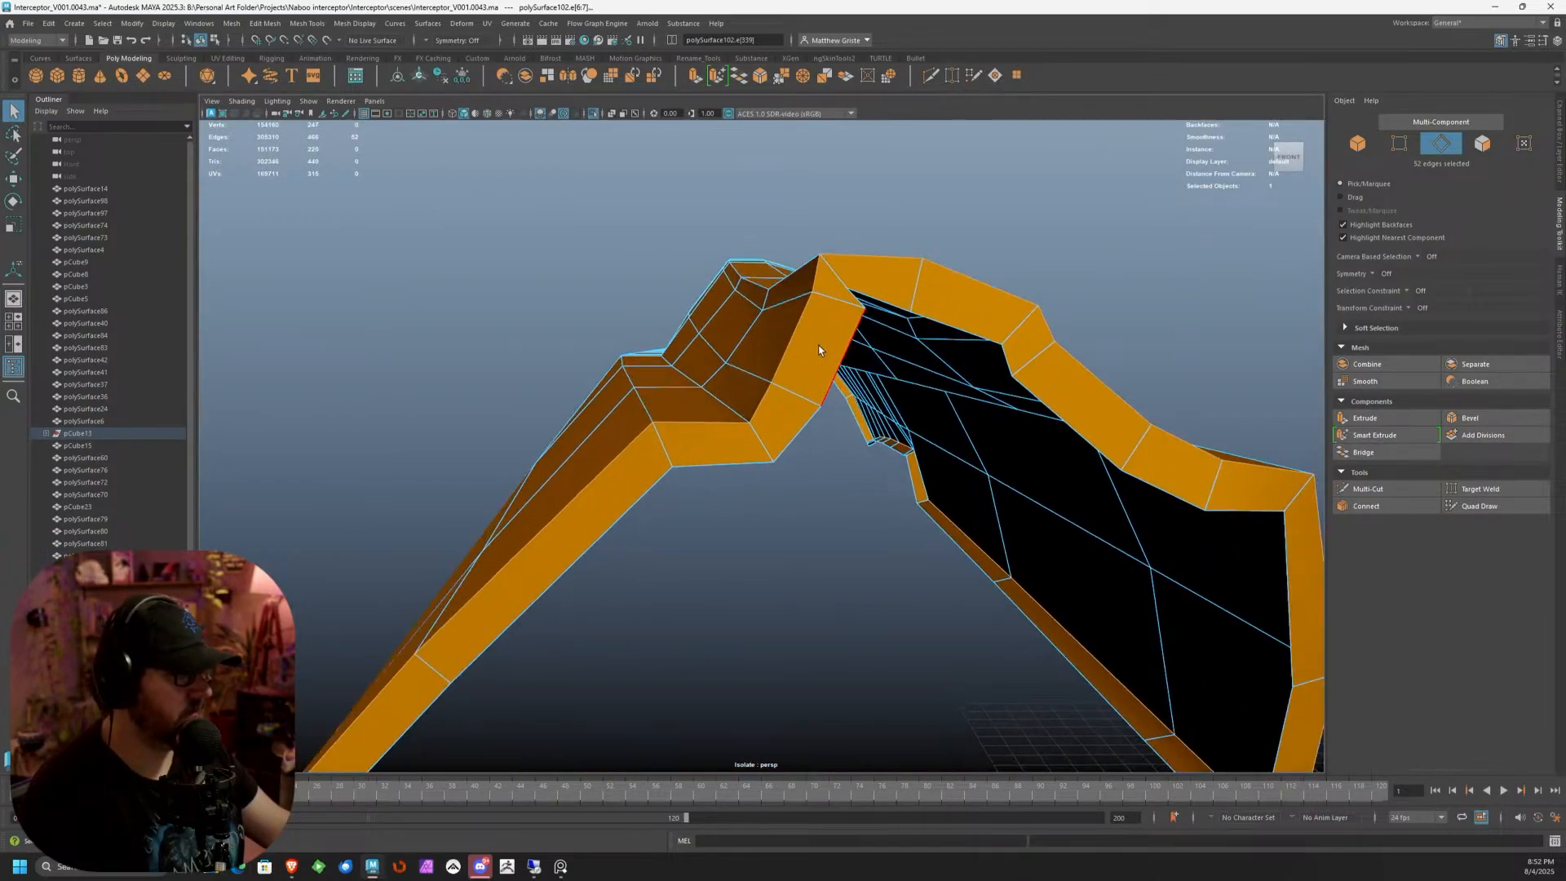
right_click_drag(858, 323, 816, 329)
left_click_drag(816, 329, 813, 333, "alt")
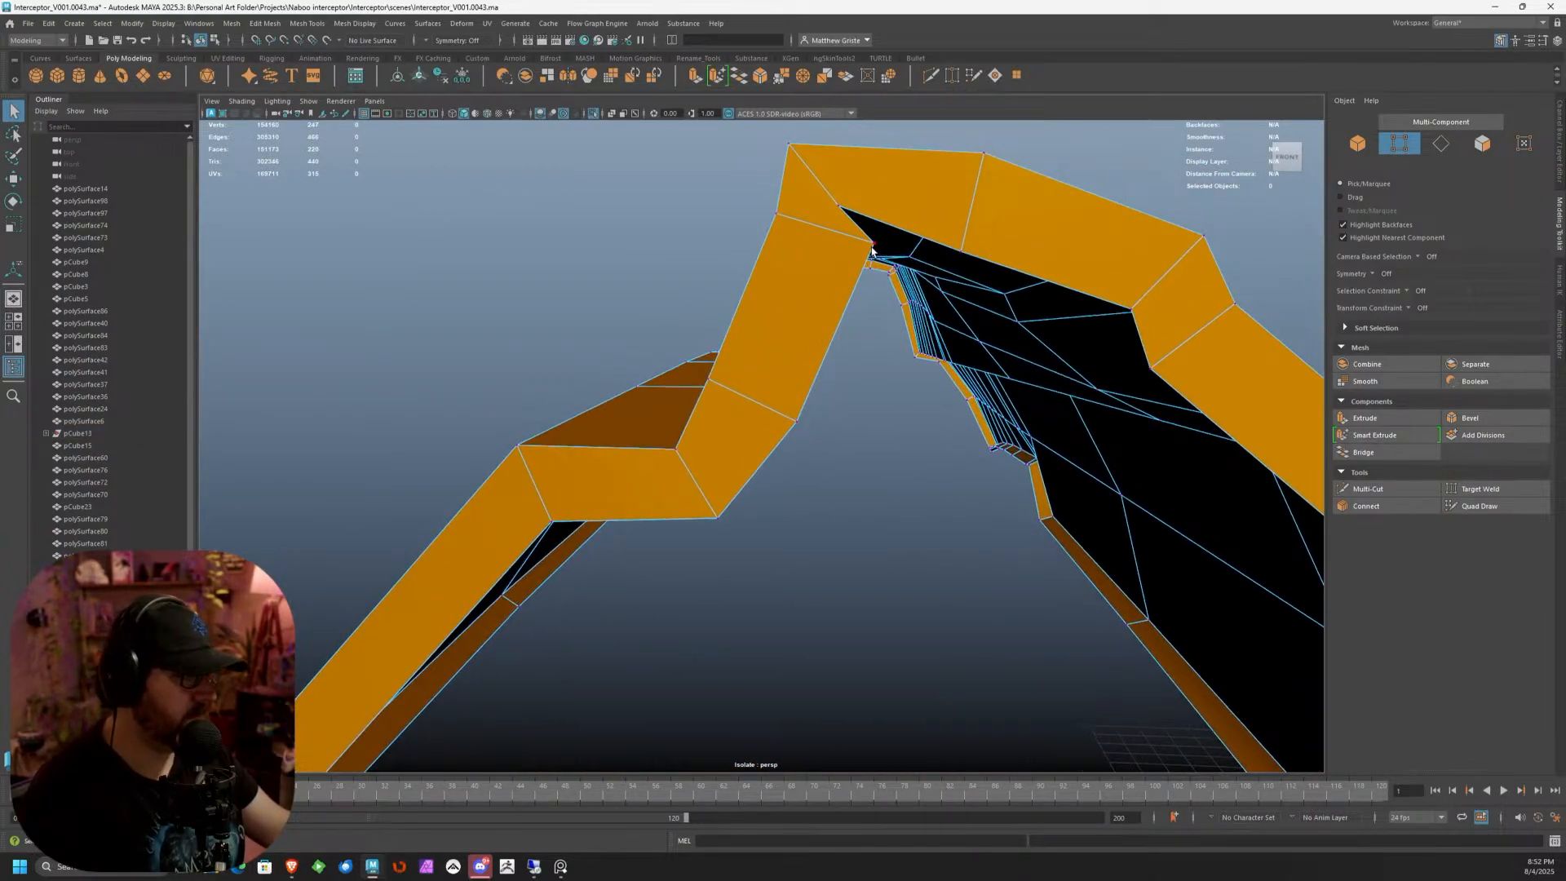
left_click(876, 244)
key("w")
left_click_drag(875, 242, 936, 352)
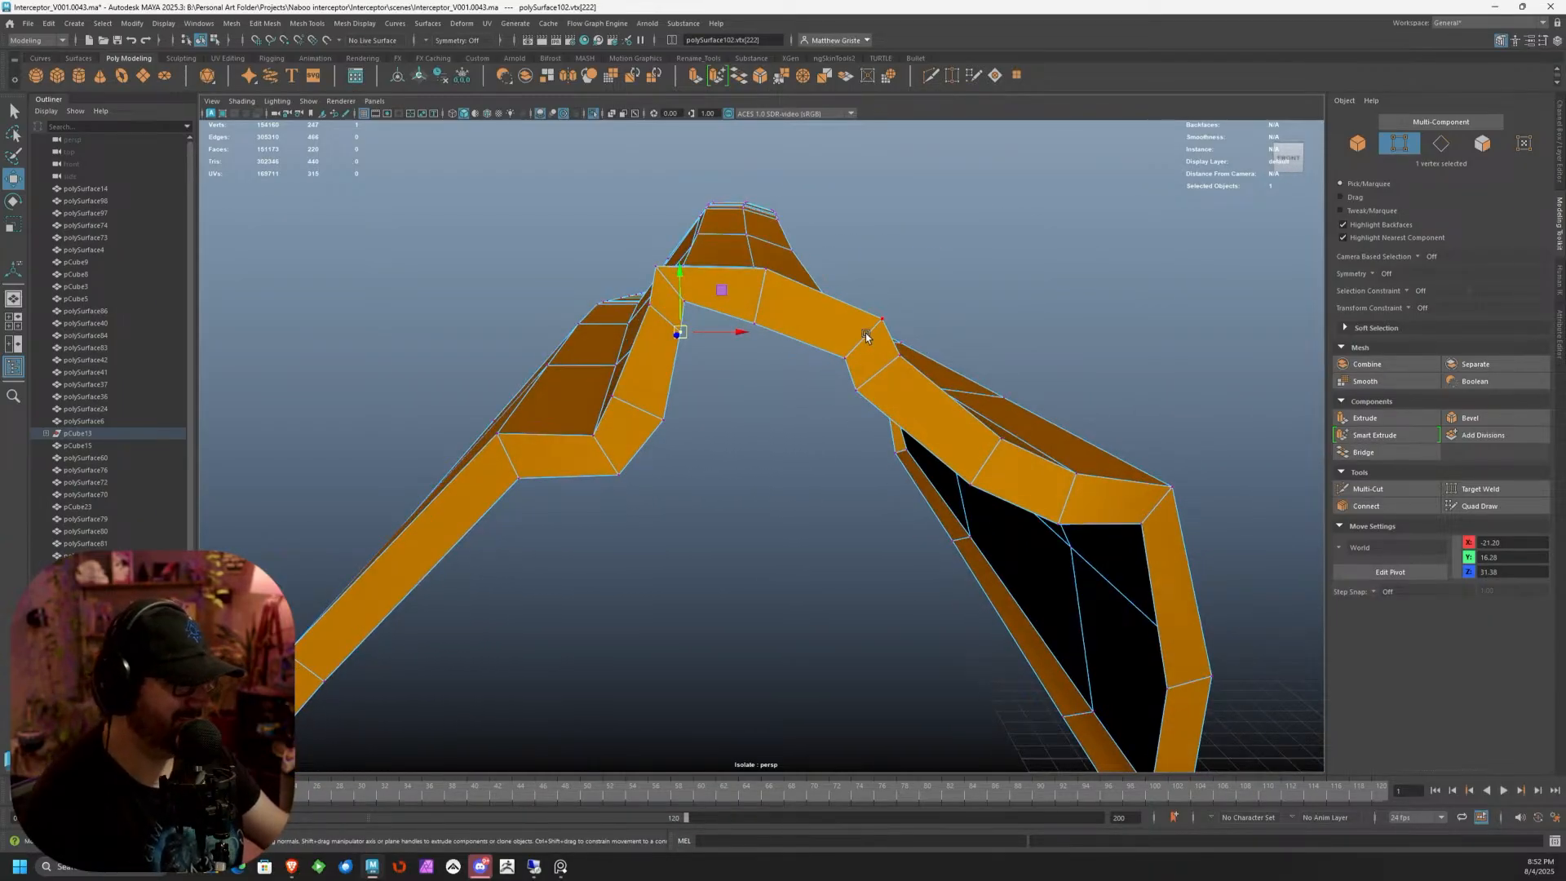
Inspect the panel's tail end in object mode, then undo the selection changes back to the corner vertex
right_click_drag(867, 334, 905, 319)
scroll(905, 315, "down", 2)
left_click_drag(905, 315, 842, 372, "alt")
scroll(950, 382, "down", 4)
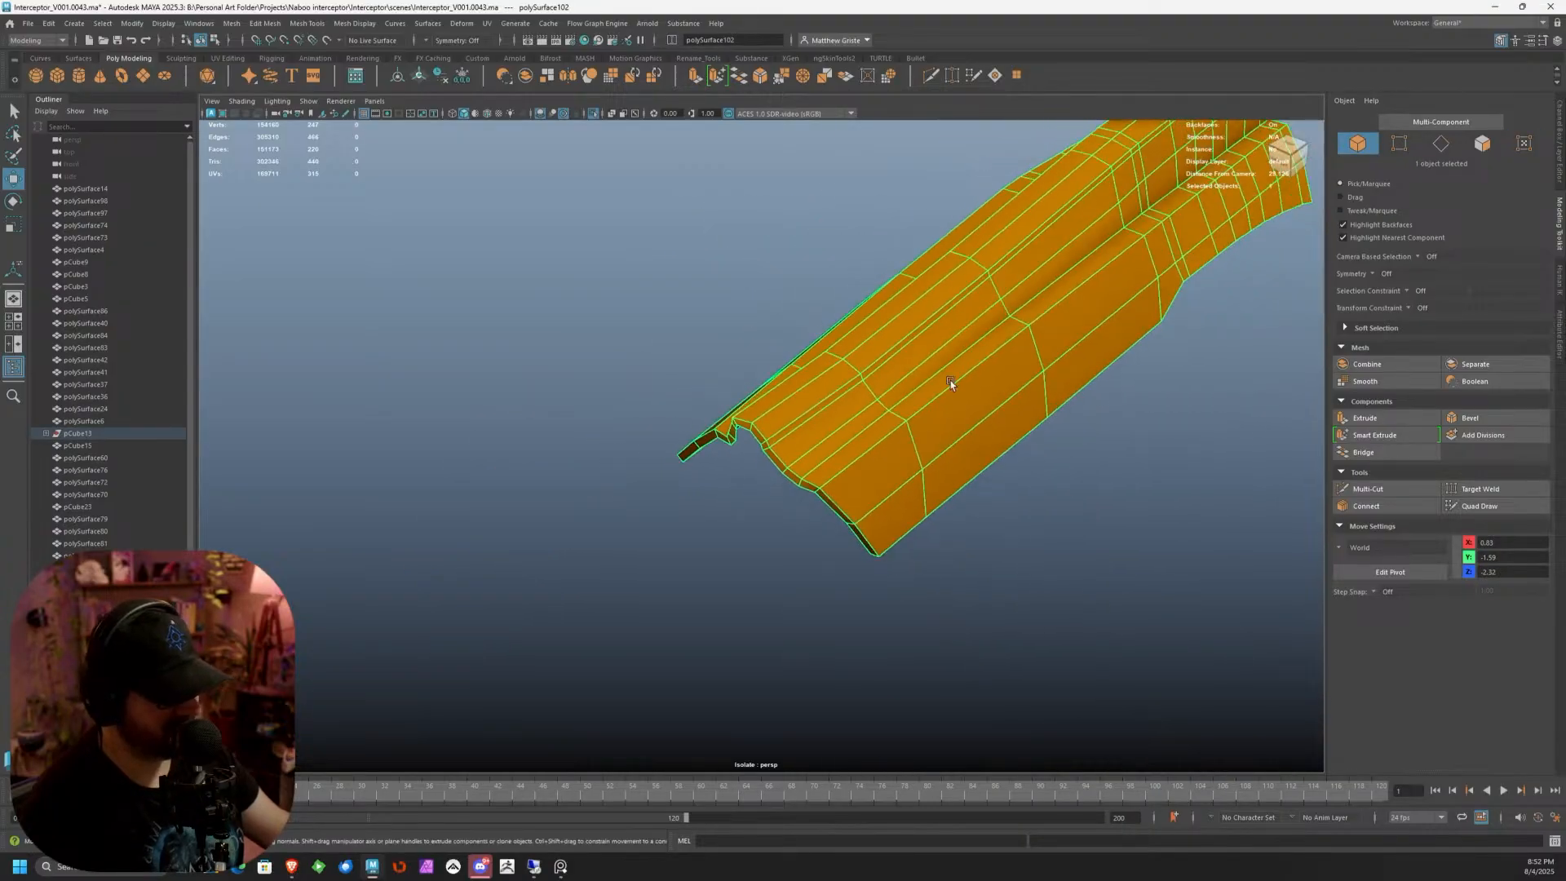
scroll(761, 413, "up", 4)
left_click_drag(950, 383, 647, 418, "alt")
key("ctrl+z")
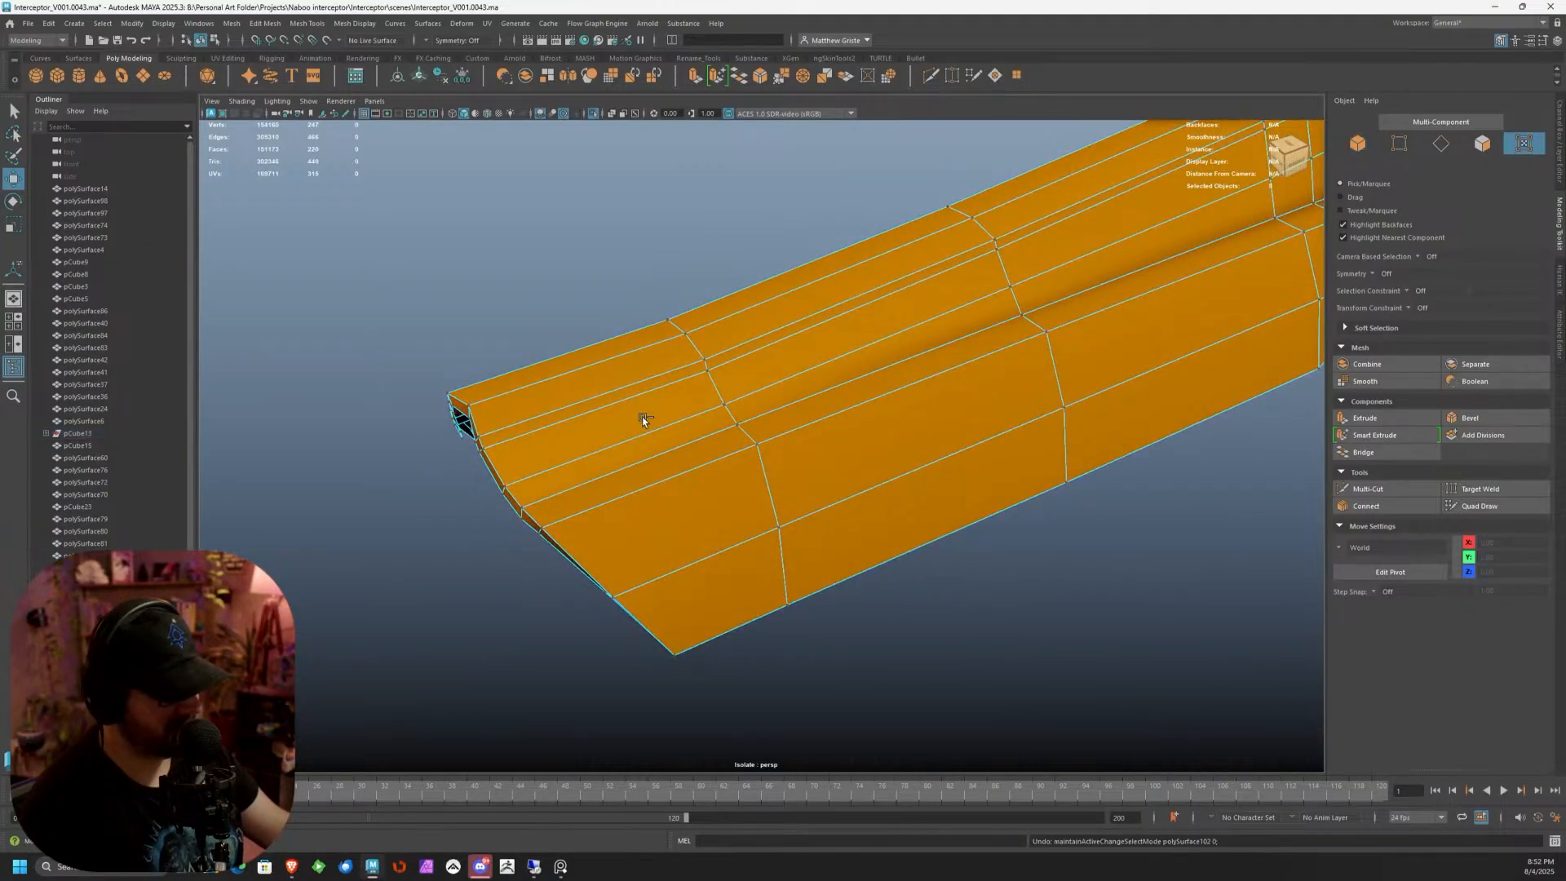
key("ctrl+z")
left_click_drag(560, 439, 846, 398, "alt")
scroll(846, 398, "up", 3)
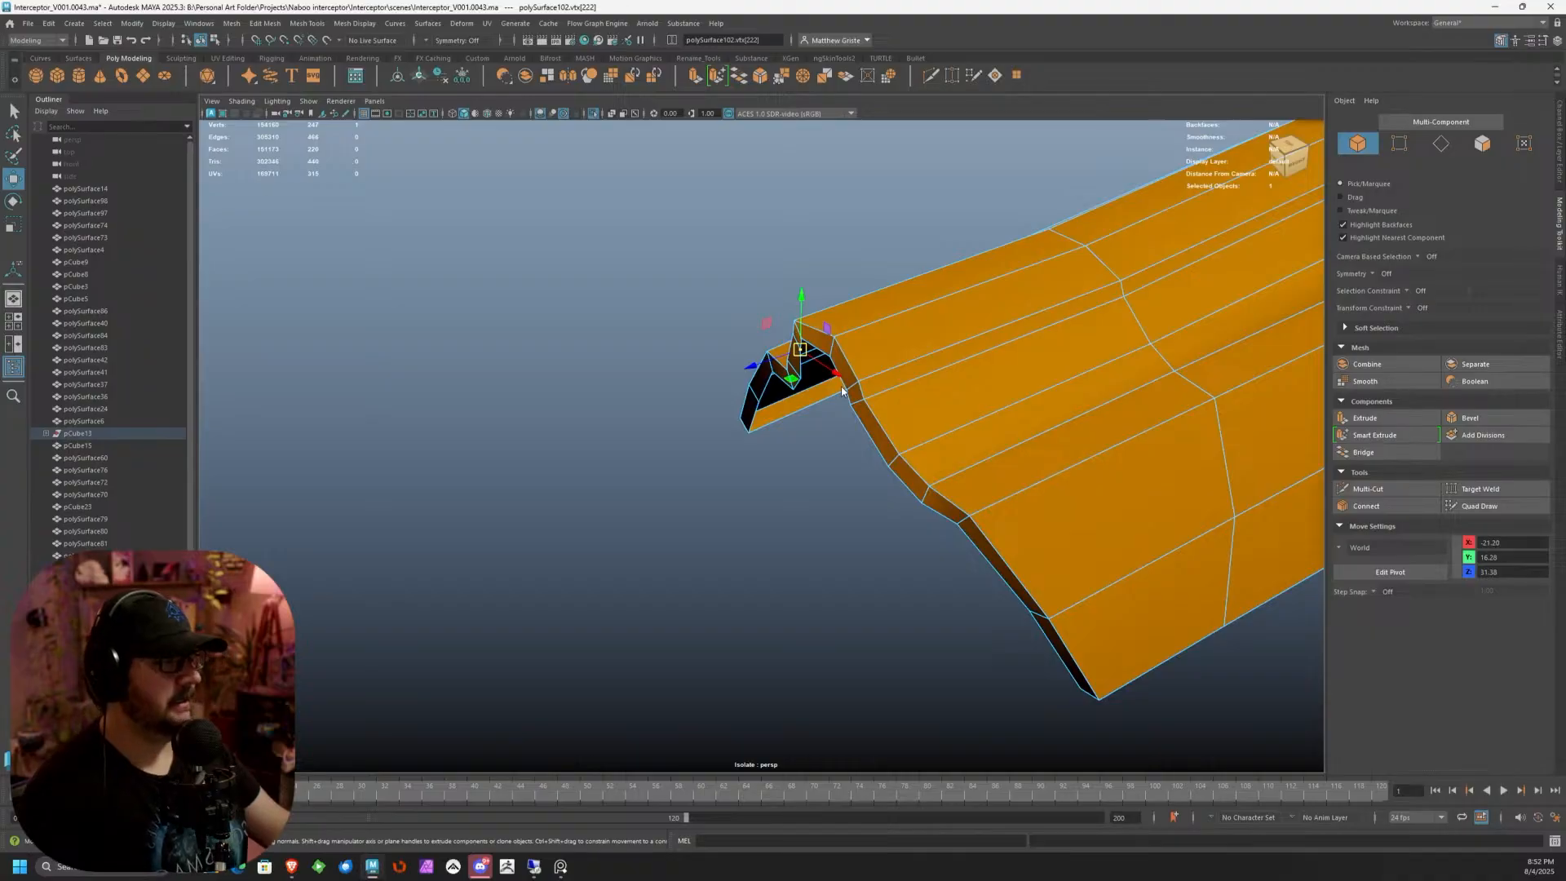
Bevel the panel's outer border edge loop with chamfering turned off to add supporting edges around the rim
right_click_drag(841, 391, 841, 359)
left_click(841, 353)
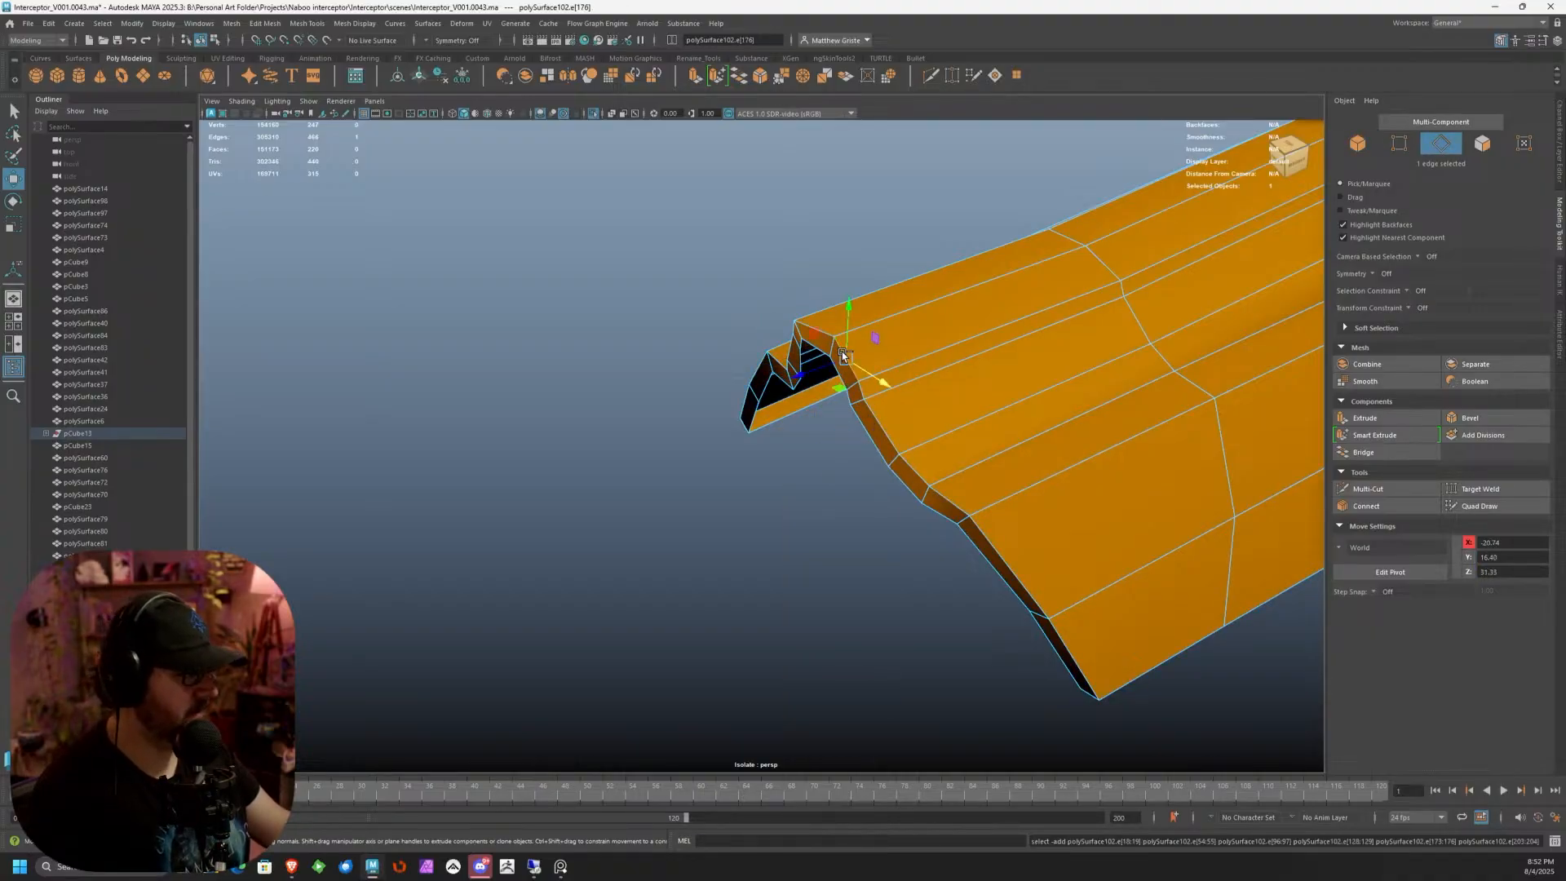
double_click(842, 350)
left_click_drag(841, 350, 971, 342, "alt")
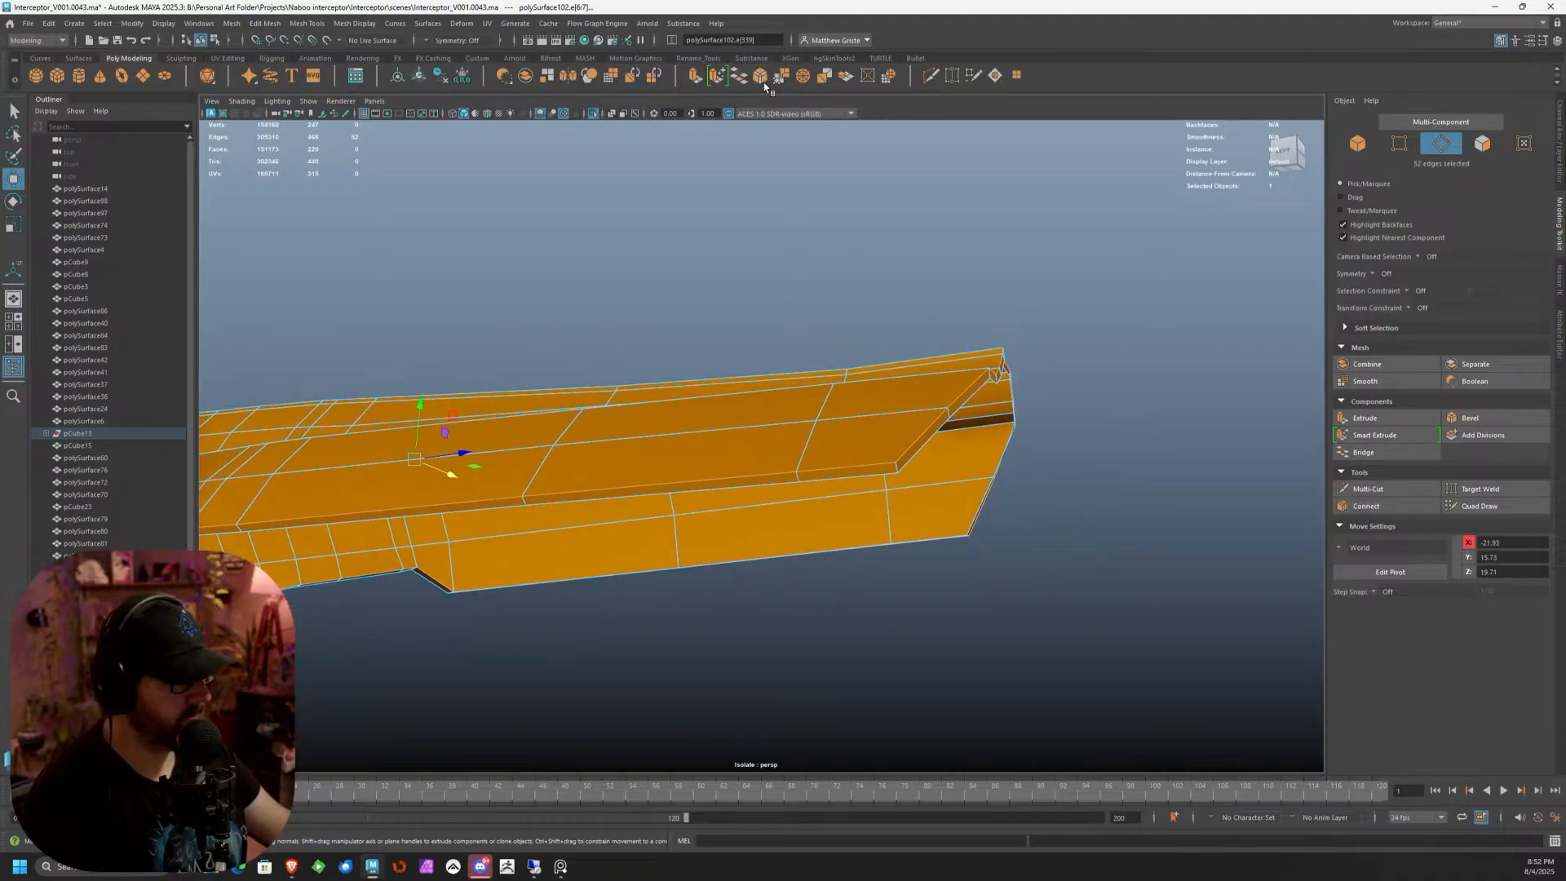
key("ctrl+b")
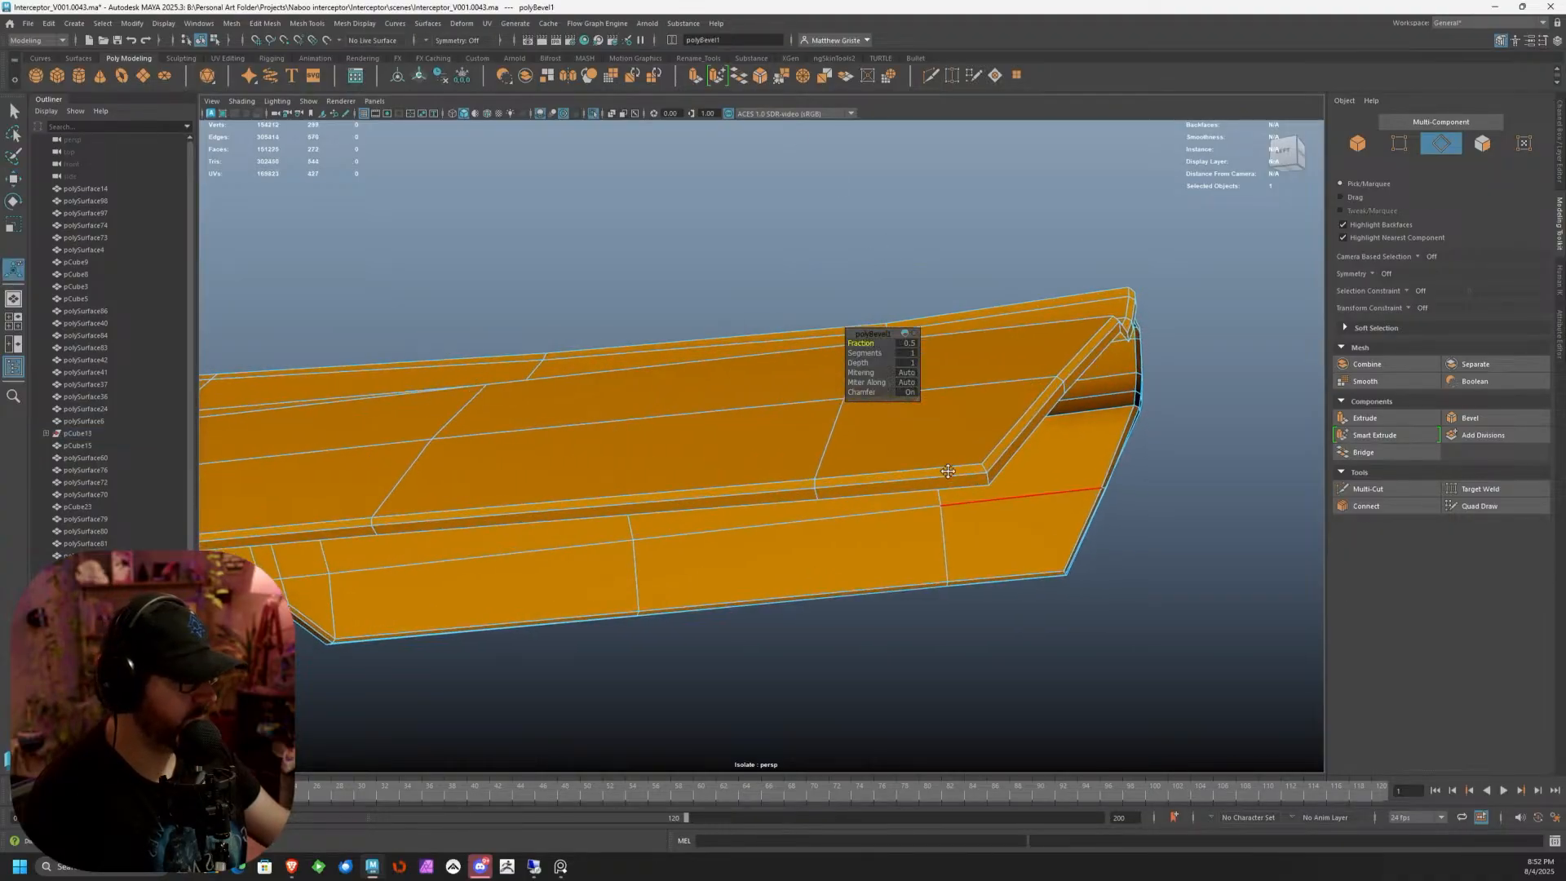
scroll(864, 343, "up", 2)
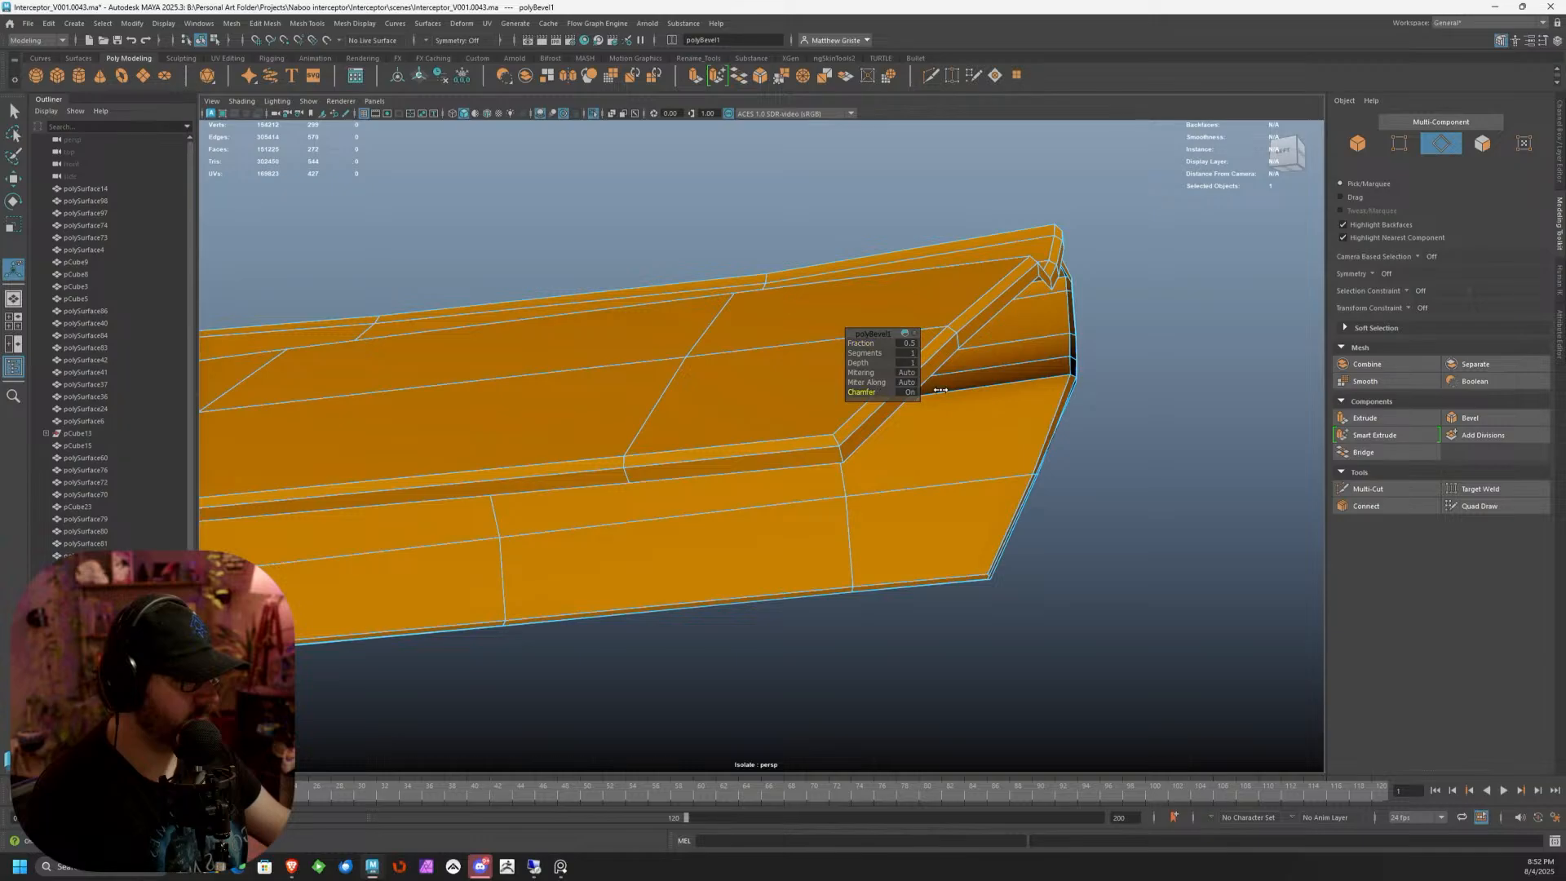
left_click_drag(940, 390, 769, 387)
left_click_drag(863, 343, 863, 343)
left_click_drag(755, 339, 781, 411, "alt")
right_click_drag(781, 412, 818, 383)
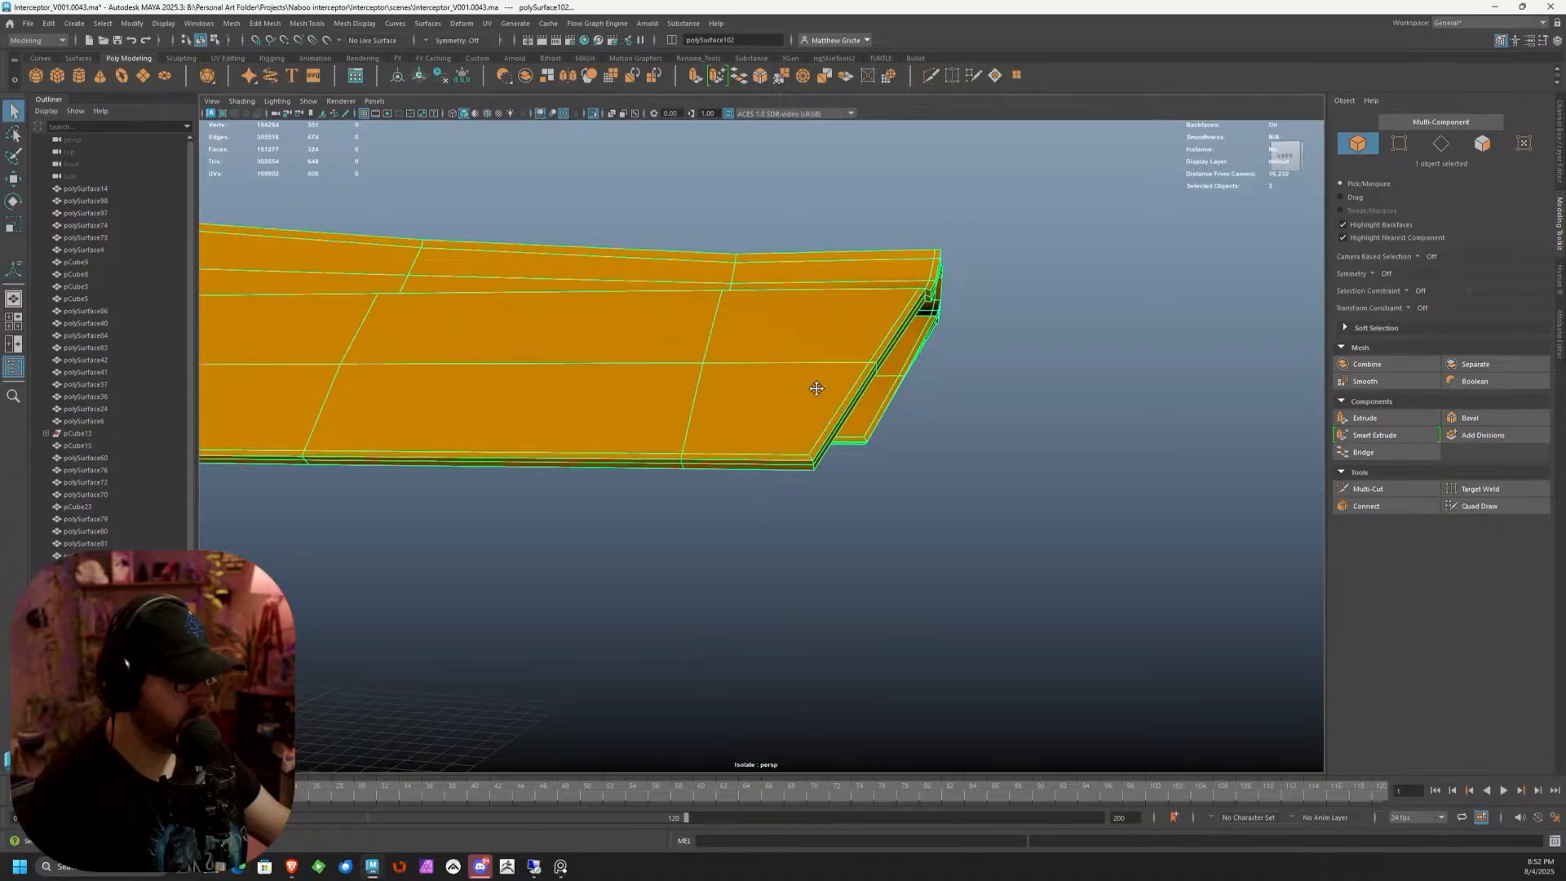
Insert supporting edge loops with Multi-Cut beside the panel's tail-end edge and along its lower borders
left_click_drag(818, 382, 822, 404, "alt")
right_click_drag(822, 403, 905, 424, "alt")
left_click(1371, 488)
scroll(863, 547, "up", 3)
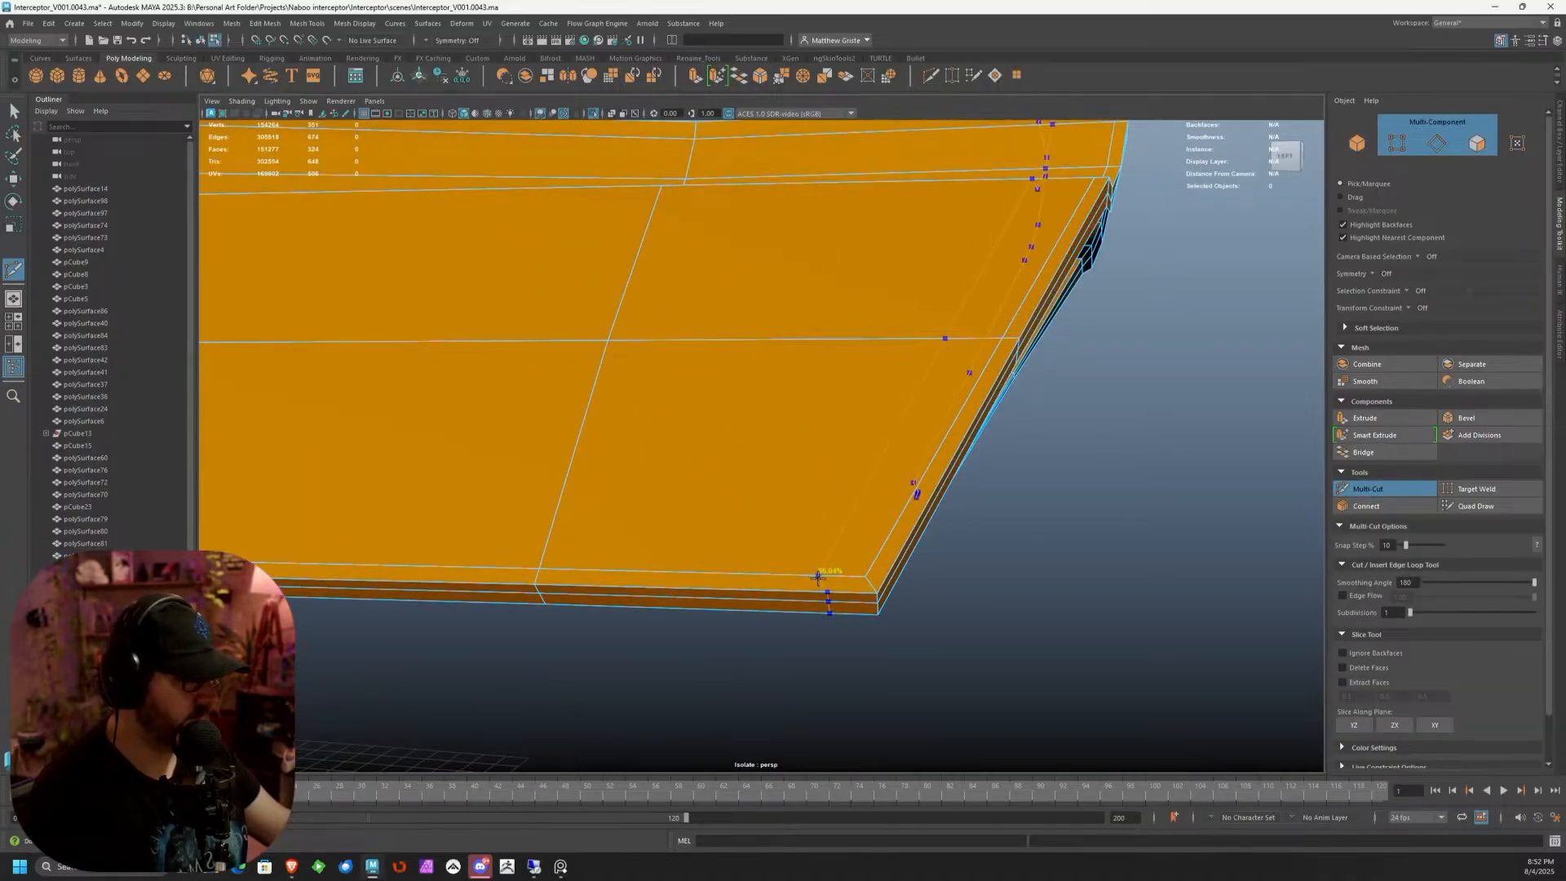
left_click(844, 585, "ctrl")
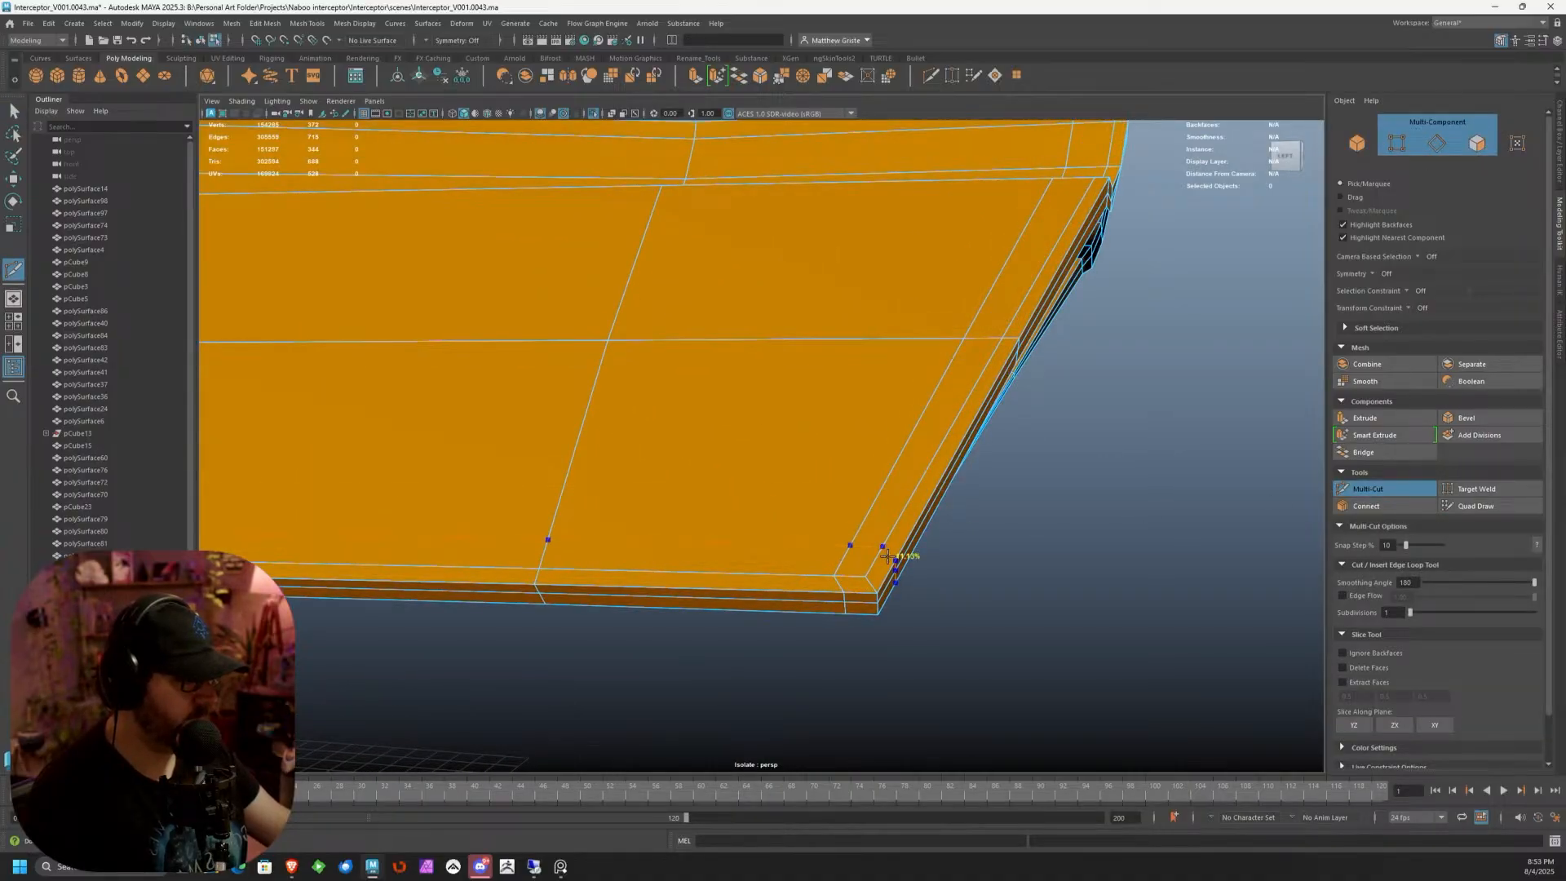
left_click(888, 555, "ctrl")
left_click_drag(887, 555, 727, 634, "alt")
left_click(863, 563, "ctrl")
left_click(724, 635, "ctrl")
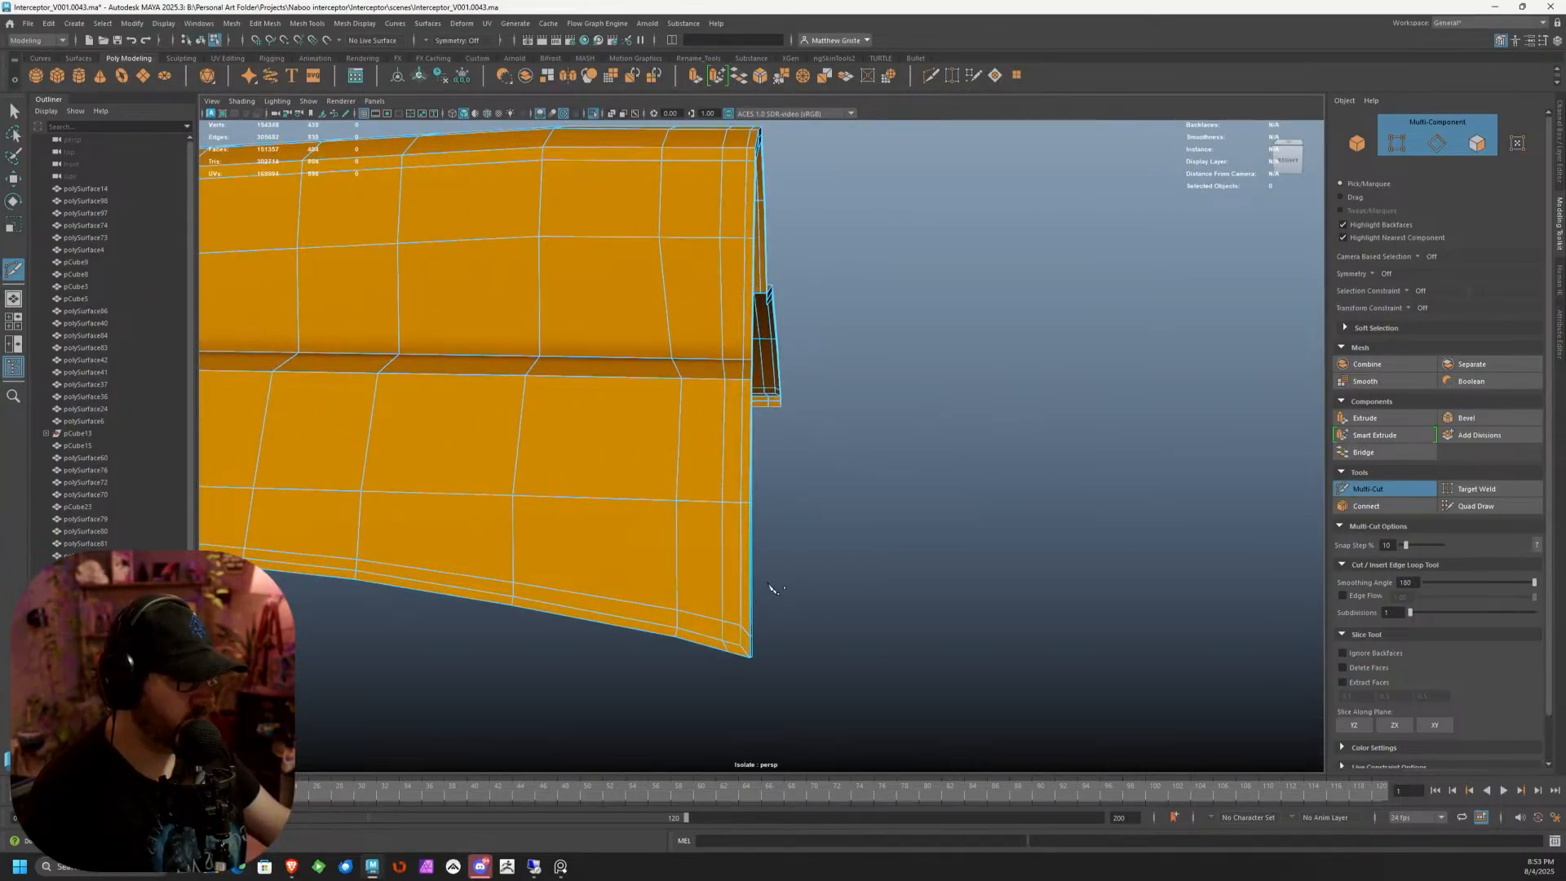
Turn on smooth mesh preview for the panel and check its tail end in object mode
left_click_drag(770, 584, 820, 583, "alt")
key("q")
key("3")
right_click_drag(768, 375, 827, 357)
left_click(948, 298)
left_click_drag(948, 300, 719, 307, "alt")
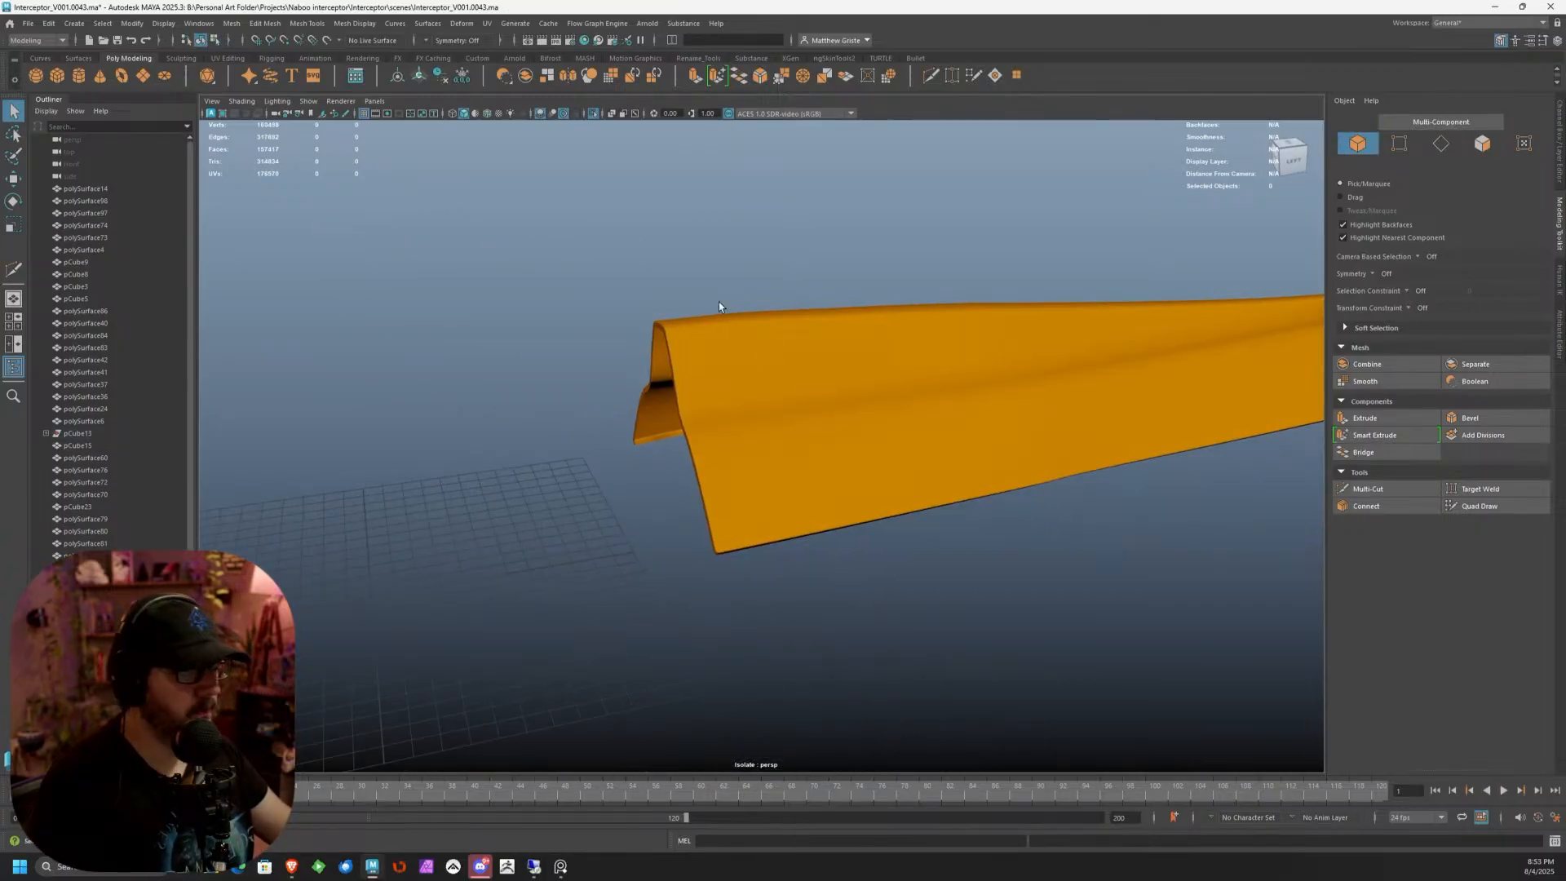
Leave isolated view to show the whole ship and turn on smooth preview for the front engine pod piece
left_click(308, 101)
mouse_move(343, 124)
left_click(473, 124)
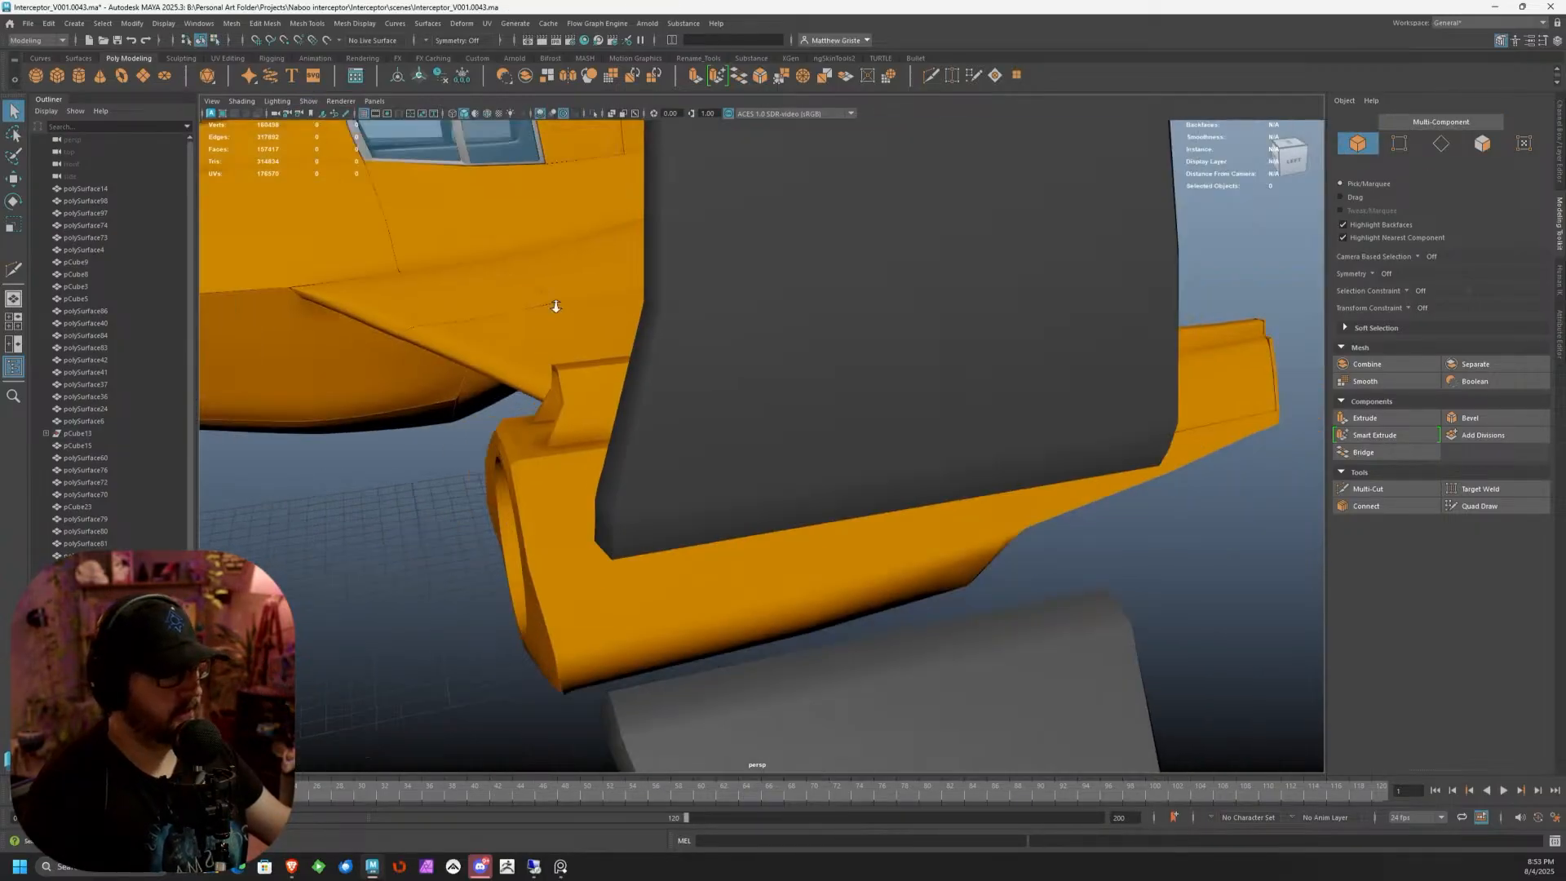
left_click_drag(552, 308, 679, 333, "alt")
left_click(688, 465)
key("3")
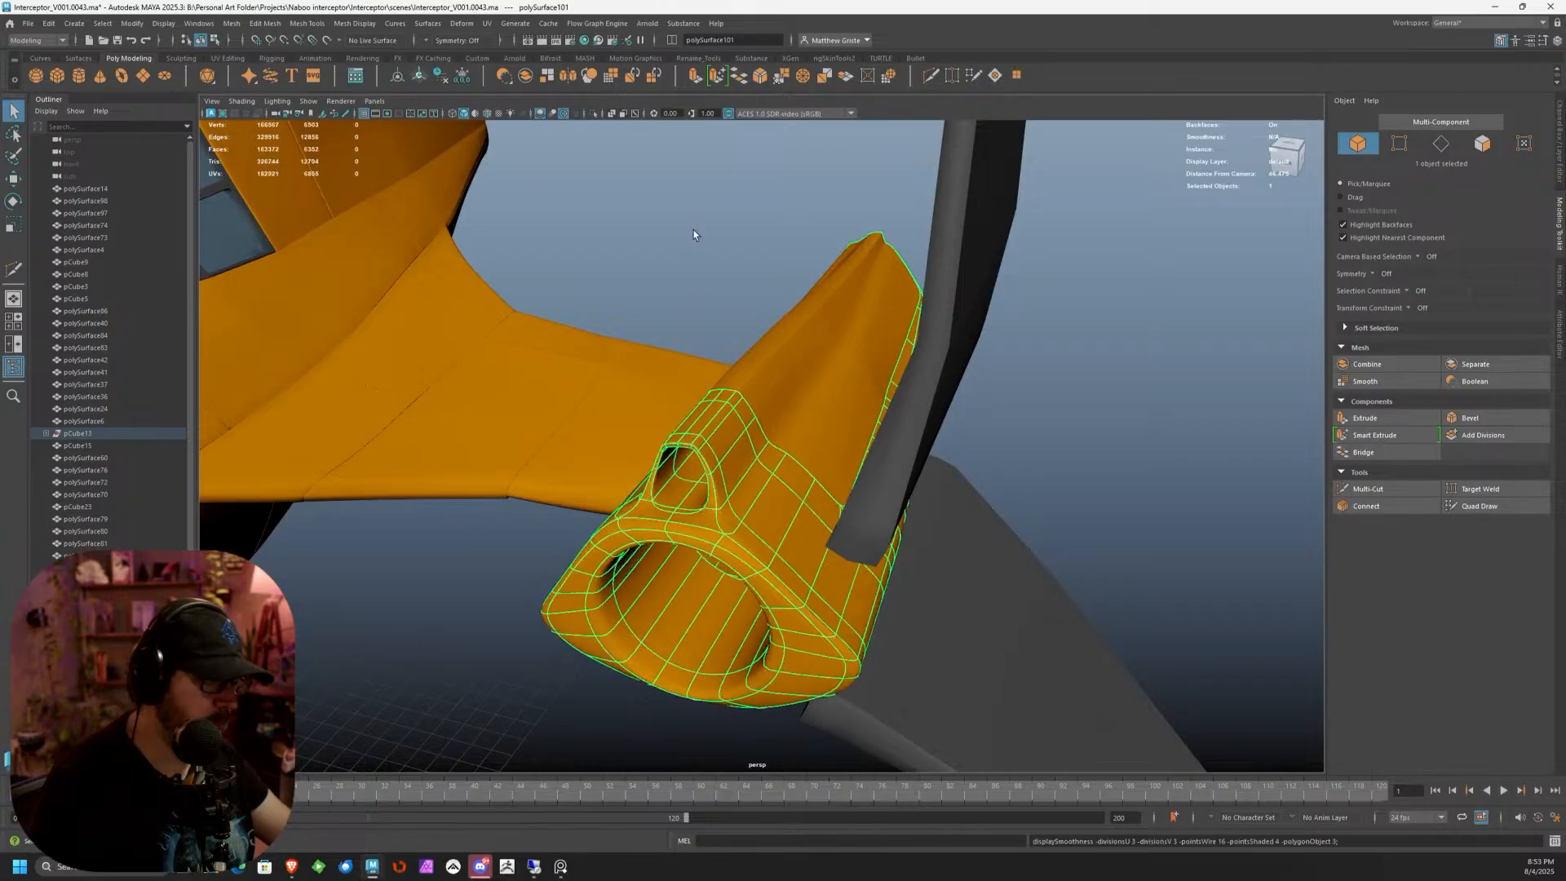
left_click(693, 235)
Examine the whole ship from above, the front and the side, checking the panelled engine pod against the fuselage
left_click_drag(693, 235, 879, 273, "alt")
left_click_drag(942, 266, 798, 486, "alt")
scroll(766, 469, "down", 8)
scroll(798, 486, "down", 4)
mouse_move(844, 400)
left_mouse_down("alt")
mouse_move(897, 469)
mouse_move(865, 412)
left_mouse_up("alt")
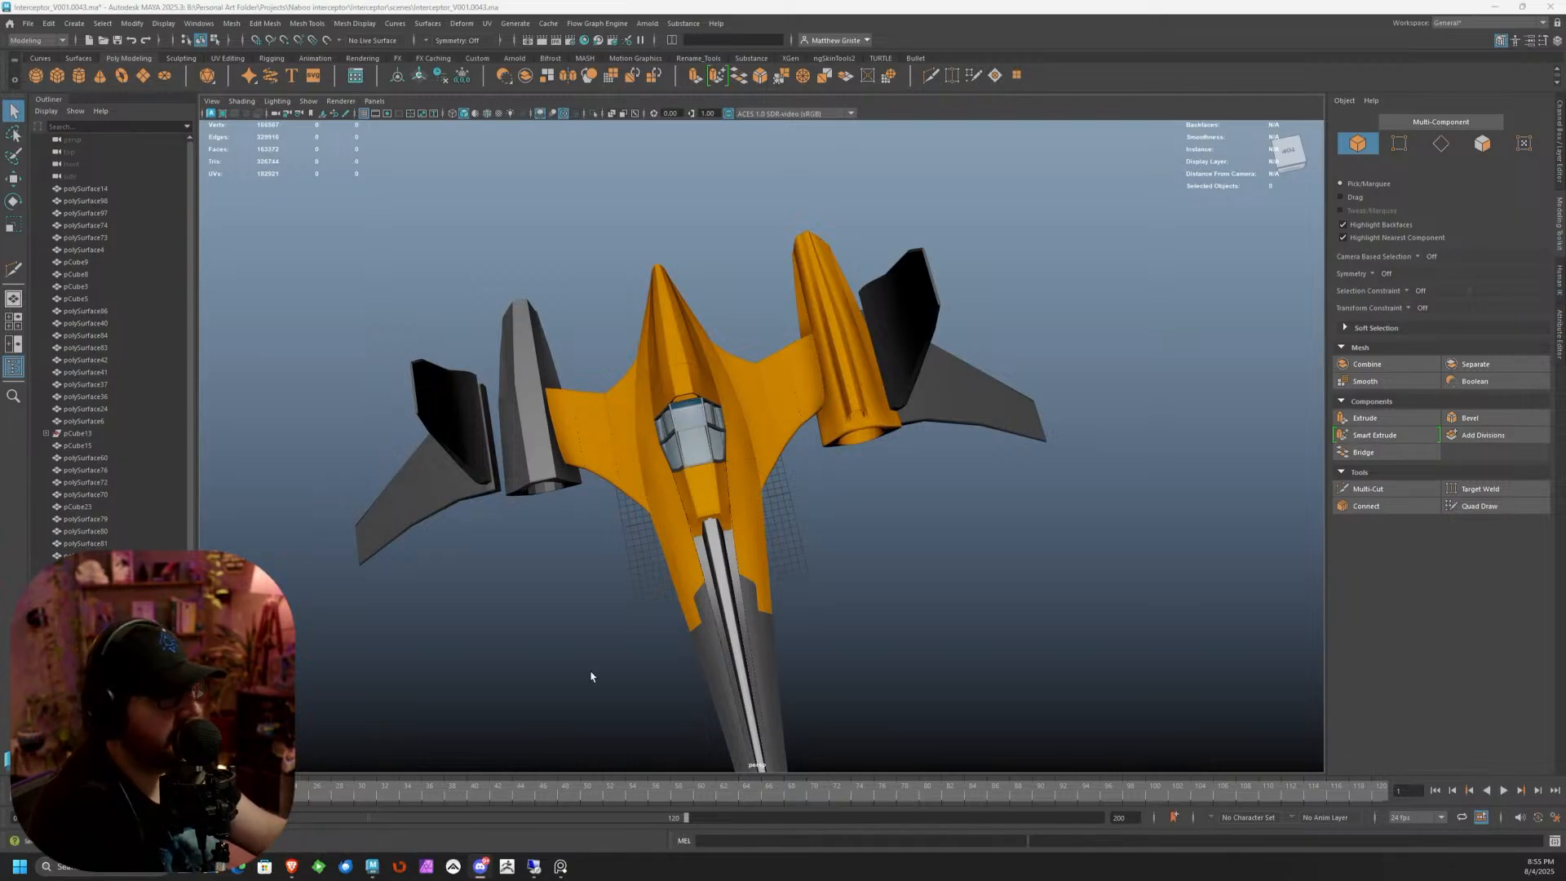
scroll(800, 581, "up", 3)
scroll(831, 584, "down", 3)
scroll(830, 584, "up", 4)
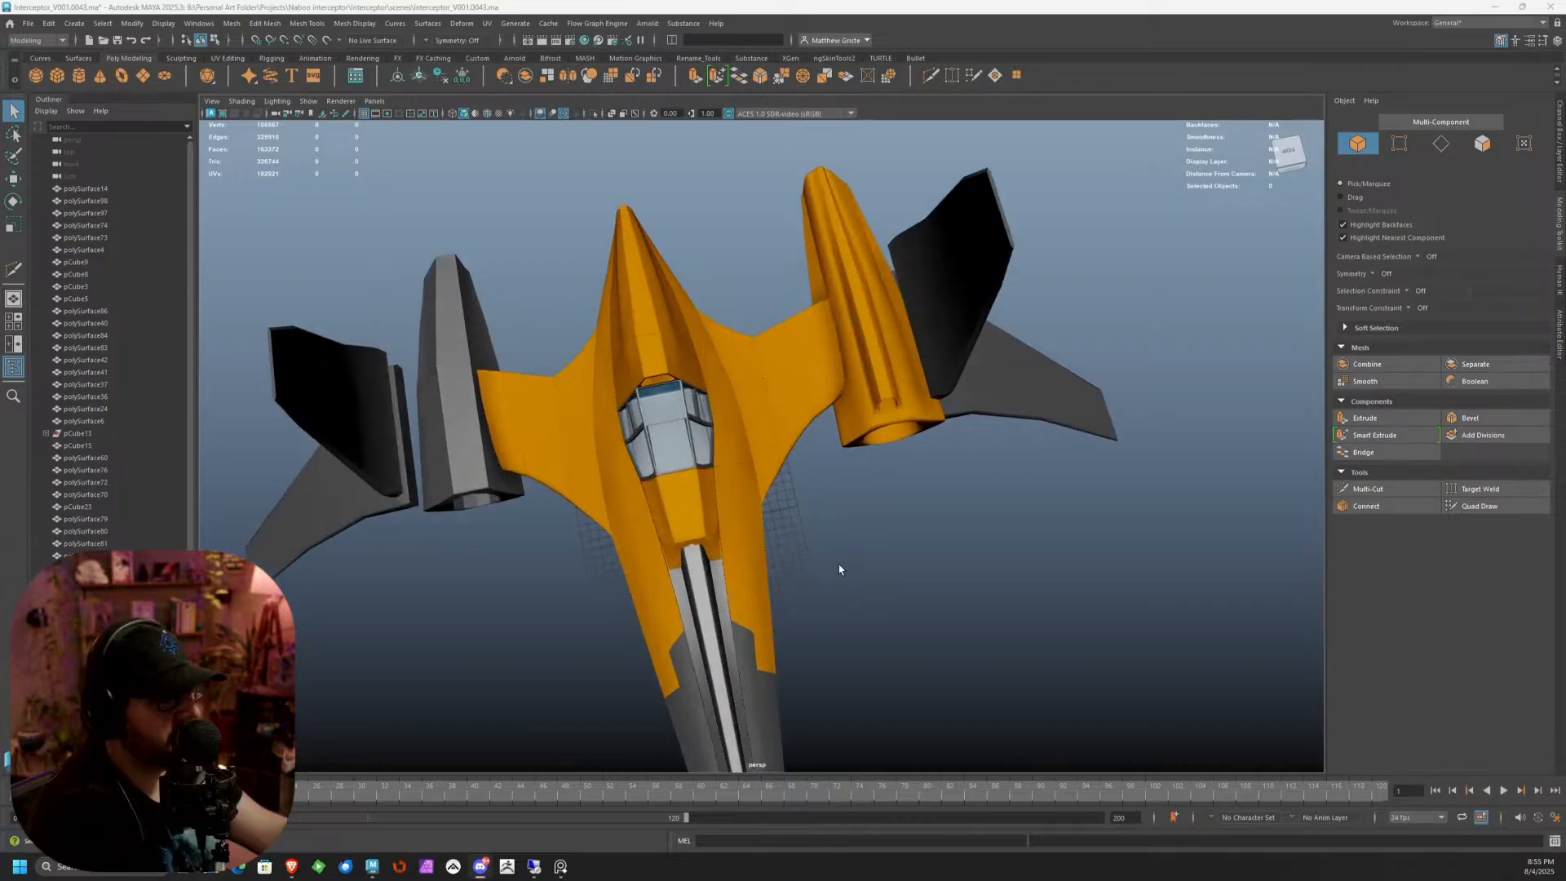
scroll(870, 555, "down", 4)
scroll(874, 555, "up", 6)
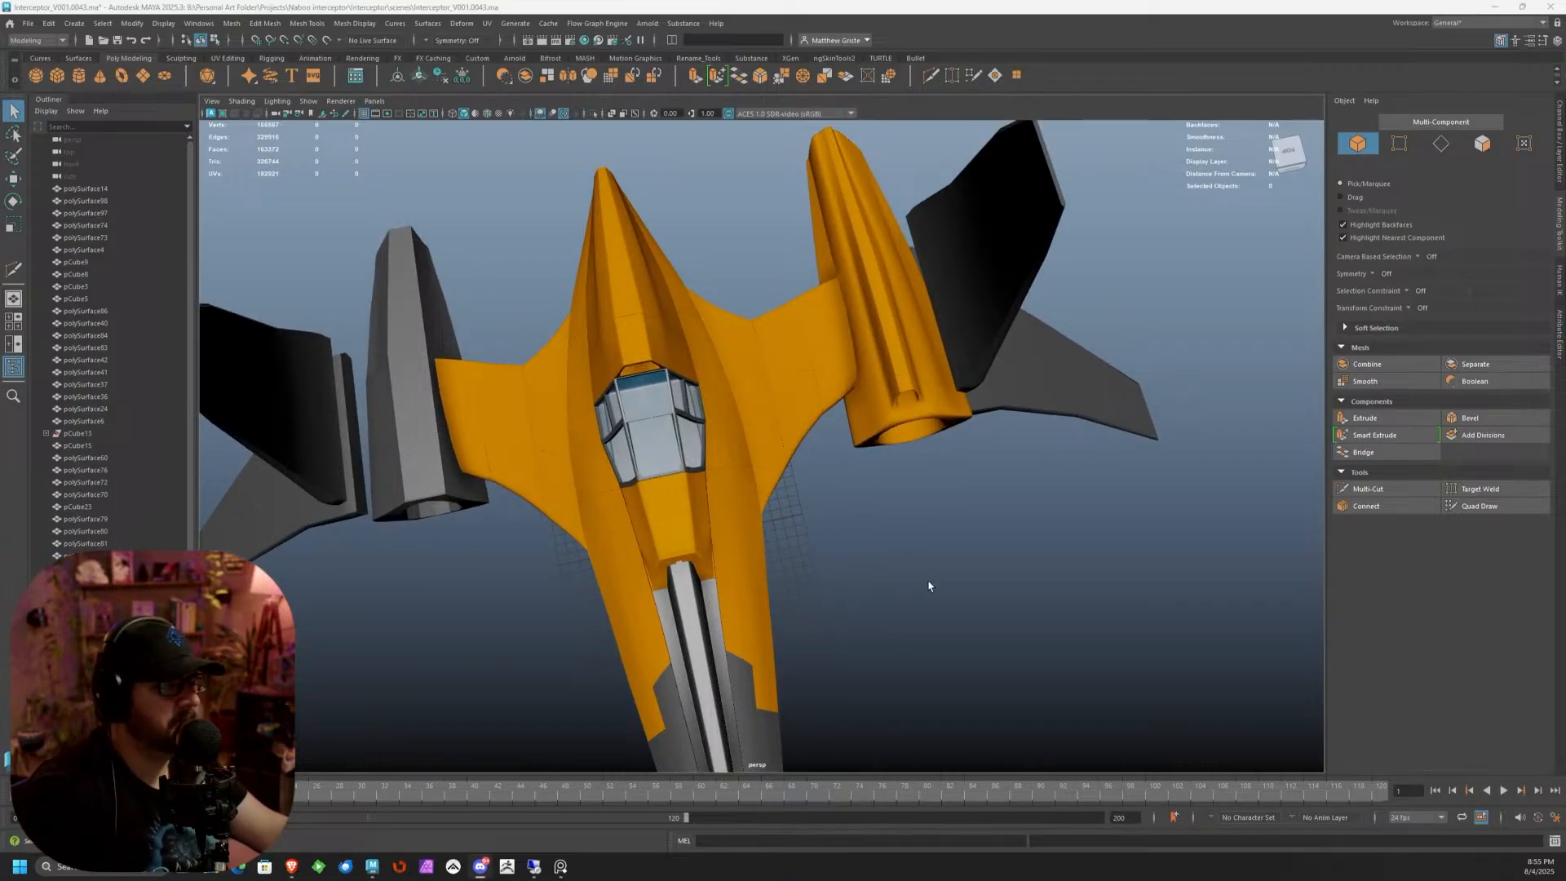
left_click_drag(928, 582, 824, 526, "alt")
scroll(820, 532, "down", 3)
left_click_drag(961, 554, 695, 577, "alt")
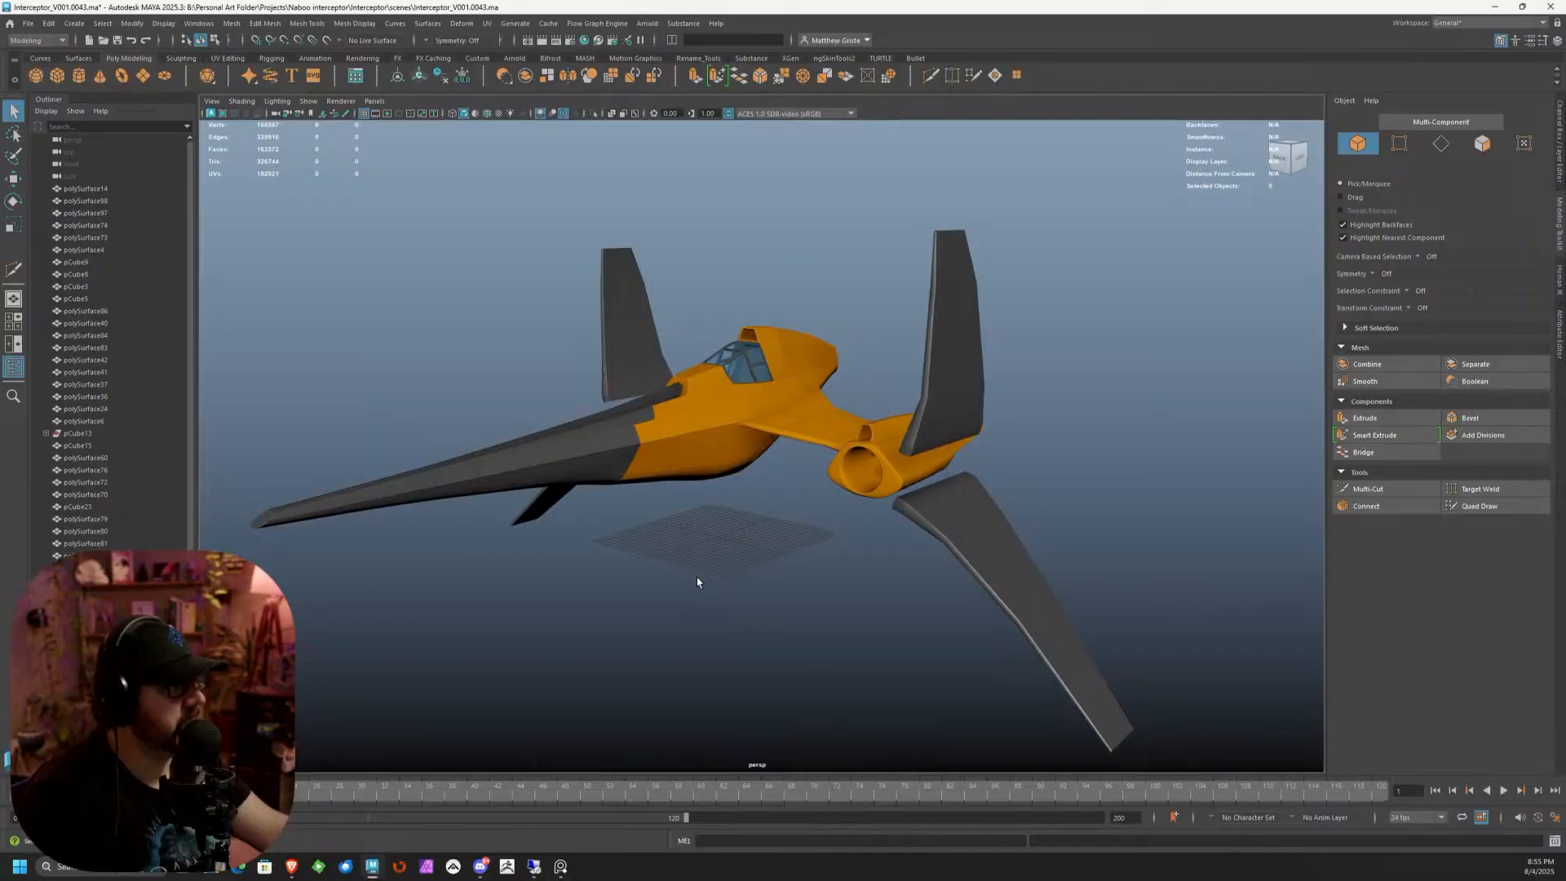
Freeze transformations on all ship parts and save the scene as the incremented version Interceptor_V001.0044.ma
scroll(697, 581, "down", 3)
left_click_drag(326, 246, 928, 560)
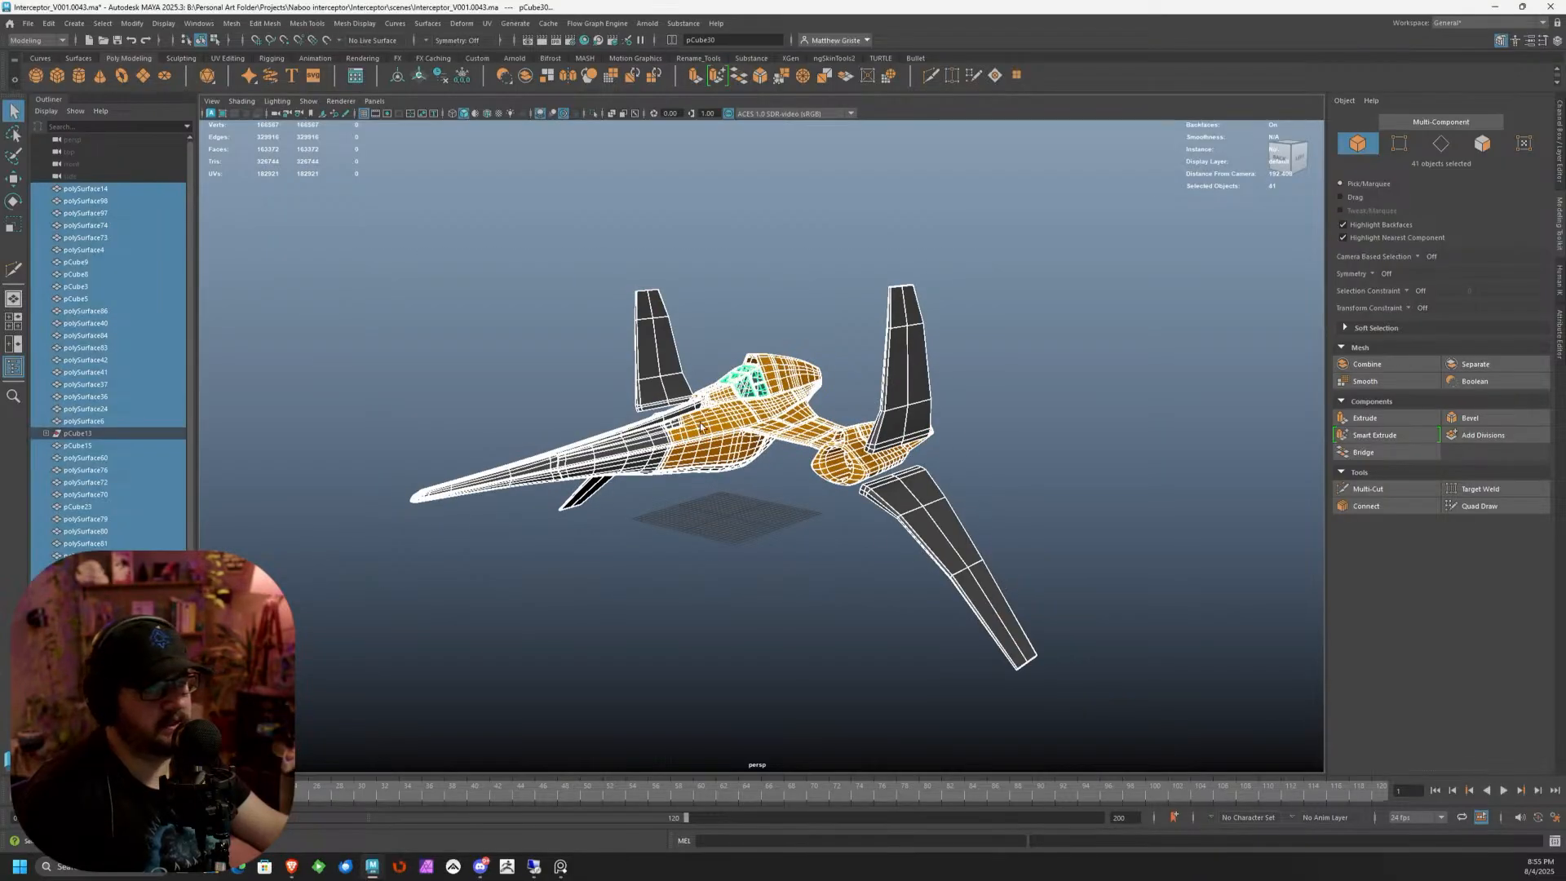
left_click(461, 75)
left_click(27, 23)
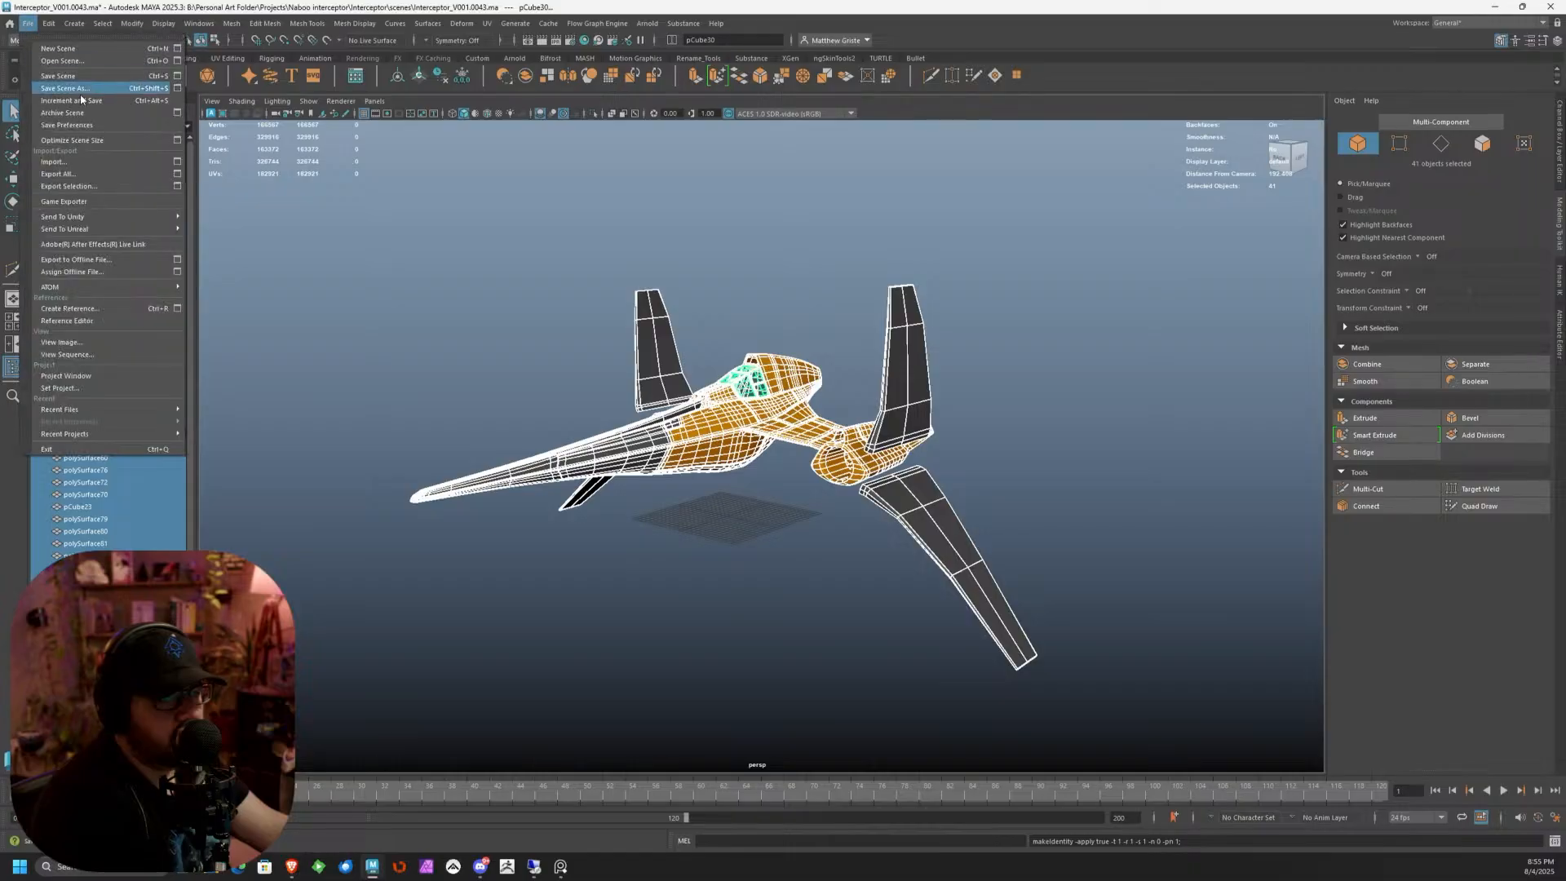
left_click(85, 101)
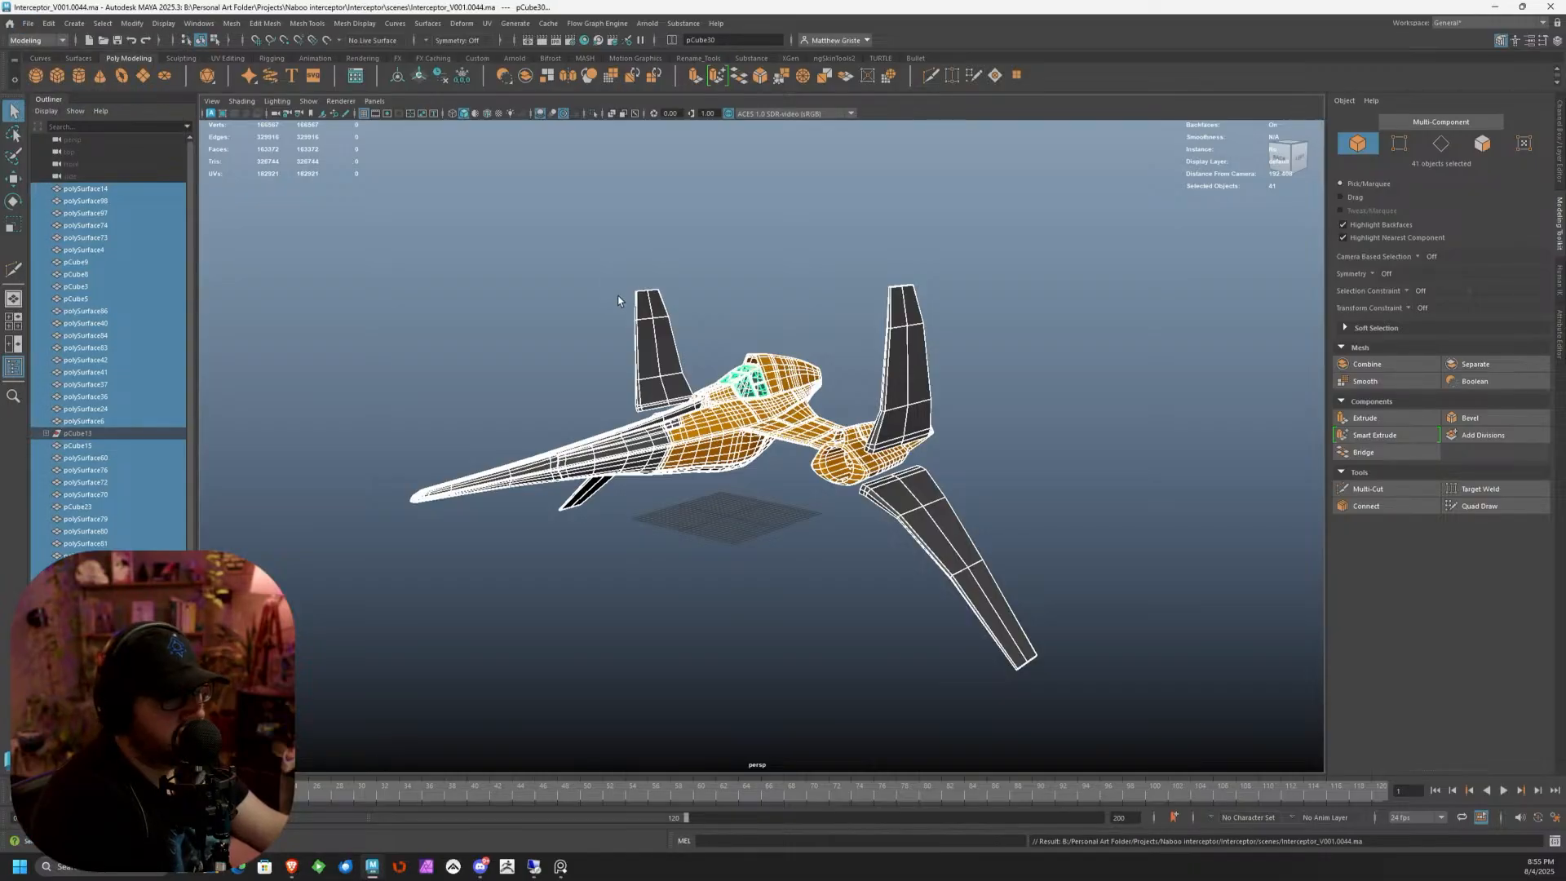
scroll(709, 454, "up", 2)
left_click(746, 476)
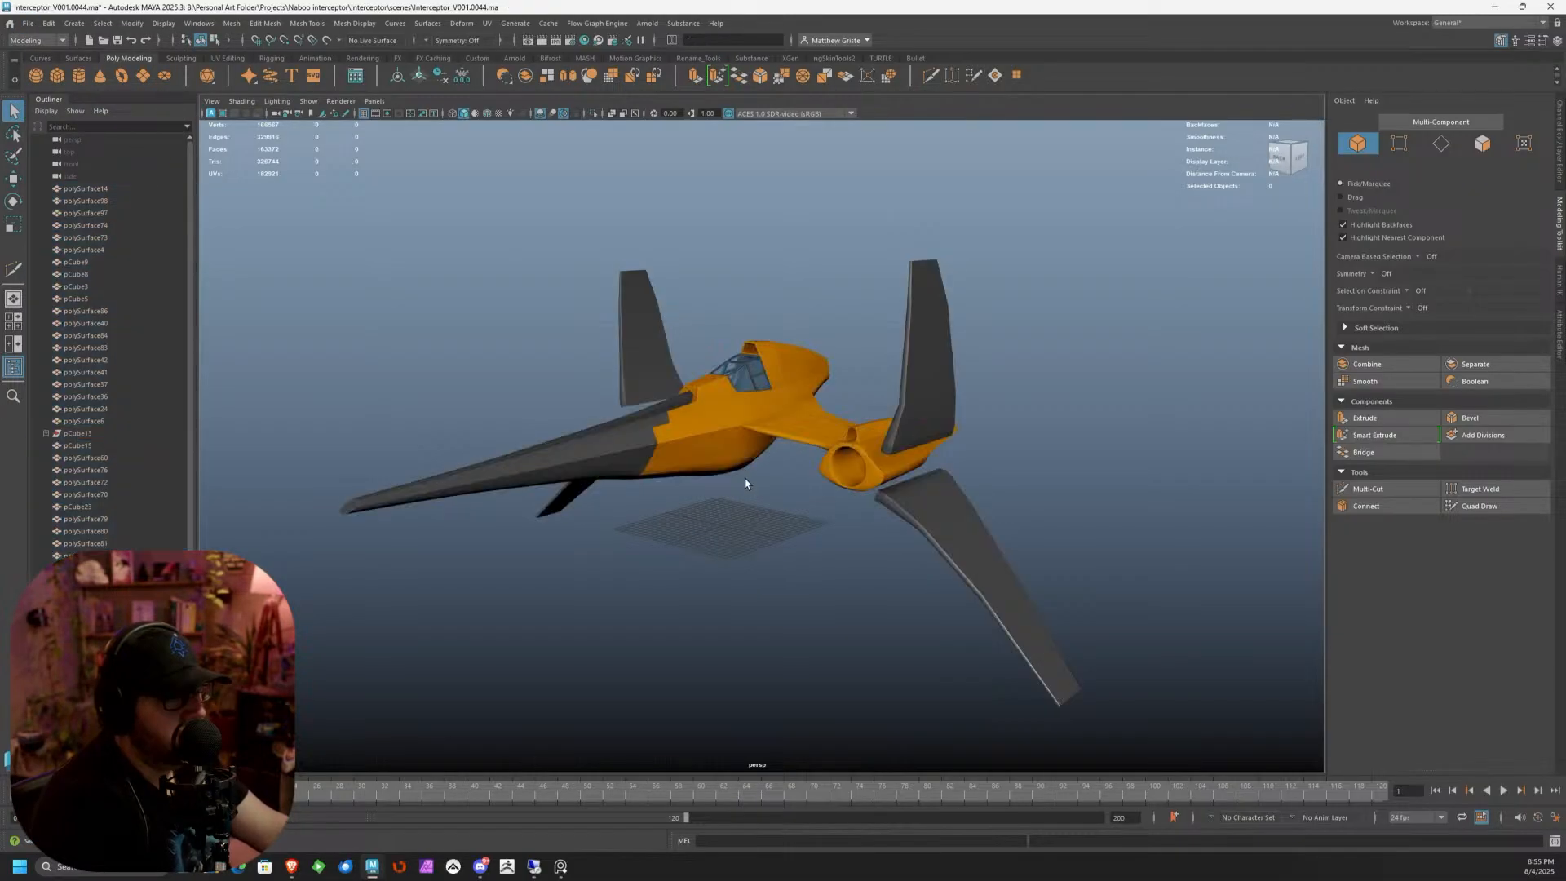
scroll(747, 476, "up", 5)
scroll(746, 476, "down", 5)
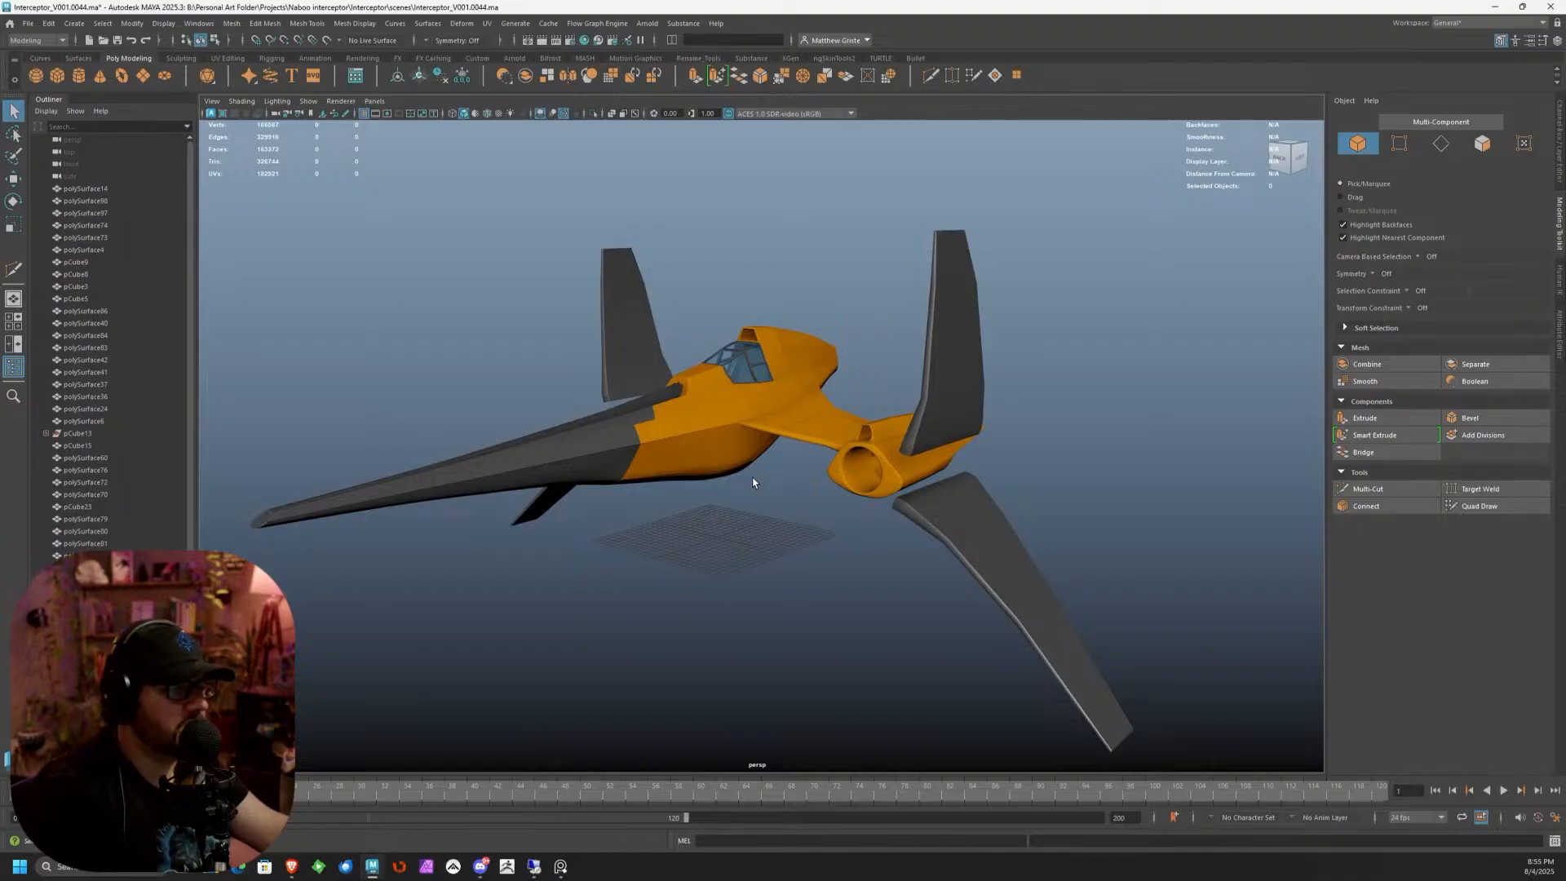
left_click_drag(753, 482, 811, 503, "alt")
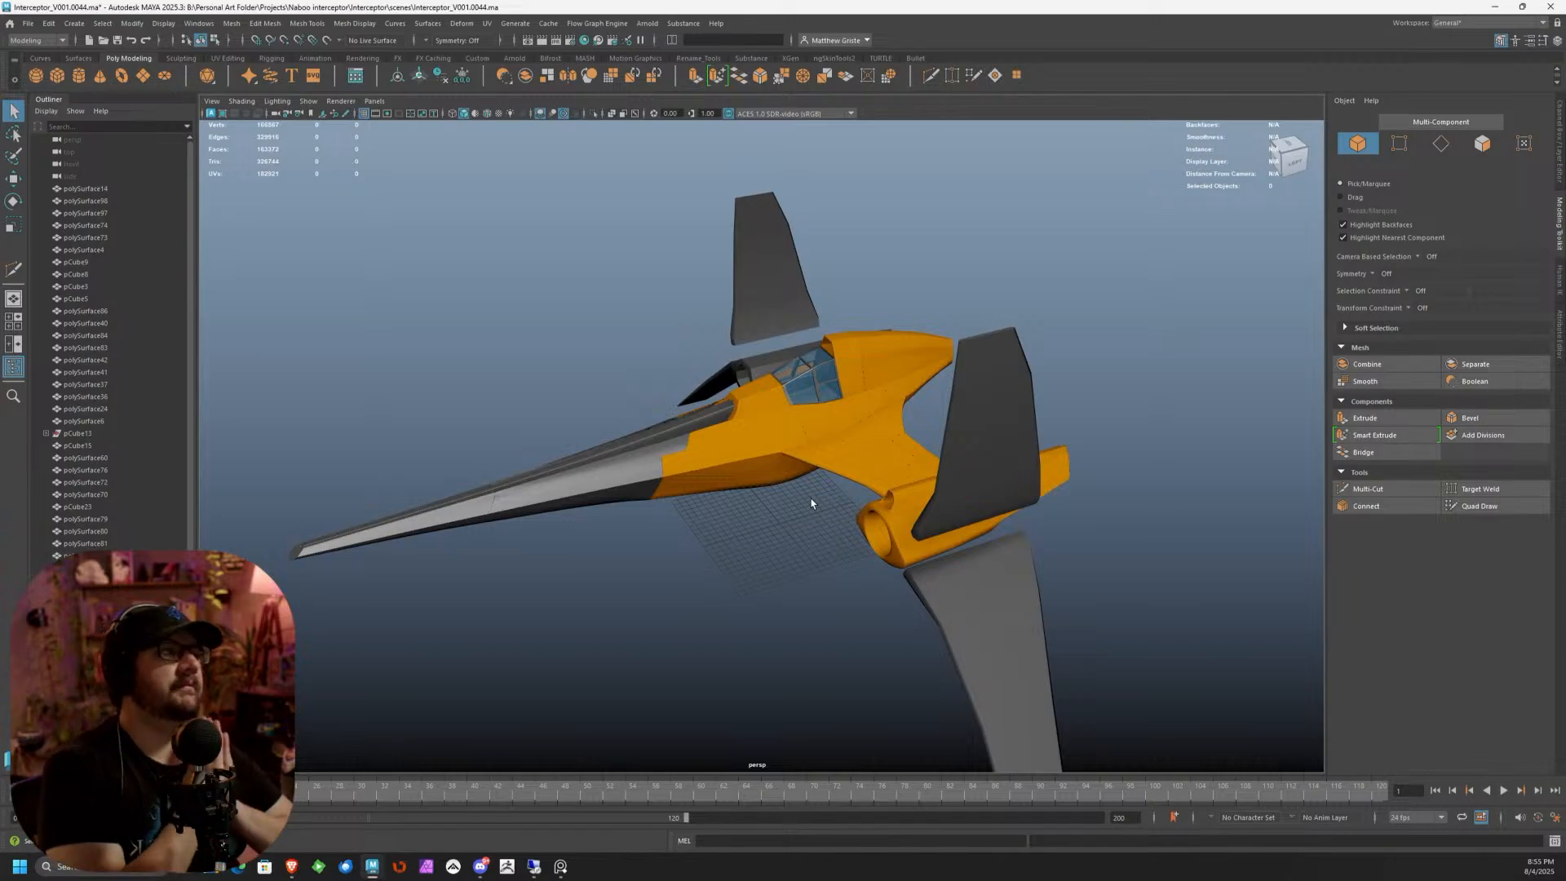